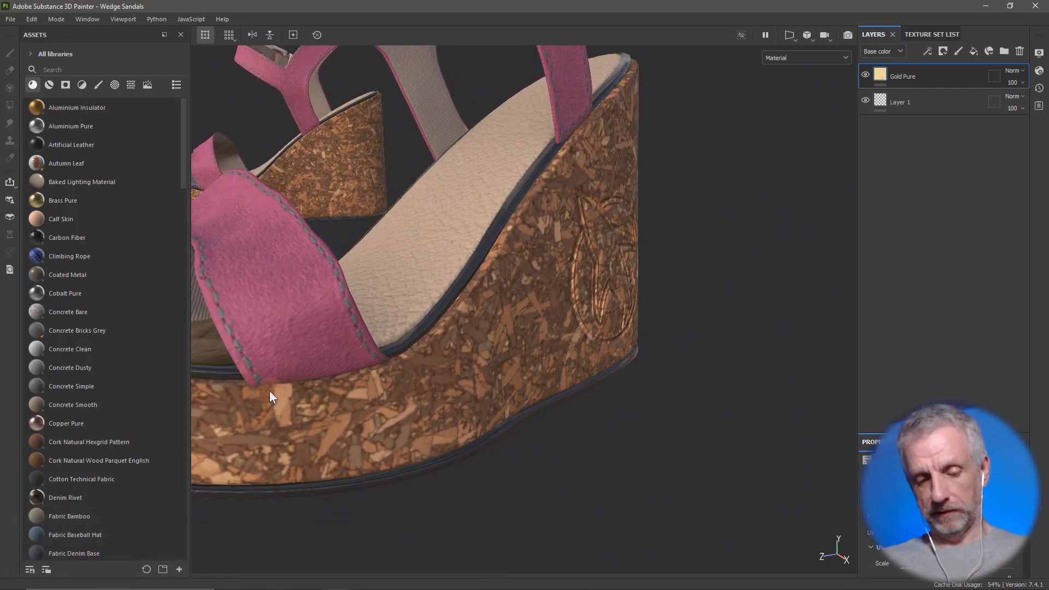
- Examine the sandal's stitched toe strap, insole and cork wedge from several angles
left_click_drag(329, 395, 239, 389)
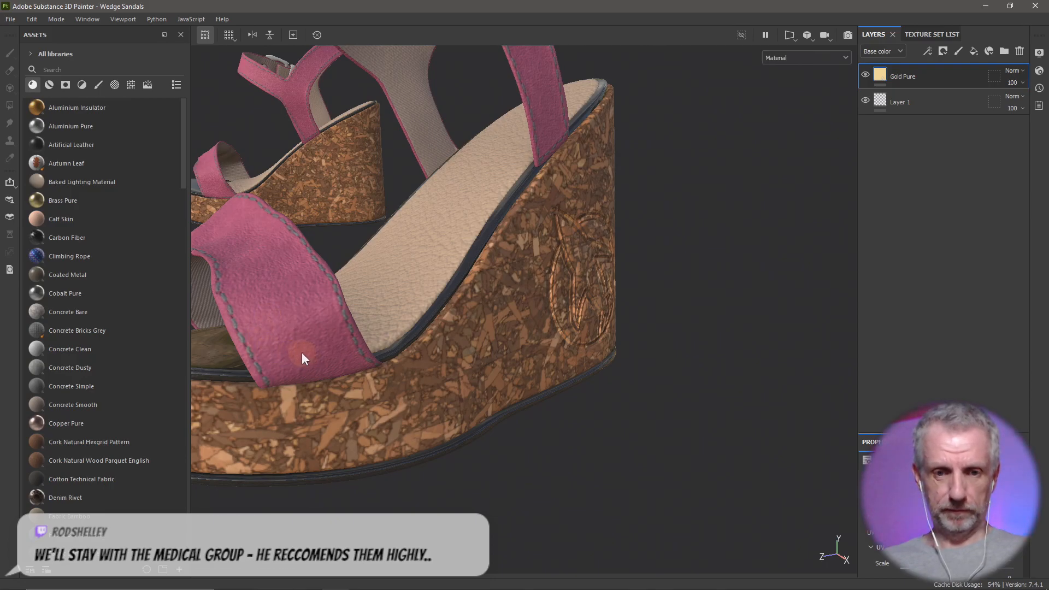
key("shift")
key("shift")
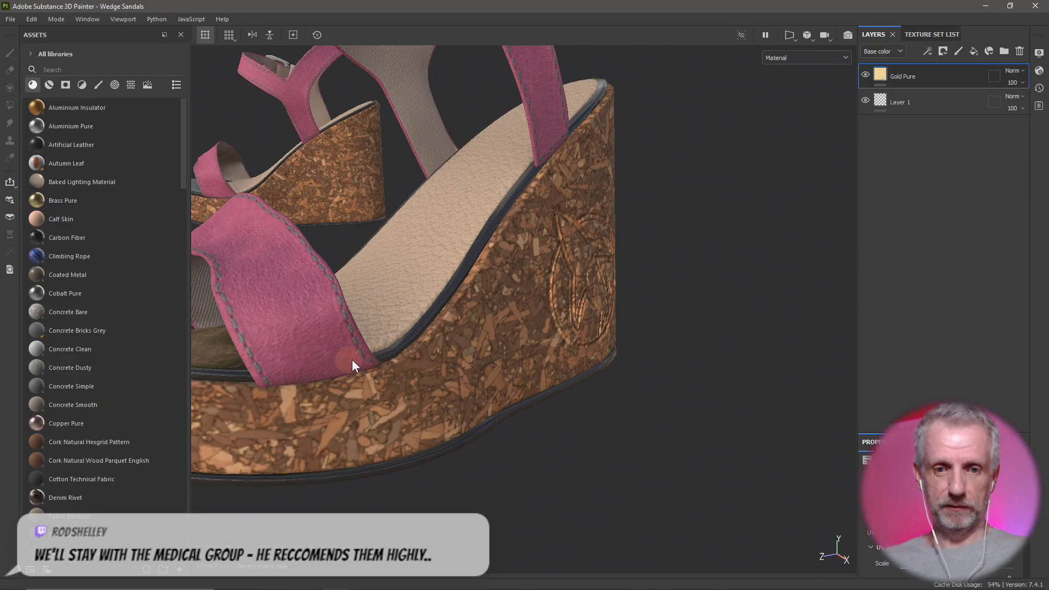
mouse_move(336, 356)
left_mouse_down()
mouse_move(370, 359)
mouse_move(305, 356)
mouse_move(314, 380)
mouse_move(337, 389)
mouse_move(441, 372)
mouse_move(496, 379)
mouse_move(419, 369)
mouse_move(440, 362)
mouse_move(448, 377)
mouse_move(424, 391)
mouse_move(482, 410)
mouse_move(451, 463)
mouse_move(416, 418)
mouse_move(414, 382)
mouse_move(375, 340)
left_mouse_up()
left_click(282, 363)
scroll(419, 342, "down", 4)
left_click_drag(452, 440, 379, 365)
scroll(380, 365, "up", 3)
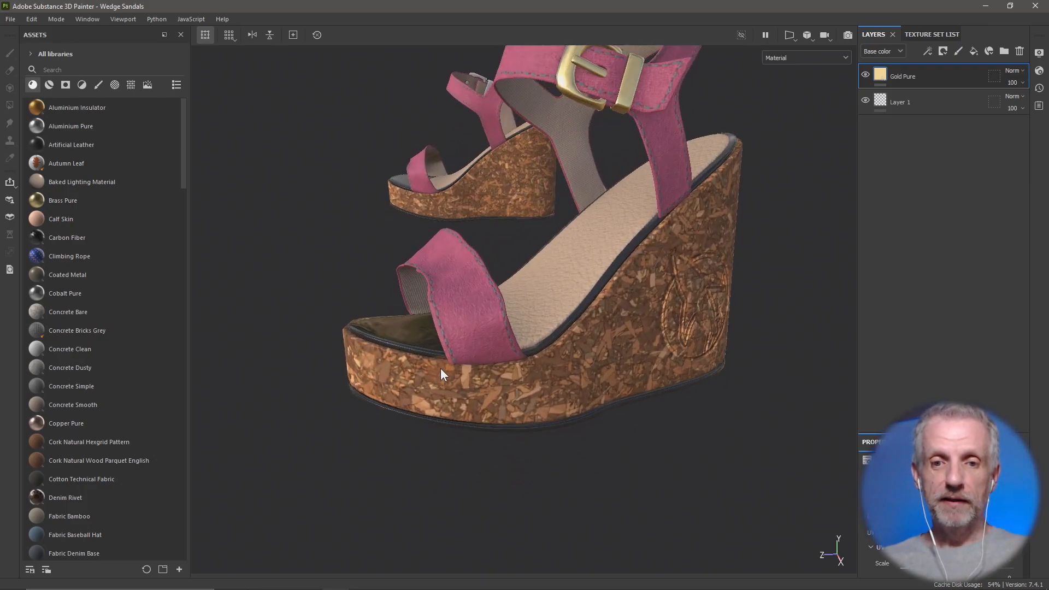
left_click_drag(441, 374, 596, 305)
scroll(542, 396, "up", 4)
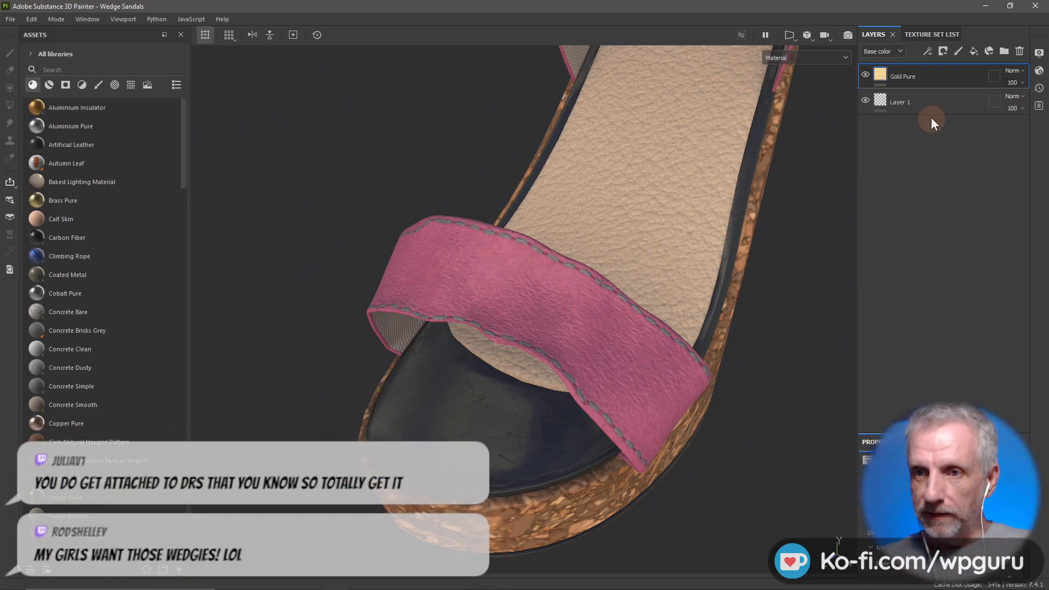
- Make the straps' Stitches layer active and choose the Paint Roller Stitches brush by searching the brushes for "stit"
left_click(948, 38)
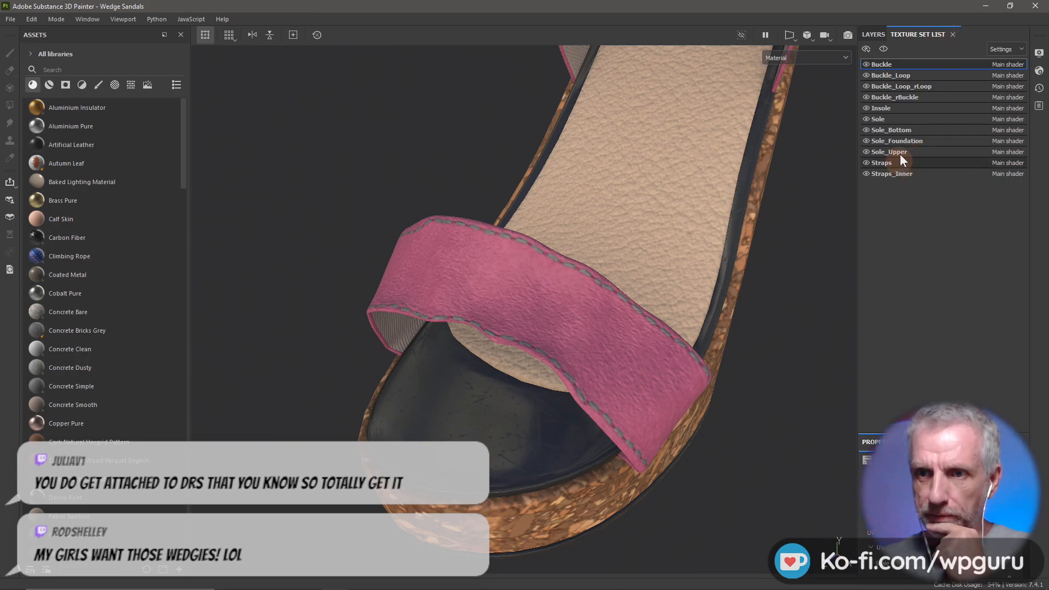
left_click(873, 34)
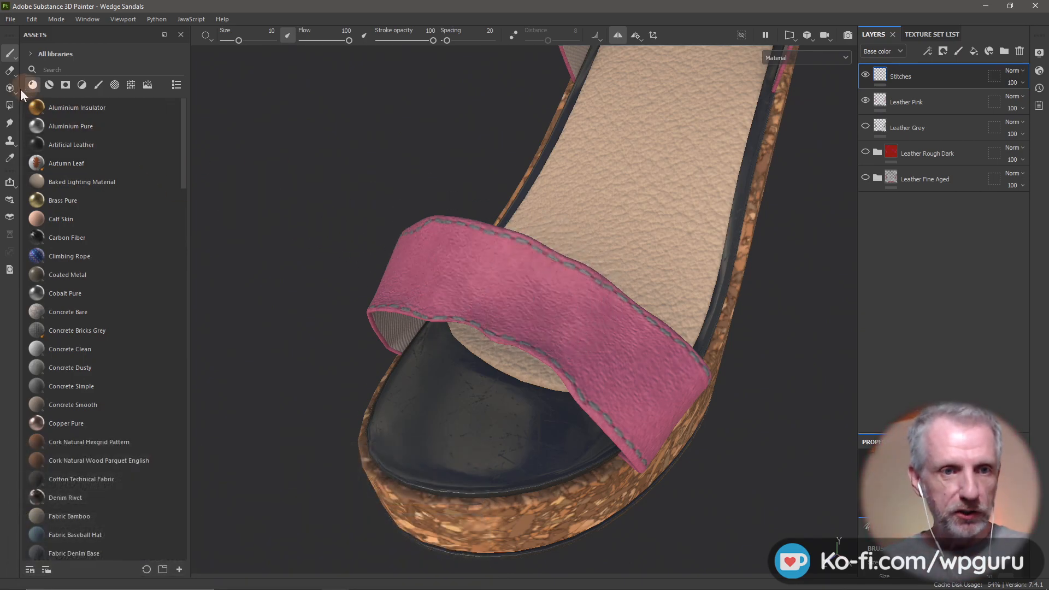
left_click(99, 85)
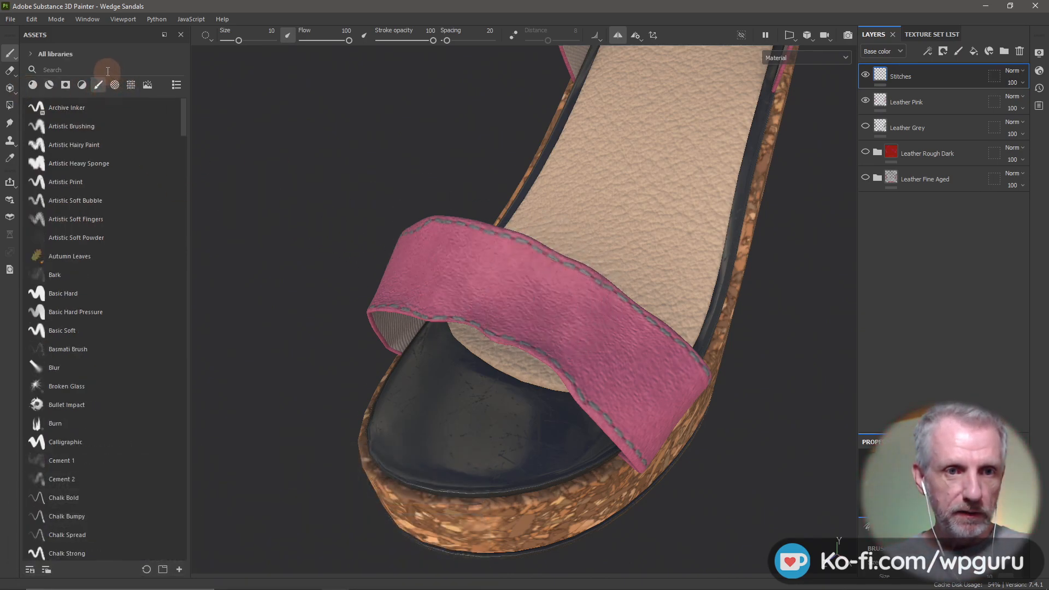
left_click(107, 71)
type("stit")
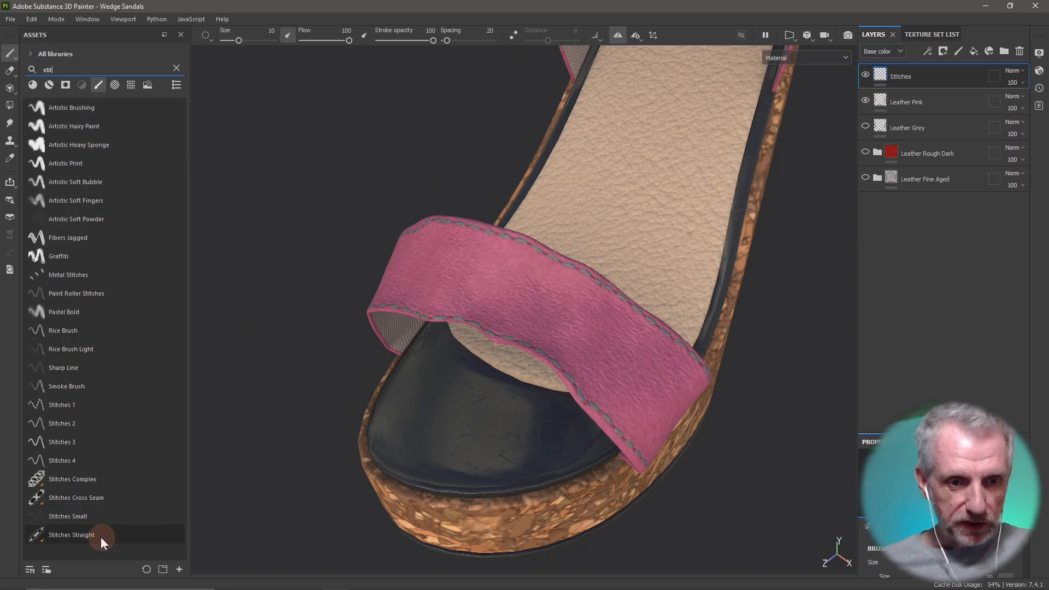
left_click(89, 295)
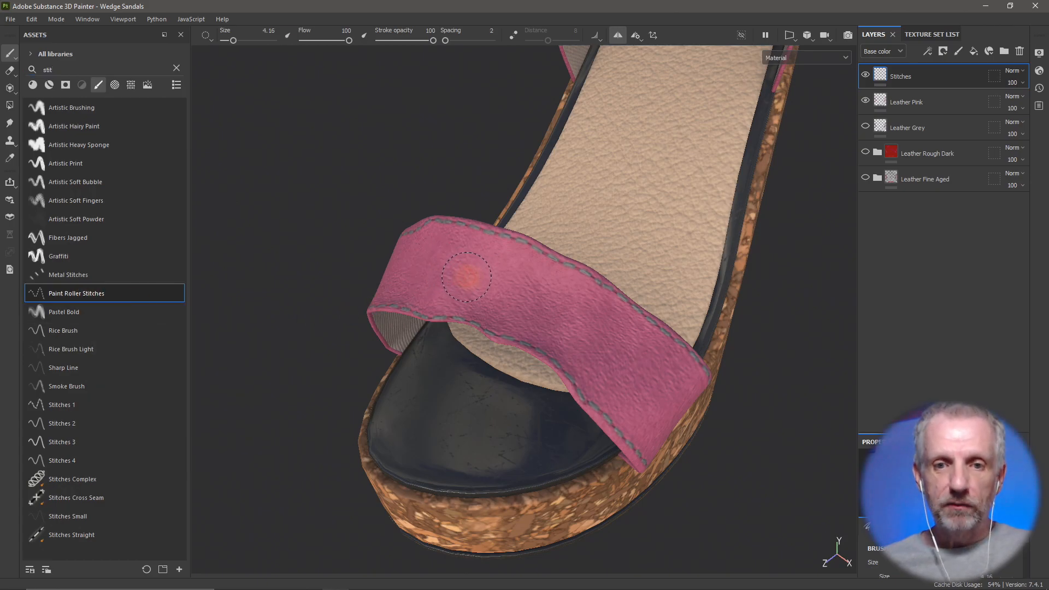
- Try painting a row of white stitches across the middle of the pink toe strap
mouse_move(545, 308)
left_mouse_down()
mouse_move(460, 269)
mouse_move(634, 356)
mouse_move(533, 294)
mouse_move(387, 265)
mouse_move(493, 298)
mouse_move(557, 301)
mouse_move(583, 288)
left_mouse_up()
key("ctrl+z")
key("ctrl+z")
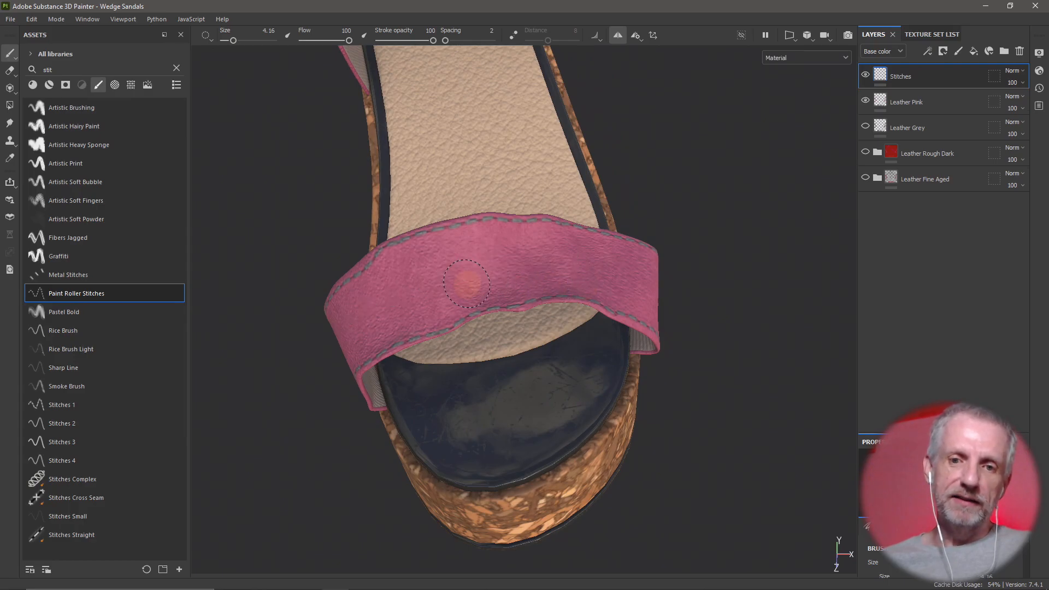
mouse_move(412, 290)
left_mouse_down()
mouse_move(627, 268)
mouse_move(628, 229)
left_mouse_up()
left_click_drag(492, 307, 638, 215)
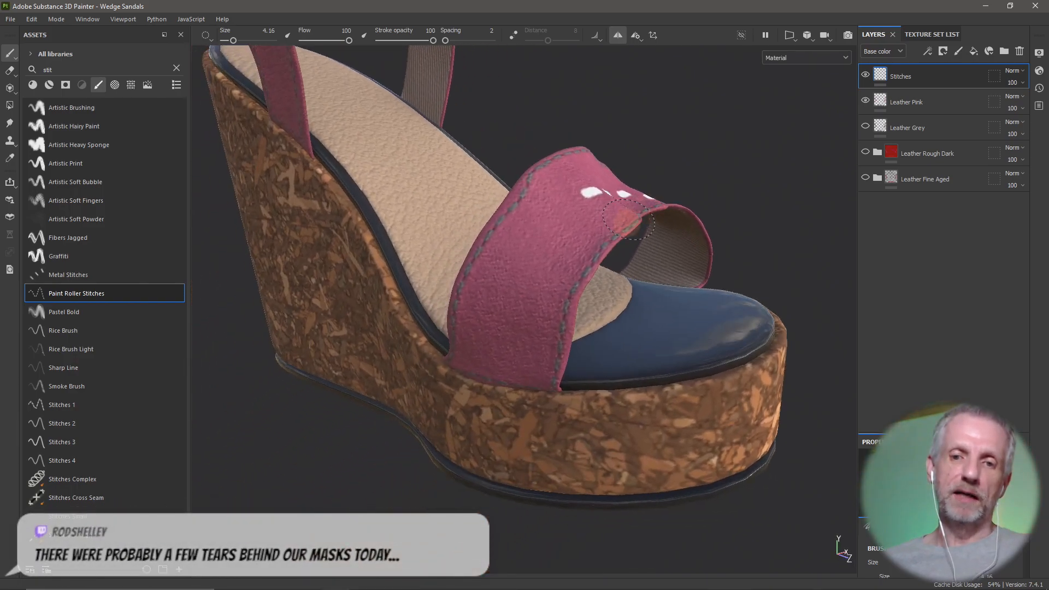
mouse_move(548, 282)
left_mouse_down()
mouse_move(595, 248)
mouse_move(651, 234)
mouse_move(667, 201)
mouse_move(595, 251)
mouse_move(562, 227)
mouse_move(503, 254)
left_mouse_up()
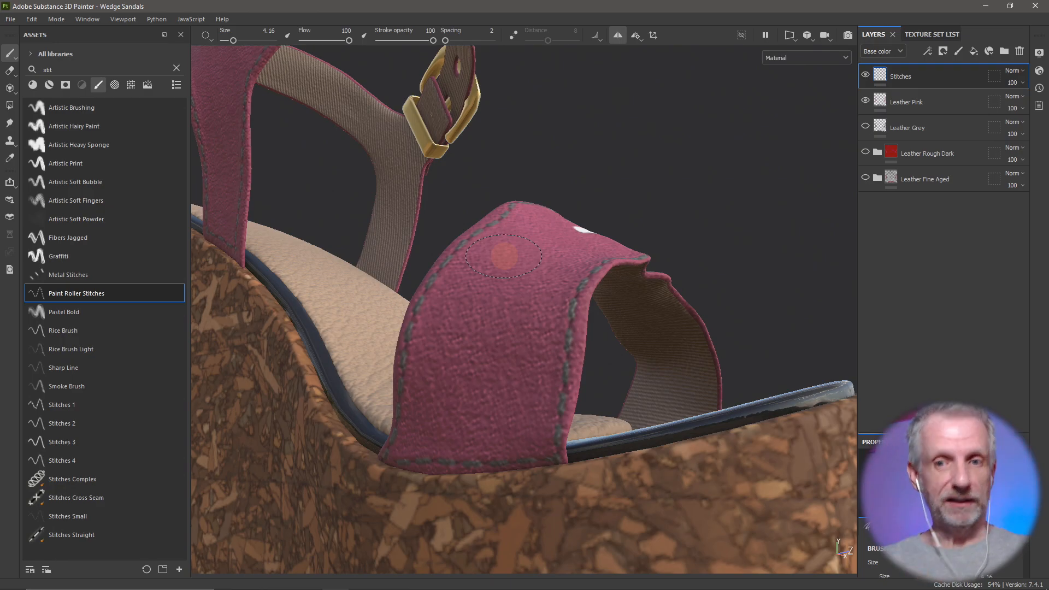
left_click_drag(487, 266, 473, 333)
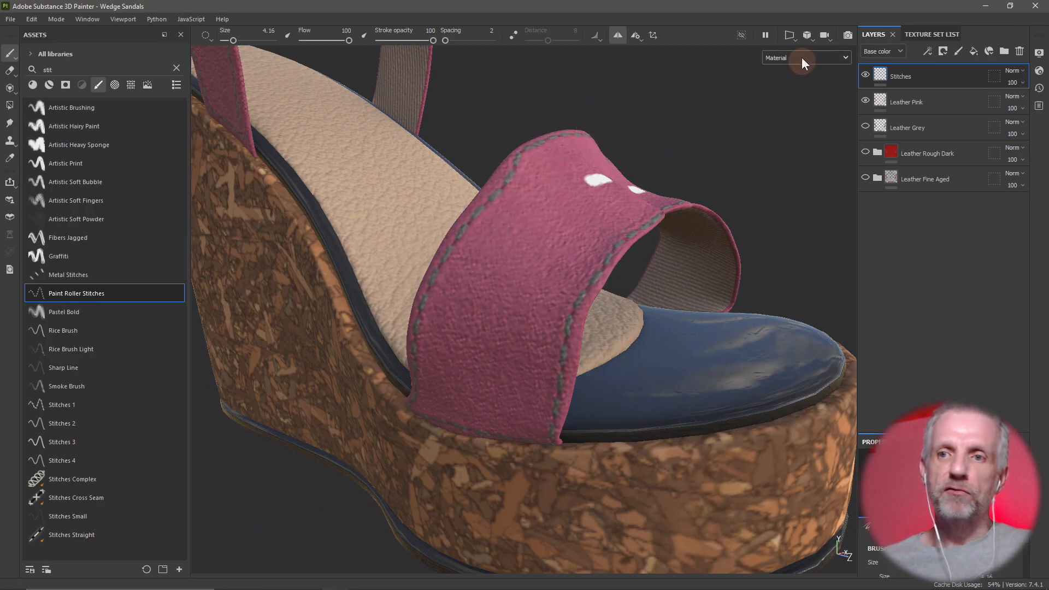
- Show the 3D and 2D views side by side and examine the painted white stitches on the flattened strap
left_click(793, 32)
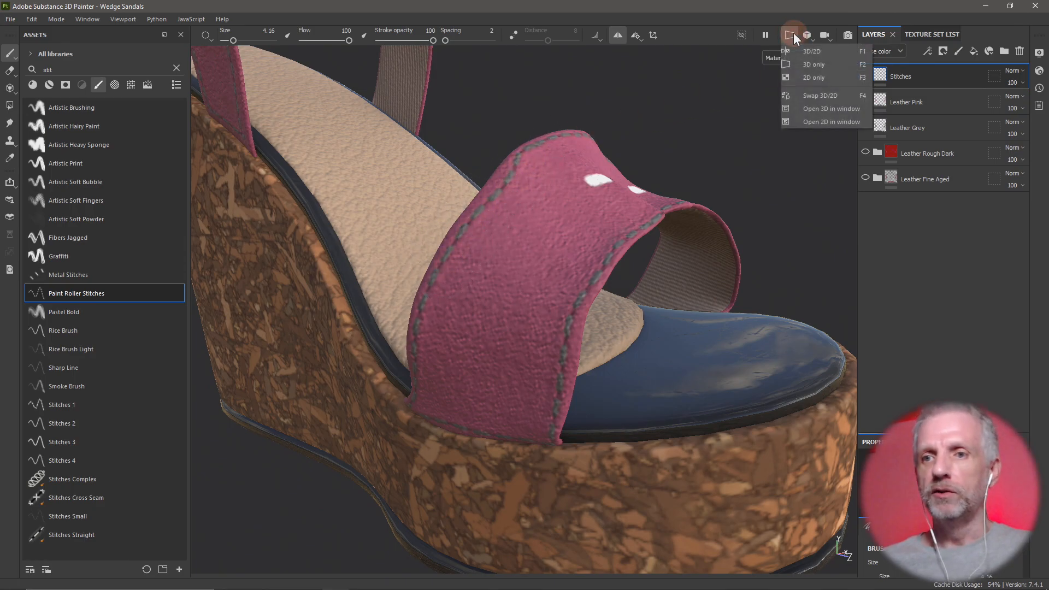
left_click(815, 68)
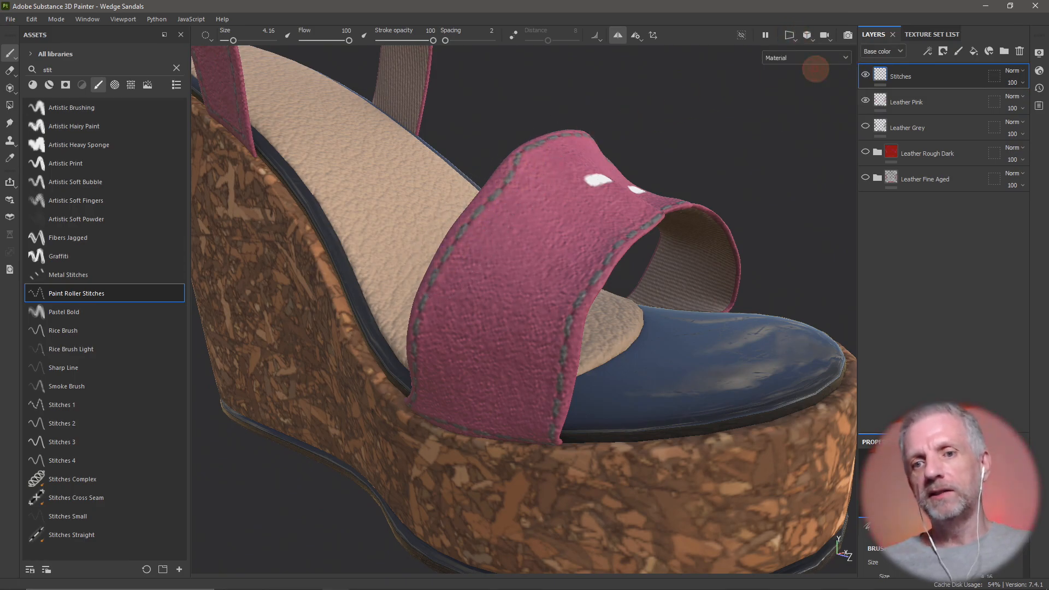
left_click(794, 34)
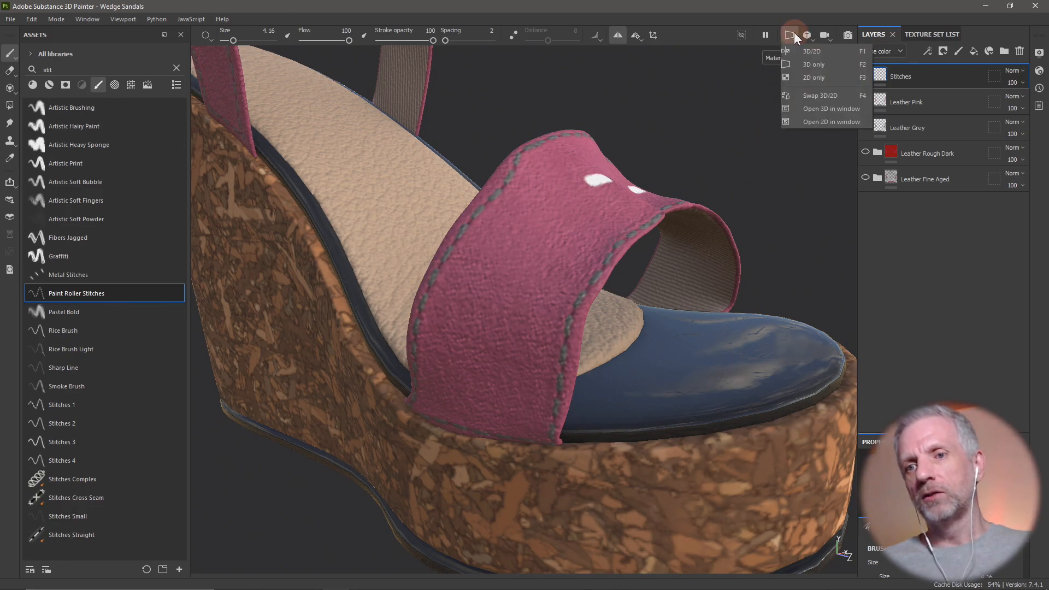
left_click(830, 52)
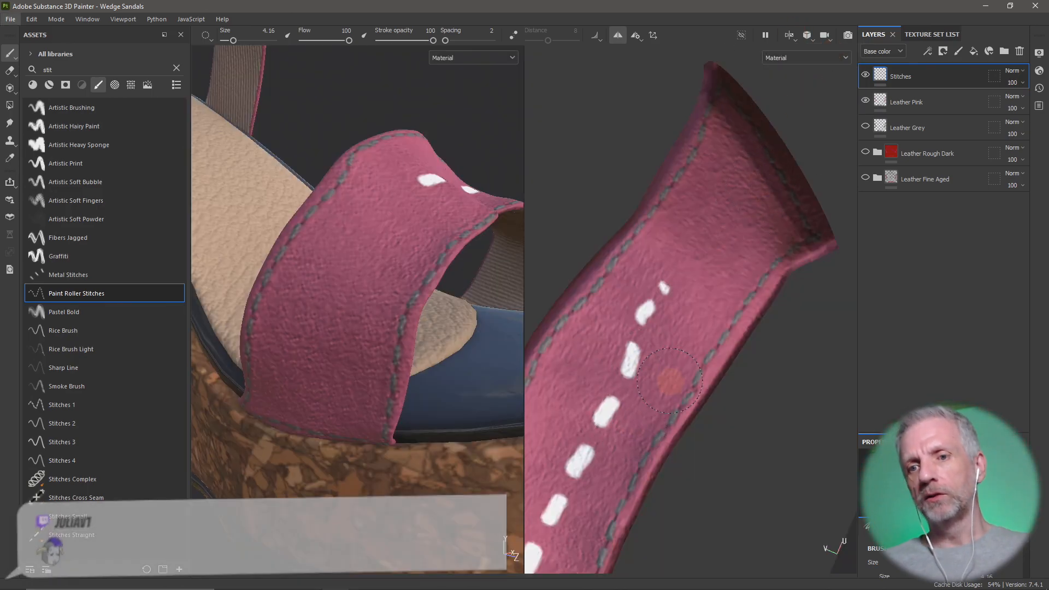
scroll(669, 382, "down", 2)
scroll(669, 381, "down", 4)
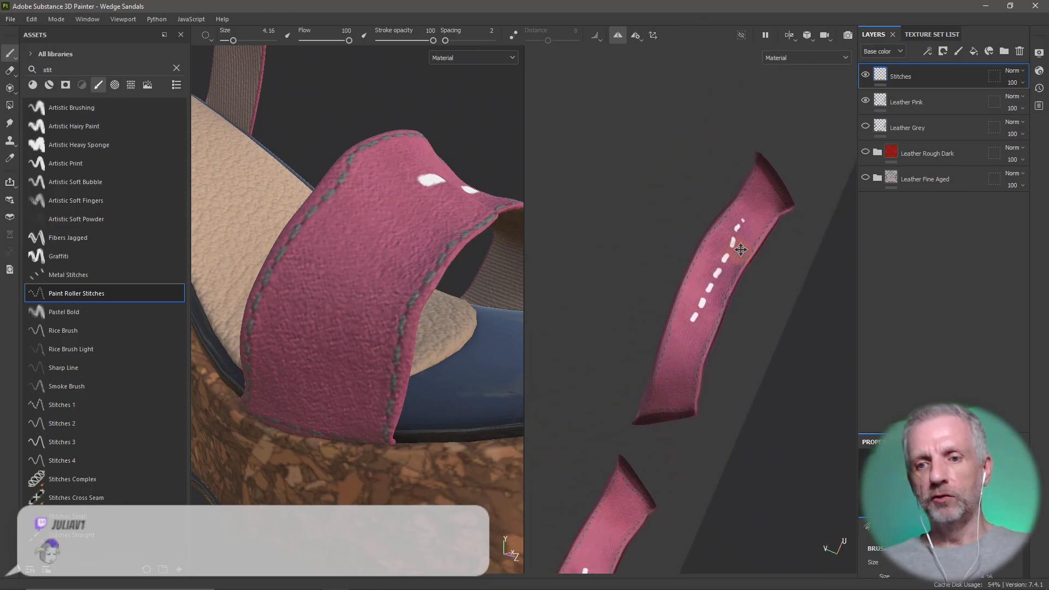
scroll(677, 333, "up", 4)
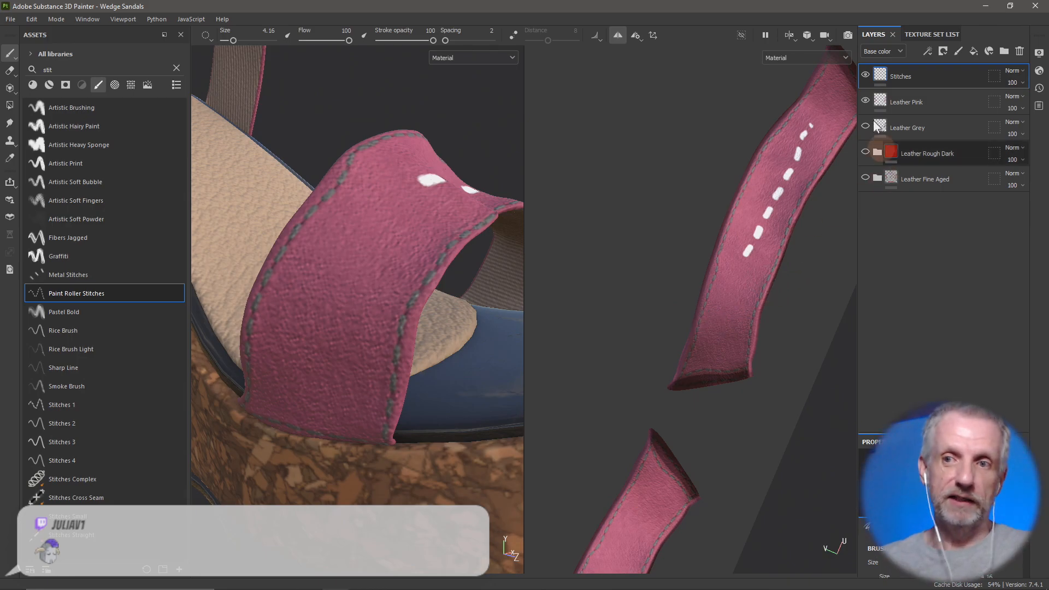
- Return to the 3D only view and undo the trial white stitches on the toe strap
left_click(791, 37)
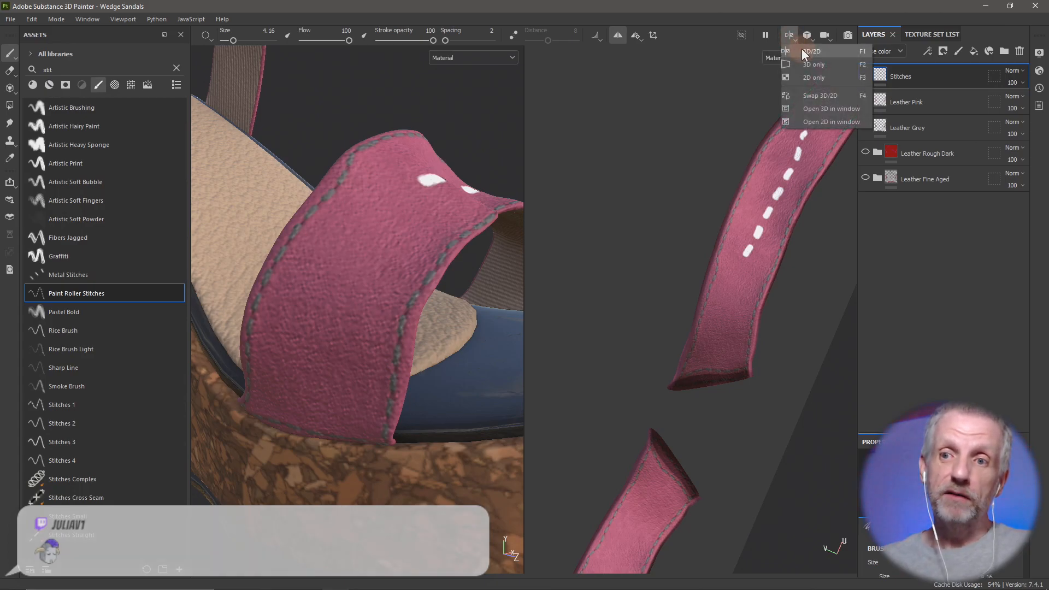
left_click(804, 61)
left_click_drag(628, 214, 511, 289)
mouse_move(588, 236)
left_mouse_down()
mouse_move(396, 300)
mouse_move(411, 283)
mouse_move(333, 241)
mouse_move(339, 195)
mouse_move(375, 218)
mouse_move(362, 277)
mouse_move(377, 213)
mouse_move(432, 277)
left_mouse_up()
key("ctrl+z")
scroll(332, 241, "down", 5)
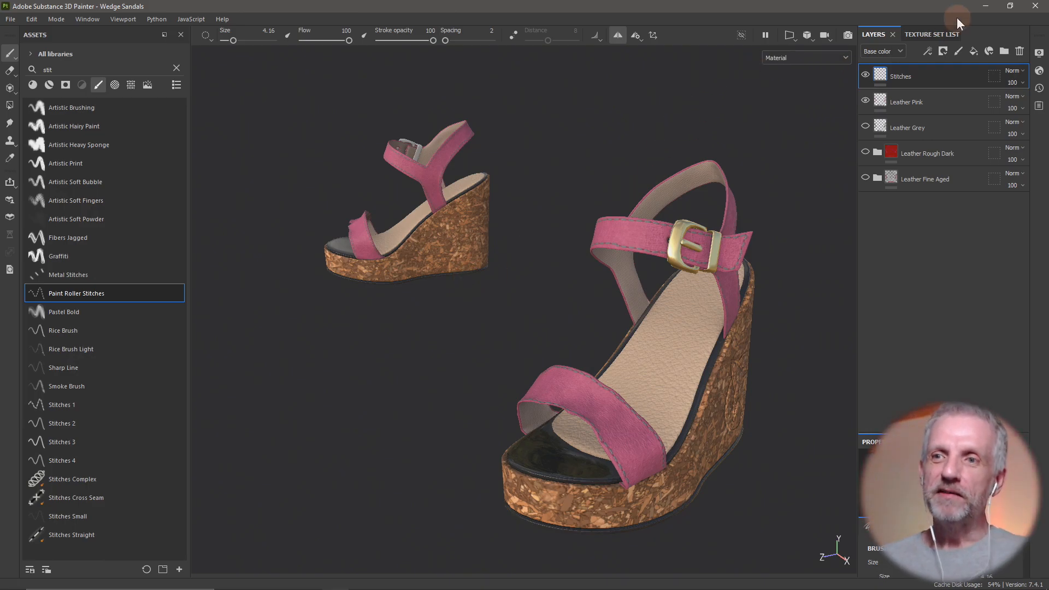
- Minimise the current window, launch CLIP STUDIO and start its PAINT program
left_click(986, 6)
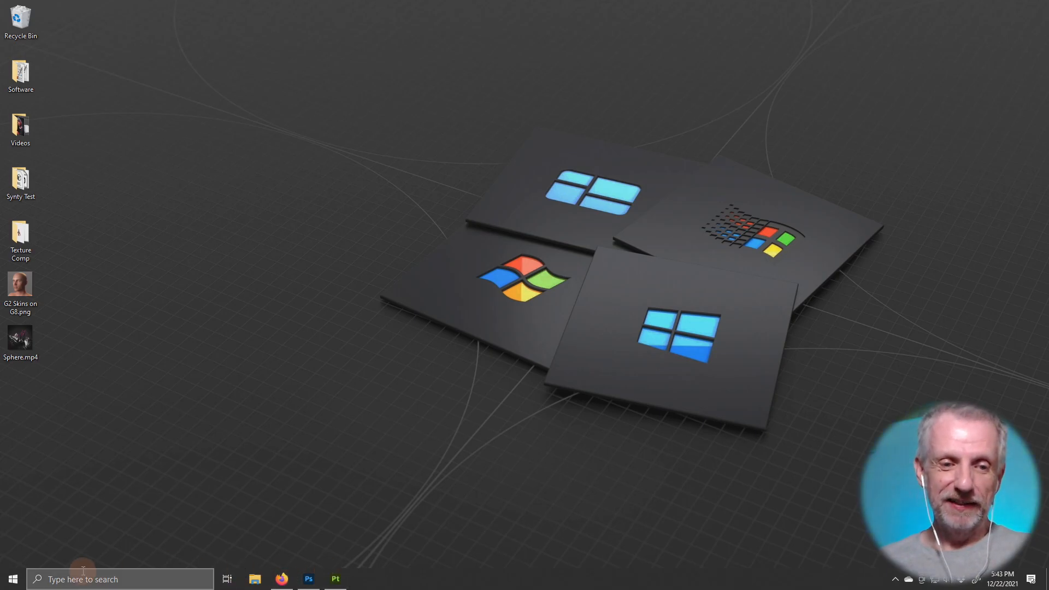
left_click(14, 580)
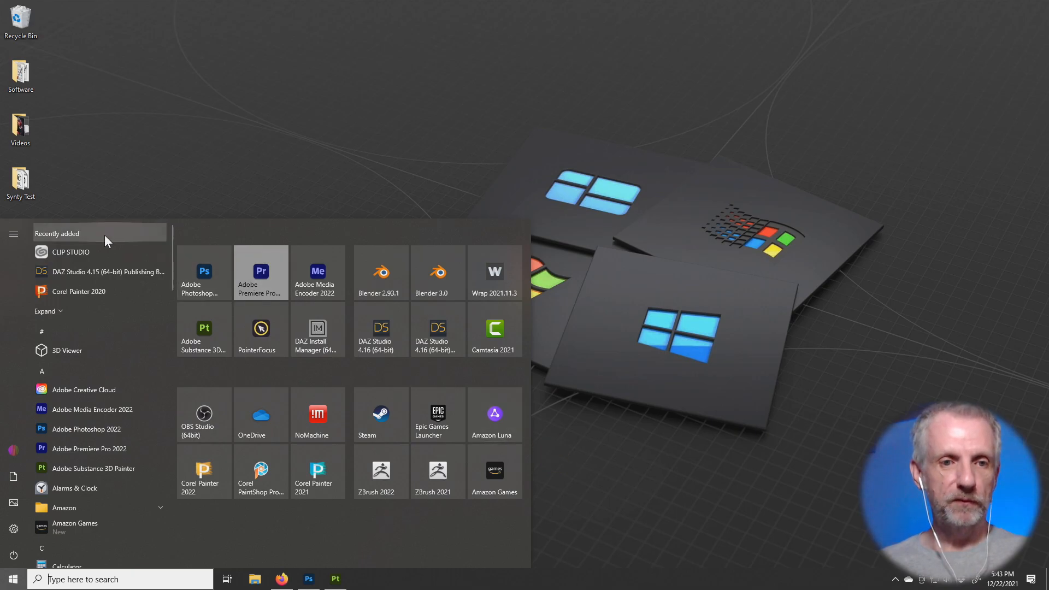
left_click(103, 252)
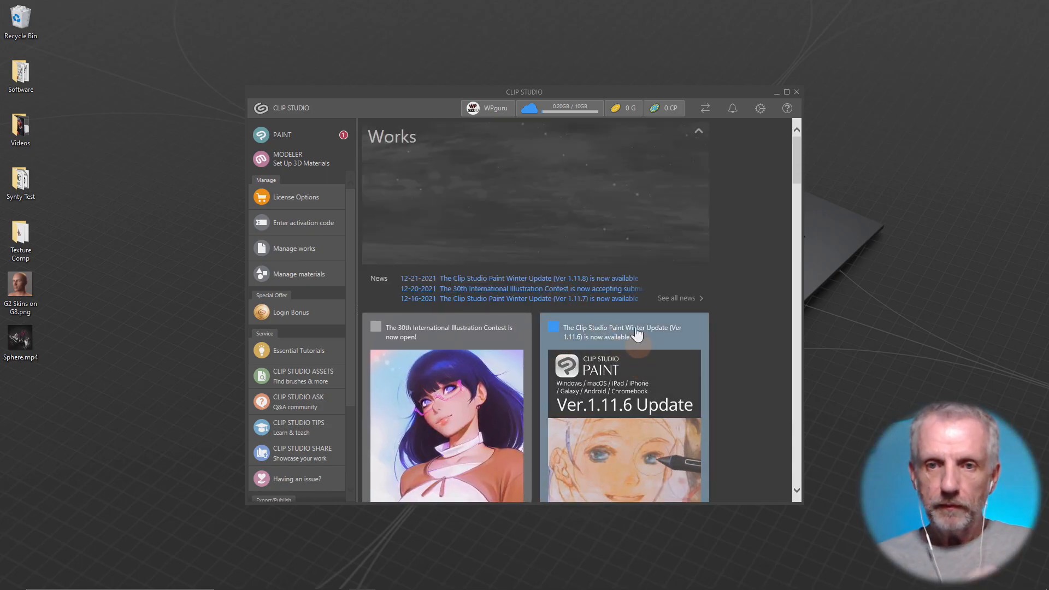
left_click(302, 132)
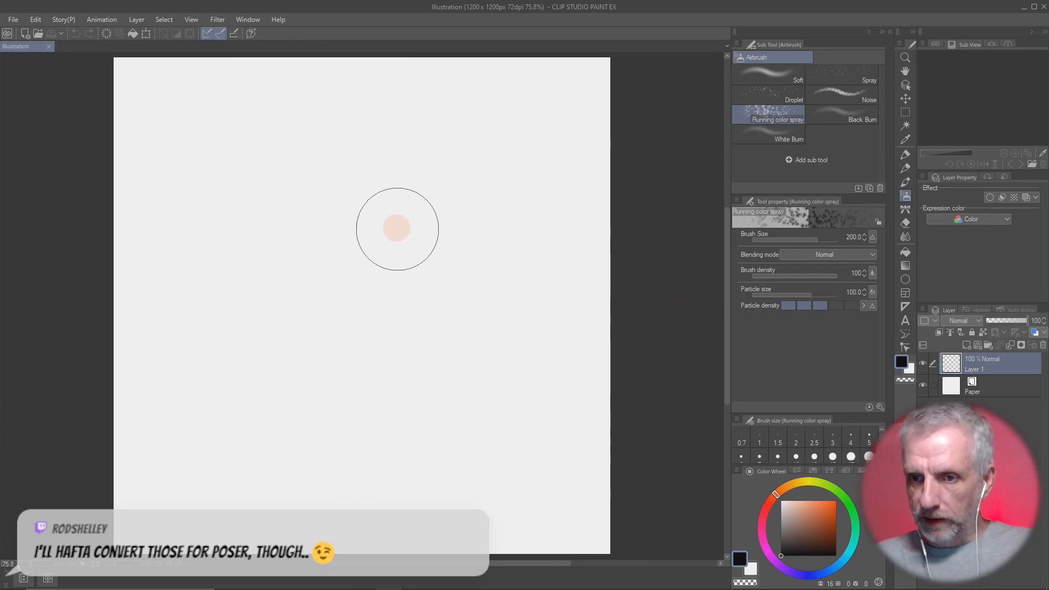
- Try a Running color spray airbrush stroke across the blank canvas and undo it
mouse_move(361, 136)
left_mouse_down()
mouse_move(475, 292)
mouse_move(548, 304)
left_mouse_up()
key("ctrl+z")
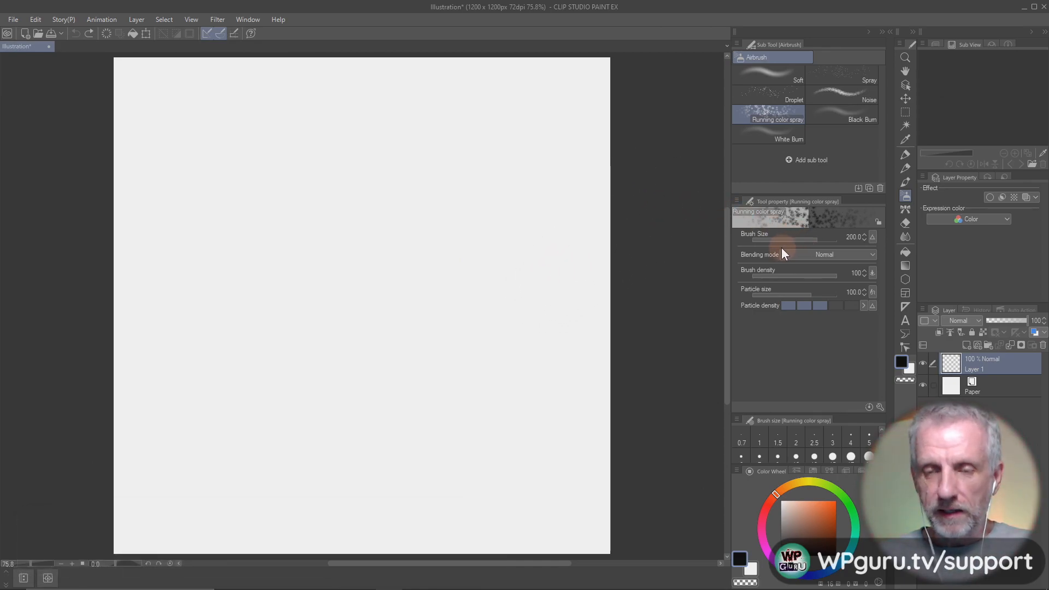
- Choose the Mechanical pencil and, after undoing a trial stroke, draw a small wavy line near the canvas's upper-left area
left_click(905, 168)
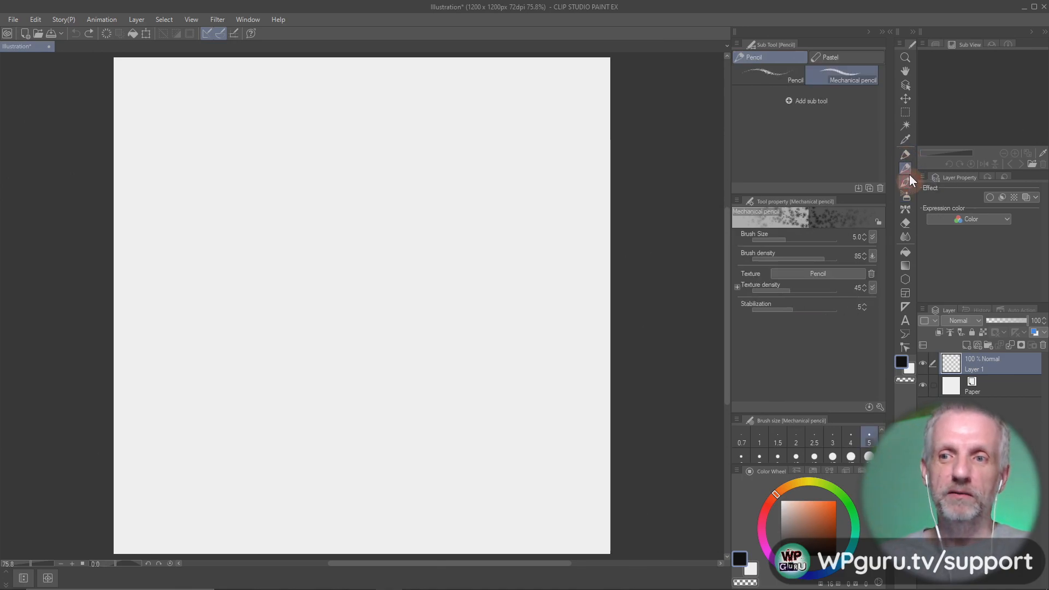
mouse_move(277, 187)
left_mouse_down()
mouse_move(255, 194)
mouse_move(335, 347)
left_mouse_up()
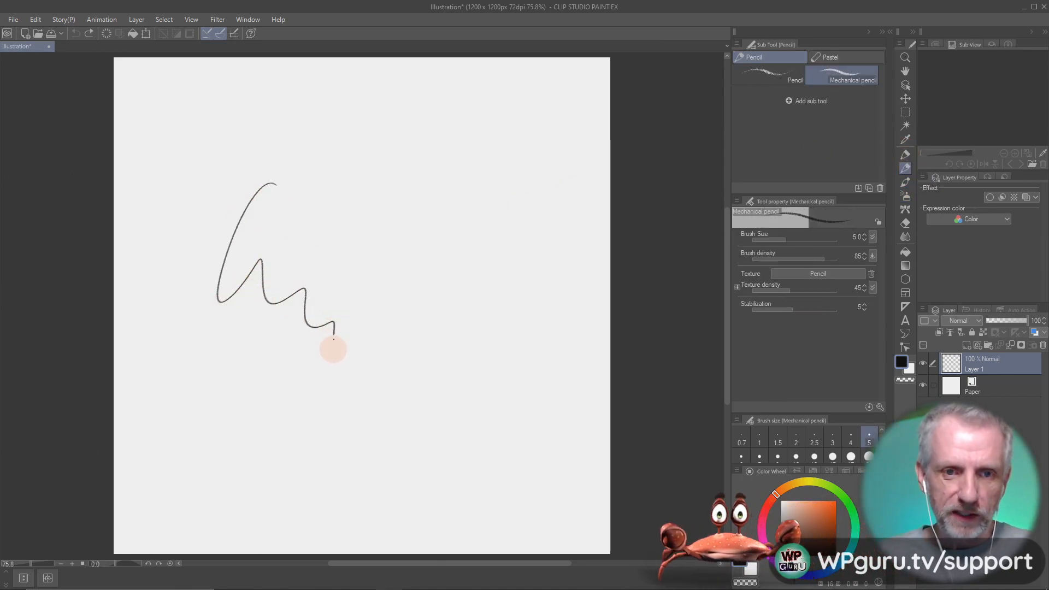
key("ctrl+z")
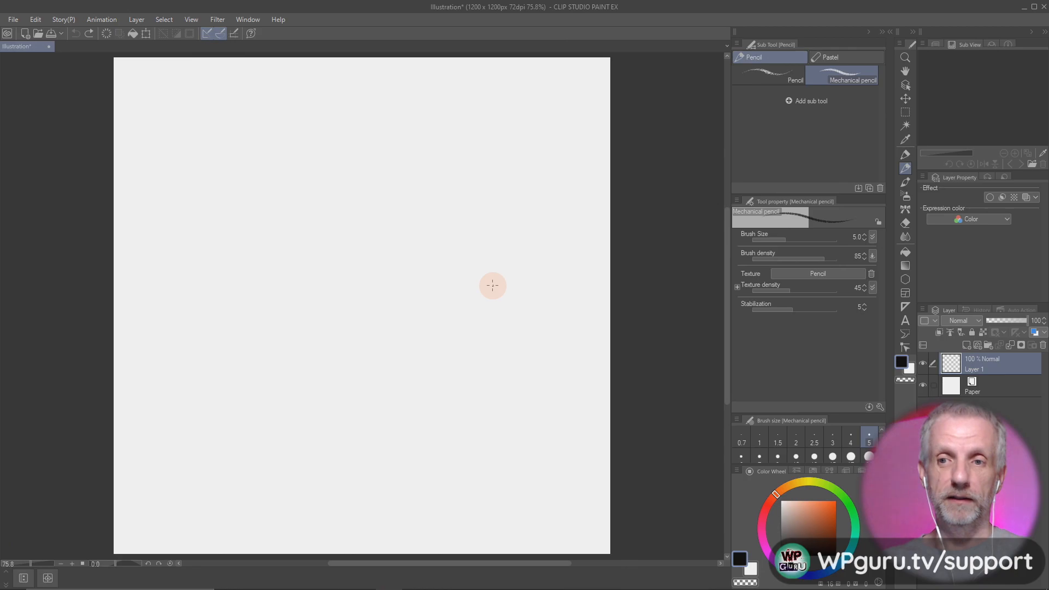
scroll(493, 285, "up", 2)
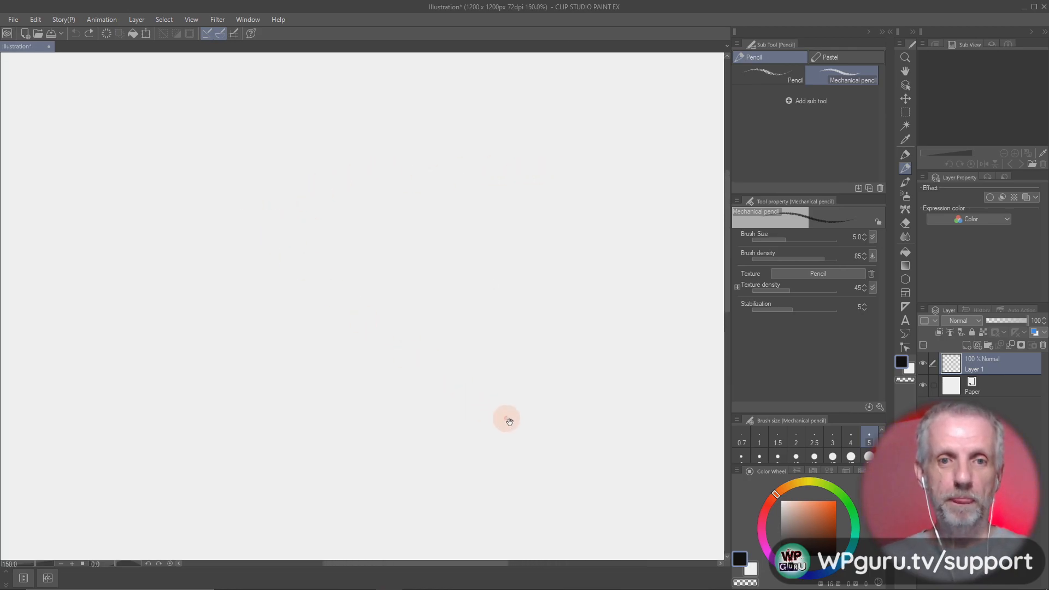
left_click_drag(503, 417, 278, 272)
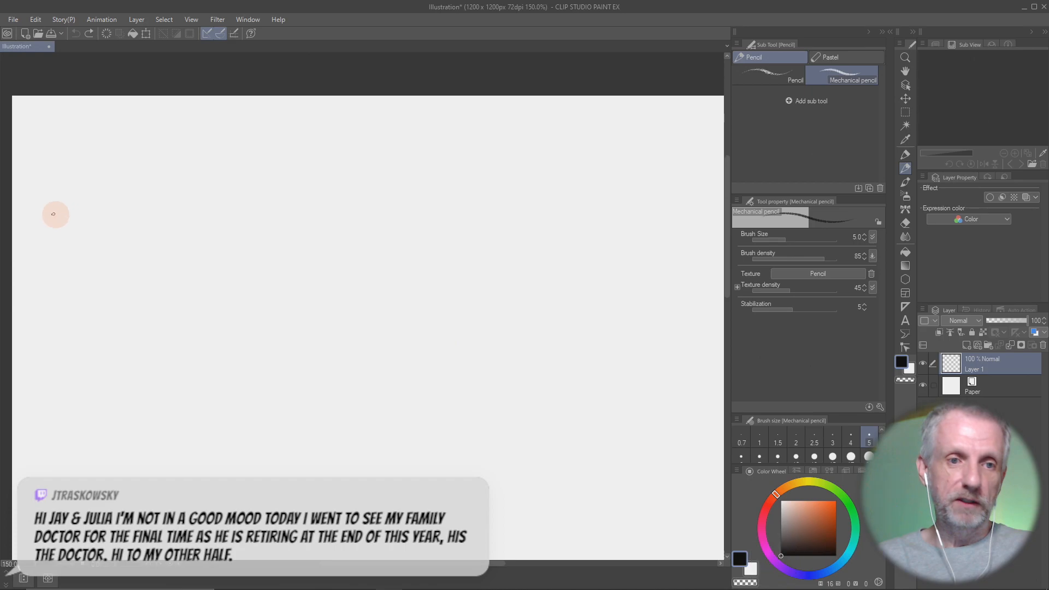
left_click_drag(67, 261, 226, 307)
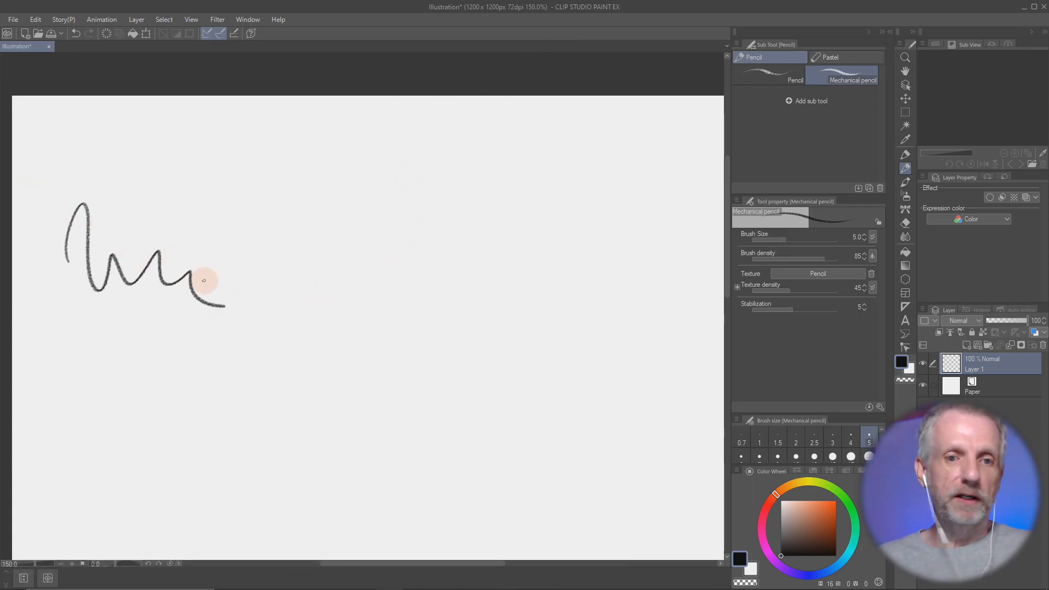
- Try erasing the trailing end of the wavy pencil line and undo the erasure
mouse_move(268, 308)
left_mouse_down()
mouse_move(234, 337)
mouse_move(161, 245)
left_mouse_up()
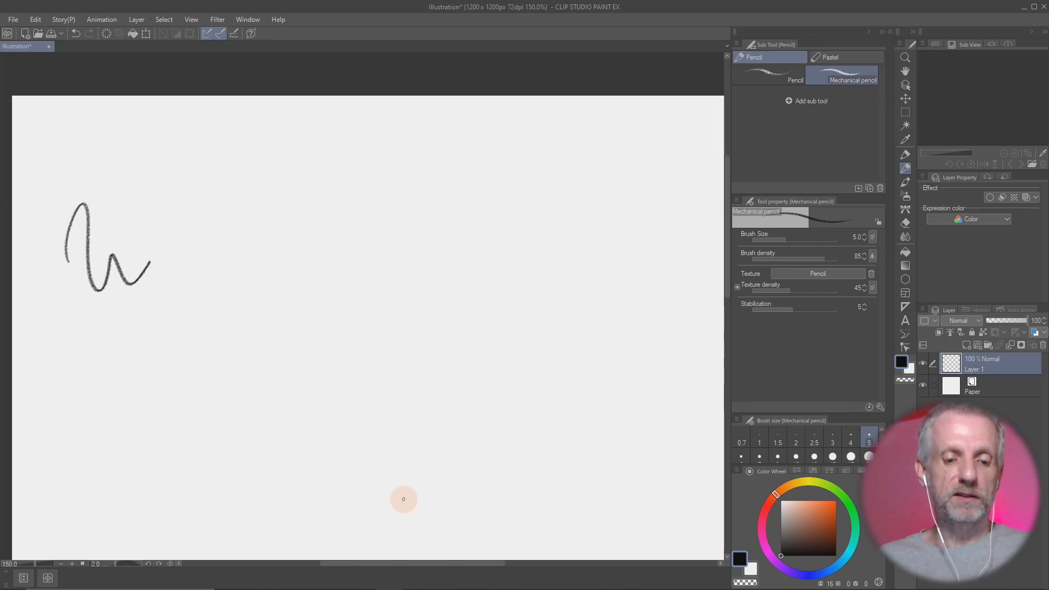
key("ctrl+z")
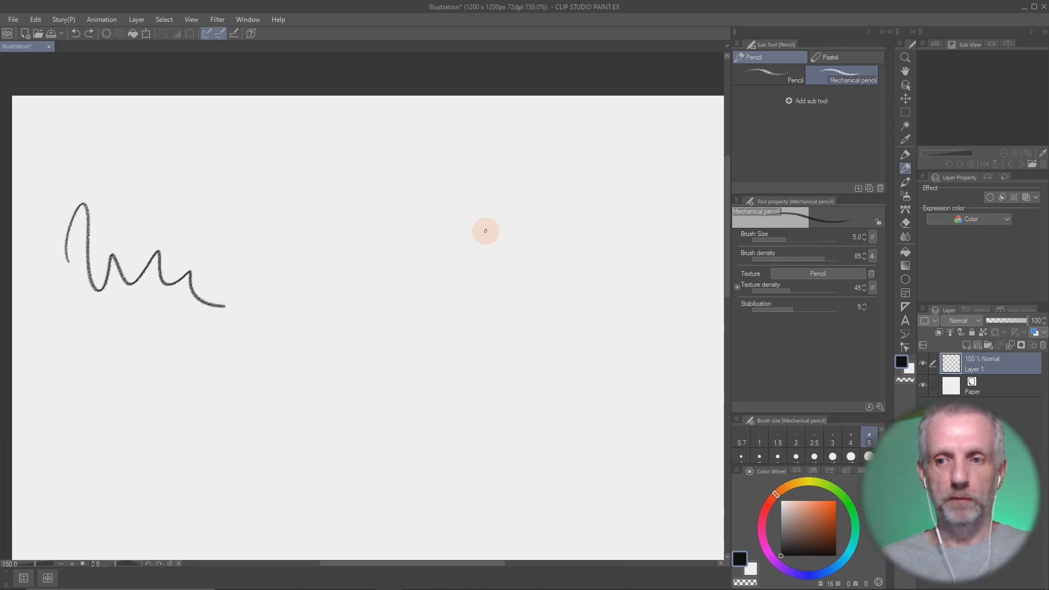
- Add a new vector layer above Layer 1
left_click(978, 344)
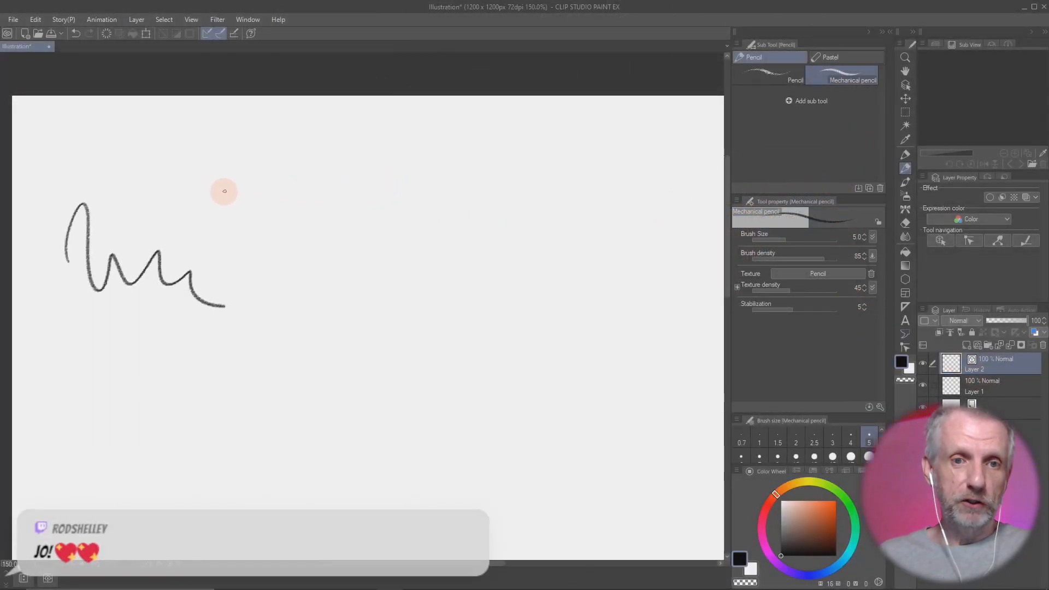
- Draw a wavy Mechanical pencil line on the vector layer, beside the existing wavy line
mouse_move(214, 199)
left_mouse_down()
mouse_move(263, 237)
mouse_move(426, 287)
left_mouse_up()
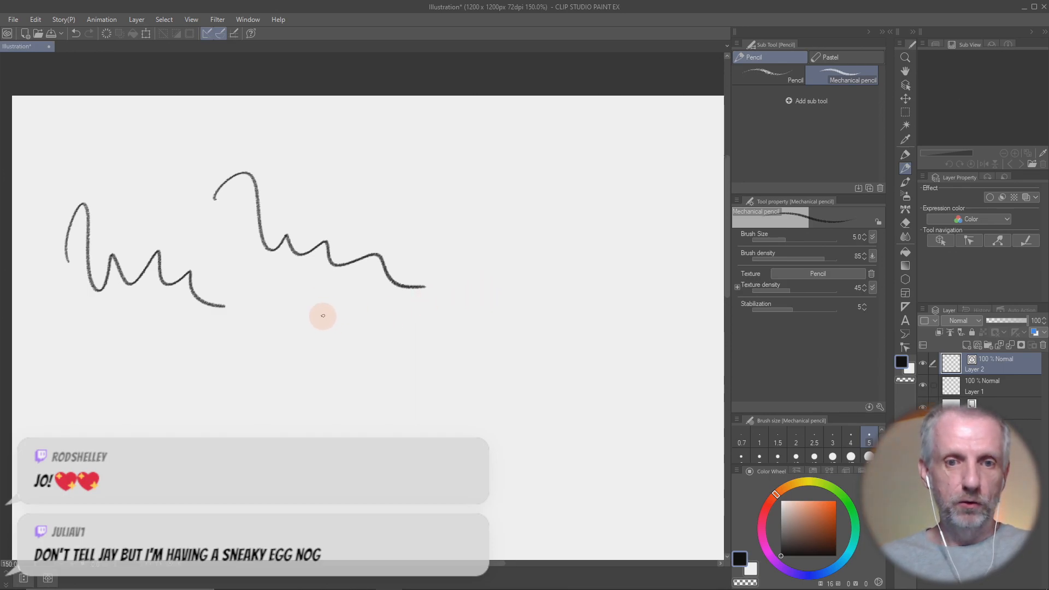
- Try sketching two rectangles with overshooting corners around the second wavy line, and undo both
mouse_move(287, 294)
left_mouse_down()
mouse_move(362, 377)
mouse_move(389, 290)
mouse_move(263, 299)
left_mouse_up()
mouse_move(396, 126)
left_mouse_down()
mouse_move(393, 195)
mouse_move(435, 129)
mouse_move(378, 127)
left_mouse_up()
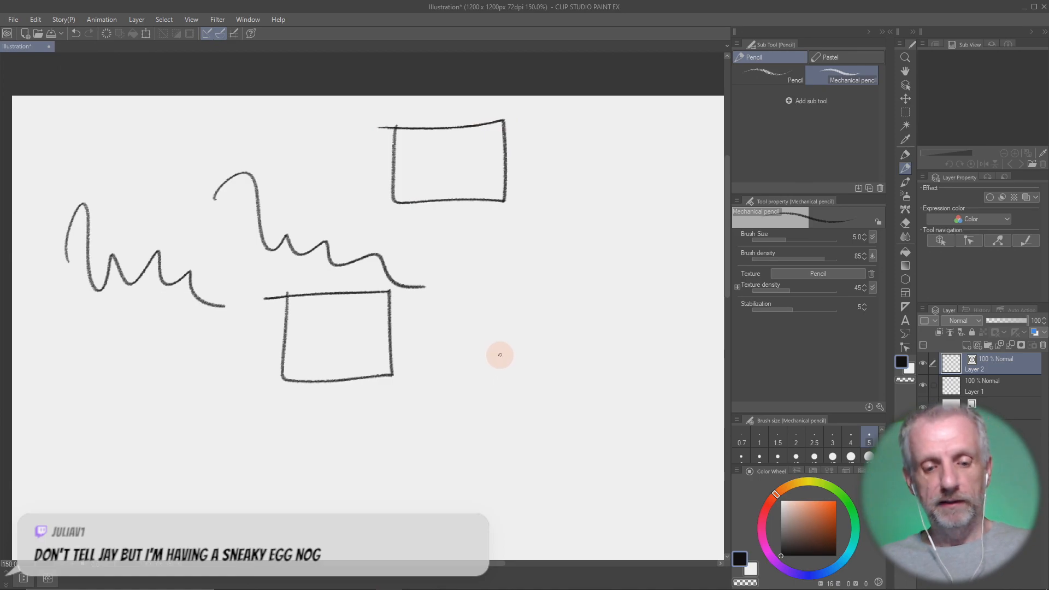
key("ctrl+z")
key("ctrl+z")
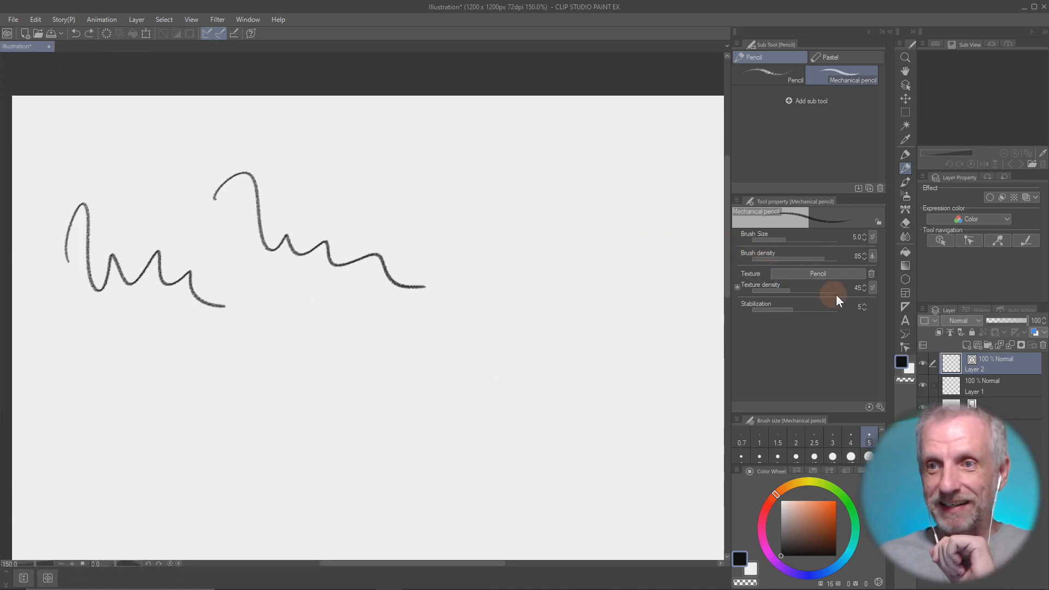
- Use the Correct line tool's Control point sub tool to pull several points of the vector line into spikes and a bulging upper curve
left_click(905, 168)
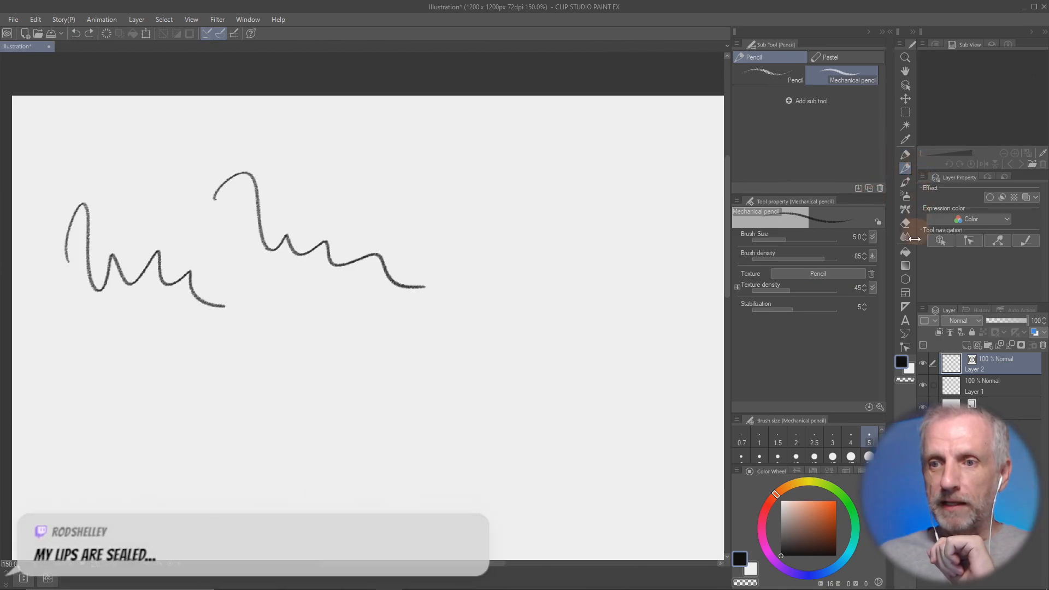
left_click(906, 348)
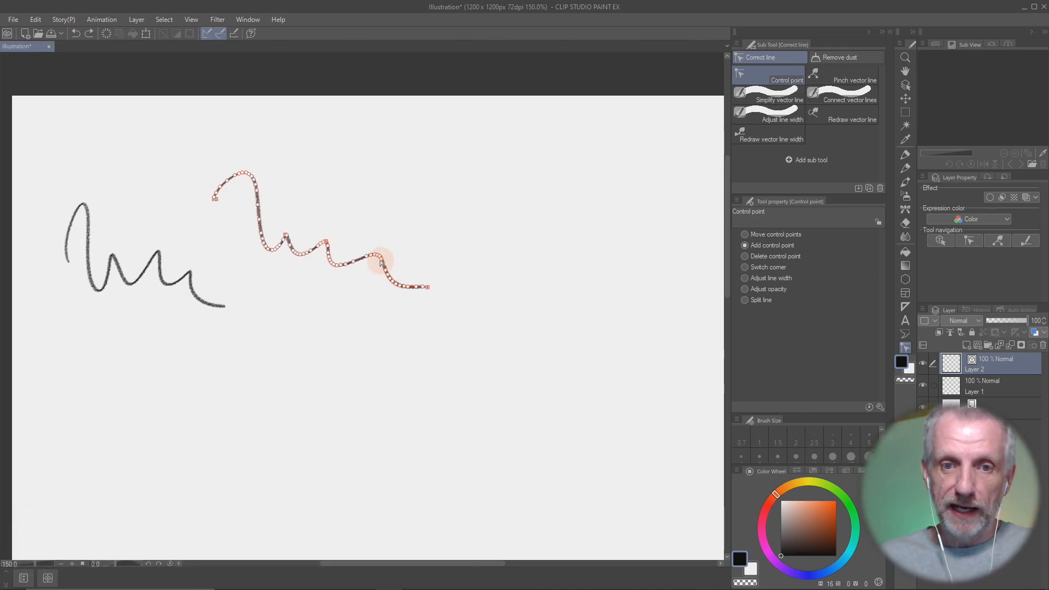
left_click(406, 231)
left_click(369, 268)
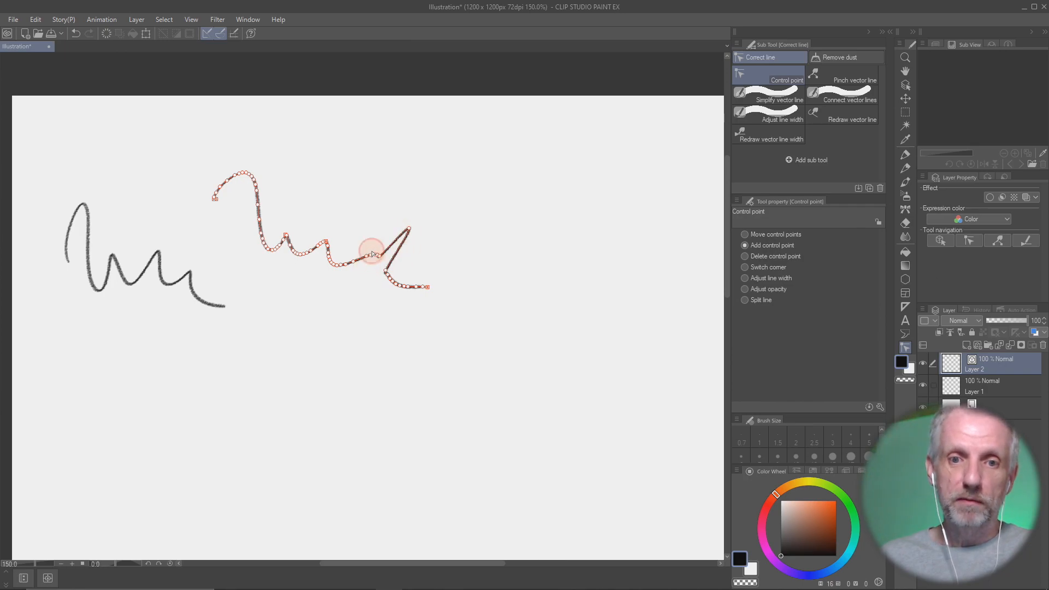
mouse_move(372, 254)
left_mouse_down()
mouse_move(345, 213)
mouse_move(381, 208)
left_mouse_up()
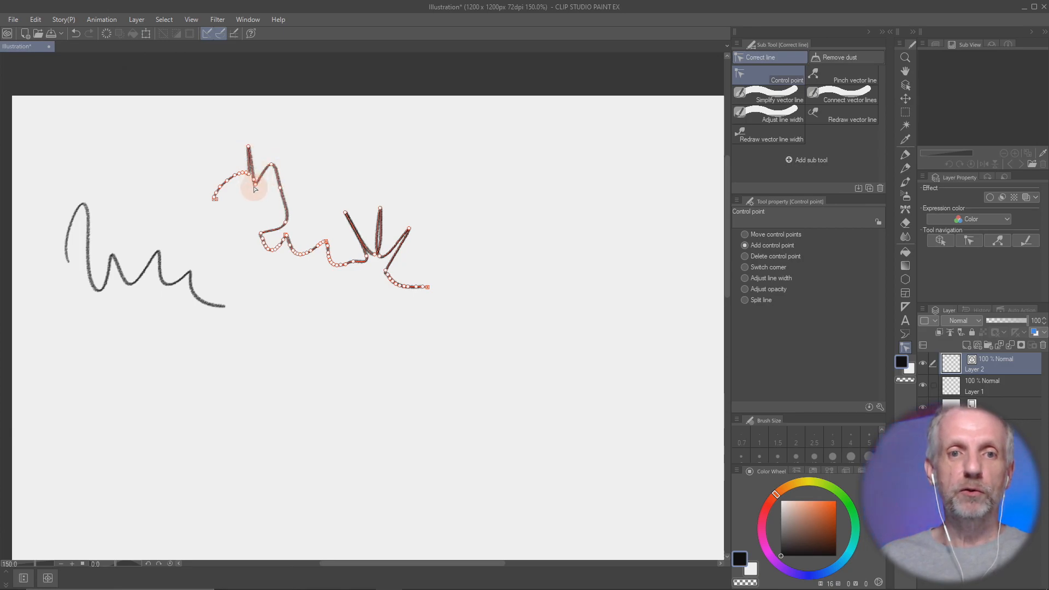
left_click_drag(271, 165, 301, 158)
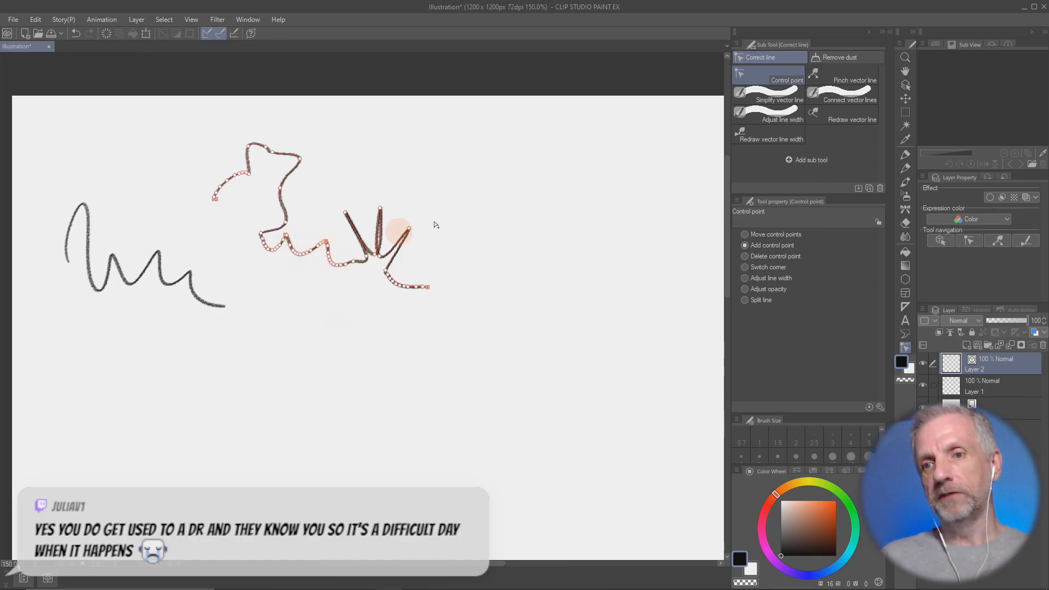
- Simplify the vector line along its full length with the Simplify vector line sub tool
left_click(786, 97)
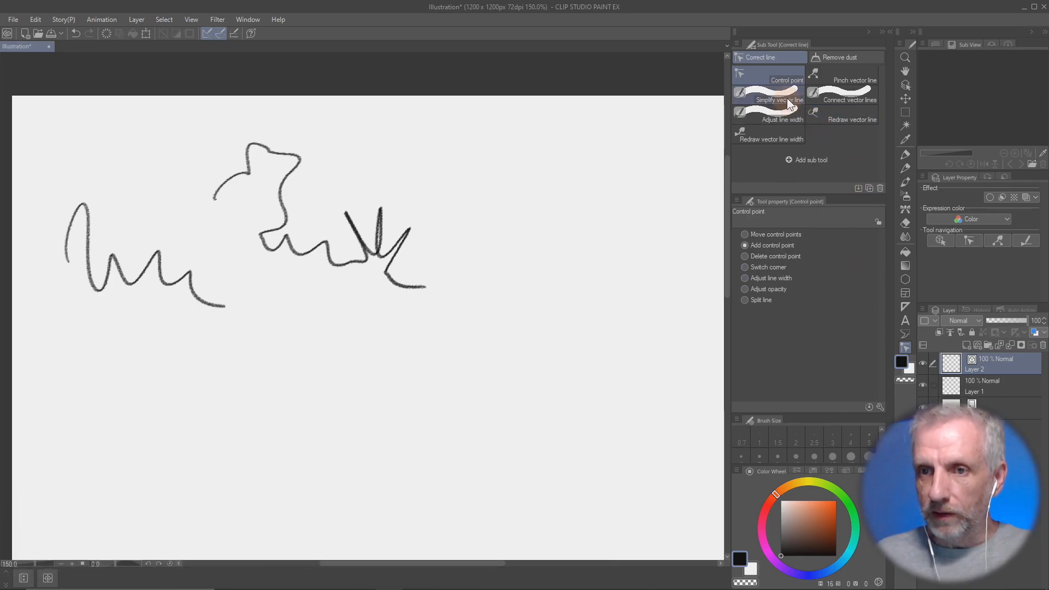
mouse_move(213, 194)
left_mouse_down()
mouse_move(245, 171)
mouse_move(245, 150)
mouse_move(280, 171)
left_mouse_up()
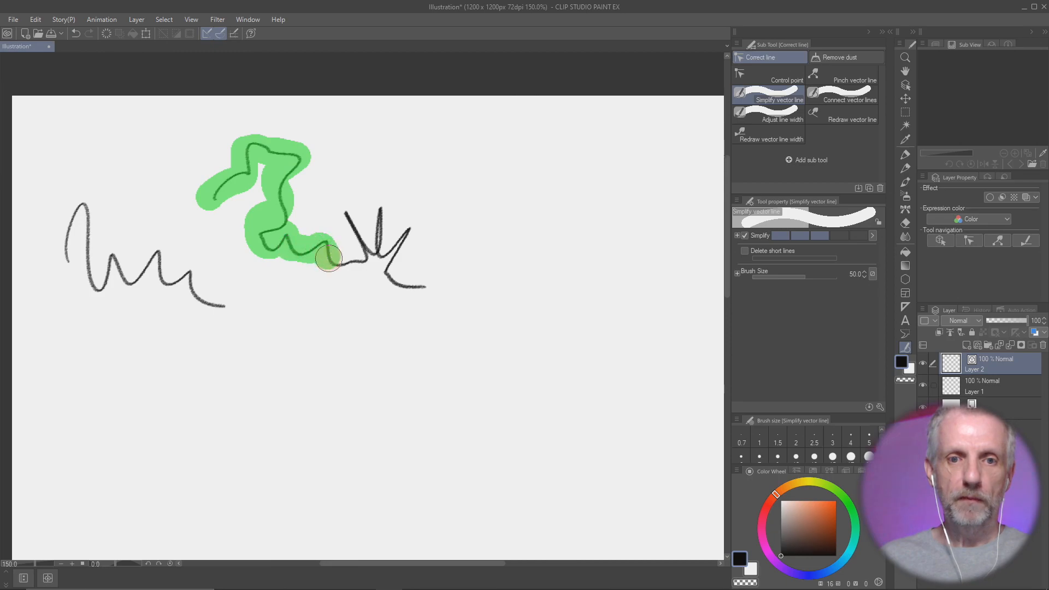
mouse_move(328, 257)
left_mouse_down()
mouse_move(363, 264)
mouse_move(350, 226)
mouse_move(381, 219)
mouse_move(390, 257)
mouse_move(418, 290)
mouse_move(452, 288)
left_mouse_up()
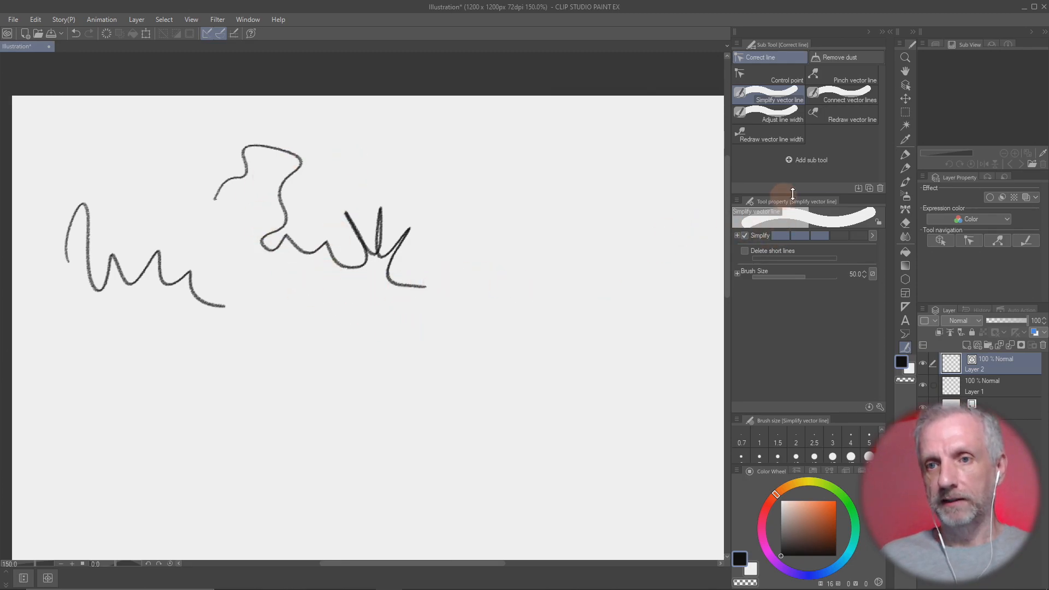
- Reshape the simplified line's middle with Control point, widening its long downstroke and deepening the small waves
left_click(775, 78)
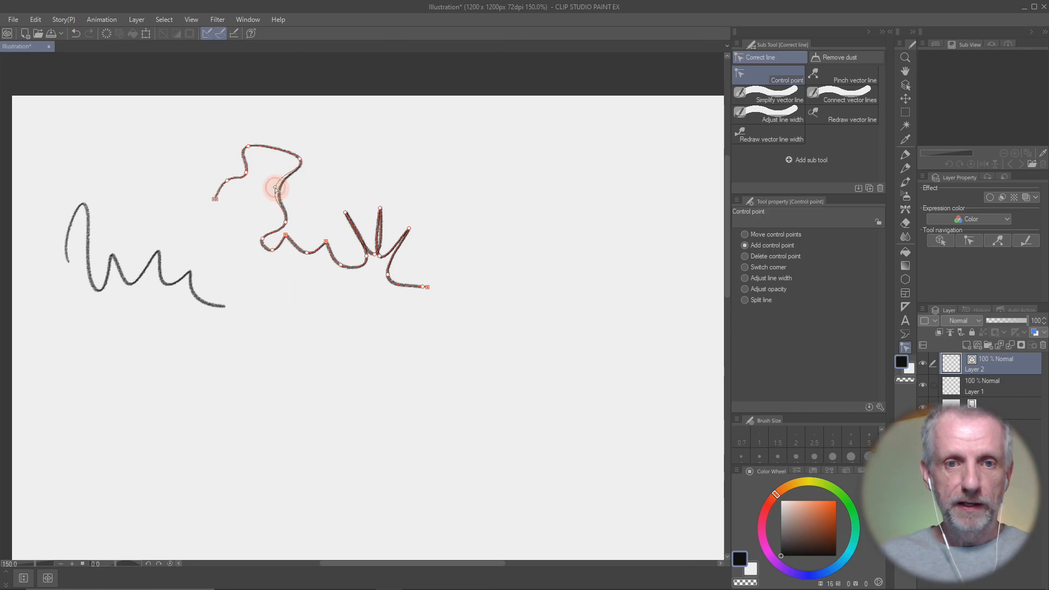
left_click_drag(276, 189, 259, 219)
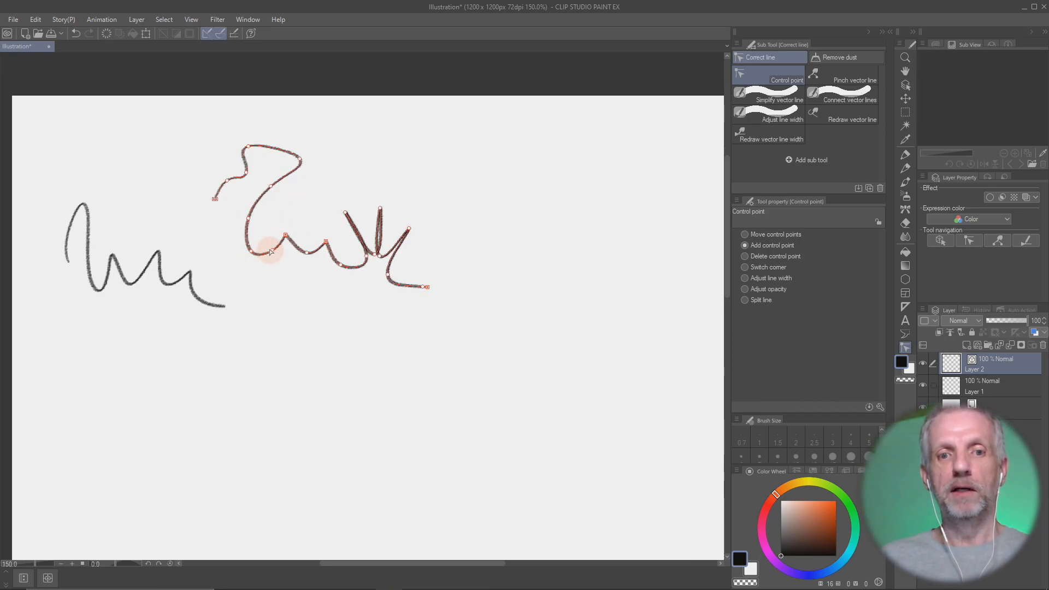
left_click_drag(277, 262, 279, 265)
left_click_drag(286, 225, 328, 236)
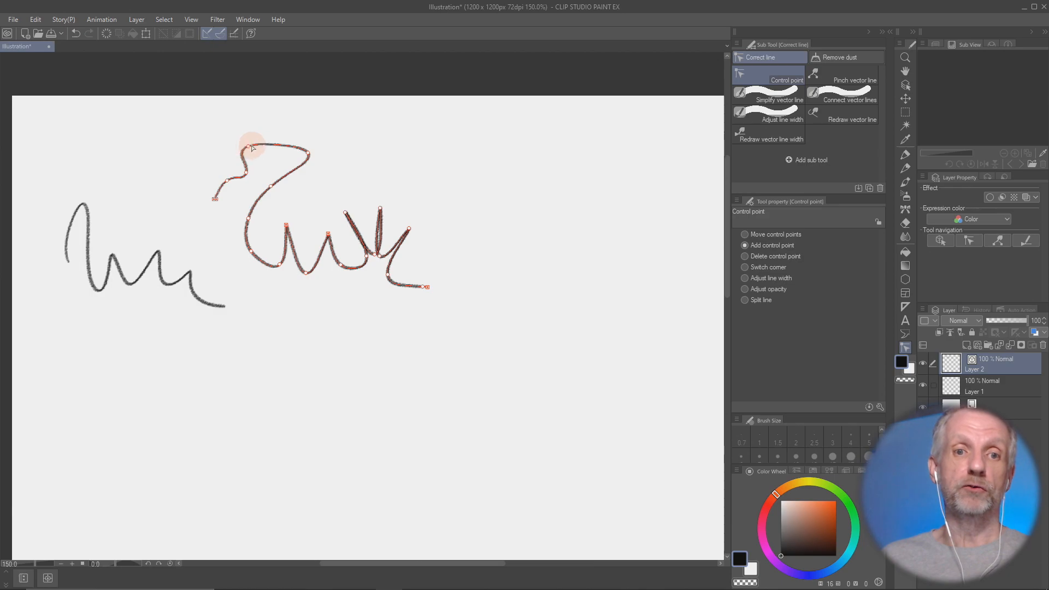
- Move the control points at the start of the vector line to extend its tail and round the upper loop
left_click_drag(249, 145, 249, 128)
left_click_drag(244, 171, 188, 201)
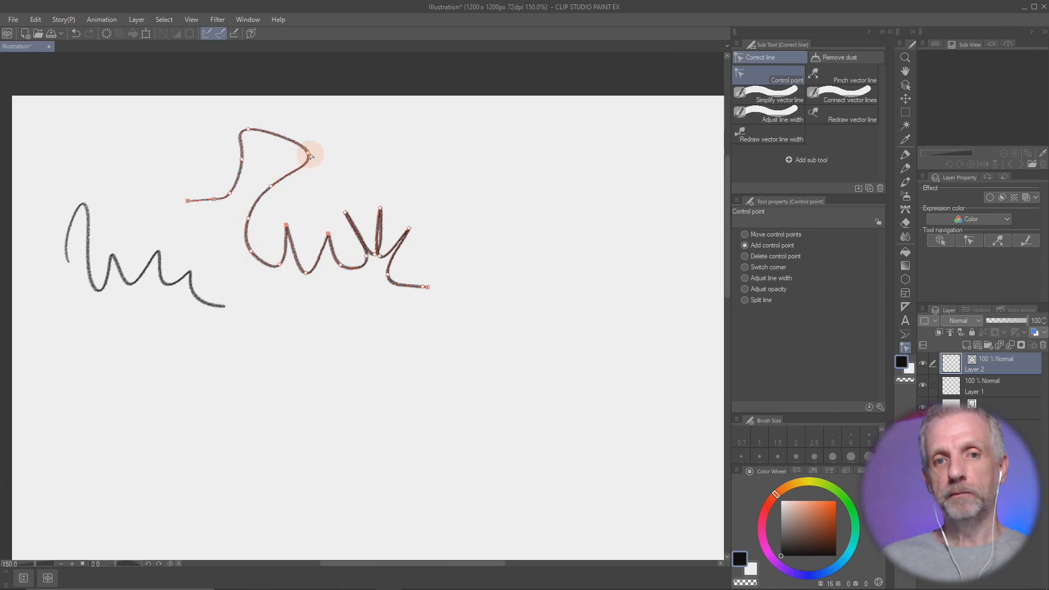
left_click_drag(310, 155, 304, 133)
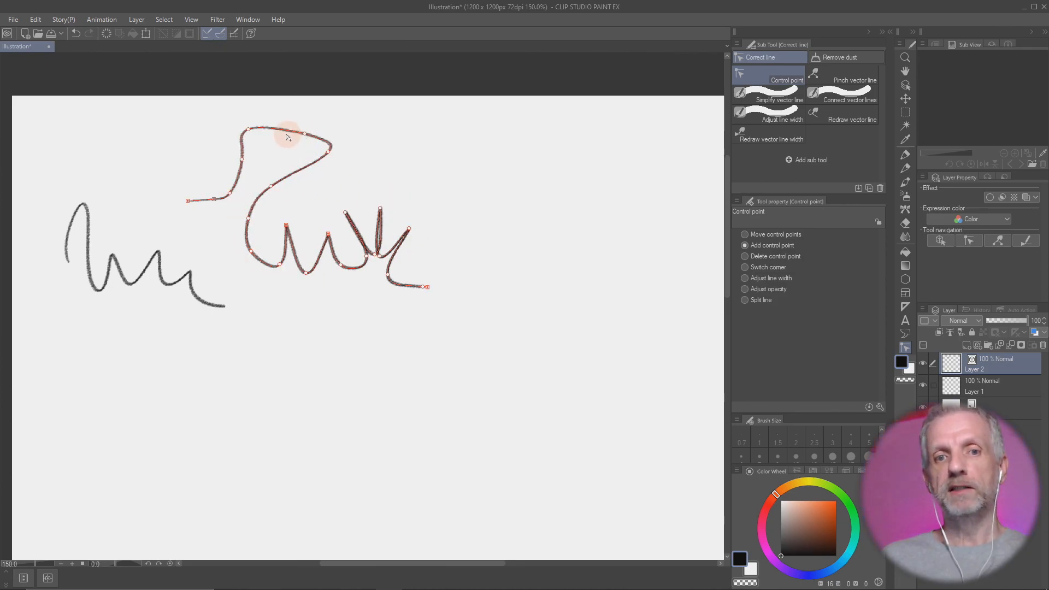
left_click_drag(271, 186, 267, 179)
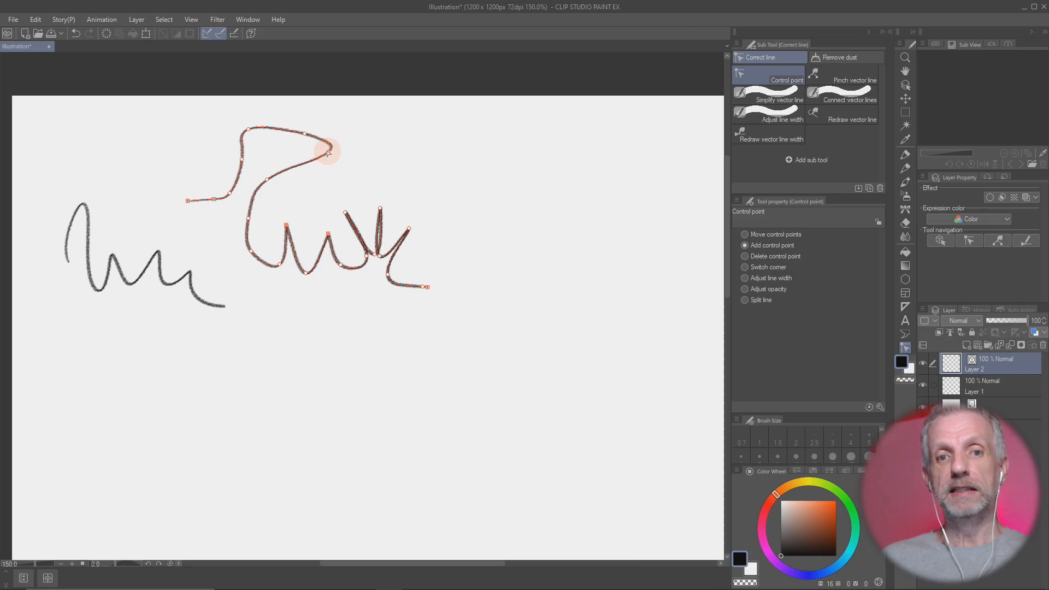
left_click_drag(327, 151, 297, 173)
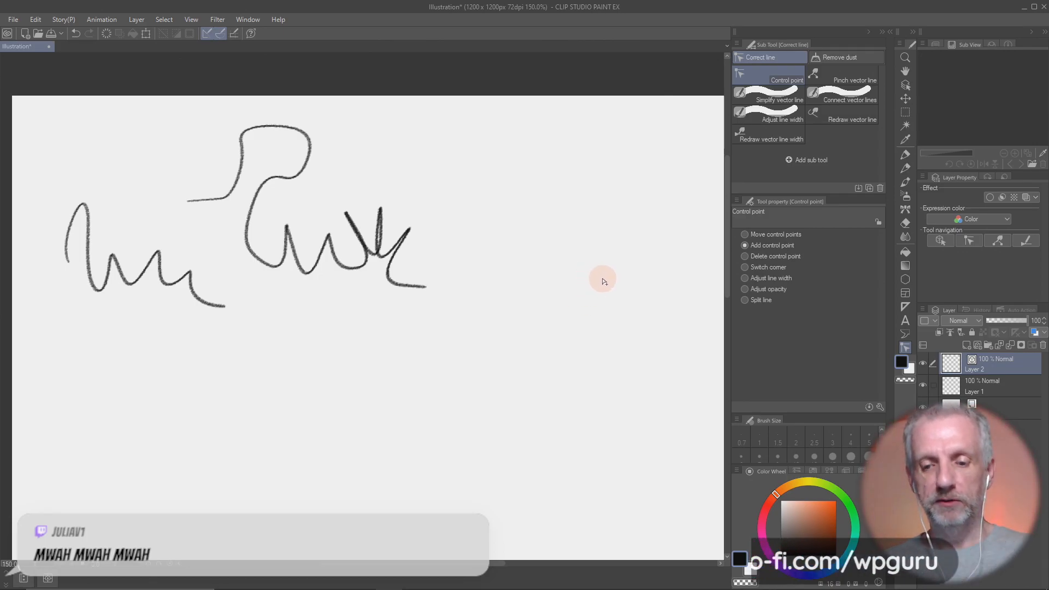
key("ctrl+0")
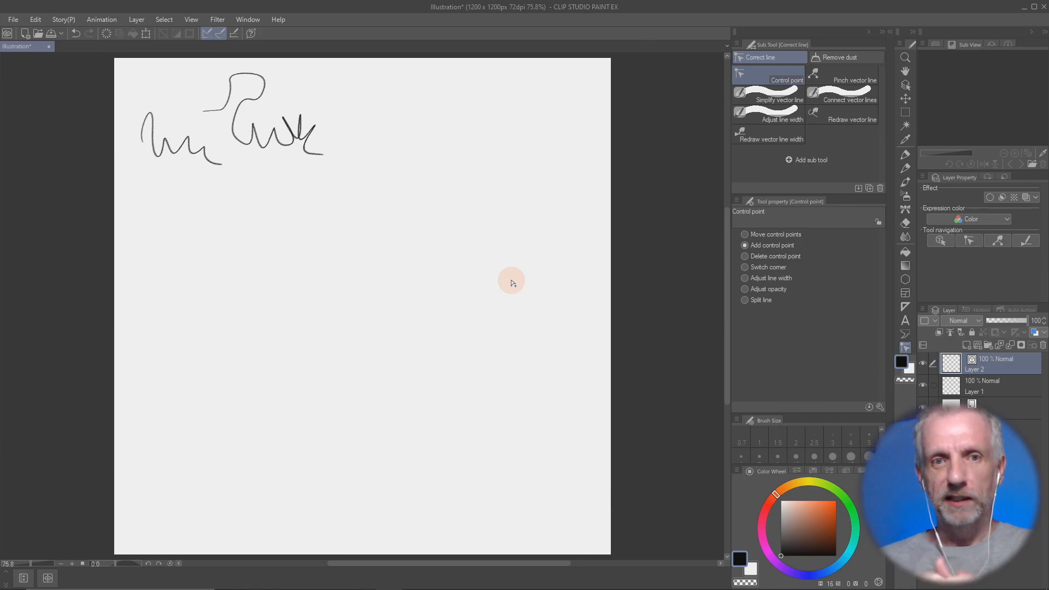
- Switch to Firefox and skim the doncorgi.com article on making a custom brush in Clip Studio Paint
key("alt+Tab")
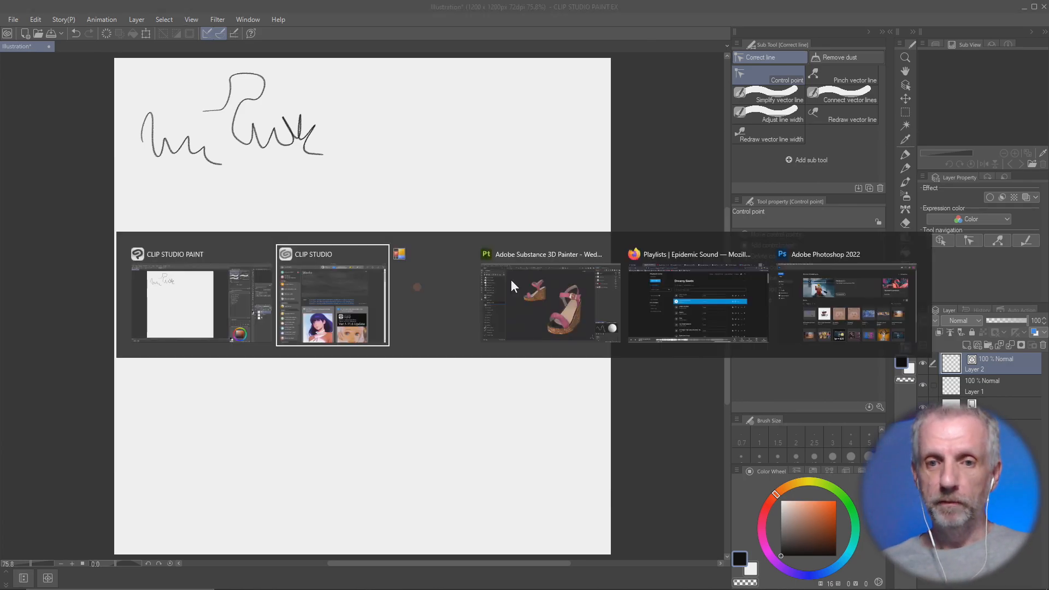
key("alt+Tab")
key("alt+Tab")
key("alt+Tab")
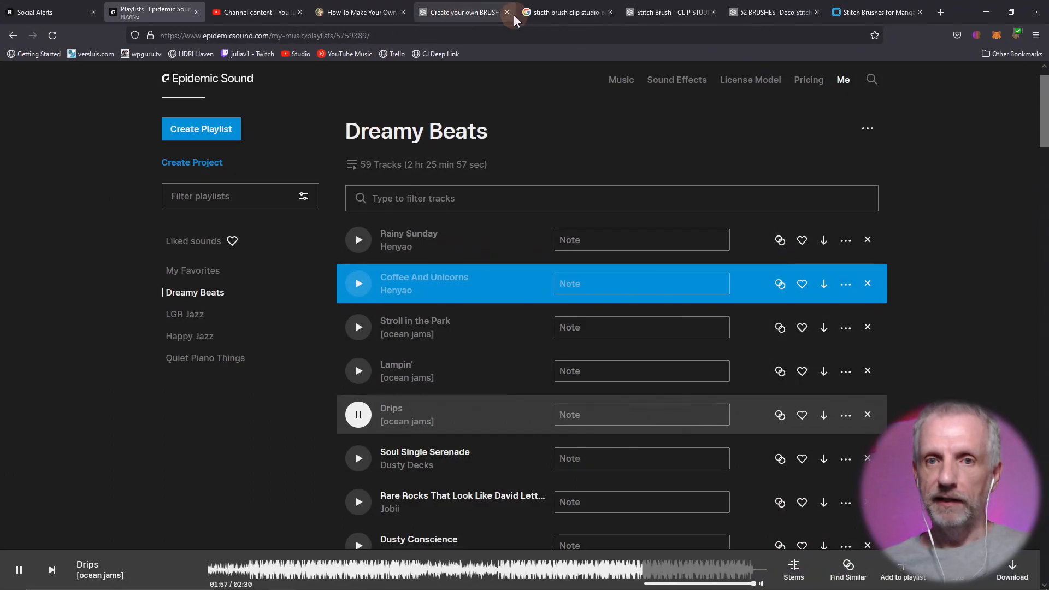
left_click(359, 3)
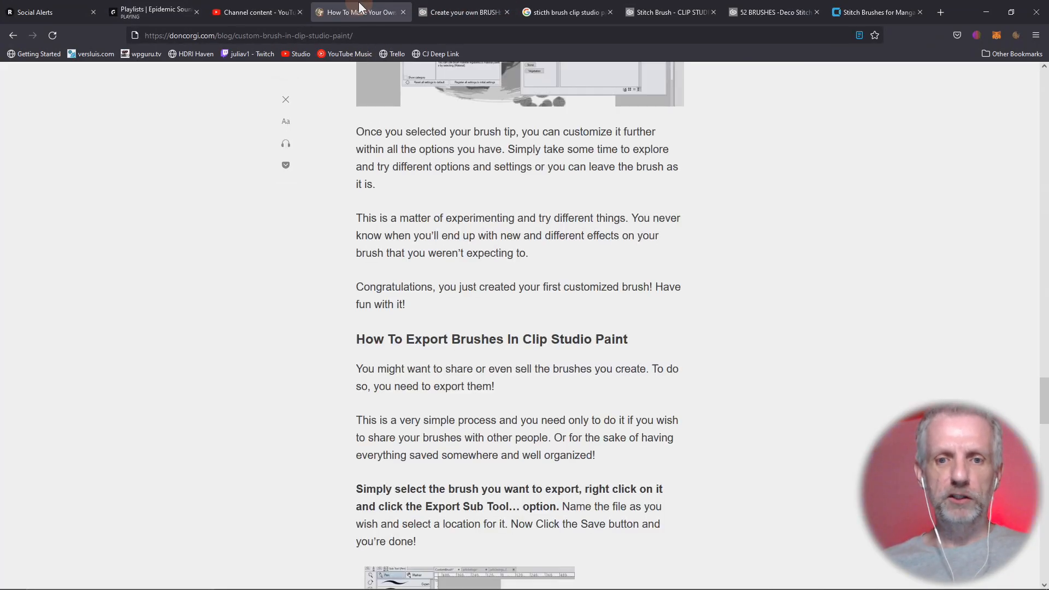
scroll(326, 290, "up", 15)
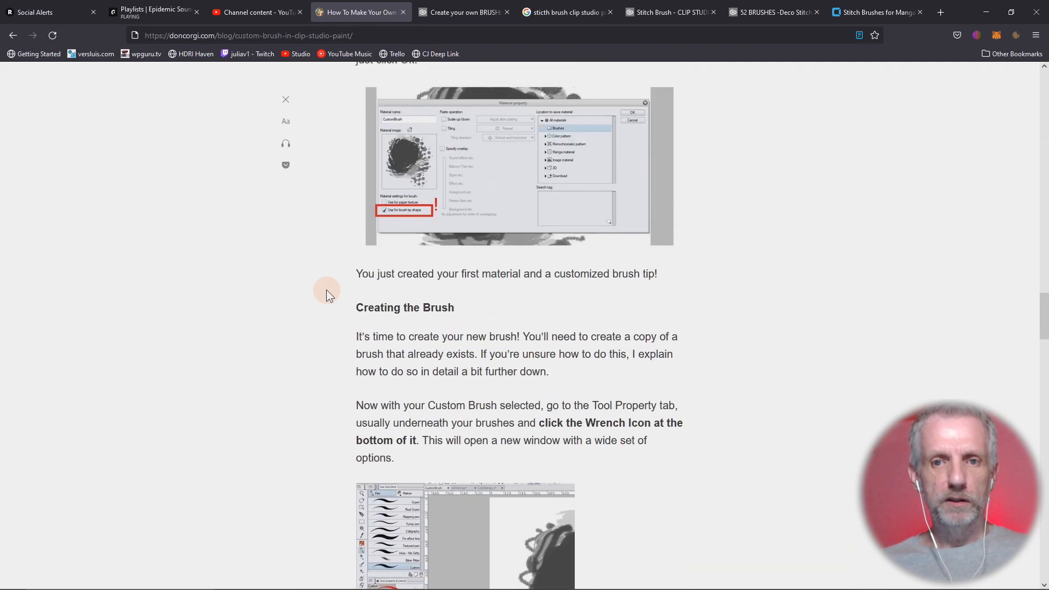
scroll(326, 289, "up", 10)
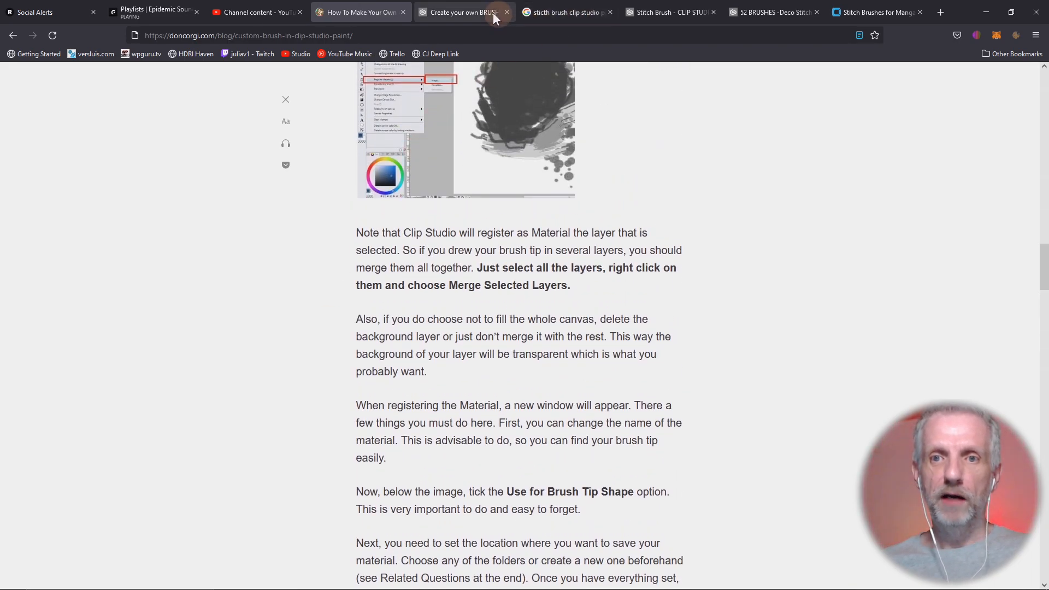
- View the Stitch Brush page on Clip Studio Assets, check the instructions for using downloaded materials, and return to the brush page
left_click(664, 8)
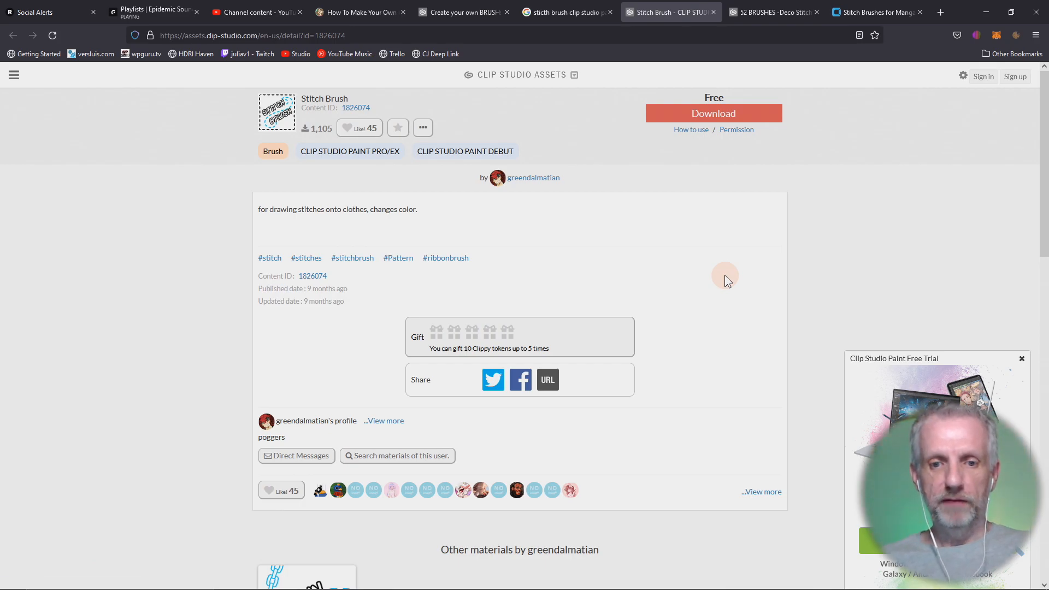
scroll(725, 276, "down", 9)
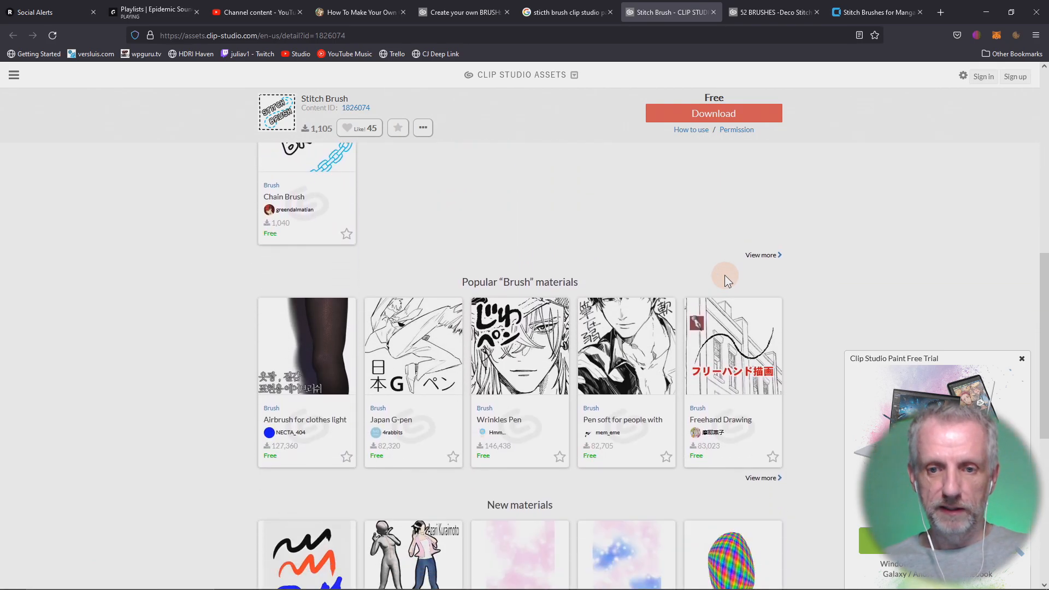
scroll(725, 274, "up", 9)
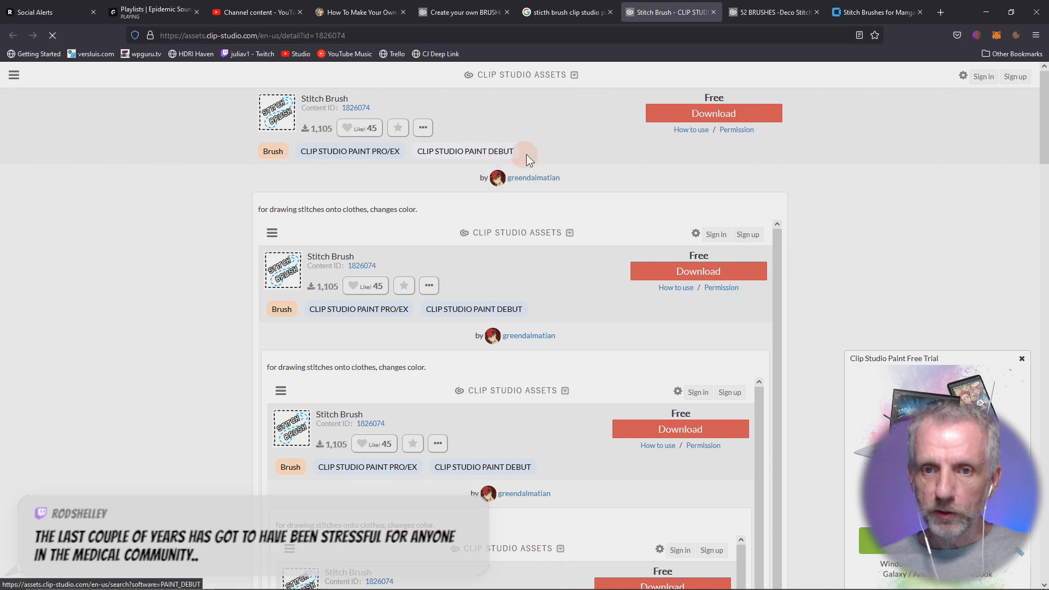
left_click(691, 130)
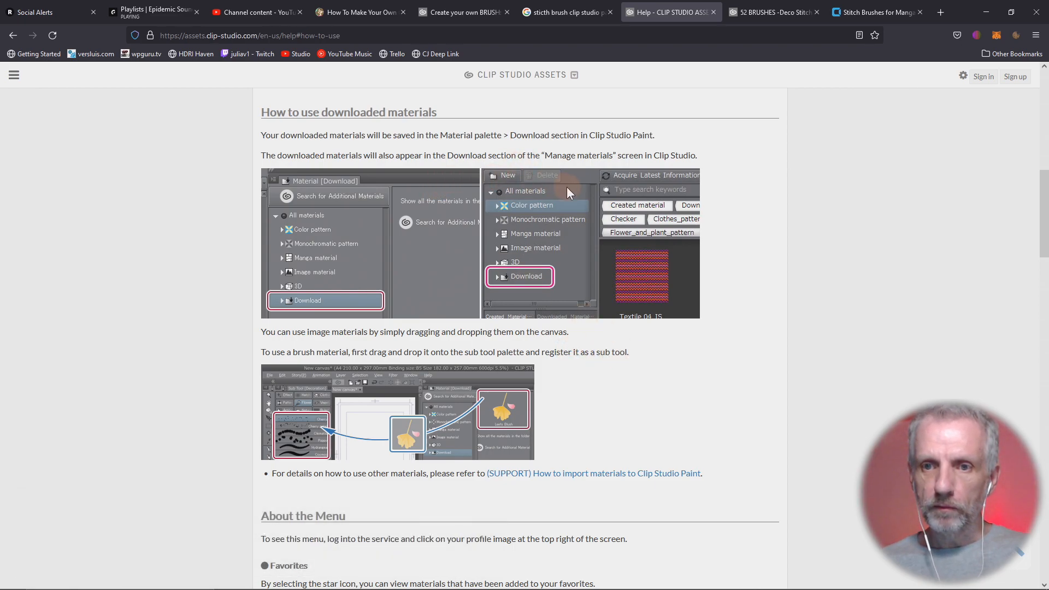
left_click(12, 36)
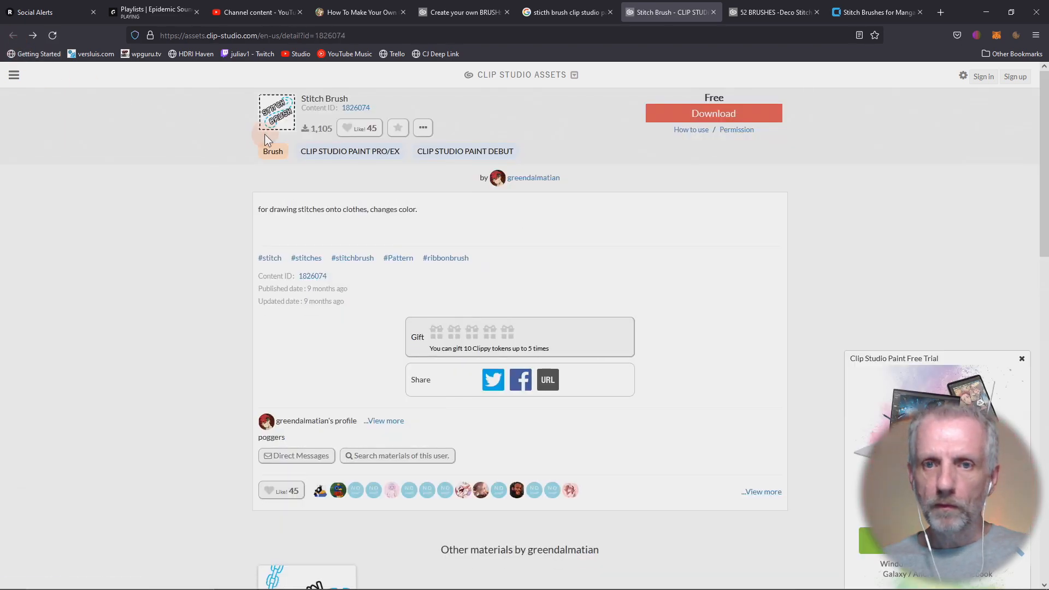
- Examine the 10px, 5px and 3px sample strokes on the Stitch Brush page
scroll(553, 260, "down", 10)
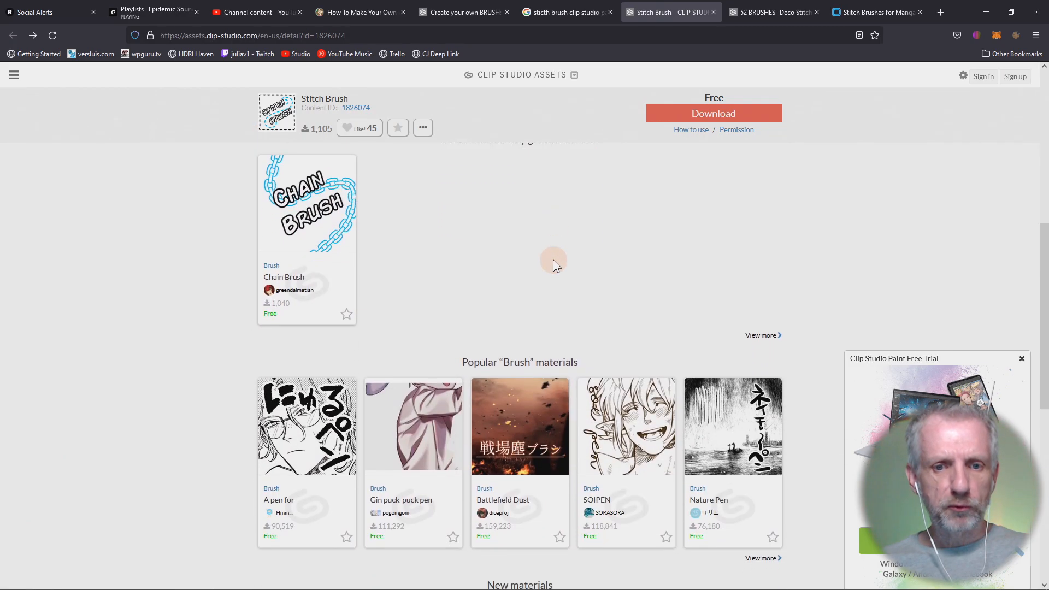
scroll(553, 260, "up", 10)
scroll(553, 260, "down", 1)
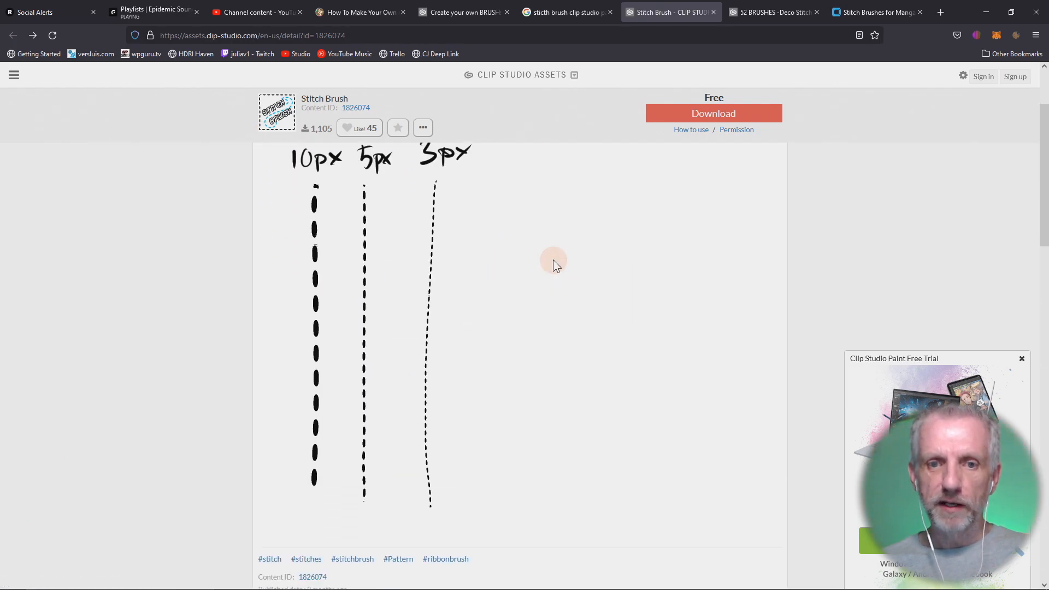
scroll(552, 260, "up", 1)
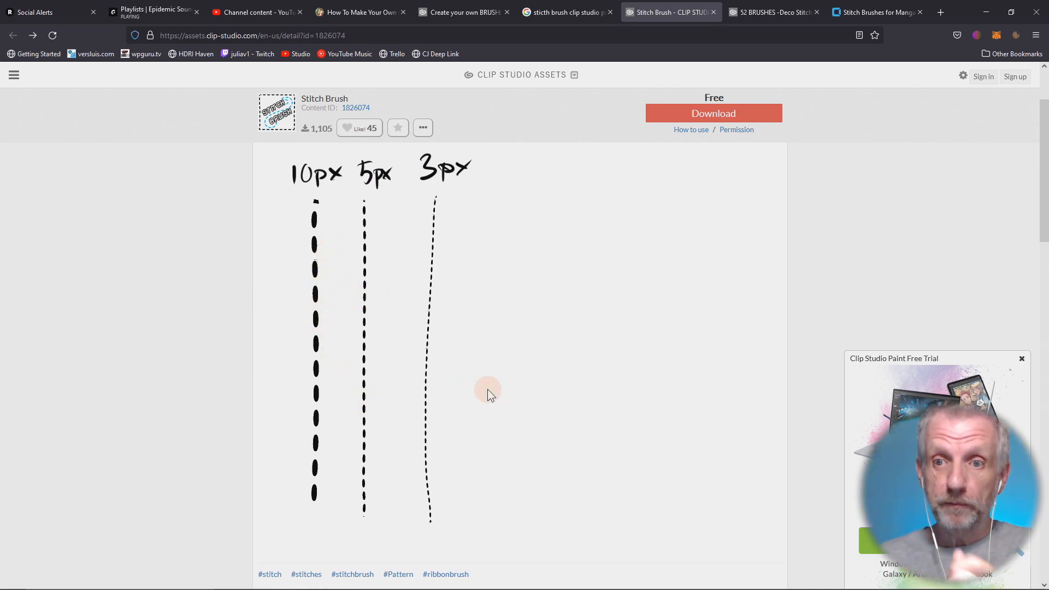
scroll(488, 389, "up", 2)
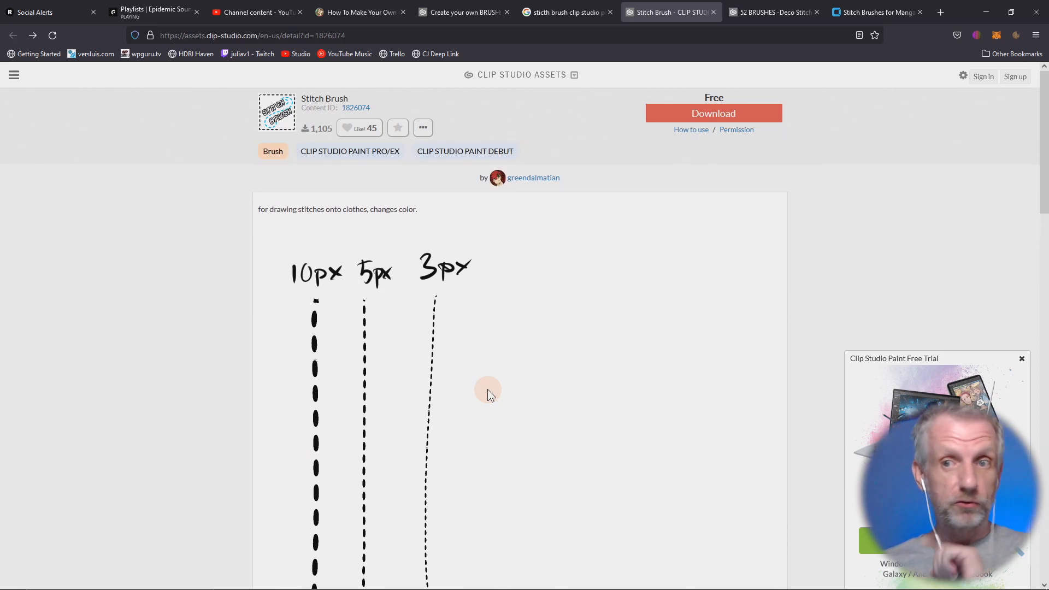
- Look through the stitch brushes included in the 52 BRUSHES -Deco Stitch Pack 2.0 JF on Clip Studio Assets
left_click(771, 13)
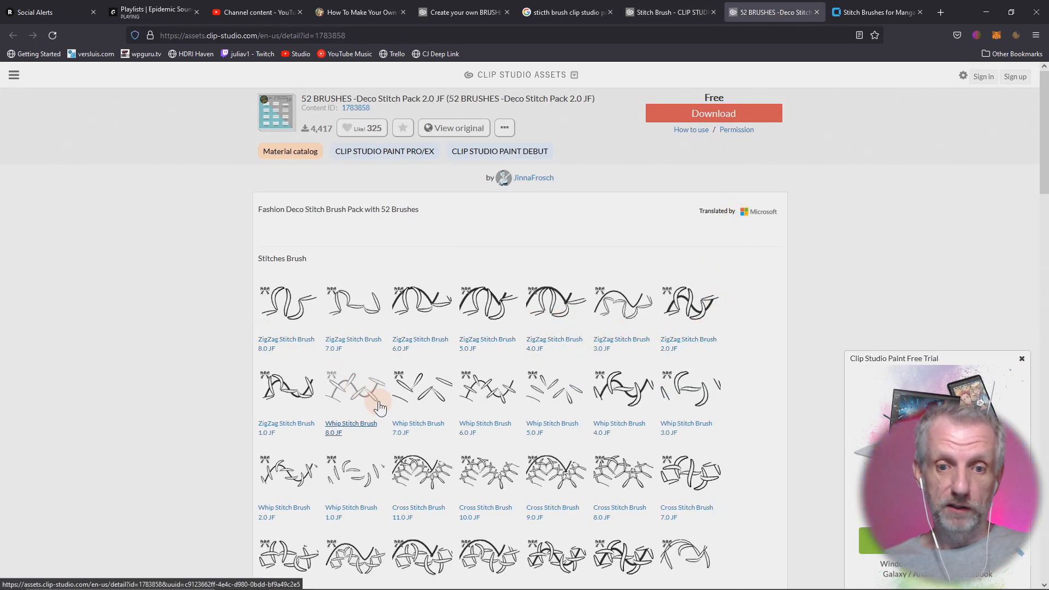
scroll(374, 403, "down", 1)
scroll(379, 407, "down", 2)
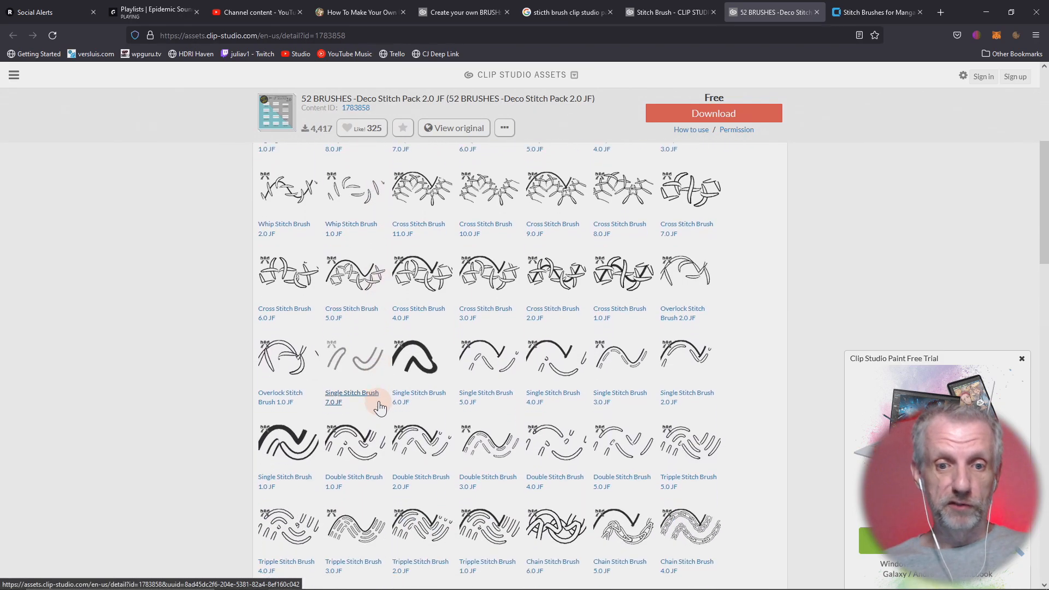
- Finish browsing the Deco Stitch Pack page and view the Stitch Brushes for Manga Studio 5 samples on Cubebrush
left_click(378, 403)
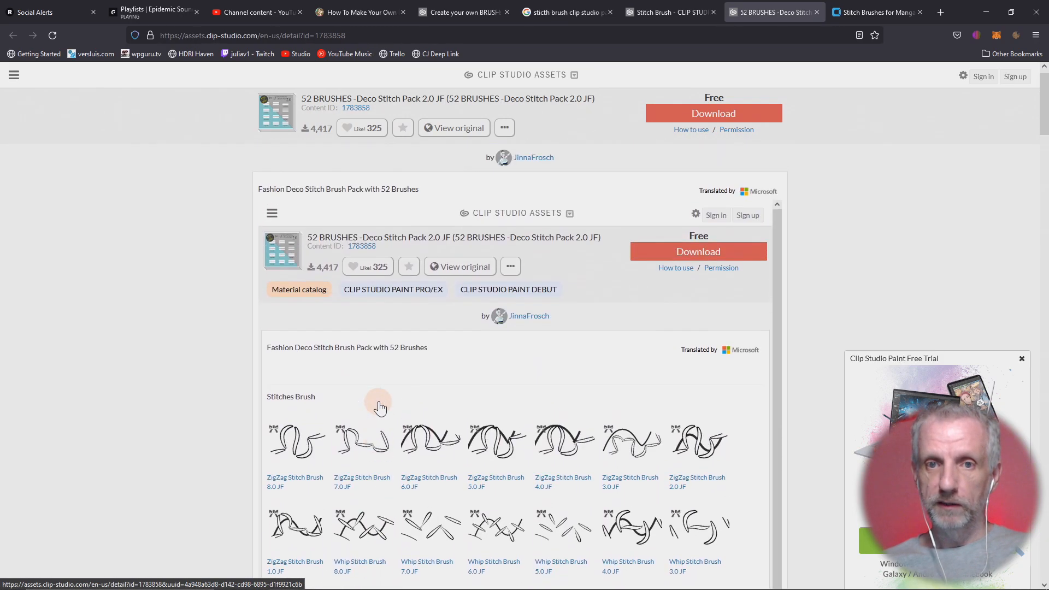
left_click(535, 227)
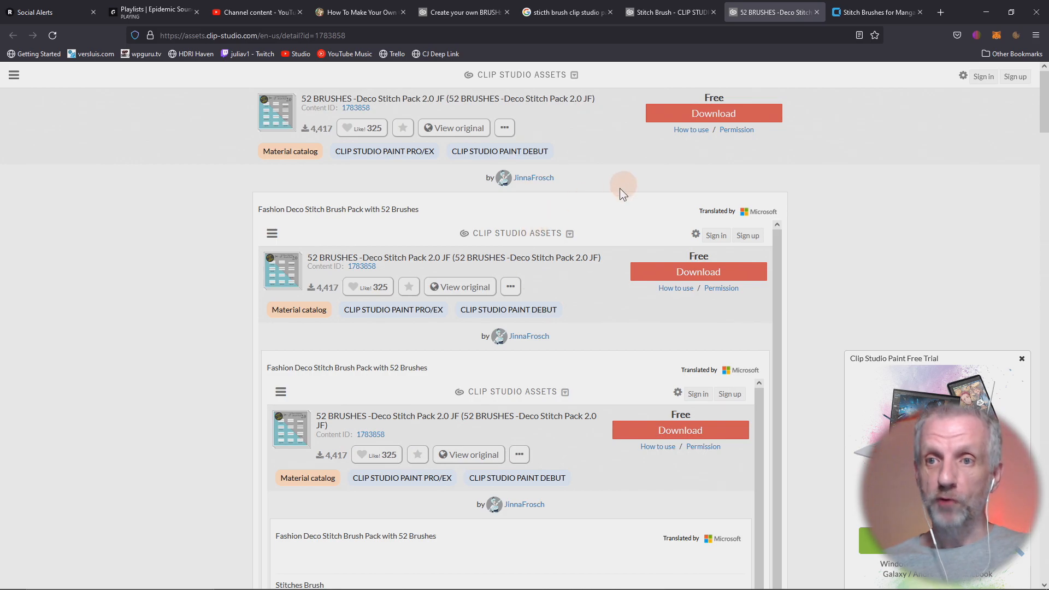
left_click(876, 14)
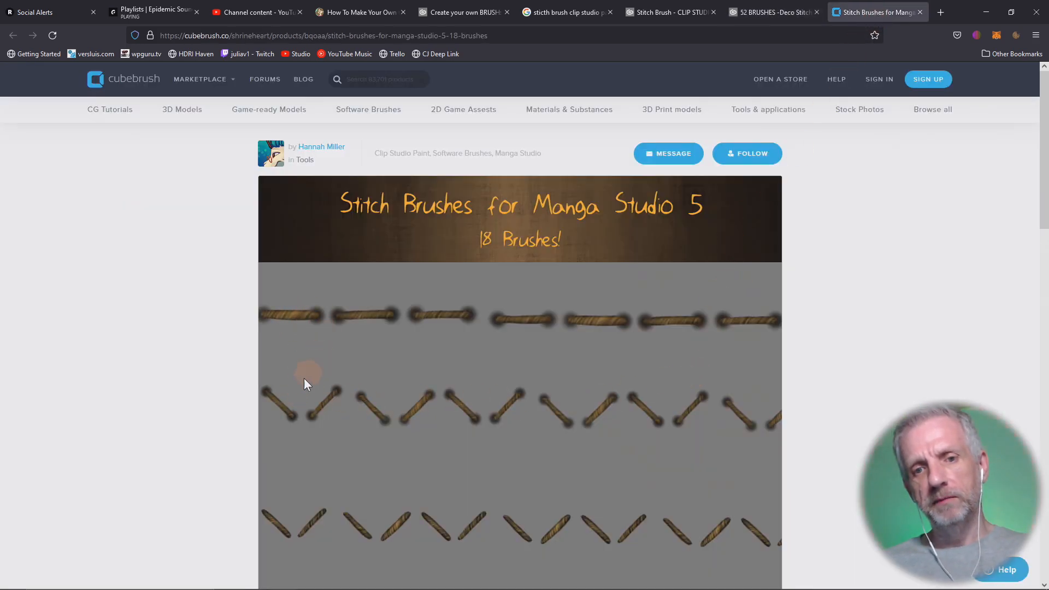
scroll(592, 416, "down", 2)
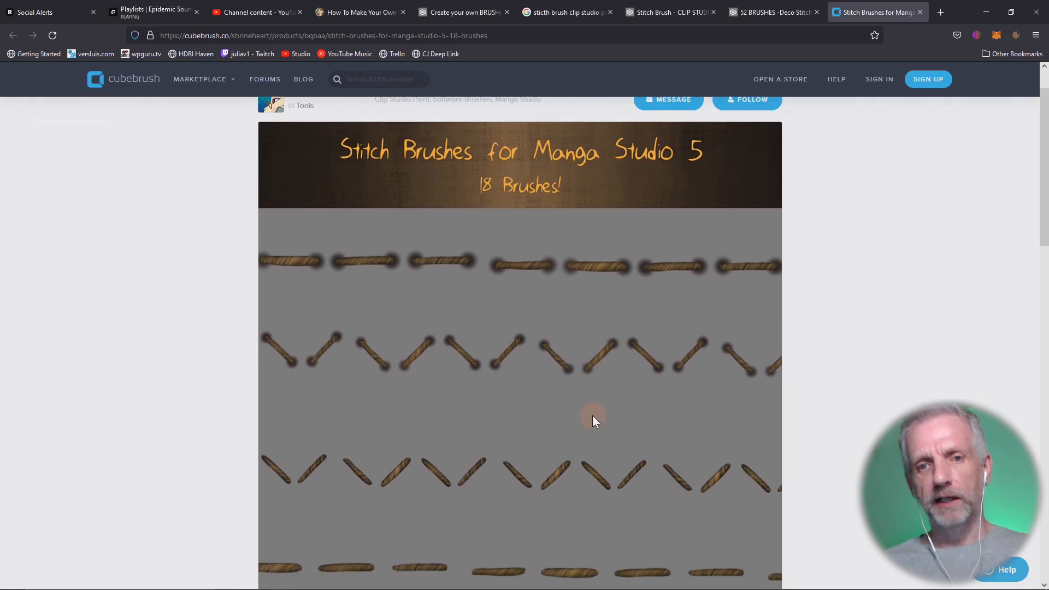
scroll(593, 416, "up", 2)
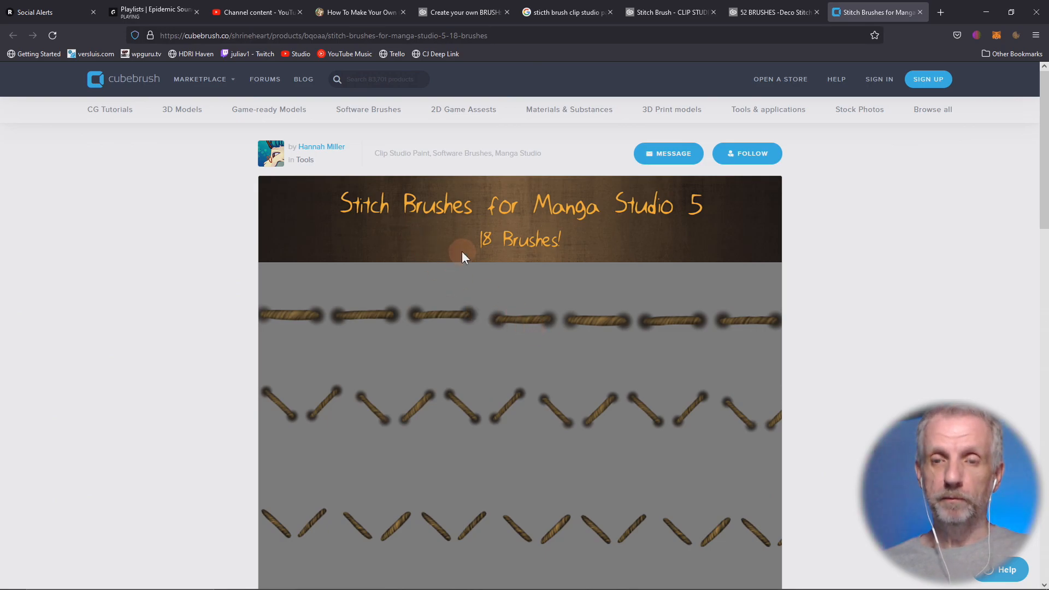
- Open twitch.tv/wpguru in a new browser tab and pause the live stream
left_click(655, 11)
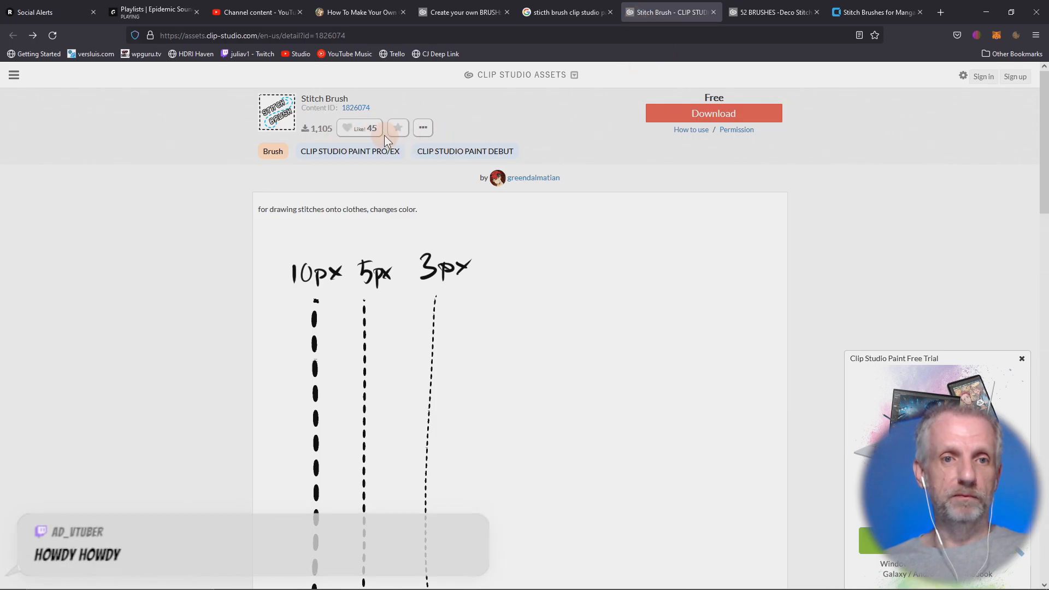
left_click(940, 12)
type("tw")
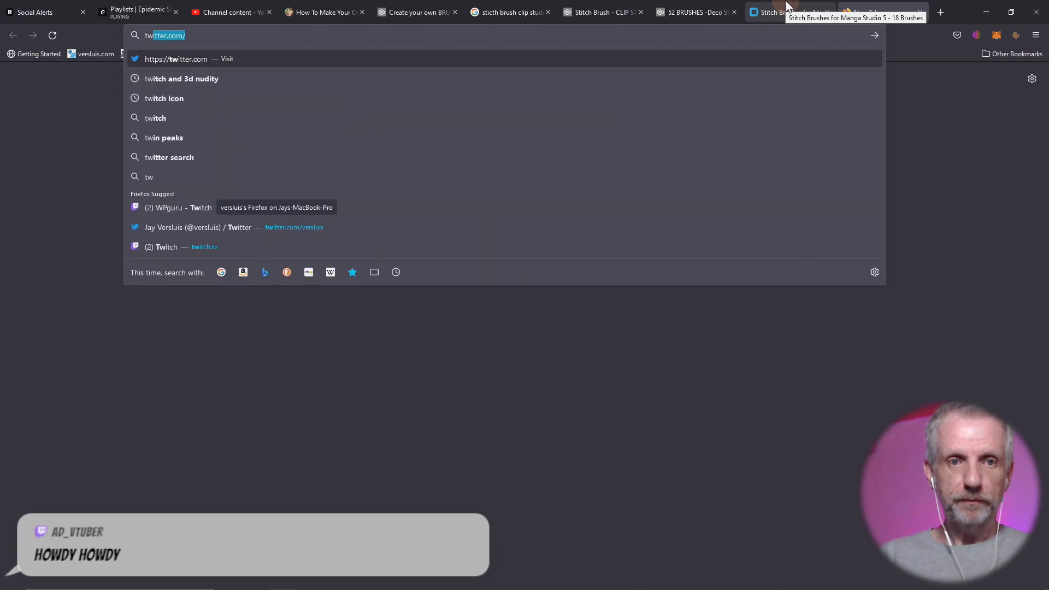
type("itch.tv/")
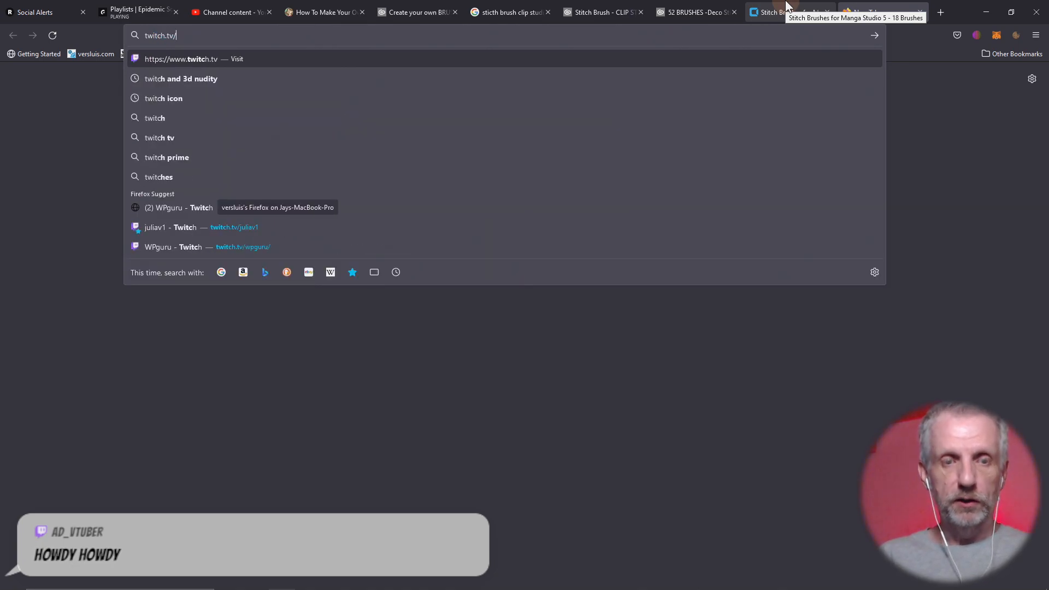
type("wpguru/")
key("Return")
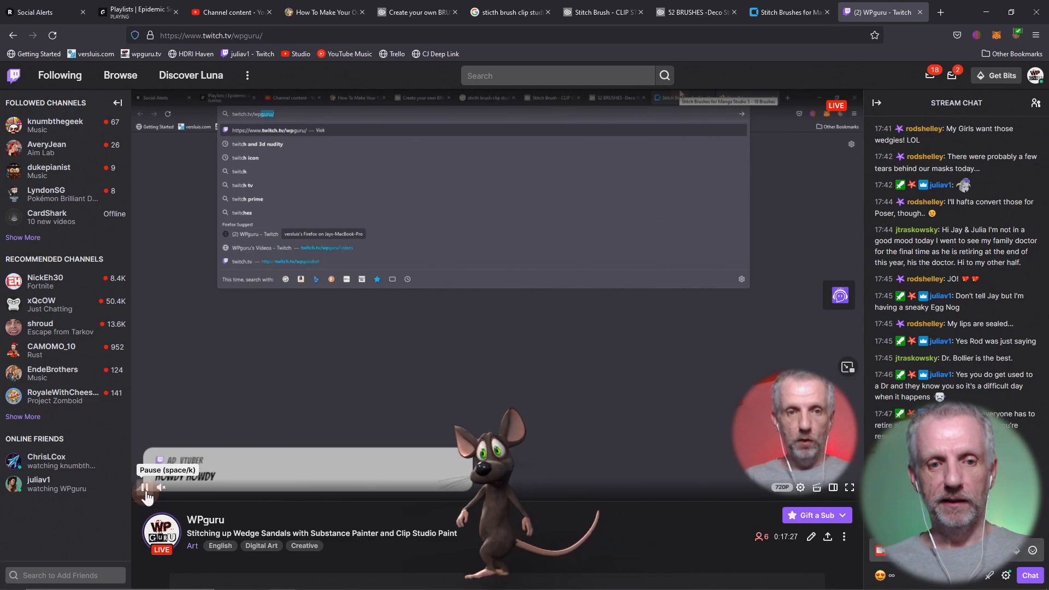
left_click(146, 491)
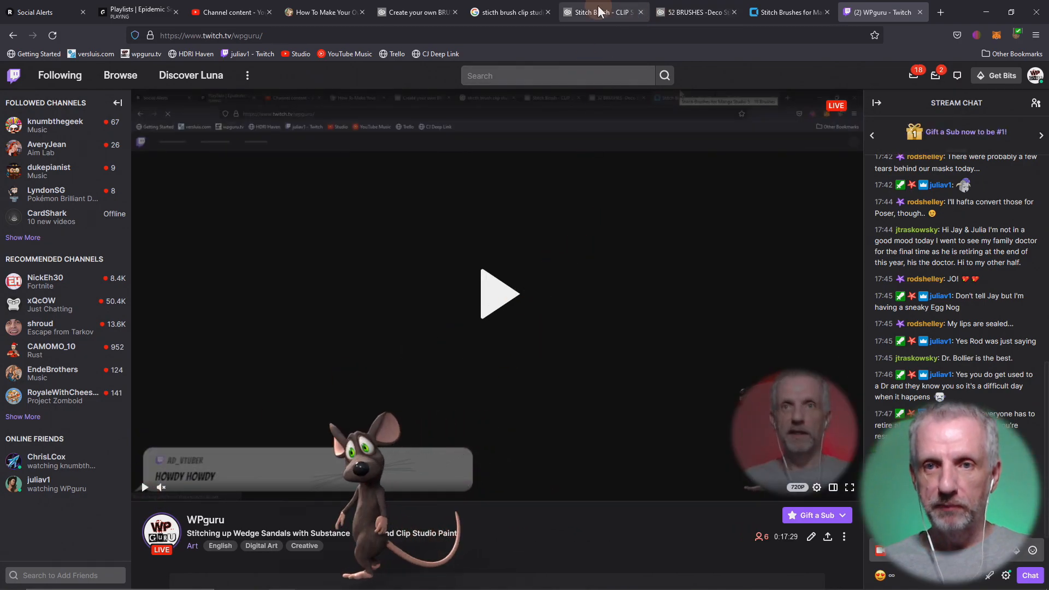
- Share the page links of Stitch Brush and 52 BRUSHES -Deco Stitch Pack 2.0 JF in the Twitch stream chat
left_click(599, 10)
left_click(566, 35)
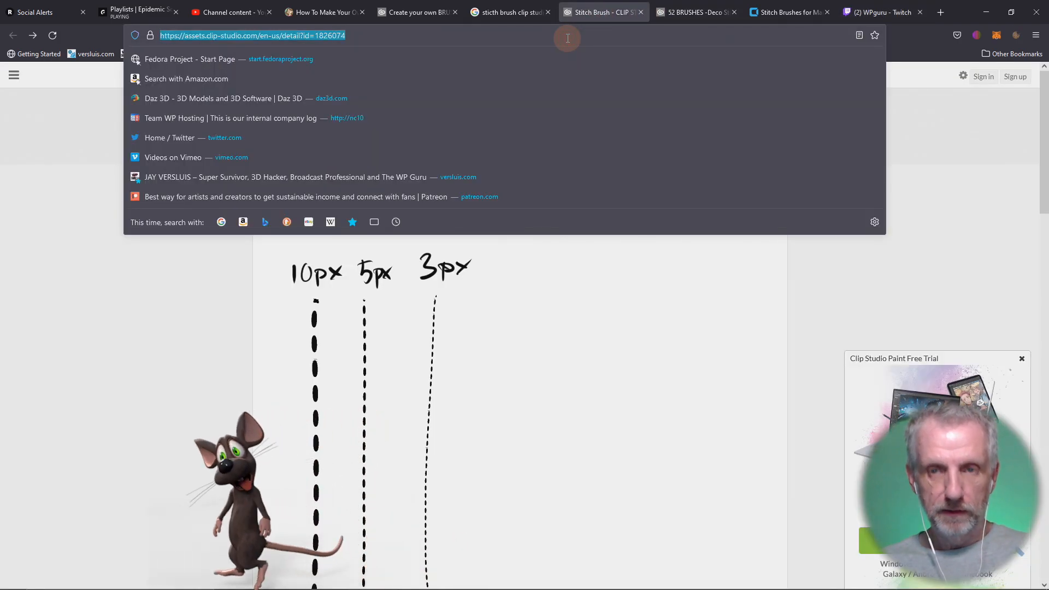
left_click(882, 12)
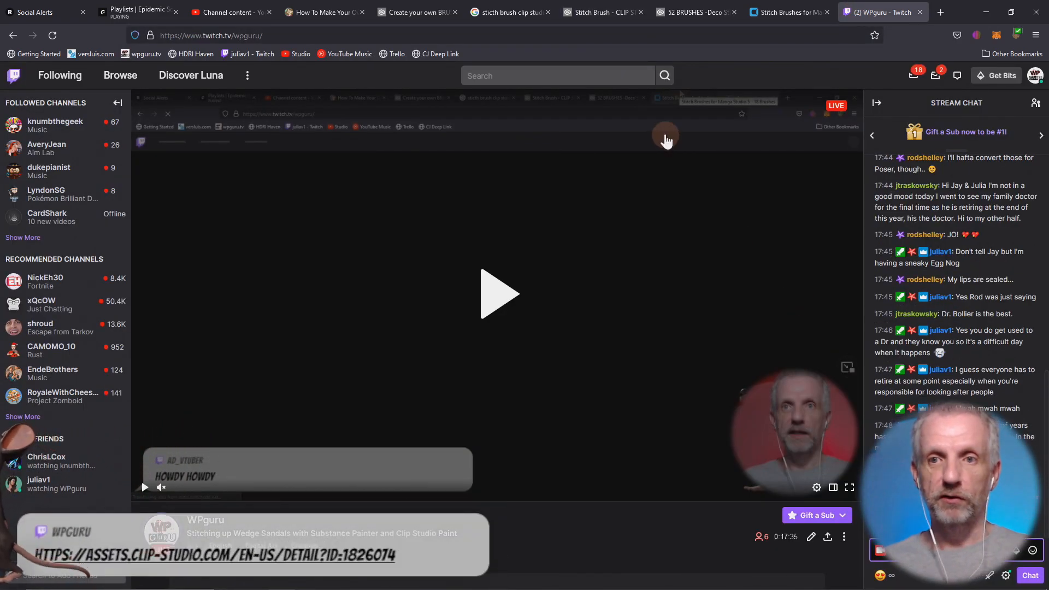
left_click(694, 12)
left_click(555, 39)
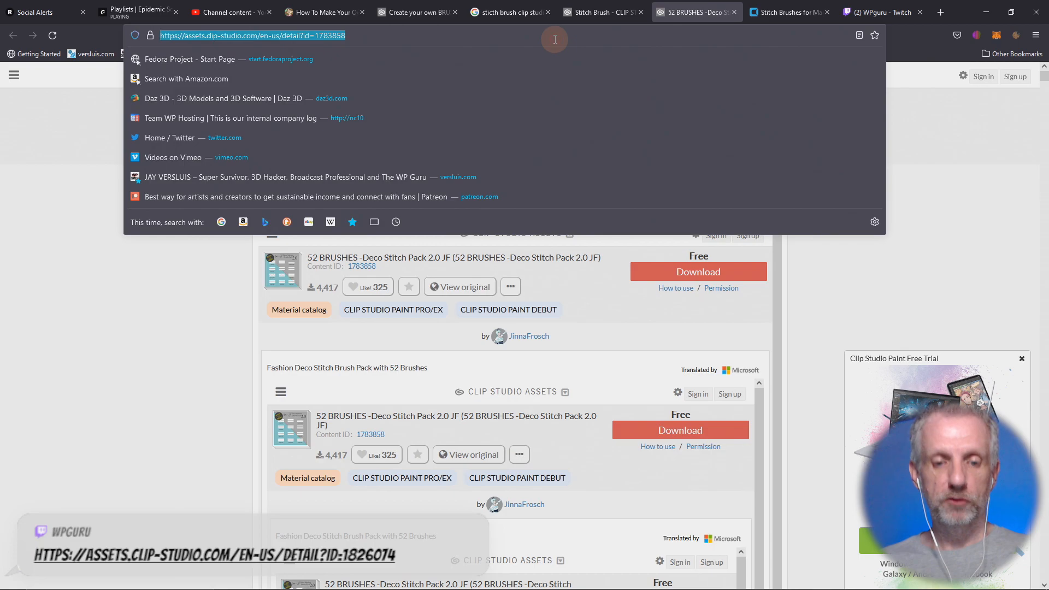
left_click(882, 12)
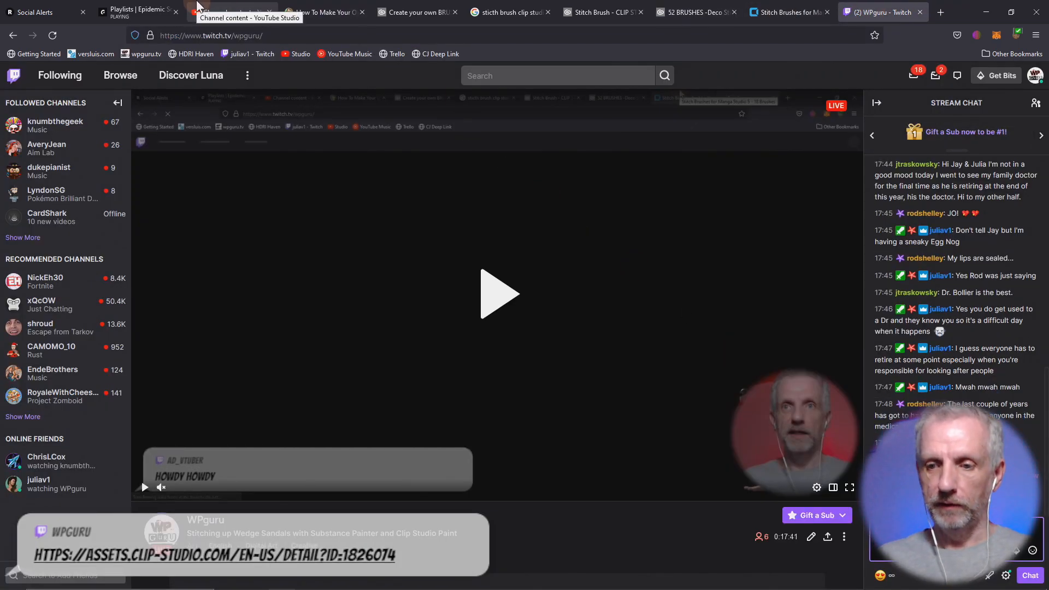
- Sign in to Clip Studio from the Stitch Brush page using the saved account e-mail and password
left_click(583, 10)
left_click(720, 115)
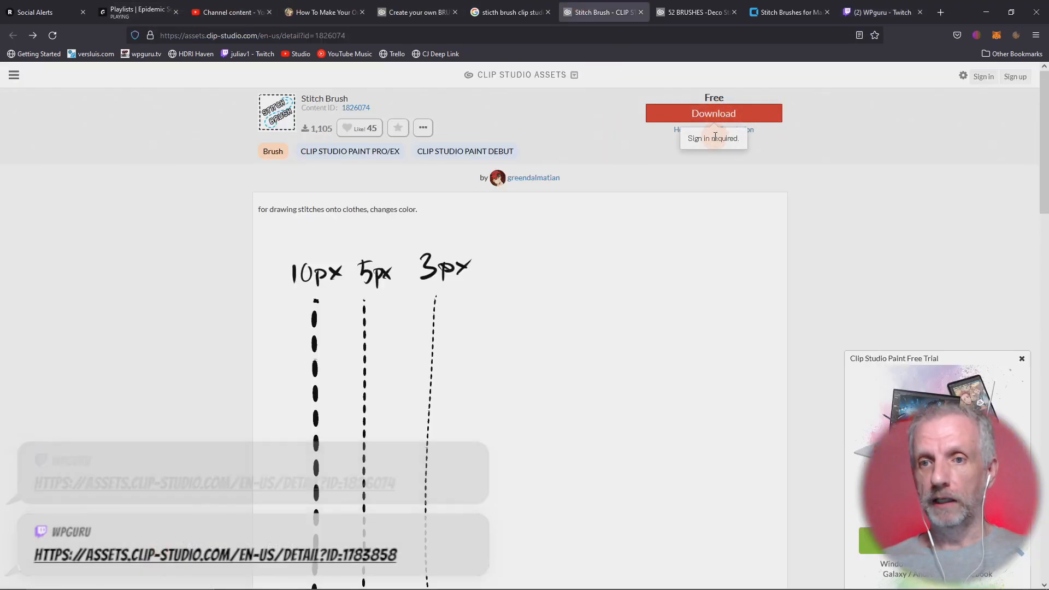
left_click(983, 77)
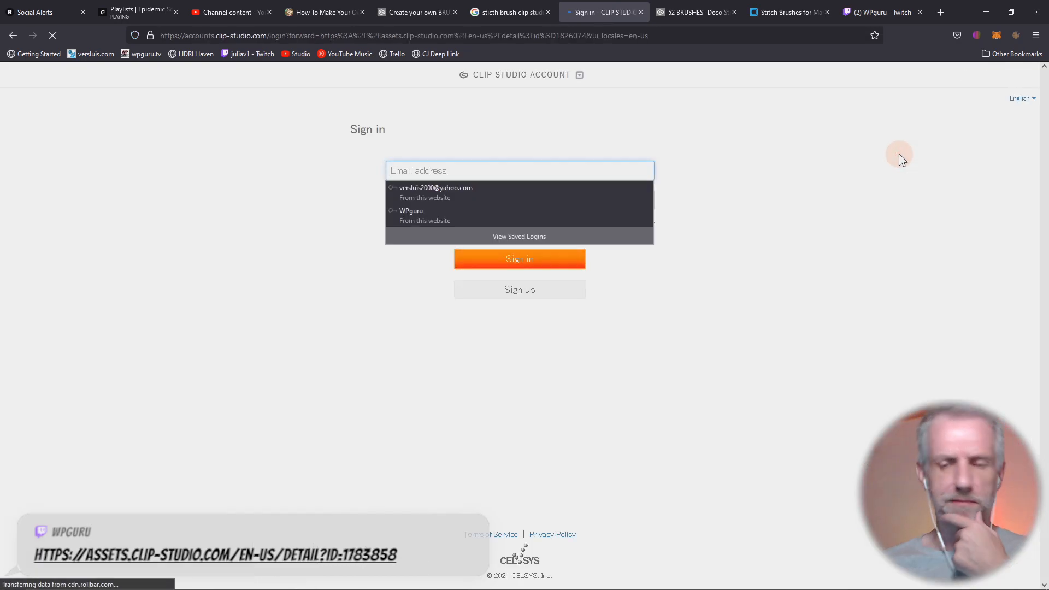
left_click(526, 186)
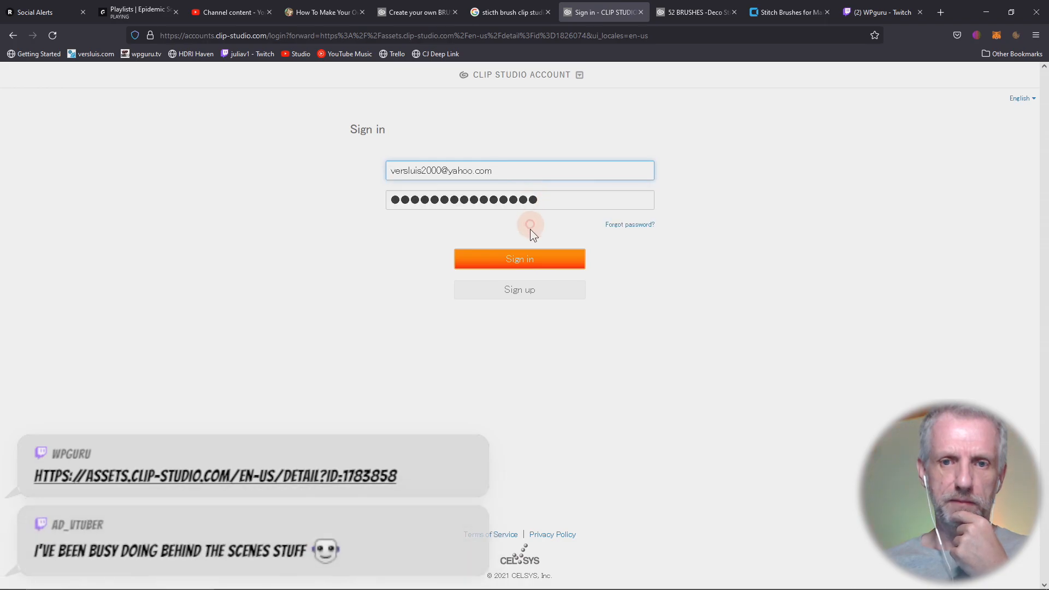
left_click(520, 257)
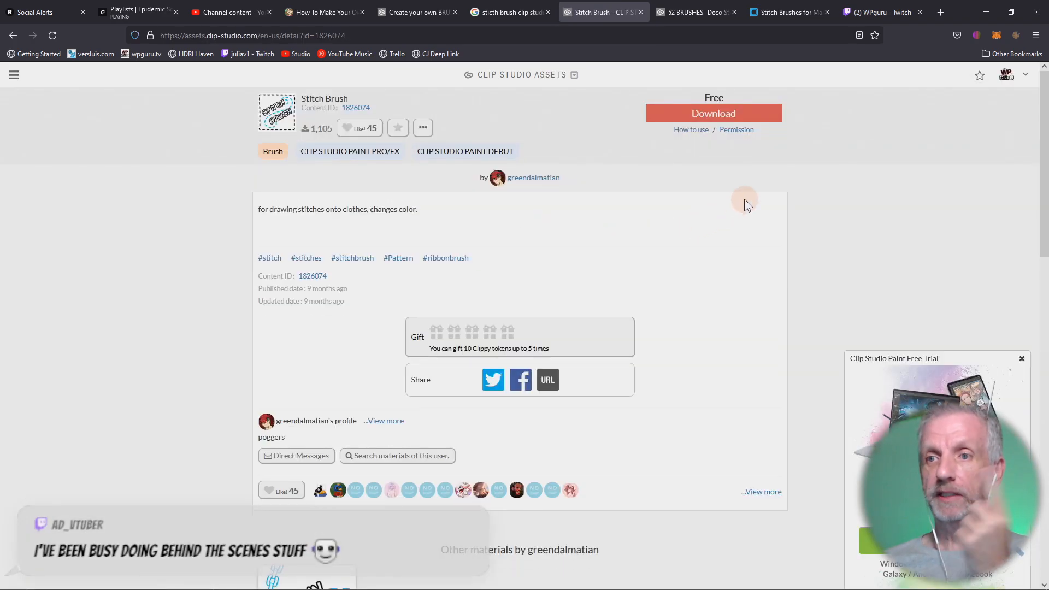
- Download the Stitch Brush, always allowing the site to open clipstudio links with CLIP STUDIO, and return to its page
left_click(732, 113)
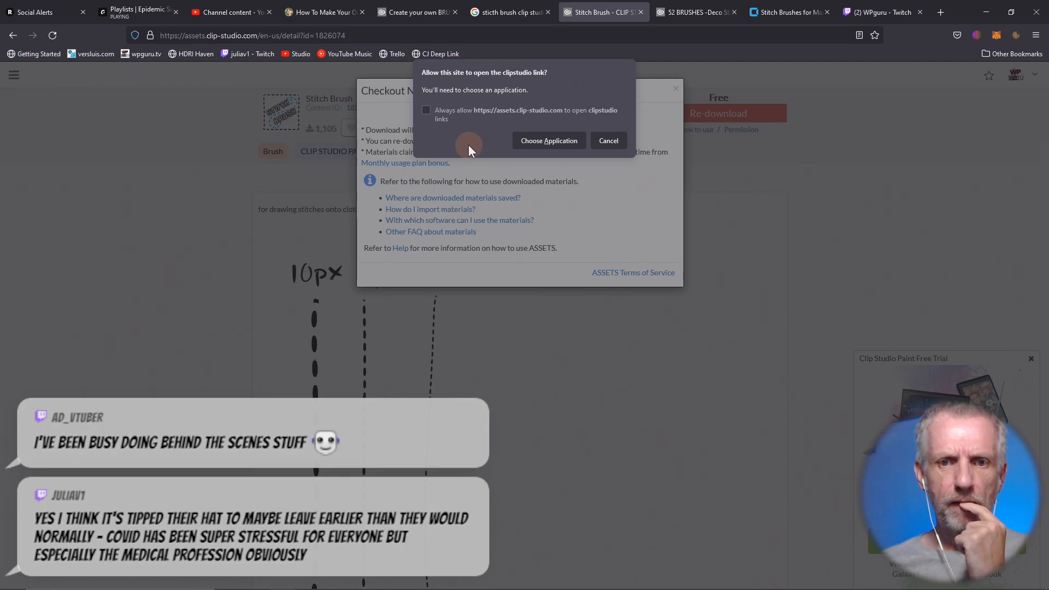
left_click(426, 110)
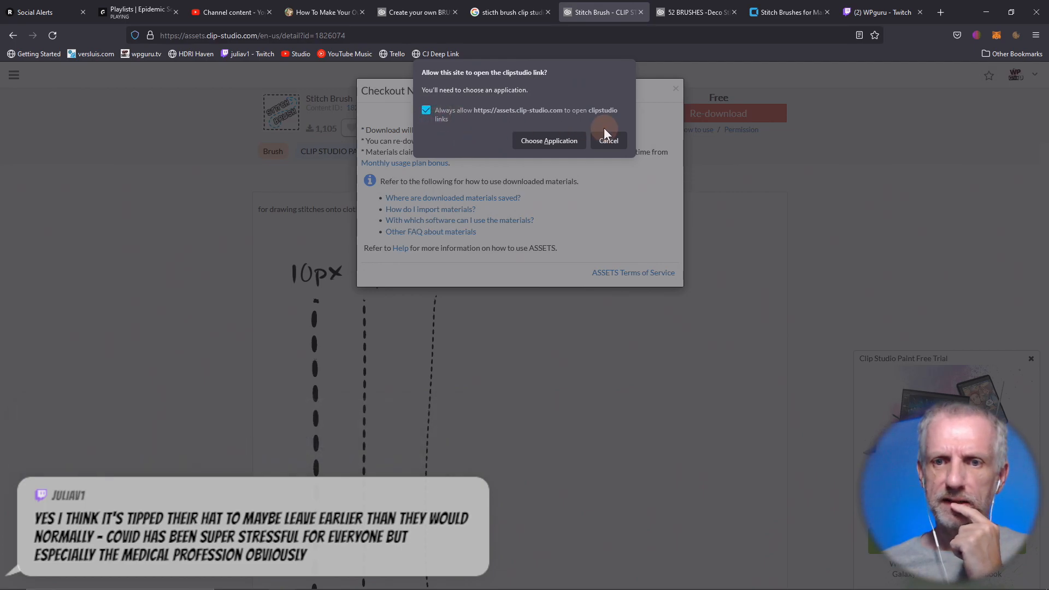
left_click(559, 141)
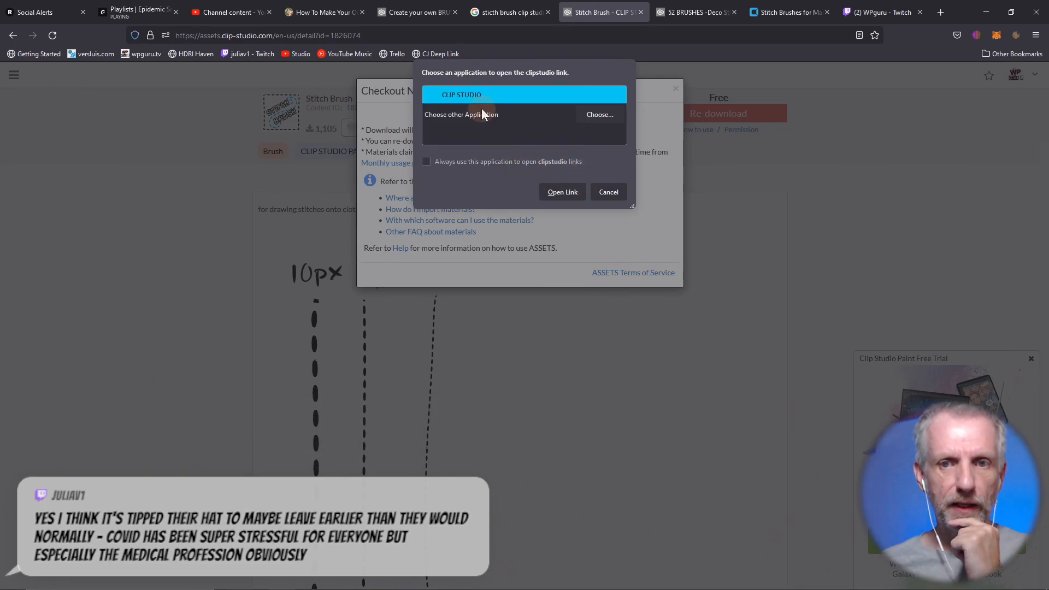
left_click(466, 156)
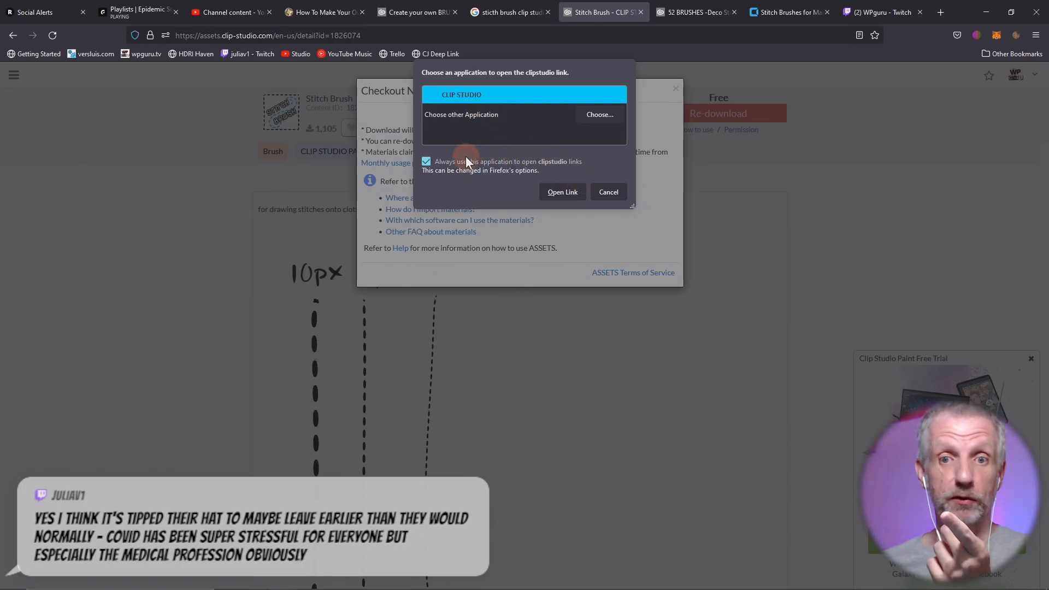
left_click(572, 194)
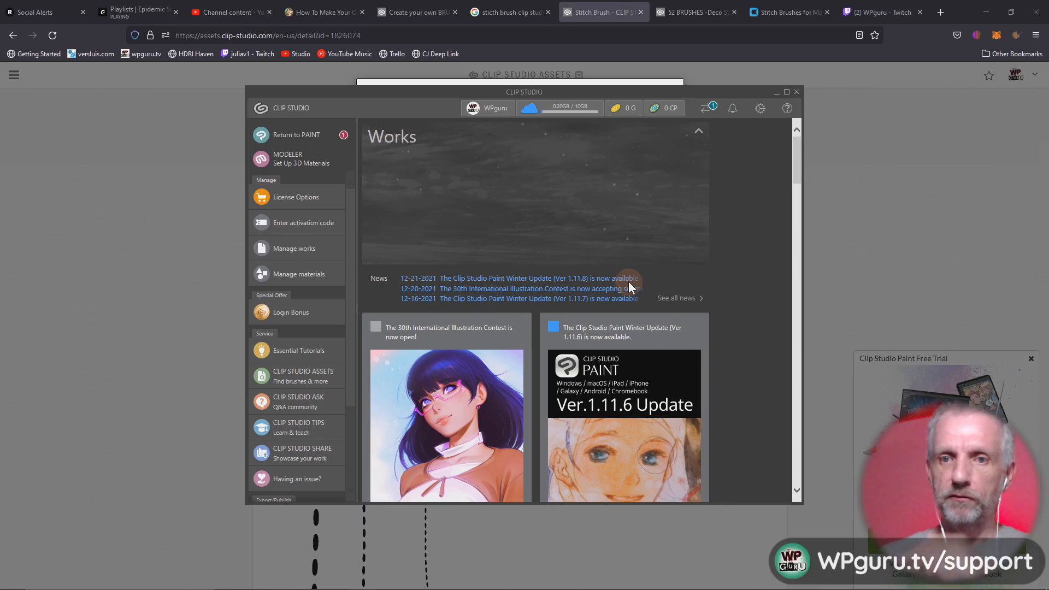
left_click(857, 145)
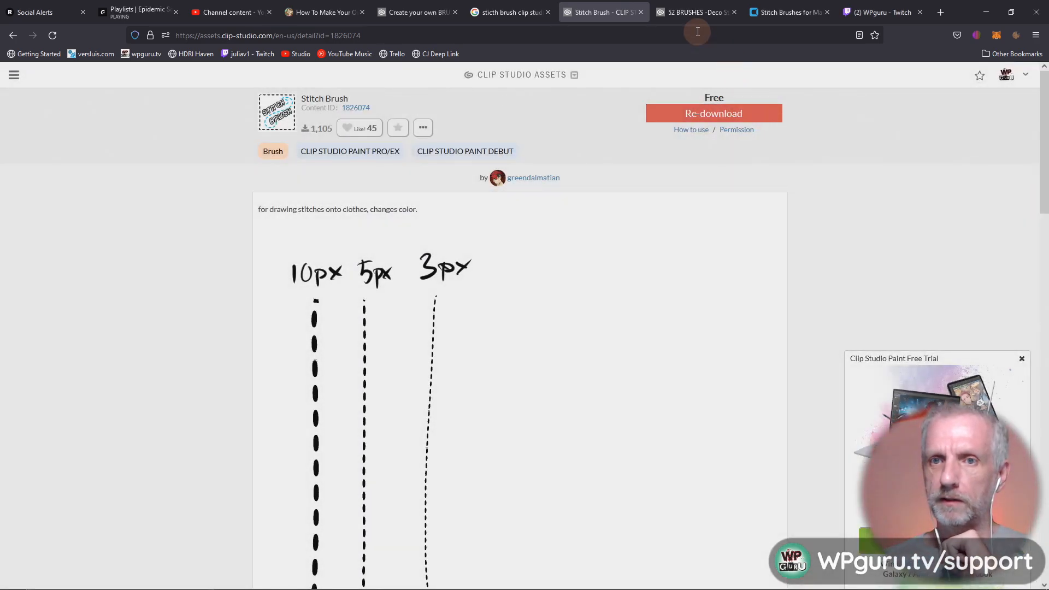
- Reload the 52 BRUSHES -Deco Stitch Pack 2.0 JF page, download the pack and show its download progress in CLIP STUDIO
left_click(695, 12)
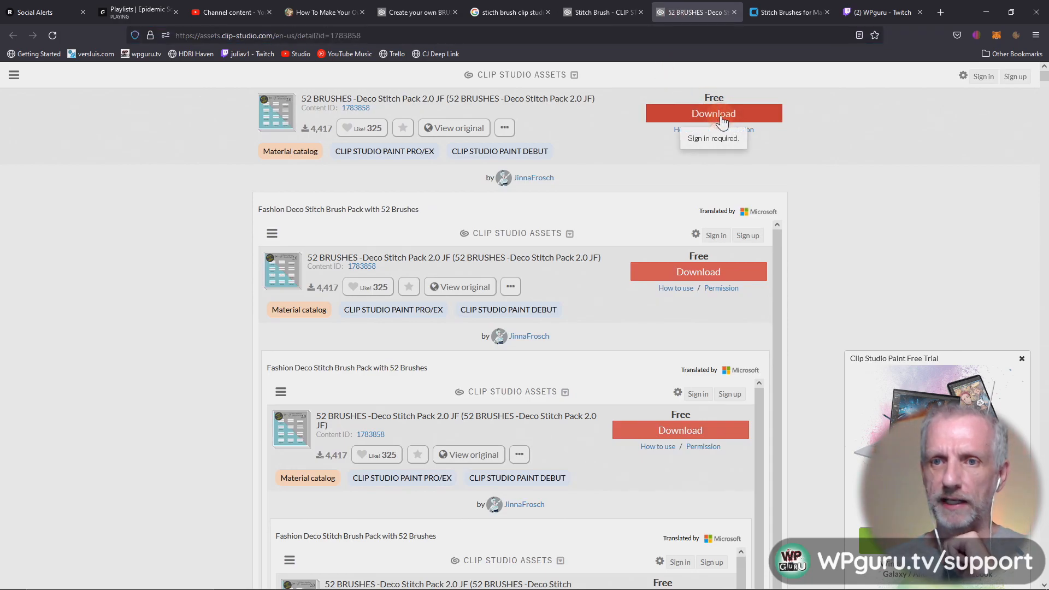
left_click(51, 34)
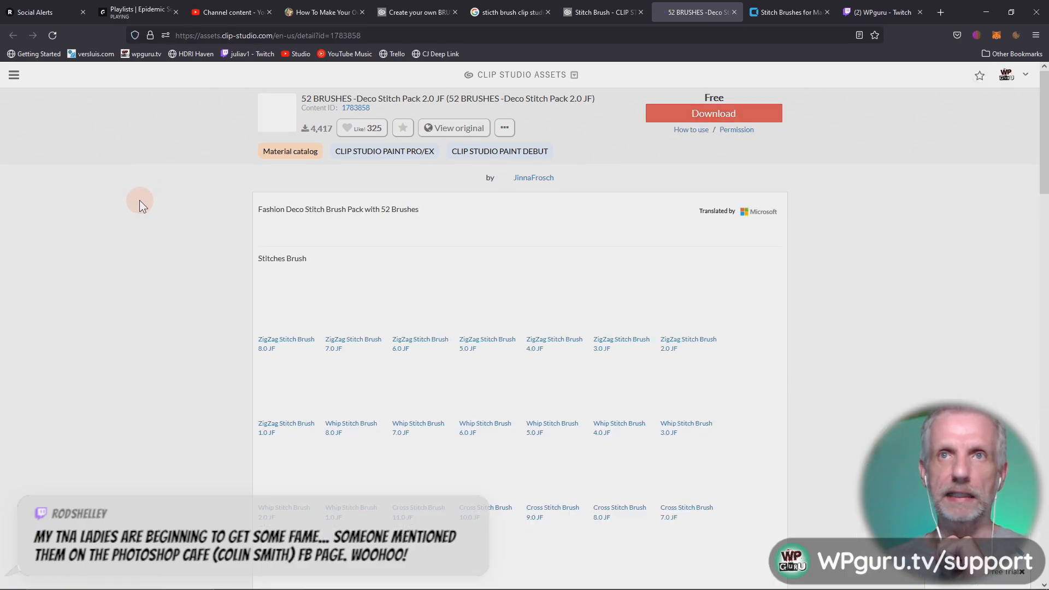
left_click(668, 105)
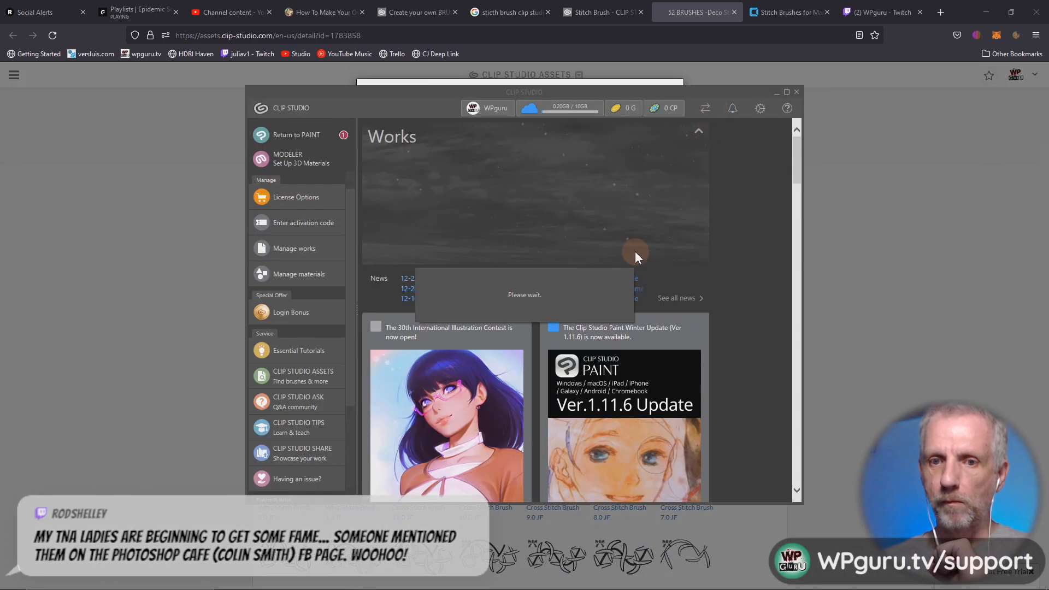
left_click(707, 108)
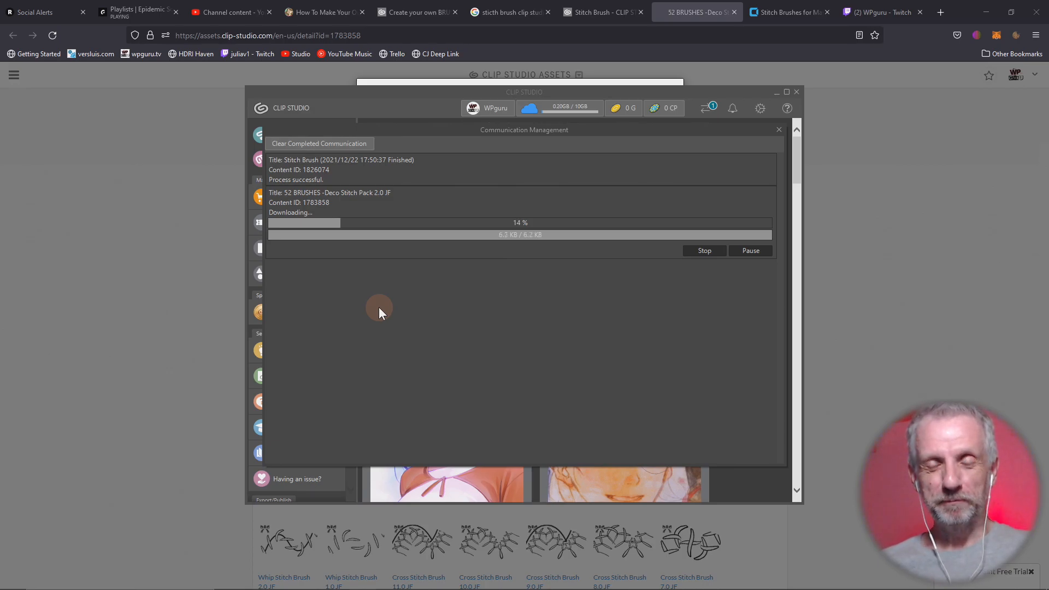
- Switch to Clip Studio Paint, check the Frame Border sub tools and return to Firefox
key("alt+Tab")
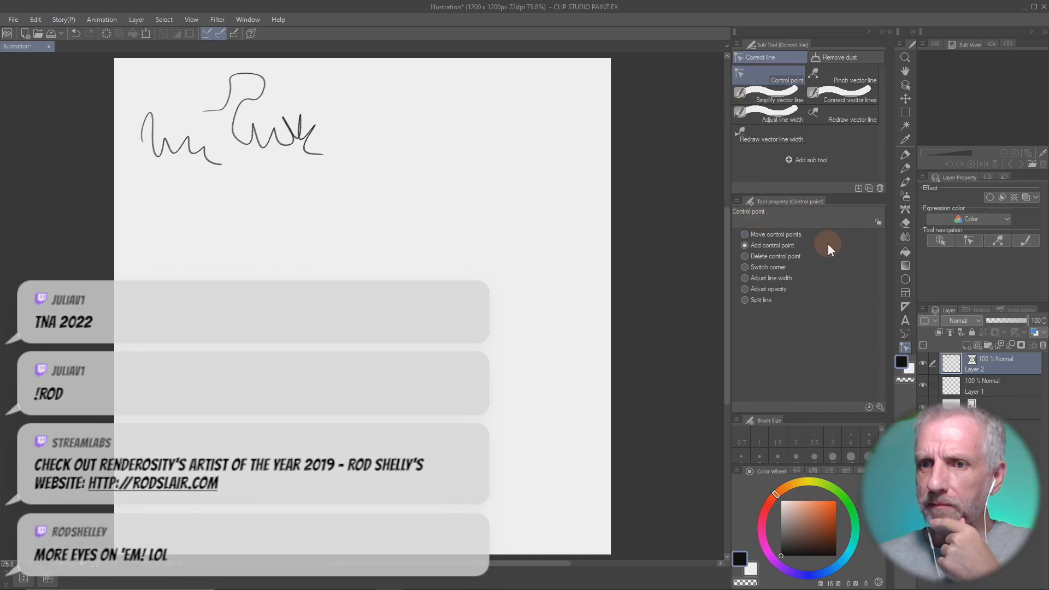
left_click(906, 293)
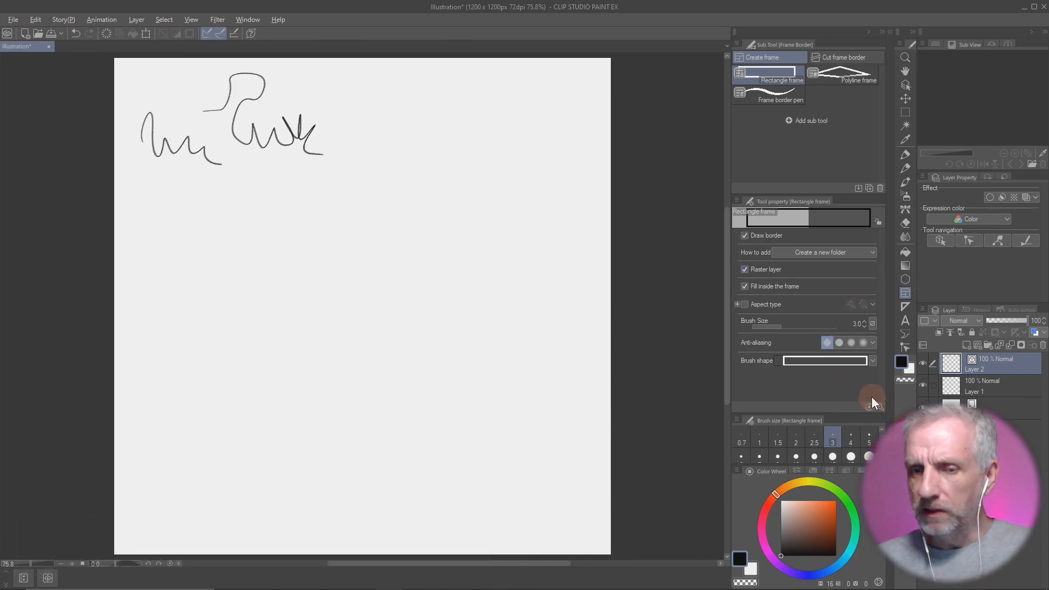
key("alt+Tab")
key("alt+Tab")
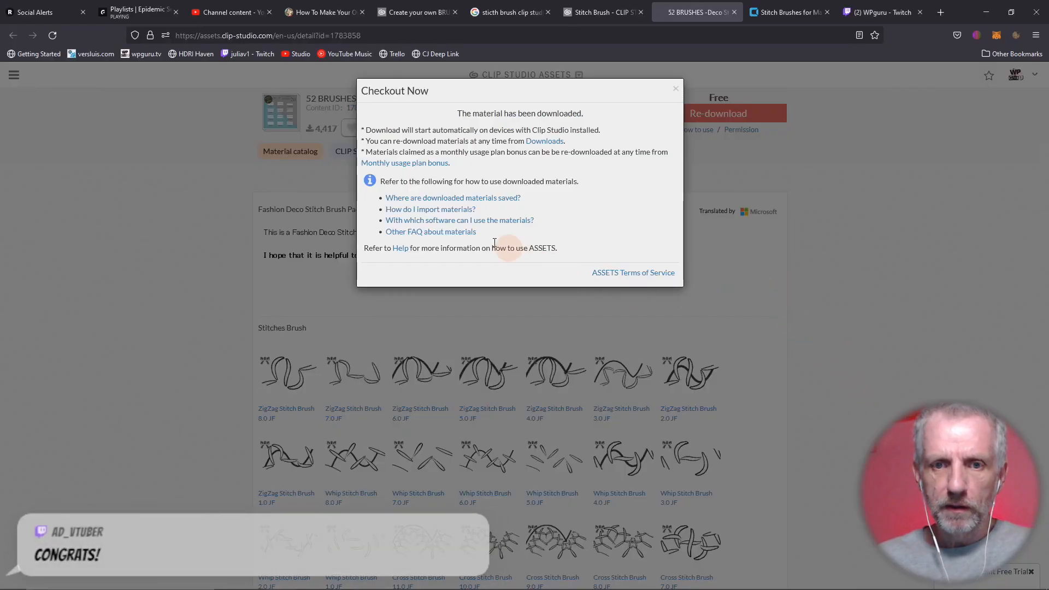
- Check the Downloads list and the instructions for using downloaded materials, and switch back to Clip Studio Paint
left_click(546, 142)
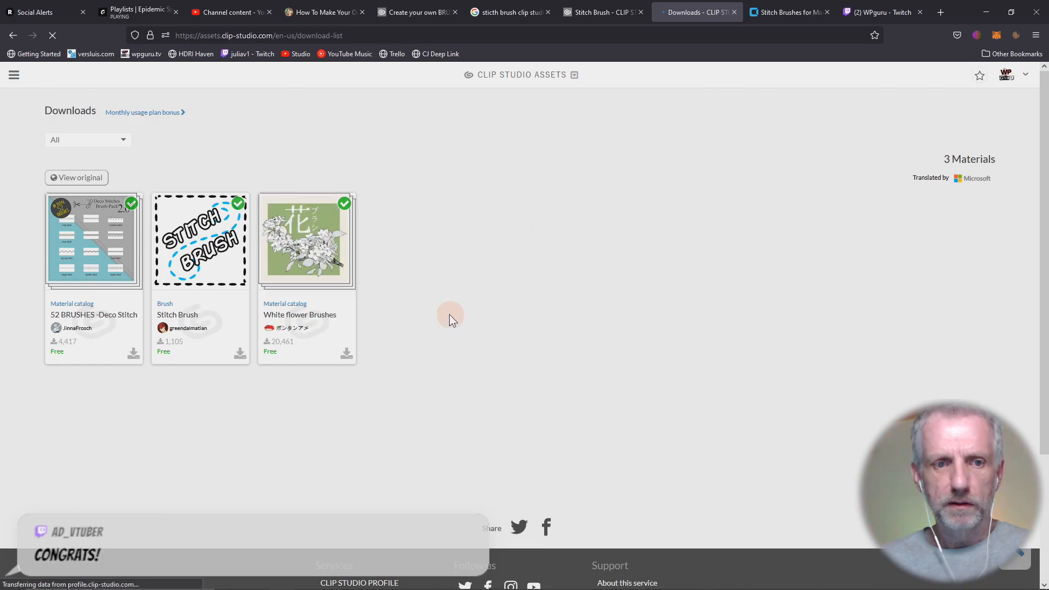
left_click(12, 36)
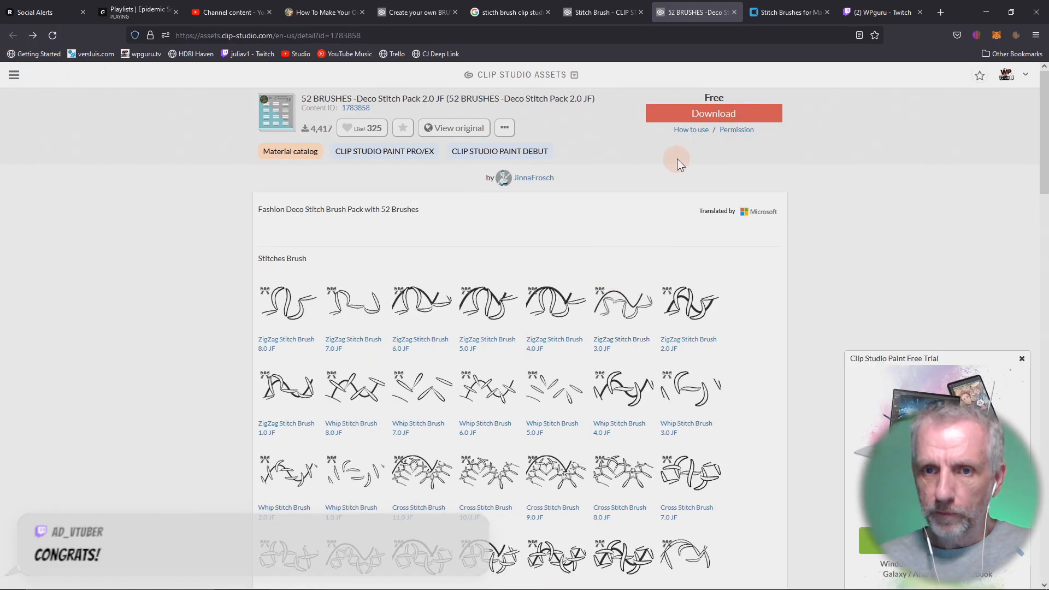
left_click(699, 132)
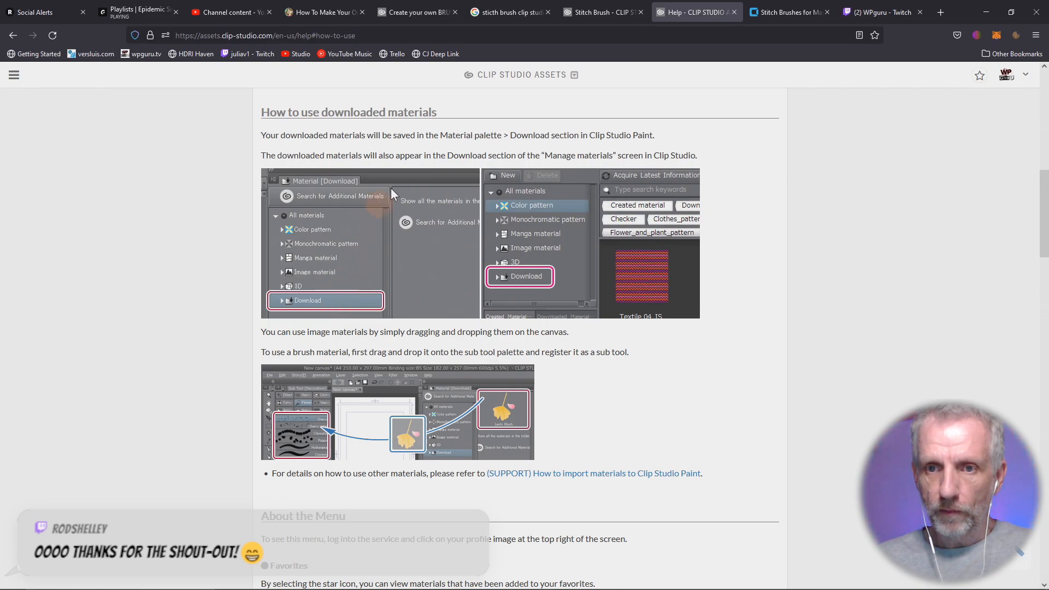
key("alt+Tab")
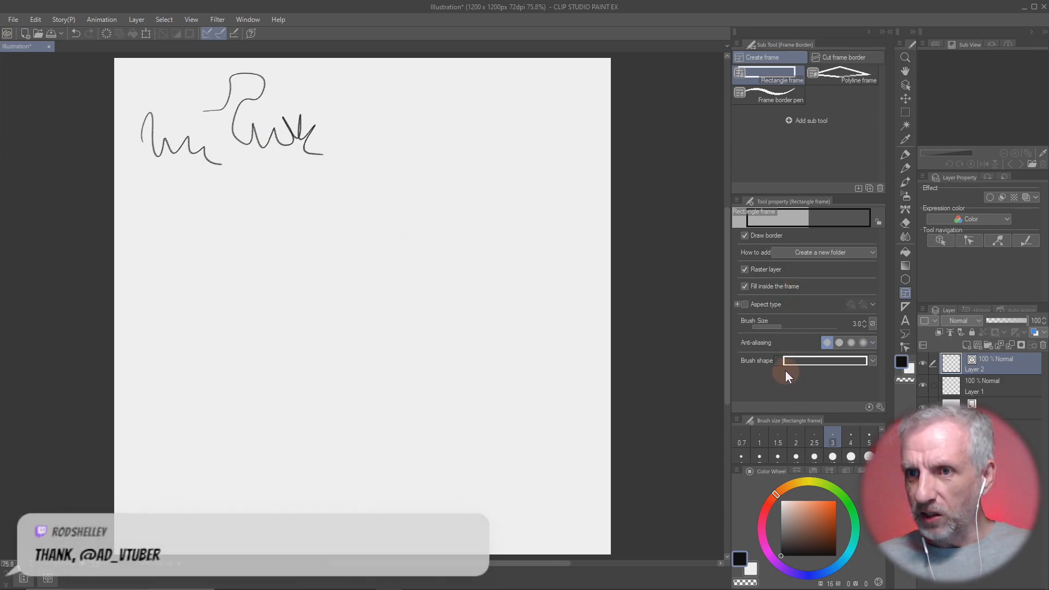
left_click(891, 30)
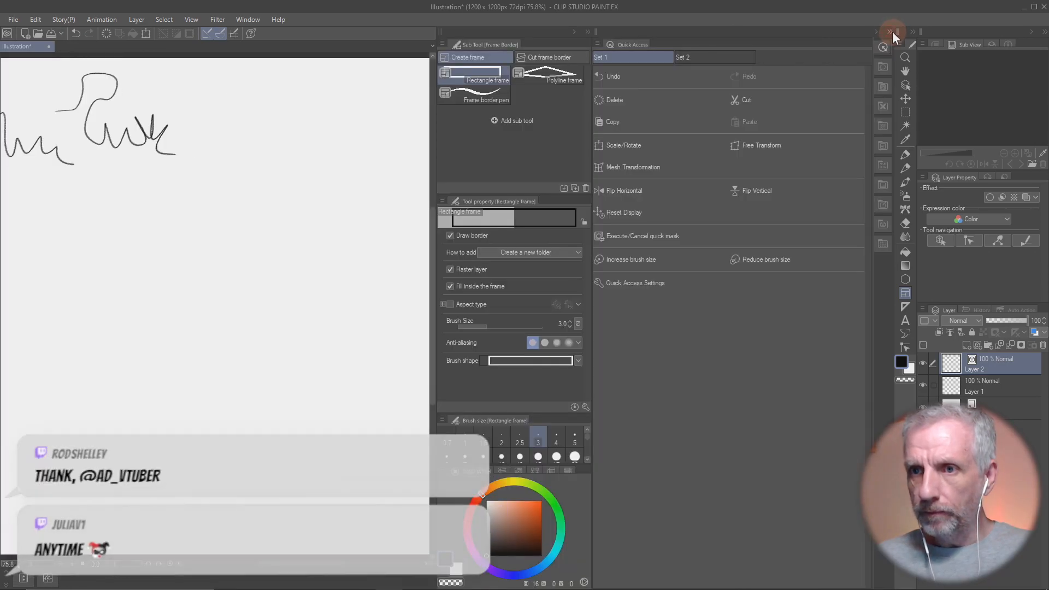
left_click(889, 31)
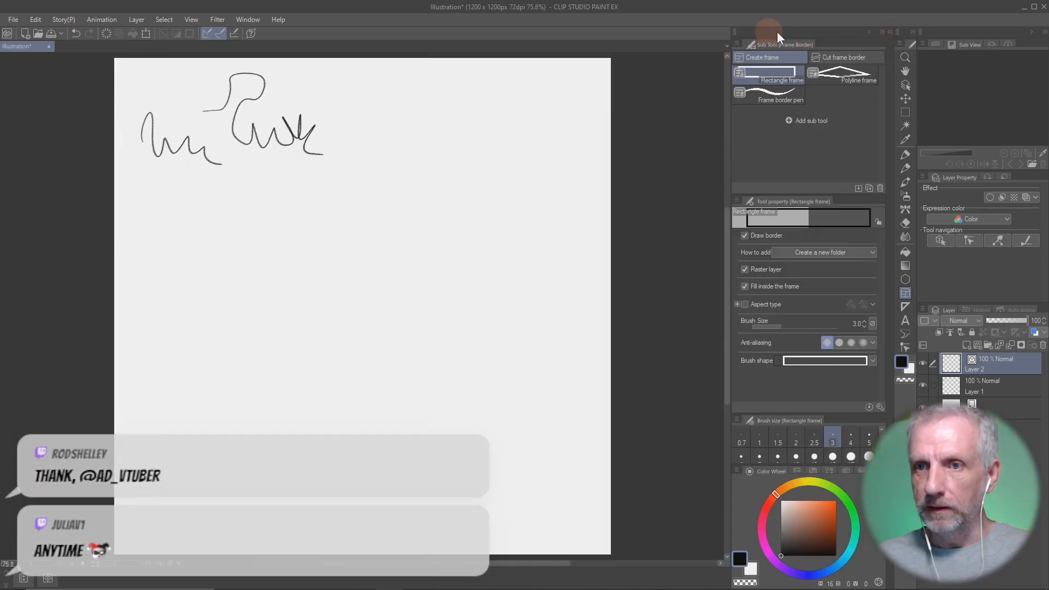
left_click(912, 32)
left_click(912, 31)
left_click(891, 32)
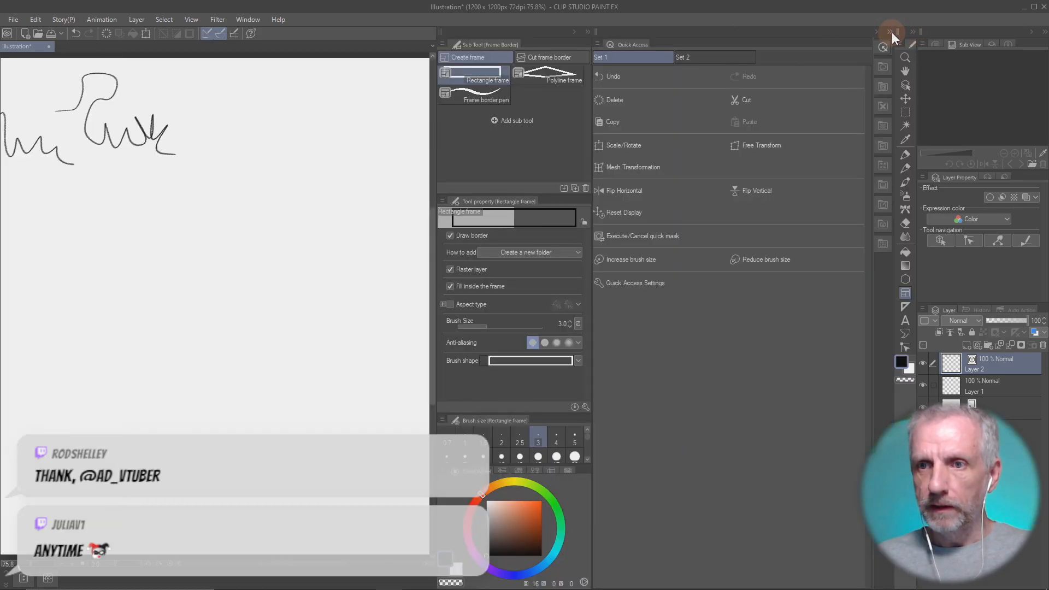
left_click(891, 31)
- Show the Balloon material palette, switch it to the Download folder and select the Stitch Brush material
left_click(247, 20)
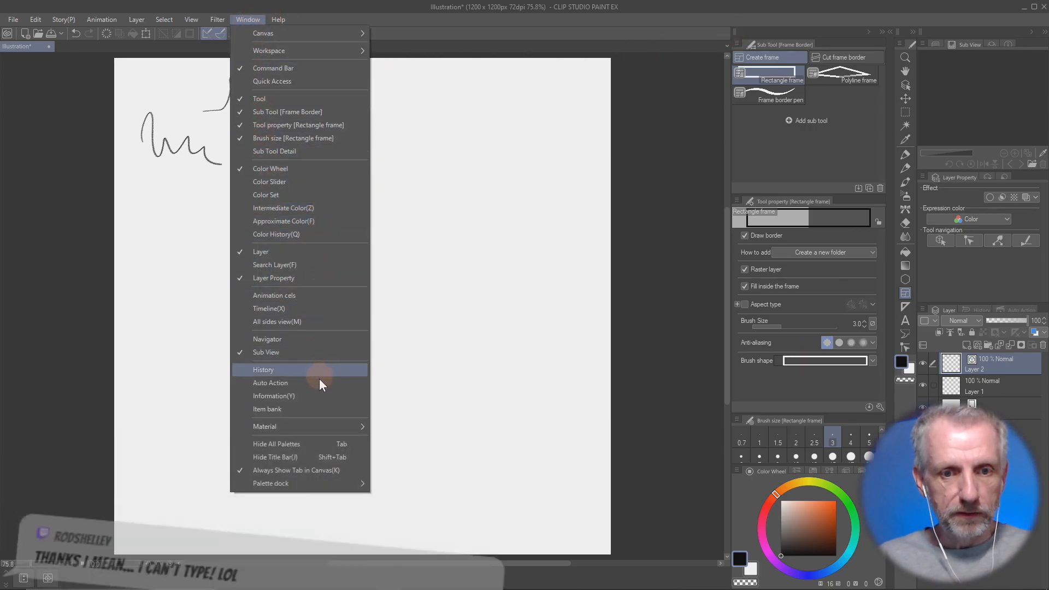
mouse_move(323, 425)
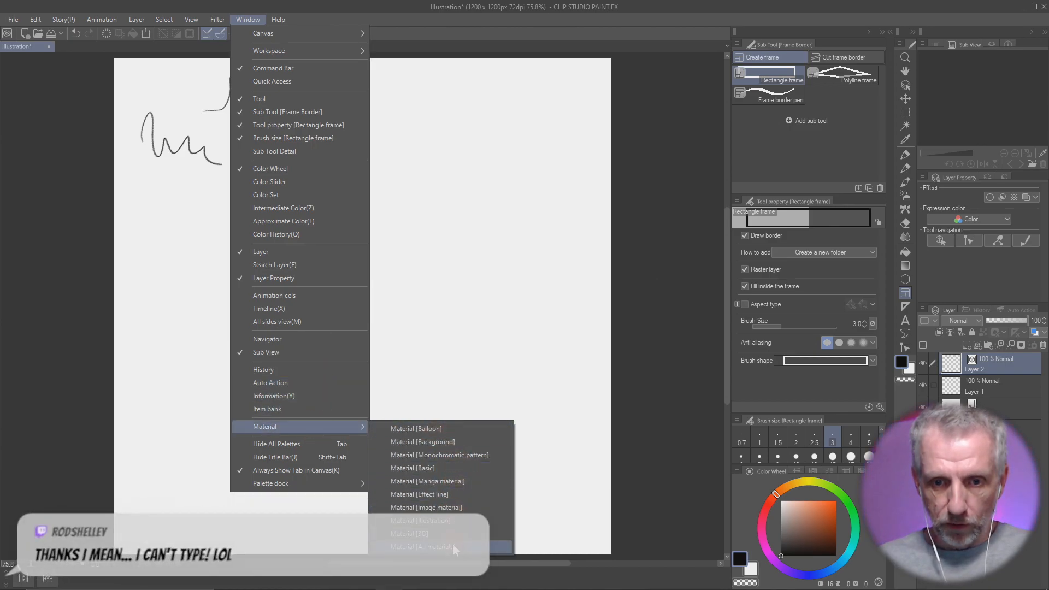
left_click(458, 433)
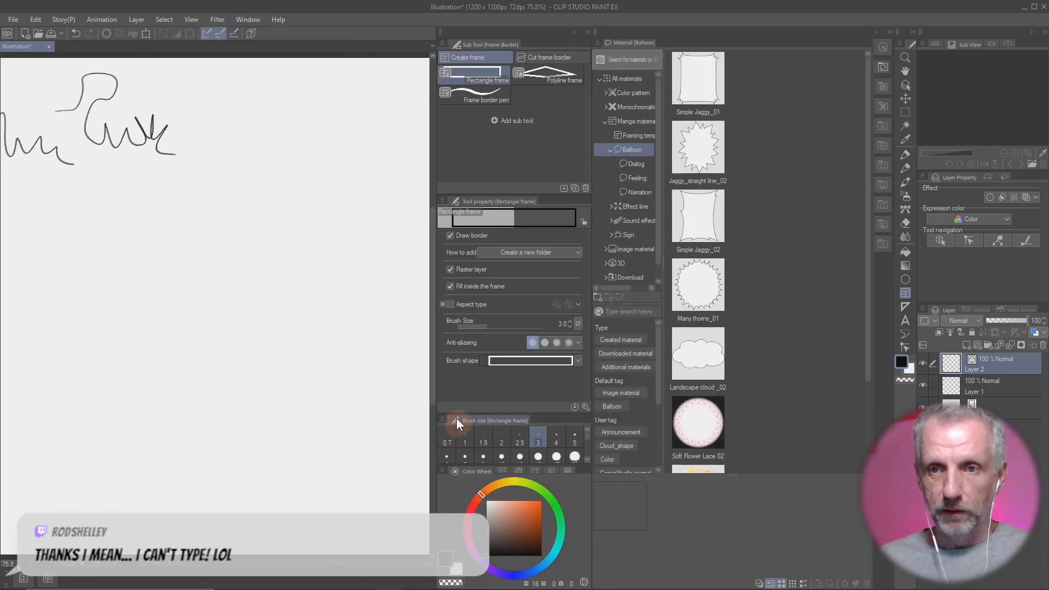
left_click(629, 278)
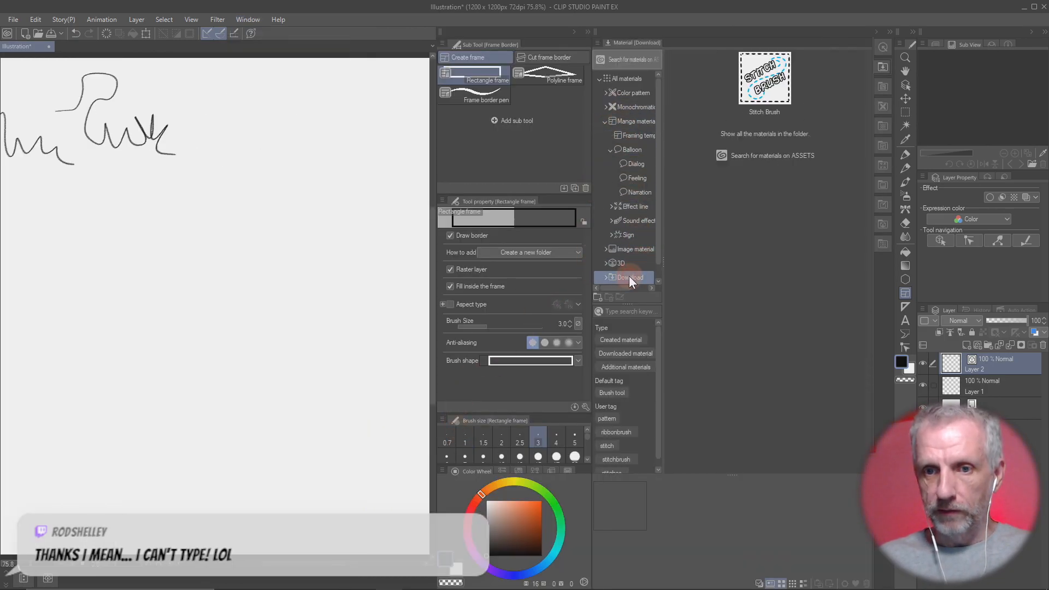
left_click(778, 88)
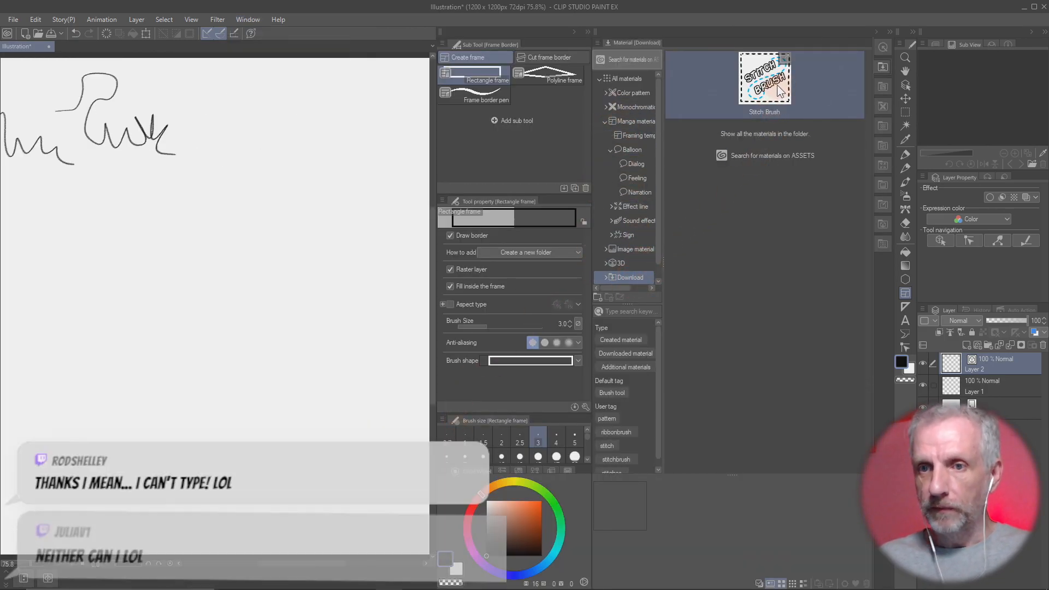
- Examine the Stitch Brush material's properties and its save location in the Material folder under Download
double_click(766, 91)
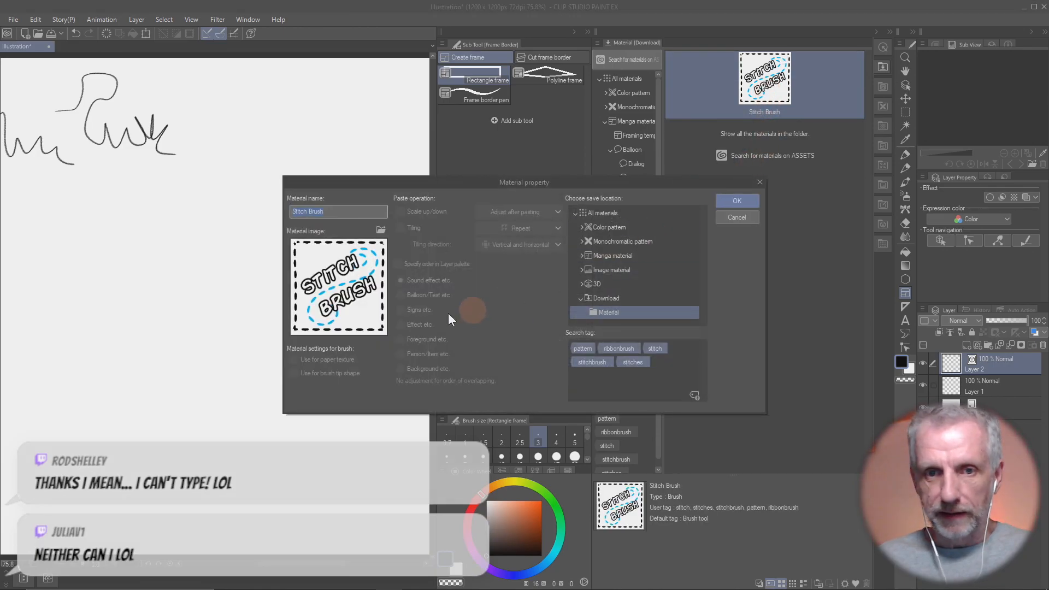
left_click(726, 202)
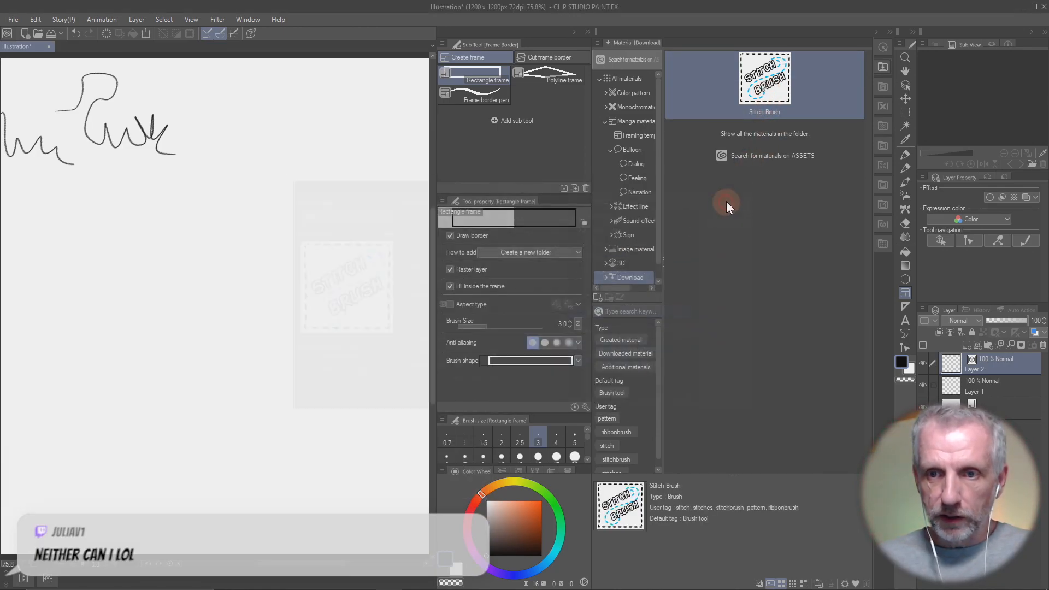
double_click(777, 91)
left_click(598, 311)
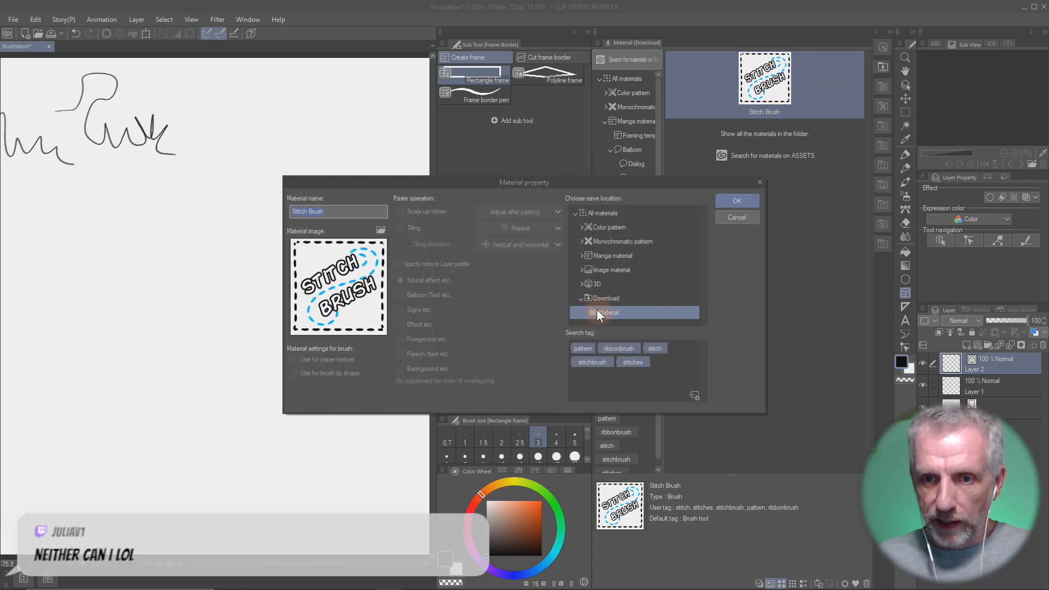
left_click(612, 298)
left_click(618, 314)
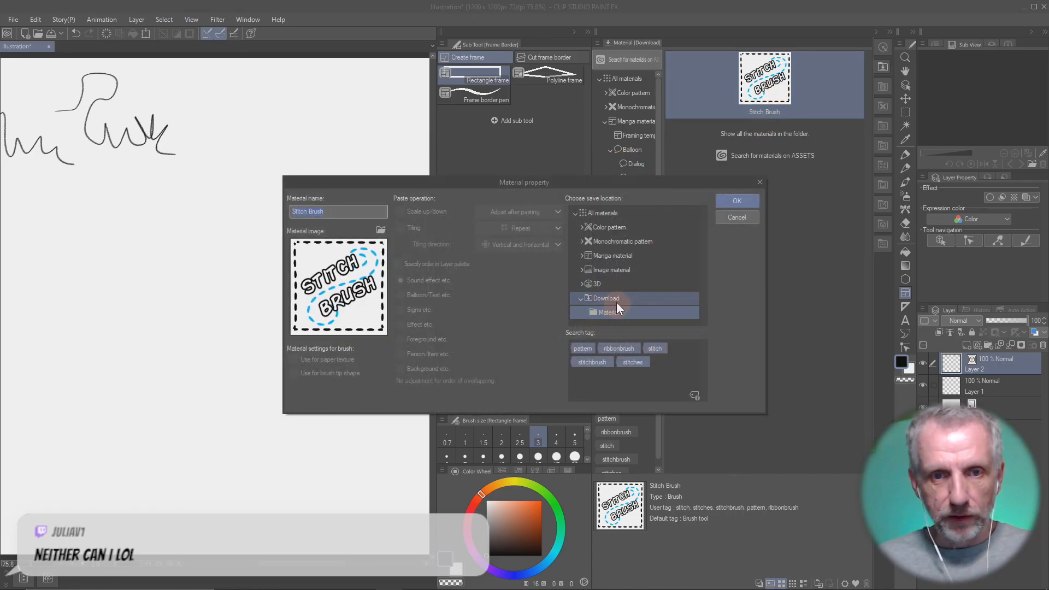
left_click(416, 261)
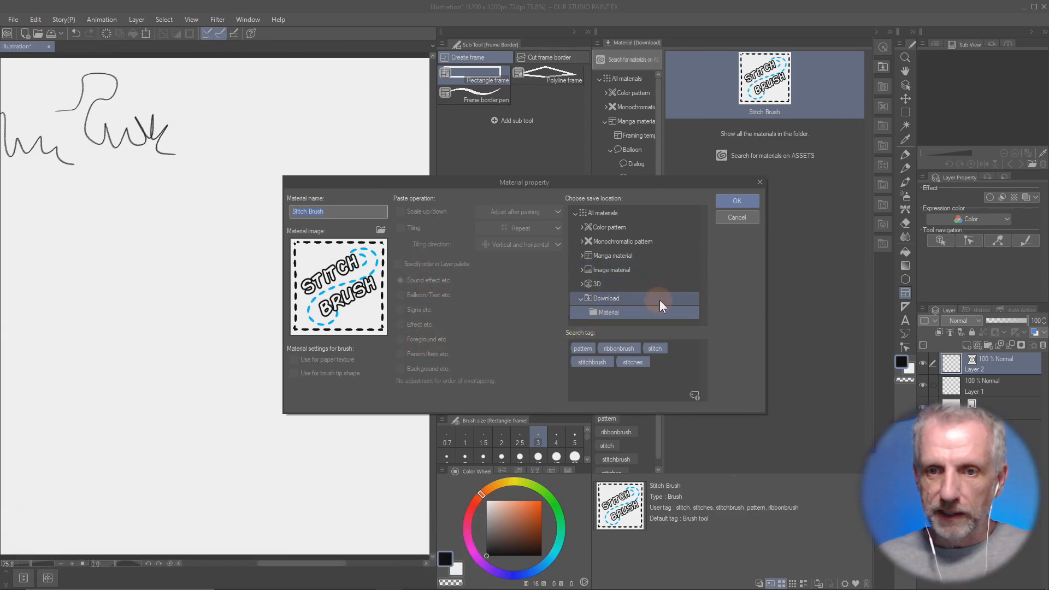
left_click(645, 312)
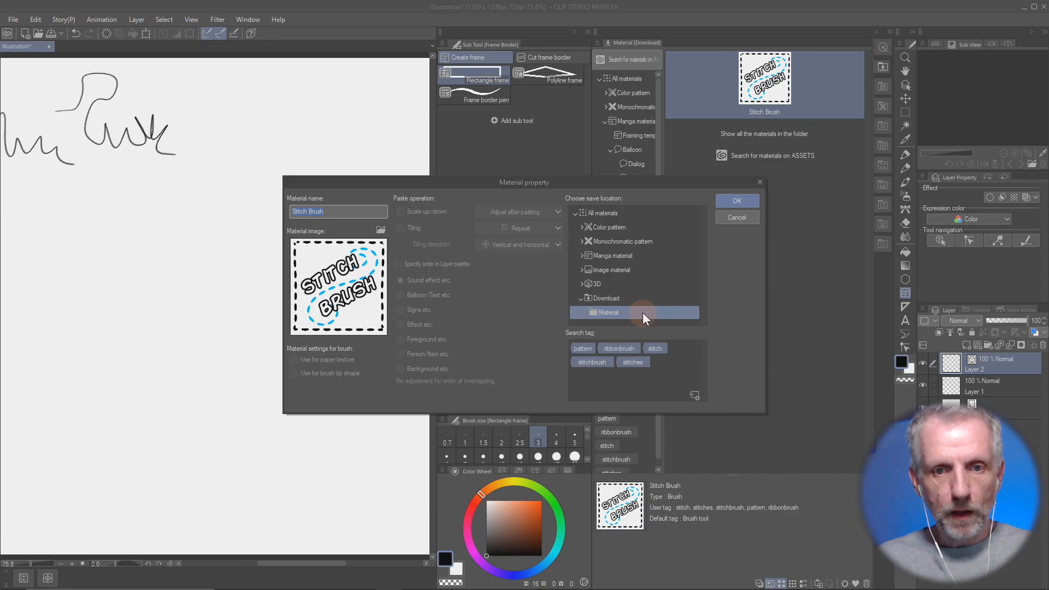
left_click(738, 201)
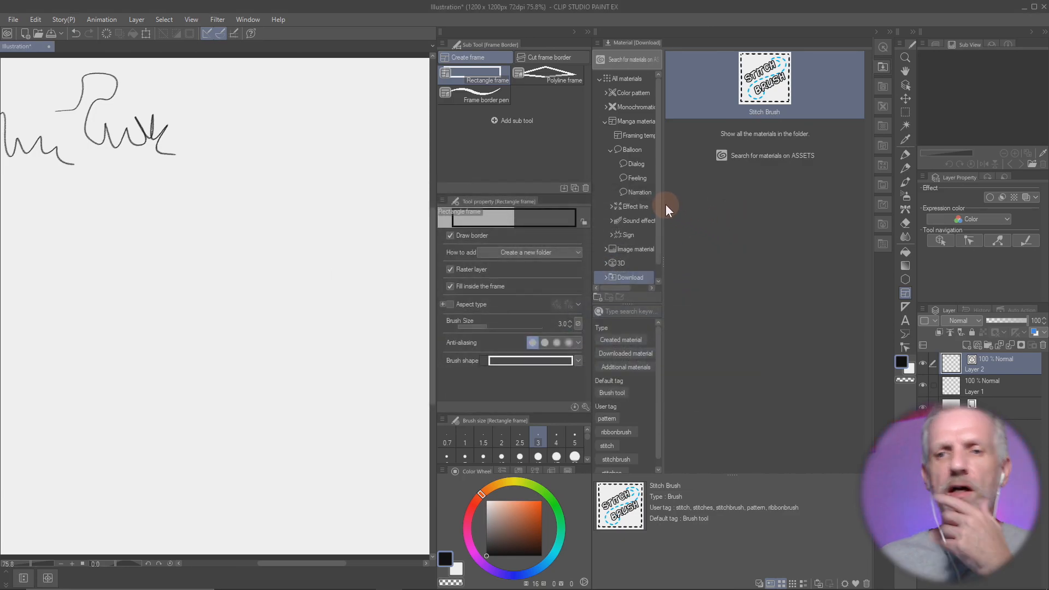
- Widen the Material palette's folder list so the full folder names fit
left_click_drag(663, 206, 700, 211)
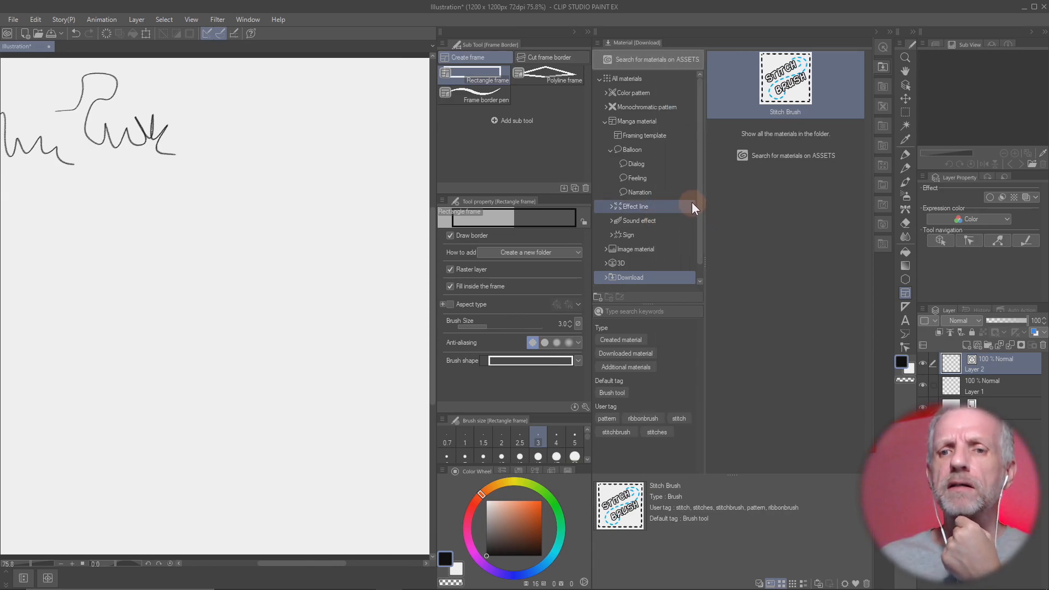
left_click_drag(700, 218, 695, 251)
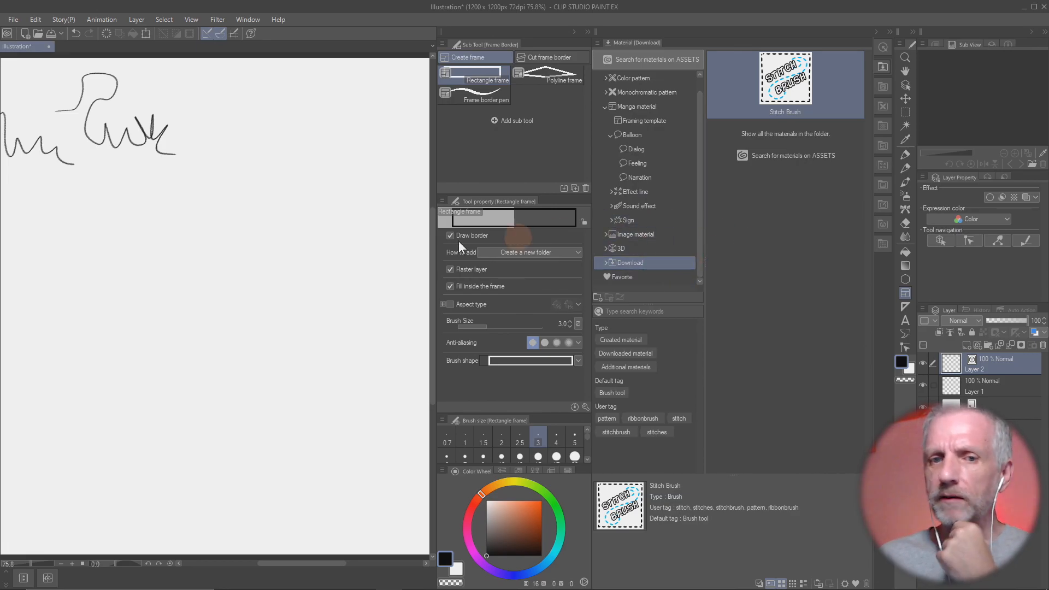
- Try a tall, narrow rectangle frame on the canvas and undo it
left_click_drag(256, 216, 269, 332)
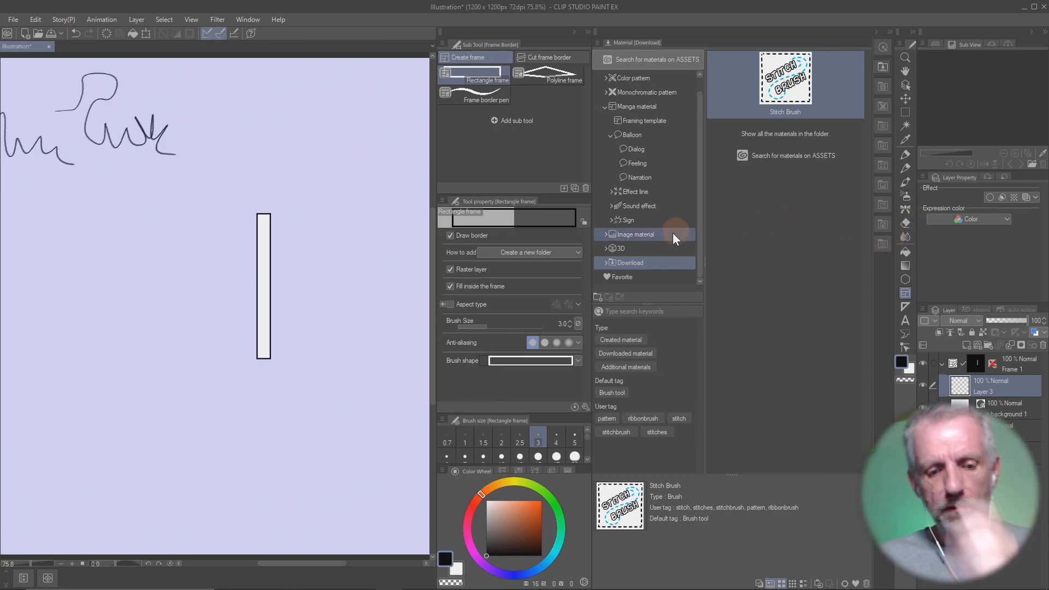
key("ctrl+z")
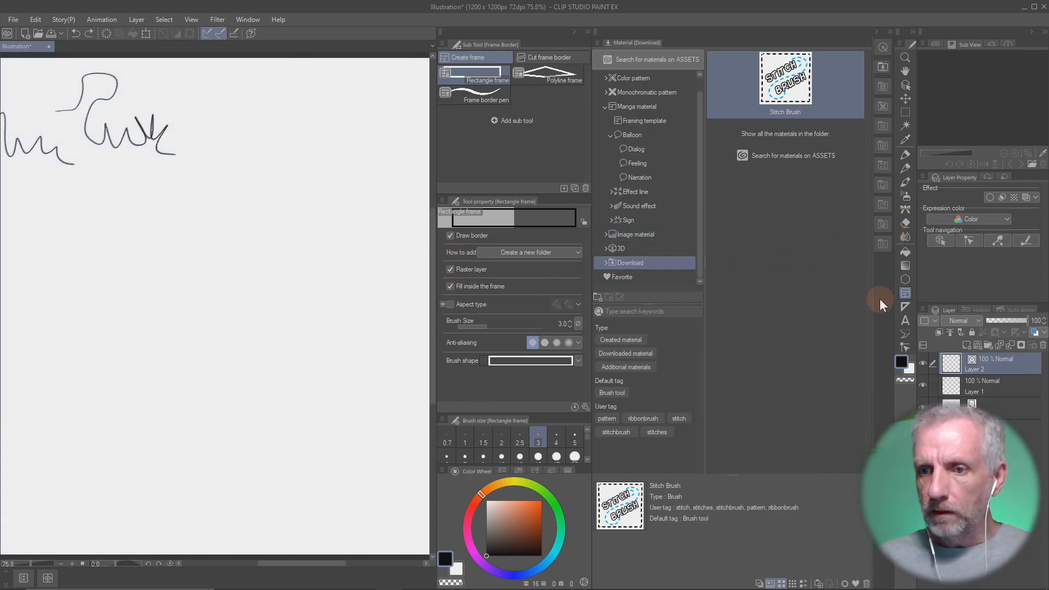
- Make Layer 1 active and look through the docked Material palettes, ending on the Download materials
left_click(956, 387)
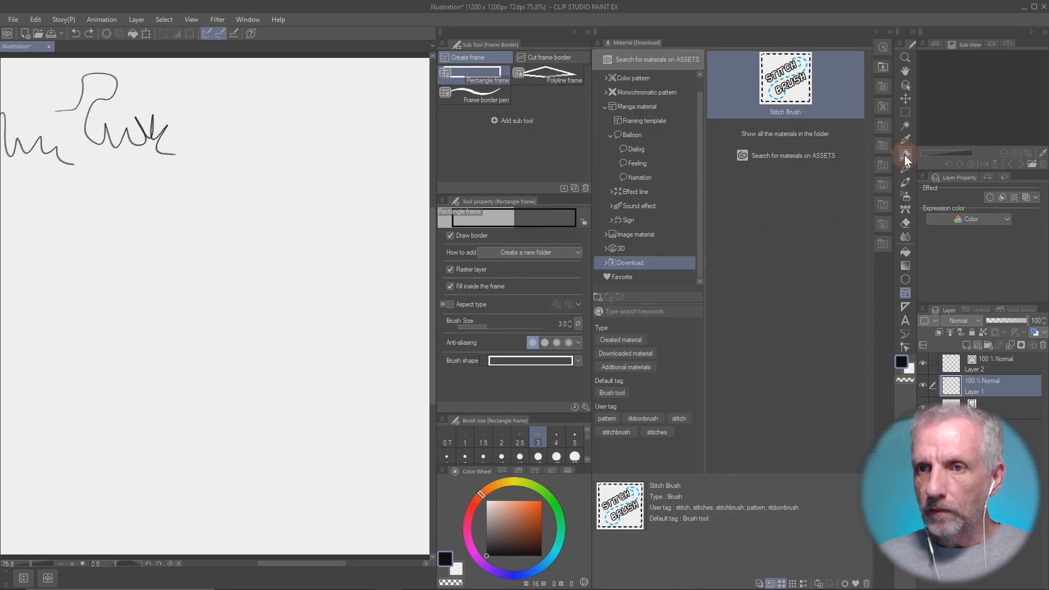
left_click(883, 67)
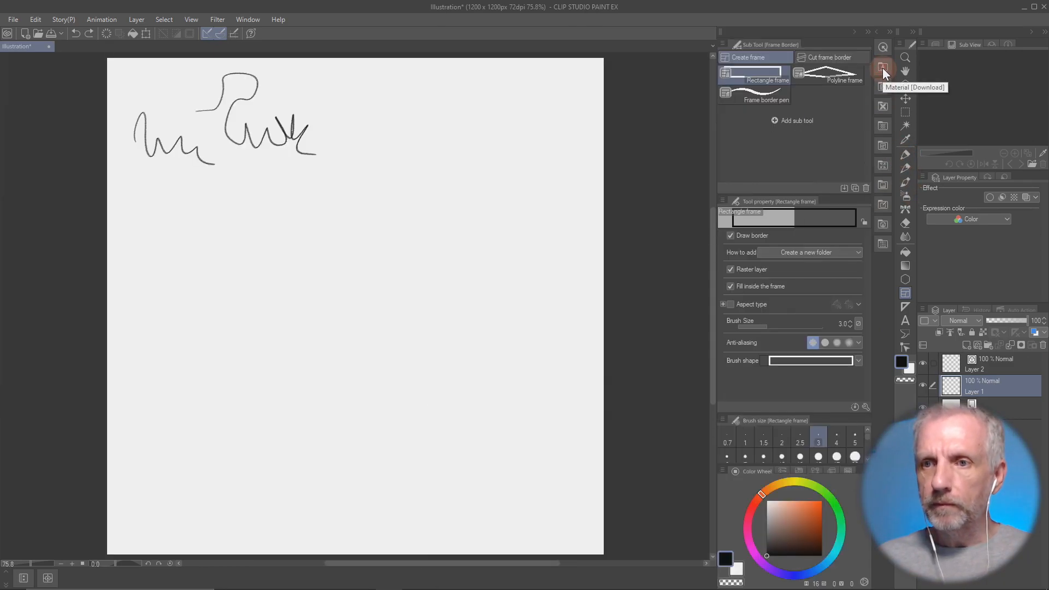
left_click(883, 68)
left_click(882, 70)
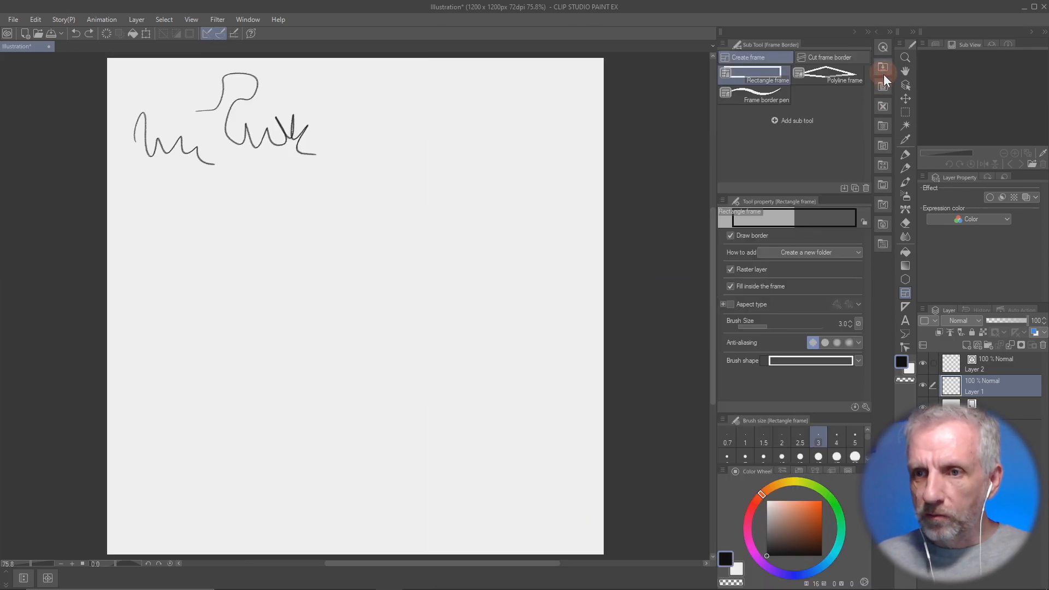
left_click(884, 70)
left_click(881, 90)
left_click(881, 108)
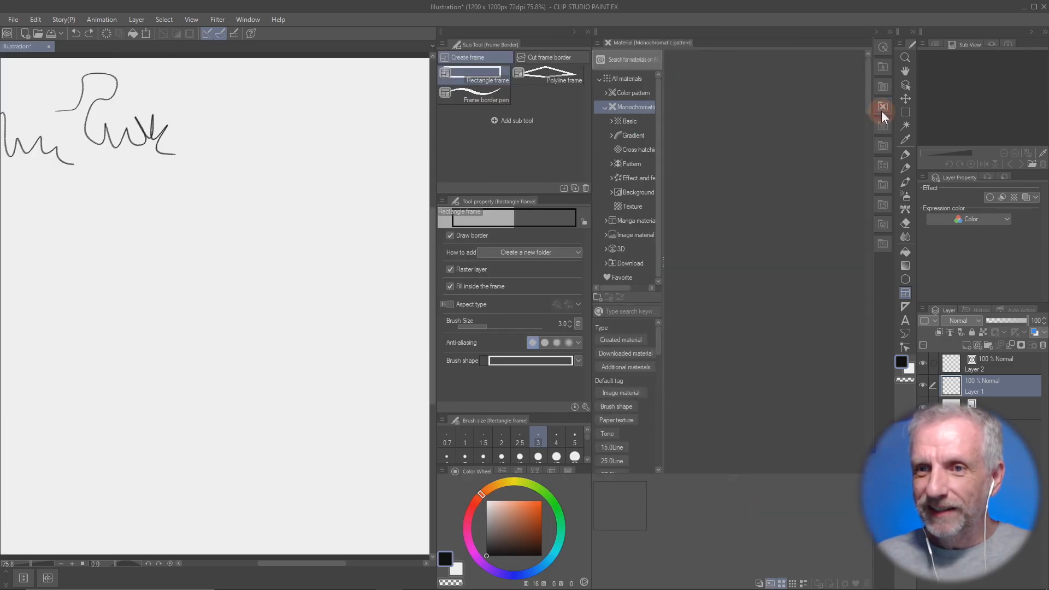
left_click(883, 129)
left_click(882, 146)
left_click(880, 73)
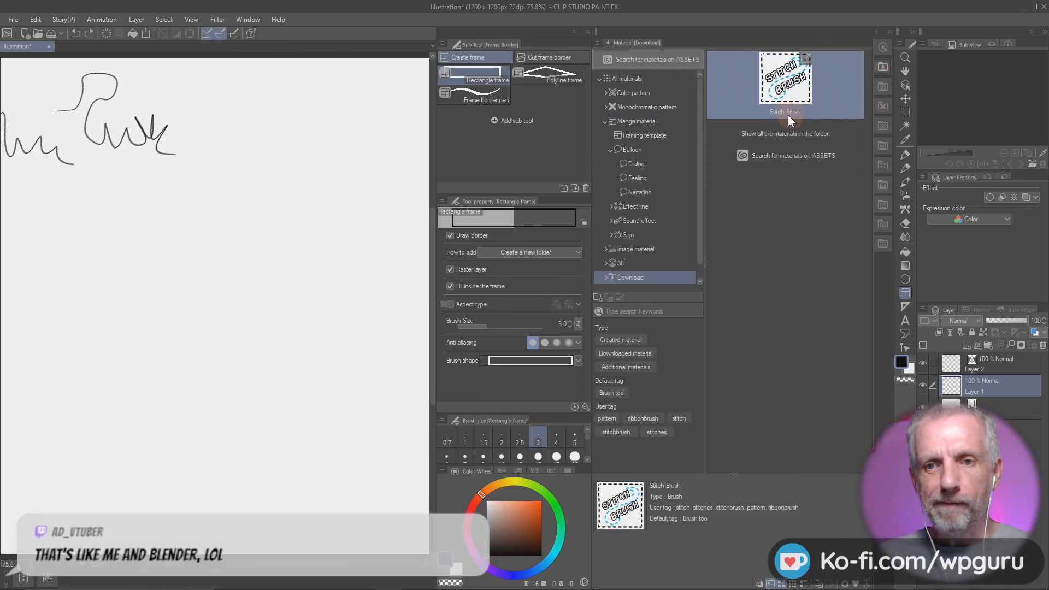
- Expand the Download folder, open its Material subfolder and check the Stitch Brush there
left_click(750, 105)
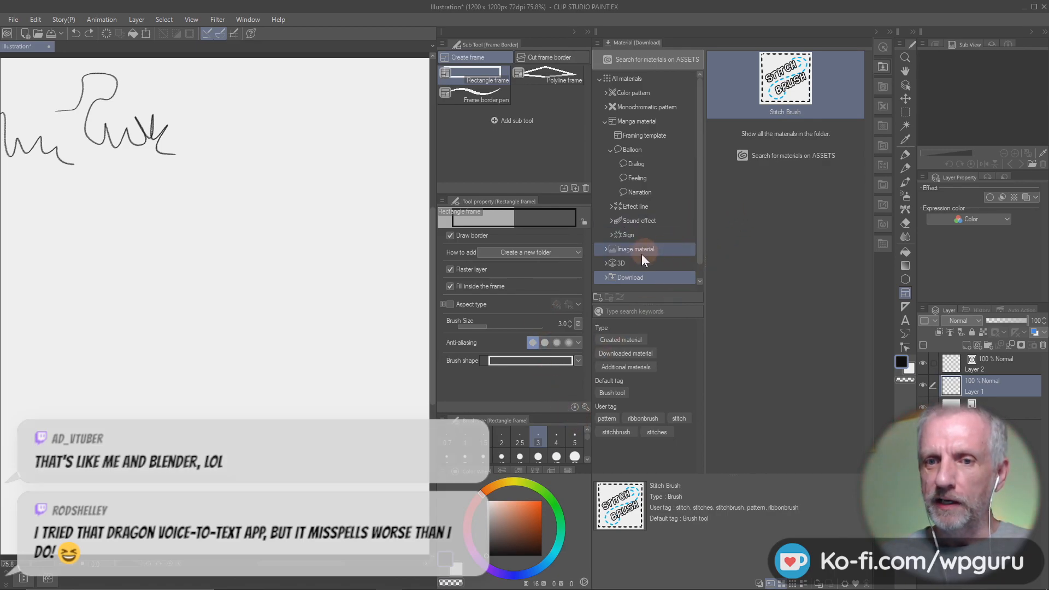
left_click(637, 278)
left_click(606, 278)
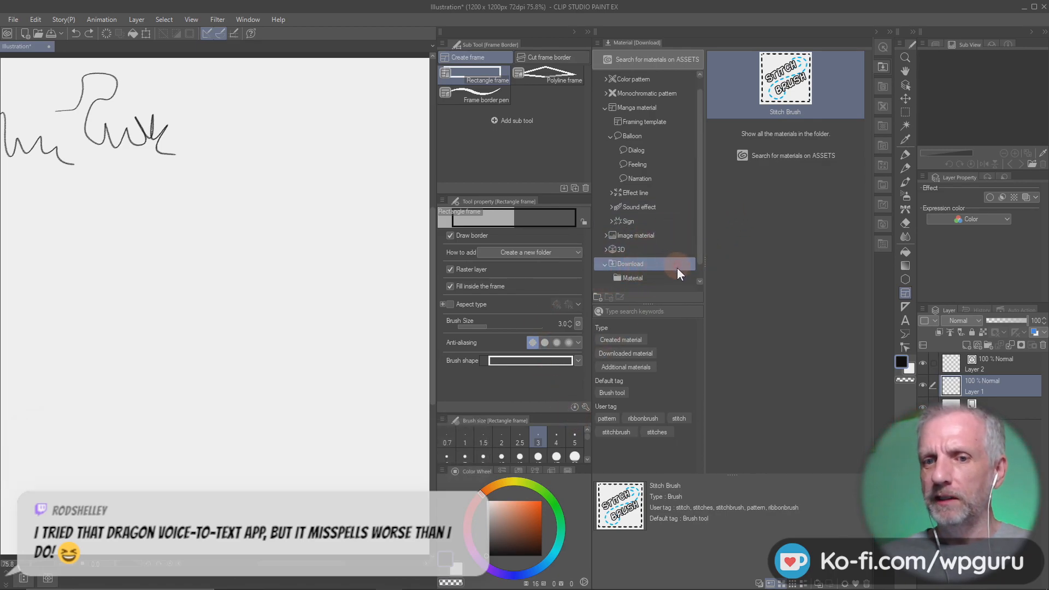
left_click(636, 279)
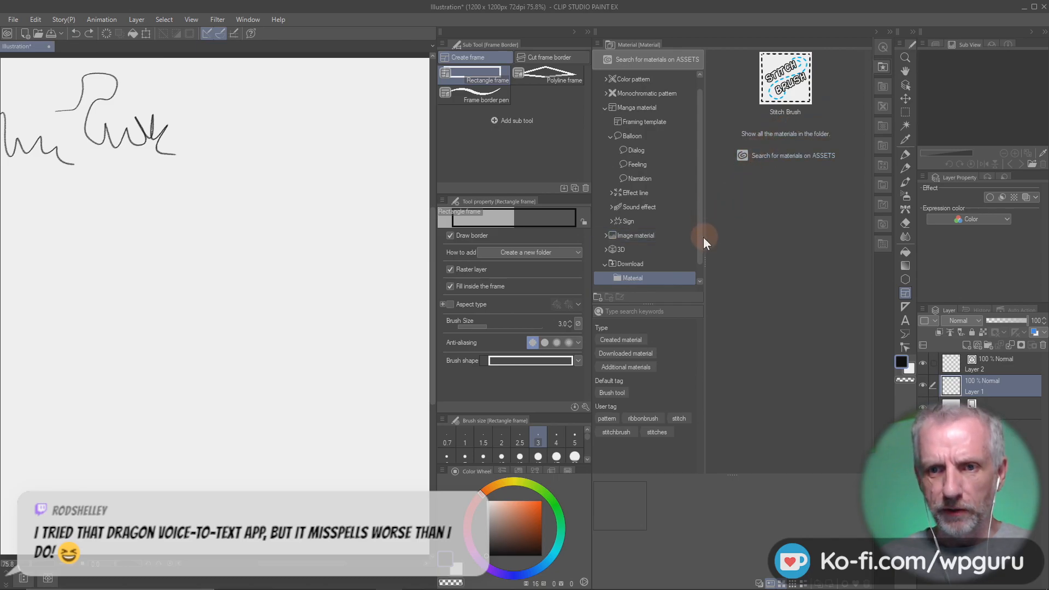
left_click(785, 87)
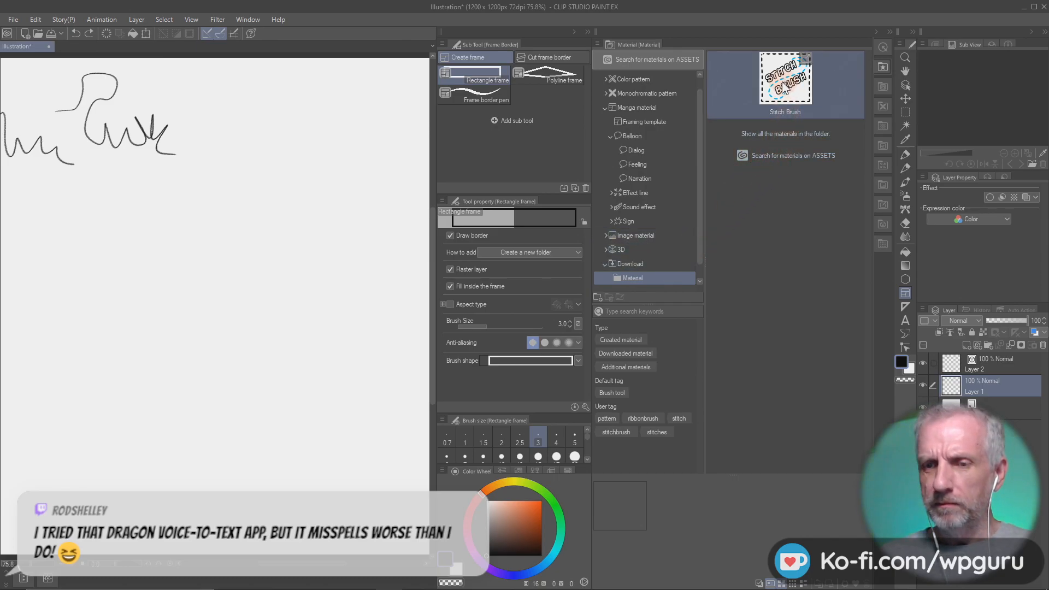
left_click(783, 33)
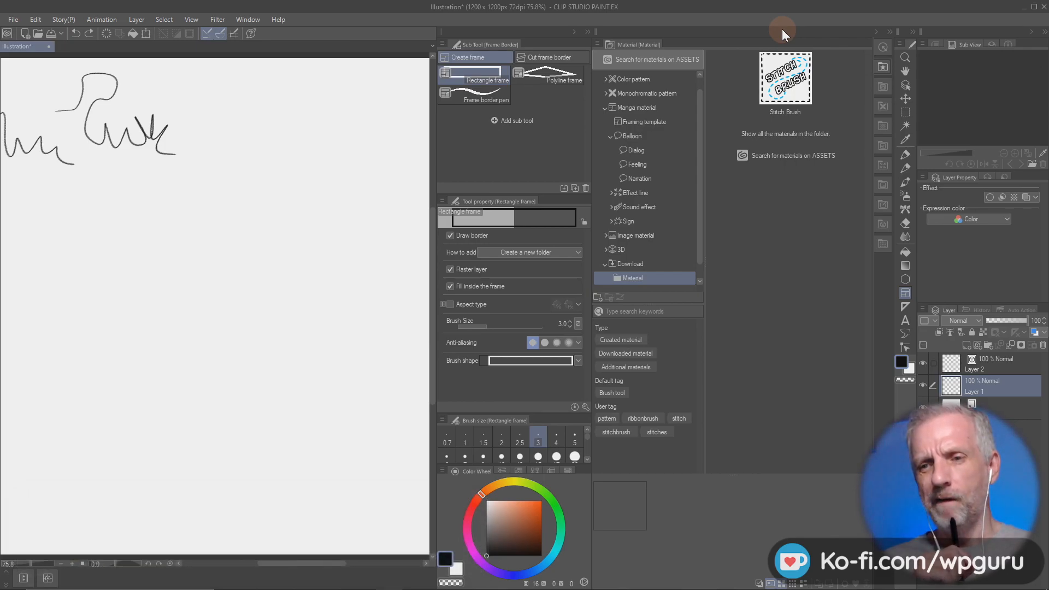
- Draw freehand sample strokes on Layer 1 with the Milli pen, Dot pen and Flat marker
left_click(911, 158)
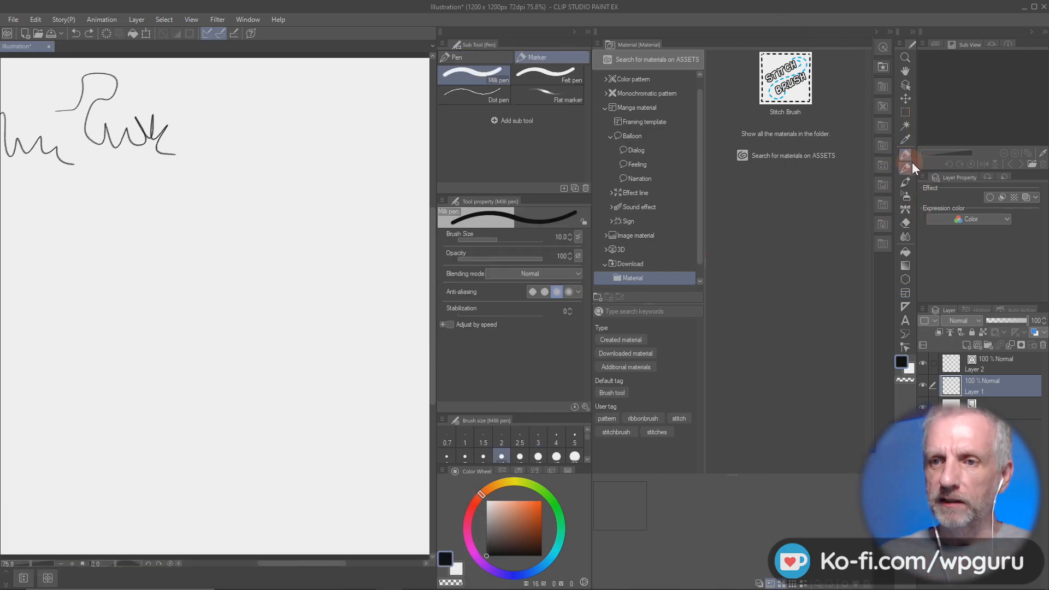
left_click_drag(280, 149, 273, 301)
left_click(481, 96)
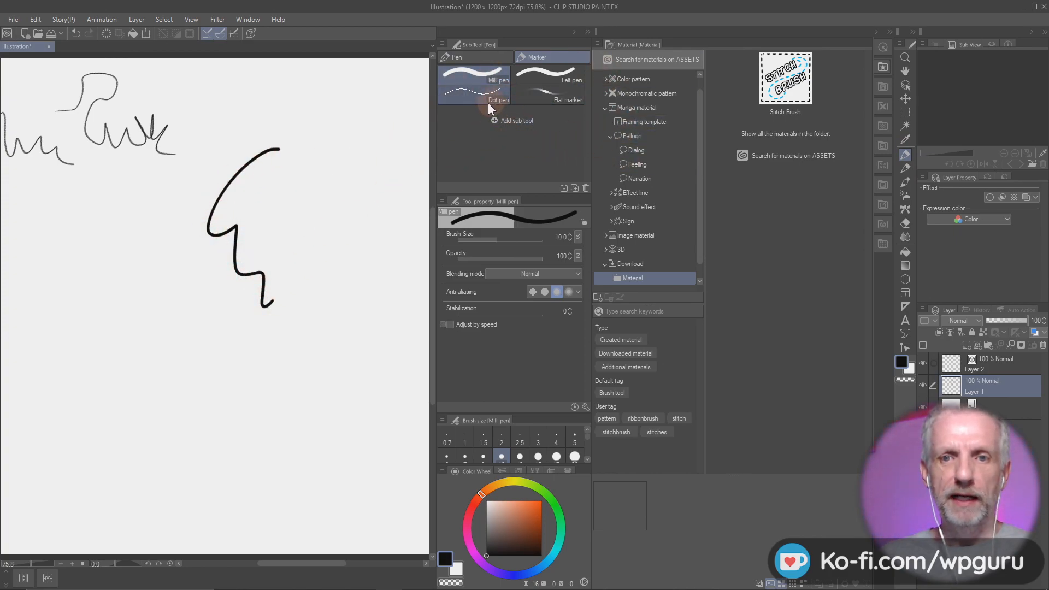
mouse_move(355, 149)
left_mouse_down()
mouse_move(327, 255)
mouse_move(312, 377)
left_mouse_up()
left_click(542, 94)
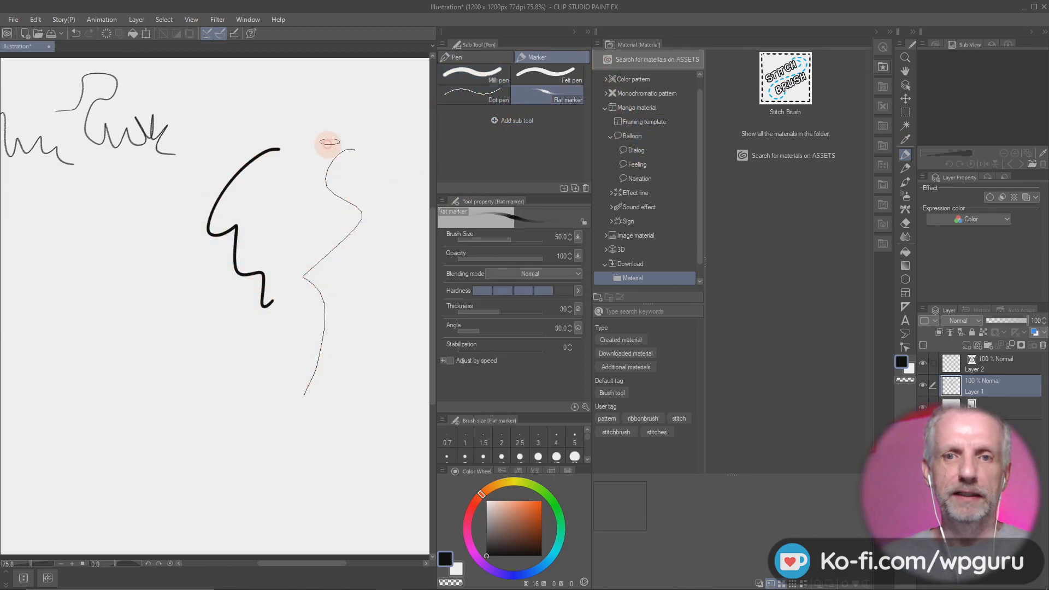
mouse_move(371, 111)
left_mouse_down()
mouse_move(318, 227)
mouse_move(356, 311)
left_mouse_up()
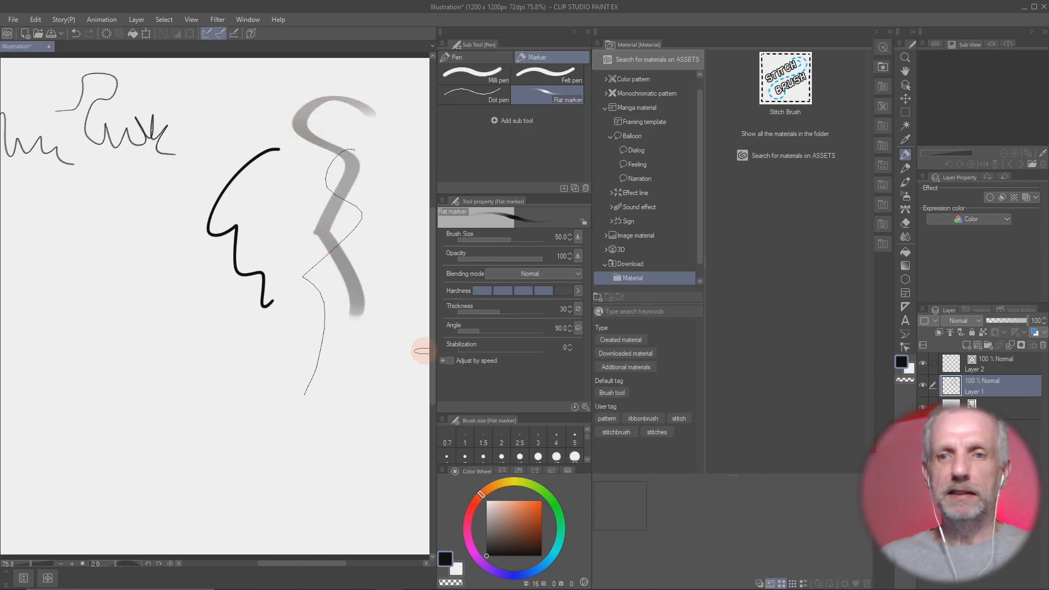
- Go through the drawing tools to the Decoration tool and draw freehand sample strokes on Layer 1 with the Bead chain brush
left_click(907, 168)
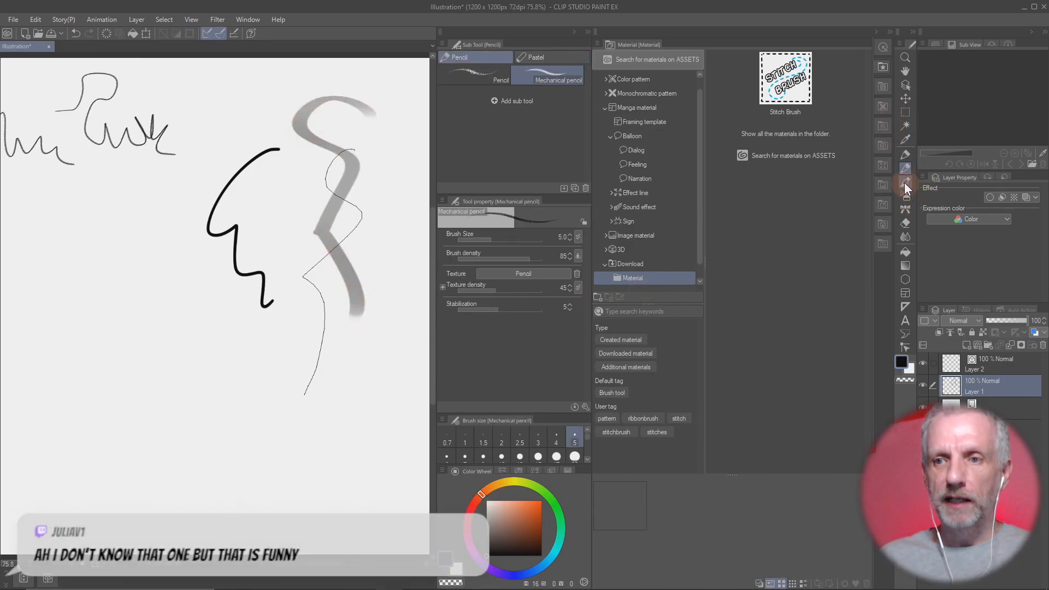
left_click(904, 183)
left_click(904, 196)
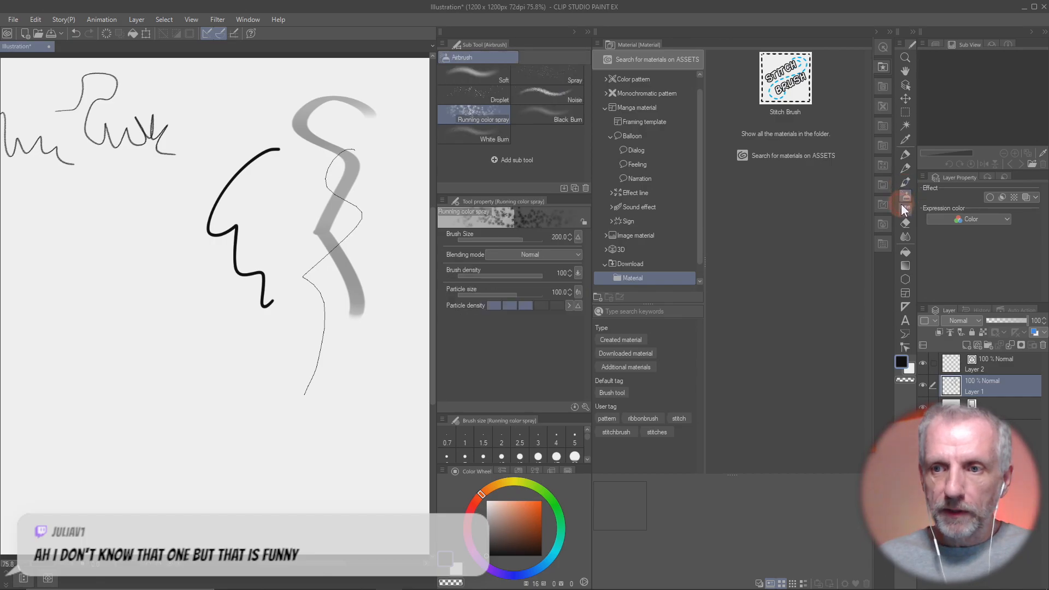
left_click(906, 209)
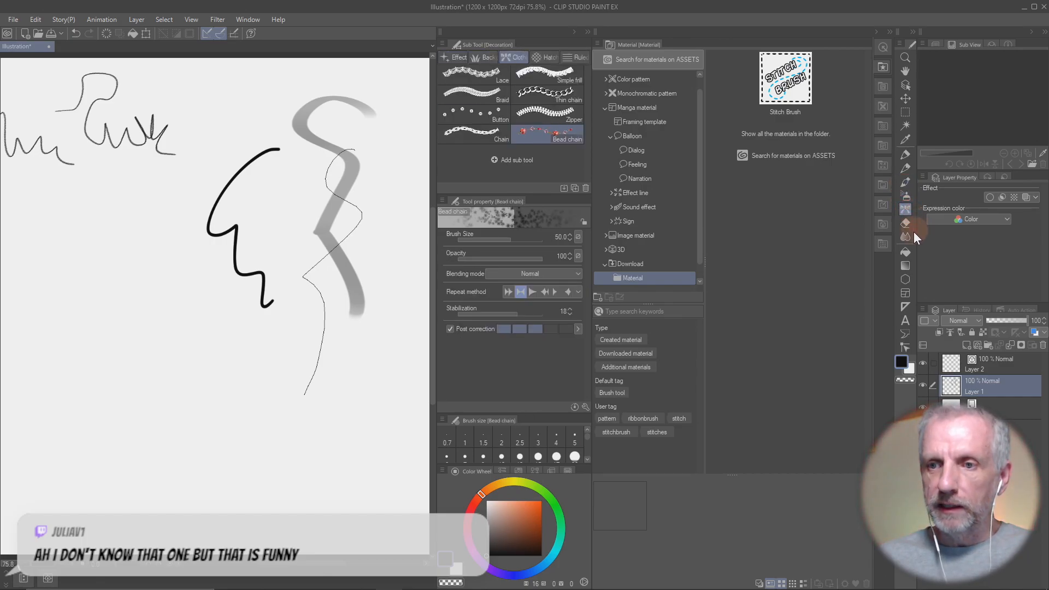
mouse_move(205, 228)
left_mouse_down()
mouse_move(156, 313)
mouse_move(65, 421)
mouse_move(134, 471)
left_mouse_up()
mouse_move(189, 423)
left_mouse_down()
mouse_move(211, 297)
mouse_move(300, 464)
mouse_move(207, 372)
left_mouse_up()
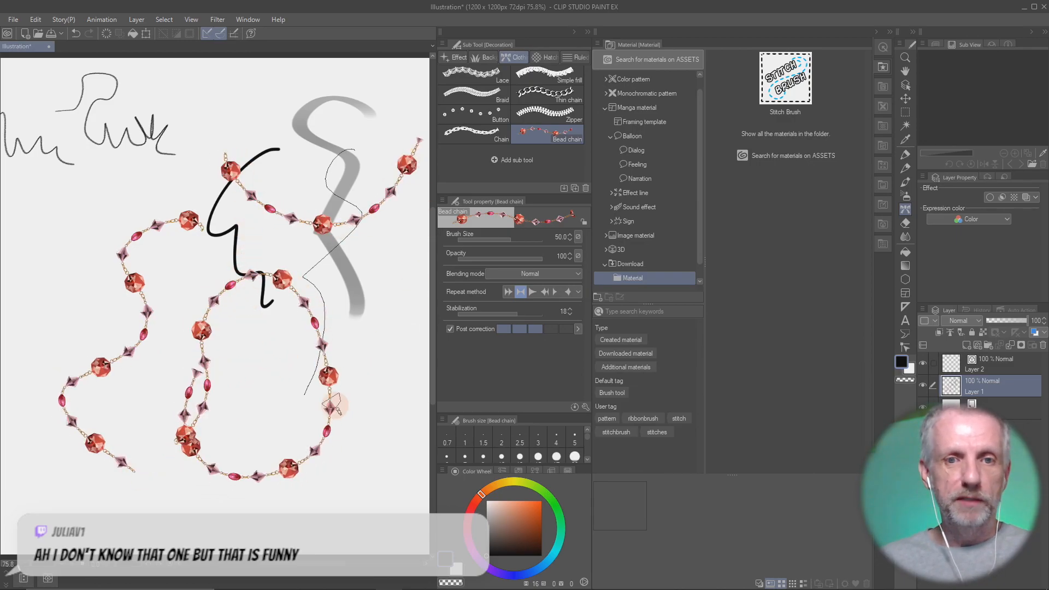
- Clear Layer 1 and draw a single sagging curve across the canvas with the Bead chain brush
key("Delete")
mouse_move(80, 225)
left_mouse_down()
mouse_move(106, 260)
mouse_move(224, 299)
mouse_move(290, 271)
mouse_move(313, 232)
mouse_move(341, 226)
left_mouse_up()
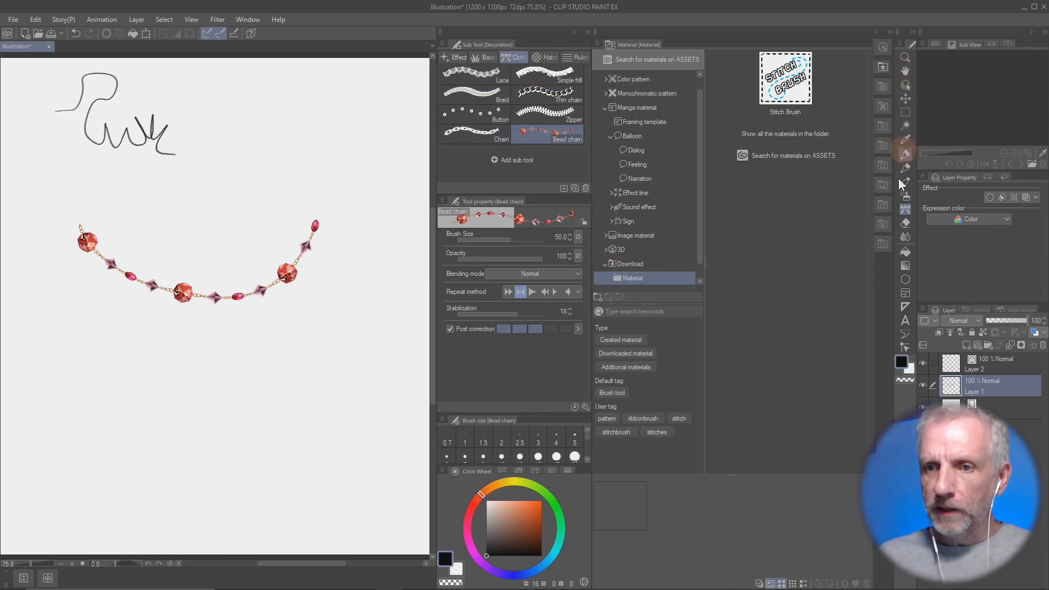
- Switch to the browser and review the Clip Studio Assets help on using downloaded materials and registering brushes as sub tools
key("alt+Tab")
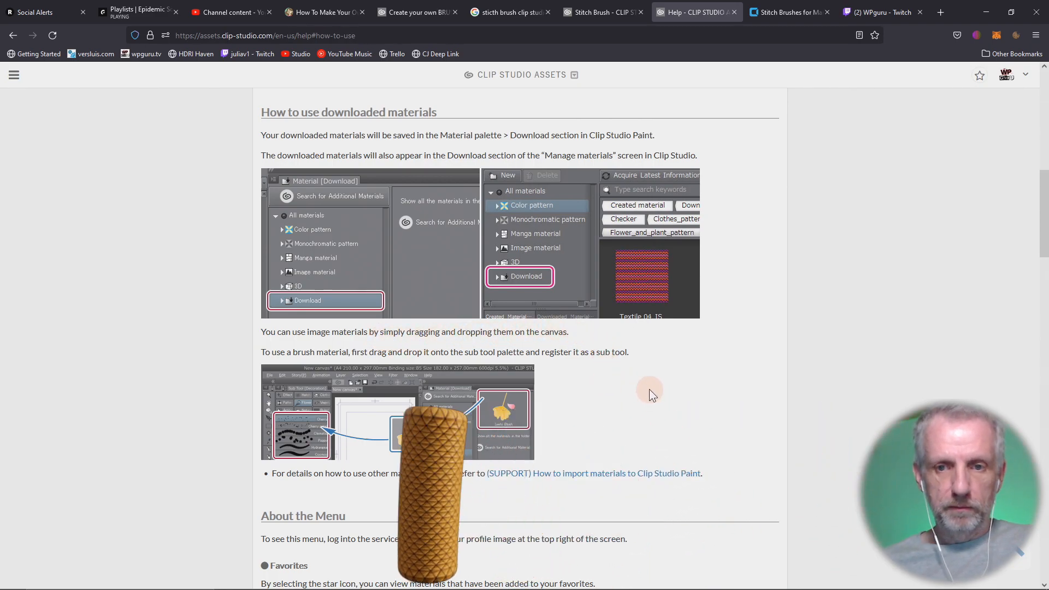
scroll(649, 389, "down", 5)
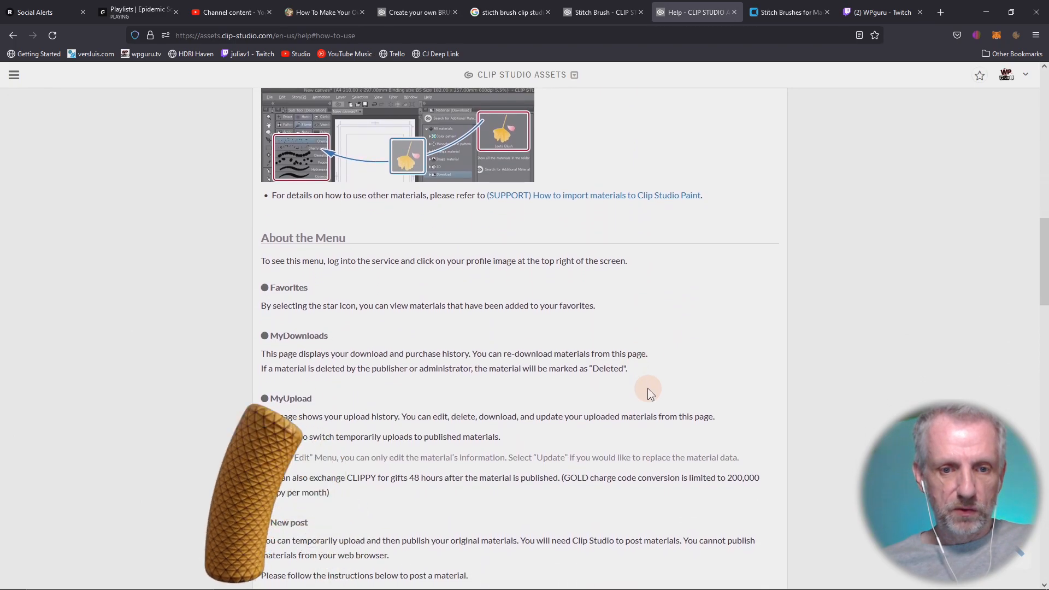
scroll(648, 388, "down", 6)
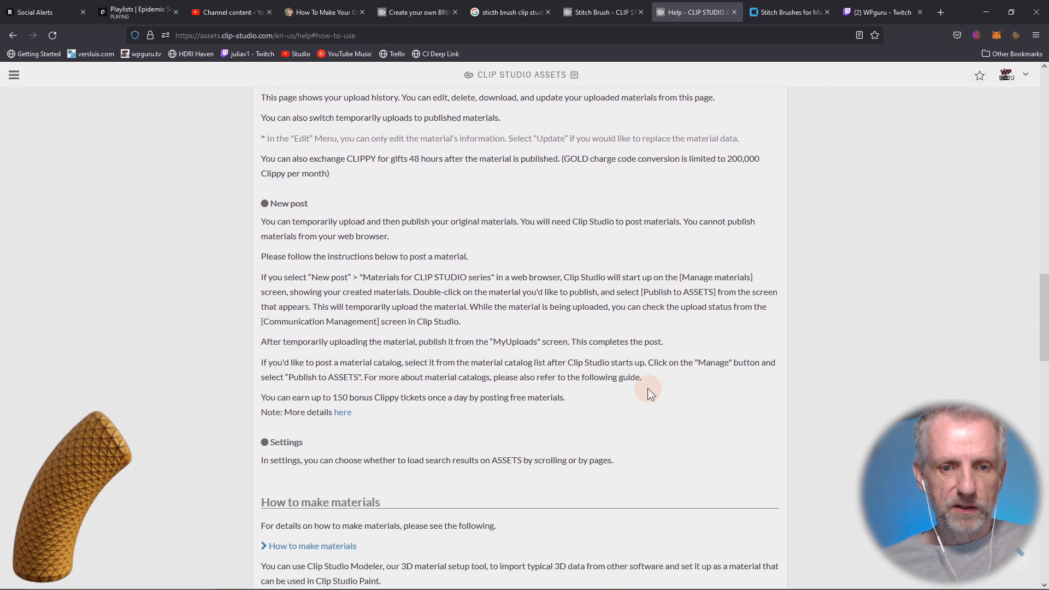
scroll(648, 388, "down", 2)
scroll(648, 388, "up", 11)
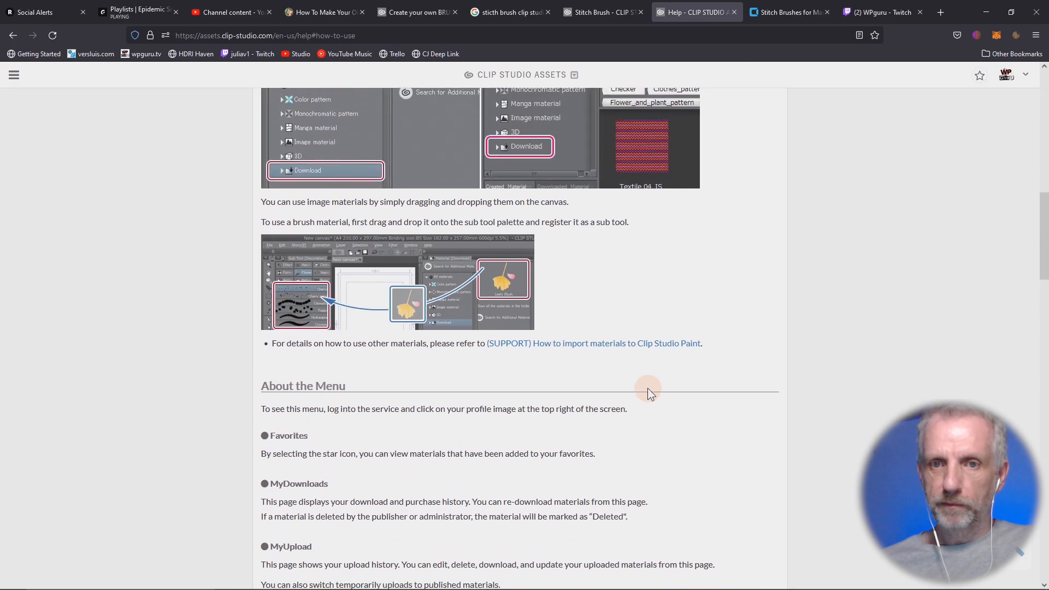
scroll(647, 388, "up", 3)
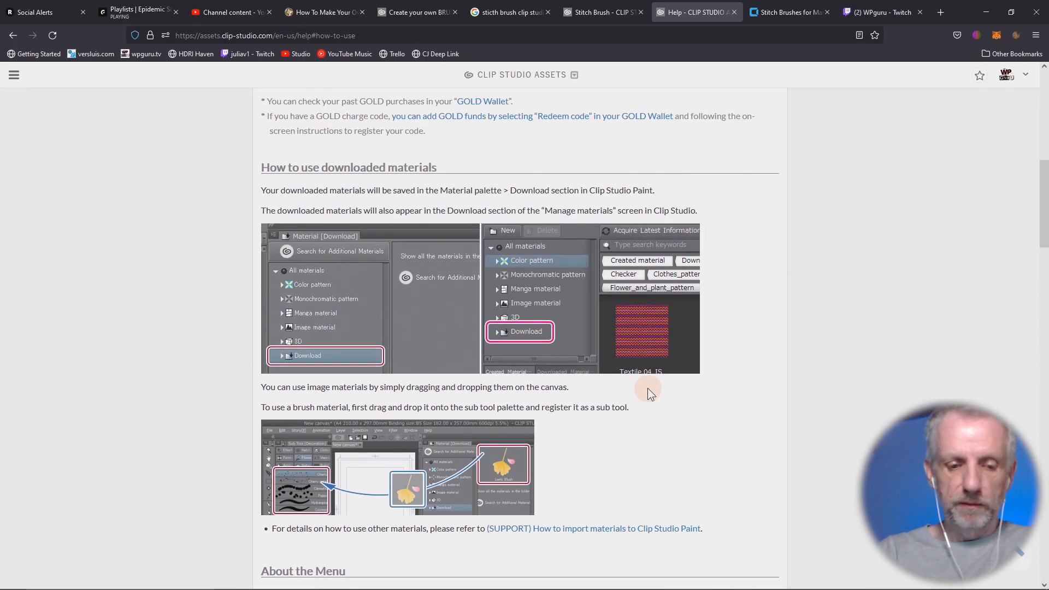
- Switch back to Clip Studio Paint, try to place the downloaded Stitch Brush on the canvas and draw a short test stroke below the bead chain
key("alt+Tab")
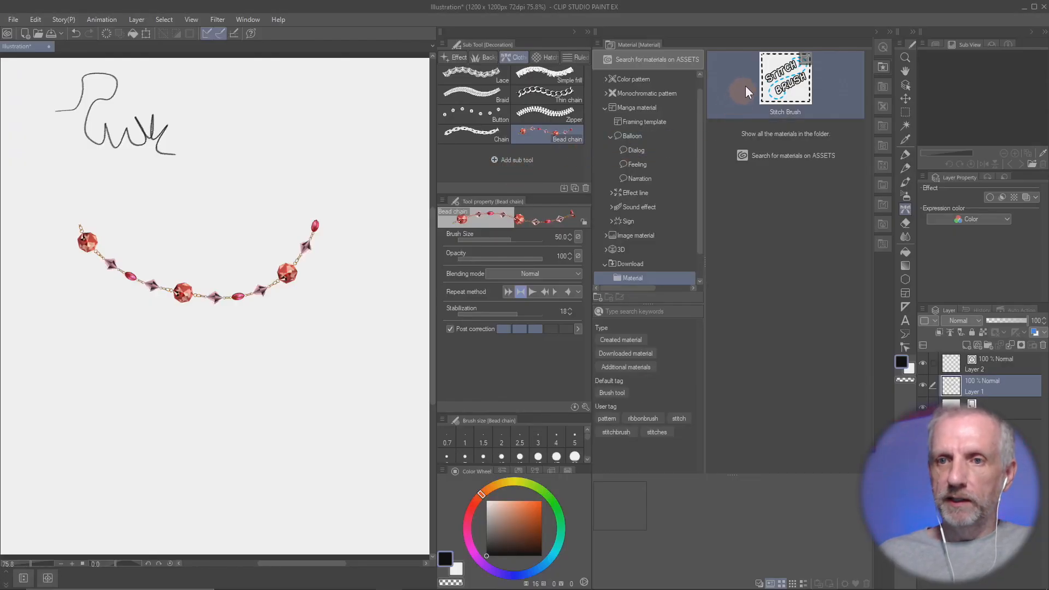
mouse_move(745, 86)
left_mouse_down()
mouse_move(144, 404)
mouse_move(129, 422)
mouse_move(382, 446)
mouse_move(195, 371)
left_mouse_up()
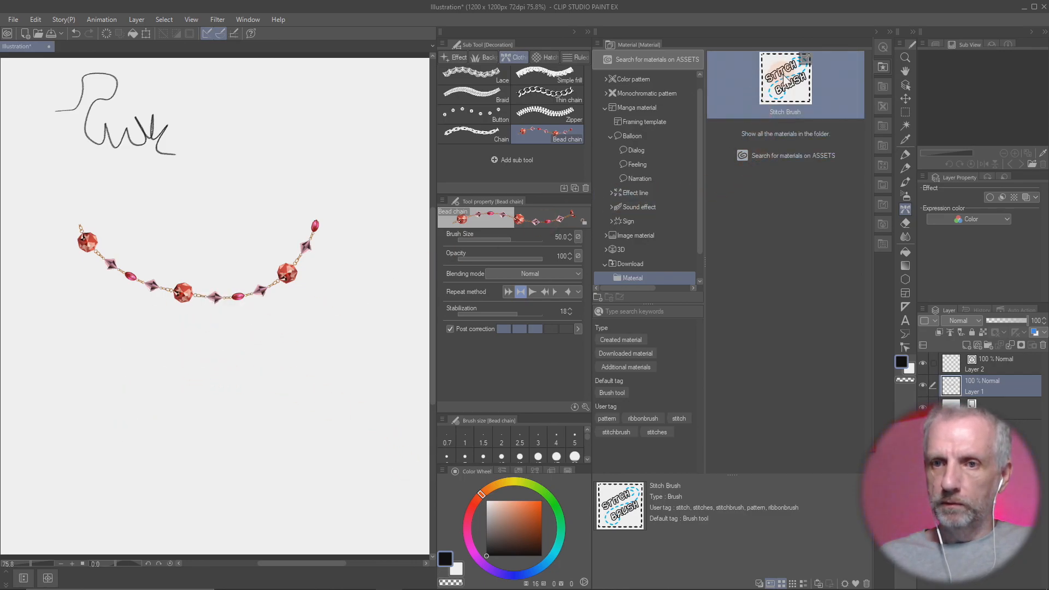
mouse_move(784, 79)
left_mouse_down()
mouse_move(745, 136)
mouse_move(191, 425)
left_mouse_up()
mouse_move(108, 361)
left_mouse_down()
mouse_move(235, 444)
mouse_move(273, 429)
left_mouse_up()
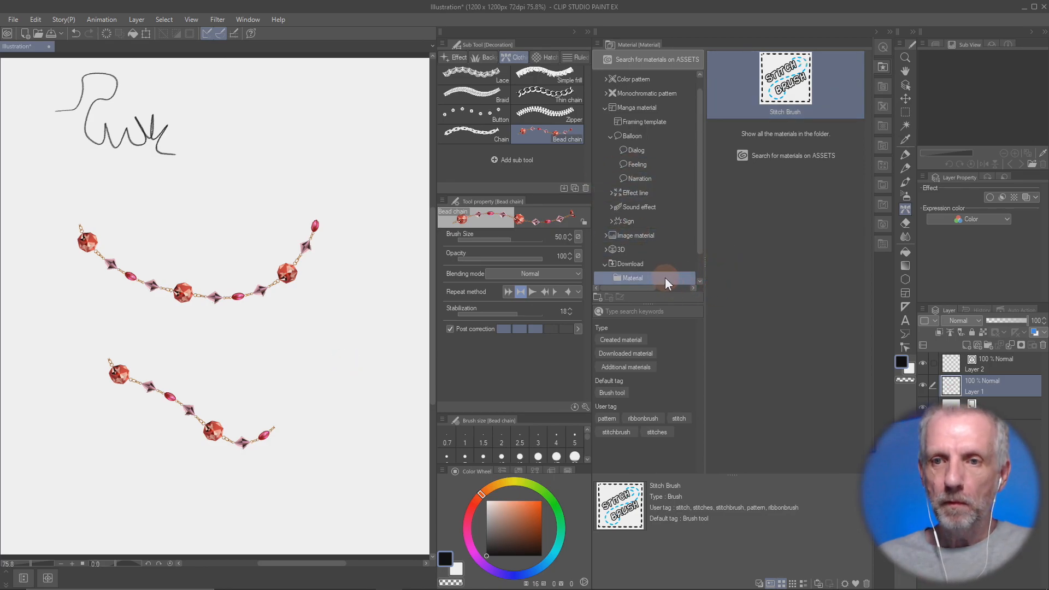
- Check the status of the brush downloads in Clip Studio's Communication Management, and return to the illustration
key("alt+Tab")
key("alt+Tab")
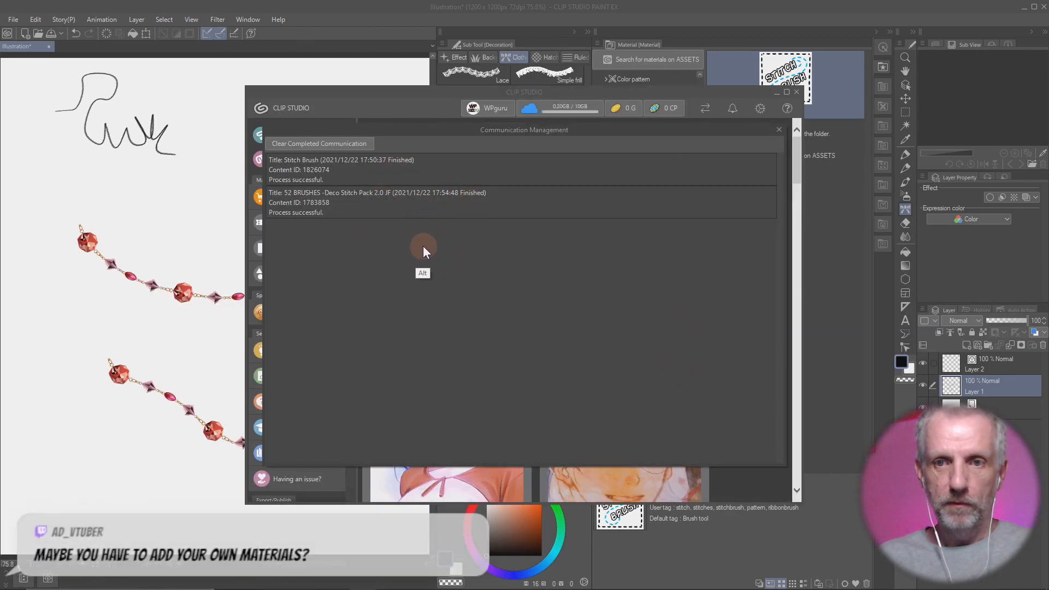
key("alt+Tab")
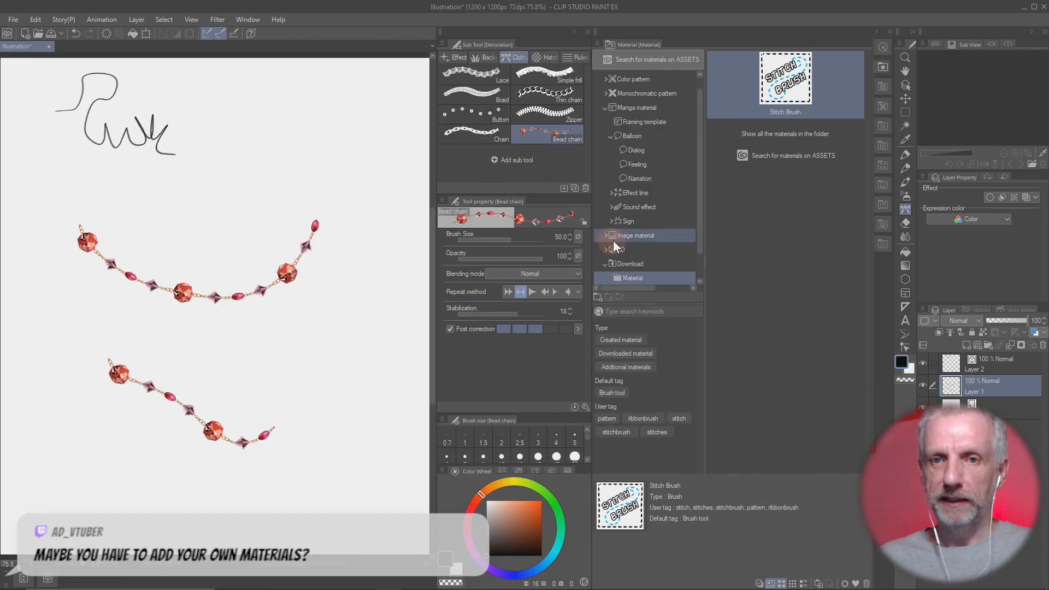
- Show all Download materials and try to use Double Stitch Brush 5.0 JF by drawing with it selected and placing it on the canvas
left_click(664, 263)
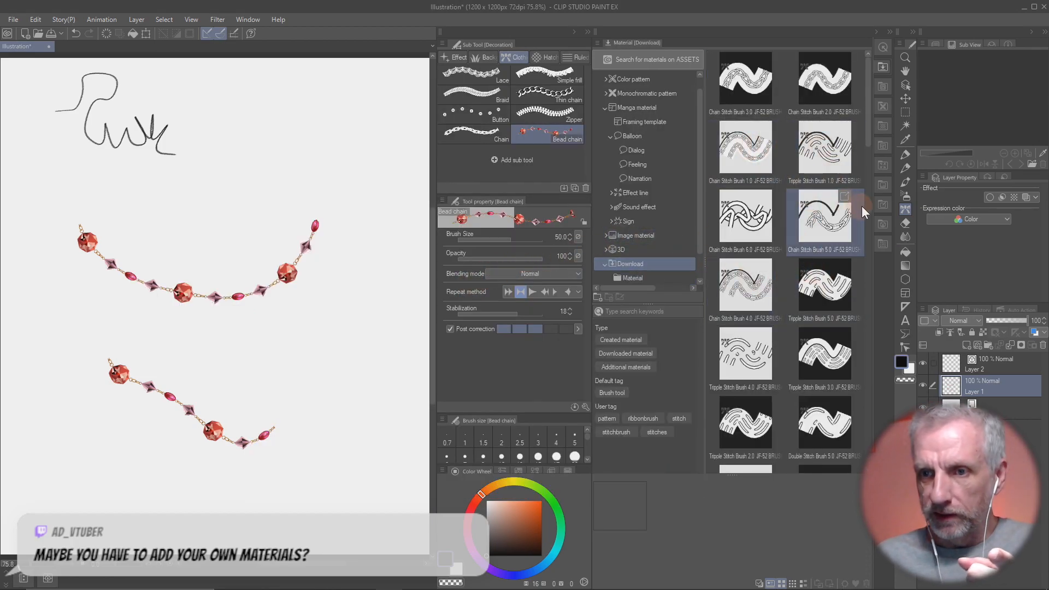
mouse_move(866, 137)
left_mouse_down()
mouse_move(854, 353)
mouse_move(864, 460)
mouse_move(877, 131)
left_mouse_up()
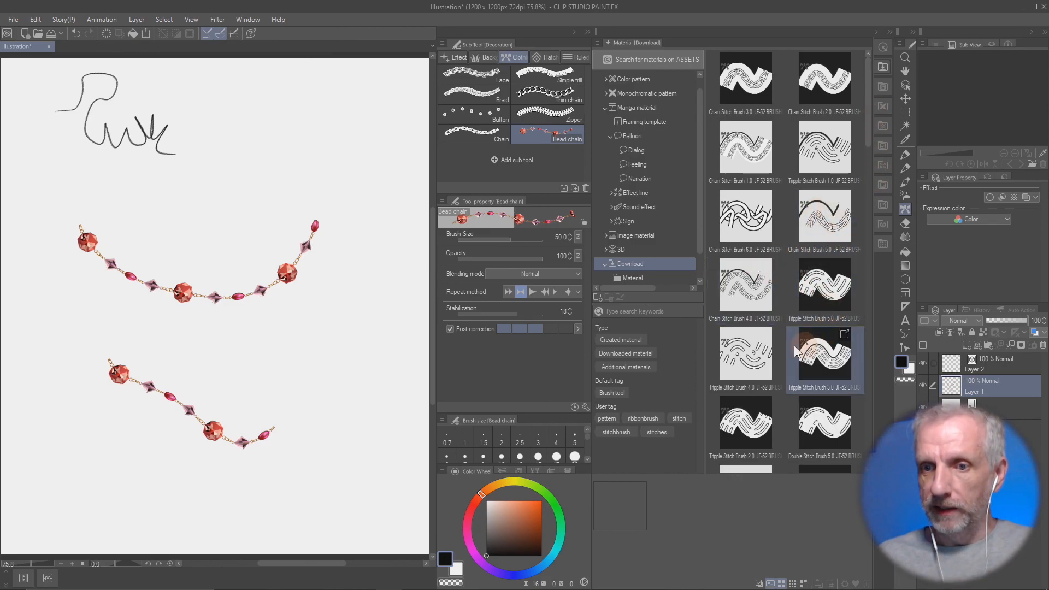
left_click(814, 434)
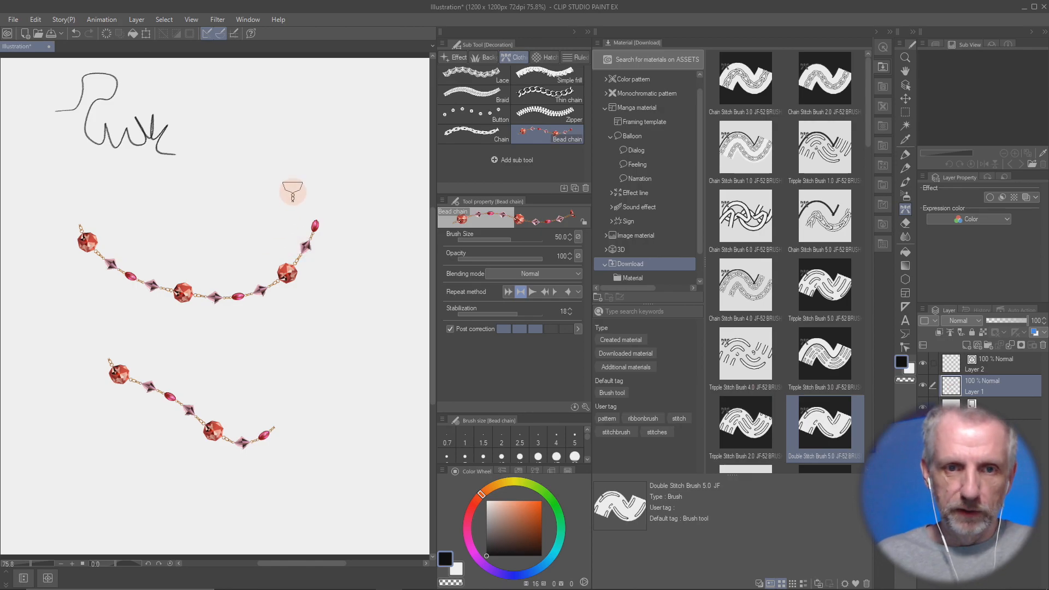
mouse_move(296, 183)
left_mouse_down()
mouse_move(235, 219)
mouse_move(185, 314)
mouse_move(158, 298)
left_mouse_up()
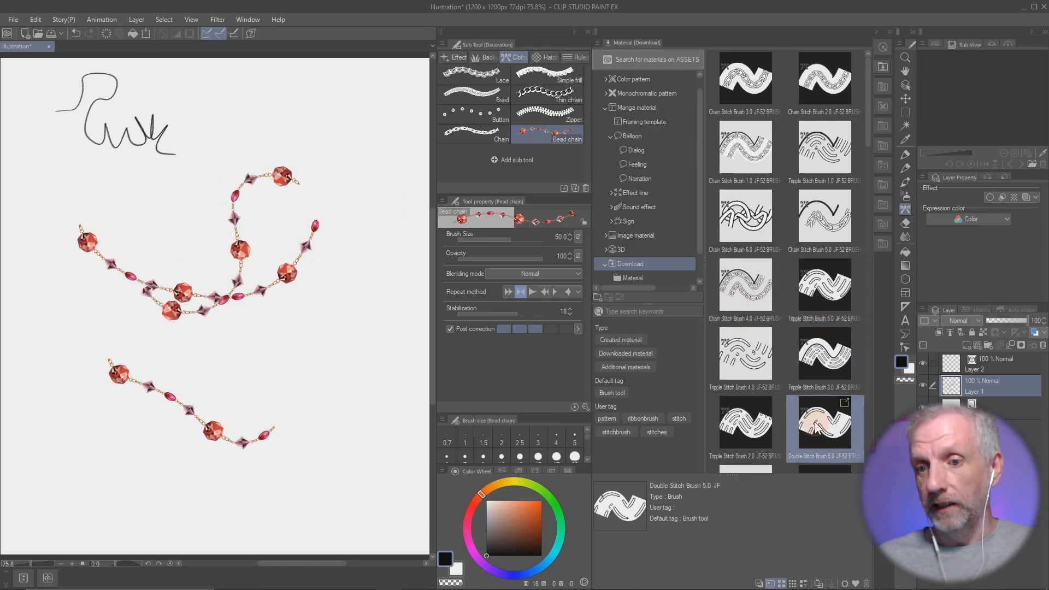
mouse_move(825, 426)
left_mouse_down()
mouse_move(410, 311)
mouse_move(305, 321)
left_mouse_up()
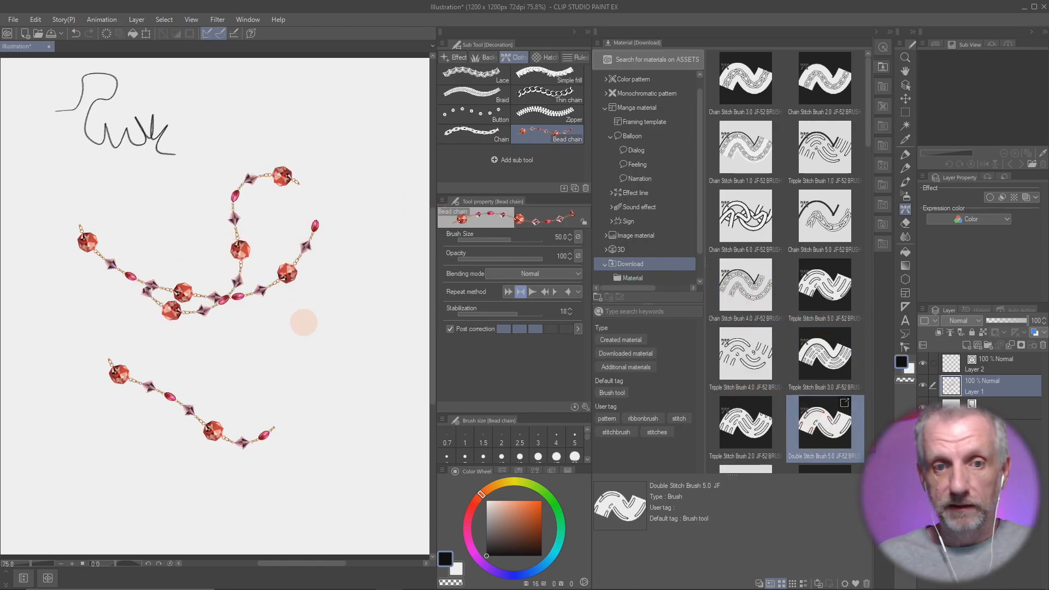
- Examine the material properties of Double Stitch Brush 5.0 JF, including its save location and search tags, and close them without changes
double_click(842, 421)
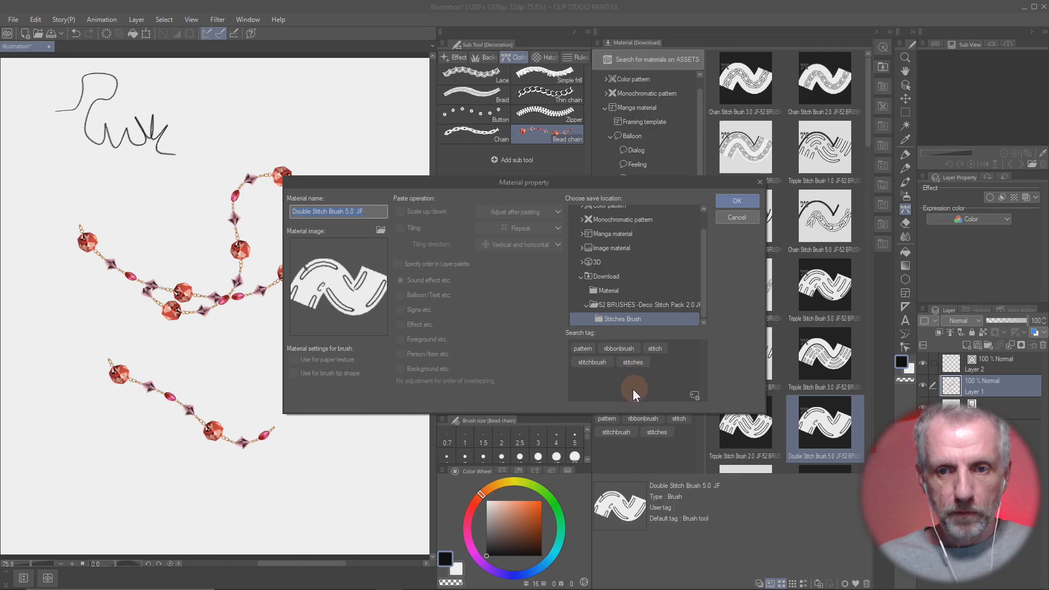
left_click(596, 361)
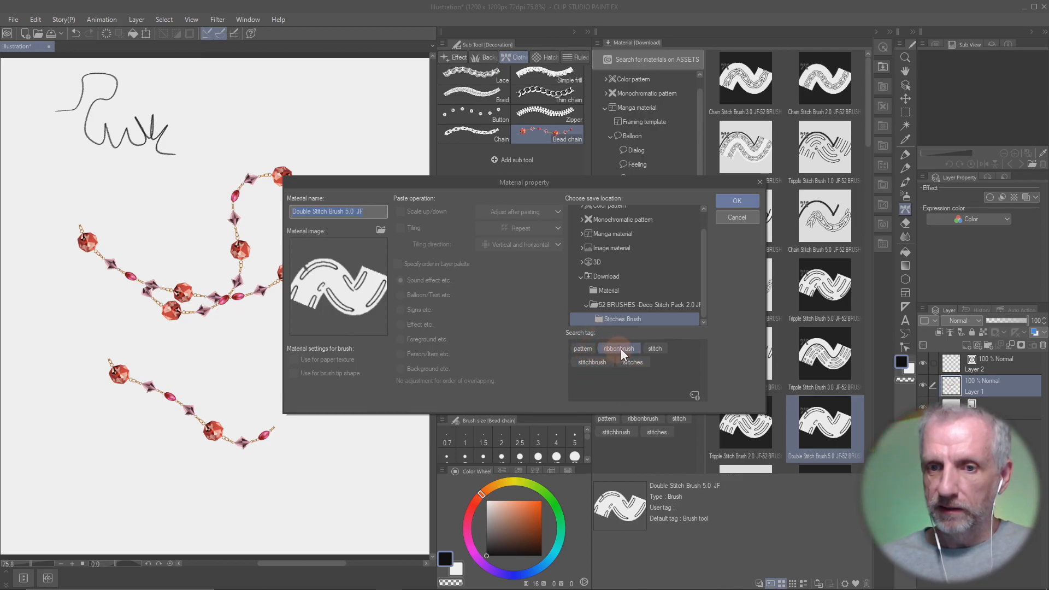
left_click(760, 183)
left_click(653, 164)
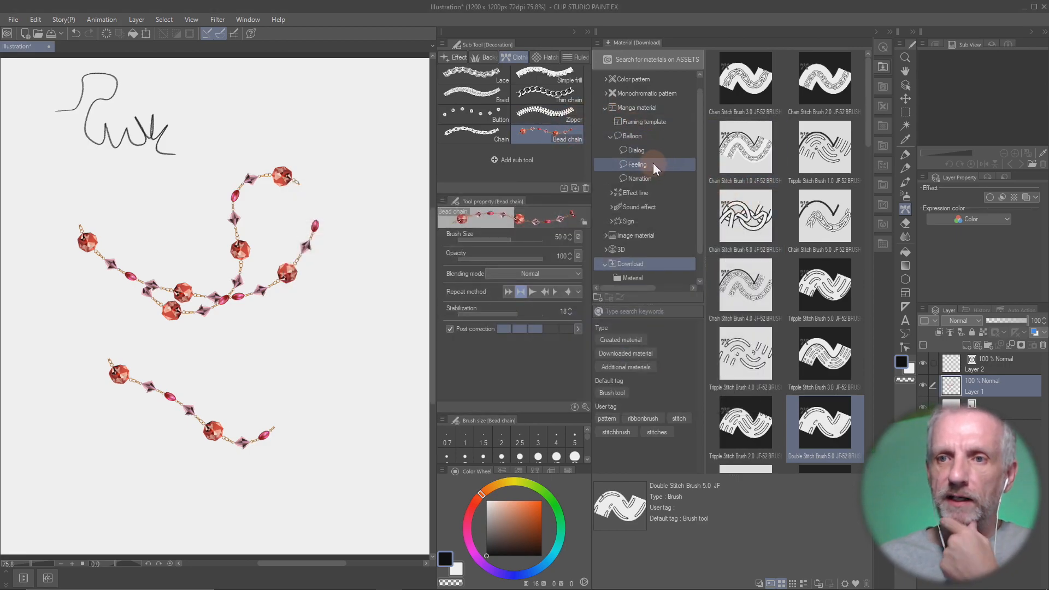
left_click(750, 166)
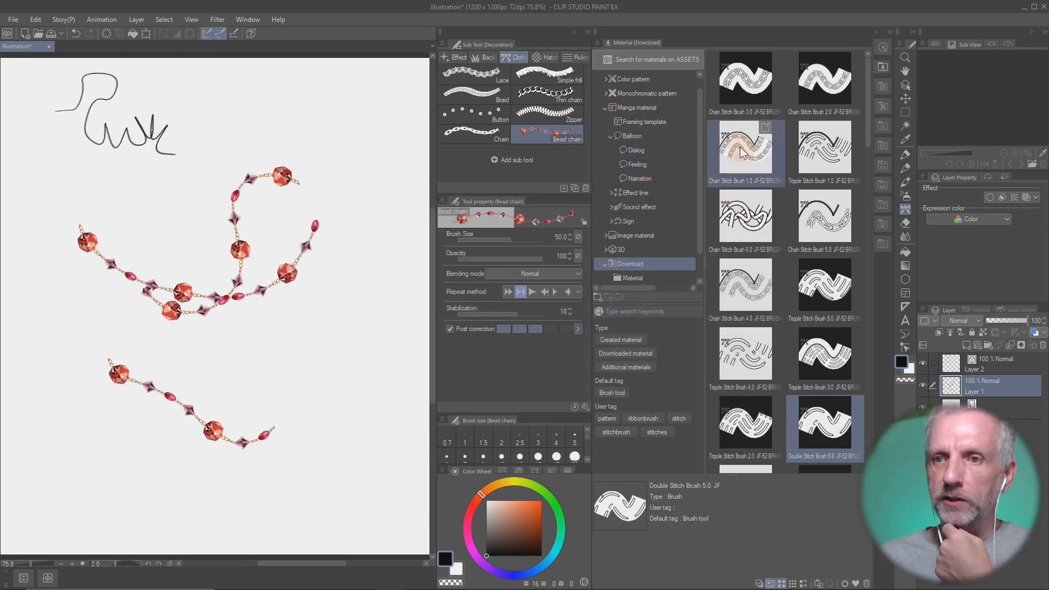
- Collapse the Material palette and paint cherry blossoms across Layer 1 with the Cherry effect brush of the Decoration tool
left_click(881, 67)
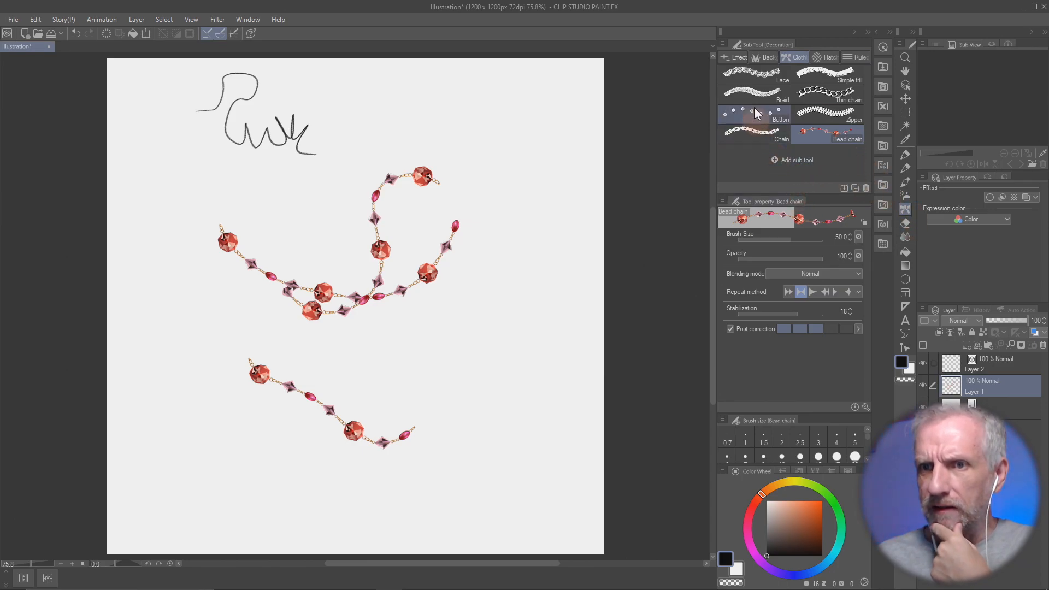
left_click(768, 56)
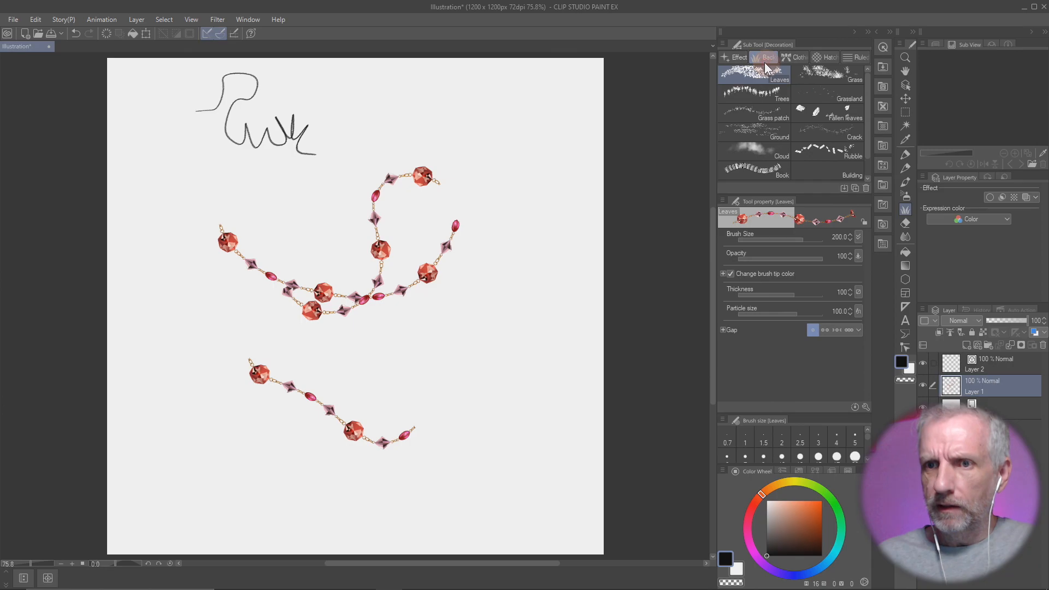
left_click(735, 58)
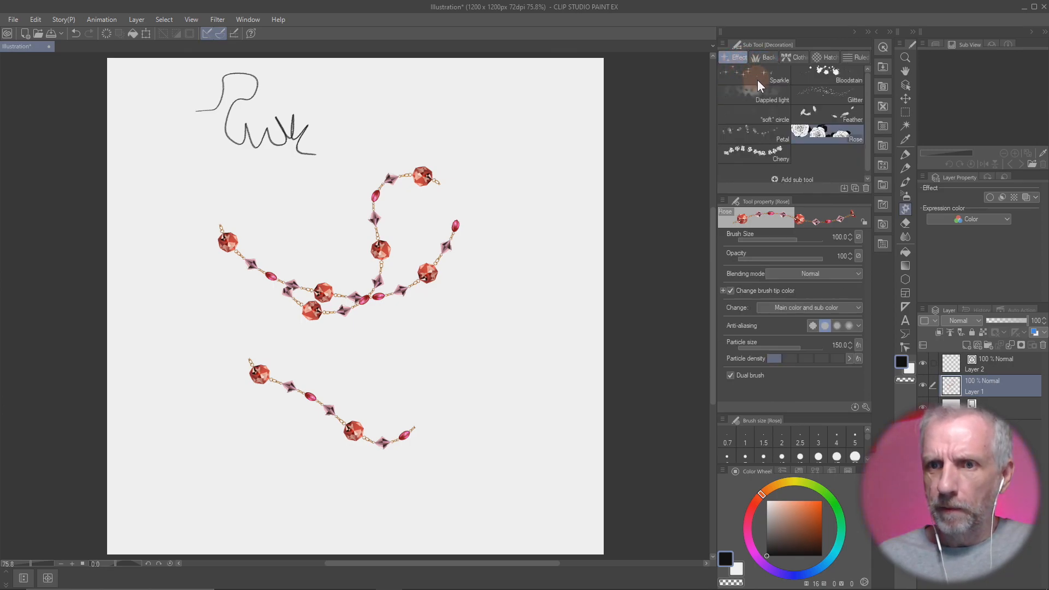
left_click(755, 150)
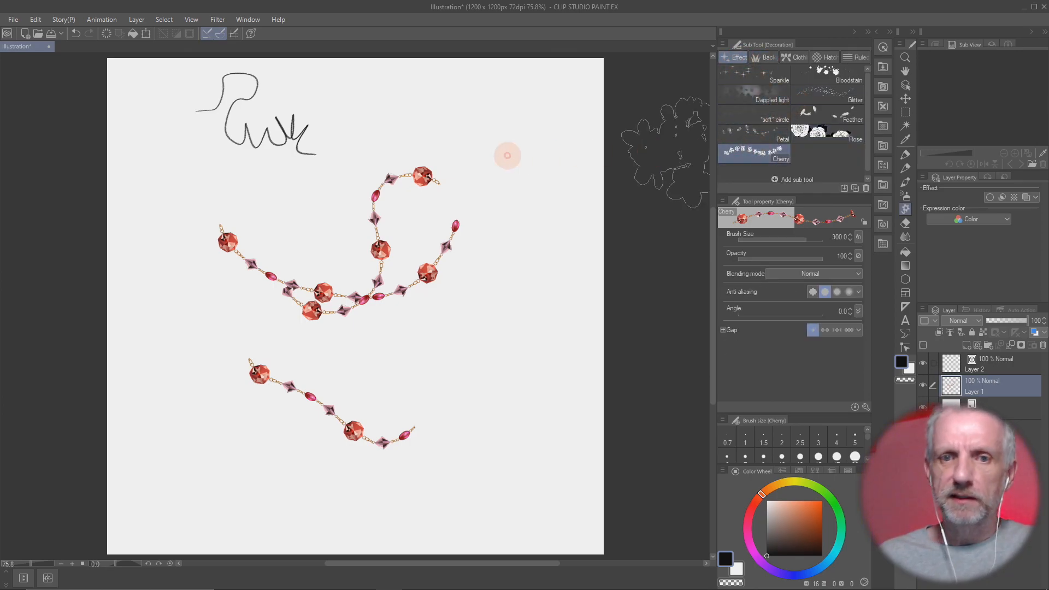
mouse_move(503, 154)
left_mouse_down()
mouse_move(447, 134)
mouse_move(491, 245)
mouse_move(414, 319)
mouse_move(258, 297)
mouse_move(155, 319)
mouse_move(251, 410)
mouse_move(399, 456)
mouse_move(397, 387)
mouse_move(424, 287)
left_mouse_up()
- Paint over the blossoms on Layer 1 with the Rose brush, and add splatters with the Bloodstain brush
left_click(825, 136)
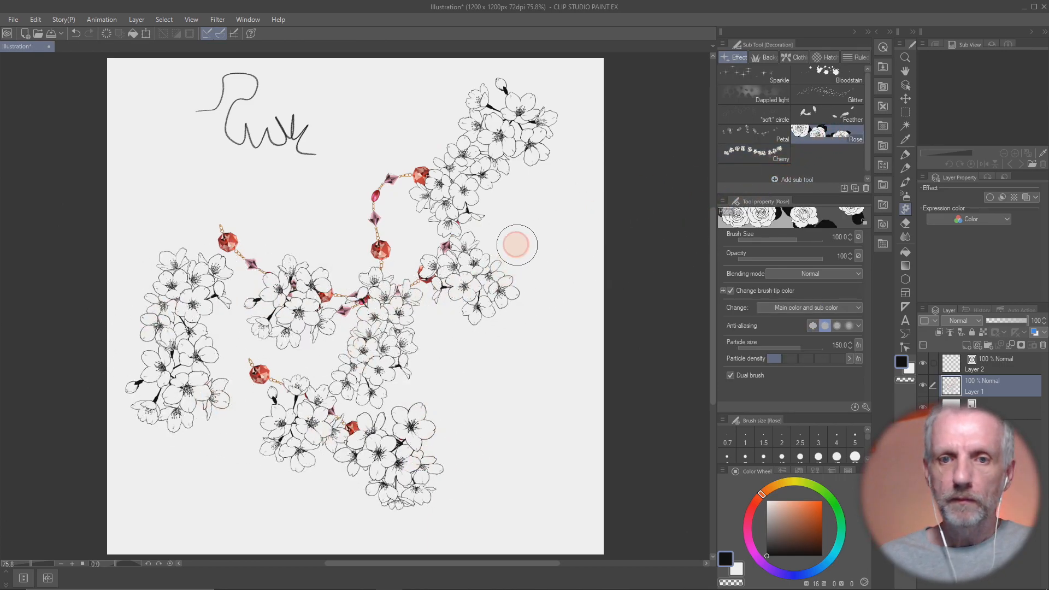
mouse_move(510, 241)
left_mouse_down()
mouse_move(472, 483)
mouse_move(431, 430)
mouse_move(476, 282)
mouse_move(452, 262)
mouse_move(392, 457)
mouse_move(431, 210)
left_mouse_up()
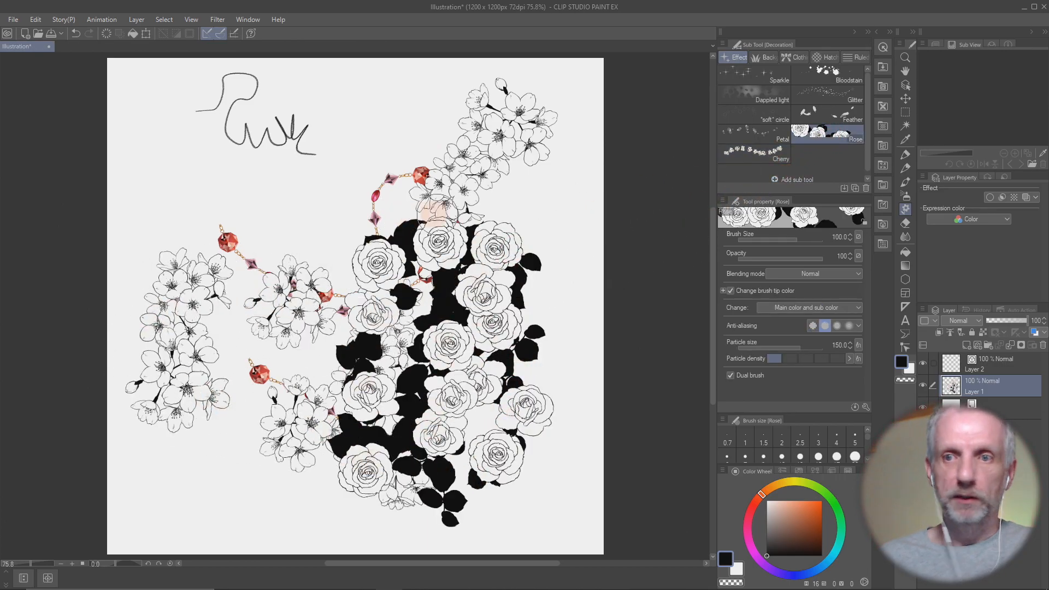
left_click(839, 77)
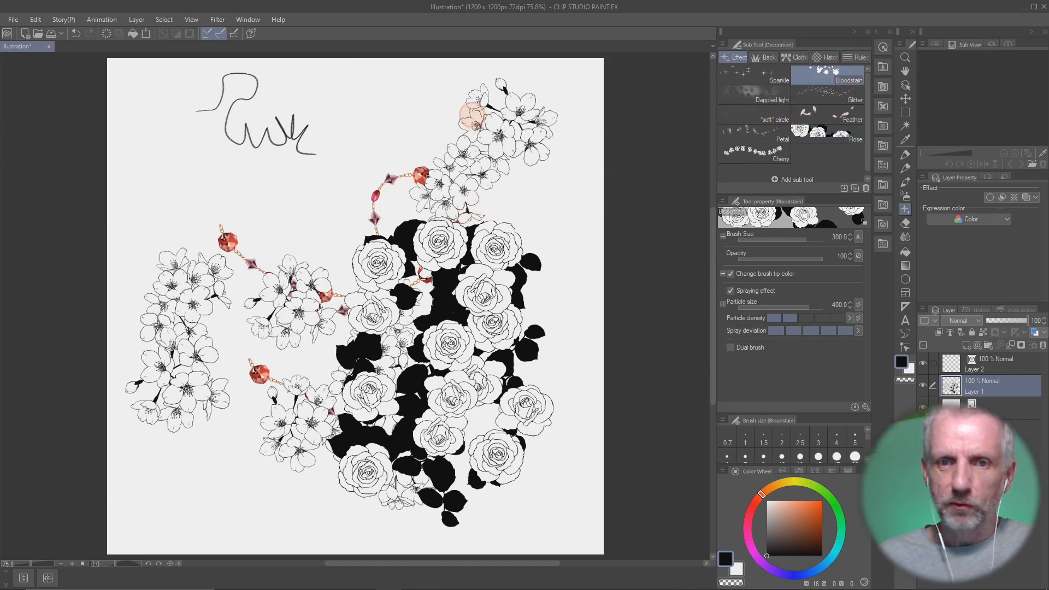
mouse_move(454, 130)
left_mouse_down()
mouse_move(359, 249)
mouse_move(319, 326)
mouse_move(360, 185)
mouse_move(247, 296)
mouse_move(217, 254)
left_mouse_up()
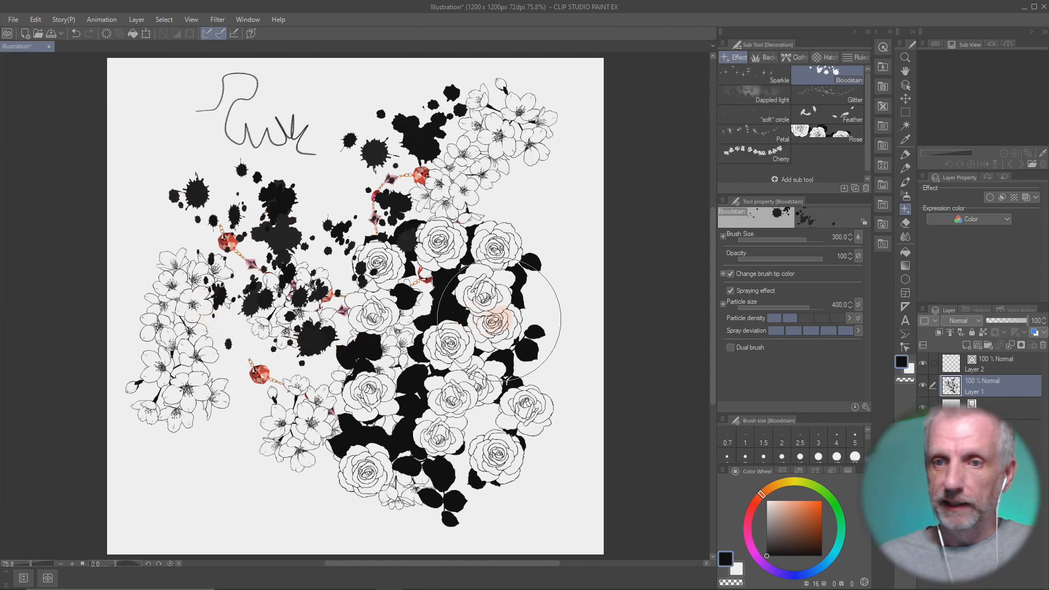
- Clear Layer 1 and switch the Decoration tool past the hatching brushes to the ruled line group
key("Delete")
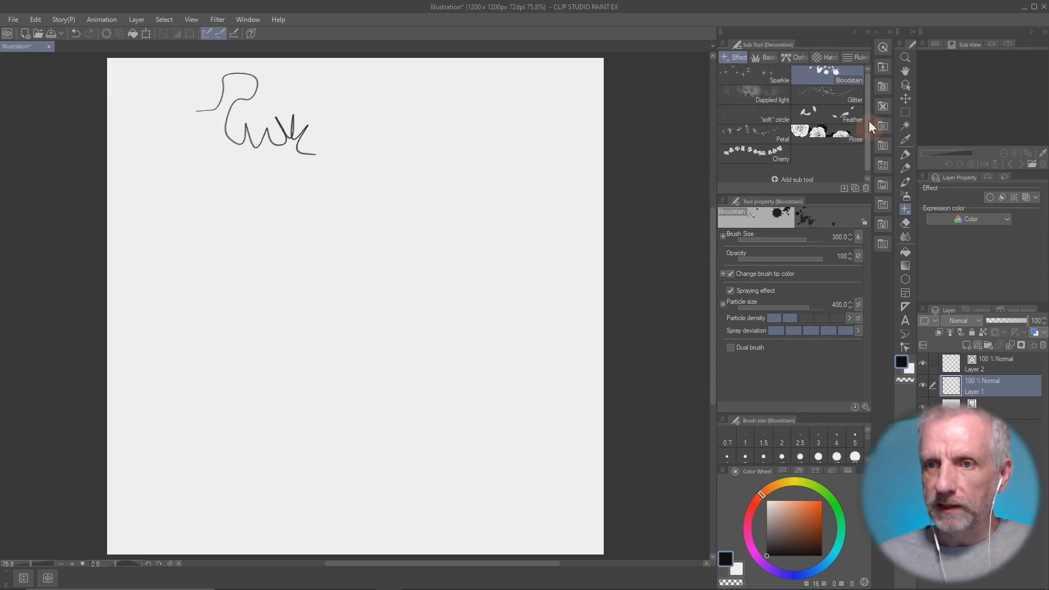
left_click(828, 58)
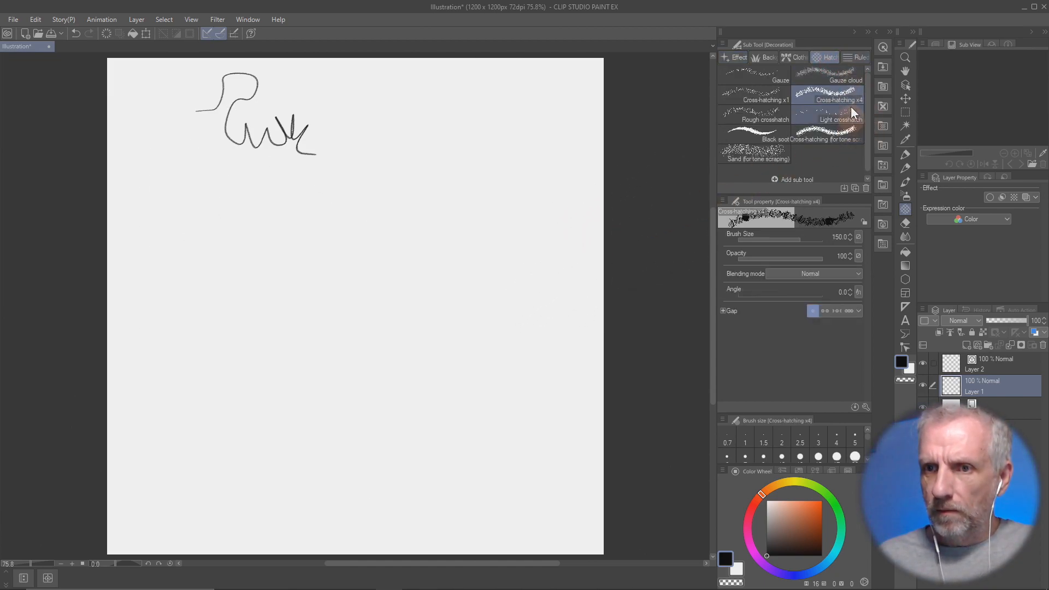
left_click(851, 57)
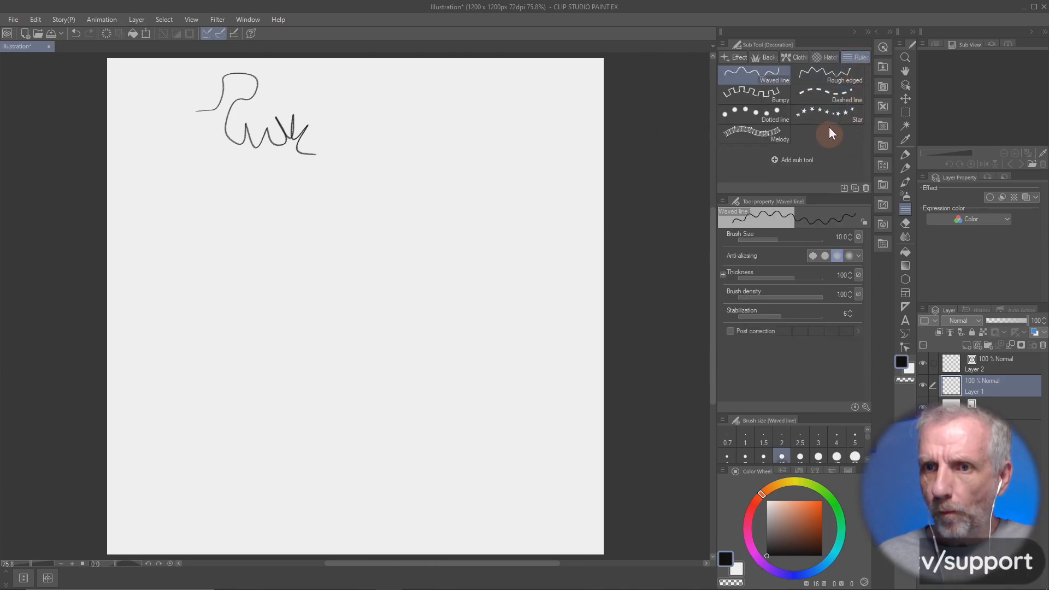
- Draw sweeping curves on Layer 1 with the Dashed line brush at size 5, including close-up loops inside them, and clear the layer
left_click(816, 103)
mouse_move(224, 336)
left_mouse_down()
mouse_move(264, 290)
mouse_move(384, 269)
mouse_move(290, 431)
mouse_move(534, 352)
left_mouse_up()
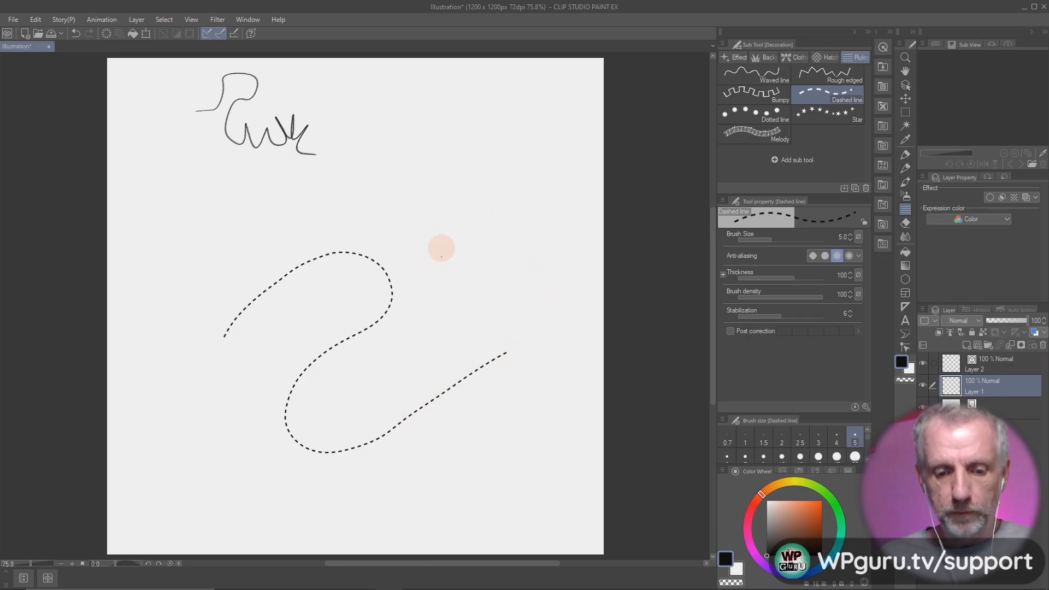
scroll(490, 105, "up", 5)
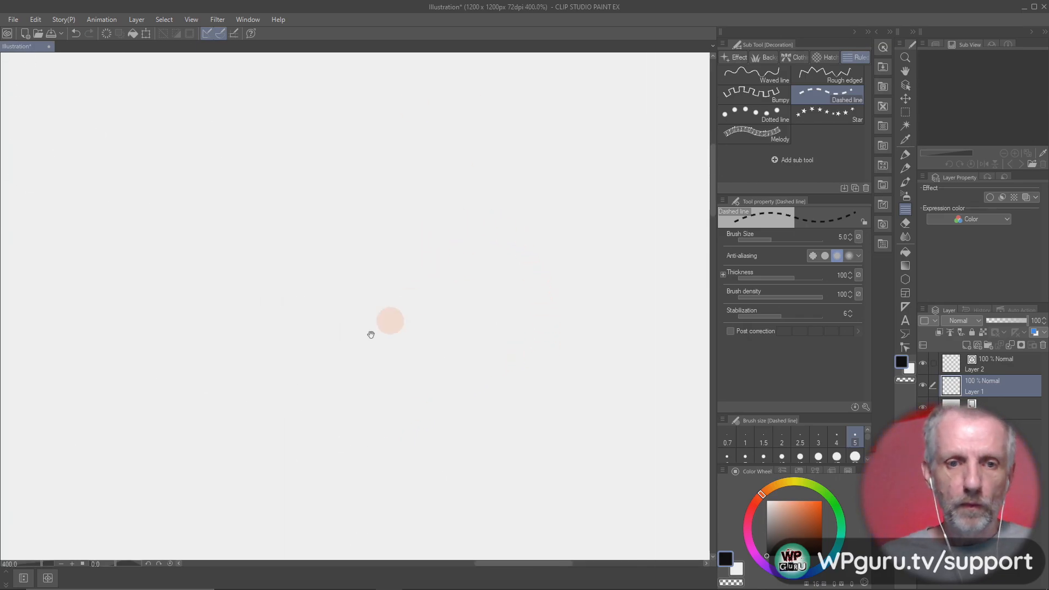
mouse_move(370, 335)
left_mouse_down()
mouse_move(401, 382)
mouse_move(437, 334)
mouse_move(460, 276)
mouse_move(566, 199)
left_mouse_up()
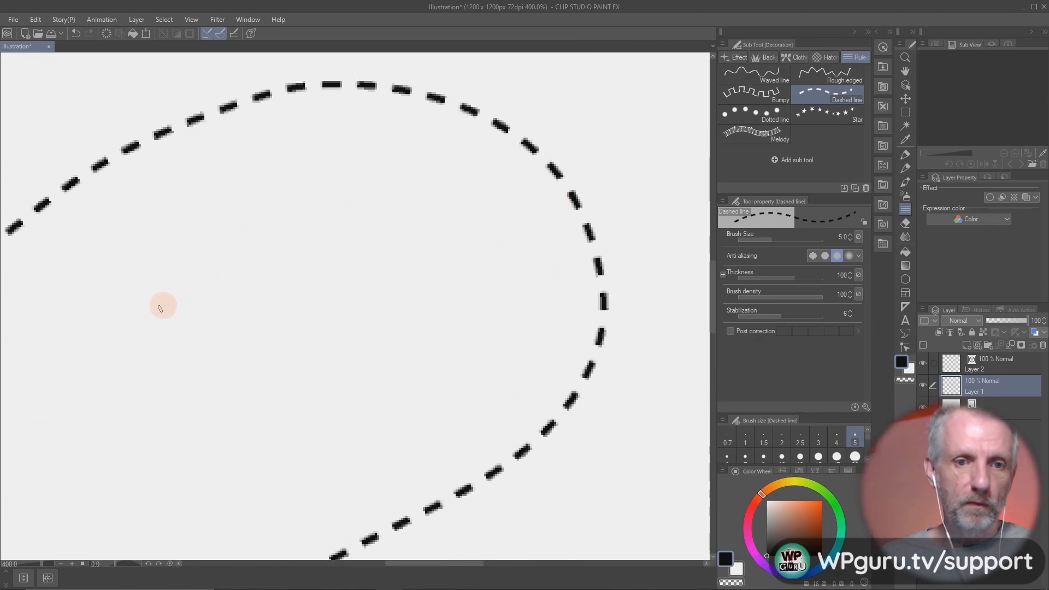
mouse_move(164, 293)
left_mouse_down()
mouse_move(208, 241)
mouse_move(312, 237)
mouse_move(245, 317)
mouse_move(181, 424)
mouse_move(308, 376)
mouse_move(408, 286)
left_mouse_up()
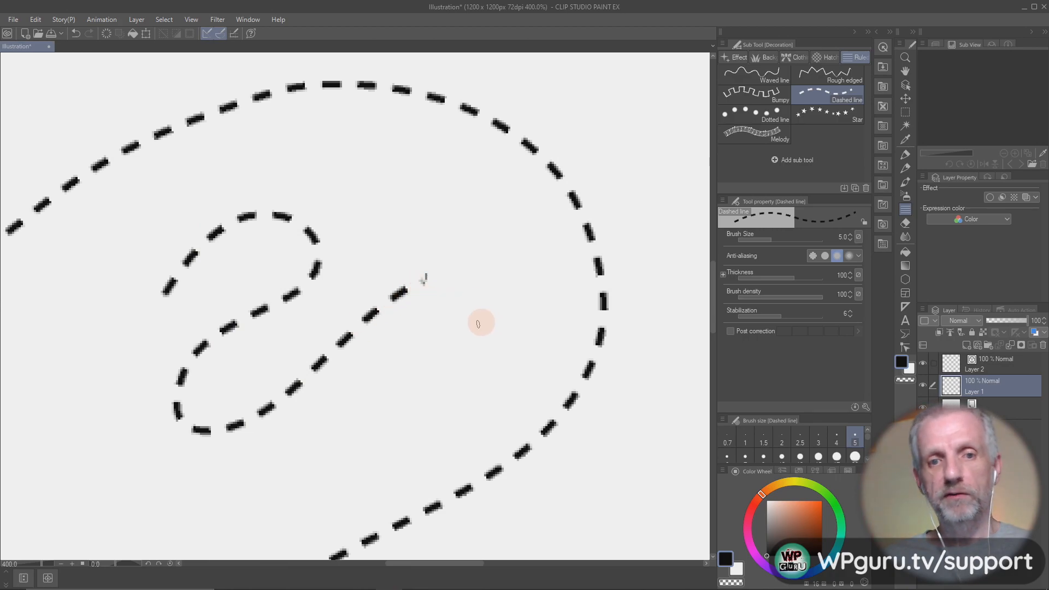
mouse_move(405, 378)
left_mouse_down()
mouse_move(428, 351)
mouse_move(368, 183)
mouse_move(162, 209)
mouse_move(84, 446)
mouse_move(169, 312)
mouse_move(169, 464)
mouse_move(363, 391)
mouse_move(421, 382)
left_mouse_up()
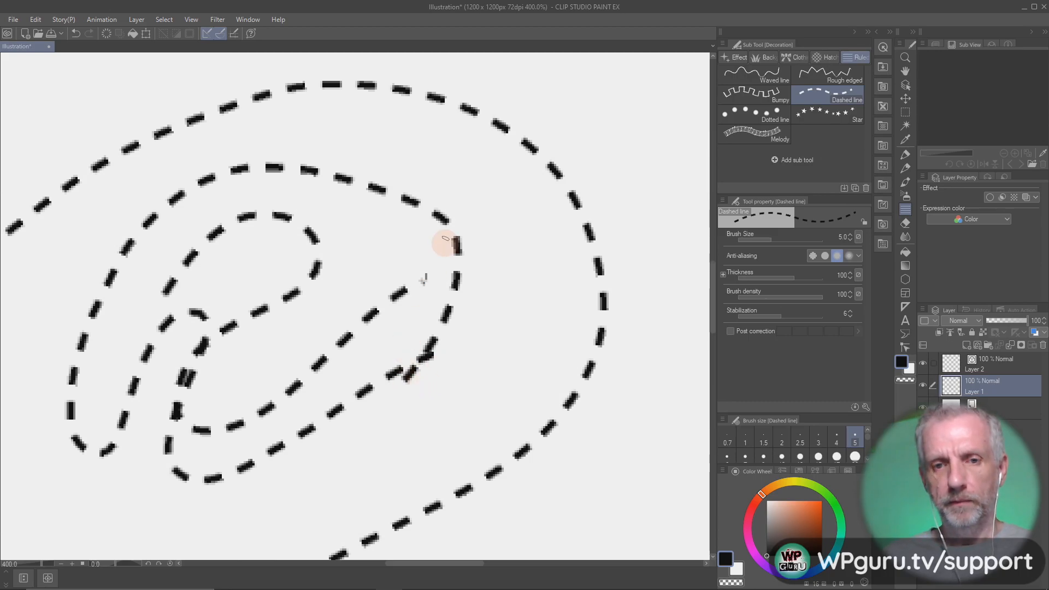
scroll(446, 238, "down", 3)
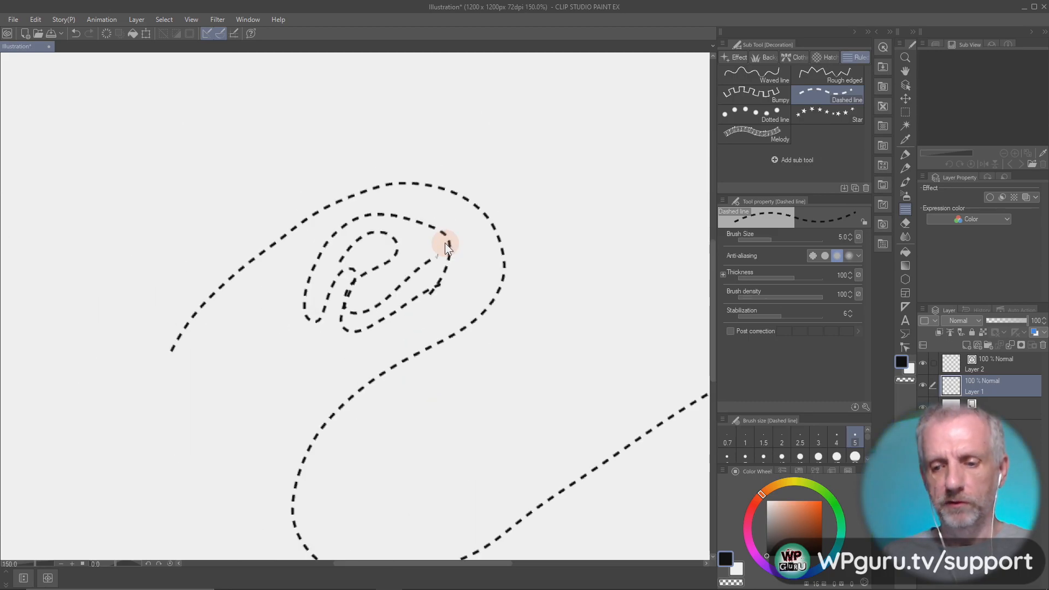
key("Delete")
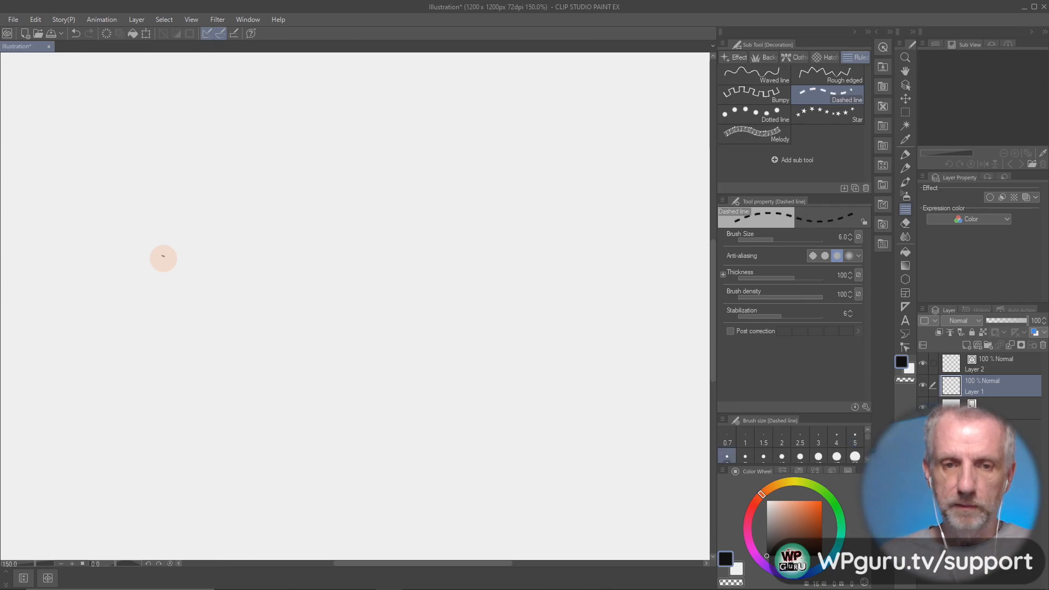
- Set the Dashed line brush size to 12, scribble large dashed loops across Layer 1, and clear the layer
key("bracketright")
key("bracketright")
key("bracketright")
key("bracketright")
mouse_move(104, 374)
left_mouse_down()
mouse_move(187, 254)
mouse_move(249, 274)
mouse_move(217, 454)
mouse_move(338, 276)
mouse_move(420, 273)
mouse_move(553, 211)
mouse_move(646, 214)
left_mouse_up()
mouse_move(537, 405)
left_mouse_down()
mouse_move(594, 341)
mouse_move(430, 497)
left_mouse_up()
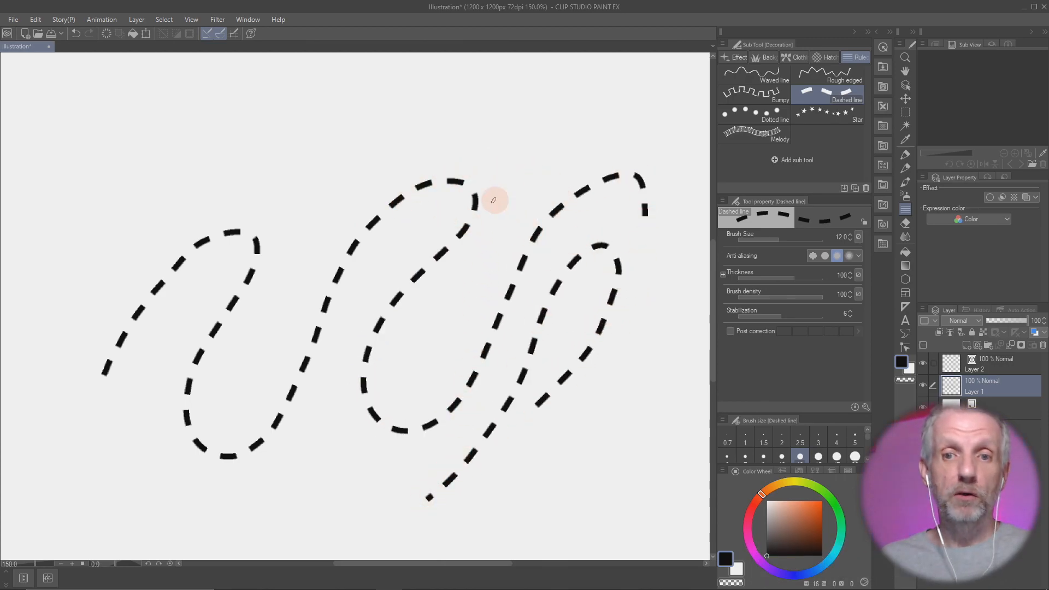
mouse_move(481, 134)
left_mouse_down()
mouse_move(309, 139)
mouse_move(165, 165)
mouse_move(71, 242)
mouse_move(26, 426)
mouse_move(111, 458)
mouse_move(183, 337)
mouse_move(146, 453)
mouse_move(250, 486)
mouse_move(347, 481)
left_mouse_up()
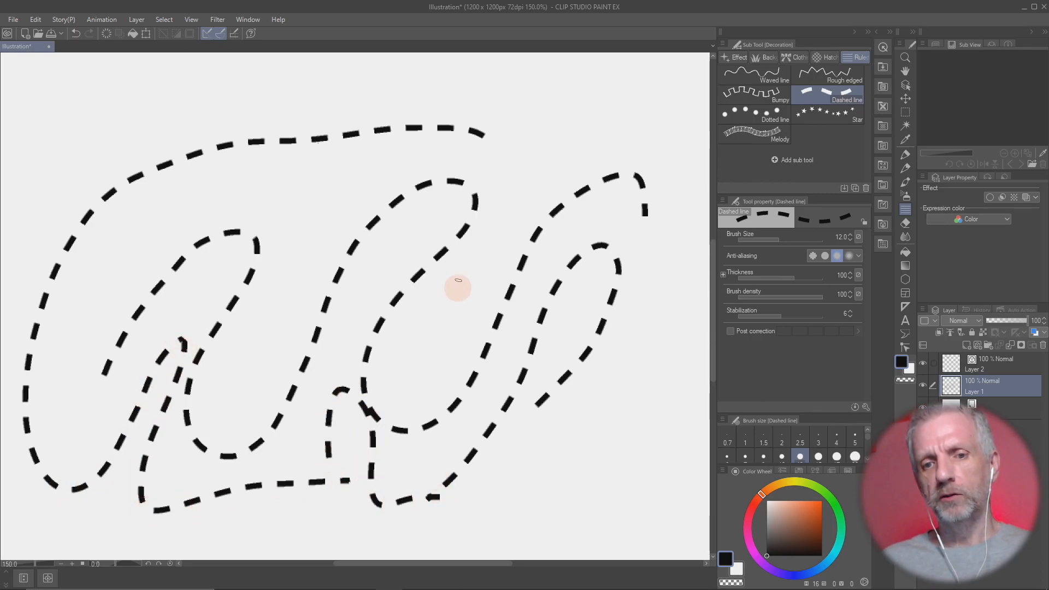
key("Delete")
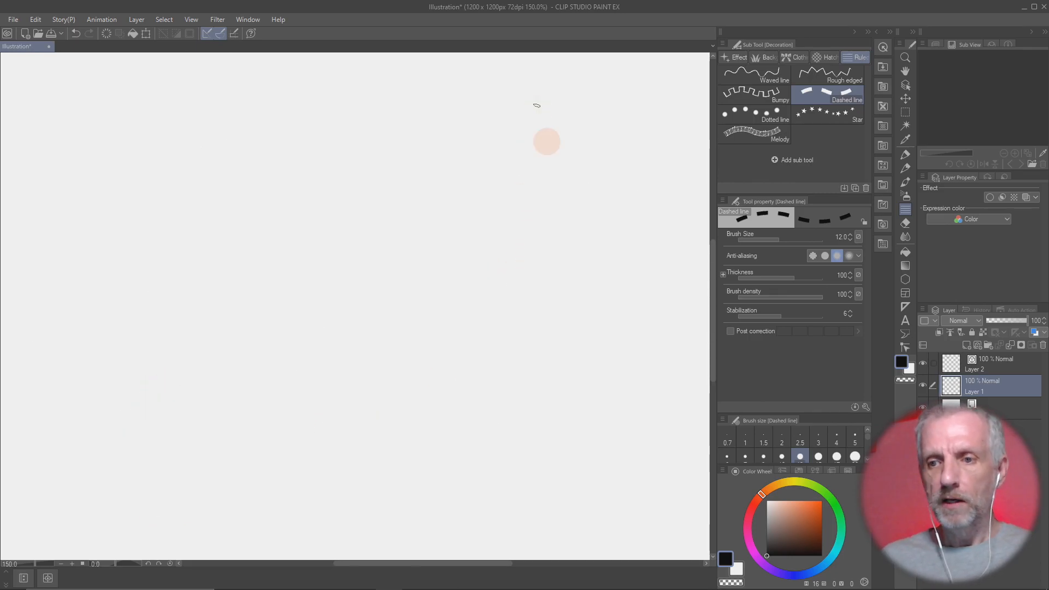
- Draw a wavy dashed line on vector Layer 2 and reduce its control points with Simplify vector line
left_click(951, 361)
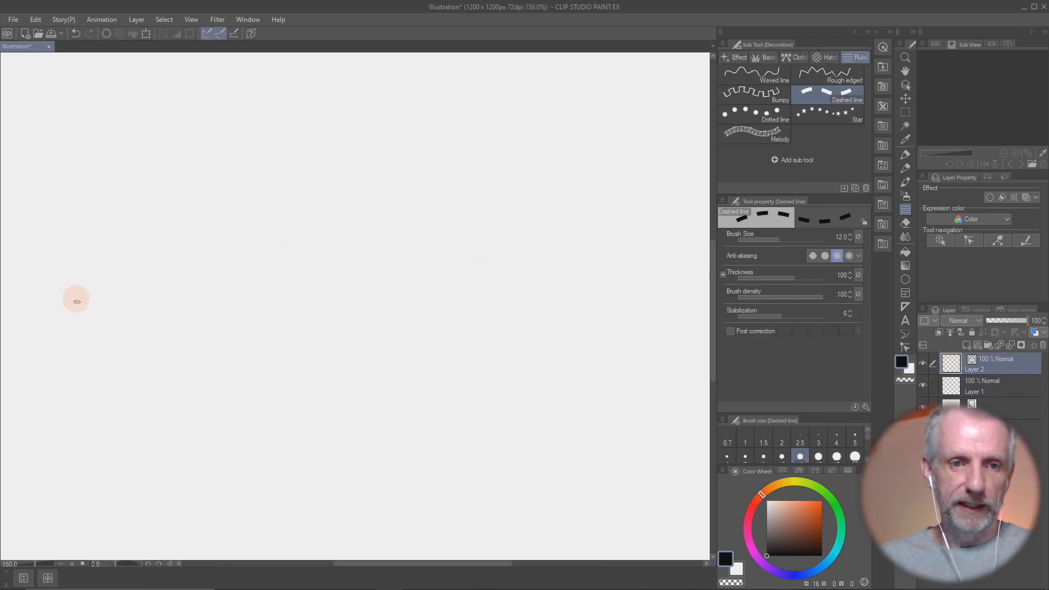
mouse_move(62, 314)
left_mouse_down()
mouse_move(110, 233)
mouse_move(205, 207)
mouse_move(235, 309)
mouse_move(348, 373)
mouse_move(494, 240)
left_mouse_up()
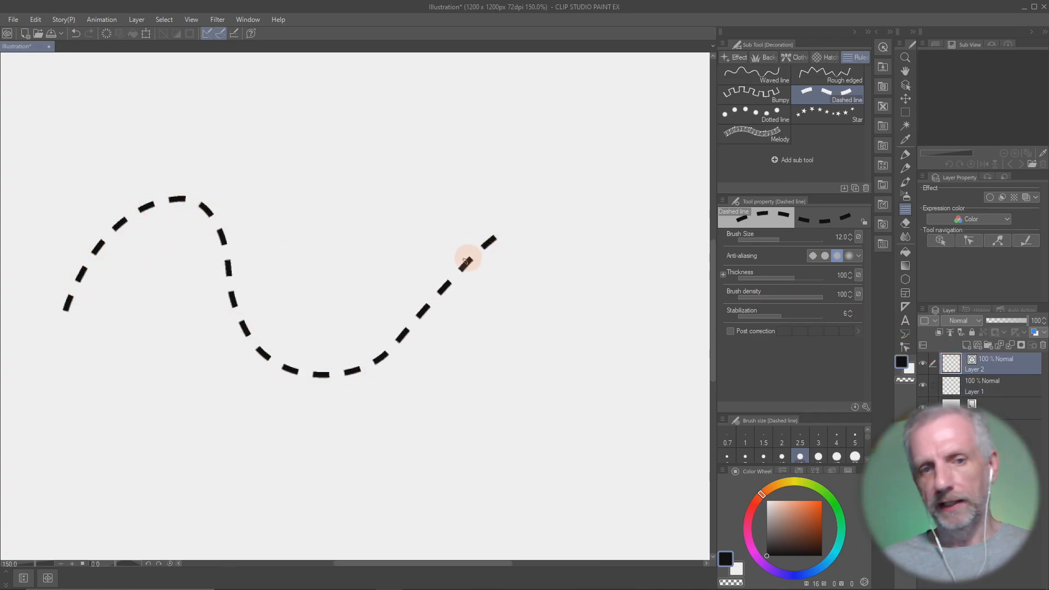
left_click(905, 346)
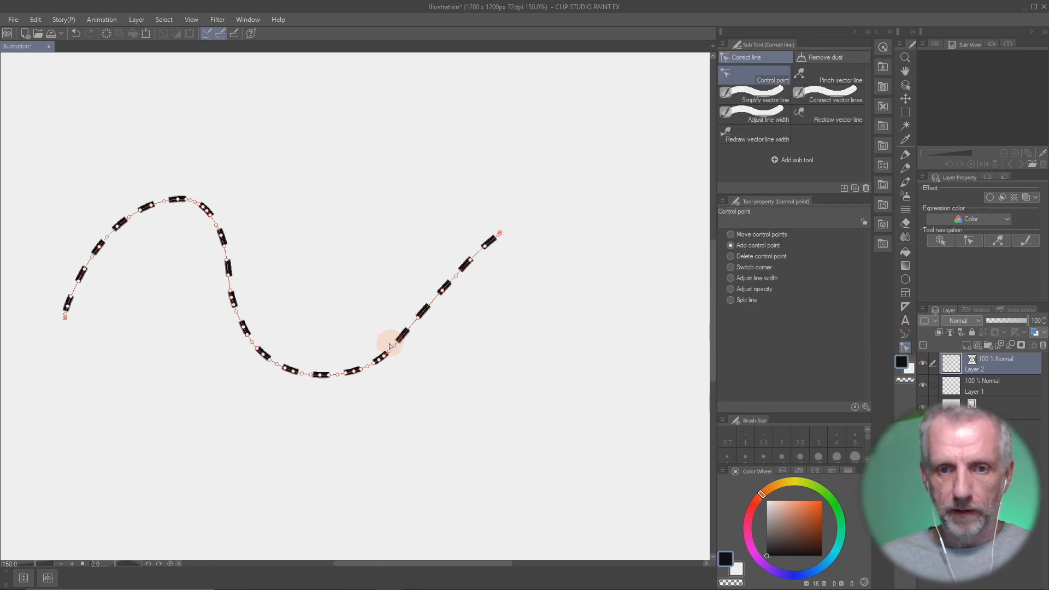
left_click(778, 103)
mouse_move(55, 321)
left_mouse_down()
mouse_move(149, 204)
mouse_move(200, 207)
mouse_move(242, 319)
mouse_move(274, 365)
mouse_move(384, 351)
mouse_move(502, 248)
left_mouse_up()
left_click_drag(188, 194, 92, 230)
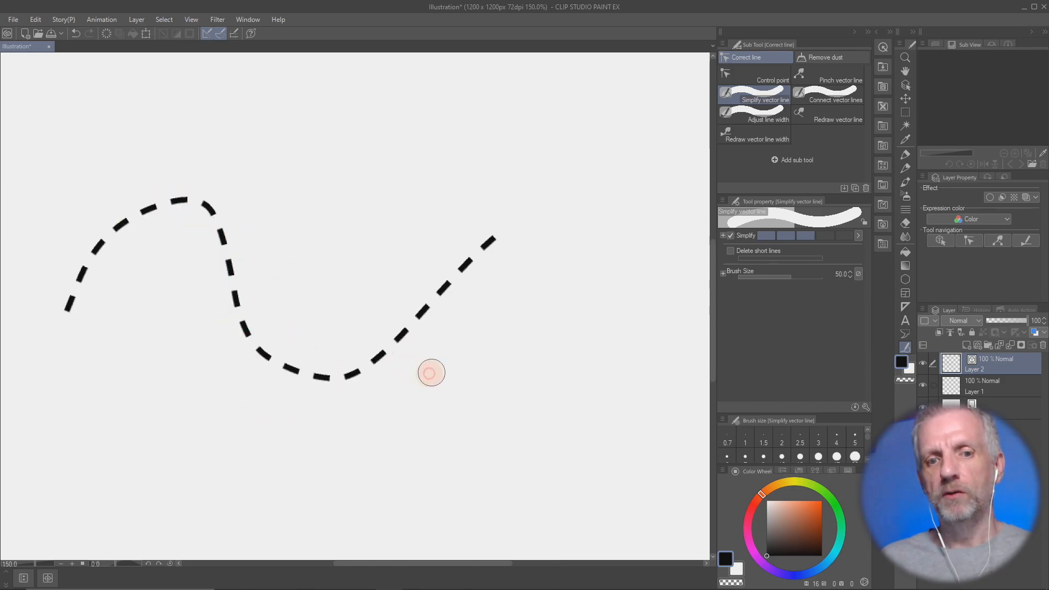
- Reshape the simplified dashed line with the Control point tool, shifting its first crest and bending the trough and the rising end
left_click(753, 68)
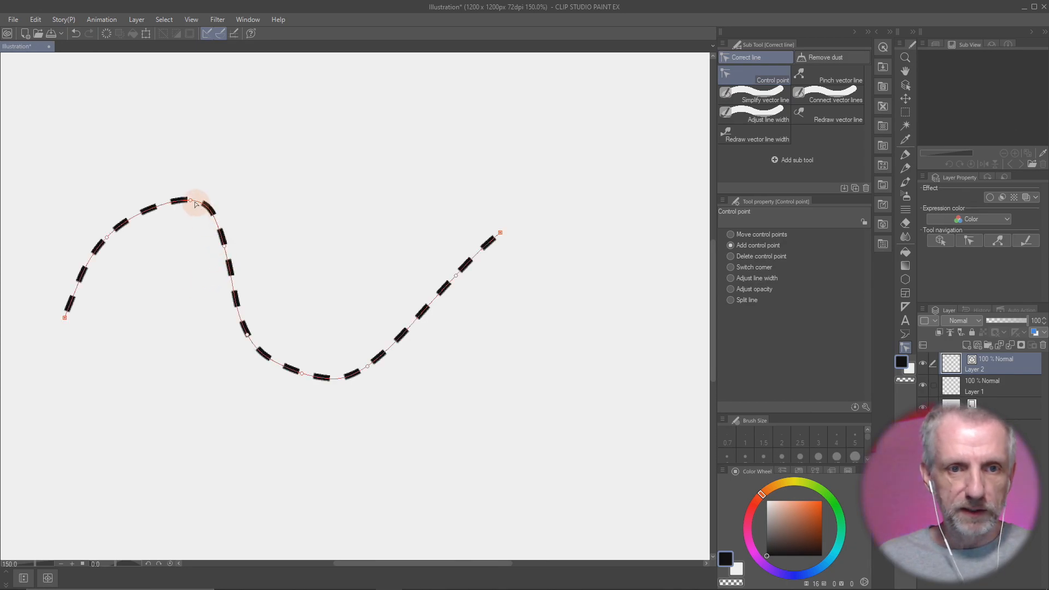
left_click_drag(190, 201, 162, 216)
left_click_drag(218, 245, 141, 207)
left_click_drag(108, 241, 89, 230)
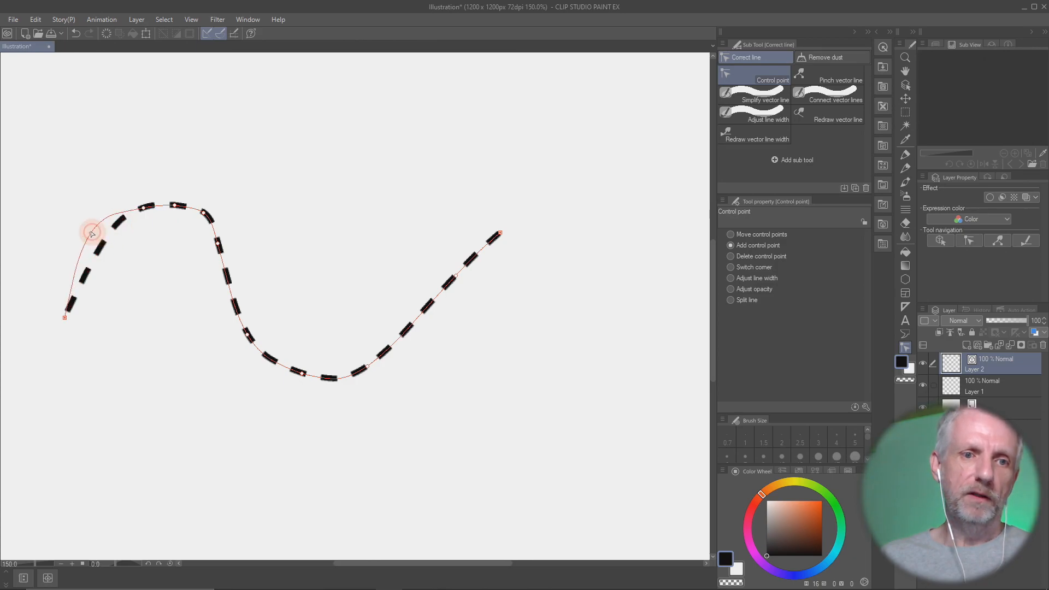
mouse_move(222, 238)
left_mouse_down()
mouse_move(241, 265)
mouse_move(241, 320)
mouse_move(251, 321)
mouse_move(245, 301)
mouse_move(269, 339)
mouse_move(237, 293)
mouse_move(215, 320)
mouse_move(231, 334)
mouse_move(288, 343)
mouse_move(274, 346)
mouse_move(289, 322)
left_mouse_up()
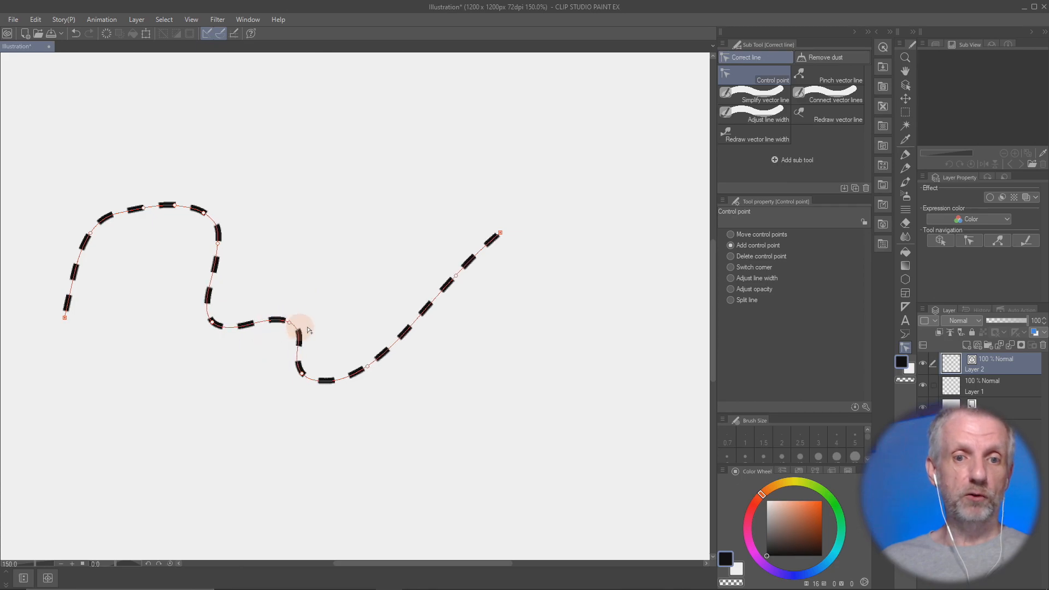
left_click_drag(366, 369, 475, 300)
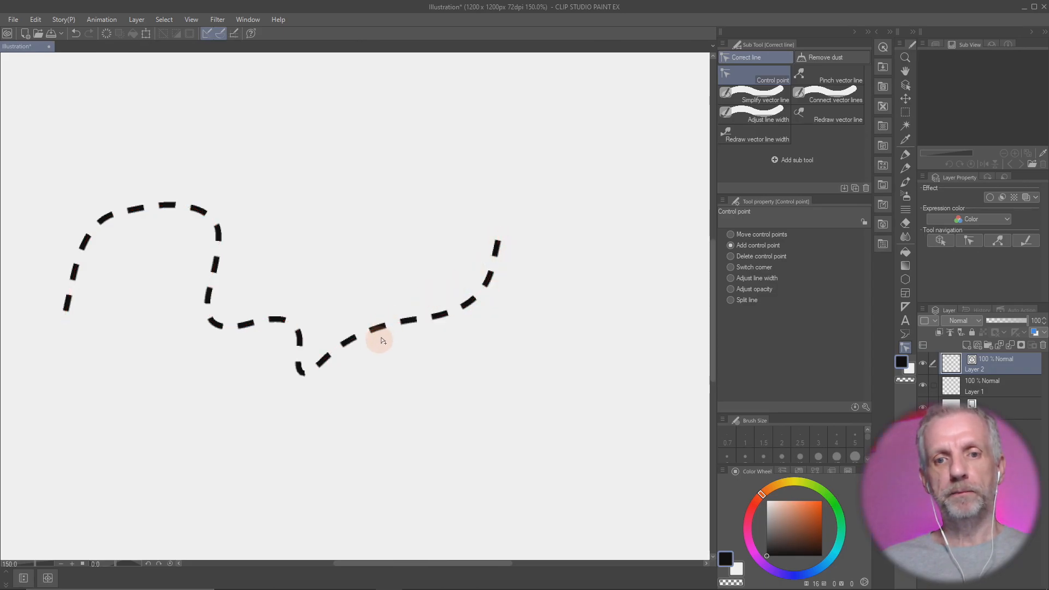
left_click_drag(363, 335, 393, 302)
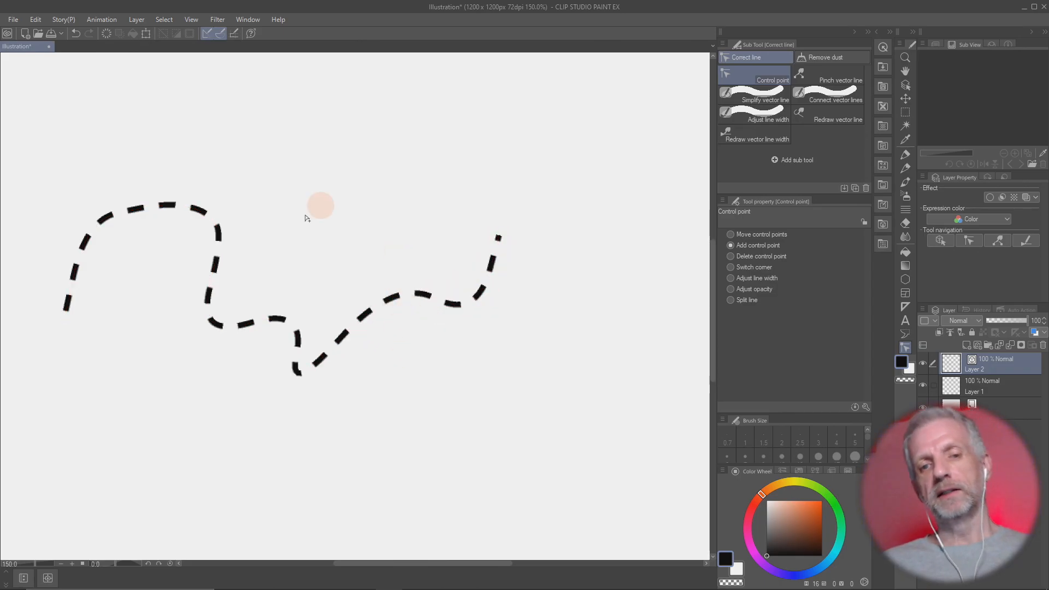
- Add and move more control points to raise the dashed line's first crest, form a tall middle peak, and hook its end
left_click_drag(203, 217, 243, 198)
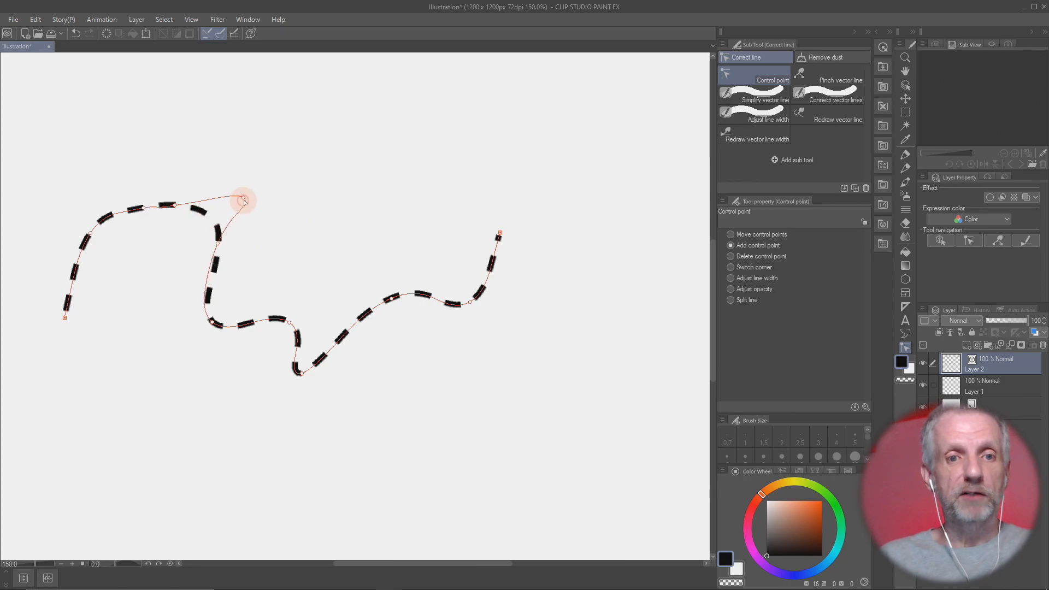
left_click_drag(178, 206, 174, 176)
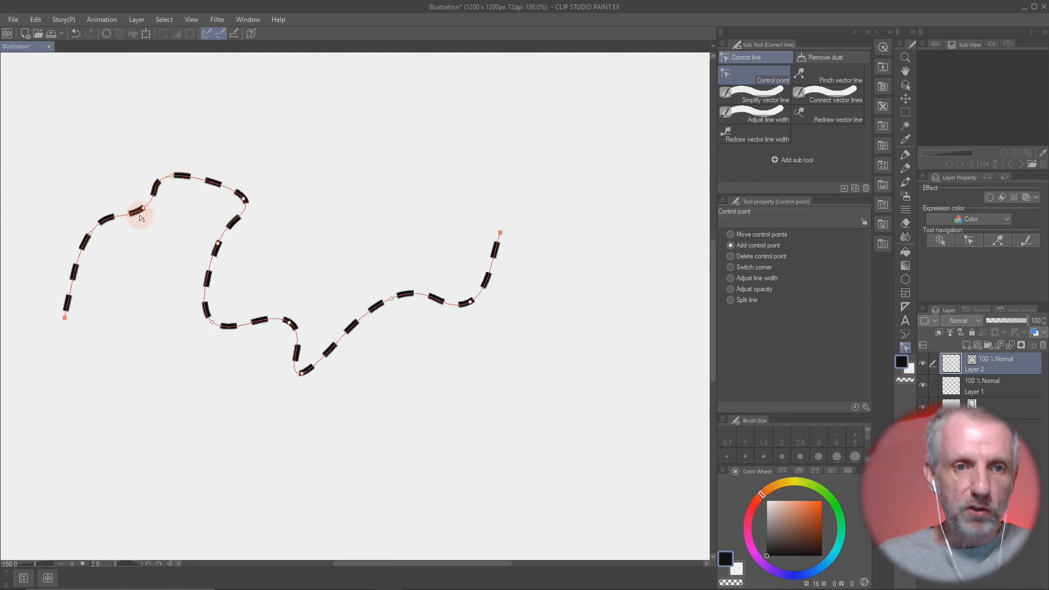
left_click_drag(137, 206, 100, 214)
left_click_drag(129, 176, 182, 164)
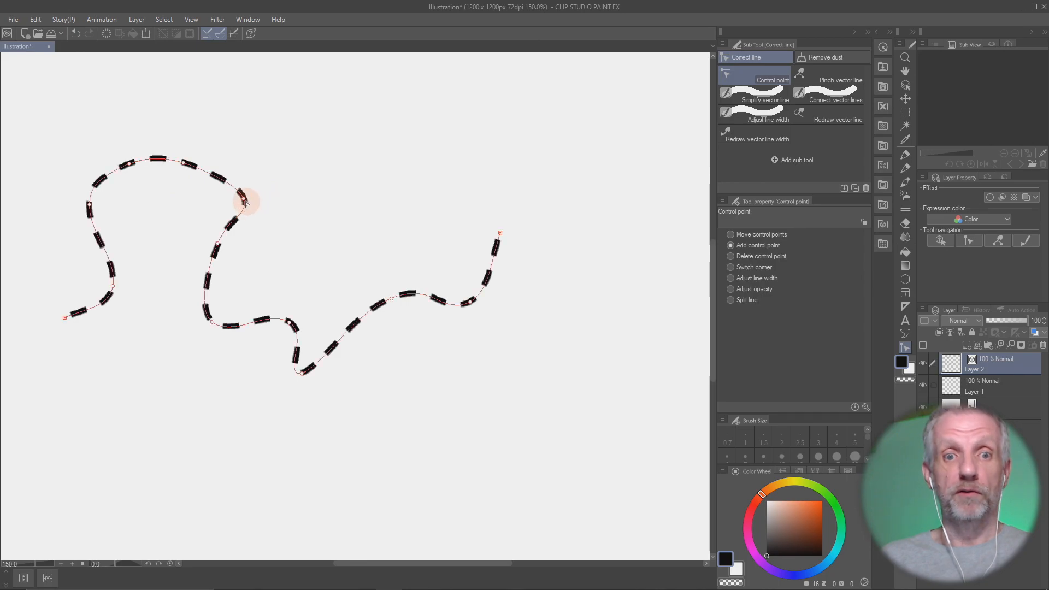
left_click_drag(252, 194, 252, 192)
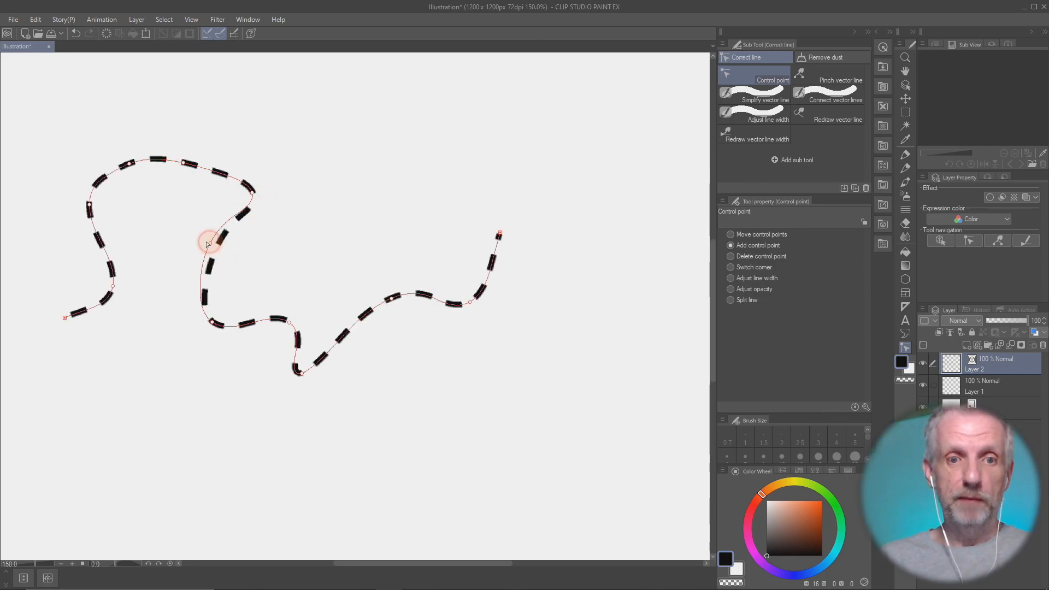
left_click_drag(207, 244, 196, 245)
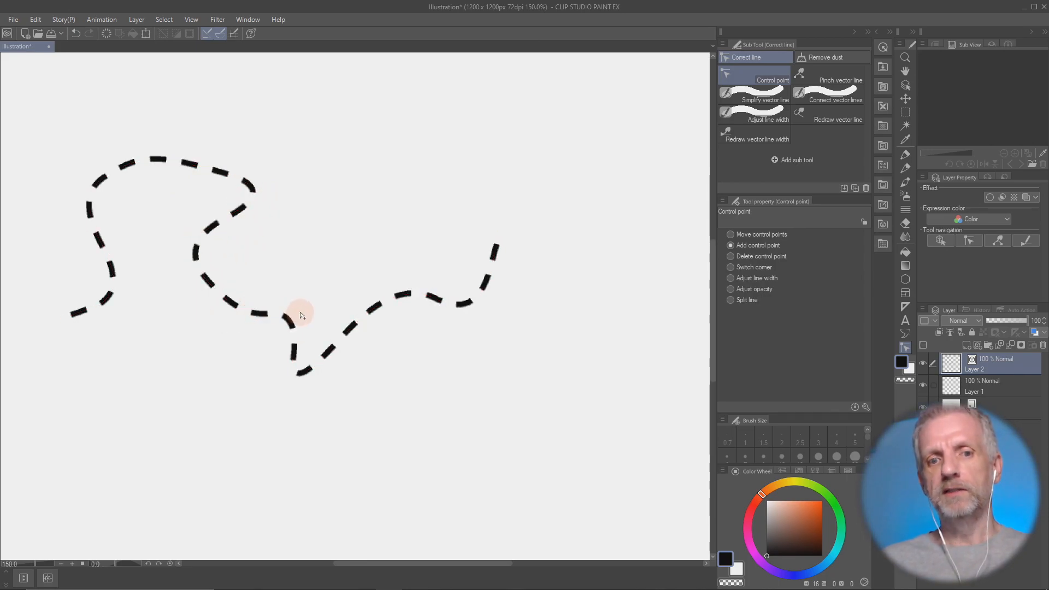
left_click_drag(286, 319, 365, 208)
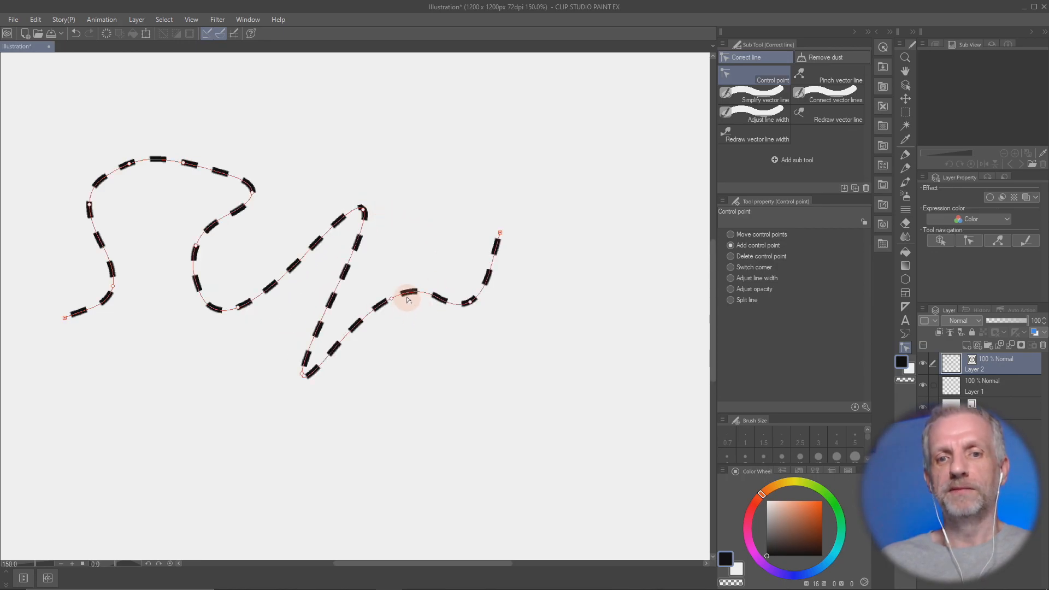
left_click_drag(410, 293, 487, 385)
left_click_drag(484, 253, 556, 226)
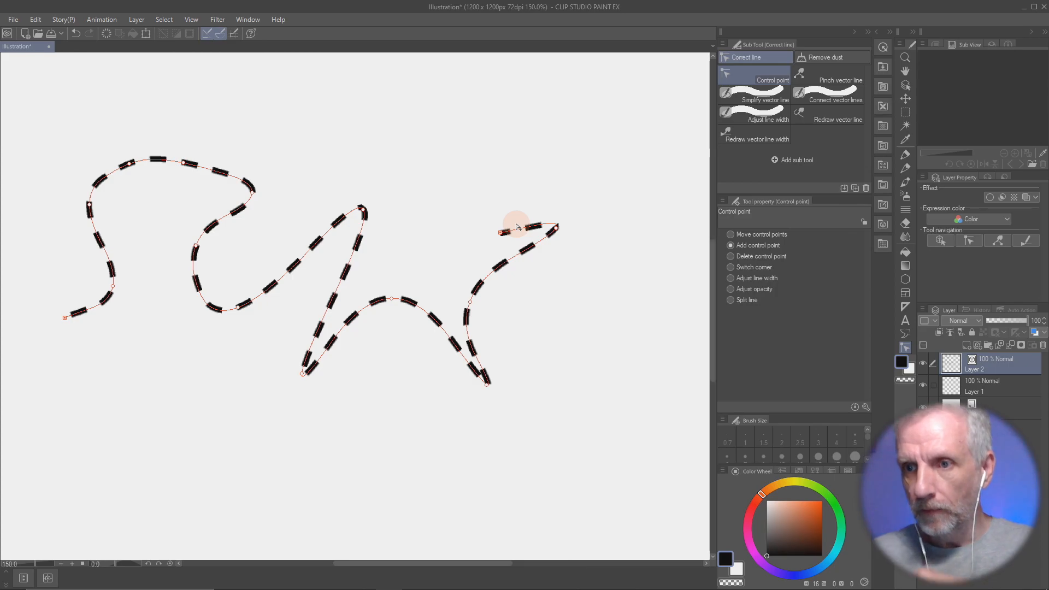
- Return to the Decoration tool and draw a Melody staff above the dashed line and a Bumpy curve below it
left_click(904, 154)
left_click(905, 169)
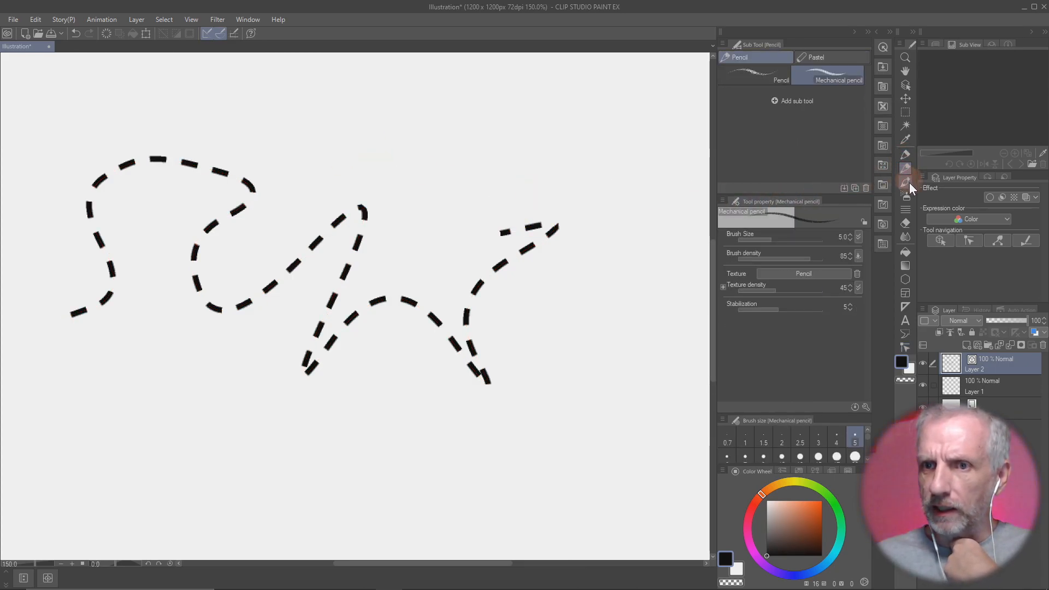
left_click(904, 196)
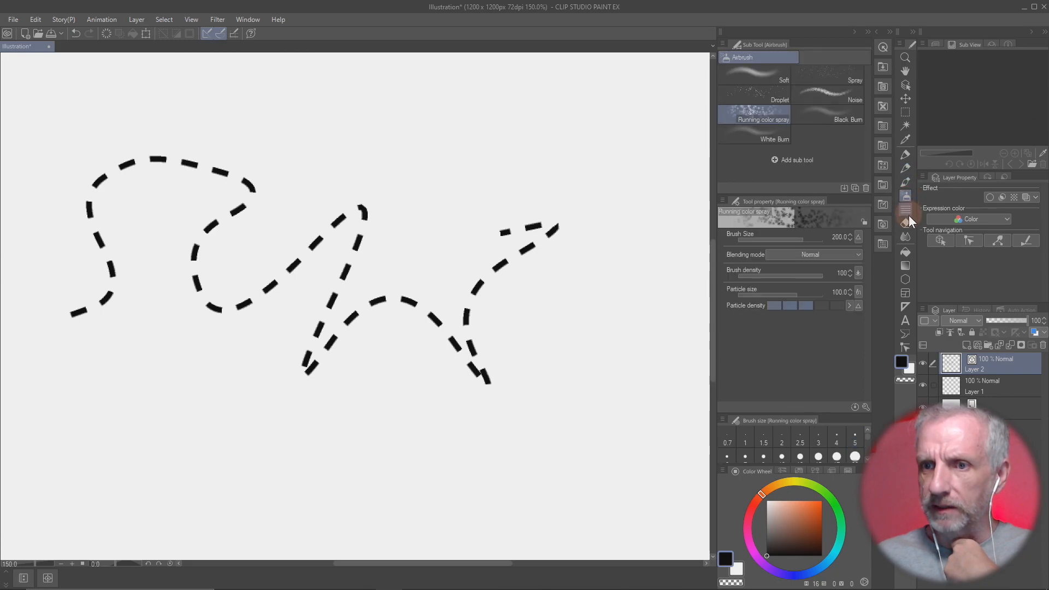
left_click(906, 208)
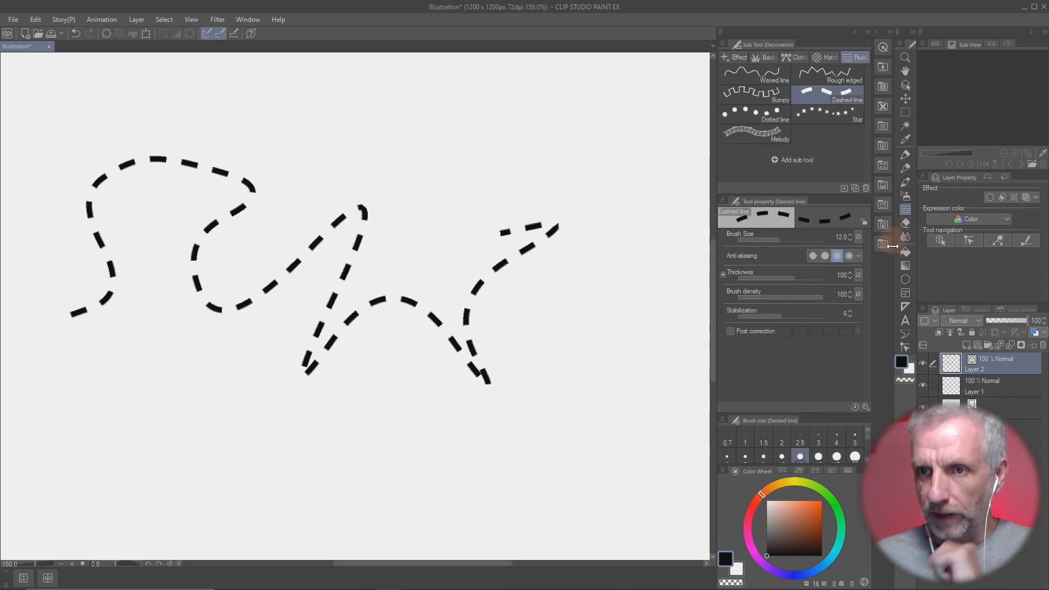
left_click(754, 134)
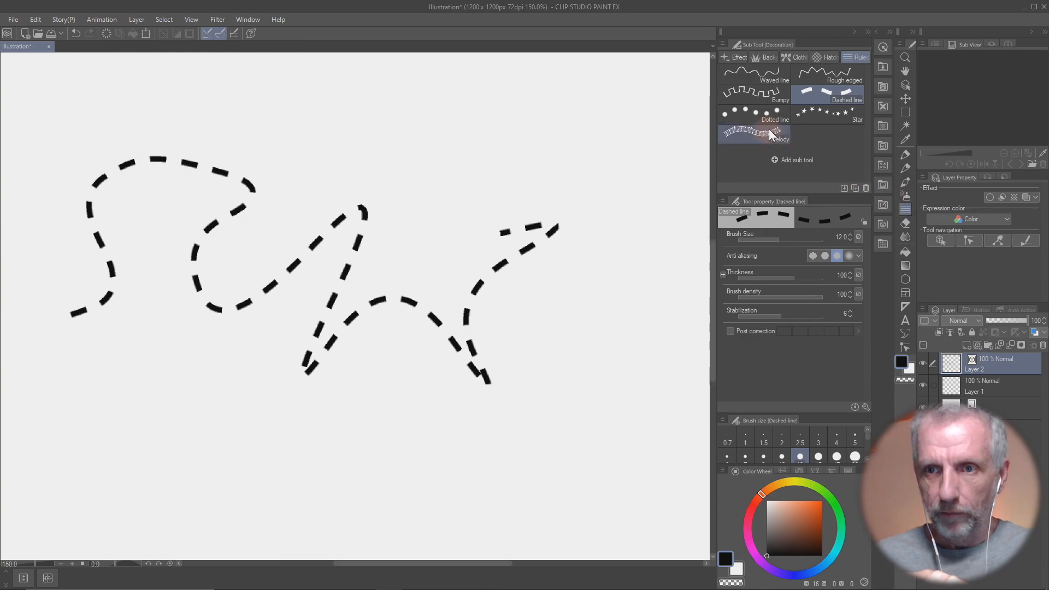
mouse_move(261, 108)
left_mouse_down()
mouse_move(495, 175)
mouse_move(593, 219)
left_mouse_up()
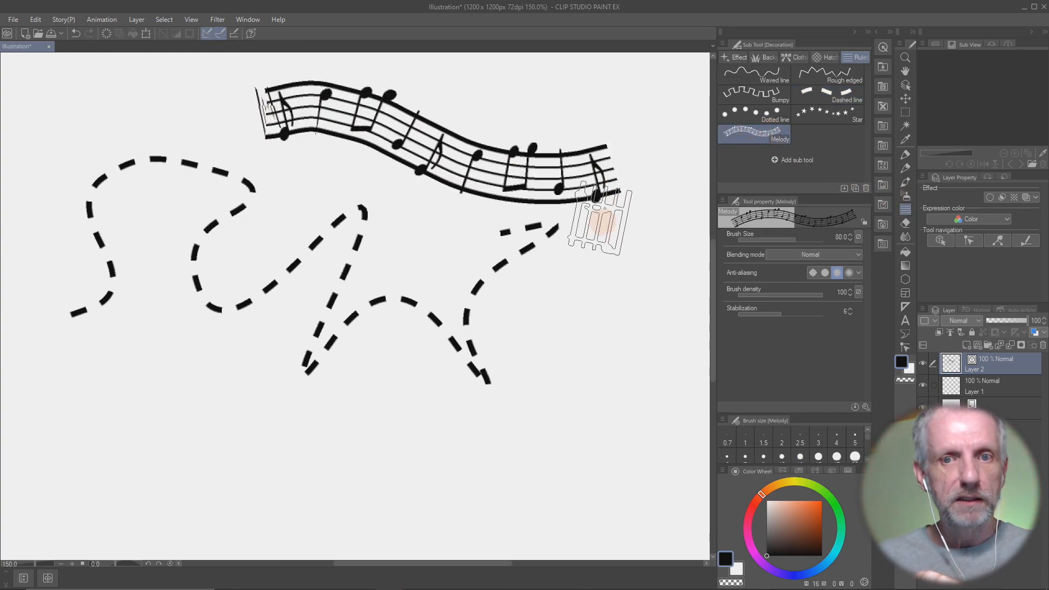
left_click(765, 100)
mouse_move(129, 367)
left_mouse_down()
mouse_move(173, 357)
mouse_move(243, 418)
mouse_move(342, 468)
mouse_move(487, 470)
mouse_move(625, 350)
mouse_move(629, 328)
left_mouse_up()
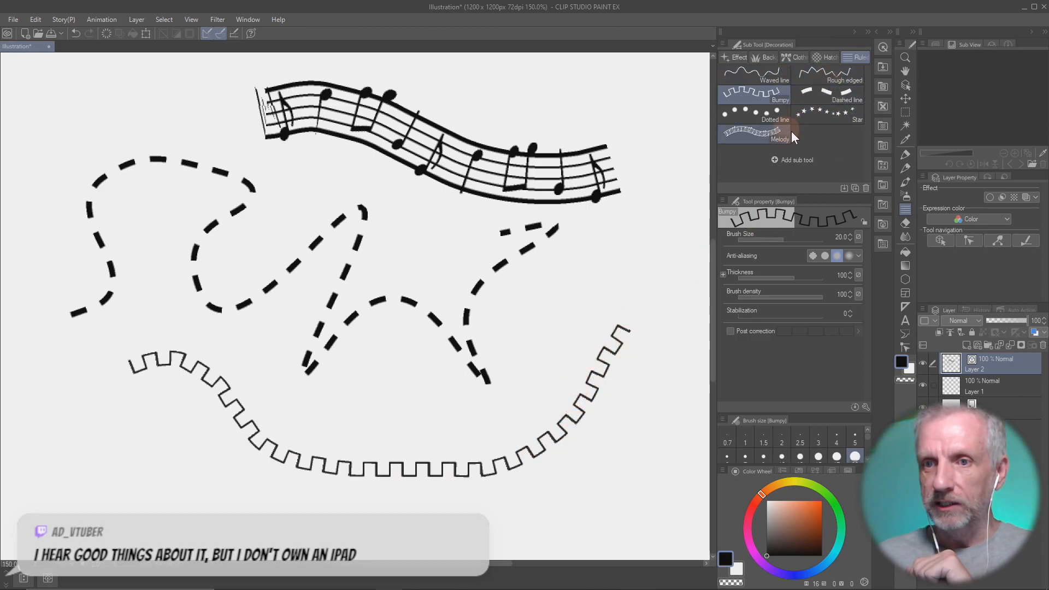
- Scribble jagged lines over the existing strokes on Layer 2 with the Rough edged brush
left_click(839, 72)
mouse_move(476, 110)
left_mouse_down()
mouse_move(599, 108)
mouse_move(590, 283)
mouse_move(452, 424)
mouse_move(248, 393)
left_mouse_up()
mouse_move(250, 344)
left_mouse_down()
mouse_move(132, 252)
mouse_move(63, 158)
mouse_move(214, 113)
mouse_move(256, 280)
mouse_move(314, 420)
left_mouse_up()
mouse_move(135, 473)
left_mouse_down()
mouse_move(56, 426)
mouse_move(169, 401)
mouse_move(252, 524)
left_mouse_up()
mouse_move(246, 494)
left_mouse_down()
mouse_move(424, 525)
mouse_move(628, 533)
left_mouse_up()
mouse_move(683, 485)
left_mouse_down()
mouse_move(674, 276)
mouse_move(618, 386)
mouse_move(518, 471)
mouse_move(522, 228)
mouse_move(422, 461)
mouse_move(360, 207)
left_mouse_up()
- Clear Layer 2 and minimize Clip Studio Paint to get back to the browser and the Clip Studio window
key("Delete")
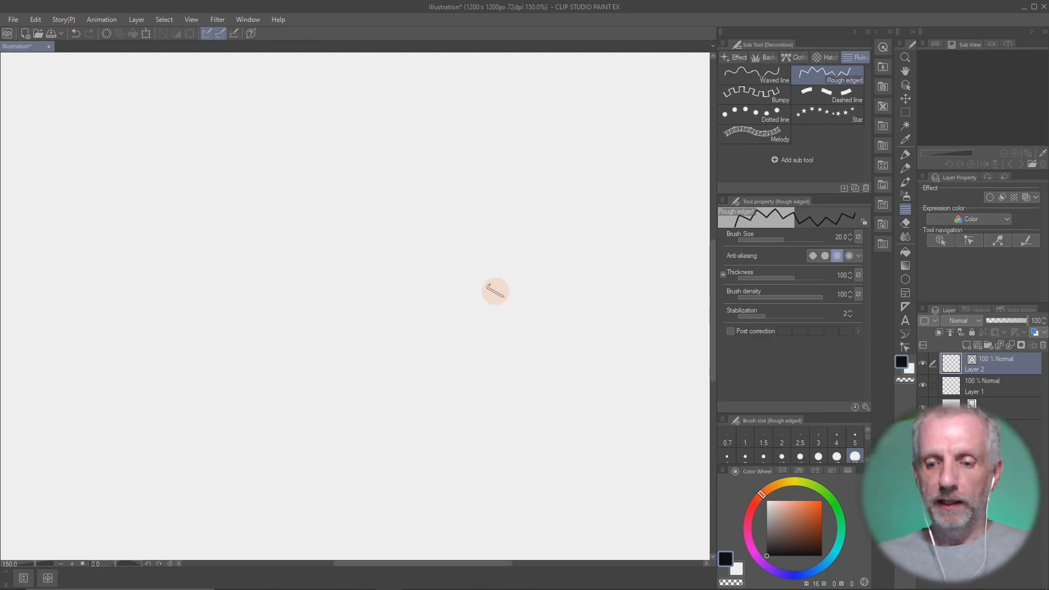
key("ctrl+0")
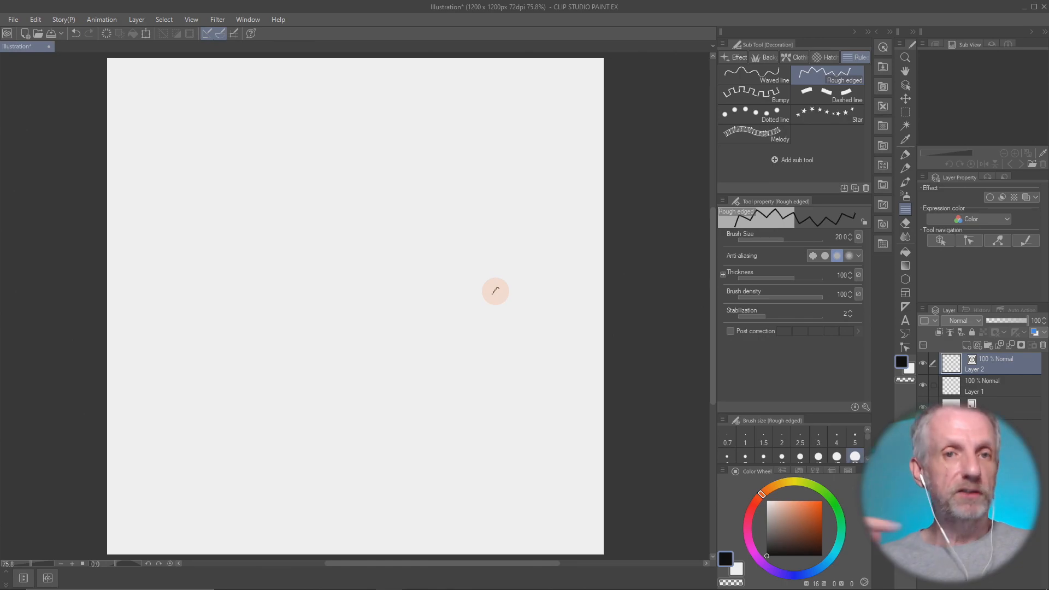
left_click(1024, 7)
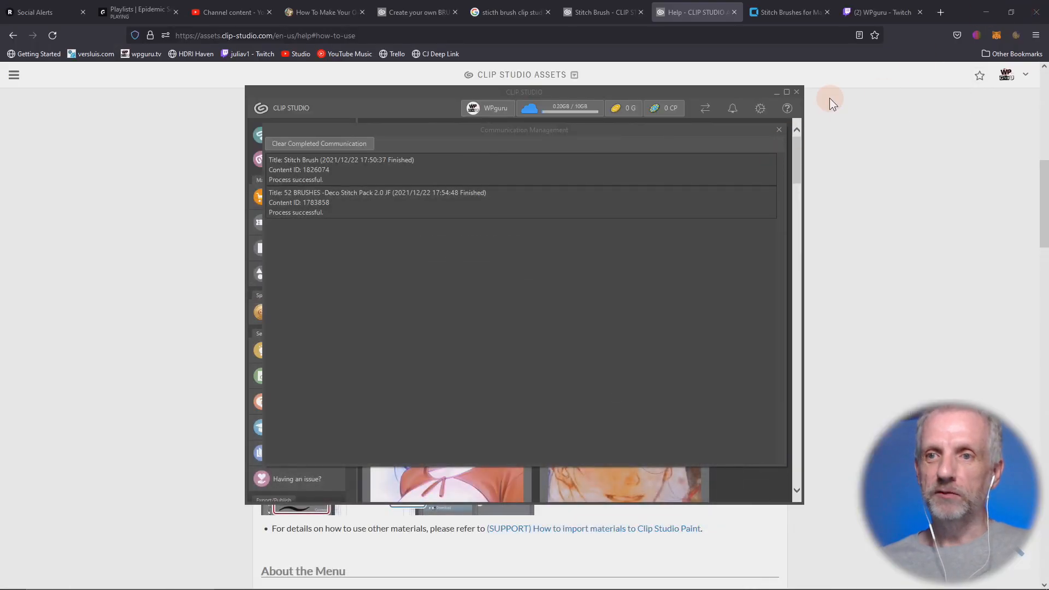
- Close the Clip Studio communication list, minimize the browser and Clip Studio, and switch to Substance 3D Painter
left_click(986, 12)
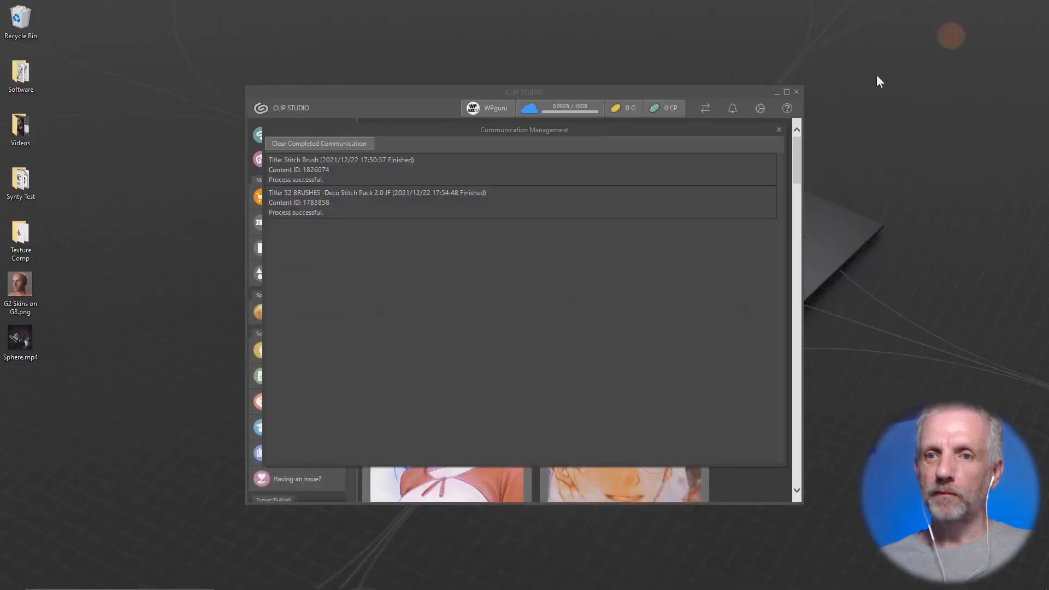
left_click(779, 131)
left_click(777, 93)
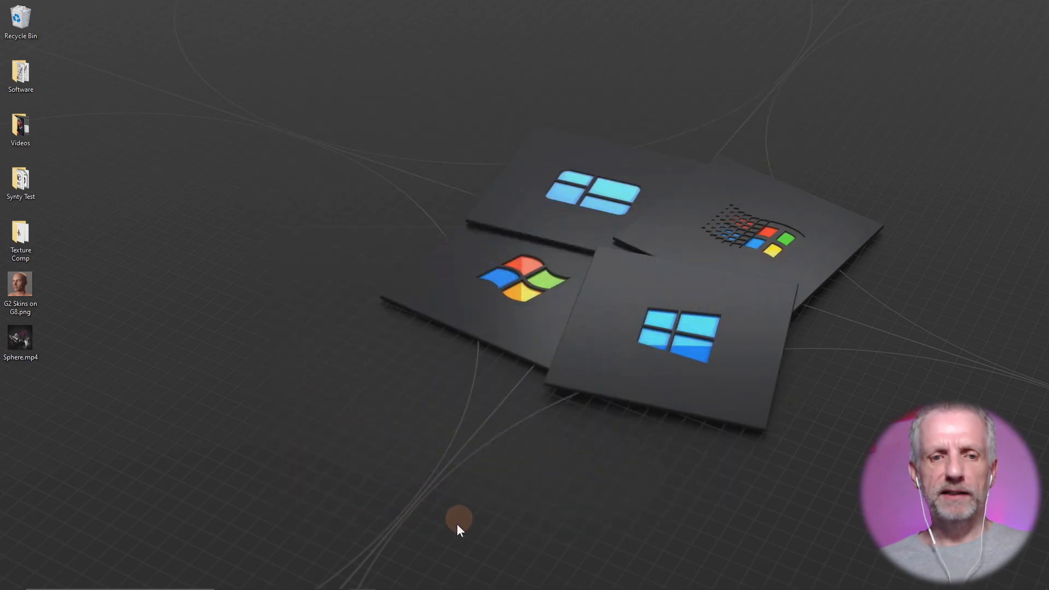
left_click(335, 580)
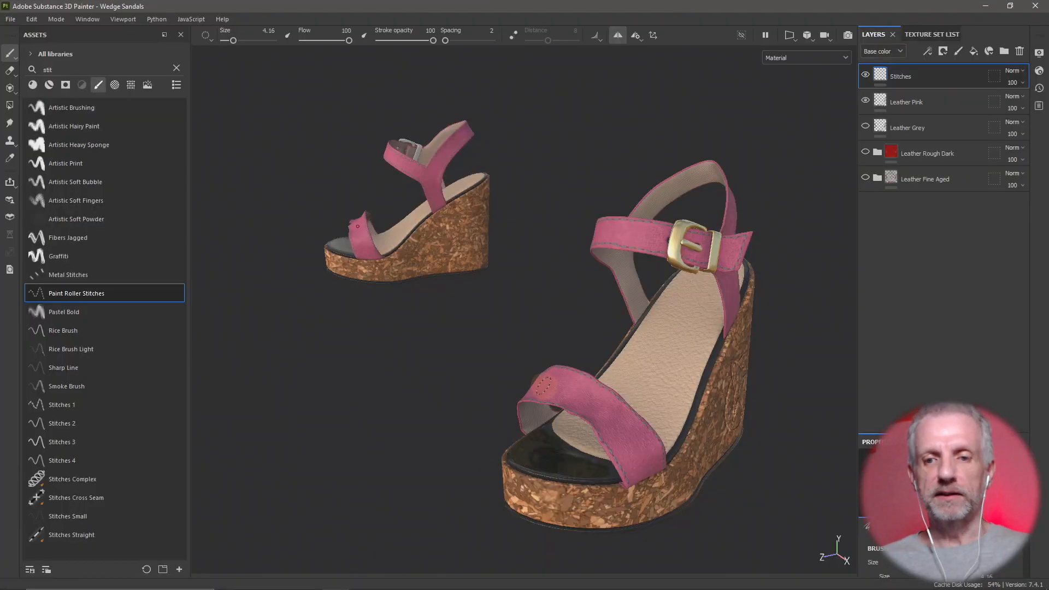
- Toggle the Stitches layer's visibility to compare the sandal's toe strap with and without stitching
scroll(595, 390, "up", 5)
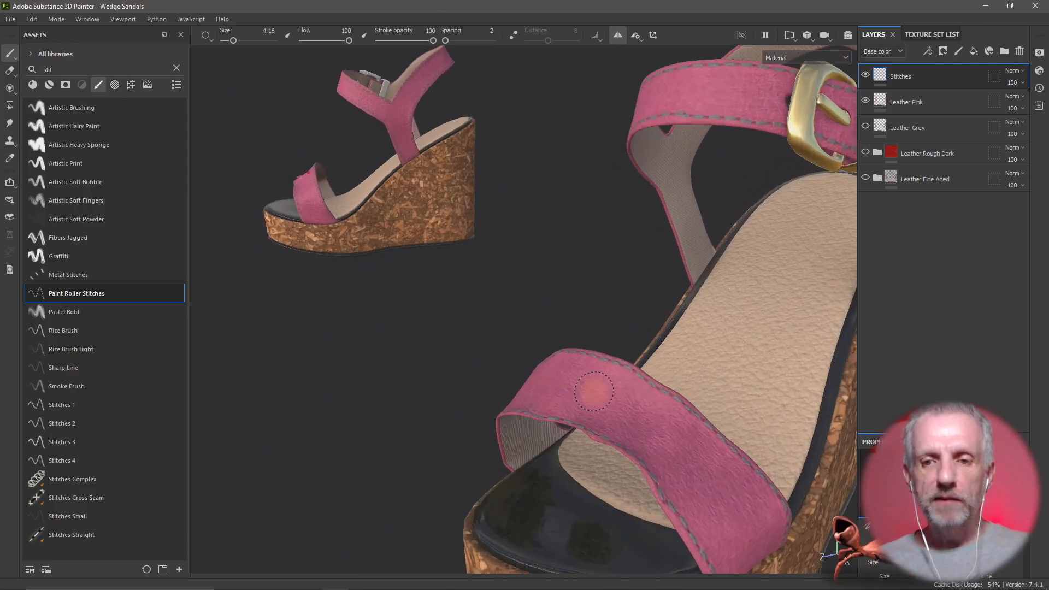
mouse_move(581, 400)
left_mouse_down()
mouse_move(523, 424)
mouse_move(436, 374)
mouse_move(467, 263)
left_mouse_up()
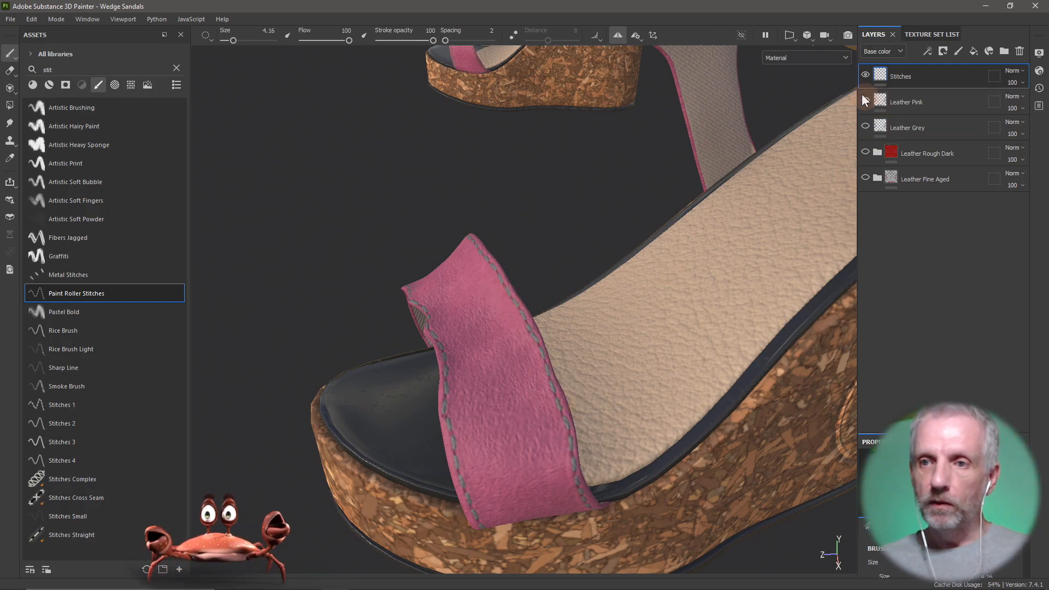
left_click(866, 74)
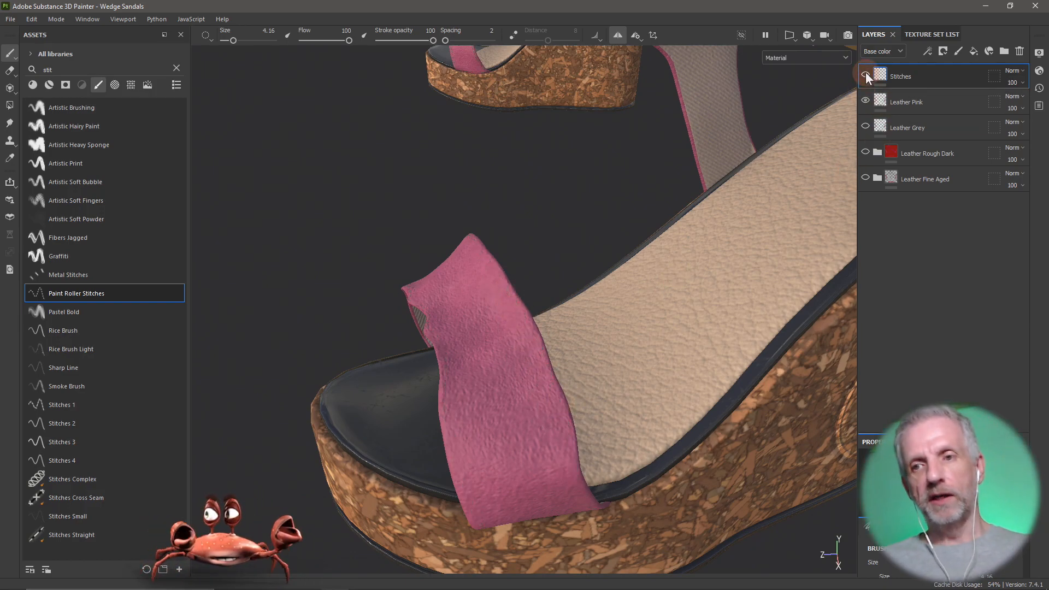
left_click(865, 75)
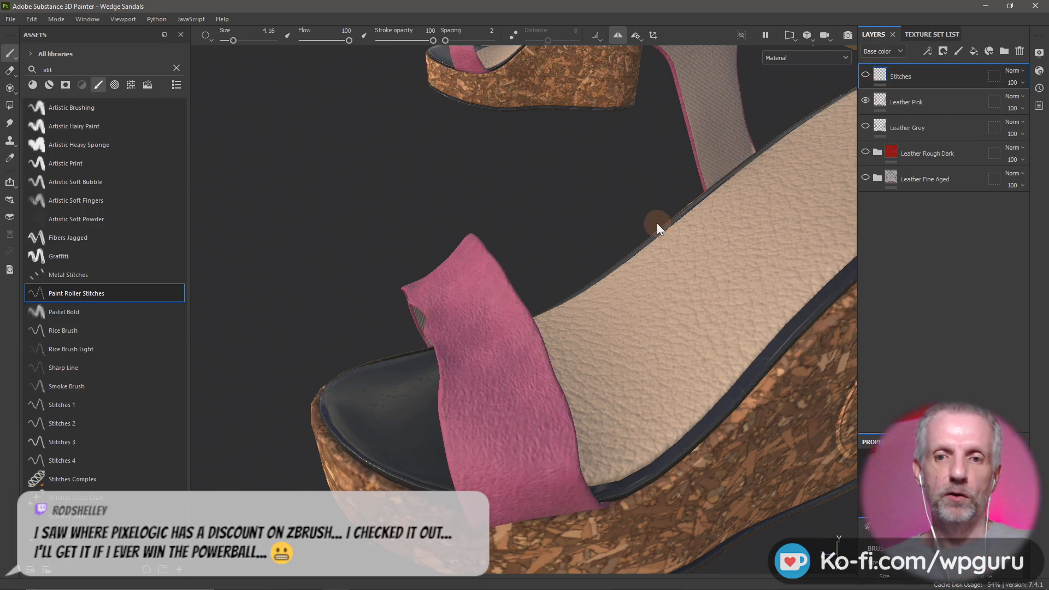
scroll(658, 225, "down", 5)
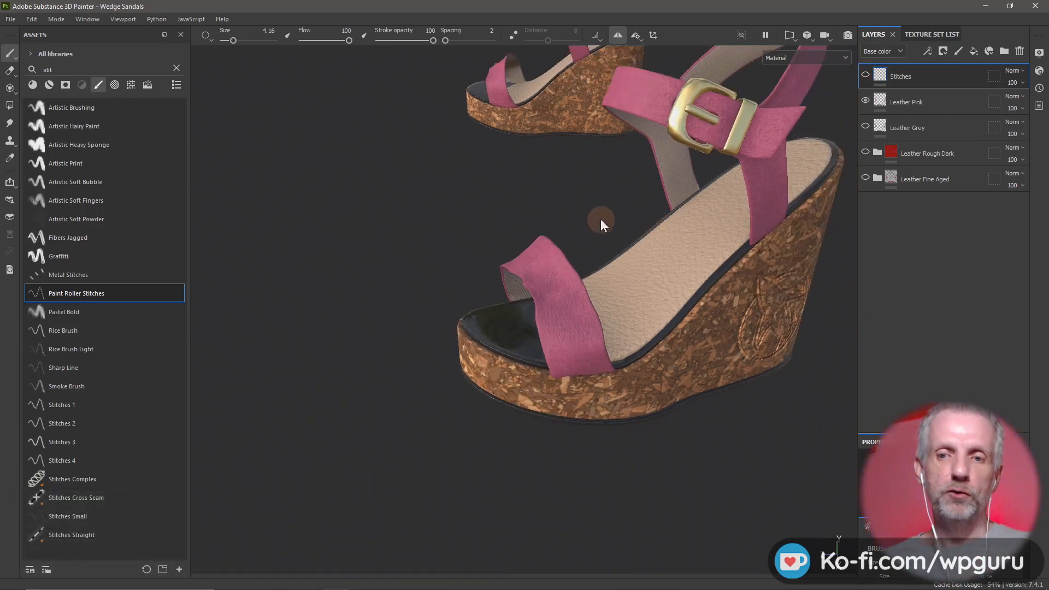
left_click_drag(592, 219, 642, 306)
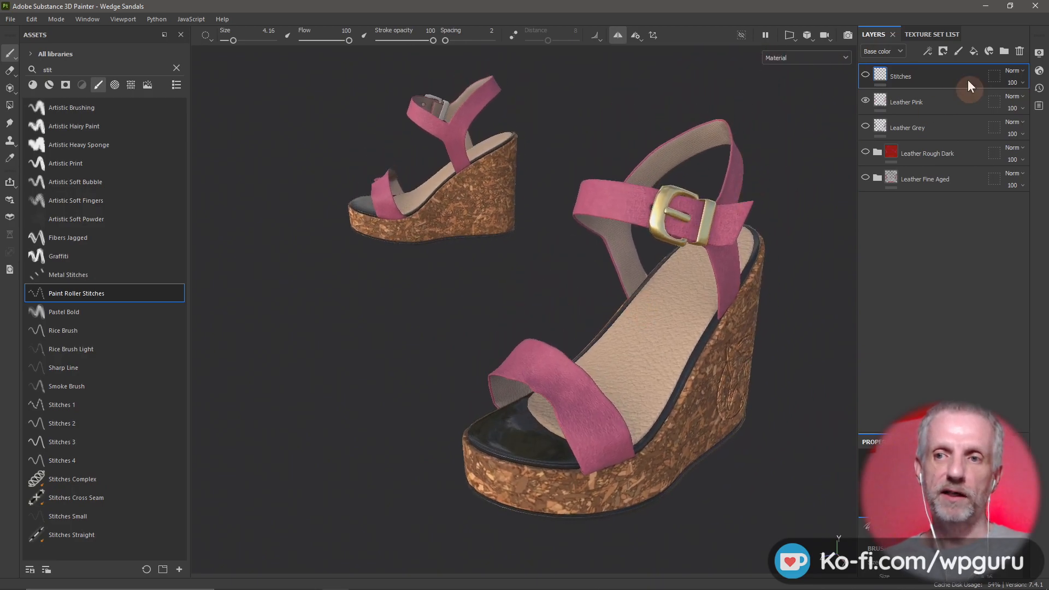
- Examine the painted stitching around the buckle and ankle strap with the Stitches layer shown
scroll(811, 176, "up", 3)
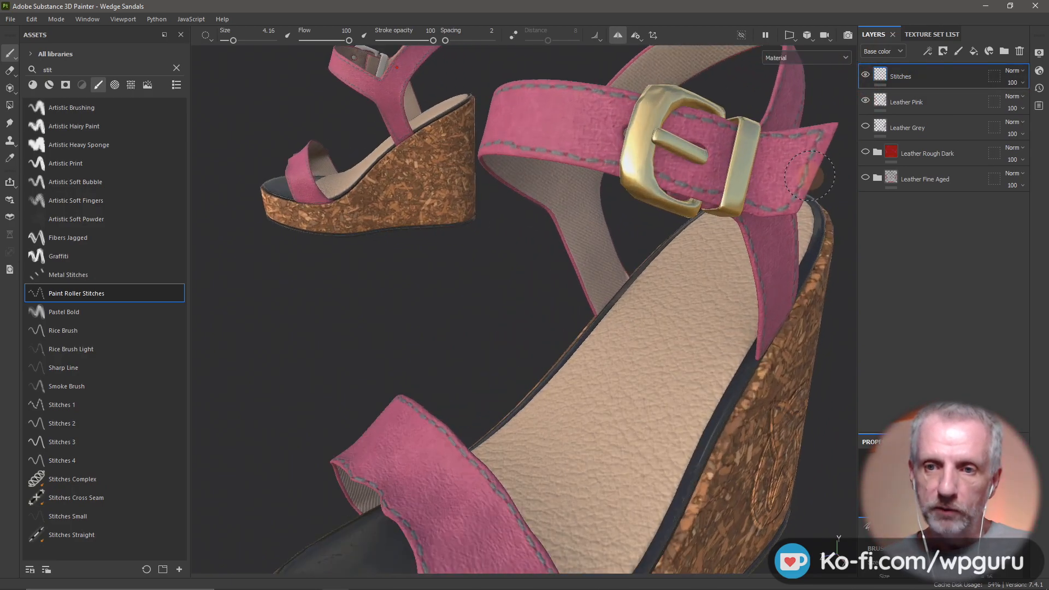
scroll(797, 180, "up", 2)
mouse_move(785, 180)
left_mouse_down()
mouse_move(712, 244)
mouse_move(723, 247)
left_mouse_up()
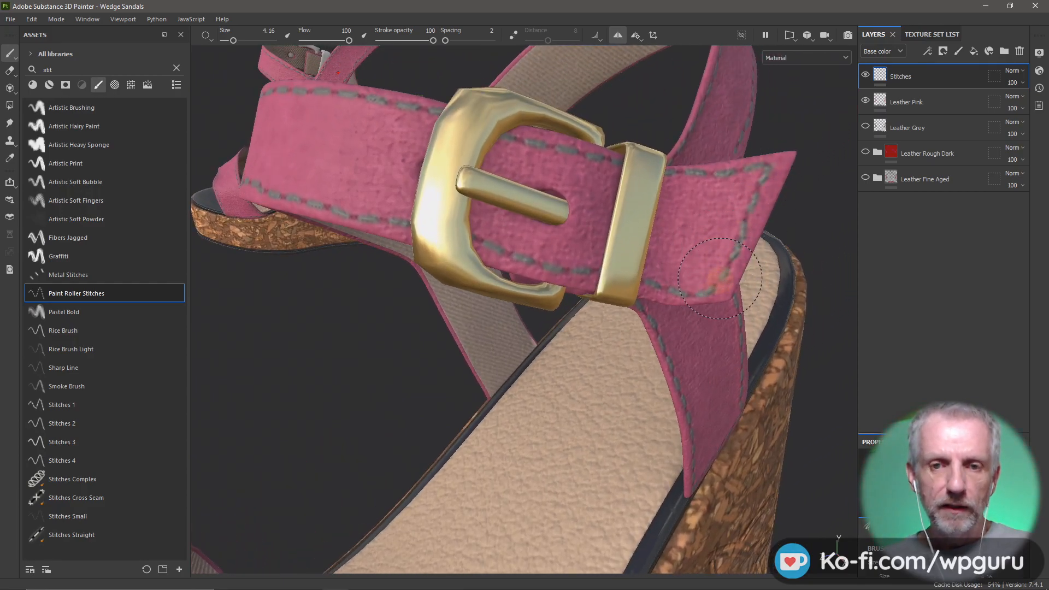
scroll(720, 278, "down", 6)
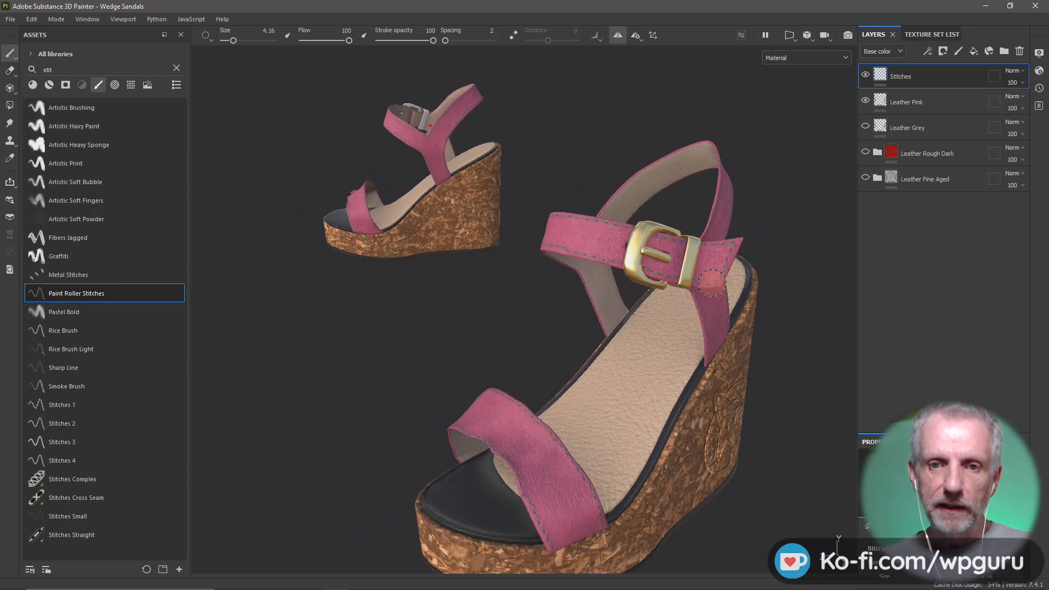
mouse_move(705, 282)
left_mouse_down()
mouse_move(676, 258)
mouse_move(690, 258)
mouse_move(679, 260)
left_mouse_up()
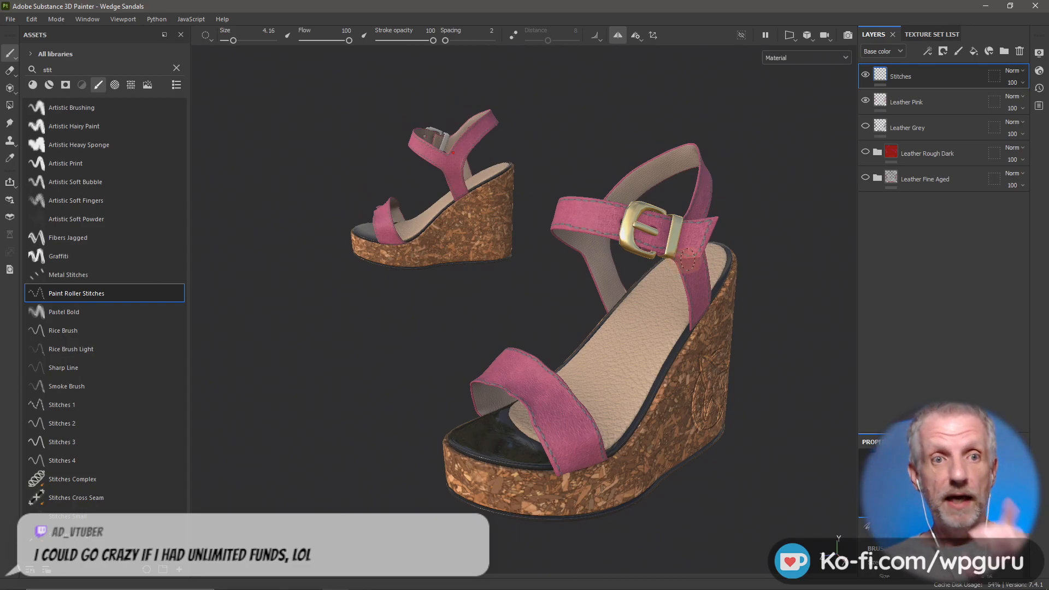
- Open the texture export settings for the Wedge Sandals project and check the output directory
left_click(11, 19)
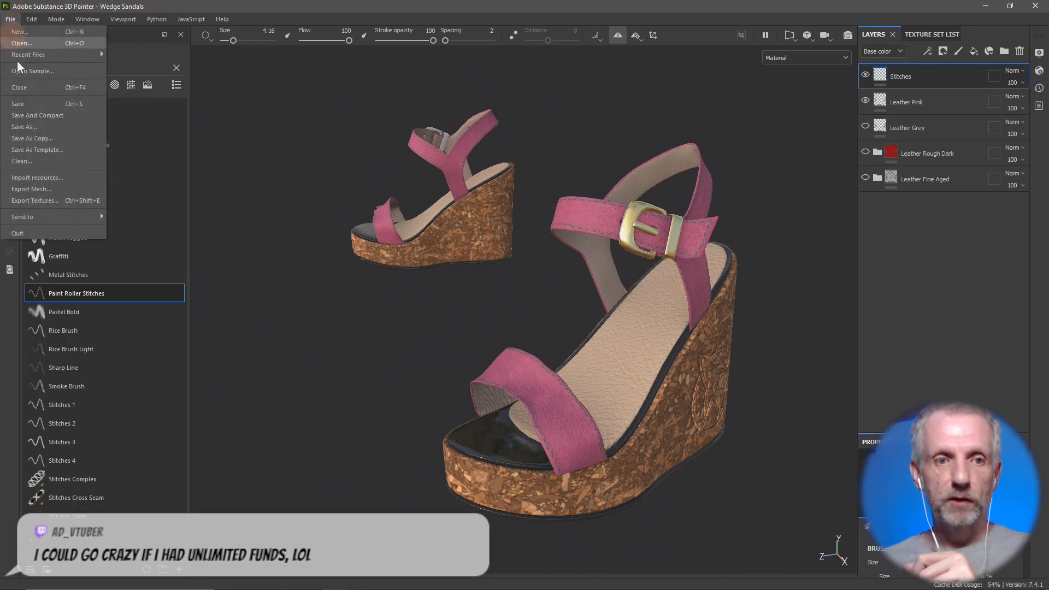
left_click(55, 203)
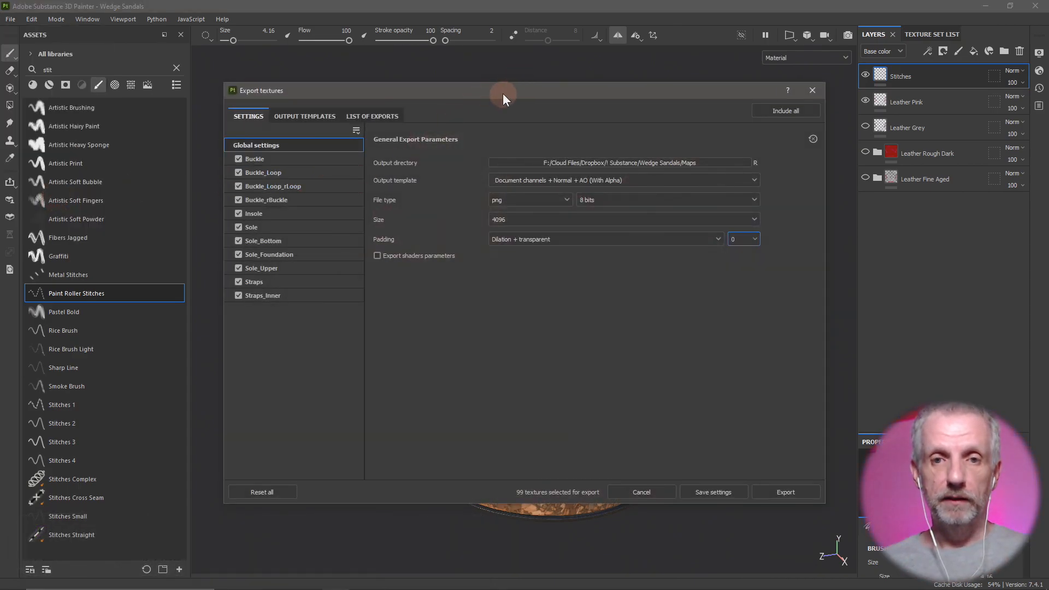
left_click_drag(503, 94, 397, 64)
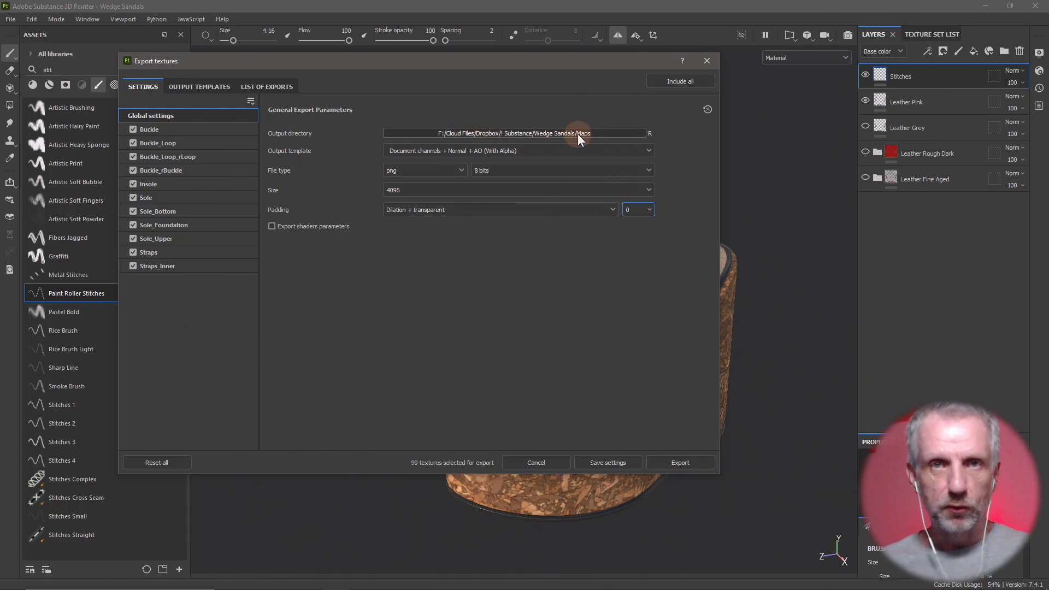
- In File Explorer, open the Maps folder under Dropbox, ! Substance, Wedge Sandals and delete everything in it
key("super")
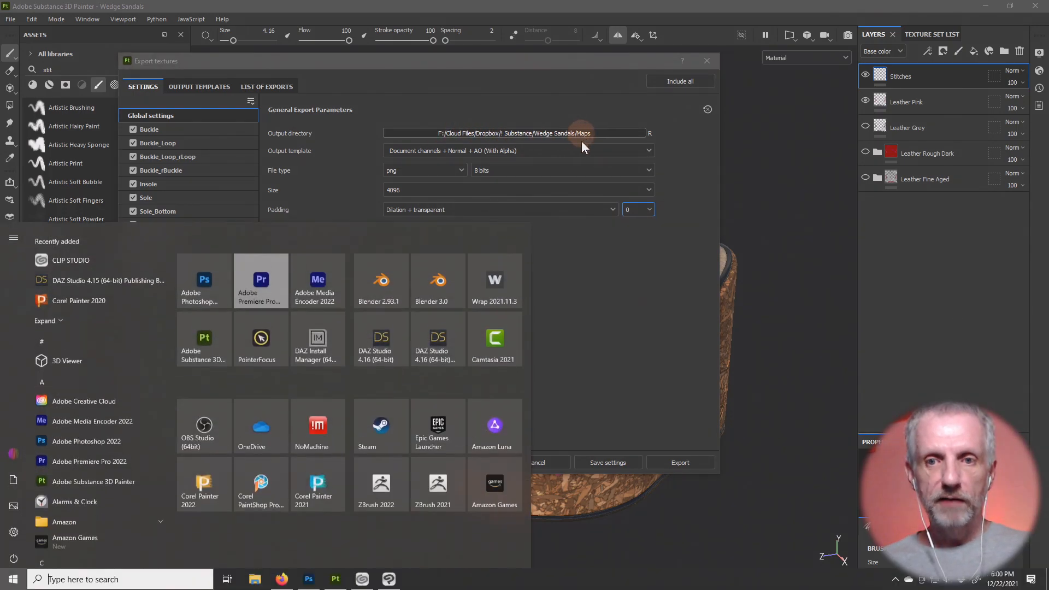
left_click(255, 579)
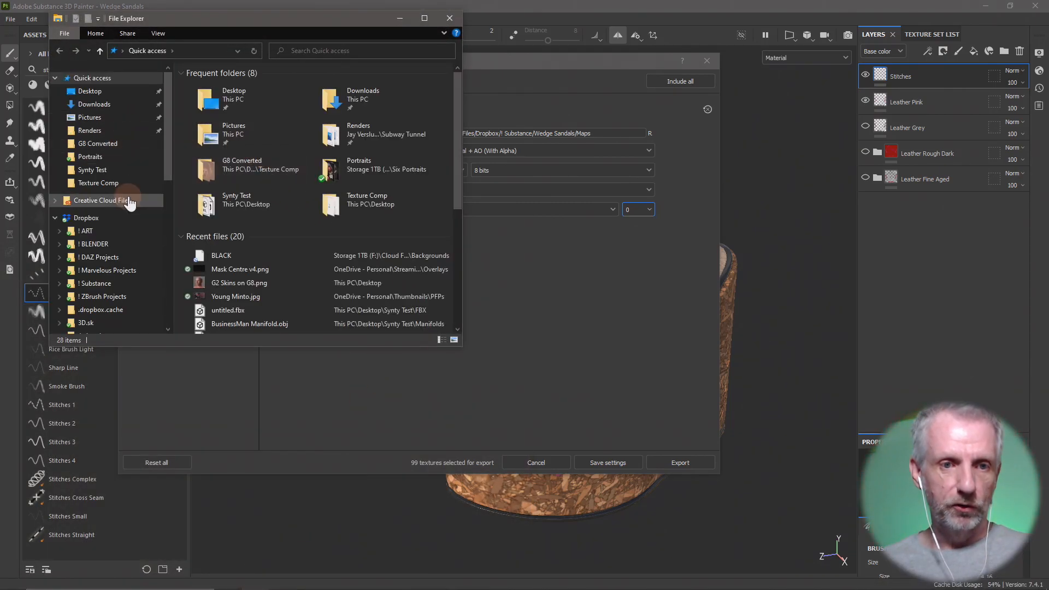
scroll(137, 185, "down", 1)
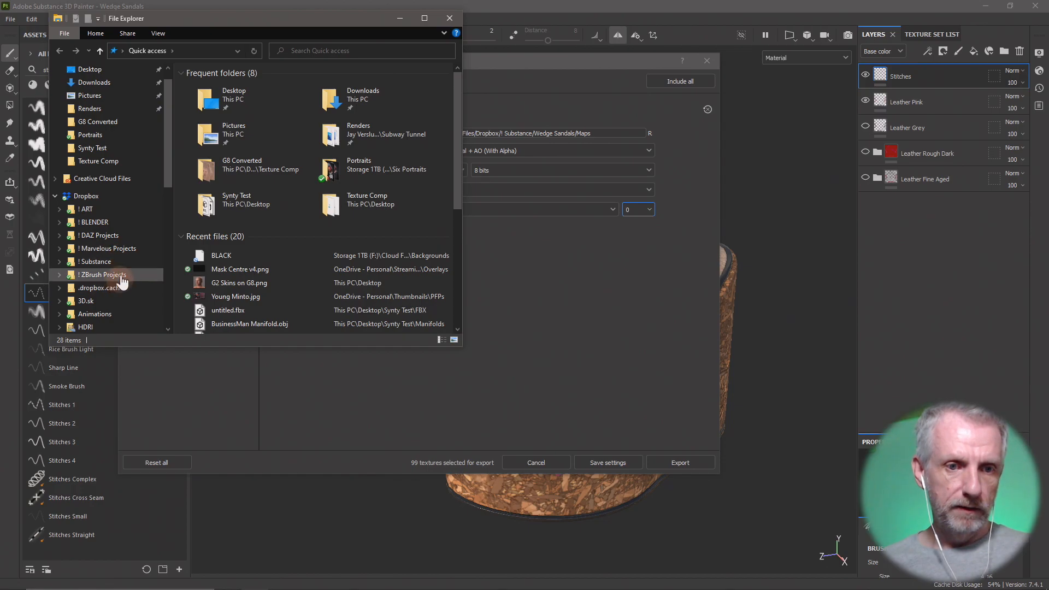
left_click(99, 262)
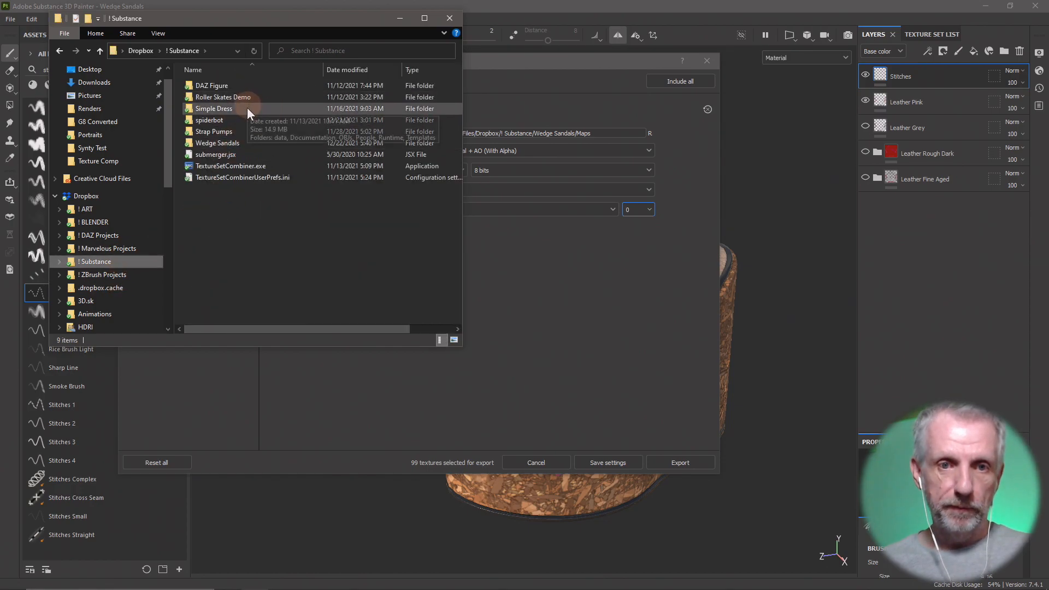
double_click(240, 144)
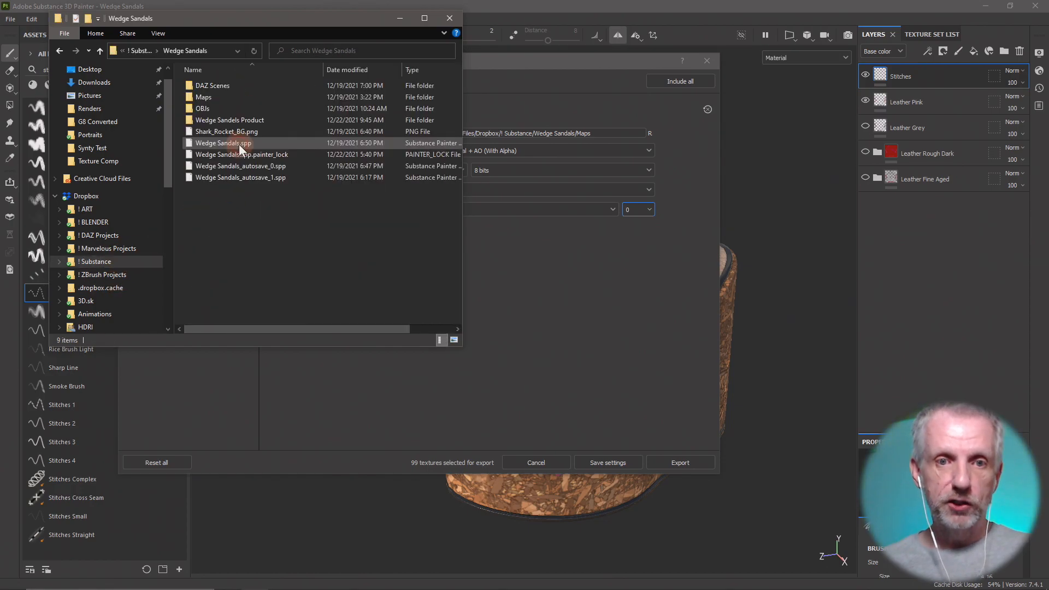
double_click(244, 97)
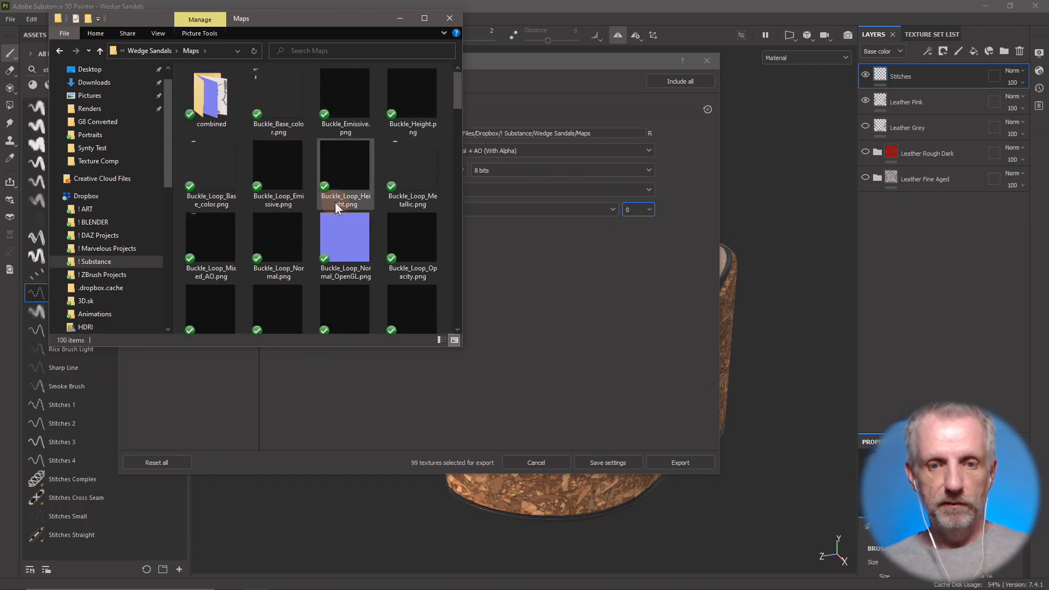
key("ctrl+a")
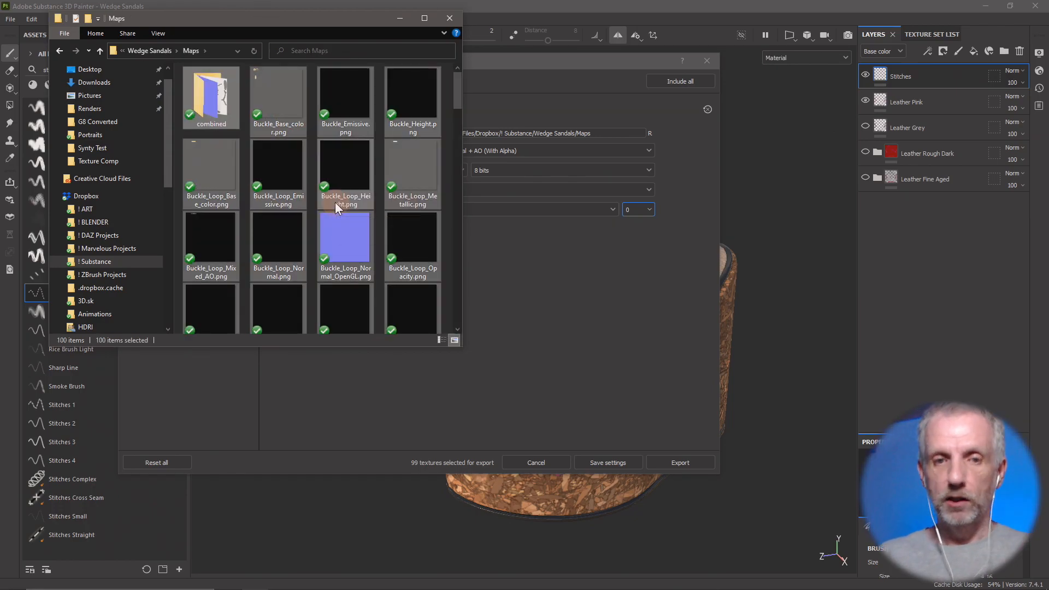
key("Delete")
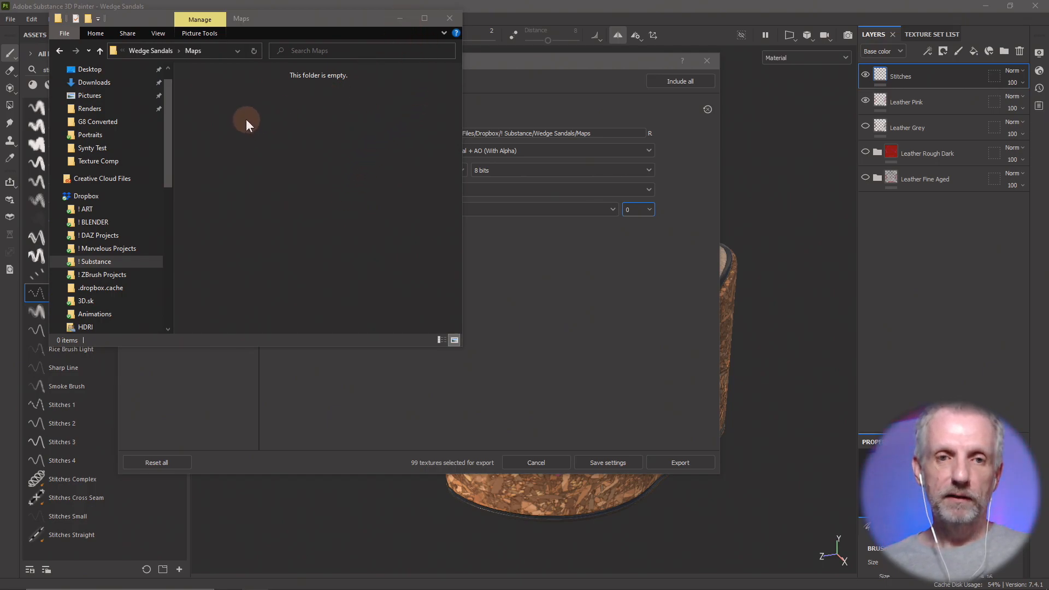
- Return to the texture export dialog in Substance 3D Painter and save the export settings
right_click(274, 130)
left_click(496, 107)
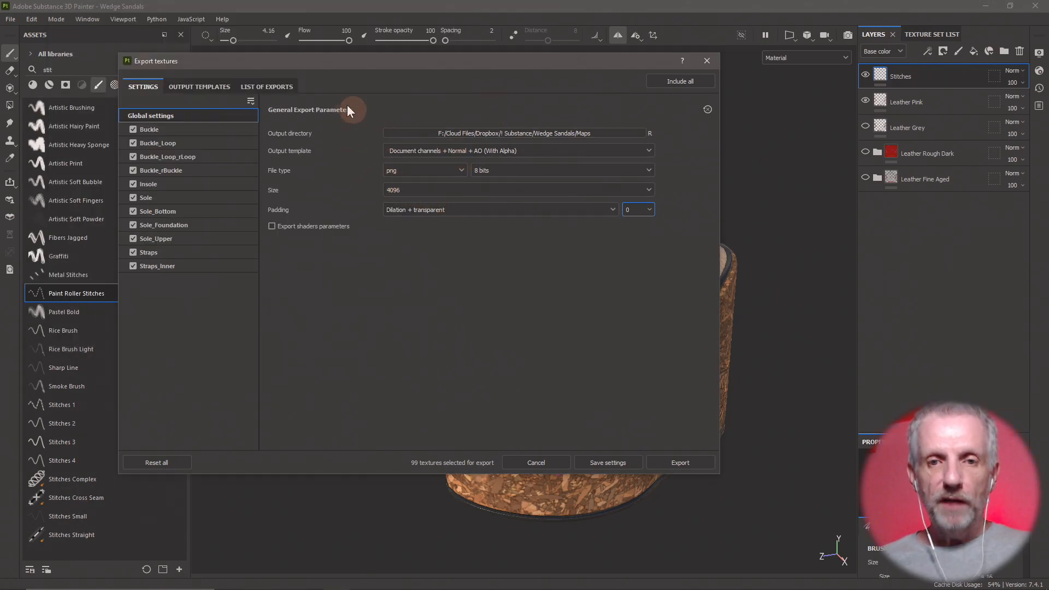
left_click_drag(375, 61, 289, 26)
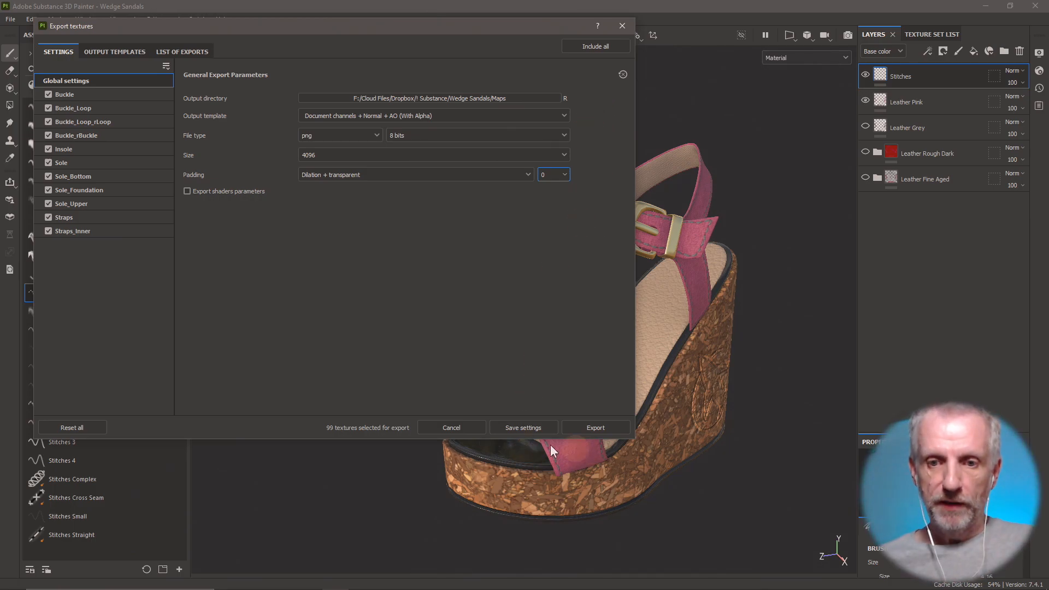
left_click(528, 427)
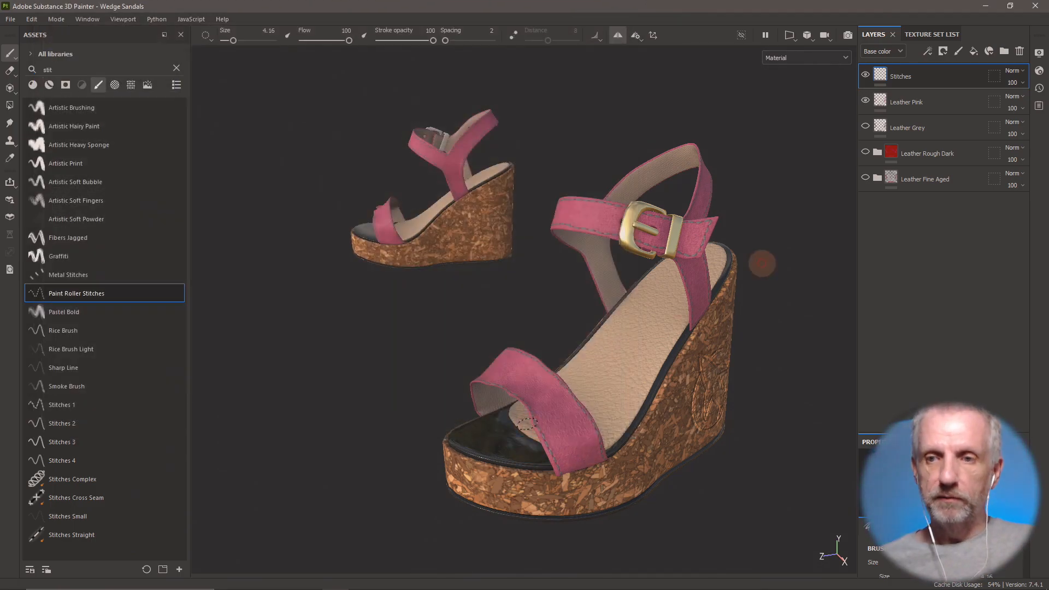
- Show the texture set list and reopen the texture export dialog
left_click(935, 33)
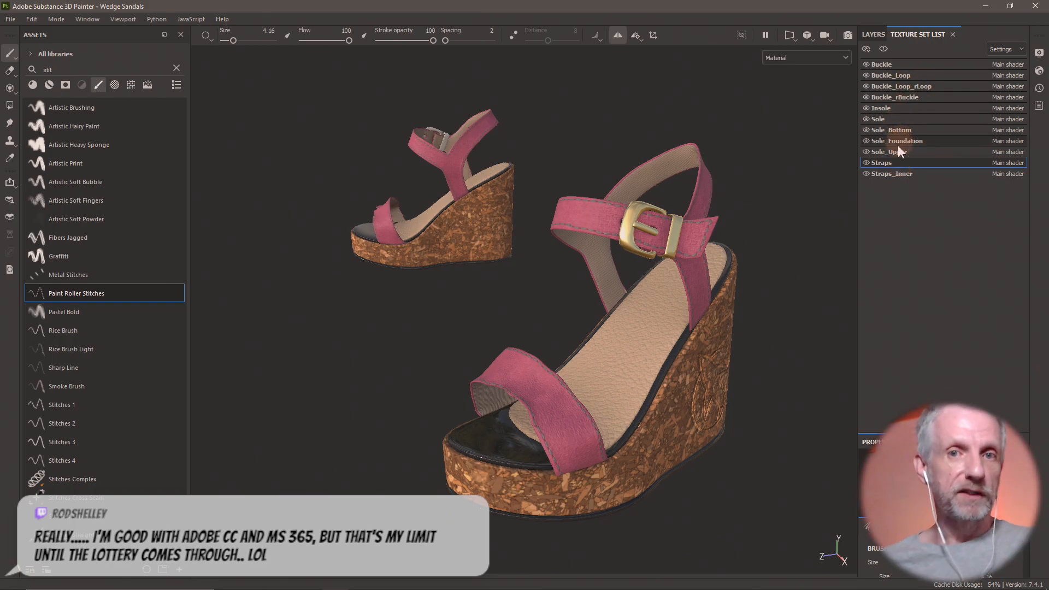
left_click(10, 19)
left_click(49, 200)
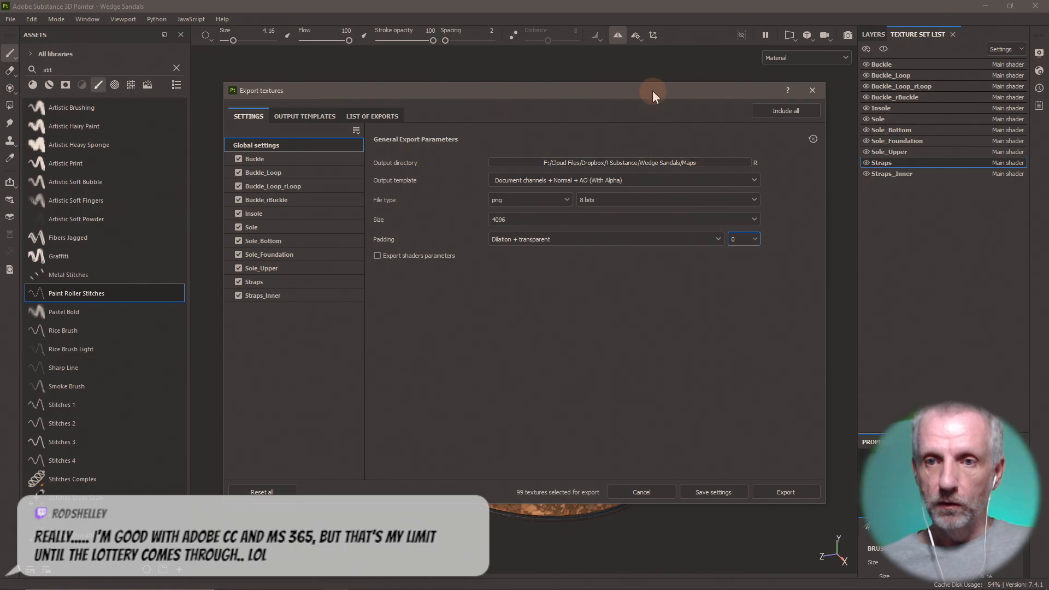
left_click_drag(652, 91, 615, 75)
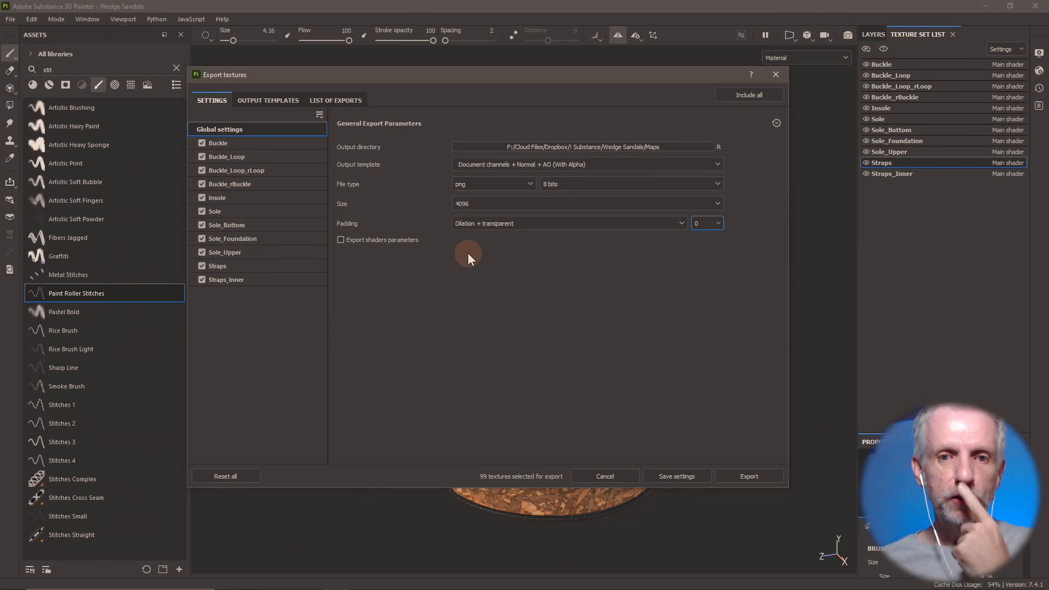
- Look through the list of exports and the output template presets, and return to the general export parameters
left_click(341, 100)
left_click(278, 99)
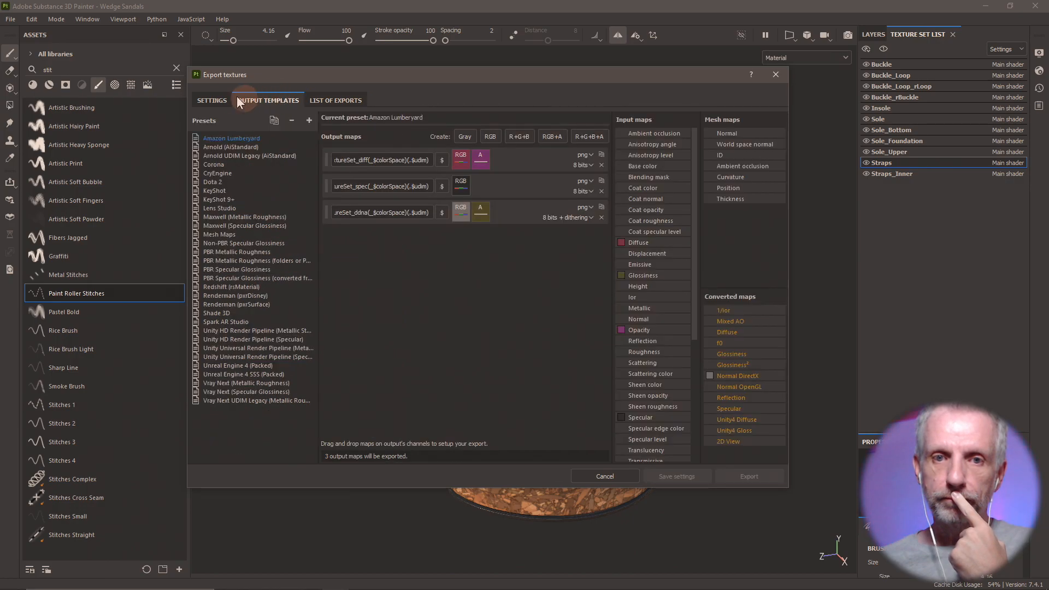
left_click(219, 99)
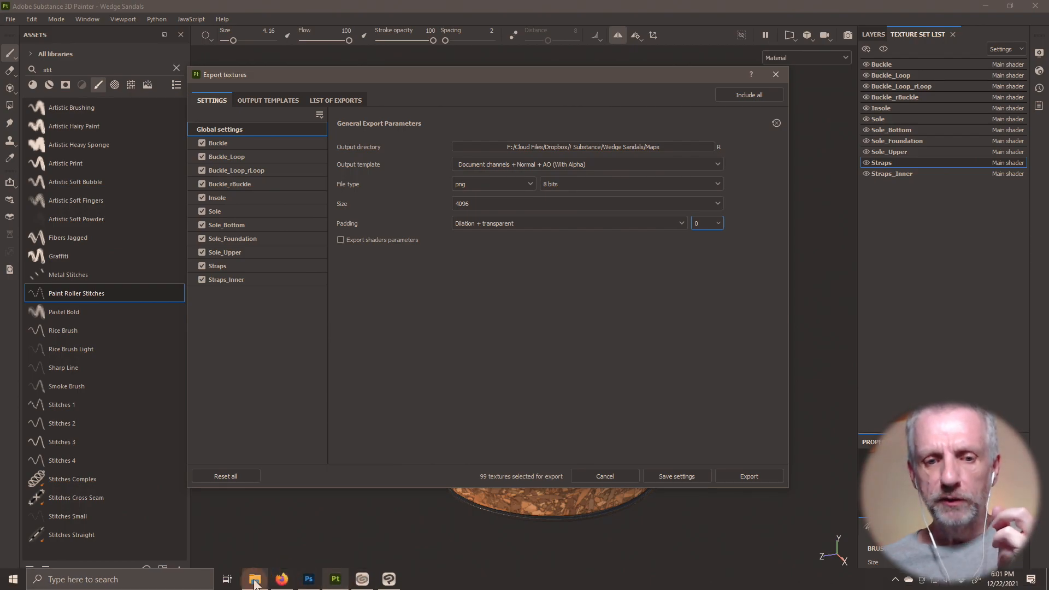
- Switch to File Explorer and create a folder named "with sticthes" inside the Maps folder
left_click(255, 586)
right_click(222, 102)
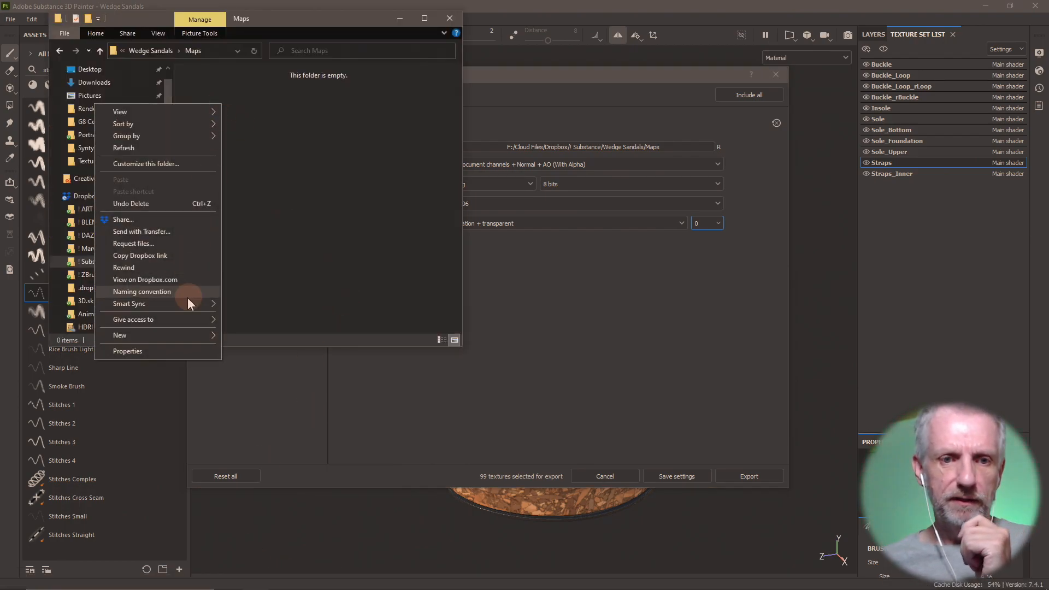
mouse_move(180, 334)
left_click(242, 336)
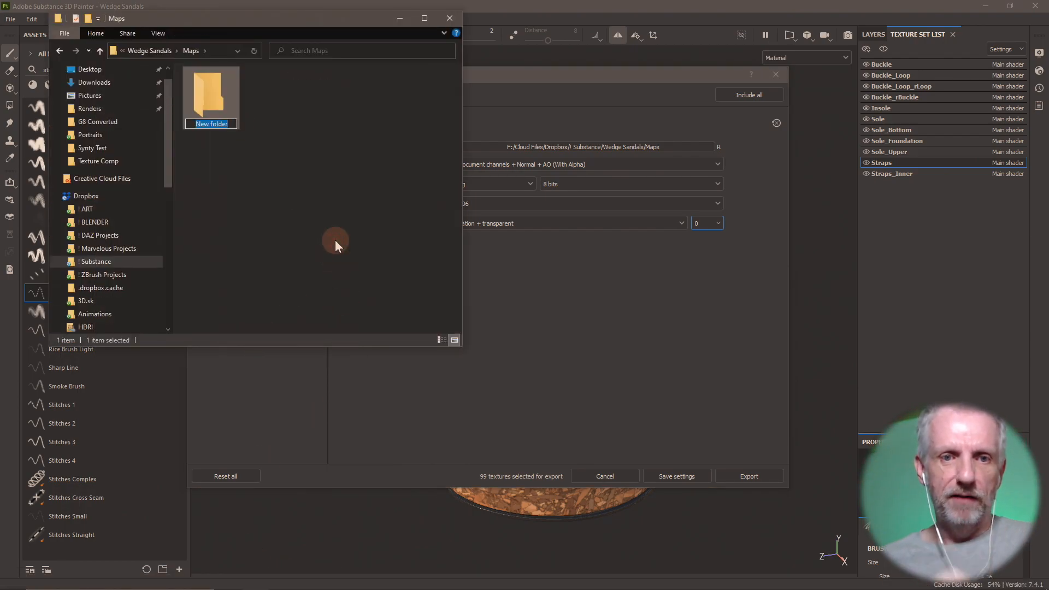
type("with stict")
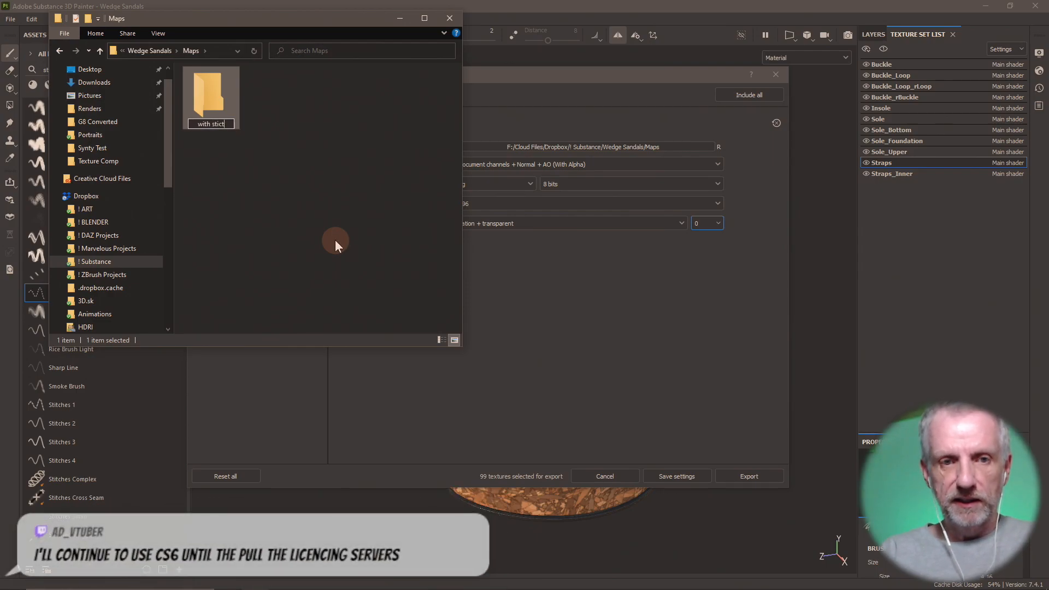
type("hes")
key("Return")
- Create a second folder named "without stitches" inside the Maps folder
right_click(333, 155)
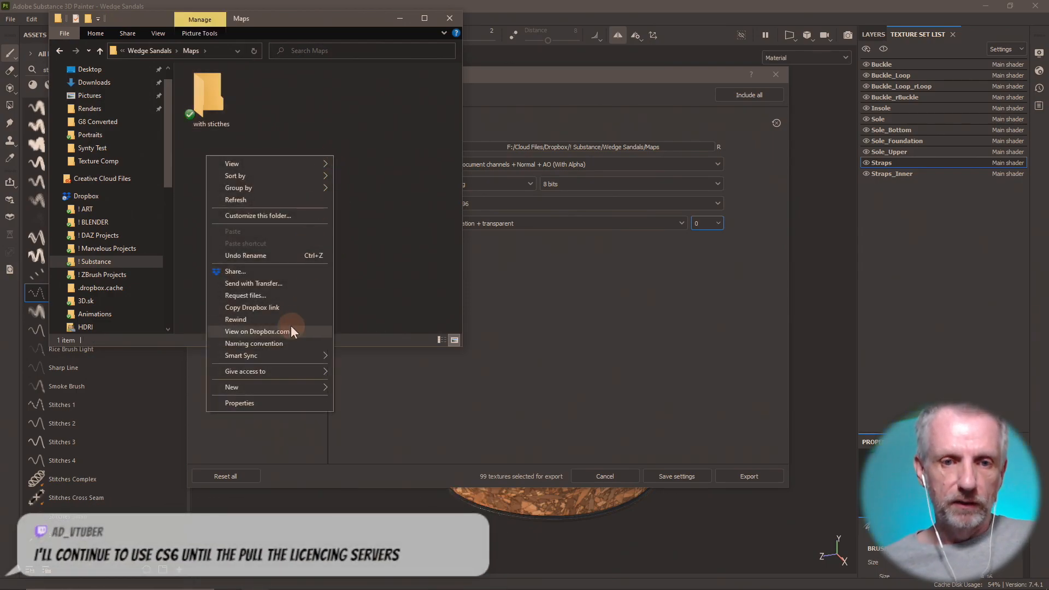
mouse_move(293, 387)
left_click(344, 388)
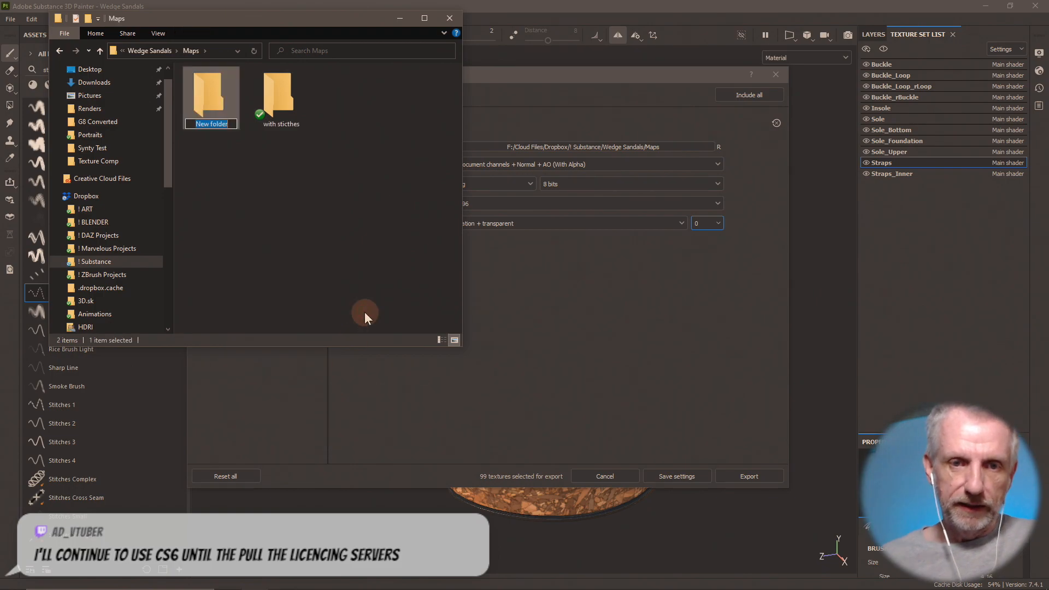
type("without st")
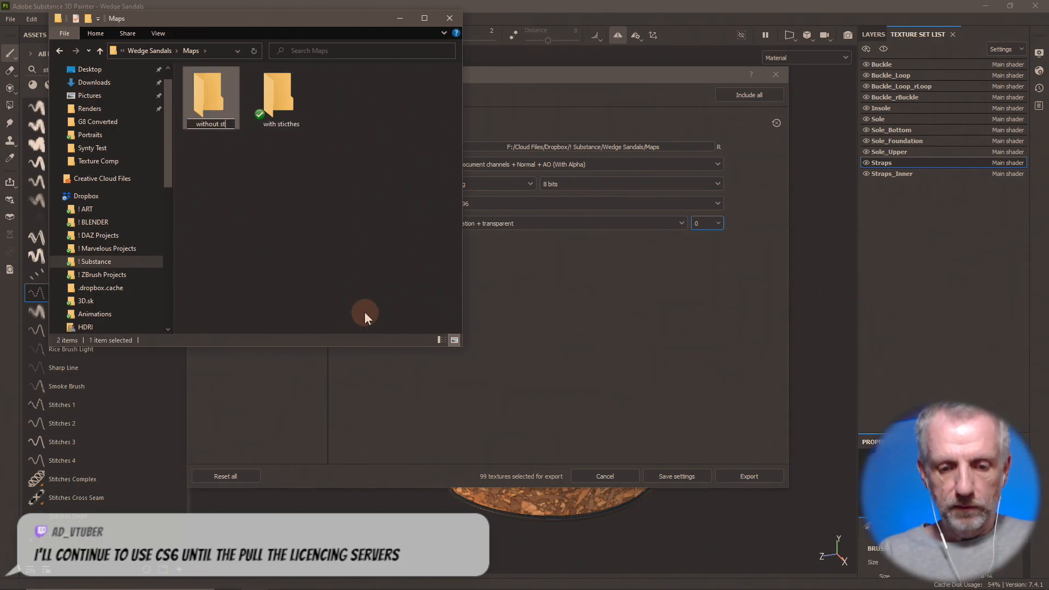
type("itches")
key("Return")
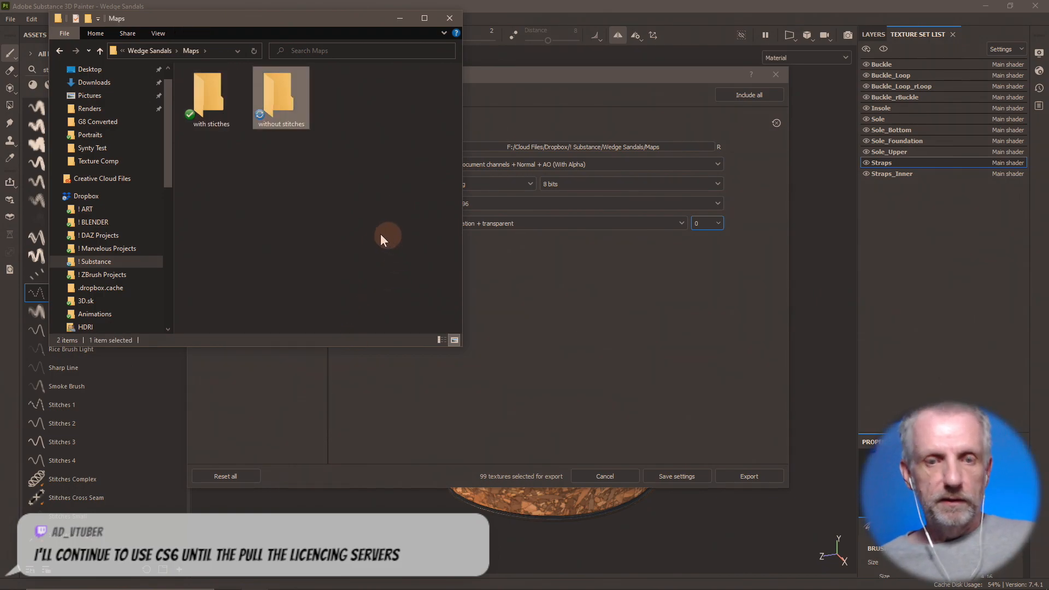
- Return to the Substance 3D Painter texture export dialog and set the output directory to the "with sticthes" folder
left_click(561, 92)
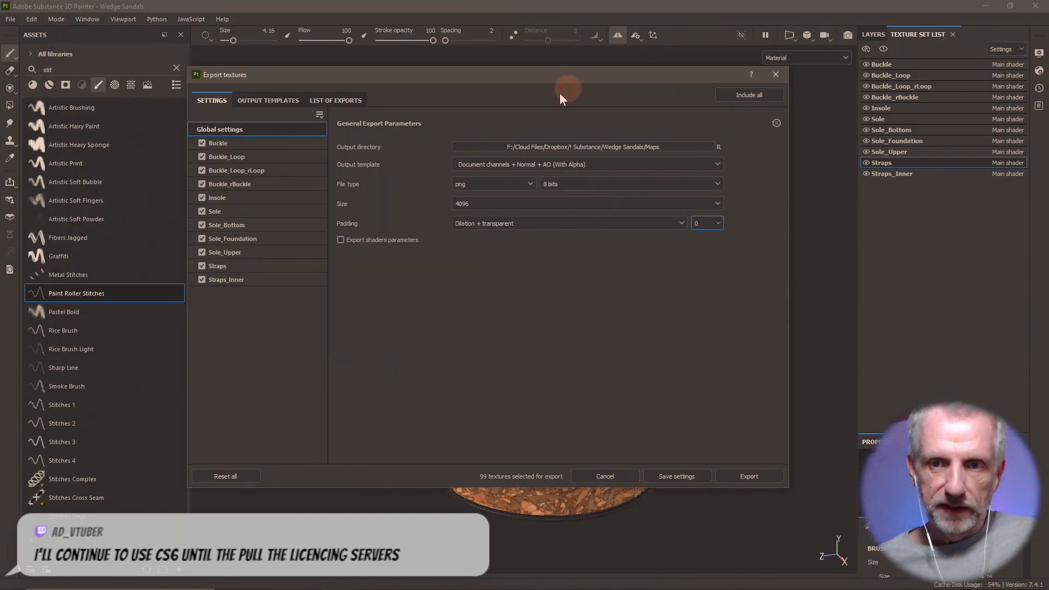
left_click(717, 146)
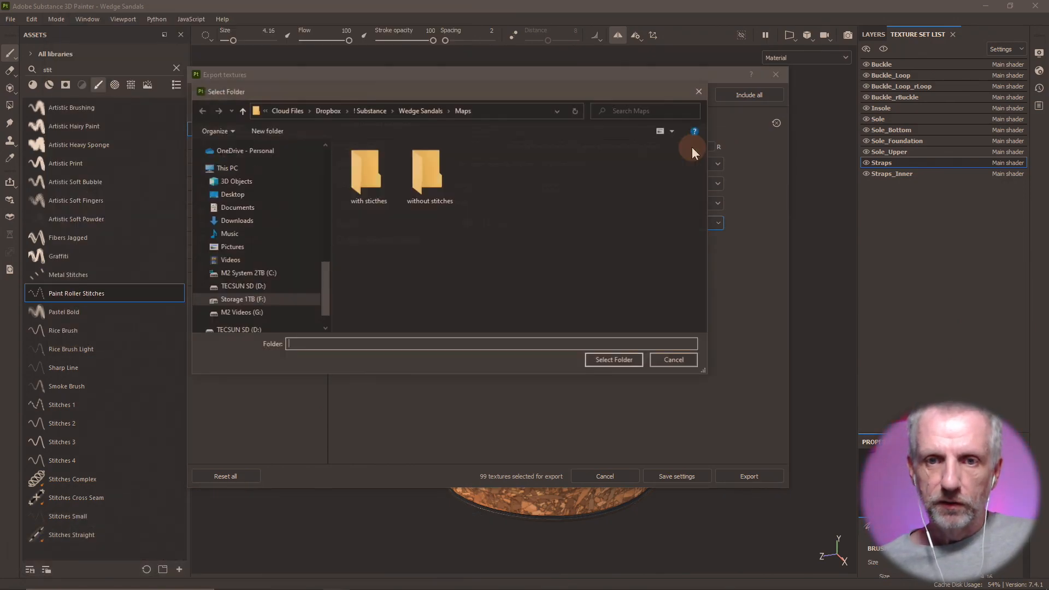
double_click(382, 175)
left_click(608, 361)
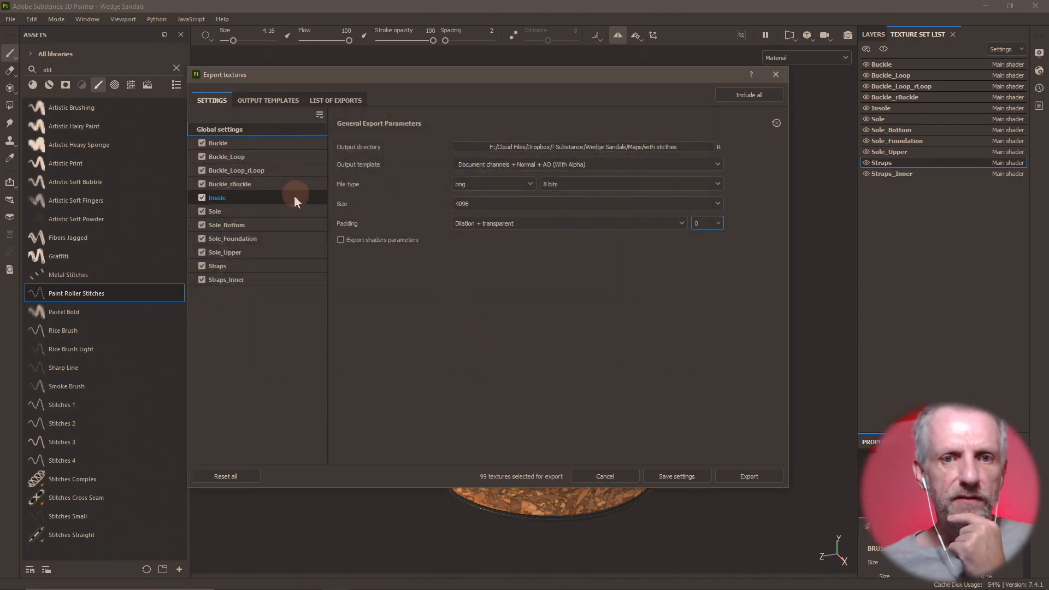
- Review the list of exports, the output templates and the Buckle export parameters, and return to the global settings
left_click(320, 103)
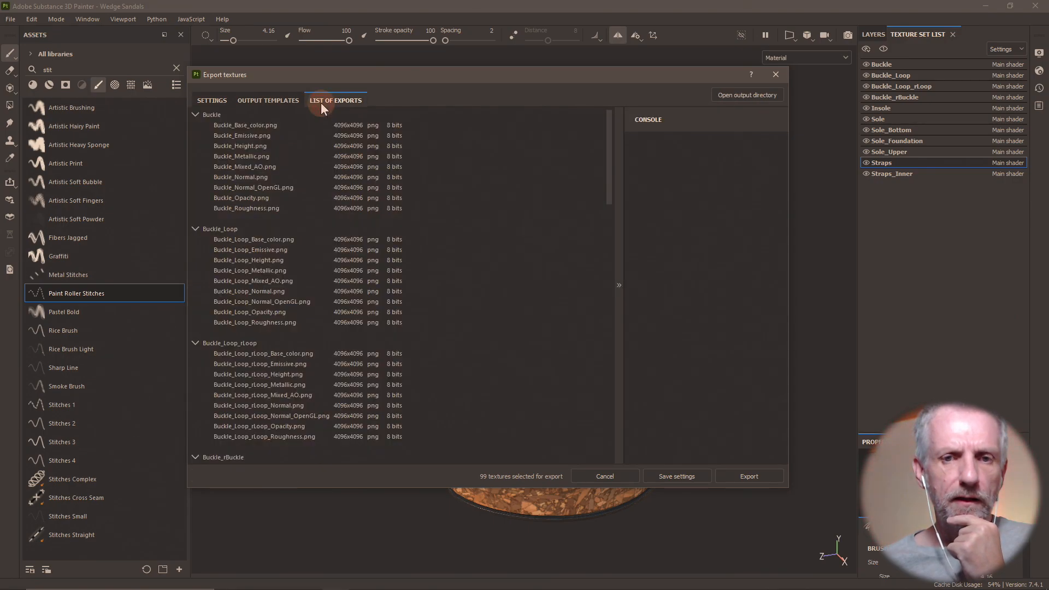
left_click(286, 101)
left_click(214, 100)
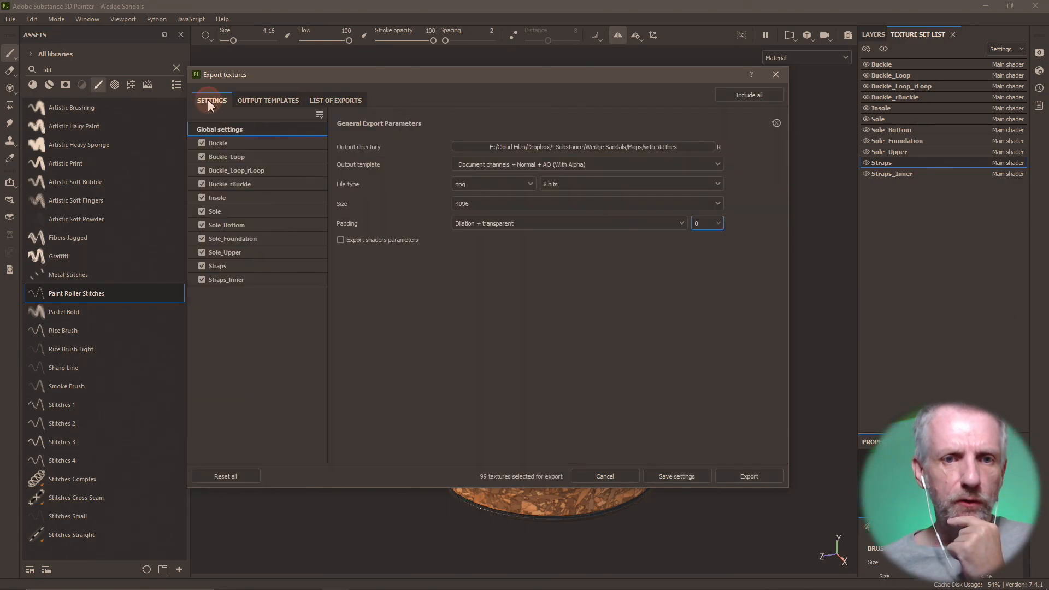
left_click(234, 143)
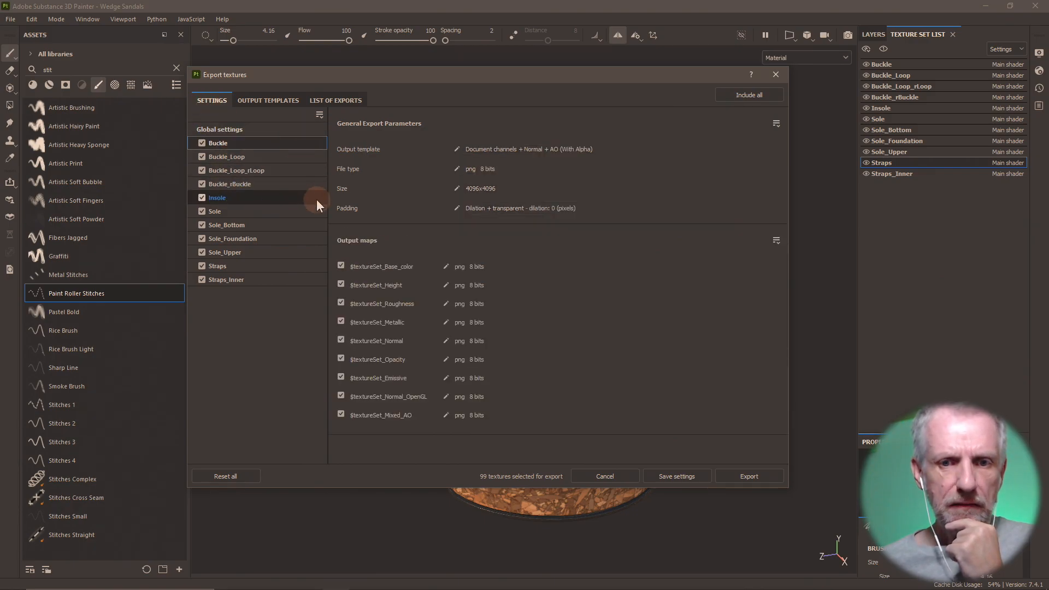
left_click(267, 129)
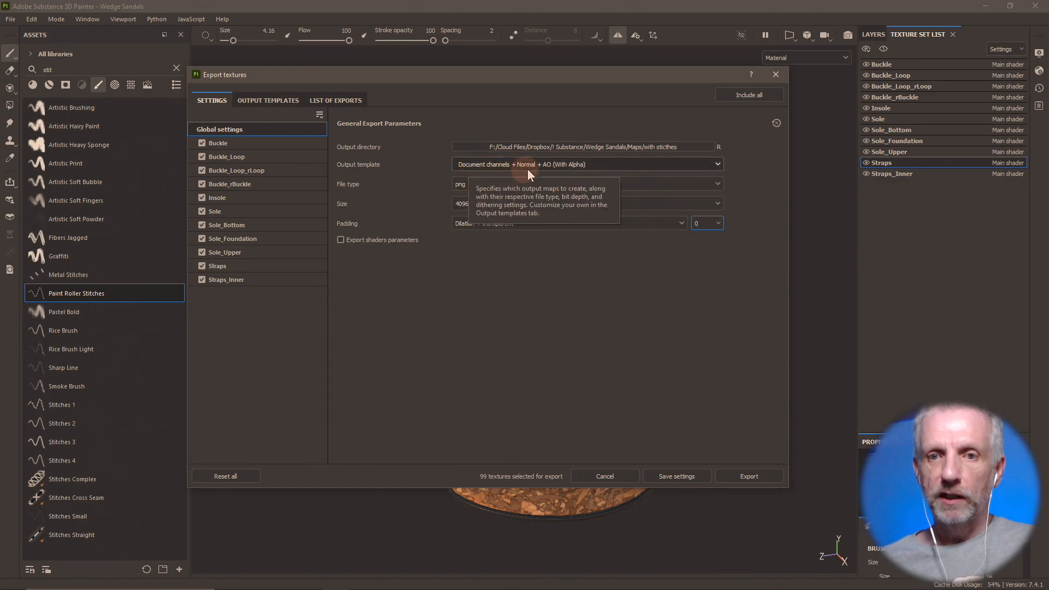
- Export all texture sets to the "with sticthes" folder and save the export settings
left_click(750, 476)
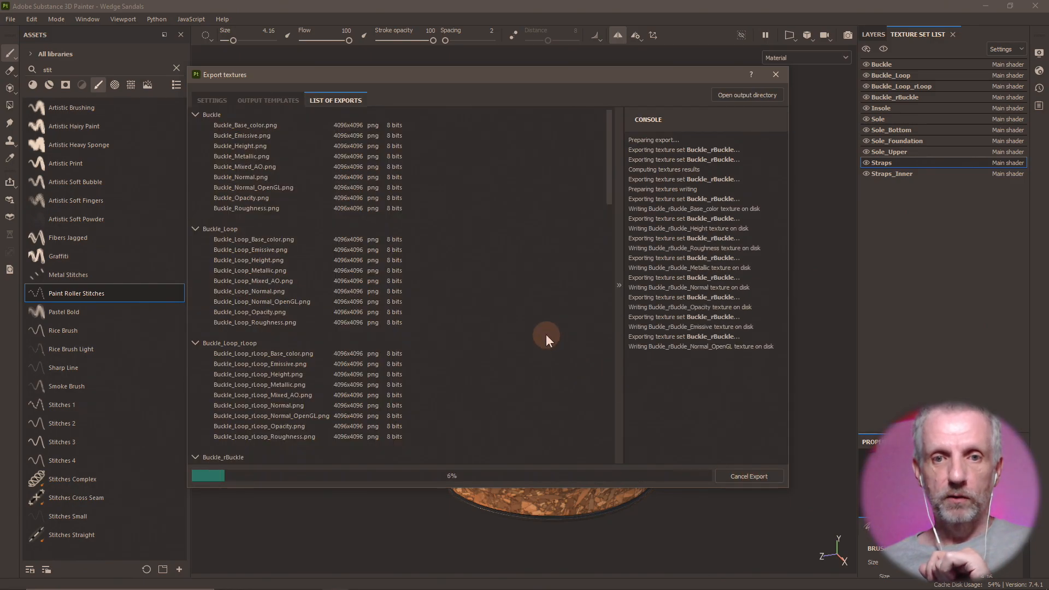
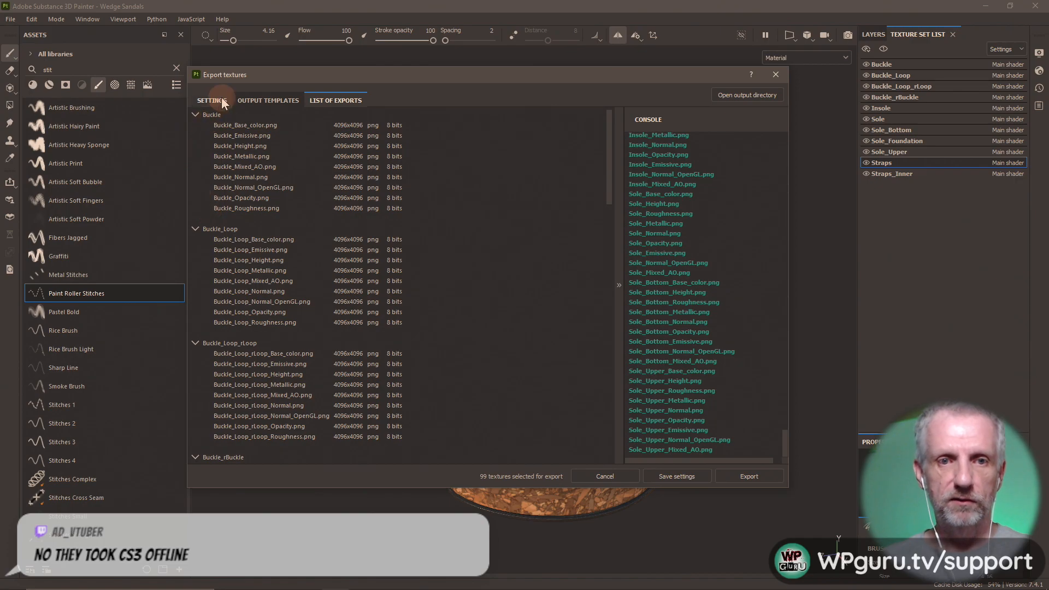
left_click(212, 100)
left_click(674, 475)
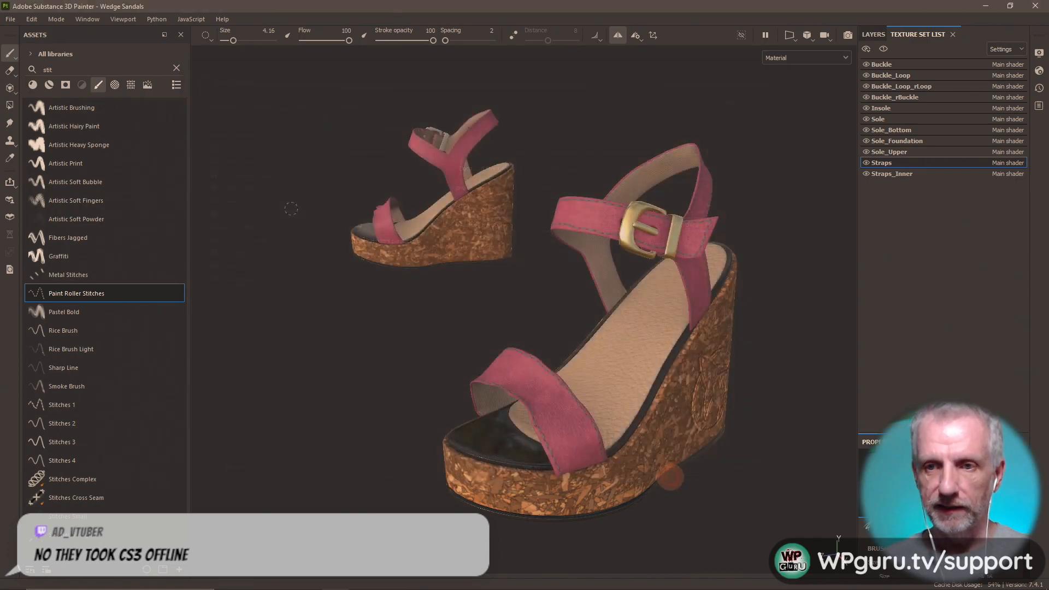
- Inspect the strap stitching up close, toggle the Stitches layer's visibility off and on, and check the texture set list
left_click(873, 34)
scroll(576, 375, "up", 5)
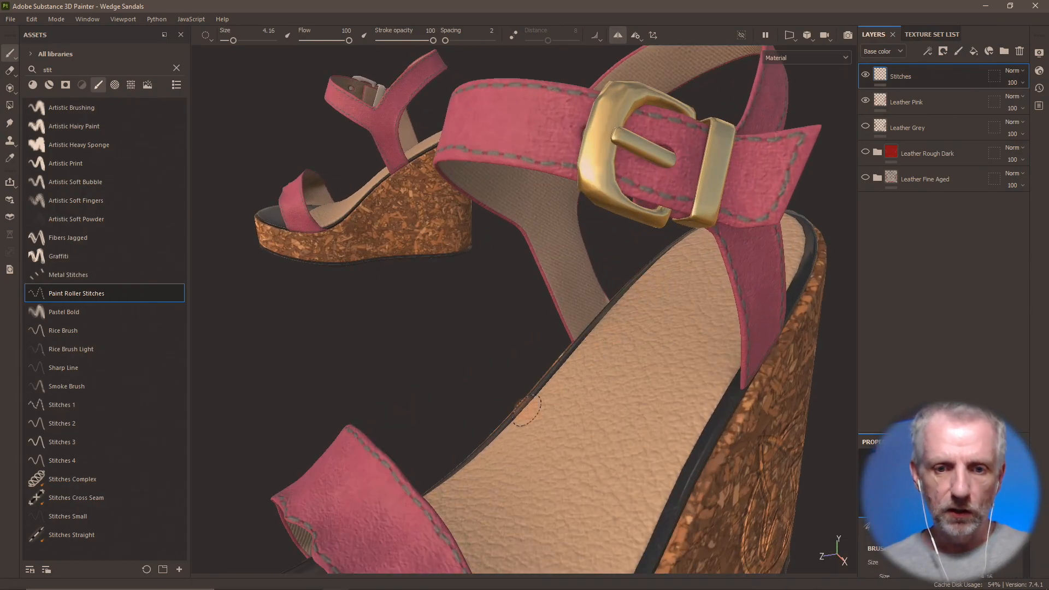
left_click_drag(513, 440, 564, 335)
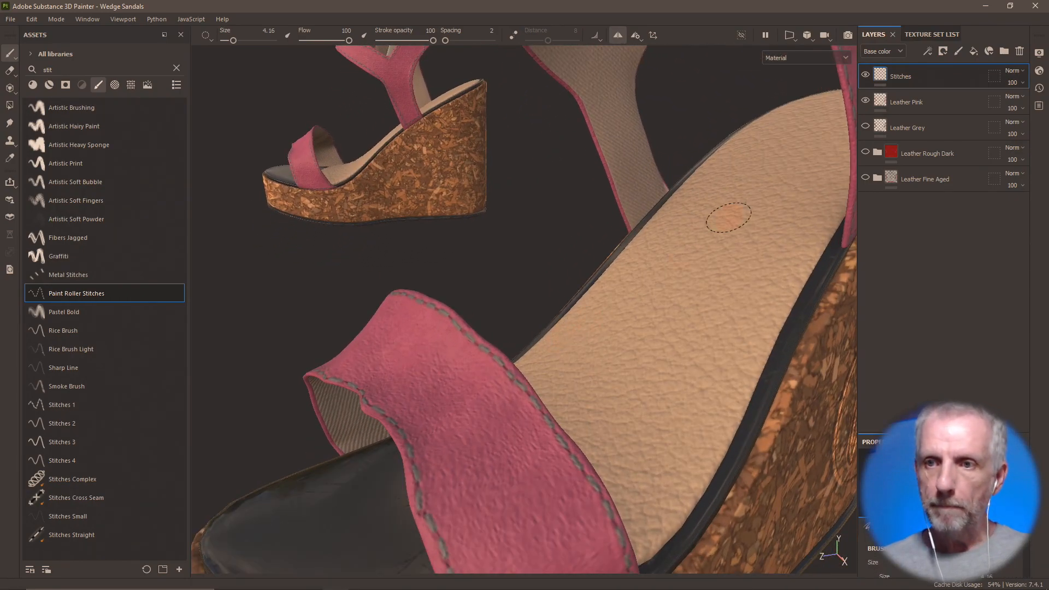
left_click(864, 75)
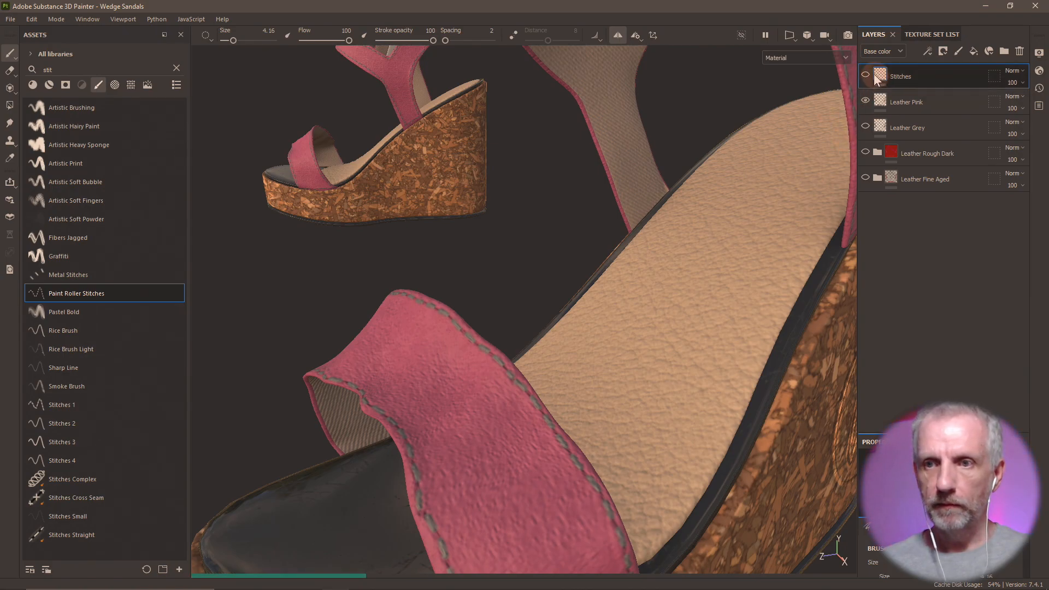
mouse_move(870, 76)
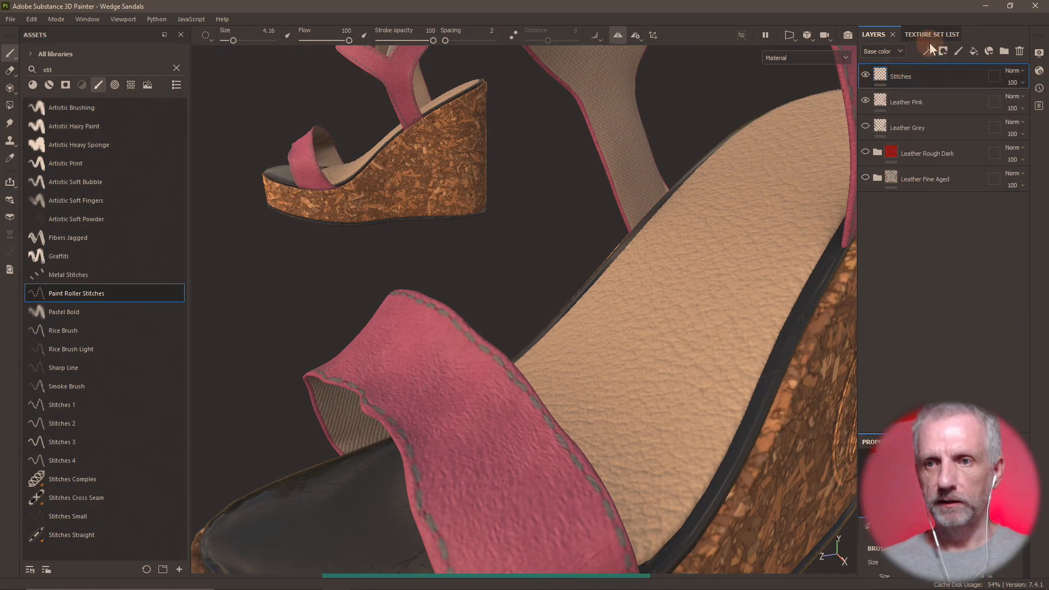
left_click(943, 33)
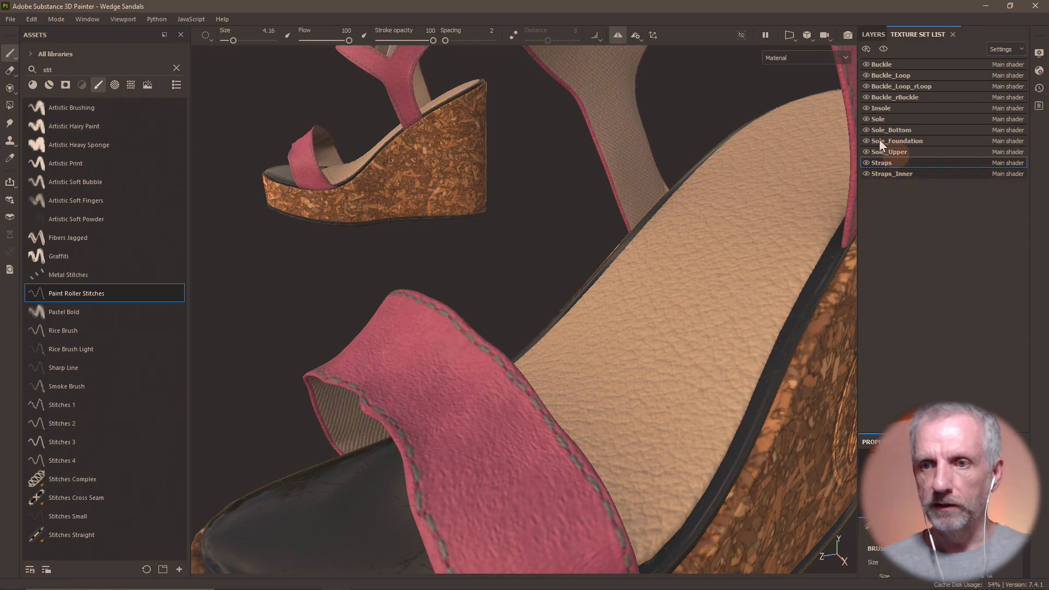
- Hide the Stitches layer in the Straps texture set
left_click(874, 33)
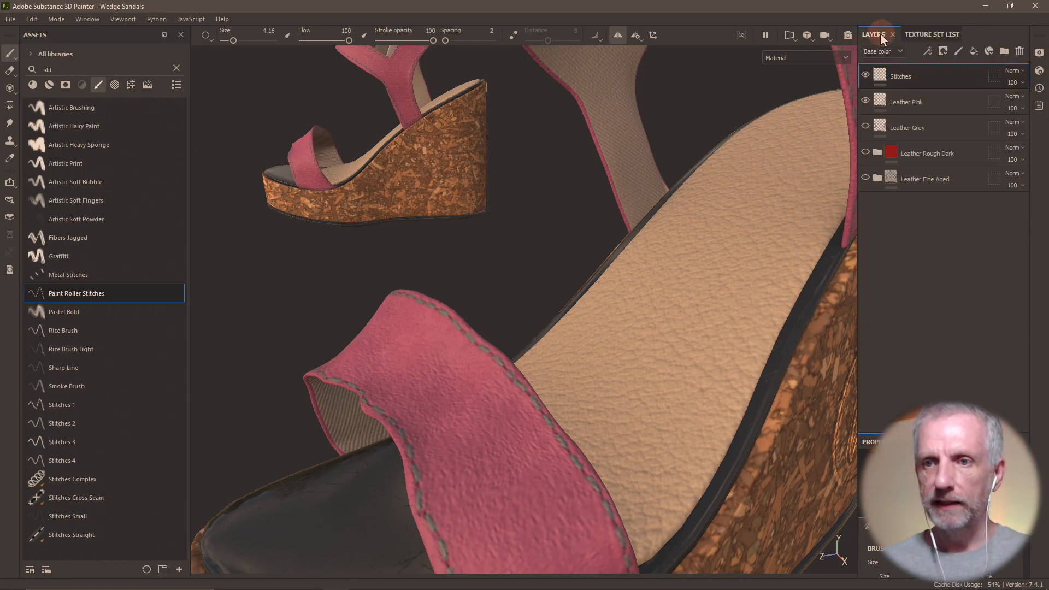
left_click(866, 75)
scroll(664, 306, "down", 3)
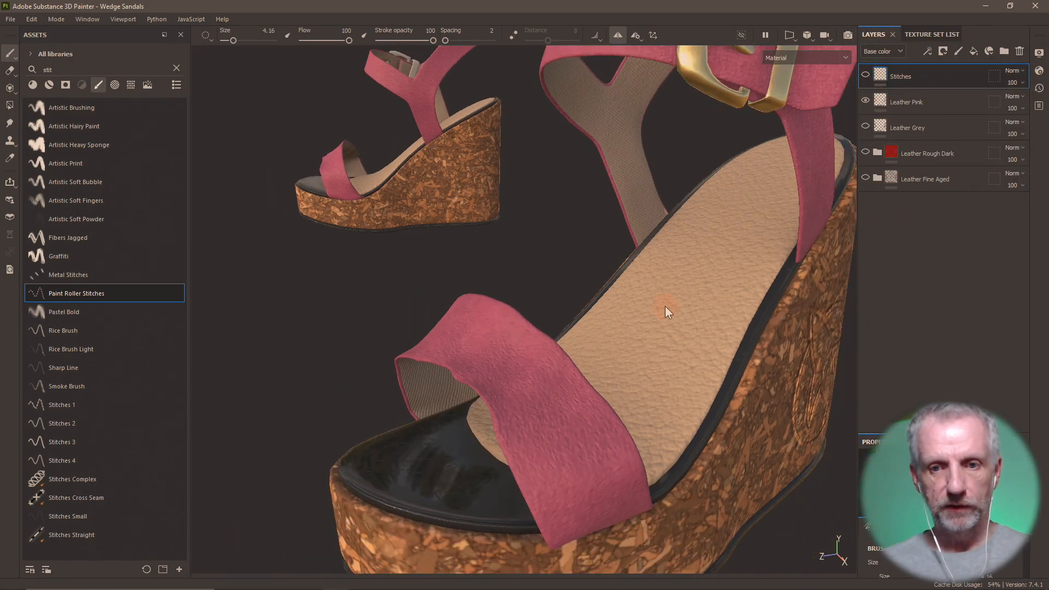
- Reopen the texture export dialog and set the output directory to the "without stitches" folder inside Maps
left_click(10, 19)
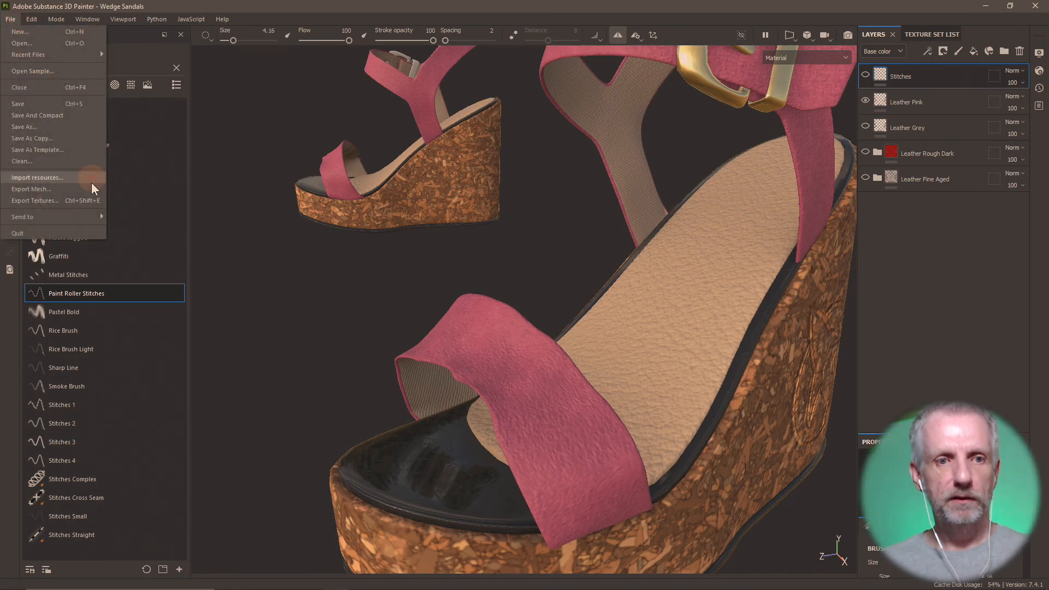
left_click(95, 200)
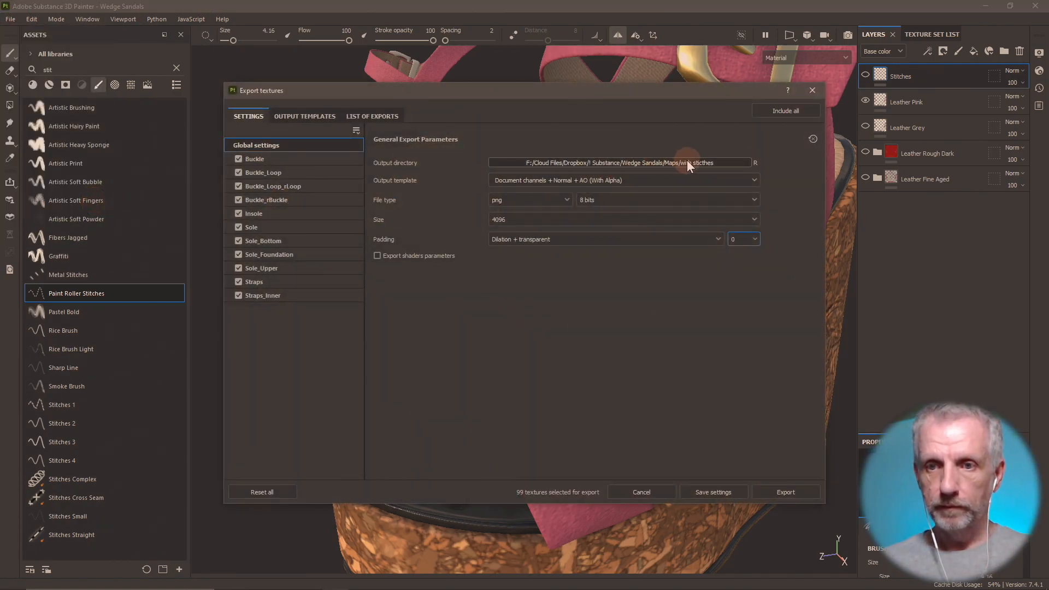
left_click(687, 162)
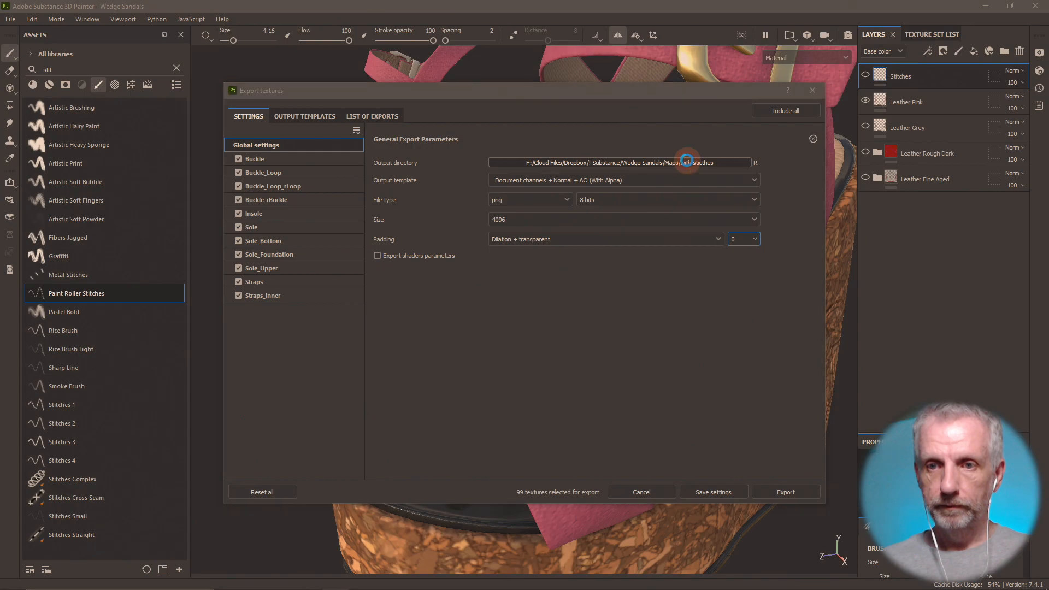
left_click(500, 126)
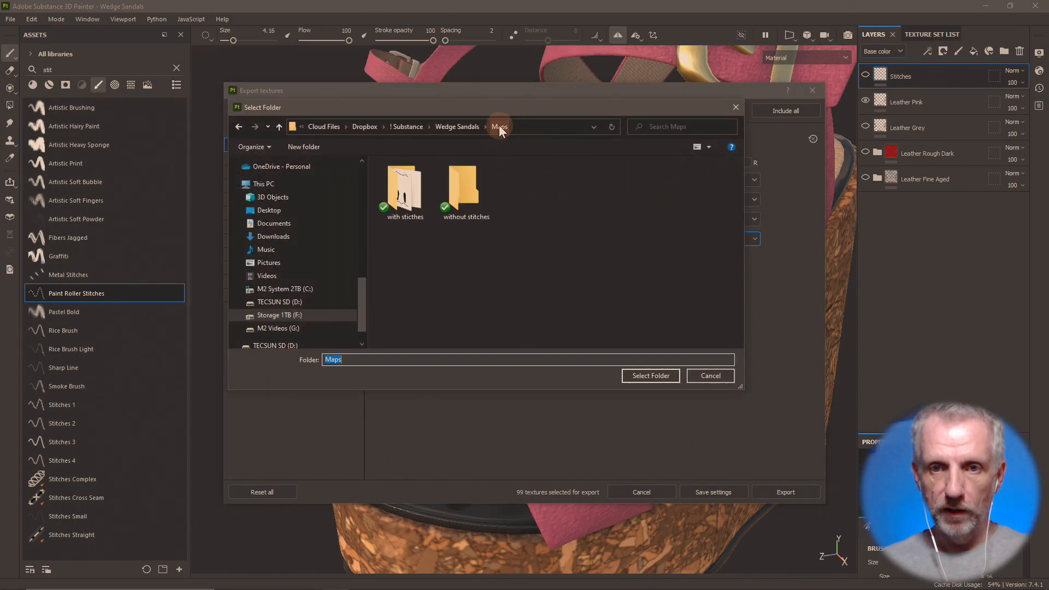
double_click(460, 195)
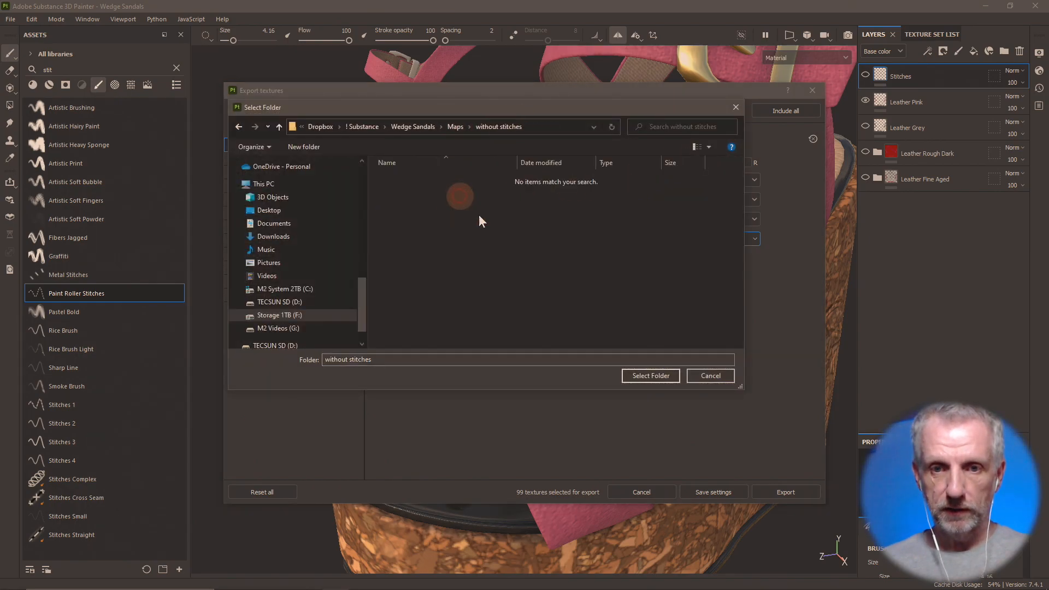
left_click(648, 375)
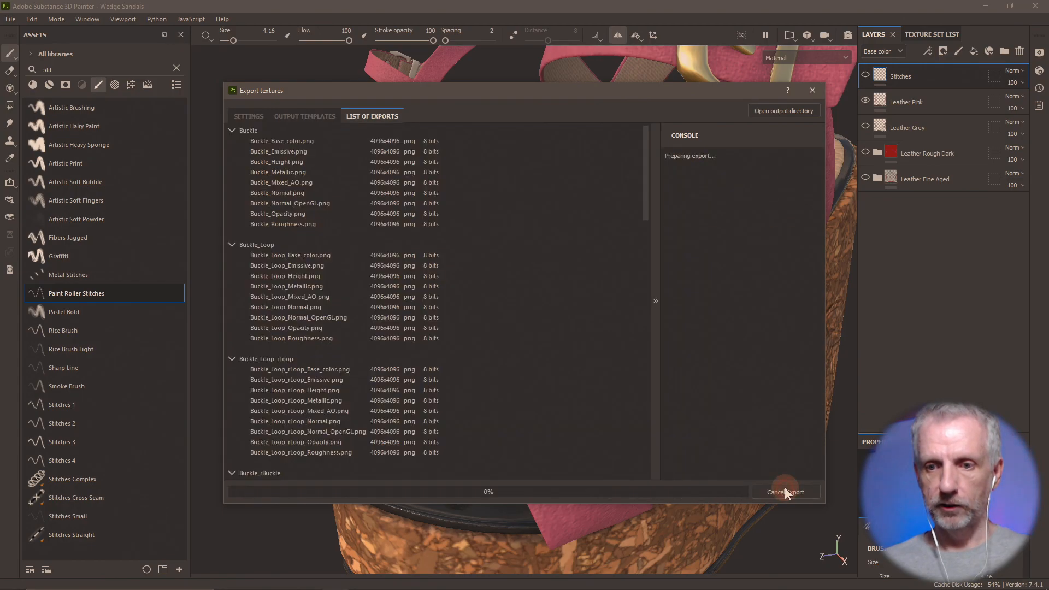
- Export all texture sets without the stitching, save the export settings and frame the sandal in the view
left_click(785, 491)
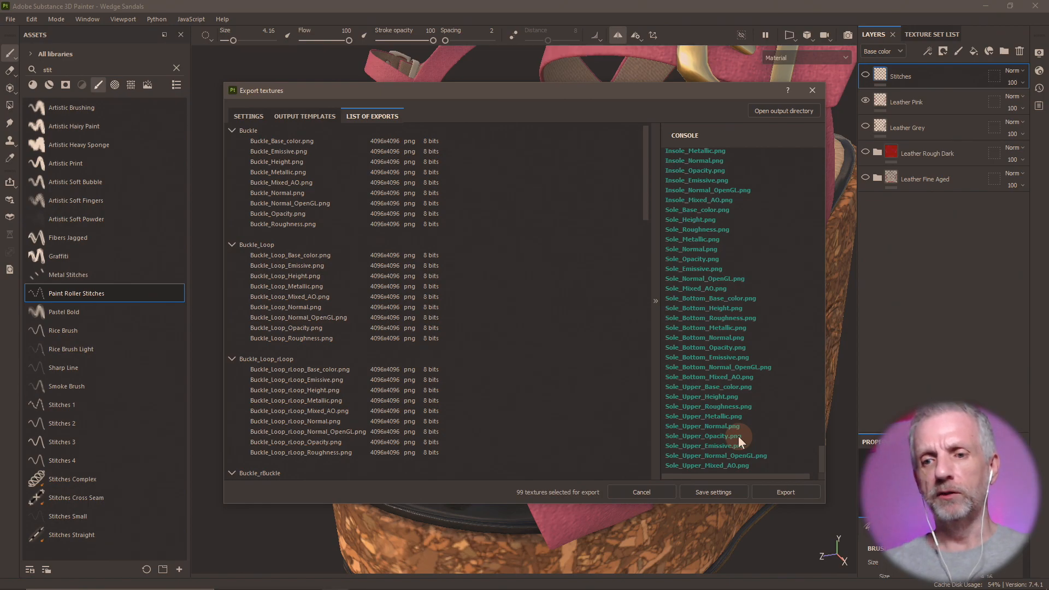
left_click(713, 492)
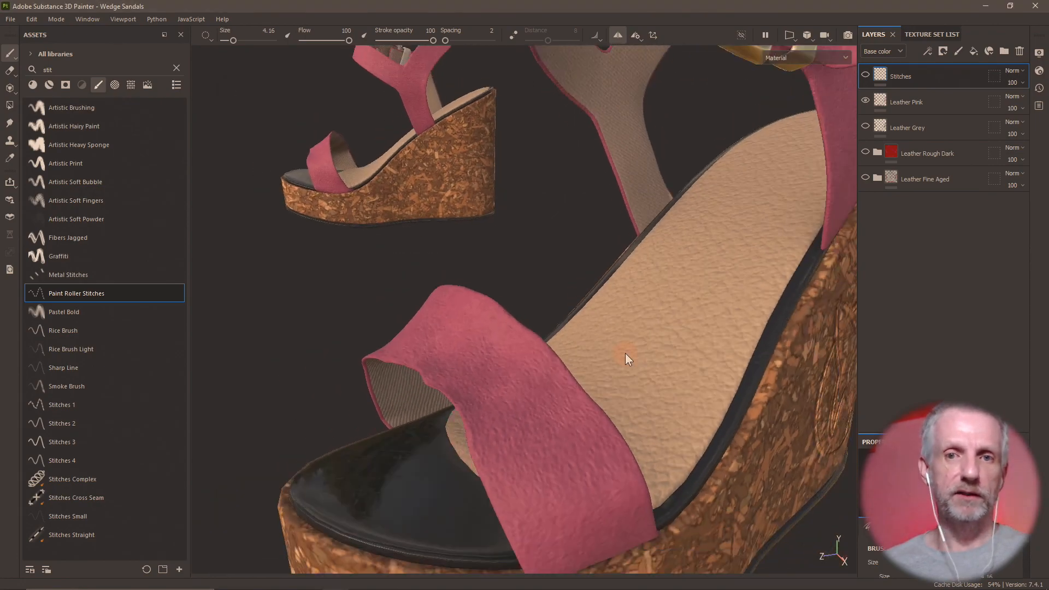
key("f")
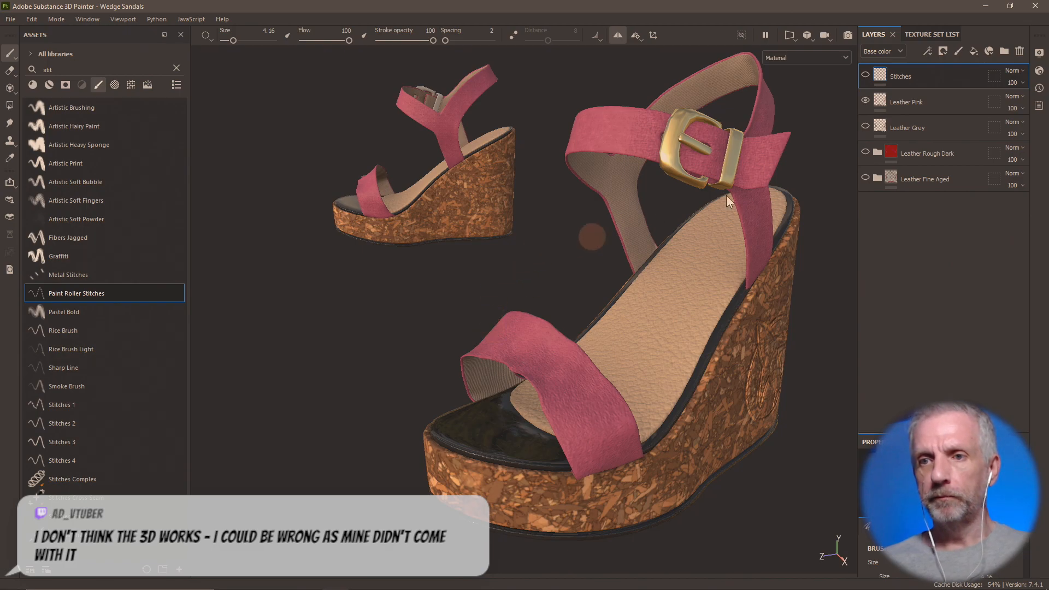
- Switch to the Downloads folder in File Explorer and launch TextureSetCombiner.exe
left_click(986, 7)
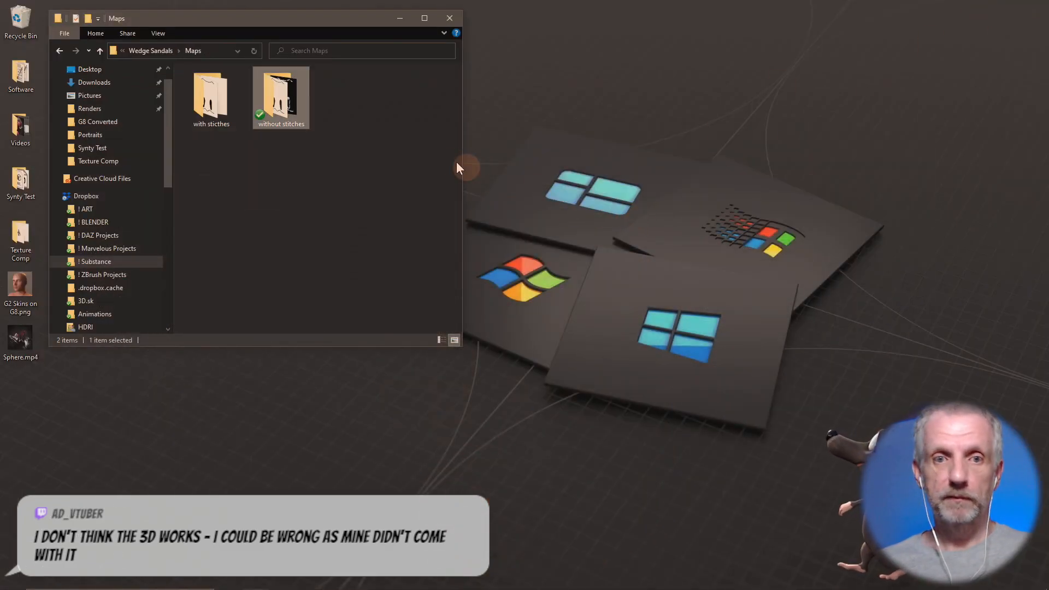
left_click(115, 85)
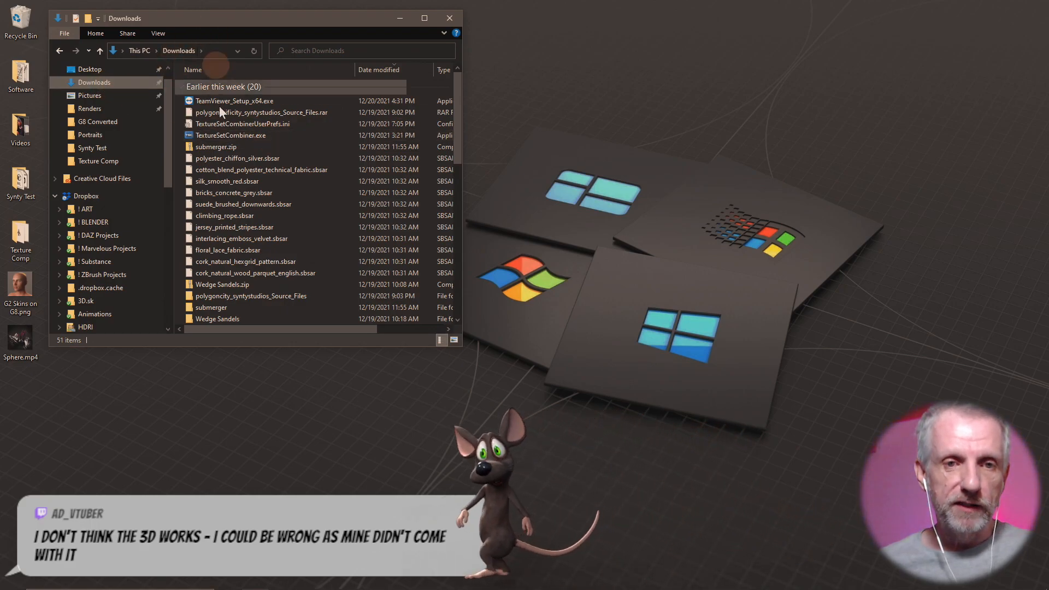
mouse_move(251, 579)
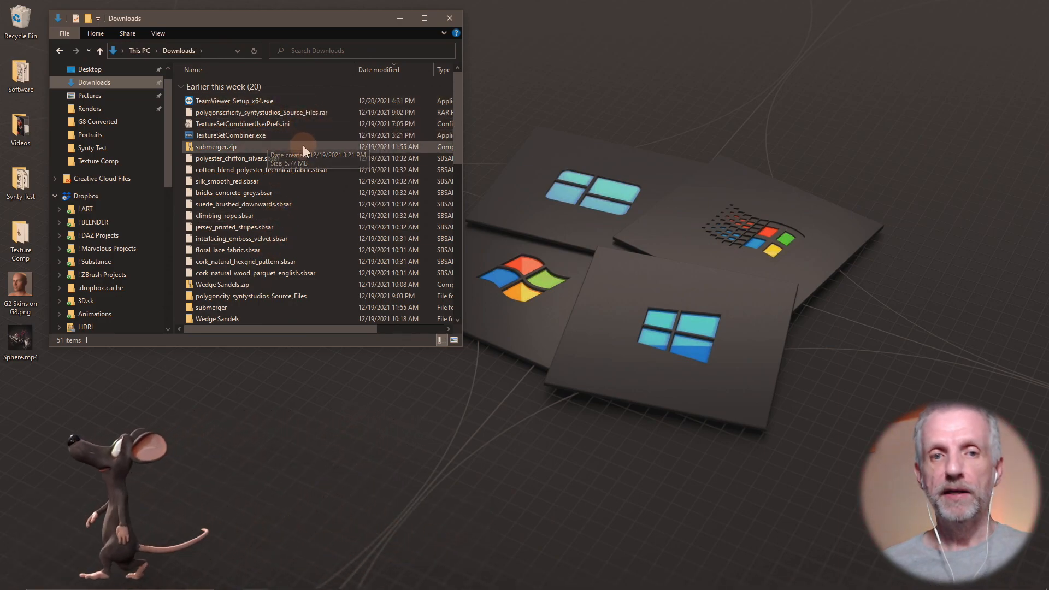
double_click(241, 138)
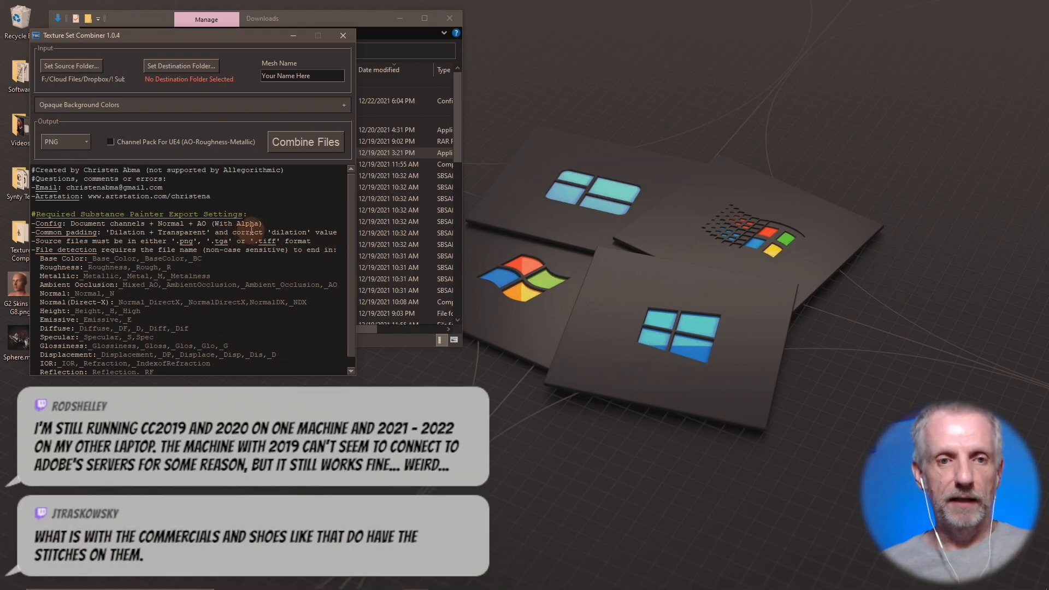
- Place the file window beside the combiner and create a folder named "combined with" in the Wedge Sandals Maps folder
left_click_drag(373, 20, 695, 28)
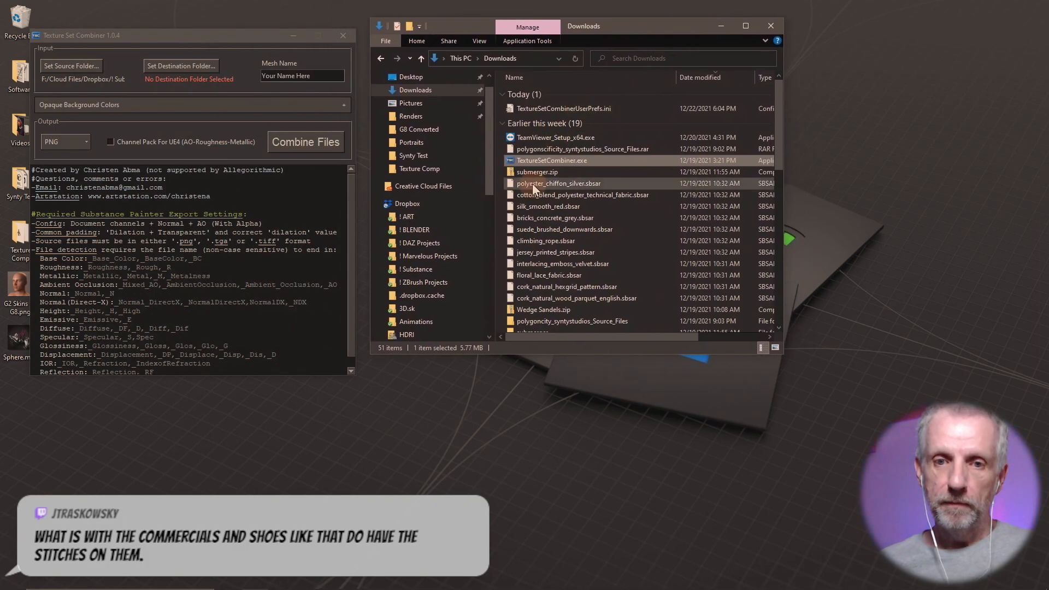
left_click(424, 270)
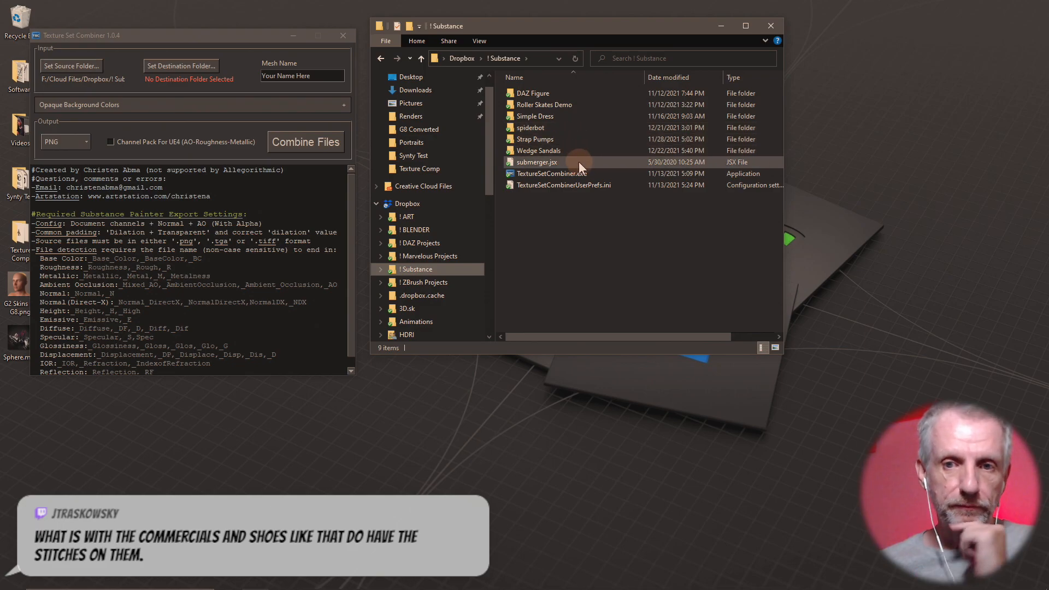
double_click(572, 149)
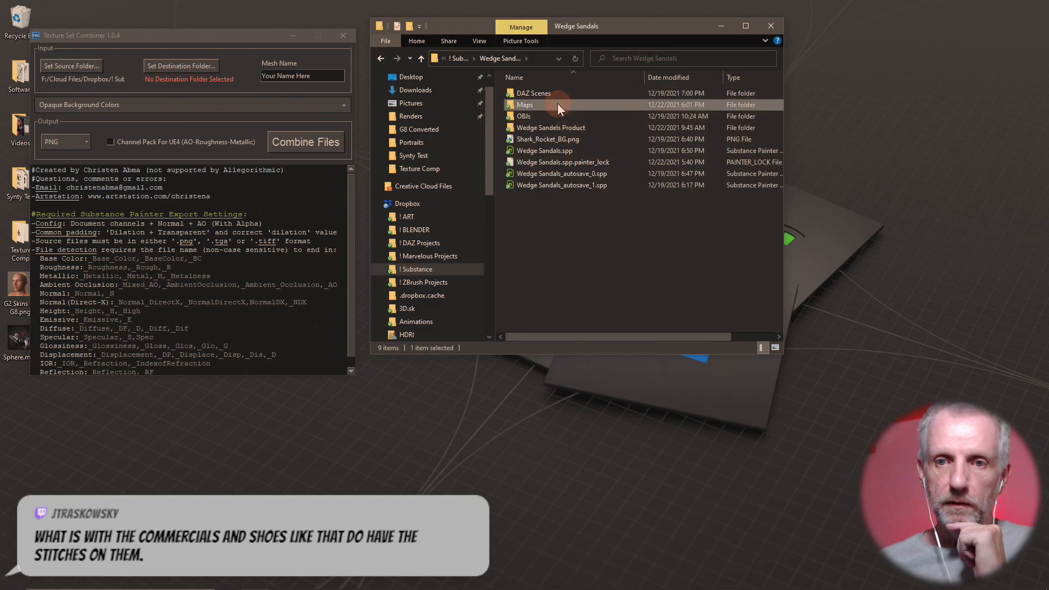
double_click(557, 103)
right_click(539, 216)
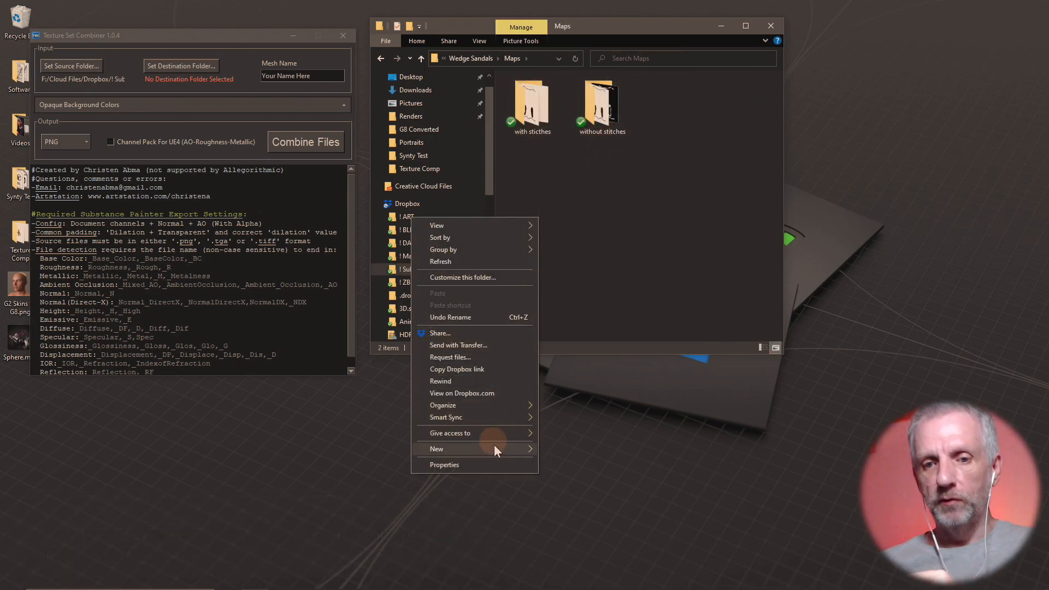
mouse_move(502, 449)
left_click(568, 449)
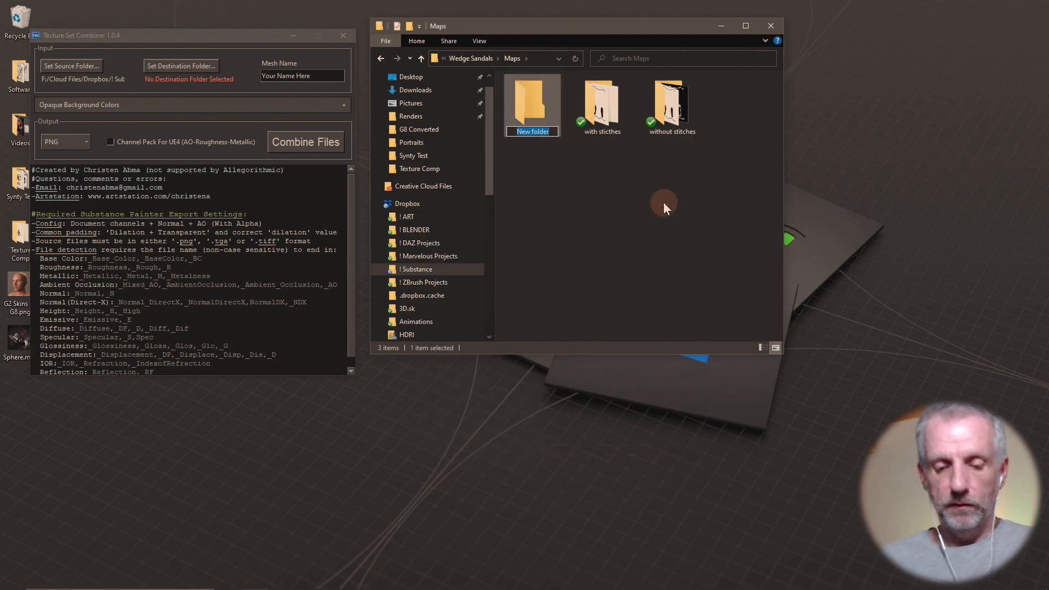
type("combined with")
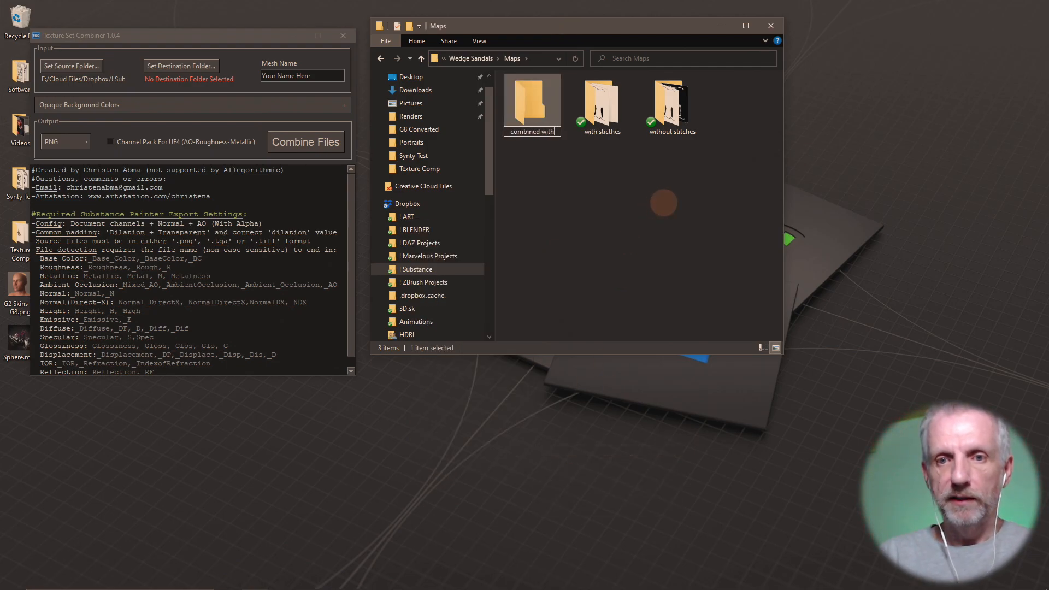
key("Return")
- Create a second folder named "combined without" in the Maps folder
right_click(621, 209)
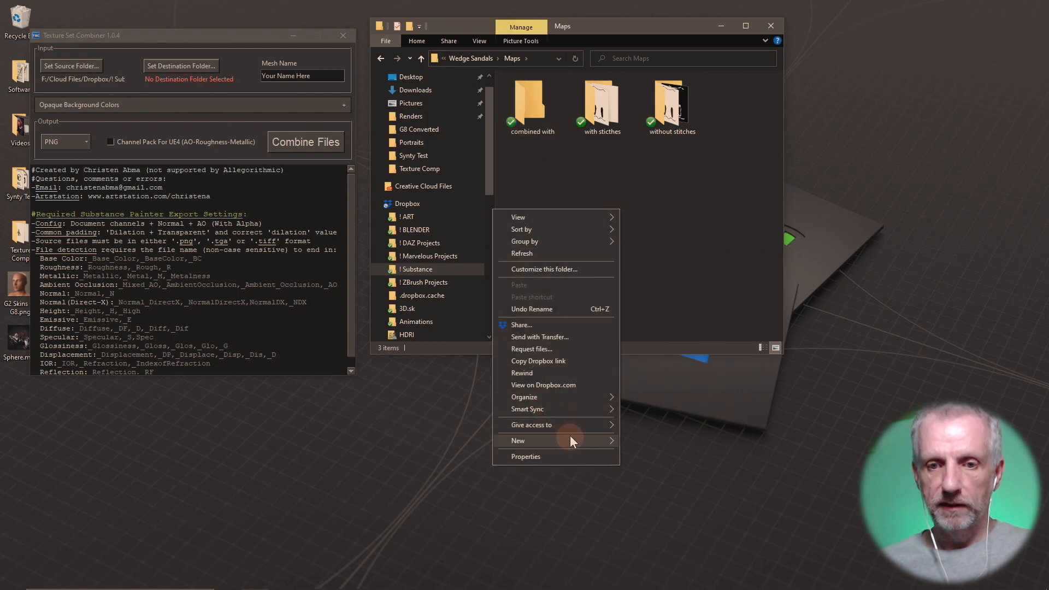
mouse_move(577, 441)
left_click(645, 442)
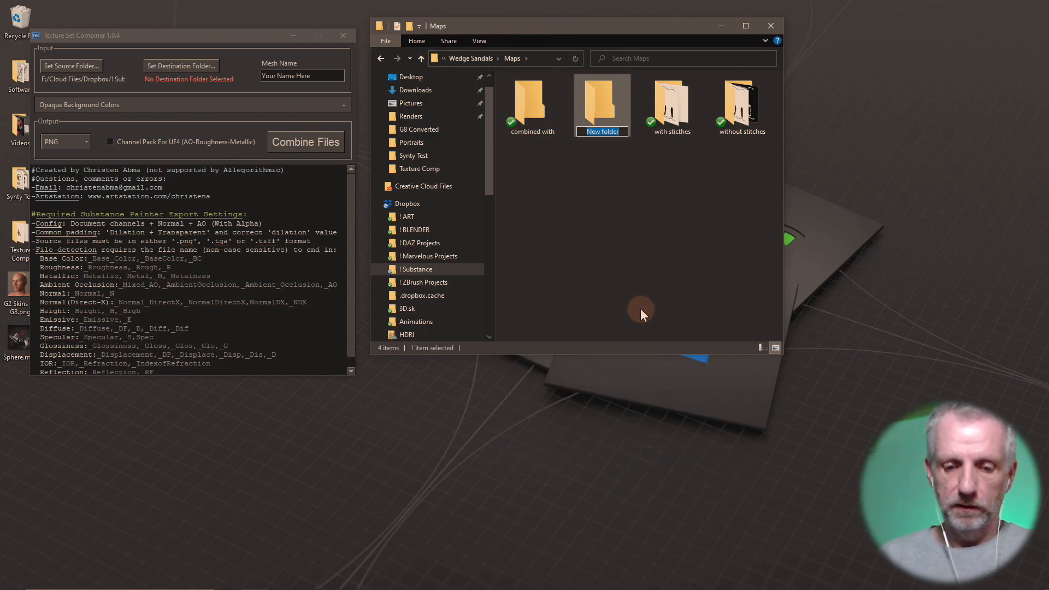
type("combined w")
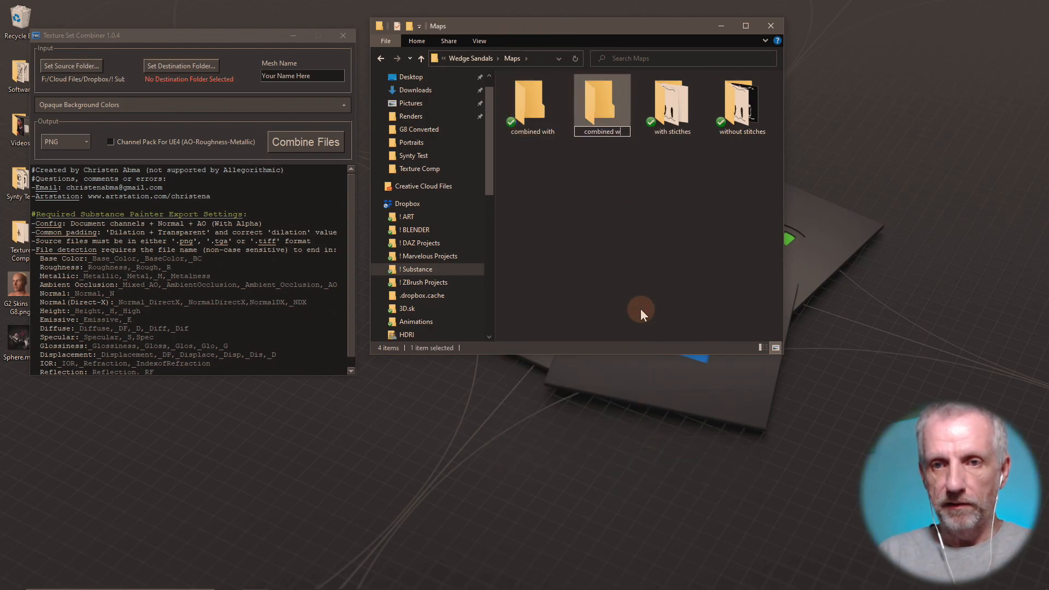
type("oithout")
key("Return")
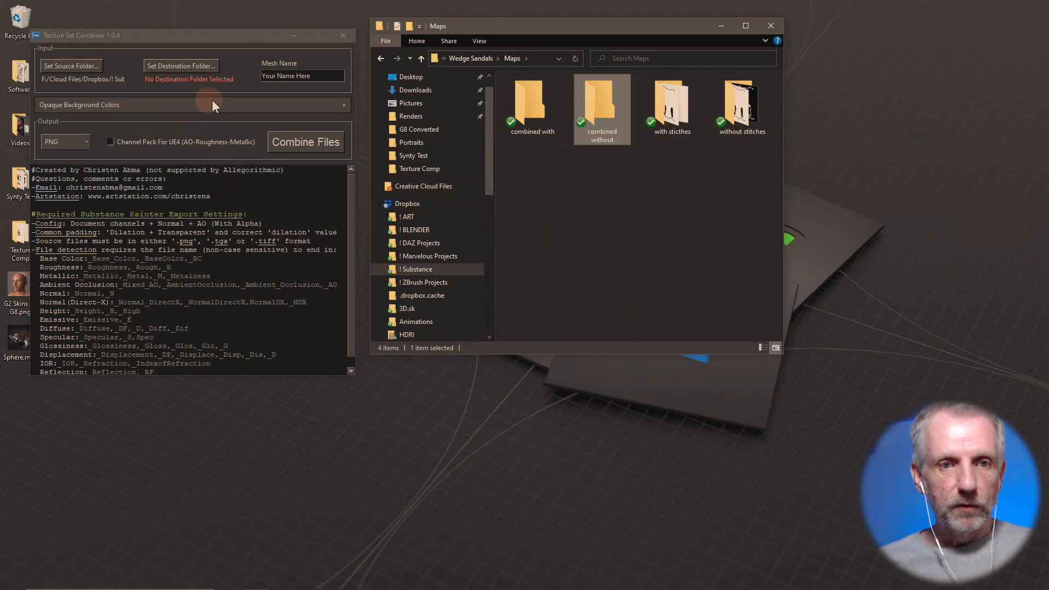
- Set the combiner's source folder to "with sticthes" under Dropbox, ! Substance, Wedge Sandals, Maps
left_click(80, 64)
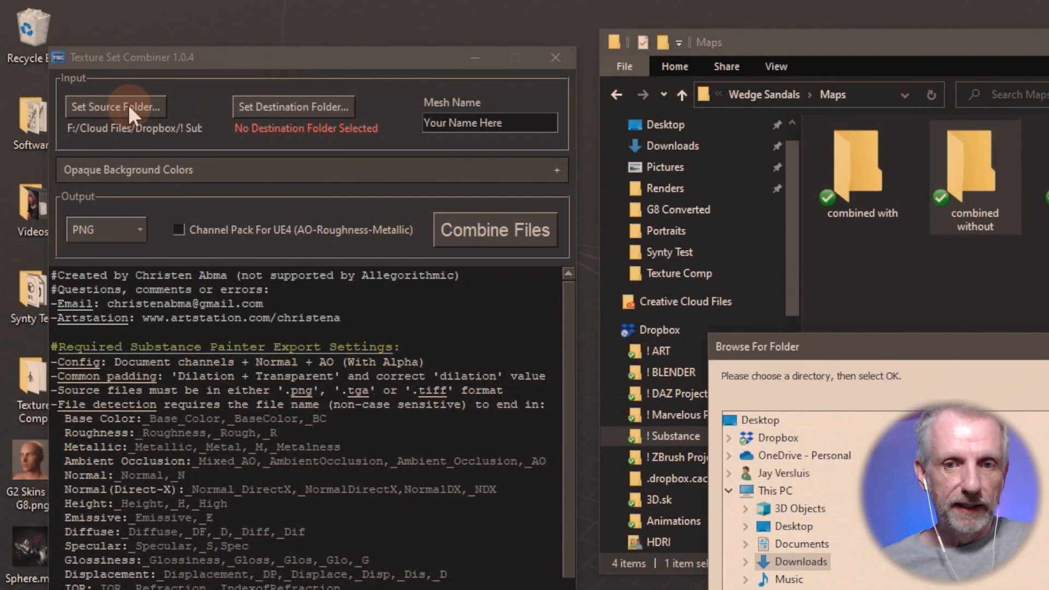
left_click_drag(839, 334, 644, 113)
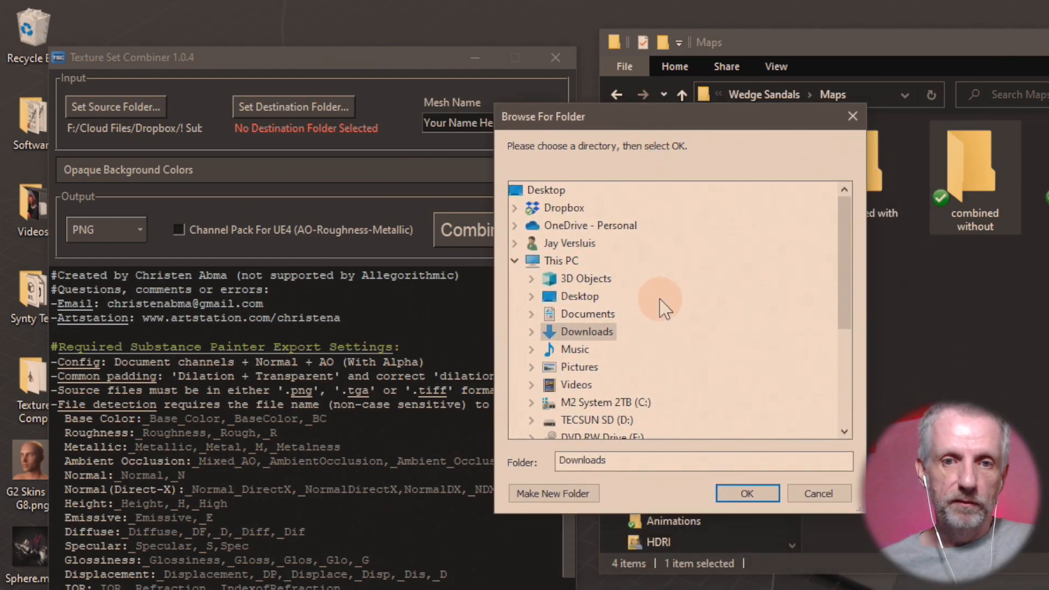
scroll(666, 309, "down", 3)
scroll(664, 331, "up", 3)
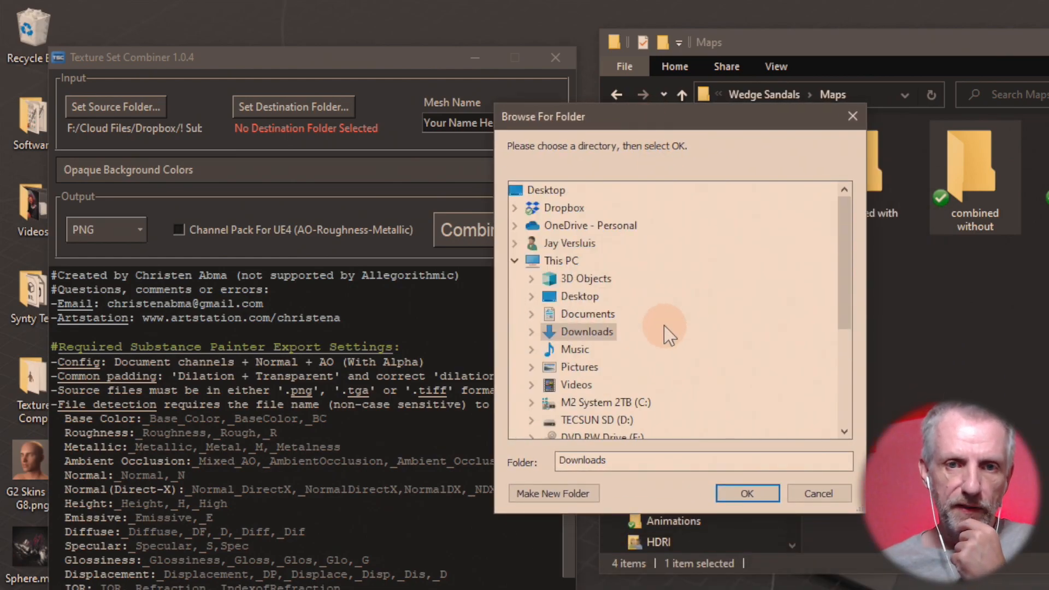
double_click(563, 207)
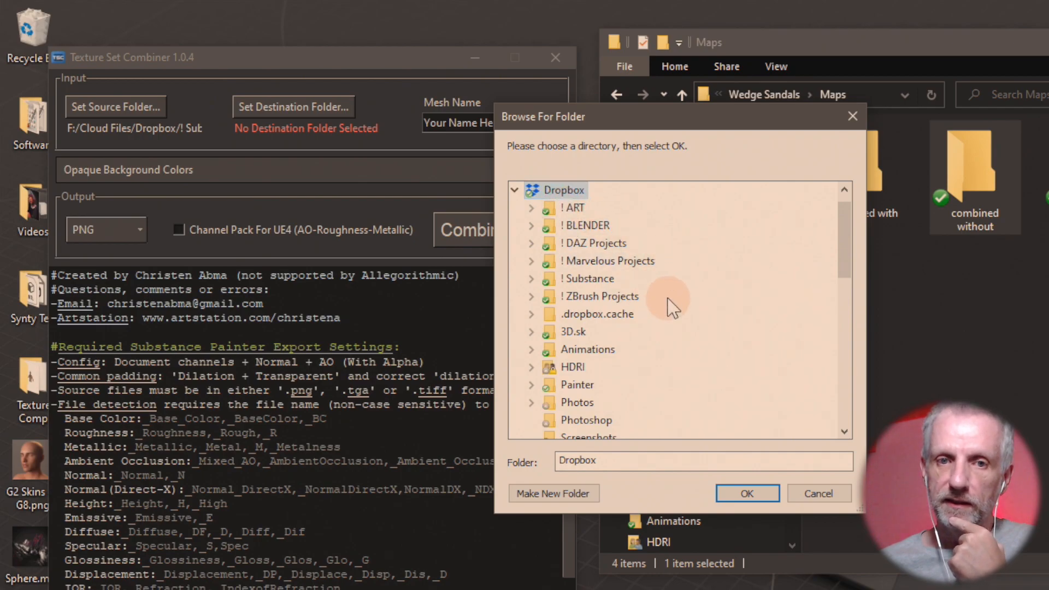
double_click(610, 279)
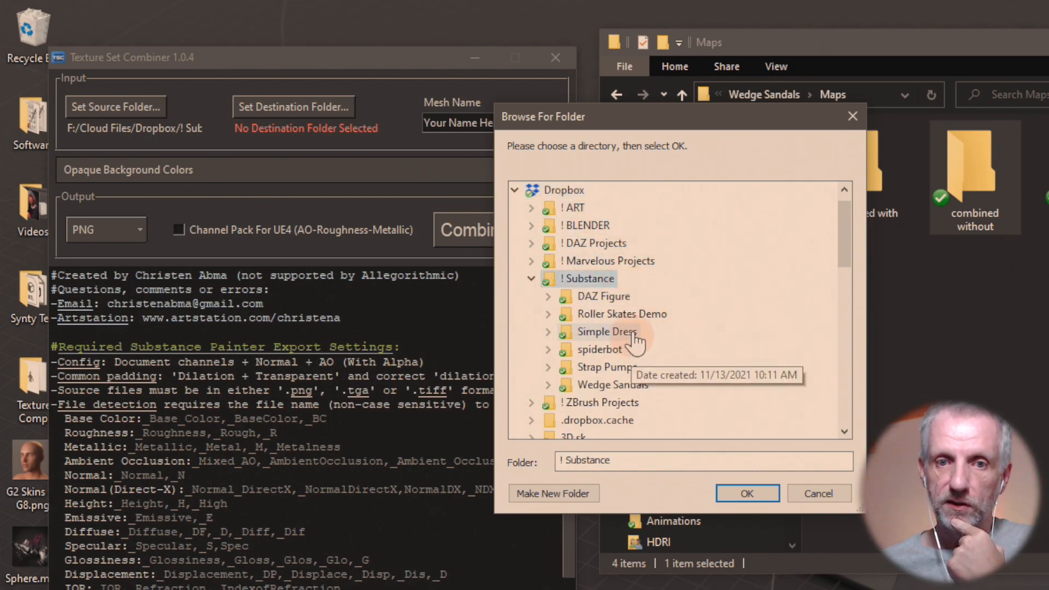
double_click(604, 385)
double_click(608, 385)
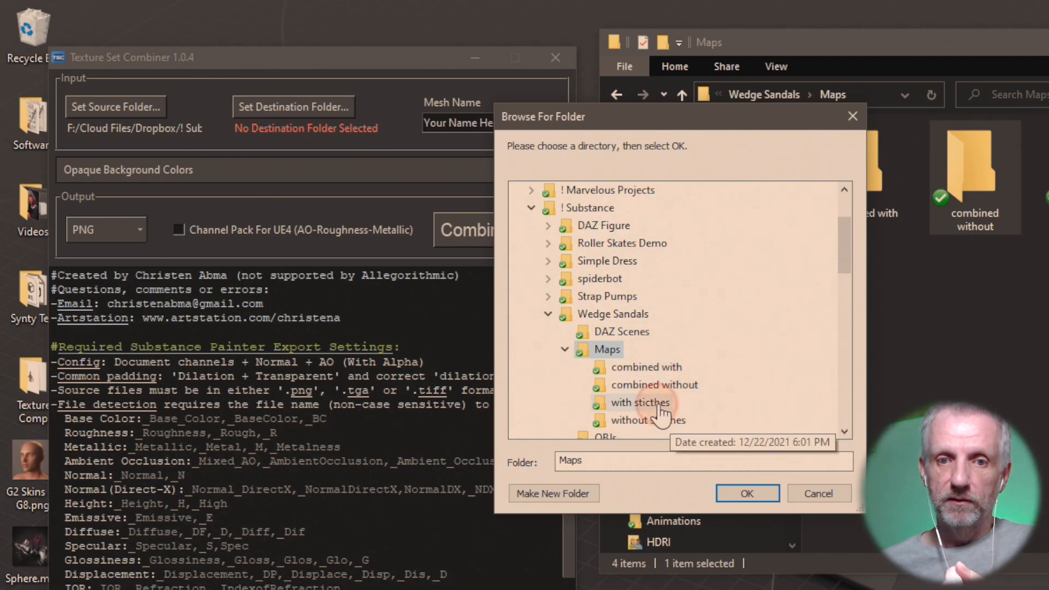
left_click(686, 405)
left_click(738, 492)
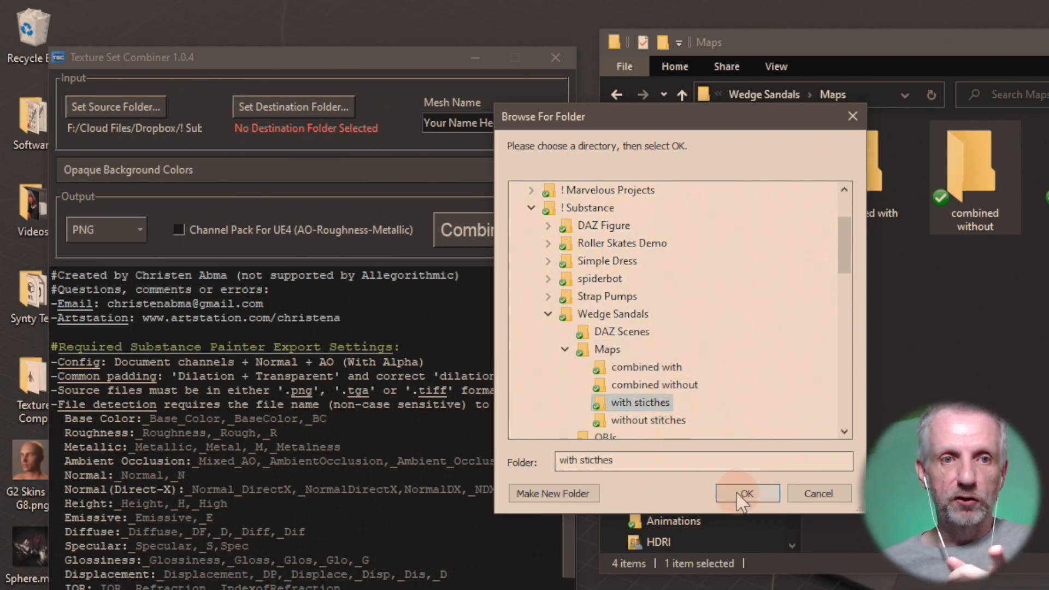
- Set the combiner's destination folder to "combined with" inside the Wedge Sandals Maps folder
left_click(337, 108)
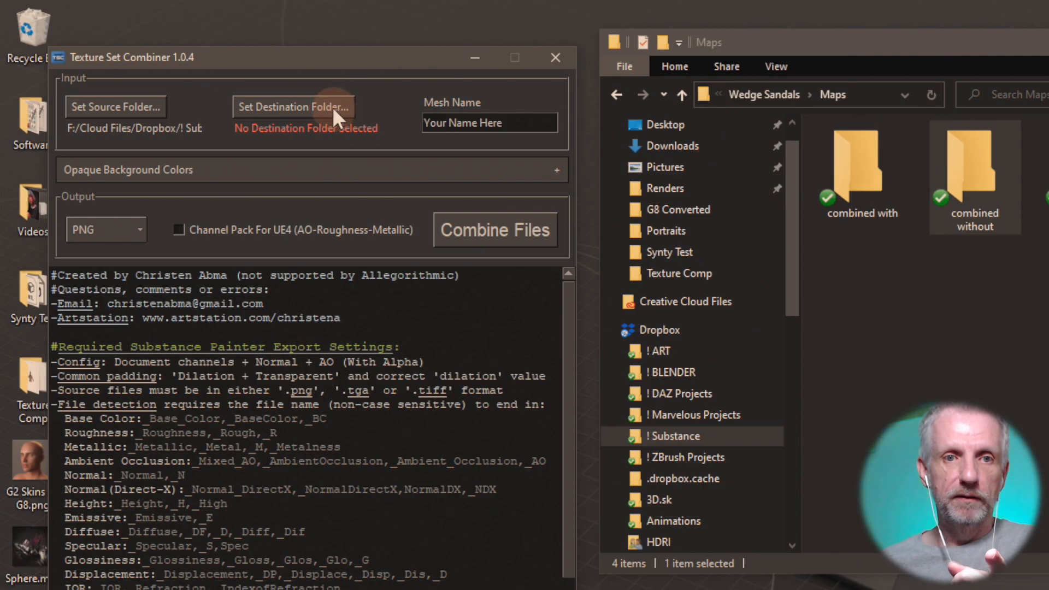
left_click(871, 343)
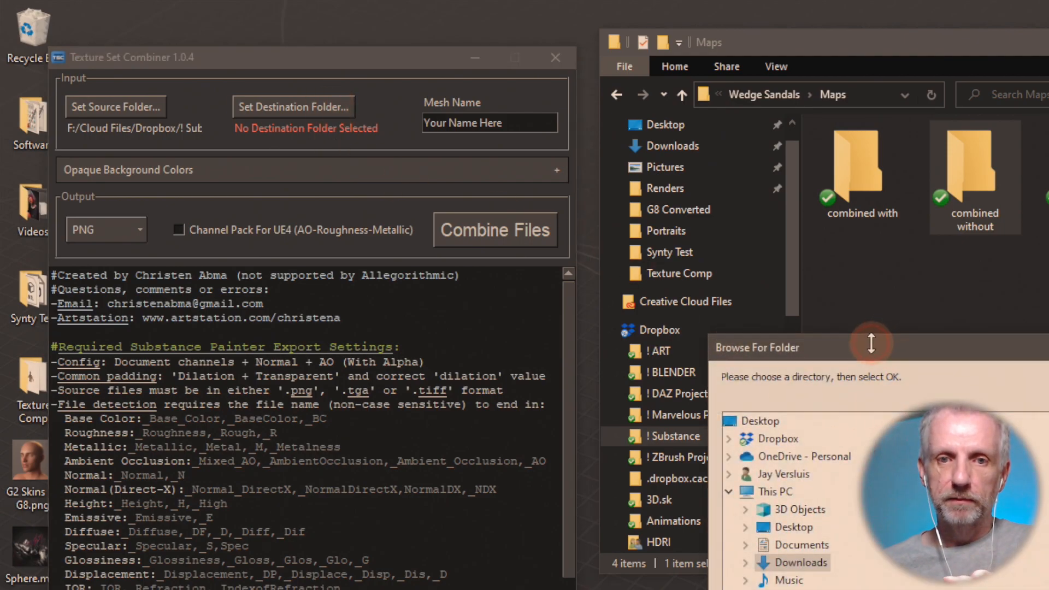
left_click_drag(871, 343, 638, 58)
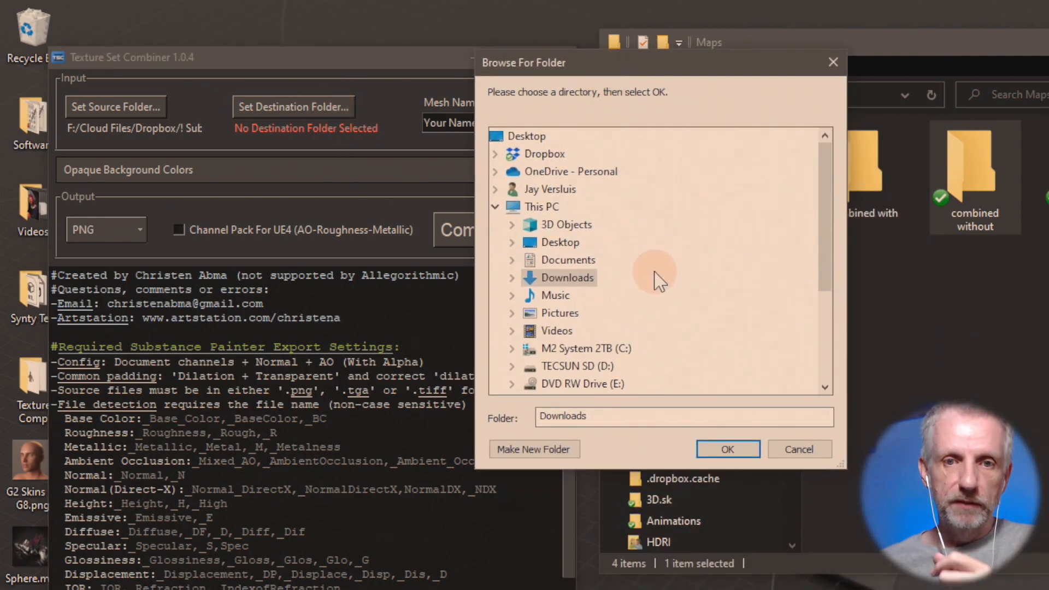
left_click(538, 137)
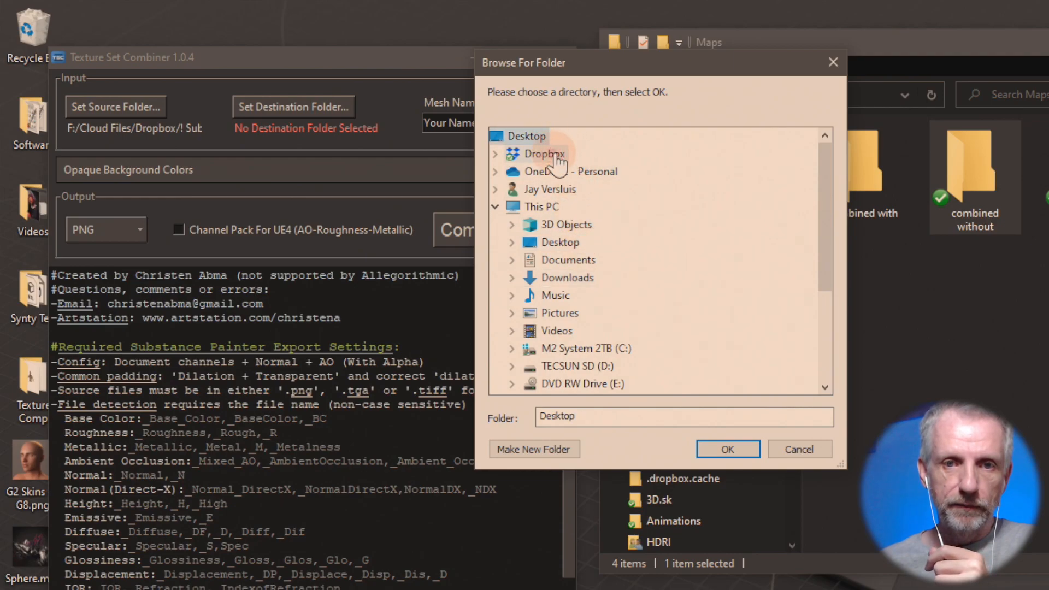
left_click(556, 156)
left_click(556, 155)
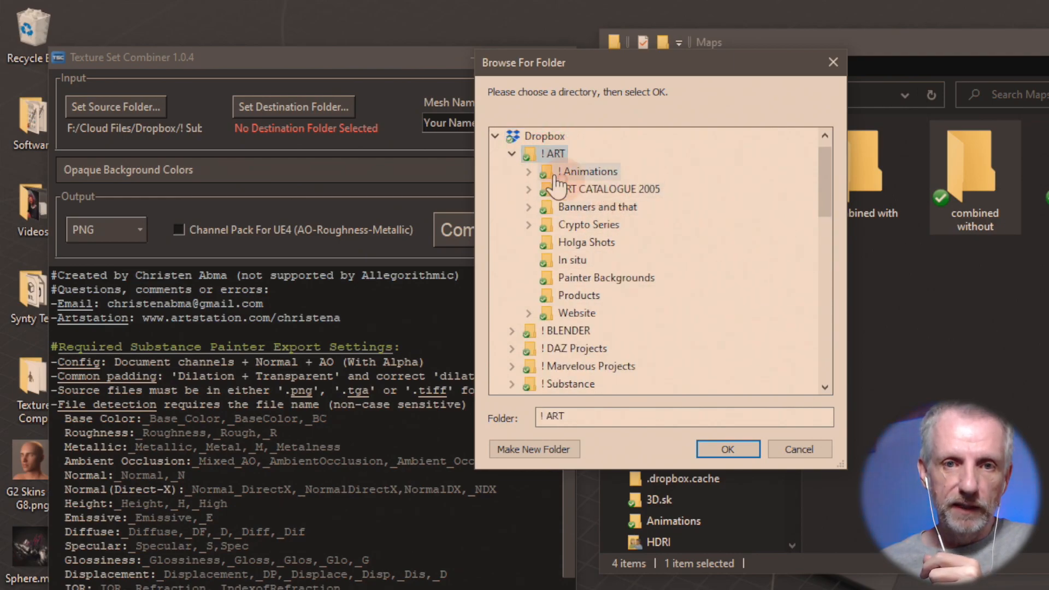
left_click(512, 153)
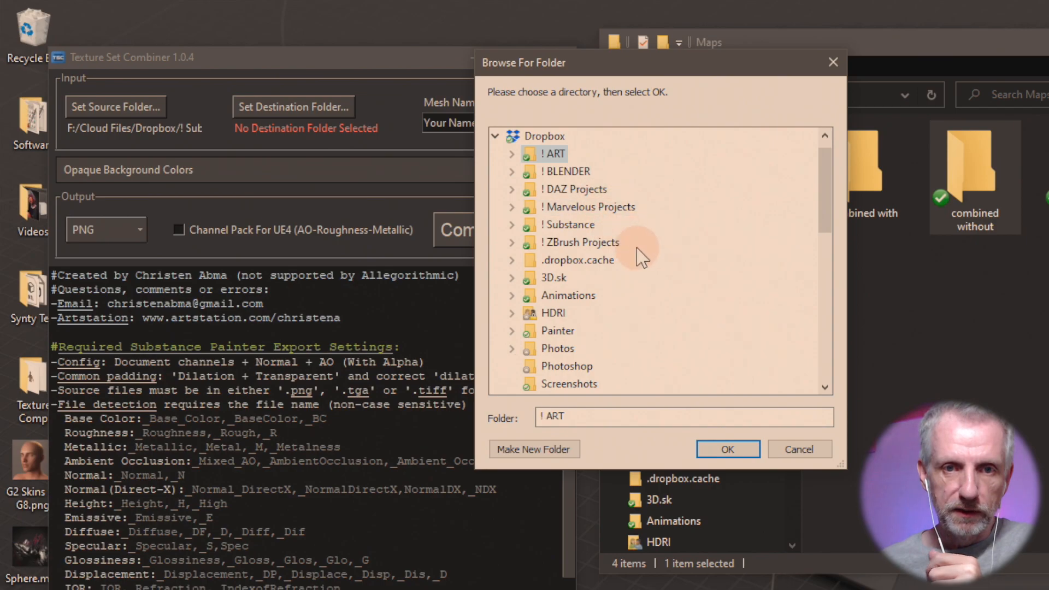
left_click(587, 224)
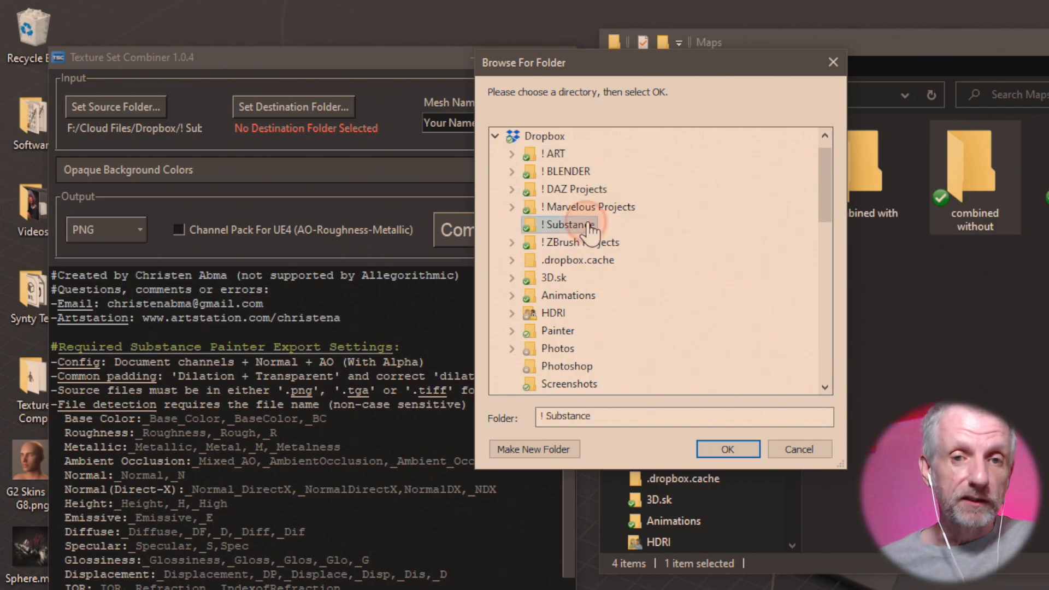
double_click(587, 224)
double_click(606, 331)
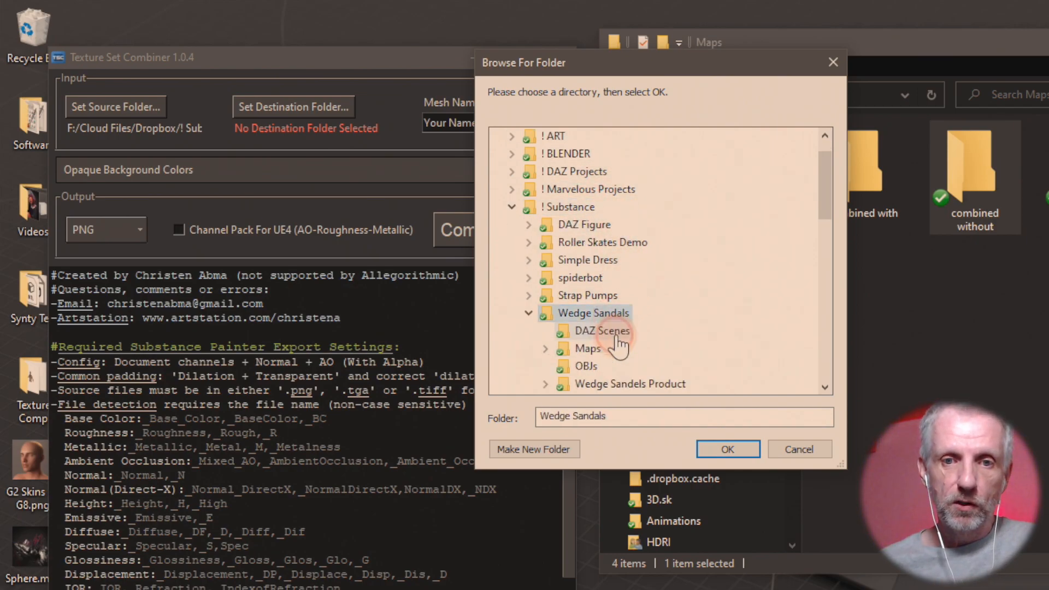
scroll(686, 346, "down", 2)
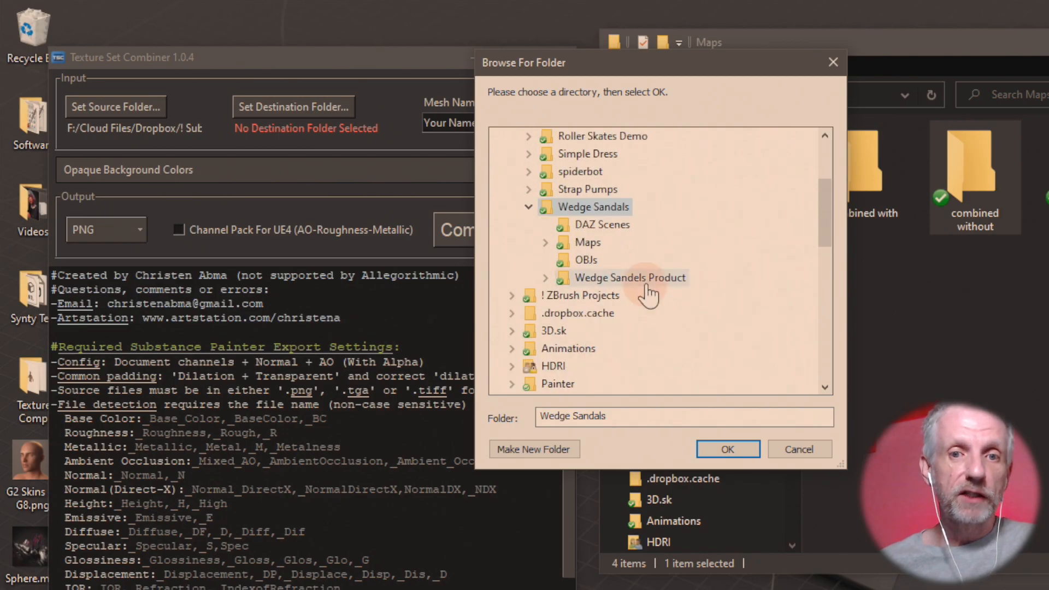
double_click(620, 243)
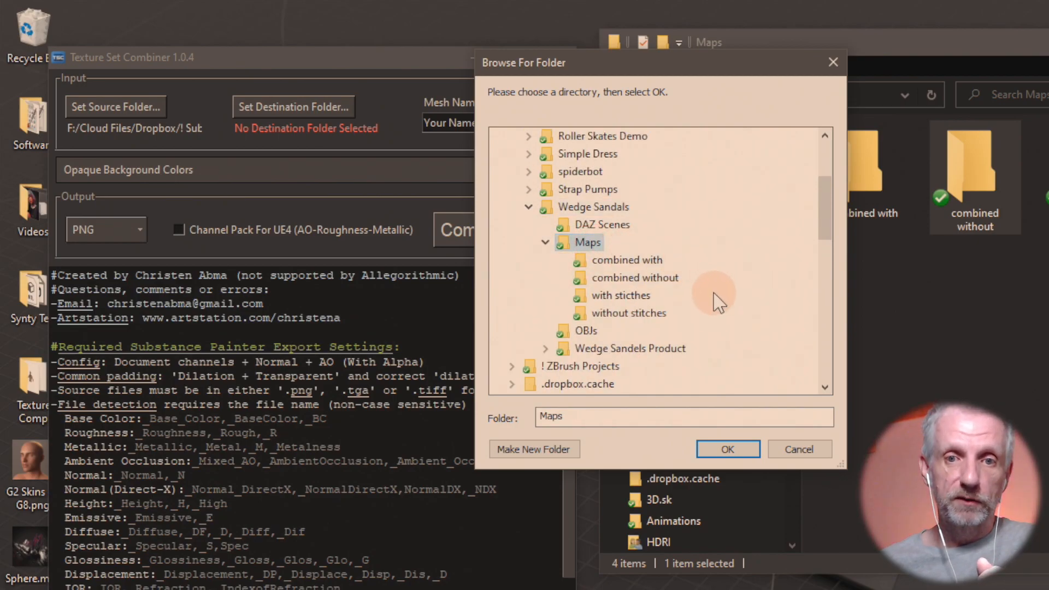
left_click(620, 260)
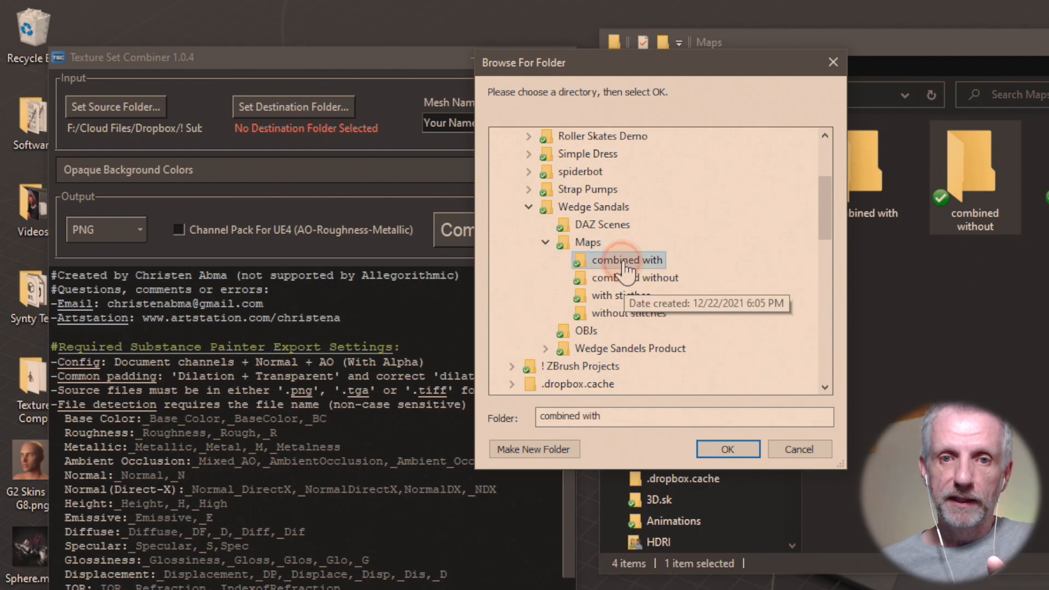
left_click(727, 449)
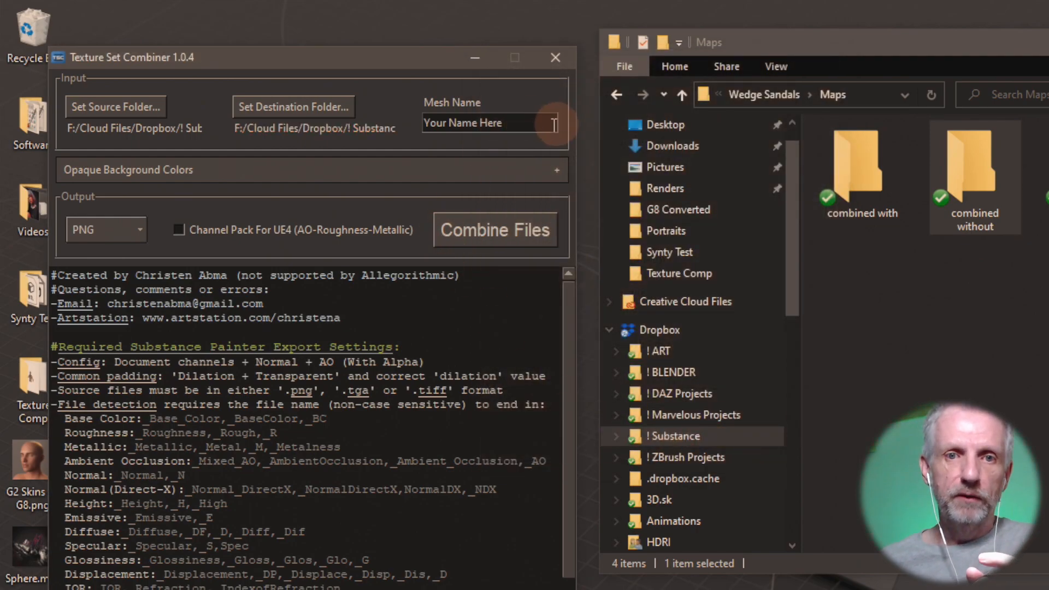
- Replace the placeholder mesh name with "Sandals-with"
left_click_drag(529, 123, 410, 106)
type("Sandals")
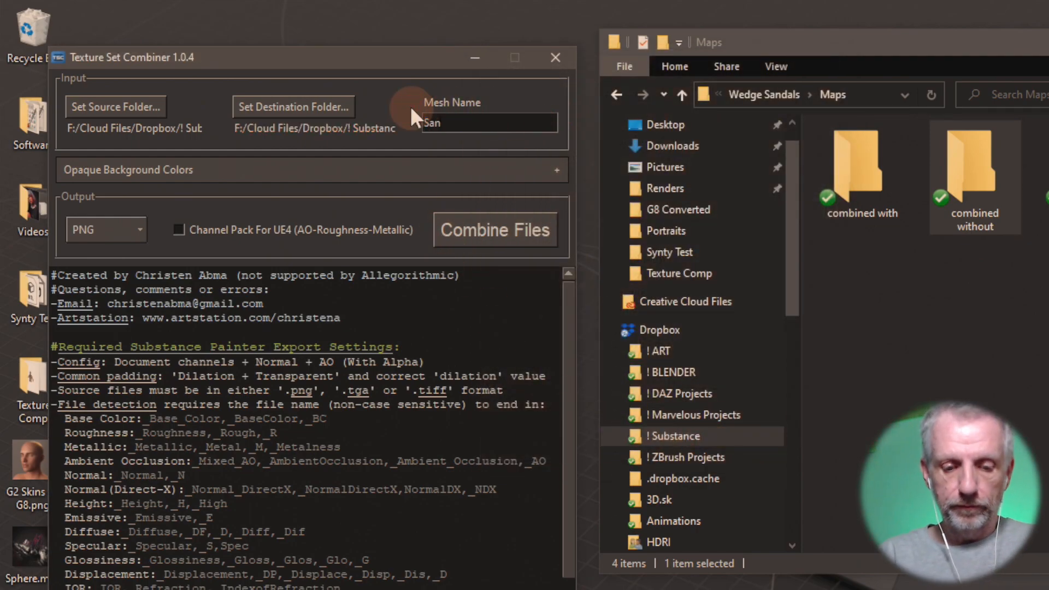
type("-with")
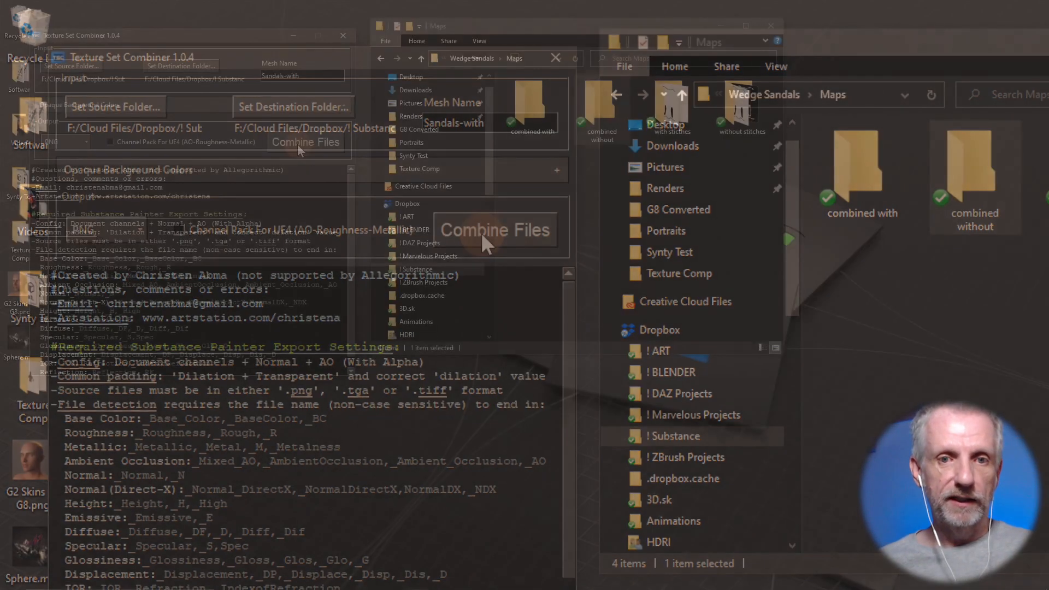
- Combine the with-stitches texture sets, and delete the merged emissive map from the "combined with" folder
left_click(481, 232)
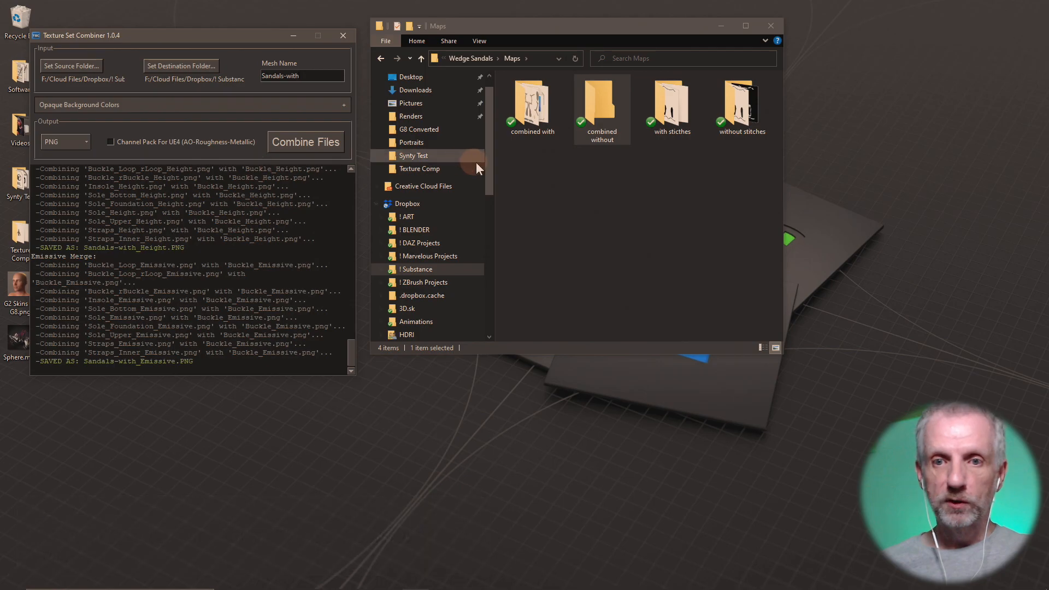
double_click(549, 112)
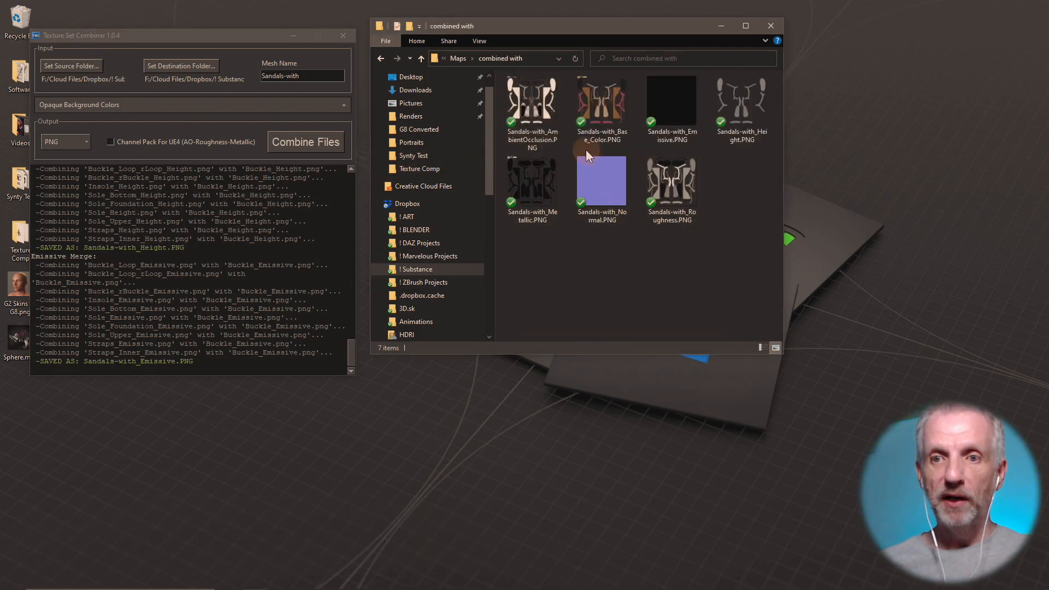
left_click(679, 94)
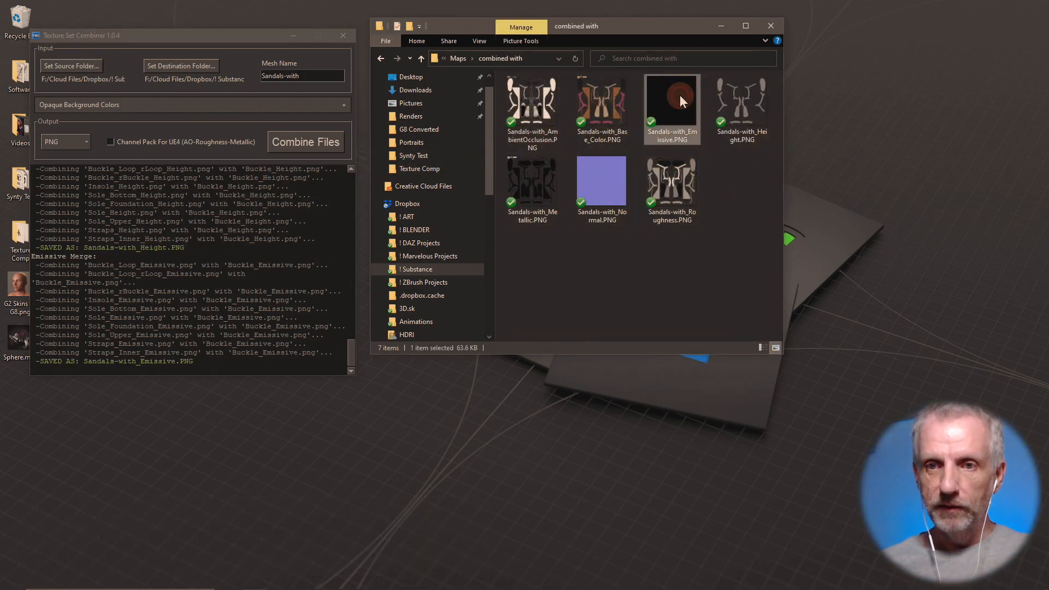
key("Delete")
left_click(717, 188)
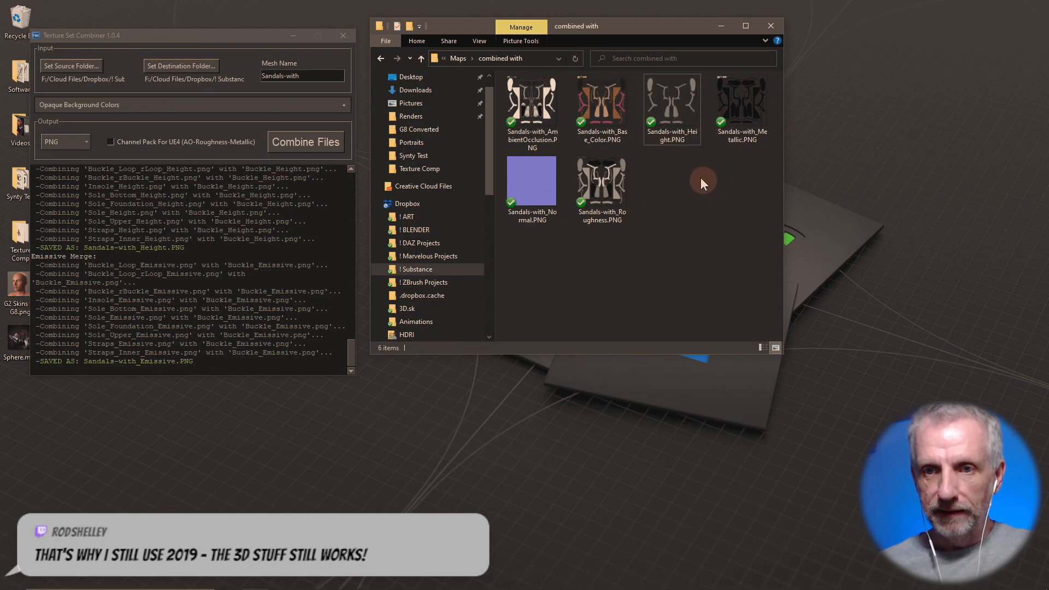
- Check the merged ambient occlusion, normal, roughness, height, metallic and base color maps, and return to the Maps folder
left_click(544, 100)
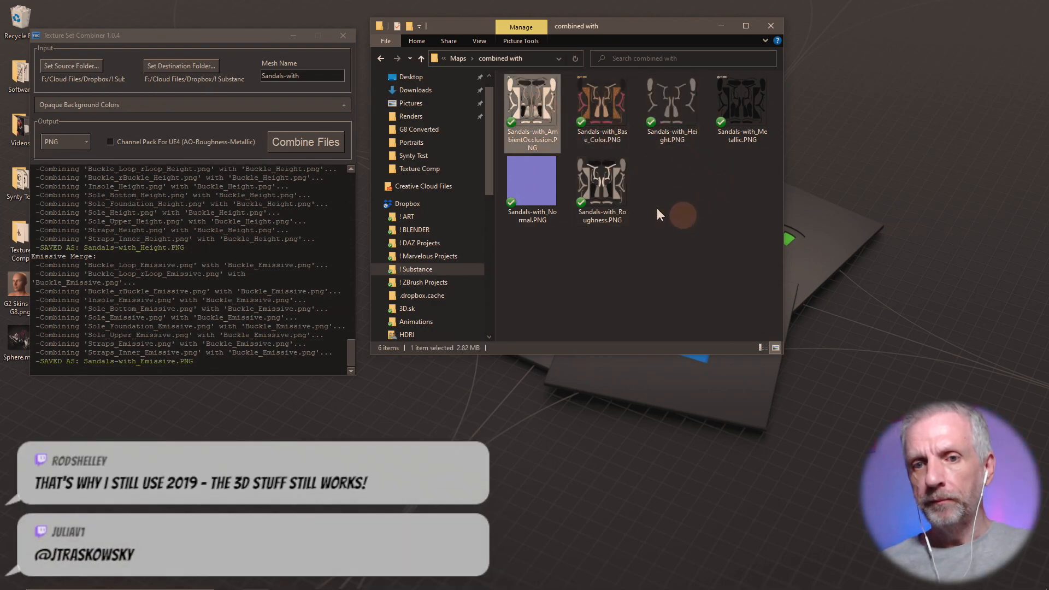
left_click(535, 188)
left_click(610, 190)
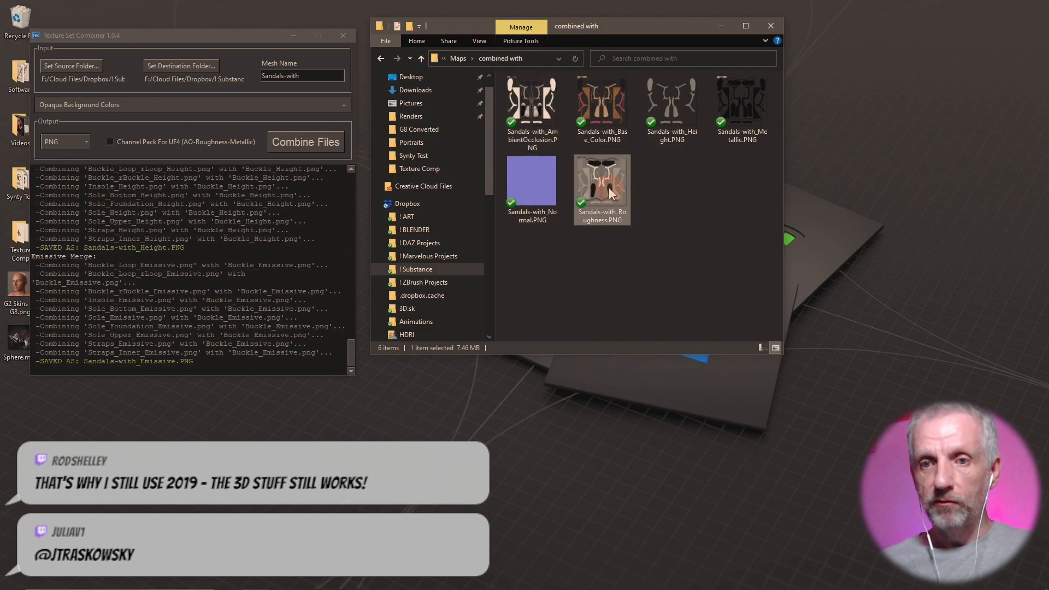
left_click(683, 119)
left_click(756, 99)
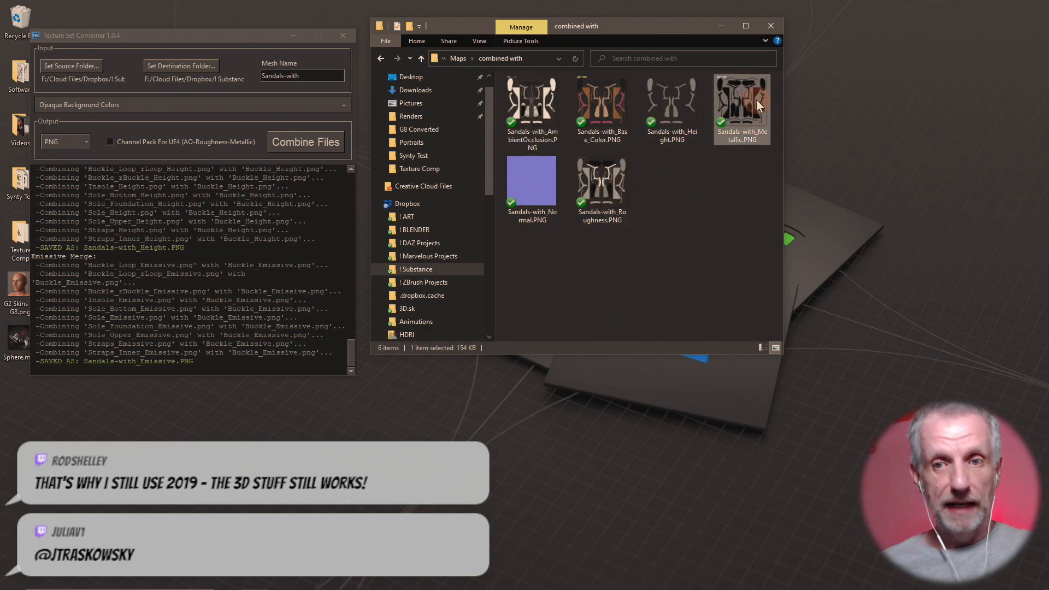
left_click(609, 109)
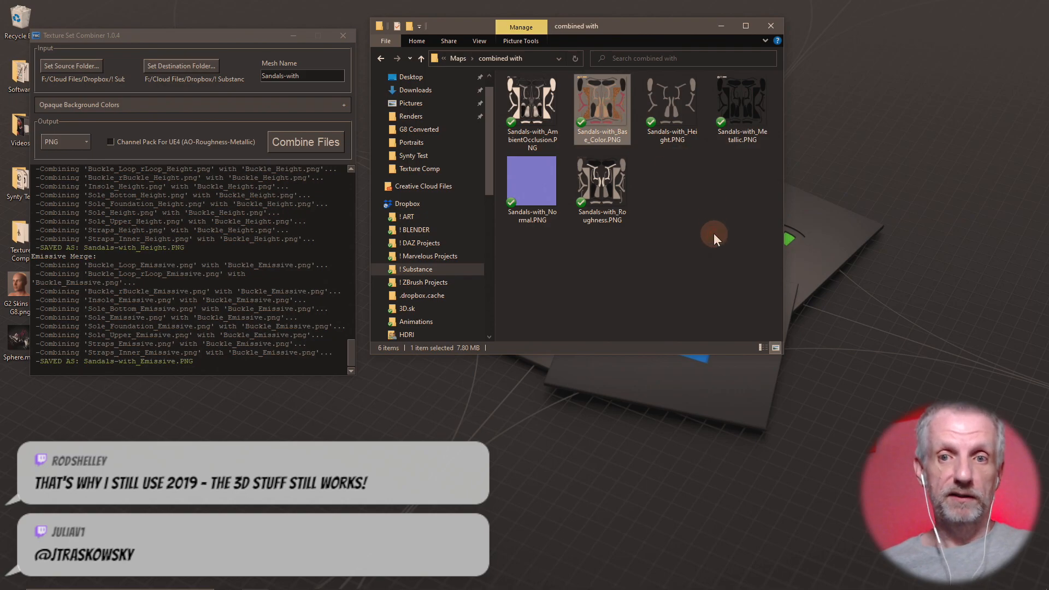
left_click(555, 128)
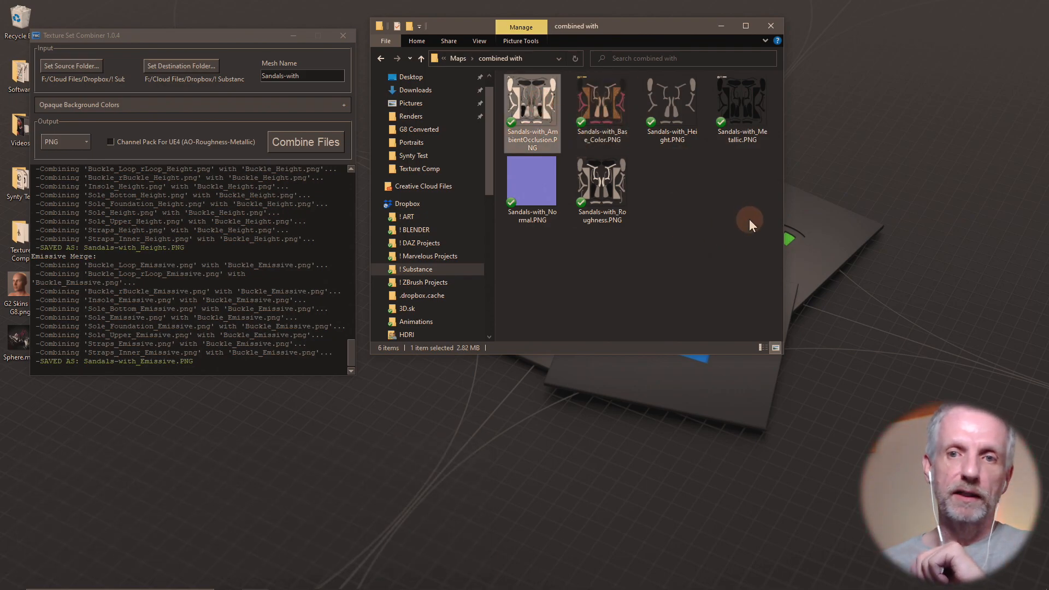
left_click(420, 59)
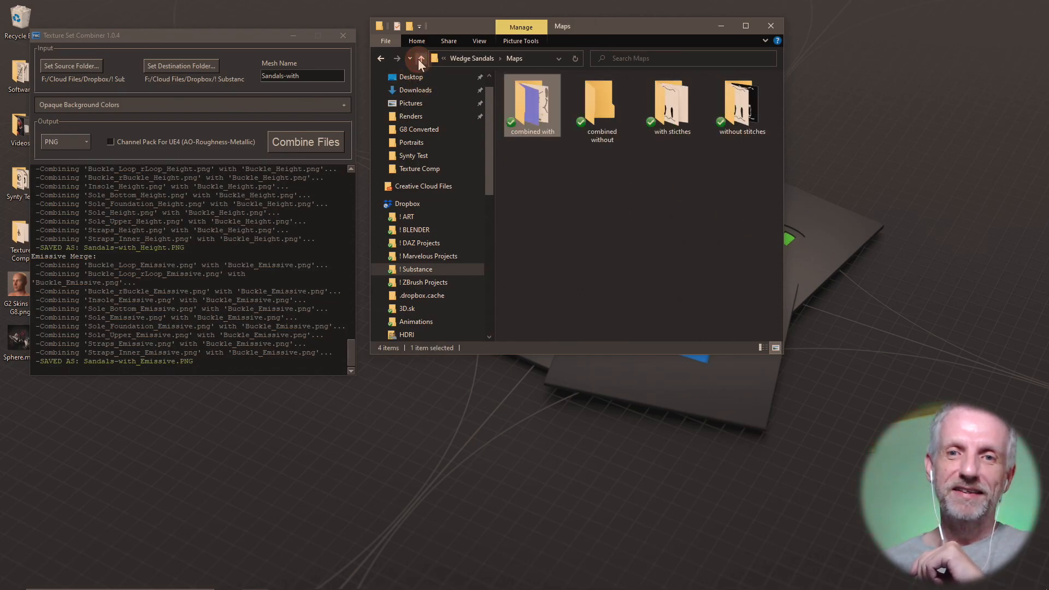
- Set the combiner's source folder to "without stitches" under Dropbox, ! Substance, Wedge Sandals, Maps
left_click(93, 66)
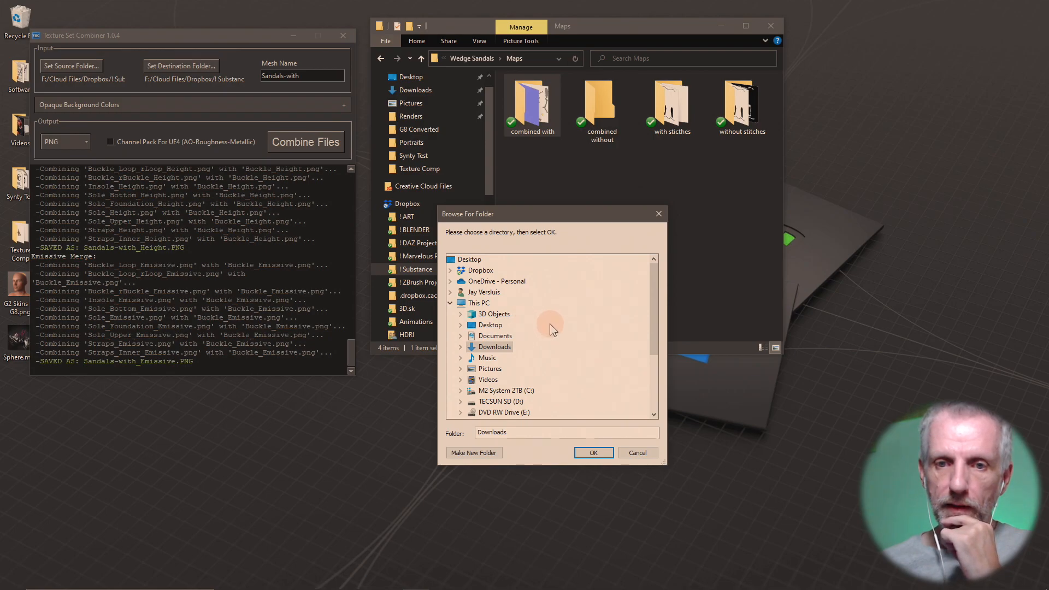
scroll(549, 323, "down", 3)
scroll(549, 324, "up", 3)
left_click_drag(568, 217, 511, 99)
left_click(426, 153)
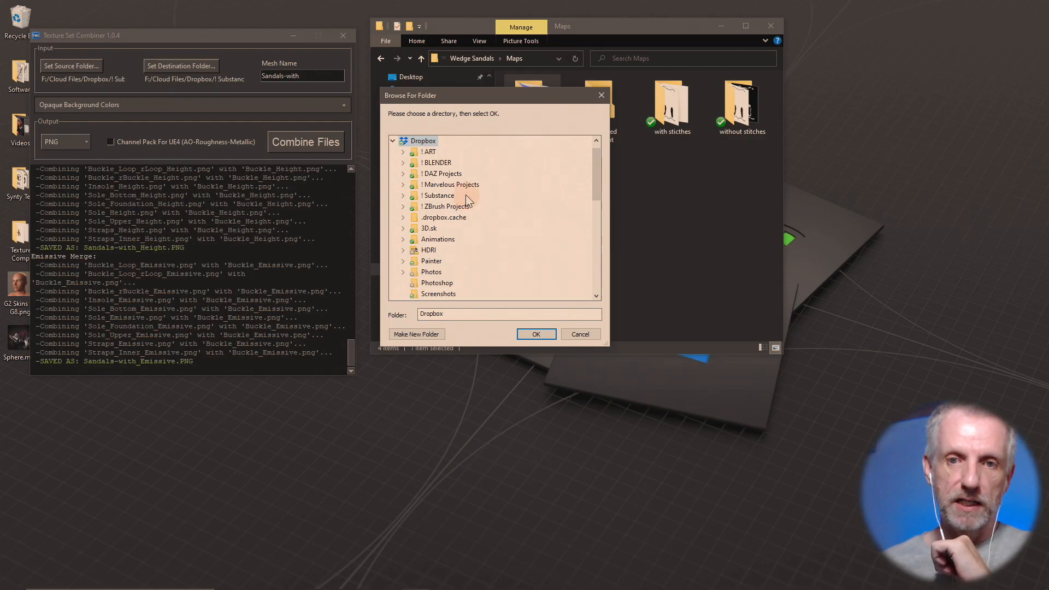
left_click(439, 195)
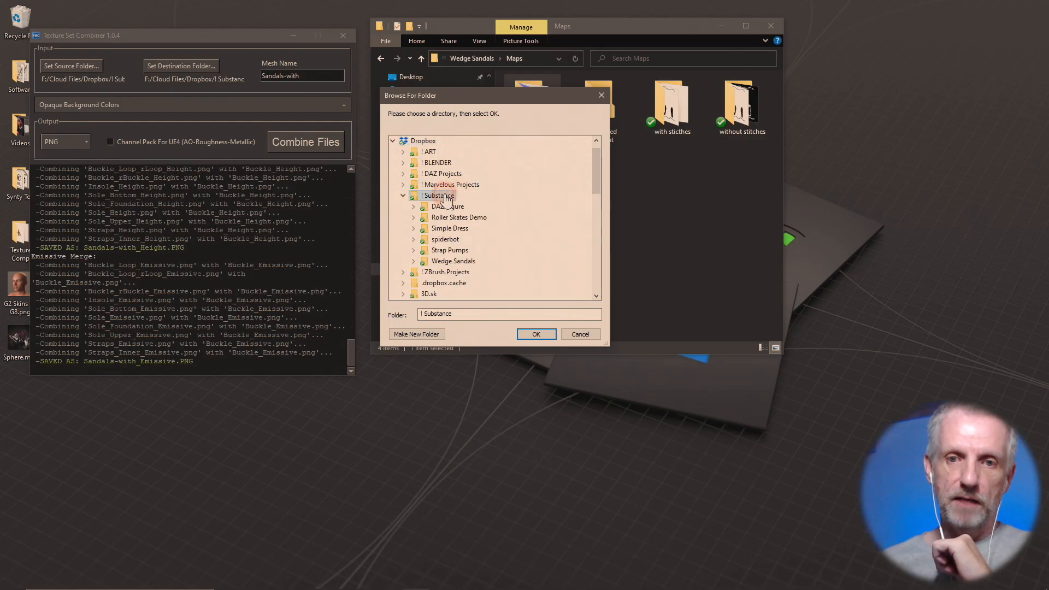
left_click(477, 262)
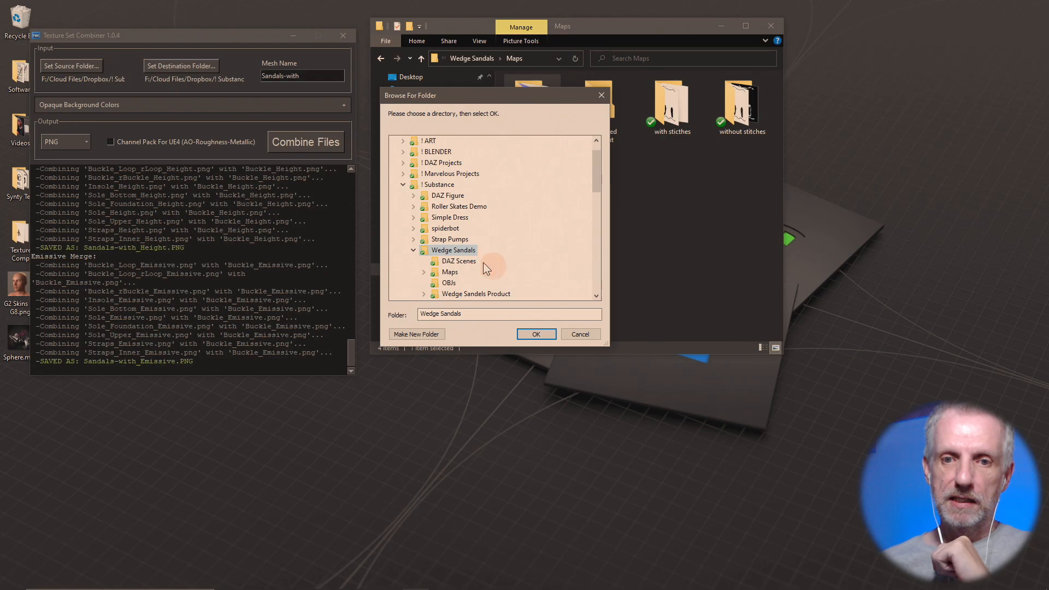
left_click(450, 272)
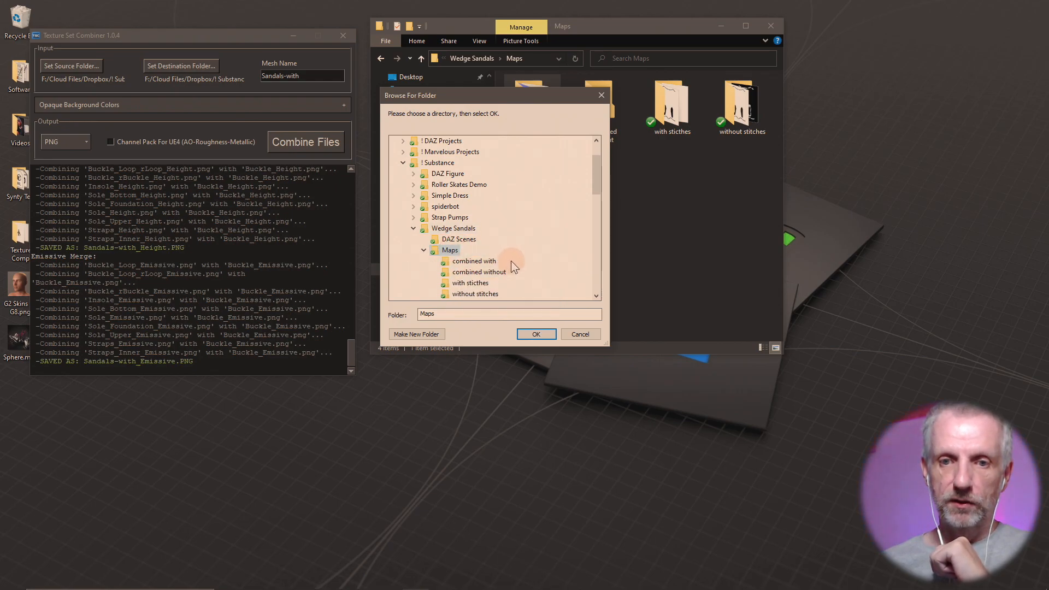
scroll(510, 261, "down", 1)
left_click(478, 261)
left_click(537, 333)
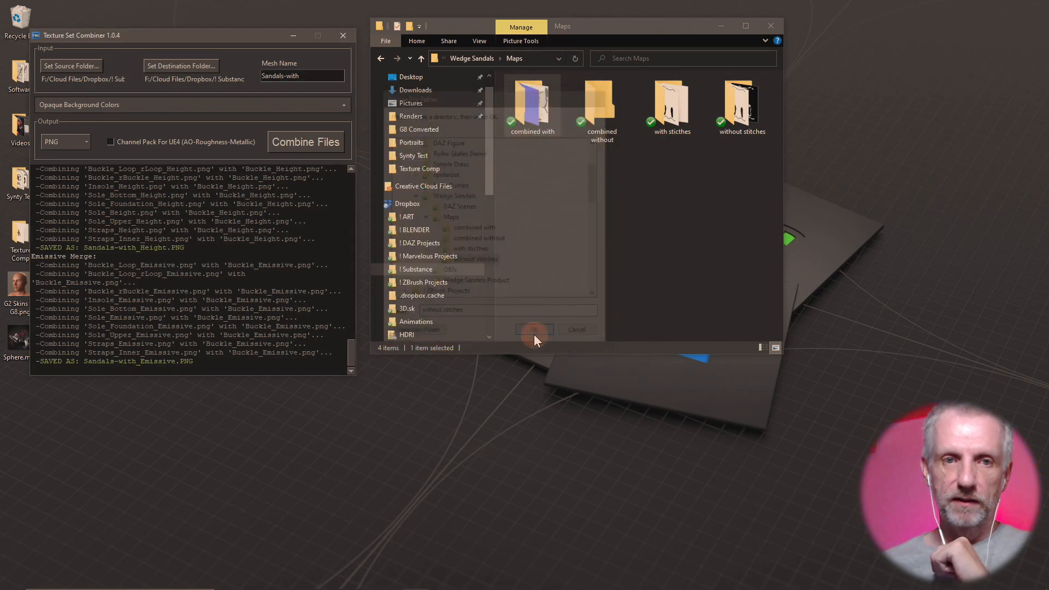
- Set the combiner's destination folder to "combined without" under Dropbox, ! Substance, Wedge Sandals, Maps
left_click(180, 64)
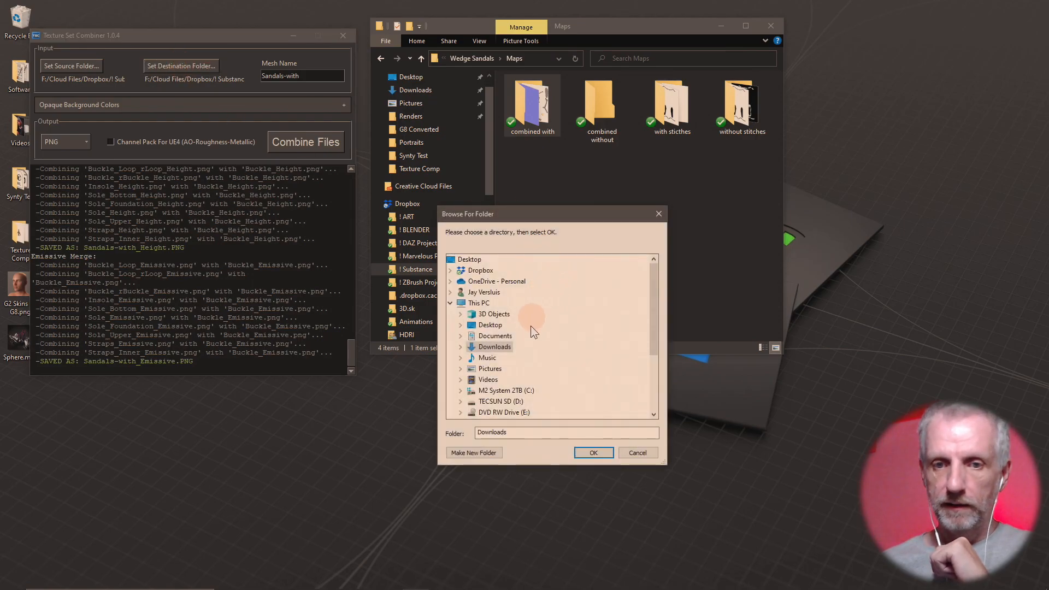
left_click(480, 271)
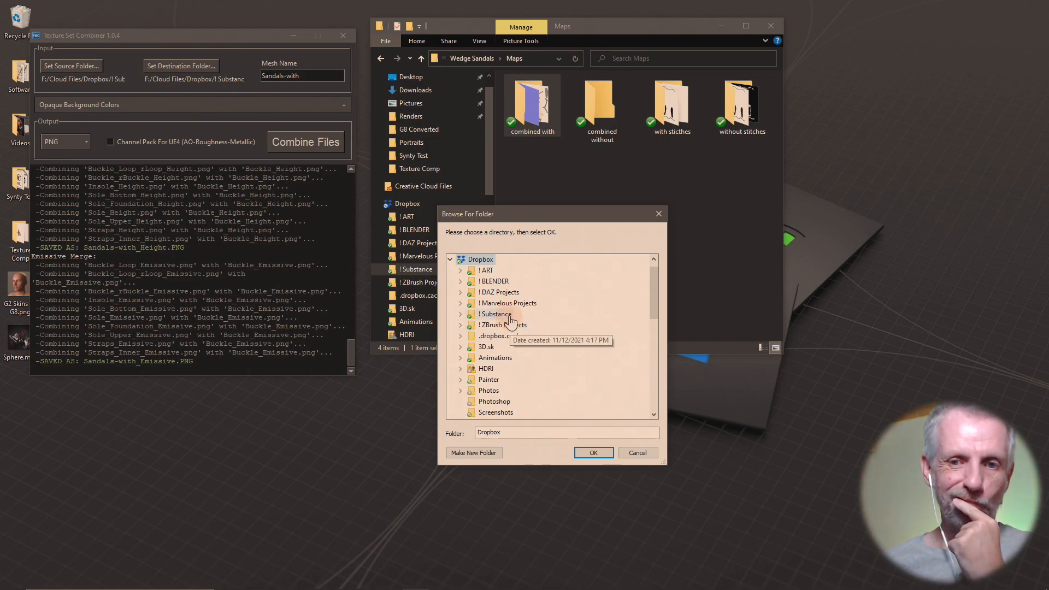
double_click(507, 315)
double_click(510, 379)
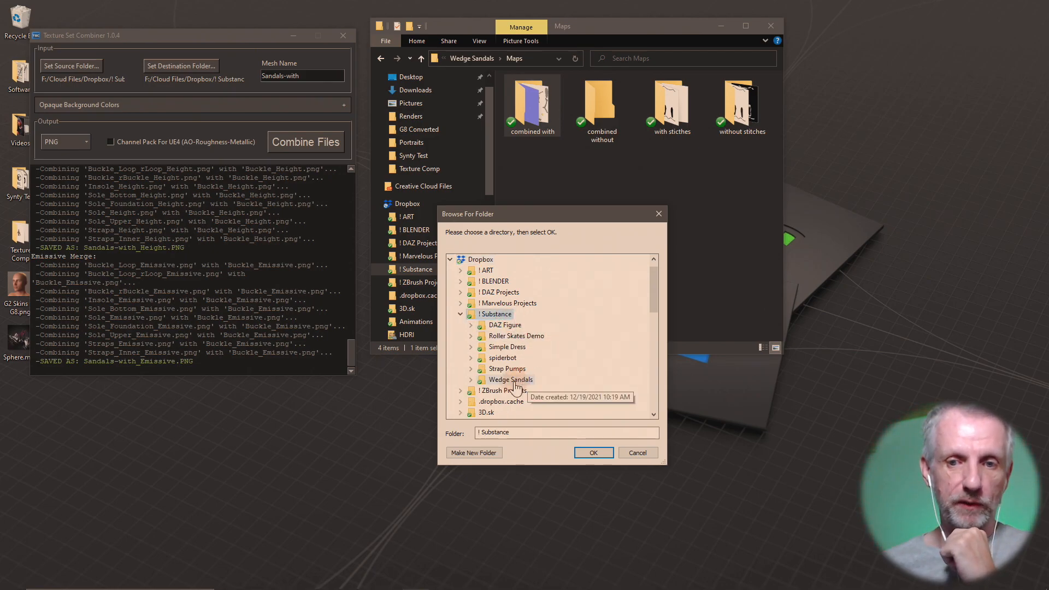
scroll(575, 384, "down", 2)
double_click(533, 346)
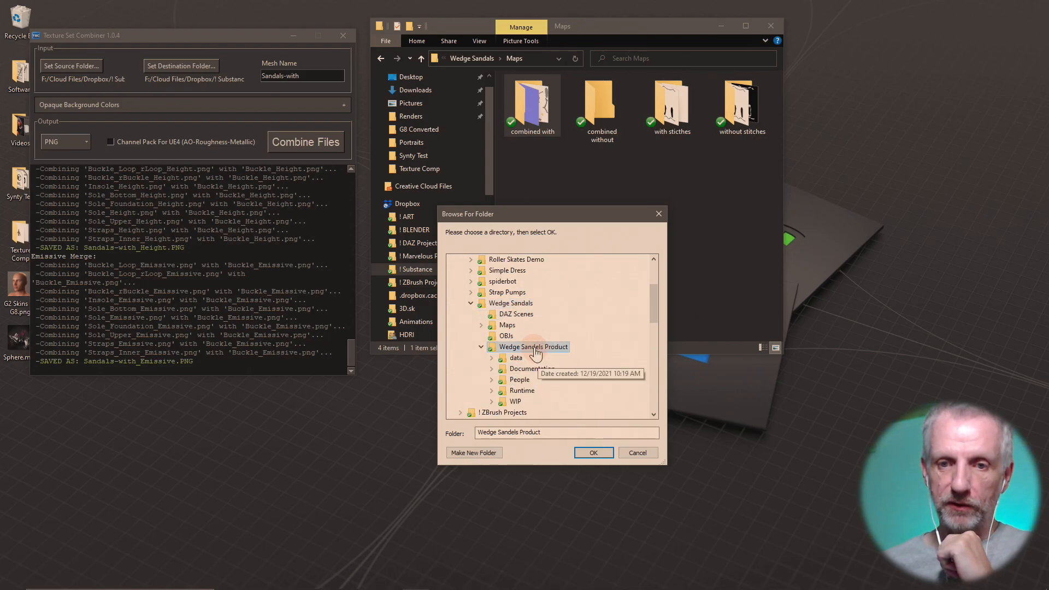
double_click(507, 325)
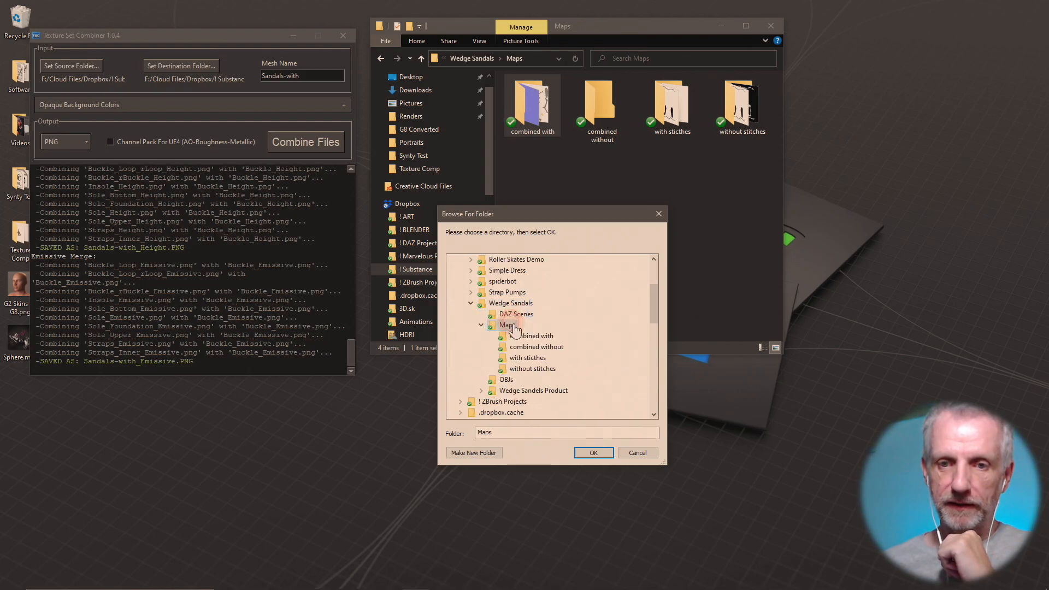
left_click(551, 347)
left_click(587, 453)
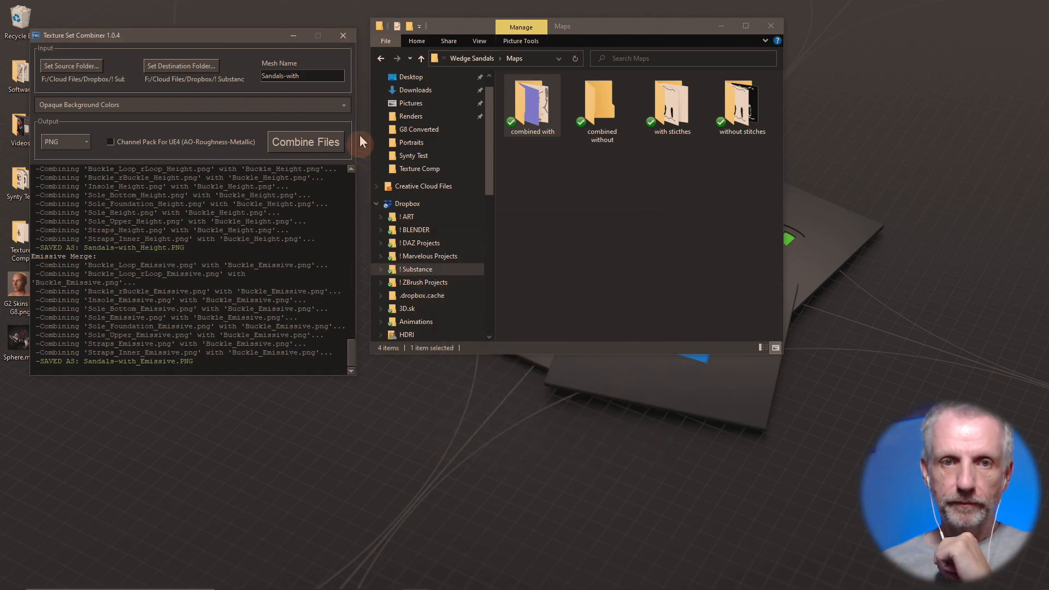
- Shorten the mesh name to "Sandals-" and combine the without-stitches texture sets
left_click(311, 77)
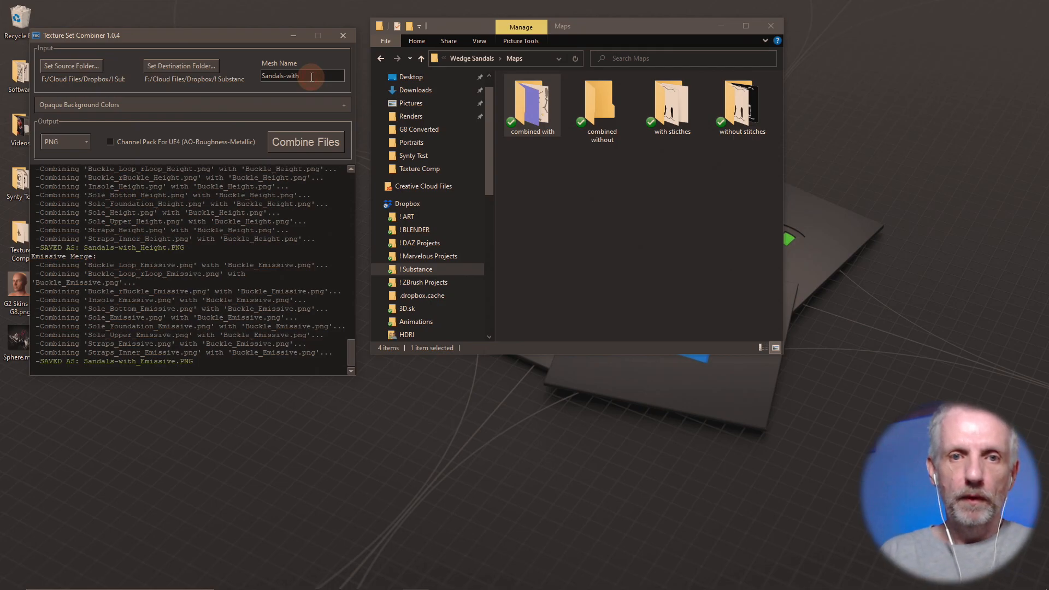
key("BackSpace")
key("BackSpace")
key("BackSpace")
key("BackSpace")
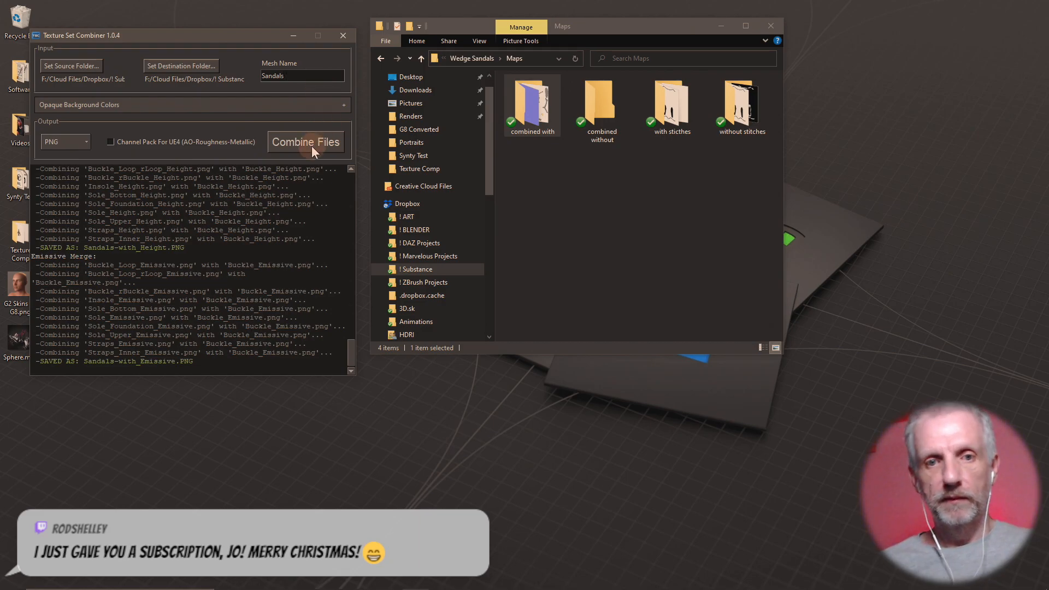
type("-")
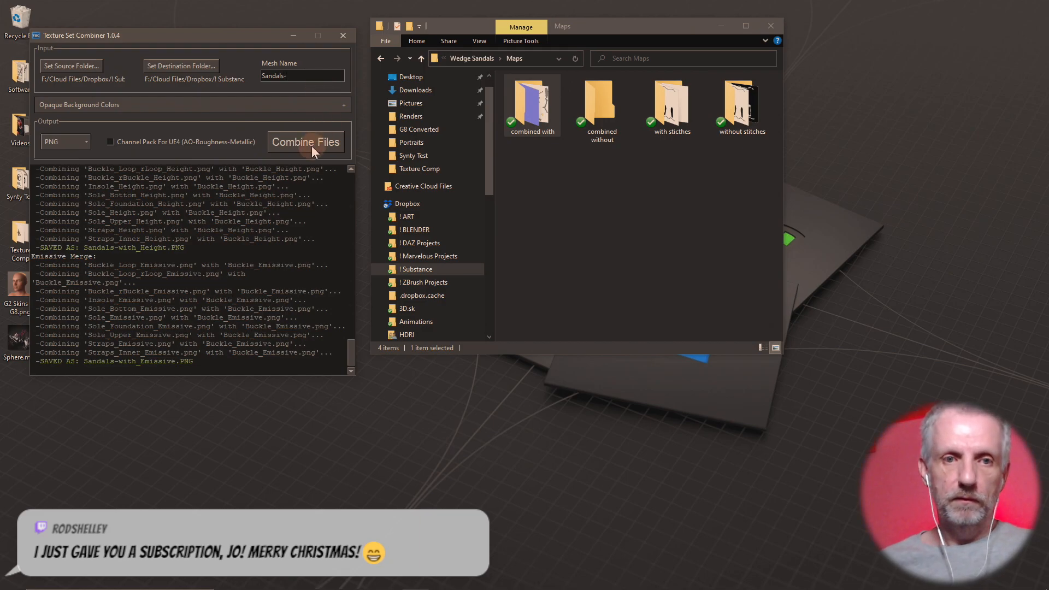
left_click(312, 146)
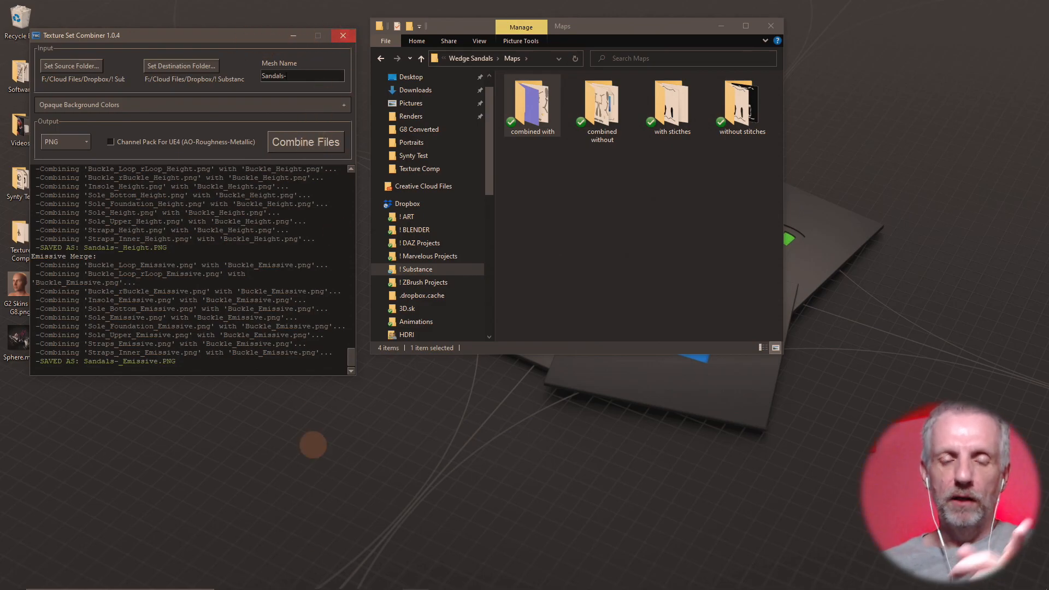
- Switch to Firefox and open the Gumroad page of the Texture Set Combiner's developer in a new tab
left_click(282, 586)
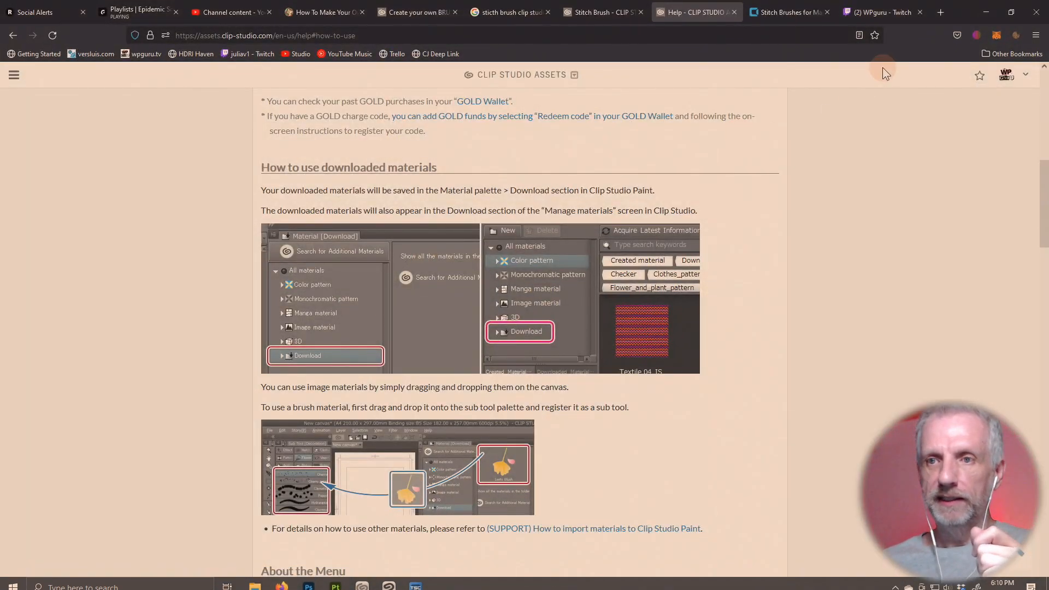
left_click(939, 11)
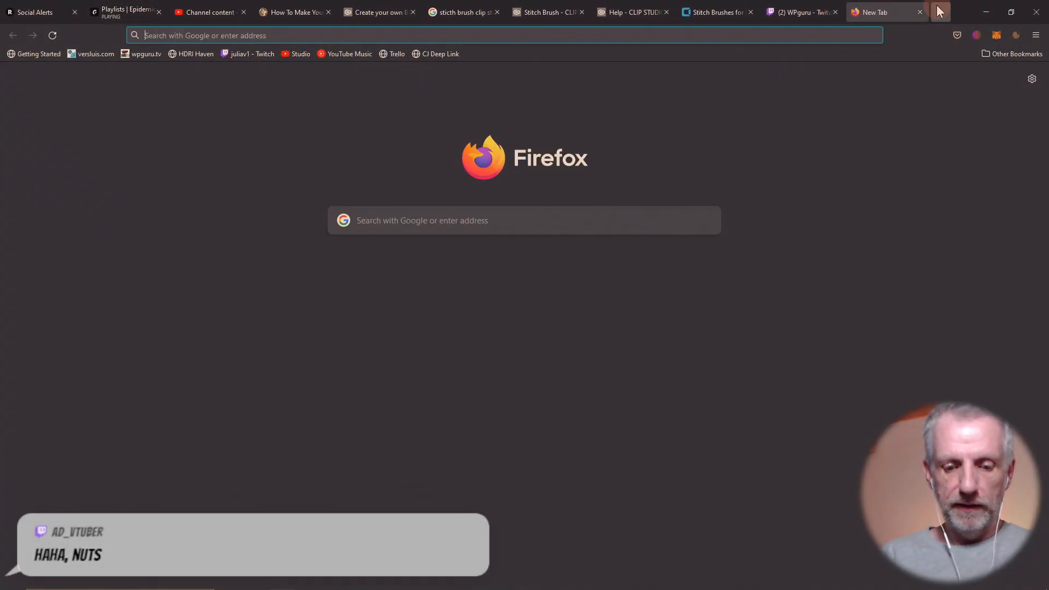
type("christ")
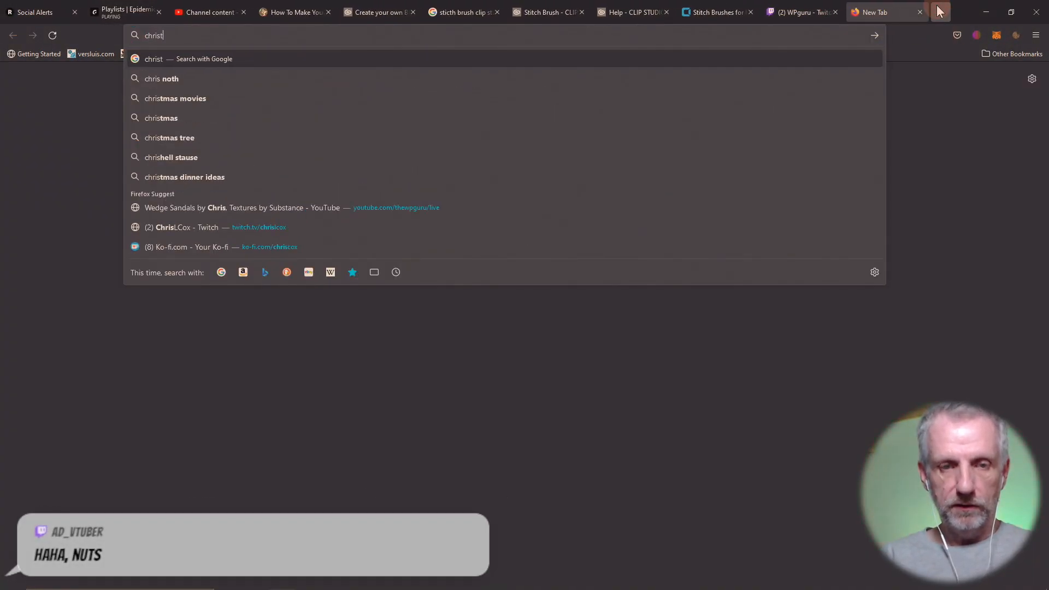
type("ena")
key("BackSpace")
key("BackSpace")
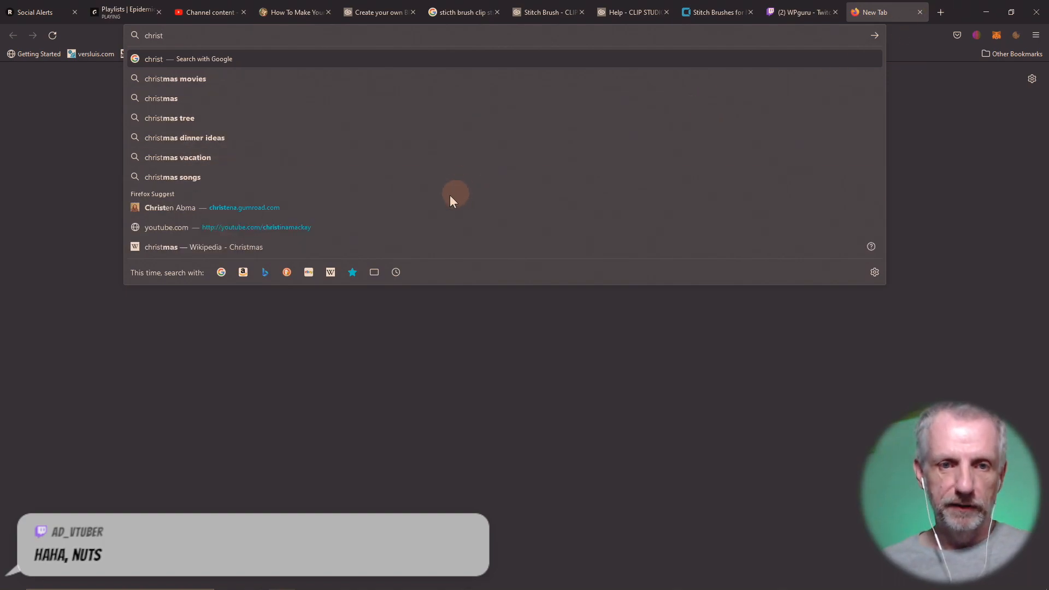
left_click(395, 210)
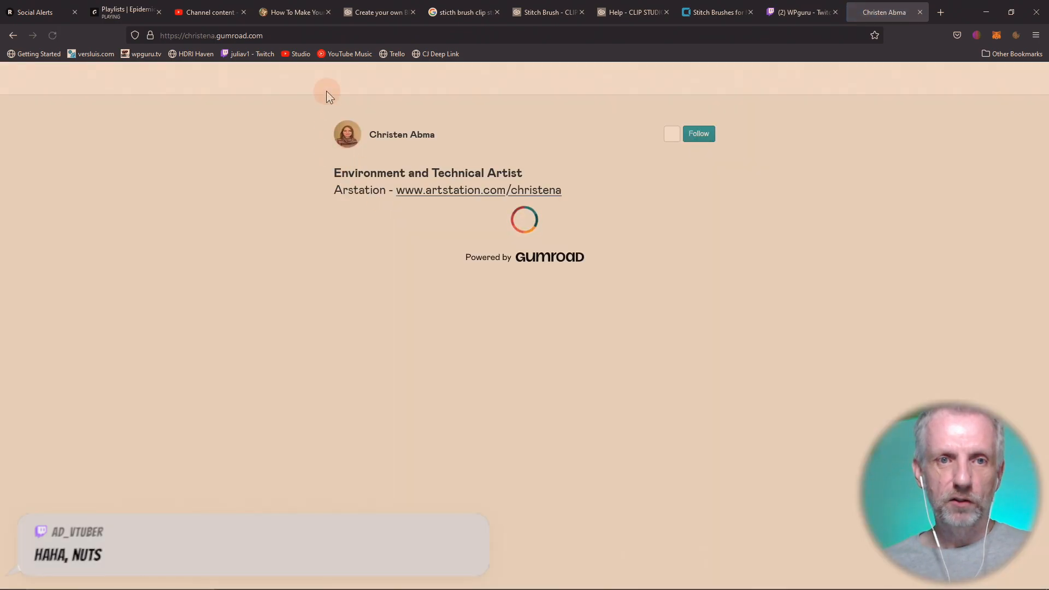
- Open the Texture Set Combiner for Substance Painter product page, select its web address, and view the product description
left_click(332, 34)
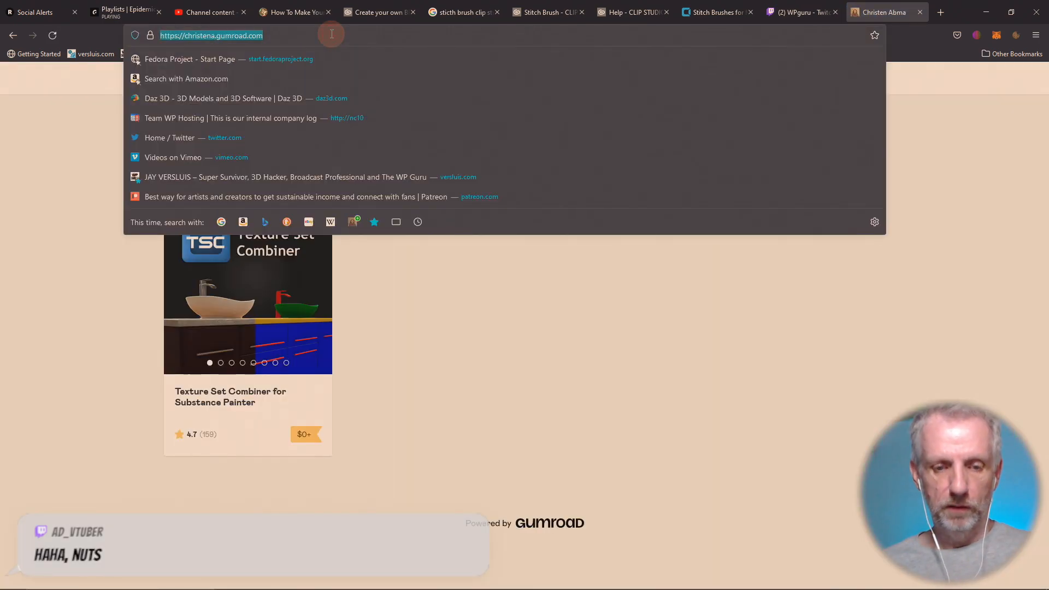
left_click(123, 274)
left_click(254, 277)
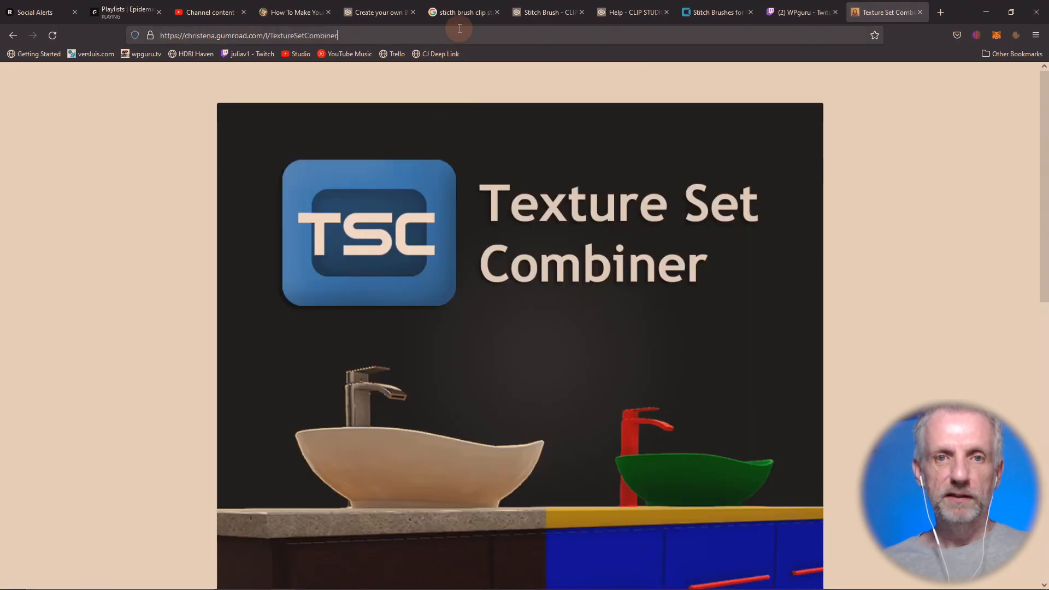
left_click(460, 30)
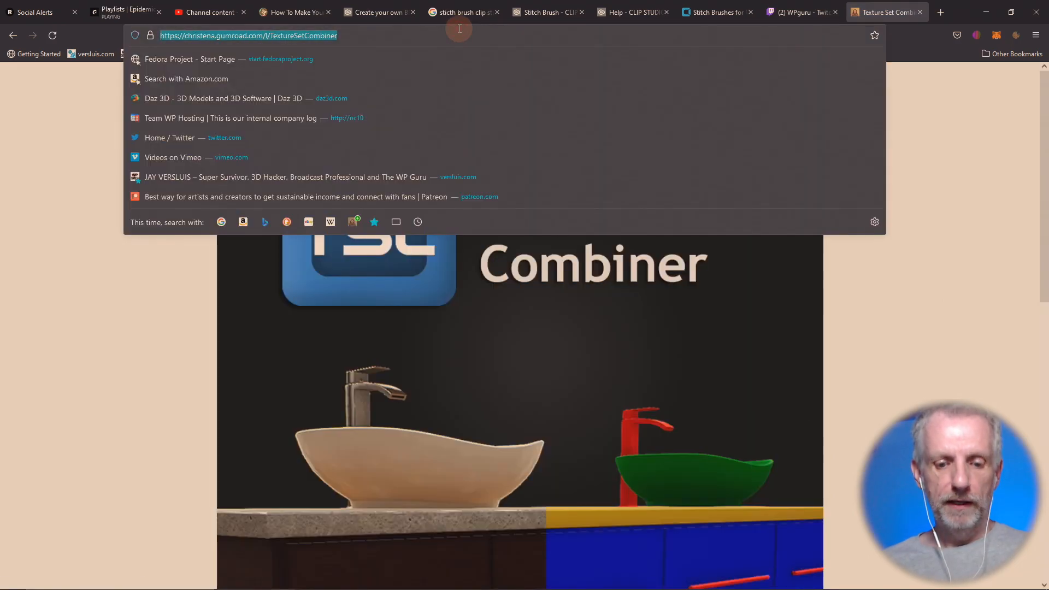
left_click(86, 357)
scroll(86, 357, "down", 5)
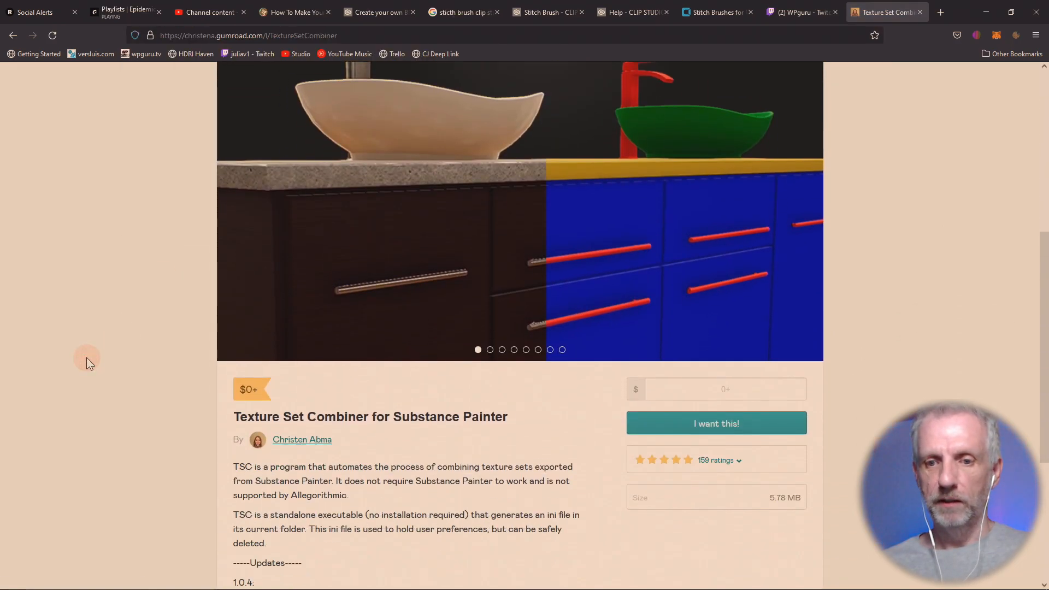
- Read the rest of the product description, and share the product page's web address in the Twitch stream chat
scroll(87, 357, "down", 3)
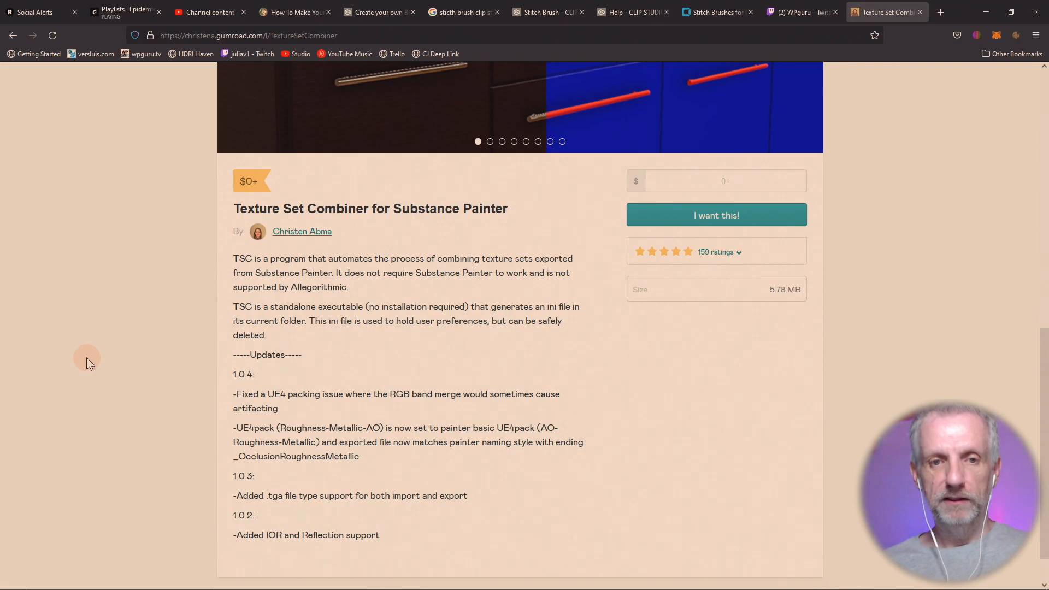
scroll(86, 357, "down", 1)
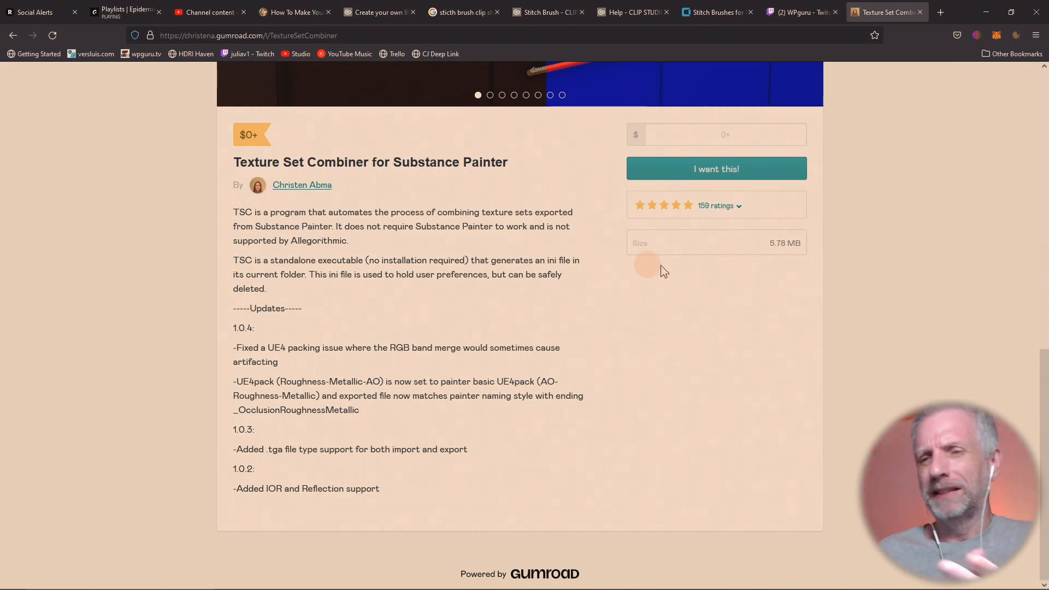
left_click(797, 12)
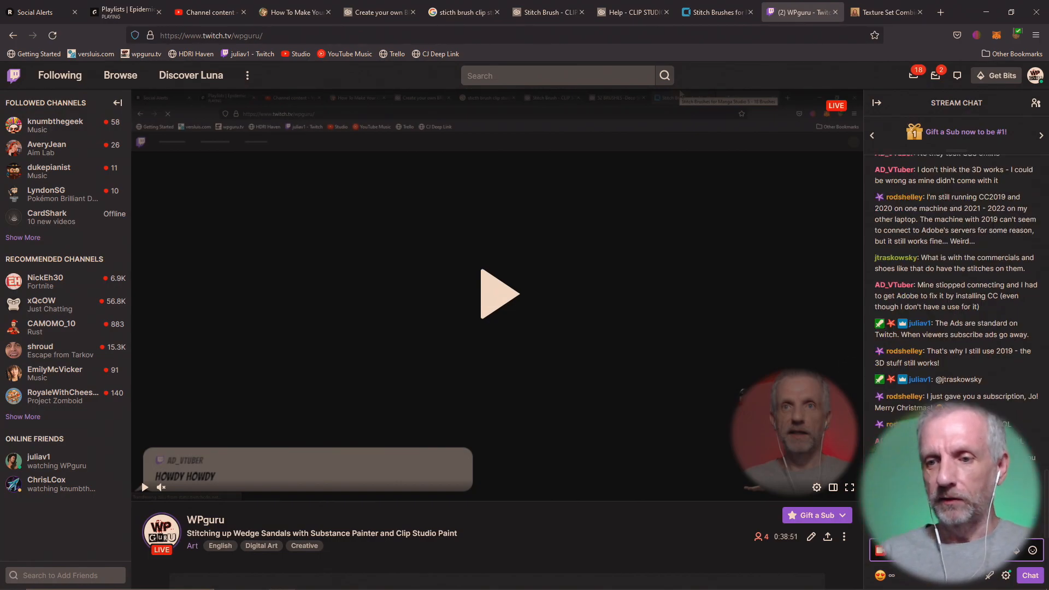
left_click(880, 12)
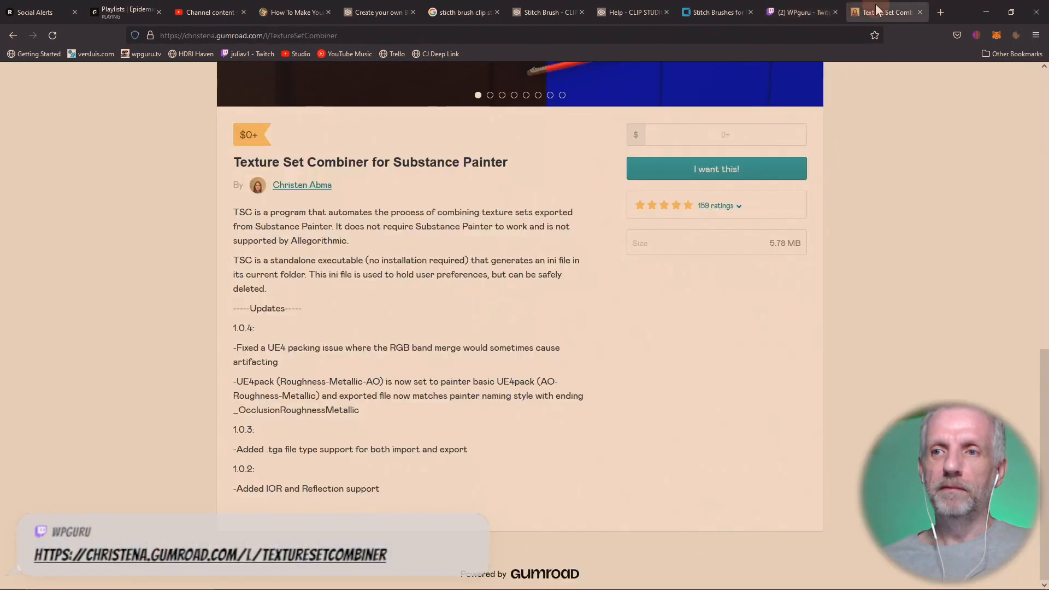
- Minimise the browser, close Texture Set Combiner, and switch to Clip Studio Paint
left_click(985, 9)
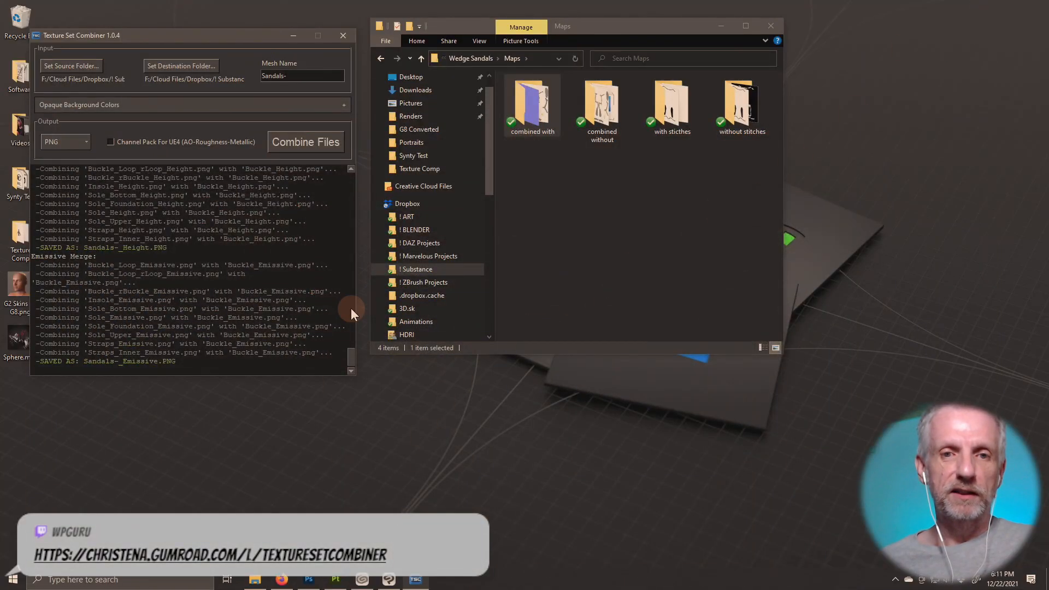
left_click(343, 36)
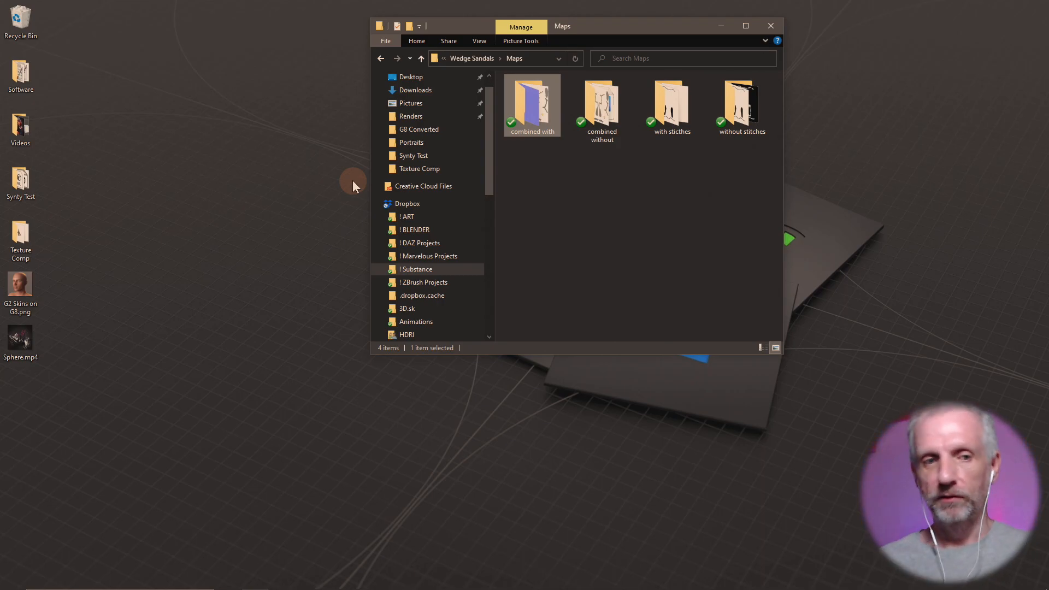
mouse_move(317, 584)
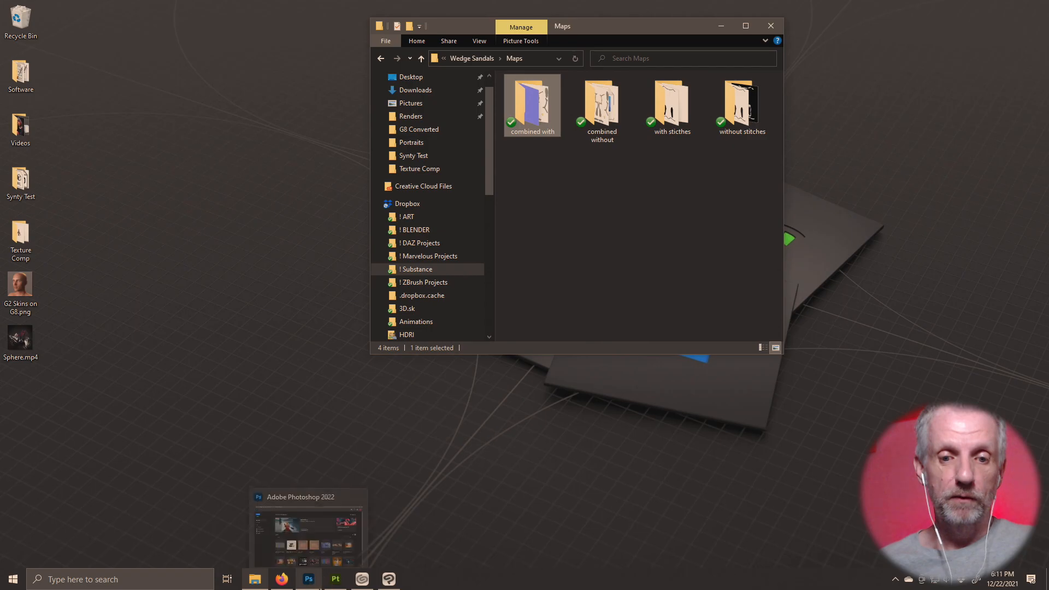
mouse_move(398, 580)
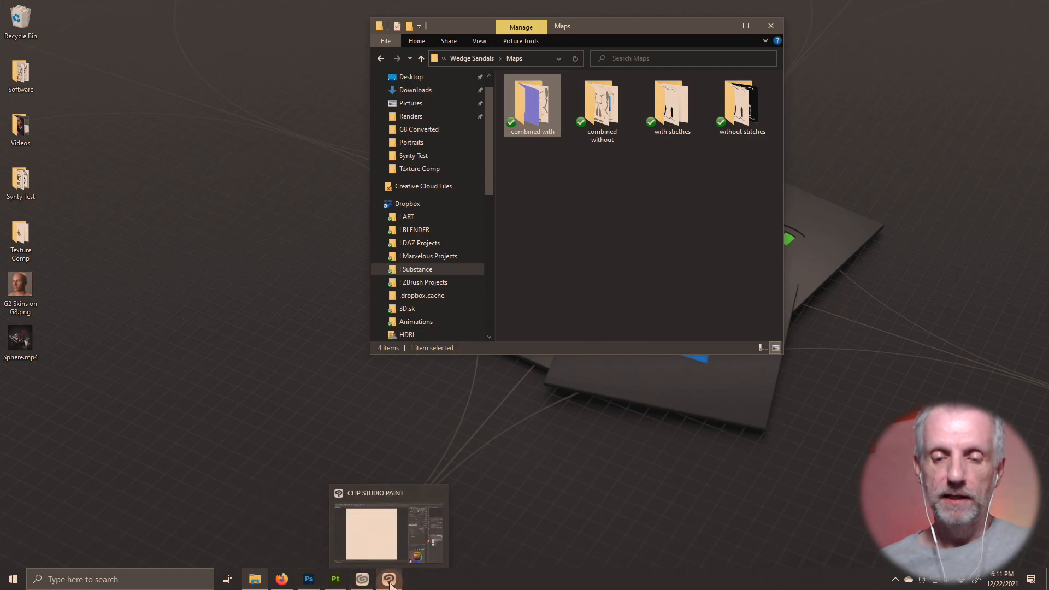
left_click(389, 580)
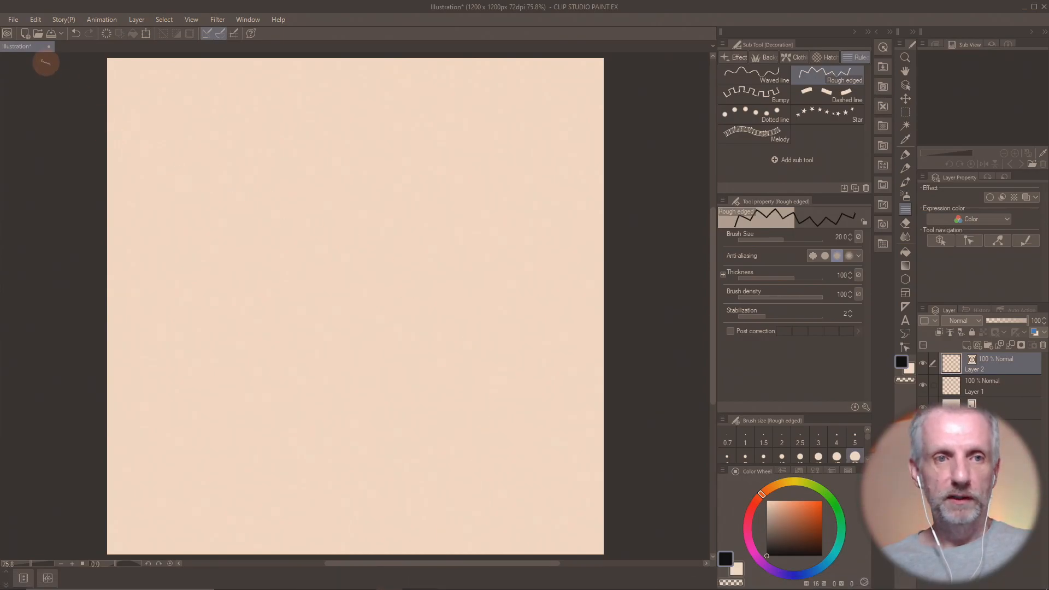
- Open Sandals-with_Base_Color.PNG from the "combined with" folder under Dropbox, ! Substance, Wedge Sandals, Maps
left_click(13, 20)
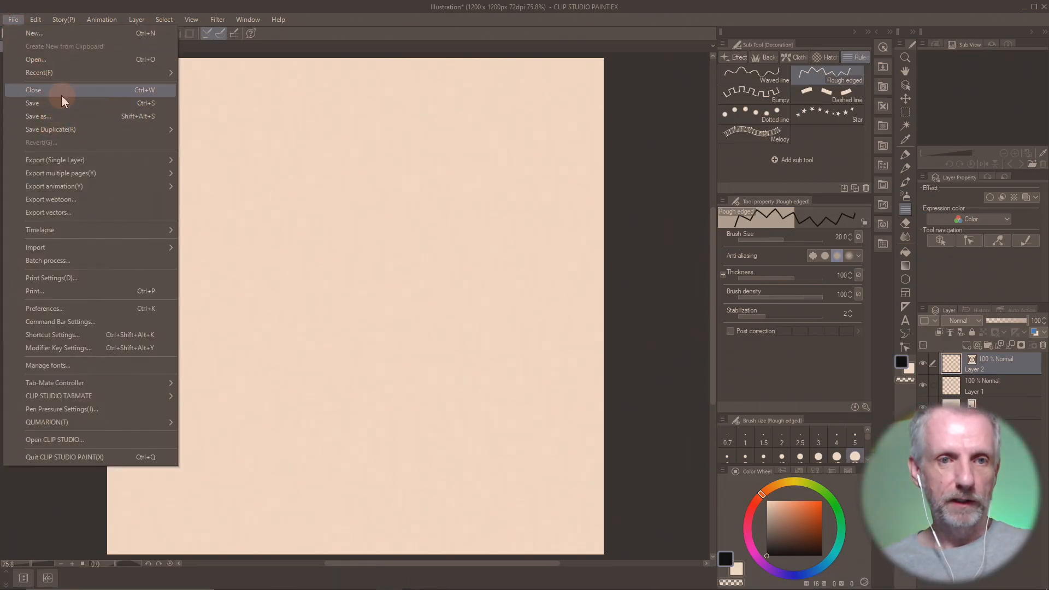
left_click(228, 5)
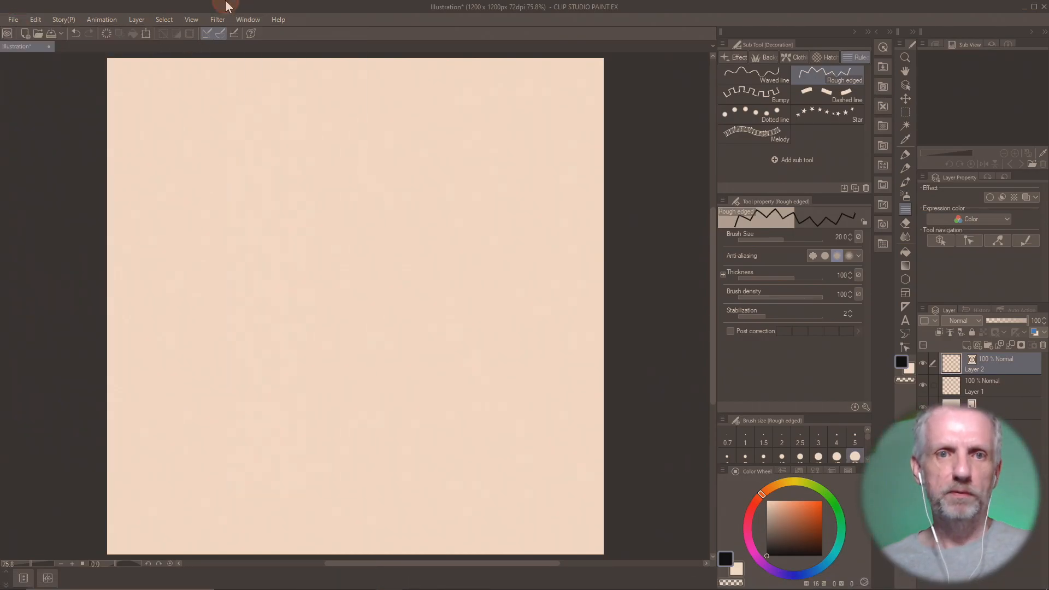
left_click(12, 21)
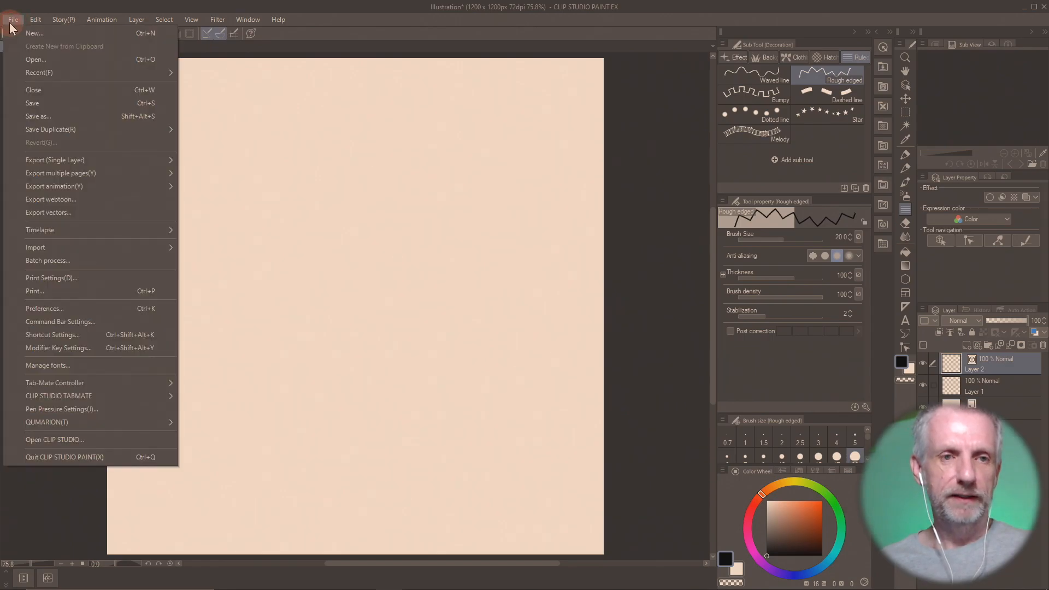
left_click(74, 58)
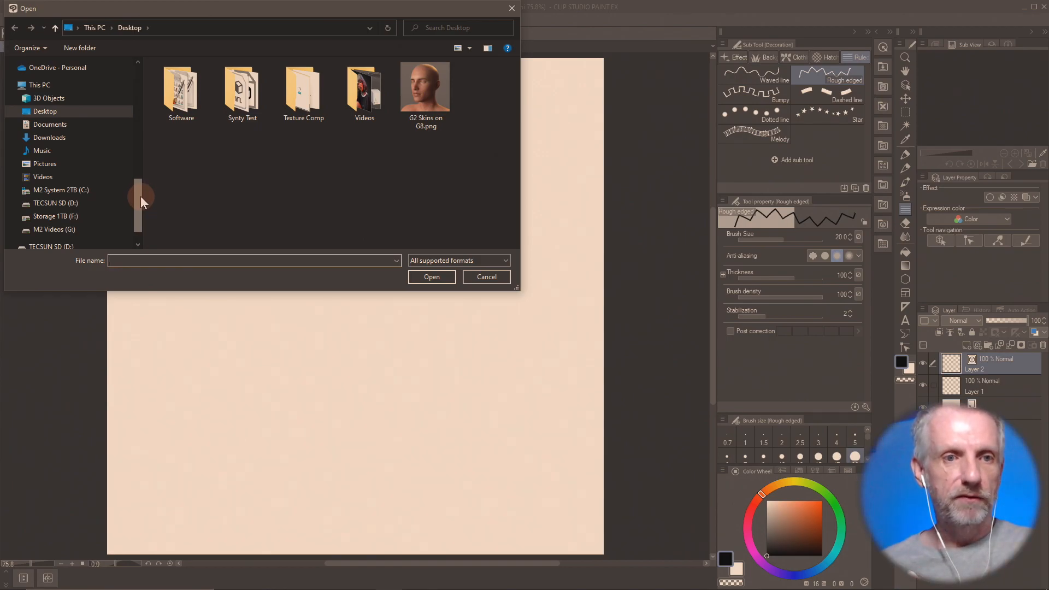
left_click_drag(139, 196, 143, 114)
left_click(84, 150)
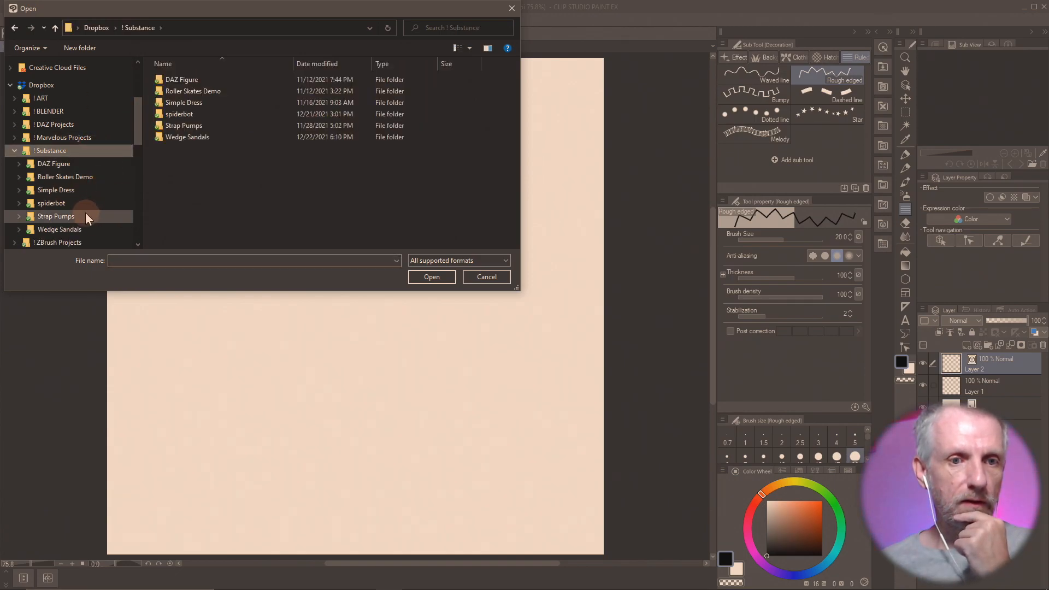
left_click(84, 228)
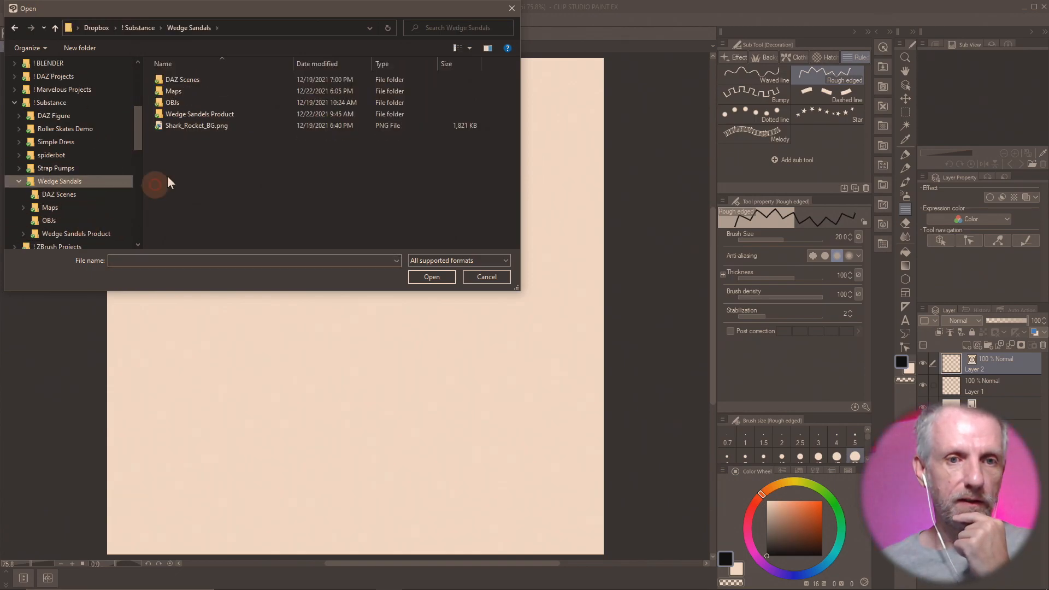
double_click(199, 90)
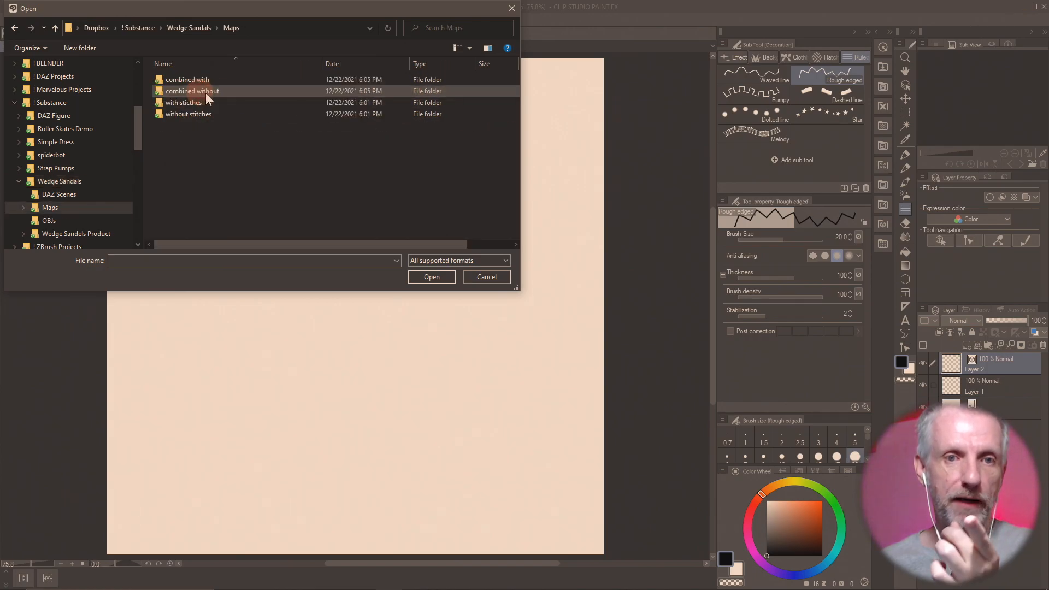
double_click(235, 80)
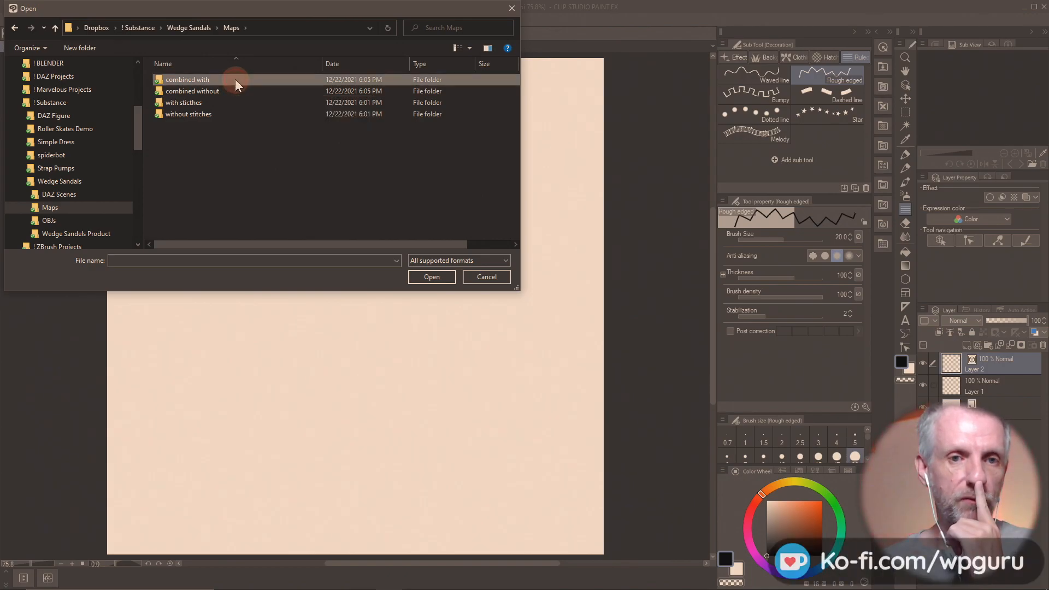
left_click(239, 113)
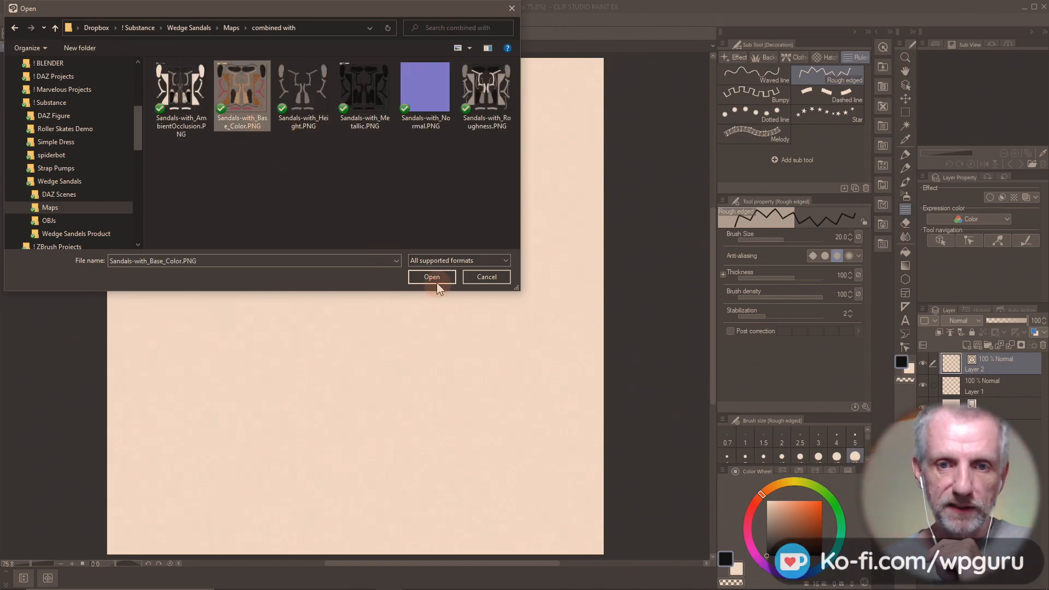
left_click(437, 284)
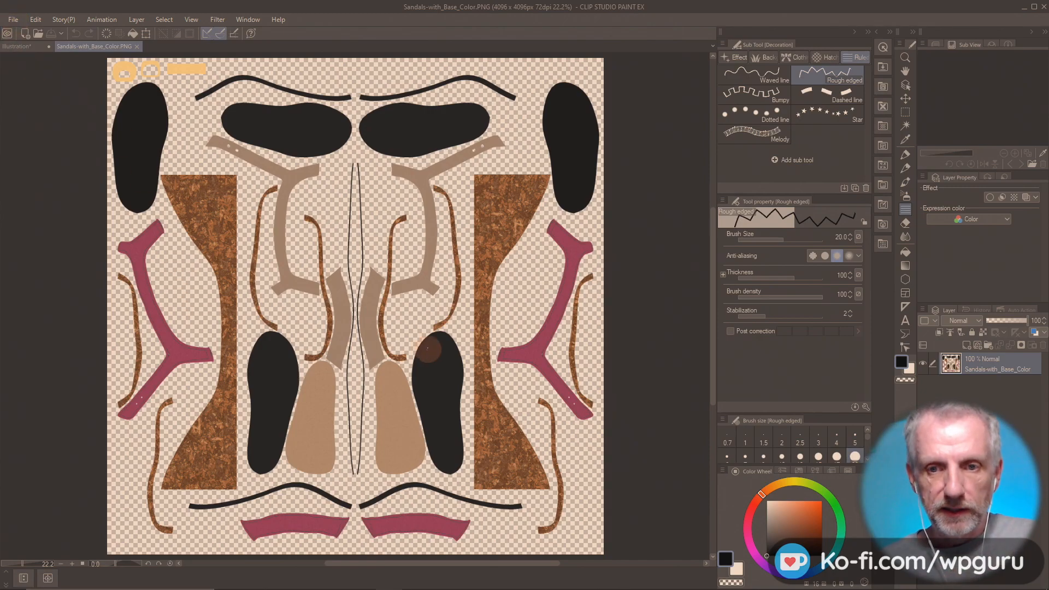
- Examine the stitch lines on the magenta Y-shaped strap of the base color map up close
scroll(513, 328, "up", 3)
scroll(517, 324, "up", 2)
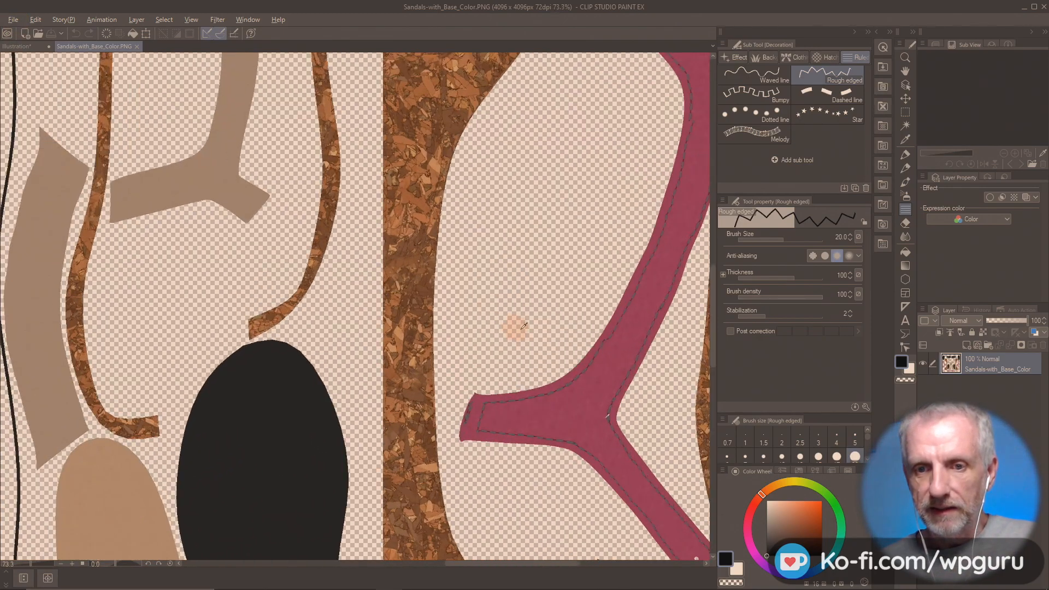
left_click_drag(628, 363, 471, 233)
scroll(543, 332, "up", 2)
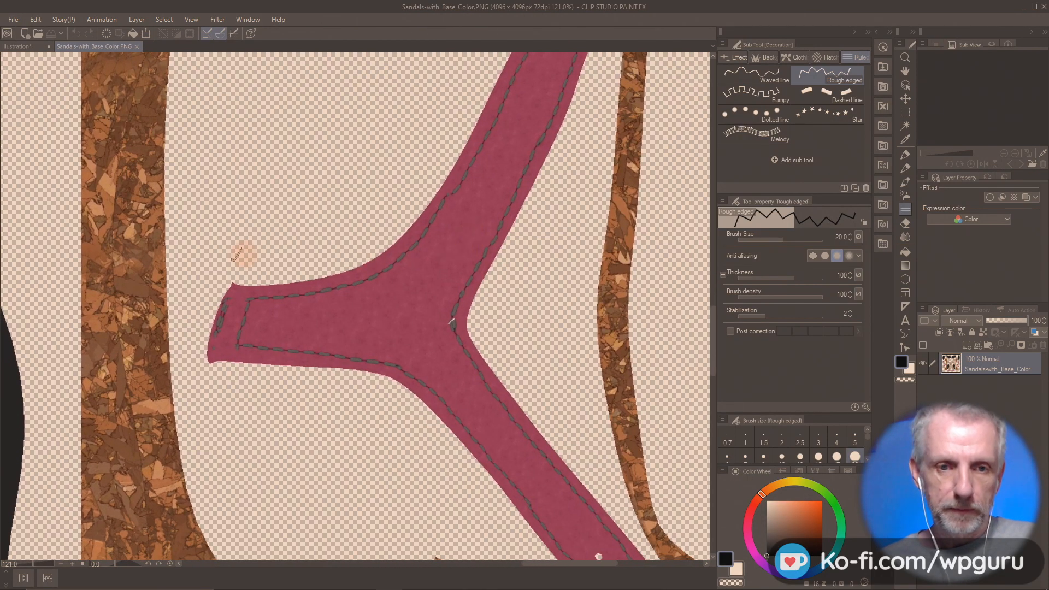
scroll(403, 340, "up", 2)
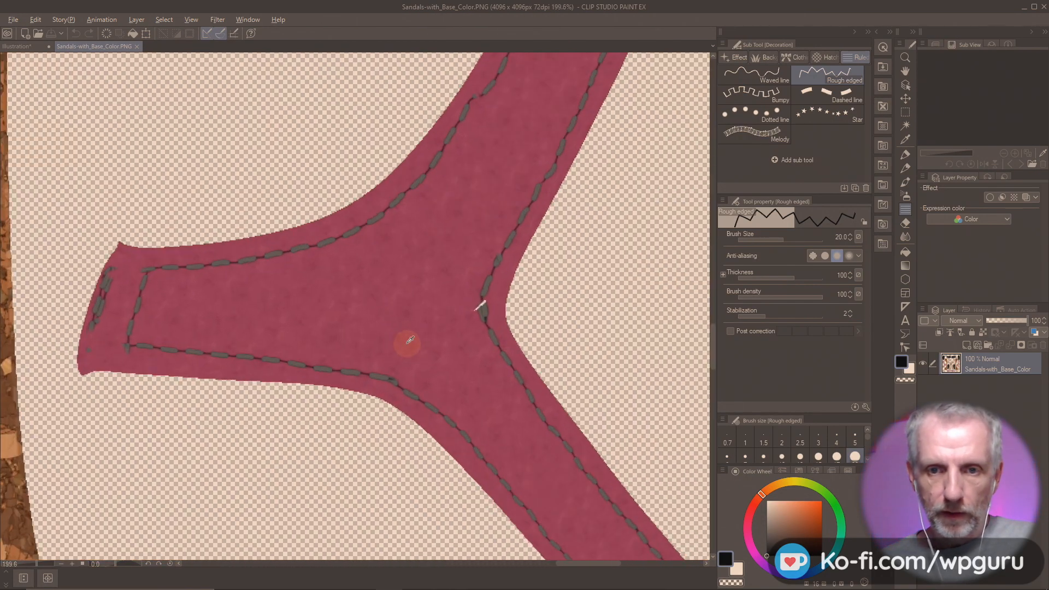
left_click_drag(396, 321, 398, 284)
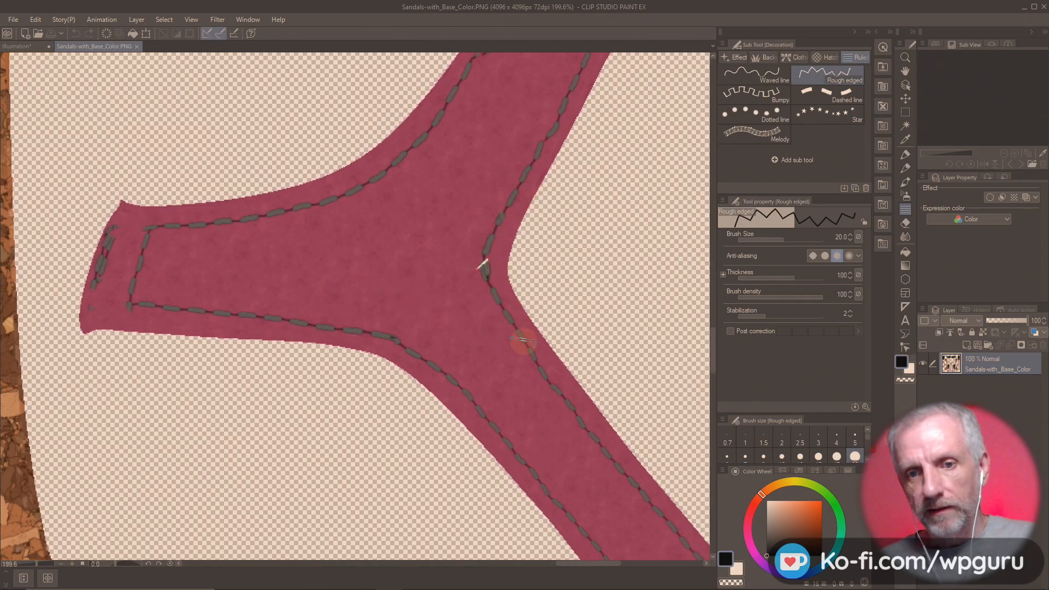
- Examine the stitching along the red straps and the small gap at the strap junction across the base colour map
scroll(482, 268, "up", 4)
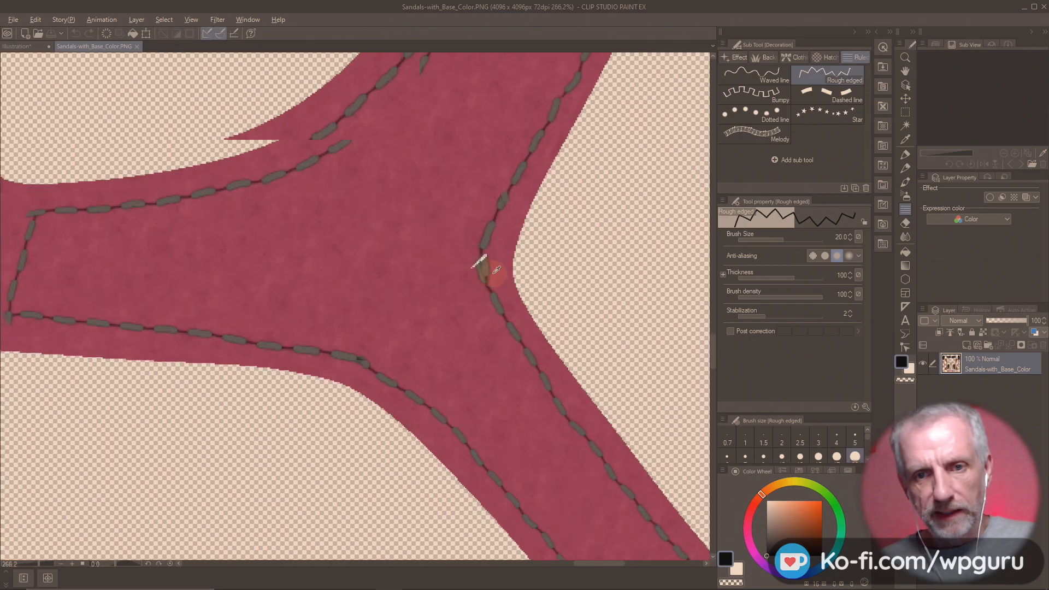
scroll(479, 245, "down", 5)
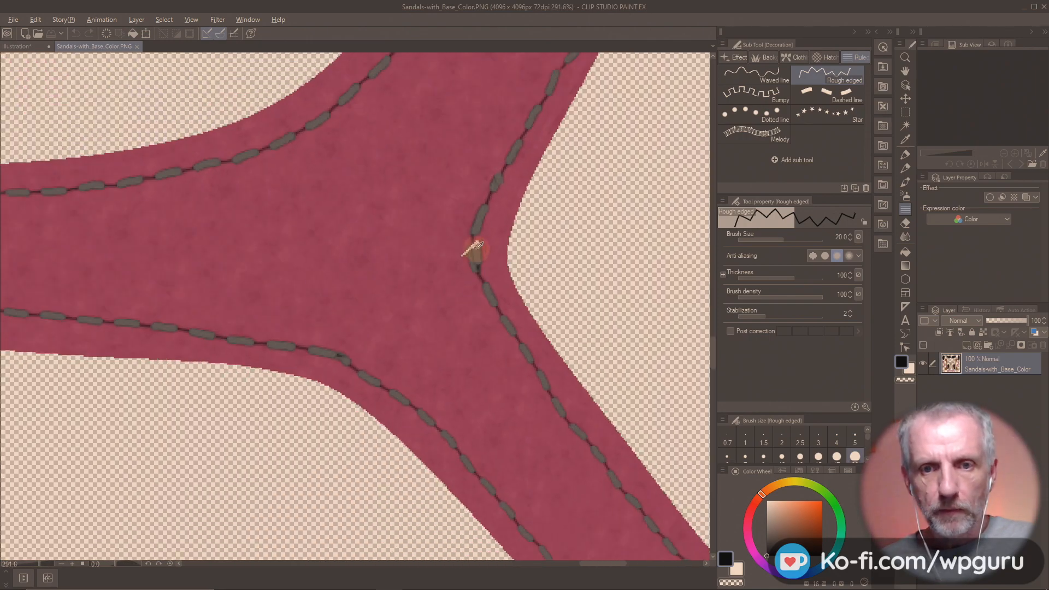
scroll(479, 244, "down", 2)
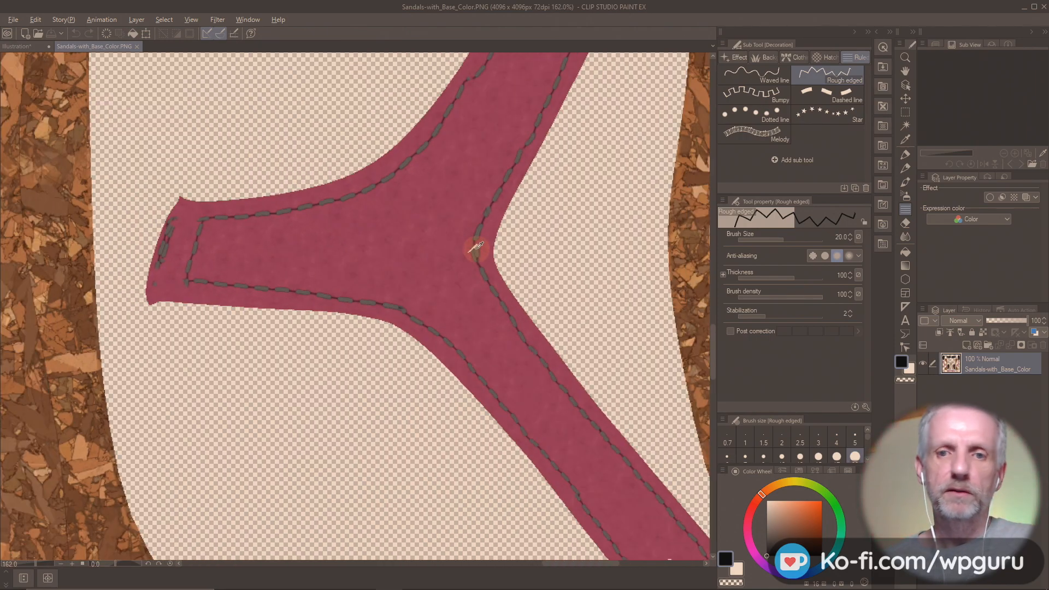
scroll(475, 249, "up", 3)
scroll(474, 250, "down", 4)
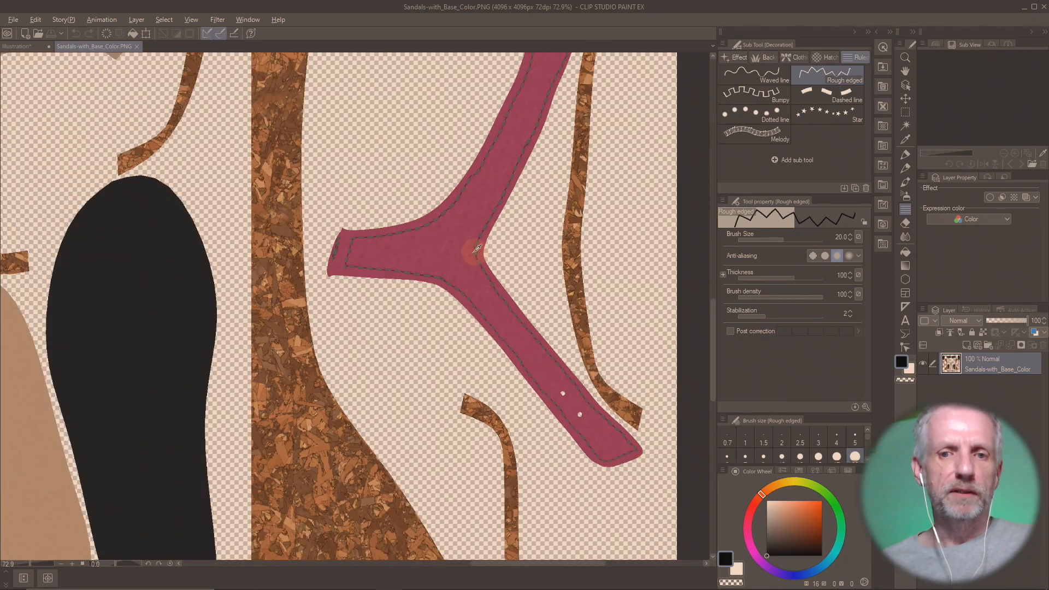
left_click_drag(358, 265, 759, 487)
left_click_drag(505, 412, 839, 405)
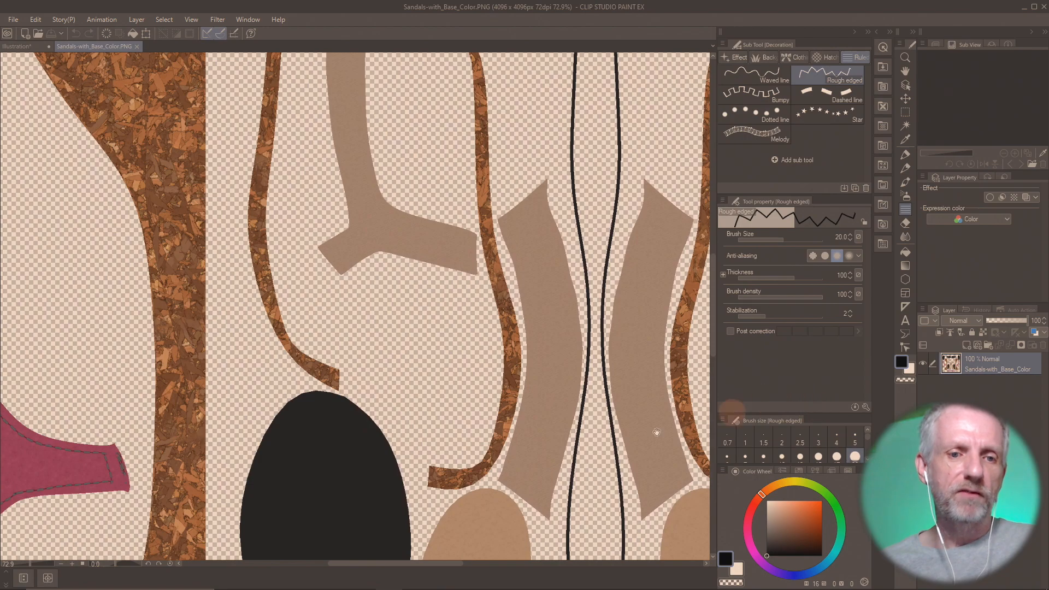
left_click_drag(427, 414, 756, 230)
scroll(476, 295, "up", 4)
left_click_drag(292, 379, 574, 180)
scroll(227, 390, "up", 3)
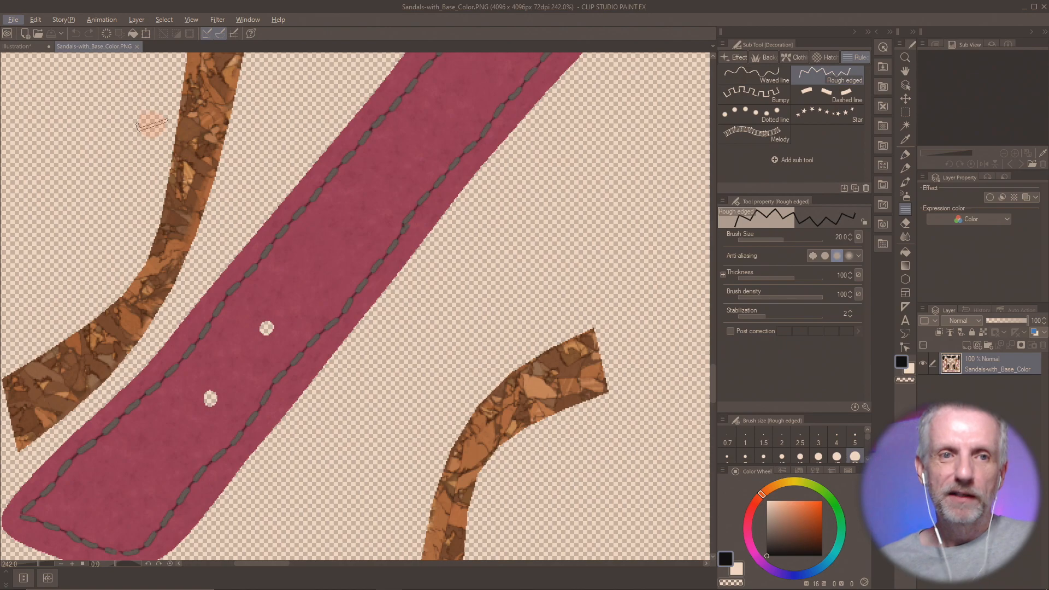
scroll(87, 60, "down", 14)
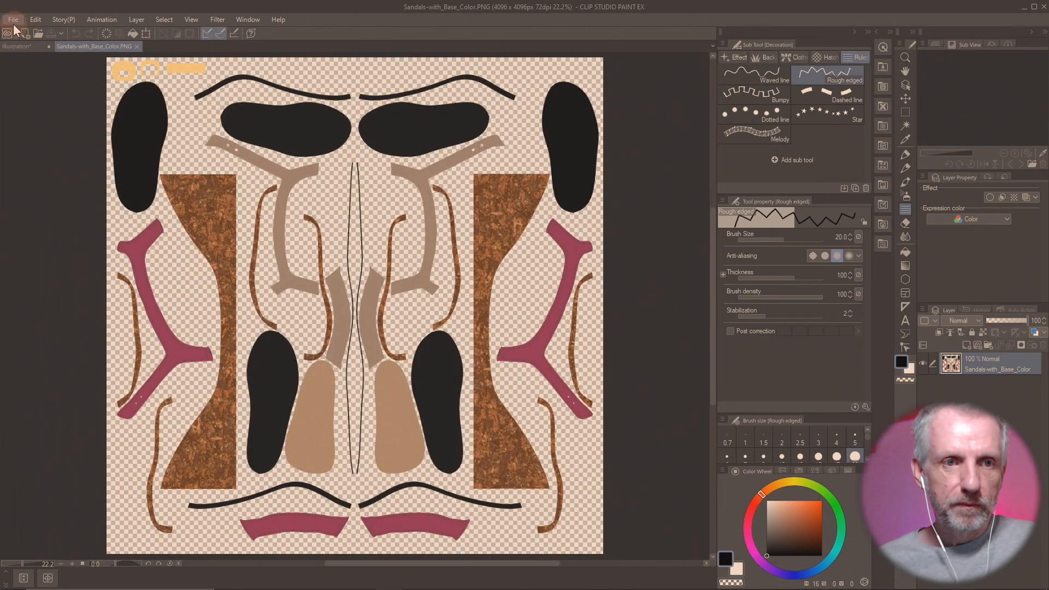
- Import Sandals-_Base_Color.PNG from the Wedge Sandals folder Maps > combined without into the open texture as a new layer
left_click(13, 21)
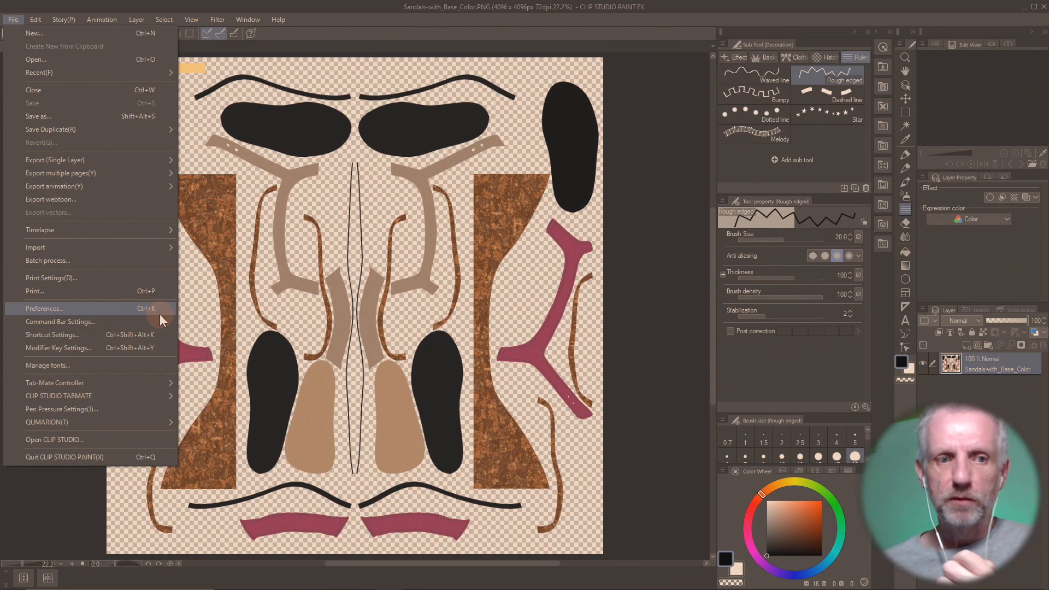
mouse_move(159, 246)
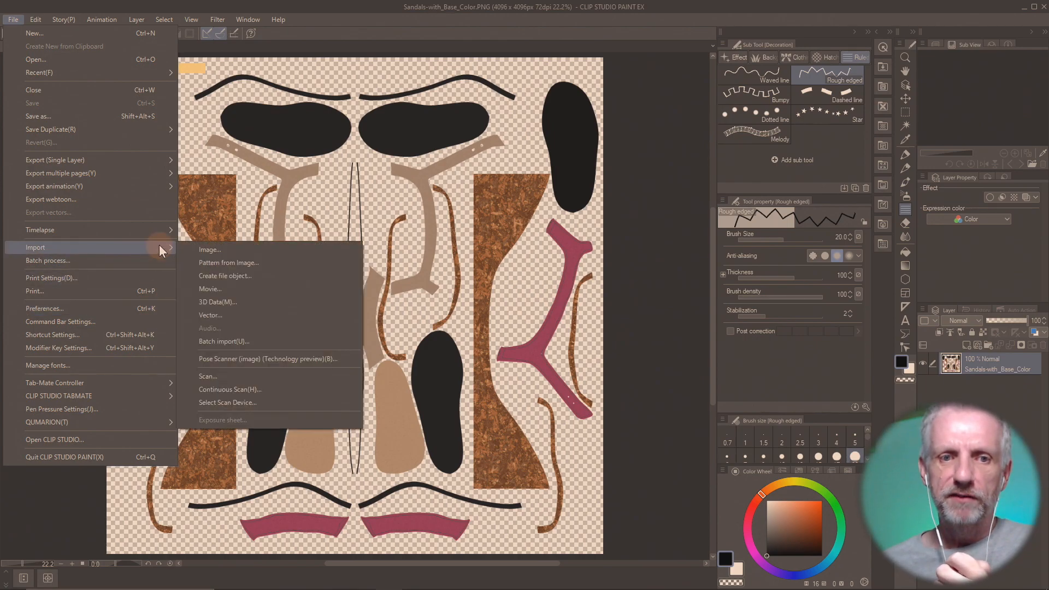
left_click(234, 249)
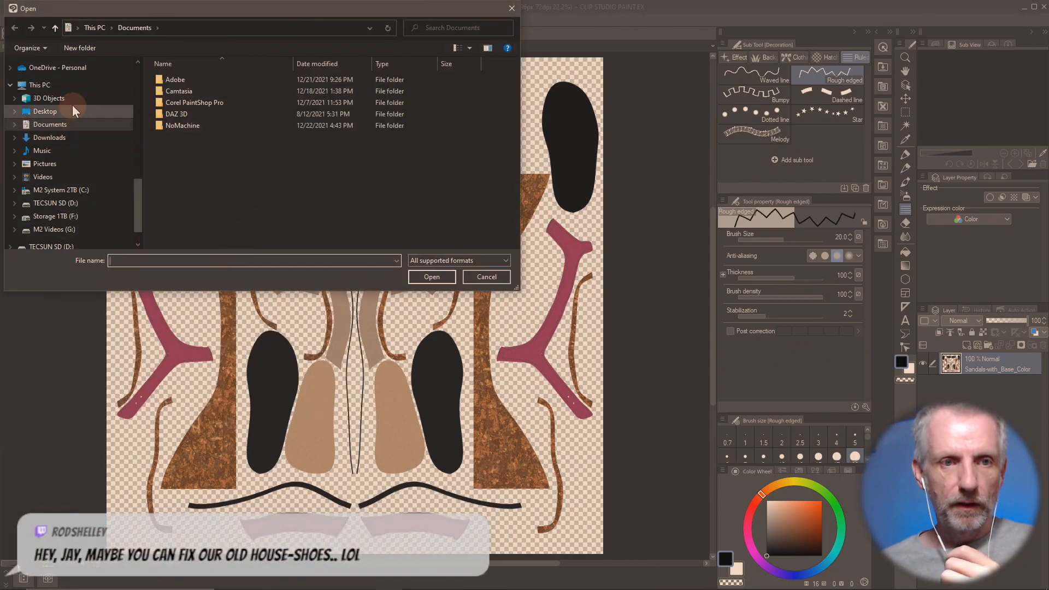
scroll(75, 82, "up", 3)
scroll(76, 80, "up", 5)
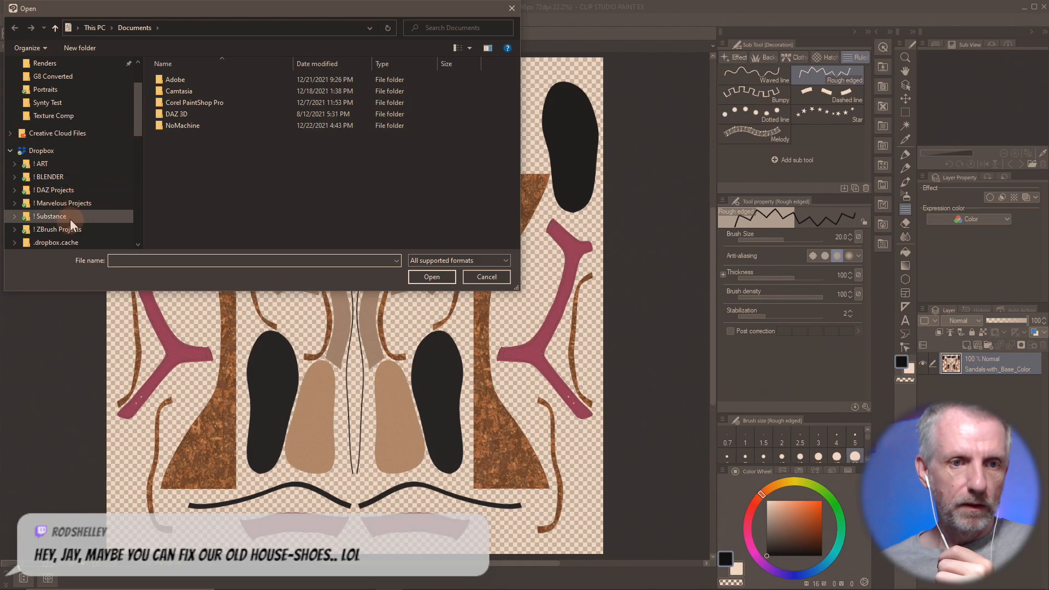
left_click(71, 216)
double_click(200, 137)
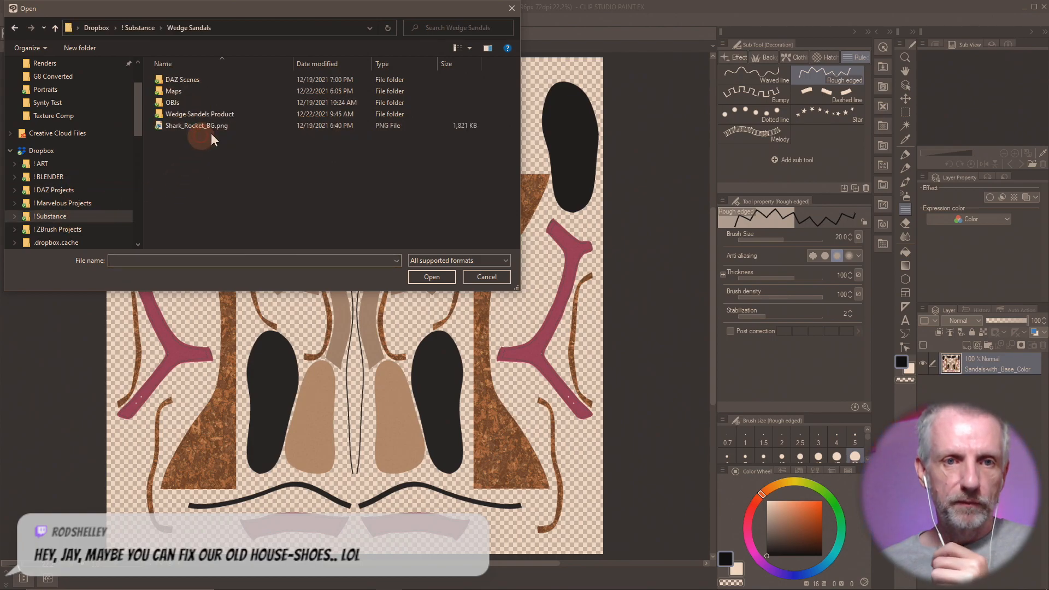
double_click(193, 94)
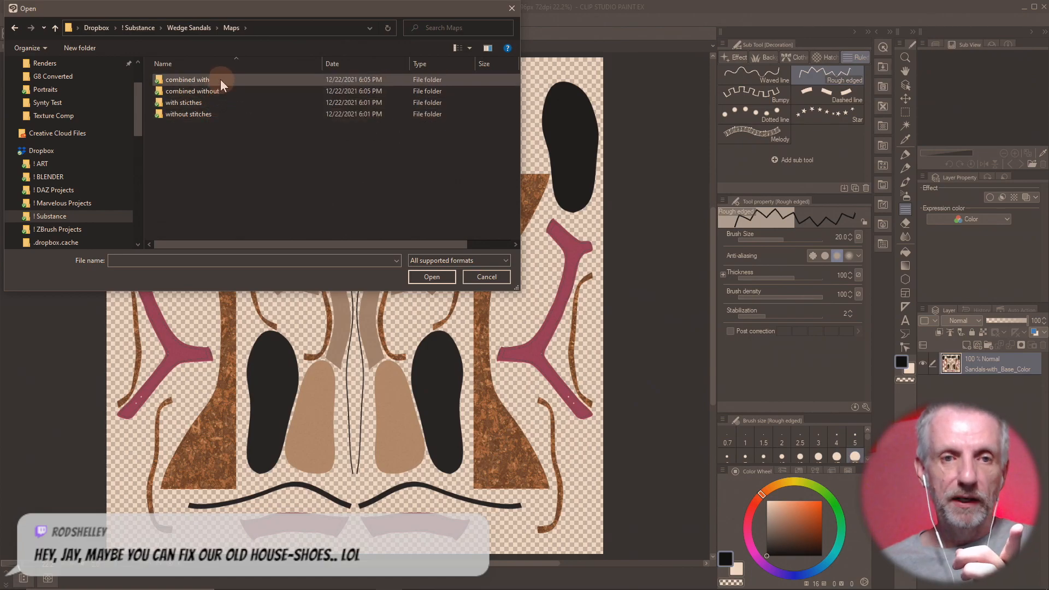
double_click(222, 90)
left_click(241, 88)
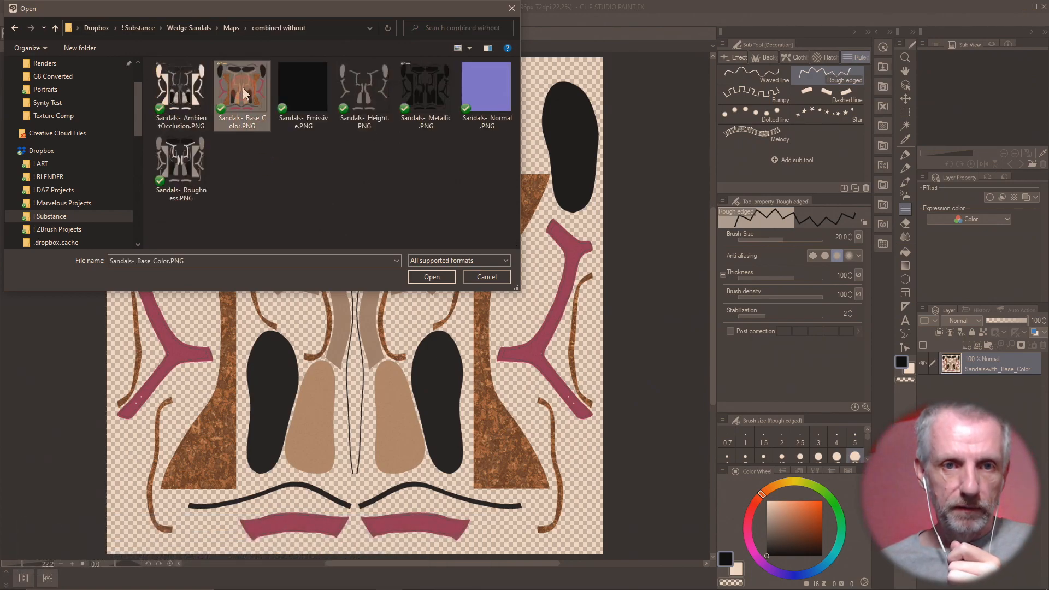
left_click(440, 275)
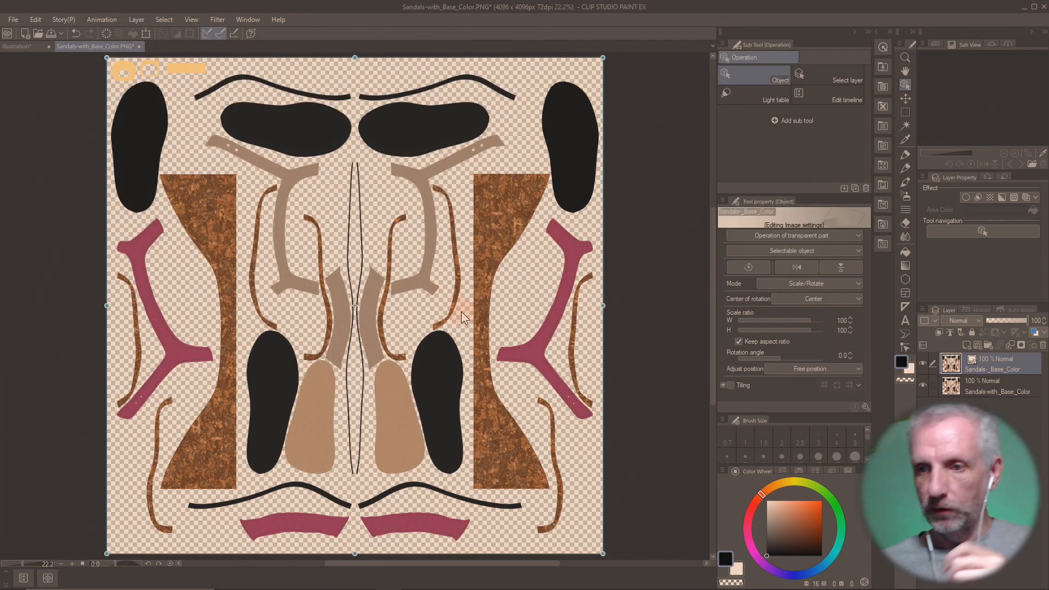
- Compare the strap junction with and without stitches by toggling the visibility of the imported Sandals-_Base_Color layer
scroll(210, 327, "up", 4)
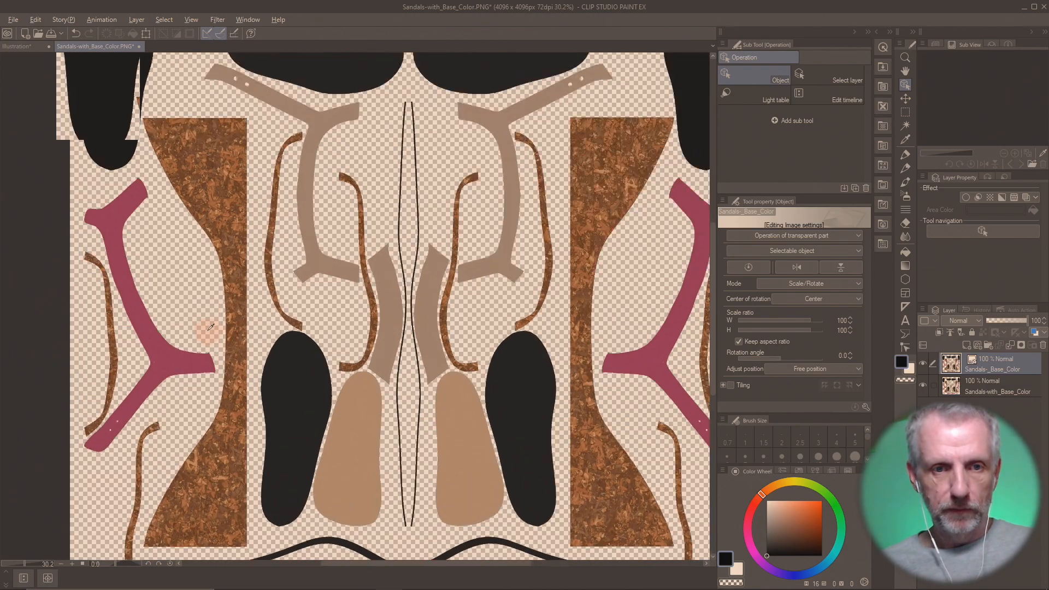
scroll(210, 326, "up", 5)
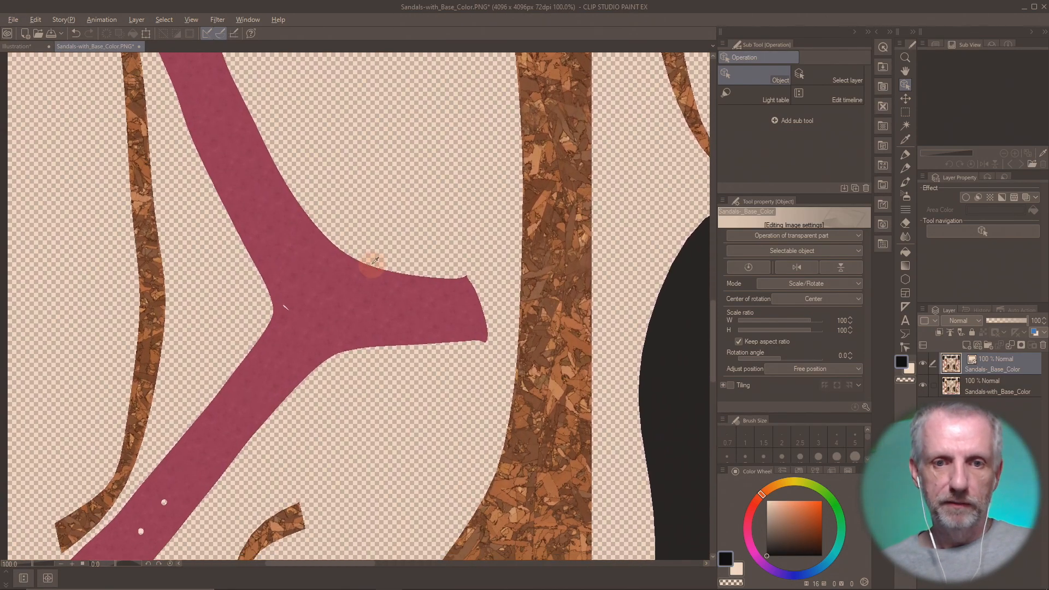
scroll(367, 239, "up", 3)
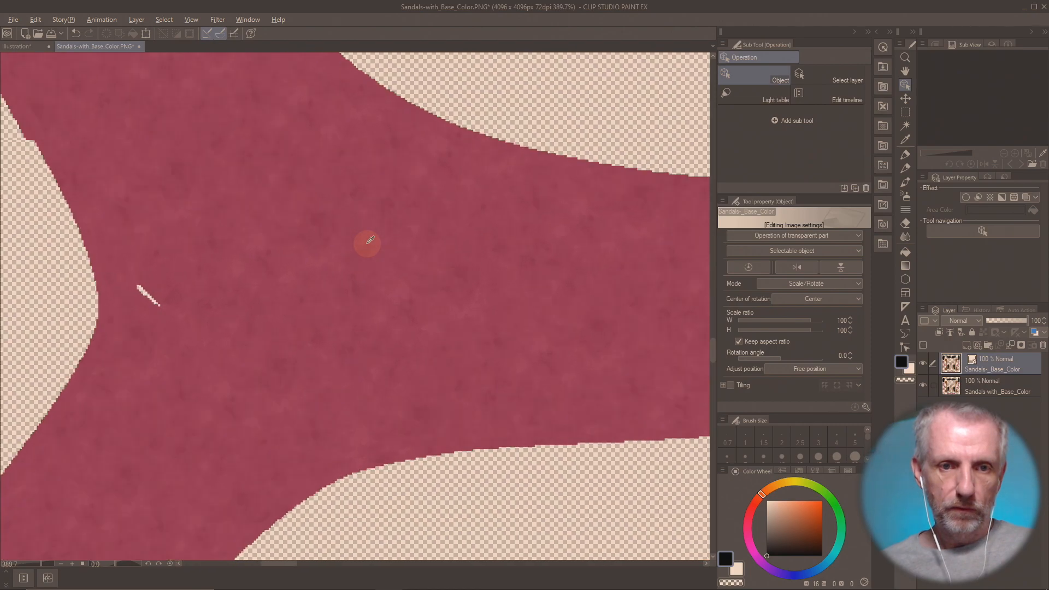
left_click_drag(387, 237, 391, 232)
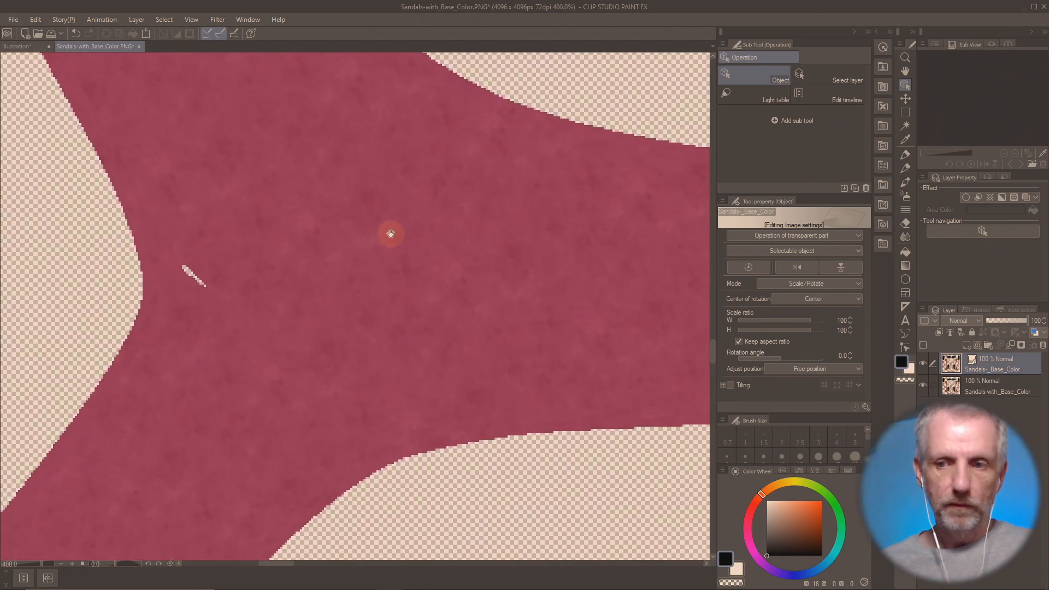
left_click(922, 363)
left_click(922, 363)
left_click(922, 363)
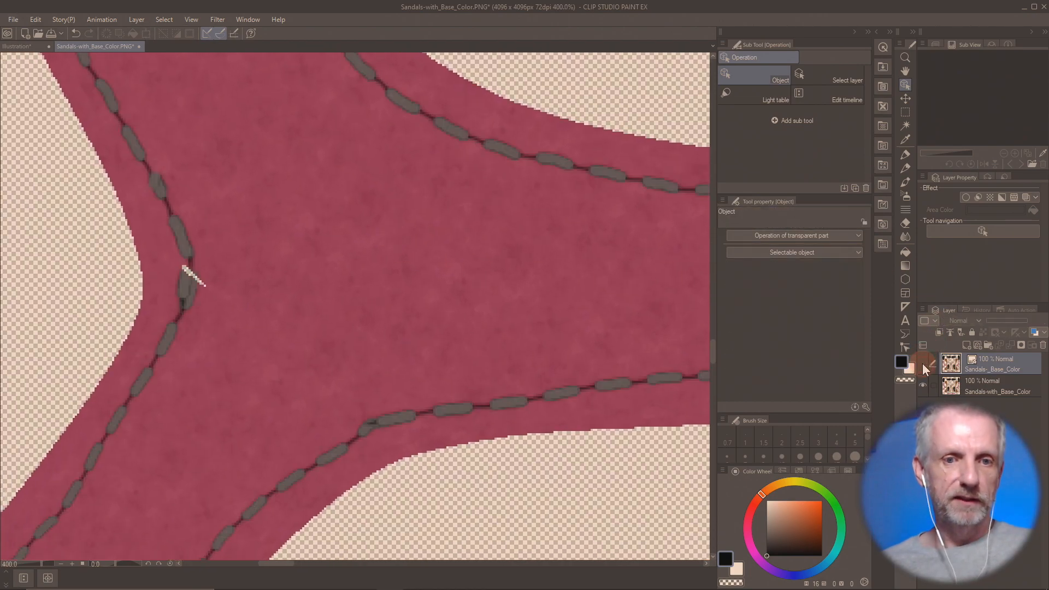
left_click(922, 363)
left_click(922, 362)
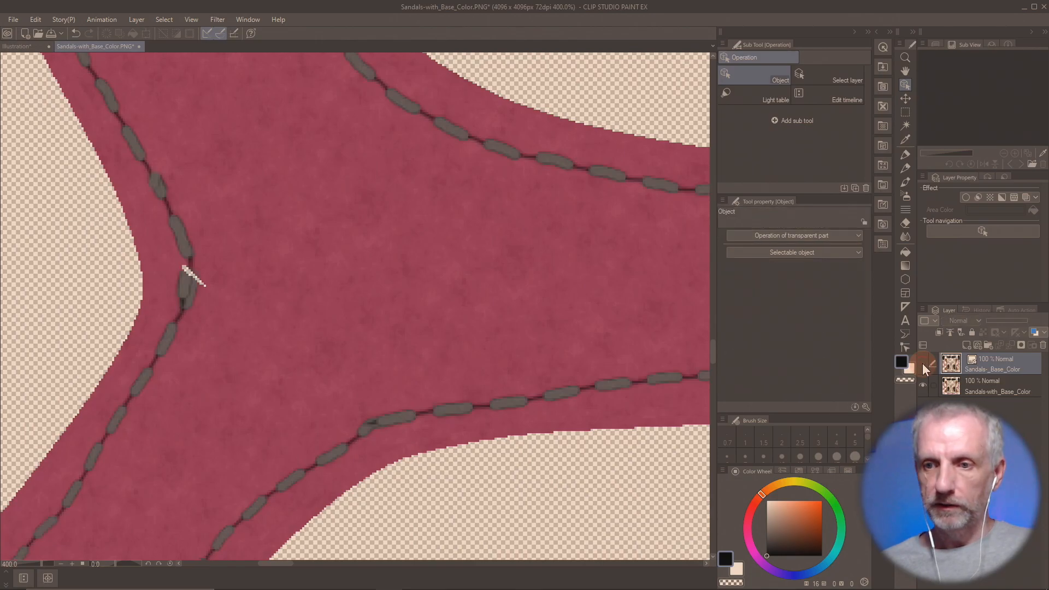
left_click(922, 362)
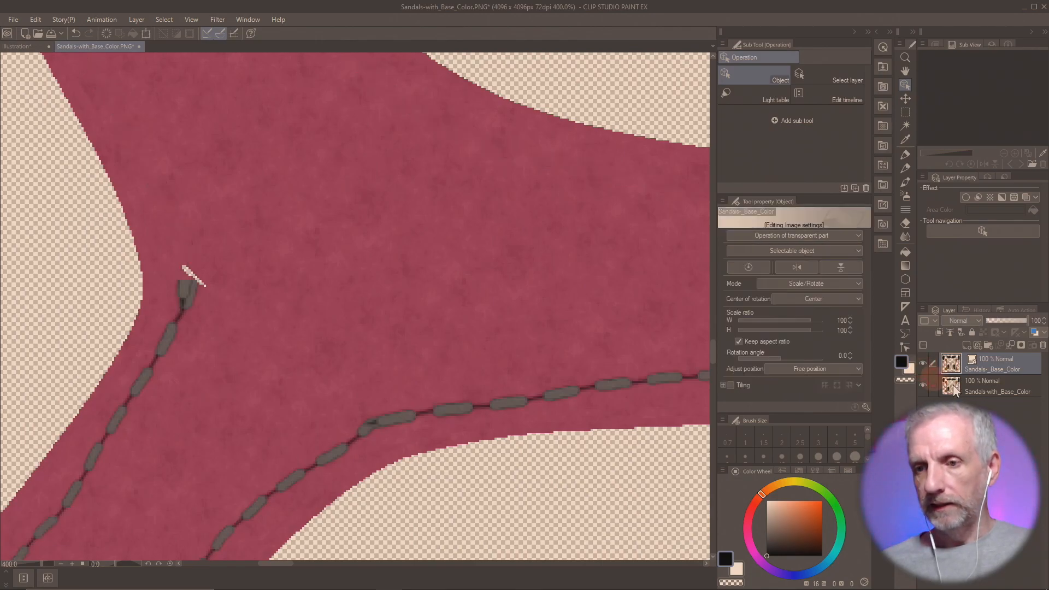
- Move the Sandals-with_Base_Color layer above the imported Sandals-_Base_Color layer
left_click_drag(954, 385, 957, 356)
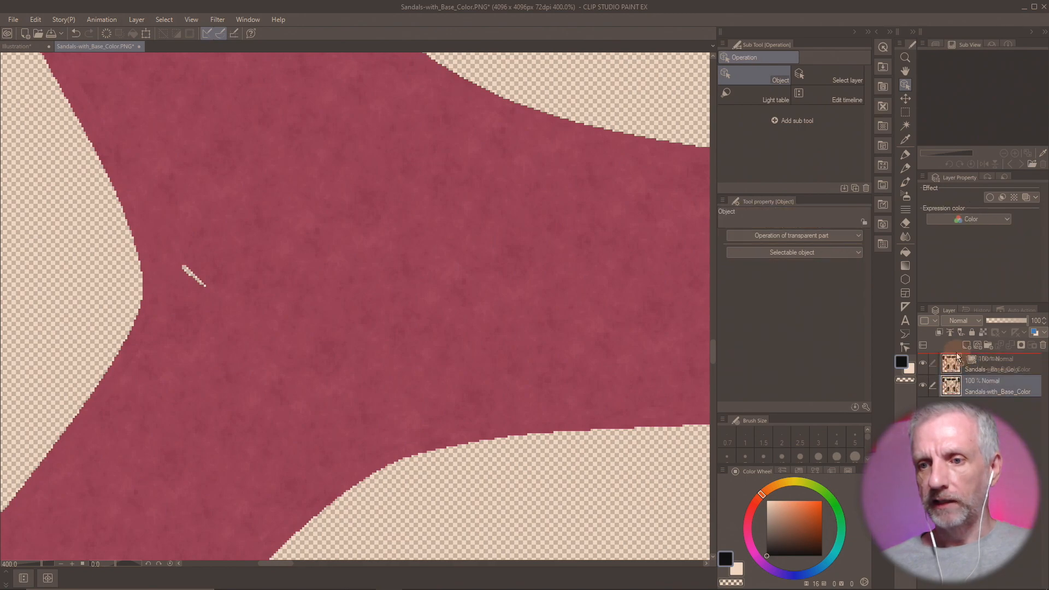
left_click(923, 362)
left_click(923, 362)
left_click_drag(958, 385, 953, 363)
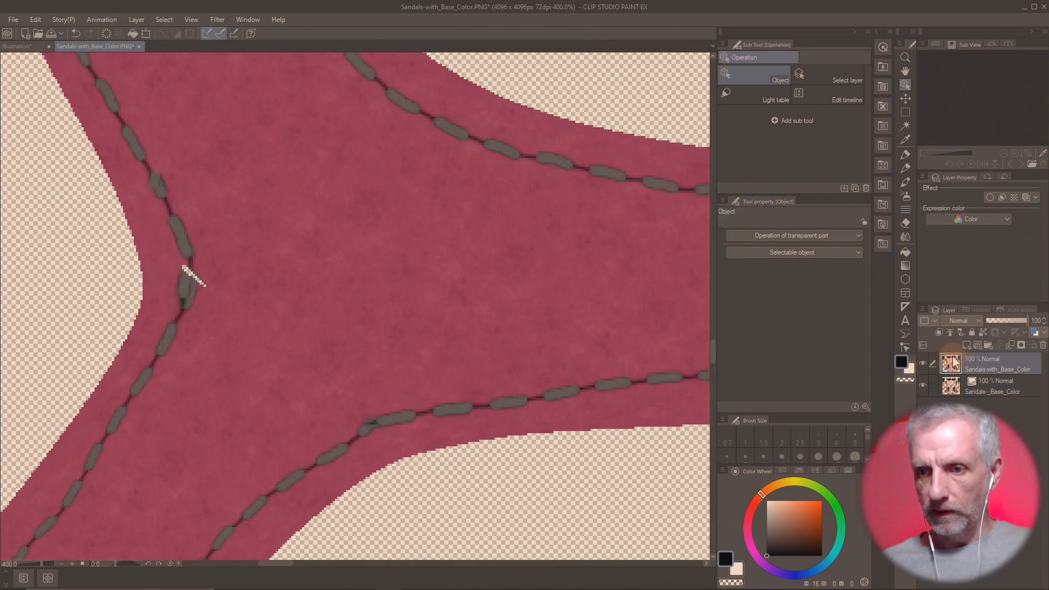
- Lower the opacity of the Sandals-with_Base_Color layer to 58%
left_click(1023, 322)
left_click_drag(1022, 319, 1004, 323)
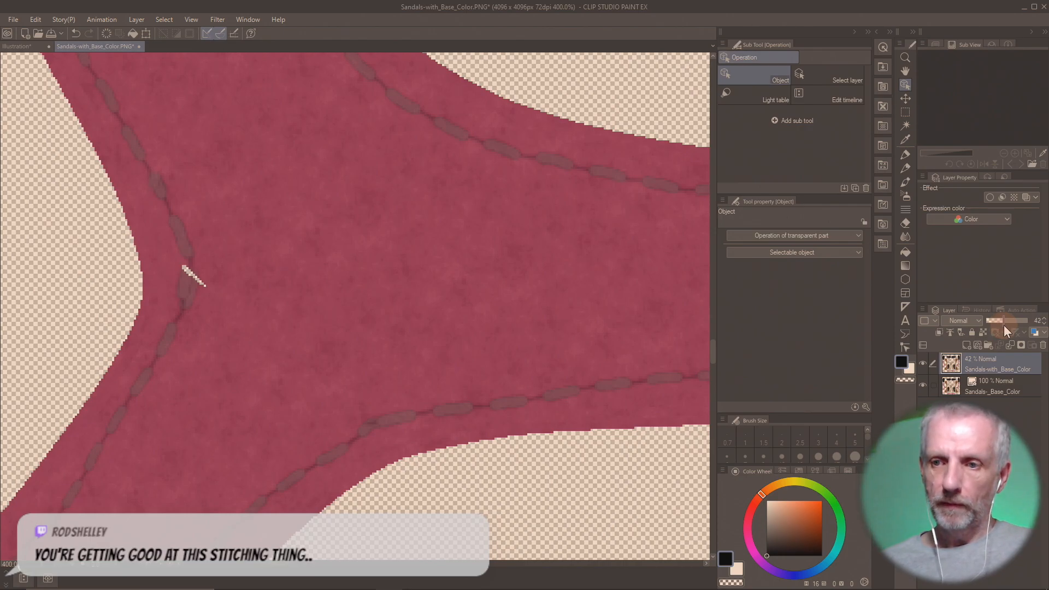
left_click_drag(1004, 323, 1006, 322)
left_click_drag(1011, 322, 1010, 323)
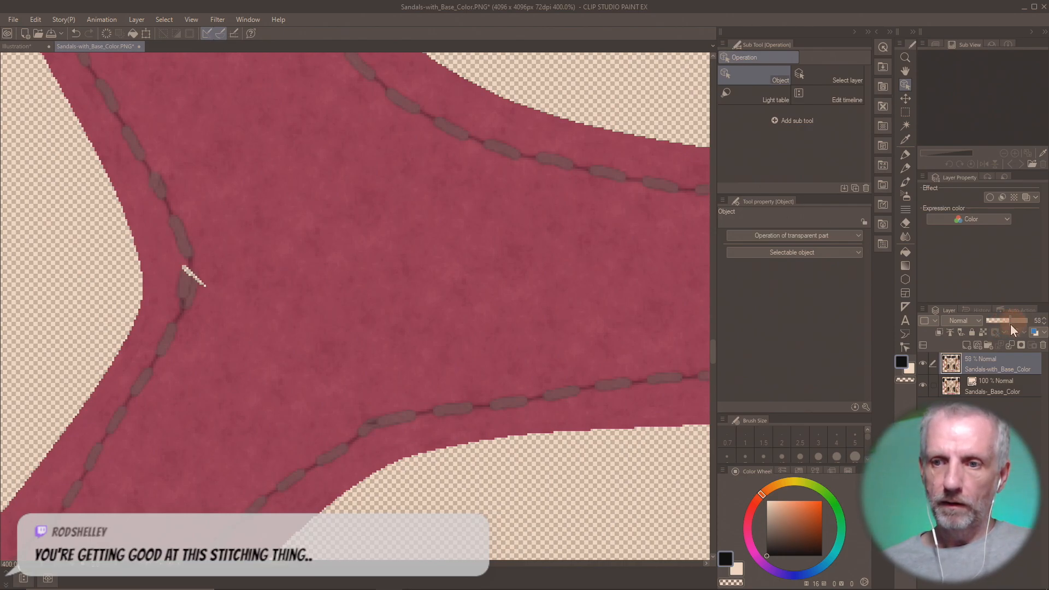
- Hide the Sandals-with_Base_Color layer and choose the Copy stamp blend tool for the gap in the red strap
left_click(922, 364)
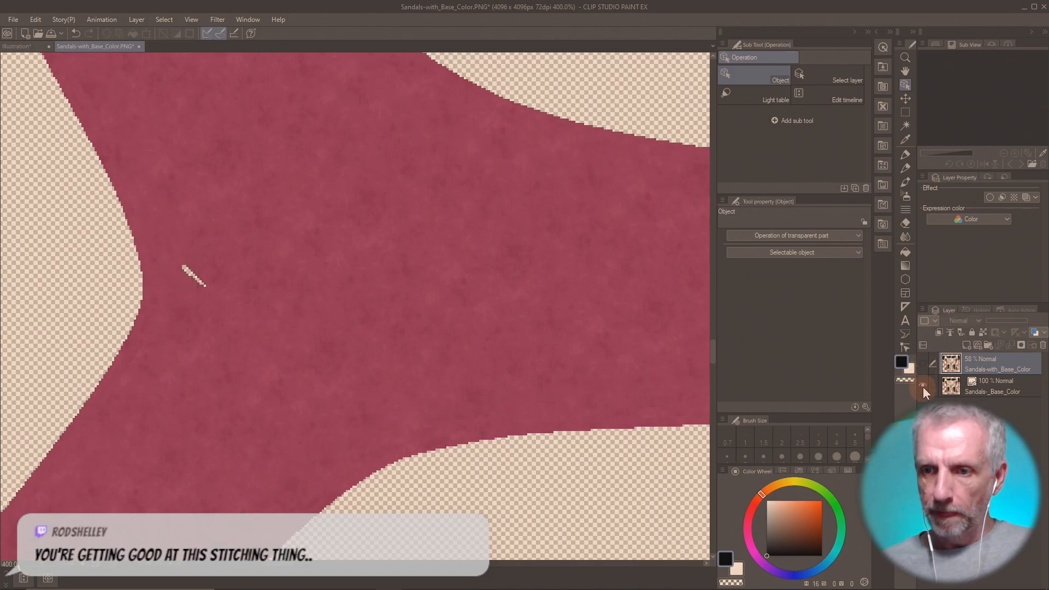
scroll(296, 376, "up", 6)
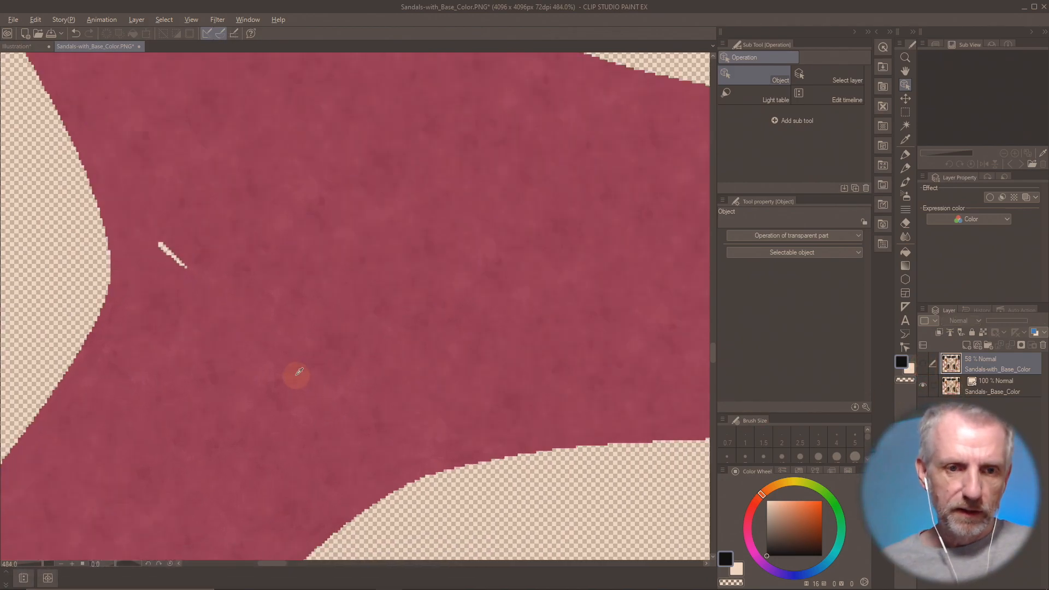
left_click_drag(218, 287, 355, 337)
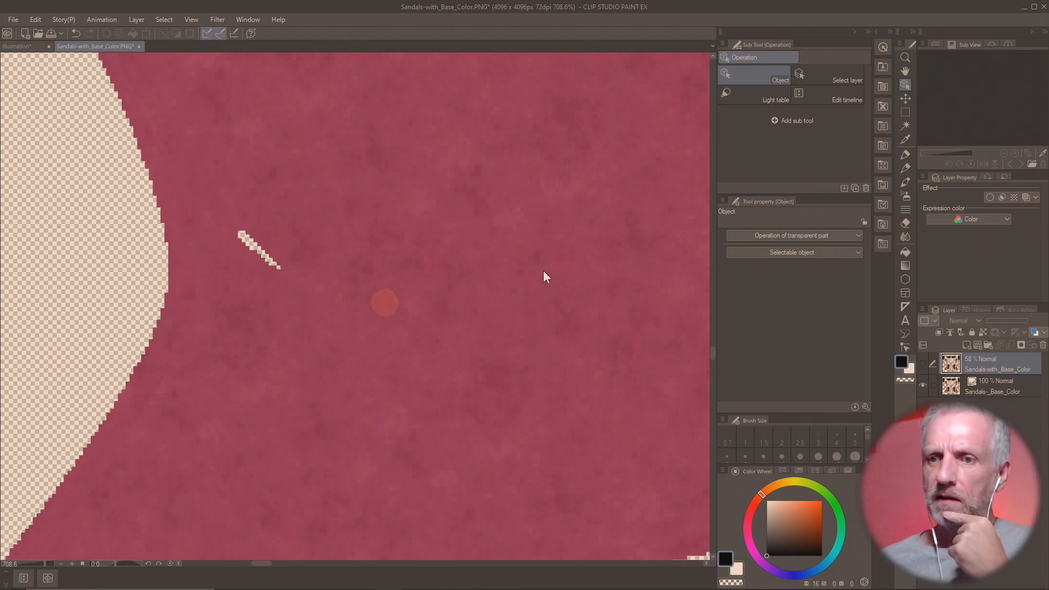
left_click(904, 236)
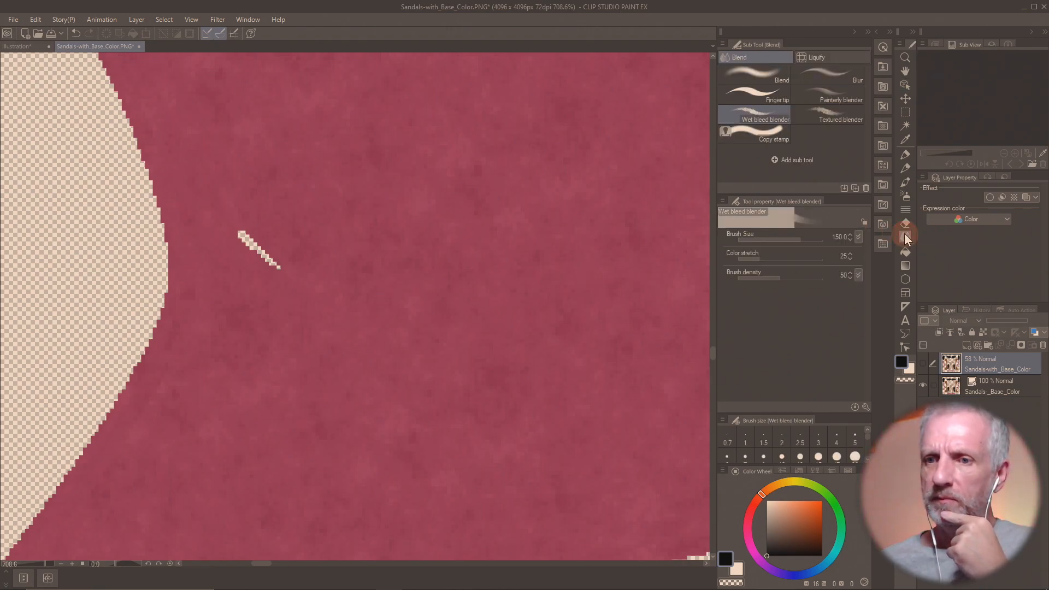
left_click(751, 132)
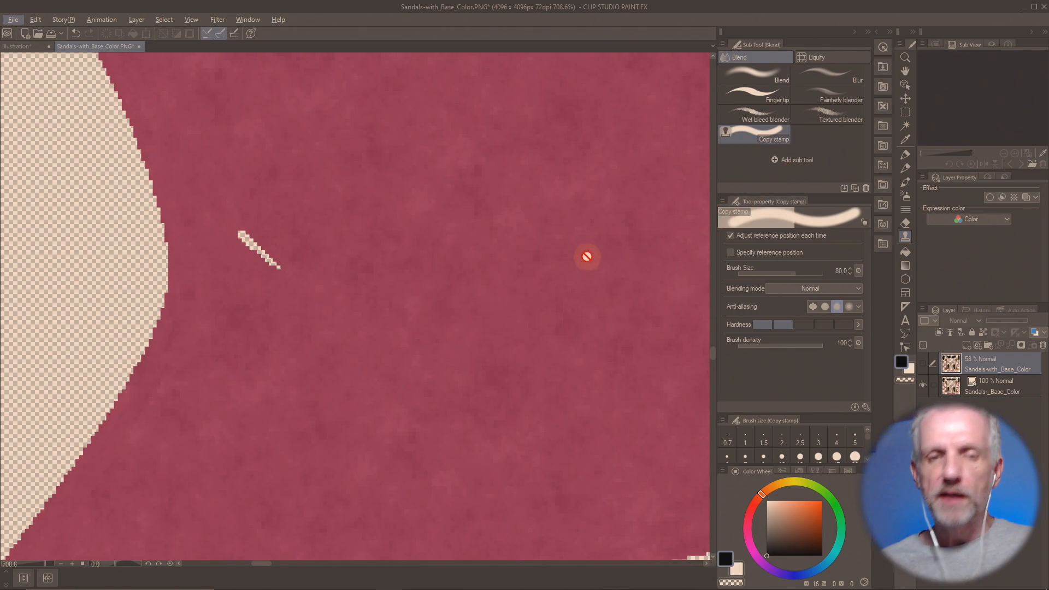
- Switch to Photoshop and open Sandals-_Base_Color.PNG from the Wedge Sandals Maps folder "combined without"
key("alt+Tab")
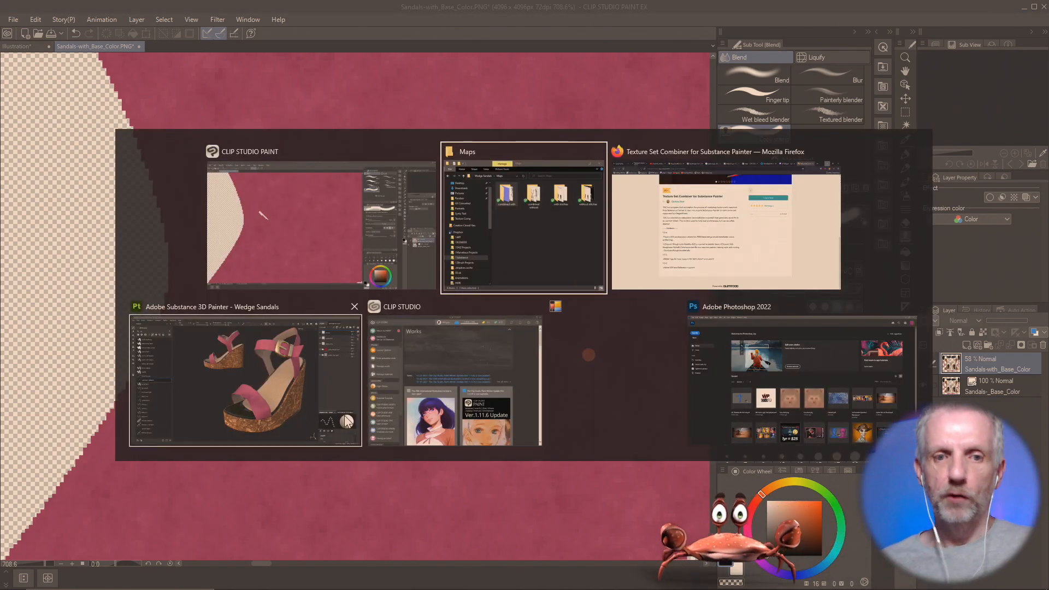
left_click(732, 365)
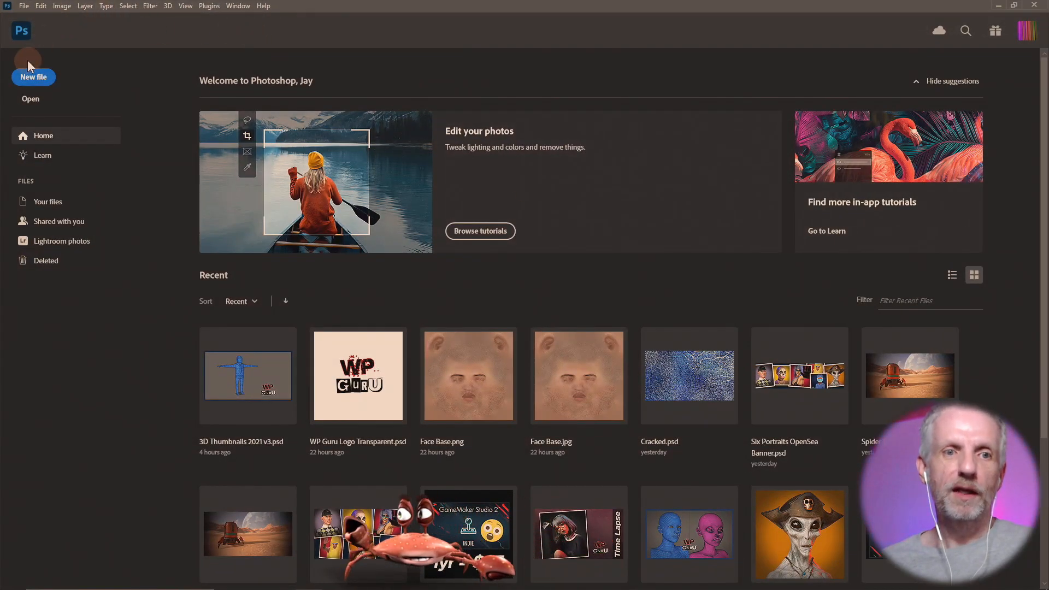
left_click(29, 100)
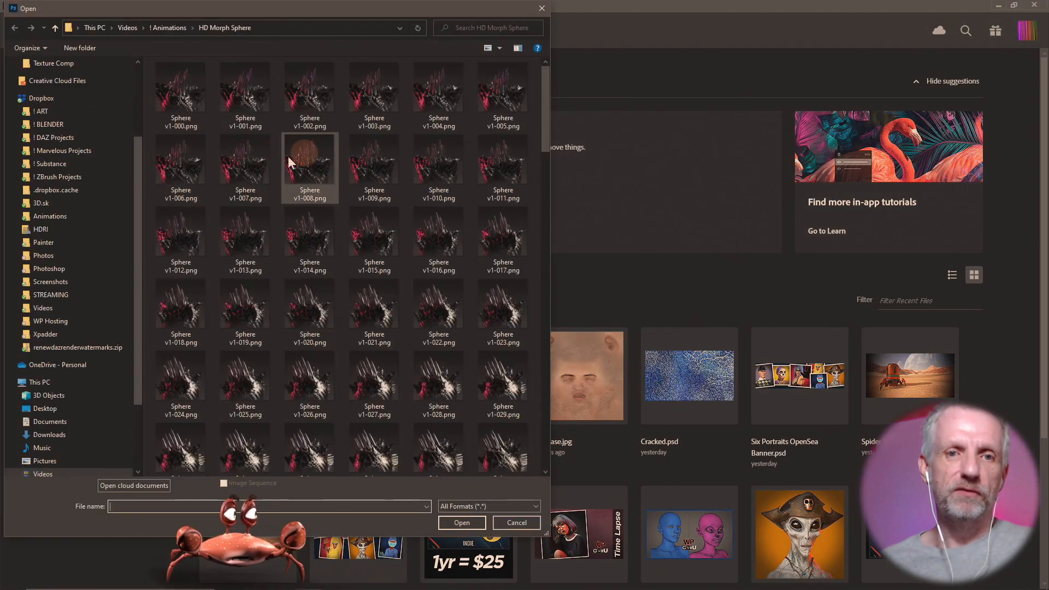
left_click(68, 168)
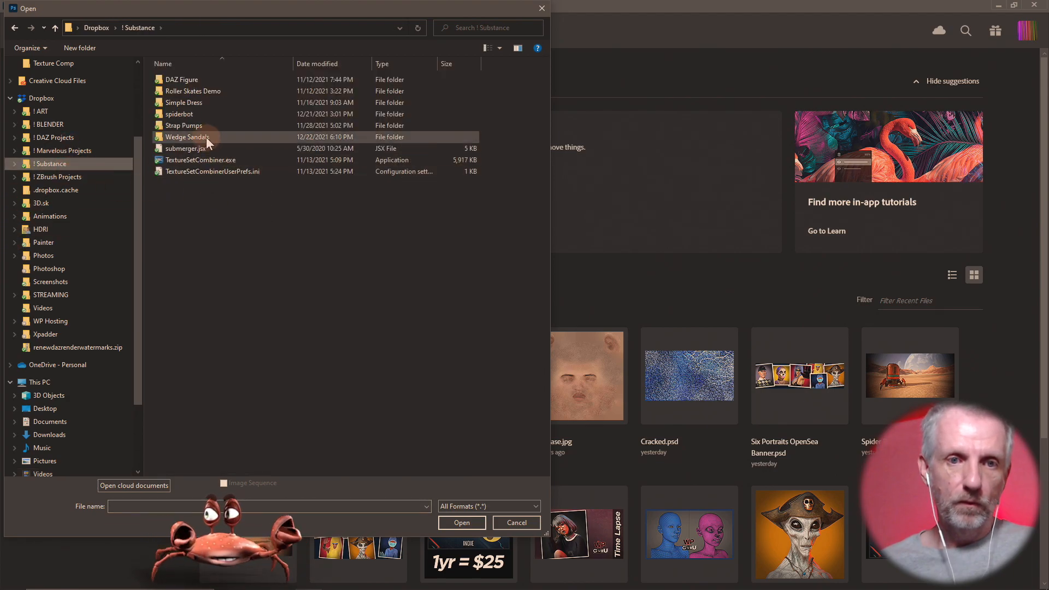
double_click(206, 136)
double_click(182, 91)
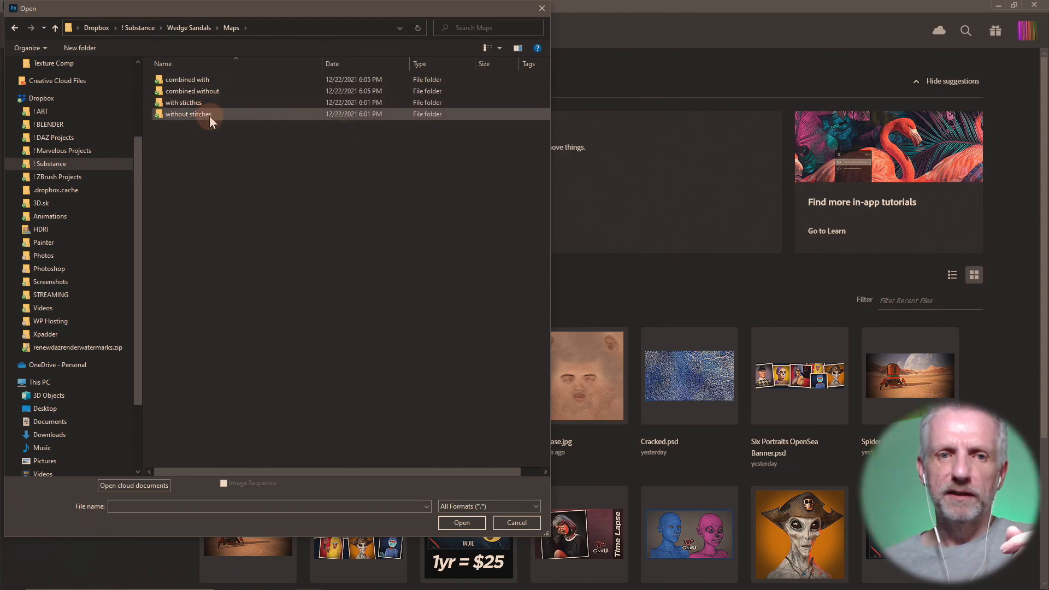
double_click(215, 94)
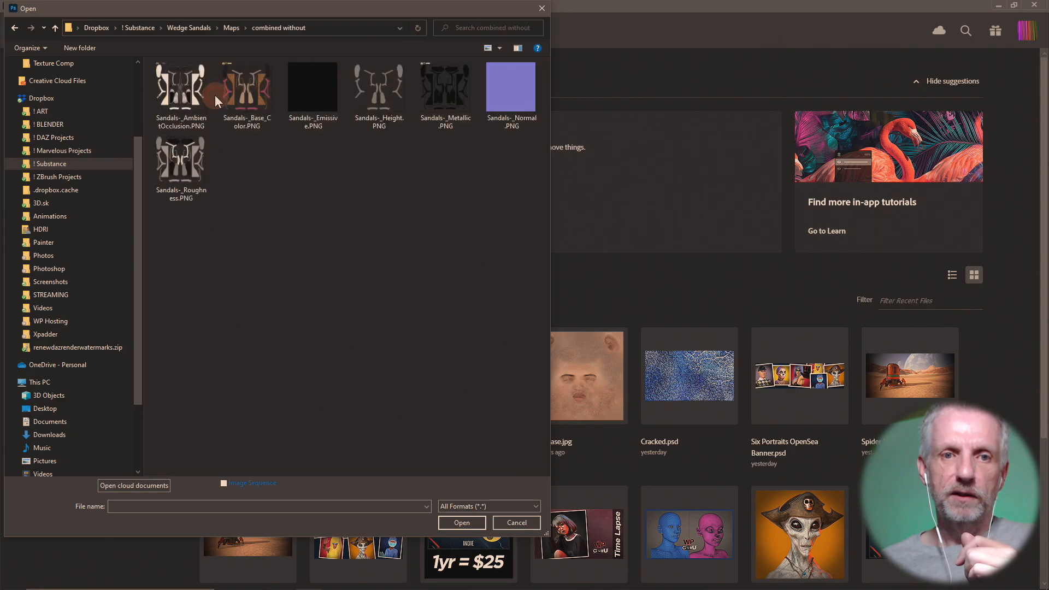
double_click(247, 87)
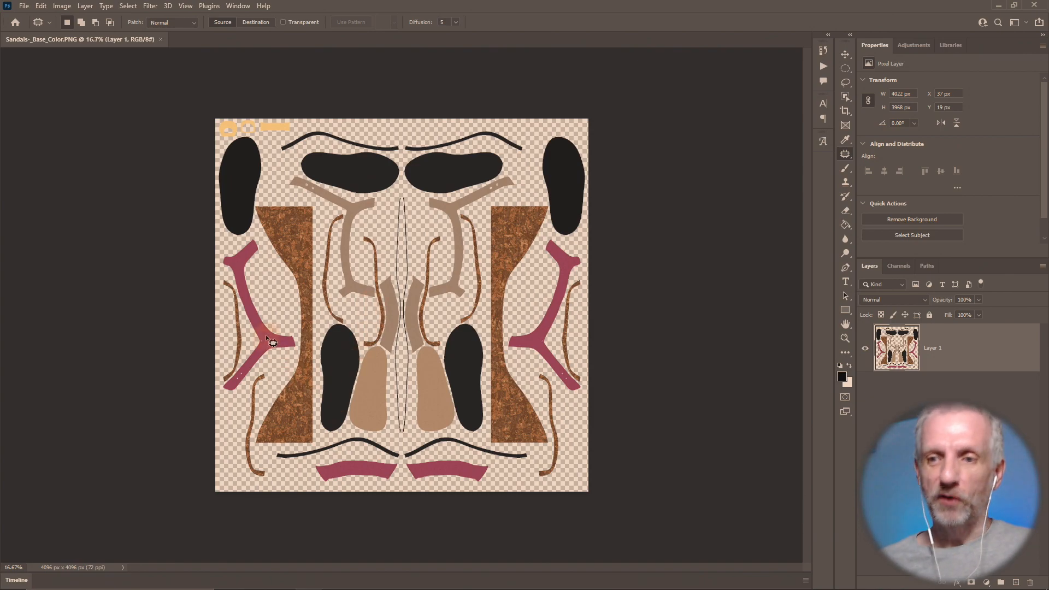
- Duplicate Layer 1 and hide the original layer, fitting the whole texture in view
key("ctrl+0")
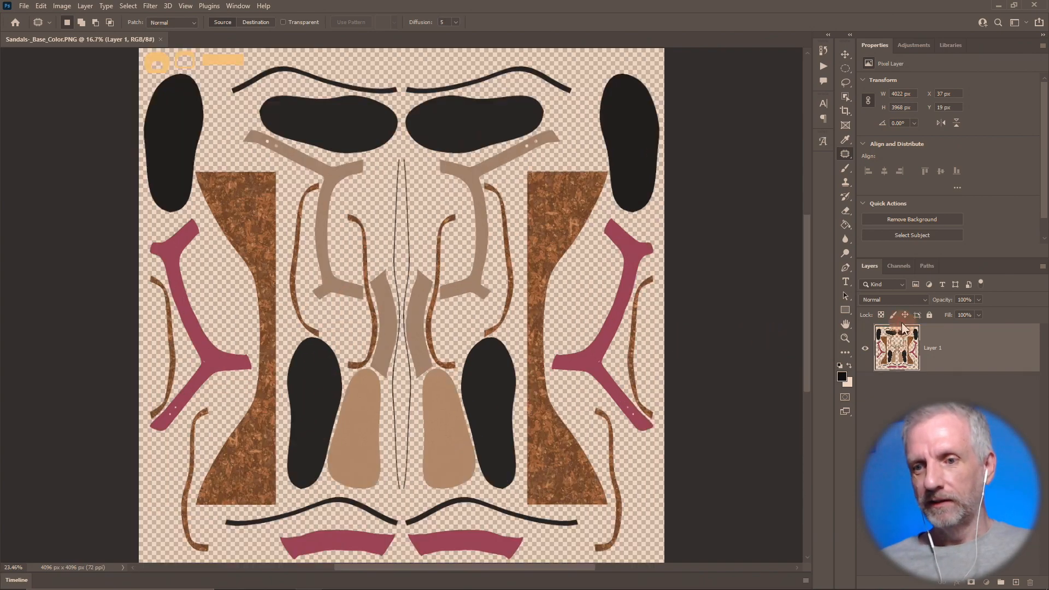
key("ctrl+j")
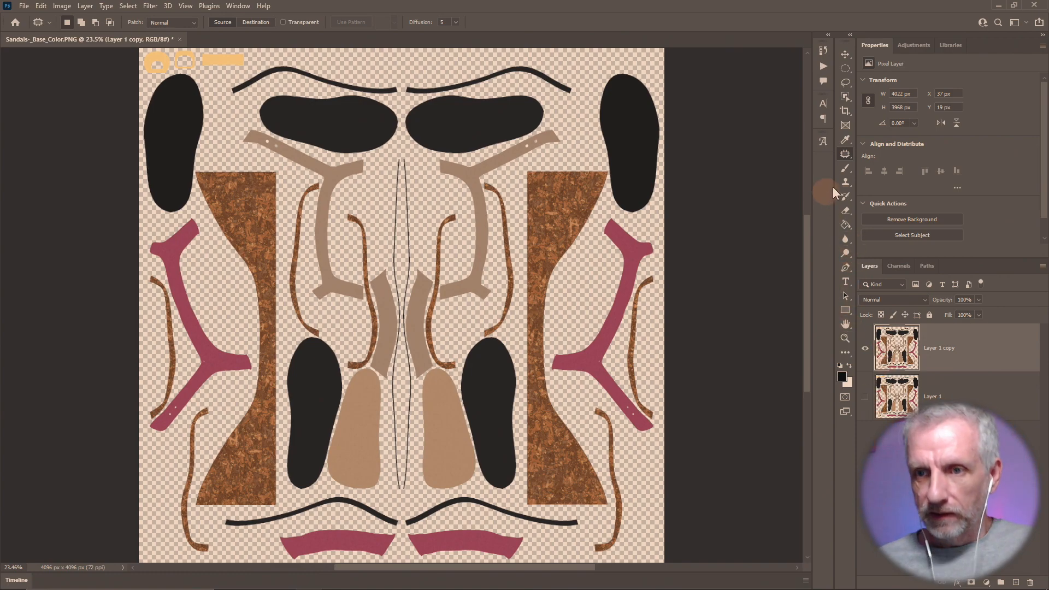
- Try to cover the thin gap at the left red strap's junction with the Patch tool, sampling the intact red area beside it
scroll(346, 390, "up", 5)
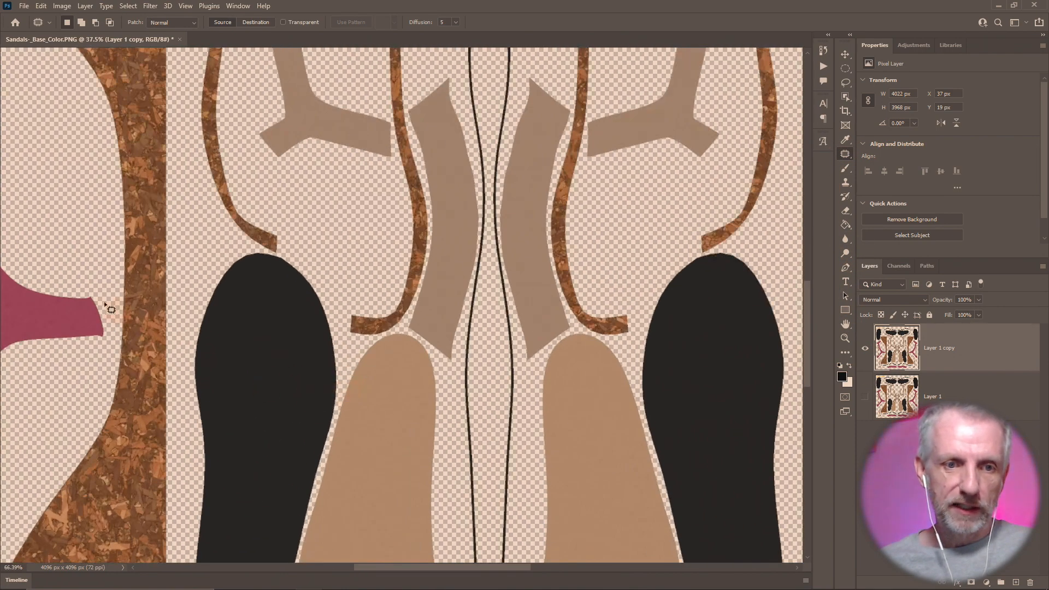
mouse_move(105, 303)
left_mouse_down()
mouse_move(306, 305)
mouse_move(788, 202)
left_mouse_up()
key("ctrl+d")
scroll(267, 324, "up", 5)
scroll(432, 289, "up", 3)
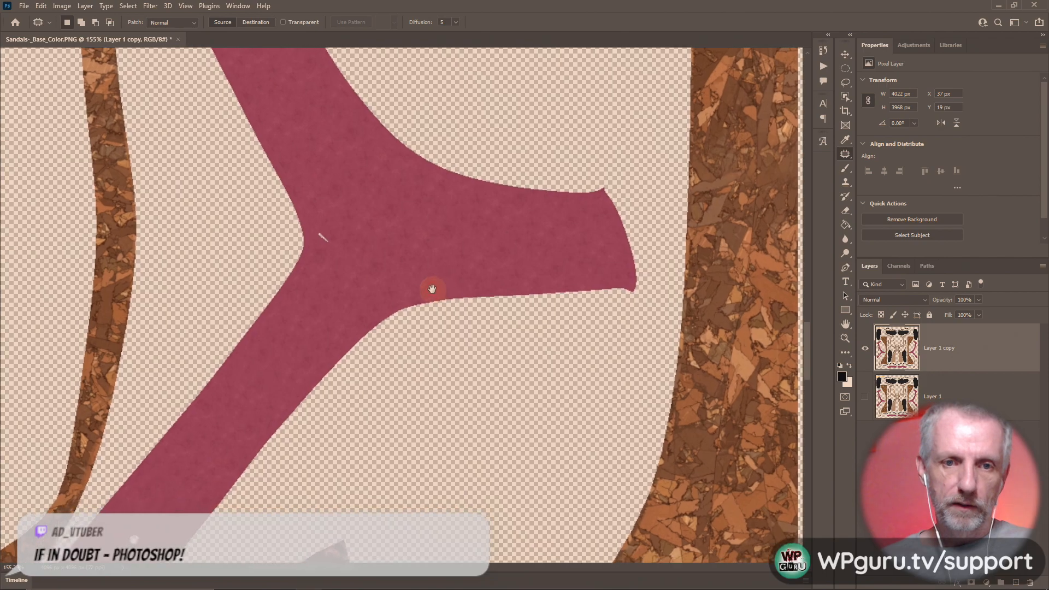
scroll(432, 288, "up", 3)
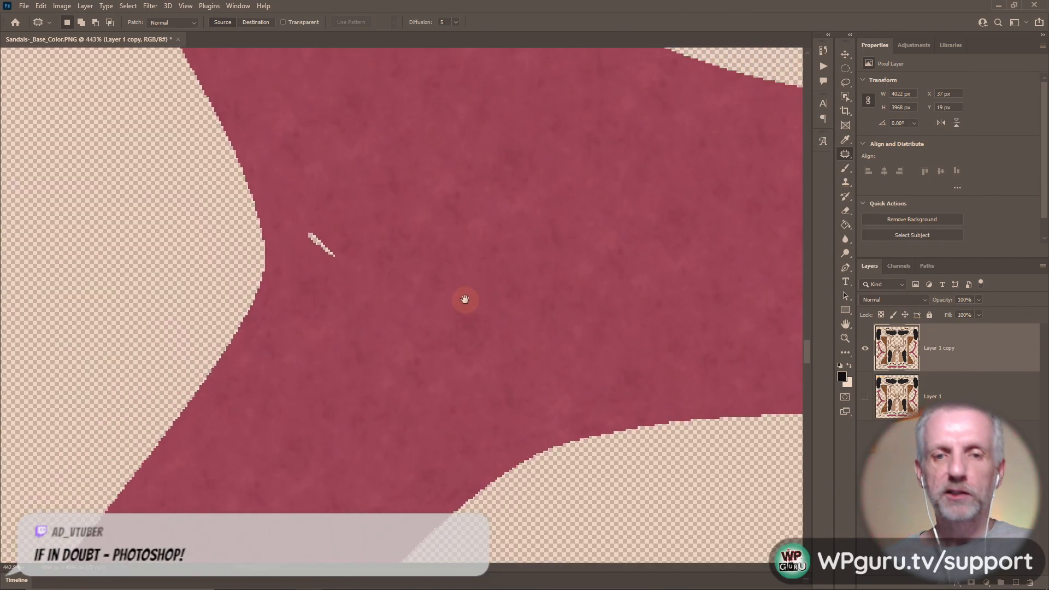
mouse_move(338, 232)
left_mouse_down()
mouse_move(301, 230)
mouse_move(314, 258)
mouse_move(330, 267)
mouse_move(339, 245)
left_mouse_up()
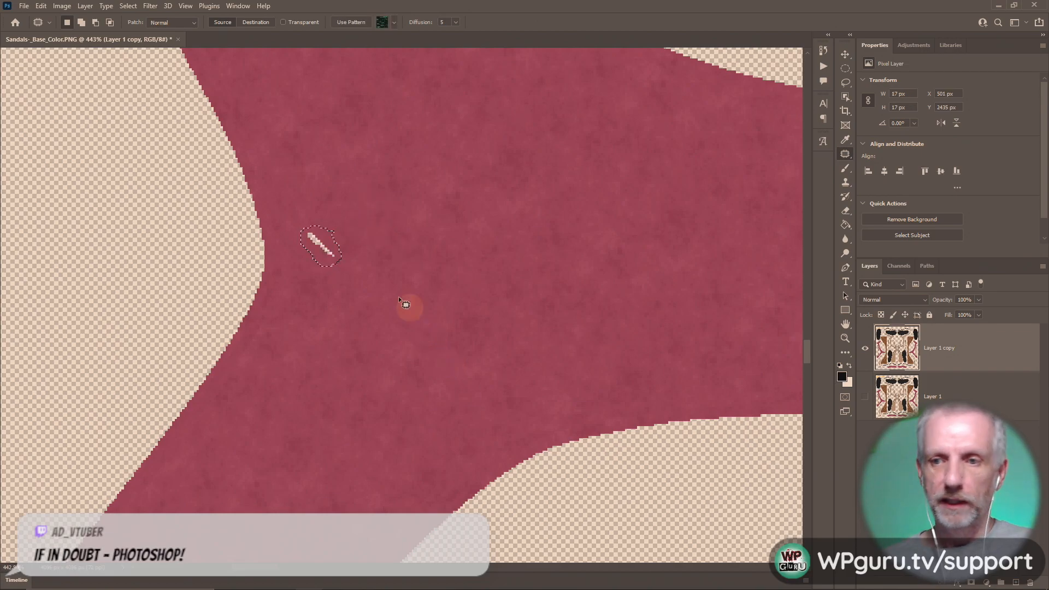
left_click_drag(331, 253, 390, 327)
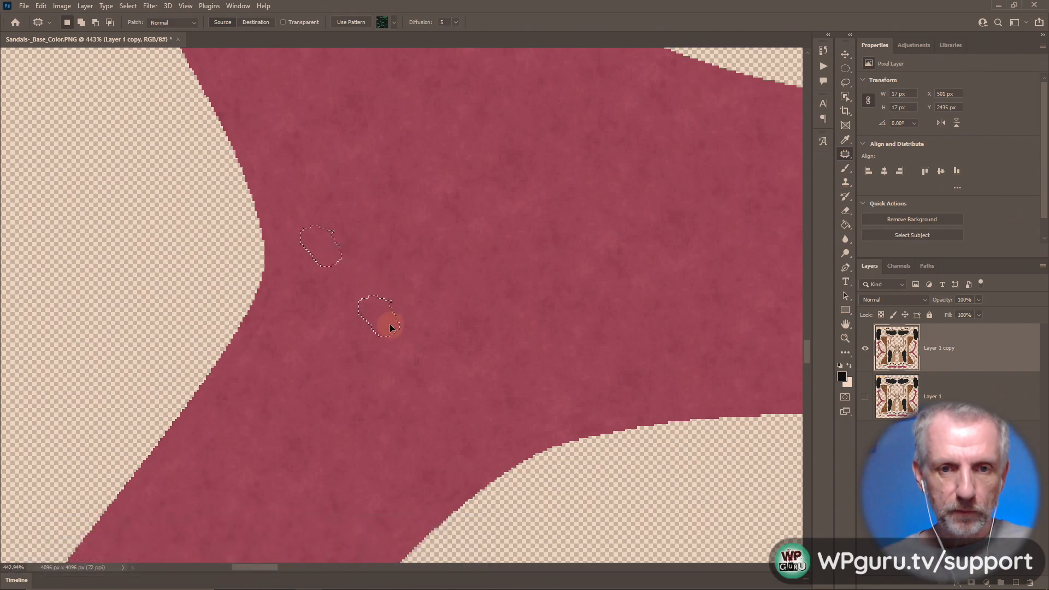
scroll(342, 265, "up", 6)
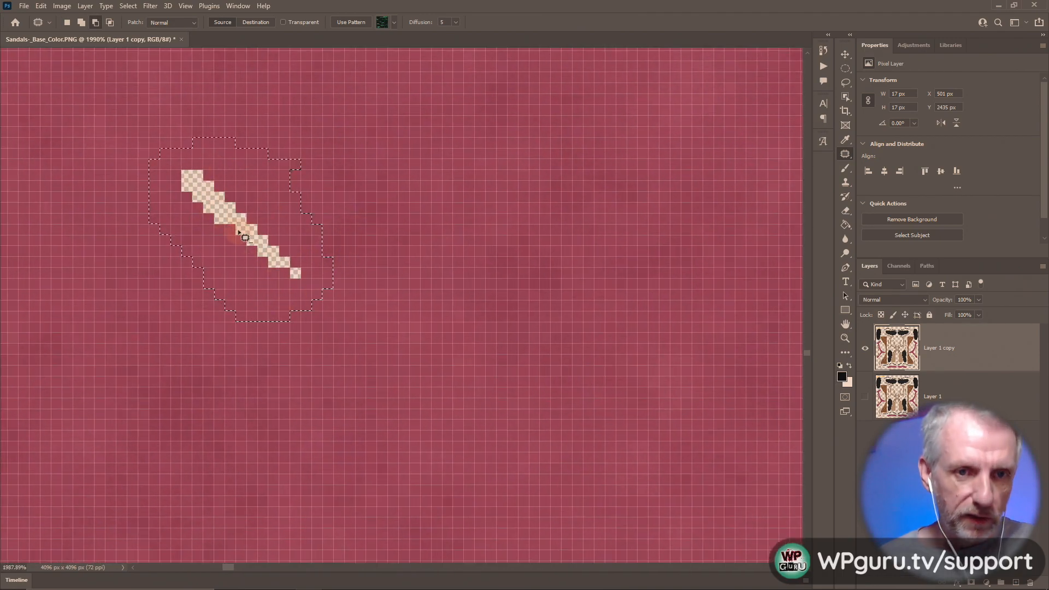
scroll(252, 240, "up", 1)
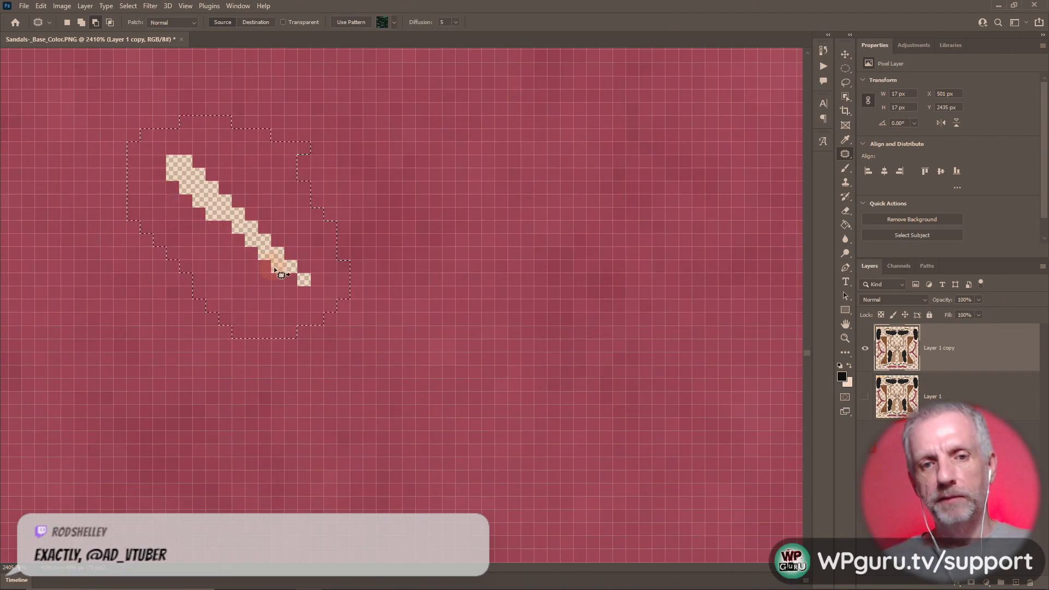
left_click_drag(288, 244, 539, 242)
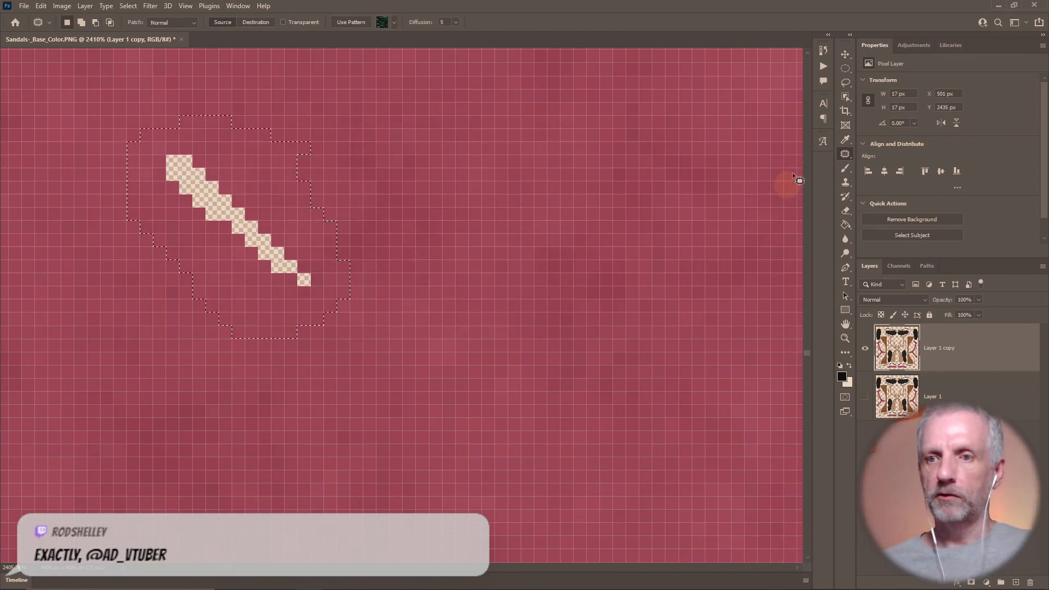
- Remove the selection and heal the gap at the left red strap's junction with a 15 px Spot Healing Brush
right_click(847, 155)
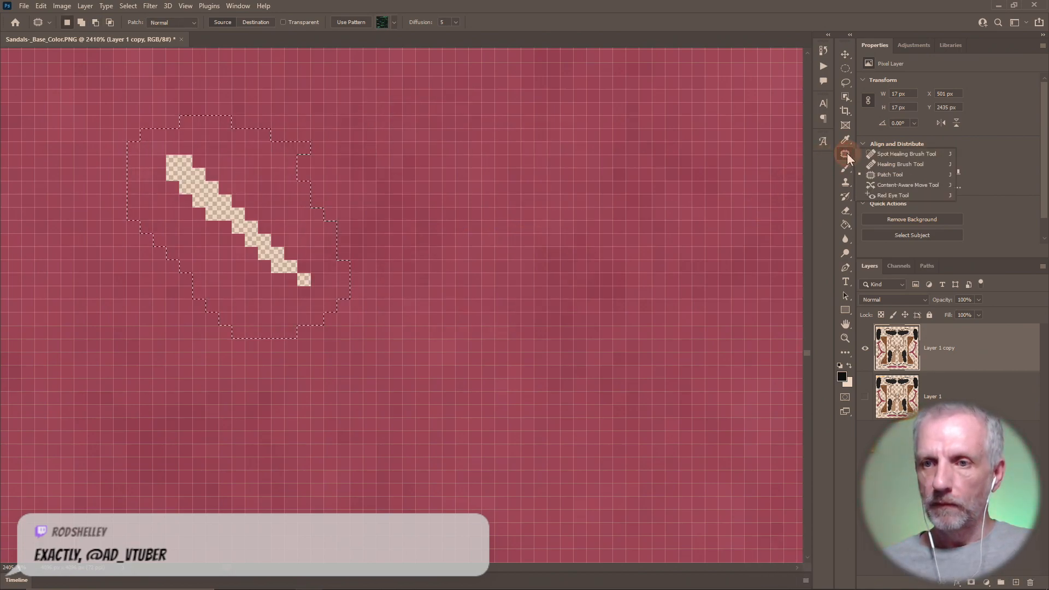
left_click(896, 156)
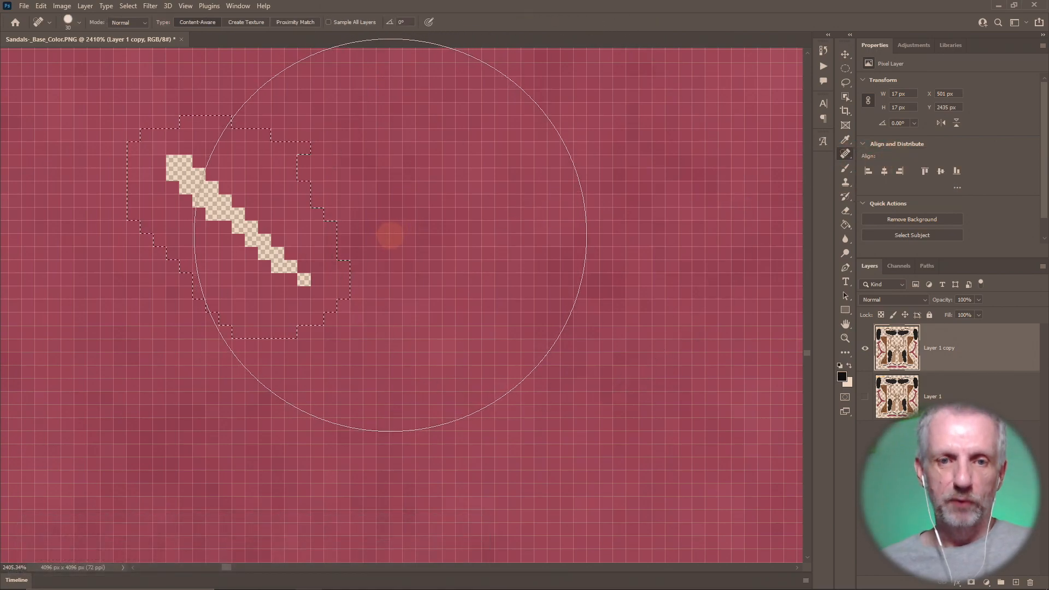
key("ctrl+d")
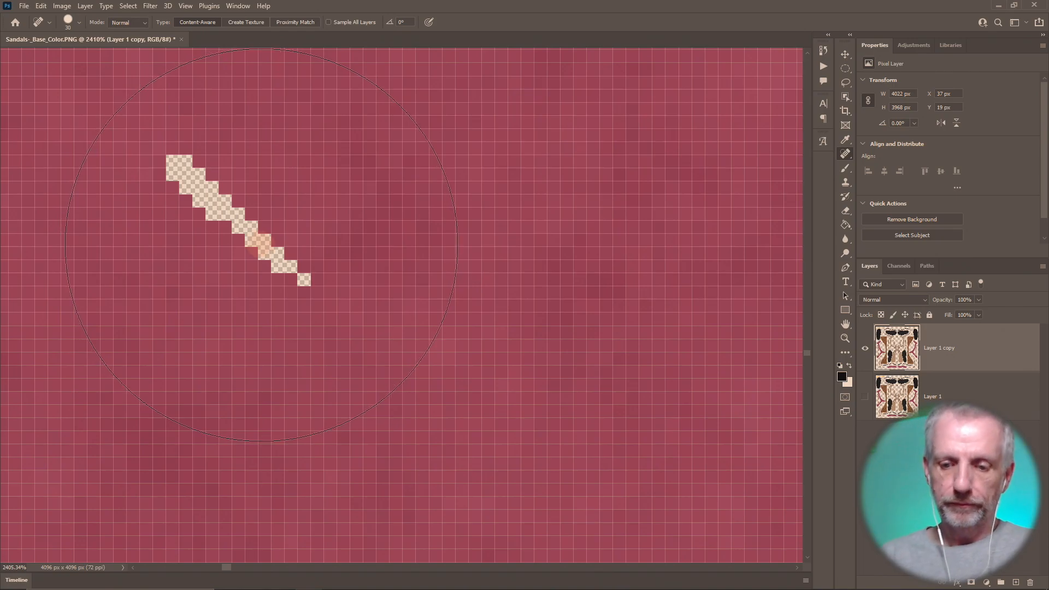
scroll(261, 245, "down", 2)
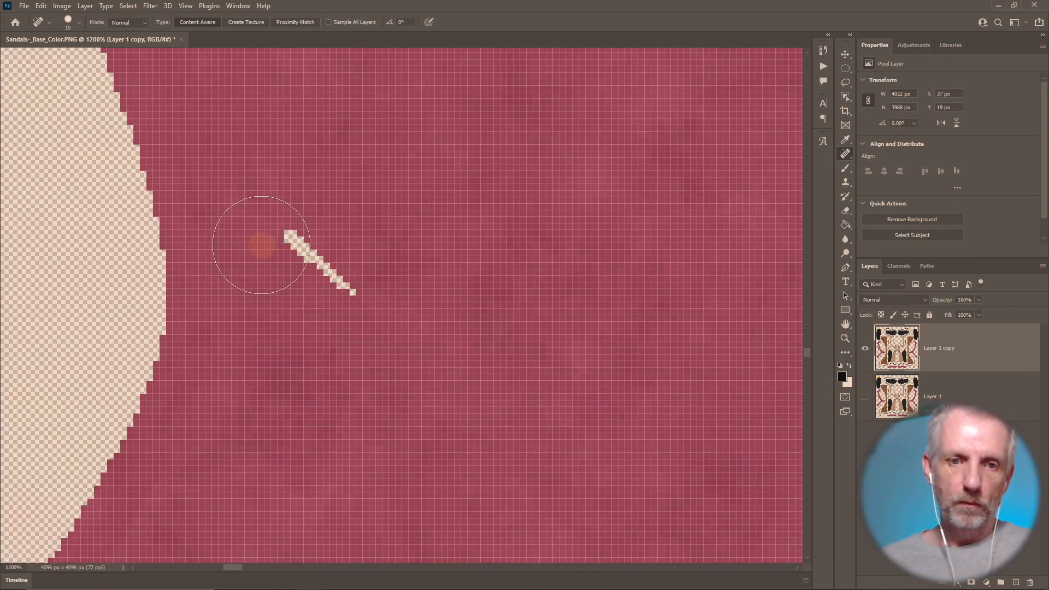
left_click_drag(309, 261, 325, 257)
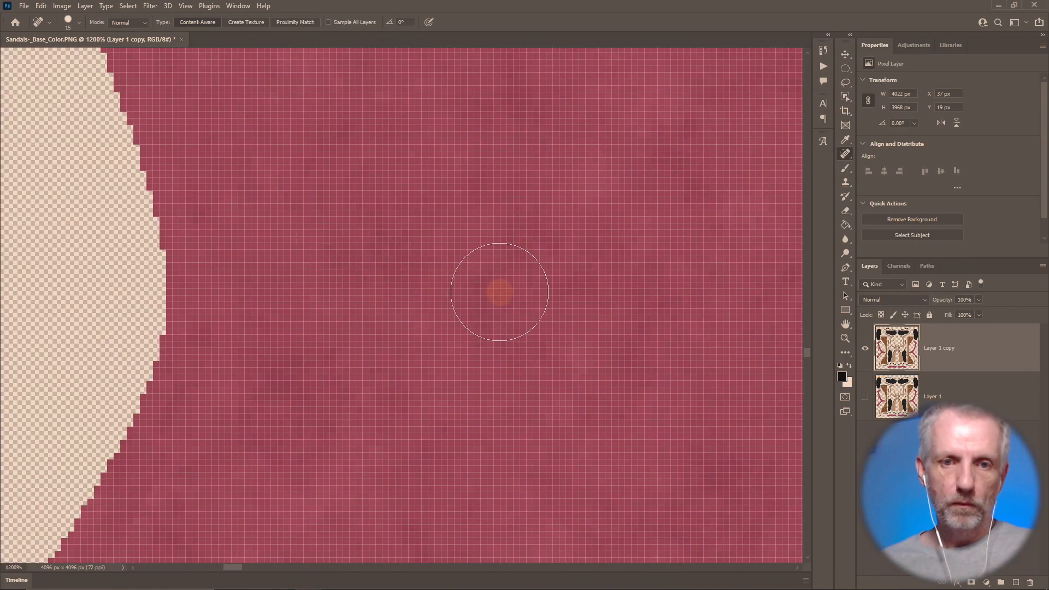
- Heal the two round holes near the lower end of the left red strap with the Spot Healing Brush
scroll(517, 303, "down", 5)
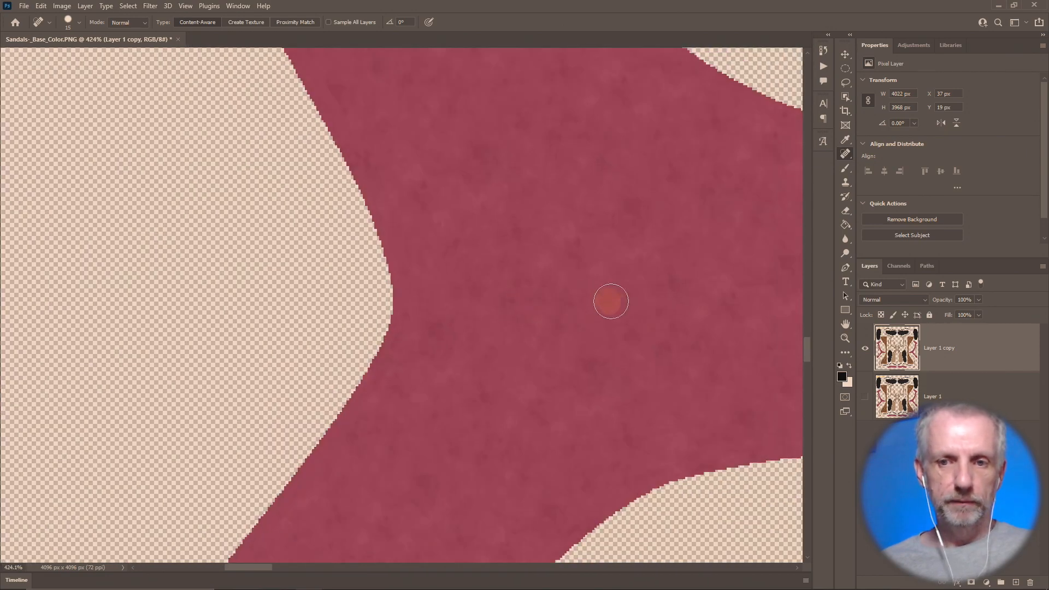
scroll(611, 301, "down", 4)
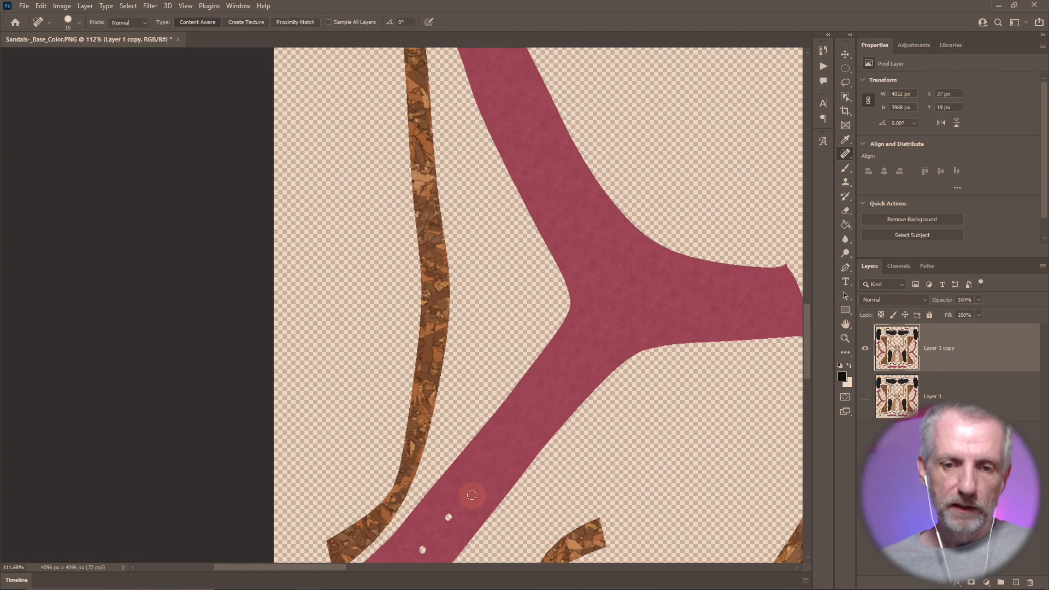
scroll(486, 473, "up", 4)
left_click_drag(487, 472, 520, 349)
scroll(522, 349, "up", 4)
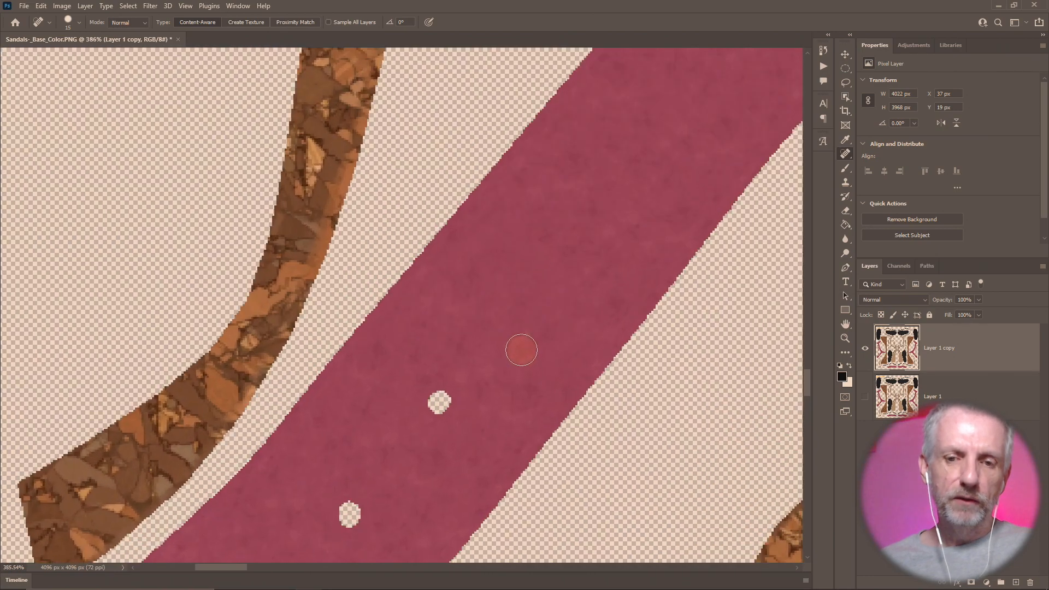
mouse_move(437, 421)
left_mouse_down()
mouse_move(496, 299)
mouse_move(493, 227)
mouse_move(474, 231)
left_mouse_up()
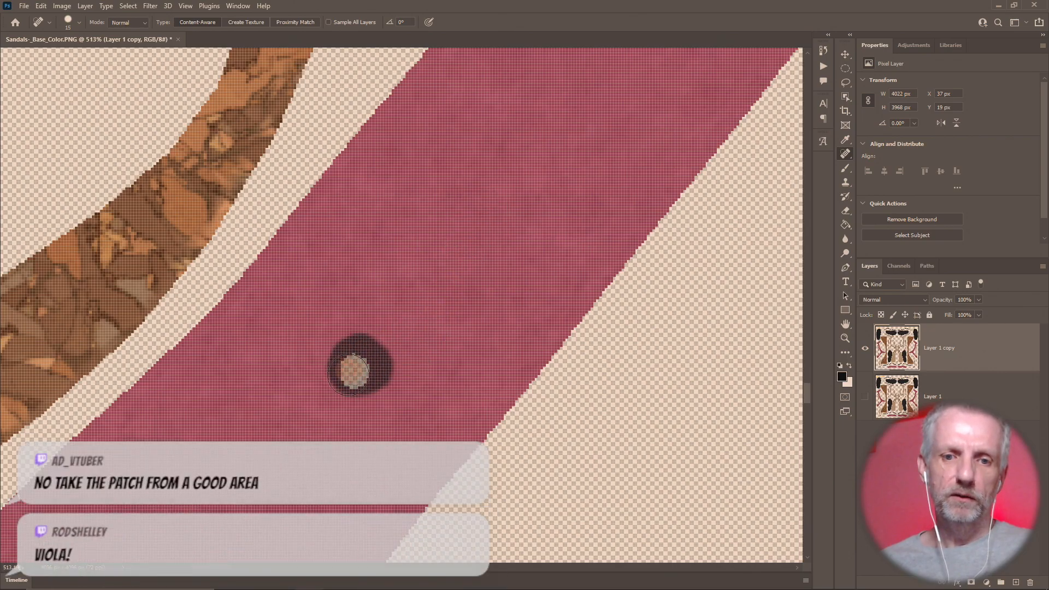
- Heal the two round holes near the lower end of the mirrored red strap on the texture's right side
scroll(451, 309, "down", 3)
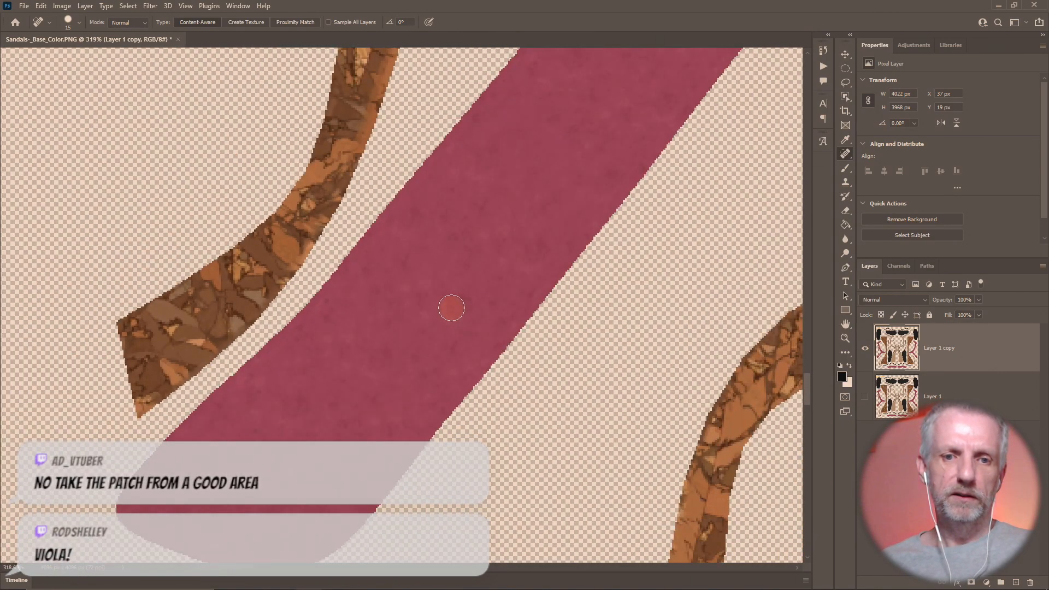
scroll(318, 364, "down", 6)
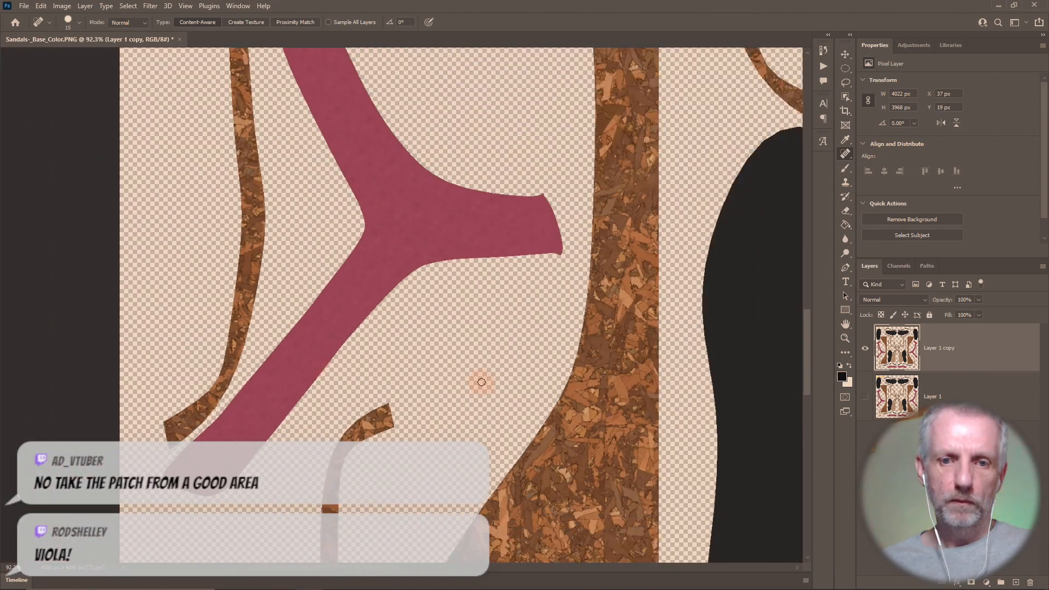
left_click_drag(481, 381, 286, 145)
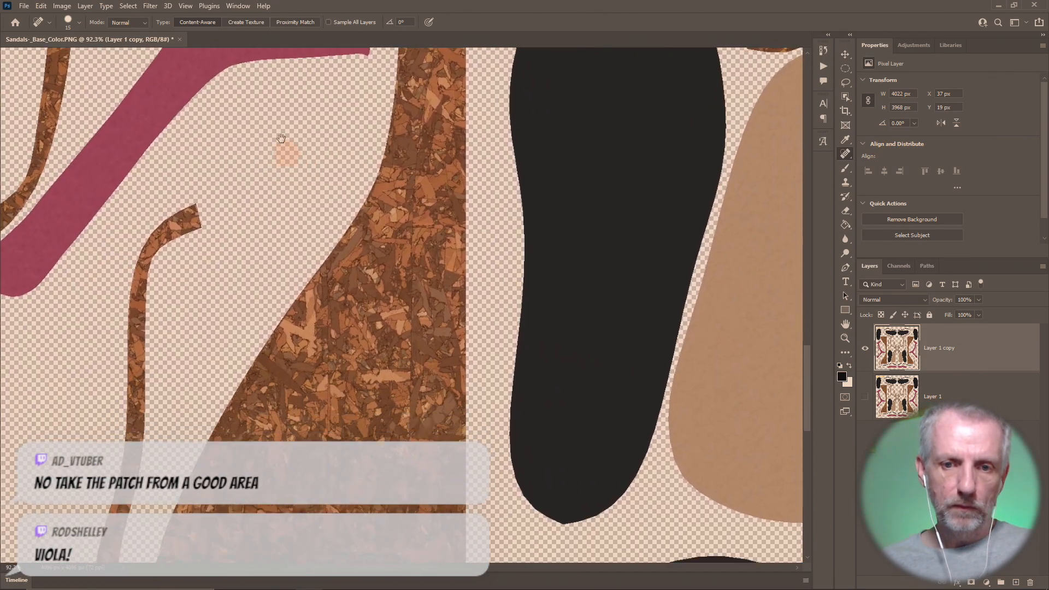
left_click_drag(330, 276, 362, 137)
left_click_drag(678, 430, 81, 267)
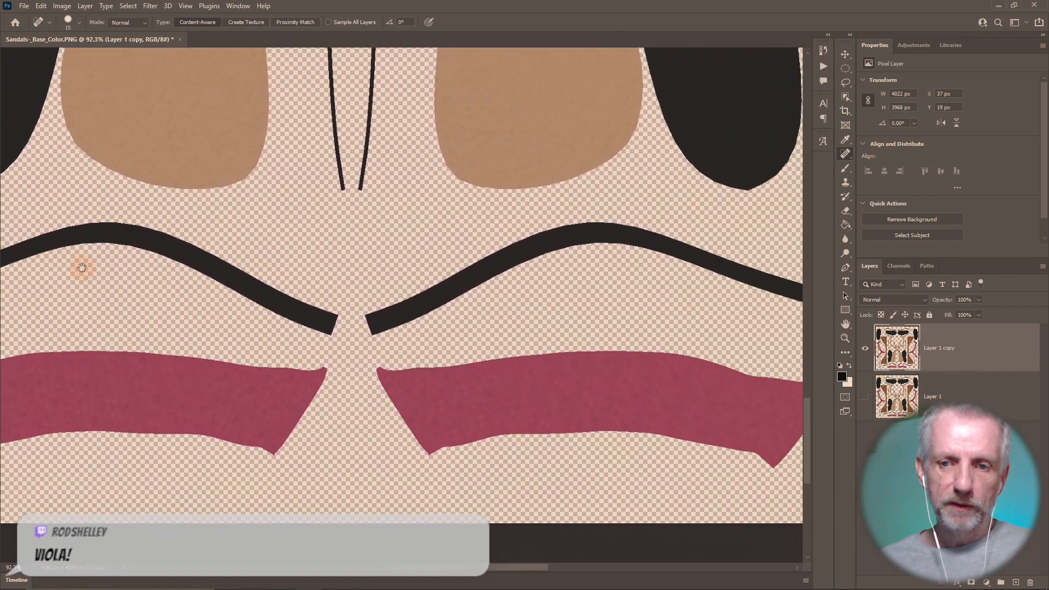
left_click_drag(300, 300, 147, 304)
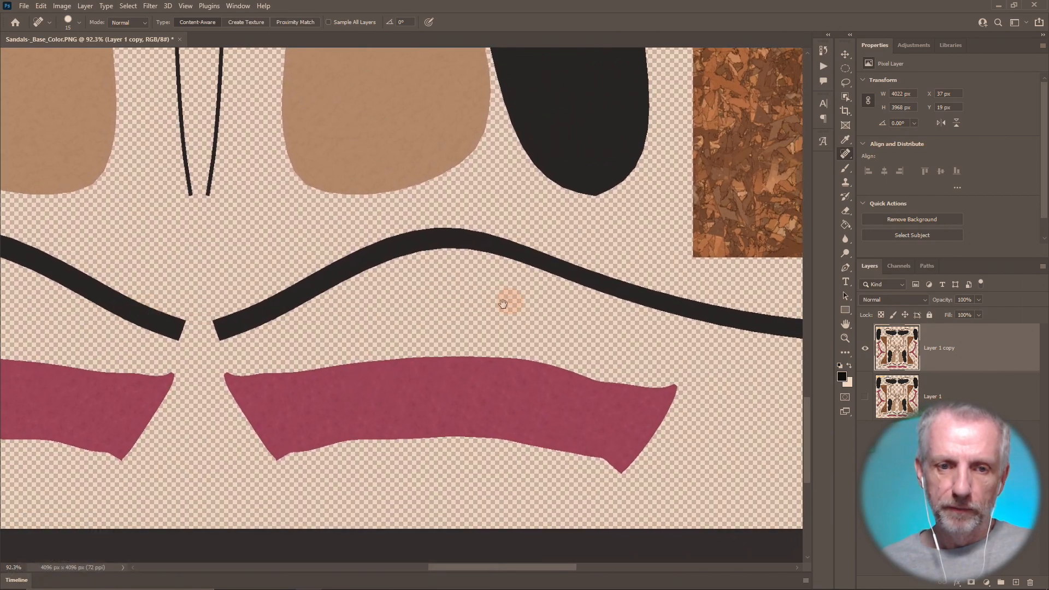
left_click_drag(502, 304, 494, 396)
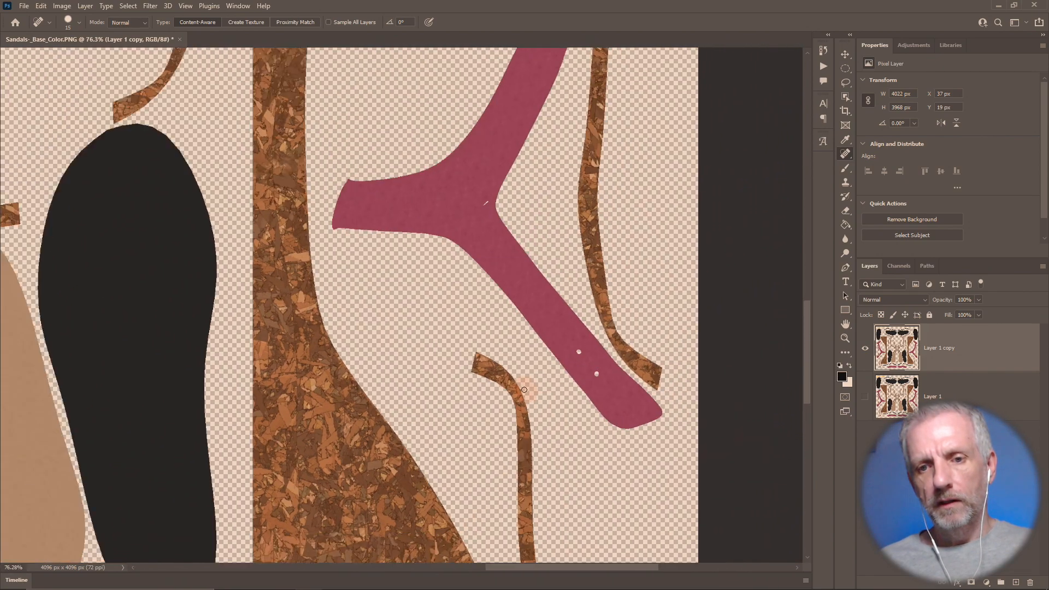
scroll(524, 389, "up", 3)
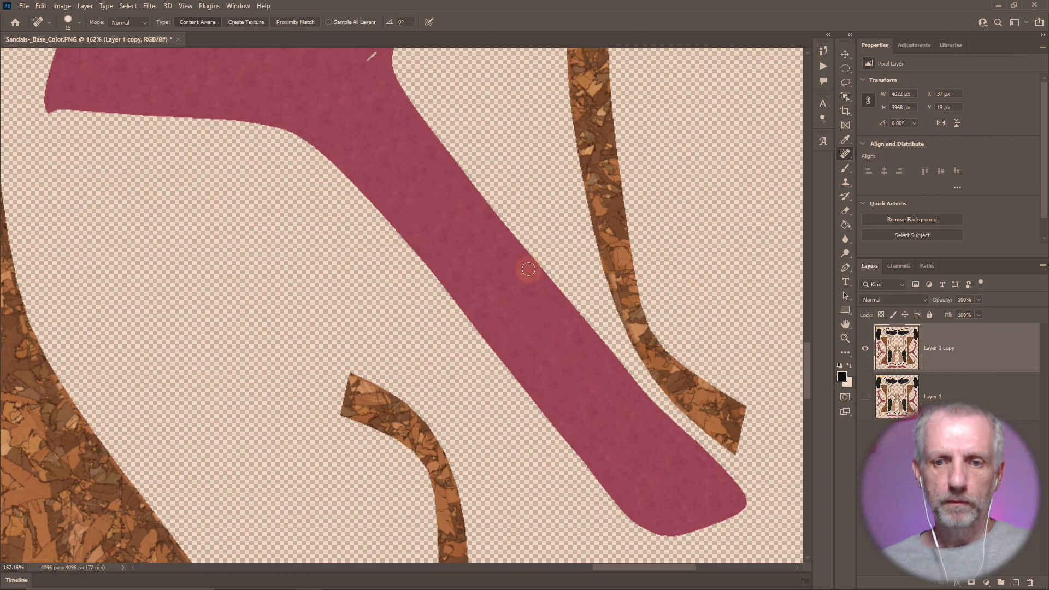
scroll(604, 402, "up", 5)
scroll(647, 467, "down", 4)
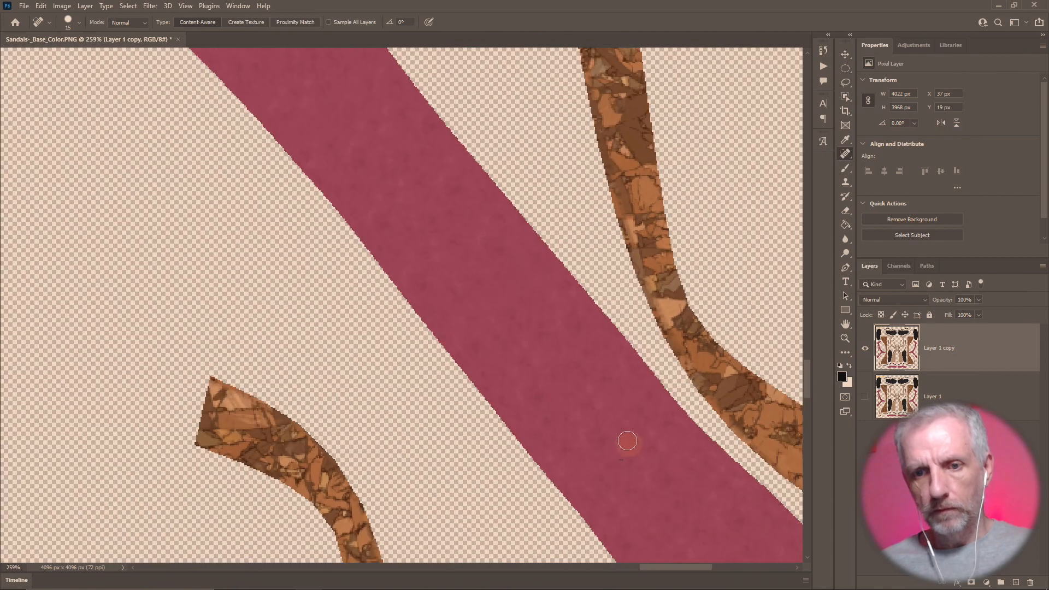
- Heal the two round holes near the upper end of the tan strap on the texture's right side with the Spot Healing Brush
left_click_drag(375, 141, 564, 458)
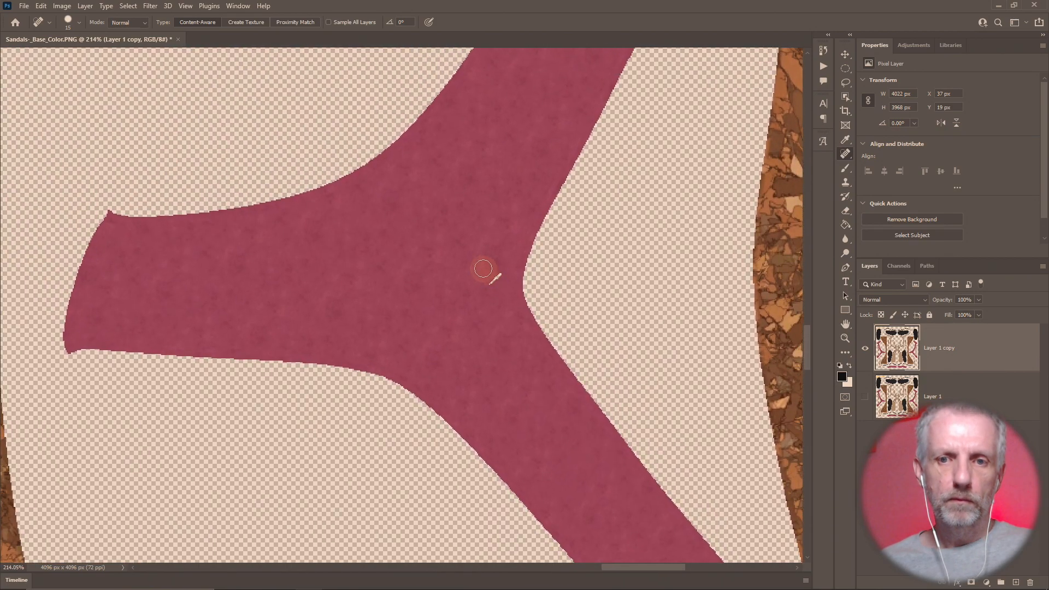
scroll(486, 275, "down", 7)
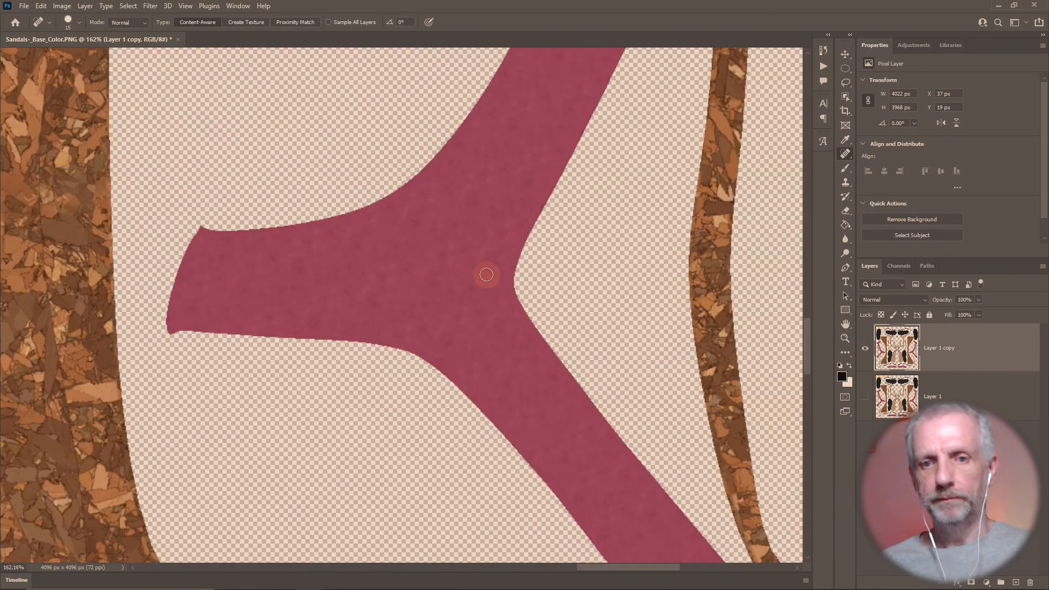
scroll(509, 192, "up", 3)
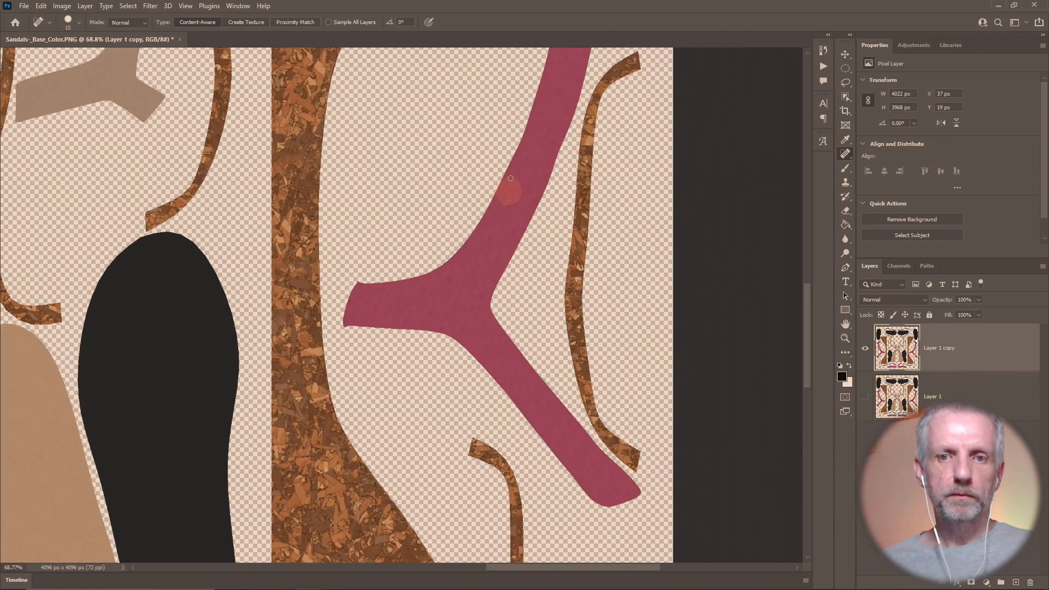
left_click_drag(506, 175, 552, 492)
left_click_drag(526, 300, 549, 444)
mouse_move(598, 213)
left_mouse_down()
mouse_move(524, 387)
mouse_move(599, 402)
mouse_move(662, 363)
left_mouse_up()
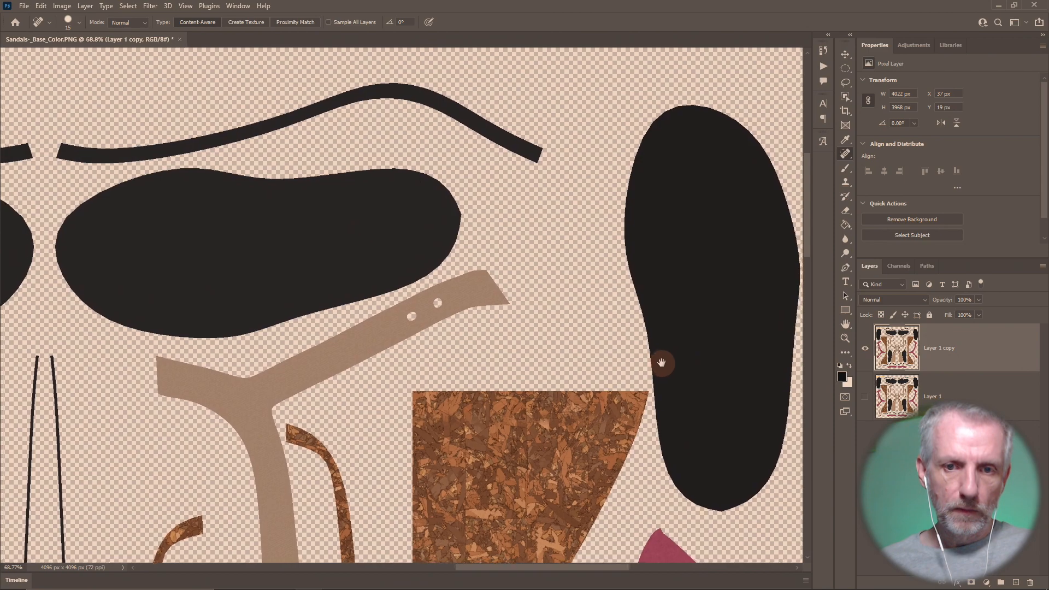
scroll(412, 316, "up", 5)
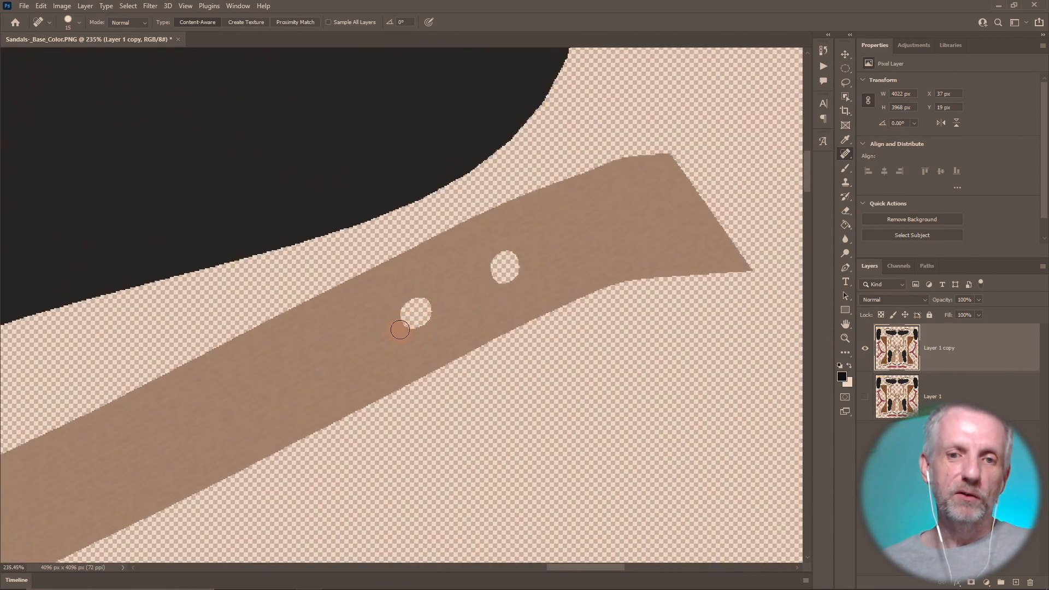
scroll(409, 326, "up", 3)
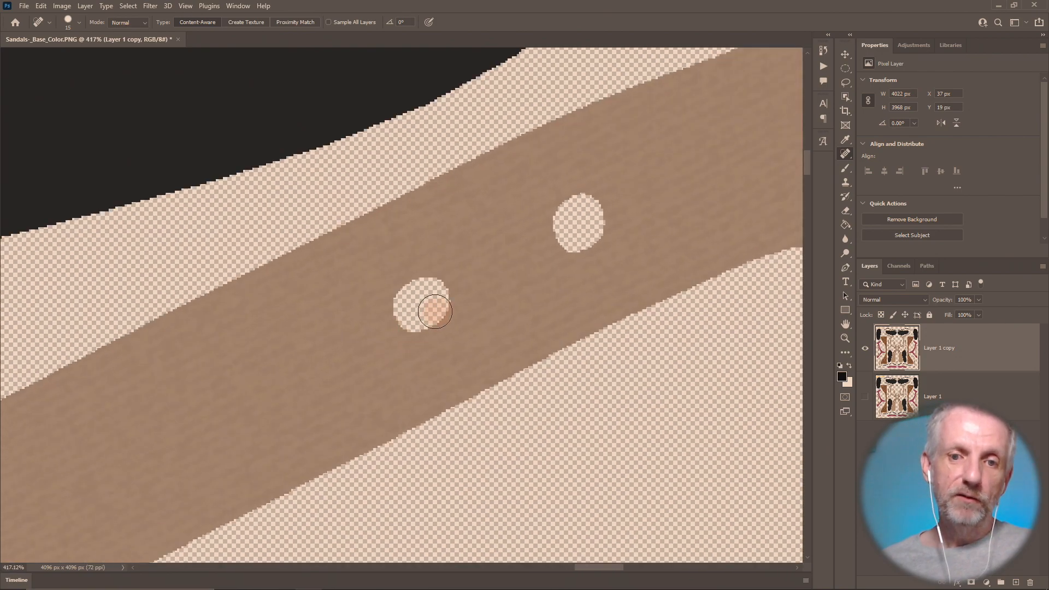
mouse_move(442, 294)
left_mouse_down()
mouse_move(398, 312)
mouse_move(449, 302)
mouse_move(422, 315)
left_mouse_up()
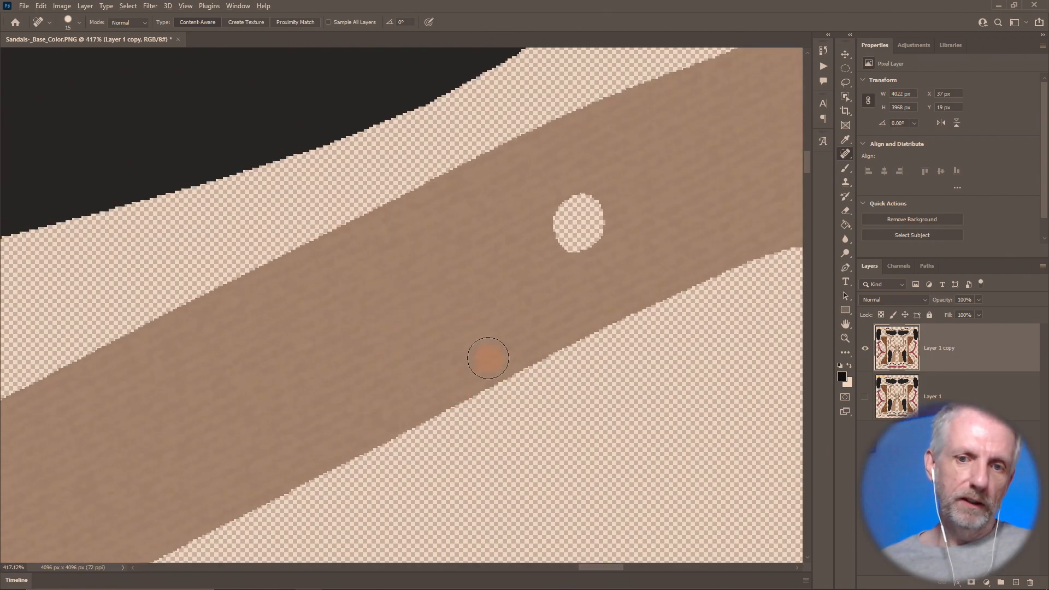
scroll(487, 358, "up", 2)
scroll(488, 358, "down", 2)
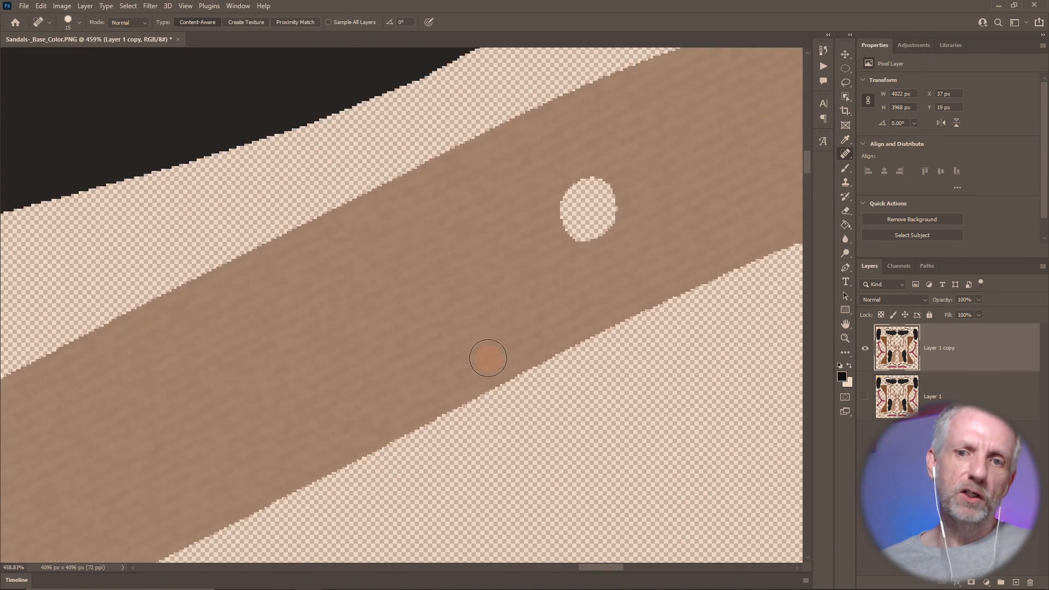
mouse_move(588, 198)
left_mouse_down()
mouse_move(604, 217)
mouse_move(583, 219)
mouse_move(603, 193)
left_mouse_up()
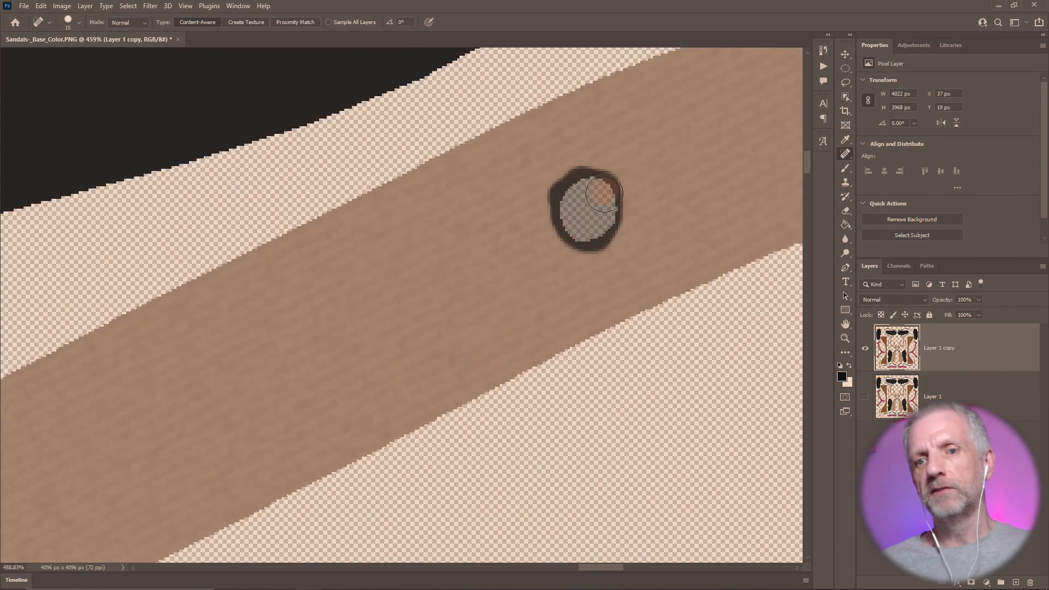
- Heal the two matching round holes near the upper end of the mirrored tan strap on the texture's left side
scroll(519, 293, "down", 8)
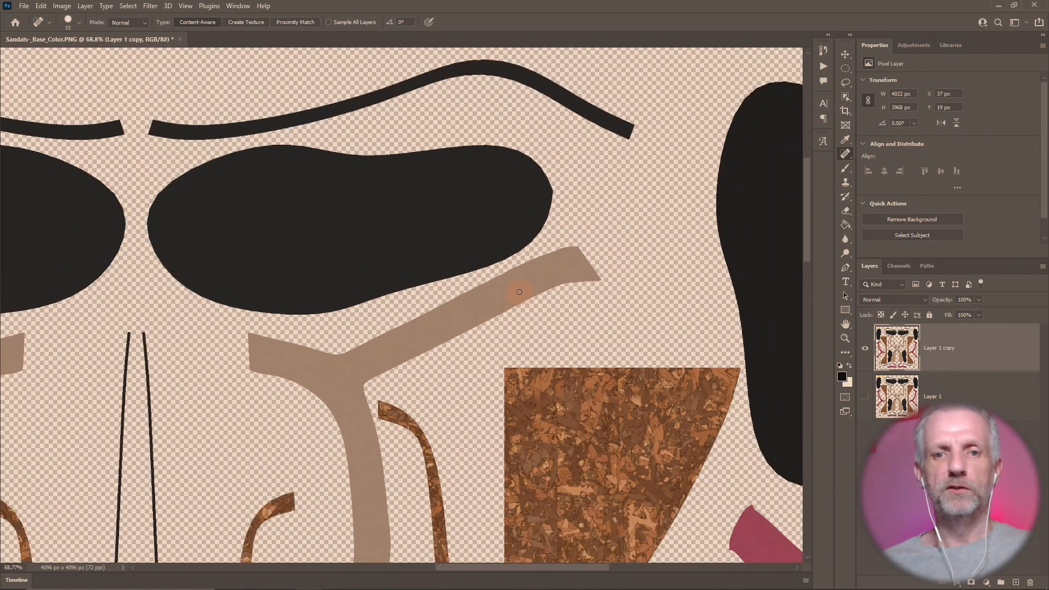
scroll(516, 293, "down", 2)
left_click_drag(429, 352, 679, 284)
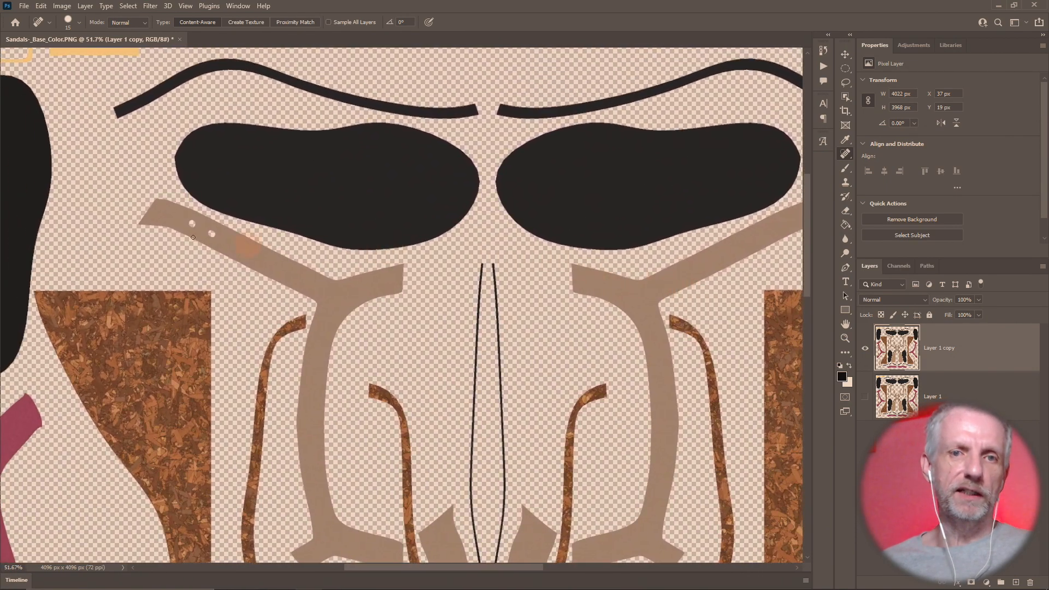
scroll(161, 227, "up", 3)
scroll(160, 227, "up", 5)
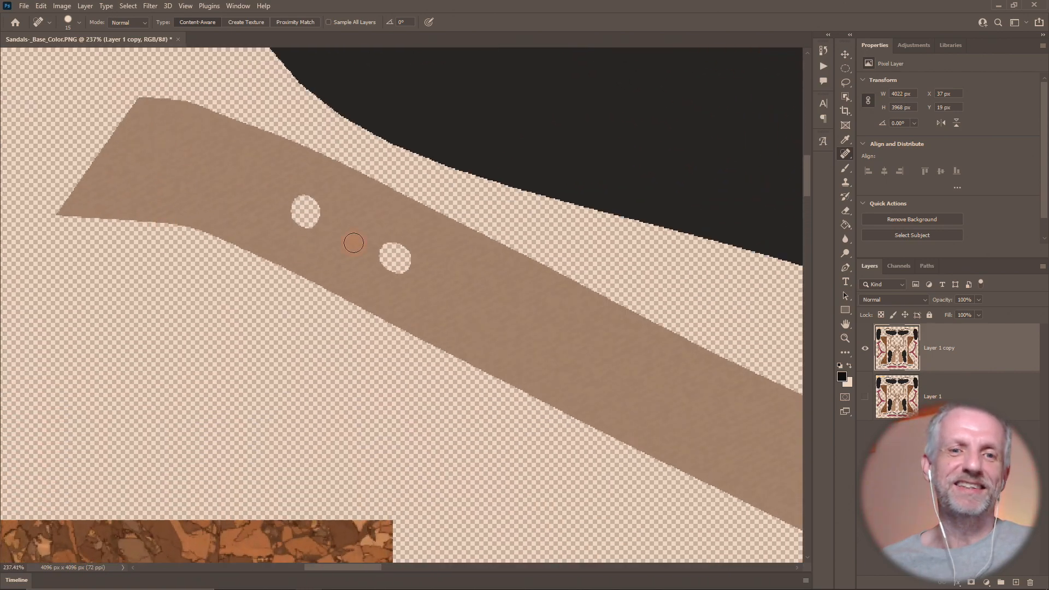
mouse_move(309, 203)
left_mouse_down()
mouse_move(308, 230)
mouse_move(298, 216)
mouse_move(331, 214)
mouse_move(309, 215)
left_mouse_up()
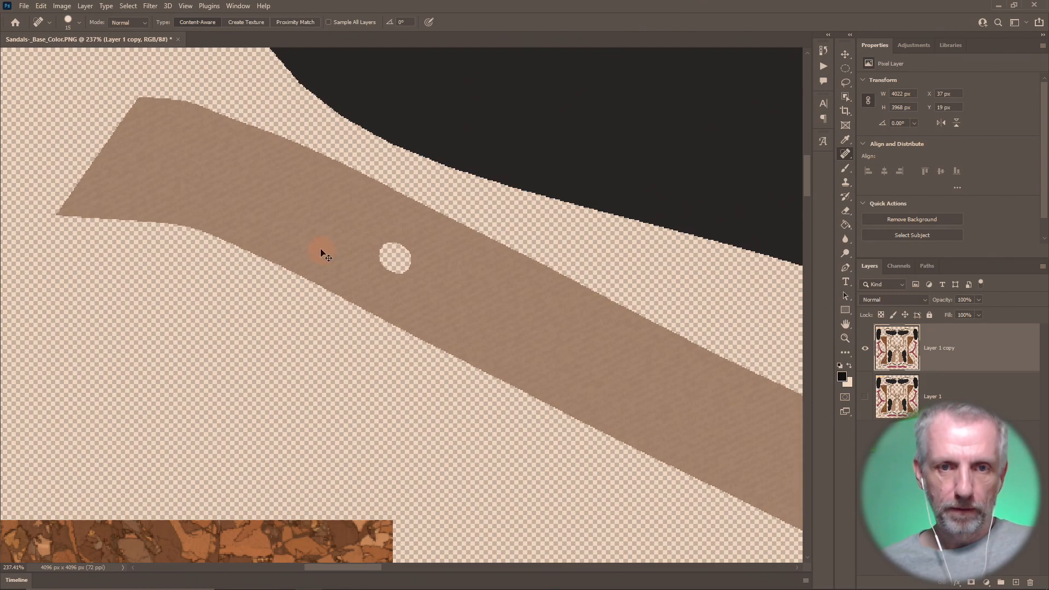
key("ctrl+z")
scroll(335, 225, "up", 2)
mouse_move(284, 214)
left_mouse_down()
mouse_move(289, 198)
mouse_move(297, 215)
mouse_move(300, 203)
left_mouse_up()
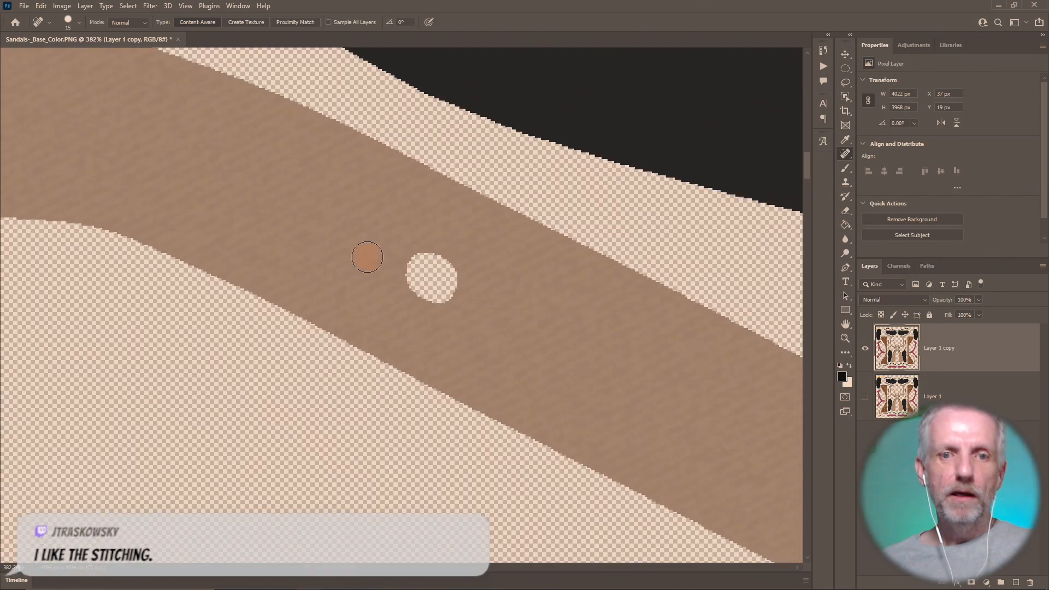
mouse_move(427, 263)
left_mouse_down()
mouse_move(422, 272)
mouse_move(439, 283)
left_mouse_up()
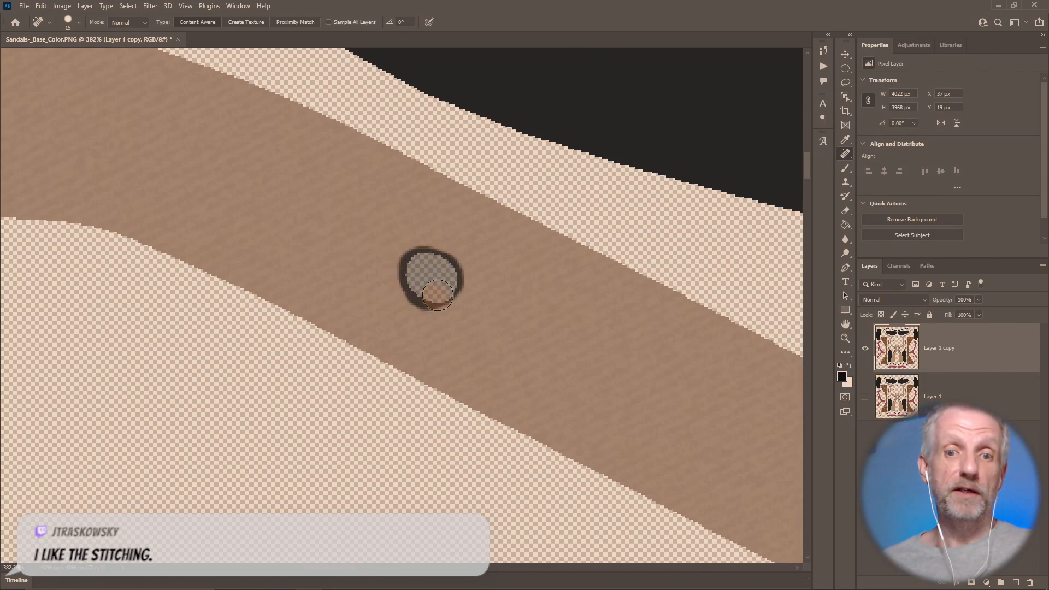
left_click_drag(436, 276, 435, 277)
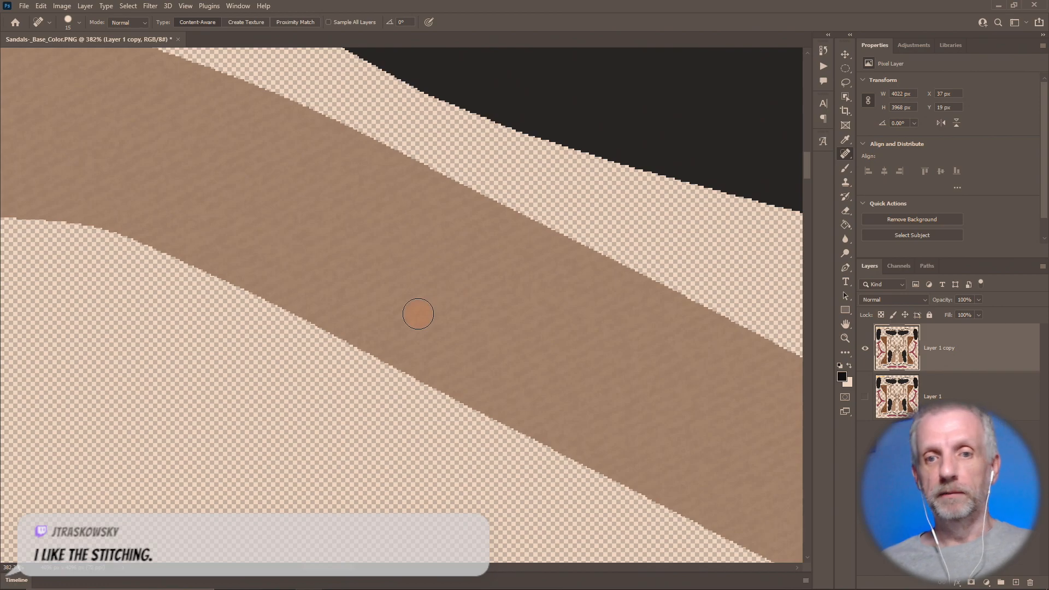
- Save the repaired map as a PNG named Sandals-_Base_Color.PNG in the Maps "combined without" folder
key("ctrl+0")
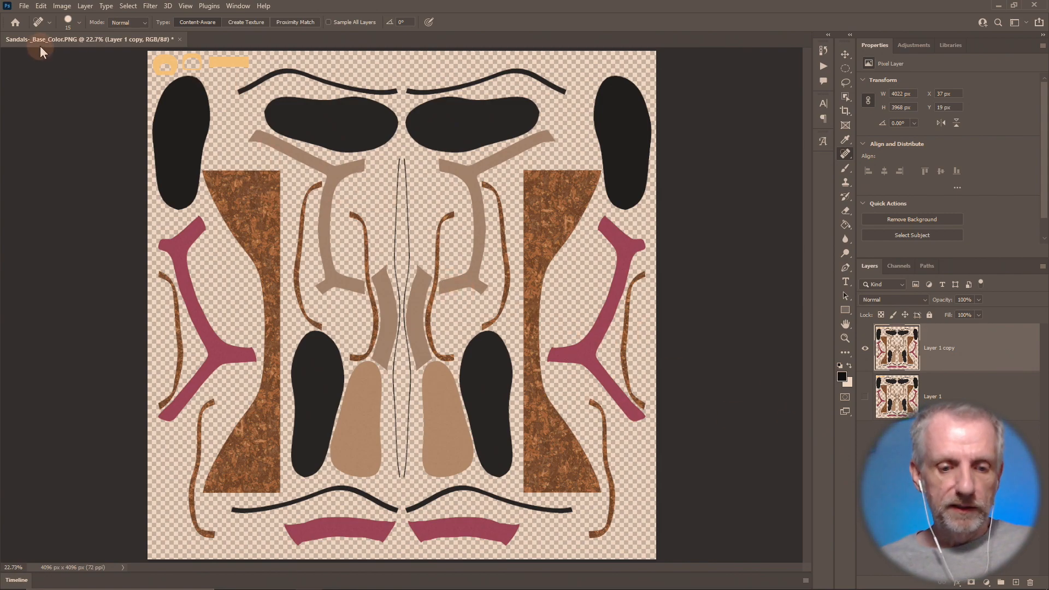
key("ctrl+shift+s")
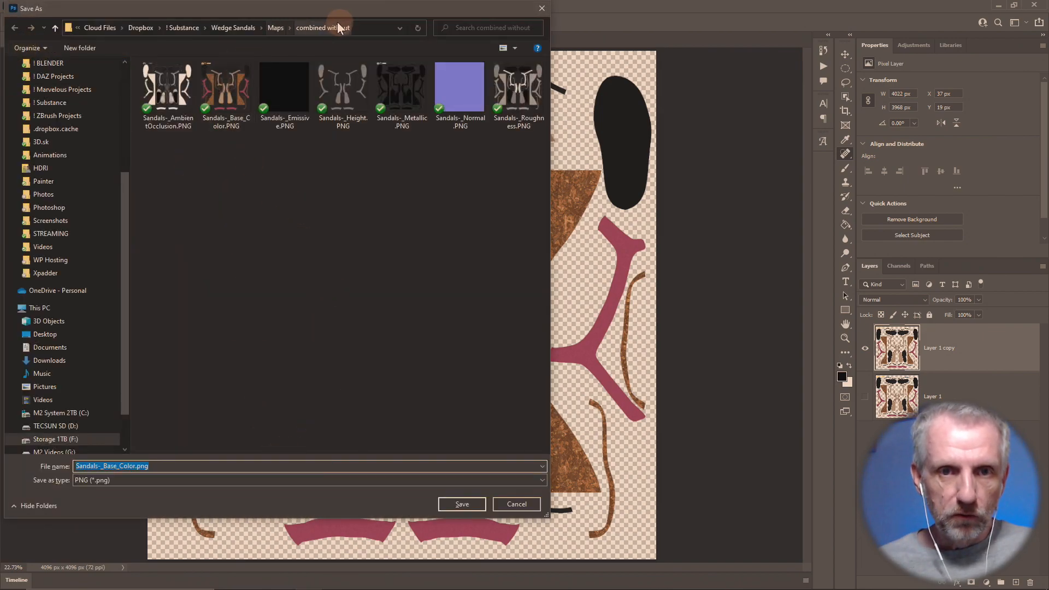
left_click(243, 89)
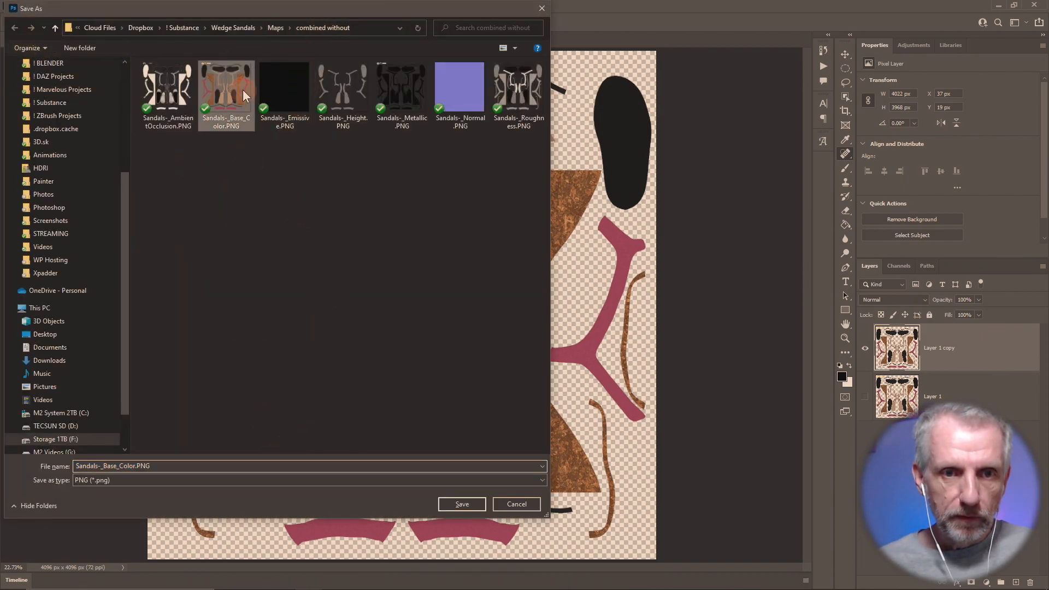
left_click(465, 502)
left_click(551, 301)
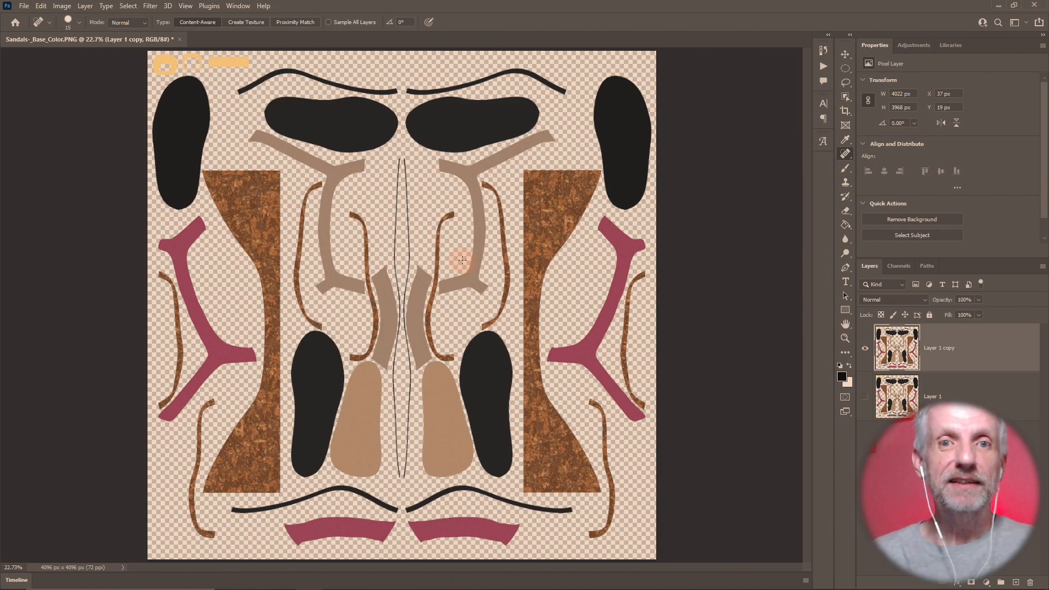
- Switch to Clip Studio Paint, delete the unrepaired Sandals-_Base_Color layer and briefly view the stitched layer on its own
key("alt+Tab")
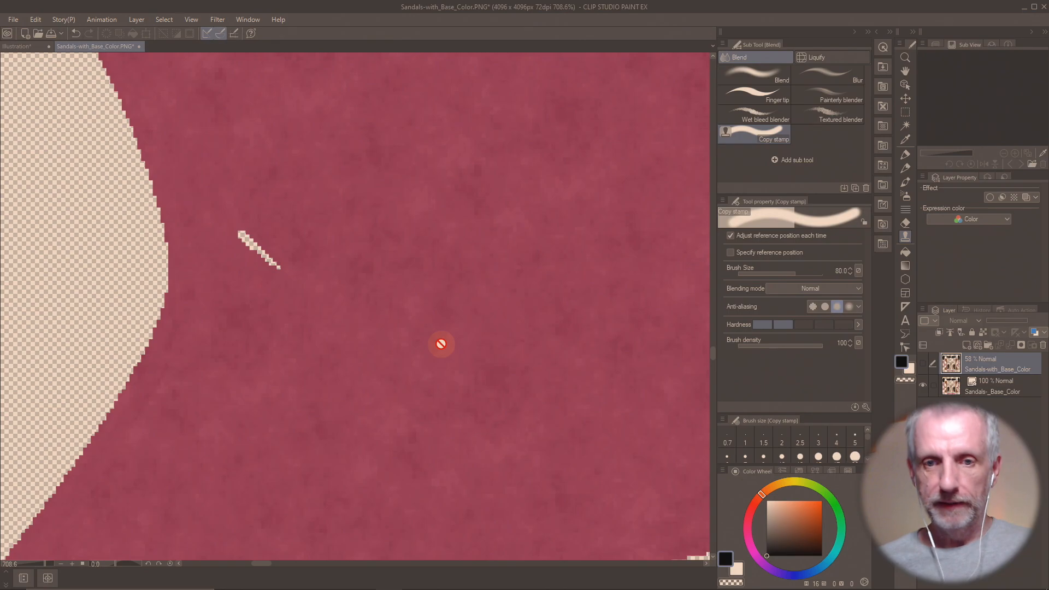
scroll(441, 344, "down", 5)
scroll(440, 344, "down", 3)
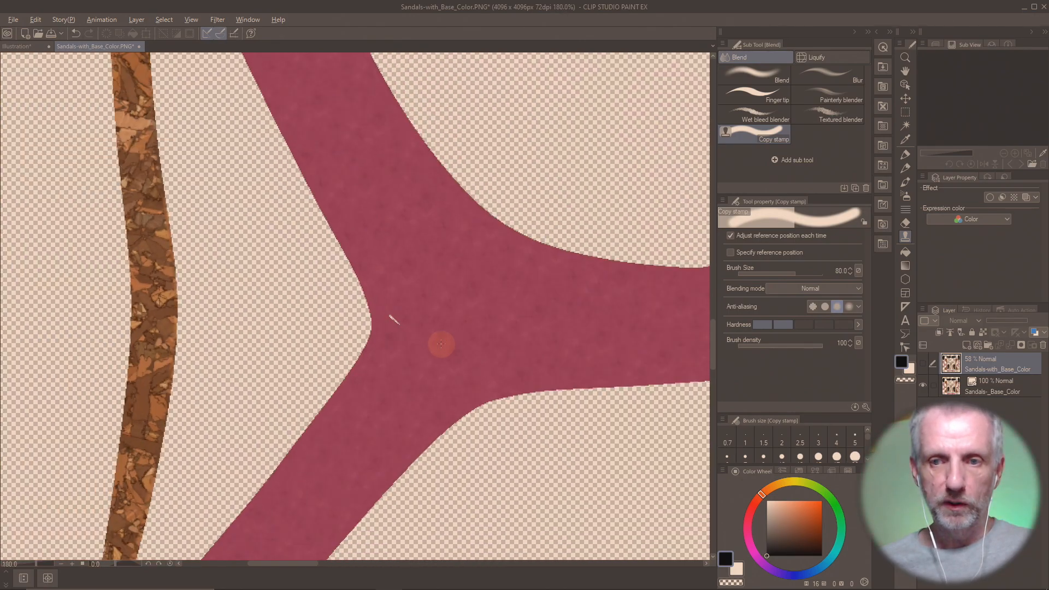
left_click(959, 383)
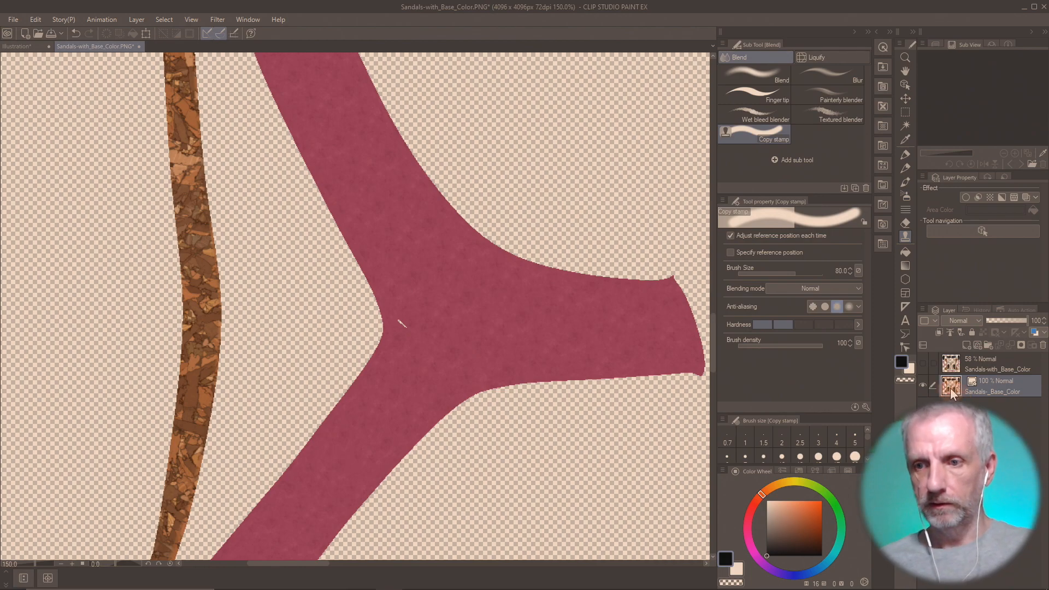
left_click(1041, 346)
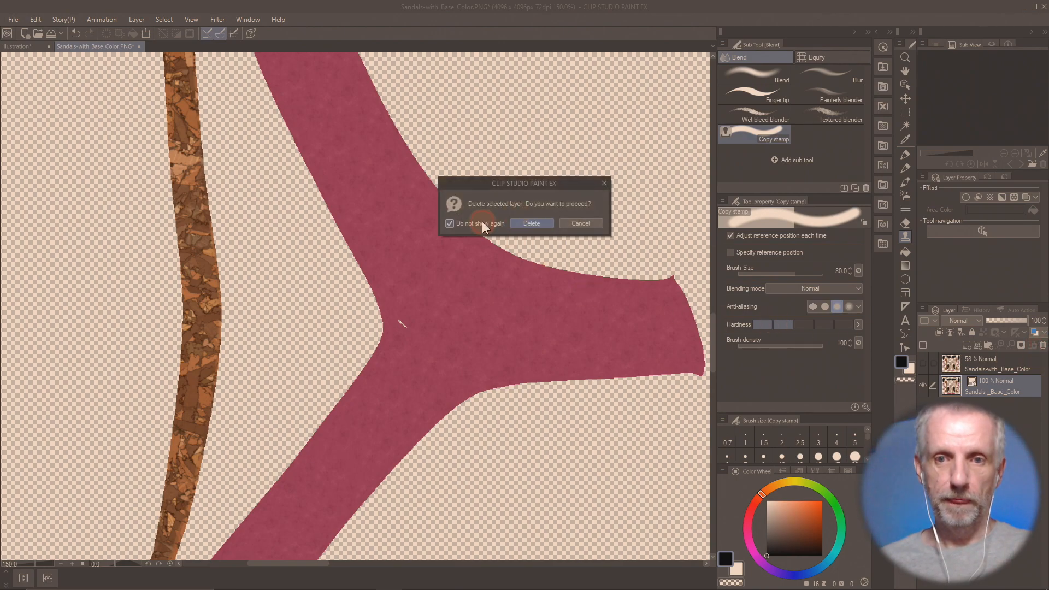
left_click(531, 222)
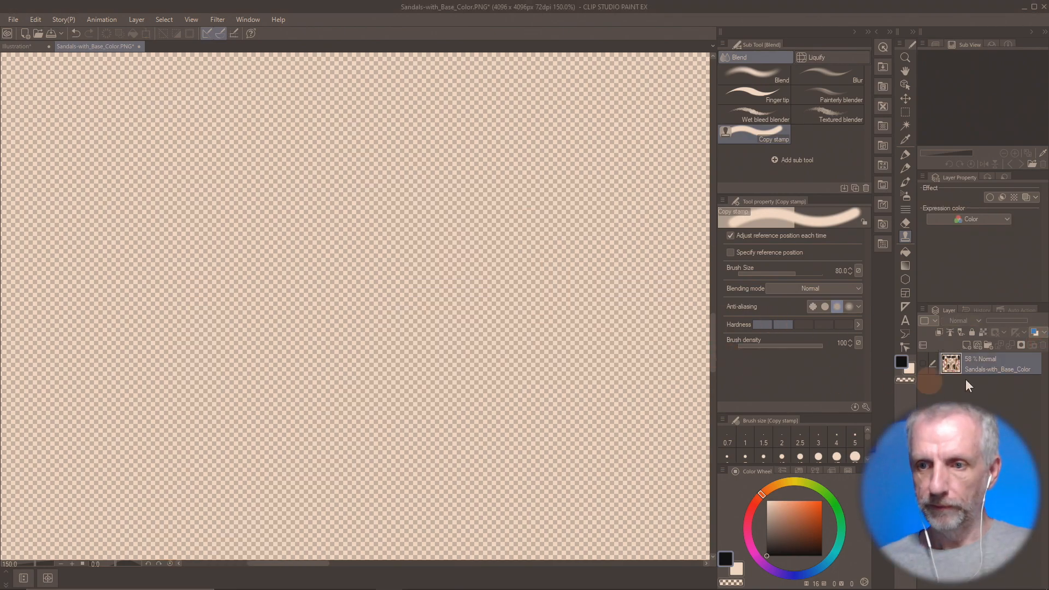
left_click(923, 363)
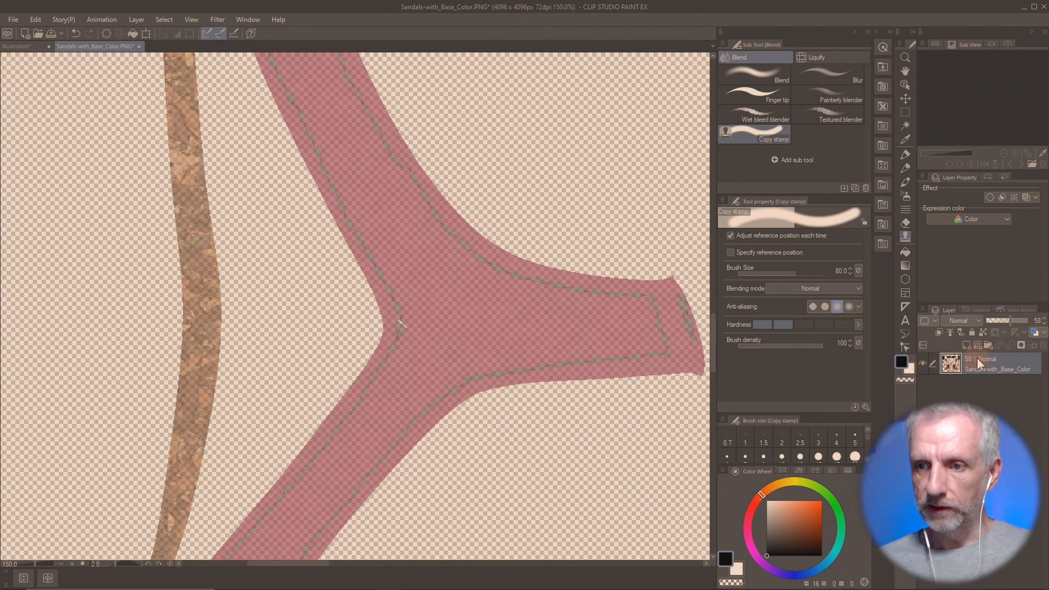
left_click(923, 362)
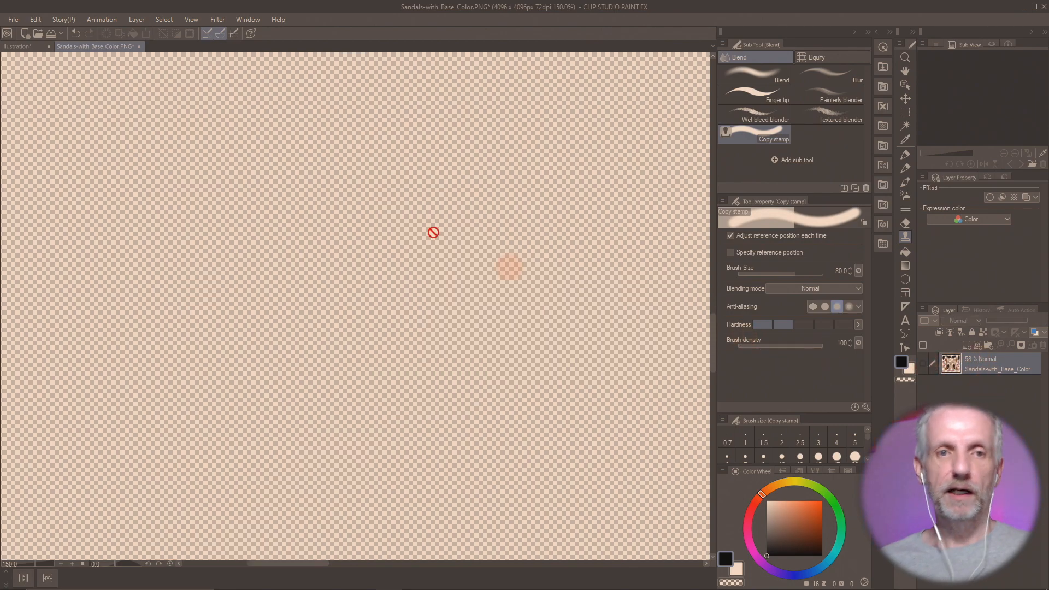
- Import Sandals-_Base_Color.PNG.png from the "combined without" folder and place its layer beneath Sandals-with_Base_Color
left_click(14, 21)
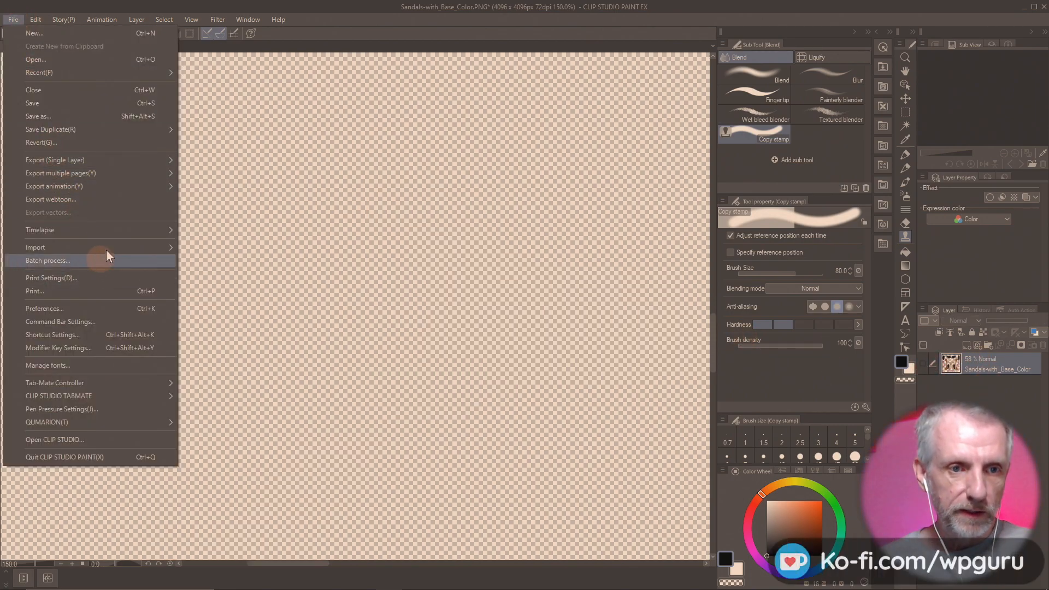
mouse_move(132, 248)
left_click(191, 249)
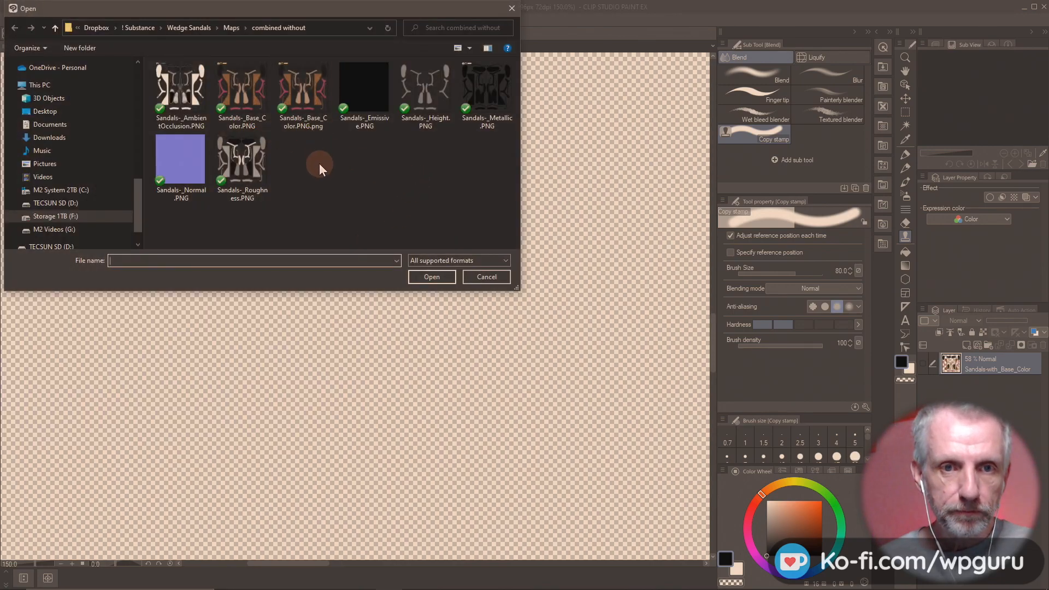
left_click(303, 93)
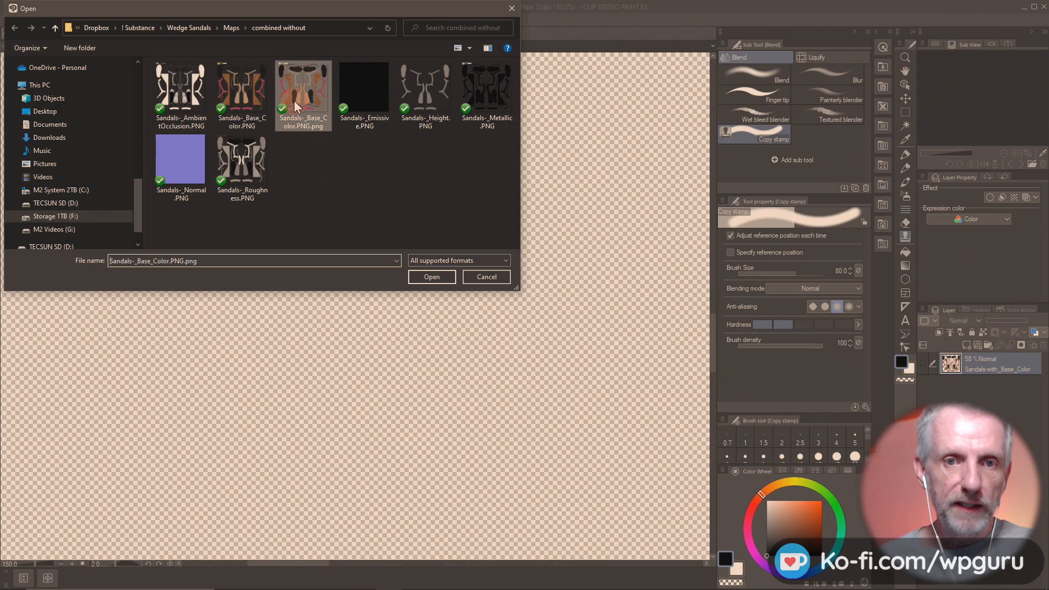
left_click(426, 276)
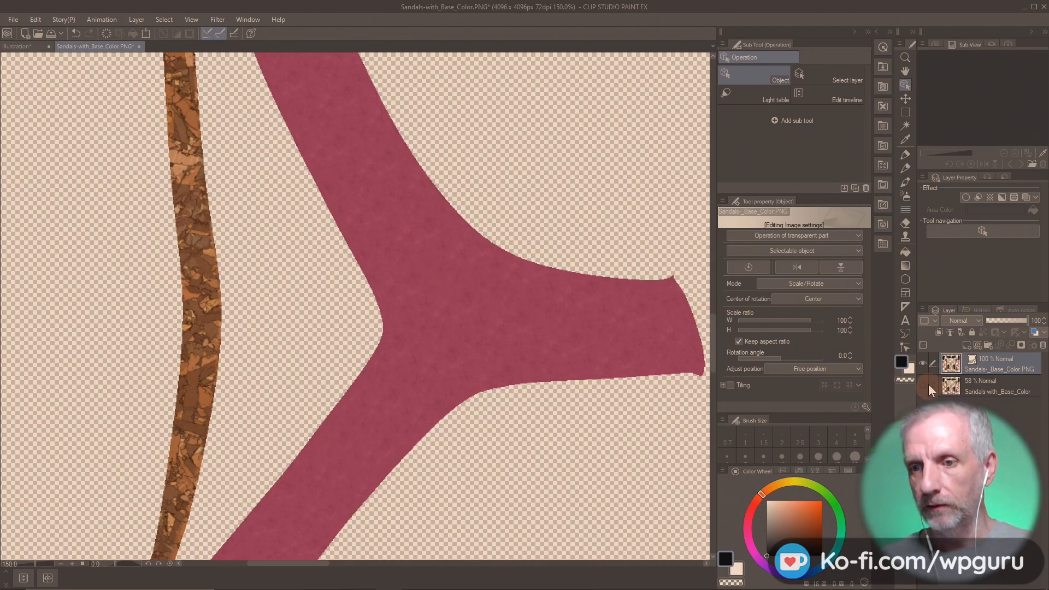
left_click_drag(950, 363, 954, 388)
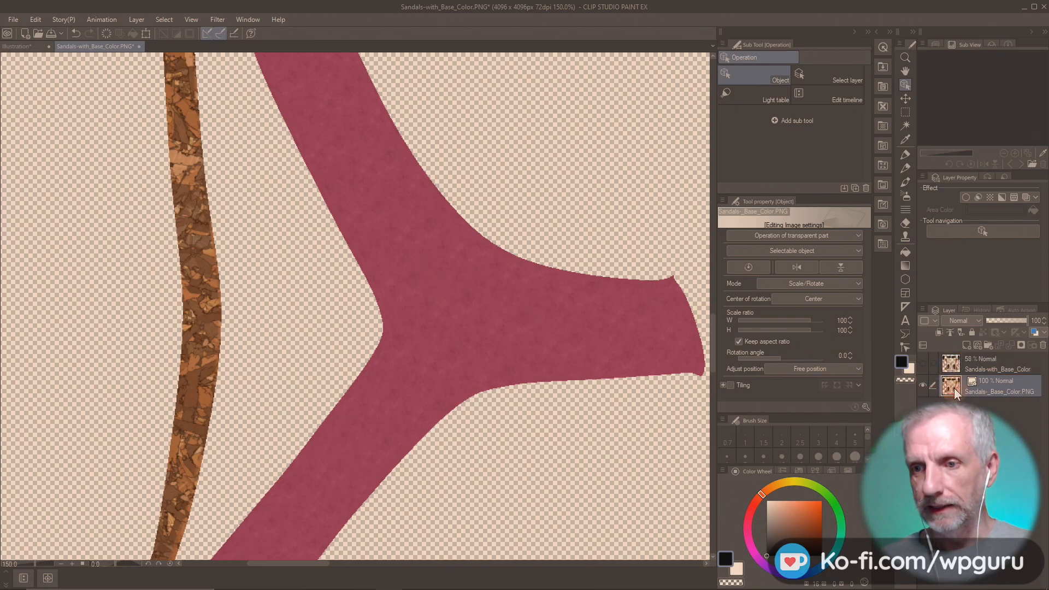
- Toggle the Sandals-with_Base_Color layer's visibility to compare the red strap with and without stitches, leaving the layer hidden
left_click(923, 365)
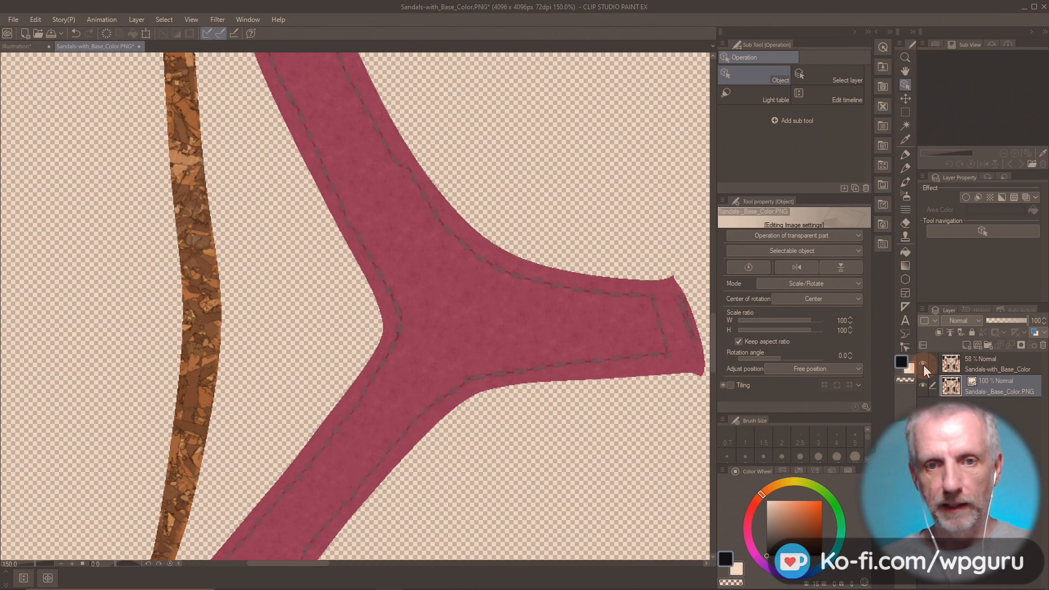
left_click(923, 365)
left_click(923, 365)
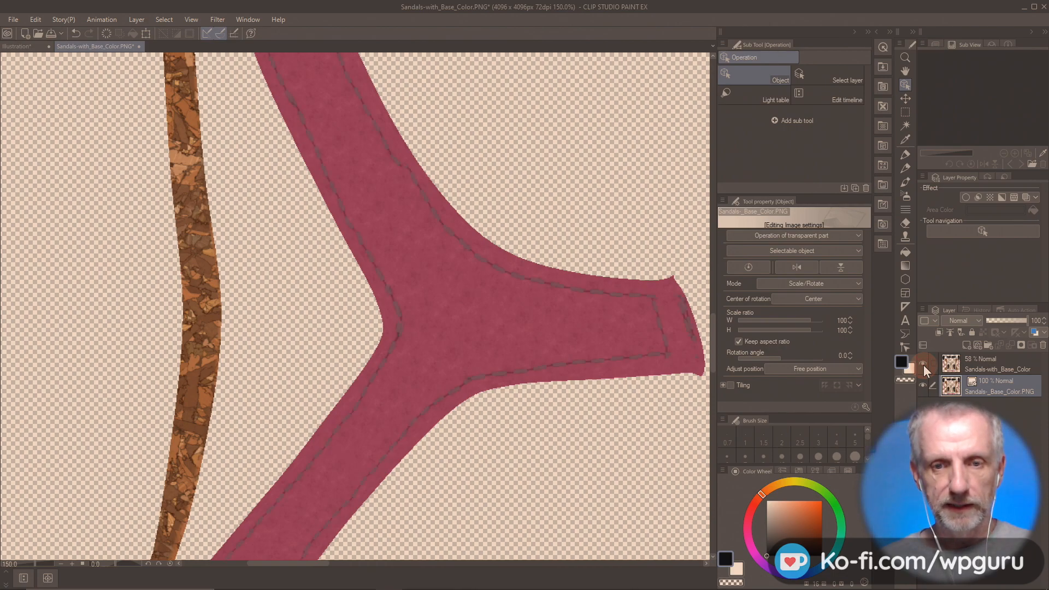
left_click(923, 365)
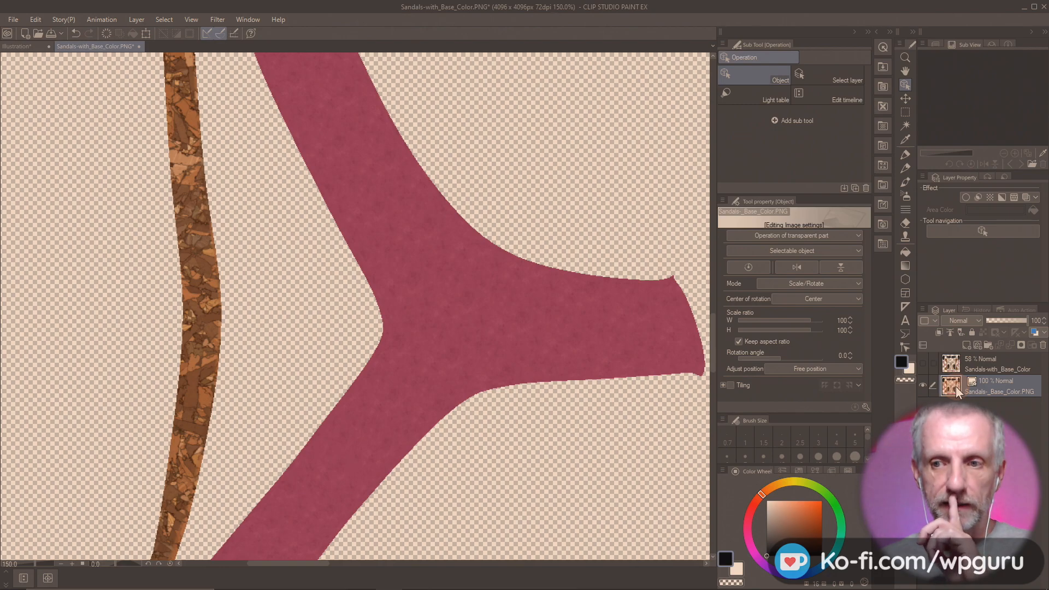
- Add a new vector layer beneath the Sandals-with_Base_Color layer and briefly show that stitched layer to examine the strap's stitching
left_click(979, 346)
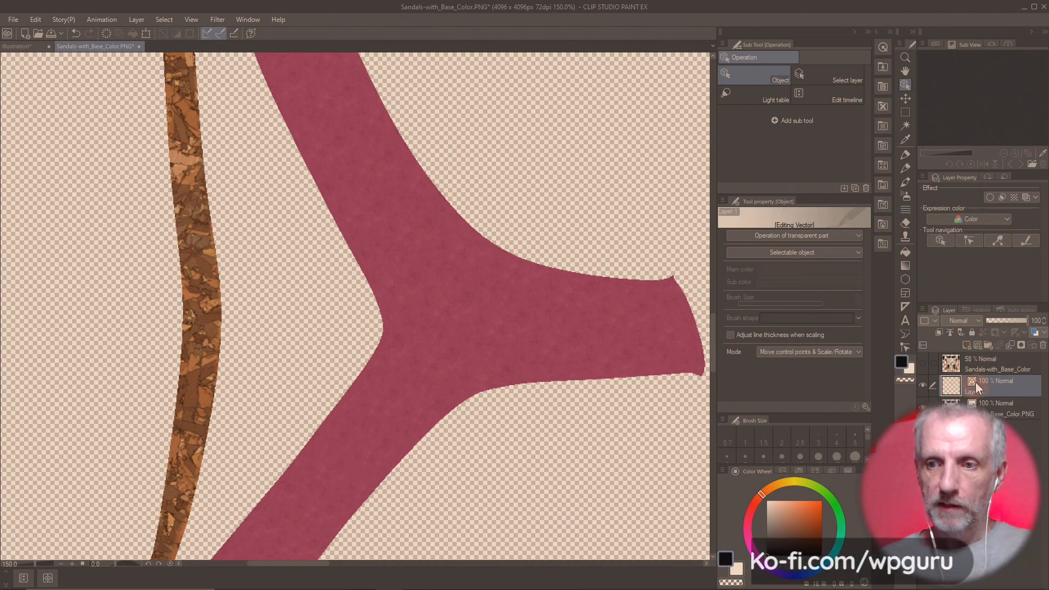
left_click(921, 363)
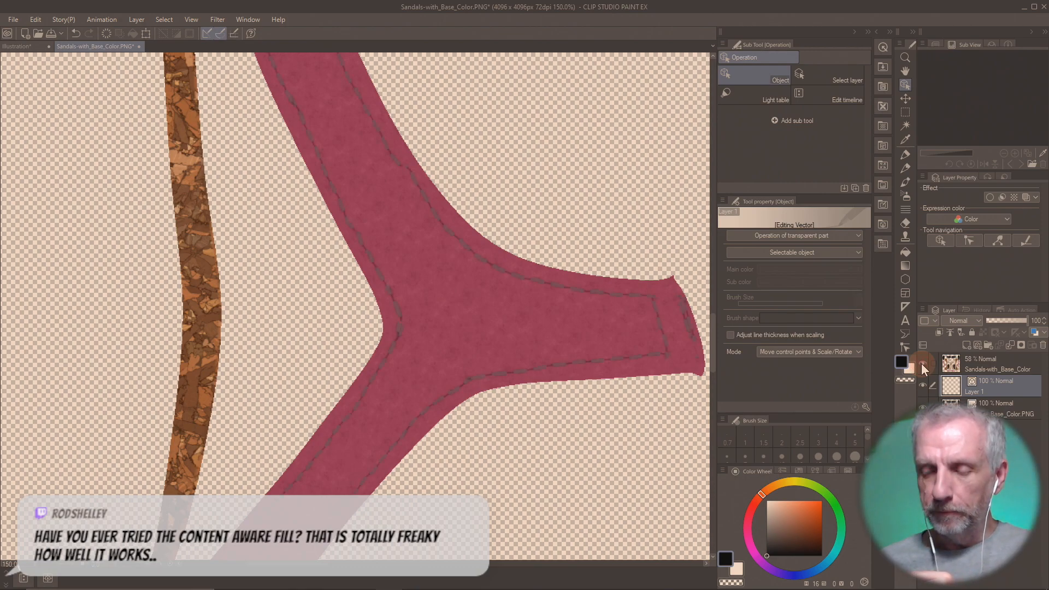
left_click(921, 362)
scroll(421, 397, "down", 2)
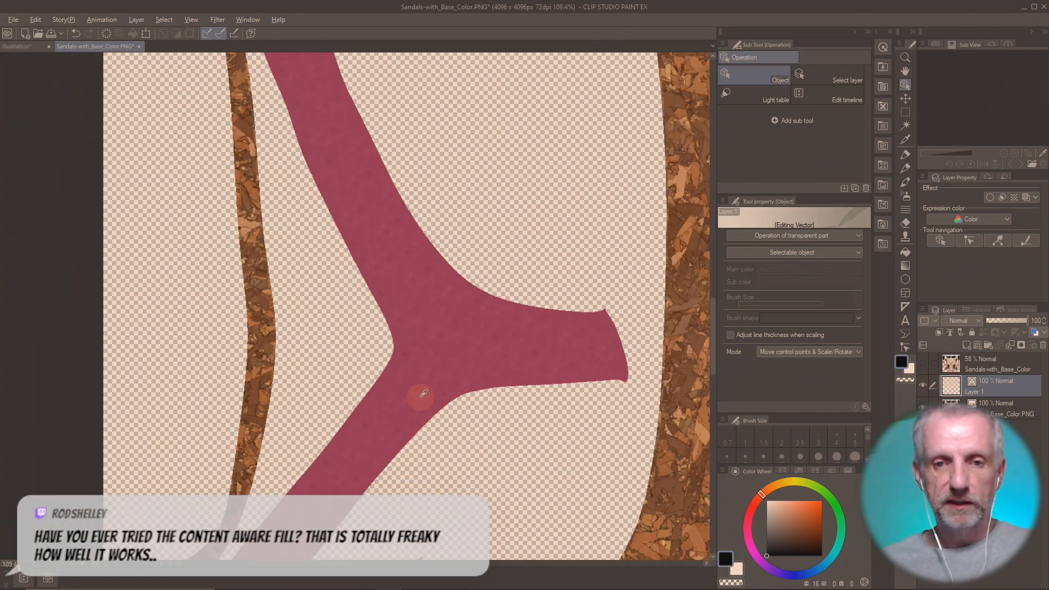
scroll(420, 397, "up", 5)
left_click_drag(439, 412, 482, 250)
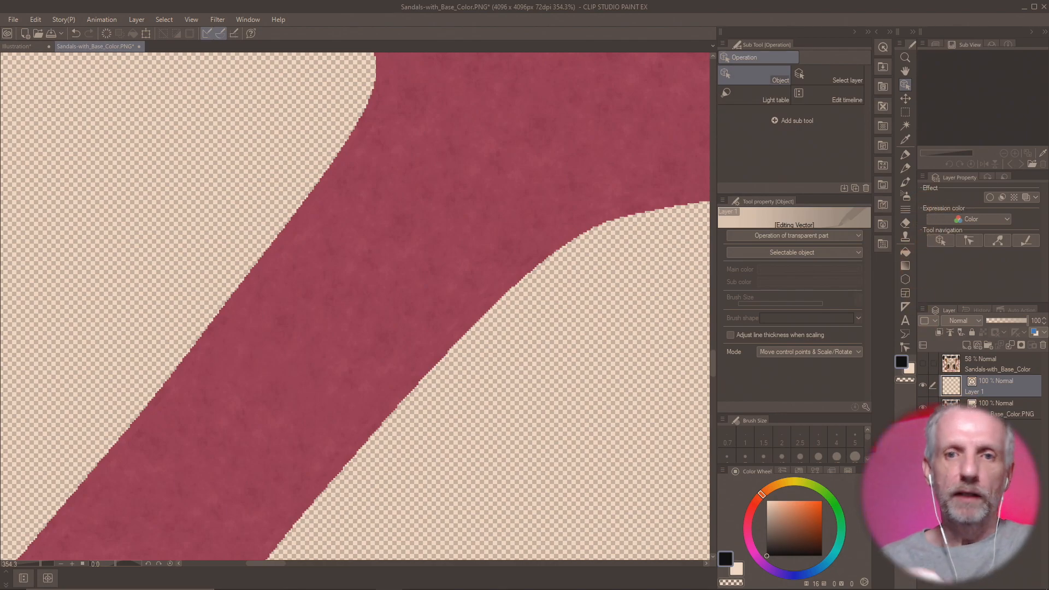
- Test a Rough edged decoration line on the red strap, undo it and choose the Dashed line brush instead
left_click(854, 352)
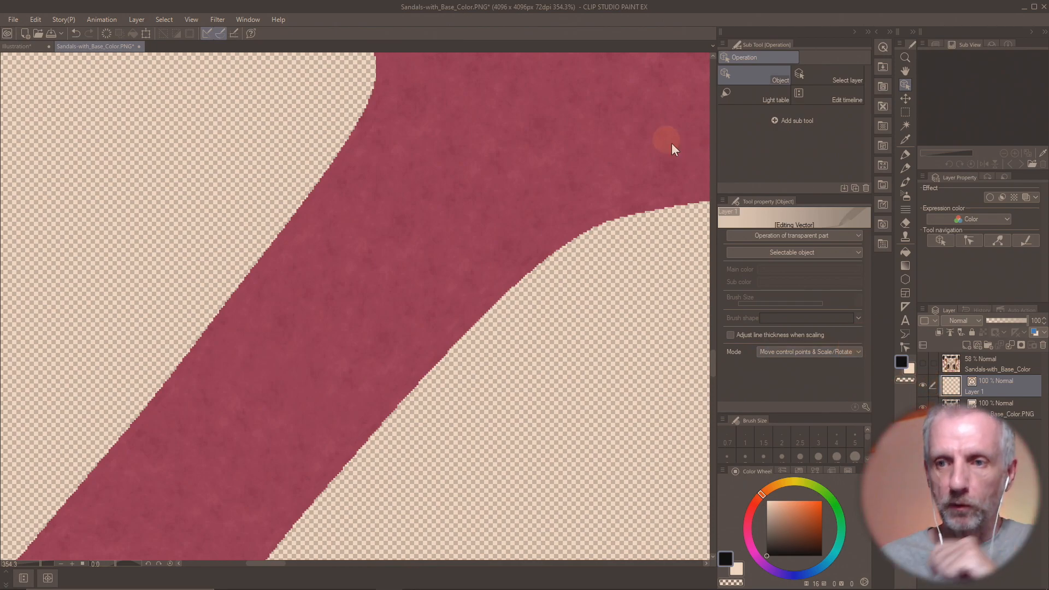
left_click(904, 210)
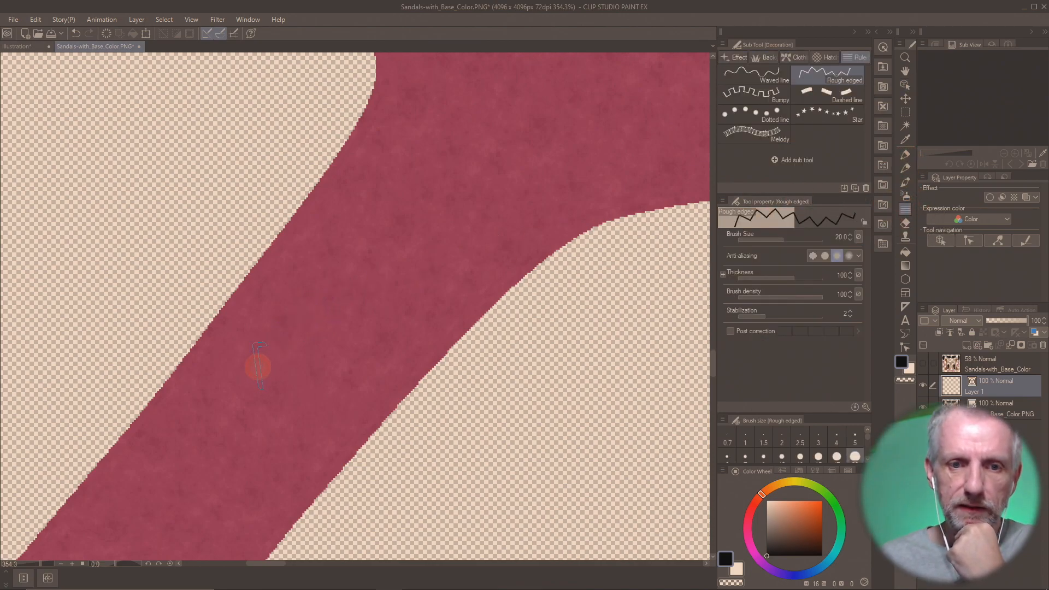
mouse_move(265, 383)
left_mouse_down()
mouse_move(325, 295)
mouse_move(465, 162)
left_mouse_up()
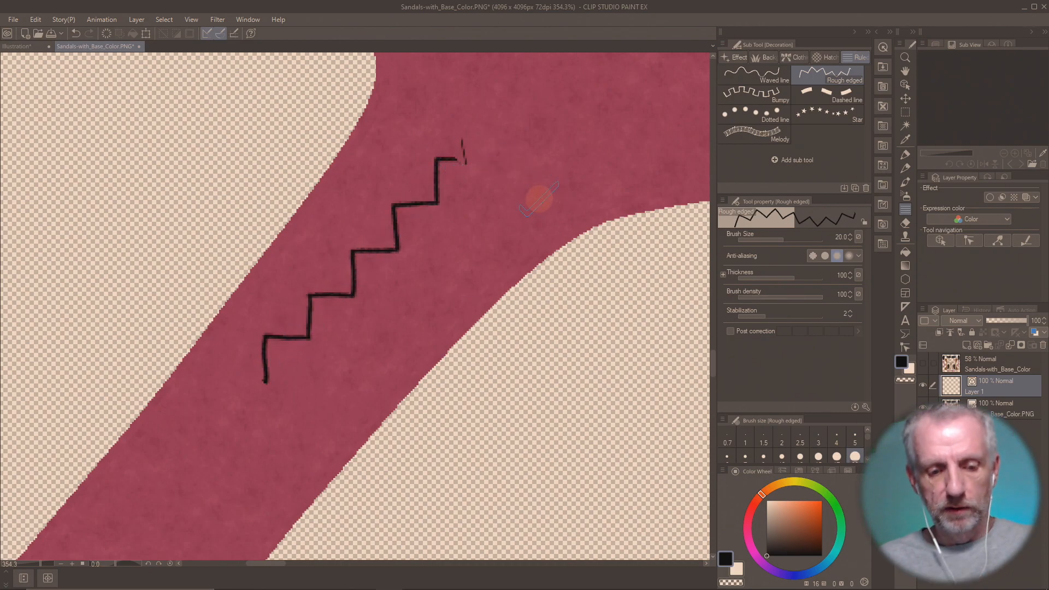
key("ctrl+z")
left_click(834, 97)
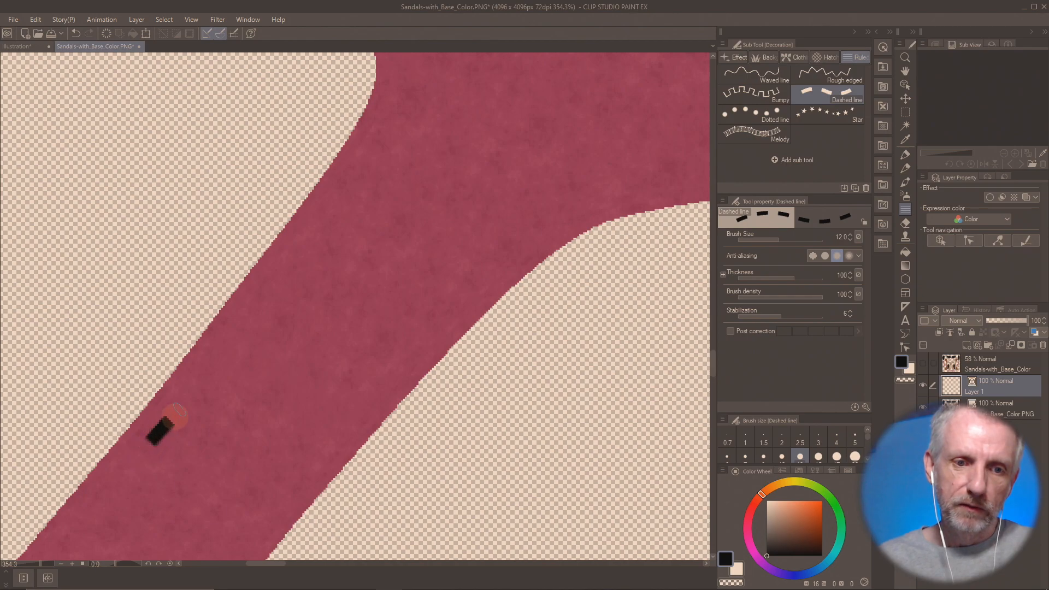
- Undo a size 12 test dashed line on the red strap and reduce the Dashed line brush size to 8
left_click_drag(179, 411, 230, 350)
left_click_drag(392, 134, 400, 130)
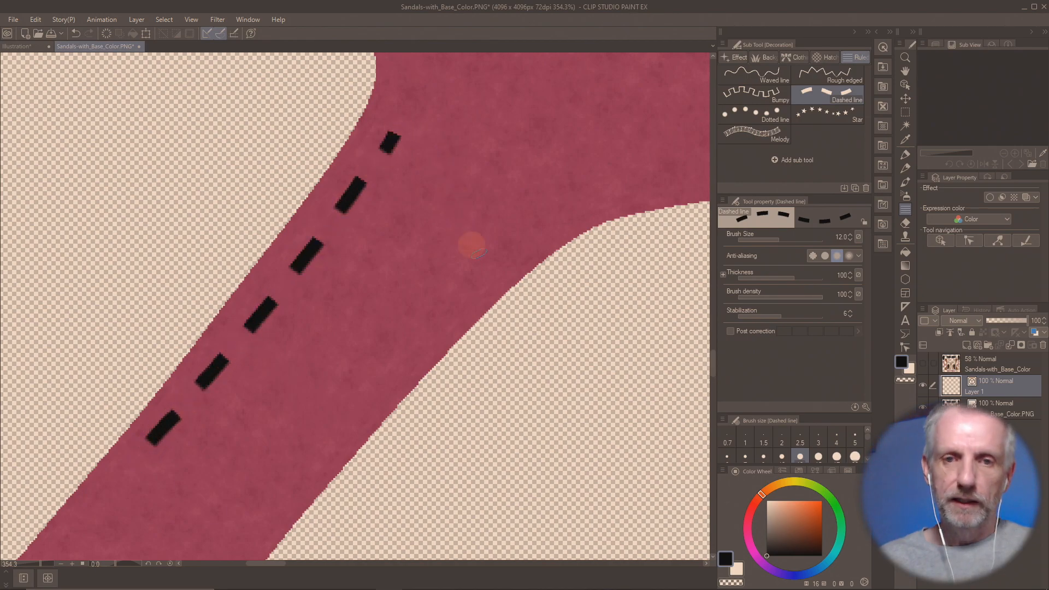
key("ctrl+z")
key("bracketleft")
key("bracketleft")
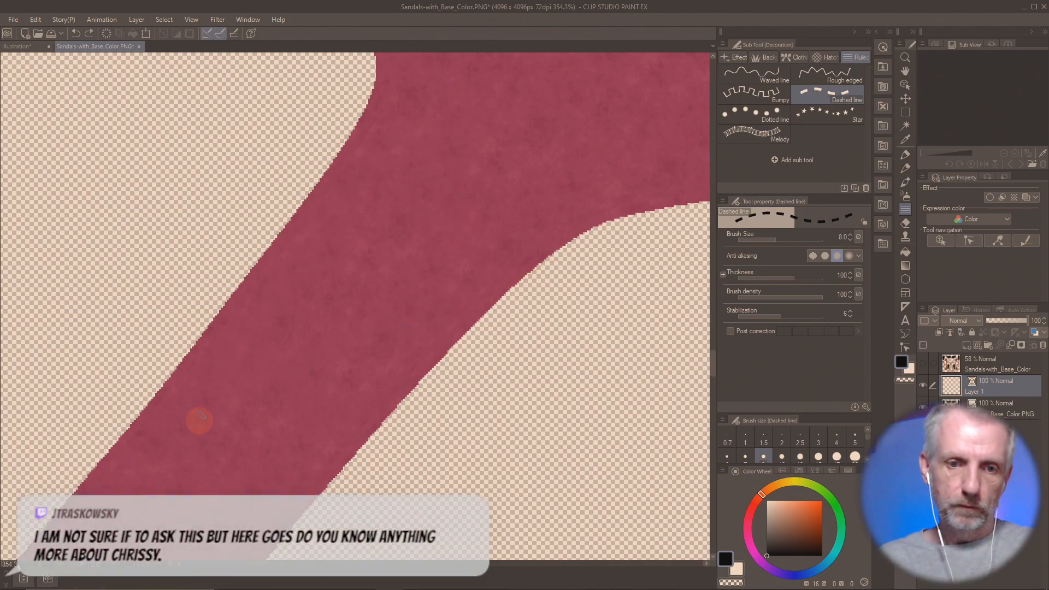
- Try black dashed lines along both sides of the red strap against the stitched layer, and undo them
left_click_drag(198, 419, 303, 274)
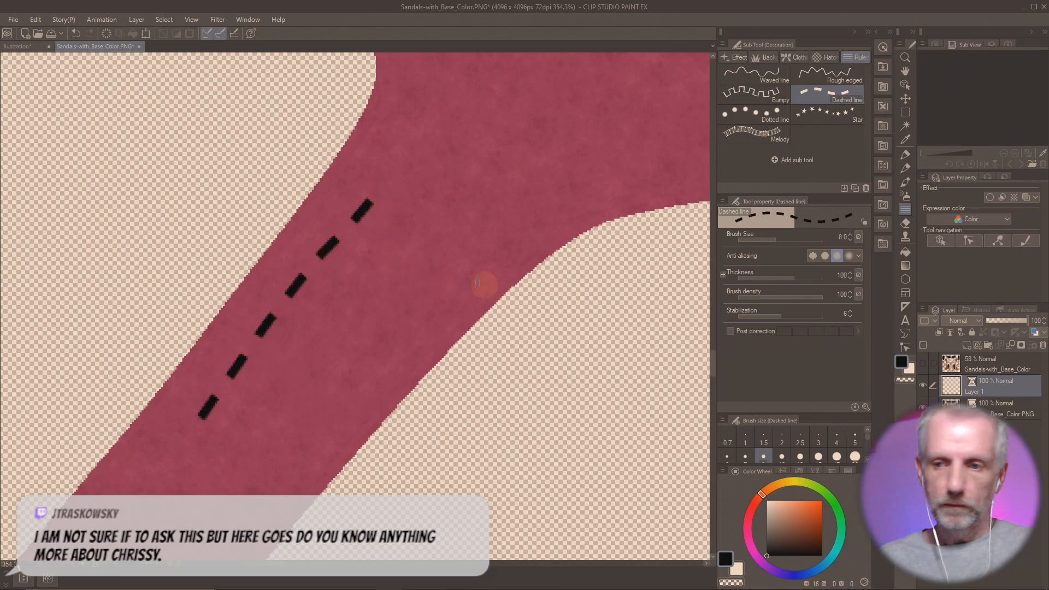
left_click(923, 363)
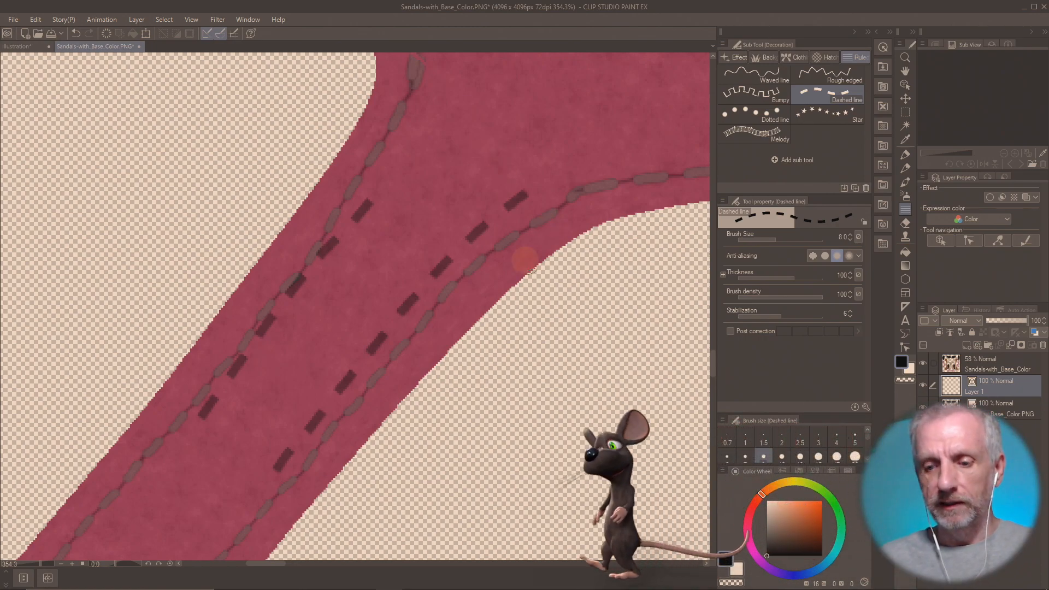
key("ctrl+z")
key("ctrl+z")
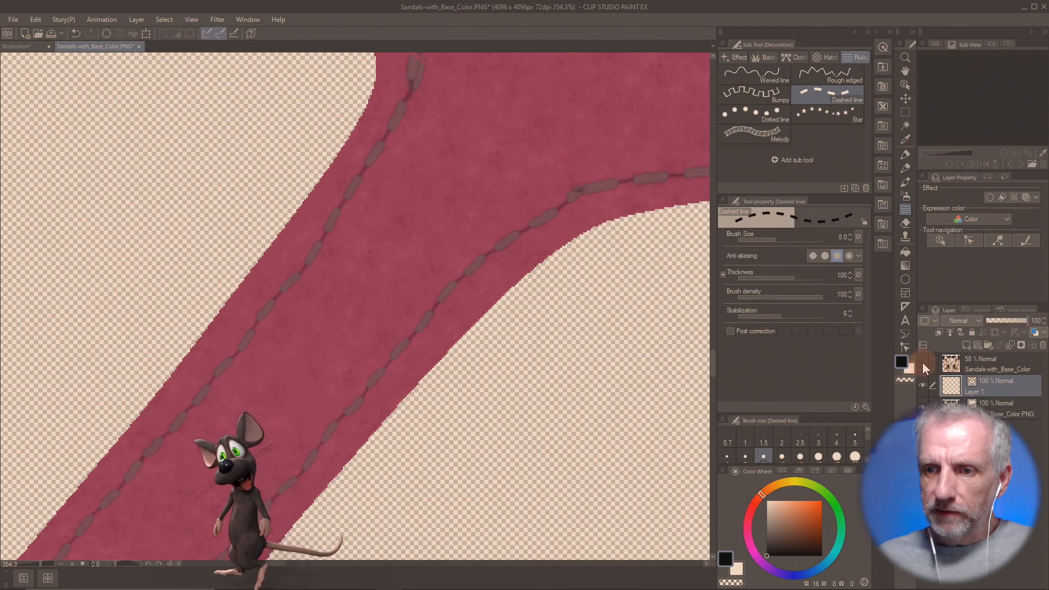
- Set the drawing colour to grey and test it with dashed lines along the red strap, undoing each line
left_click(766, 520)
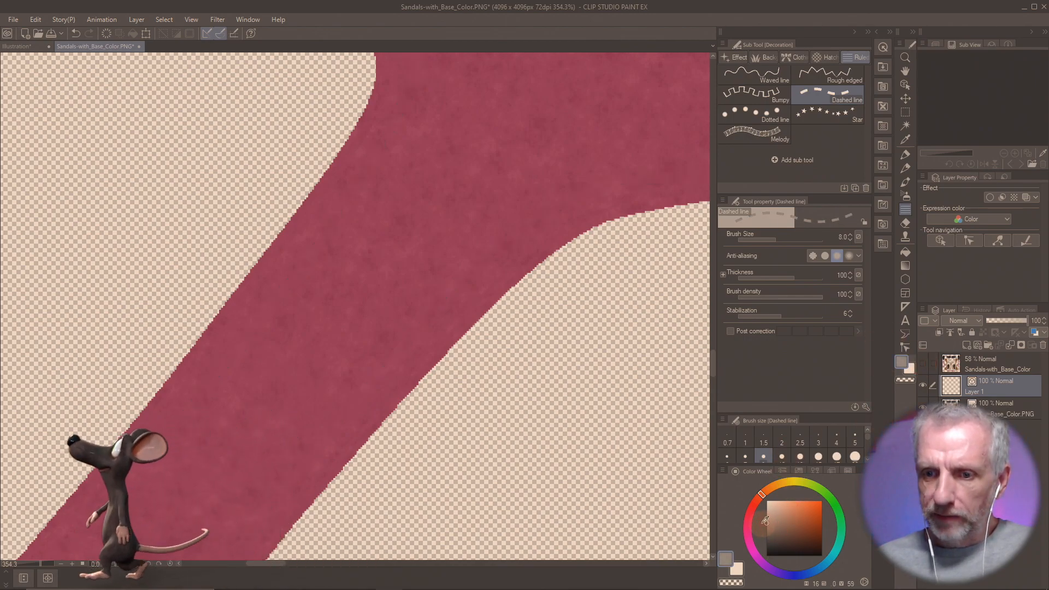
left_click_drag(199, 429, 436, 157)
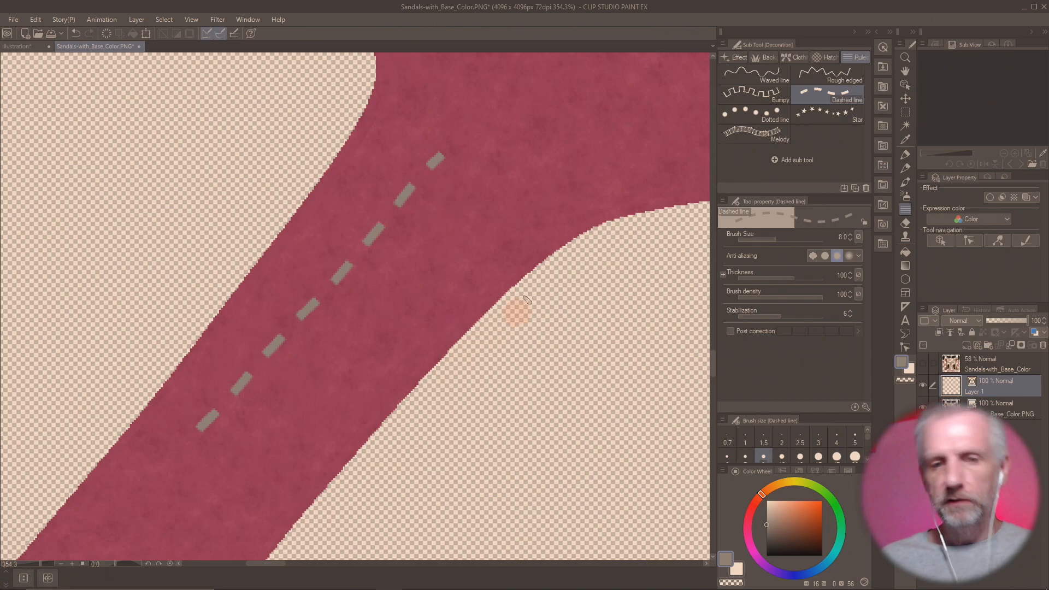
key("ctrl+z")
mouse_move(253, 431)
left_mouse_down()
mouse_move(382, 240)
mouse_move(560, 95)
left_mouse_up()
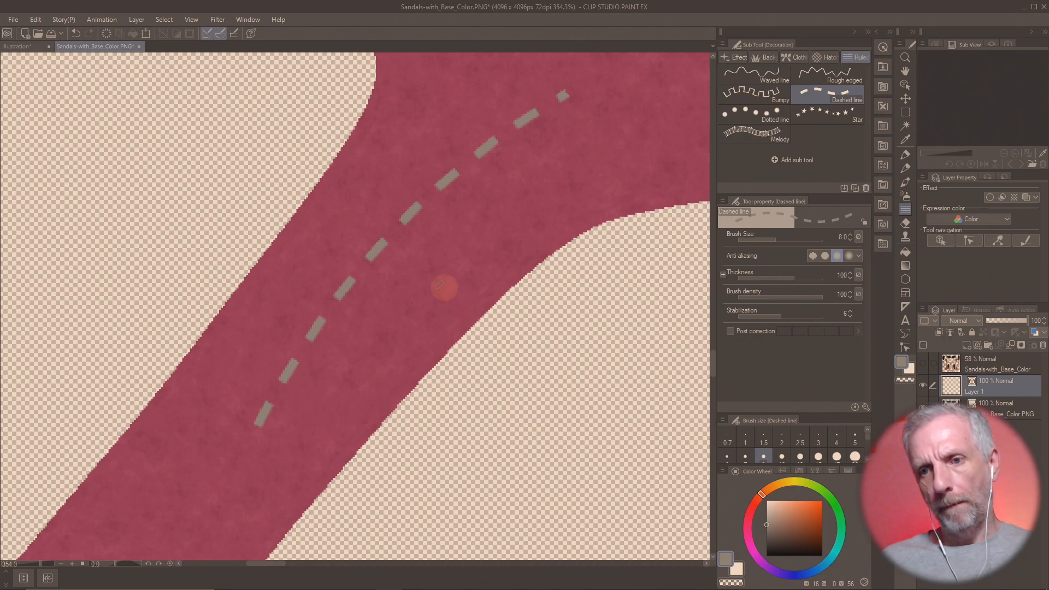
right_click(1013, 392)
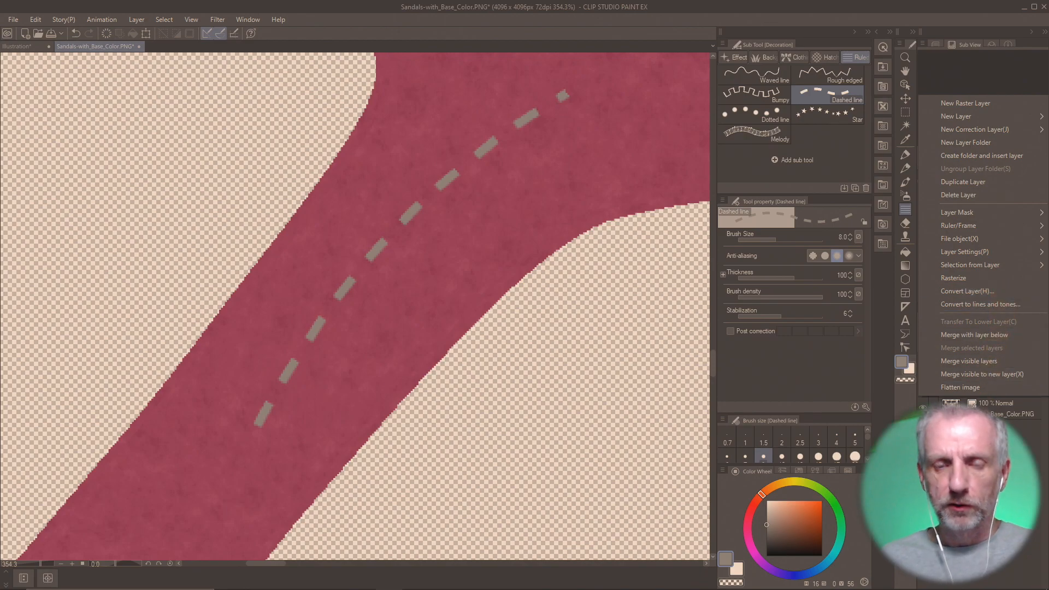
key("Escape")
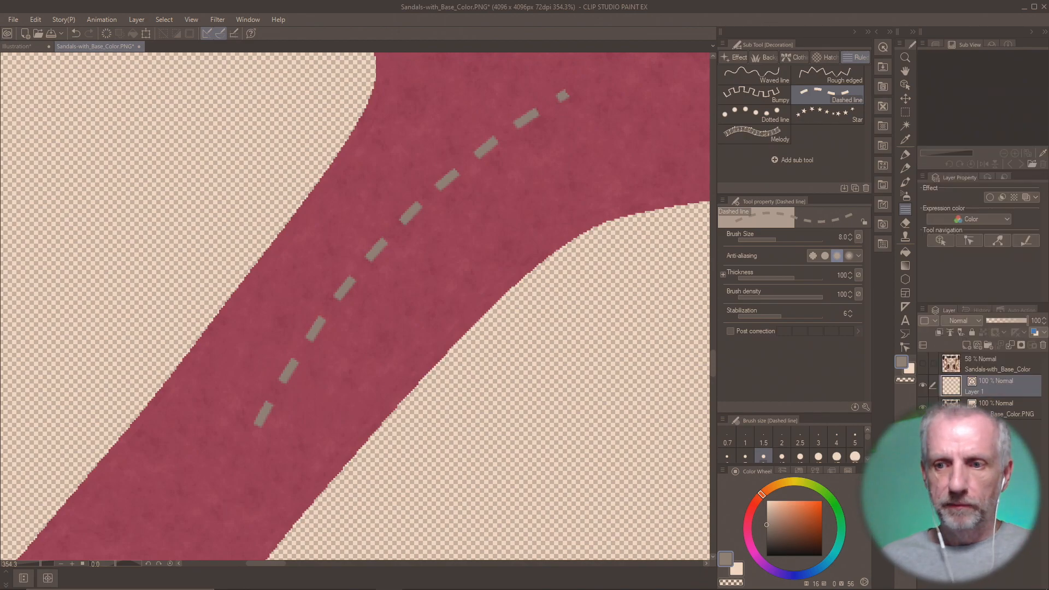
key("ctrl+z")
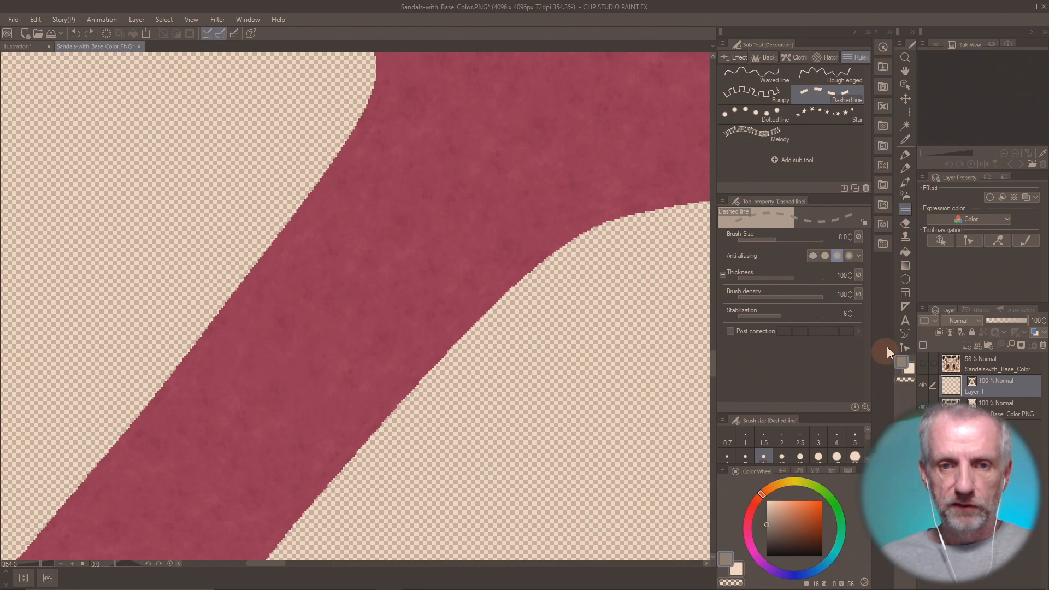
- With the stitched layer visible, trace the stitching around the red strap's lower leg with grey dashed lines on Layer 1
left_click_drag(270, 438, 454, 238)
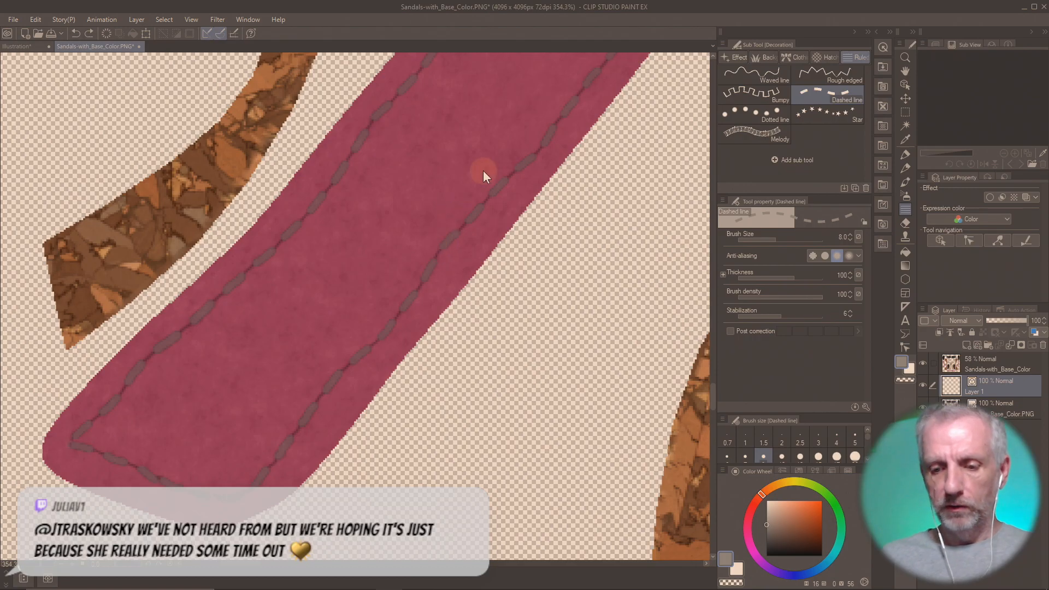
key("ctrl+0")
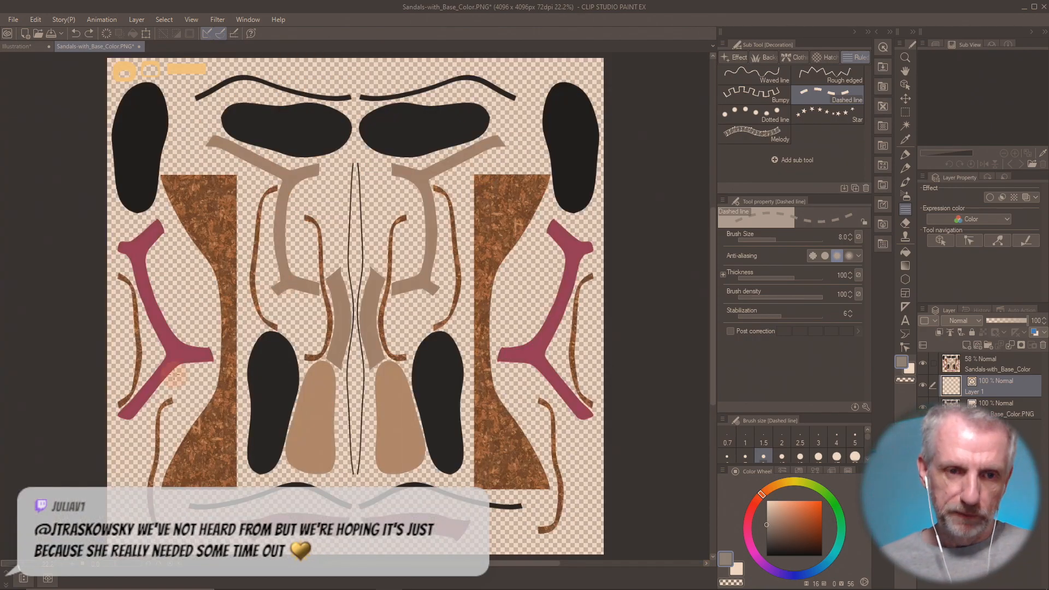
scroll(178, 370, "up", 5)
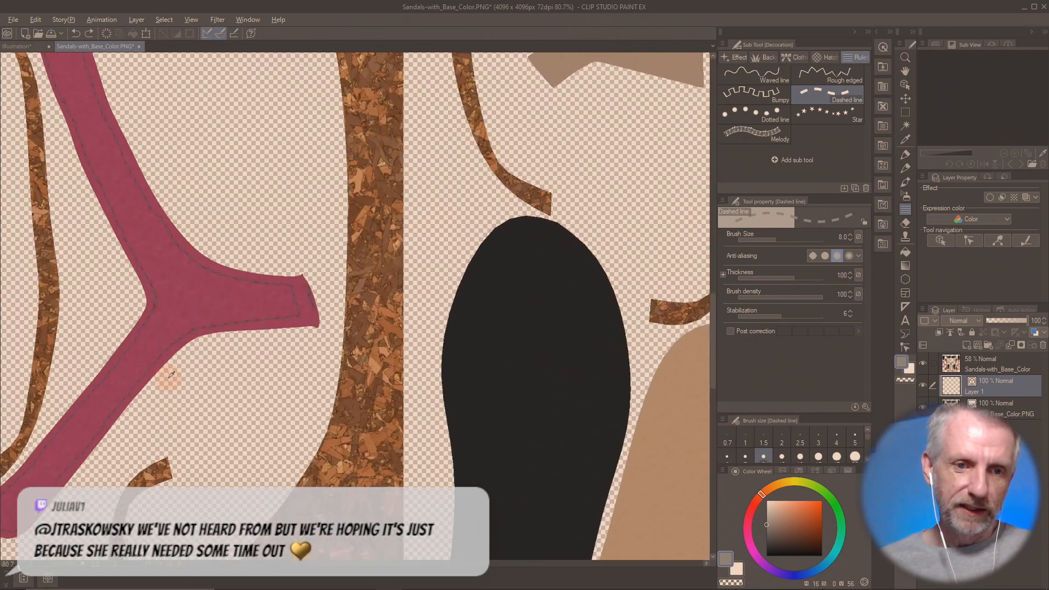
scroll(202, 376, "up", 4)
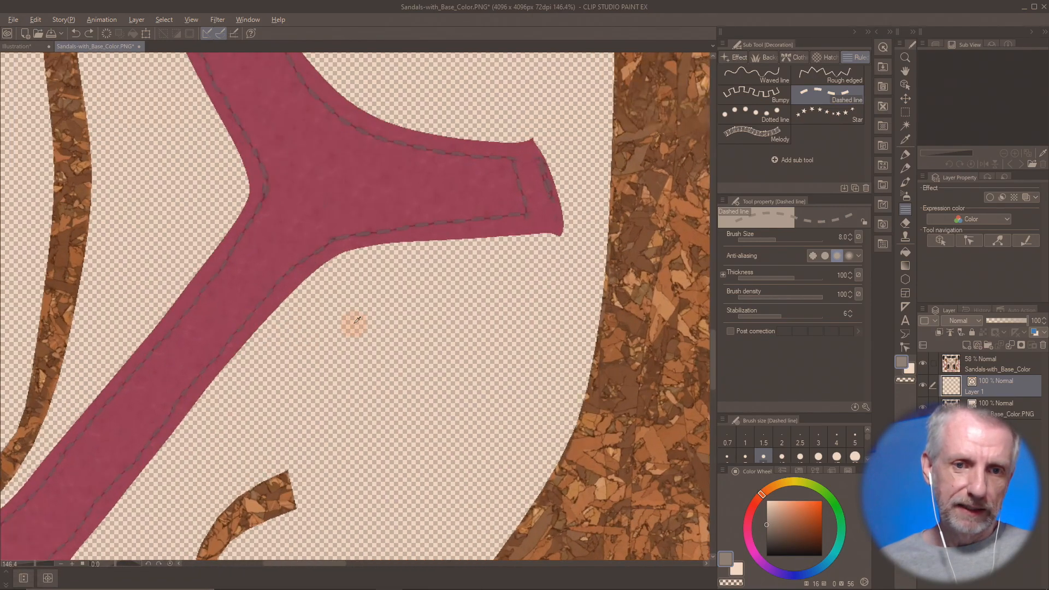
left_click_drag(357, 321, 511, 228)
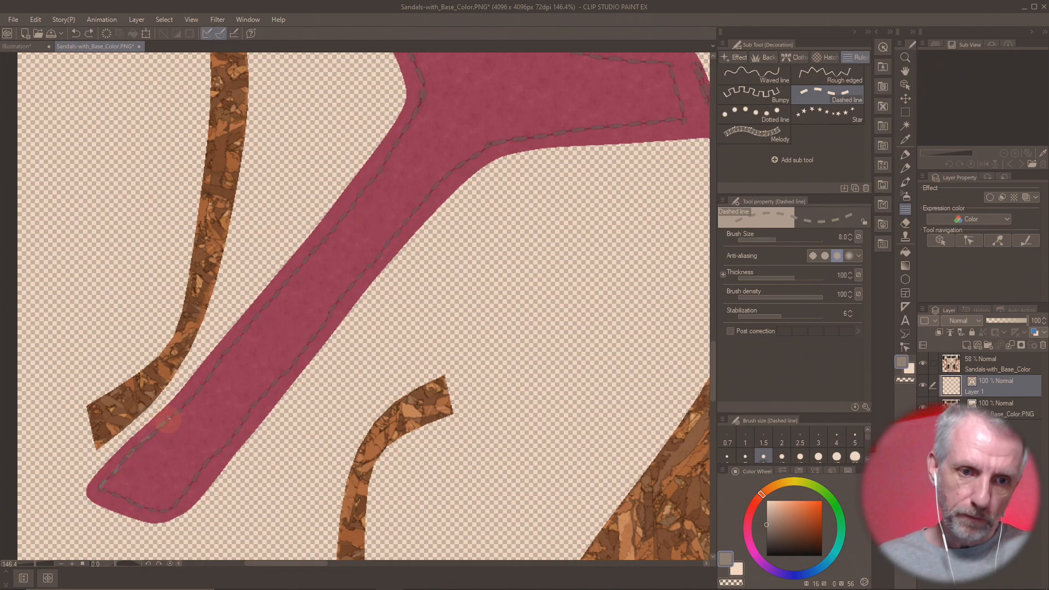
mouse_move(193, 390)
left_mouse_down()
mouse_move(319, 254)
mouse_move(417, 107)
left_mouse_up()
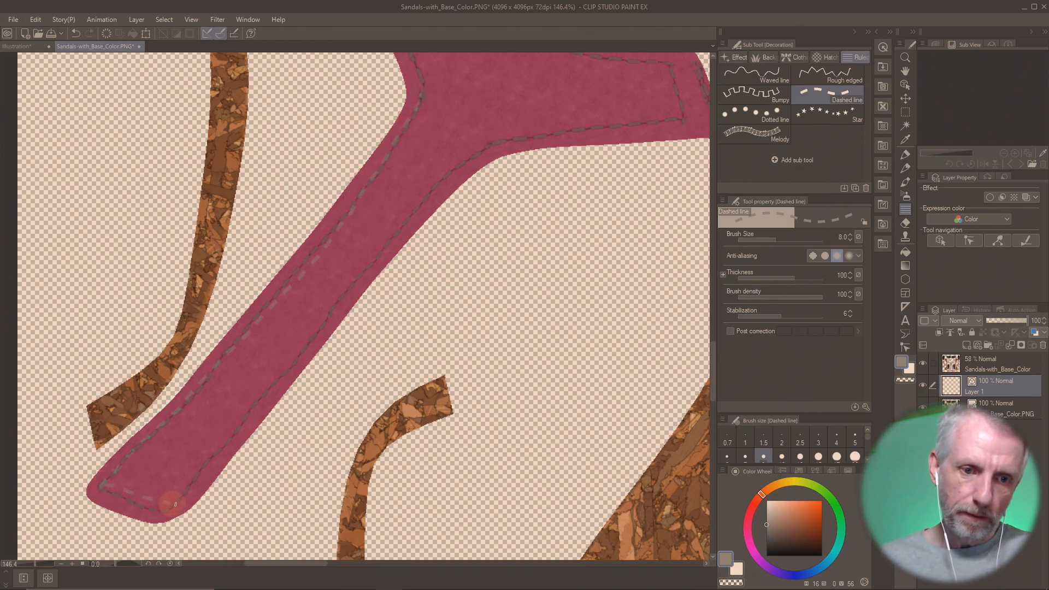
mouse_move(174, 503)
left_mouse_down()
mouse_move(238, 475)
mouse_move(173, 514)
mouse_move(332, 313)
left_mouse_up()
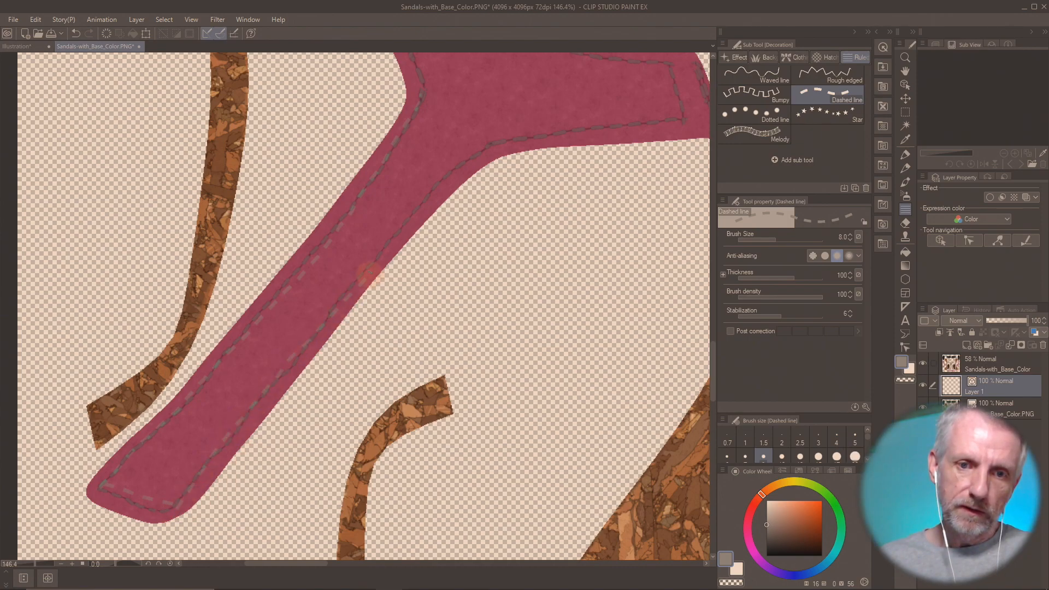
left_click_drag(397, 234, 463, 155)
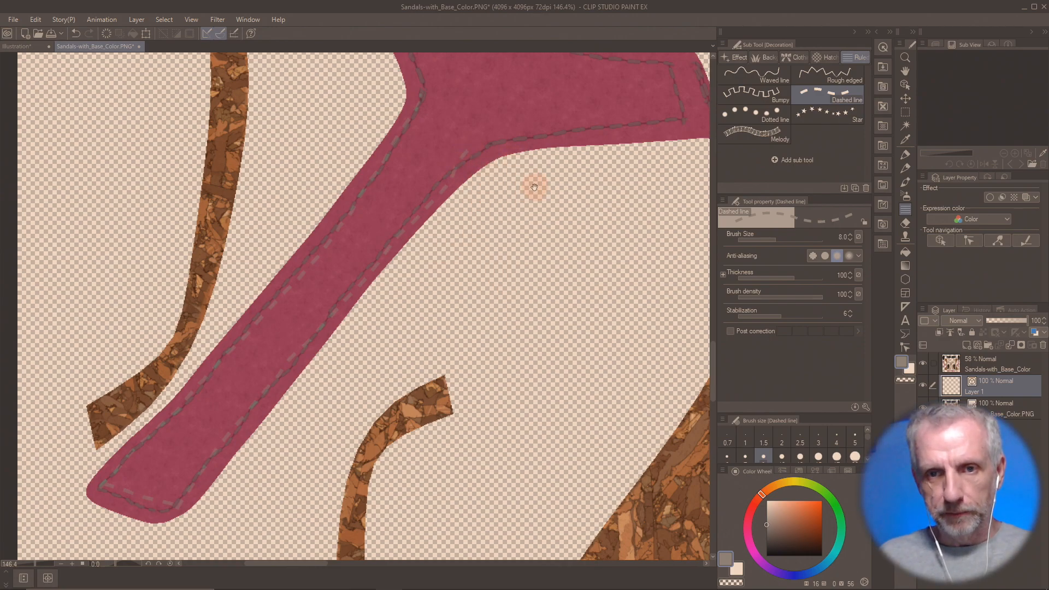
- Continue the grey dashed stitching along the lower edge and end of the red strap's short side branch
left_click_drag(534, 187, 441, 295)
left_click_drag(428, 215, 418, 271)
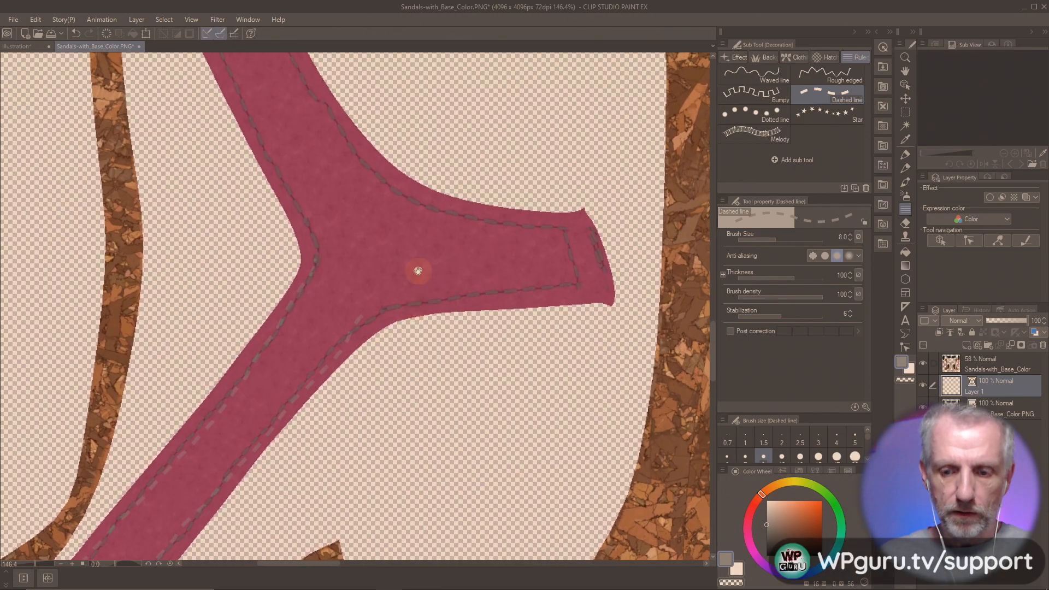
key("ctrl+0")
scroll(418, 271, "up", 4)
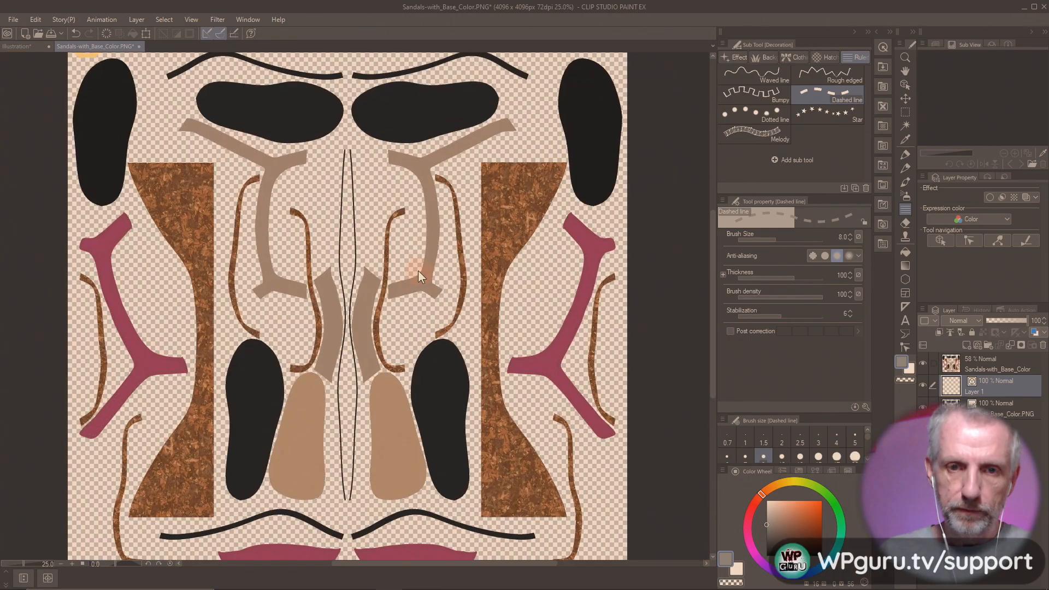
left_click_drag(320, 280, 731, 293)
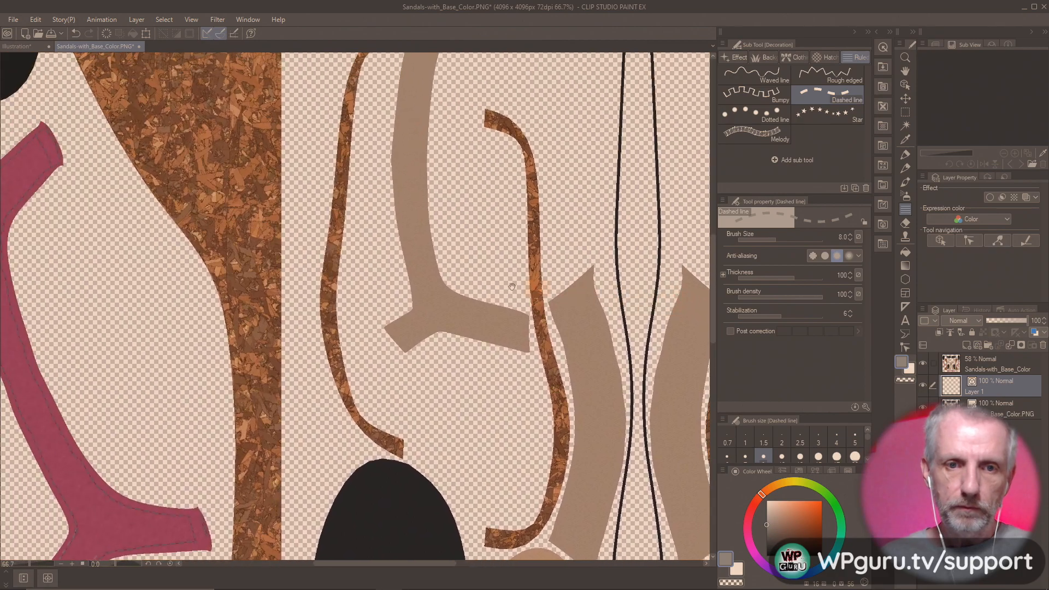
left_click_drag(513, 286, 635, 210)
left_click_drag(573, 189, 568, 166)
scroll(568, 166, "up", 2)
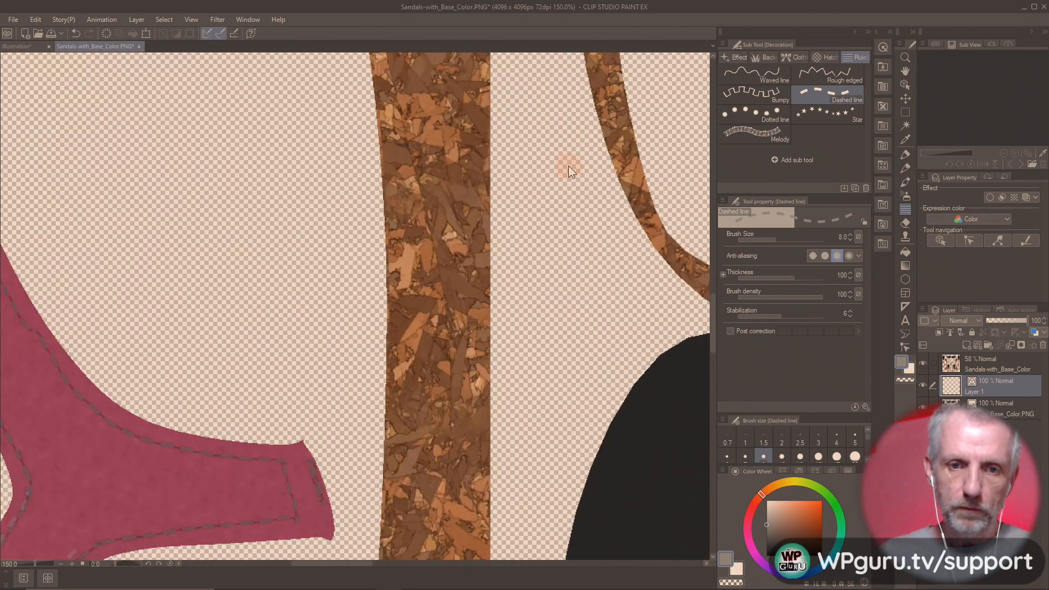
left_click_drag(368, 376, 578, 167)
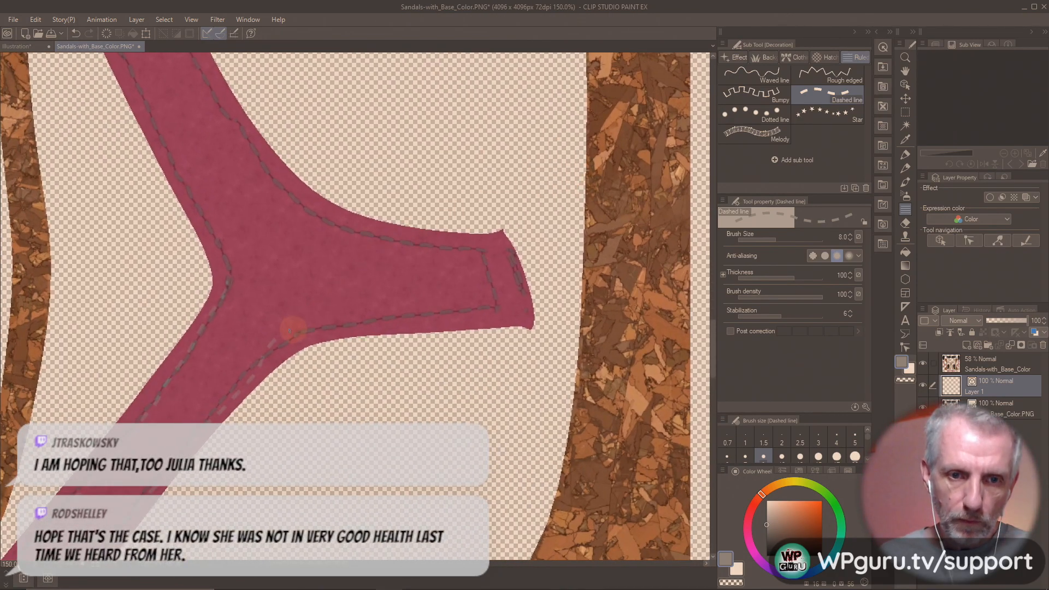
left_click_drag(300, 331, 503, 313)
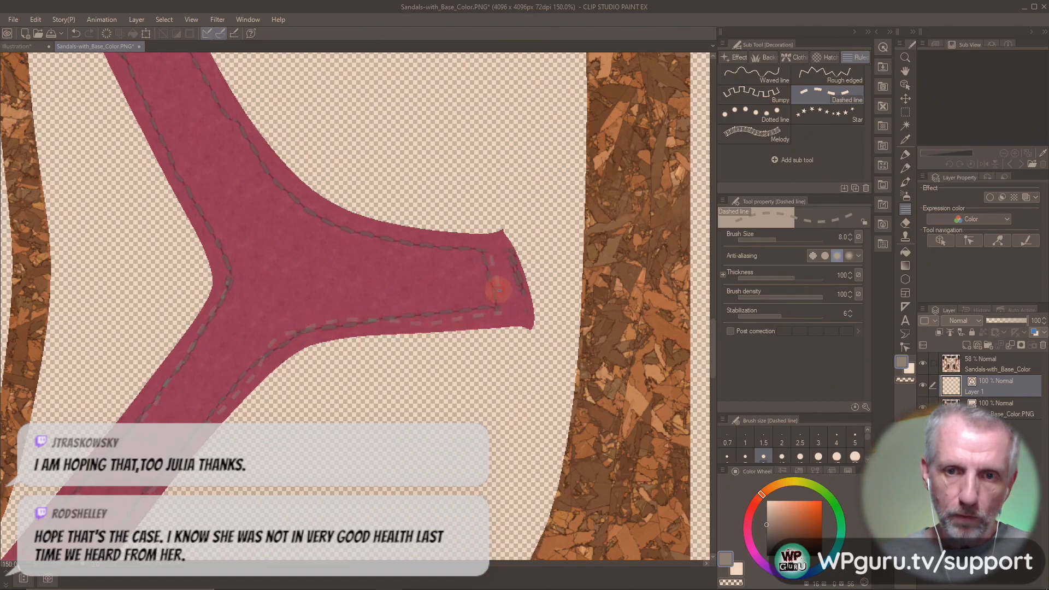
left_click_drag(346, 210, 359, 331)
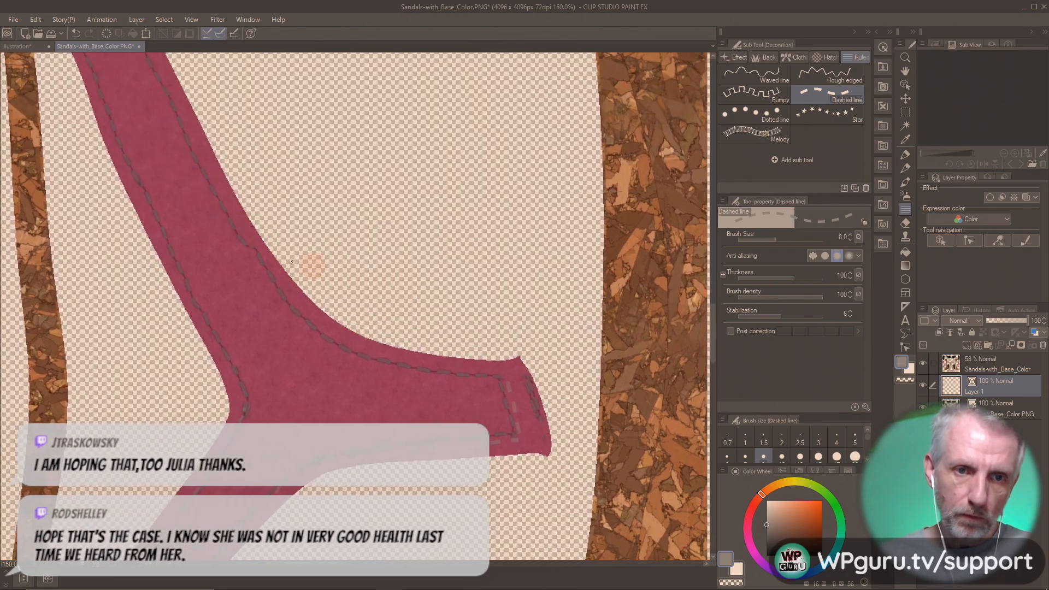
left_click_drag(299, 262, 394, 191)
scroll(395, 192, "down", 2)
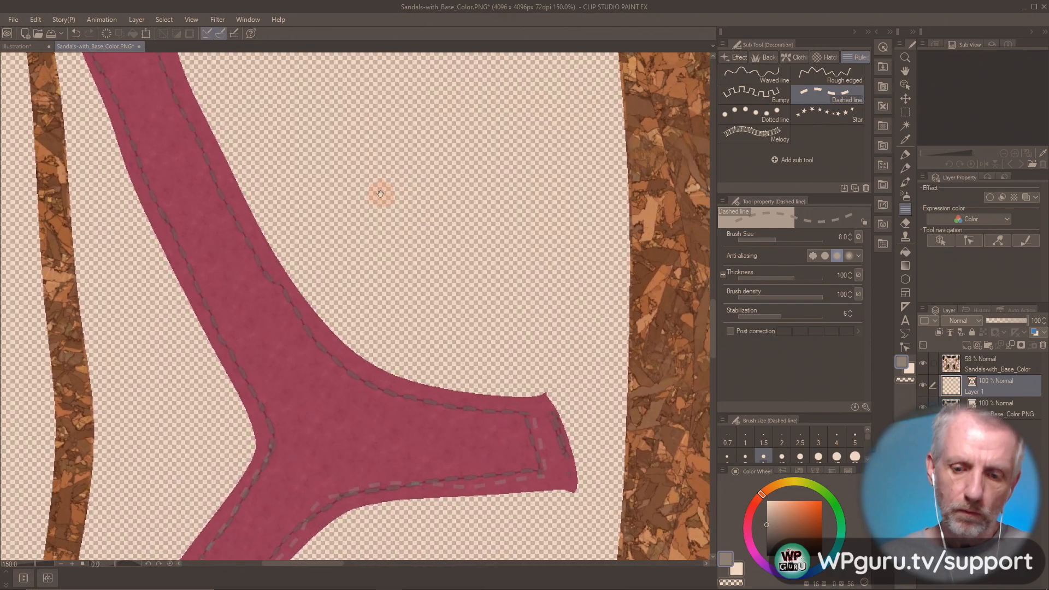
- Examine the traced dashed stitching around the whole red strap, from its upper ends to the tip of the lower leg
left_click_drag(366, 139, 351, 232)
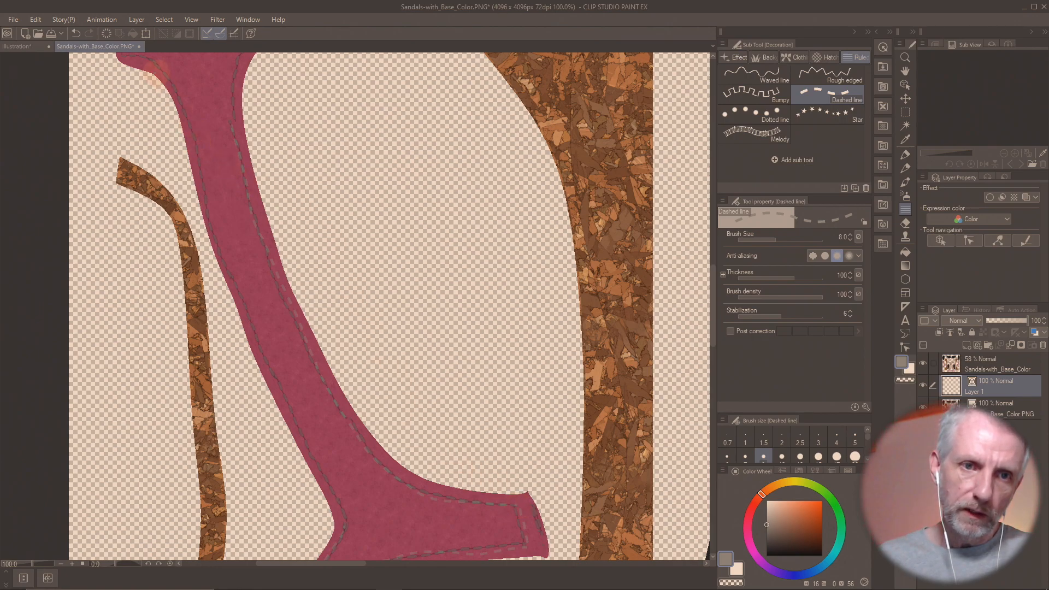
scroll(220, 136, "up", 1)
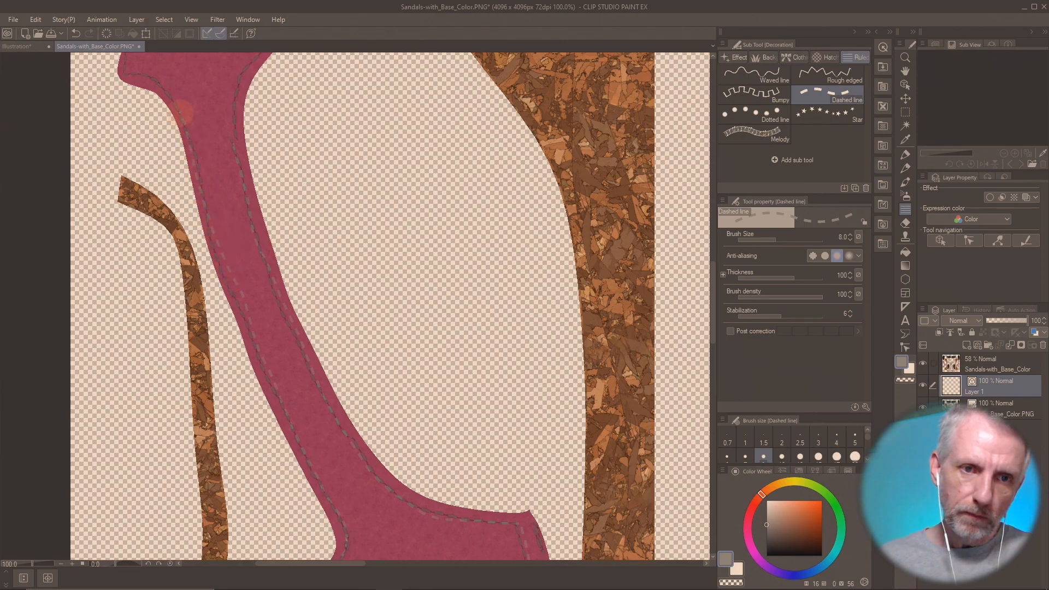
left_click_drag(234, 133, 273, 250)
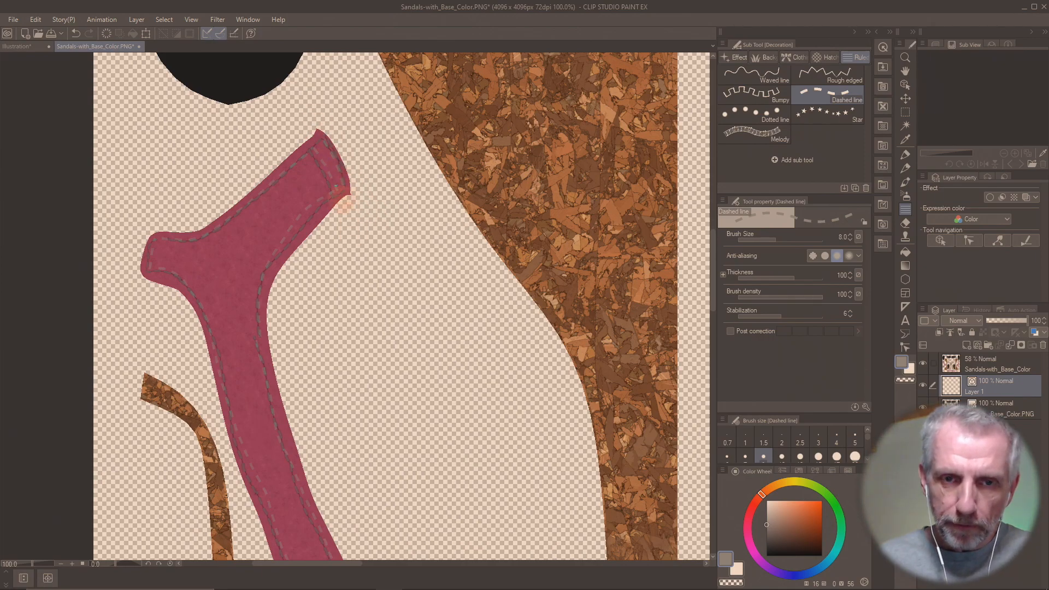
left_click_drag(416, 343, 358, 197)
left_click_drag(391, 328, 415, 180)
left_click_drag(446, 293, 482, 253)
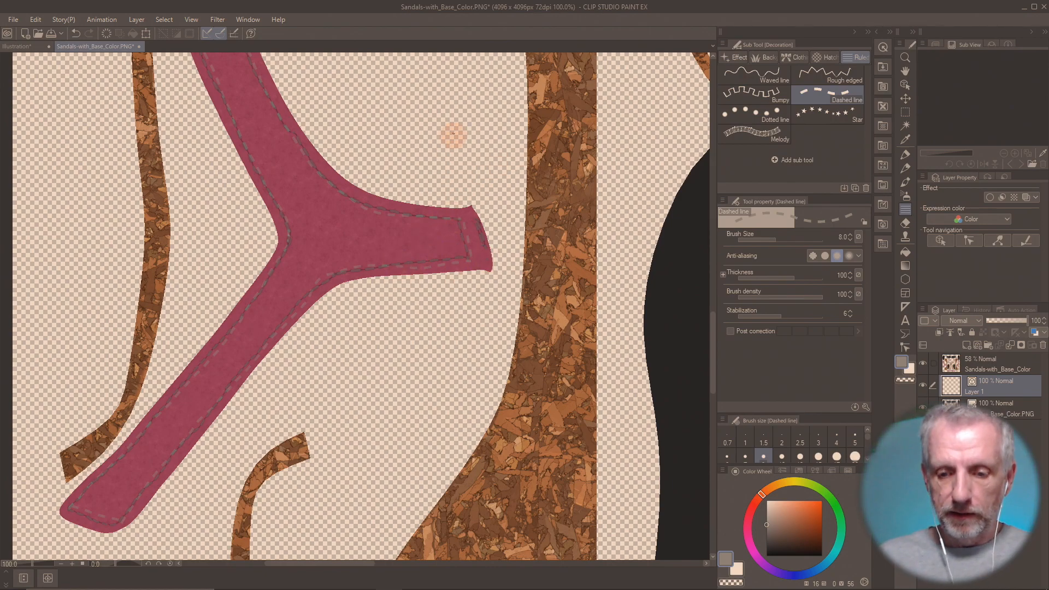
key("ctrl+0")
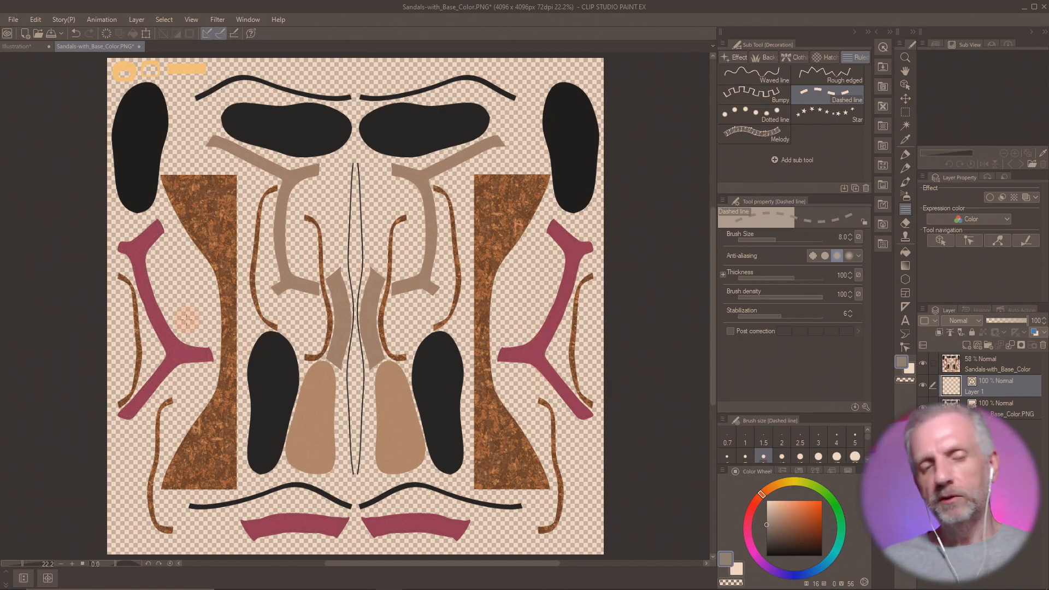
scroll(159, 339, "up", 1)
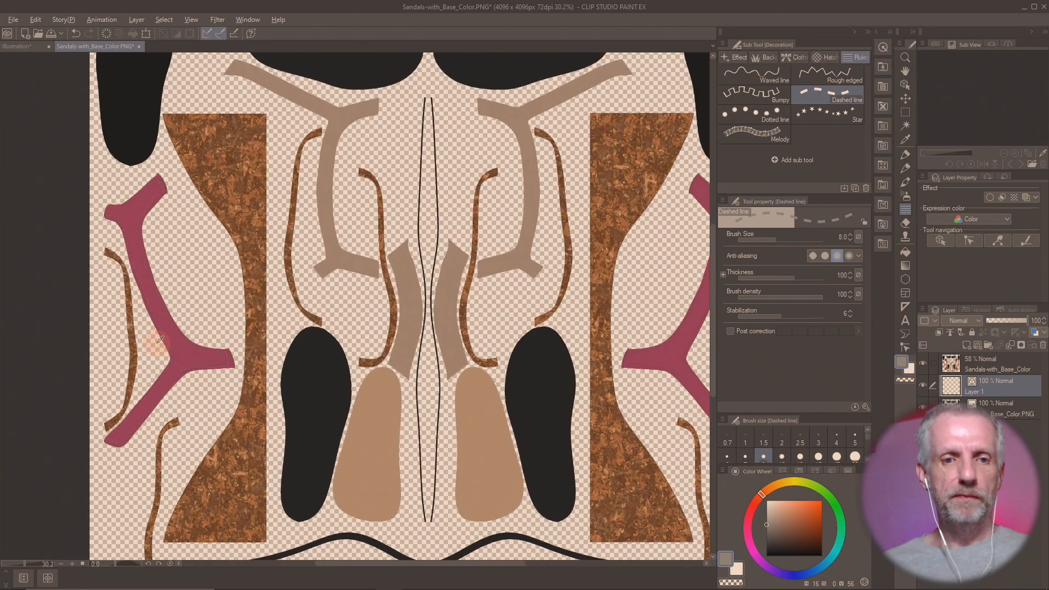
scroll(160, 340, "up", 5)
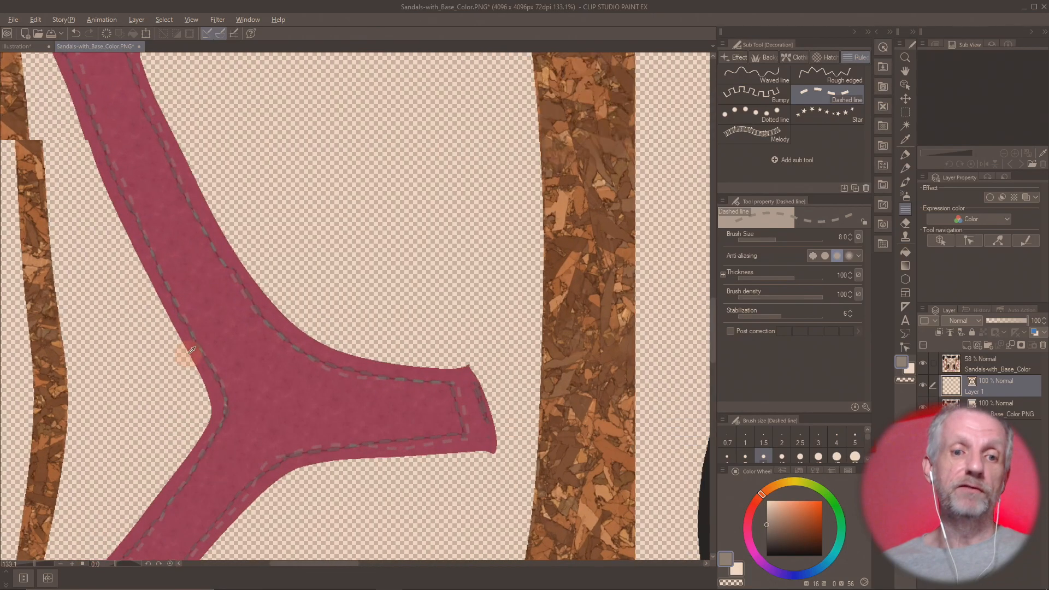
scroll(192, 350, "up", 2)
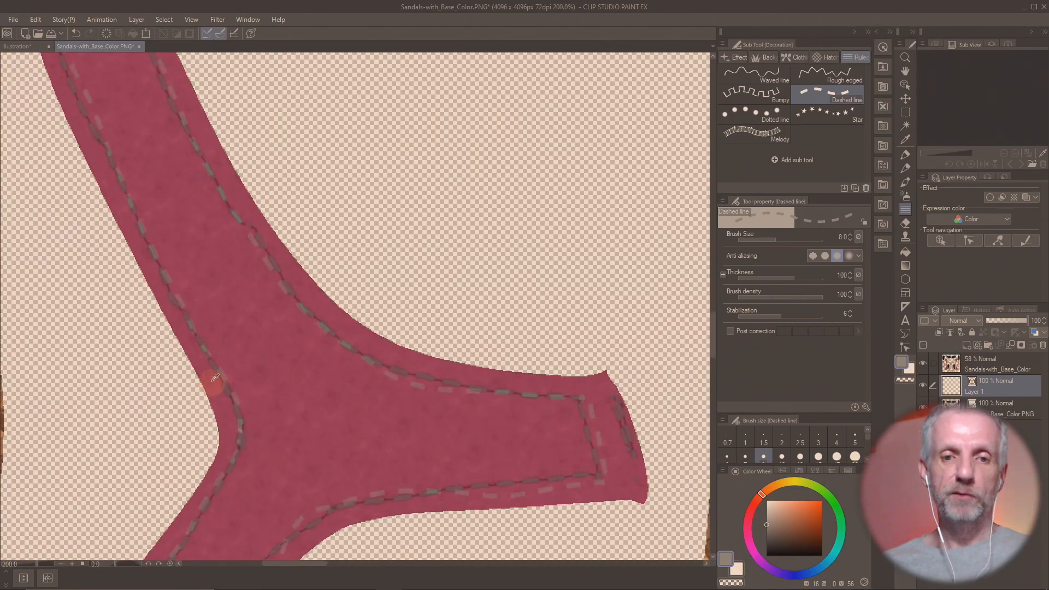
scroll(205, 398, "up", 2)
left_click_drag(218, 402, 518, 4)
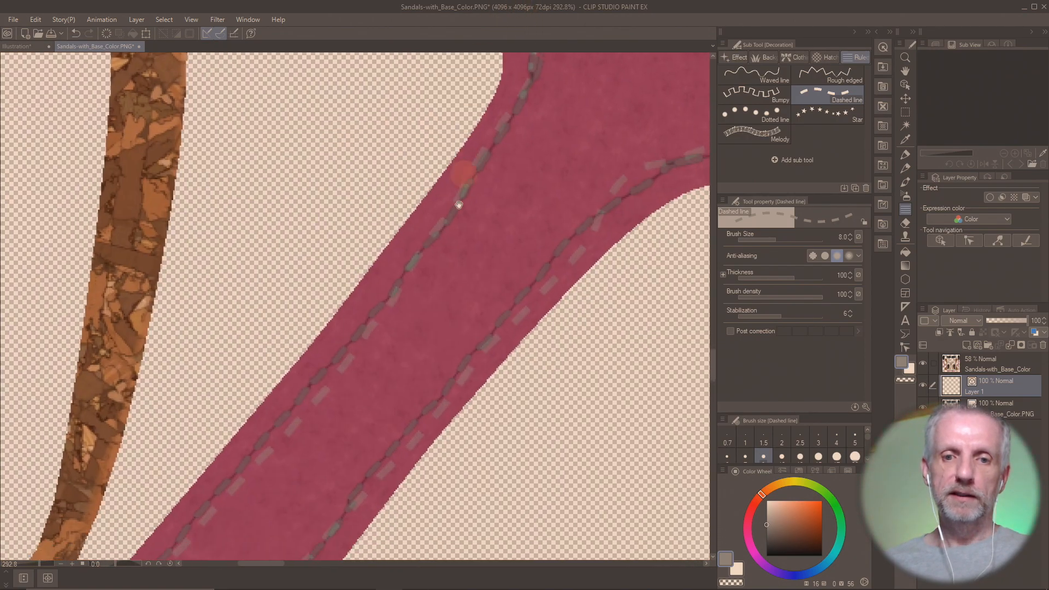
left_click_drag(410, 328, 423, 188)
left_click_drag(392, 366, 554, 112)
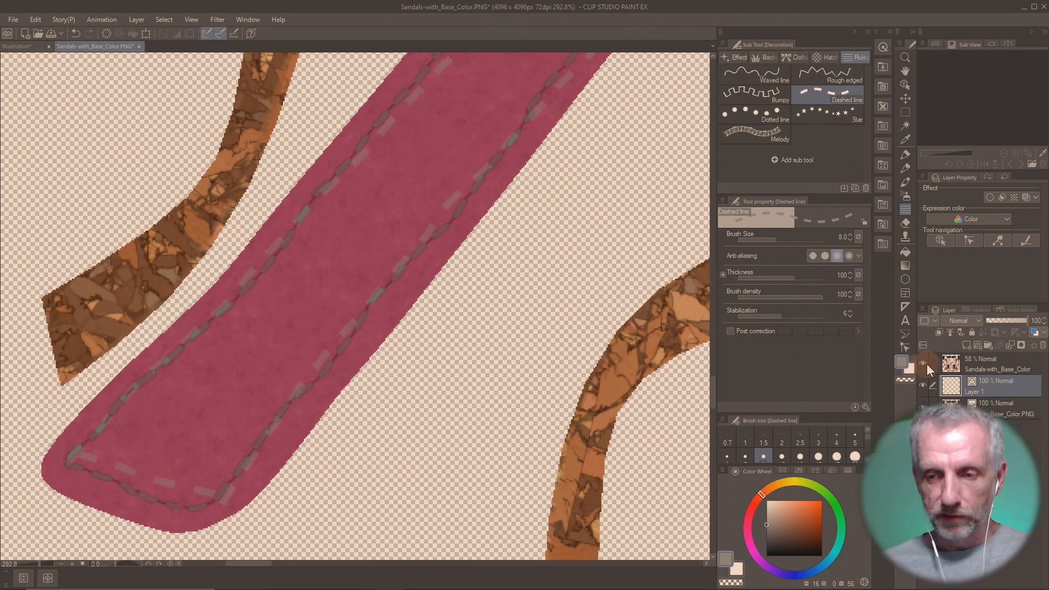
- Lower the opacity of the Sandals-with_Base_Color reference layer above Layer 1 to 22%
left_click(954, 365)
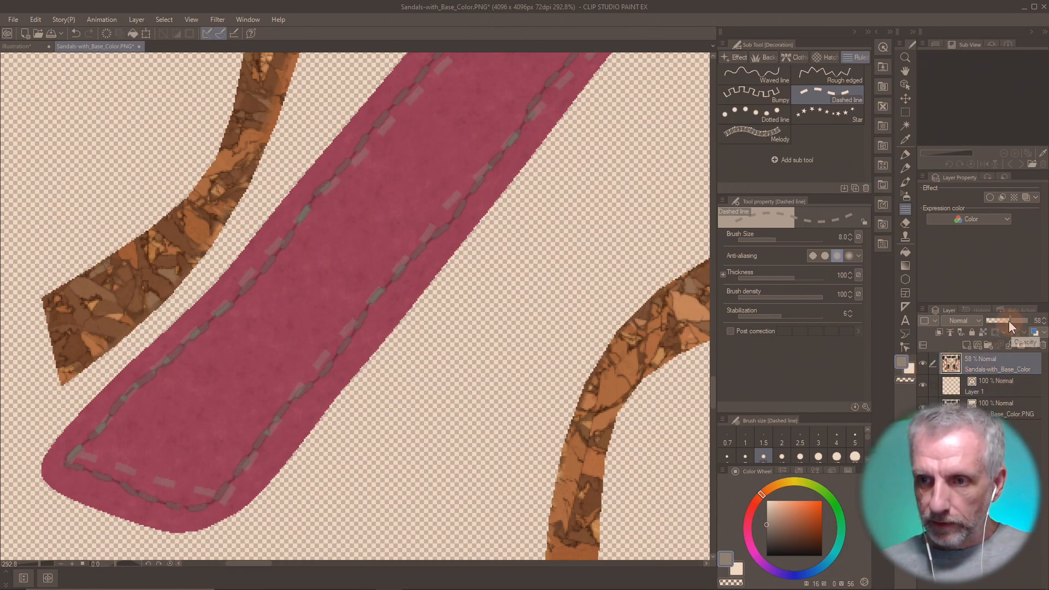
left_click_drag(1008, 320, 995, 321)
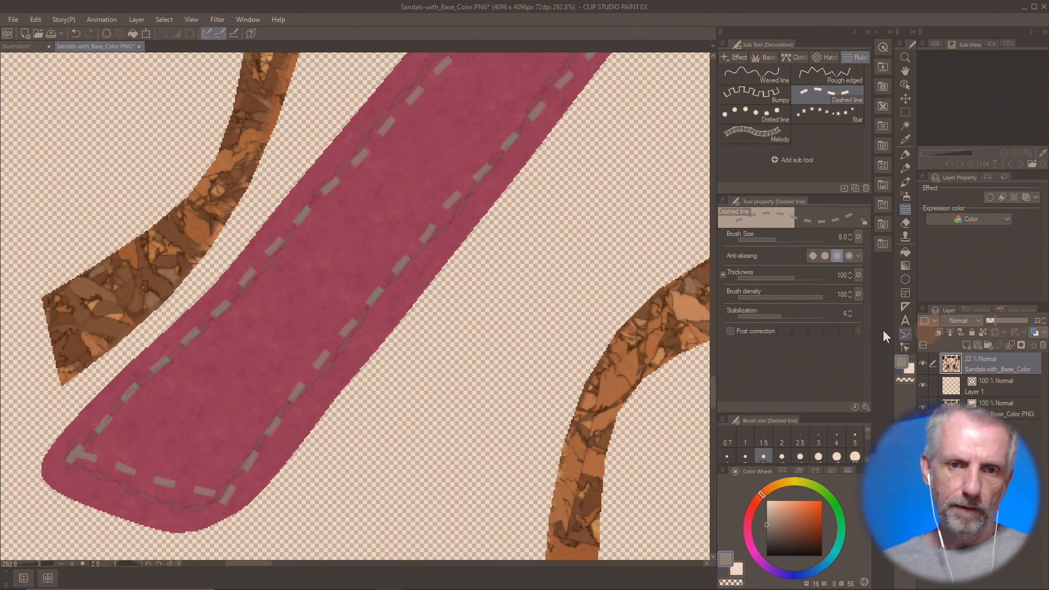
left_click(547, 294)
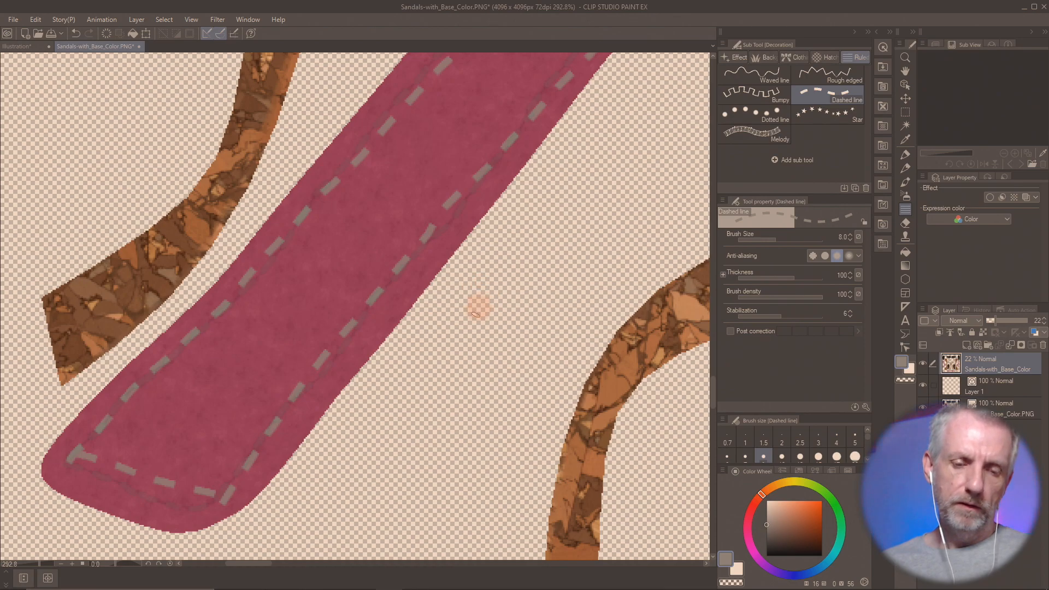
- On Layer 1, smooth the dashed lines along both sides of the red strap's lower leg with Simplify vector line
scroll(463, 314, "down", 1)
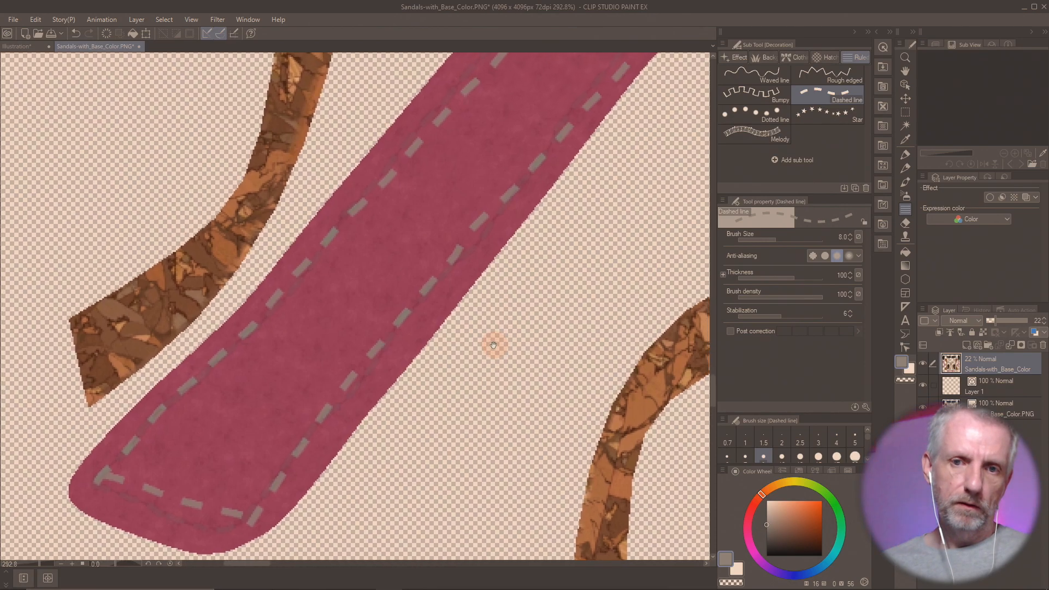
scroll(496, 333, "down", 3)
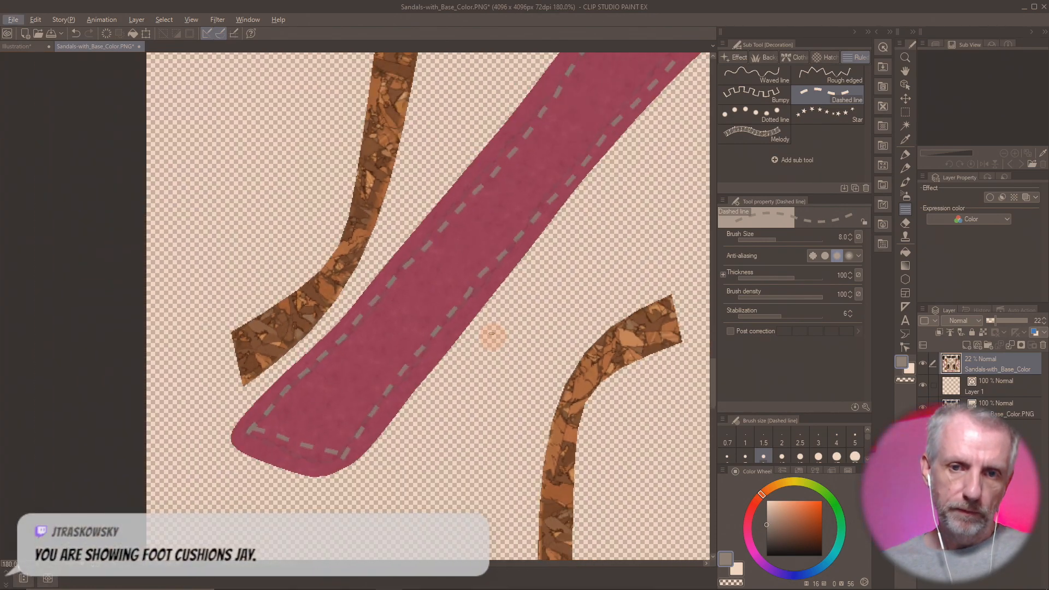
scroll(497, 314, "down", 2)
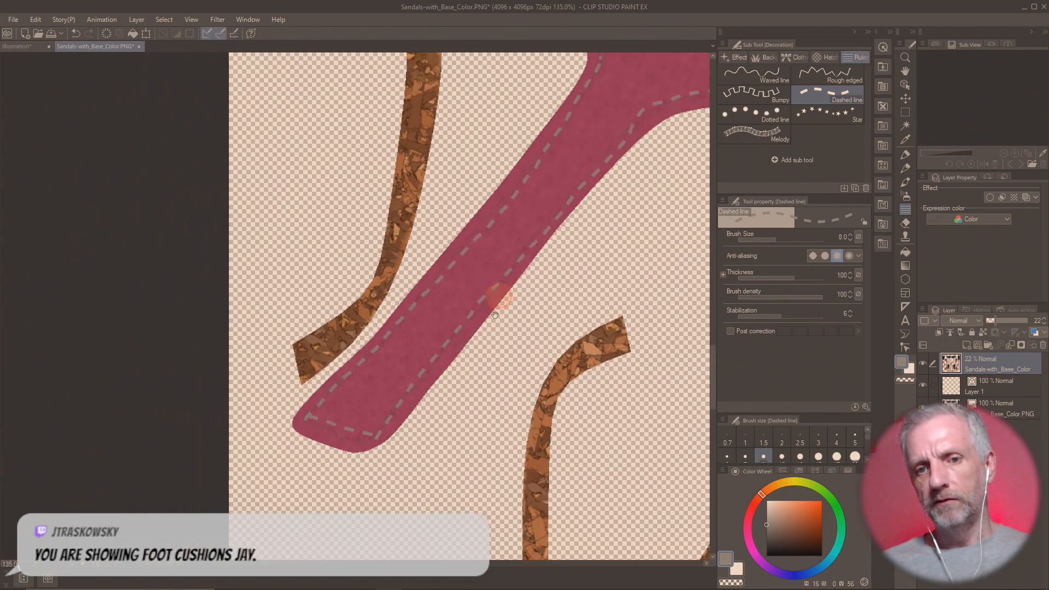
left_click_drag(494, 315, 432, 365)
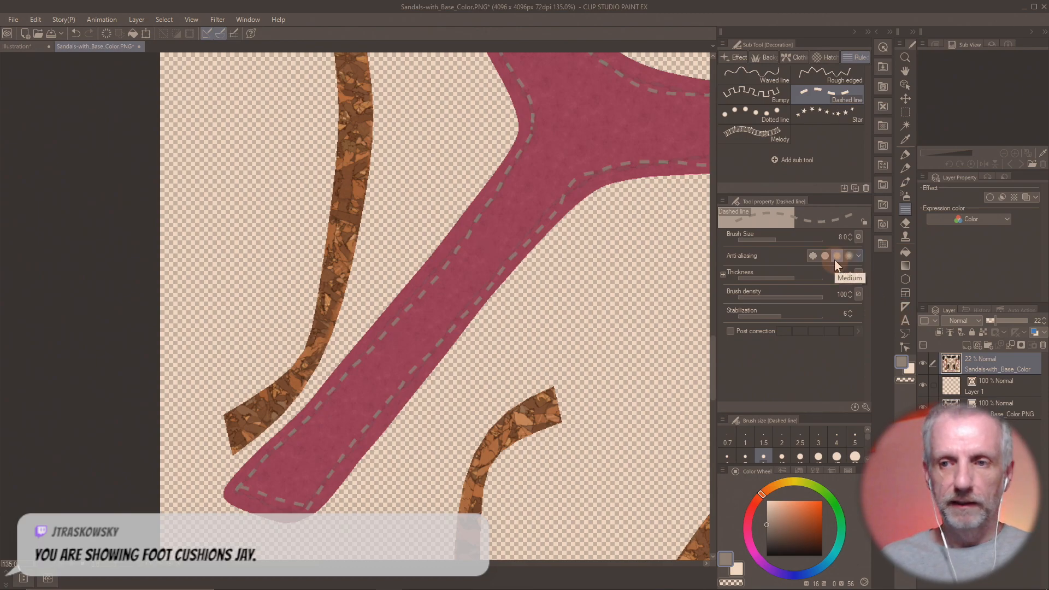
left_click(905, 347)
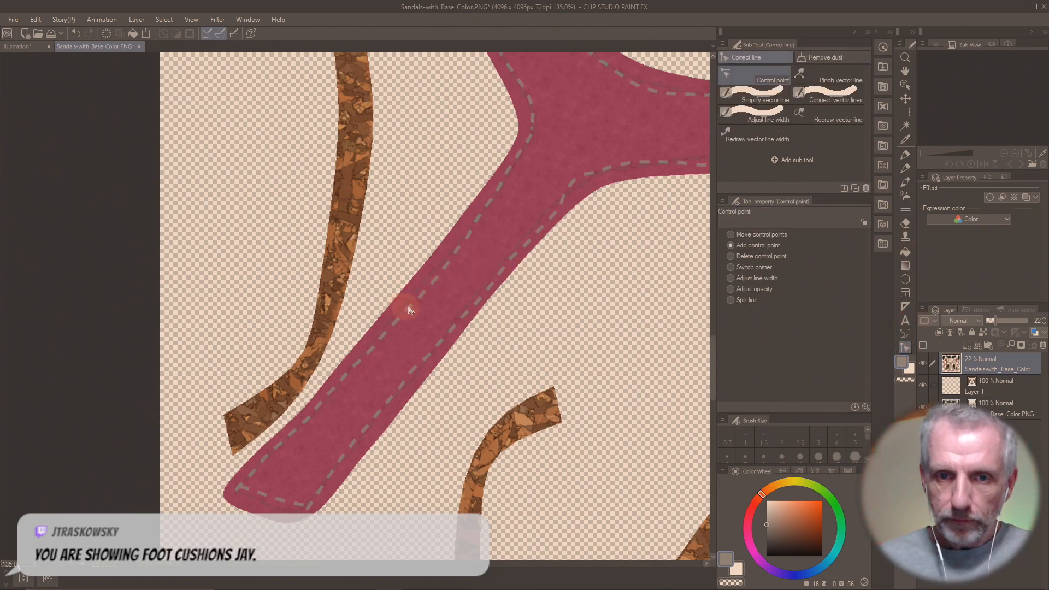
left_click(953, 386)
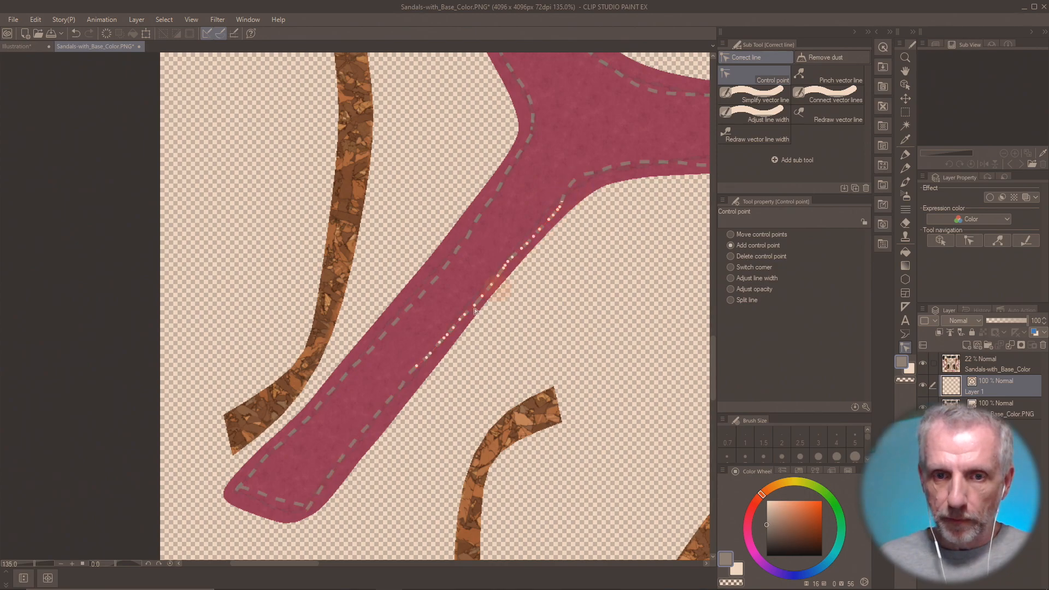
left_click(770, 100)
mouse_move(534, 121)
left_mouse_down()
mouse_move(506, 177)
mouse_move(243, 495)
mouse_move(319, 507)
left_mouse_up()
mouse_move(309, 499)
left_mouse_down()
mouse_move(570, 191)
mouse_move(593, 171)
mouse_move(669, 163)
left_mouse_up()
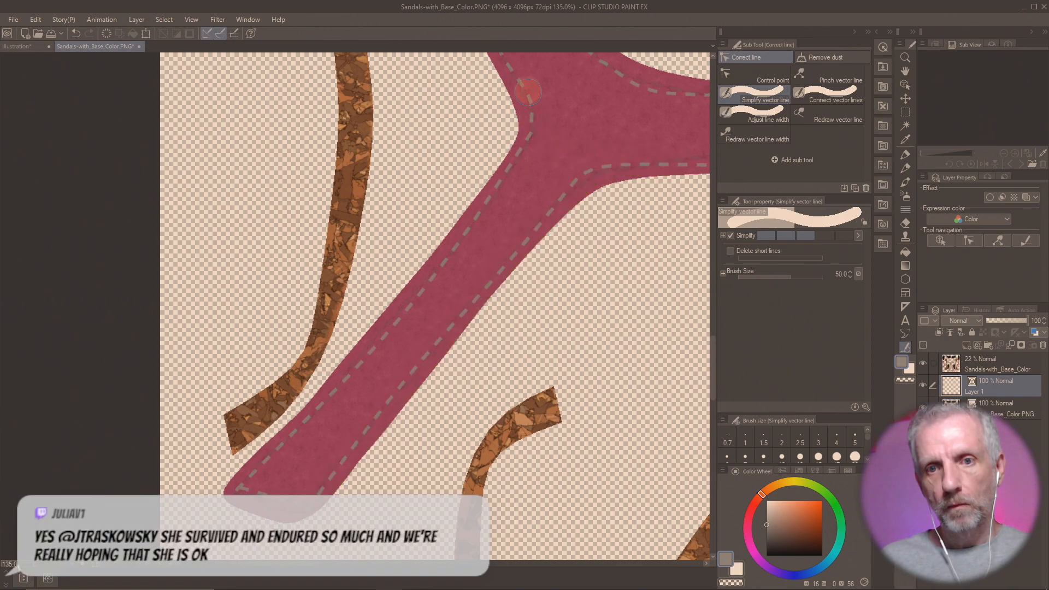
- Simplify the dashed vector lines along the outer edge of the strap's long upper leg and around its forked upper end
mouse_move(578, 139)
left_mouse_down()
mouse_move(544, 388)
mouse_move(478, 380)
mouse_move(481, 350)
mouse_move(425, 265)
mouse_move(352, 90)
left_mouse_up()
left_click_drag(437, 163, 462, 349)
mouse_move(312, 106)
left_mouse_down()
mouse_move(386, 351)
mouse_move(464, 489)
mouse_move(465, 517)
left_mouse_up()
left_click_drag(369, 232, 438, 425)
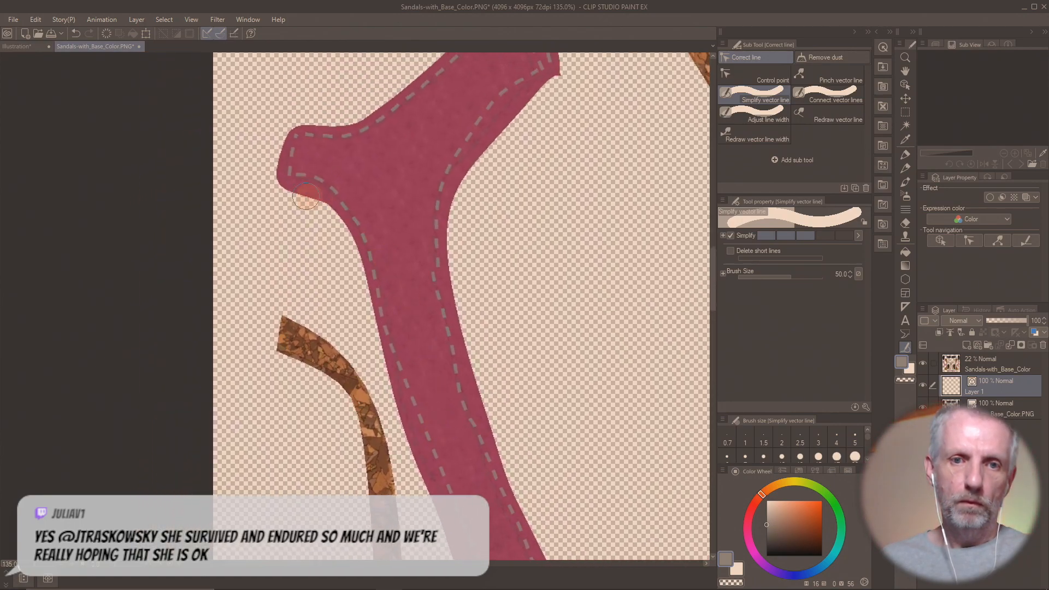
mouse_move(290, 173)
left_mouse_down()
mouse_move(320, 180)
mouse_move(356, 239)
mouse_move(387, 352)
mouse_move(429, 434)
mouse_move(384, 287)
mouse_move(297, 160)
mouse_move(299, 140)
mouse_move(337, 136)
left_mouse_up()
left_click_drag(423, 155, 364, 242)
mouse_move(283, 208)
left_mouse_down()
mouse_move(308, 213)
mouse_move(463, 80)
left_mouse_up()
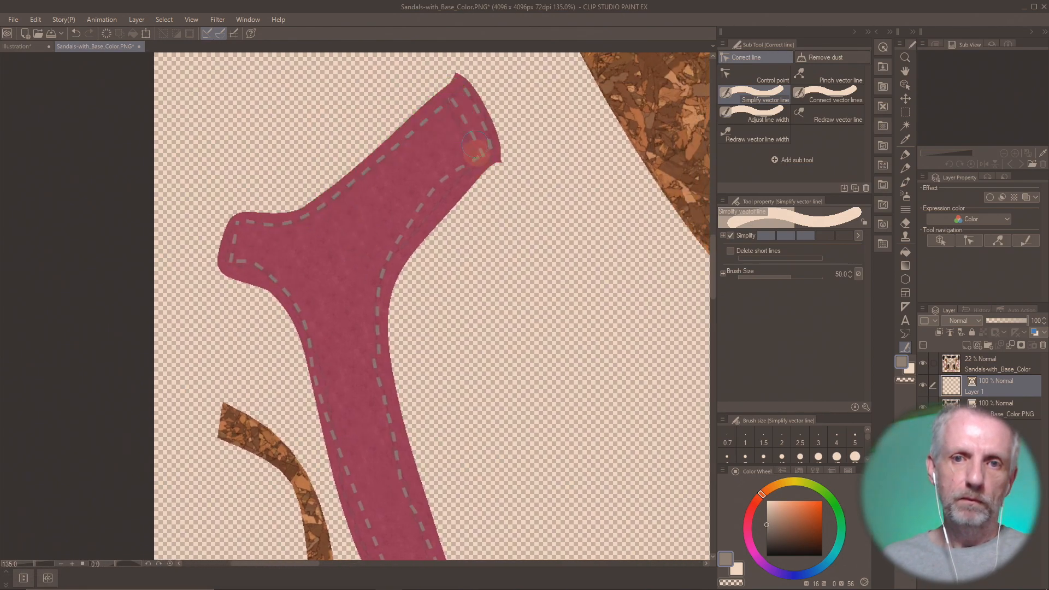
- Simplify the dashed vector line down the inner edge of the strap's long upper leg
mouse_move(503, 156)
left_mouse_down()
mouse_move(437, 183)
mouse_move(385, 268)
mouse_move(375, 333)
mouse_move(416, 515)
left_mouse_up()
left_click_drag(497, 478, 396, 157)
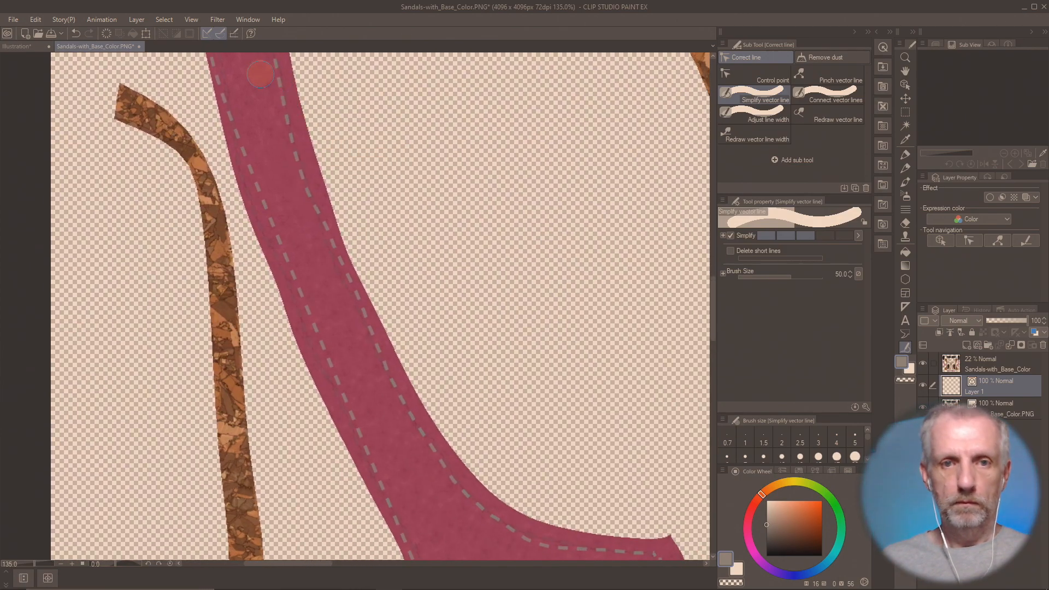
mouse_move(275, 80)
left_mouse_down()
mouse_move(321, 222)
mouse_move(420, 437)
mouse_move(473, 508)
mouse_move(547, 546)
left_mouse_up()
mouse_move(552, 475)
left_mouse_down()
mouse_move(449, 309)
mouse_move(424, 295)
left_mouse_up()
- Simplify the dashed vector lines around the upper edge, end and lower edge of the strap's short side branch
mouse_move(333, 281)
left_mouse_down()
mouse_move(373, 340)
mouse_move(410, 363)
mouse_move(522, 379)
mouse_move(370, 343)
left_mouse_up()
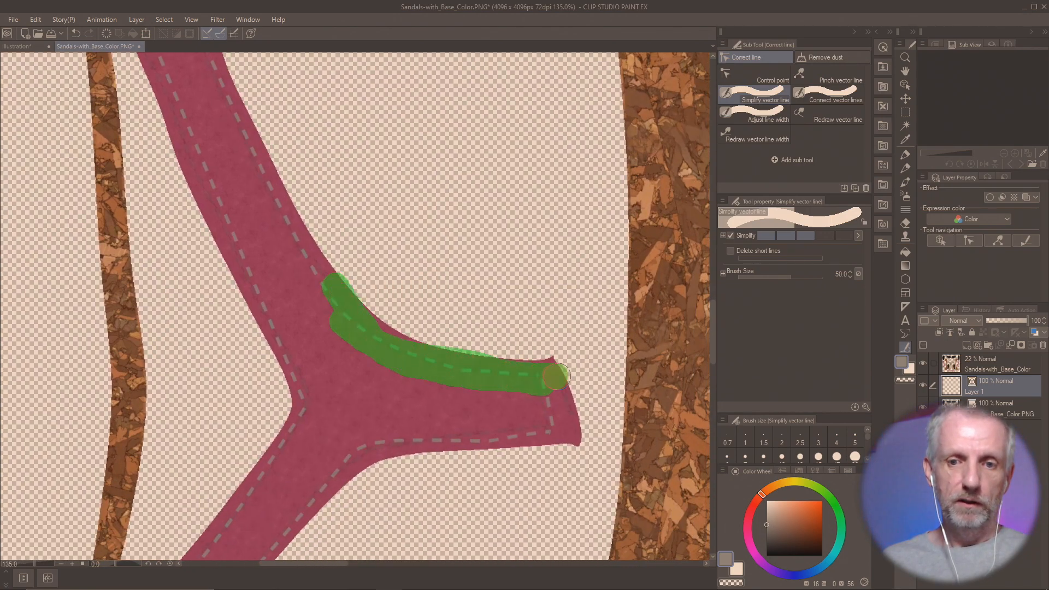
left_click_drag(556, 376, 560, 427)
left_click_drag(478, 435, 350, 440)
mouse_move(312, 496)
left_mouse_down()
mouse_move(377, 399)
mouse_move(379, 375)
left_mouse_up()
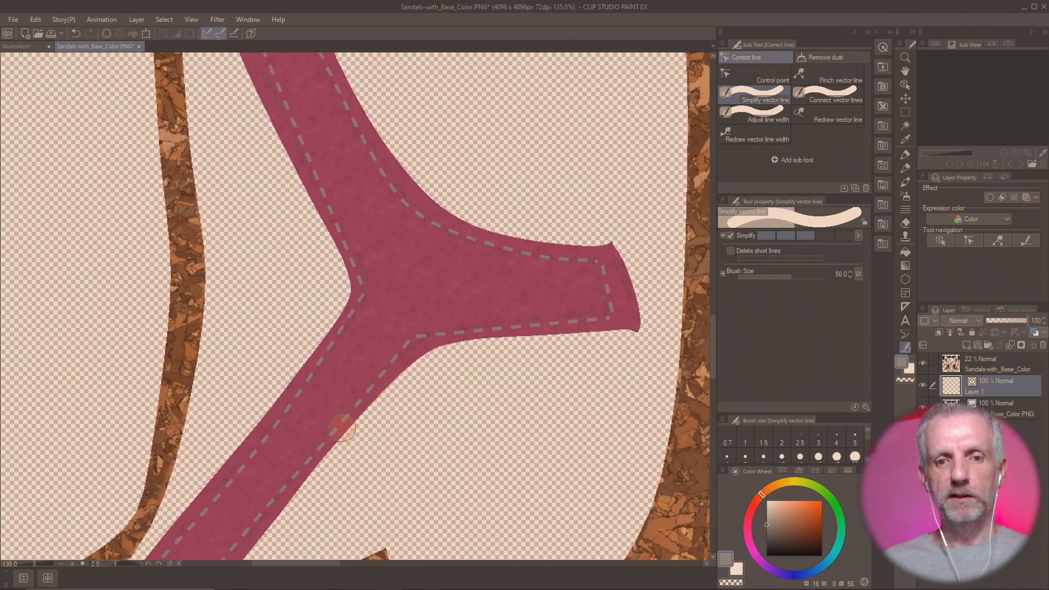
mouse_move(328, 442)
left_mouse_down()
mouse_move(402, 348)
mouse_move(513, 317)
mouse_move(601, 260)
mouse_move(615, 336)
left_mouse_up()
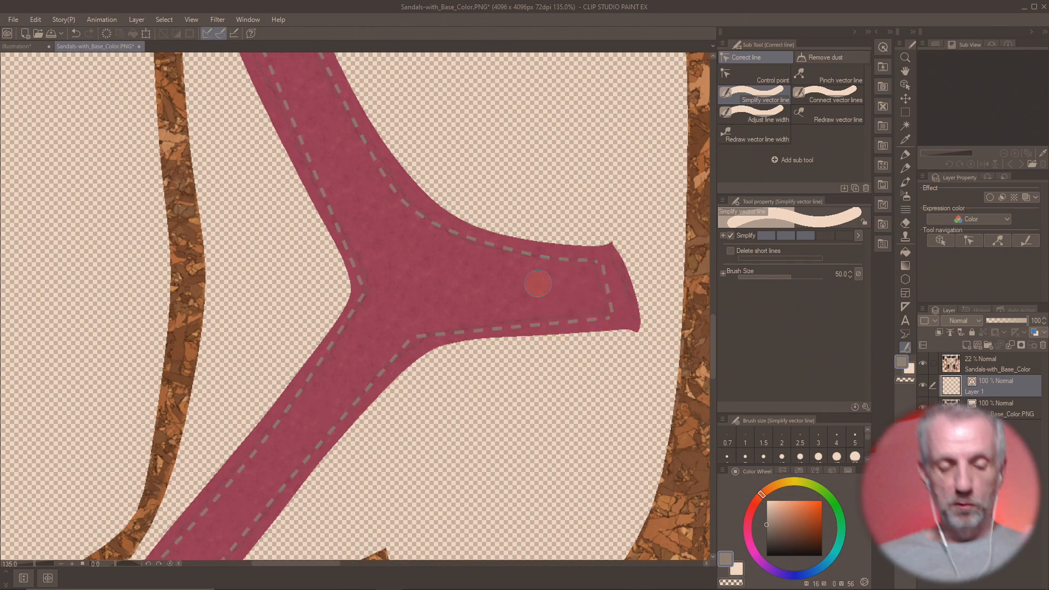
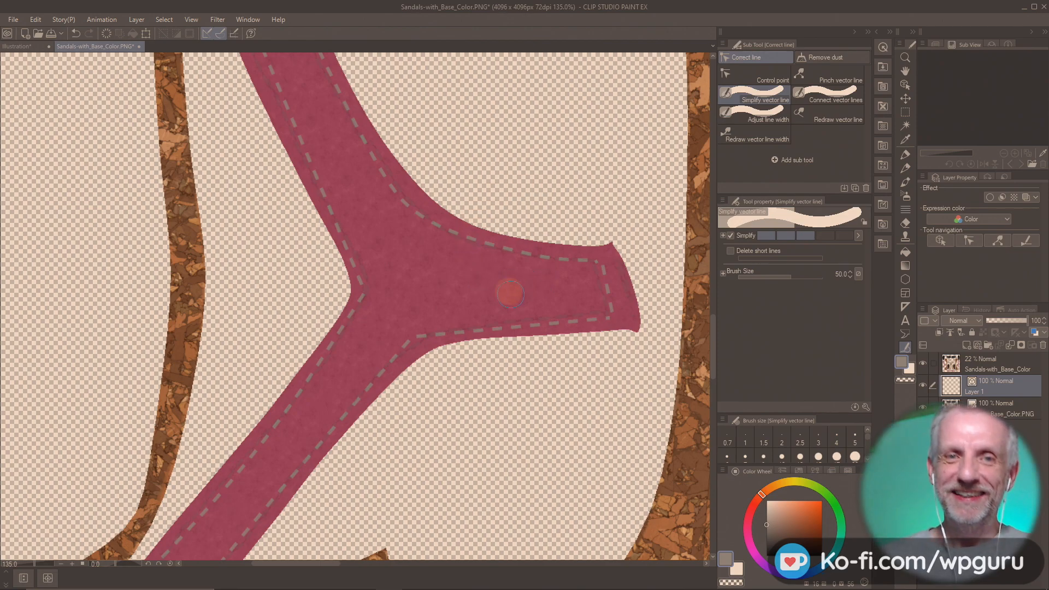
left_click_drag(402, 403, 400, 326)
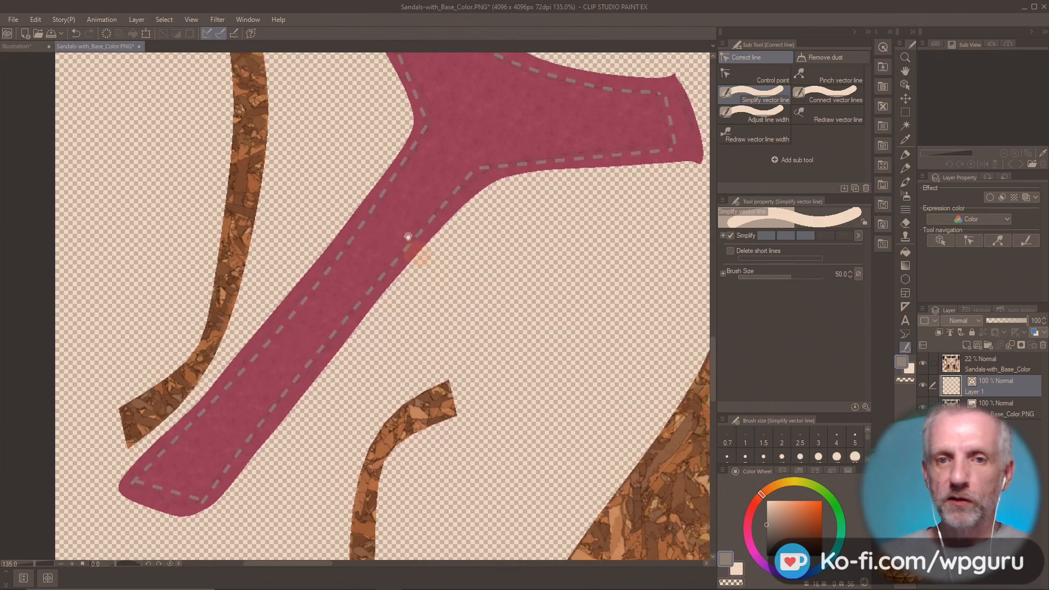
- Switch to the Control point tool and raise the opacity of the Sandals-with_Base_Color reference layer to 30%
left_click(765, 74)
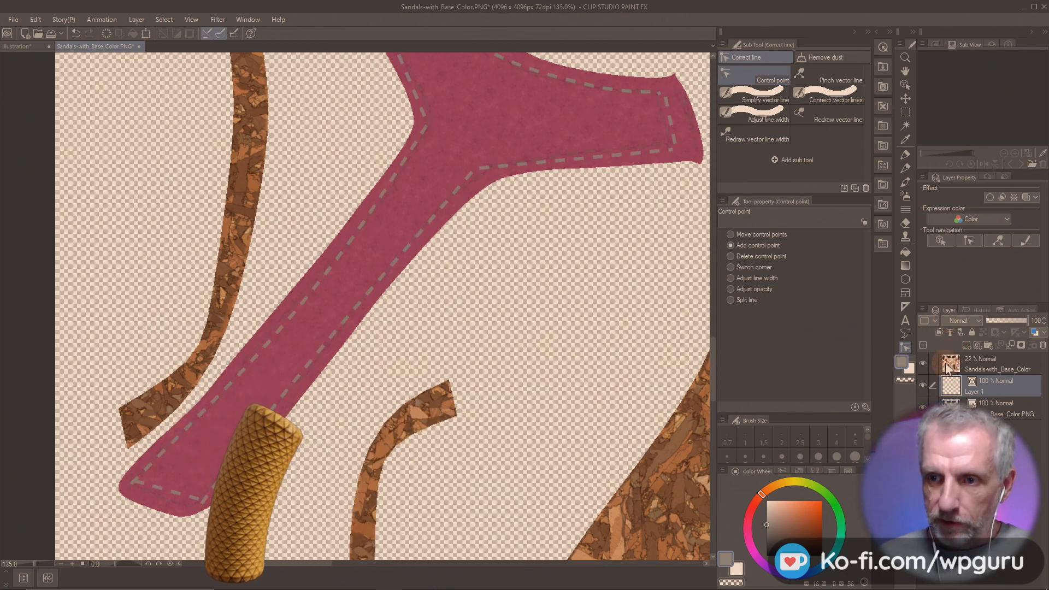
left_click(988, 365)
mouse_move(996, 320)
left_mouse_down()
mouse_move(1008, 320)
mouse_move(999, 321)
left_mouse_up()
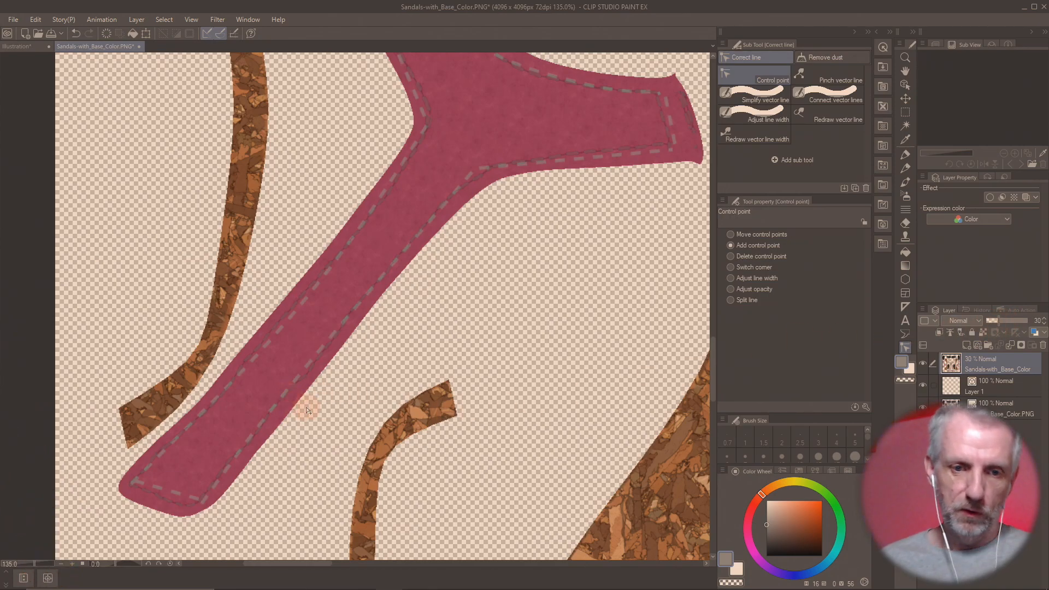
- Activate vector Layer 1 and add control points to curve the dashed line across the strap's lower end onto the original stitching
scroll(256, 395, "up", 6)
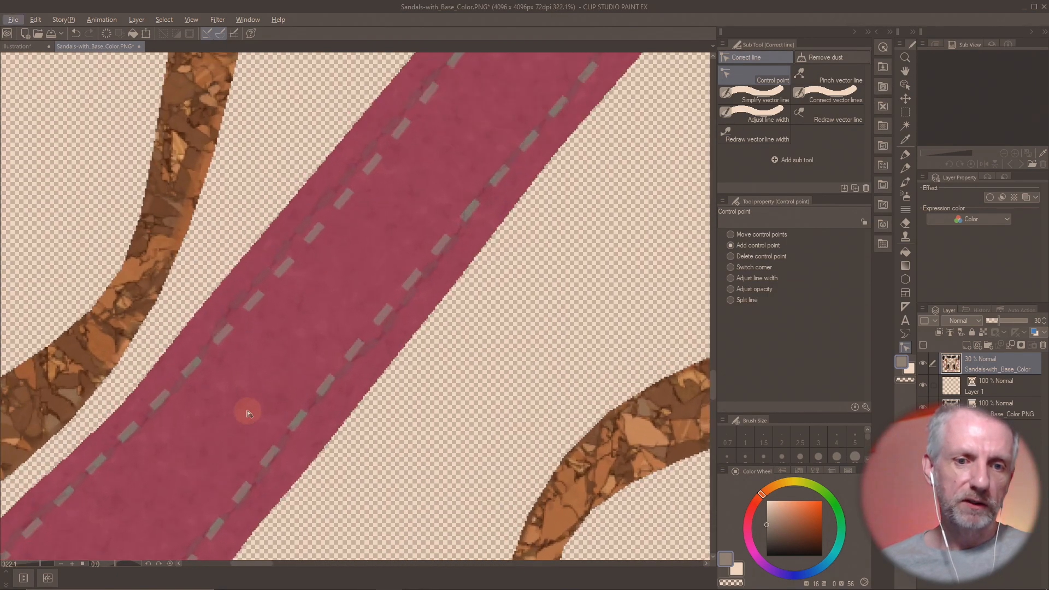
left_click_drag(246, 411, 395, 253)
scroll(467, 218, "up", 2)
scroll(464, 223, "down", 1)
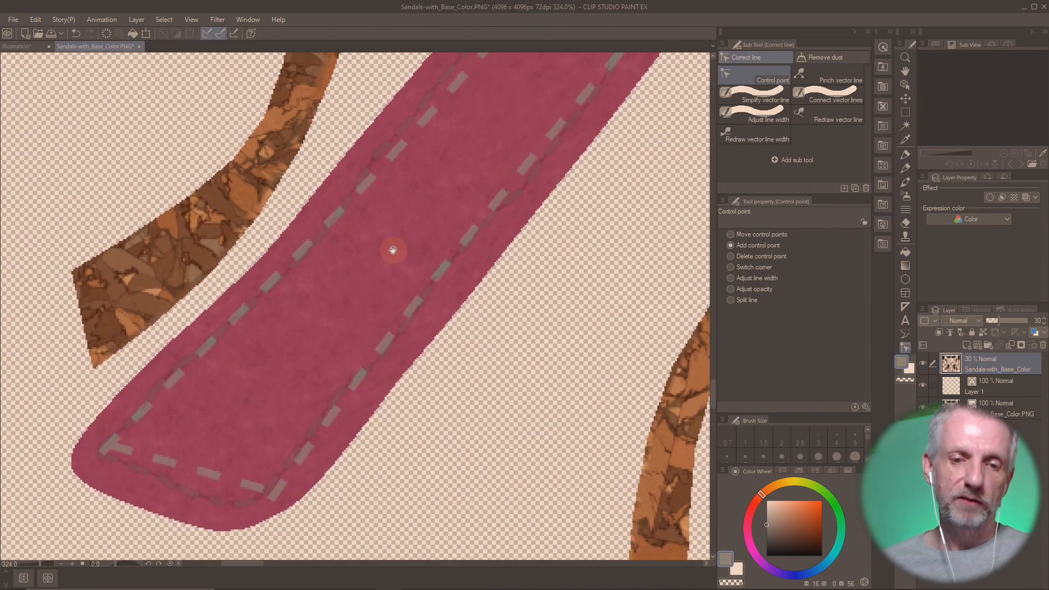
left_click(937, 386)
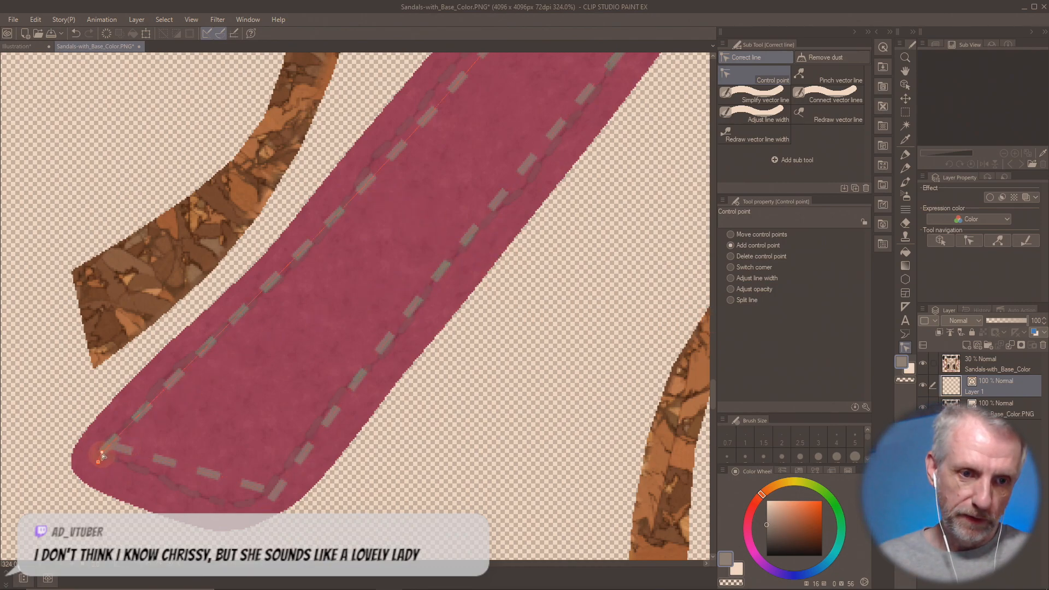
left_click(130, 422)
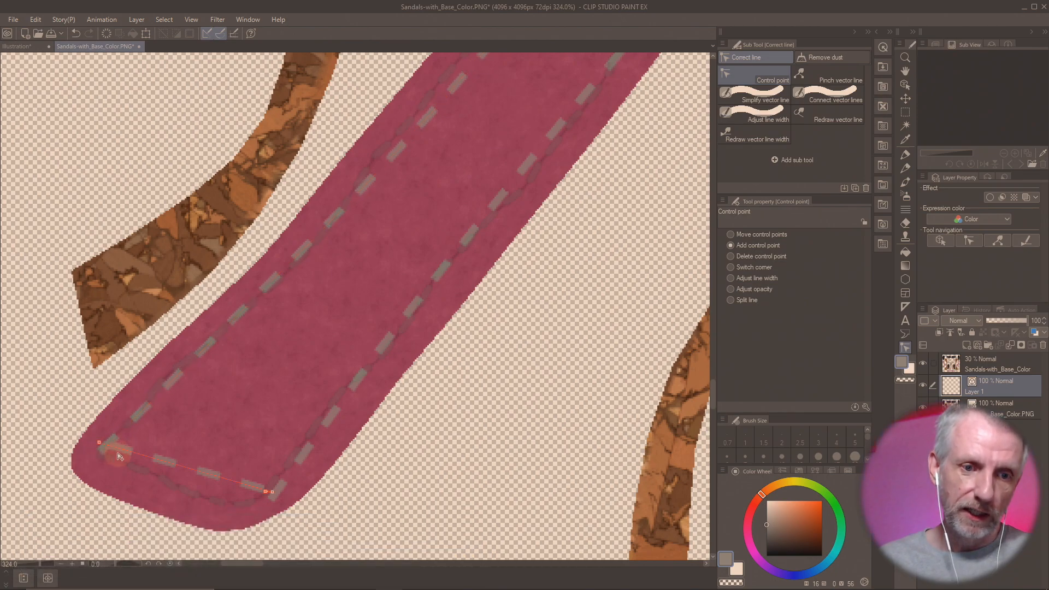
left_click_drag(119, 450, 117, 462)
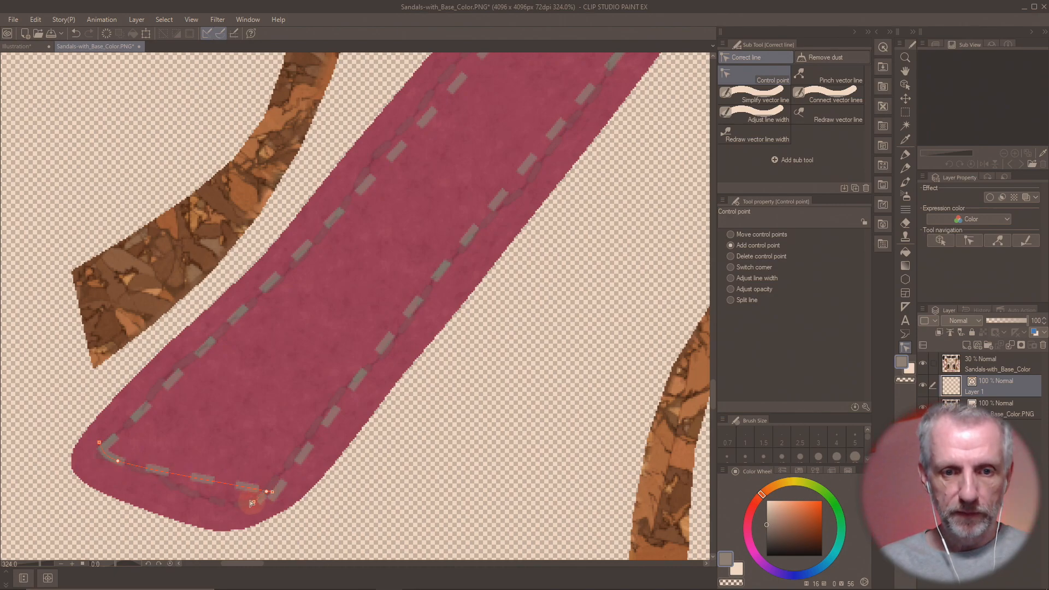
left_click_drag(248, 489, 223, 499)
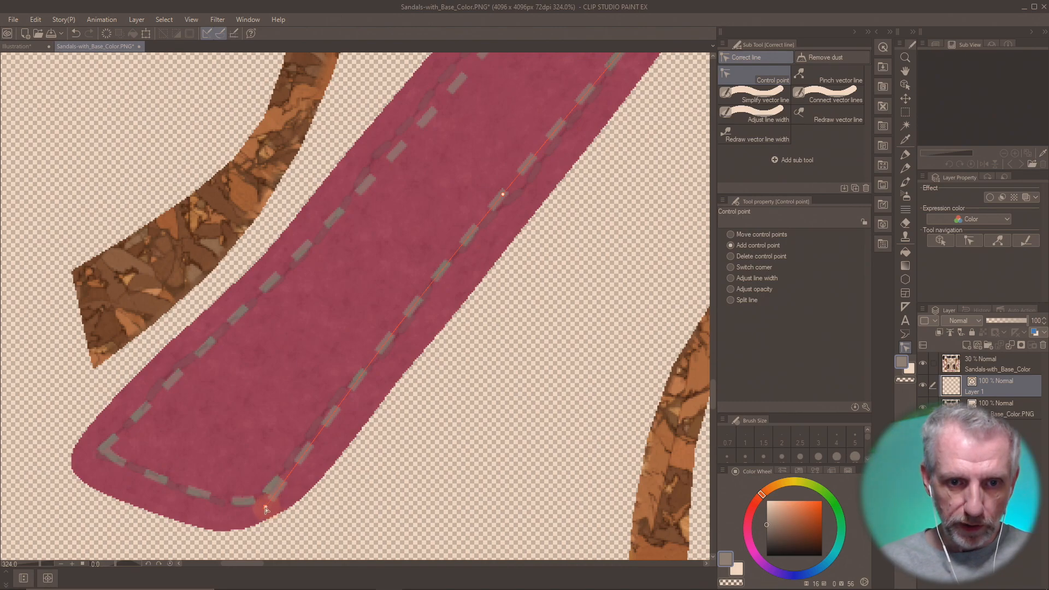
- Add a control point near the lower end of the lower leg's right-hand dashed line and reposition its endpoint at the corner
left_click_drag(274, 490, 253, 516)
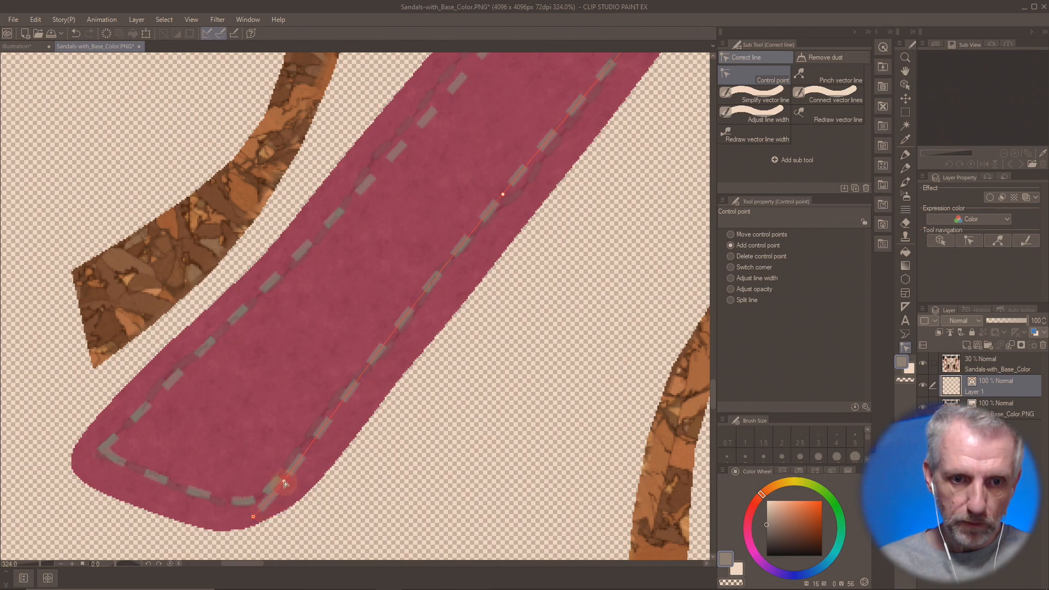
left_click(298, 464)
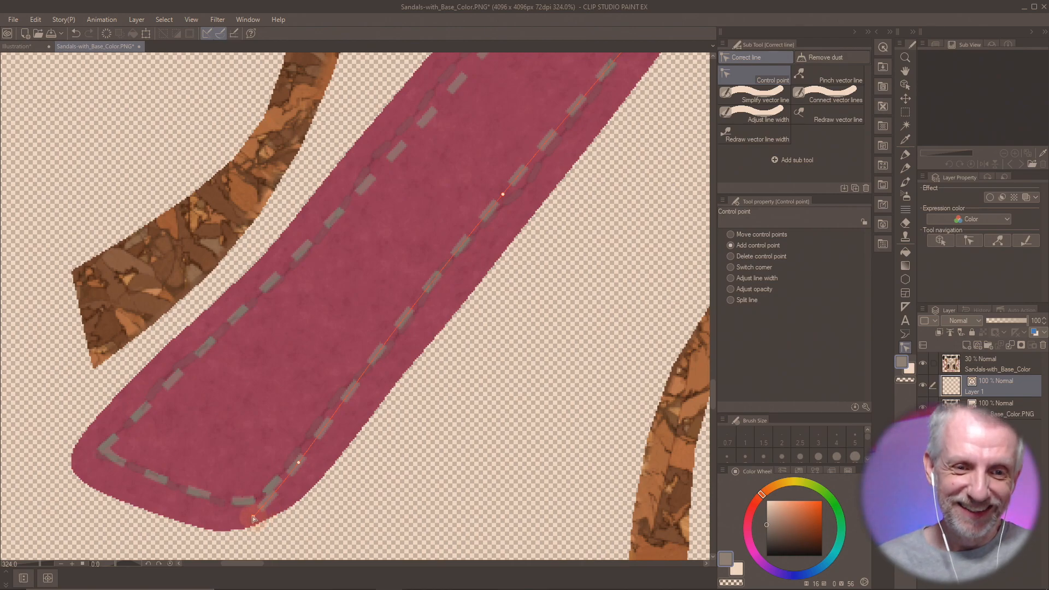
left_click_drag(253, 518, 266, 491)
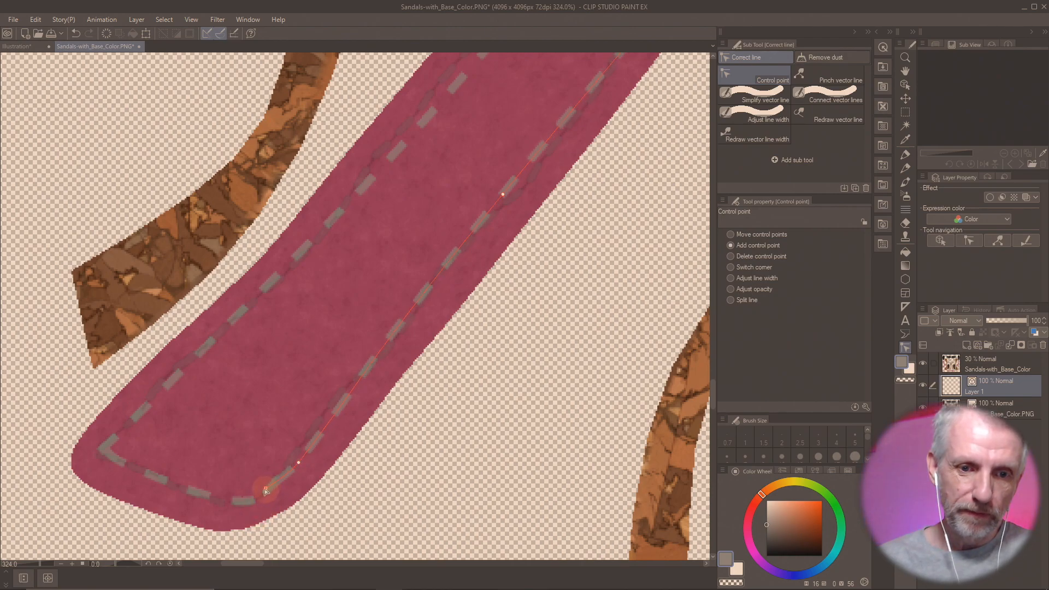
- Adjust control points on the dashed line along the left edge of the strap's lower leg to follow the original stitching
left_click_drag(368, 276, 337, 391)
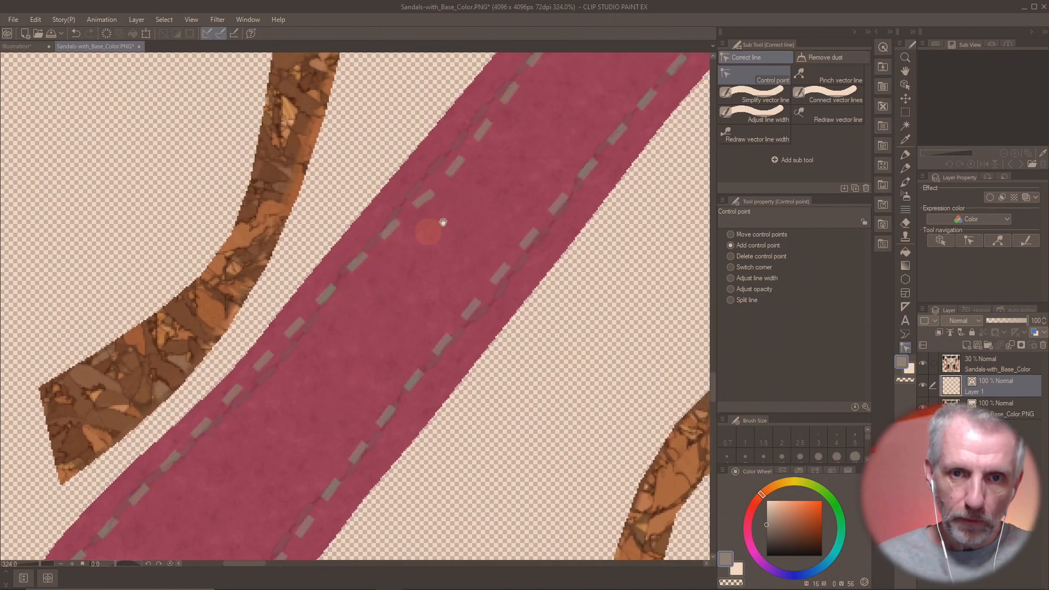
left_click_drag(428, 228, 363, 323)
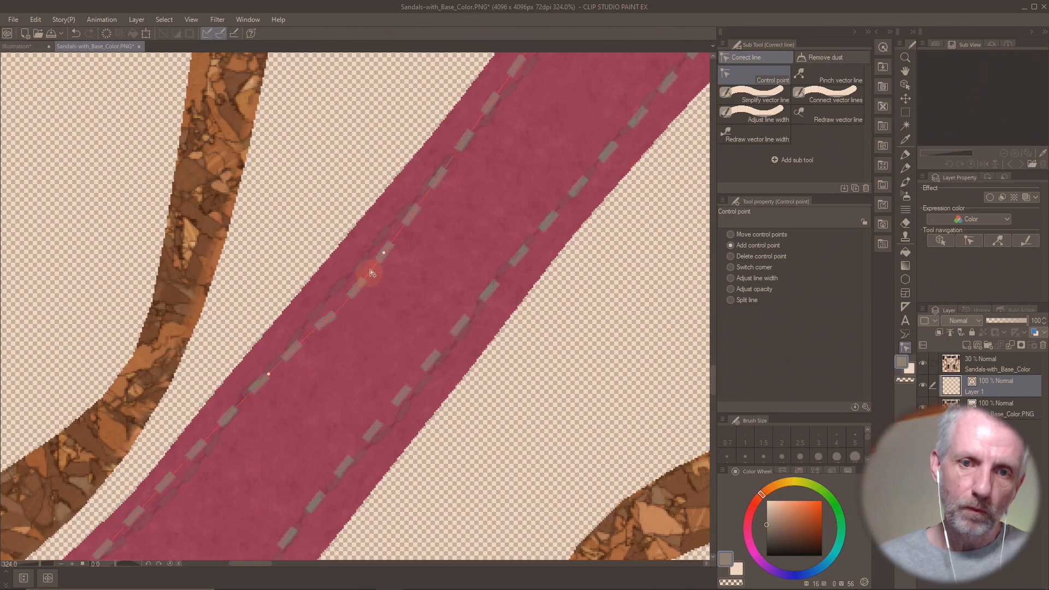
left_click_drag(384, 252, 315, 336)
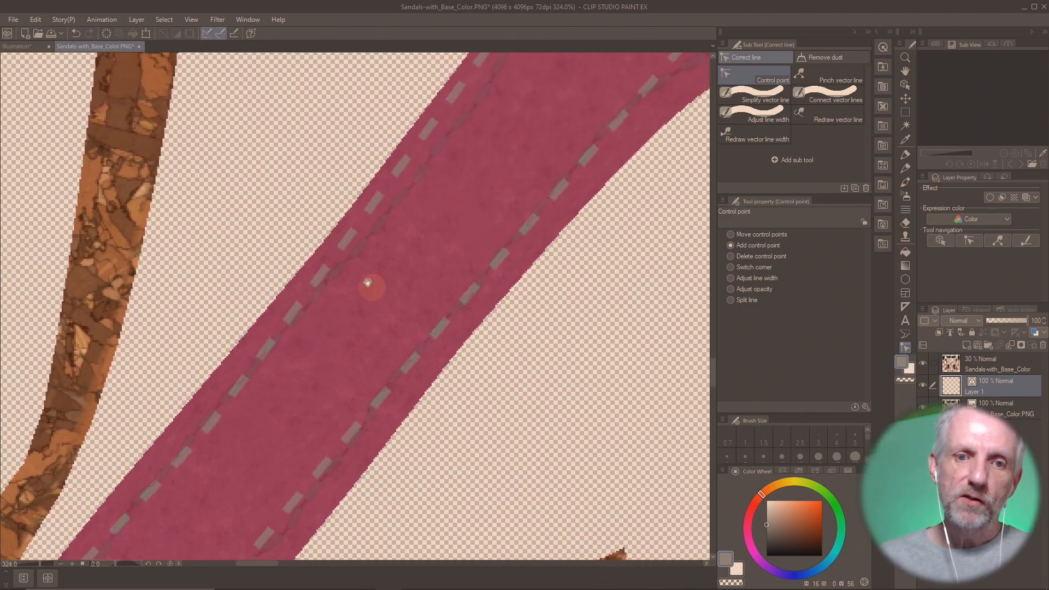
left_click_drag(326, 276, 335, 271)
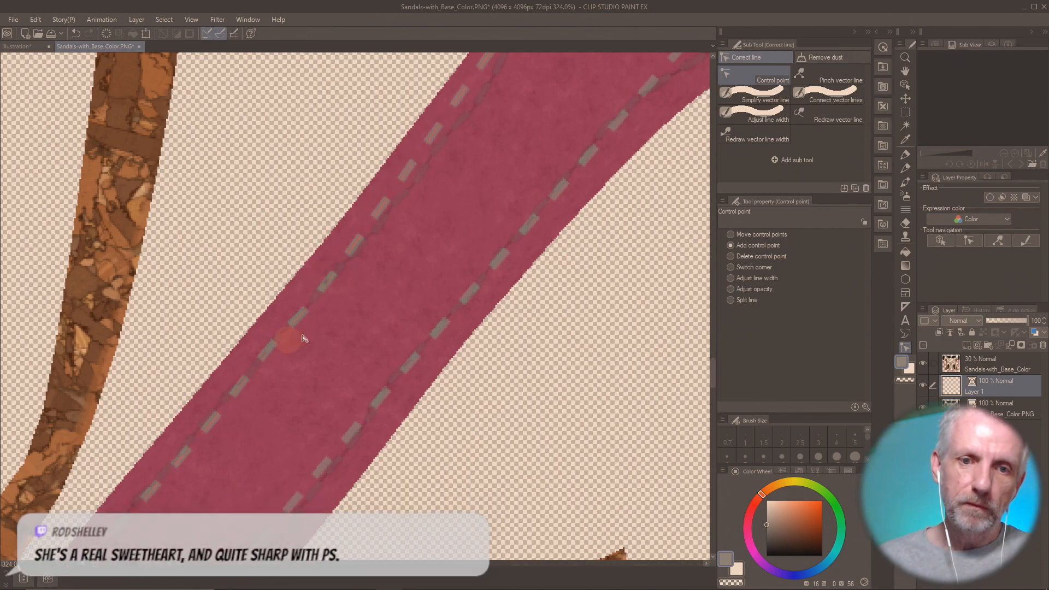
left_click_drag(430, 238, 339, 356)
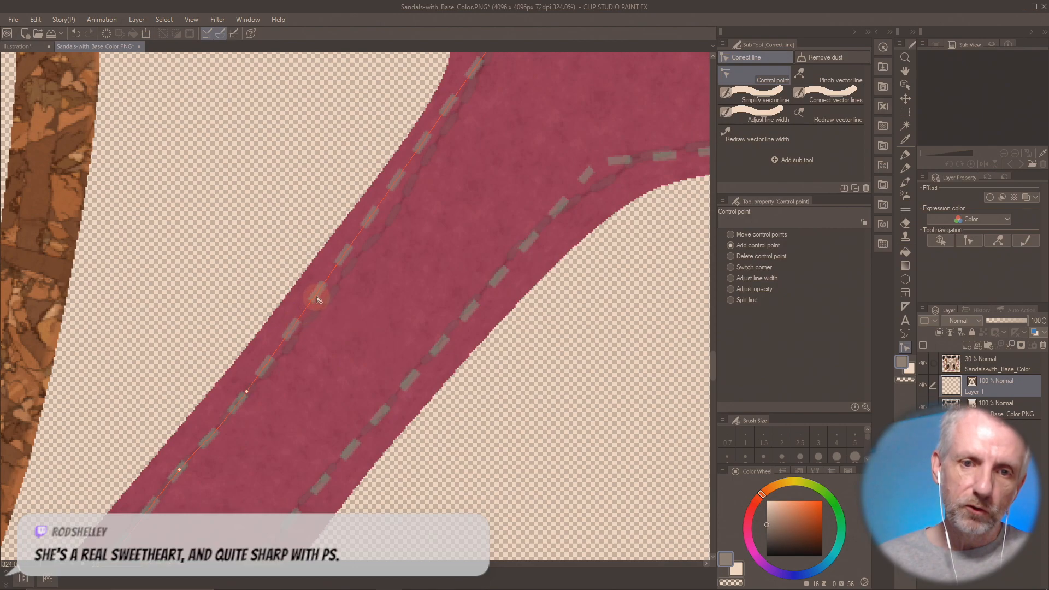
left_click_drag(405, 227, 331, 403)
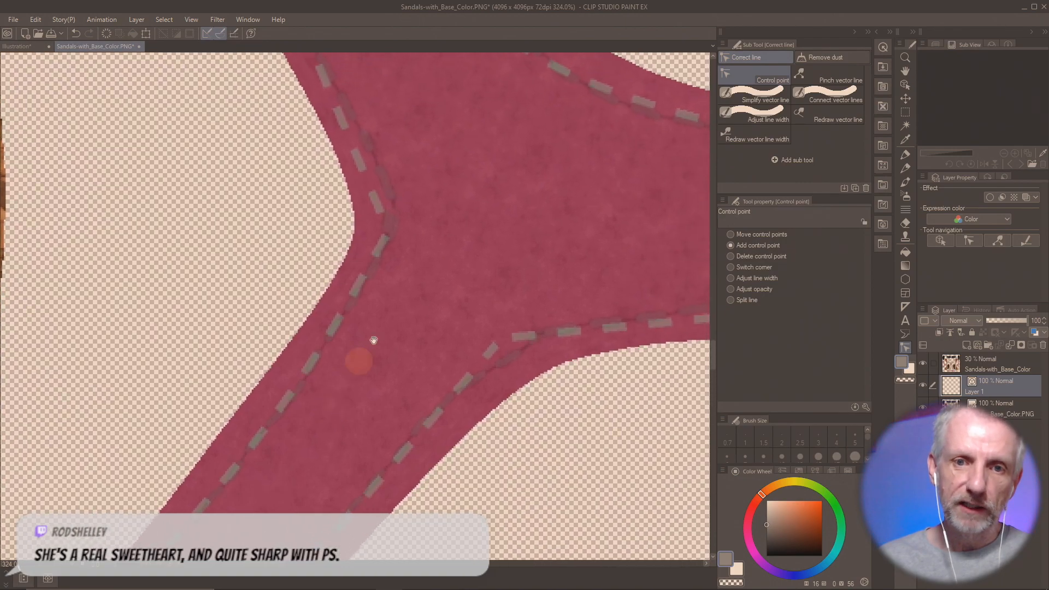
- Round the left-hand dashed line at the strap's bend and align its first stretch up the long upper leg using control points
left_click(384, 221)
left_click(387, 230)
left_click_drag(386, 222, 427, 338)
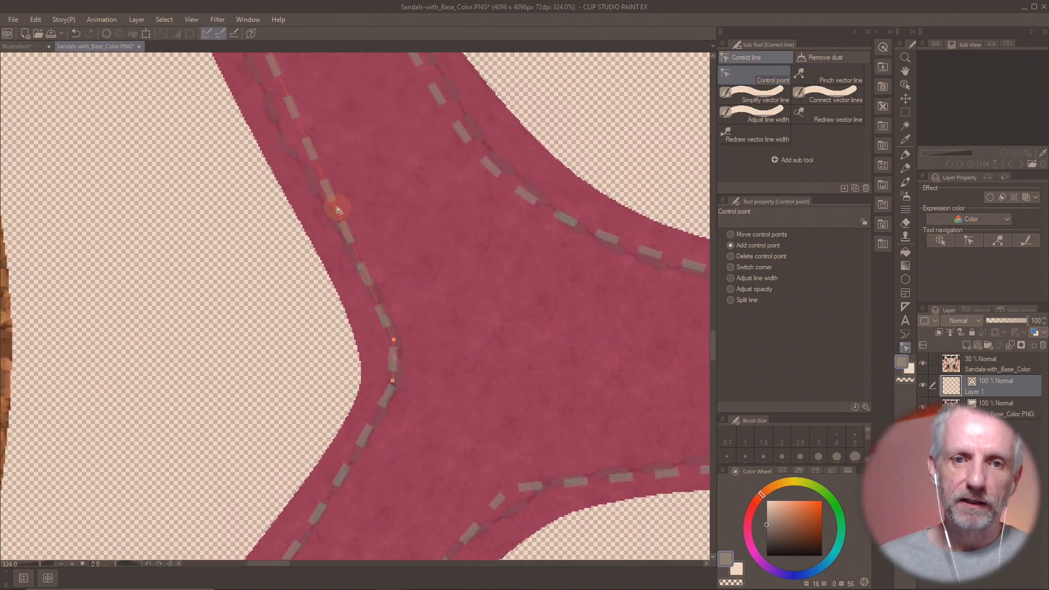
left_click_drag(337, 210, 332, 212)
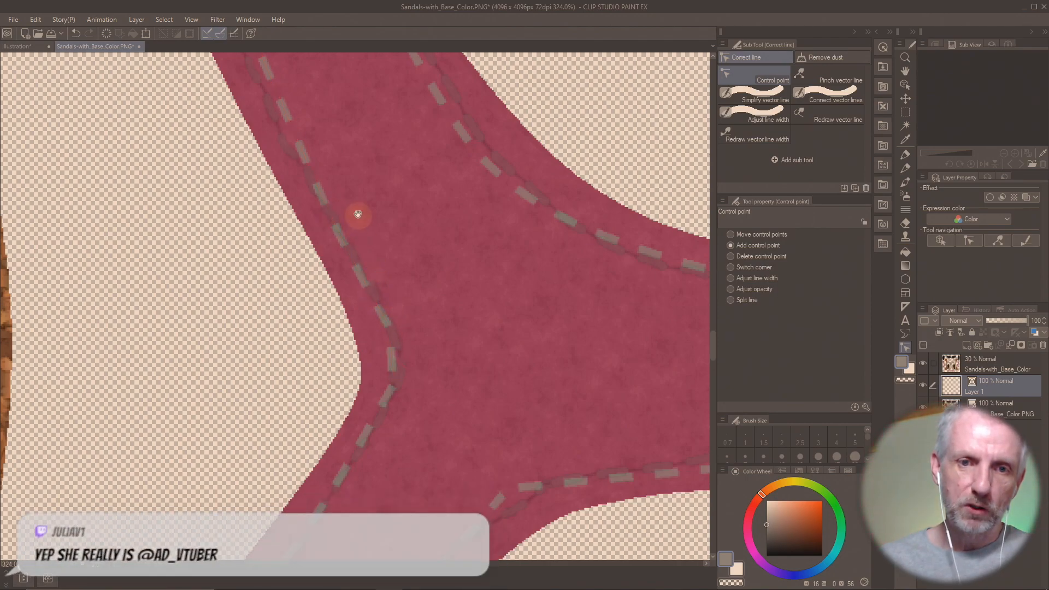
left_click_drag(356, 211, 427, 363)
left_click_drag(355, 284, 344, 282)
left_click_drag(357, 231, 402, 391)
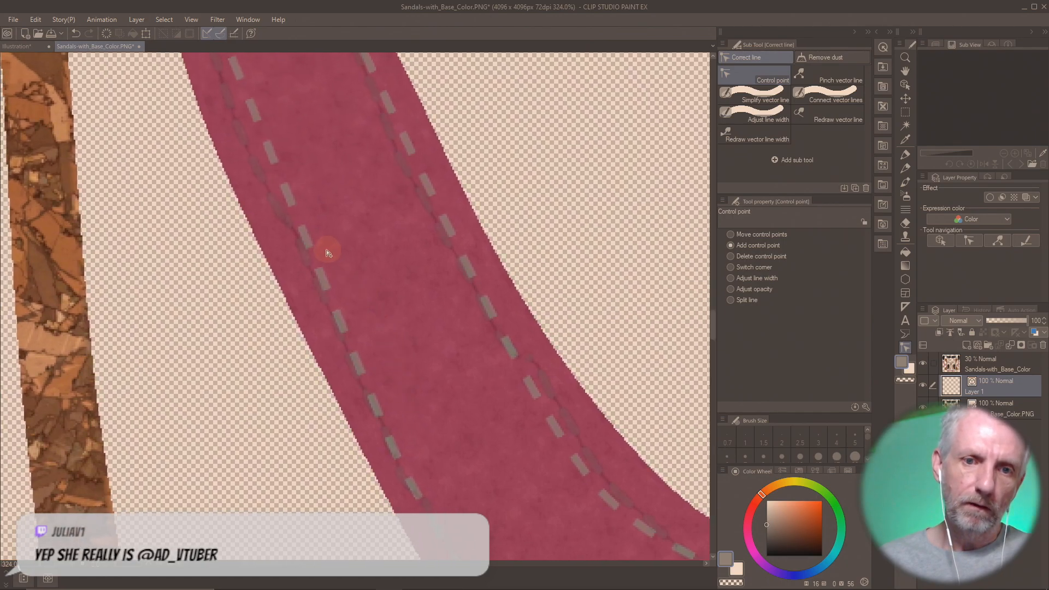
- Add and shift control points along the rest of the upper leg's left-hand dashed line to match the original stitching
left_click_drag(318, 209, 386, 404)
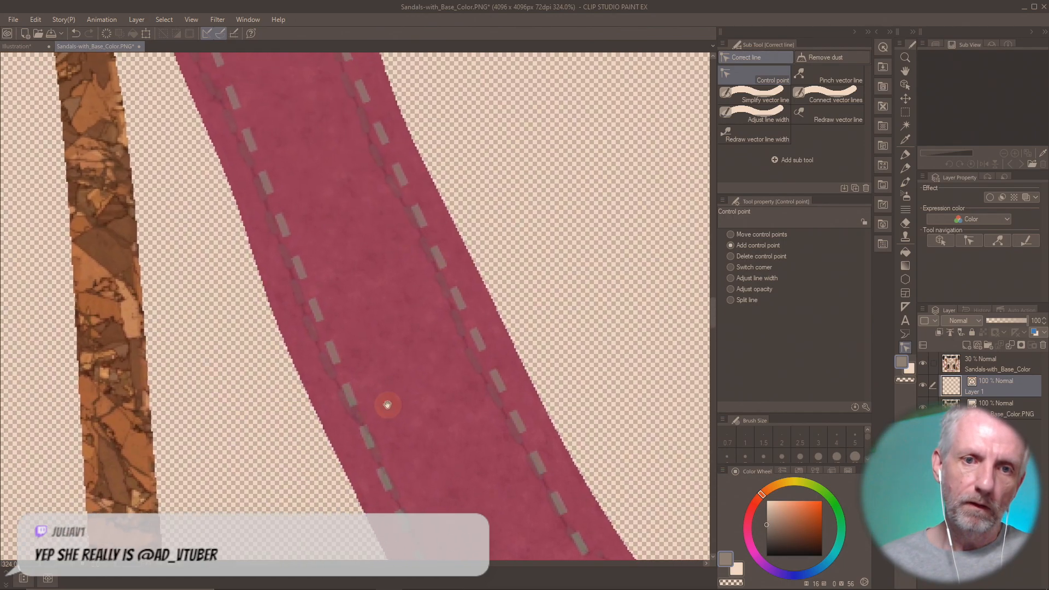
left_click_drag(294, 272, 291, 273)
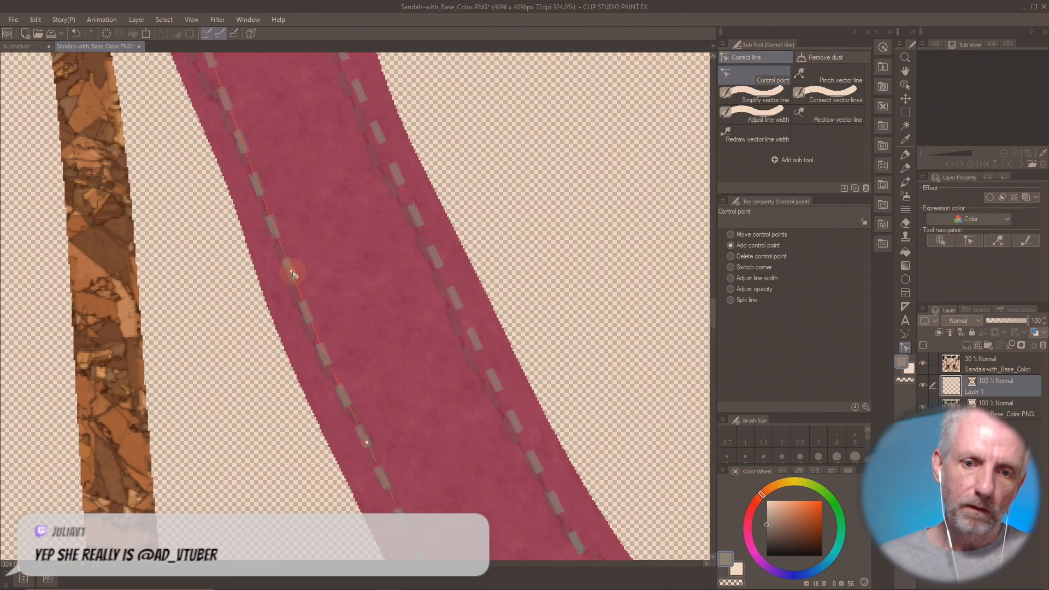
left_click_drag(284, 195, 355, 396)
left_click_drag(316, 229, 321, 298)
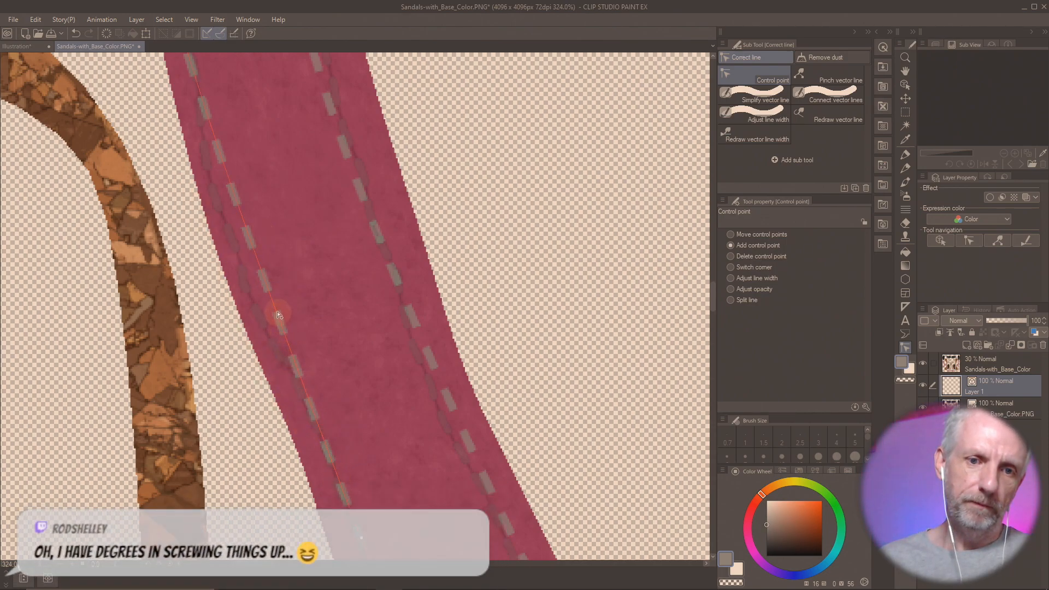
left_click_drag(284, 316, 301, 350)
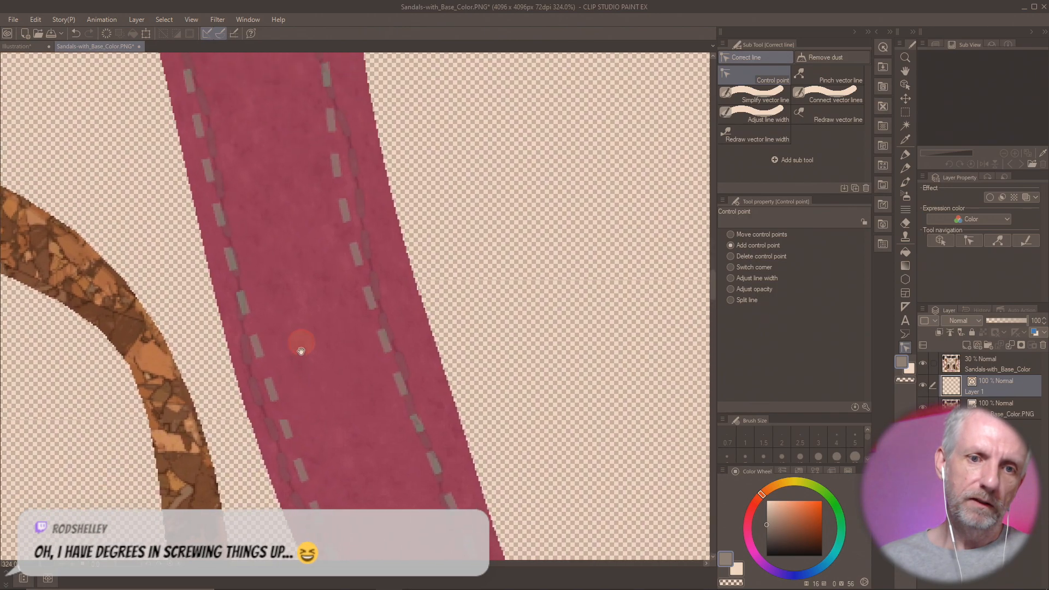
left_click_drag(246, 156, 257, 199)
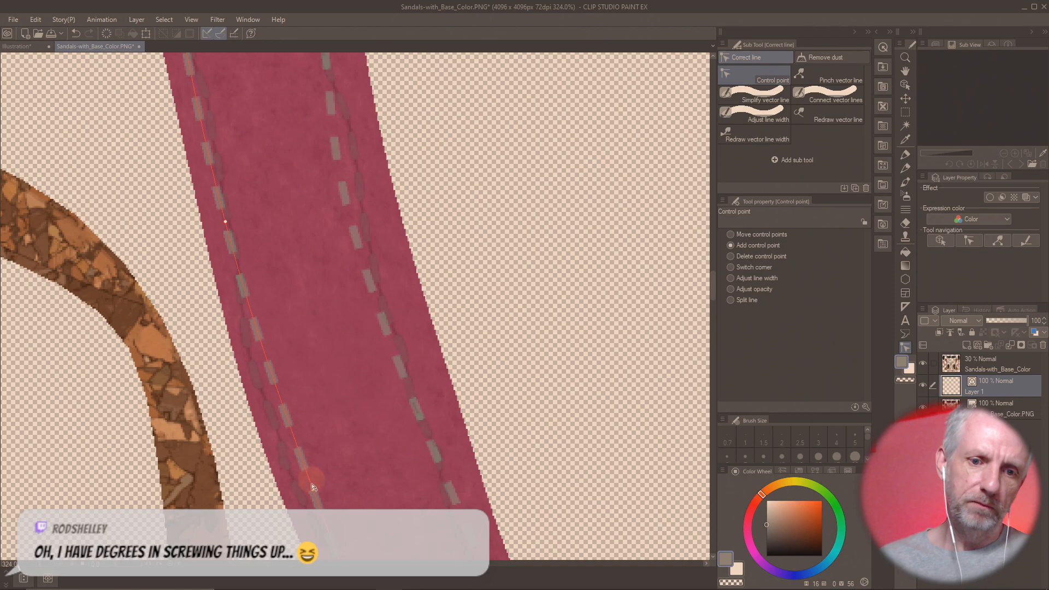
left_click(313, 489)
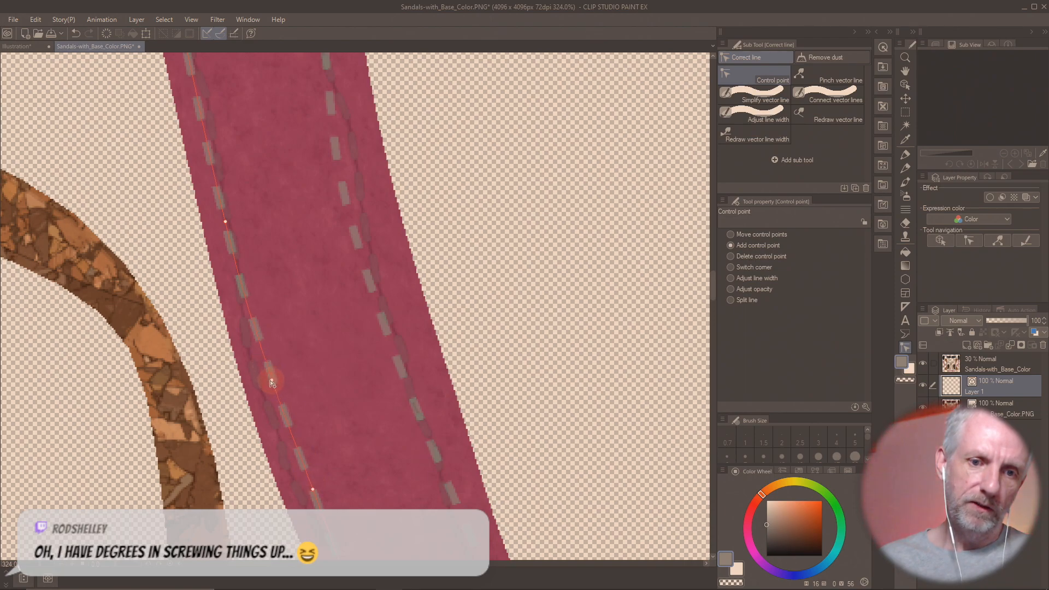
left_click_drag(265, 285, 282, 408)
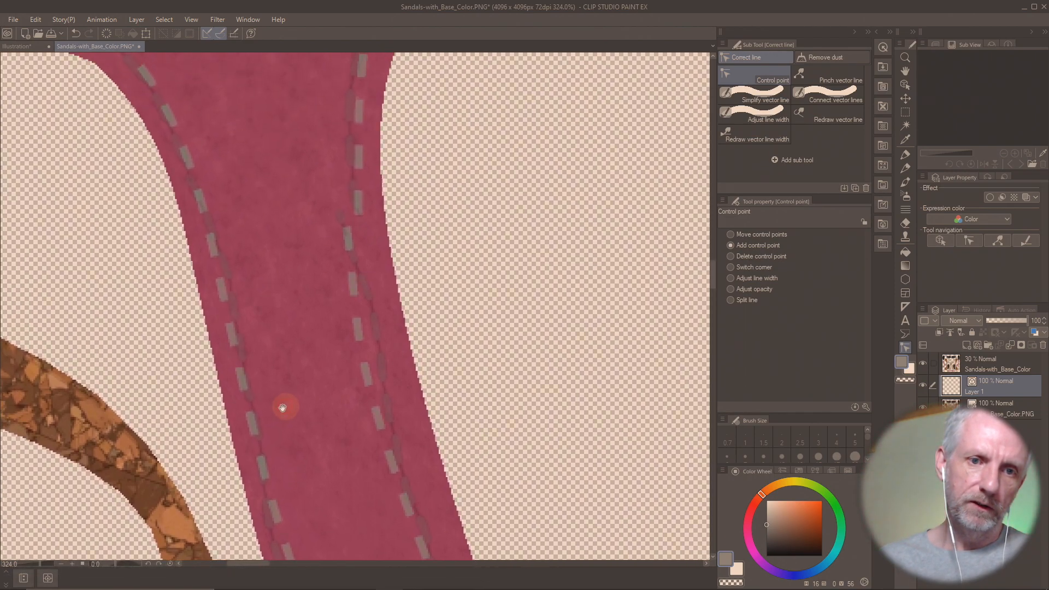
- Adjust the control points of the short dashed line across the end of the left prong at the strap's forked top
left_click_drag(238, 206, 317, 442)
left_click_drag(284, 257, 343, 291)
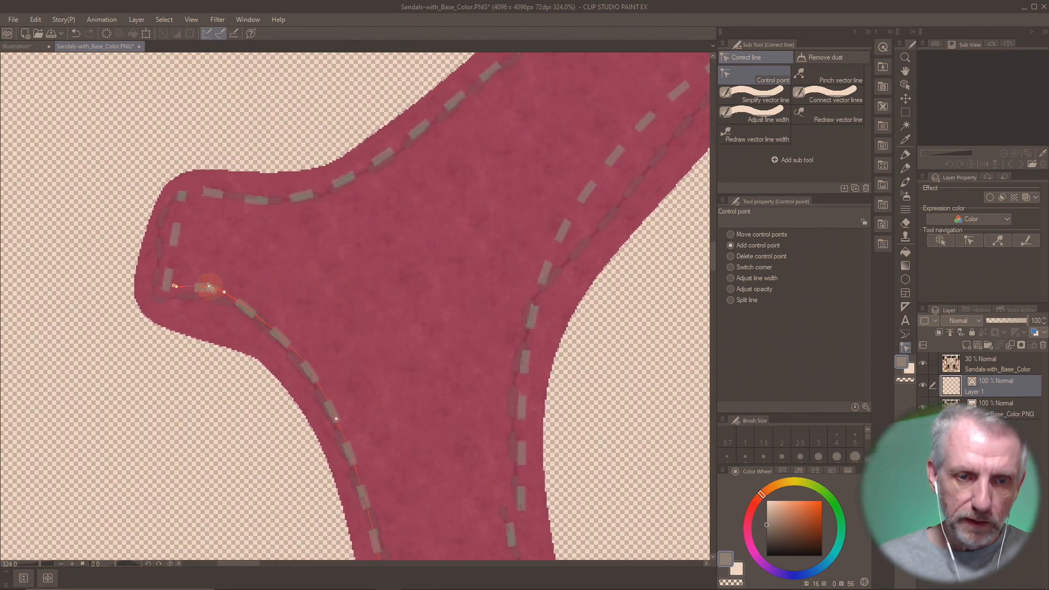
left_click_drag(227, 267, 269, 289)
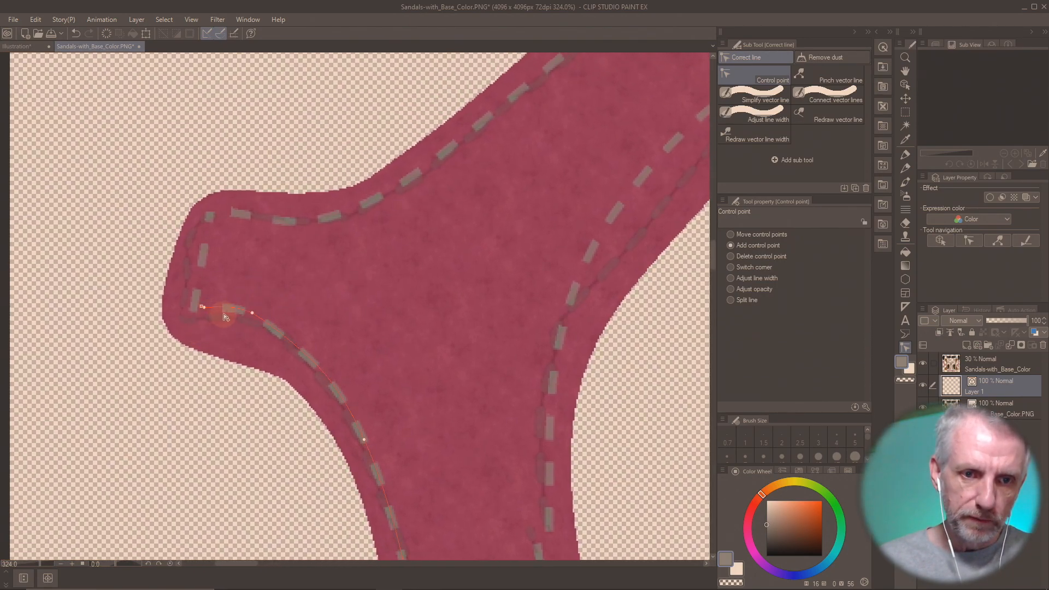
left_click(192, 327)
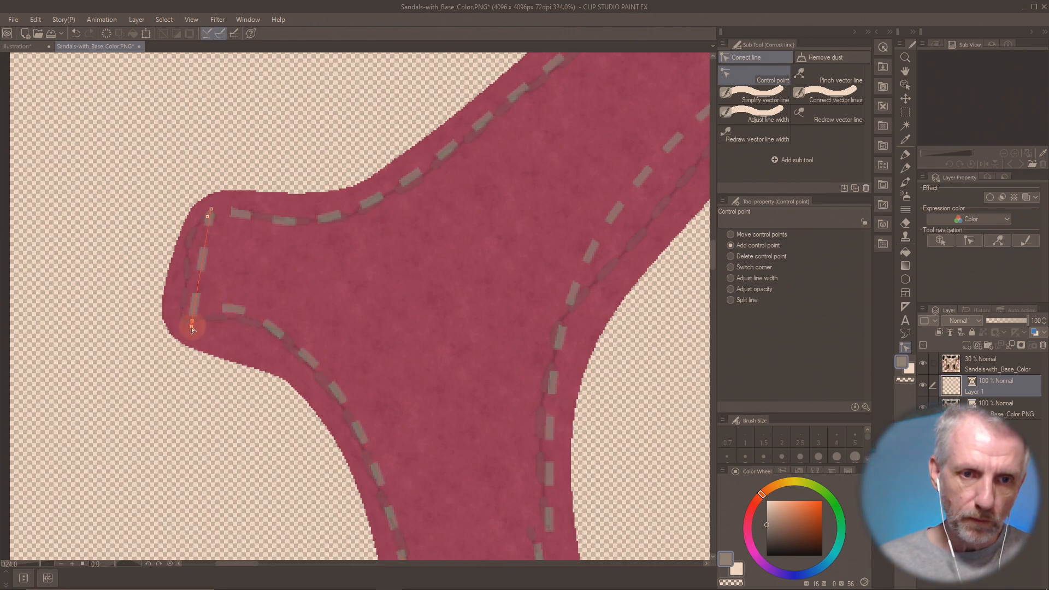
left_click_drag(190, 340, 194, 311)
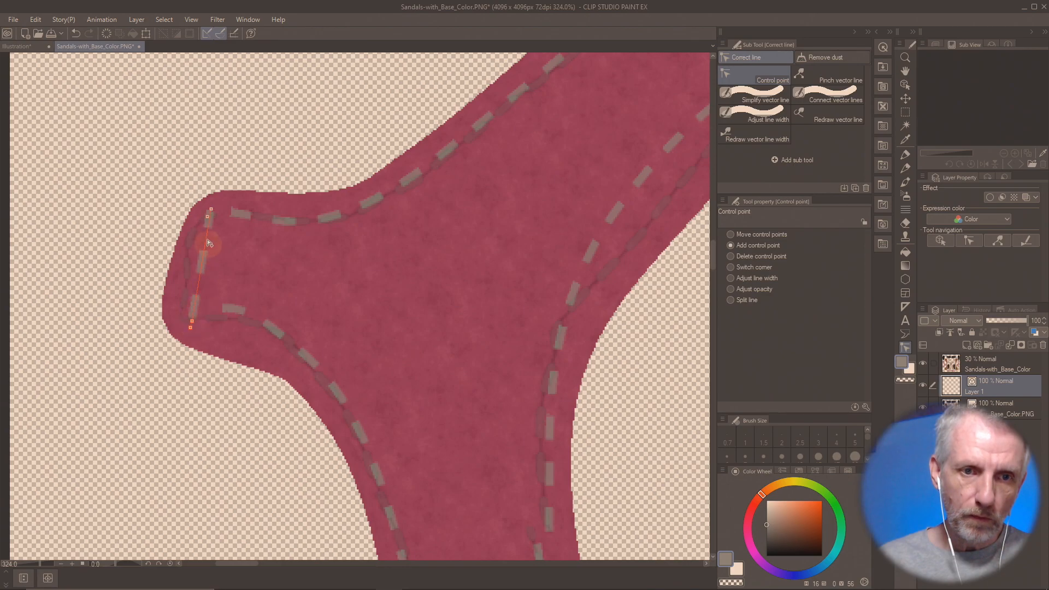
mouse_move(208, 221)
left_mouse_down()
mouse_move(217, 196)
mouse_move(207, 232)
left_mouse_up()
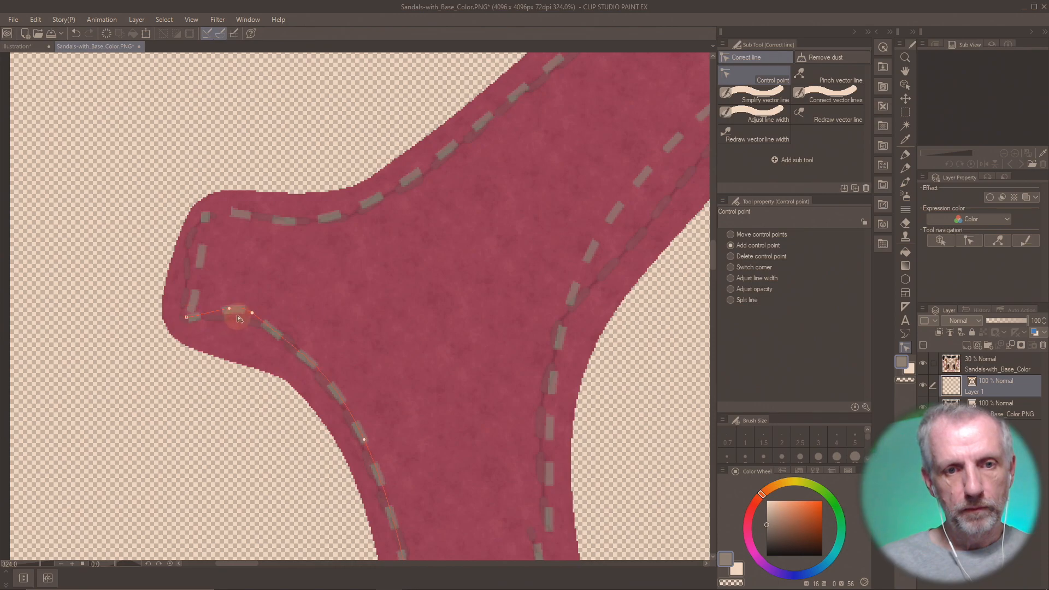
- Add and move control points along the left prong's lower-edge dashed line so its curve follows the original stitching
left_click_drag(229, 311, 222, 318)
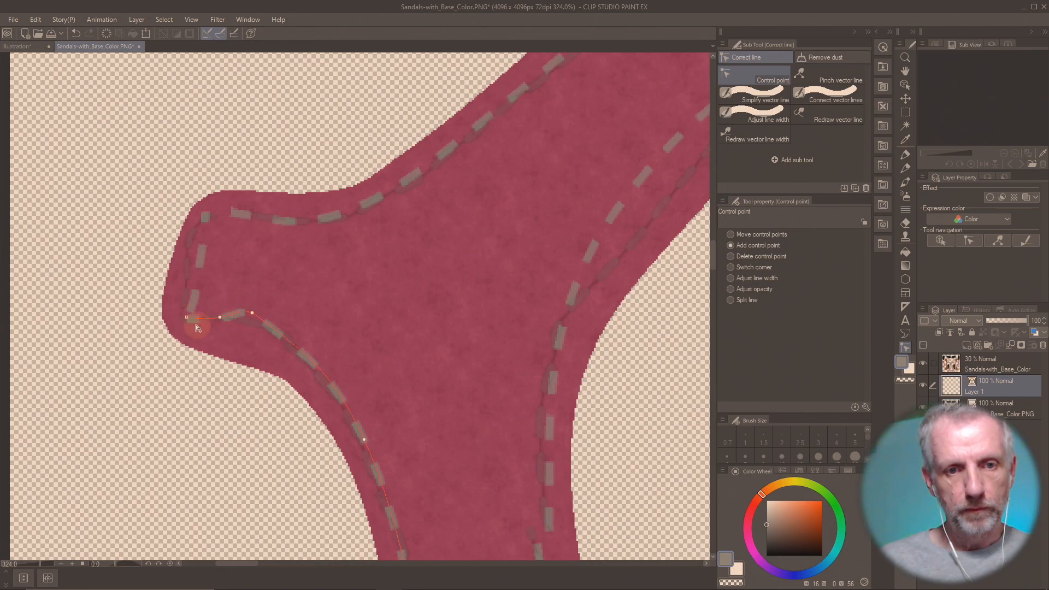
left_click(198, 319)
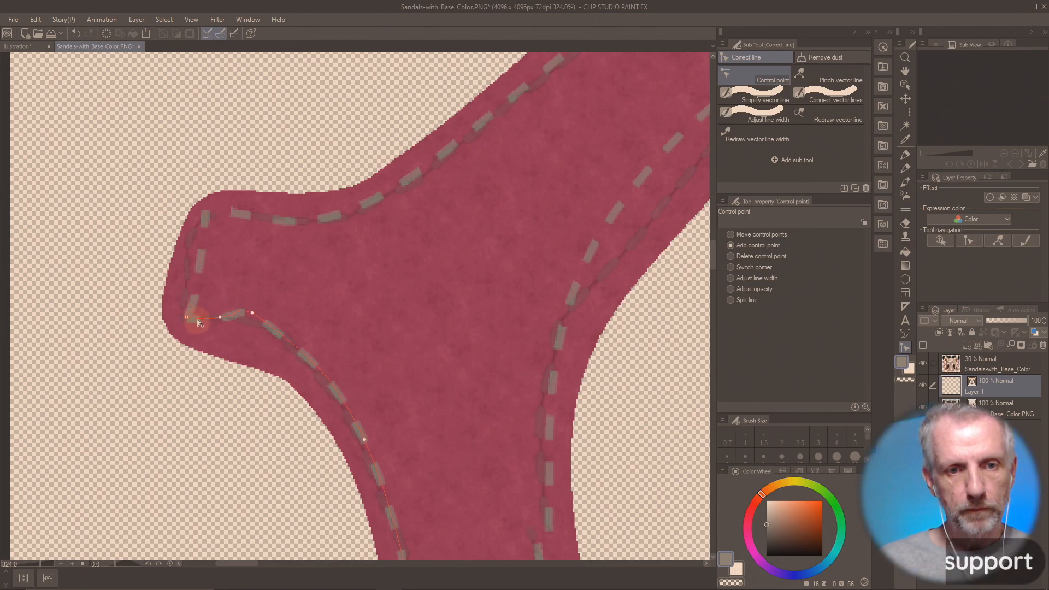
left_click_drag(252, 312, 251, 323)
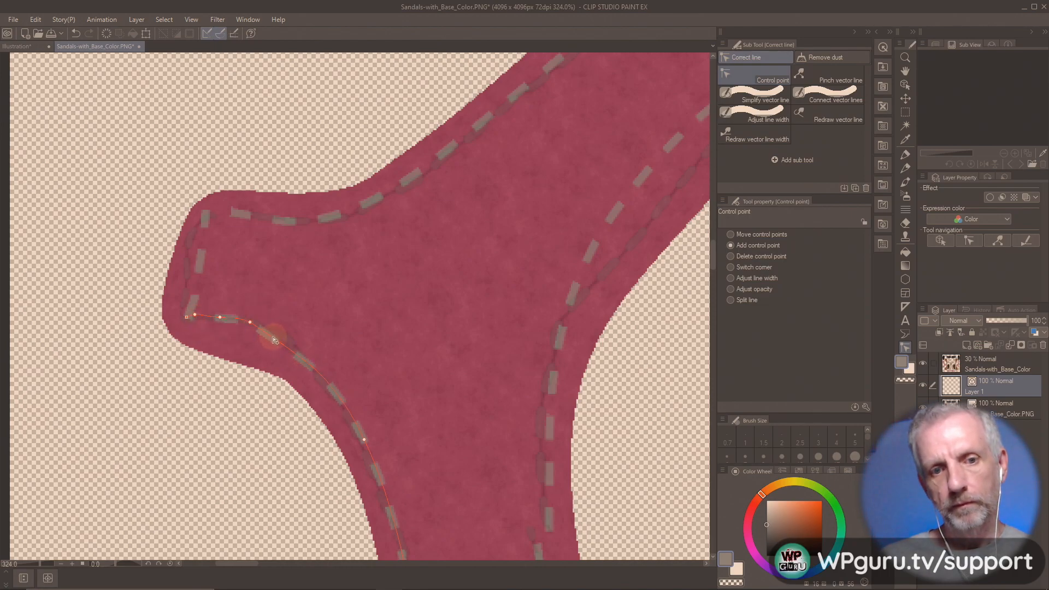
left_click_drag(280, 343, 284, 342)
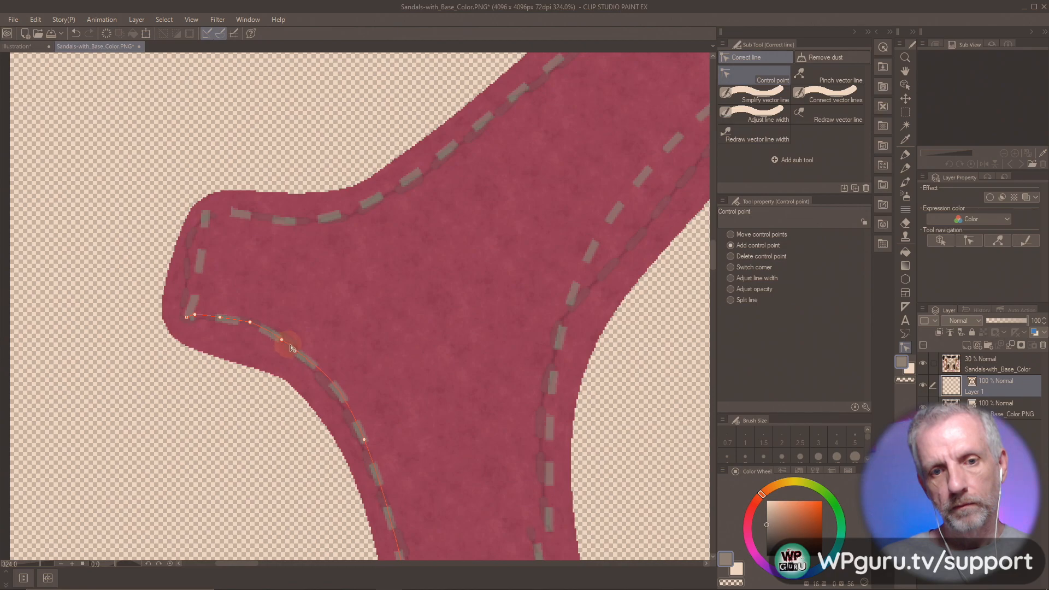
left_click(335, 389)
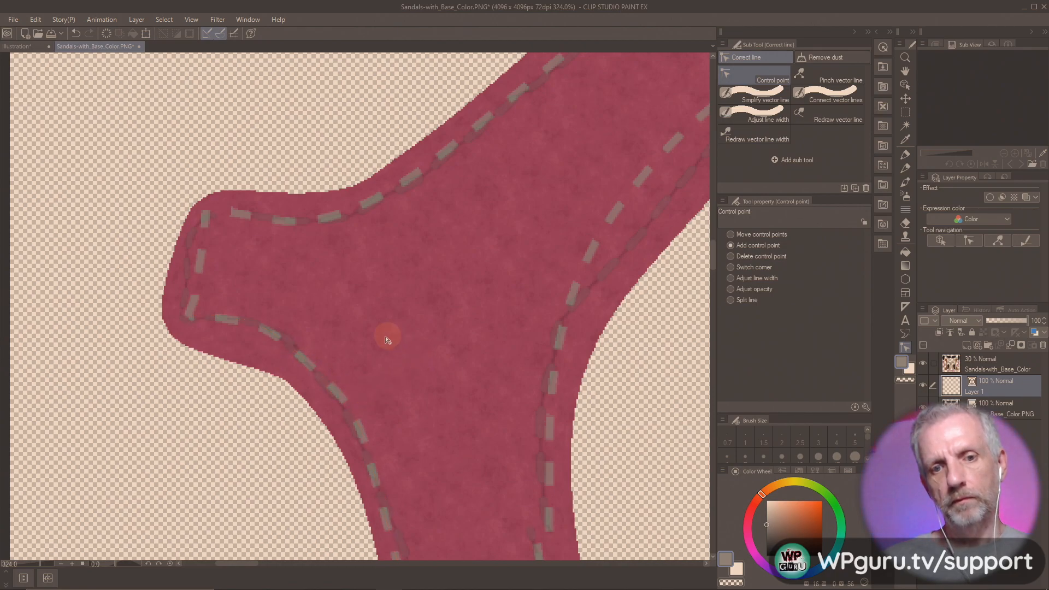
- Add a control point to the upper leg's left-hand dashed line below the fork and shift it onto the original stitching
left_click_drag(406, 355, 370, 204)
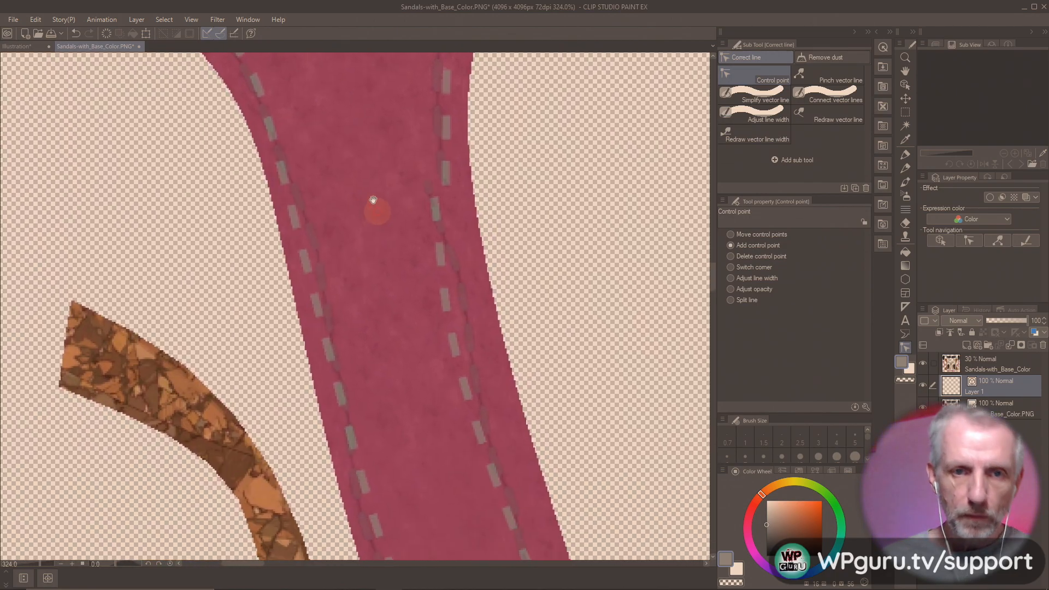
left_click_drag(365, 295, 323, 209)
left_click(282, 244)
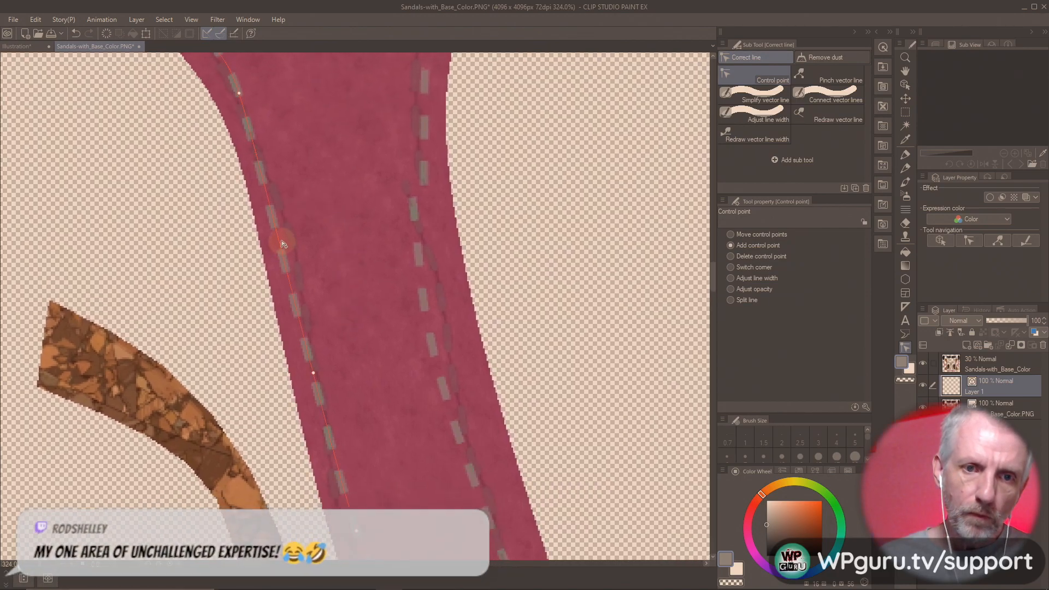
left_click_drag(279, 239, 285, 236)
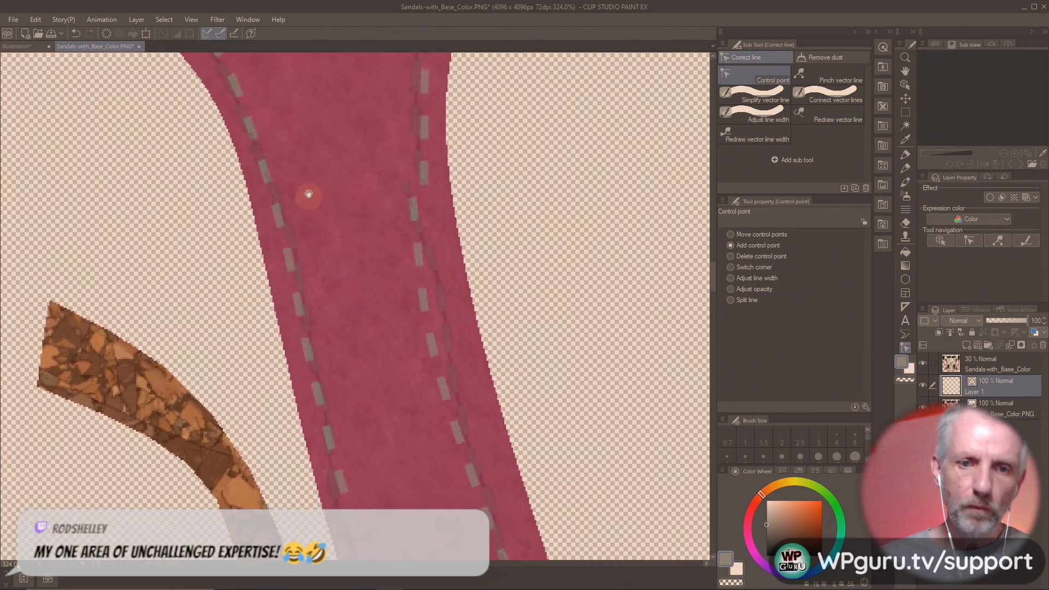
- Adjust control points where the upper-edge dashed line leaves the left prong and bends toward the right prong, matching the original stitching
left_click_drag(309, 195, 326, 301)
left_click_drag(320, 231, 328, 294)
left_click_drag(302, 171, 335, 335)
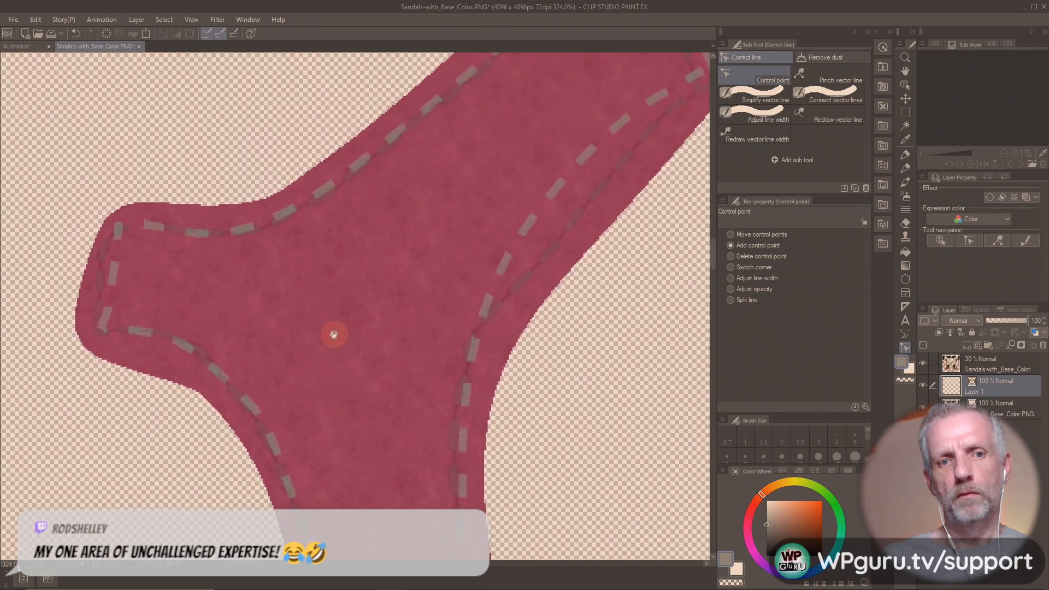
left_click_drag(240, 263, 281, 407)
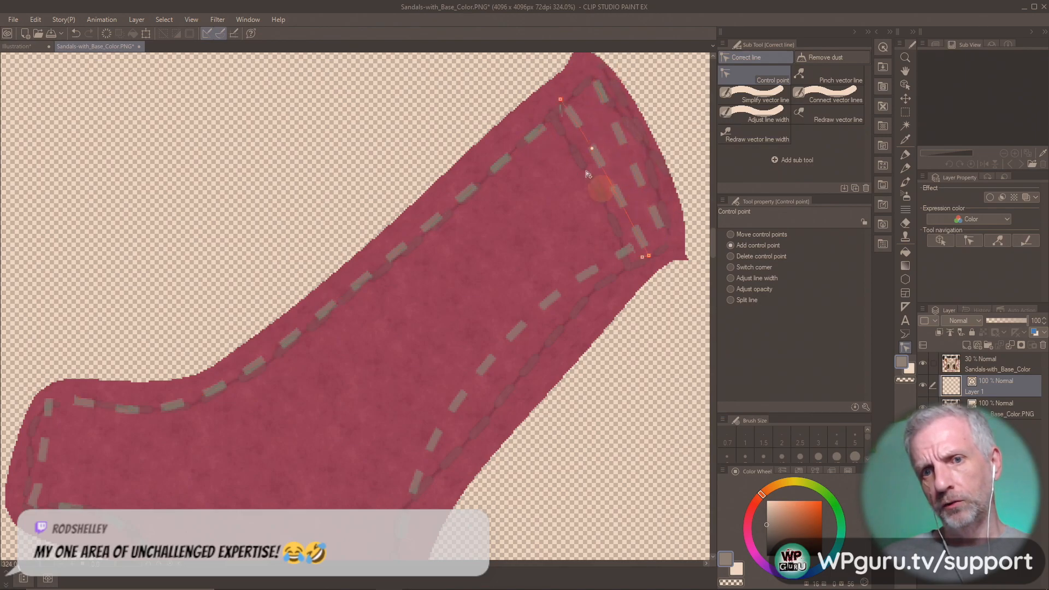
left_click_drag(200, 421, 289, 396)
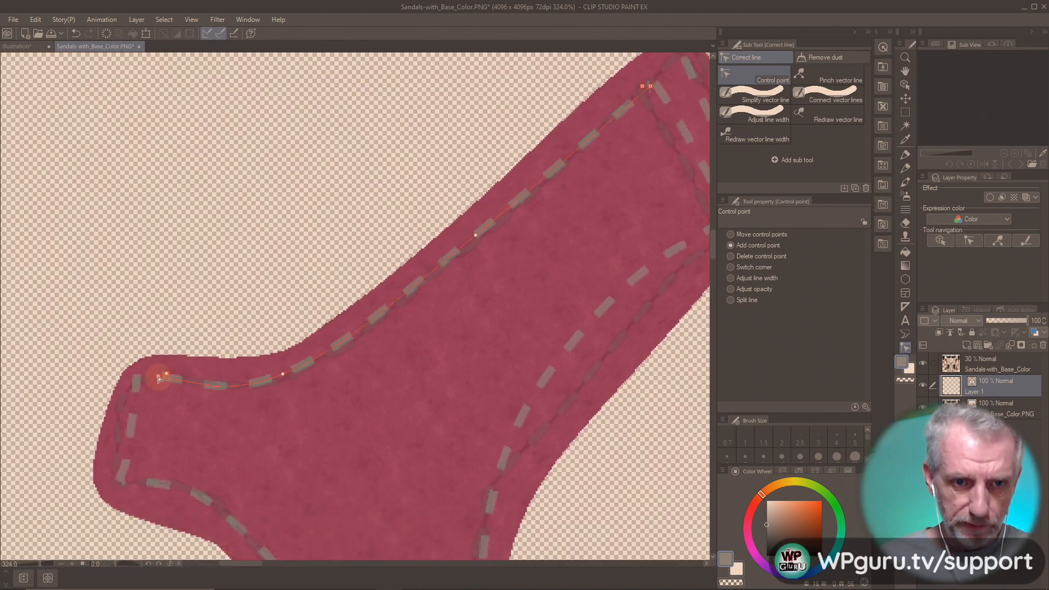
mouse_move(156, 378)
left_mouse_down()
mouse_move(147, 375)
mouse_move(172, 384)
mouse_move(141, 377)
mouse_move(176, 384)
left_mouse_up()
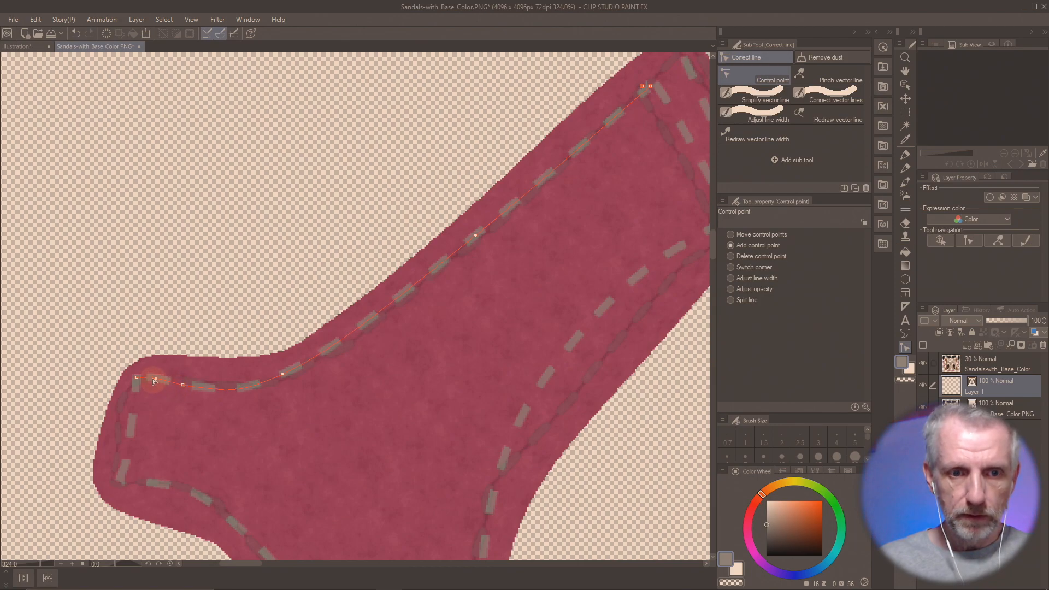
left_click_drag(326, 394, 219, 394)
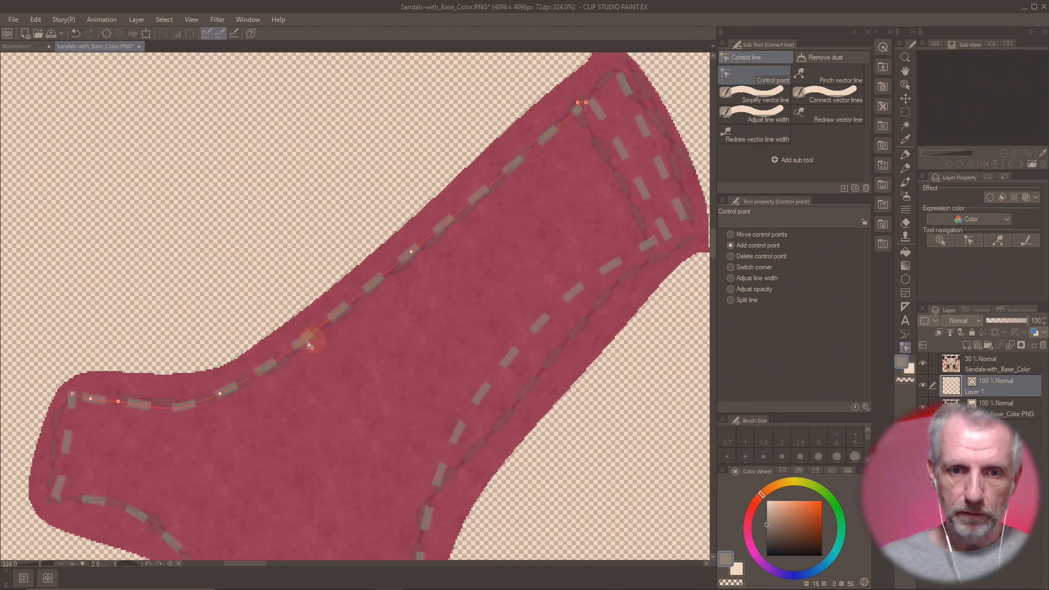
left_click_drag(295, 349, 299, 352)
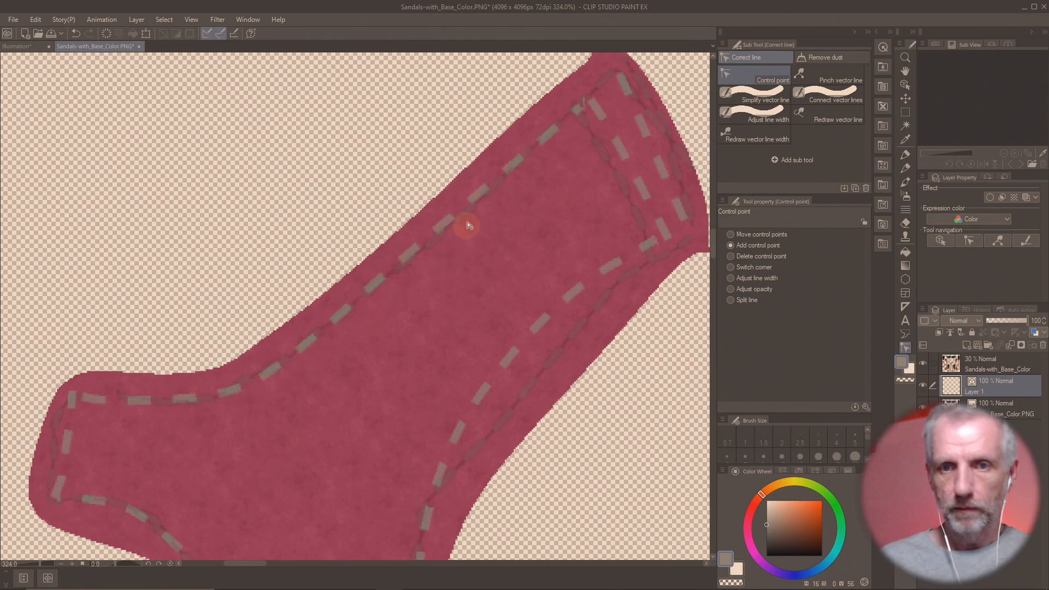
- Move the control points at the right prong end of the upper-edge dashed line to follow the original stitching
left_click_drag(496, 224, 418, 301)
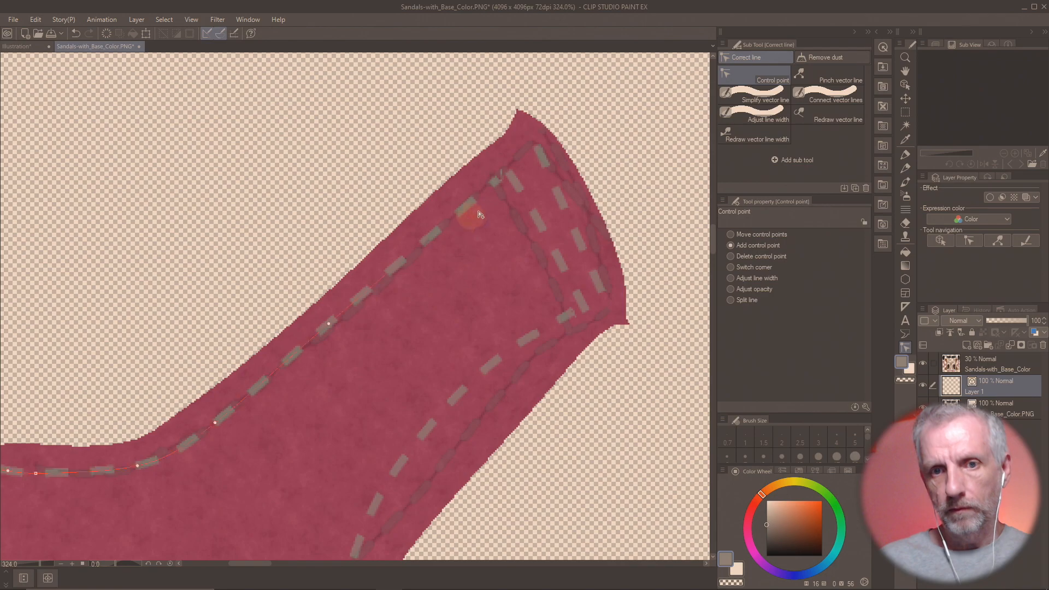
left_click(502, 174)
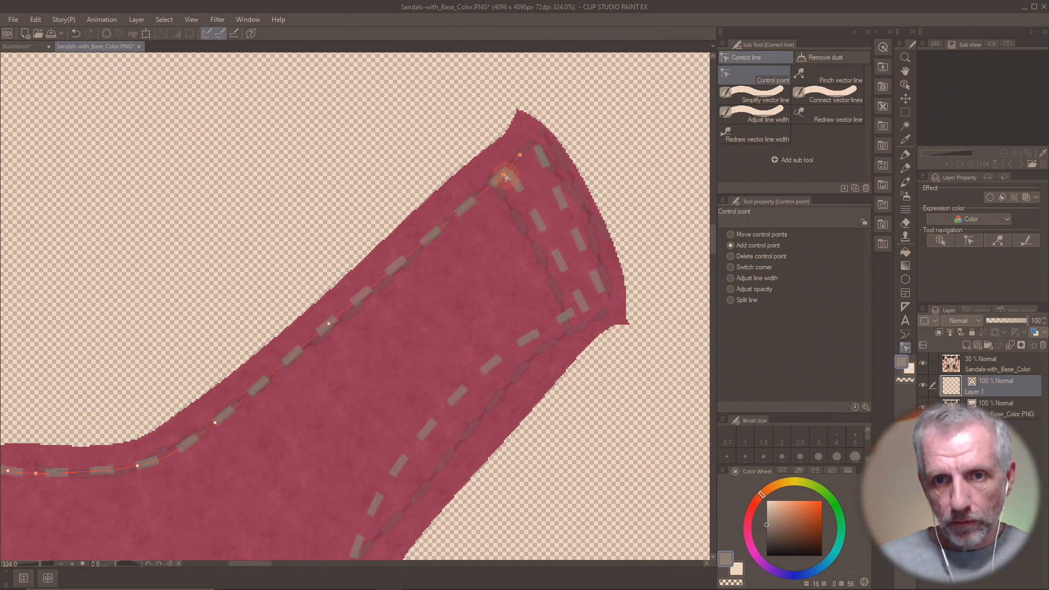
left_click_drag(505, 176, 487, 188)
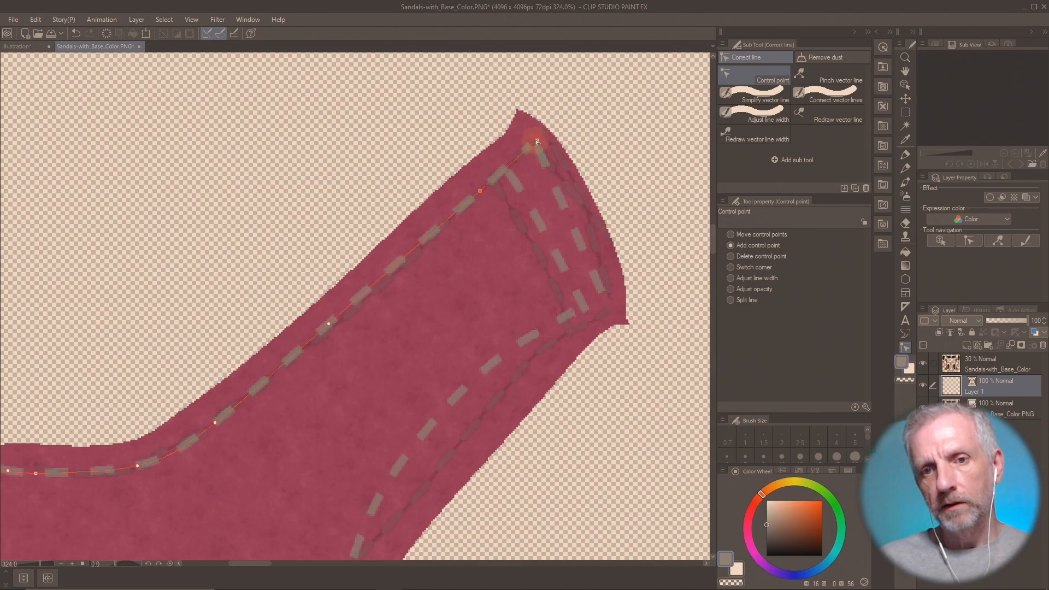
- Reposition the control points of the inner dashed cross line at the right prong's end so both its ends meet the original stitching
left_click(507, 176)
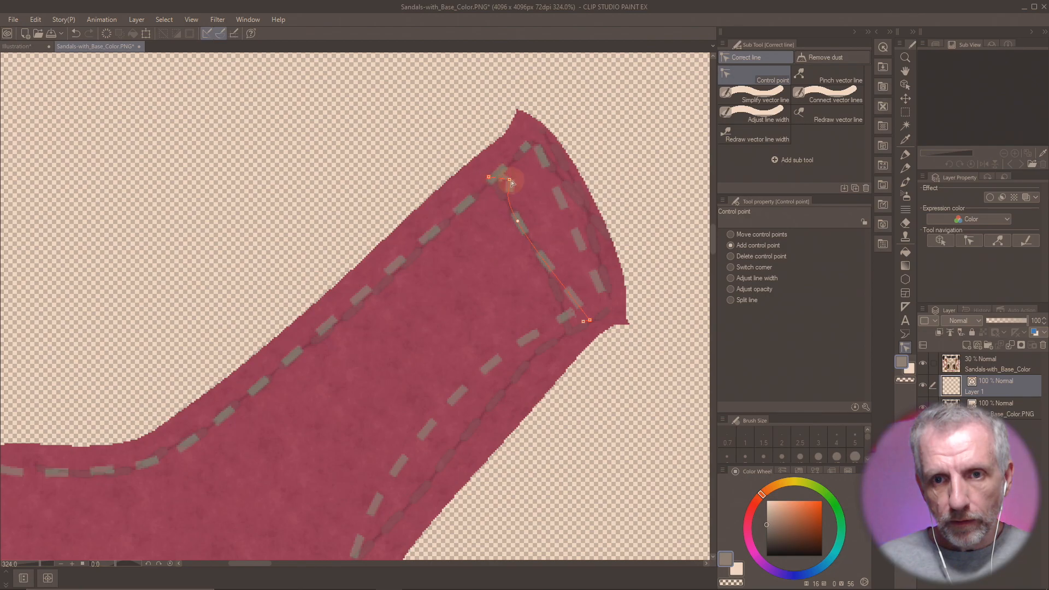
left_click_drag(508, 184, 499, 191)
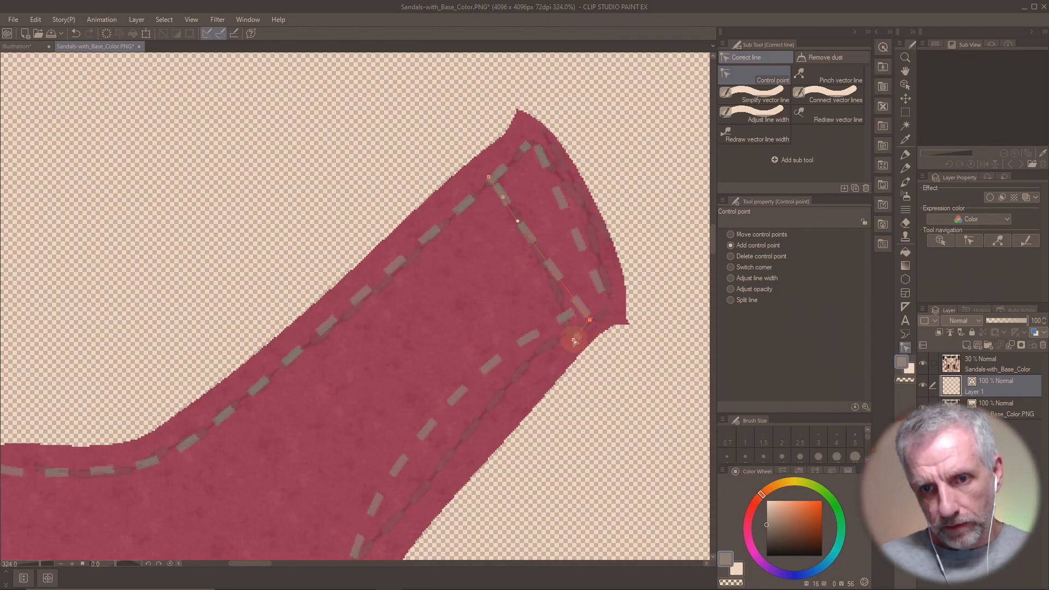
left_click_drag(576, 344, 573, 337)
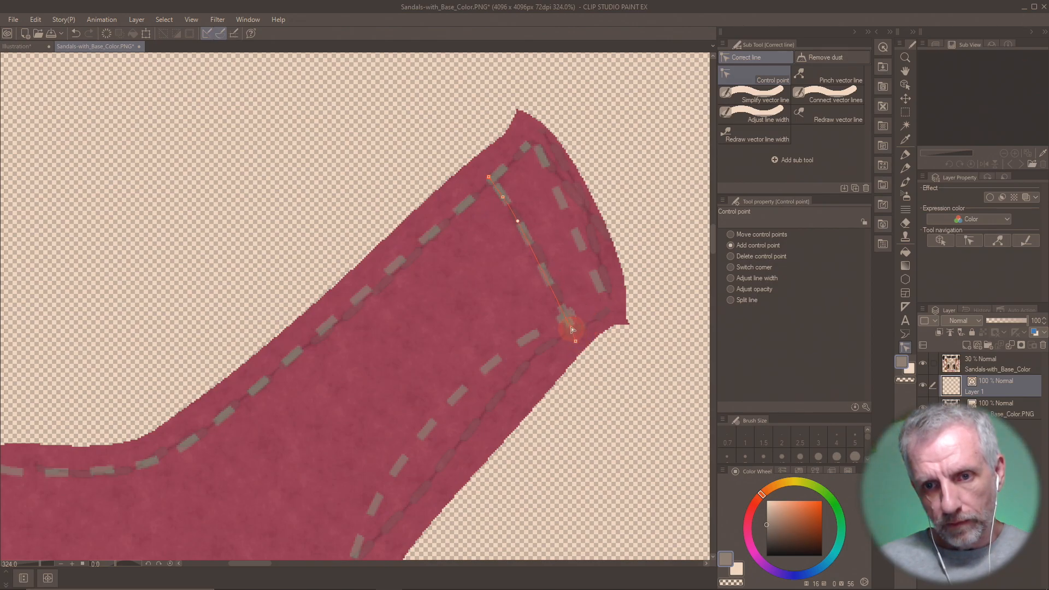
left_click(564, 304)
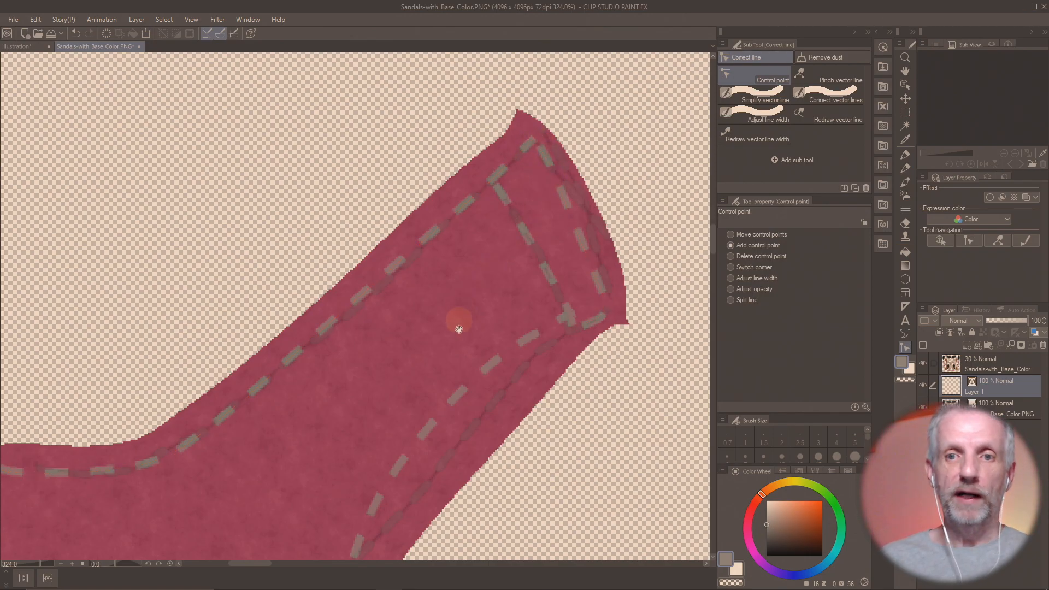
- Redraw the right prong's lower-edge dashed line with Redraw vector line, tracing the original stitching from the bend to the prong's end
left_click_drag(457, 323, 352, 373)
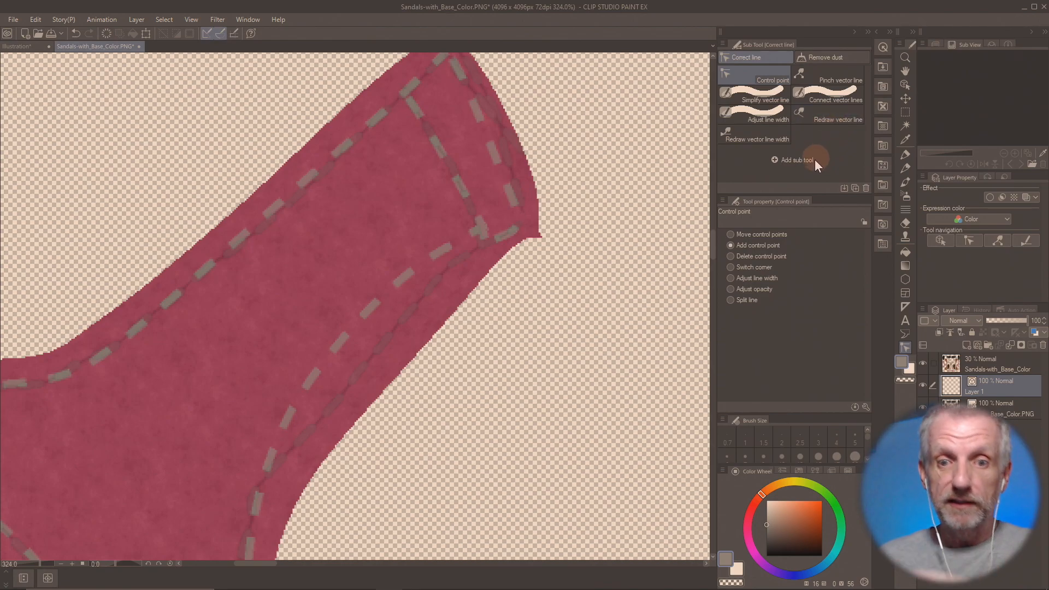
left_click(833, 115)
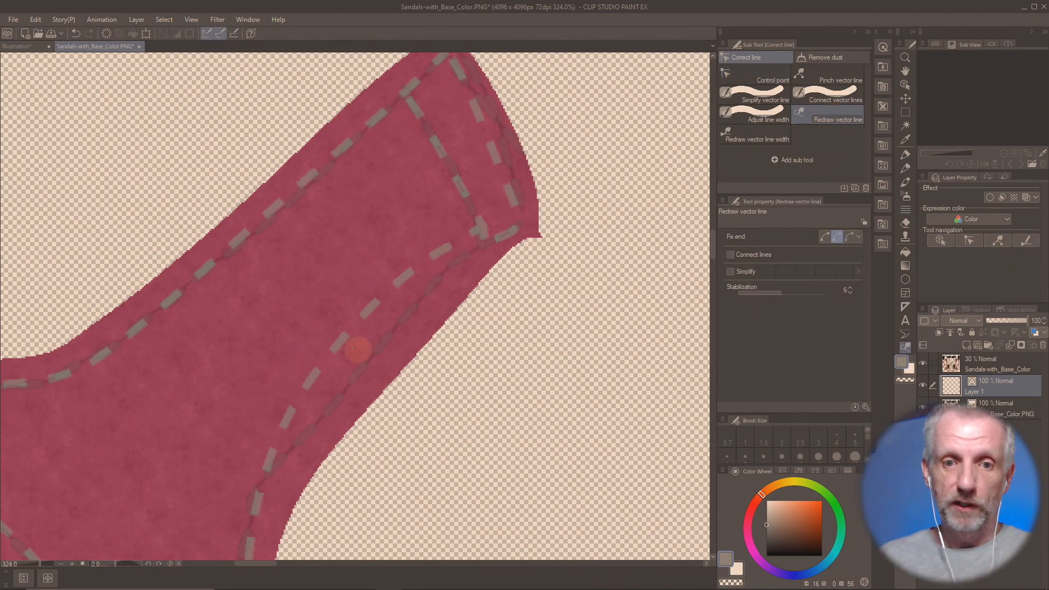
left_click_drag(473, 273, 497, 175)
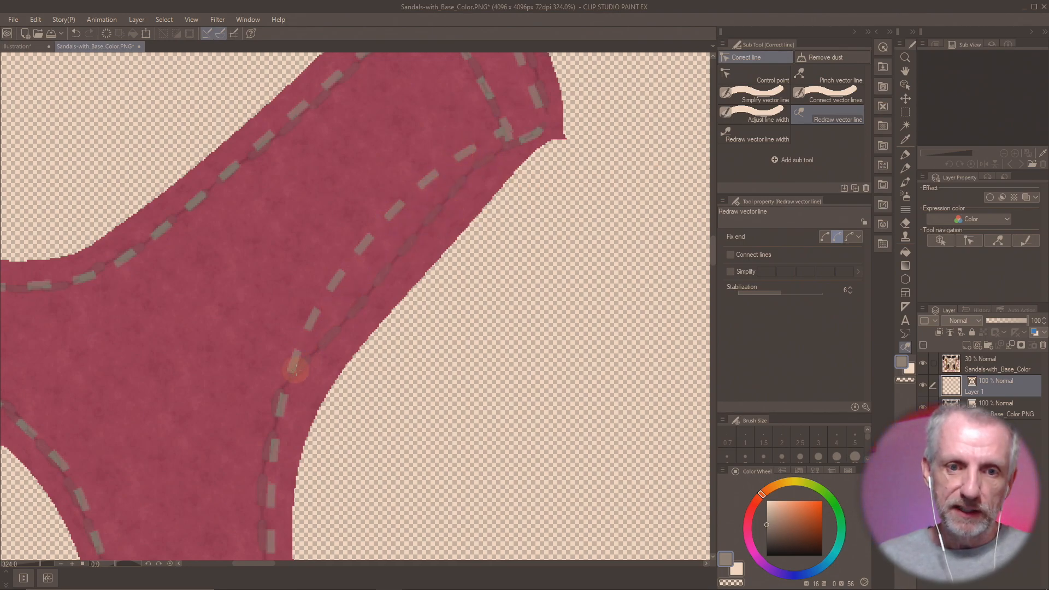
left_click_drag(293, 369, 507, 139)
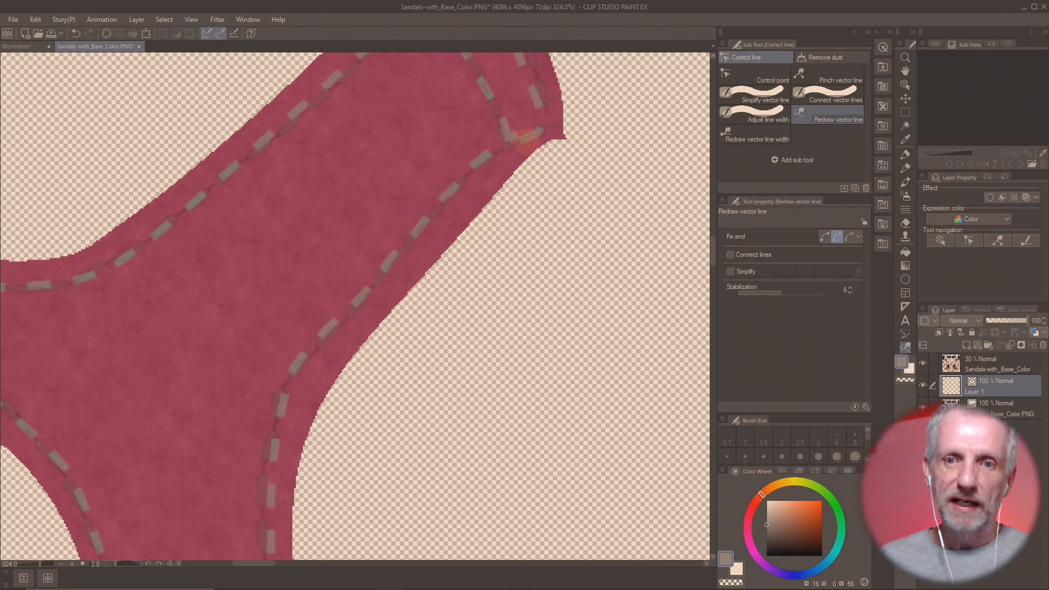
- Redraw the right-hand dashed line around the bend and into the upper leg along the original stitching
mouse_move(412, 219)
left_mouse_down()
mouse_move(469, 226)
mouse_move(370, 316)
mouse_move(417, 169)
left_mouse_up()
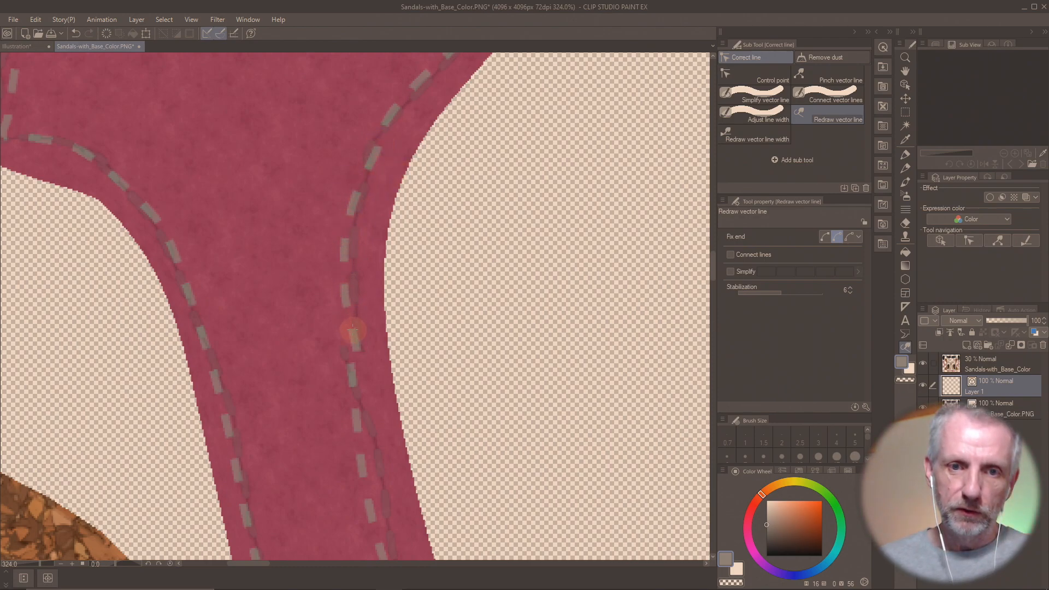
left_click_drag(351, 323, 344, 346)
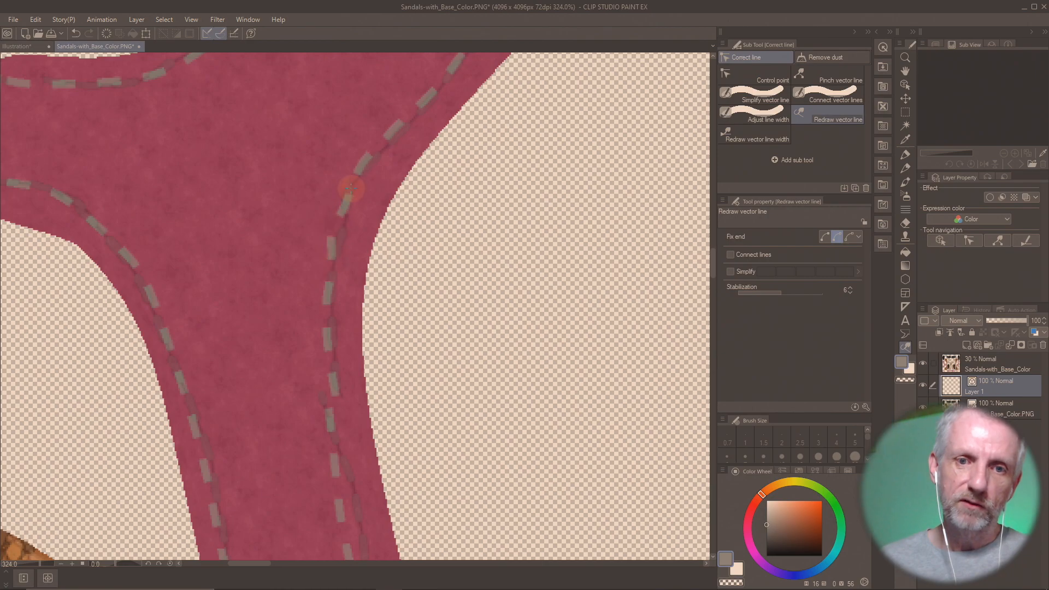
mouse_move(420, 133)
left_mouse_down()
mouse_move(383, 223)
mouse_move(382, 257)
mouse_move(450, 145)
mouse_move(440, 129)
left_mouse_up()
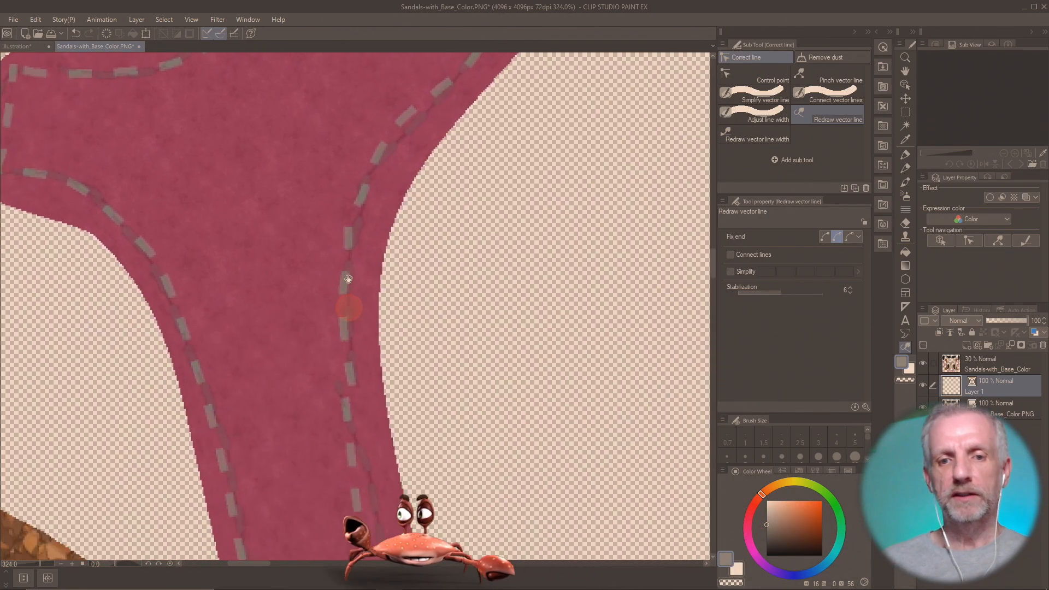
left_click_drag(352, 379, 348, 218)
left_click_drag(362, 258, 346, 340)
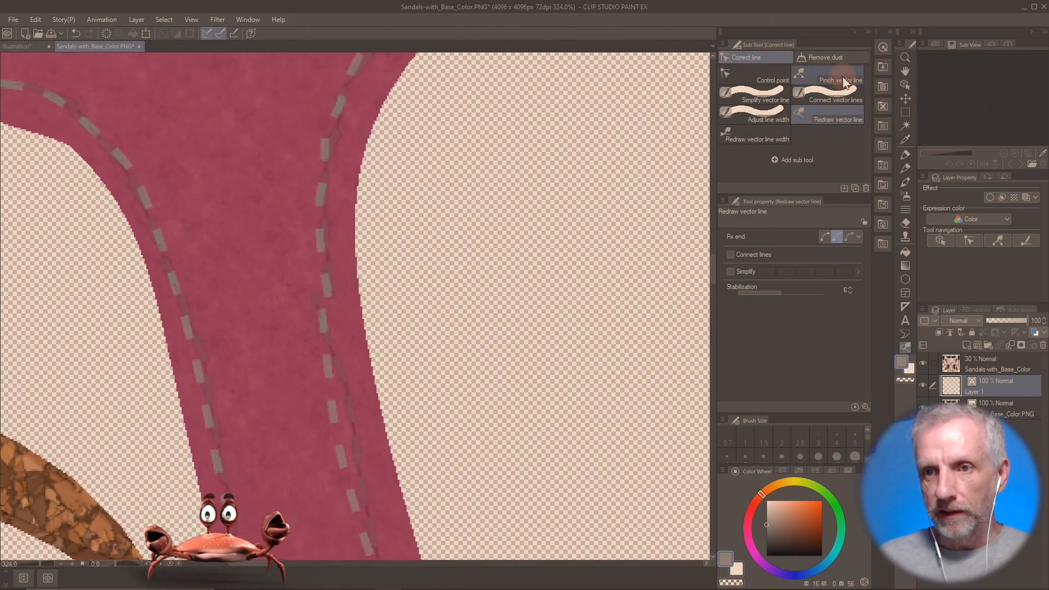
- Check the redrawn right-hand line's control points and reduce them with Simplify vector line from the right prong's end down to the leg
left_click(769, 95)
left_click_drag(497, 183, 412, 339)
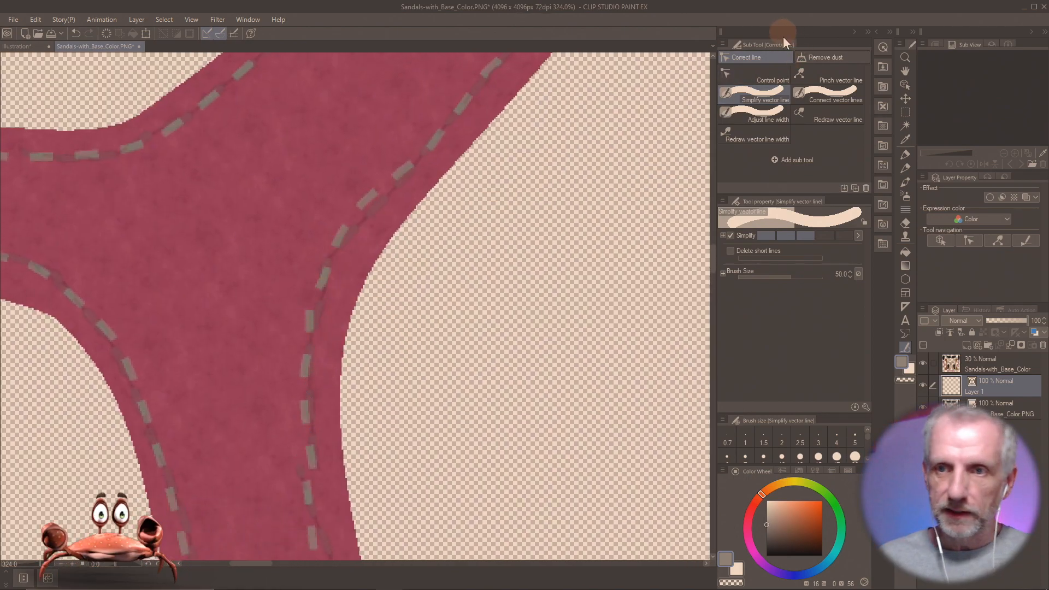
left_click(752, 78)
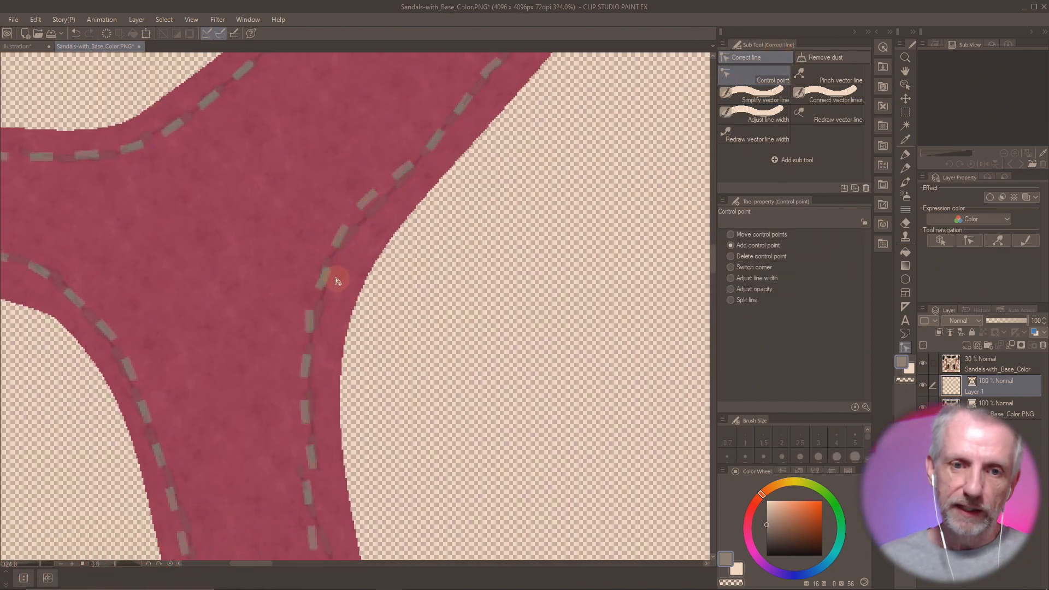
left_click_drag(376, 205, 351, 314)
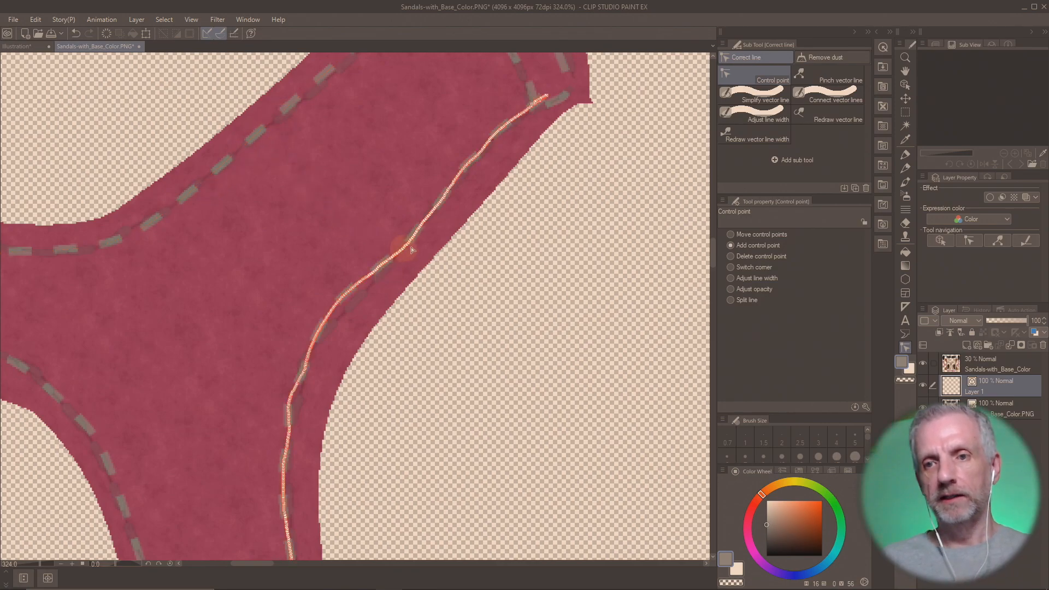
left_click(764, 96)
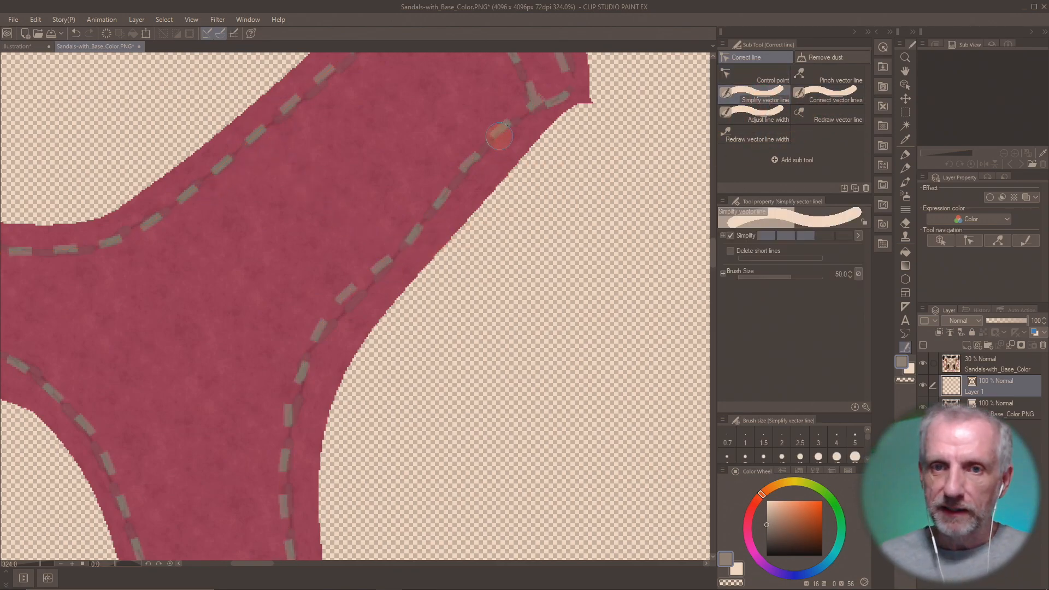
mouse_move(543, 103)
left_mouse_down()
mouse_move(338, 299)
mouse_move(283, 442)
mouse_move(277, 514)
mouse_move(283, 557)
left_mouse_up()
mouse_move(318, 485)
left_mouse_down()
mouse_move(355, 375)
mouse_move(338, 363)
mouse_move(320, 474)
mouse_move(331, 238)
mouse_move(420, 133)
mouse_move(435, 155)
mouse_move(380, 291)
mouse_move(365, 311)
left_mouse_up()
left_click_drag(341, 319, 473, 160)
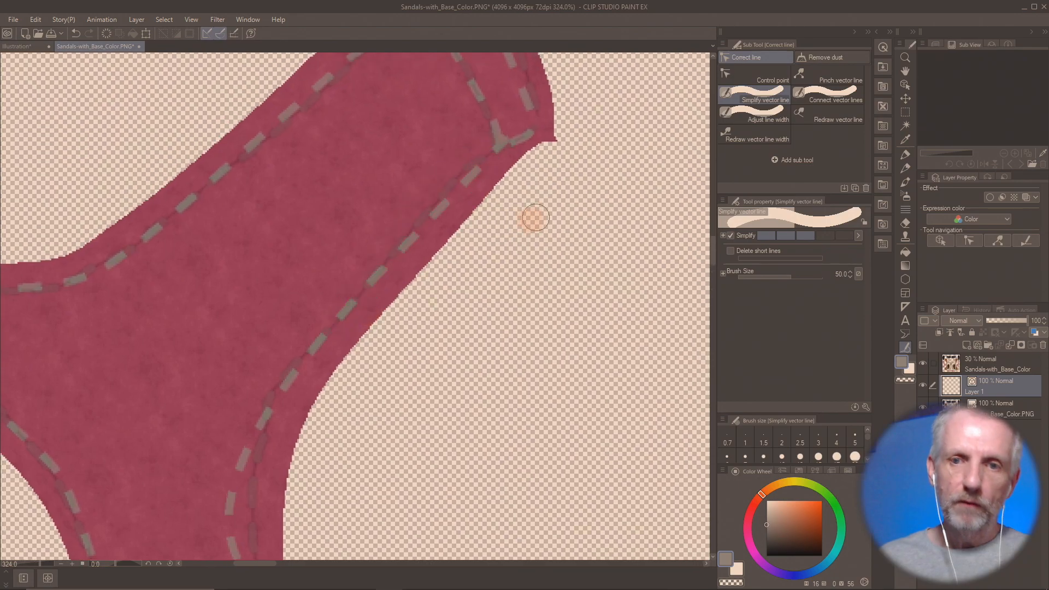
- Move the simplified line's control points at the right prong's lower corner so its end follows the original stitching
left_click(759, 77)
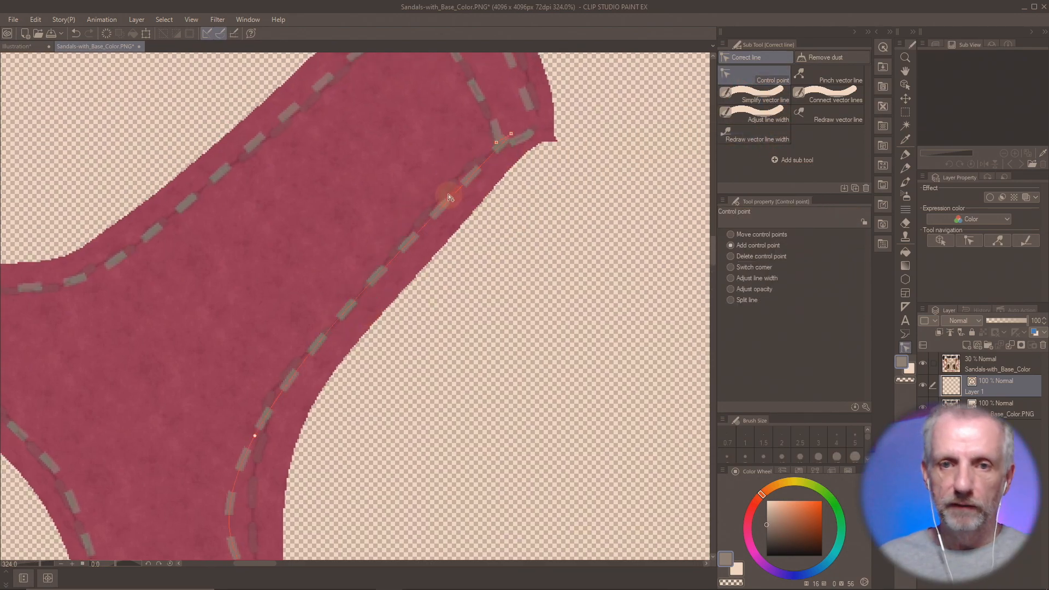
left_click_drag(474, 172, 441, 254)
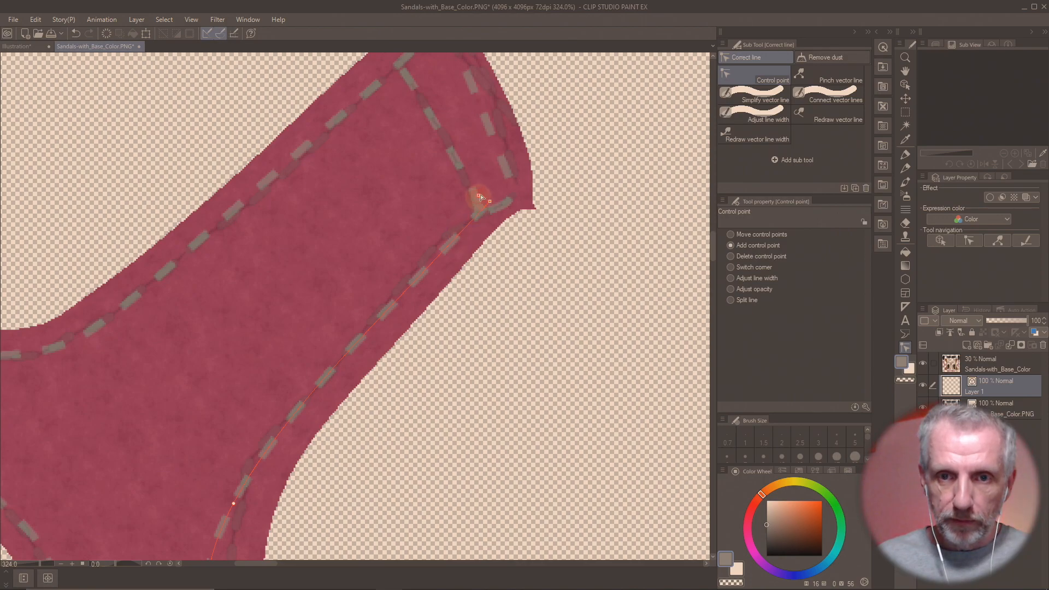
left_click_drag(480, 197, 456, 227)
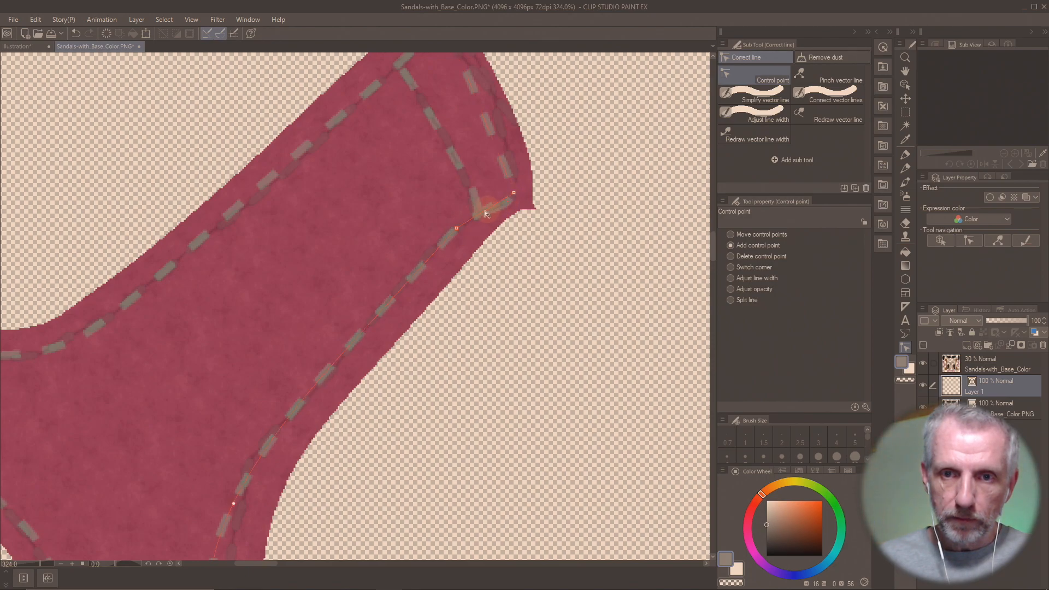
left_click_drag(475, 219, 502, 203)
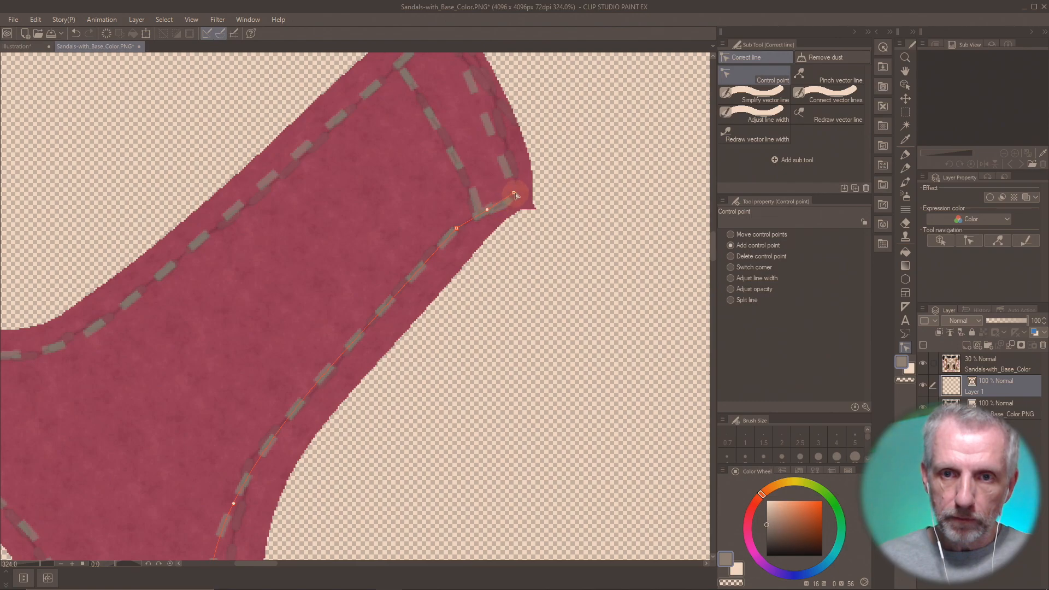
left_click_drag(515, 195, 505, 206)
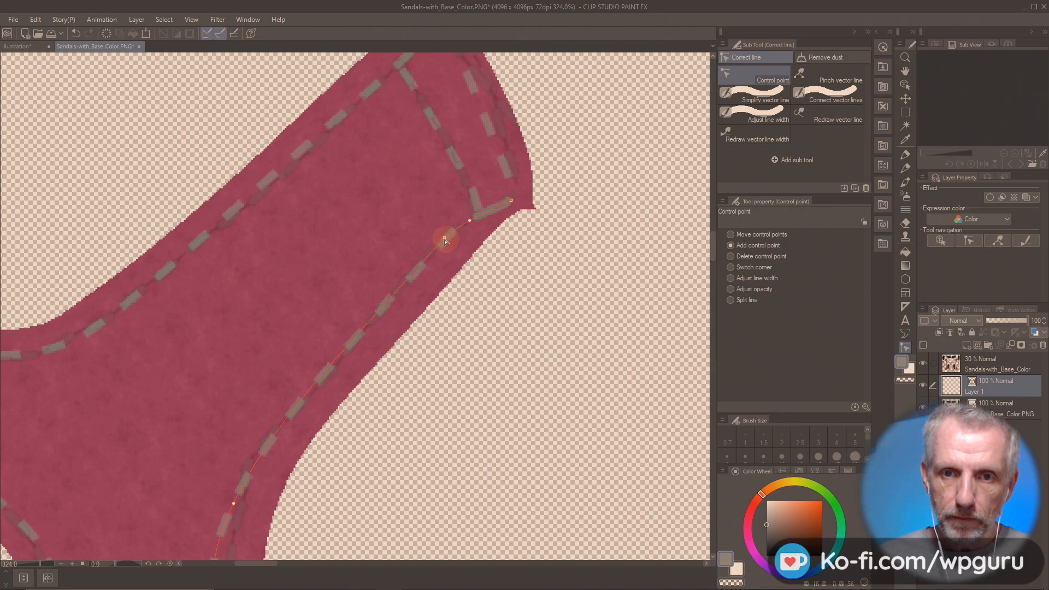
left_click_drag(444, 240, 440, 243)
left_click_drag(353, 342, 458, 233)
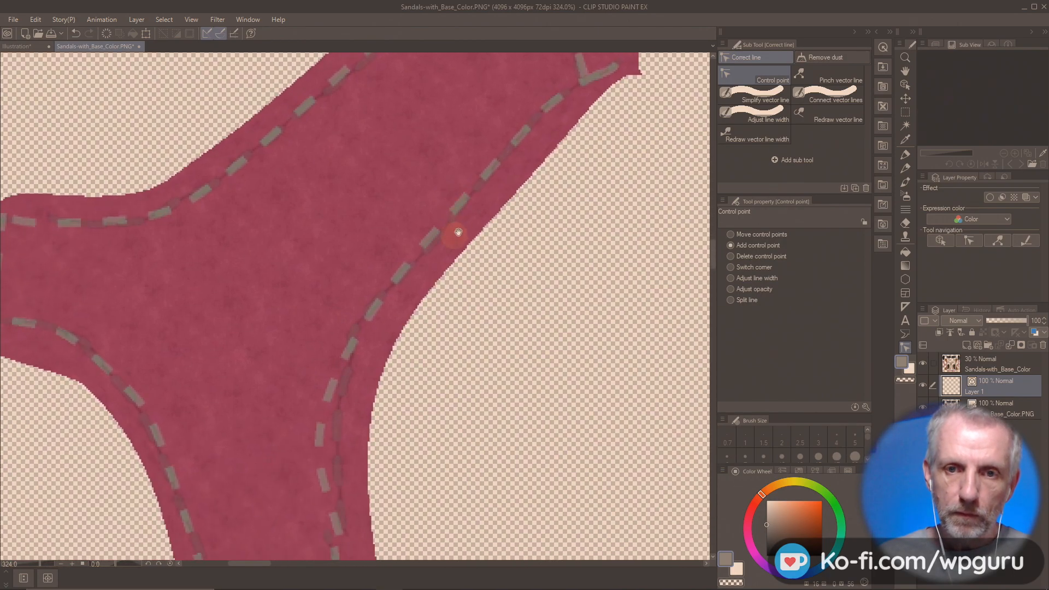
- Add control points to the right-hand dashed line at the upper bend and pull them onto the original stitching
left_click_drag(387, 298, 434, 182)
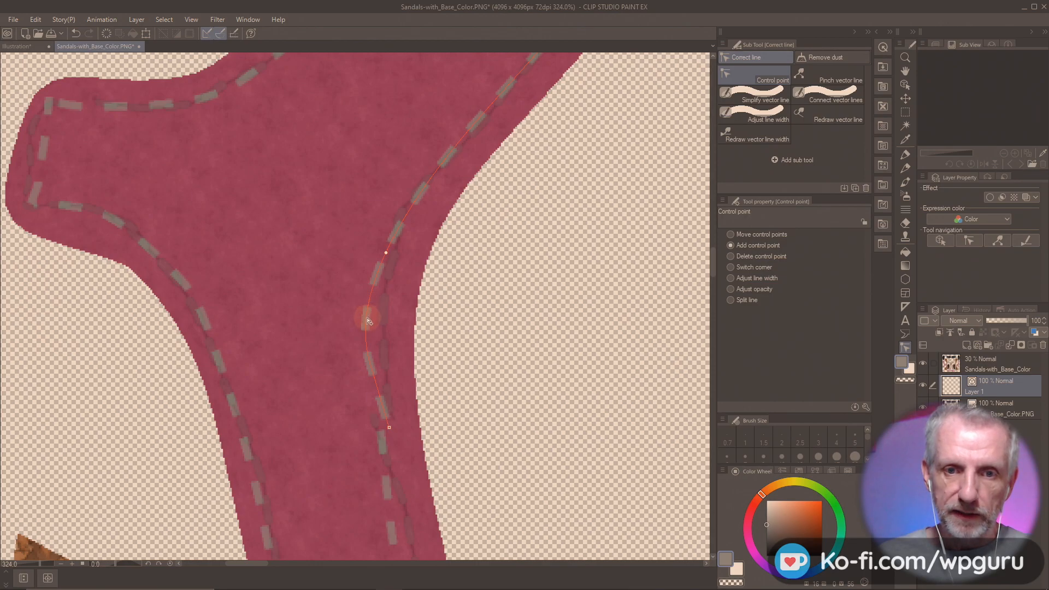
left_click_drag(367, 321, 384, 320)
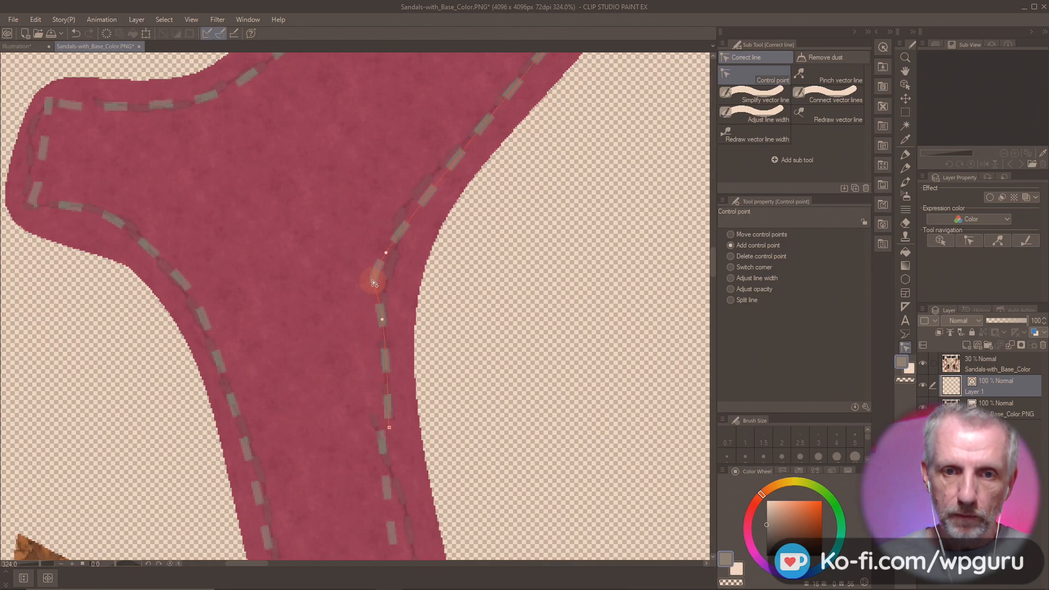
left_click_drag(373, 282, 405, 230)
- Adjust the right-hand line's control points just below the upper bend, adding one along the leg to match the stitching
left_click_drag(434, 193, 372, 191)
left_click_drag(377, 310, 354, 255)
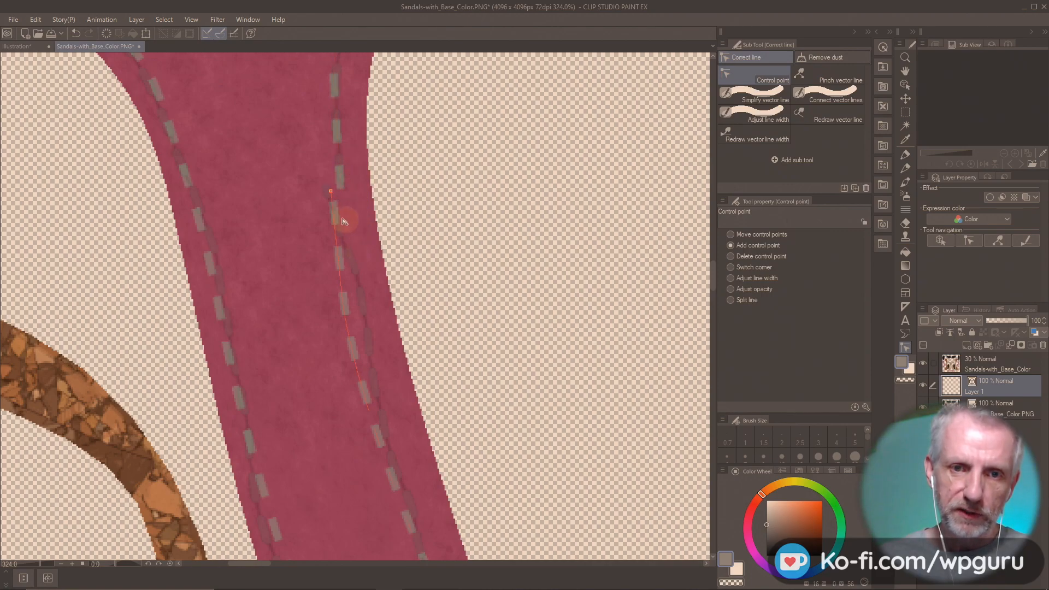
left_click_drag(330, 192, 339, 196)
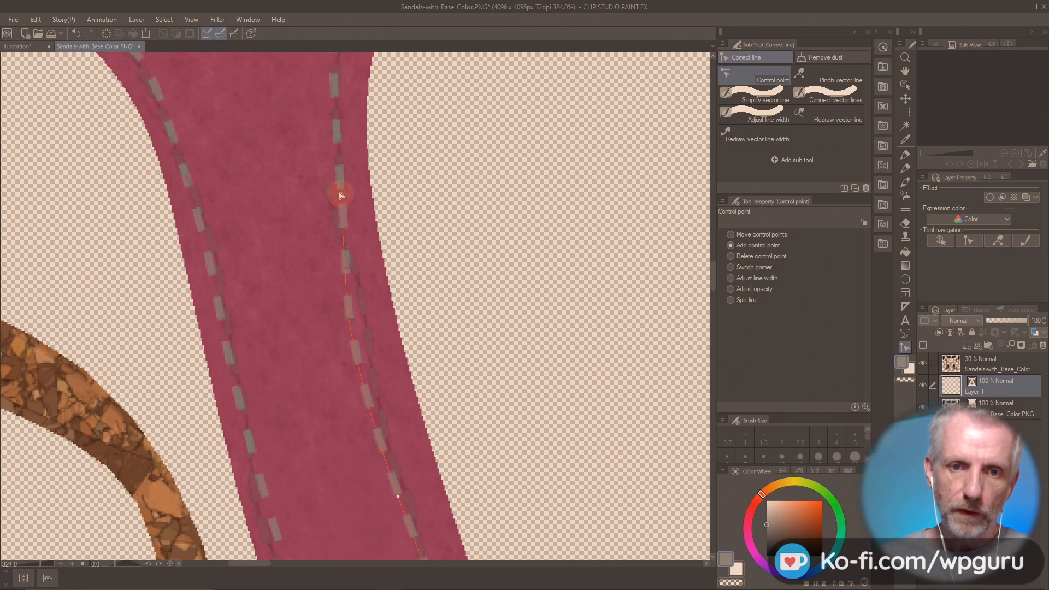
left_click_drag(369, 271, 343, 216)
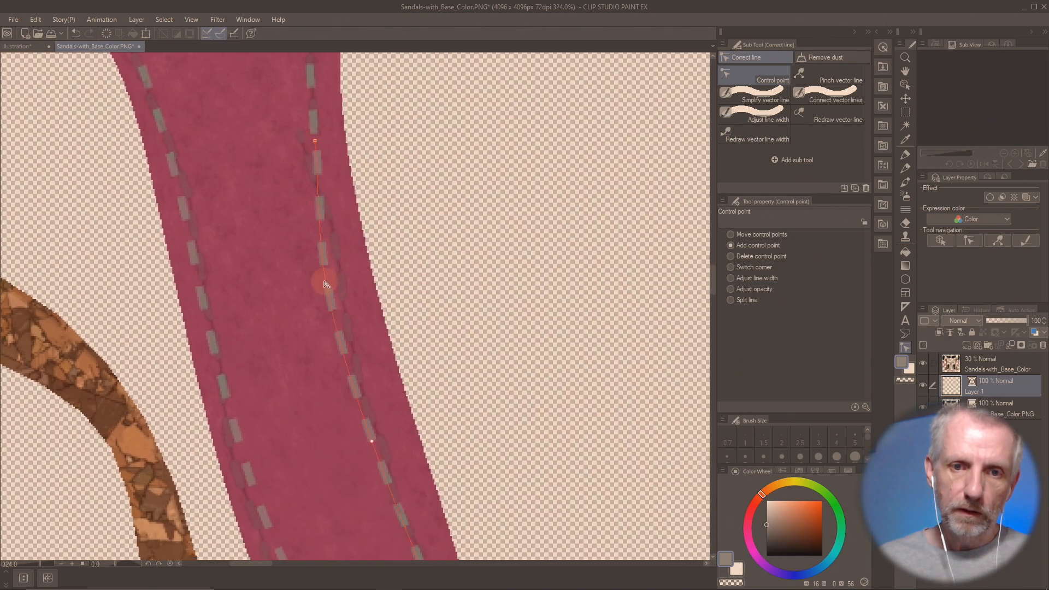
left_click_drag(325, 284, 336, 289)
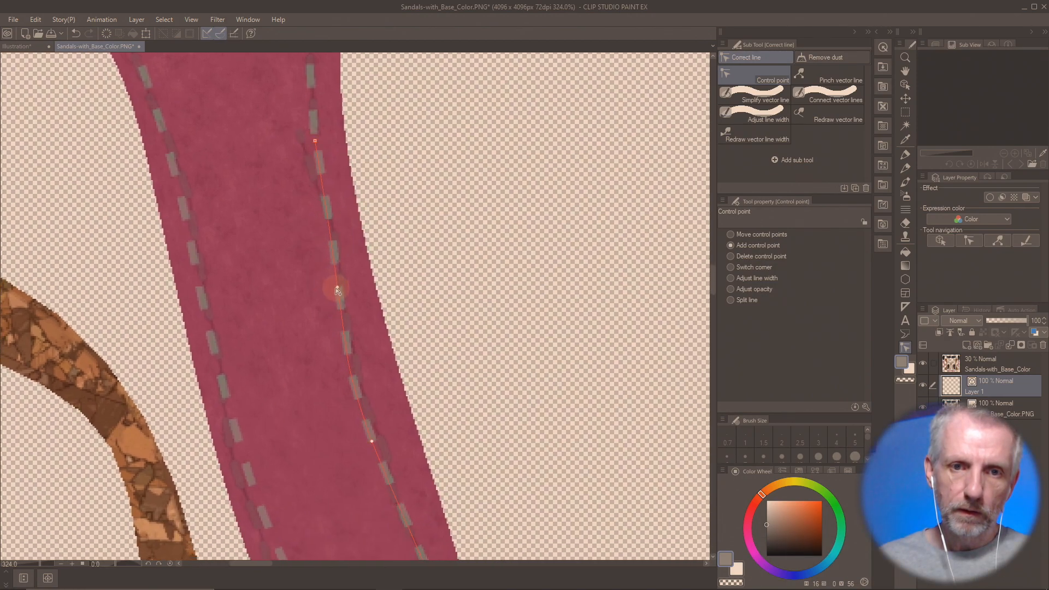
- Fine-tune the right-hand line along the middle of the leg by adding and moving control points onto the original stitching
left_click_drag(373, 356, 341, 244)
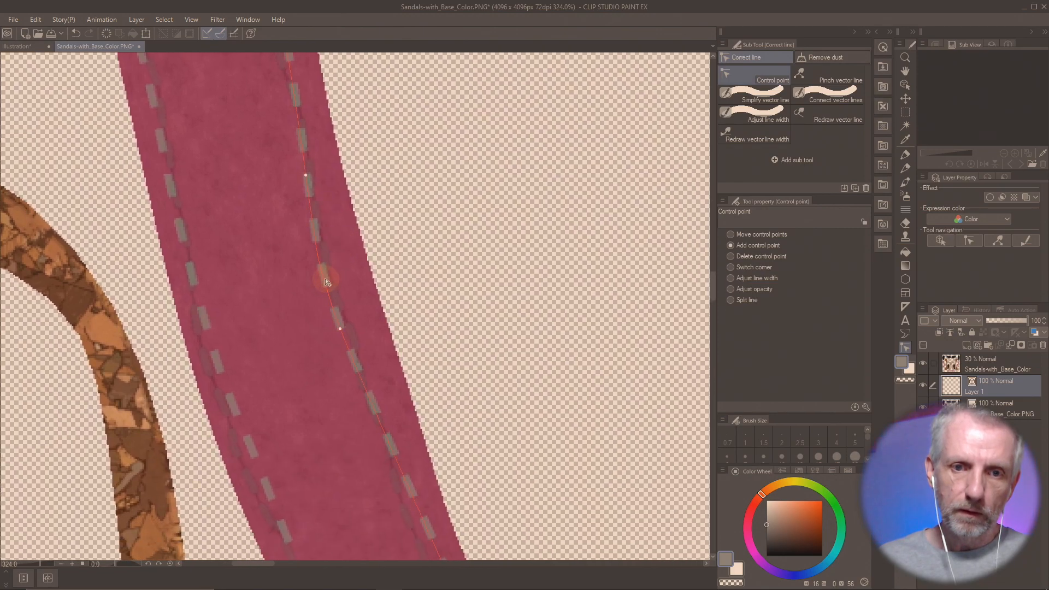
left_click_drag(328, 285, 330, 243)
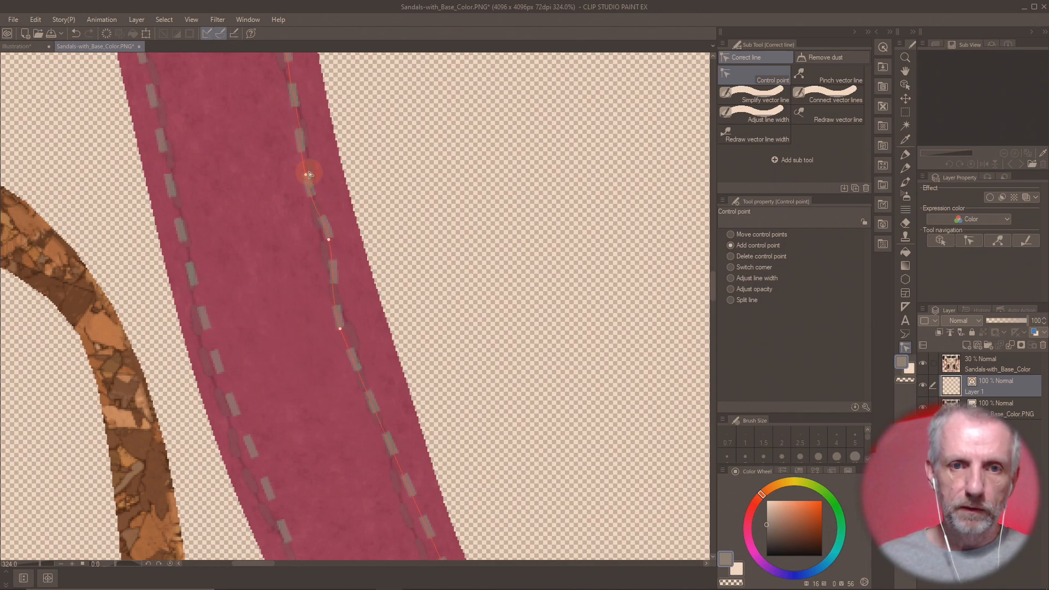
left_click_drag(308, 175, 311, 172)
left_click_drag(340, 328, 360, 210)
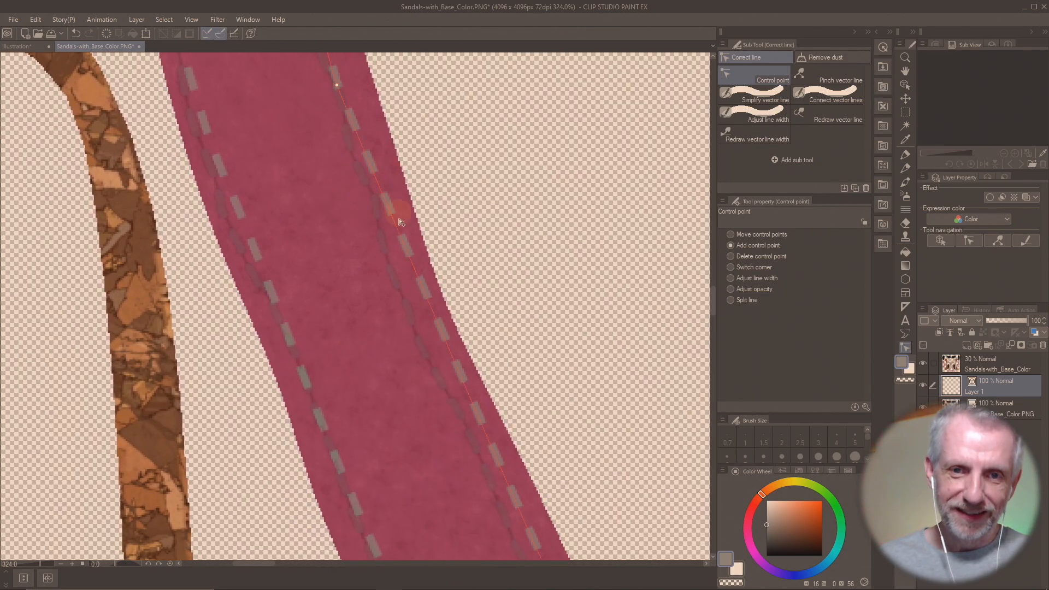
left_click_drag(411, 254, 406, 269)
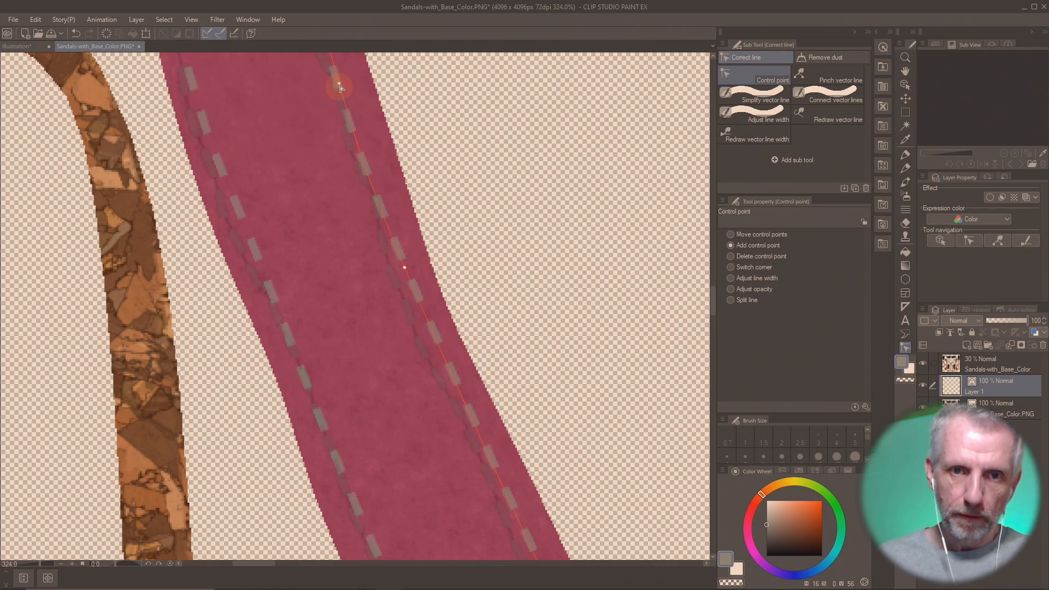
left_click_drag(340, 85, 343, 83)
- Correct the right-hand line where the lower leg starts curving into the lower junction by adding and moving control points
left_click_drag(440, 328, 363, 257)
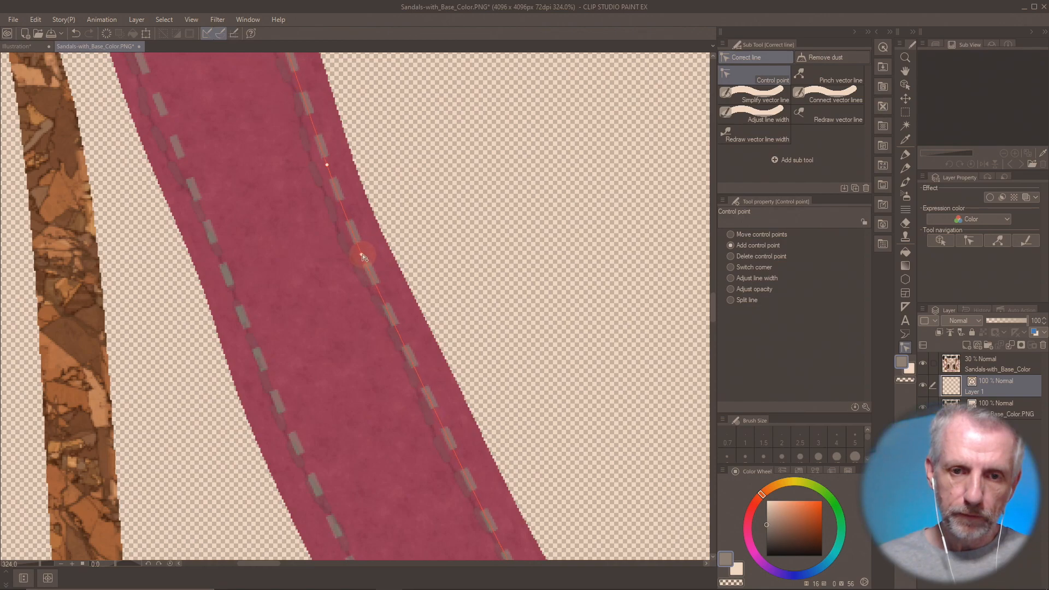
left_click_drag(374, 364, 328, 262)
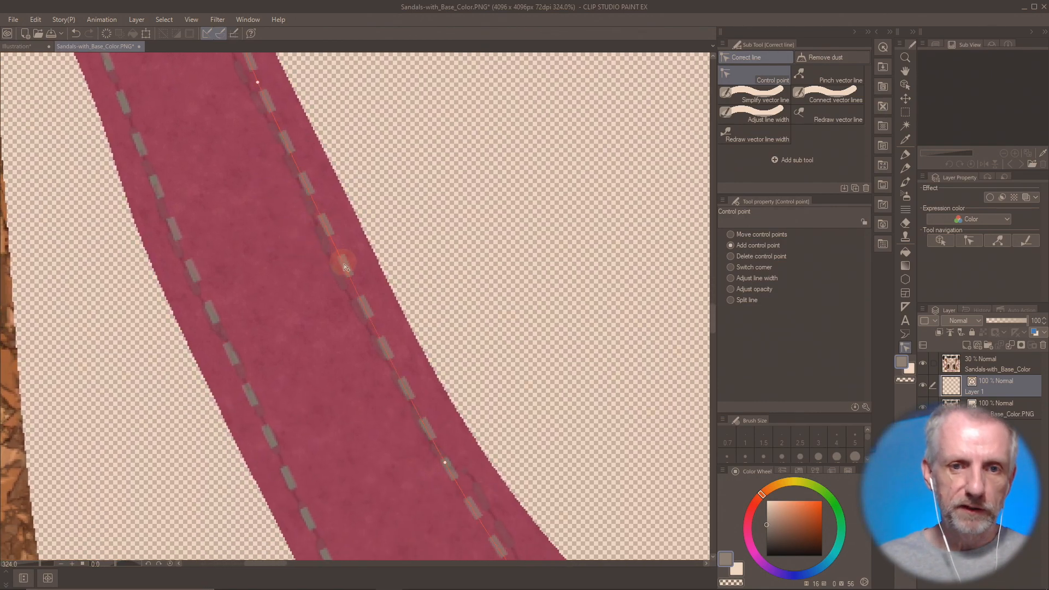
left_click_drag(364, 333, 320, 239)
left_click_drag(349, 317, 318, 234)
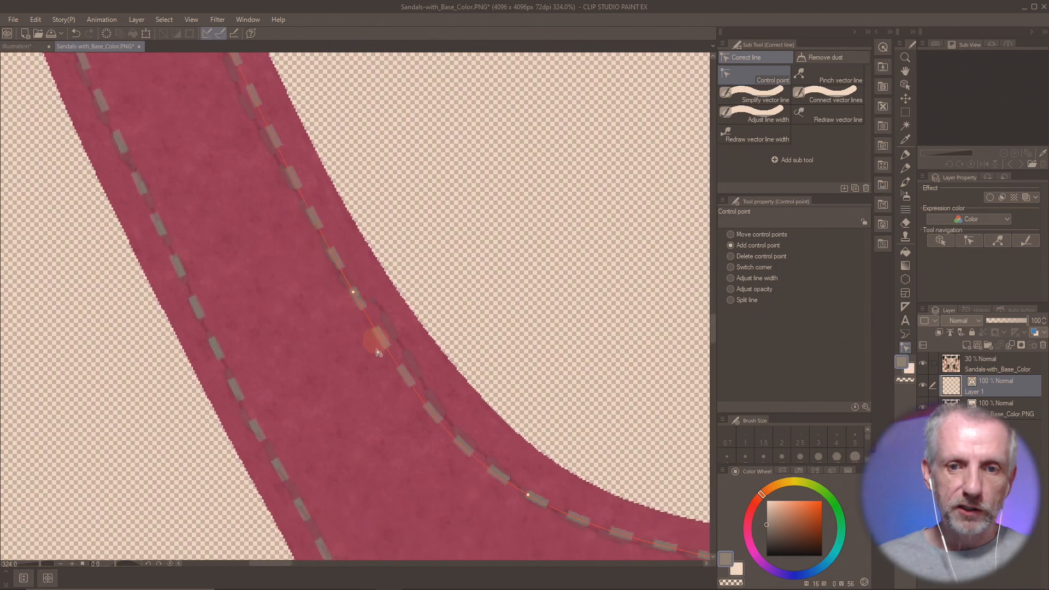
left_click_drag(358, 370, 308, 255)
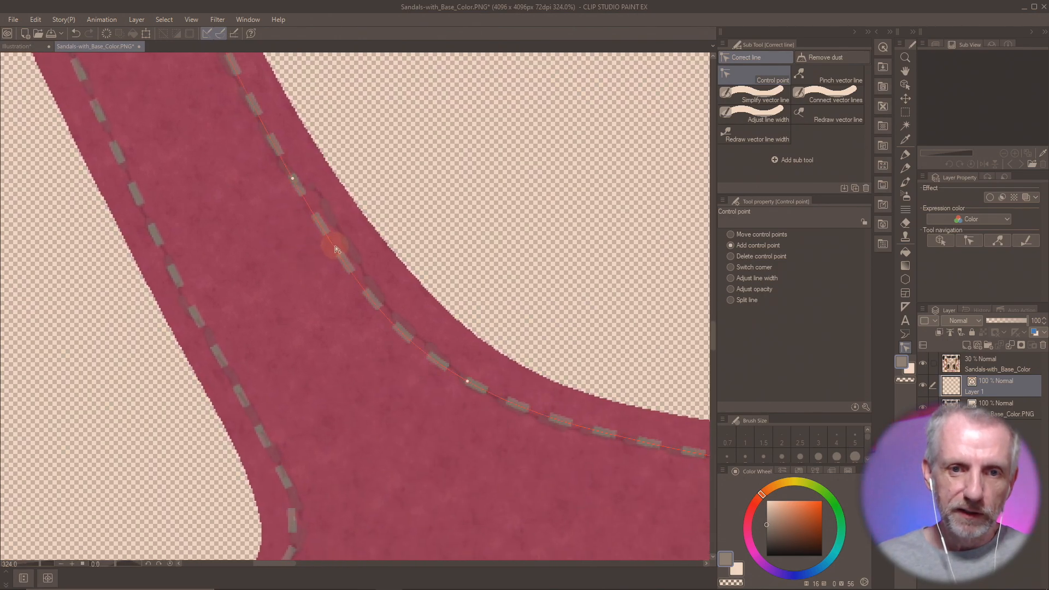
left_click(360, 276)
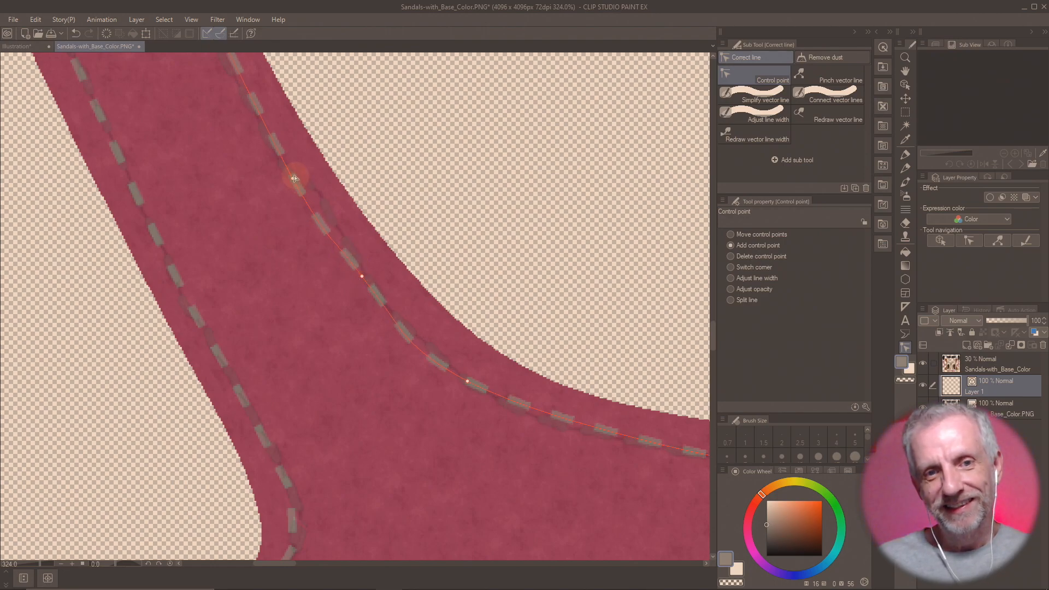
left_click(294, 178)
- Smooth the right-hand line's curve into the lower right prong, moving its control points and adding one more on the stitching
left_click_drag(386, 354, 411, 277)
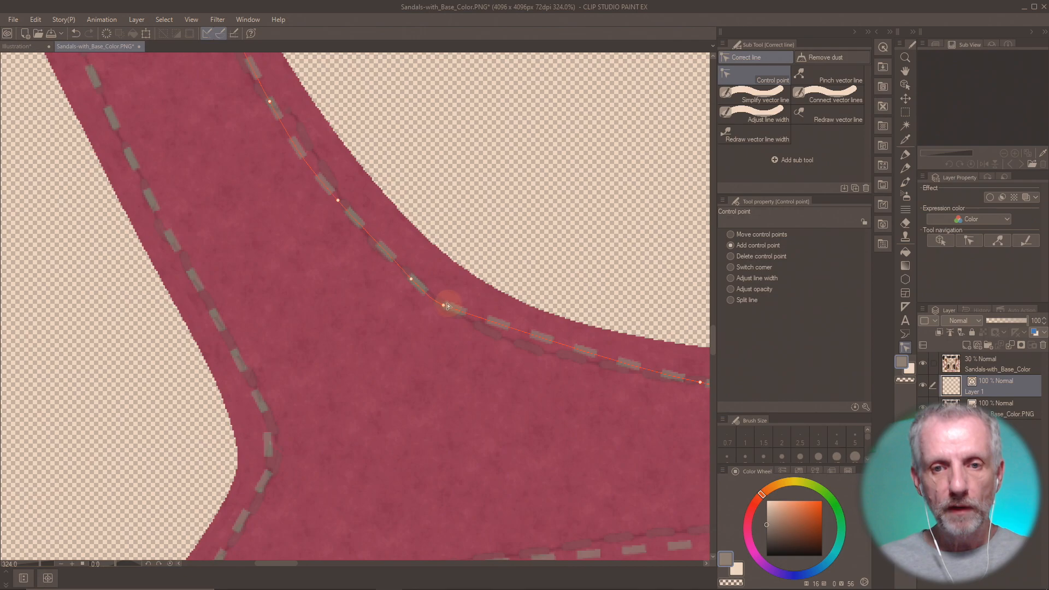
left_click_drag(443, 307, 476, 325)
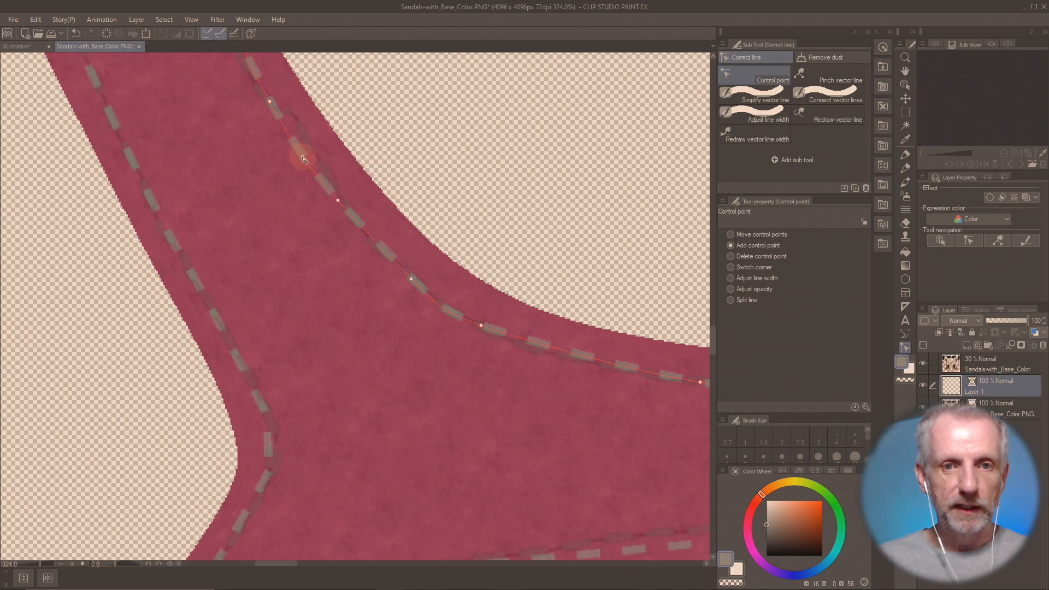
left_click_drag(304, 155, 303, 154)
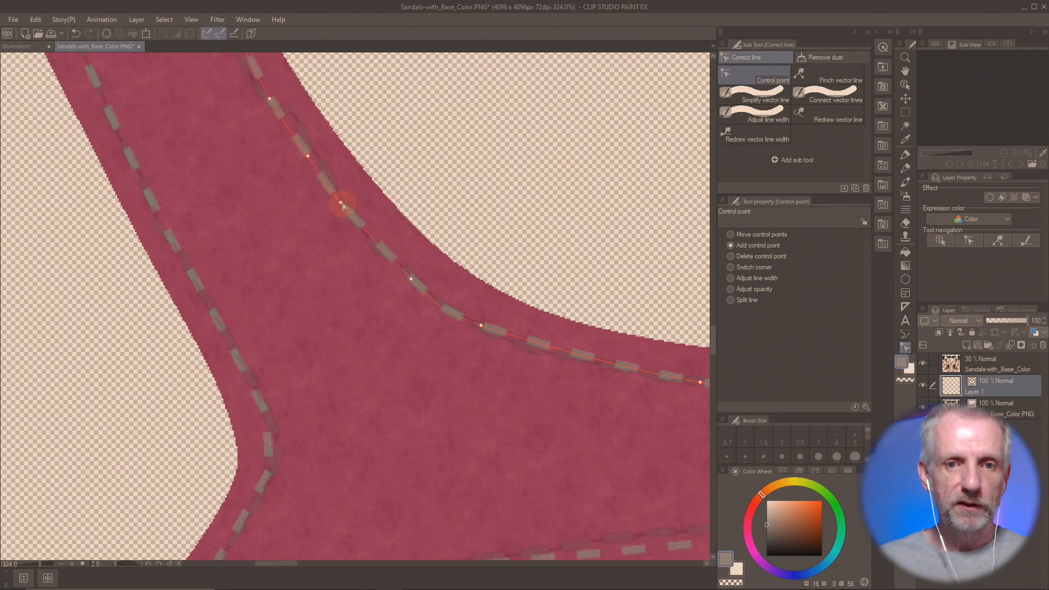
- Move the short end line's upper control point at the lower right prong's tip to the corner of the original stitching
left_click_drag(445, 344, 297, 232)
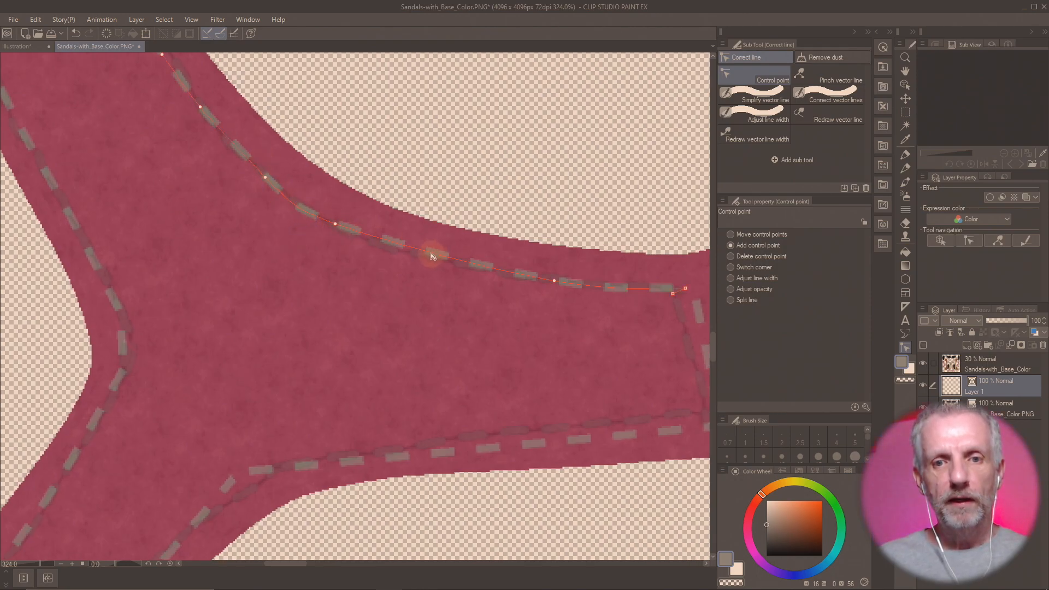
left_click_drag(435, 266, 290, 240)
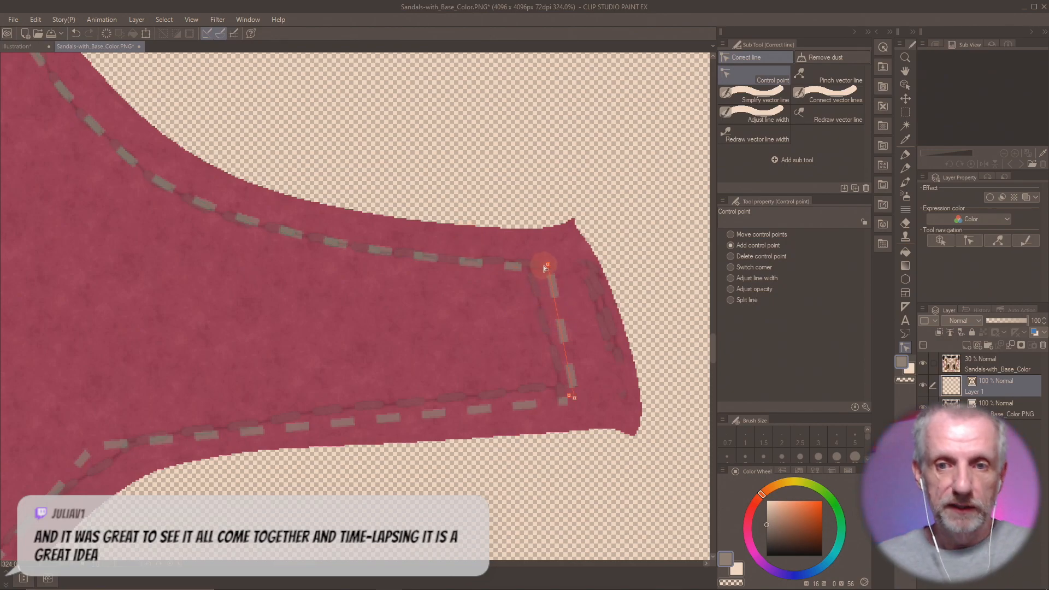
left_click_drag(549, 266, 527, 268)
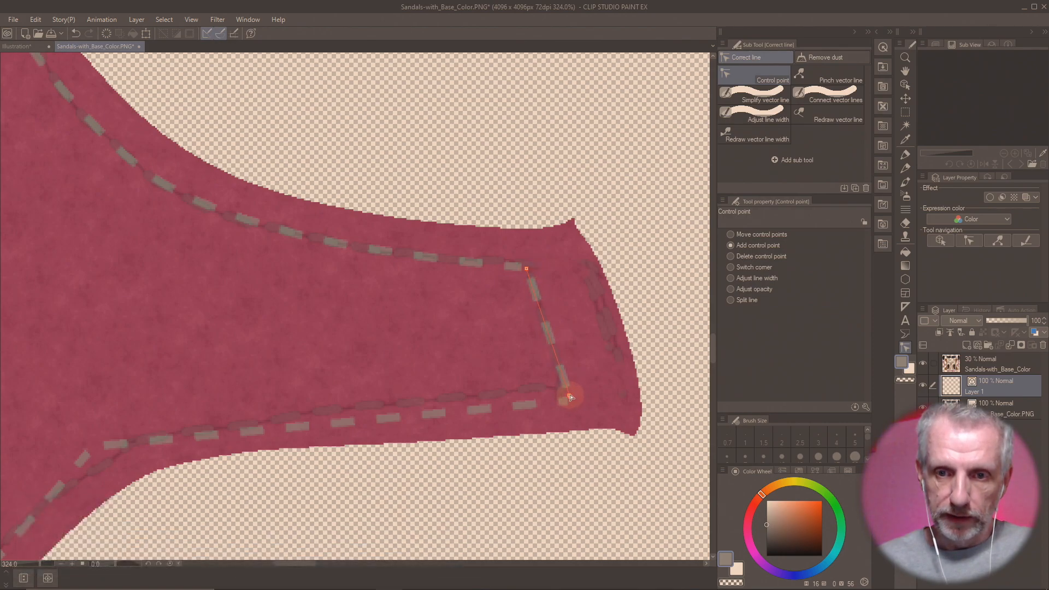
- Add control points to the lower right prong's bottom line and align its outer end with the end line's lower corner
left_click(537, 398)
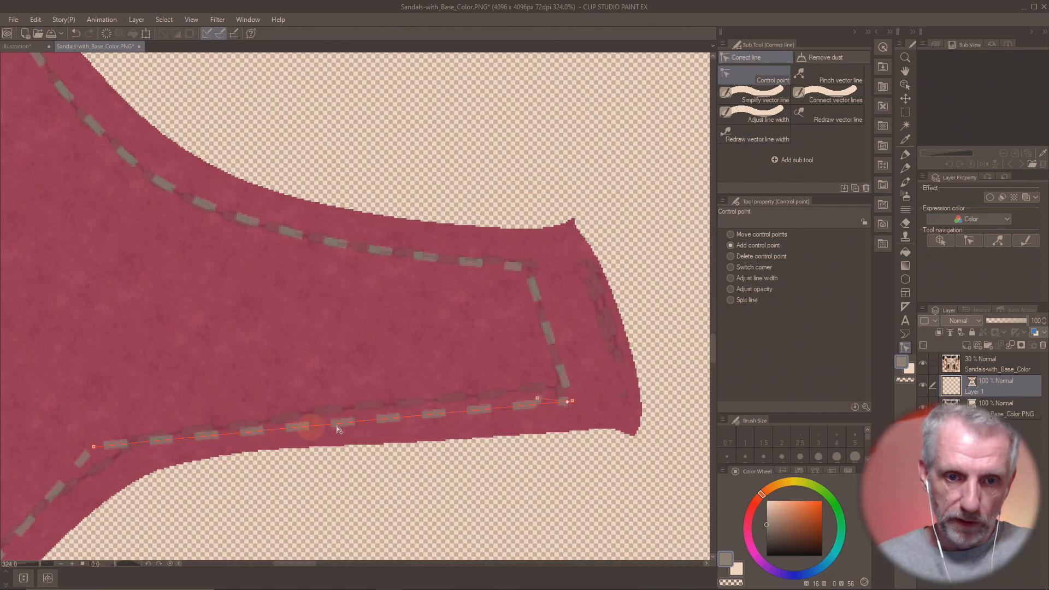
left_click_drag(537, 400, 434, 403)
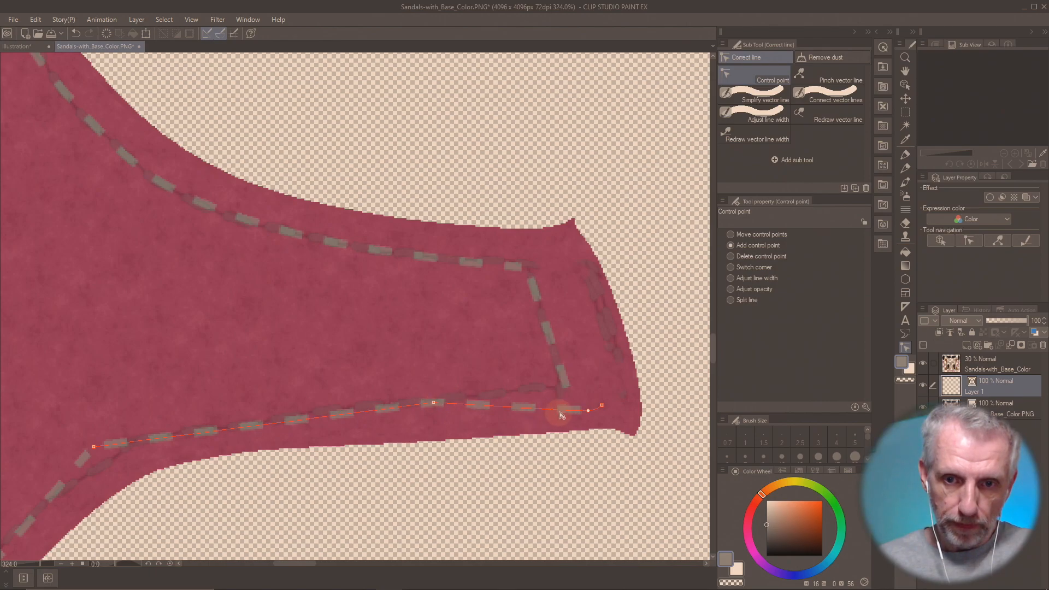
left_click_drag(541, 407, 536, 396)
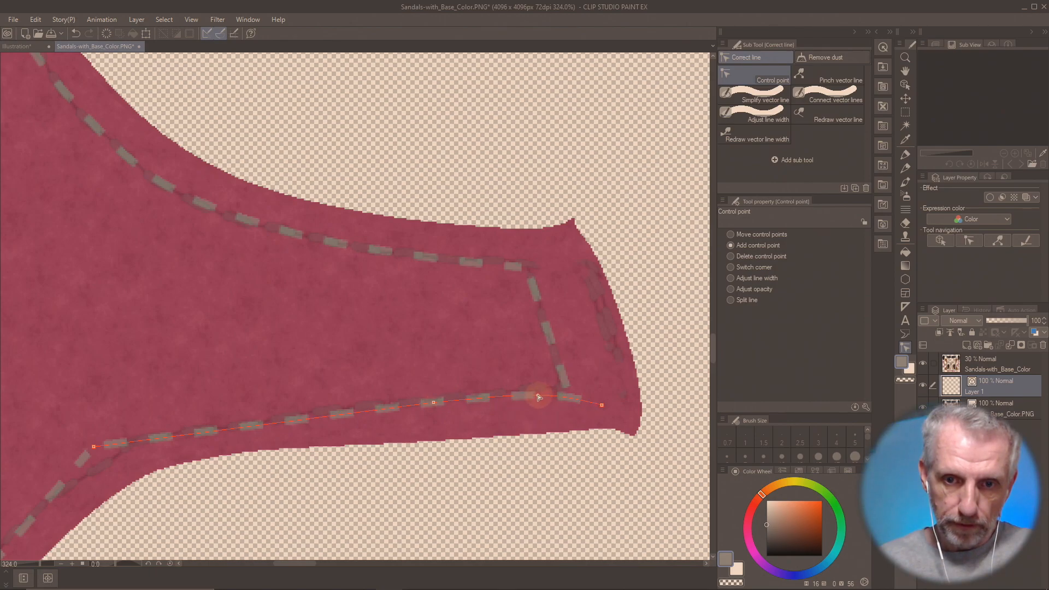
left_click_drag(606, 408, 570, 397)
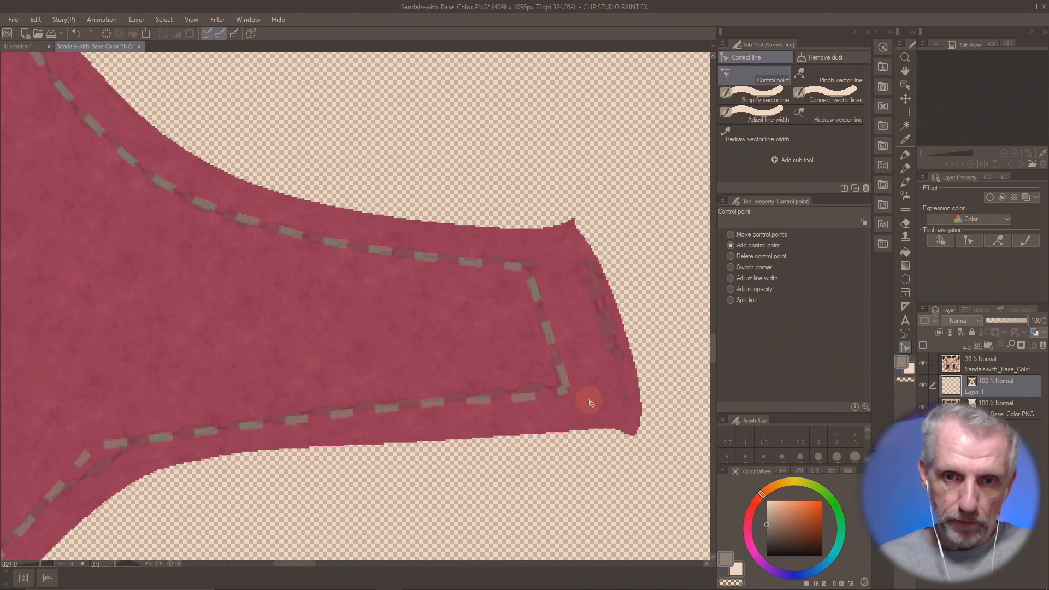
- Reshape the bend below the lower junction so the bottom prong line and the diagonal line meet on the original stitching
left_click_drag(329, 375, 557, 229)
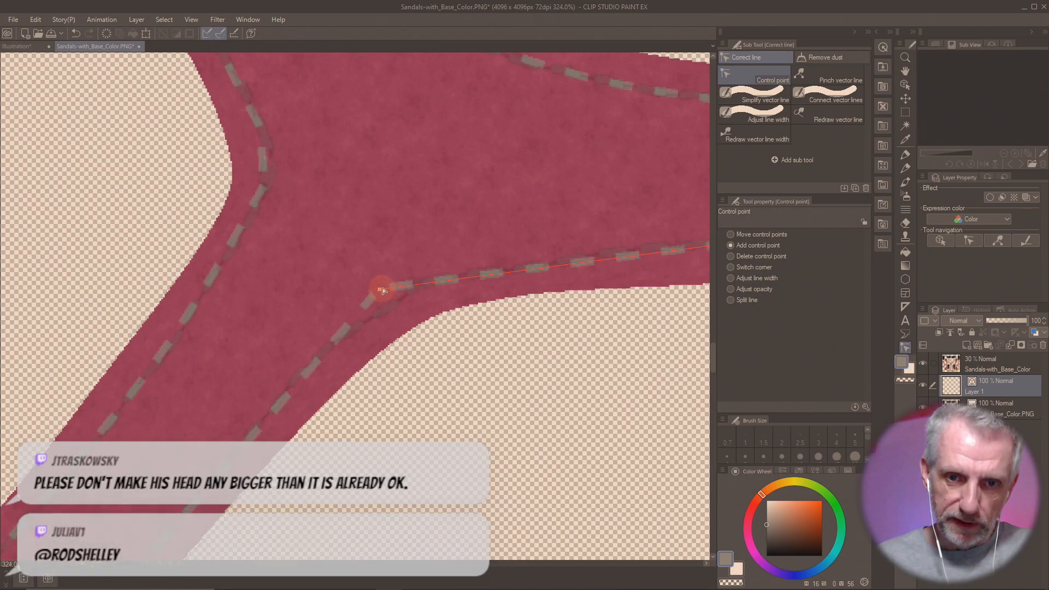
left_click_drag(382, 291, 427, 283)
left_click(311, 367)
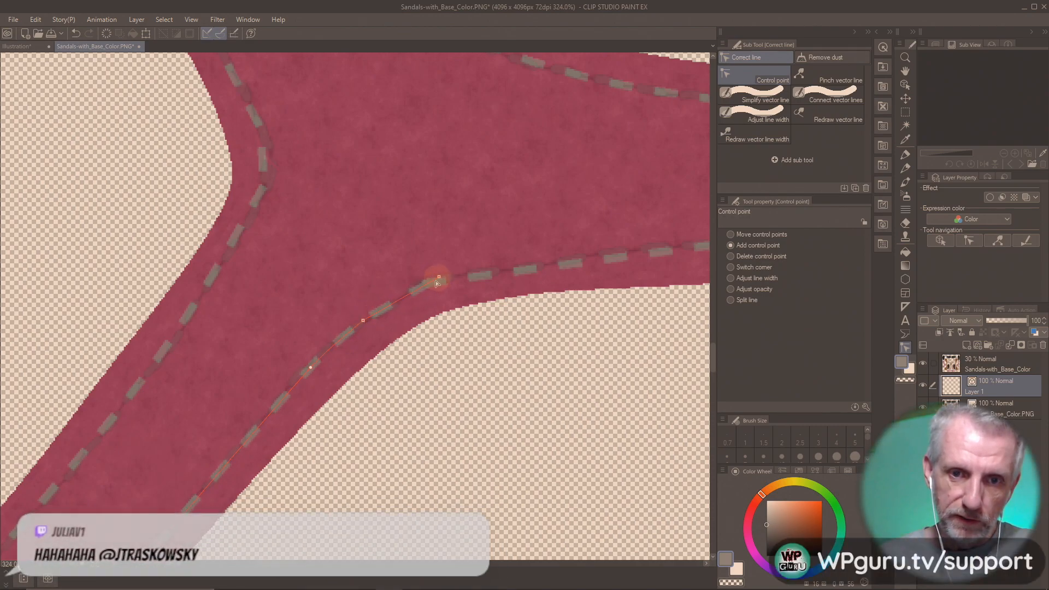
left_click_drag(388, 325, 402, 298)
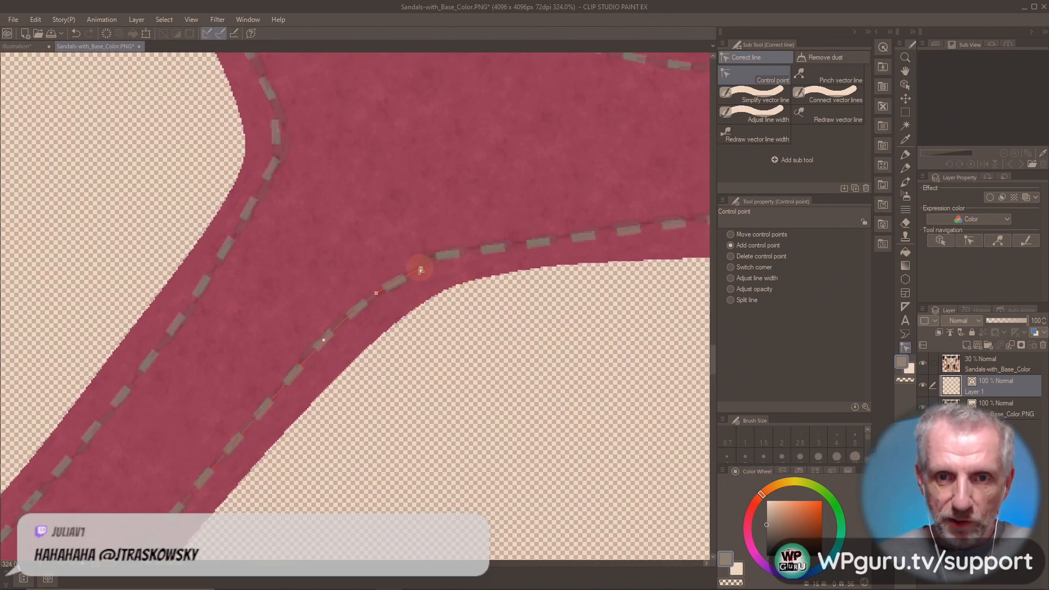
mouse_move(426, 263)
left_mouse_down()
mouse_move(412, 263)
mouse_move(442, 259)
left_mouse_up()
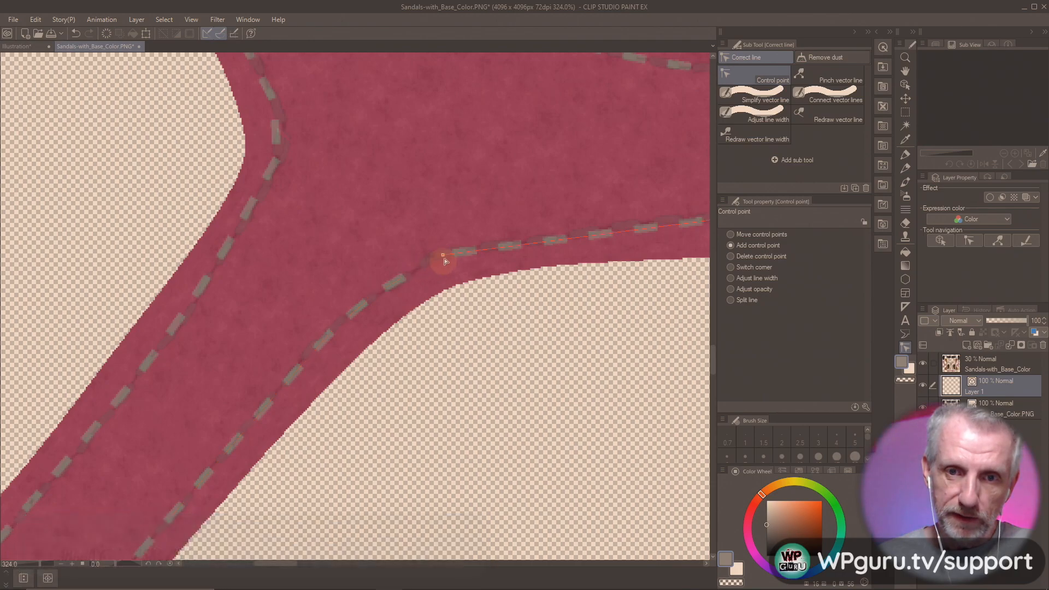
left_click_drag(443, 256, 406, 266)
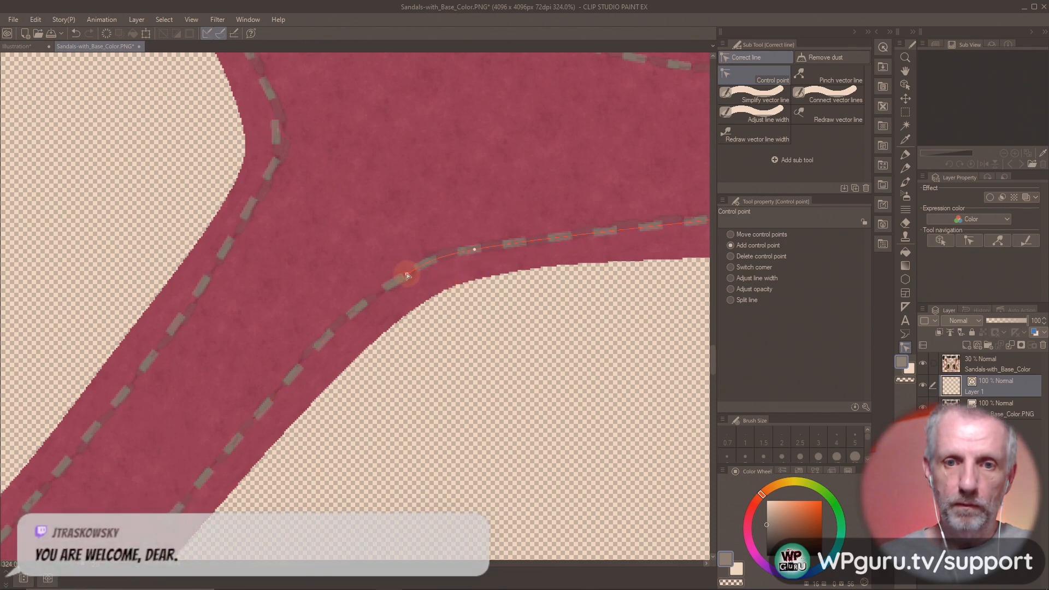
- Examine the corrected dashed lines from the lower junction up along the leg of the strap
left_click_drag(418, 281, 363, 382)
left_click_drag(336, 328, 461, 362)
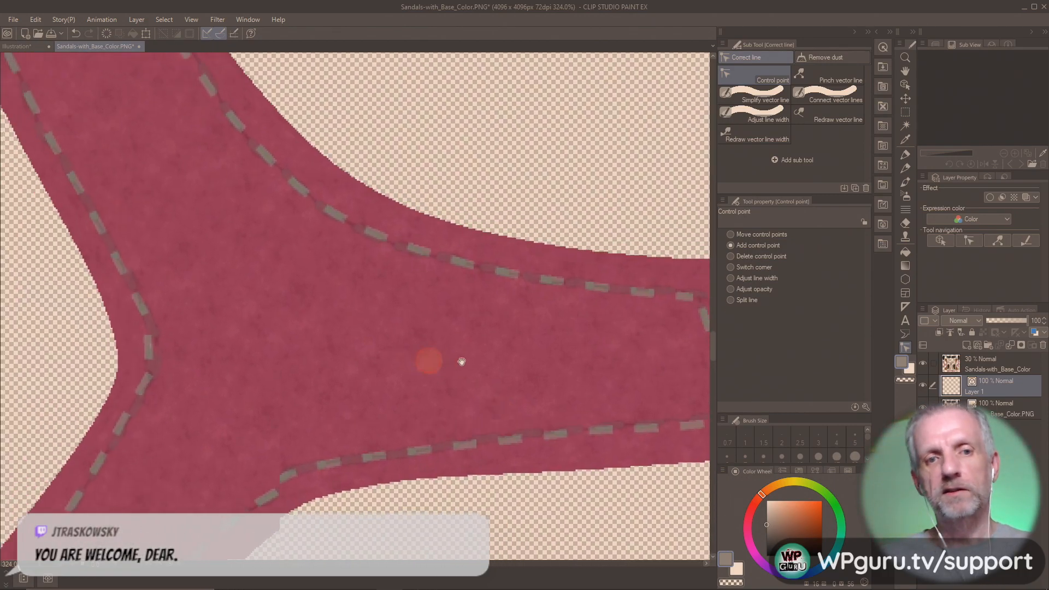
left_click_drag(340, 303, 506, 435)
left_click_drag(383, 235, 447, 470)
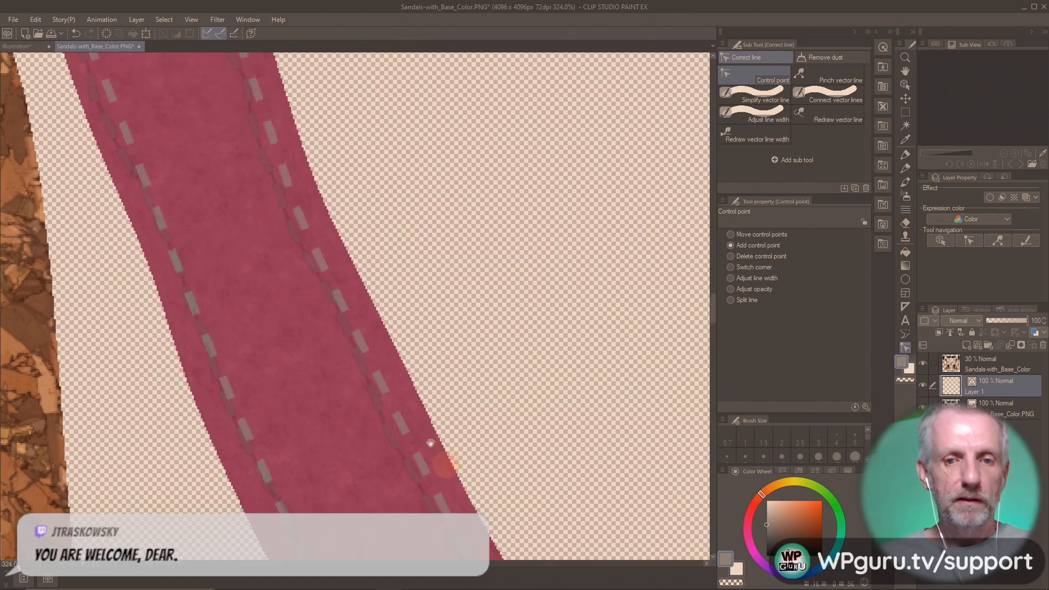
left_click_drag(395, 323, 437, 434)
left_click_drag(401, 273, 449, 448)
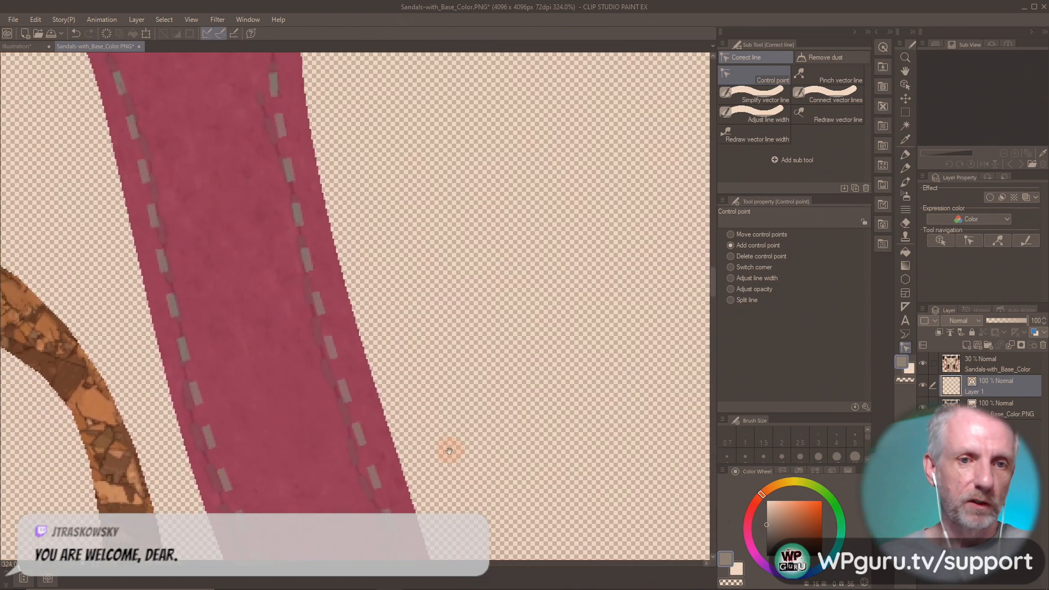
left_click_drag(385, 205, 424, 363)
mouse_move(419, 307)
left_mouse_down()
mouse_move(429, 330)
mouse_move(422, 318)
left_mouse_up()
- Start saving the document as a new file and create a folder named PSDs inside the Wedge Sandals folder
key("ctrl+0")
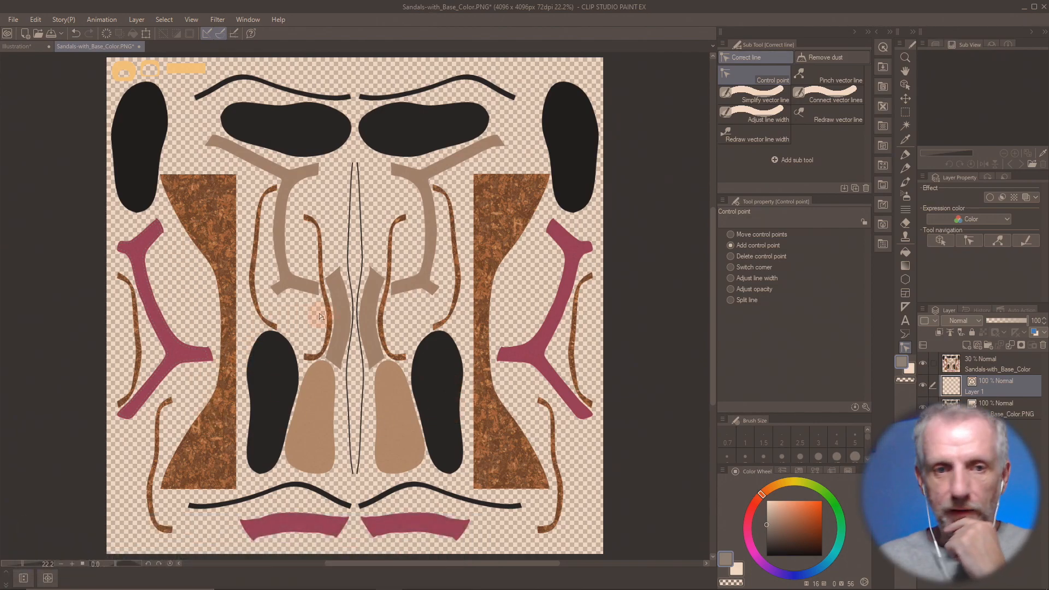
left_click(12, 20)
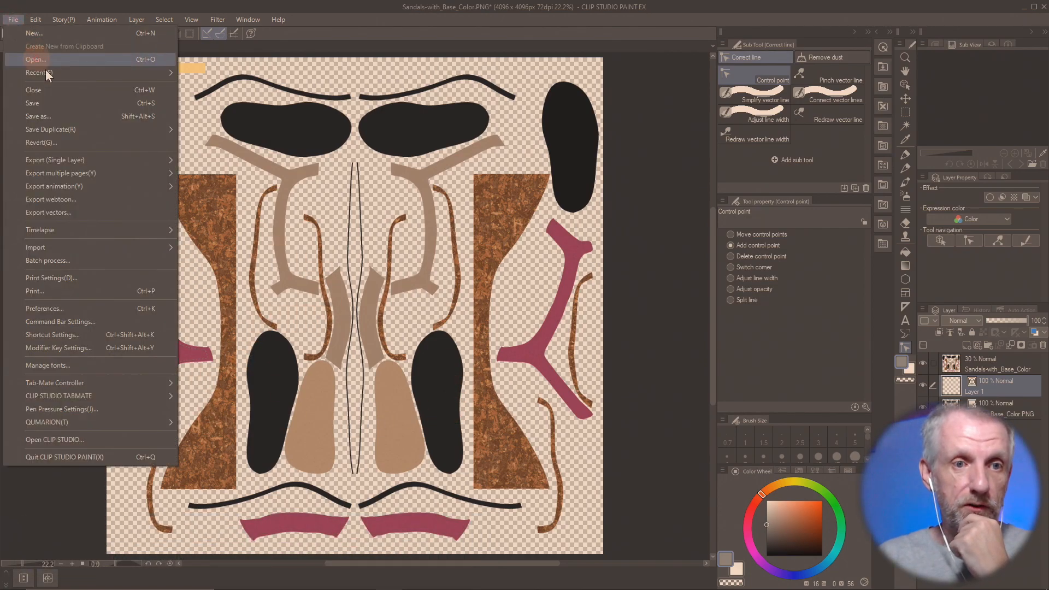
left_click(73, 115)
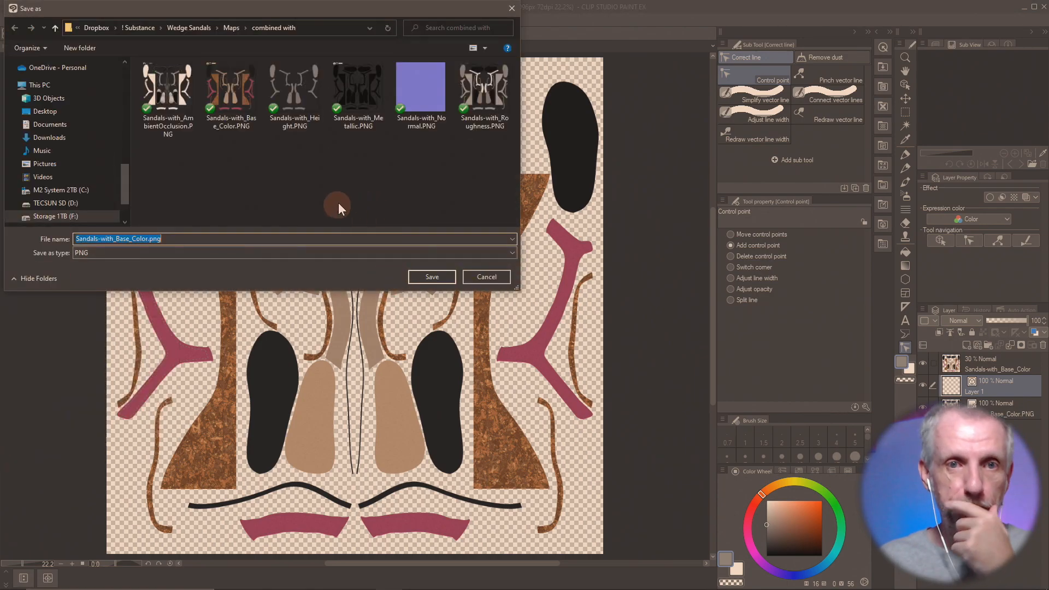
left_click(199, 27)
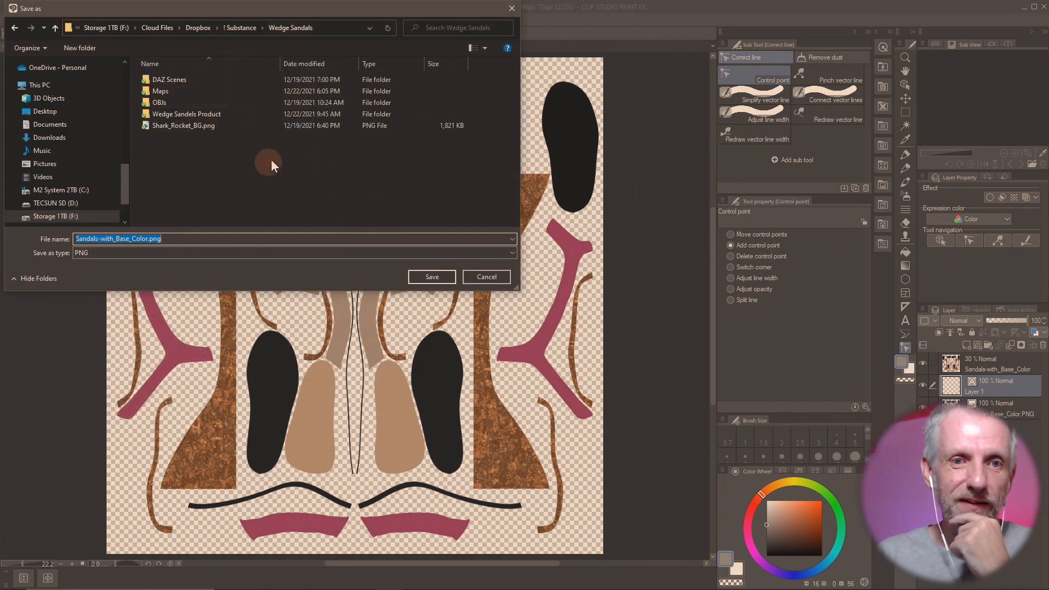
right_click(219, 164)
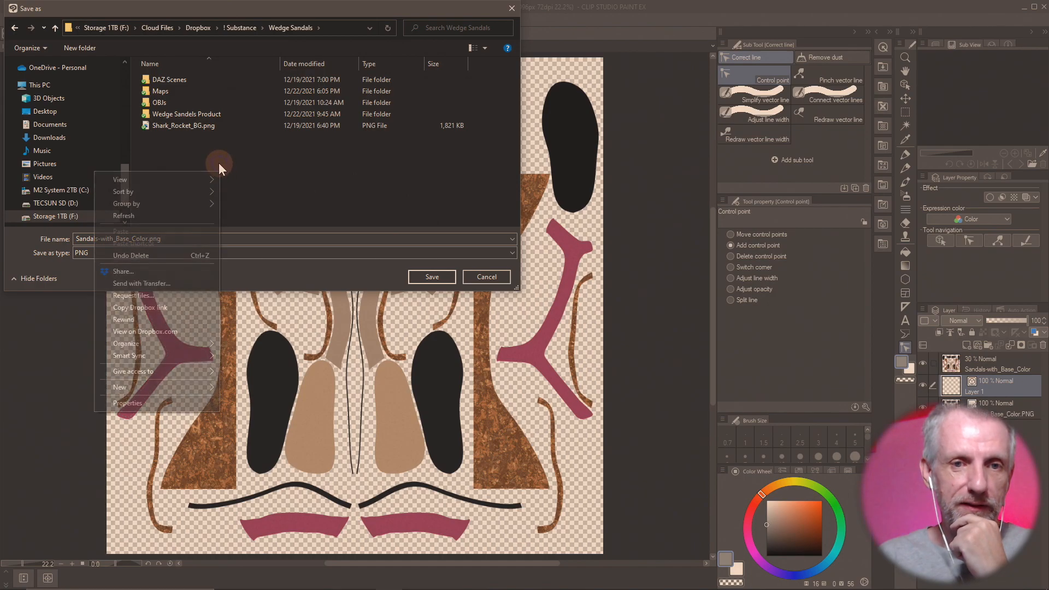
mouse_move(195, 386)
left_click(243, 389)
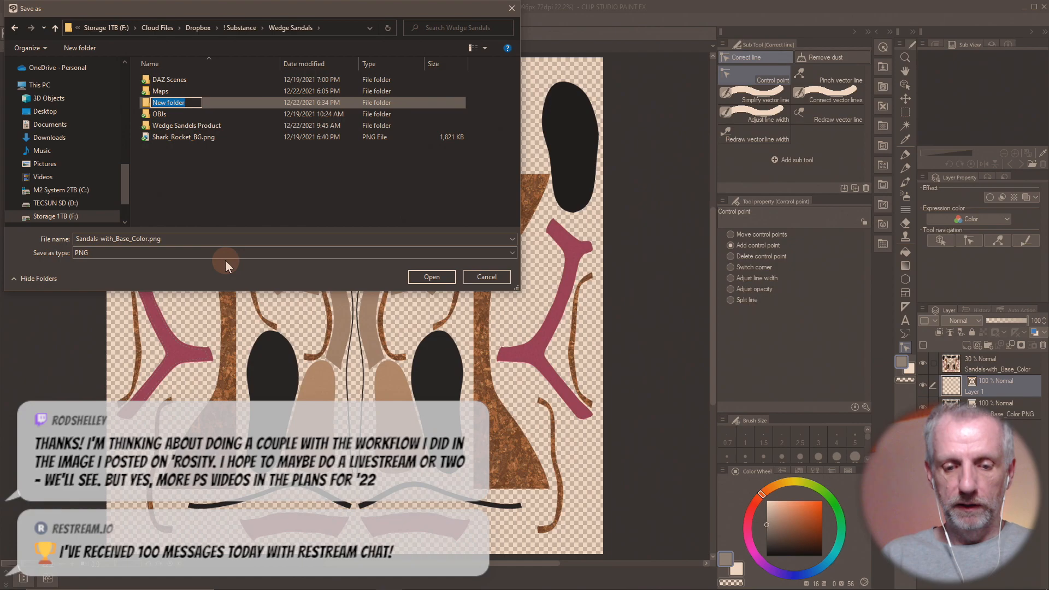
type("PSDs")
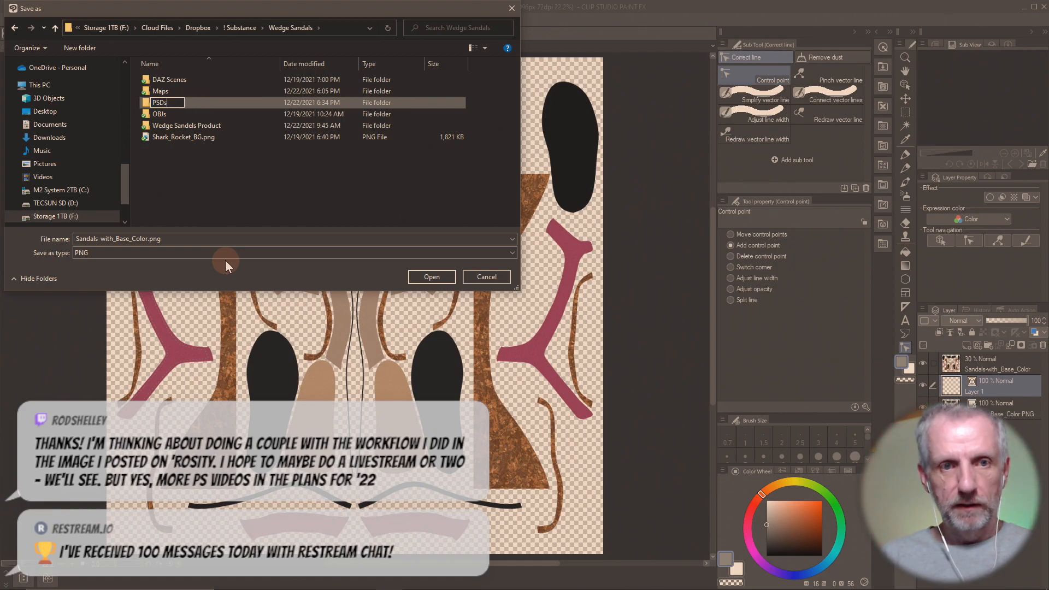
key("Return")
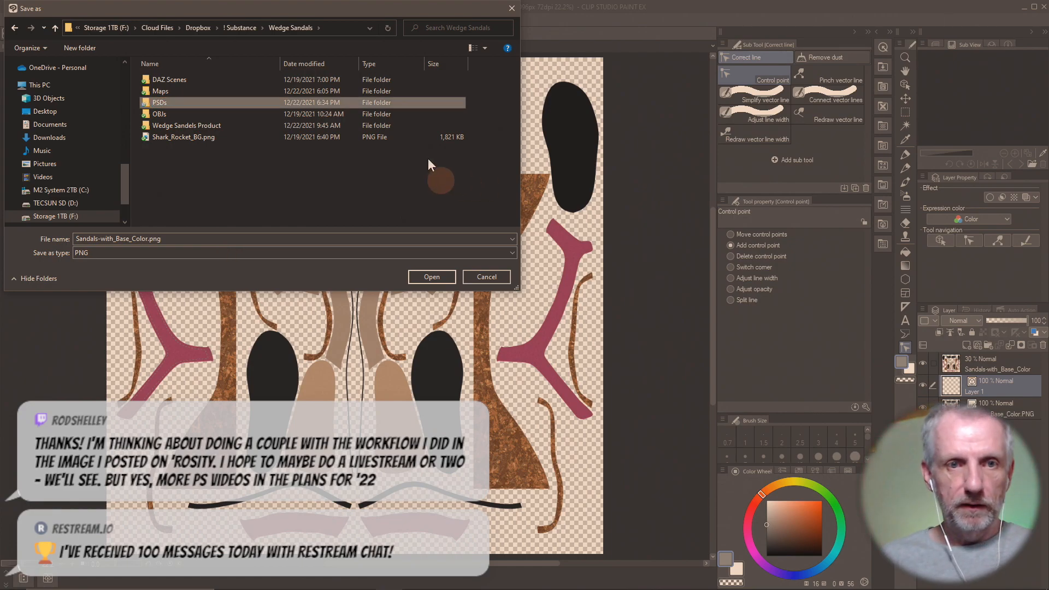
- Save the document in the PSDs folder in CLIP STUDIO FORMAT as Sandals-with_Base_Color.clip
double_click(182, 103)
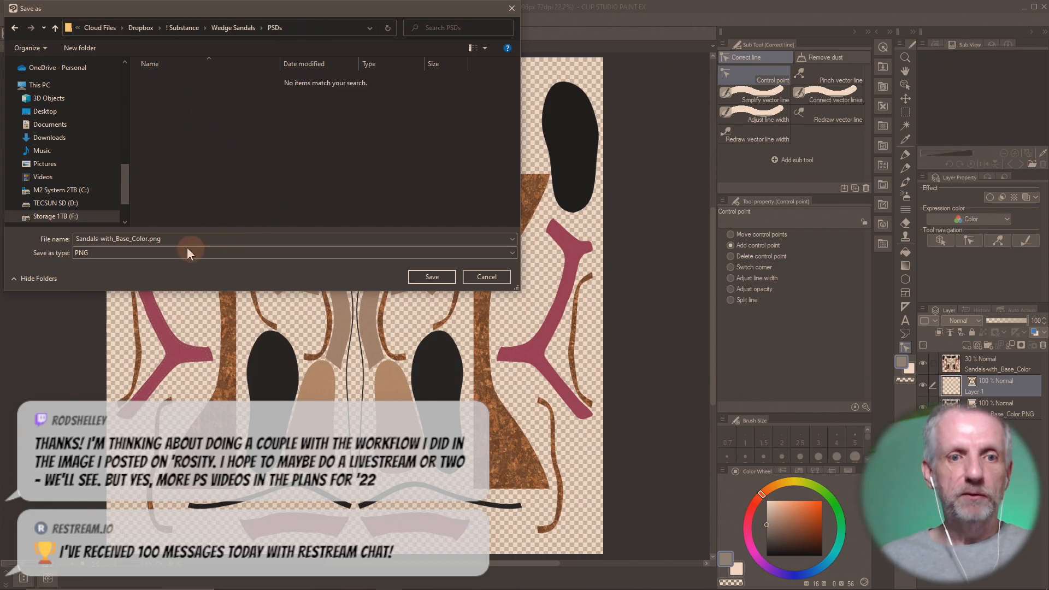
left_click(210, 239)
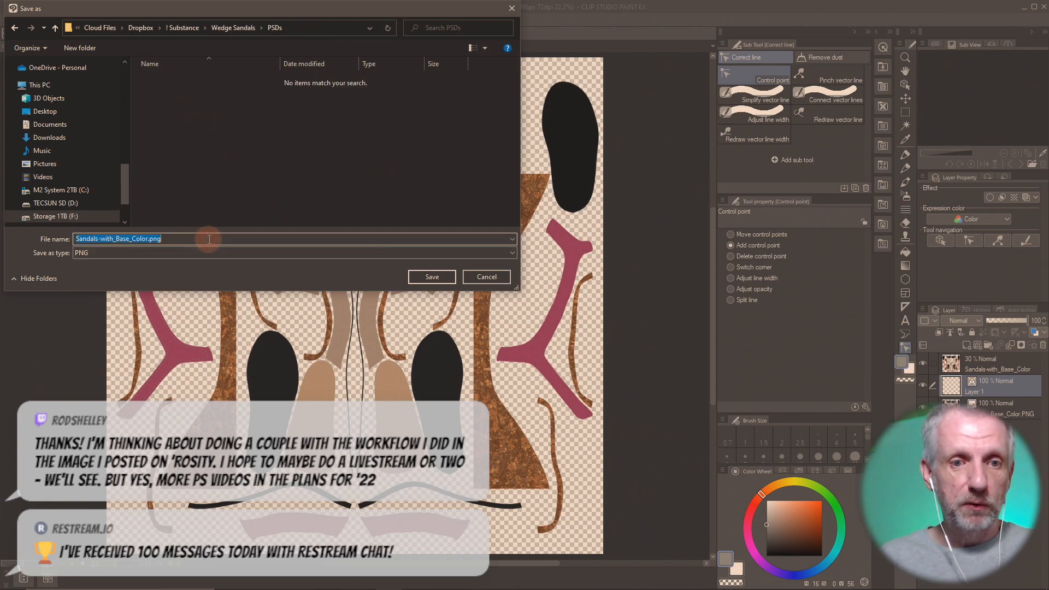
left_click(292, 252)
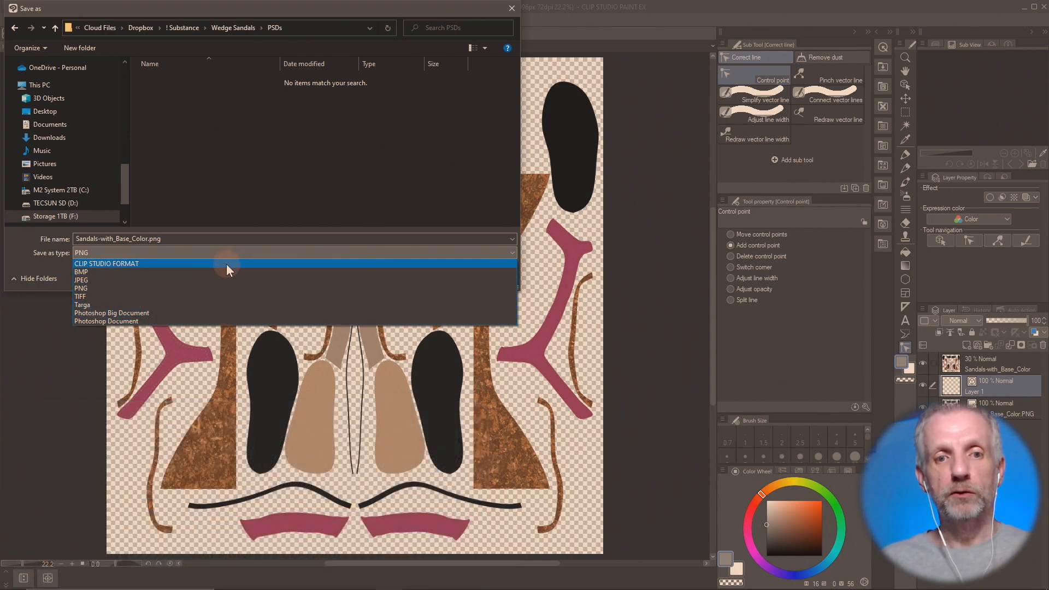
left_click(226, 264)
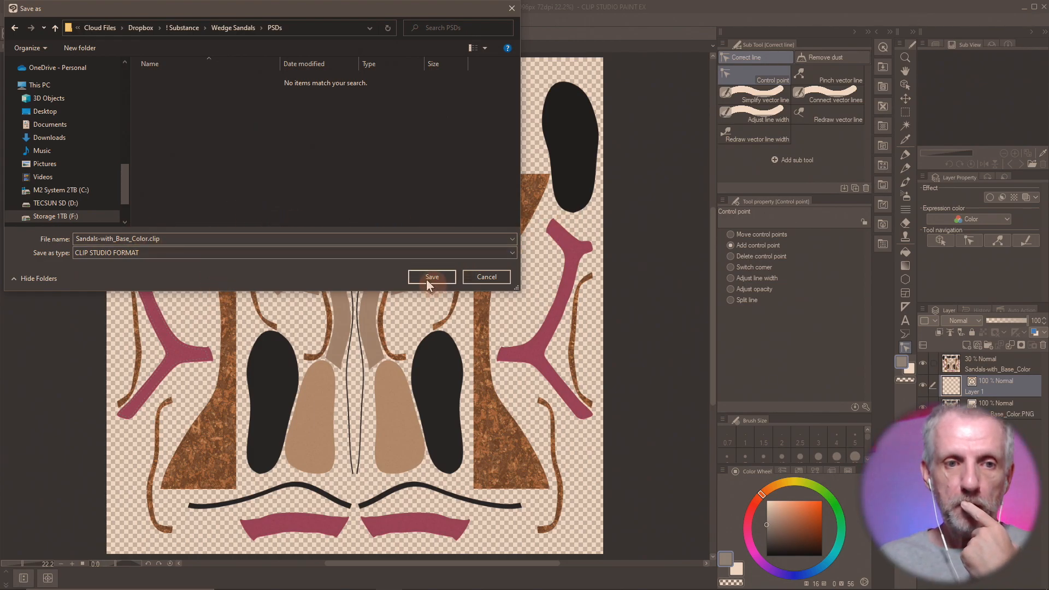
left_click(441, 281)
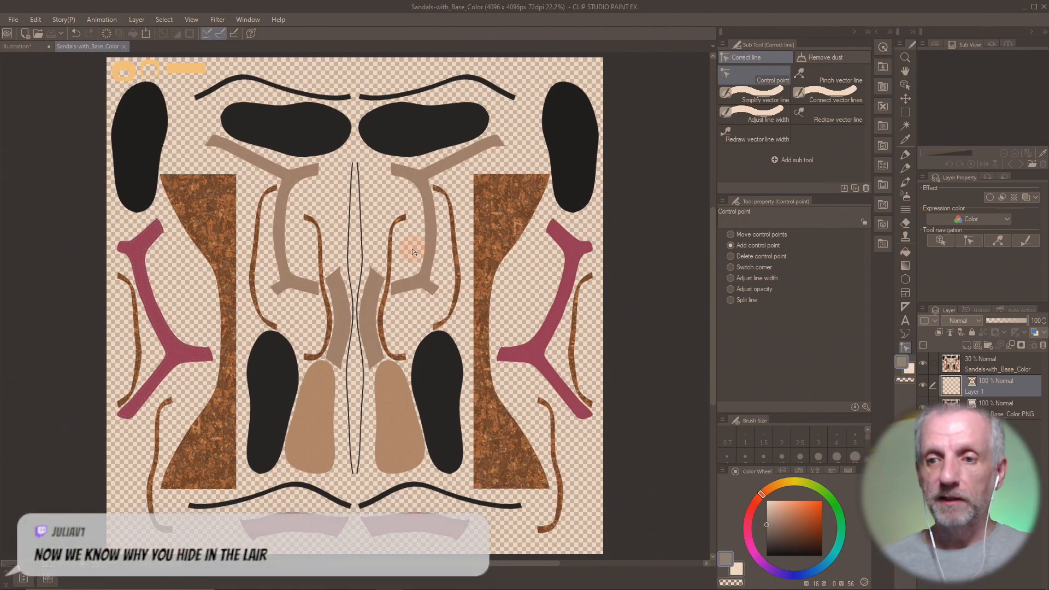
- Rename the vector layer with the dashed lines as "Stitches left"
double_click(971, 392)
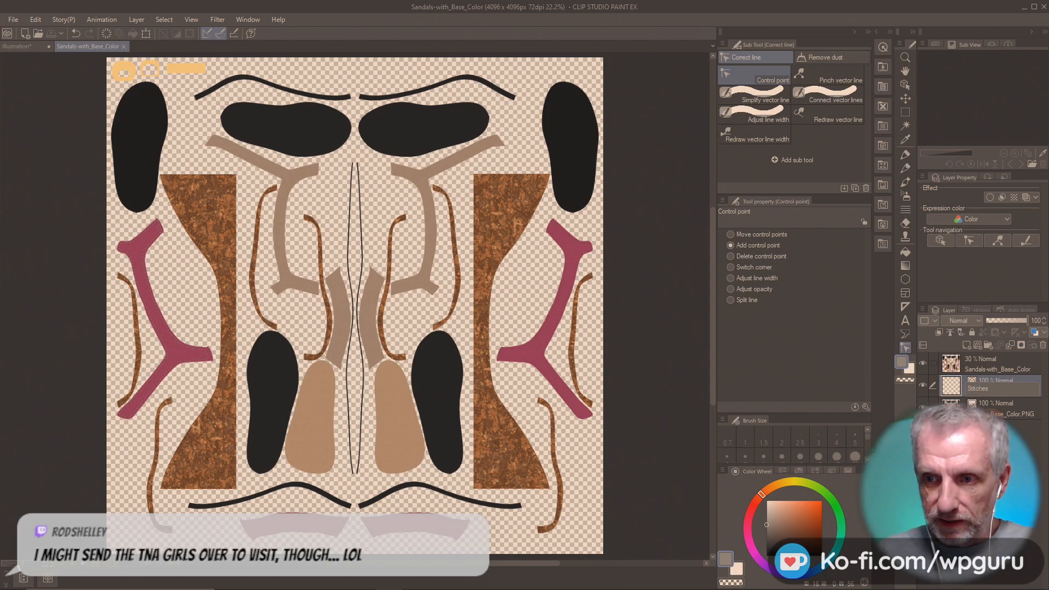
key("BackSpace")
key("BackSpace")
key("BackSpace")
key("BackSpace")
key("BackSpace")
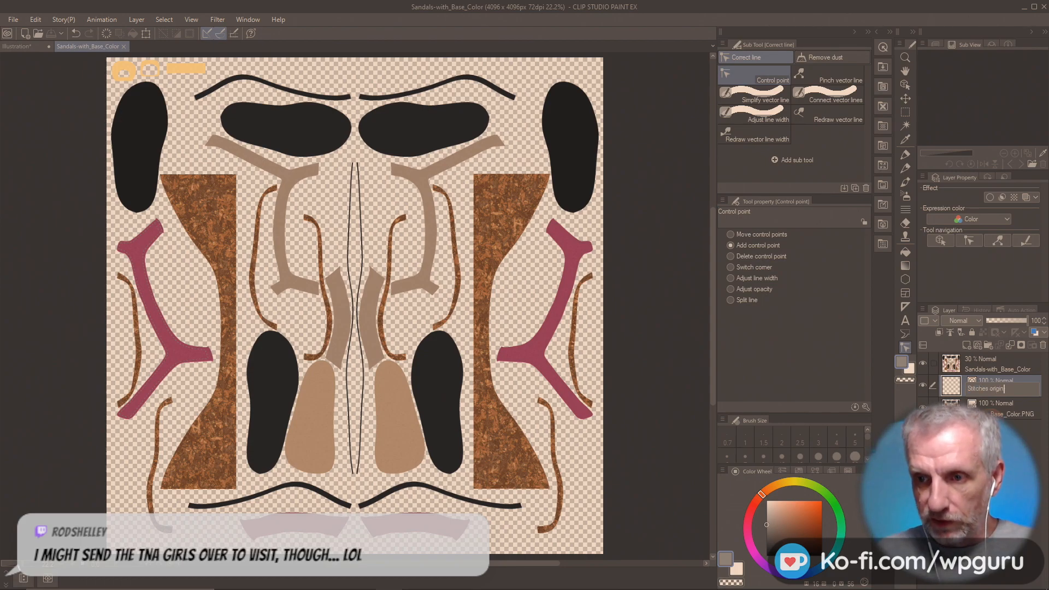
key("BackSpace")
type("left")
key("Return")
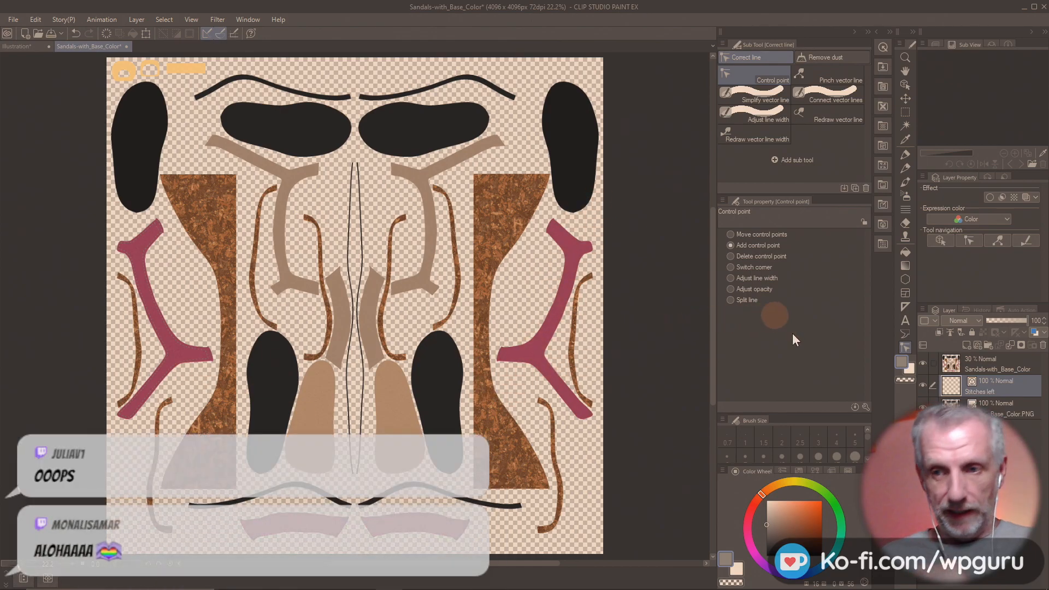
- Duplicate the Stitches left layer
right_click(987, 386)
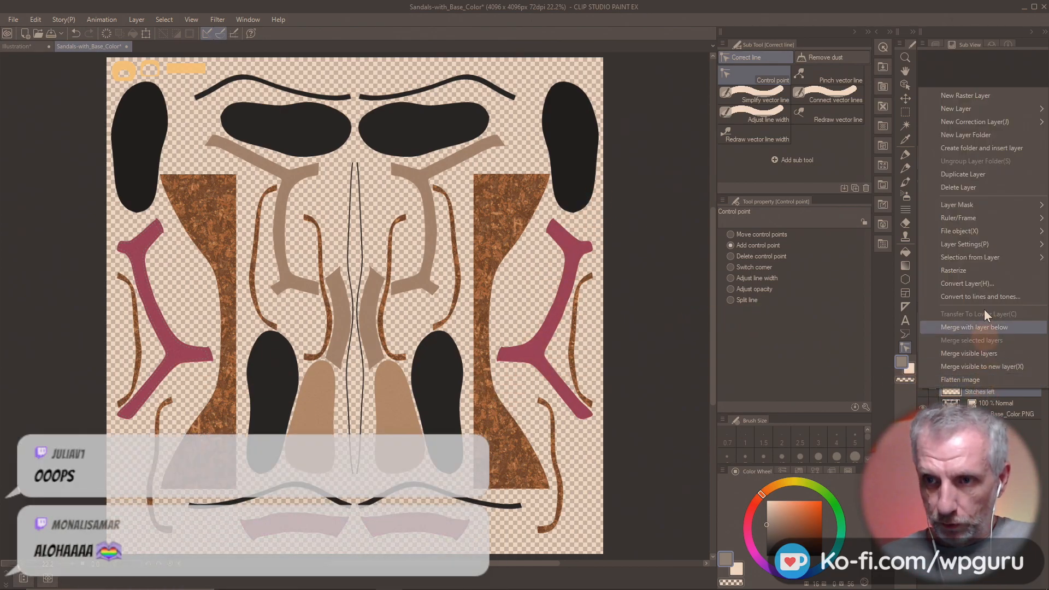
left_click(1011, 176)
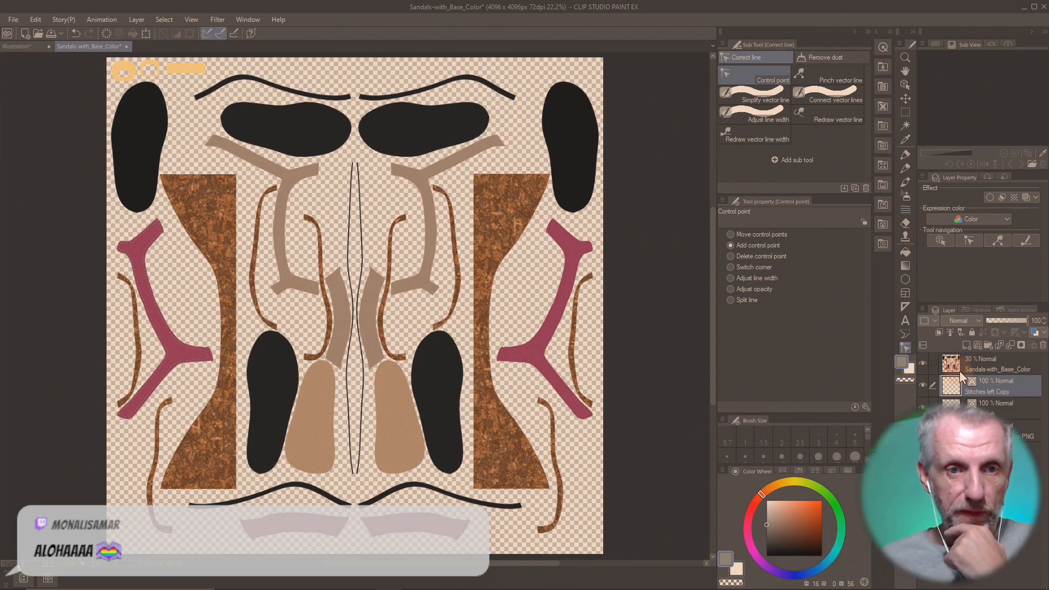
left_click(44, 23)
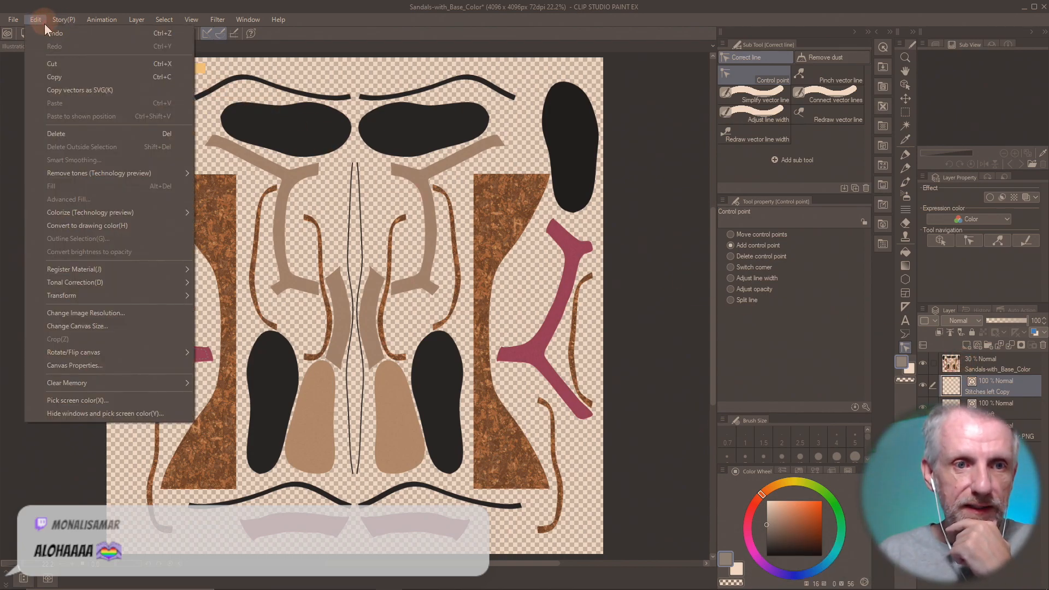
mouse_move(93, 294)
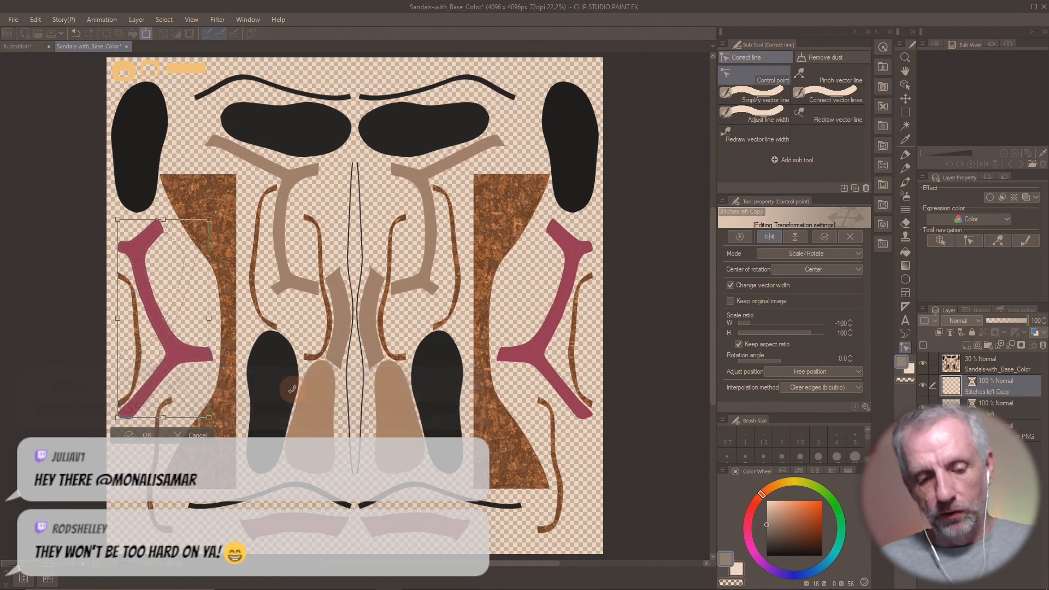
key("Return")
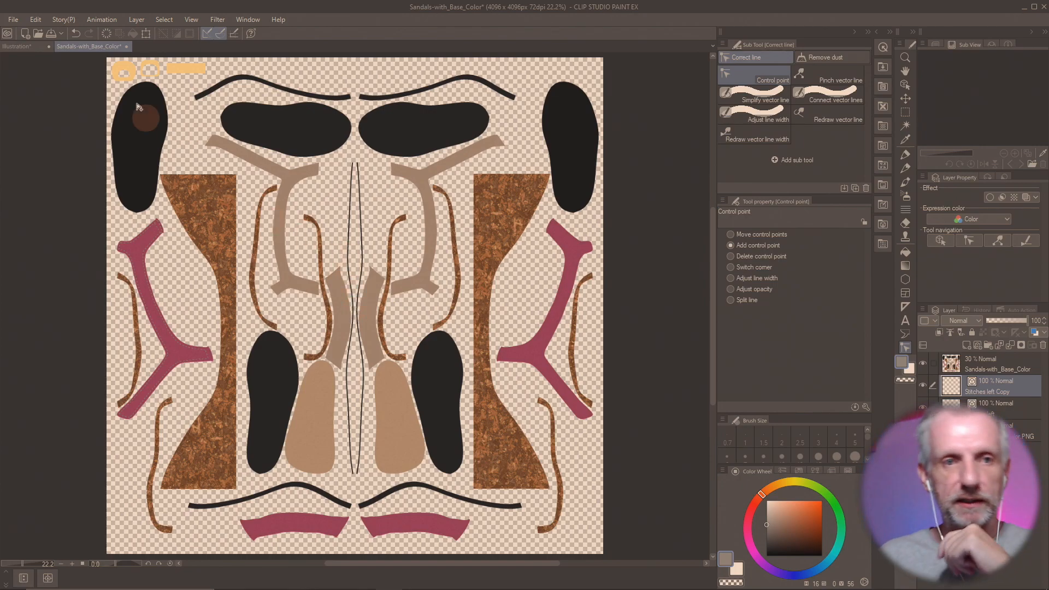
- Flip the duplicated stitching horizontally and fit it over the mirrored red strap on the right side of the map
left_click(36, 19)
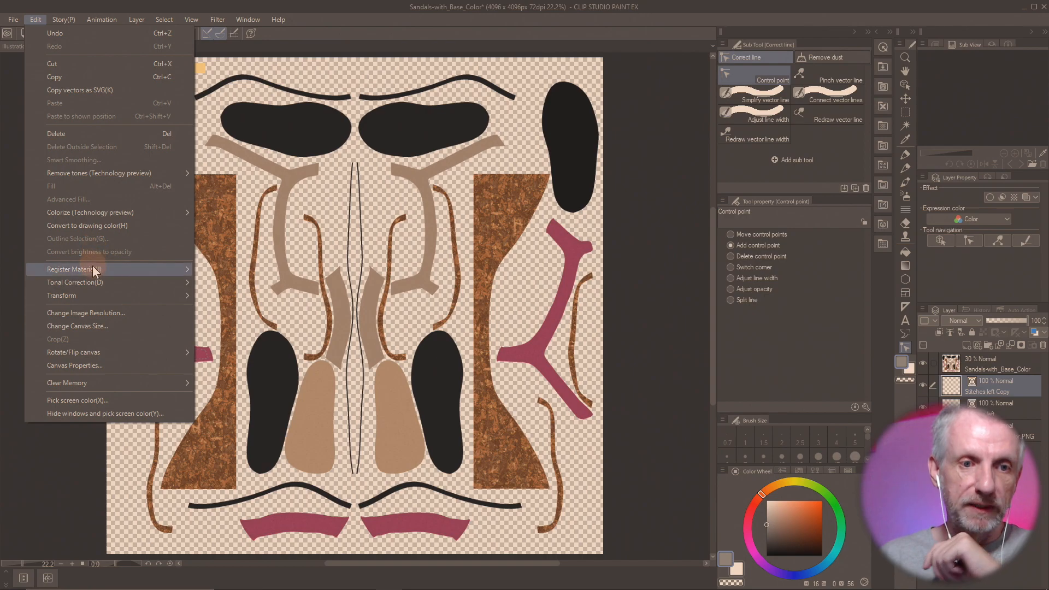
mouse_move(120, 295)
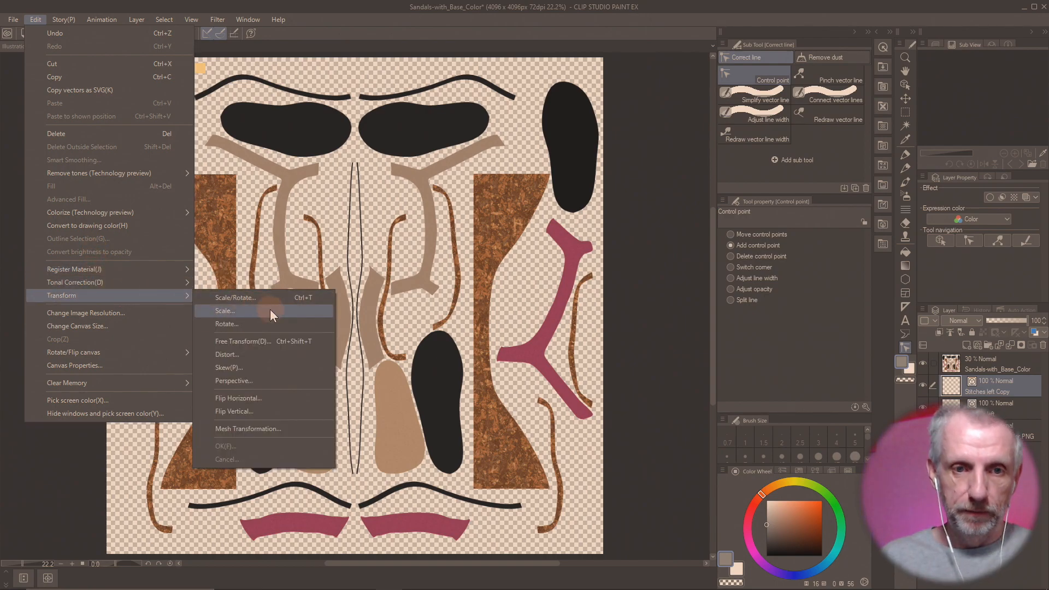
left_click(283, 402)
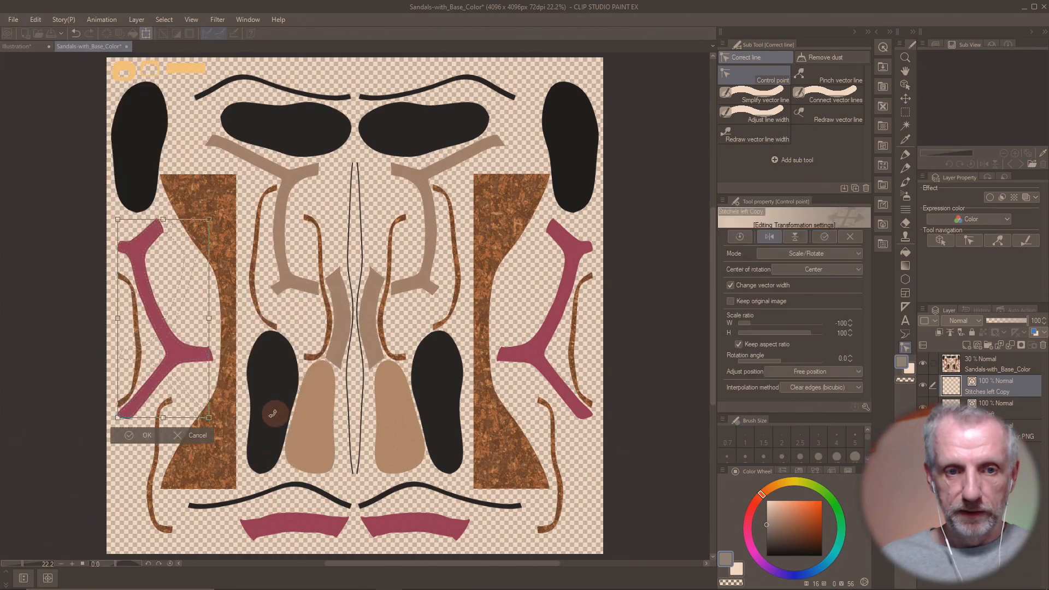
left_click_drag(171, 359, 546, 361)
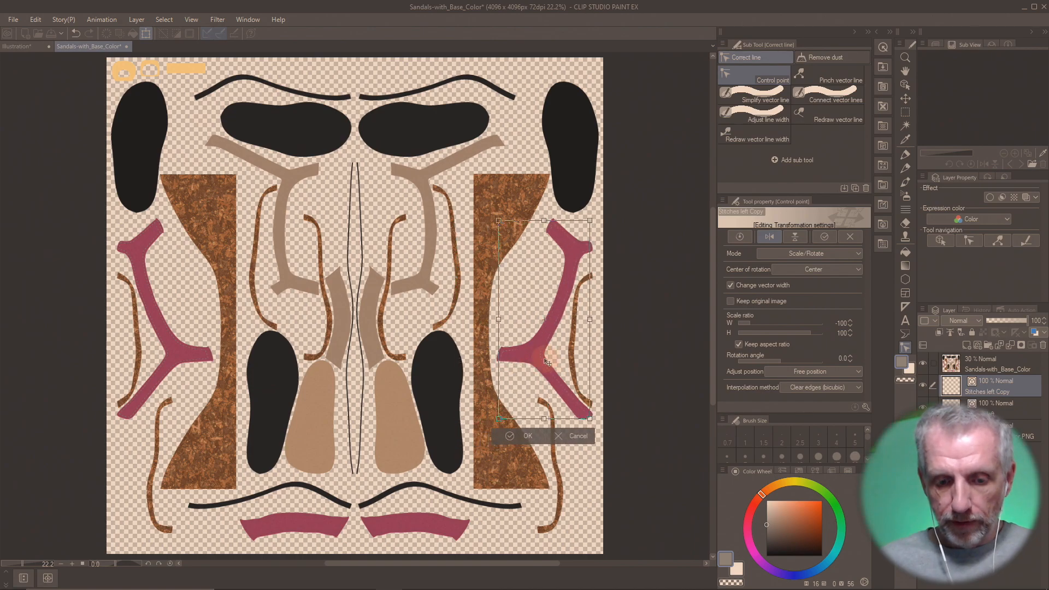
scroll(546, 362, "up", 6)
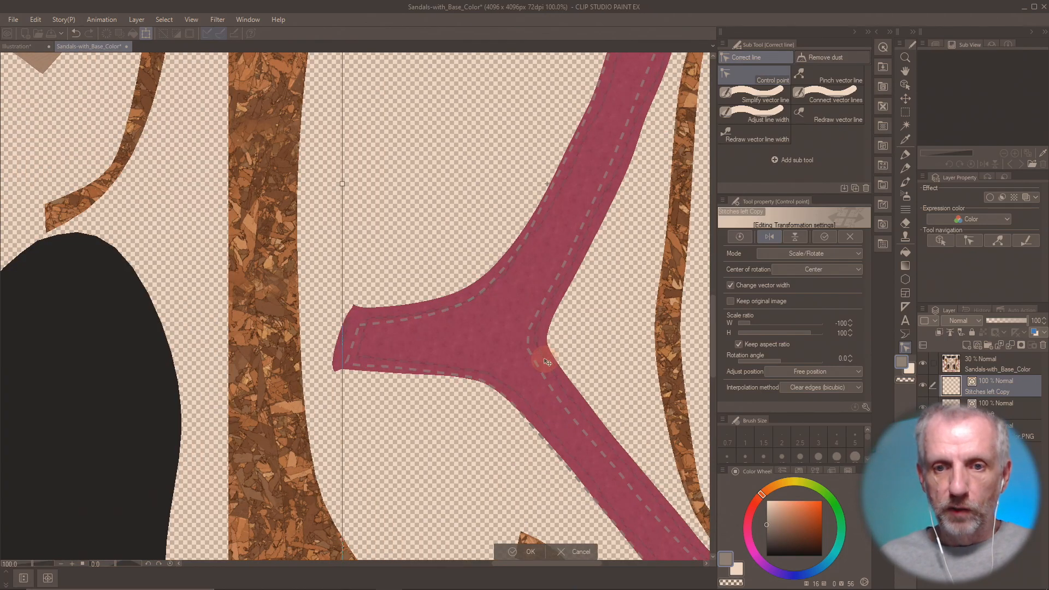
left_click_drag(555, 255, 356, 416)
left_click_drag(526, 141, 469, 273)
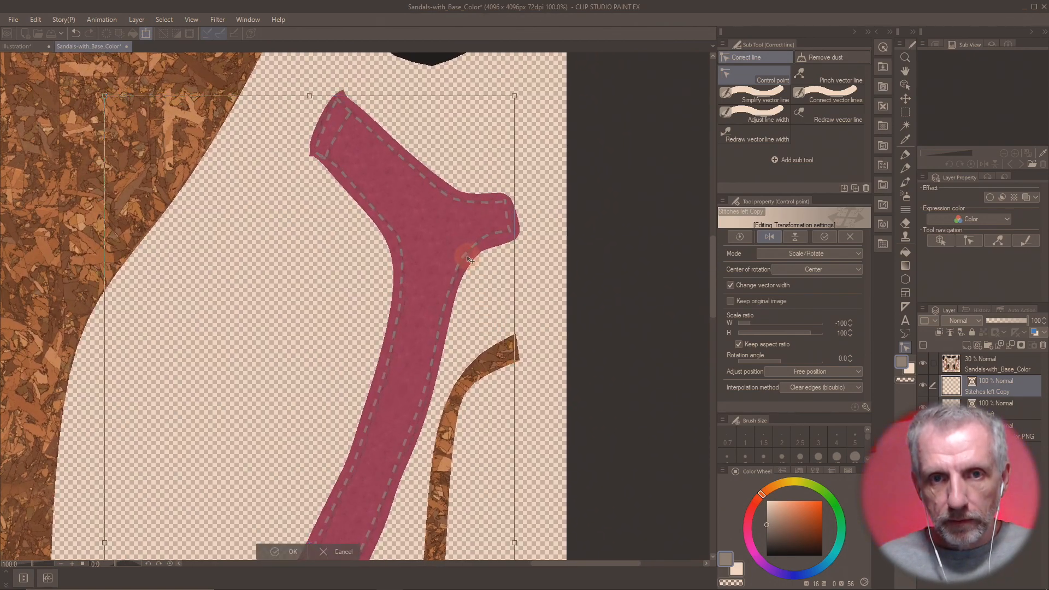
left_click_drag(462, 350, 509, 174)
left_click_drag(437, 481, 497, 224)
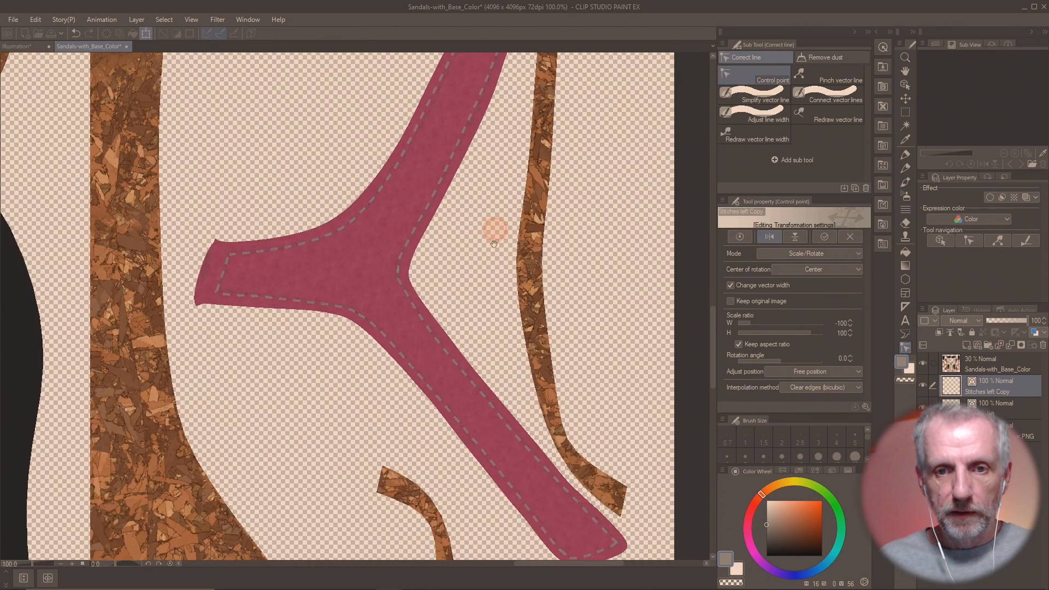
left_click_drag(505, 361, 490, 239)
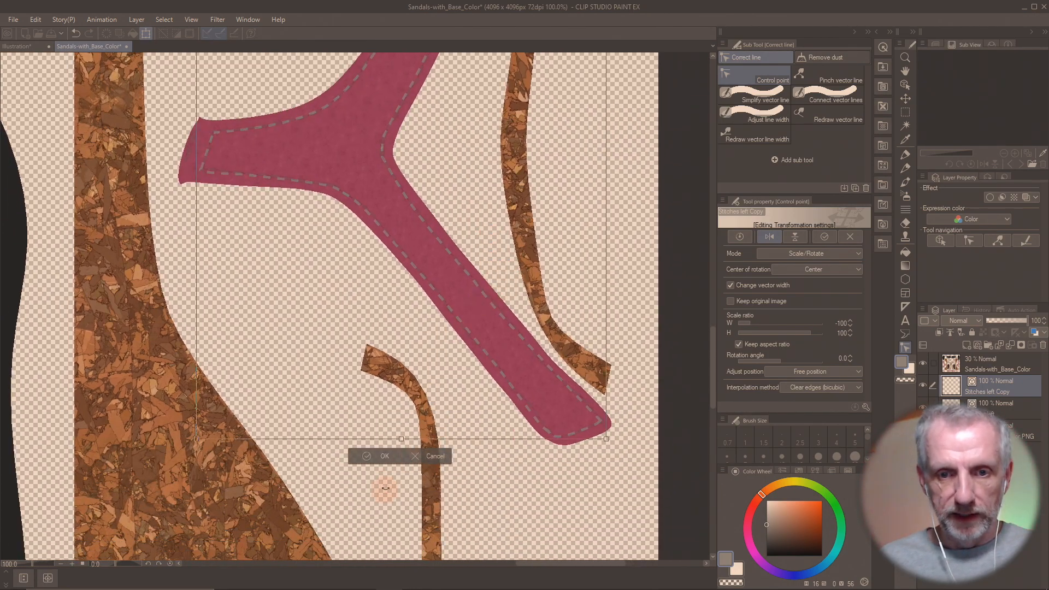
left_click(367, 461)
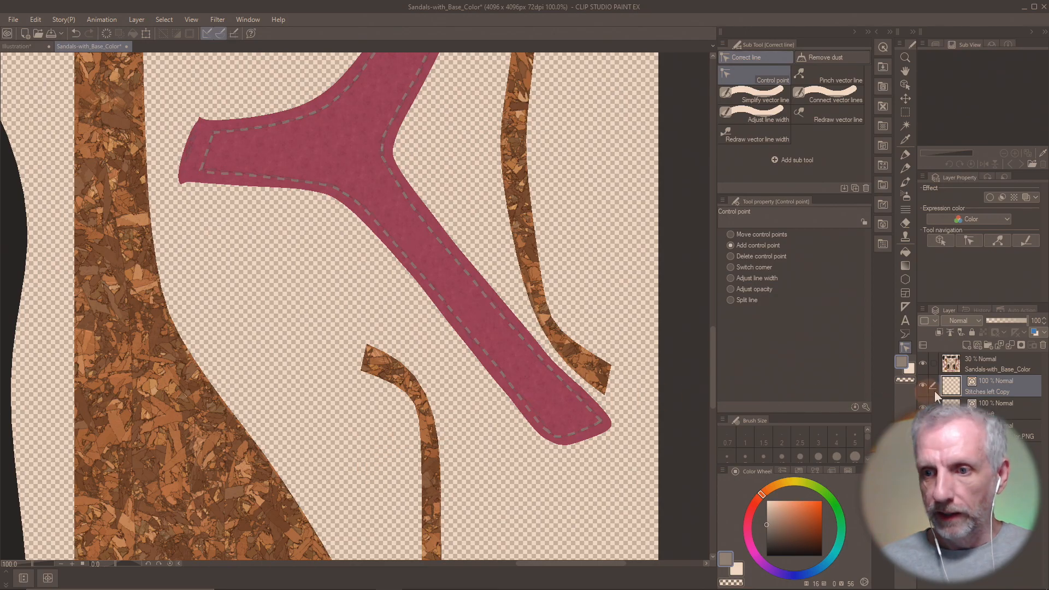
- Rename the mirrored stitching layer as "Stitches right"
double_click(995, 389)
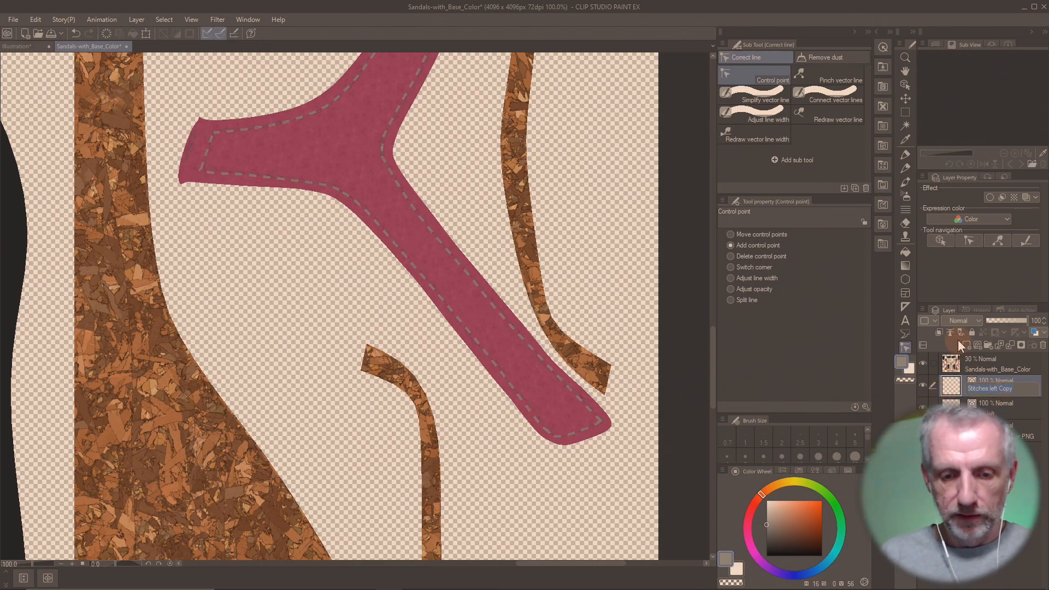
key("End")
key("BackSpace")
key("BackSpace")
key("BackSpace")
key("BackSpace")
key("BackSpace")
key("BackSpace")
key("BackSpace")
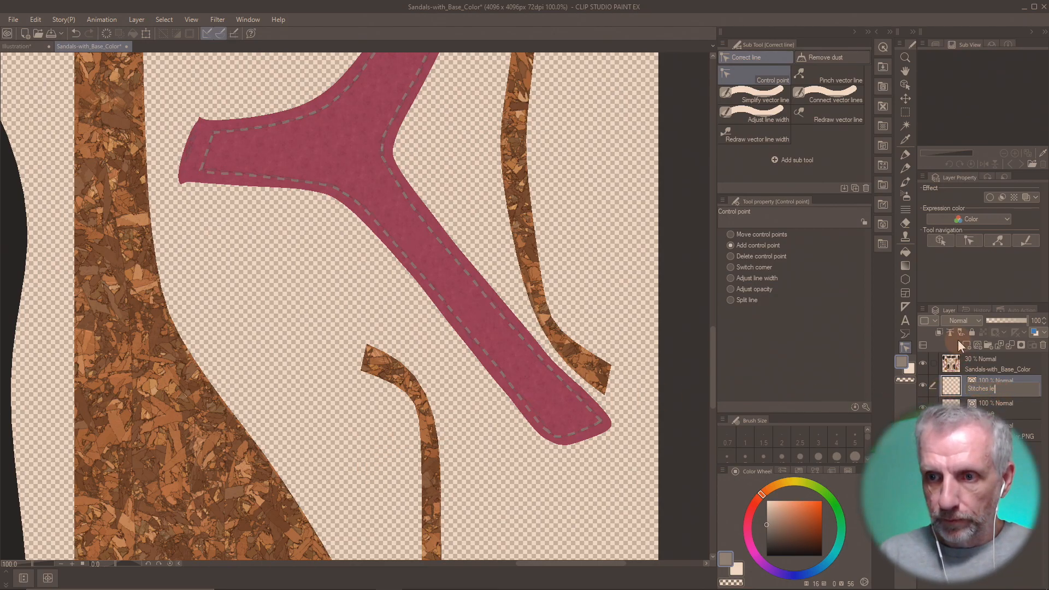
key("BackSpace")
key("BackSpace")
type("right")
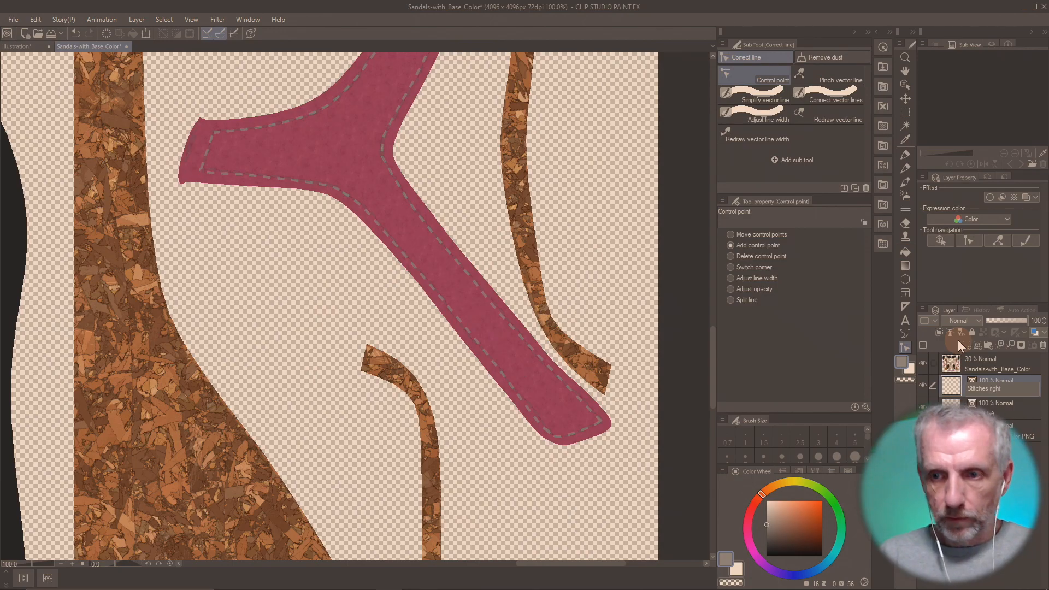
key("Return")
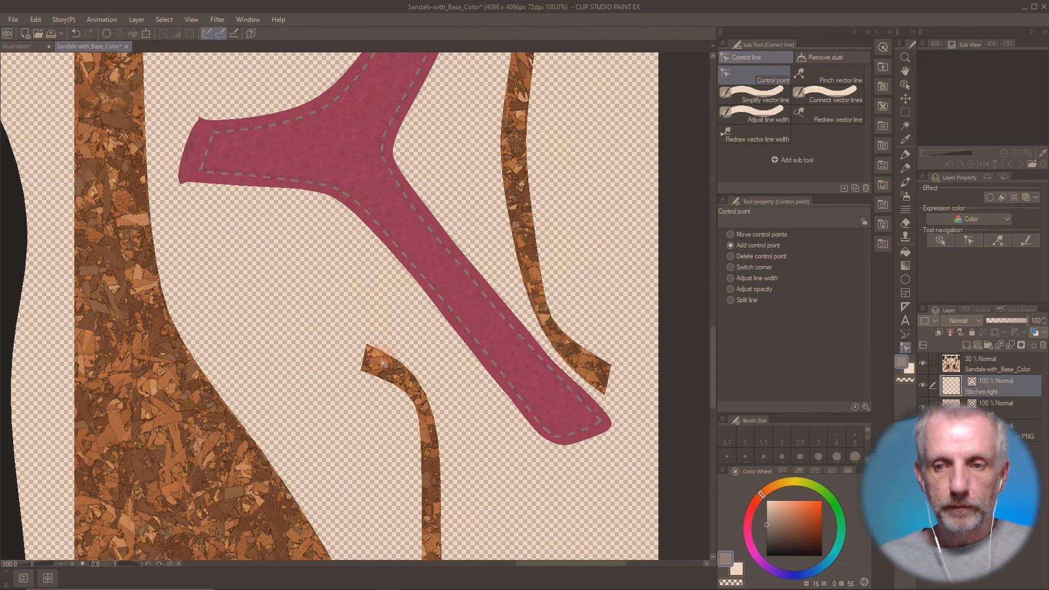
- Add a new vector layer above Stitches right for stitching the curved red straps at the bottom of the map
left_click_drag(374, 384, 475, 234)
left_click_drag(384, 447, 482, 253)
left_click_drag(419, 404, 534, 241)
left_click_drag(354, 321, 556, 268)
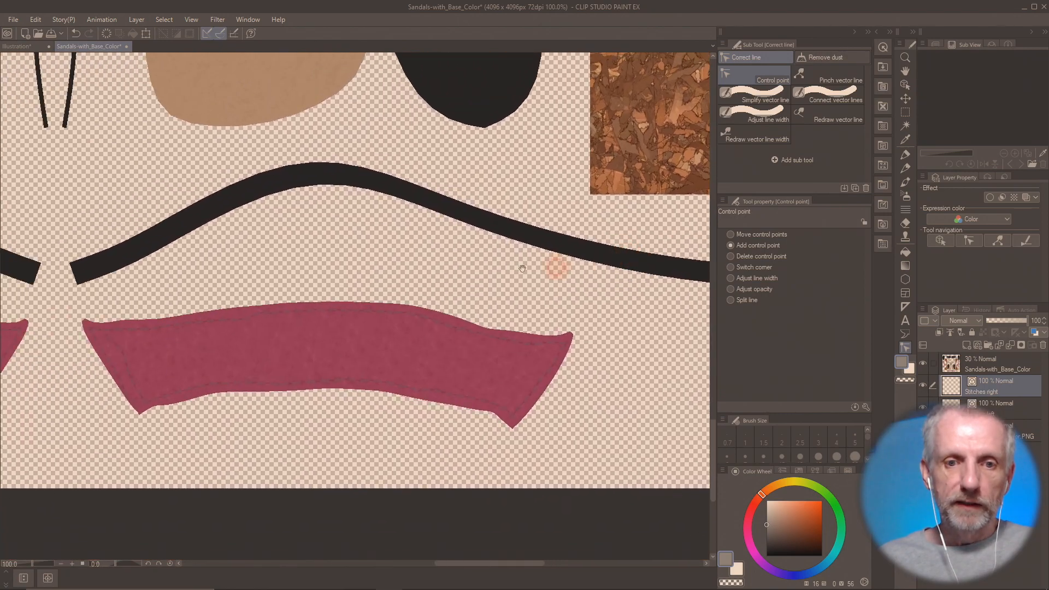
left_click_drag(267, 266, 447, 286)
left_click_drag(377, 290, 588, 262)
left_click_drag(489, 262, 595, 244)
mouse_move(535, 264)
left_mouse_down()
mouse_move(569, 256)
mouse_move(543, 262)
mouse_move(533, 289)
left_mouse_up()
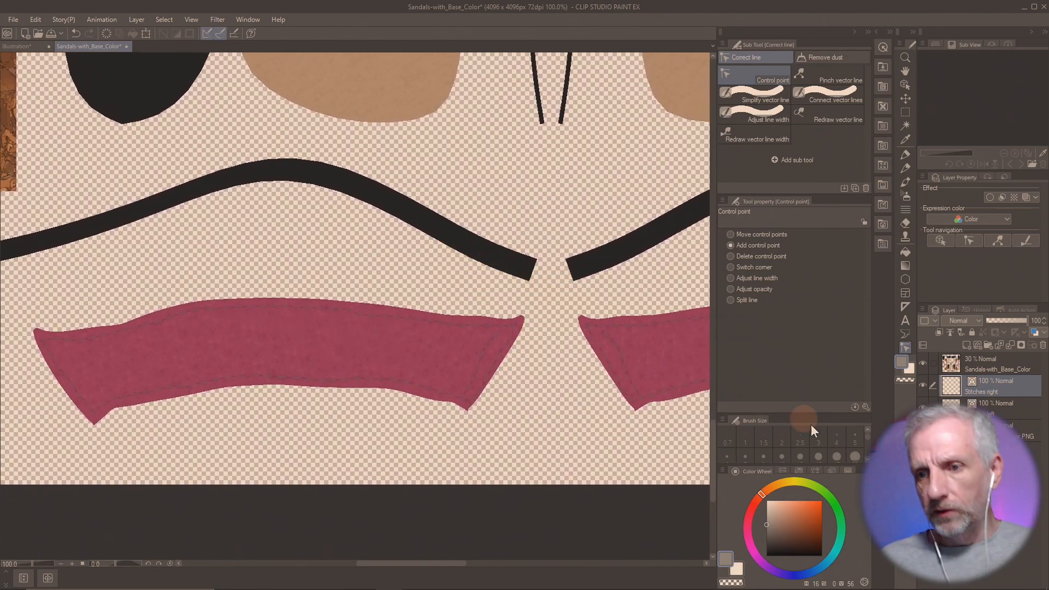
left_click(977, 344)
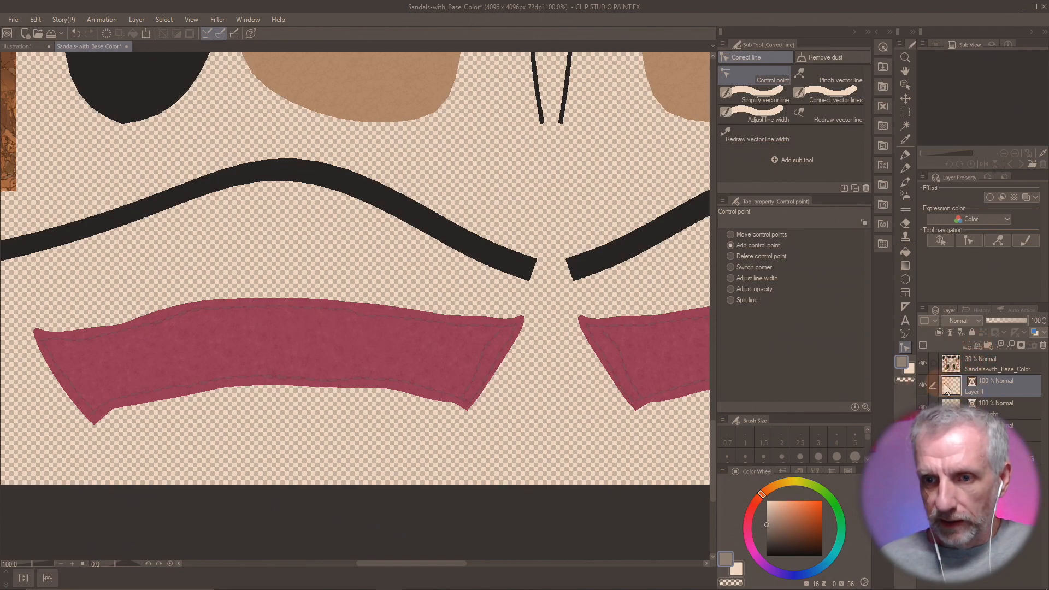
- Rename the new vector layer as "Stitches bottom"
double_click(980, 390)
type("S")
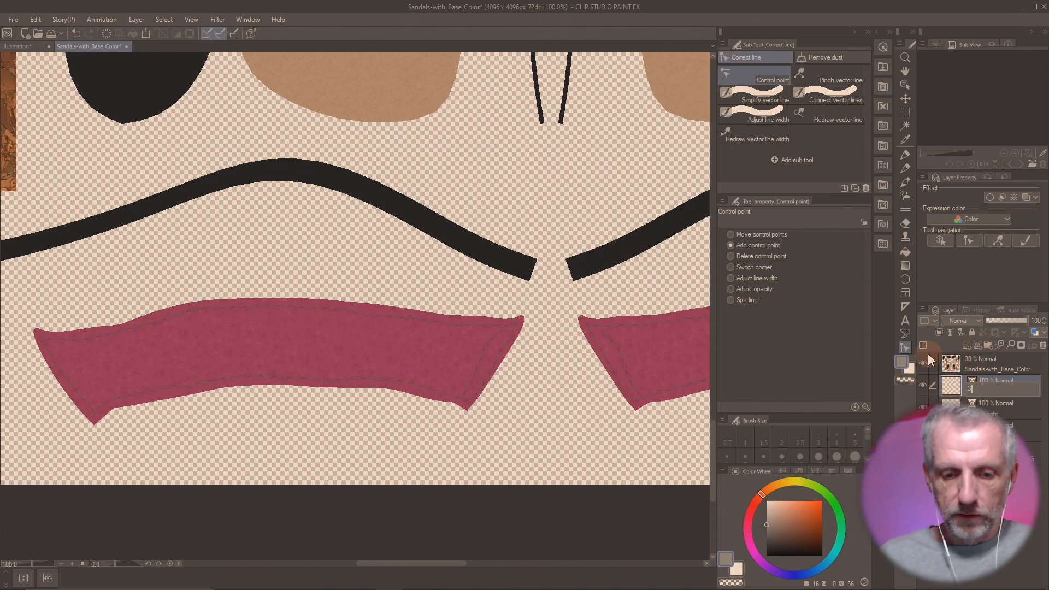
type("titches b")
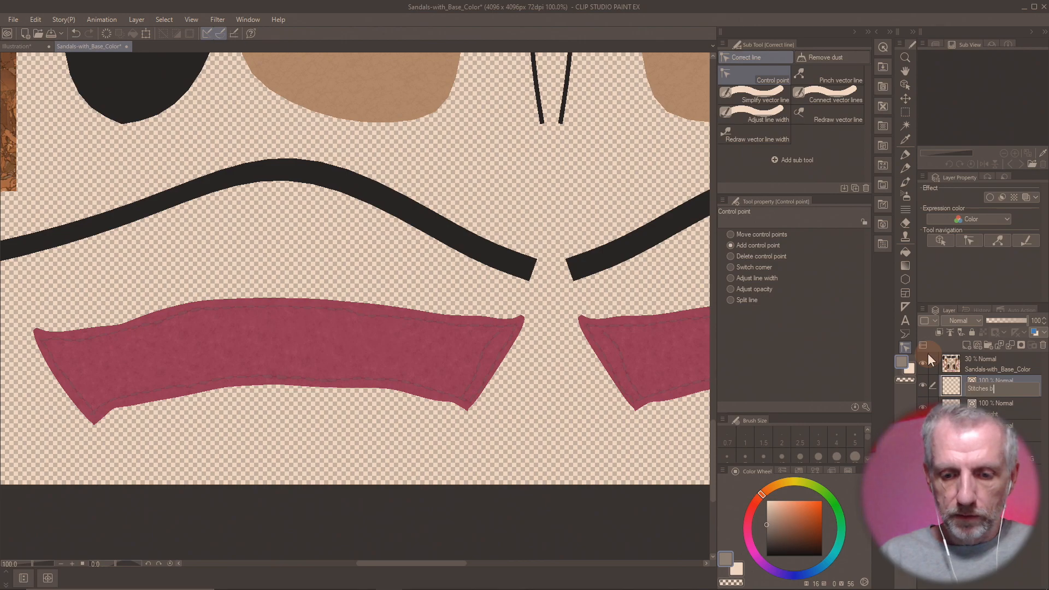
type("ottom")
key("Return")
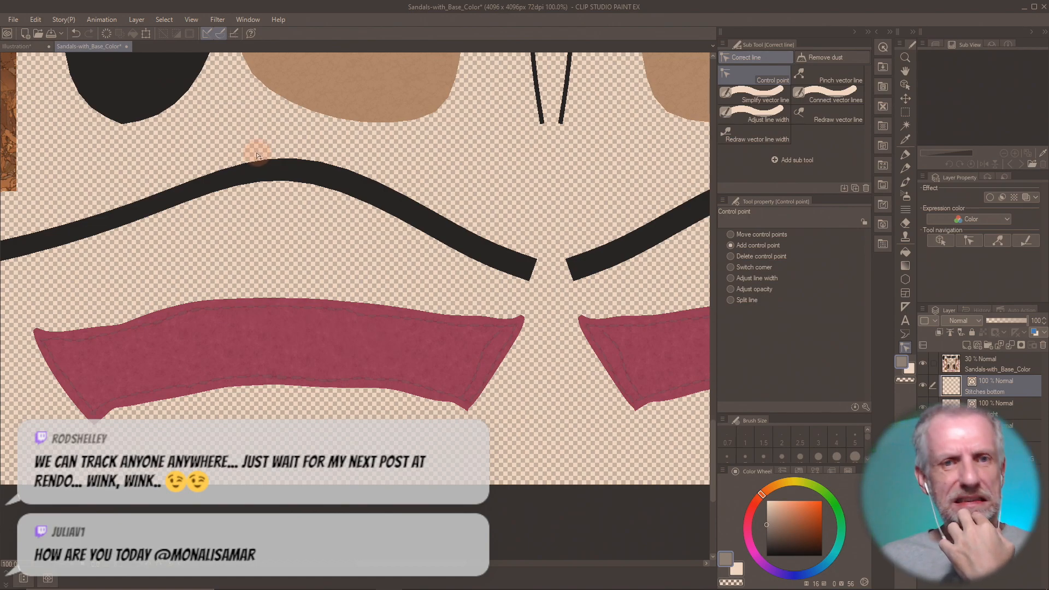
left_click(195, 19)
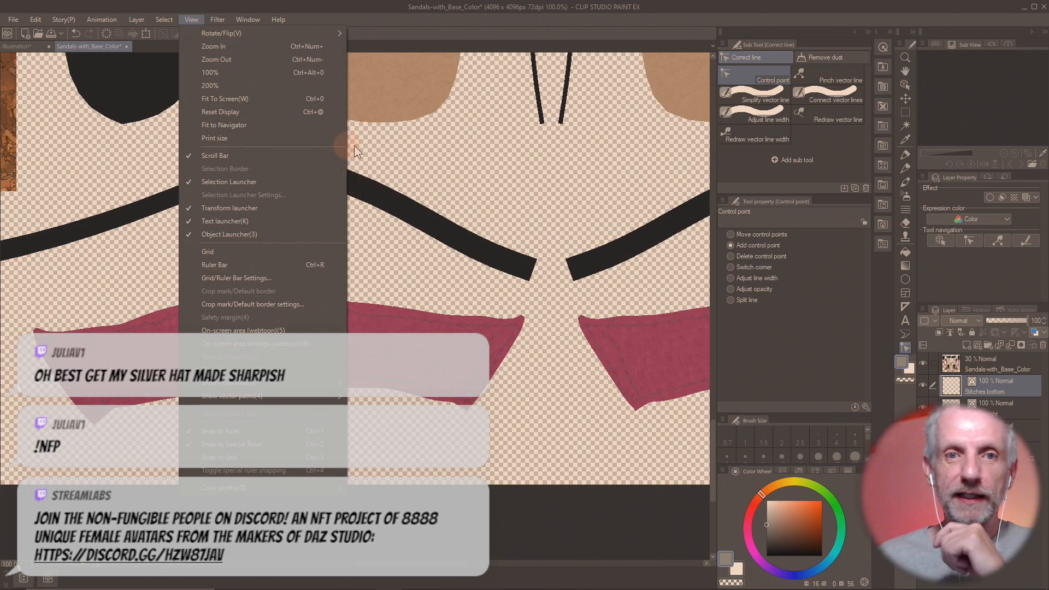
left_click(365, 18)
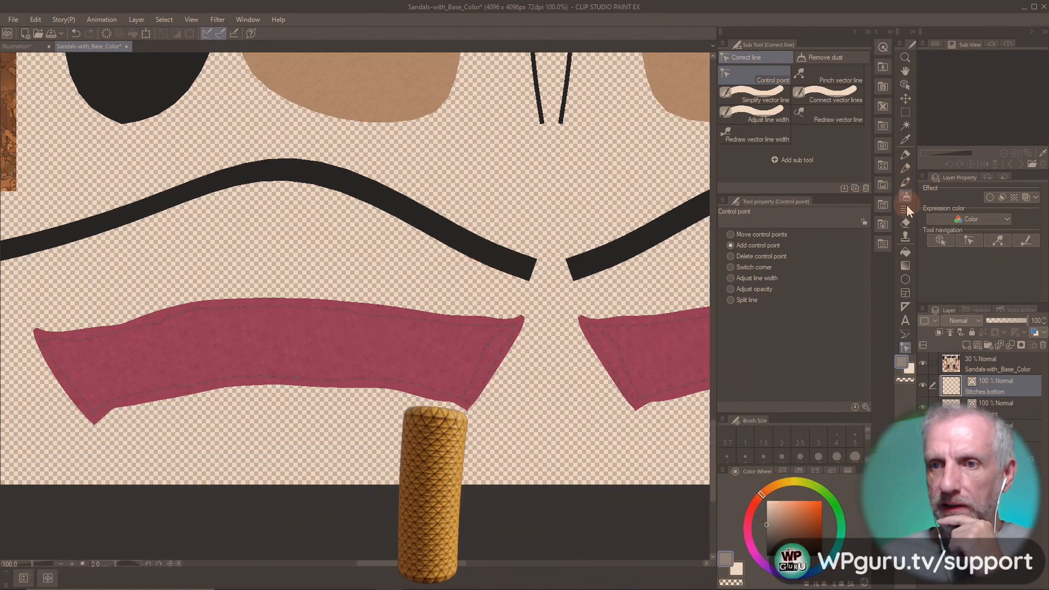
left_click(906, 196)
mouse_move(262, 222)
left_mouse_down()
mouse_move(291, 234)
mouse_move(270, 216)
mouse_move(298, 256)
left_mouse_up()
key("ctrl+z")
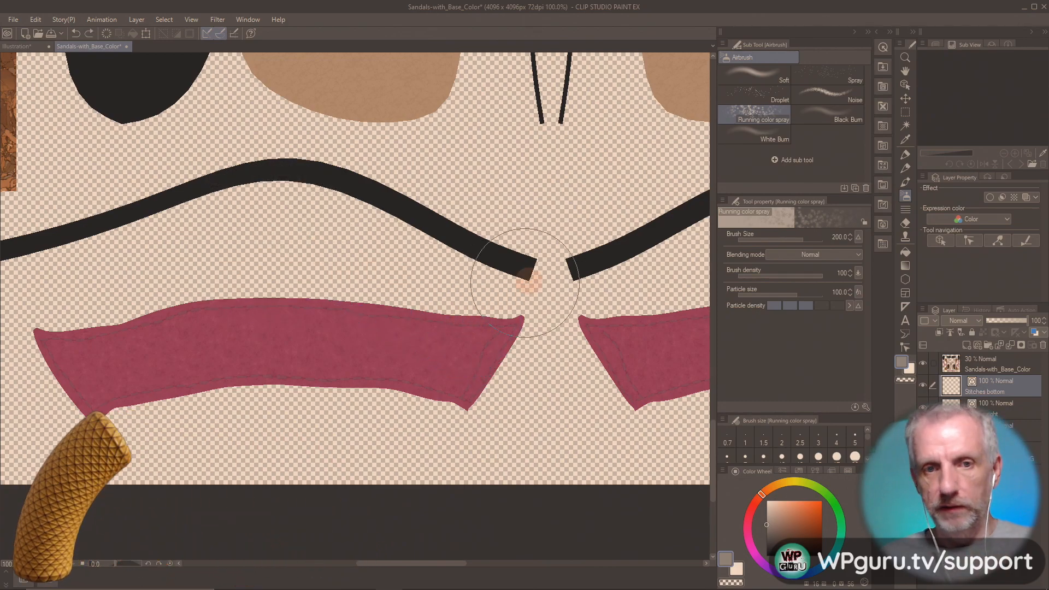
- Switch to the Dashed line decoration brush, make a short test stroke above the red strap and undo it
left_click(907, 212)
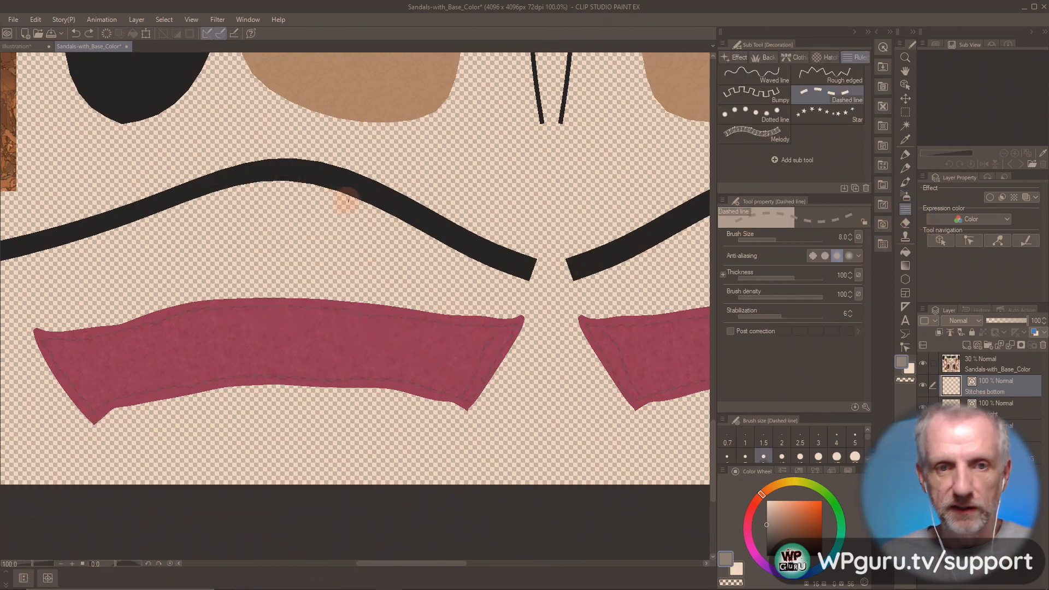
mouse_move(333, 206)
left_mouse_down()
mouse_move(287, 199)
mouse_move(295, 248)
left_mouse_up()
key("ctrl+z")
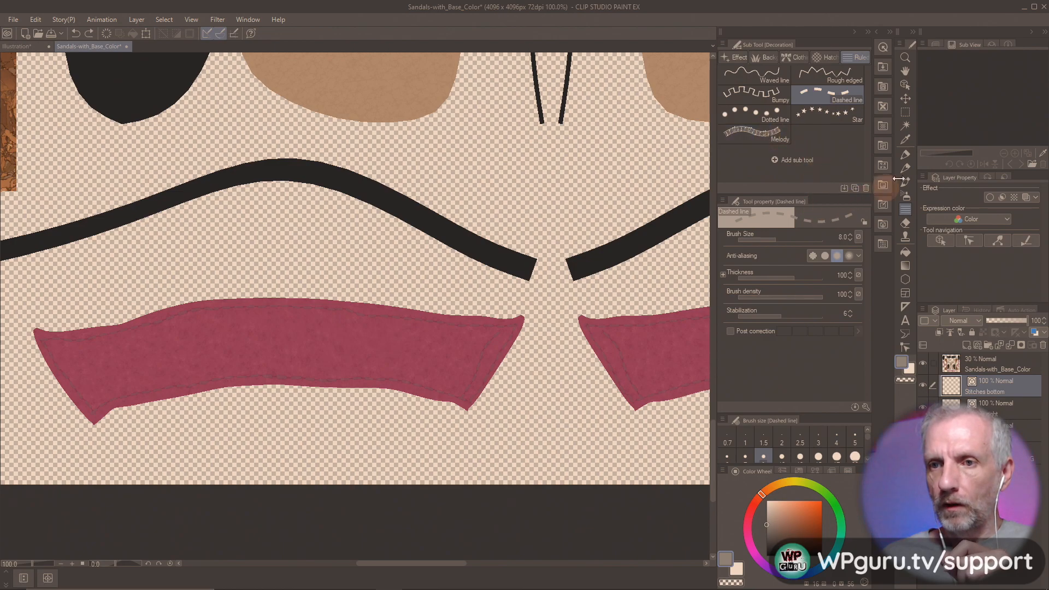
- Try the Melody decoration brush along the middle of the curved red strap and undo the test strokes
left_click(748, 129)
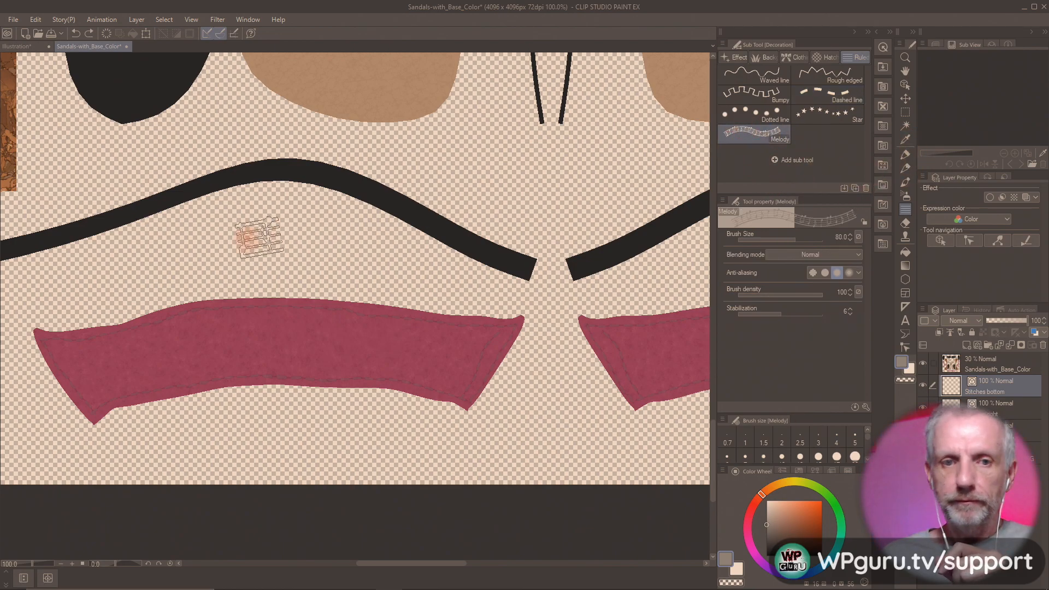
left_click_drag(106, 358, 476, 351)
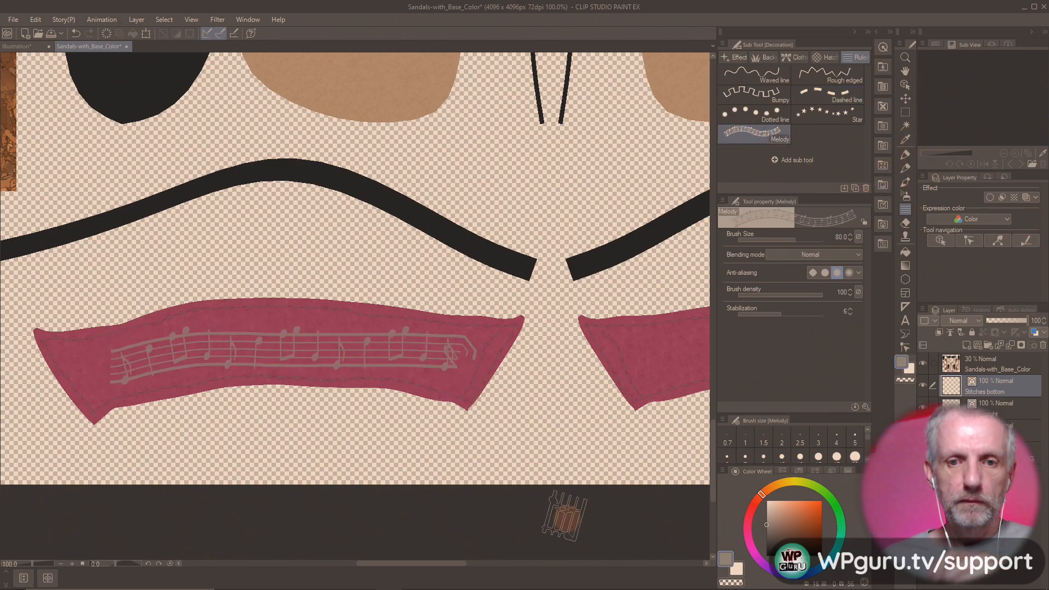
key("ctrl+z")
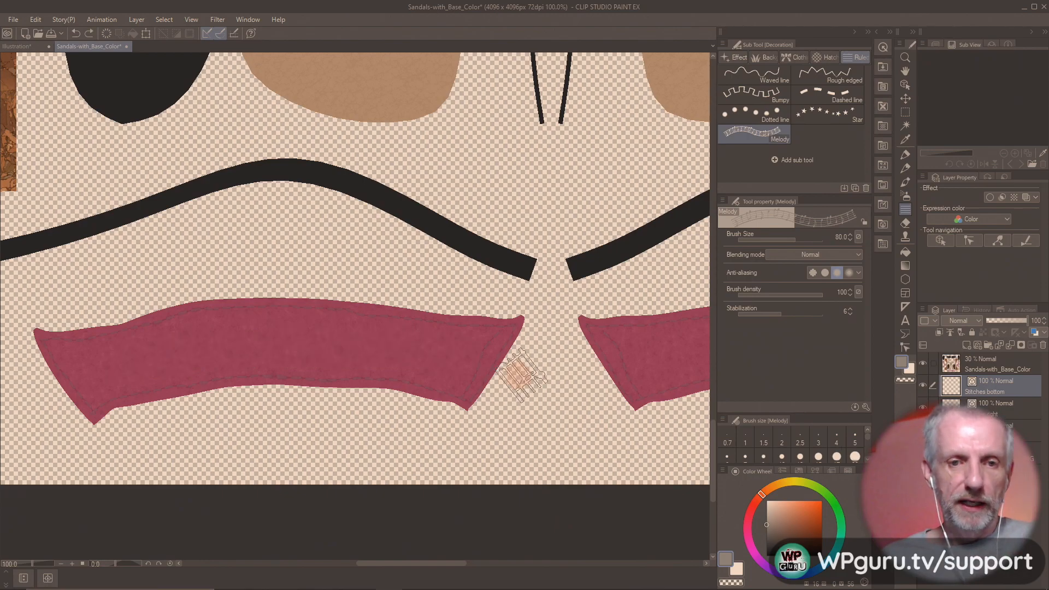
mouse_move(468, 350)
left_mouse_down()
mouse_move(292, 328)
mouse_move(150, 348)
mouse_move(181, 355)
mouse_move(342, 337)
mouse_move(448, 348)
mouse_move(505, 385)
left_mouse_up()
key("ctrl+z")
key("ctrl+z")
mouse_move(90, 363)
left_mouse_down()
mouse_move(218, 347)
mouse_move(463, 355)
left_mouse_up()
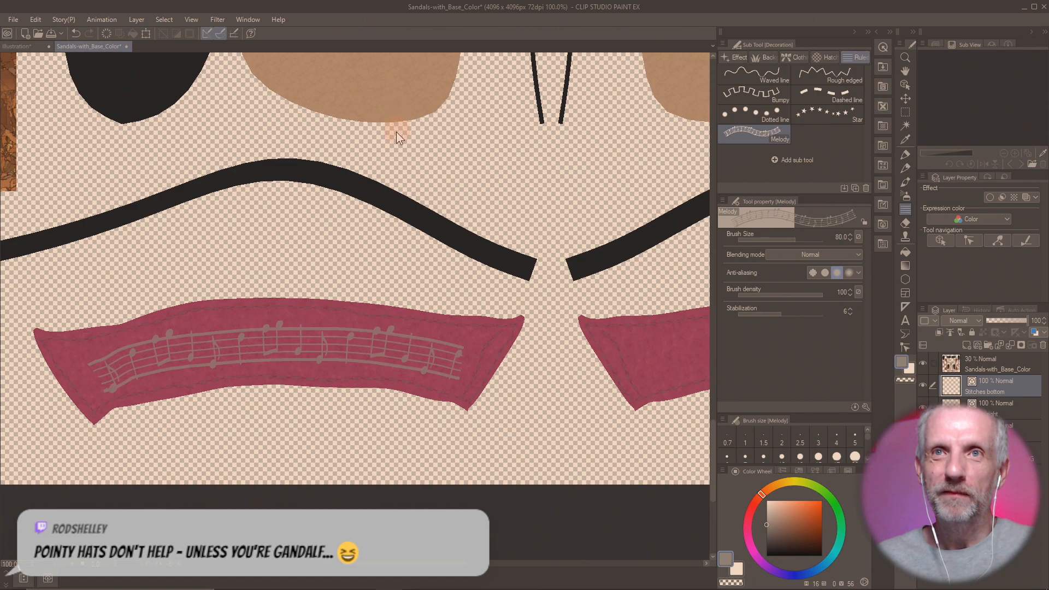
key("ctrl+z")
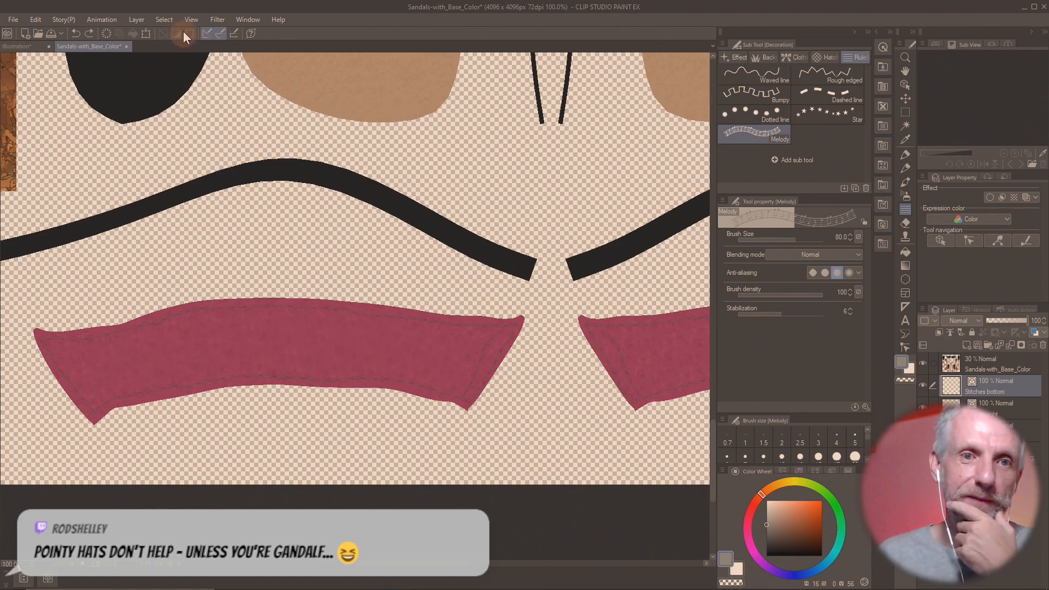
left_click(160, 21)
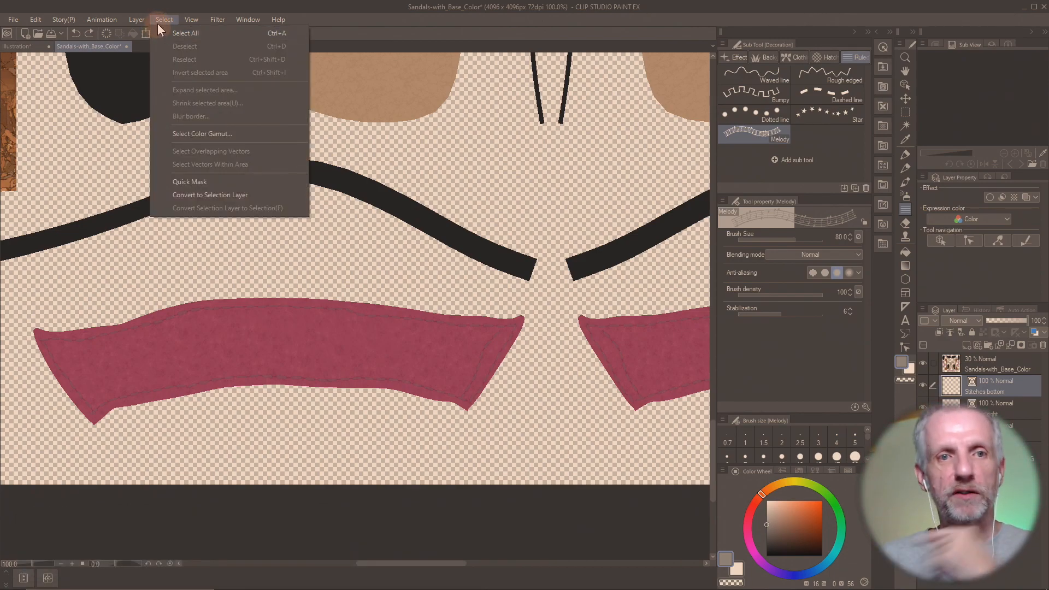
mouse_move(113, 17)
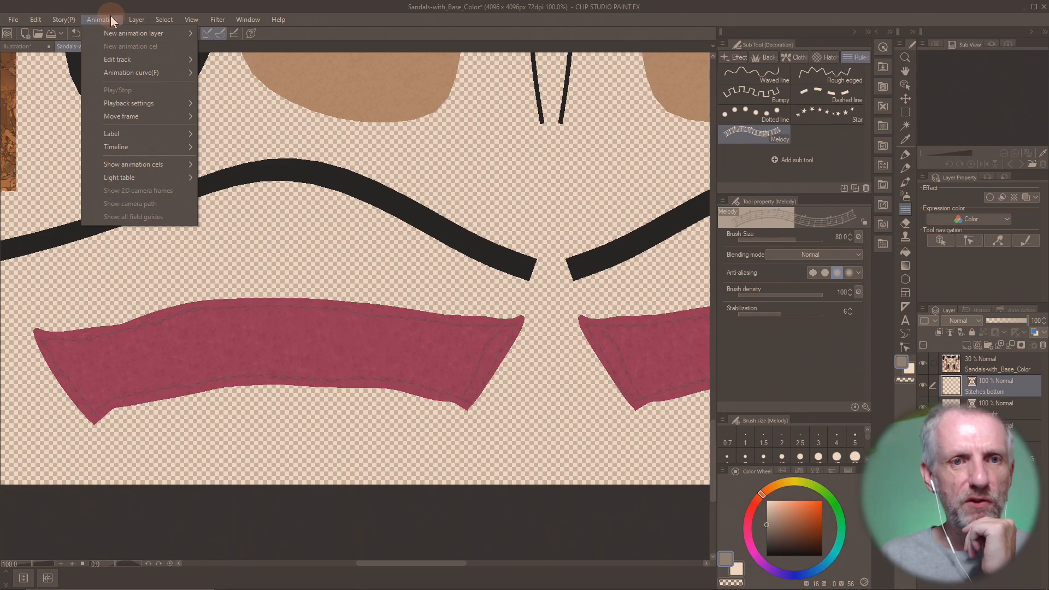
mouse_move(66, 22)
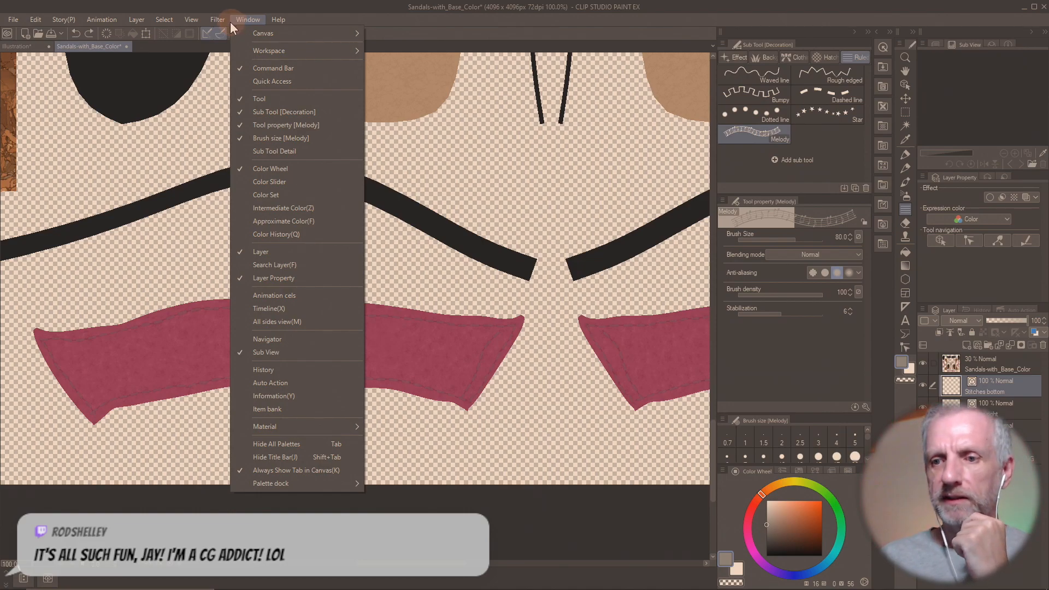
mouse_move(355, 34)
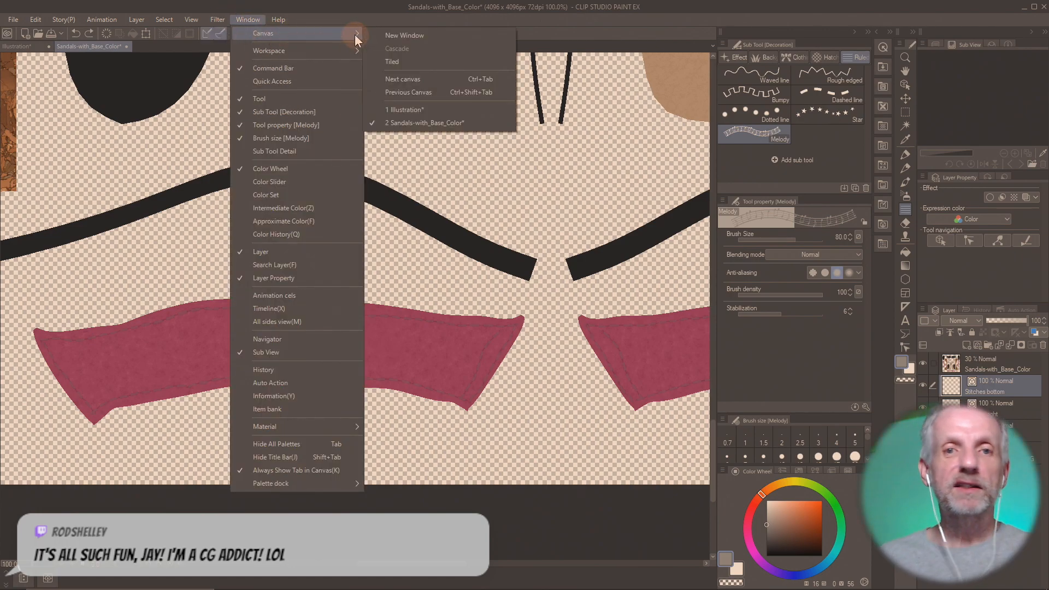
left_click(396, 41)
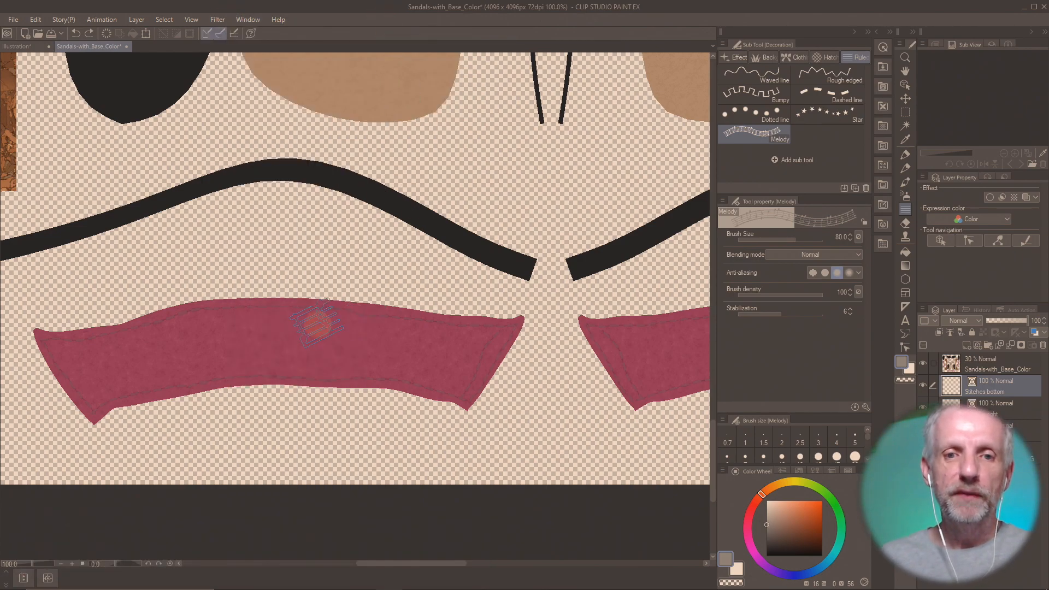
- Trace the stitching down the left end of the curved red strap with the Dashed line brush at size 8
mouse_move(316, 354)
left_mouse_down()
mouse_move(382, 330)
mouse_move(503, 238)
mouse_move(513, 253)
mouse_move(492, 255)
left_mouse_up()
scroll(377, 320, "up", 1)
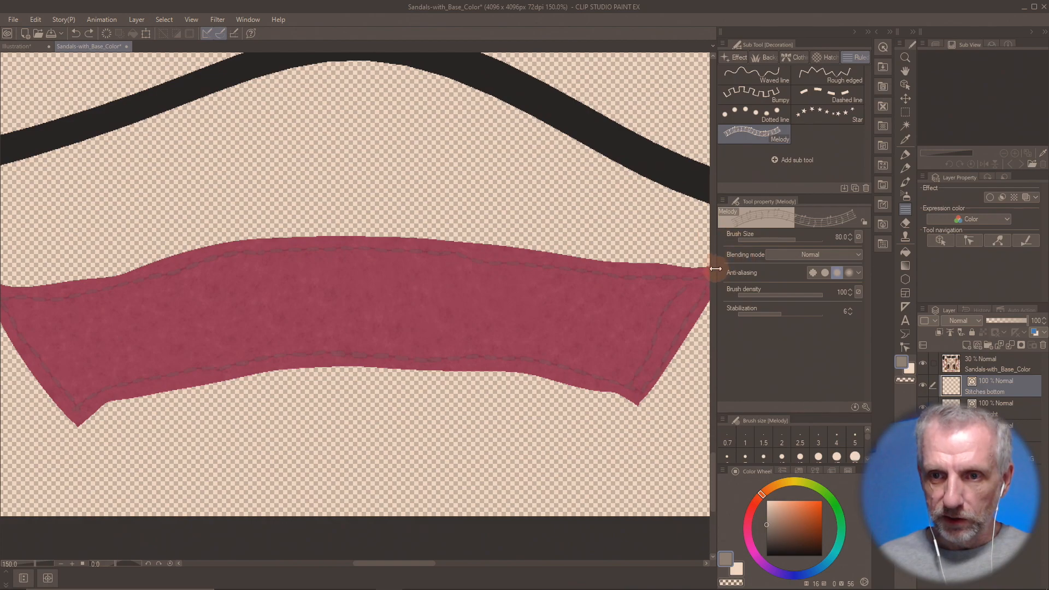
left_click_drag(722, 269, 740, 273)
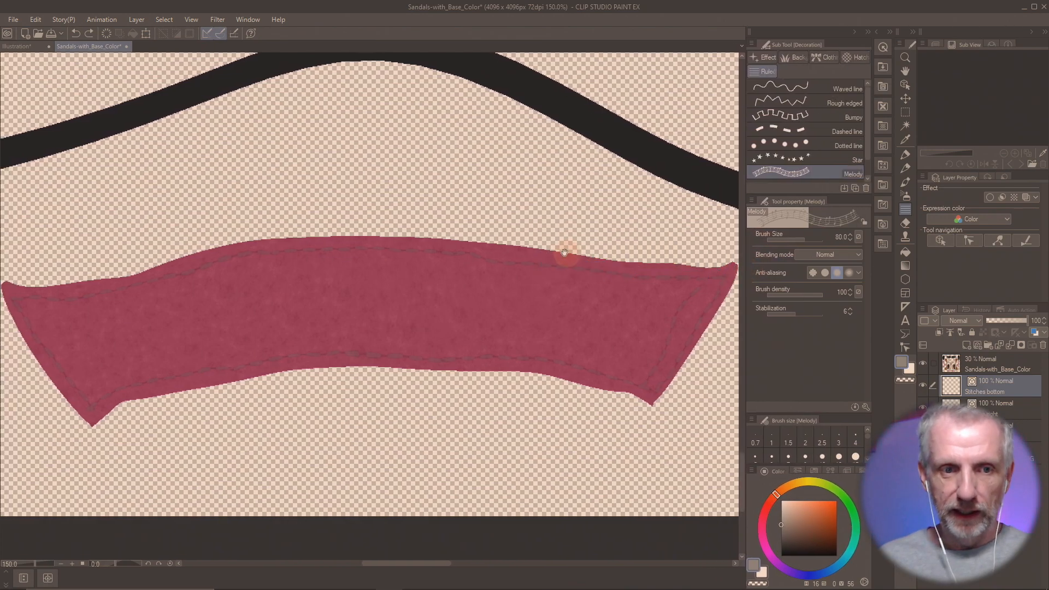
left_click_drag(566, 253, 562, 241)
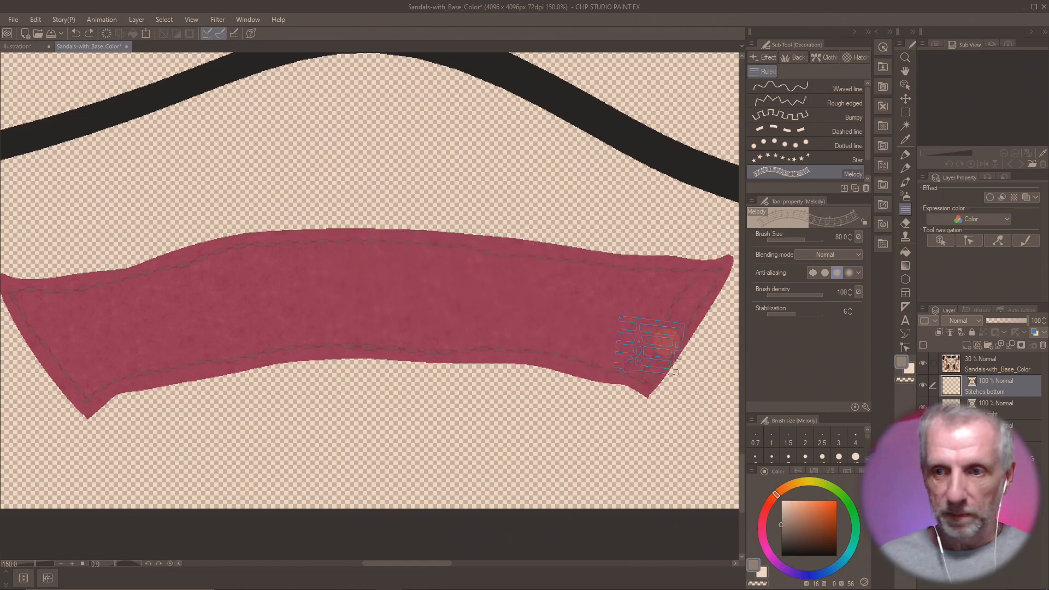
left_click(825, 135)
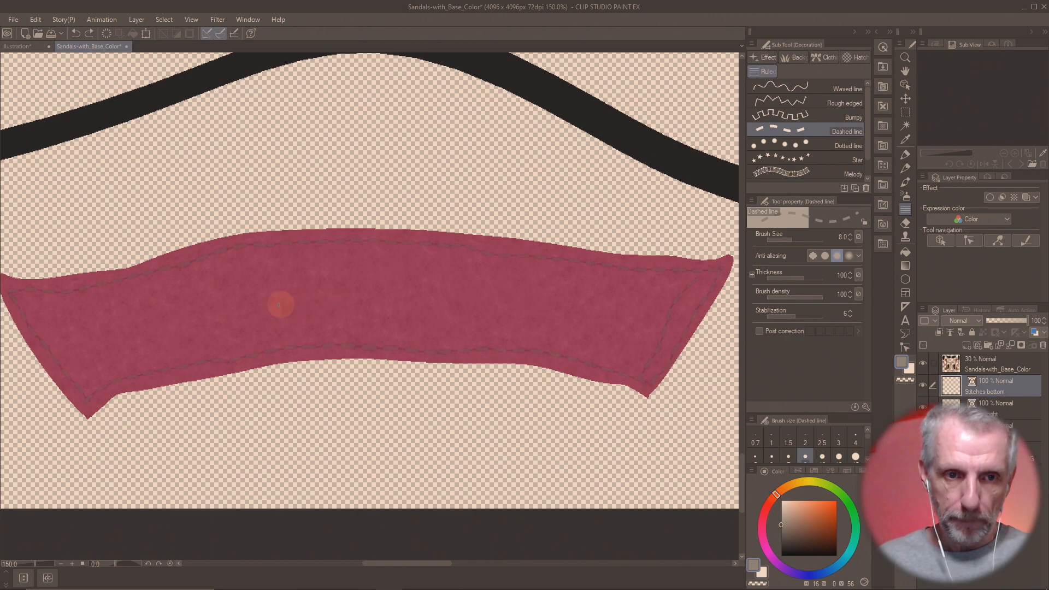
scroll(273, 302, "up", 1)
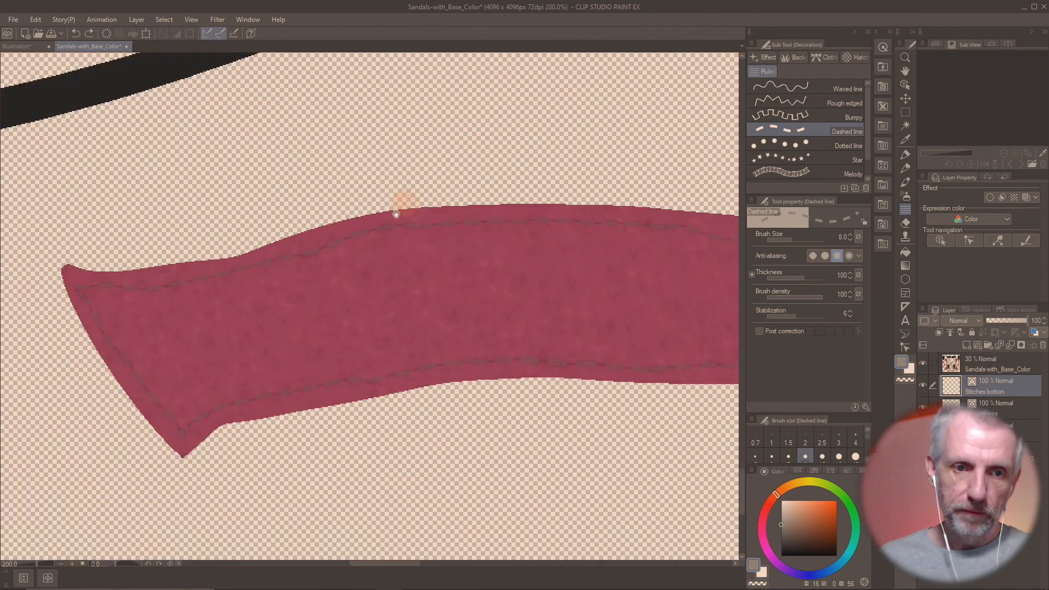
scroll(390, 212, "down", 2)
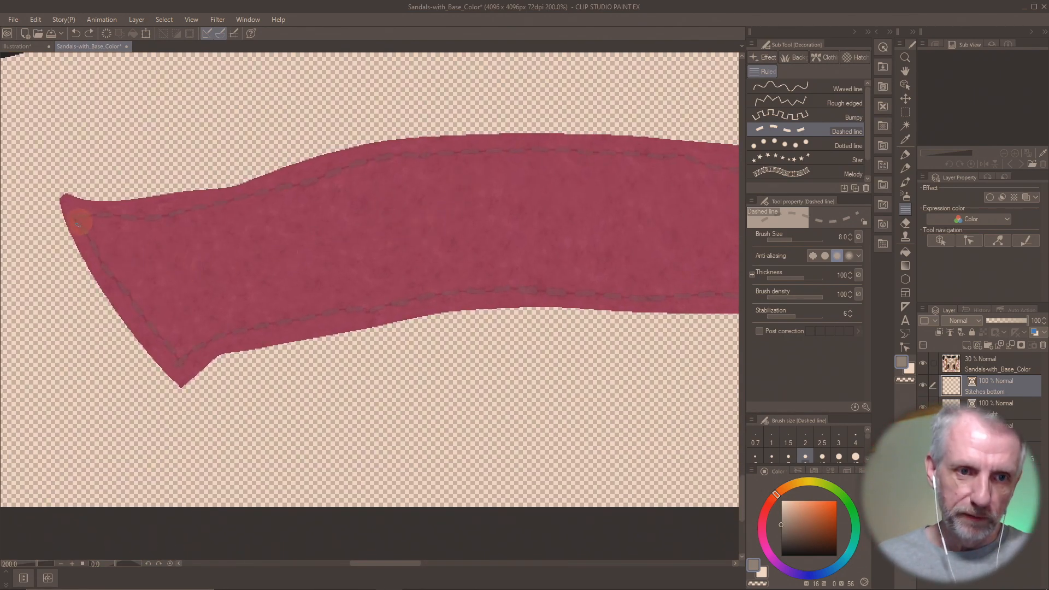
left_click_drag(83, 227, 172, 353)
- Trace the two parallel stitch rows at the right end of the curved red strap with dashed lines
left_click_drag(298, 330, 72, 361)
left_click_drag(414, 291, 195, 300)
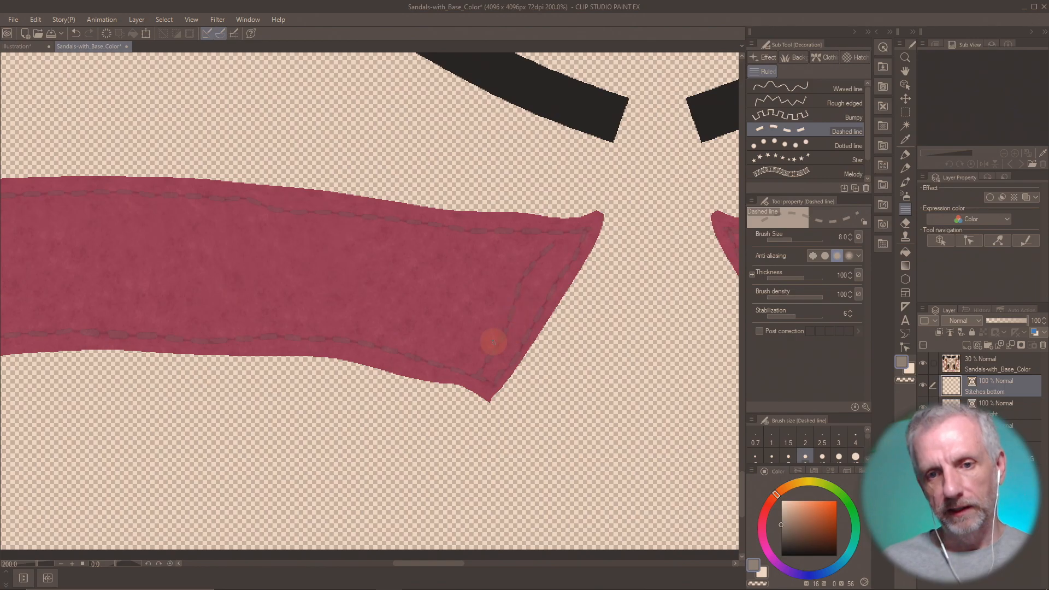
left_click_drag(476, 369, 561, 237)
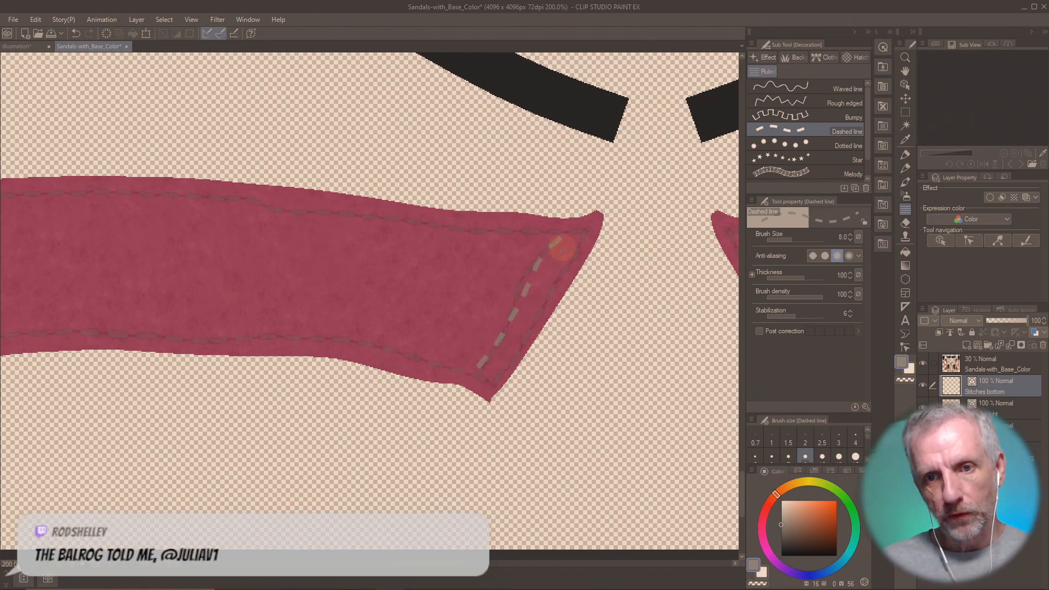
left_click_drag(495, 376, 576, 243)
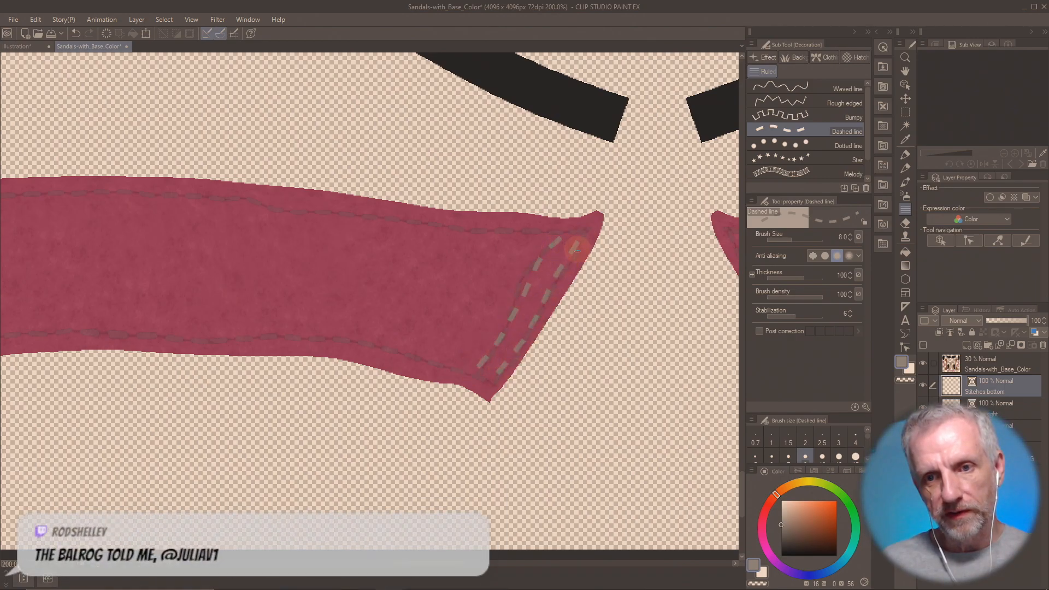
- Rotate the canvas view and trace the stitching along the strap's upper long edge with a dashed line, starting at its left end
left_click_drag(403, 288, 561, 280)
mouse_move(467, 283)
left_mouse_down()
mouse_move(550, 310)
mouse_move(533, 277)
mouse_move(506, 288)
mouse_move(520, 273)
left_mouse_up()
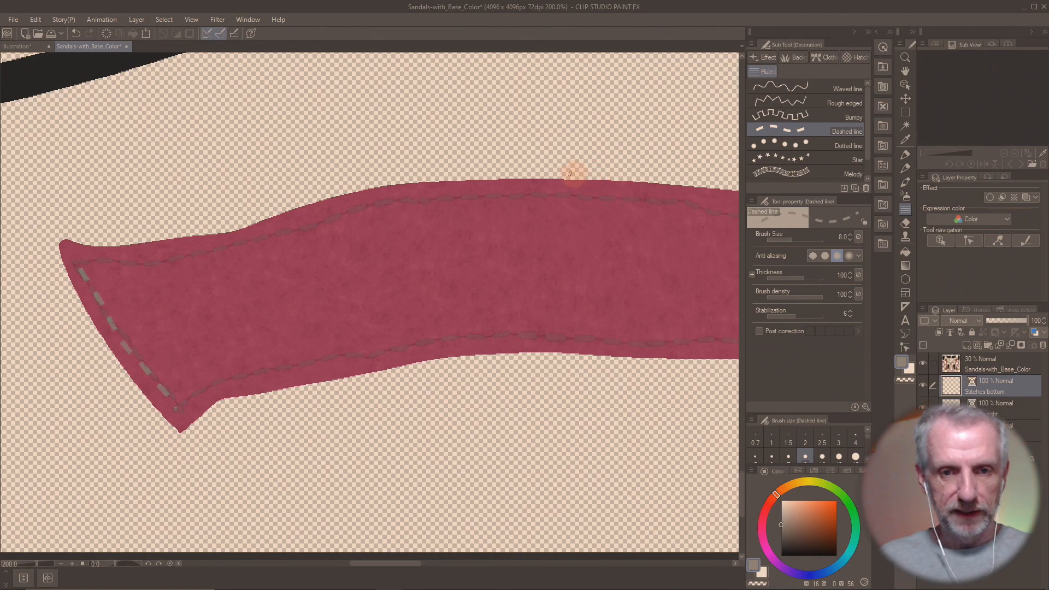
key("r")
left_click_drag(387, 153, 333, 187)
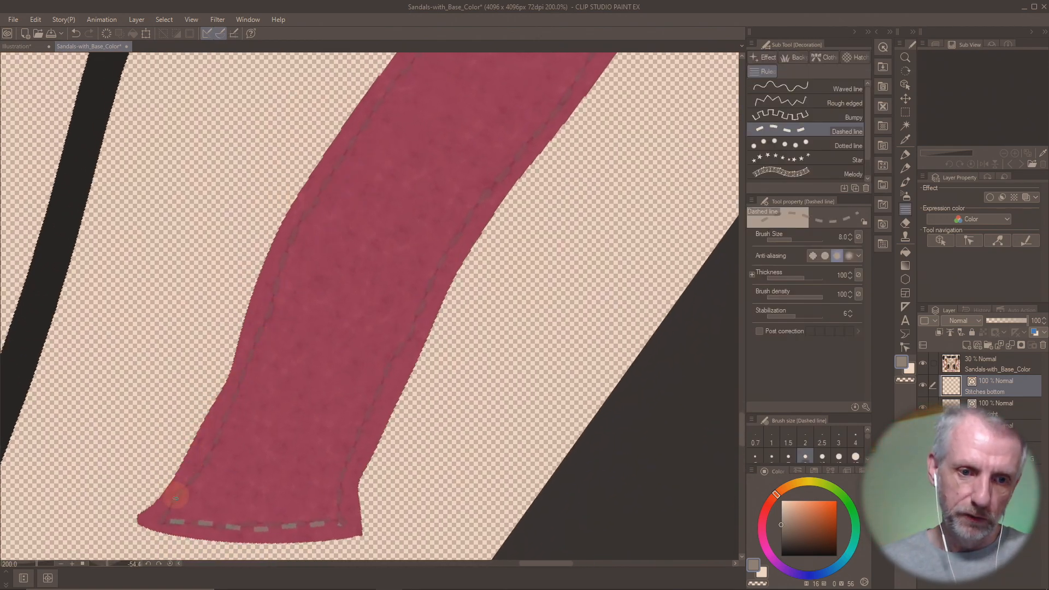
mouse_move(169, 519)
left_mouse_down()
mouse_move(192, 464)
mouse_move(229, 420)
mouse_move(278, 279)
mouse_move(408, 77)
left_mouse_up()
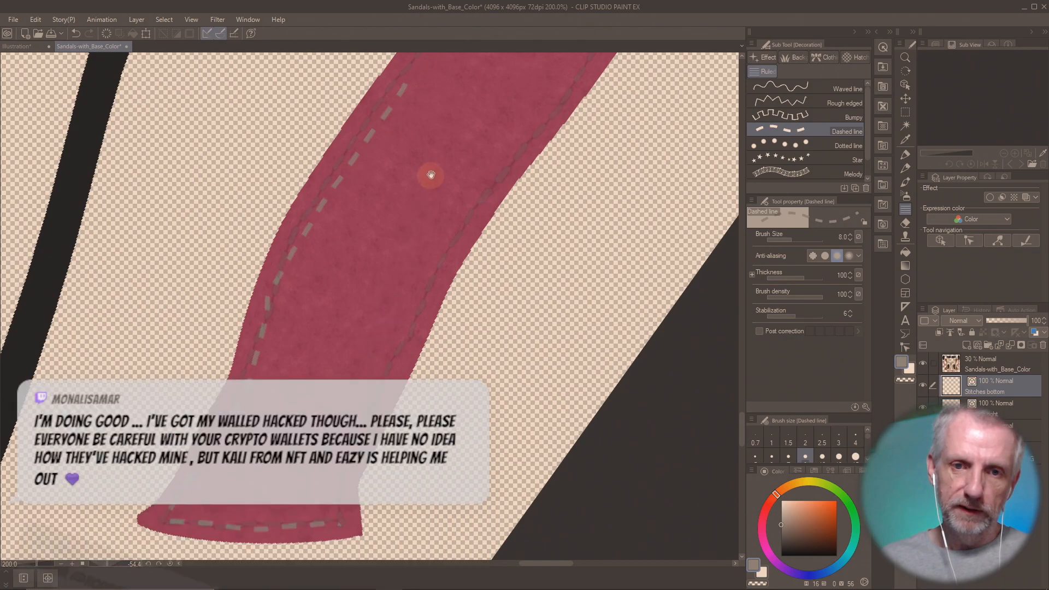
- Trace part of the stitching along the strap's lower long edge with a dashed line
left_click_drag(428, 171, 354, 183)
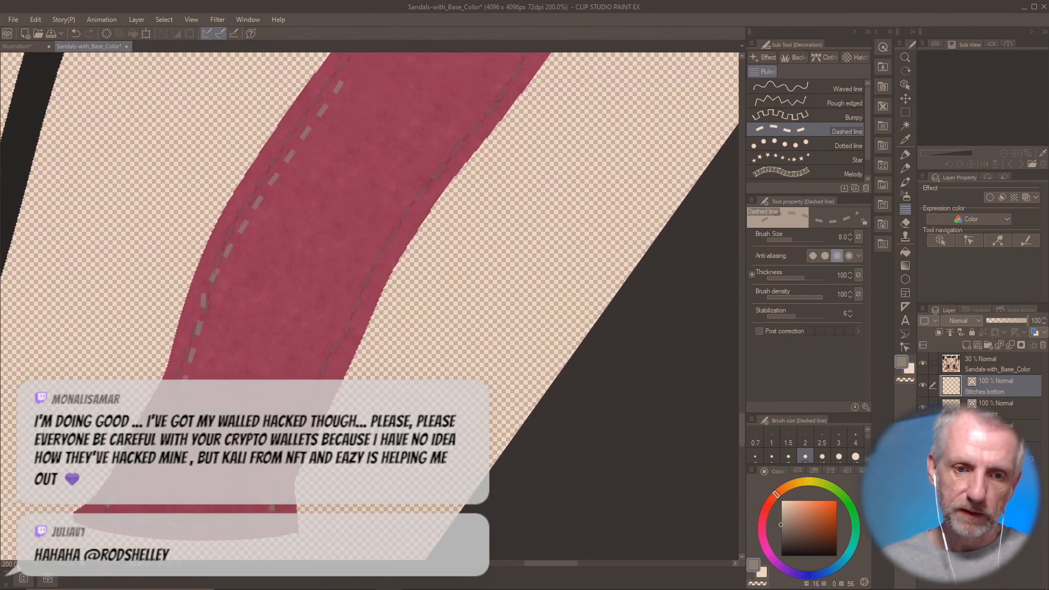
mouse_move(321, 373)
left_mouse_down()
mouse_move(381, 242)
mouse_move(498, 104)
left_mouse_up()
left_click_drag(471, 138, 284, 494)
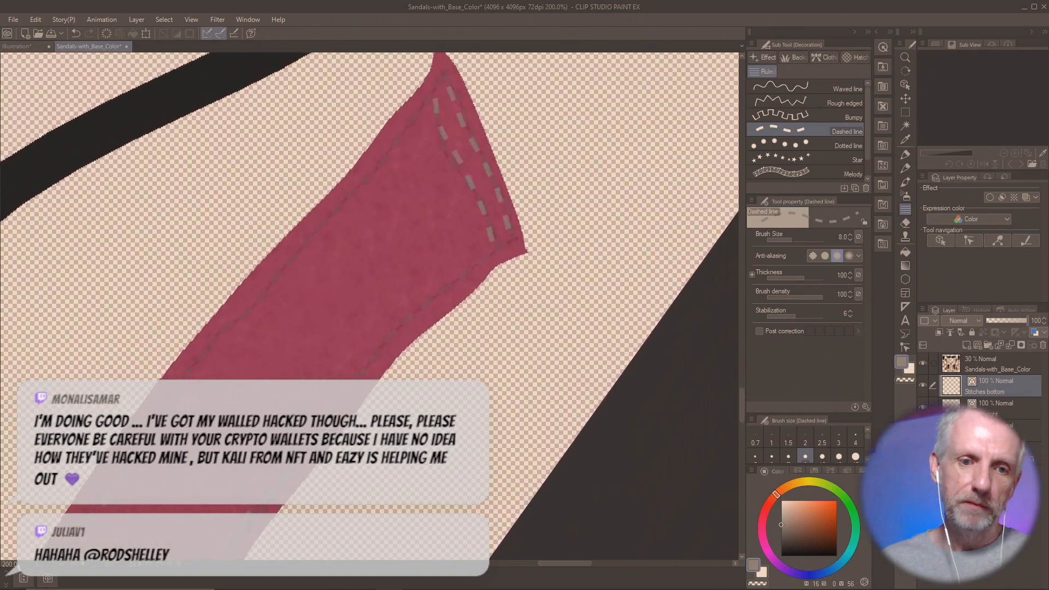
- Trace the remaining stitching along the strap's upper and lower long edges towards its right end, and return the canvas to its unrotated view
left_click_drag(199, 362, 431, 80)
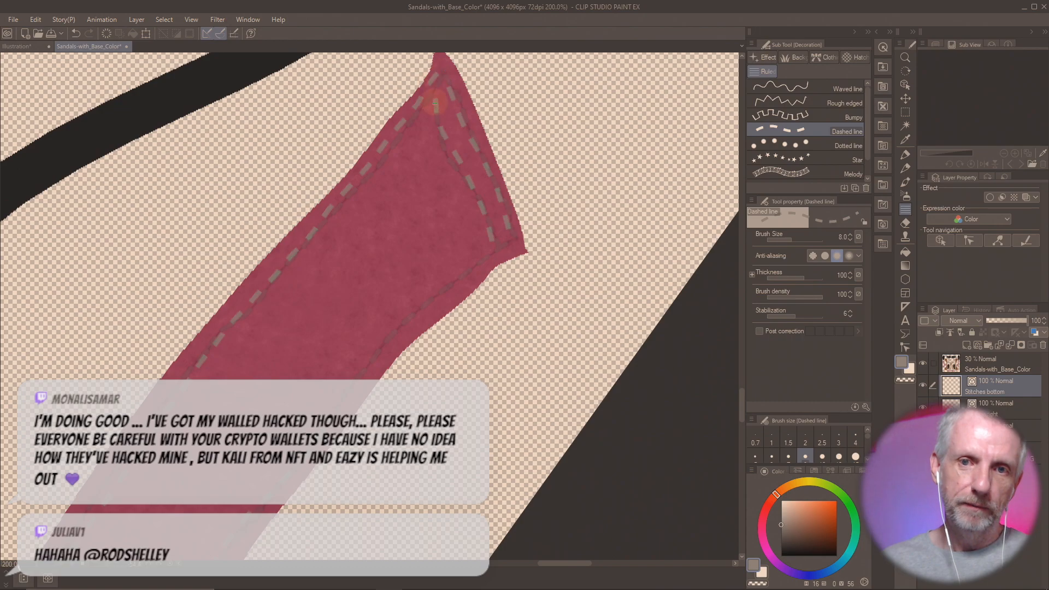
left_click_drag(401, 325, 505, 239)
mouse_move(393, 273)
left_mouse_down()
mouse_move(458, 243)
mouse_move(621, 131)
left_mouse_up()
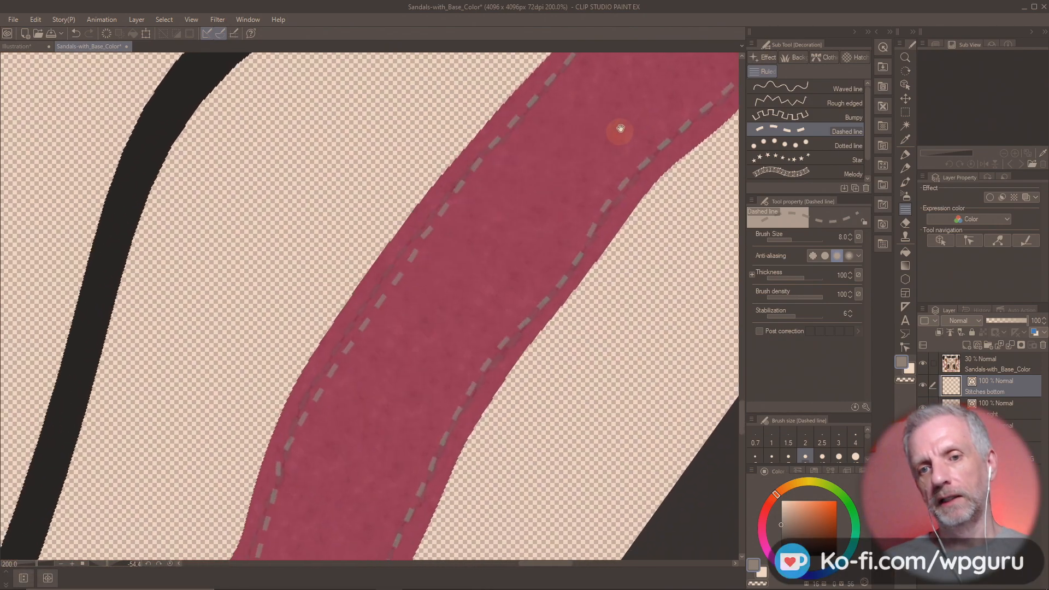
left_click_drag(442, 306, 517, 178)
left_click_drag(426, 395, 461, 248)
left_click_drag(461, 306, 463, 242)
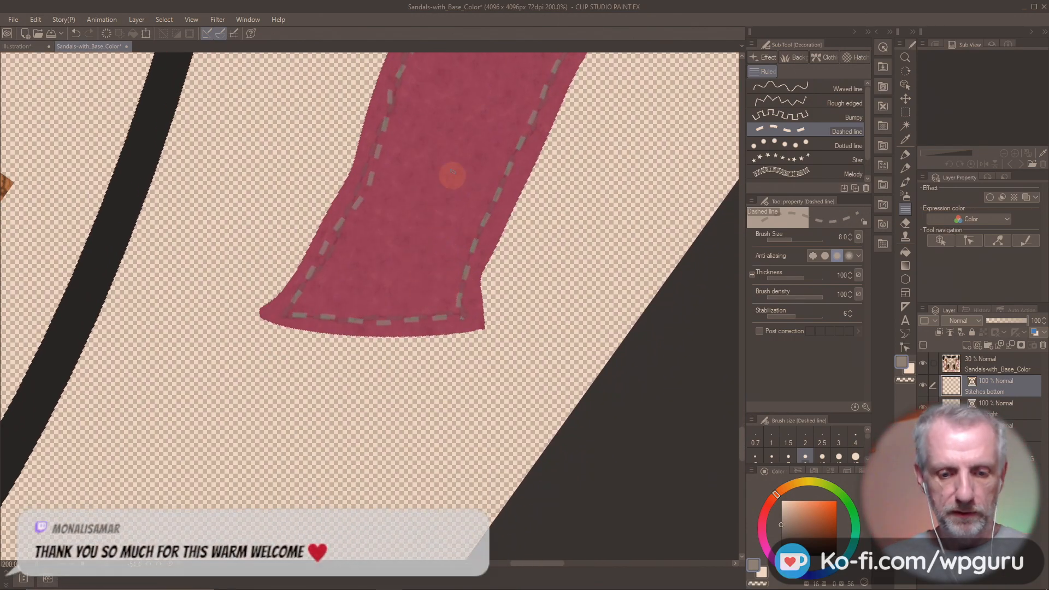
key("shift+space")
left_click_drag(508, 227, 556, 398)
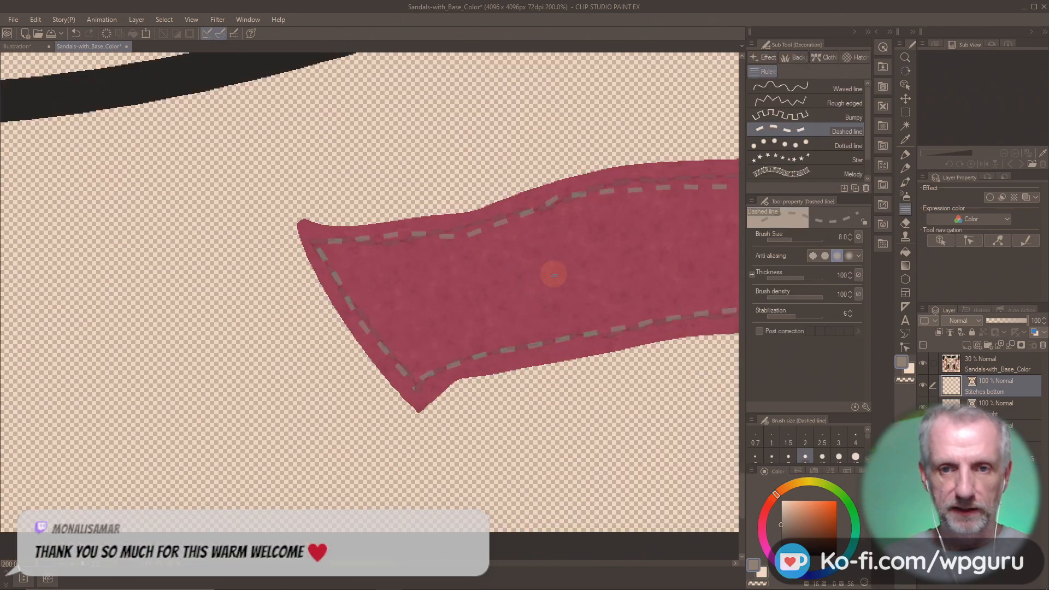
left_click_drag(543, 276, 322, 300)
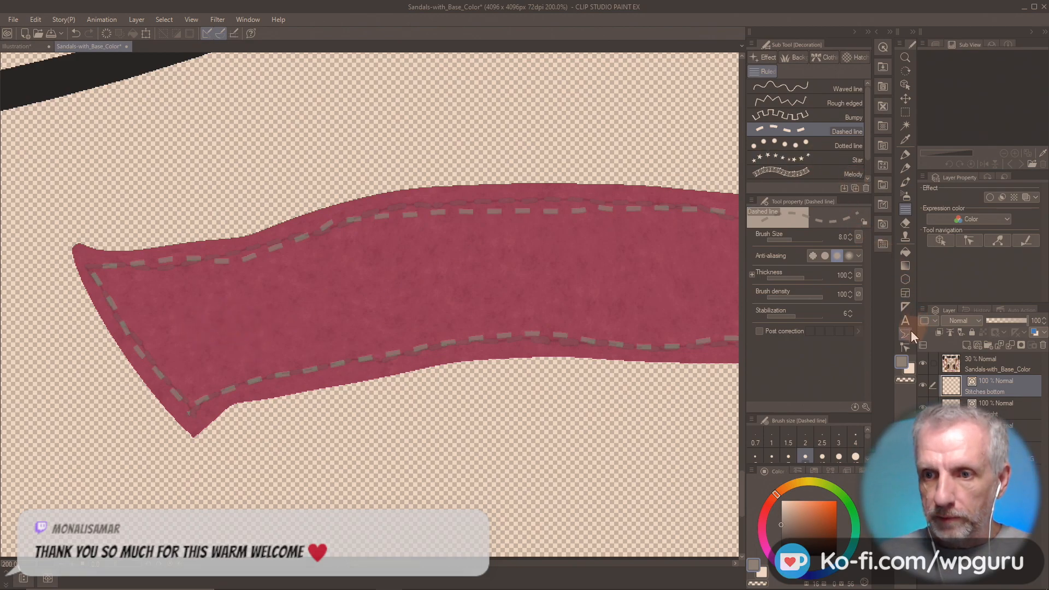
- Try to reshape the left part of the strap's upper stitch line by moving one of its control points
left_click(905, 346)
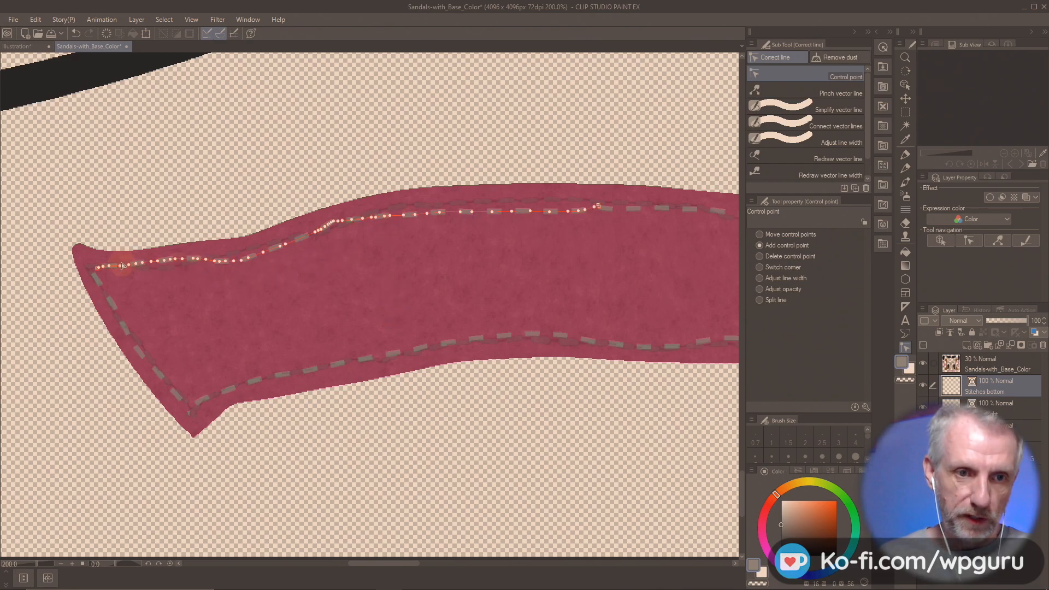
left_click(832, 110)
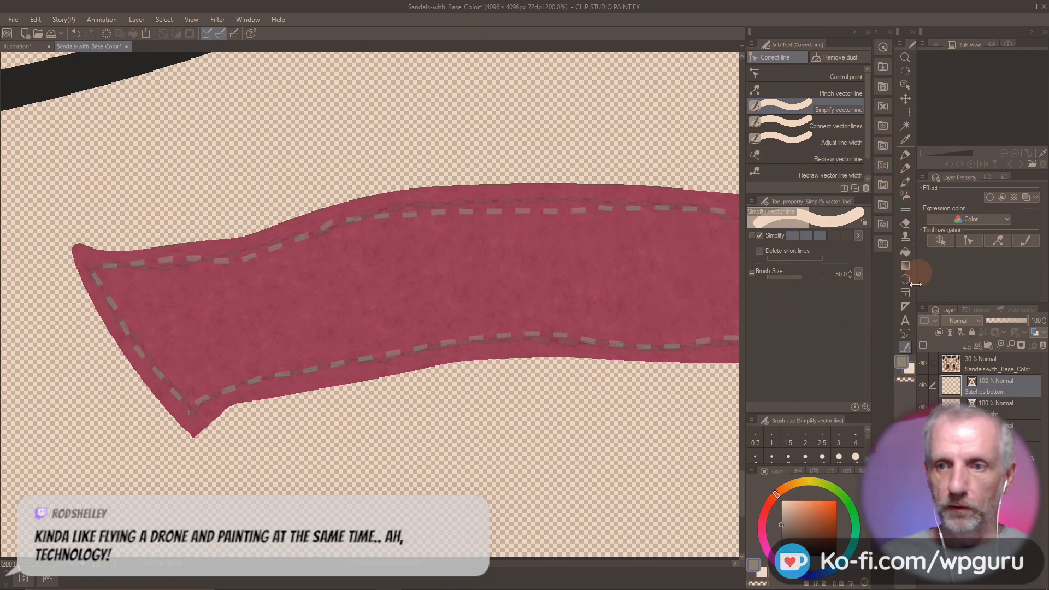
left_click(815, 77)
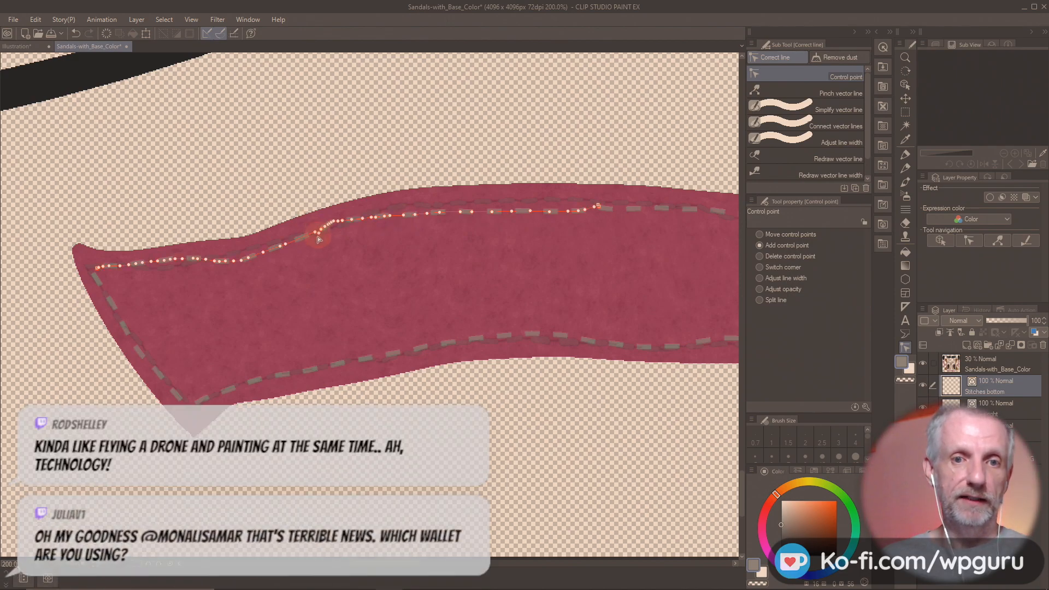
left_click_drag(315, 234, 361, 236)
key("ctrl+z")
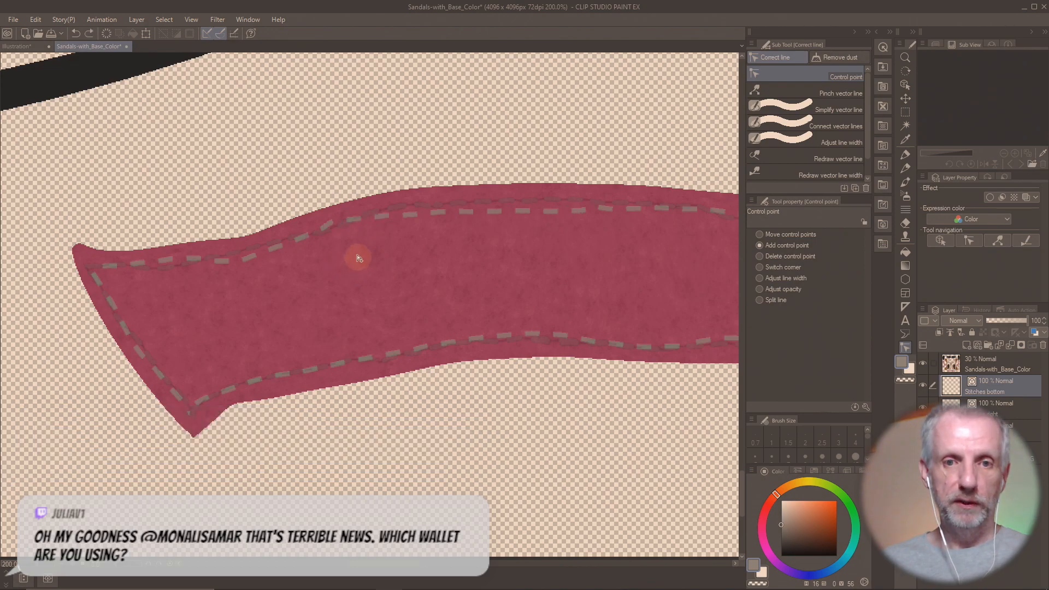
- Simplify the dashed vector lines along the strap's long edges and at its right end with Simplify vector line
left_click(816, 109)
mouse_move(676, 201)
left_mouse_down()
mouse_move(398, 220)
mouse_move(150, 277)
mouse_move(94, 270)
mouse_move(152, 381)
mouse_move(186, 421)
mouse_move(213, 398)
mouse_move(425, 349)
mouse_move(523, 342)
mouse_move(705, 344)
left_mouse_up()
mouse_move(635, 205)
left_mouse_down()
mouse_move(324, 212)
mouse_move(176, 258)
left_mouse_up()
left_click_drag(266, 247, 474, 198)
left_click_drag(594, 252, 218, 264)
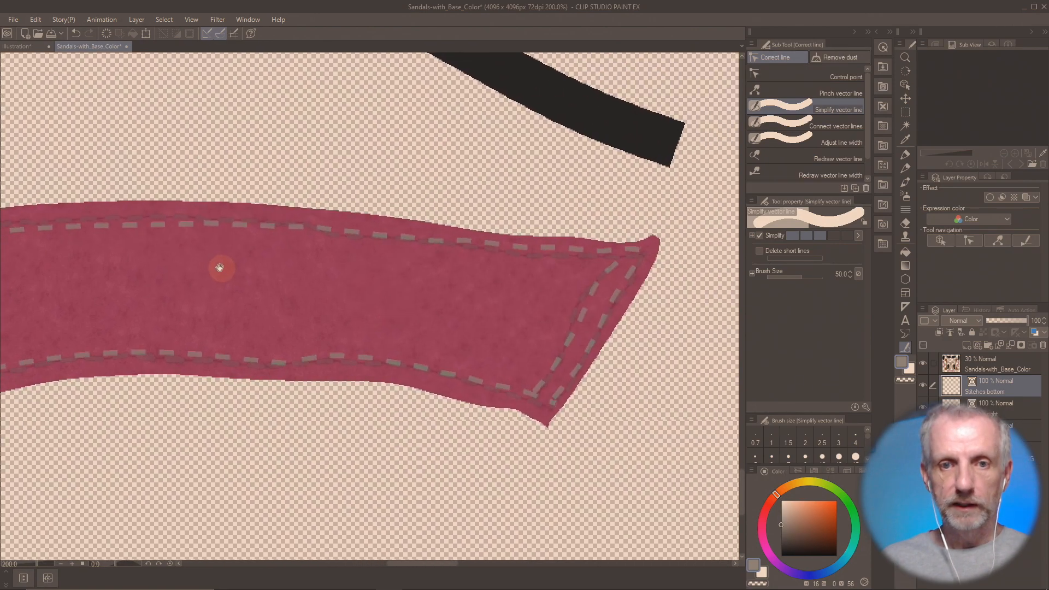
mouse_move(141, 221)
left_mouse_down()
mouse_move(620, 245)
mouse_move(617, 295)
mouse_move(552, 396)
mouse_move(492, 377)
mouse_move(323, 358)
mouse_move(11, 358)
left_mouse_up()
mouse_move(624, 247)
left_mouse_down()
mouse_move(530, 370)
mouse_move(547, 421)
left_mouse_up()
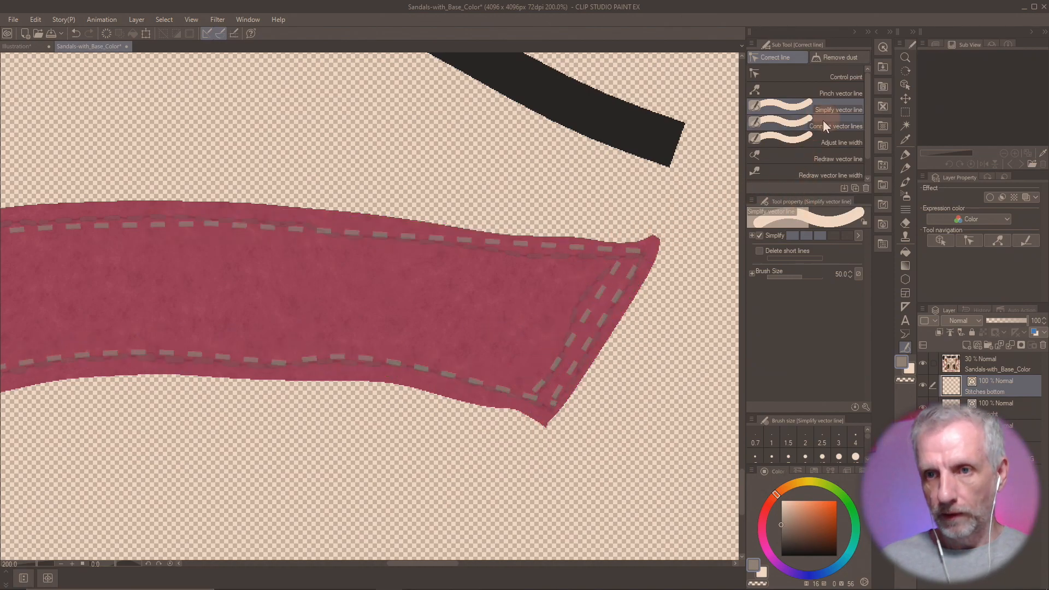
- Reshape the stitch line at the strap's left end with the Control point tool so it follows the slanted edge
left_click(795, 75)
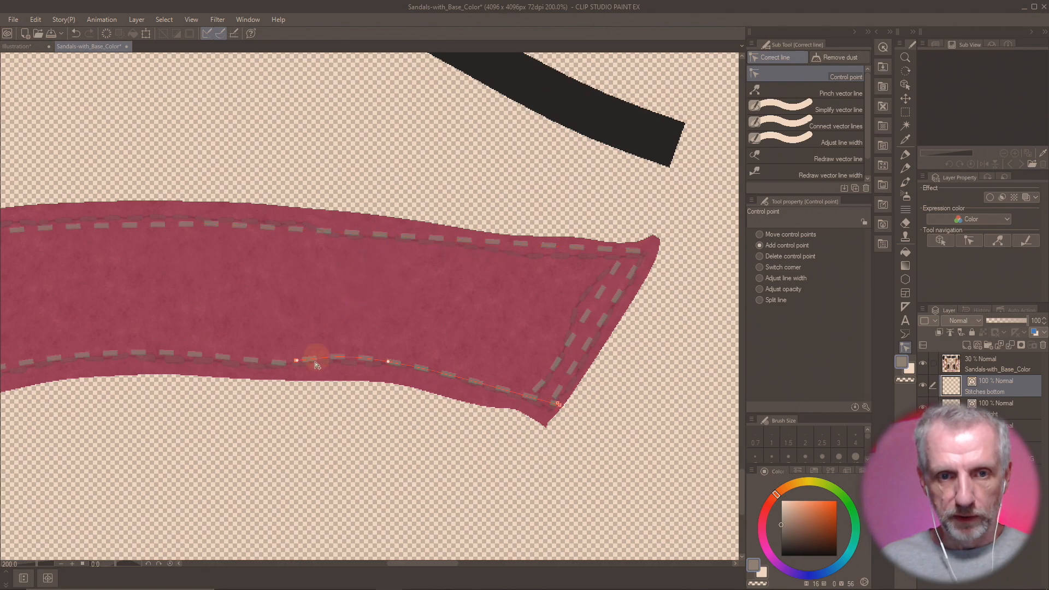
left_click_drag(216, 321, 632, 284)
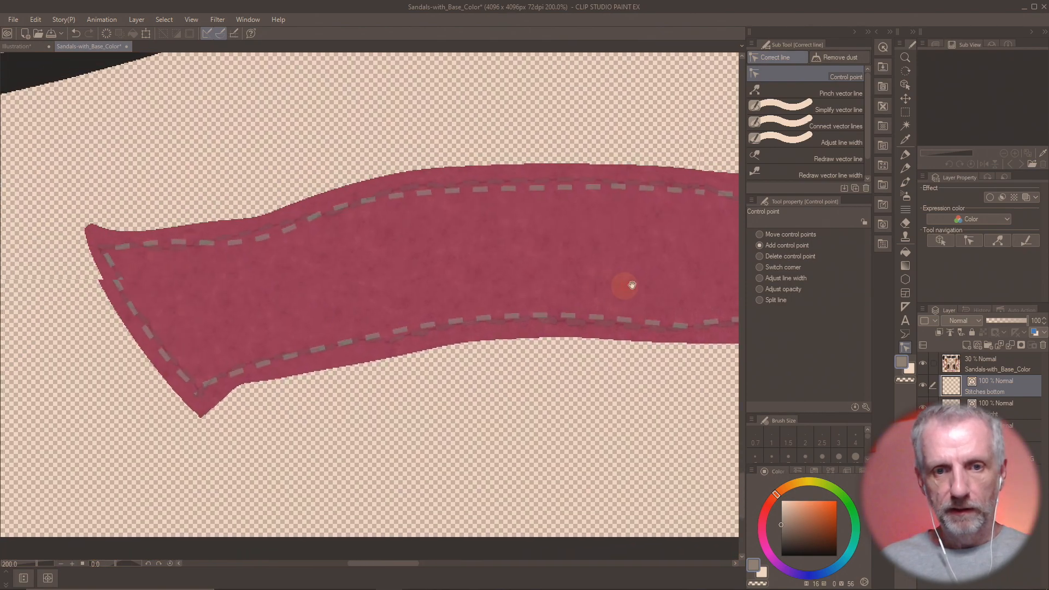
left_click_drag(464, 287, 501, 282)
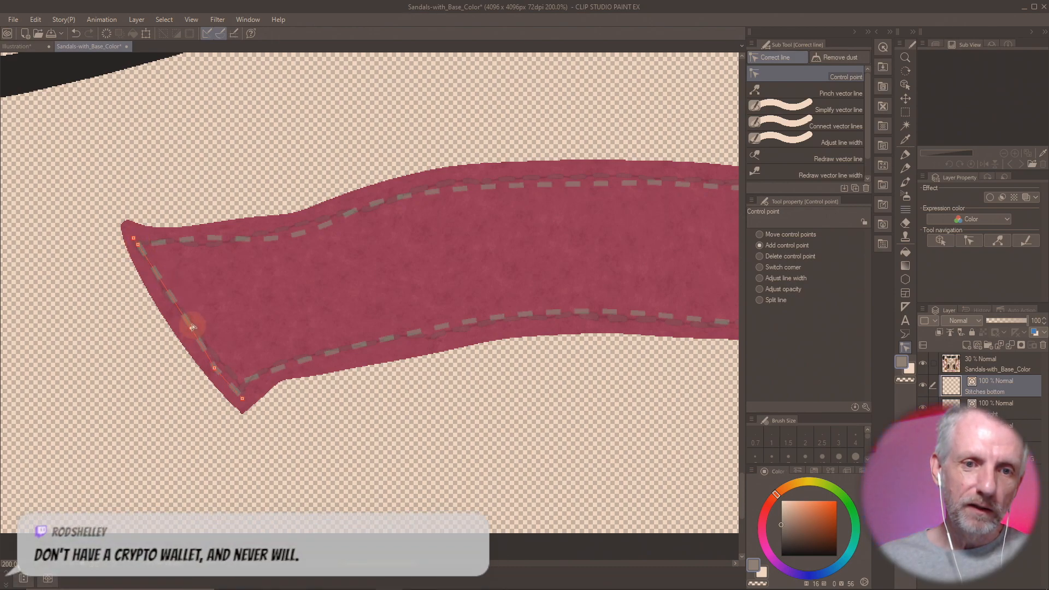
left_click(187, 318)
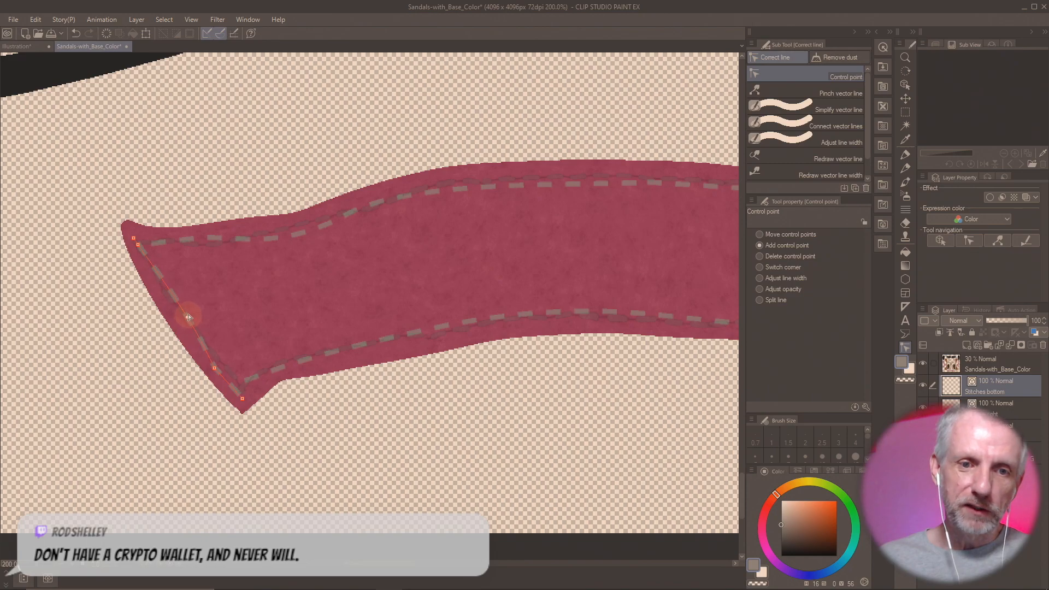
left_click(217, 364)
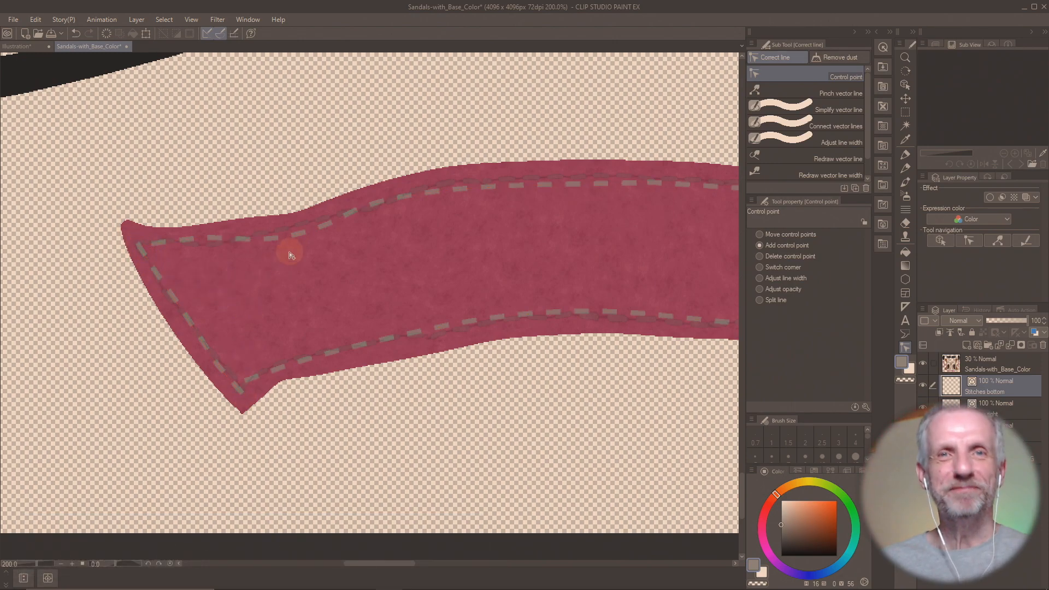
- Adjust control points on the left part of the upper stitch line to follow the strap's edge smoothly
left_click_drag(280, 268, 249, 298)
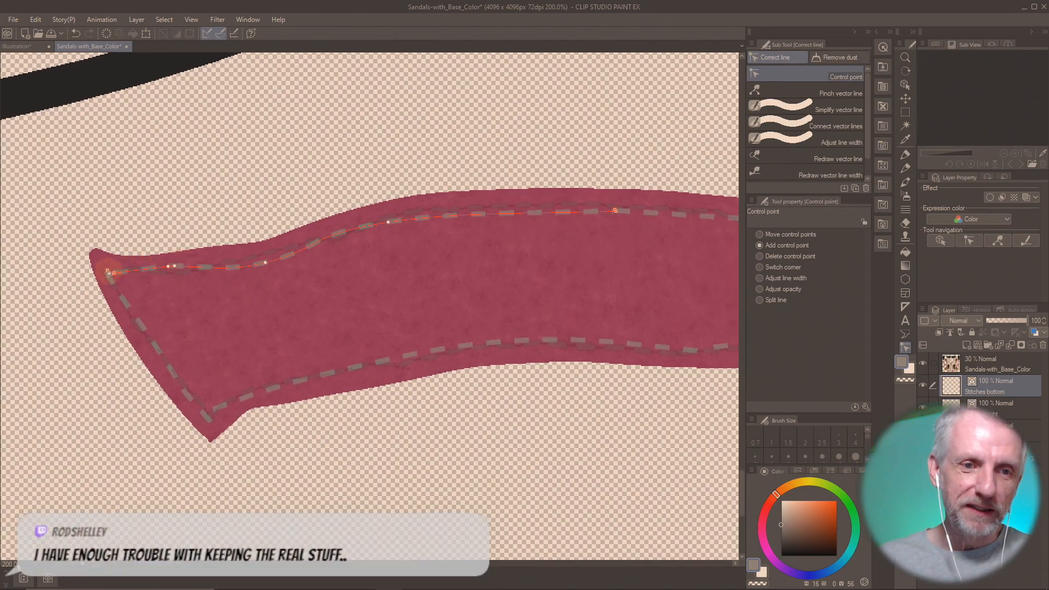
left_click_drag(107, 272, 133, 271)
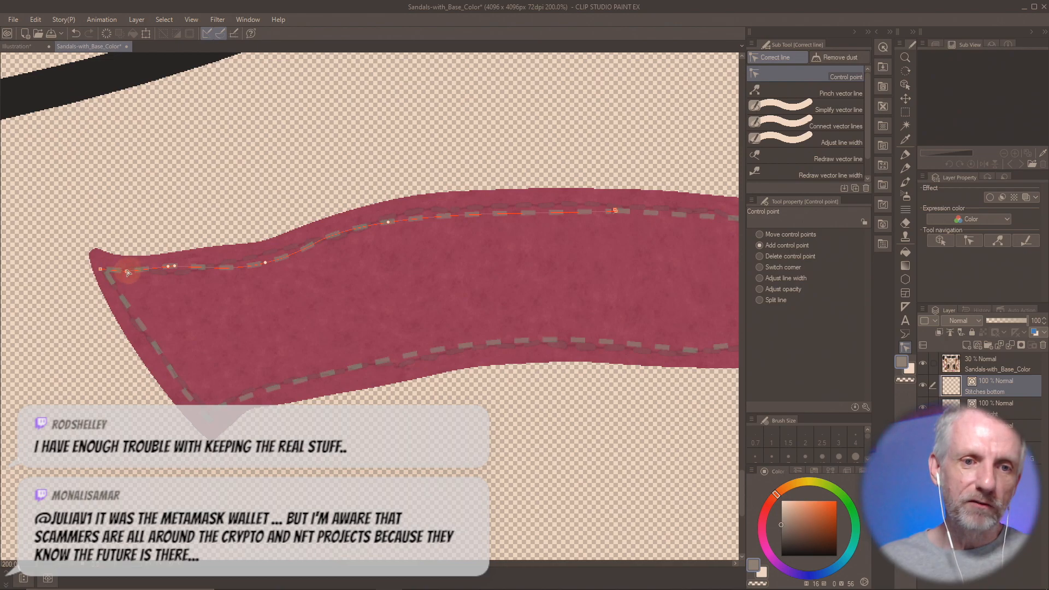
left_click_drag(161, 268, 184, 271)
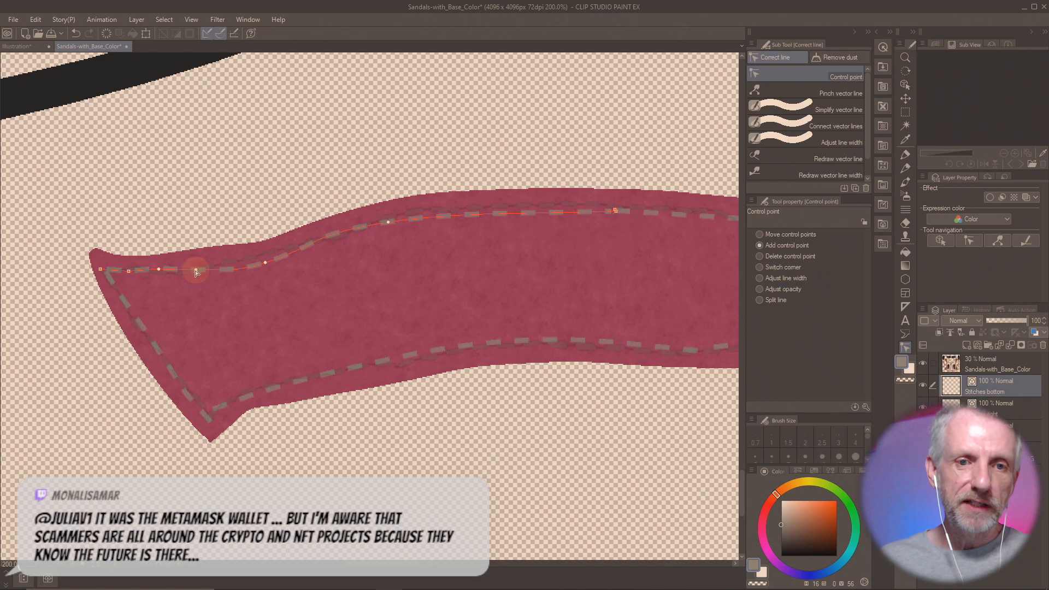
left_click_drag(261, 264, 267, 257)
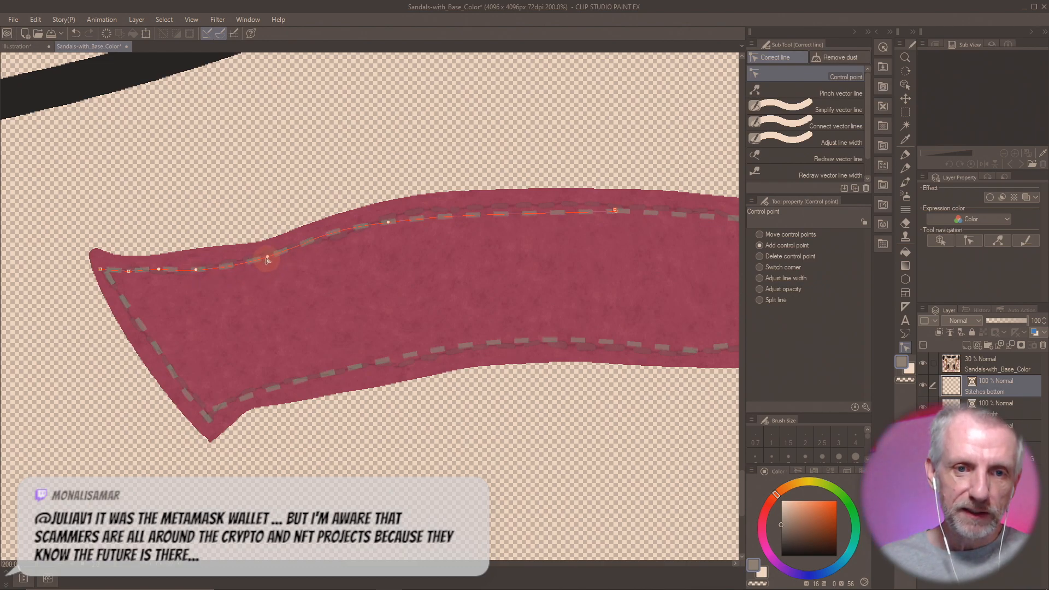
left_click_drag(196, 269, 218, 269)
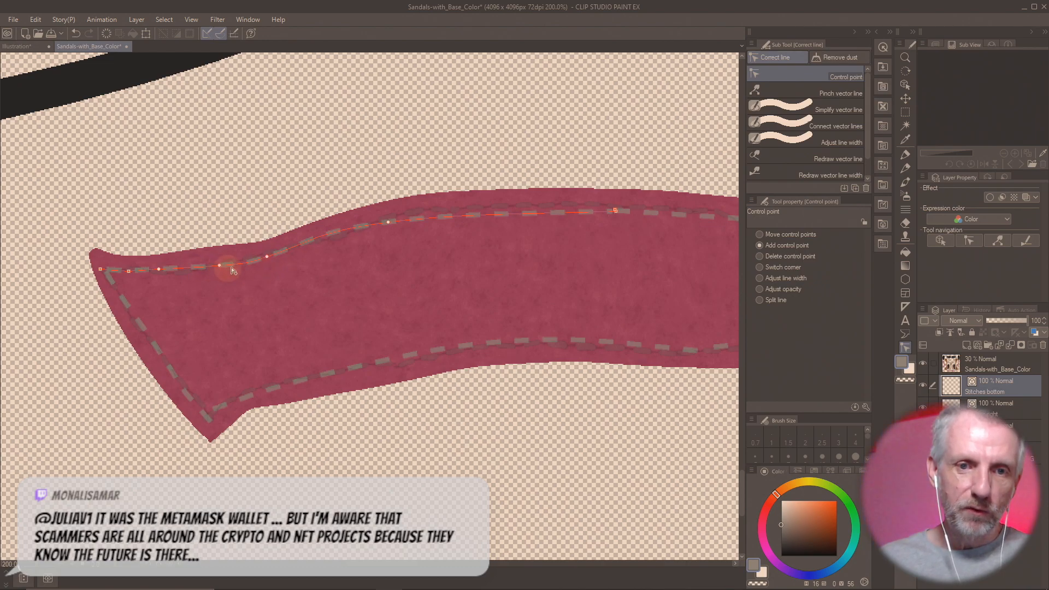
- Raise the middle of the strap's upper stitch line slightly with an added control point
left_click_drag(450, 247, 259, 300)
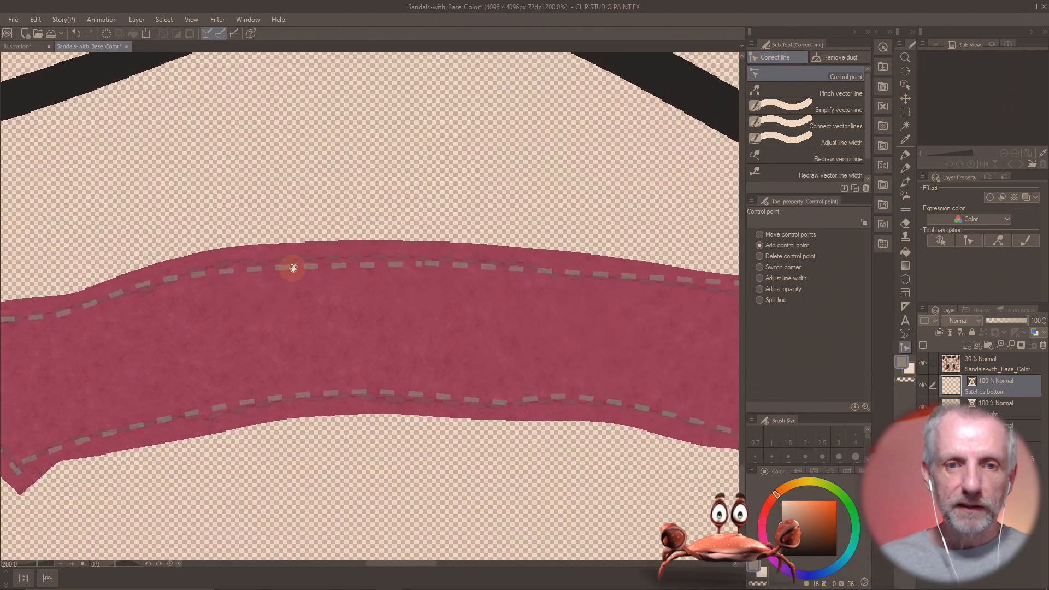
left_click(313, 263)
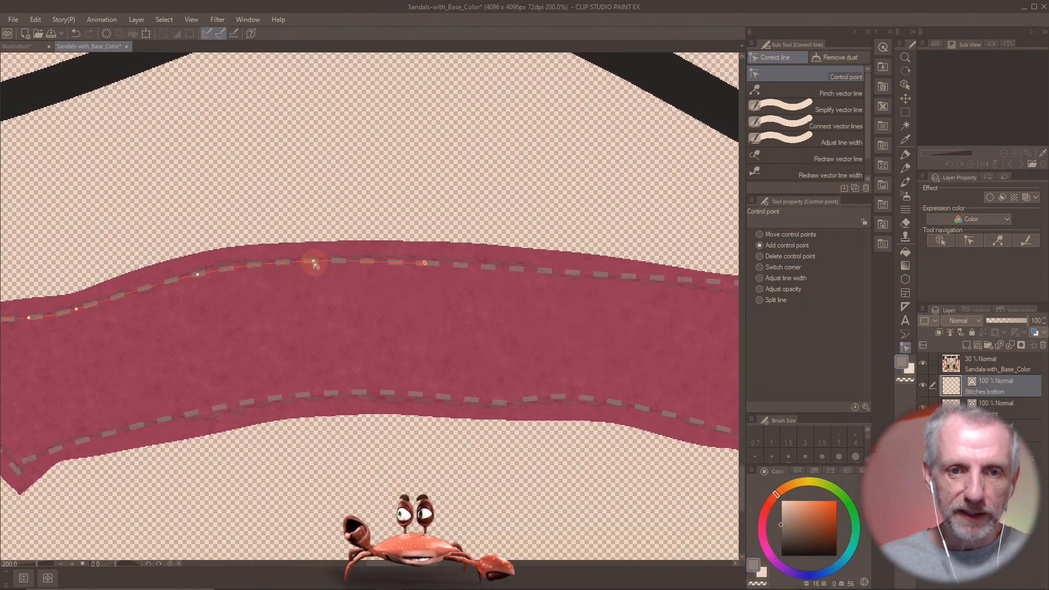
left_click_drag(415, 295, 257, 253)
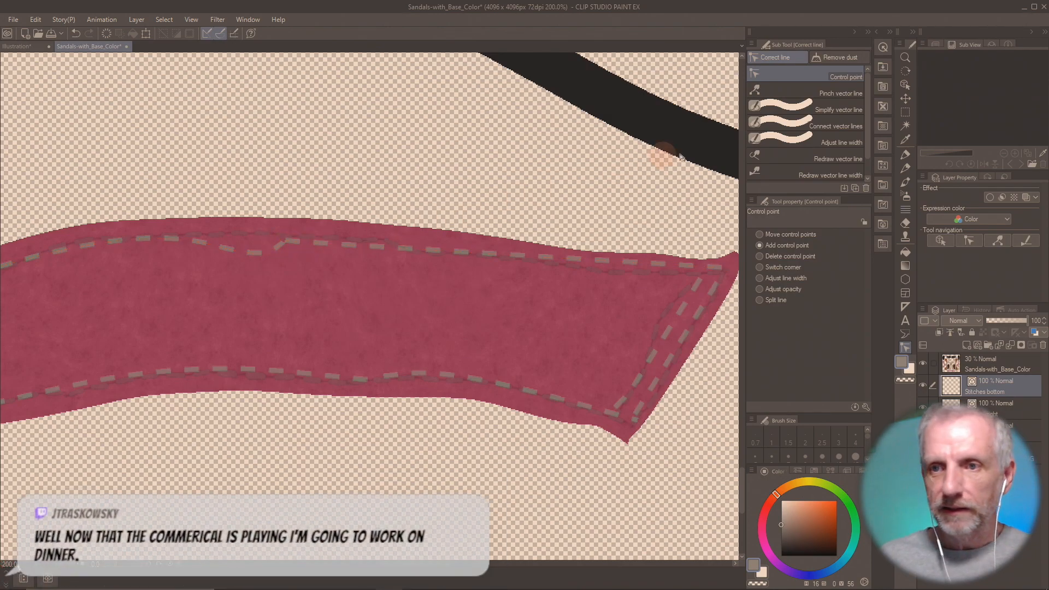
- Try to move the right part of the upper stitch line with the Object tool
left_click(906, 86)
left_click(490, 254)
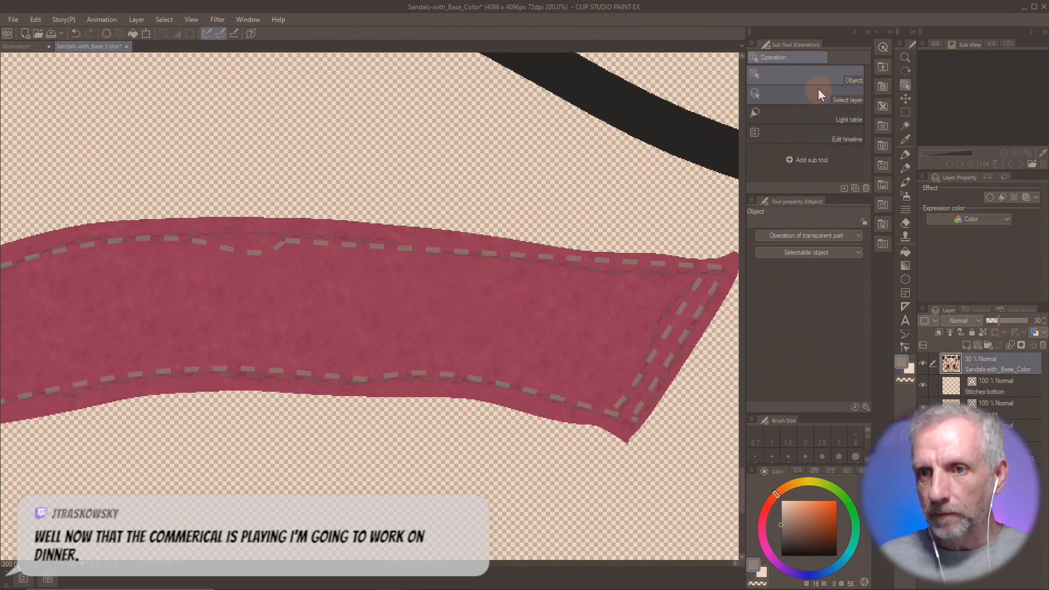
left_click(906, 97)
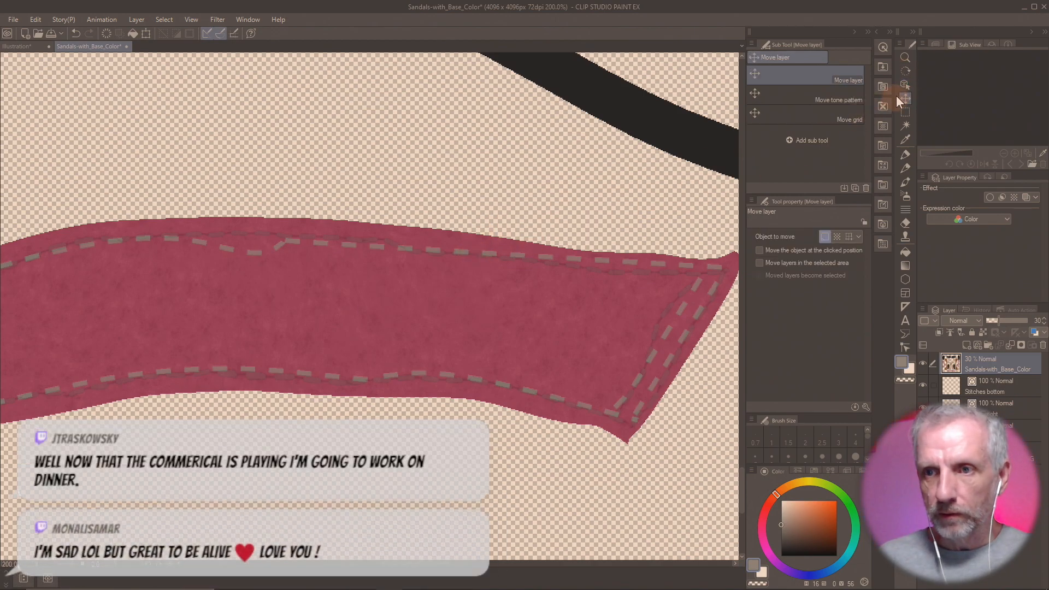
left_click(905, 85)
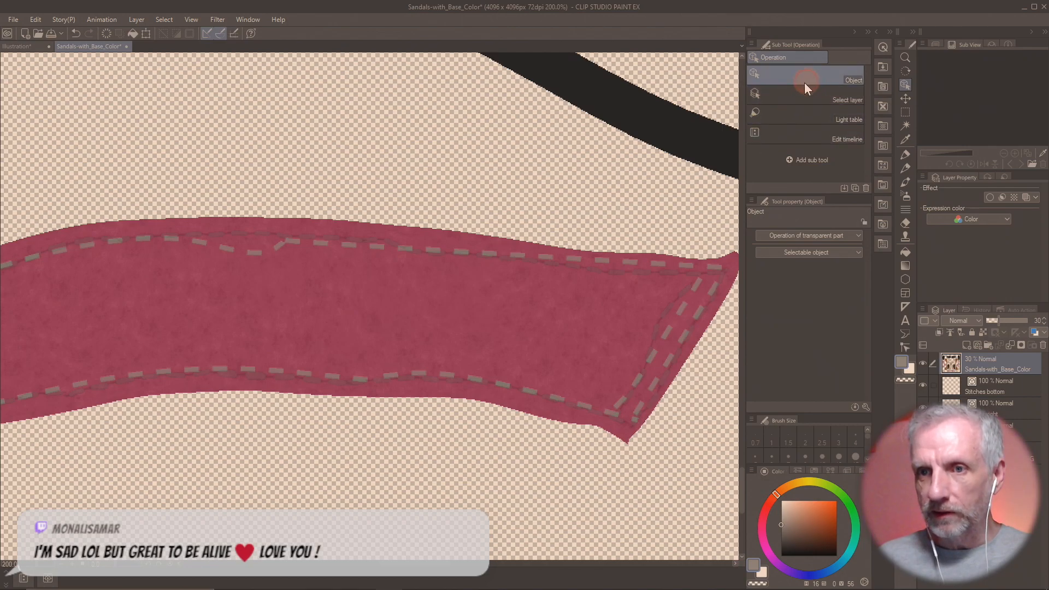
left_click_drag(442, 252, 465, 267)
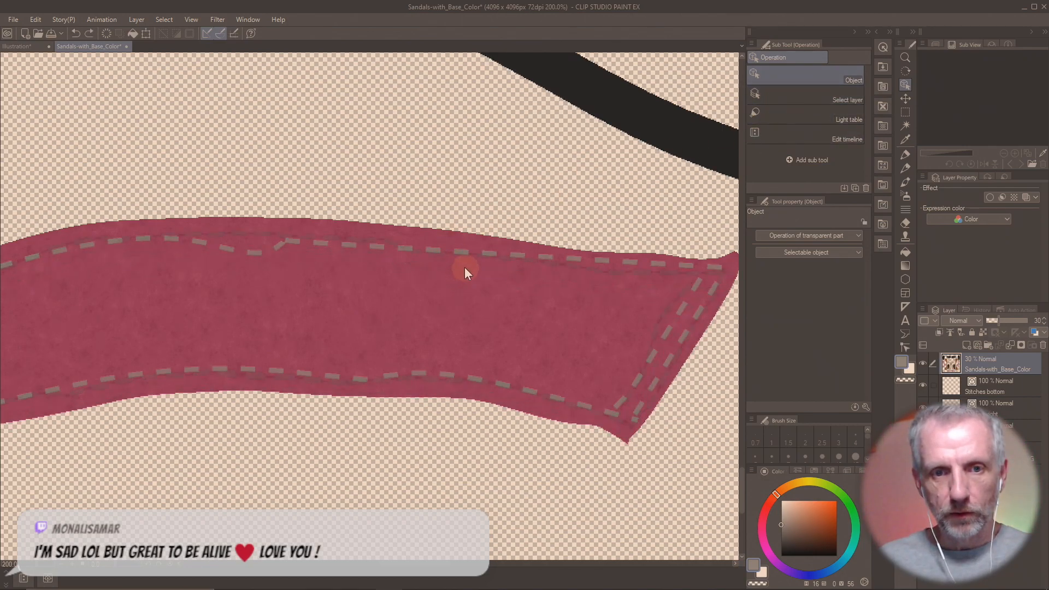
- Undo the attempted stitch line move and make the Stitches bottom layer active for vector editing with the Object tool
left_click(936, 391)
left_click_drag(399, 247, 402, 276)
key("ctrl+z")
left_click(955, 386)
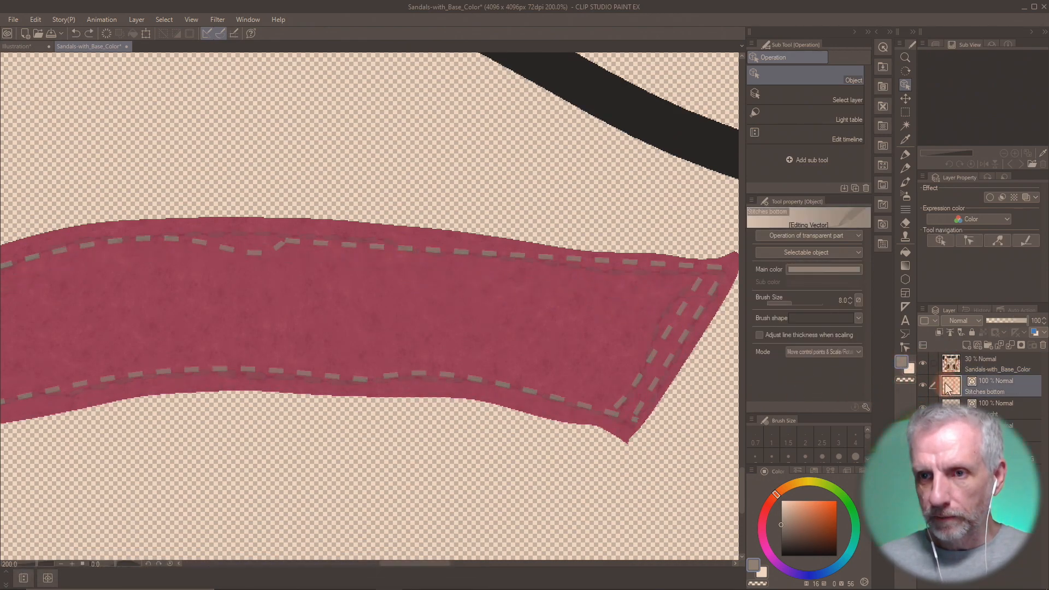
- Move and add control points on the left section of the upper stitch line in the Stitches bottom layer to remove its dip
left_click(905, 346)
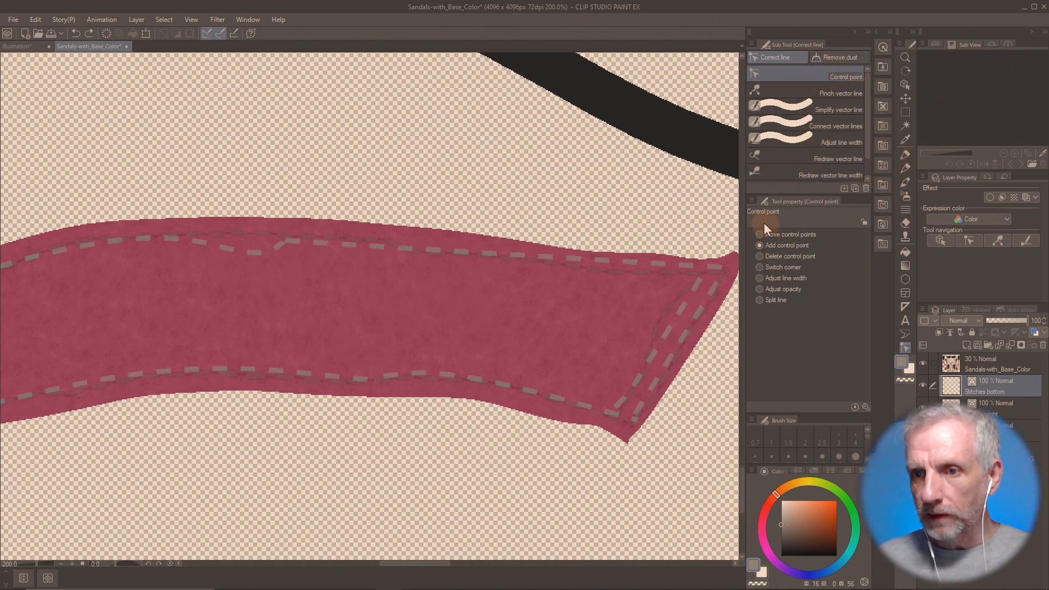
left_click(759, 240)
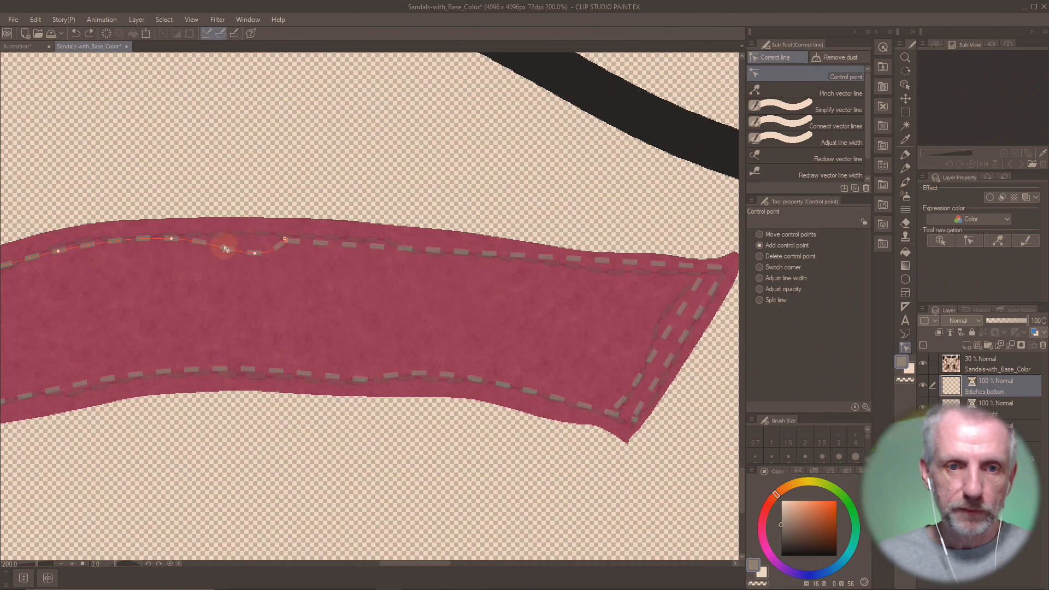
left_click_drag(254, 256, 218, 244)
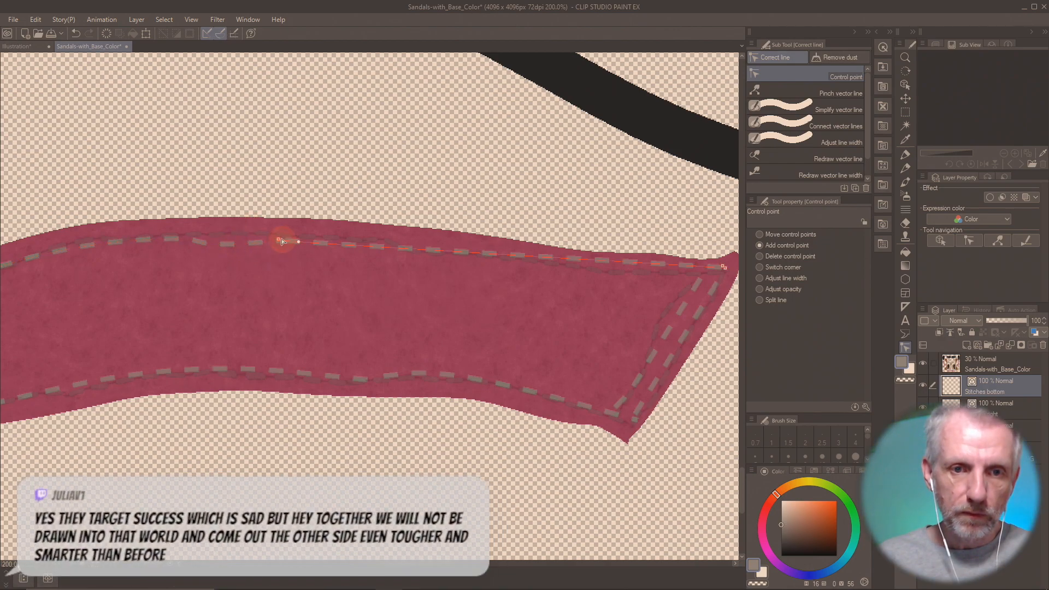
left_click_drag(284, 243, 308, 260)
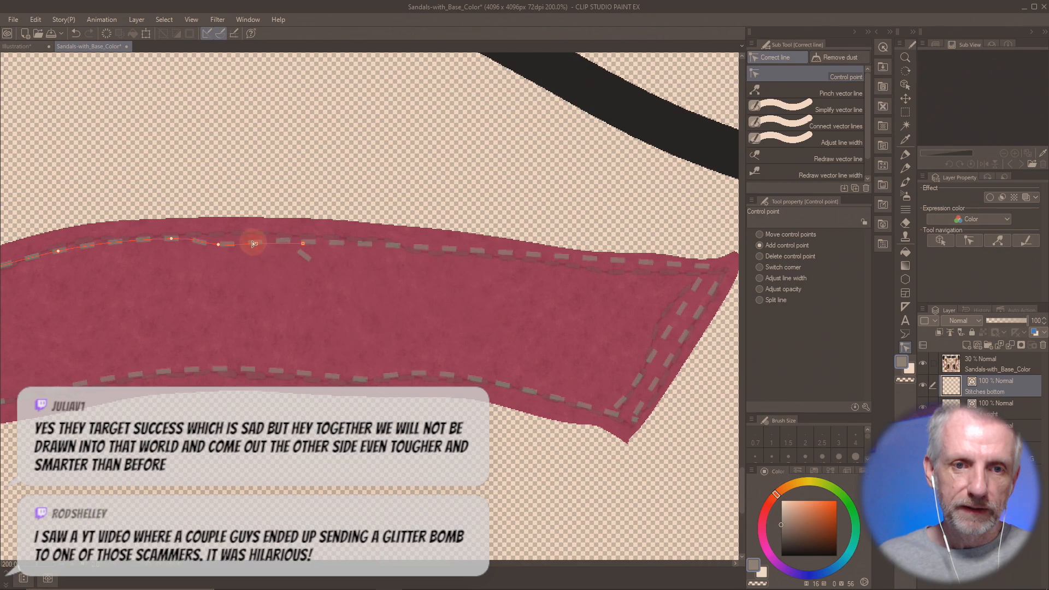
left_click(251, 235)
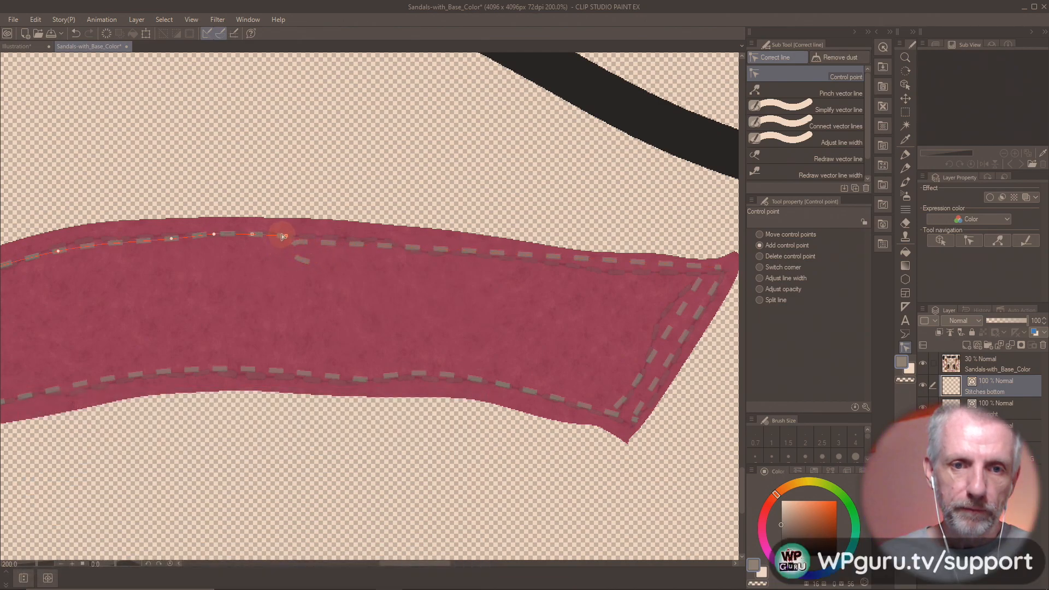
left_click(250, 235)
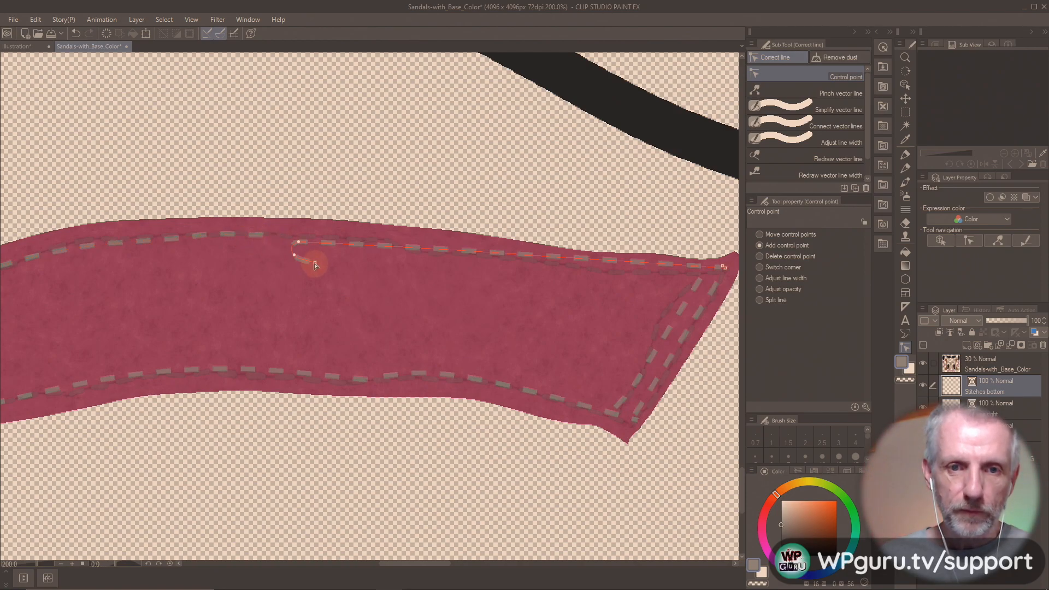
- Reshape the right section of the upper stitch line with extra control points so it joins the left section and follows the darker guide seam
left_click_drag(311, 264, 271, 240)
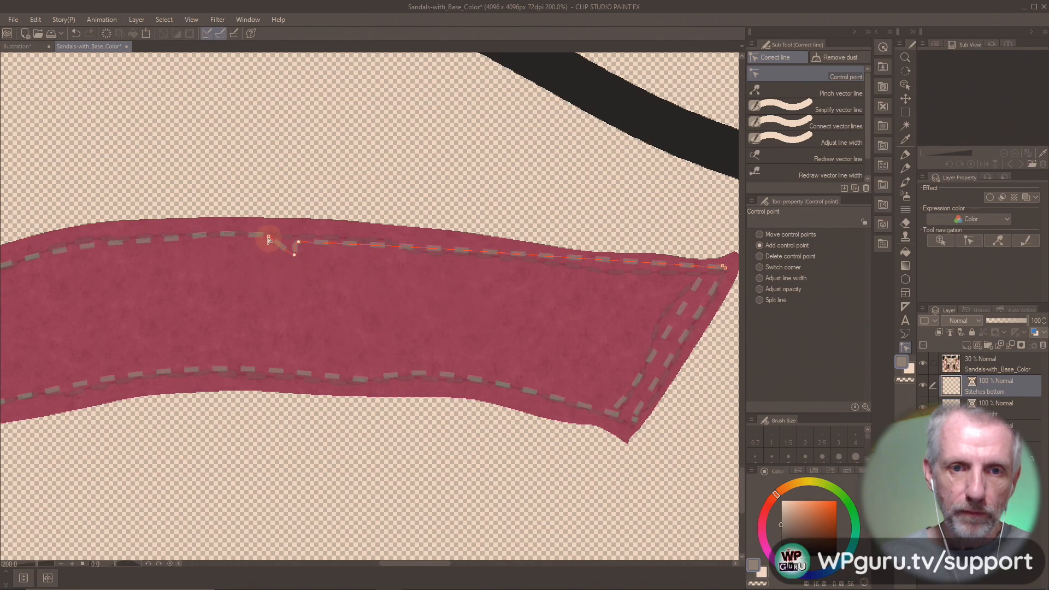
left_click(302, 260)
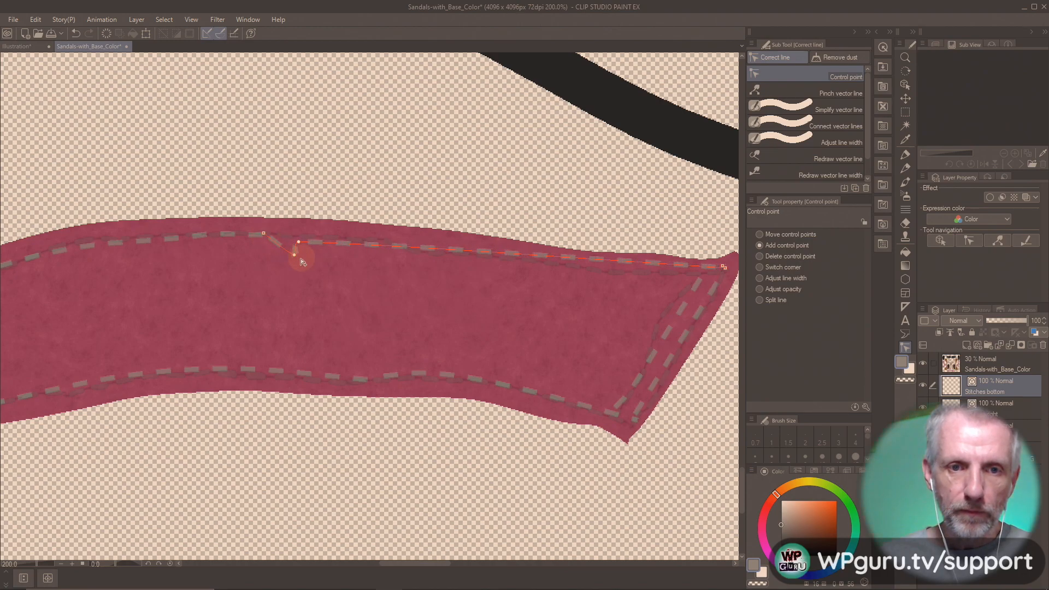
left_click_drag(293, 254, 401, 244)
left_click(283, 239)
left_click_drag(282, 238, 319, 240)
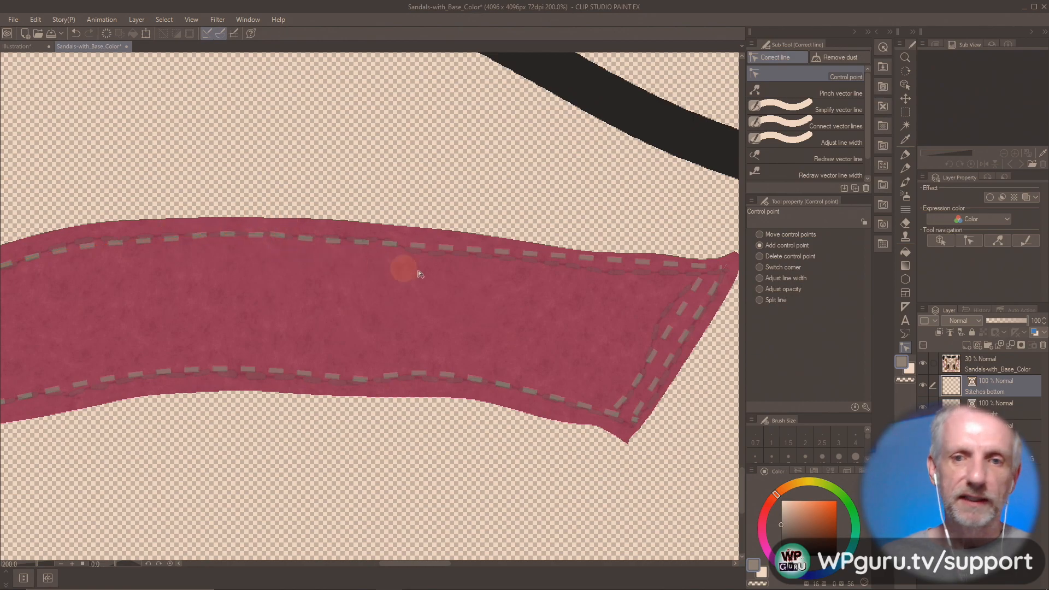
left_click_drag(501, 254, 508, 260)
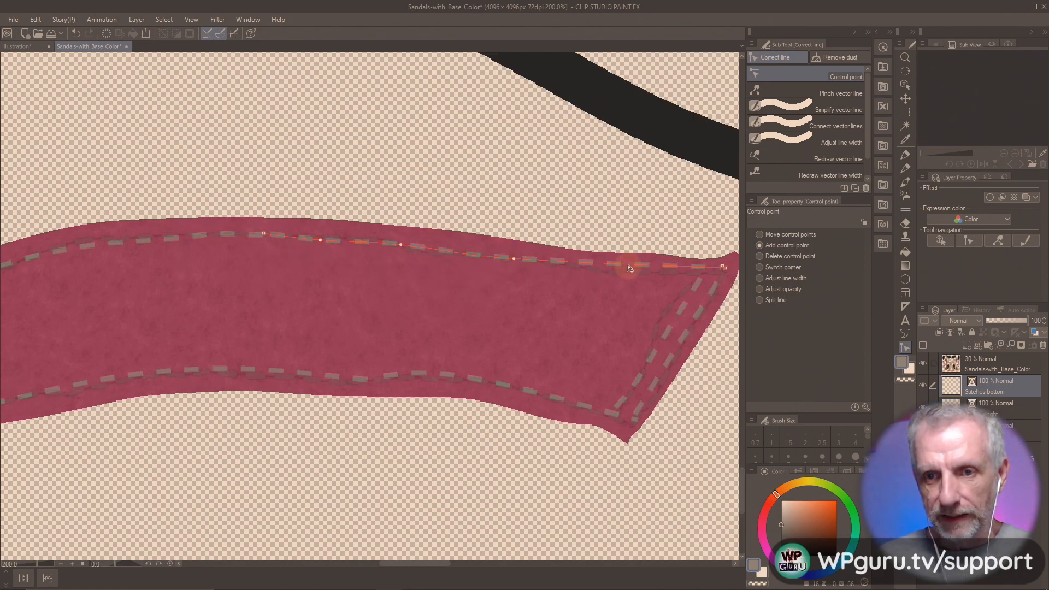
left_click_drag(631, 265, 631, 274)
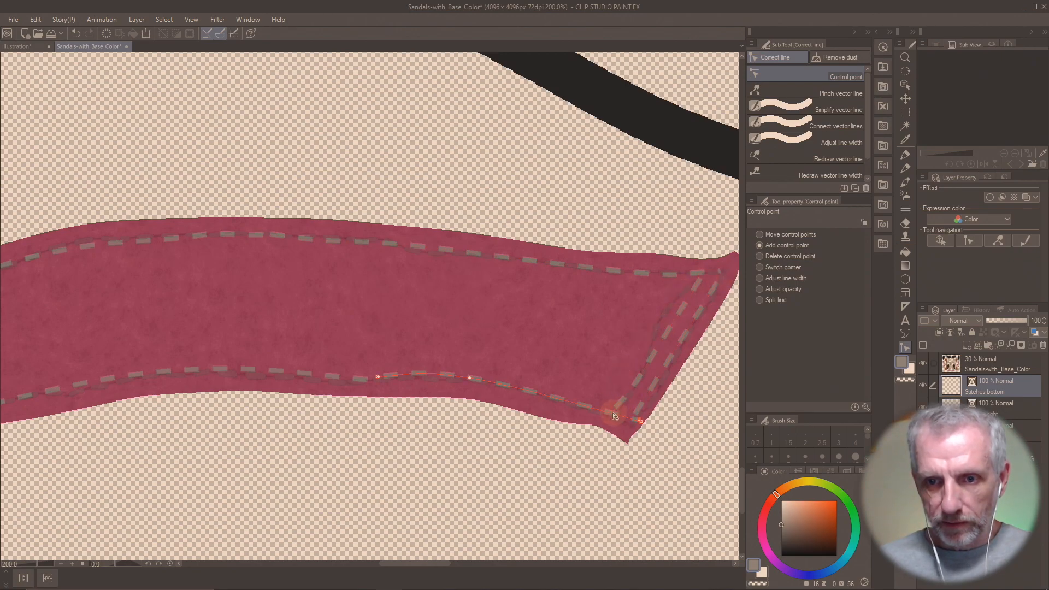
- Fit the right part of the lower stitch line and the two diagonal stitch lines at the strap's right end to the guide seams
left_click_drag(636, 423, 530, 395)
left_click_drag(661, 447, 629, 425)
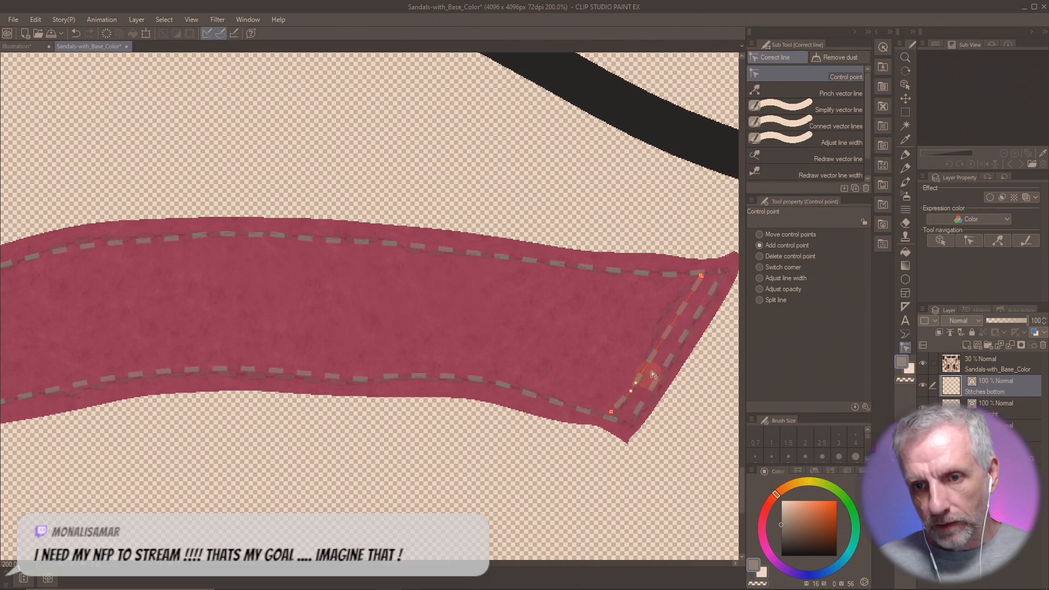
left_click_drag(665, 332, 661, 328)
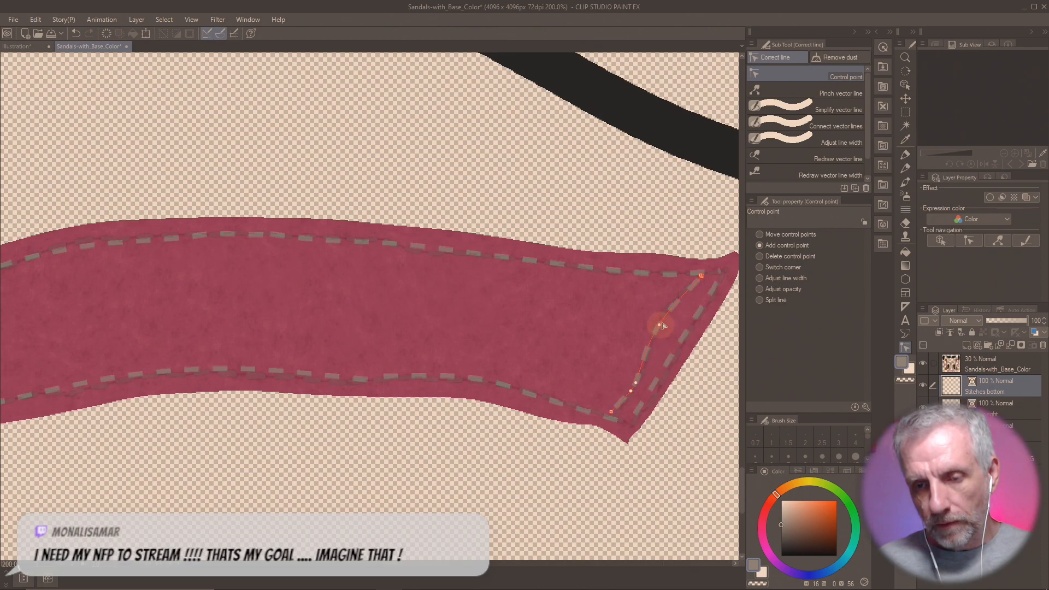
left_click_drag(635, 382, 644, 363)
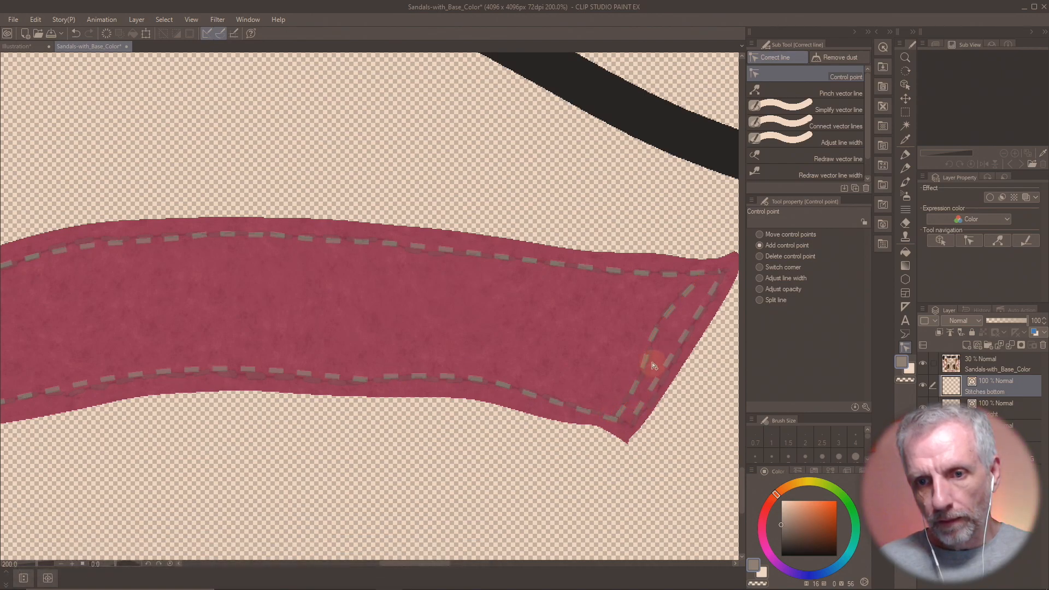
left_click_drag(659, 325, 662, 323)
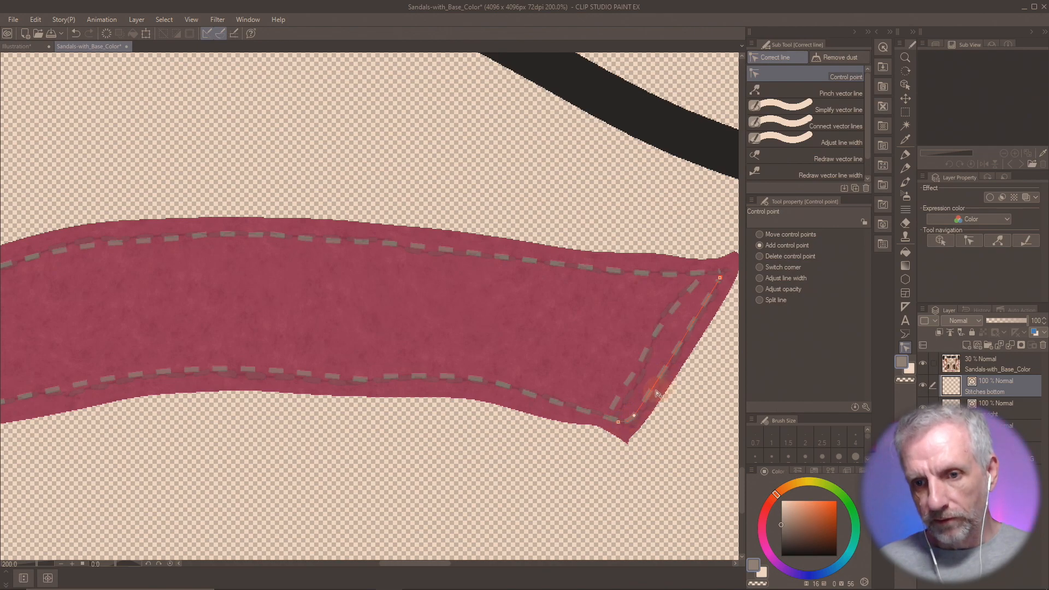
left_click(663, 367)
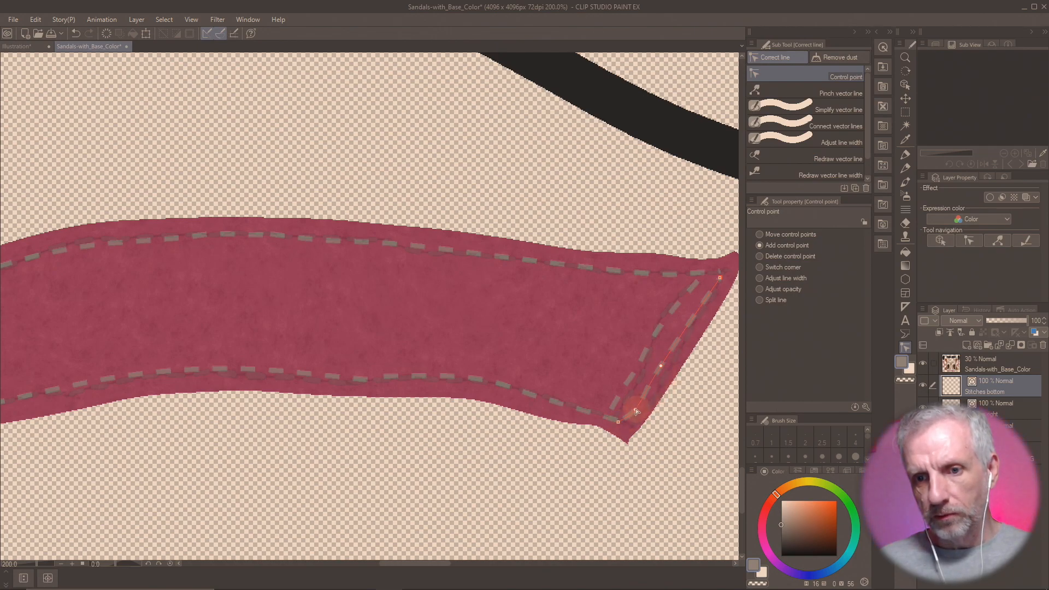
left_click(709, 290)
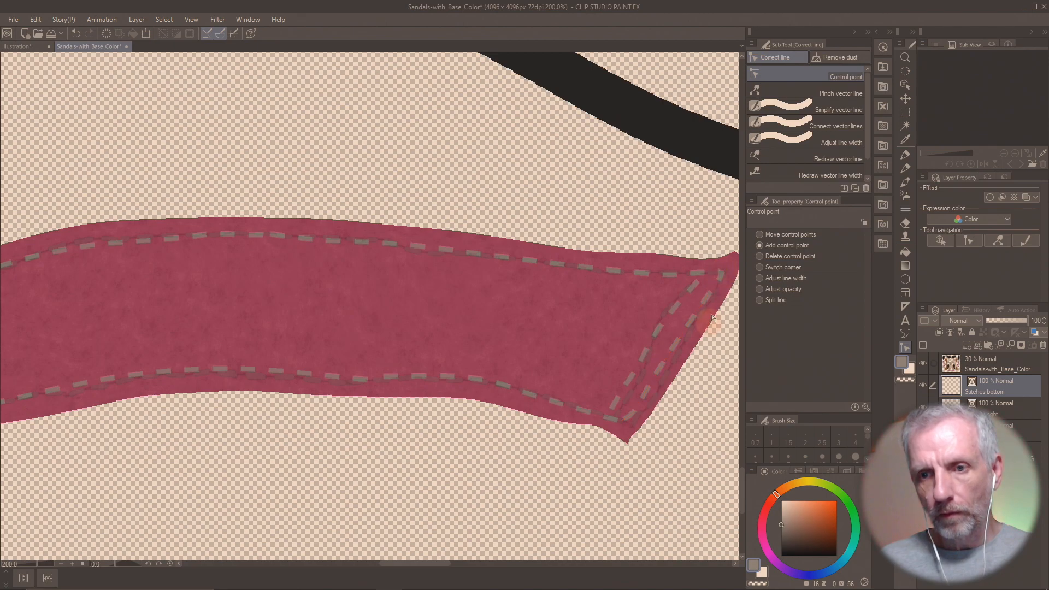
- Adjust the control points along the lower stitch line's left section so it follows the guide seam down to the strap's left corner
left_click(576, 349)
left_click_drag(578, 287, 510, 283)
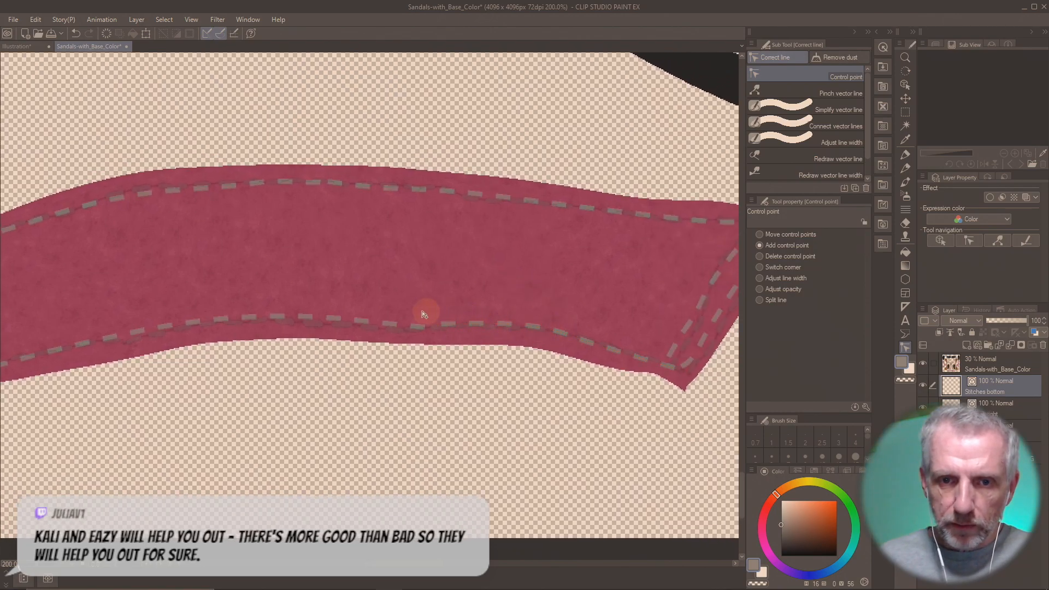
left_click_drag(375, 298, 447, 317)
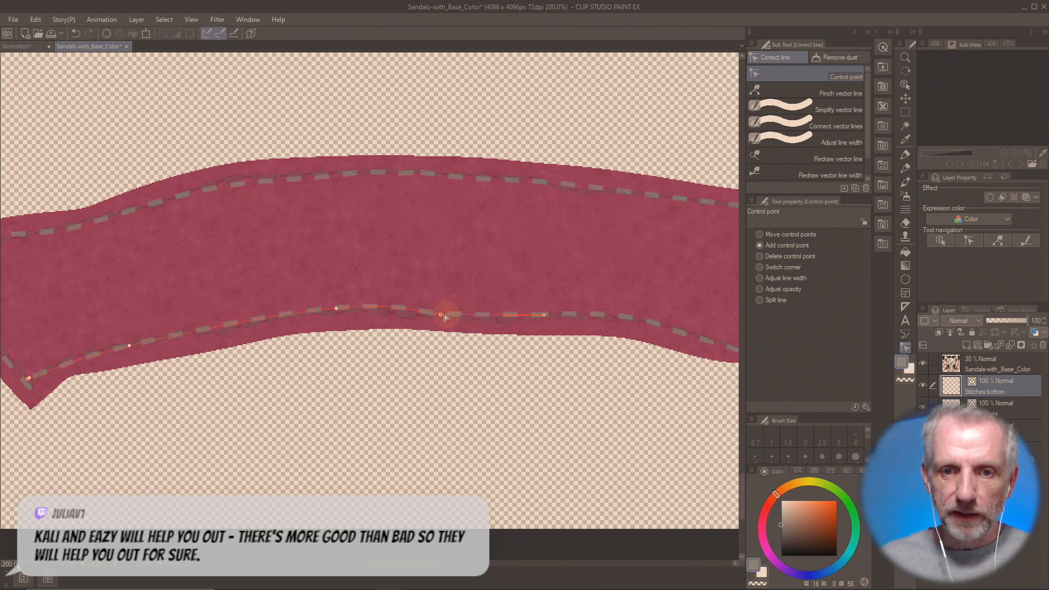
left_click(493, 317)
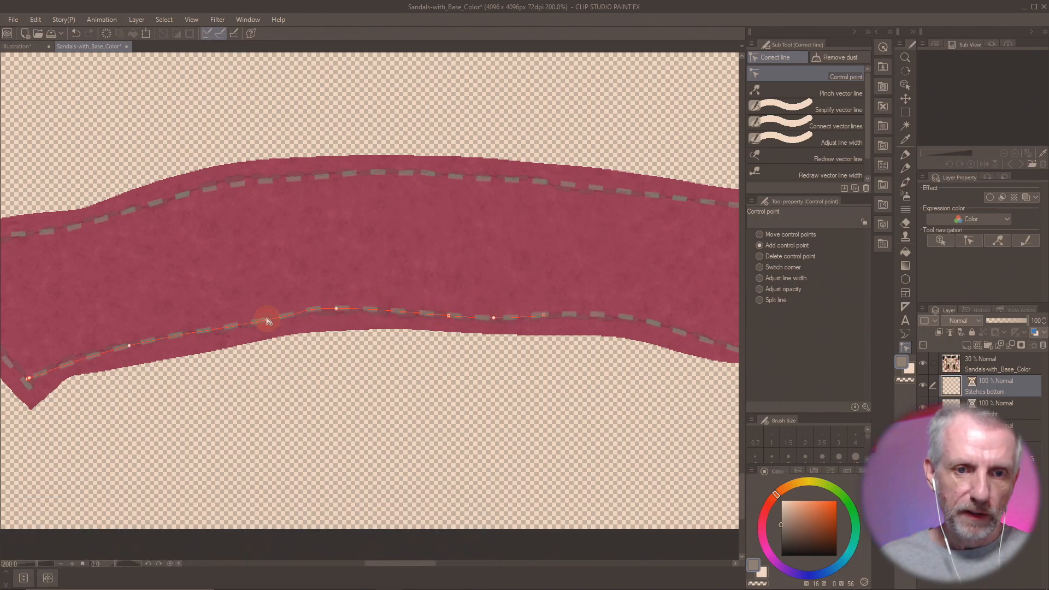
left_click_drag(129, 345, 159, 337)
left_click_drag(199, 304, 461, 250)
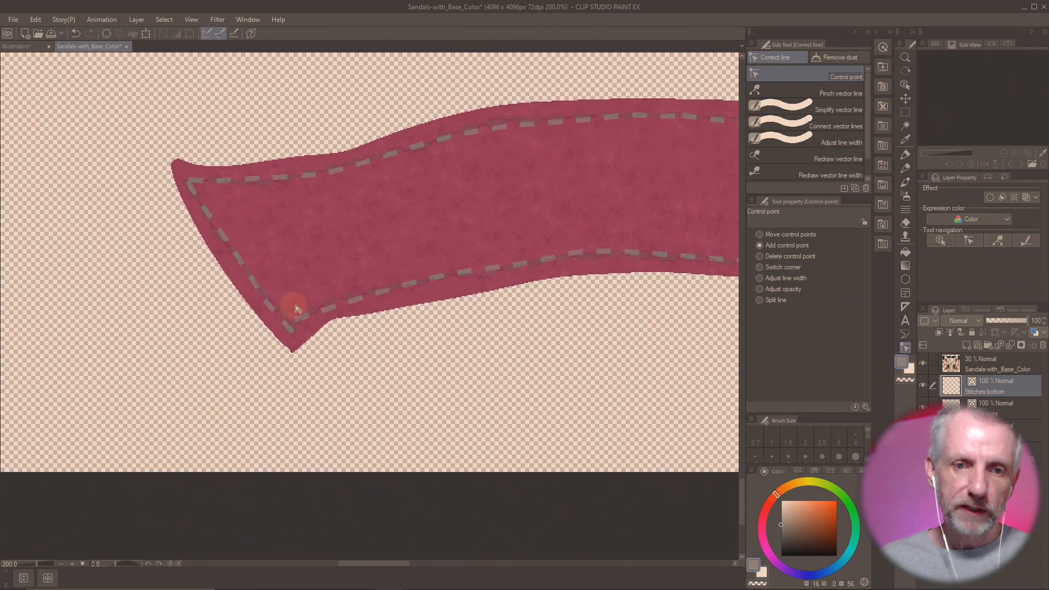
left_click(335, 305)
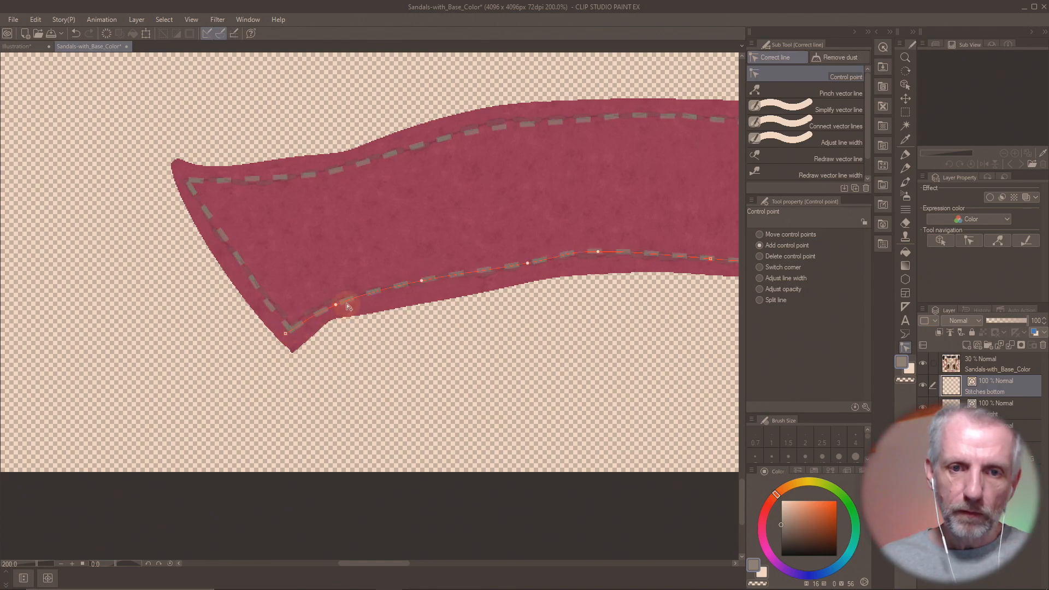
left_click_drag(566, 225, 473, 241)
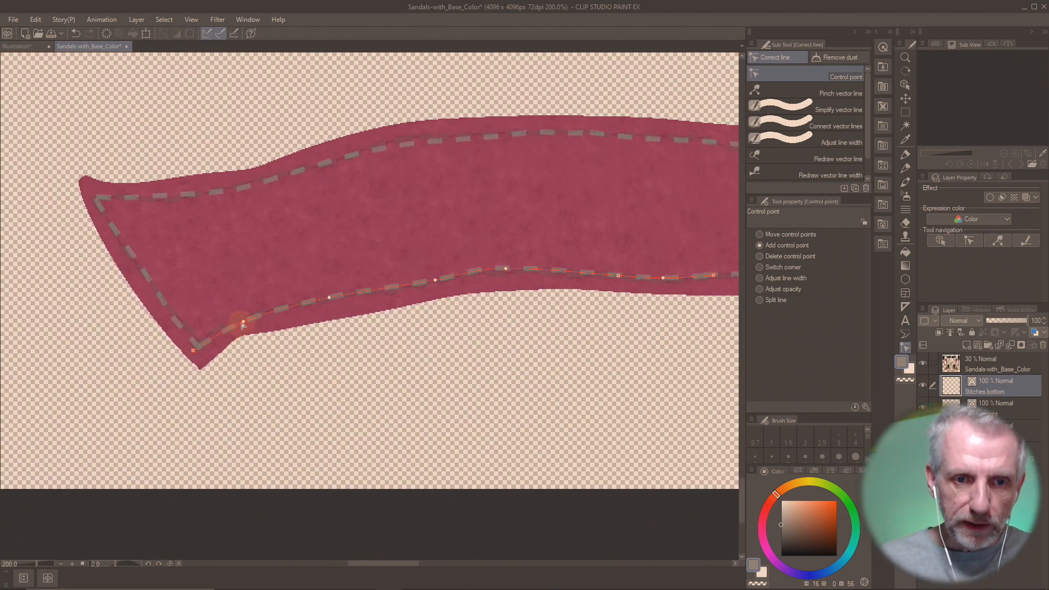
left_click_drag(244, 325, 243, 321)
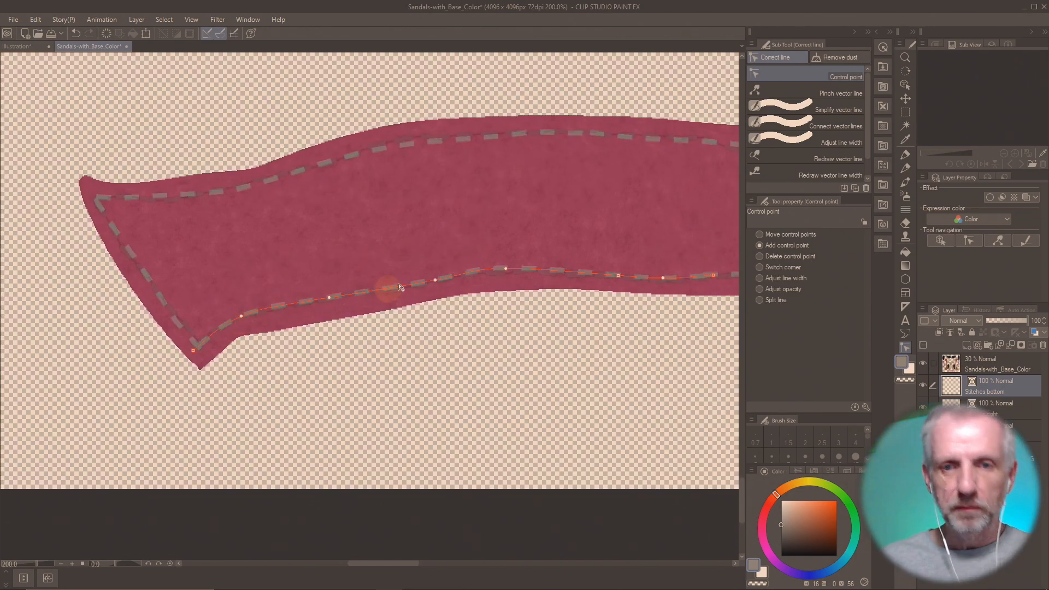
- Add a control point near the upper end of the outer diagonal stitch line at the strap's right end
left_click_drag(543, 216, 479, 206)
left_click_drag(393, 194, 196, 253)
left_click_drag(408, 258, 388, 259)
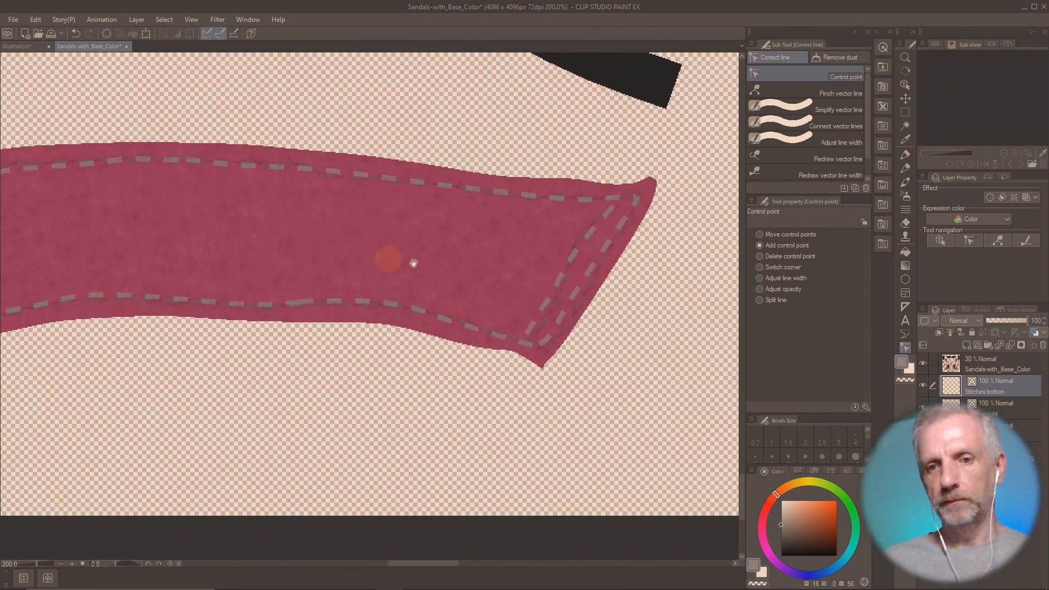
left_click_drag(520, 265, 457, 259)
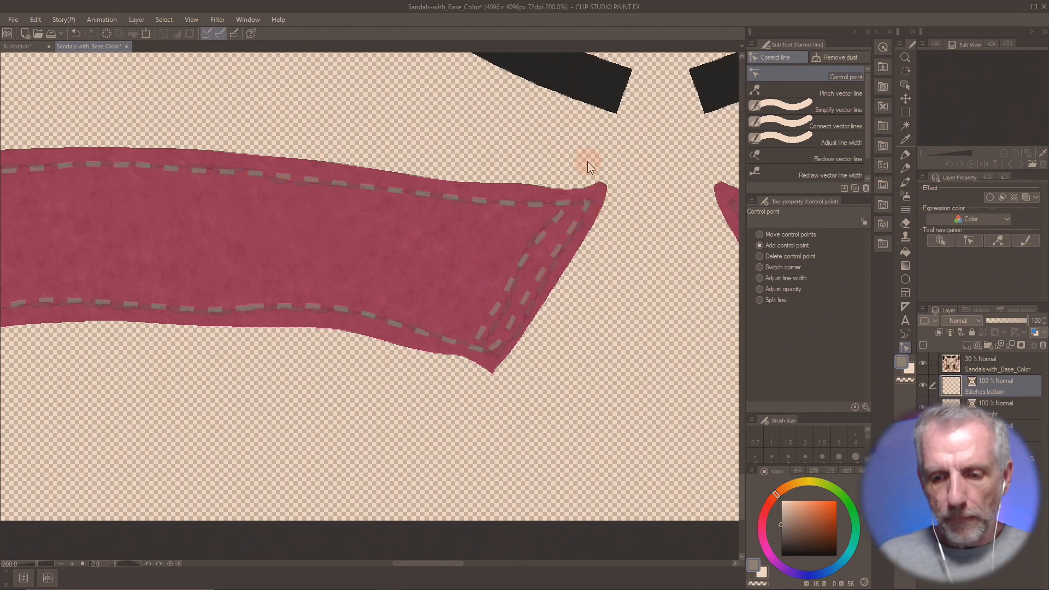
scroll(588, 162, "up", 3)
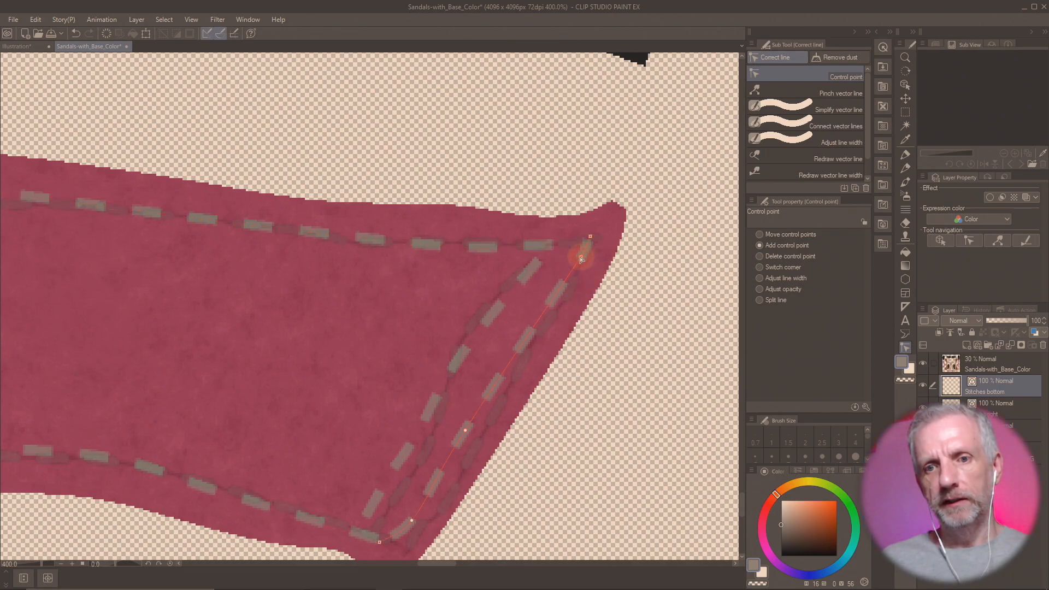
left_click(566, 276)
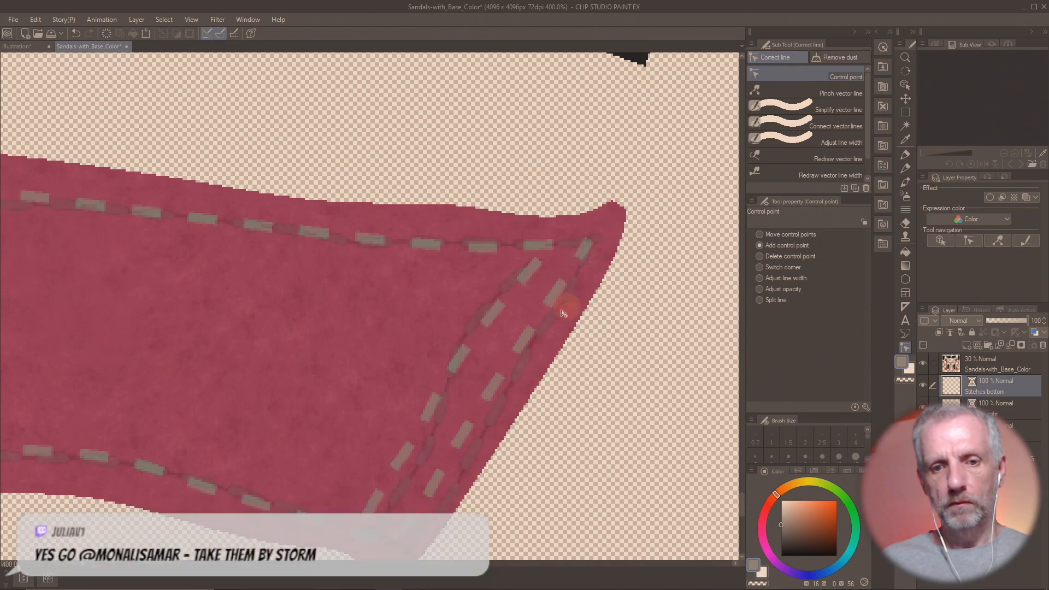
left_click_drag(562, 311, 604, 235)
left_click_drag(553, 291, 567, 256)
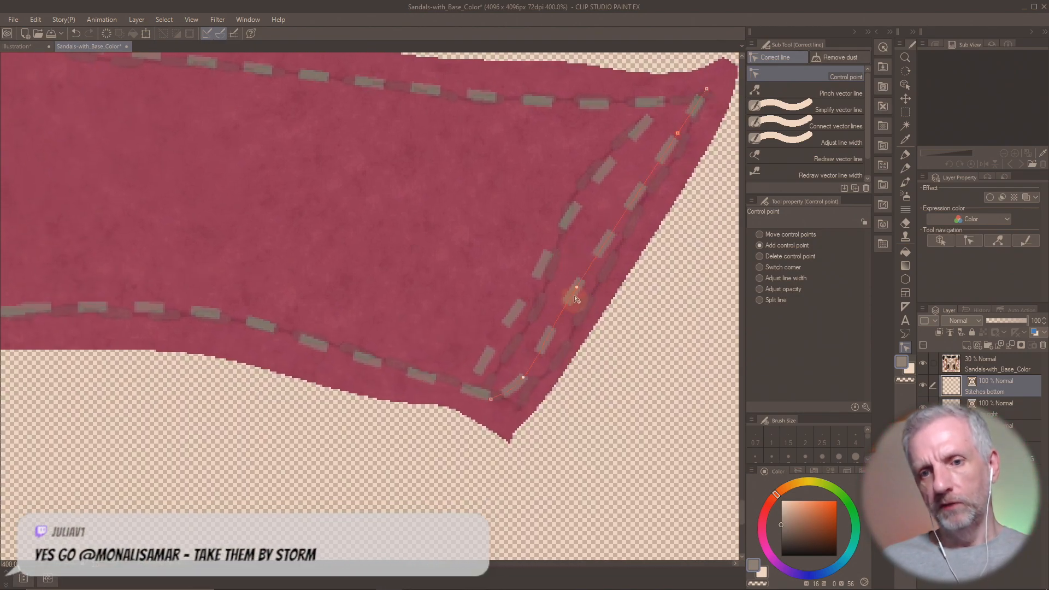
- Toggle the Sandals-with_Base_Color layer off and back on to inspect the stitches without the guide overlay
left_click(922, 363)
left_click_drag(420, 310, 462, 346)
mouse_move(473, 239)
left_mouse_down()
mouse_move(379, 225)
mouse_move(499, 305)
mouse_move(419, 269)
mouse_move(431, 299)
mouse_move(475, 307)
mouse_move(403, 234)
left_mouse_up()
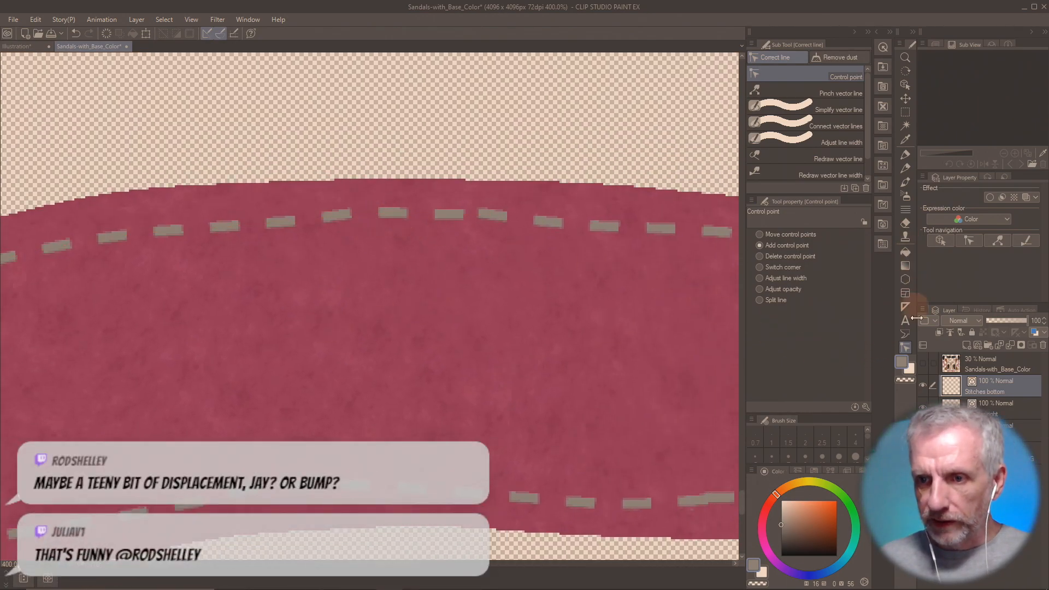
left_click(923, 364)
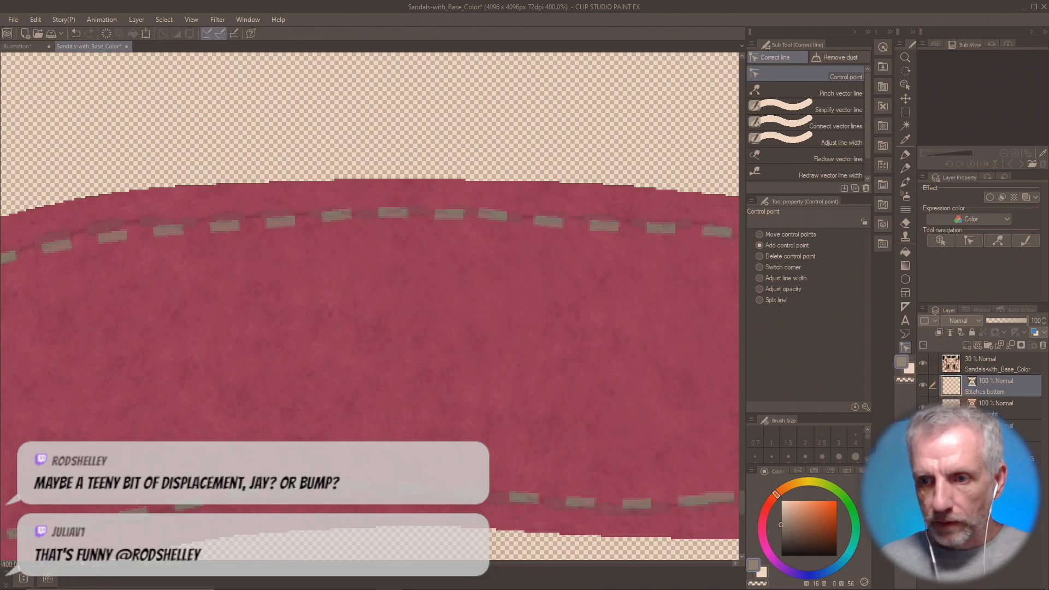
- Simplify the left section of the upper stitch line on the Stitches bottom layer with Simplify vector line
left_click(983, 408)
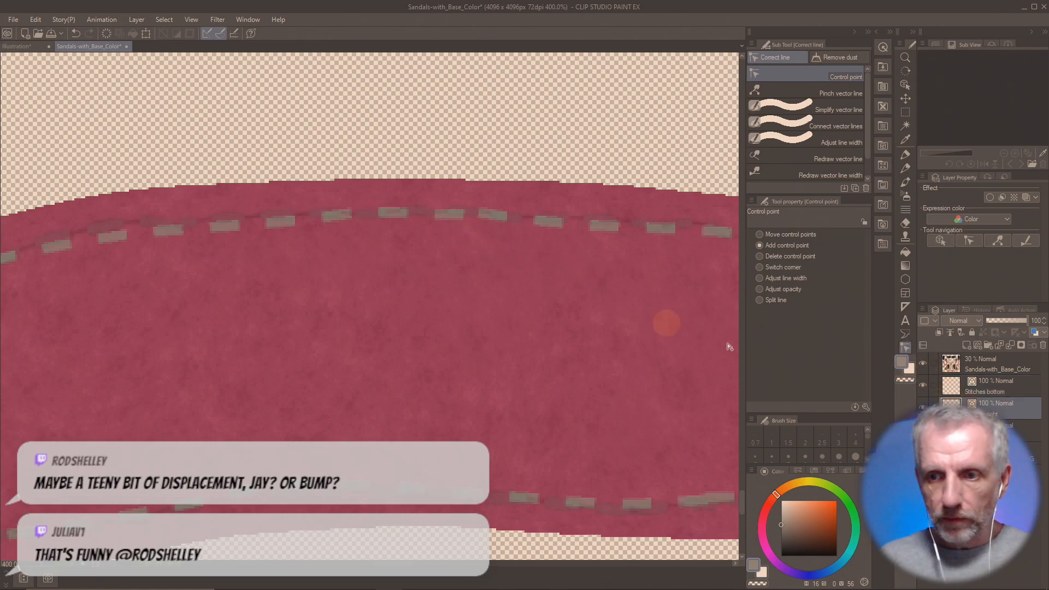
left_click(936, 385)
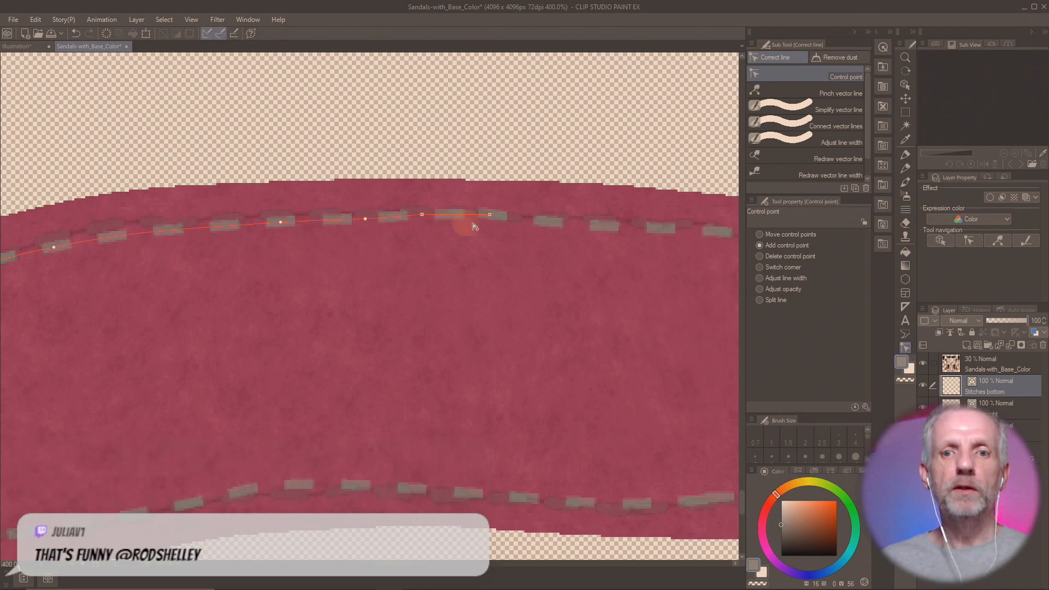
left_click(805, 103)
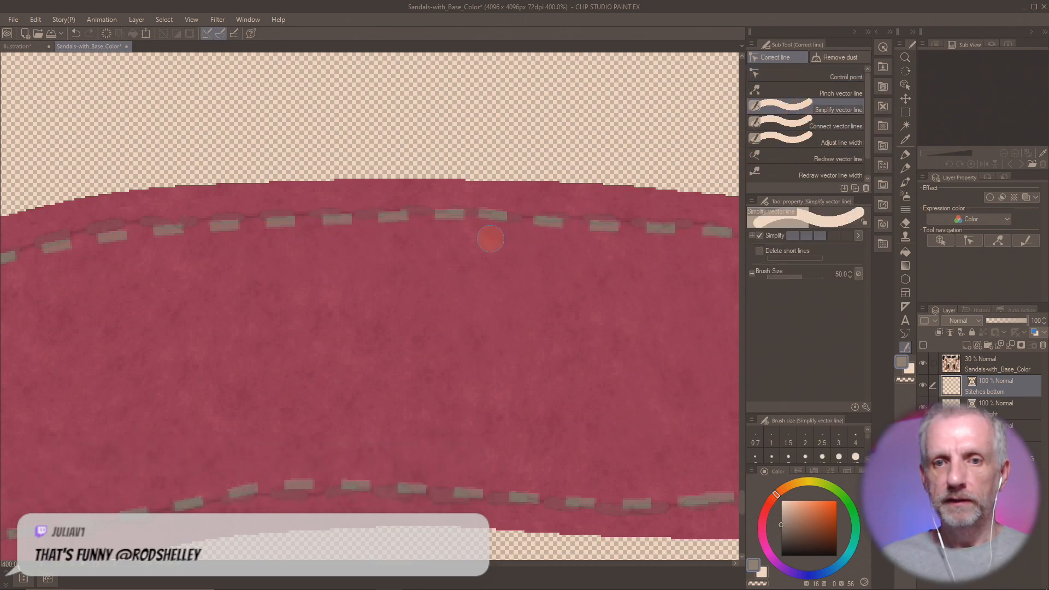
mouse_move(490, 216)
left_mouse_down()
mouse_move(331, 213)
mouse_move(91, 234)
left_mouse_up()
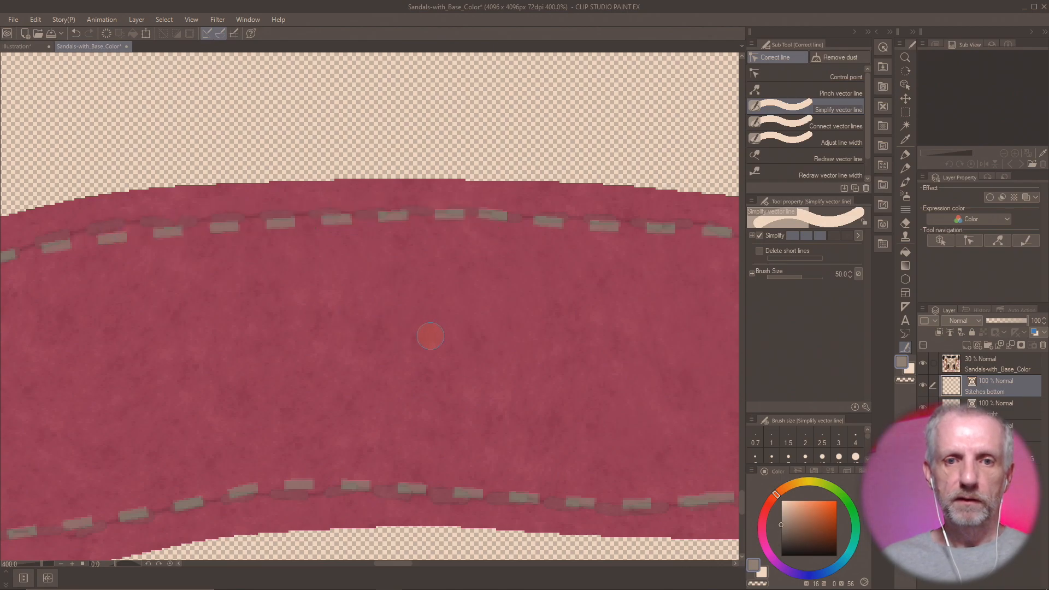
- Reshape the left section of the upper stitch line with control points so it follows the guide seam, and save the file
left_click(801, 77)
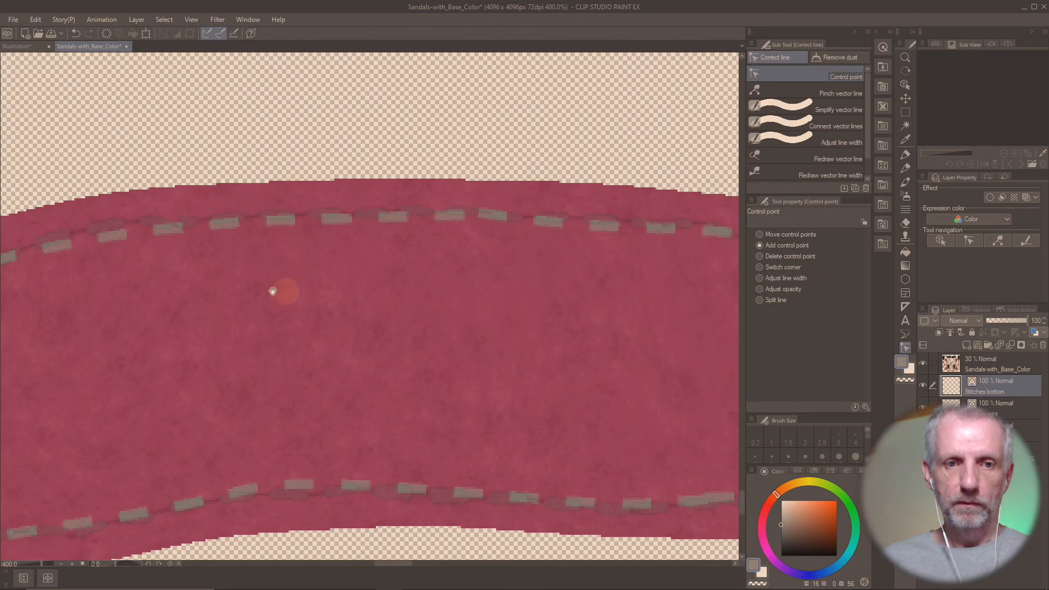
left_click_drag(277, 293, 568, 300)
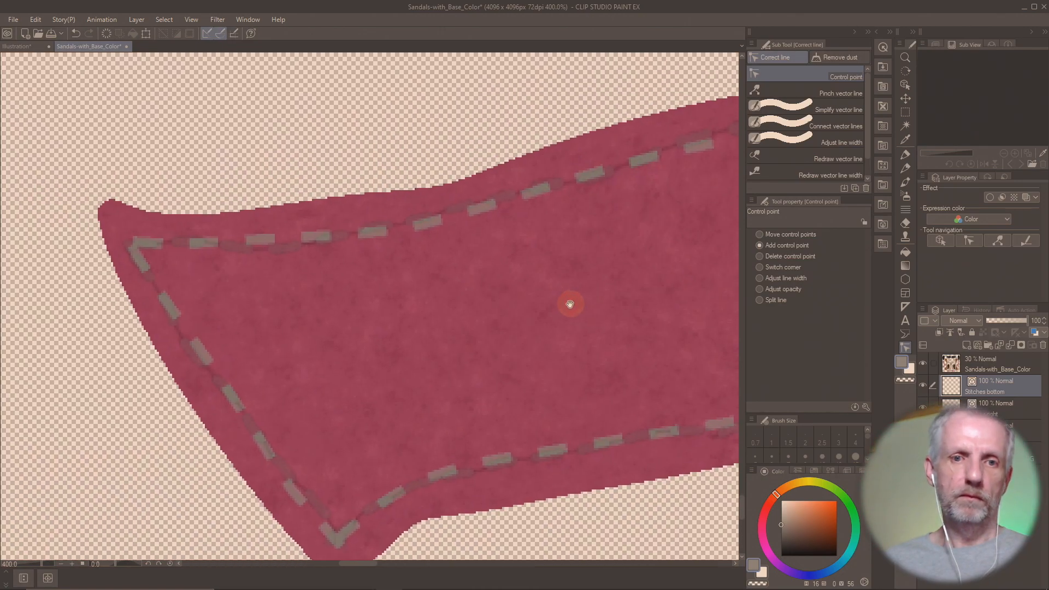
left_click_drag(236, 245, 278, 246)
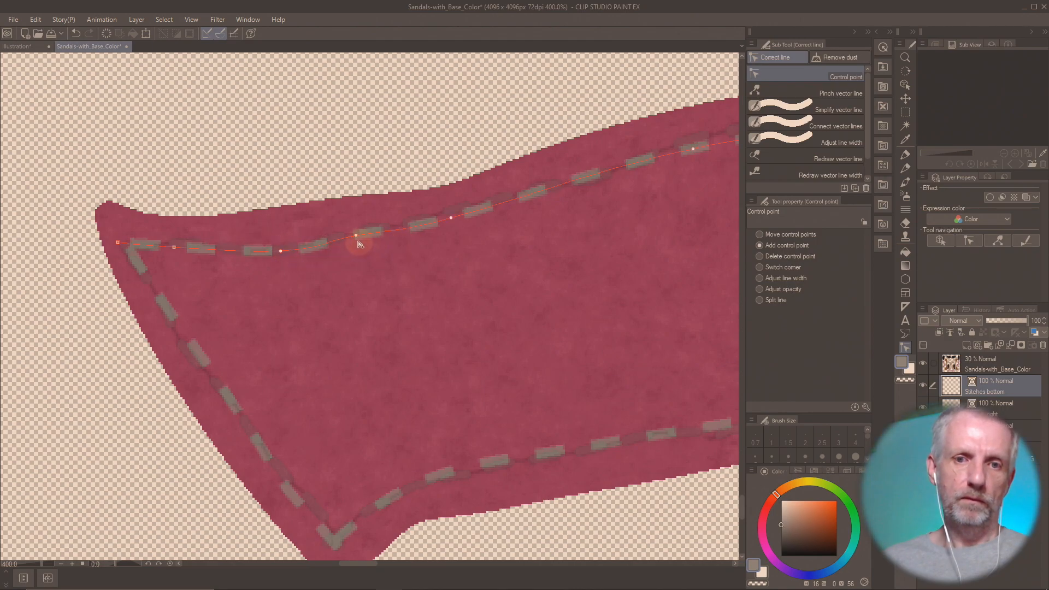
left_click_drag(355, 238, 393, 233)
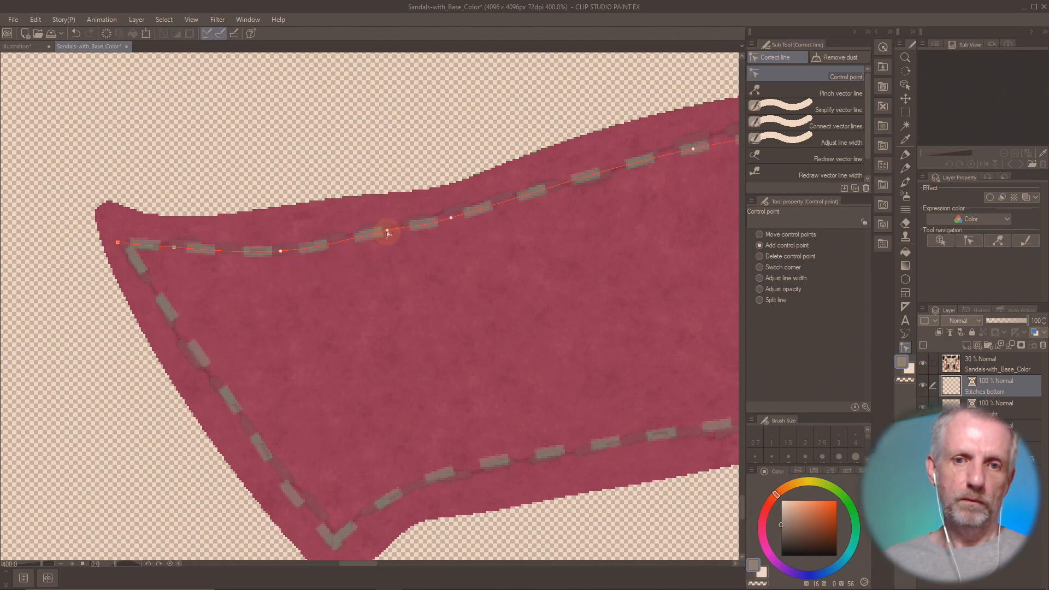
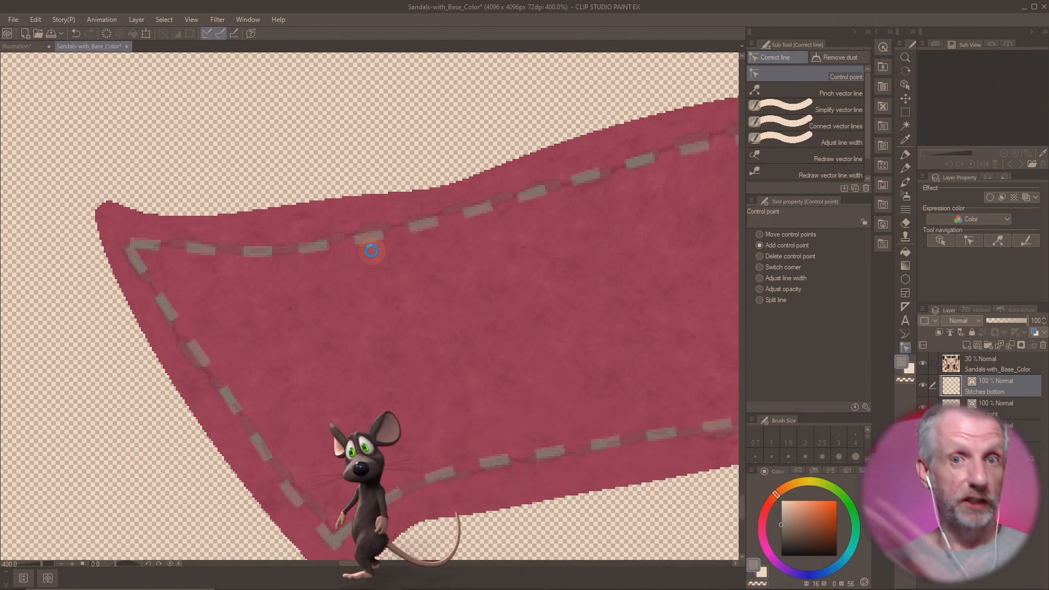
key("ctrl+s")
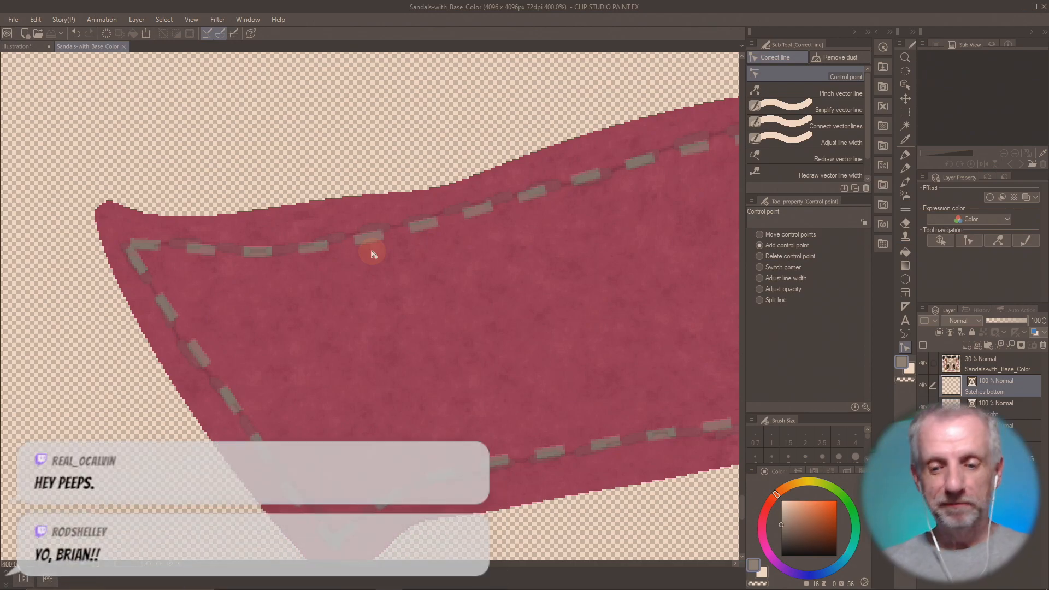
- Duplicate the Stitches bottom layer
key("ctrl+0")
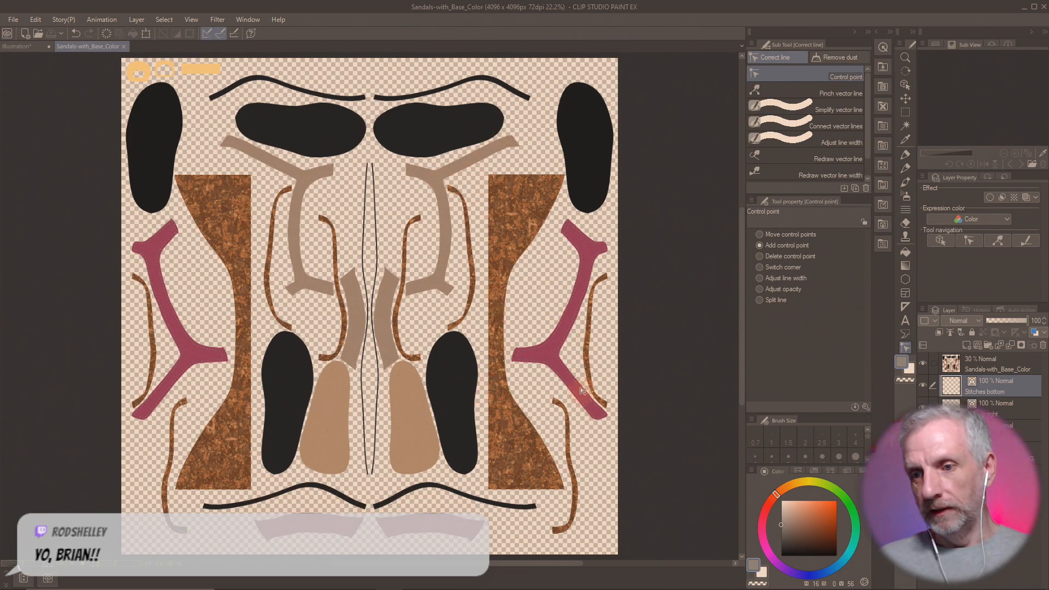
right_click(953, 388)
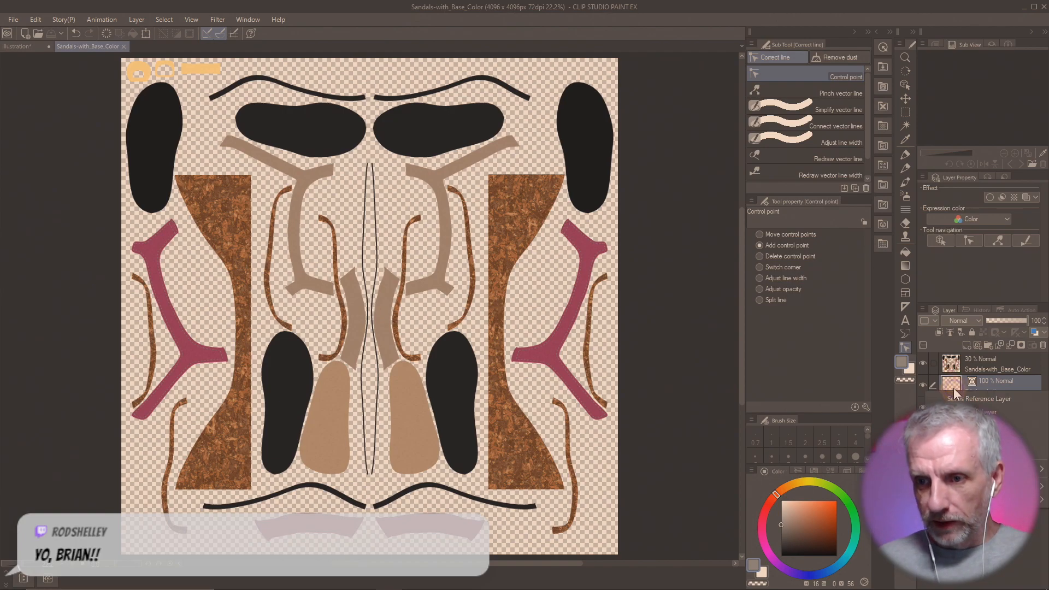
left_click(998, 382)
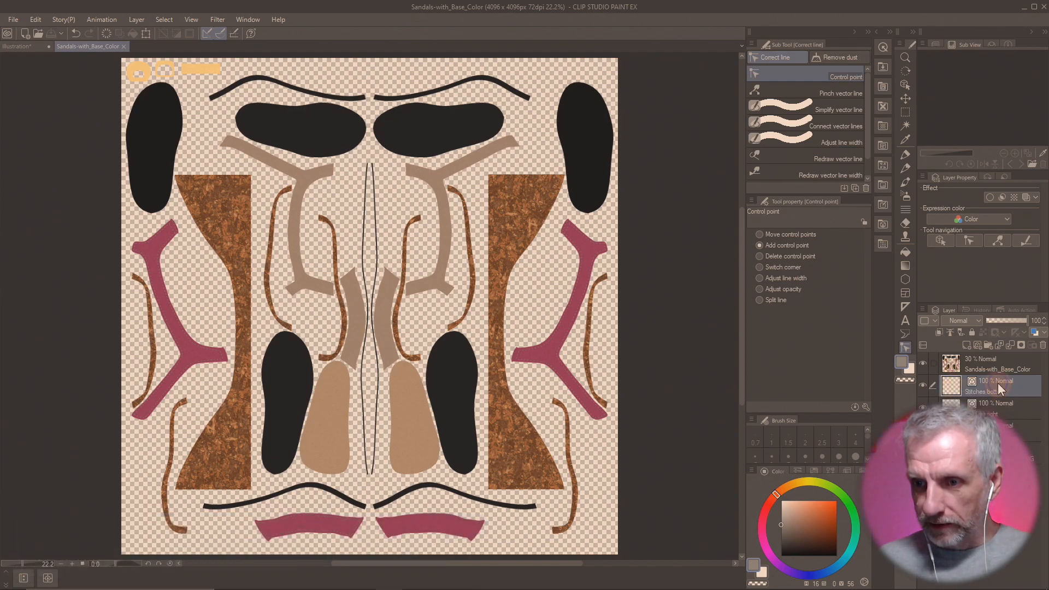
double_click(986, 388)
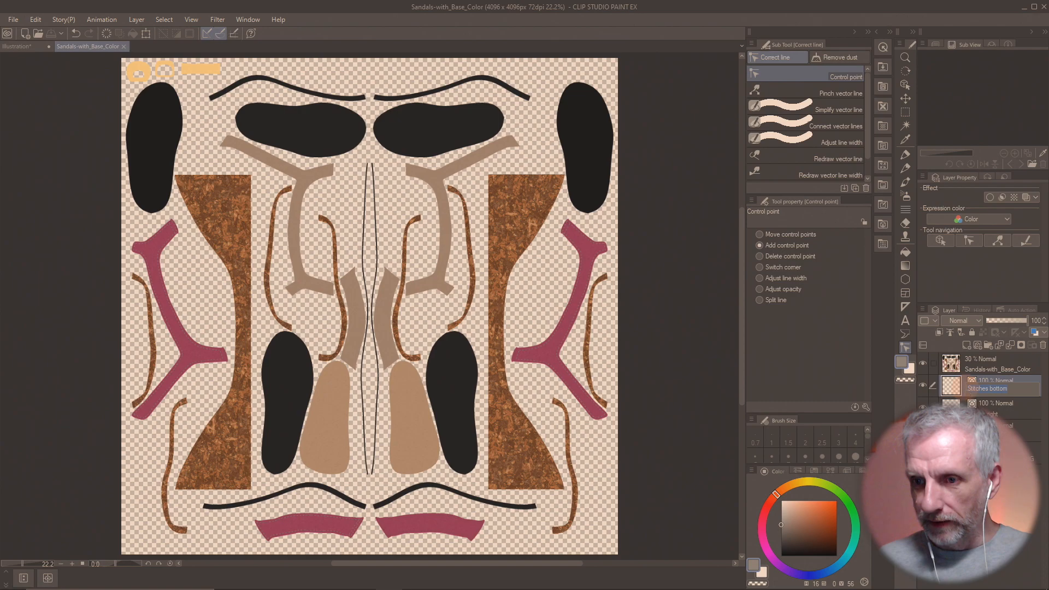
right_click(958, 386)
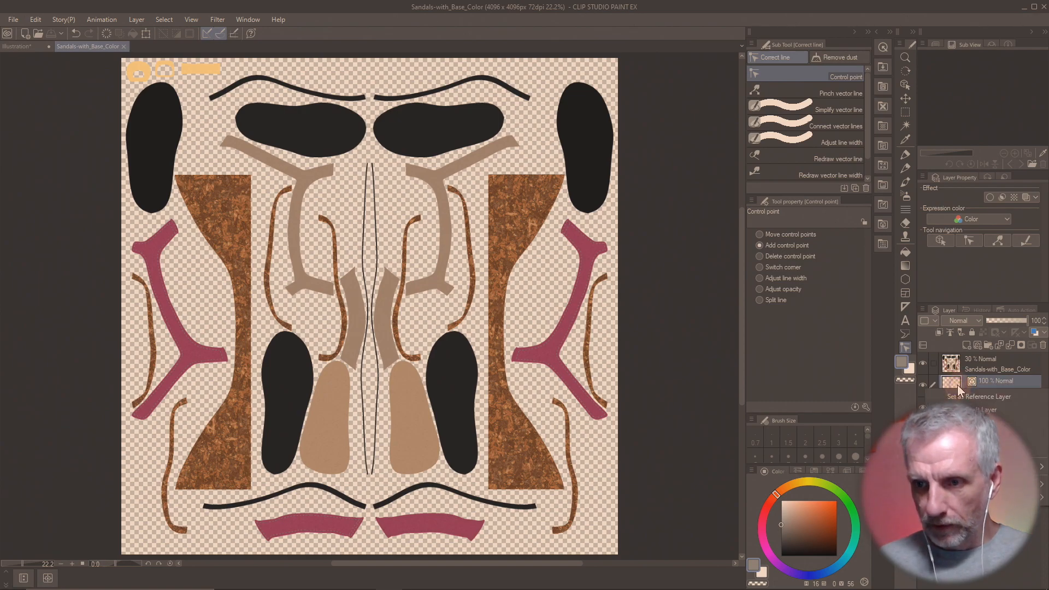
left_click(1004, 385)
right_click(1004, 386)
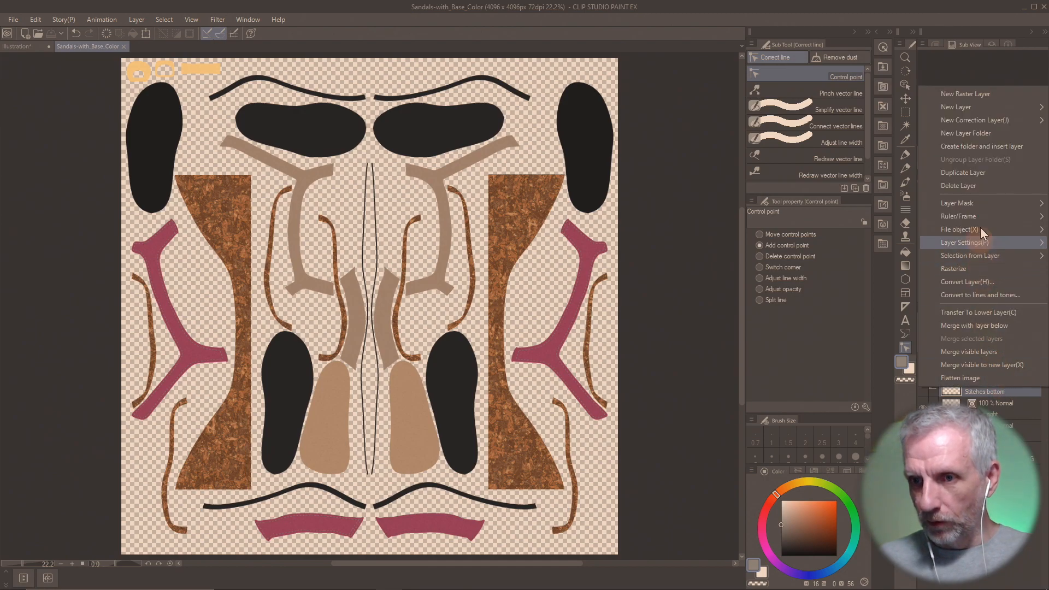
left_click(1002, 174)
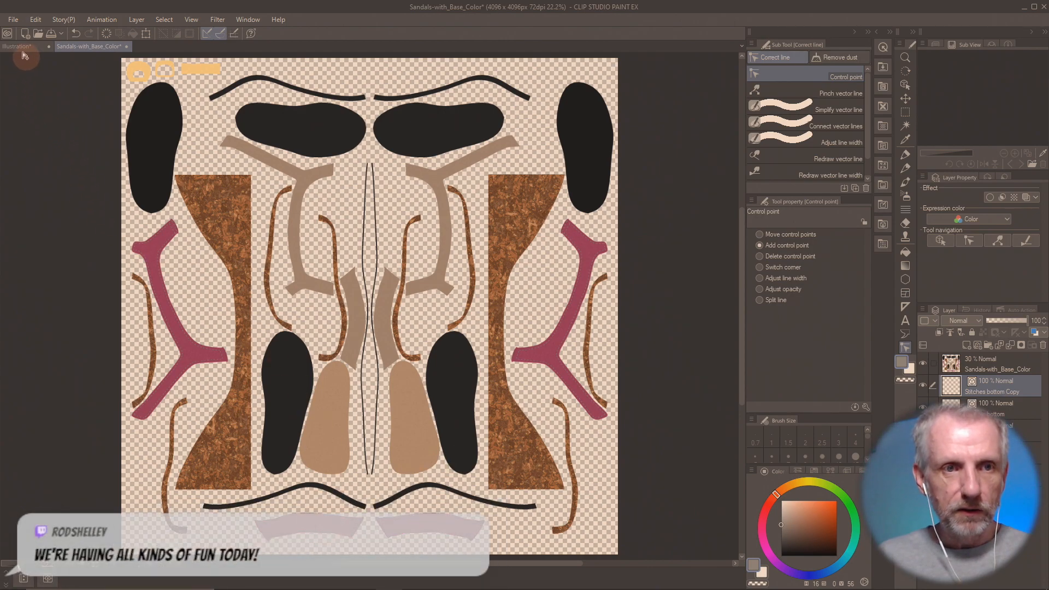
- Flip the duplicated stitches layer horizontally with a transformation
left_click(38, 21)
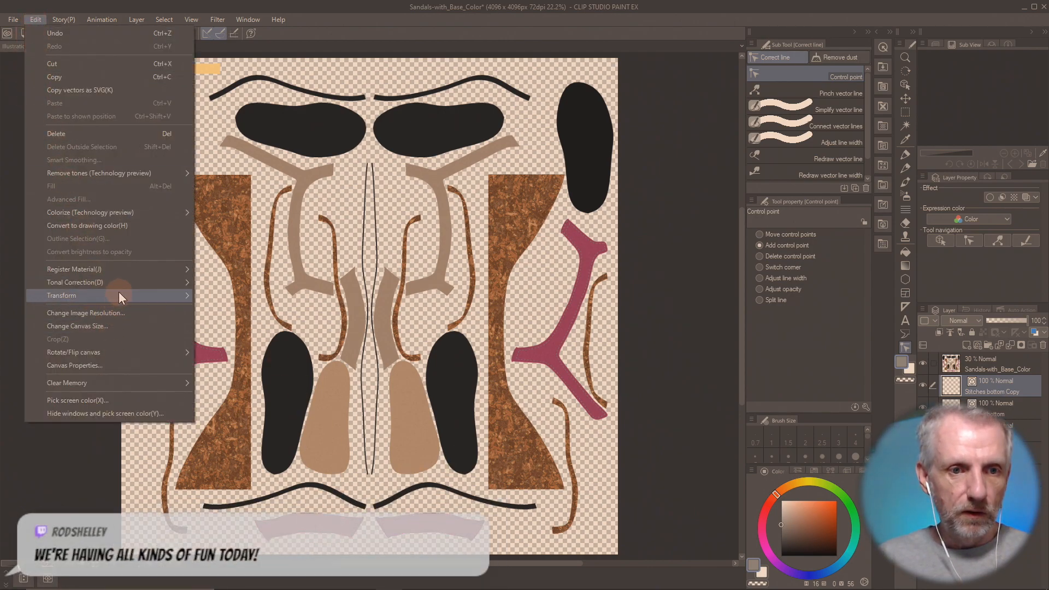
mouse_move(119, 293)
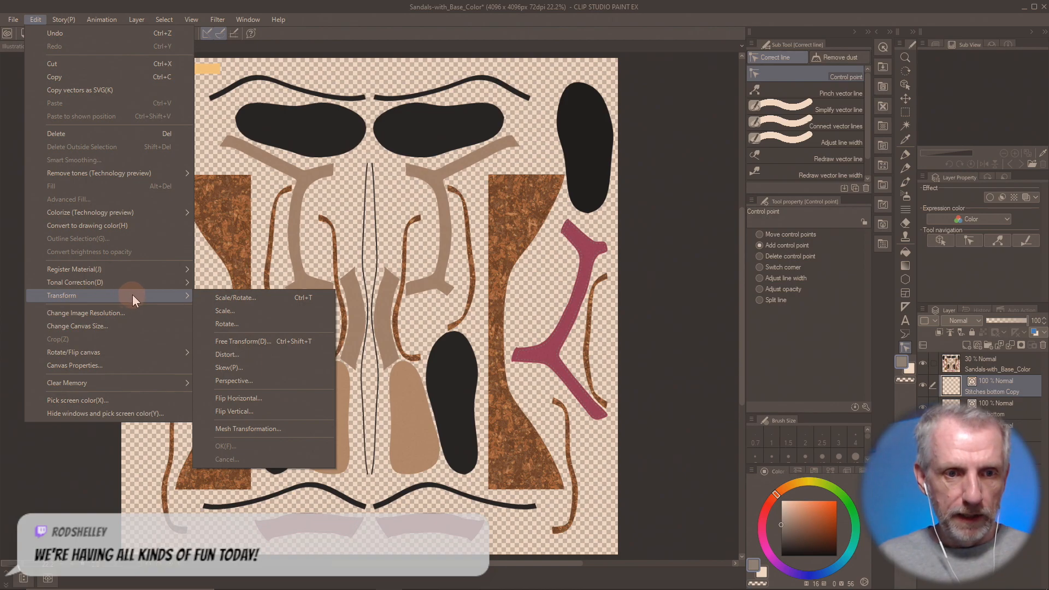
left_click(273, 398)
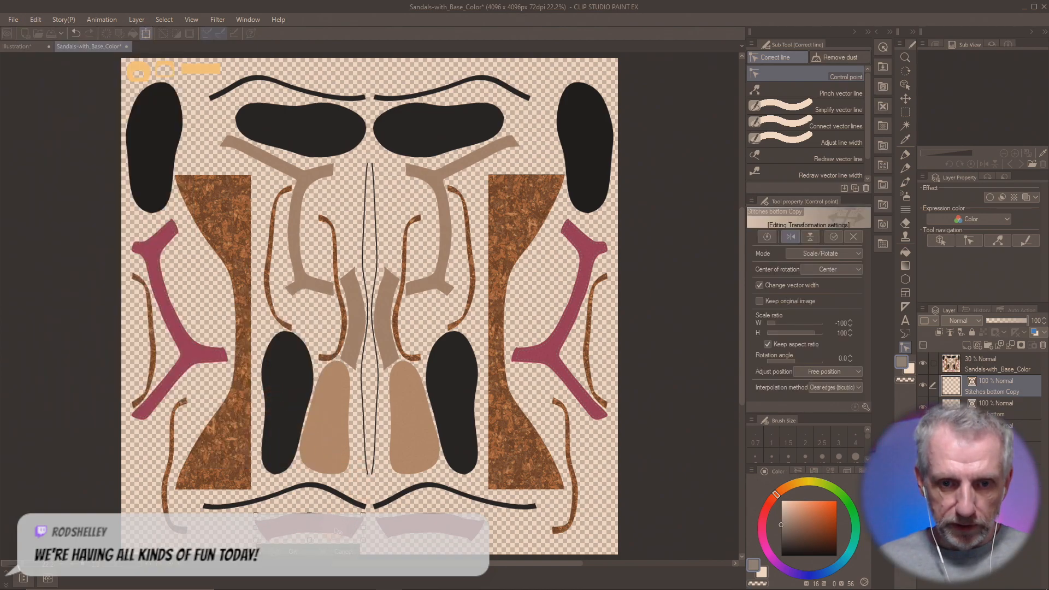
- Move the mirrored stitches onto the right one of the two bottom red straps, align them with its seams, and apply the transformation
left_click_drag(337, 530, 460, 525)
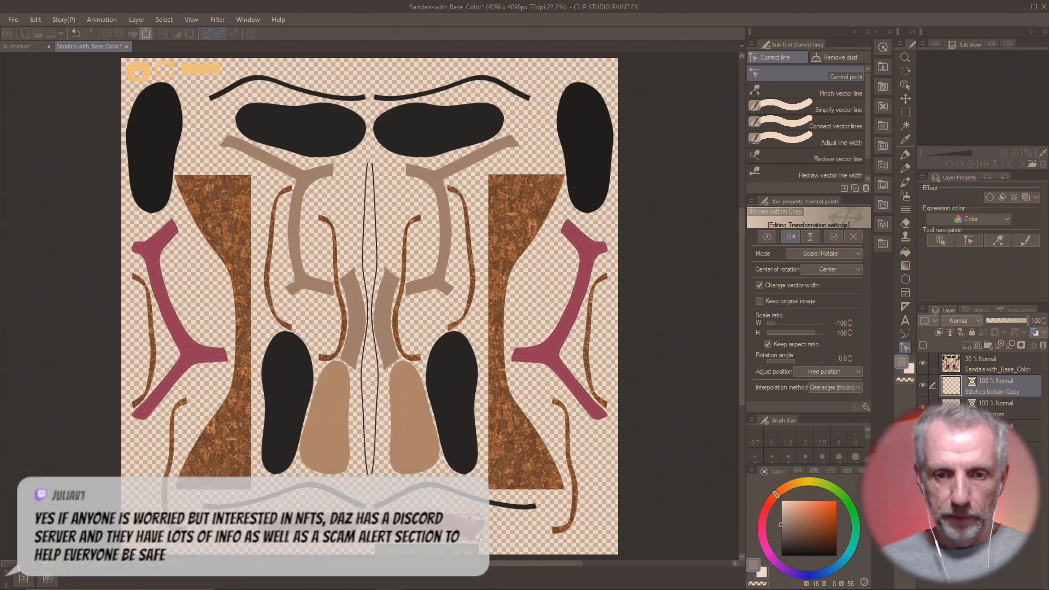
scroll(470, 505, "down", 2)
scroll(470, 506, "up", 5)
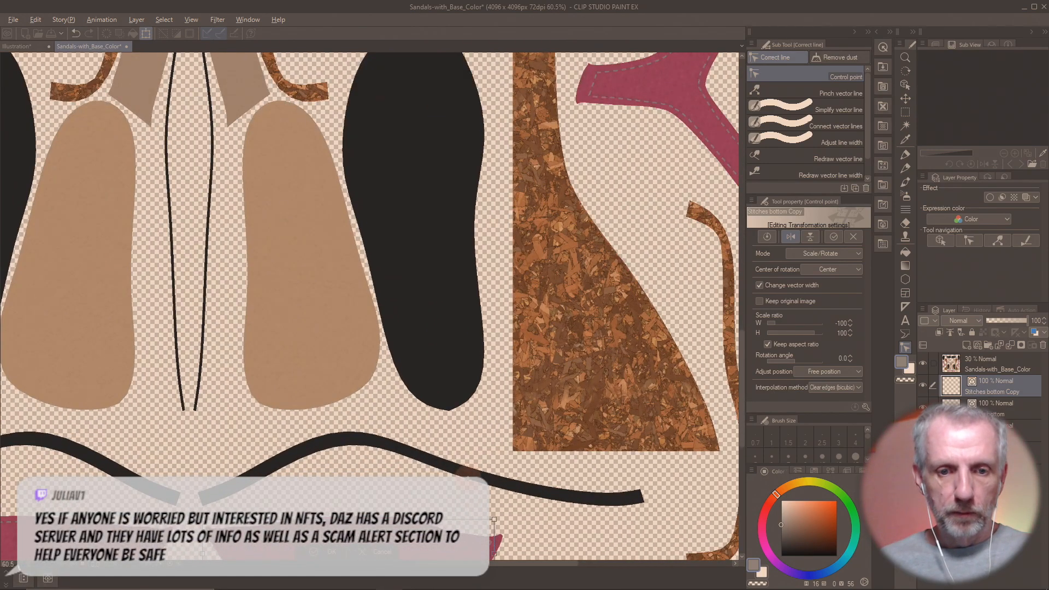
scroll(499, 382, "up", 4)
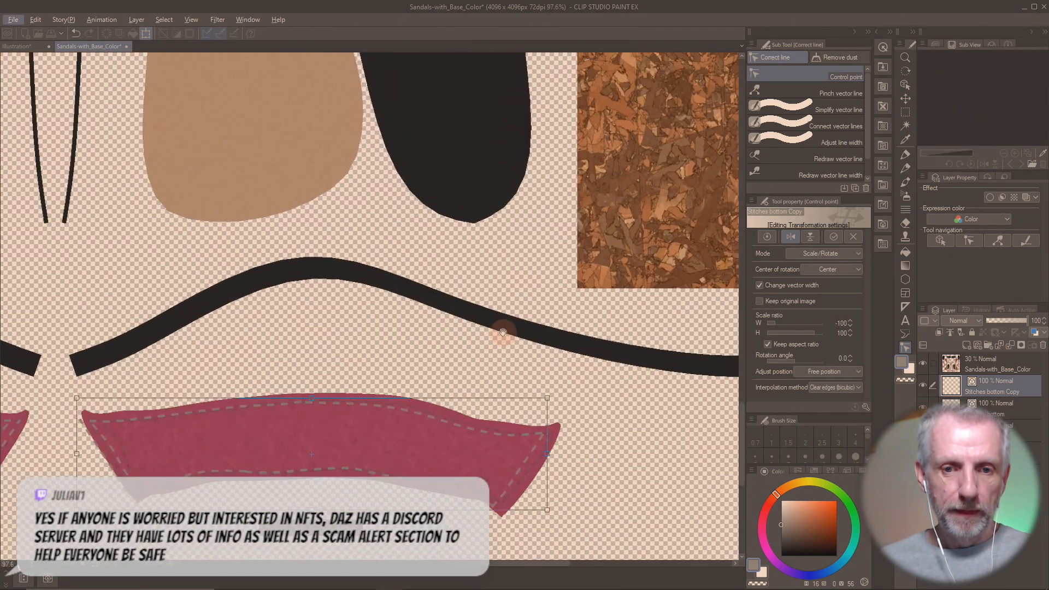
scroll(503, 333, "up", 6)
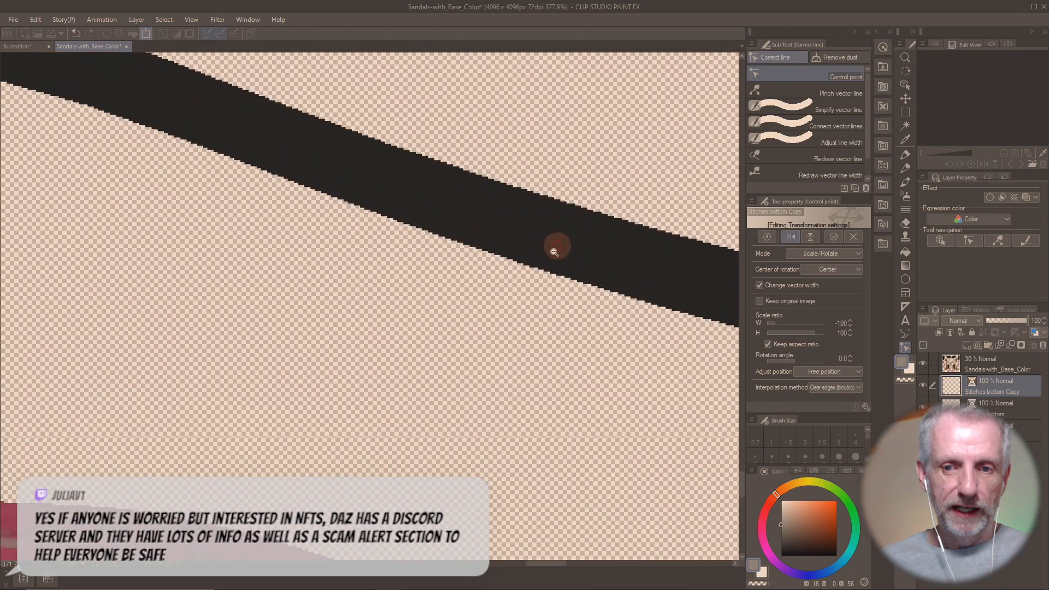
scroll(555, 252, "down", 3)
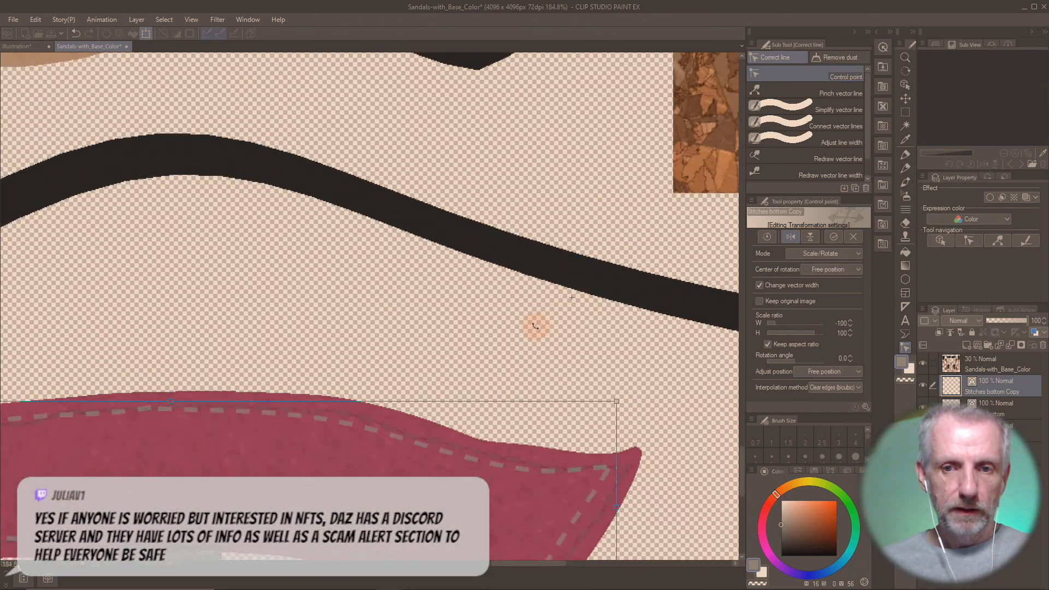
scroll(601, 251, "down", 3)
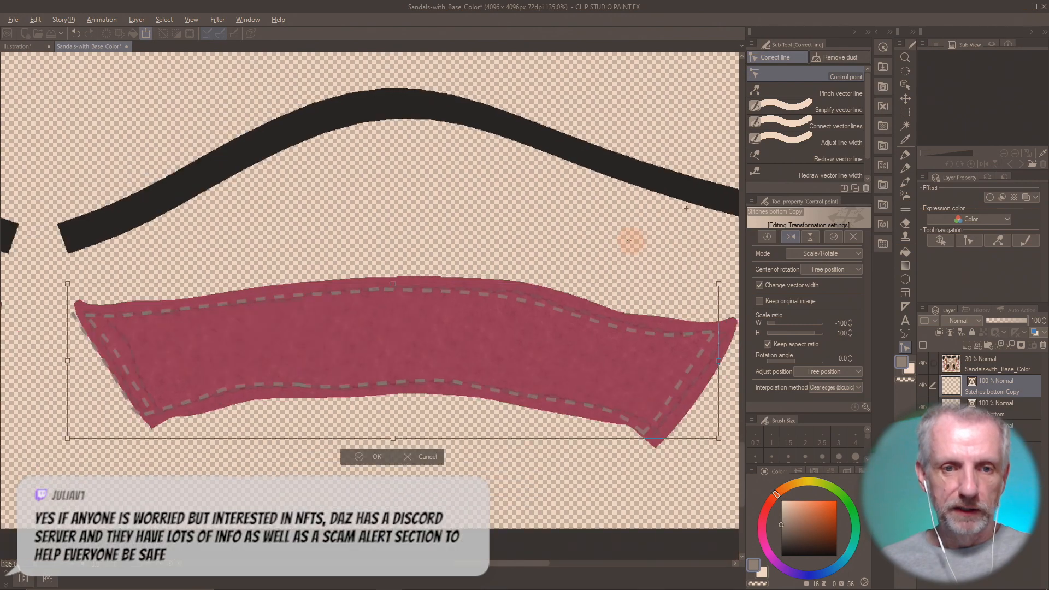
left_click_drag(391, 344, 403, 347)
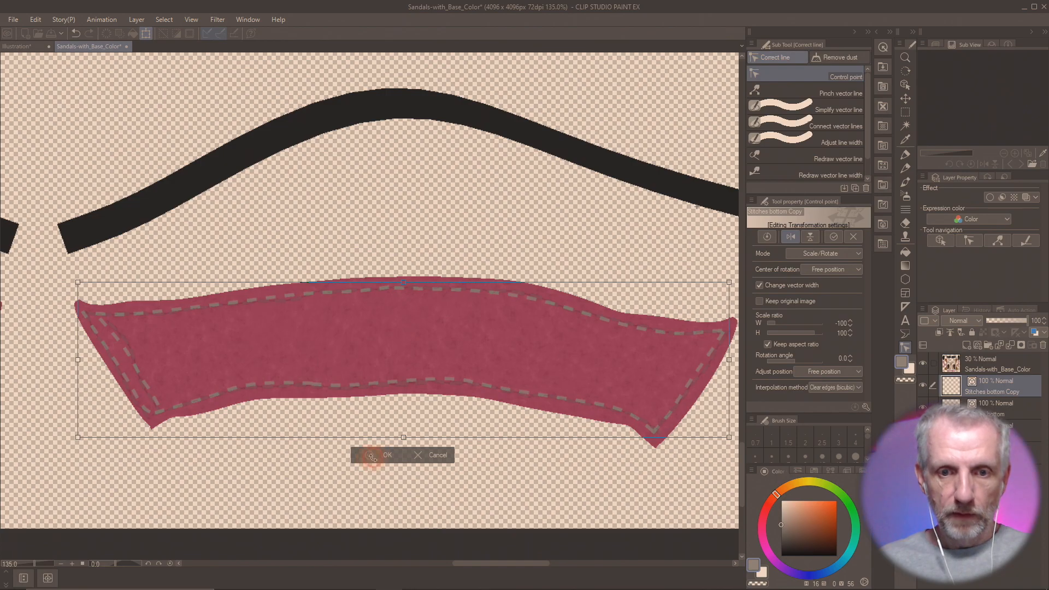
left_click(380, 456)
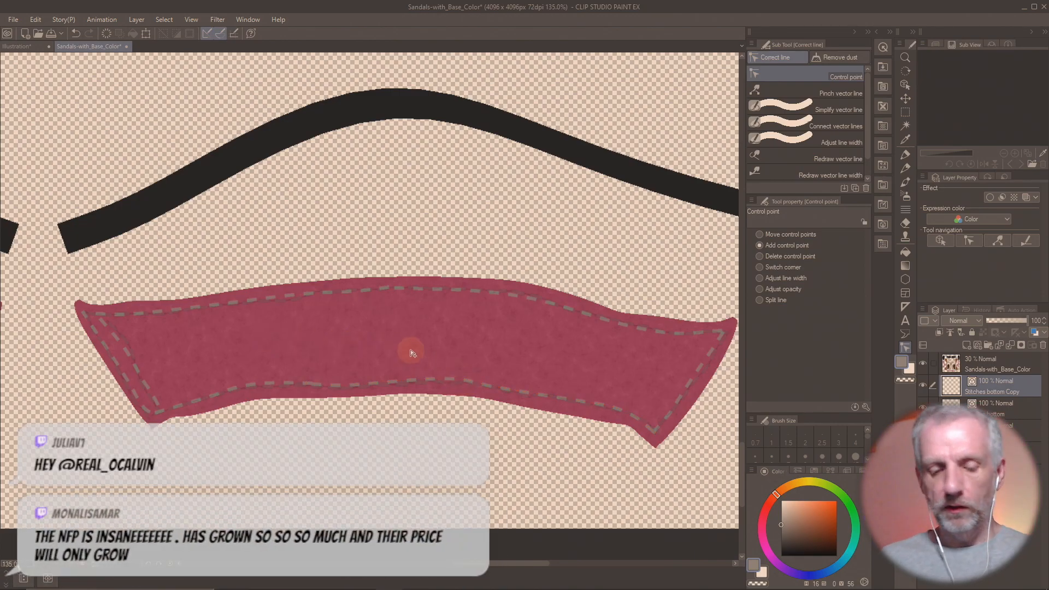
- Rename the duplicated stitches layer as "Stitches bottom left"
double_click(999, 391)
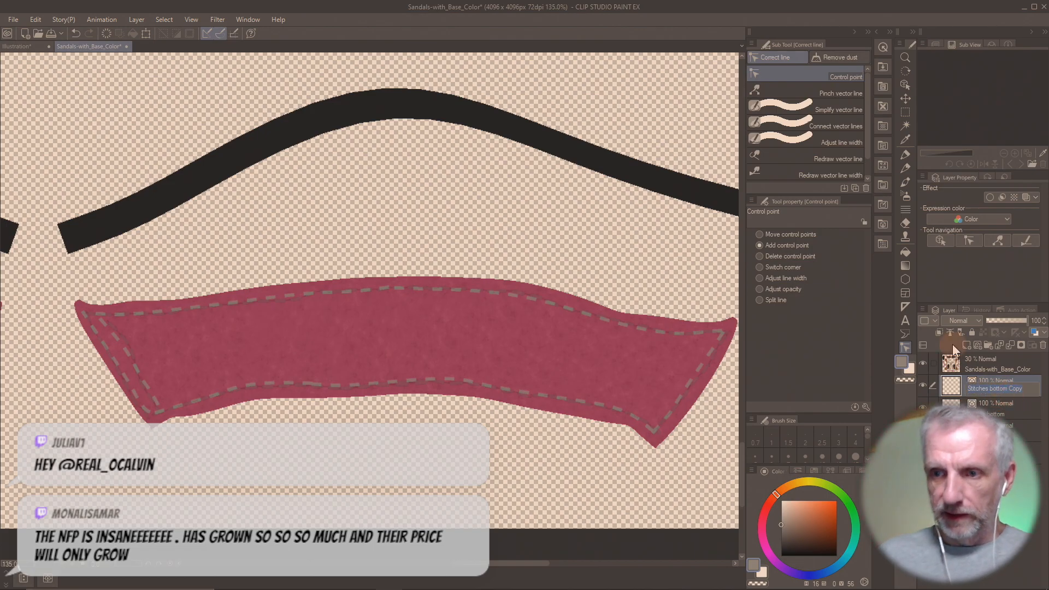
key("BackSpace")
key("BackSpace")
key("BackSpace")
key("BackSpace")
type("left")
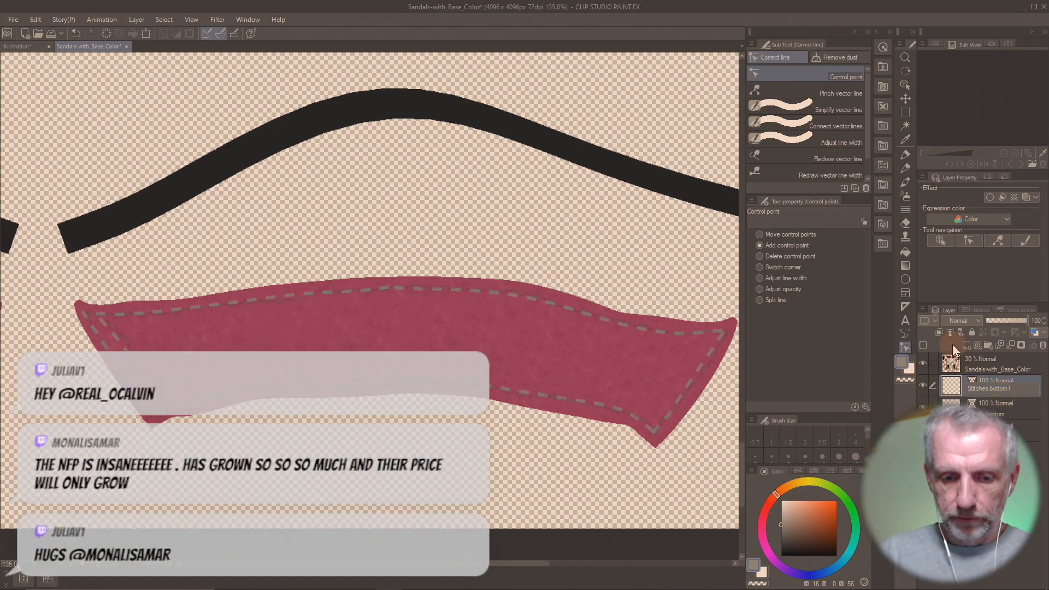
key("Return")
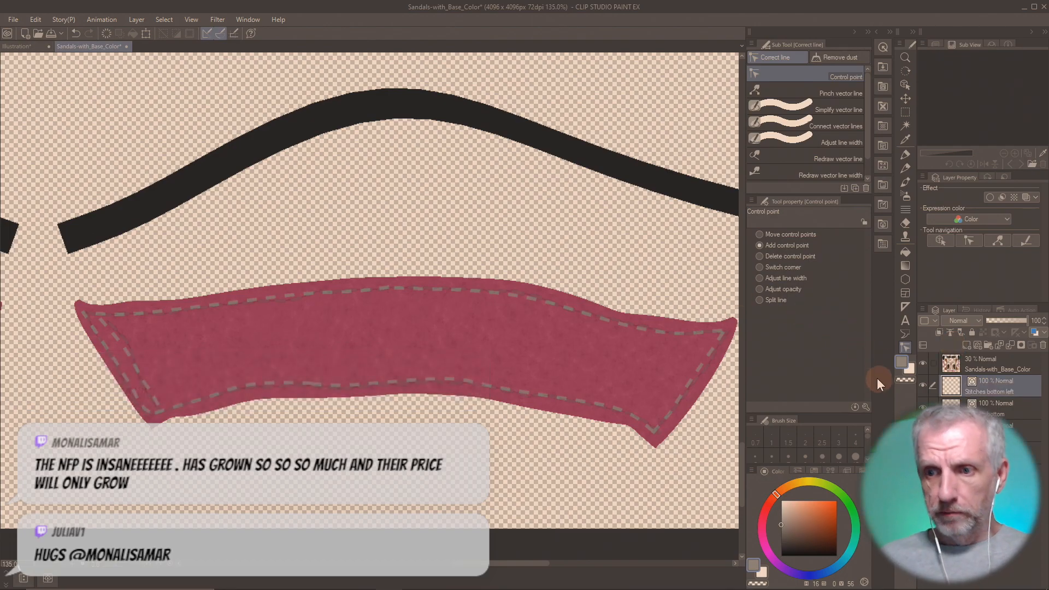
right_click(998, 381)
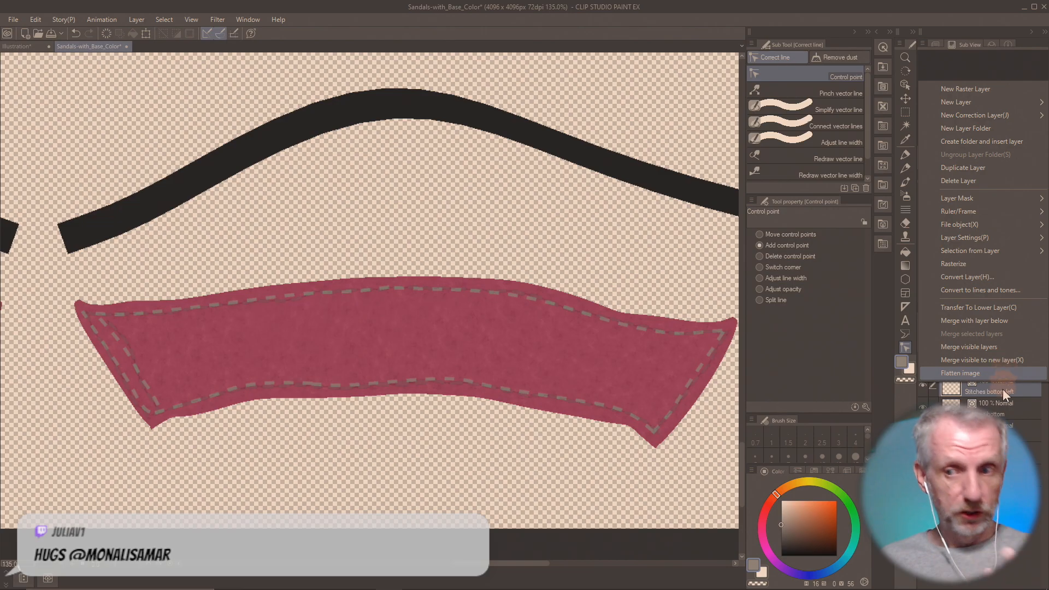
left_click(1005, 418)
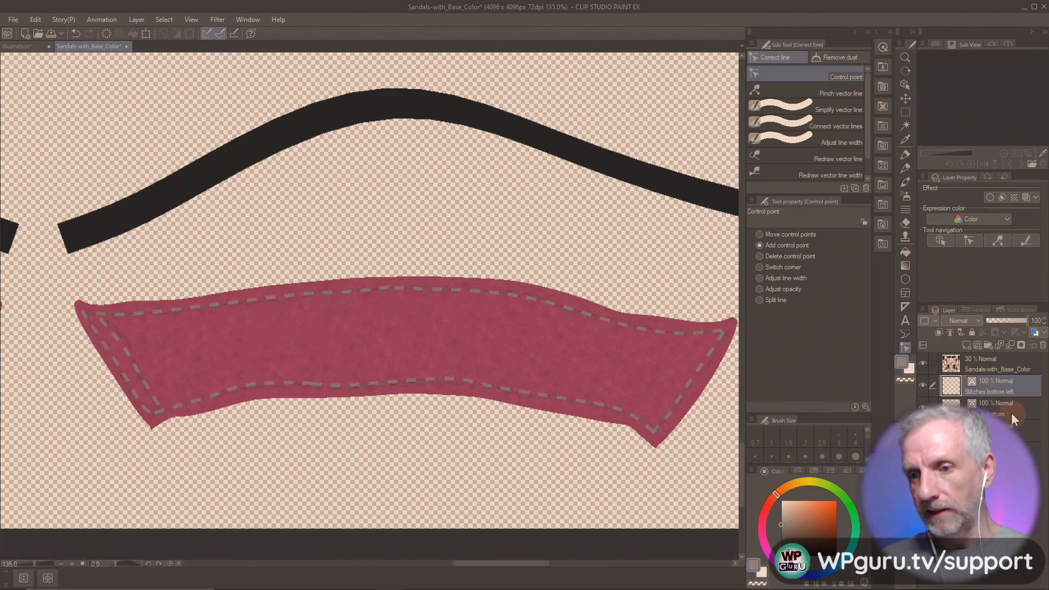
left_click(1011, 410)
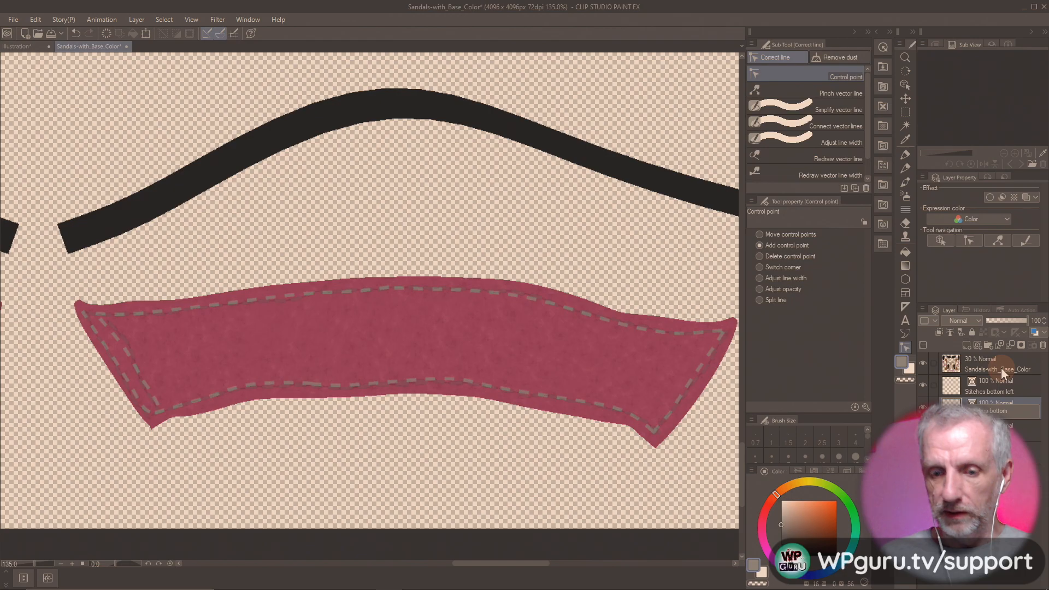
type("l")
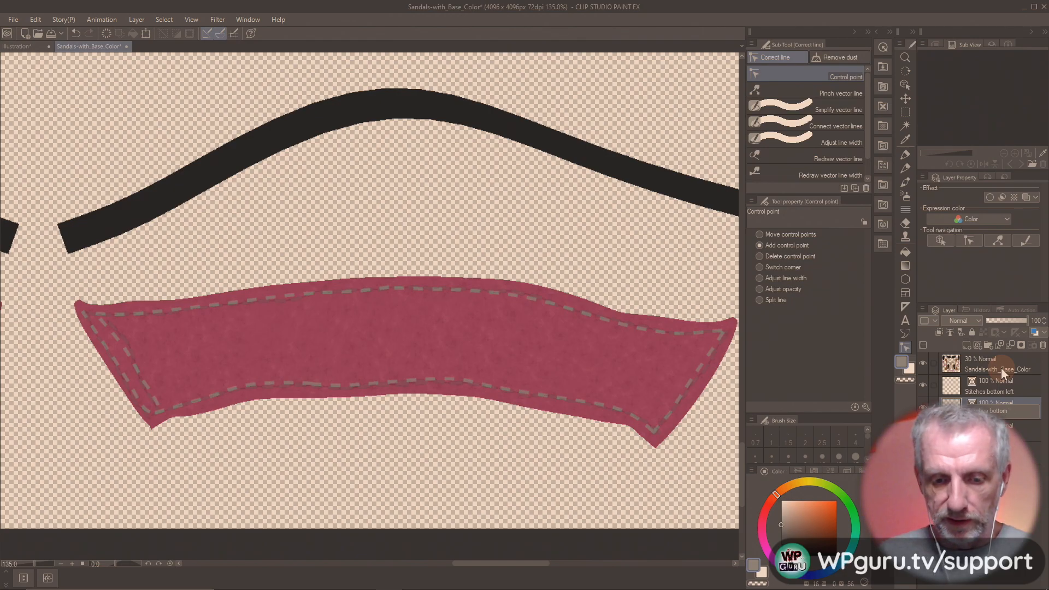
key("Escape")
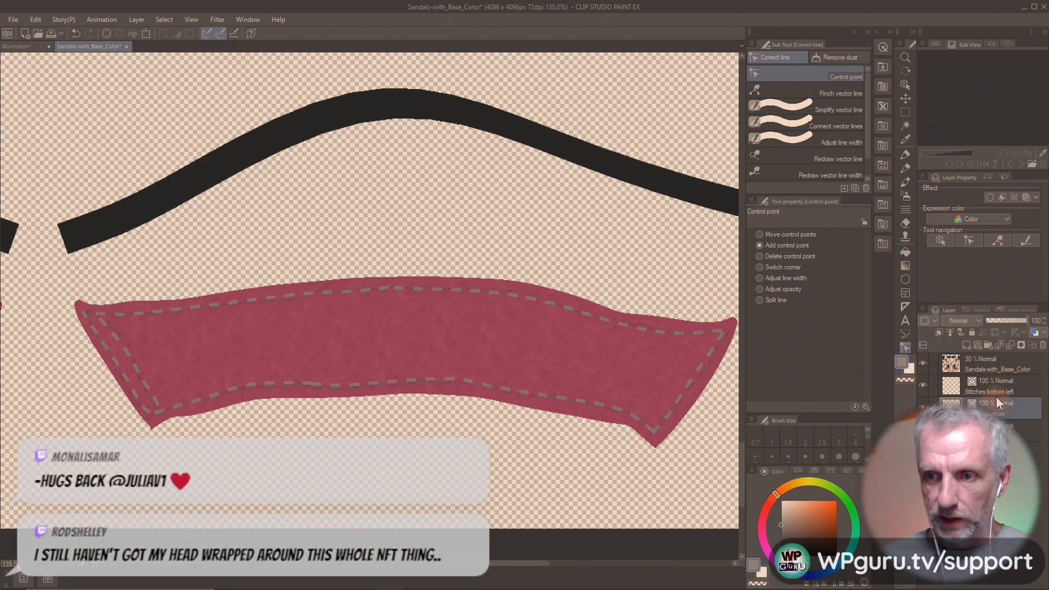
- Rename the mirrored stitches layer as "Stitches bottom right"
double_click(1010, 391)
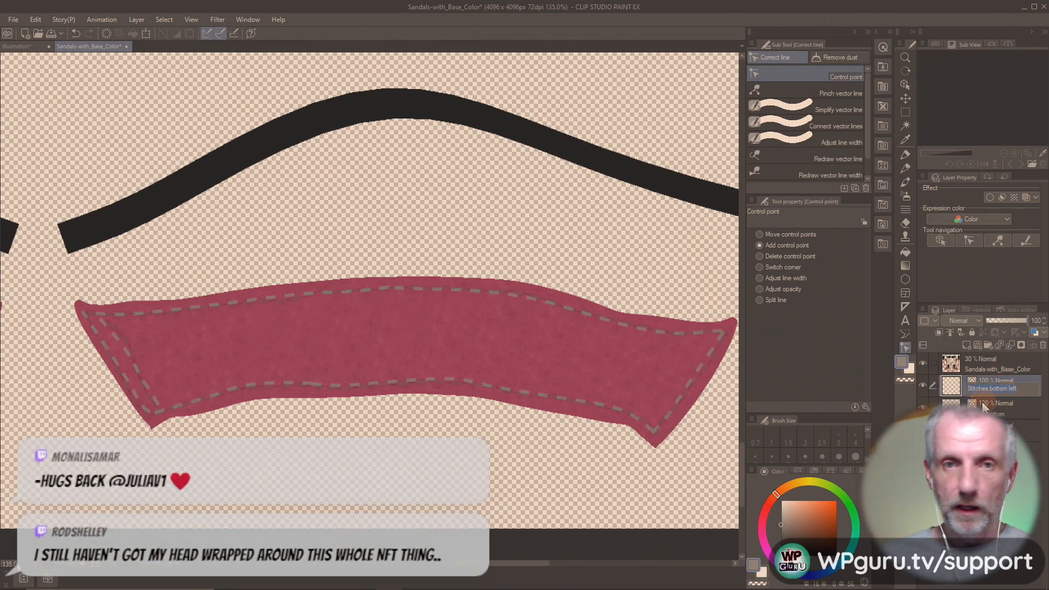
key("BackSpace")
key("BackSpace")
key("BackSpace")
key("BackSpace")
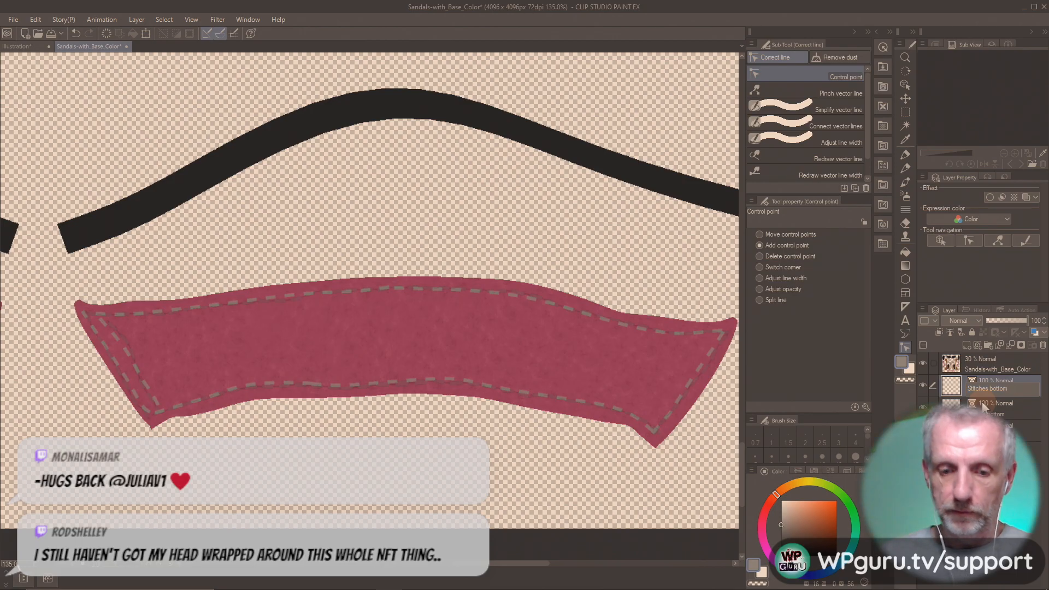
type("right")
key("Return")
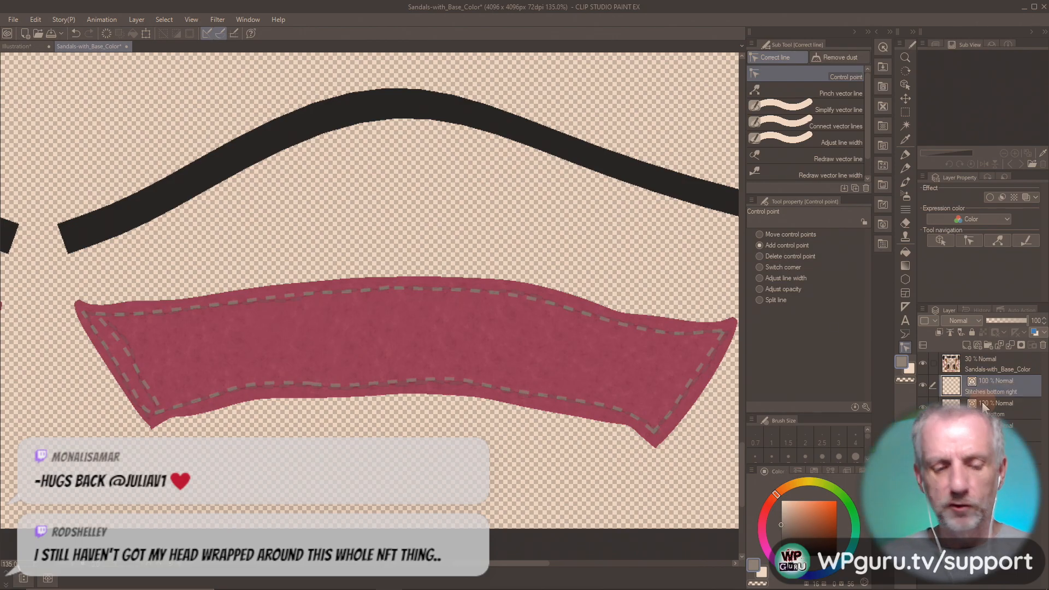
- Name the layer directly below "Stitches bottom right" as "Stitches bottom left"
left_click(1000, 406)
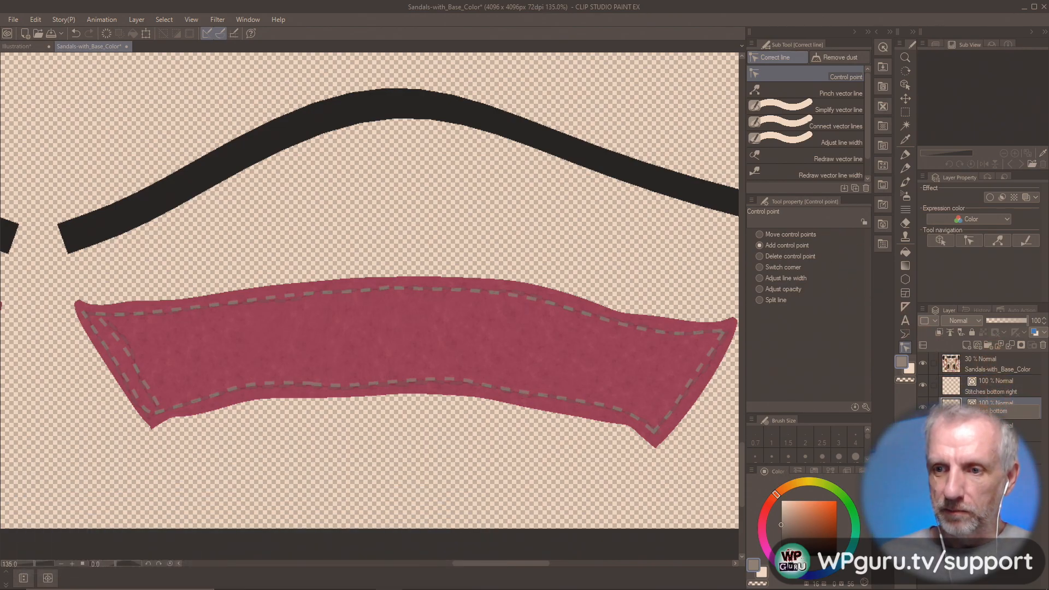
type("t")
key("Return")
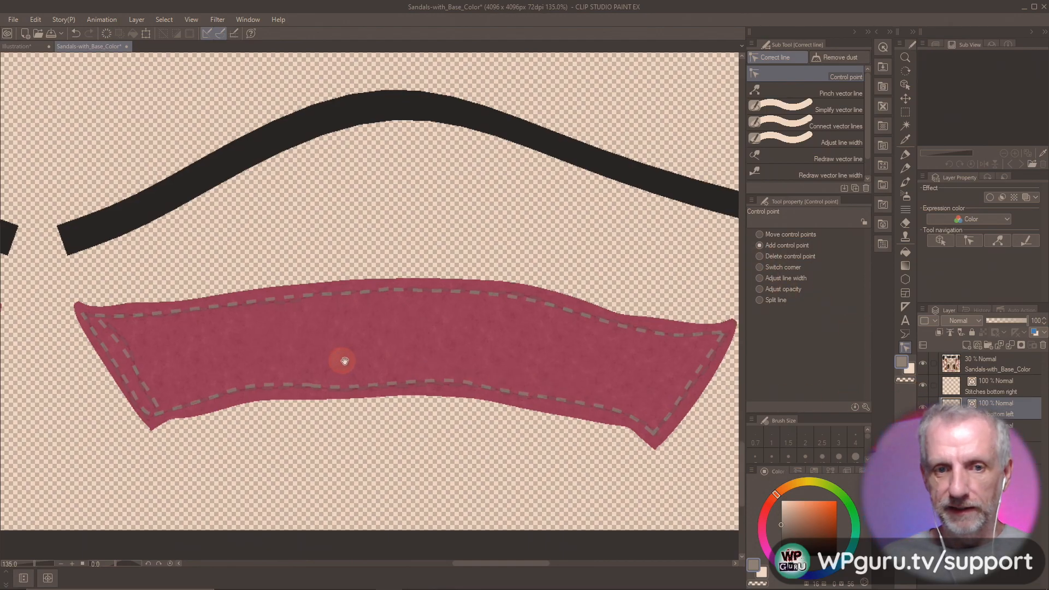
- Rename the topmost 30 % opacity layer as "Guide" and hide it
left_click_drag(340, 358, 519, 352)
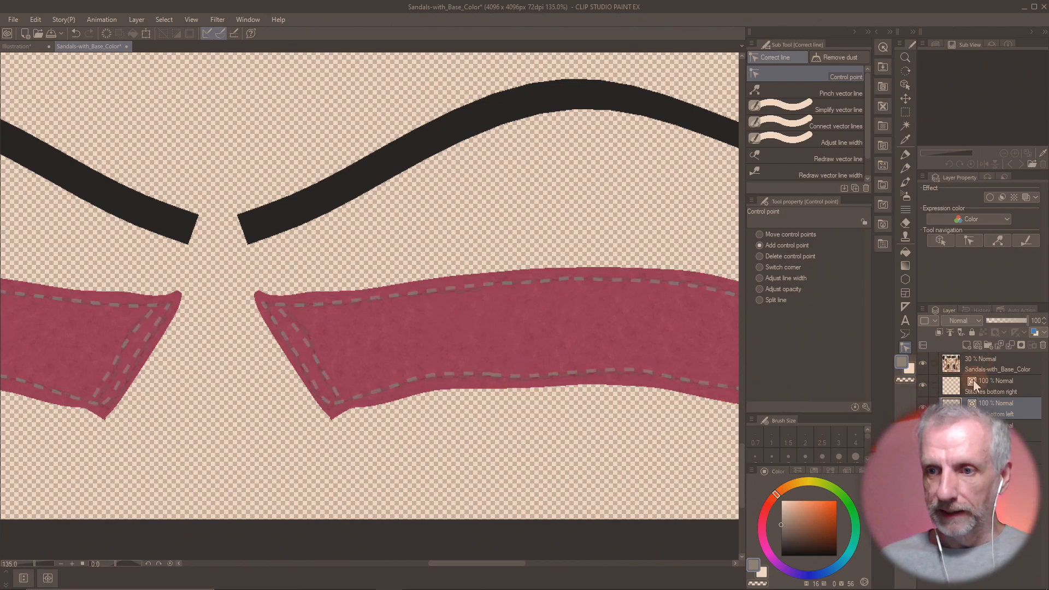
left_click(997, 371)
double_click(996, 369)
type("Gu")
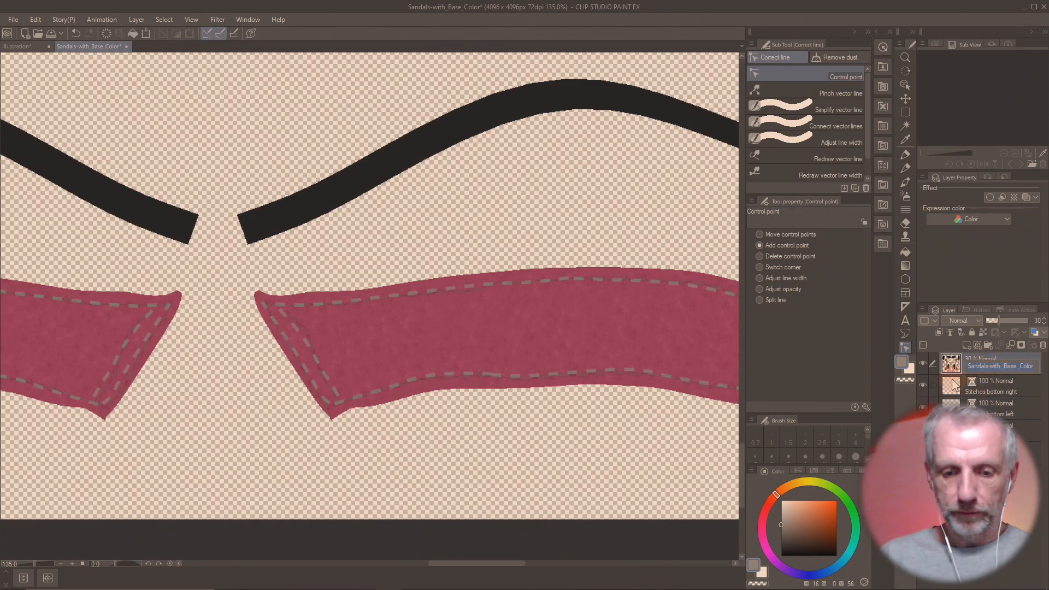
type("ide")
key("Return")
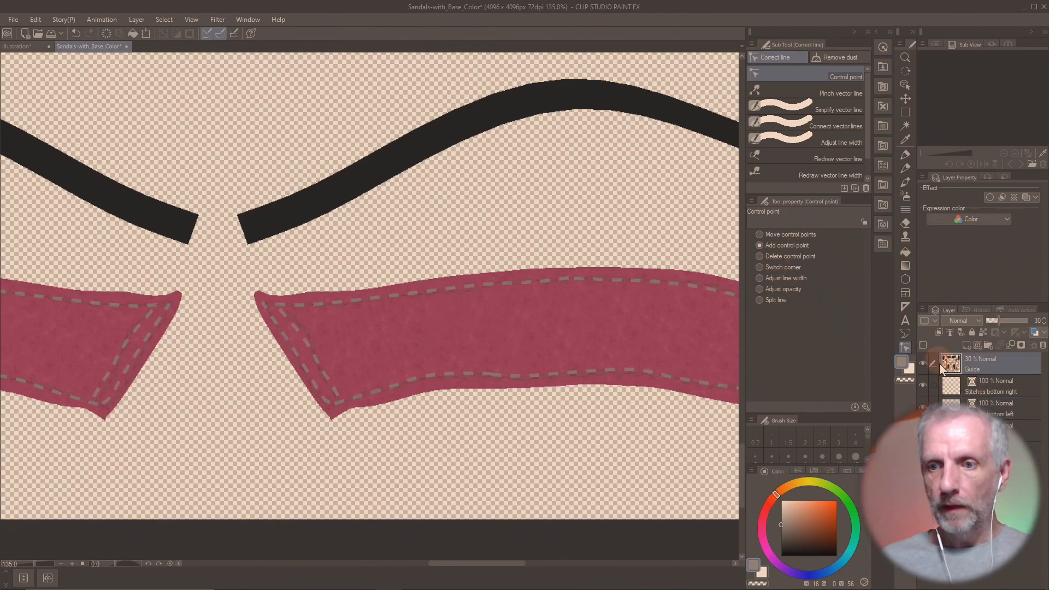
left_click(926, 362)
- Examine the whole sandal texture map and the insole shapes with the Guide layer hidden
left_click_drag(471, 322, 494, 273)
key("ctrl+0")
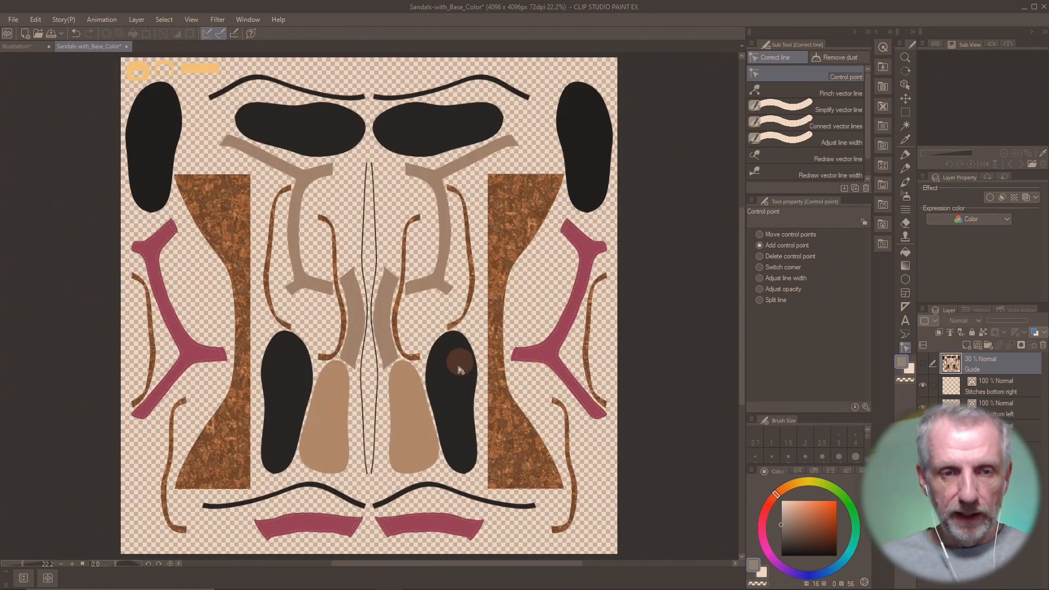
scroll(421, 342, "up", 5)
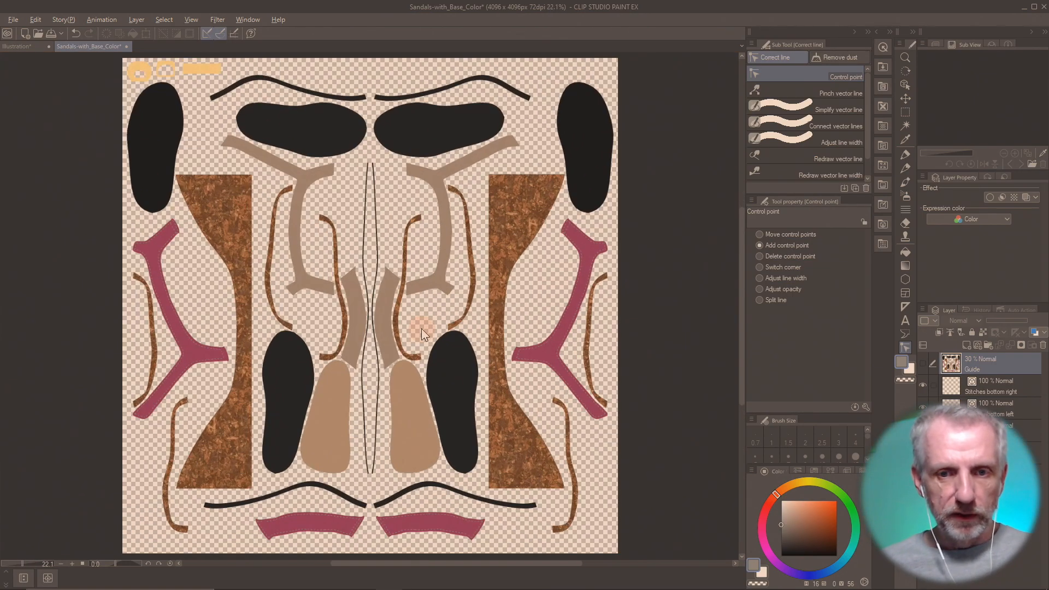
scroll(357, 440, "up", 2)
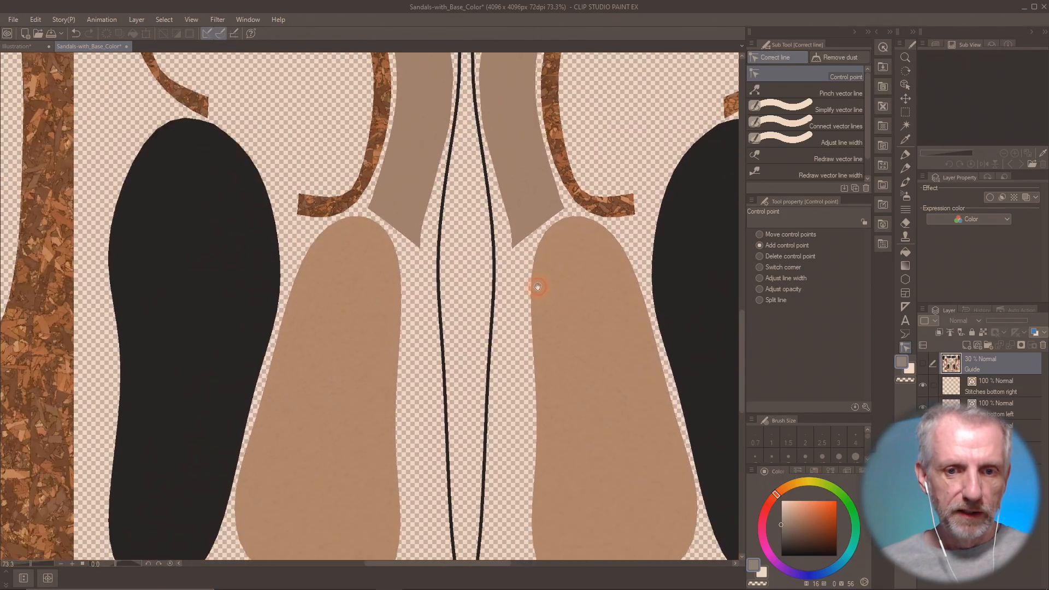
left_click_drag(536, 286, 597, 234)
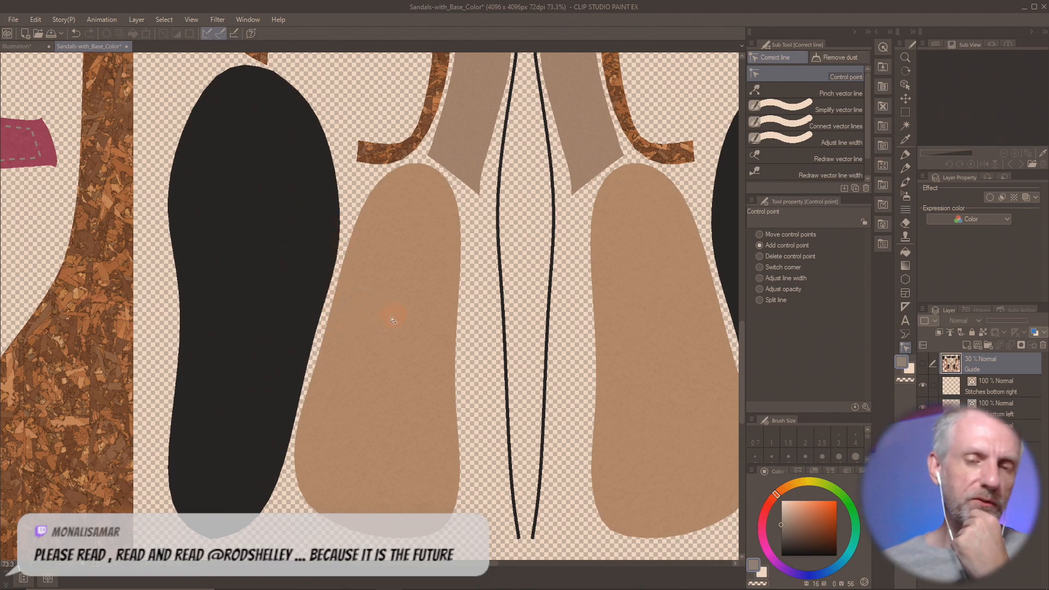
scroll(391, 300, "down", 5)
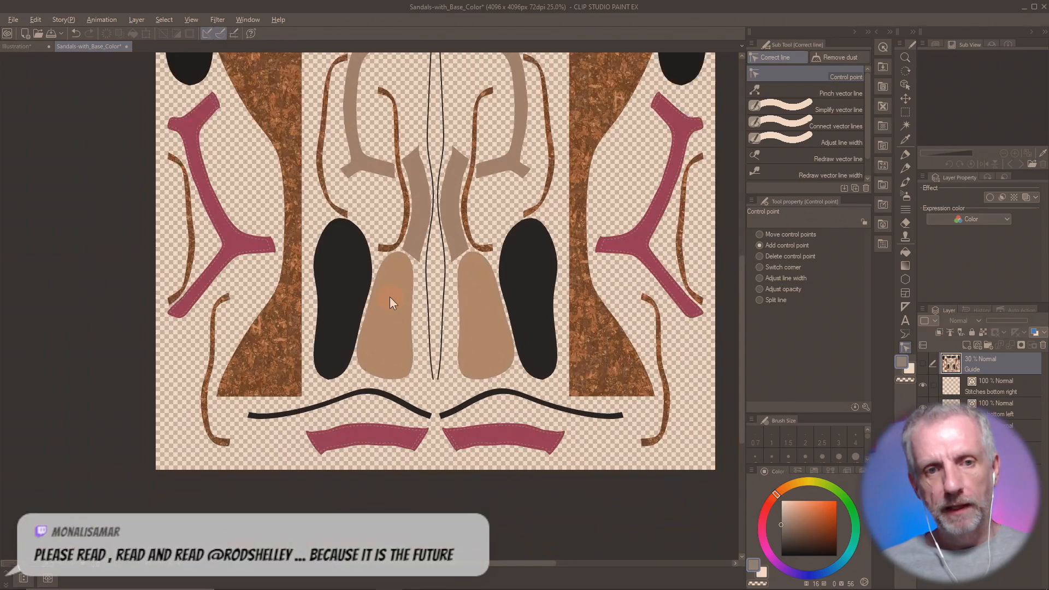
left_click_drag(382, 217, 333, 310)
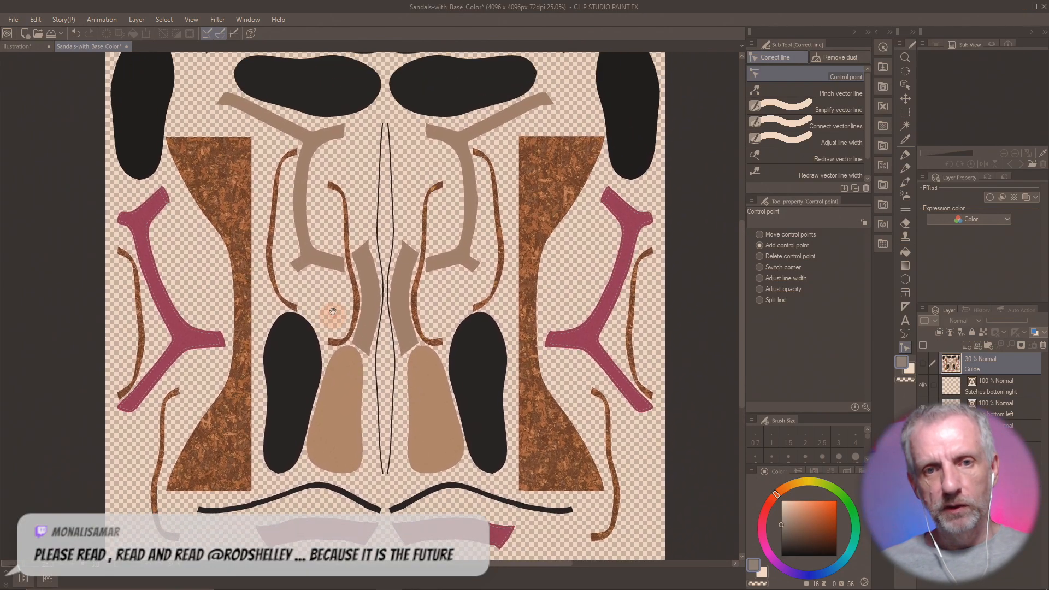
scroll(333, 310, "down", 1)
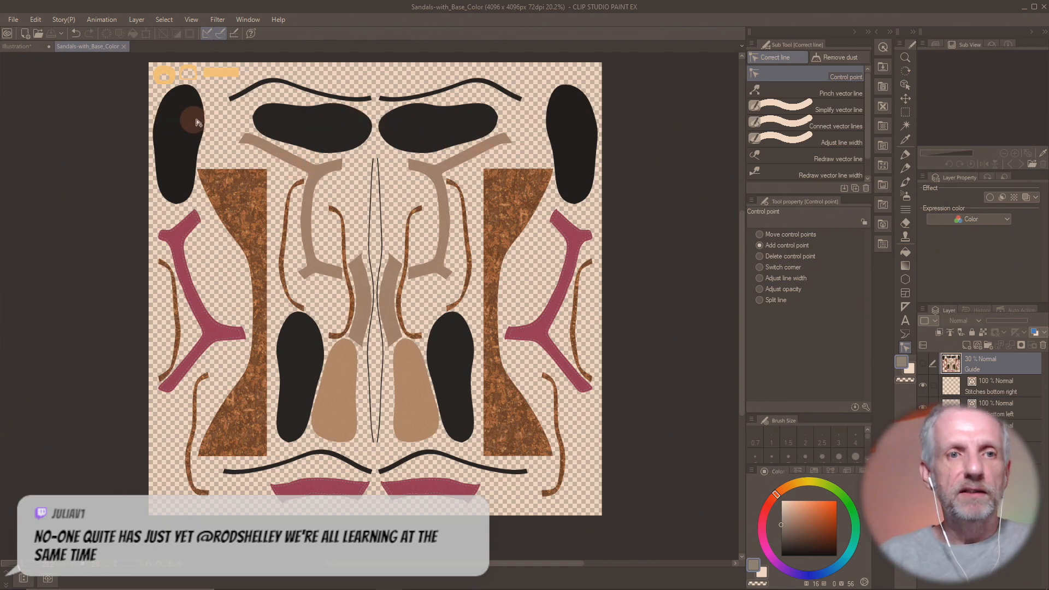
left_click(13, 19)
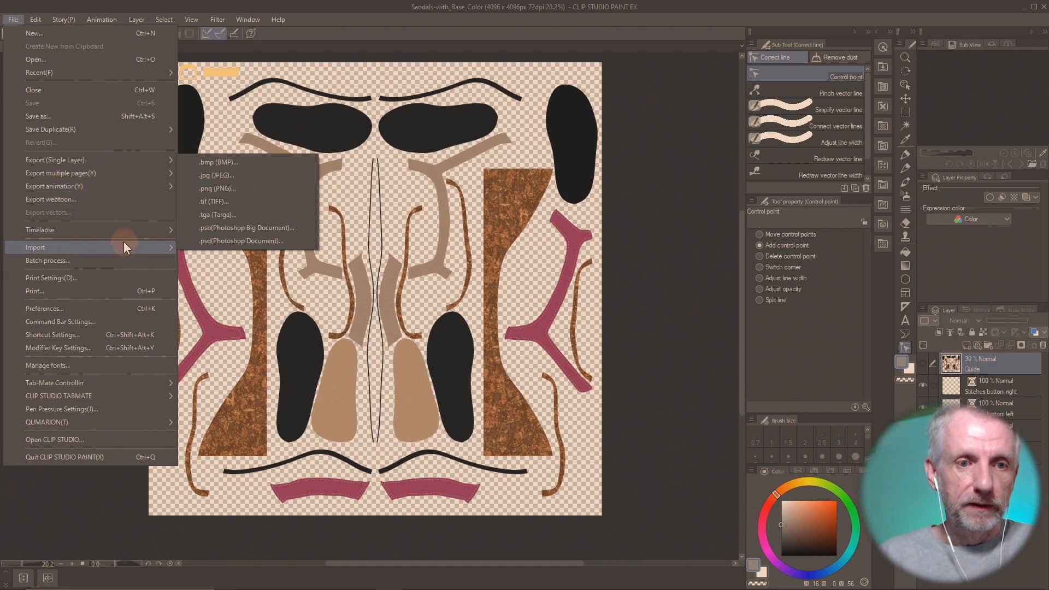
left_click(138, 117)
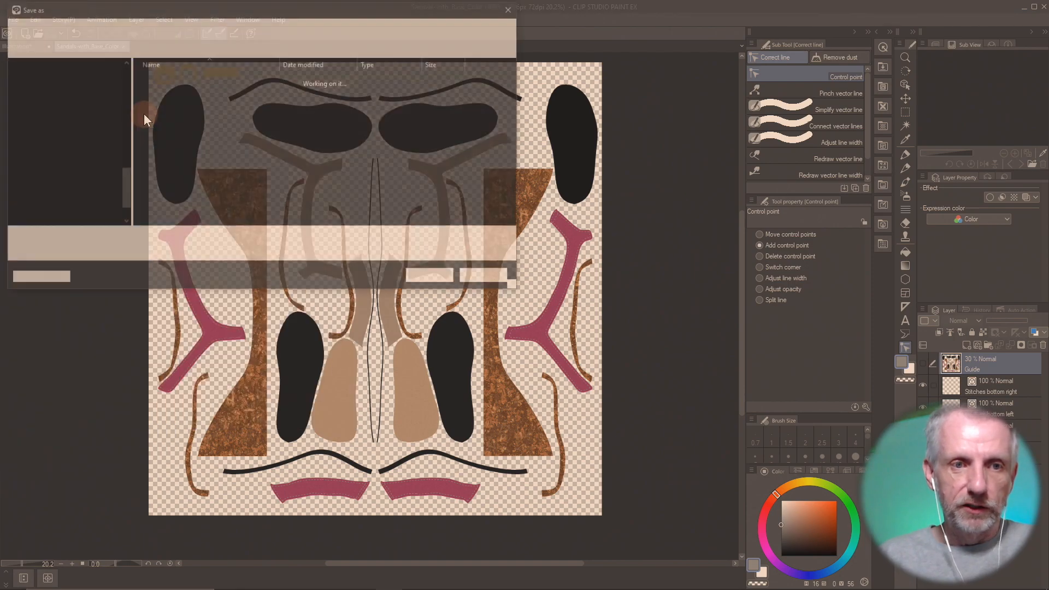
left_click(335, 254)
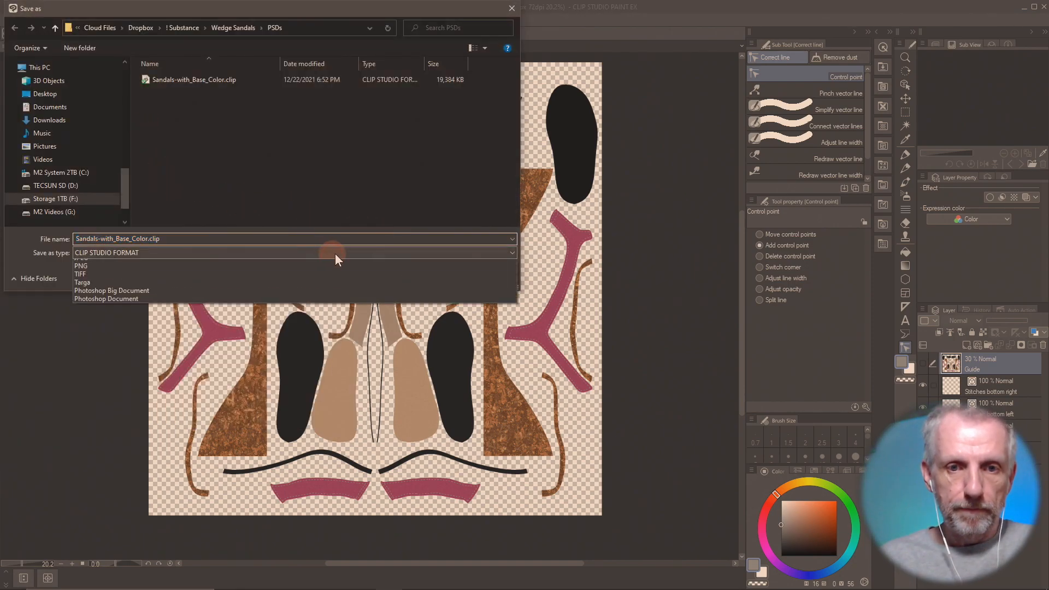
left_click(339, 252)
left_click(440, 277)
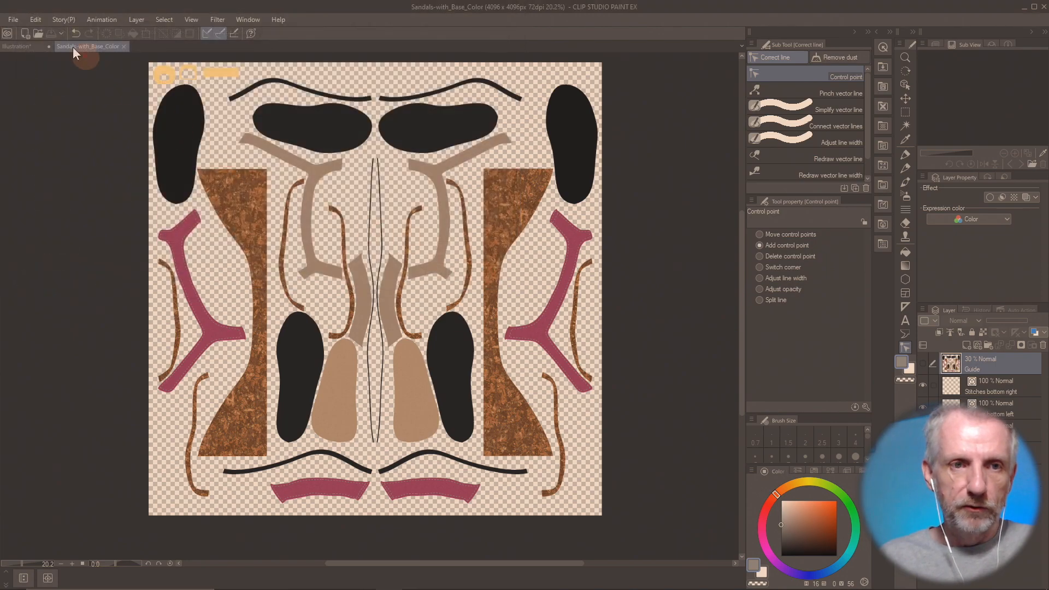
- Save a duplicate as the Photoshop document Sandals-with_Base_Color.psd in the PSDs folder, rasterizing incompatible layers and exporting in RGB color
left_click(12, 20)
mouse_move(96, 130)
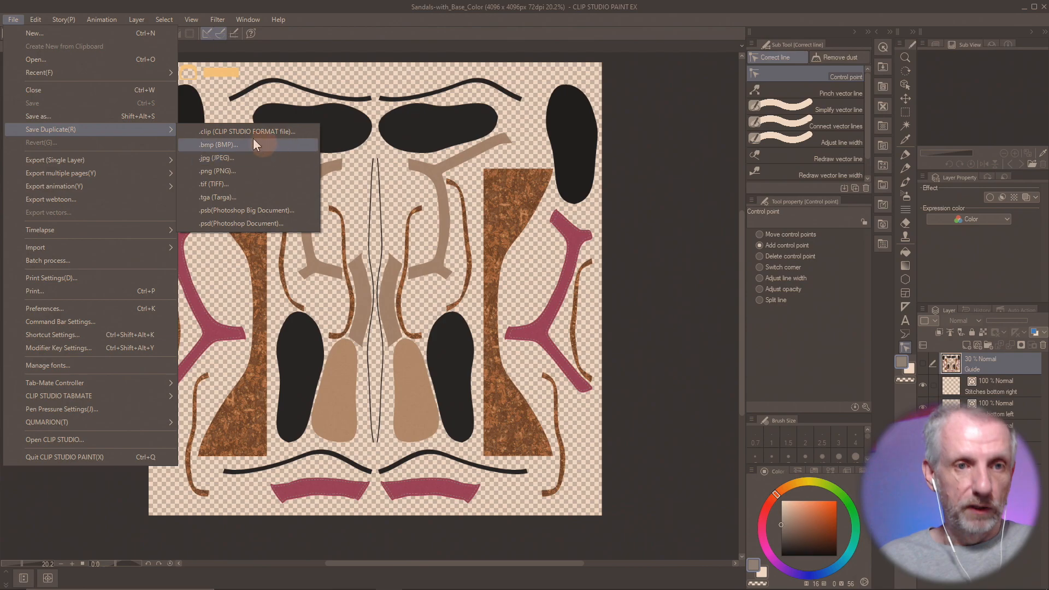
left_click(288, 225)
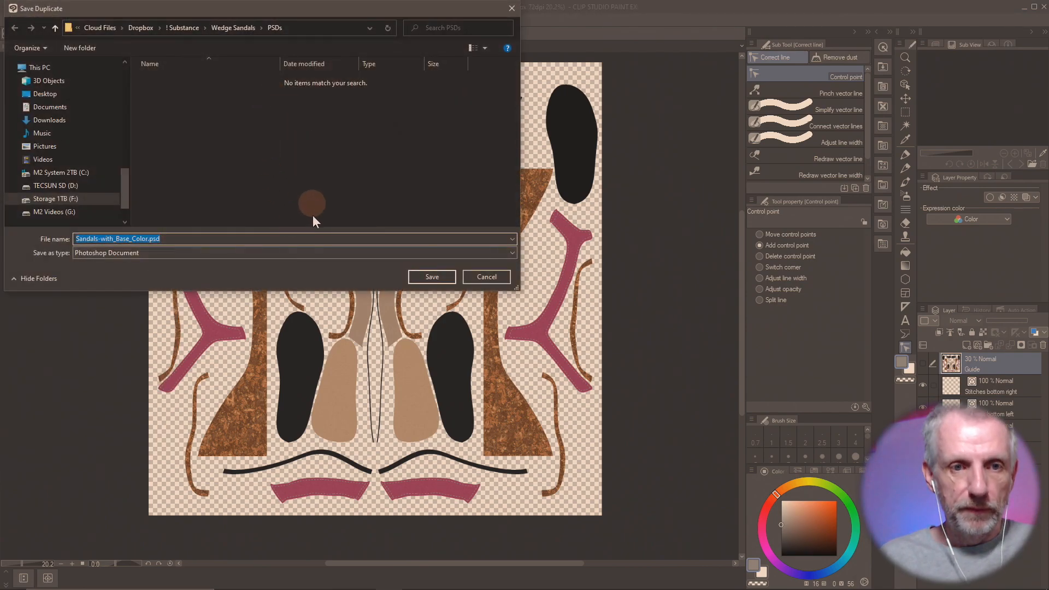
left_click(436, 276)
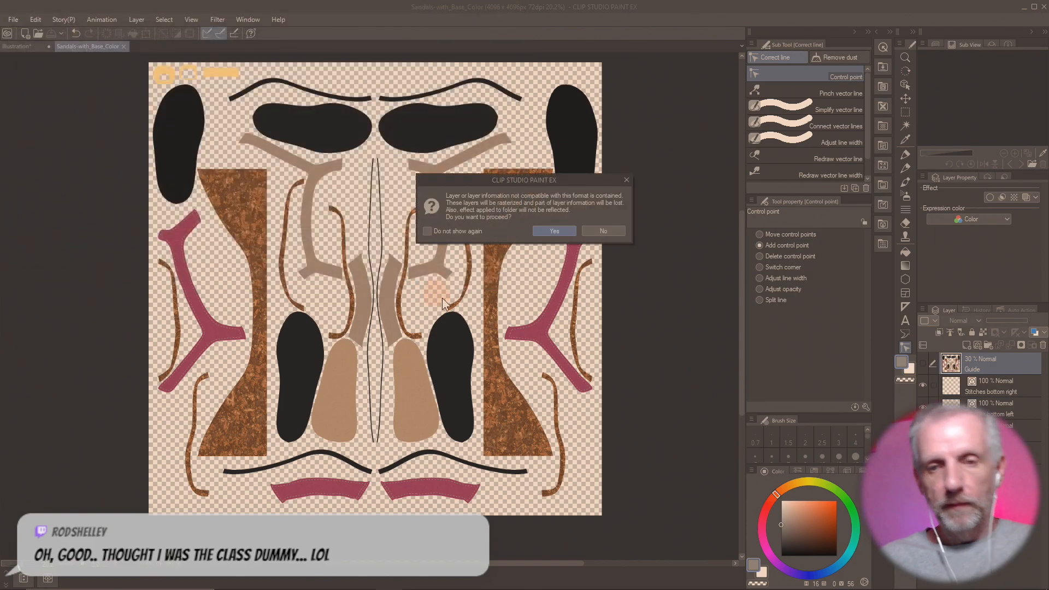
mouse_move(517, 188)
left_mouse_down()
mouse_move(472, 174)
mouse_move(427, 123)
left_mouse_up()
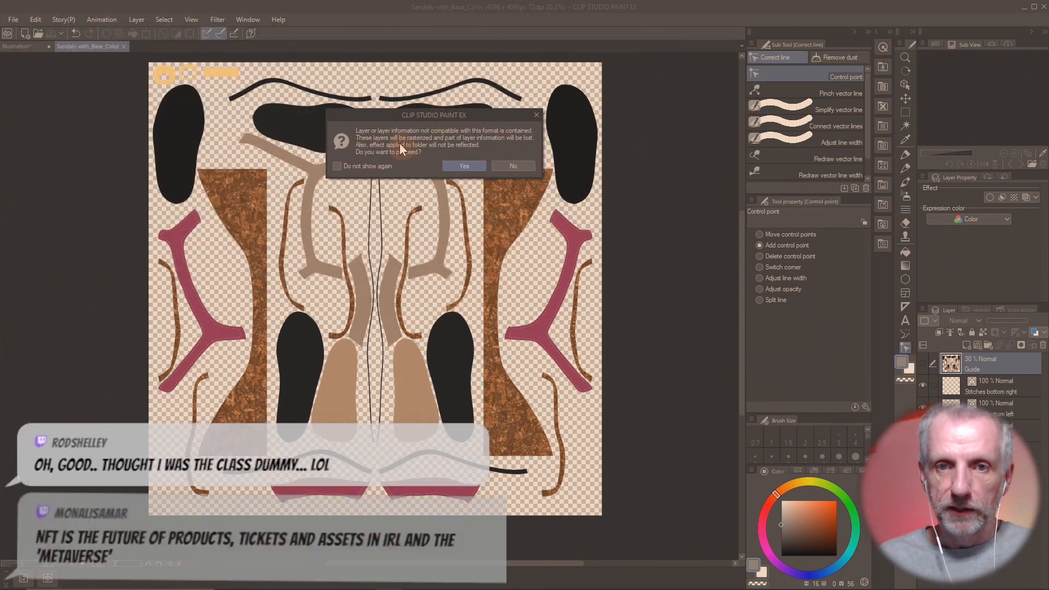
left_click(463, 167)
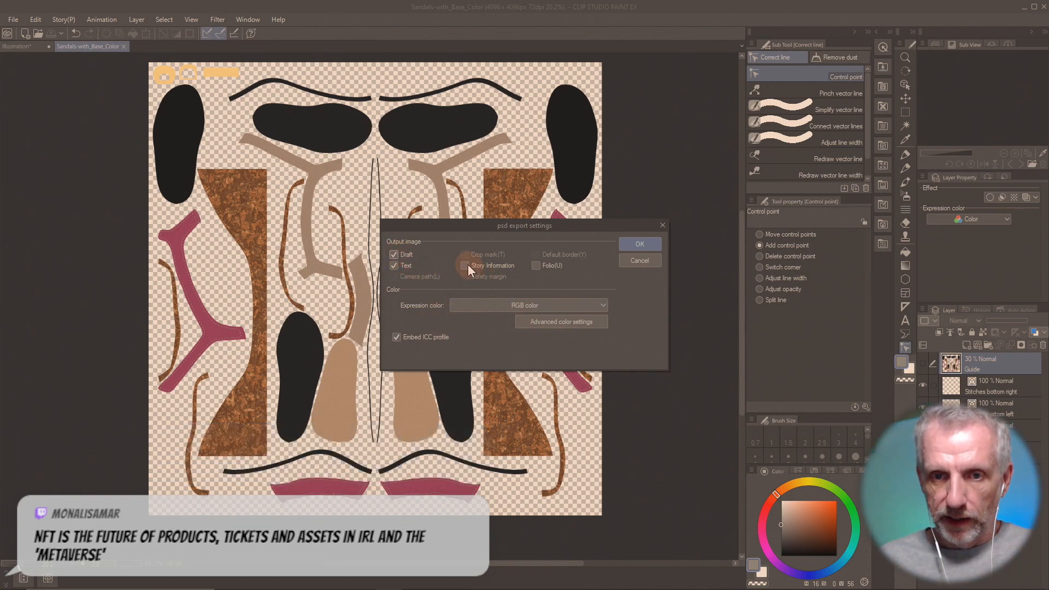
left_click(640, 244)
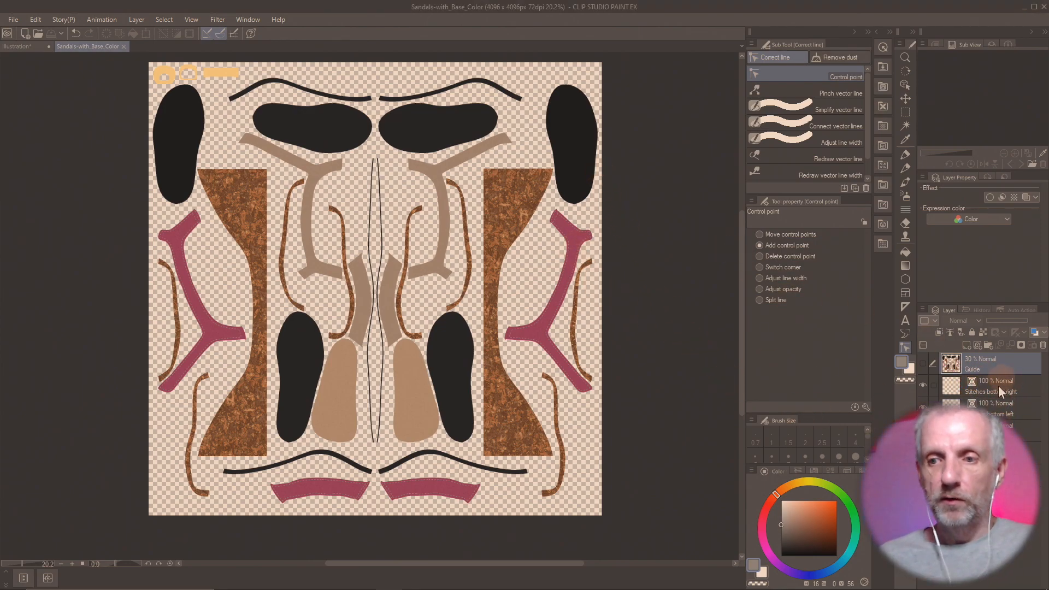
- Switch to Photoshop and close the open Sandals-_Base_Color.PNG document without saving its changes
key("alt+Tab")
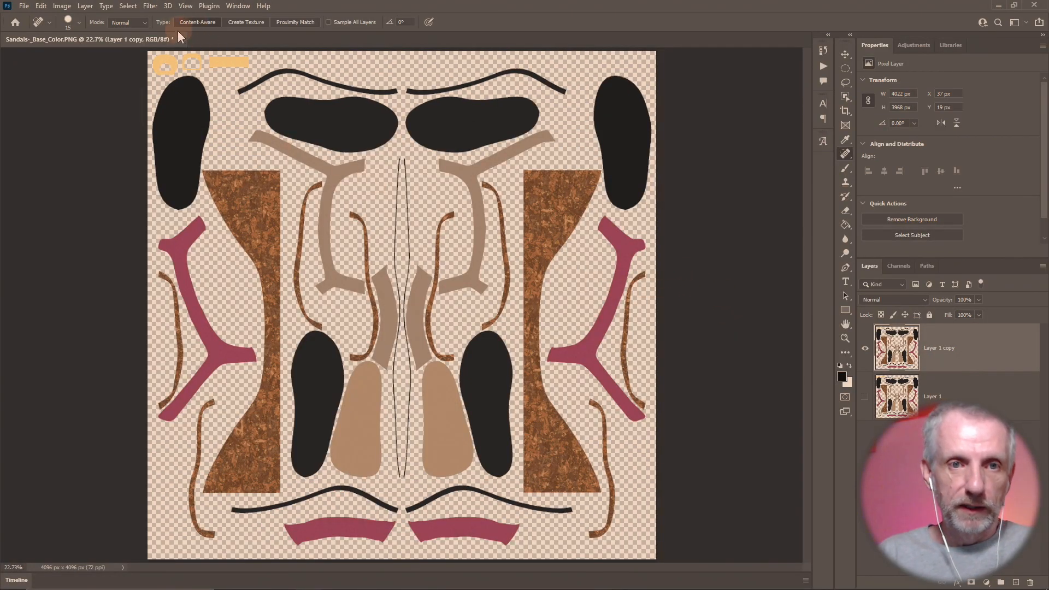
left_click(178, 39)
left_click(531, 222)
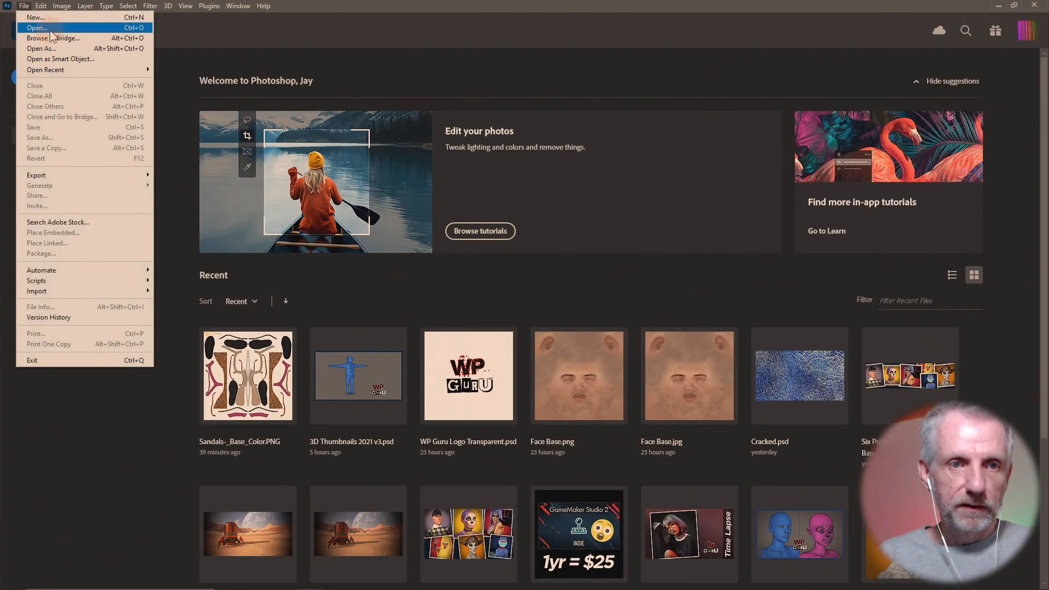
- Open Sandals-with_Base_Color.psd from the PSDs folder of the Wedge Sandals project
left_click(37, 27)
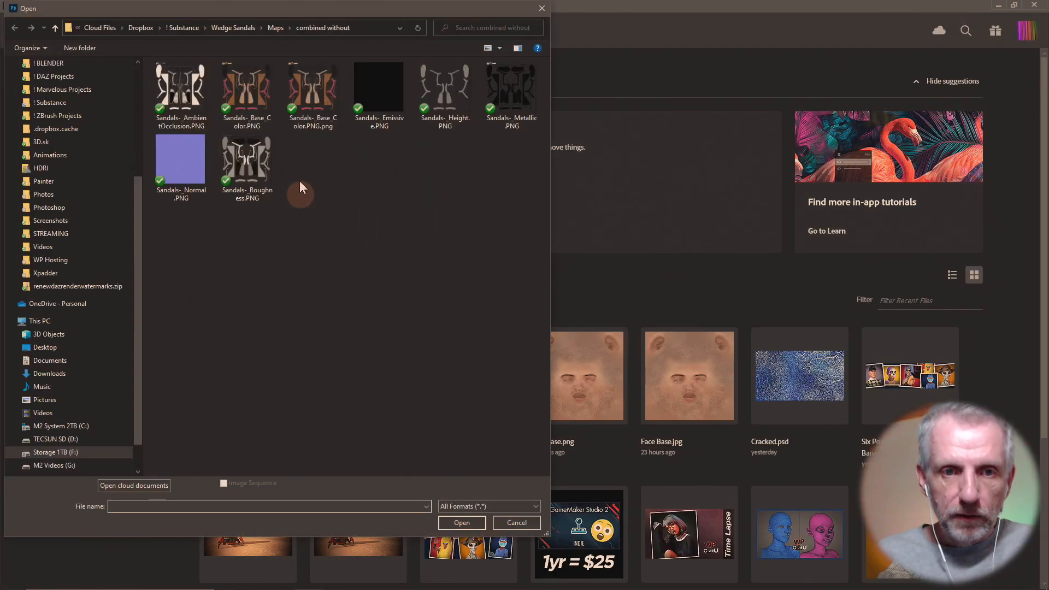
left_click(276, 28)
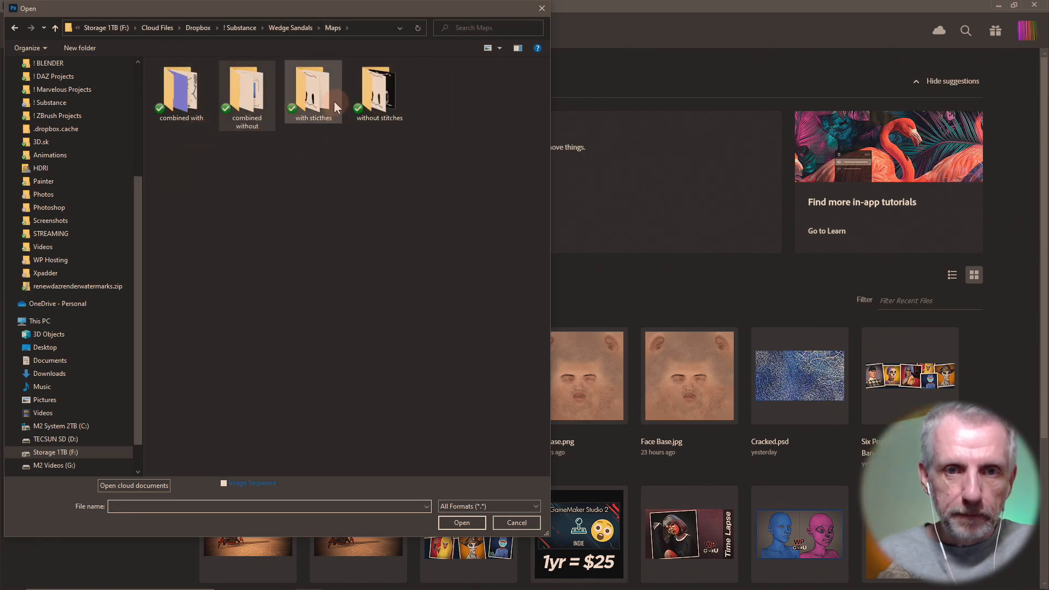
left_click(295, 28)
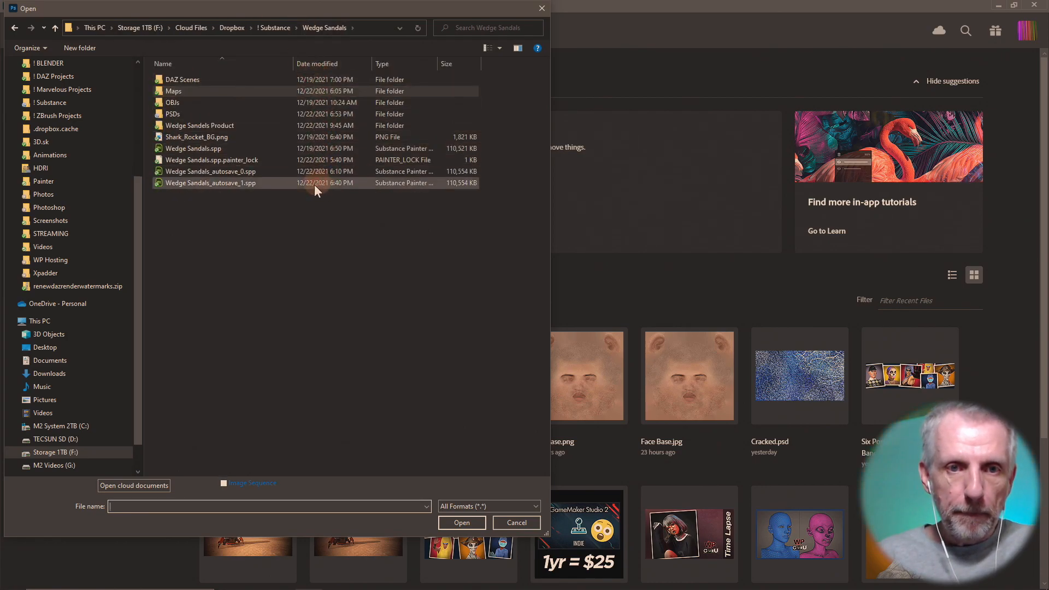
double_click(231, 114)
left_click(251, 90)
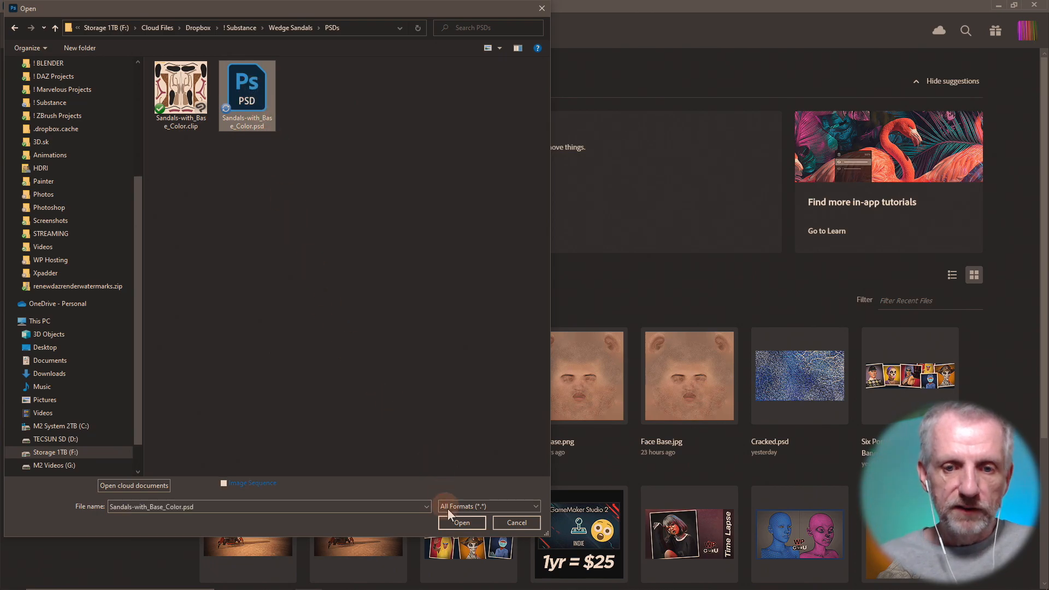
left_click(453, 521)
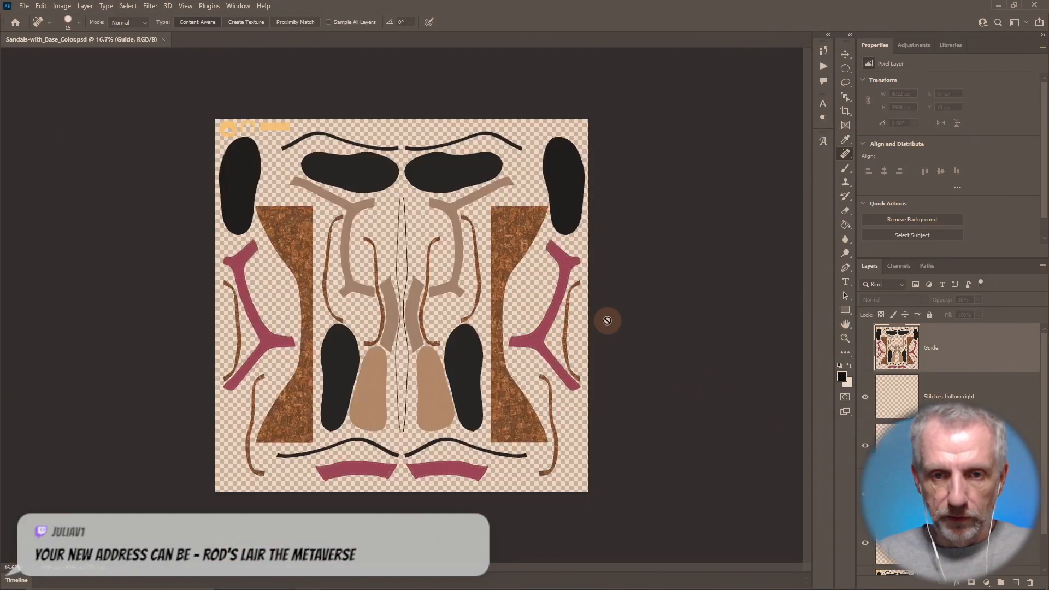
- Examine the dashed stitches on the forked red strap along the texture map's left edge at close range
key("ctrl+plus")
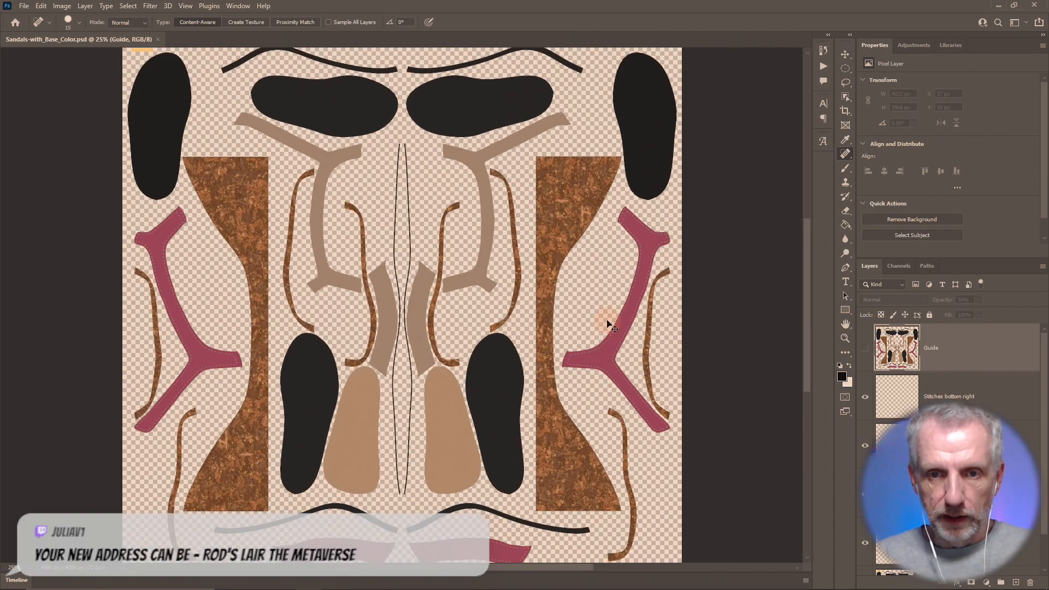
key("ctrl+plus")
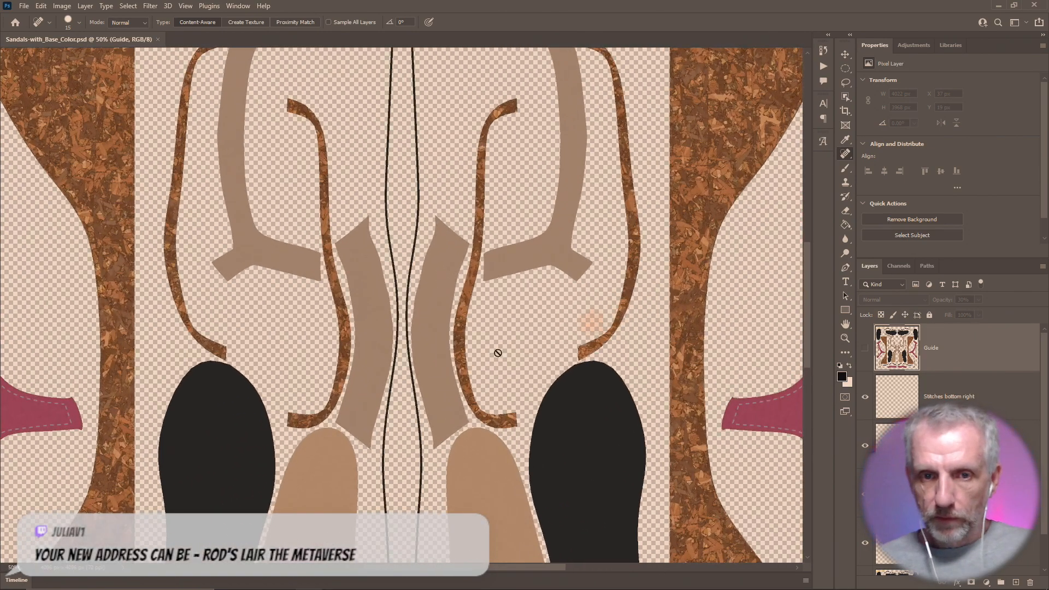
left_click_drag(278, 385, 663, 300)
scroll(663, 300, "down", 2)
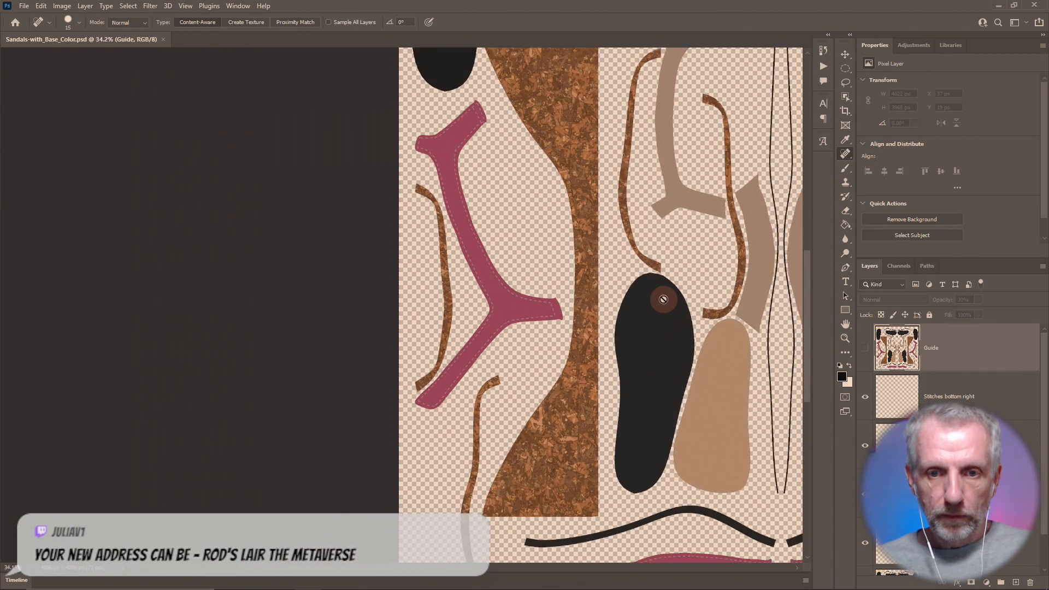
scroll(663, 299, "up", 4)
left_click_drag(464, 311, 736, 223)
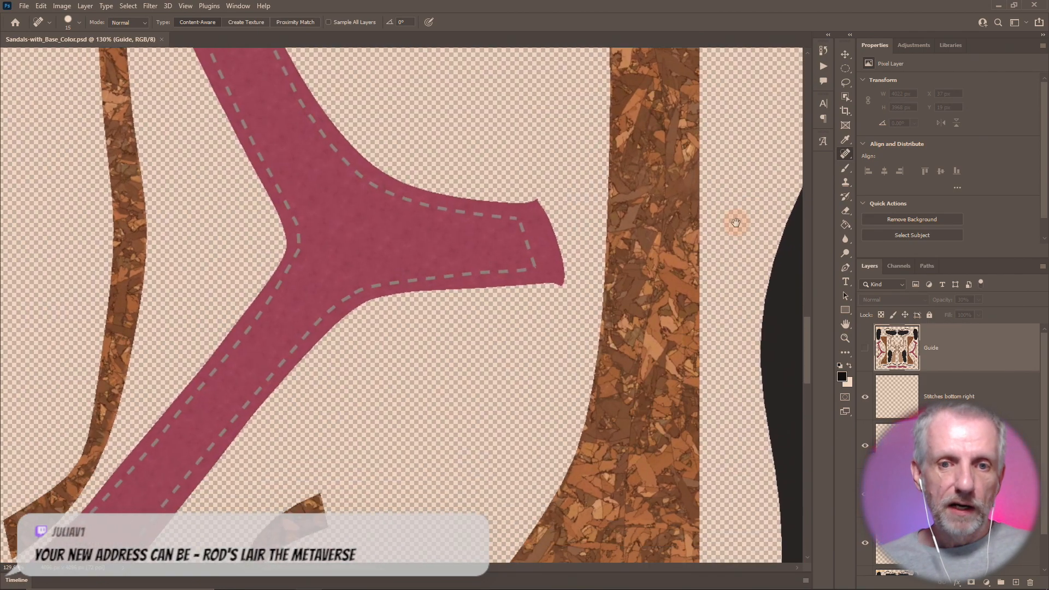
scroll(642, 244, "up", 3)
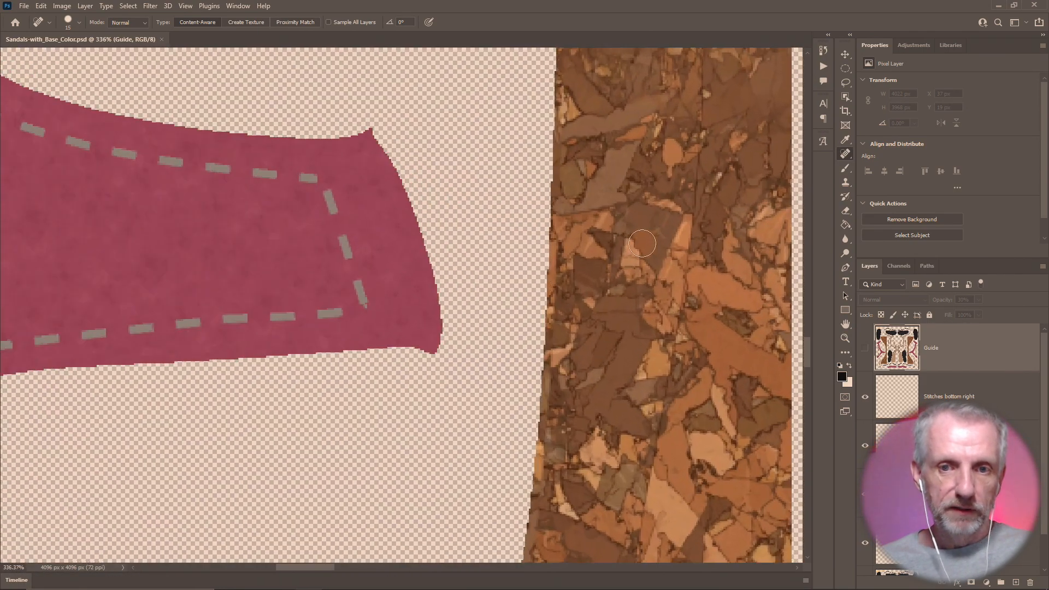
scroll(642, 243, "down", 1)
scroll(385, 273, "down", 1)
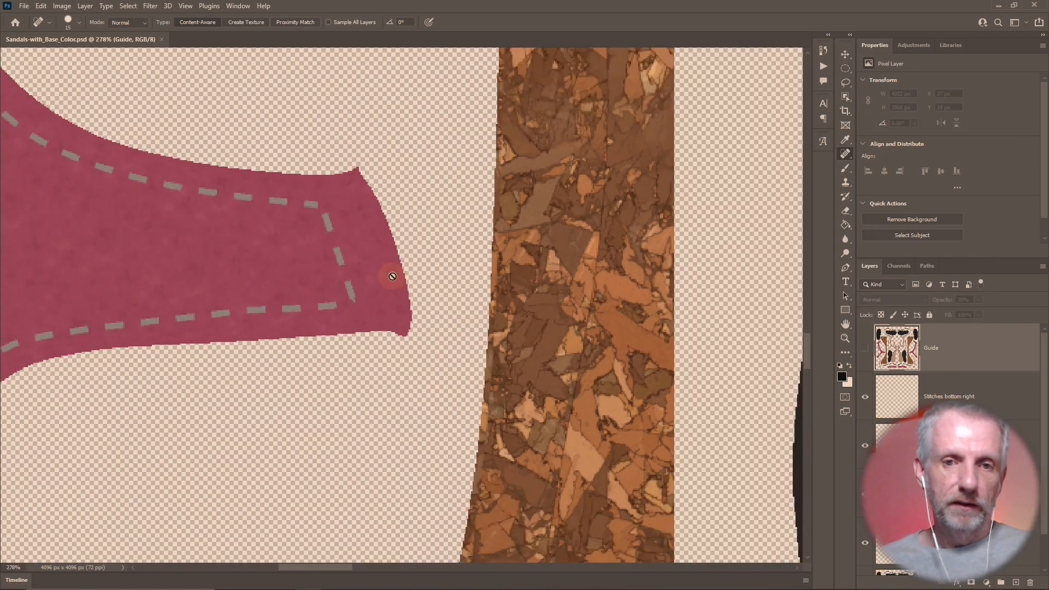
- Identify the Stitches left layer by toggling its visibility and open its blending options
scroll(392, 276, "down", 4)
left_click_drag(375, 276, 646, 162)
scroll(1043, 487, "down", 1)
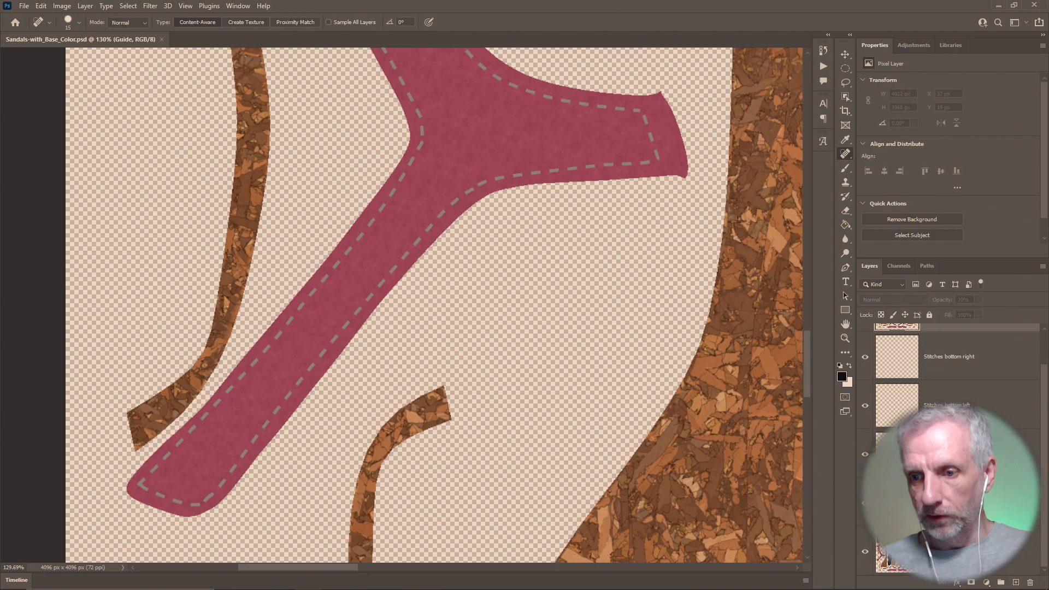
left_click(865, 503)
left_click(865, 502)
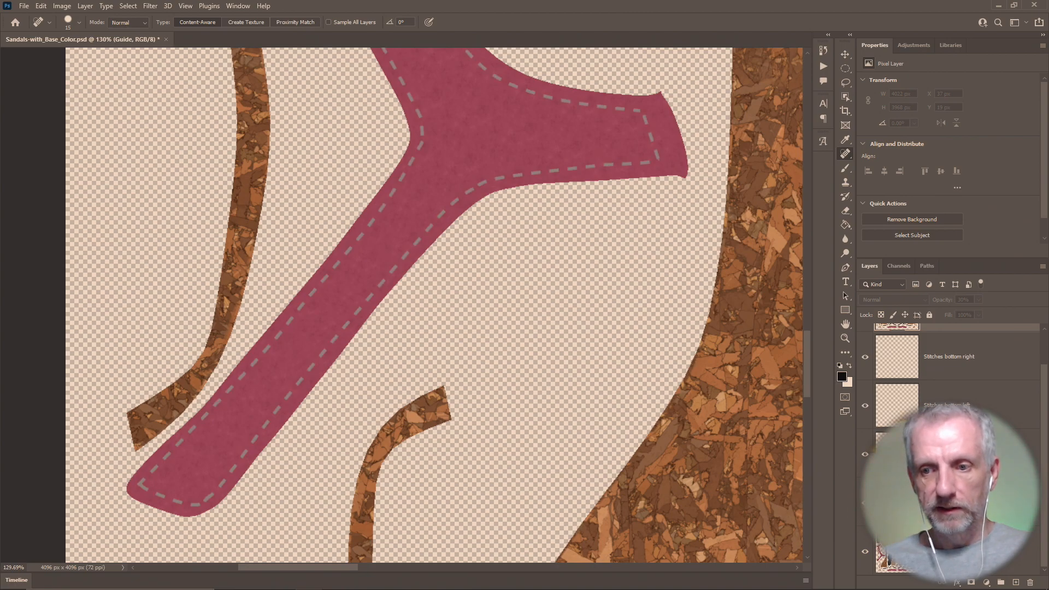
left_click(940, 503)
scroll(951, 448, "up", 1)
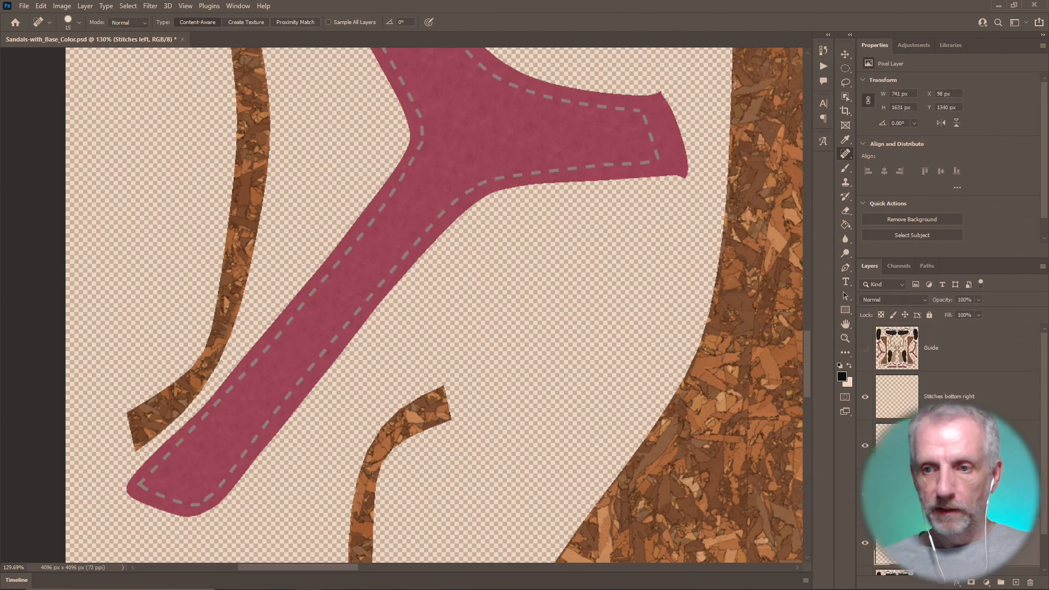
scroll(950, 448, "down", 1)
right_click(950, 454)
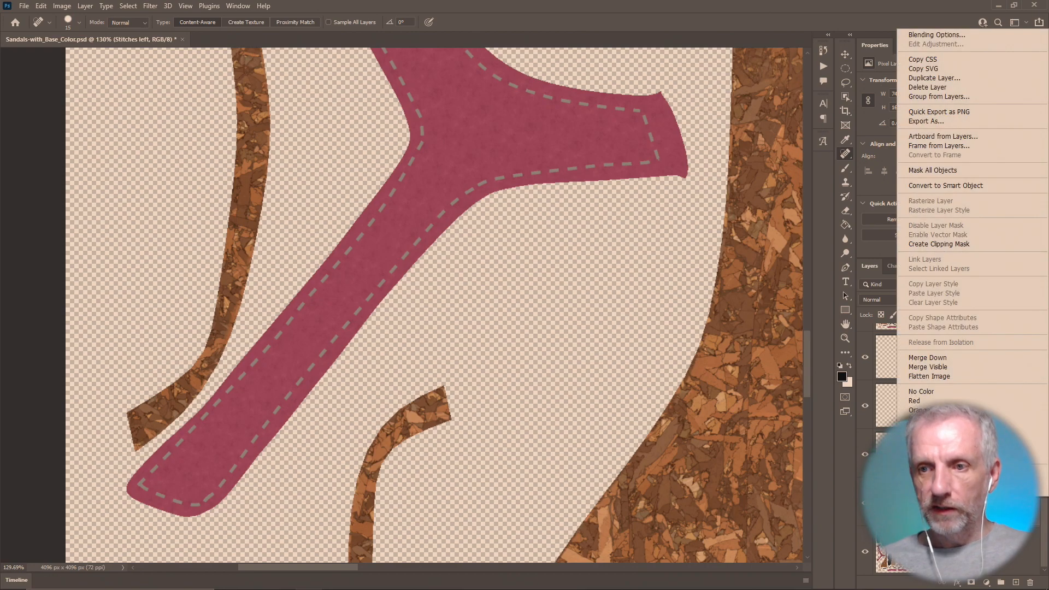
left_click(972, 34)
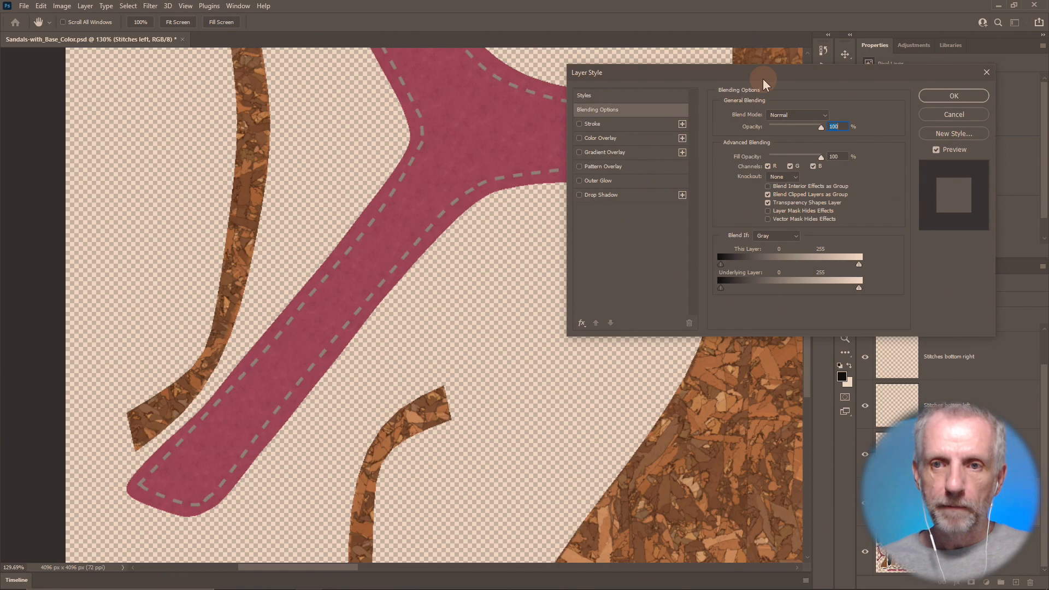
- Add a Drop Shadow to the Stitches left layer with a black colour and Normal blend mode
left_click_drag(763, 79, 686, 56)
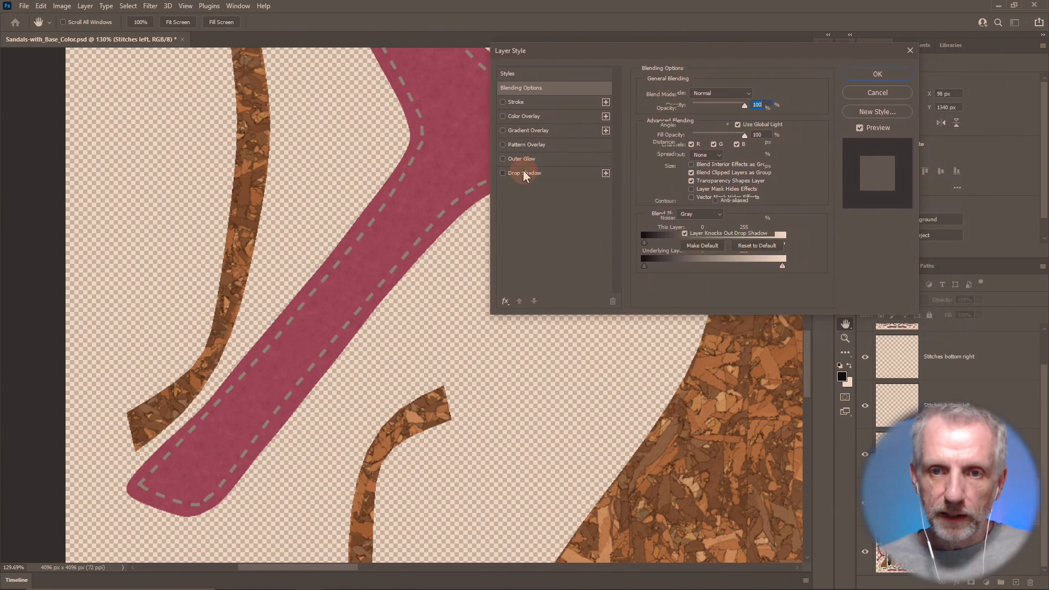
left_click(546, 174)
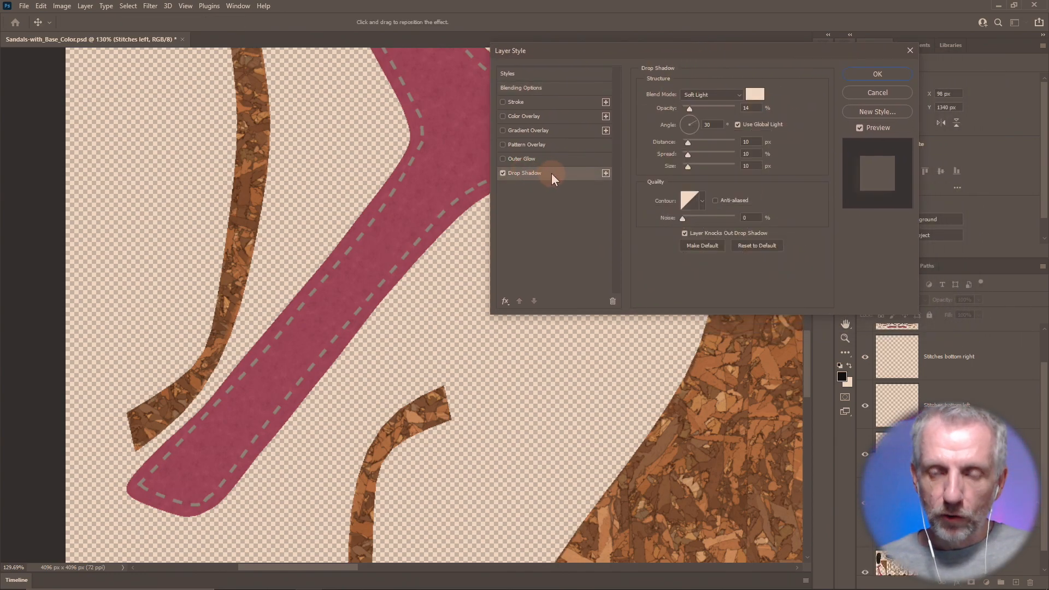
scroll(315, 312, "up", 5)
scroll(315, 318, "up", 1)
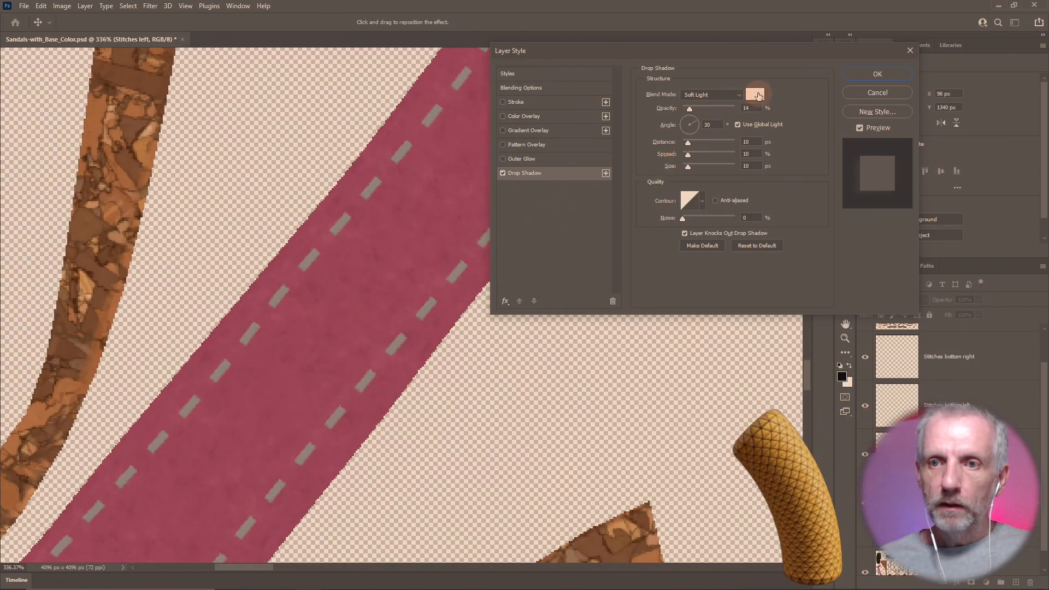
left_click(755, 95)
left_click_drag(771, 438, 749, 500)
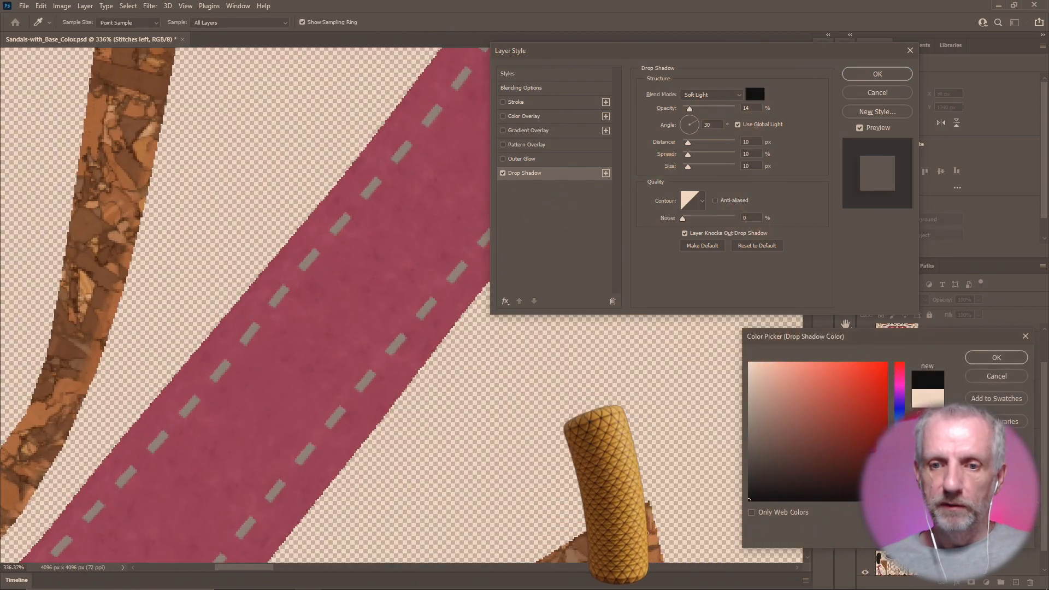
left_click(995, 358)
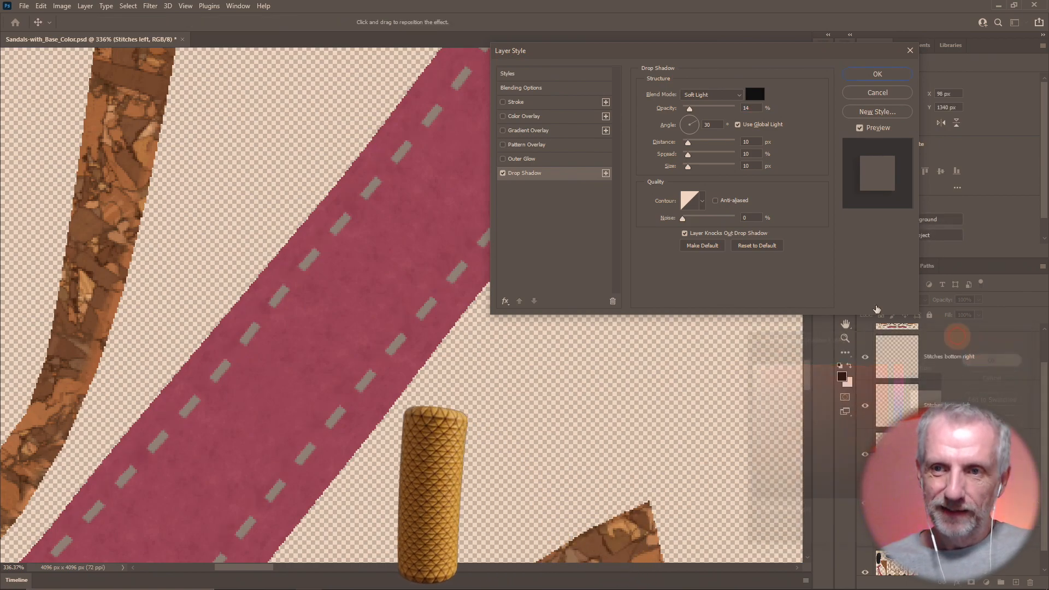
left_click(721, 95)
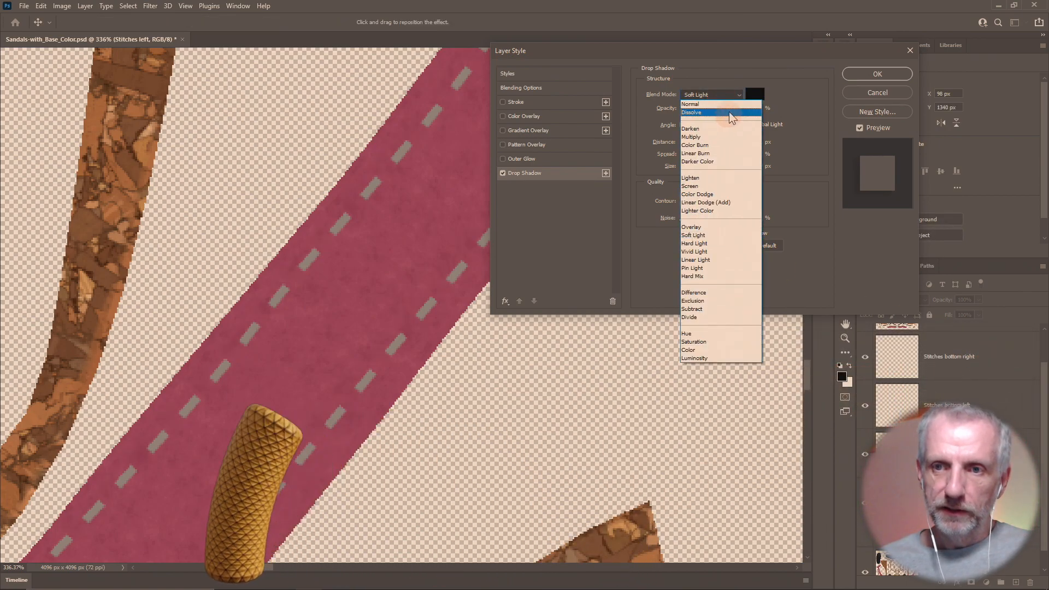
left_click(728, 106)
- Set the drop shadow's distance to 5 px, spread to 5% and size to 5 px
left_click(749, 142)
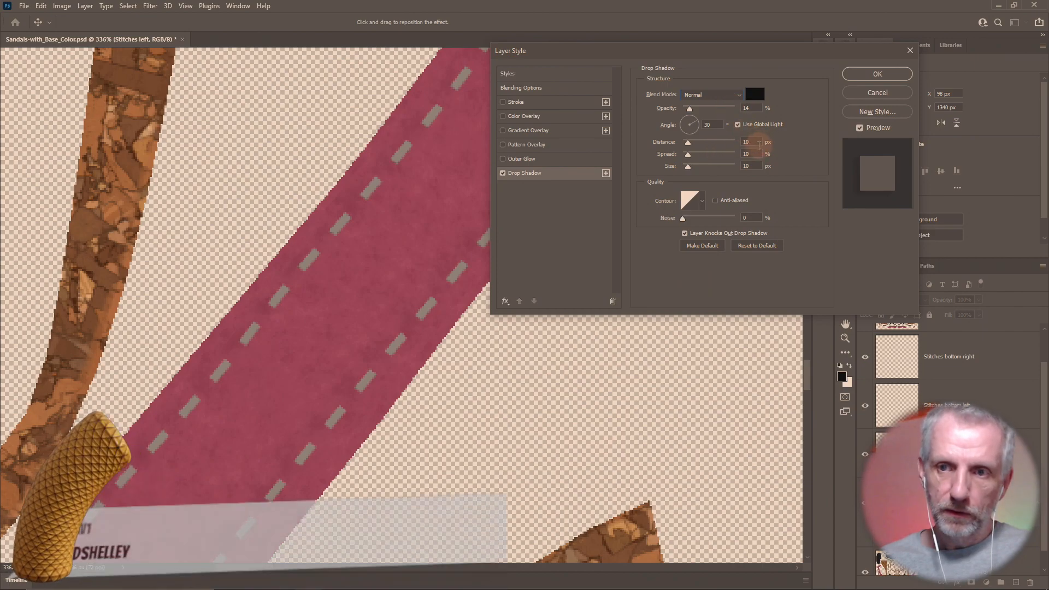
type("5")
key("Tab")
type("5")
key("Tab")
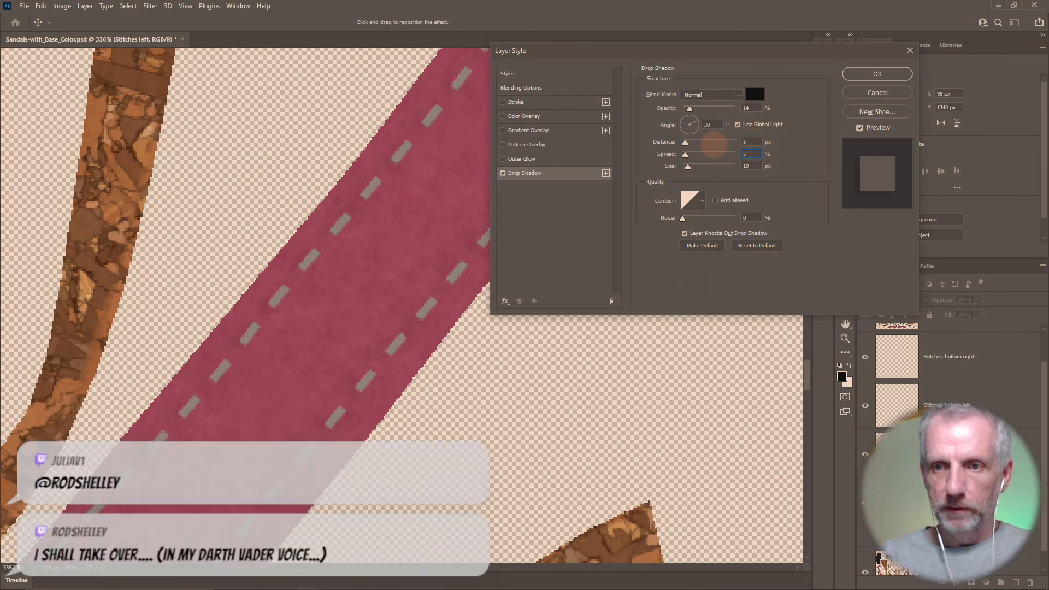
type("5")
key("Tab")
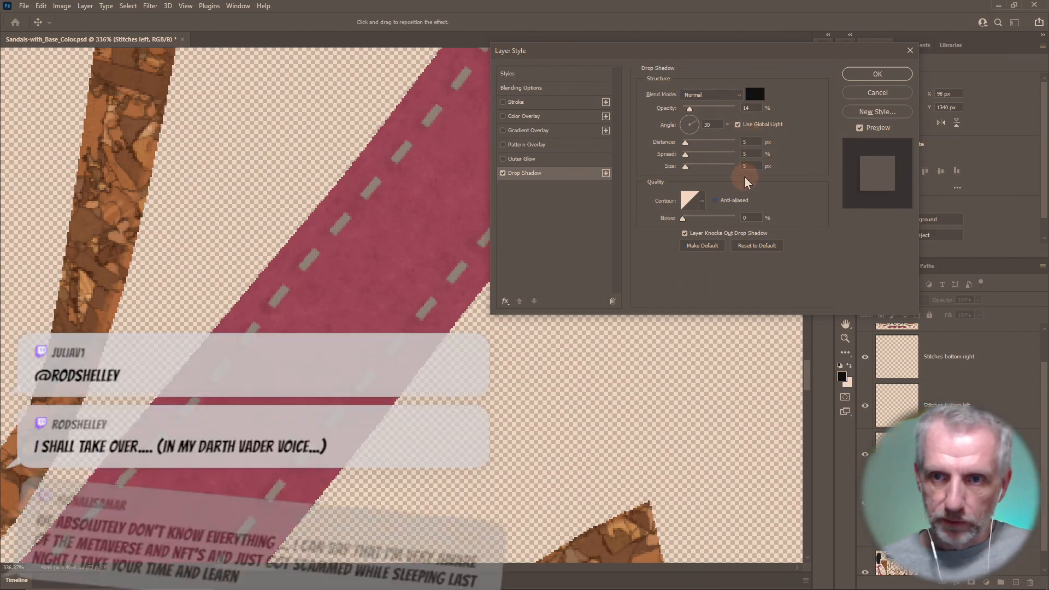
- Set the drop shadow's angle to 107°, opacity to 80%, distance to 2 px, spread to 2% and size to 2 px
mouse_move(696, 123)
left_mouse_down()
mouse_move(683, 125)
mouse_move(686, 111)
mouse_move(689, 122)
left_mouse_up()
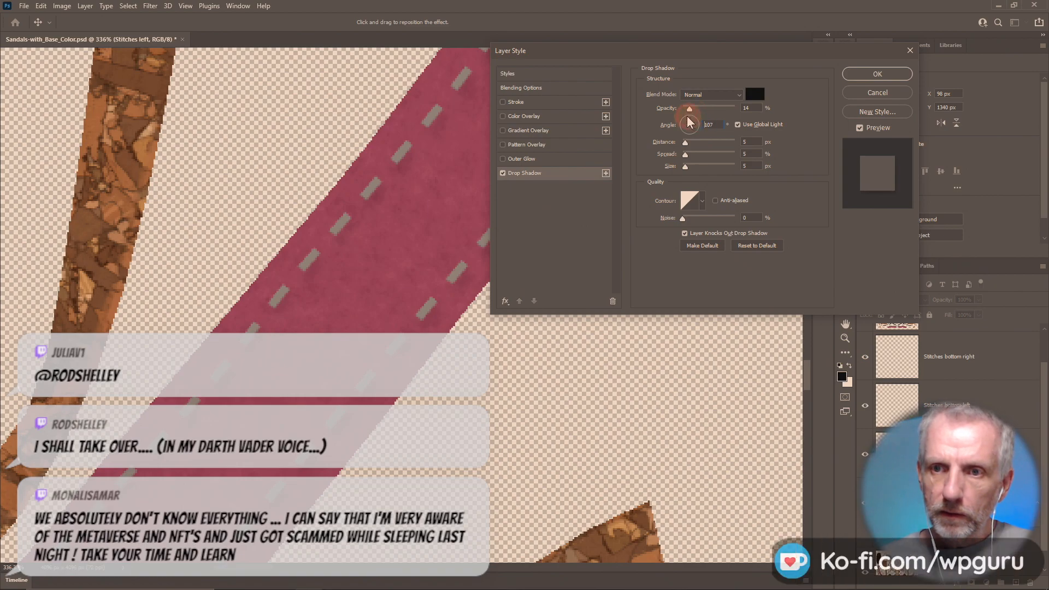
left_click(748, 108)
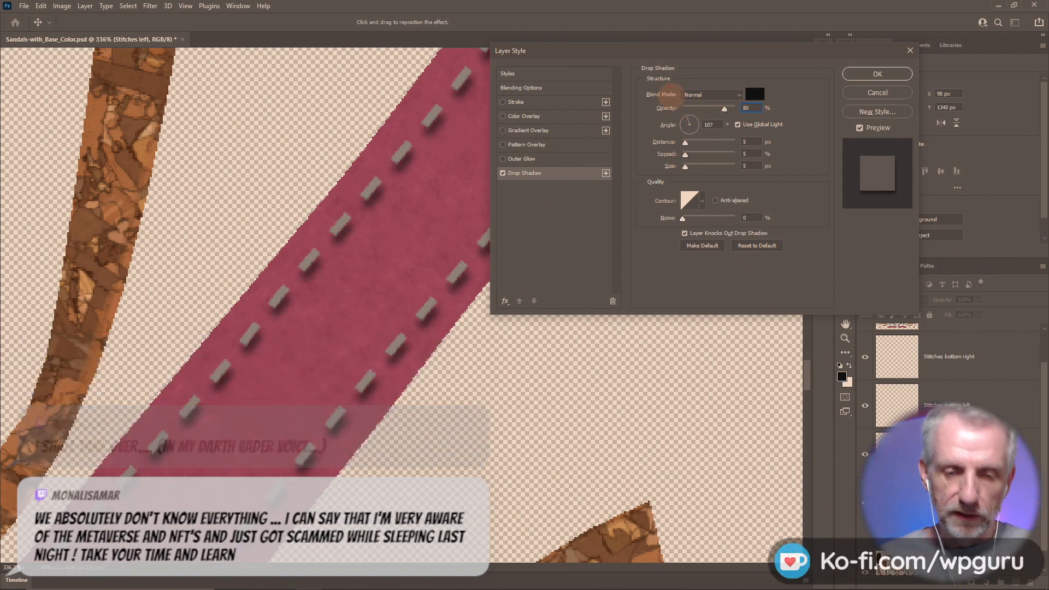
left_click(748, 142)
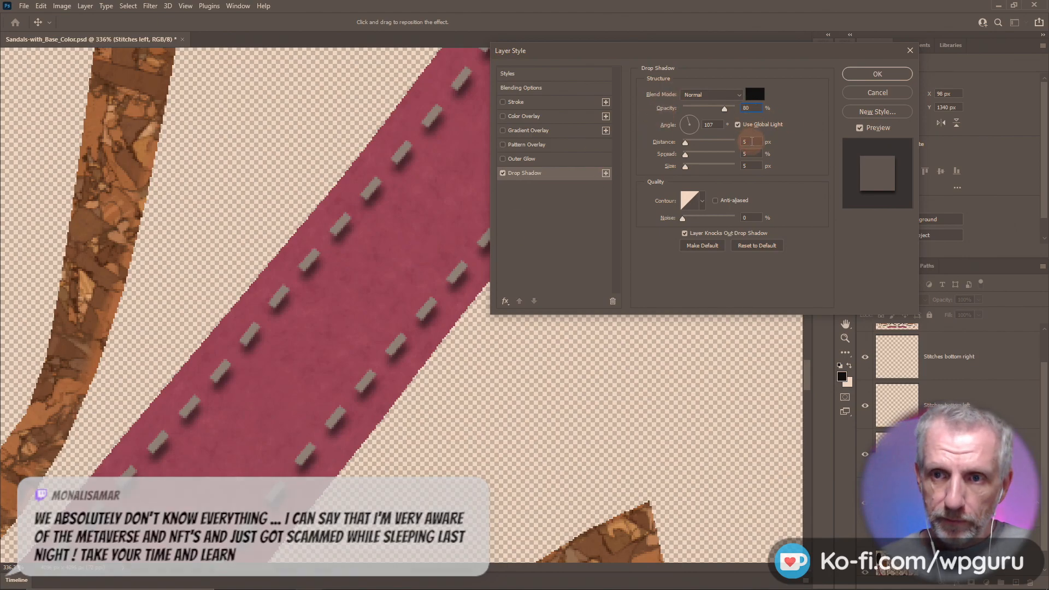
type("2")
key("Tab")
type("2")
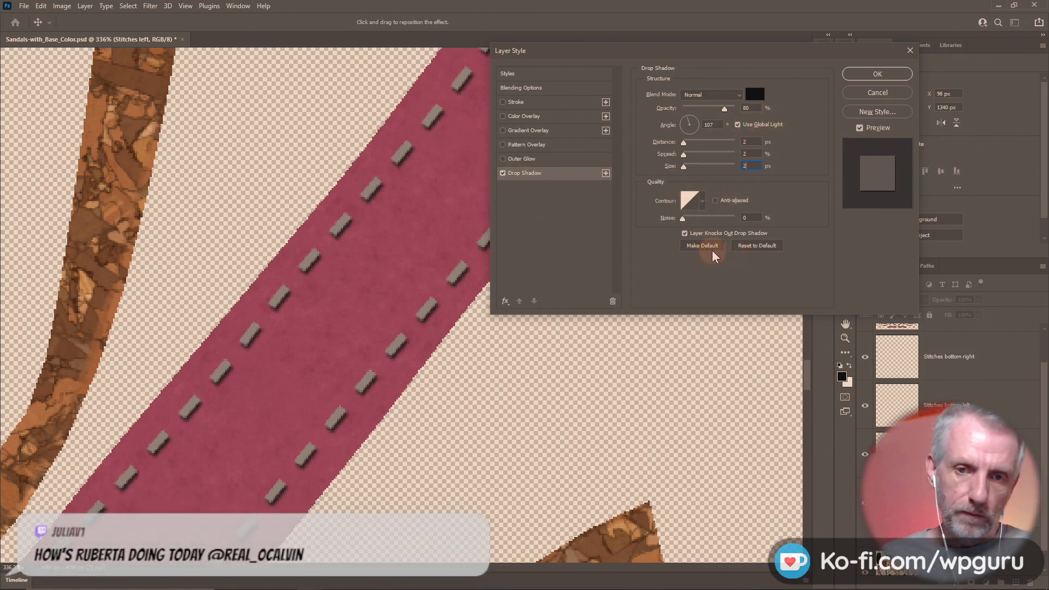
- Change the drop shadow's distance to 3 px, spread to 3%, size to 3 px and opacity to 60%
left_click(746, 142)
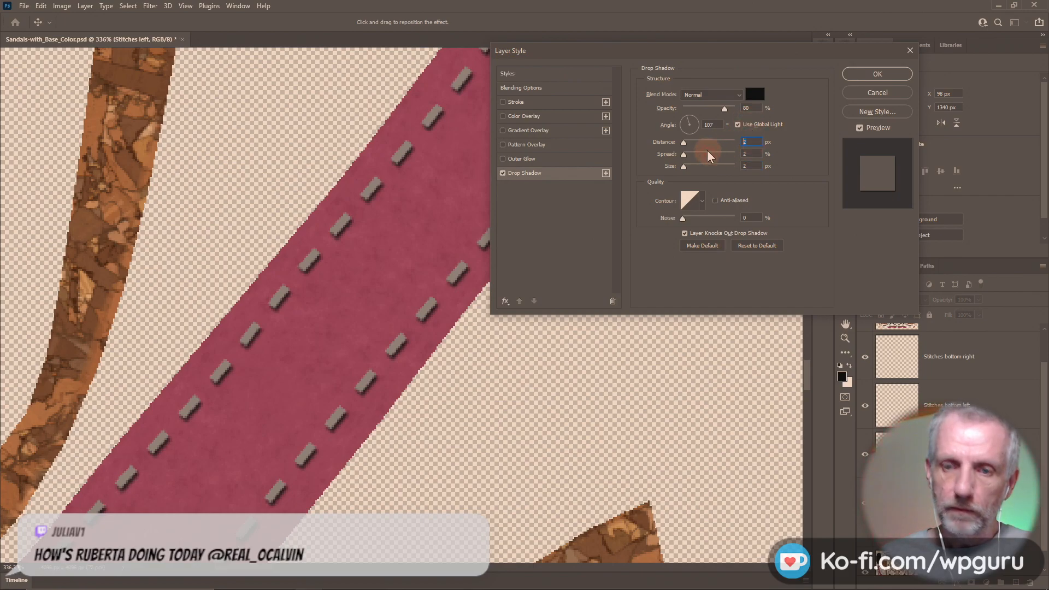
type("3")
key("Tab")
type("3")
key("Tab")
type("3")
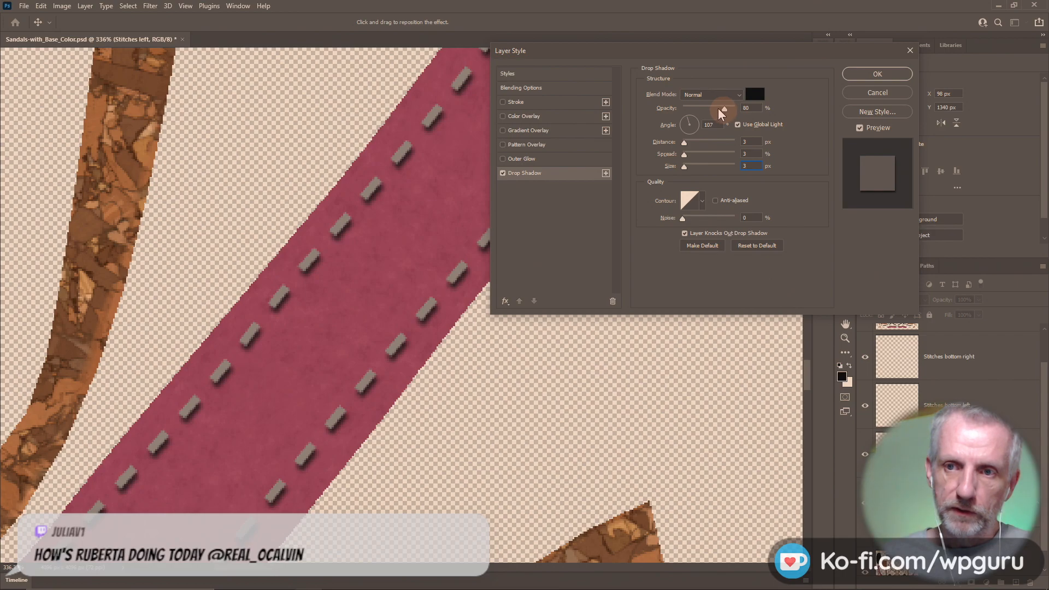
left_click_drag(719, 109, 714, 108)
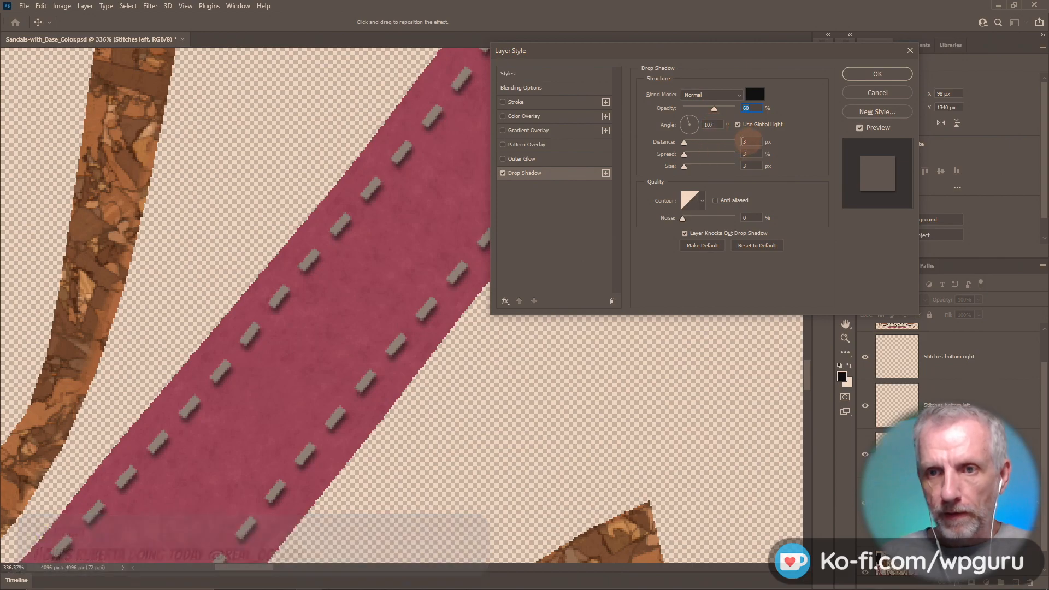
- Try a drop shadow distance of 1 px, spread of 1% and size of 1 px
left_click_drag(749, 142, 729, 135)
type("1")
key("Tab")
type("1")
key("Tab")
type("1")
key("Tab")
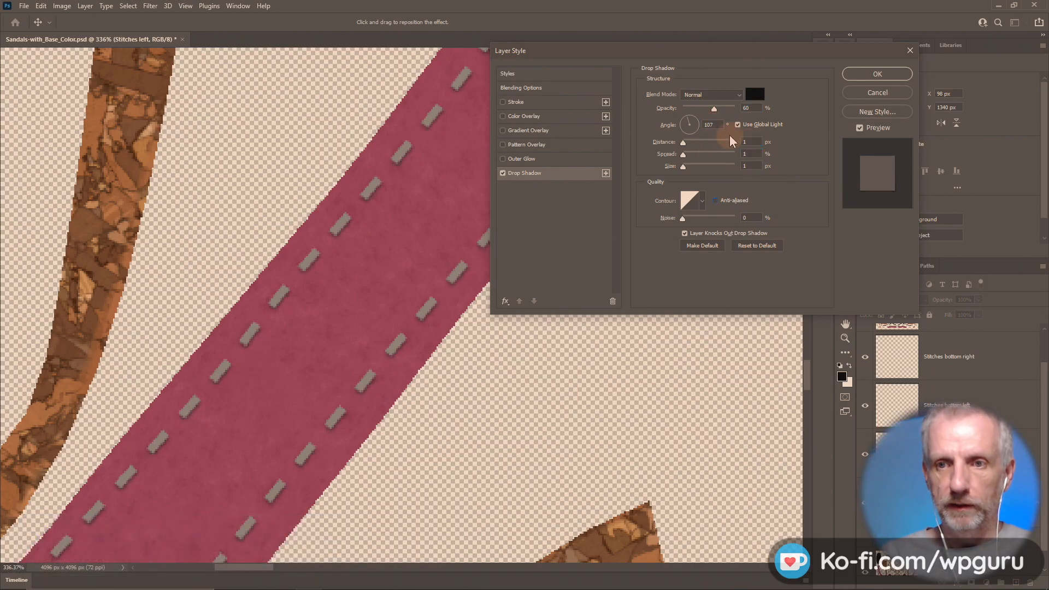
- Set the drop shadow's distance to 2 px, spread to 2% and size to 2 px
left_click_drag(752, 142, 690, 142)
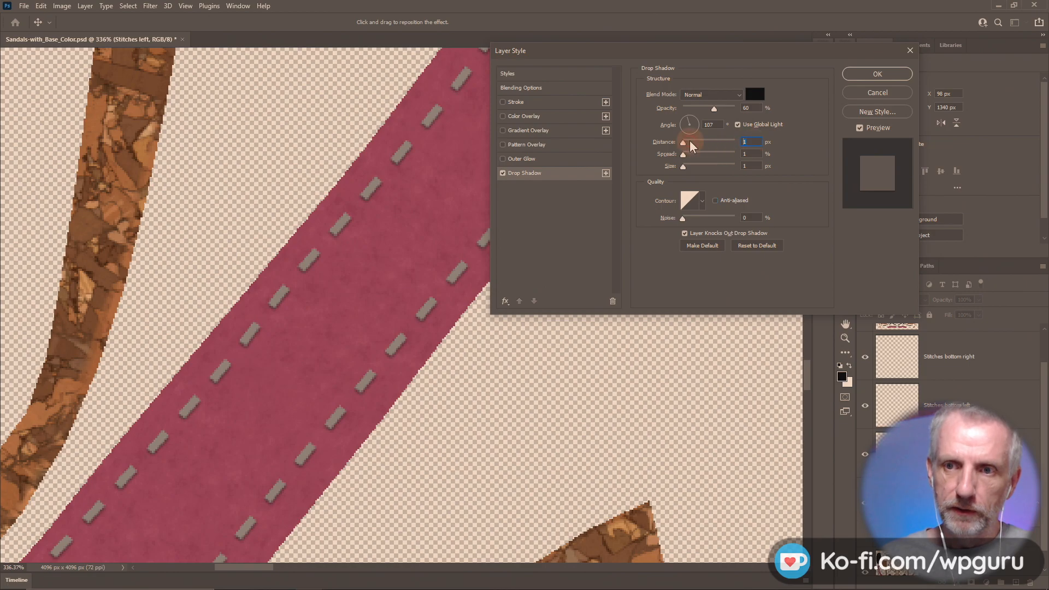
type("2")
key("Tab")
type("2")
key("Tab")
type("2")
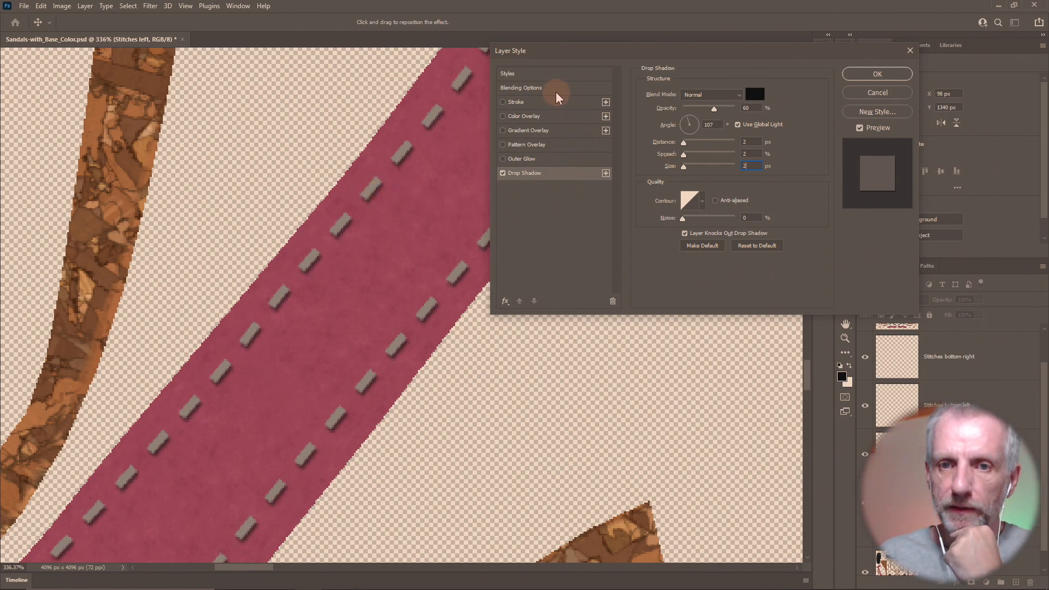
- Add a Bevel & Emboss effect to the stitches, compare it on and off, and apply the layer style
left_click(503, 301)
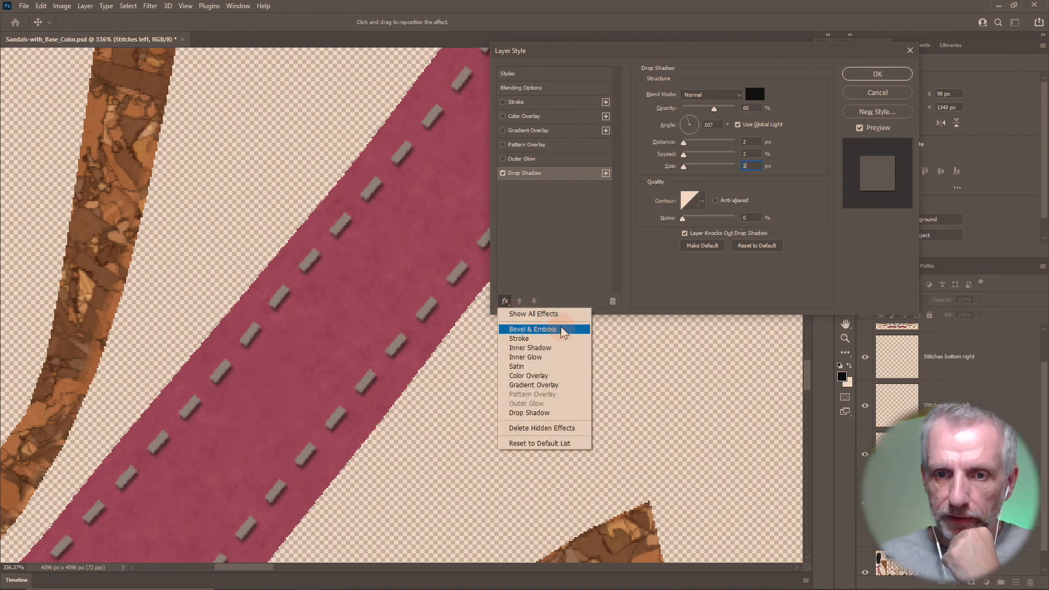
left_click(561, 328)
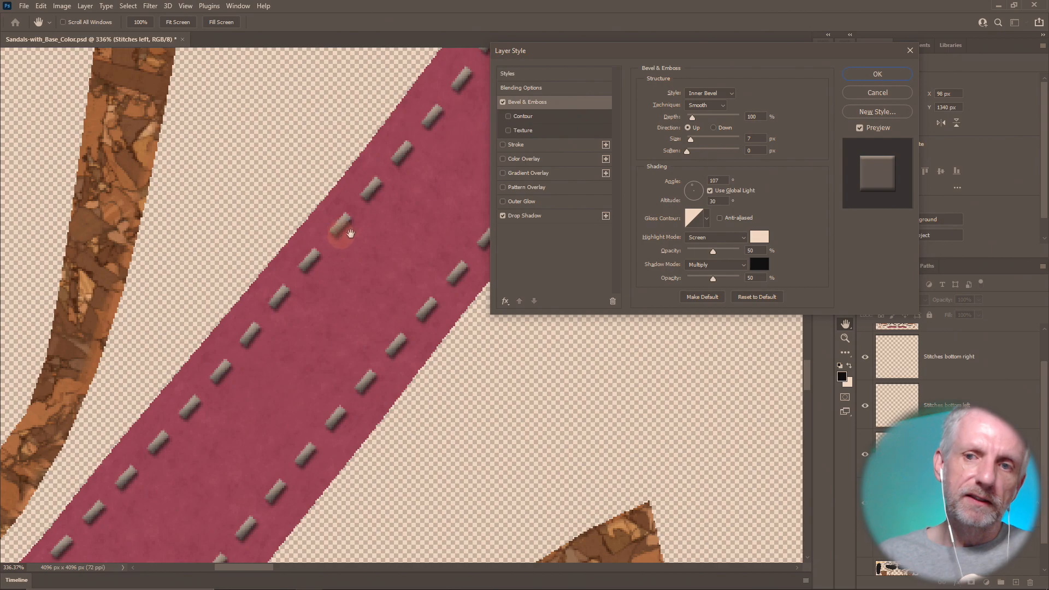
left_click(501, 101)
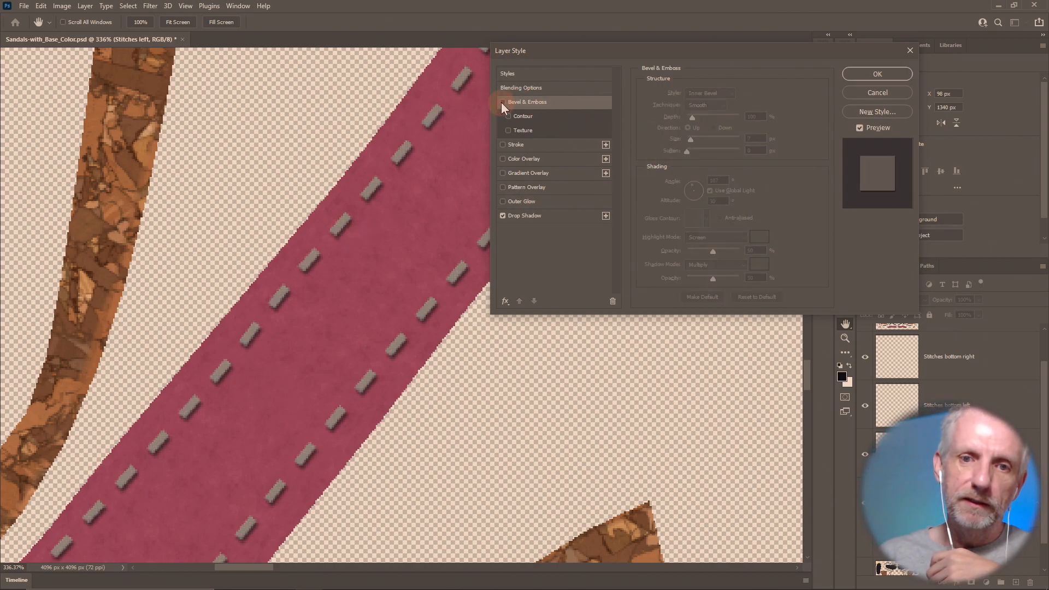
left_click(501, 103)
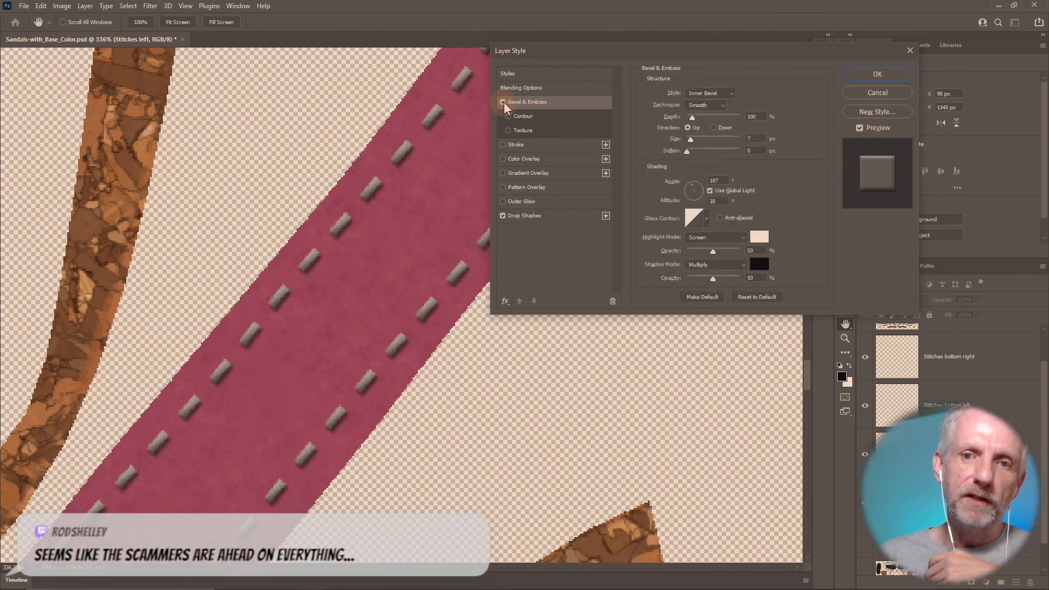
left_click(502, 103)
left_click(502, 103)
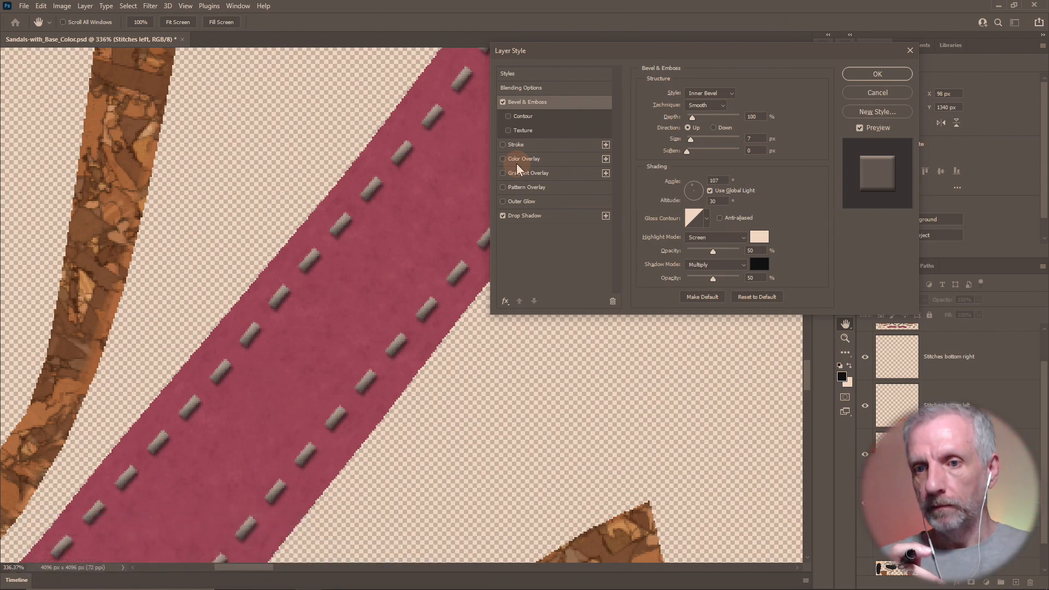
left_click(874, 77)
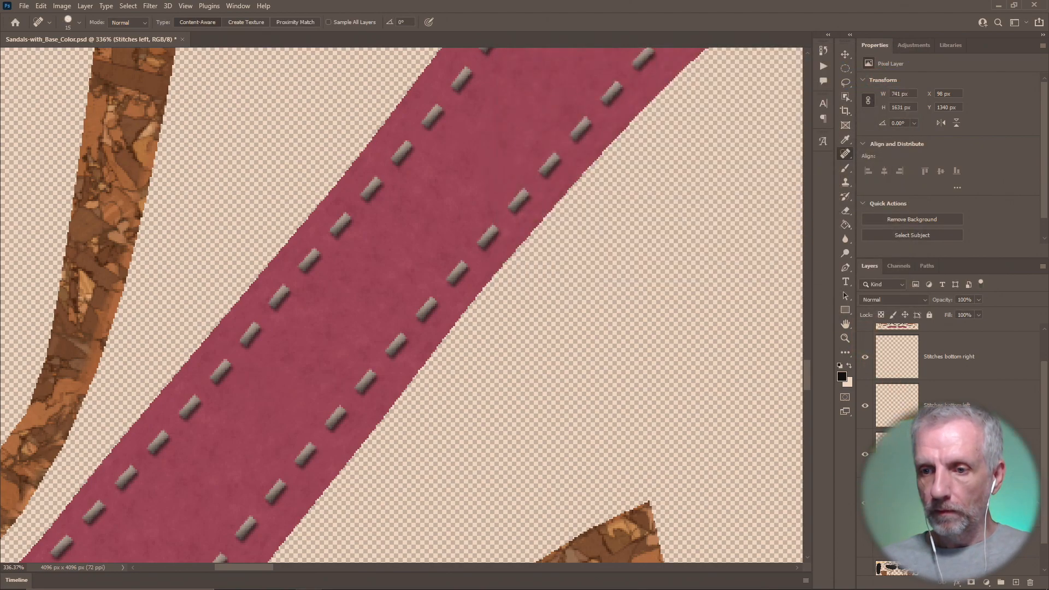
- Merge the Stitches bottom right, Stitches bottom left and Stitches right layers into one layer
left_click(980, 368)
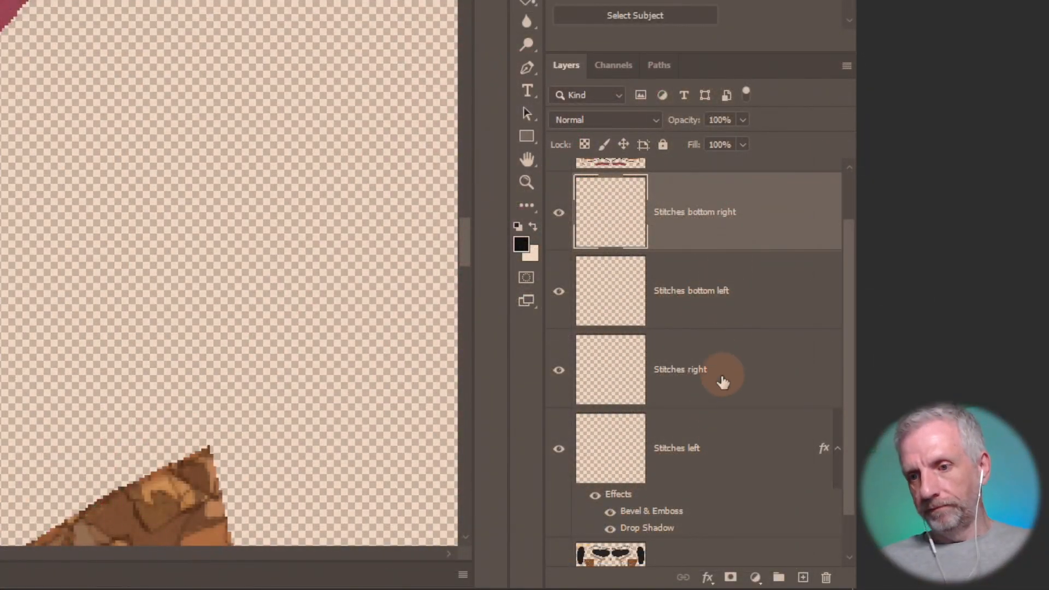
left_click(726, 385, "shift")
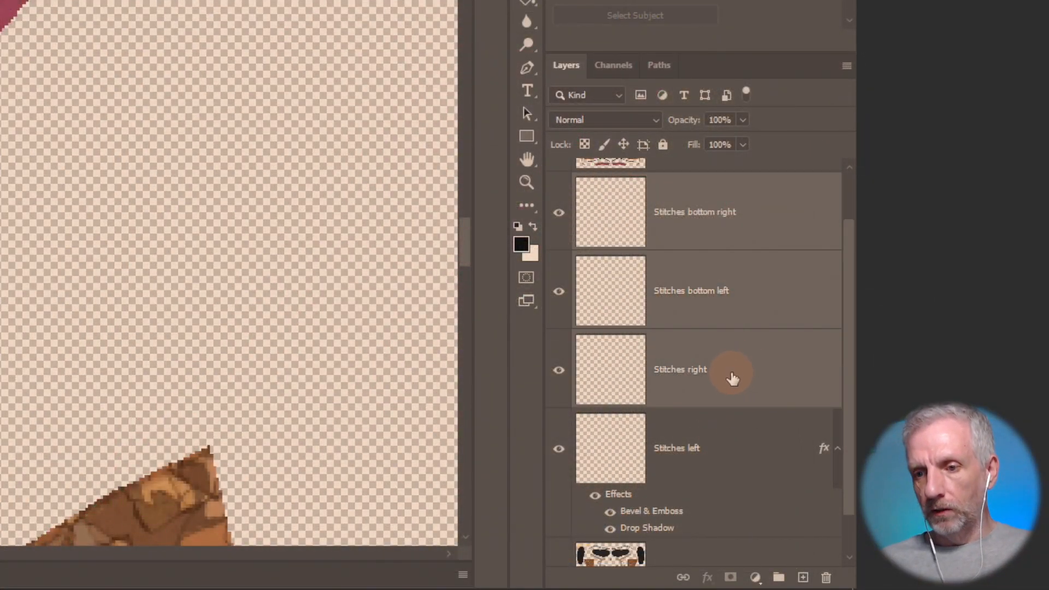
right_click(741, 377)
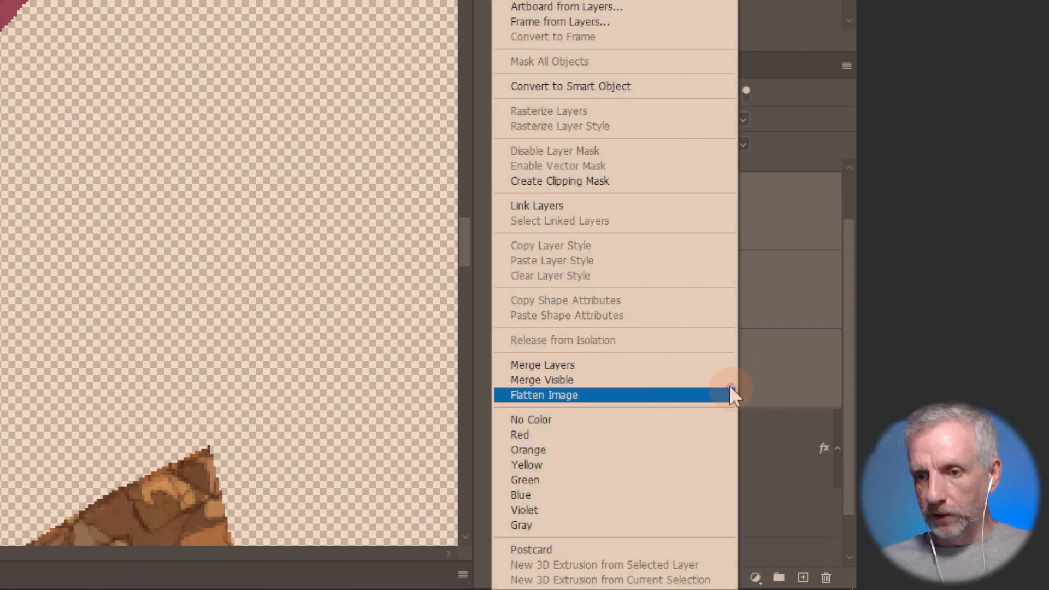
left_click(681, 365)
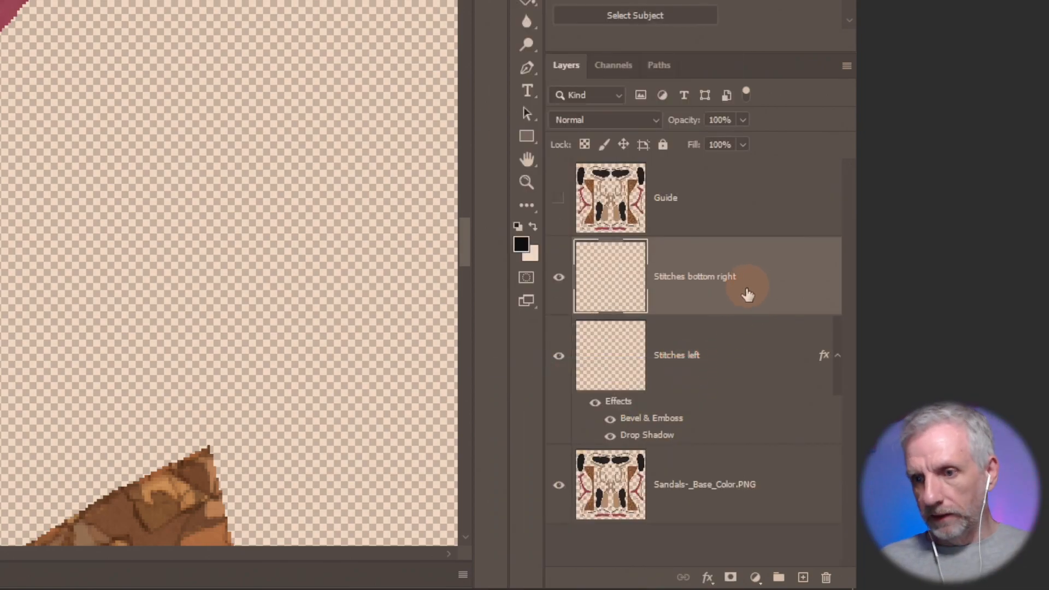
- Merge the Stitches bottom right layer down into the Stitches left layer
right_click(747, 295)
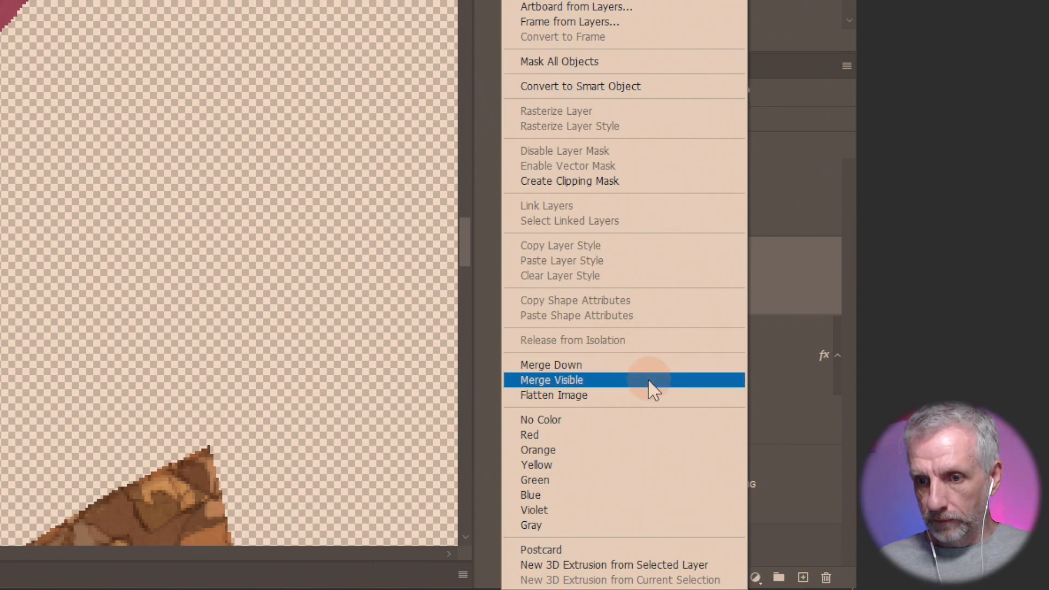
left_click(680, 363)
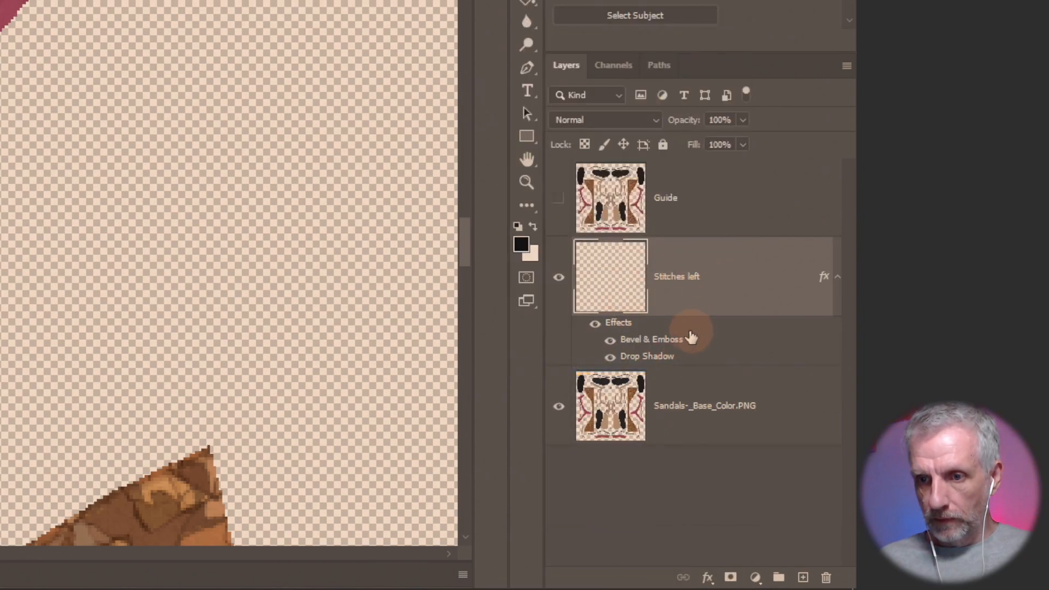
scroll(423, 89, "right", 5)
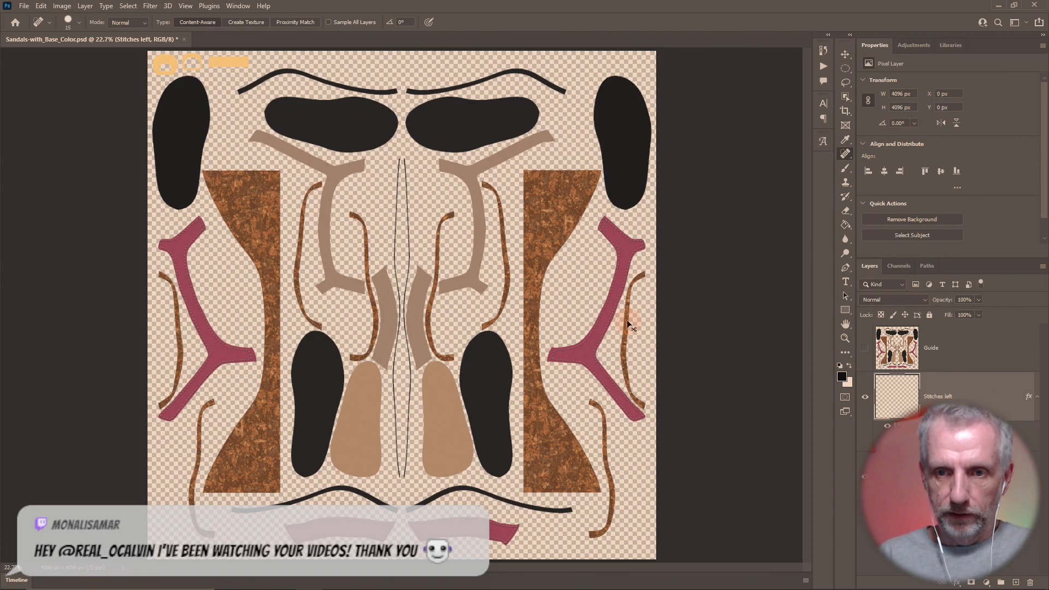
- Inspect the merged stitches on the right-hand magenta strap up close, down to the corner of its inner end
key("ctrl+a")
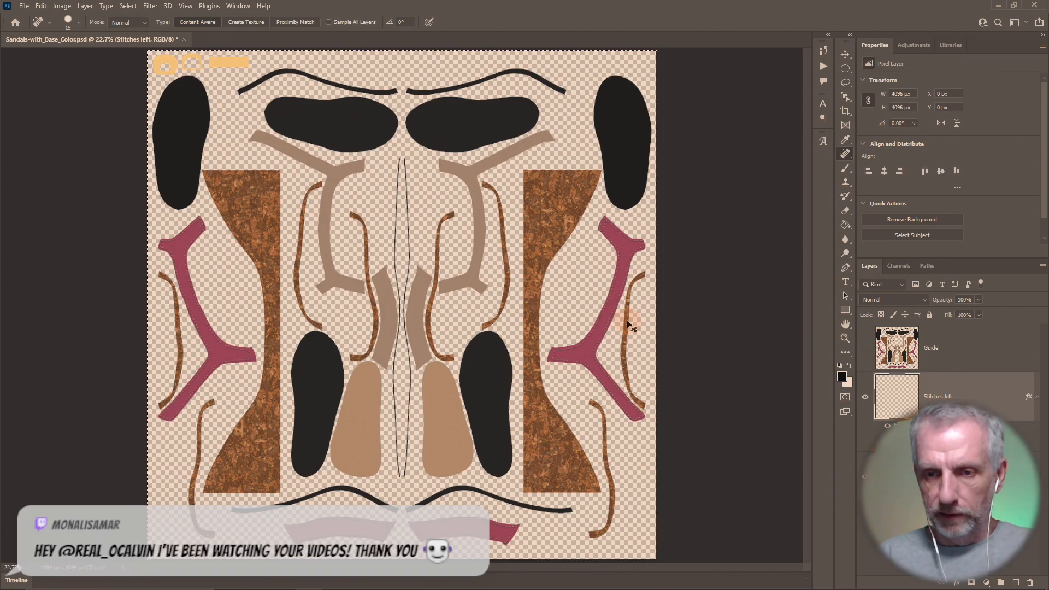
key("ctrl+plus")
key("ctrl+plus")
key("ctrl+plus")
mouse_move(626, 387)
left_mouse_down()
mouse_move(508, 310)
mouse_move(428, 277)
left_mouse_up()
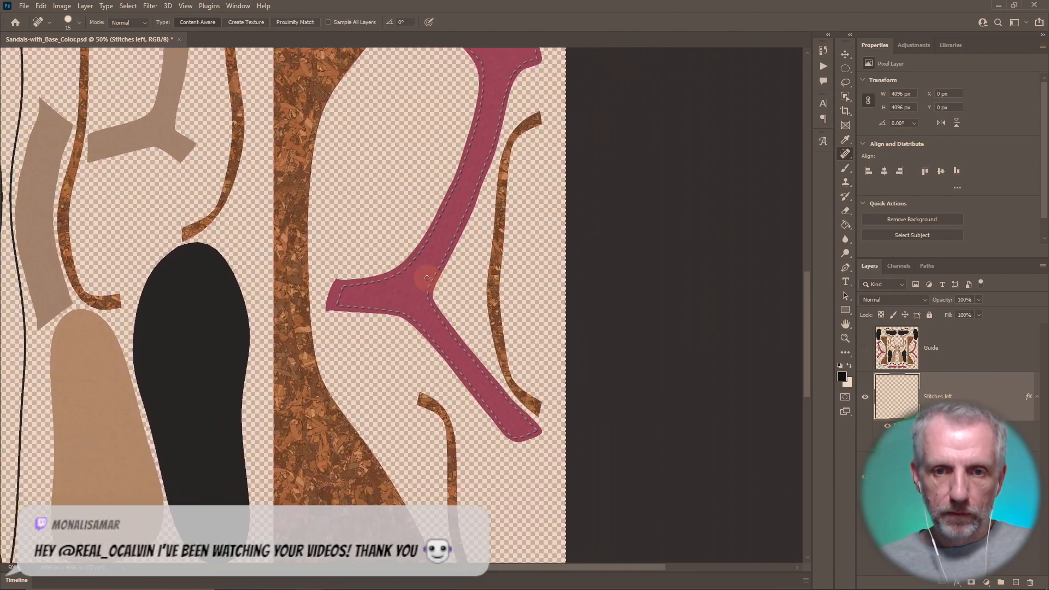
scroll(426, 278, "up", 5)
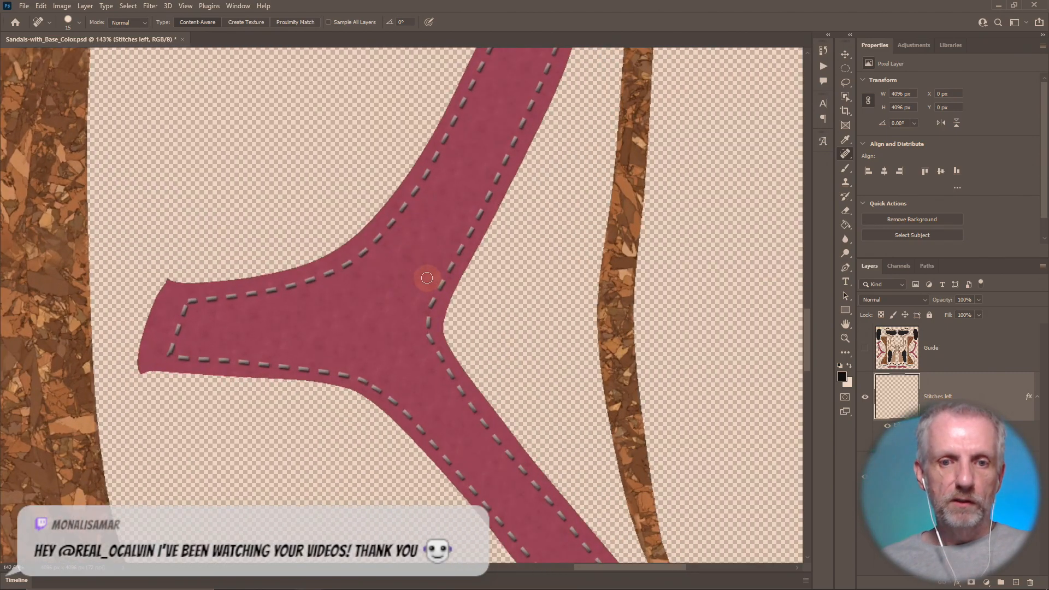
scroll(430, 283, "up", 3)
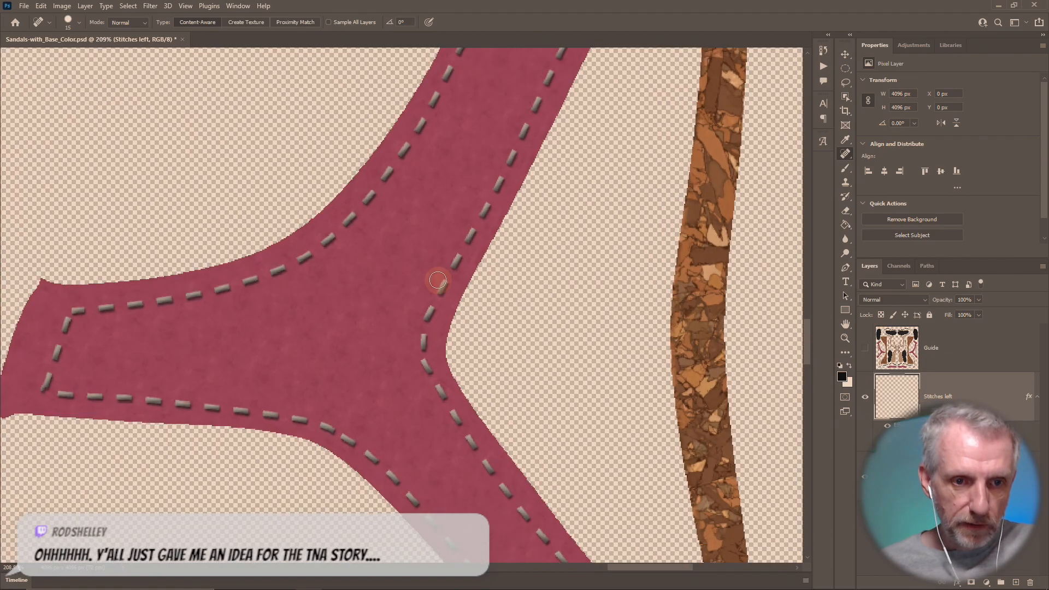
scroll(426, 286, "up", 2)
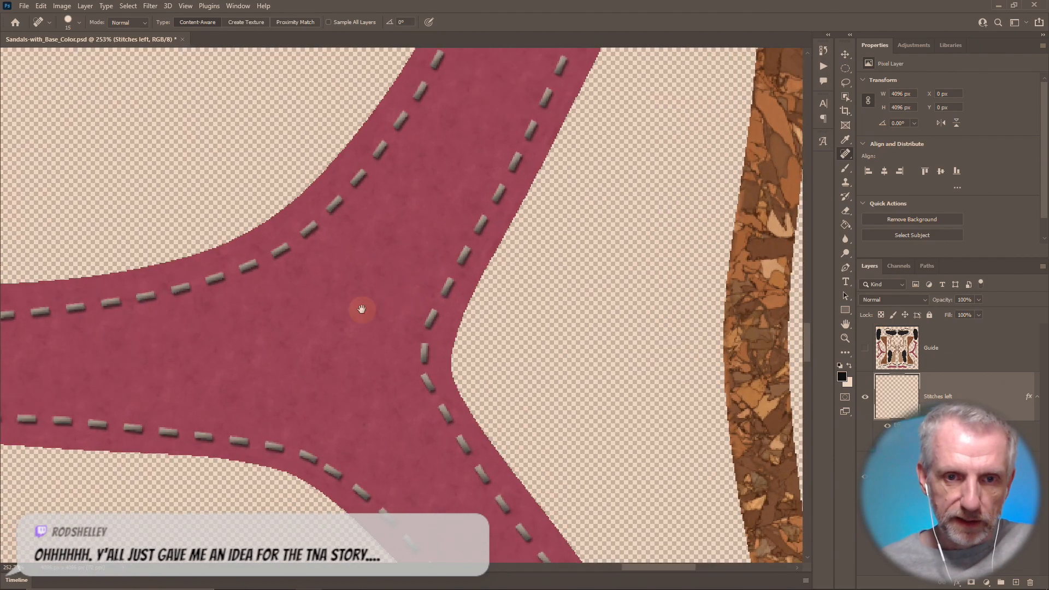
left_click_drag(360, 306, 637, 227)
scroll(351, 300, "up", 5)
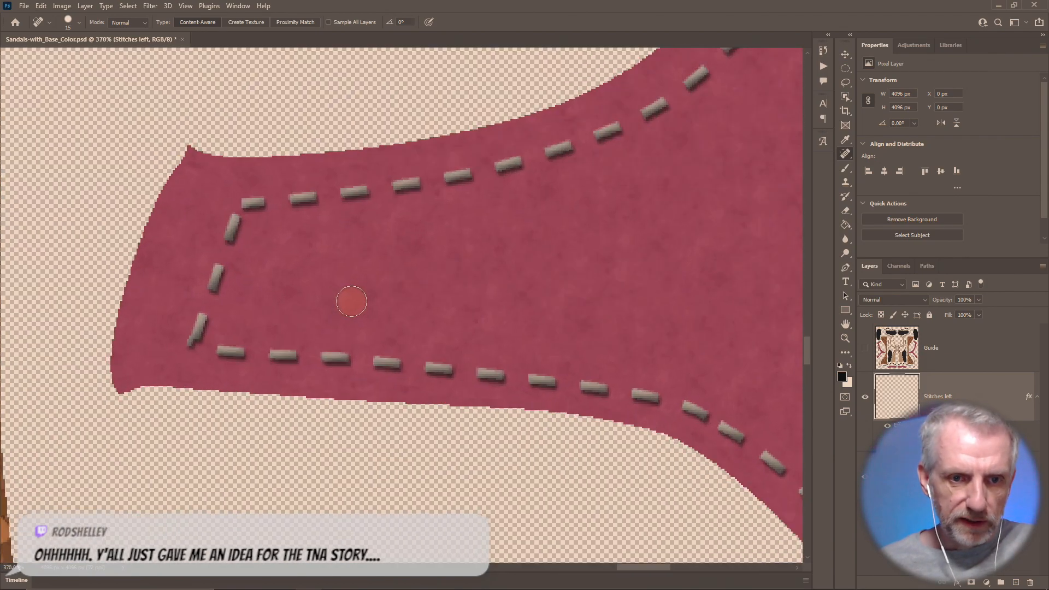
left_click_drag(269, 313, 388, 267)
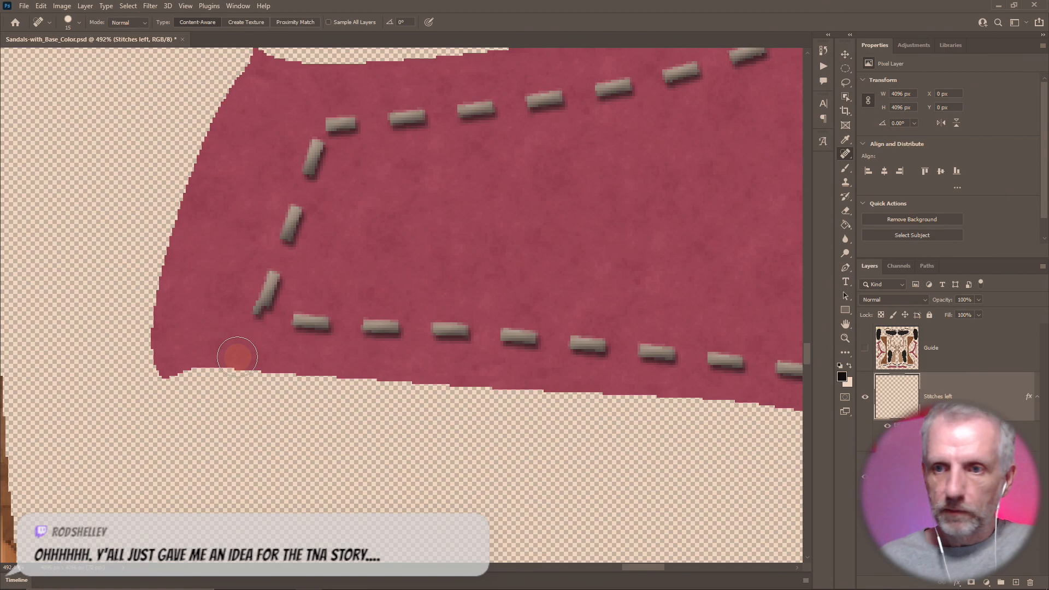
- Set up the Eraser with a Hard Round brush tip and undo the accidental erase near the strap corner
left_click(845, 211)
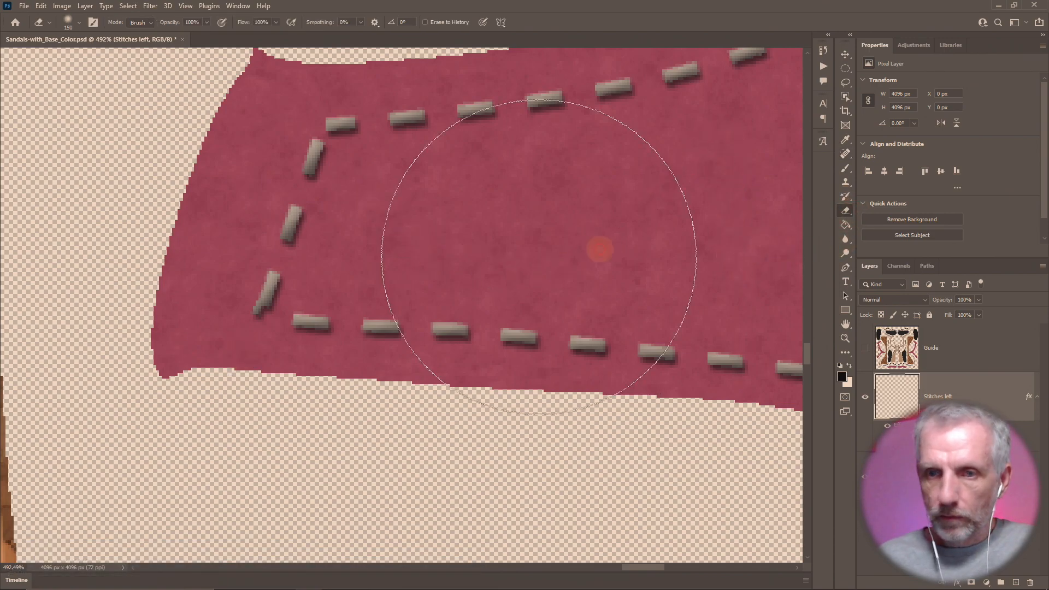
key("bracketleft")
key("bracketleft")
key("bracketleft")
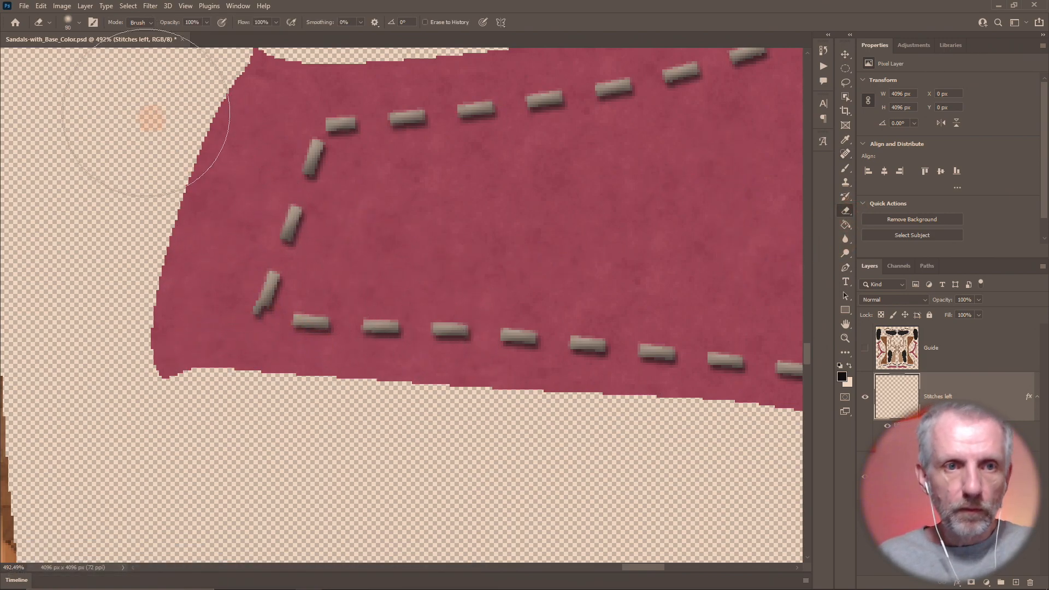
left_click(70, 24)
left_click(97, 194)
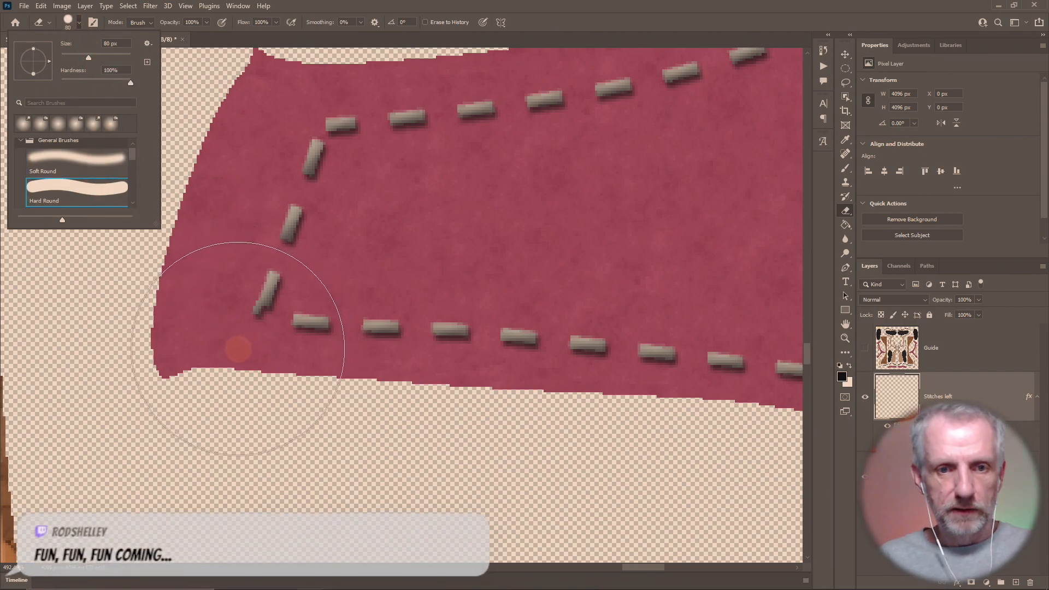
left_click(238, 349)
key("ctrl+z")
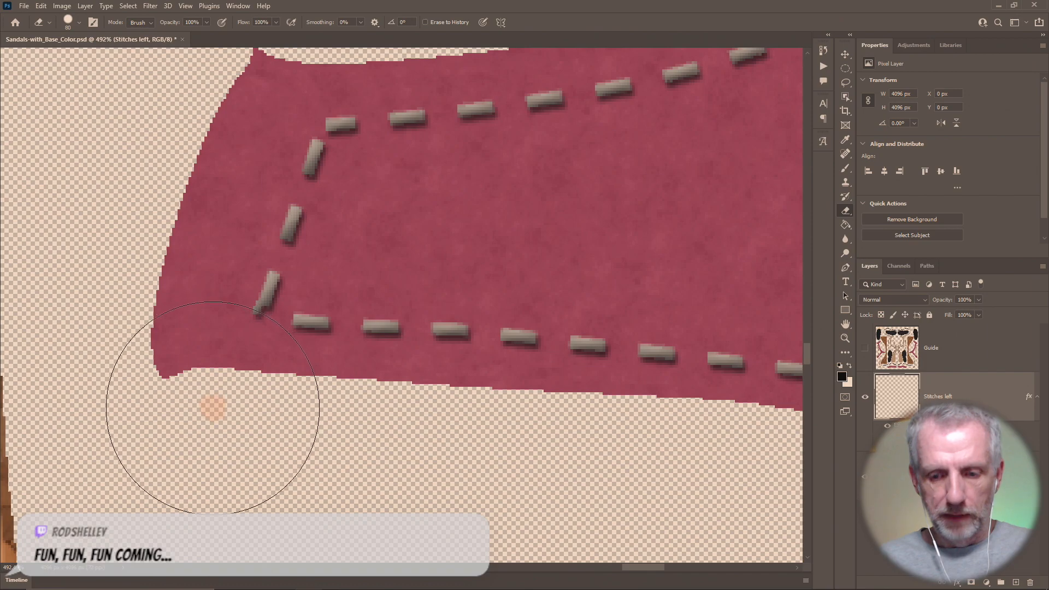
- Reduce the eraser size to 10 px and erase the stray bit on the last stitch at the strap's lower corner
key("bracketleft")
key("bracketleft")
key("bracketleft")
key("bracketleft")
key("bracketleft")
key("bracketleft")
key("bracketleft")
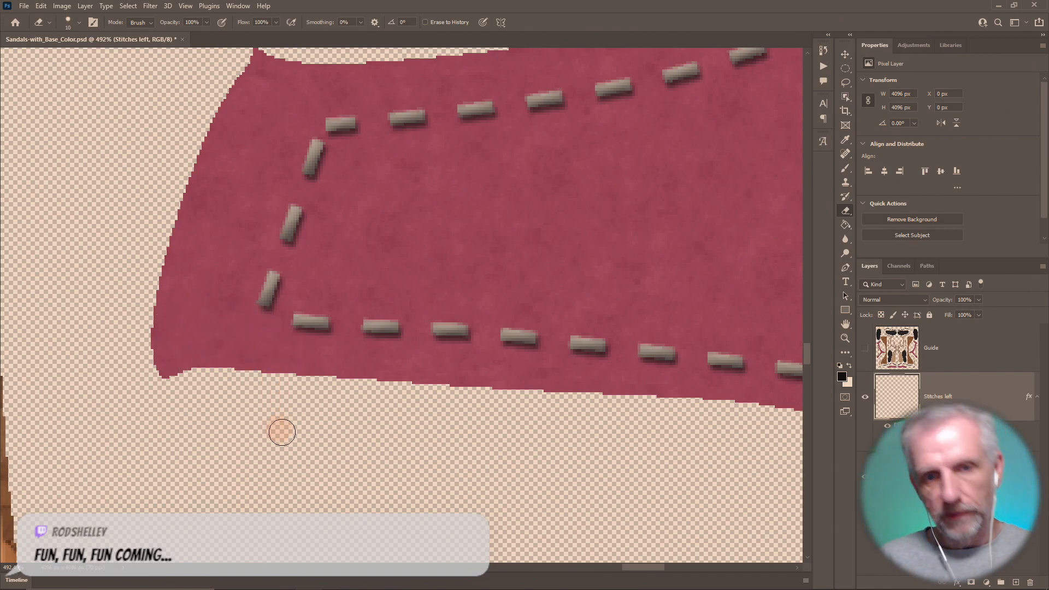
- Check the stitches where the strap branches, fit the whole texture map in view and switch to the Move tool
key("space")
mouse_move(680, 220)
left_mouse_down()
mouse_move(393, 330)
mouse_move(337, 255)
mouse_move(443, 259)
left_mouse_up()
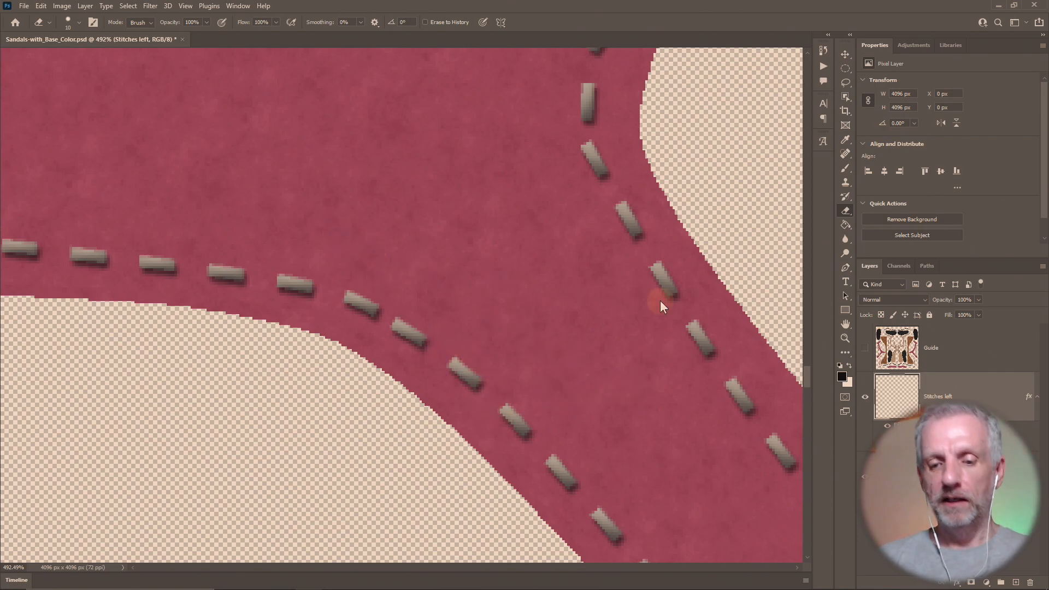
key("ctrl+0")
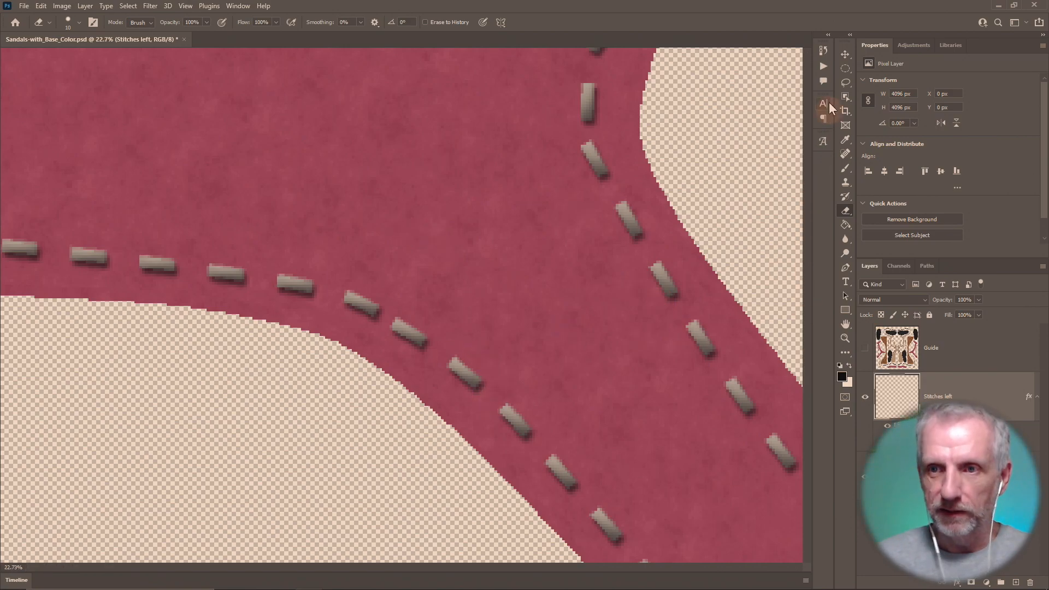
left_click(846, 54)
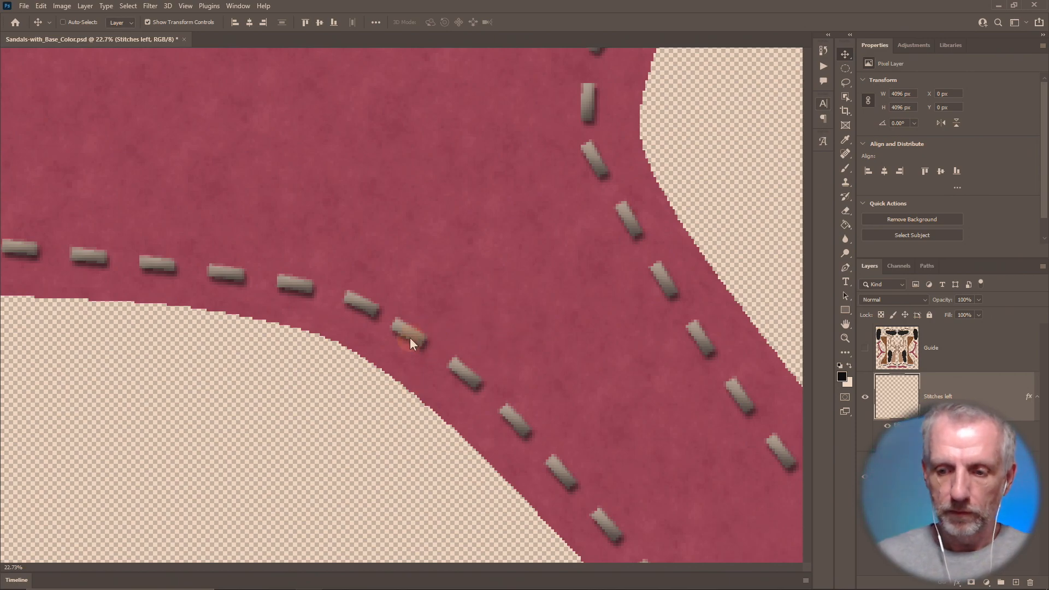
key("Print")
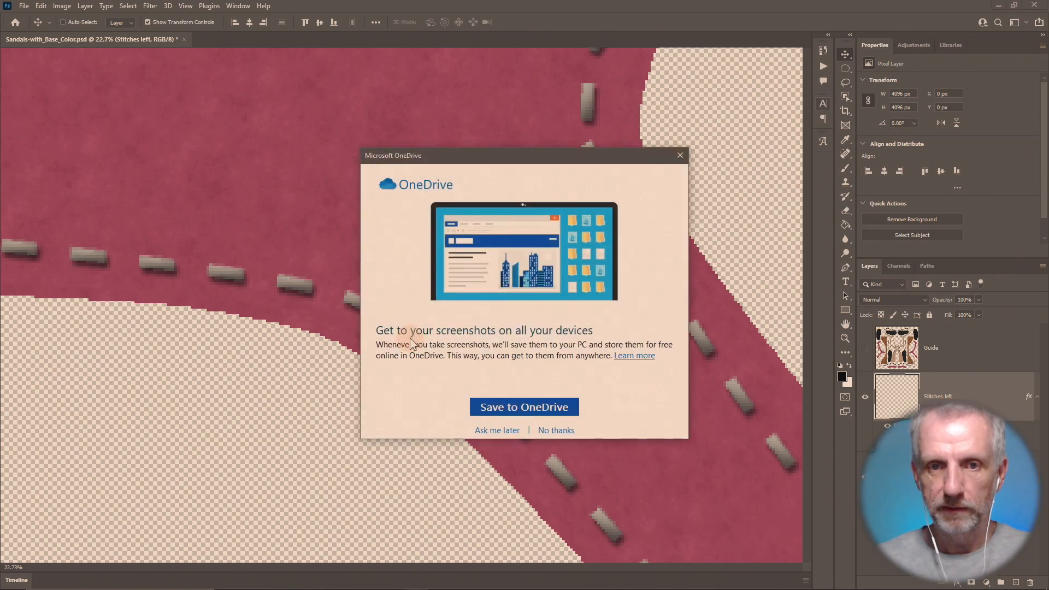
left_click(680, 156)
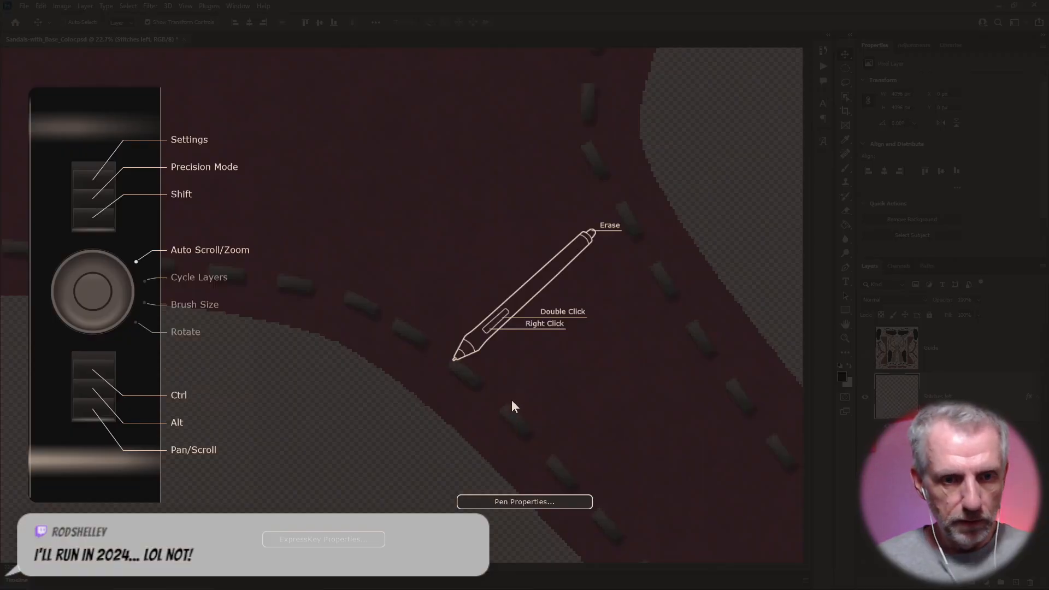
left_click(501, 405)
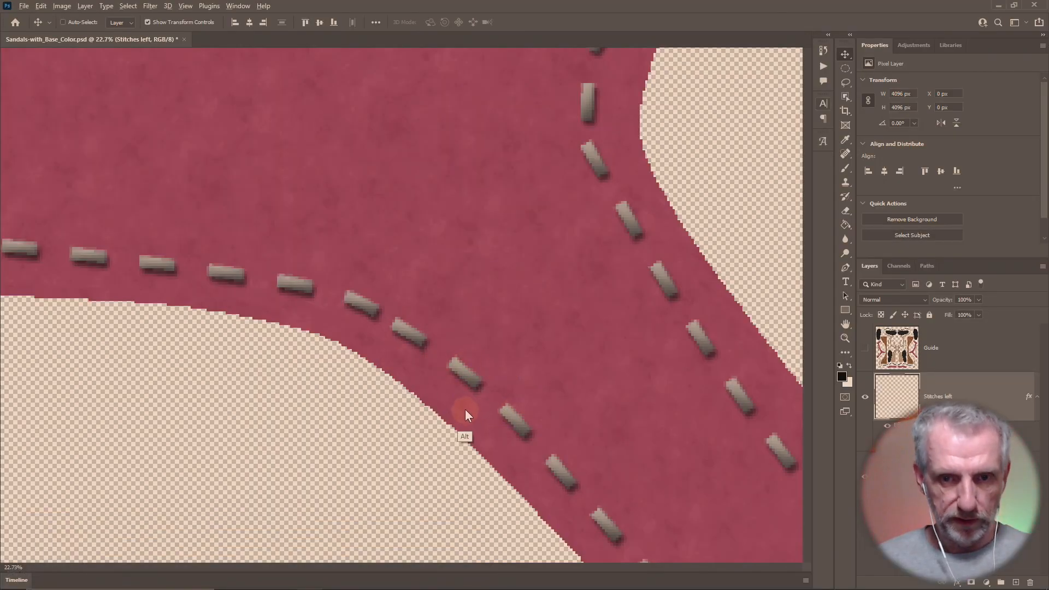
key("alt")
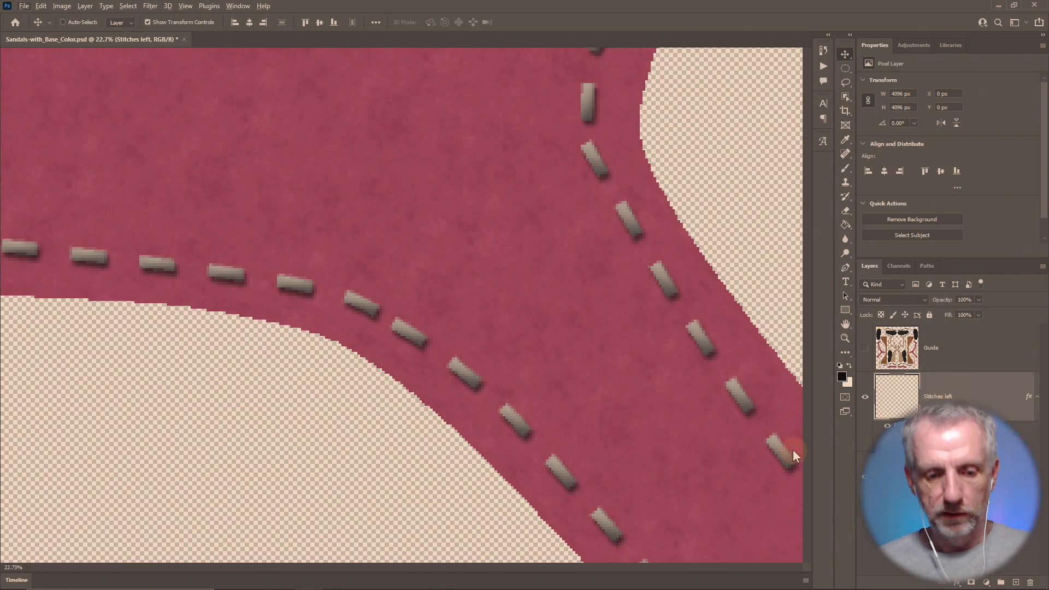
key("alt+Tab")
key("alt+Tab")
key("alt+Tab")
key("alt+Tab")
key("alt+Tab")
key("alt+Tab")
key("alt+Tab")
key("alt+Tab")
key("alt+Tab")
key("alt+Tab")
key("alt+Tab")
key("alt+Tab")
key("alt+Tab")
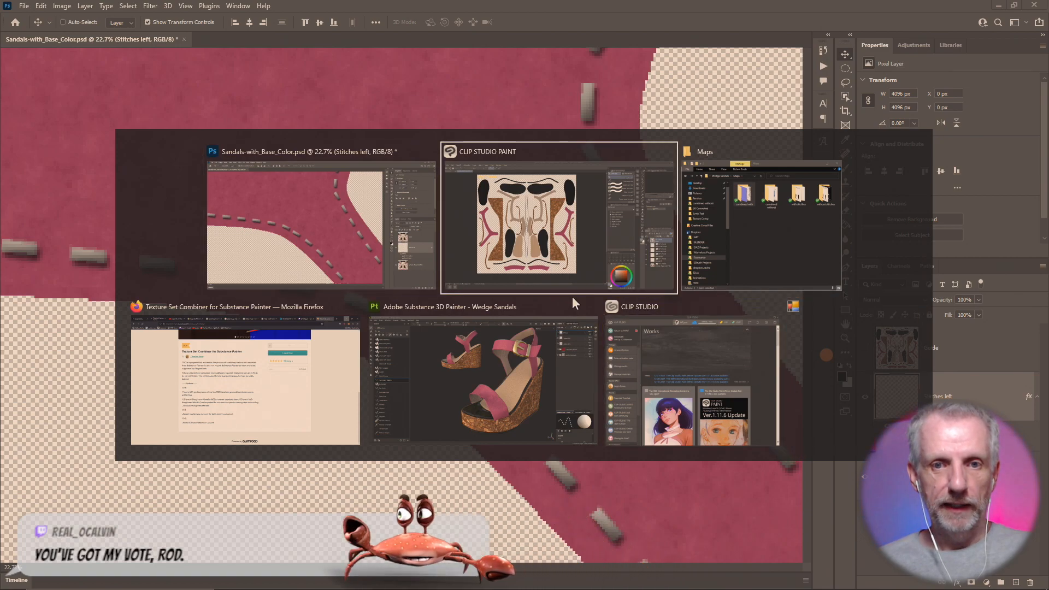
left_click(378, 247)
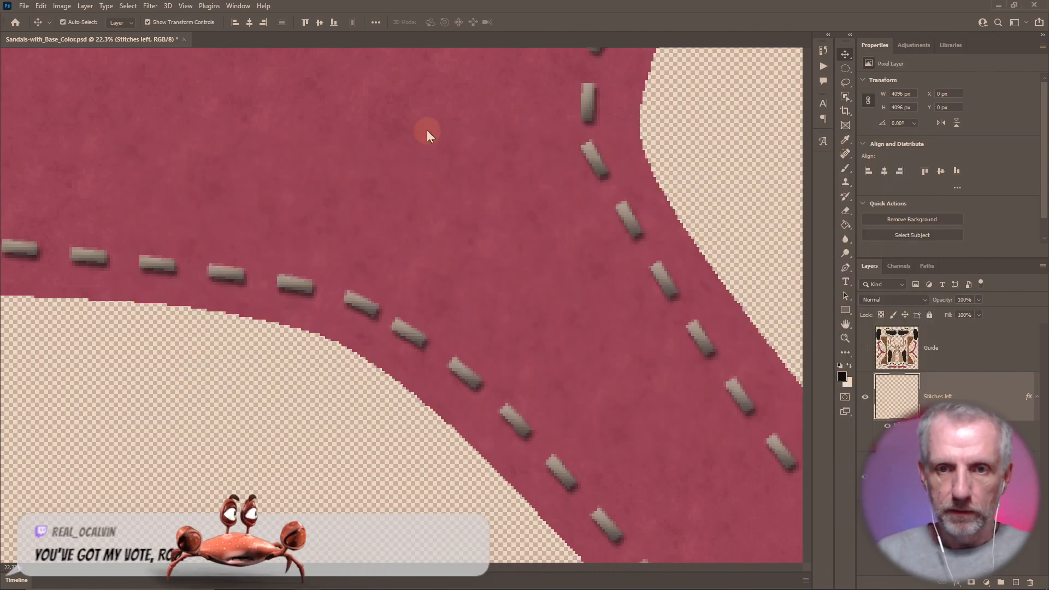
- Save Sandals-with_Base_Color.psd and exit Photoshop
left_click(24, 6)
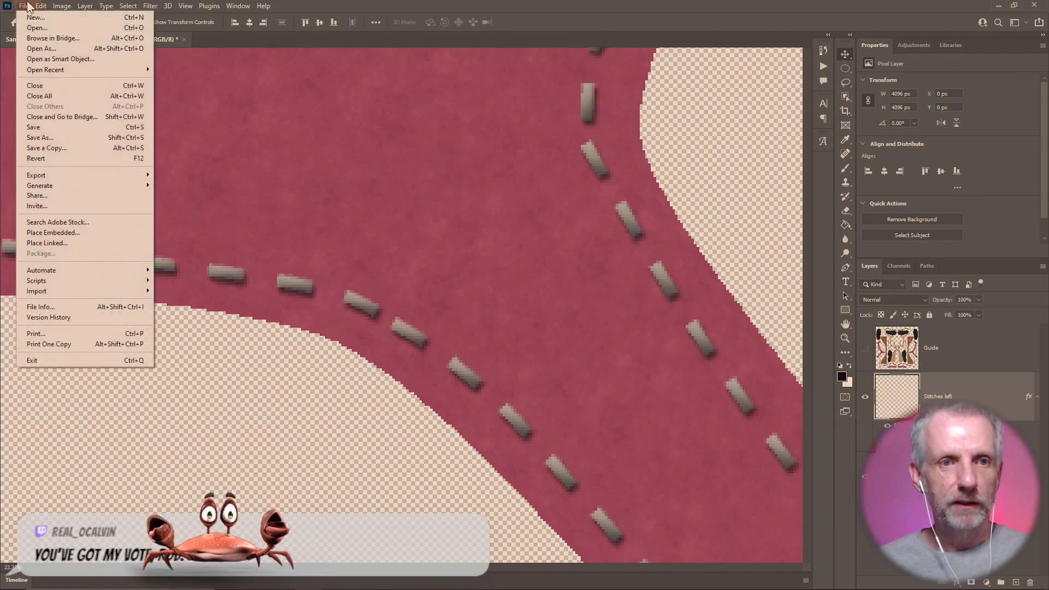
left_click(69, 129)
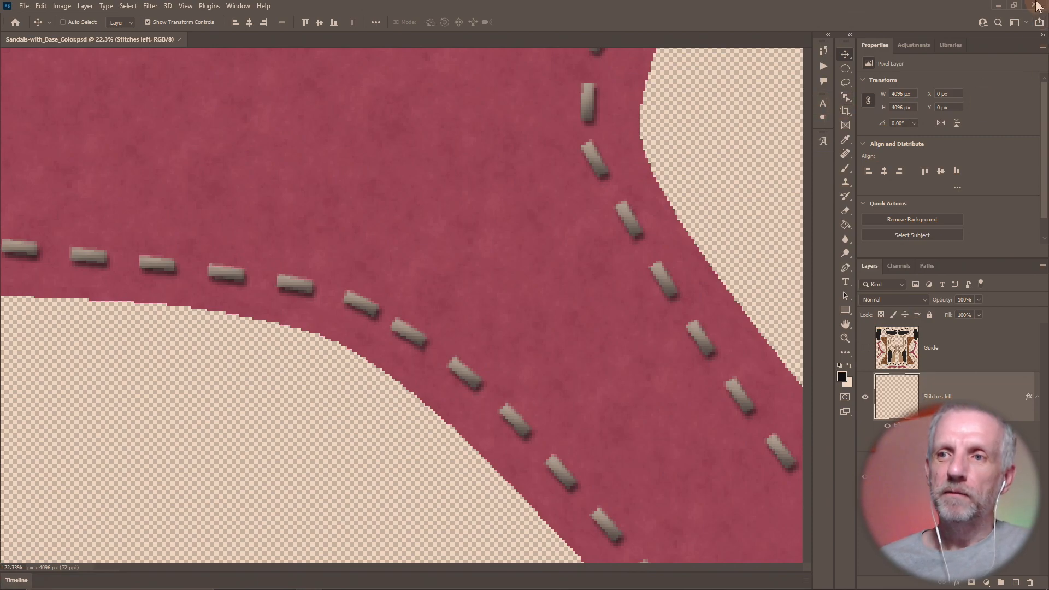
left_click(1034, 5)
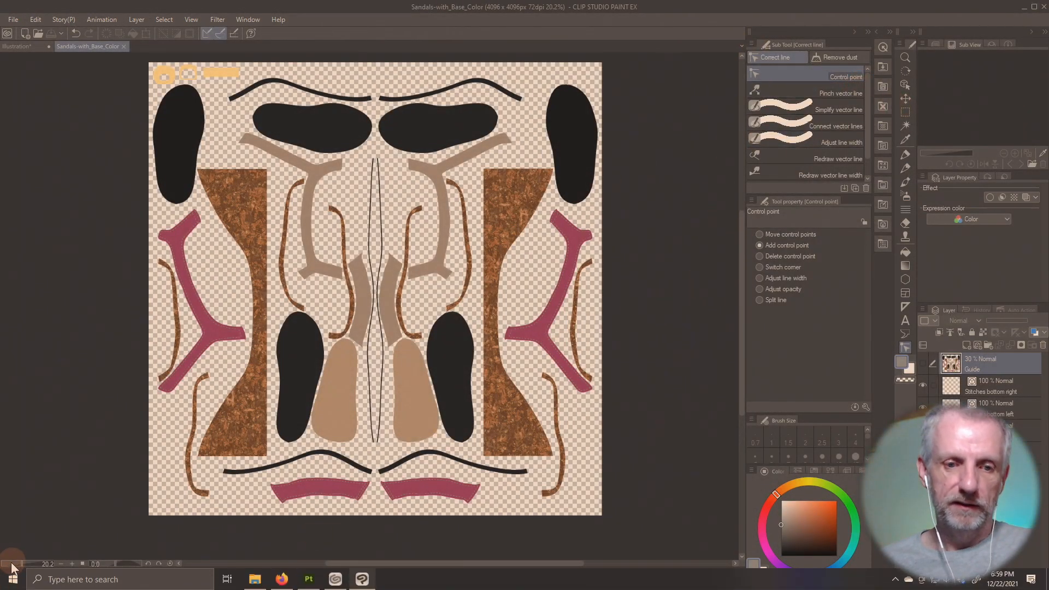
- Relaunch Photoshop and reopen the recent file Sandals-with_Base_Color.psd
left_click(13, 584)
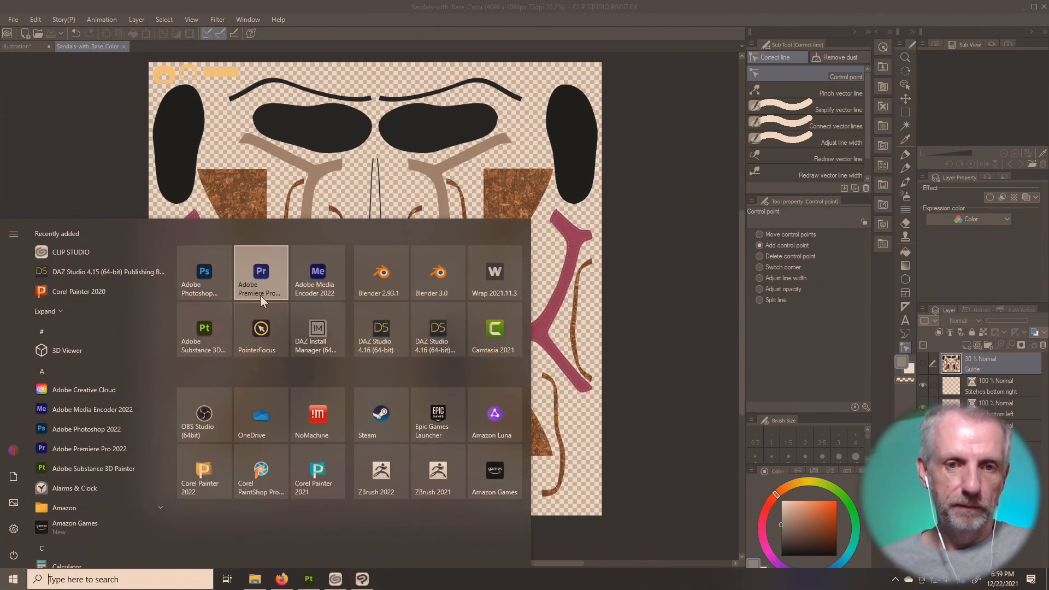
left_click(214, 261)
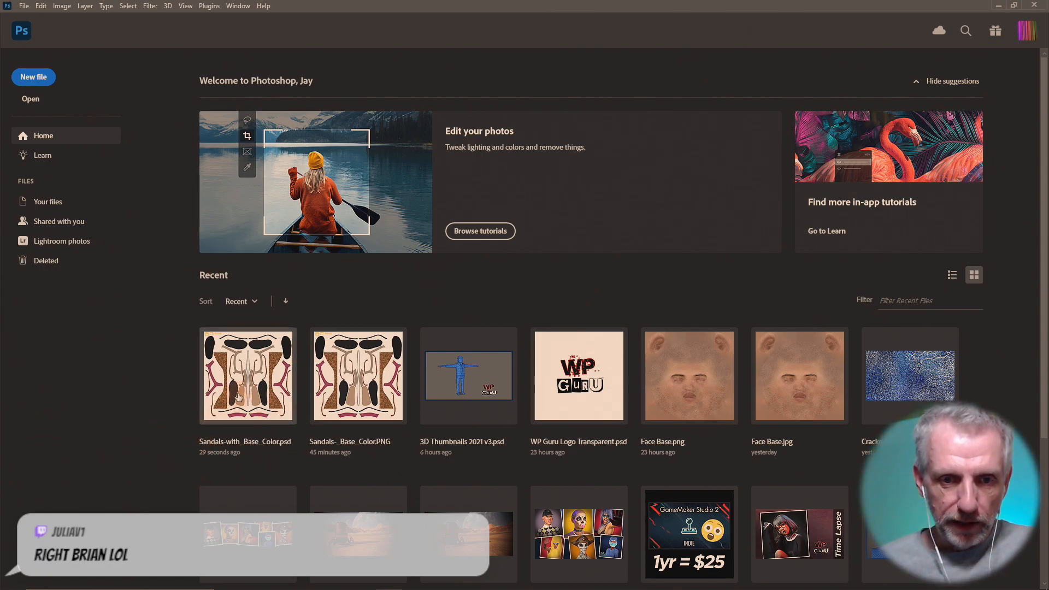
left_click(258, 380)
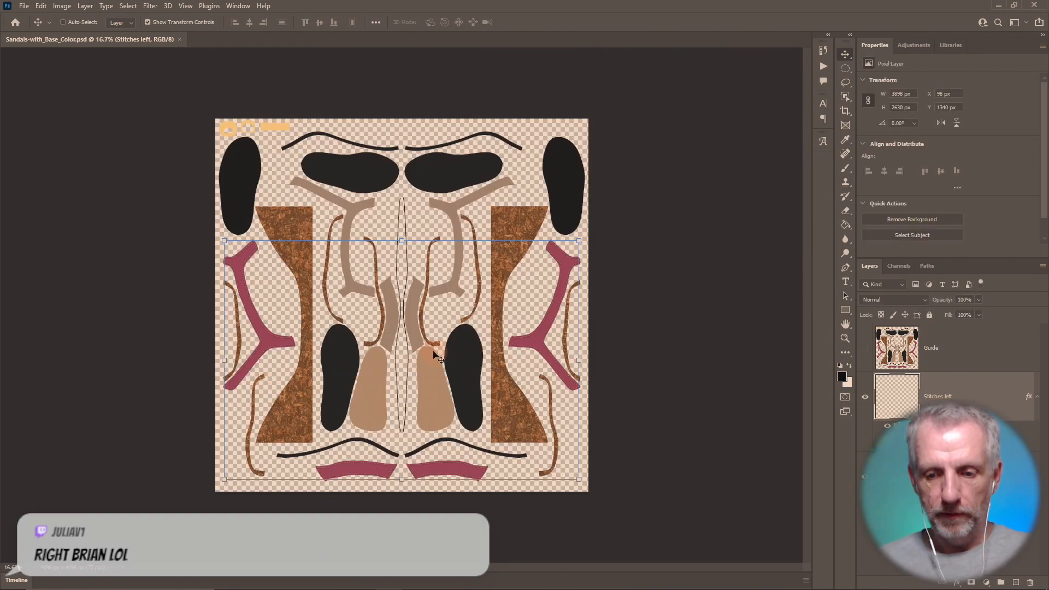
- Look over the reopened texture map and examine the stitches on the left-hand magenta strap
key("ctrl+equal")
key("ctrl+equal")
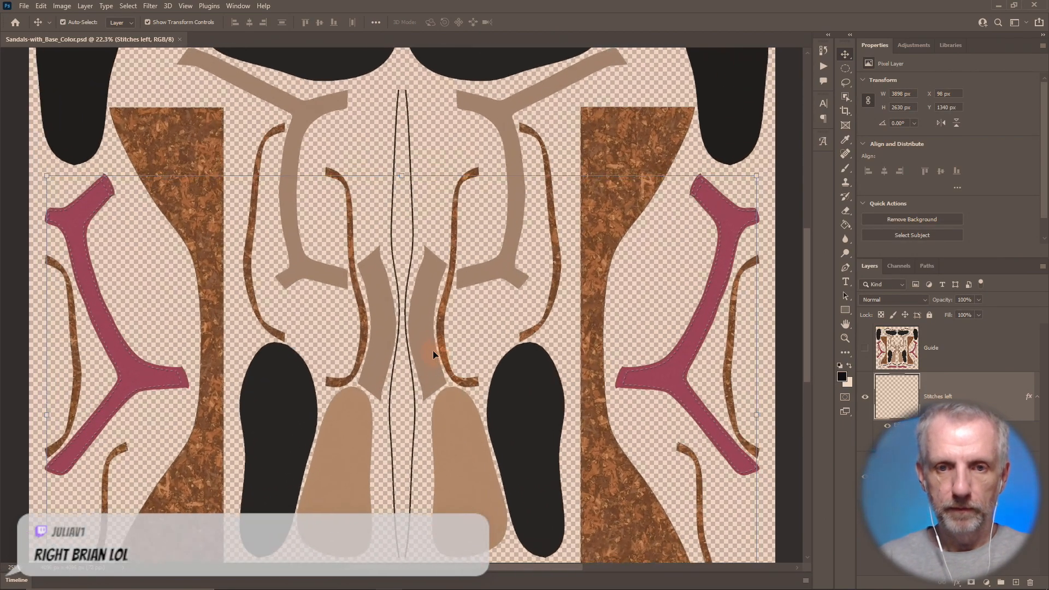
left_click_drag(464, 319, 489, 208)
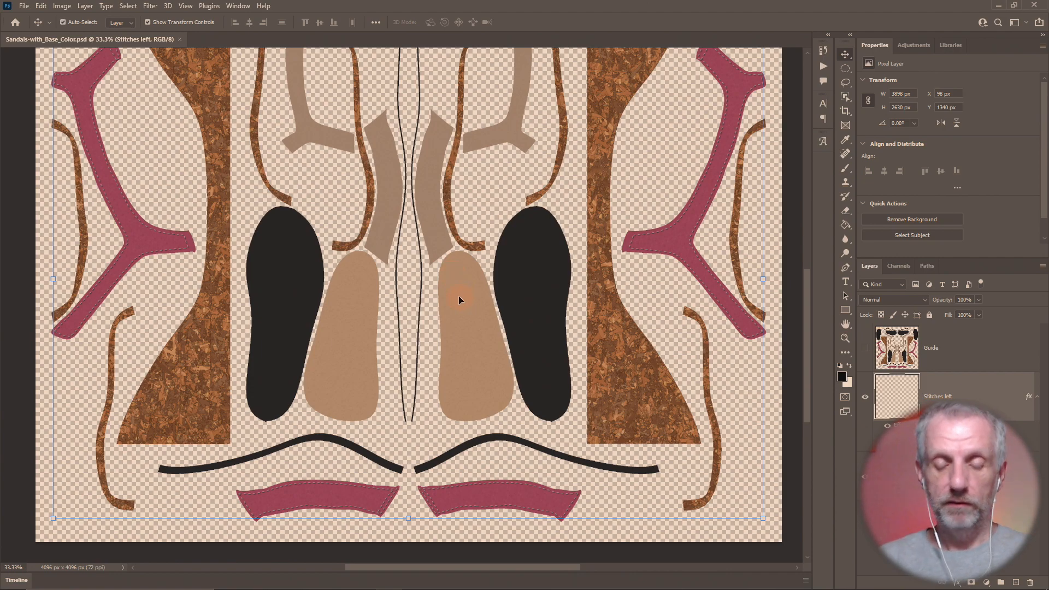
scroll(459, 300, "down", 3)
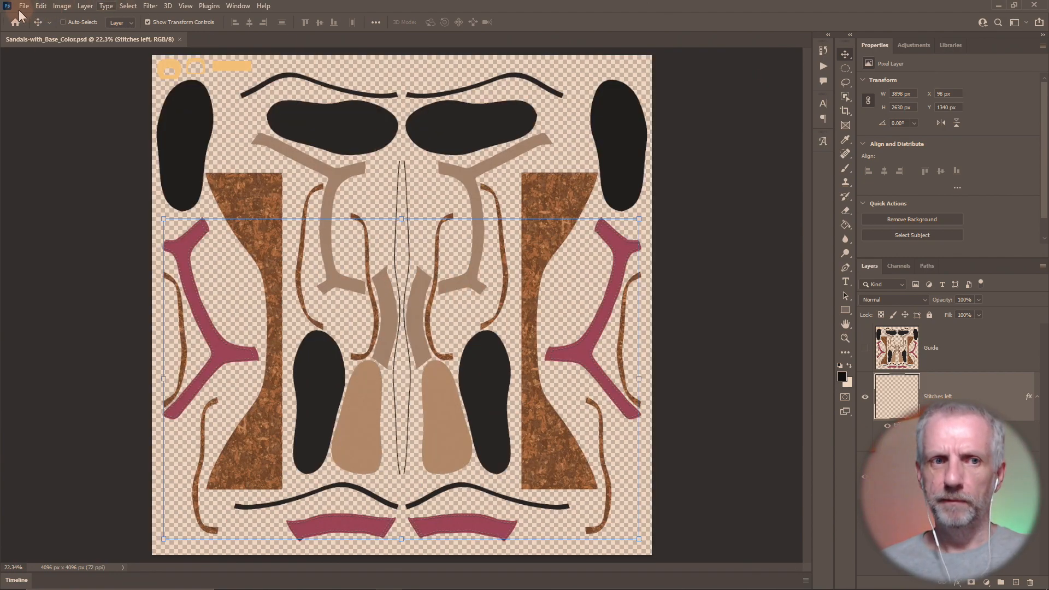
scroll(221, 263, "up", 5)
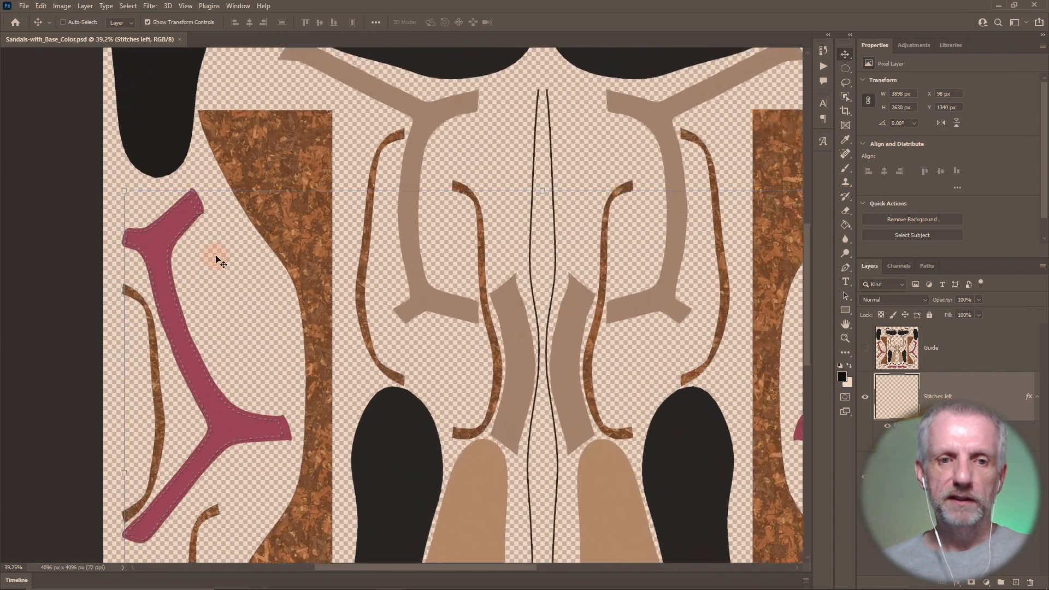
scroll(573, 350, "up", 1)
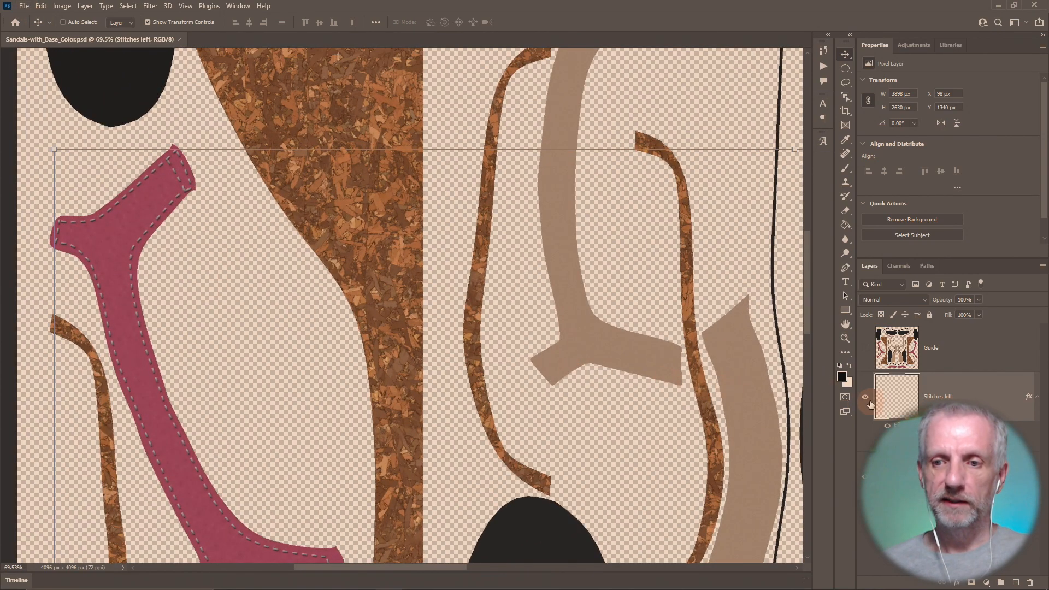
- Toggle the Stitches left layer to compare, examine the upper end of the left magenta strap closely, and switch to the Eraser tool
left_click(867, 399)
left_click(868, 400)
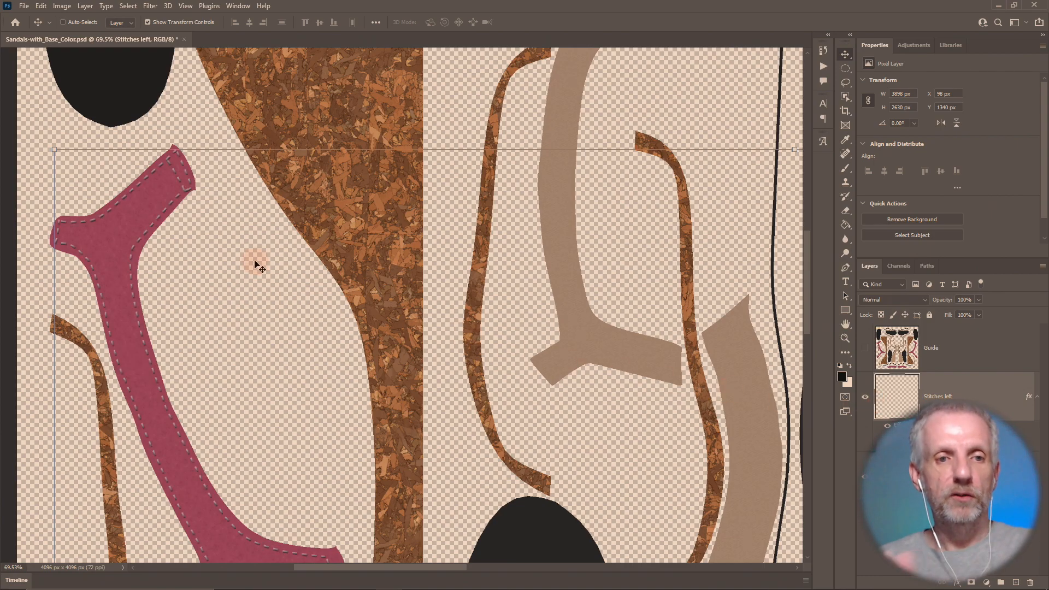
scroll(151, 231, "up", 4)
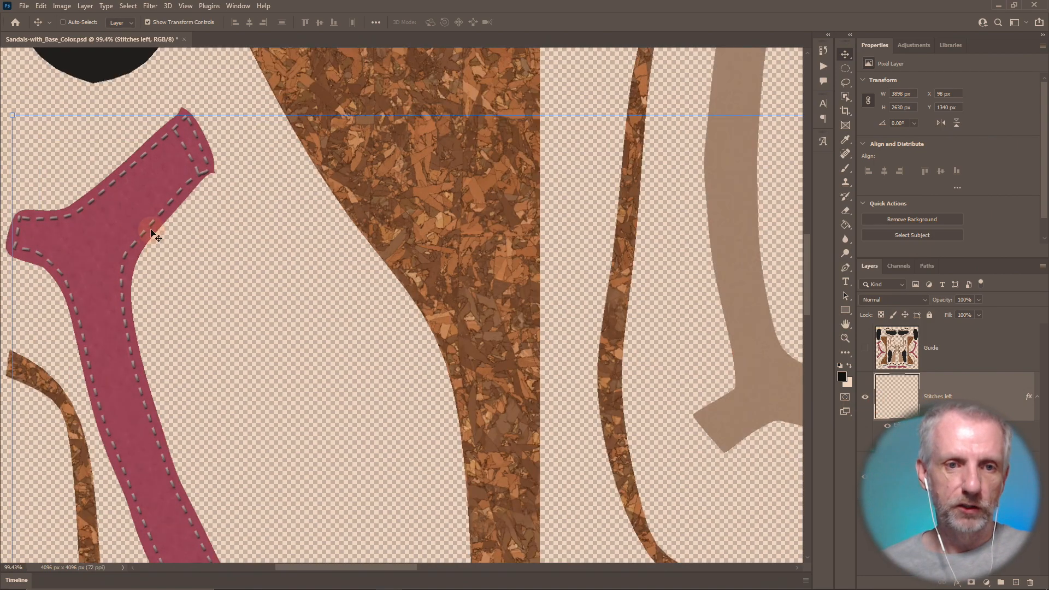
left_click_drag(158, 208, 350, 326)
scroll(295, 214, "up", 3)
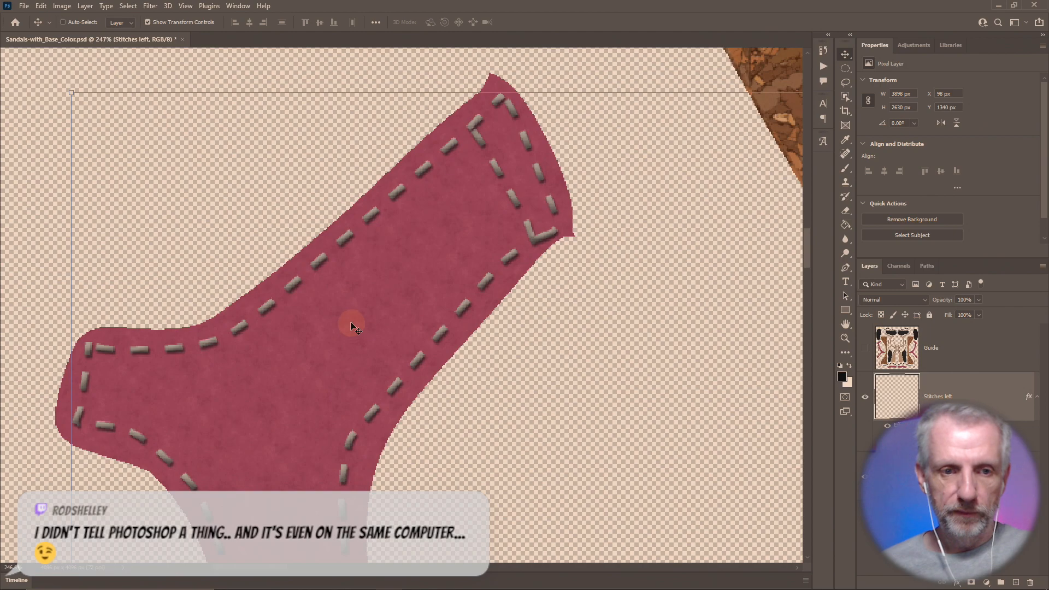
scroll(351, 322, "up", 2)
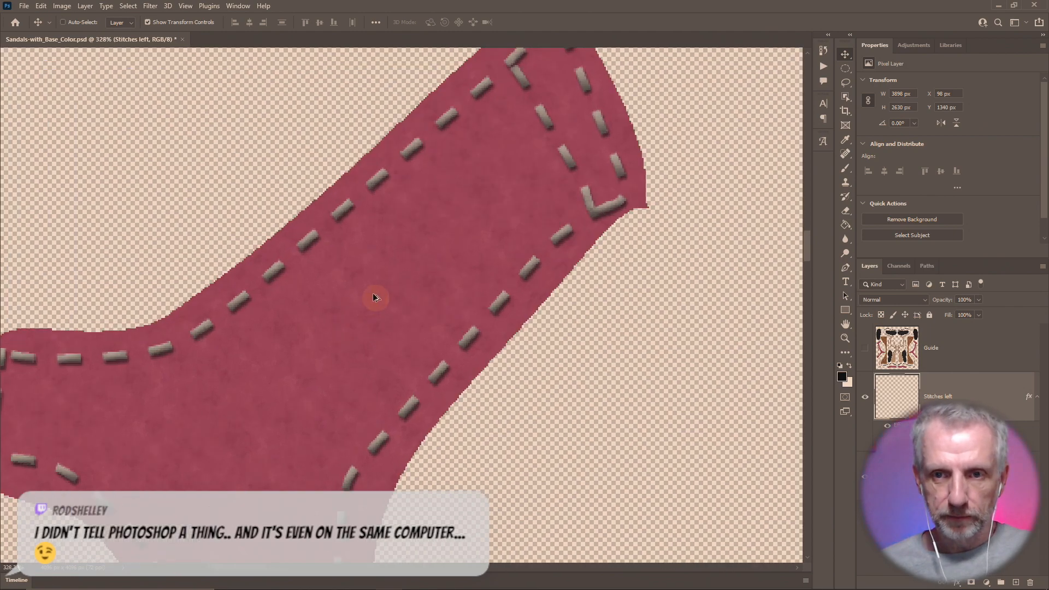
left_click_drag(377, 321, 371, 364)
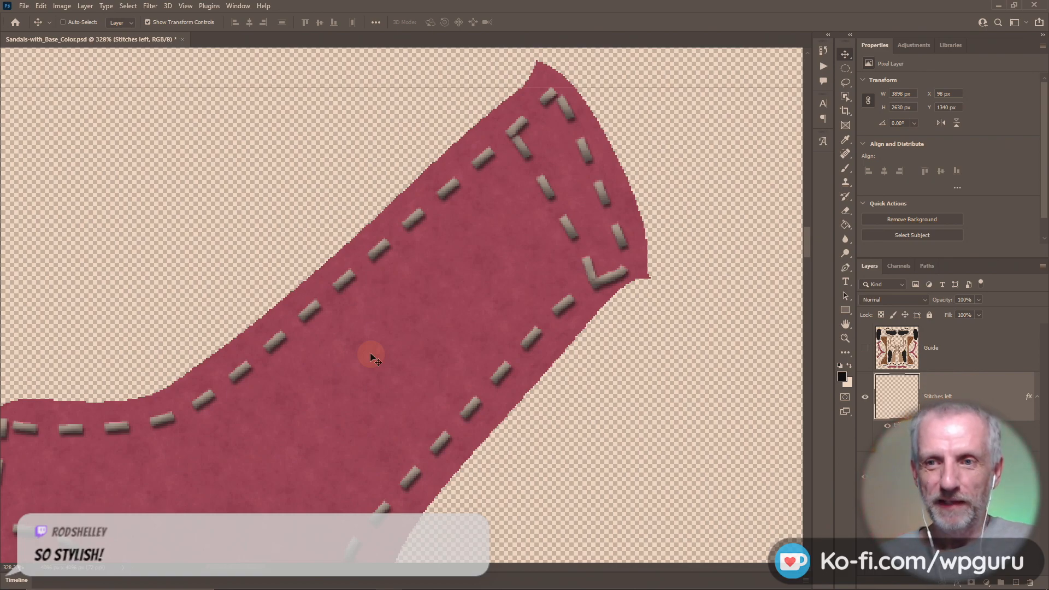
left_click(846, 224)
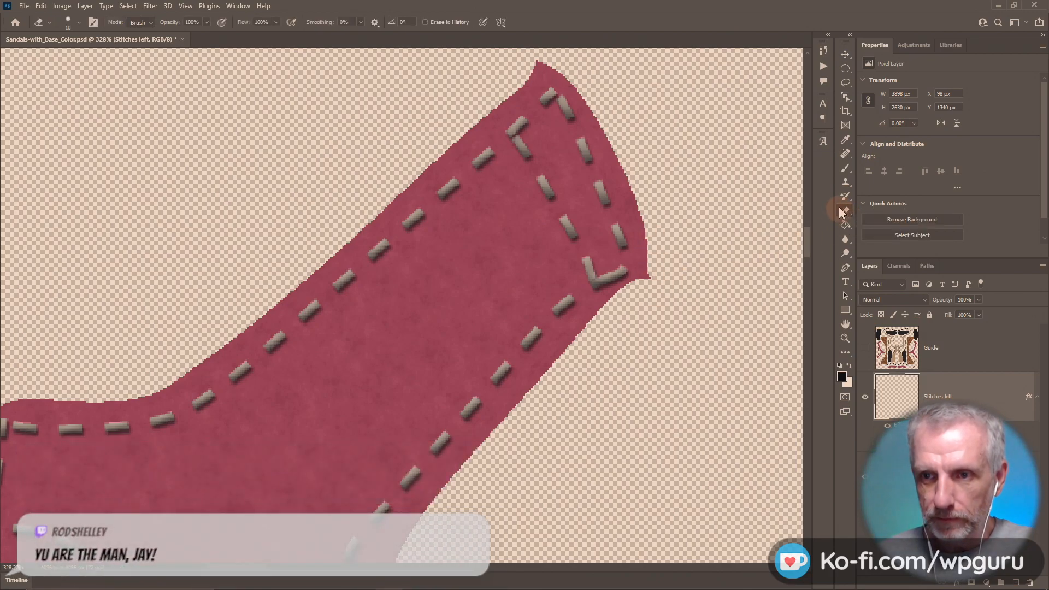
- Switch to Clip Studio Paint and quit it, discarding the unsaved canvas changes
key("alt+Tab")
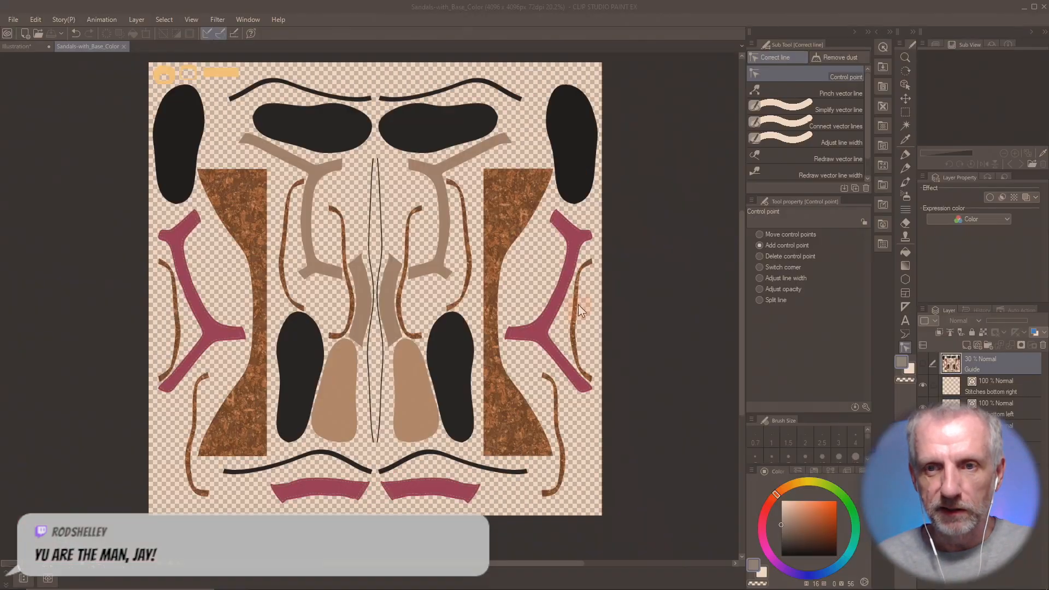
key("alt+Tab")
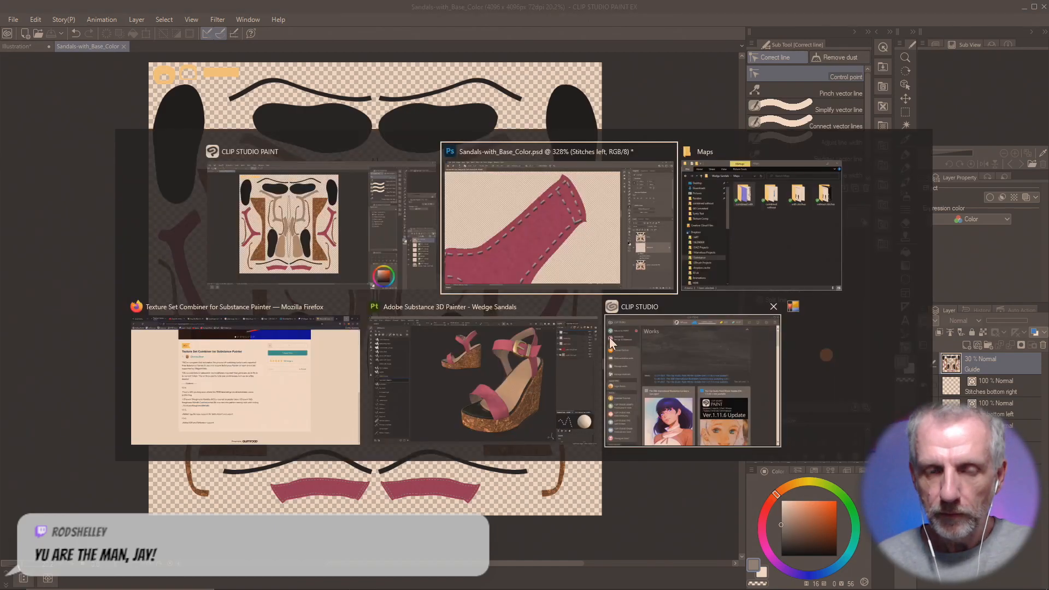
left_click(311, 263)
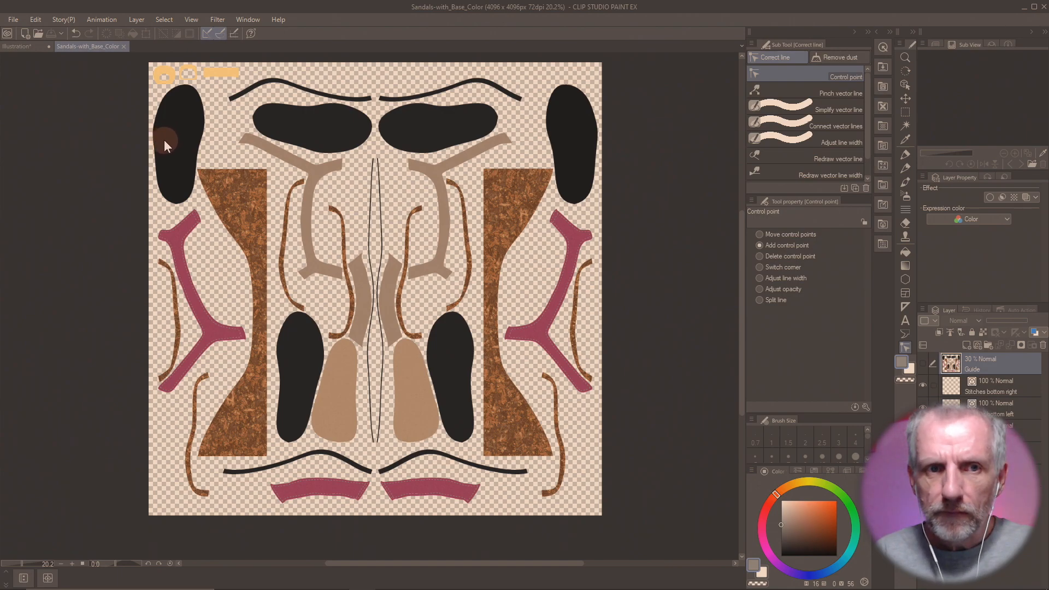
left_click(13, 19)
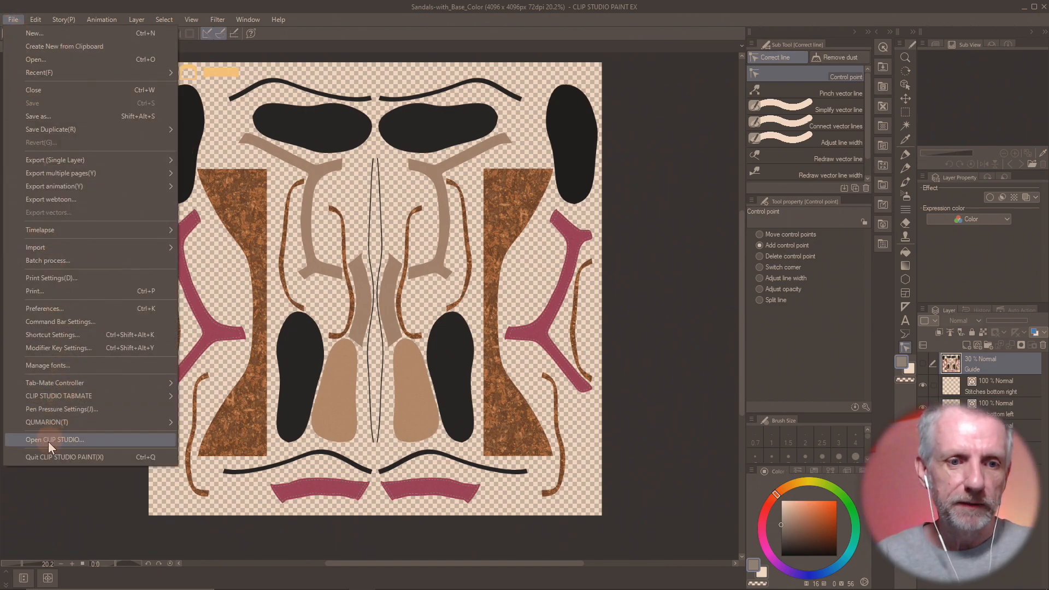
left_click(48, 457)
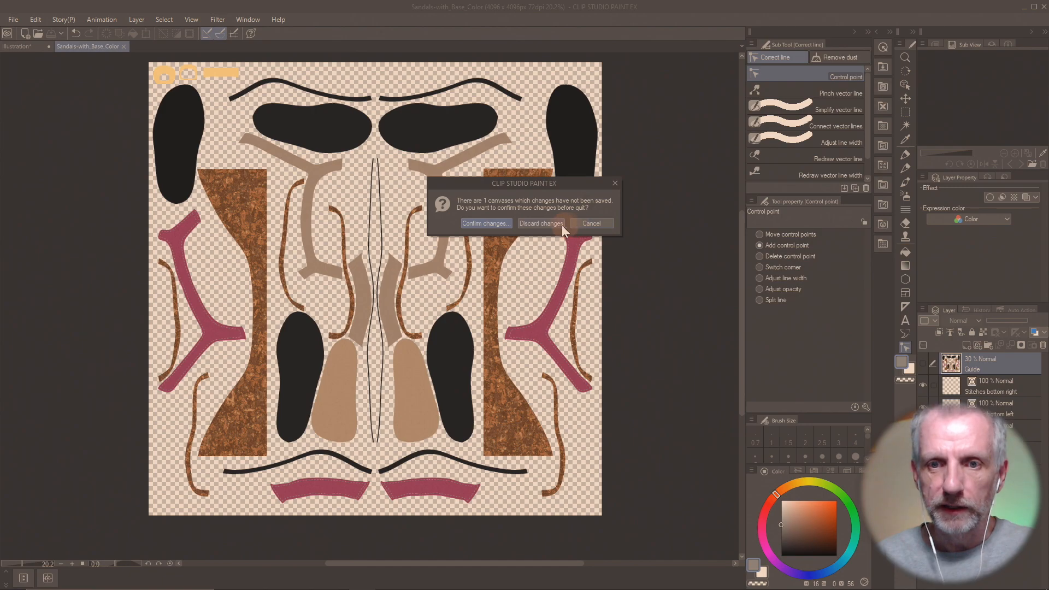
left_click(507, 222)
left_click(534, 225)
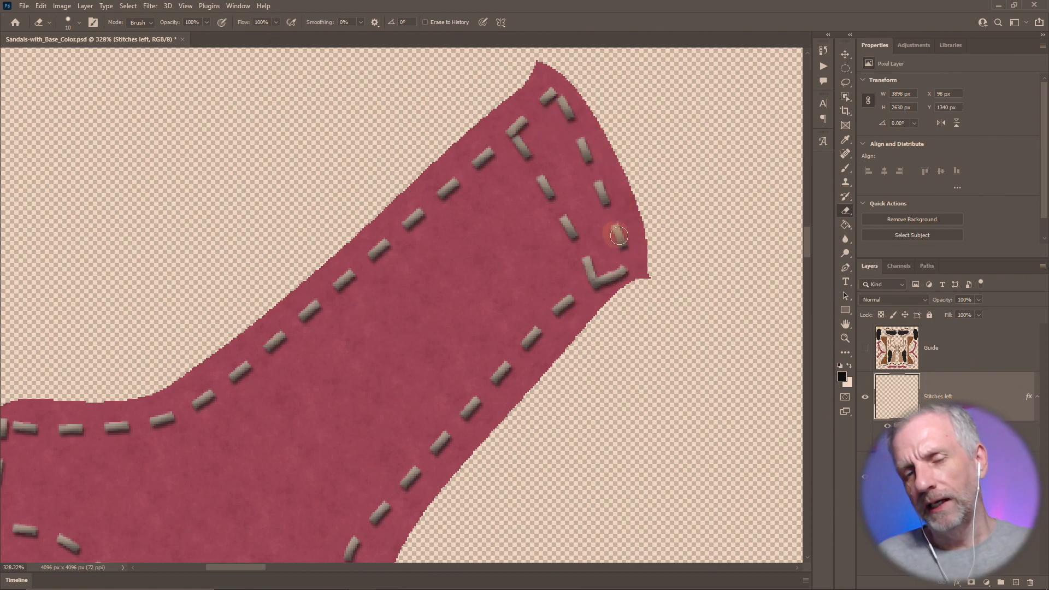
- Examine the stitches around the upper fork of the left magenta strap and down its long middle section
left_click_drag(566, 234, 764, 104)
left_click_drag(535, 281, 569, 202)
left_click(233, 317)
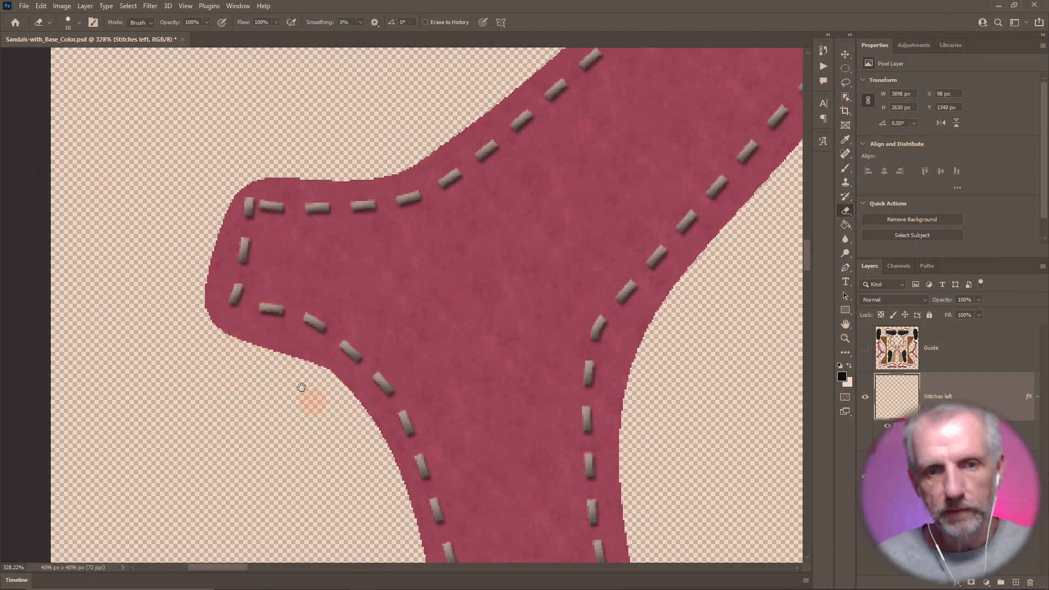
left_click_drag(301, 387, 138, 156)
left_click_drag(278, 349, 273, 224)
left_click_drag(333, 405, 303, 180)
left_click_drag(363, 439, 321, 355)
left_click_drag(323, 186, 335, 229)
left_click_drag(379, 432, 336, 264)
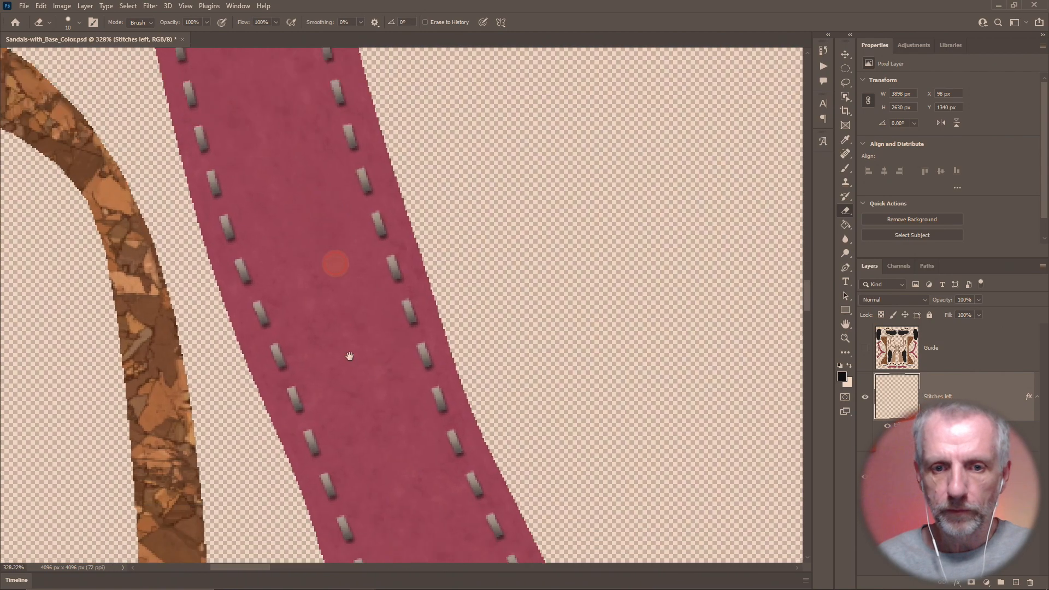
- Inspect the stitches around the lower fork of the left magenta strap, including its short side end and the diagonal arm
left_click_drag(372, 492, 335, 257)
left_click_drag(343, 325, 273, 274)
left_click_drag(437, 325, 306, 272)
left_click_drag(369, 318, 285, 257)
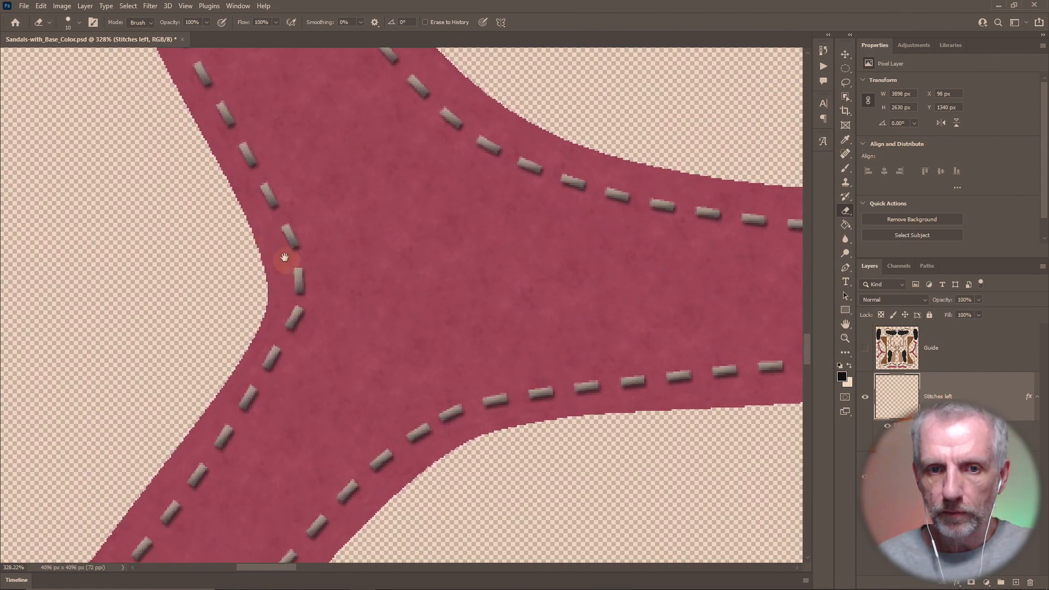
left_click_drag(480, 369, 284, 273)
mouse_move(494, 339)
left_mouse_down()
mouse_move(293, 295)
mouse_move(312, 310)
left_mouse_up()
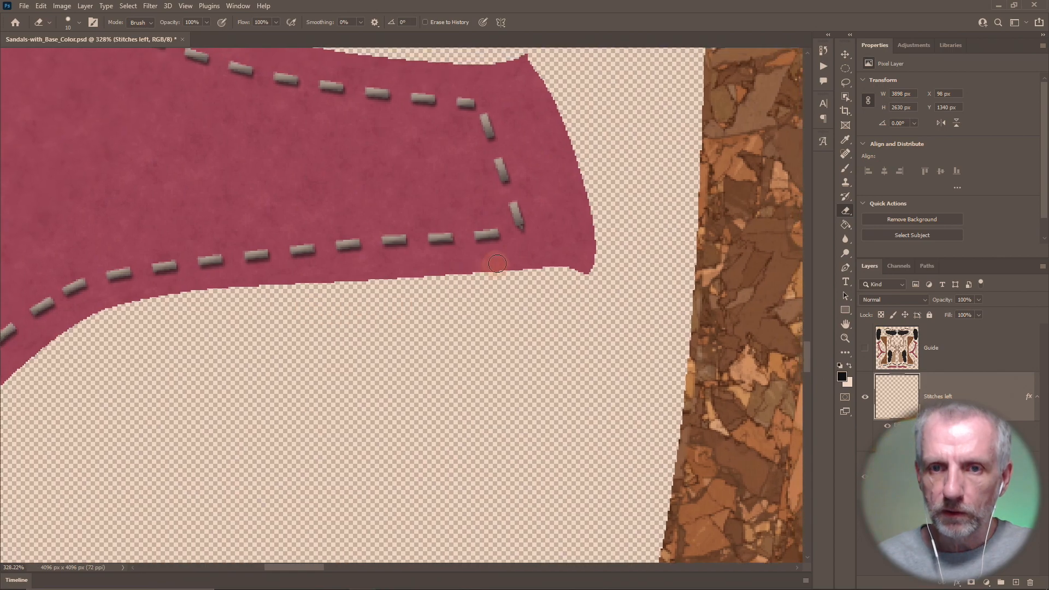
left_click_drag(435, 287, 721, 142)
left_click_drag(181, 349, 507, 289)
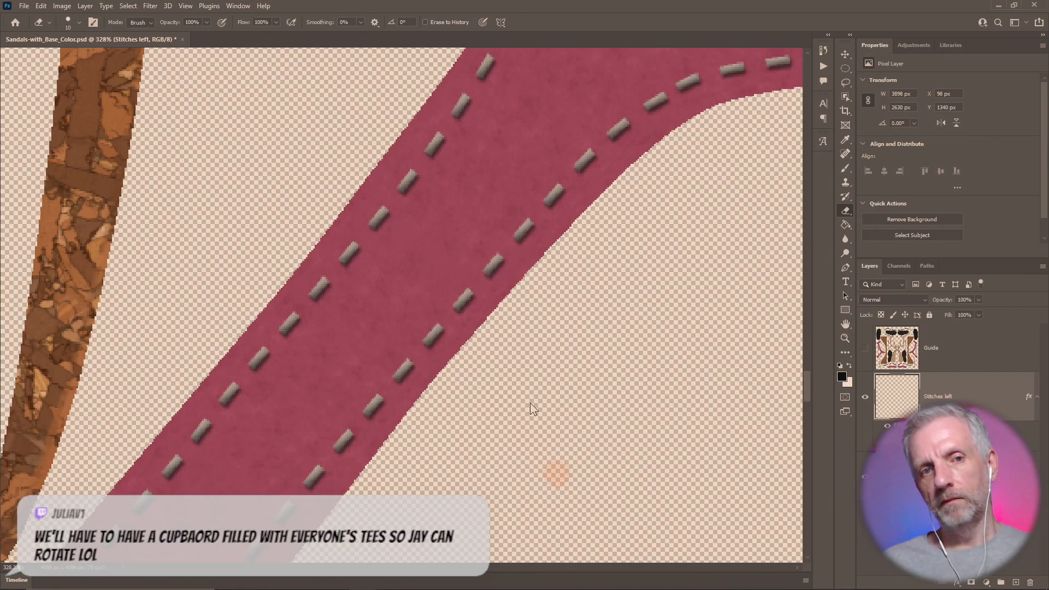
- Switch back to the Move tool and try to bring the lower part of the strap into view
left_click(24, 7)
key("Escape")
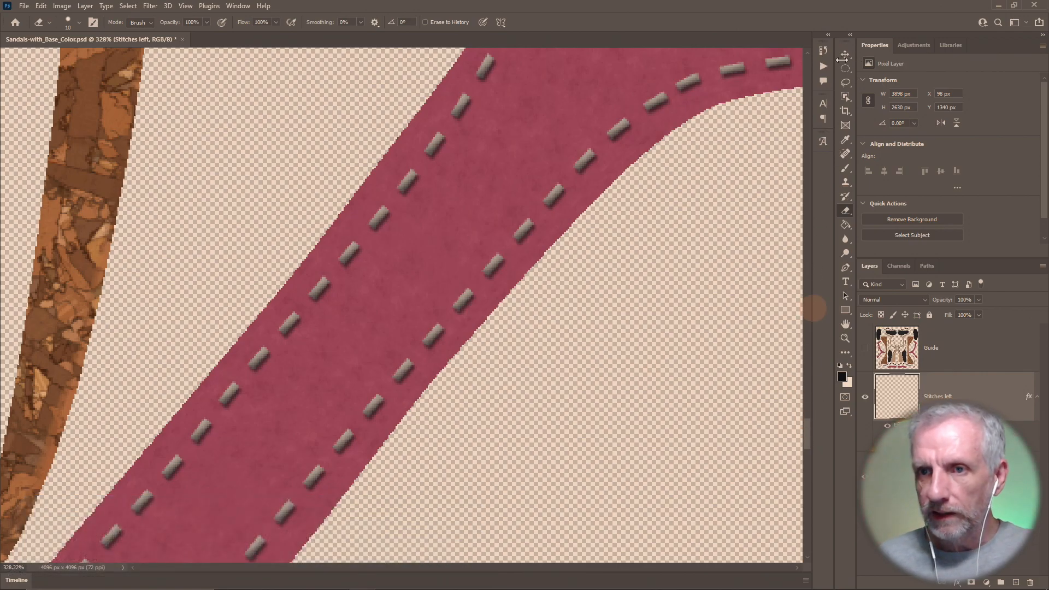
left_click(845, 54)
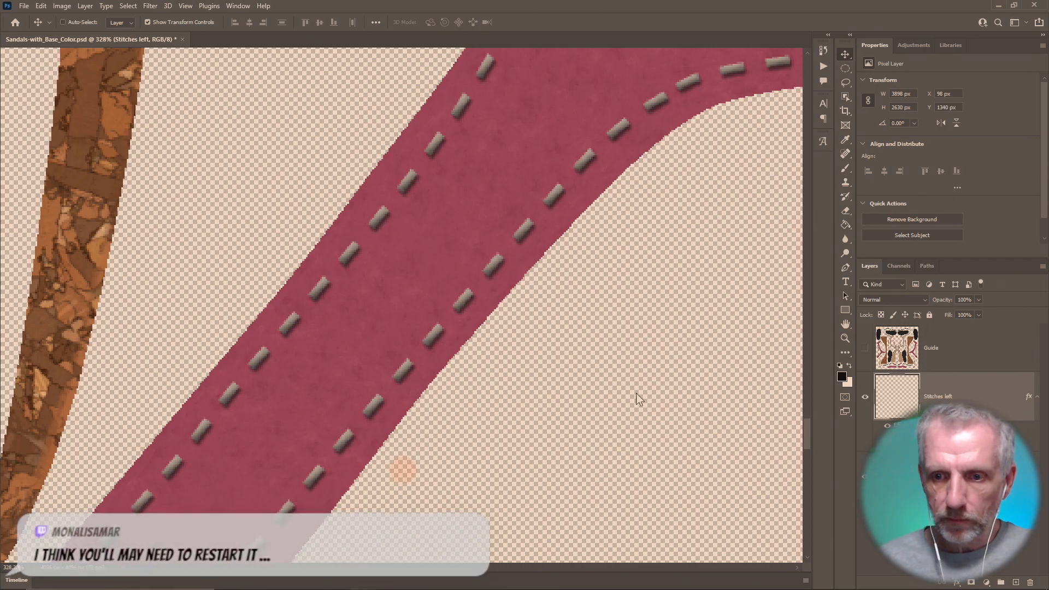
left_click_drag(805, 438, 805, 486)
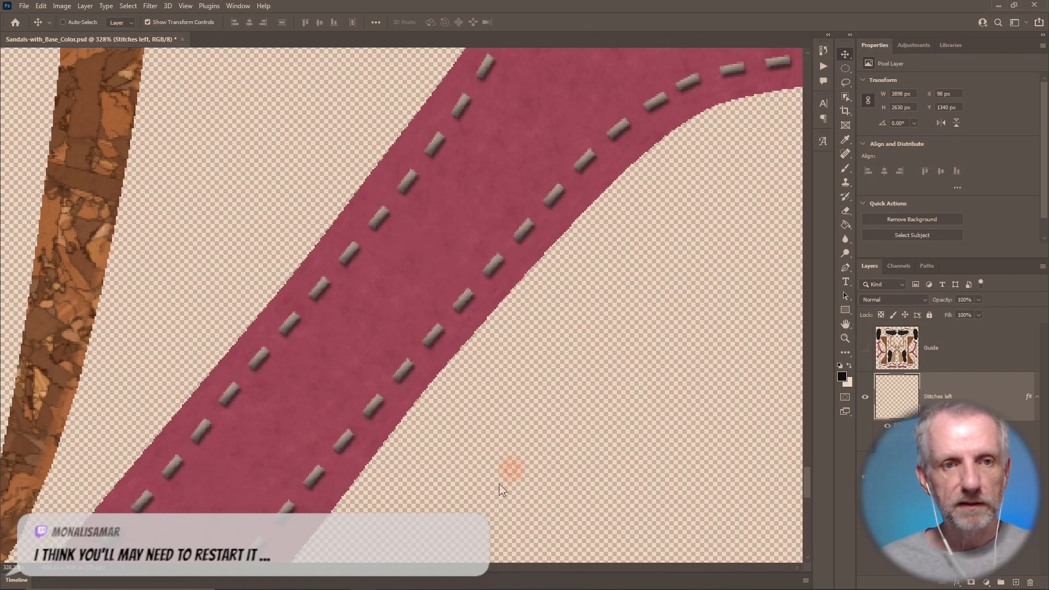
- Save Sandals-with_Base_Color.psd, close Photoshop, relaunch it and reopen the file
left_click(24, 5)
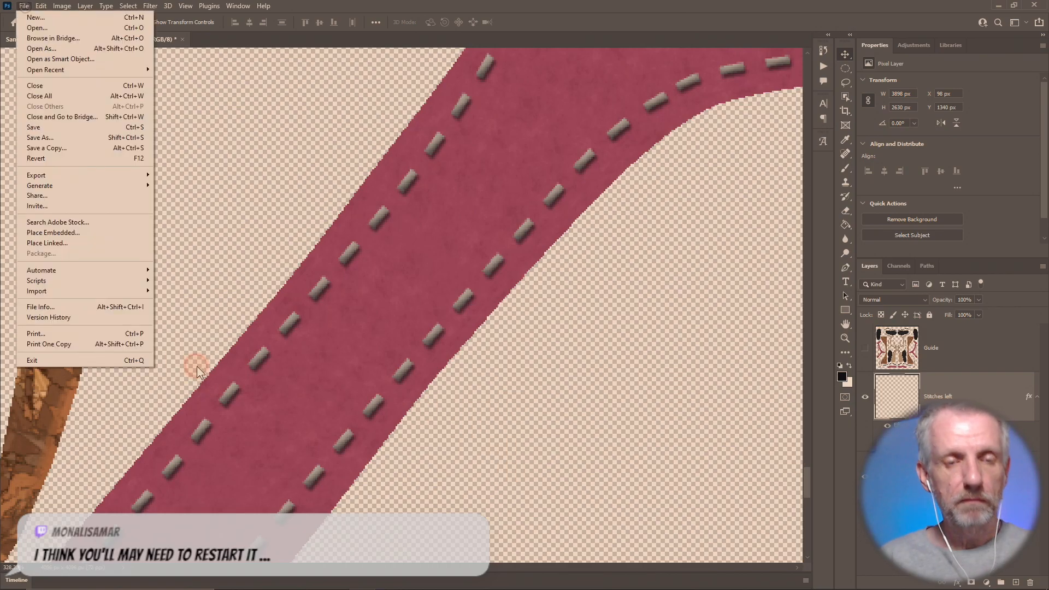
left_click(56, 127)
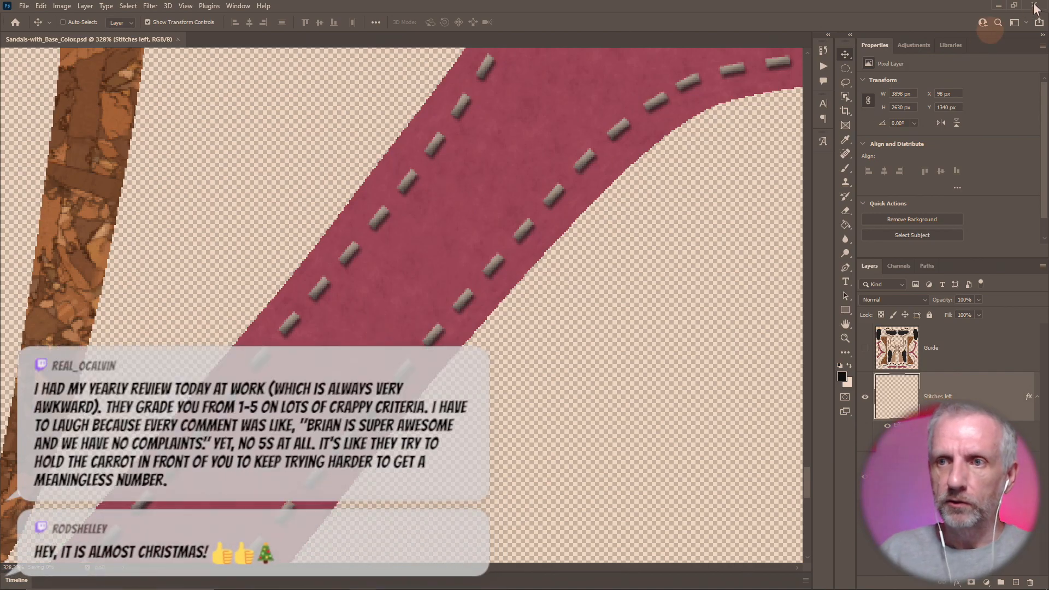
left_click(998, 5)
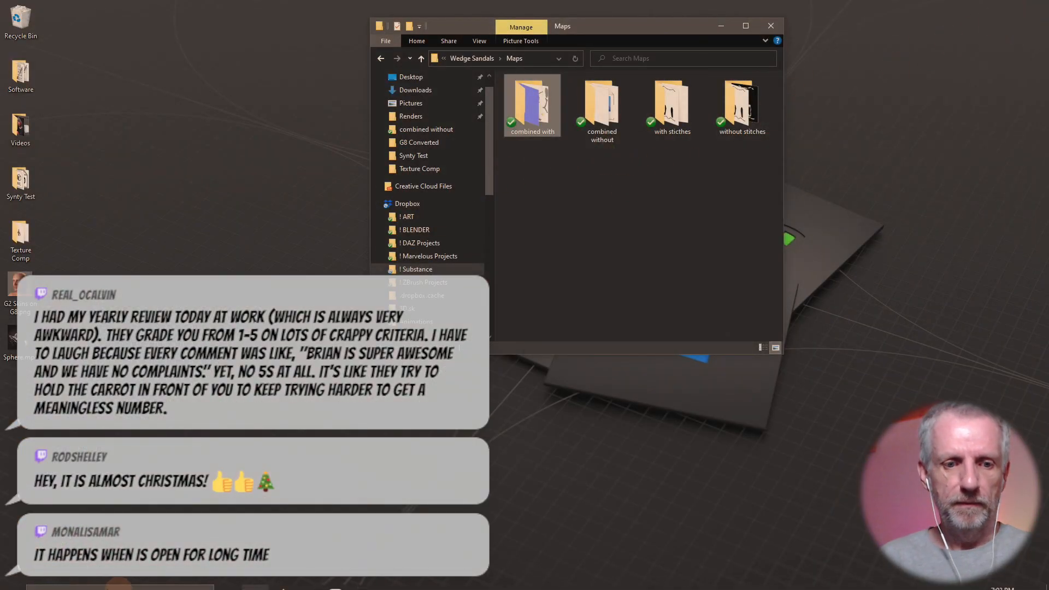
key("super")
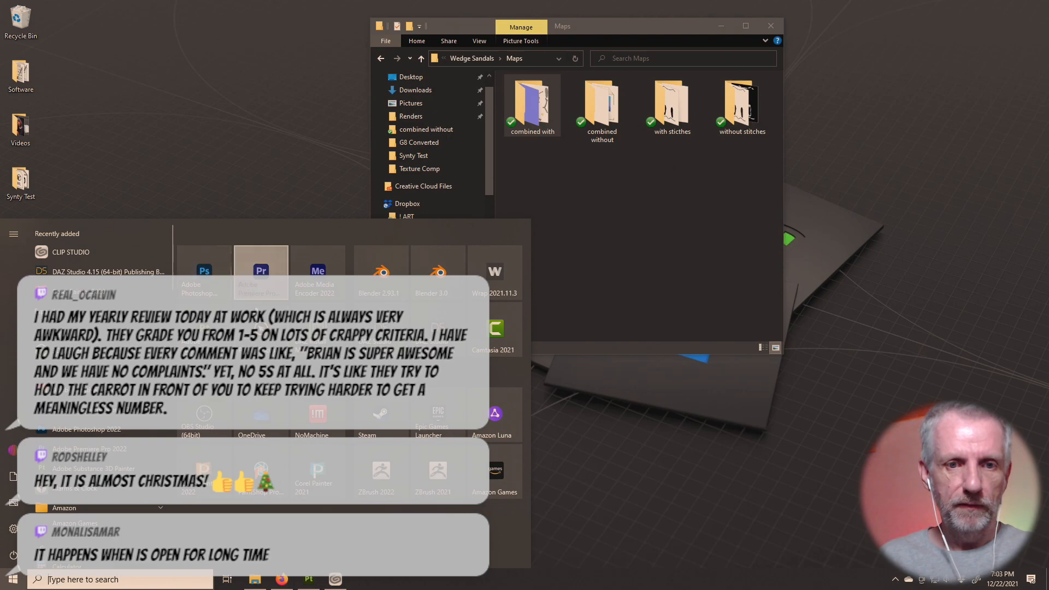
left_click(221, 289)
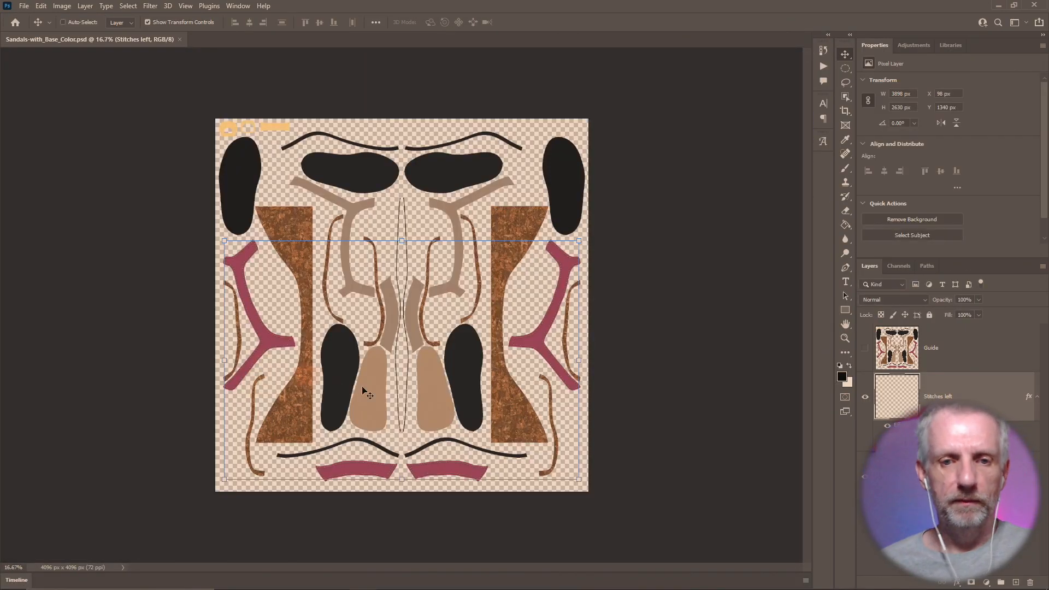
- Look over the left magenta strap in the reopened texture map and check the stitches along its middle section
scroll(408, 432, "up", 5)
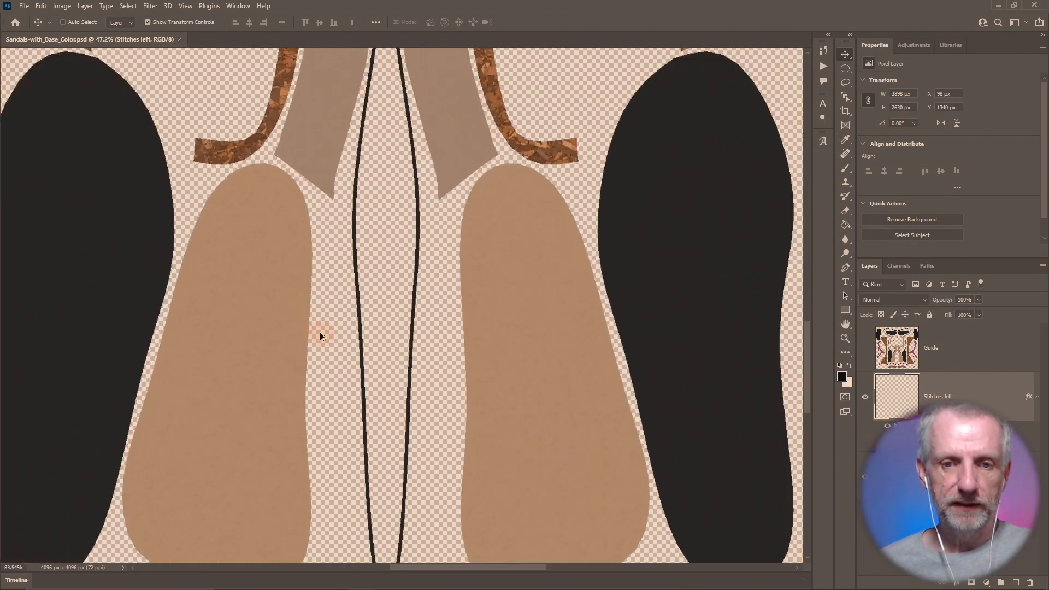
left_click_drag(219, 256, 709, 288)
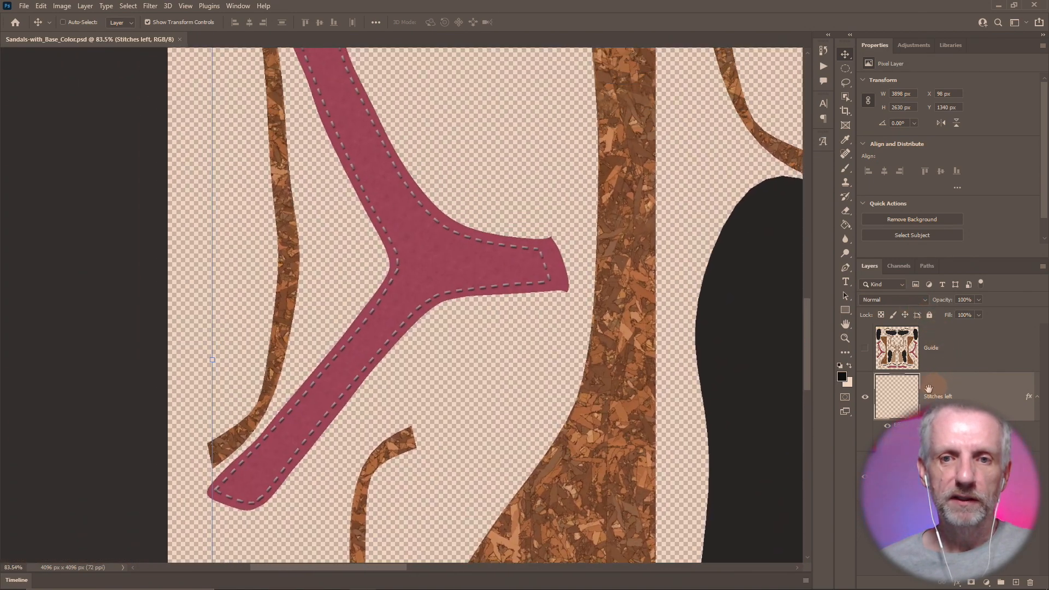
left_click_drag(908, 399, 877, 269)
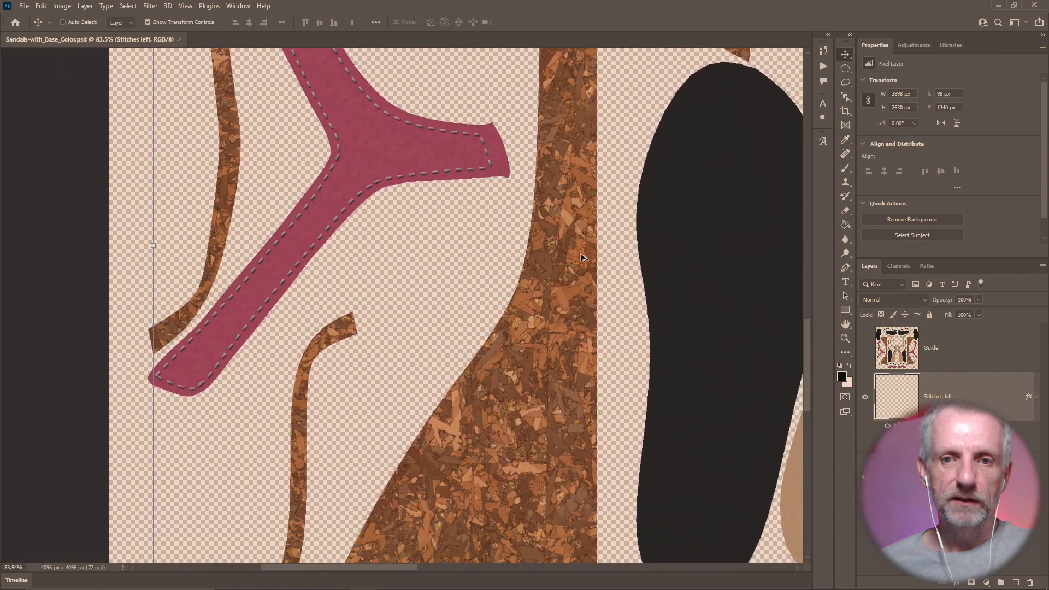
scroll(596, 253, "up", 4)
scroll(595, 252, "up", 1)
left_click_drag(494, 212, 567, 411)
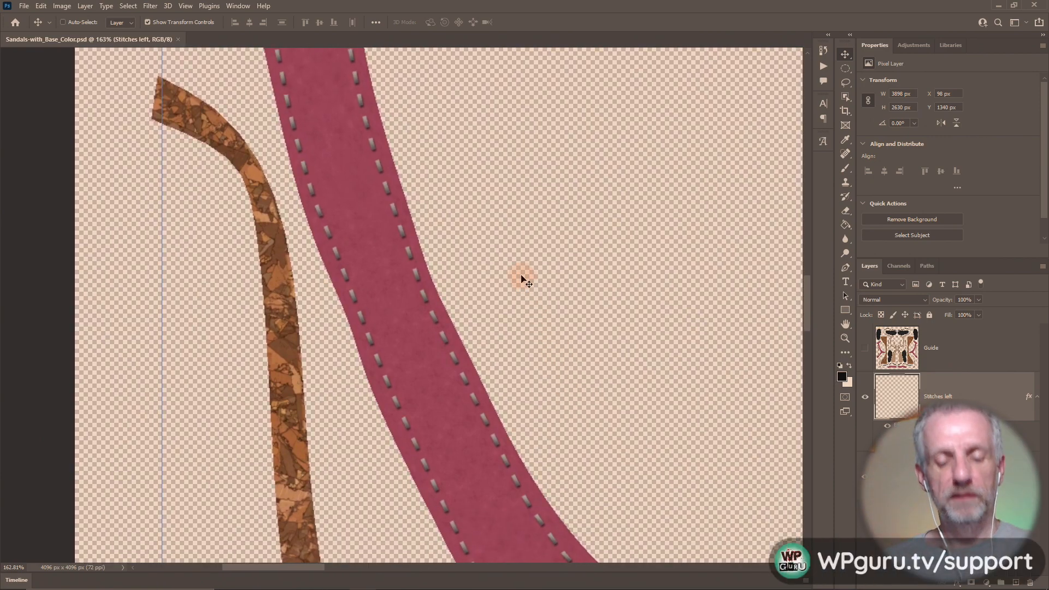
left_click_drag(520, 275, 560, 326)
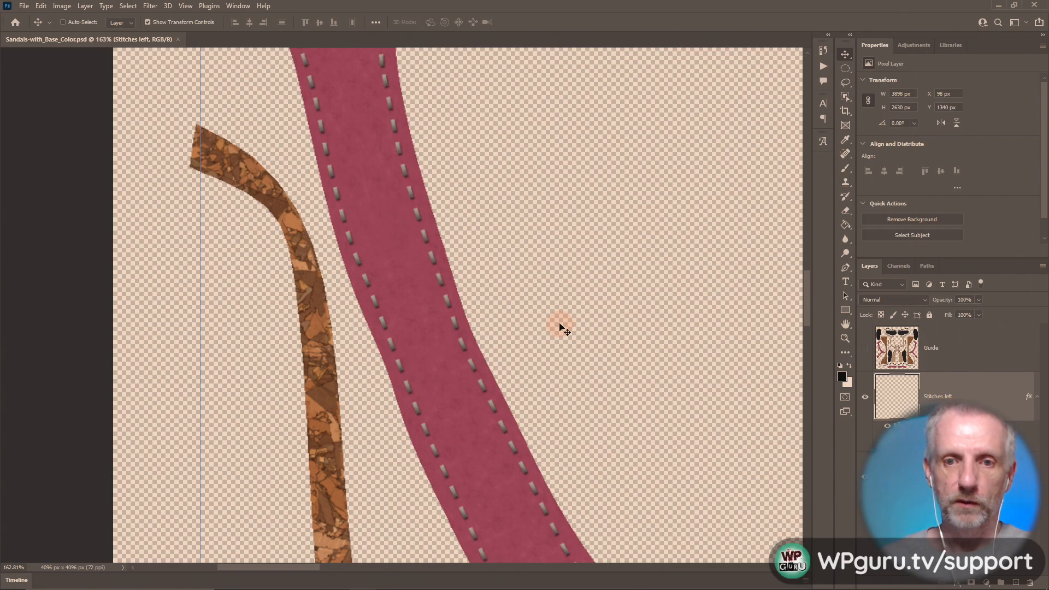
- Check the corner stitches at the strap's rounded lower tip, and look across to the neighbouring cork and sole pieces
left_click_drag(807, 297, 804, 379)
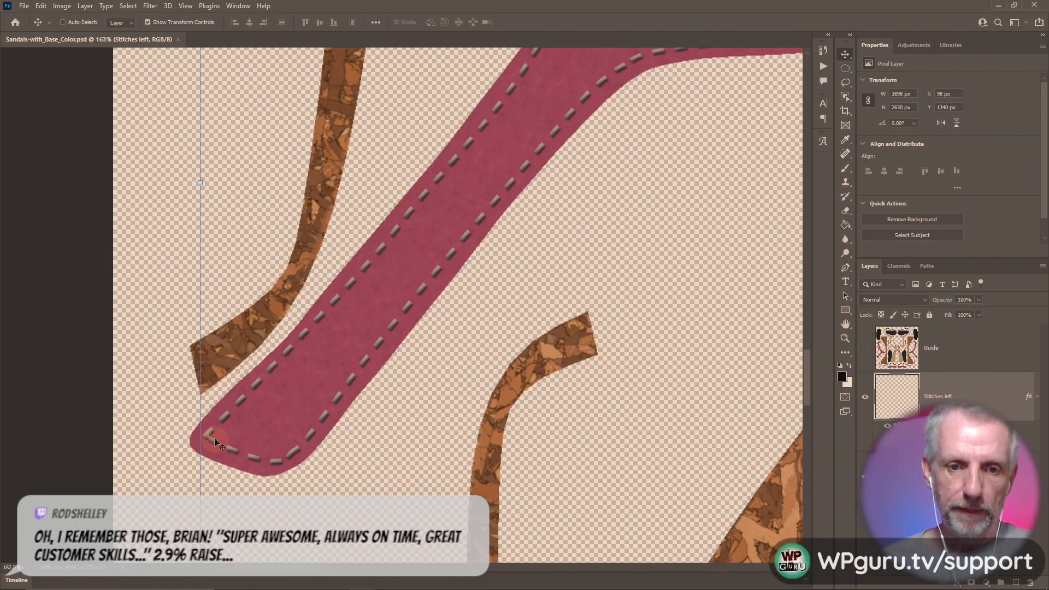
scroll(214, 437, "up", 3)
scroll(214, 437, "up", 1)
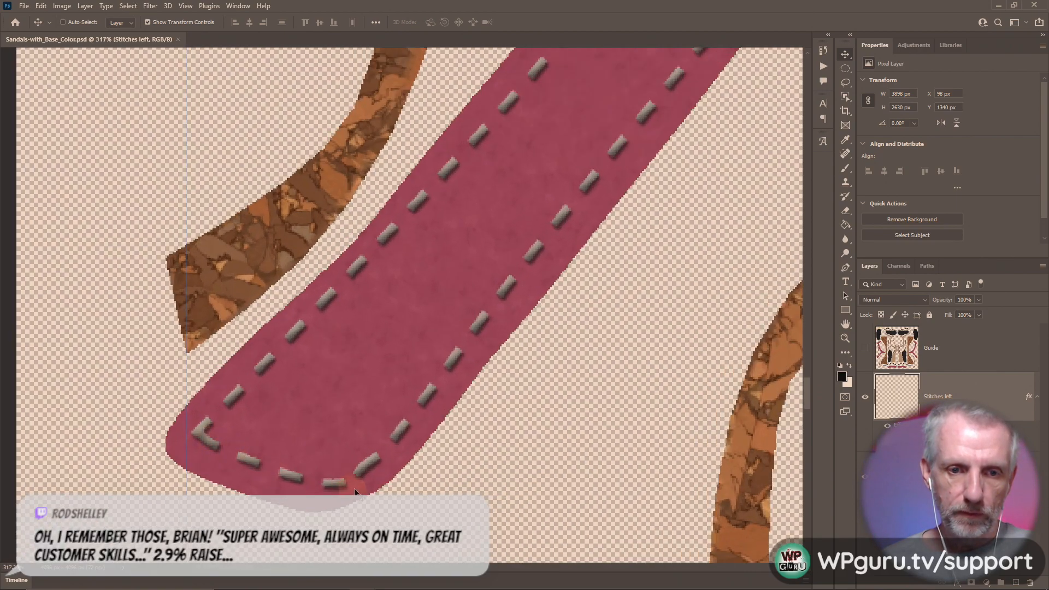
scroll(343, 452, "down", 5)
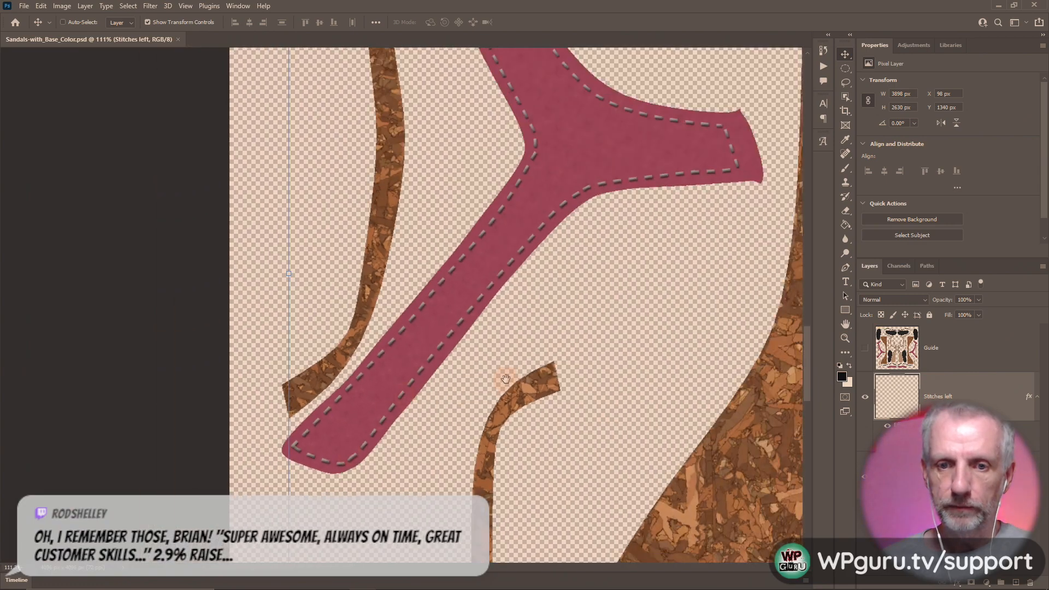
left_click_drag(505, 378, 306, 382)
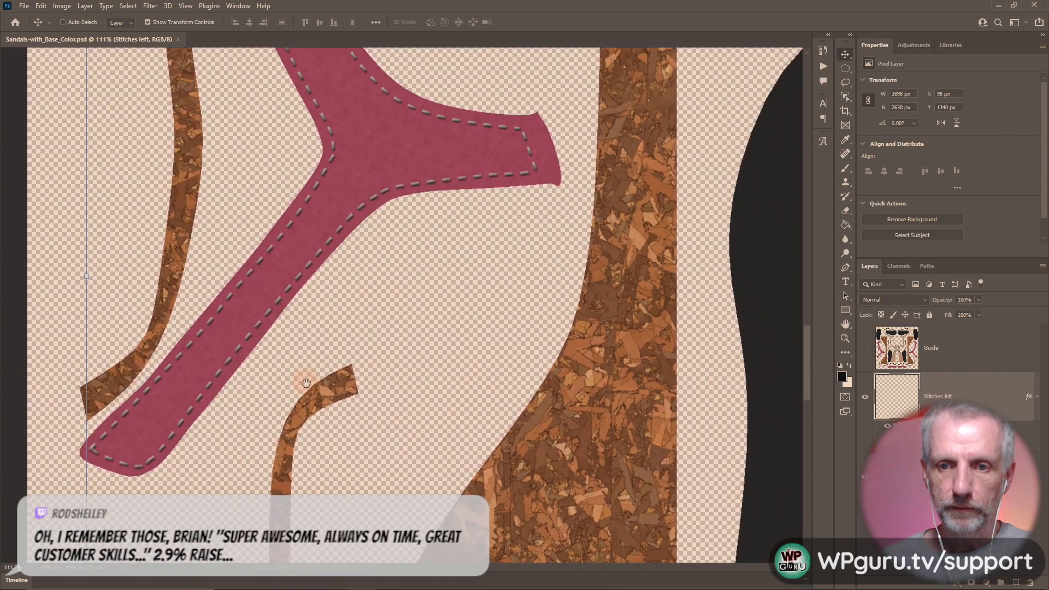
left_click_drag(572, 350, 307, 276)
scroll(309, 278, "down", 3)
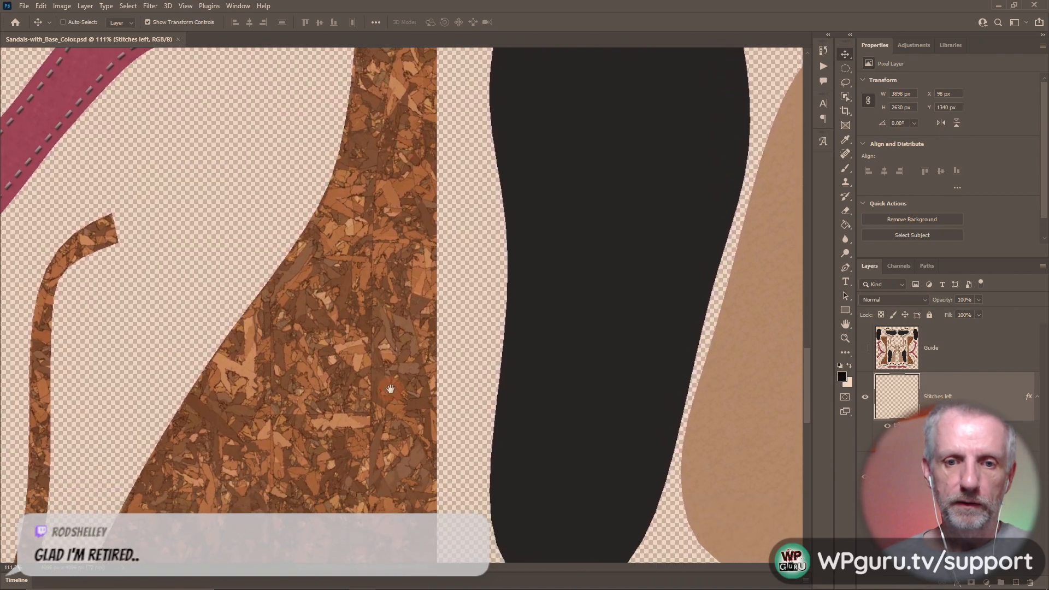
- Undo the accidental duplicate of the Stitches left layer near the bottom magenta strap
scroll(396, 281, "down", 3)
scroll(395, 280, "down", 3)
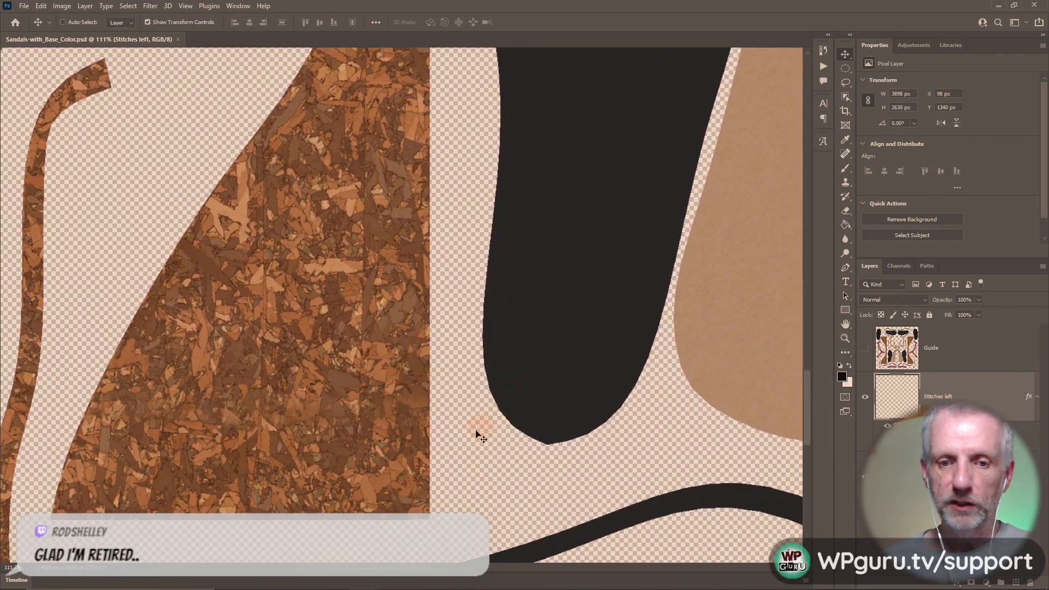
left_click_drag(490, 382, 490, 381)
scroll(465, 328, "down", 12)
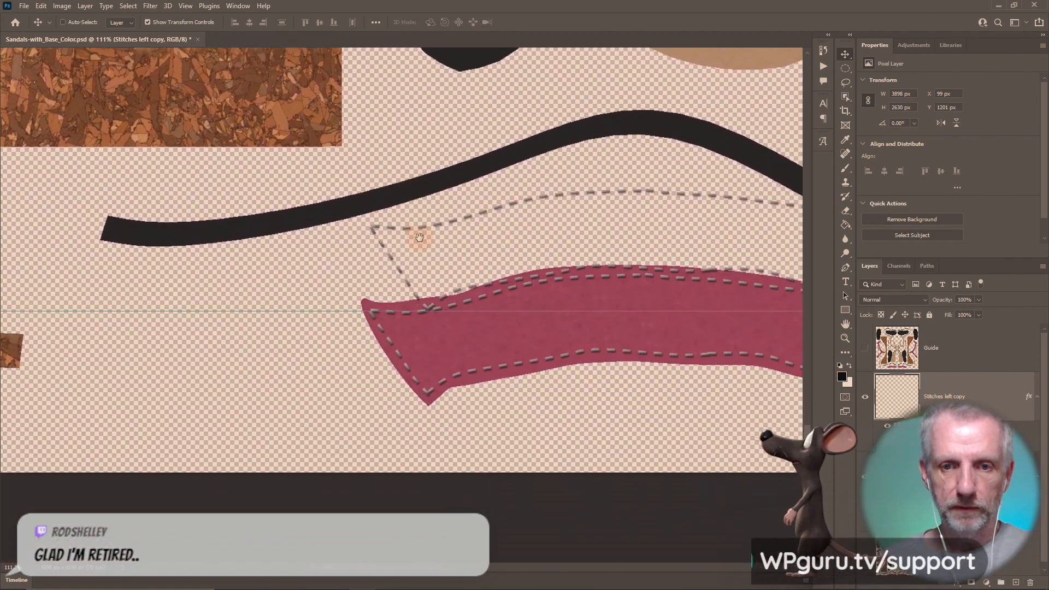
left_click_drag(419, 237, 424, 238)
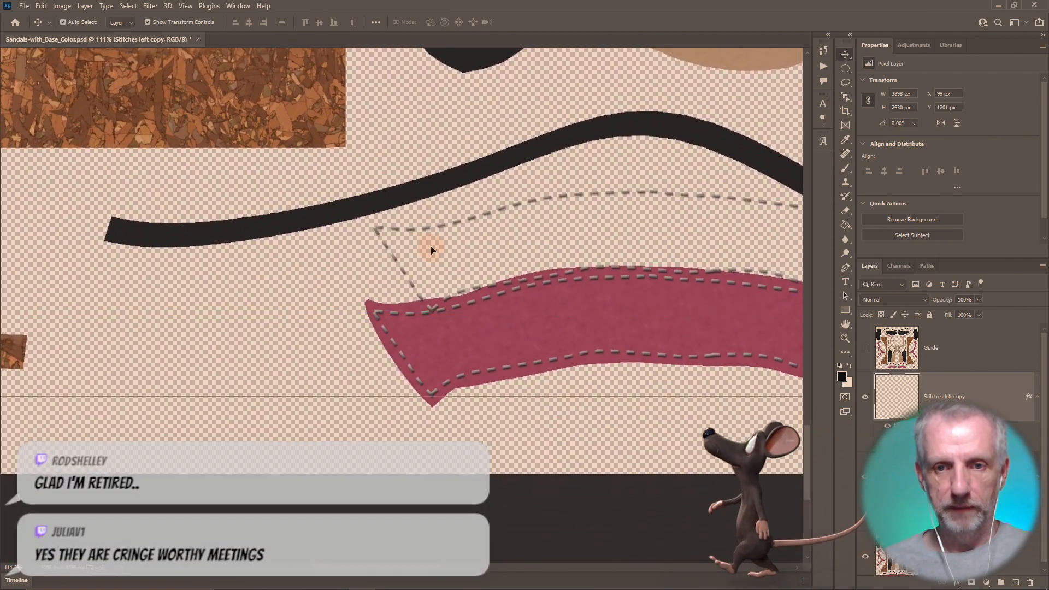
key("ctrl+z")
- Check the stitches along both bottom magenta straps, including the doubled rows at their facing ends
left_click_drag(461, 288, 329, 226)
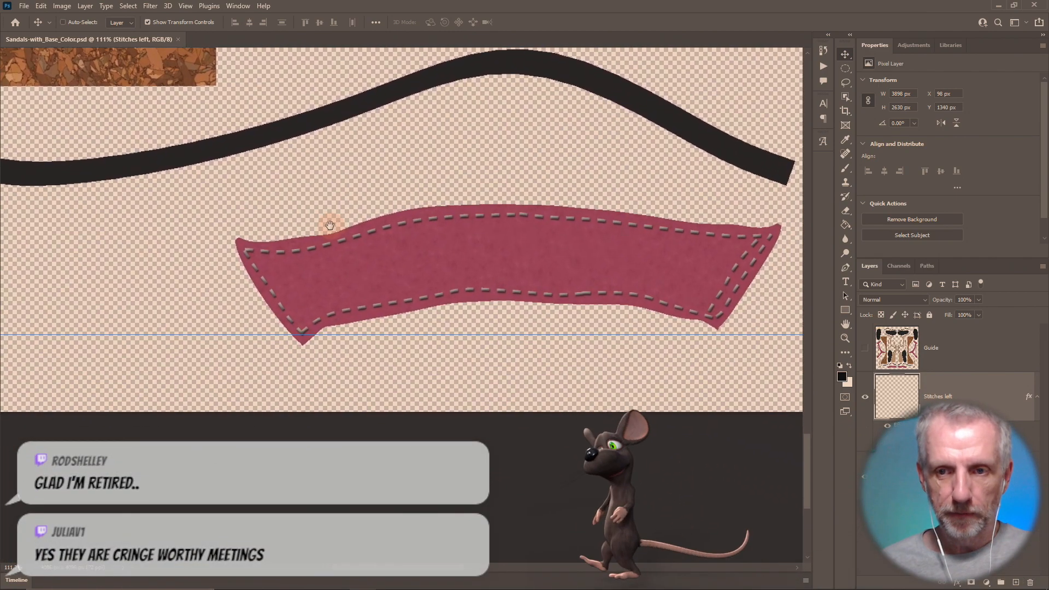
scroll(329, 227, "up", 3)
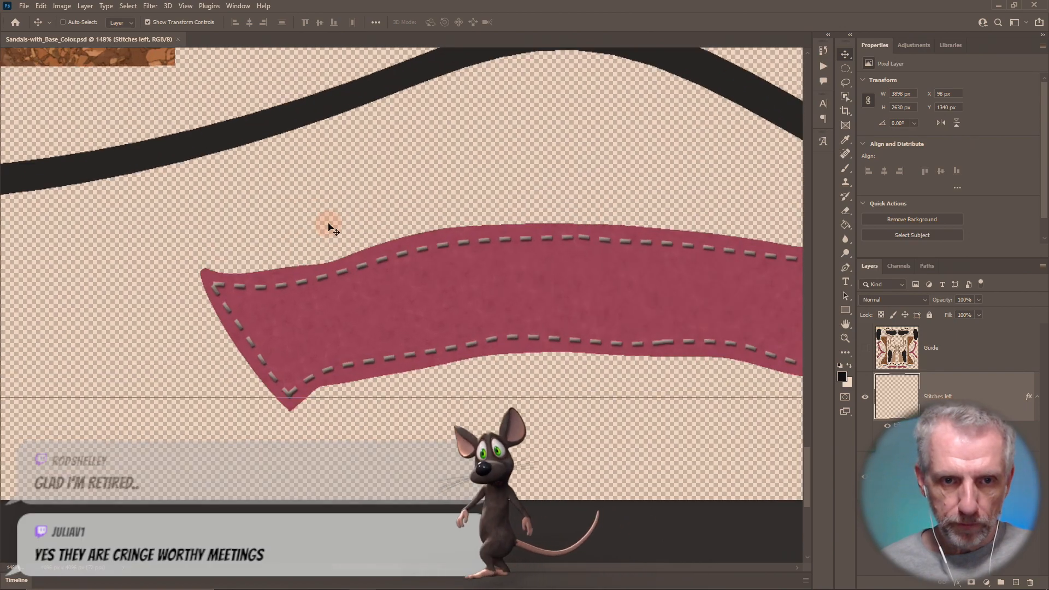
scroll(334, 238, "up", 3)
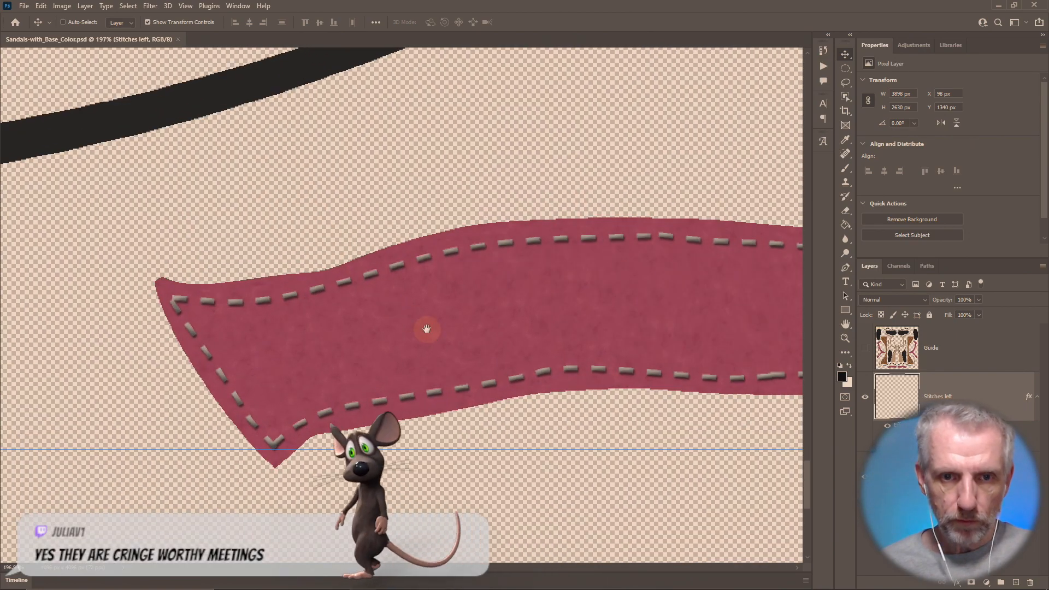
left_click_drag(426, 328, 290, 328)
left_click_drag(386, 339, 276, 342)
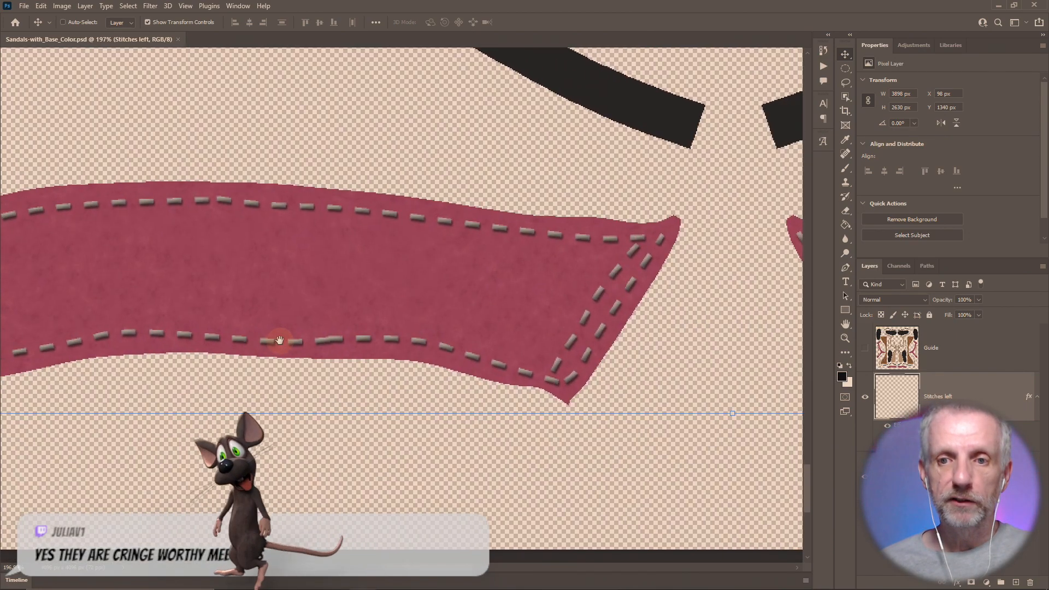
left_click_drag(527, 366, 346, 358)
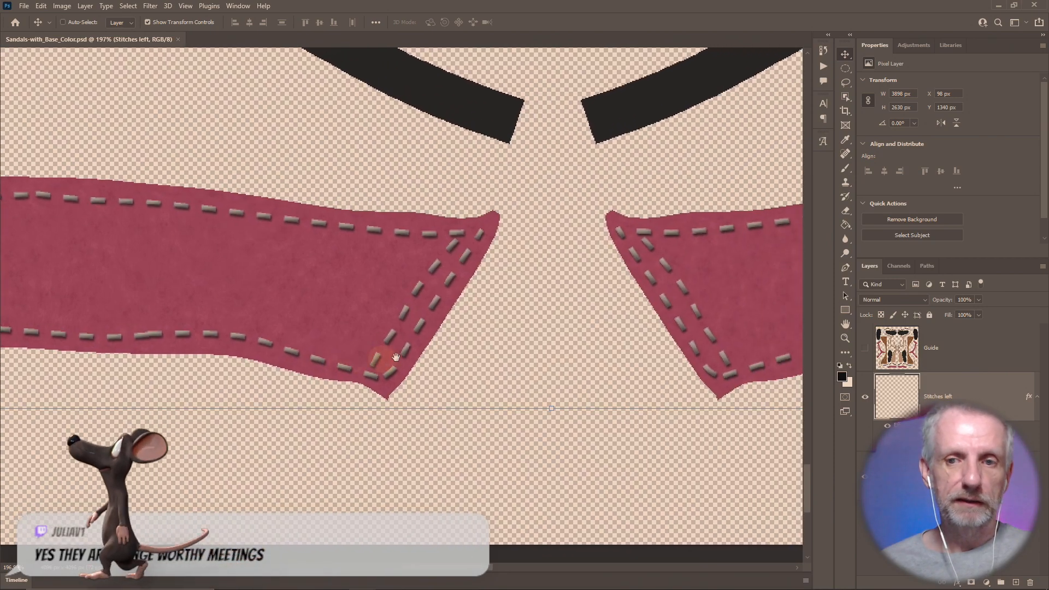
left_click_drag(467, 361, 296, 328)
left_click_drag(431, 343, 276, 356)
left_click_drag(485, 327, 409, 328)
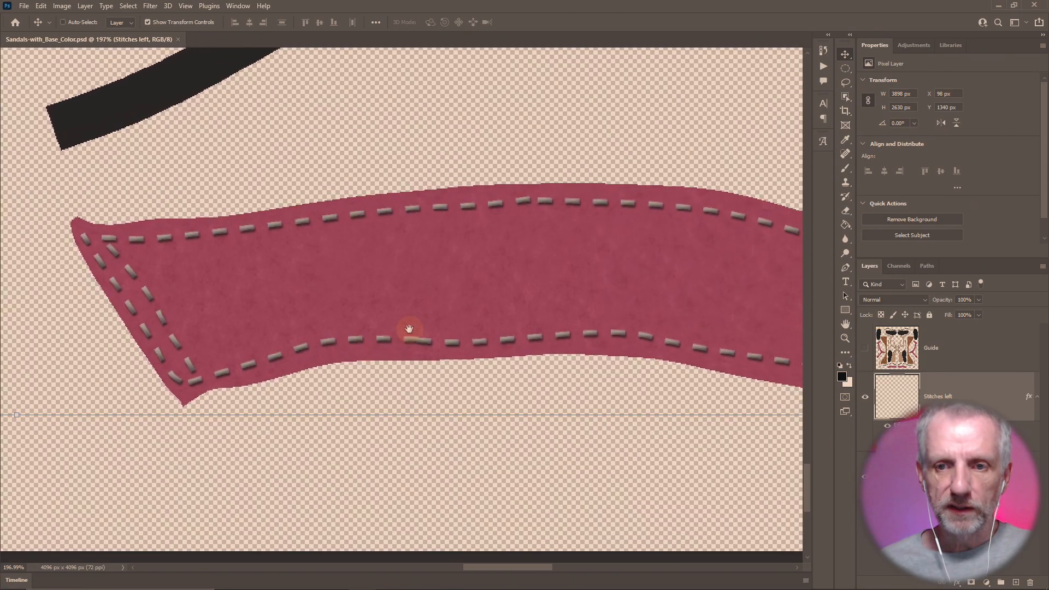
- Try to separate the overlapping stitches on the strap's lower seam with the Eraser, and undo the erasure
scroll(411, 332, "up", 4)
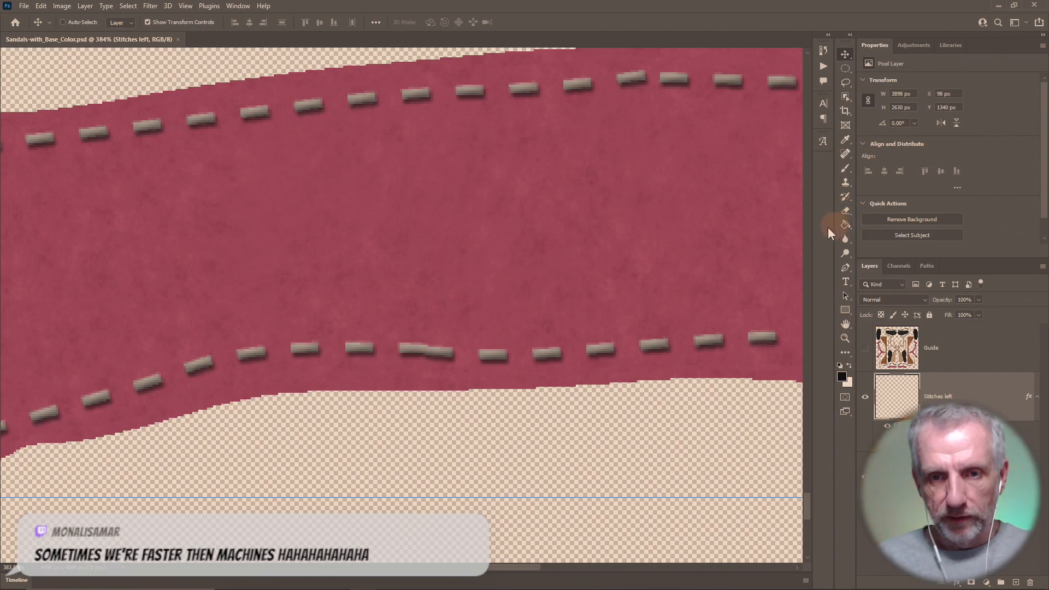
left_click(845, 156)
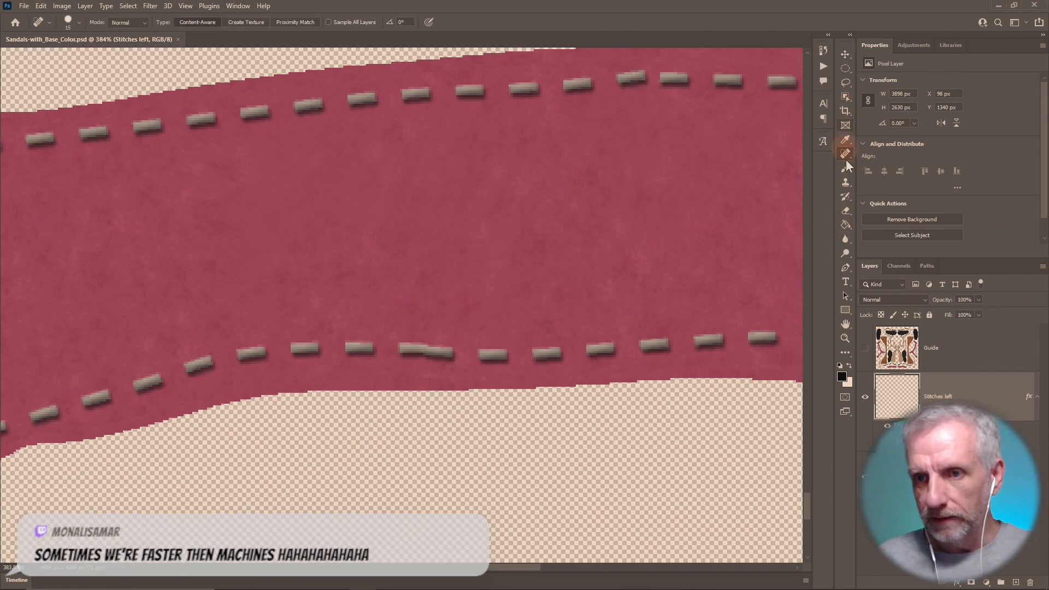
left_click(846, 210)
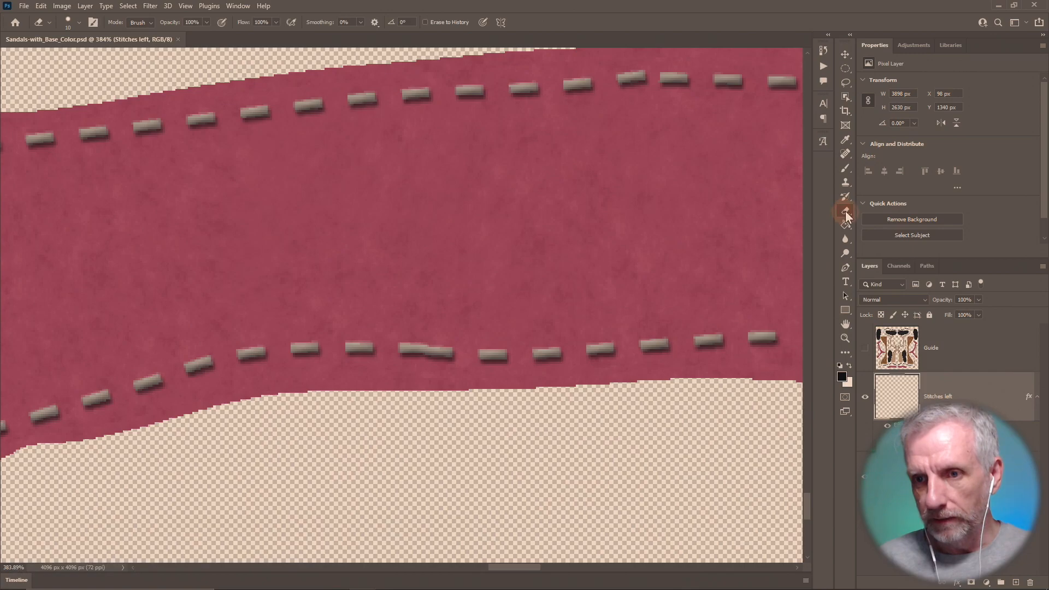
left_click(424, 347)
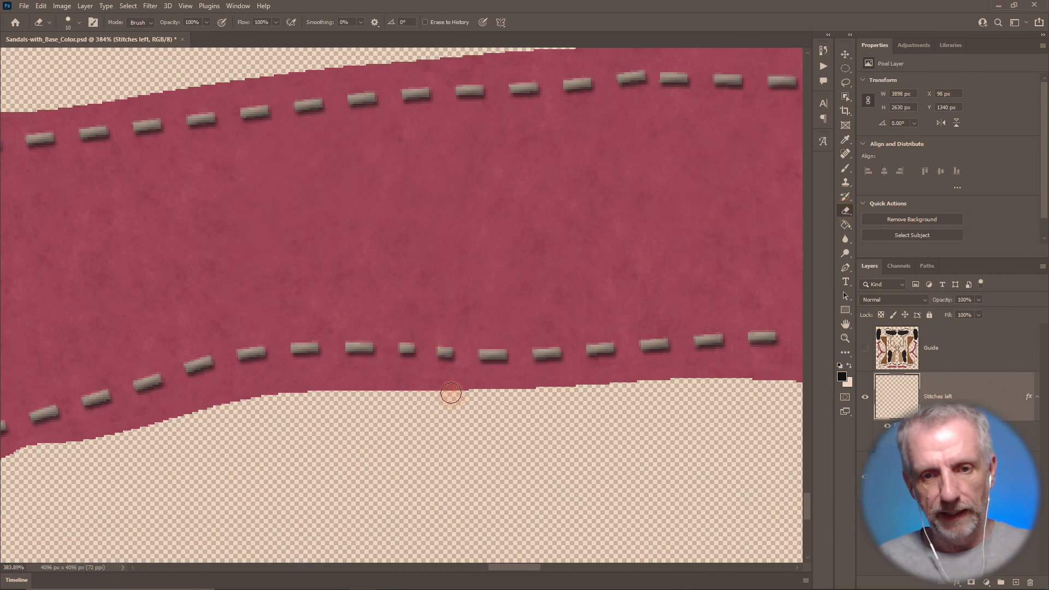
key("ctrl+z")
- Reduce the Eraser brush to 2 px and cut a narrow gap between the two overlapping stitches
key("bracketleft")
key("bracketleft")
key("bracketleft")
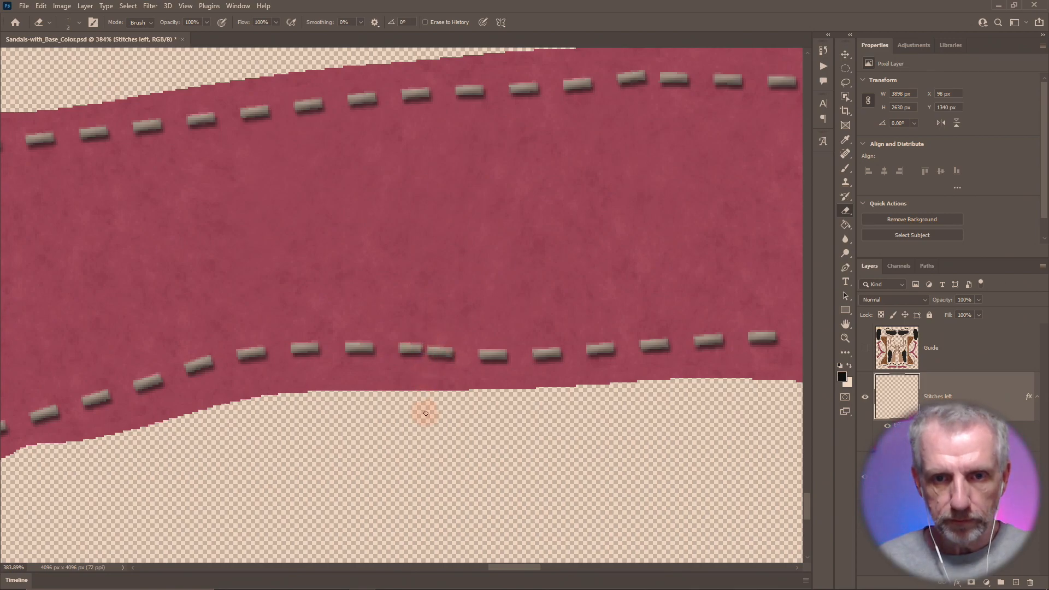
left_click(425, 349)
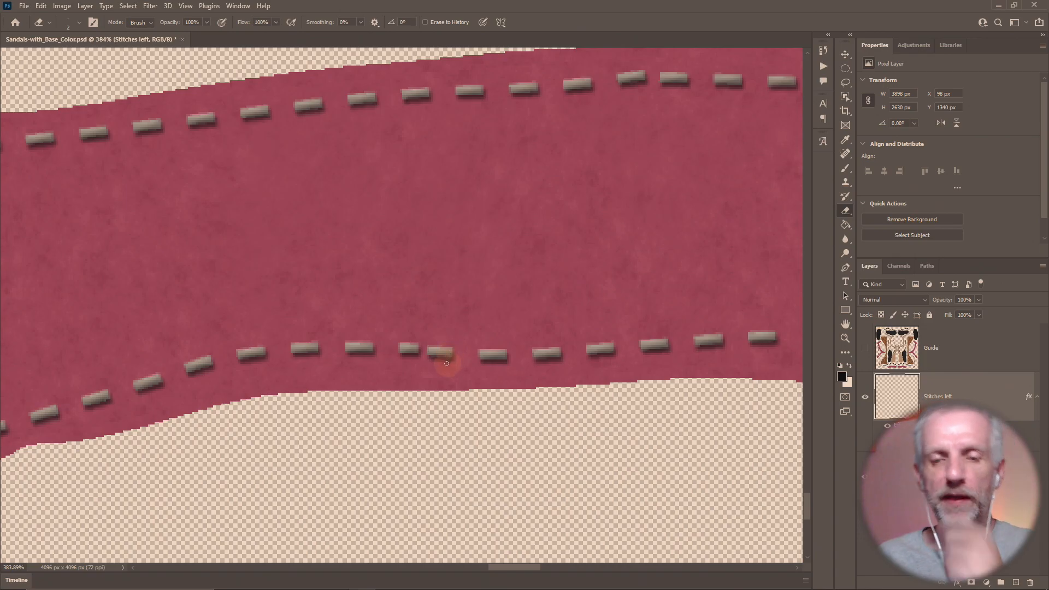
- Erase both clashing stitches from the strap's lower seam with a 10 px Eraser, and switch to the Spot Healing Brush
scroll(445, 357, "up", 1)
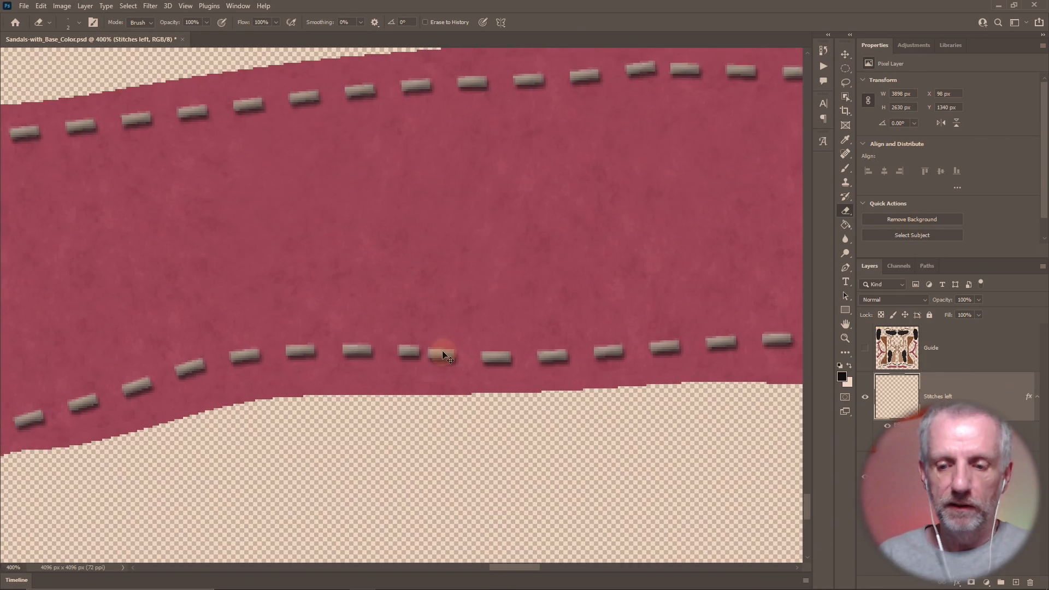
scroll(445, 356, "up", 1)
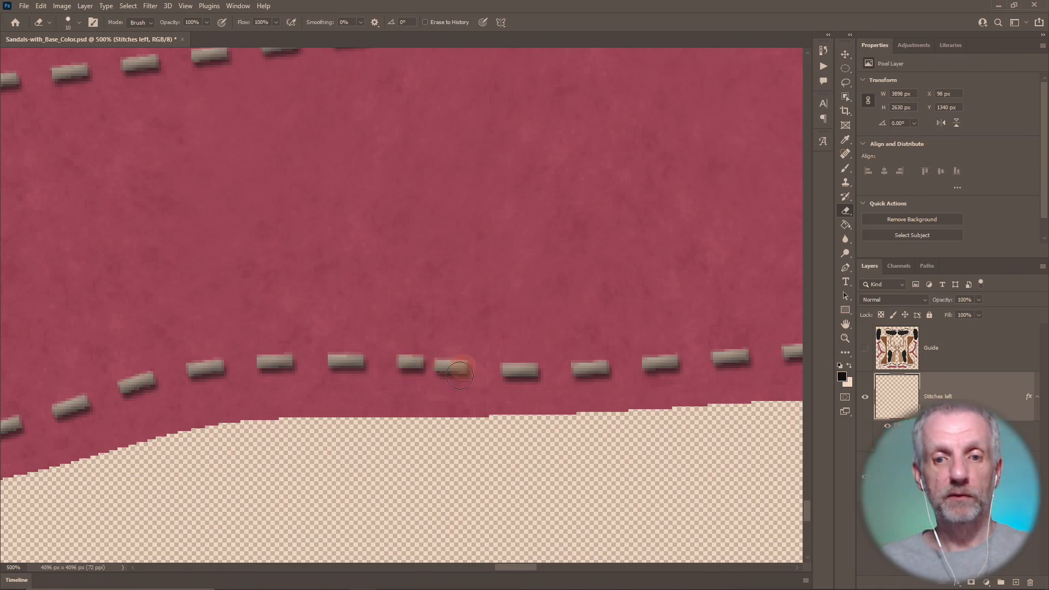
mouse_move(459, 374)
left_mouse_down()
mouse_move(446, 350)
mouse_move(403, 347)
left_mouse_up()
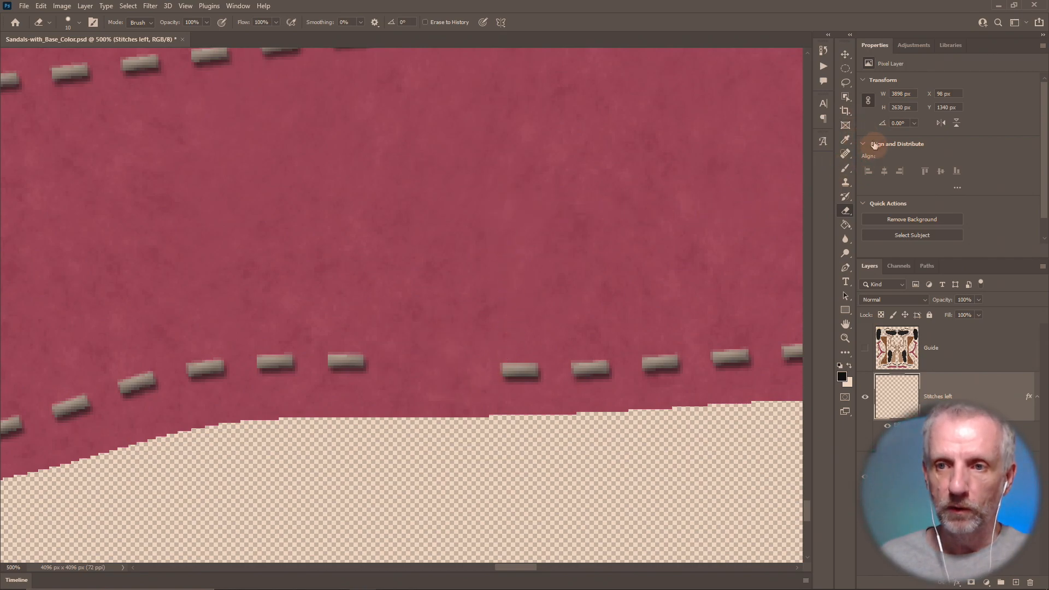
left_click(846, 153)
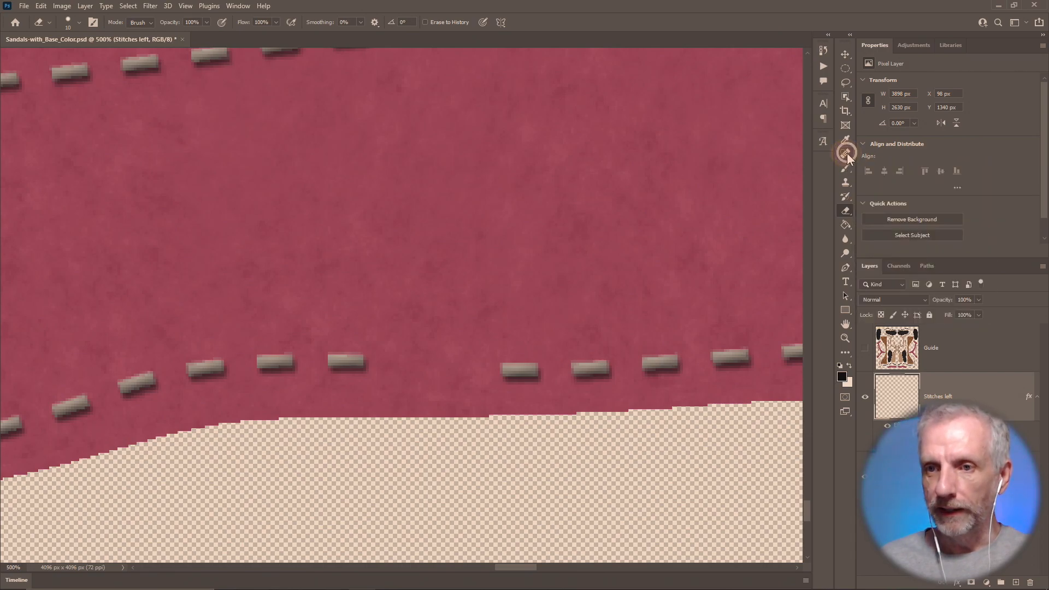
right_click(846, 154)
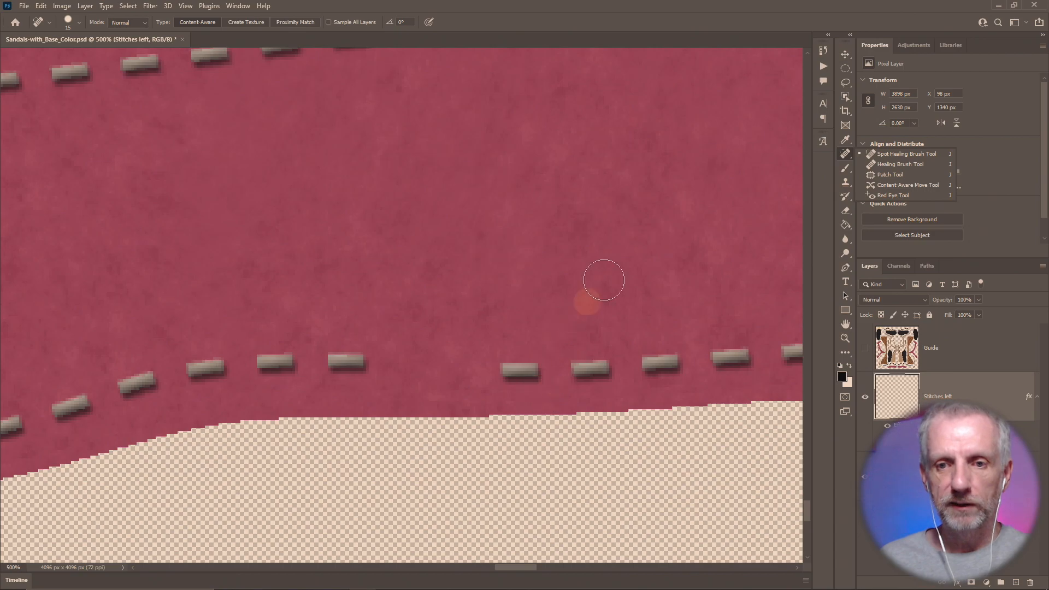
- Search Windows for "windows ink", look through the Pen & Windows Ink settings and close them
key("super")
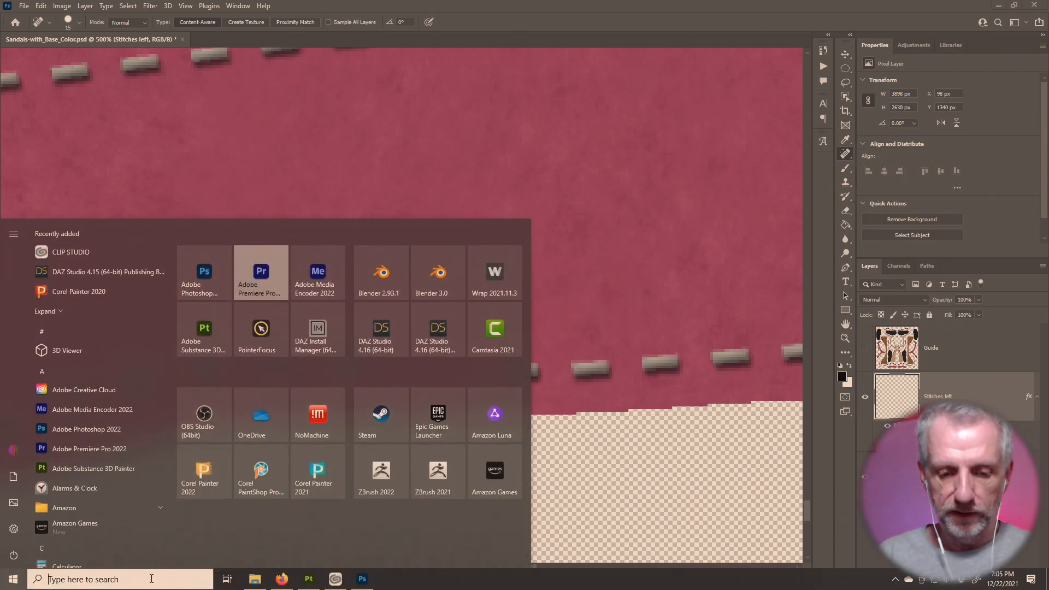
type("windows ")
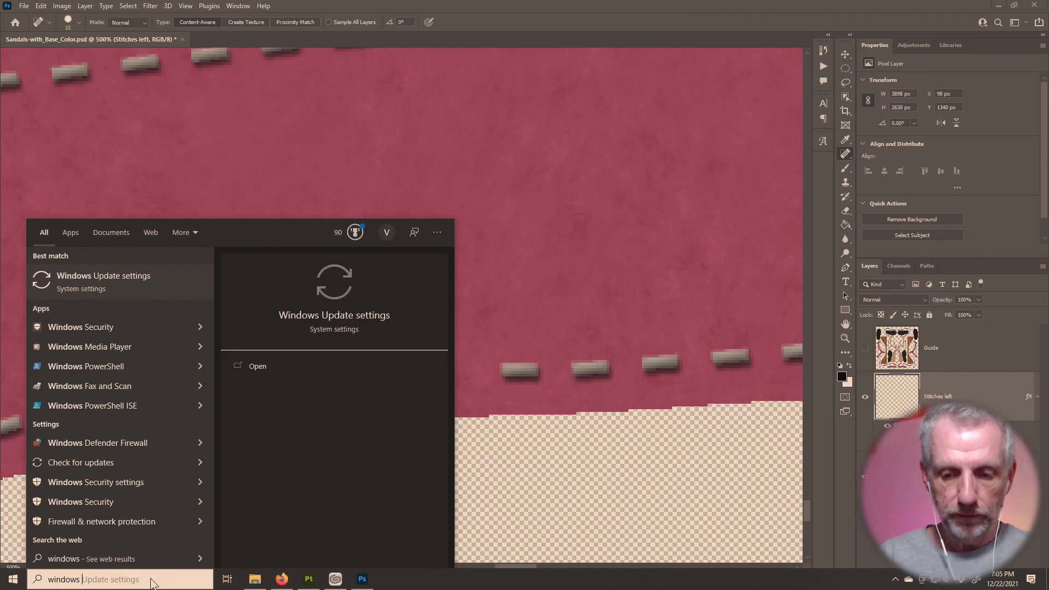
type("ink")
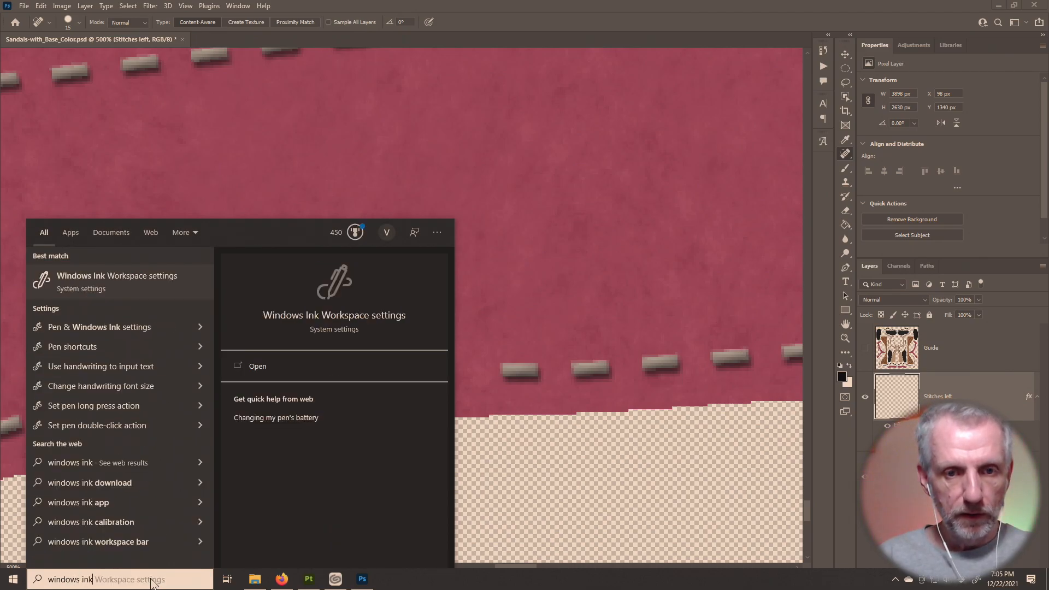
key("Return")
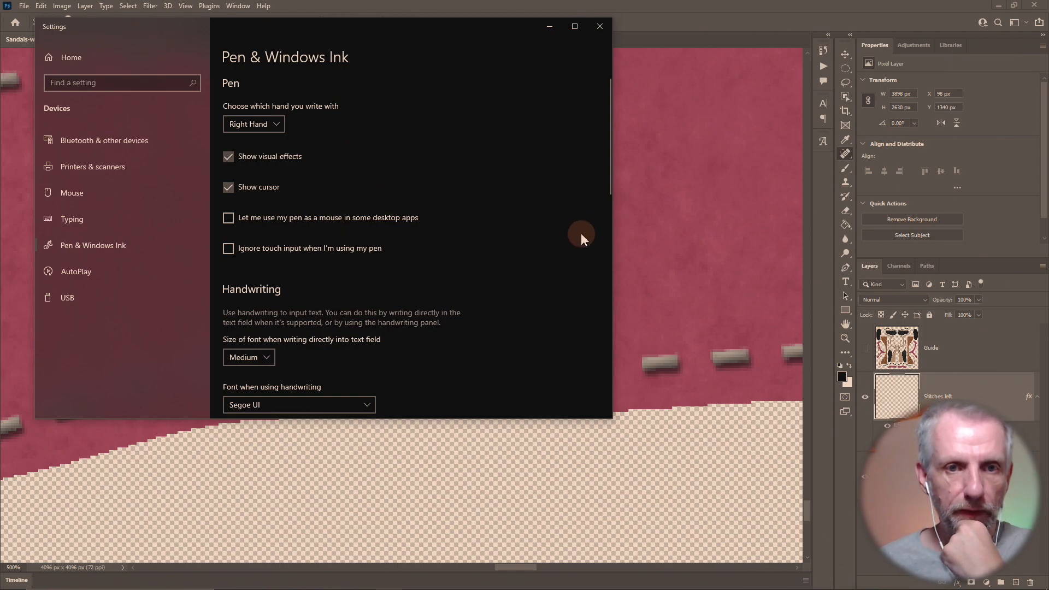
scroll(581, 233, "down", 3)
scroll(581, 233, "down", 5)
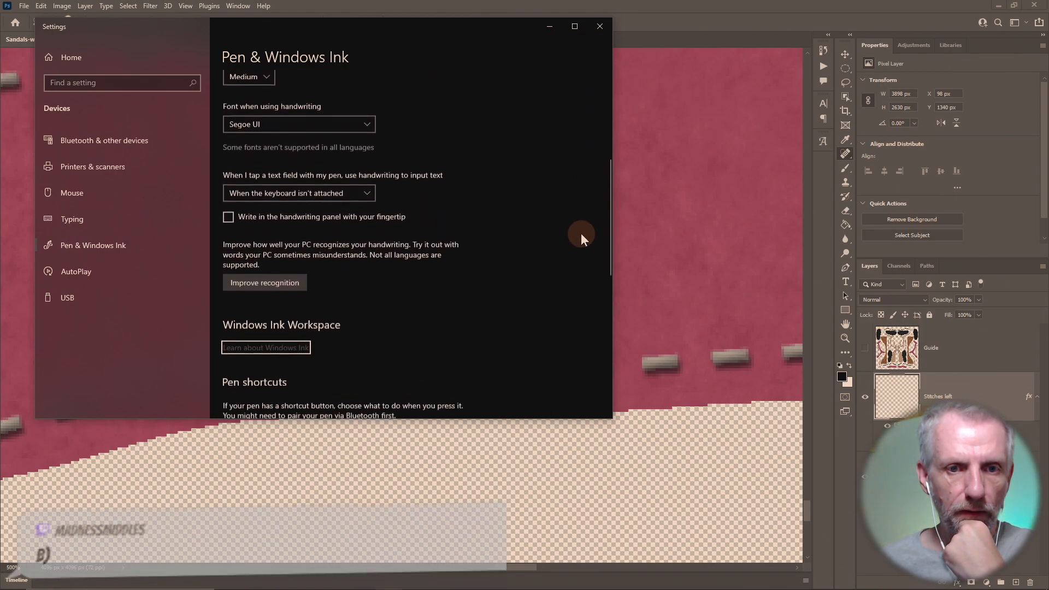
scroll(582, 232, "down", 5)
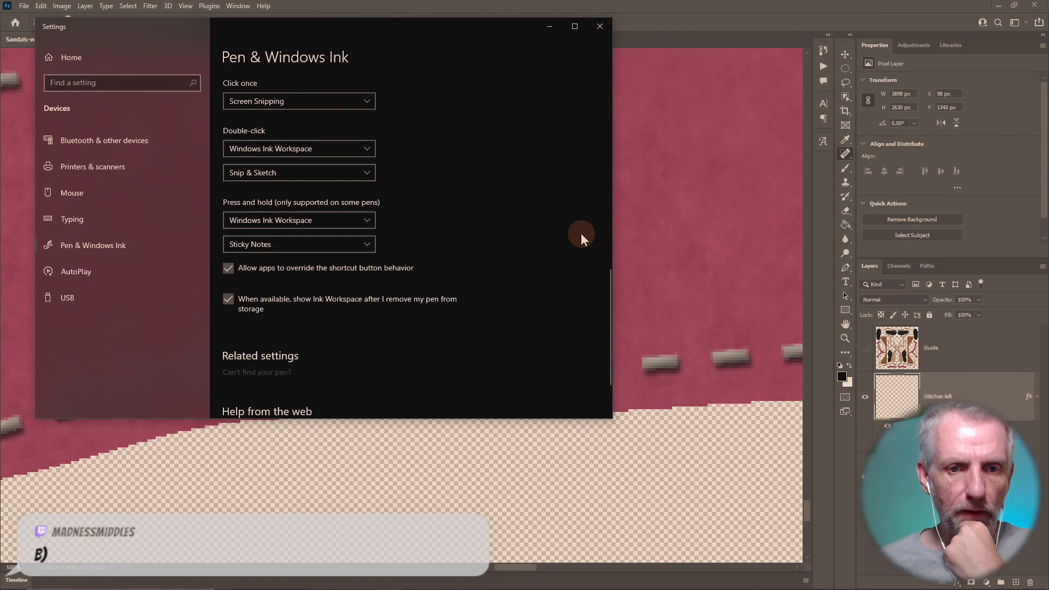
scroll(582, 233, "up", 2)
scroll(581, 233, "up", 10)
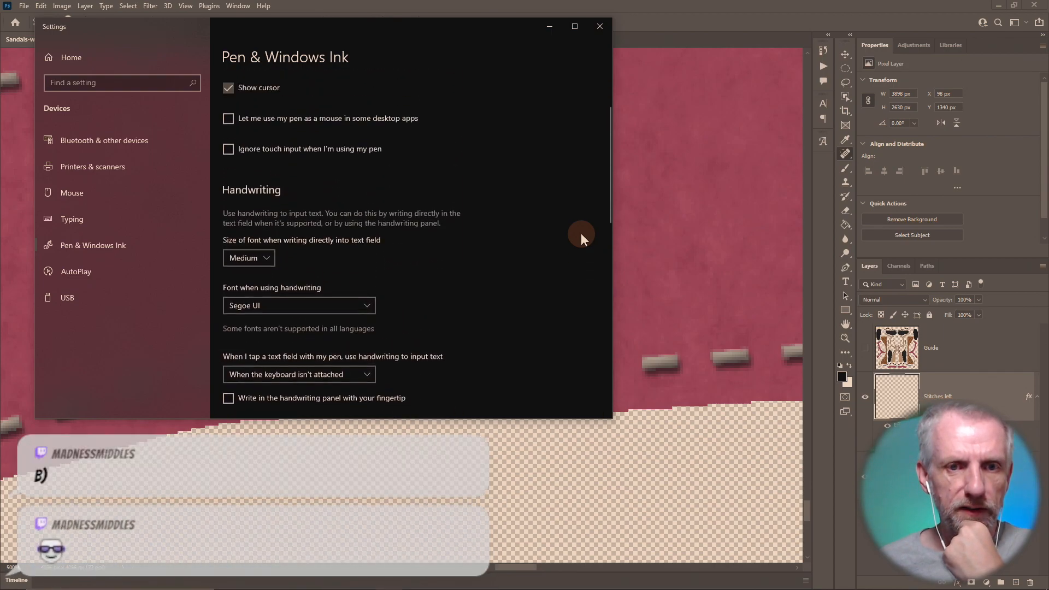
left_click(600, 26)
- Open Wacom Tablet Properties, inspect the Grip Pen's Eraser and Mapping settings, including Use Windows Ink, and close the window
left_click(898, 584)
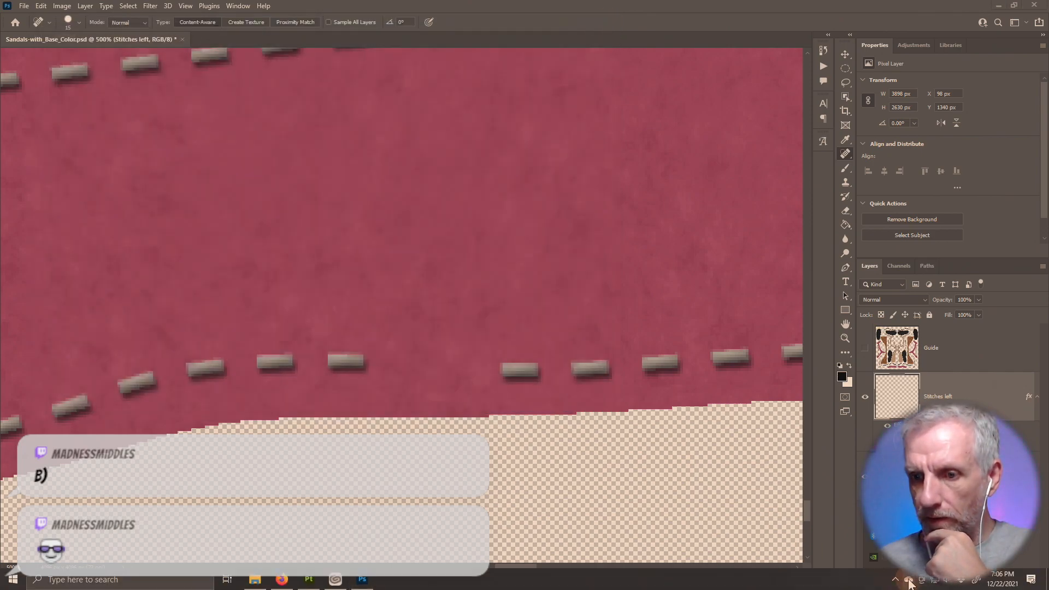
left_click(82, 579)
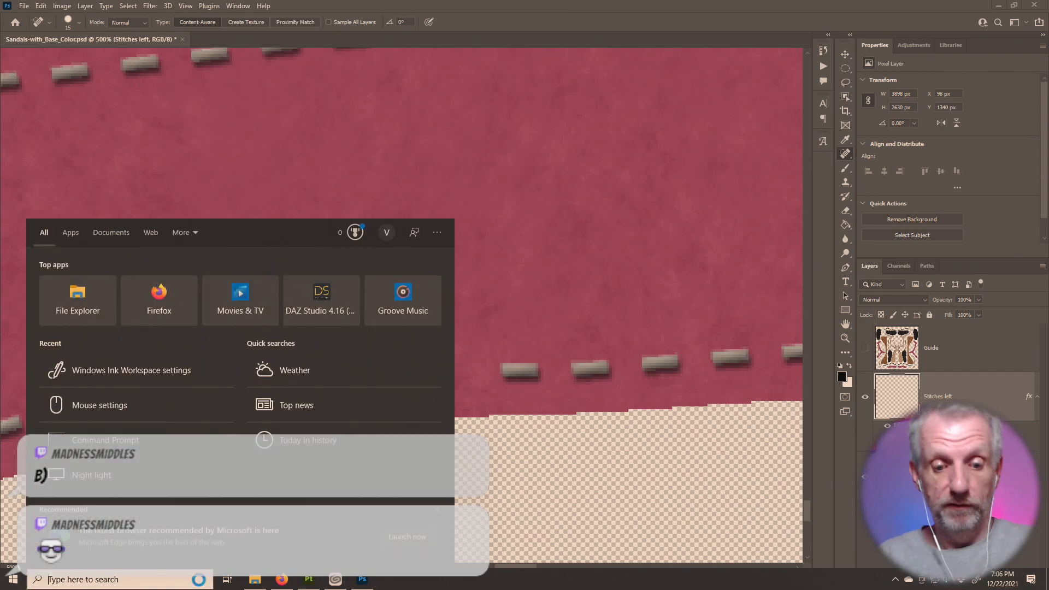
type("wacom")
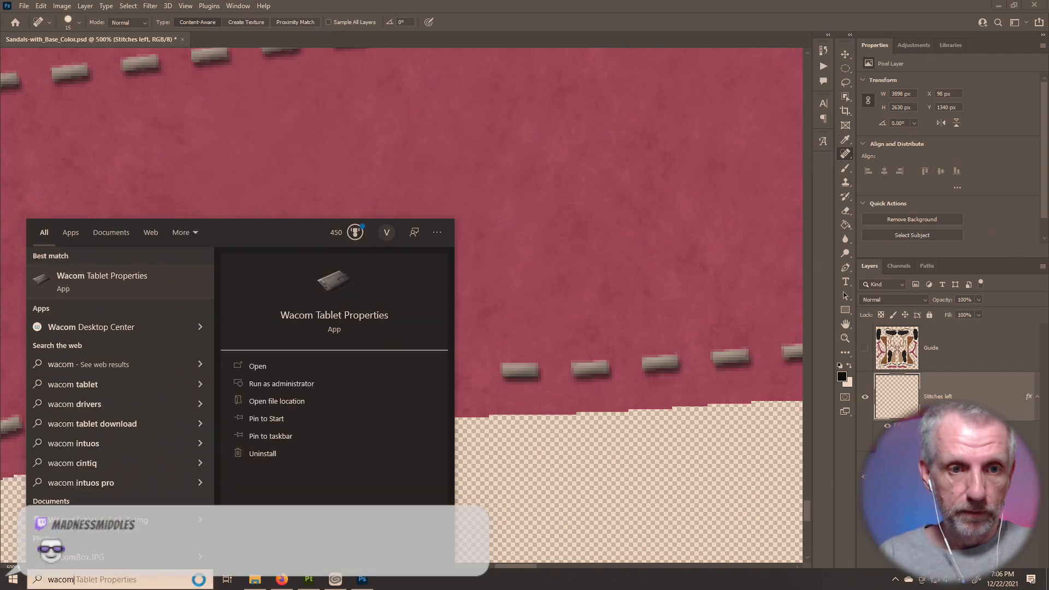
key("Return")
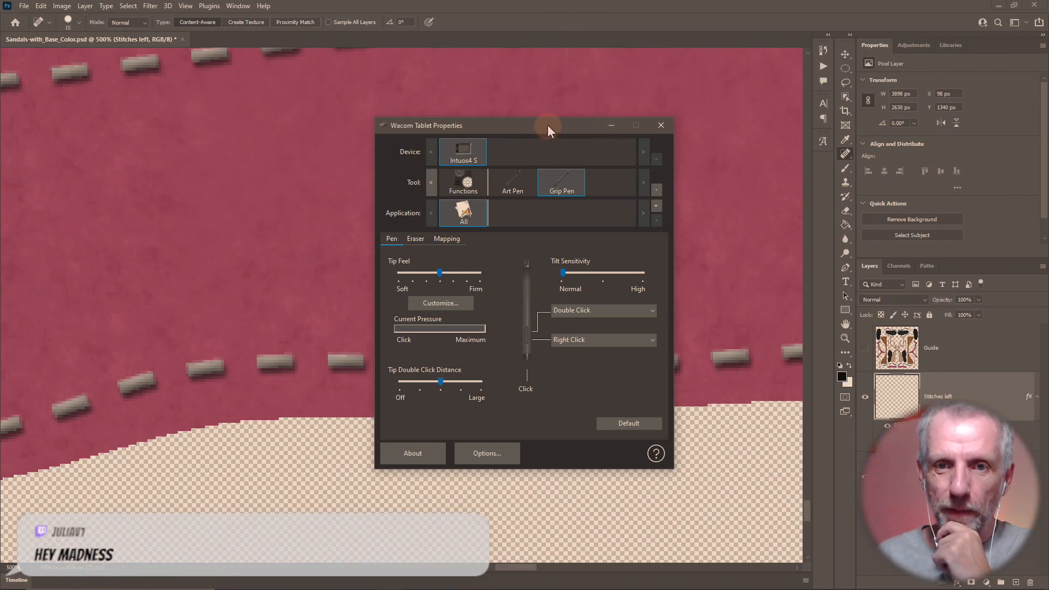
left_click_drag(547, 126, 426, 114)
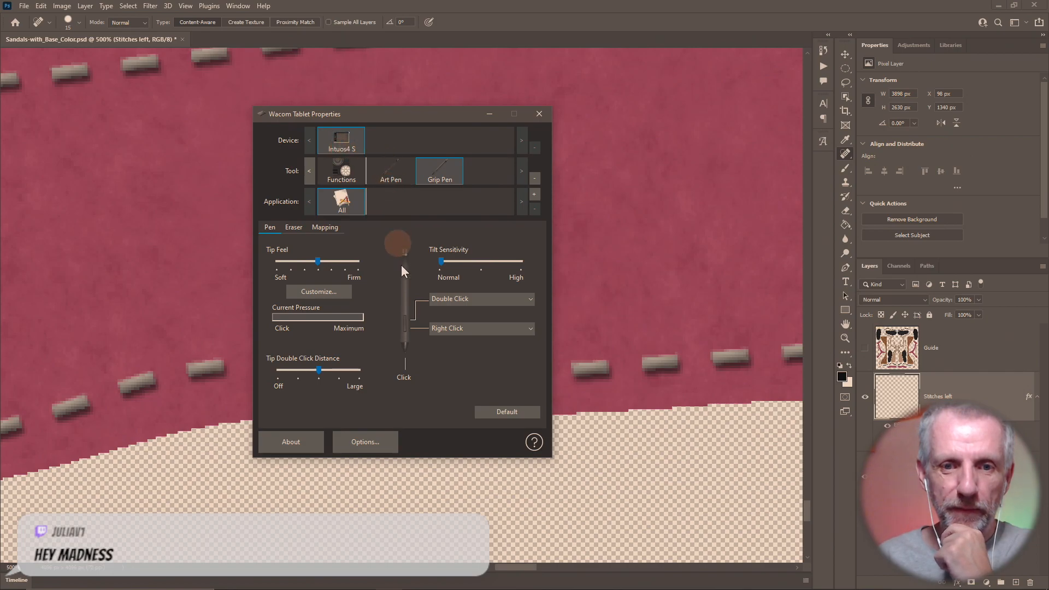
left_click(296, 229)
left_click(323, 229)
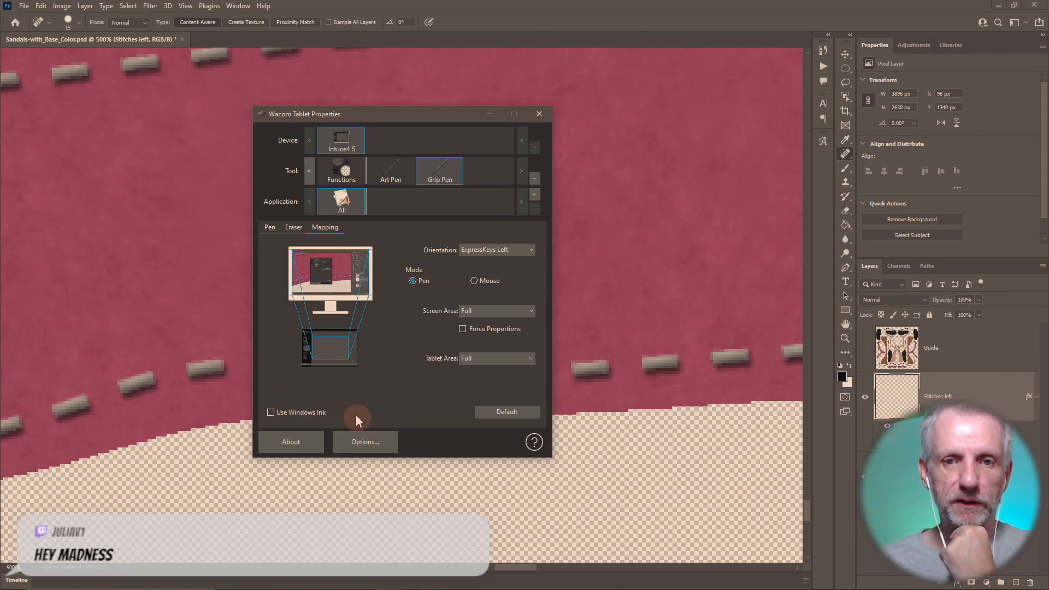
left_click(539, 114)
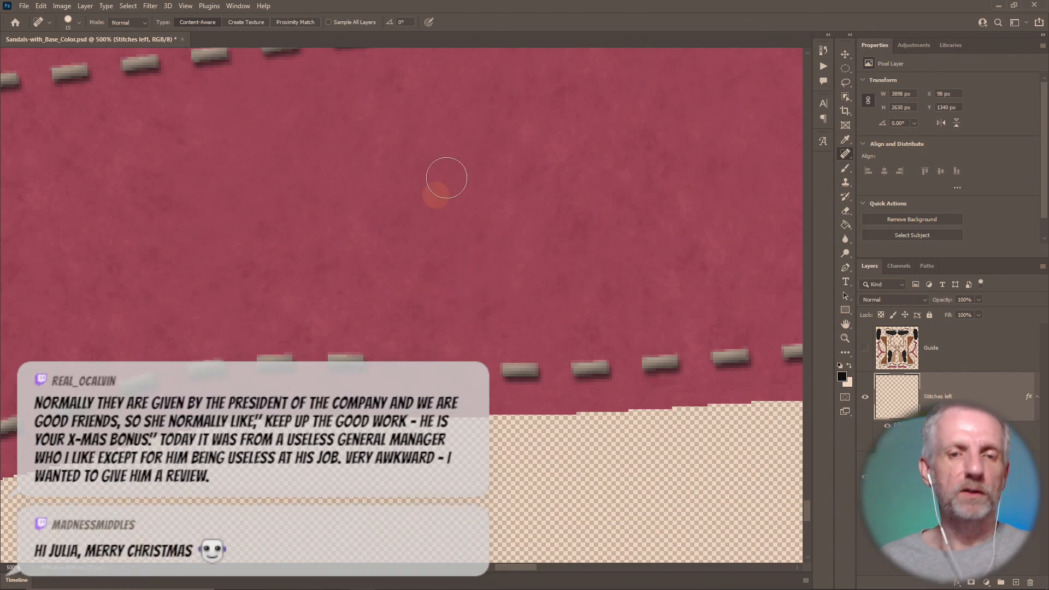
mouse_move(143, 583)
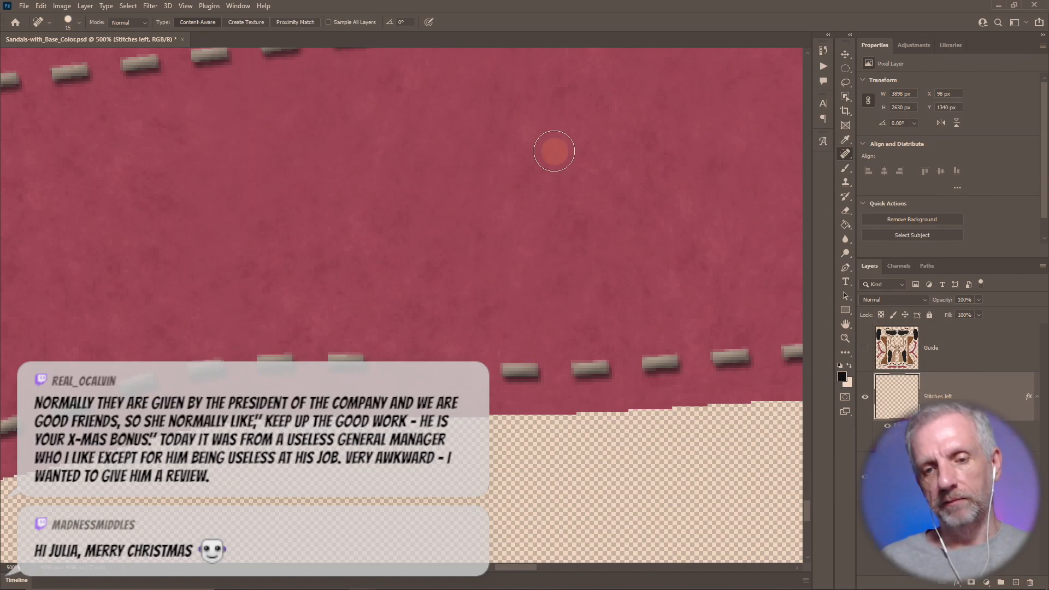
- Sample the neighbouring stitch with the Healing Brush and paint two evenly spaced stitches into the gap in the strap's lower seam
left_click(845, 156)
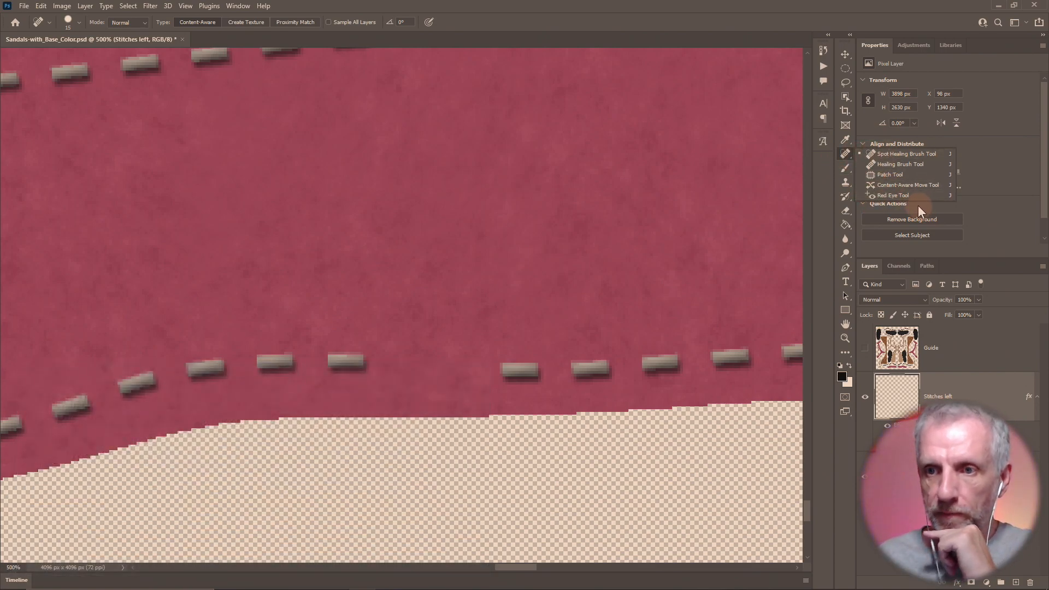
left_click(921, 165)
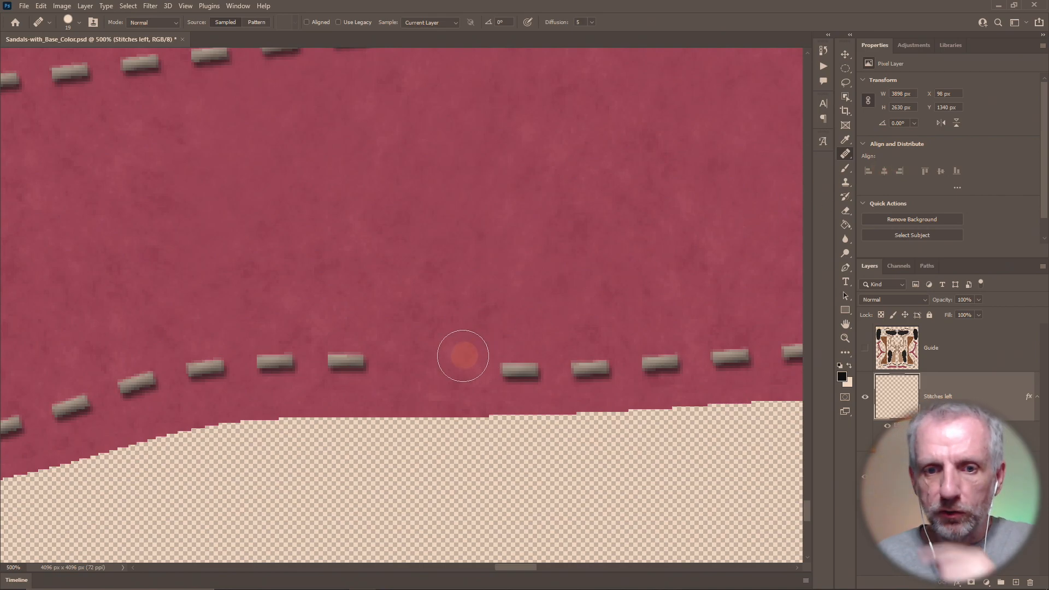
left_click(343, 363, "alt")
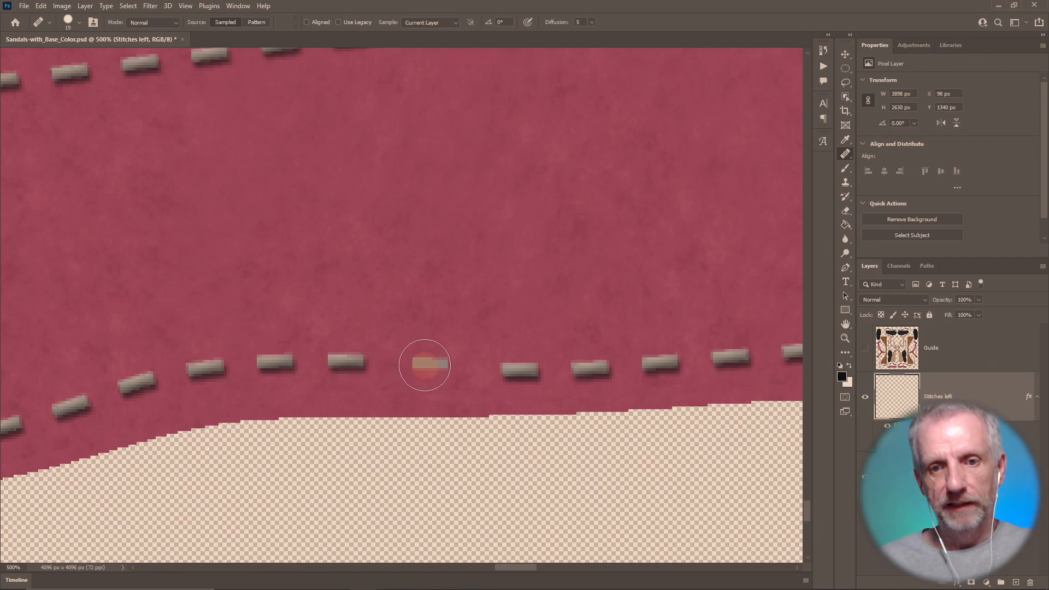
left_click_drag(429, 365, 397, 363)
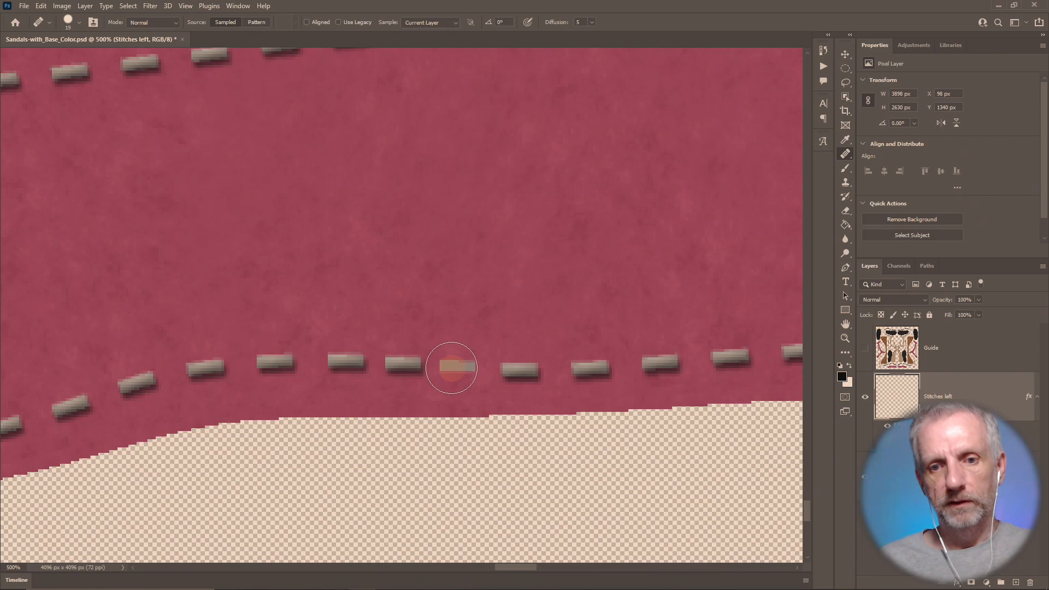
left_click(453, 368)
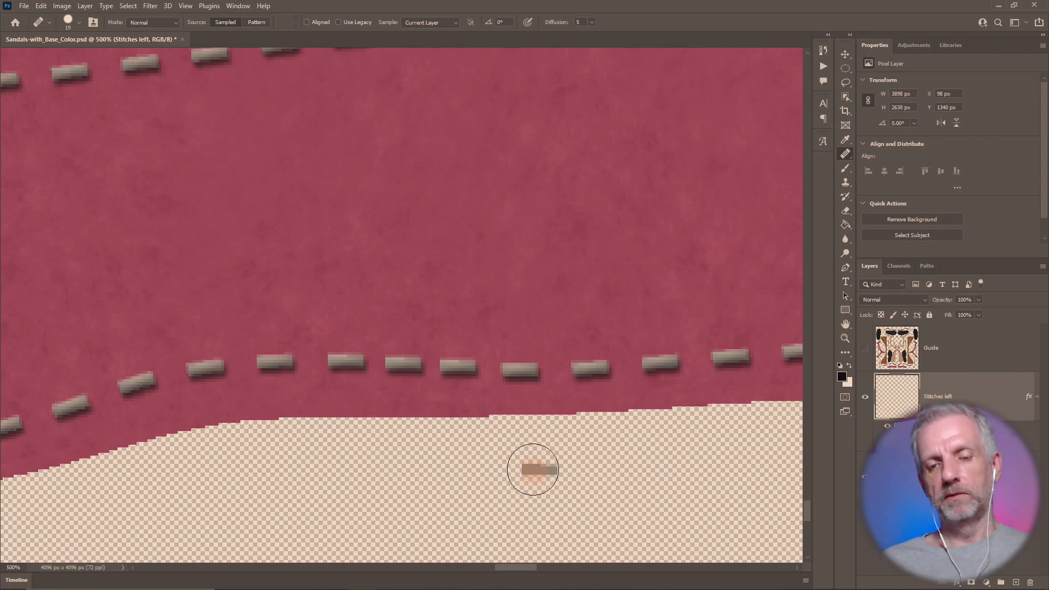
- Erase the two overlapping stitches from the lower seam of the mirrored red strap with the 10 px Eraser
left_click_drag(409, 438, 660, 432)
left_click_drag(310, 441, 365, 413)
scroll(364, 413, "down", 2)
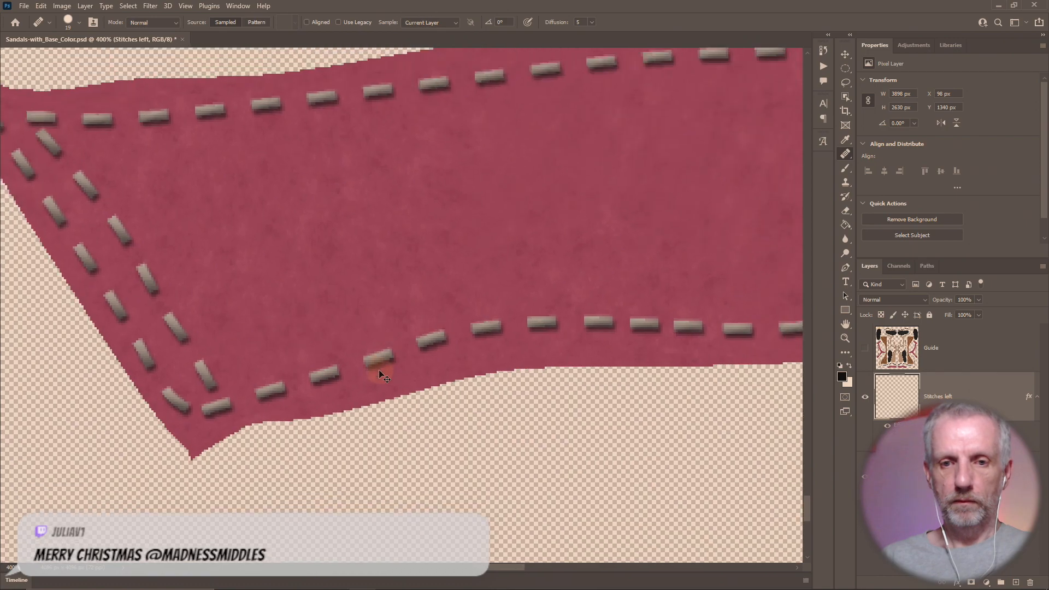
key("ctrl+minus")
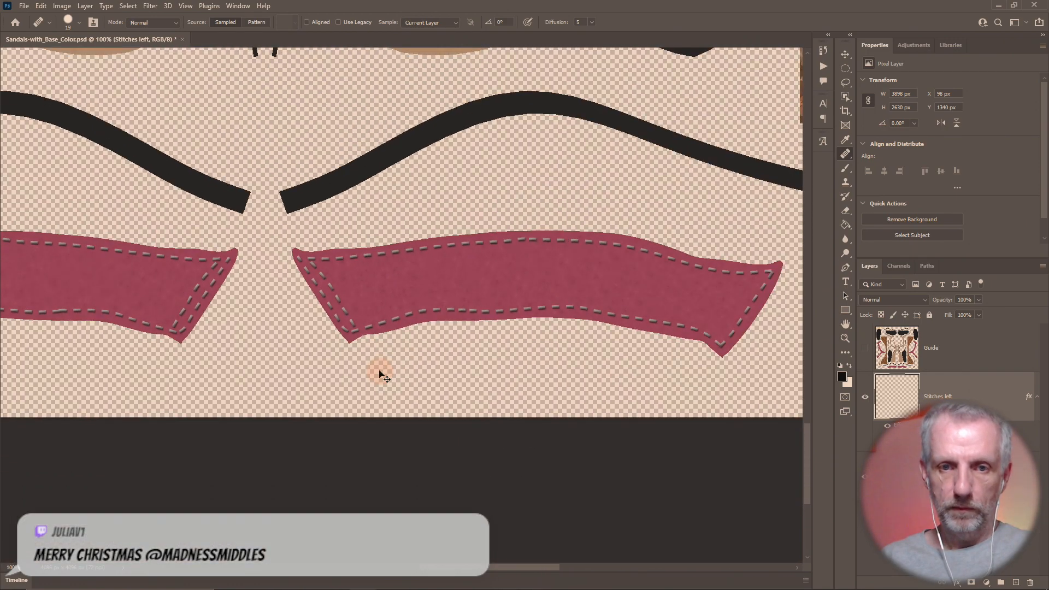
left_click_drag(257, 333, 530, 376)
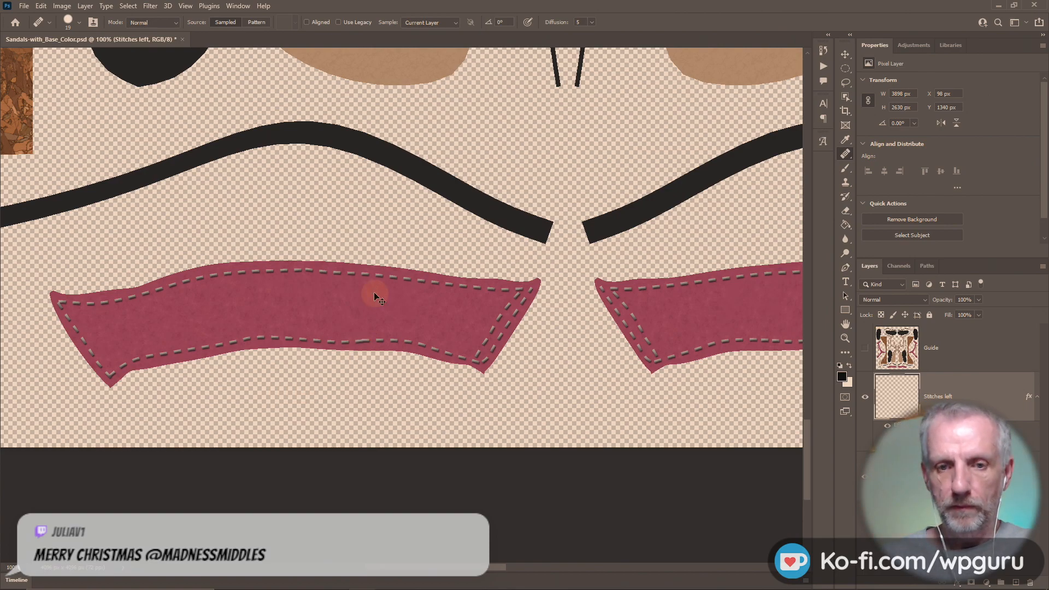
key("ctrl+plus")
key("ctrl+plus")
key("ctrl+plus")
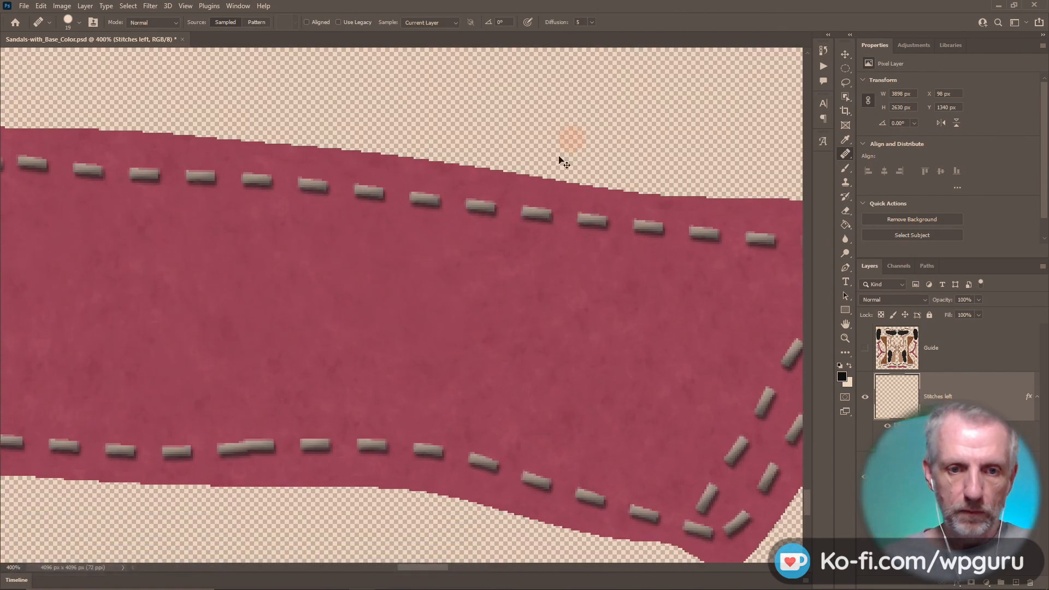
left_click_drag(382, 365, 492, 306)
key("ctrl+plus")
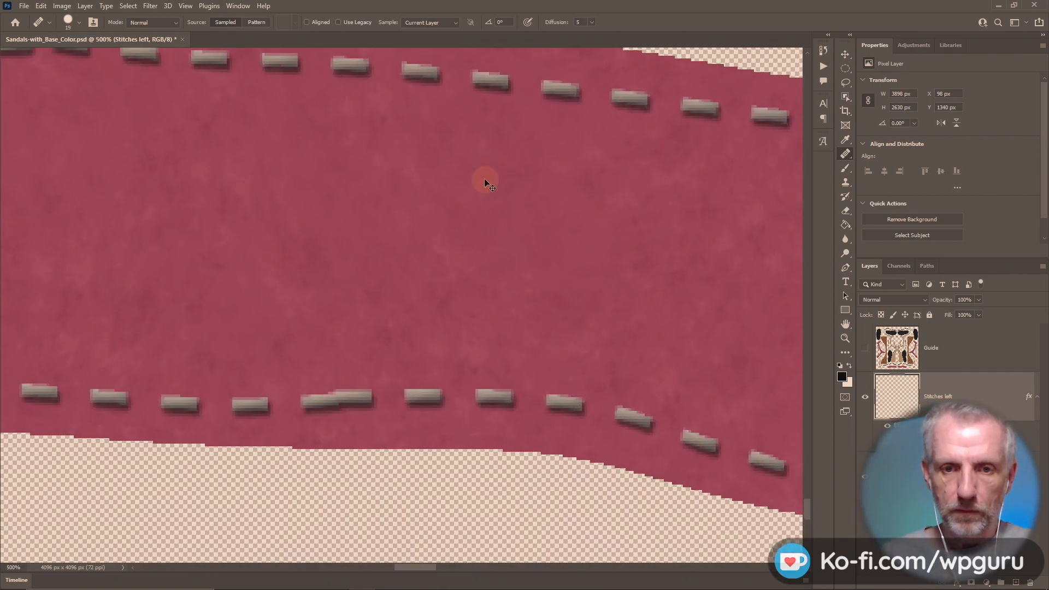
left_click_drag(432, 368, 435, 338)
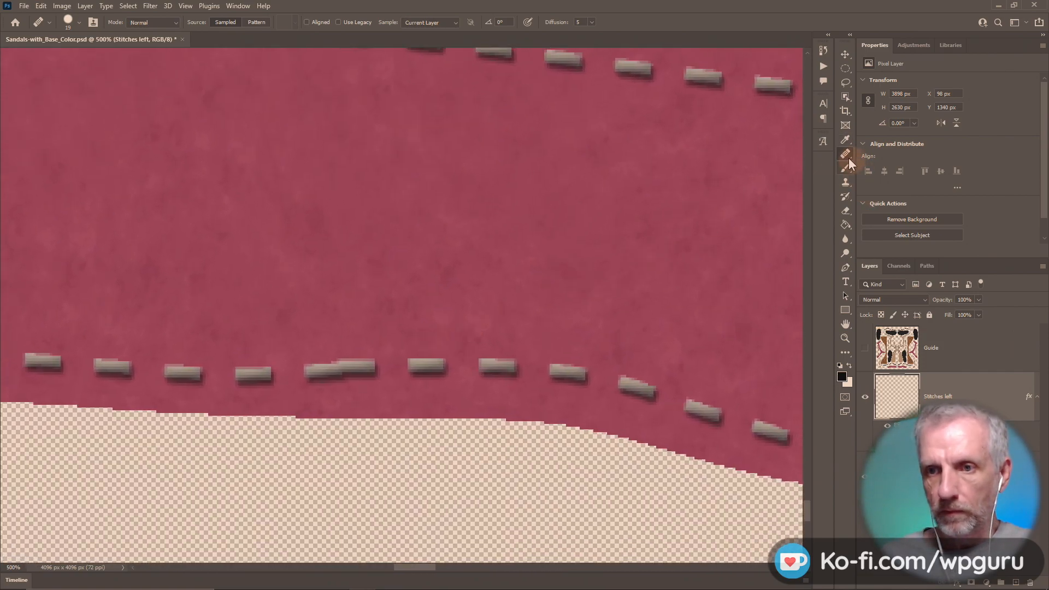
key("e")
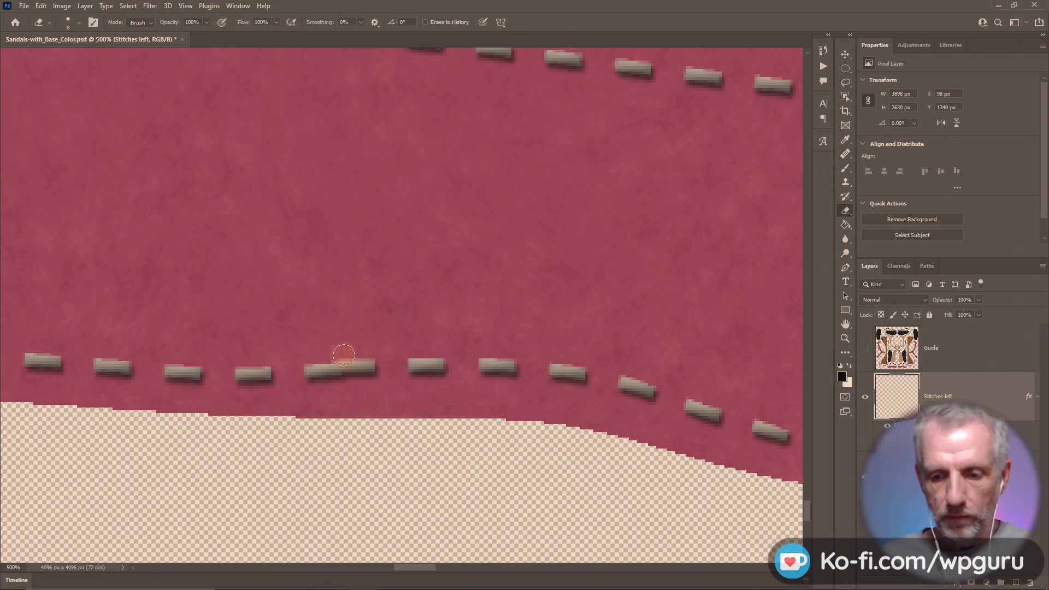
mouse_move(351, 353)
left_mouse_down()
mouse_move(315, 358)
mouse_move(337, 377)
mouse_move(368, 363)
left_mouse_up()
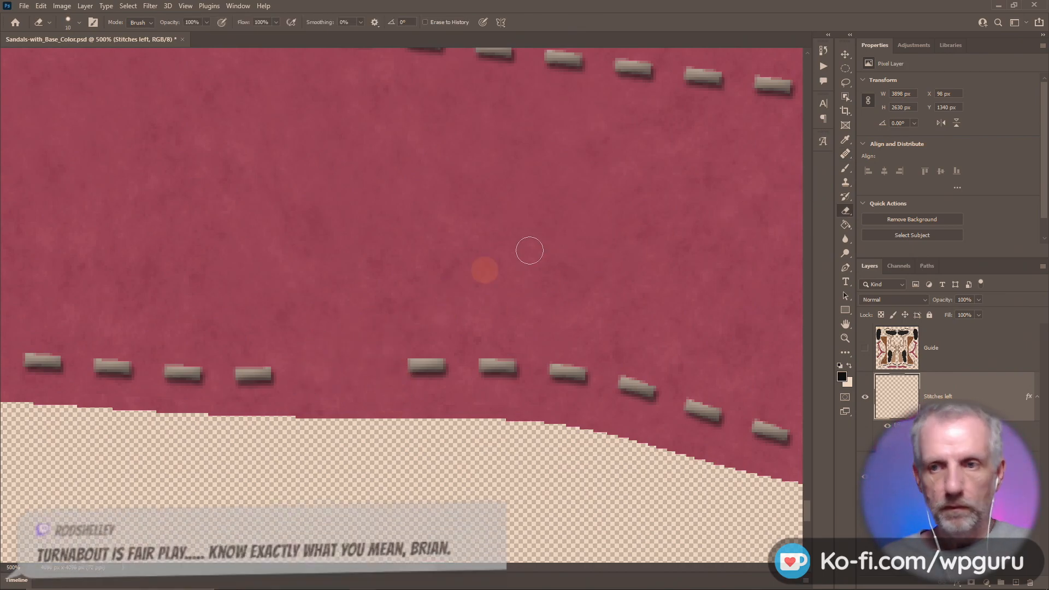
- Sample the adjacent stitch with the Healing Brush and paint two replacement stitches into the mirrored strap's lower seam gap
left_click(846, 154)
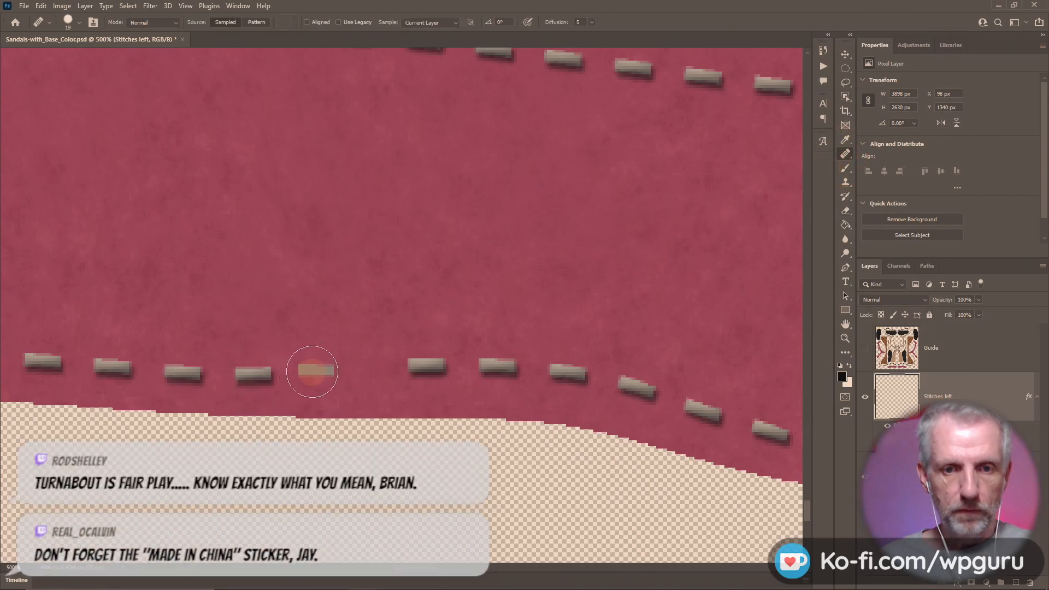
left_click(257, 375, "alt")
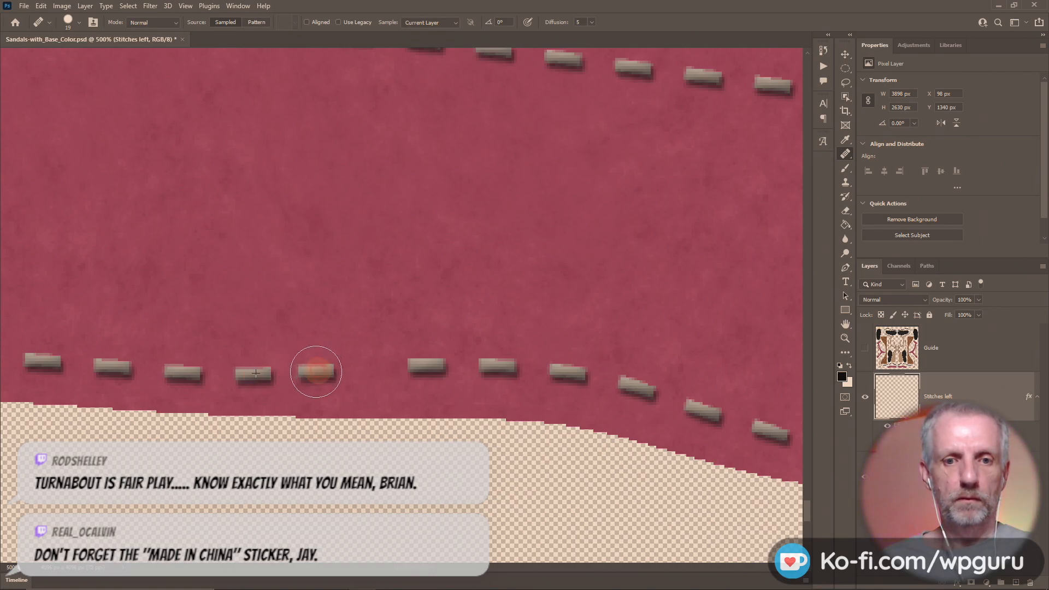
left_click(316, 371)
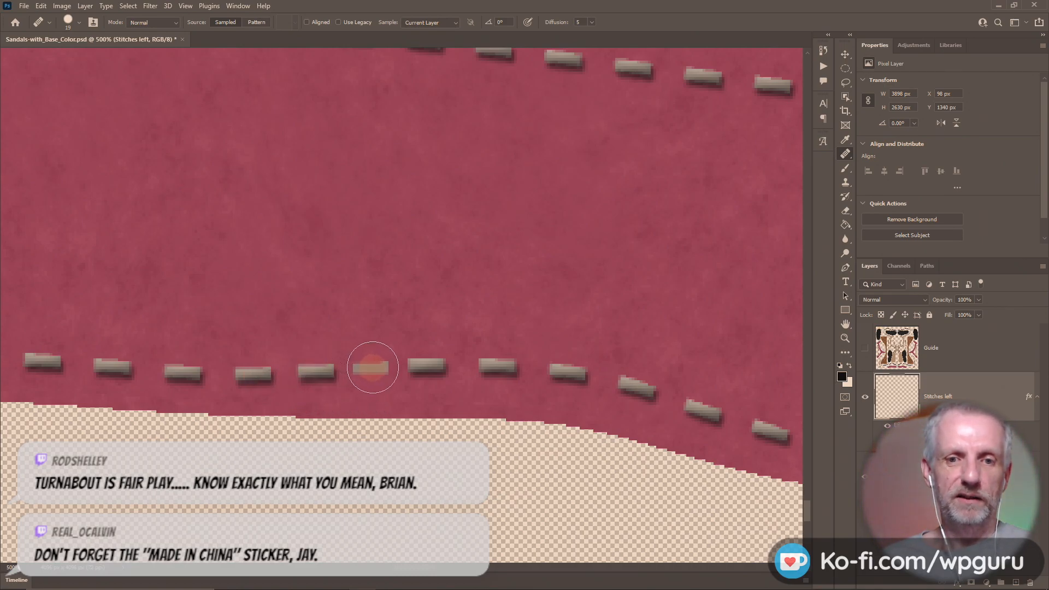
left_click(372, 367)
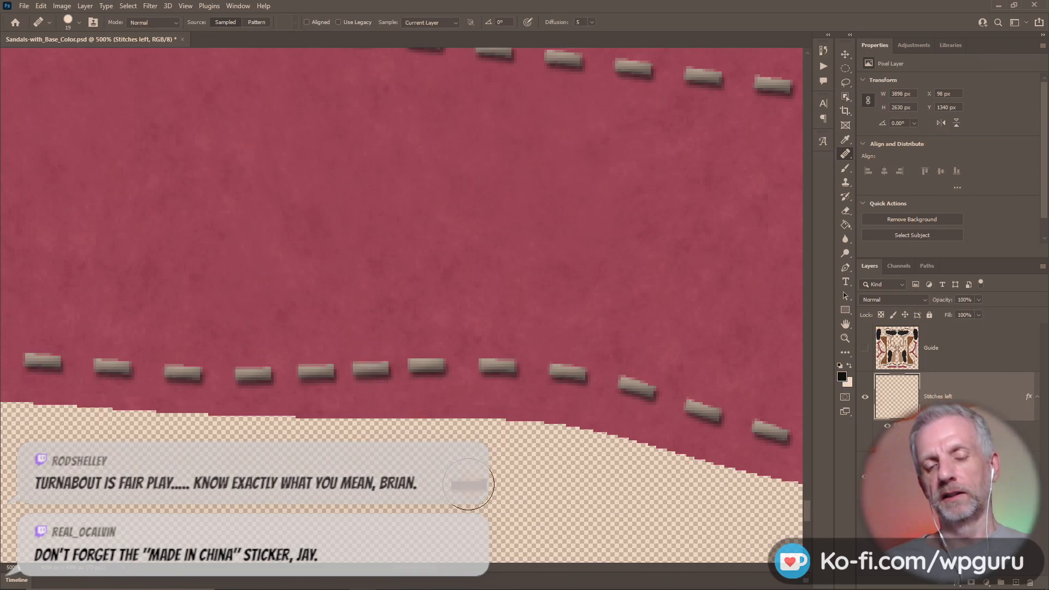
- Save the Sandals-with_Base_Color.psd document with the repaired stitches
key("ctrl+minus")
key("ctrl+minus")
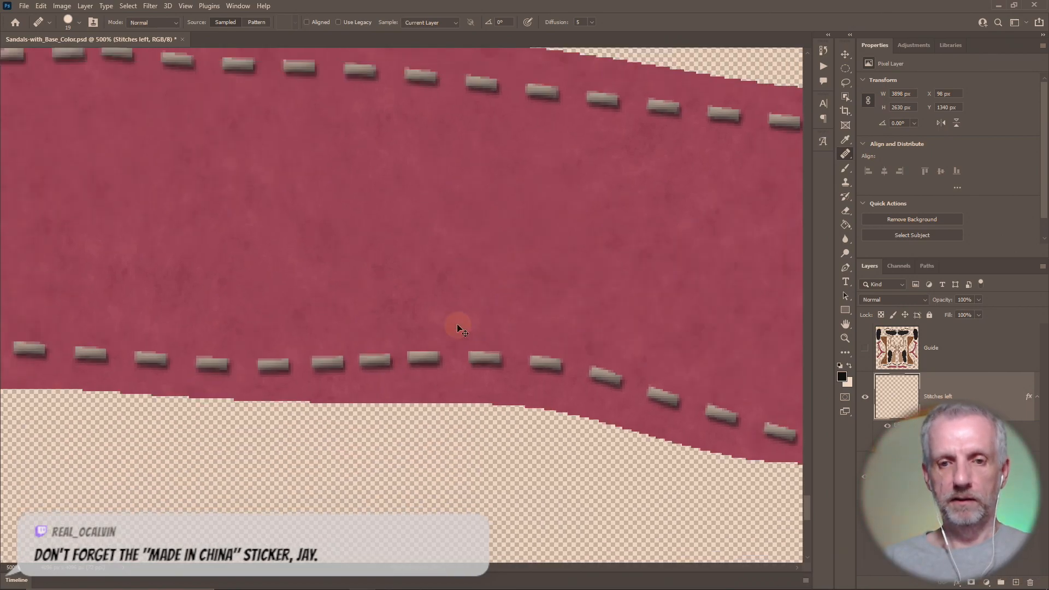
key("ctrl+minus")
key("ctrl+minus")
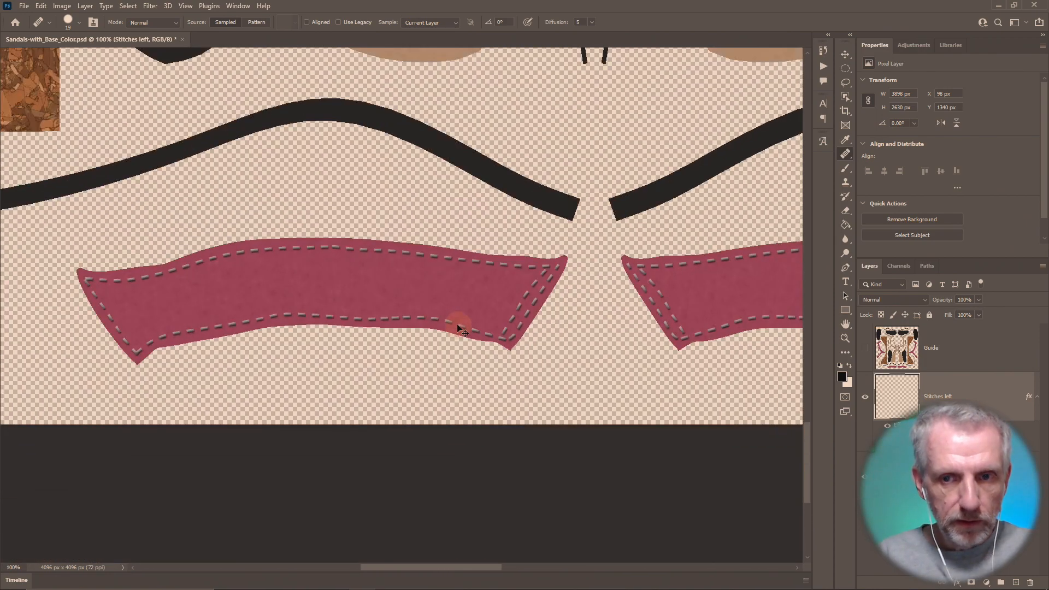
key("ctrl+minus")
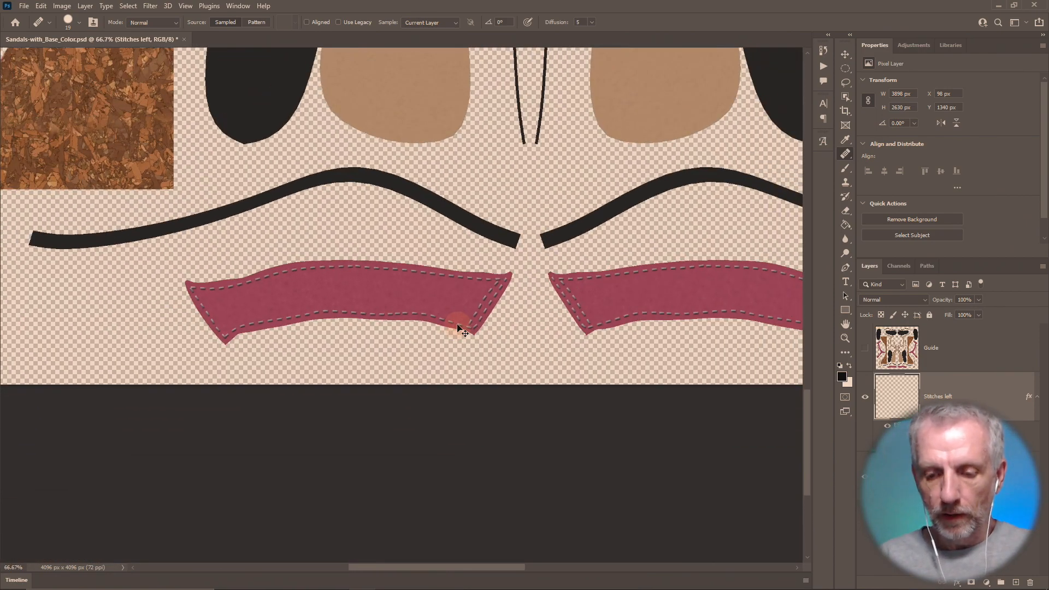
key("ctrl+0")
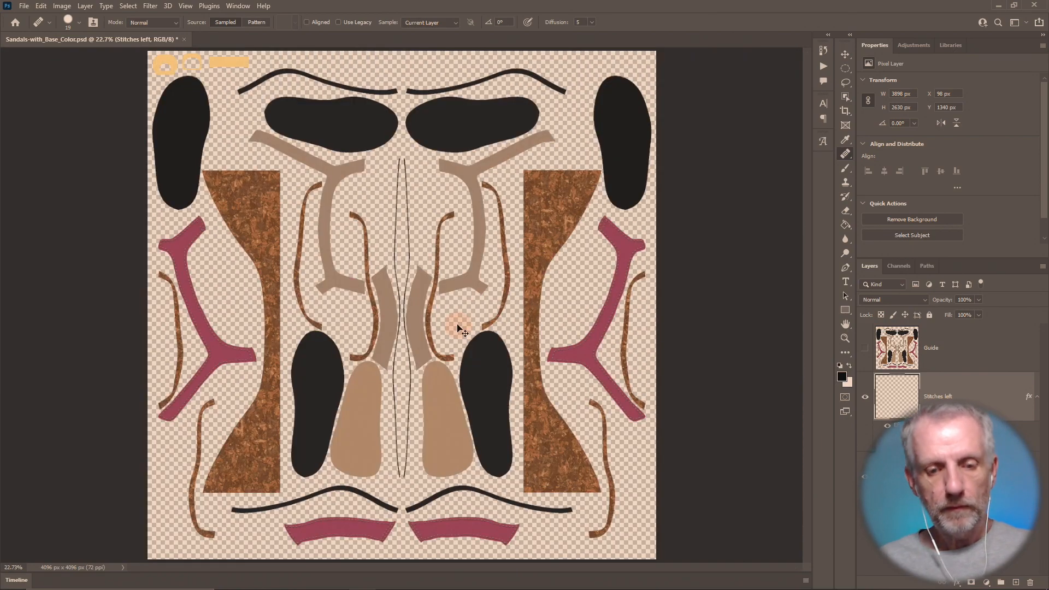
key("ctrl+s")
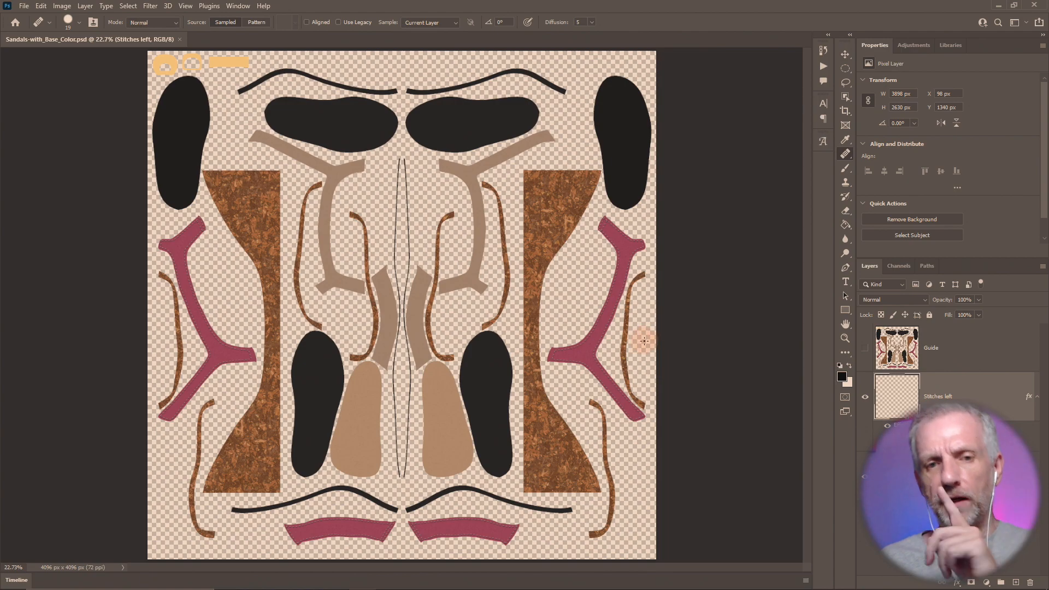
- Open Sandals-with_Height.PNG from the "combined with" folder in Wedge Sandals Maps and examine the straps for stitch detail
left_click(23, 7)
left_click(37, 33)
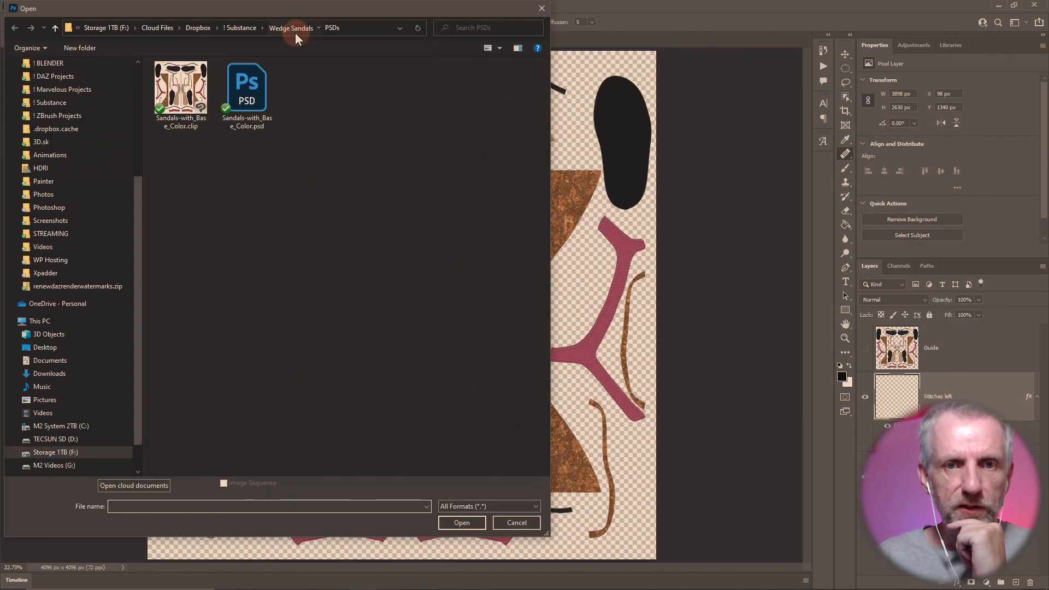
left_click(295, 31)
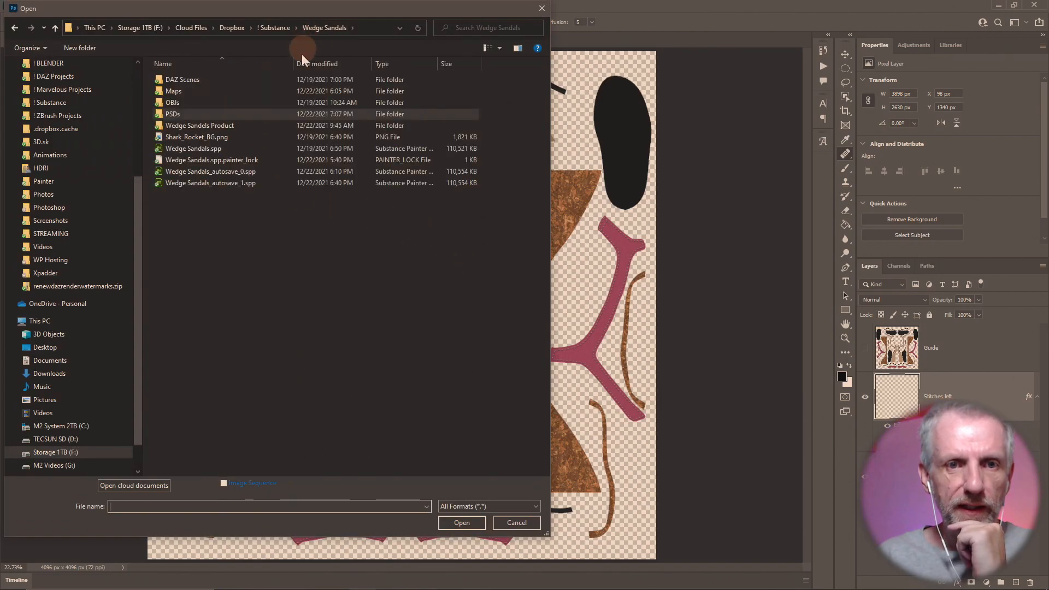
double_click(222, 90)
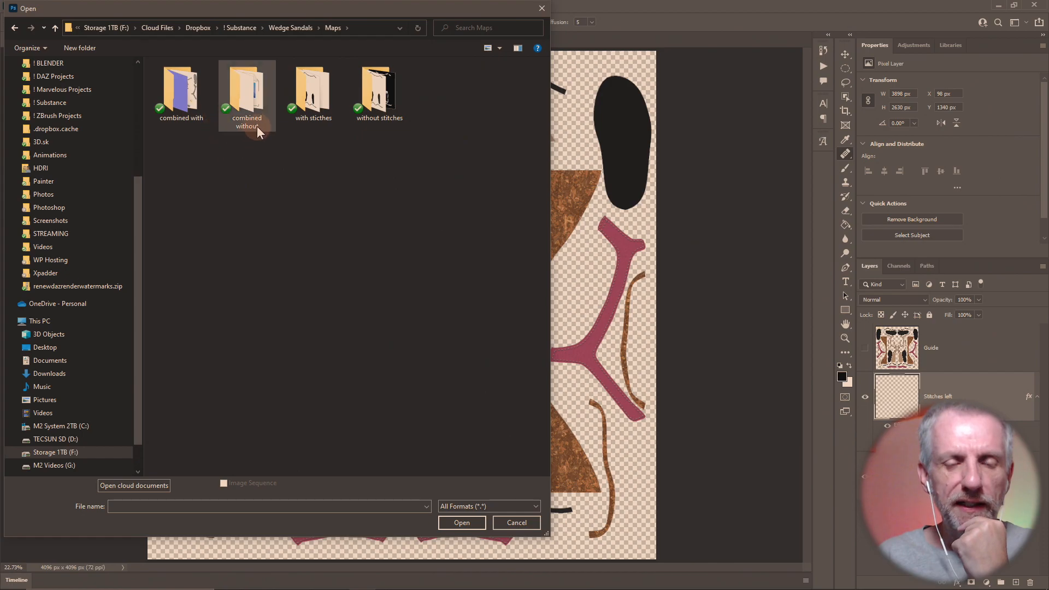
double_click(185, 95)
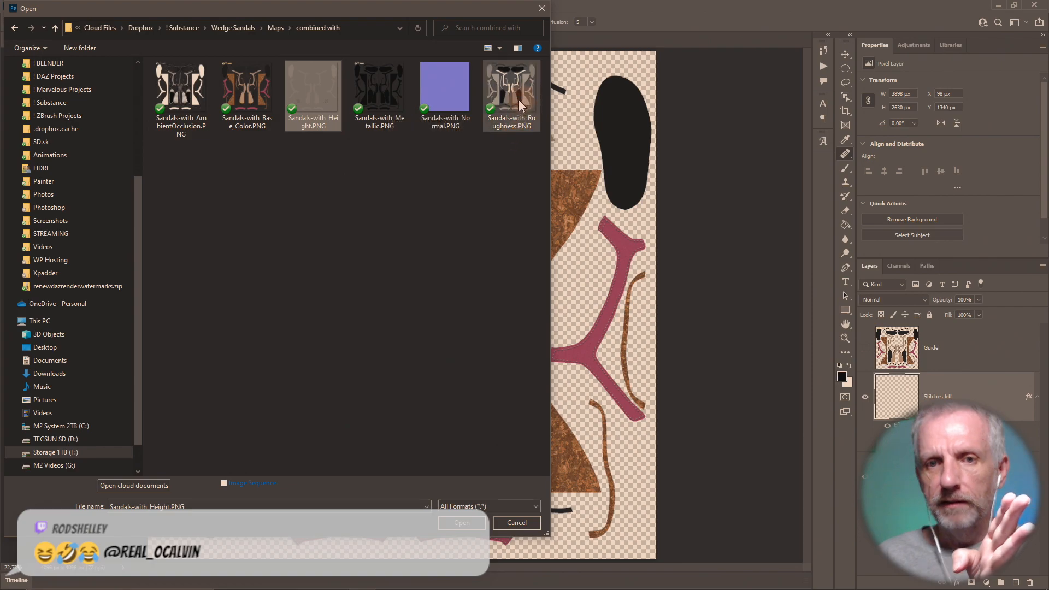
left_click(460, 522)
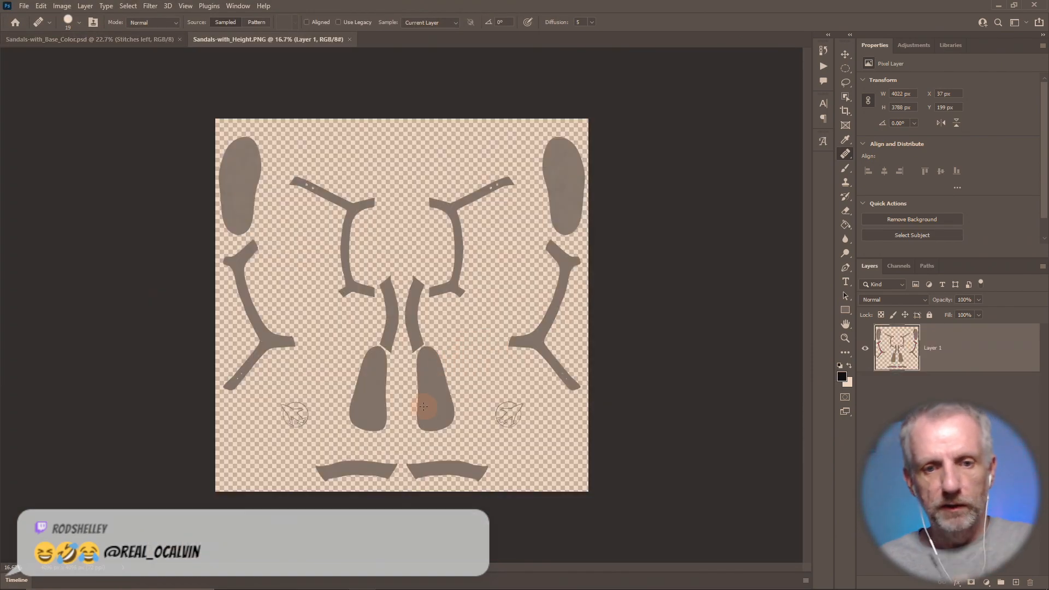
scroll(423, 407, "up", 10)
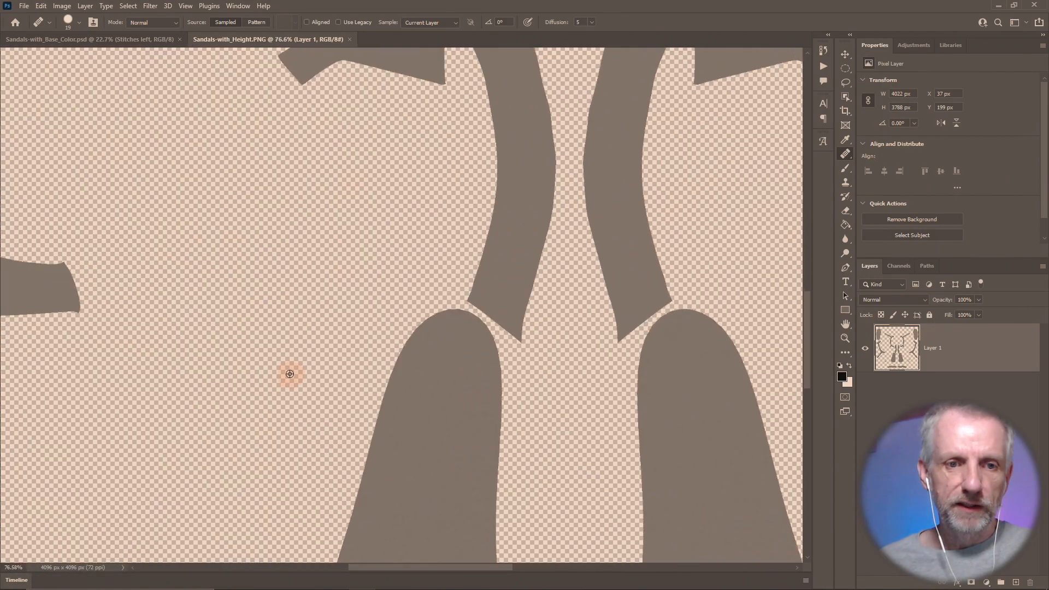
left_click_drag(158, 328, 754, 274)
scroll(491, 347, "up", 5)
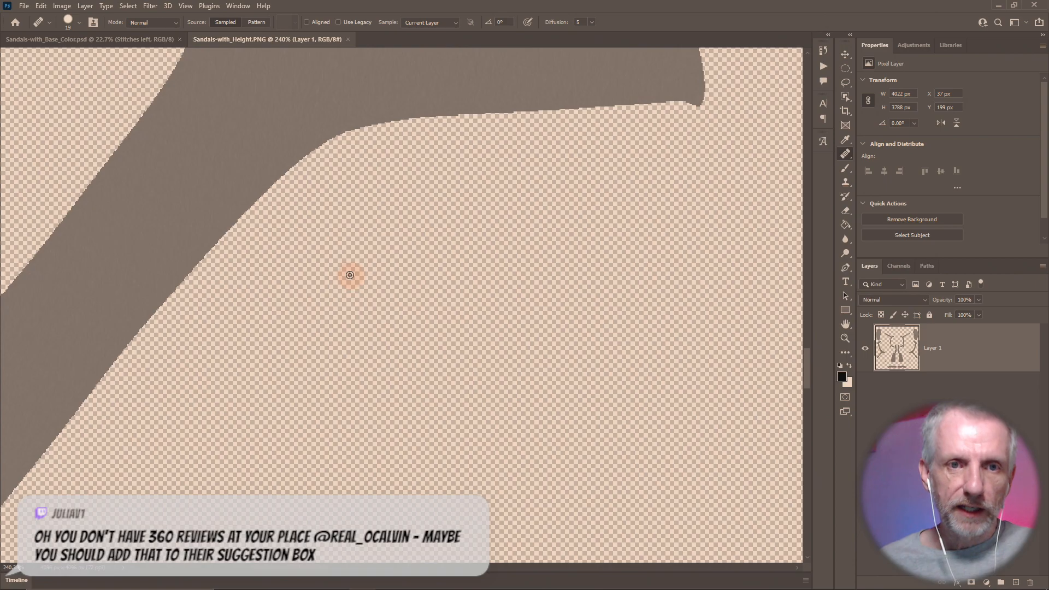
left_click_drag(346, 274, 580, 235)
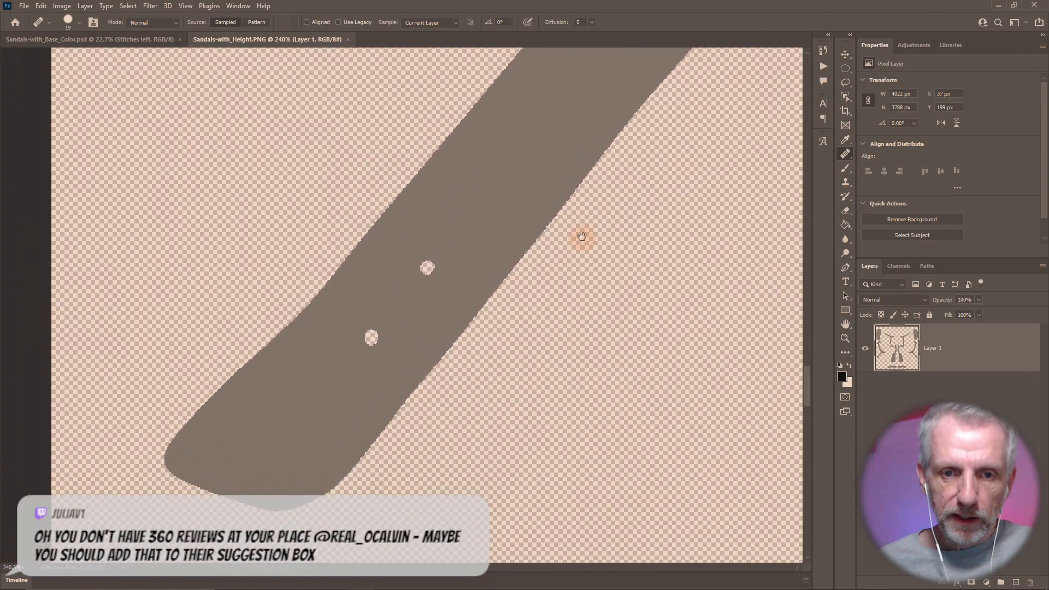
scroll(581, 236, "down", 1)
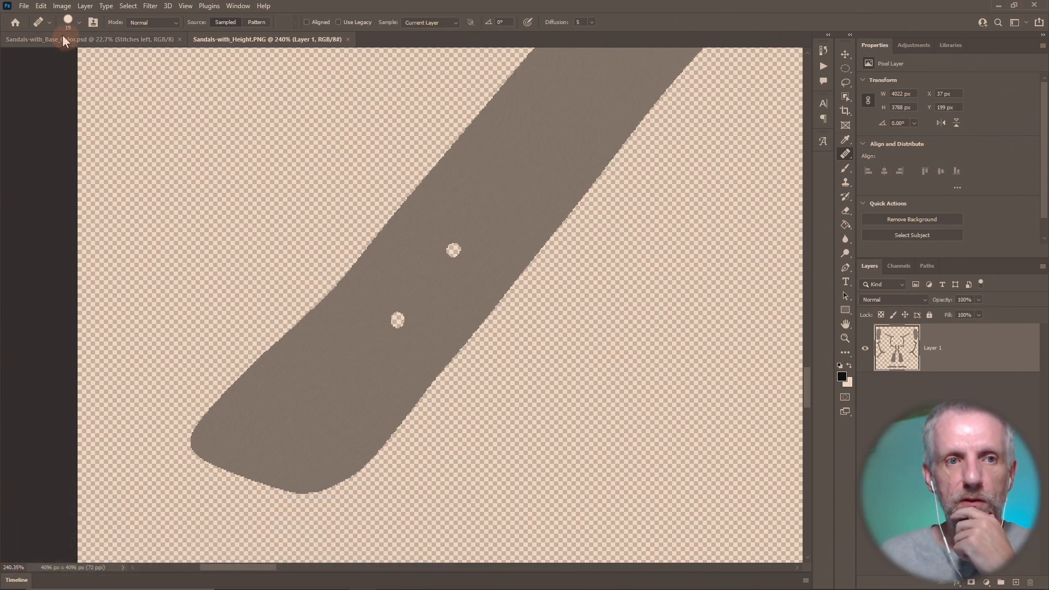
- Open Sandals-with_Normal.PNG from the same folder and examine the stitch relief along the forked strap
left_click(24, 6)
left_click(36, 28)
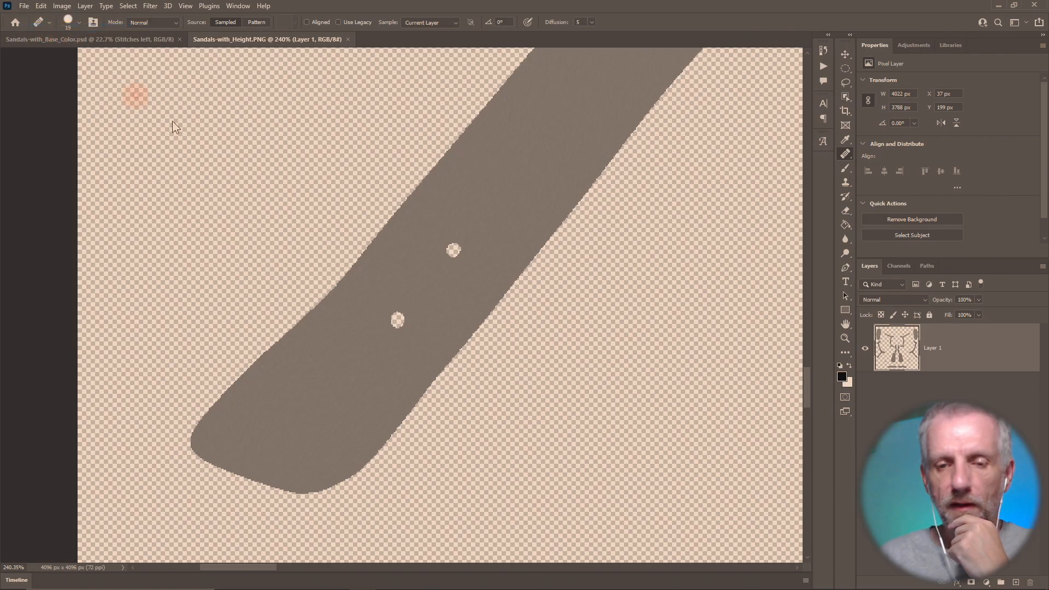
left_click(438, 107)
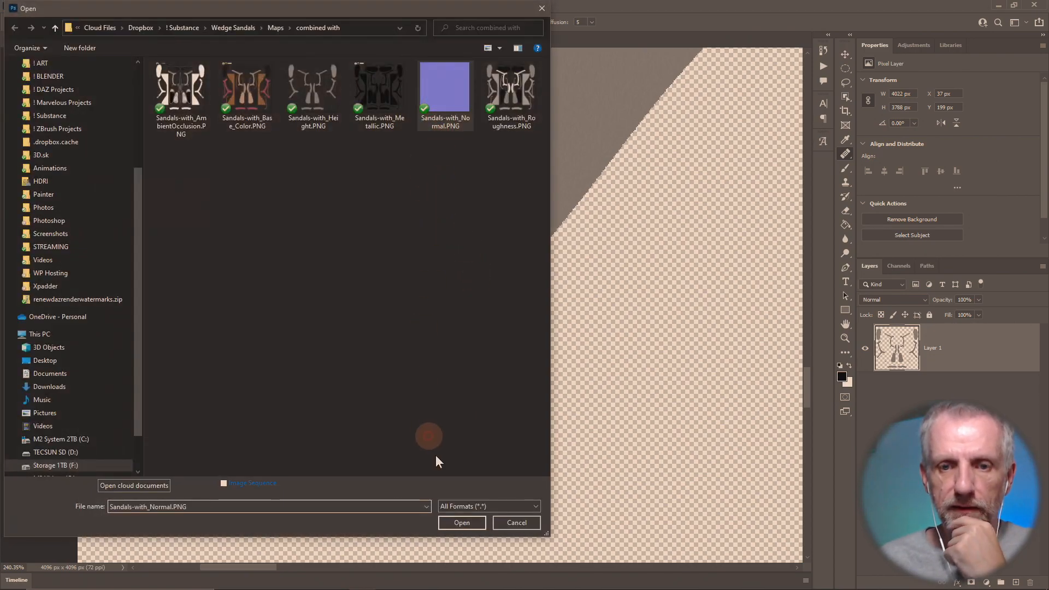
left_click(462, 522)
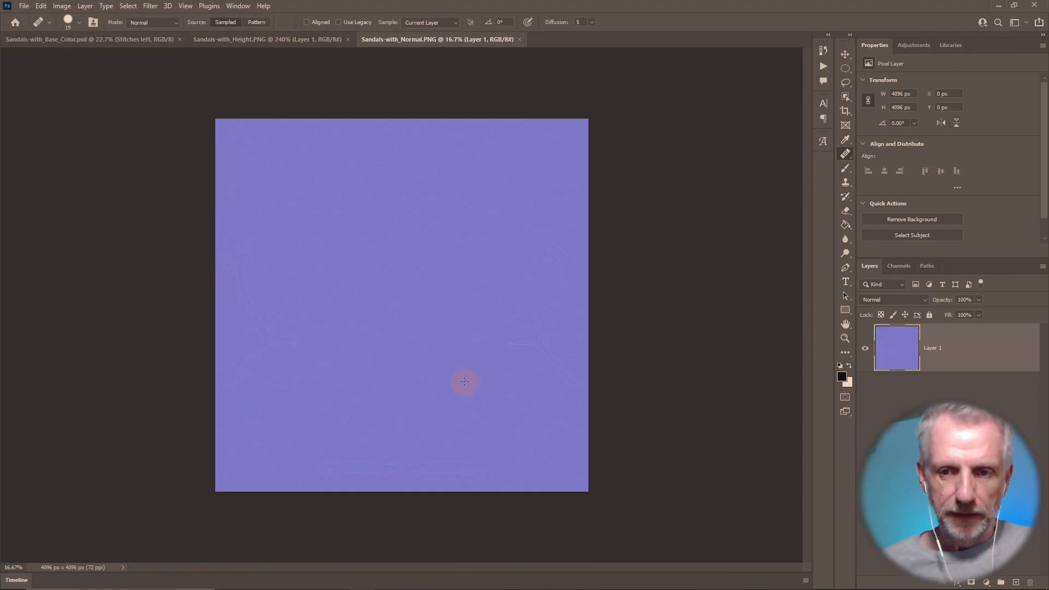
scroll(383, 354, "up", 3)
left_click_drag(261, 359, 666, 240)
scroll(503, 272, "up", 4)
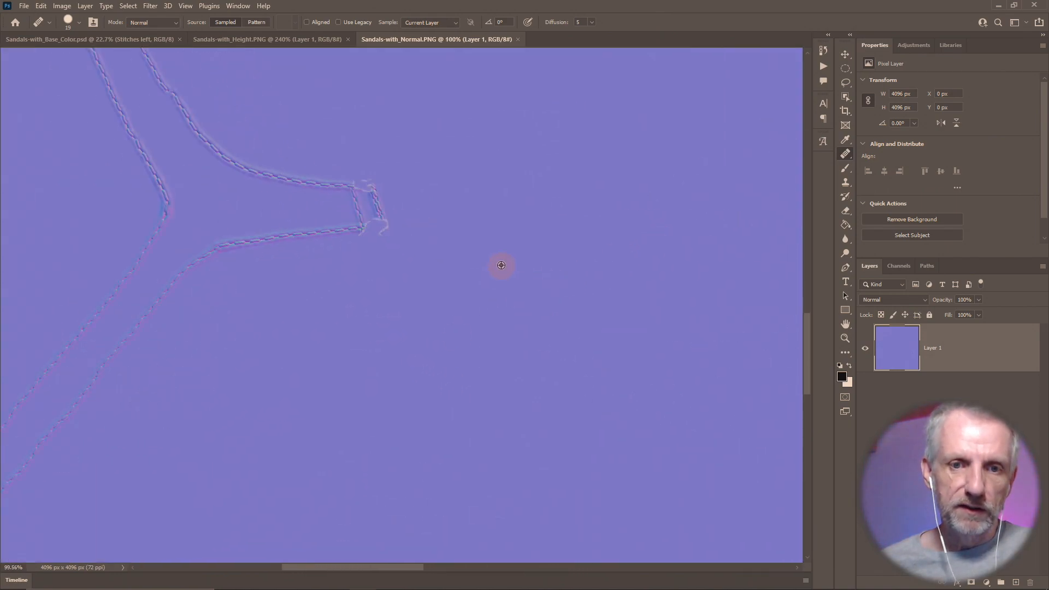
- Close the Sandals-with_Normal.PNG map and open Sandals-with_Roughness.PNG from the "combined with" folder
left_click_drag(345, 234, 599, 246)
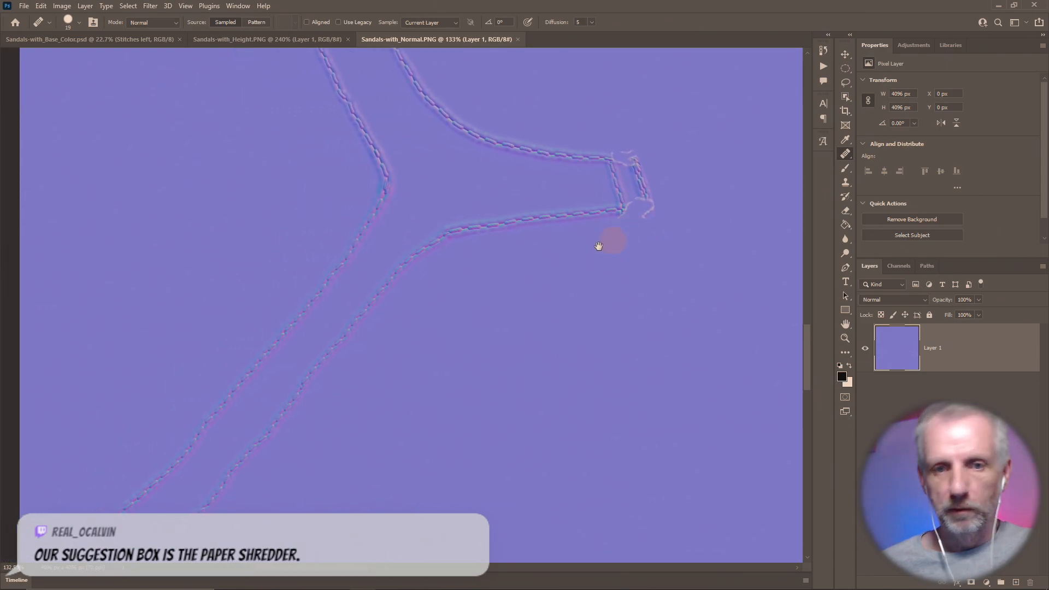
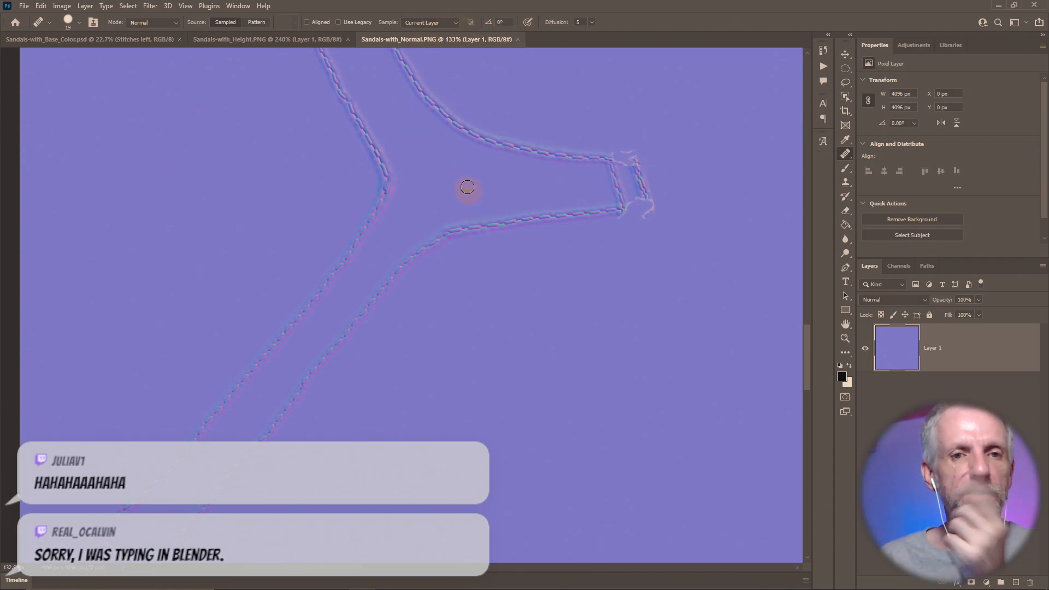
left_click(518, 40)
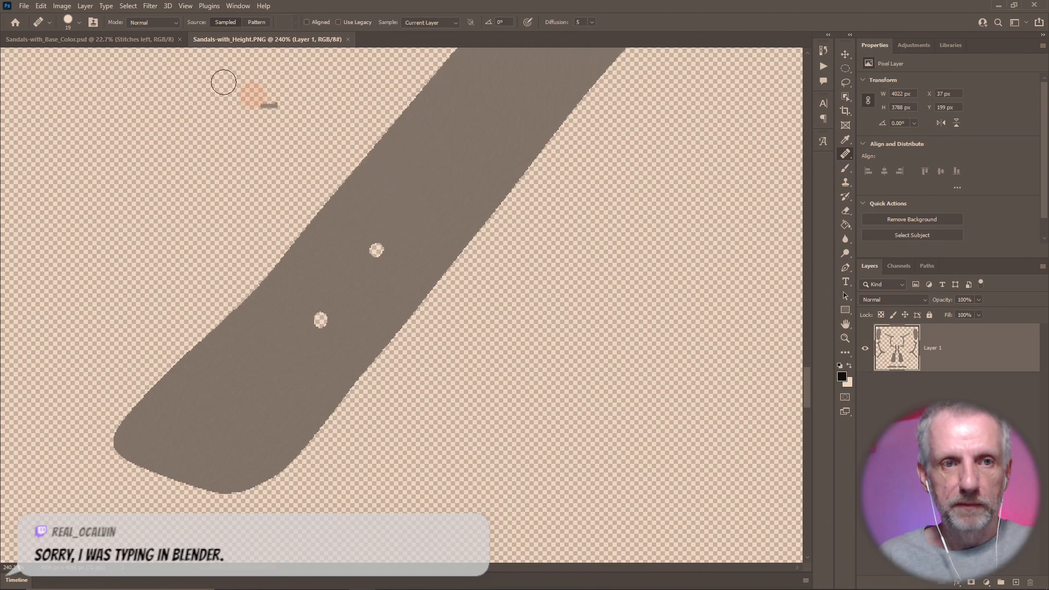
left_click(24, 6)
left_click(50, 30)
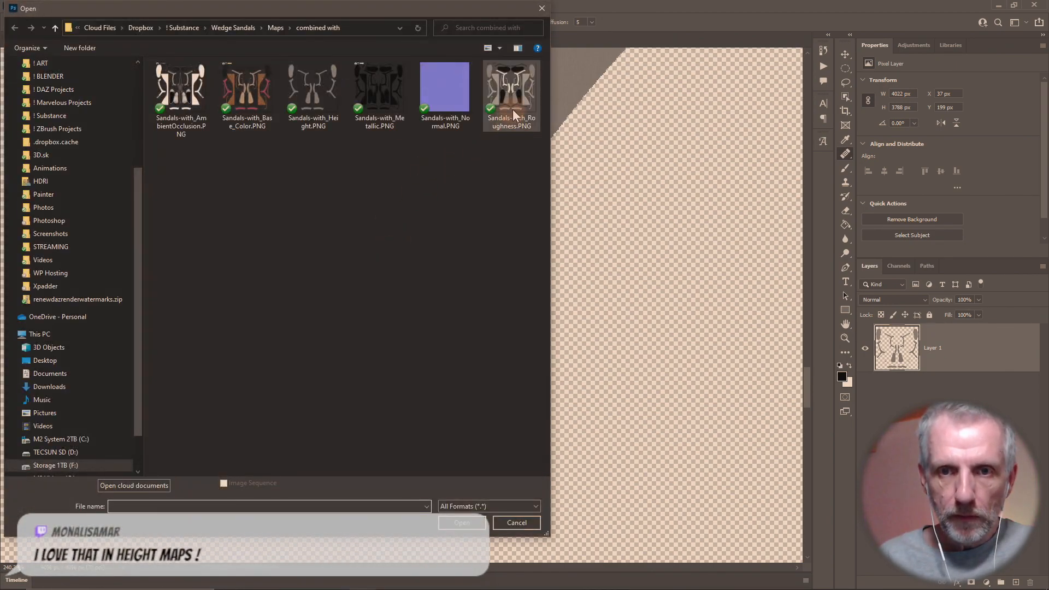
left_click(511, 96)
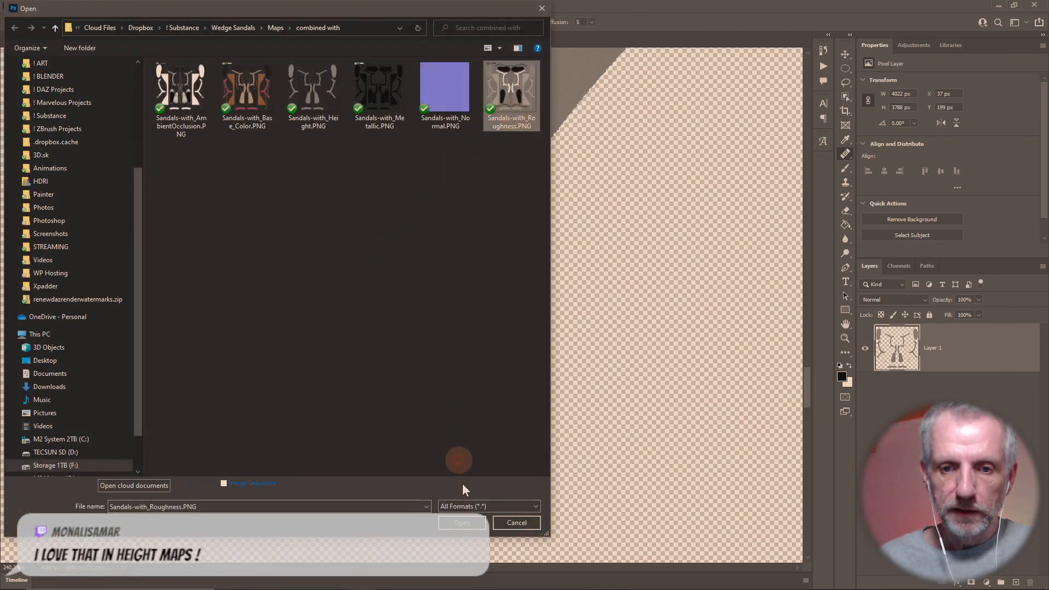
left_click(461, 523)
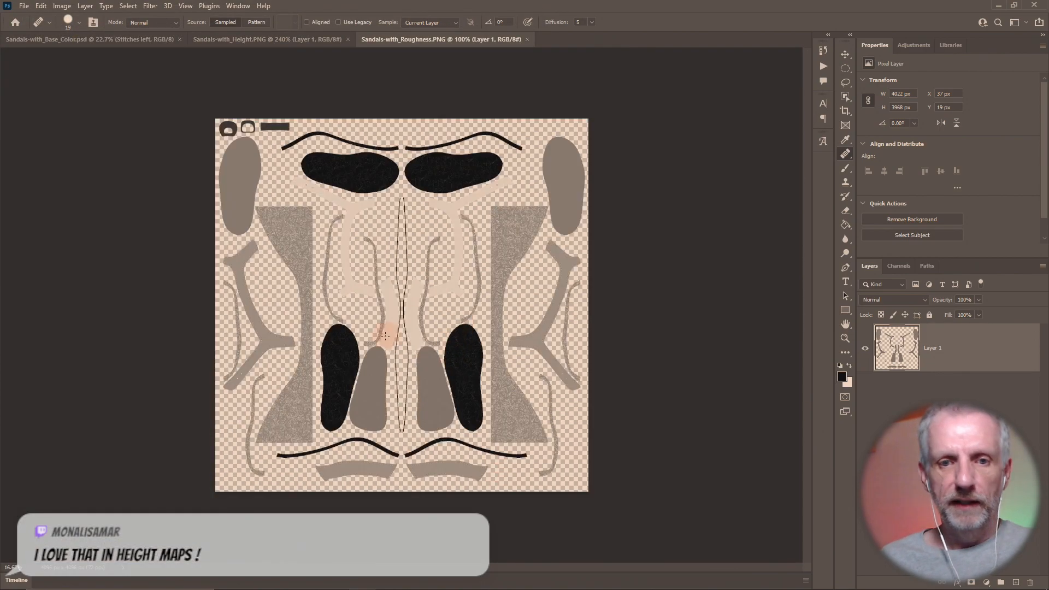
- Examine the stitch detail along the forked strap and around its two holes in the roughness map
scroll(219, 386, "up", 10)
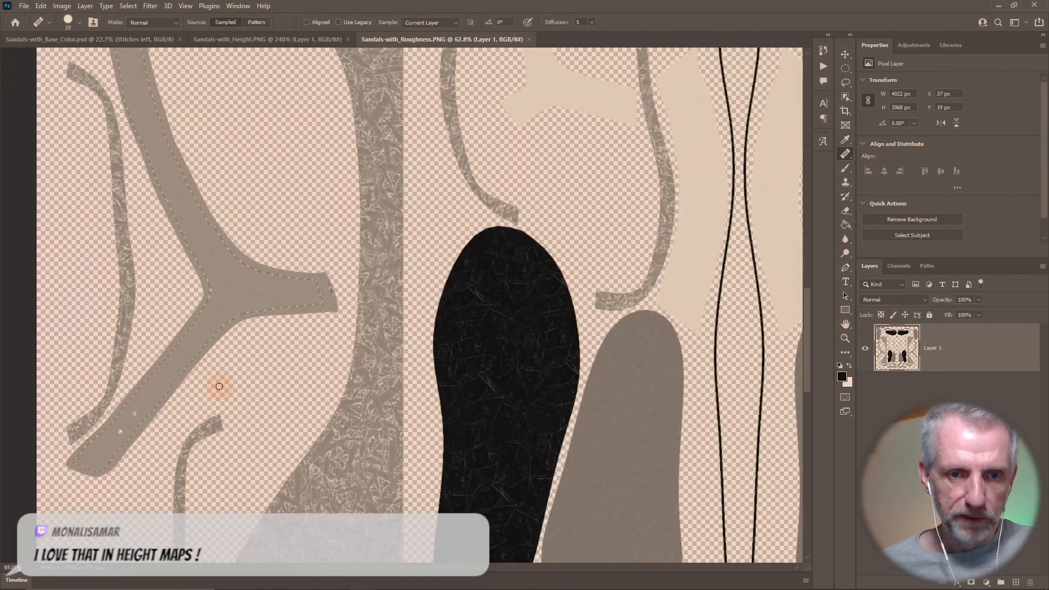
scroll(264, 357, "up", 1)
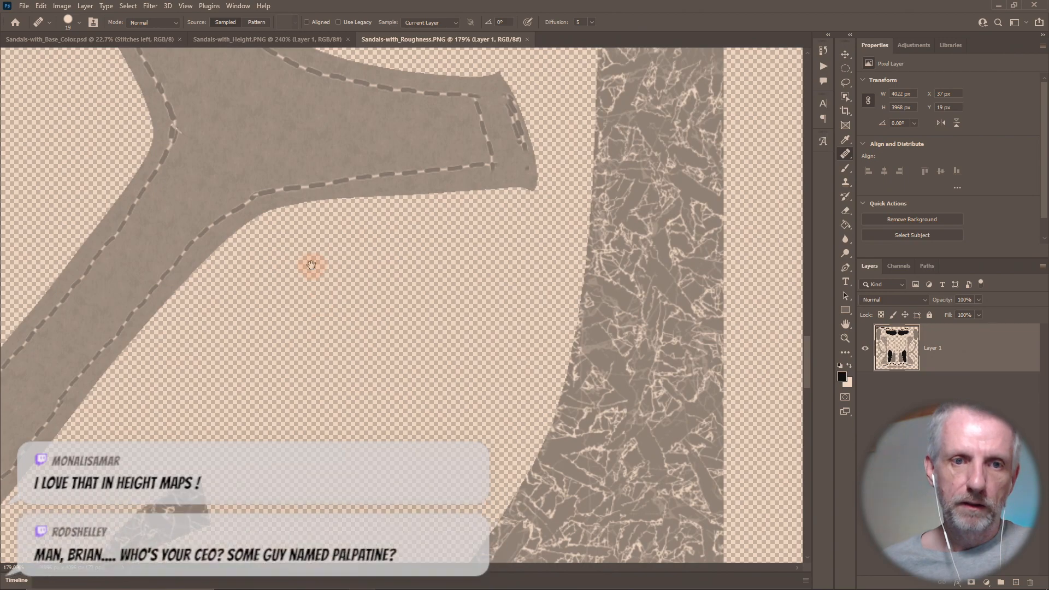
left_click_drag(306, 262, 647, 143)
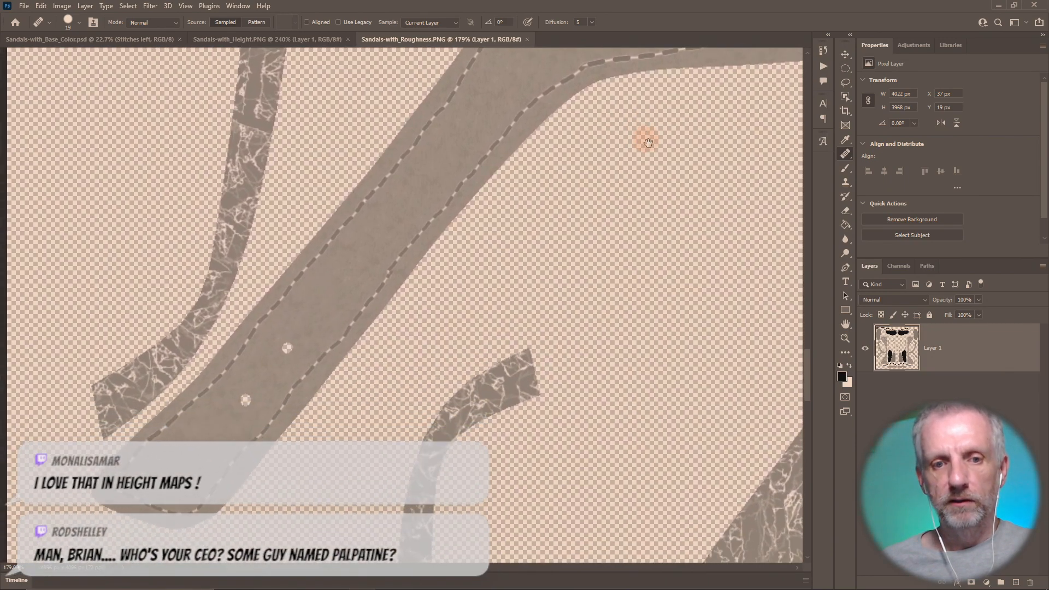
scroll(487, 300, "up", 4)
left_click_drag(386, 302, 578, 223)
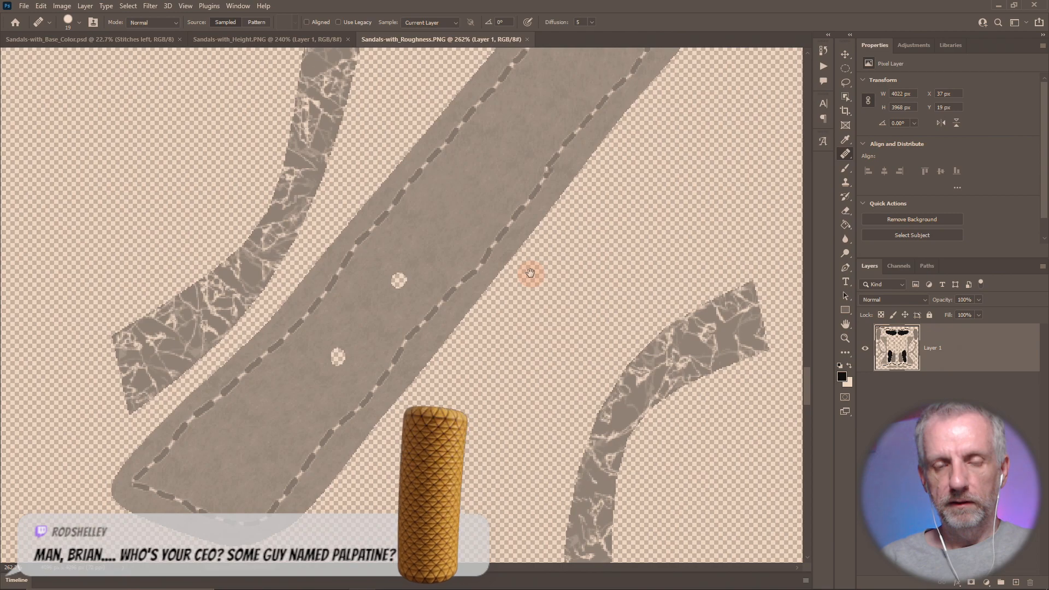
- Open Sandals-_Height.PNG from the "combined without" folder in Wedge Sandals Maps
left_click(23, 6)
left_click(35, 28)
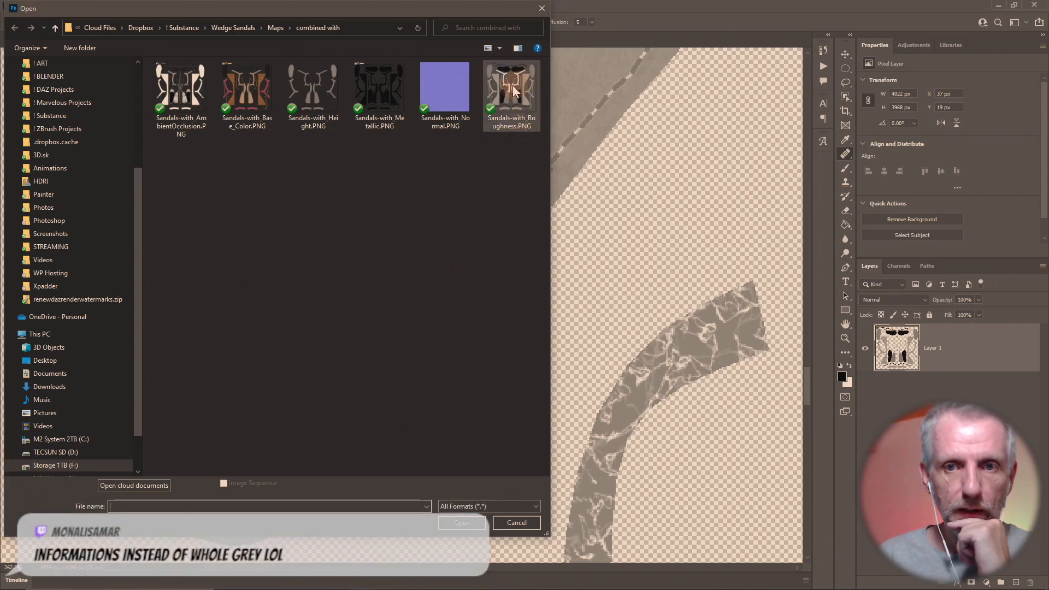
left_click(275, 27)
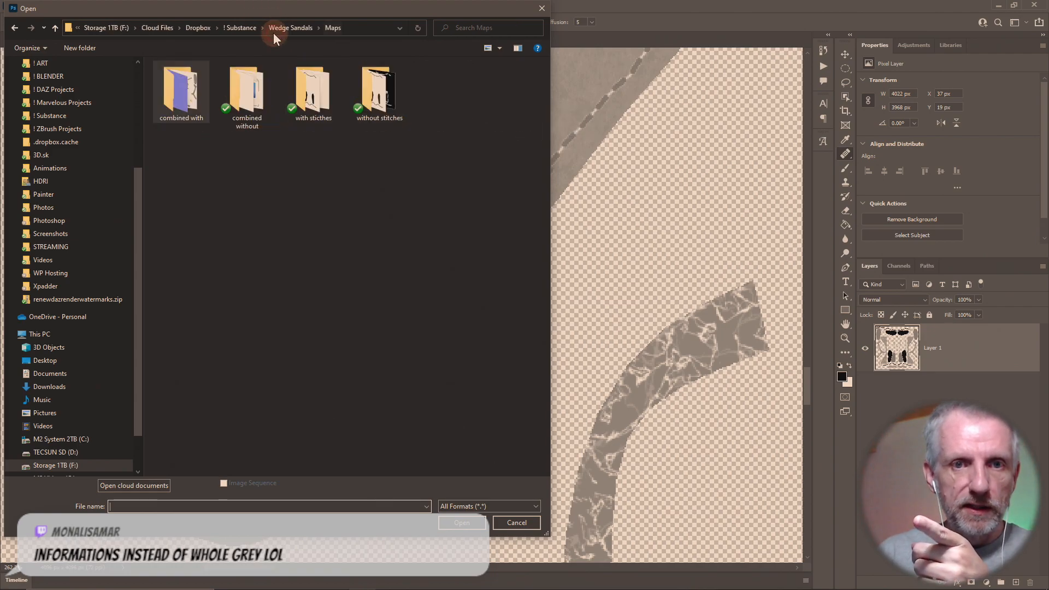
left_click(248, 100)
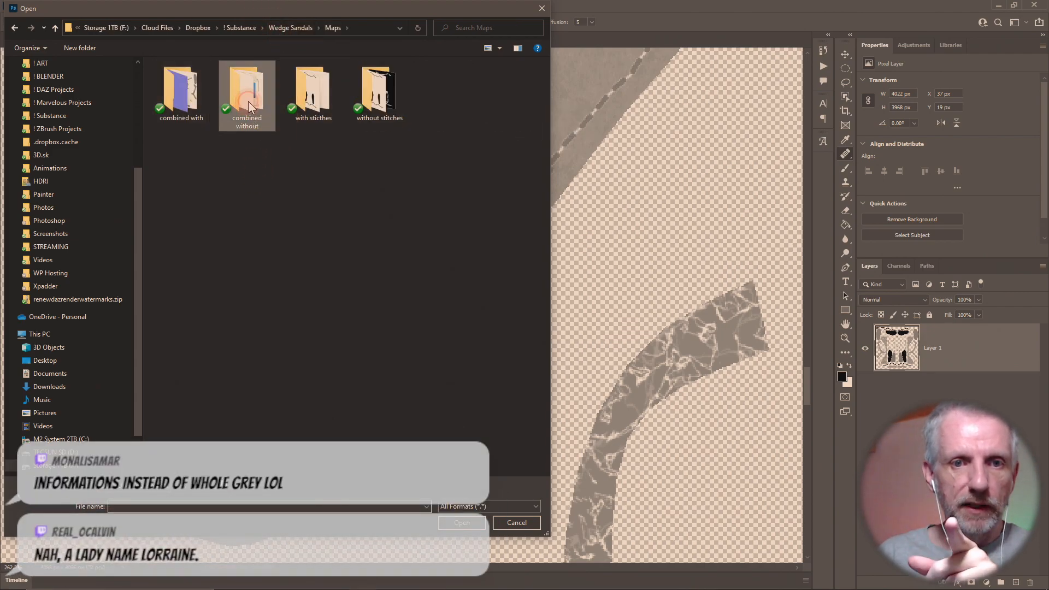
double_click(248, 101)
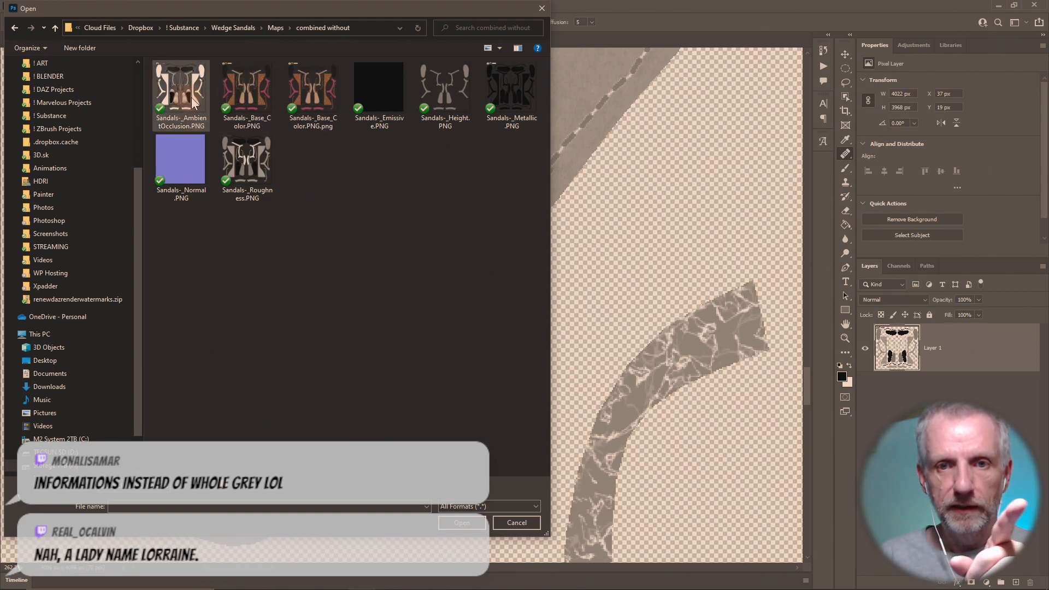
left_click(449, 90)
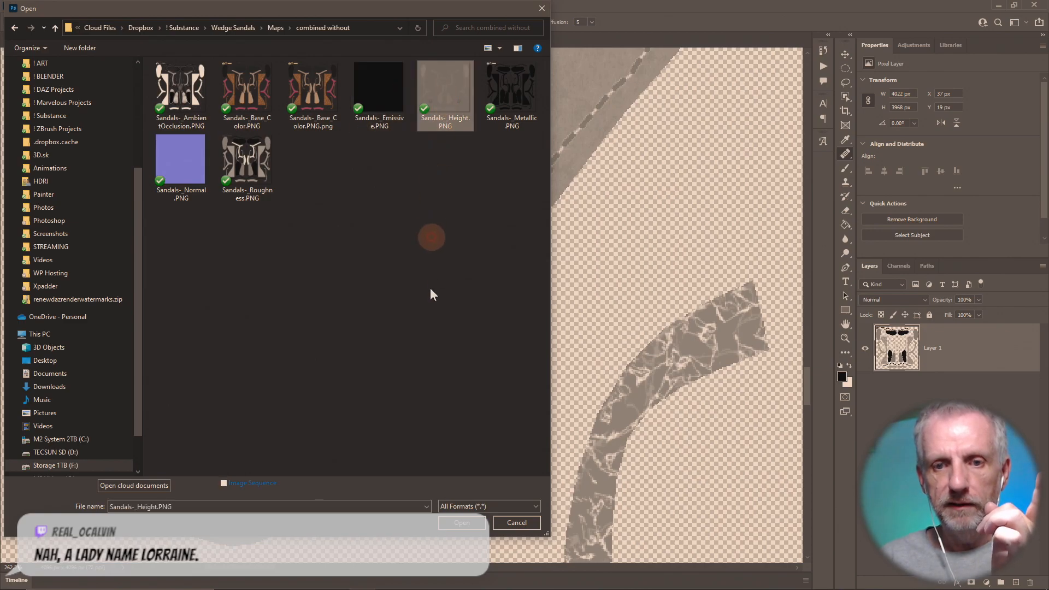
left_click(462, 522)
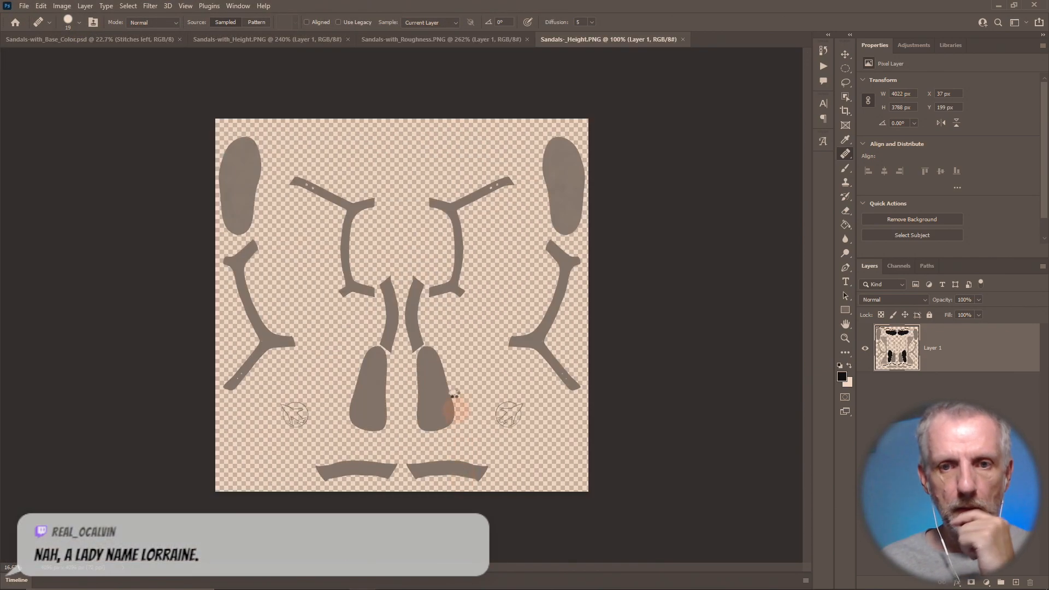
- Open Sandals-_Roughness.PNG from the same "combined without" folder
left_click(24, 6)
left_click(33, 28)
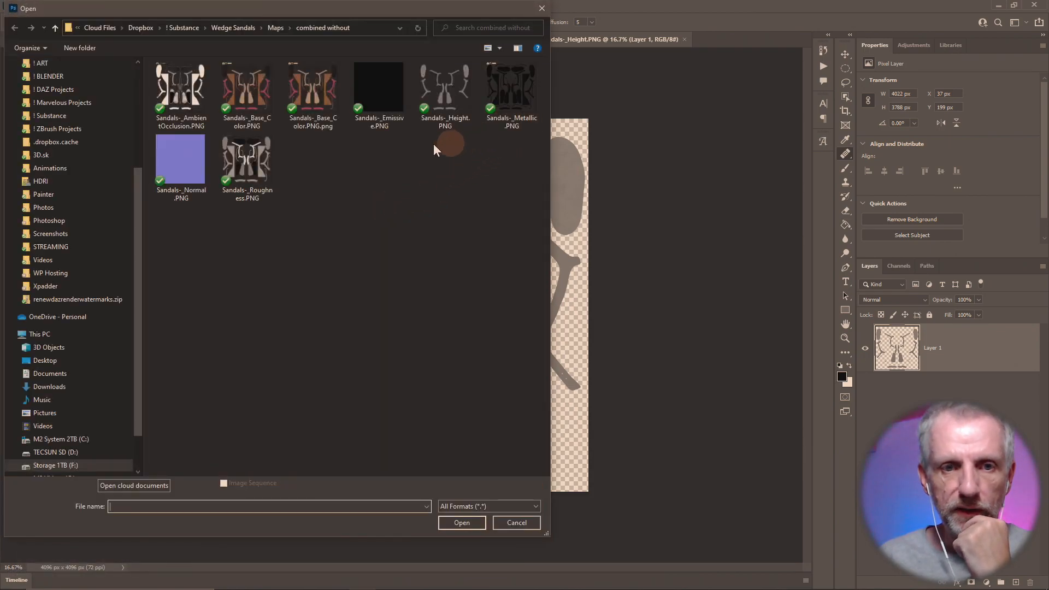
left_click(247, 159)
left_click(462, 522)
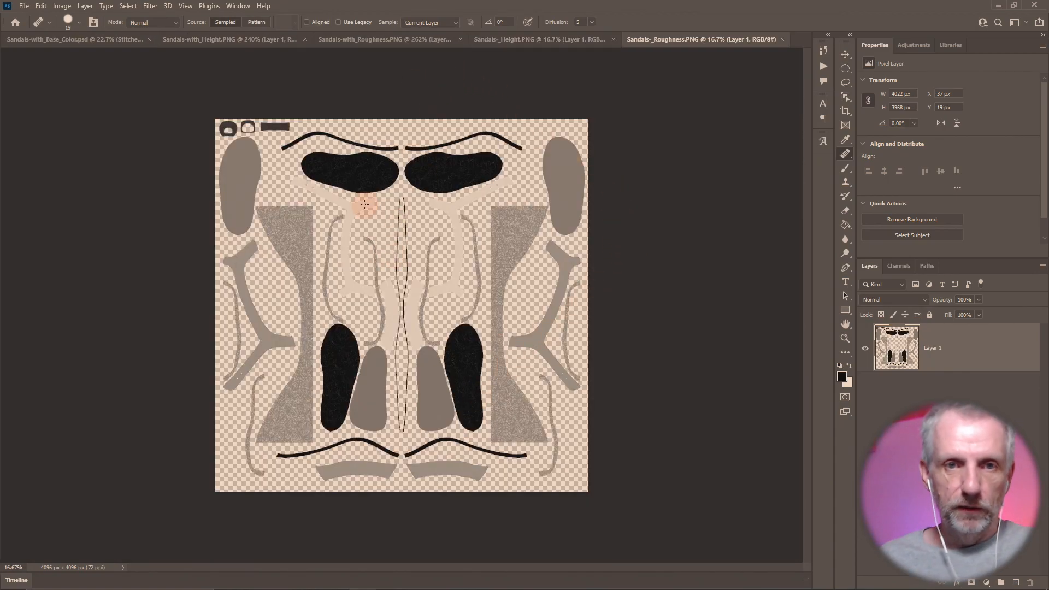
- Close the Sandals-with_Height.PNG document and bring up Sandals-with_Roughness.PNG to check its stitches
left_click(225, 40)
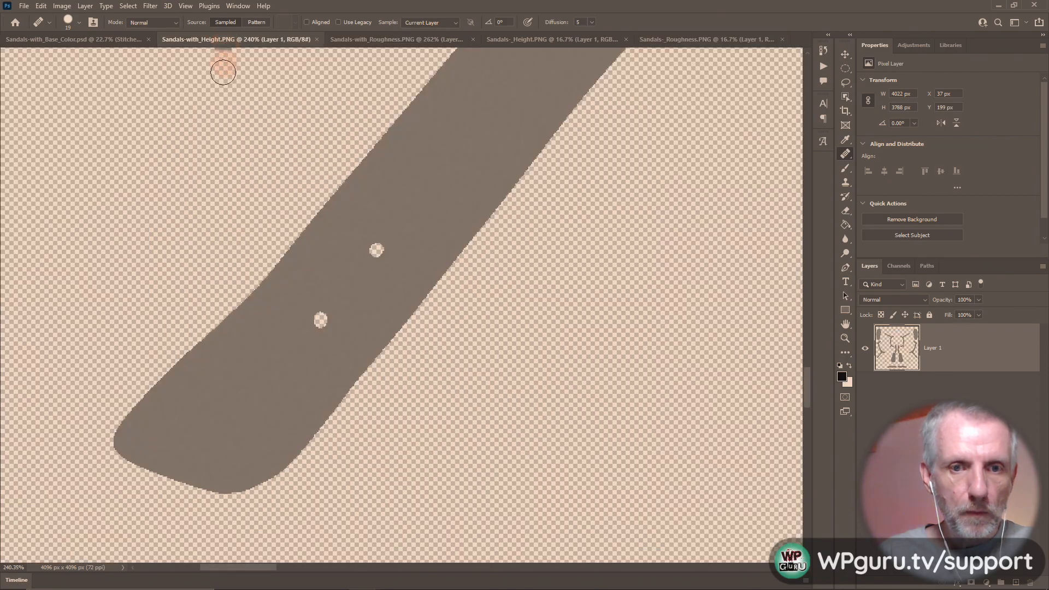
left_click(318, 40)
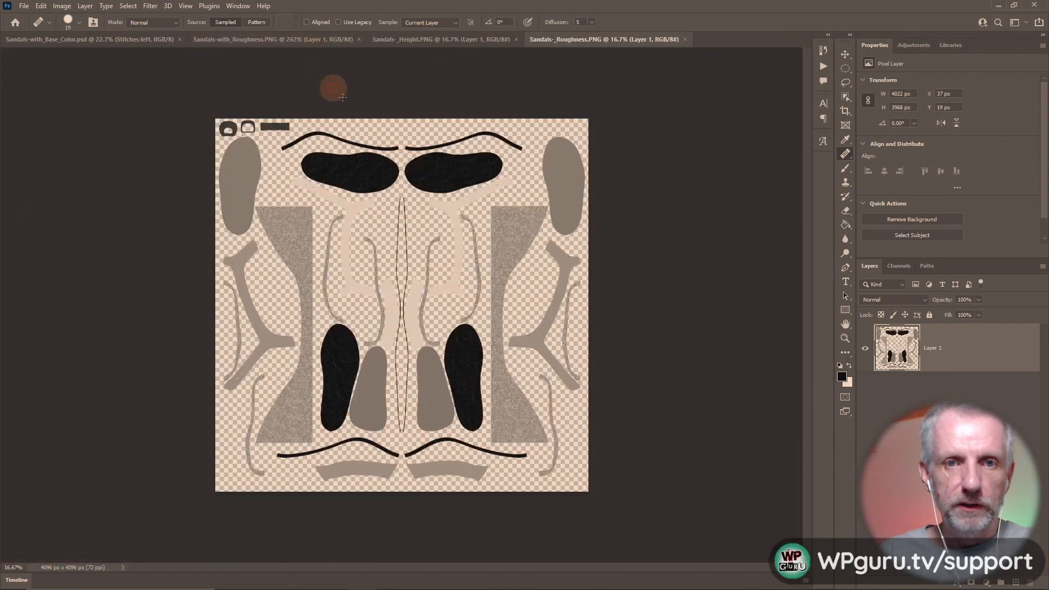
left_click(317, 41)
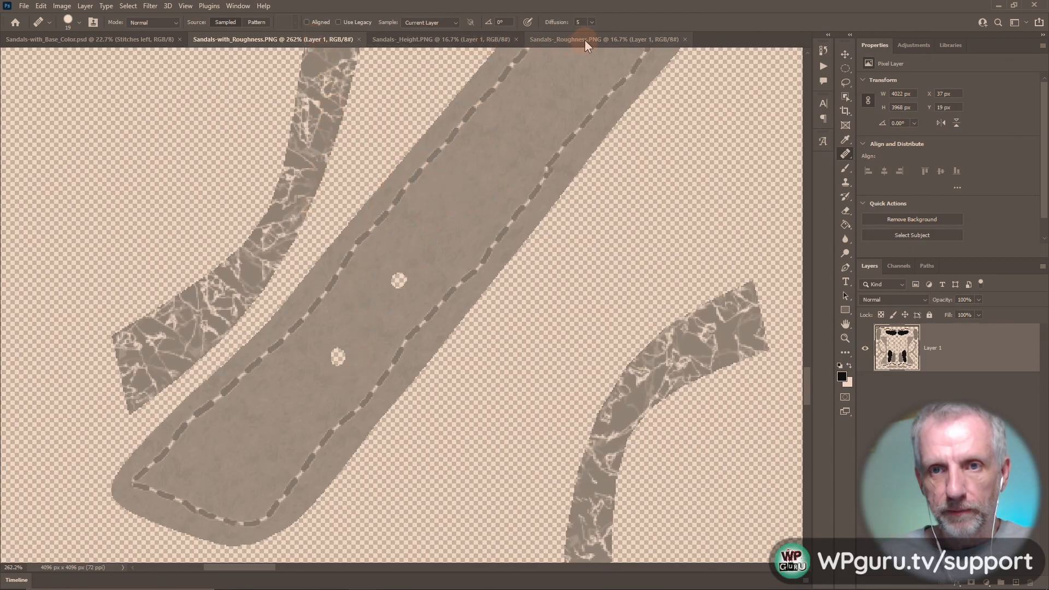
left_click_drag(585, 41, 492, 50)
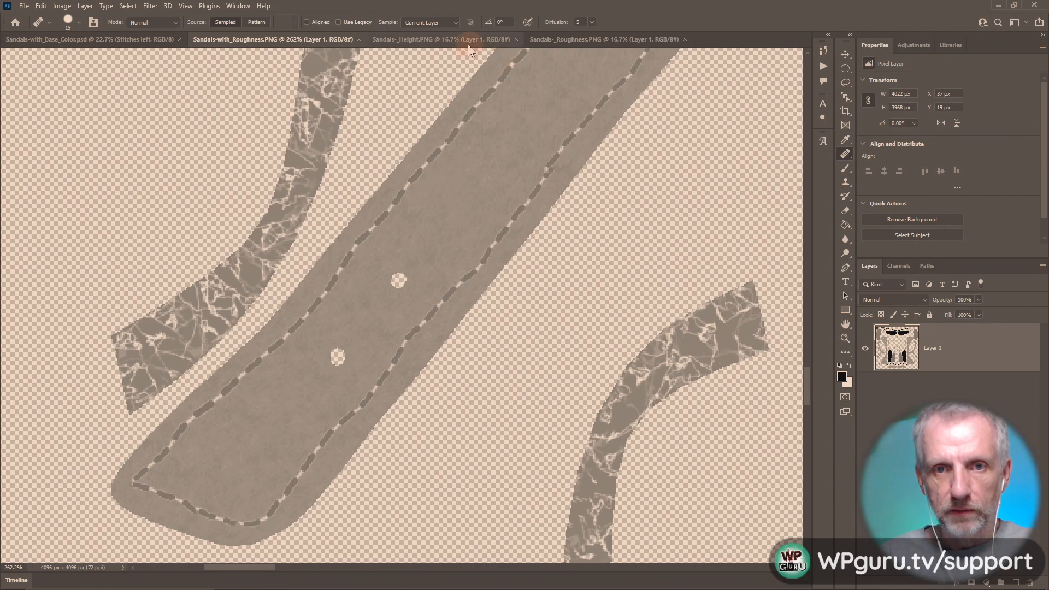
- In Sandals-with_Base_Color.psd, rename the "Stitches left" layer to "Stitches"
left_click(137, 39)
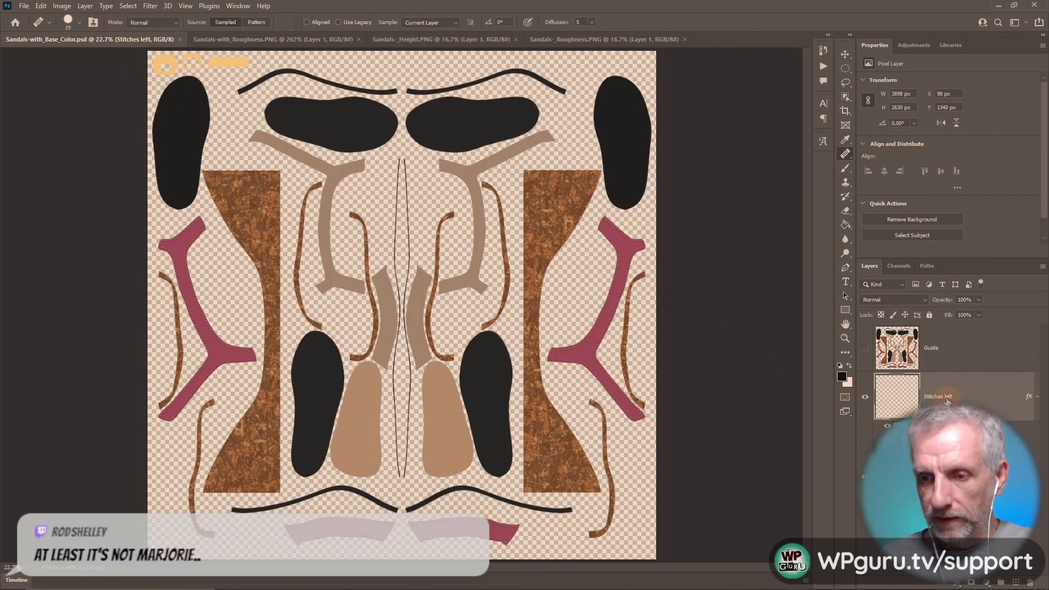
type("Stitches")
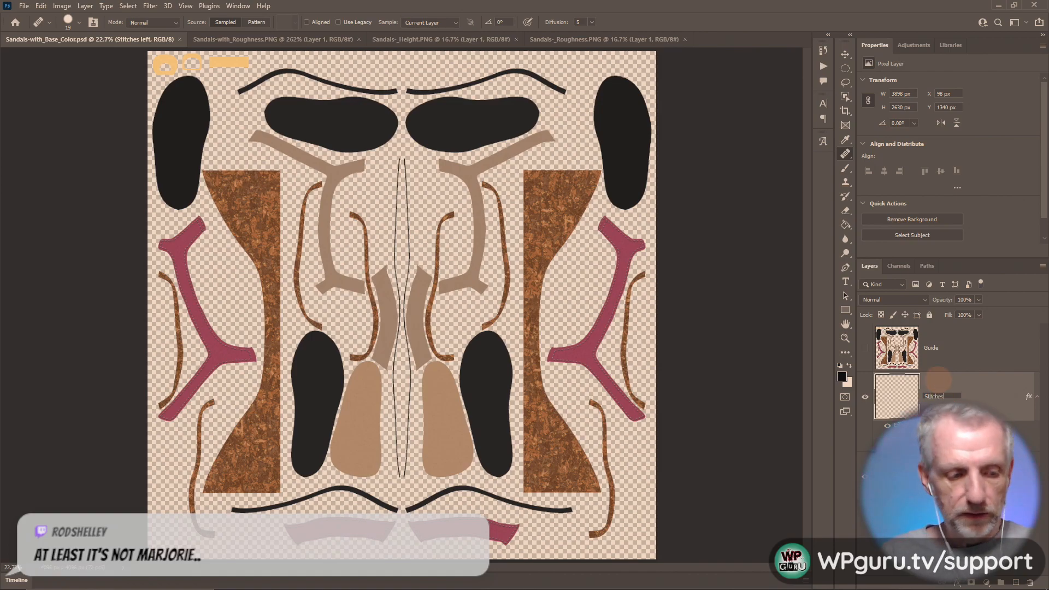
key("Return")
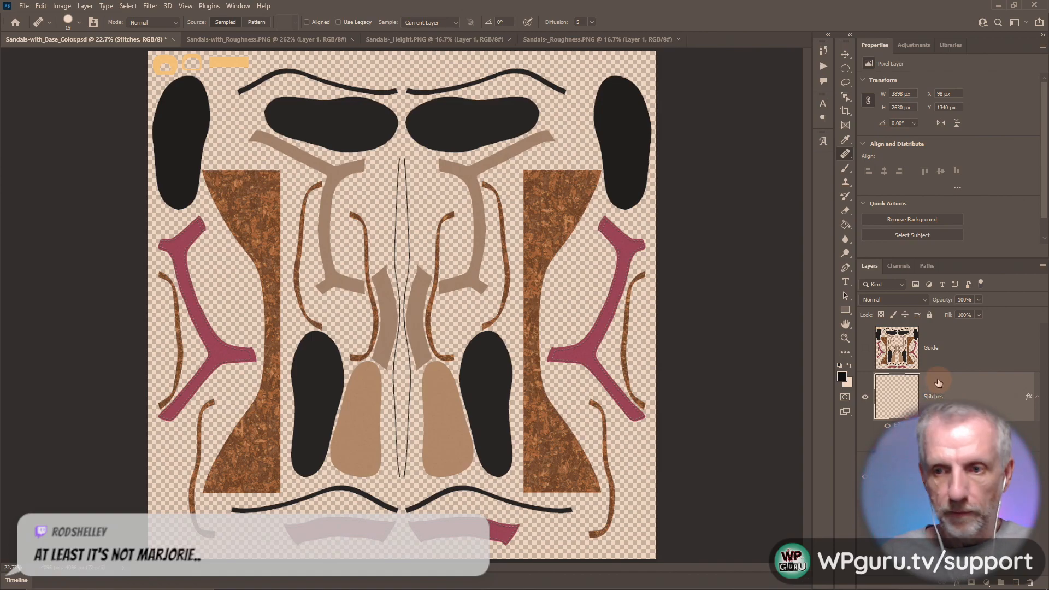
- Duplicate the Stitches layer into the Sandals-_Height.PNG document, keeping the name "Stitches"
right_click(963, 396)
left_click(927, 172)
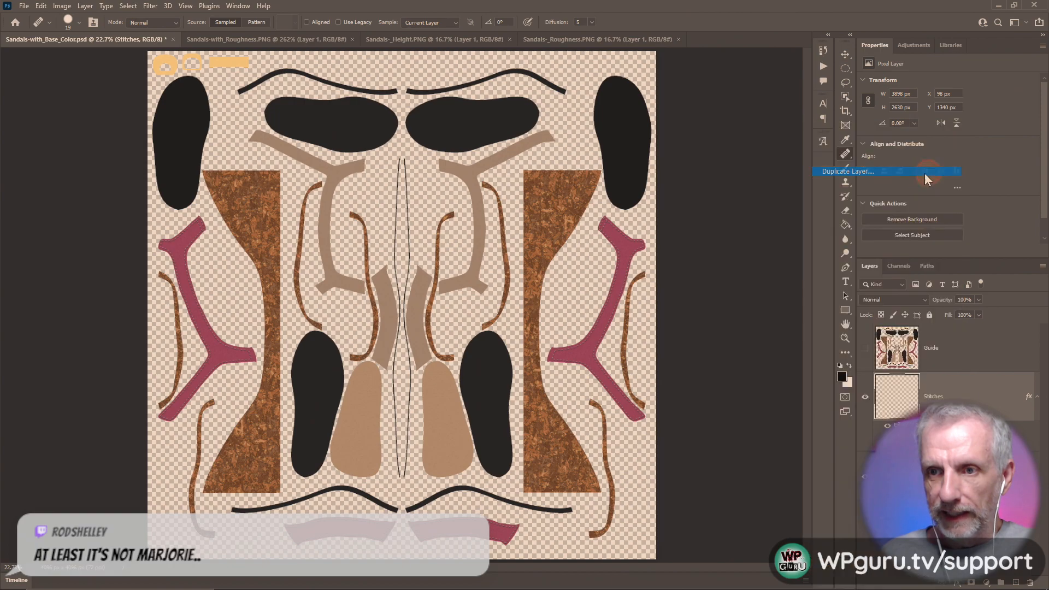
left_click(524, 208)
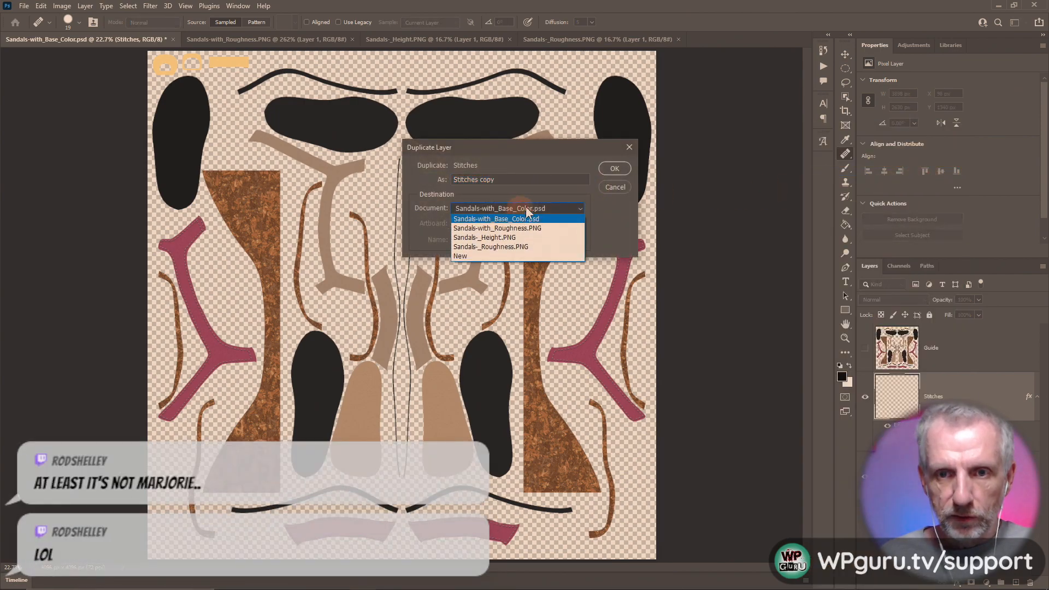
left_click(556, 236)
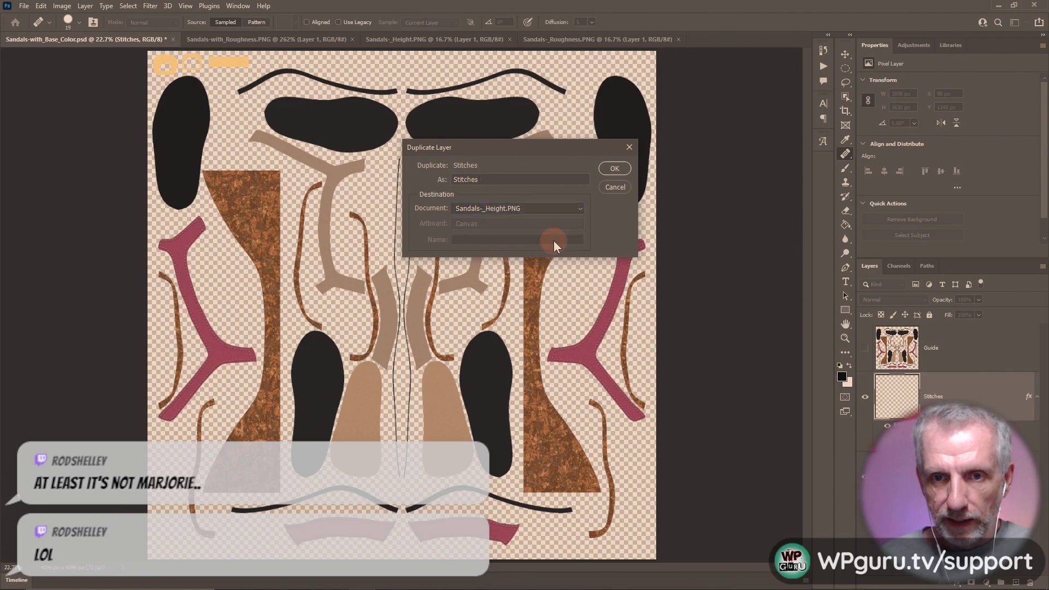
left_click(611, 167)
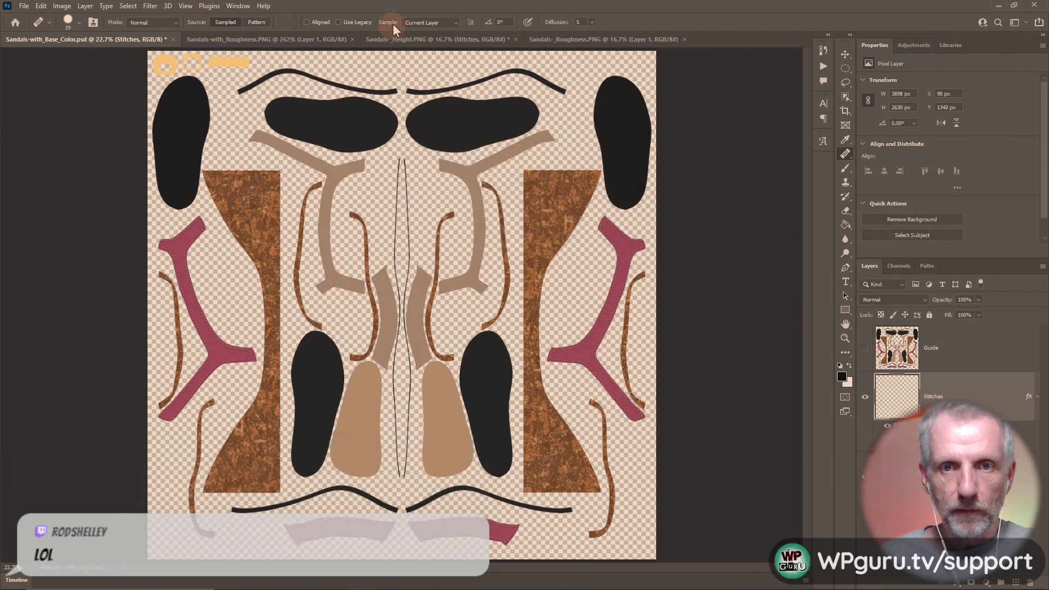
- Examine the copied stitches on the forked strap in Sandals-_Height.PNG, toggling the Stitches layer's visibility to compare
left_click(418, 38)
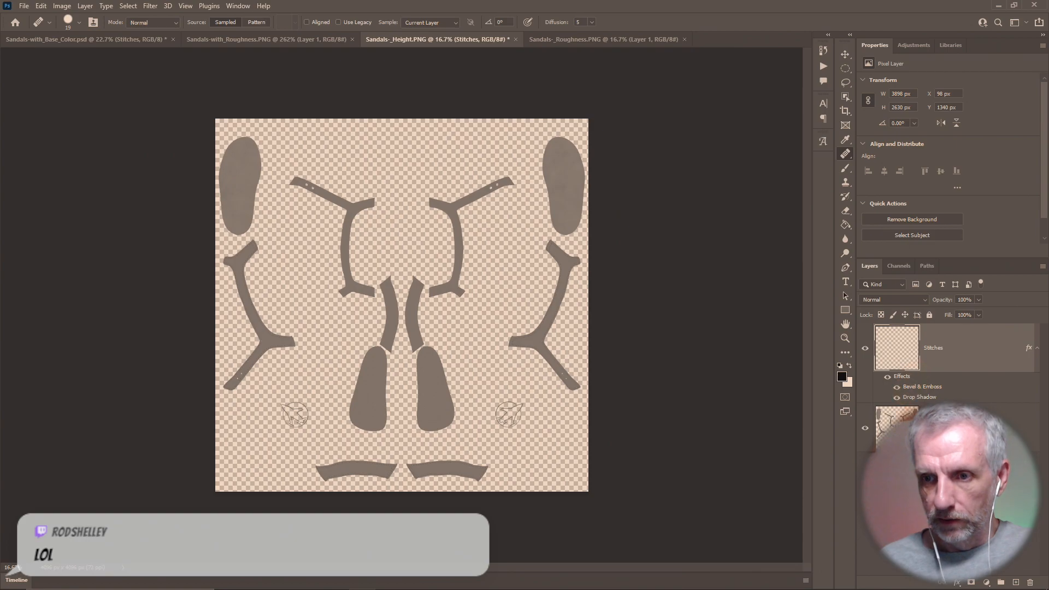
key("ctrl+plus")
key("ctrl+plus")
key("ctrl+plus")
key("ctrl+plus")
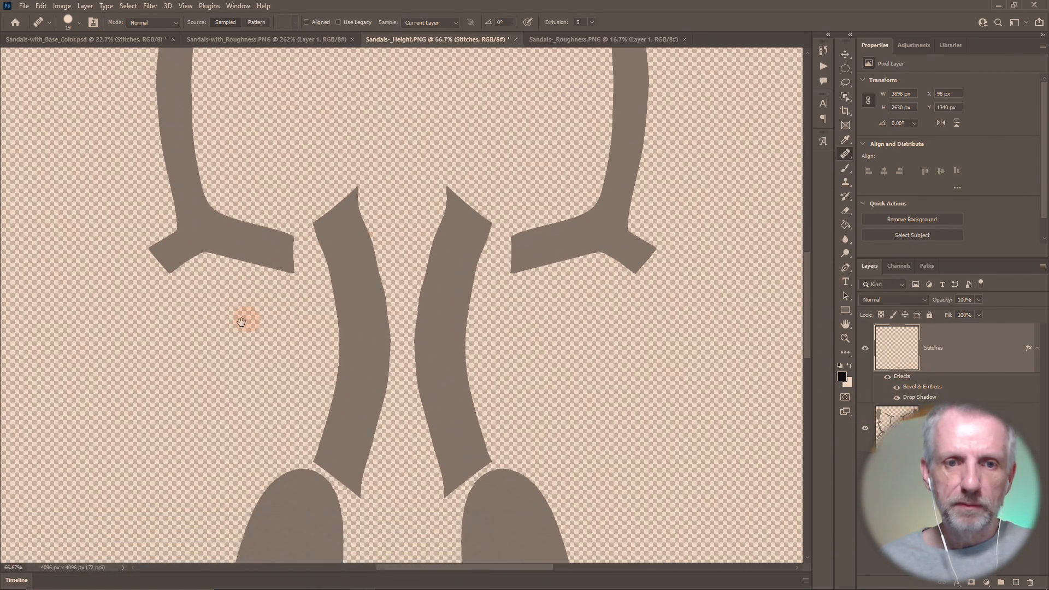
left_click_drag(240, 322, 658, 229)
left_click_drag(501, 324, 571, 255)
key("ctrl+plus")
key("ctrl+plus")
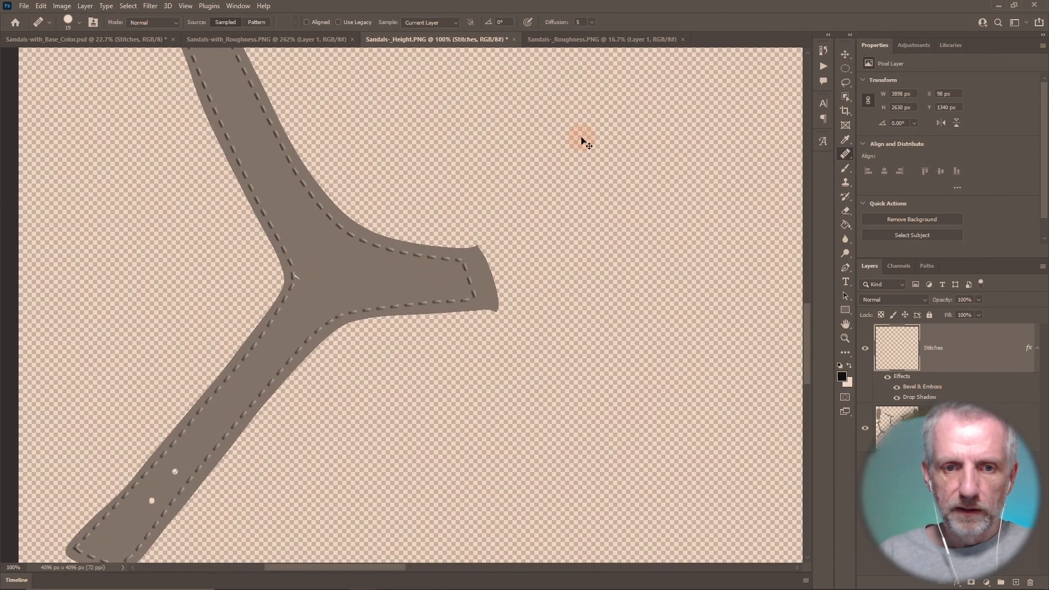
left_click_drag(359, 246, 472, 264)
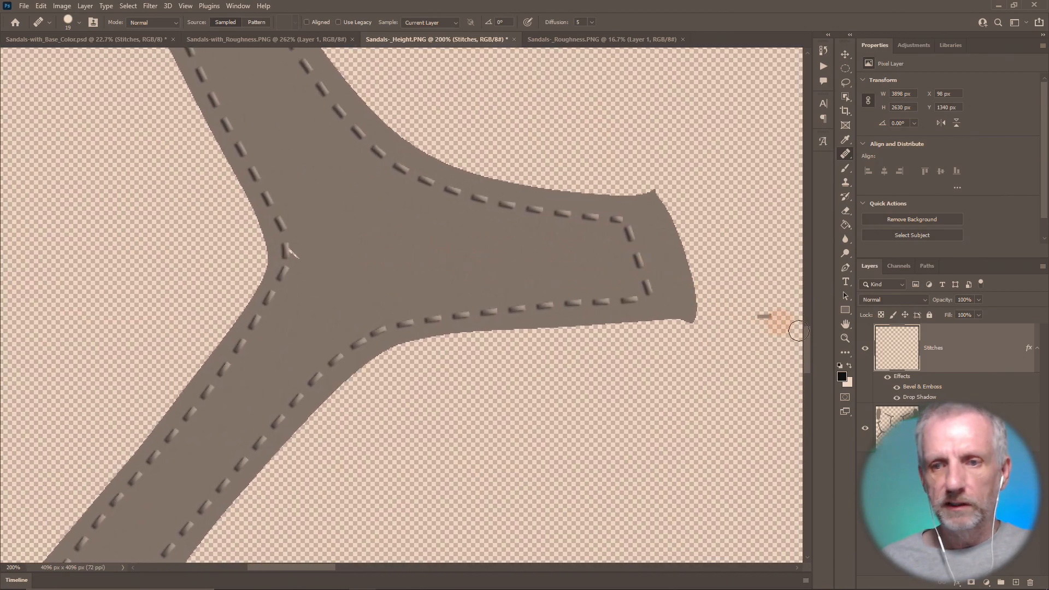
left_click(865, 348)
left_click(865, 351)
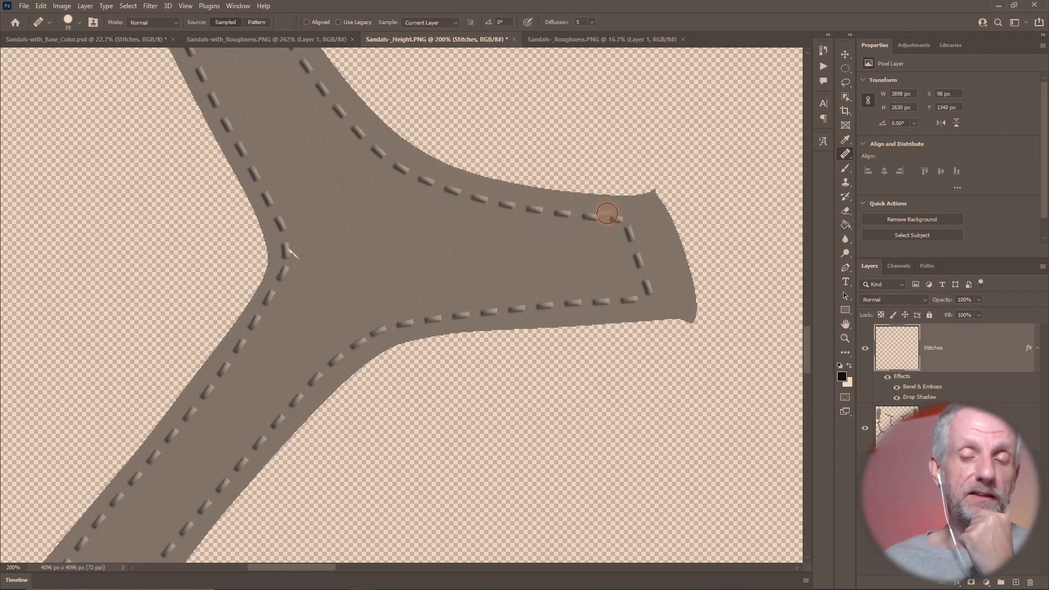
- Save the height document as Sandals-_Height.psd in the PSDs folder of the Wedge Sandals project
left_click(25, 7)
left_click(72, 137)
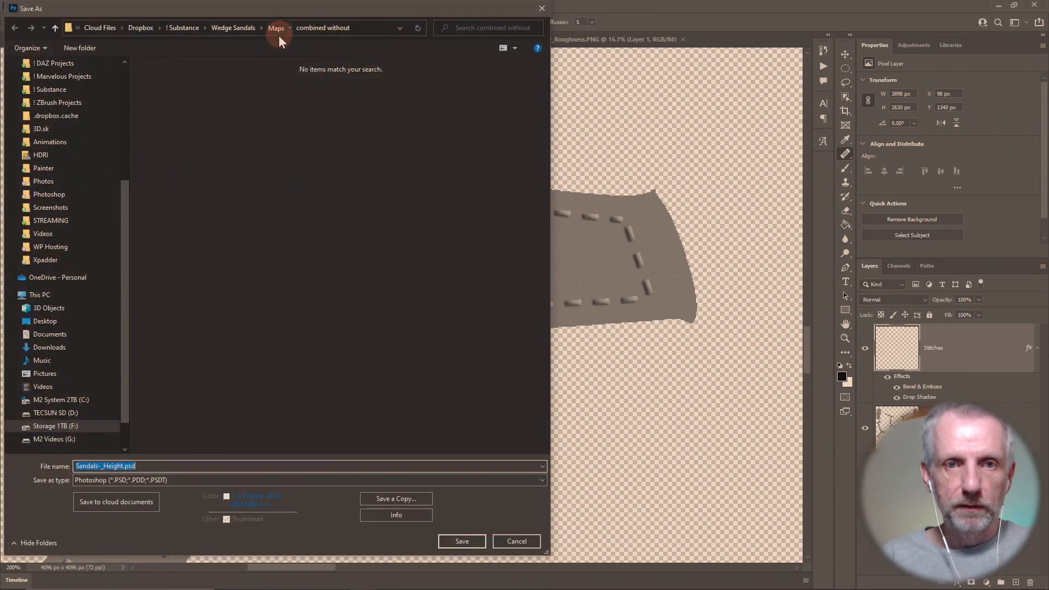
left_click(278, 32)
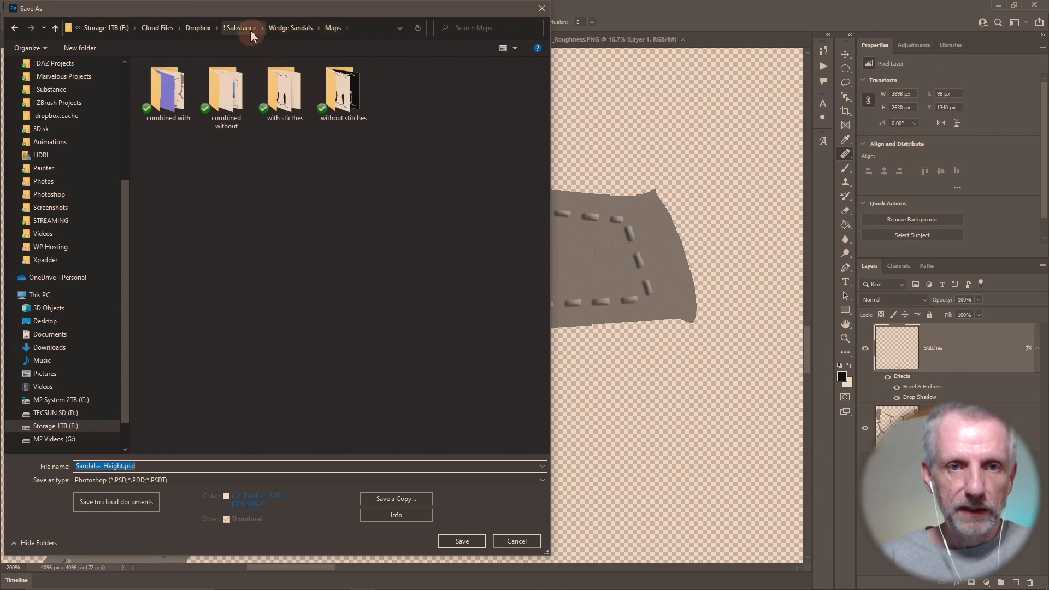
left_click(289, 30)
double_click(201, 111)
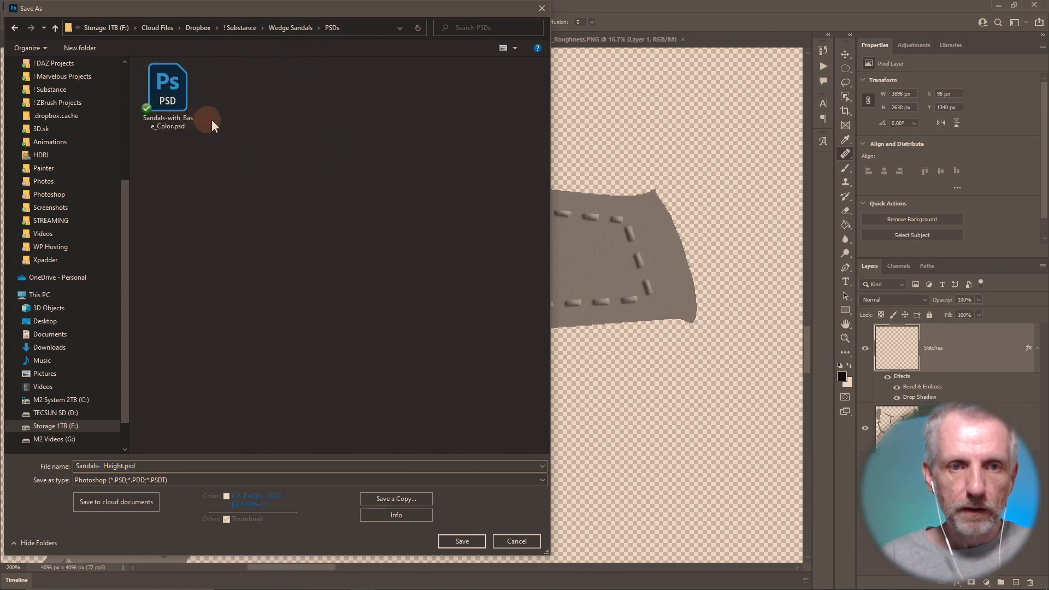
left_click(269, 466)
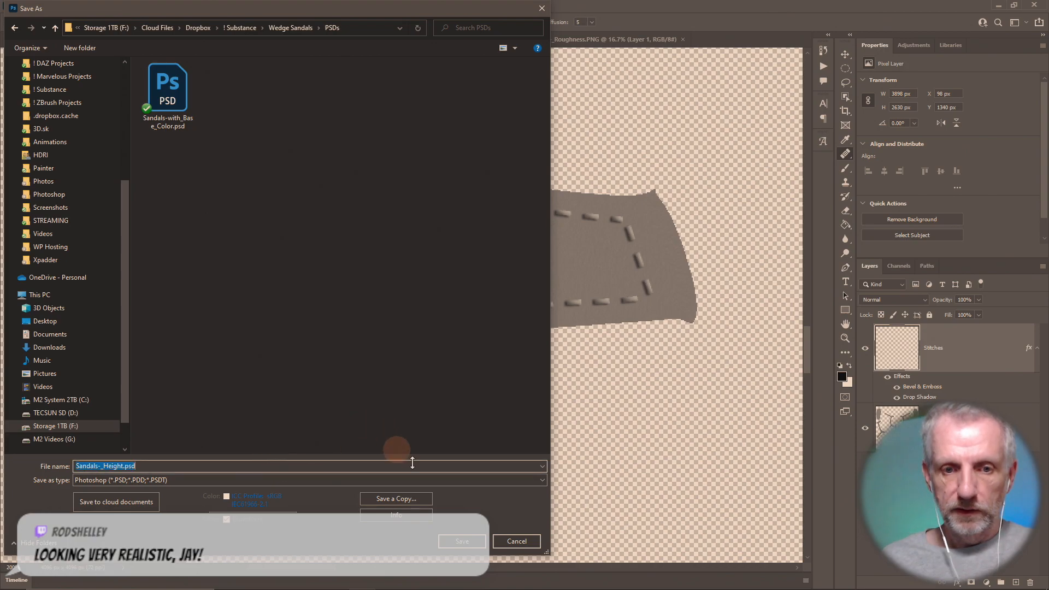
left_click(463, 541)
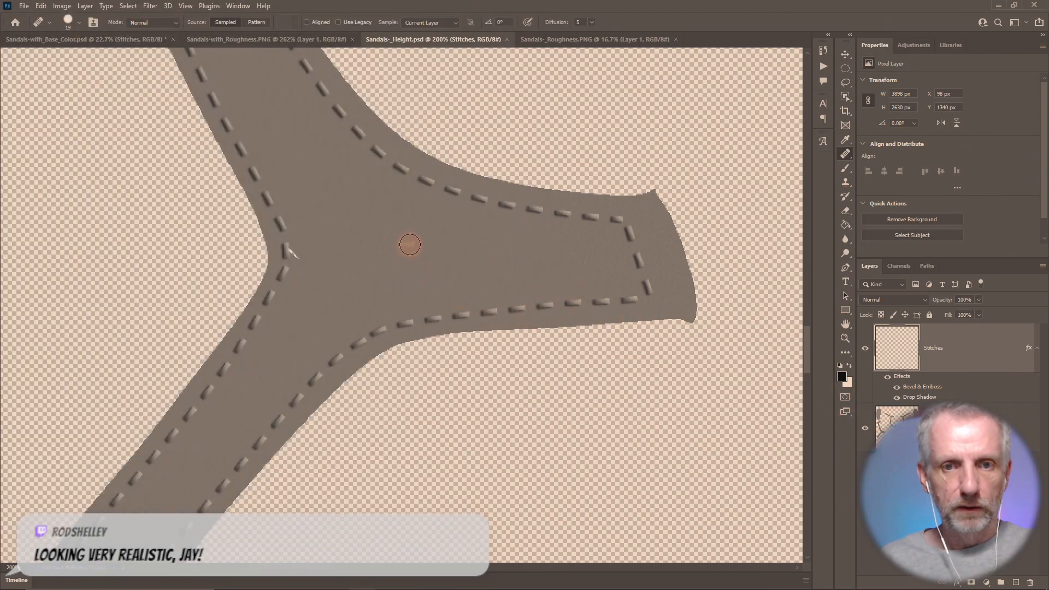
- Start a PNG export of Sandals-_Height and browse to Wedge Sandals > Wedge Sandels Product > Runtime > Textures
key("ctrl+shift+s")
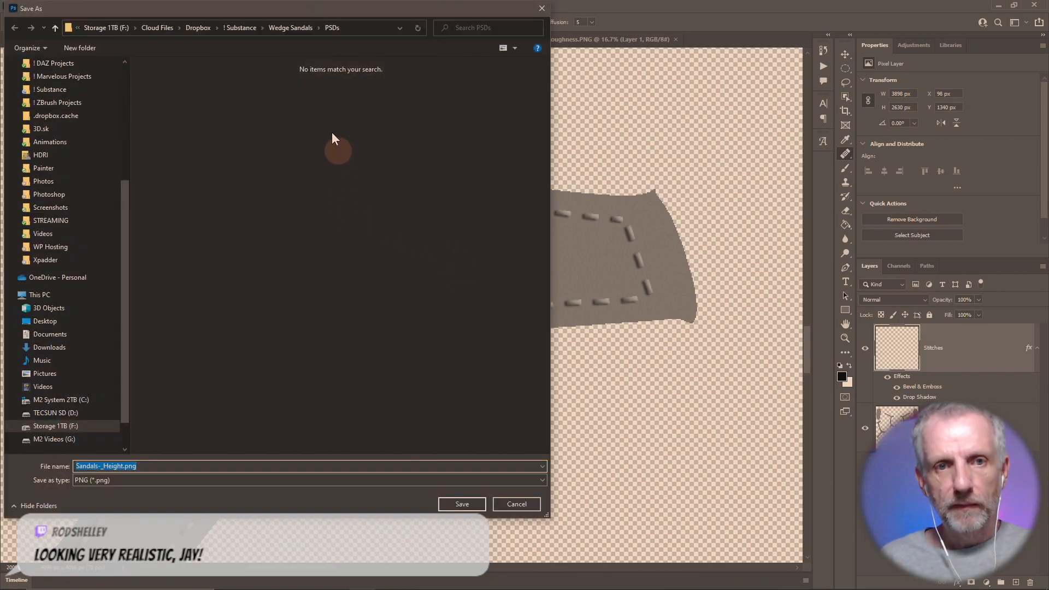
left_click(304, 28)
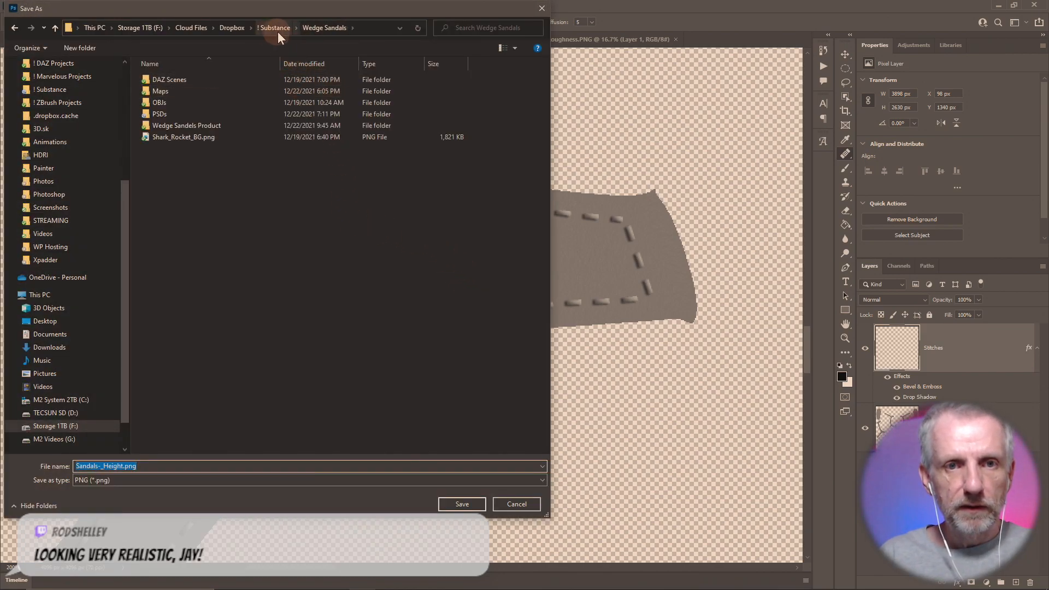
left_click(275, 30)
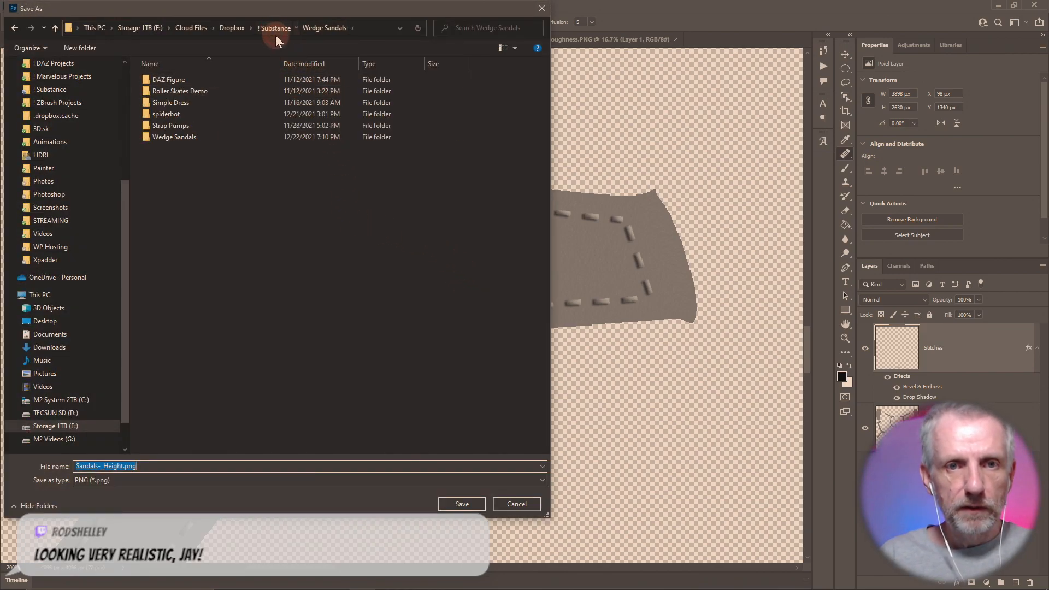
double_click(206, 137)
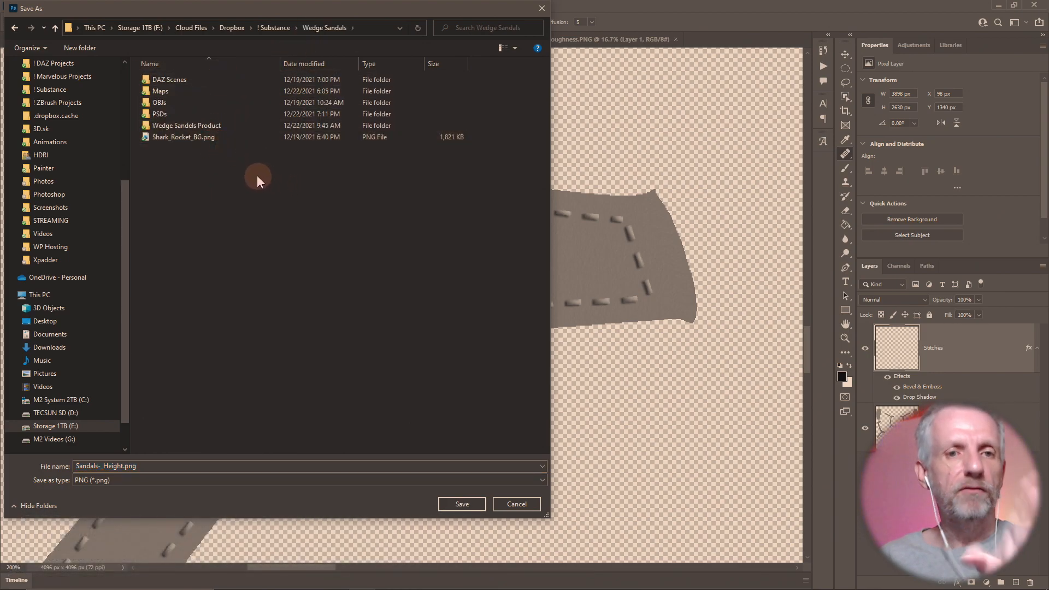
double_click(211, 125)
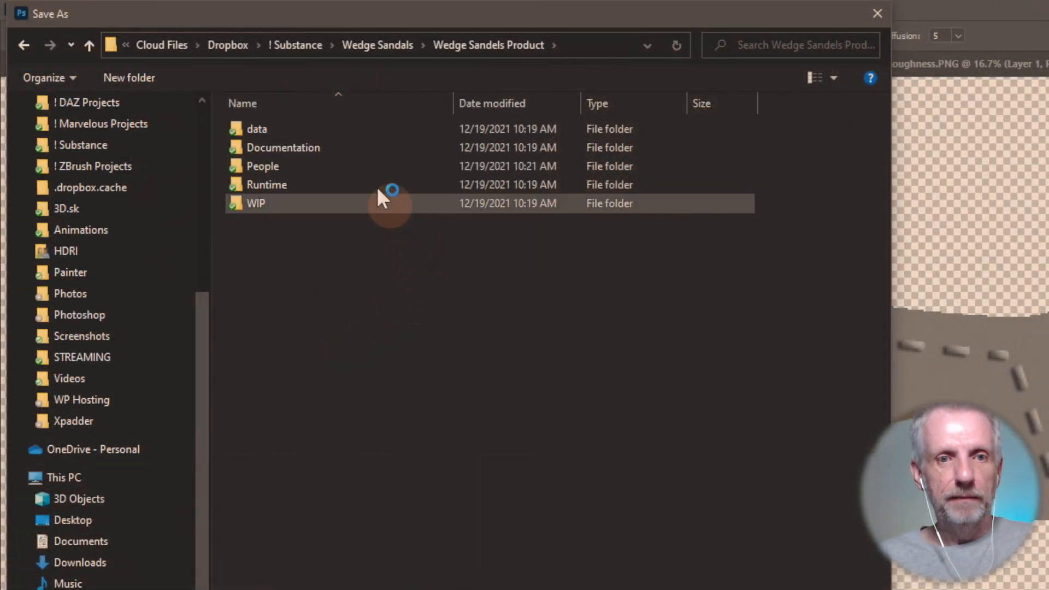
double_click(299, 188)
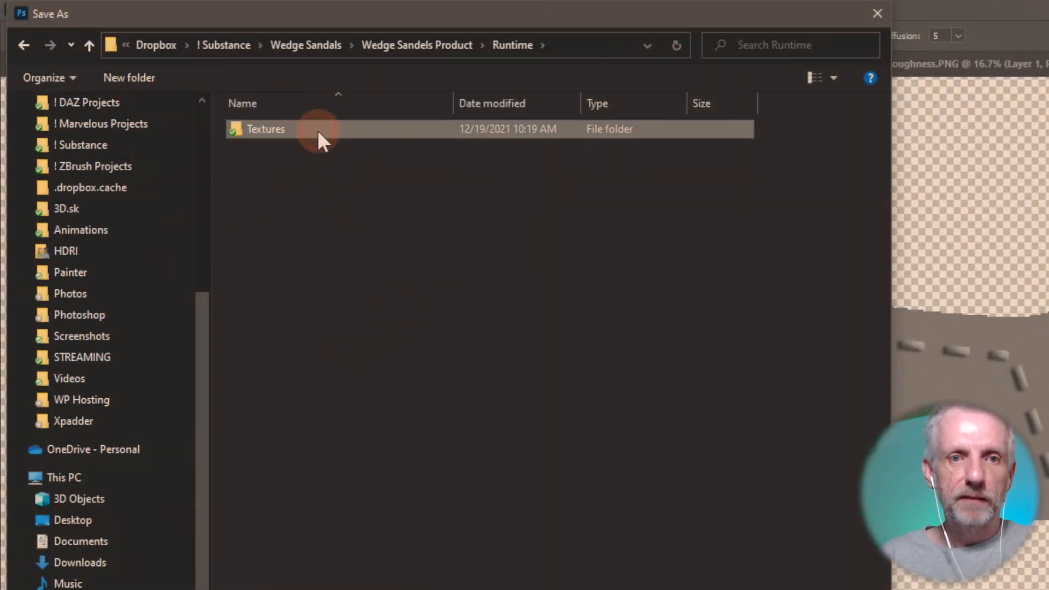
double_click(317, 130)
- Create a new folder named "WPguru" in the Textures folder
right_click(304, 266)
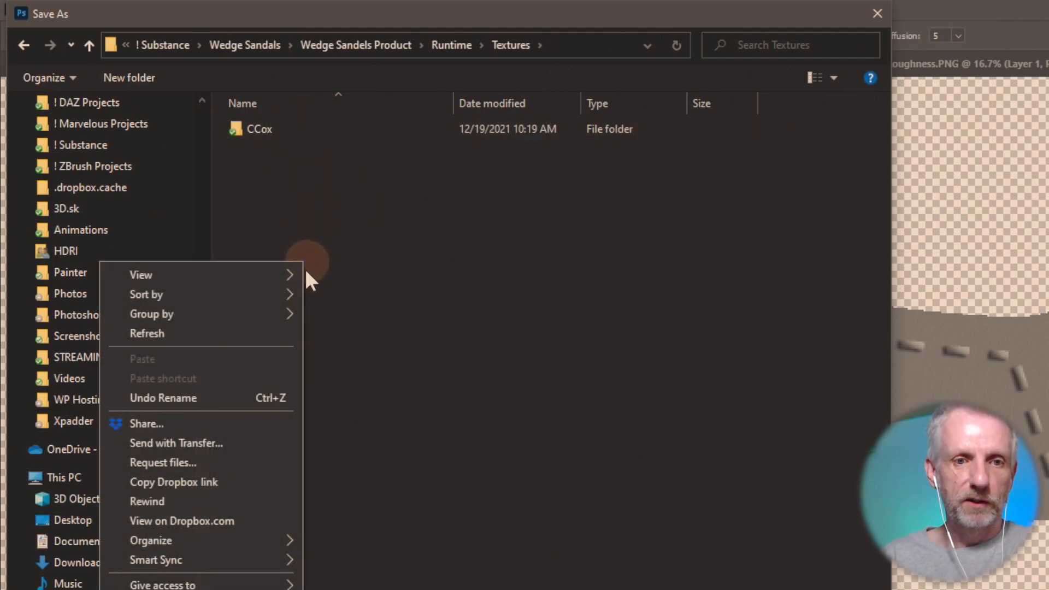
left_click(327, 589)
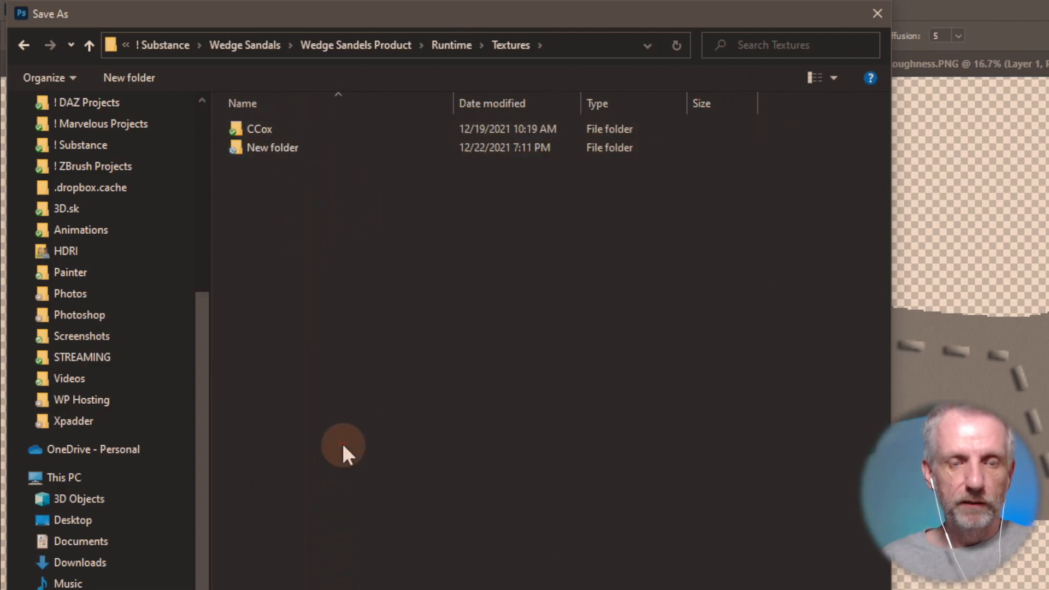
left_click(304, 153)
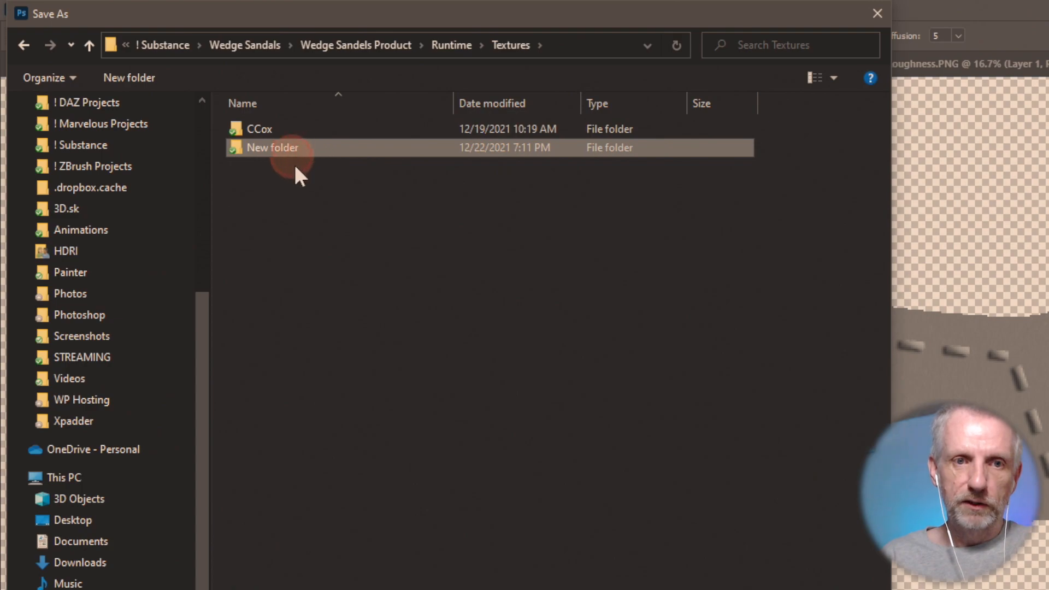
type("WPgu")
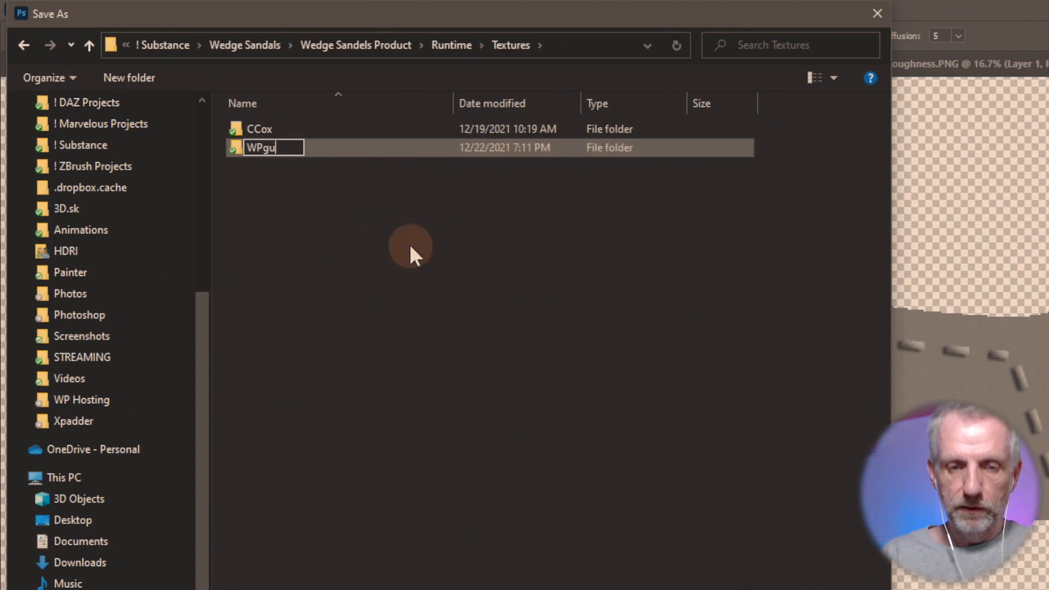
type("ru")
key("Return")
- Check the subfolder structure of the existing vendor folder in Textures and return to the Textures folder
left_click(273, 133)
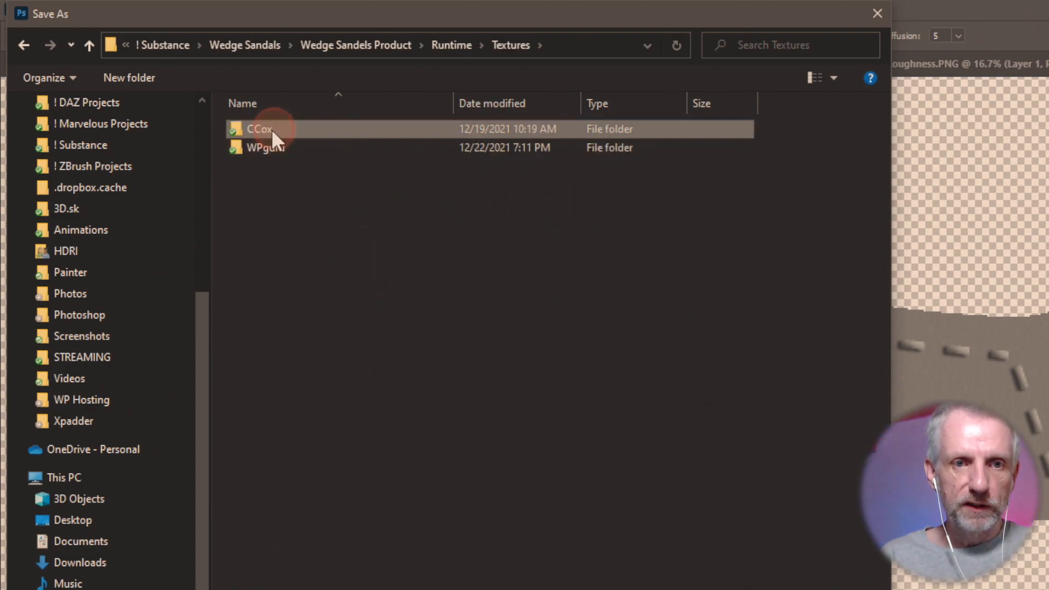
double_click(271, 128)
left_click(318, 132)
double_click(268, 132)
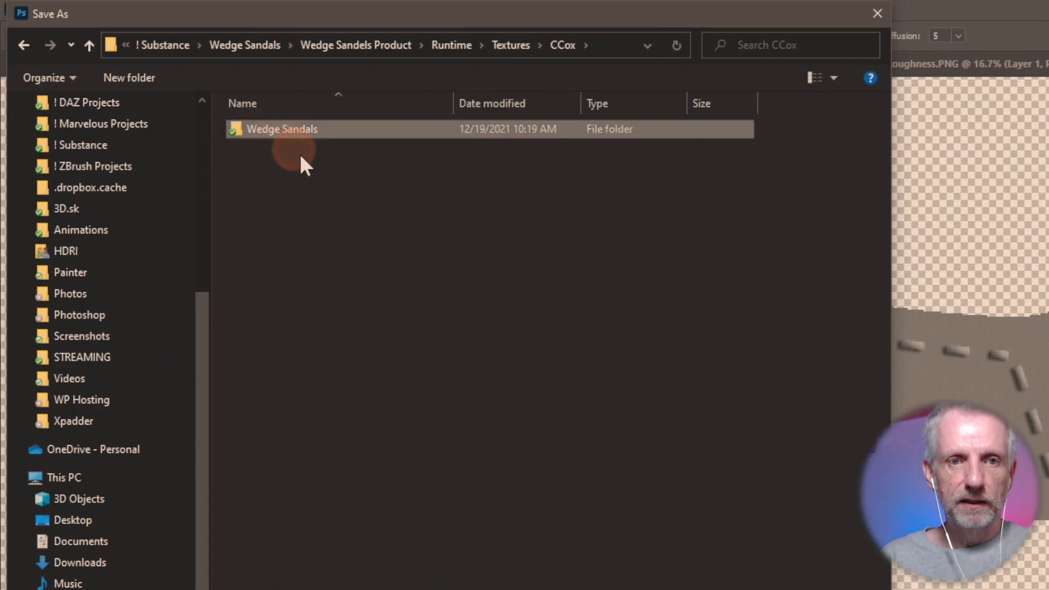
left_click(88, 48)
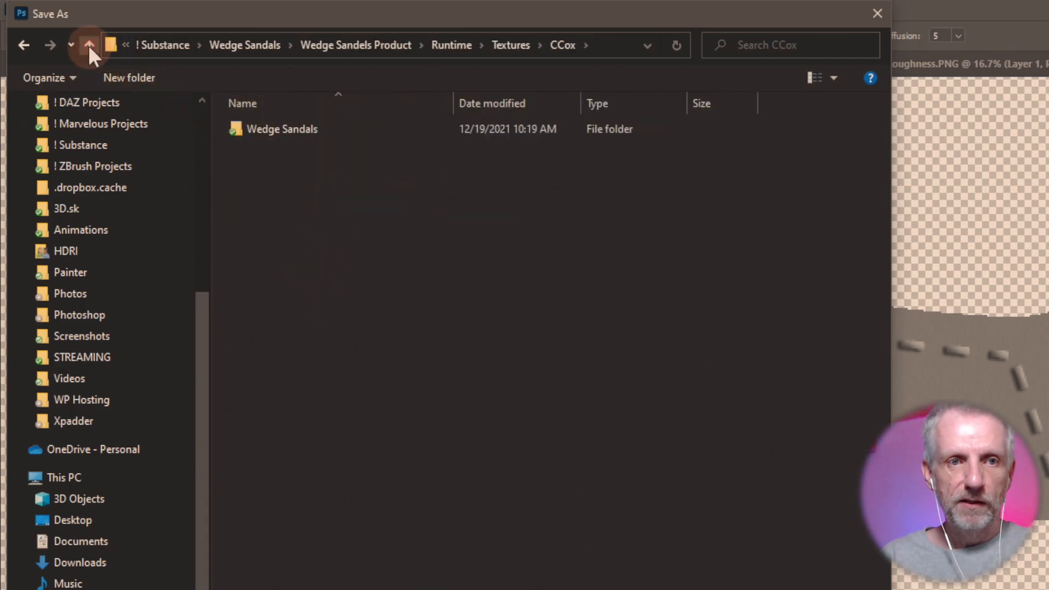
left_click(87, 45)
- Create a "Wedge Sandals" folder inside WPguru and open it as the destination for Sandals-_Height.png
double_click(294, 146)
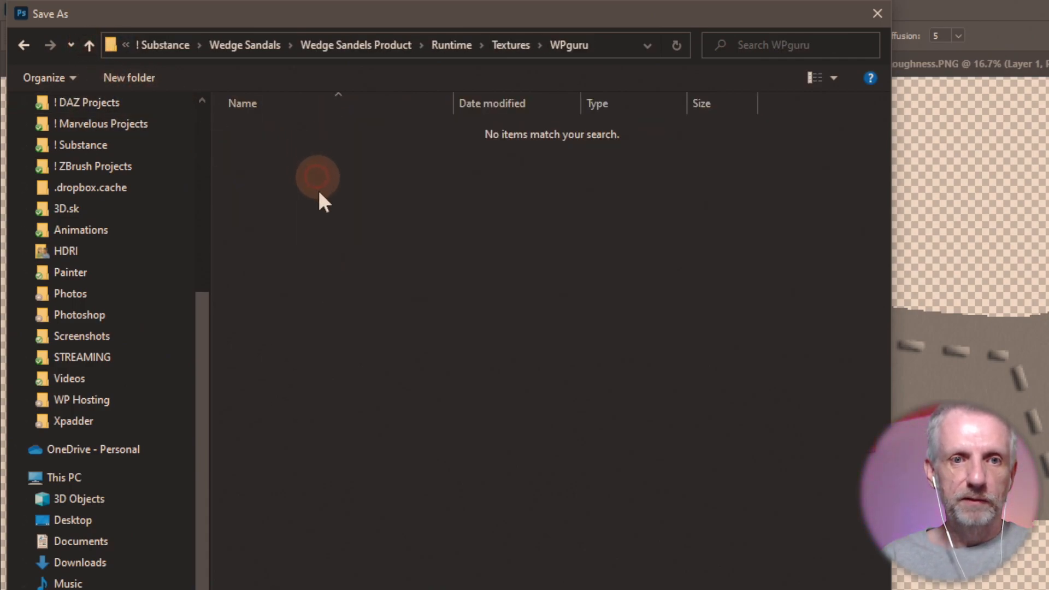
right_click(318, 227)
mouse_move(284, 577)
left_click(347, 578)
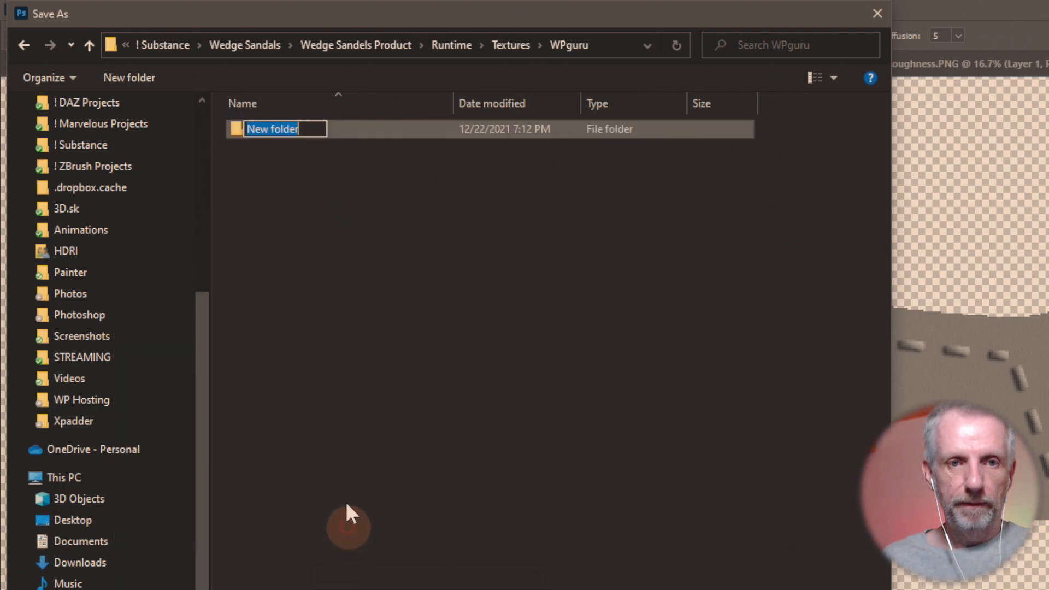
type("Wedge Sandals")
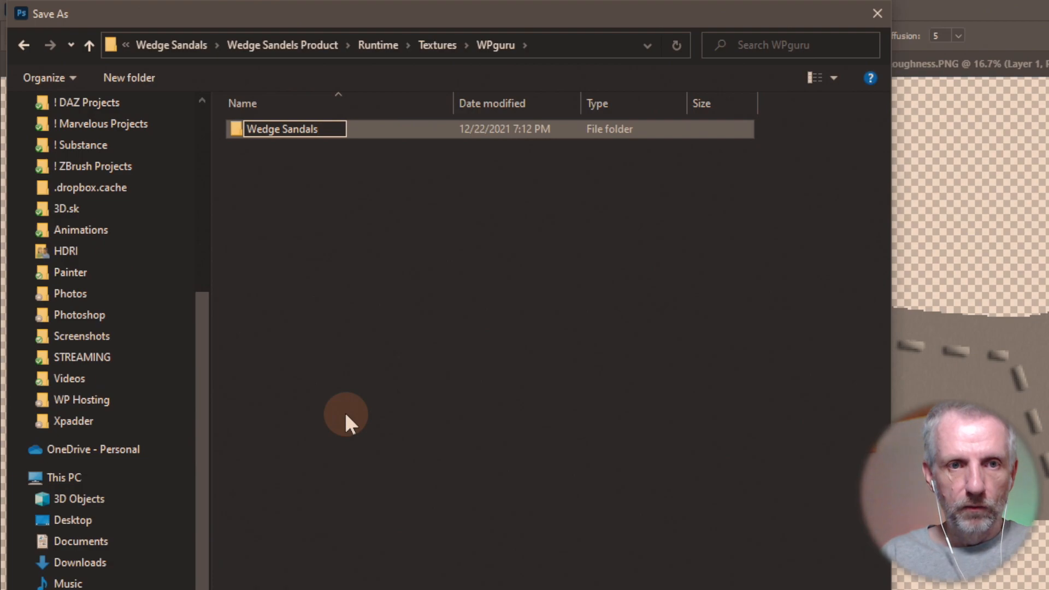
left_click(345, 413)
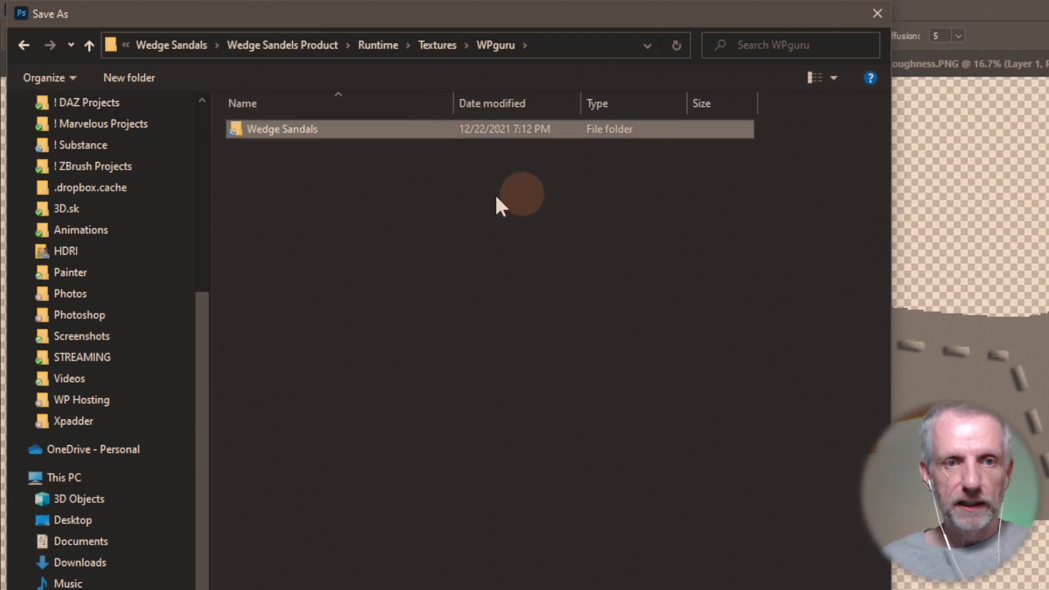
double_click(284, 130)
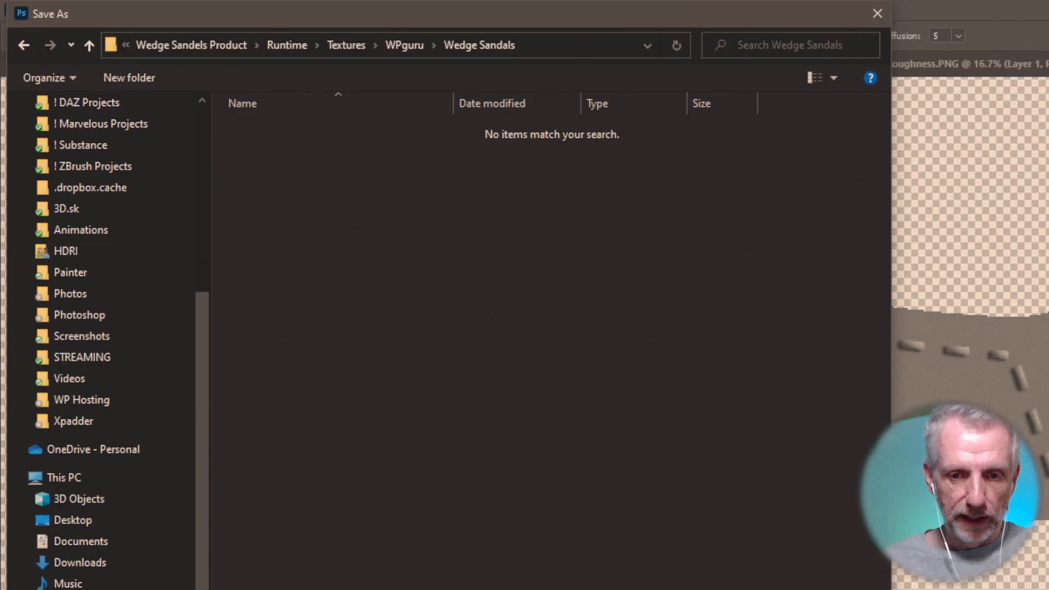
key("Escape")
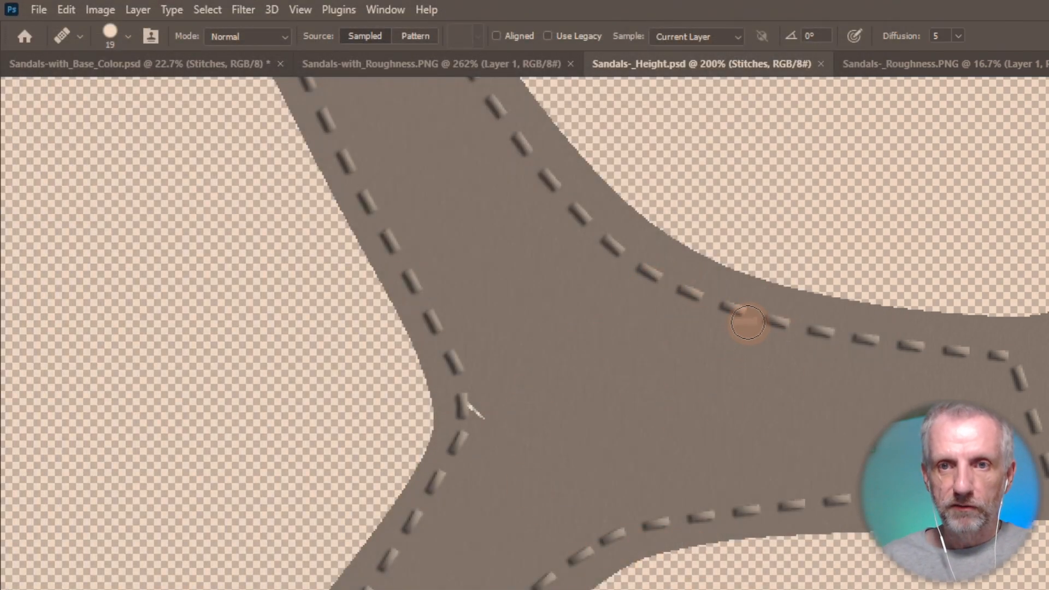
- Examine the forked strap in Sandals-_Roughness.PNG and compare it with the stitched strap in Sandals-with_Roughness.PNG
left_click(985, 69)
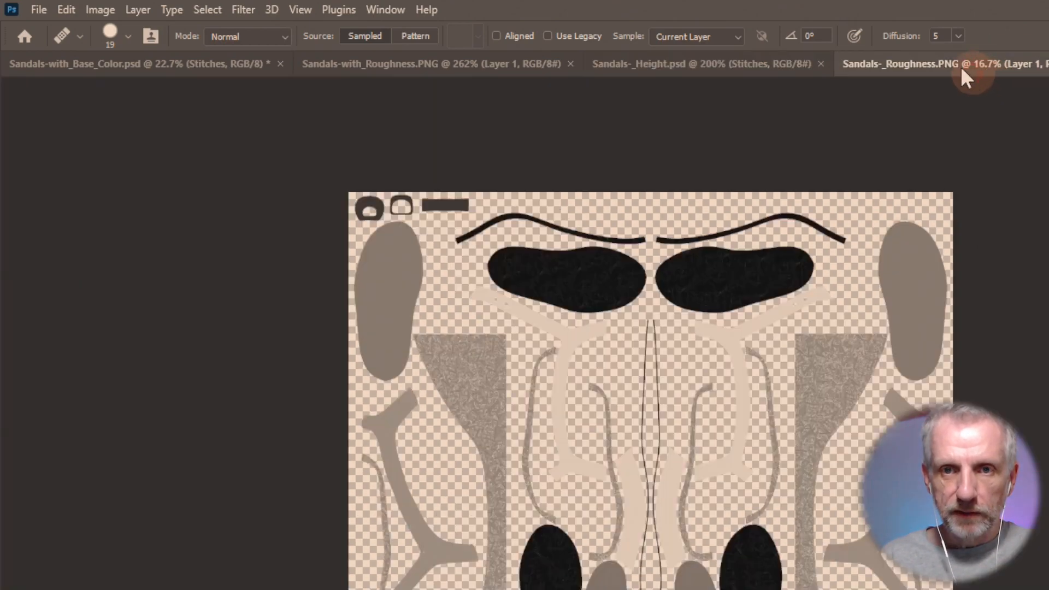
left_click(747, 63)
left_click(869, 61)
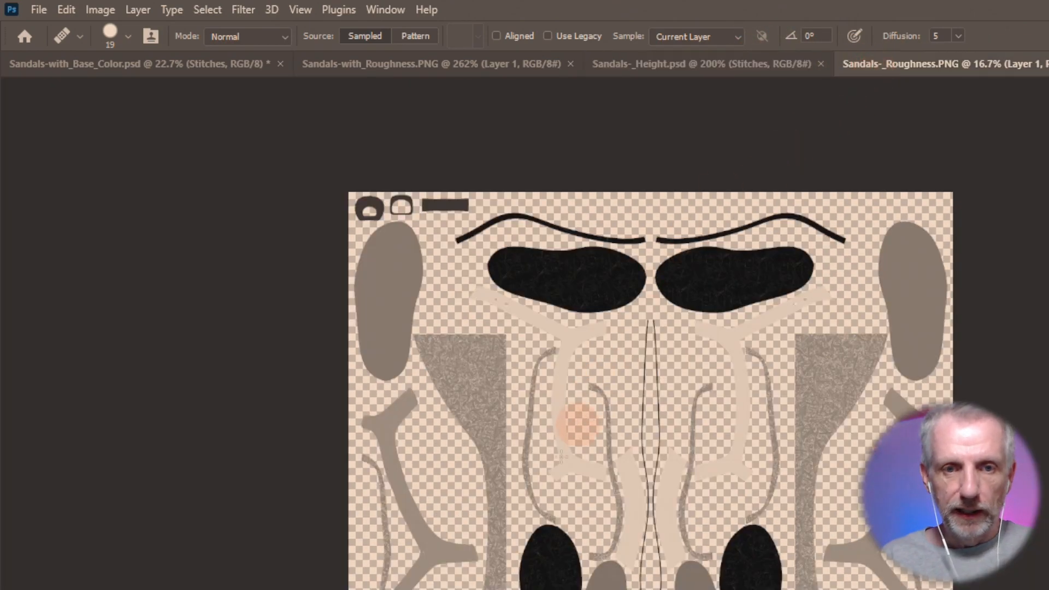
scroll(649, 340, "up", 3)
scroll(650, 342, "up", 3)
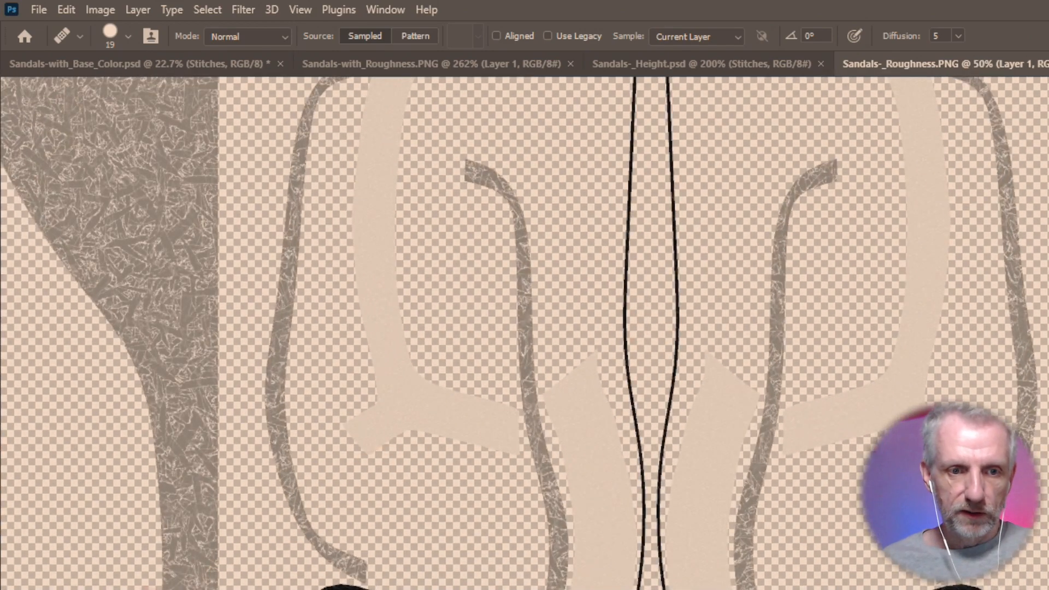
left_click_drag(142, 505, 582, 425)
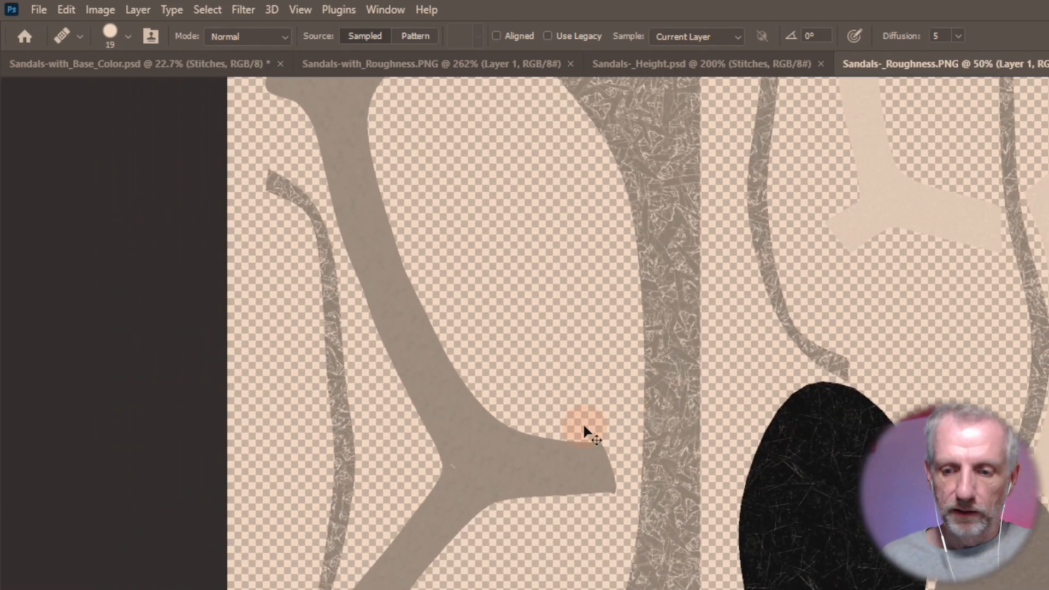
scroll(583, 430, "up", 2)
left_click_drag(380, 522, 738, 369)
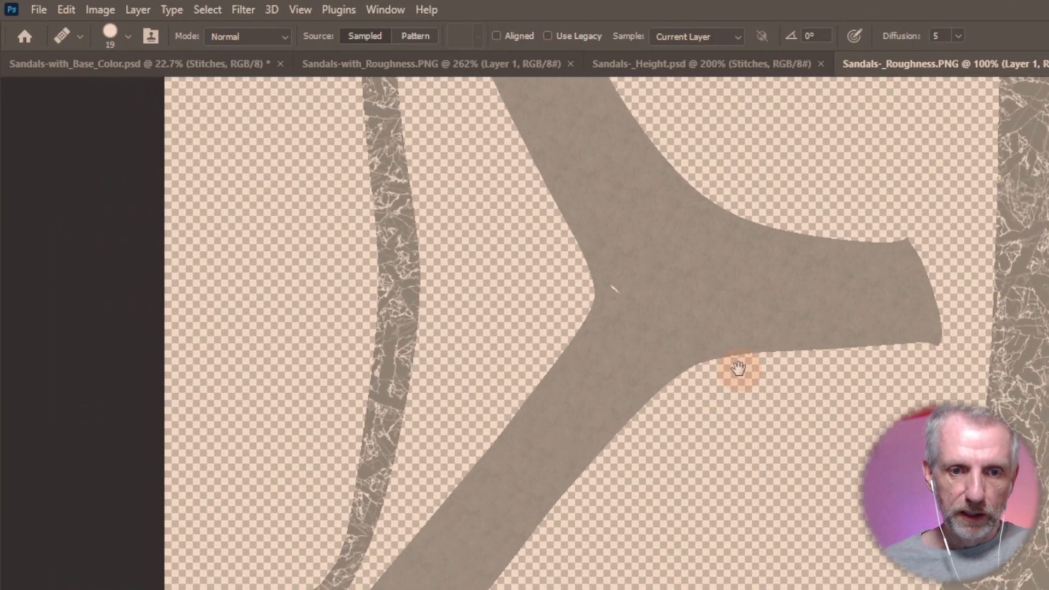
scroll(739, 375, "up", 2)
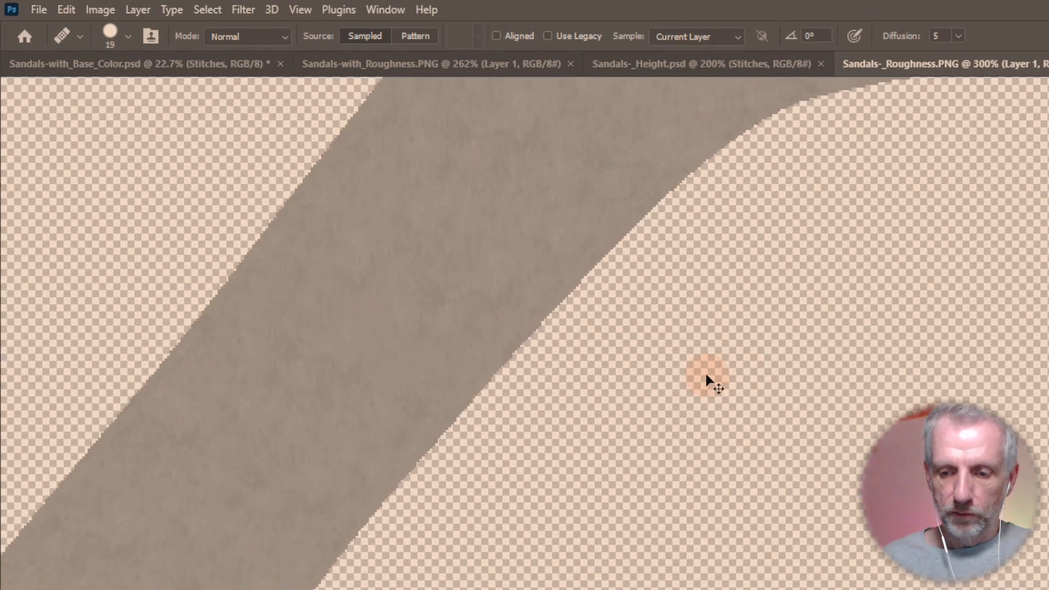
scroll(709, 381, "down", 1)
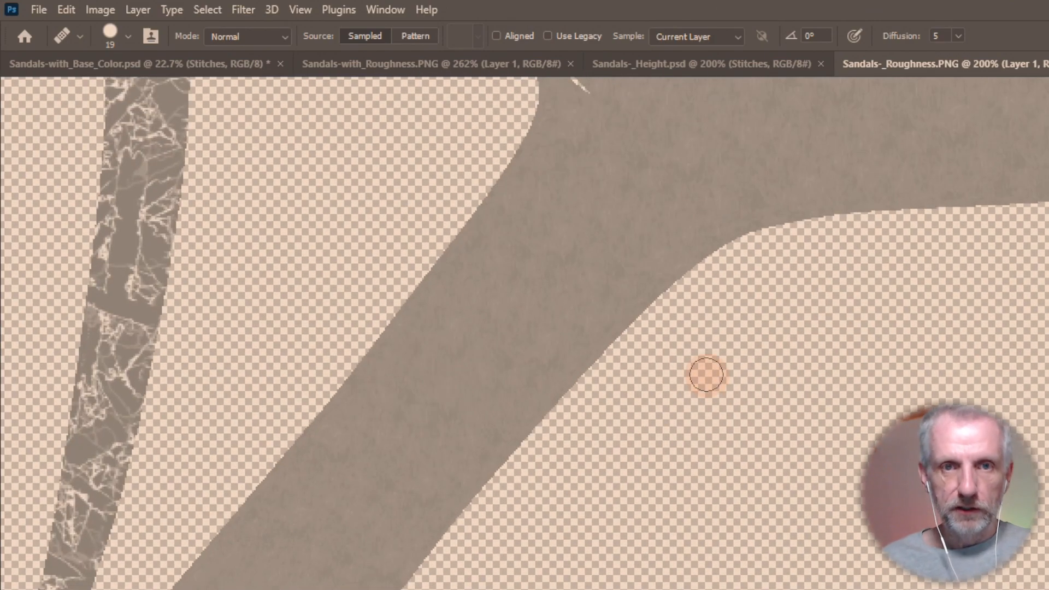
left_click(485, 69)
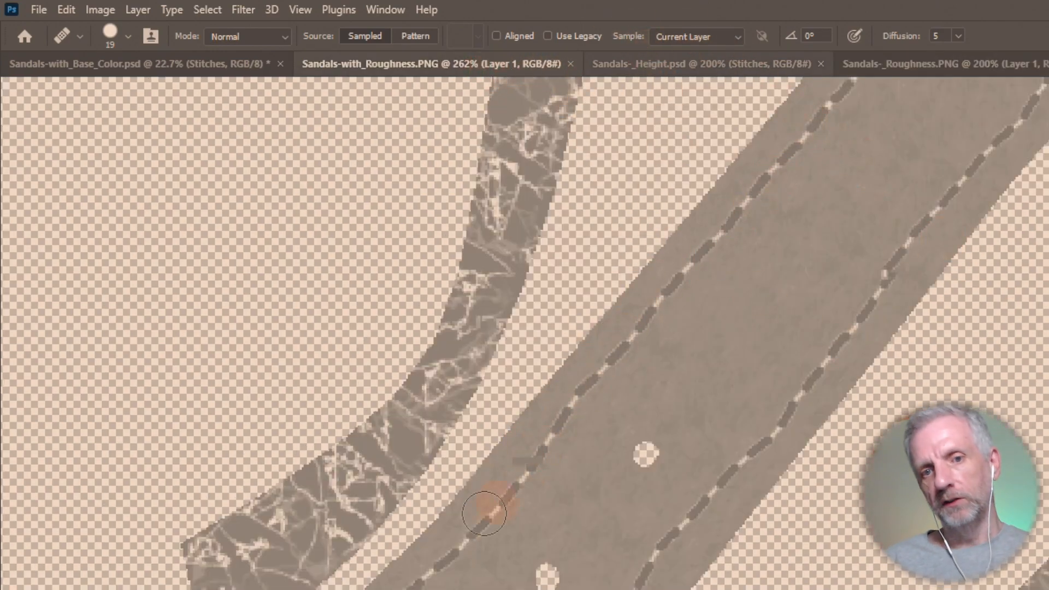
- Duplicate the Stitches layer from Sandals-with_Base_Color.psd into Sandals-_Roughness.PNG under the name Stitches, and switch to that document
left_click(214, 59)
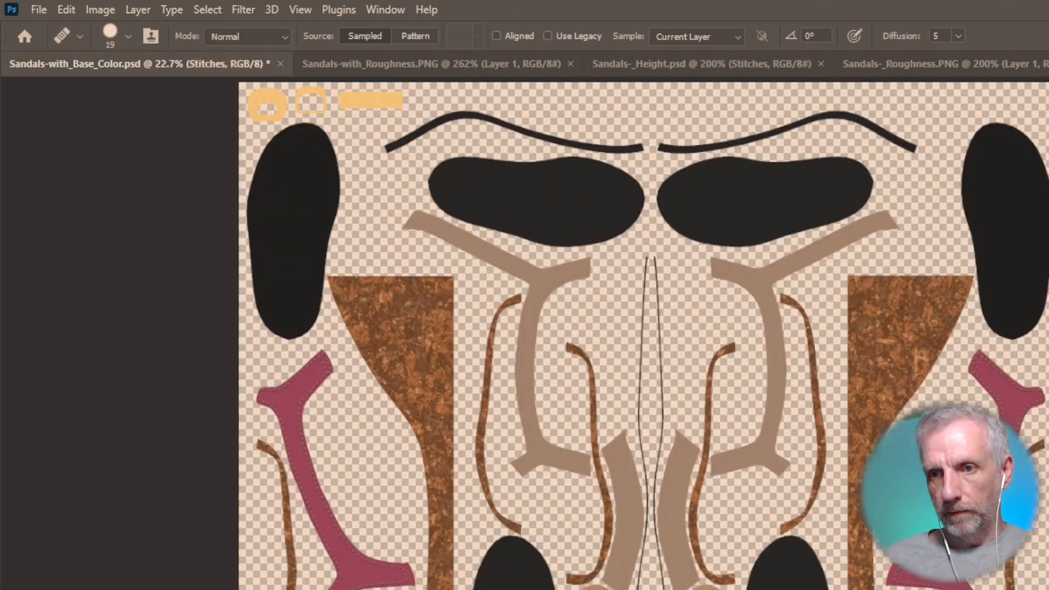
key("ctrl+alt+j")
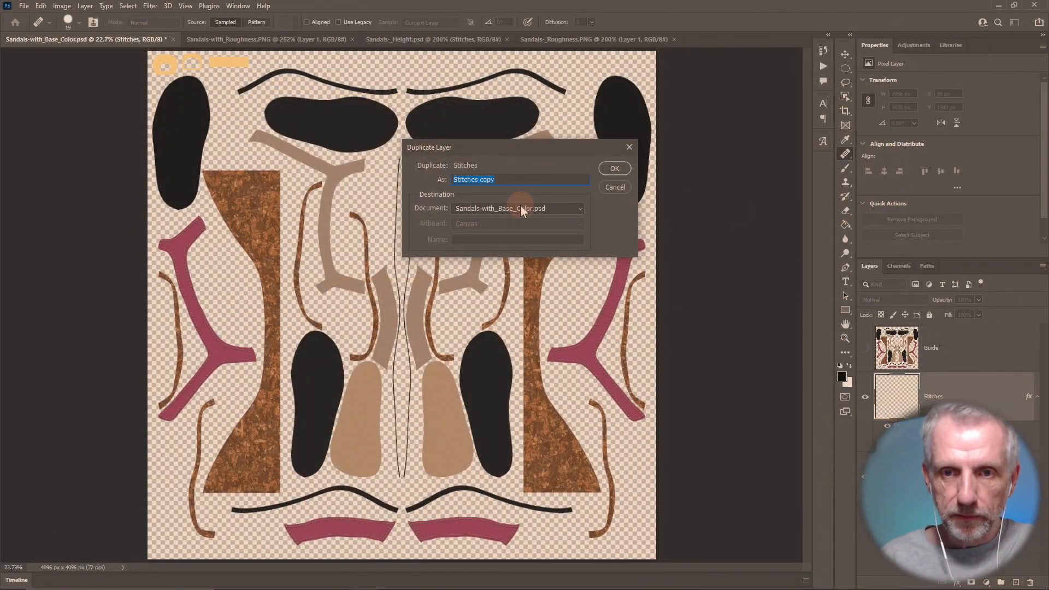
left_click(522, 207)
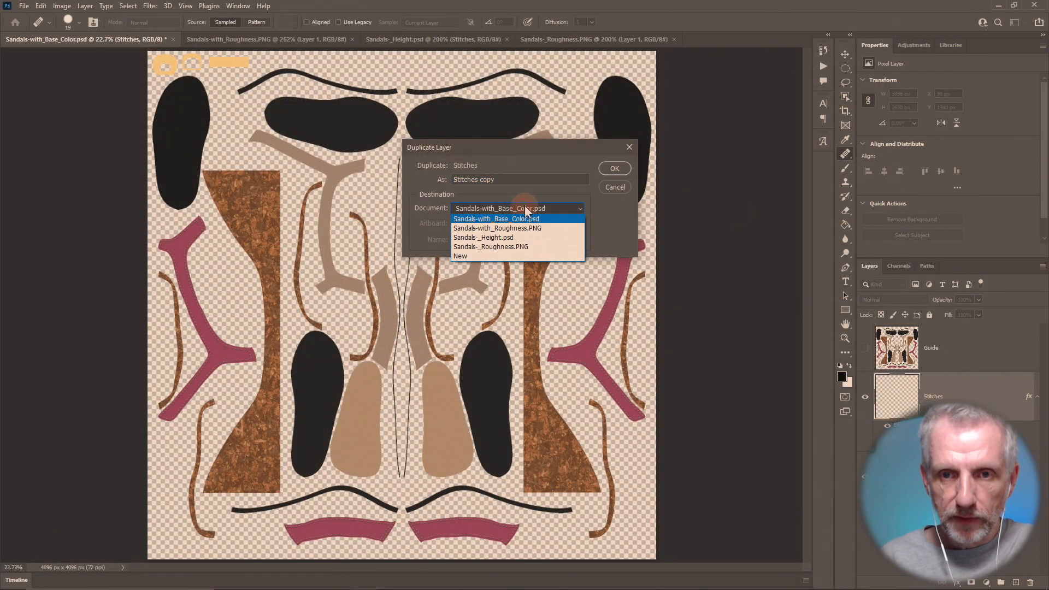
left_click(543, 247)
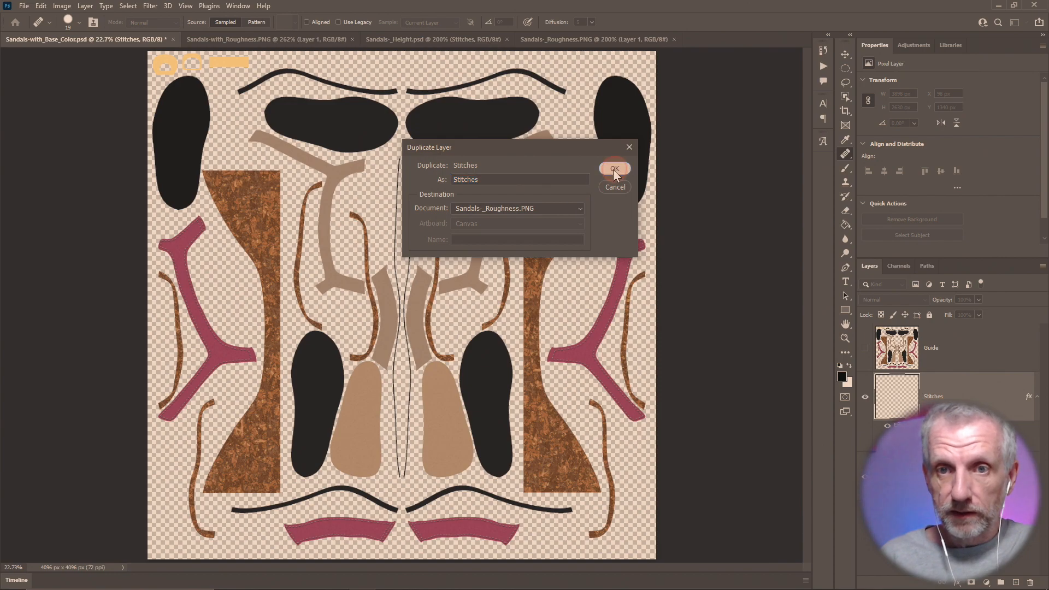
left_click(613, 170)
left_click(594, 39)
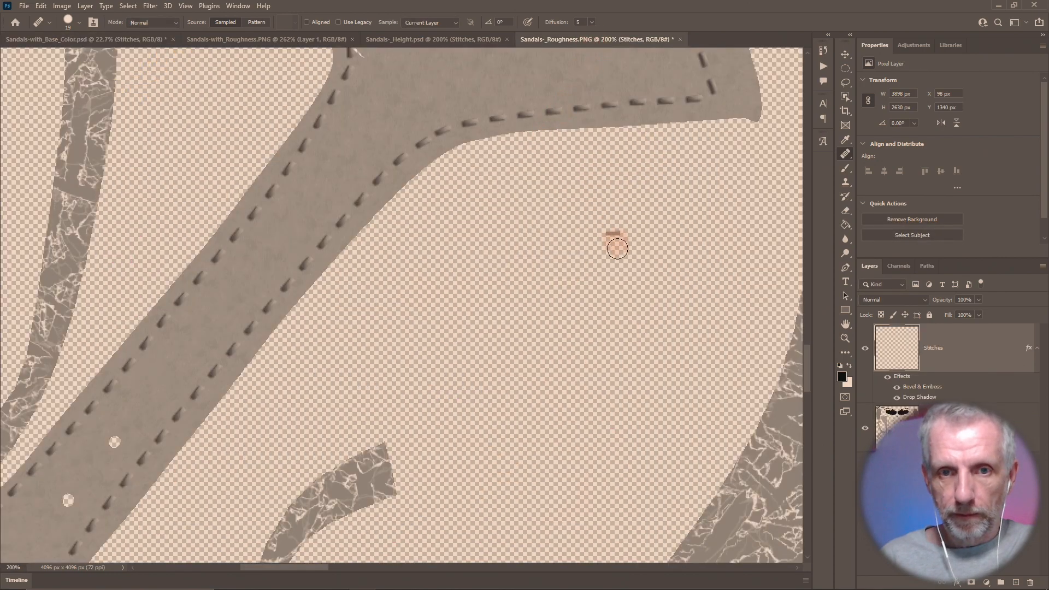
- Reorder the open documents so both roughness maps are adjacent, and compare the stitches in Sandals-_Roughness.PNG with those in Sandals-with_Roughness.PNG
left_click(405, 39)
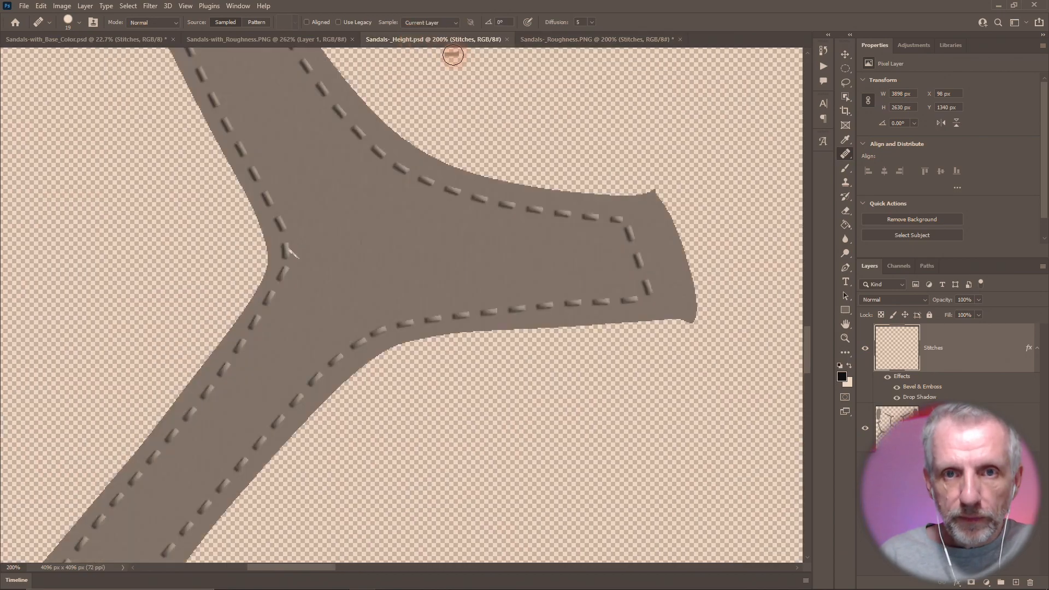
left_click_drag(472, 42, 629, 43)
left_click(449, 40)
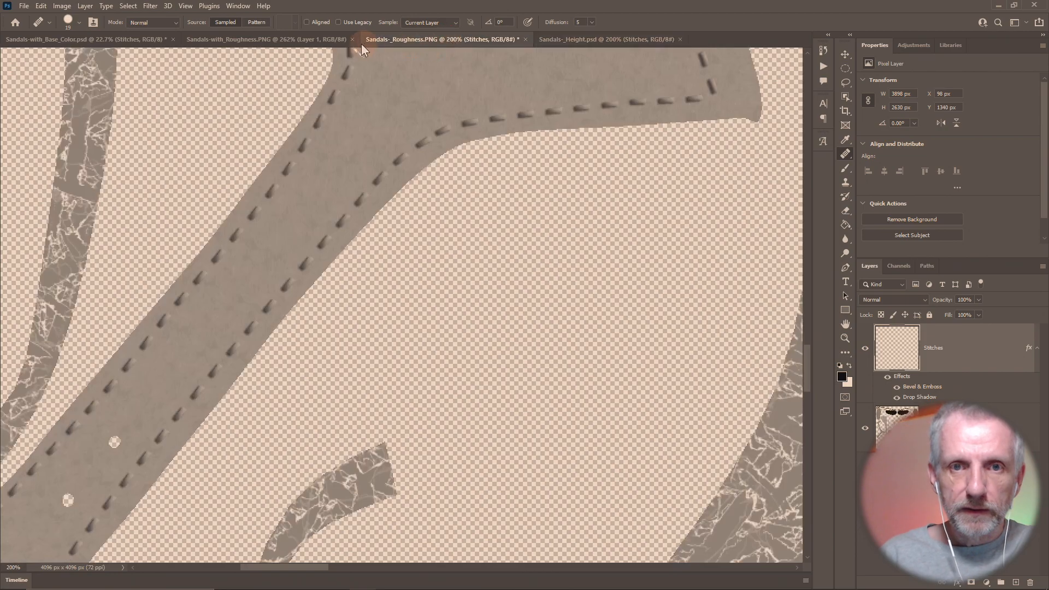
left_click(323, 40)
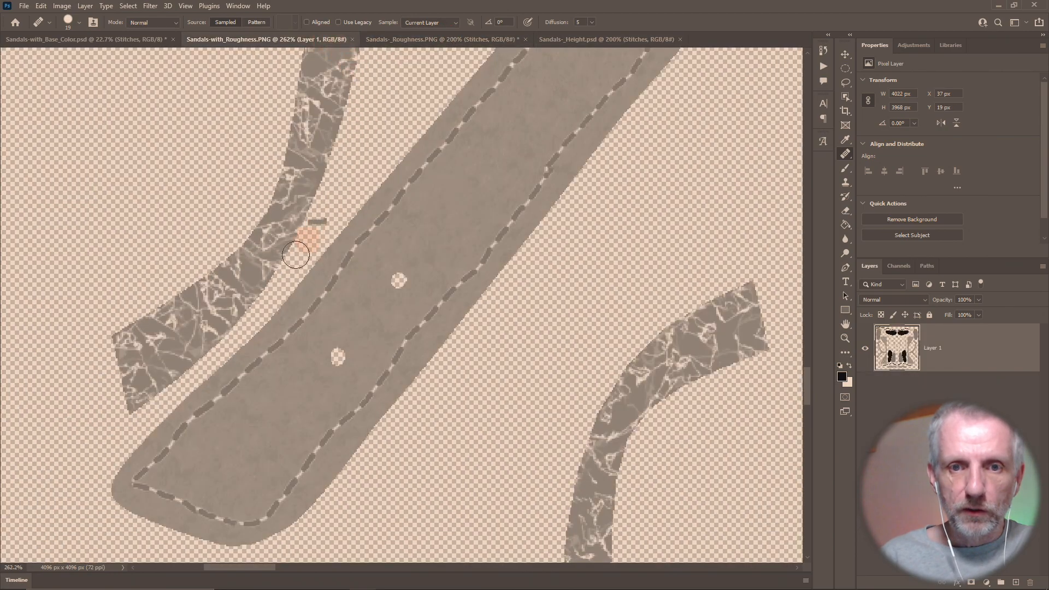
left_click(454, 38)
left_click(323, 39)
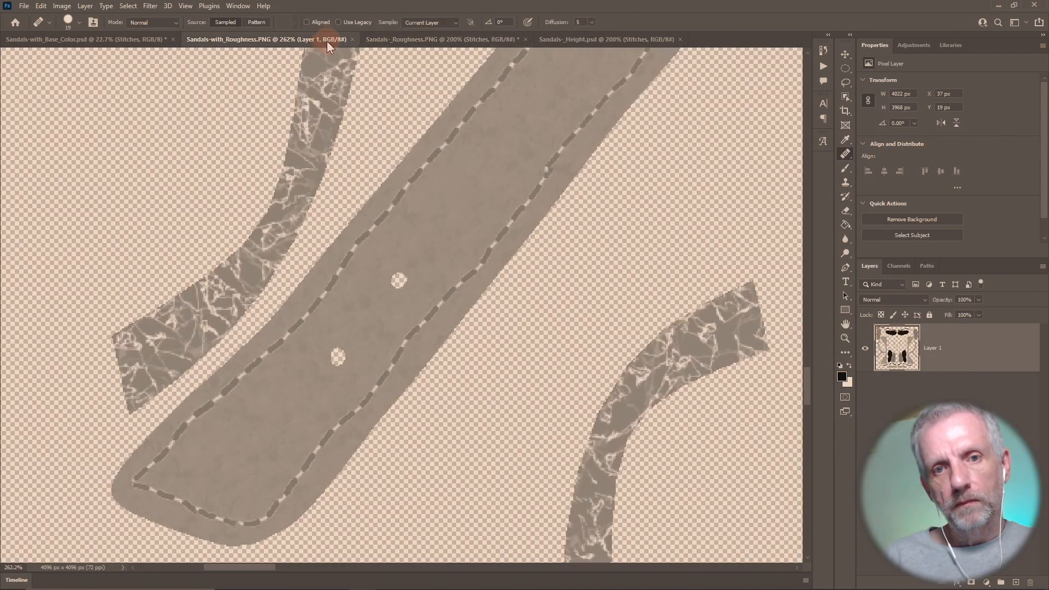
- Add a Brightness/Contrast adjustment clipped to the Stitches layer in Sandals-_Roughness.PNG and set its brightness to 98
left_click(472, 40)
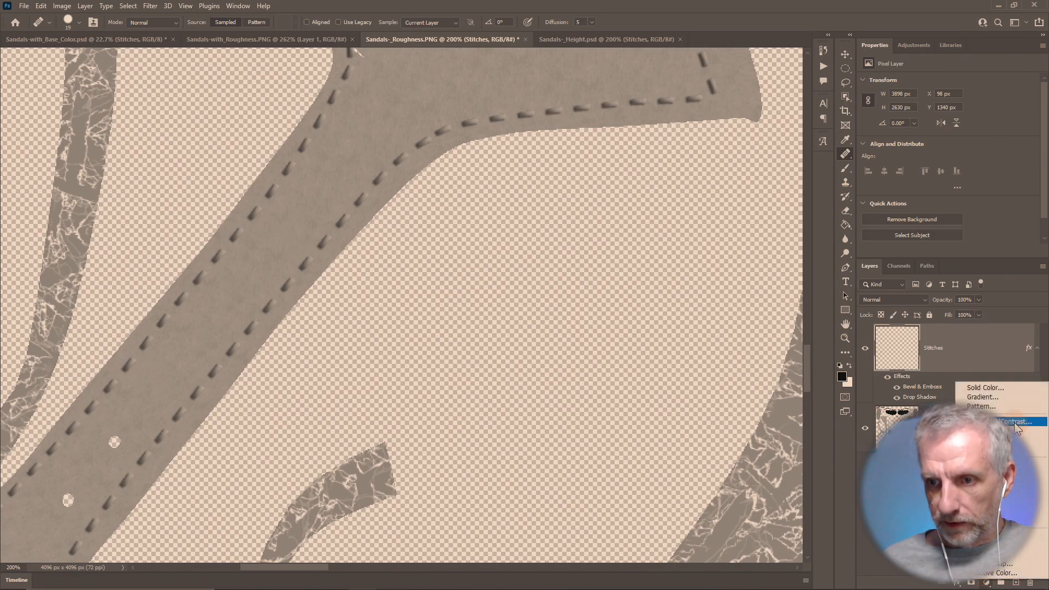
left_click(1015, 422)
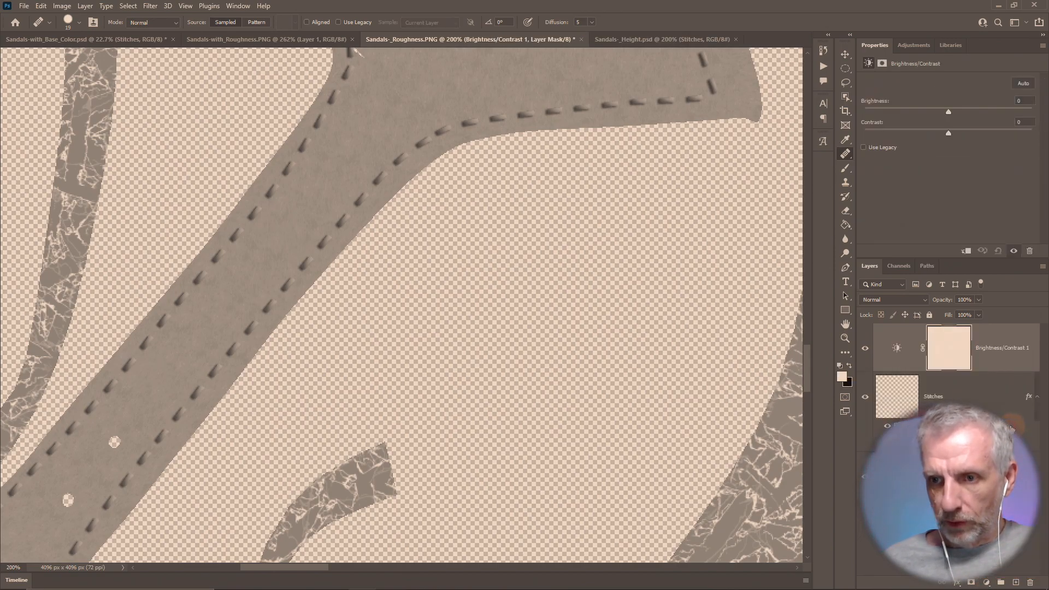
left_click(917, 370, "alt")
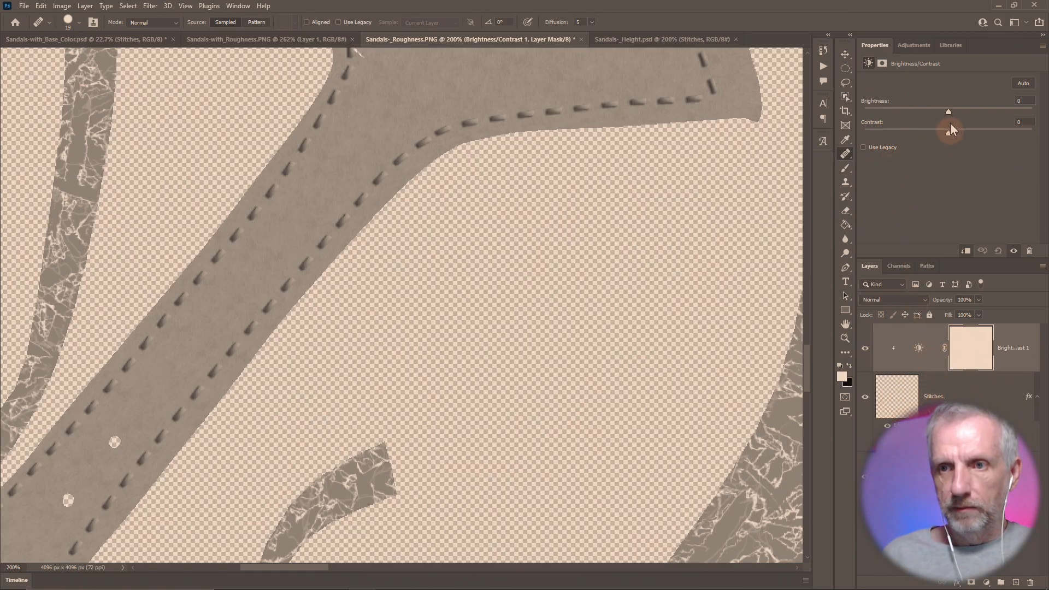
left_click_drag(948, 113, 1003, 115)
- Compare the stitch brightness against Sandals-with_Roughness.PNG, and set the Brightness/Contrast adjustment's brightness to 27 in Sandals-_Roughness.PNG
left_click(323, 37)
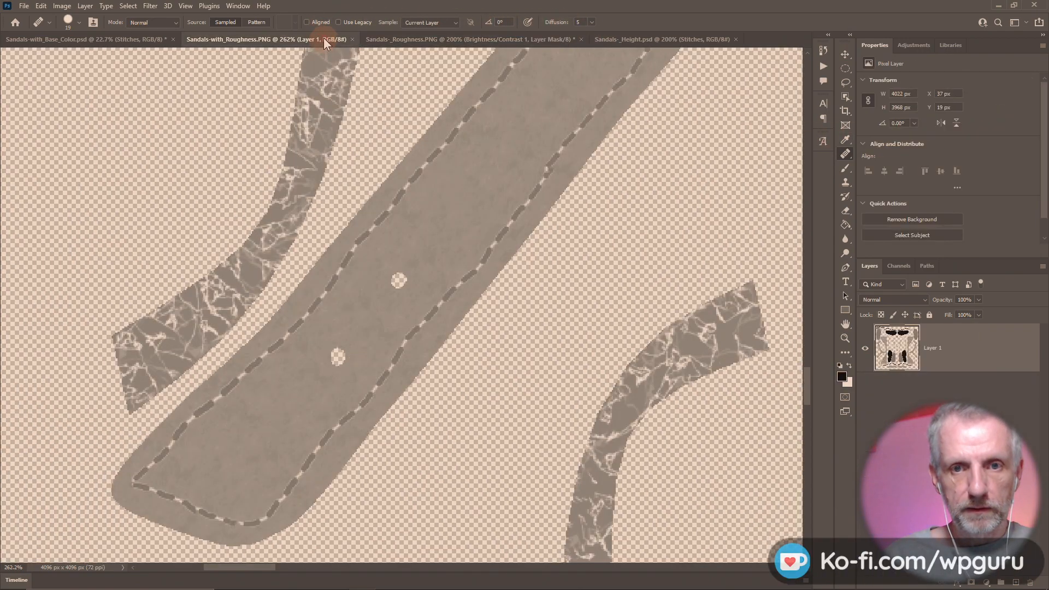
left_click(408, 42)
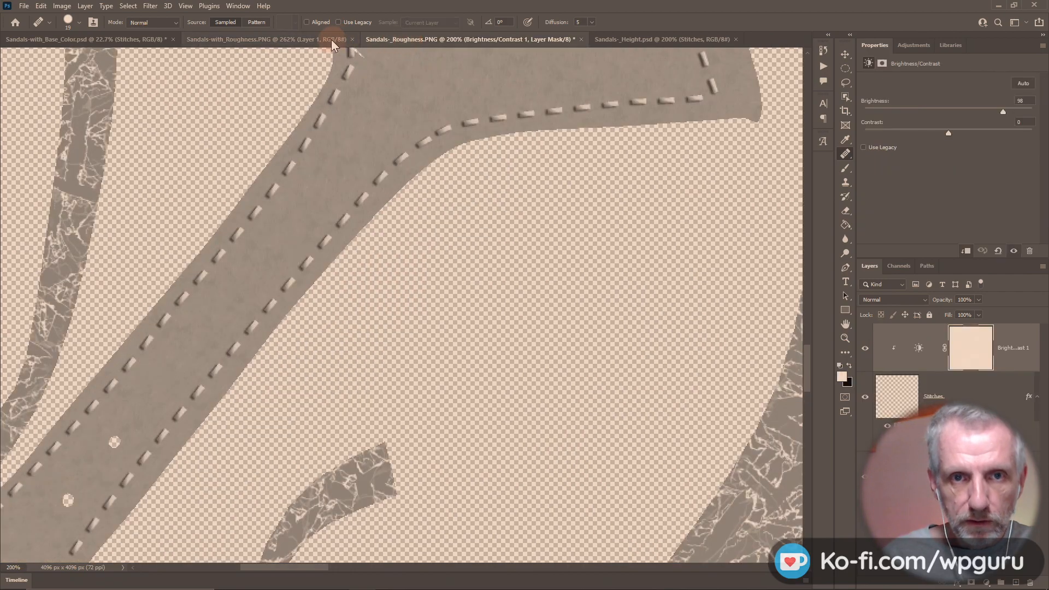
left_click(331, 39)
left_click(410, 44)
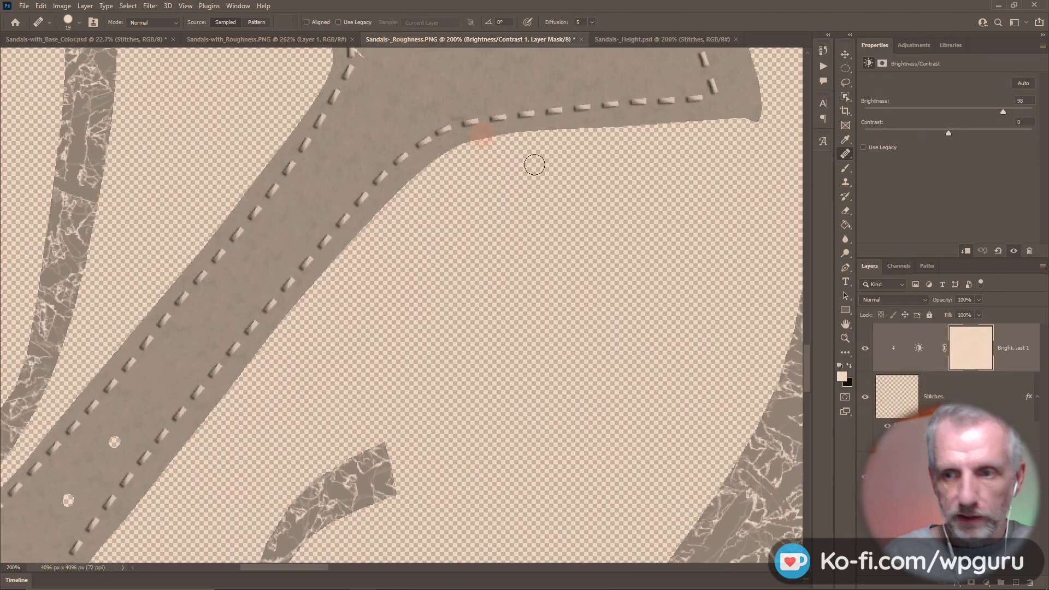
left_click_drag(982, 112, 961, 141)
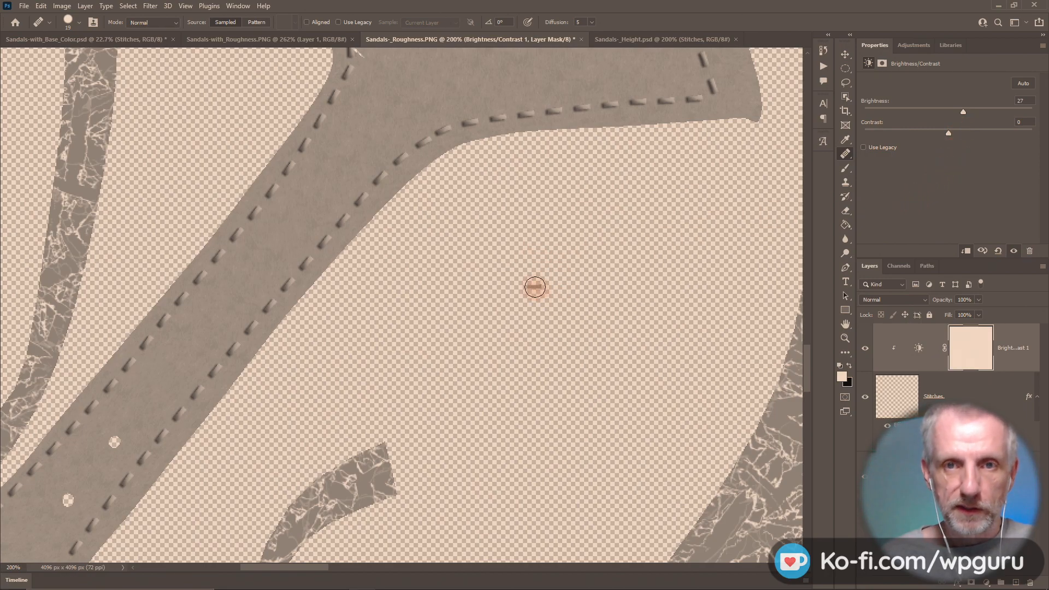
- Save the layered roughness map as Sandals-_Roughness.psd in the PSDs folder of the Wedge Sandals project
left_click(24, 6)
left_click(40, 137)
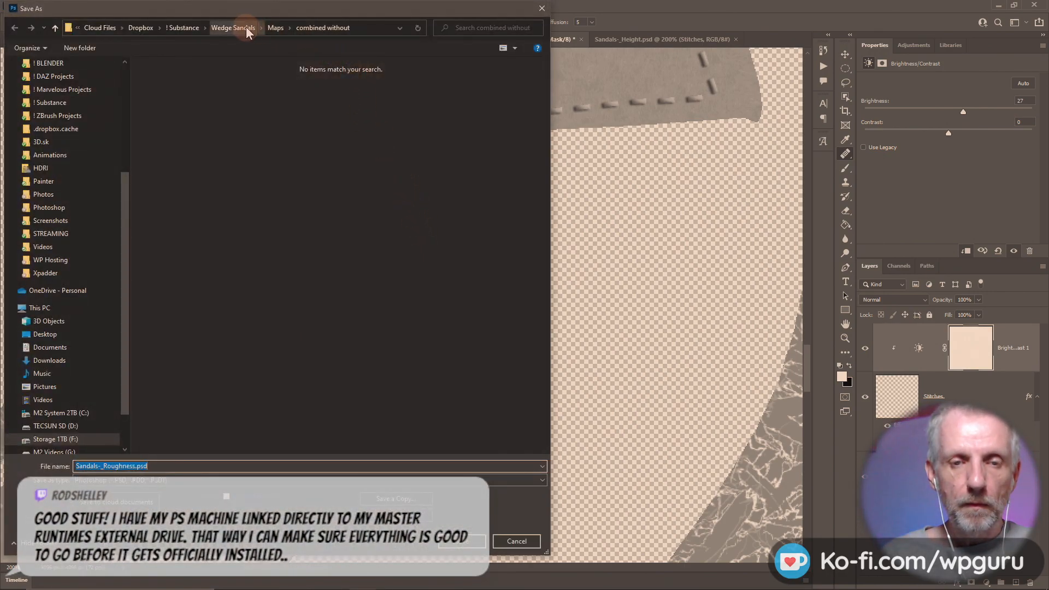
left_click(244, 27)
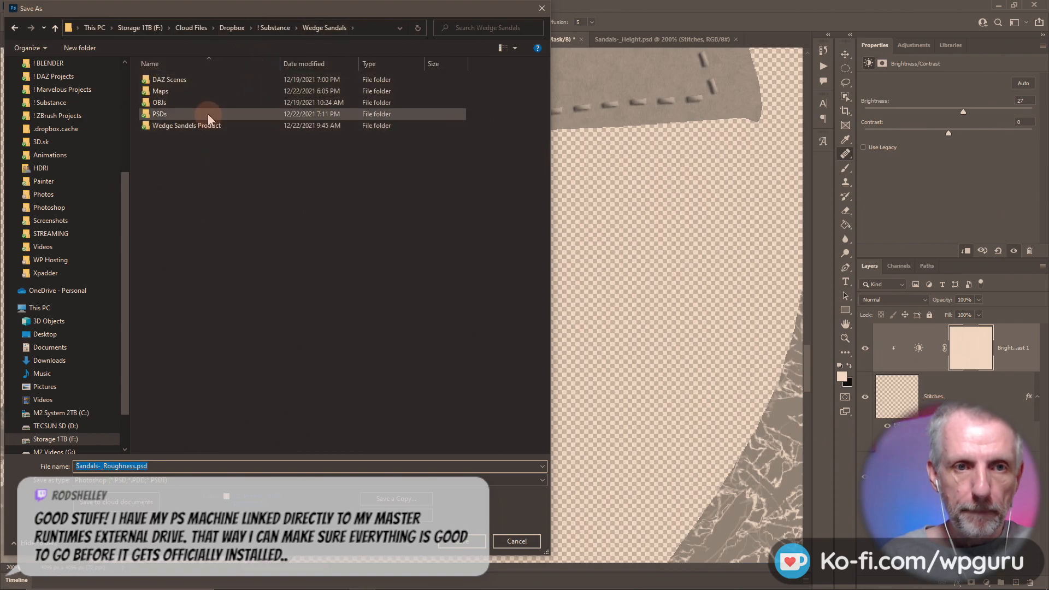
left_click(467, 541)
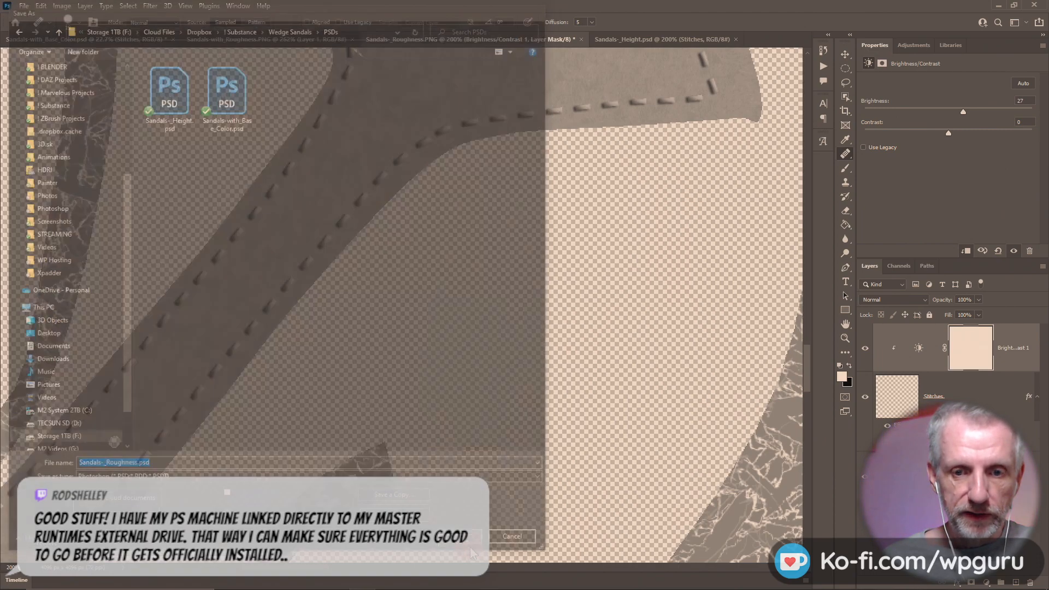
- Begin saving the roughness map as a PNG copy named Sandals-_Roughness.png
key("ctrl+shift+s")
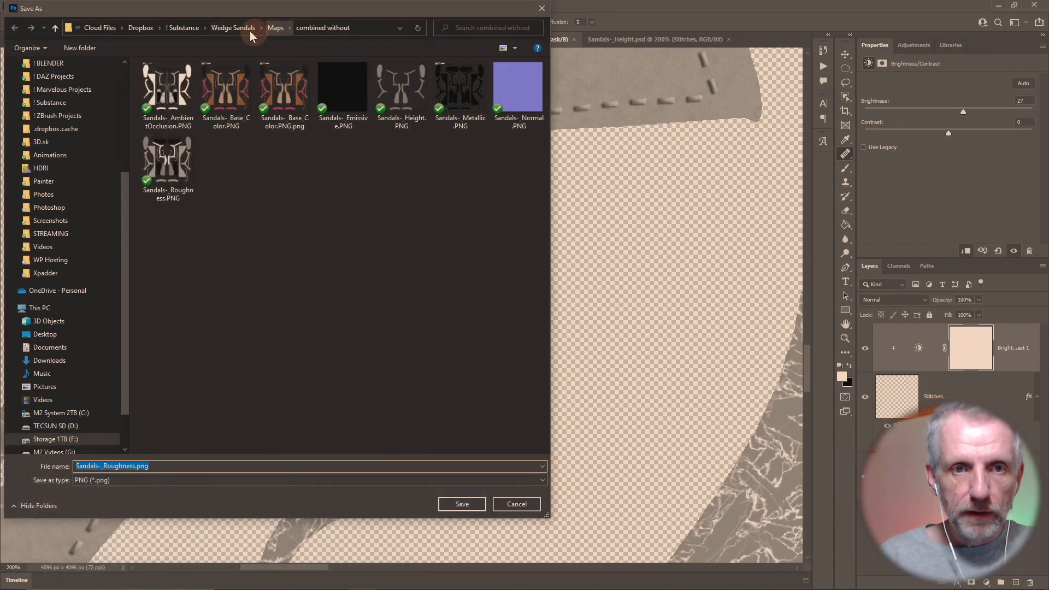
- Save the roughness map as Sandals-_Roughness.png in Wedge Sandels Product > Runtime > Textures > WPguru > Wedge Sandals
left_click(235, 28)
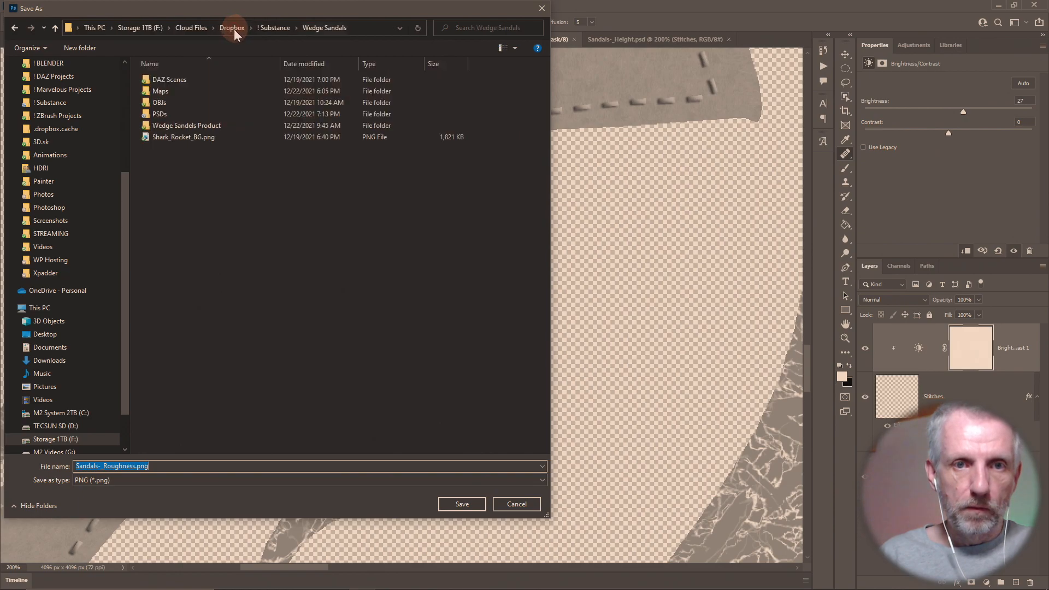
double_click(222, 126)
left_click(198, 113)
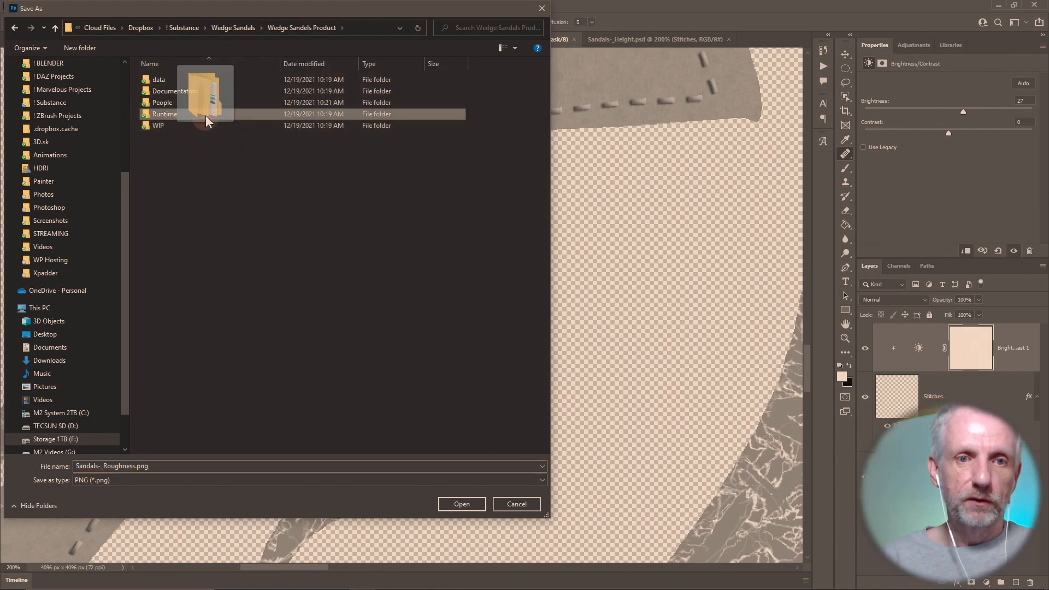
double_click(198, 113)
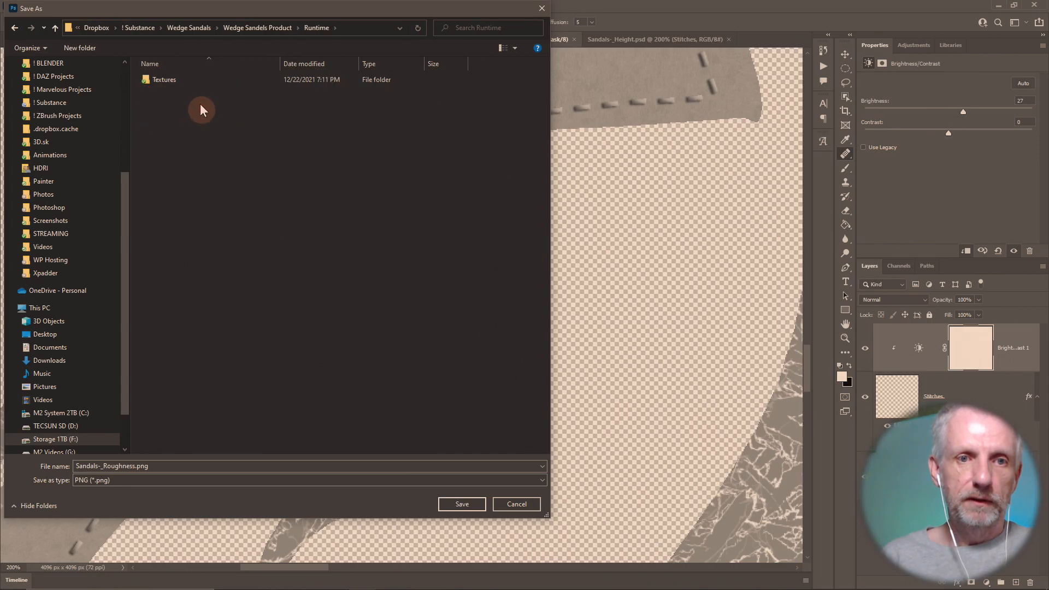
double_click(199, 80)
double_click(194, 94)
double_click(209, 79)
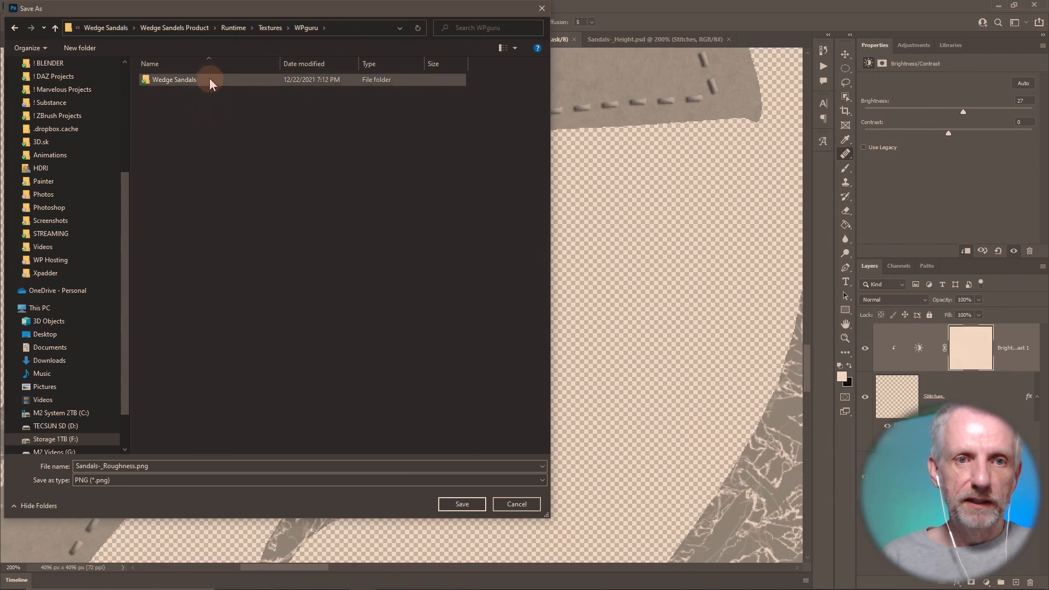
left_click(462, 504)
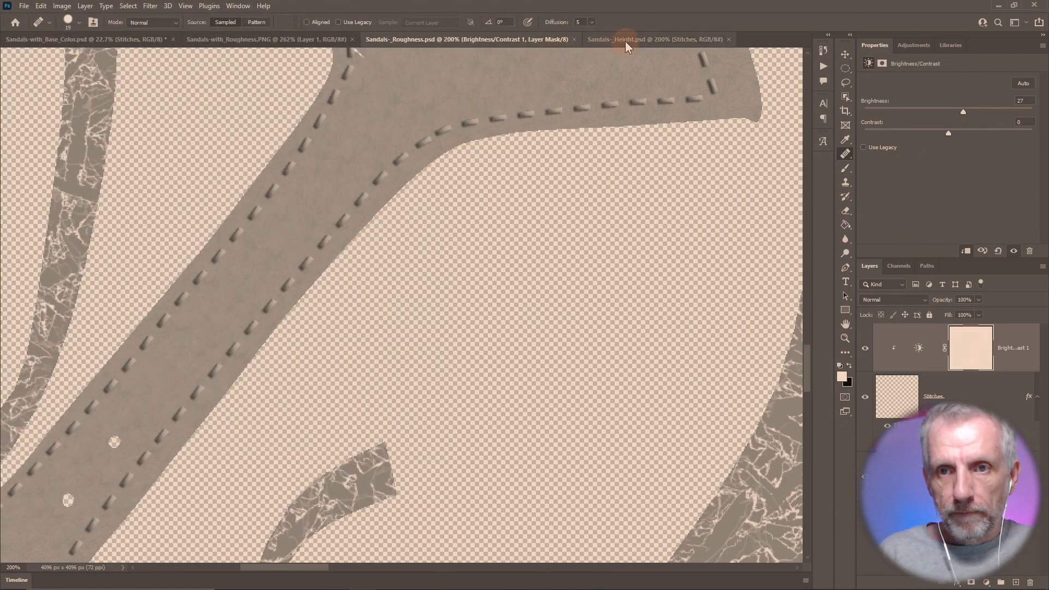
- Close the Sandals-with_Roughness.PNG document and bring up Sandals-with_Base_Color.psd
left_click(296, 38)
left_click(352, 40)
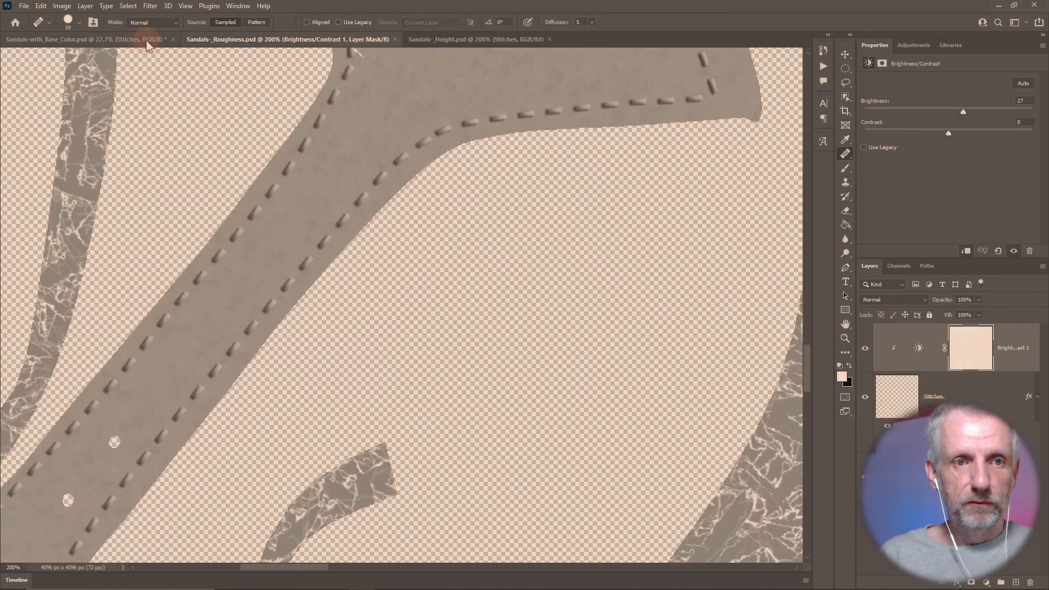
left_click(147, 40)
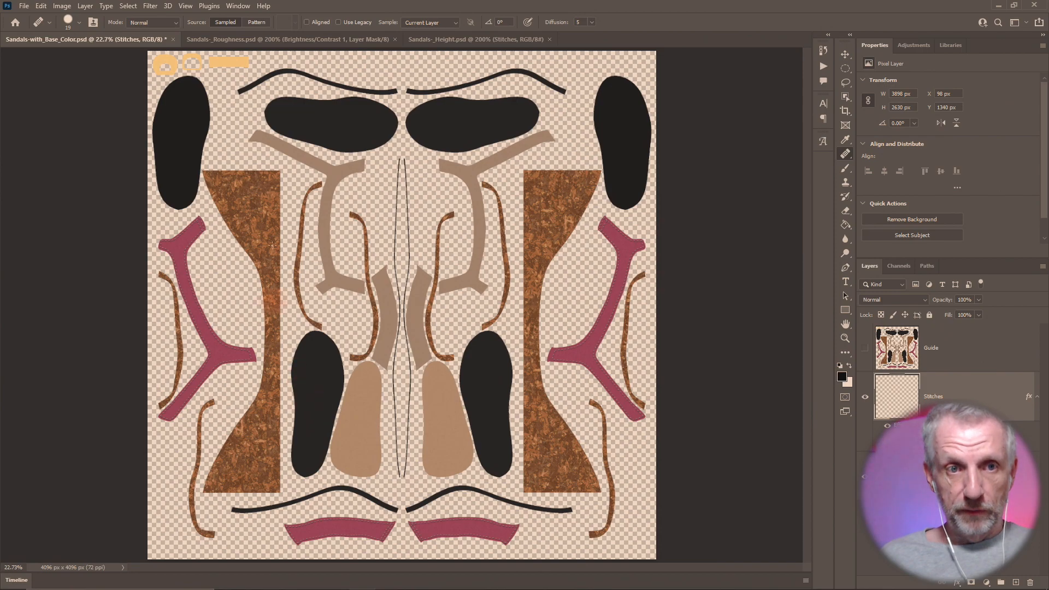
- Start saving the base color document as a PNG, choosing Wedge Sandels Product > Runtime > Textures > WPguru > Wedge Sandals as destination
key("ctrl+shift+s")
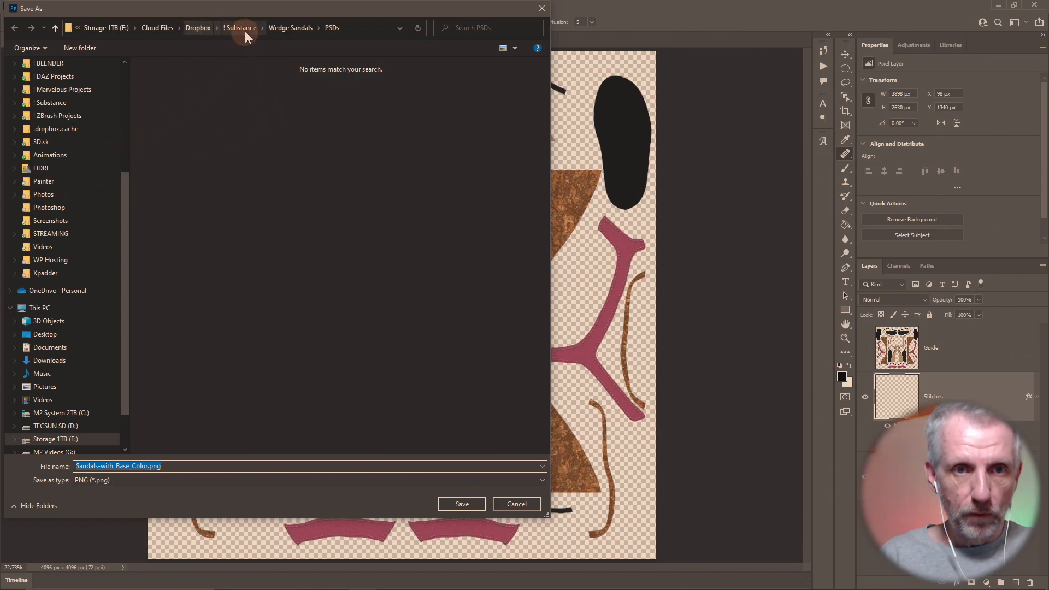
left_click(288, 27)
left_click(231, 127)
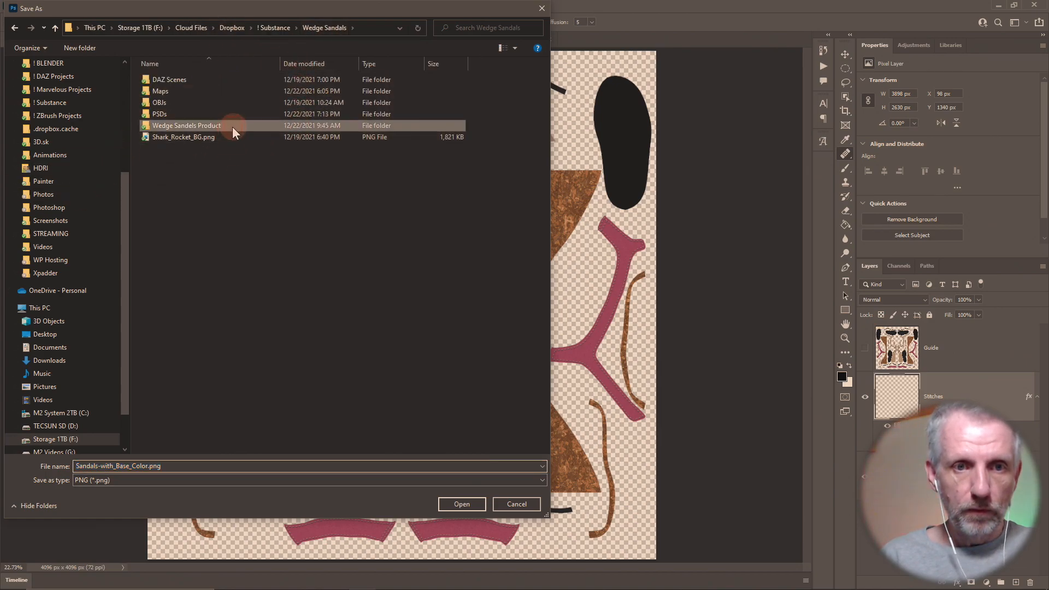
double_click(232, 126)
double_click(188, 113)
left_click(198, 80)
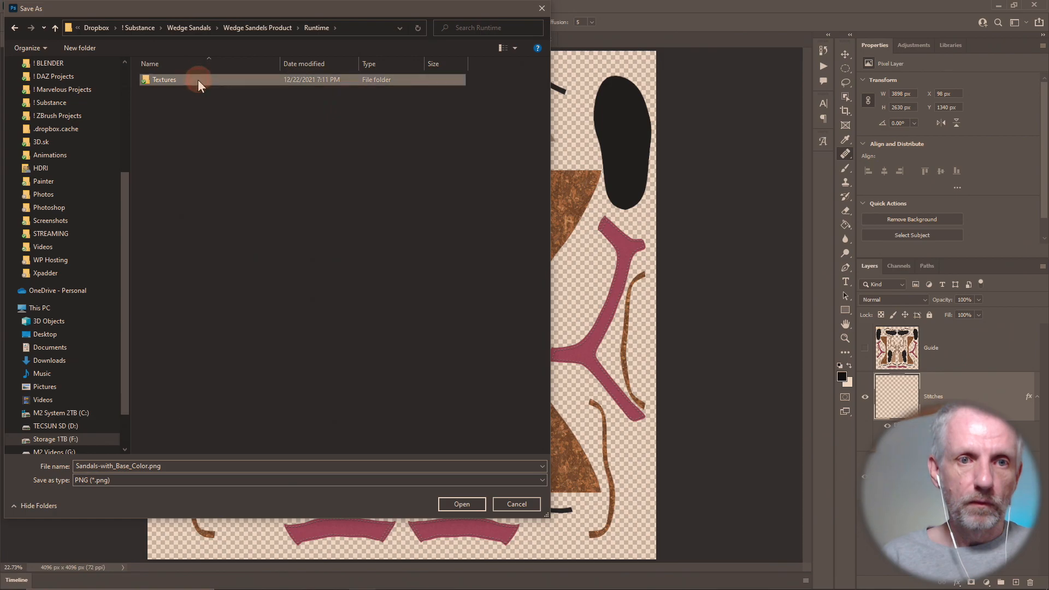
double_click(197, 79)
double_click(200, 93)
left_click(221, 83)
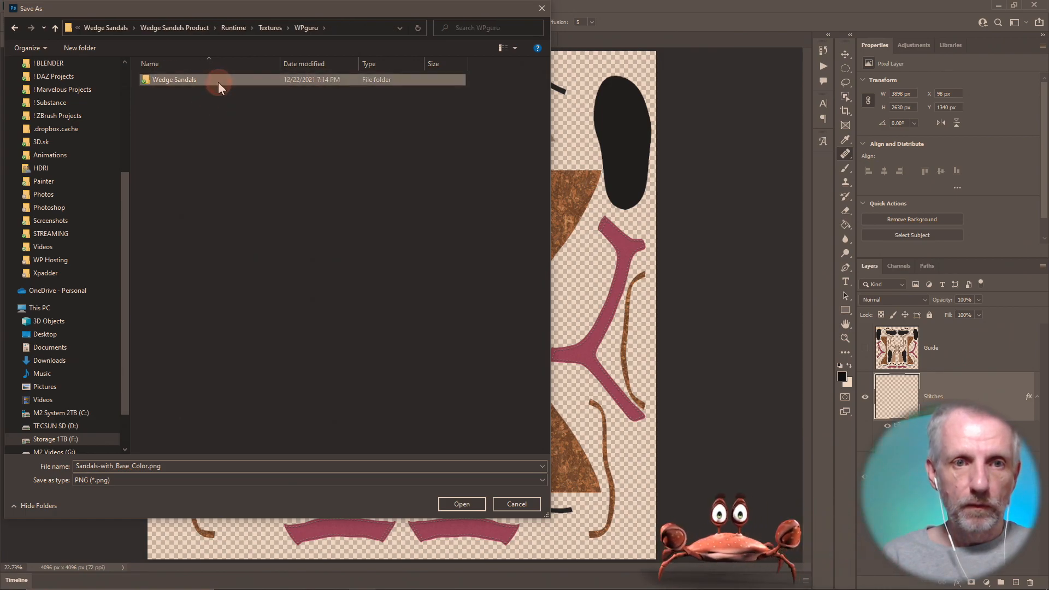
double_click(218, 82)
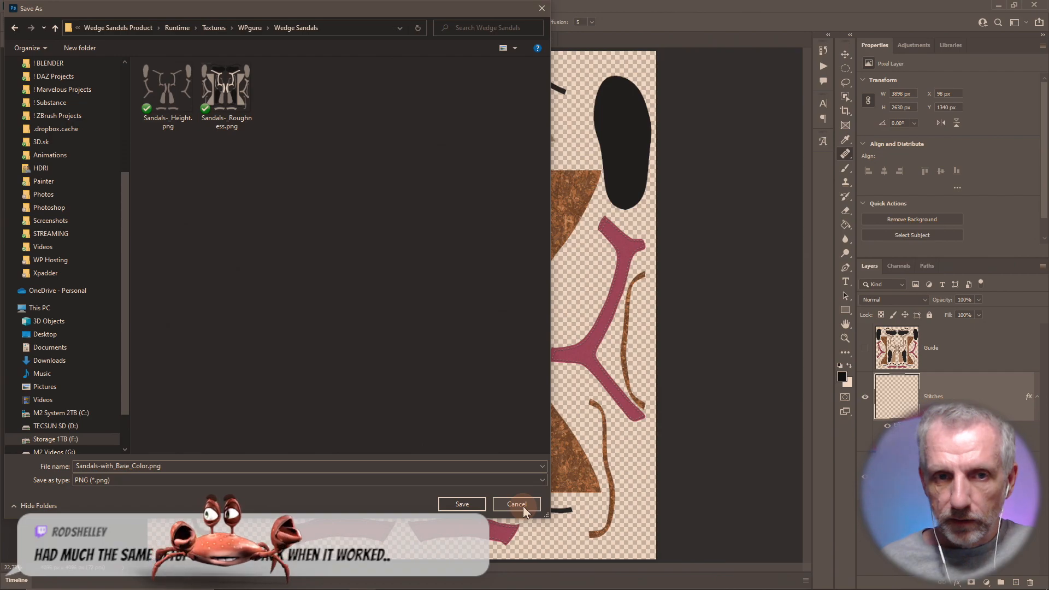
- Name the exported base color map Sandals-Base.png and save it
left_click(322, 466)
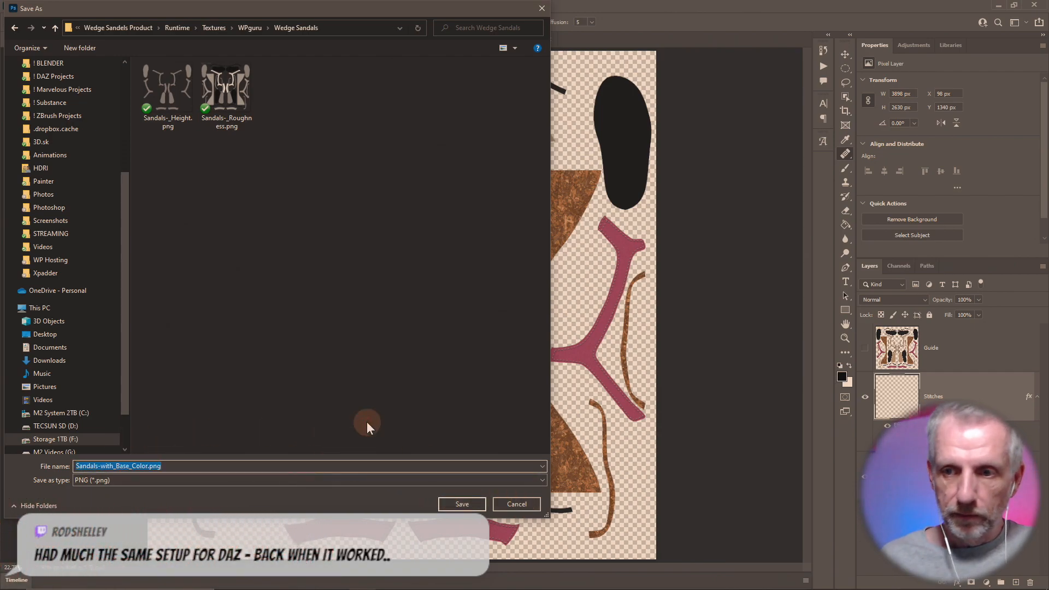
key("Left")
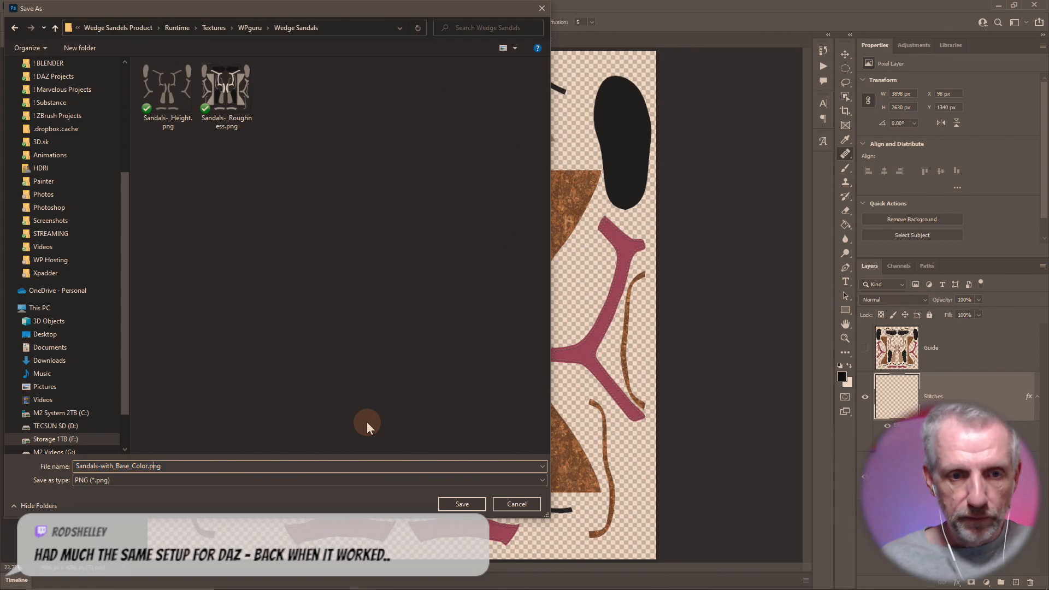
key("Left")
key("Left")
key("BackSpace")
key("BackSpace")
key("BackSpace")
key("BackSpace")
key("BackSpace")
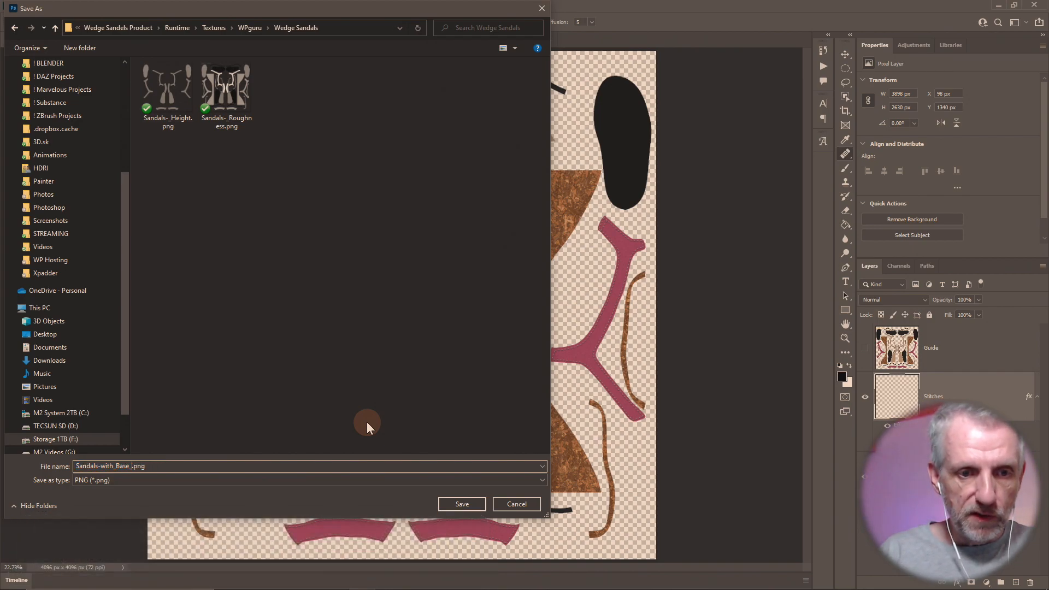
key("BackSpace")
key("BackSpace")
key("BackSpace")
key("BackSpace")
key("BackSpace")
key("BackSpace")
key("BackSpace")
key("BackSpace")
key("BackSpace")
key("BackSpace")
type("Base")
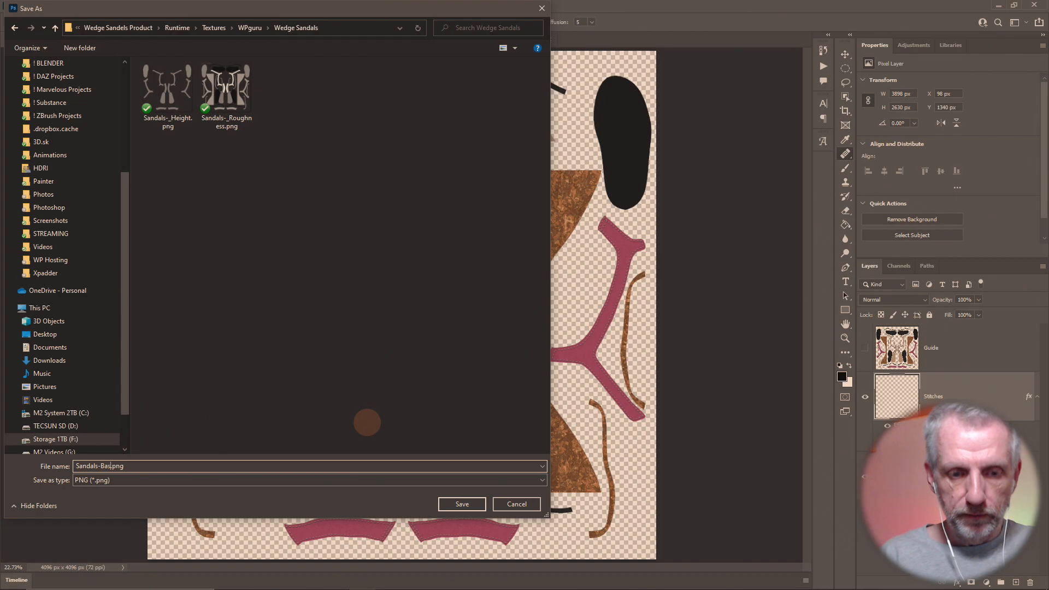
key("Return")
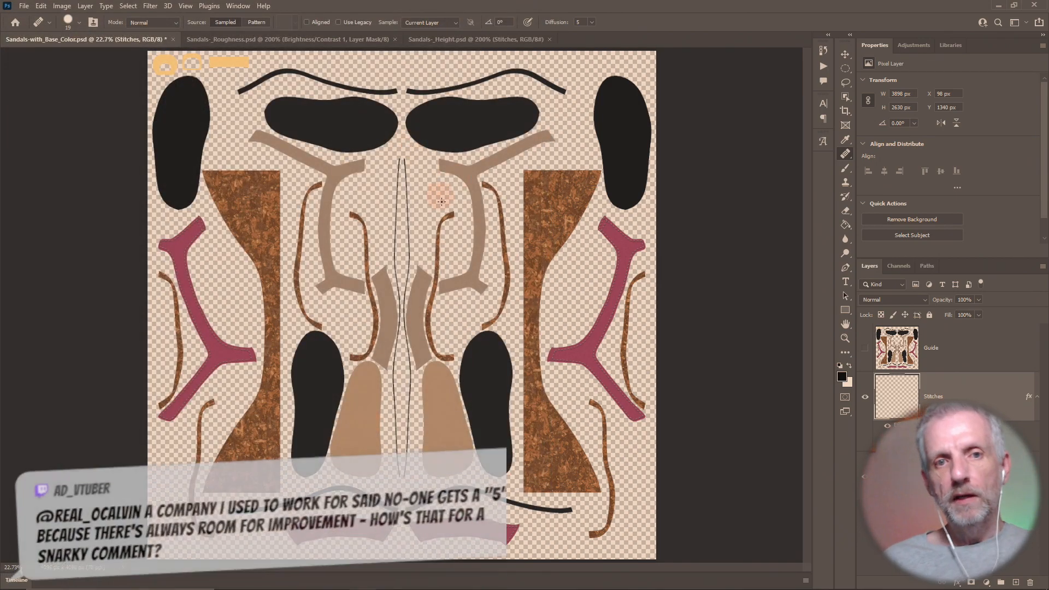
- Save the layered base color document under the new name Sandals-Base.psd in the PSDs folder
left_click(24, 6)
left_click(80, 141)
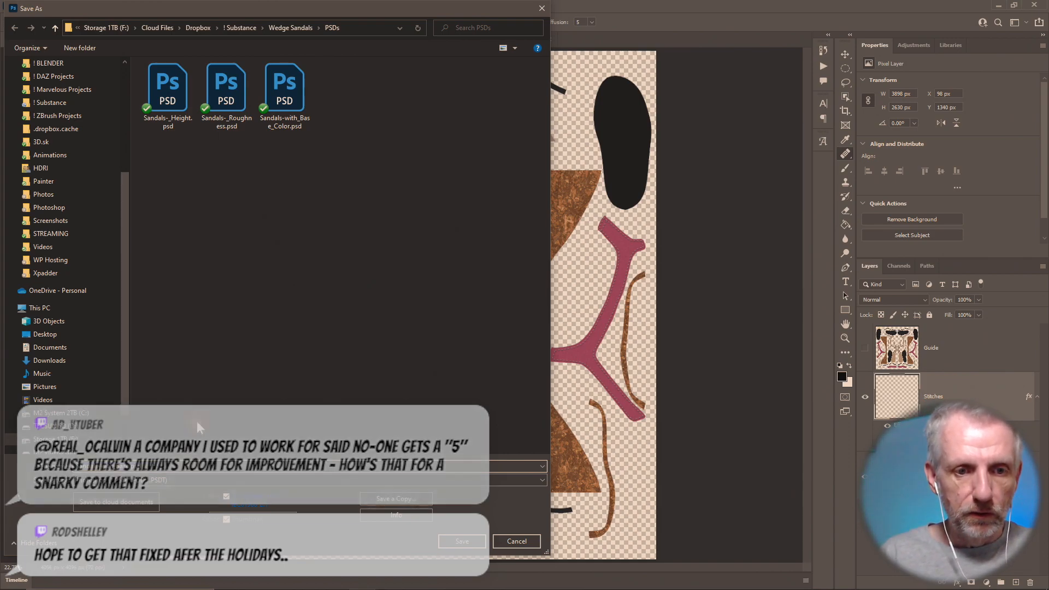
key("Left")
key("Left")
key("Left")
key("Left")
key("Left")
key("Left")
key("Left")
key("Left")
key("BackSpace")
key("BackSpace")
key("BackSpace")
key("BackSpace")
key("BackSpace")
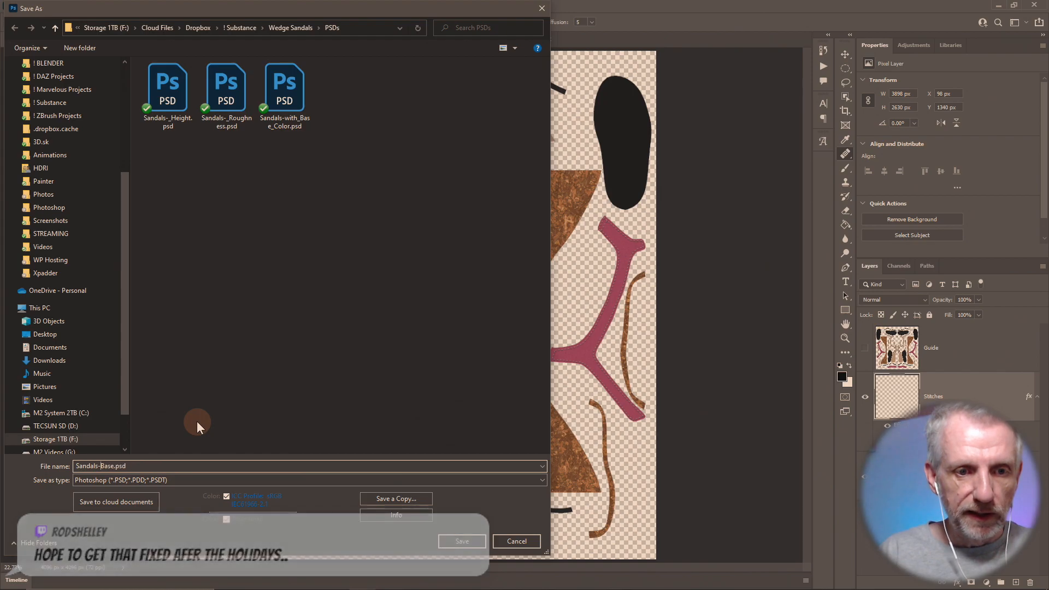
key("Return")
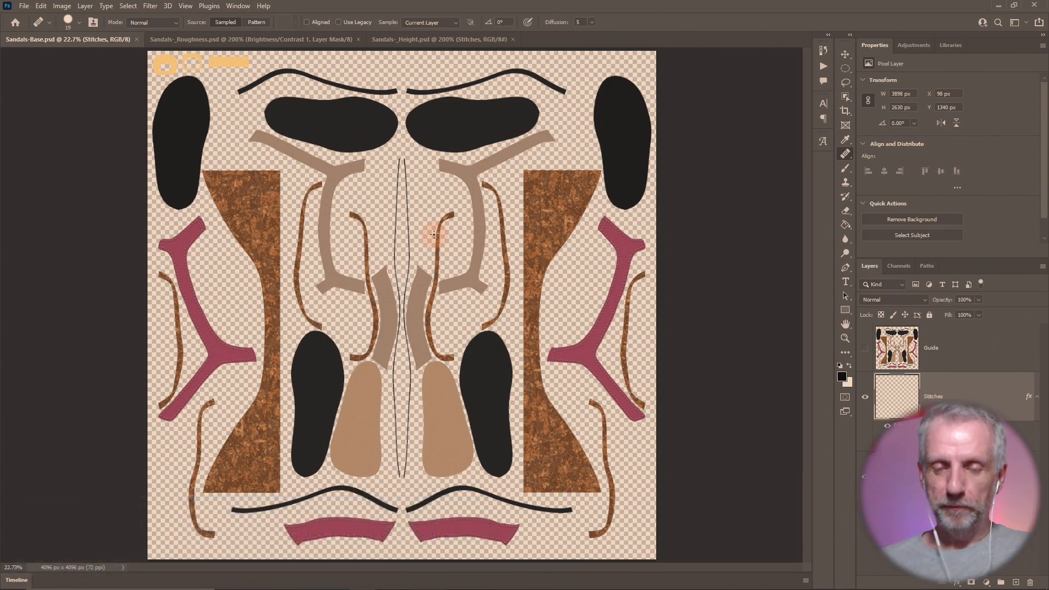
- Switch to File Explorer, open Wedge Sandels Product > Runtime > Textures > WPguru > Wedge Sandals and select Sandals-Base.png among the exported maps
mouse_move(268, 588)
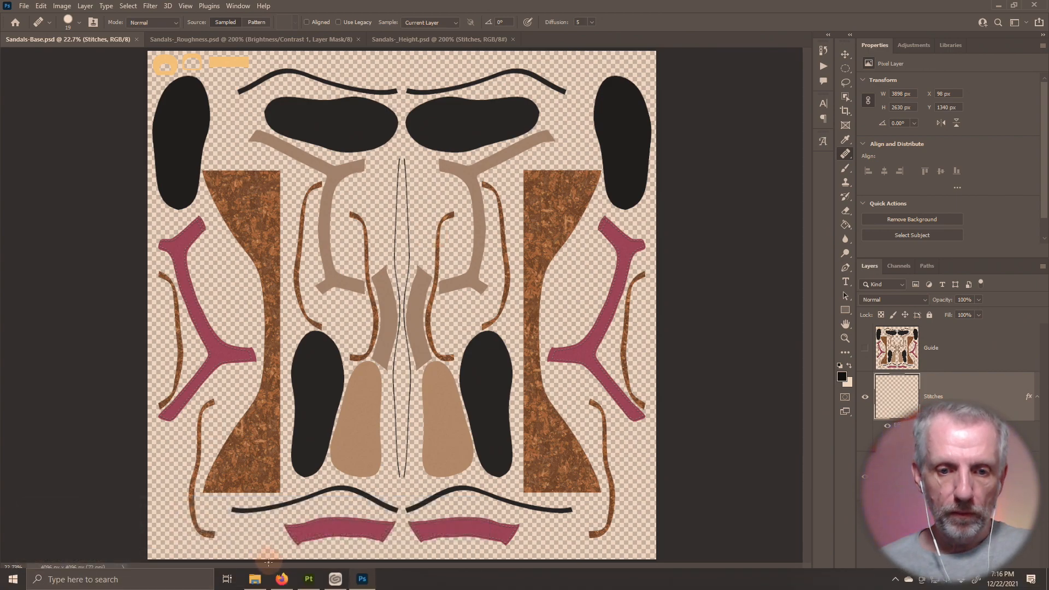
key("alt+Tab")
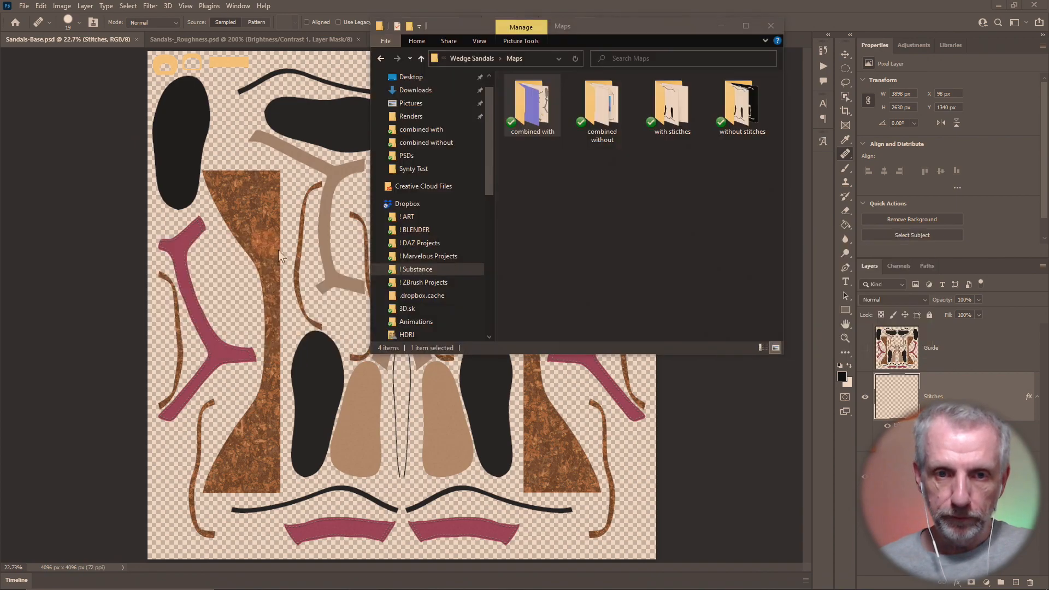
left_click(481, 59)
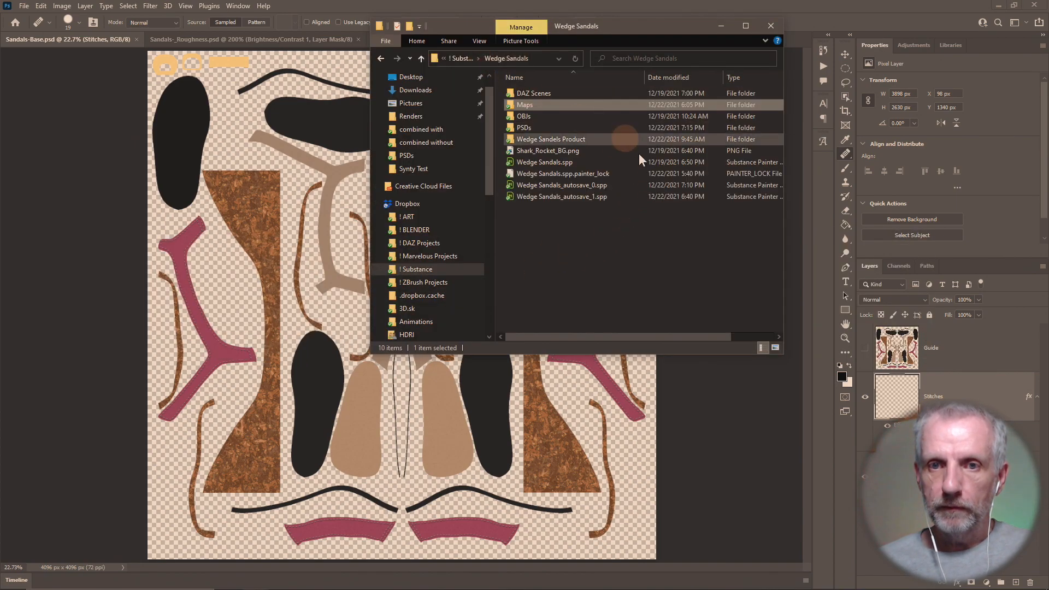
double_click(603, 138)
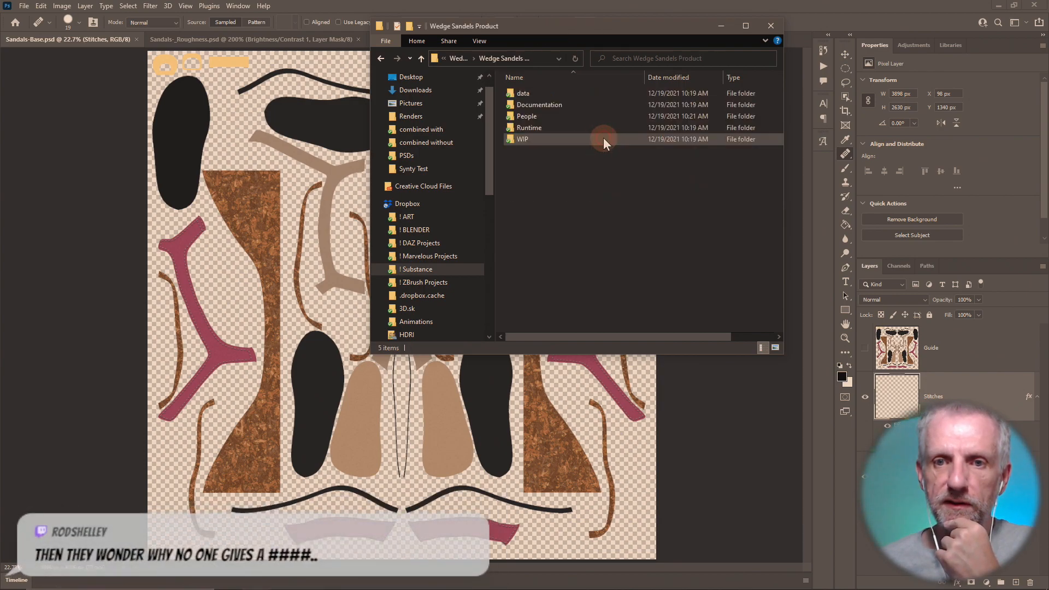
double_click(572, 127)
double_click(552, 93)
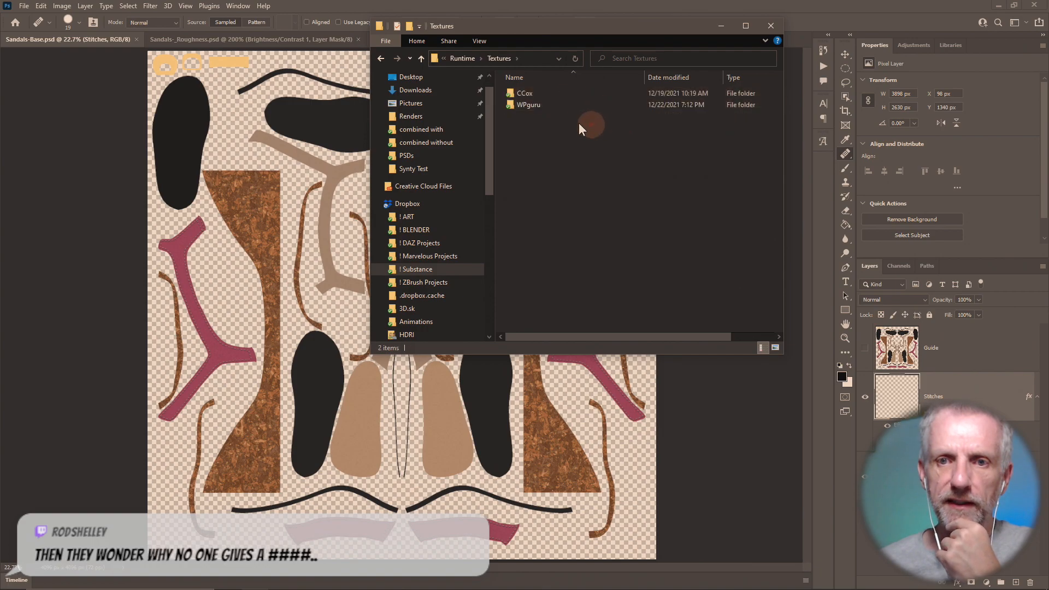
double_click(544, 104)
left_click(553, 94)
double_click(553, 94)
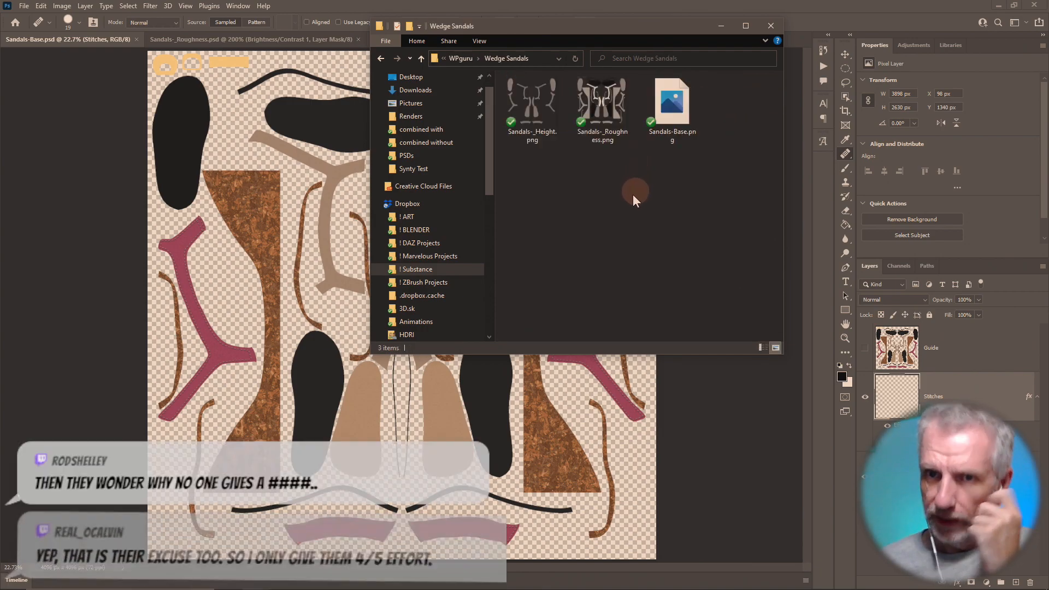
left_click(591, 104)
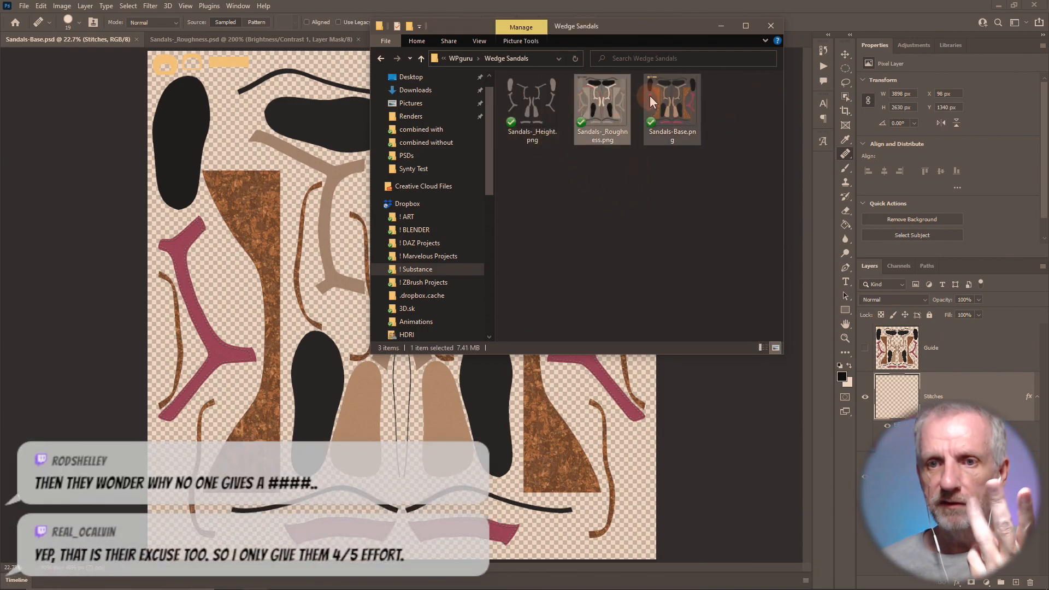
left_click(672, 104)
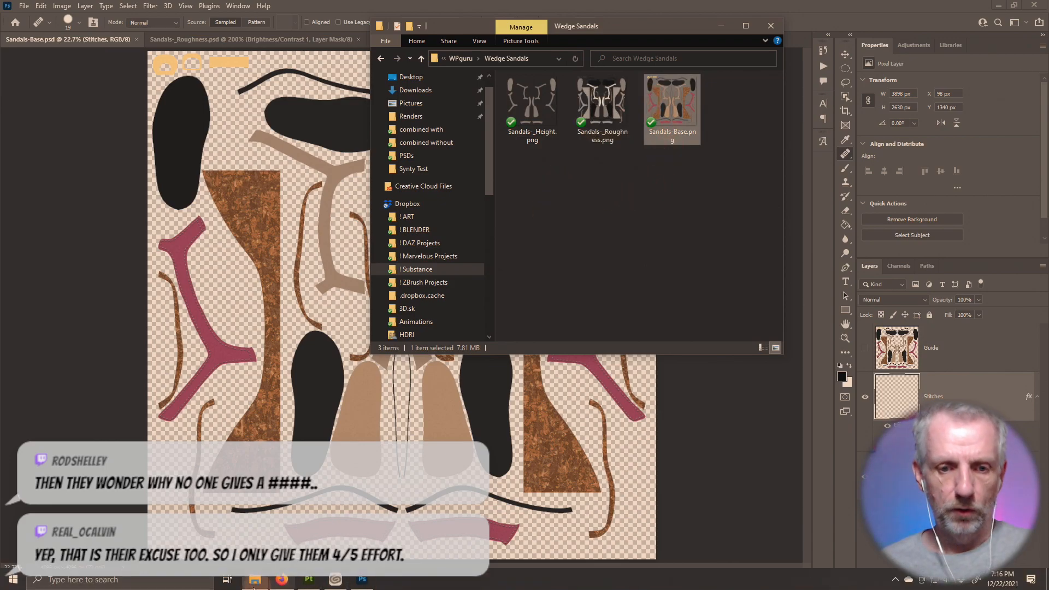
- Open a second File Explorer window and place it side by side with the Wedge Sandals texture folder window
right_click(254, 584)
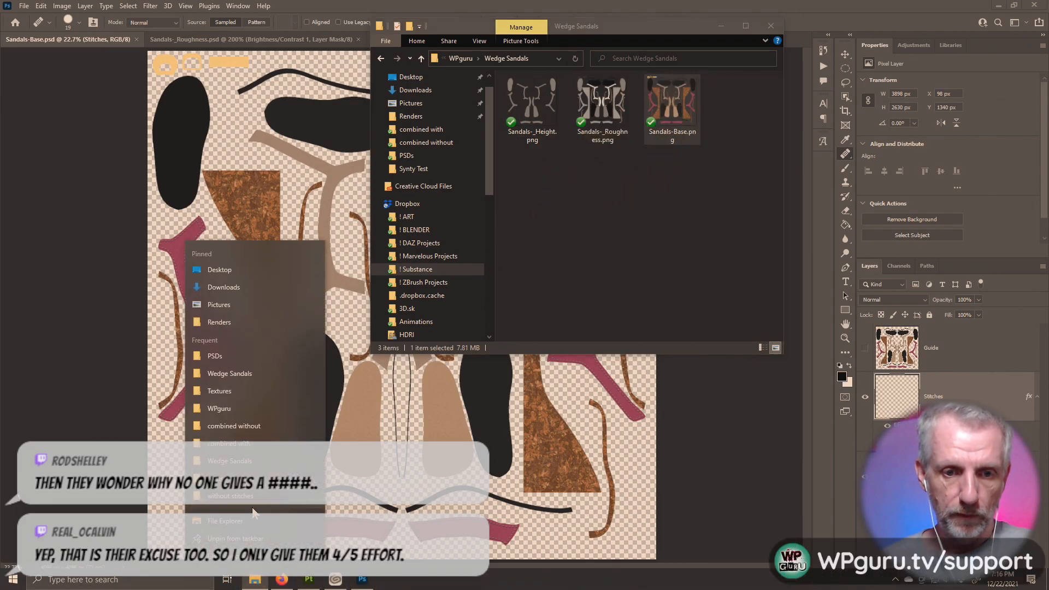
left_click(225, 522)
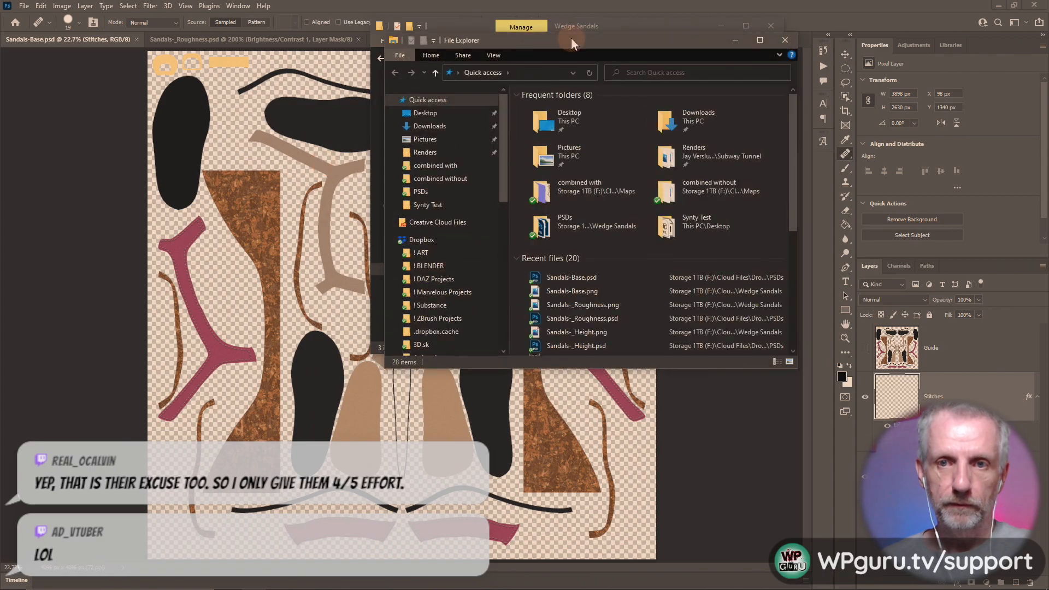
left_click_drag(571, 38, 238, 30)
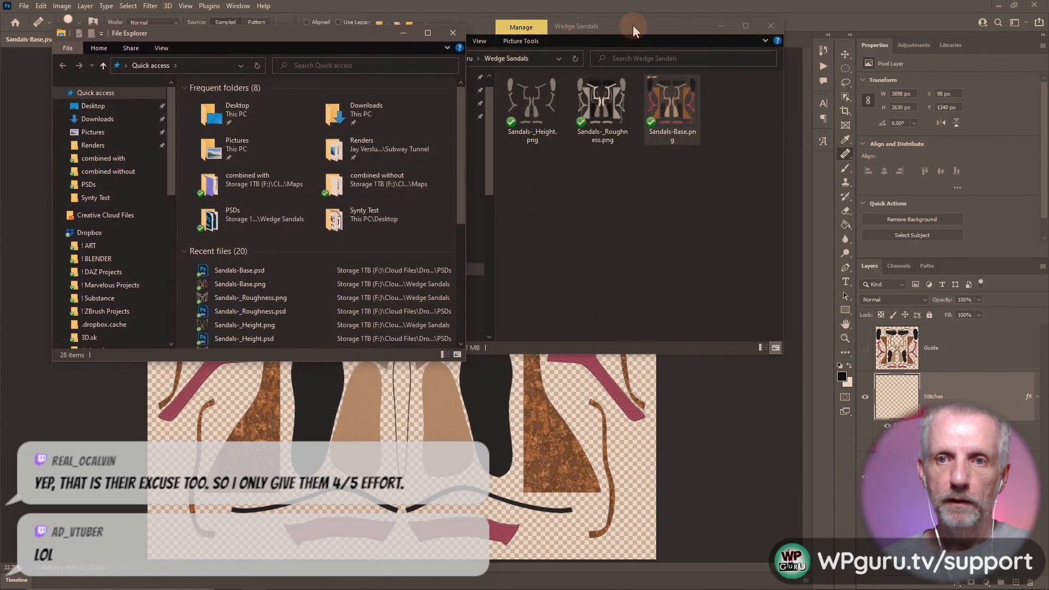
left_click_drag(633, 25, 736, 31)
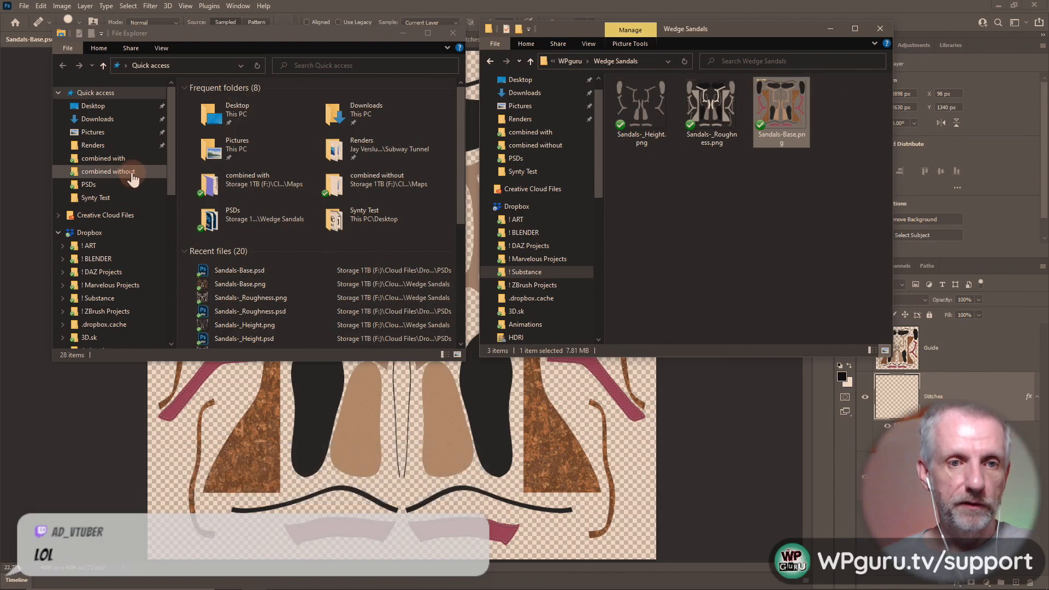
- Check the combined with folder, then open combined without in the second window and select Sandals-_Normal.PNG
left_click(117, 159)
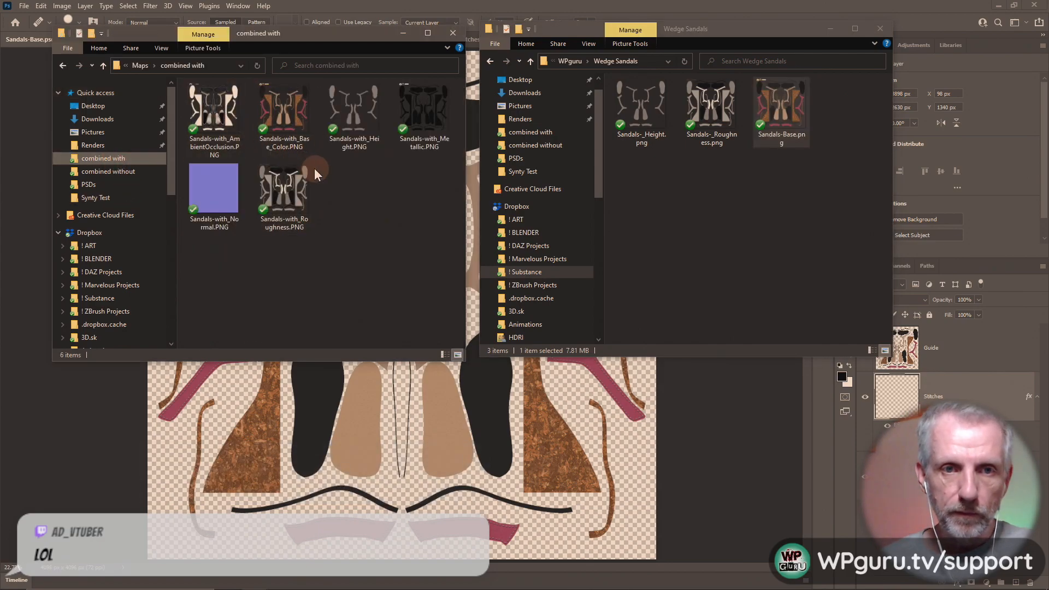
left_click(130, 173)
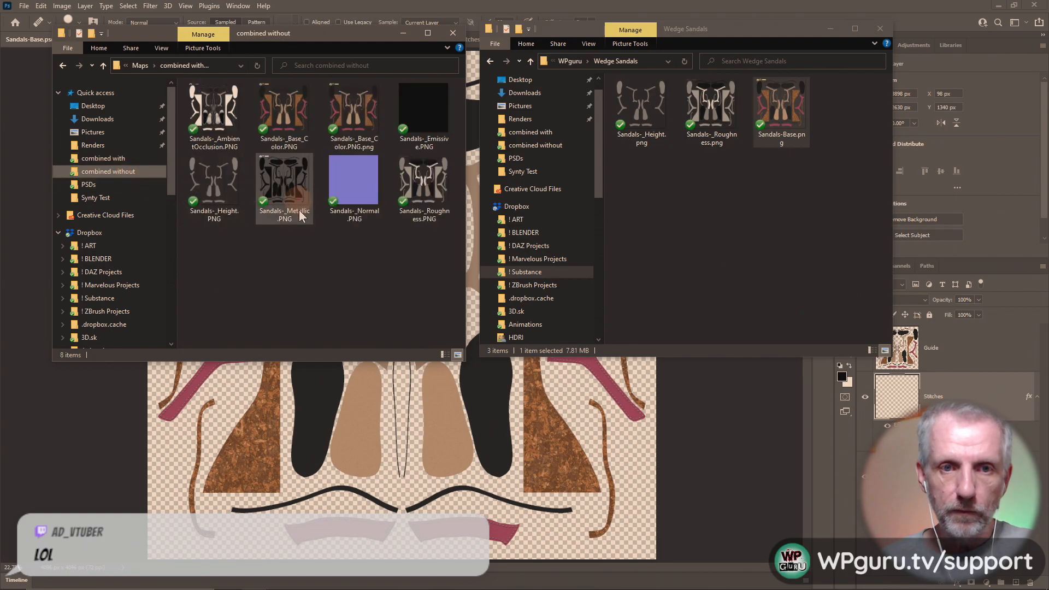
left_click(355, 181)
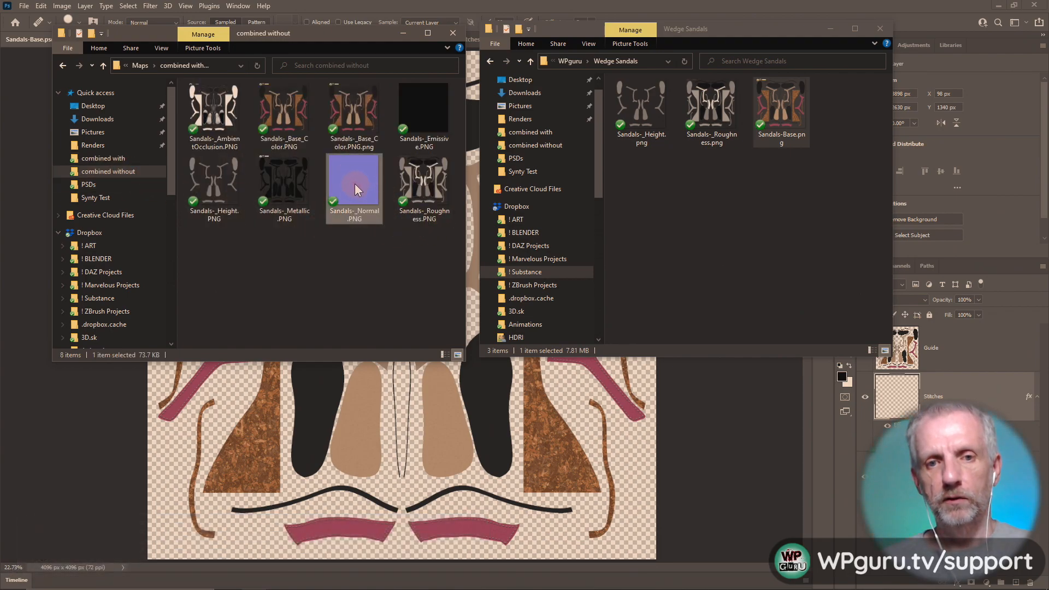
- Move Sandals-_Normal.PNG and Sandals-_Metallic.PNG from the combined without folder into the Wedge Sandals texture folder
left_click_drag(355, 184, 732, 244)
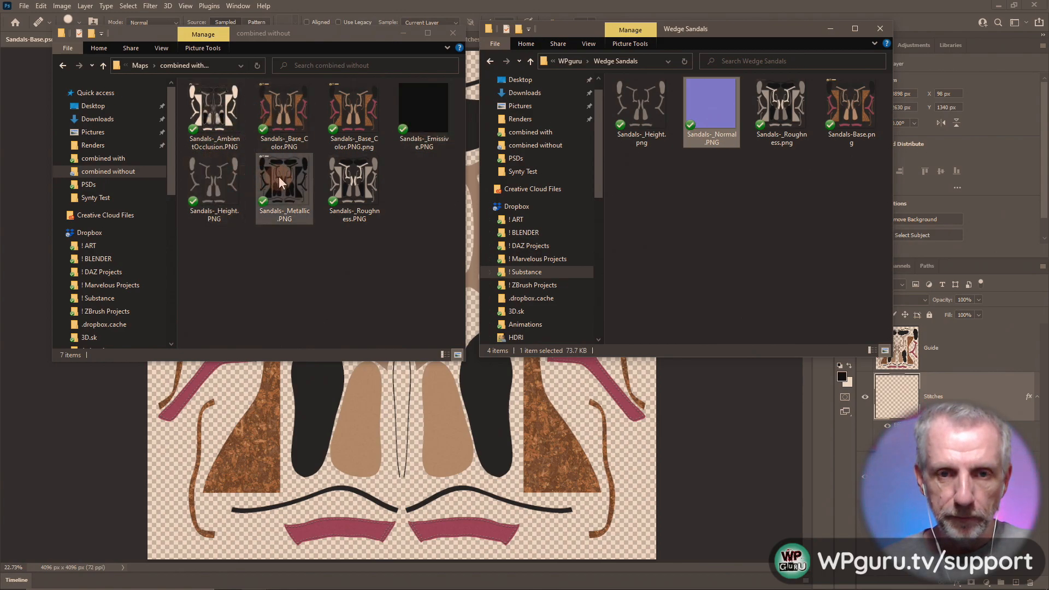
left_click_drag(279, 176, 647, 255)
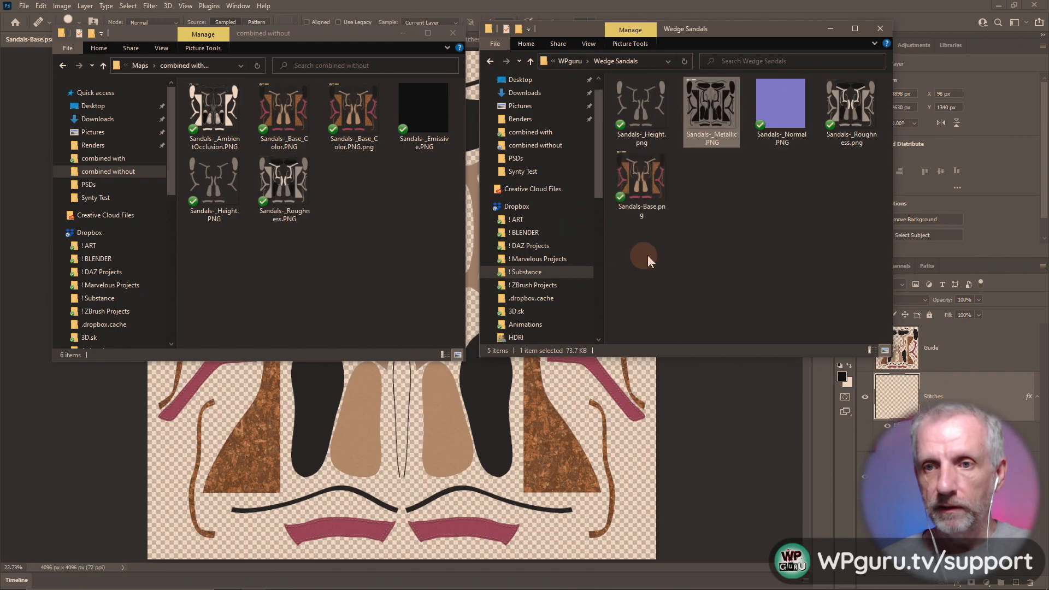
- Open the moved Sandals-_Metallic.PNG in Photoshop, inspect the strap areas up close, close the image and return to the Wedge Sandals folder
right_click(717, 114)
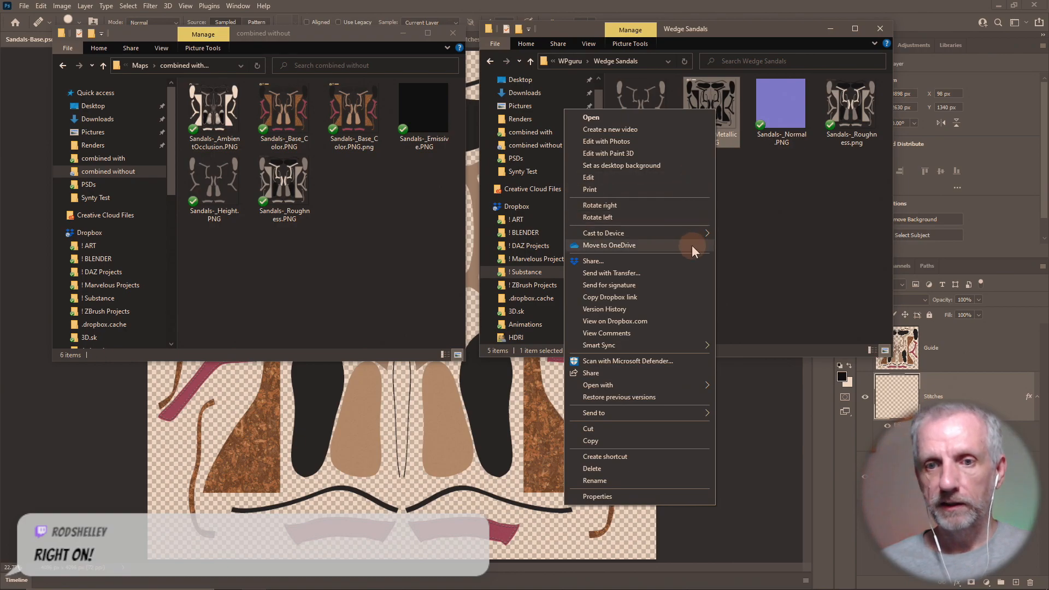
left_click(751, 221)
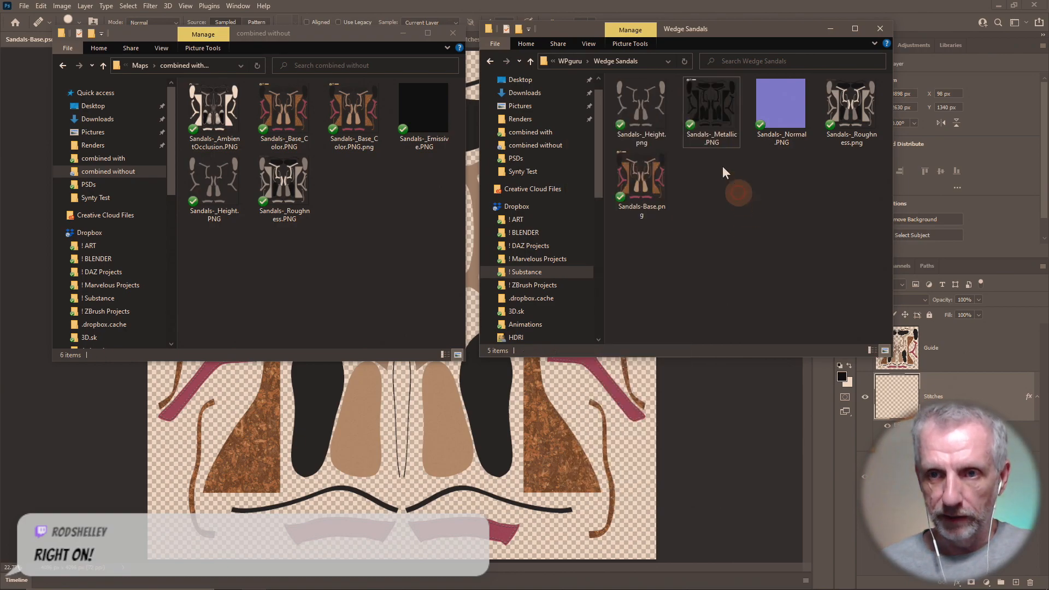
right_click(718, 121)
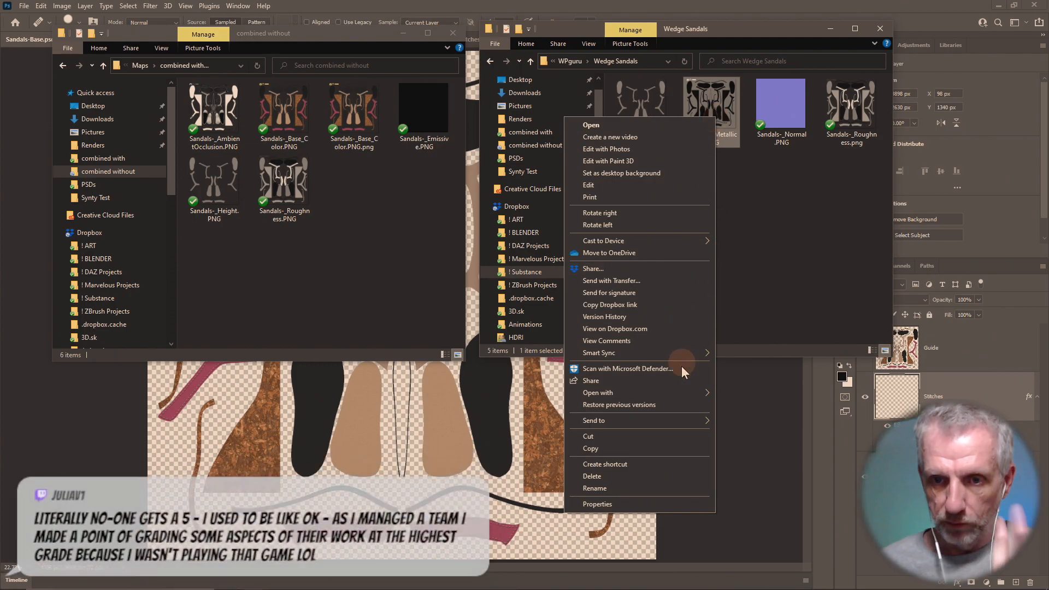
mouse_move(685, 390)
left_click(748, 394)
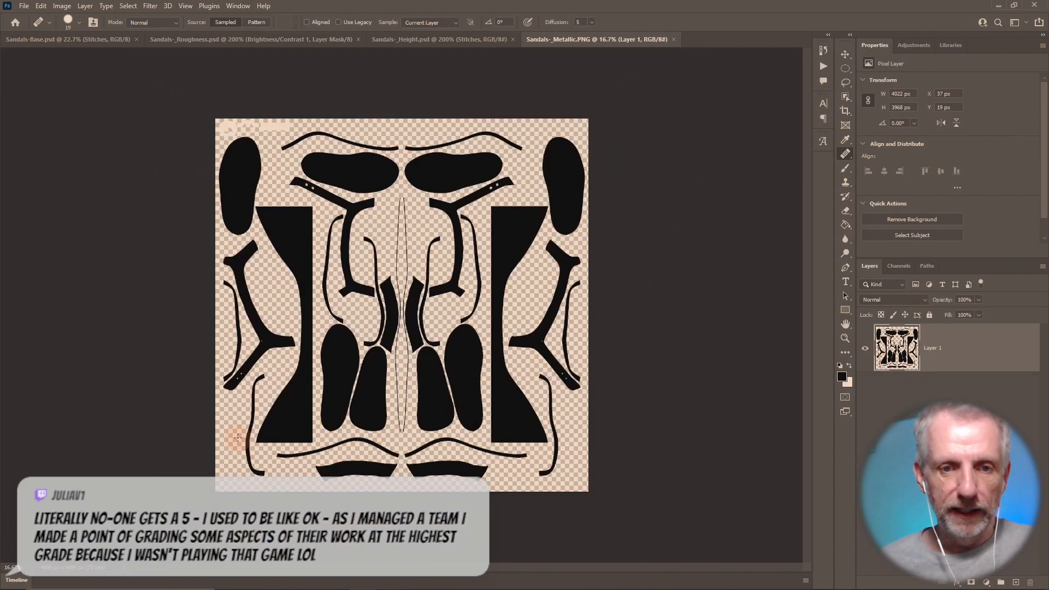
scroll(238, 439, "up", 10)
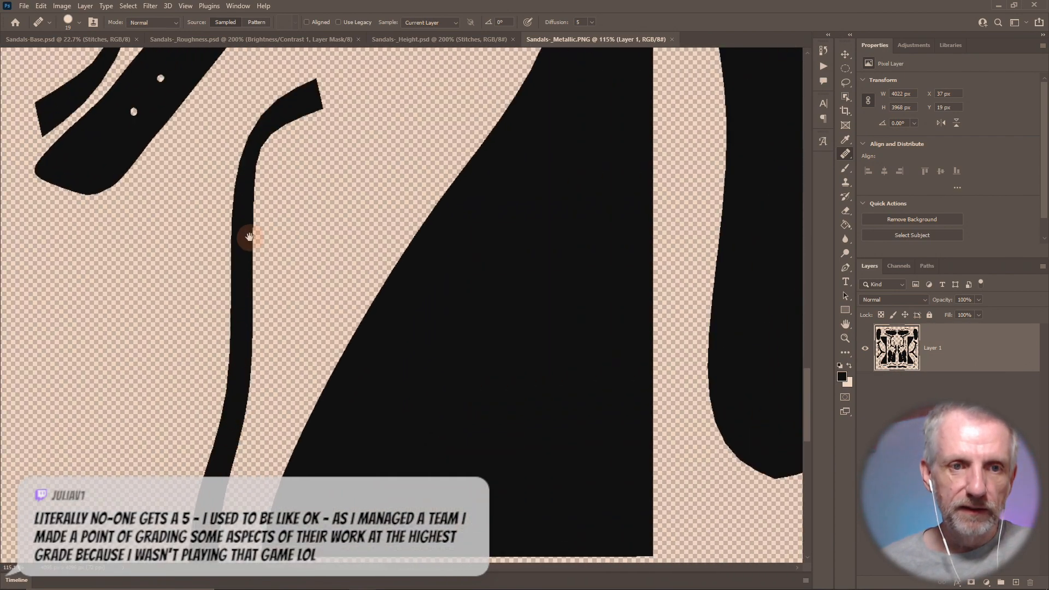
left_click_drag(249, 237, 328, 471)
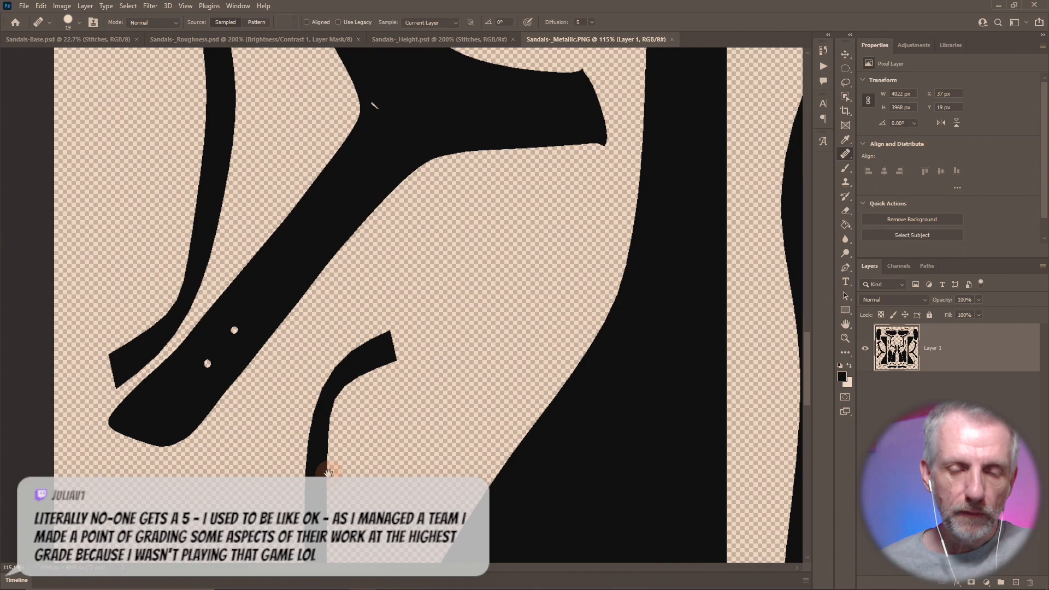
left_click(670, 39)
key("alt+Tab")
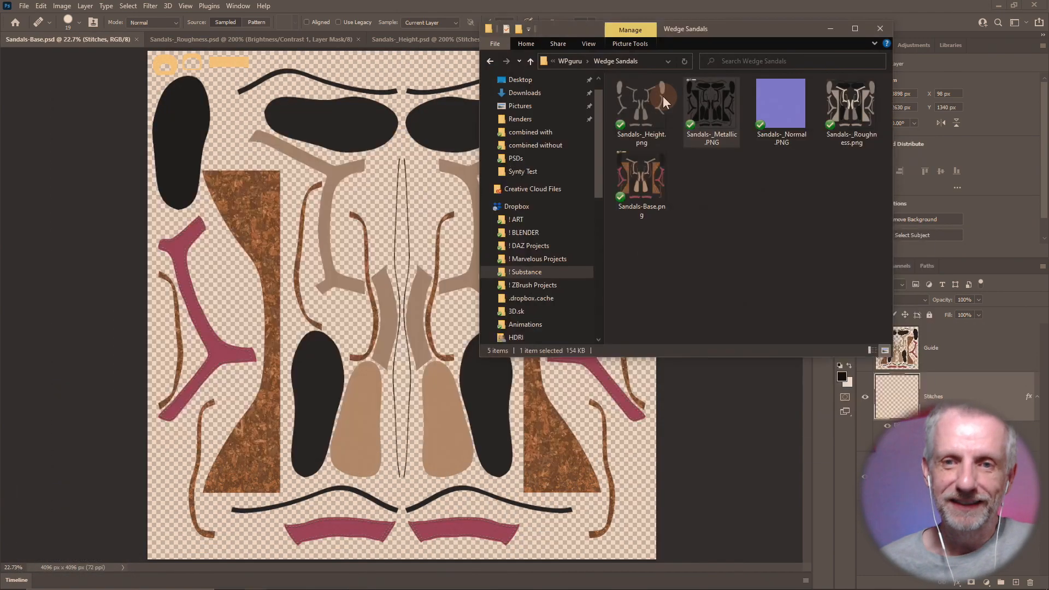
- Open the combined with folder in the other File Explorer window and inspect Sandals-with_Metallic.PNG up close in the image viewer
key("alt+Tab")
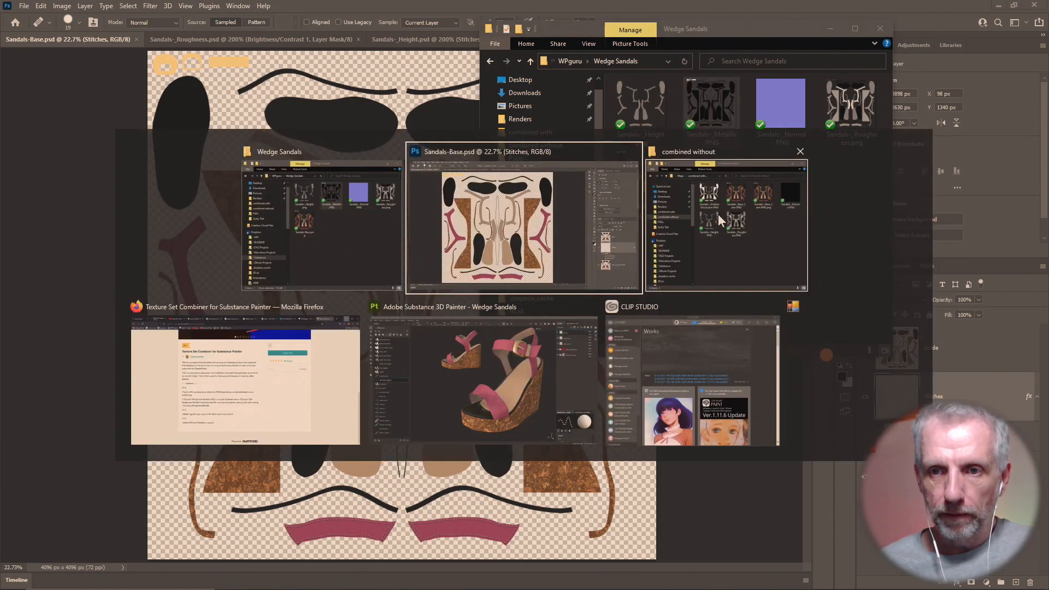
left_click(720, 220)
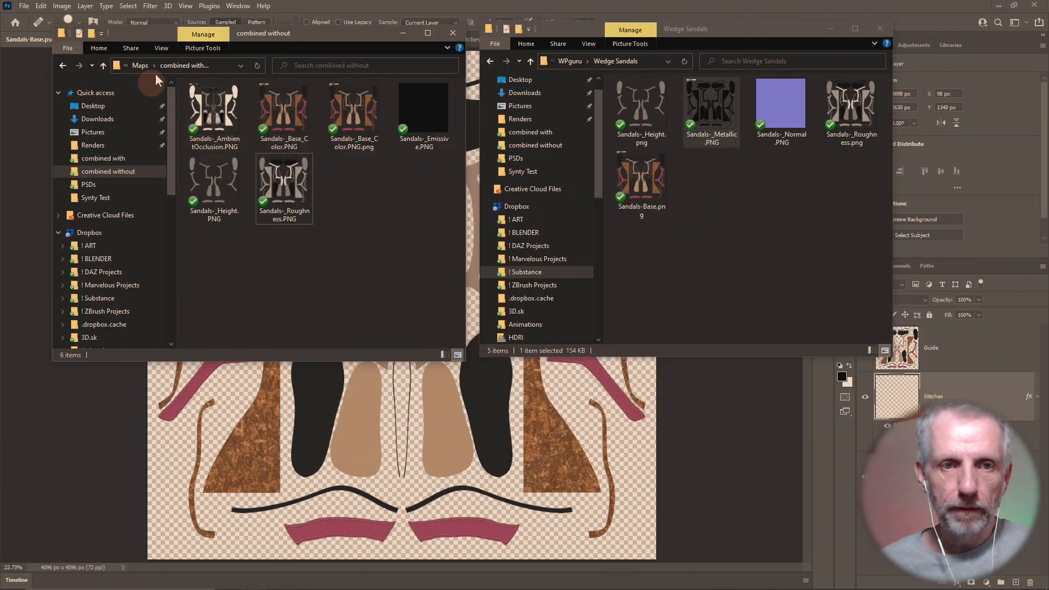
left_click(104, 68)
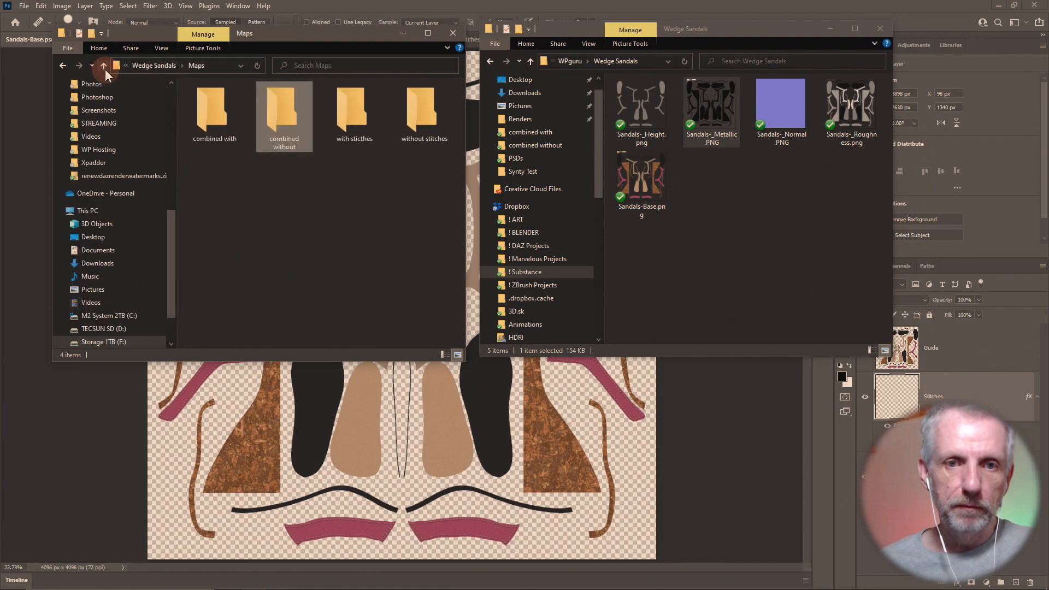
double_click(227, 110)
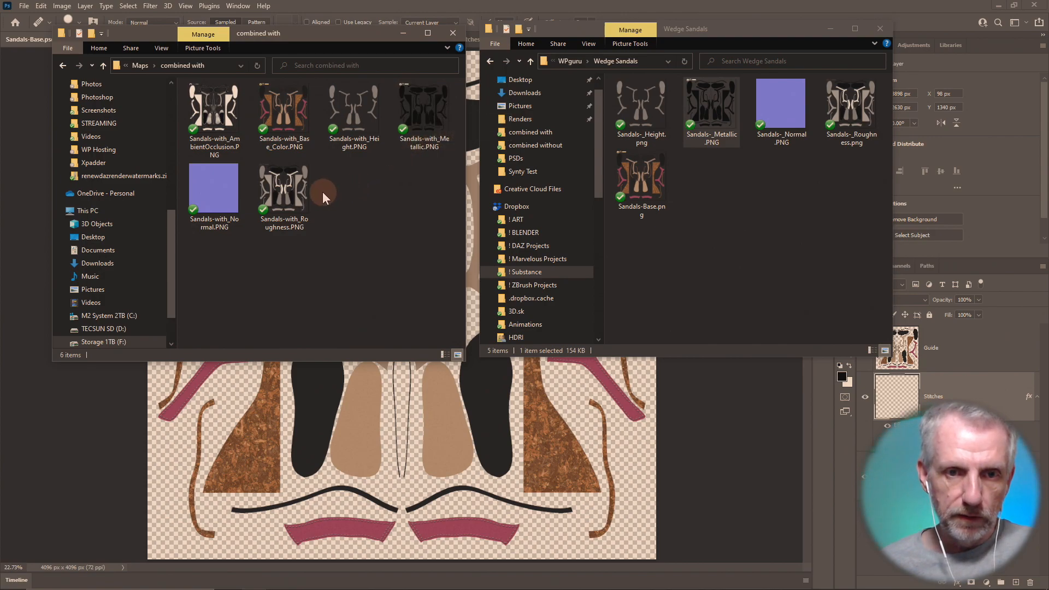
double_click(424, 106)
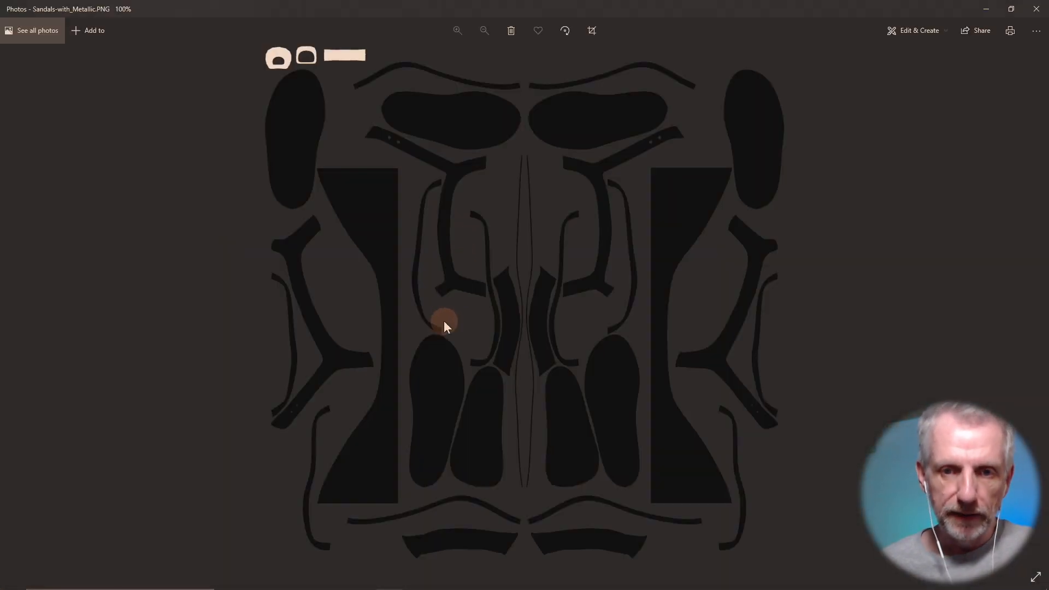
scroll(337, 360, "up", 8)
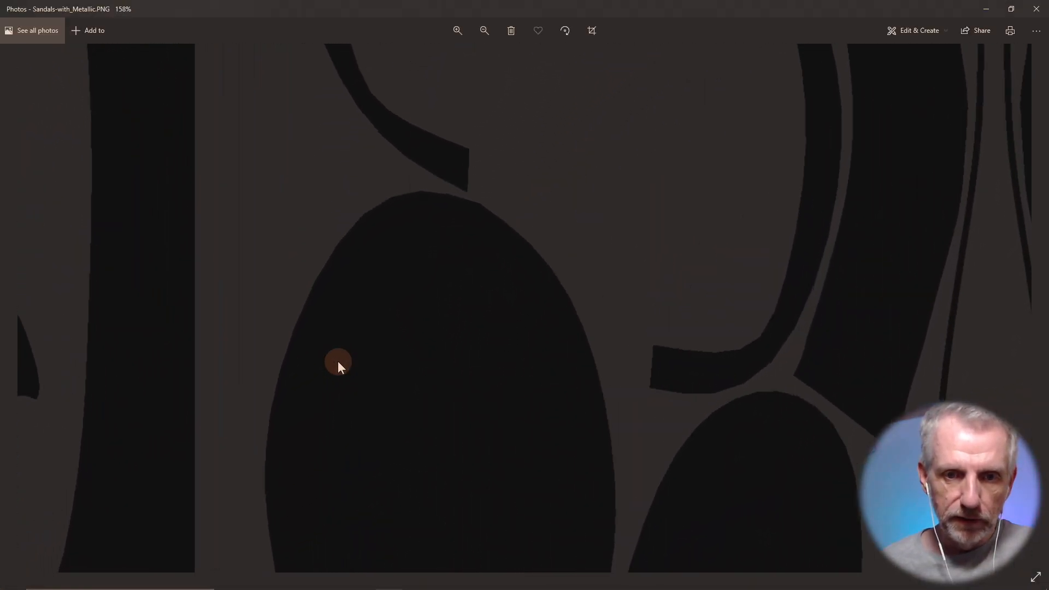
left_click_drag(254, 334, 825, 254)
scroll(825, 255, "down", 3)
left_click(1037, 9)
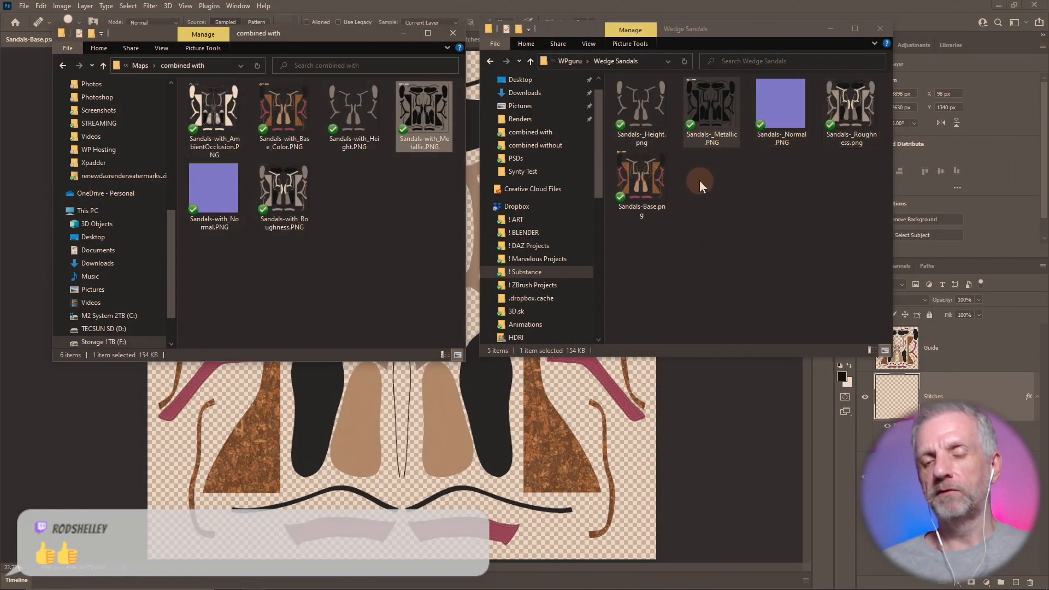
- Minimize Photoshop, close the combined with window and move the Wedge Sandals window to the upper corner of the desktop
left_click(911, 5)
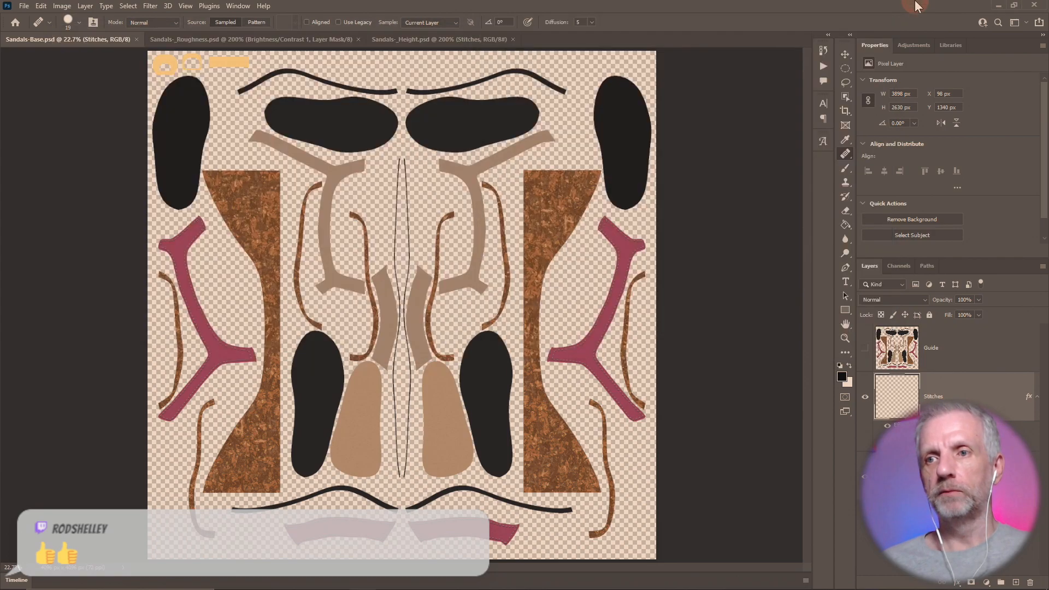
left_click(995, 6)
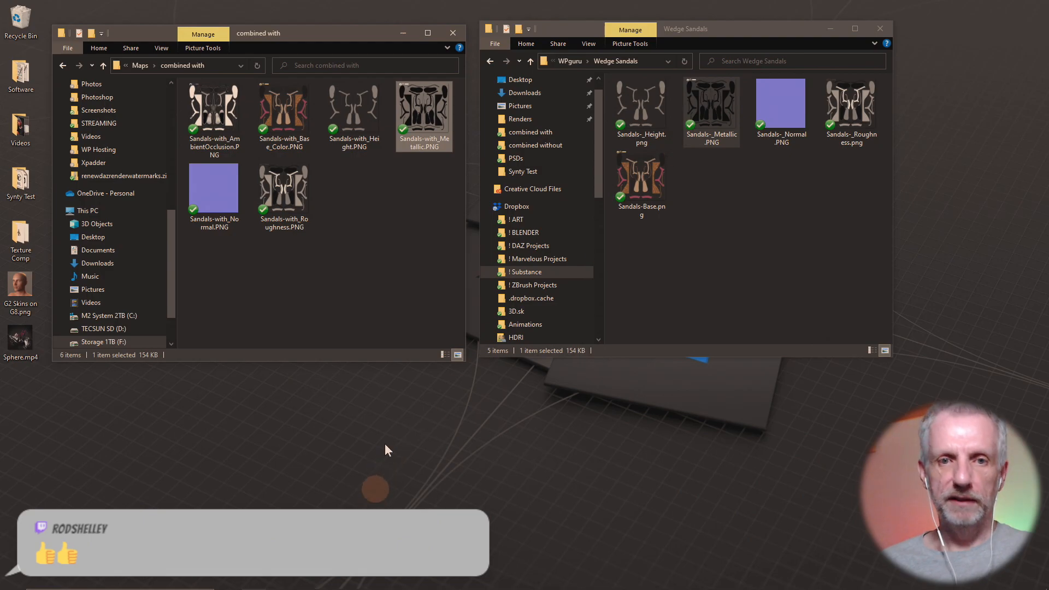
left_click(452, 33)
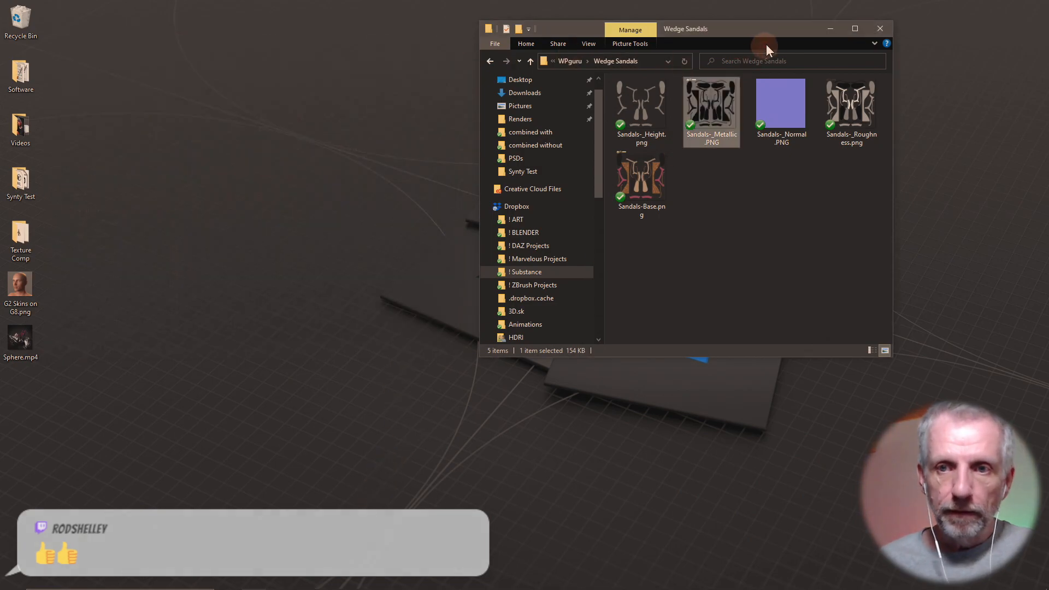
left_click_drag(793, 29, 315, 23)
- Launch DAZ Studio 4.16 (64-bit)
mouse_move(268, 583)
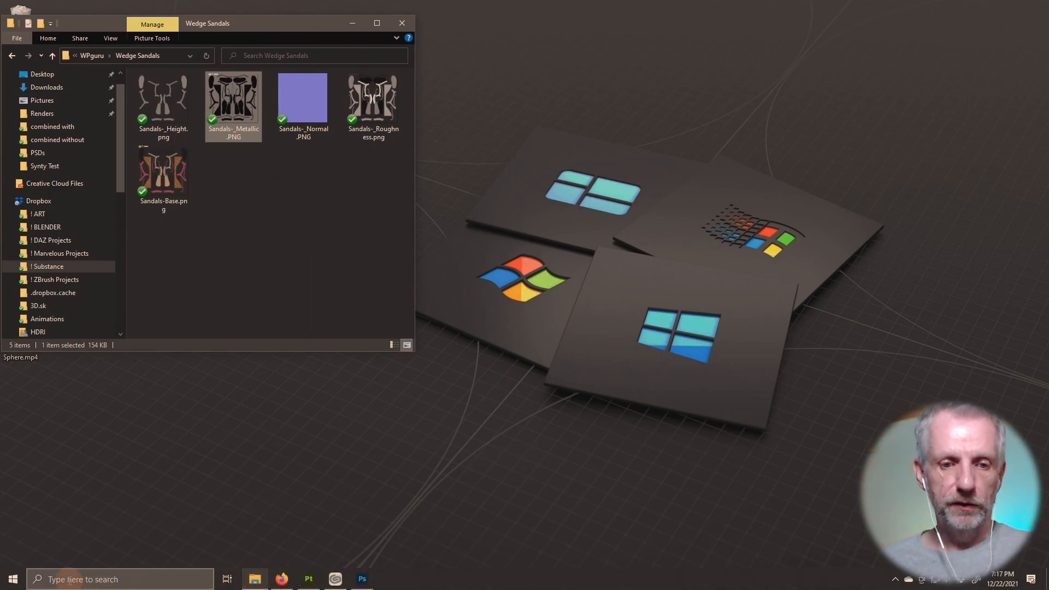
left_click(17, 571)
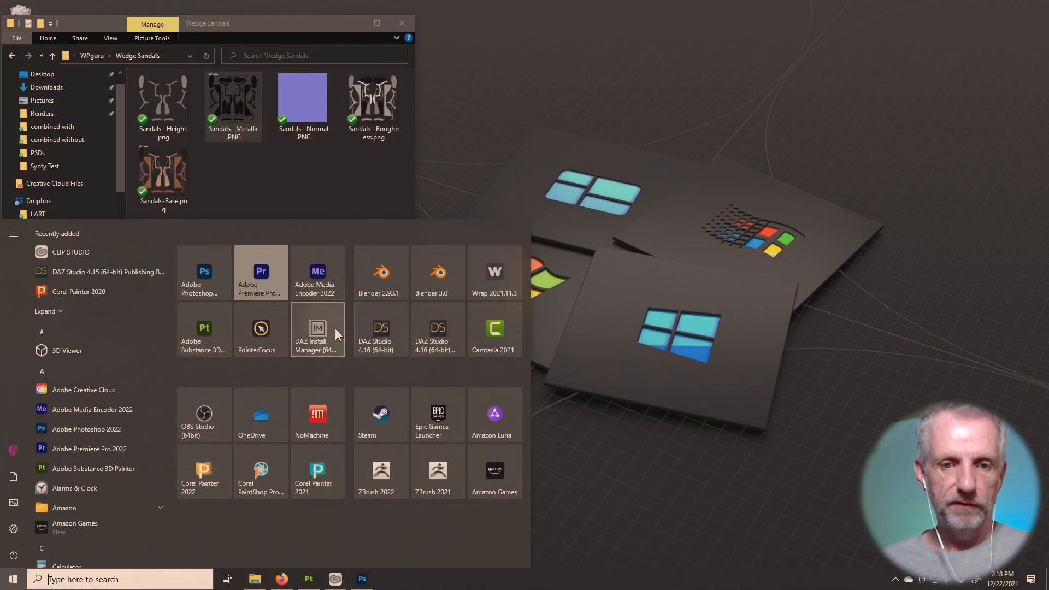
left_click(381, 335)
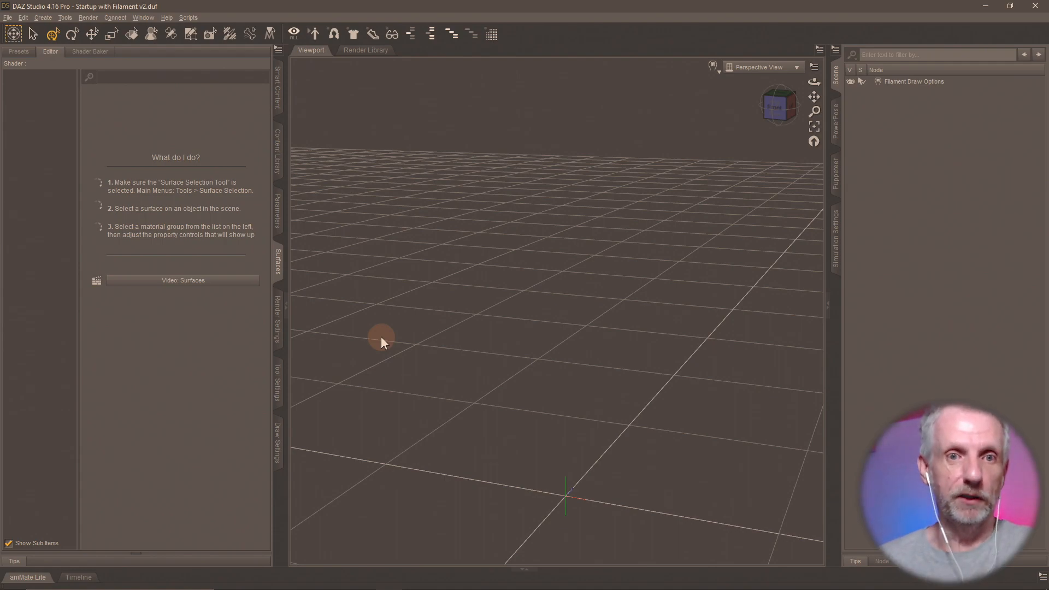
- Open the recent scene Sandals.duf without saving the startup scene, skipping the missing combined texture maps
left_click(7, 17)
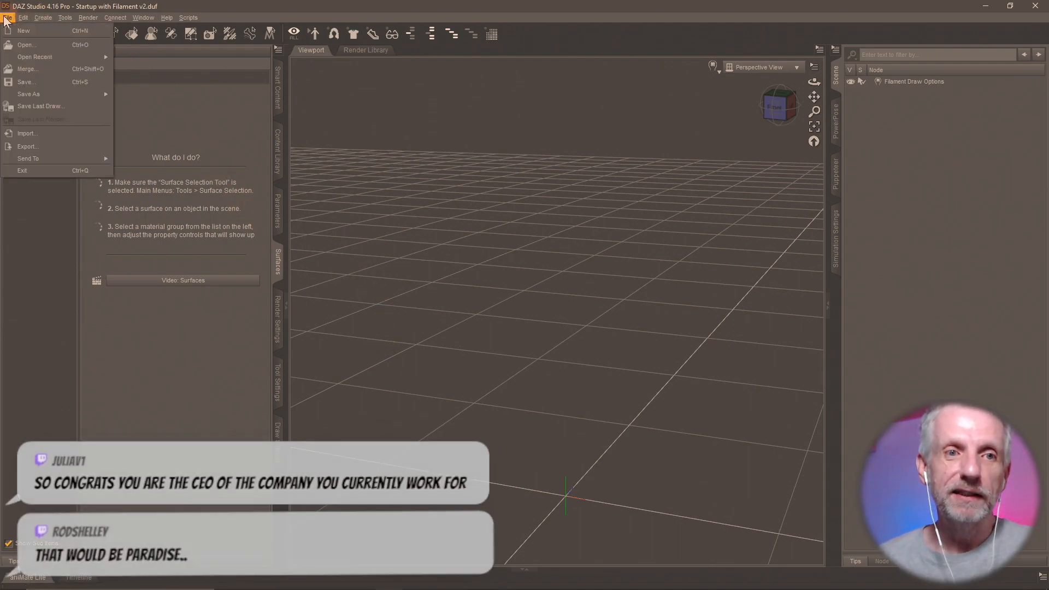
mouse_move(54, 59)
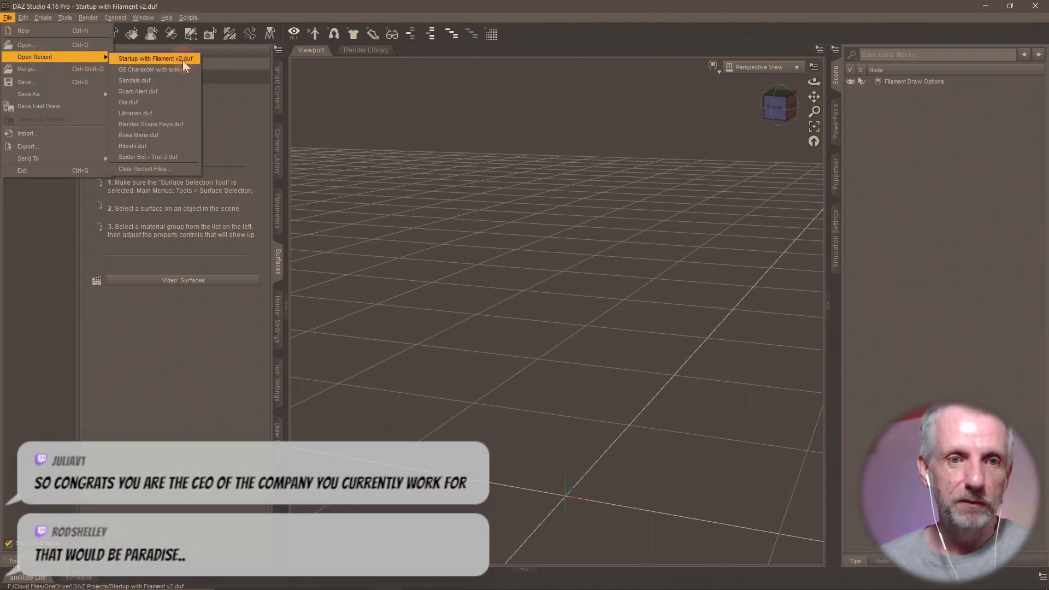
left_click(175, 79)
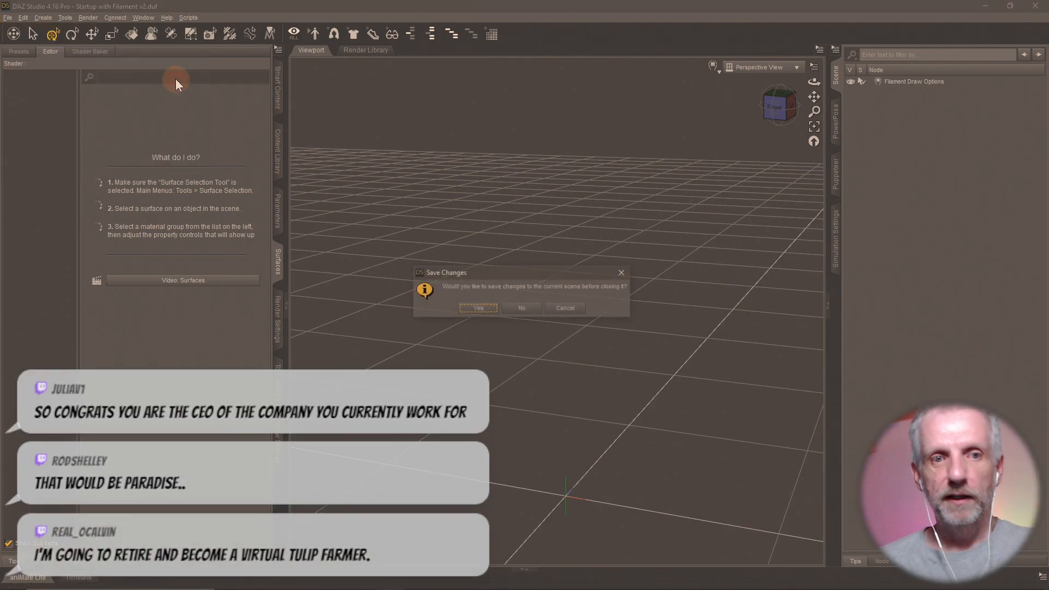
left_click(529, 312)
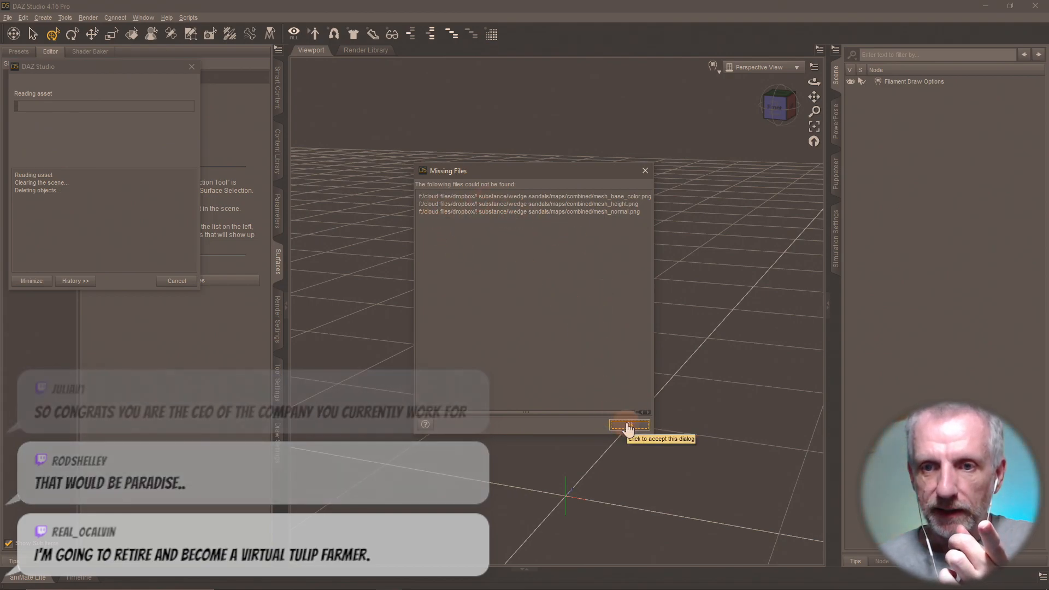
left_click(628, 426)
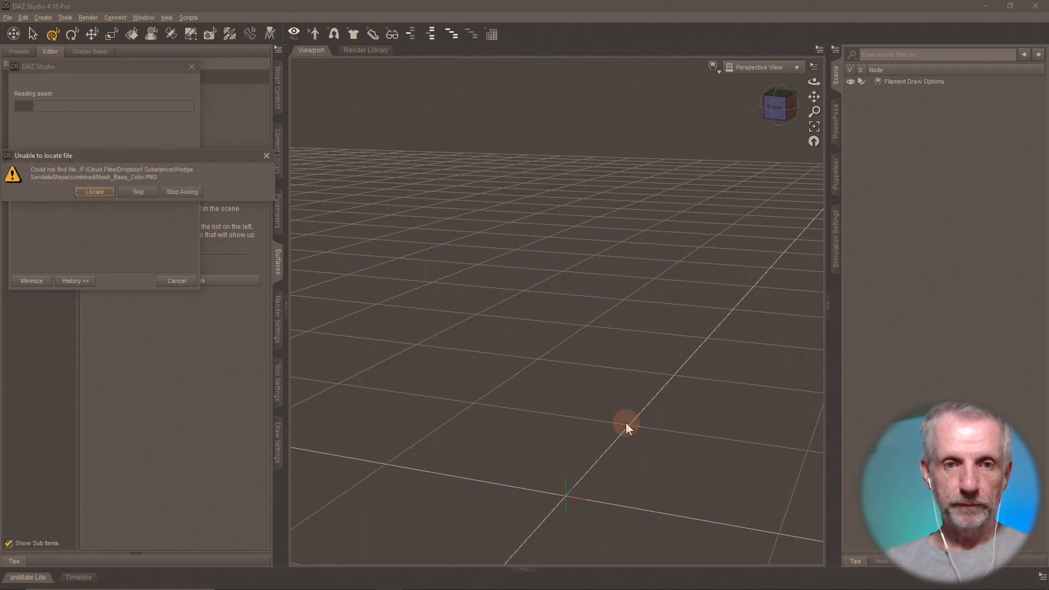
left_click(139, 191)
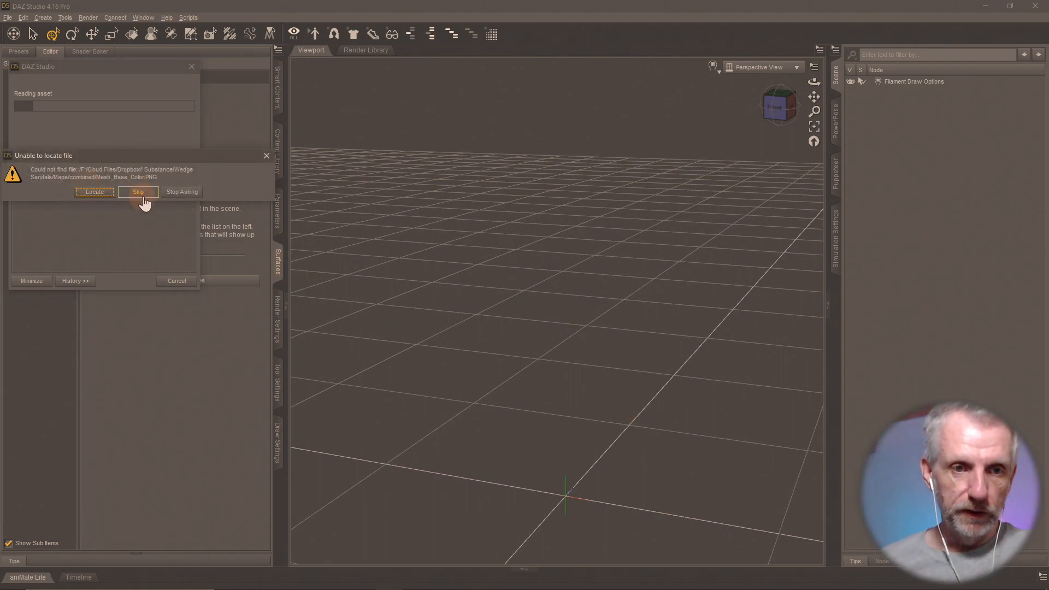
left_click(175, 193)
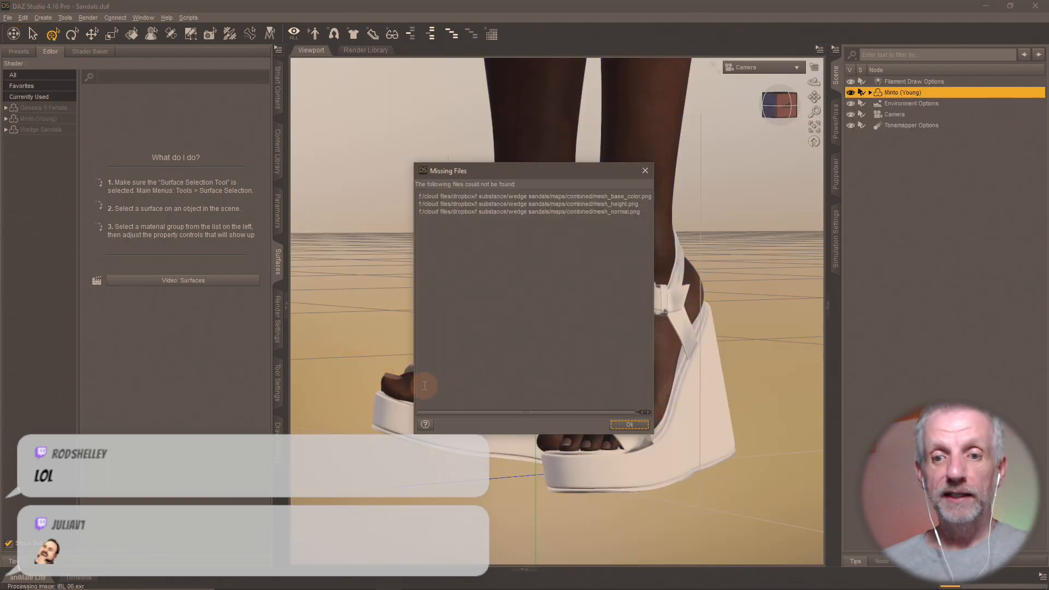
left_click(629, 425)
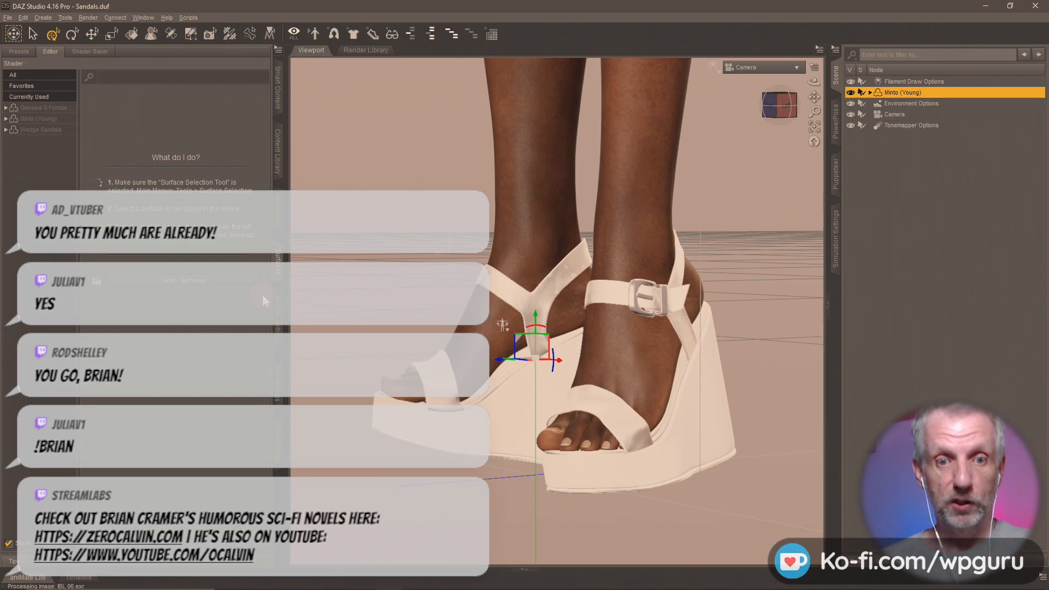
- Show the General render settings and expand their subgroups
left_click(278, 314)
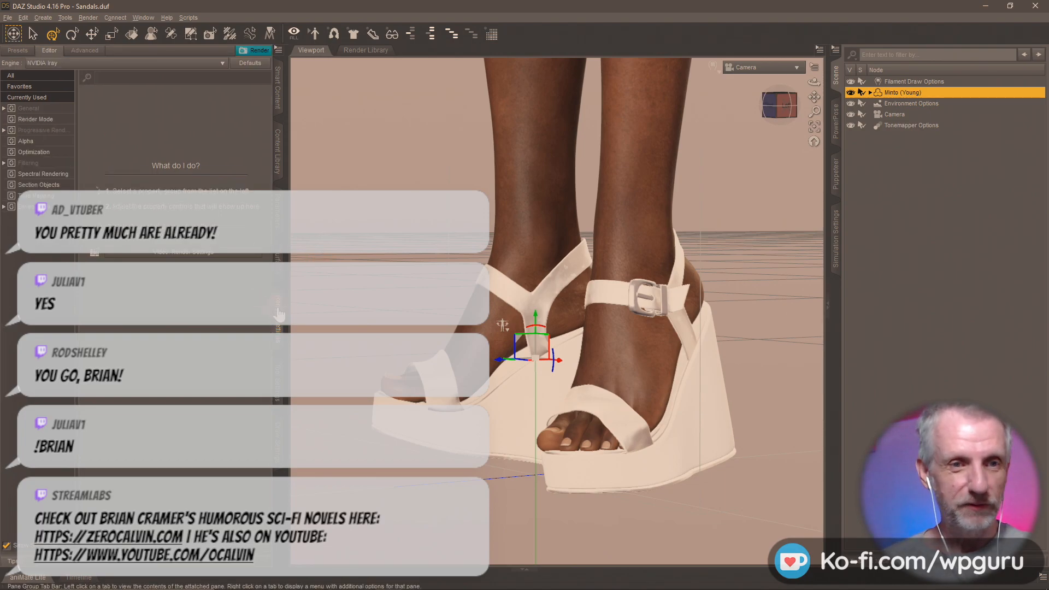
left_click(48, 110)
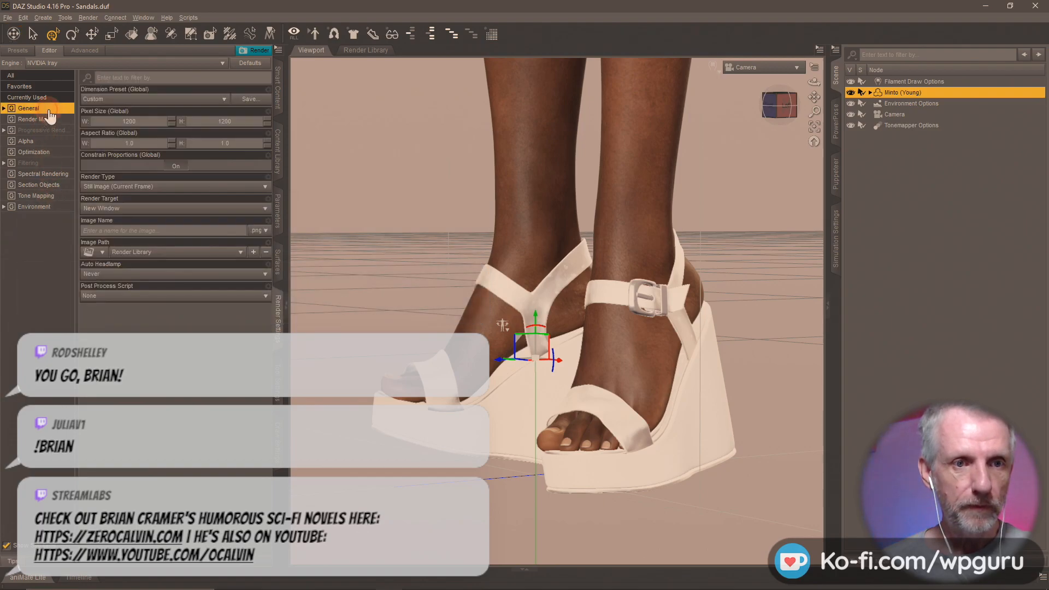
double_click(61, 110)
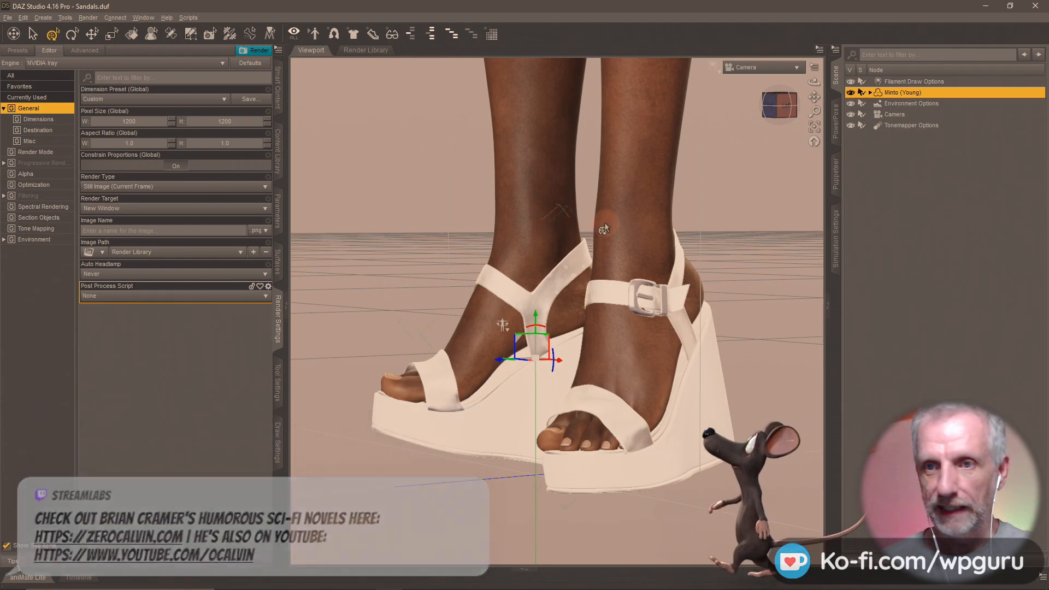
- Set the Environment Intensity Scale of the Filament Draw Options to 4000 and reduce it further to 2000
left_click(919, 82)
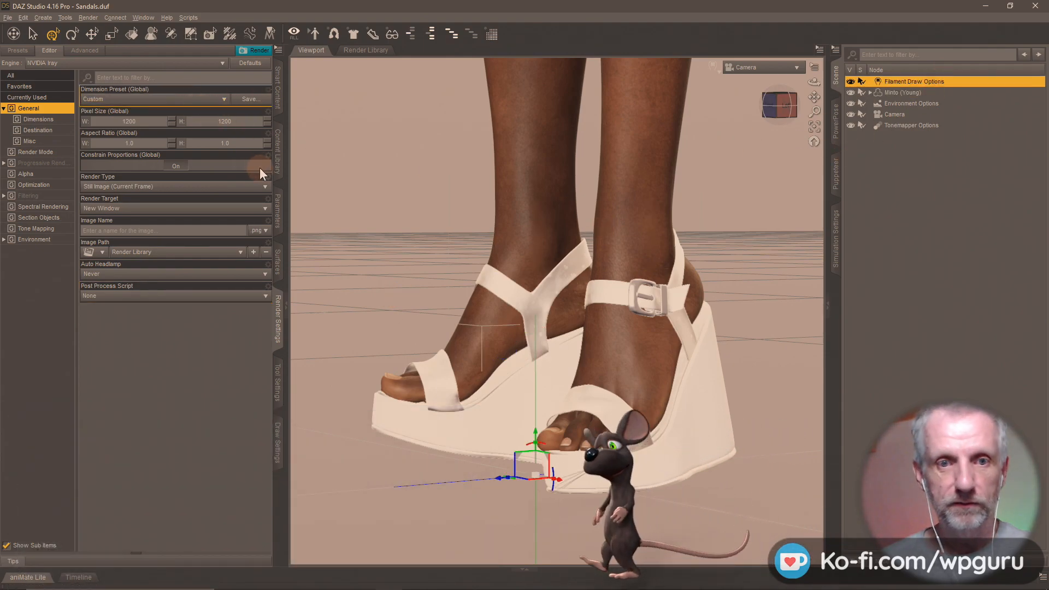
left_click(279, 157)
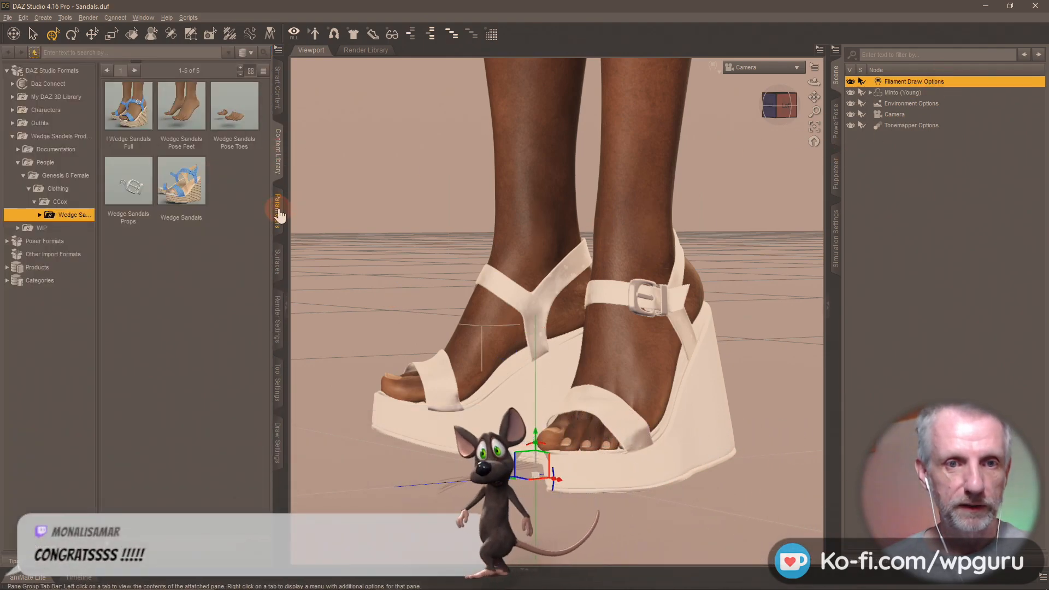
left_click(277, 210)
left_click(261, 119)
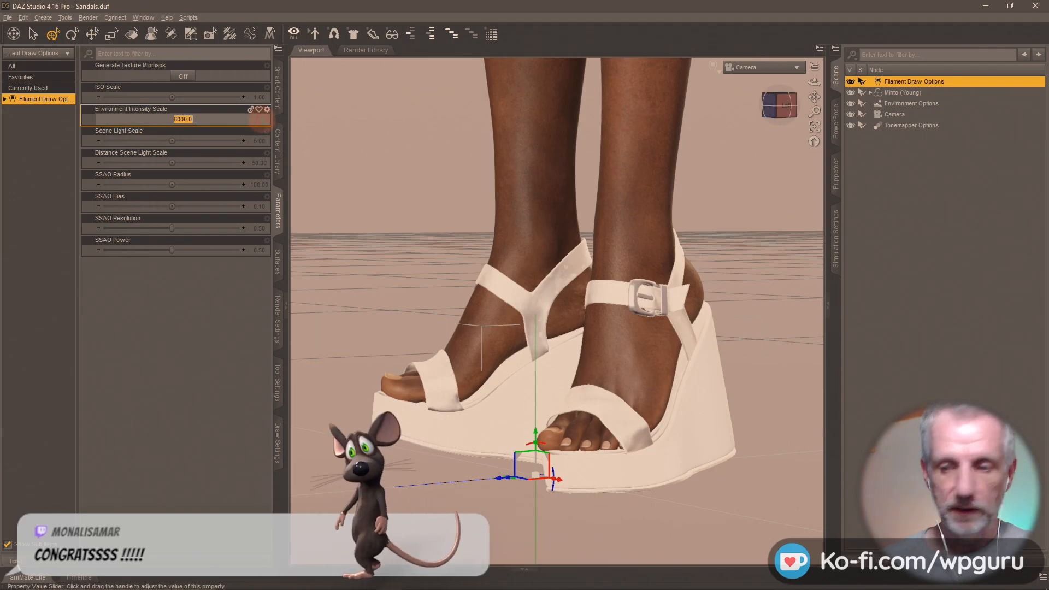
type("4000")
key("Return")
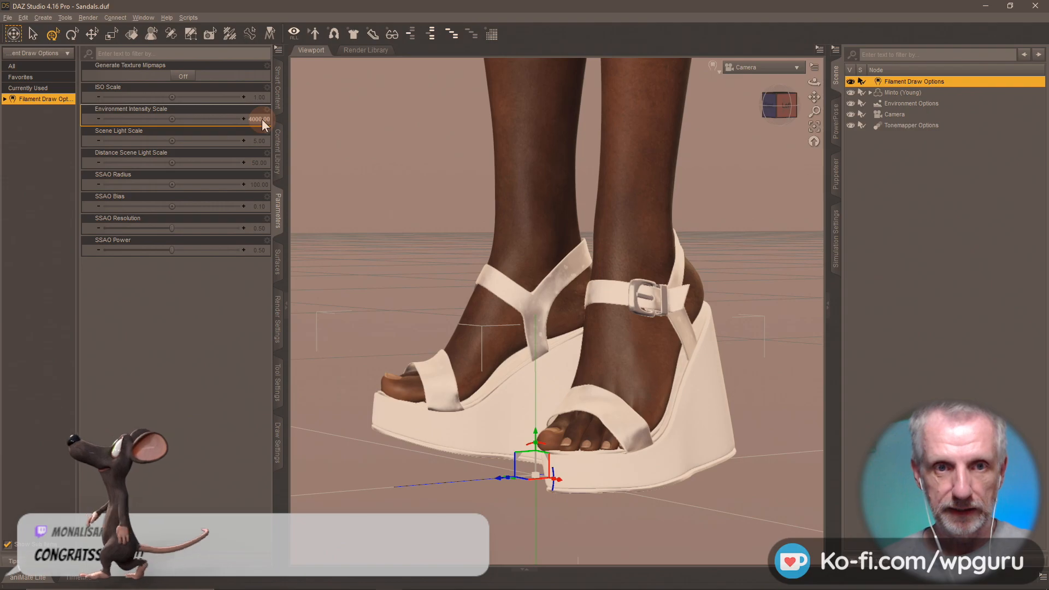
left_click(262, 119)
type("2000")
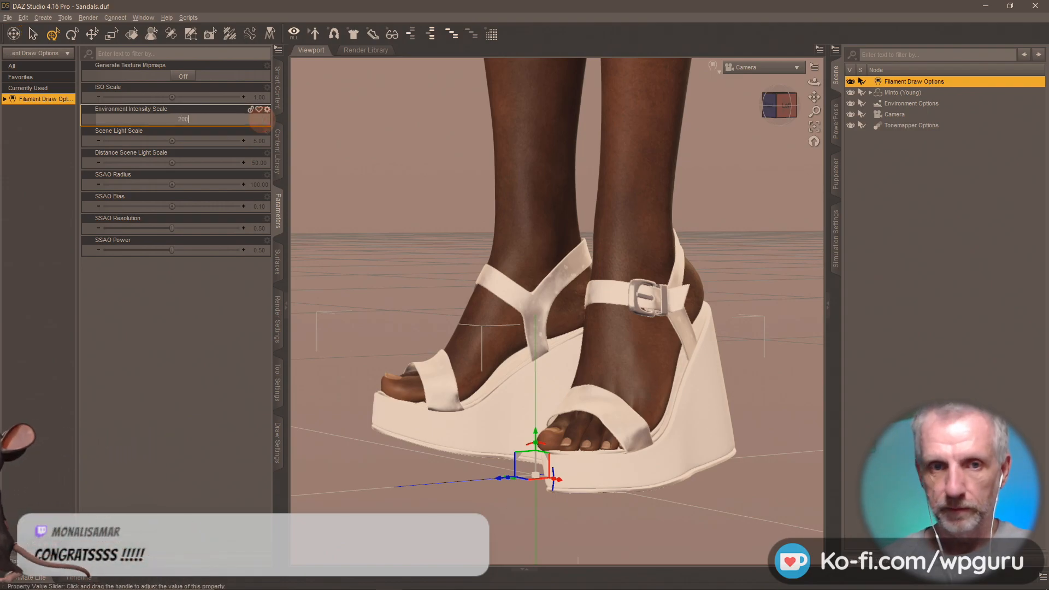
key("Return")
mouse_move(474, 338)
left_mouse_down()
mouse_move(464, 333)
mouse_move(474, 339)
mouse_move(476, 328)
left_mouse_up()
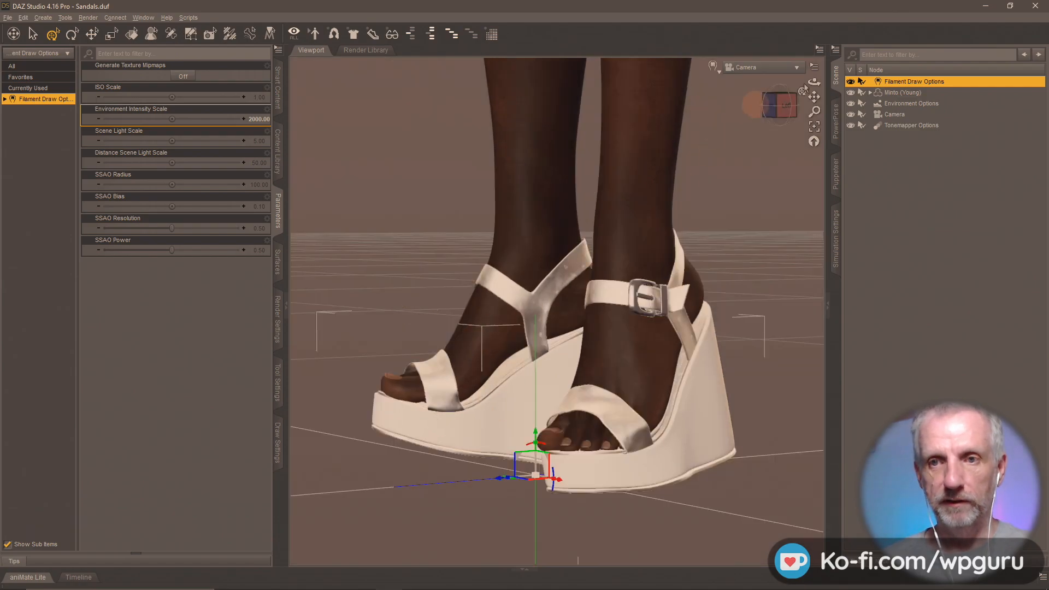
- Switch the viewport from the scene camera to Perspective View and frame the sandals on the figure's feet
left_click(797, 68)
left_click(765, 88)
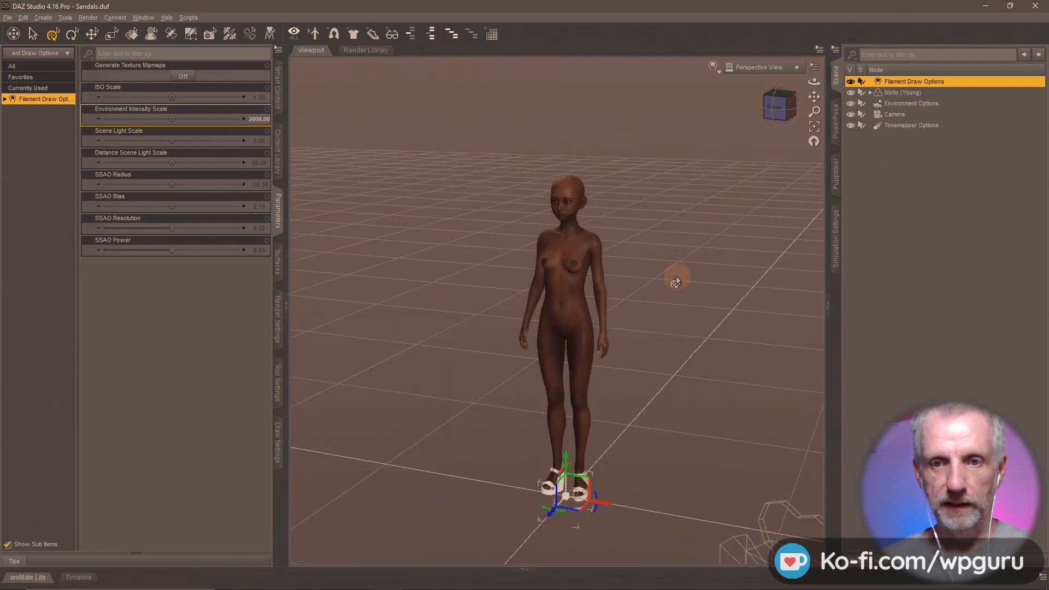
scroll(676, 282, "up", 6)
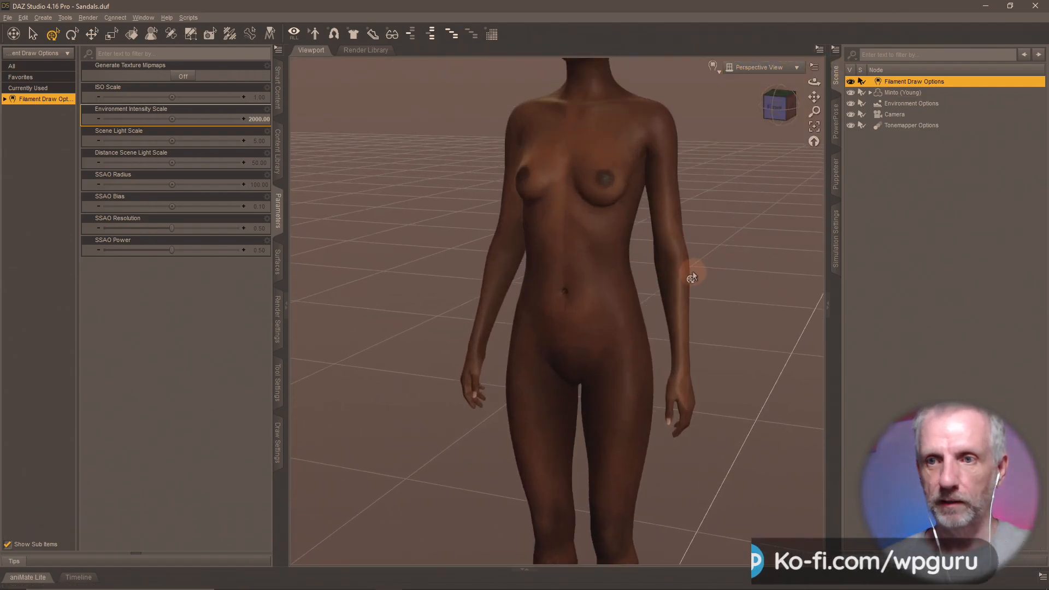
left_click_drag(679, 290, 680, 290)
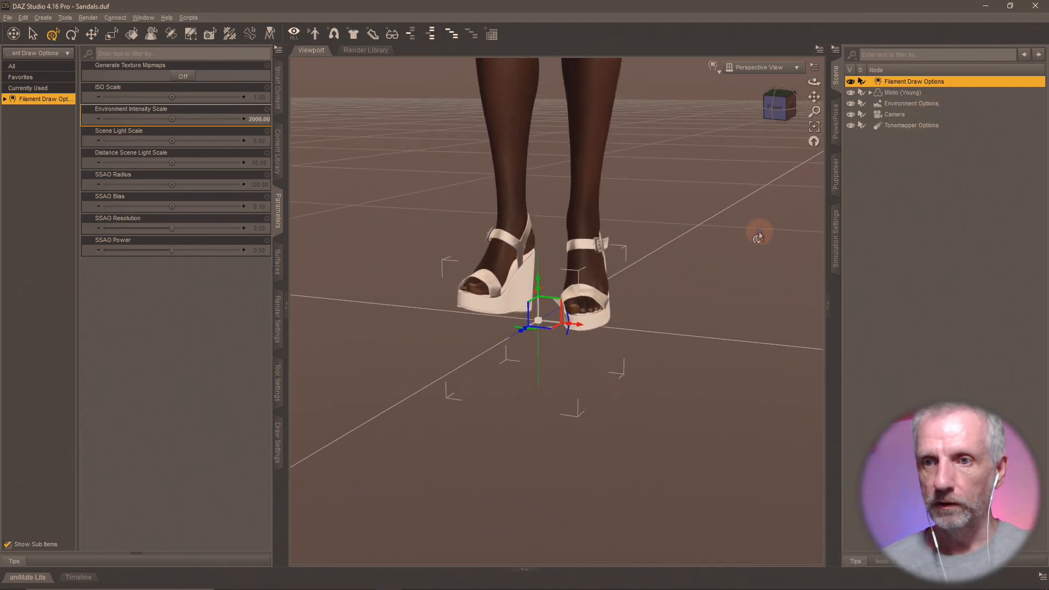
- Select the Minto (Young) figure and open the Genesis 8 Starter Essentials product from the installed wardrobe content
left_click(920, 94)
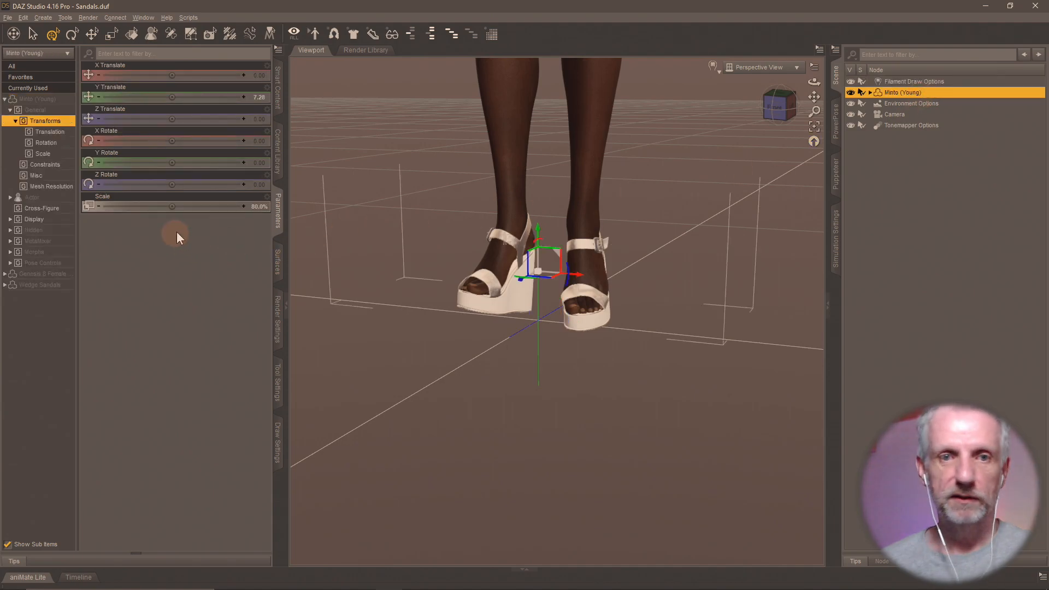
left_click(279, 91)
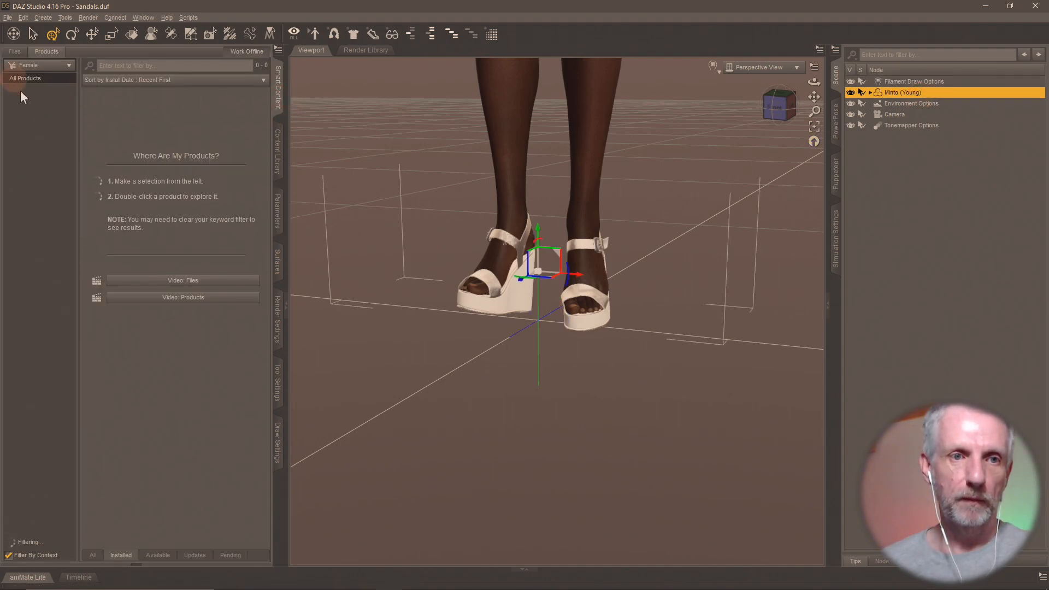
left_click(20, 144)
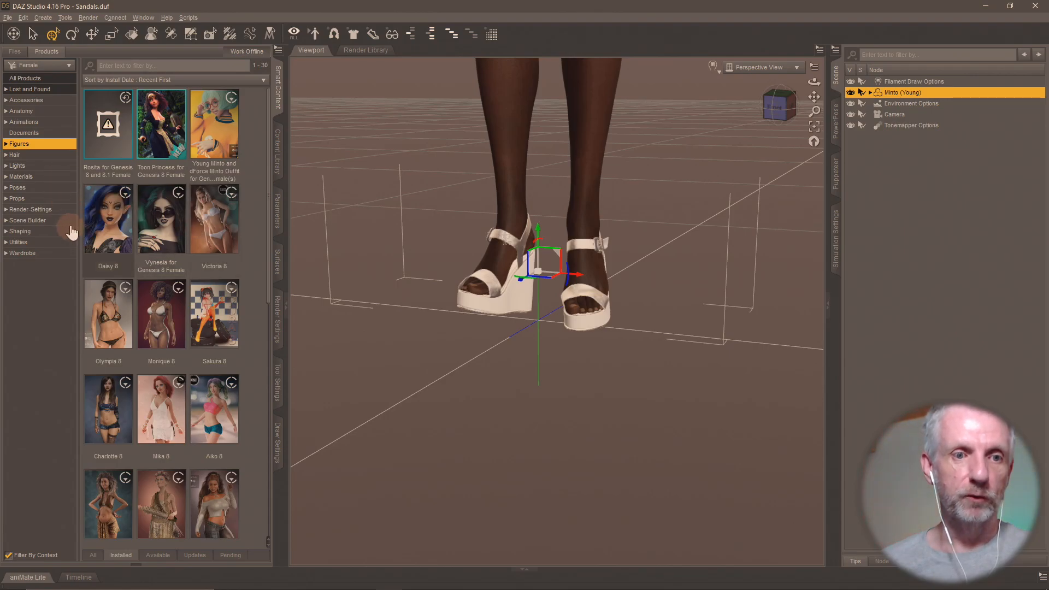
mouse_move(87, 221)
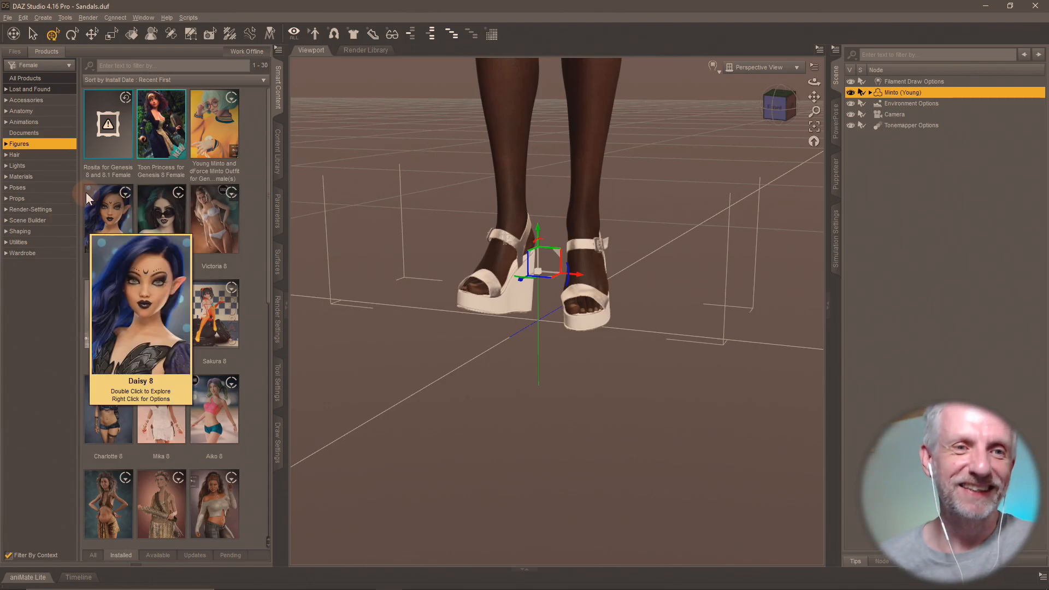
left_click(48, 253)
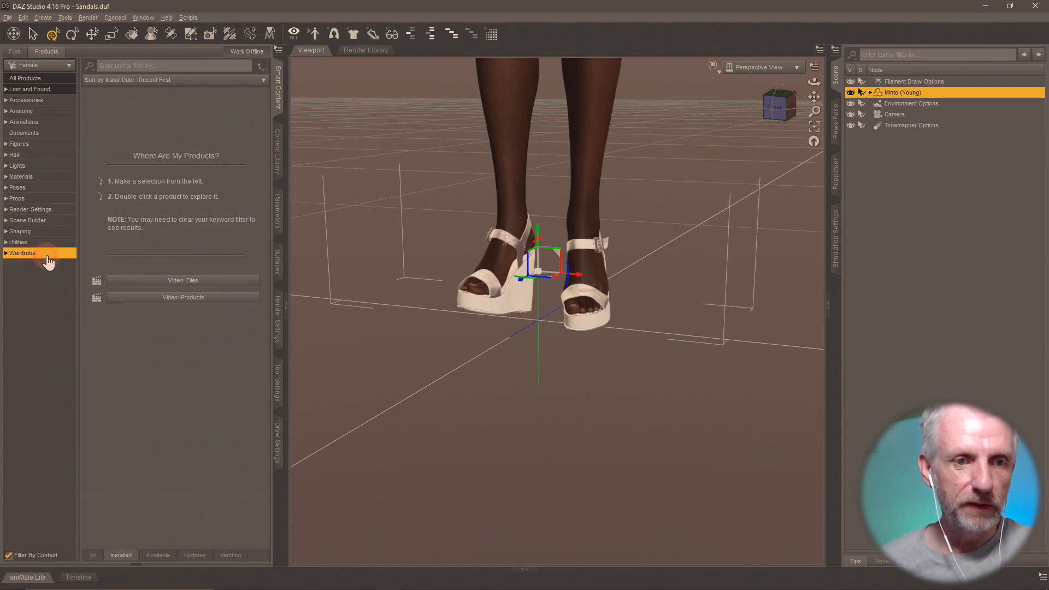
scroll(192, 244, "down", 10)
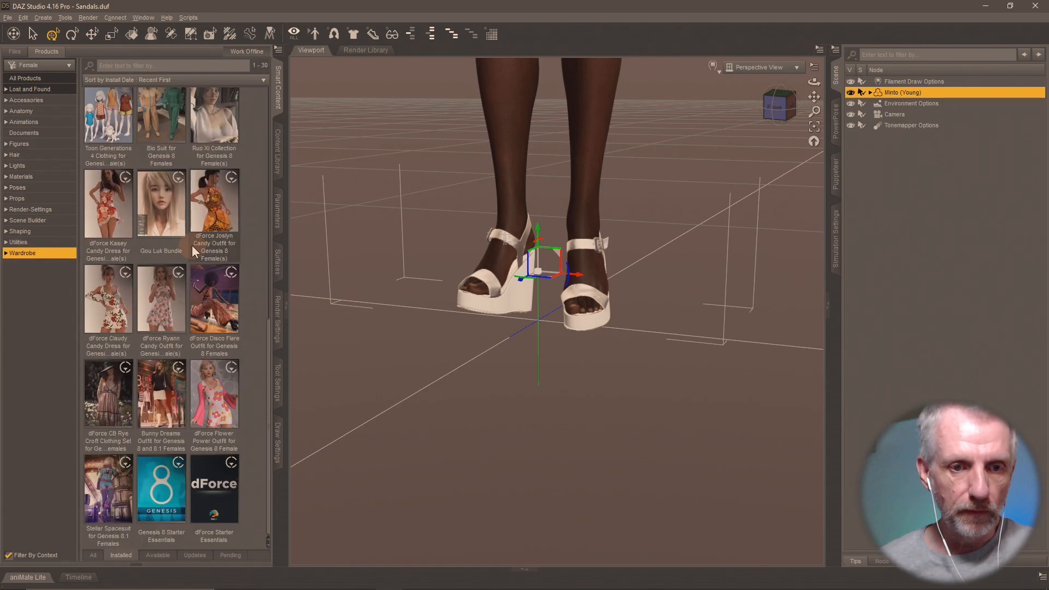
double_click(168, 467)
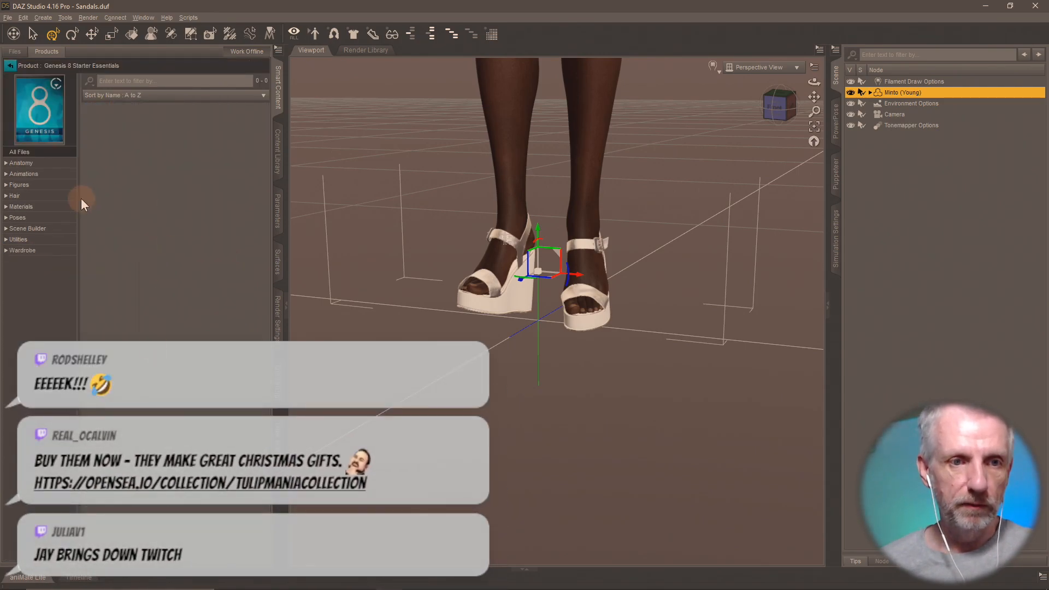
- Dress the figure in the Basic Wear Sports Bra and Basic Wear Shorts from the product's wardrobe files
left_click(60, 185)
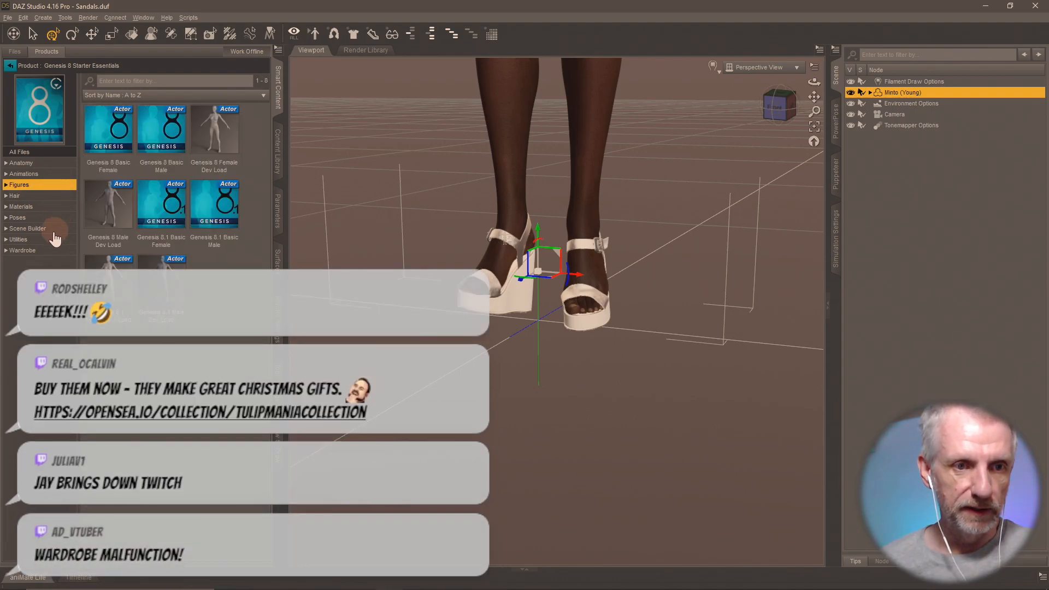
left_click(50, 251)
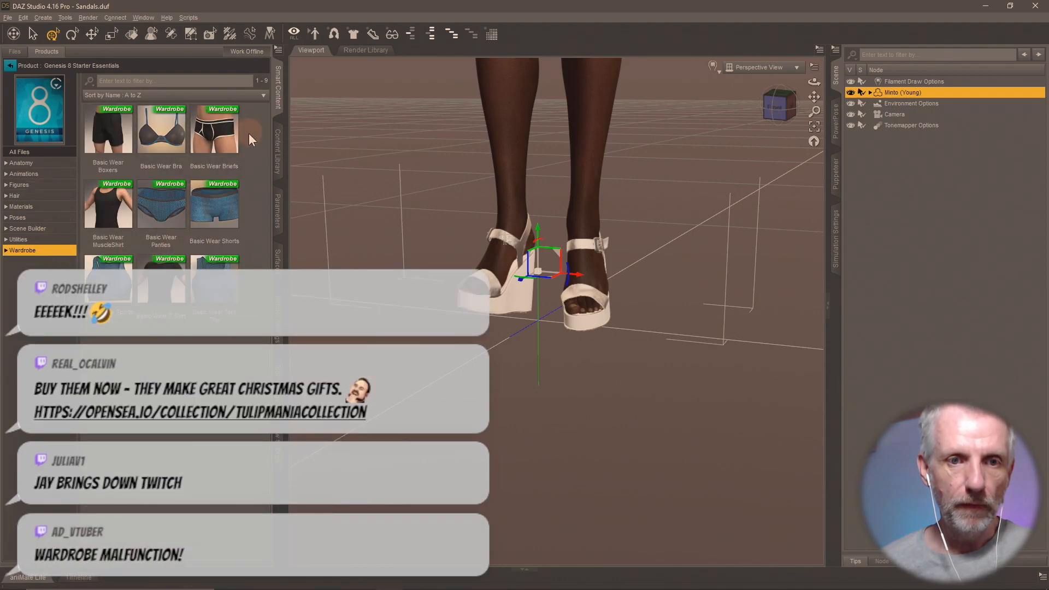
double_click(109, 289)
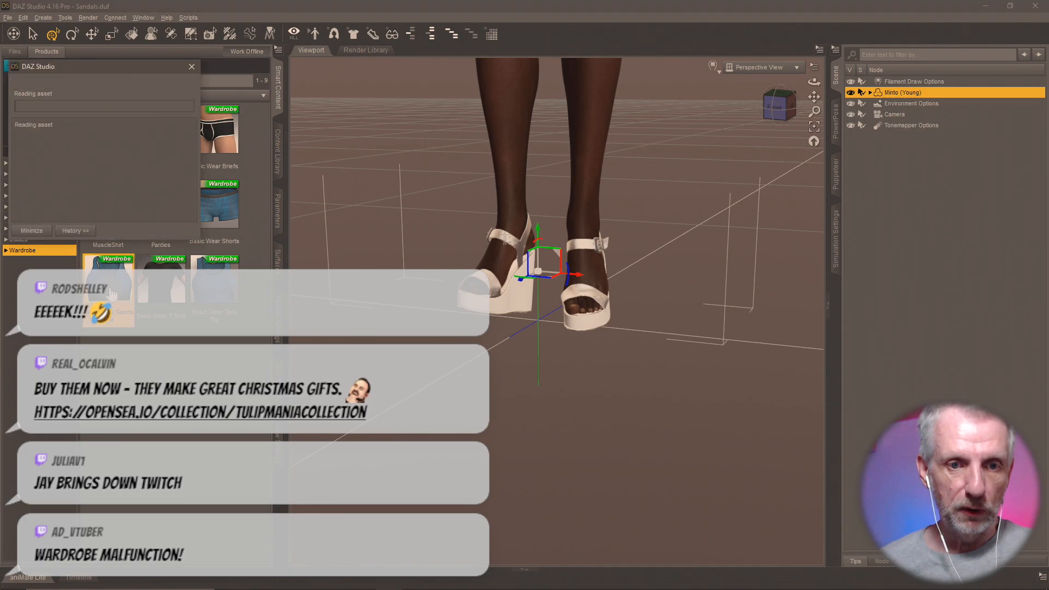
left_click_drag(219, 204, 558, 293)
left_click_drag(557, 293, 740, 227)
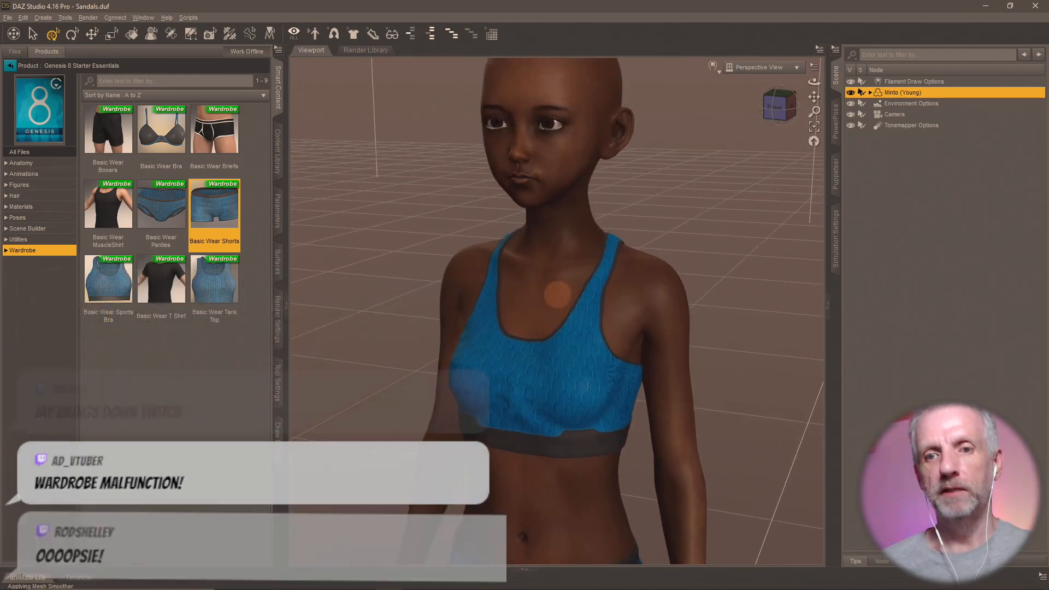
- Select the Wedge Sandals on the figure in the viewport and frame them from the side
scroll(558, 288, "up", 10)
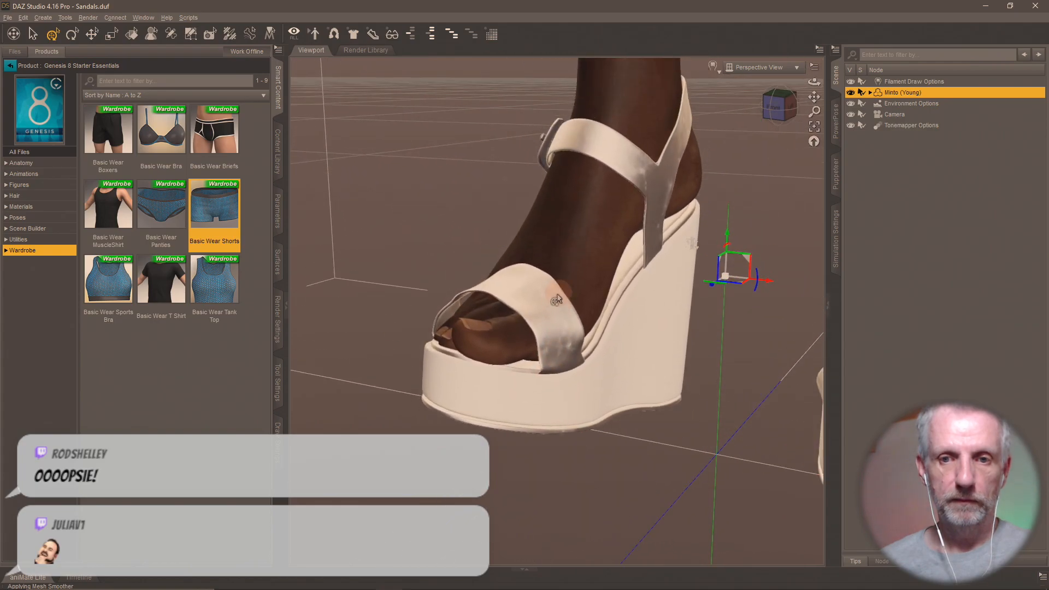
right_click(705, 300)
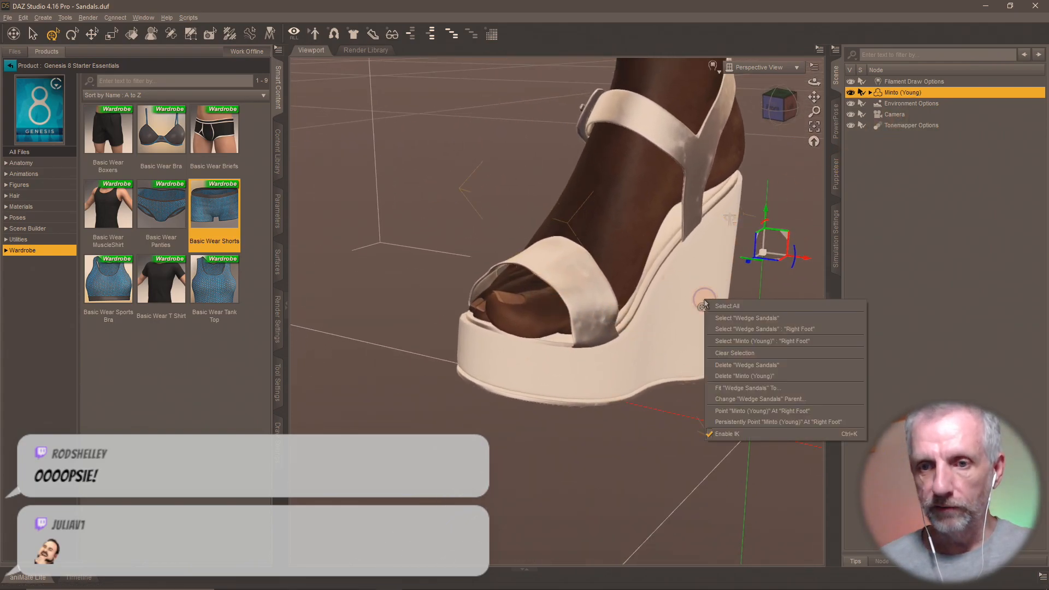
left_click(729, 319)
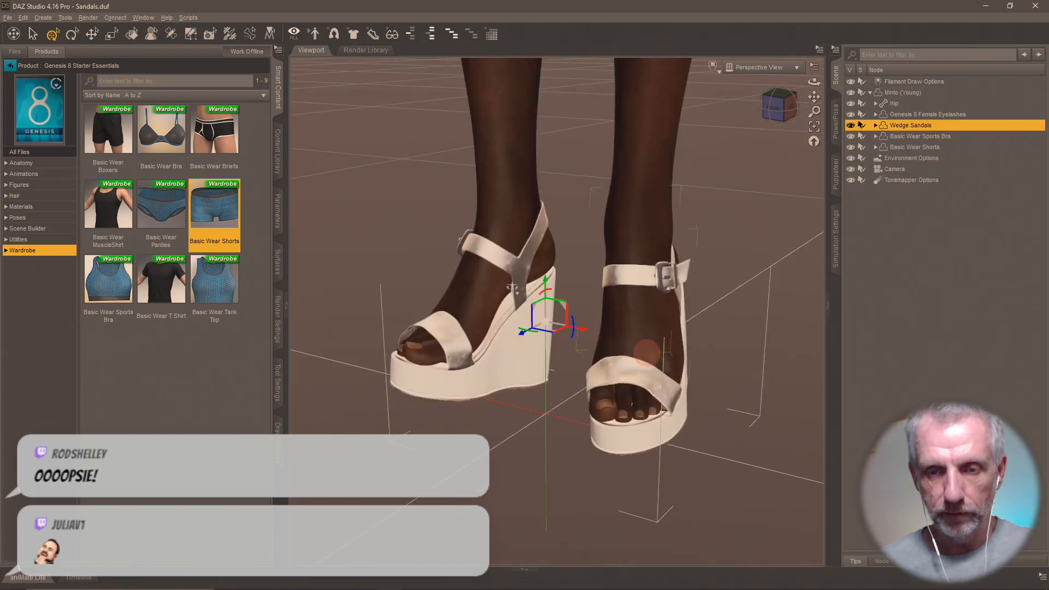
scroll(710, 328, "up", 6)
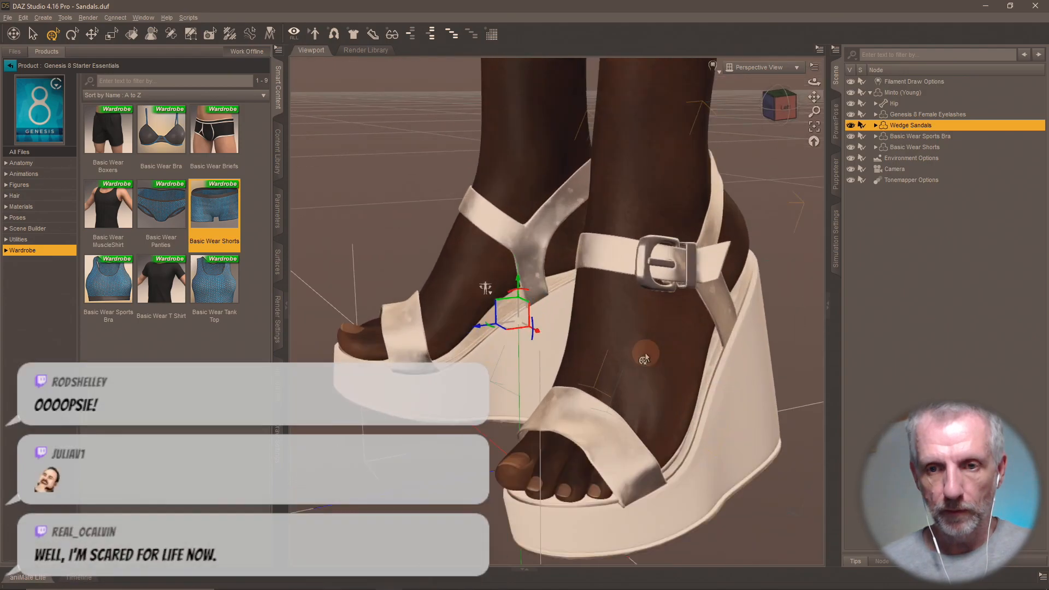
left_click_drag(646, 358, 641, 353)
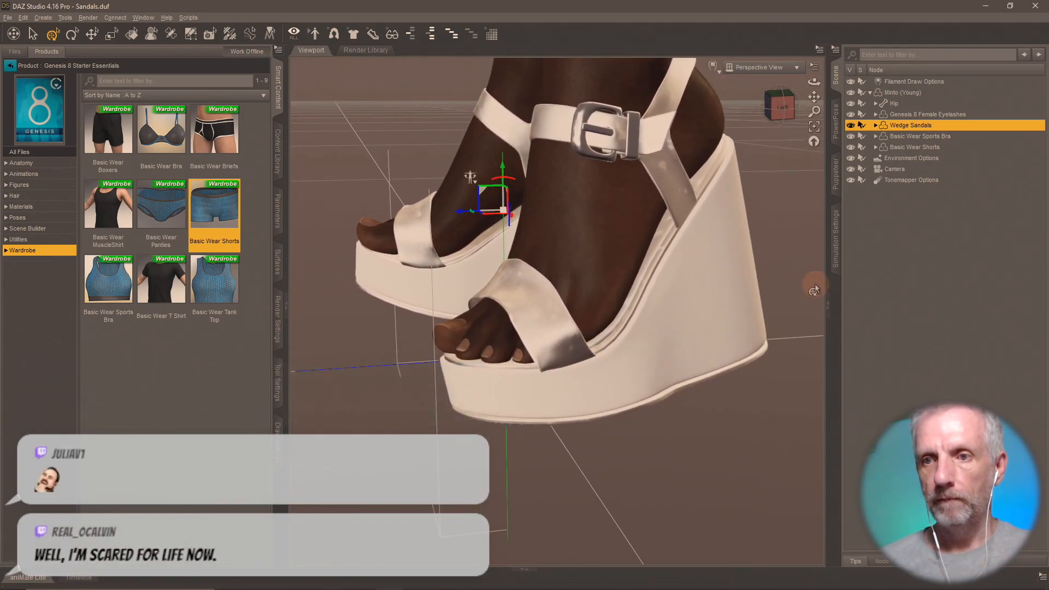
- Show the surface settings of the Wedge Sandals and select only the Sole surface
left_click(276, 264)
left_click(57, 109)
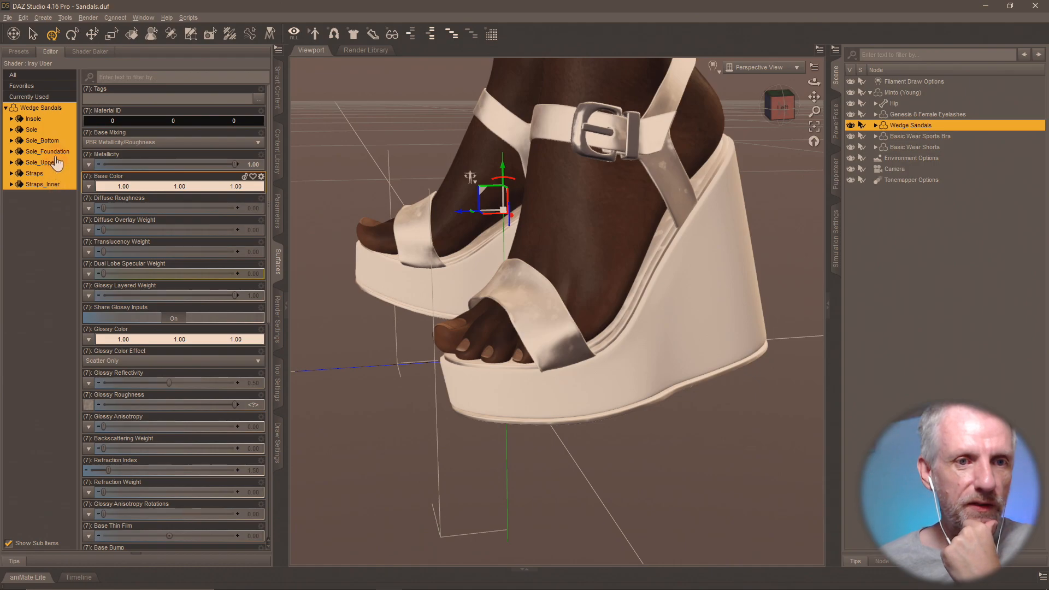
left_click(53, 131)
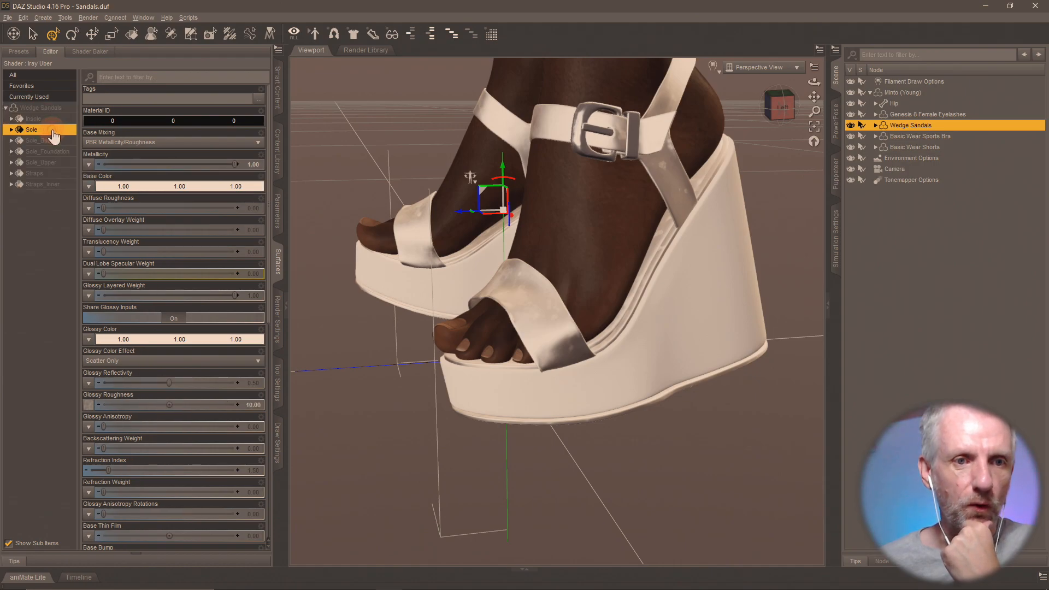
- Test the Sole surface with a dark teal base color and set the base color back to white
left_click(110, 190)
left_click(447, 259)
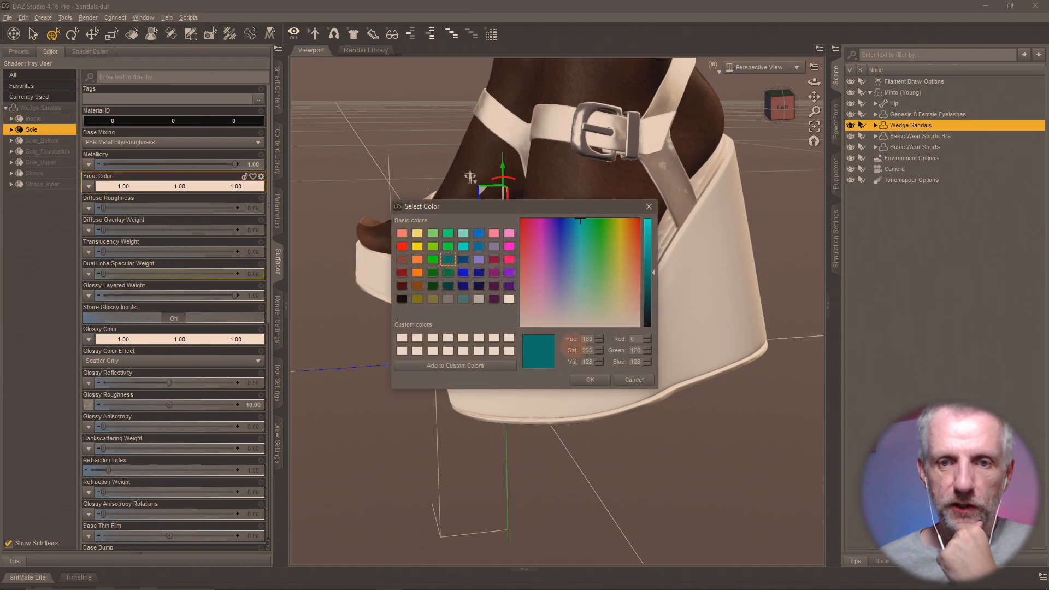
left_click(590, 380)
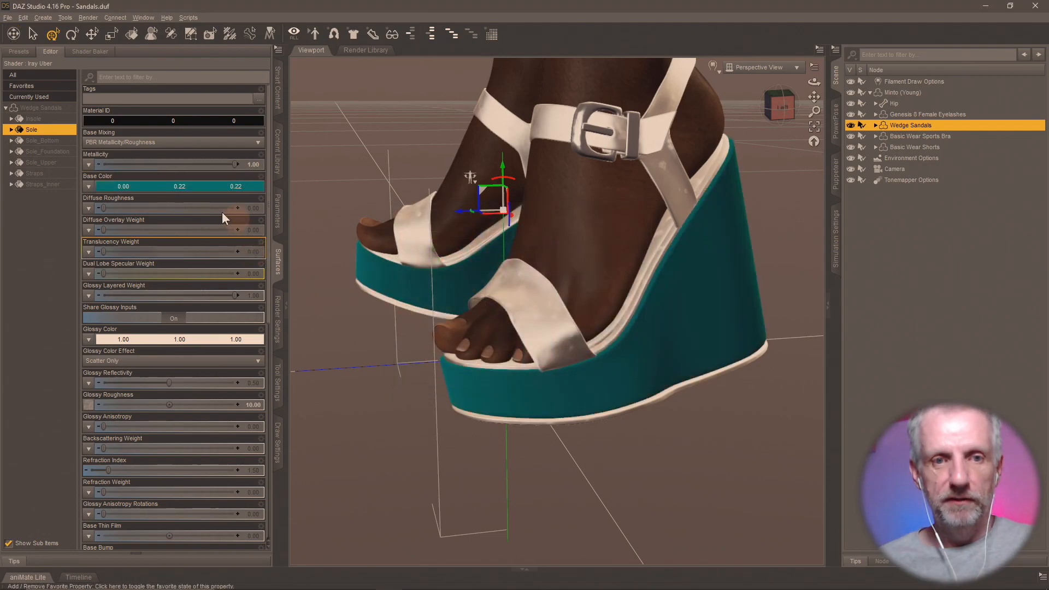
left_click(211, 188)
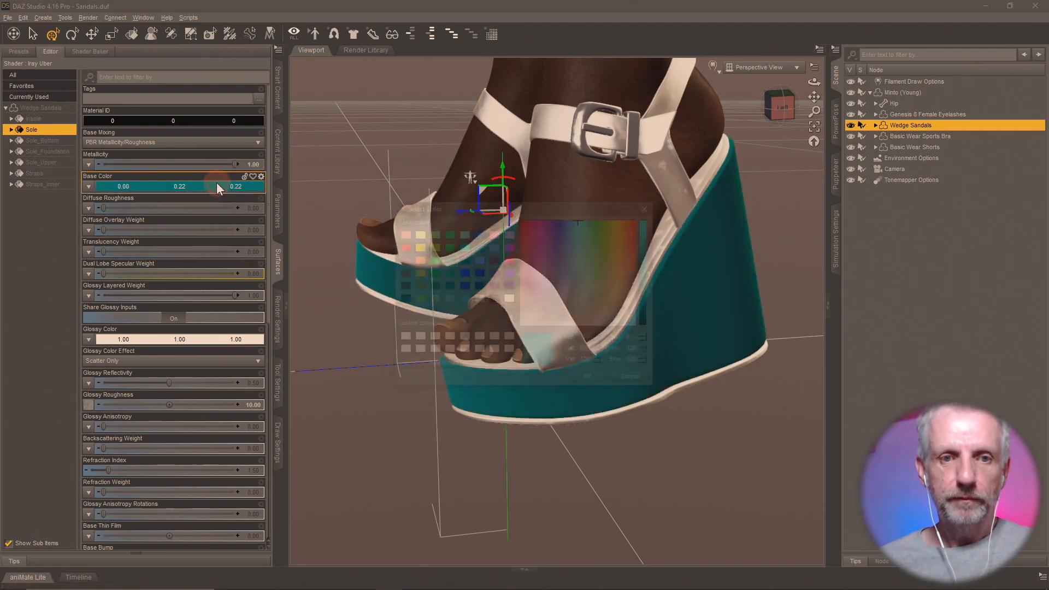
left_click(511, 298)
left_click(590, 380)
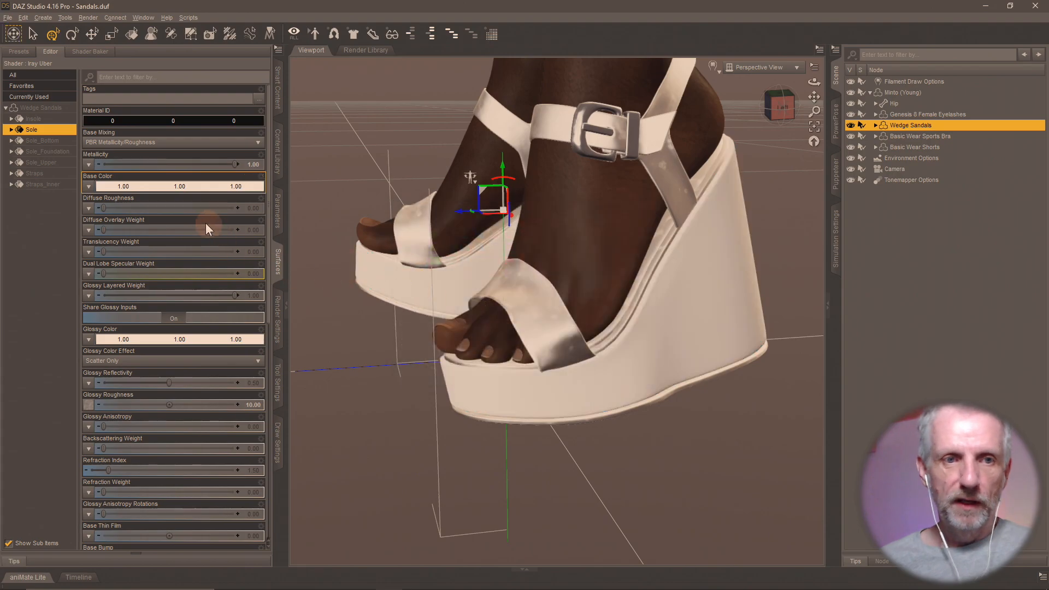
- Take the DAZ Studio window out of full-screen size and fit it beside the Wedge Sandals folder window
double_click(306, 7)
left_click_drag(499, 103, 642, 19)
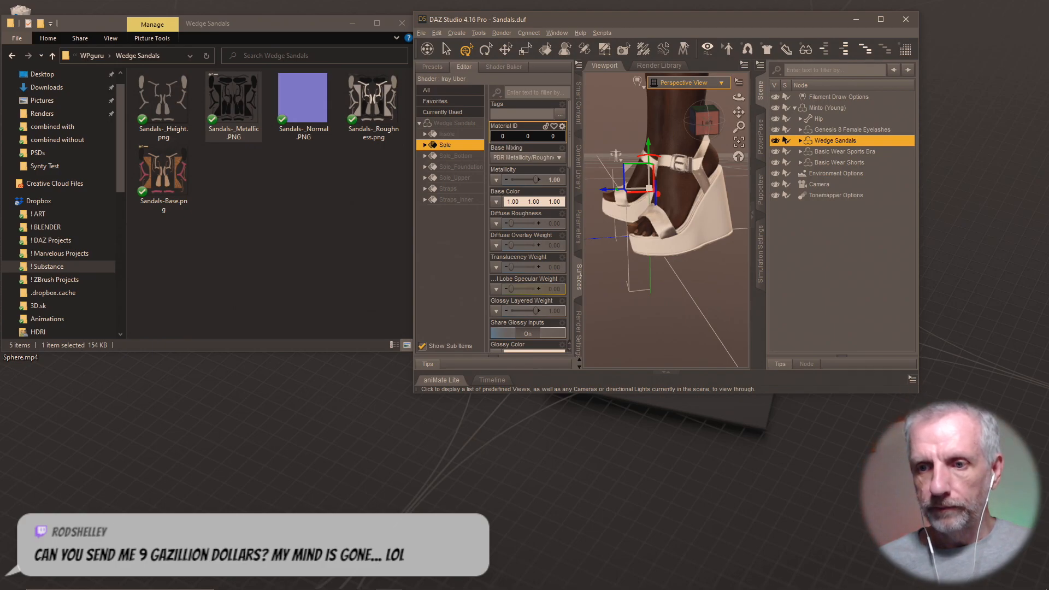
left_click_drag(917, 393, 1038, 584)
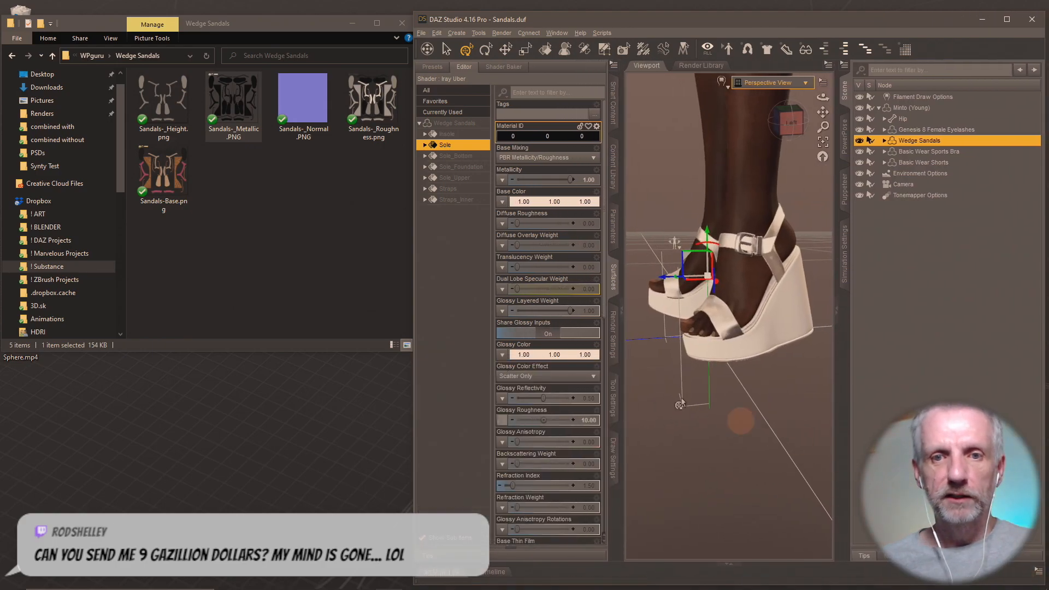
- Apply Sandals-Base.png from the Wedge Sandals folder as the Base Color map of the Sole surface
double_click(445, 146)
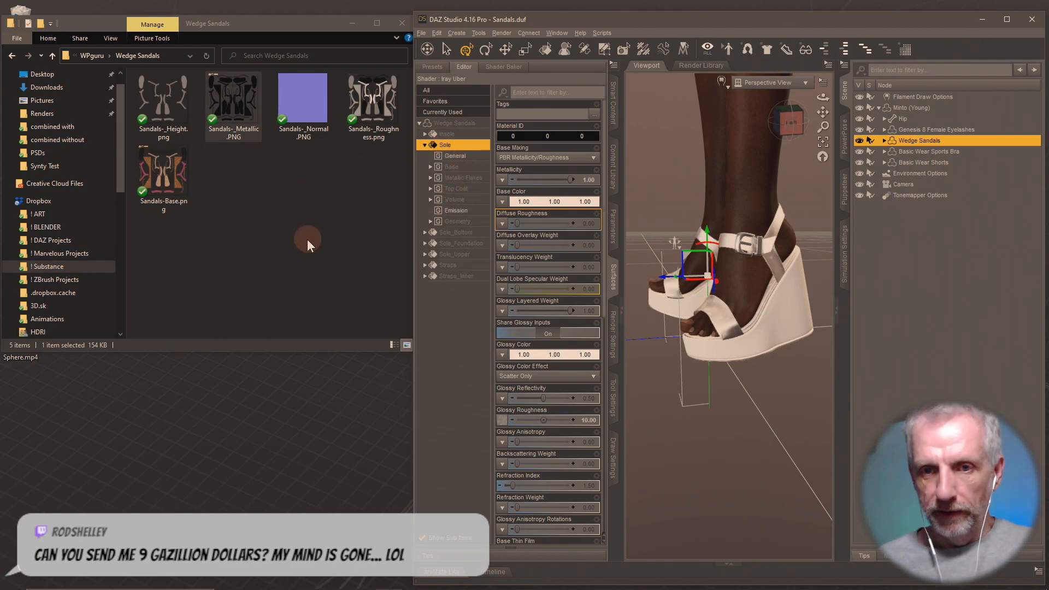
left_click_drag(163, 174, 501, 203)
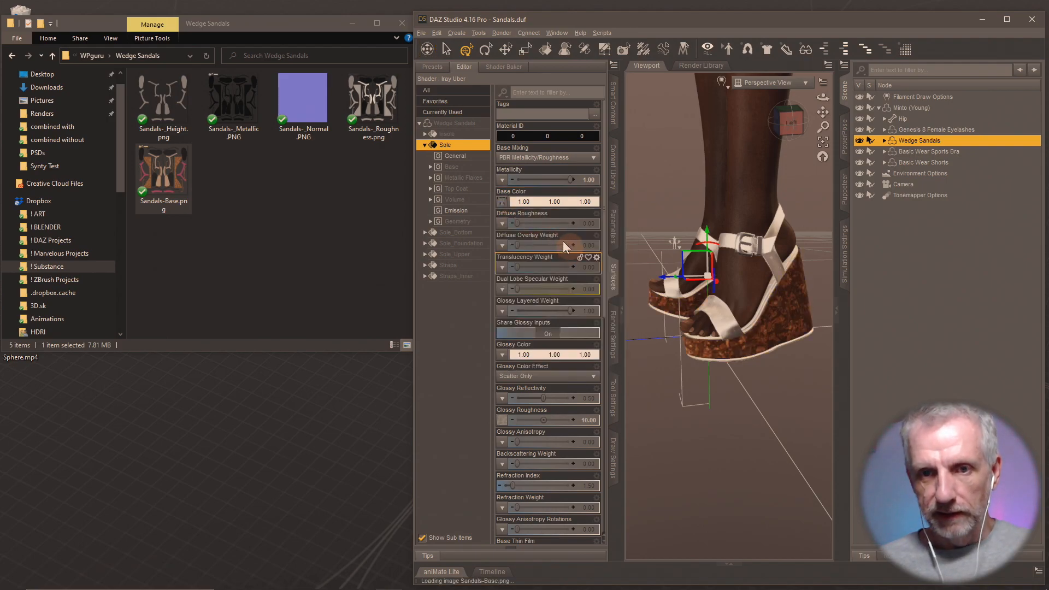
- Apply Sandals-_Roughness.png from the Wedge Sandals folder as the Glossy Roughness map of the Sole surface
left_click(473, 167)
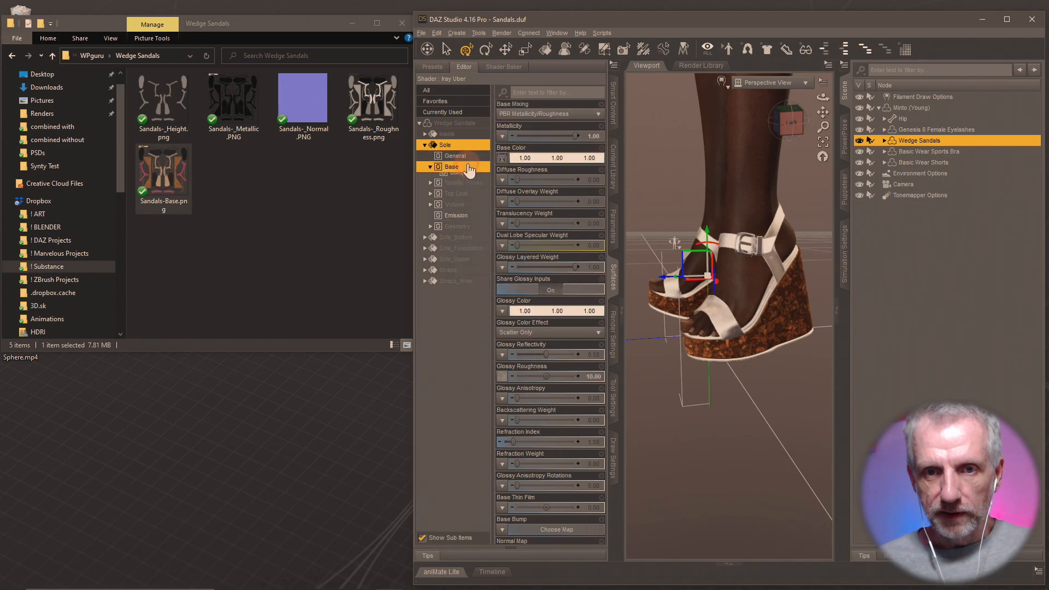
left_click(473, 212)
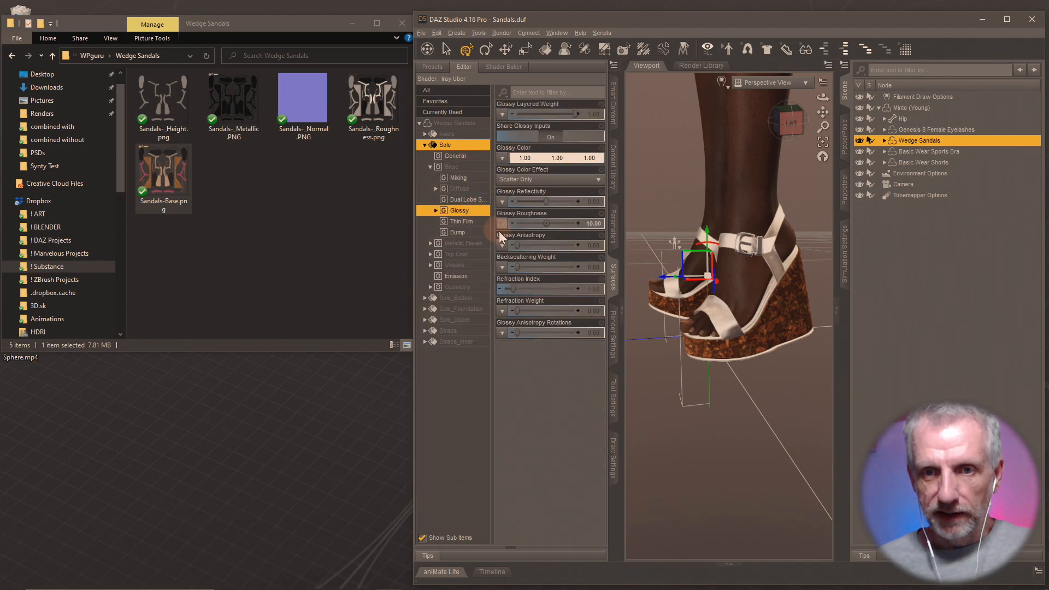
mouse_move(502, 232)
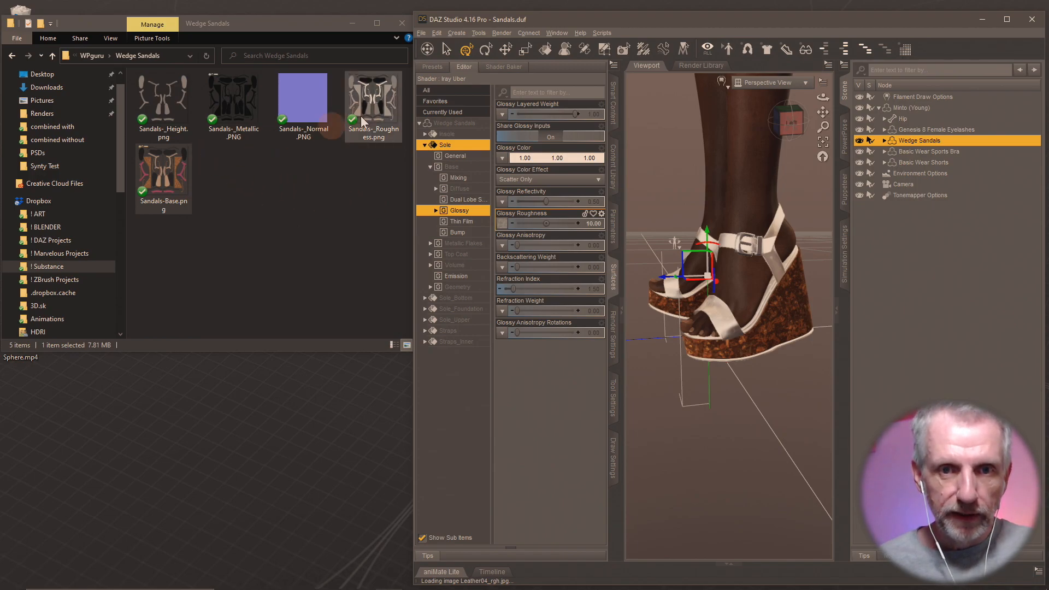
left_click_drag(362, 121, 502, 222)
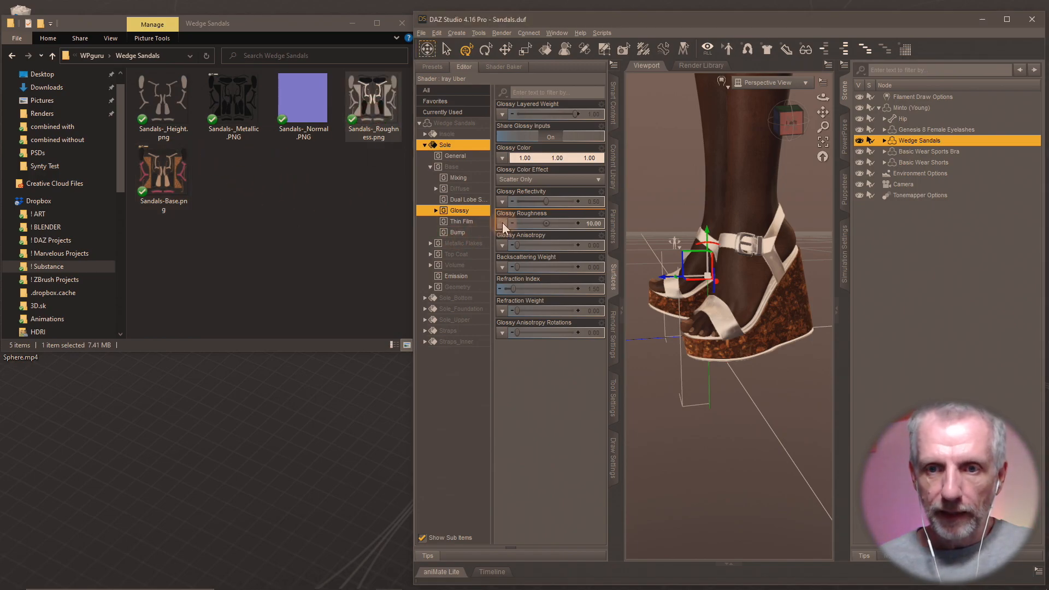
mouse_move(504, 224)
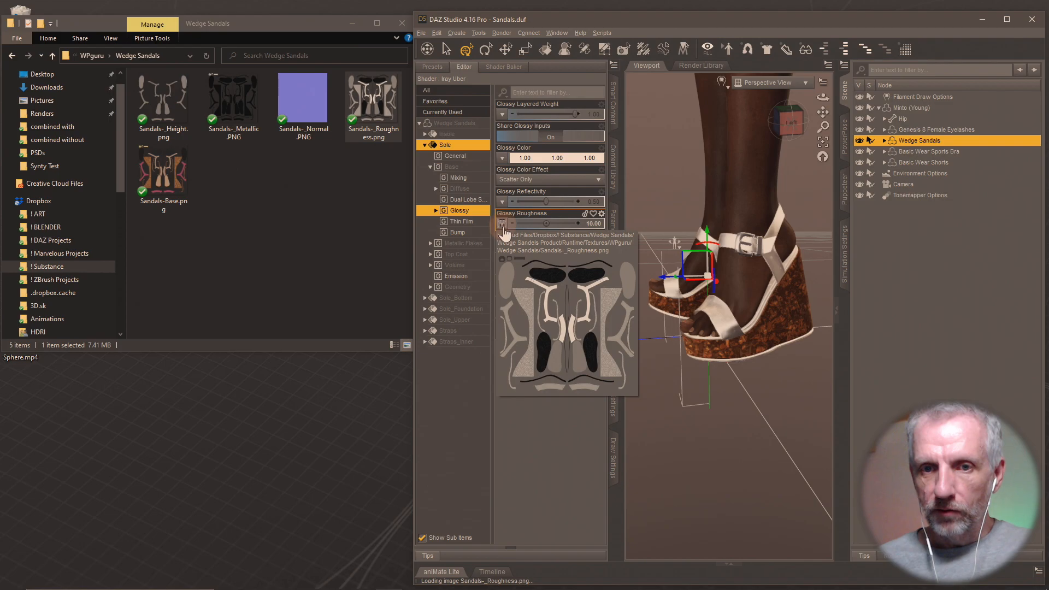
- Apply Sandals-_Height.png as the Base Bump map and Sandals-_Normal.PNG as the Normal Map of the Sole surface
left_click(465, 236)
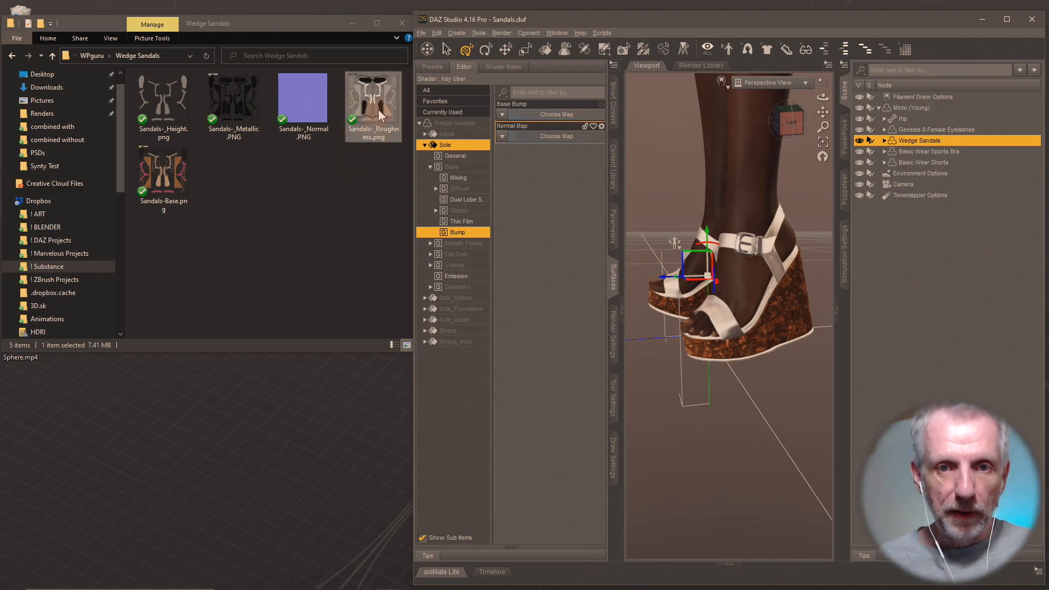
left_click_drag(174, 110, 504, 121)
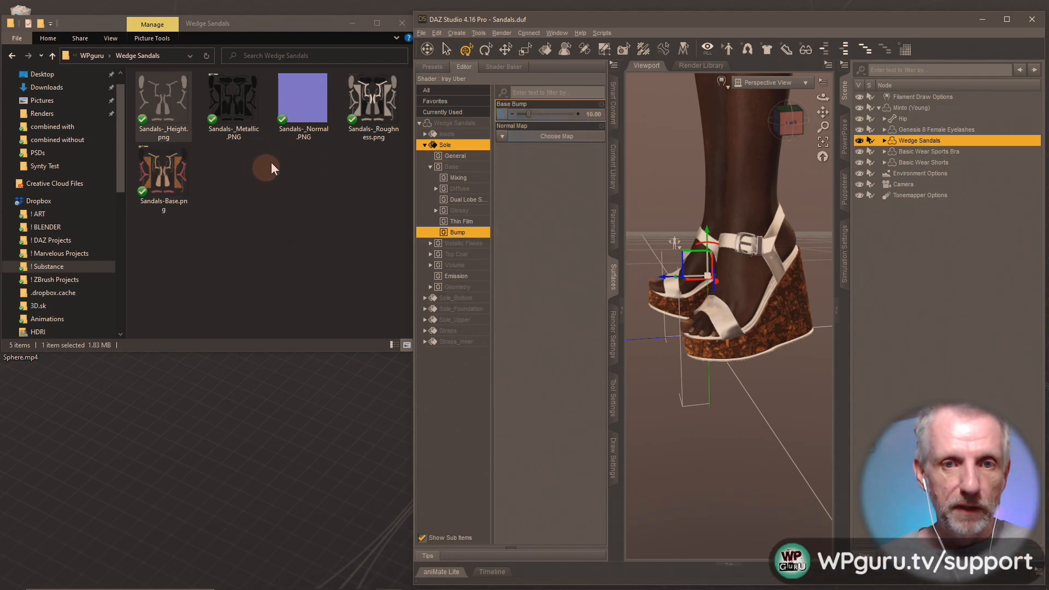
left_click_drag(314, 110, 502, 139)
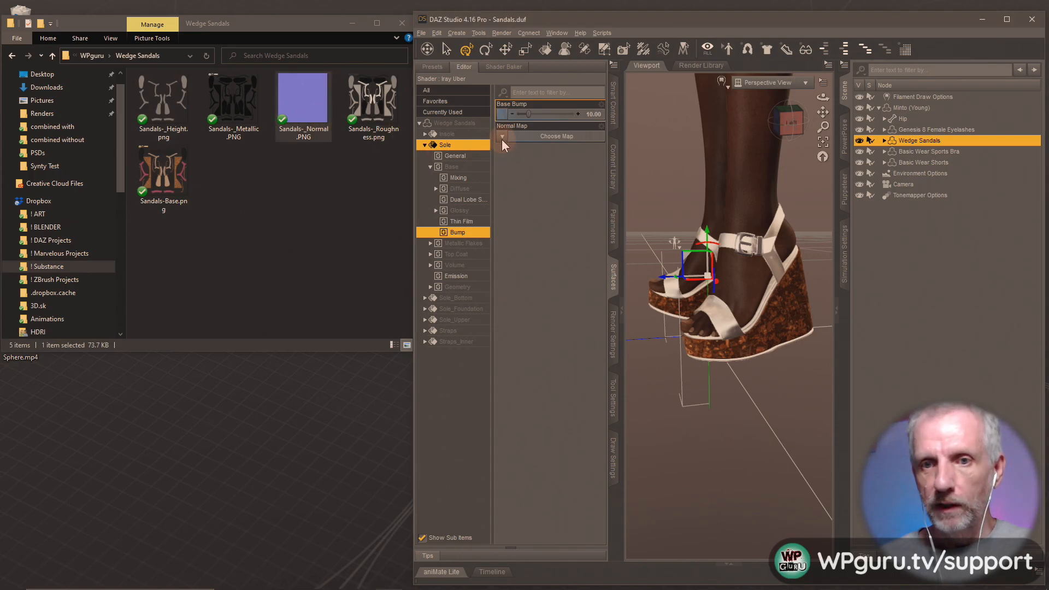
- Apply Sandals-_Metallic.PNG as the Metallicity map of the Sole surface and enlarge DAZ Studio to fill the screen
left_click(469, 167)
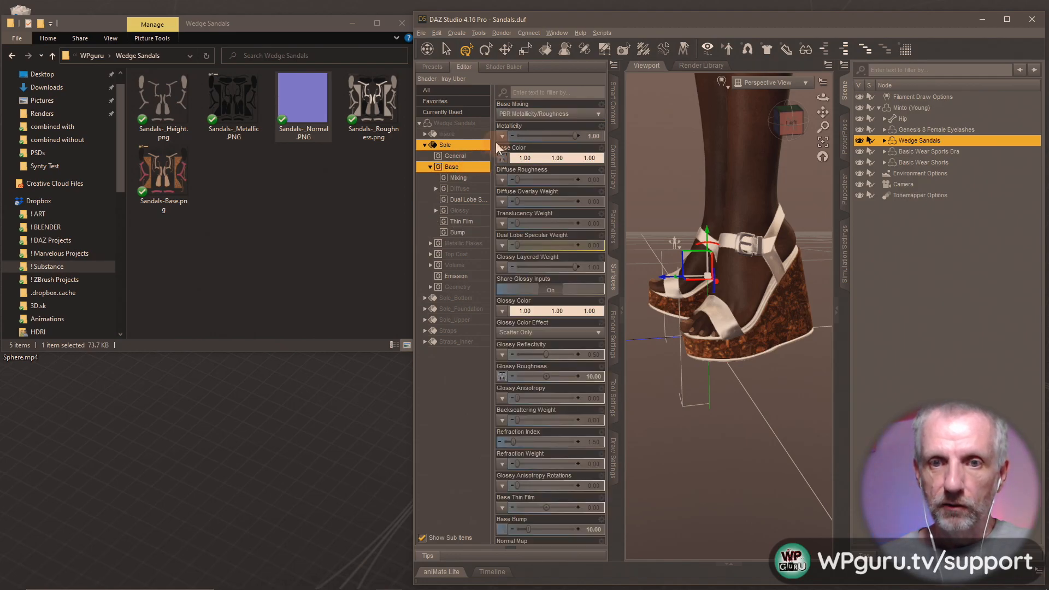
left_click_drag(234, 101, 501, 136)
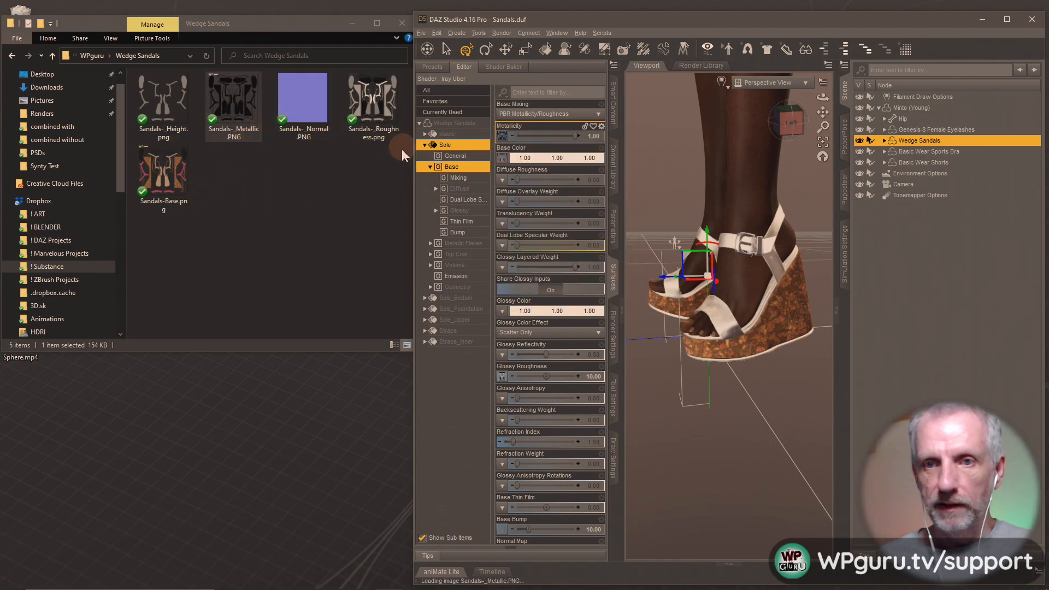
left_click(997, 18)
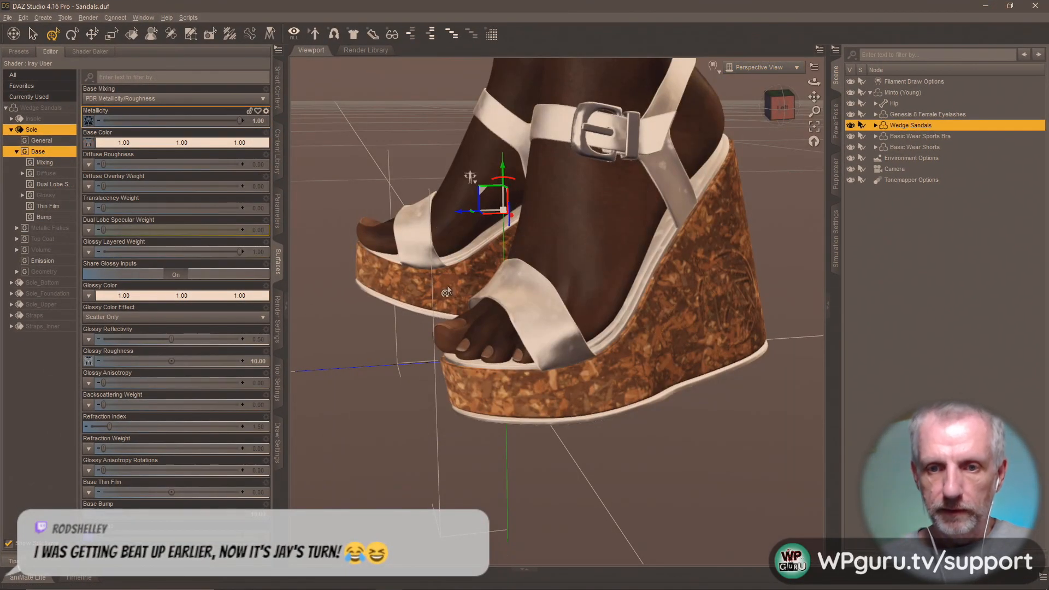
- Copy the Sole surface and paste it to all Wedge Sandals surfaces
mouse_move(436, 347)
left_mouse_down()
mouse_move(444, 336)
mouse_move(432, 346)
left_mouse_up()
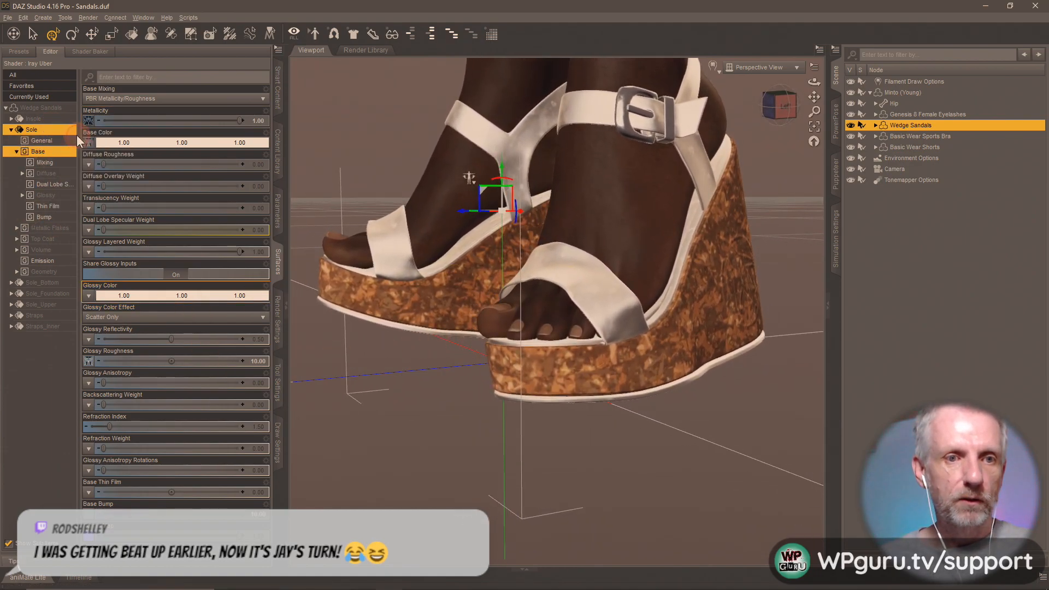
right_click(59, 115)
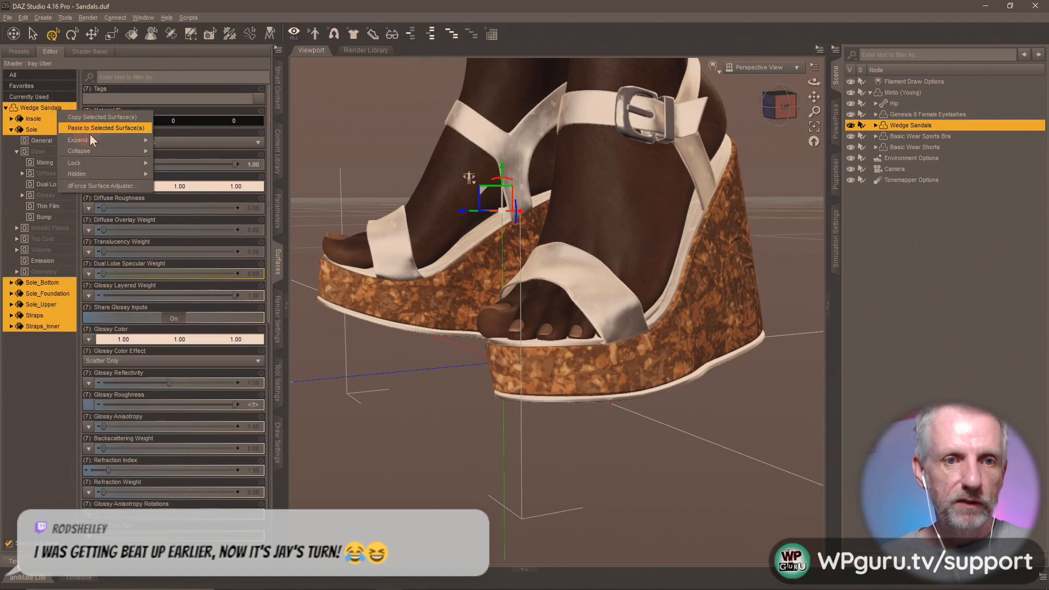
left_click(109, 125)
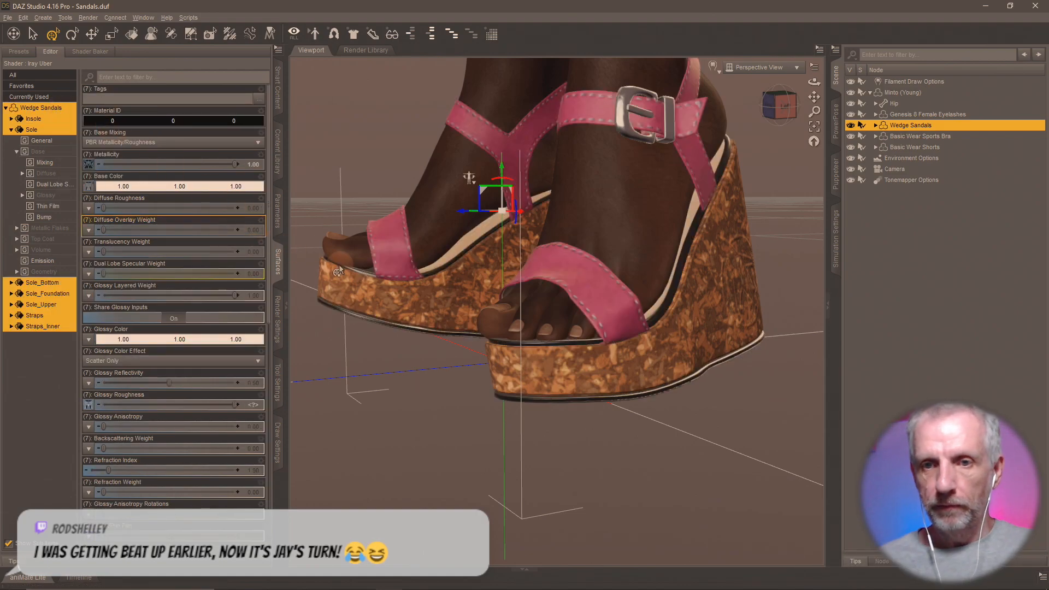
- Frame both textured sandals and switch the viewport's draw style to NVIDIA Iray
left_click_drag(384, 287, 401, 344)
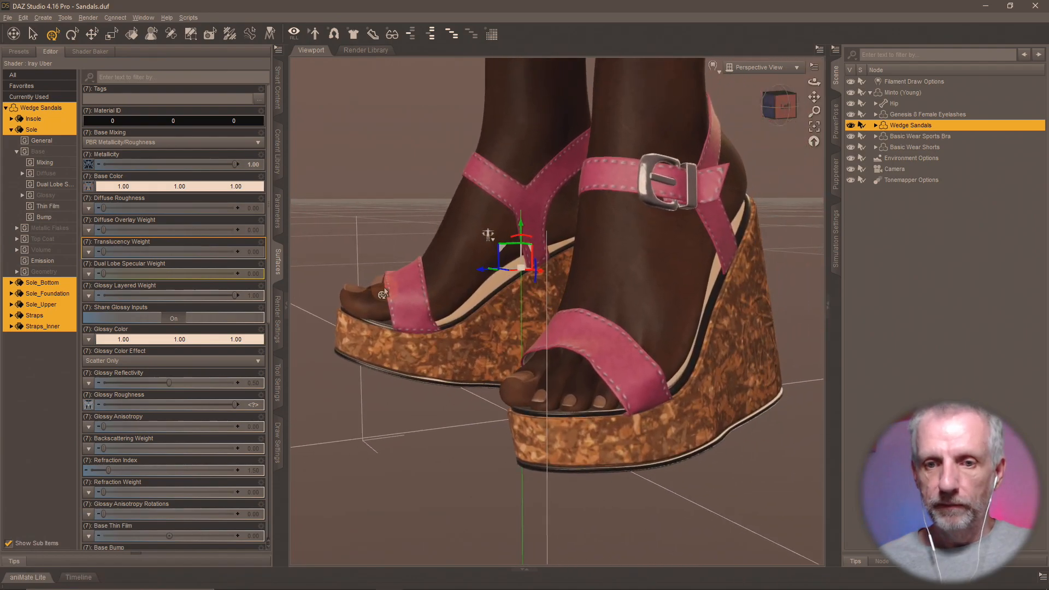
left_click(712, 67)
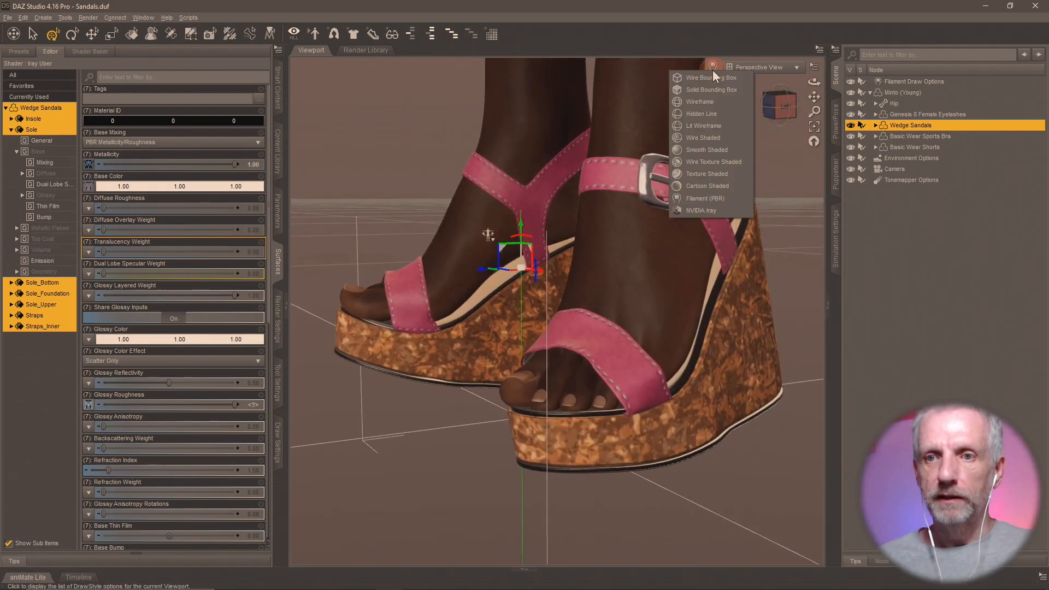
left_click(730, 209)
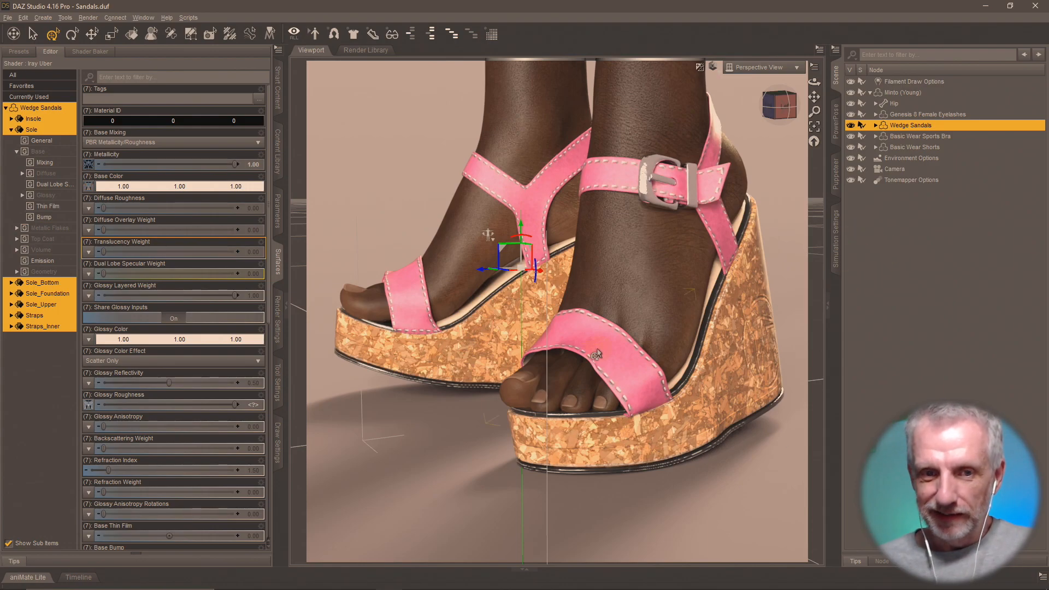
- Lower the Environment Intensity in the render settings, trying 0.70 first and settling on 0.40
left_click(278, 316)
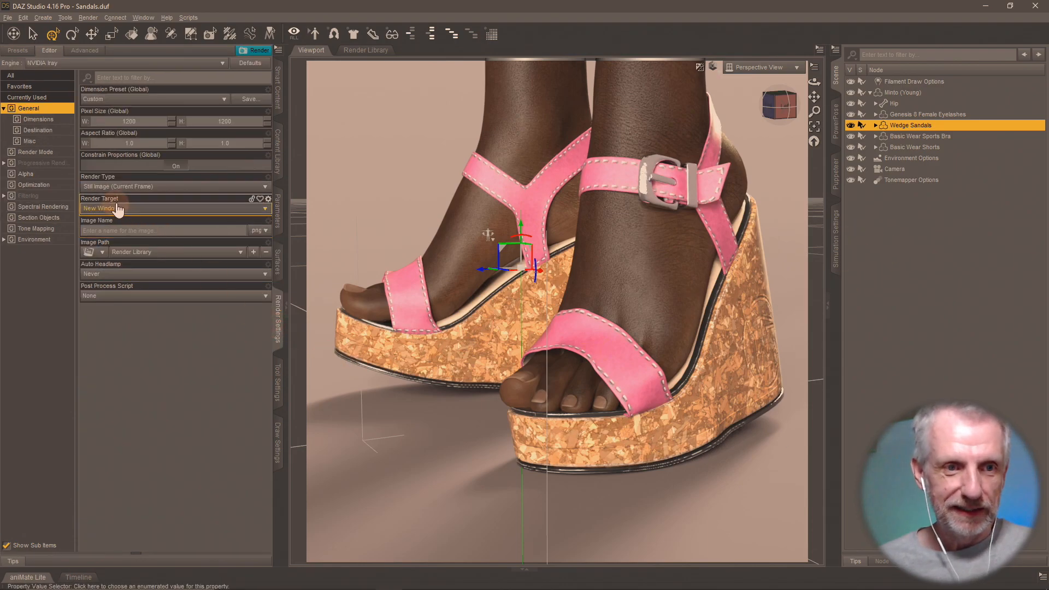
left_click(42, 241)
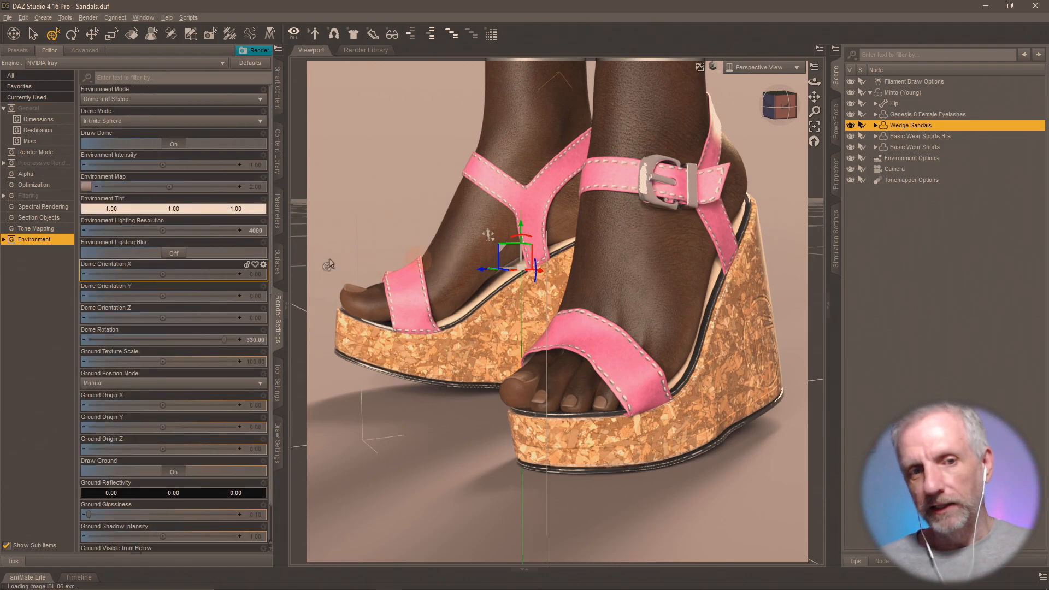
left_click(263, 163)
type("7")
key("Return")
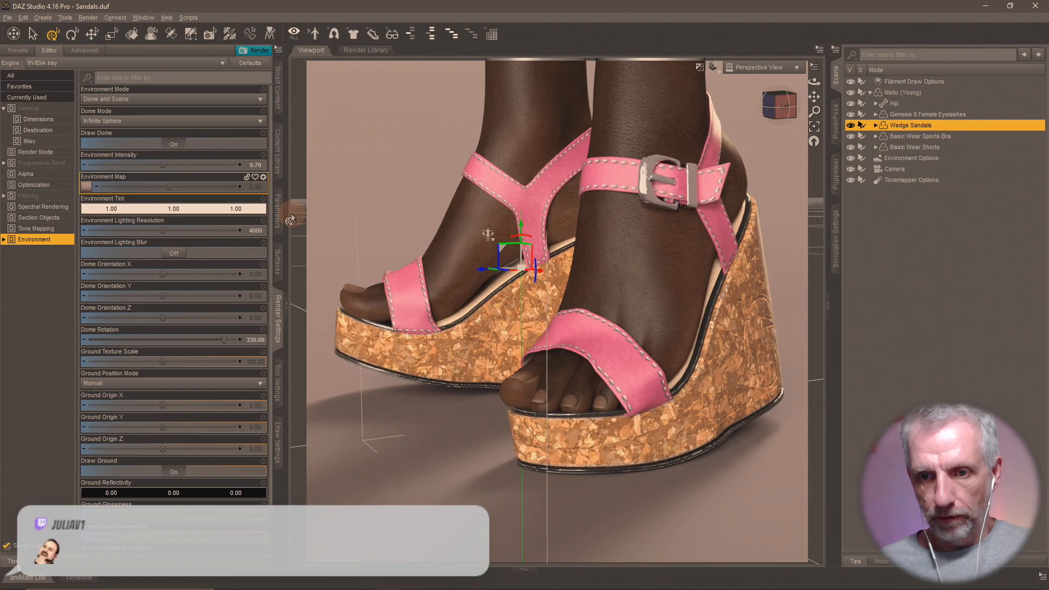
left_click(255, 166)
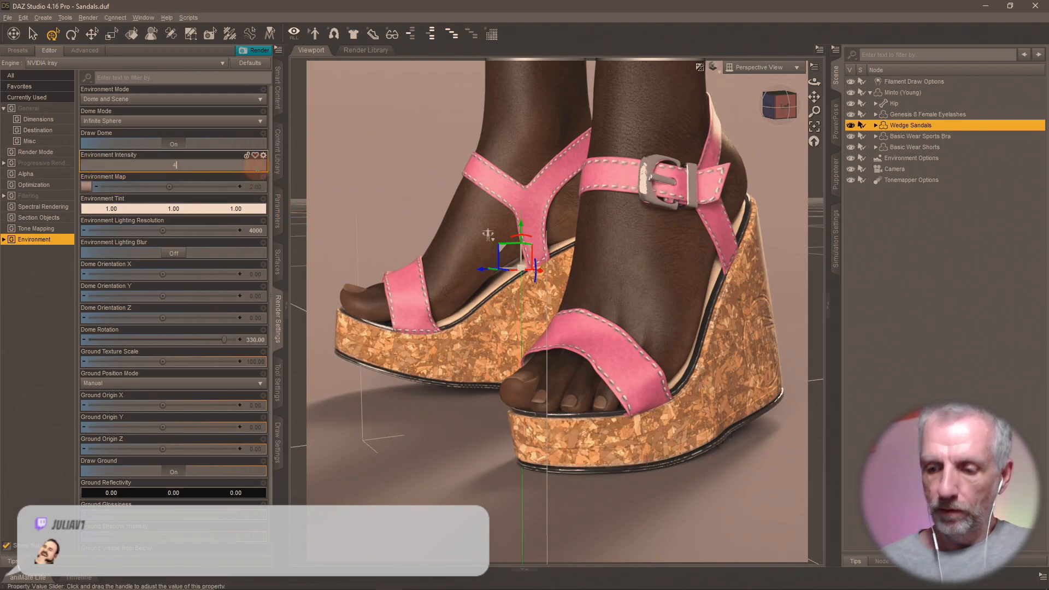
type("4")
key("Return")
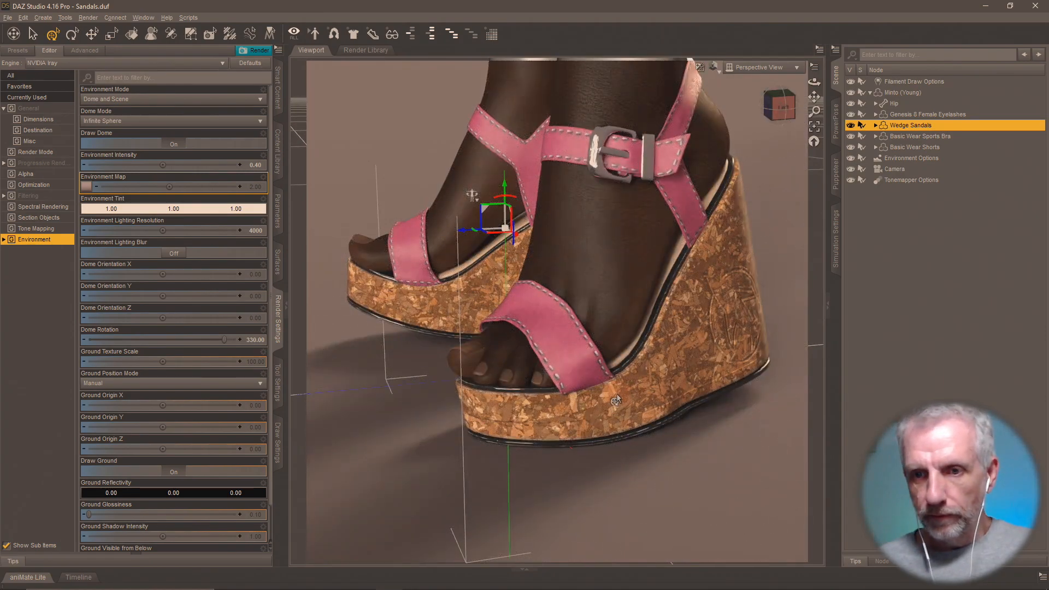
- Examine the cork wedge, embossed logo, edge trim and stitched straps up close from several sides in the Iray preview
left_click_drag(615, 399, 603, 398)
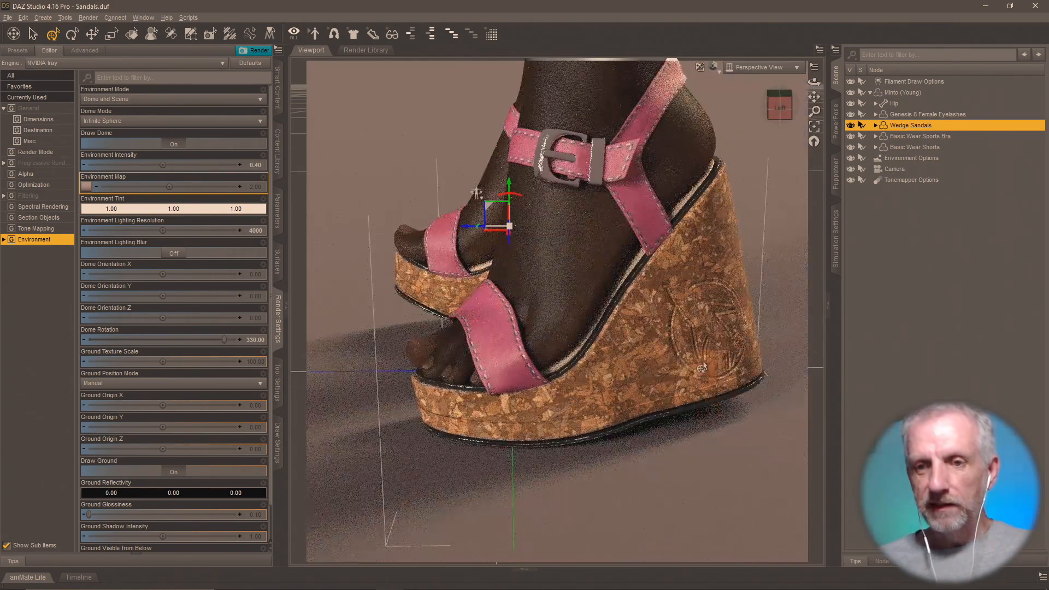
left_click_drag(688, 412, 702, 368)
scroll(702, 368, "up", 2)
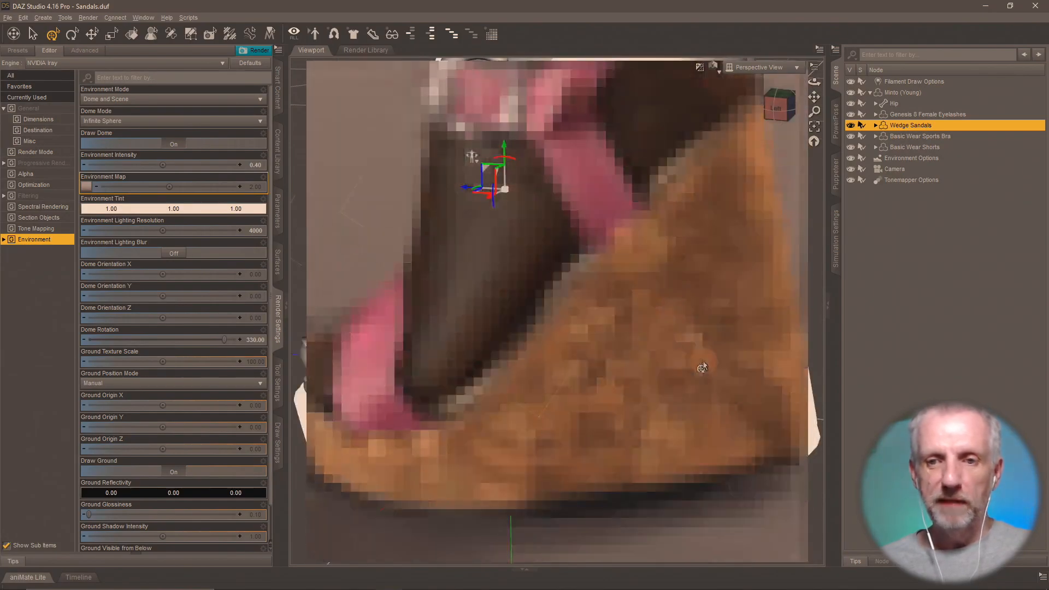
scroll(699, 366, "up", 2)
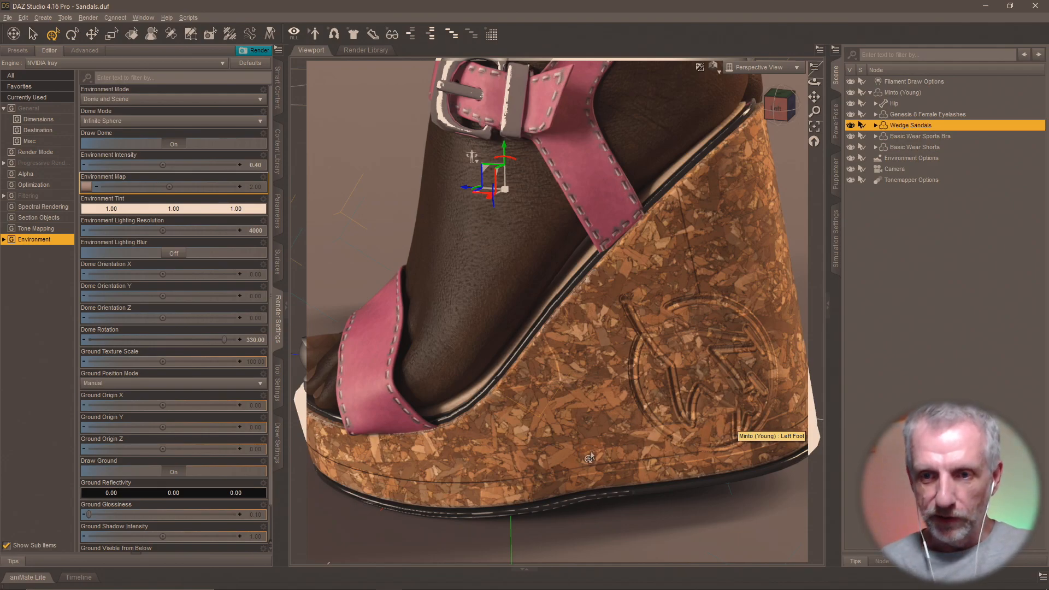
left_click_drag(593, 458, 572, 442)
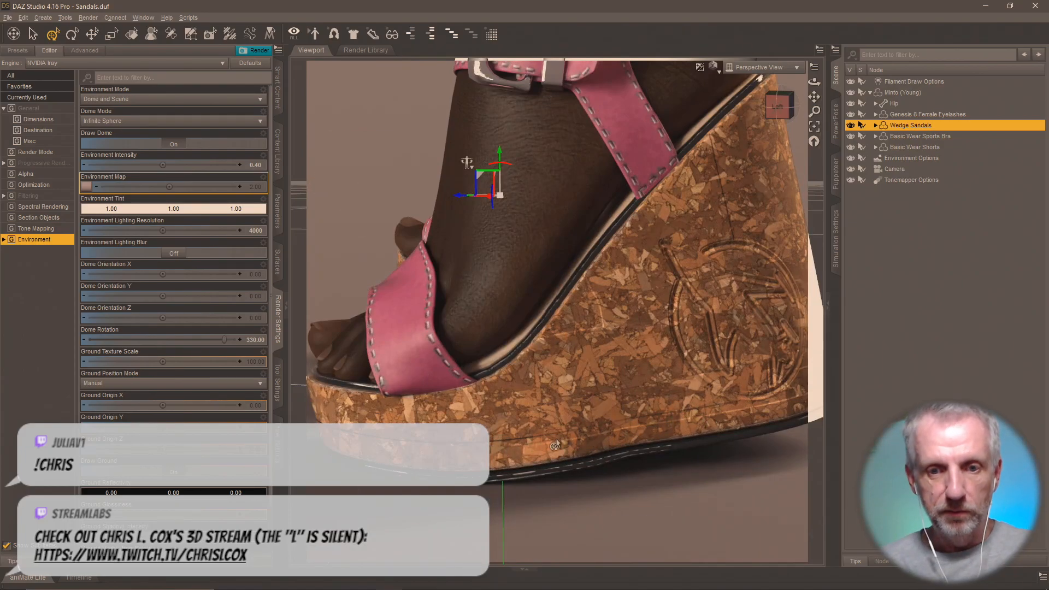
mouse_move(624, 424)
left_mouse_down()
mouse_move(732, 419)
mouse_move(734, 399)
mouse_move(720, 397)
left_mouse_up()
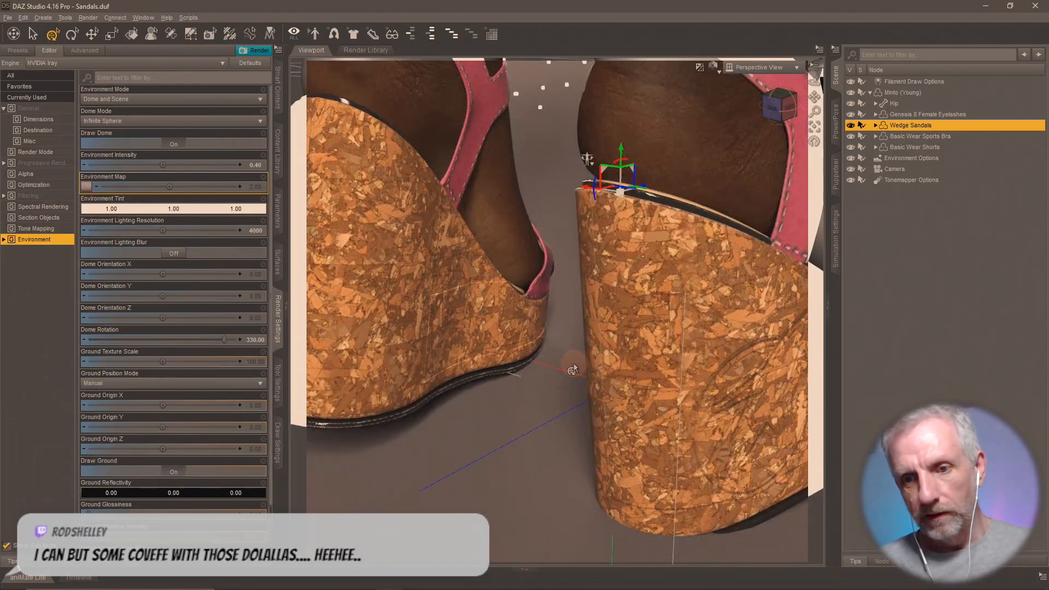
mouse_move(559, 361)
left_mouse_down()
mouse_move(604, 376)
mouse_move(693, 374)
left_mouse_up()
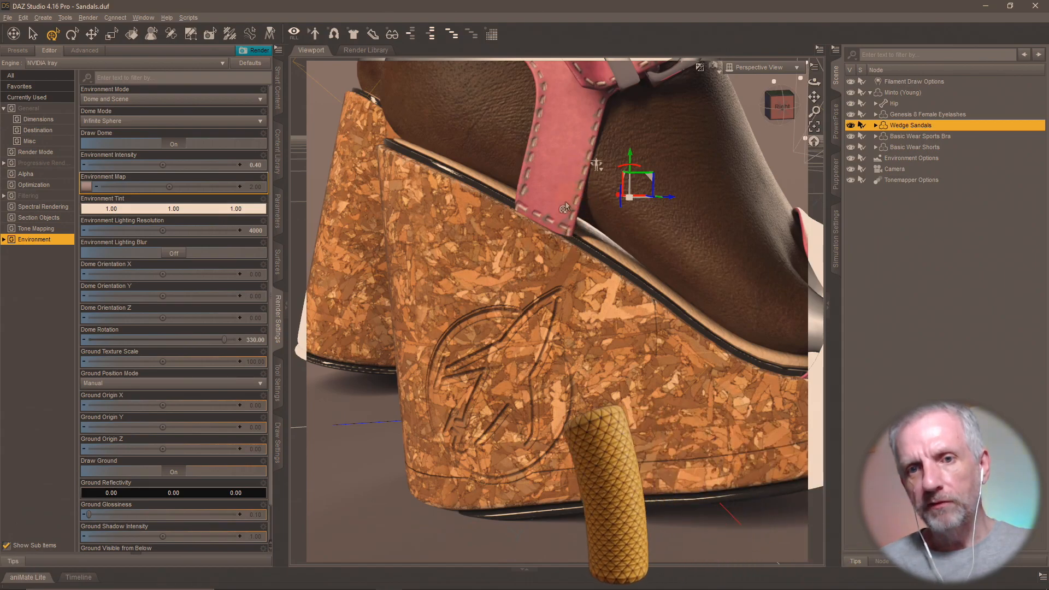
mouse_move(574, 171)
left_mouse_down()
mouse_move(508, 492)
mouse_move(566, 305)
mouse_move(569, 188)
left_mouse_up()
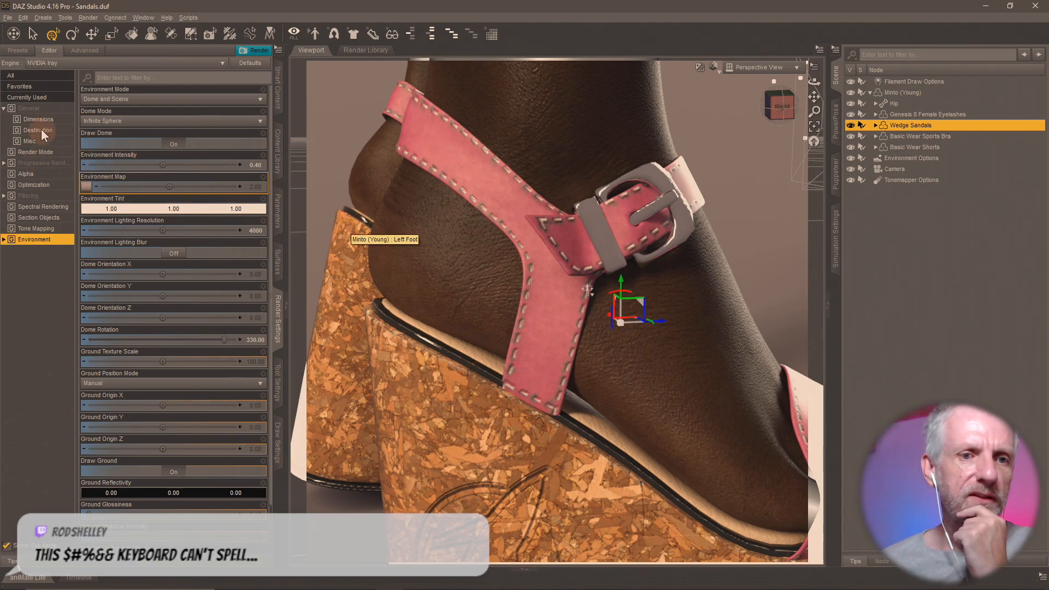
- Return to the surface settings, select only the Straps surface and show its Base properties
left_click(278, 263)
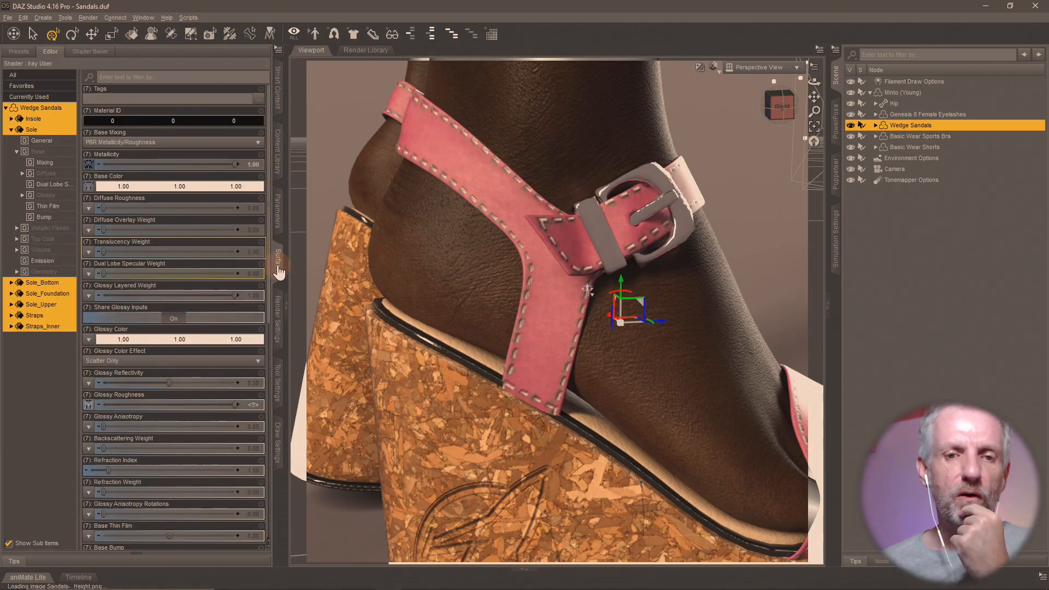
left_click(11, 130)
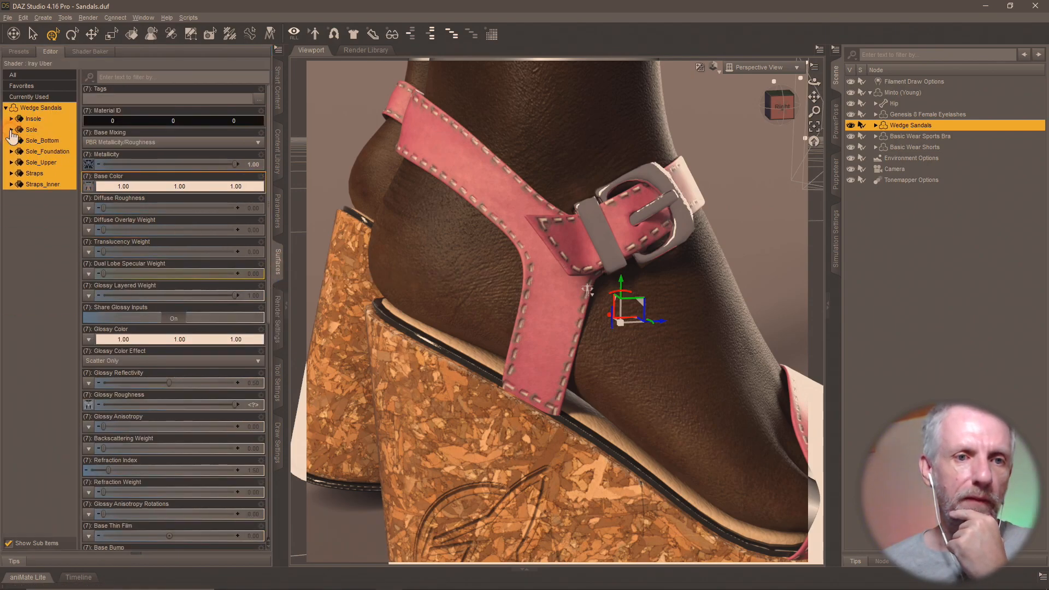
left_click(48, 175)
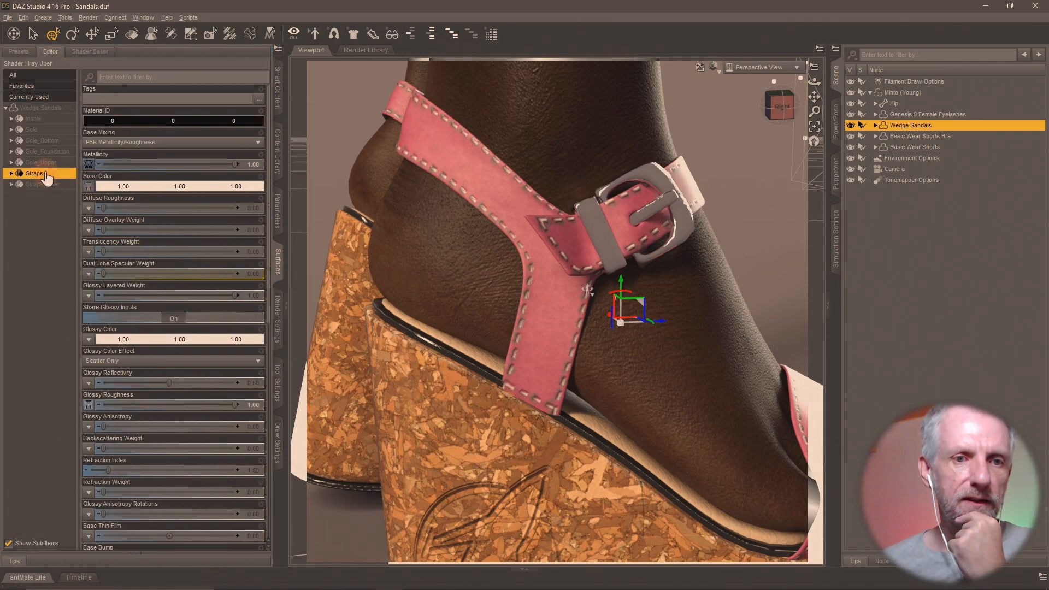
double_click(48, 175)
left_click(47, 195)
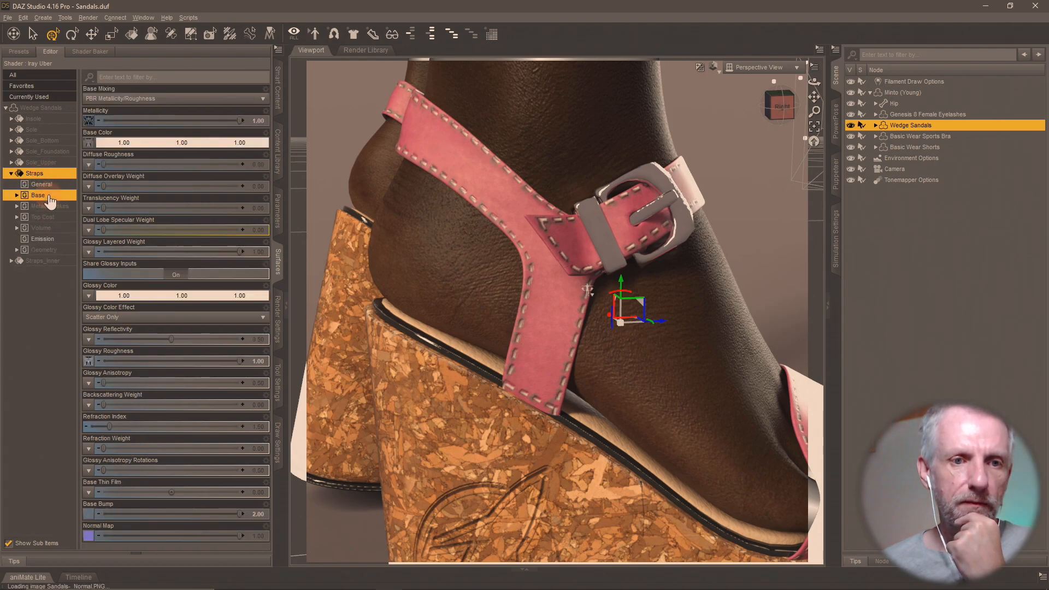
mouse_move(88, 147)
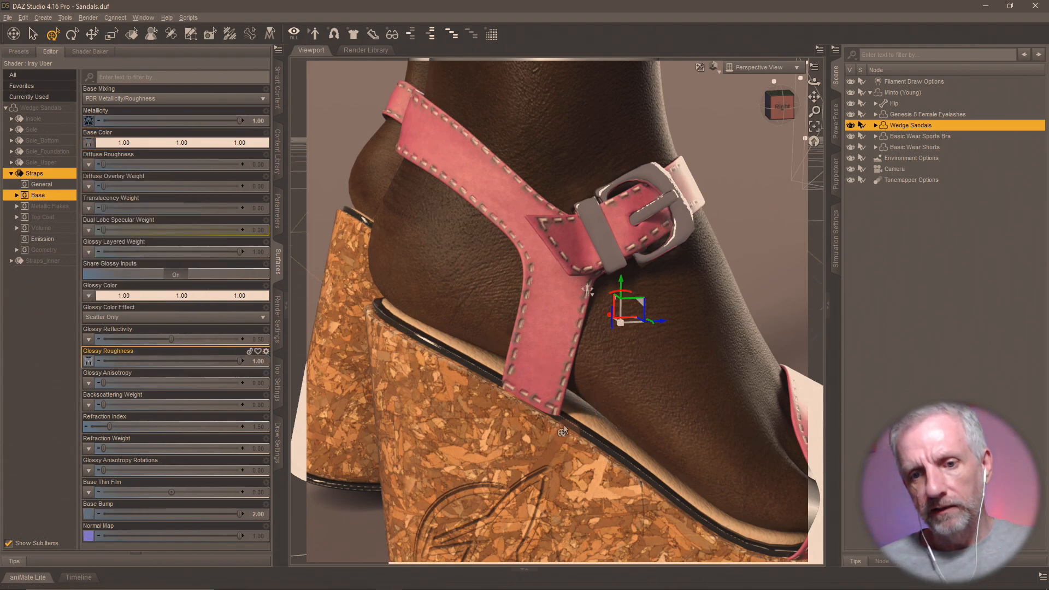
- Switch to Photoshop and start saving Sandals-Base as a PNG copy in the product's Runtime/Textures/WPguru/Wedge Sandals folder
key("alt+Tab")
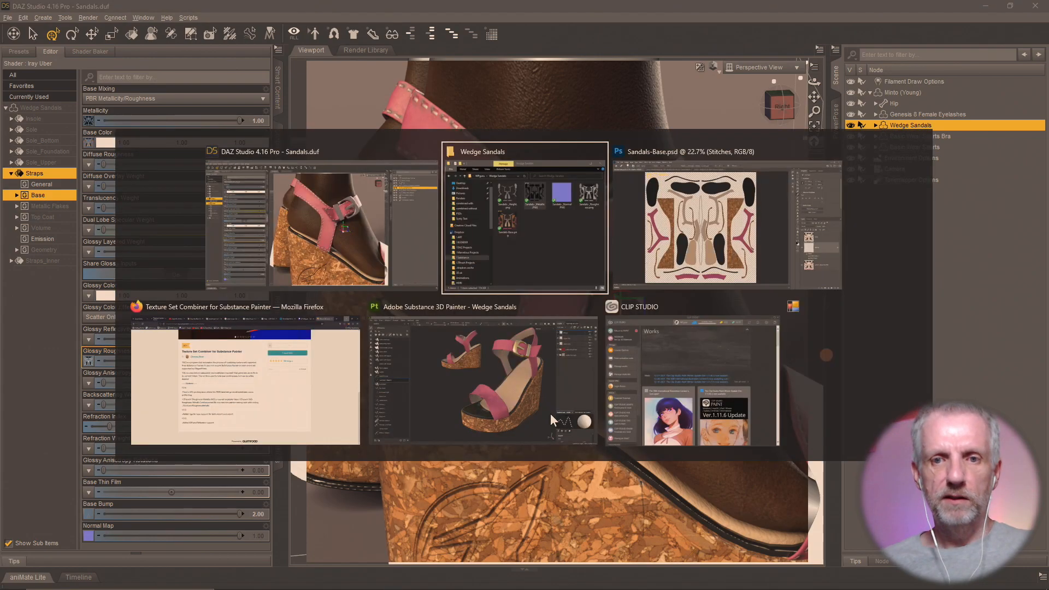
left_click(668, 257)
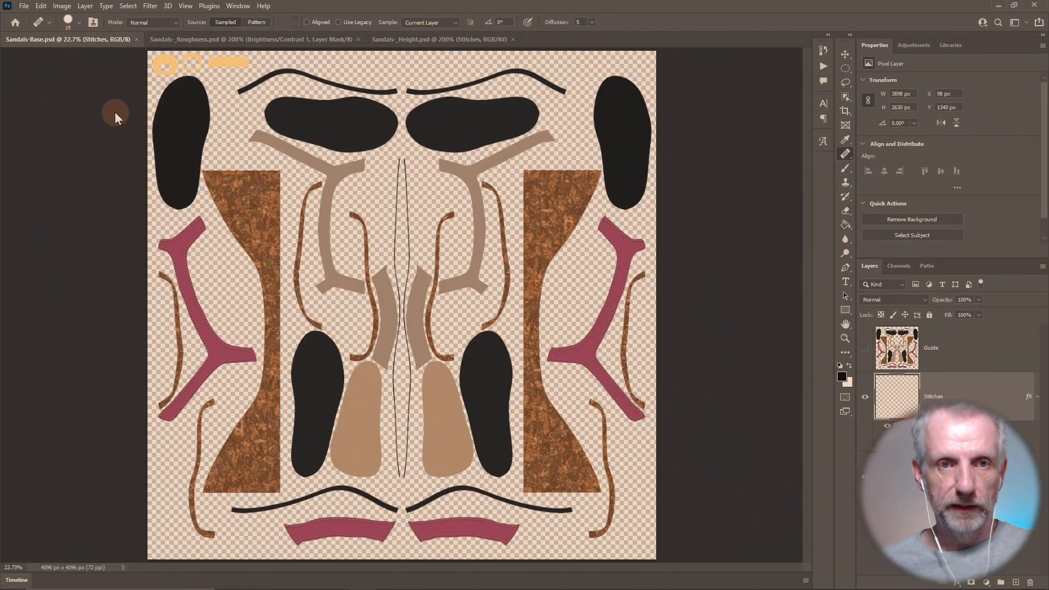
key("ctrl+shift+s")
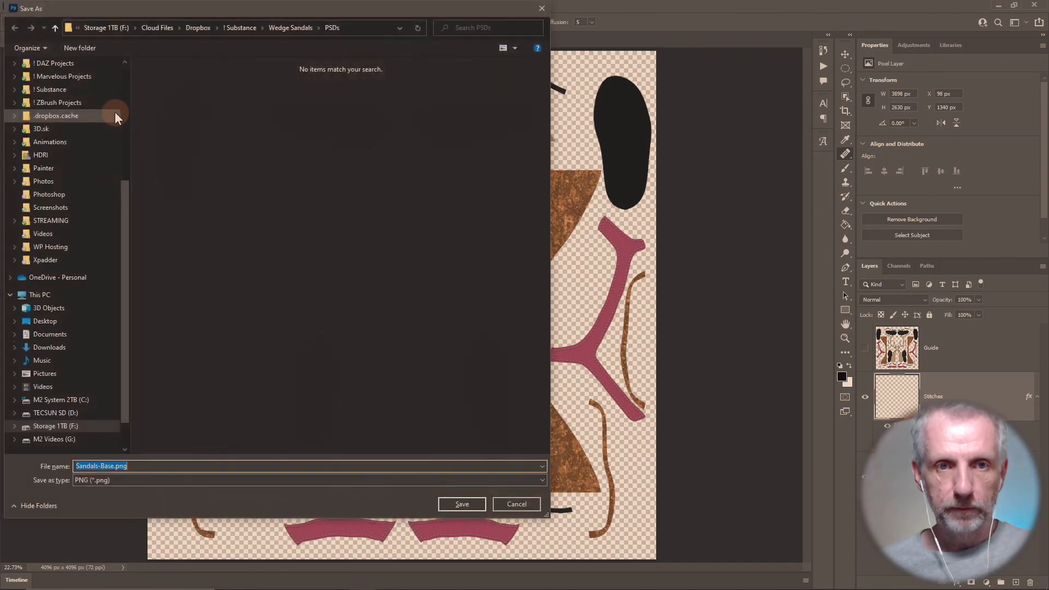
left_click(238, 31)
left_click(197, 139)
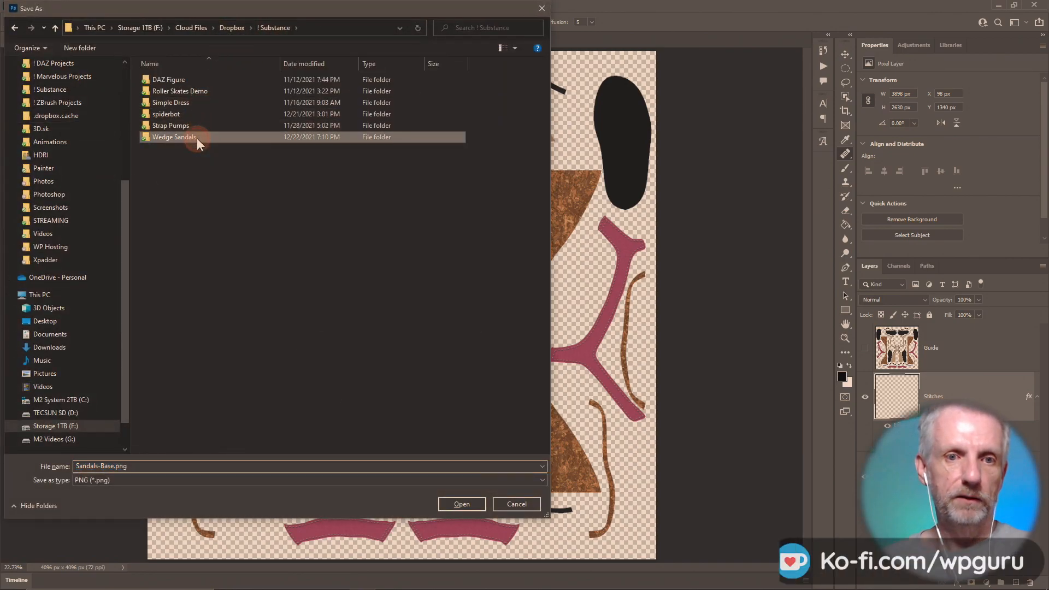
double_click(197, 139)
double_click(195, 126)
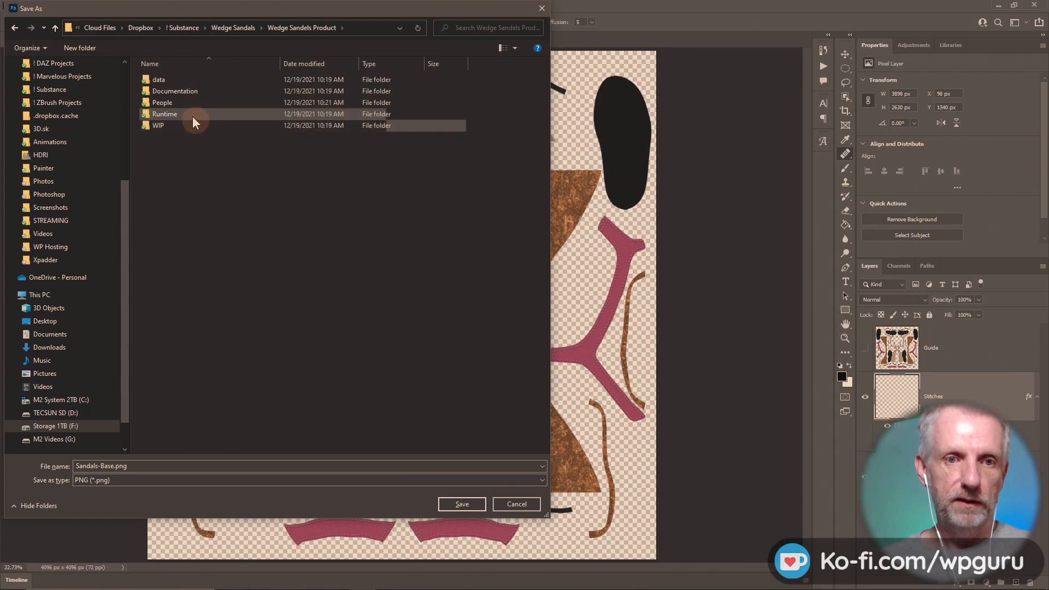
double_click(188, 116)
double_click(187, 82)
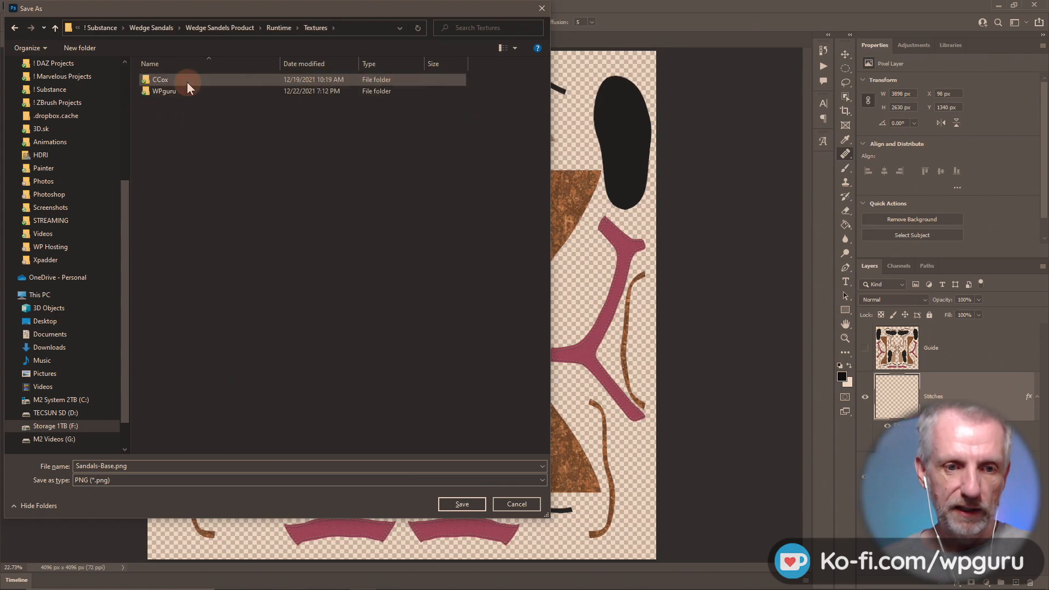
double_click(187, 93)
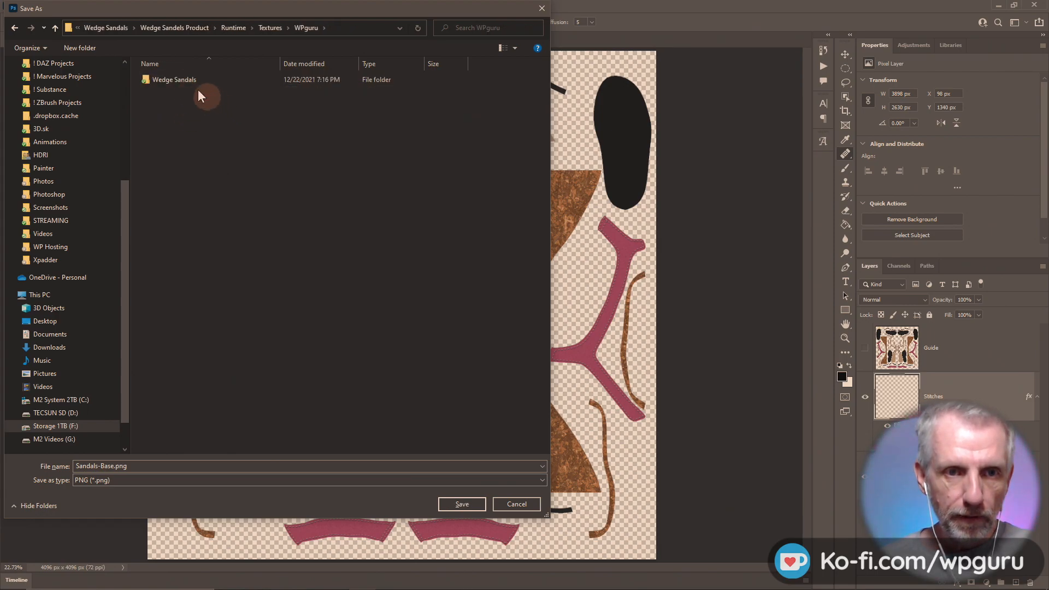
double_click(192, 83)
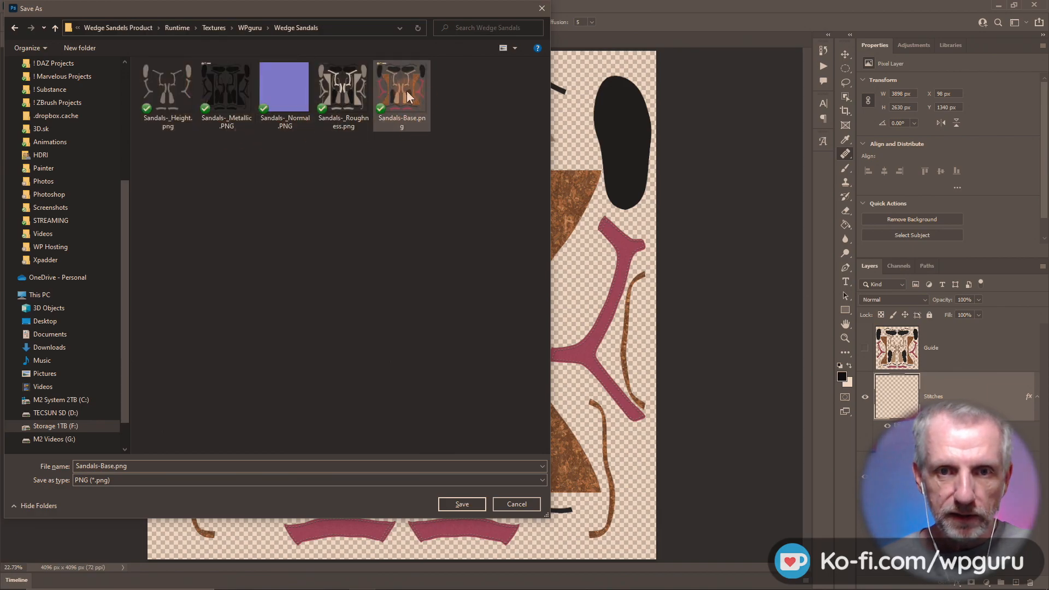
- Overwrite the existing Sandals-Base.png with the current base color texture
left_click(407, 97)
left_click(458, 504)
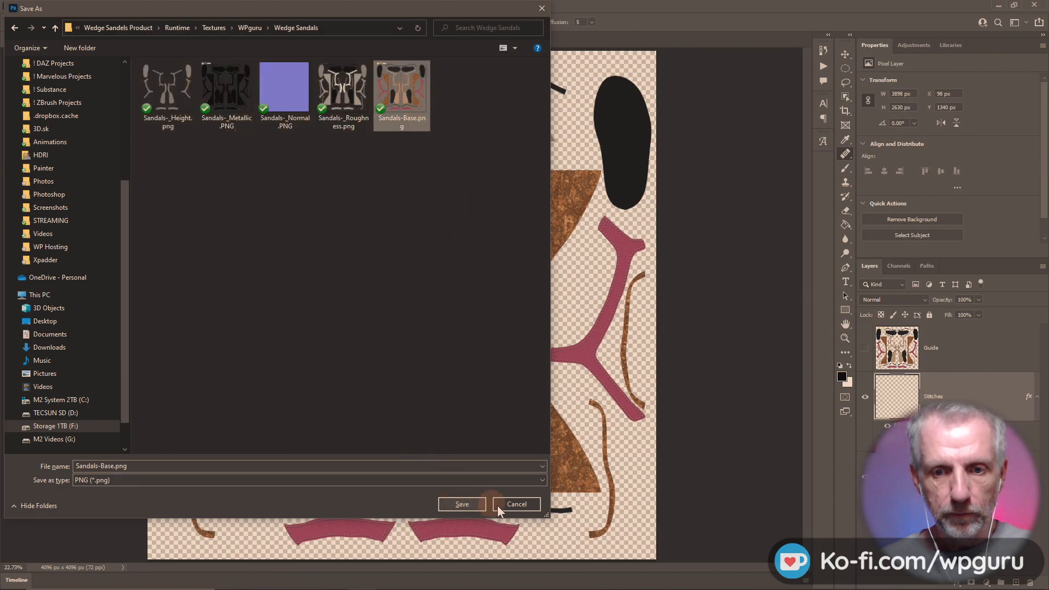
left_click(462, 504)
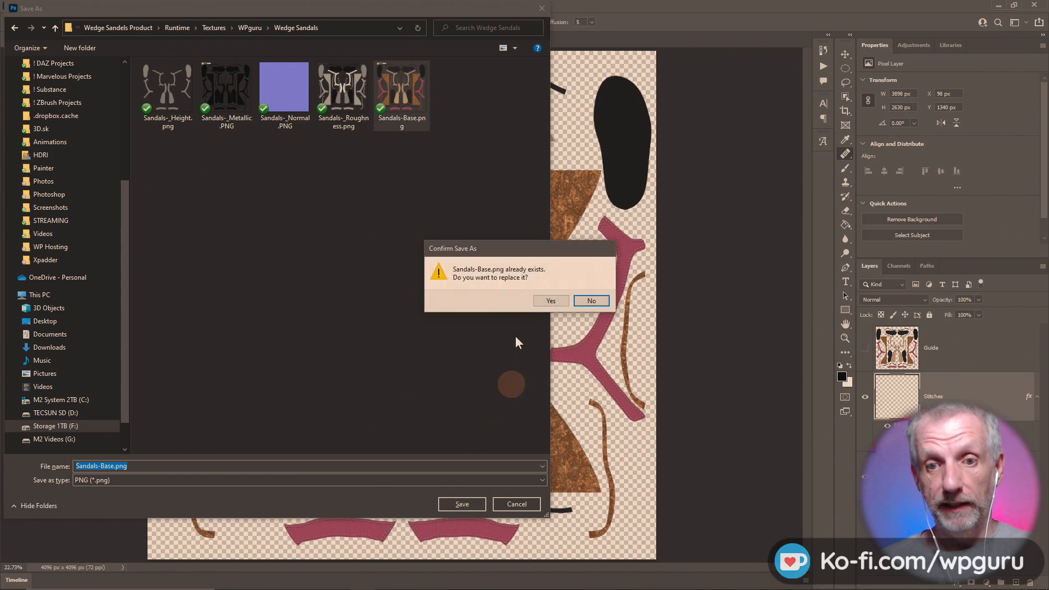
left_click(551, 301)
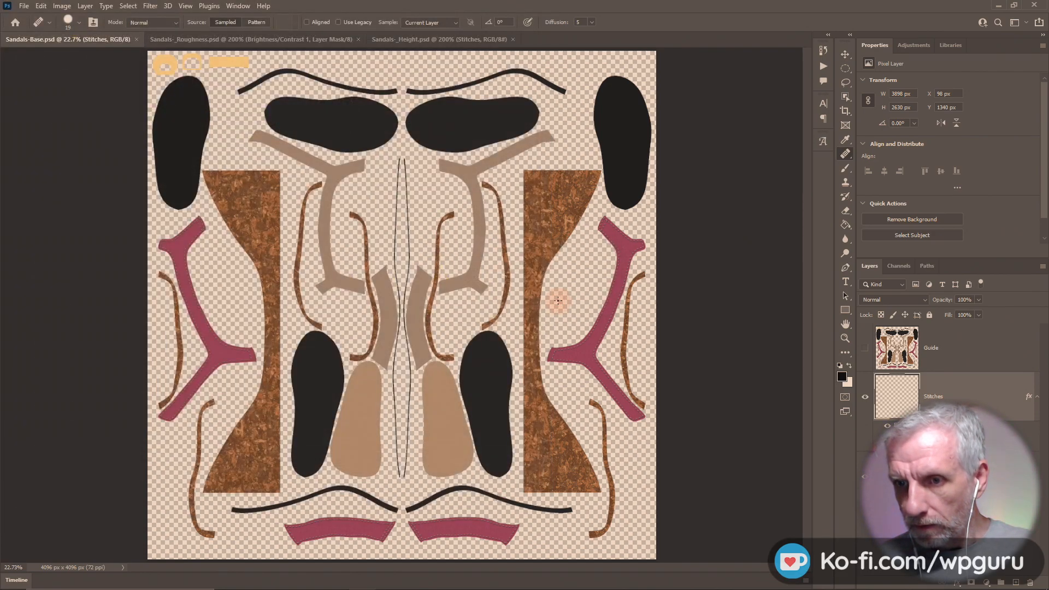
- Examine the stitches along the pink strap pieces up close on both sides of the base texture
scroll(448, 374, "up", 5)
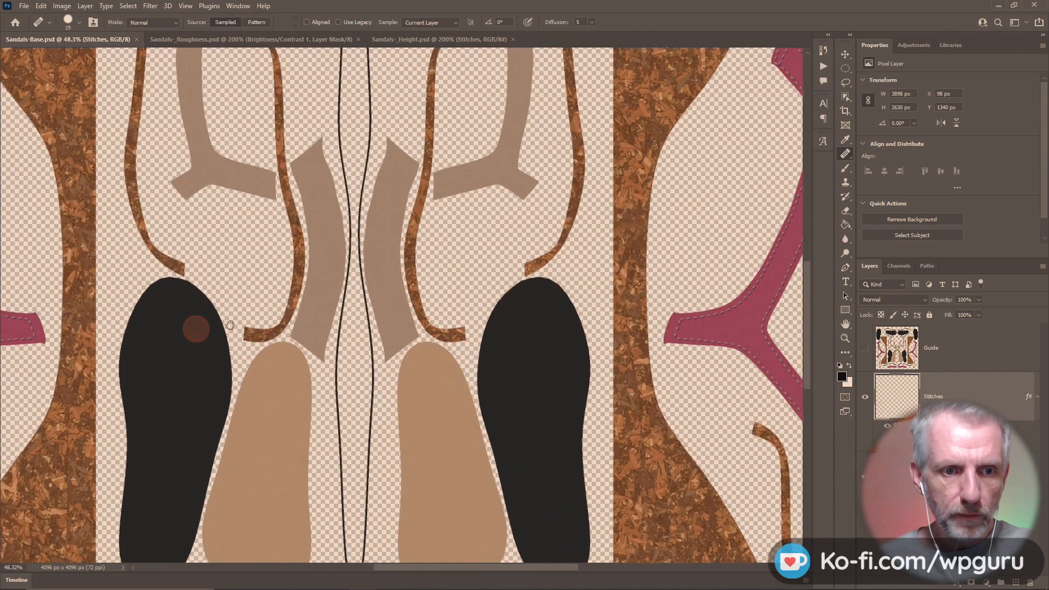
left_click_drag(230, 324, 562, 373)
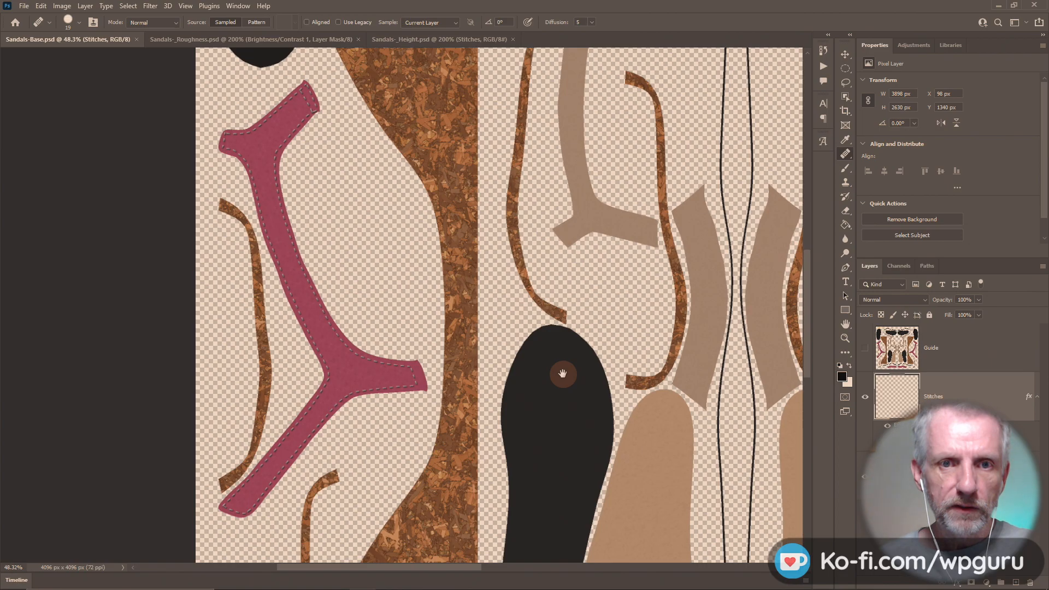
scroll(359, 224, "up", 6)
left_click_drag(285, 144, 413, 368)
scroll(412, 330, "up", 5)
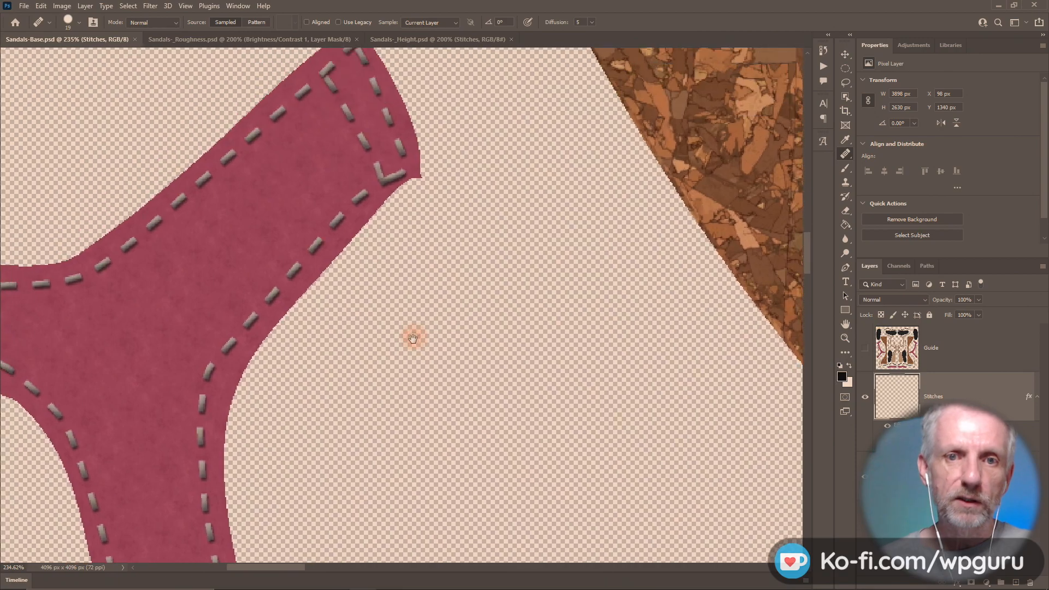
left_click_drag(413, 338, 413, 354)
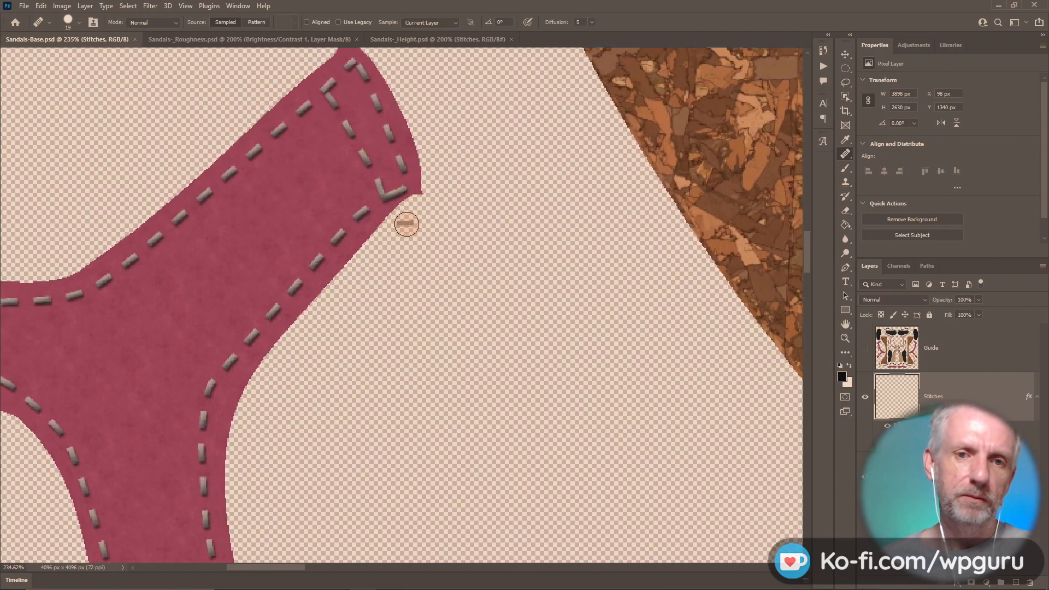
scroll(406, 224, "down", 5)
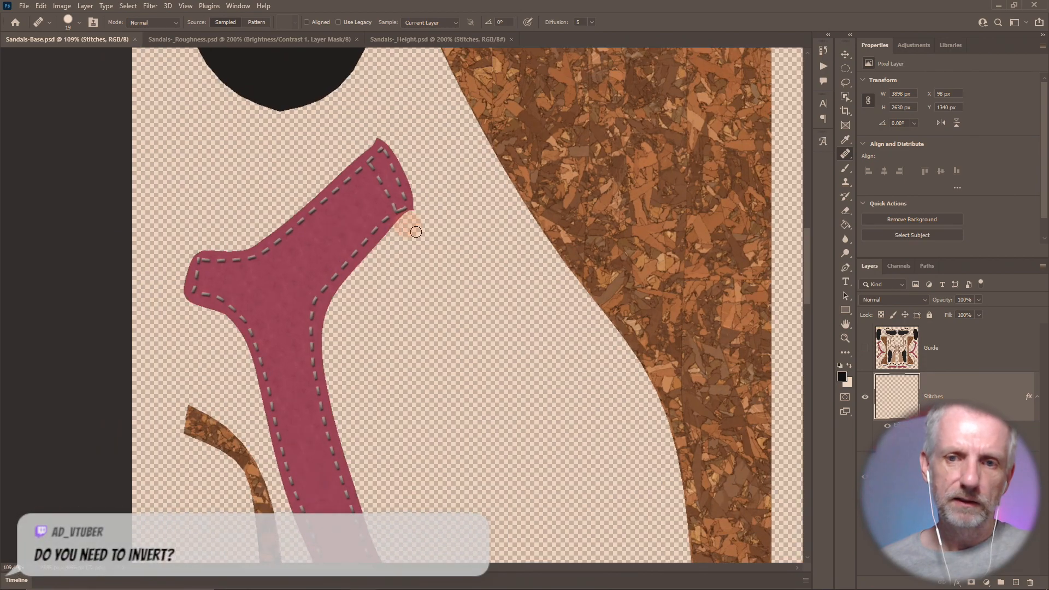
left_click_drag(416, 231, 74, 177)
left_click_drag(391, 255, 3, 153)
left_click_drag(237, 348, 0, 140)
left_click_drag(434, 185, 153, 440)
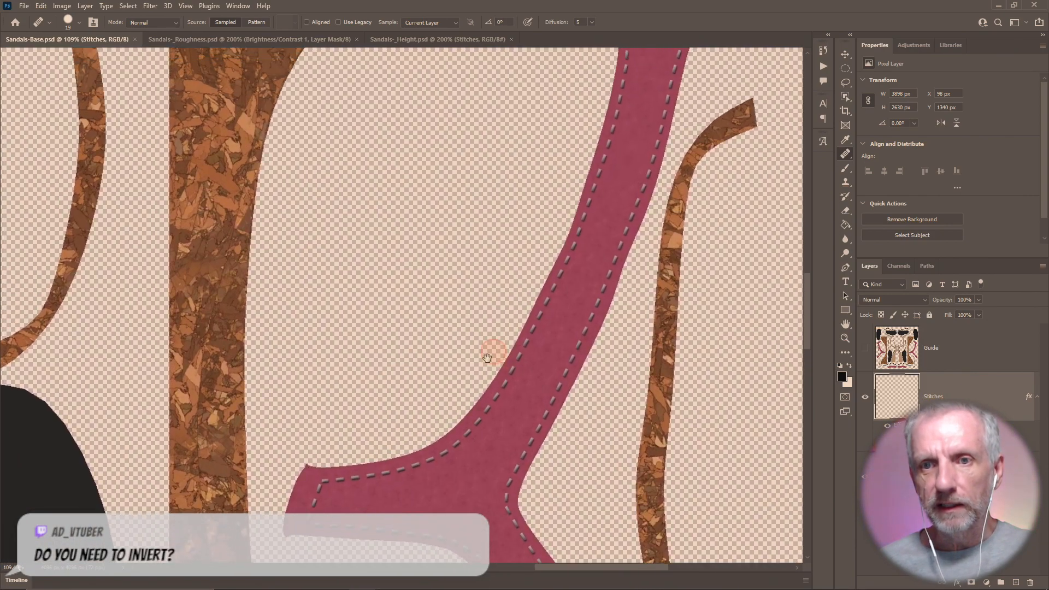
left_click_drag(491, 353, 539, 242)
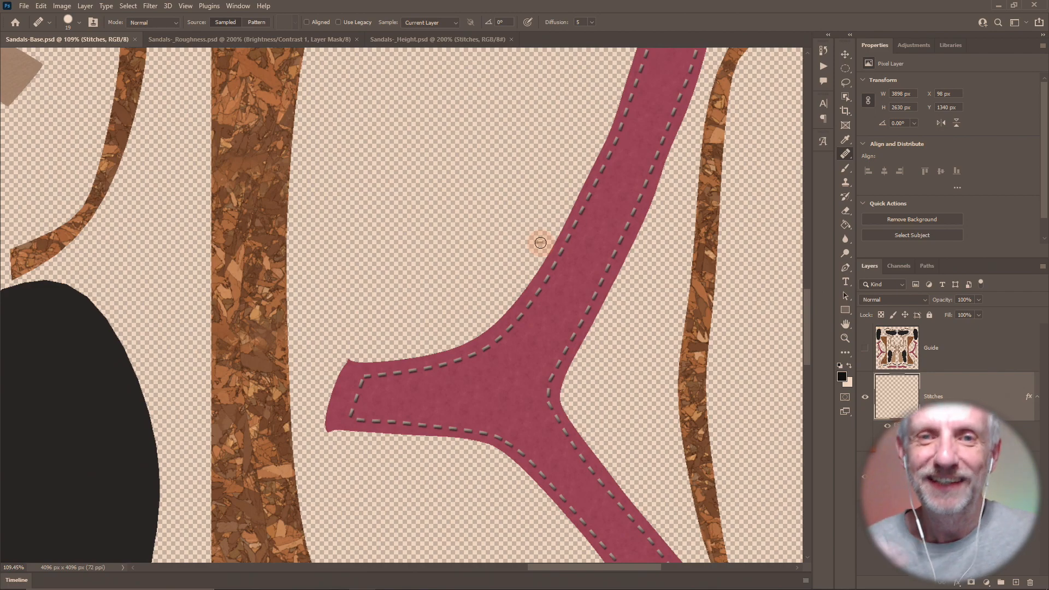
- Return to DAZ Studio and show only the Bump properties of the Straps surface
key("alt+Tab")
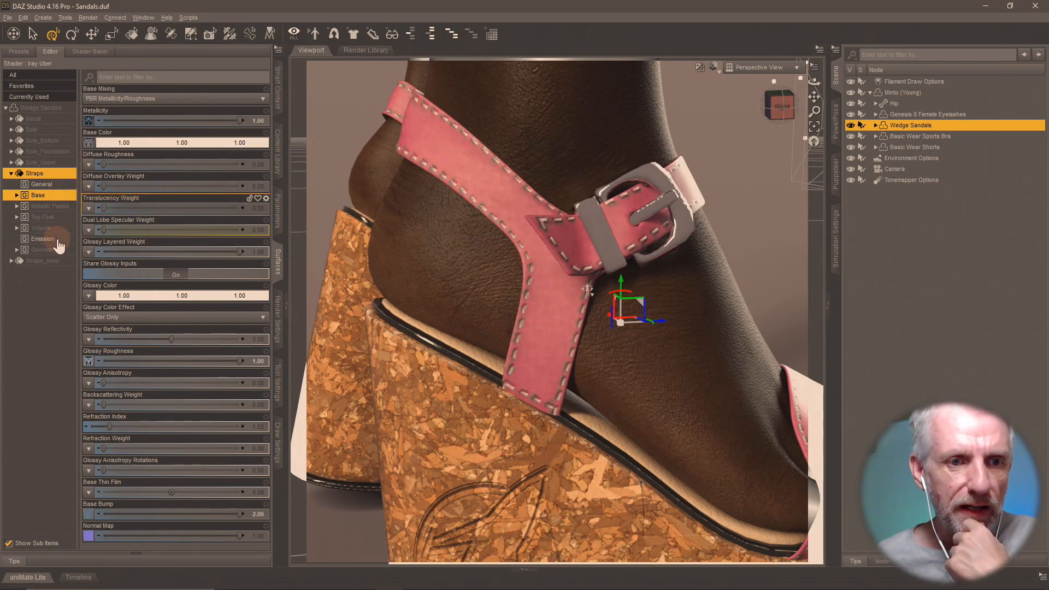
double_click(60, 197)
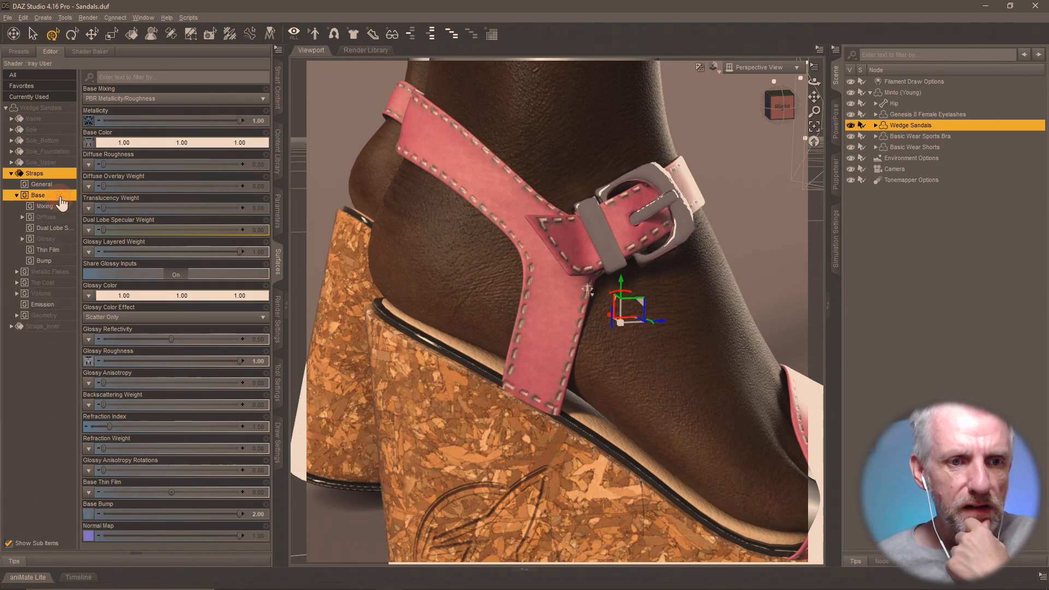
left_click(63, 263)
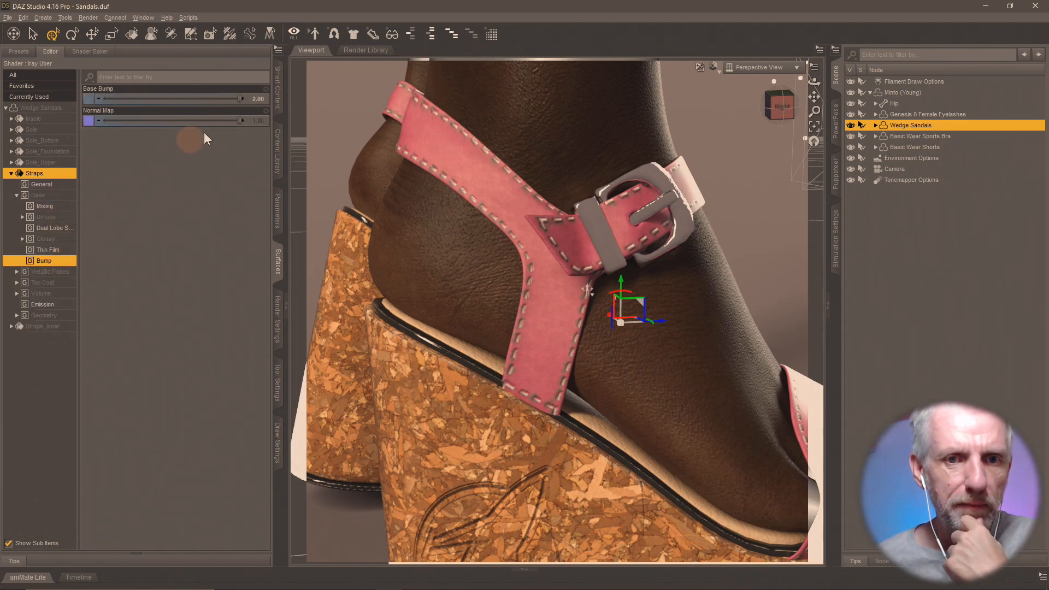
left_click(256, 100)
type("1")
key("Escape")
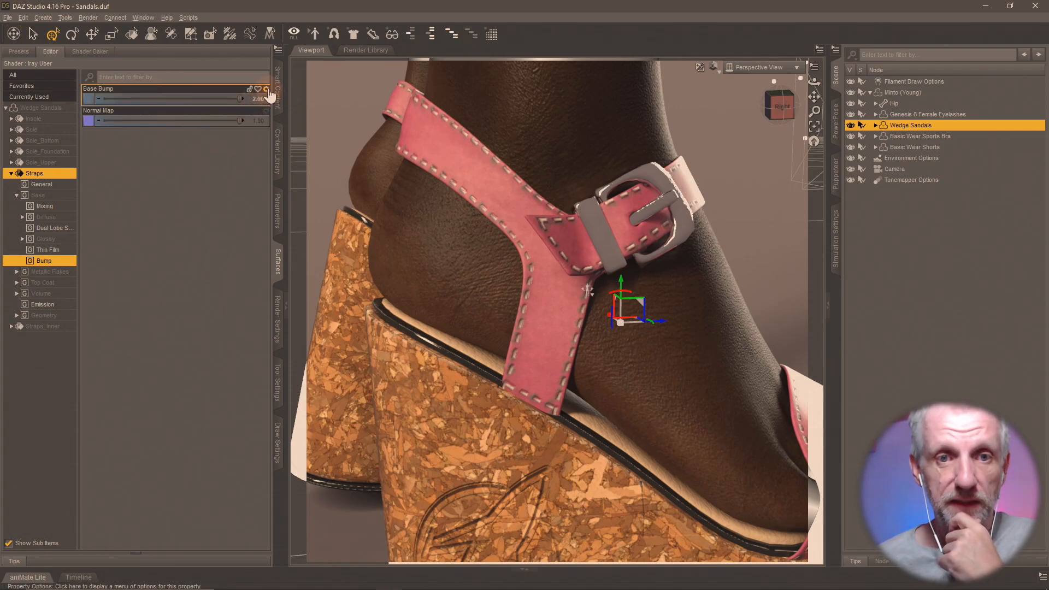
- Raise the maximum limit of the Straps' Base Bump to 10 and try strengths of 10.00 and 0.00
left_click(267, 89)
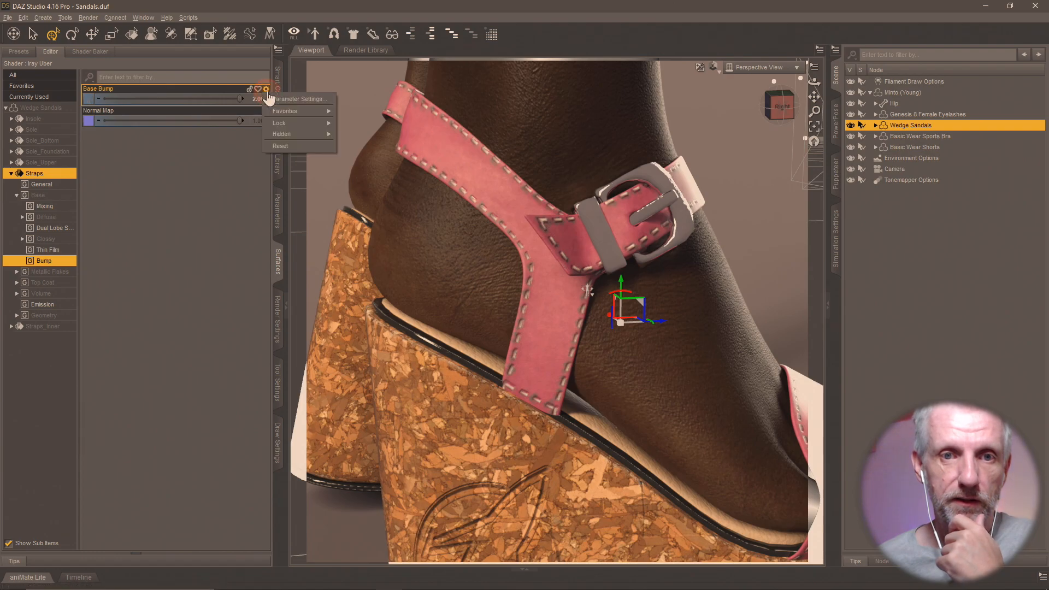
left_click(281, 97)
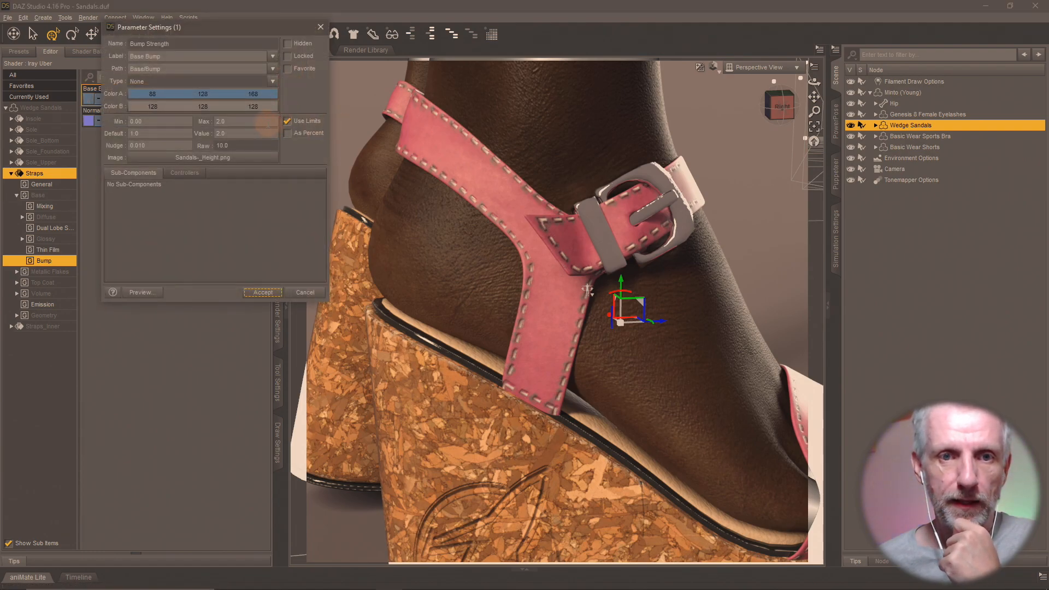
left_click_drag(267, 123, 172, 102)
type("10")
key("Return")
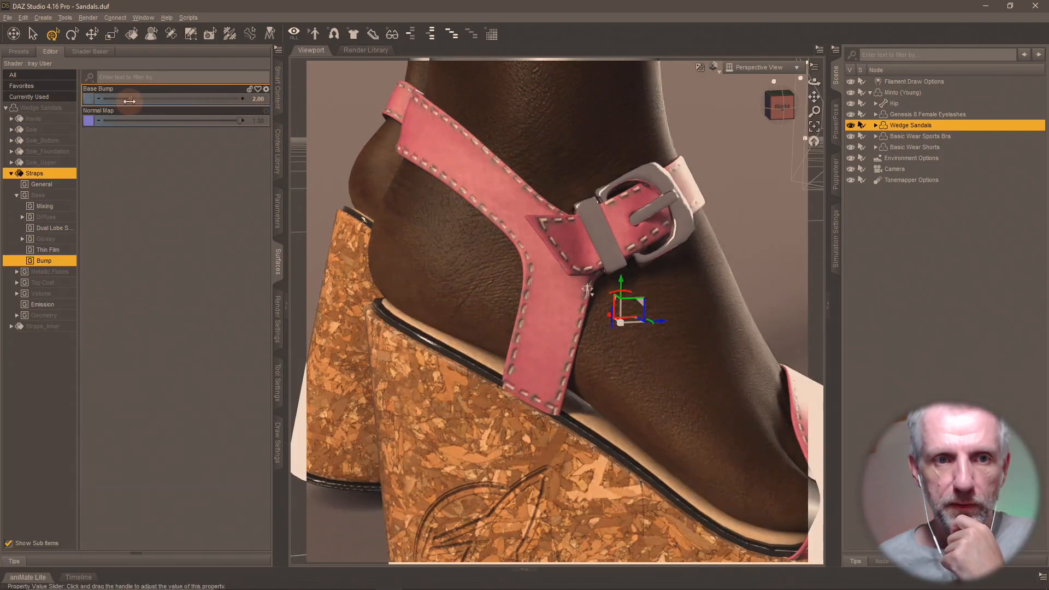
left_click_drag(129, 101, 241, 99)
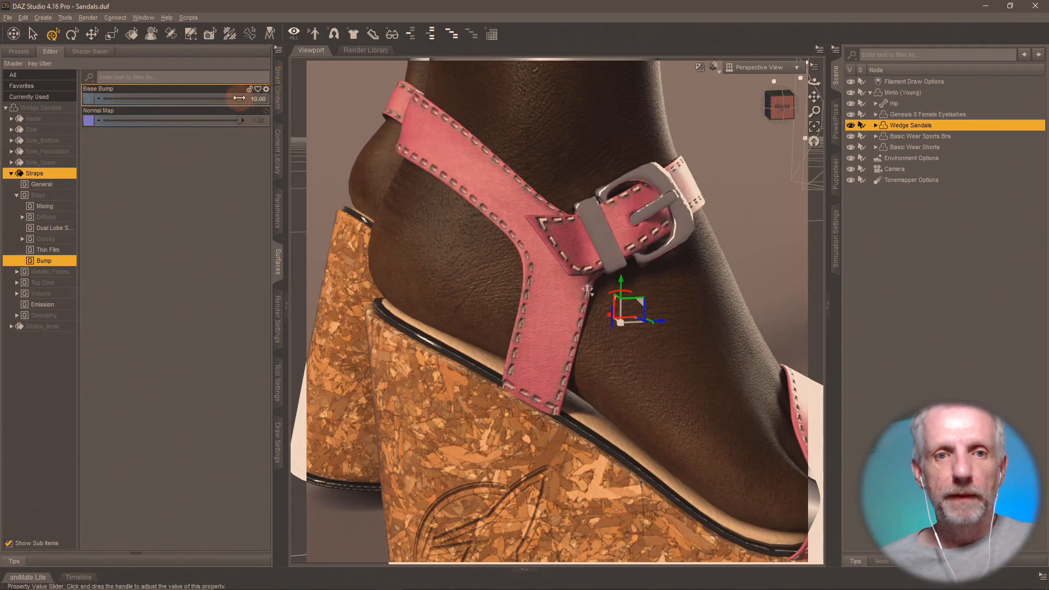
left_click_drag(238, 98, 101, 98)
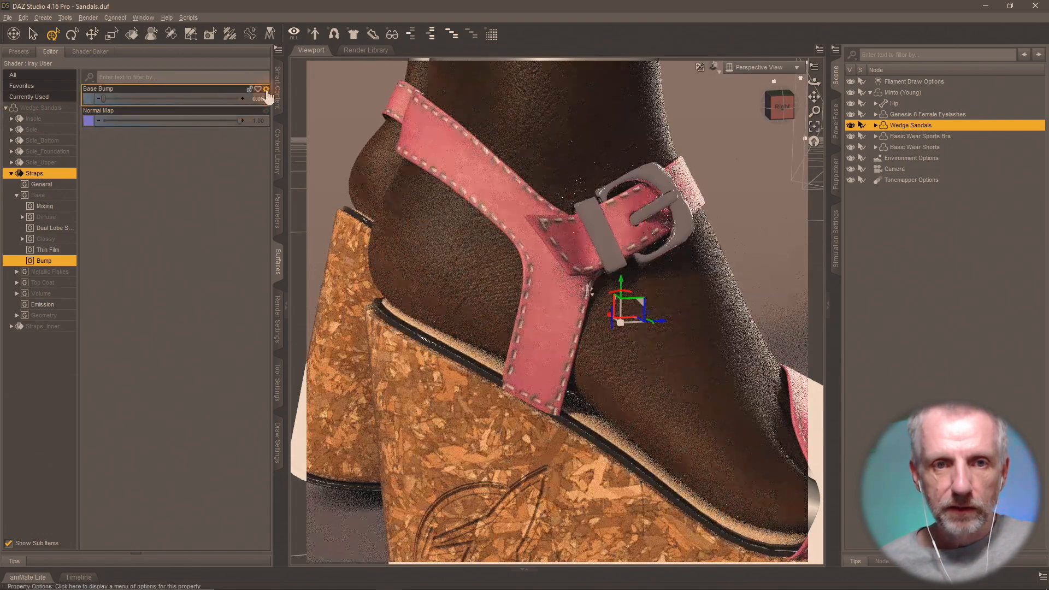
- Set the minimum limit of the Straps' Base Bump to -10 in its parameter settings
left_click(266, 89)
left_click(286, 96)
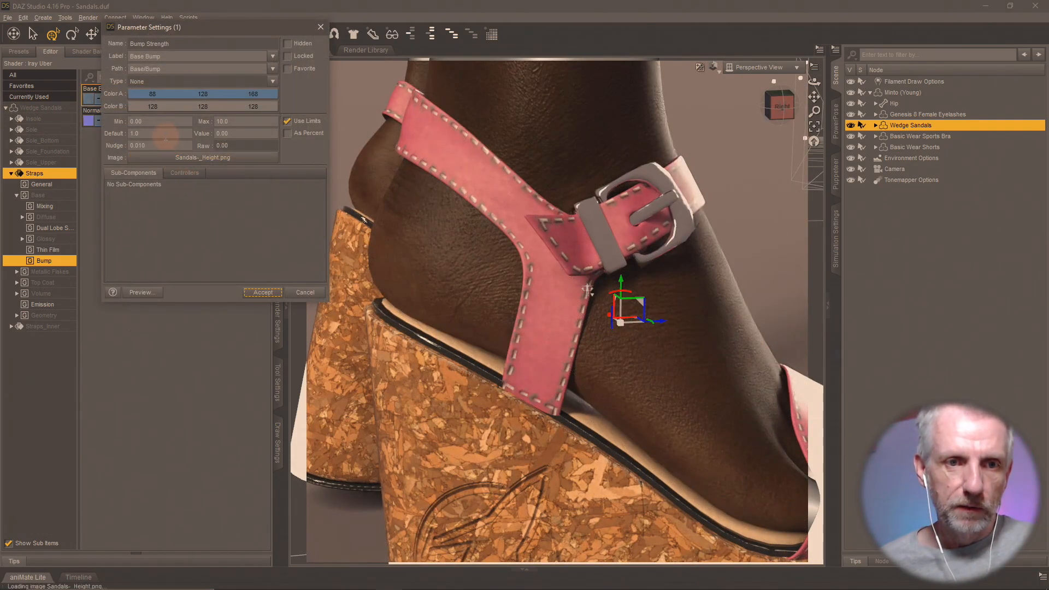
left_click_drag(167, 134, 69, 135)
left_click_drag(147, 120, 68, 121)
key("Return")
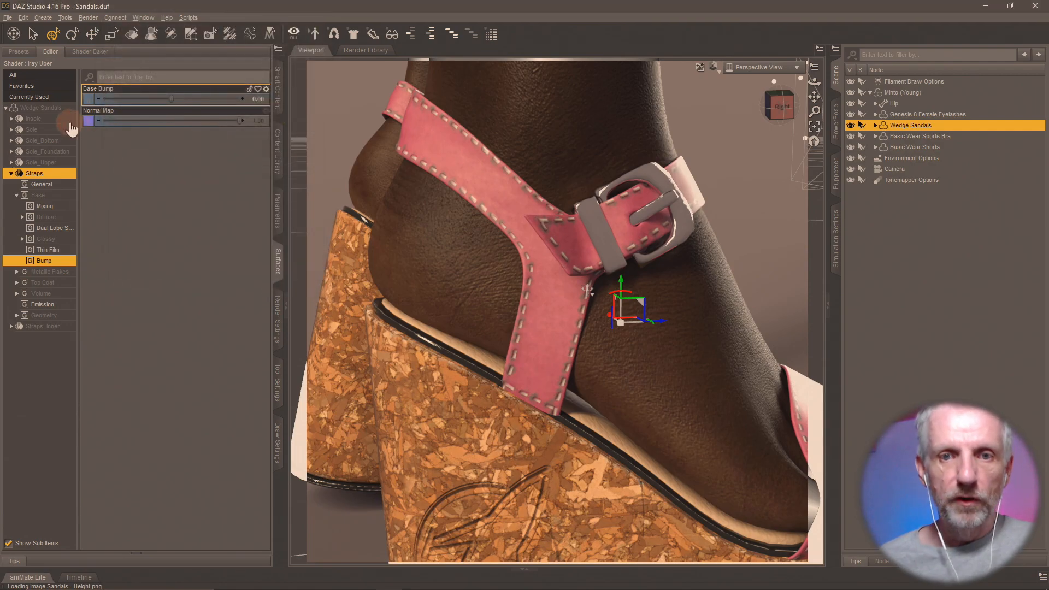
- Try a Base Bump of -10.00 on the straps, reset it to its default of 1.00 and inspect the sandals
left_click_drag(170, 99, 102, 101)
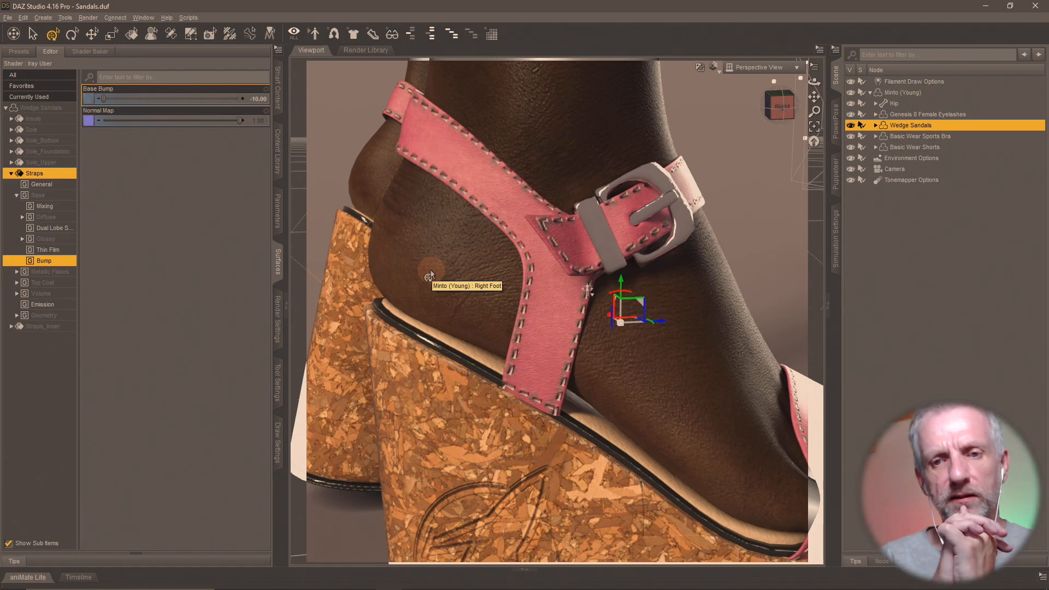
left_click(208, 98, "alt")
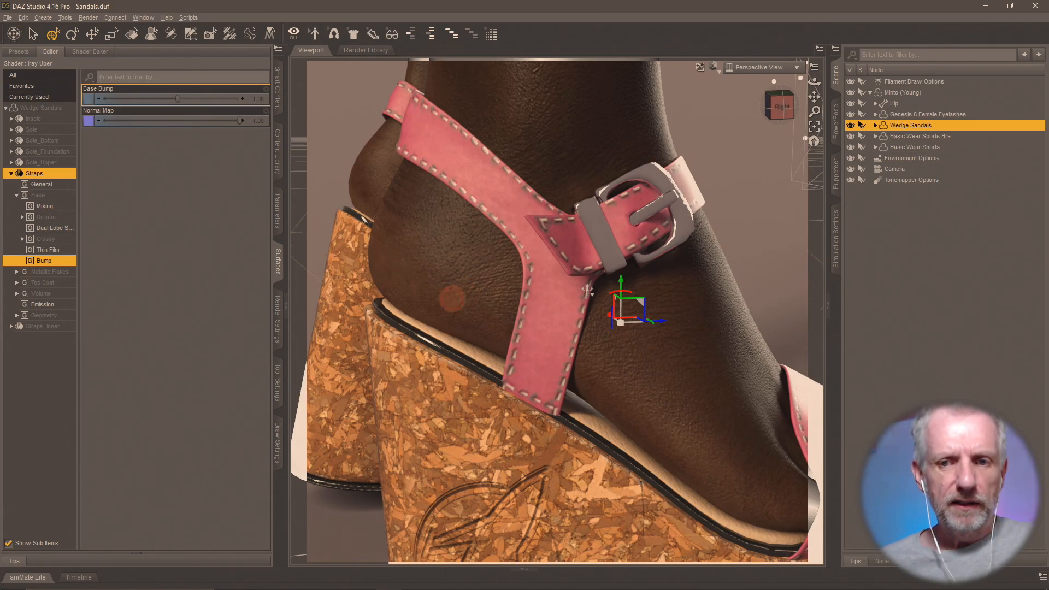
mouse_move(451, 298)
left_mouse_down()
mouse_move(548, 329)
mouse_move(552, 319)
mouse_move(643, 387)
left_mouse_up()
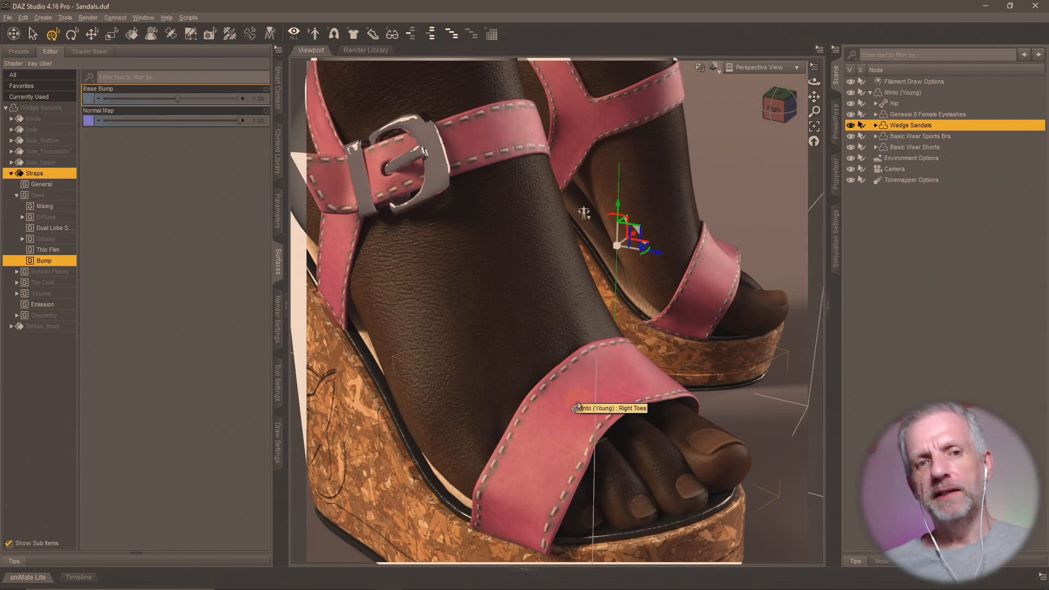
- Switch to Photoshop, select the Guide layer in Sandals-Base.psd and make it visible
key("alt+Tab")
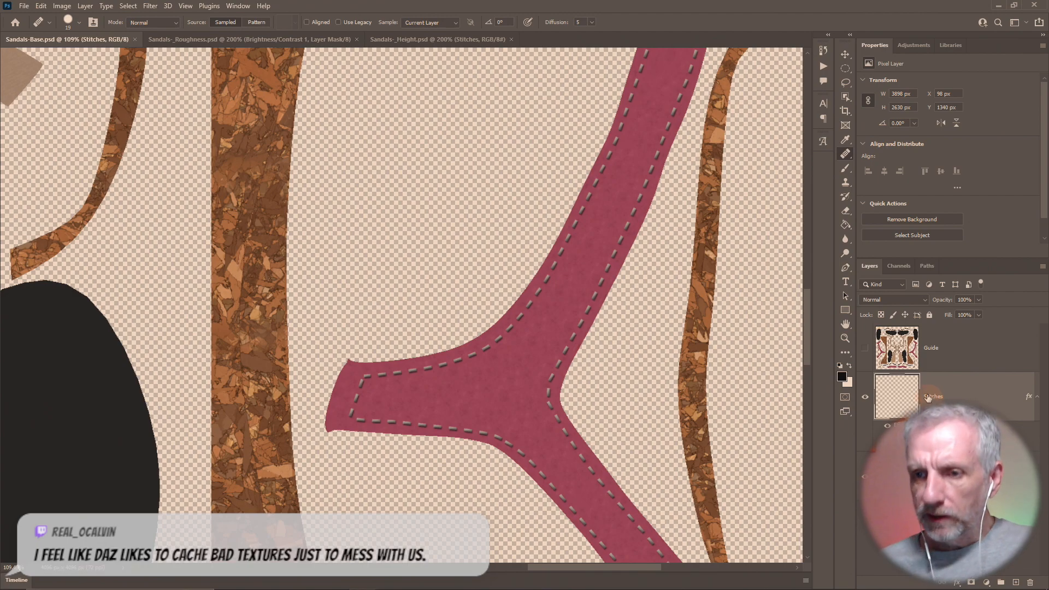
left_click(904, 354)
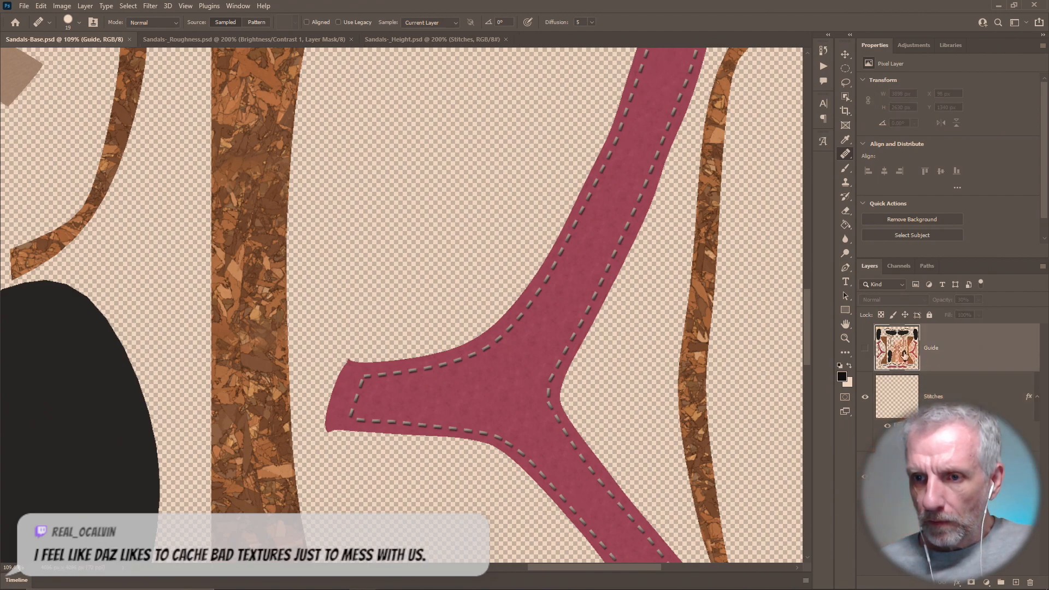
left_click(865, 348)
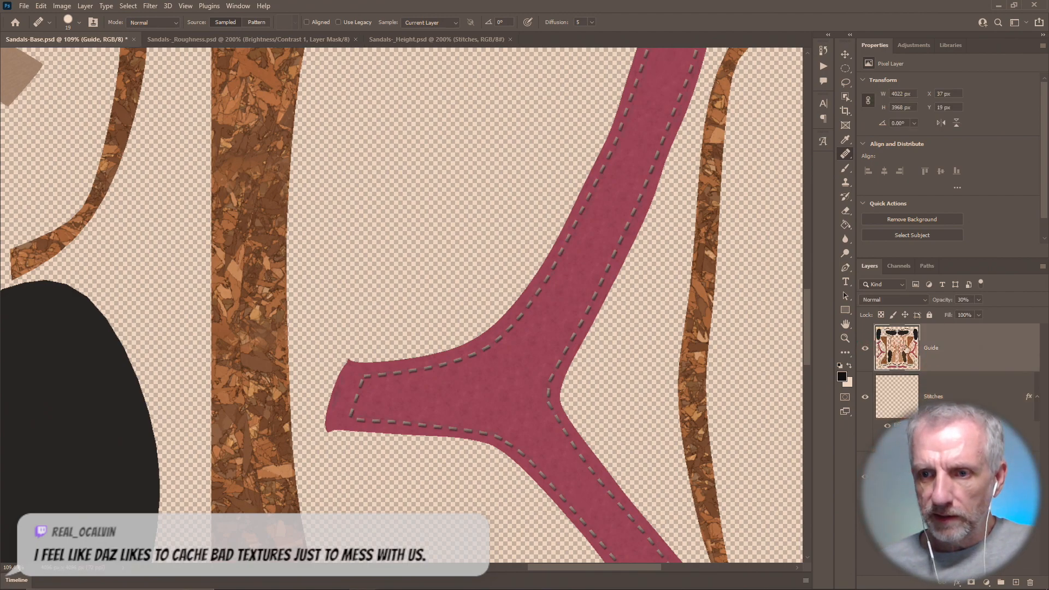
- Set the Guide layer's opacity to 100%
left_click_drag(942, 299, 1045, 310)
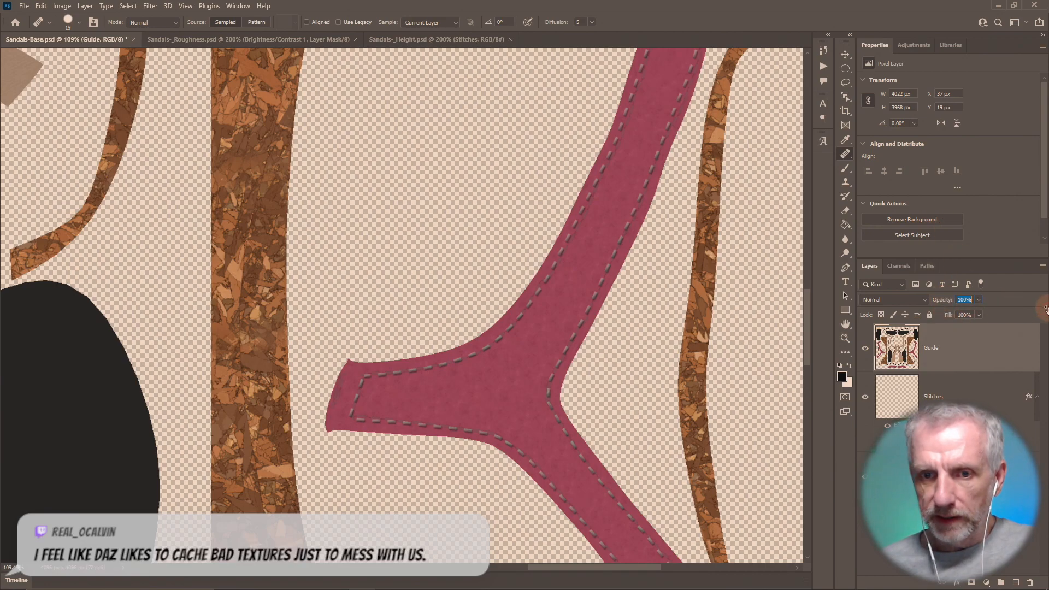
scroll(568, 355, "up", 4)
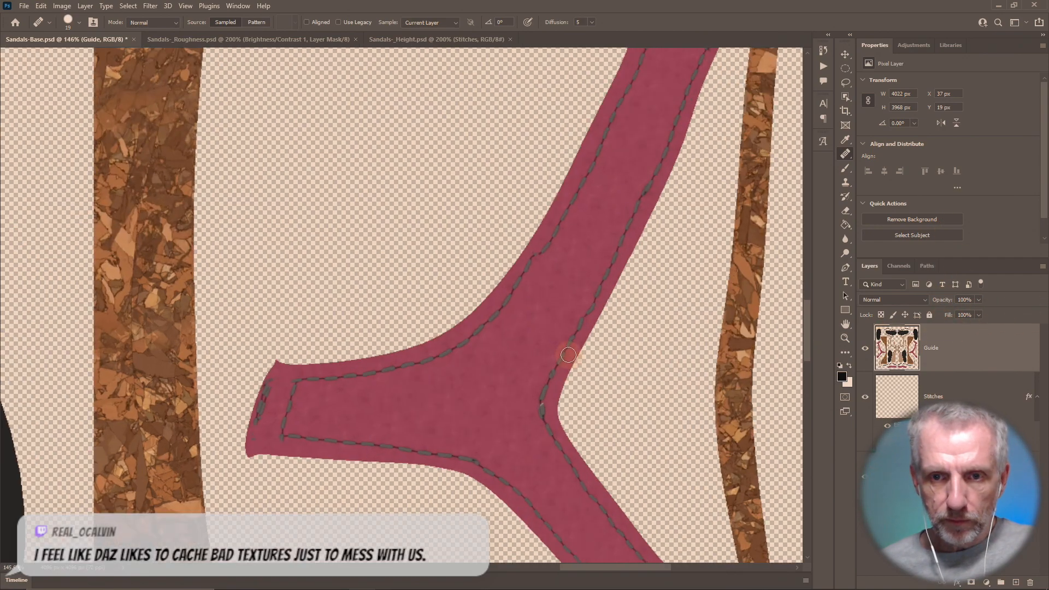
scroll(568, 355, "up", 3)
mouse_move(530, 274)
left_mouse_down()
mouse_move(467, 368)
mouse_move(438, 342)
left_mouse_up()
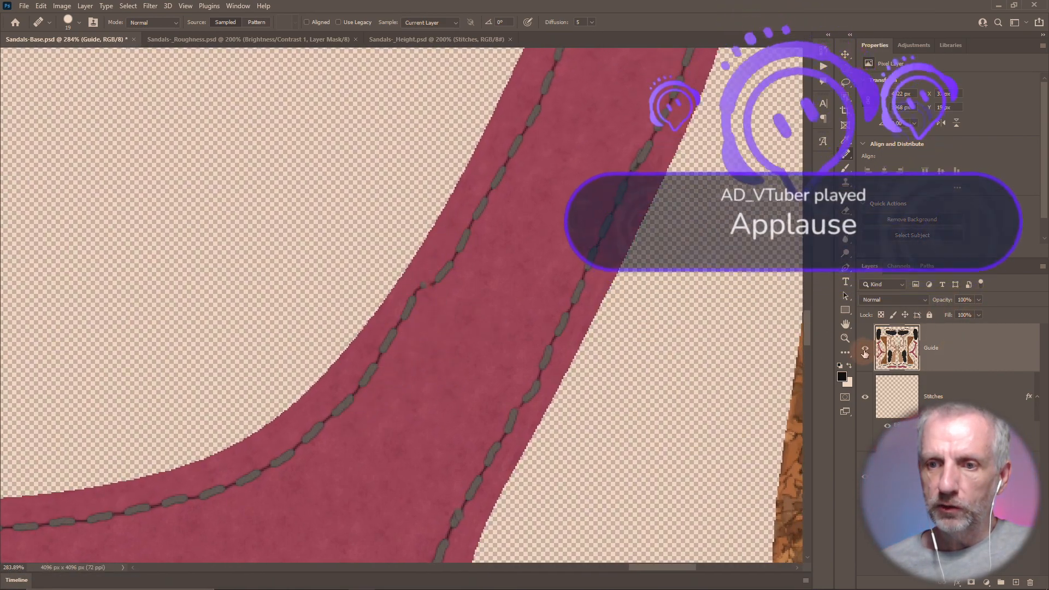
- Compare the strap stitching with the Guide layer on and off, and leave the Guide layer hidden
left_click(865, 354)
left_click(865, 354)
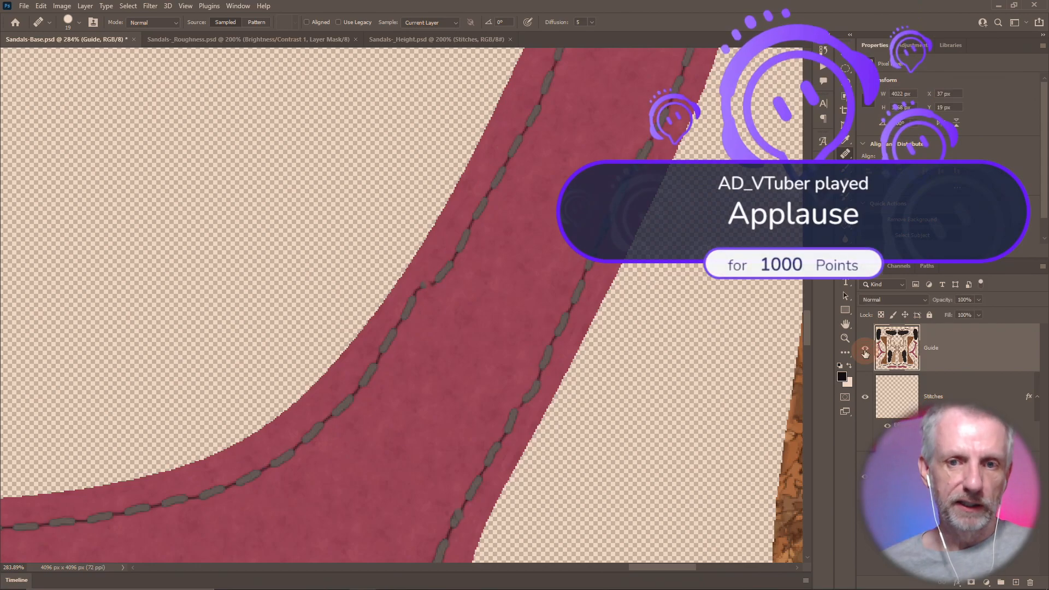
left_click(866, 354)
left_click(865, 354)
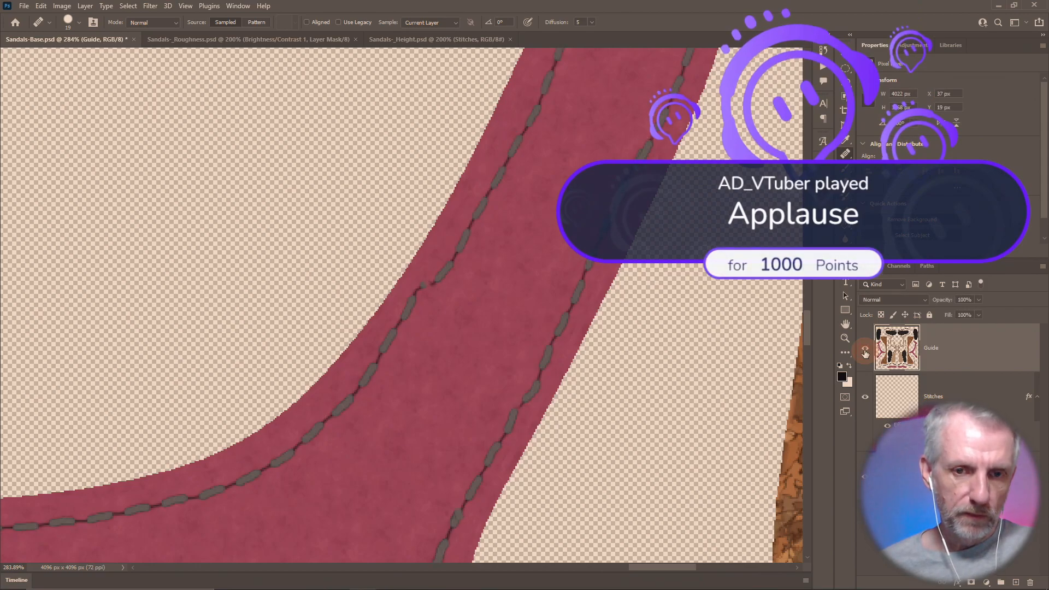
left_click(866, 354)
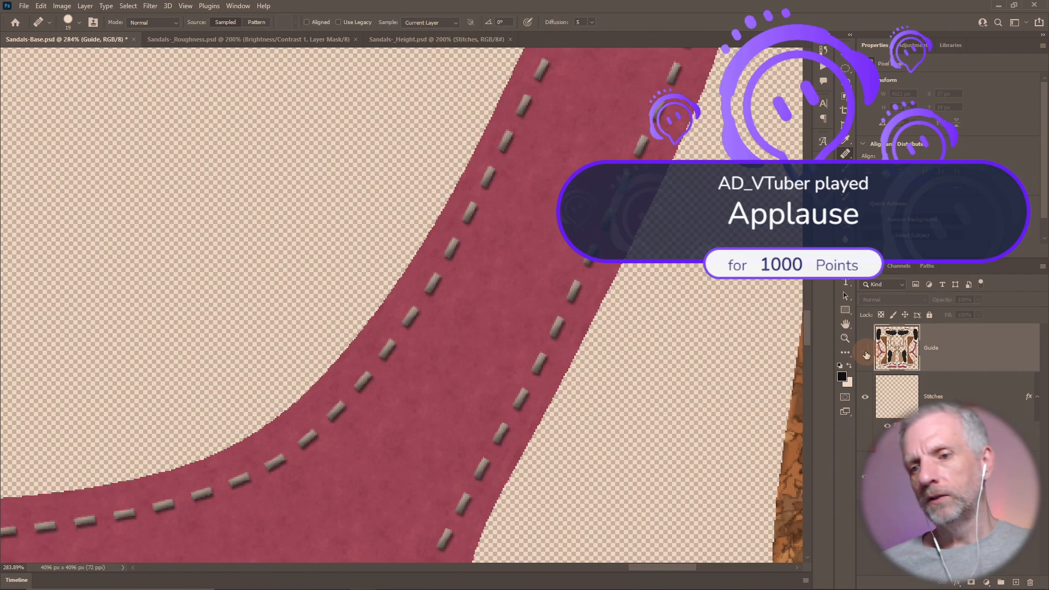
- Add a Contour and a dark blue Color Overlay in Normal mode to the Stitches layer's style
left_click(901, 414)
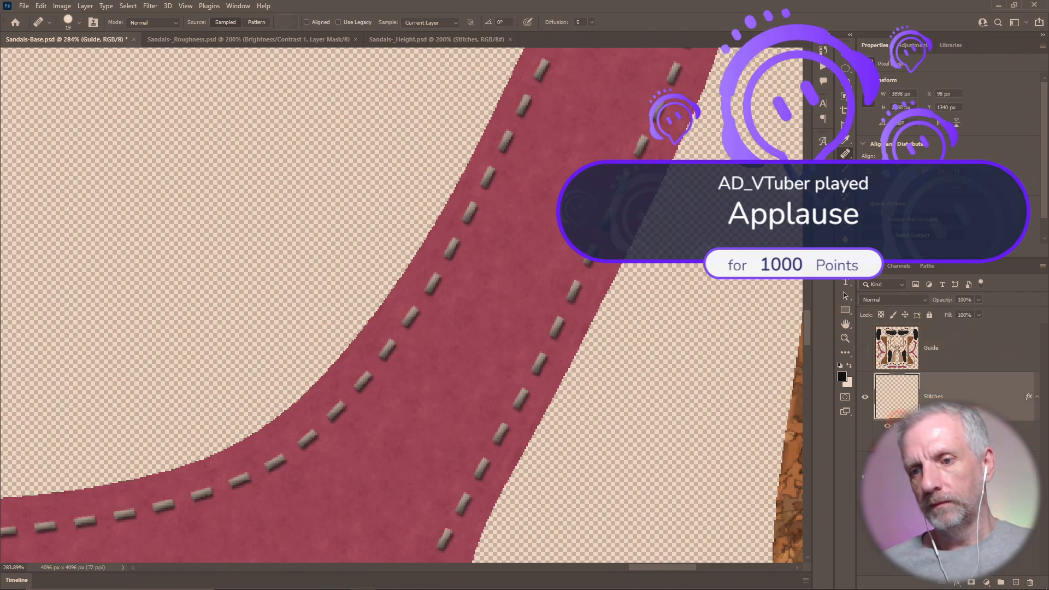
double_click(900, 414)
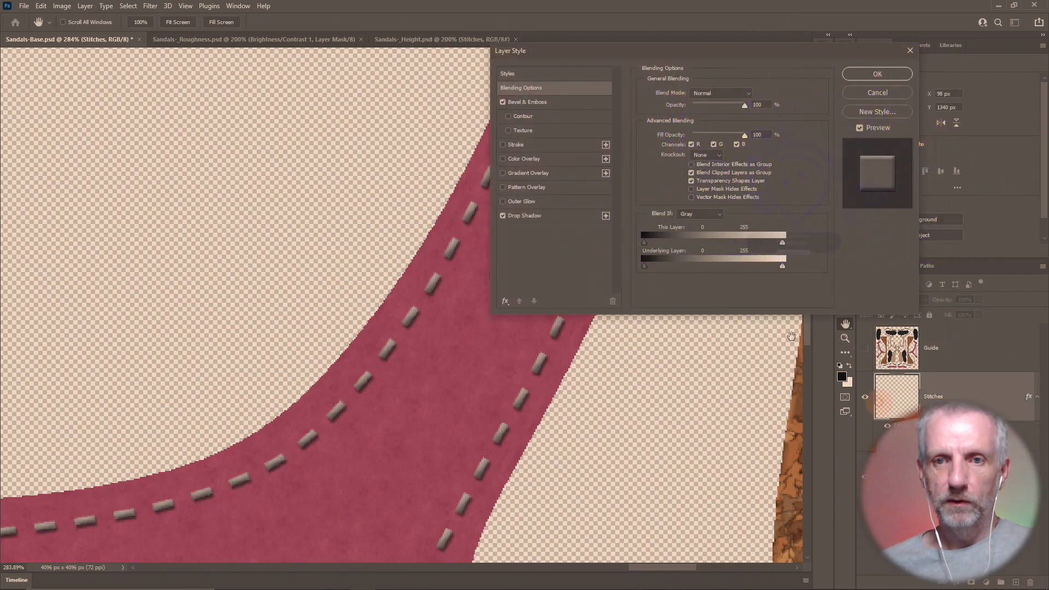
left_click(533, 115)
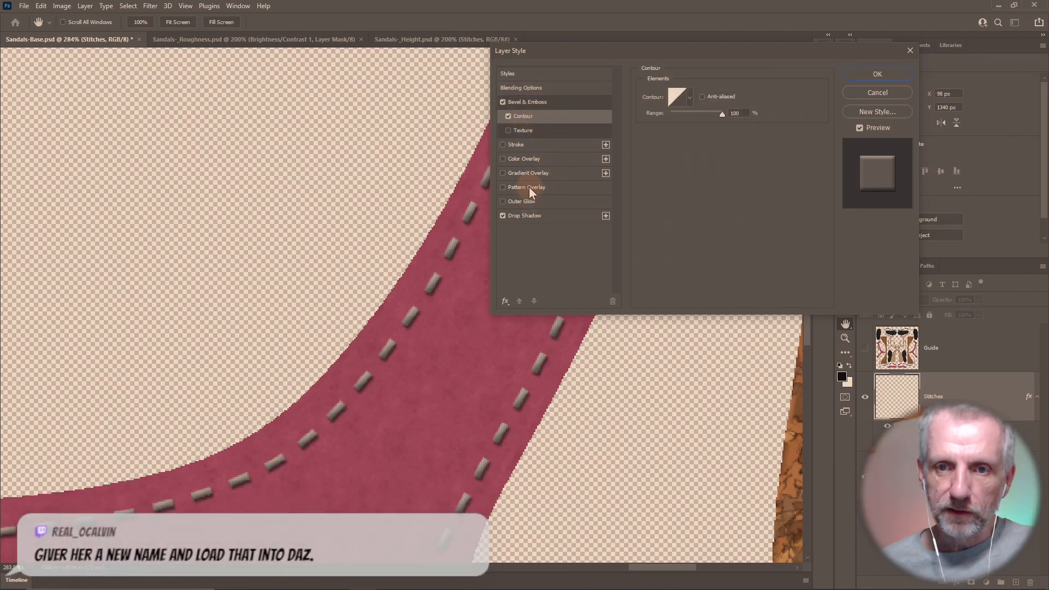
left_click(529, 159)
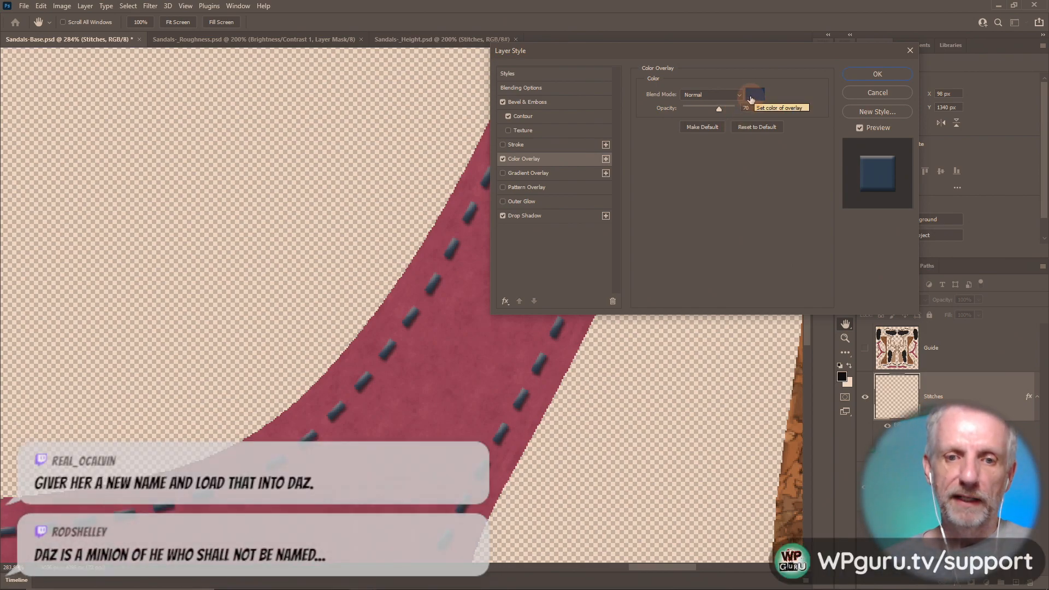
left_click(871, 75)
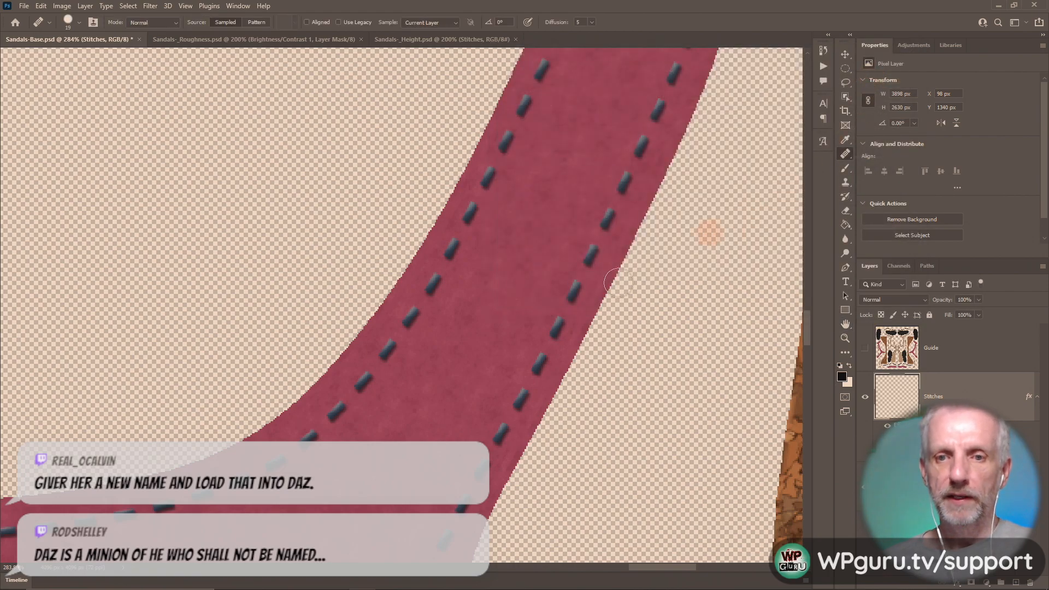
- Save the texture as Sandals-Base.png in the product's Runtime/Textures/WPguru/Wedge Sandals folder, replacing the existing file
key("ctrl+shift+s")
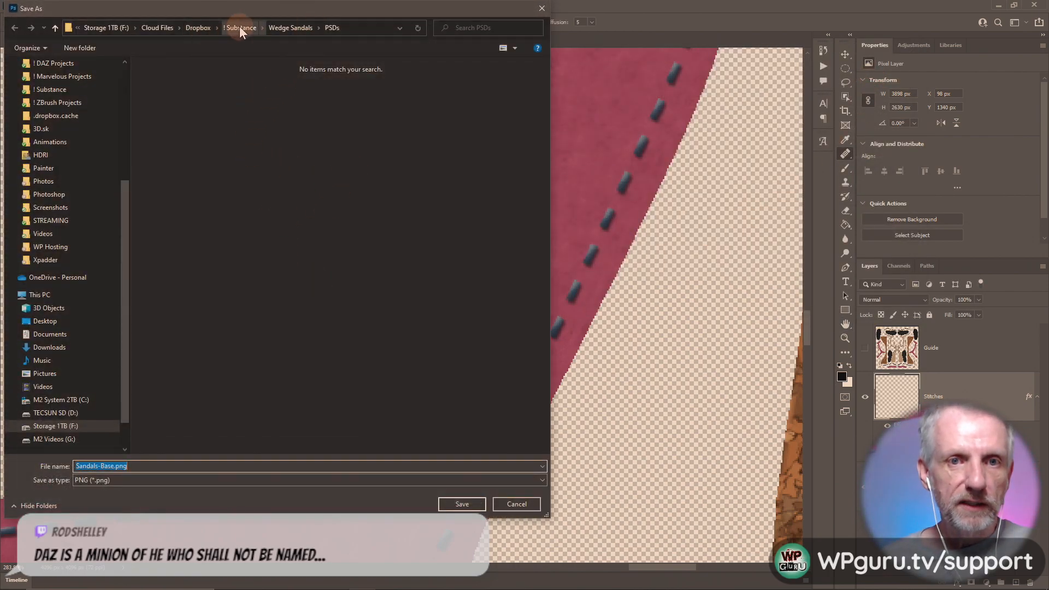
left_click(281, 27)
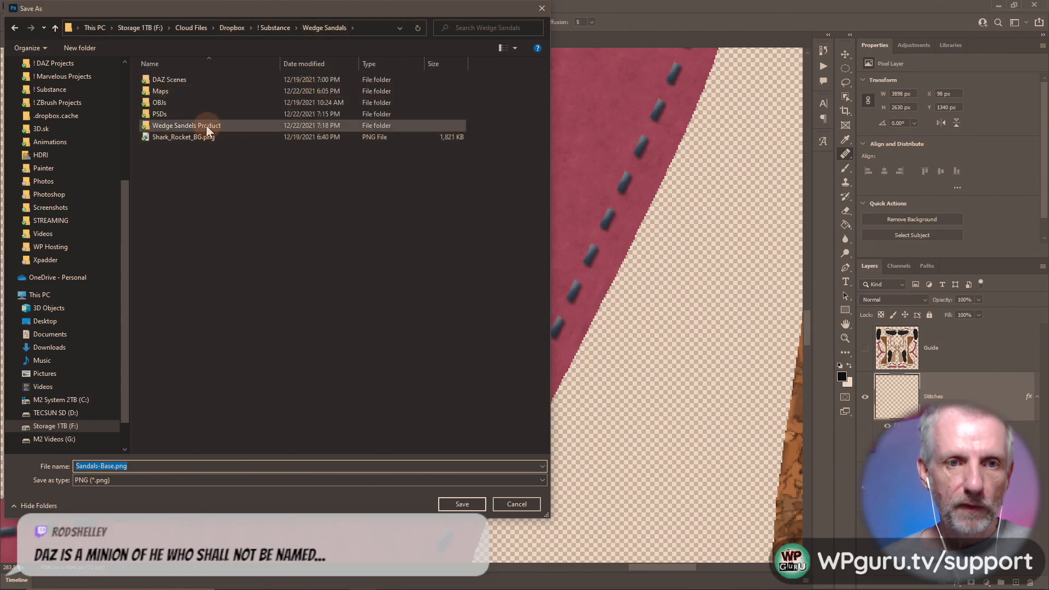
double_click(206, 126)
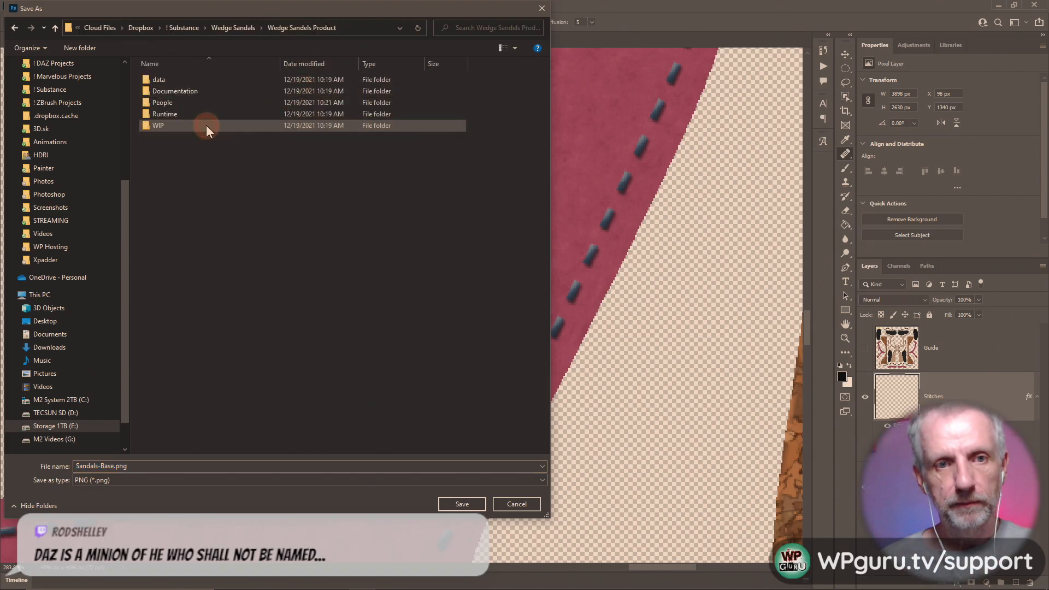
double_click(185, 119)
double_click(185, 80)
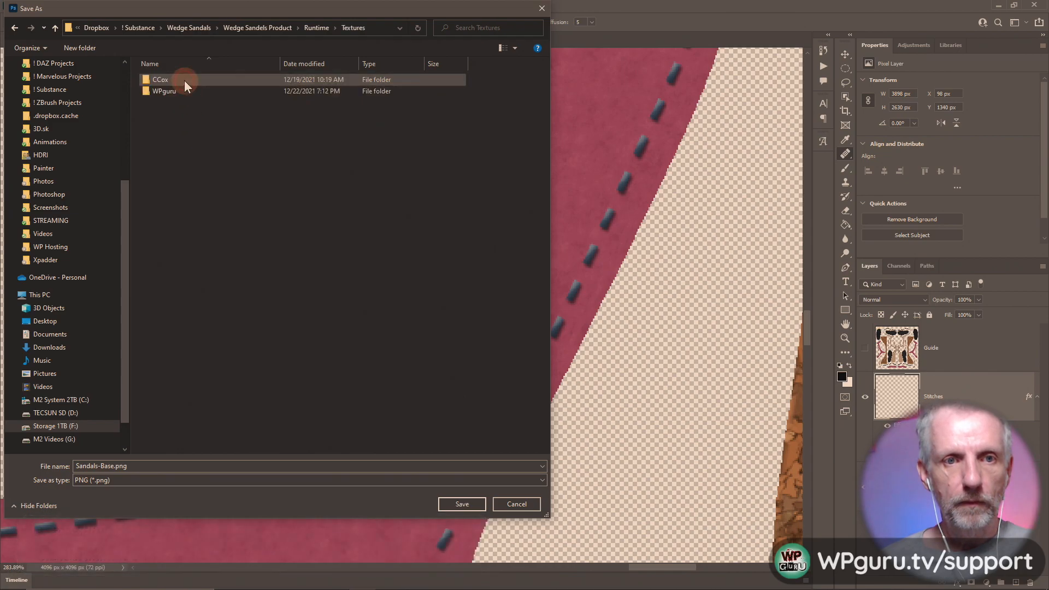
double_click(188, 90)
double_click(194, 78)
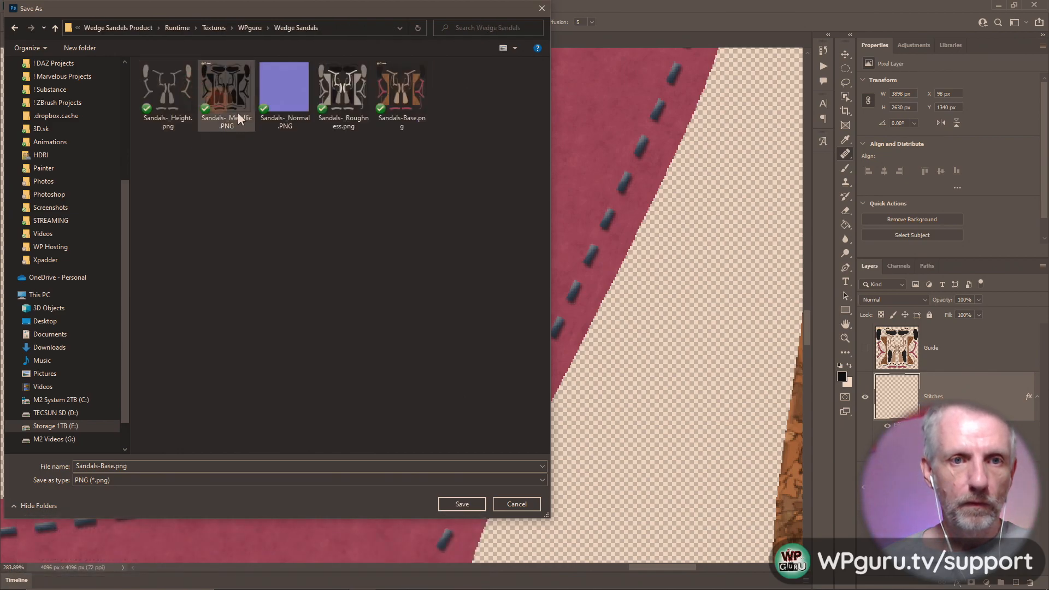
left_click(384, 103)
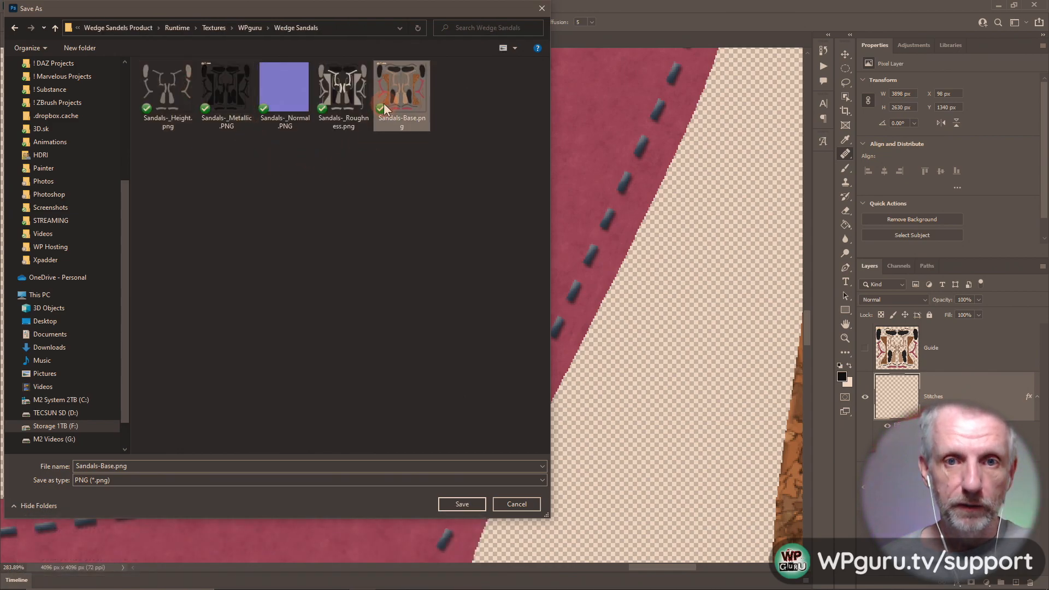
left_click(461, 504)
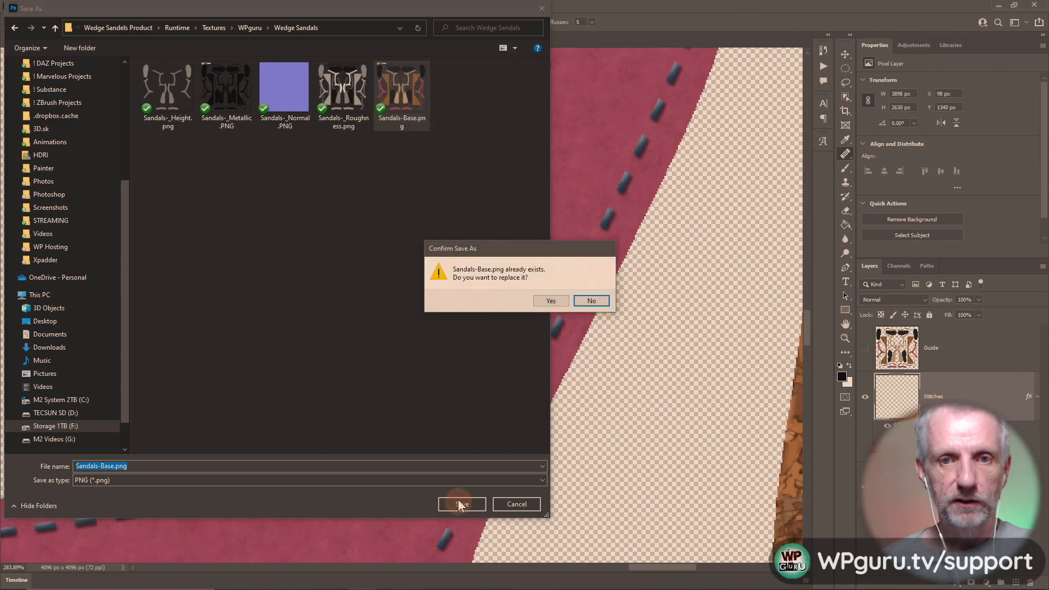
left_click(553, 300)
- Switch to DAZ Studio and refresh the scene's texture images
key("alt+Tab")
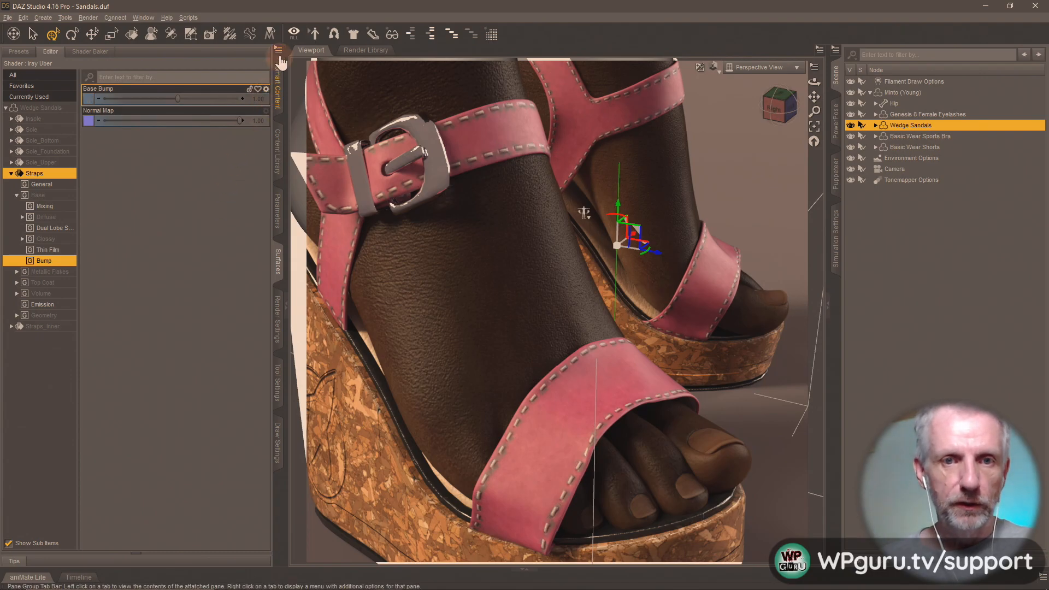
left_click(278, 49)
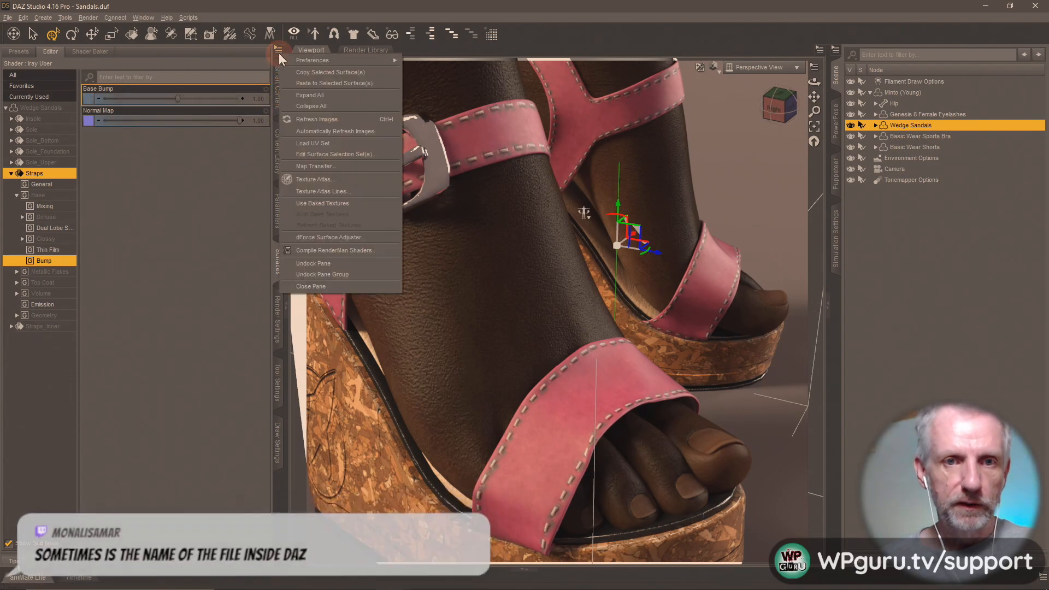
left_click(312, 120)
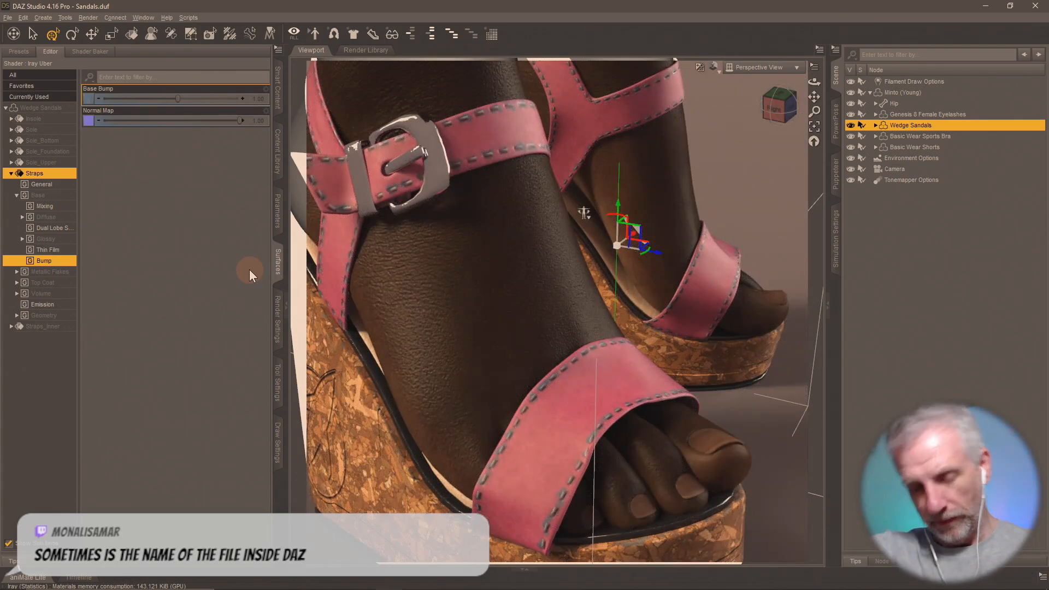
- Examine the strap stitching on the sandals in the Iray preview, from a distance and up close
scroll(529, 411, "down", 5)
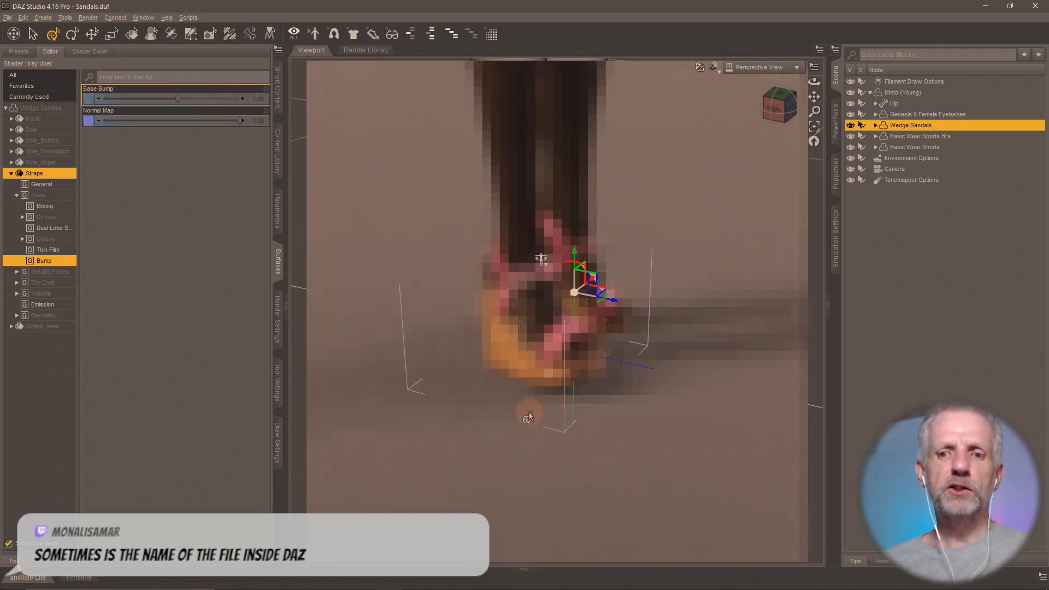
scroll(528, 417, "up", 5)
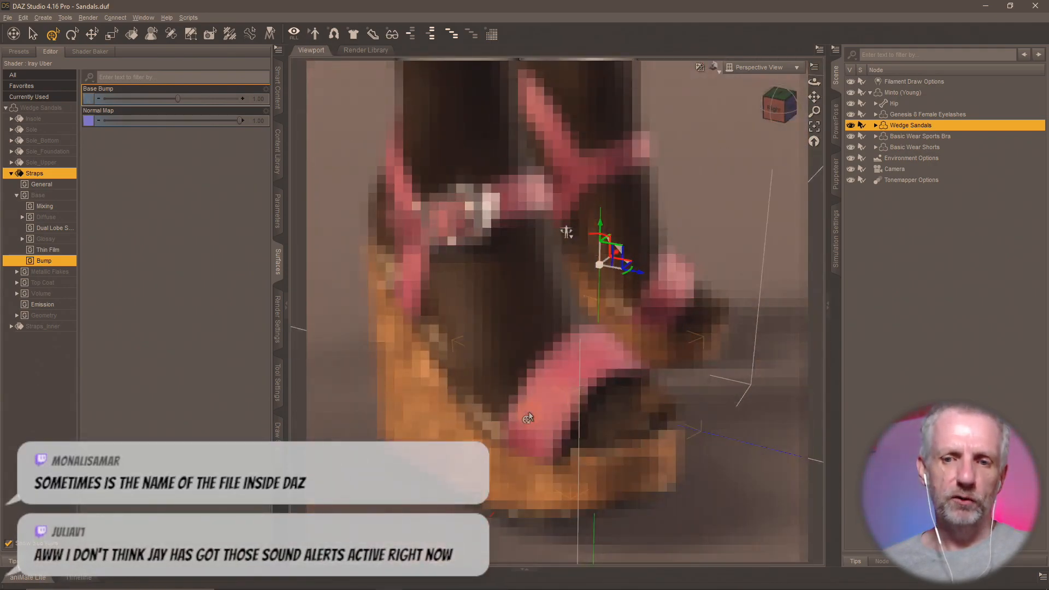
right_click(527, 424)
left_click_drag(527, 420, 527, 414)
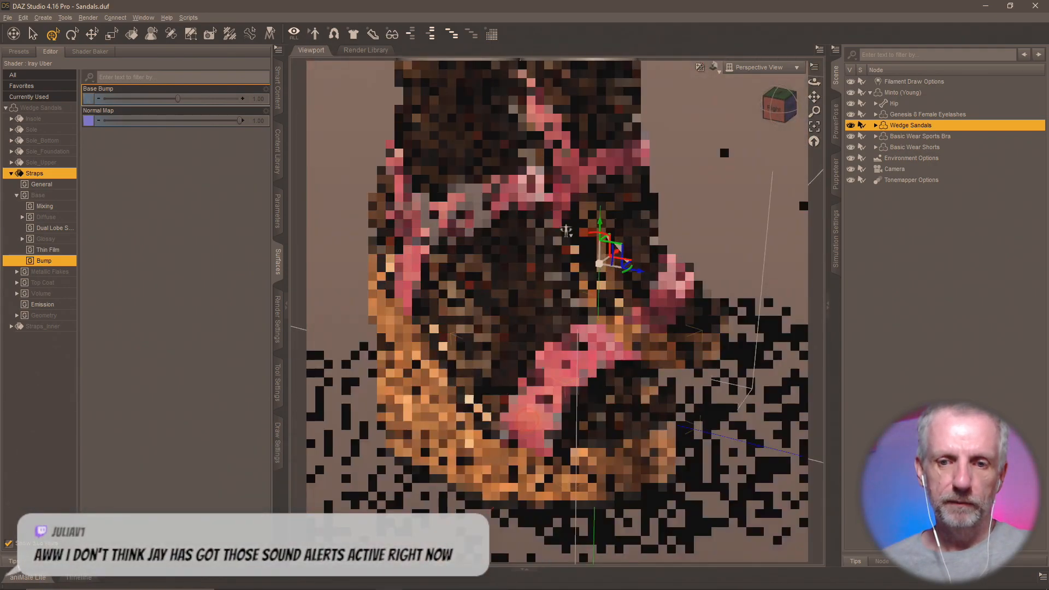
scroll(504, 442, "up", 5)
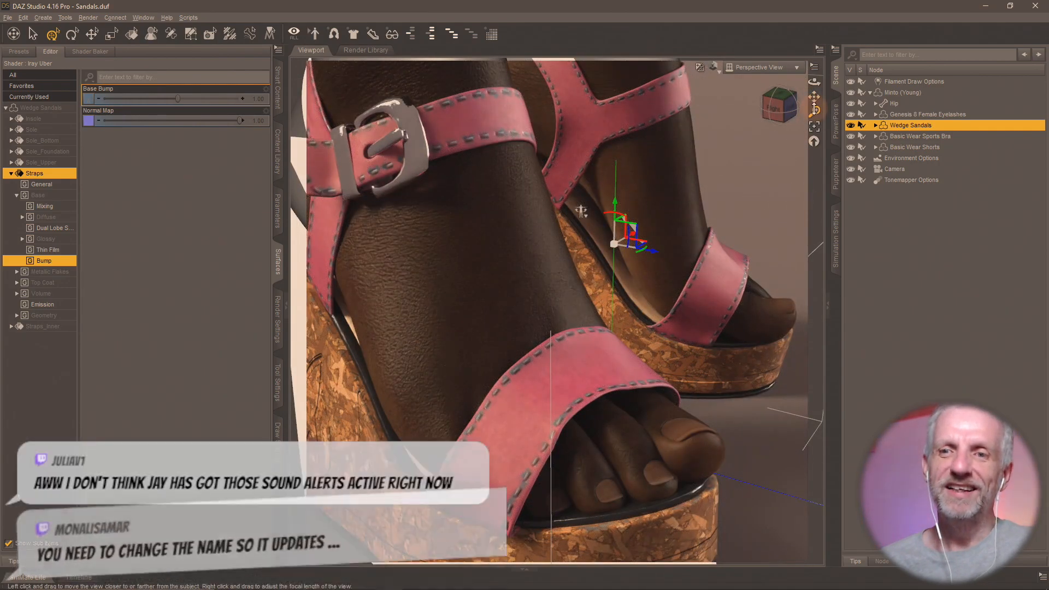
left_click_drag(814, 110, 814, 103)
left_click_drag(721, 302, 722, 295)
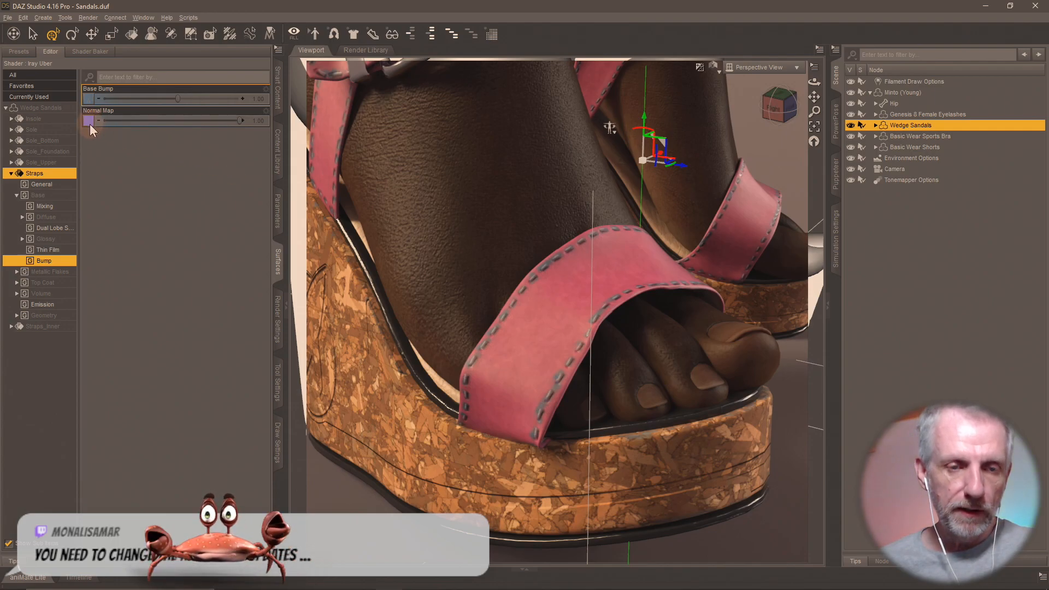
mouse_move(90, 125)
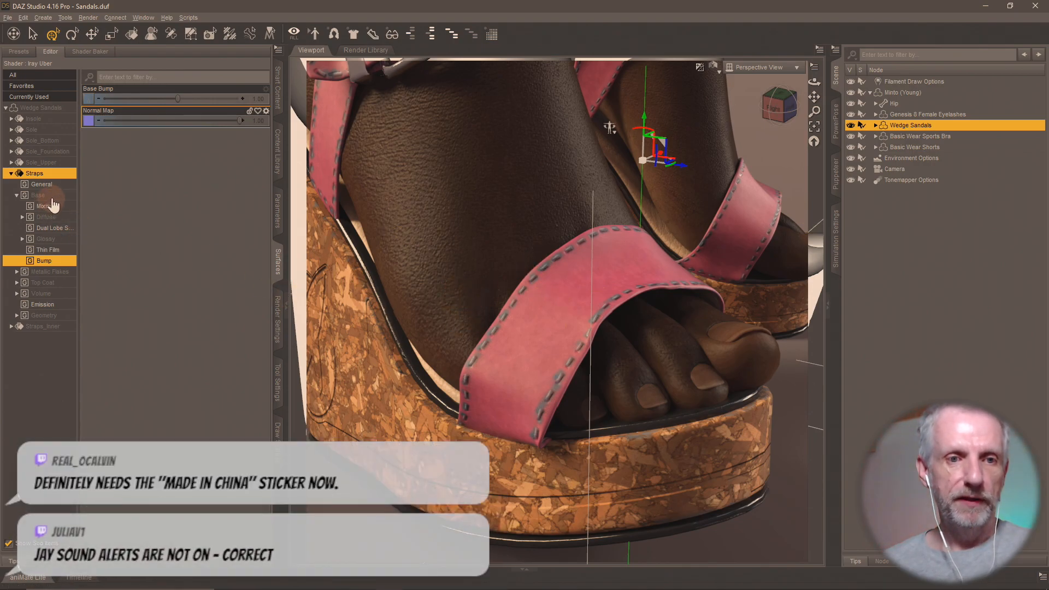
key("alt+Tab")
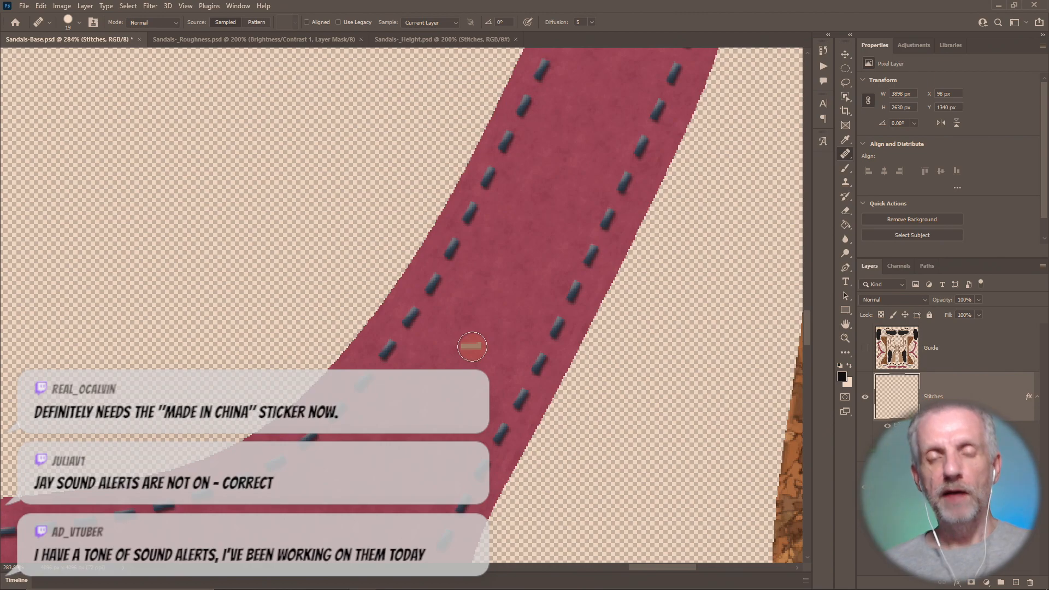
key("alt+Tab")
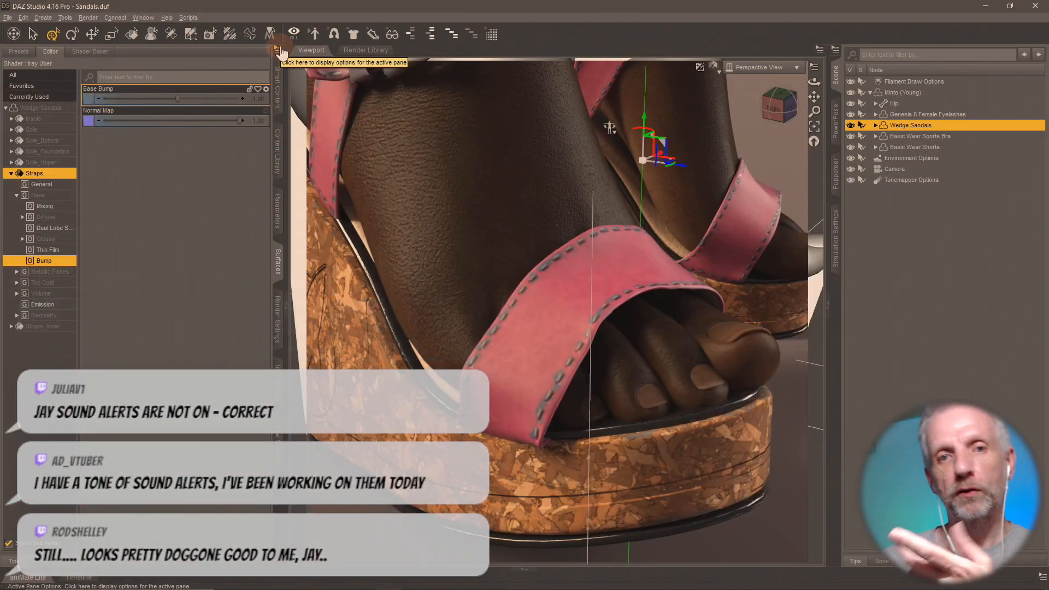
left_click(279, 50)
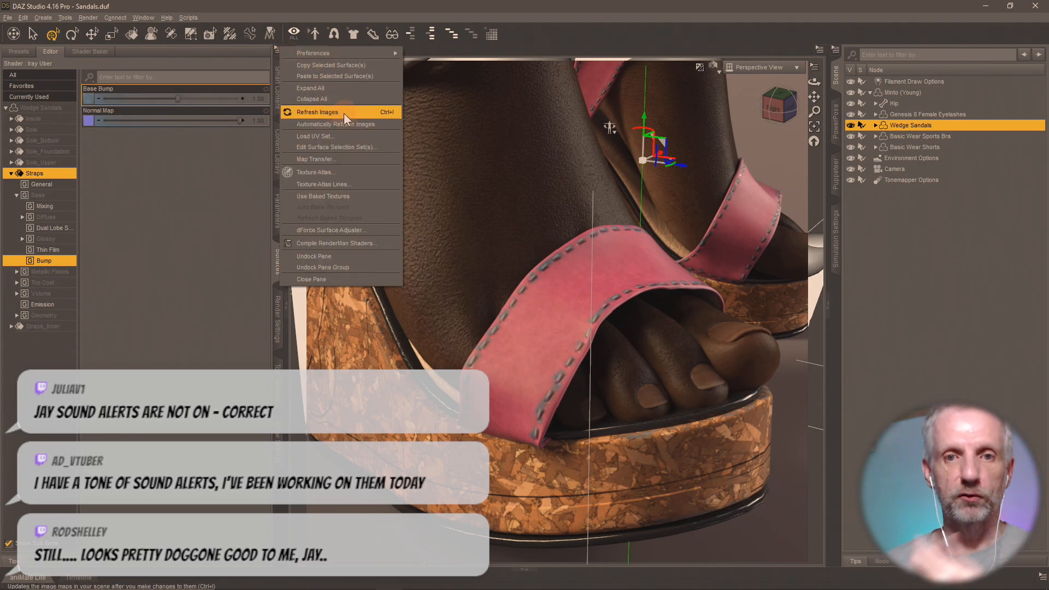
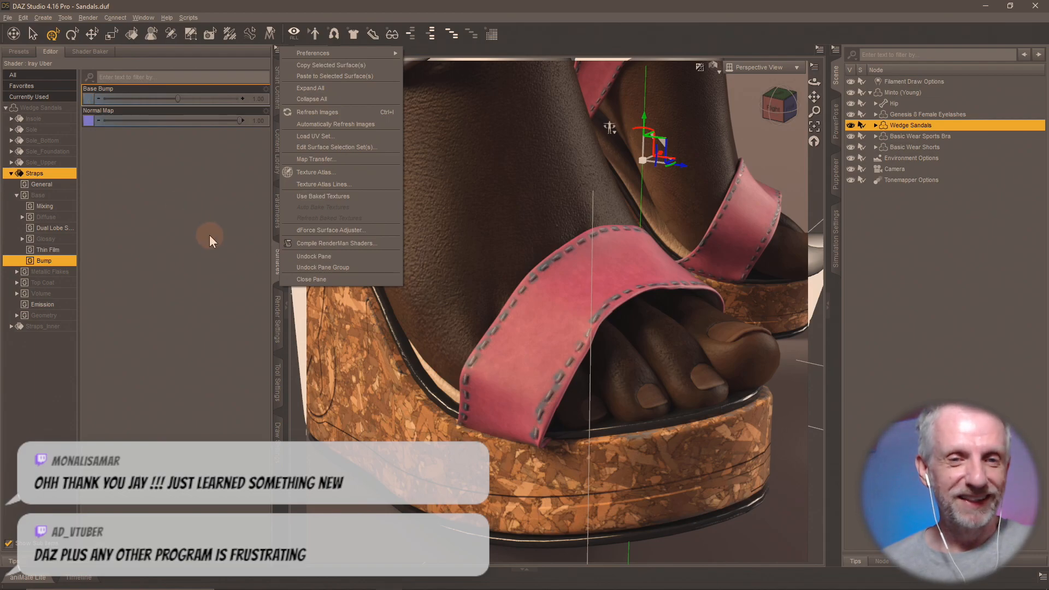
- Switch to Photoshop and examine the stitching on the Y-shaped strap and the lower strap pieces in Sandals-Base.psd
key("alt+Tab")
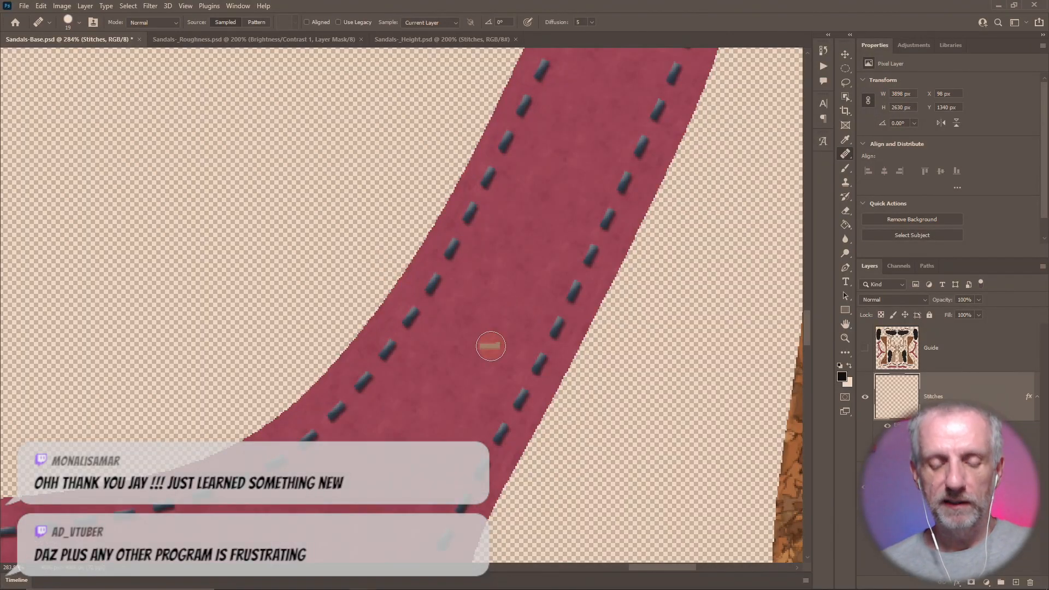
left_click_drag(490, 347, 630, 126)
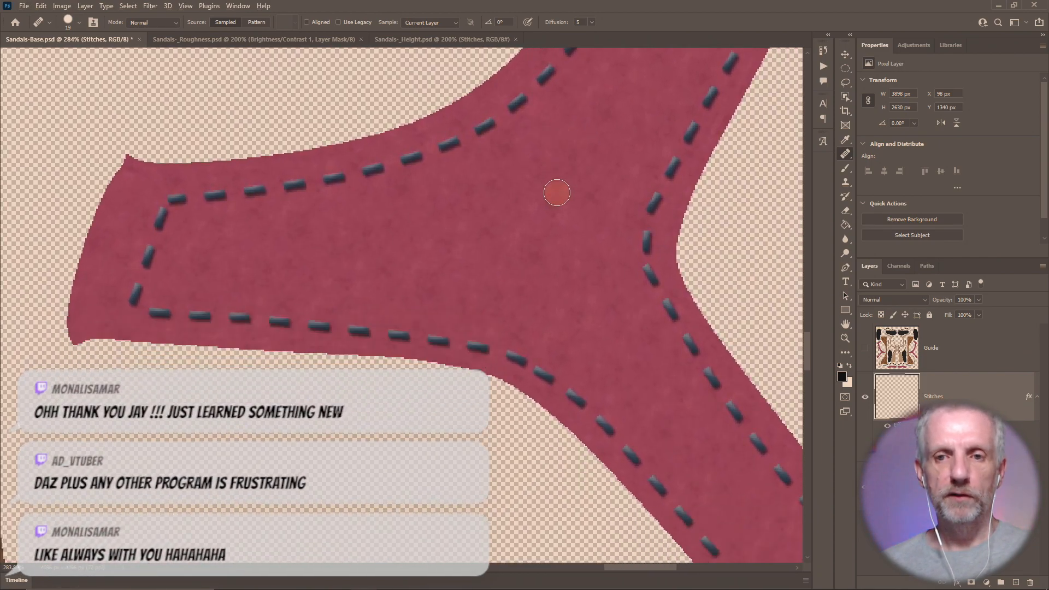
scroll(557, 193, "down", 10)
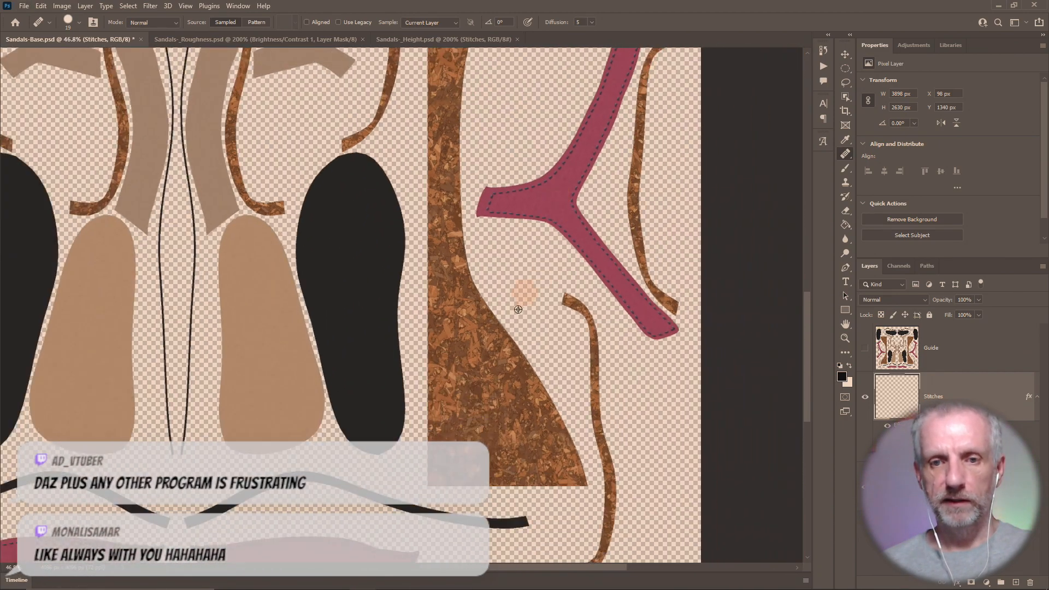
left_click_drag(401, 436, 522, 279)
scroll(452, 374, "up", 3)
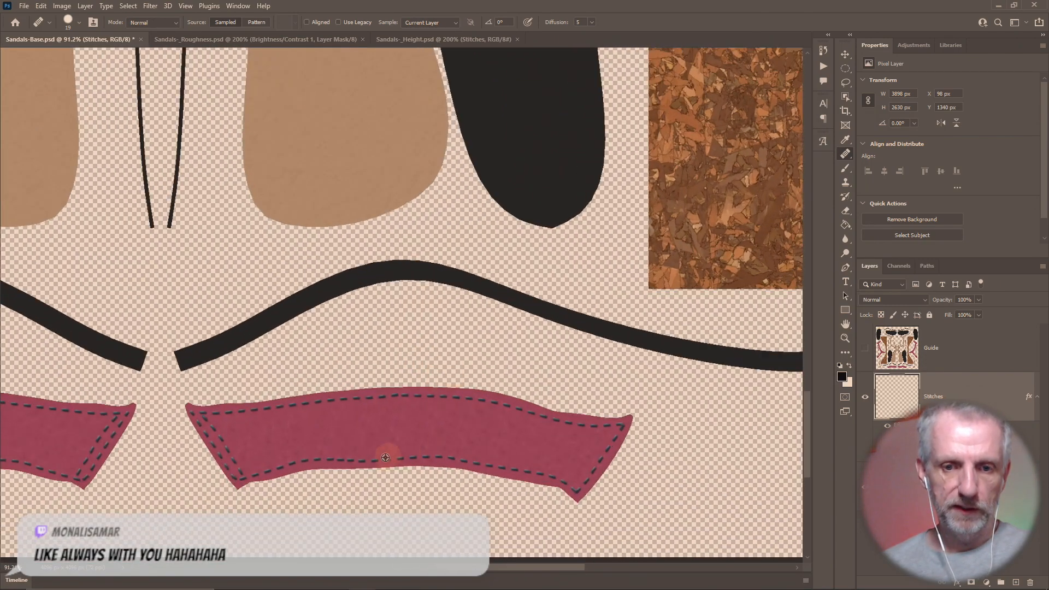
- Add the text "Testing" on a new layer above Stitches, over the lower strap piece in Sandals-Base.psd
scroll(407, 455, "up", 3)
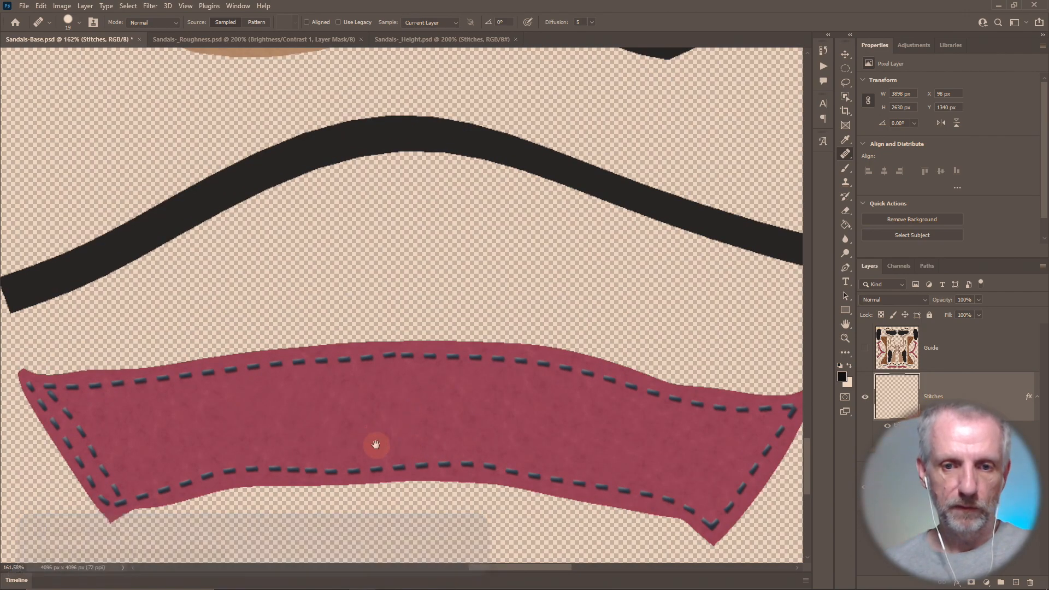
left_click_drag(375, 441, 411, 393)
scroll(412, 394, "up", 3)
left_click_drag(435, 339, 387, 328)
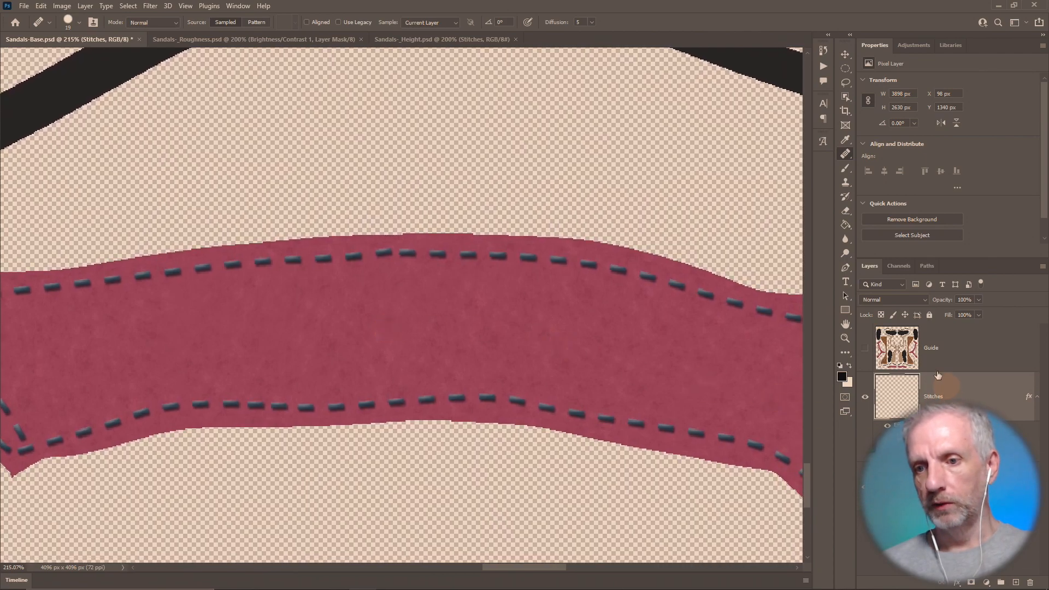
left_click(845, 283)
left_click(879, 283)
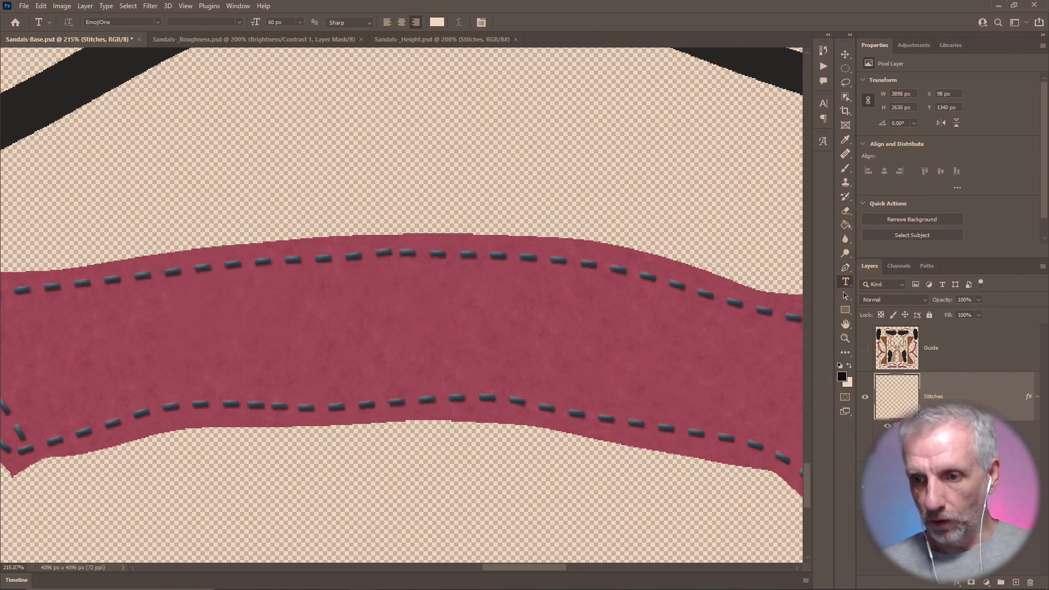
left_click(1014, 583)
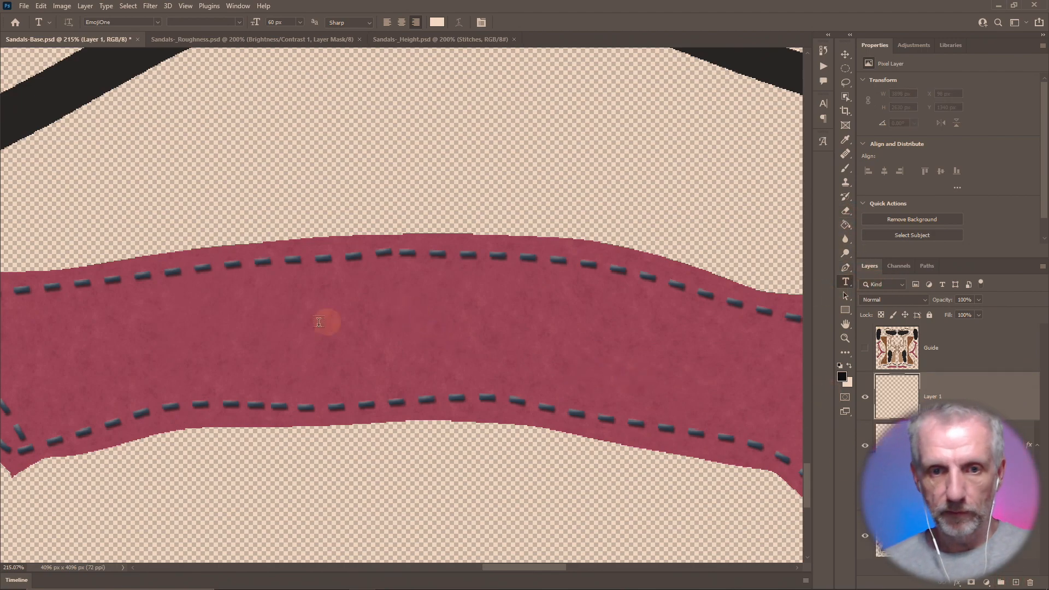
left_click(275, 346)
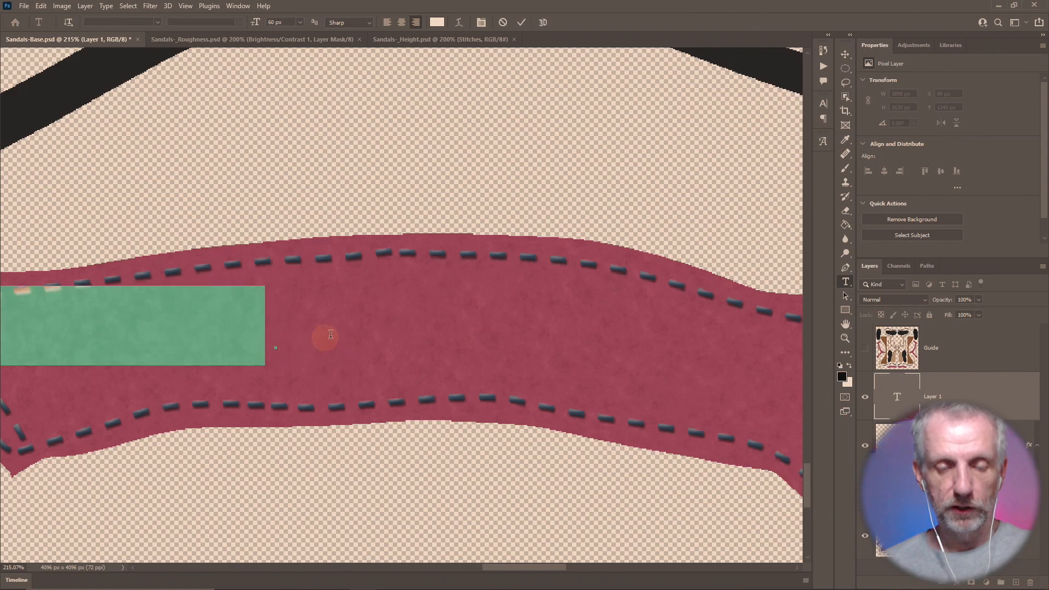
key("BackSpace")
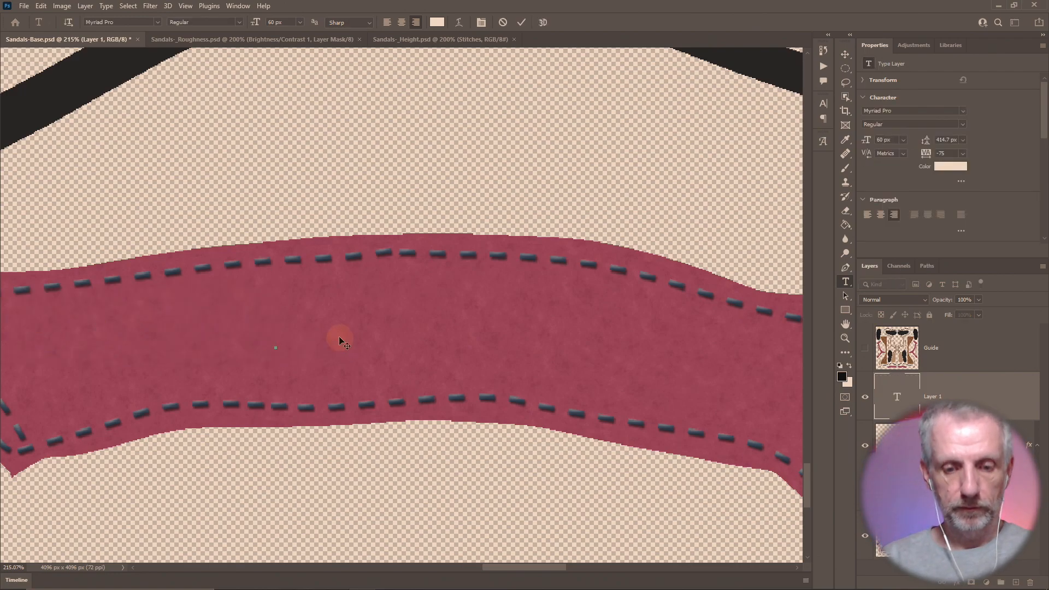
key("ctrl")
type("Testing")
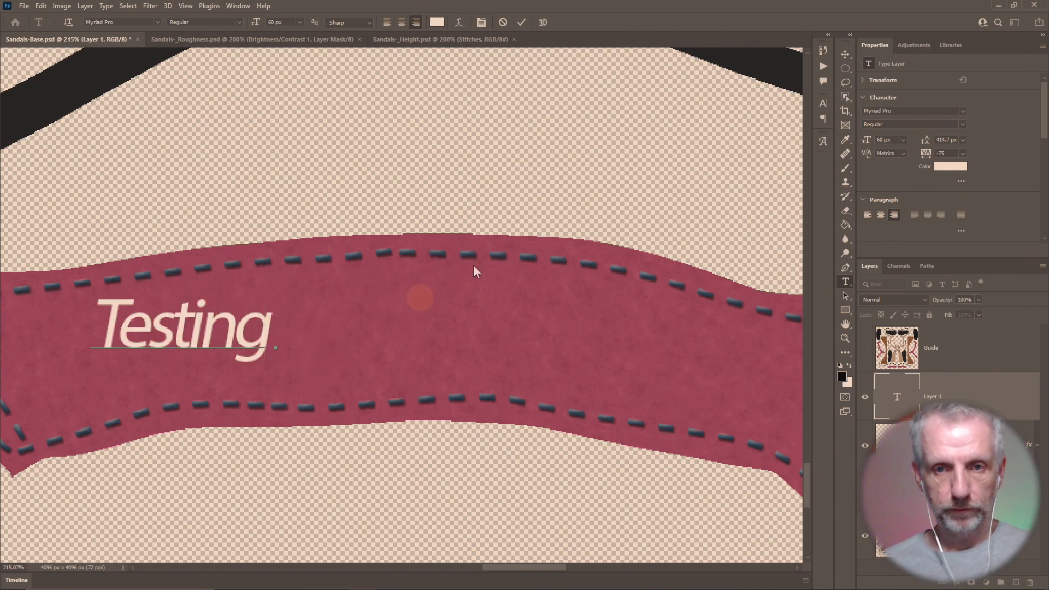
- Move the "Testing" text to the middle of the strap piece, between its two rows of stitching
left_click(845, 54)
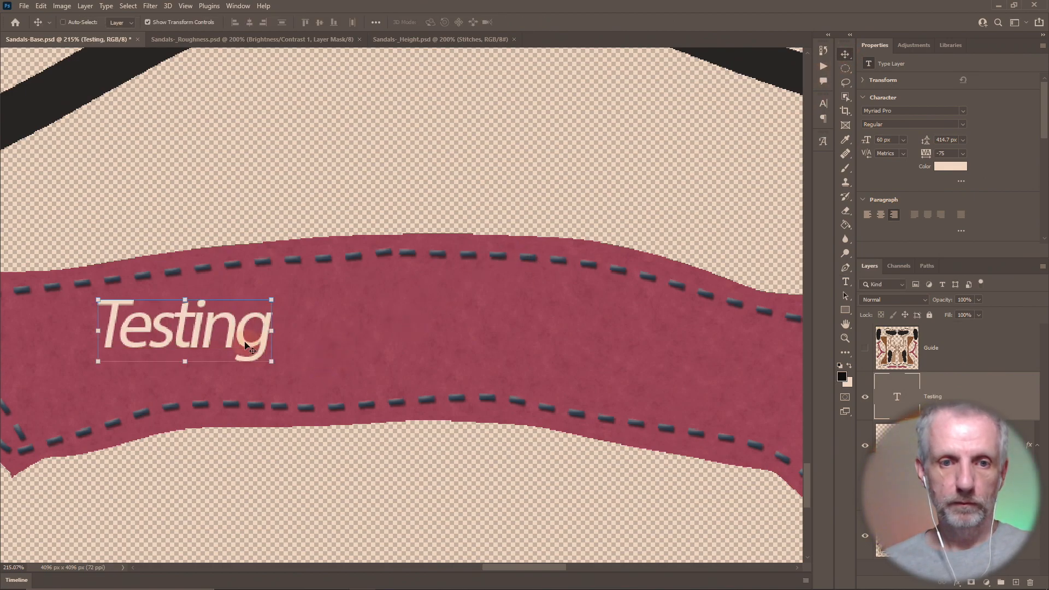
left_click_drag(260, 354, 479, 357)
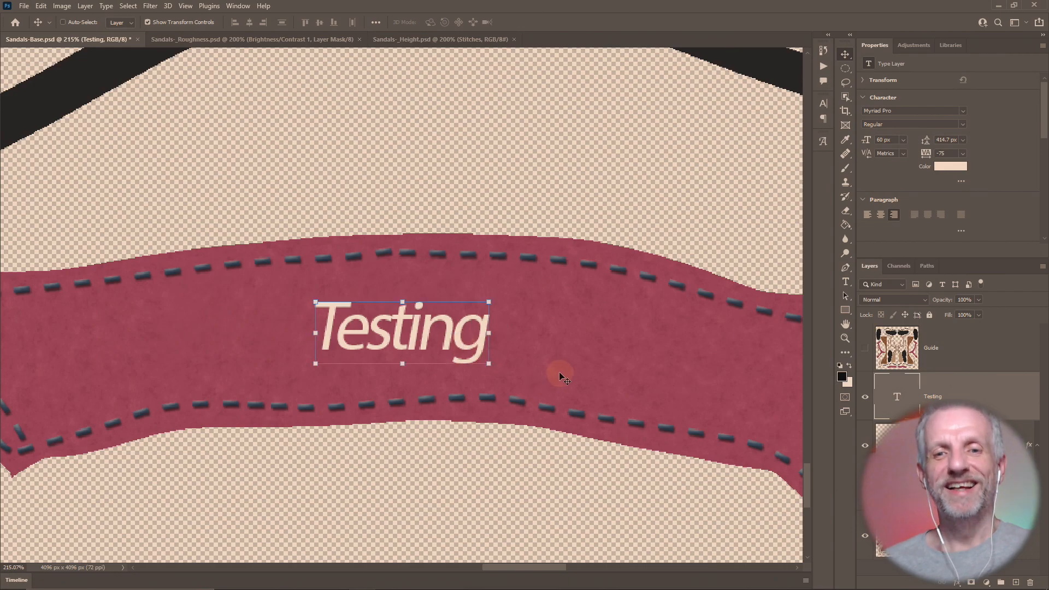
scroll(552, 369, "up", 1)
key("super")
key("Escape")
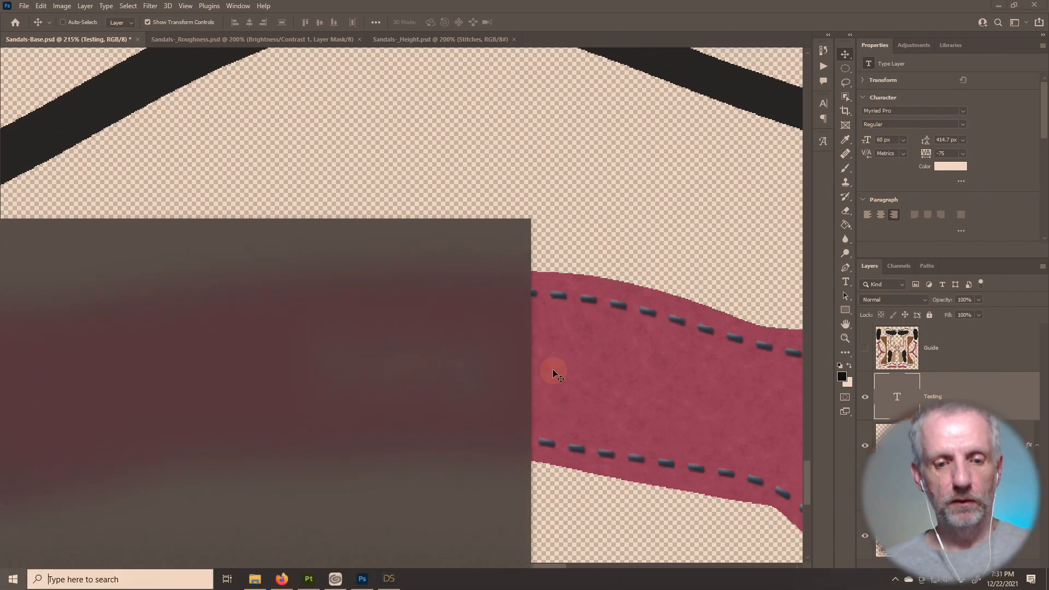
- Save the texture as Sandals-Base.png in the product's WPguru/Wedge Sandals textures folder, replacing the existing file with the lettered version
key("ctrl+shift+s")
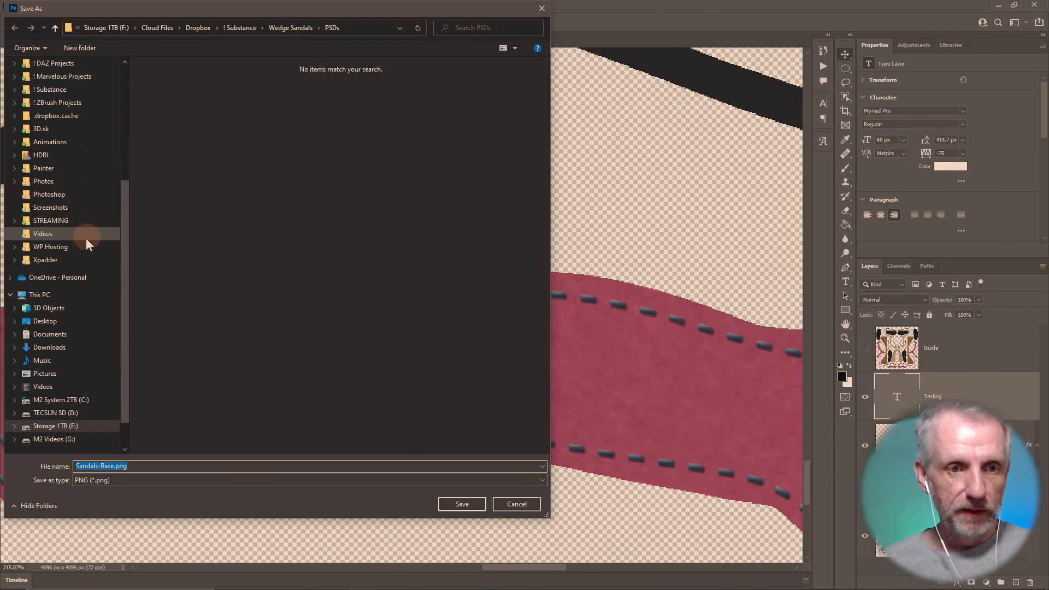
scroll(83, 254, "up", 3)
scroll(83, 254, "up", 2)
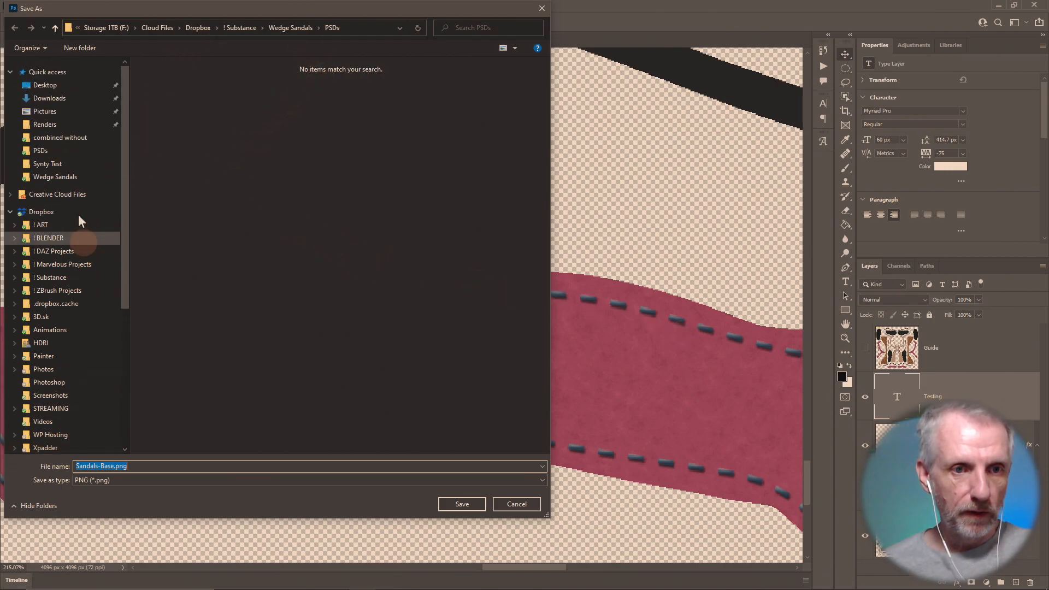
left_click(64, 177)
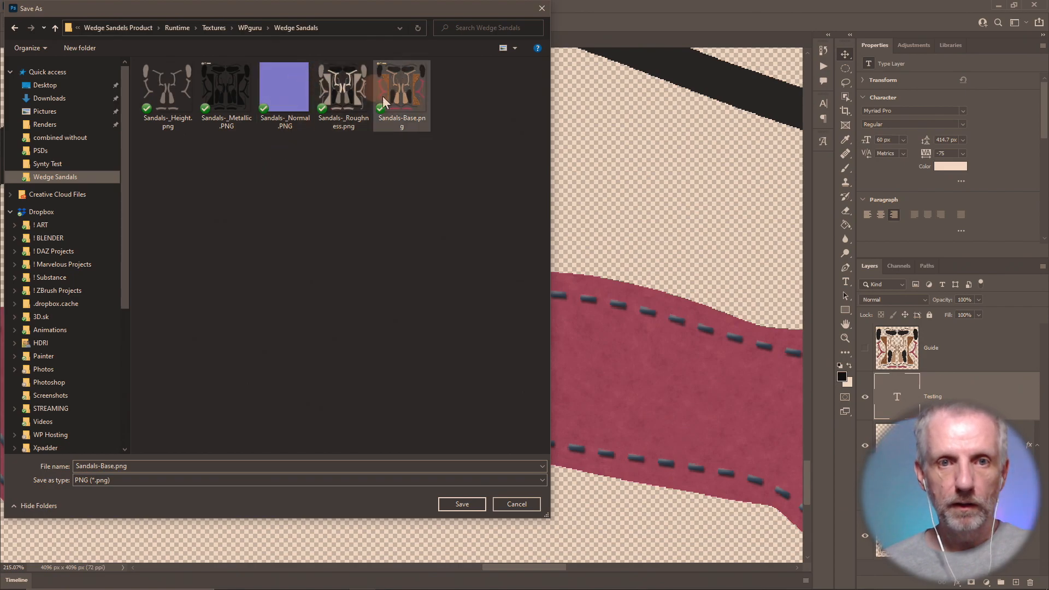
left_click(403, 97)
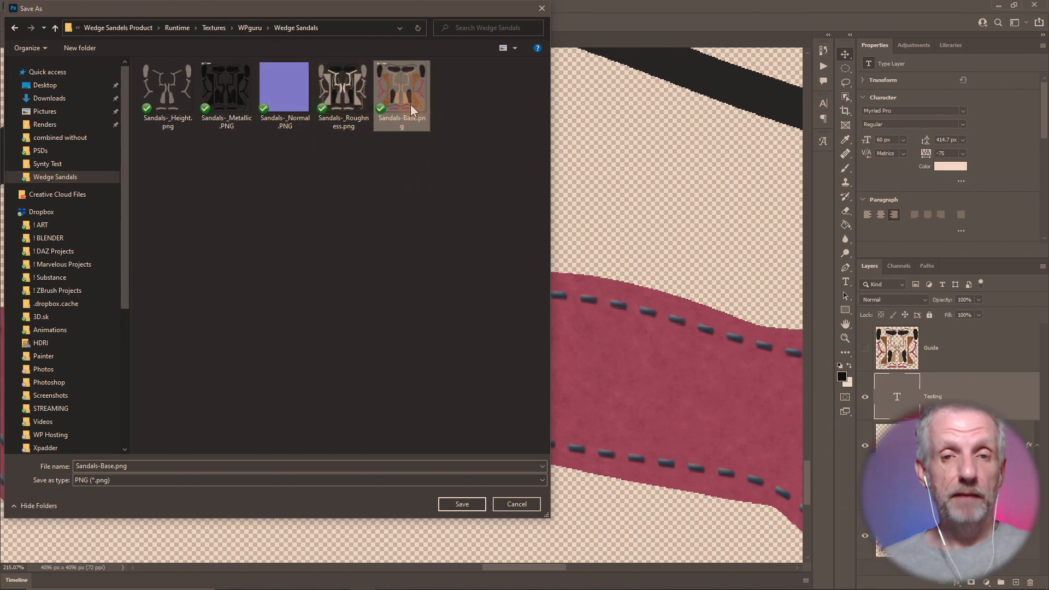
left_click(465, 503)
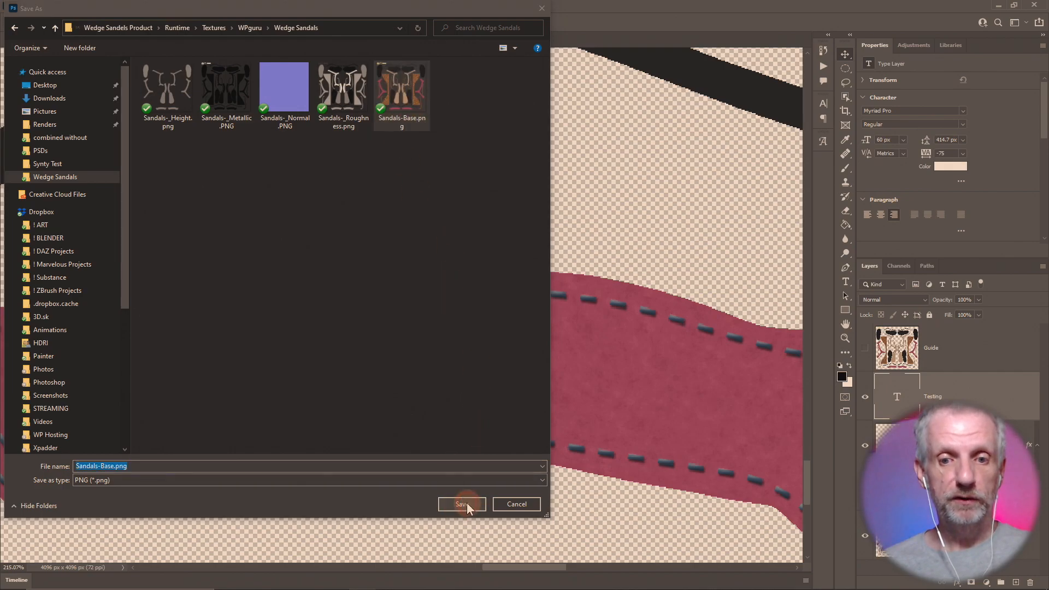
left_click(550, 301)
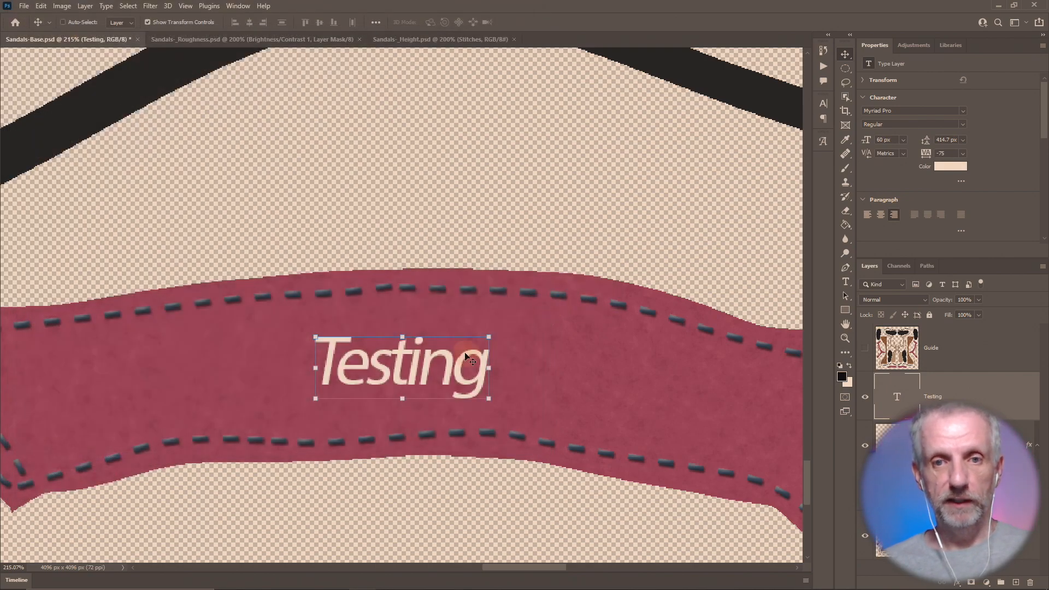
- Switch to DAZ Studio and refresh the texture images to inspect the "Testing" lettering on the toe strap
key("alt+Tab")
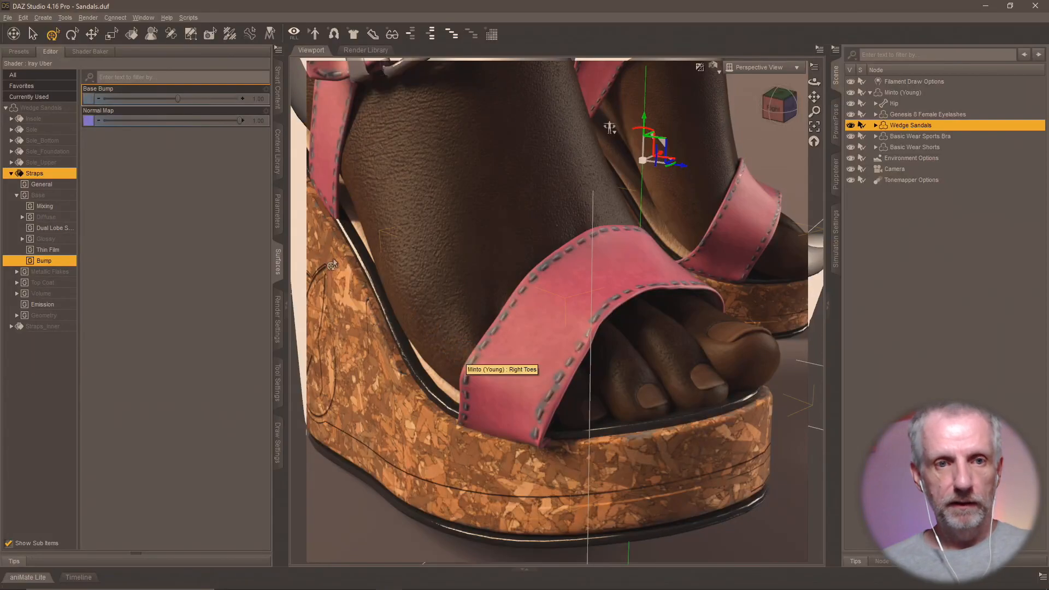
left_click(278, 51)
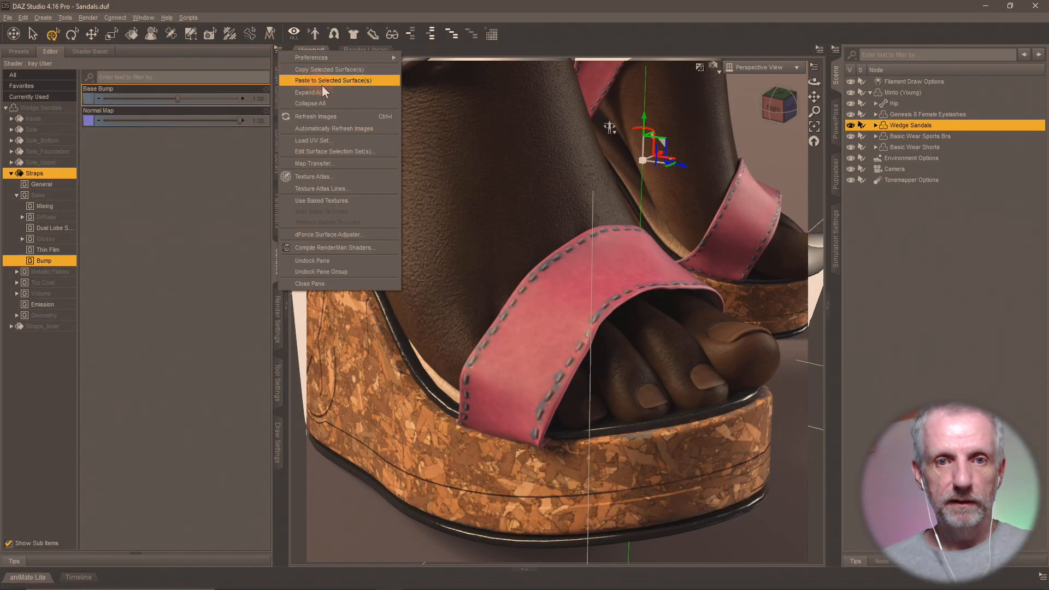
left_click(315, 116)
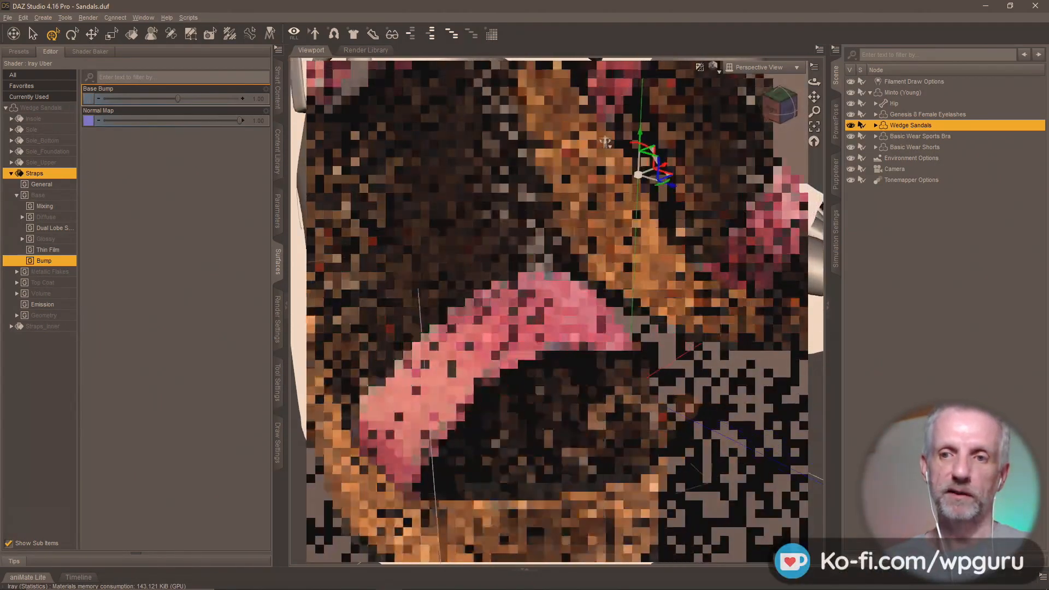
left_click_drag(780, 104, 902, 154)
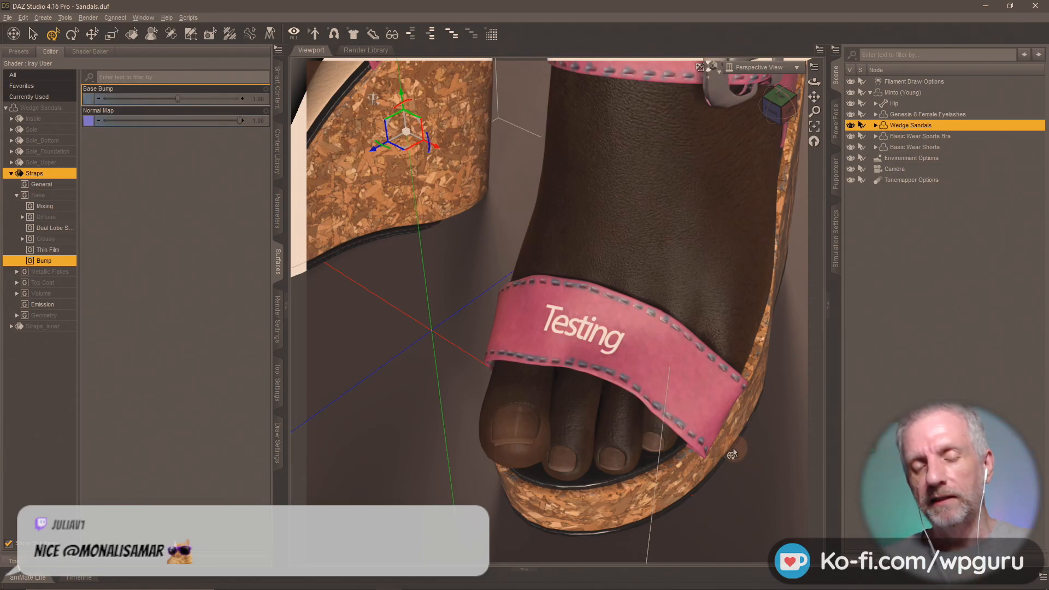
scroll(733, 454, "up", 5)
scroll(732, 454, "down", 5)
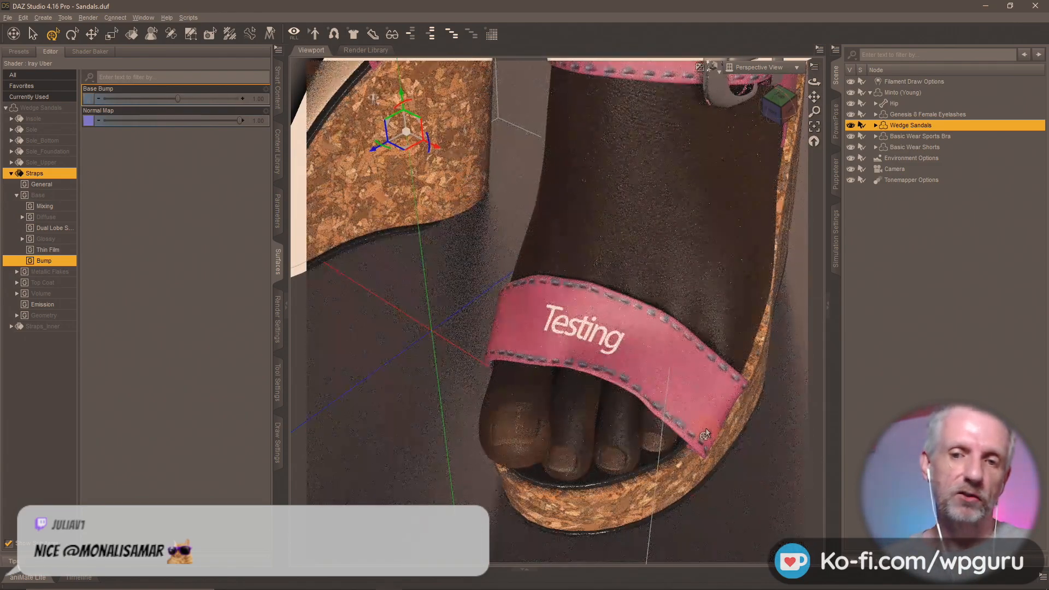
left_click_drag(705, 434, 788, 435)
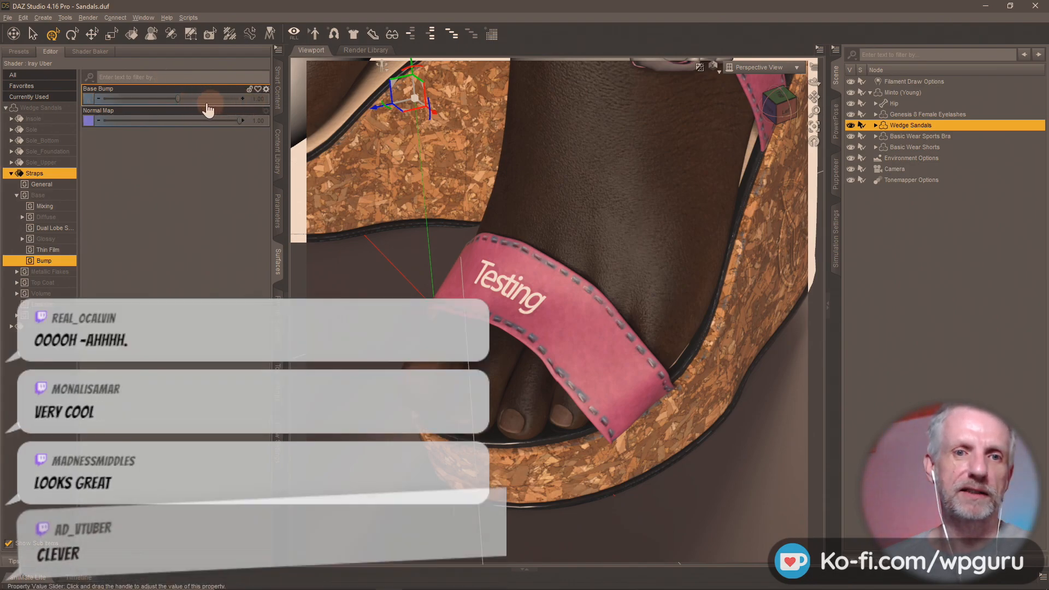
- Try a Base Bump of -0.92 on the Straps surface, undo it, and set the value to 10
mouse_move(179, 101)
left_mouse_down()
mouse_move(129, 104)
mouse_move(165, 99)
left_mouse_up()
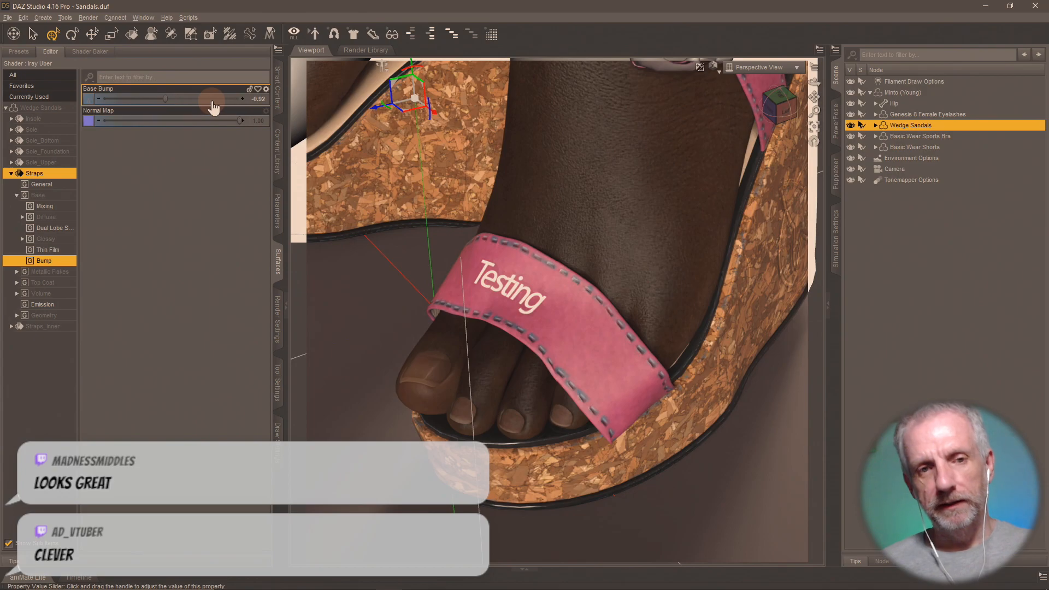
key("ctrl+z")
left_click(256, 99)
type("10")
key("Return")
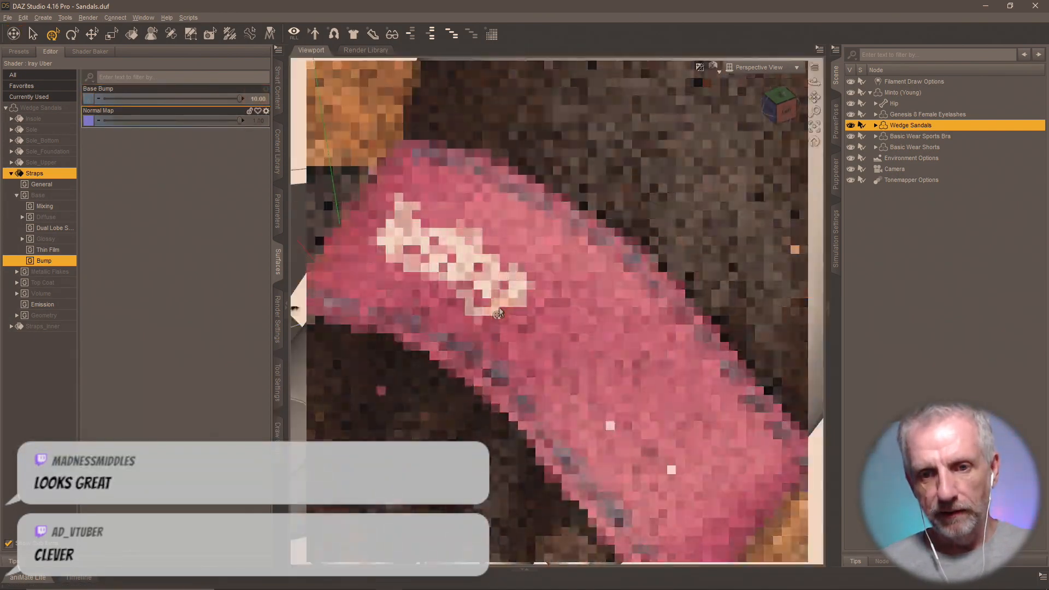
key("alt")
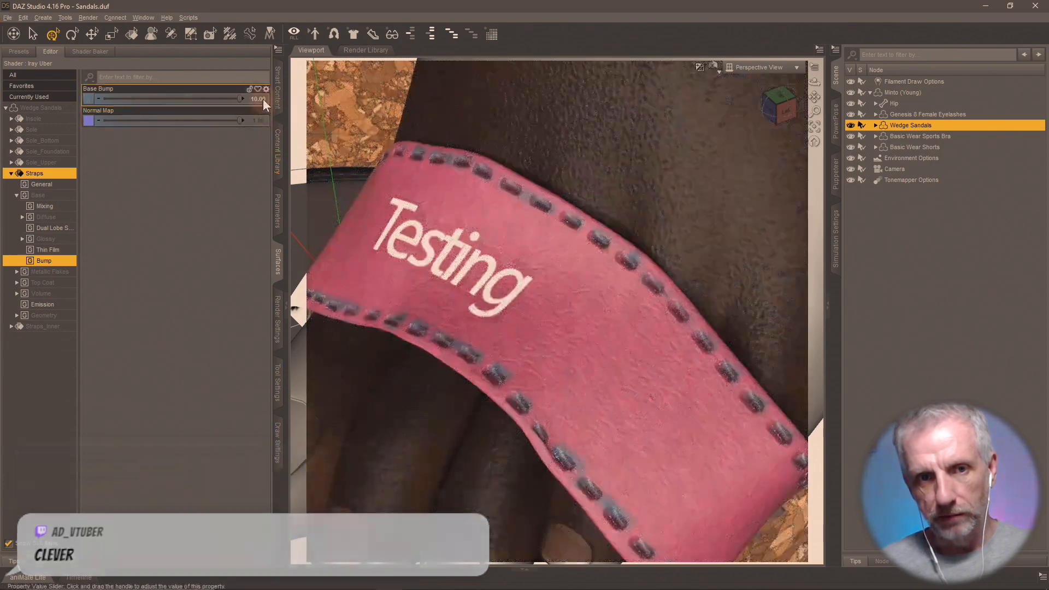
- Try a Base Bump of 2 on the straps for comparison, and return it to 10
left_click(264, 99)
type("2")
key("Return")
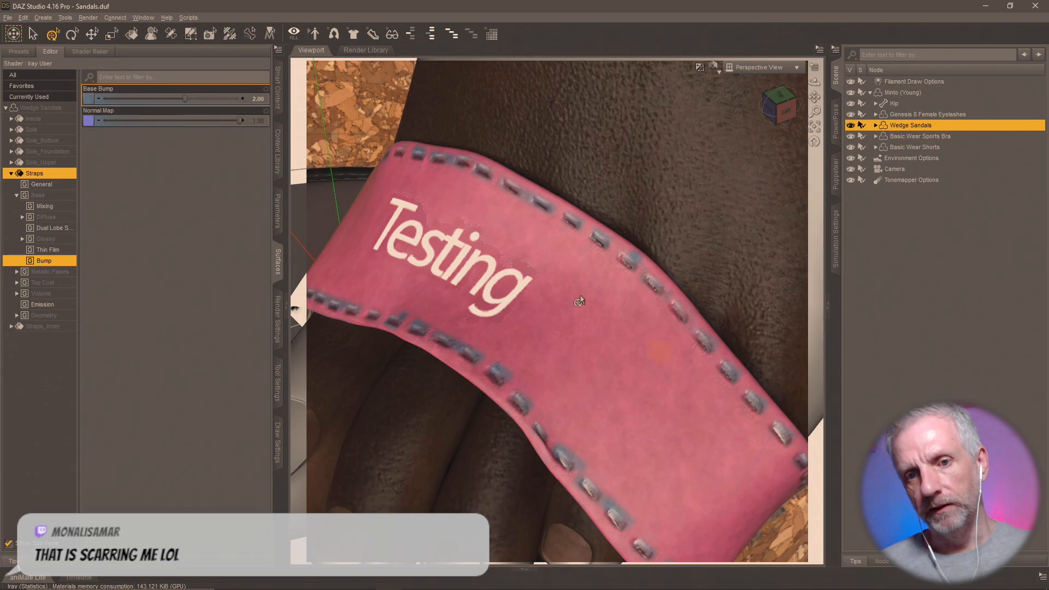
left_click(256, 100)
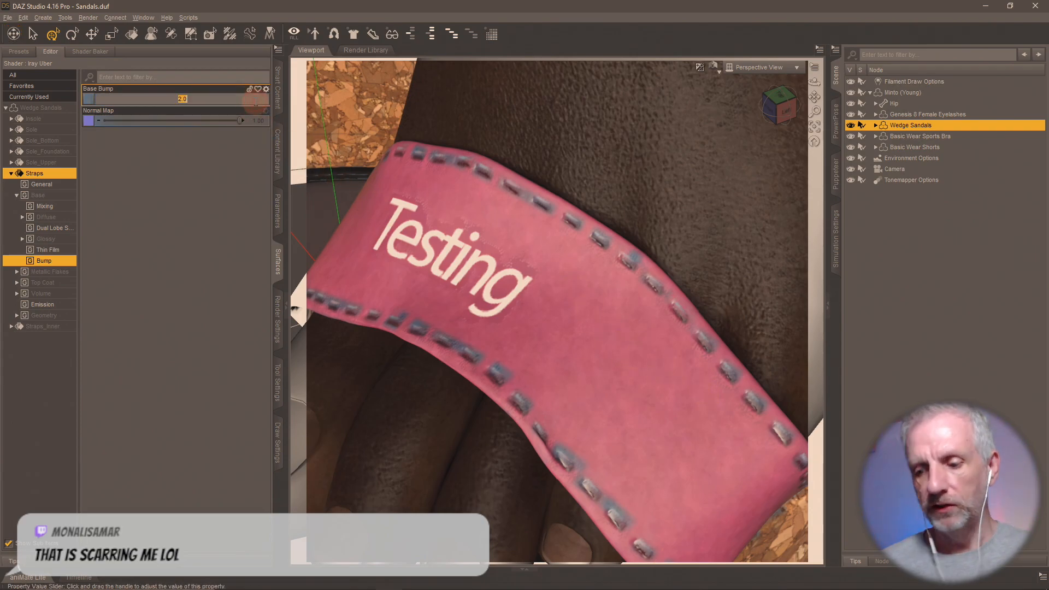
type("10")
key("Return")
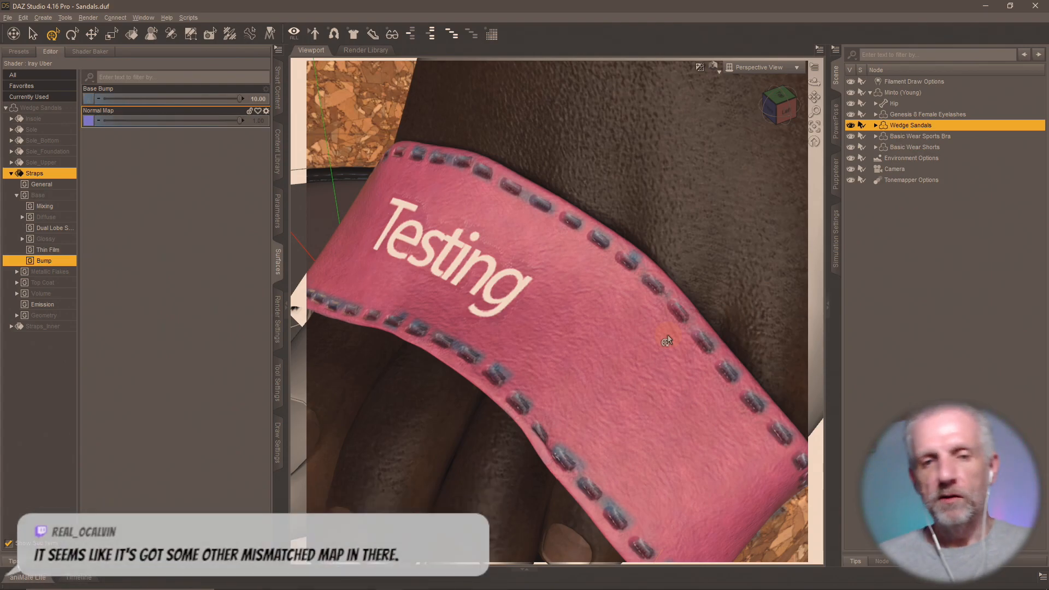
- Switch to Photoshop and add a Brightness/Contrast adjustment layer above the Stitches layer in Sandals-_Height.psd
key("alt+Tab")
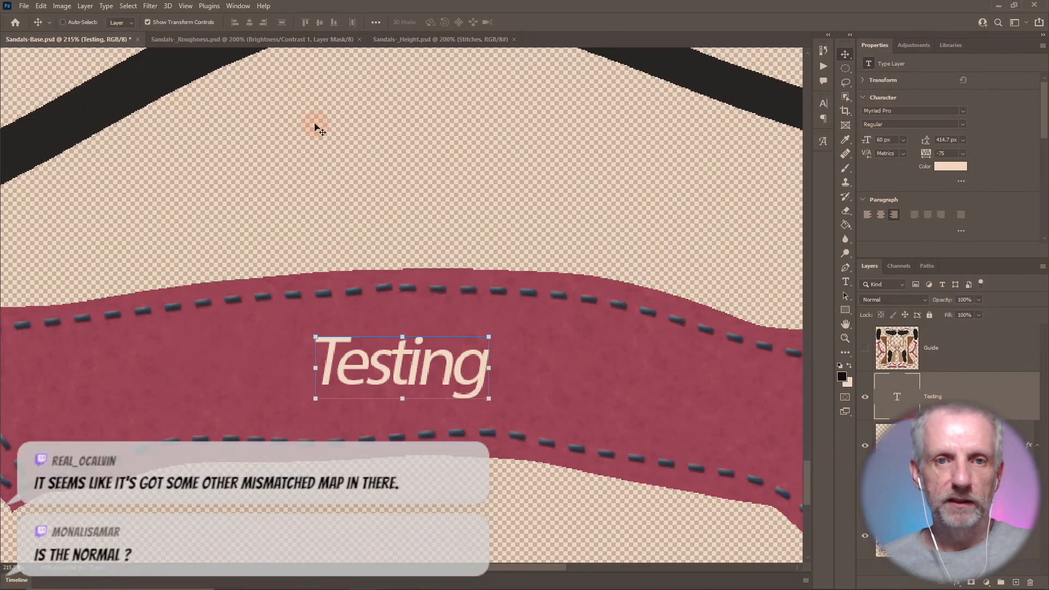
left_click(397, 40)
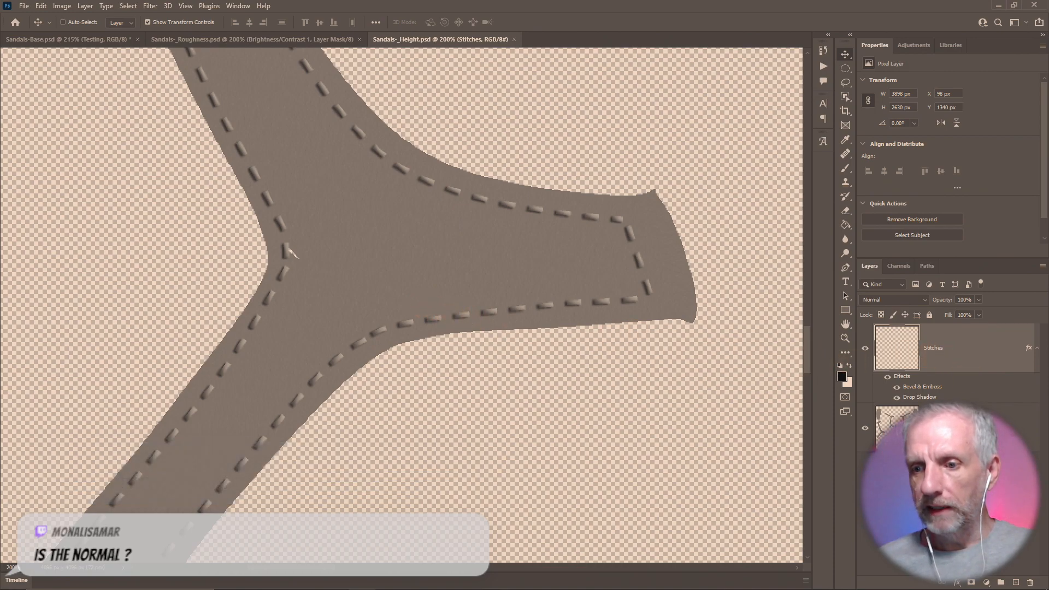
left_click(987, 581)
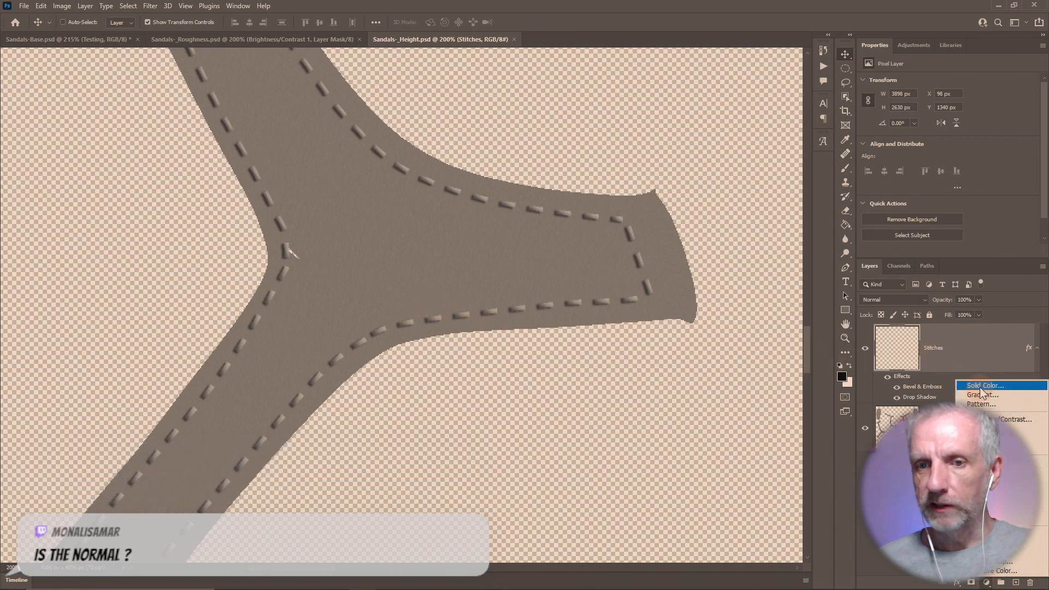
left_click(1012, 420)
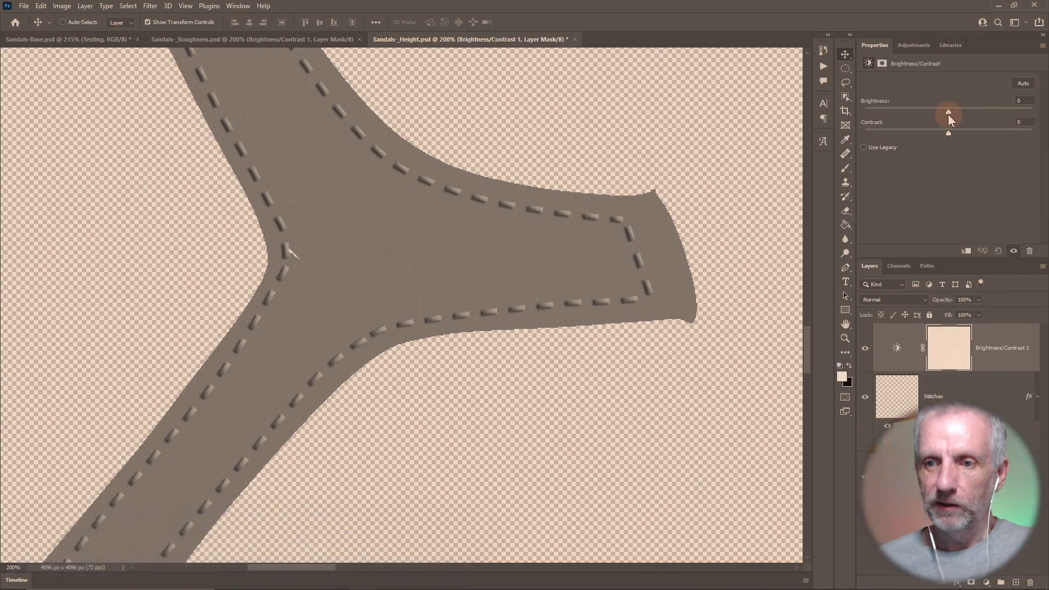
key("super")
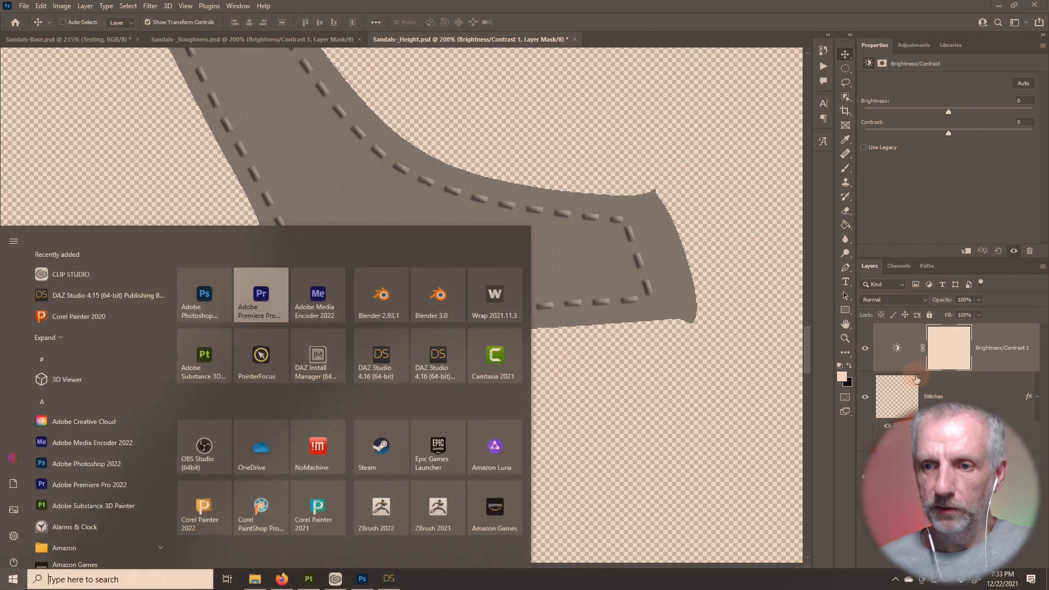
key("super")
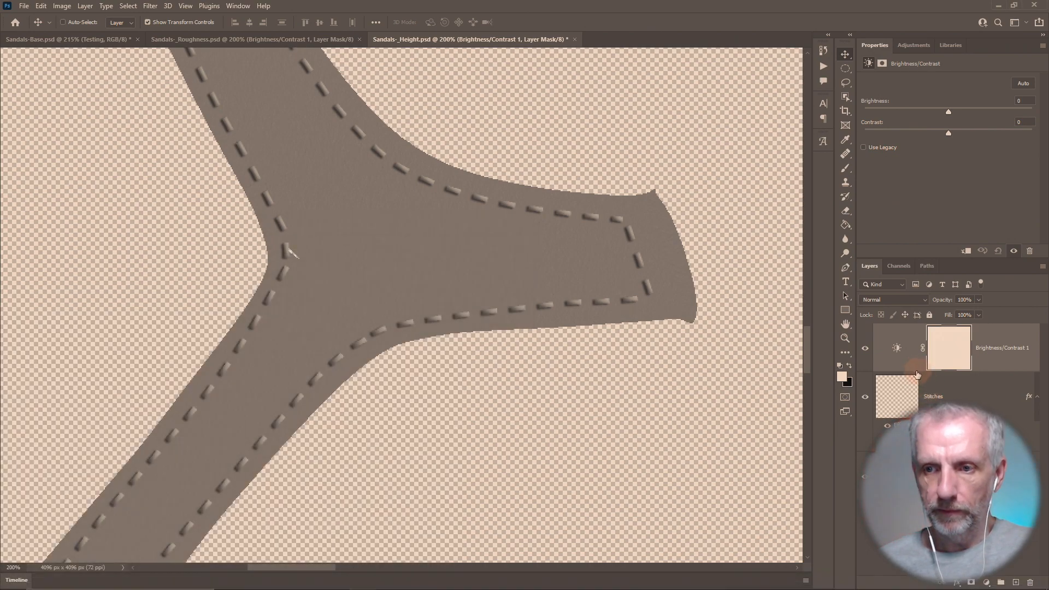
key("super")
key("super")
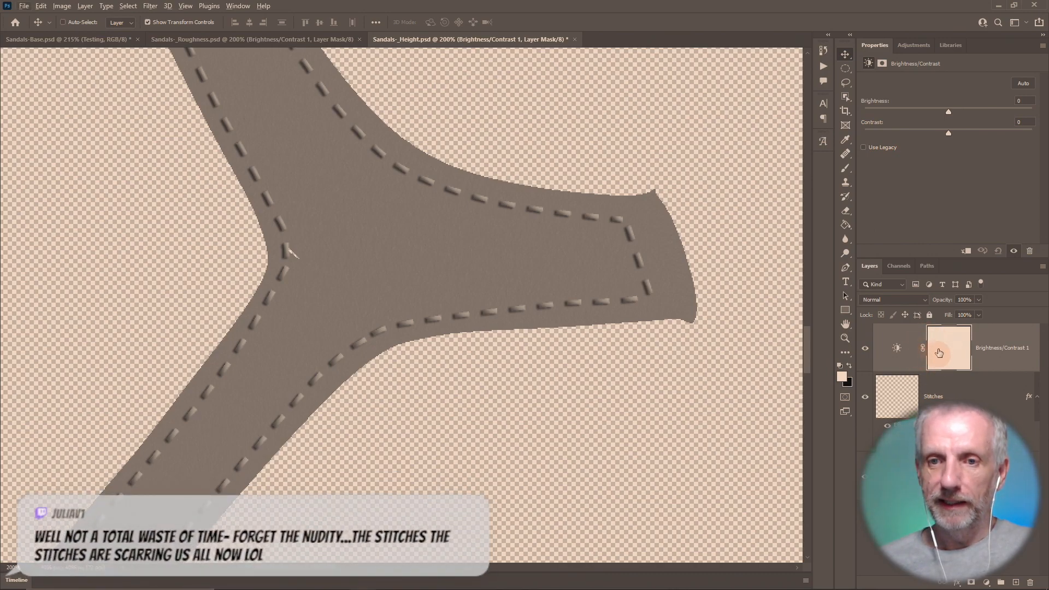
- Clip the Brightness/Contrast adjustment to the Stitches layer and set its Brightness to 100
left_click_drag(948, 111, 985, 137)
key("ctrl+z")
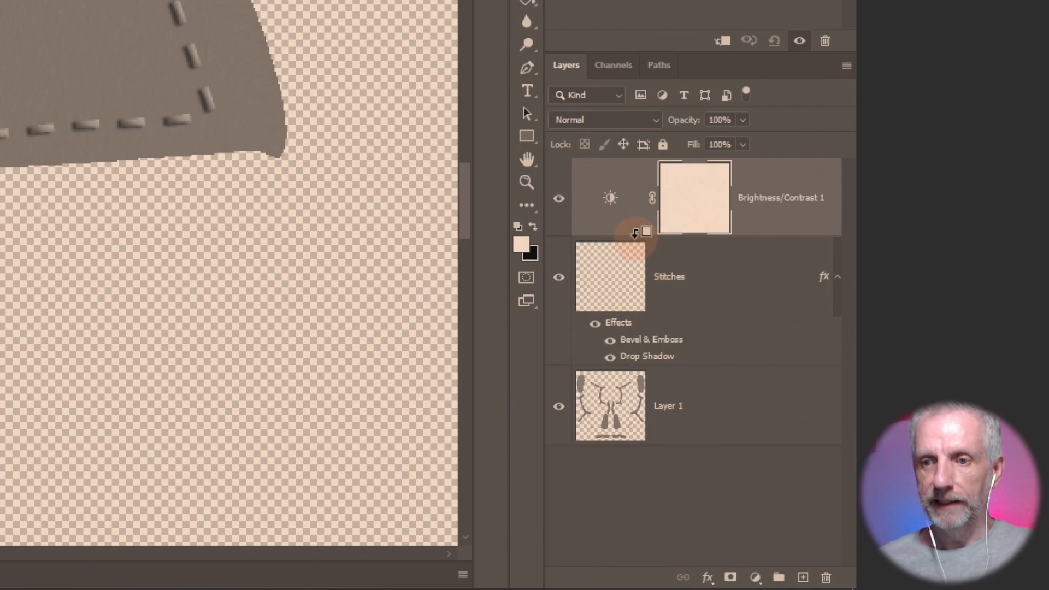
left_click(634, 232, "alt")
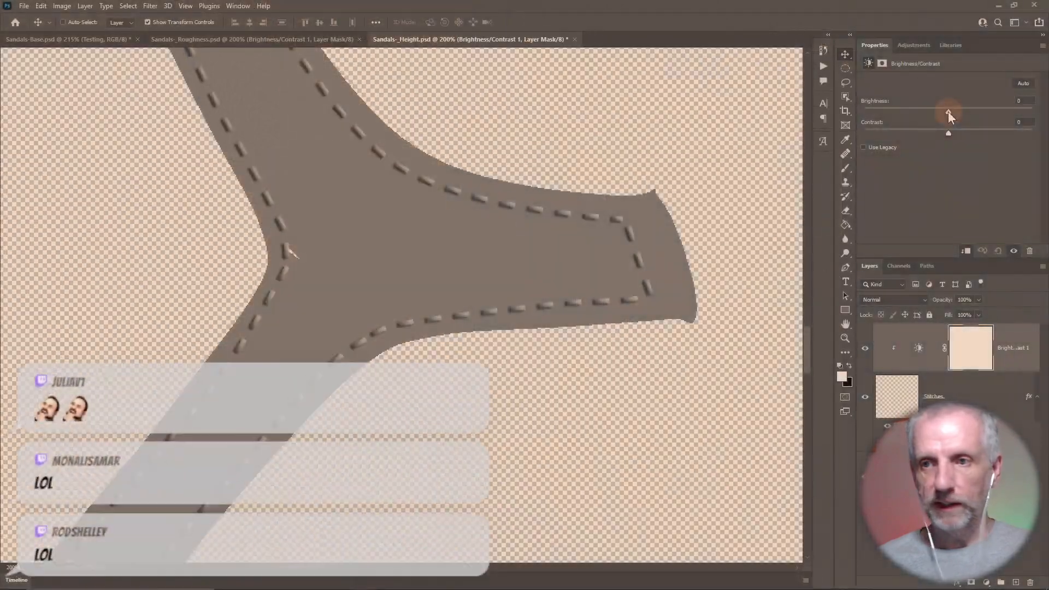
left_click_drag(948, 111, 1004, 111)
left_click(1022, 100)
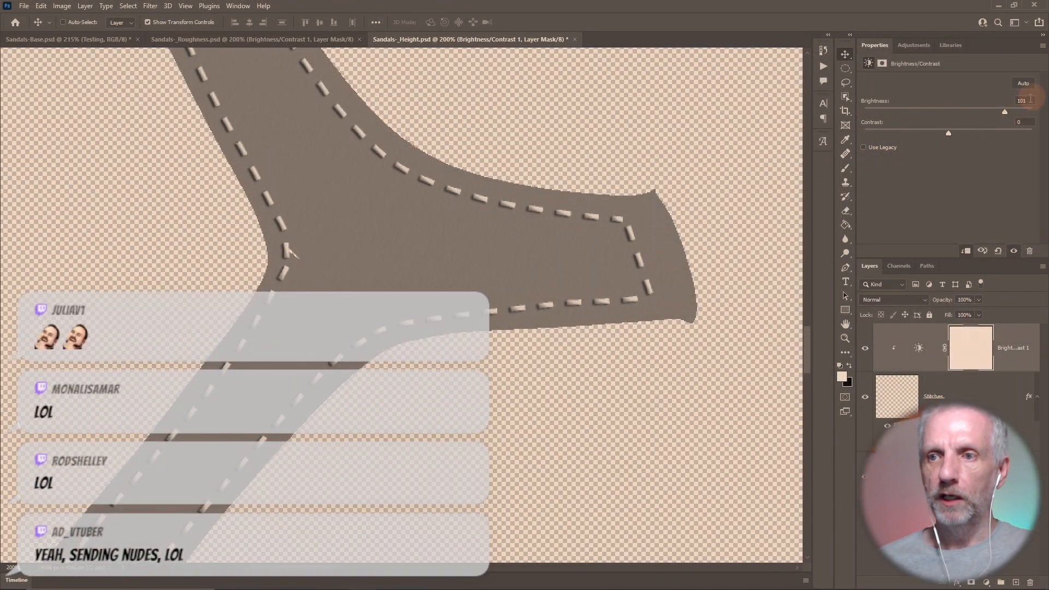
type("100")
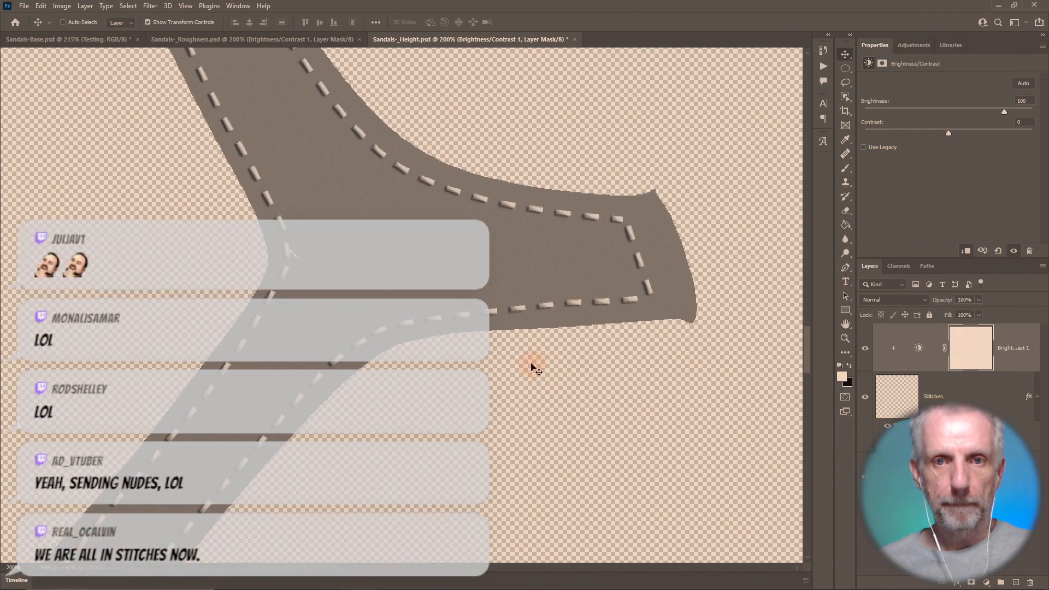
- Save the brightened height map as Sandals-_Height.png in the product's Wedge Sandals textures folder, replacing the existing file
key("ctrl+shift+s")
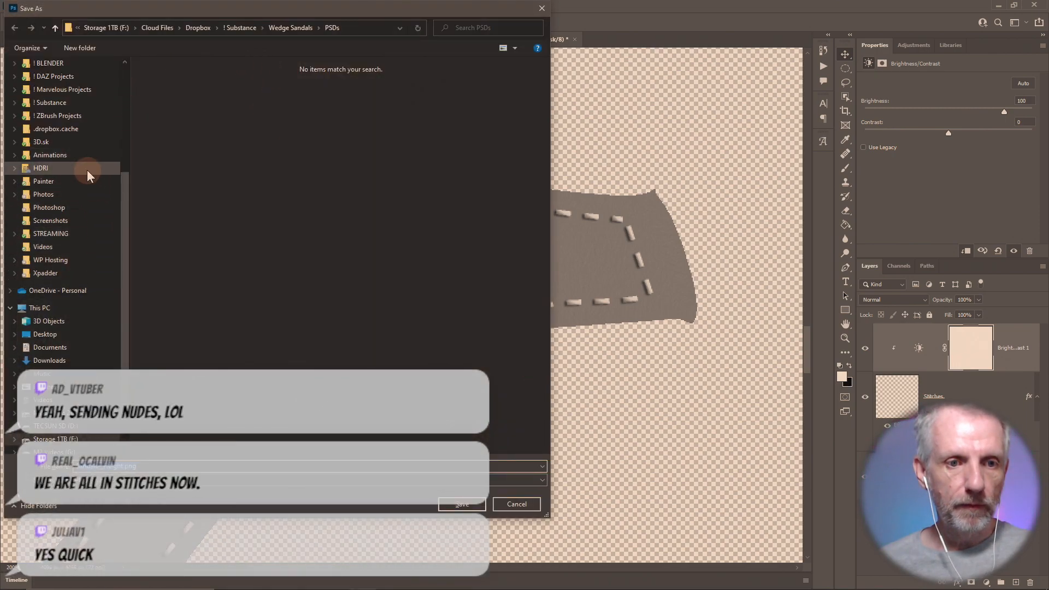
scroll(87, 170, "up", 5)
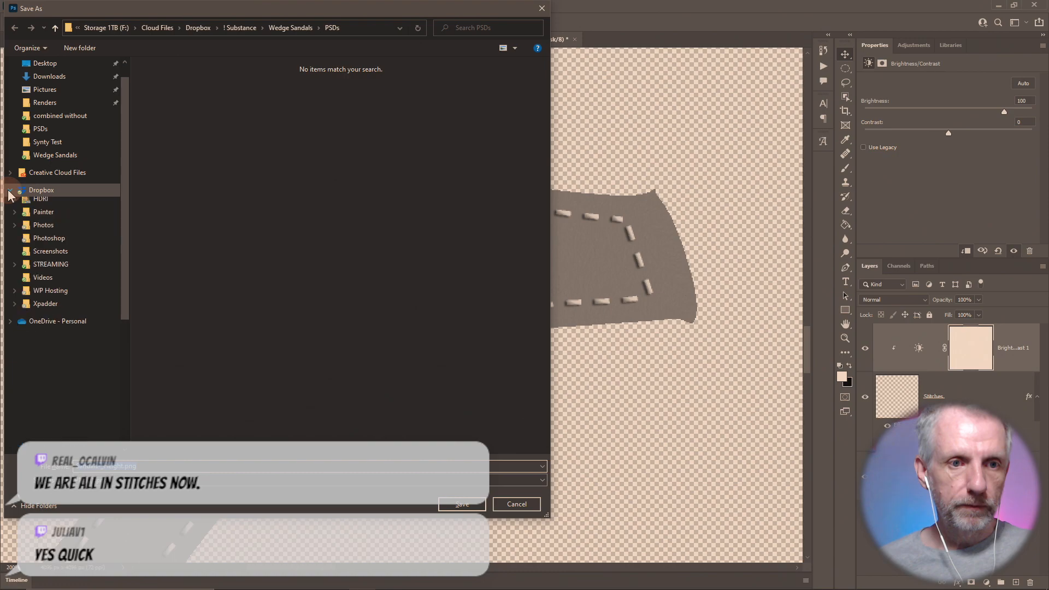
left_click(9, 191)
left_click(73, 177)
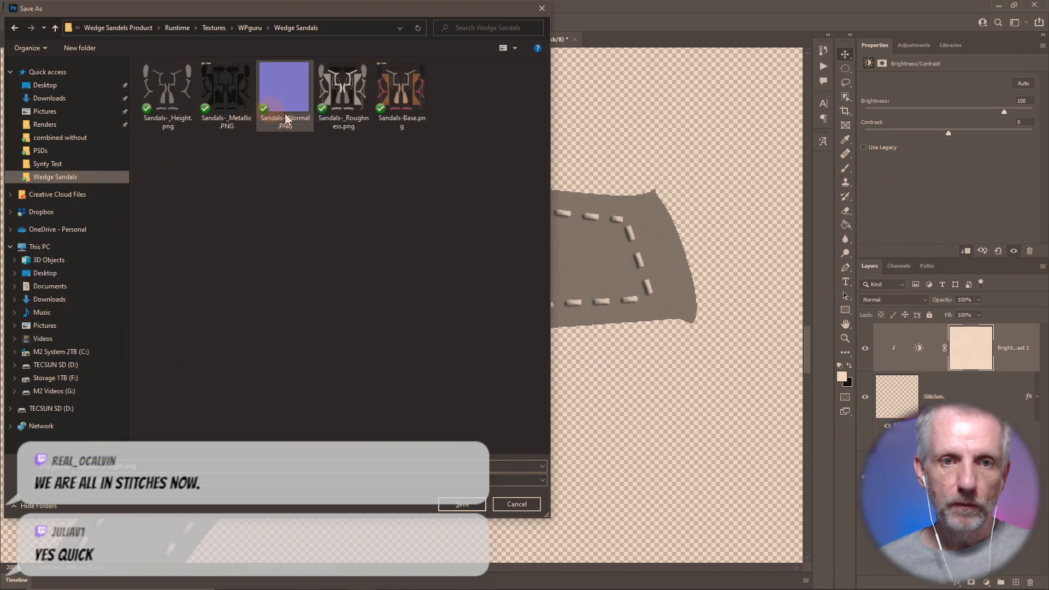
left_click(208, 161)
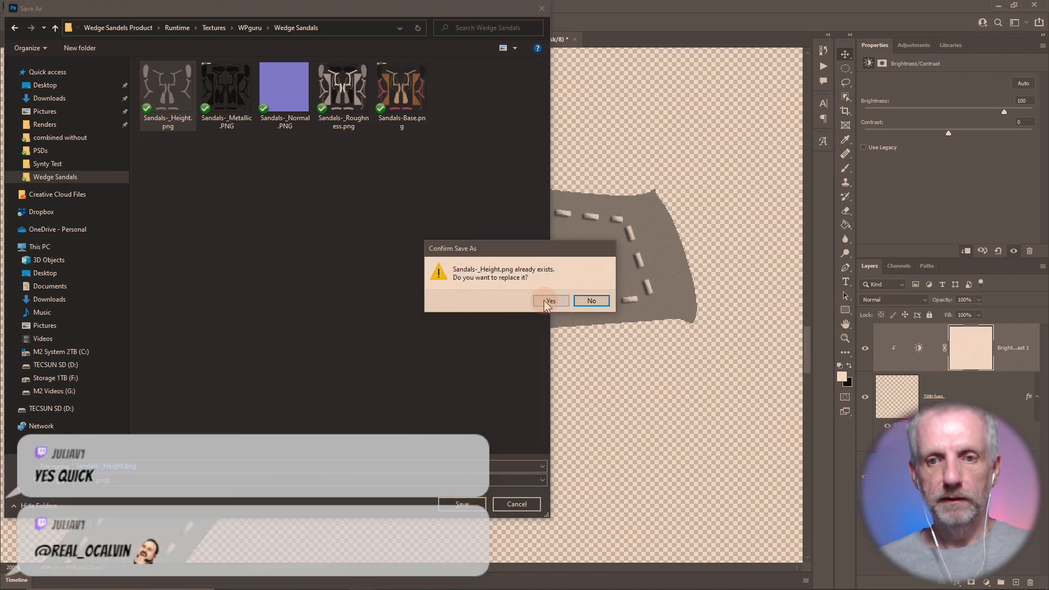
left_click(551, 301)
- Switch to DAZ Studio and refresh the texture images to check the brightened stitching on the toe strap
key("alt+Tab")
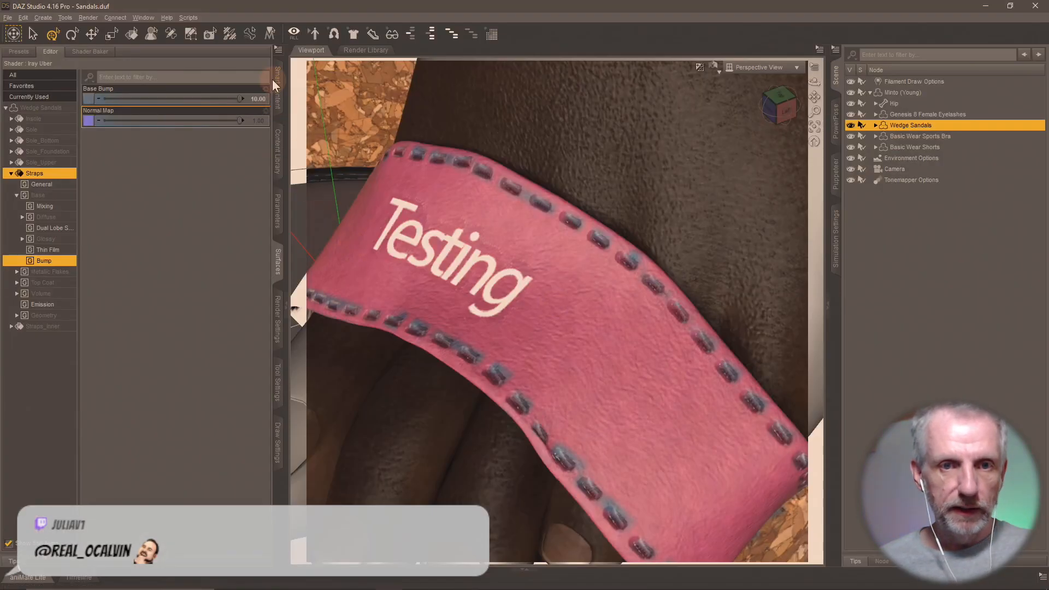
left_click(278, 49)
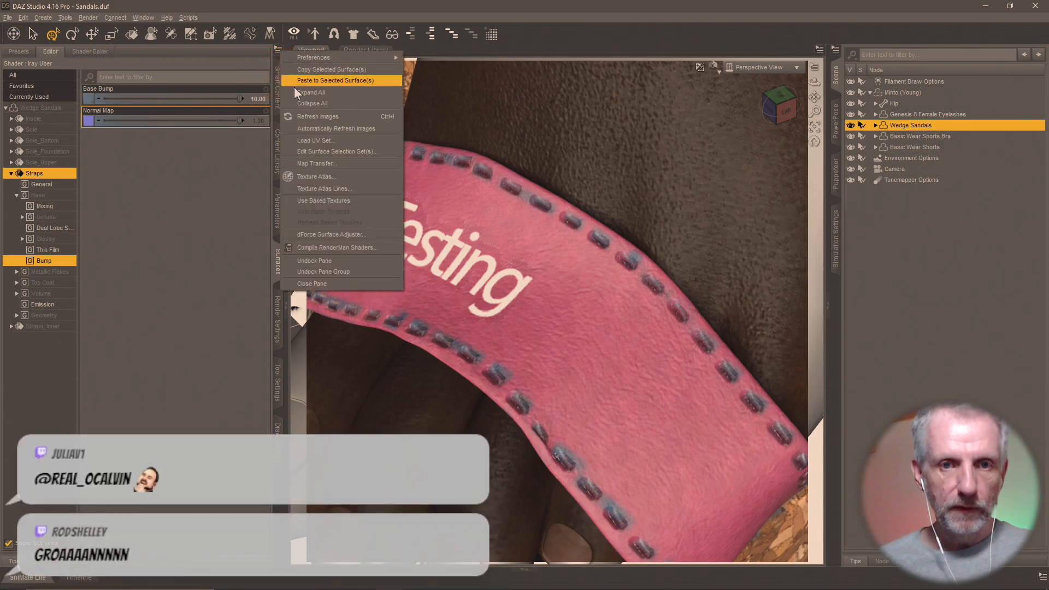
left_click(311, 115)
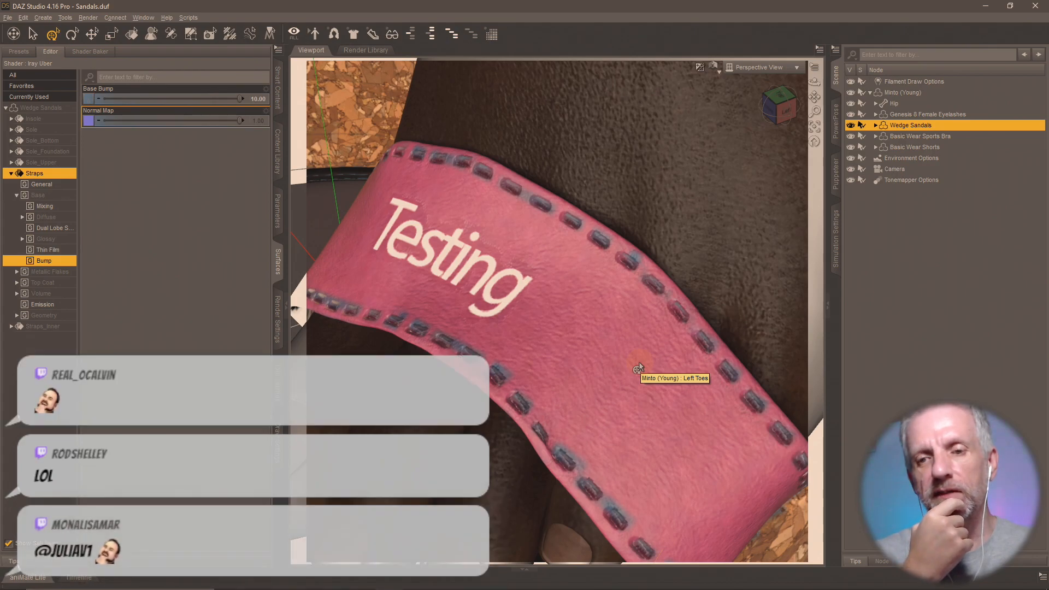
- Switch to Photoshop, set the stitch adjustment's Brightness to -150, and save over Sandals-_Height.png in the Wedge Sandals textures folder
key("alt+Tab")
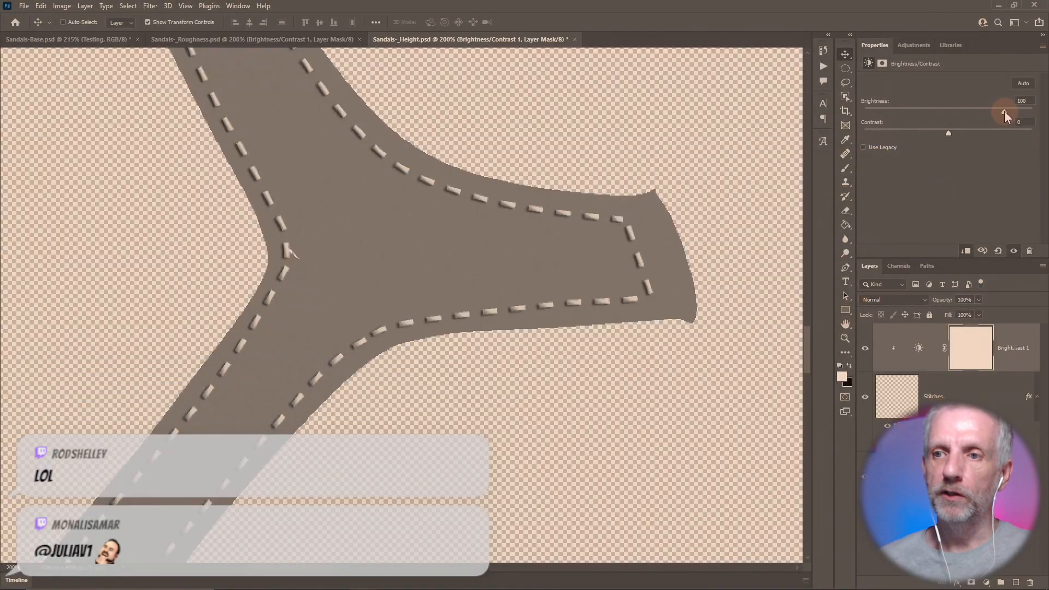
left_click_drag(1004, 111, 850, 127)
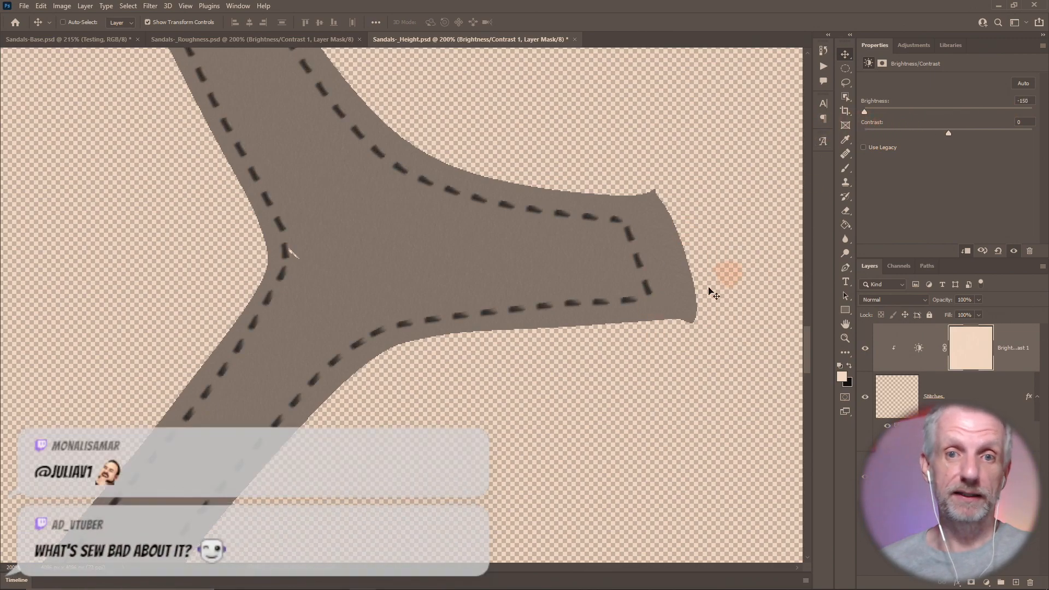
key("ctrl+shift+s")
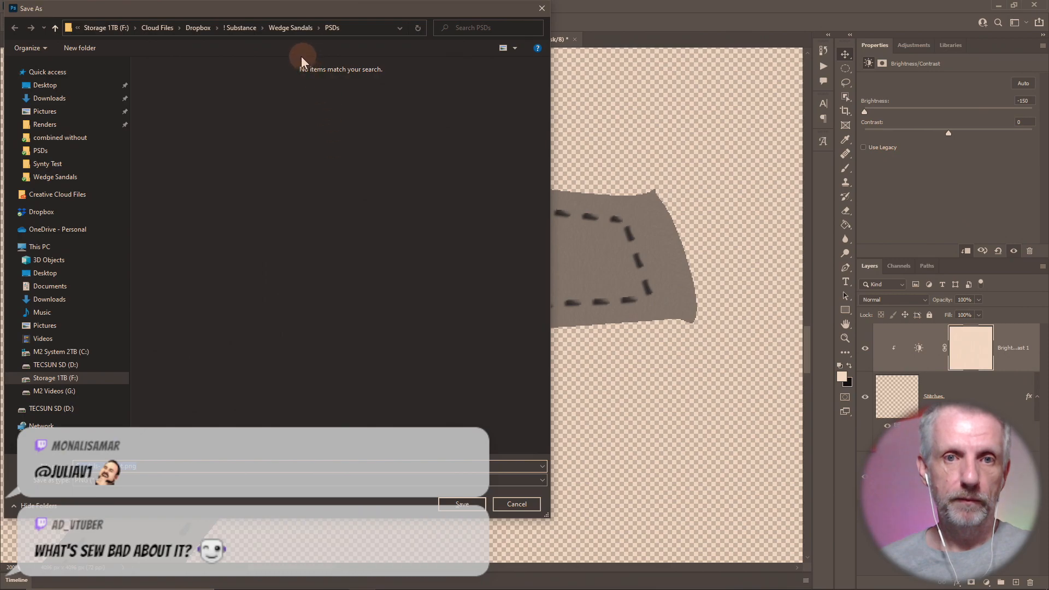
left_click(89, 180)
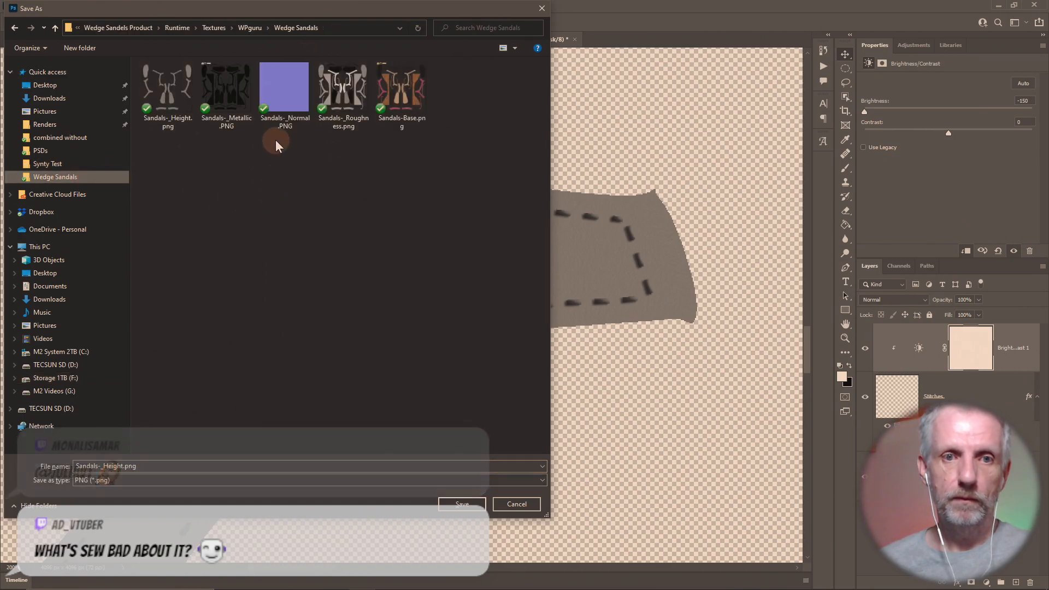
left_click(167, 93)
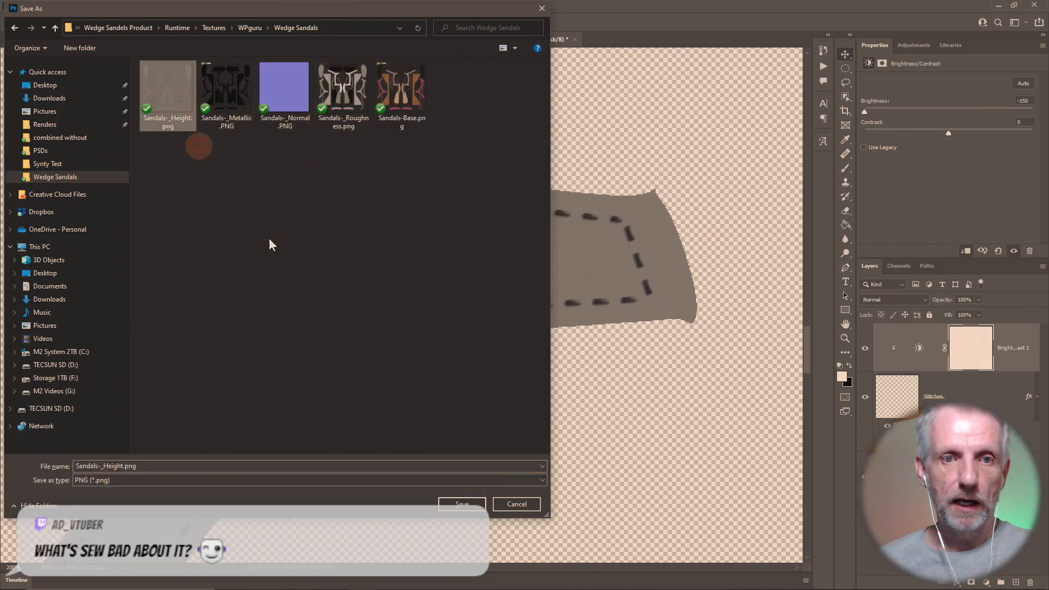
left_click(461, 503)
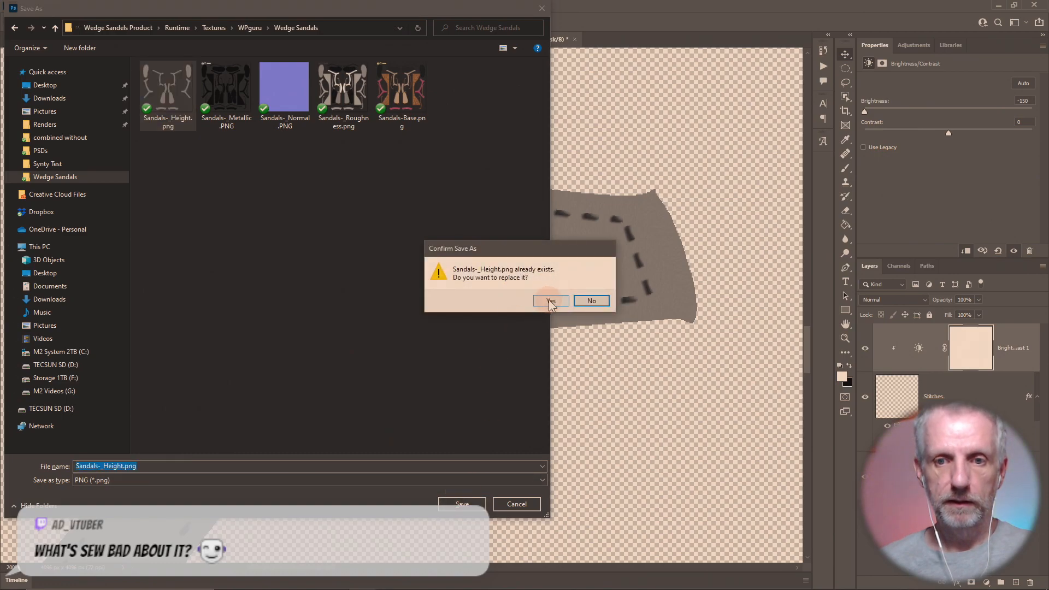
left_click(546, 300)
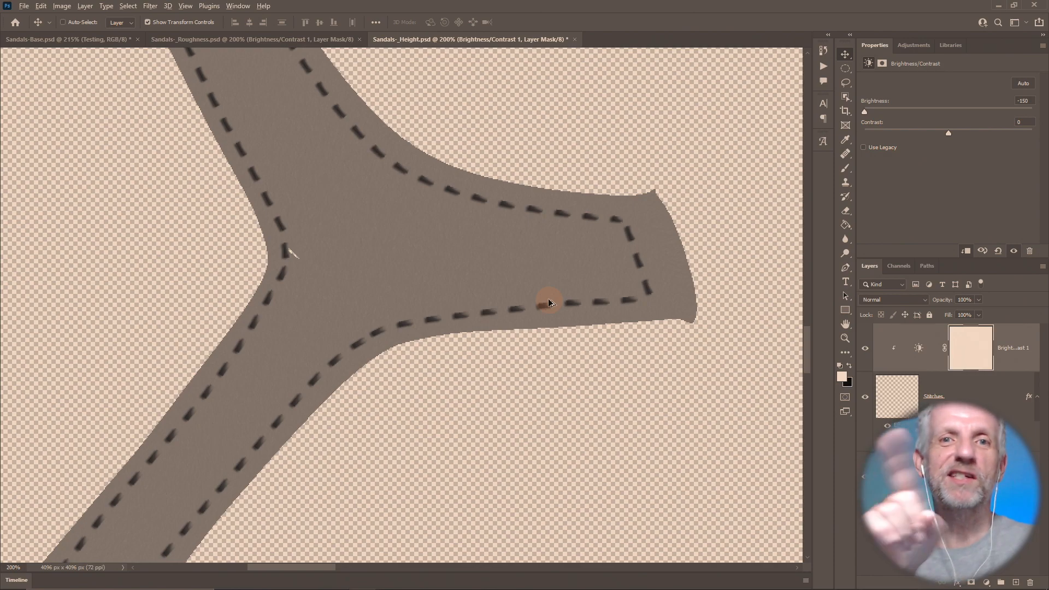
- Switch to DAZ Studio, refresh the texture images, and inspect the stitching up close and across both sandals
key("alt+Tab")
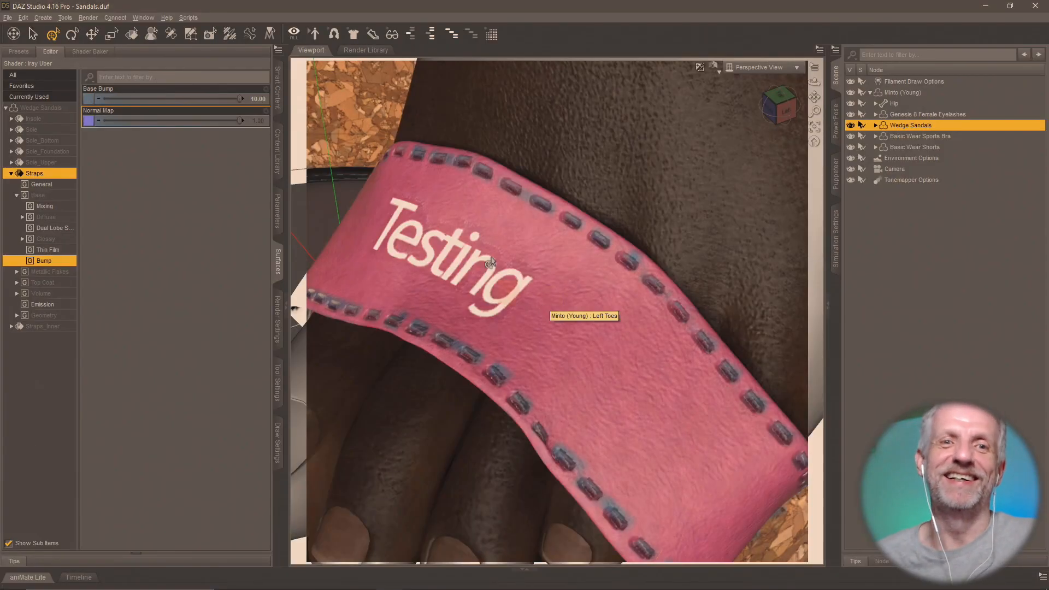
left_click(279, 51)
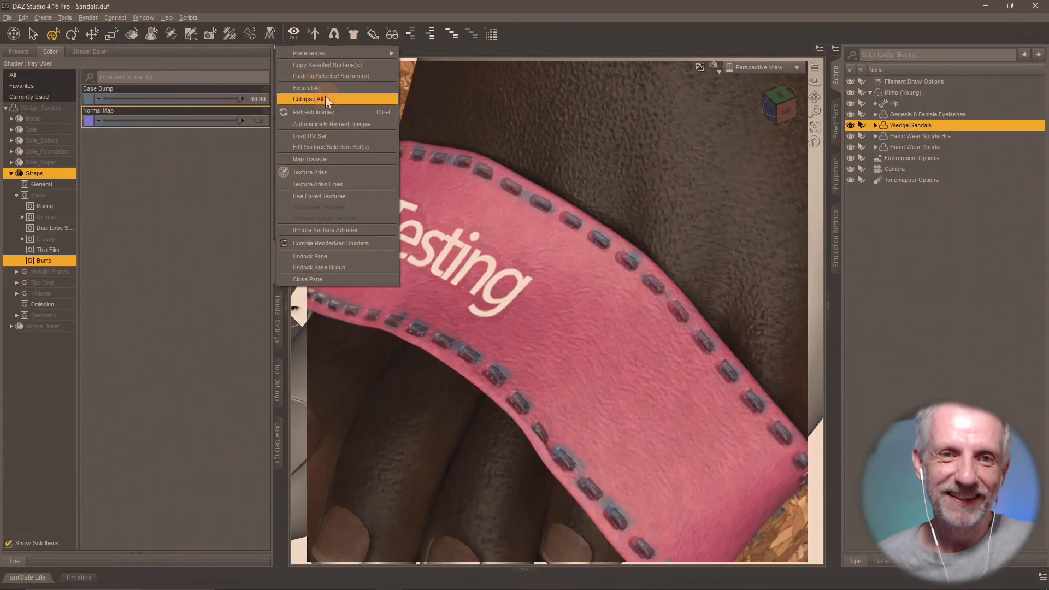
left_click(328, 113)
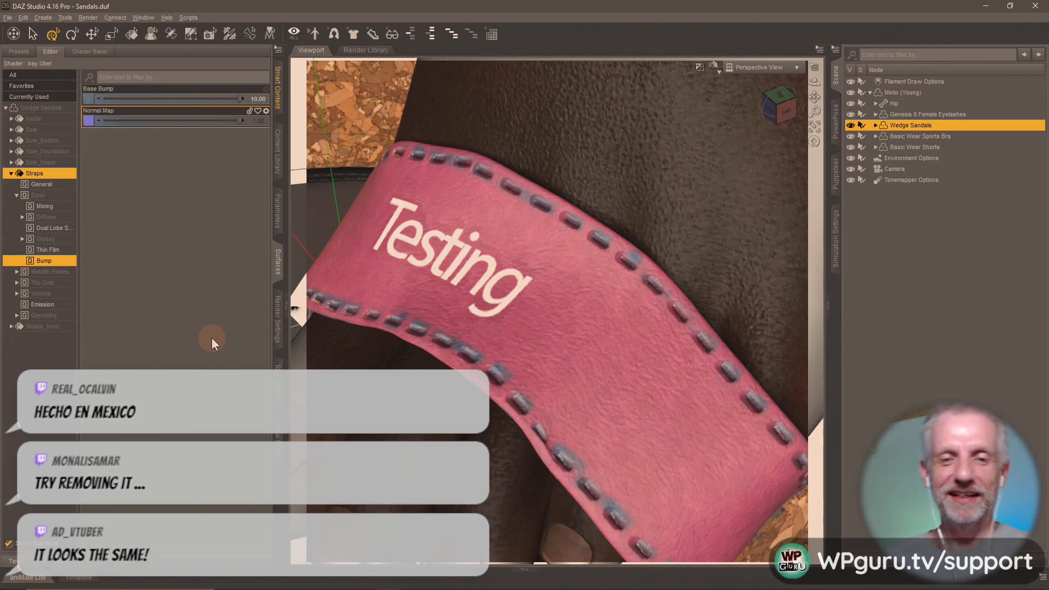
scroll(353, 396, "down", 5)
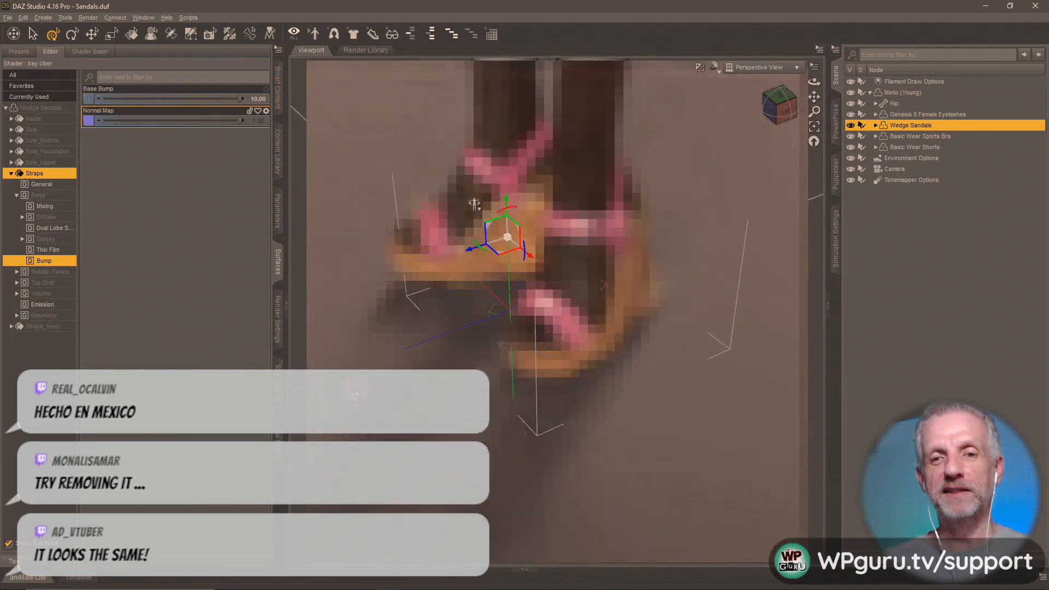
scroll(353, 396, "down", 2)
scroll(354, 396, "up", 4)
left_click_drag(353, 395, 416, 302)
scroll(402, 367, "up", 2)
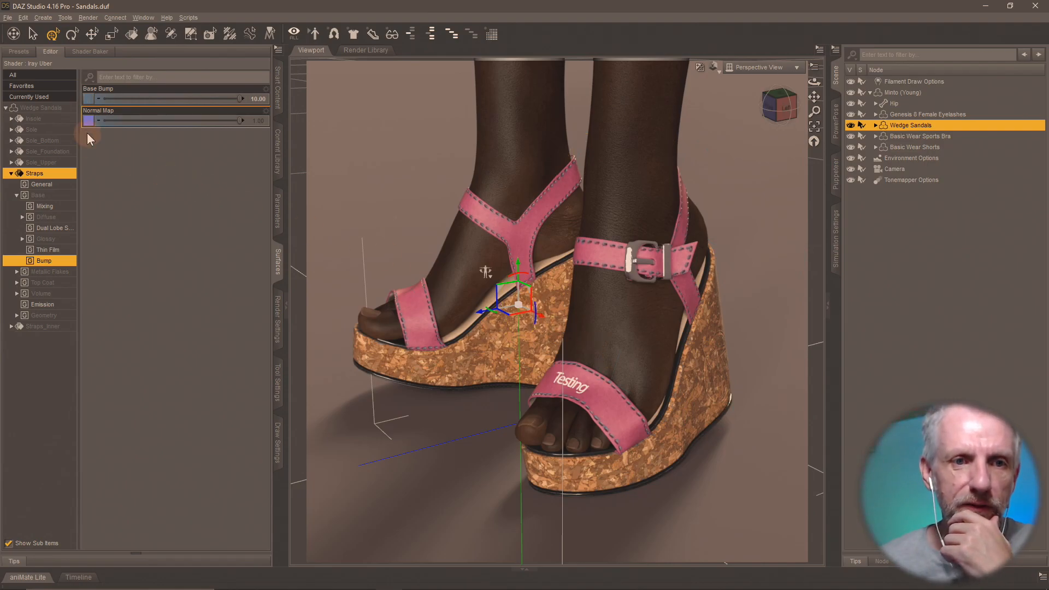
- Compare Base Bump values of 0 and -10 on the Straps surface, and set it to 1
mouse_move(90, 104)
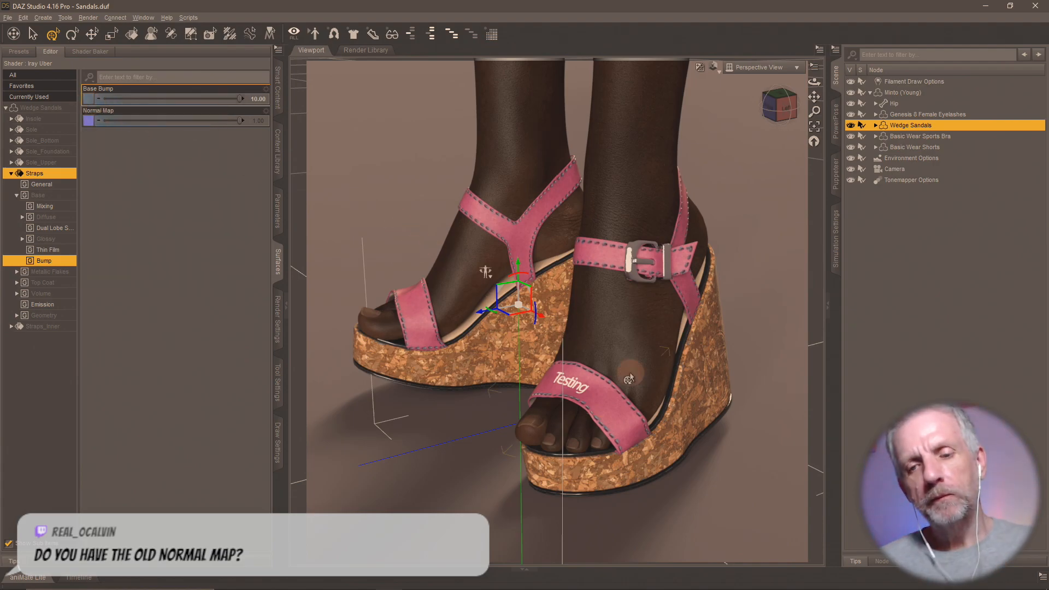
scroll(629, 378, "up", 5)
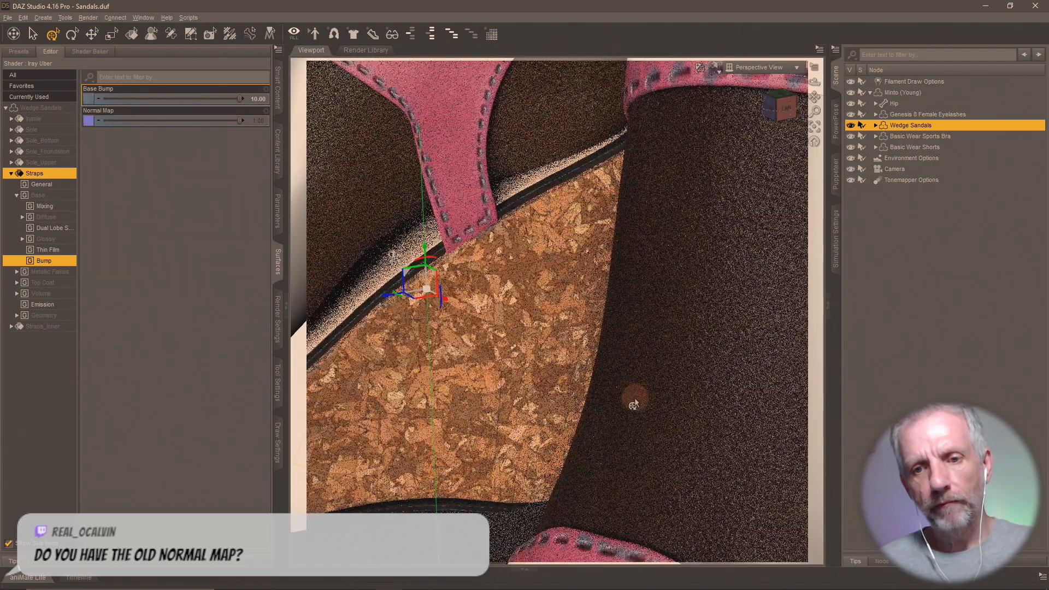
mouse_move(633, 403)
left_mouse_down()
mouse_move(663, 398)
mouse_move(547, 360)
mouse_move(376, 329)
left_mouse_up()
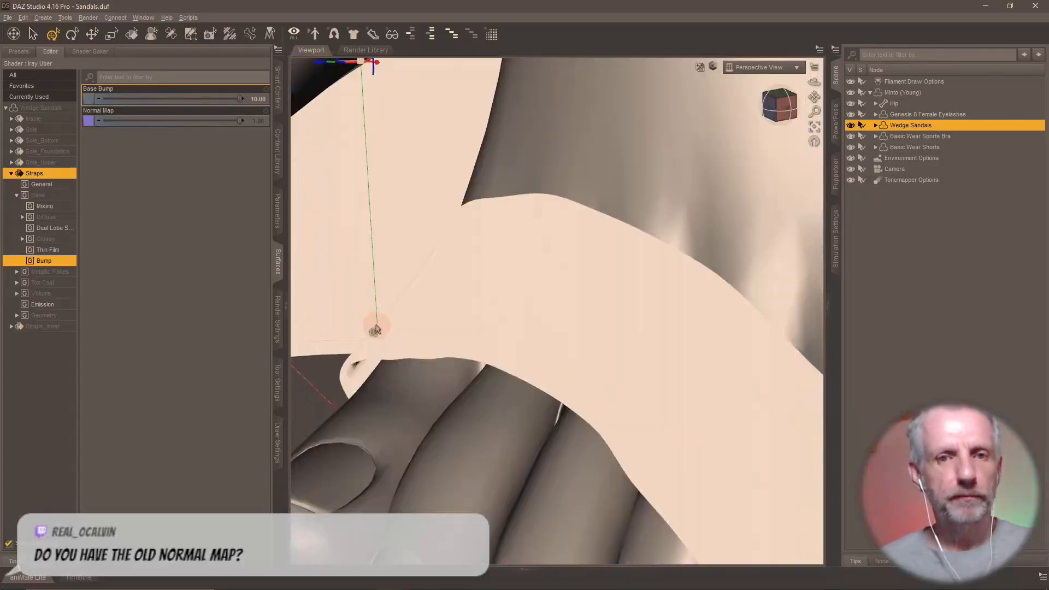
left_click(260, 101)
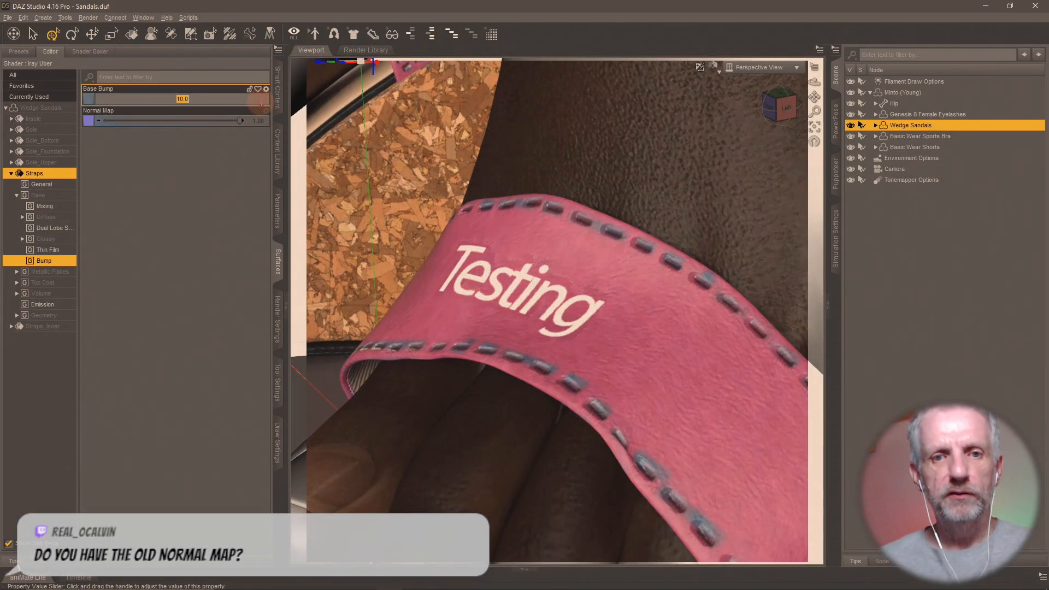
key("Return")
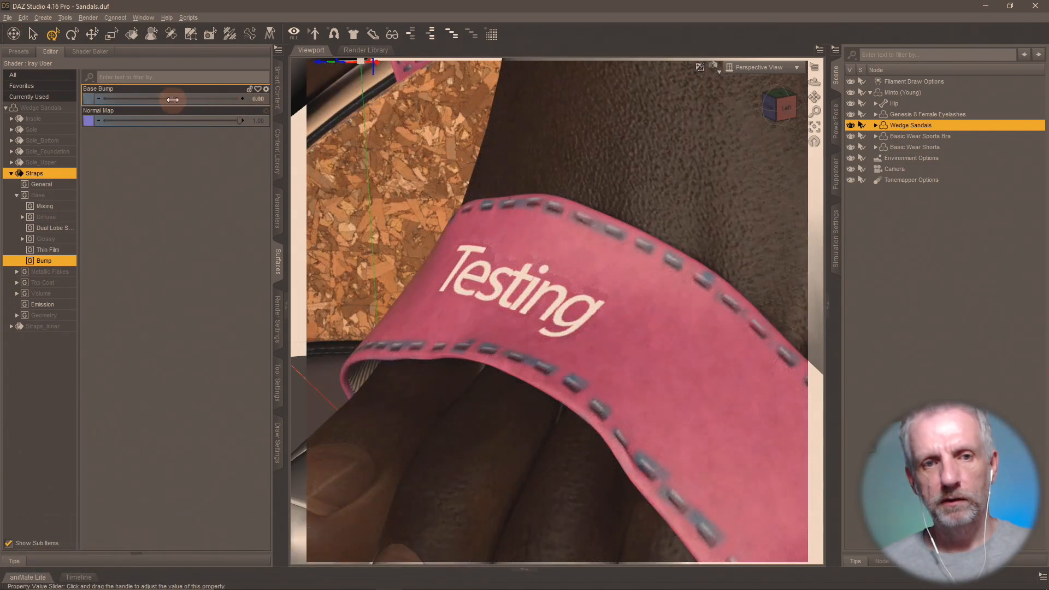
left_click_drag(172, 99, 65, 100)
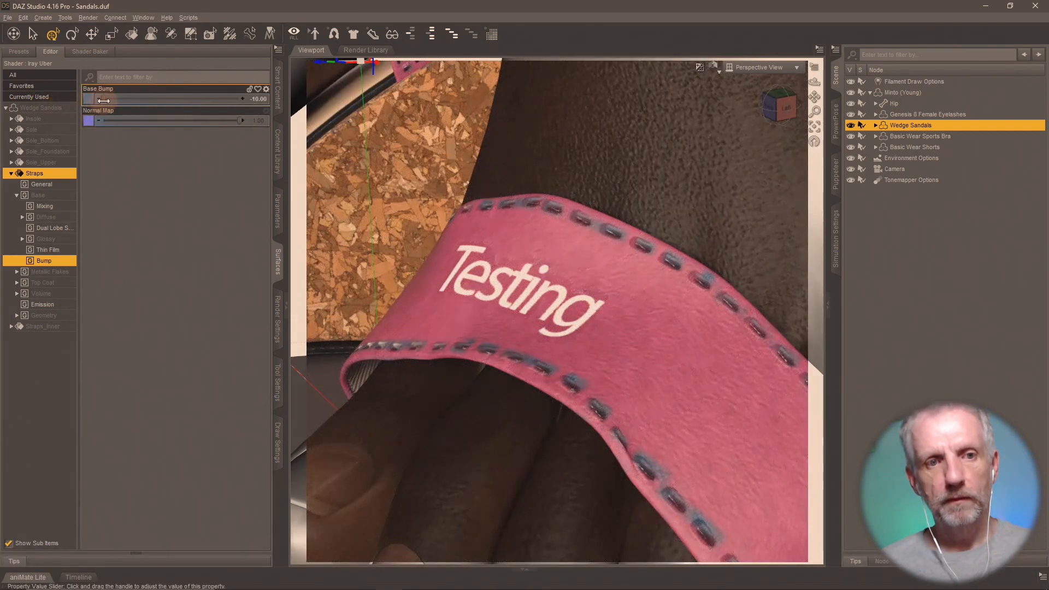
mouse_move(103, 99)
left_mouse_down()
mouse_move(278, 94)
mouse_move(177, 100)
left_mouse_up()
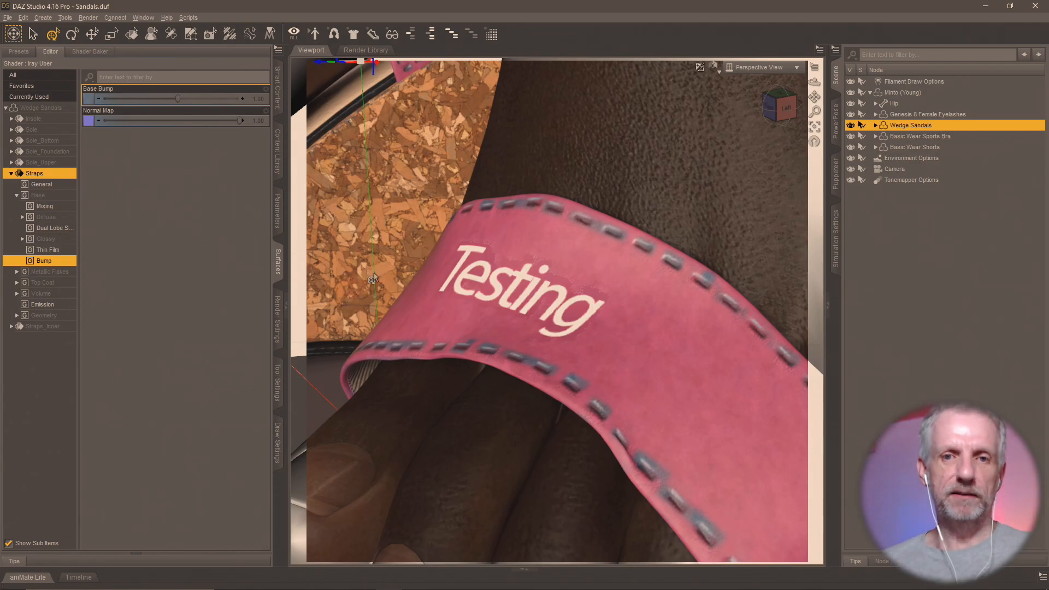
- Save the Sandals.duf scene and switch the viewport's draw style to Filament (PBR)
scroll(383, 271, "up", 3)
scroll(382, 272, "down", 3)
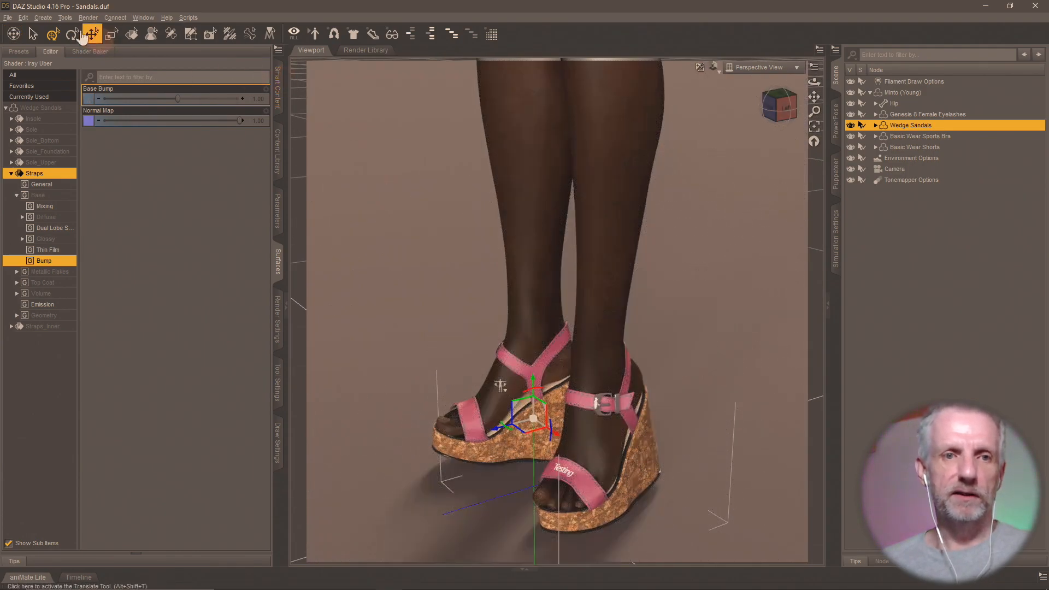
left_click(6, 18)
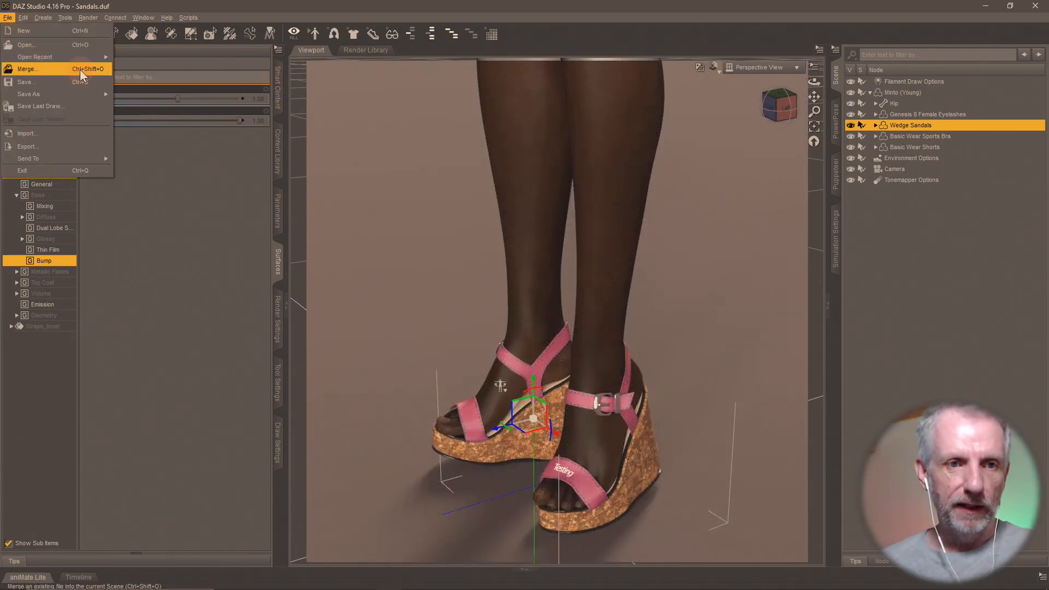
left_click(63, 80)
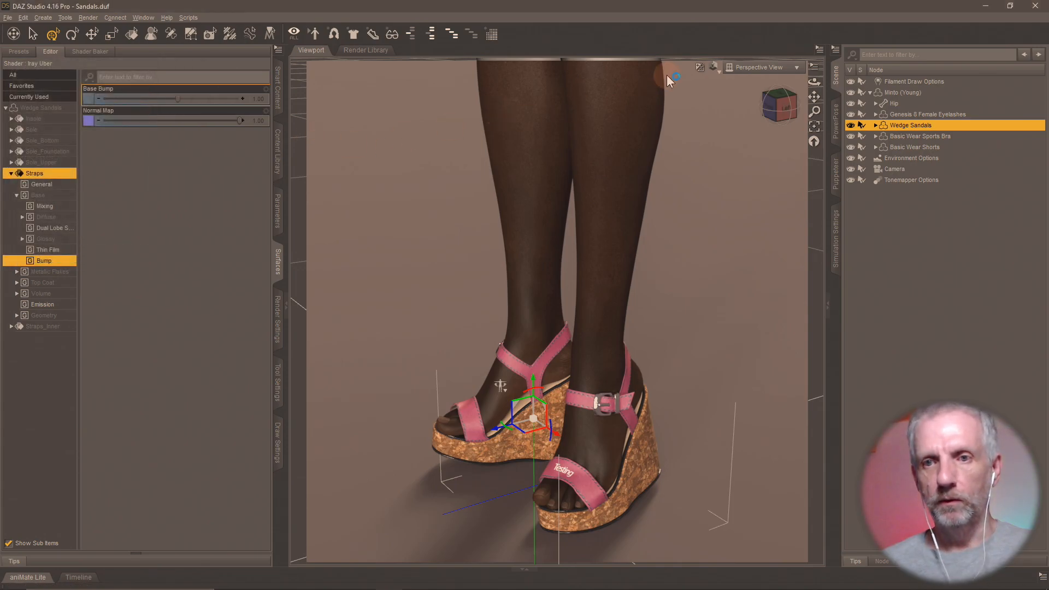
left_click(715, 67)
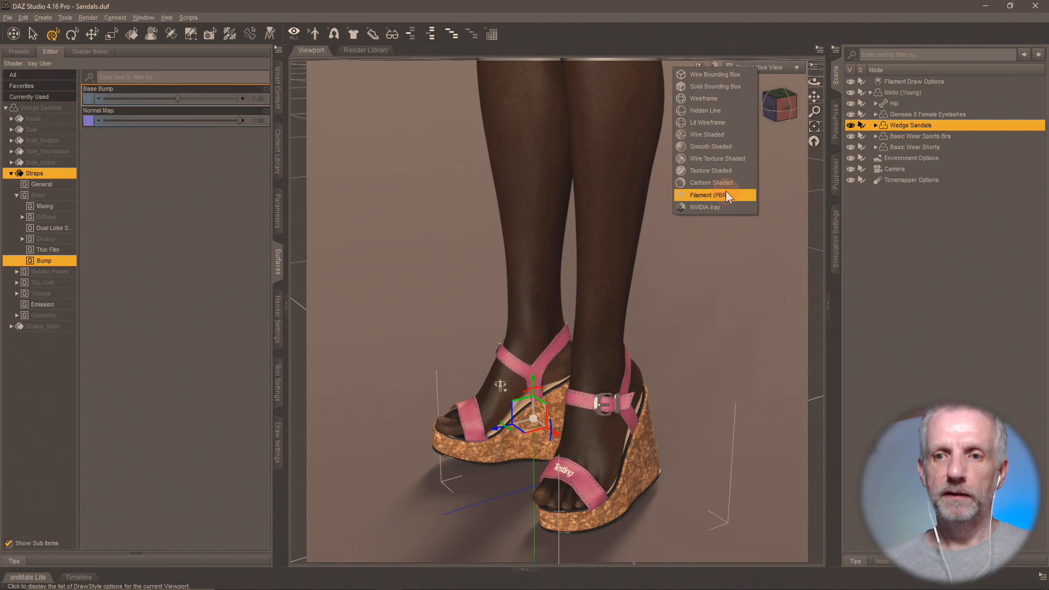
left_click(725, 191)
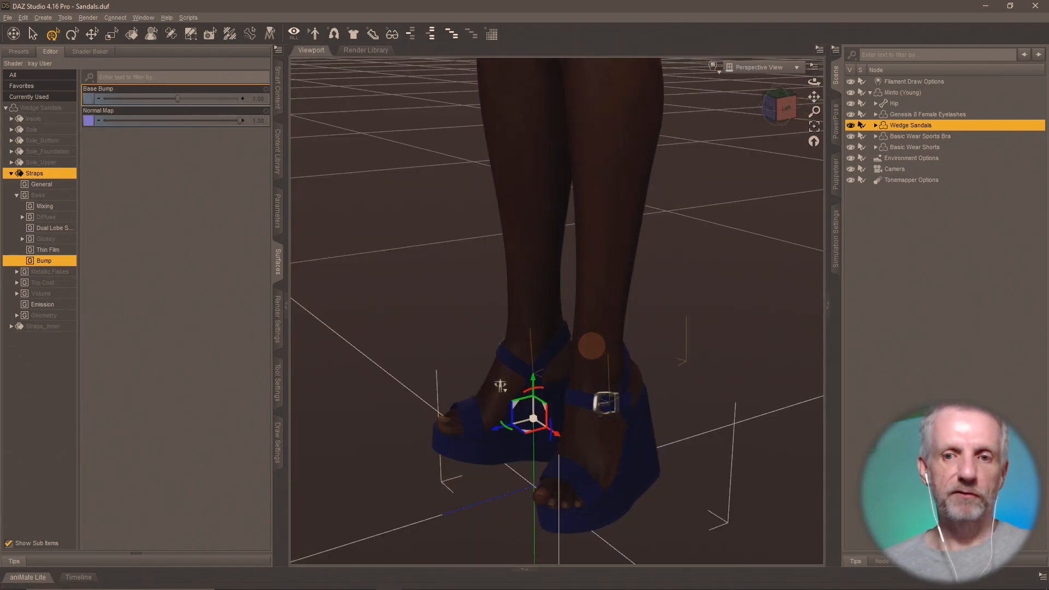
- Start a new scene in DAZ Studio, clearing the Wedge Sandals figure
left_click(8, 17)
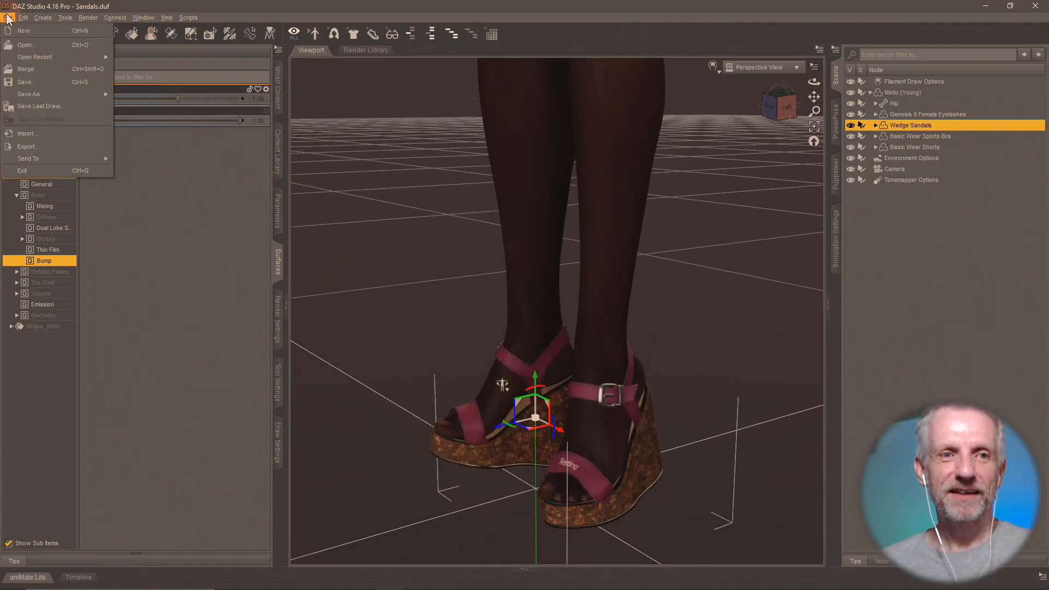
left_click(19, 28)
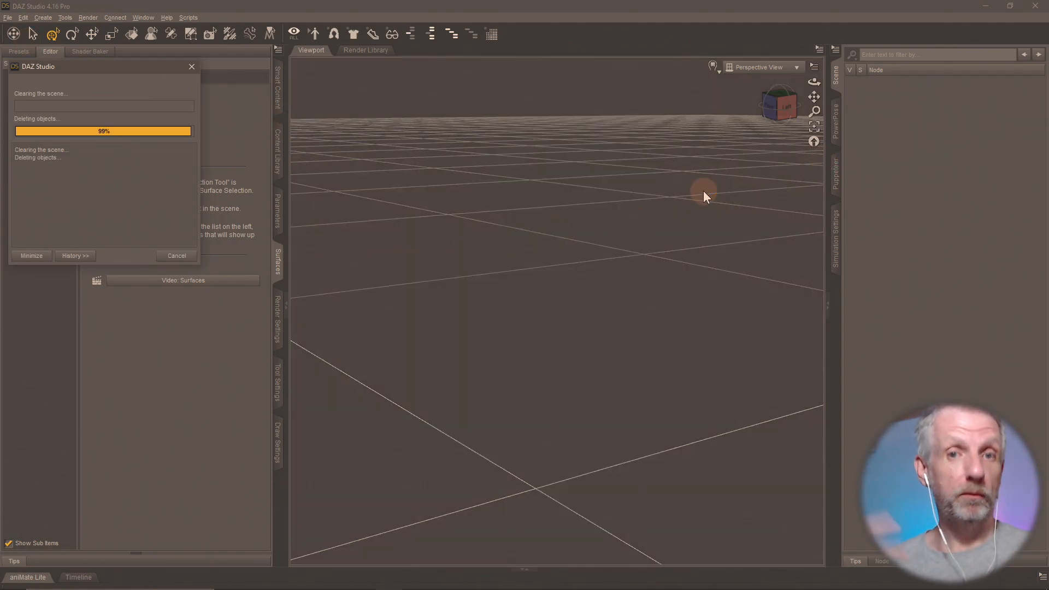
- Launch Blender 3.0 and dismiss its splash screen to work with the default scene
key("alt+Tab")
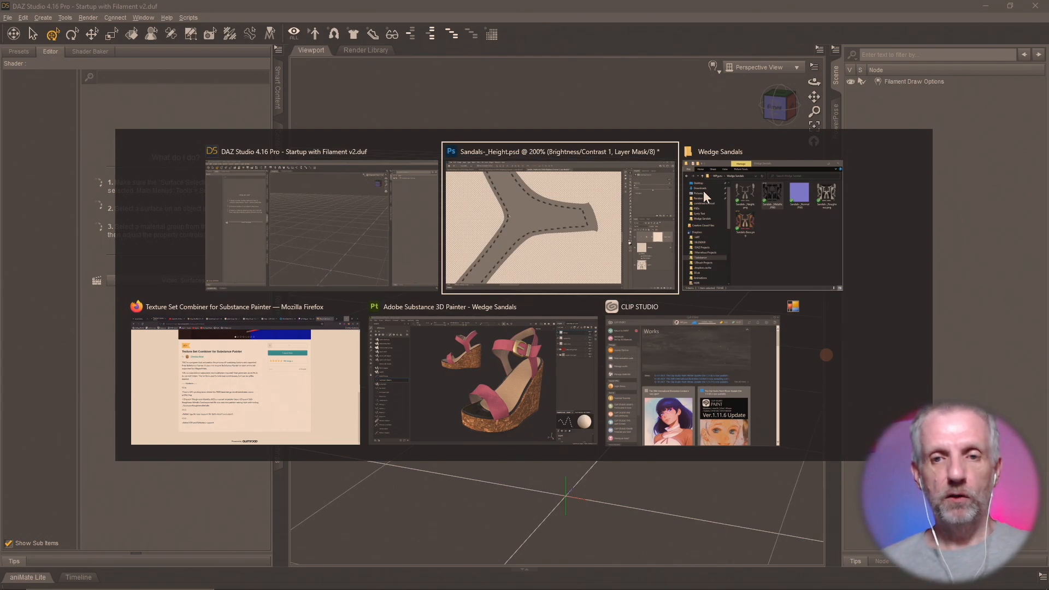
key("alt+Tab")
key("alt+Tab")
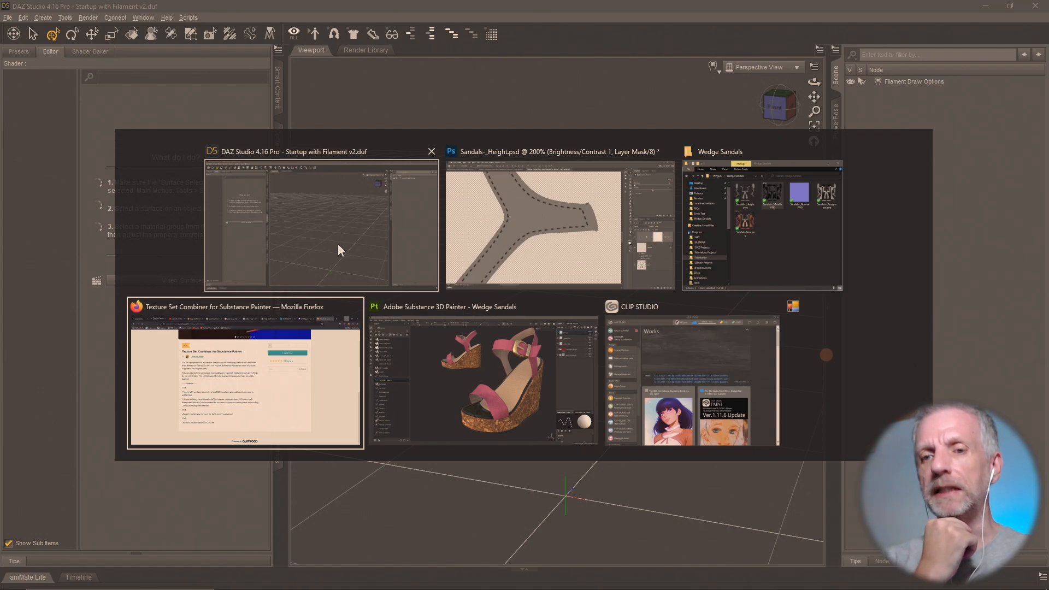
key("alt+Tab")
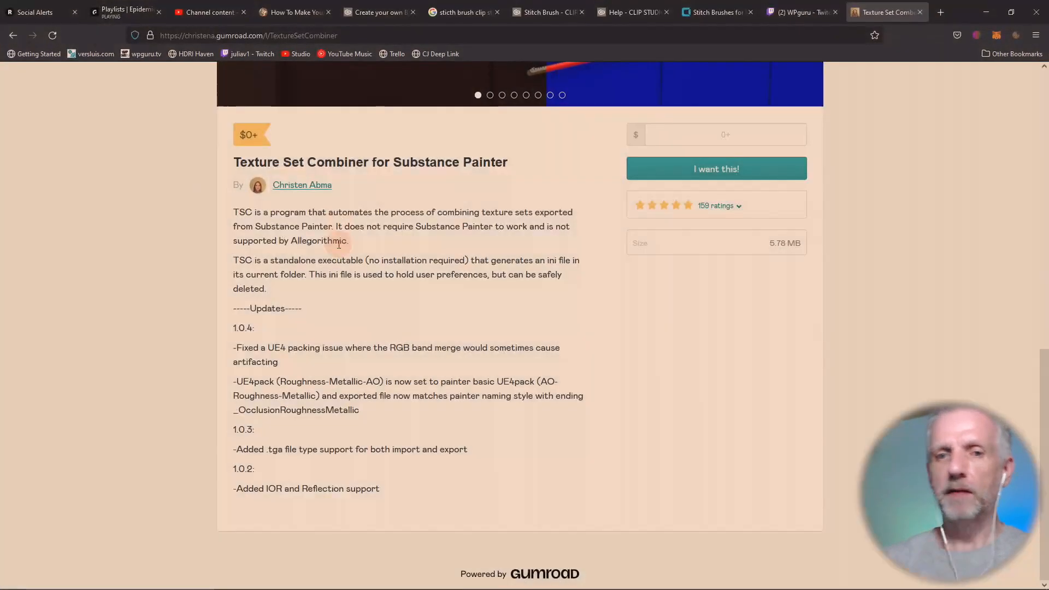
key("super")
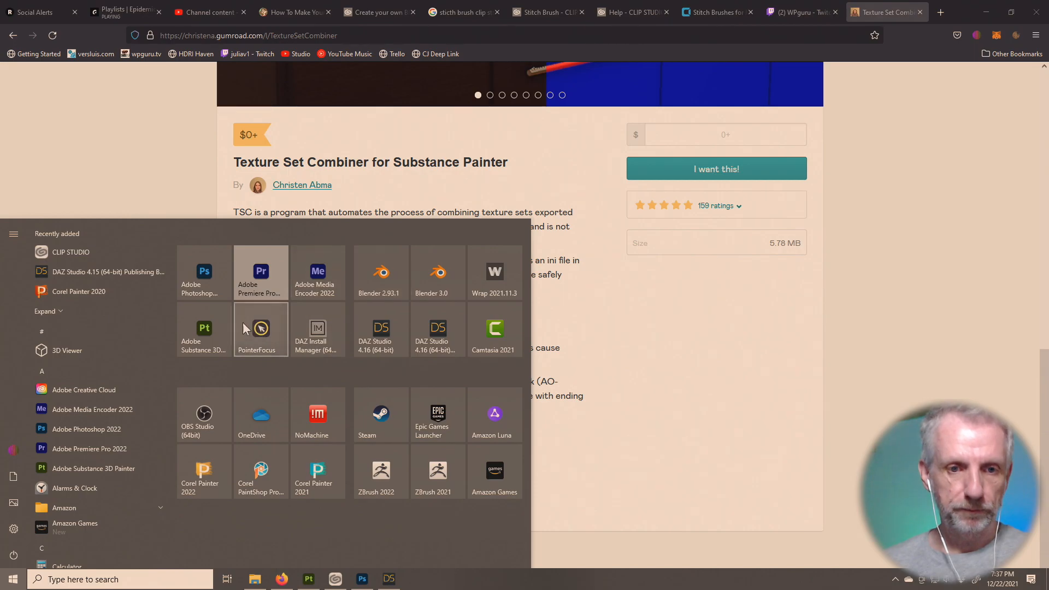
left_click(443, 275)
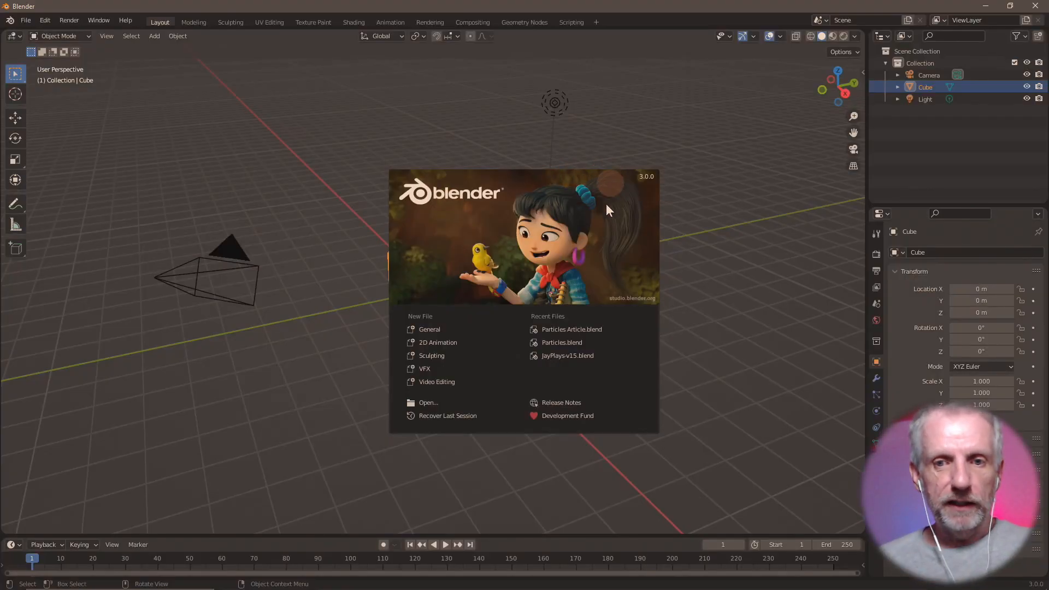
left_click(618, 222)
- Move the default cube up 1 m along the Z axis so that it rests on the grid floor
scroll(468, 329, "down", 3)
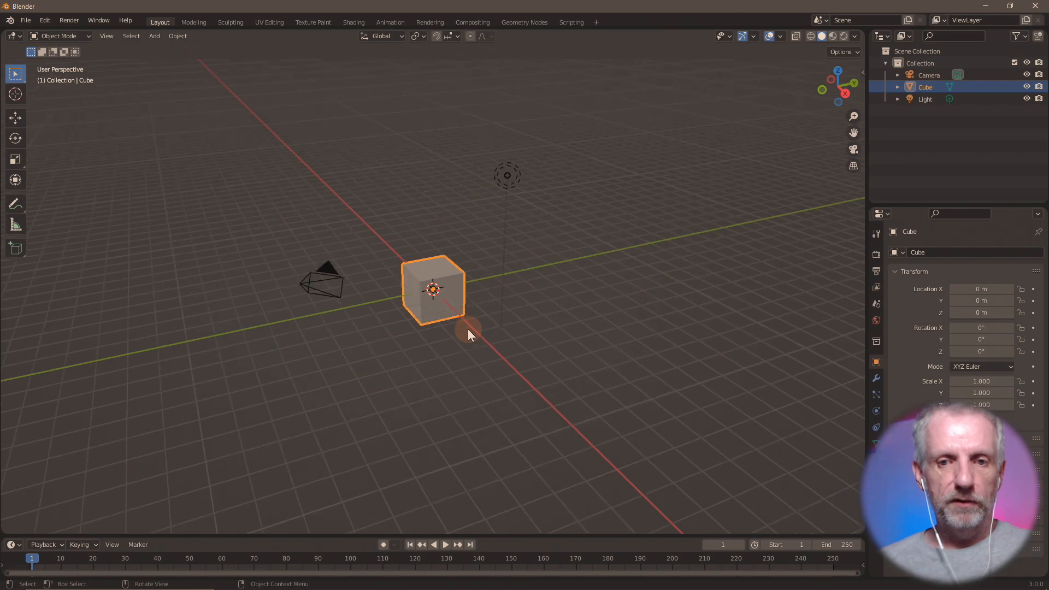
scroll(468, 329, "up", 5)
mouse_move(461, 329)
left_mouse_down()
mouse_move(529, 325)
mouse_move(481, 332)
left_mouse_up()
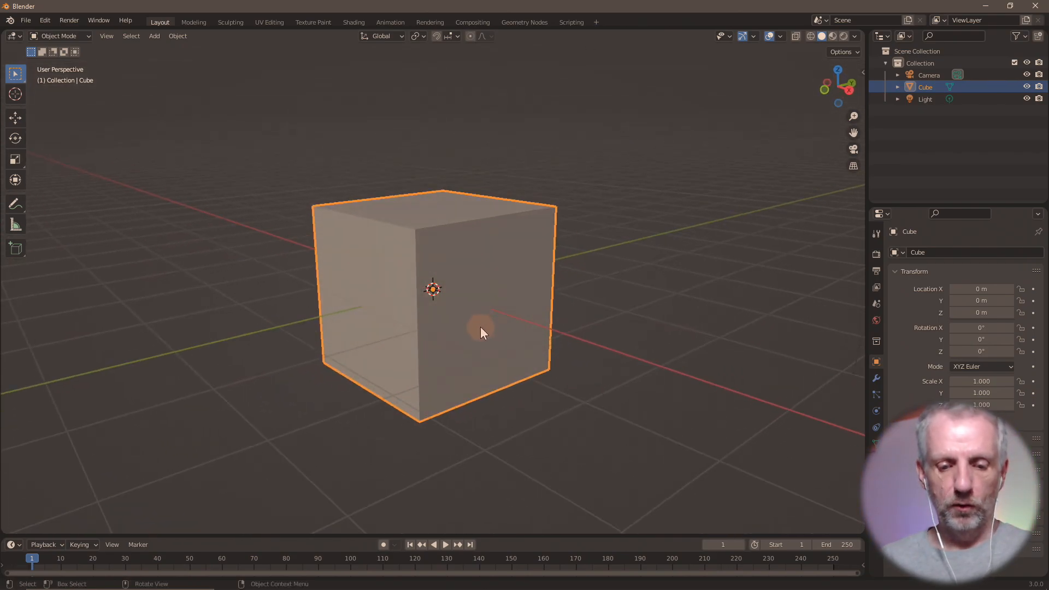
key("g")
key("z")
key("1")
key("Return")
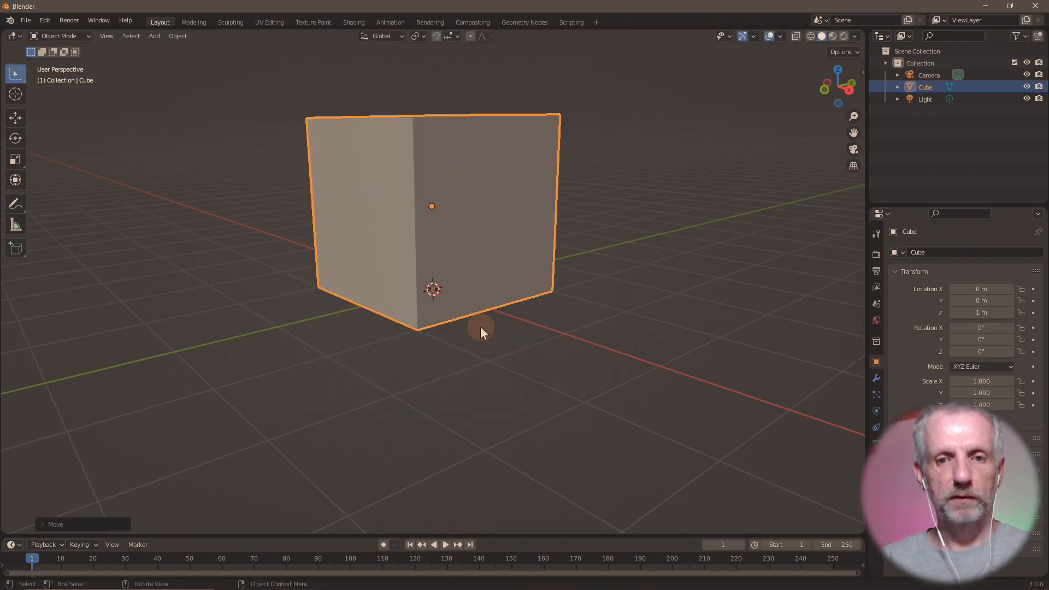
left_click_drag(480, 325, 511, 332)
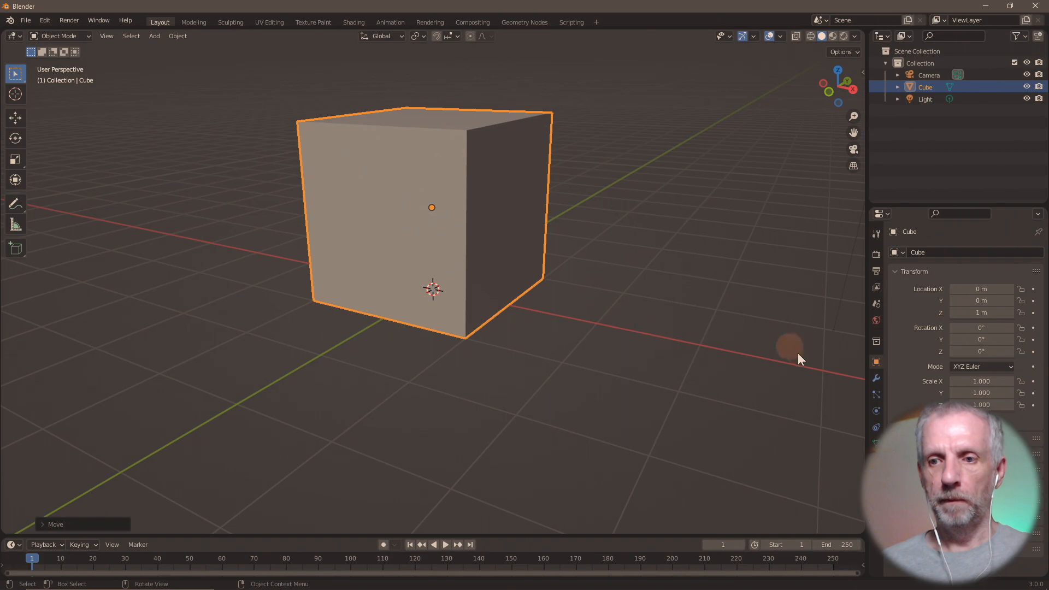
- Show the cube's material properties, and view its unwrapped faces in the UV Editing workspace
left_click(876, 460)
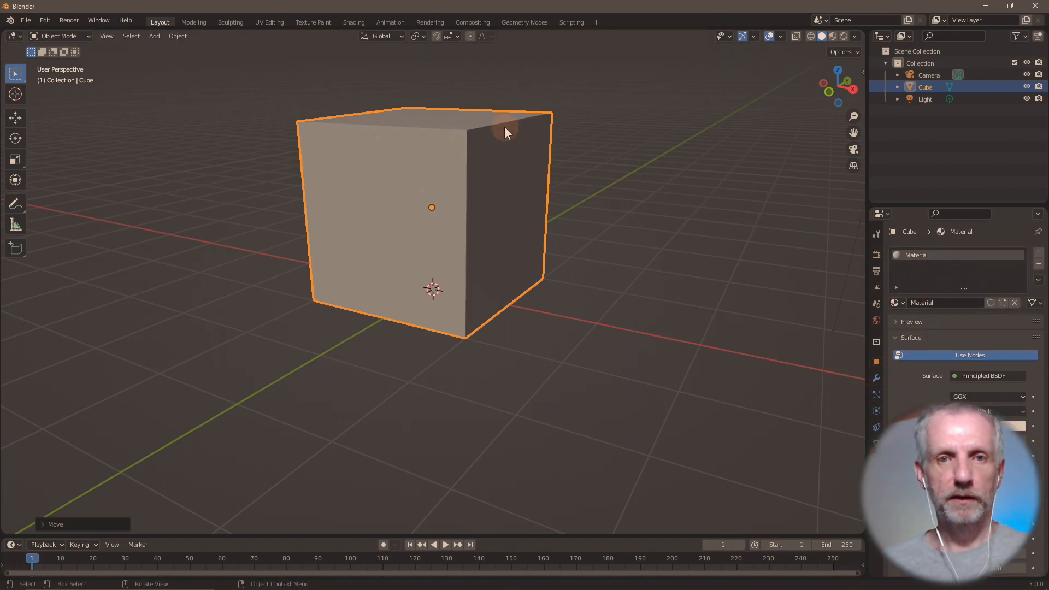
left_click(264, 22)
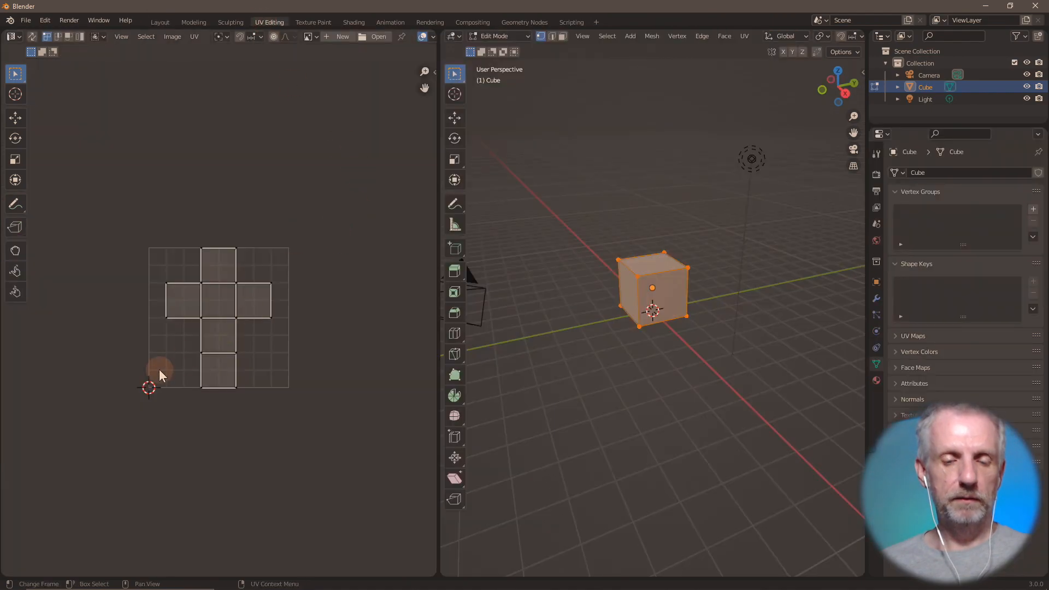
scroll(176, 326, "up", 4)
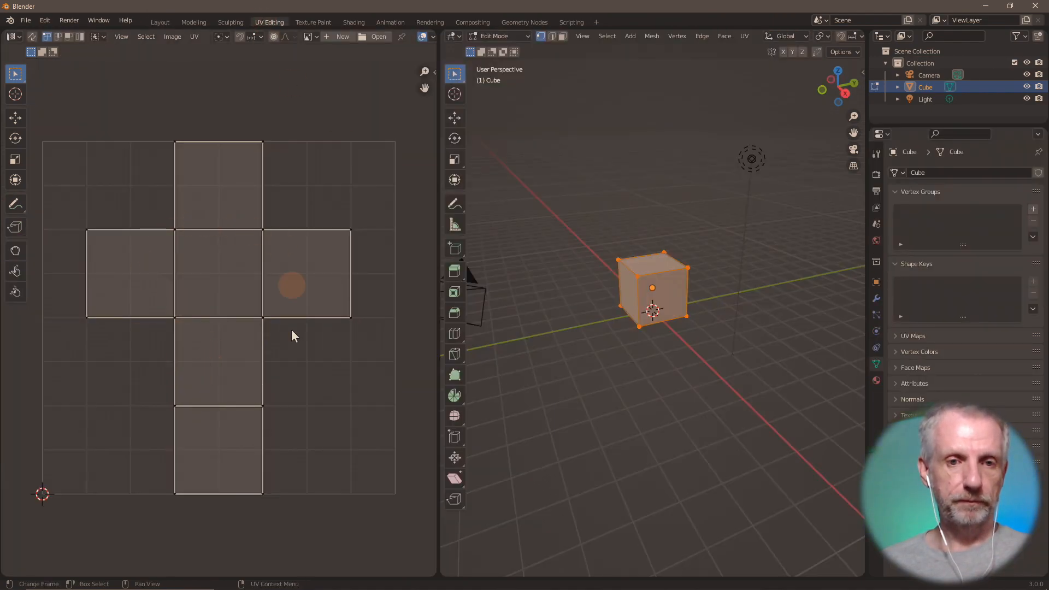
scroll(253, 414, "down", 1)
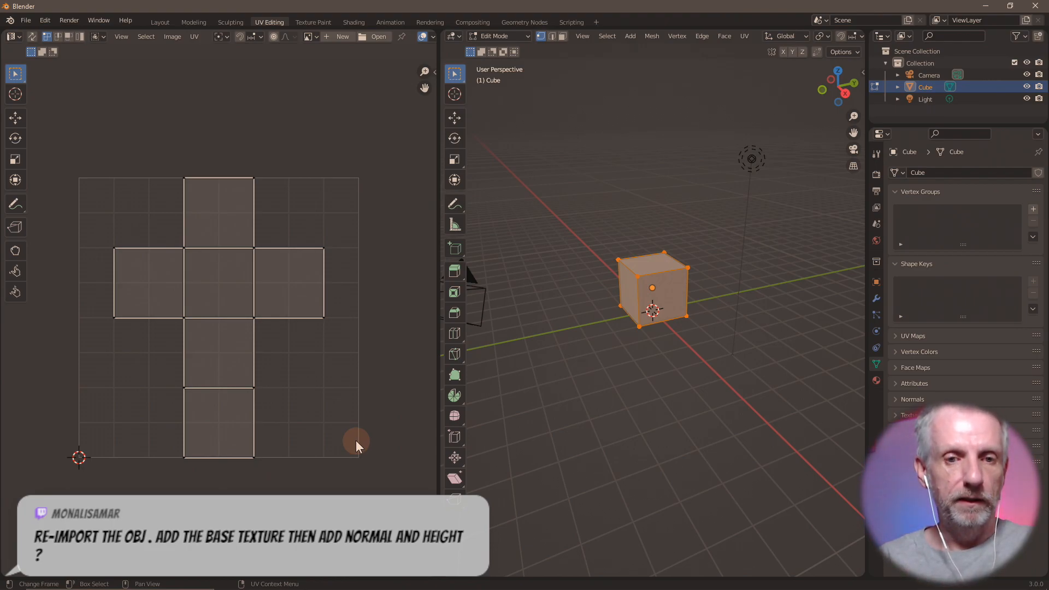
scroll(335, 413, "up", 1)
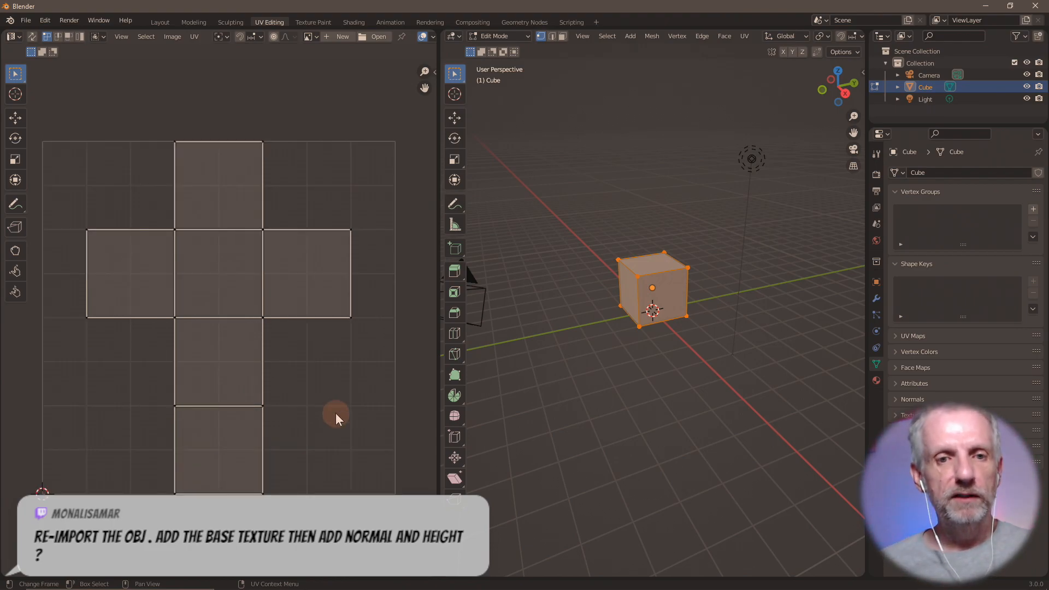
- Start exporting the cube's UV layout, creating a Desktop folder named Cube Test as the destination
left_click(192, 37)
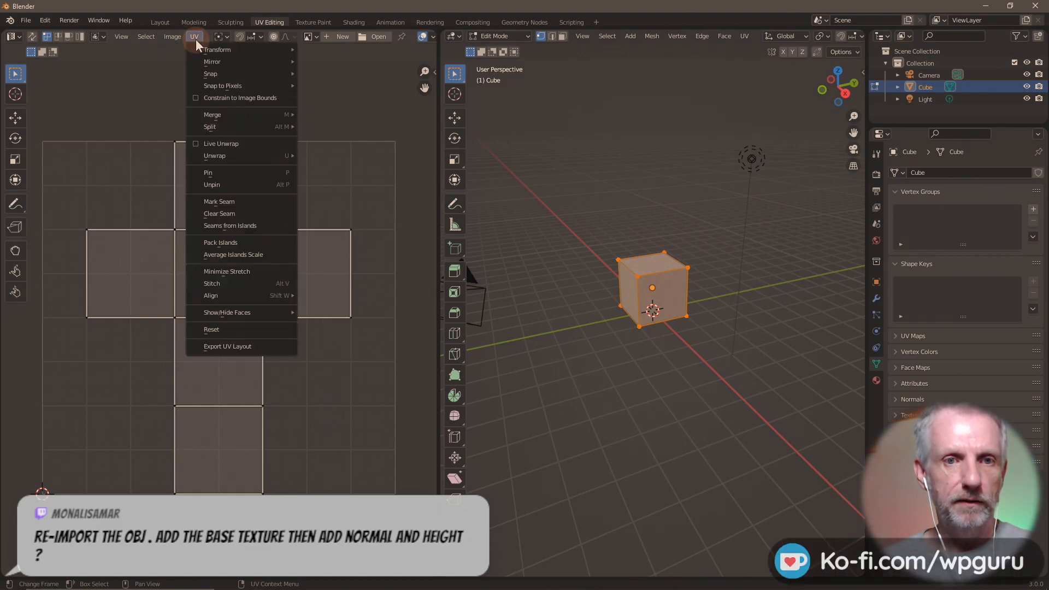
left_click(257, 346)
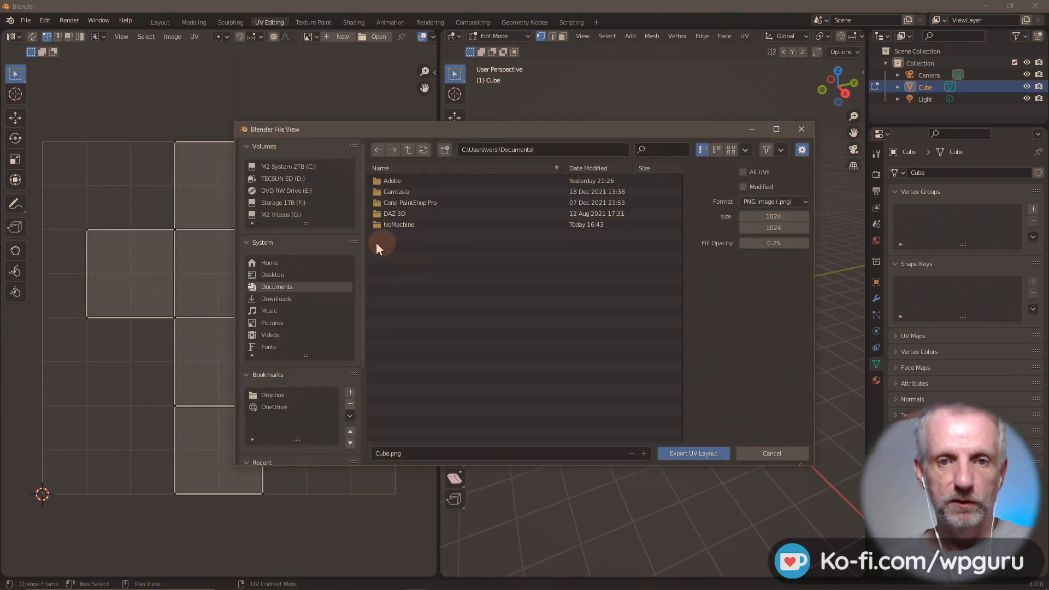
left_click(289, 273)
right_click(410, 303)
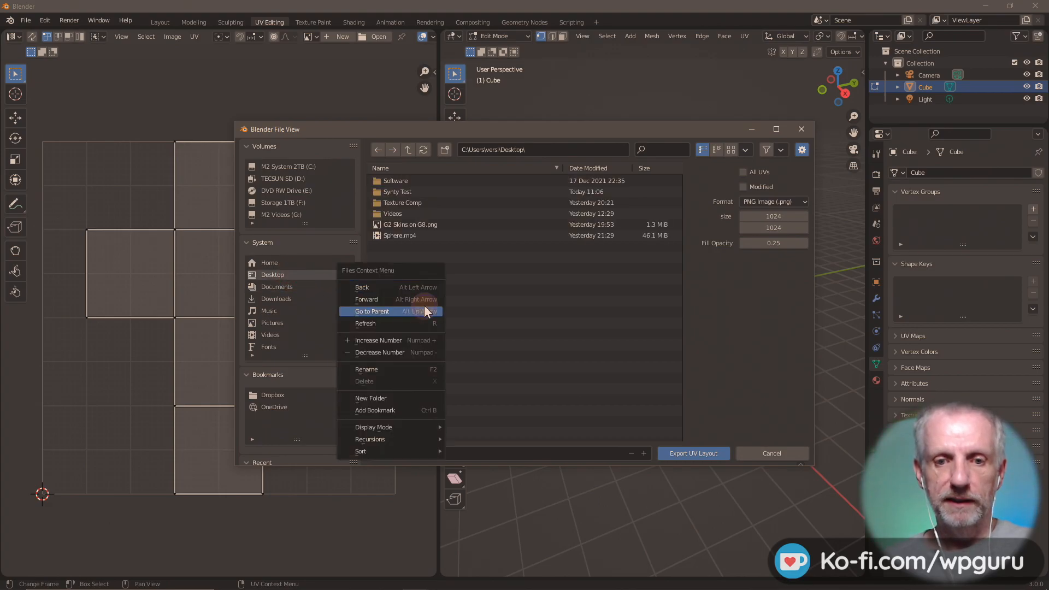
left_click(444, 150)
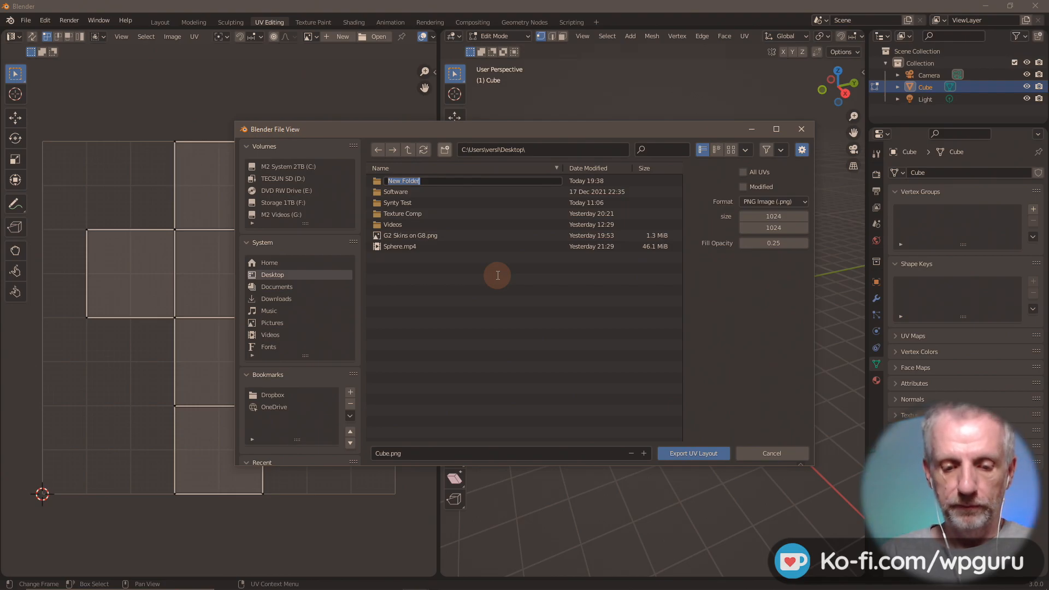
type("Cube Test")
key("Return")
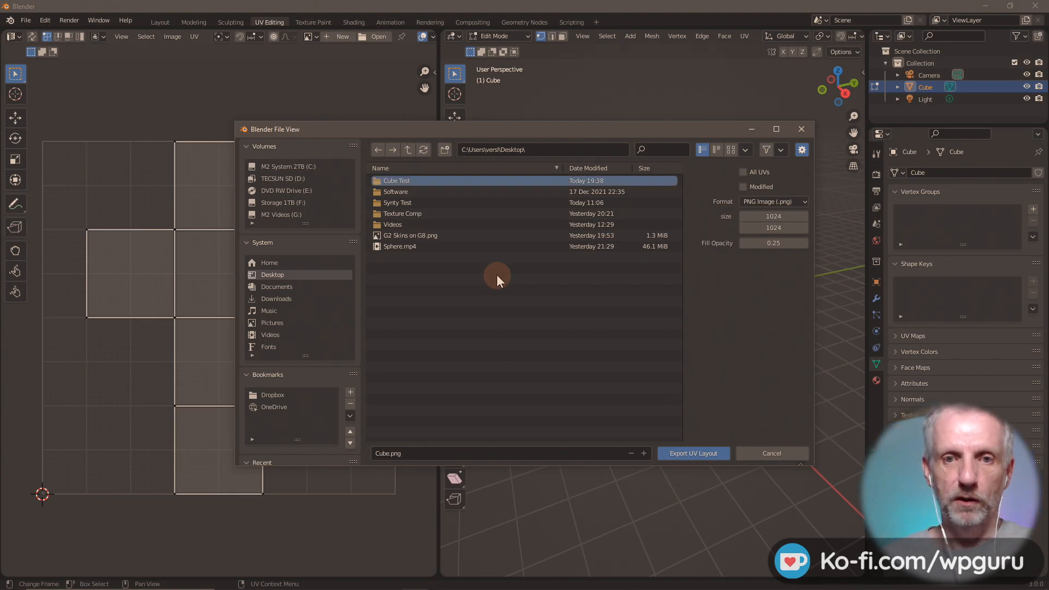
double_click(447, 180)
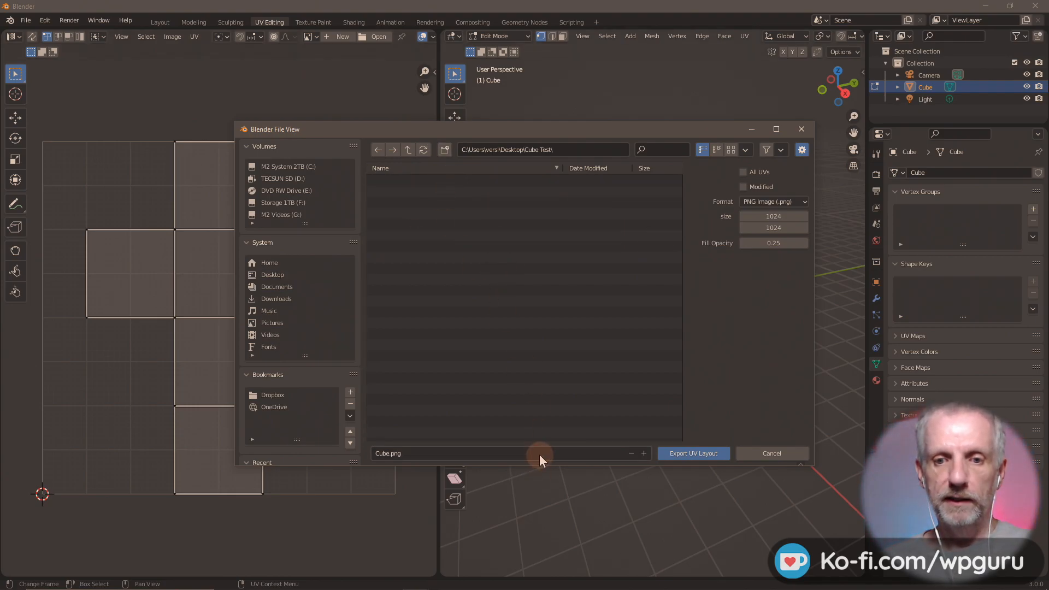
- Name the UV layout file "Cube. UVspng.png", set its size to 2048 by 2048, and export it
left_click(539, 454)
left_click(538, 454)
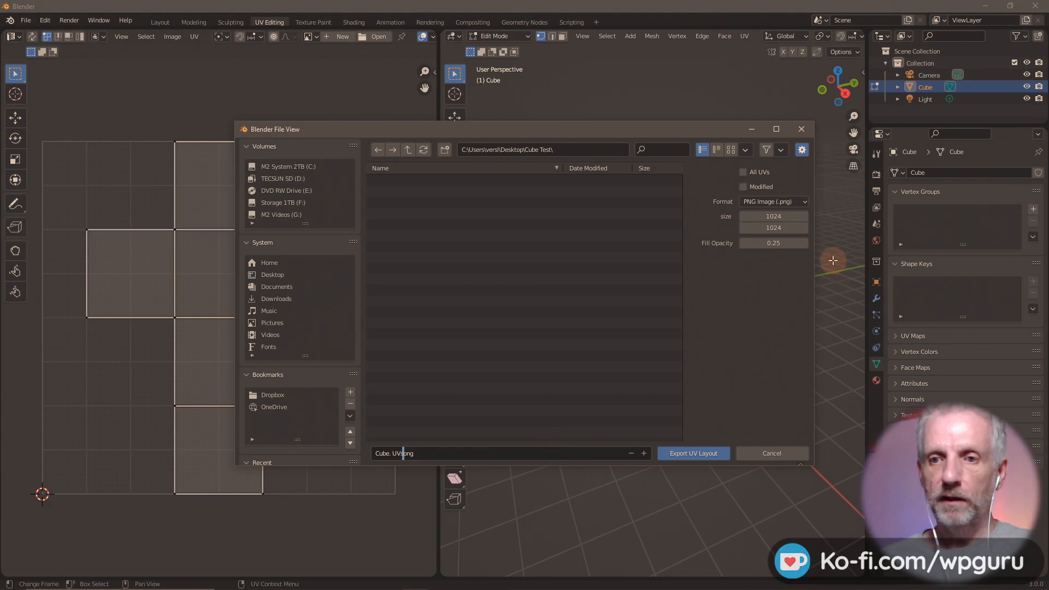
key("Return")
left_click(790, 218)
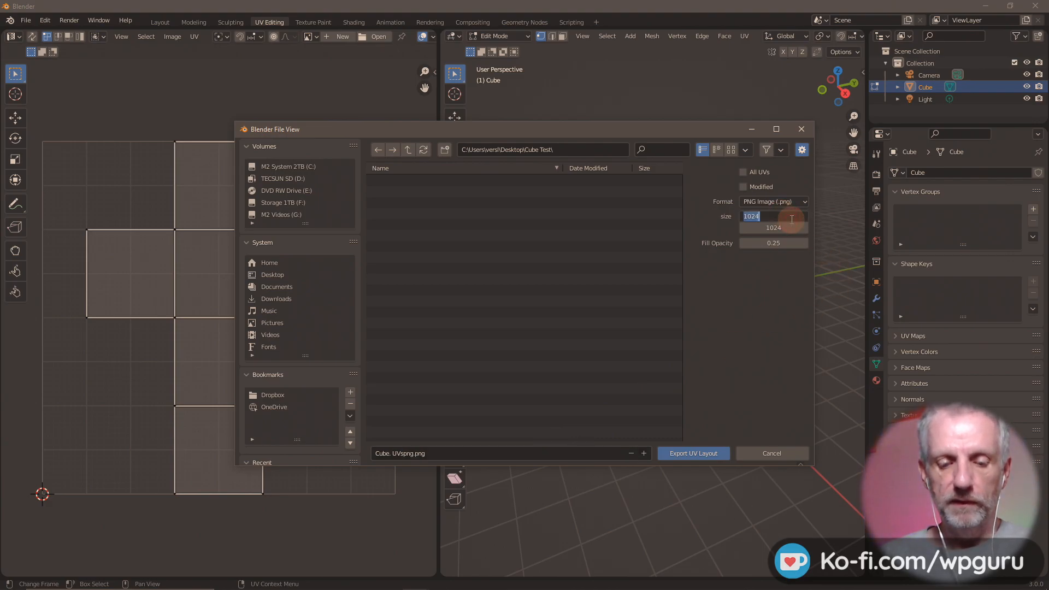
type("204")
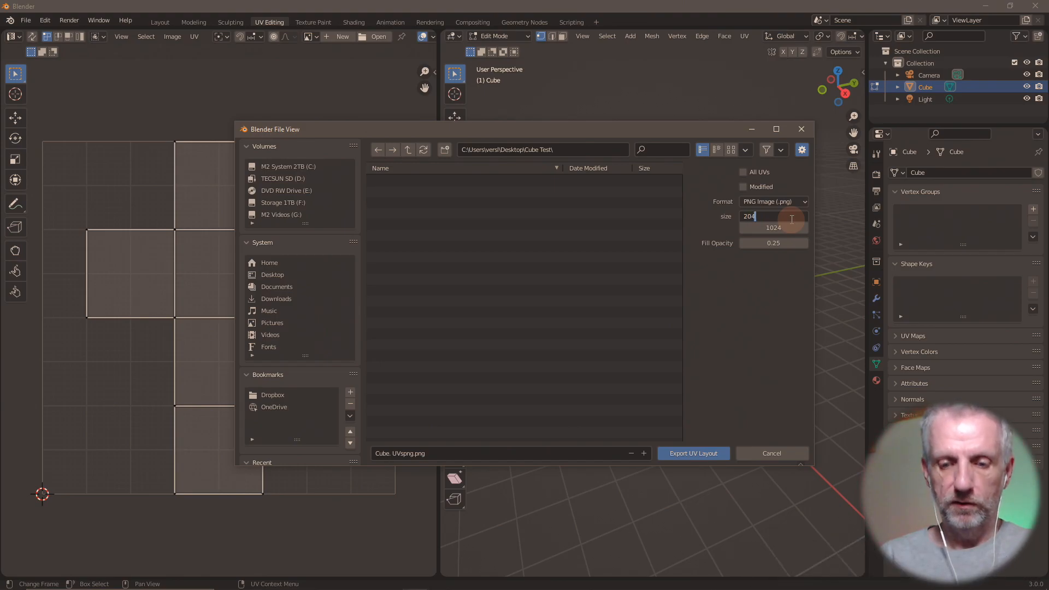
type("8")
key("Tab")
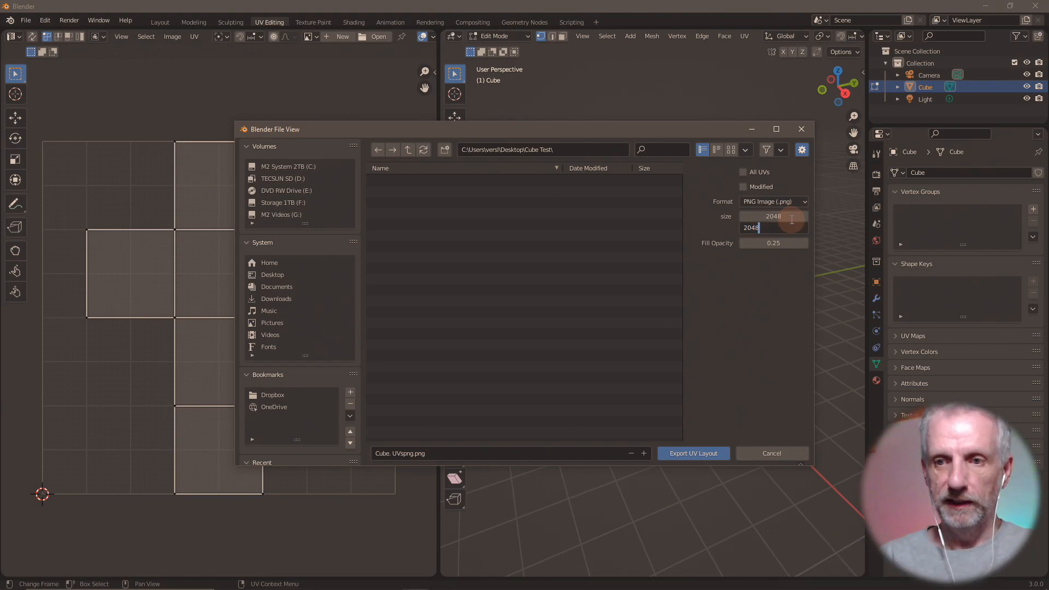
key("Tab")
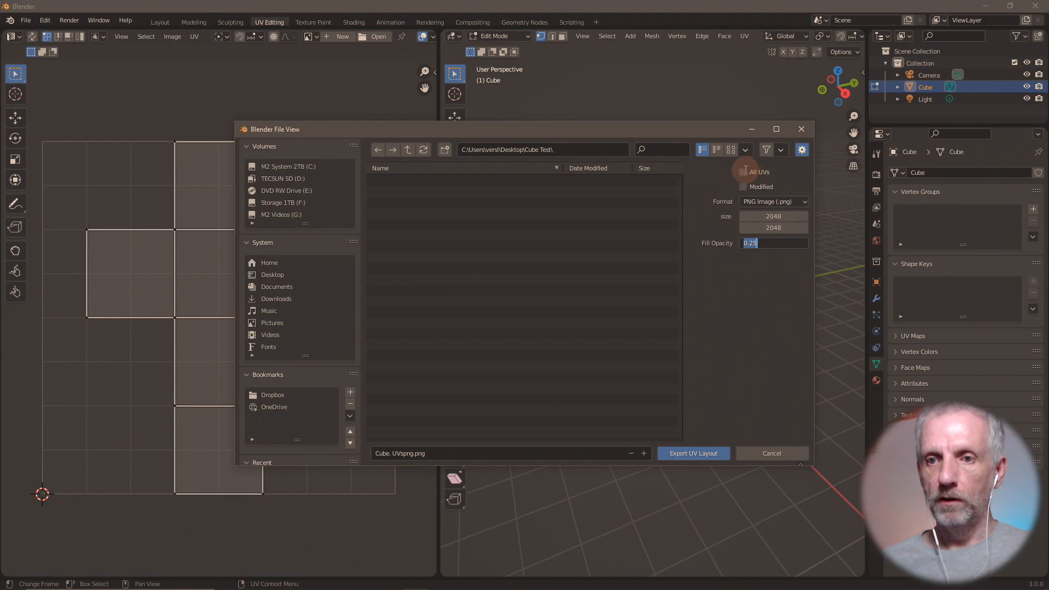
left_click(696, 453)
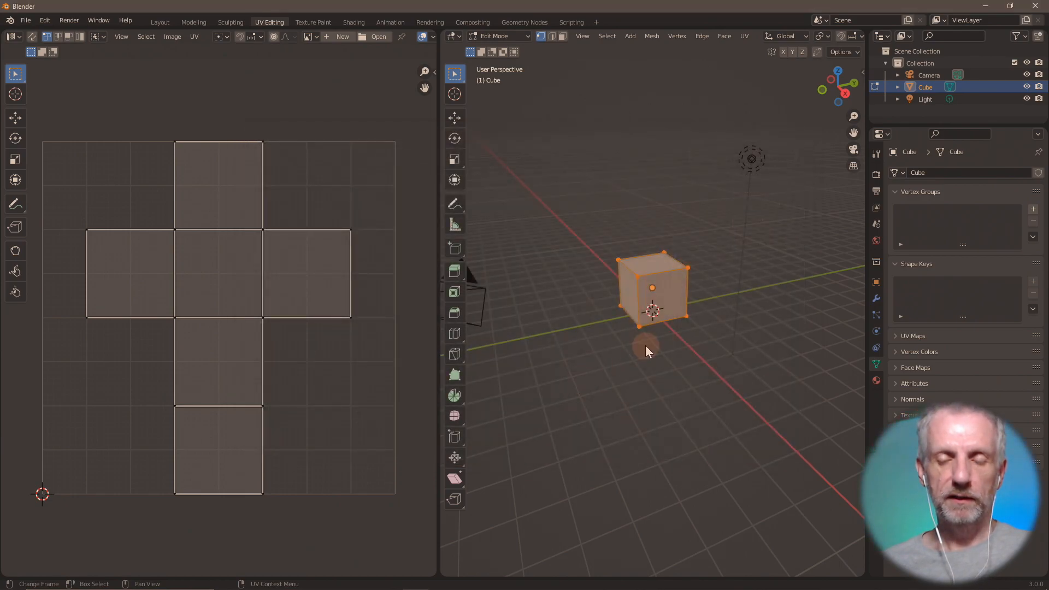
- Switch to File Explorer and check the exported UV image in the Desktop's Cube Test folder
key("alt+Tab")
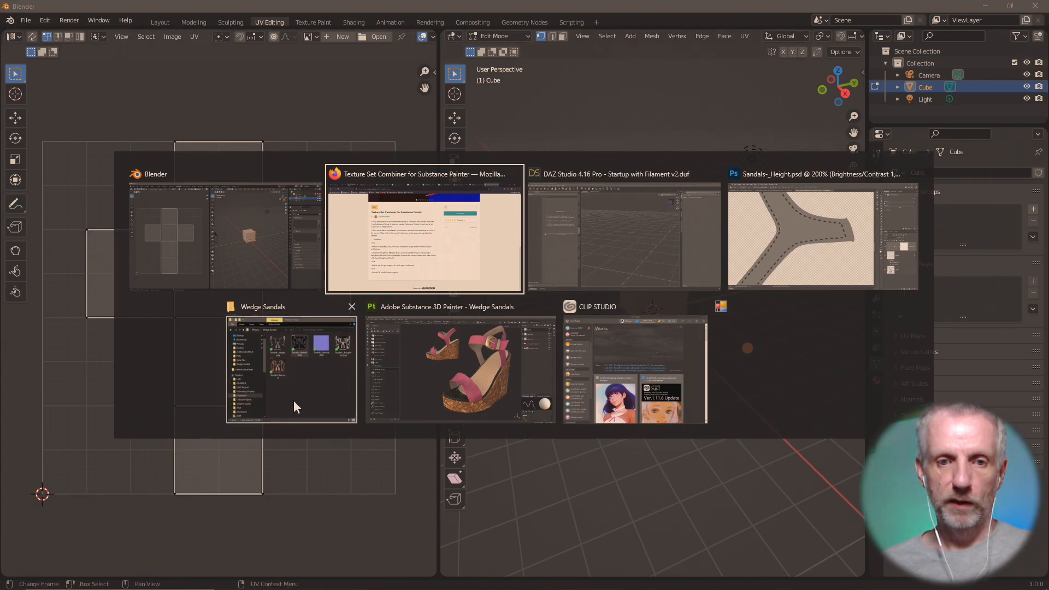
left_click(293, 400)
scroll(61, 236, "up", 1)
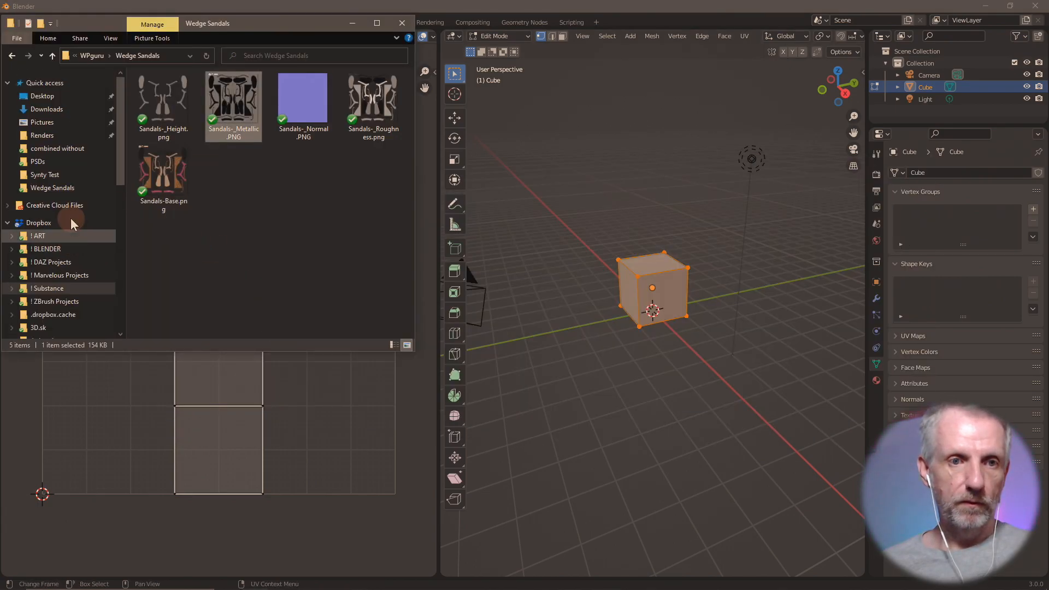
left_click(71, 98)
left_click(302, 210)
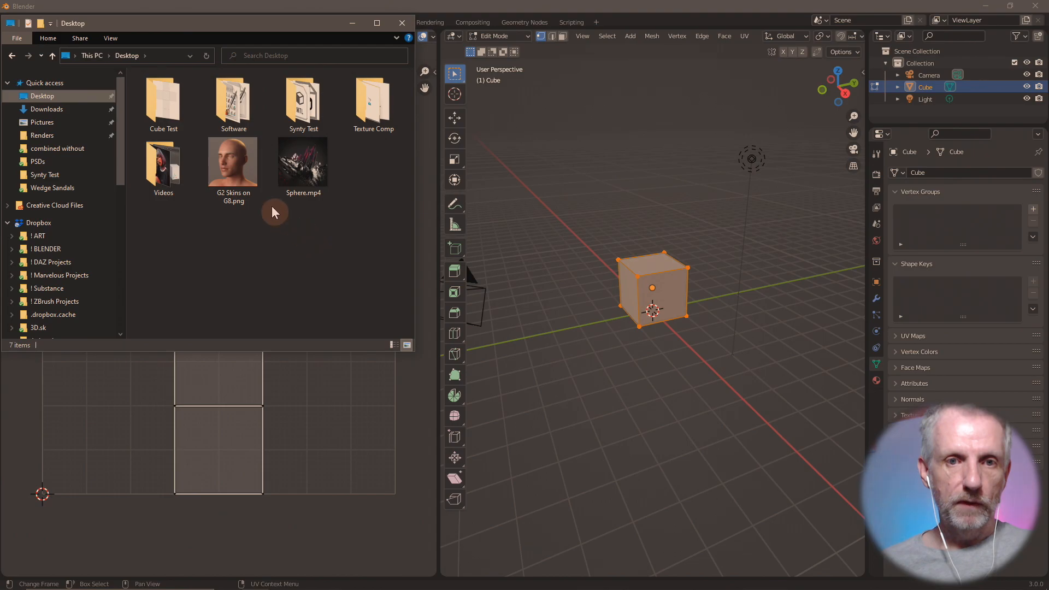
double_click(172, 117)
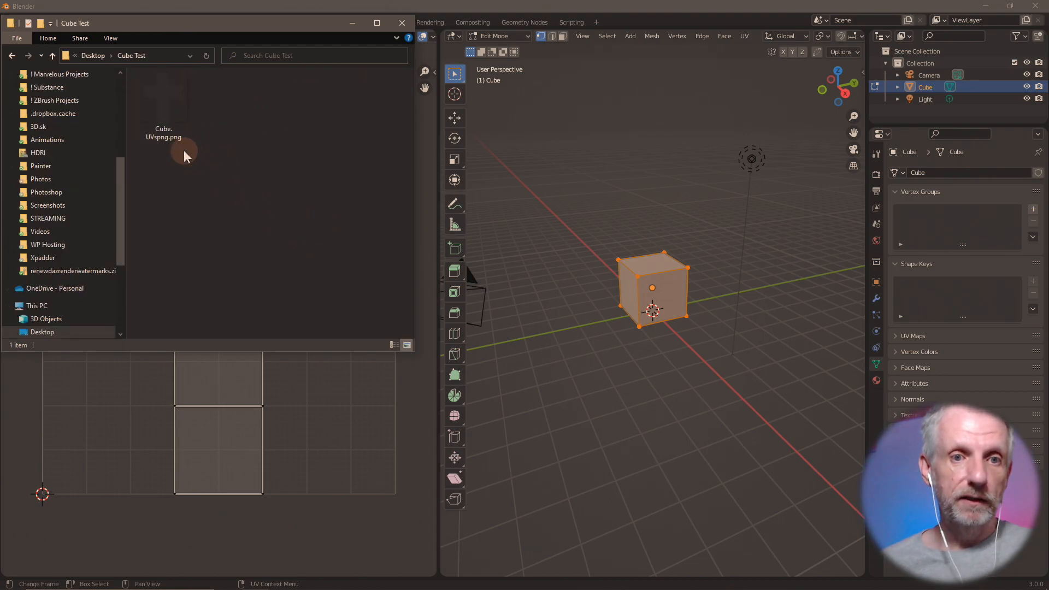
left_click(178, 119)
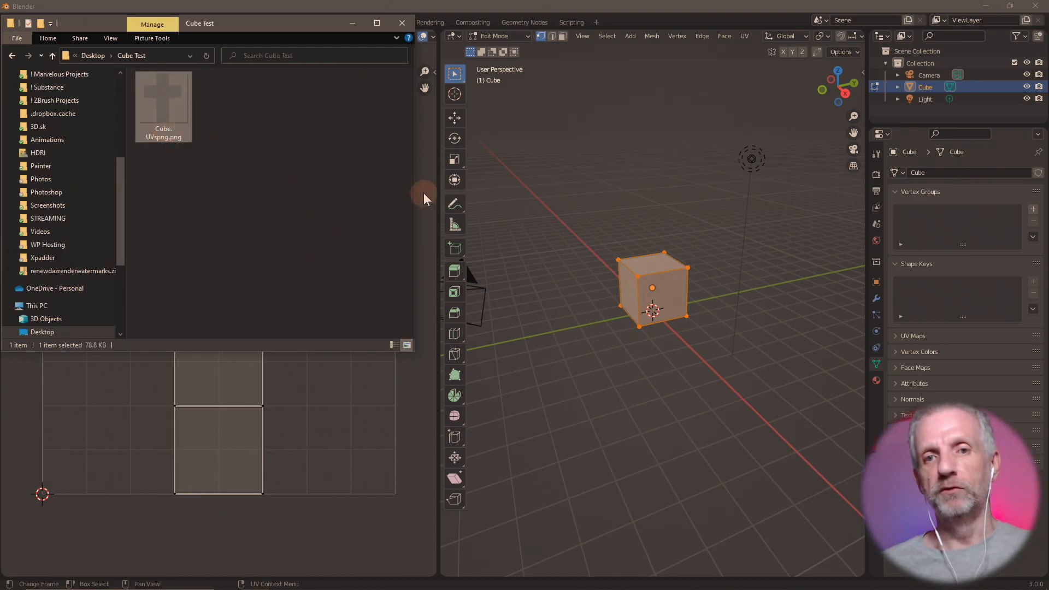
- Return to Blender and switch to the Layout workspace
left_click(524, 5)
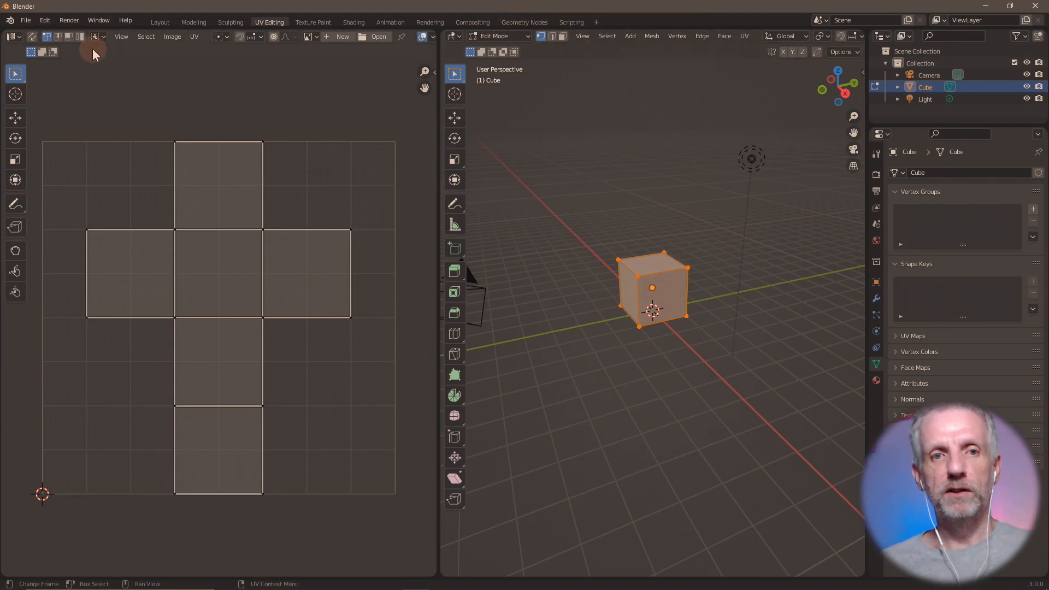
left_click(159, 23)
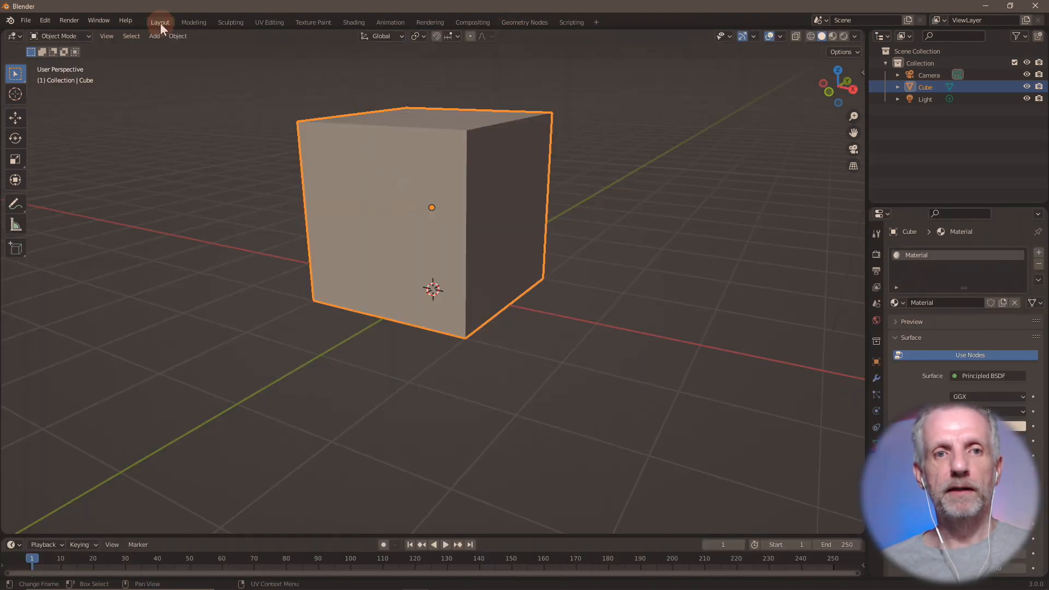
- Start a Wavefront OBJ export of the cube and set the Desktop's Cube Test folder as the destination
left_click(25, 20)
mouse_move(85, 192)
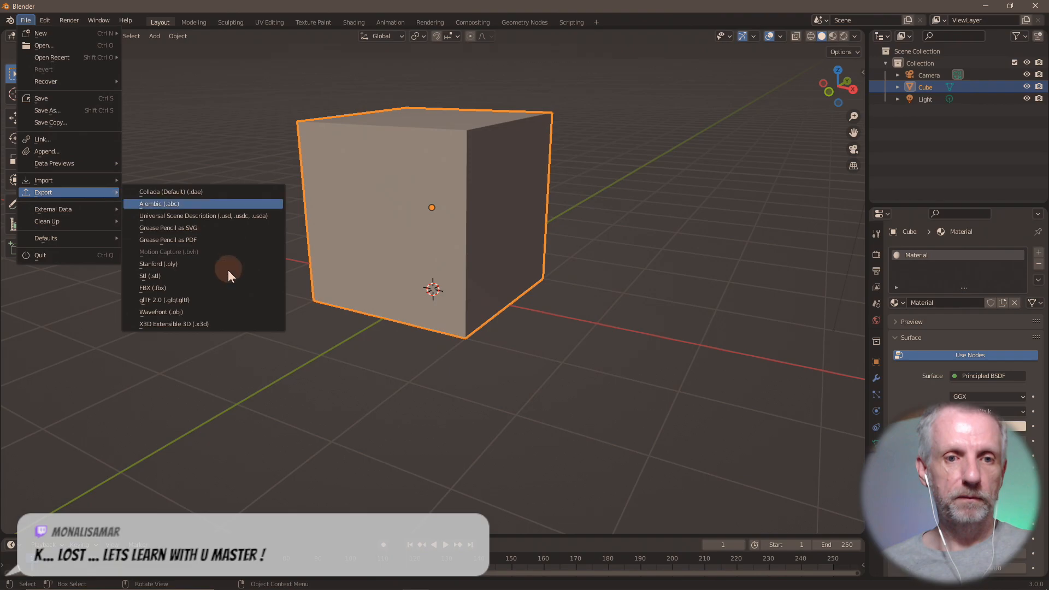
left_click(195, 312)
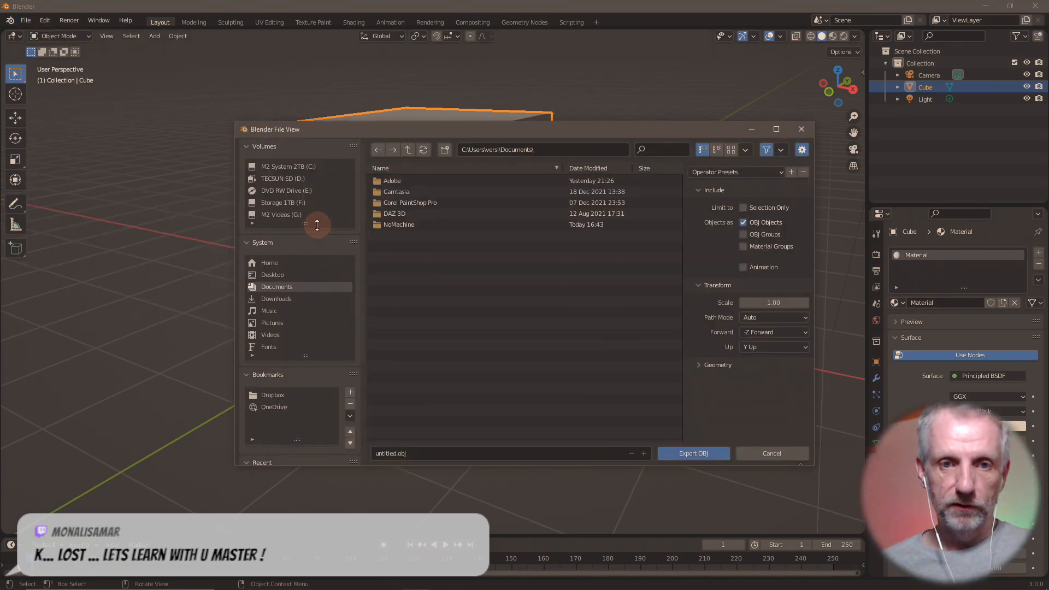
left_click(289, 276)
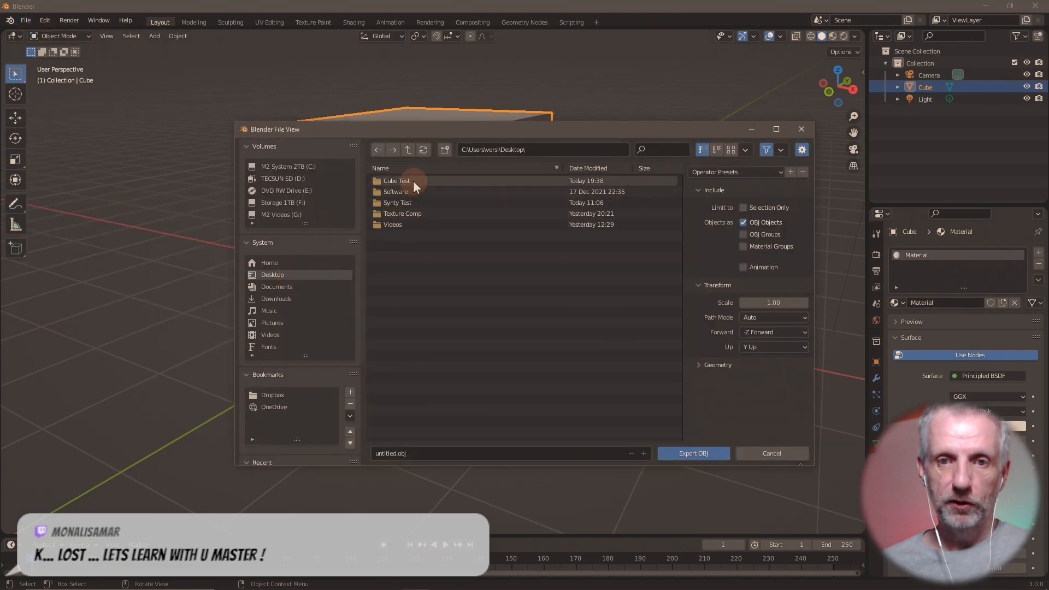
double_click(417, 182)
- Name the OBJ file "Default Cube.obj" and export it at a scale of 1
left_click(538, 453)
type("c")
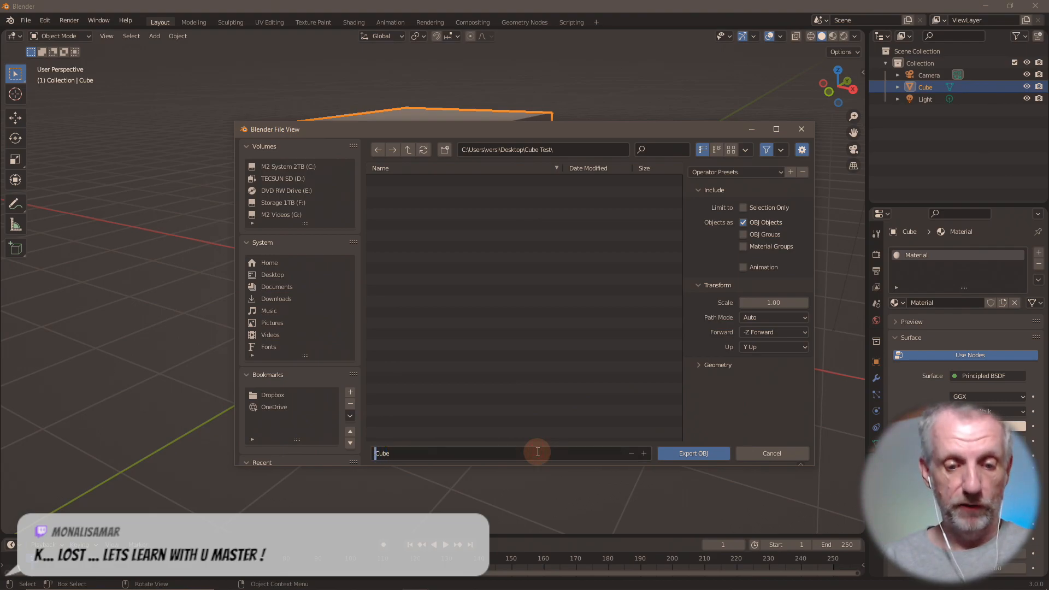
key("Return")
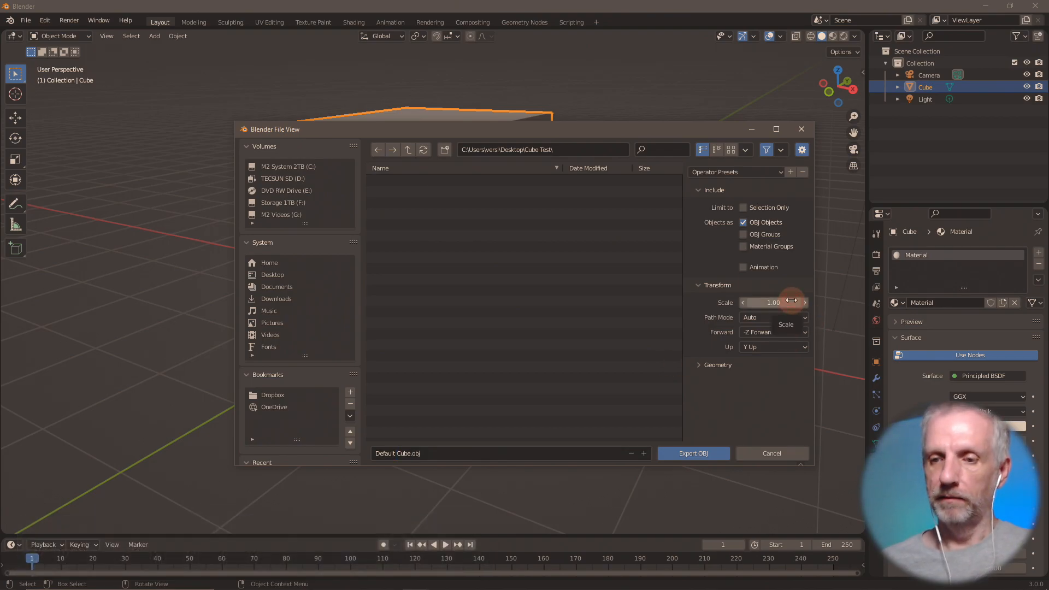
left_click(791, 301)
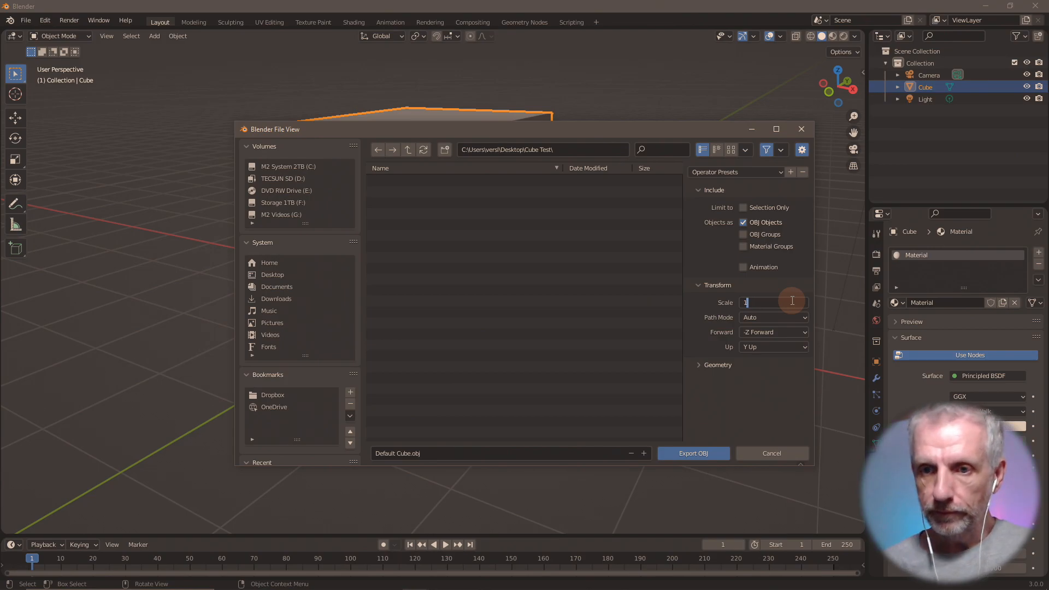
key("Return")
left_click(713, 457)
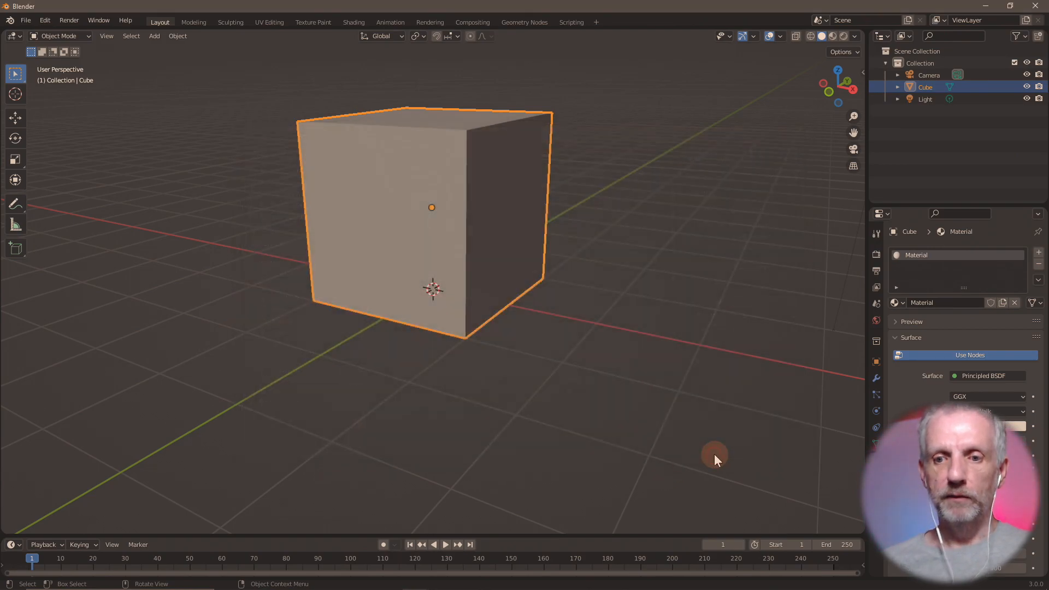
- Switch to DAZ Studio and import Default Cube.obj from the Desktop's Cube Test folder at 100% scale
key("alt+Tab")
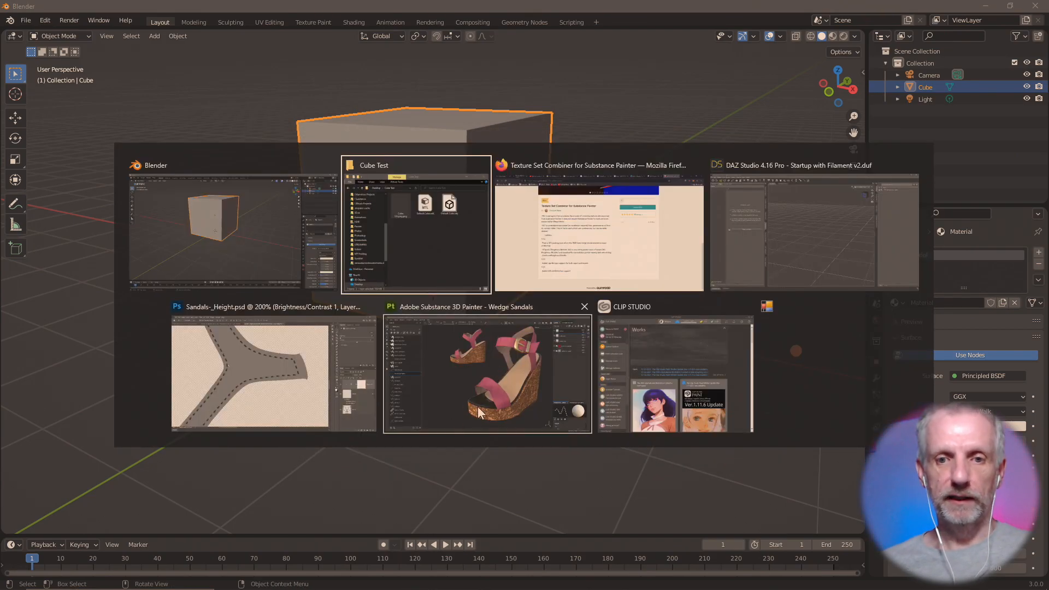
left_click(738, 273)
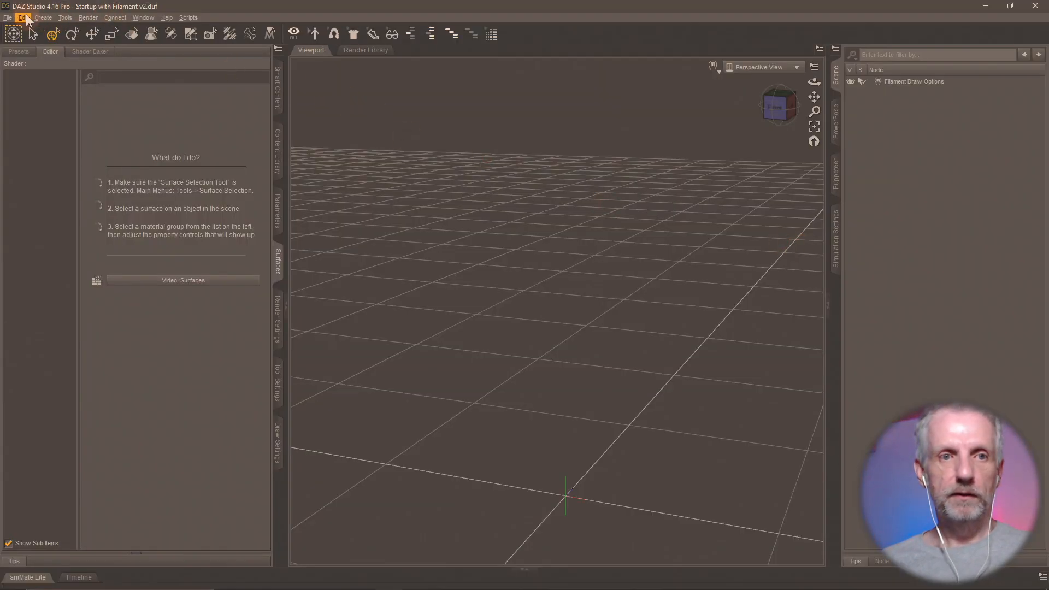
left_click(8, 17)
mouse_move(90, 95)
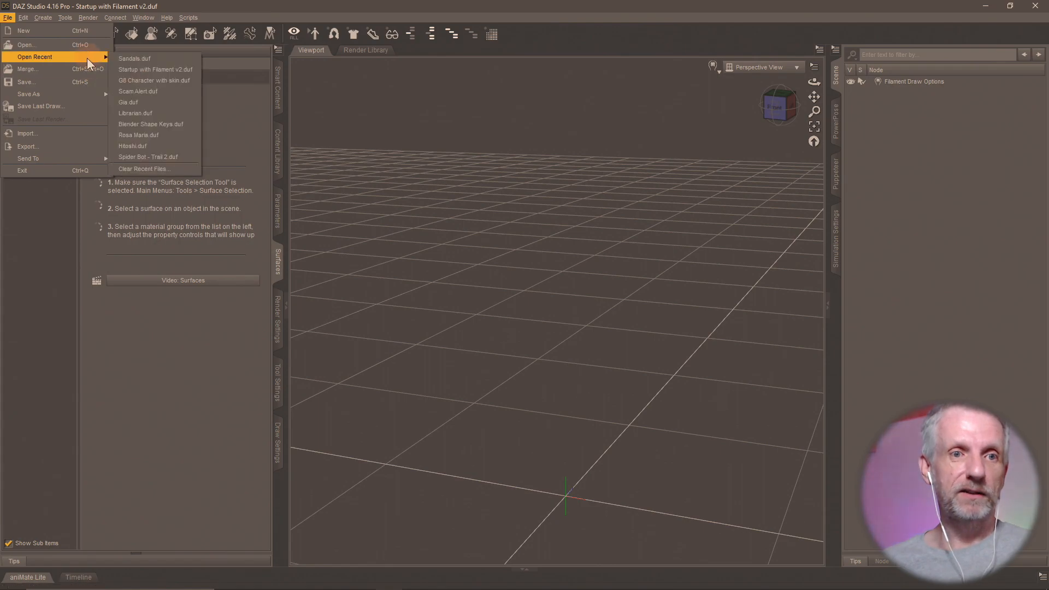
left_click(88, 132)
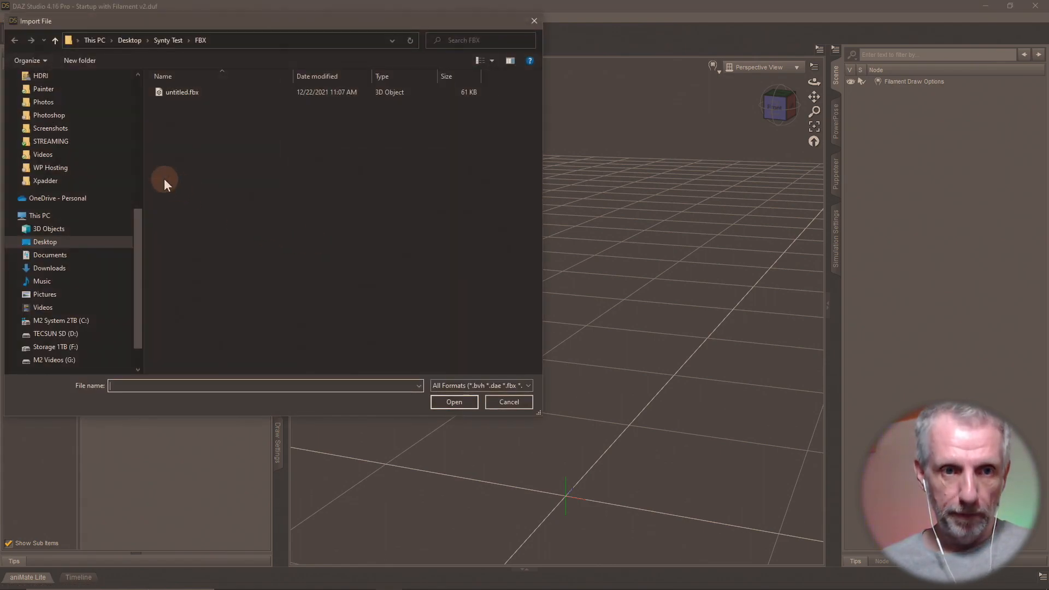
left_click(66, 242)
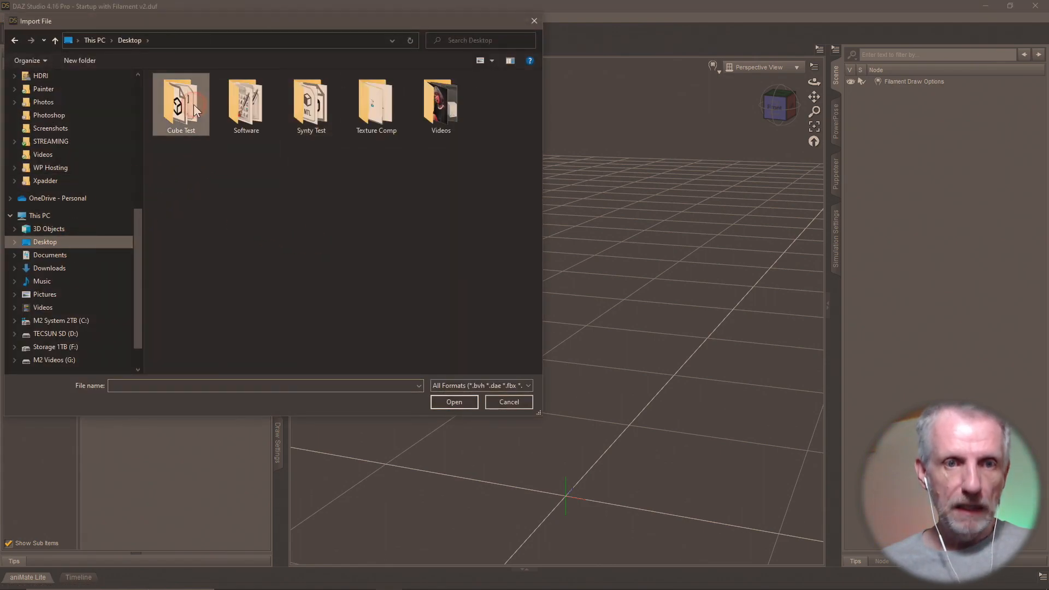
double_click(194, 105)
left_click(189, 116)
left_click(442, 402)
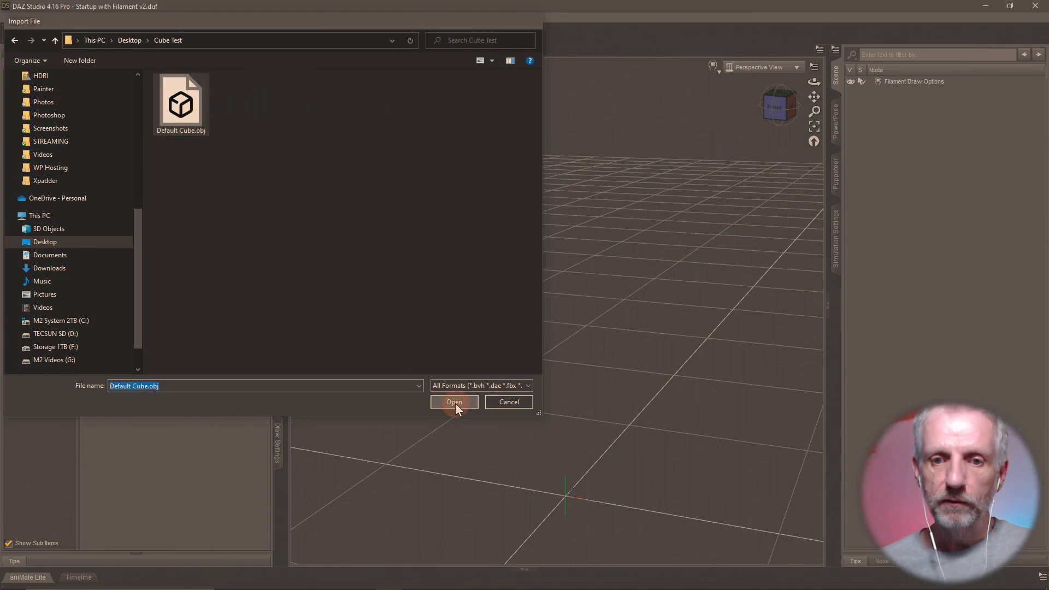
left_click(496, 336)
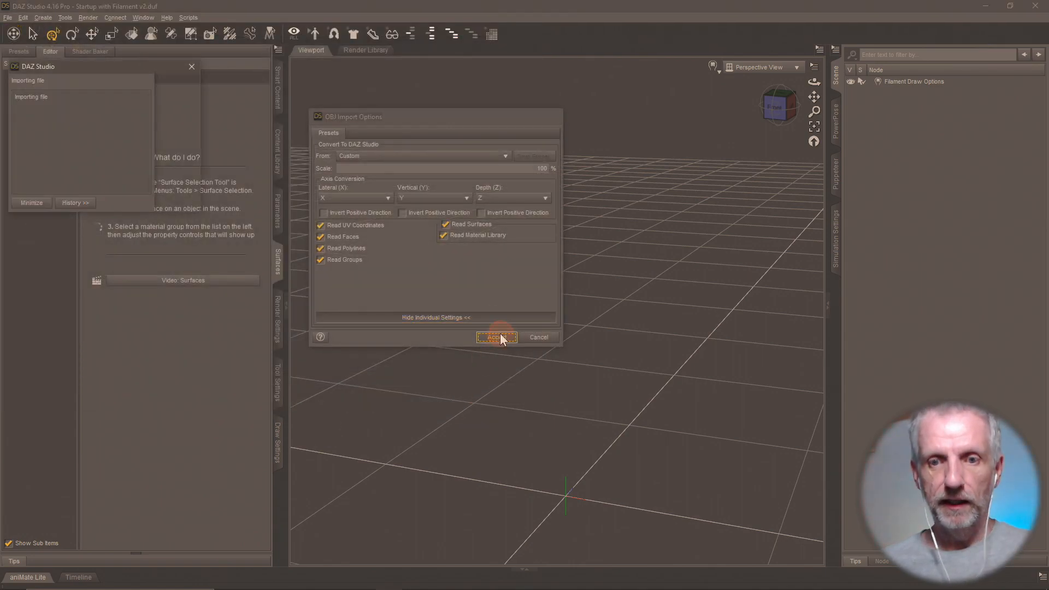
- Inspect the imported cube, then examine its UV layout in UV View with the Default Cube surface selected
scroll(557, 356, "down", 3)
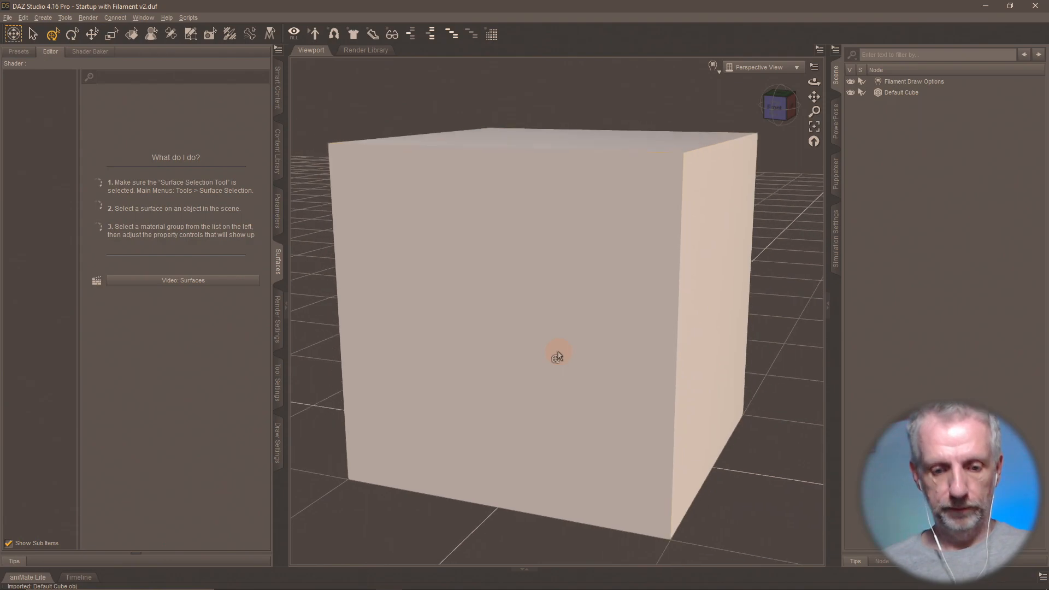
mouse_move(572, 356)
left_mouse_down()
mouse_move(569, 364)
mouse_move(578, 343)
mouse_move(569, 347)
left_mouse_up()
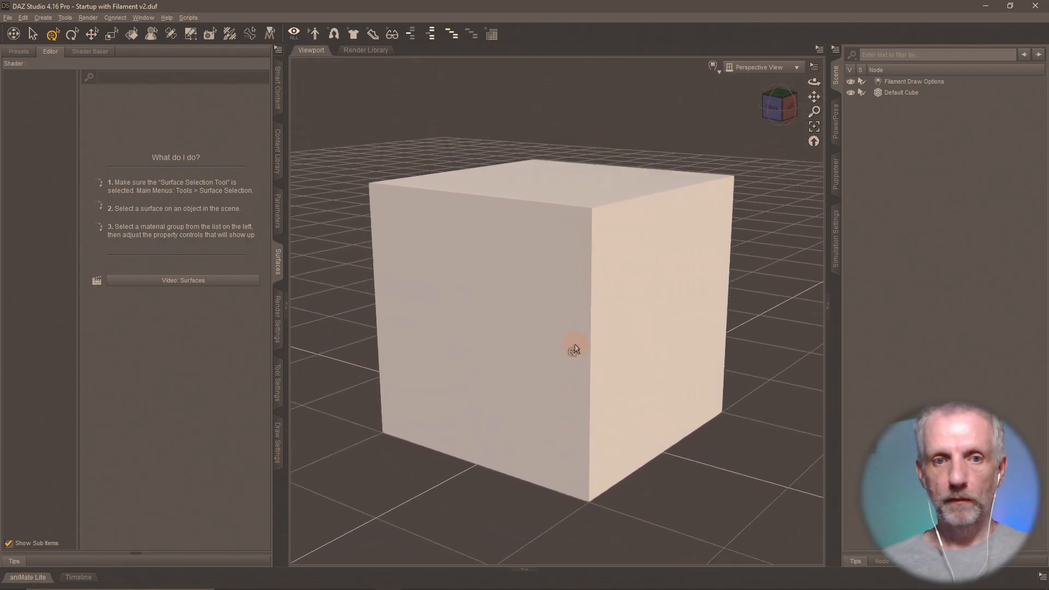
left_click_drag(493, 341, 452, 325)
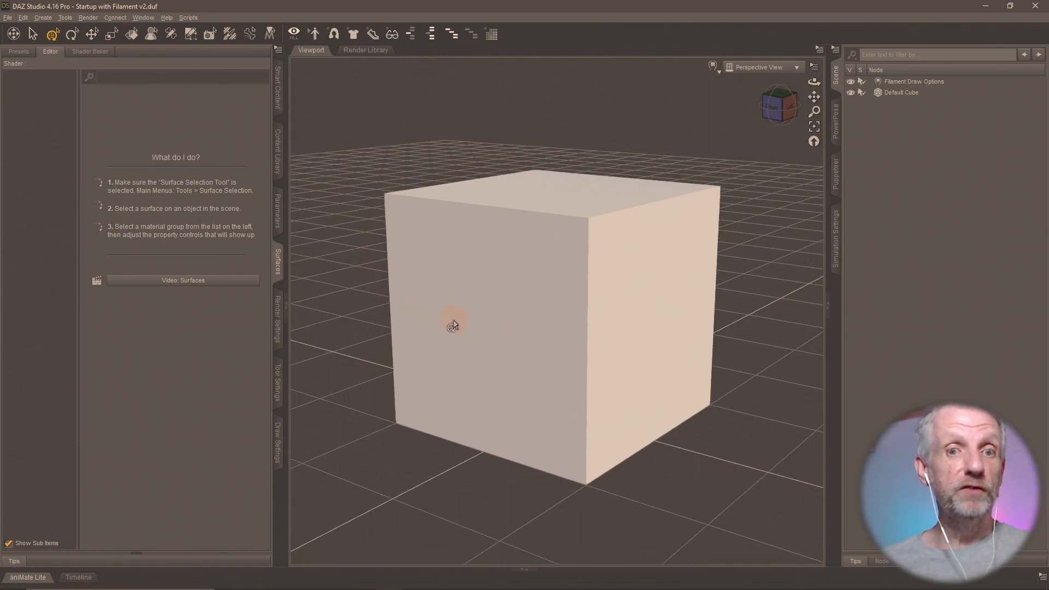
left_click(751, 68)
left_click(750, 159)
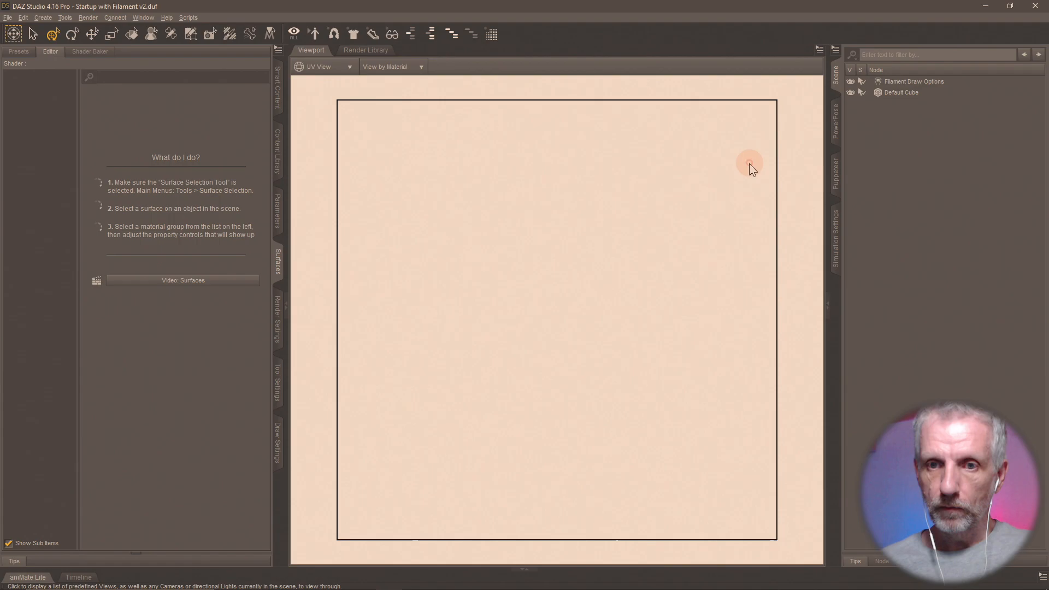
left_click(904, 91)
left_click(437, 236)
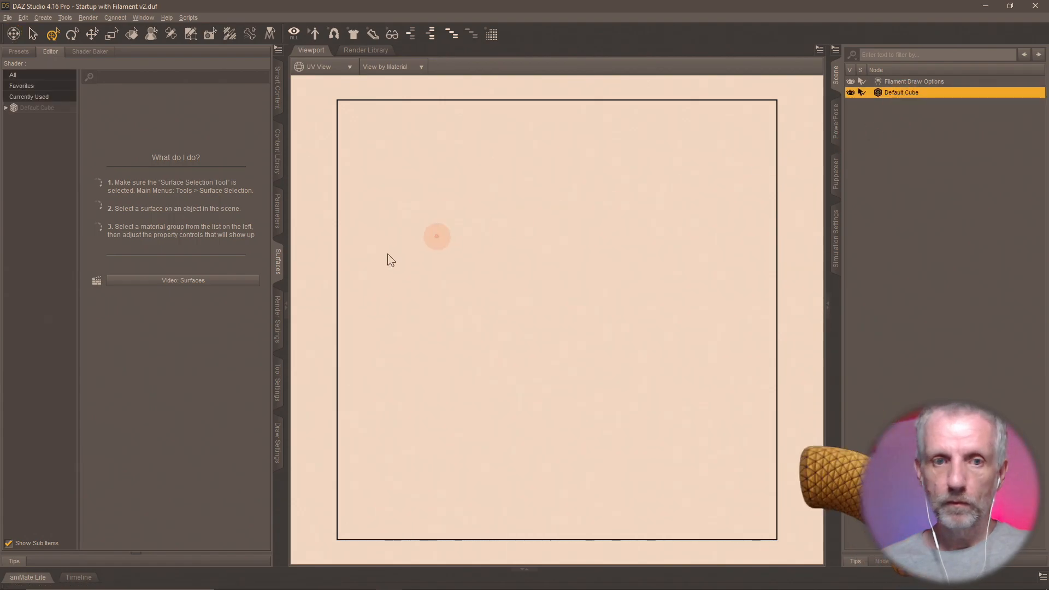
left_click(38, 107)
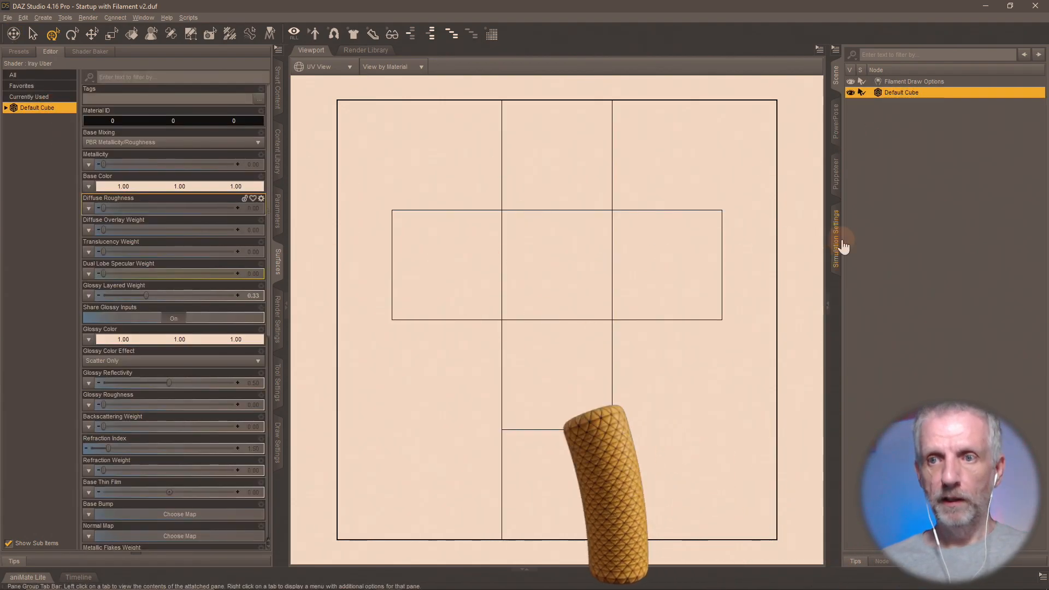
- Return the viewport to Perspective View and switch to Photoshop
left_click(340, 66)
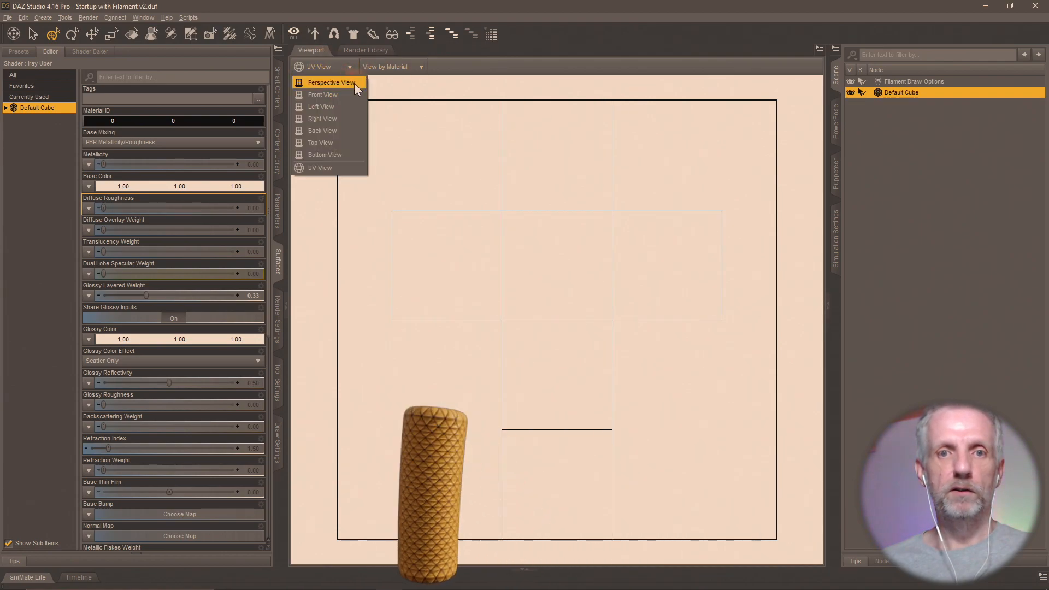
left_click(354, 83)
left_click(610, 272)
key("alt+Tab")
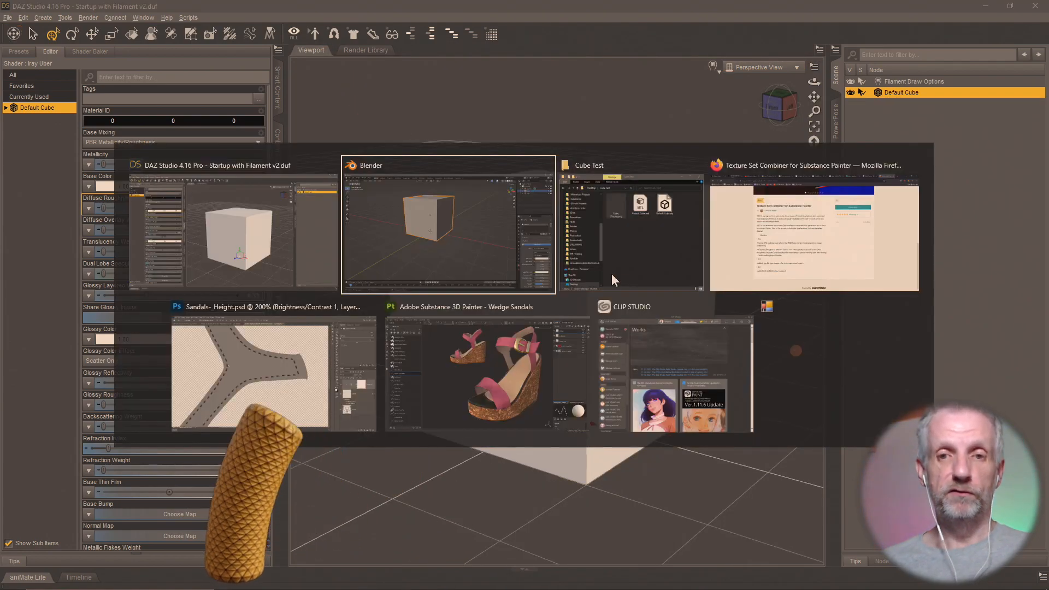
left_click(345, 376)
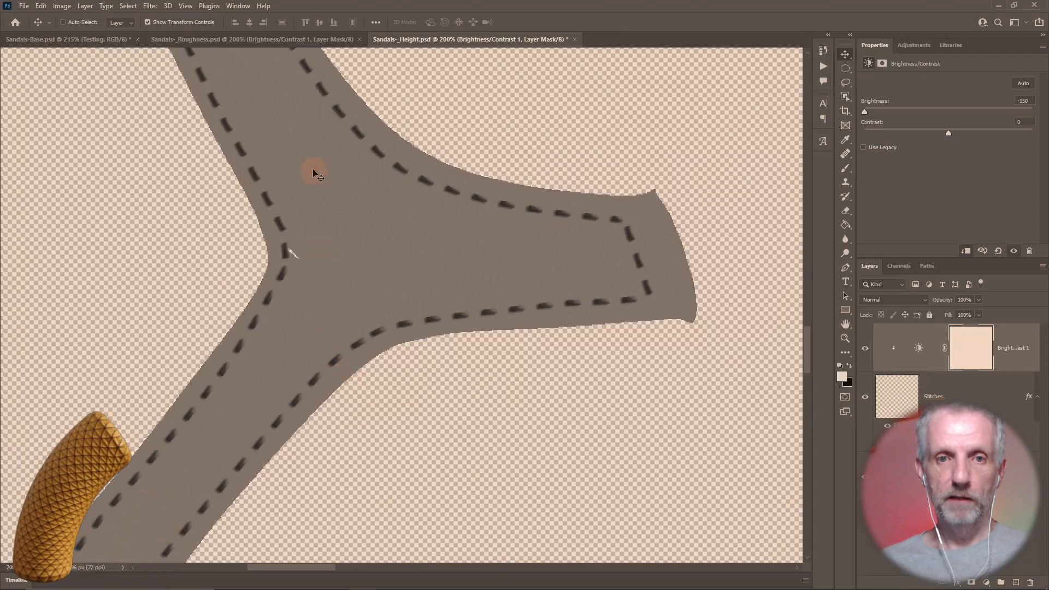
left_click(24, 8)
left_click(30, 19)
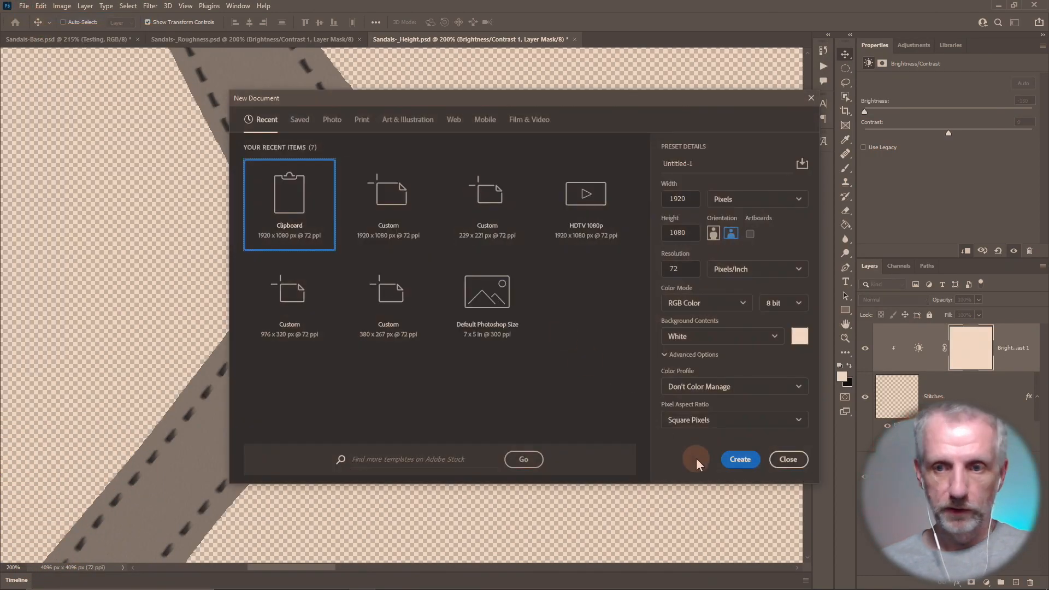
left_click(788, 459)
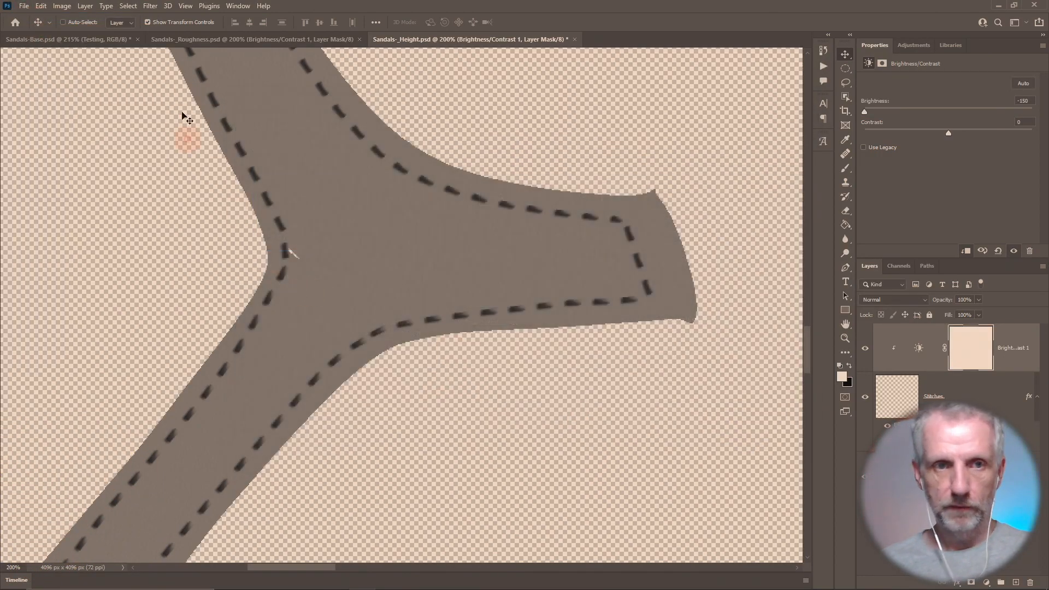
- Open the image "Cube. UVspng.png" from the Desktop's Cube Test folder
left_click(24, 6)
left_click(32, 29)
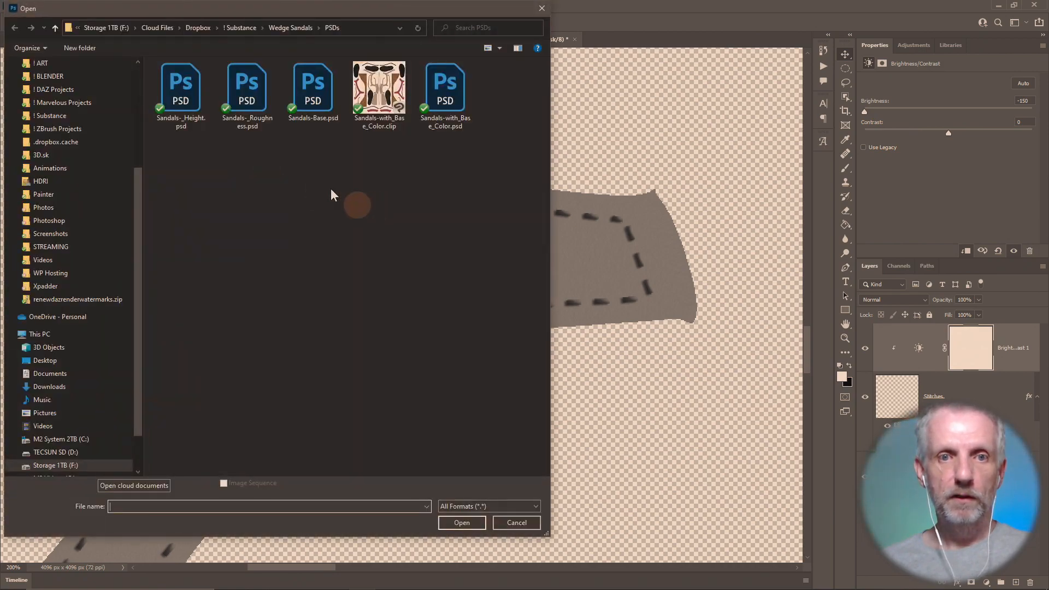
left_click(68, 361)
double_click(196, 84)
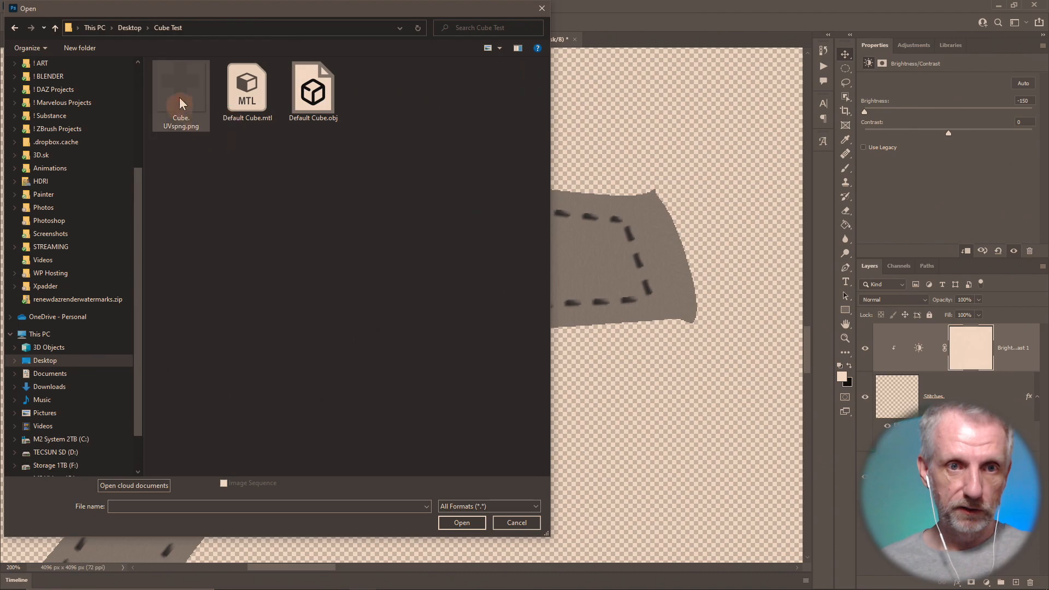
left_click(179, 97)
left_click(460, 523)
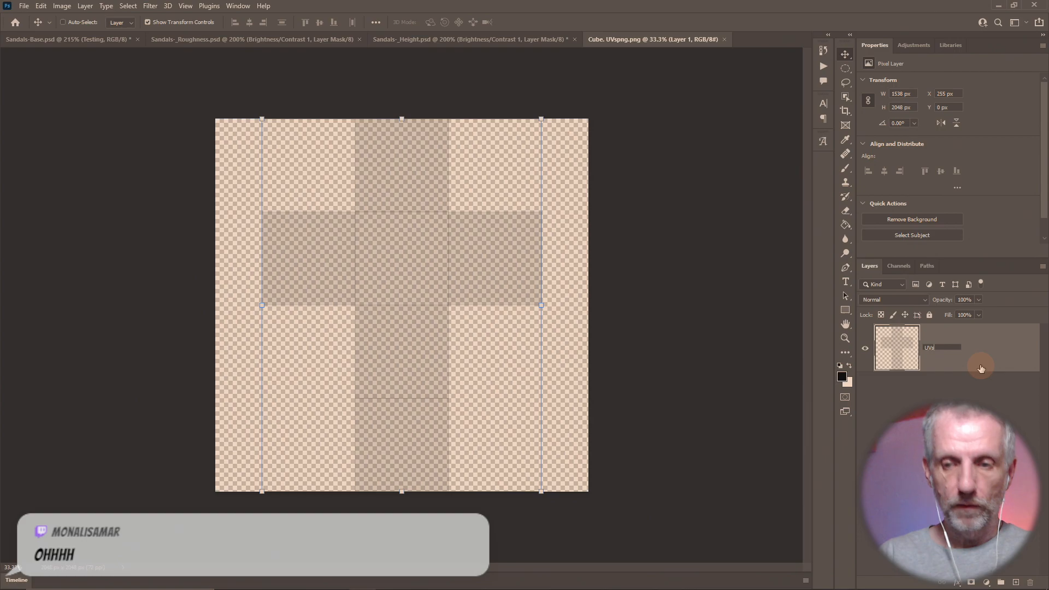
- Rename the cube's UV layout layer as UVs and add a new layer named Height above it
key("Return")
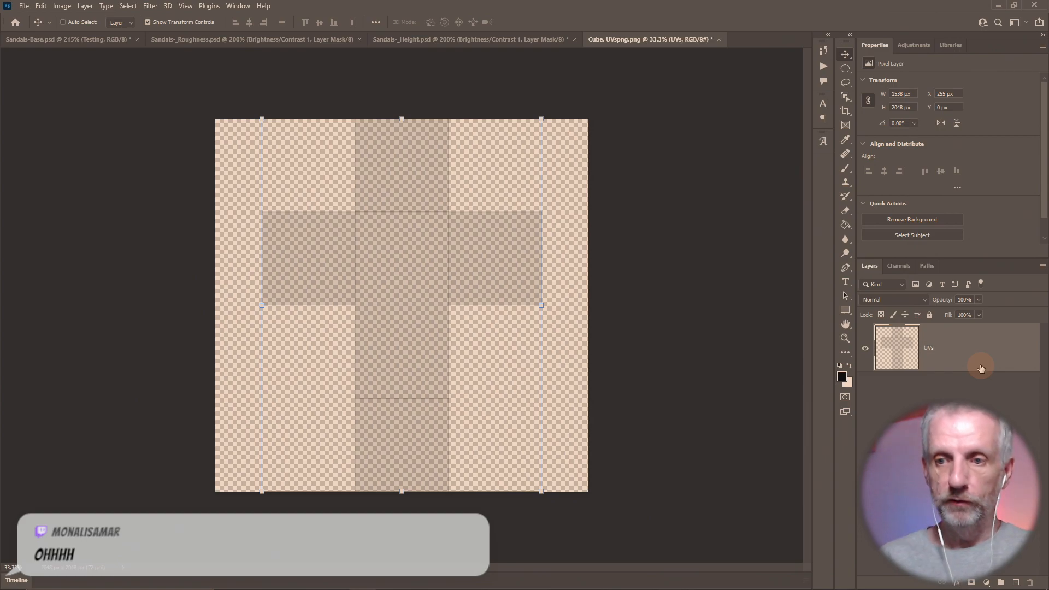
left_click(1015, 583)
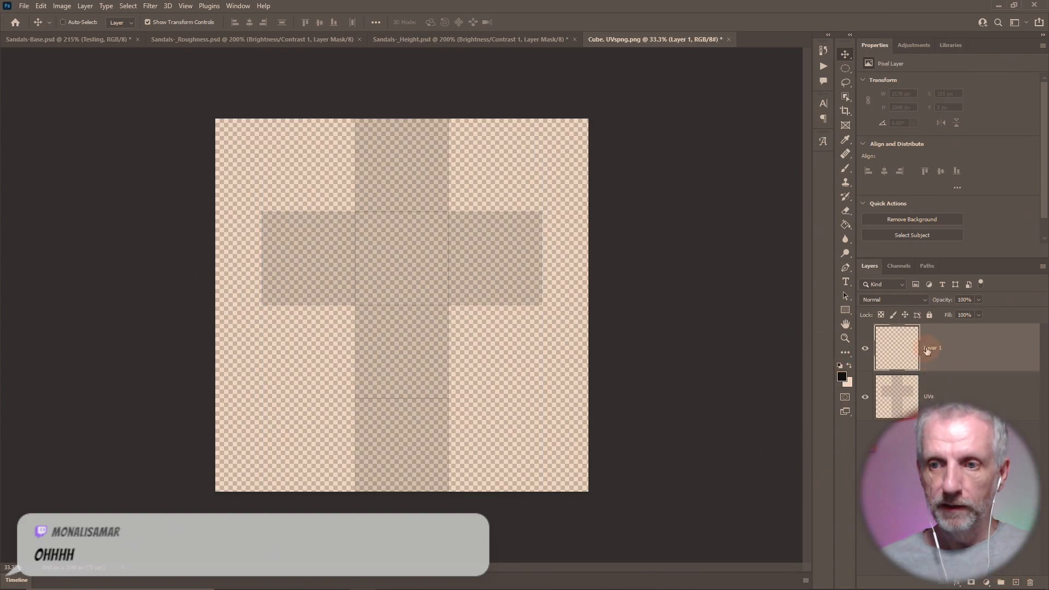
type("Height")
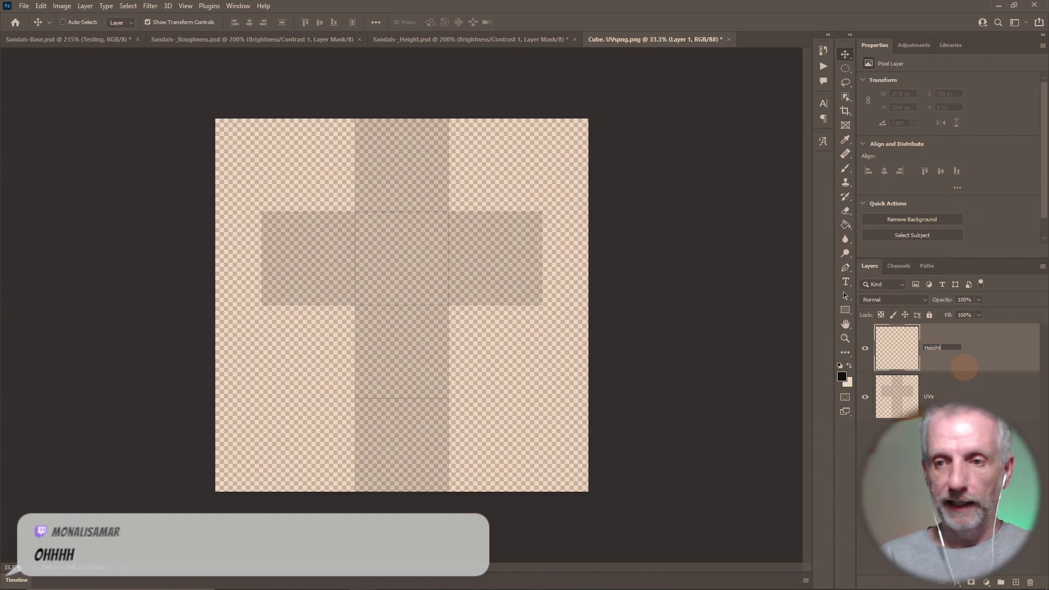
key("Return")
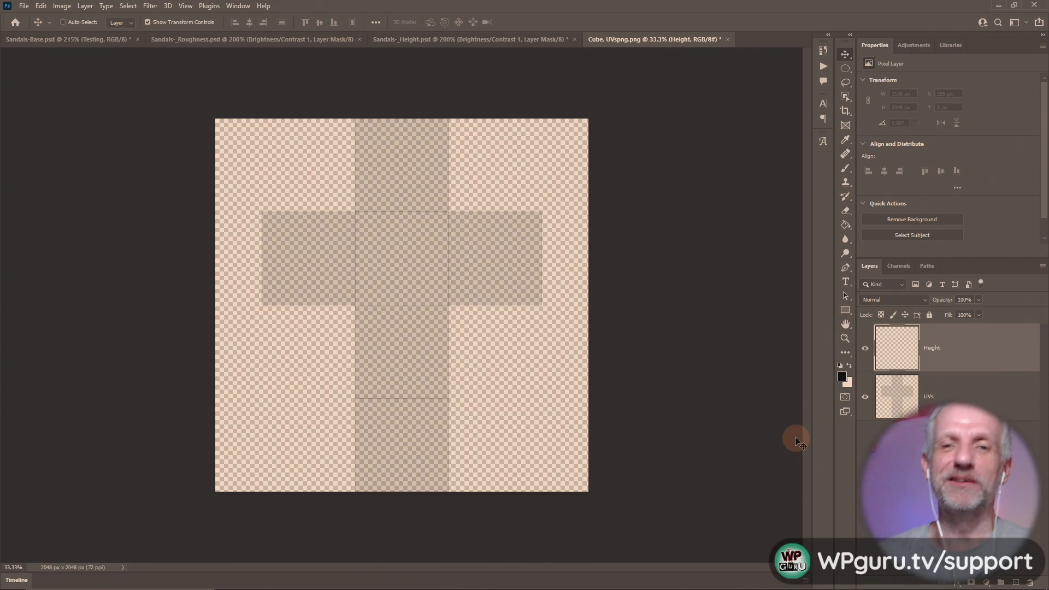
- Turn the empty Height layer into a Solid Color fill layer in black
left_click(987, 583)
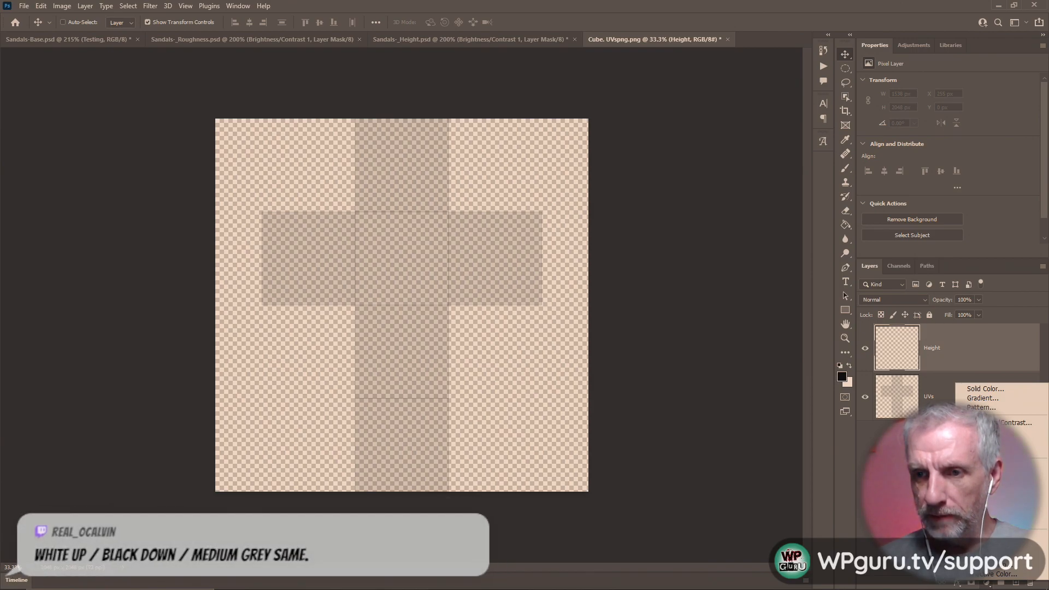
left_click(1011, 388)
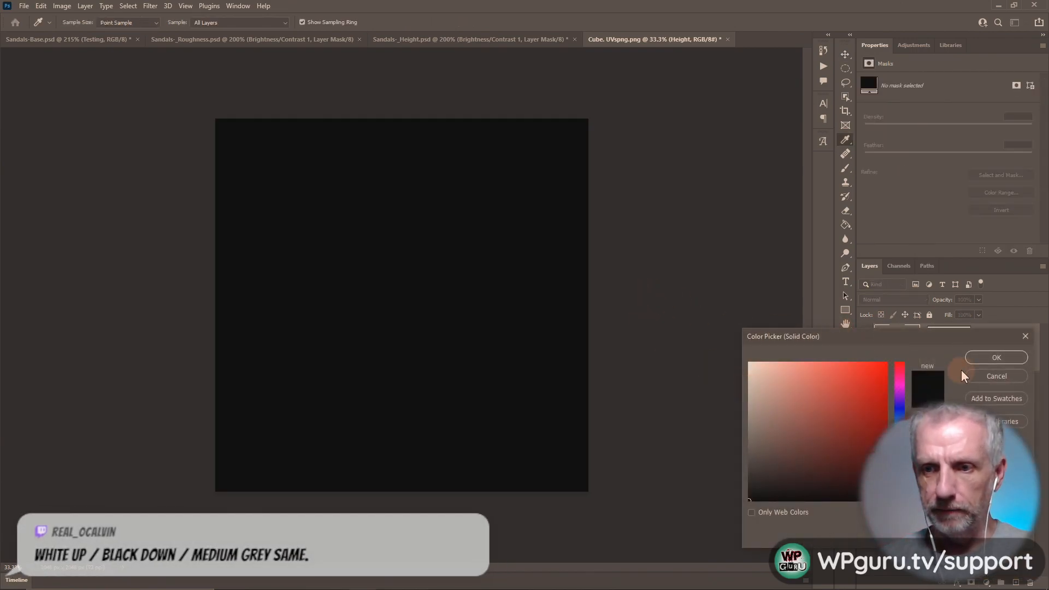
left_click(996, 356)
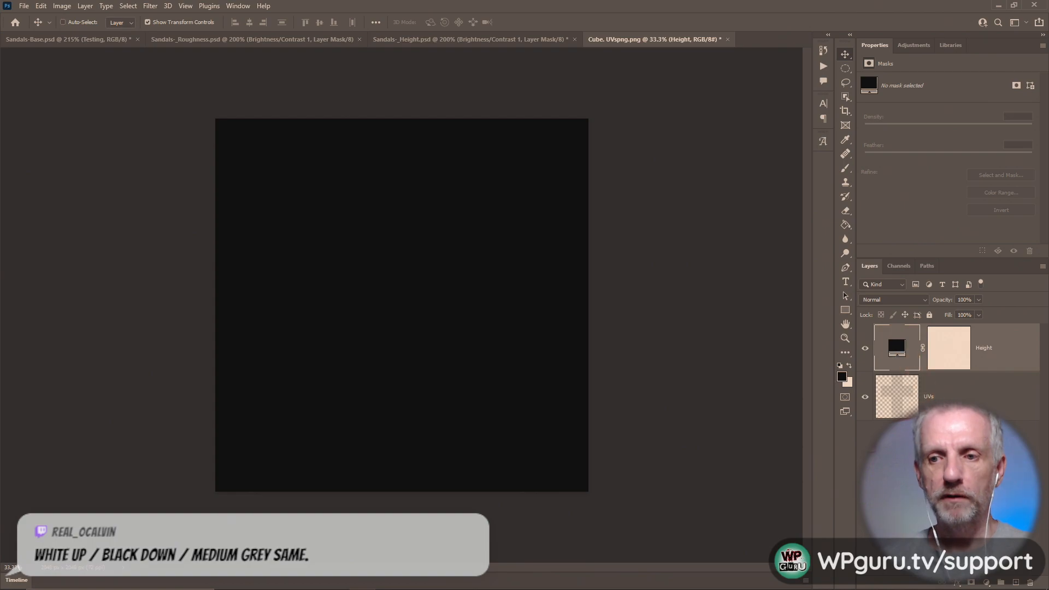
- Add an empty layer above the Height fill, lower the fill's opacity to reveal the UV layout, and make the new layer active
key("ctrl+shift+alt+n")
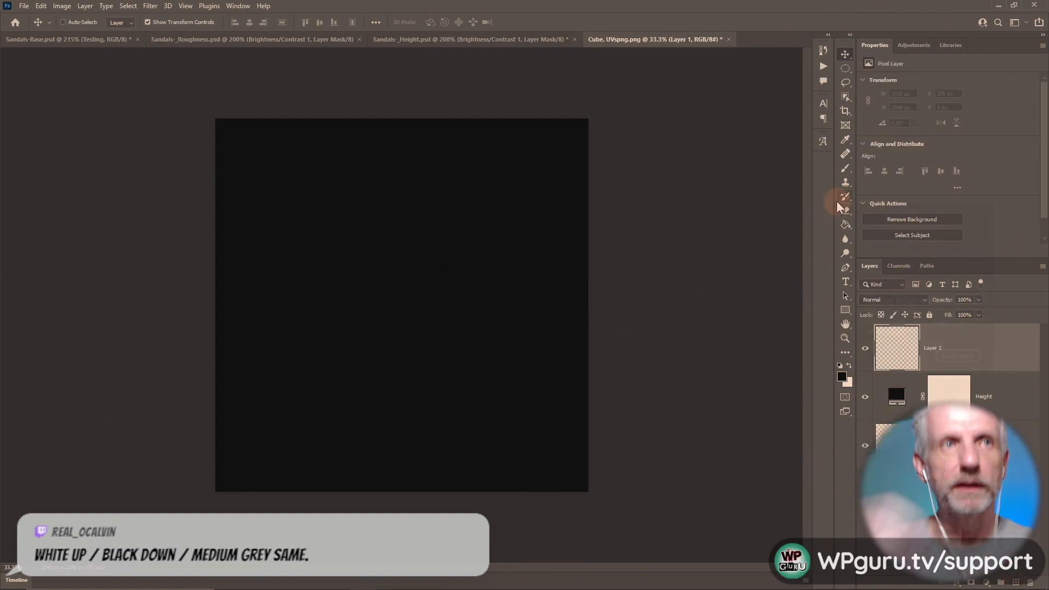
left_click(888, 396)
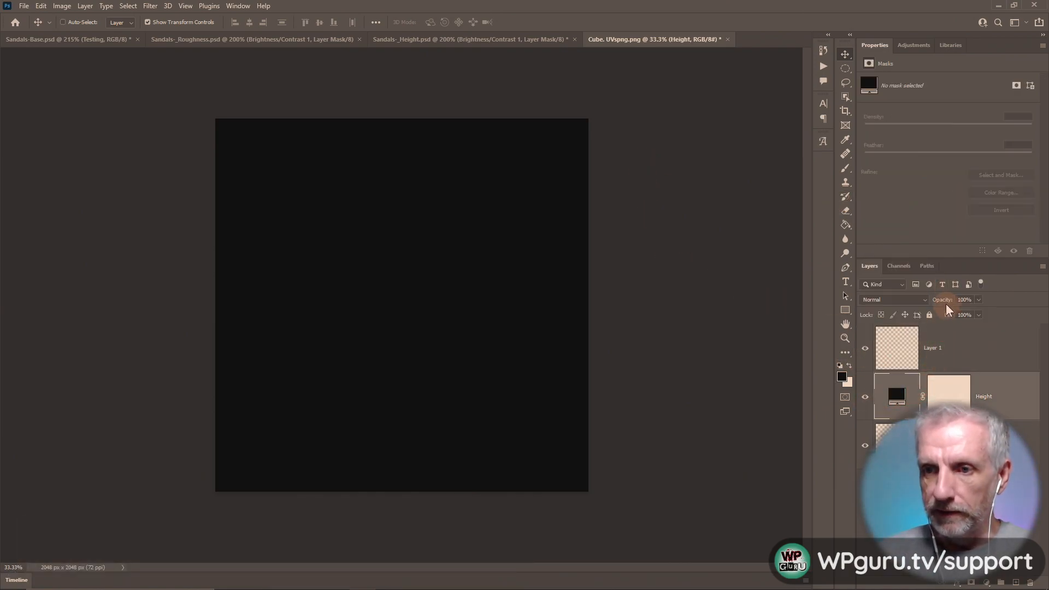
left_click_drag(924, 301, 929, 302)
left_click(900, 350)
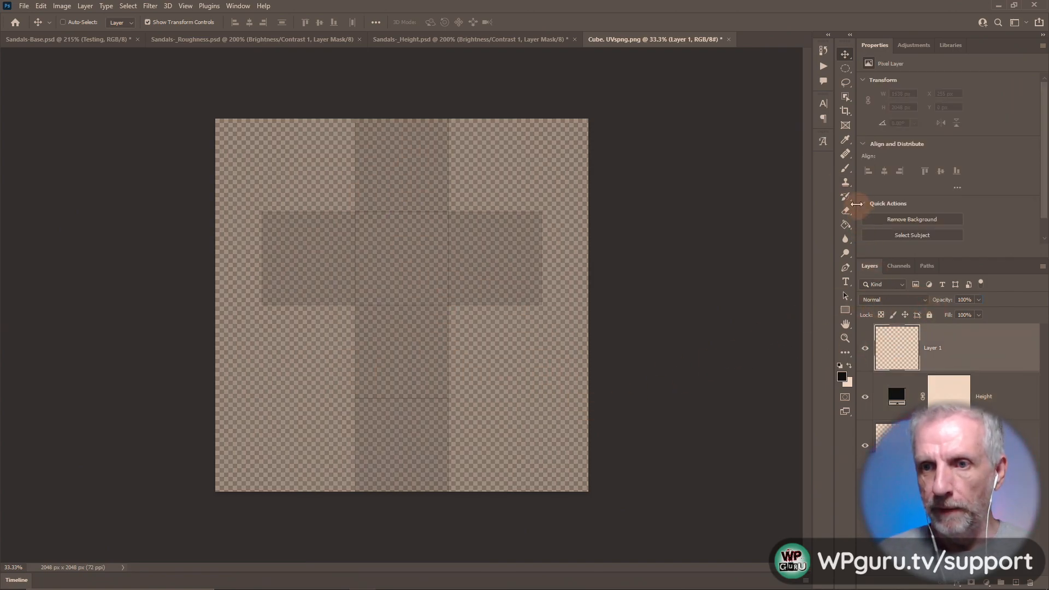
- Choose the Brush tool and set the foreground colour to white
left_click(845, 168)
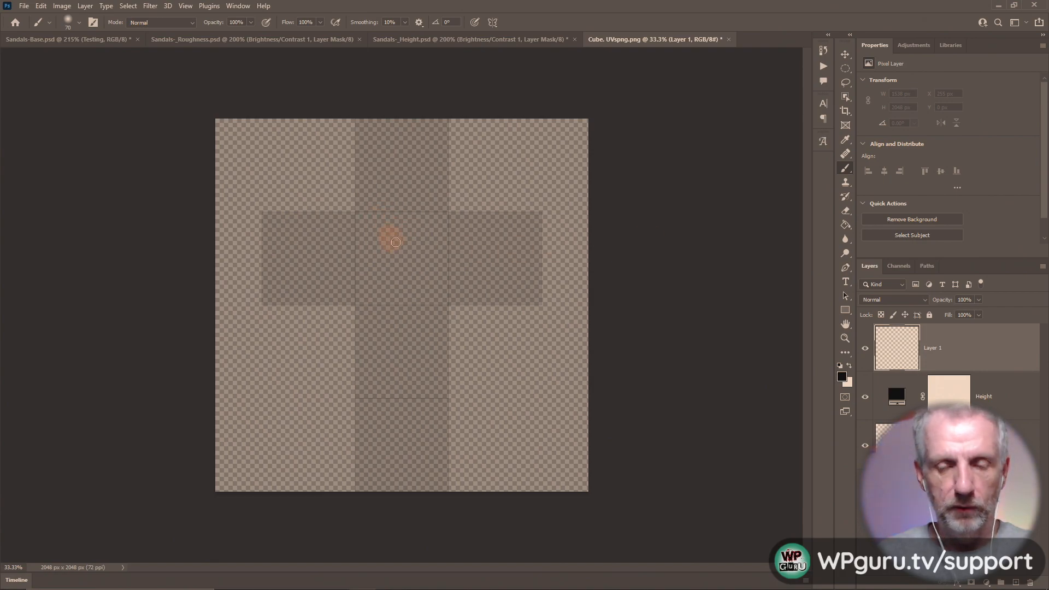
left_click(848, 378)
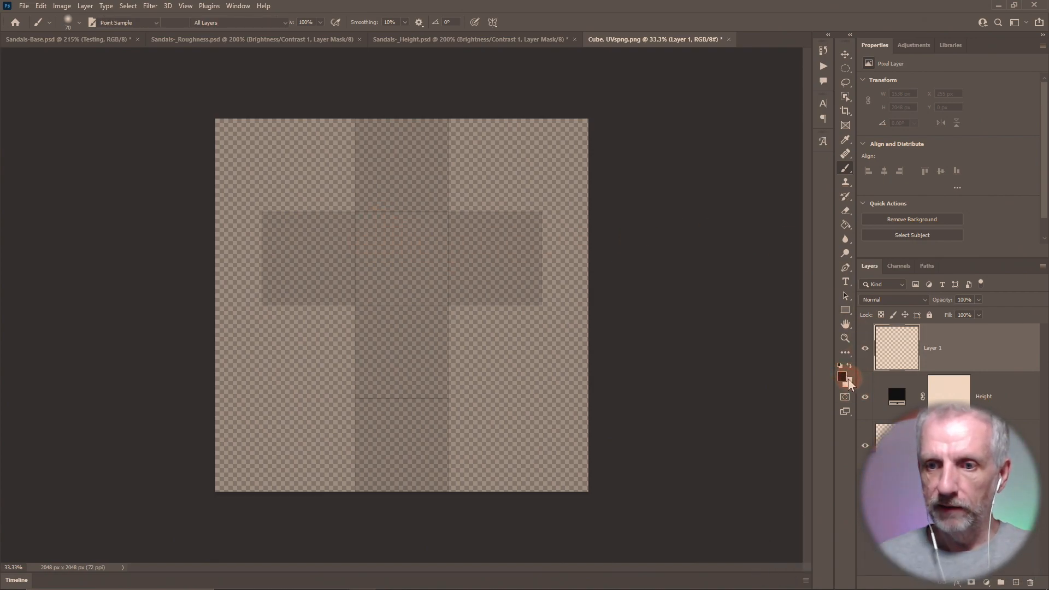
left_click(727, 346)
left_click(979, 357)
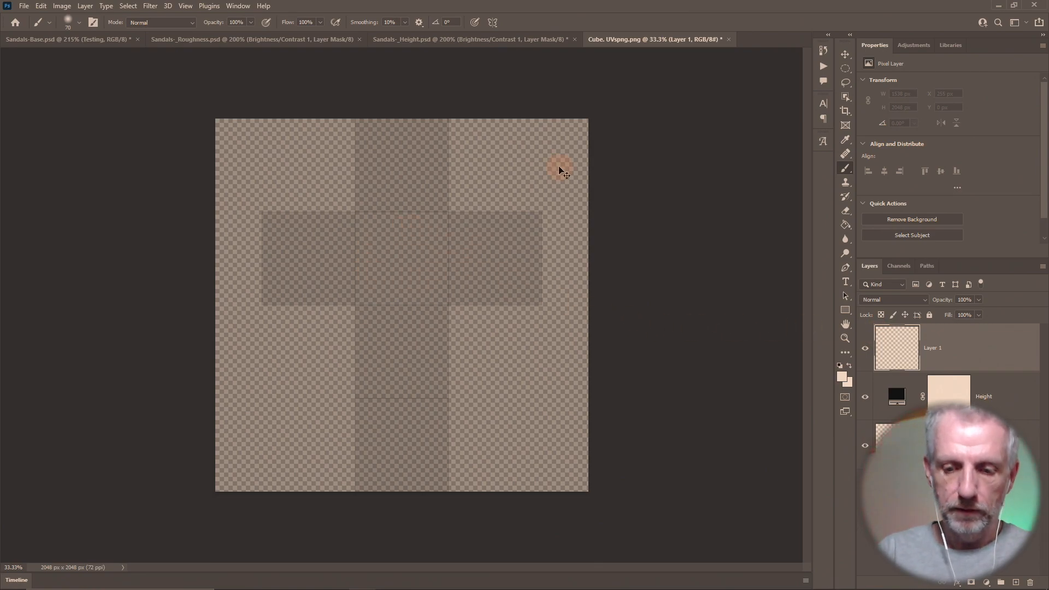
key("ctrl+plus")
left_click_drag(360, 158, 360, 252)
left_click(420, 169)
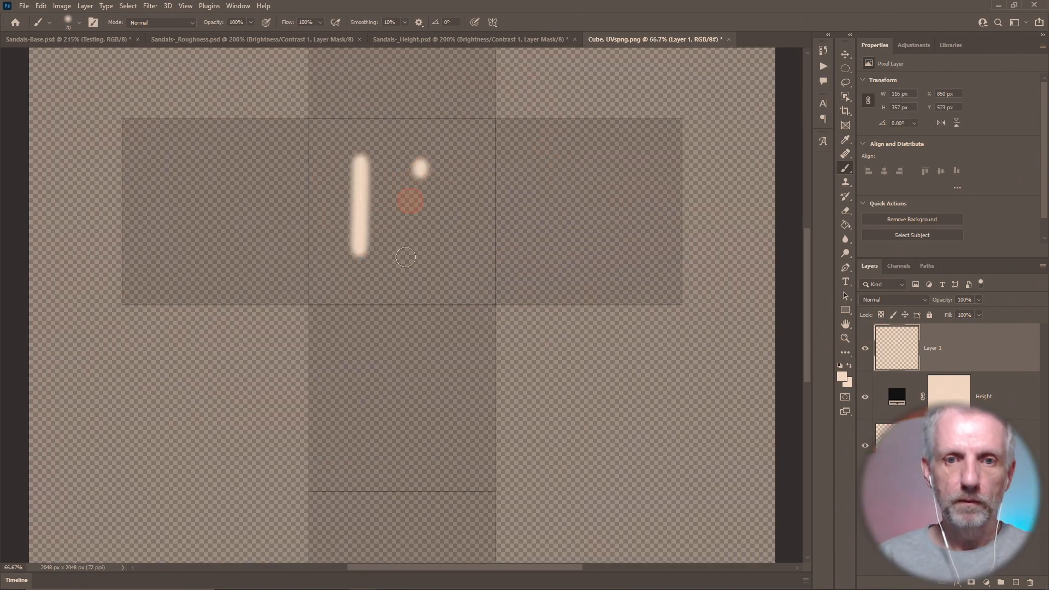
left_click_drag(420, 168, 406, 256)
left_click_drag(344, 234, 381, 231)
key("ctrl+z")
key("ctrl+z")
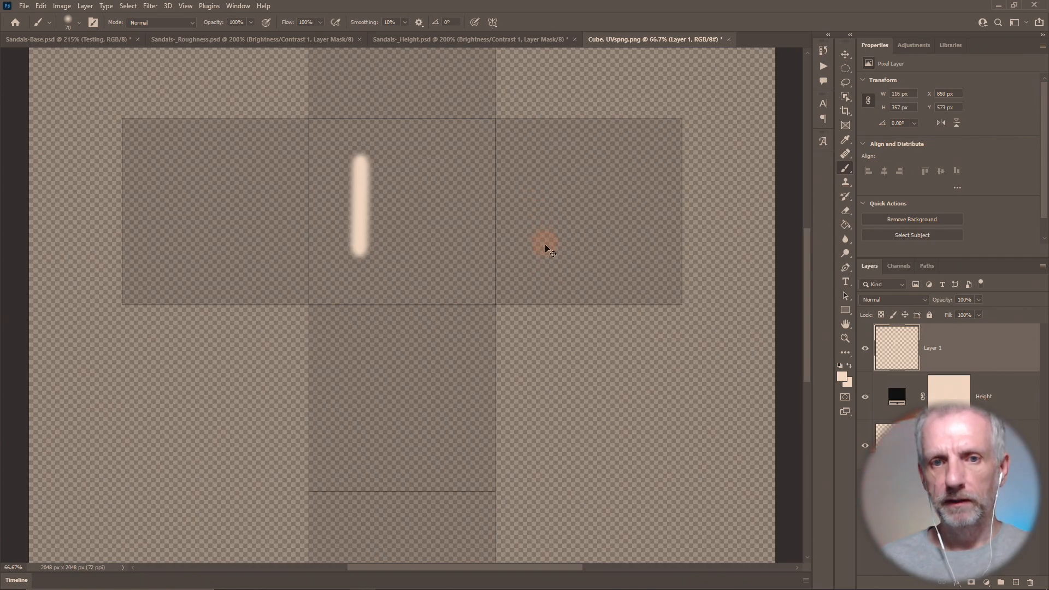
key("ctrl+z")
- Switch to the Hard Round brush and paint a white letter H on the central face of the cube's UV cross
left_click(70, 25)
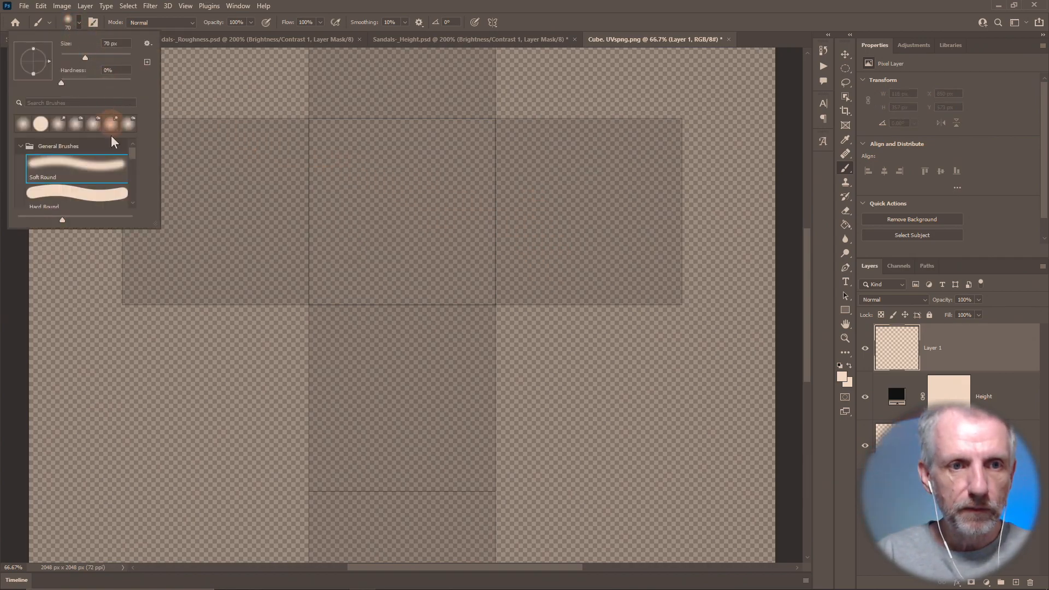
left_click(76, 198)
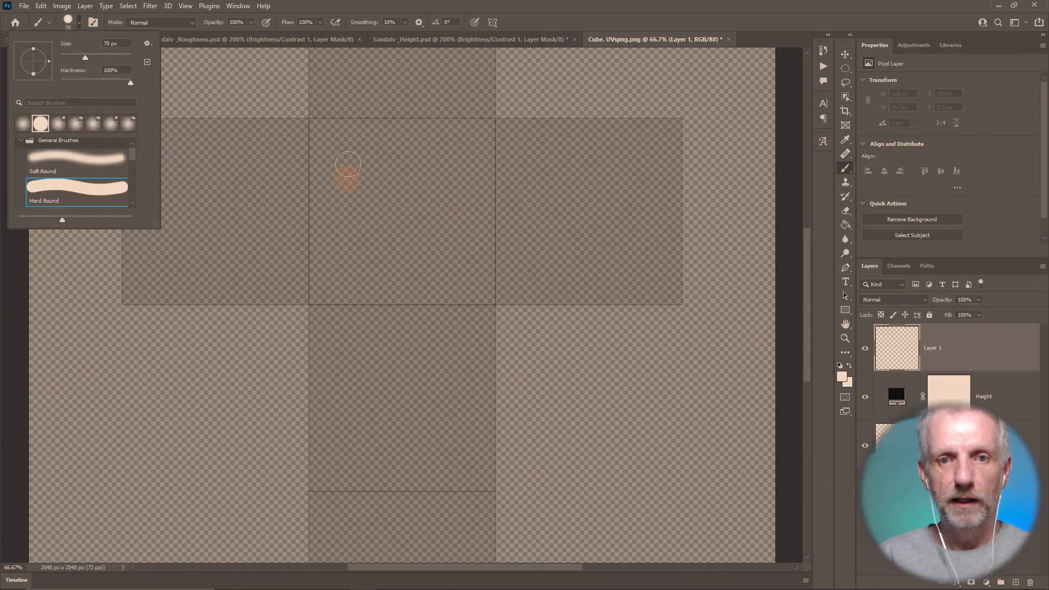
left_click_drag(348, 161, 345, 256)
left_click_drag(442, 158, 429, 248)
left_click_drag(349, 209, 432, 203)
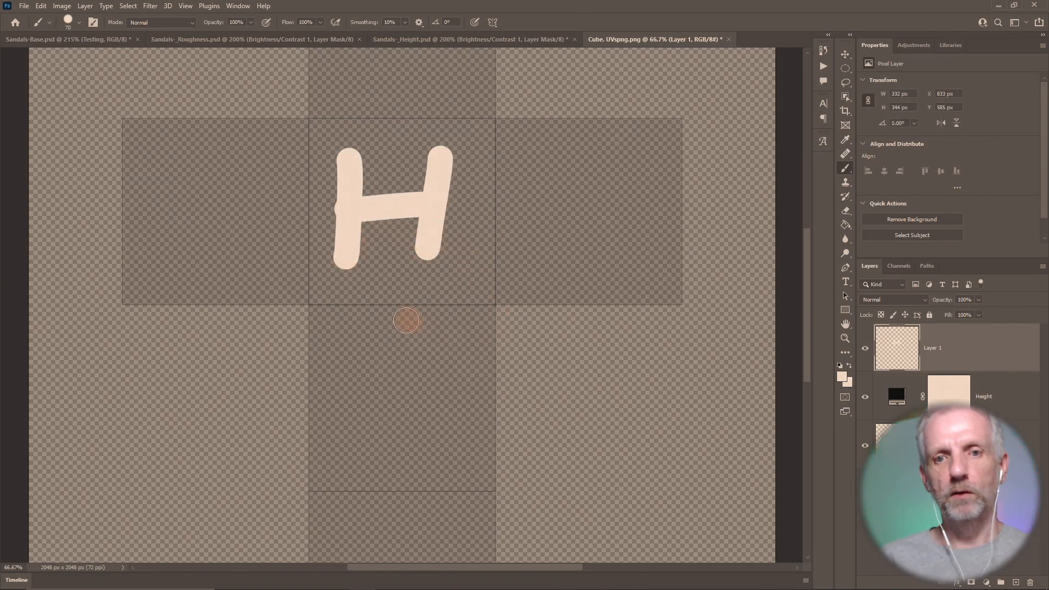
- Paint an H on the faces below and right of the central one, and a small ring on the face to its left
left_click_drag(366, 352, 363, 437)
mouse_move(431, 367)
left_mouse_down()
mouse_move(429, 442)
mouse_move(425, 407)
left_mouse_up()
left_click_drag(579, 178, 571, 235)
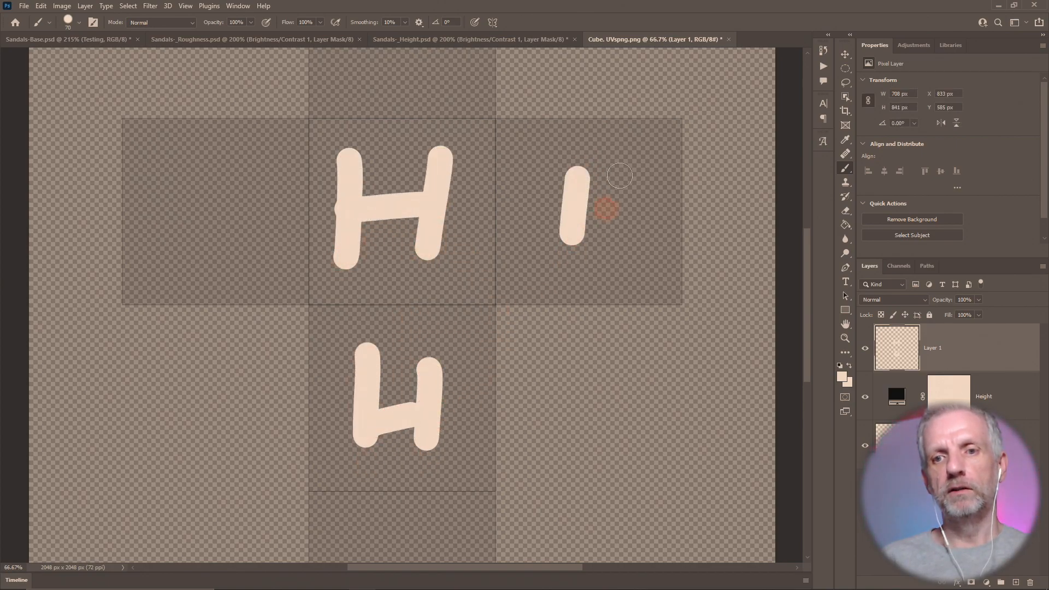
left_click_drag(629, 166, 620, 259)
left_click_drag(579, 214, 628, 211)
mouse_move(197, 164)
left_mouse_down()
mouse_move(244, 222)
mouse_move(208, 188)
left_mouse_up()
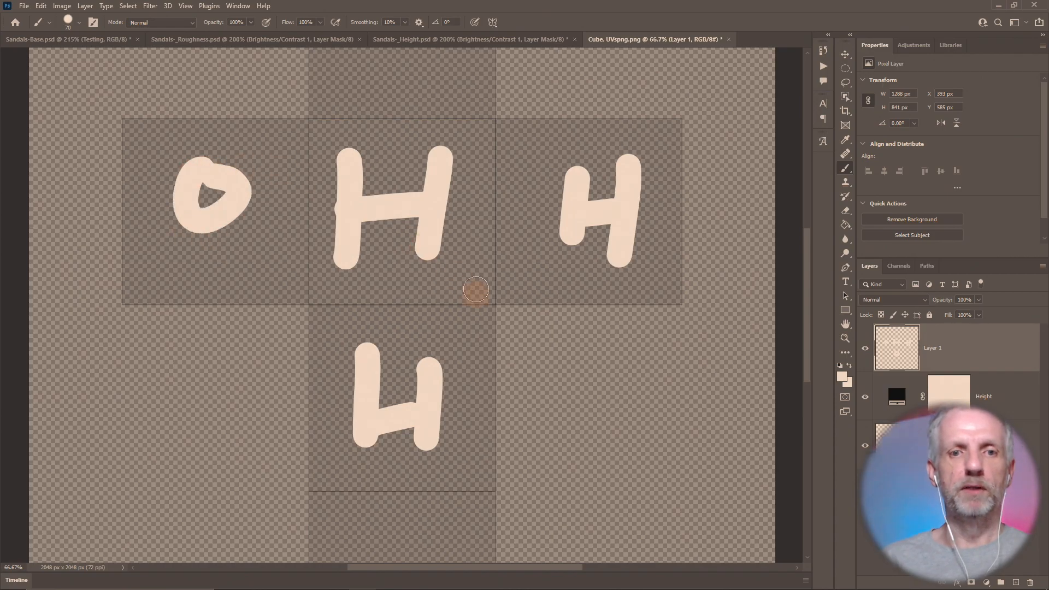
- Paint a closed square outline on the topmost UV face and a letter M on the bottommost face
scroll(475, 289, "up", 3)
mouse_move(393, 140)
left_mouse_down()
mouse_move(445, 228)
mouse_move(389, 129)
left_mouse_up()
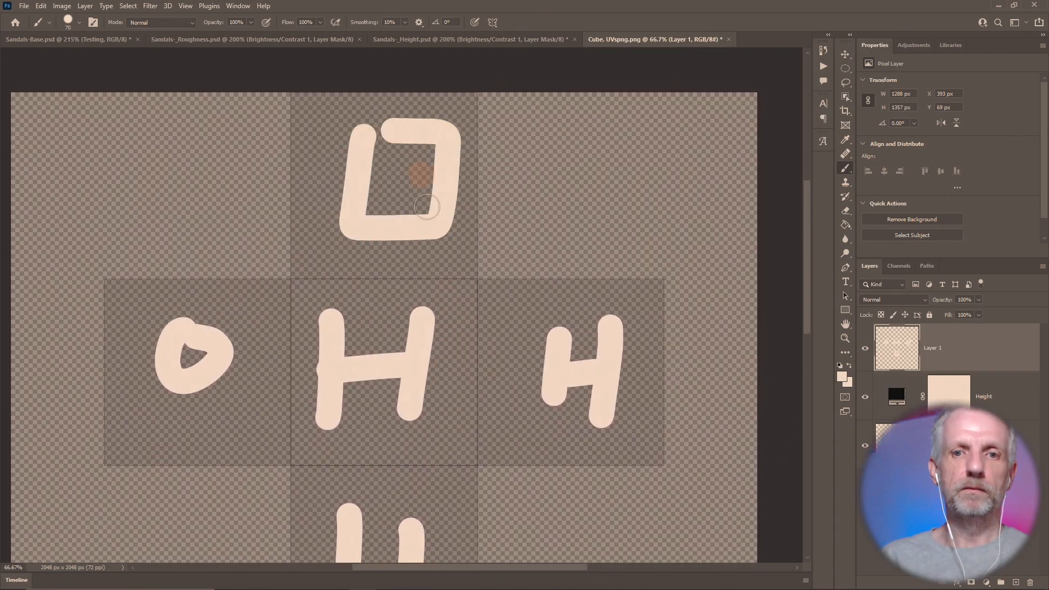
scroll(427, 207, "down", 6)
mouse_move(404, 235)
left_mouse_down()
mouse_move(501, 349)
mouse_move(421, 225)
left_mouse_up()
key("ctrl+z")
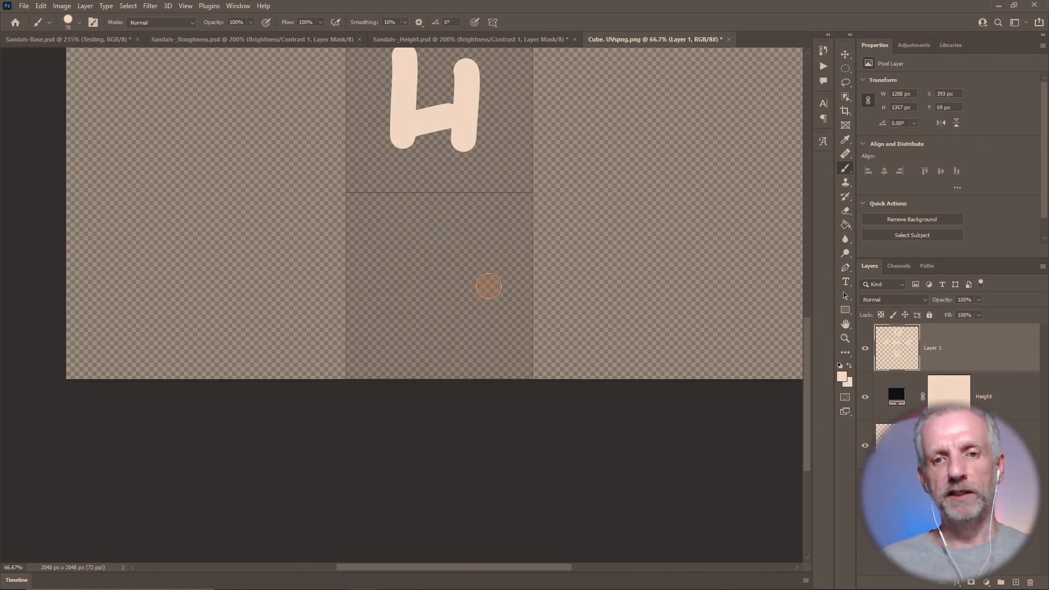
mouse_move(379, 328)
left_mouse_down()
mouse_move(409, 280)
mouse_move(462, 255)
mouse_move(471, 350)
left_mouse_up()
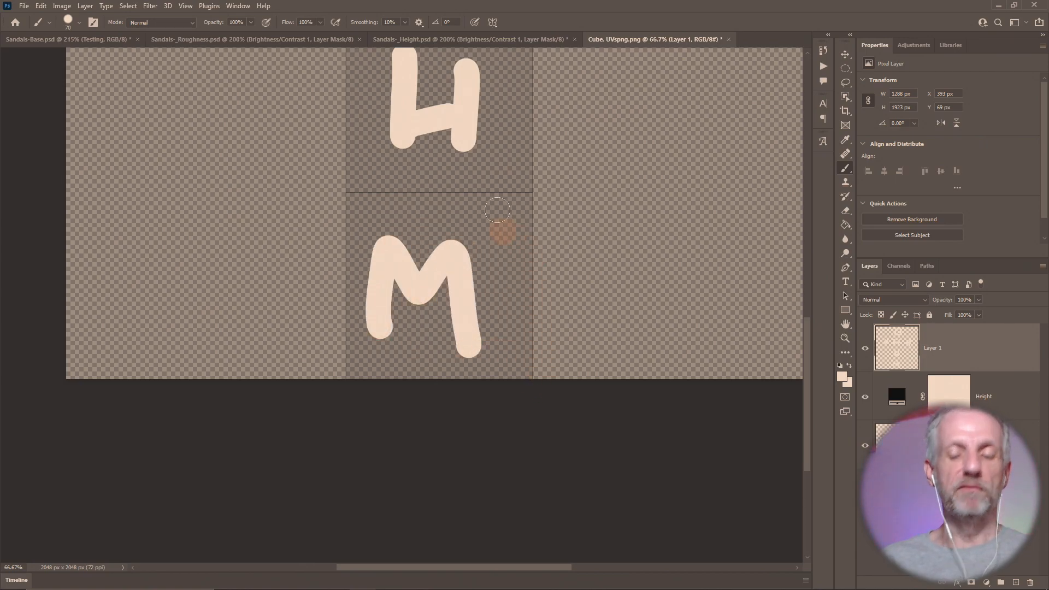
scroll(492, 164, "down", 2)
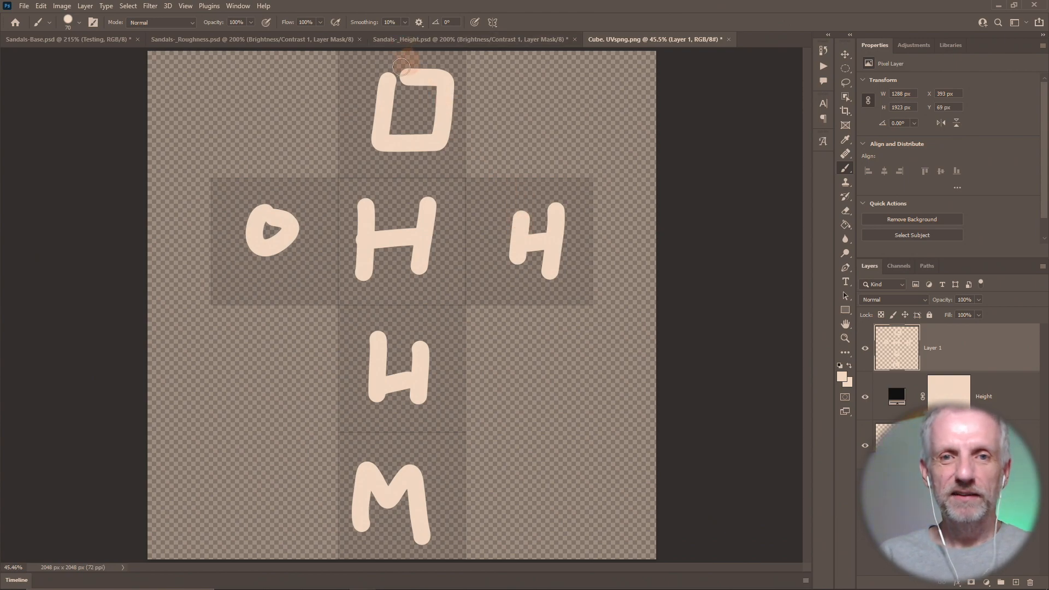
left_click_drag(401, 67, 394, 71)
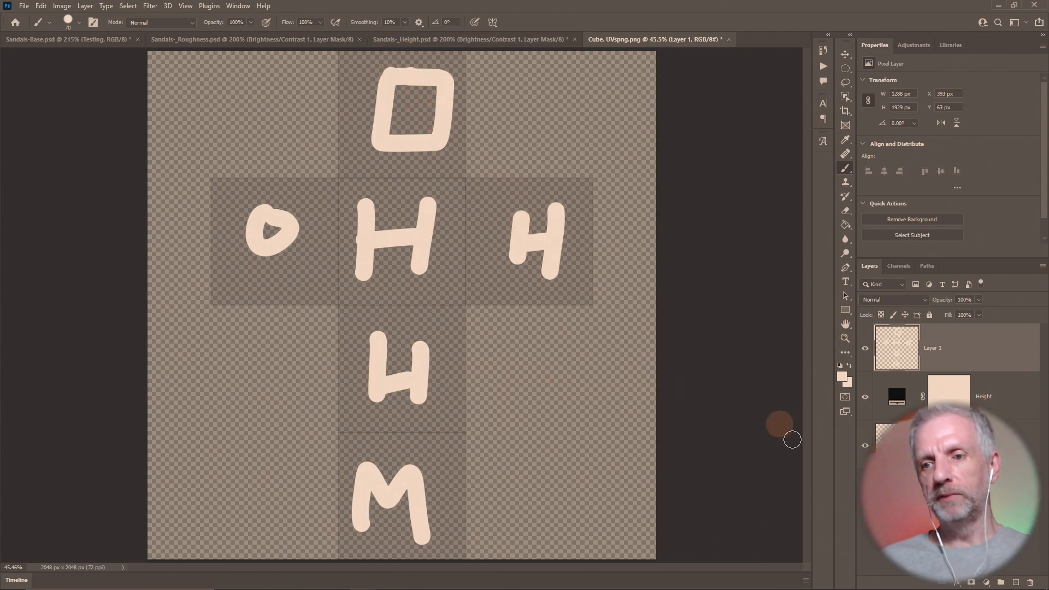
- Select the Height fill layer and raise its opacity
left_click(892, 396)
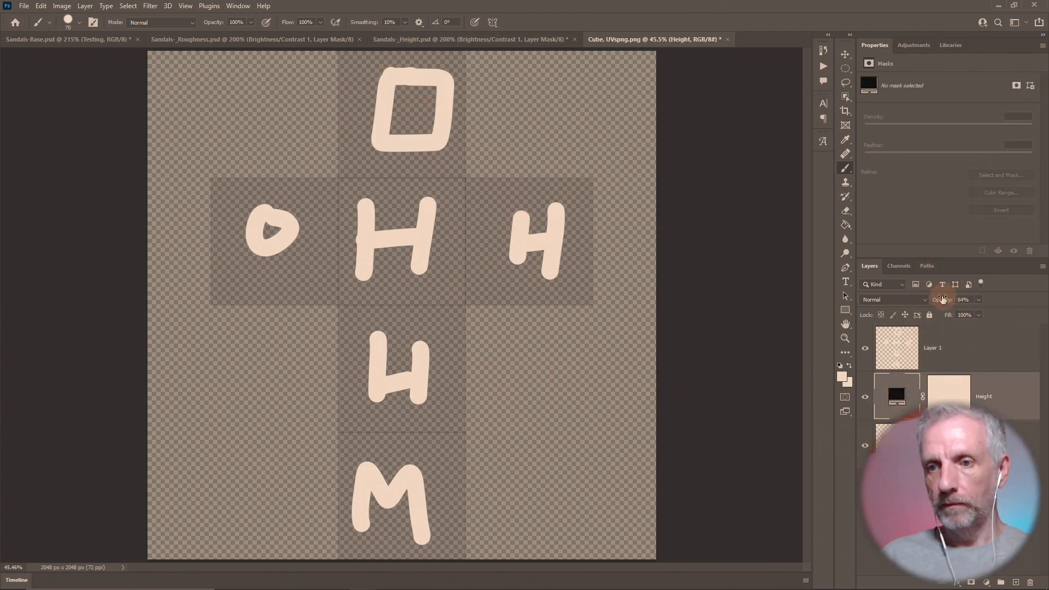
- Set the Height fill layer's opacity to 100%
left_click_drag(942, 299, 1003, 303)
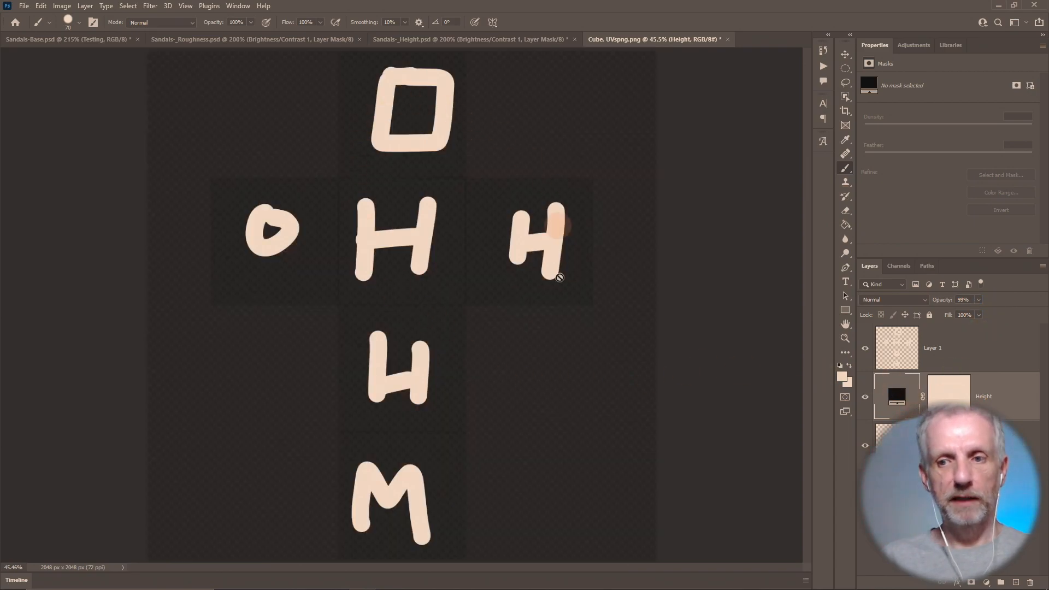
left_click_drag(942, 300, 965, 354)
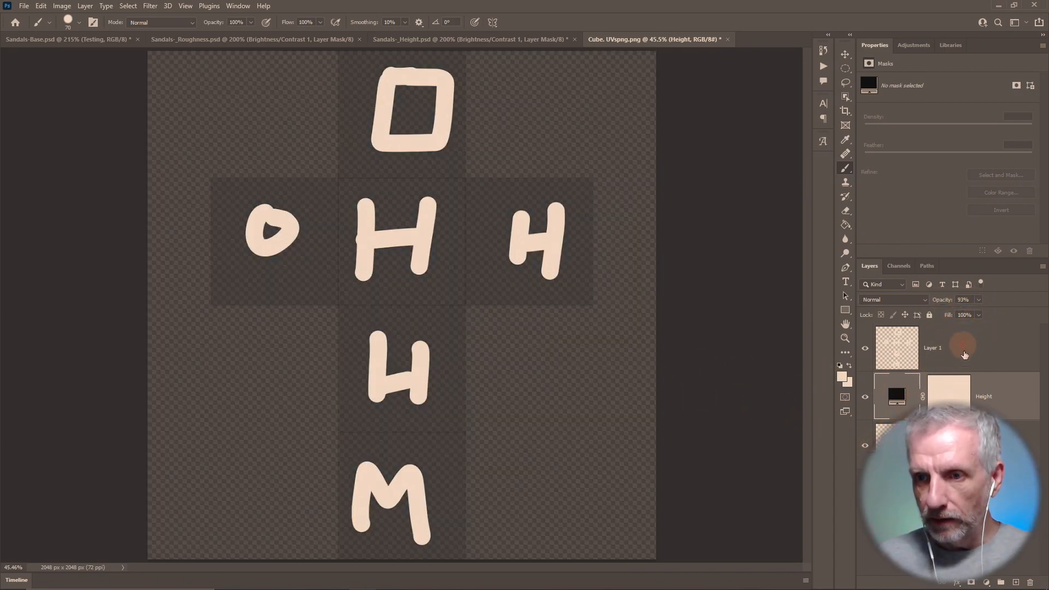
left_click_drag(942, 299, 1027, 301)
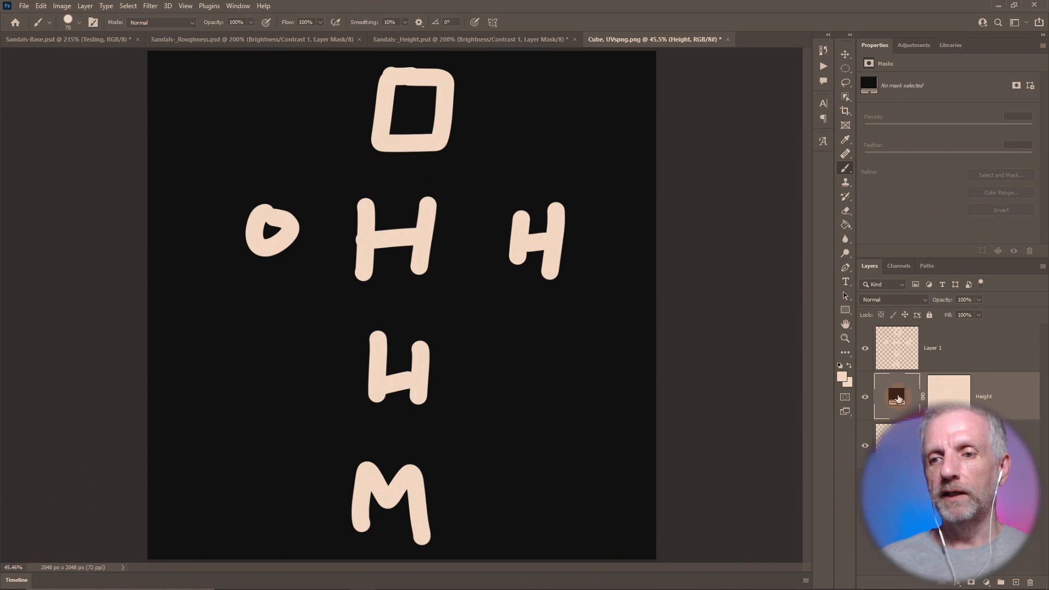
- Change the Height fill layer's colour to mid grey, with red, green and blue at 128
double_click(900, 397)
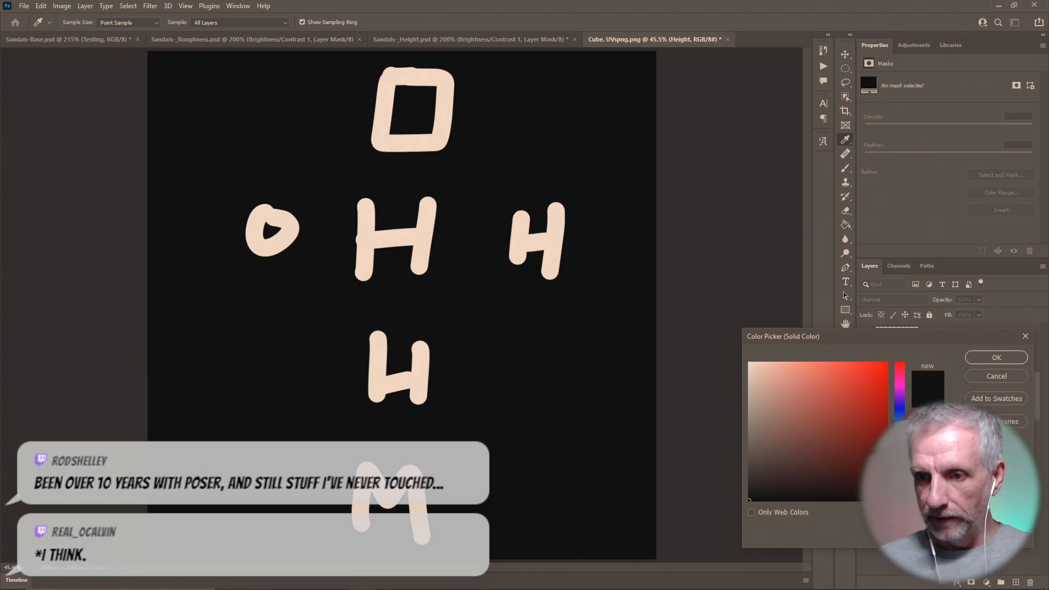
type("1")
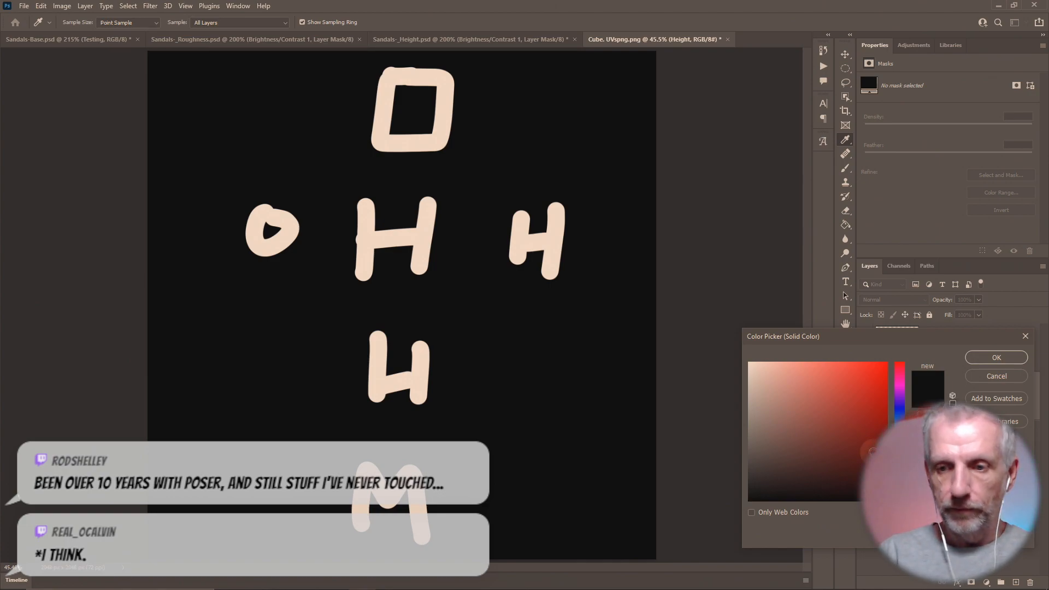
type("28")
key("Tab")
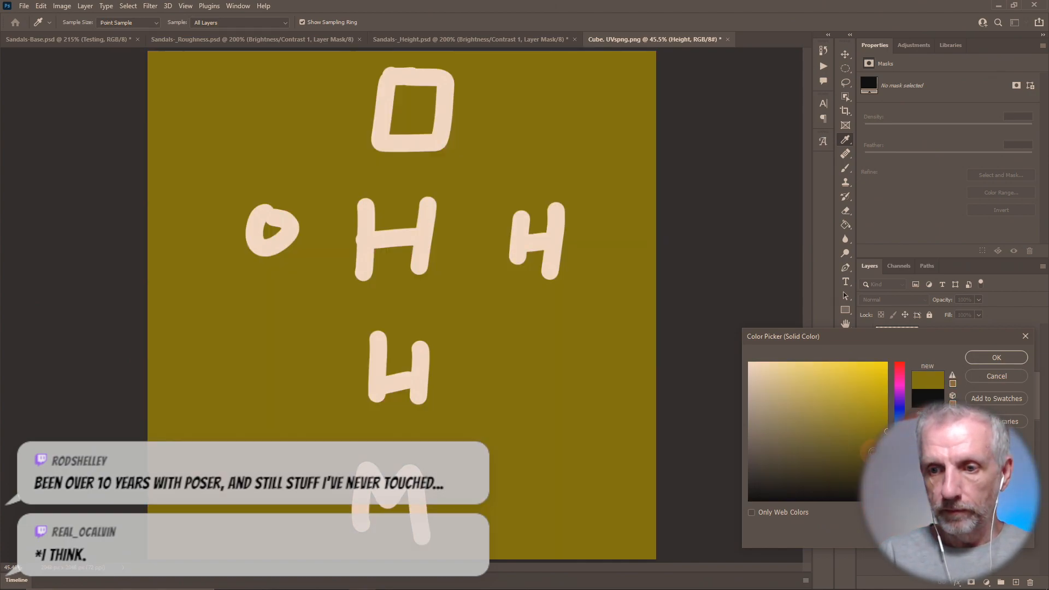
type("128")
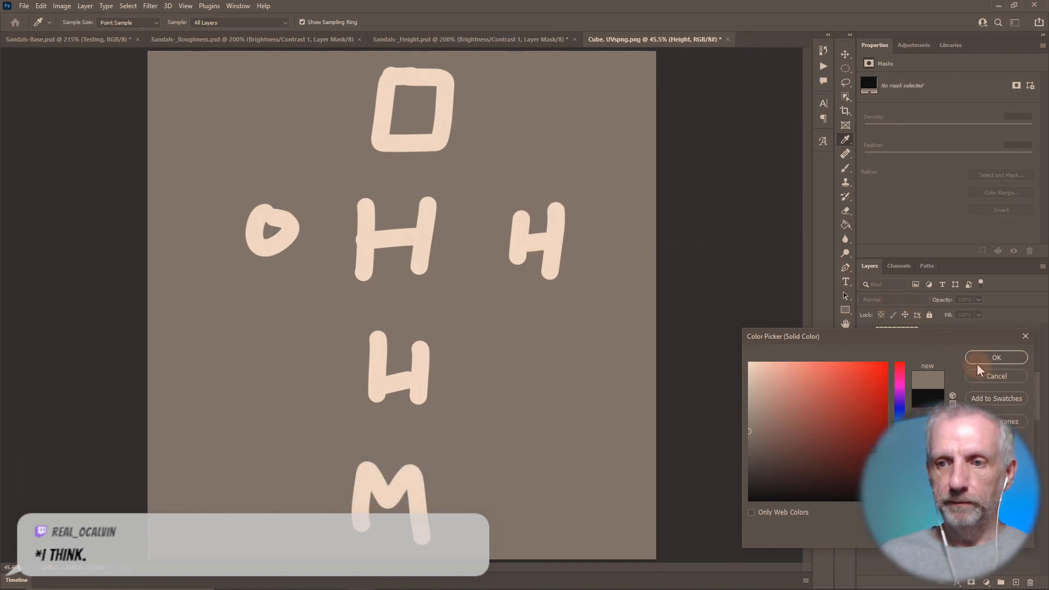
left_click(979, 361)
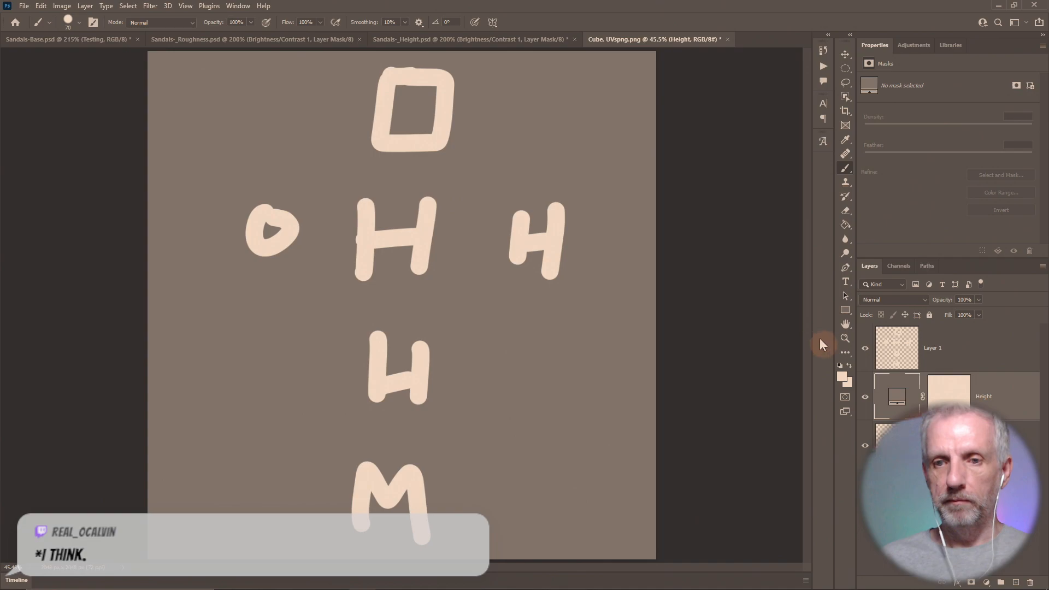
- Paint white brush strokes on Layer 1 over the letter on the right face of the cube's UV layout
left_click(512, 213)
left_click(545, 229)
left_click(899, 358)
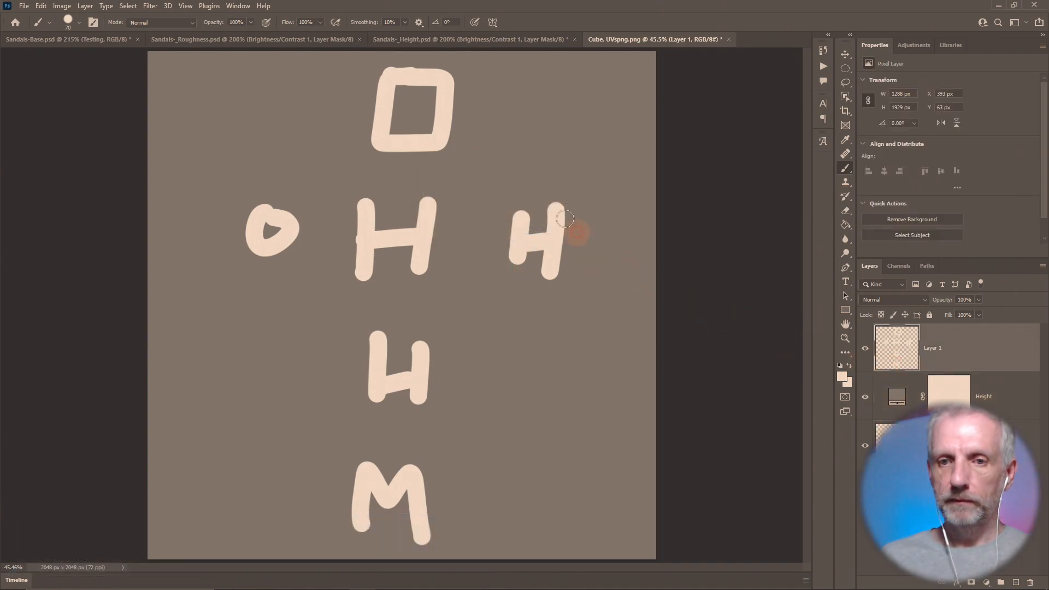
mouse_move(565, 219)
left_mouse_down()
mouse_move(515, 224)
mouse_move(594, 293)
left_mouse_up()
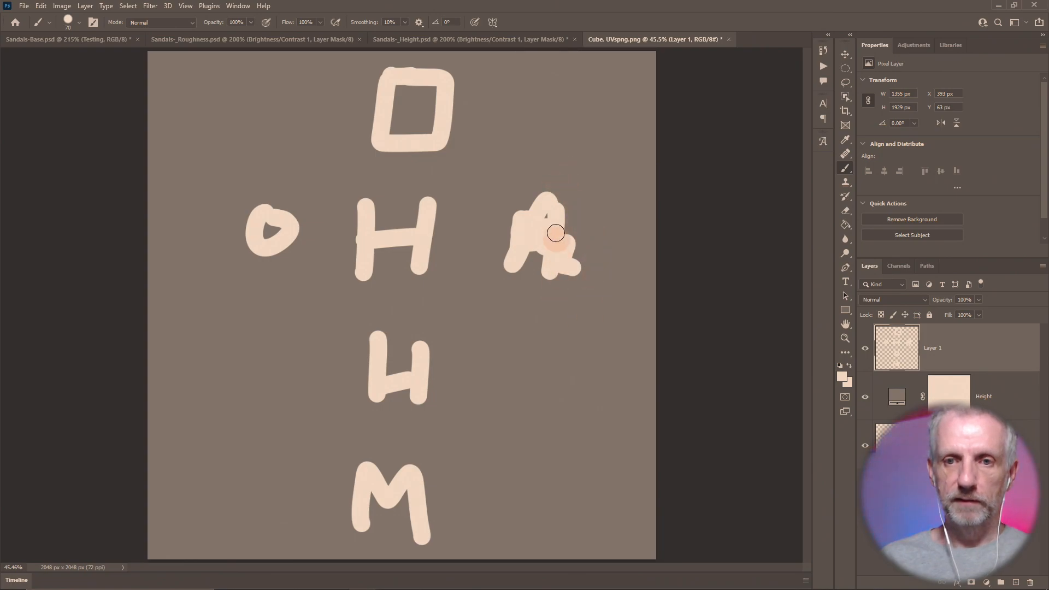
mouse_move(555, 233)
left_mouse_down()
mouse_move(515, 222)
mouse_move(548, 215)
mouse_move(551, 224)
left_mouse_up()
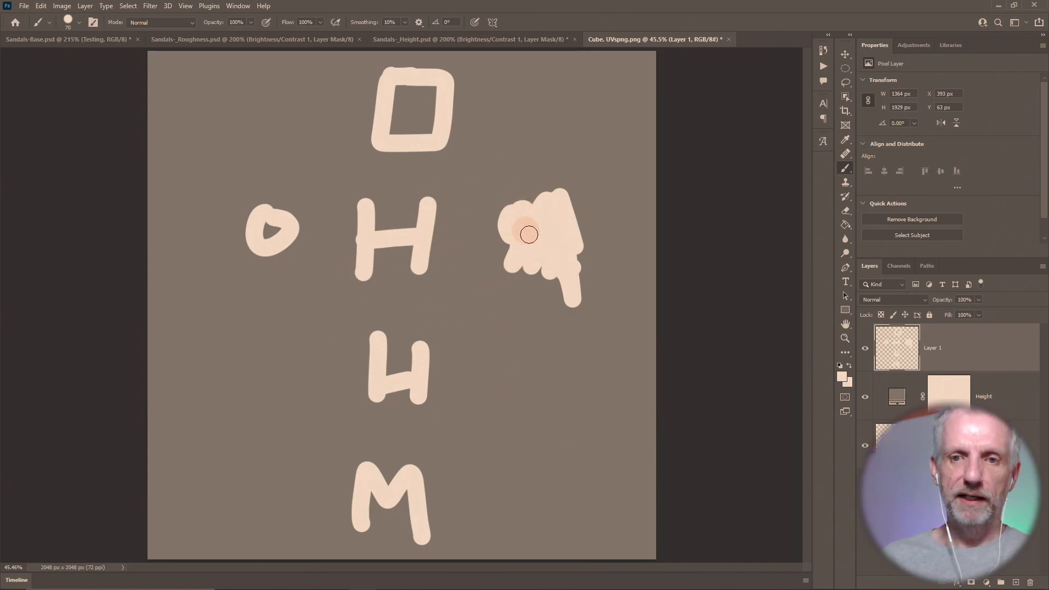
mouse_move(529, 234)
left_mouse_down()
mouse_move(475, 250)
mouse_move(537, 244)
left_mouse_up()
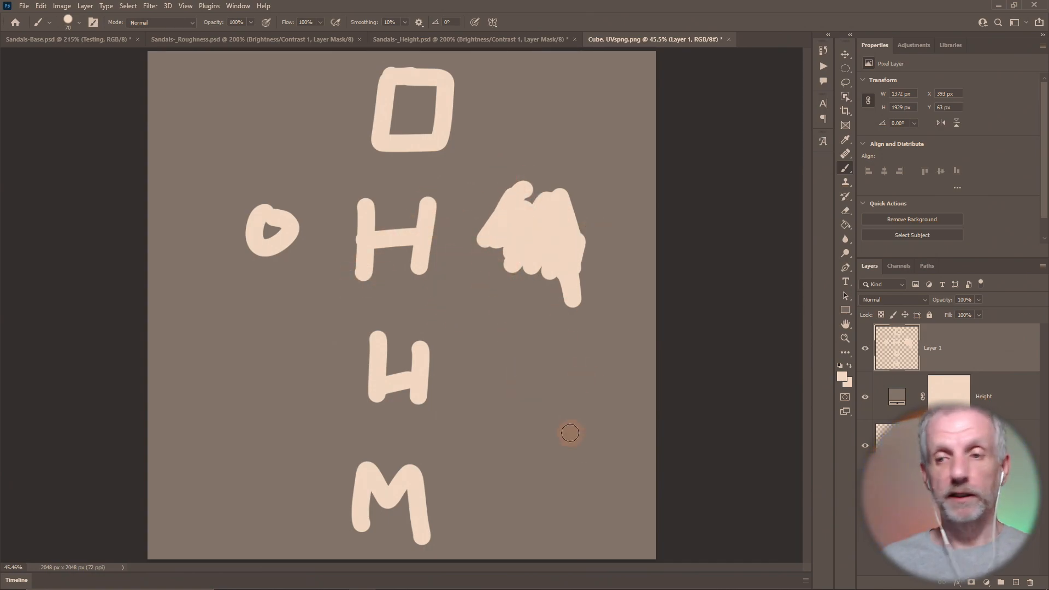
- Erase the white brushwork on Layer 1 from the cube's right, left and top faces, enlarging the eraser up to 400 px
key("e")
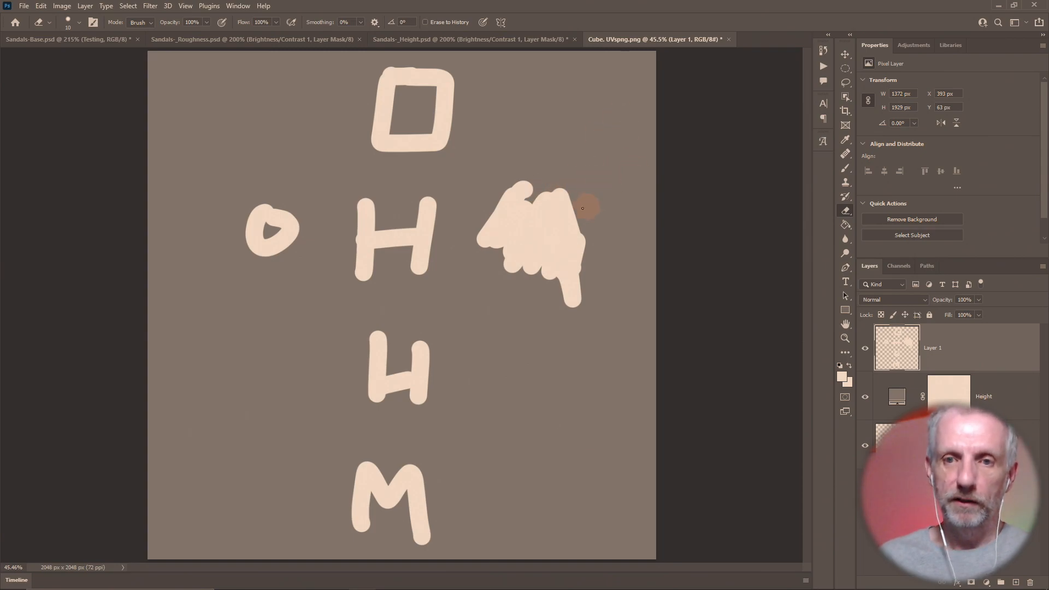
key("bracketright")
key("bracketright")
key("bracketright")
key("bracketright")
key("bracketright")
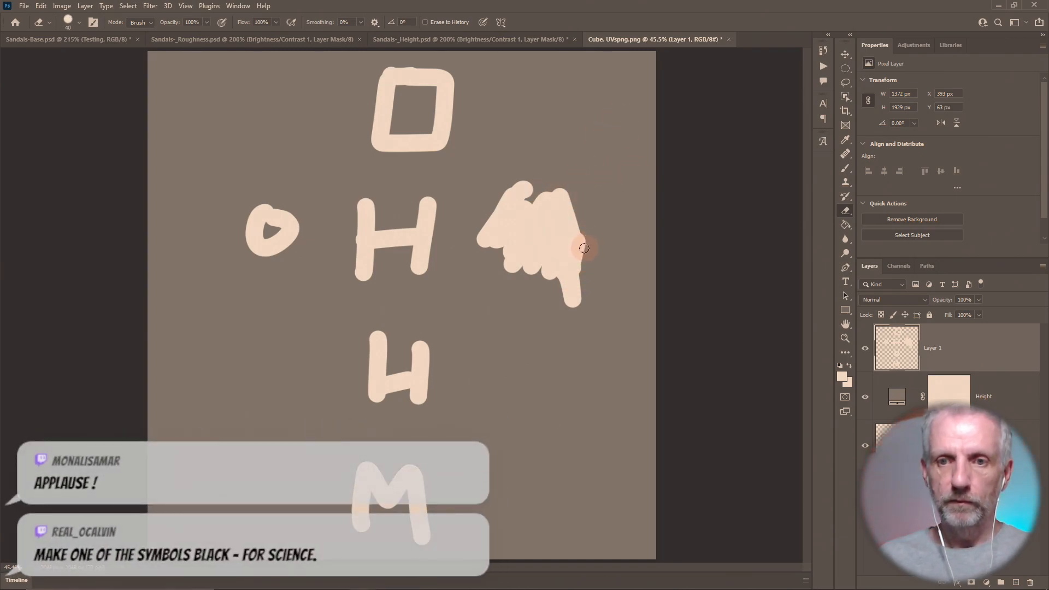
mouse_move(586, 249)
left_mouse_down()
mouse_move(561, 200)
mouse_move(523, 236)
mouse_move(534, 218)
mouse_move(468, 254)
mouse_move(295, 218)
left_mouse_up()
key("bracketright")
left_click_drag(481, 164, 417, 82)
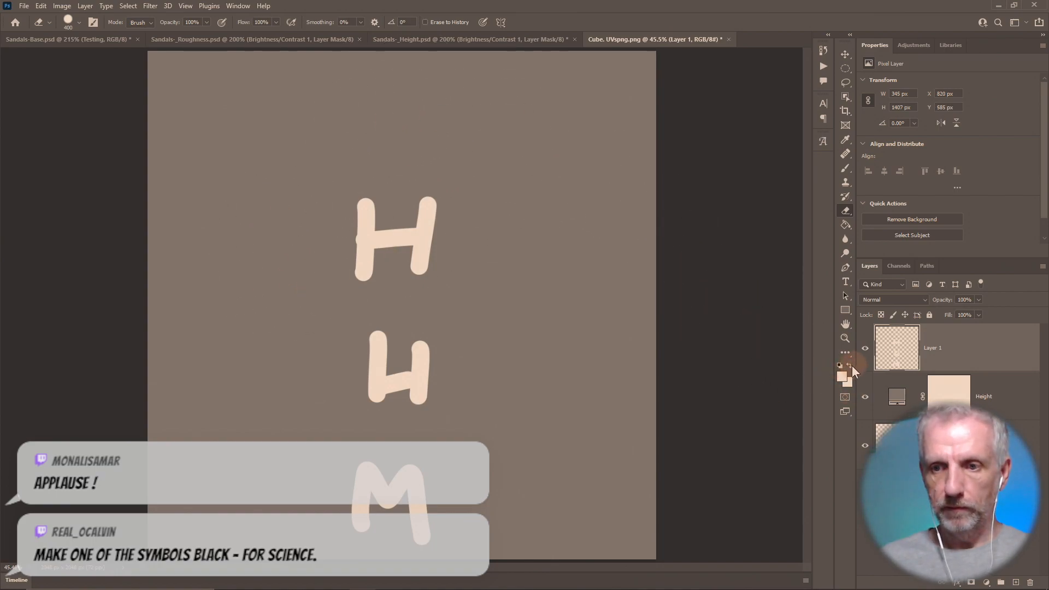
- Activate the Brush with black as the foreground colour and lower the Height fill layer's opacity to 50%
left_click(845, 169)
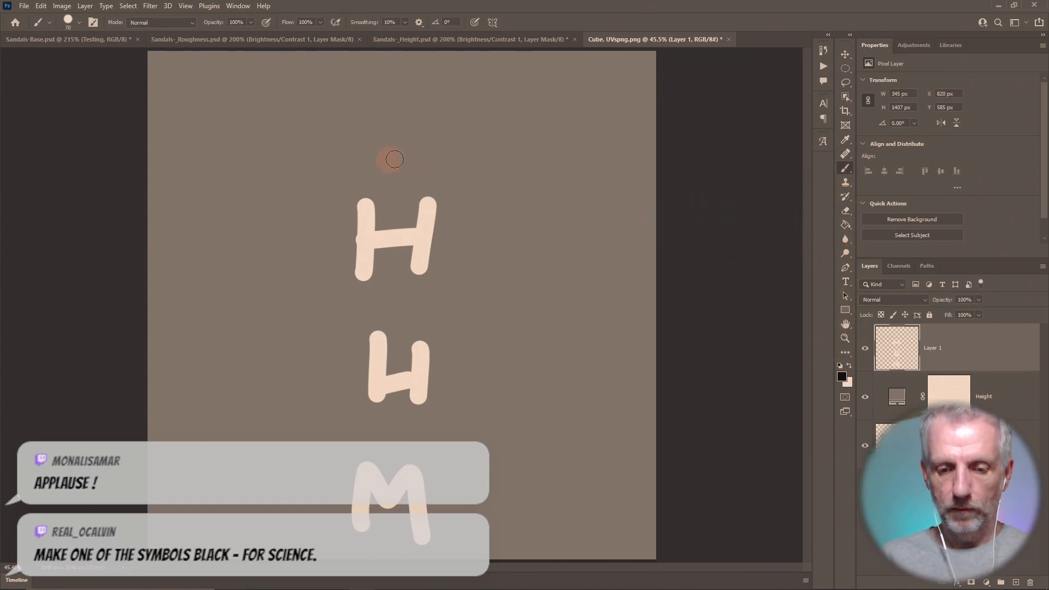
left_click(904, 382)
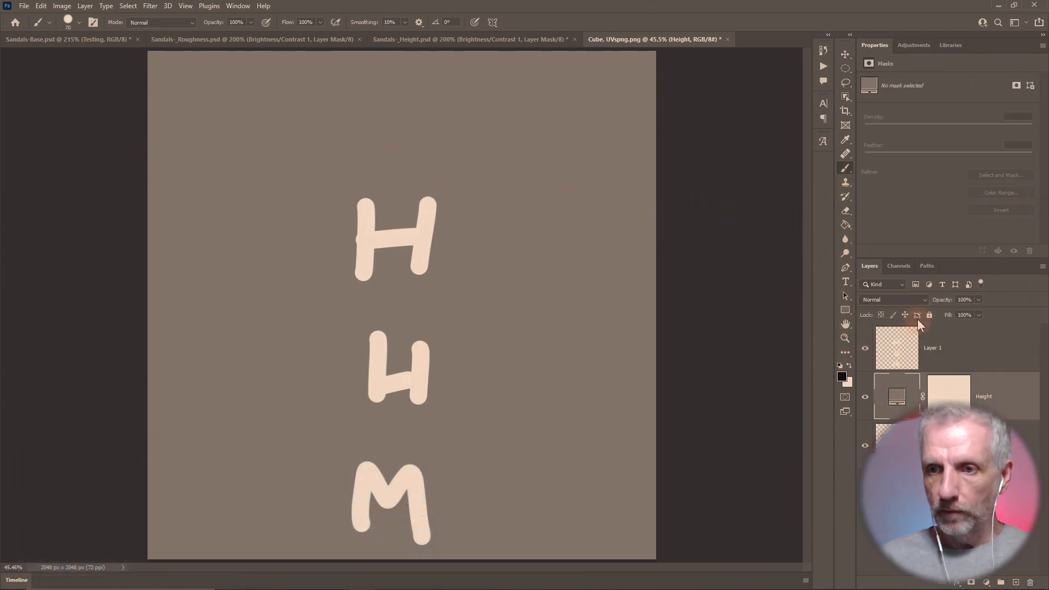
left_click_drag(941, 302, 917, 314)
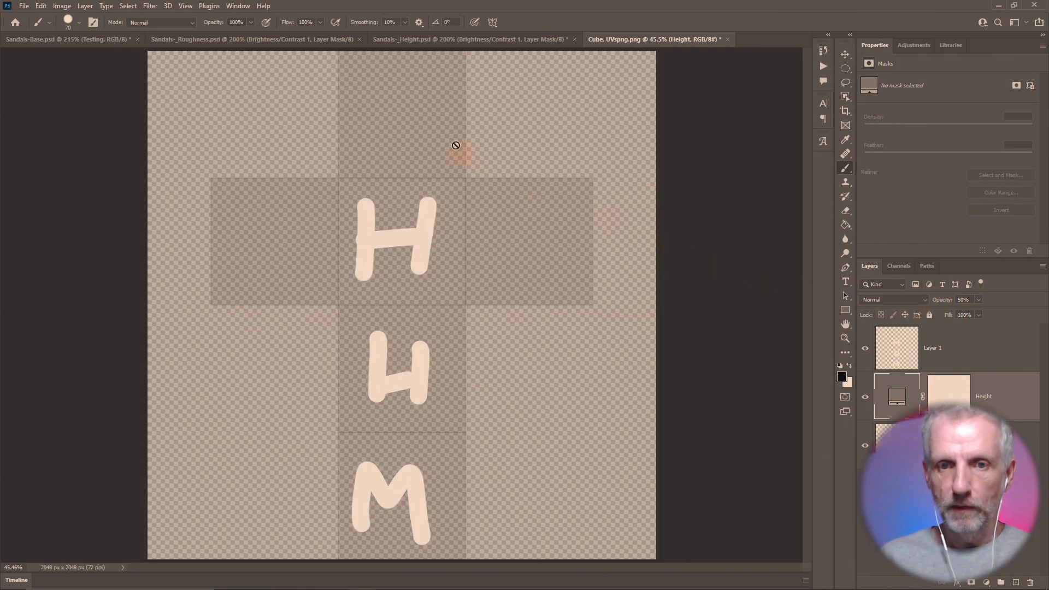
- Paint a black O on the top face, an N on the left face and an A on the right face of Layer 1
left_click(890, 346)
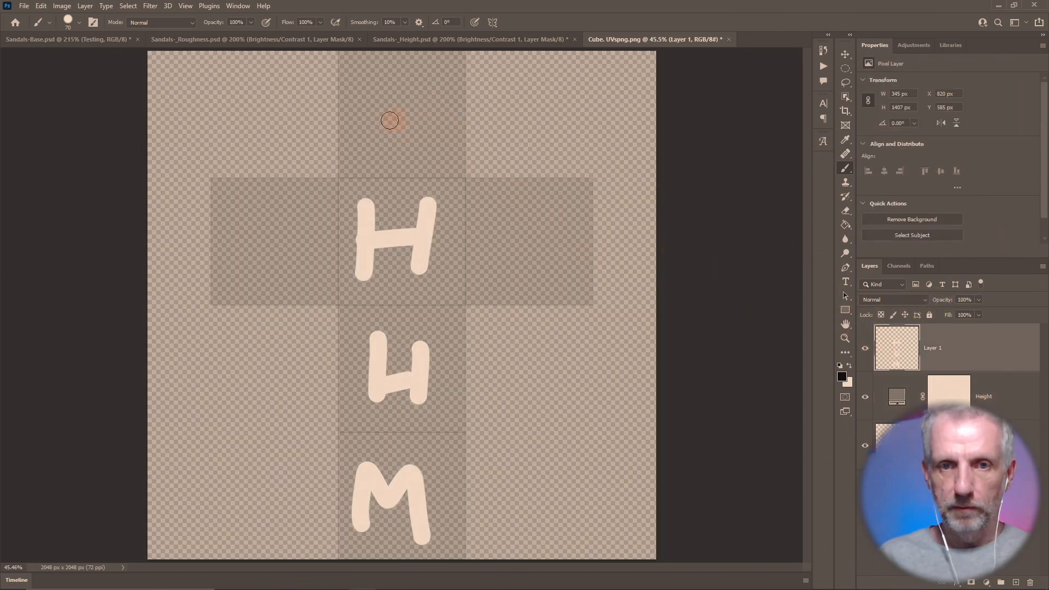
mouse_move(397, 98)
left_mouse_down()
mouse_move(388, 129)
mouse_move(402, 90)
left_mouse_up()
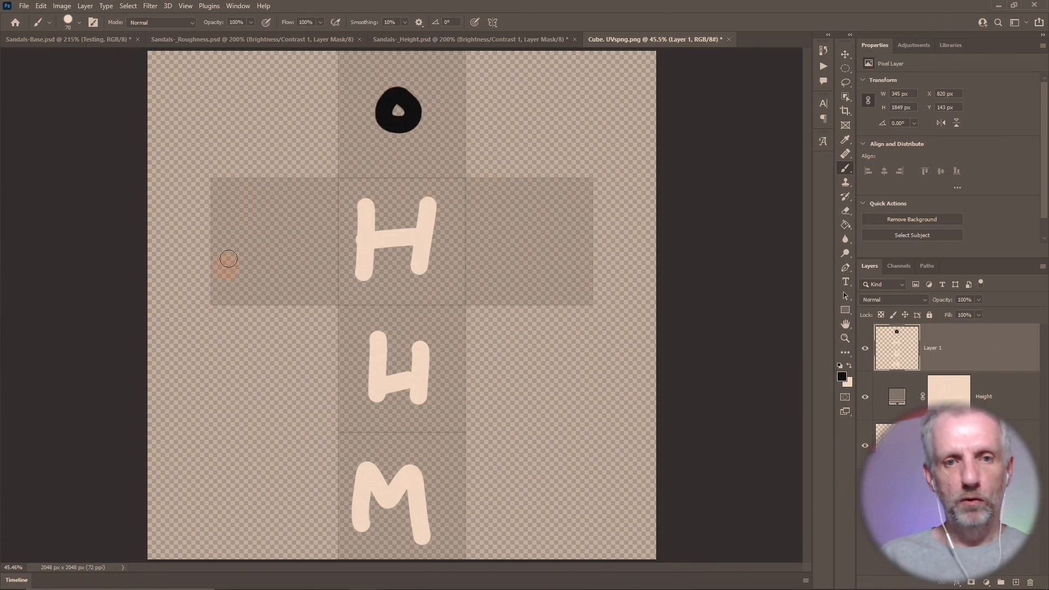
mouse_move(229, 259)
left_mouse_down()
mouse_move(234, 209)
mouse_move(283, 218)
left_mouse_up()
left_click_drag(501, 277, 569, 279)
left_click_drag(510, 258, 549, 253)
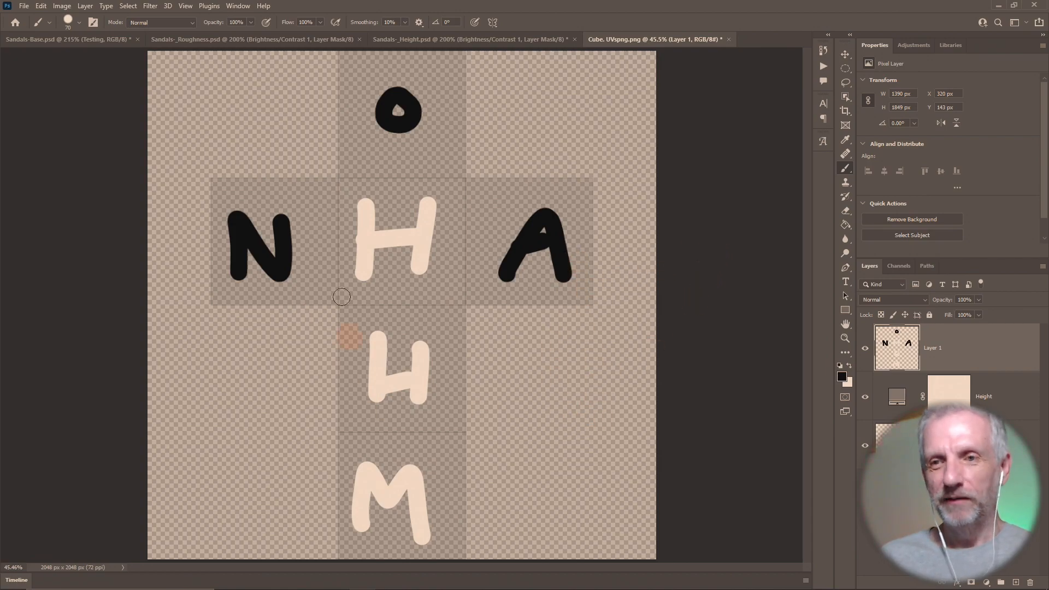
- Activate the Move tool and restore the Height fill layer to 100% opacity
left_click(845, 54)
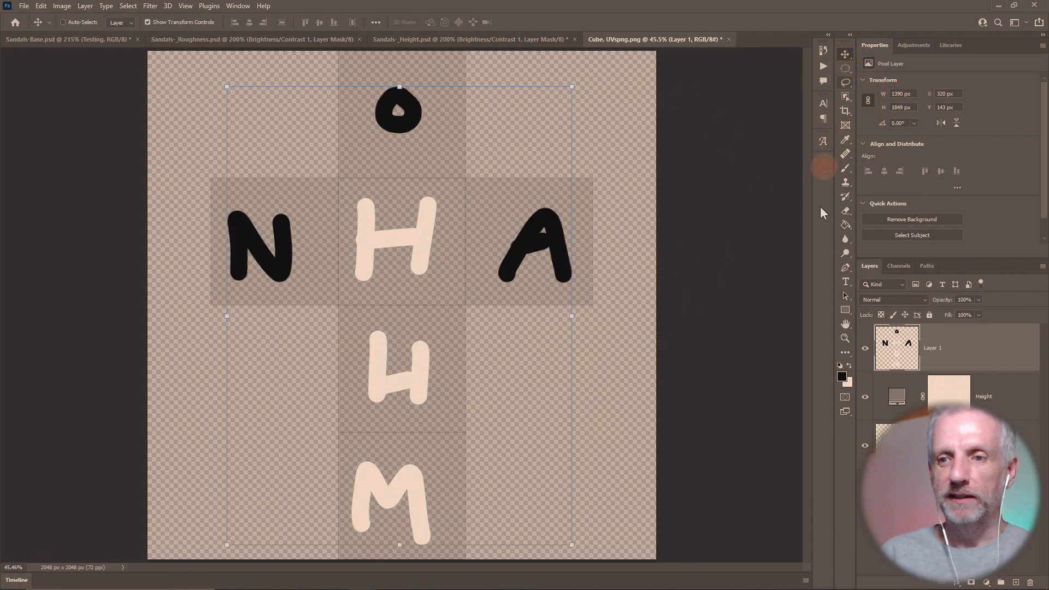
left_click(886, 393)
left_click_drag(941, 301, 998, 307)
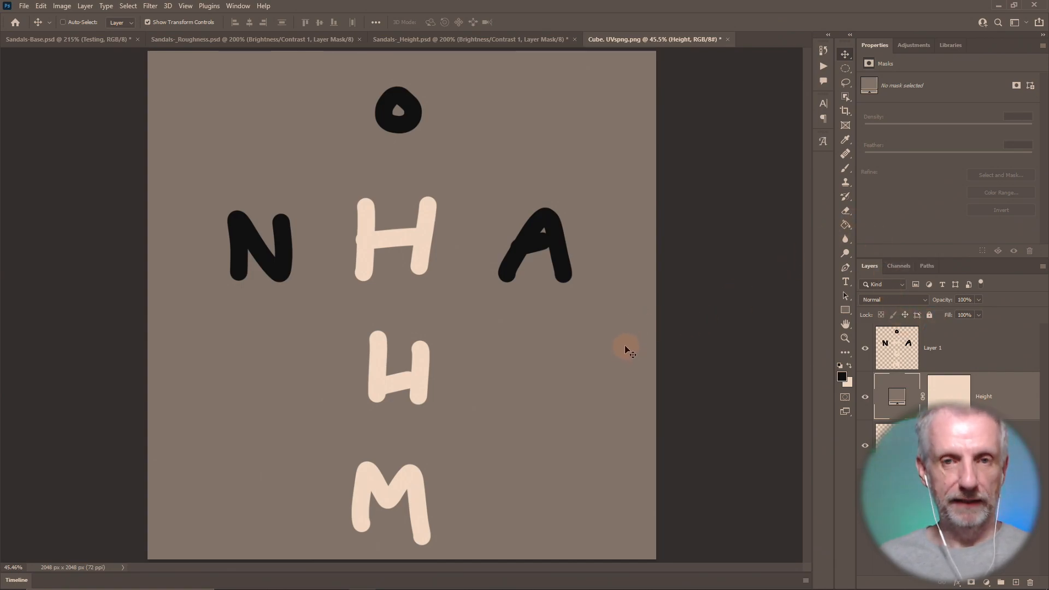
- Save the document in Photoshop format as Cube Height in the Cube Test folder on the Desktop
key("ctrl+shift+s")
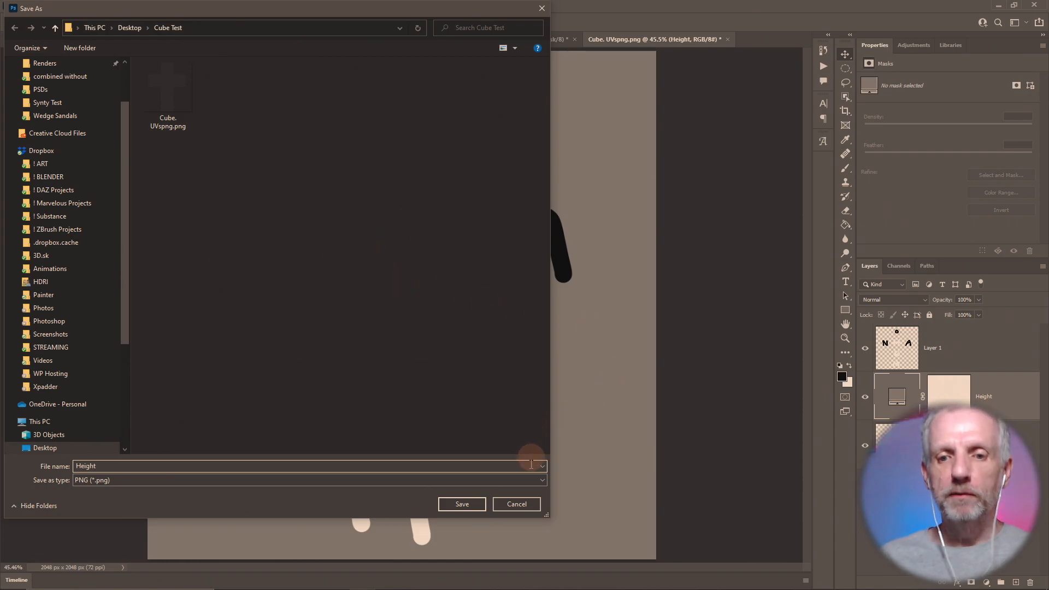
left_click(516, 504)
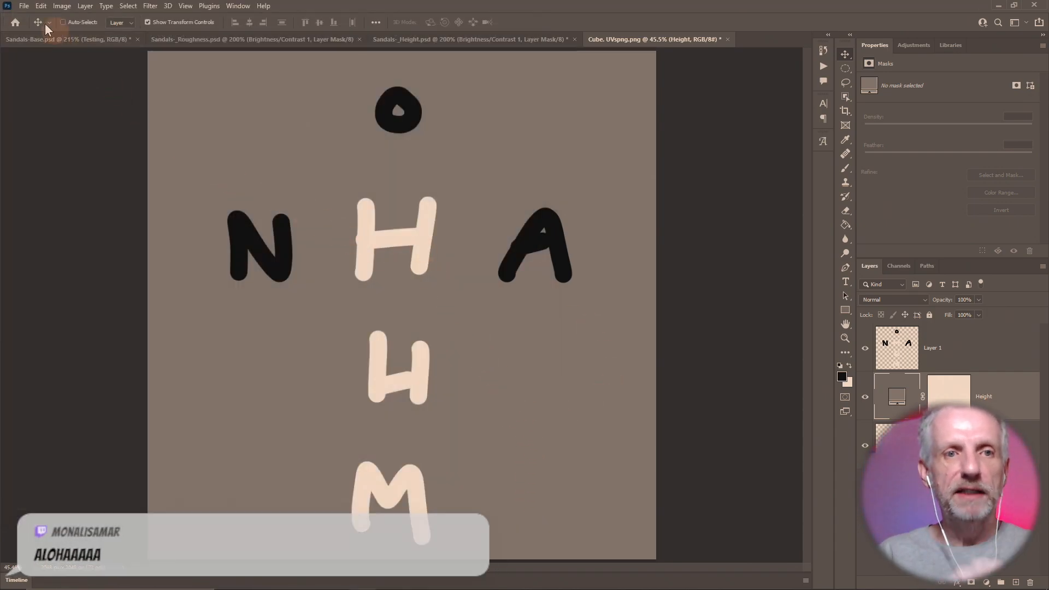
left_click(24, 5)
left_click(80, 136)
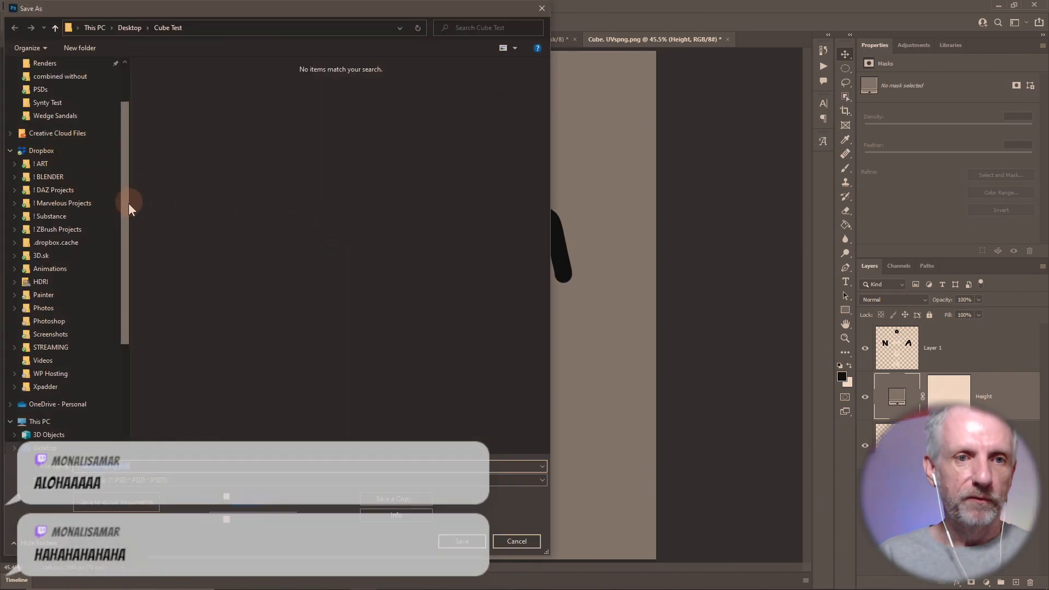
scroll(129, 202, "up", 2)
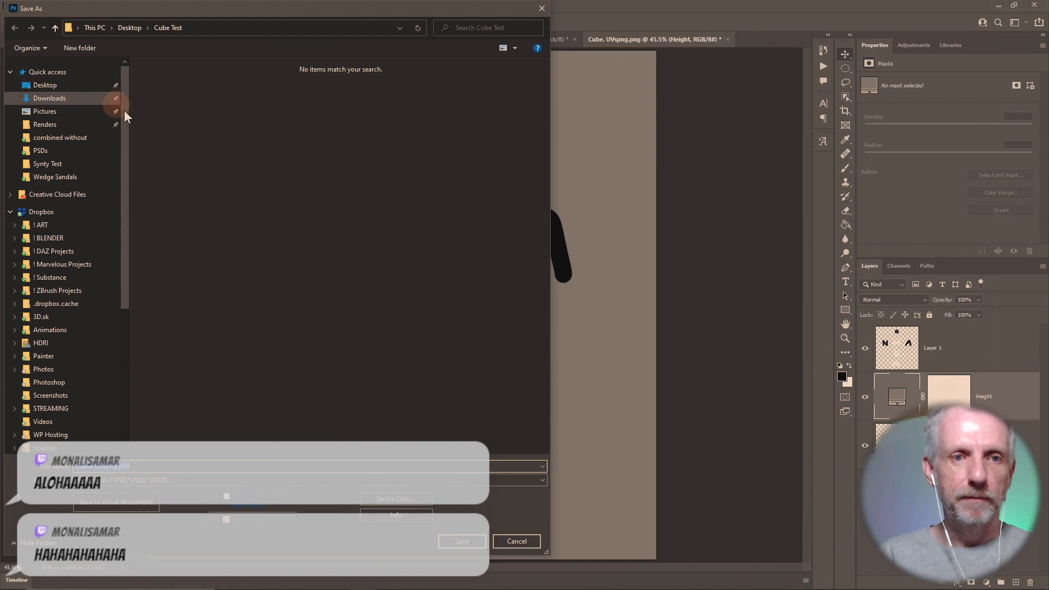
left_click(59, 90)
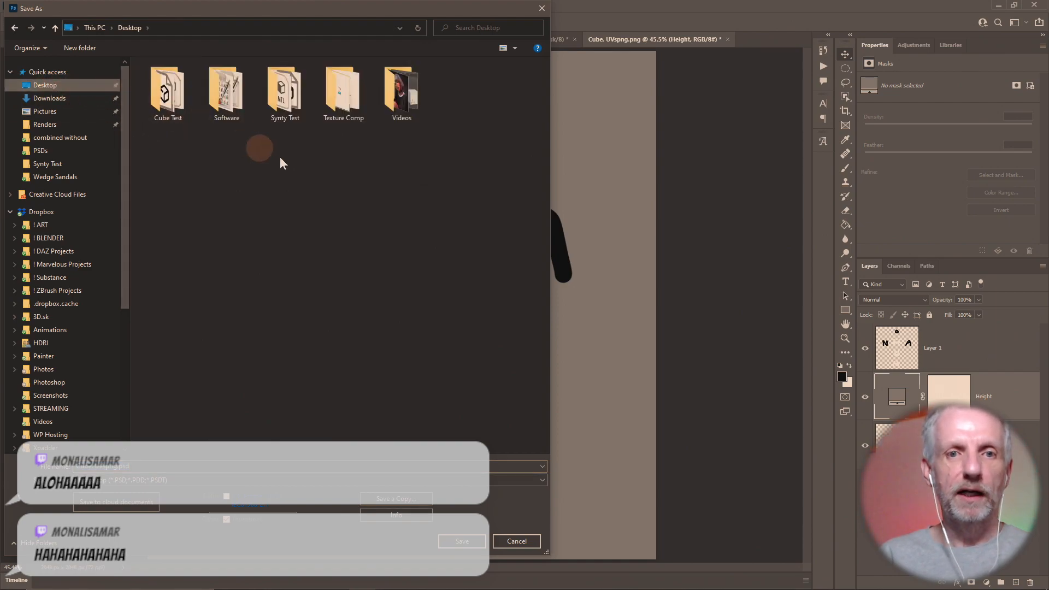
left_click(176, 103)
double_click(177, 104)
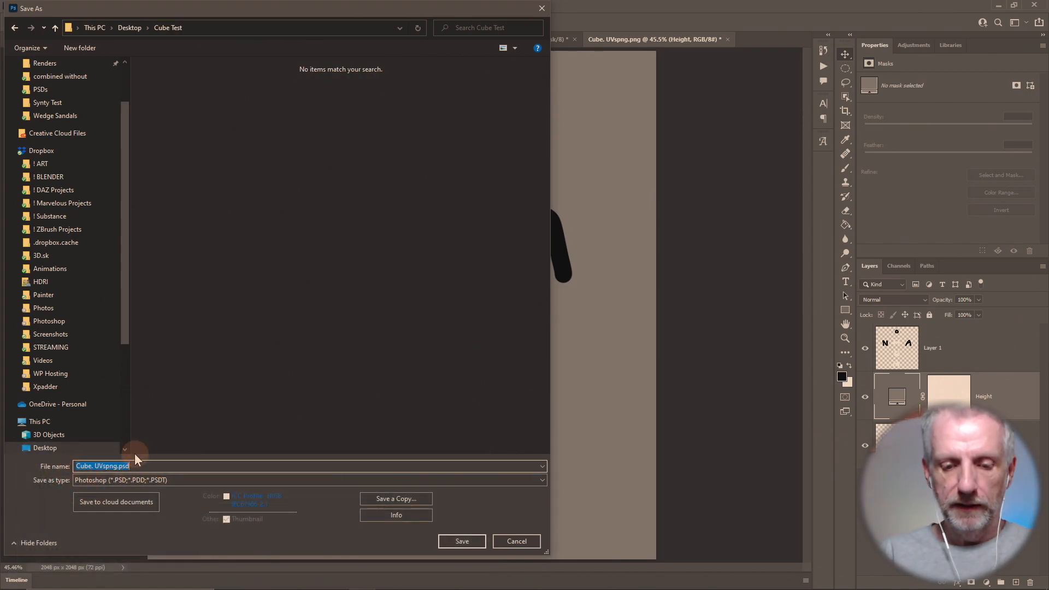
type("Cube H")
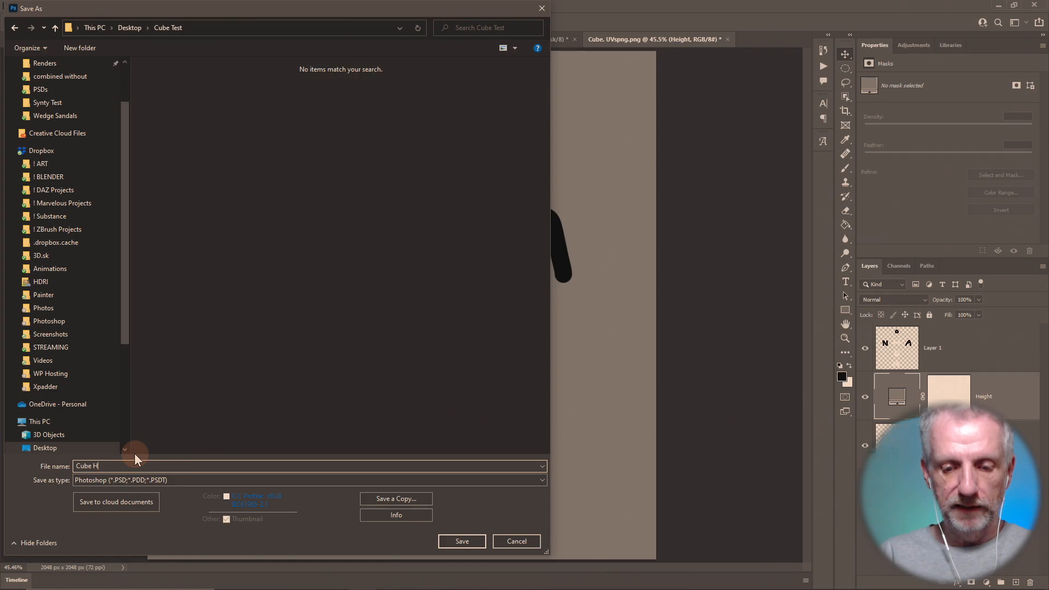
type("eight")
key("Return")
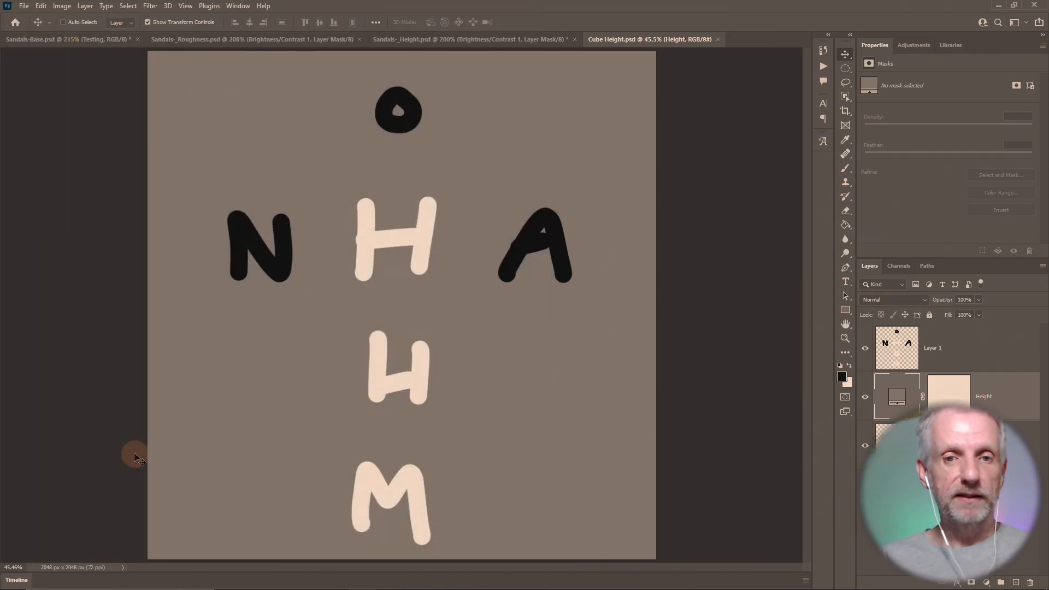
- Switch to DAZ Studio, expand the Default Cube's surface list and restore the window to a smaller size
key("alt+Tab")
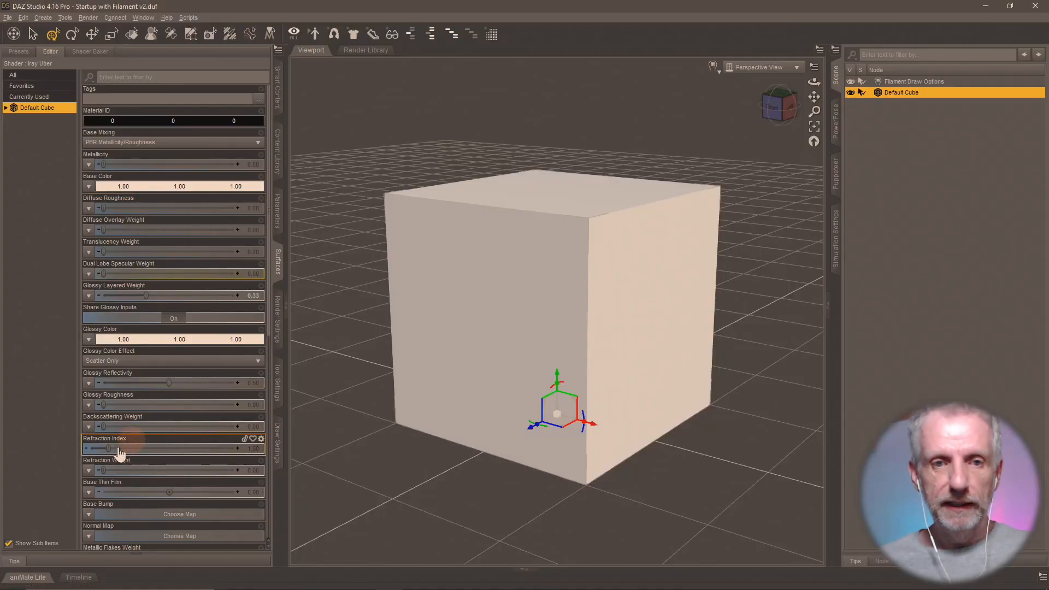
left_click(6, 107)
double_click(328, 5)
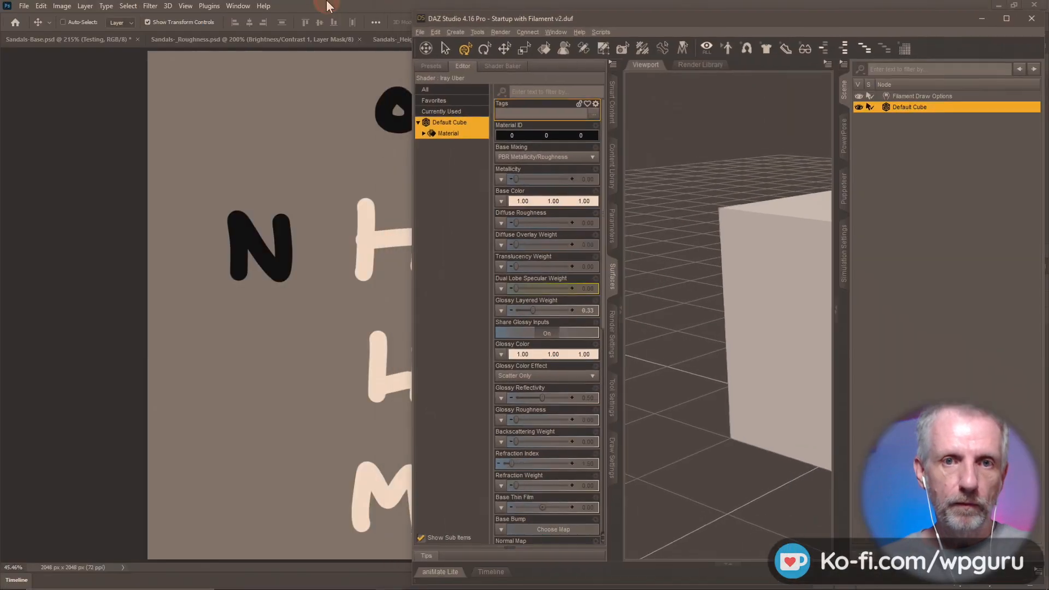
- Switch to the Cube Test folder window so it sits beside DAZ Studio
key("alt+Tab")
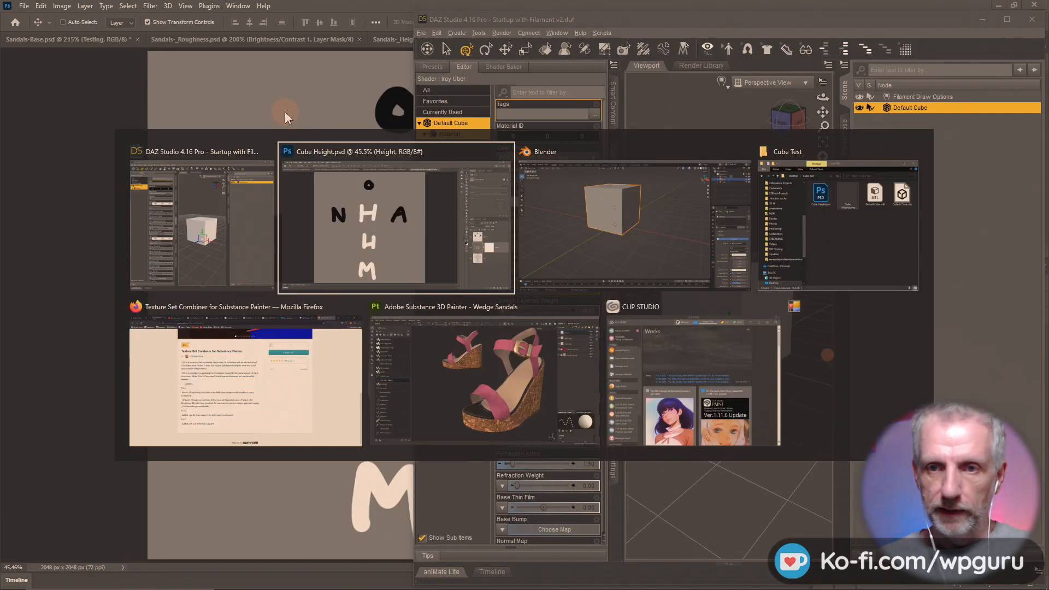
key("alt+Tab")
key("alt+Tab")
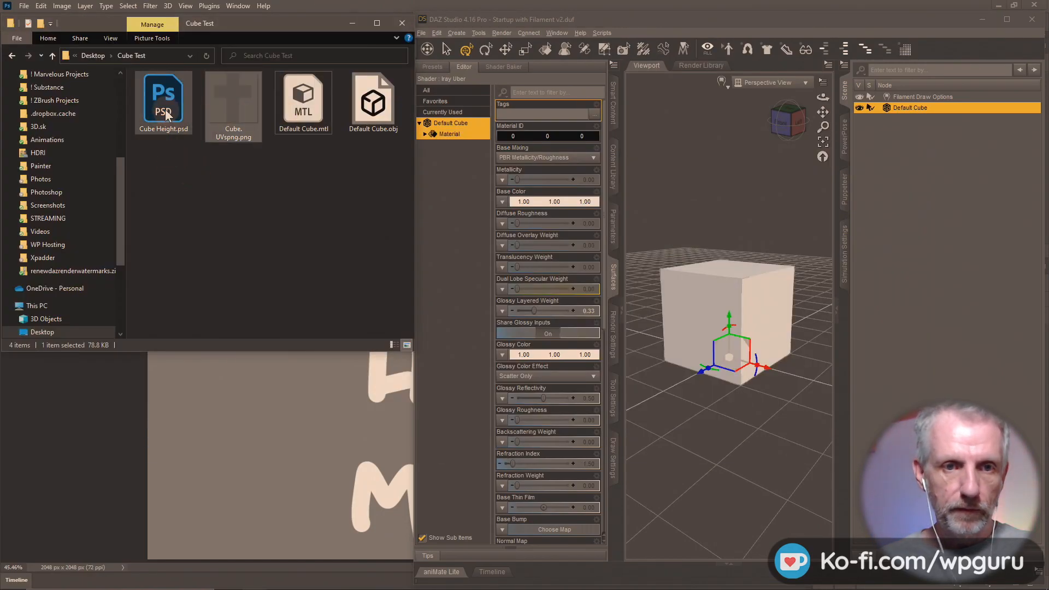
- Show the Bump channels of the Default Cube's material and load Cube Height.psd as the Base Bump map
left_click(231, 144)
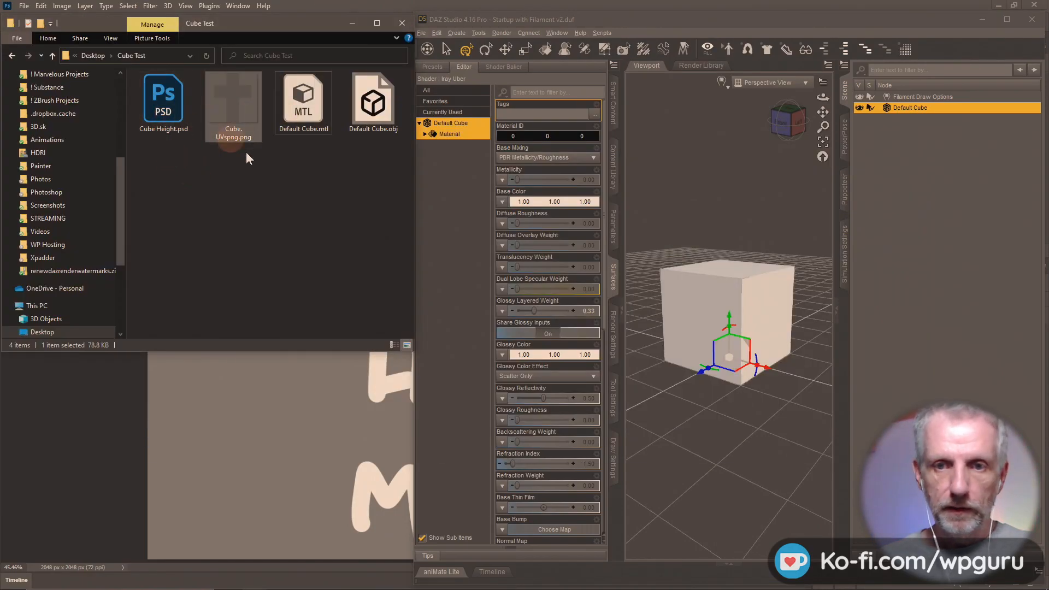
left_click(425, 135)
left_click(473, 158)
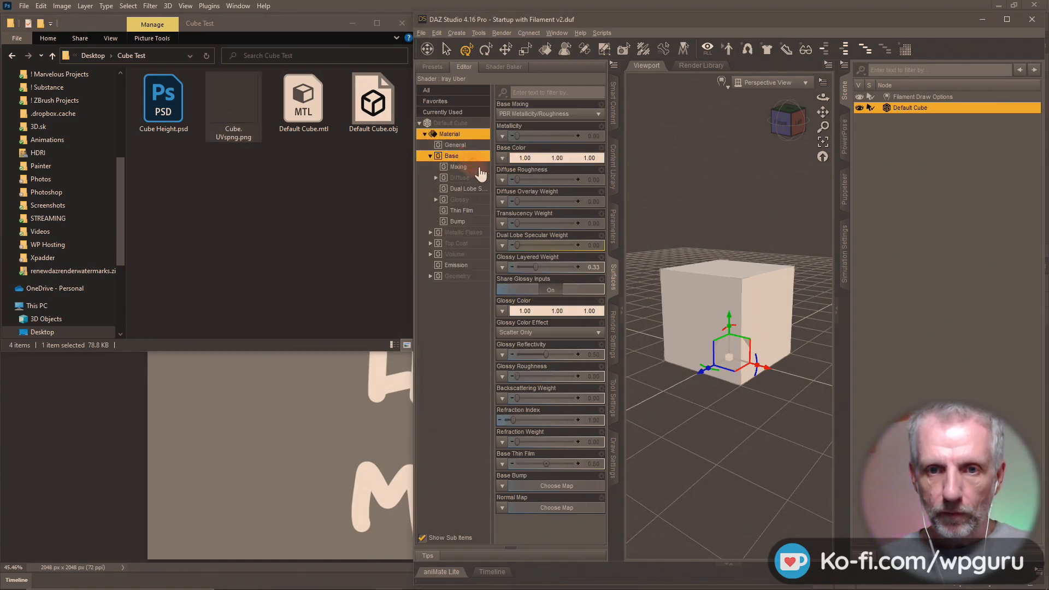
left_click(473, 221)
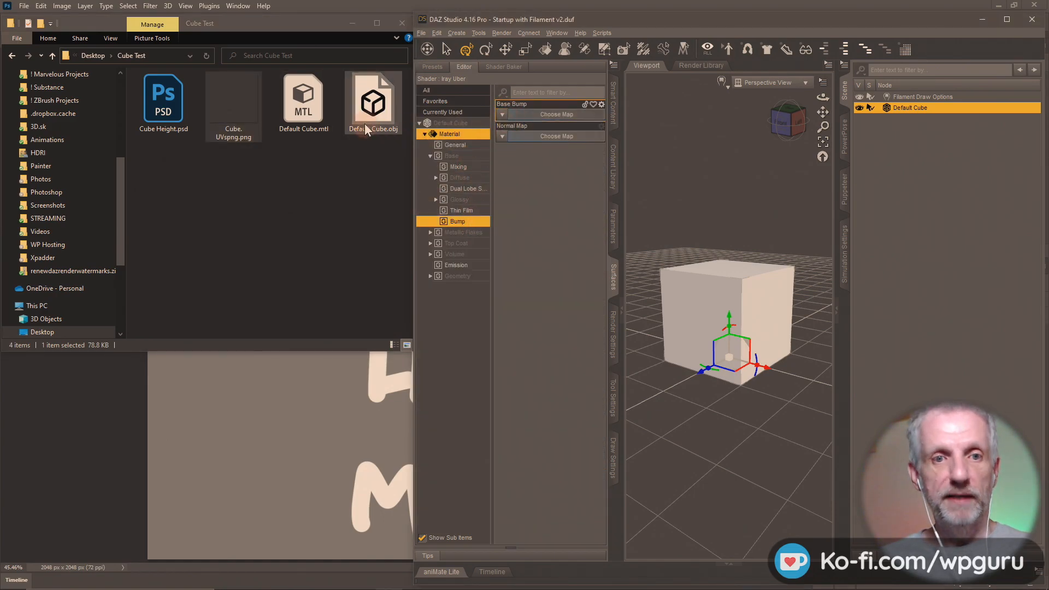
left_click_drag(169, 117, 453, 143)
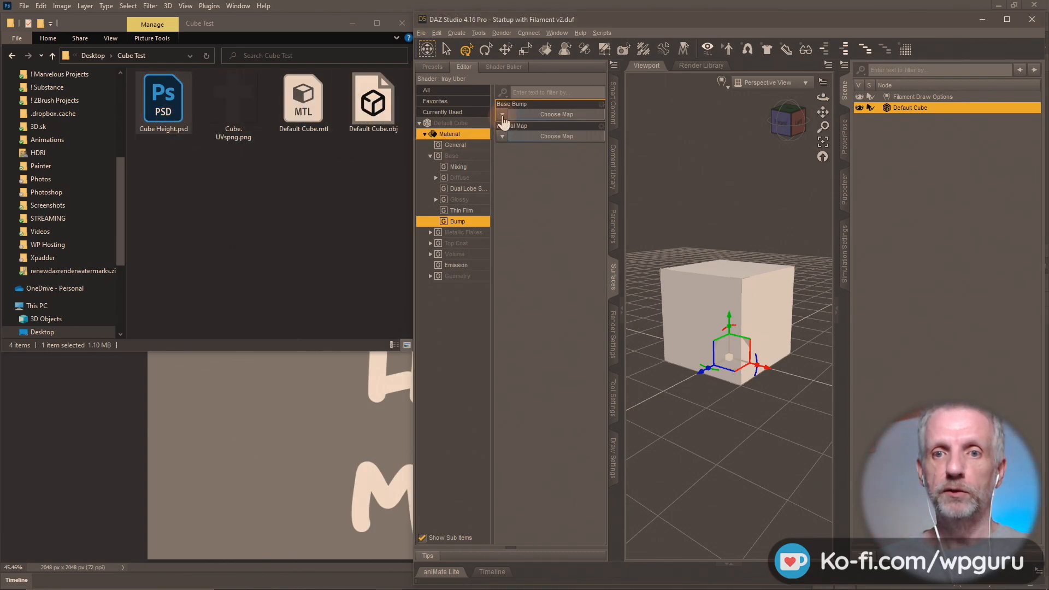
left_click_drag(503, 122, 502, 115)
mouse_move(507, 125)
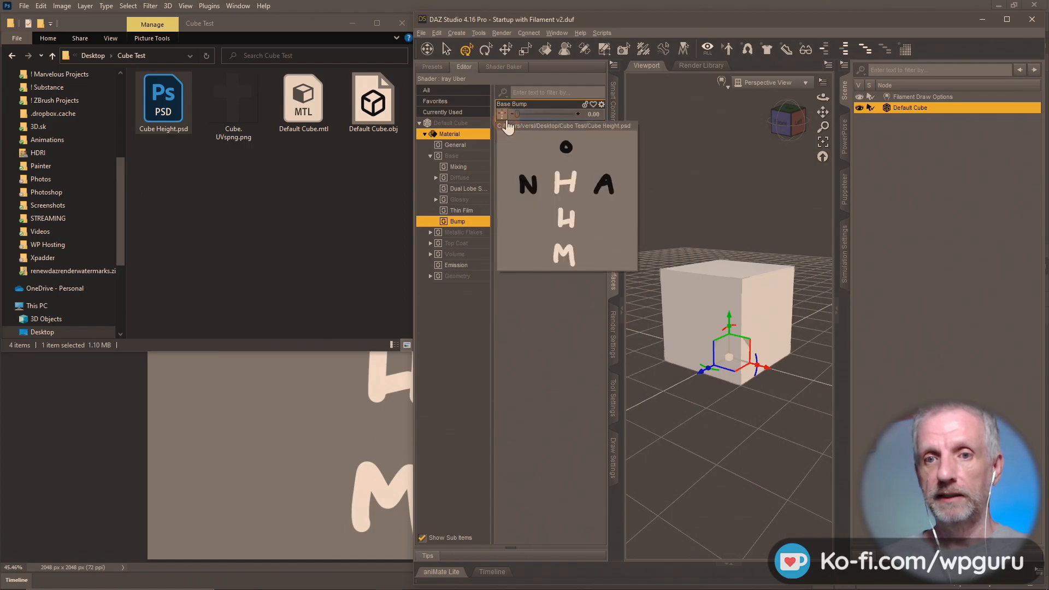
- Maximize the DAZ Studio window and set the cube's Base Bump strength to 2
double_click(671, 21)
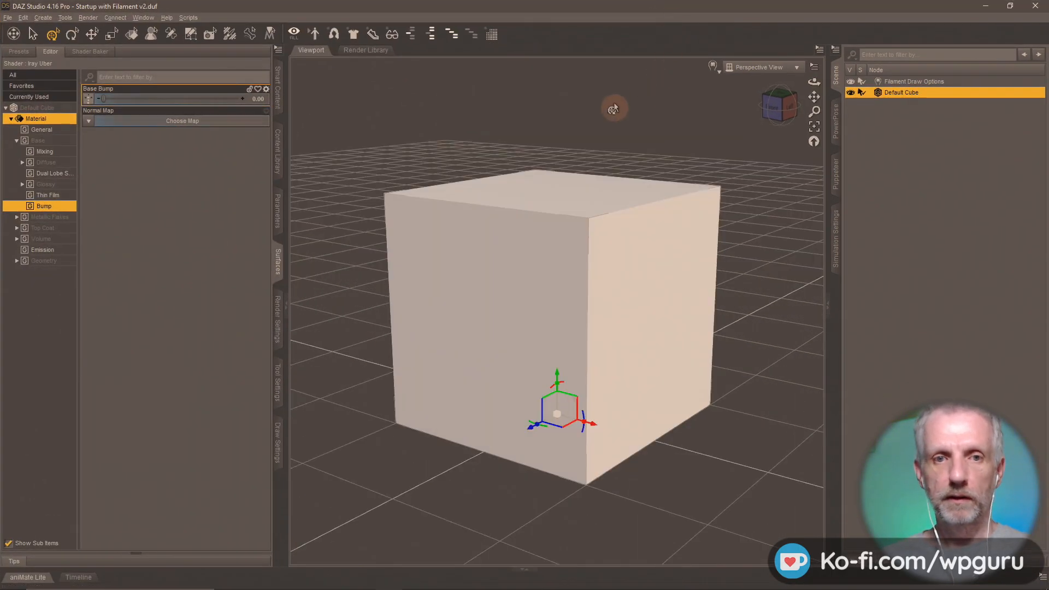
left_click(260, 100)
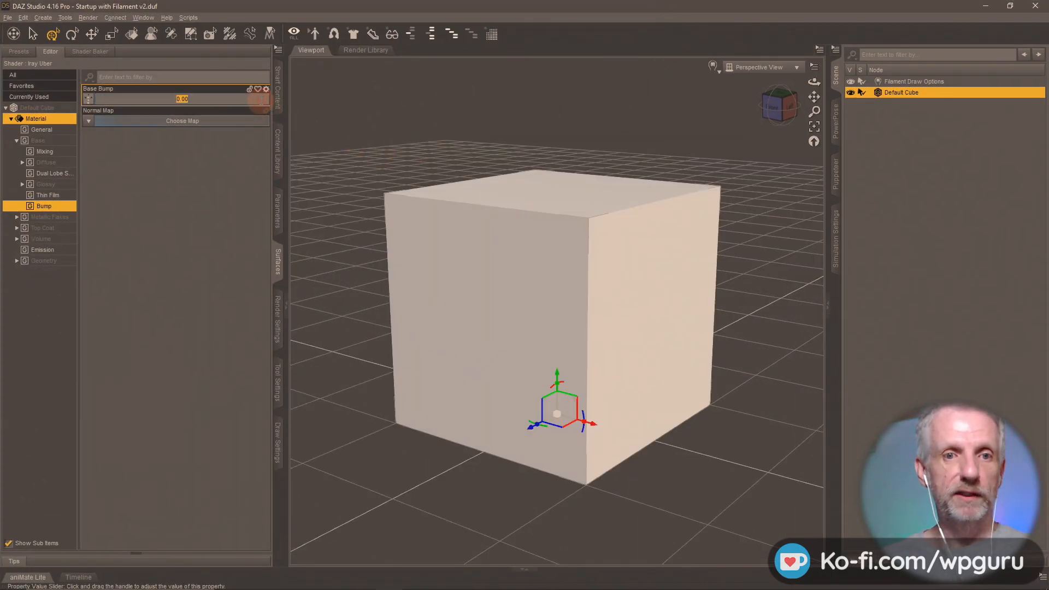
type("2")
key("Return")
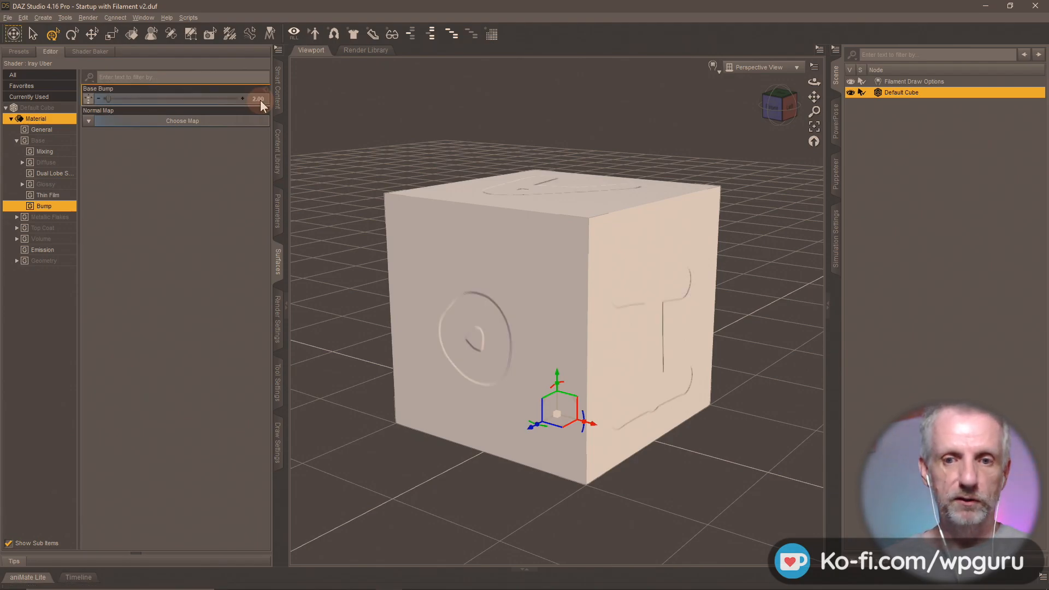
left_click_drag(750, 462, 721, 429)
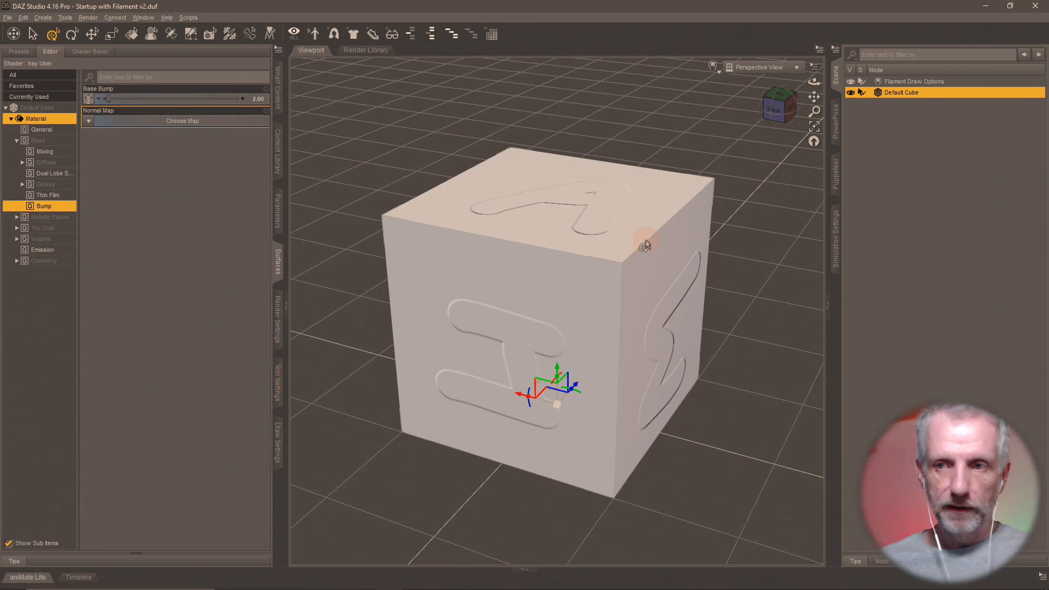
- Lower the Environment Intensity Scale of the Filament Draw Options to about 1862
left_click(928, 81)
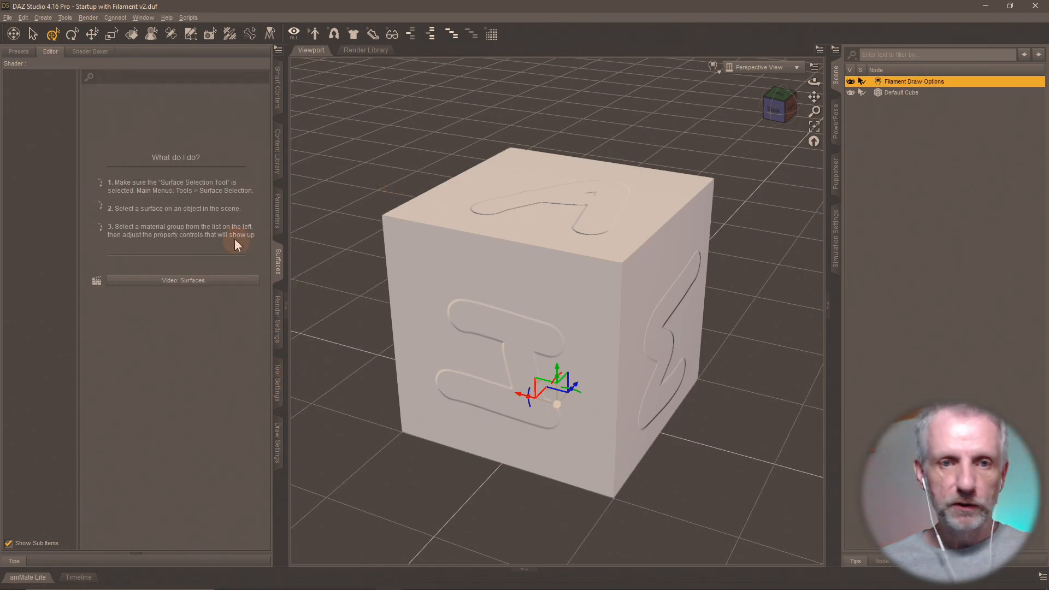
left_click(278, 213)
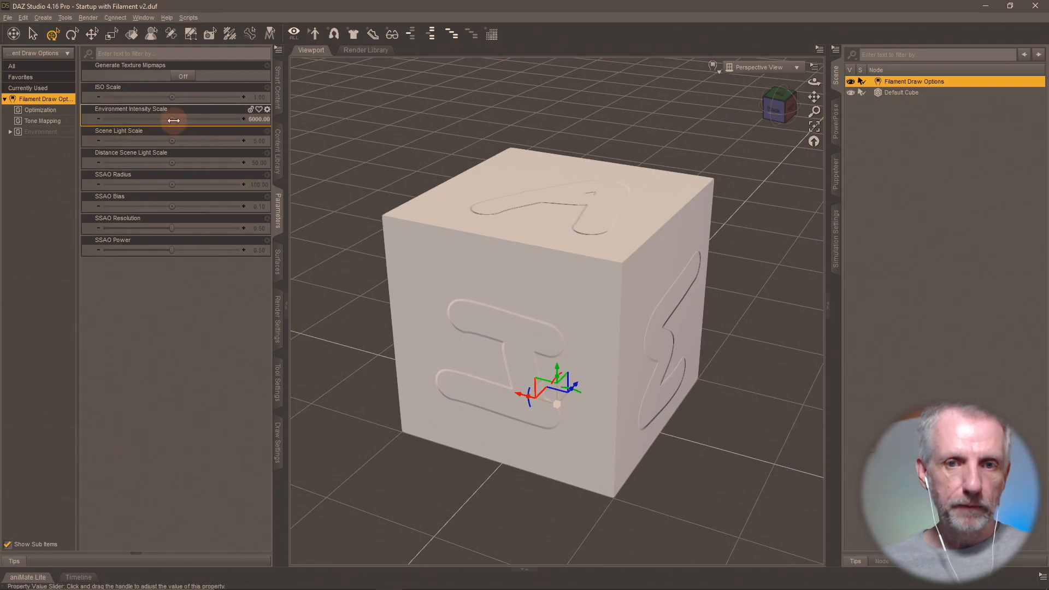
left_click_drag(174, 121, 147, 121)
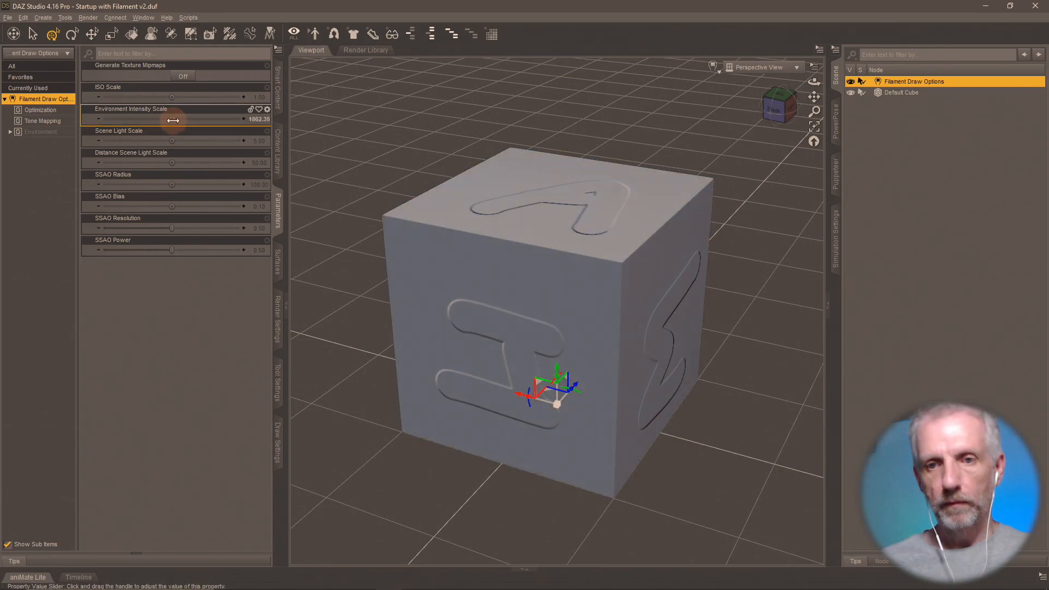
left_click_drag(461, 300, 519, 408)
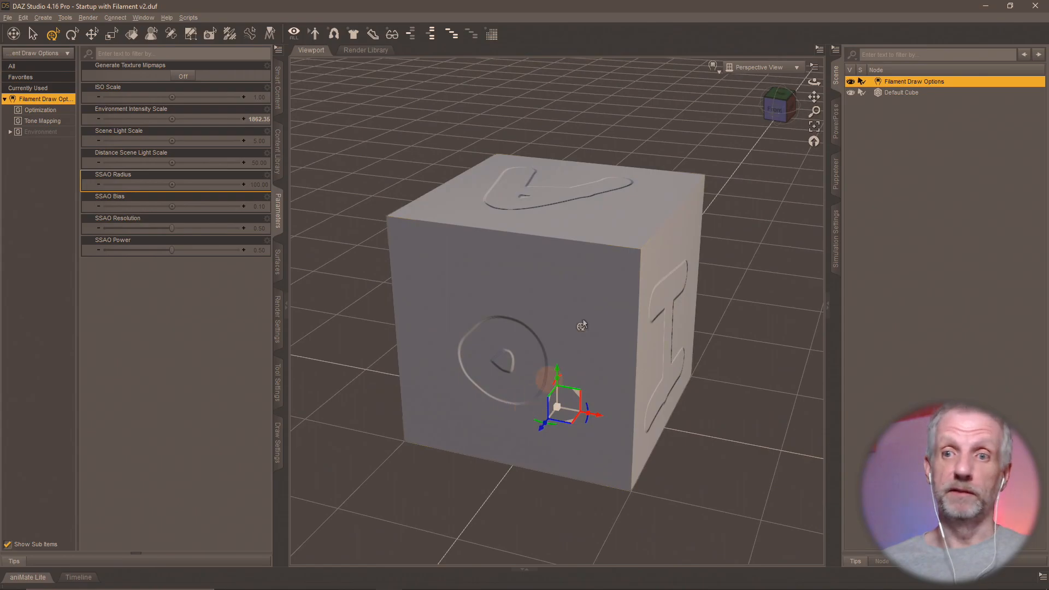
- Set the viewport to Iray preview and compare the cube's faces with the height map in Photoshop
left_click(717, 72)
left_click(735, 214)
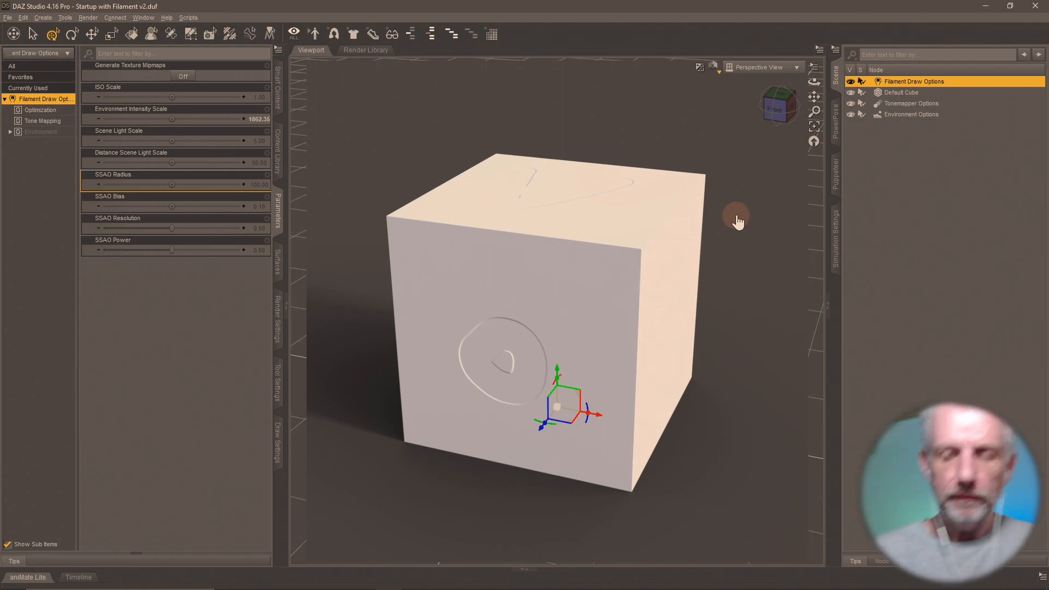
key("alt+Tab")
key("Tab")
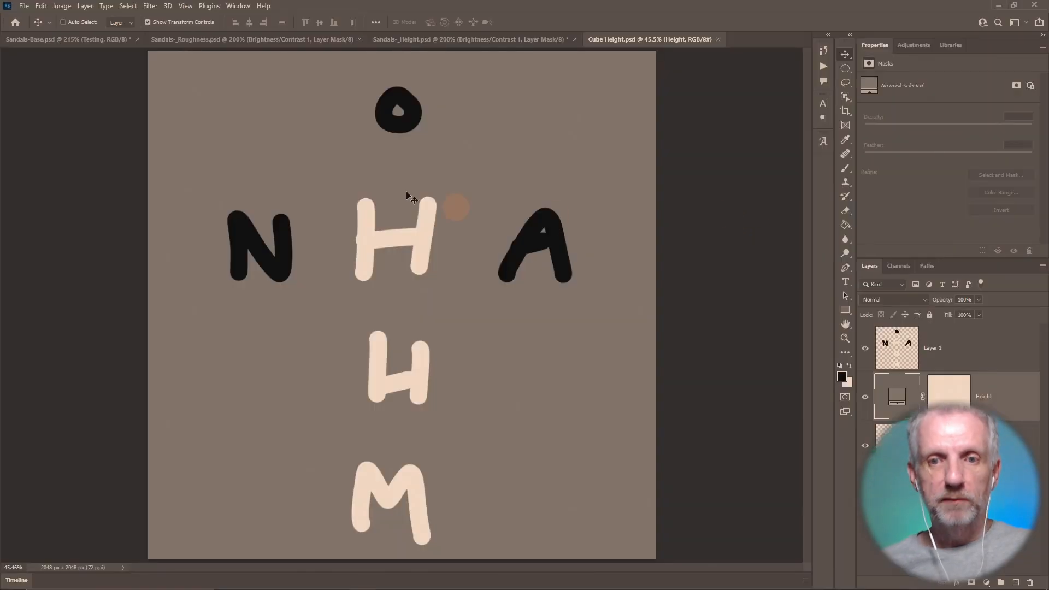
key("alt+Tab")
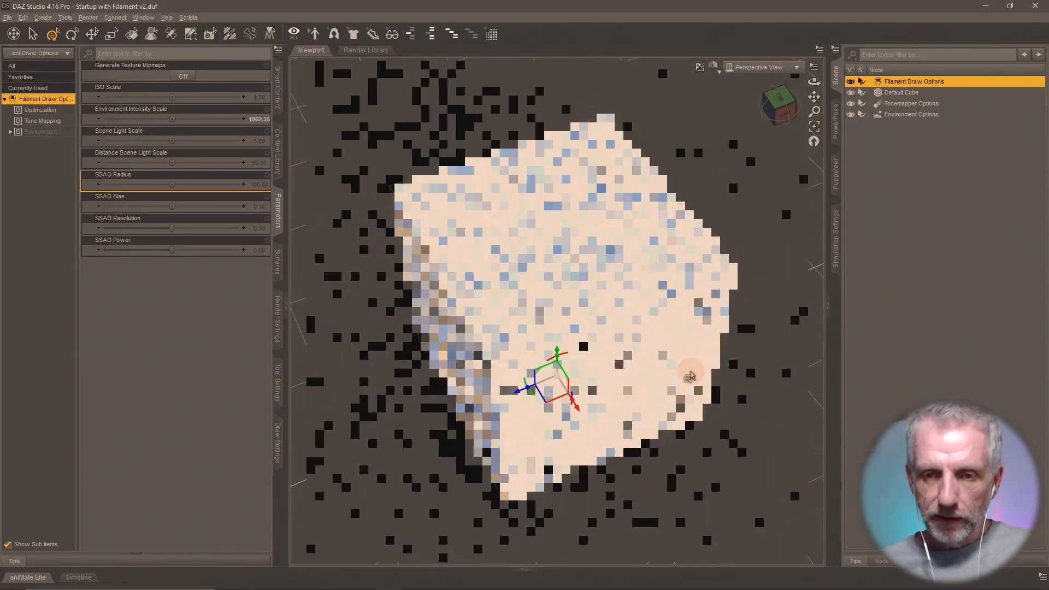
mouse_move(719, 369)
left_mouse_down()
mouse_move(697, 361)
mouse_move(726, 370)
mouse_move(713, 365)
left_mouse_up()
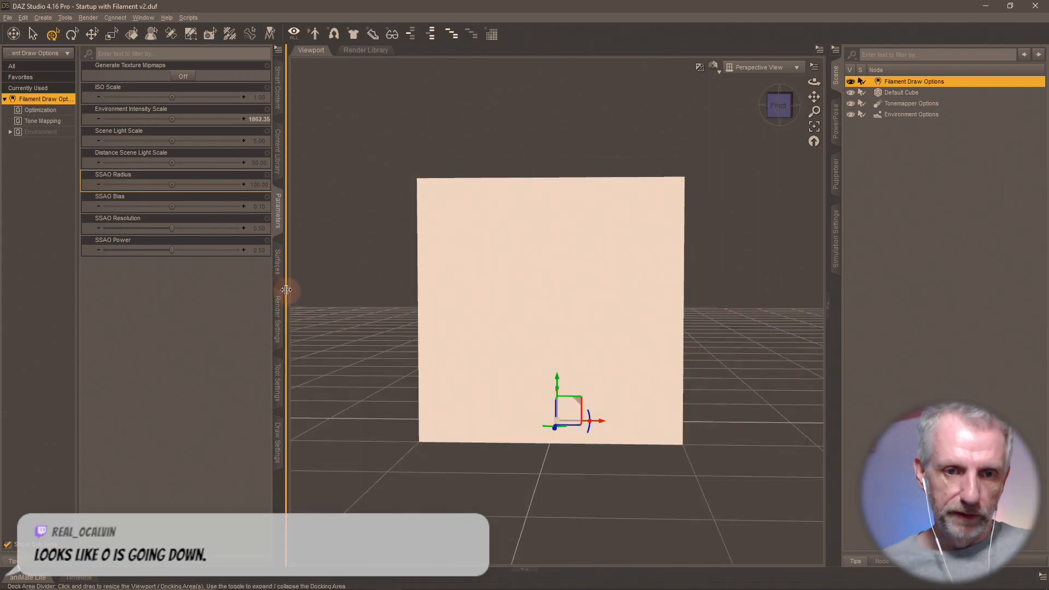
- Turn off Draw Ground in the Iray render environment and inspect the cube from below and around its sides
left_click(280, 331)
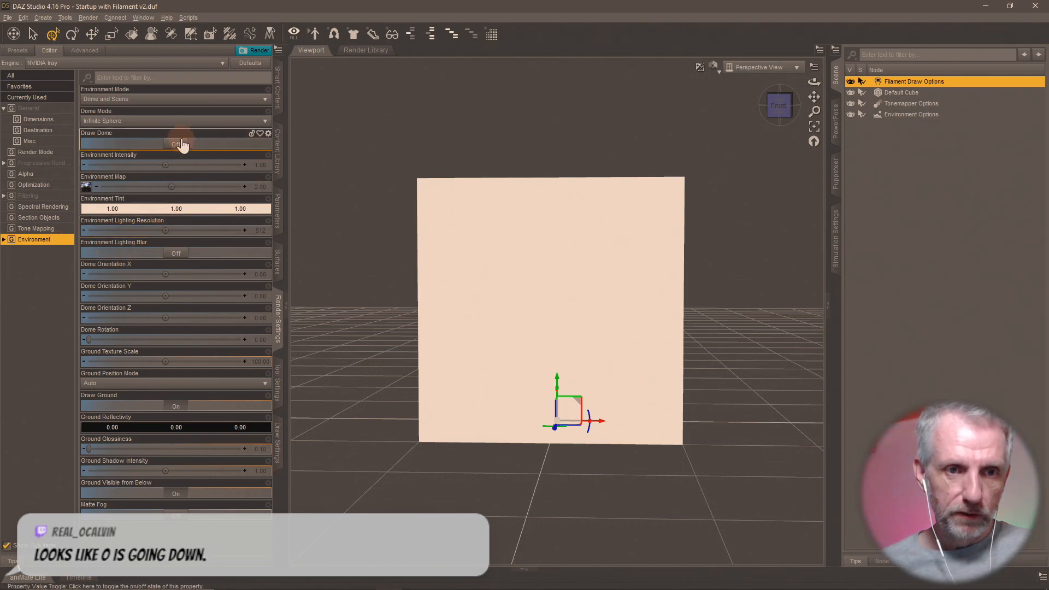
left_click(183, 407)
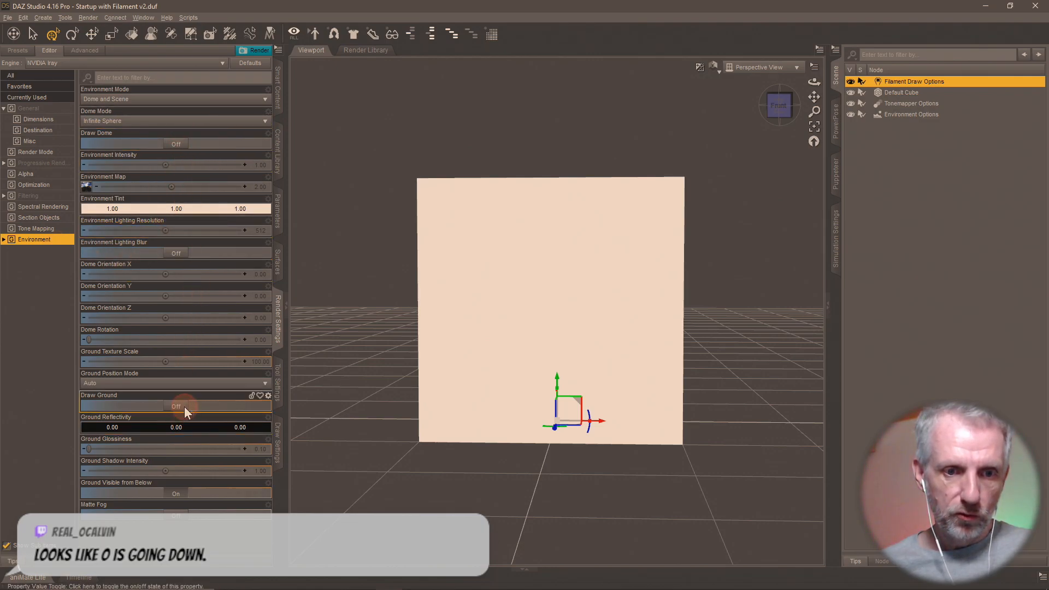
left_click_drag(454, 404, 453, 404)
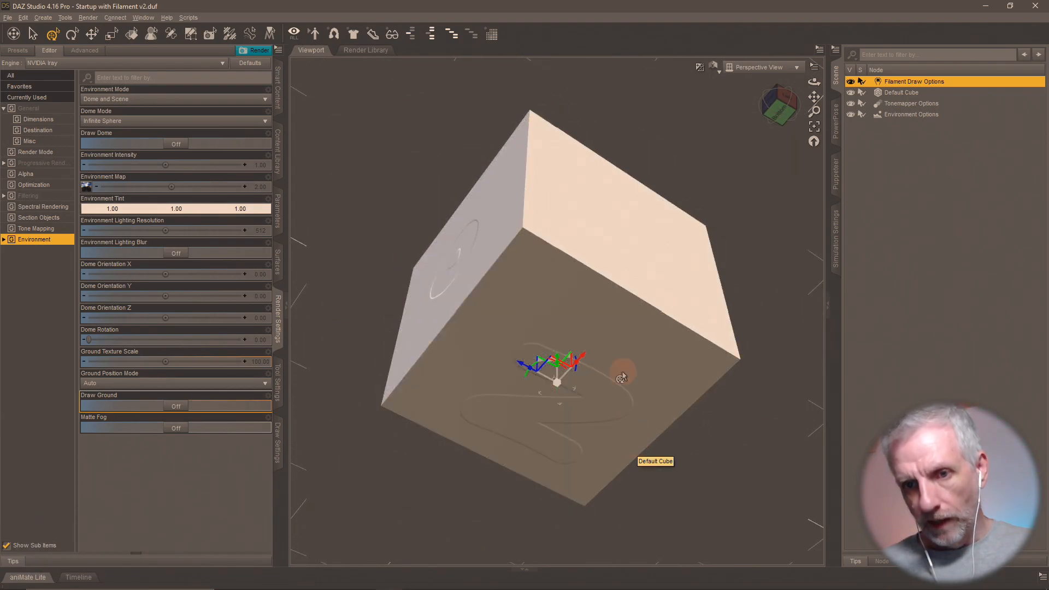
left_click_drag(622, 378, 799, 311)
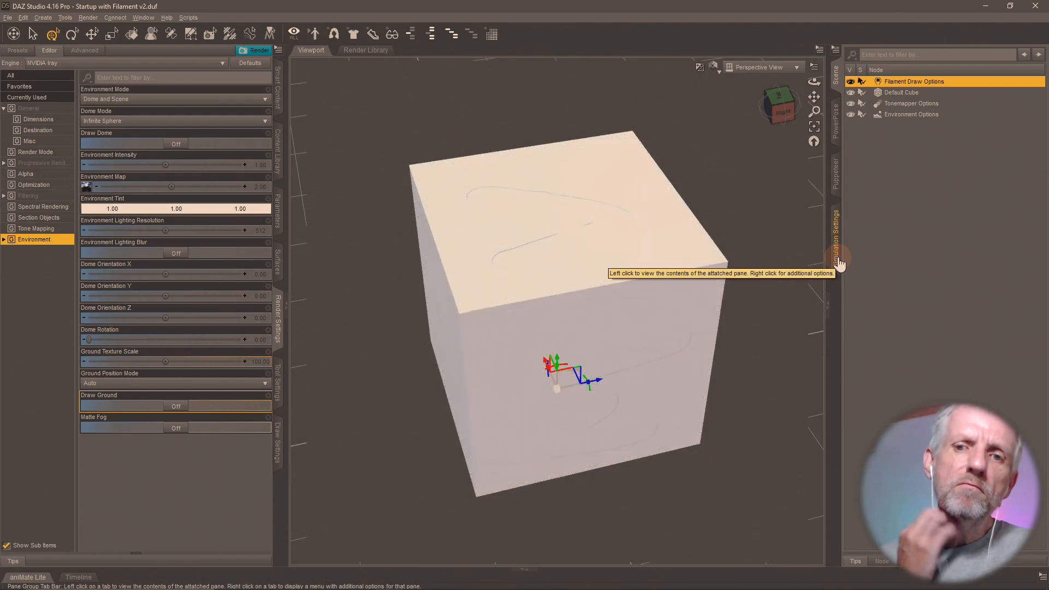
left_click_drag(815, 276, 816, 281)
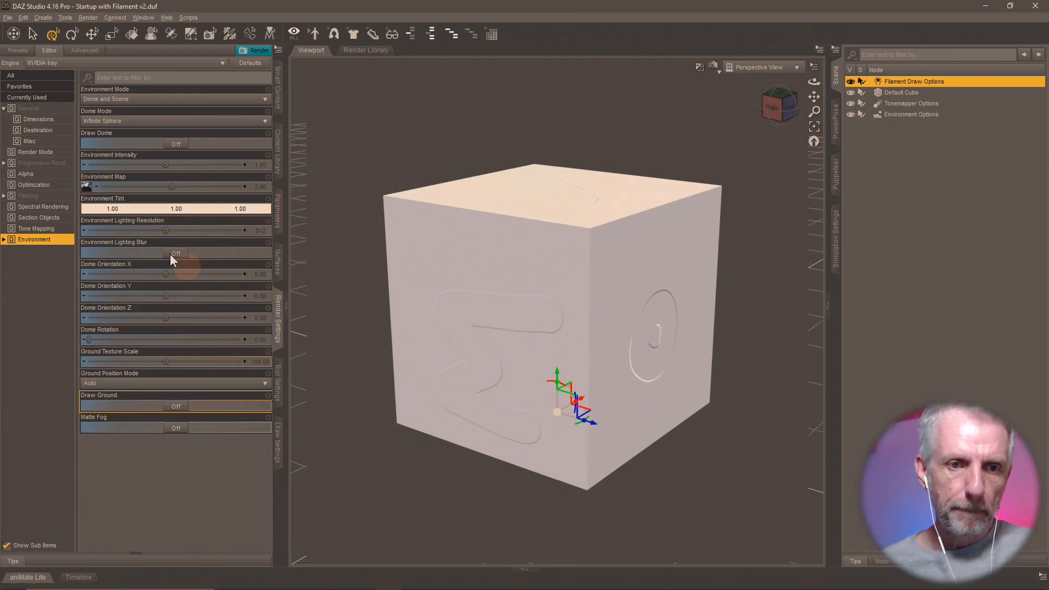
- Set the render Environment Intensity to 0.5
left_click(259, 165)
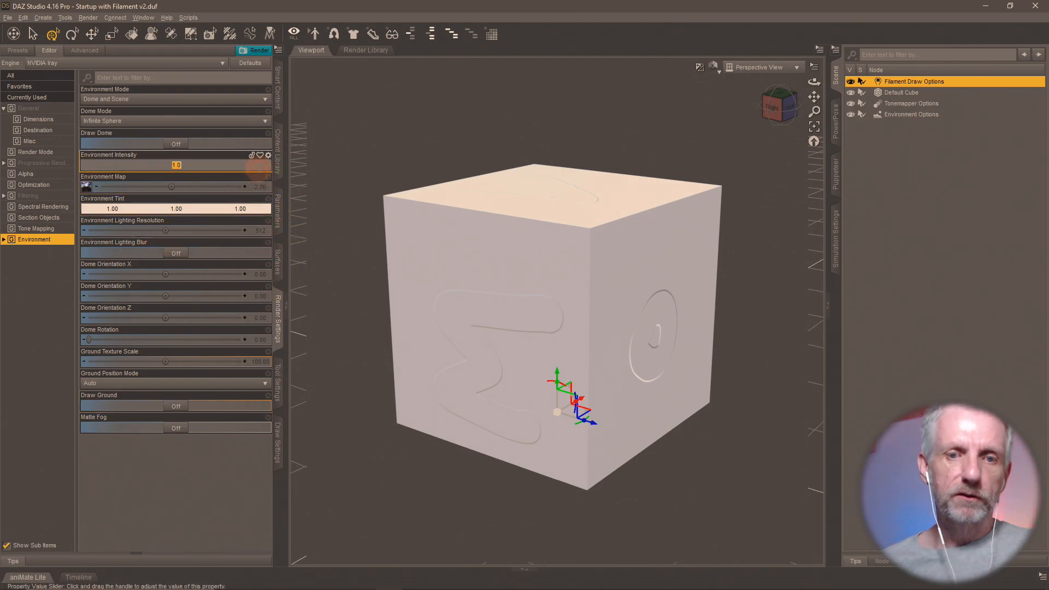
type("0.5")
key("Return")
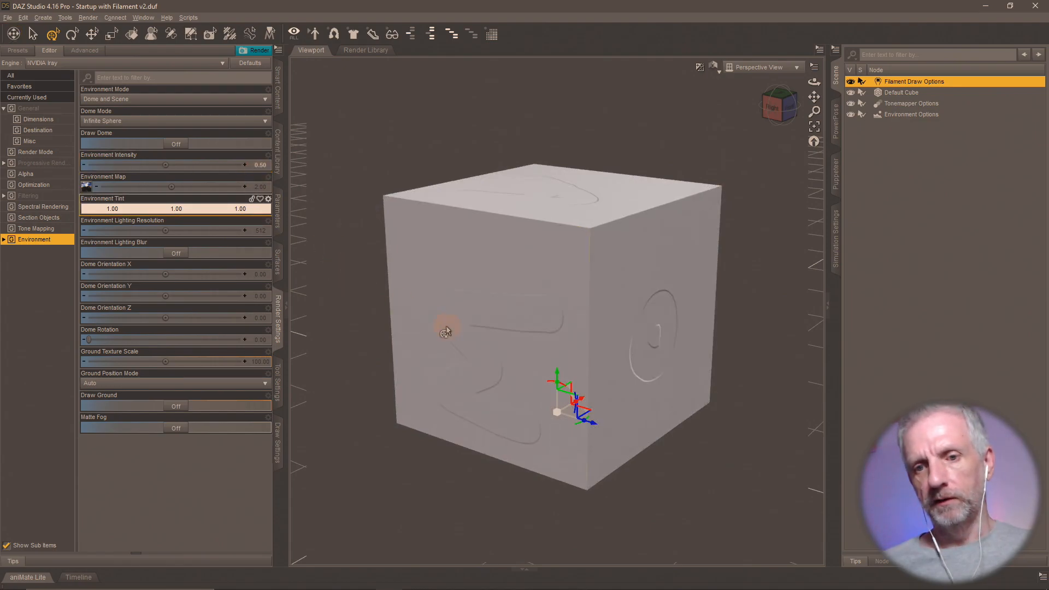
- Examine the symbols on the cube's faces to judge which are raised and which are recessed
left_click_drag(447, 326, 445, 330)
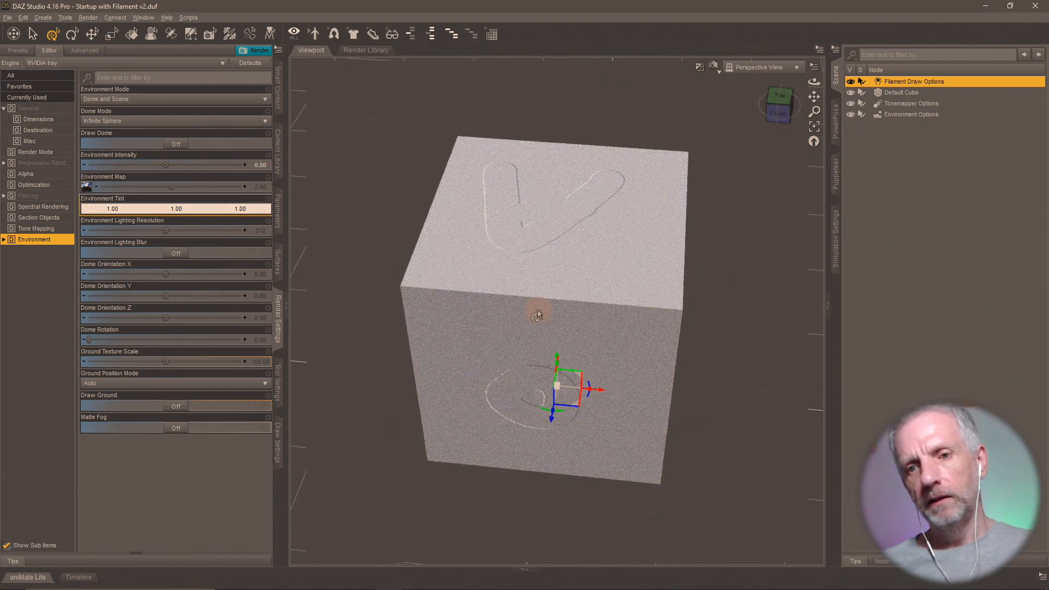
left_click_drag(536, 305, 648, 314)
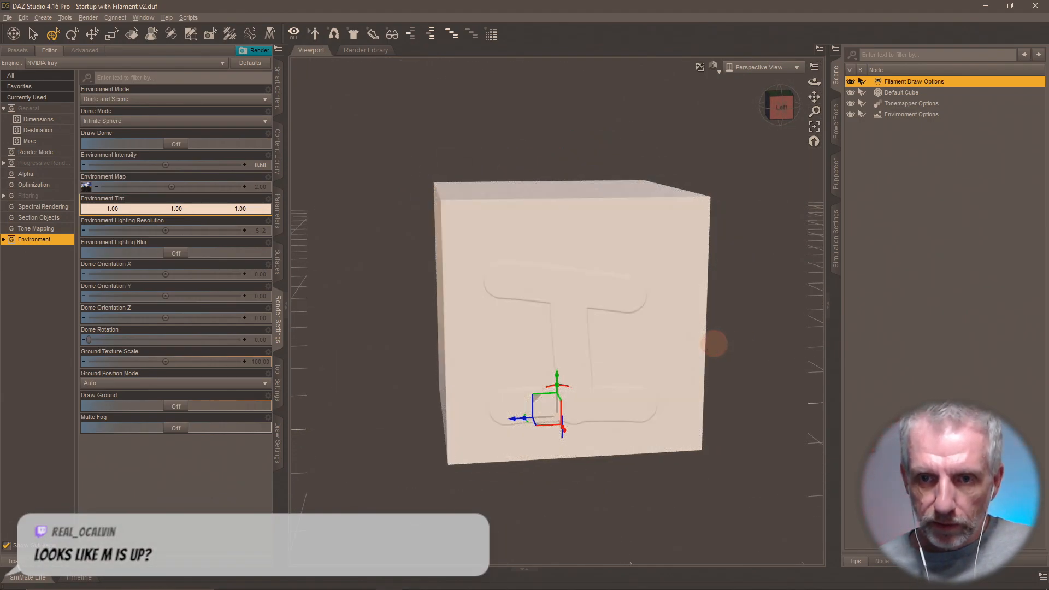
left_click_drag(715, 344, 600, 345)
scroll(714, 403, "up", 2)
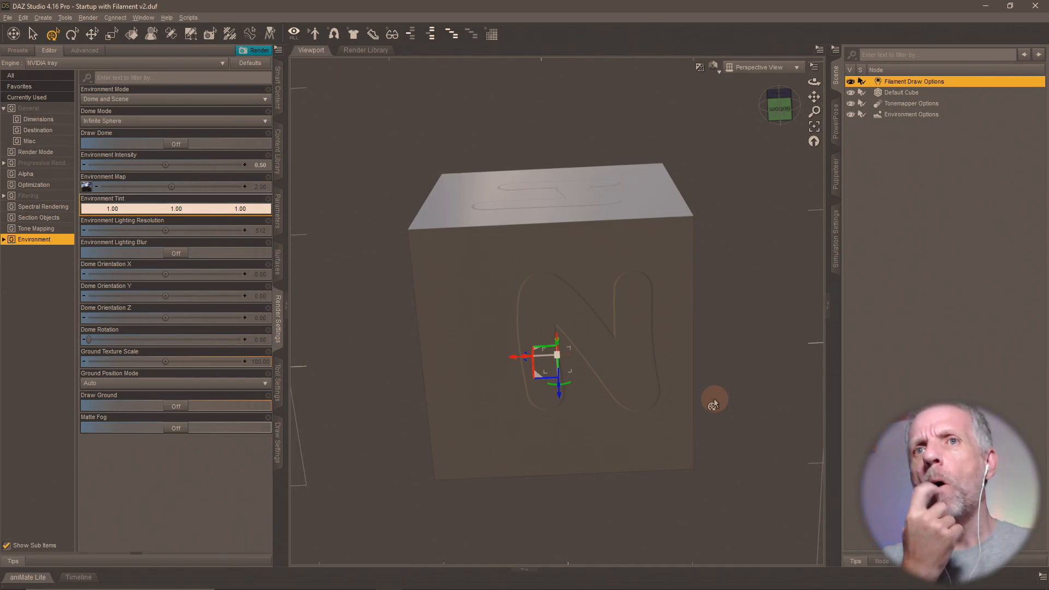
mouse_move(714, 403)
left_mouse_down()
mouse_move(678, 327)
mouse_move(705, 206)
mouse_move(639, 256)
mouse_move(578, 260)
mouse_move(572, 248)
mouse_move(566, 260)
left_mouse_up()
key("ctrl+9")
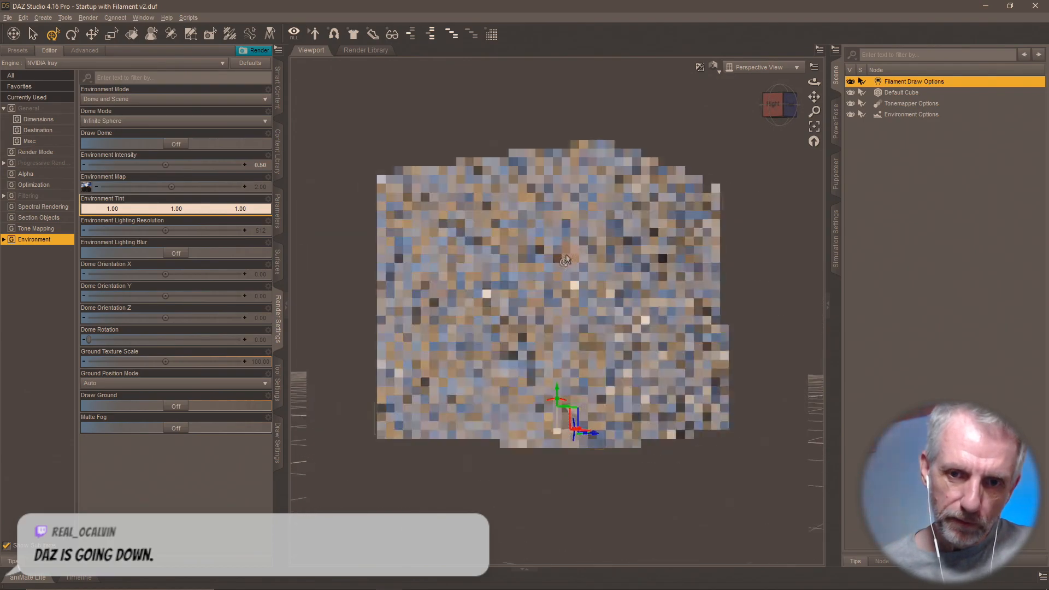
scroll(566, 260, "up", 3)
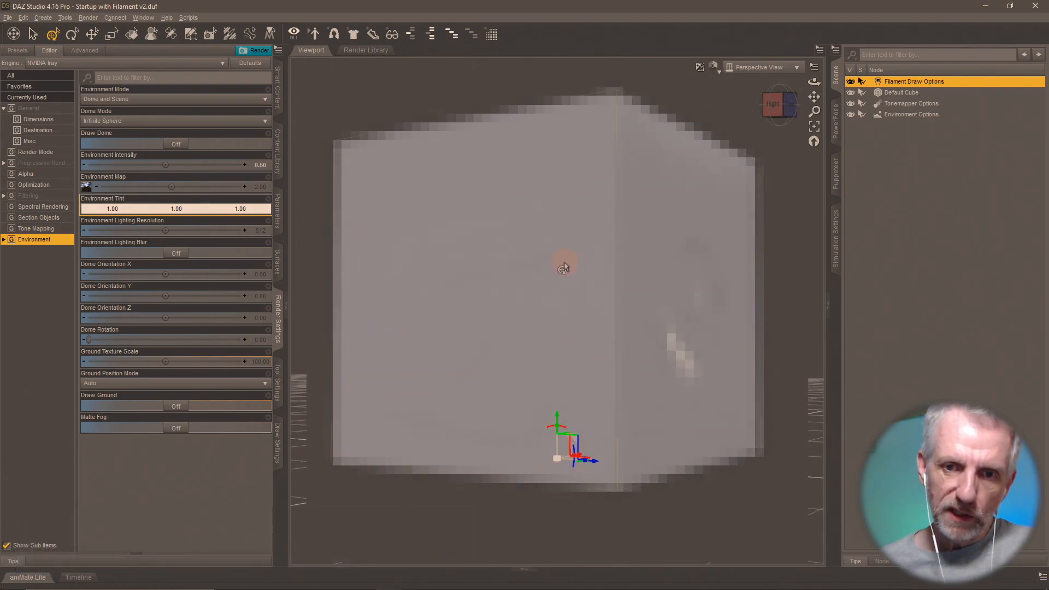
left_click_drag(561, 292, 651, 307)
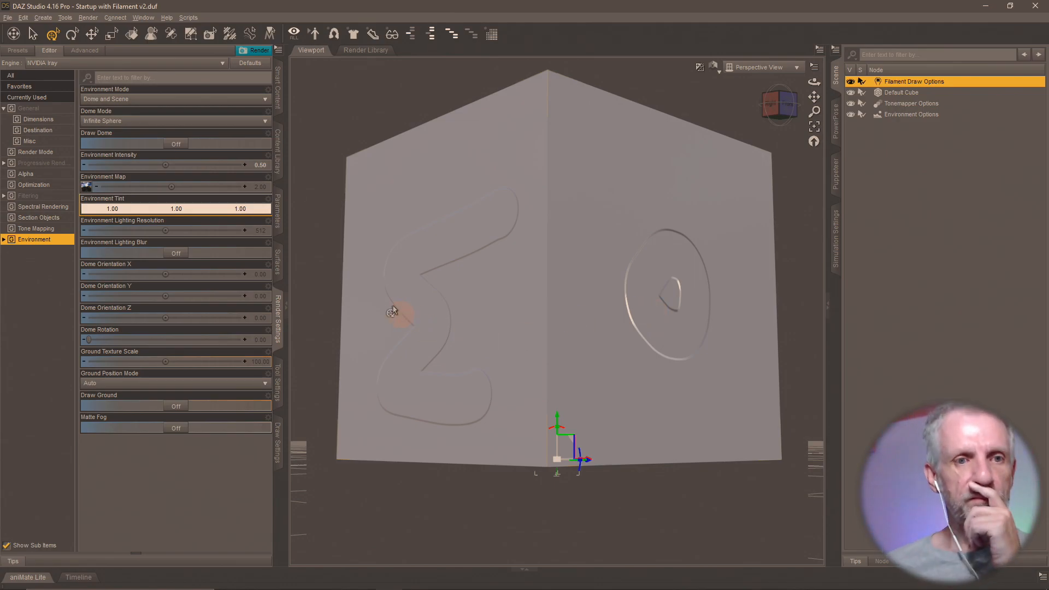
- Show the bump properties of the Default Cube's surface material
left_click(278, 263)
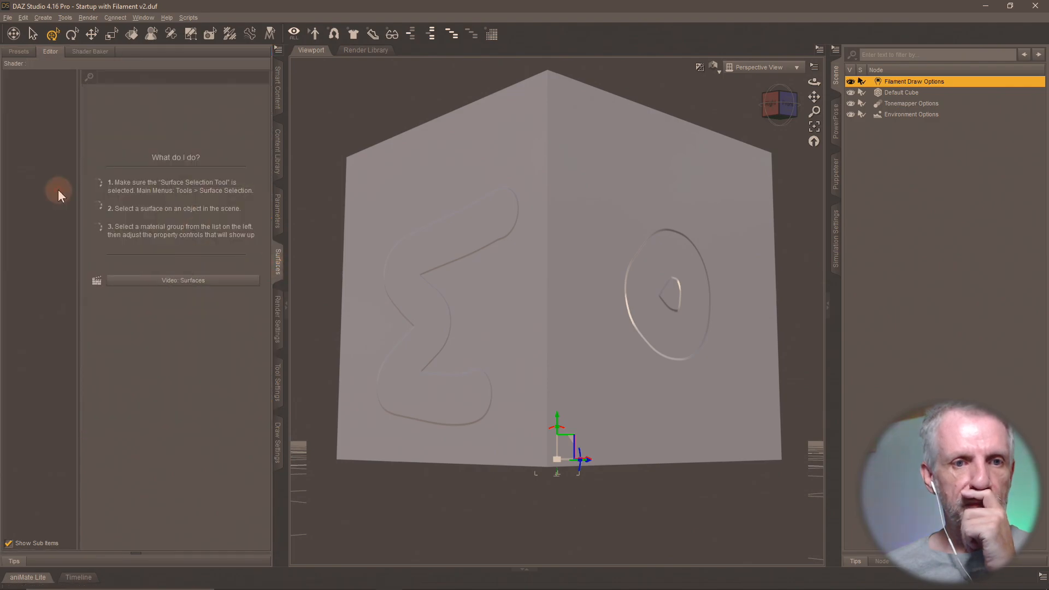
left_click(922, 93)
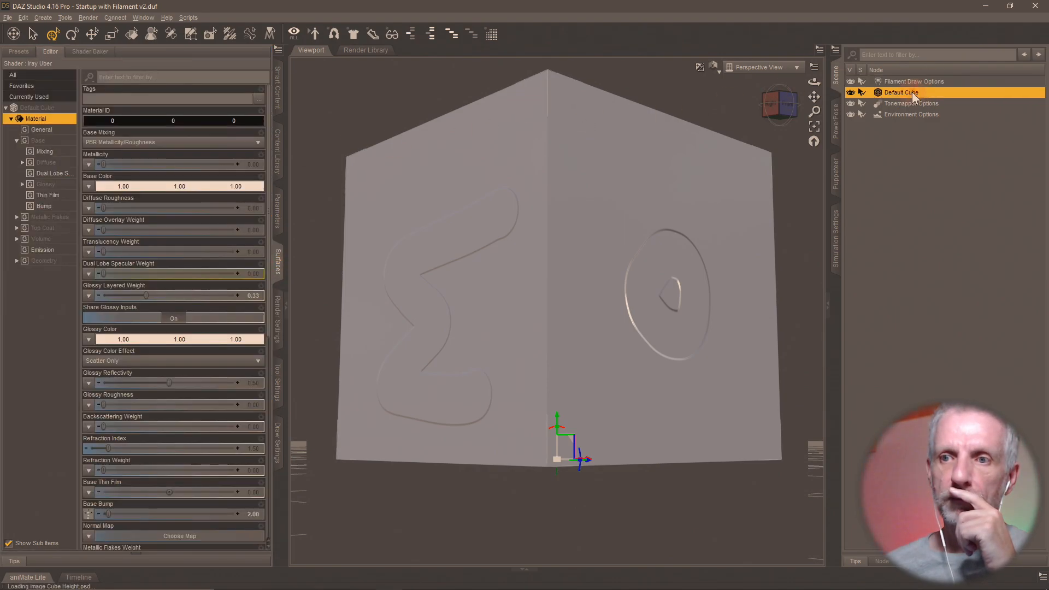
left_click(45, 207)
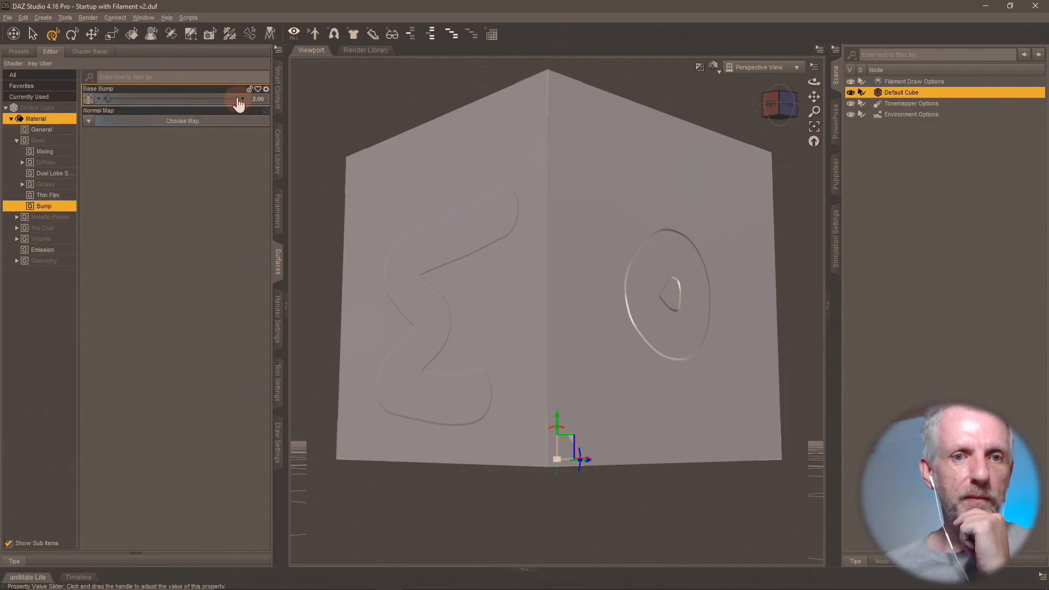
- Set the minimum limit of the Base Bump strength to 50 and try to lower the strength
left_click(266, 88)
left_click(283, 97)
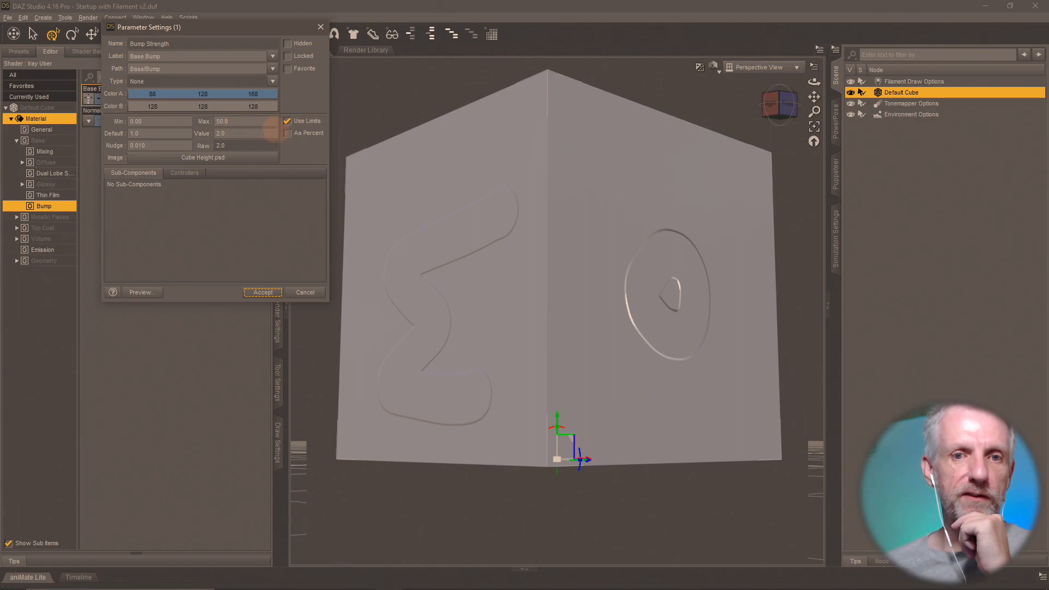
left_click_drag(159, 121, 71, 114)
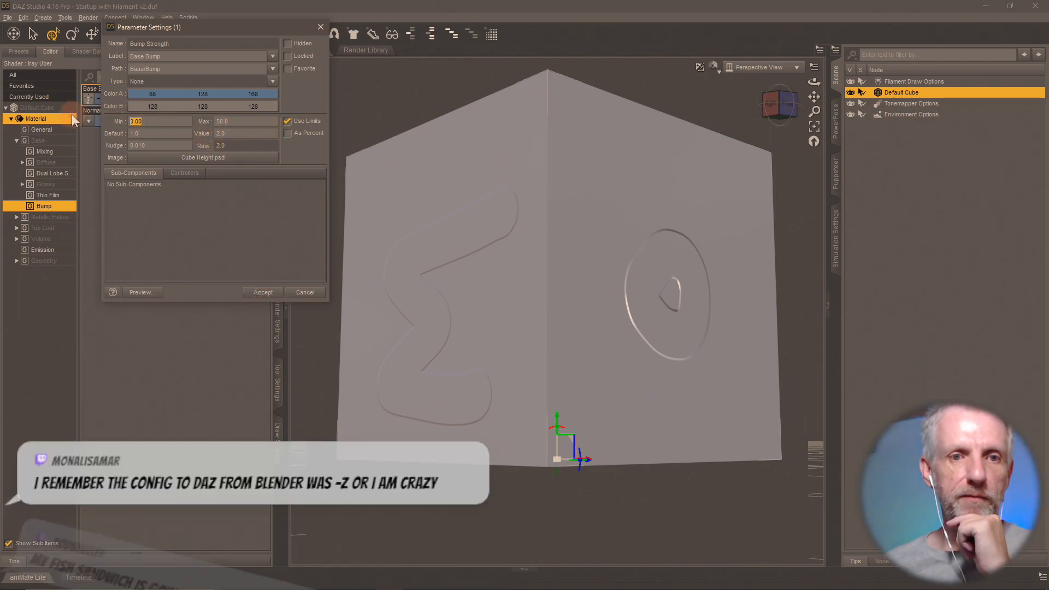
type("1")
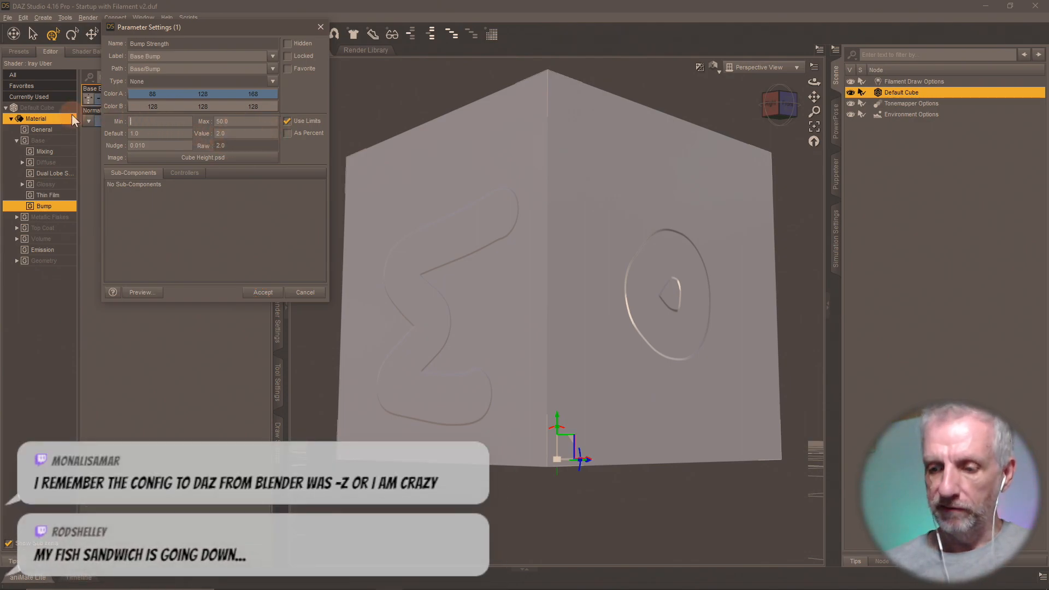
key("BackSpace")
type("50")
key("Tab")
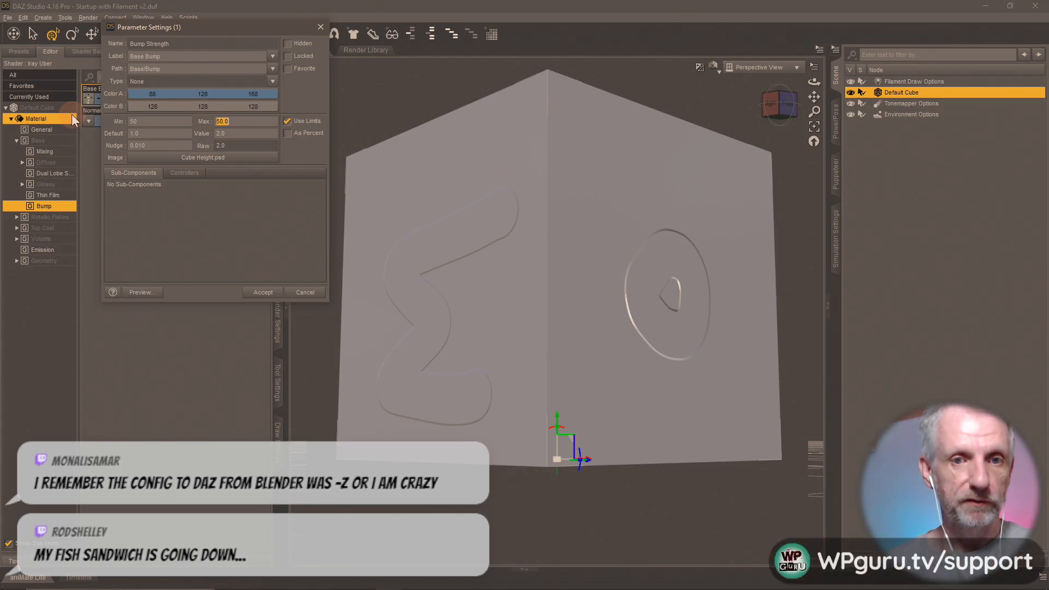
key("Return")
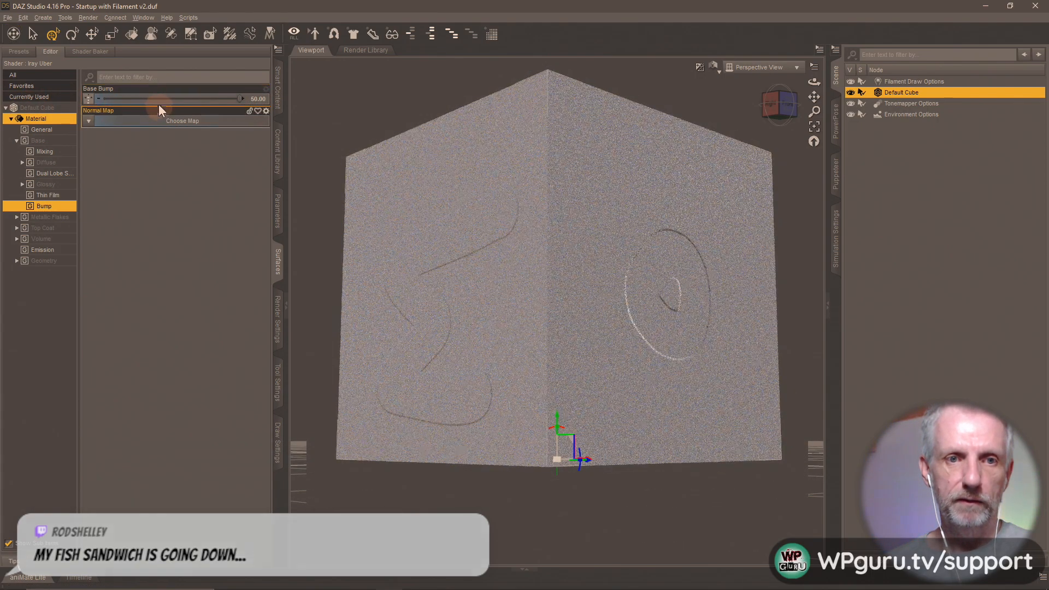
left_click_drag(158, 107, 134, 103)
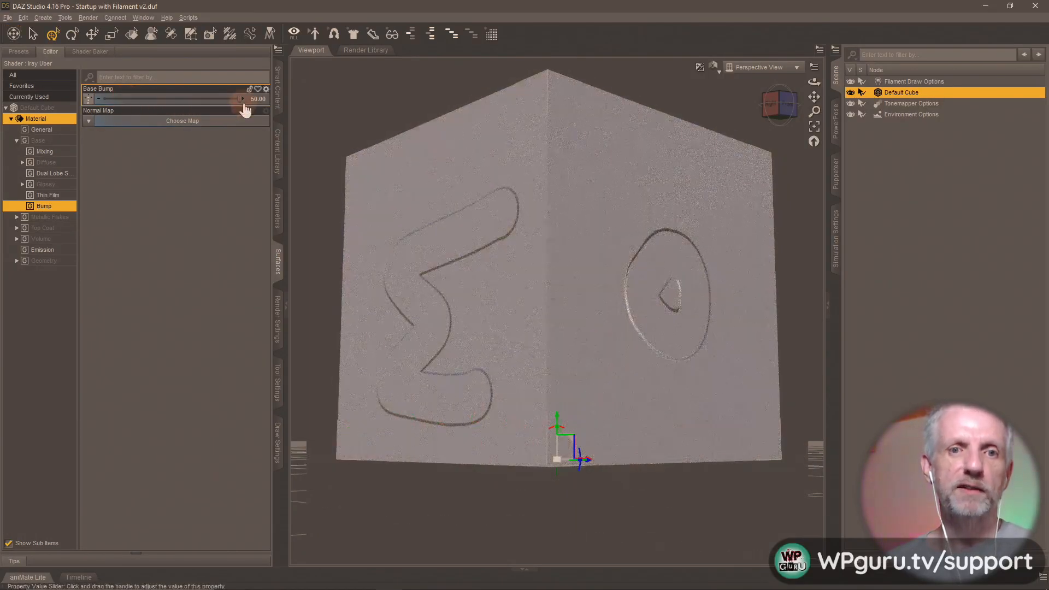
- Set the Base Bump's minimum limit to -50 and try its strength at -50, ending at 50
left_click(266, 89)
left_click(271, 96)
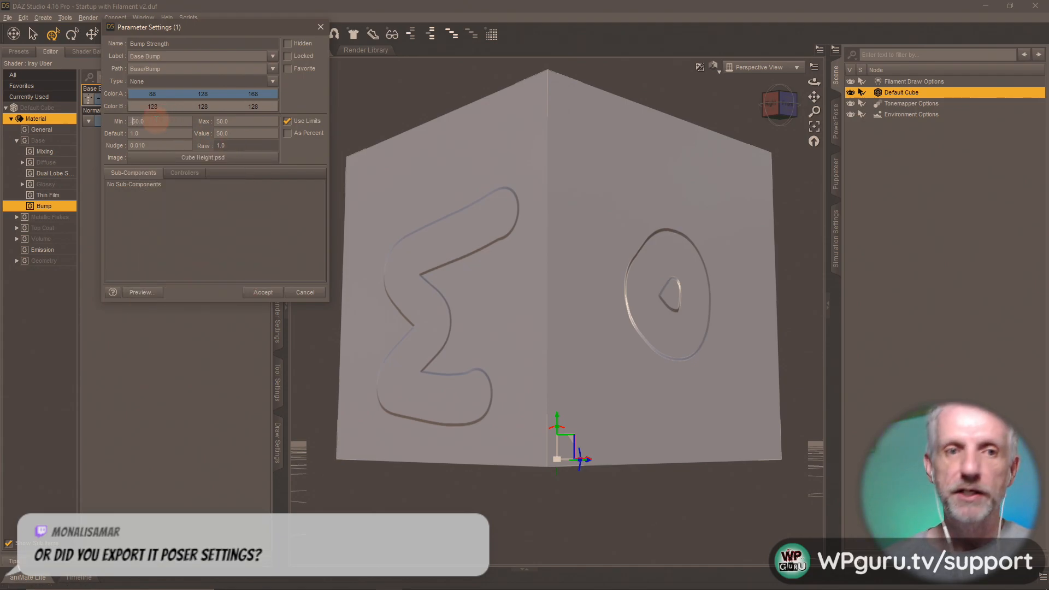
key("Return")
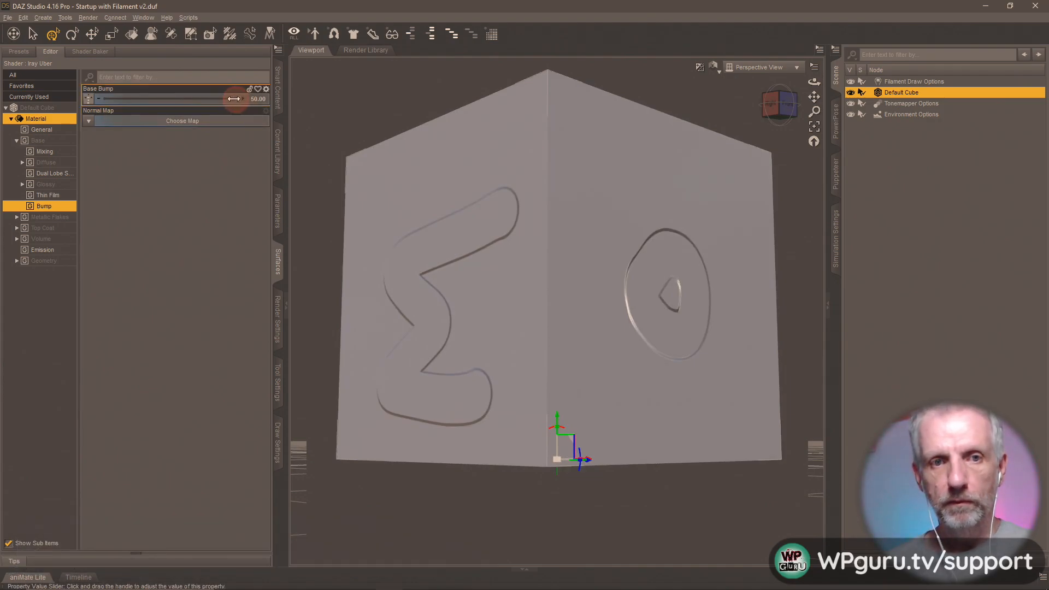
left_click_drag(234, 99, 77, 98)
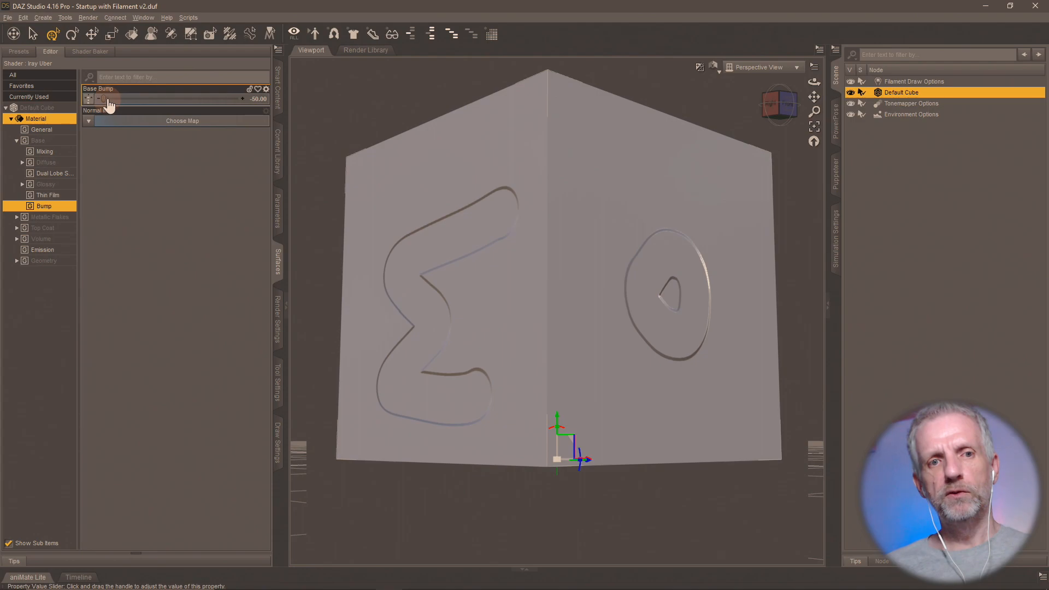
left_click_drag(105, 99, 145, 98)
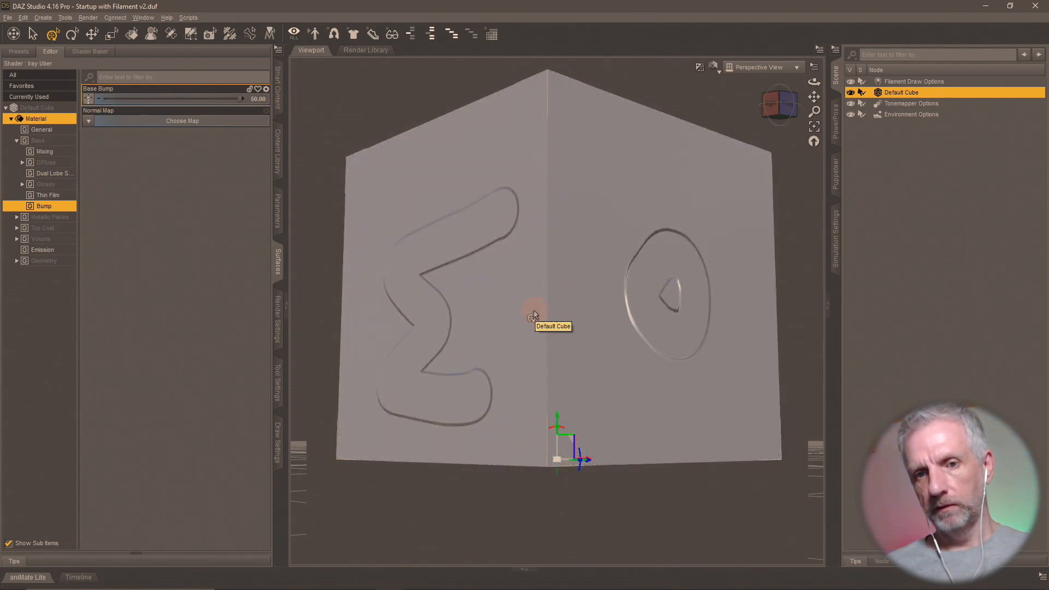
- Examine the symbols on the cube's sides and top face to judge which are raised or recessed at this bump strength
left_click_drag(534, 315, 532, 313)
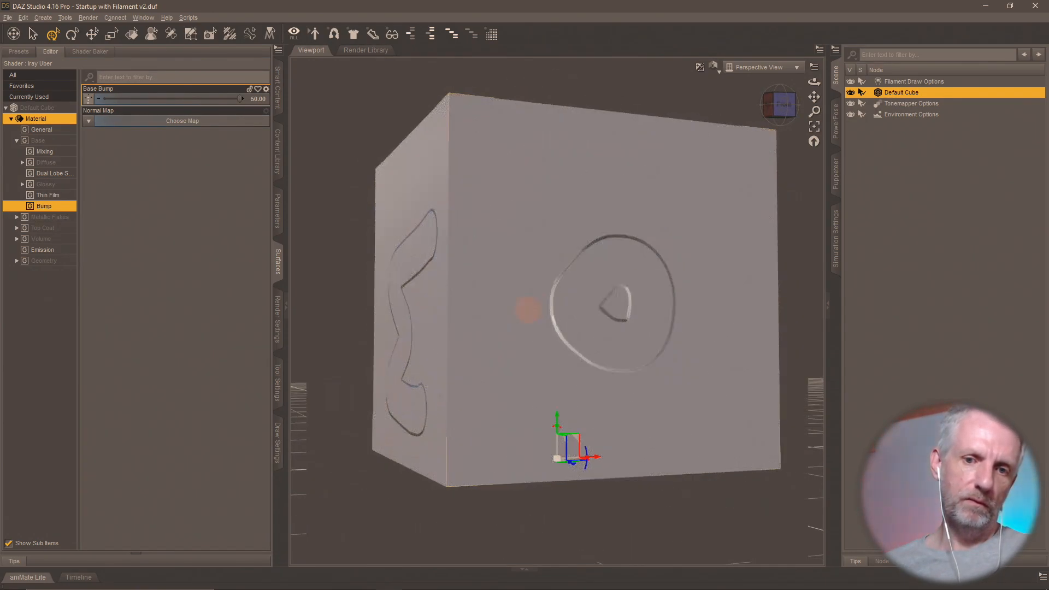
left_click_drag(530, 315, 527, 309)
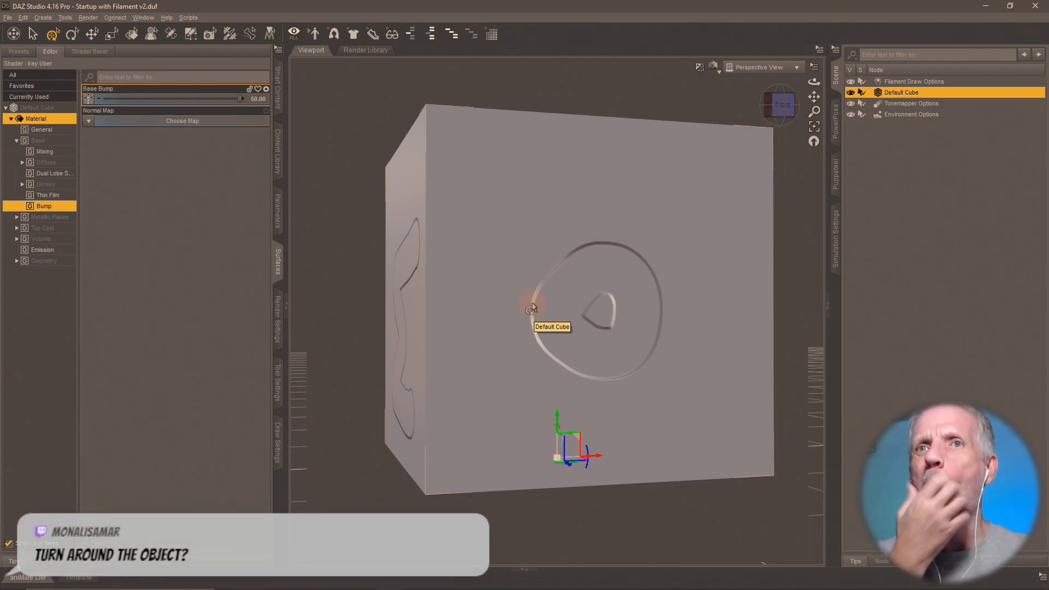
left_click_drag(532, 307, 544, 278)
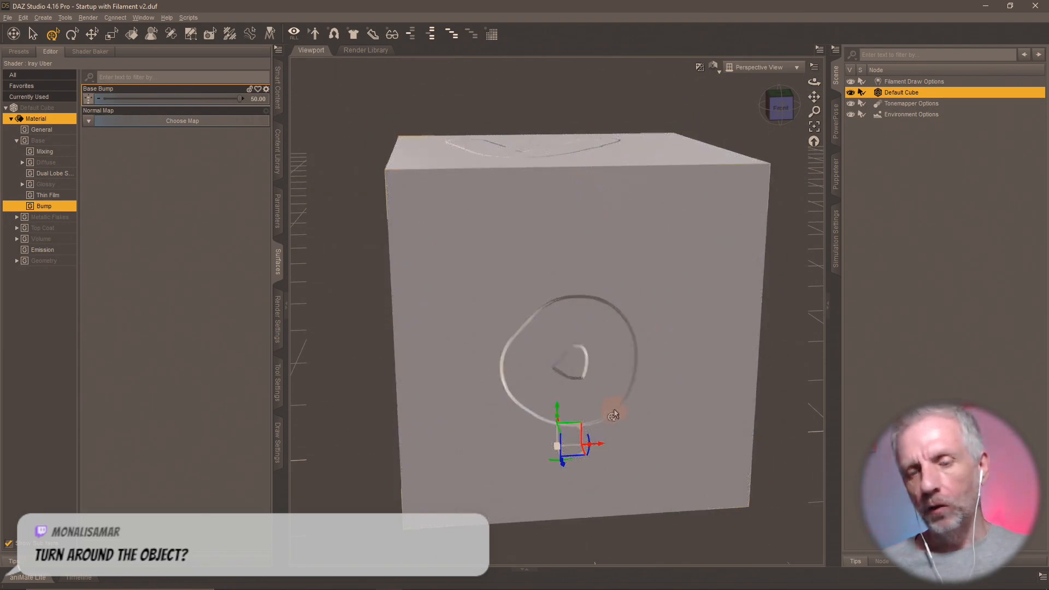
left_click_drag(615, 410, 699, 416)
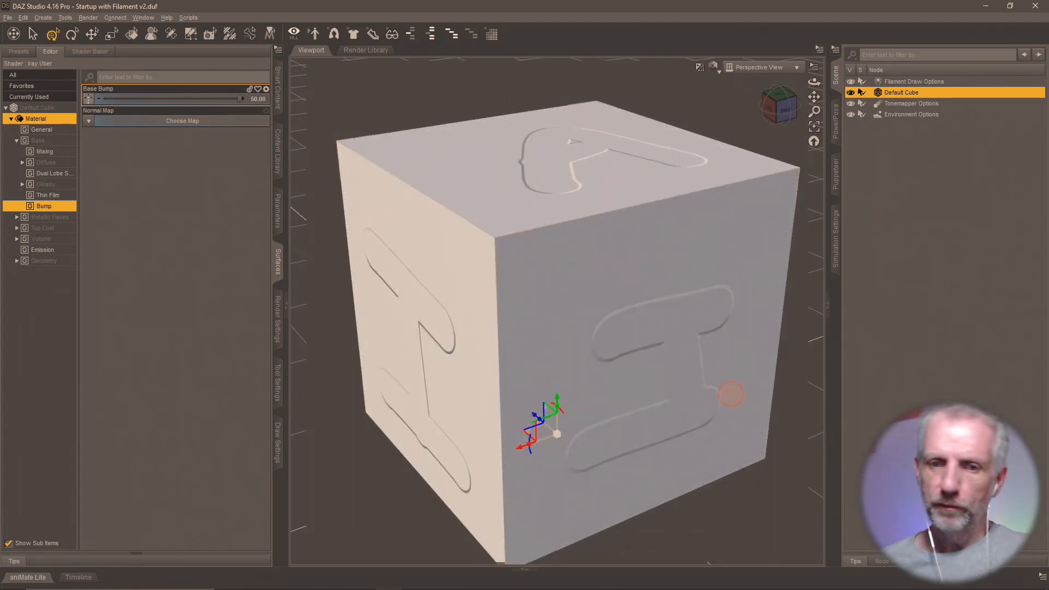
left_click_drag(731, 394, 731, 398)
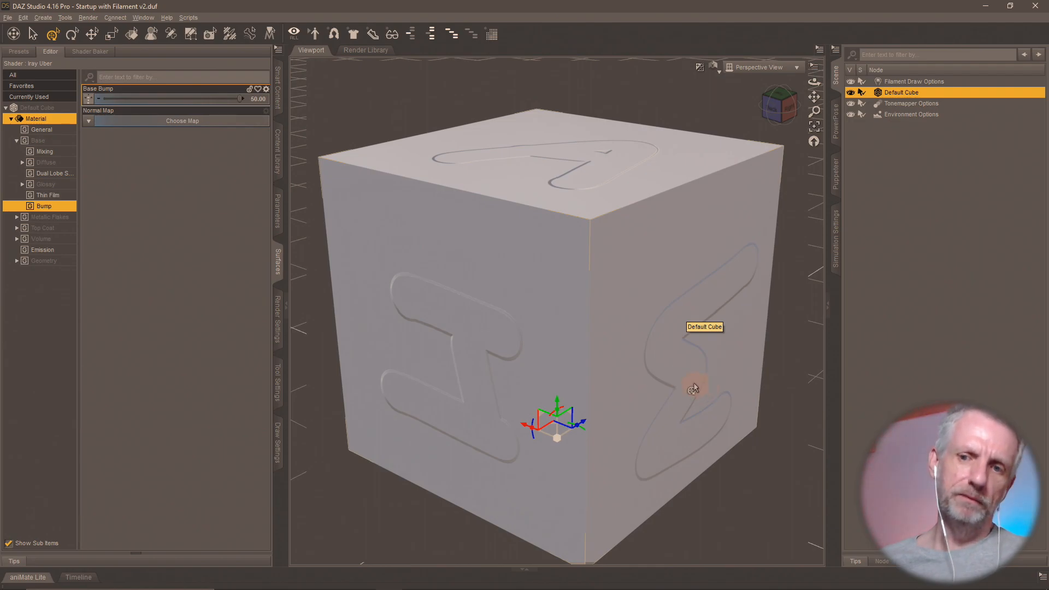
left_click_drag(692, 388, 783, 426)
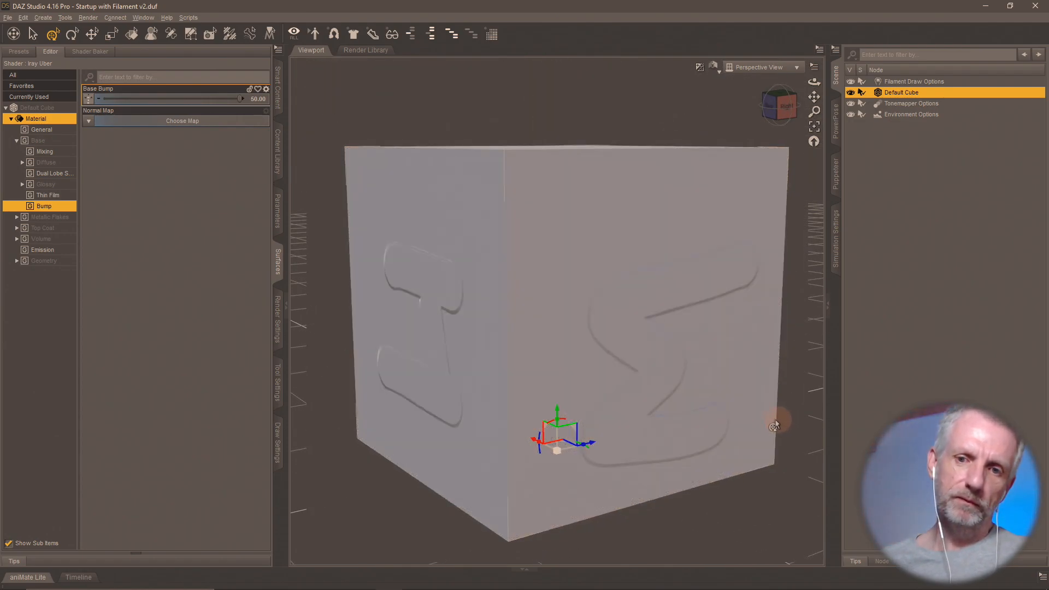
left_click_drag(700, 373, 699, 378)
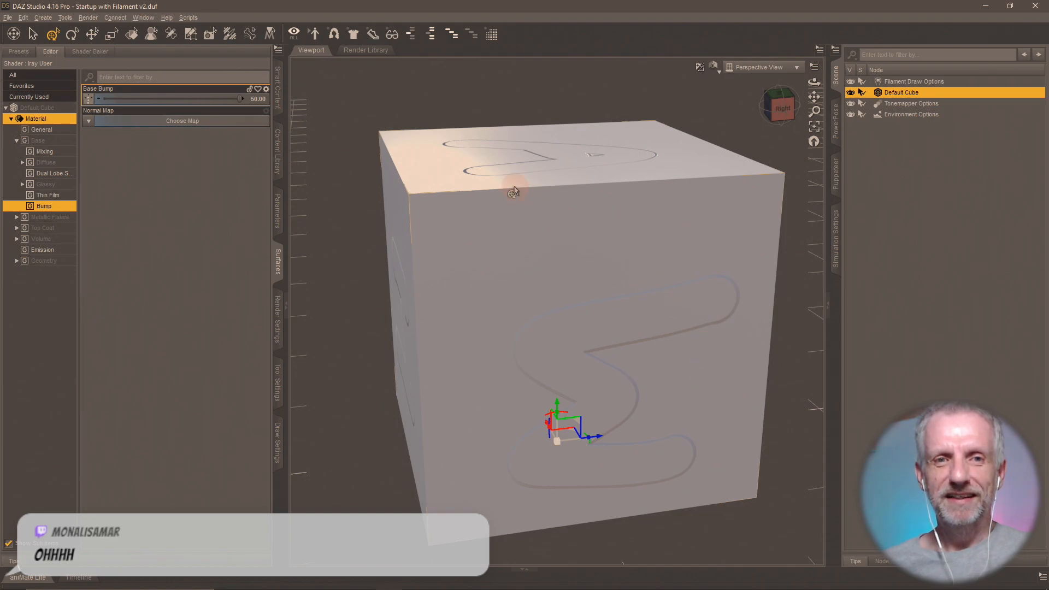
left_click_drag(319, 109, 230, 130)
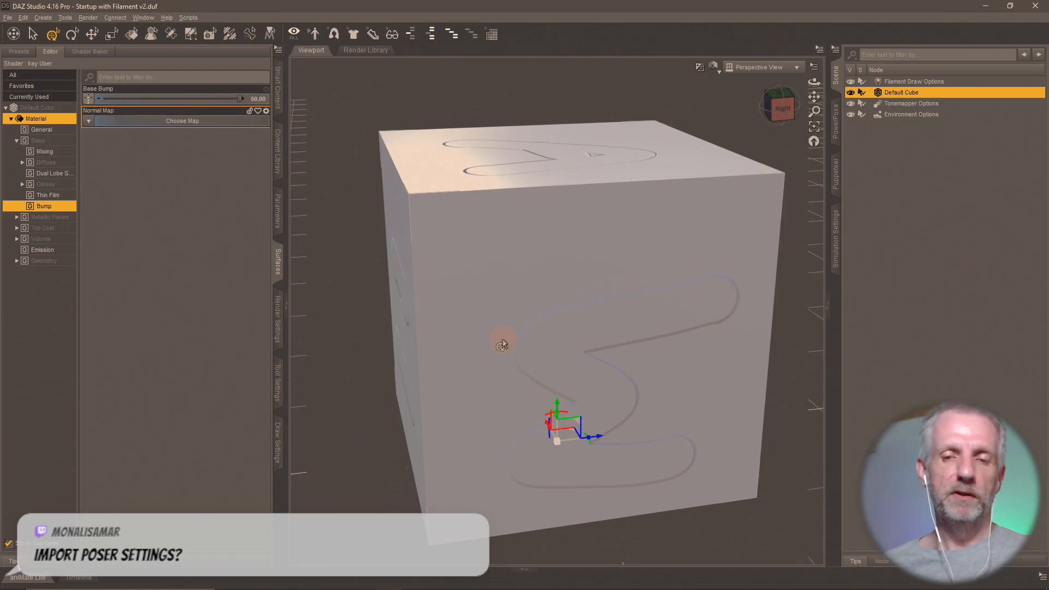
left_click_drag(503, 343, 764, 333)
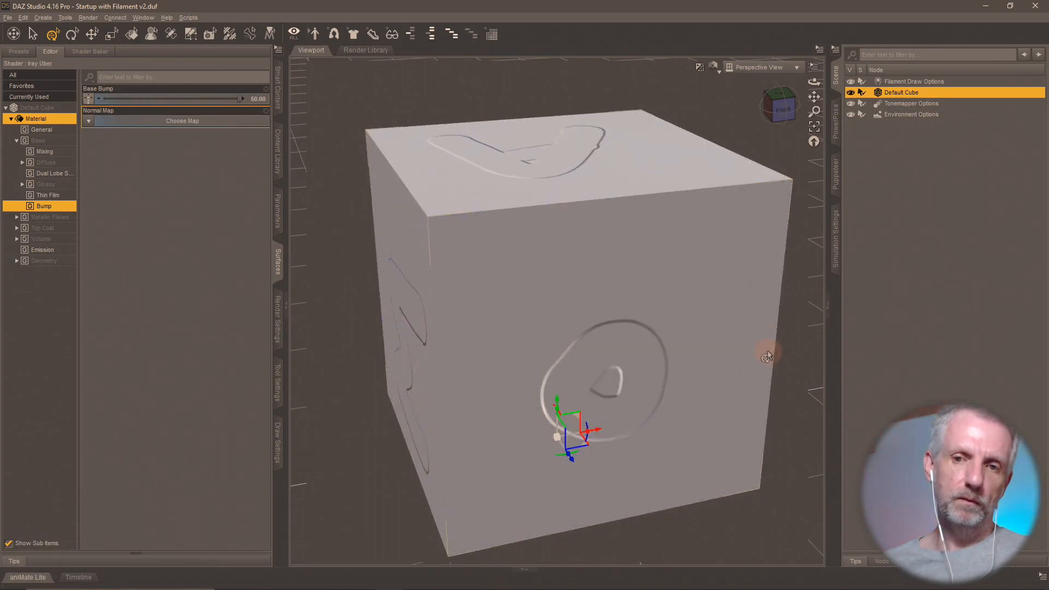
- Remove the Cube Height.psd map from the cube material's Base Bump
left_click(266, 89)
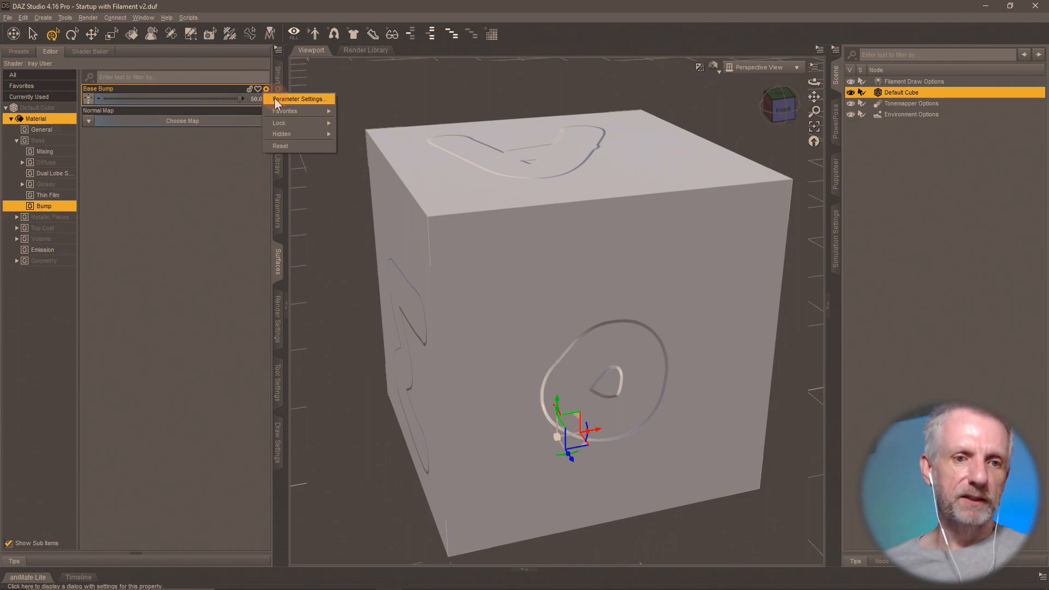
left_click(39, 262)
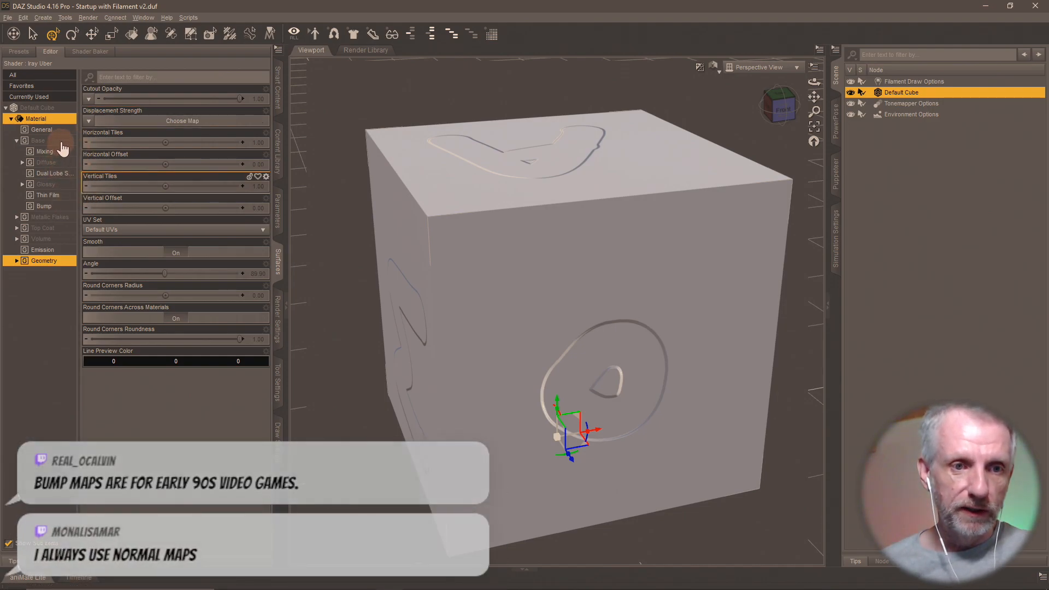
left_click(47, 206)
left_click(88, 99)
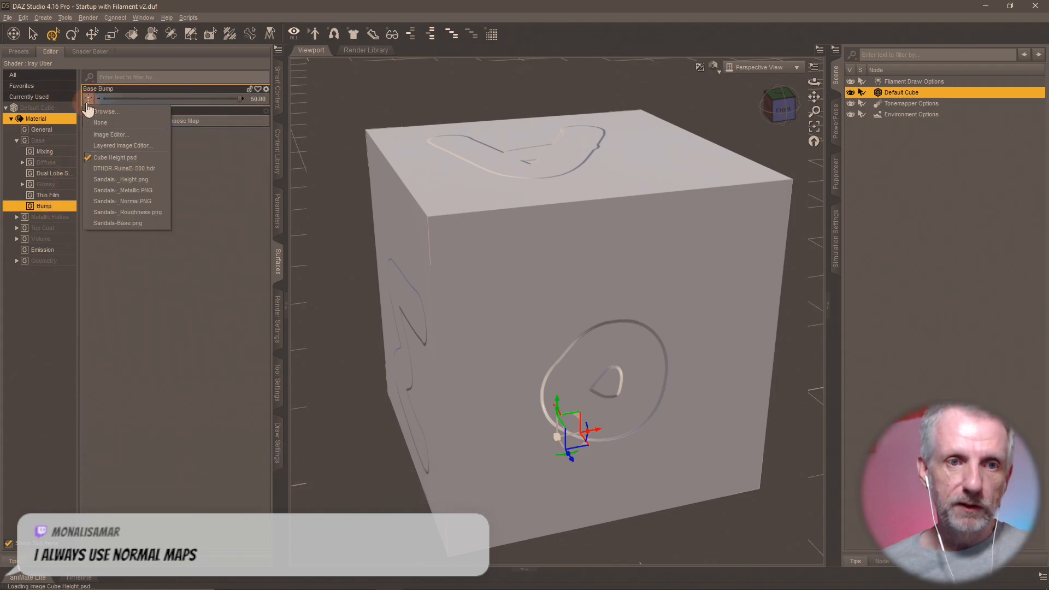
left_click(88, 123)
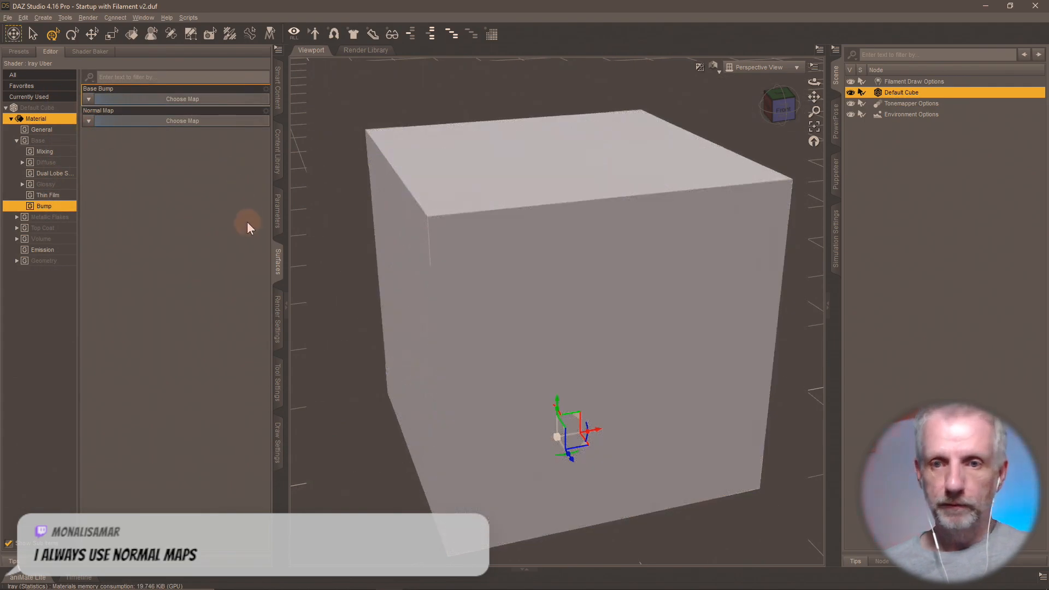
- Assign Cube Height.psd from the Cube Test folder as the Displacement Strength map of the cube's material
left_click(50, 264)
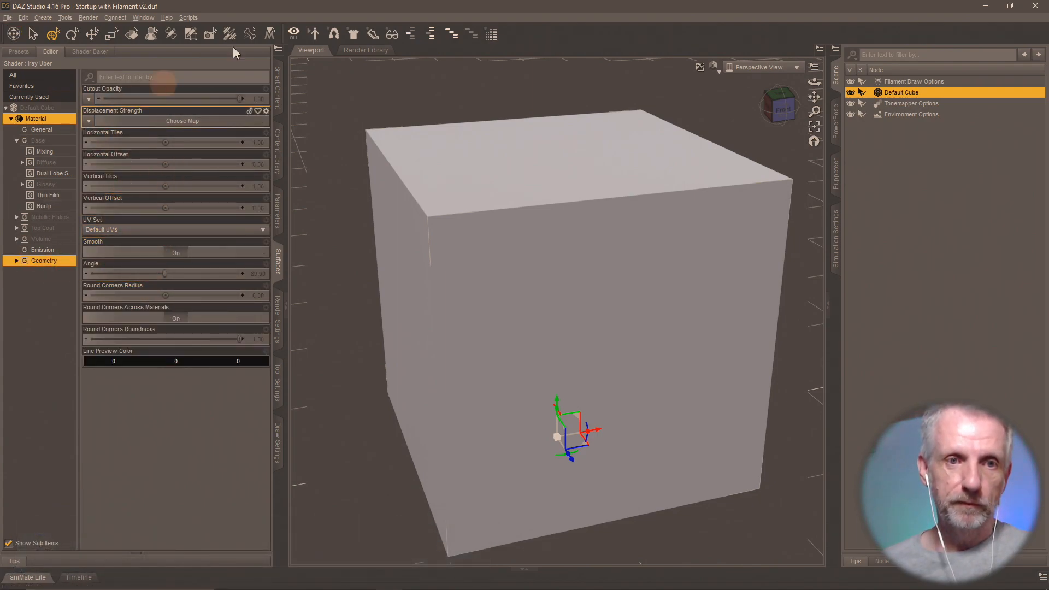
double_click(264, 6)
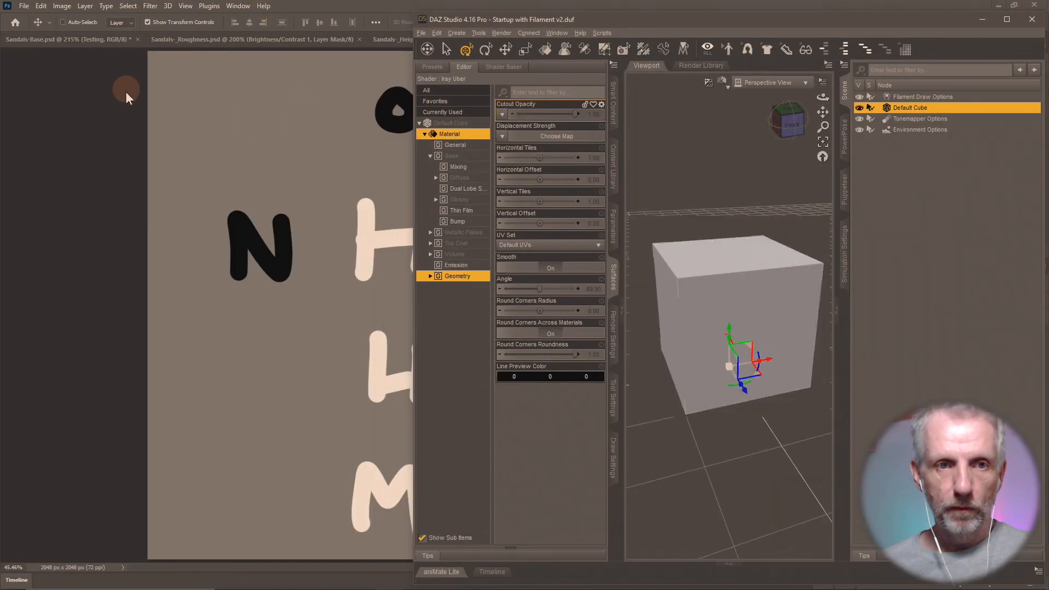
key("alt+Tab")
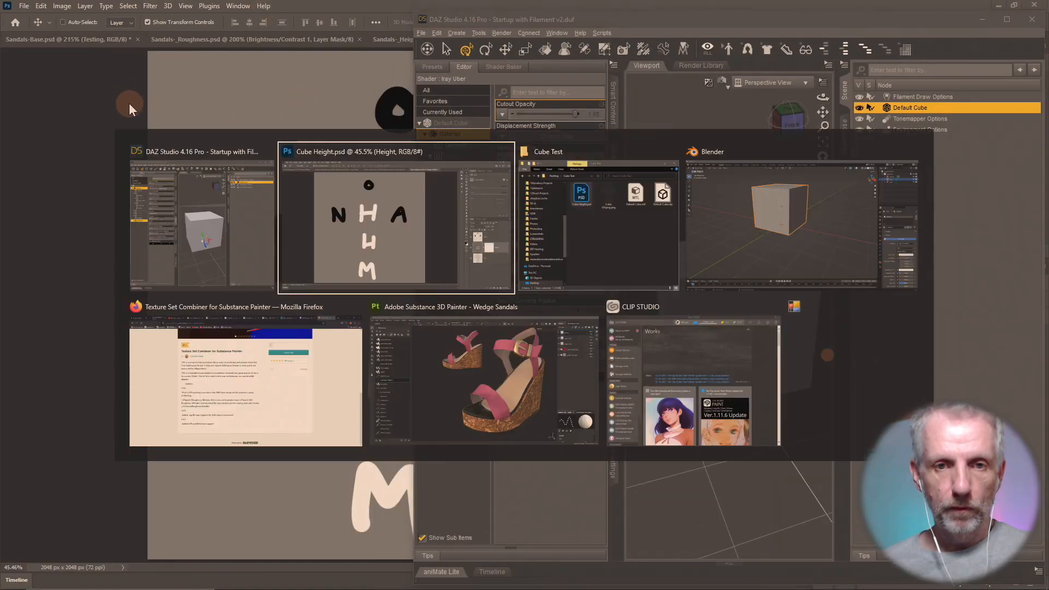
left_click(572, 206)
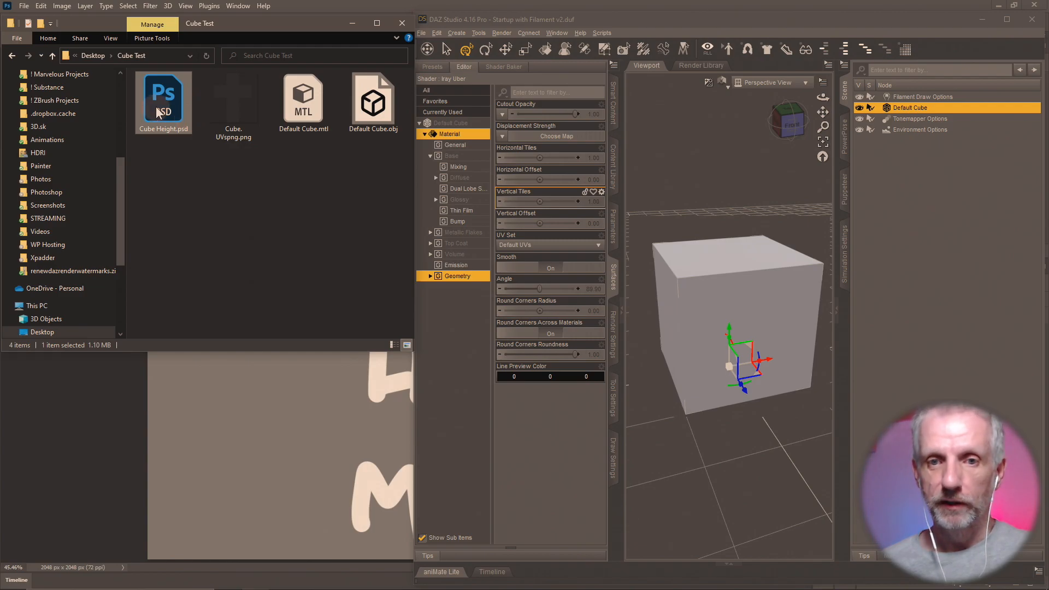
left_click_drag(159, 112, 501, 136)
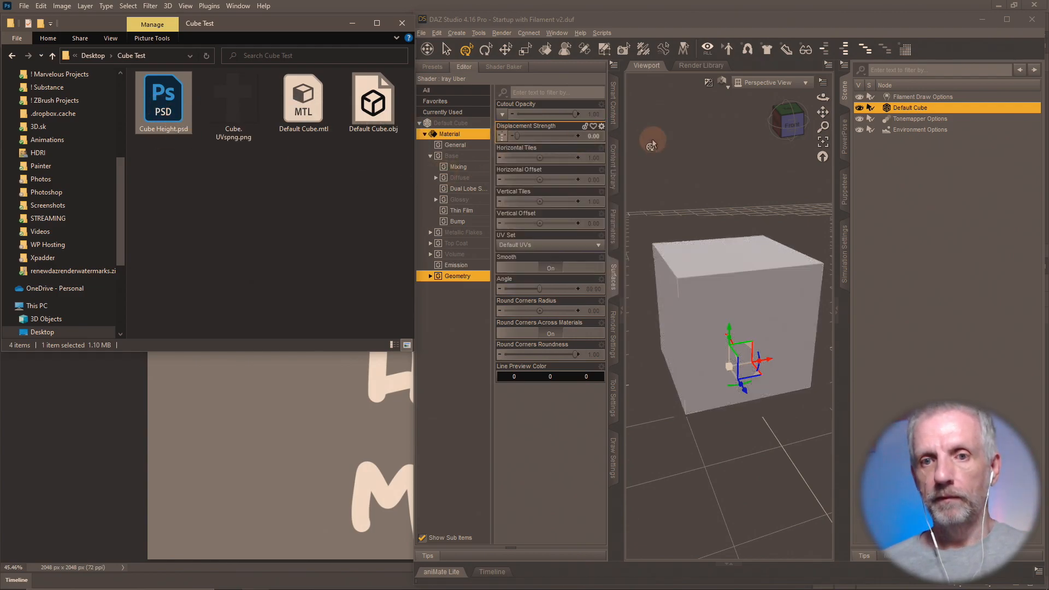
left_click(1006, 20)
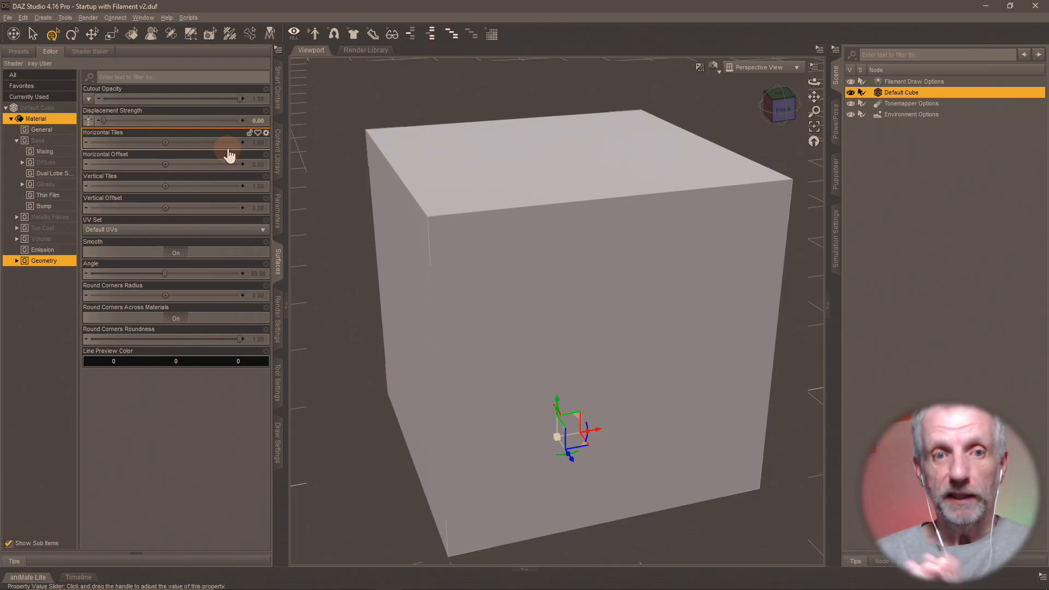
- Set the cube material's Displacement Strength to 2 and inspect the cube's faces for relief
left_click(261, 122)
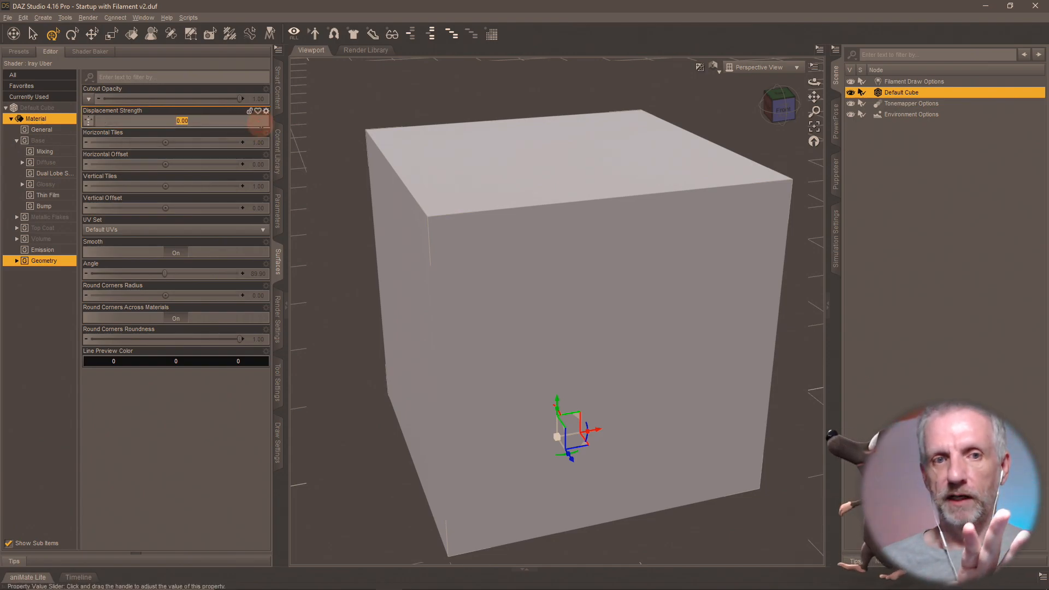
type("2")
key("Return")
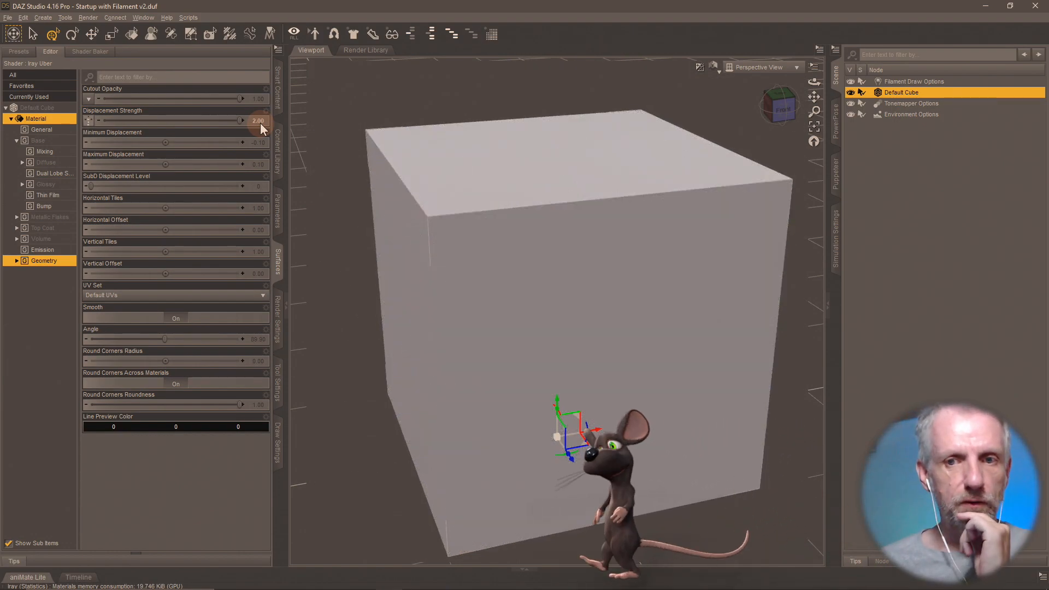
mouse_move(397, 261)
left_mouse_down()
mouse_move(319, 240)
mouse_move(381, 279)
mouse_move(379, 335)
left_mouse_up()
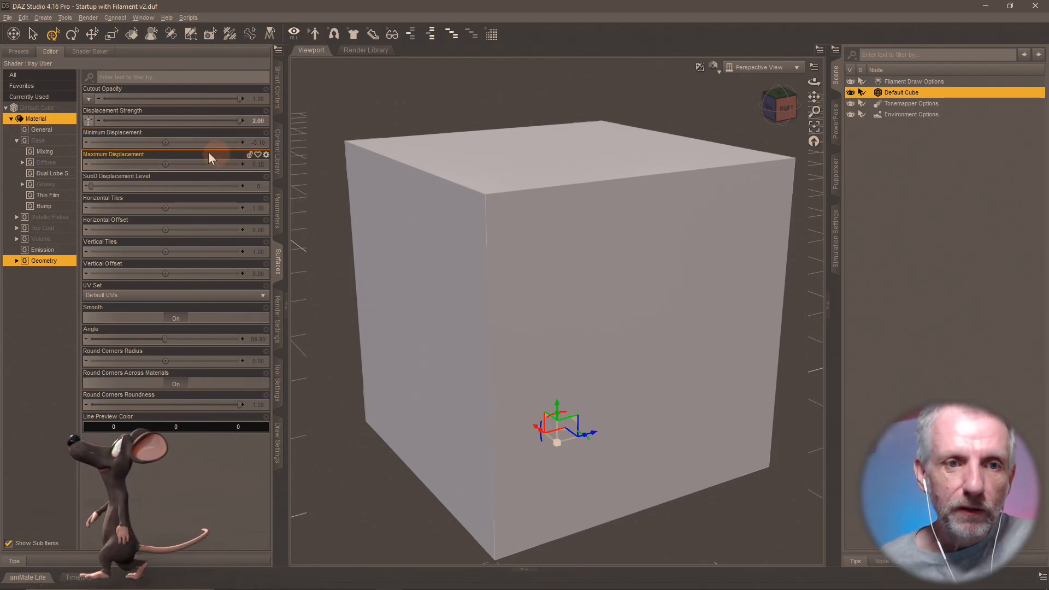
- Set the cube material's Minimum Displacement to 0 and Maximum Displacement to 10, and inspect the shifted faces
left_click(261, 145)
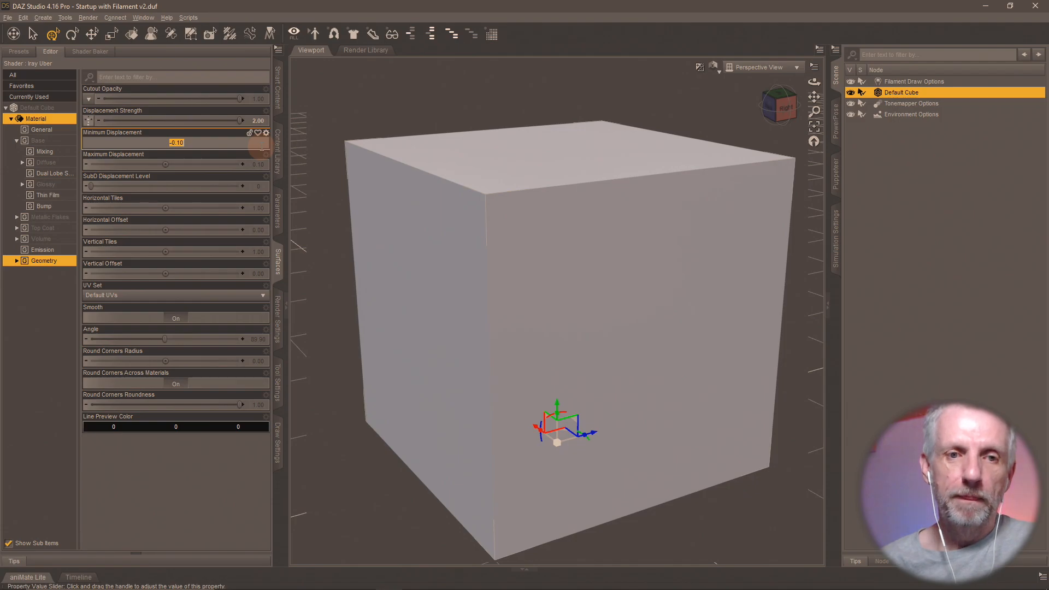
key("Return")
left_click(260, 165)
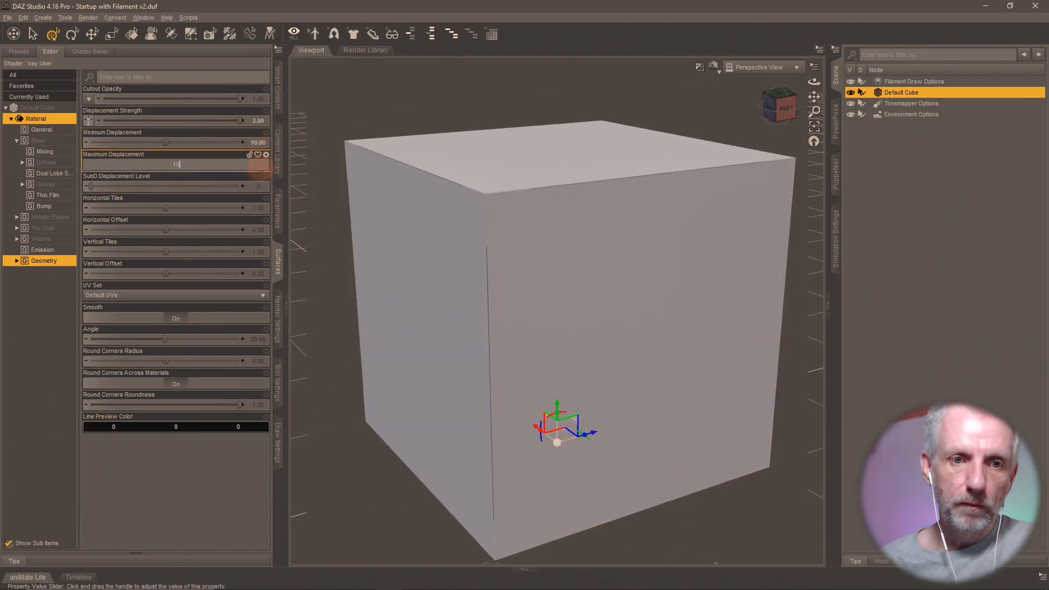
type("10")
key("Return")
left_click(260, 143)
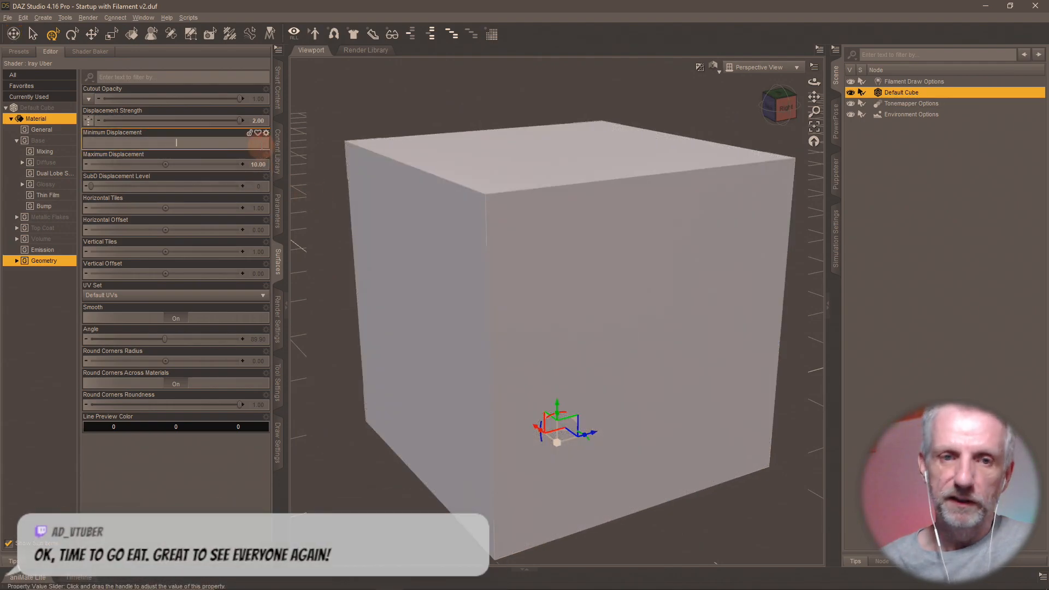
key("Return")
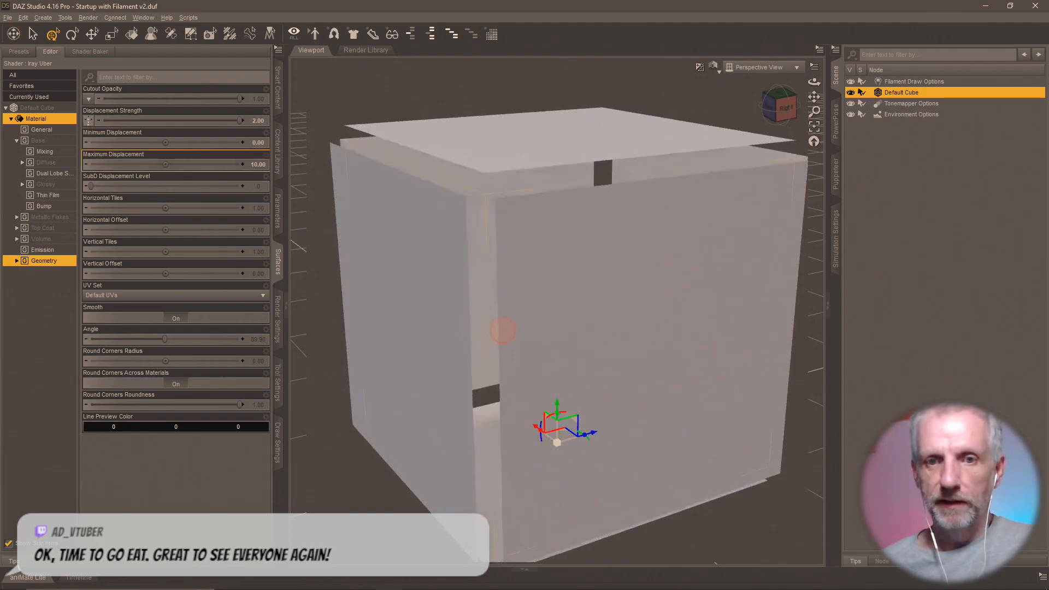
left_click_drag(503, 332, 896, 362)
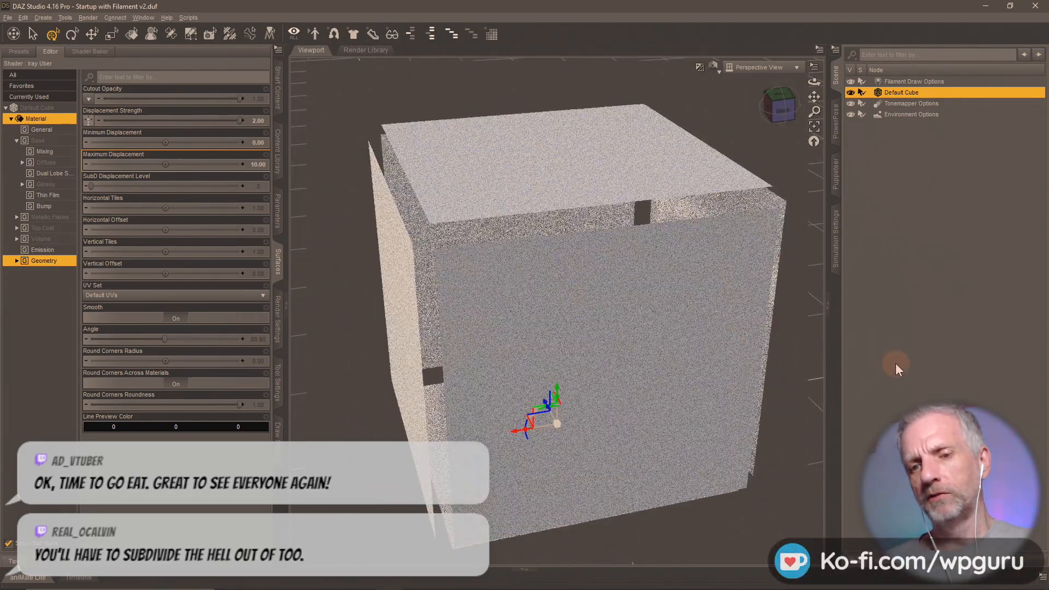
- Raise the upper limit of the material's Displacement Strength parameter to 50
left_click(258, 121)
key("Return")
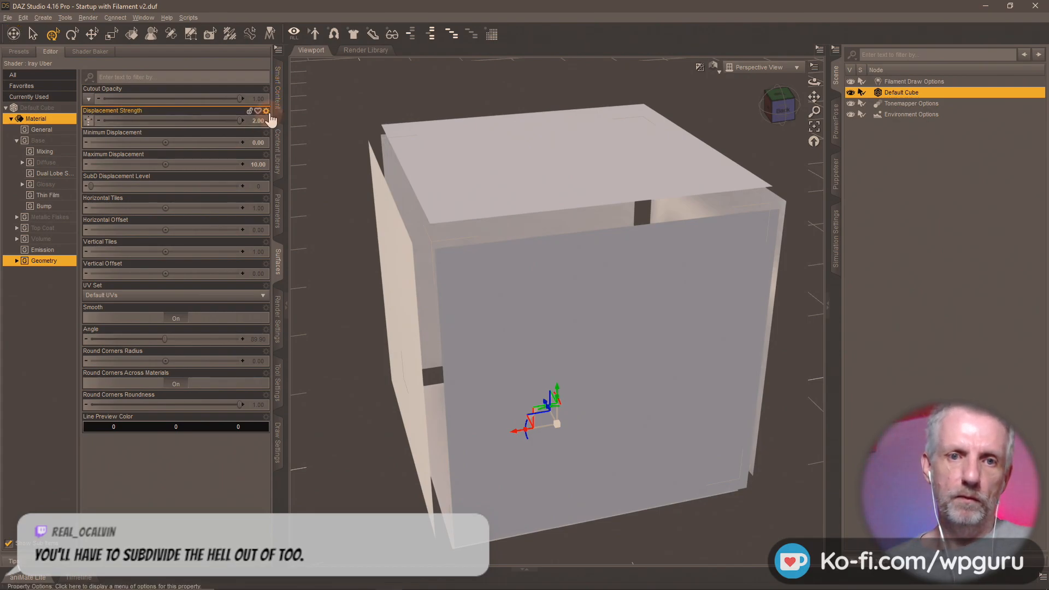
left_click(266, 110)
left_click(292, 121)
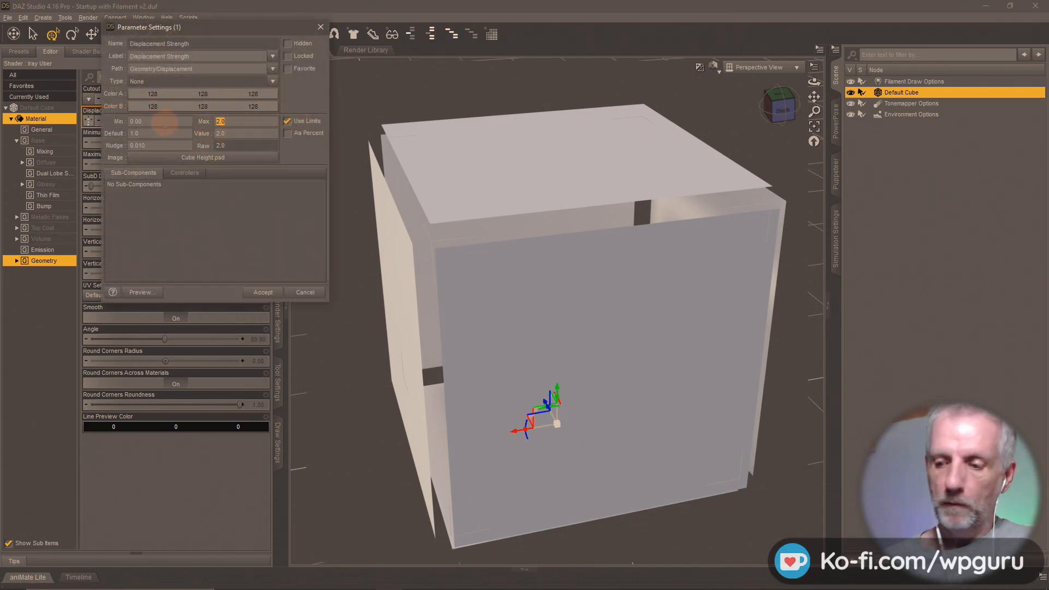
key("Return")
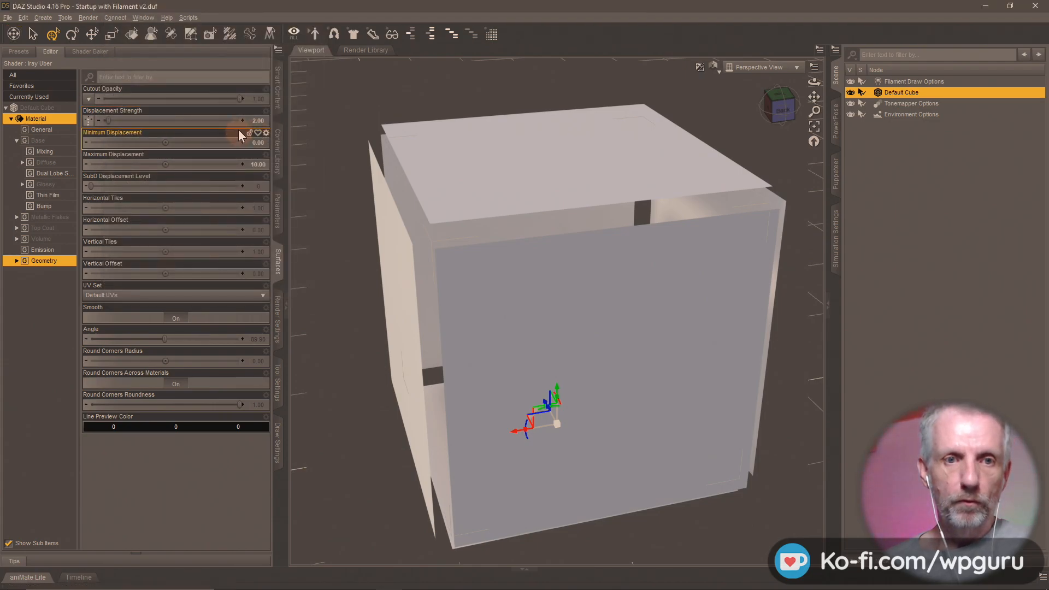
- Try Displacement Strength at its maximum of 50 and inspect how far the cube's faces move apart
left_click_drag(106, 119, 273, 121)
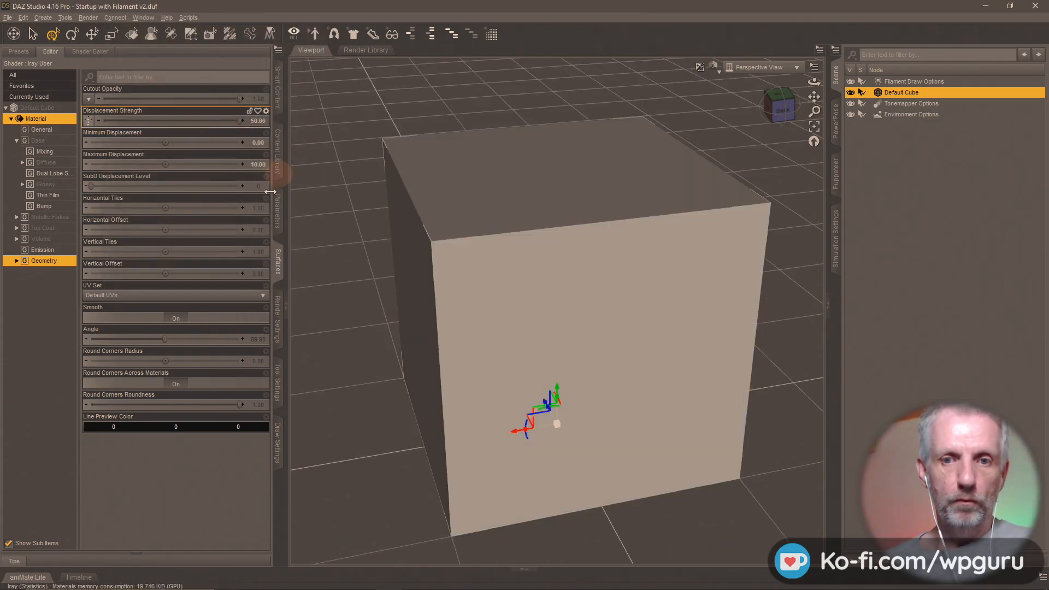
left_click_drag(350, 221, 361, 229)
scroll(361, 225, "down", 4)
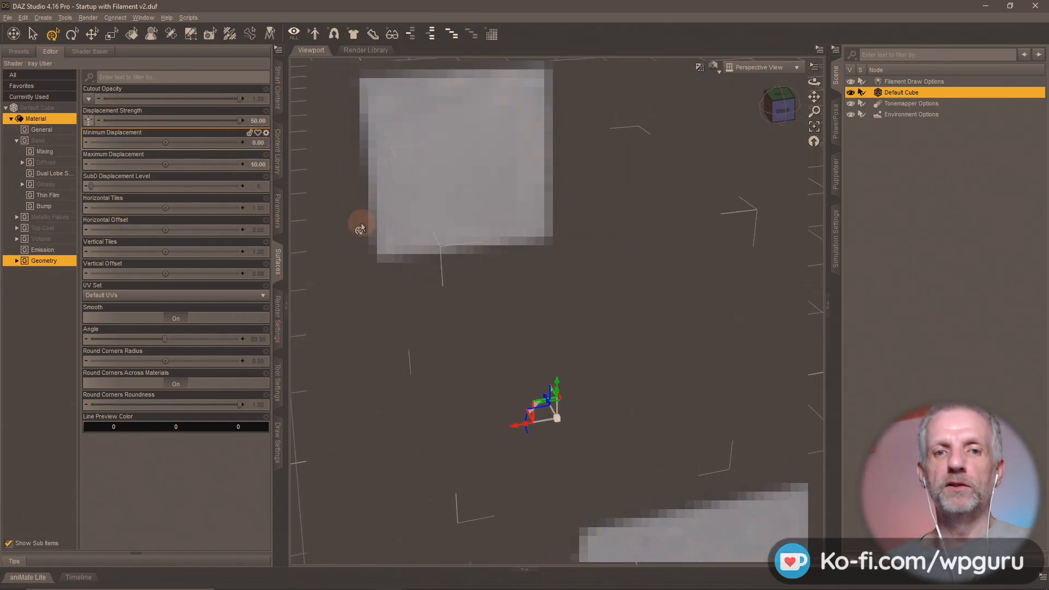
left_click_drag(363, 271, 415, 251)
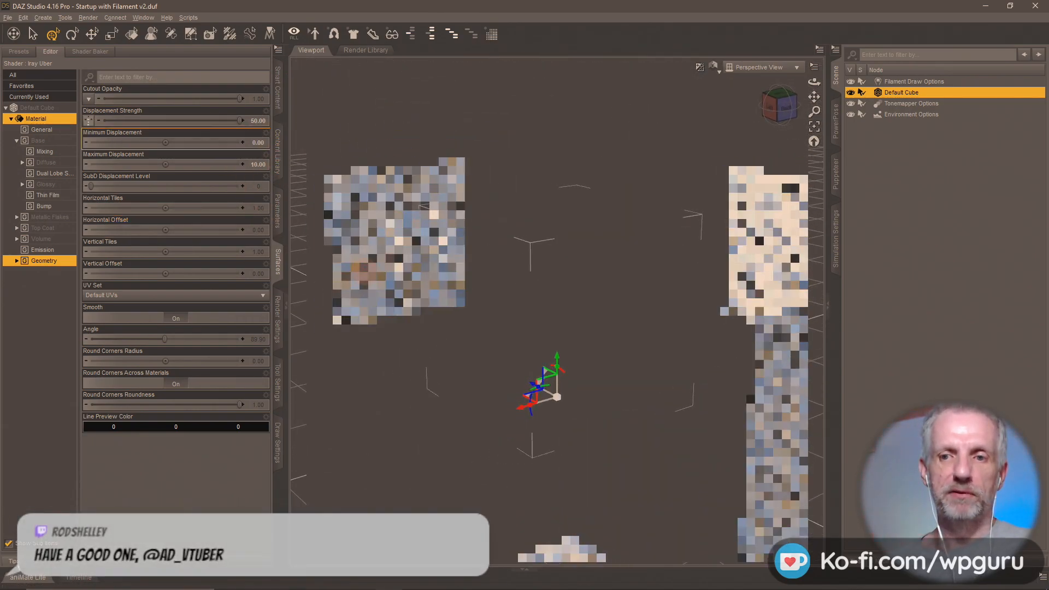
scroll(361, 271, "down", 3)
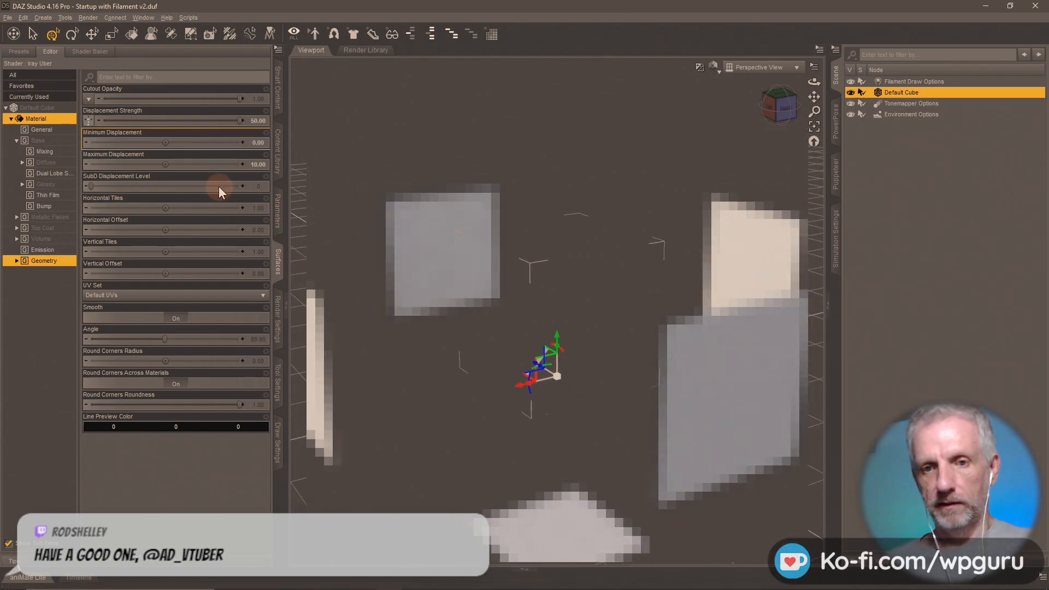
- Set the cube material's Displacement Strength to 10
left_click(256, 120)
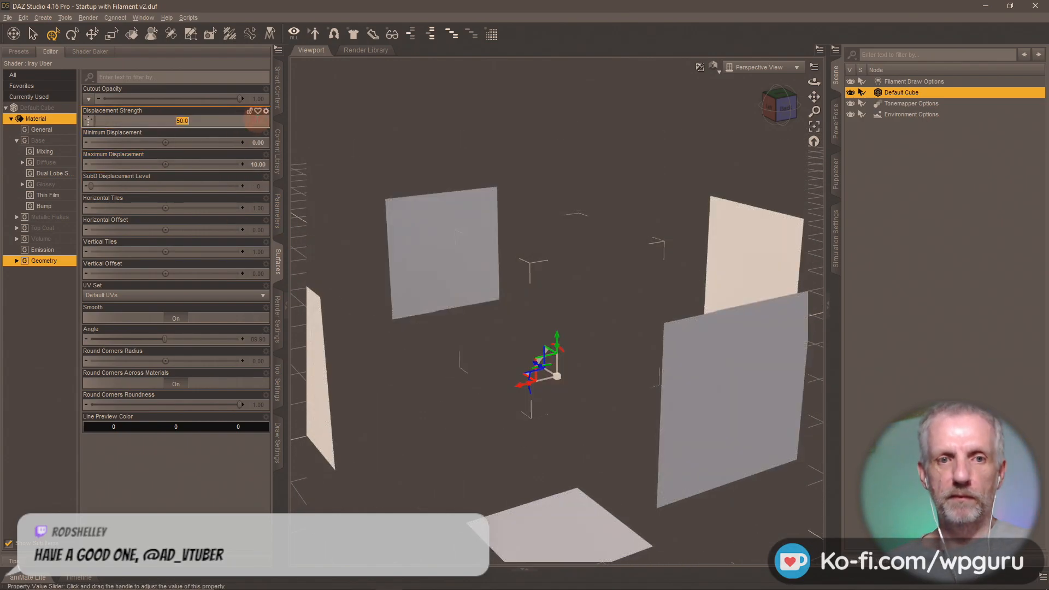
type("10")
key("Return")
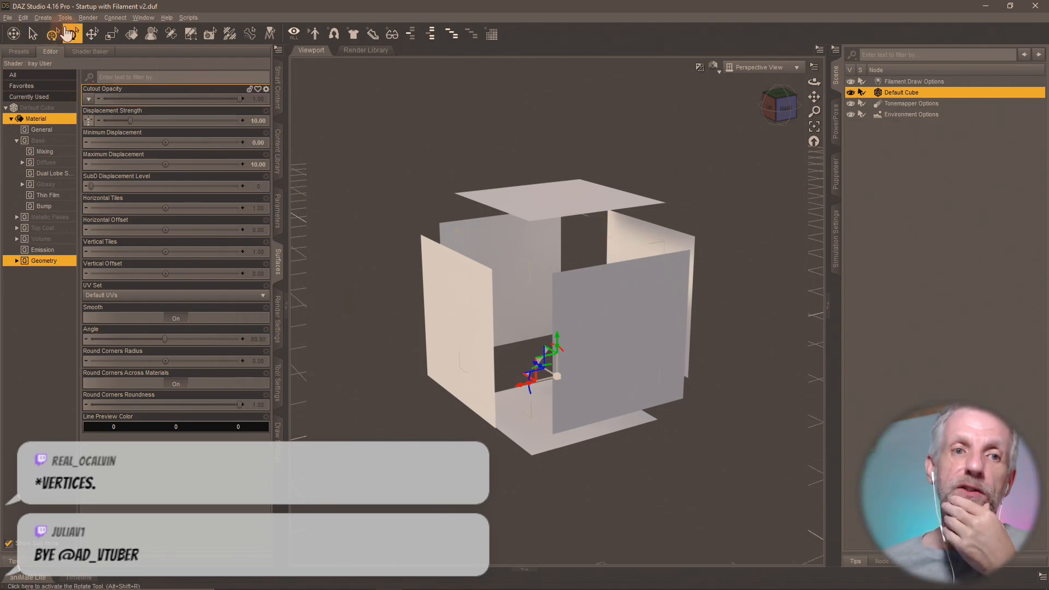
- Convert the cube's geometry to a subdivision (SubD) surface
left_click(24, 18)
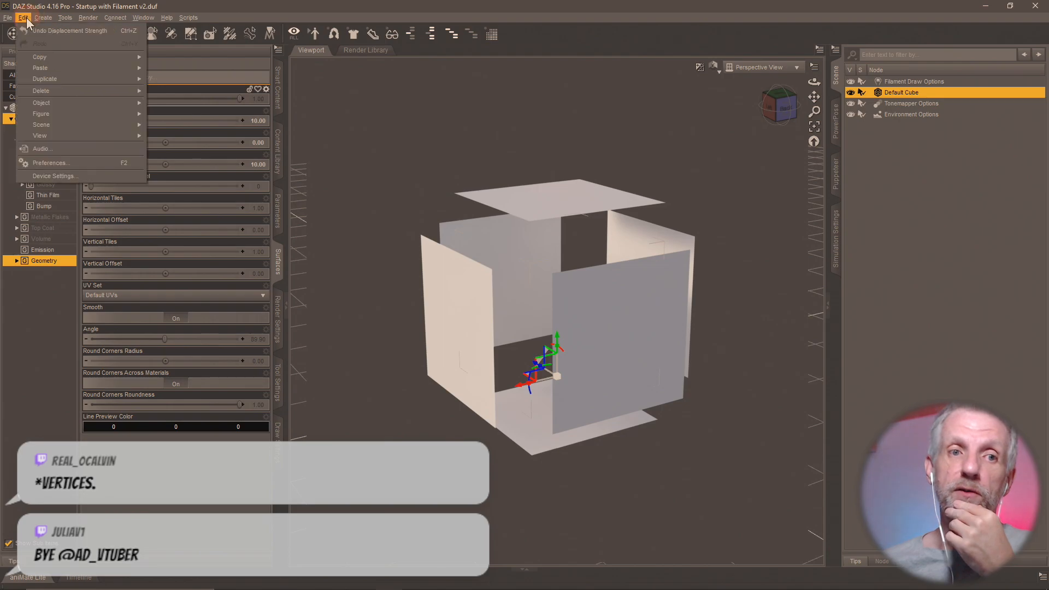
mouse_move(58, 79)
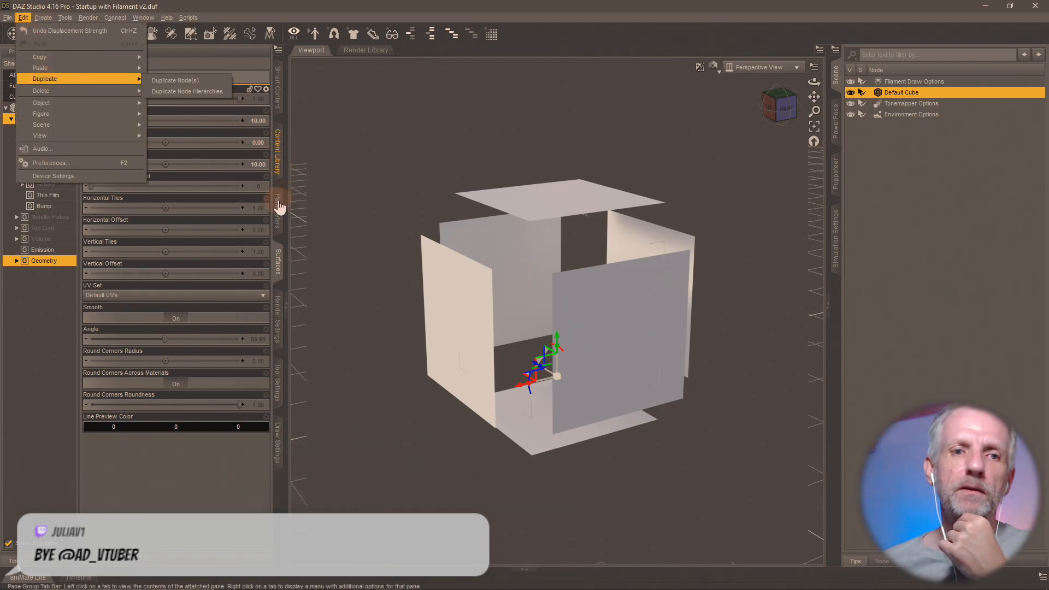
mouse_move(88, 104)
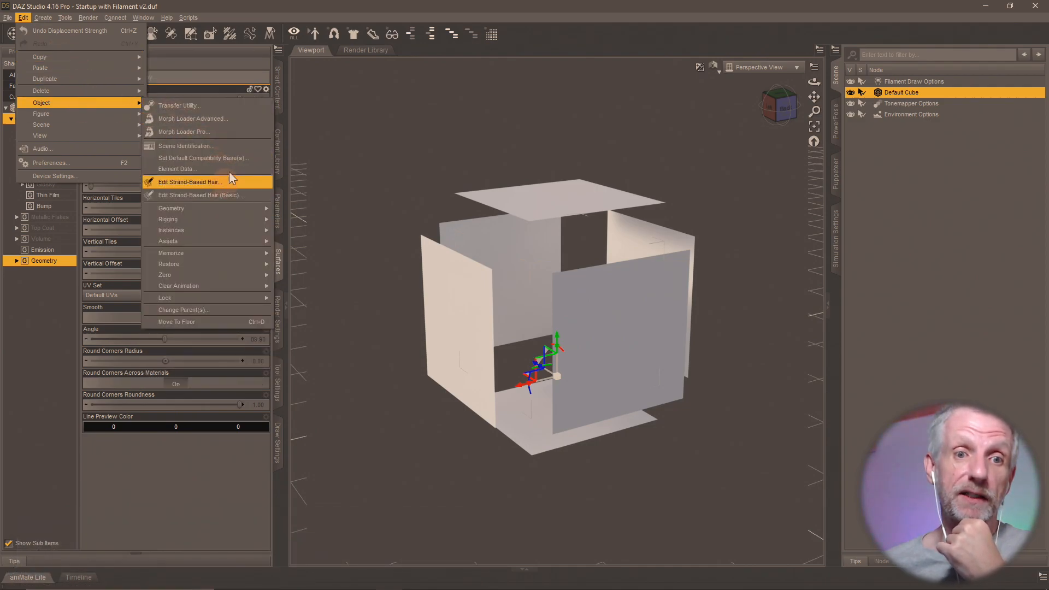
mouse_move(231, 208)
left_click(304, 212)
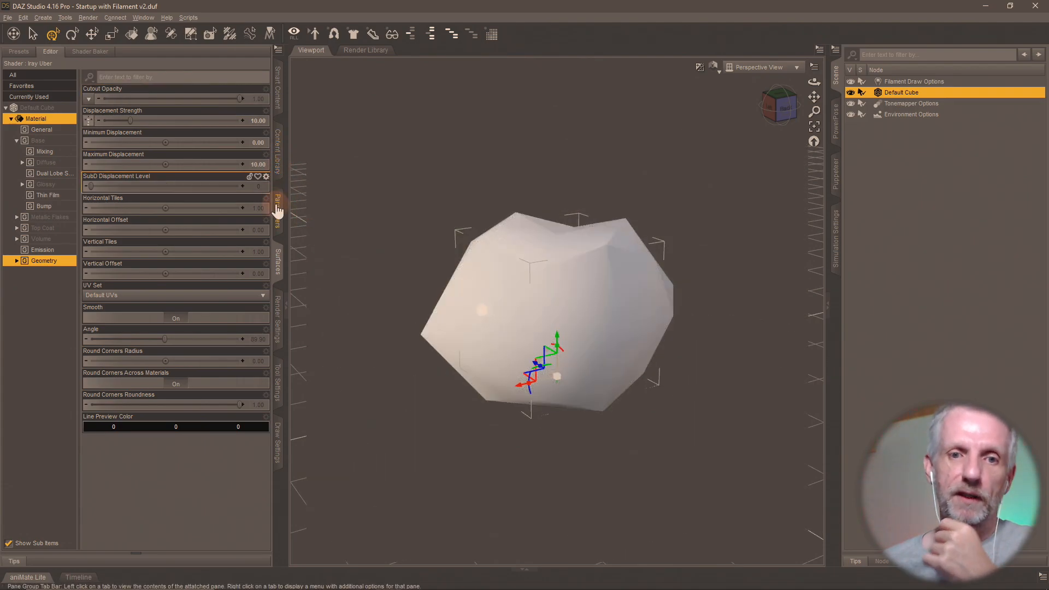
- Raise the cube's View SubD Level to 5 and finally to 7, and inspect the displaced symbols
left_click(277, 214)
left_click(70, 176)
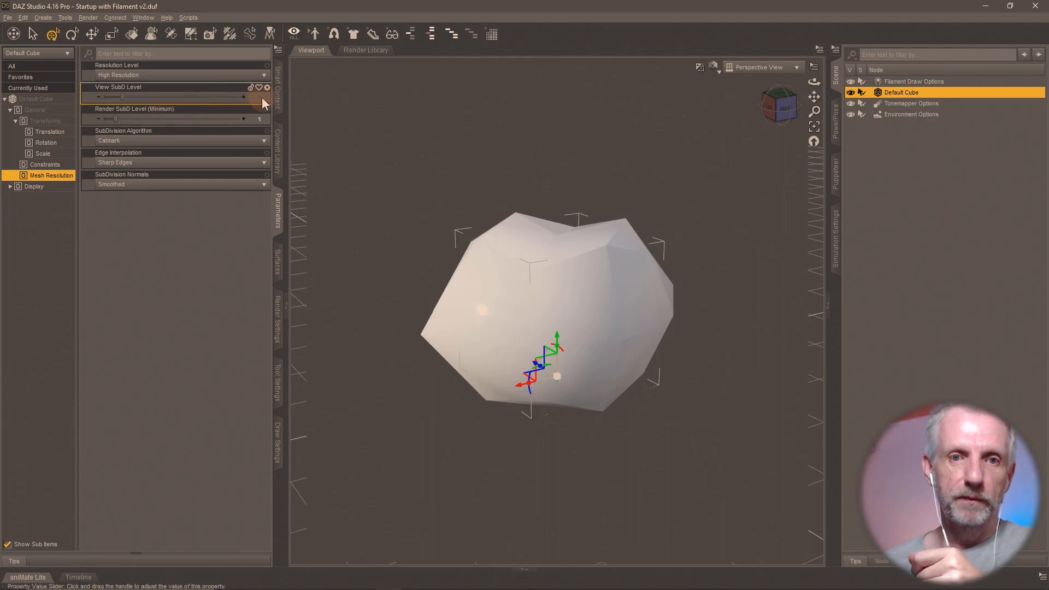
left_click(256, 99)
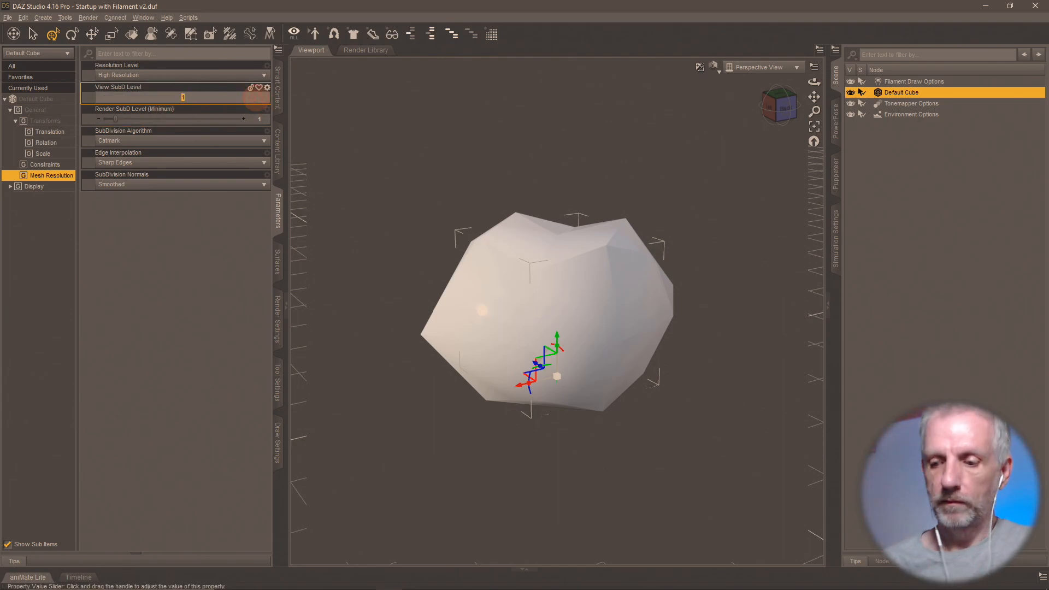
type("5")
key("Return")
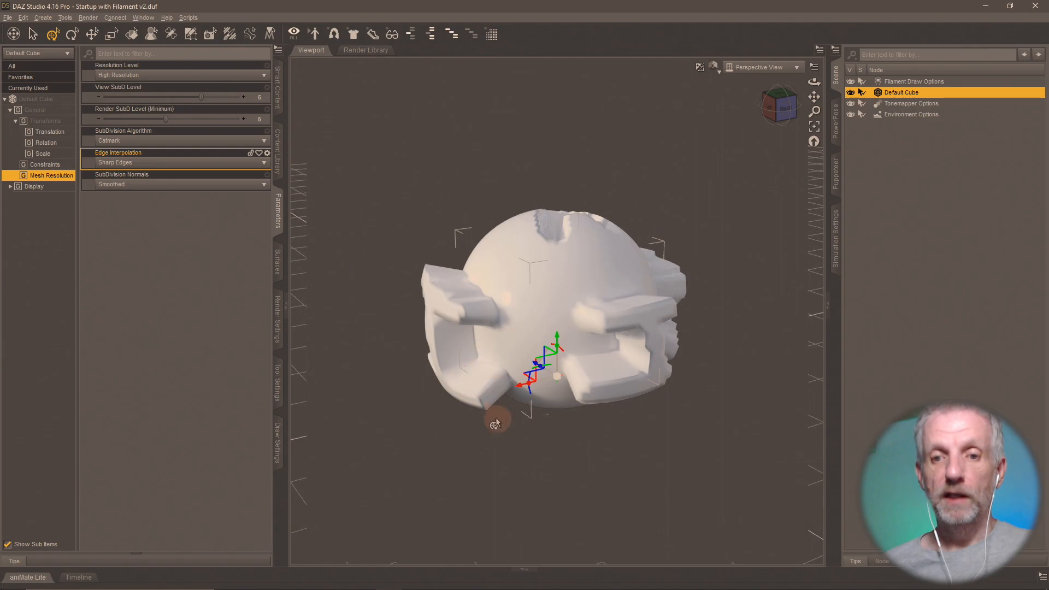
left_click(259, 98)
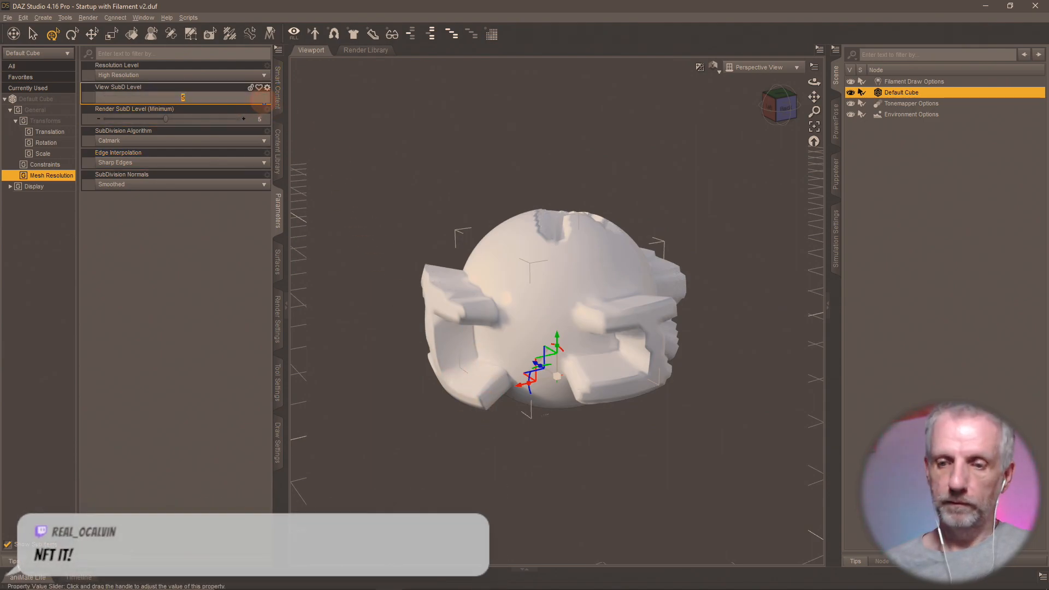
type("7")
key("Return")
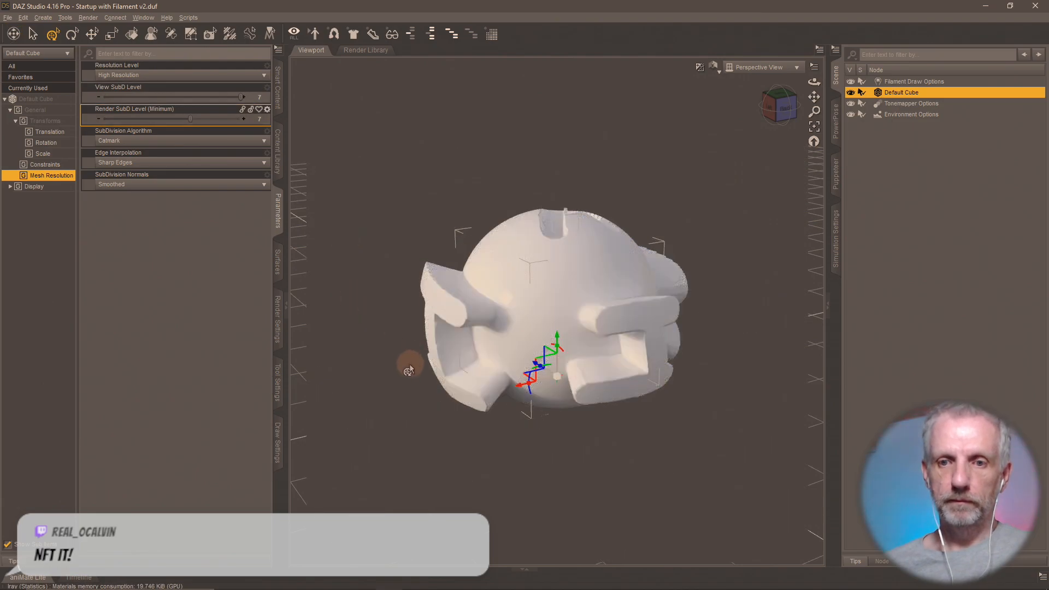
left_click_drag(409, 370, 410, 365)
left_click_drag(617, 302, 603, 431)
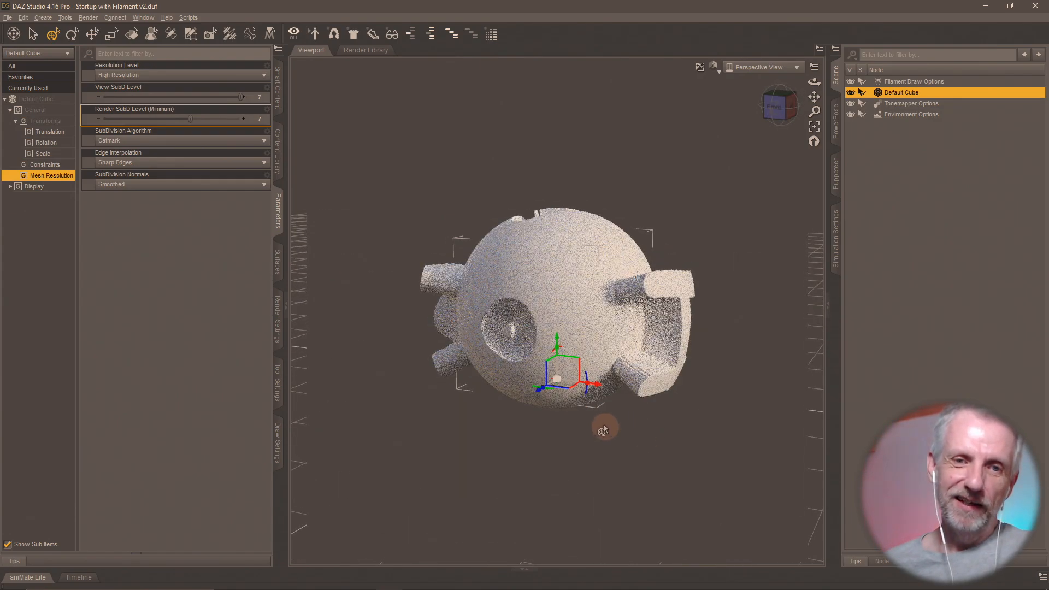
- Set the cube material's Base Color to dark blue, RGB 0, 64, 128
left_click(277, 268)
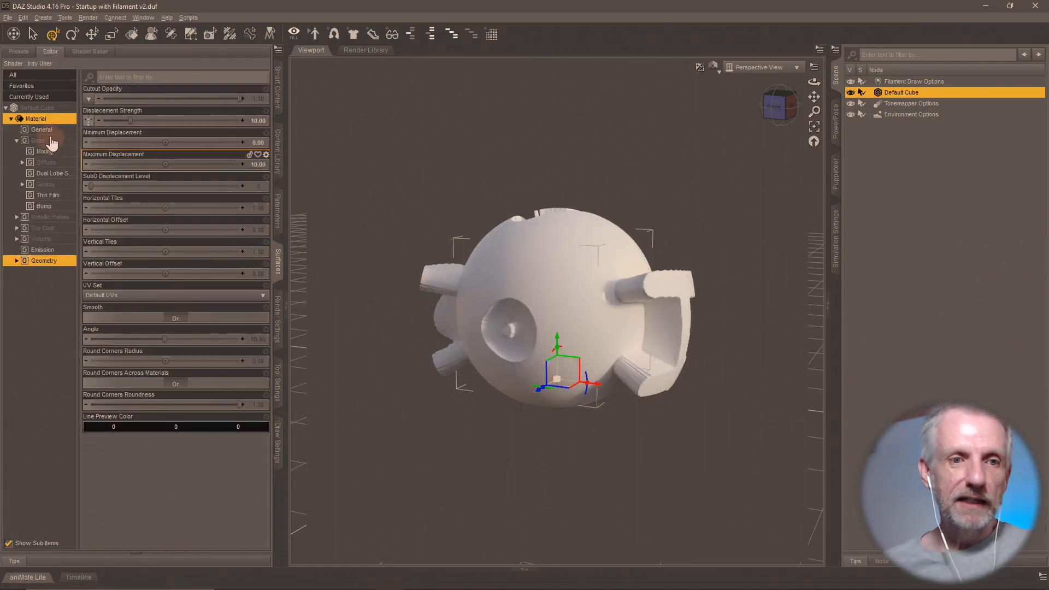
left_click(52, 141)
left_click(145, 145)
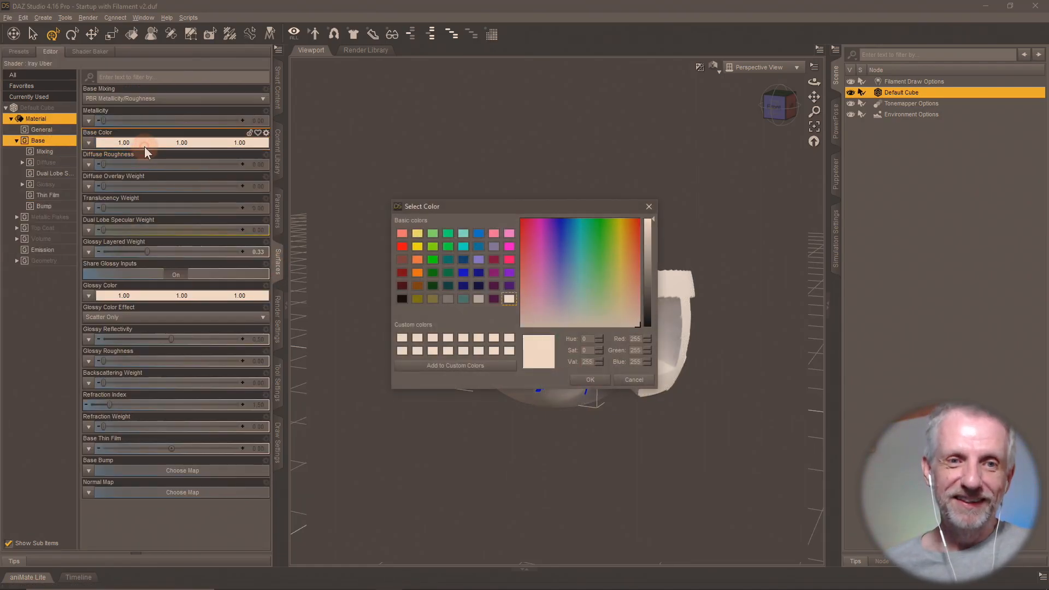
left_click(465, 260)
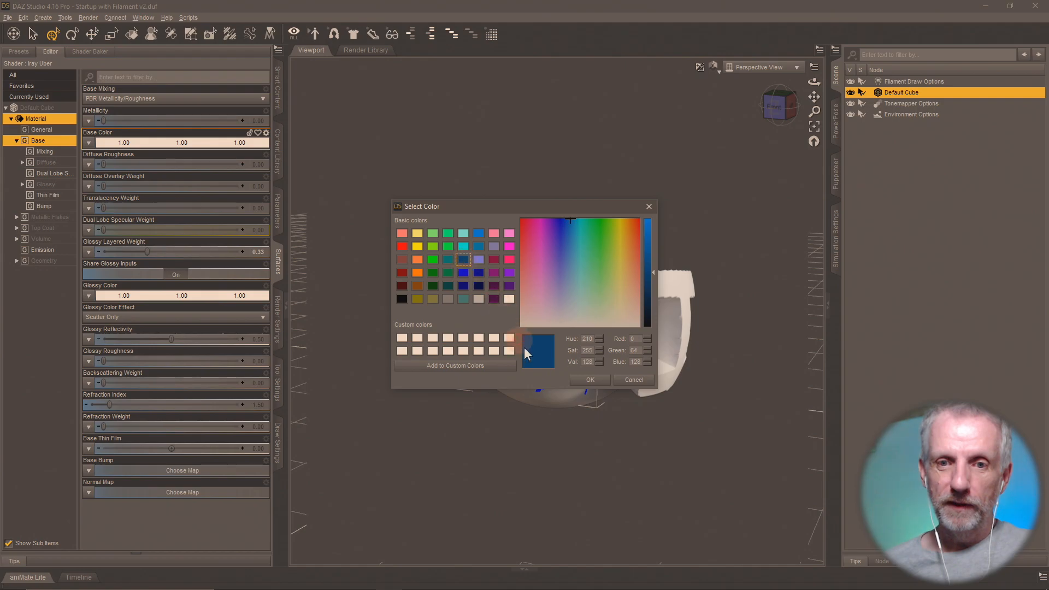
left_click(590, 380)
- Examine the blue displaced shape from several sides and compare its raised and recessed symbols with Cube Height.psd in Photoshop
left_click_drag(628, 416, 618, 421)
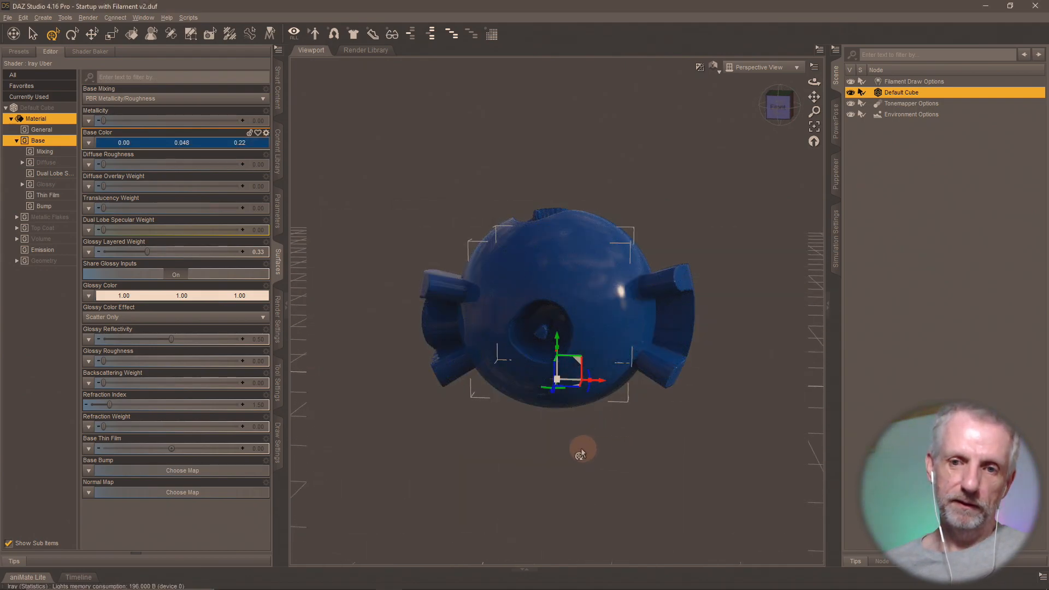
left_click_drag(566, 447, 565, 446)
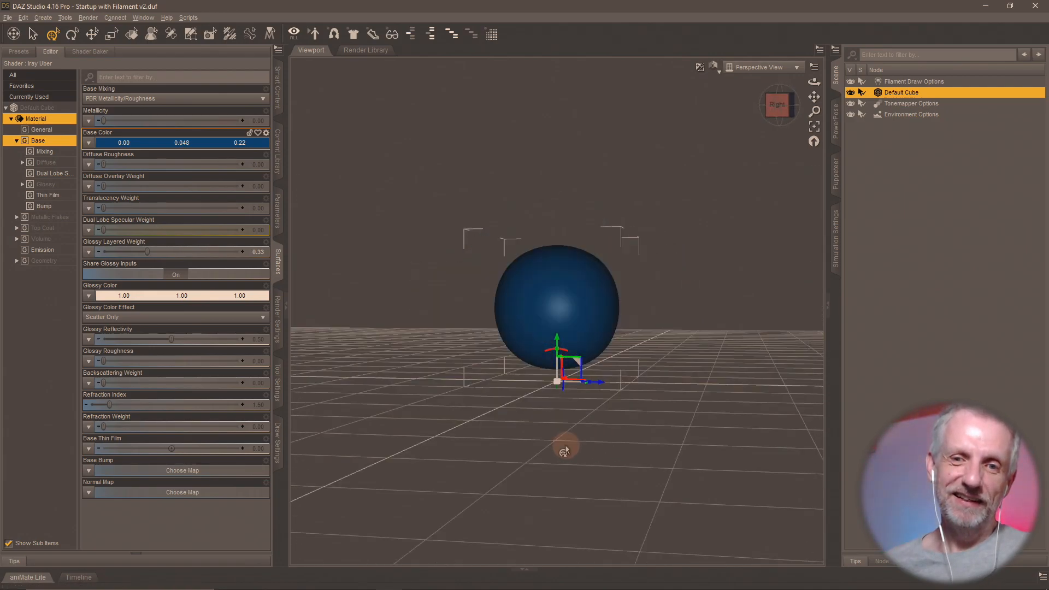
scroll(565, 446, "up", 2)
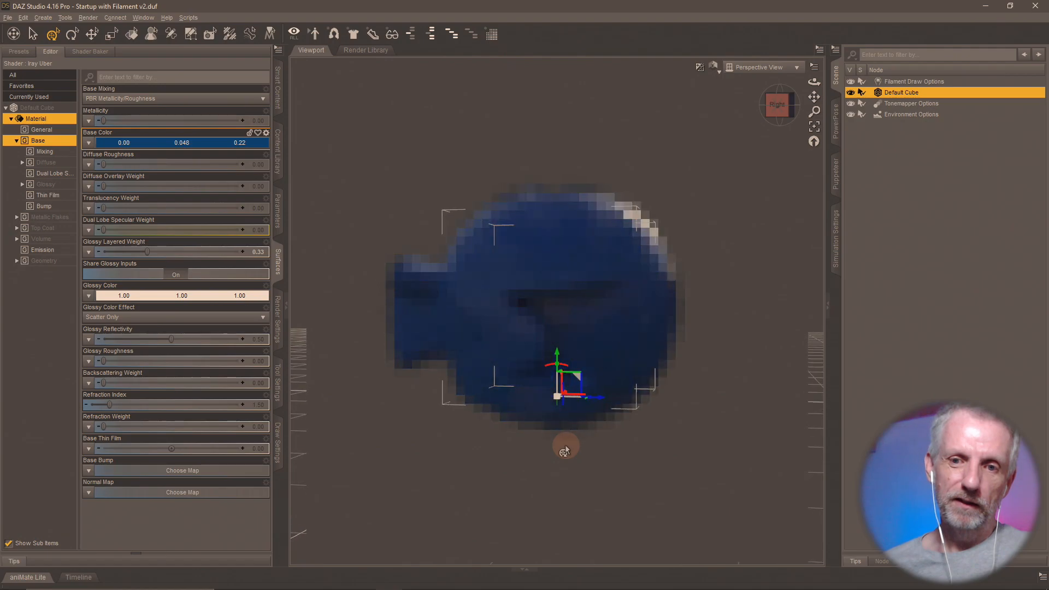
scroll(565, 447, "up", 2)
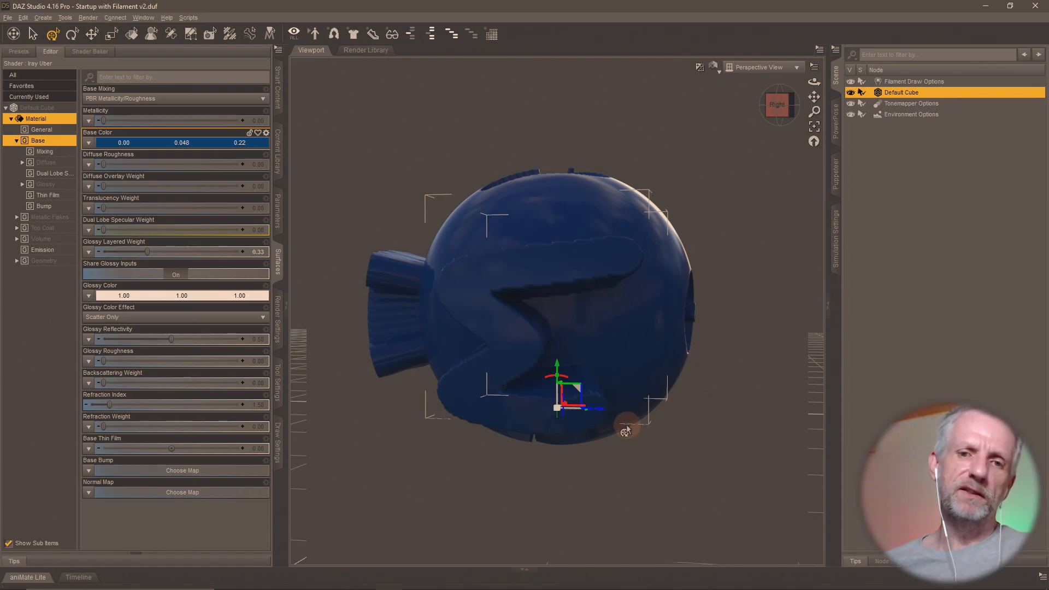
left_click_drag(666, 381, 714, 330)
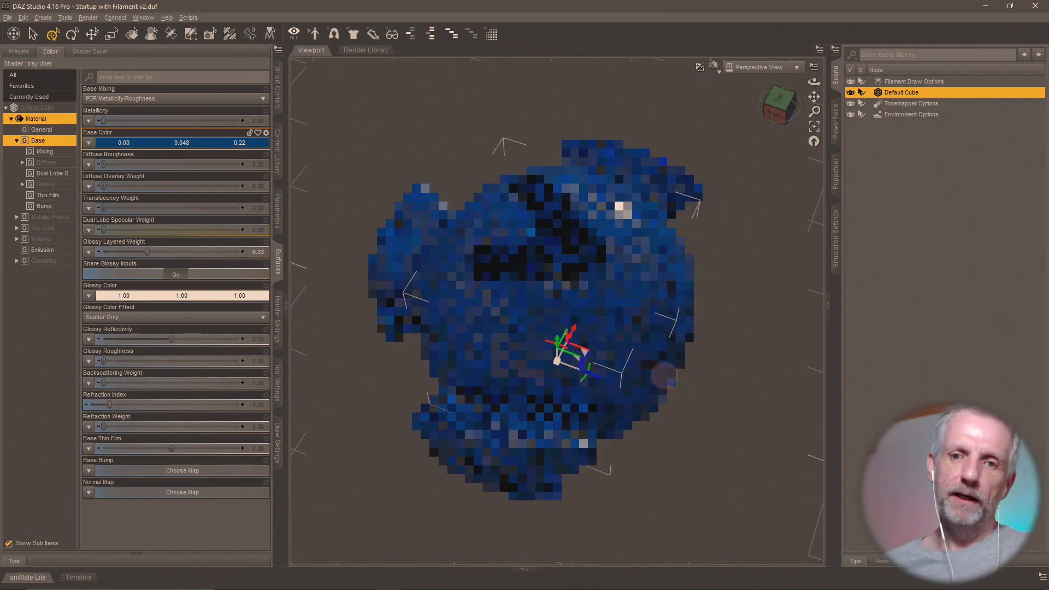
key("alt+Tab")
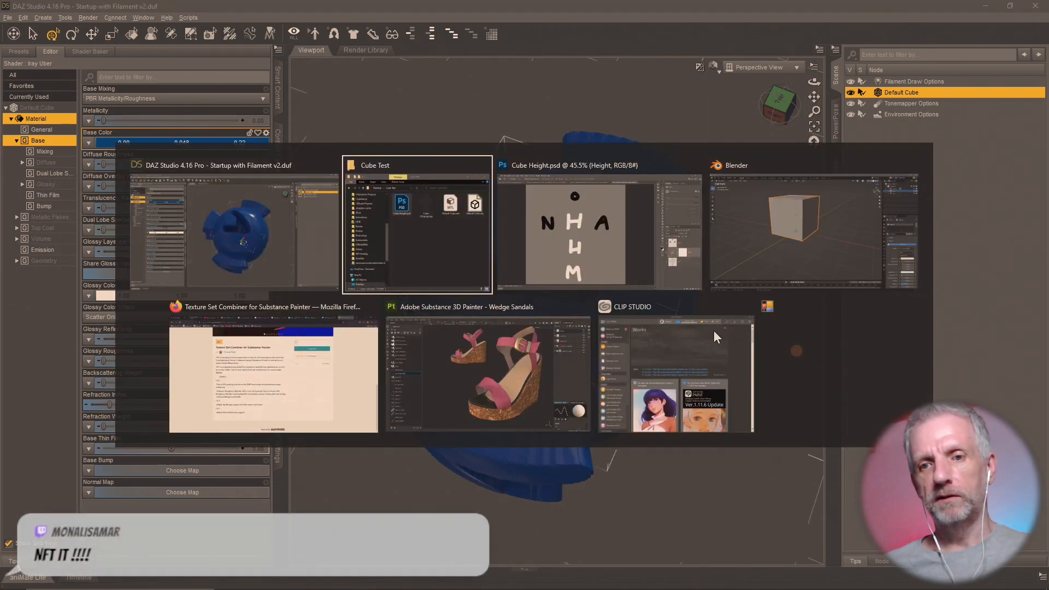
key("alt+Tab")
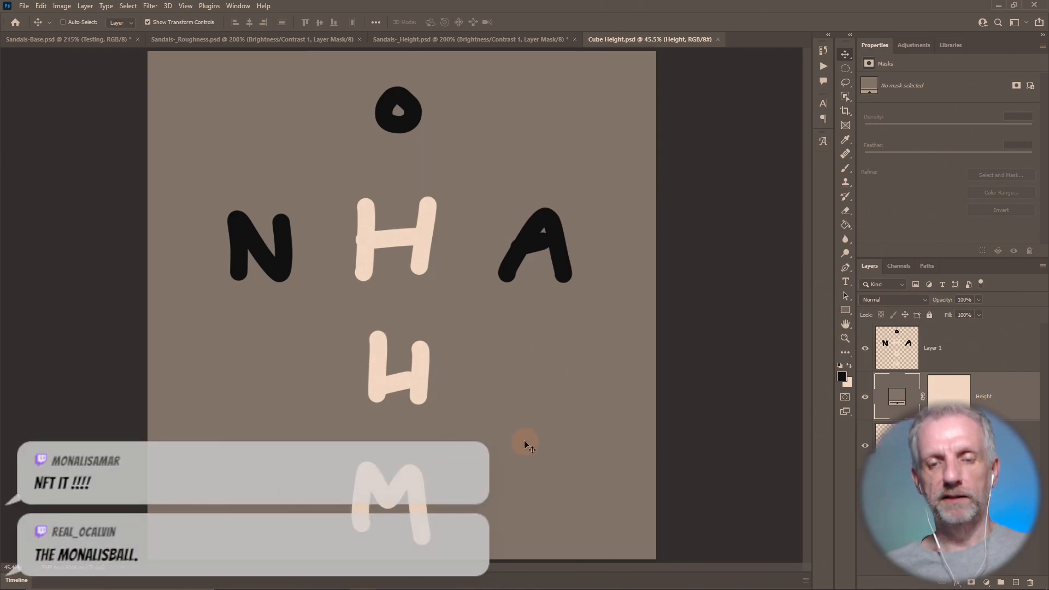
key("alt+Tab")
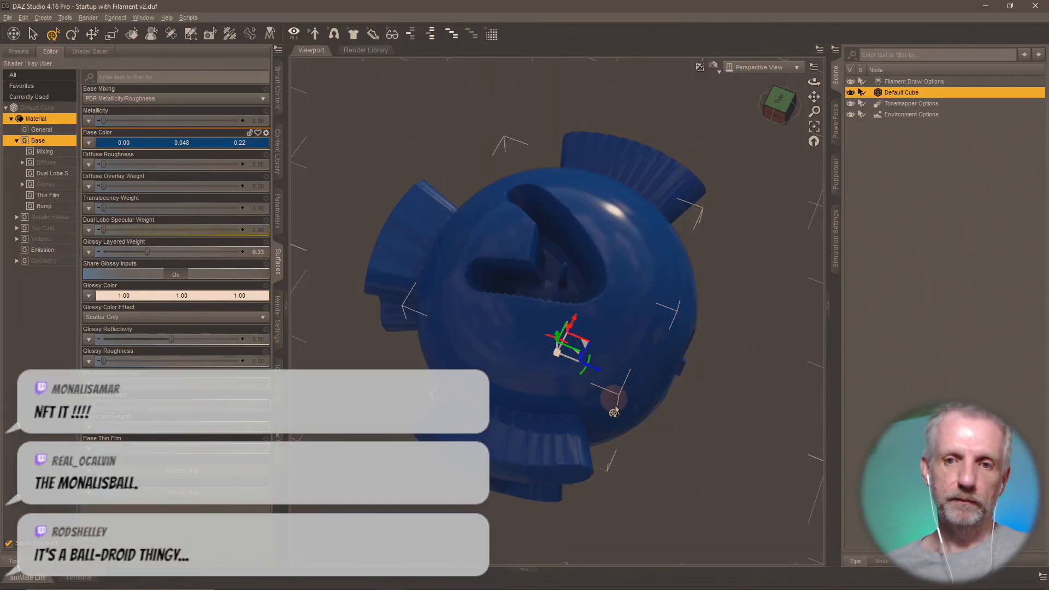
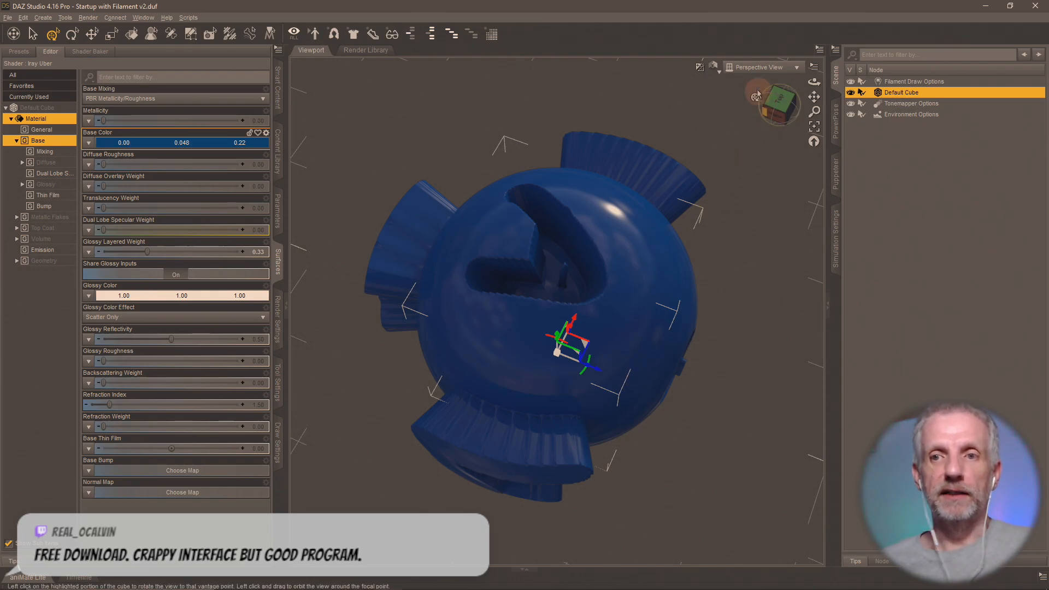
- Minimize the DAZ Studio and Photoshop windows
left_click(713, 66)
left_click(712, 198)
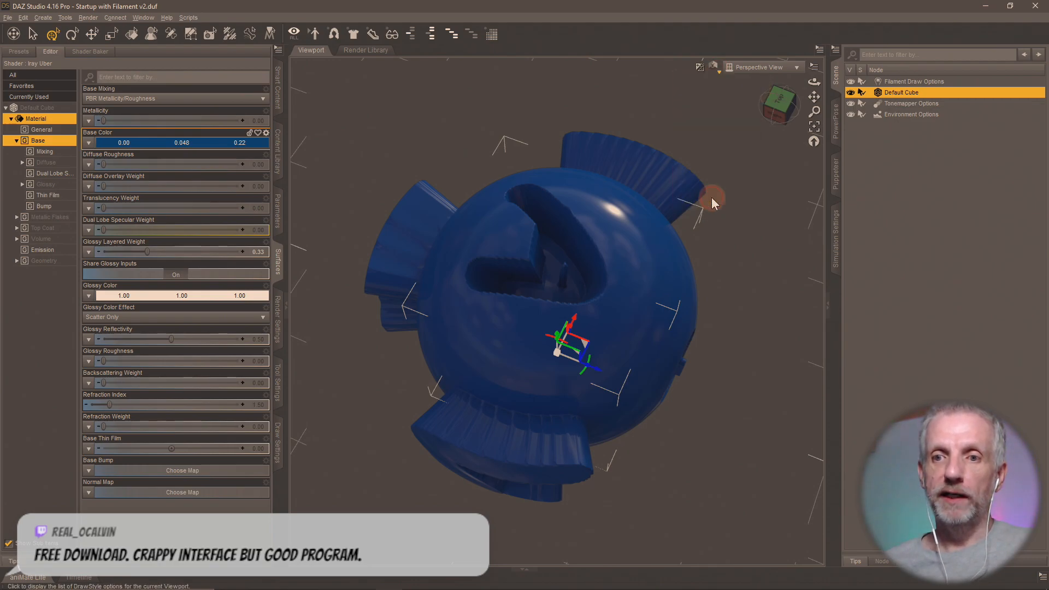
left_click(986, 5)
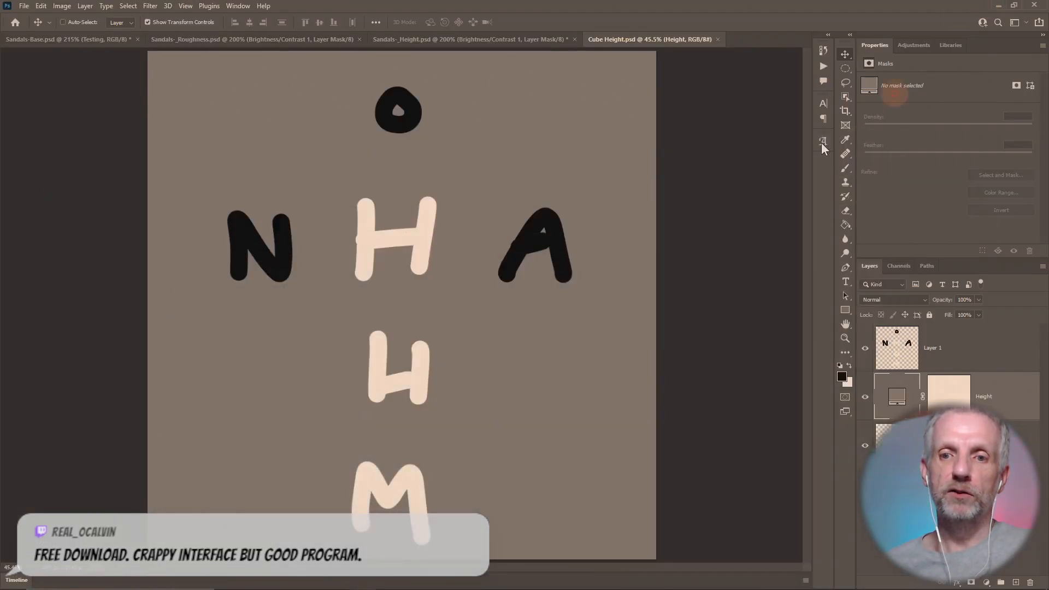
left_click(994, 7)
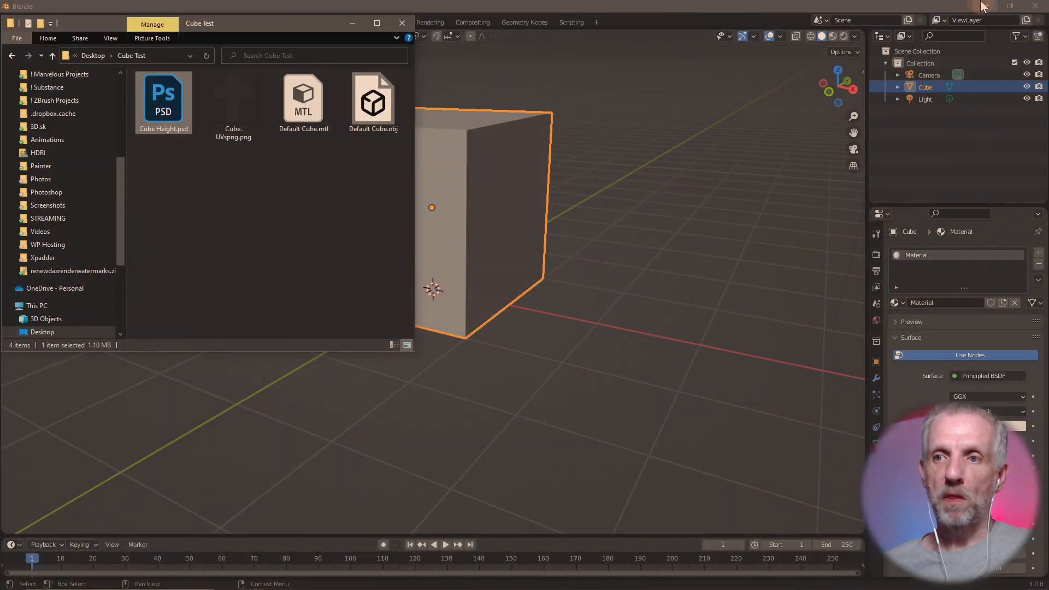
- Close Blender without saving the untitled scene and minimize the Cube Test folder window
left_click(944, 6)
left_click(1034, 7)
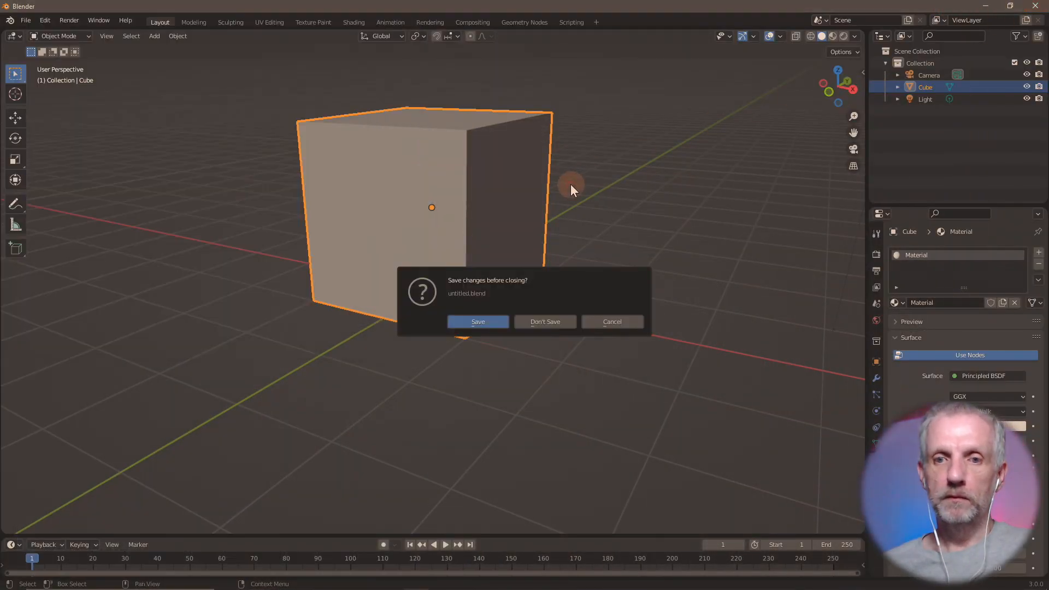
left_click(551, 317)
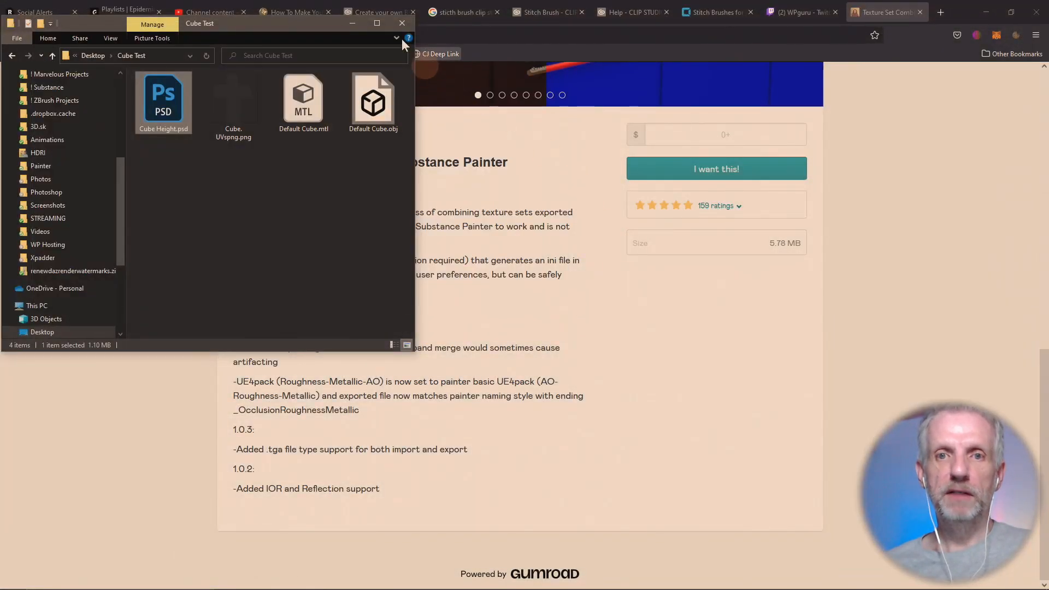
left_click(355, 25)
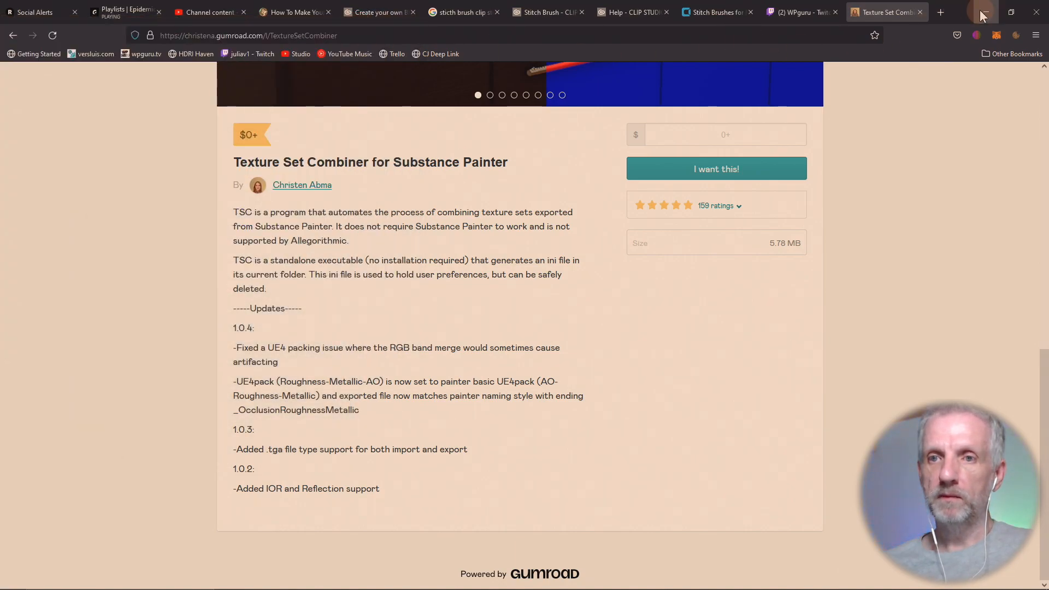
- Copy the Texture Set Combiner page address, post it in the Twitch stream chat, and return to the Gumroad page
left_click(762, 29)
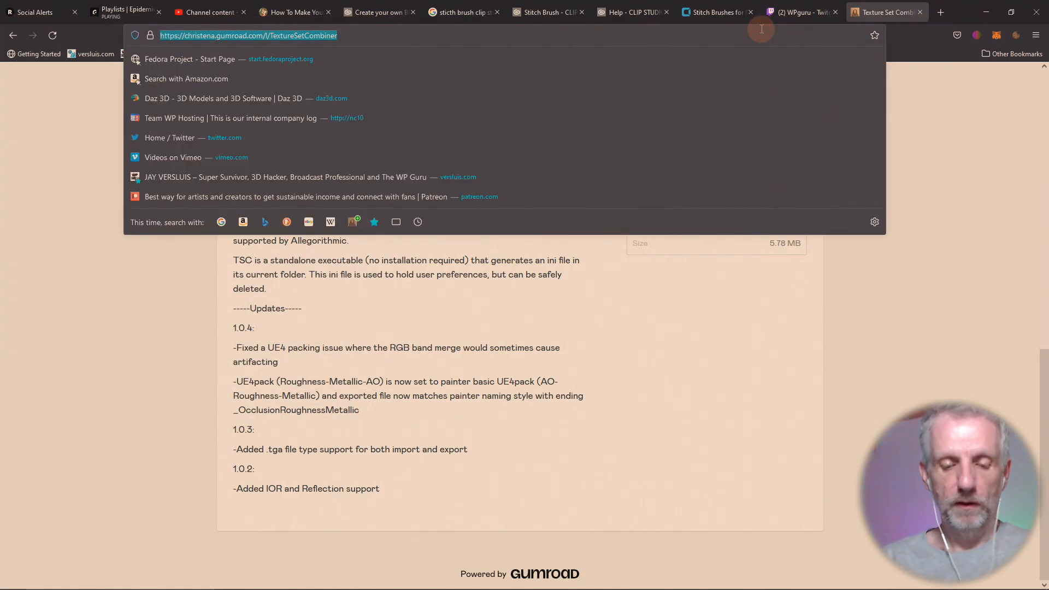
left_click(1008, 205)
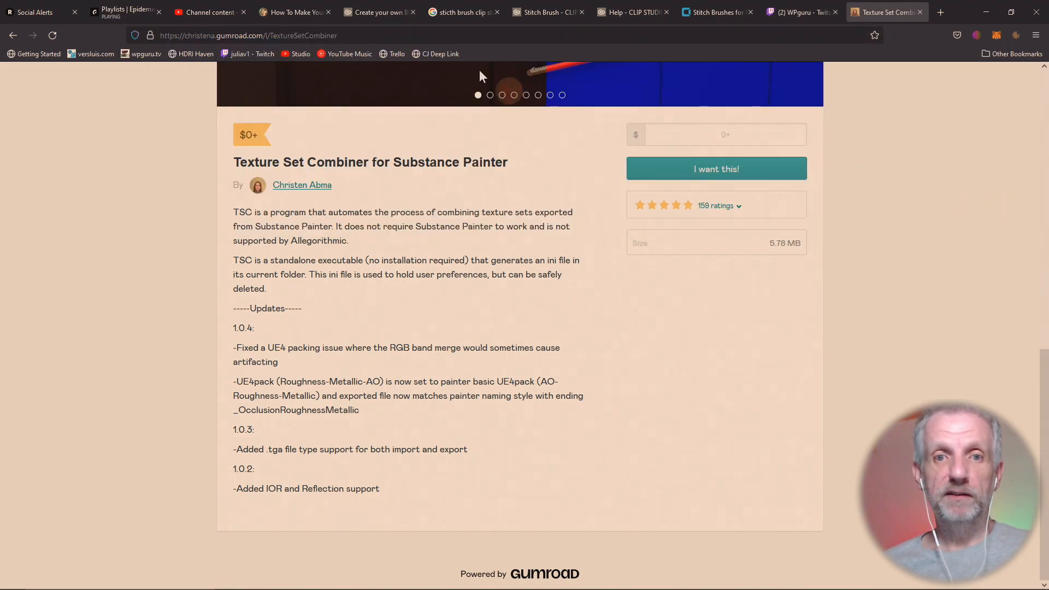
left_click(414, 41)
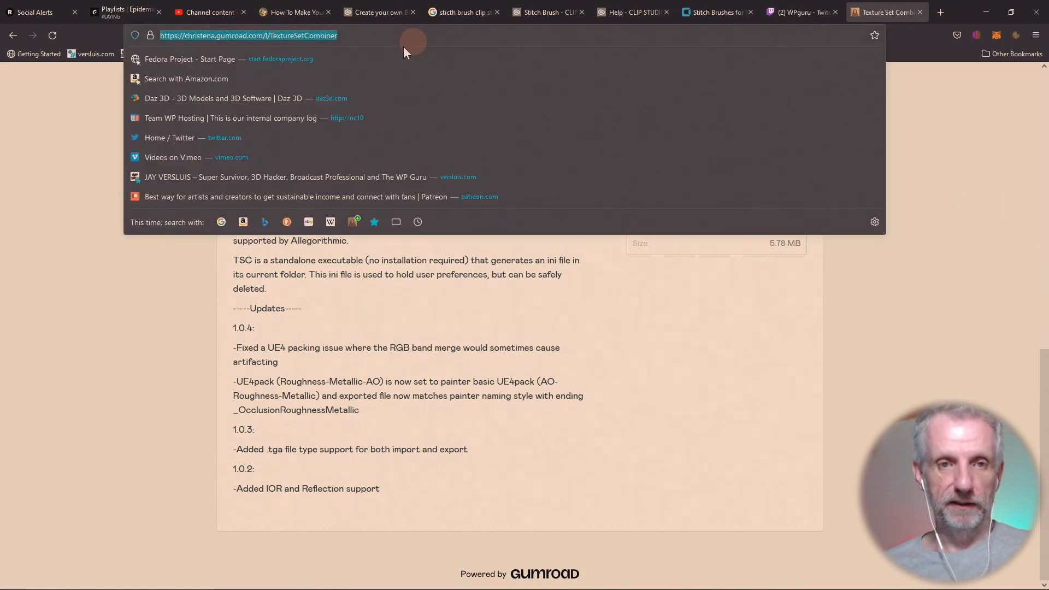
left_click(73, 153)
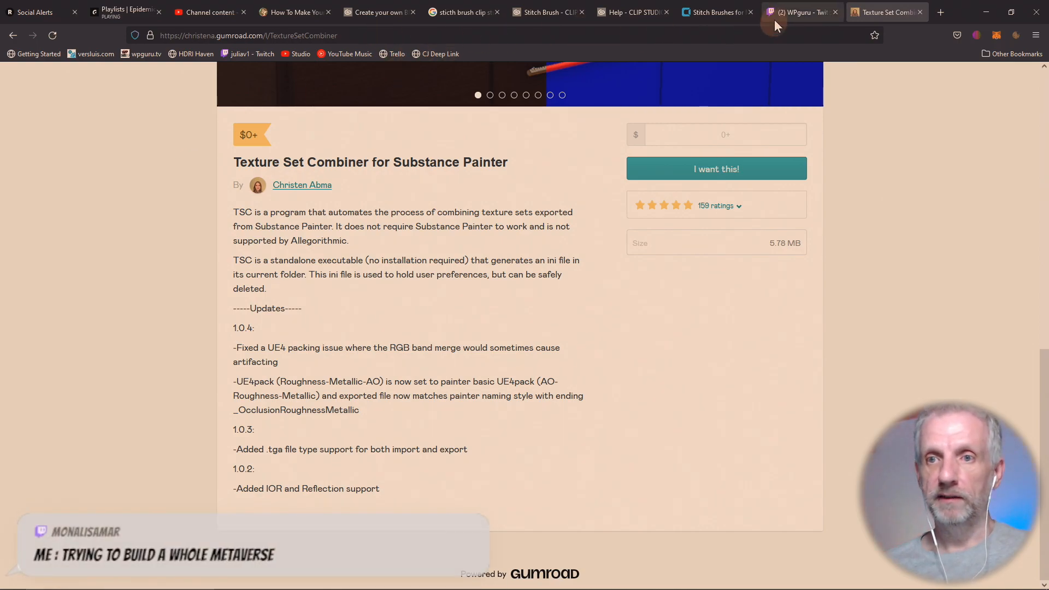
left_click(792, 12)
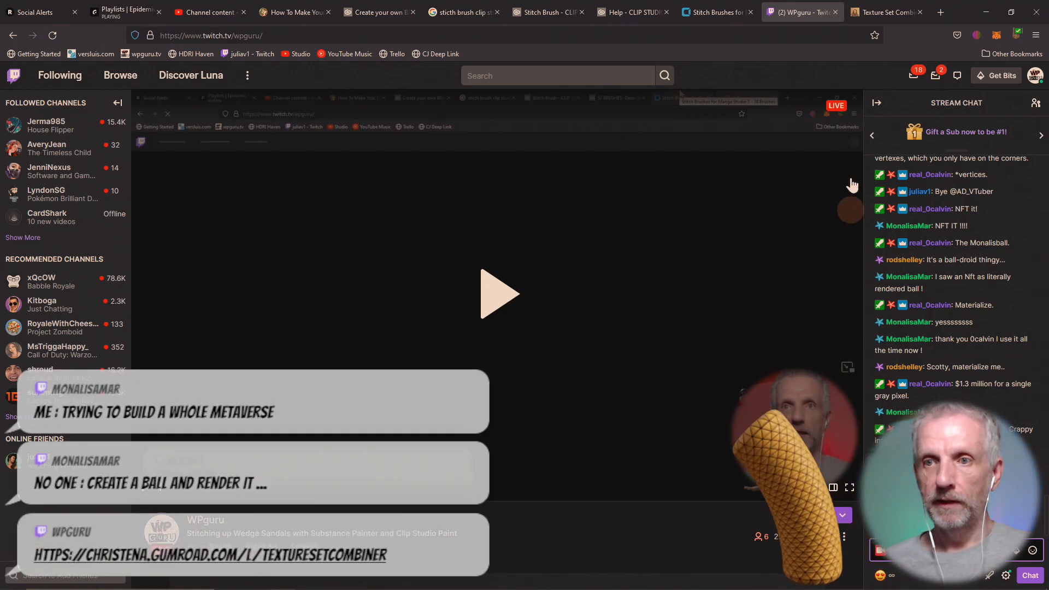
left_click(886, 12)
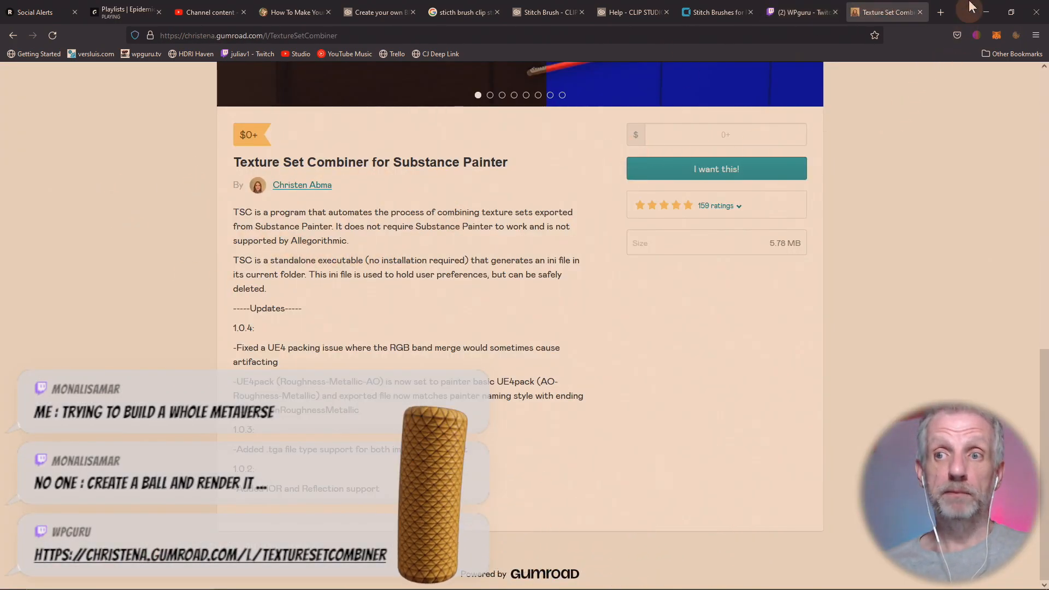
- Search the web for "materialize download" in a new browser tab and open the Bounding Box Software Materialize page
left_click(940, 12)
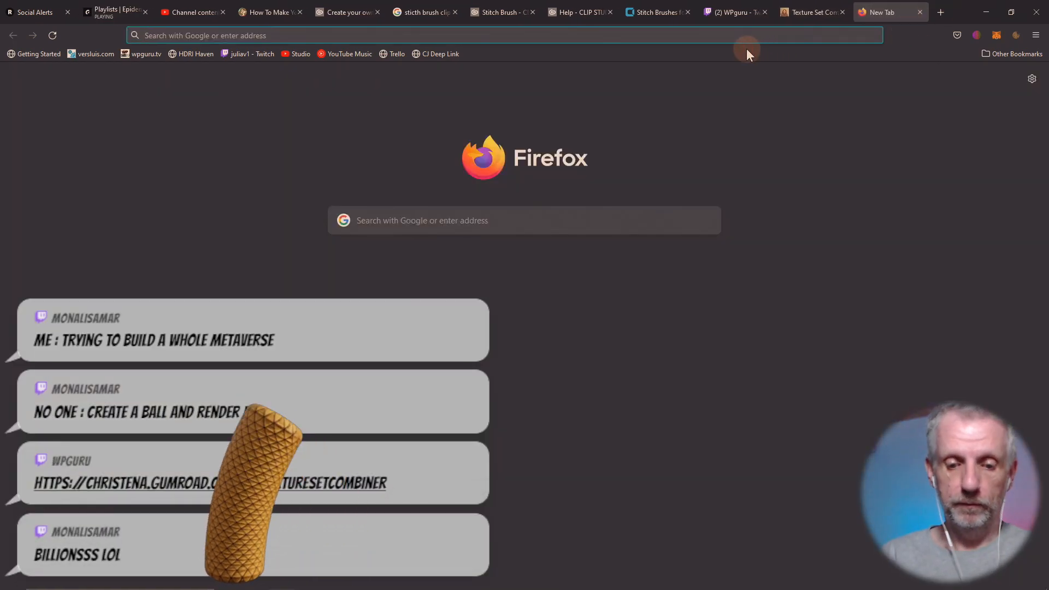
type("materialize")
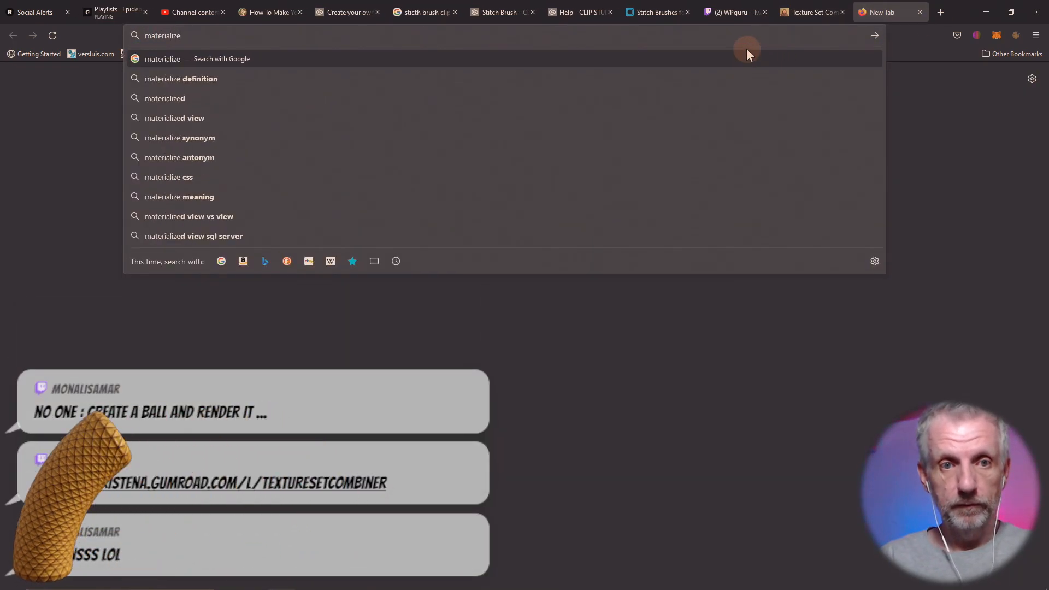
type(" download")
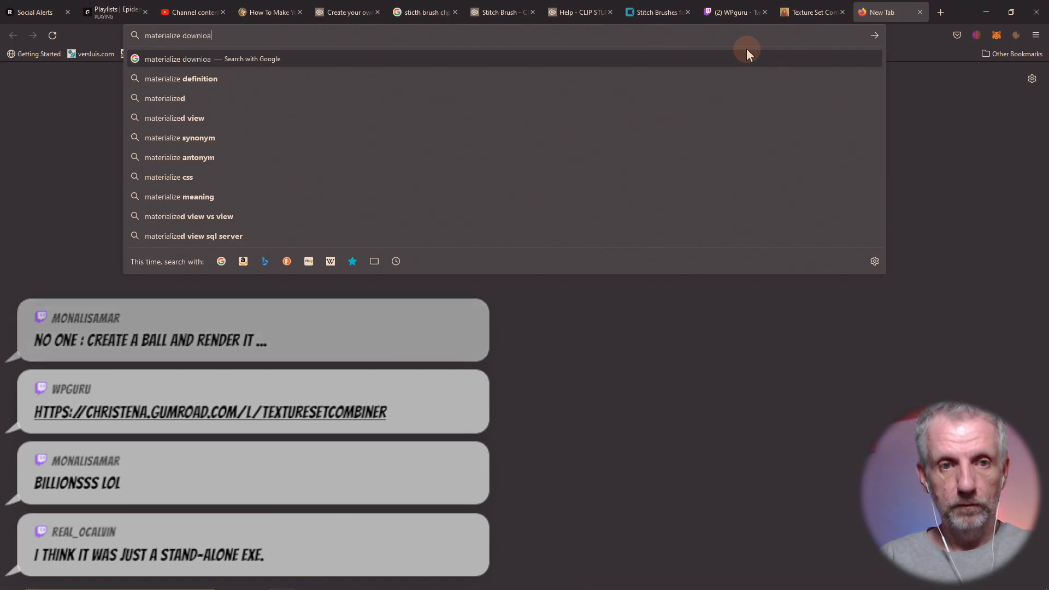
key("Return")
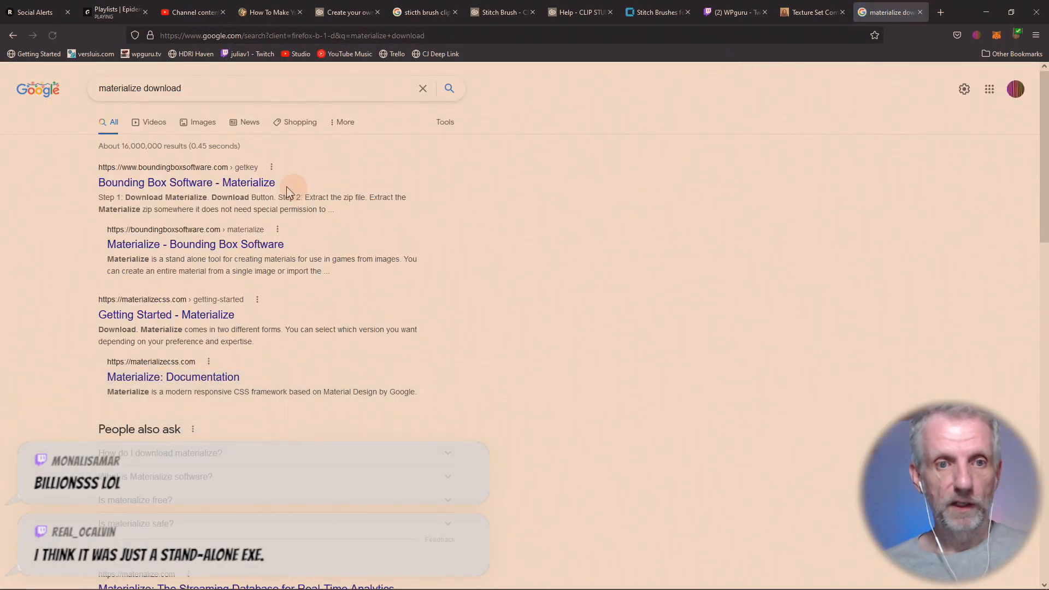
left_click(206, 189)
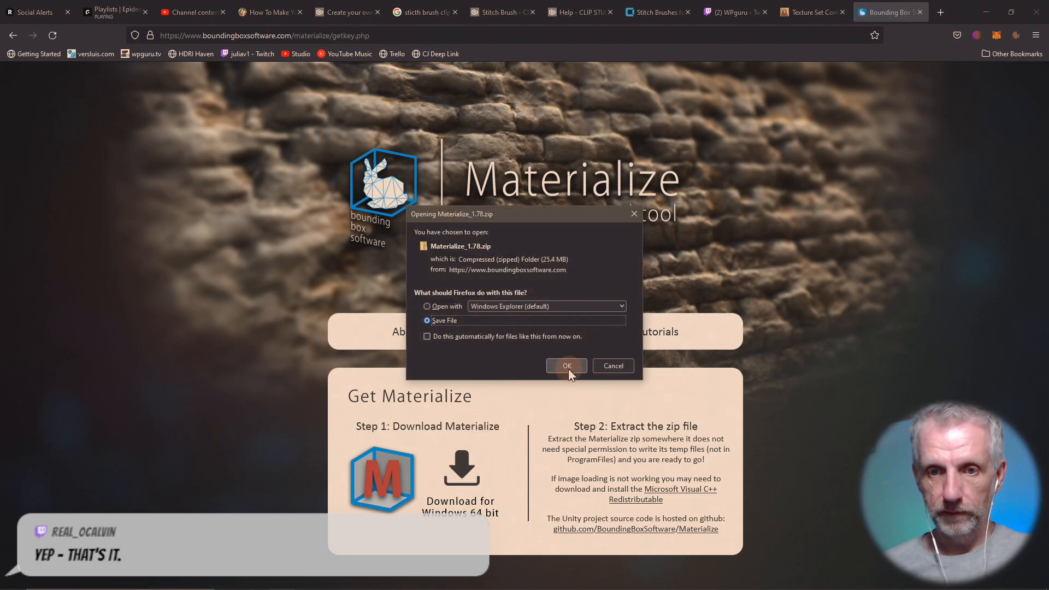
- Save Materialize_1.78.zip to disk and show the downloaded file in its folder
left_click(567, 366)
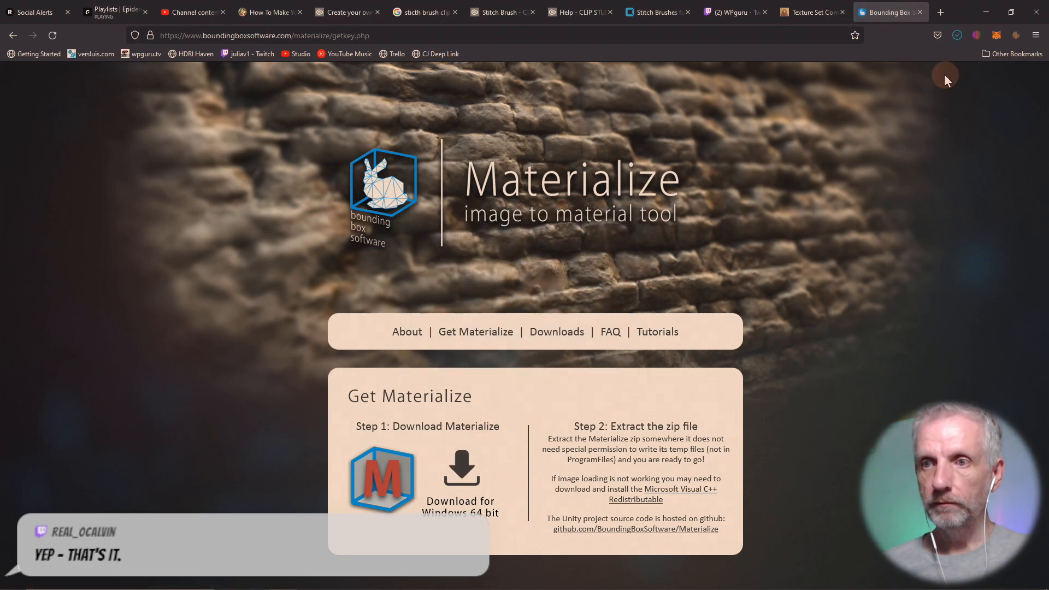
left_click(959, 33)
left_click(957, 33)
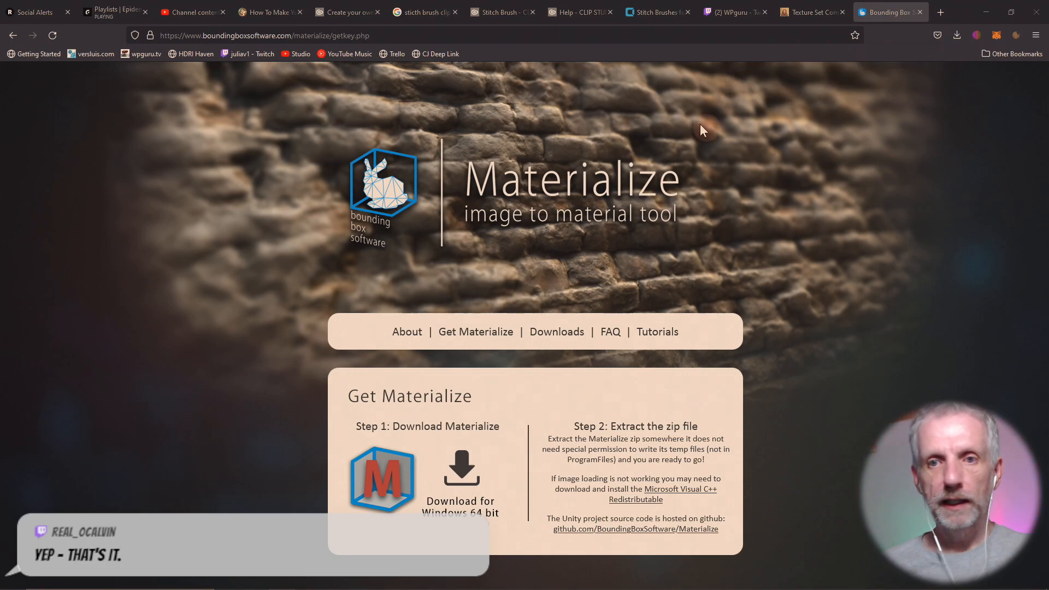
- Extract Materialize_1.78.zip into a Materialize_1.78 folder inside Downloads
right_click(241, 117)
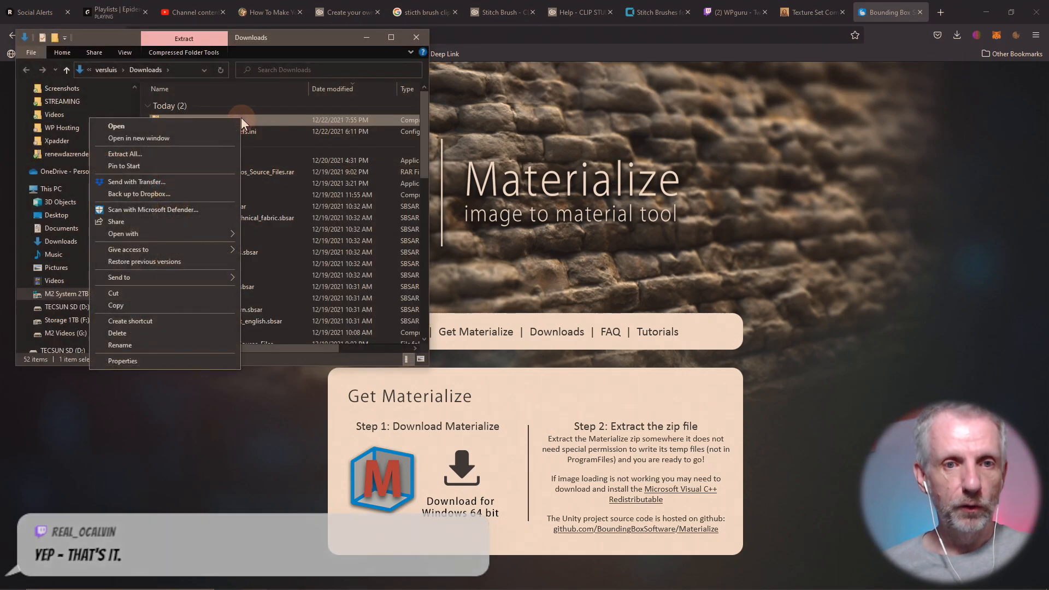
left_click(202, 152)
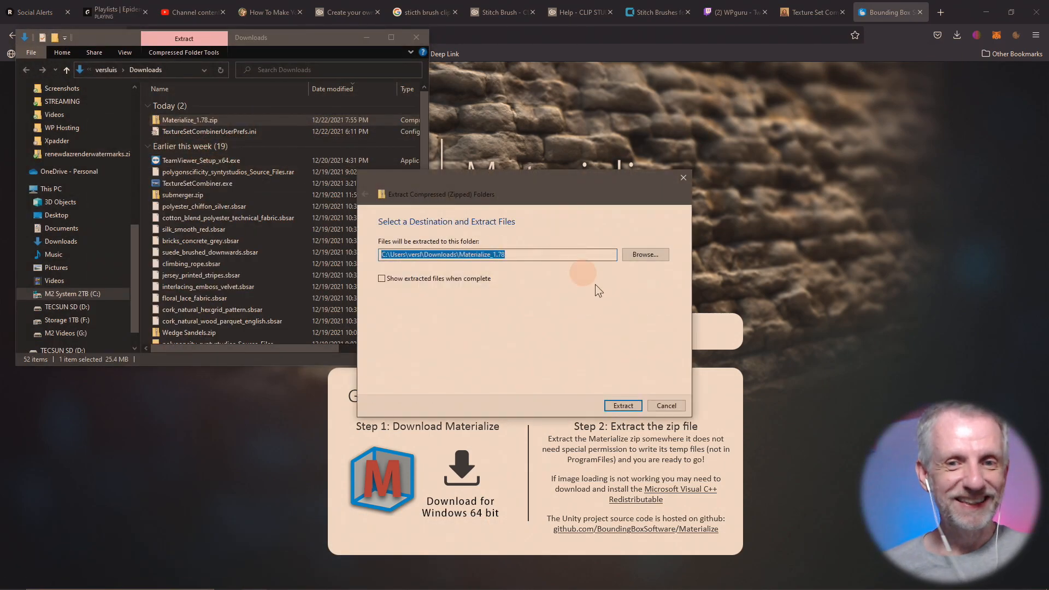
left_click(624, 406)
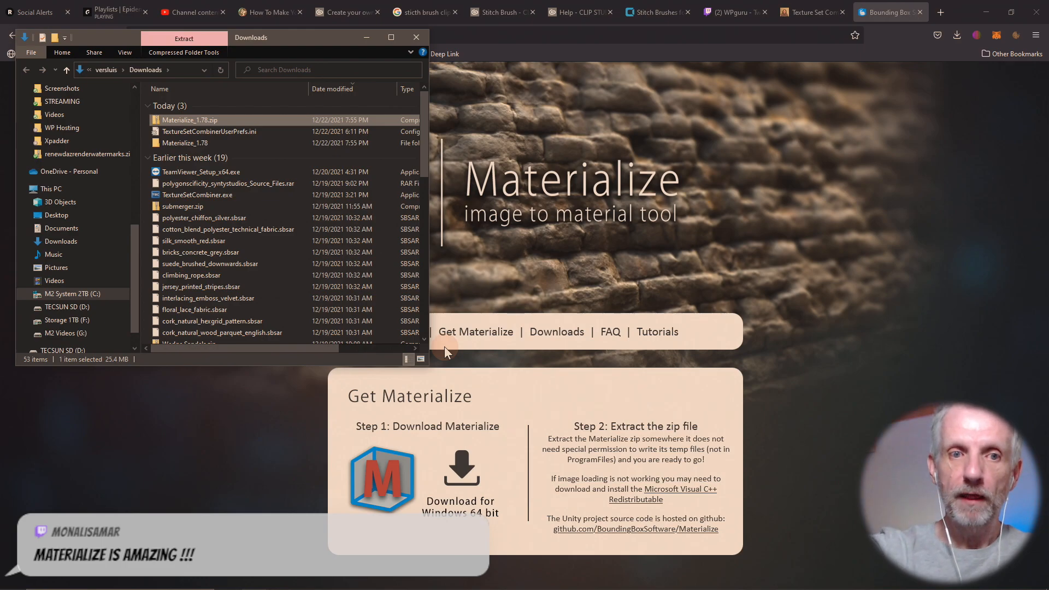
- Launch Materialize.exe from the extracted Materialize_1.78 folder
double_click(181, 141)
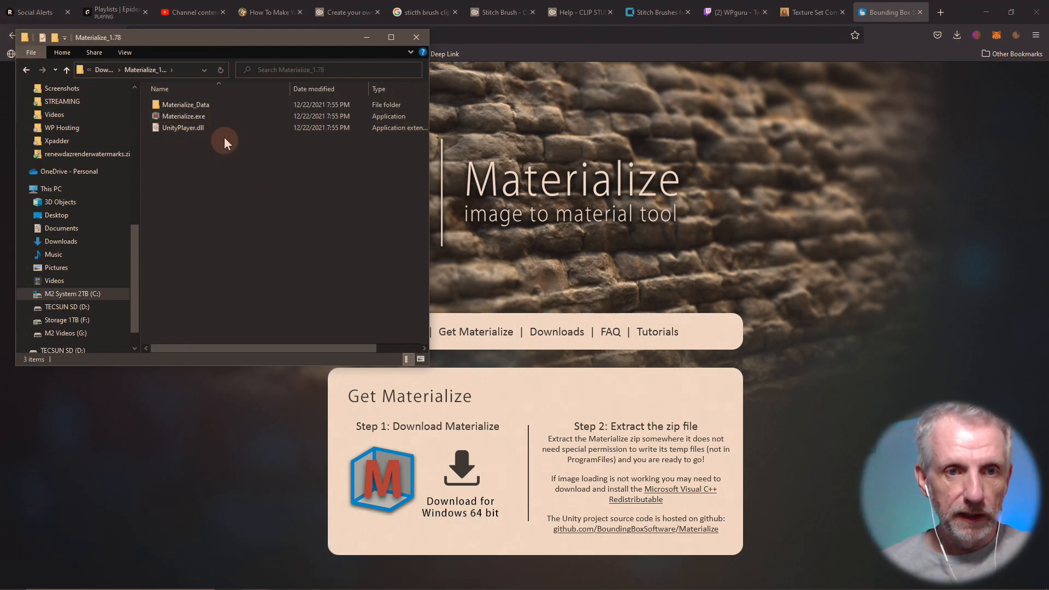
left_click(201, 116)
double_click(201, 116)
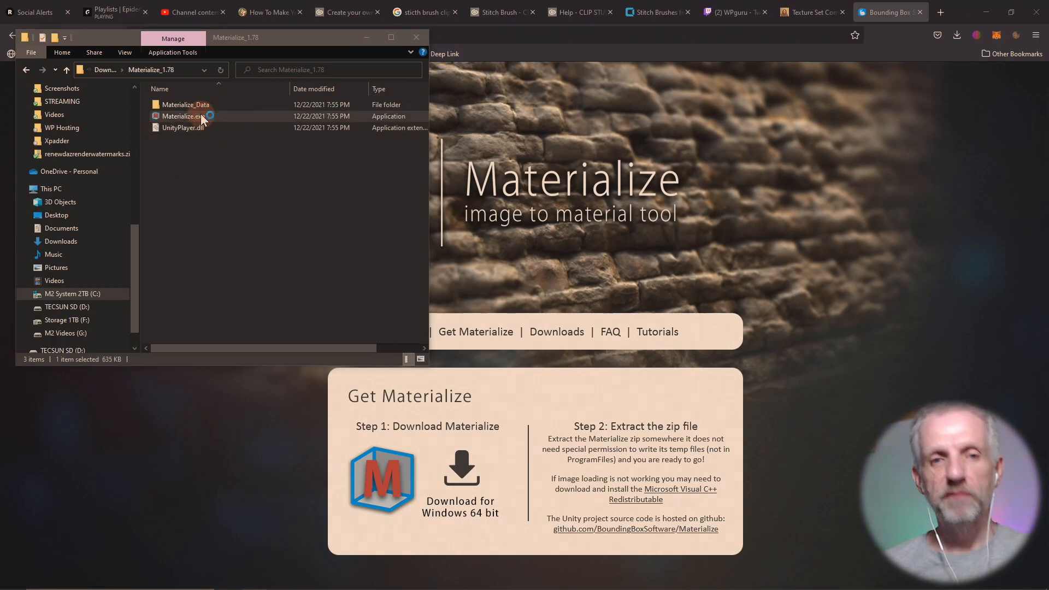
- Minimize the browser and folder windows, and maximize the Materialize window
left_click(982, 14)
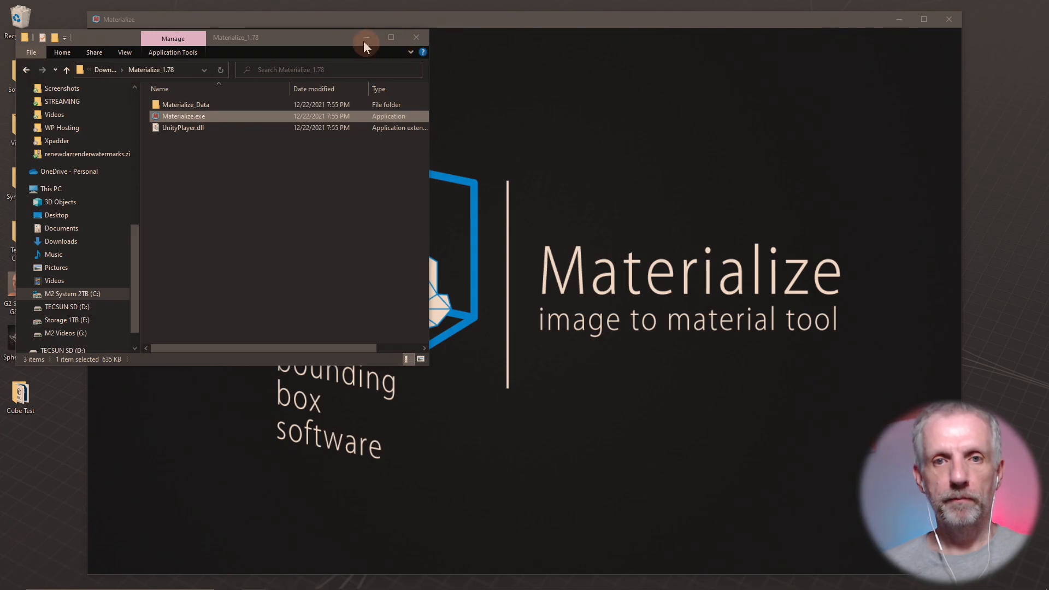
left_click(366, 38)
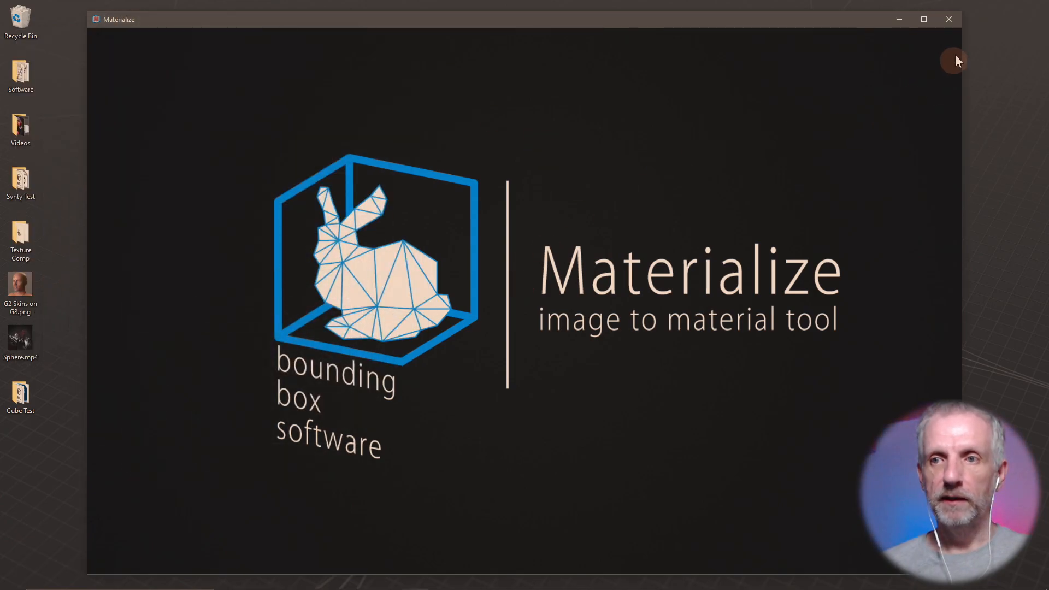
left_click(924, 19)
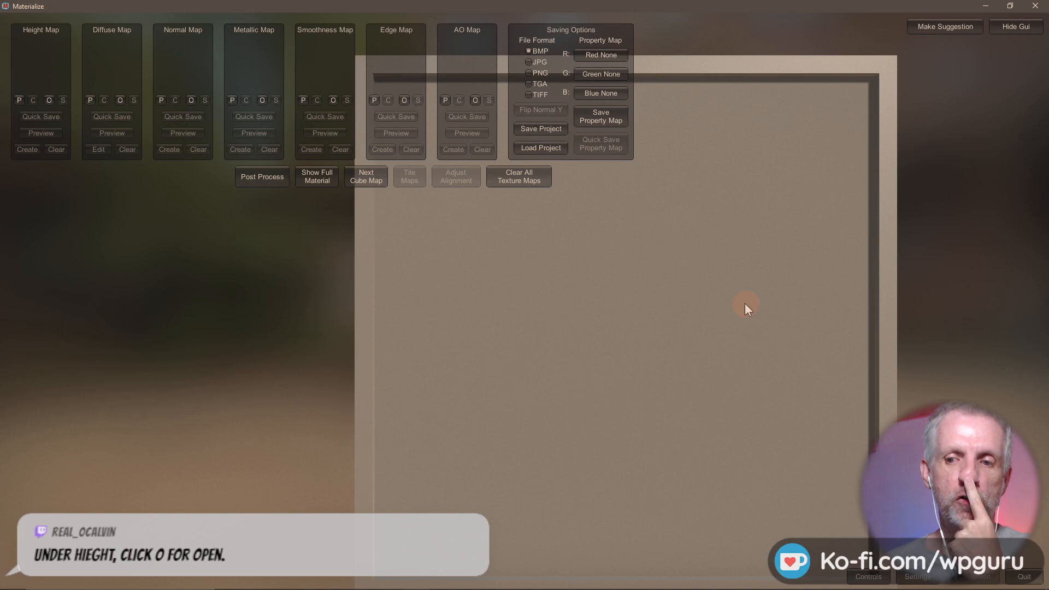
left_click_drag(644, 429, 753, 361)
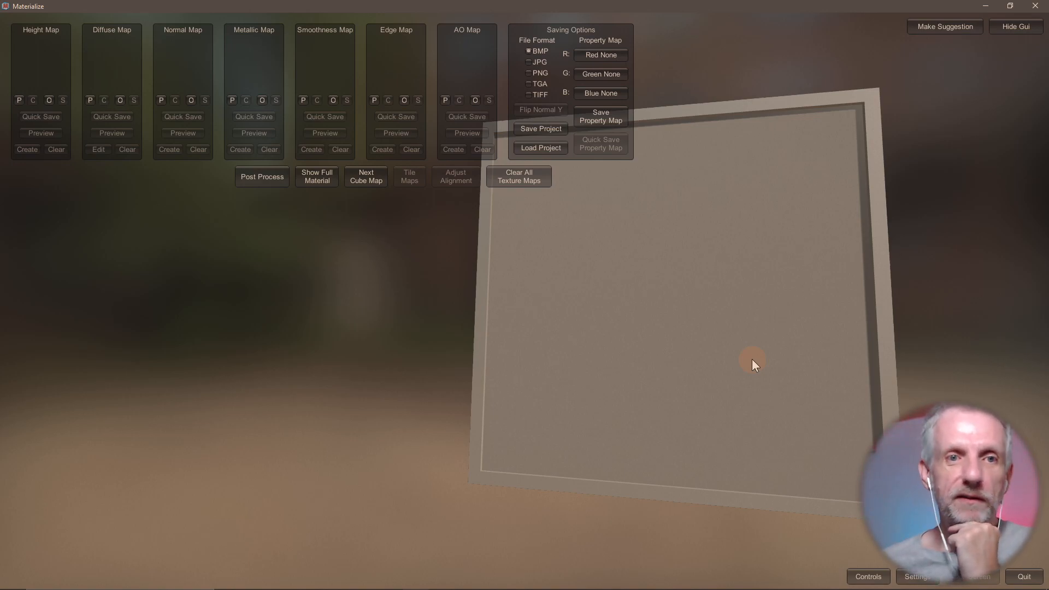
- Start opening a height map and list the available drives in the file browser
left_click(49, 100)
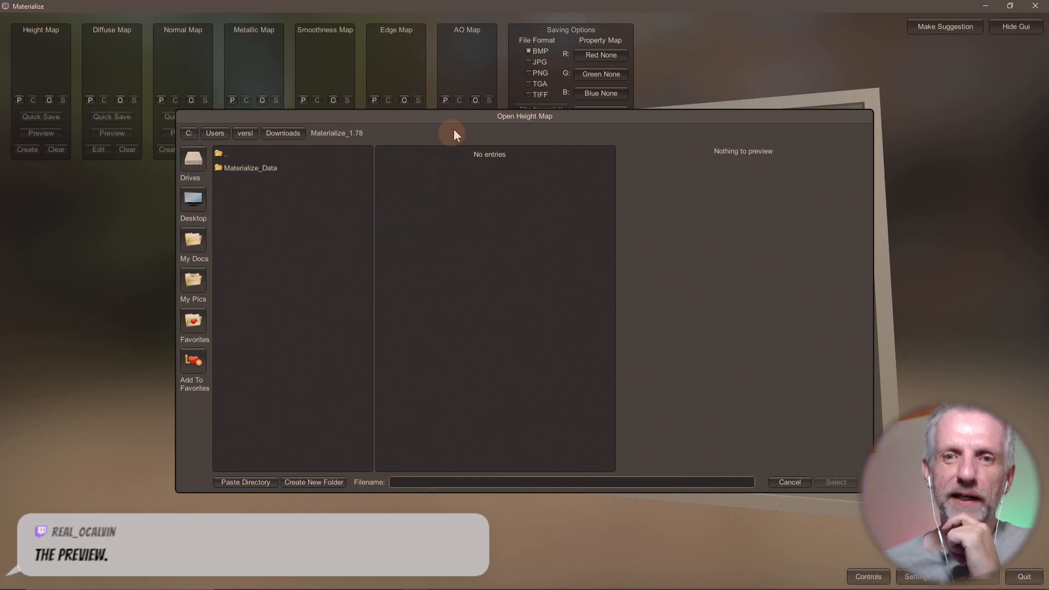
left_click_drag(460, 119, 395, 103)
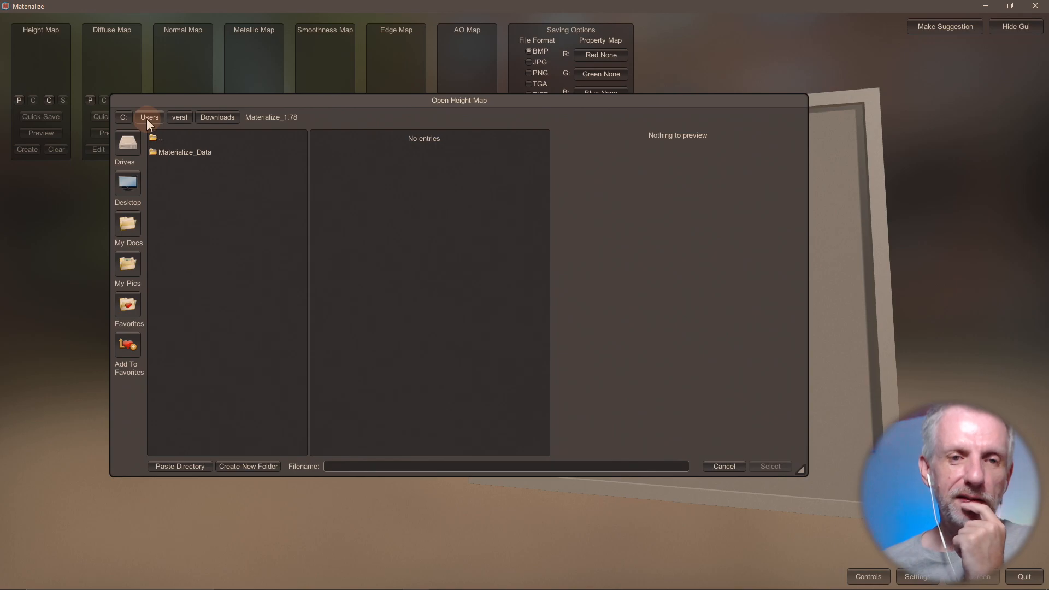
left_click(131, 148)
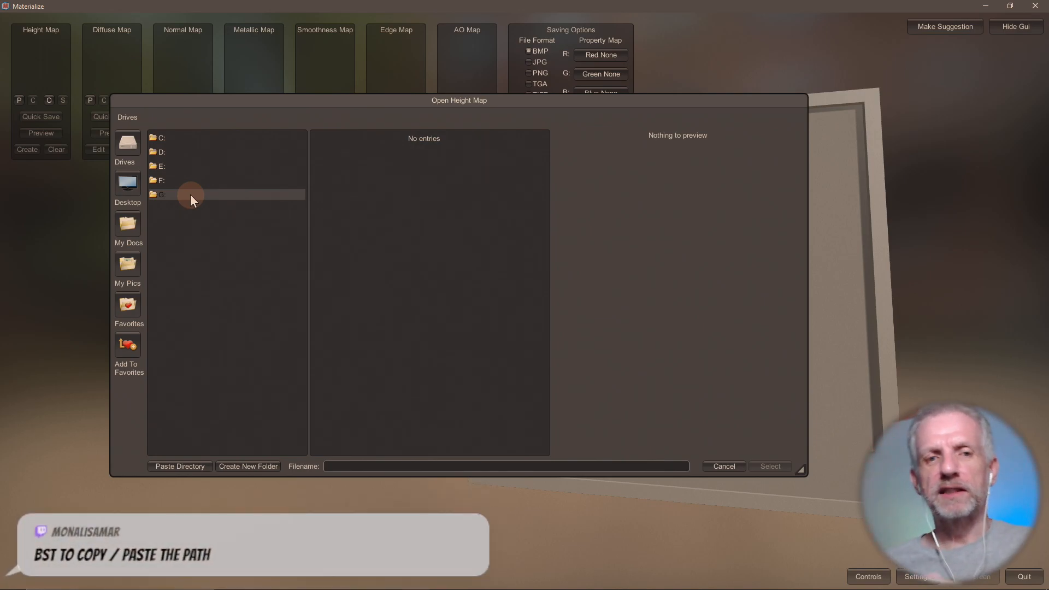
left_click(186, 166)
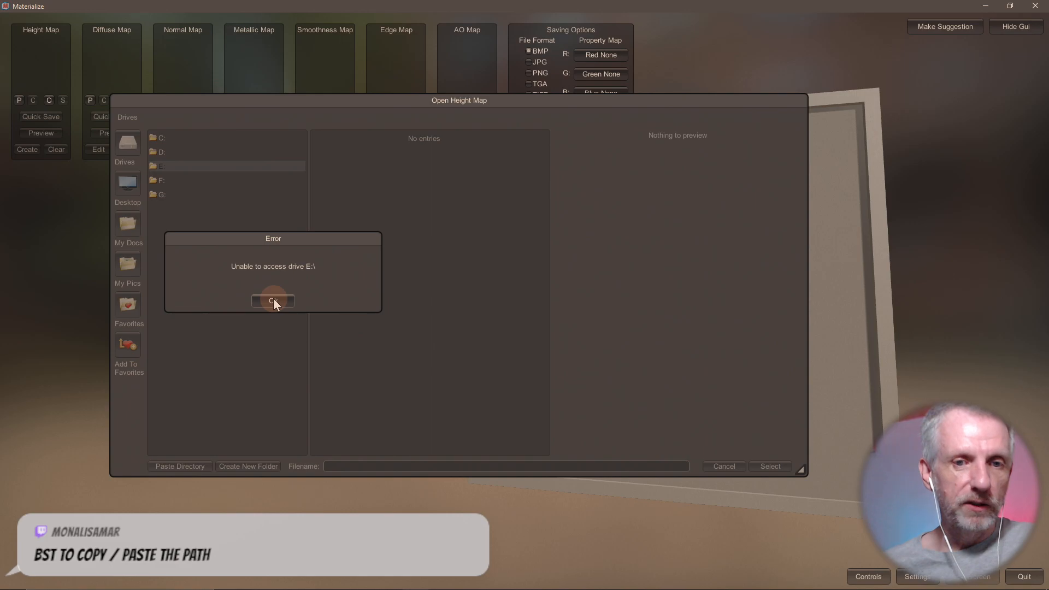
left_click(273, 300)
left_click(187, 155)
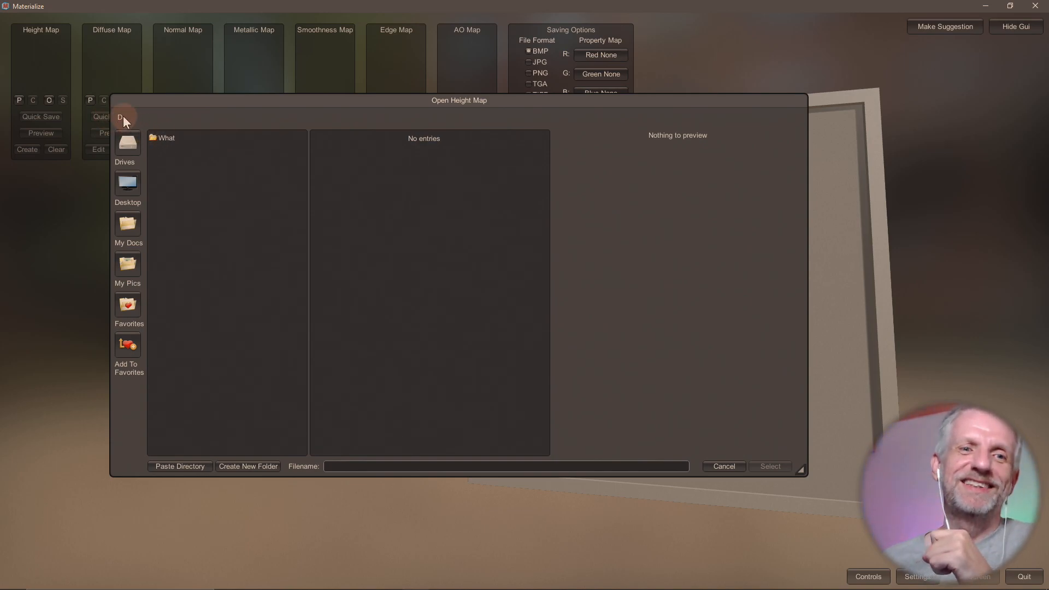
left_click(127, 143)
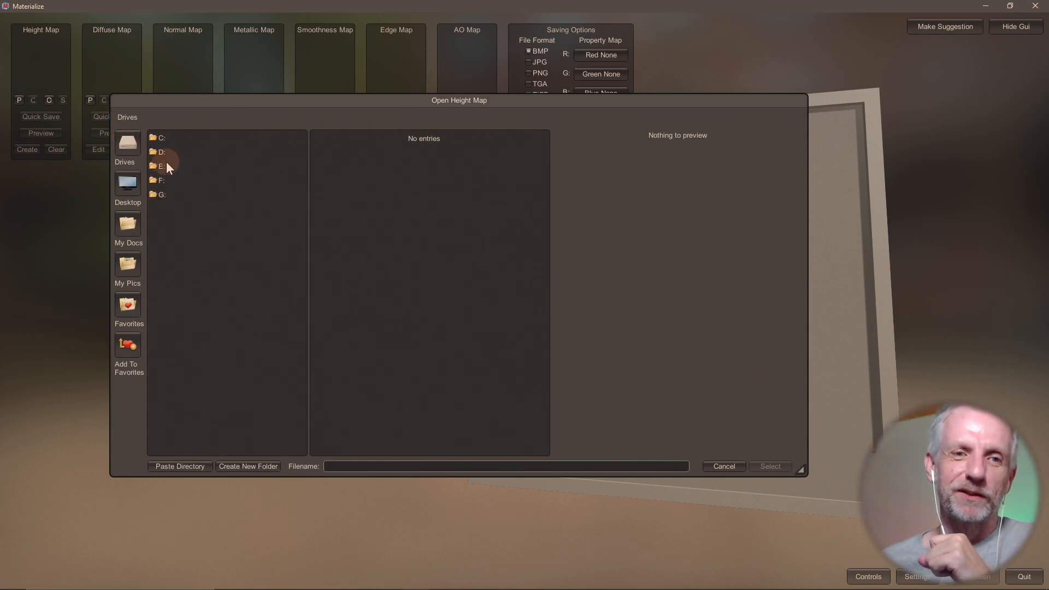
- Switch to File Explorer to check the folders on the Storage 1TB (F:) drive, and return to Materialize's height map browser
mouse_move(257, 589)
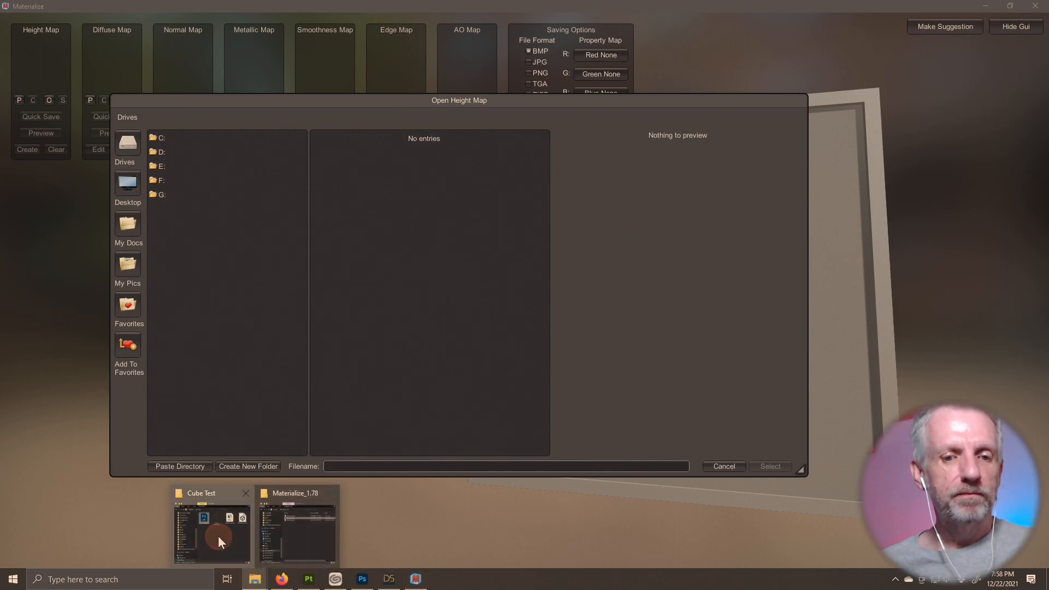
left_click(218, 536)
left_click_drag(119, 235, 112, 296)
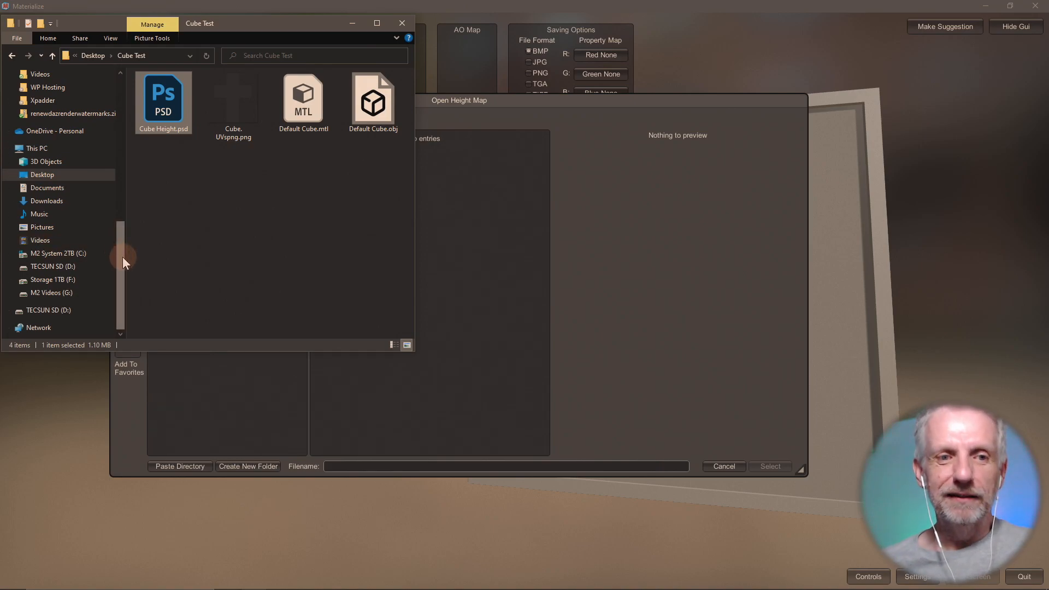
mouse_move(122, 254)
left_mouse_down()
mouse_move(129, 208)
mouse_move(124, 274)
left_mouse_up()
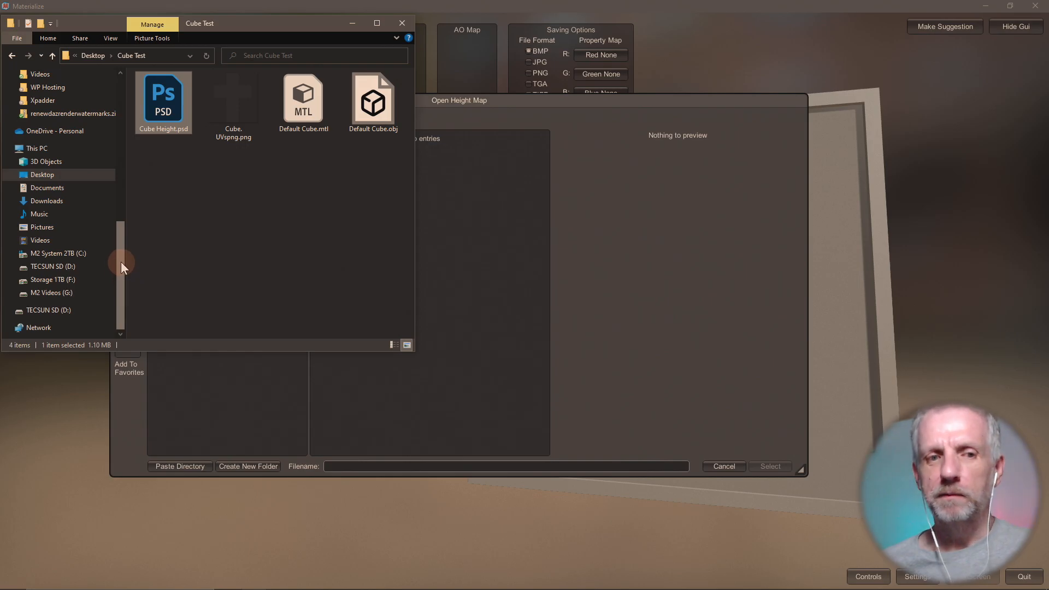
left_click(82, 279)
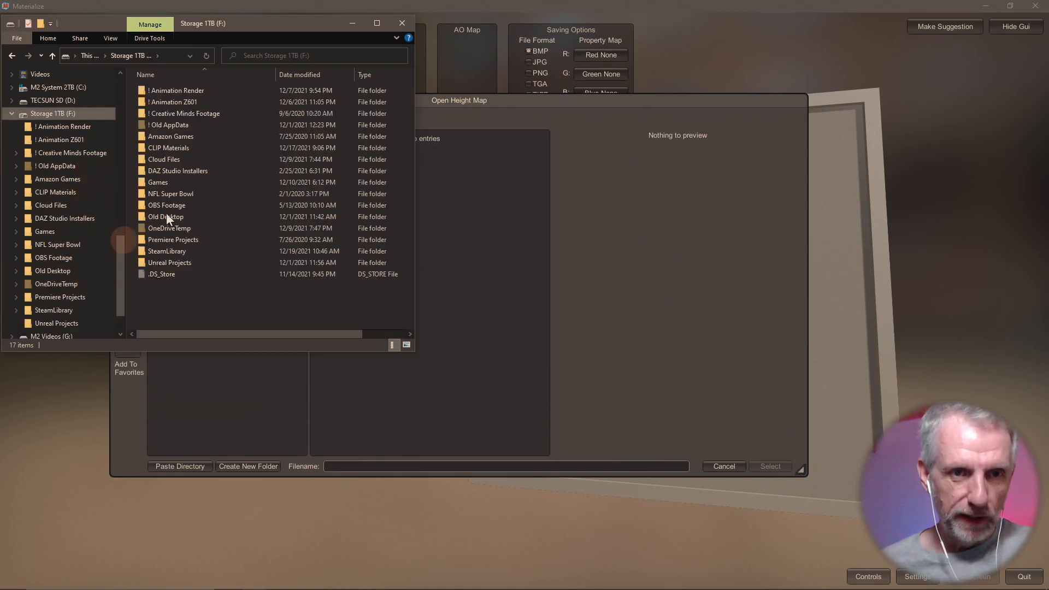
left_click(493, 116)
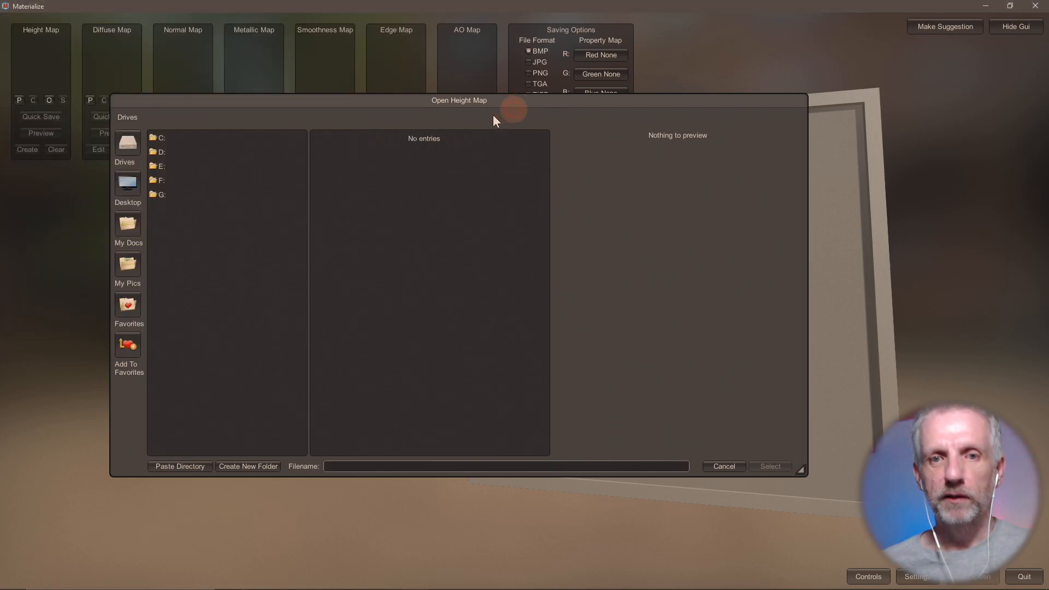
- Browse drive F: to the Wedge Sandals folder under Cloud Files, Dropbox, ! Substance
left_click(163, 181)
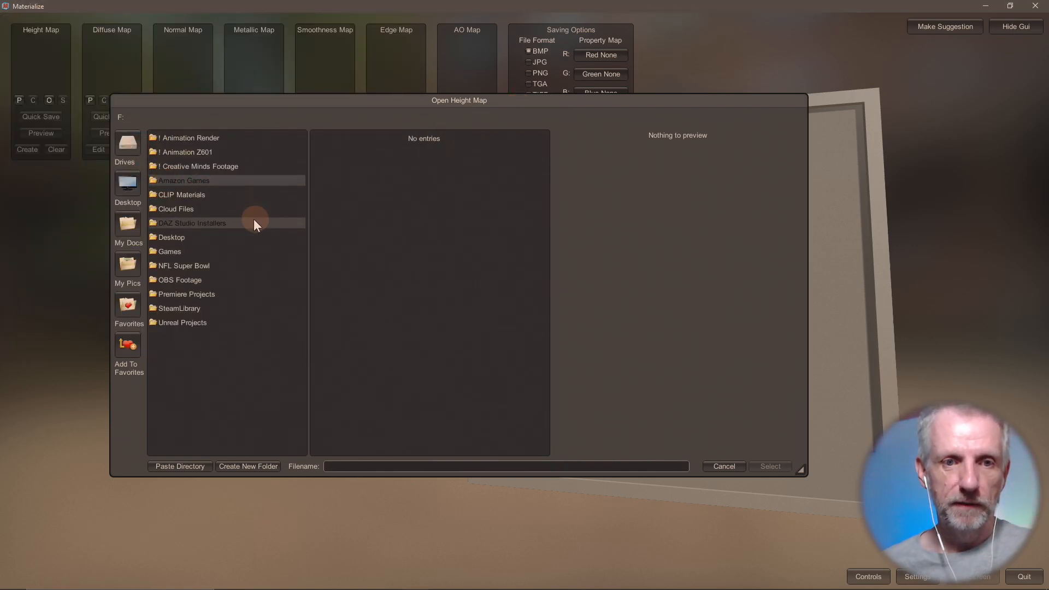
left_click(221, 208)
left_click(199, 152)
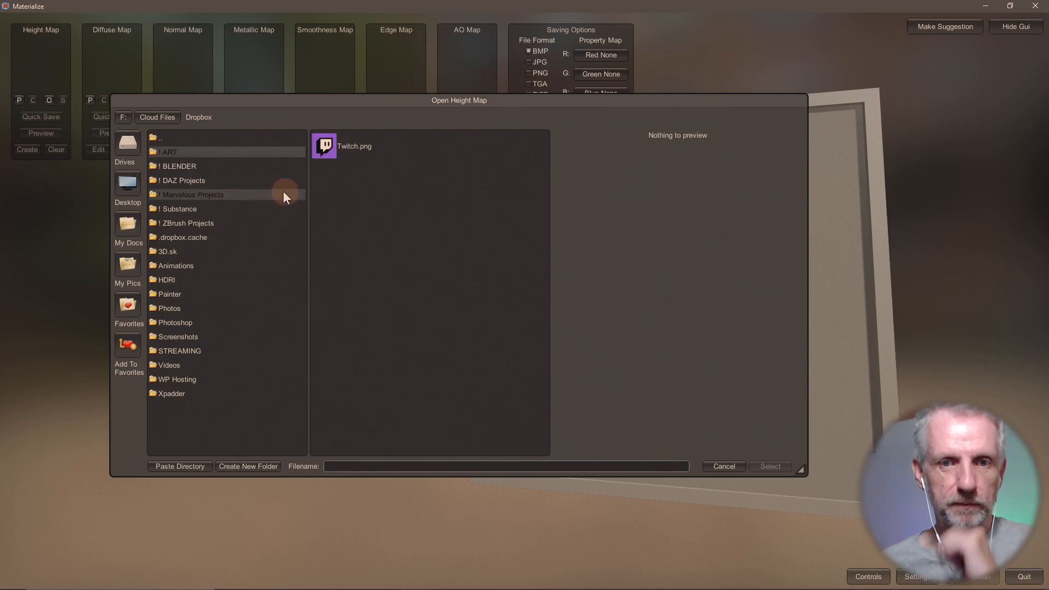
left_click(212, 213)
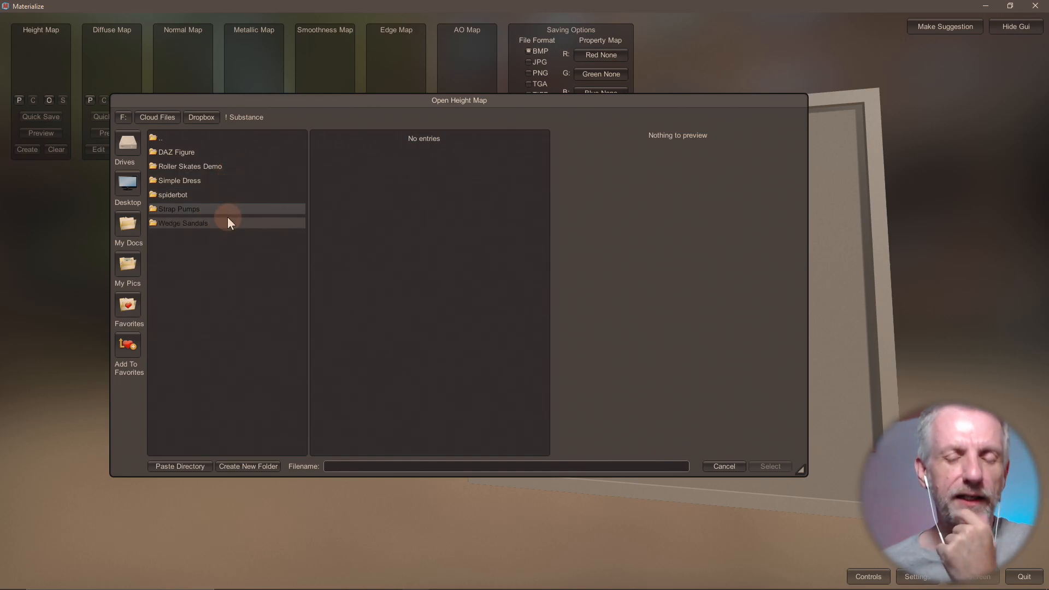
left_click(211, 224)
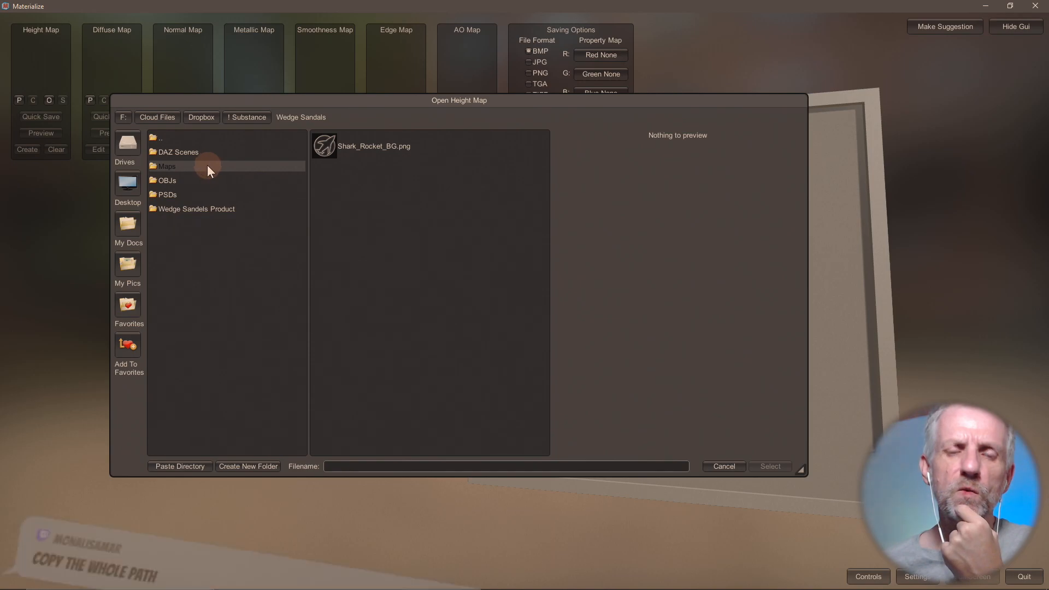
- Load Sandals-_Height.png as the height map from Wedge Sandels Product/Runtime/Textures/WPguru/Wedge Sandals
left_click(205, 209)
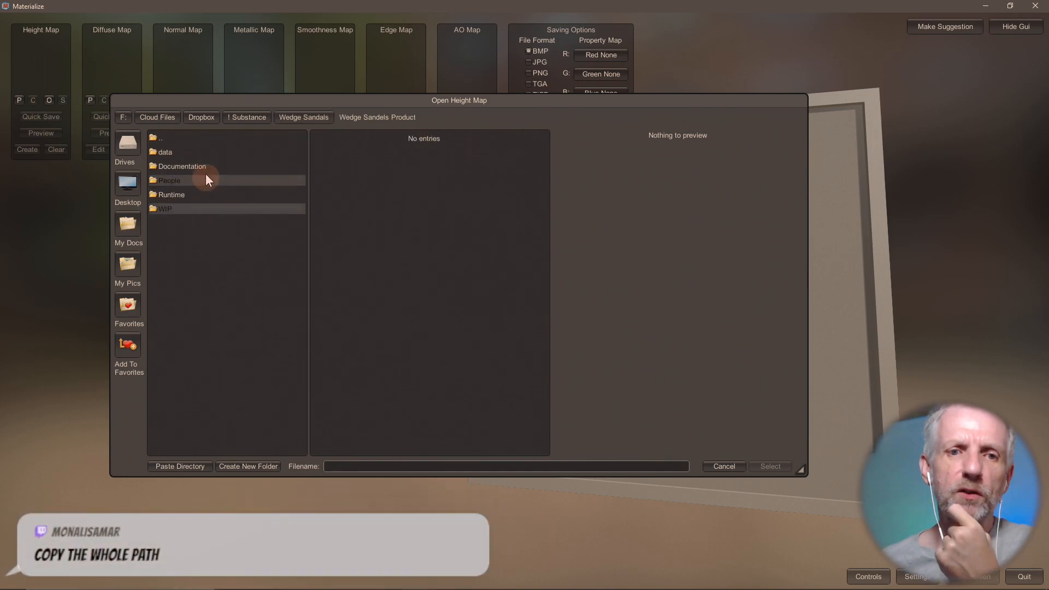
left_click(206, 195)
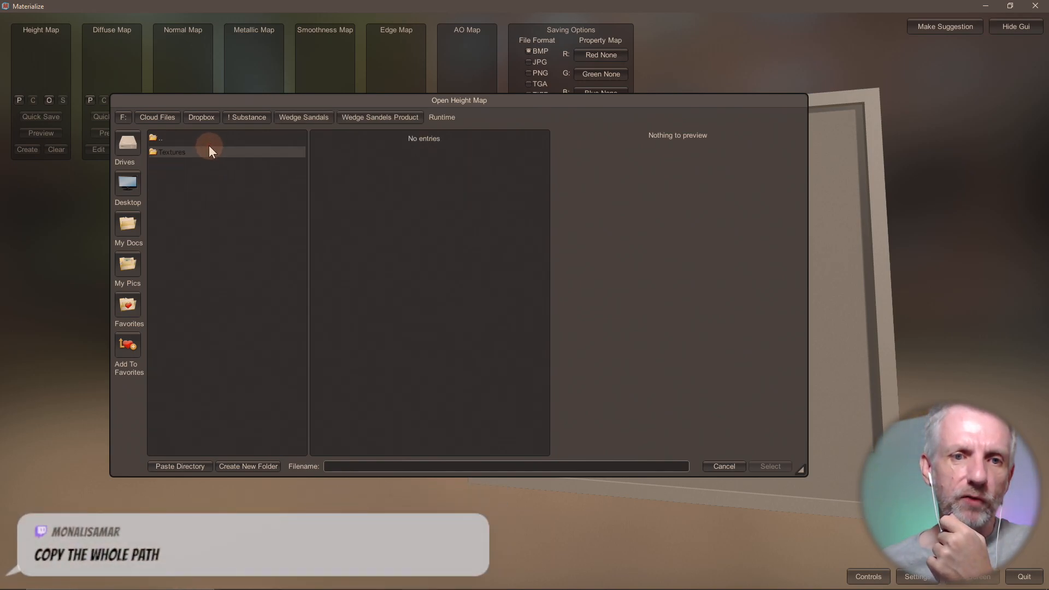
left_click(205, 148)
left_click(204, 164)
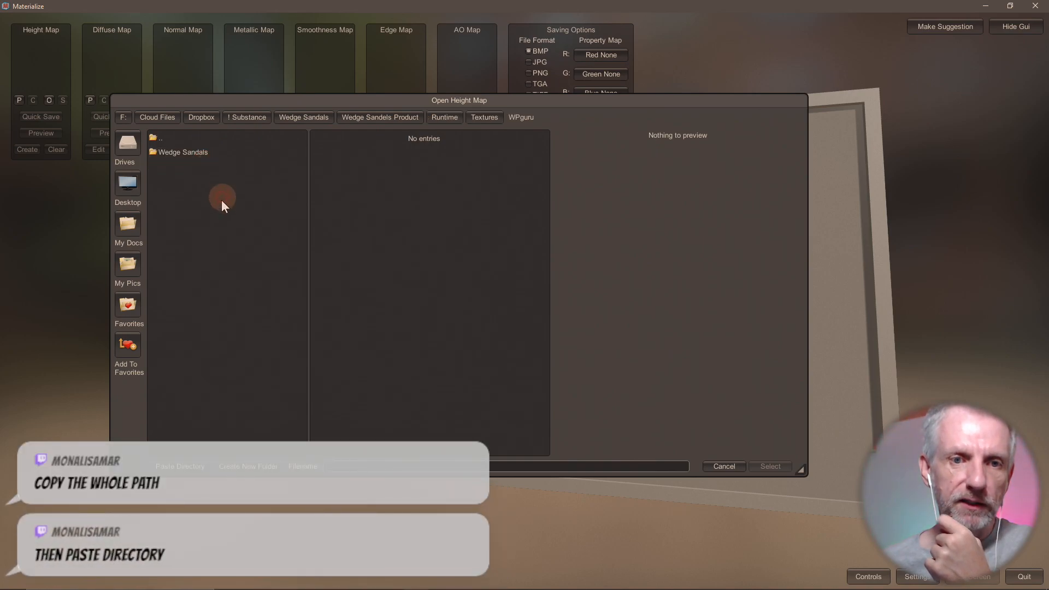
left_click(211, 155)
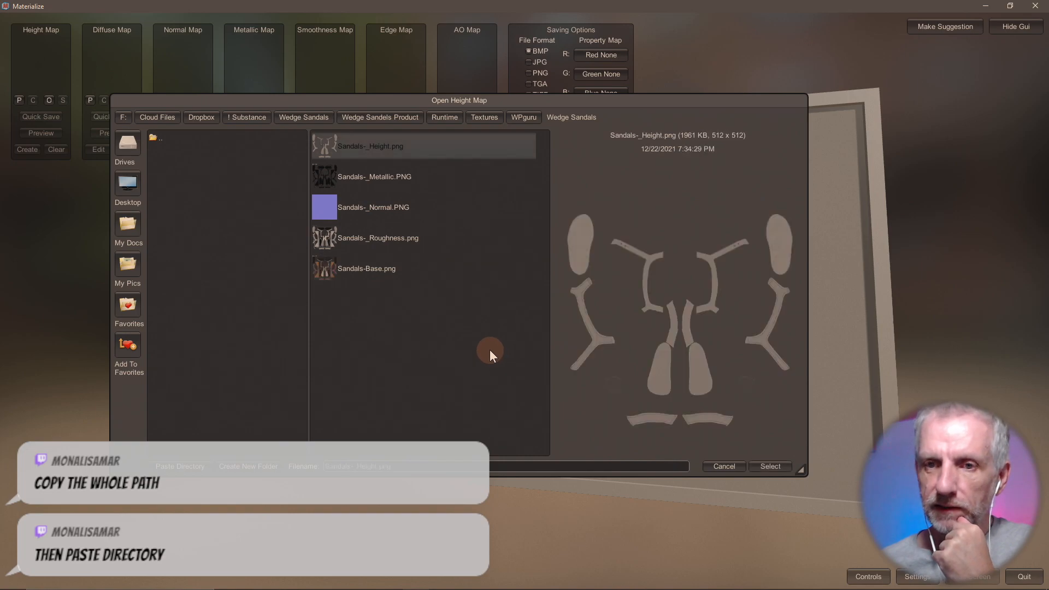
left_click(770, 467)
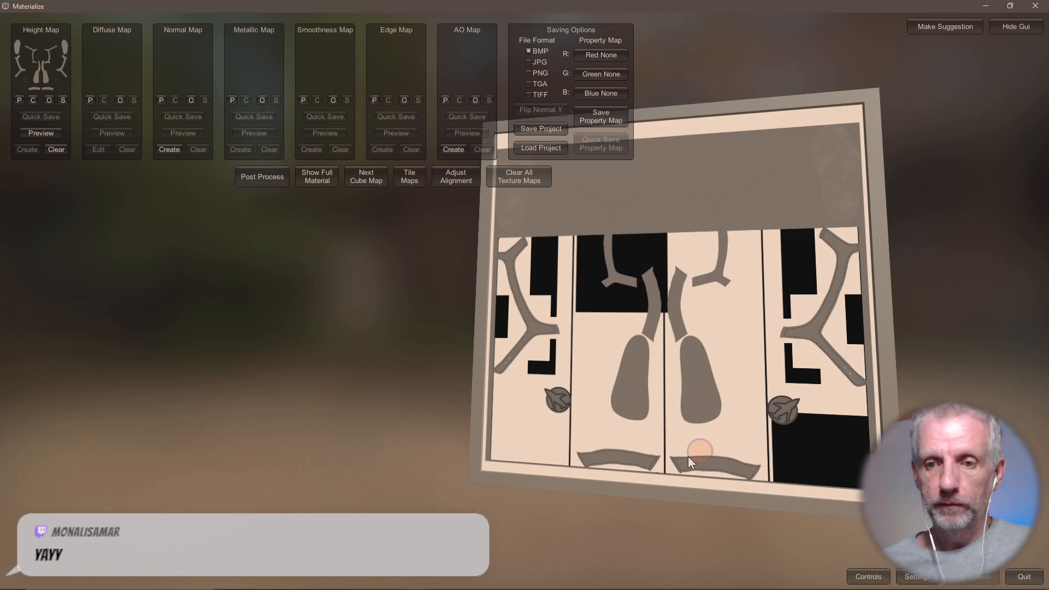
- Inspect the height map on the preview plane and set the saving file format to PNG
mouse_move(687, 457)
left_mouse_down()
mouse_move(441, 492)
mouse_move(706, 472)
mouse_move(707, 456)
left_mouse_up()
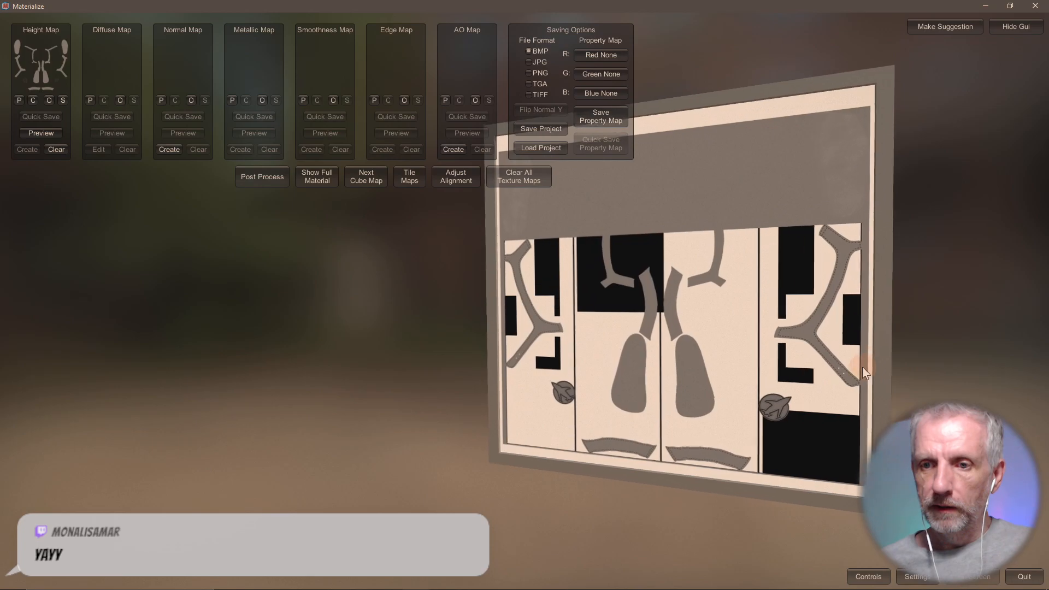
scroll(862, 366, "up", 4)
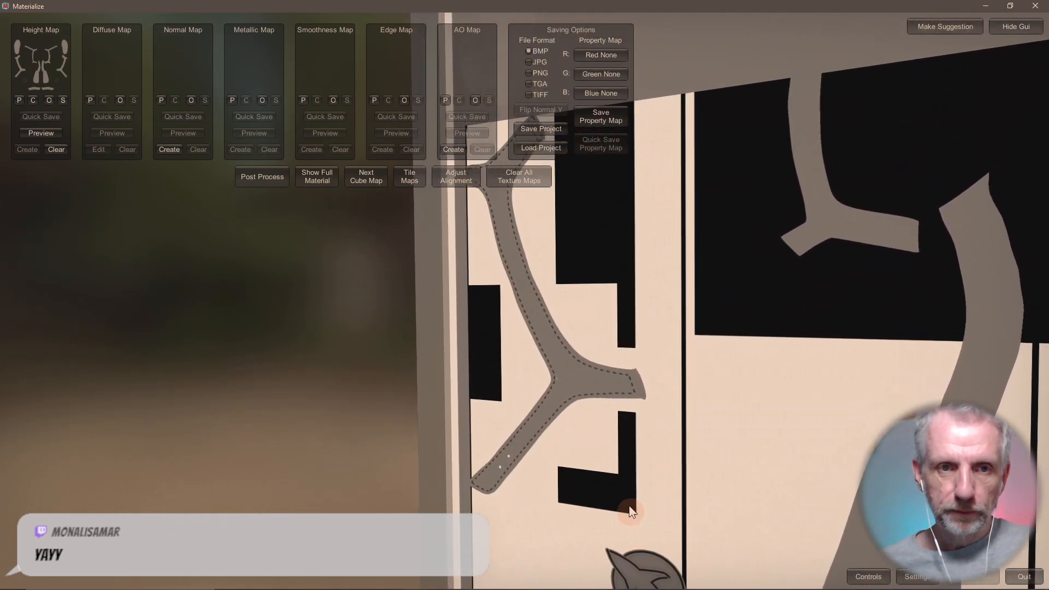
scroll(642, 482, "down", 1)
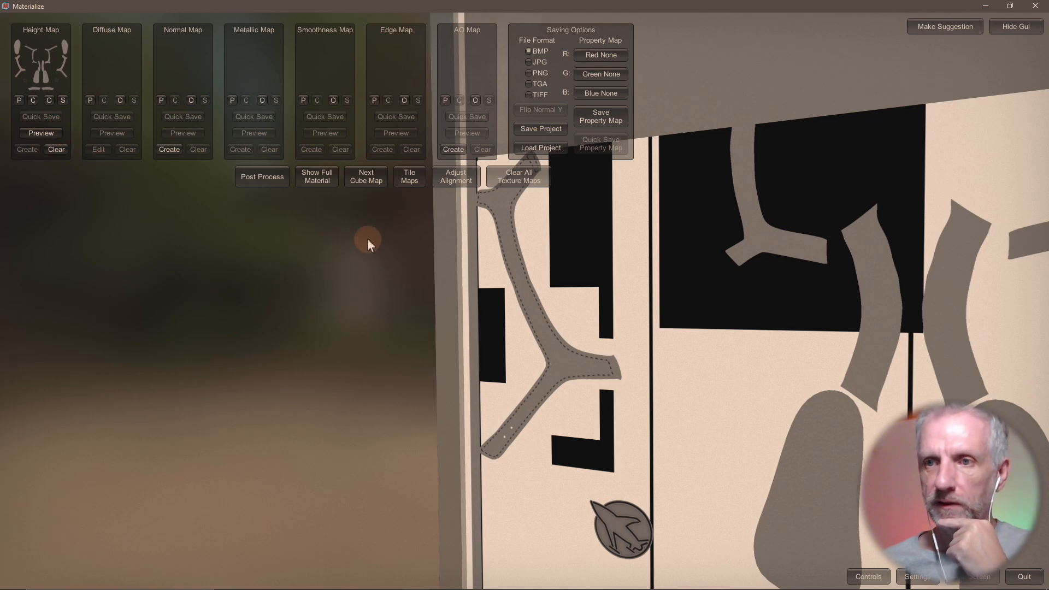
scroll(596, 333, "down", 1)
scroll(596, 333, "down", 1)
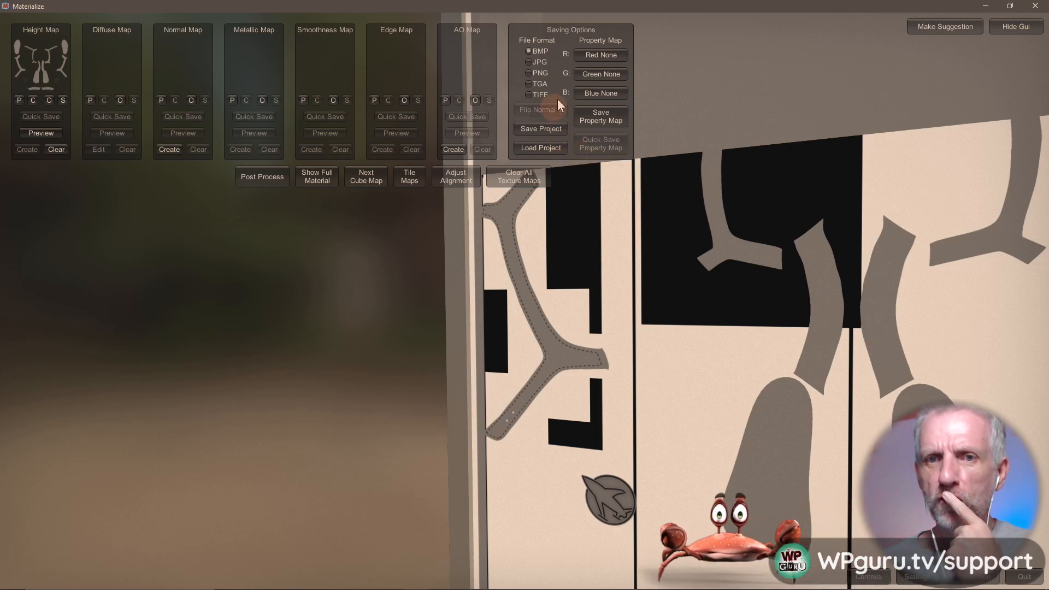
left_click(539, 74)
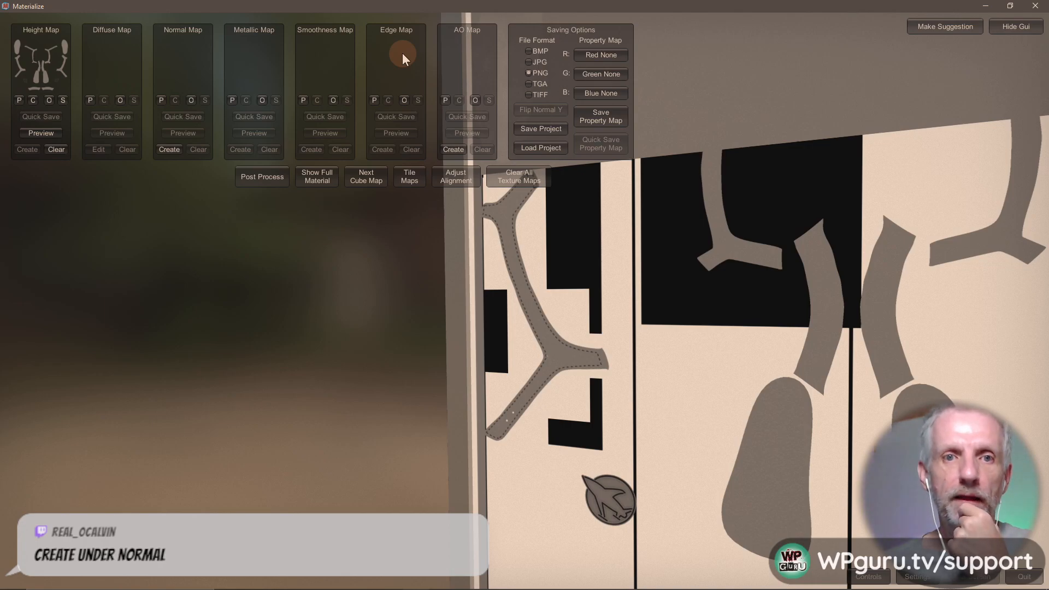
- Create a normal map from the height map with the default settings and set it as the normal map
left_click(169, 150)
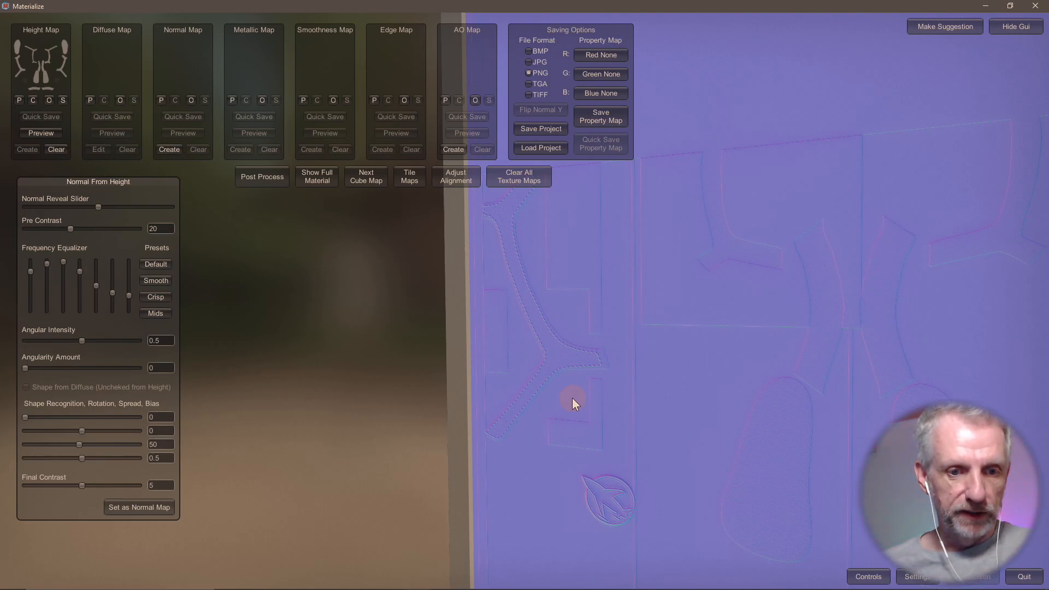
left_click(155, 513)
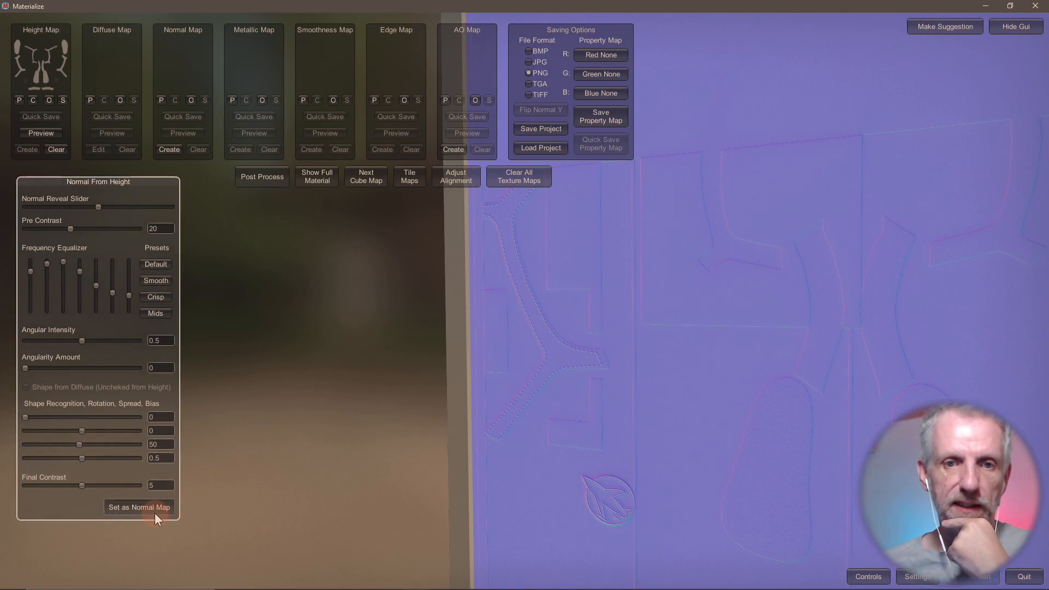
left_click(153, 508)
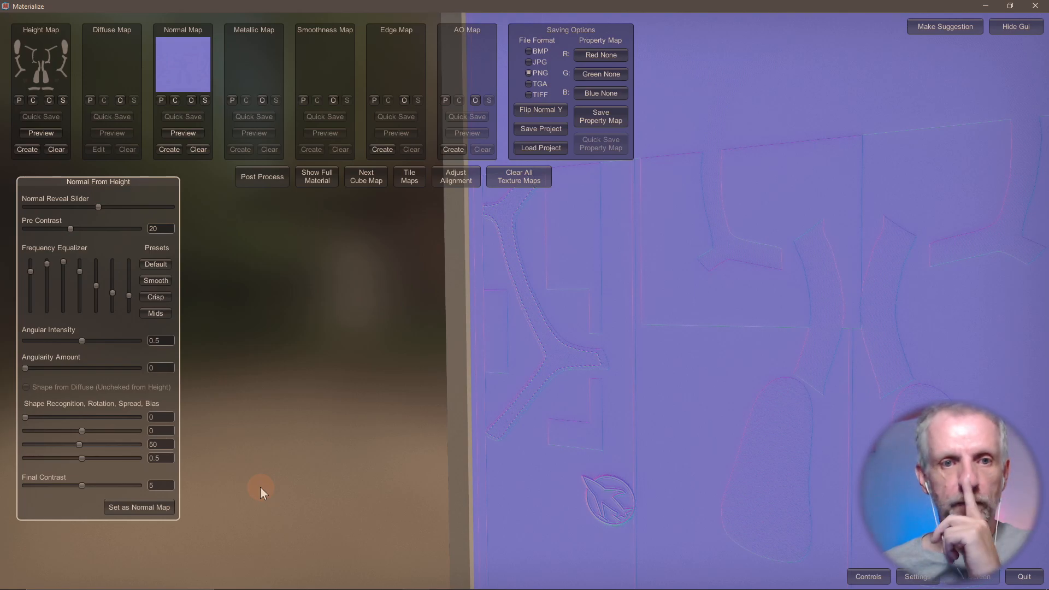
- Save the normal map as Sandals-_Normal-v2.PNG in the Wedge Sandals textures folder
left_click(205, 100)
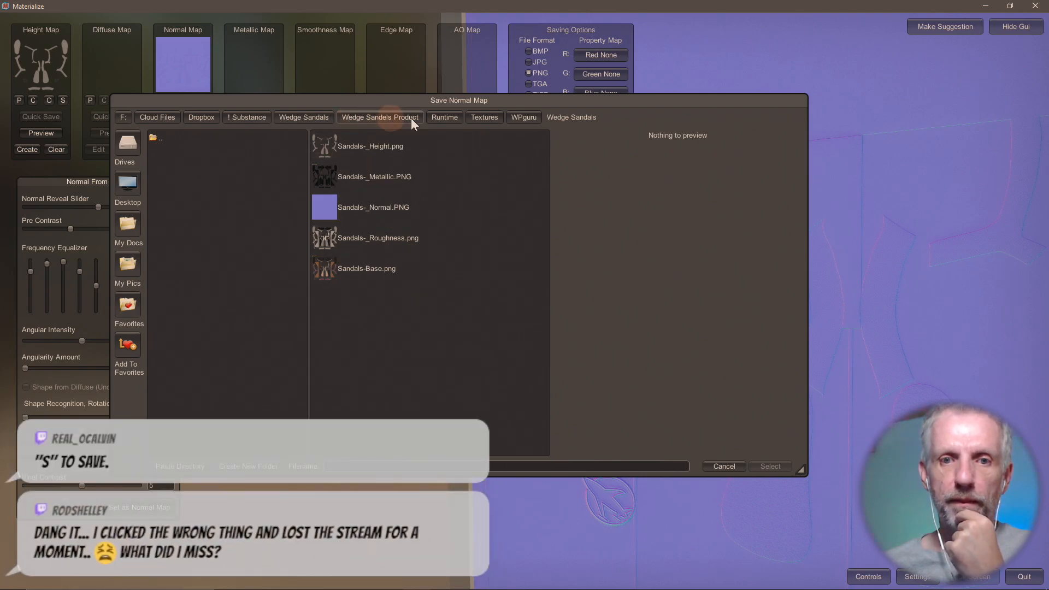
left_click(407, 206)
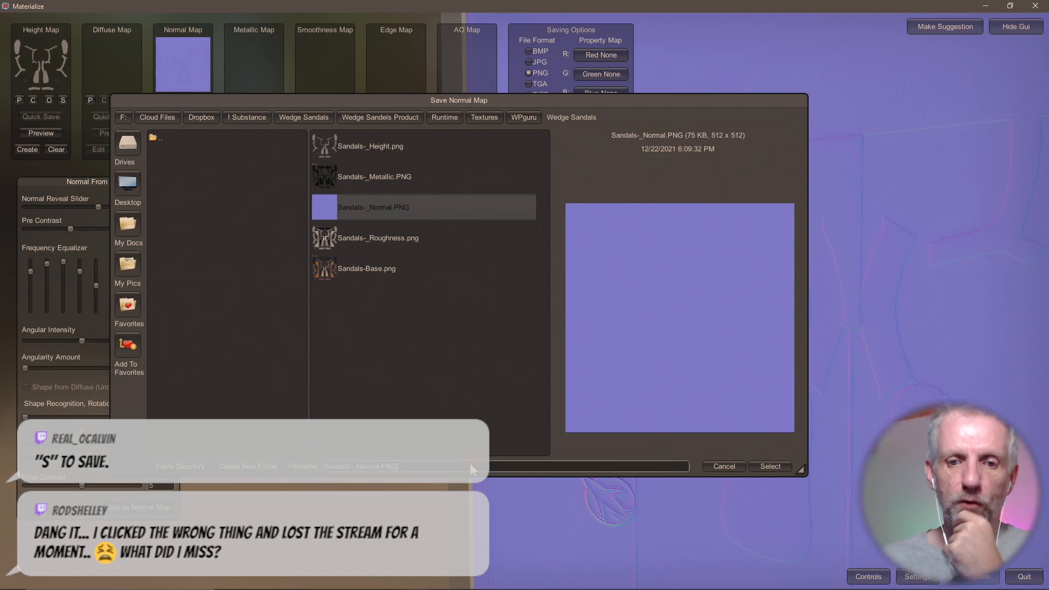
key("Left")
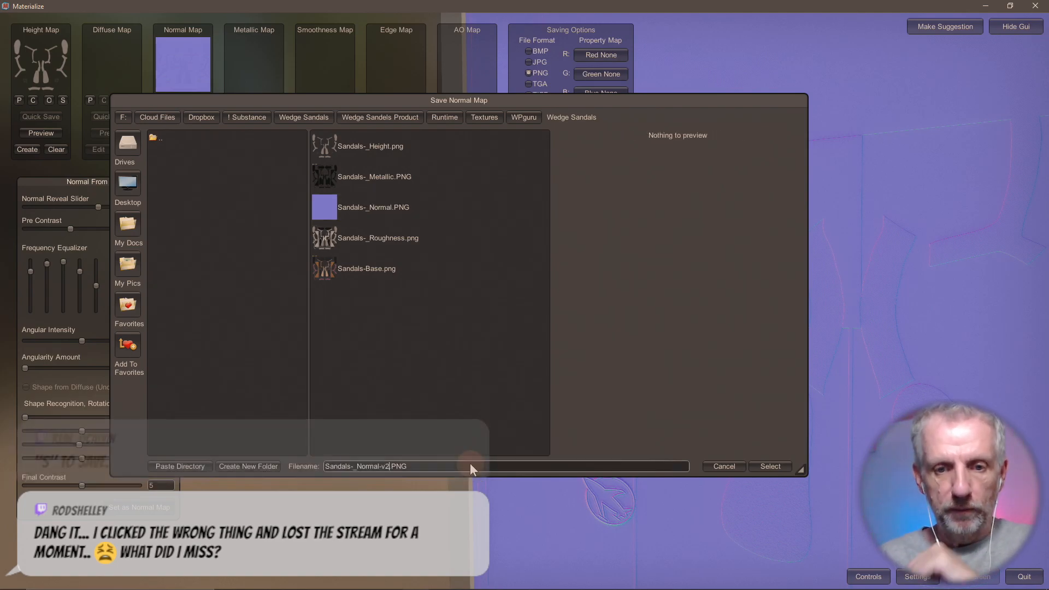
left_click(470, 463)
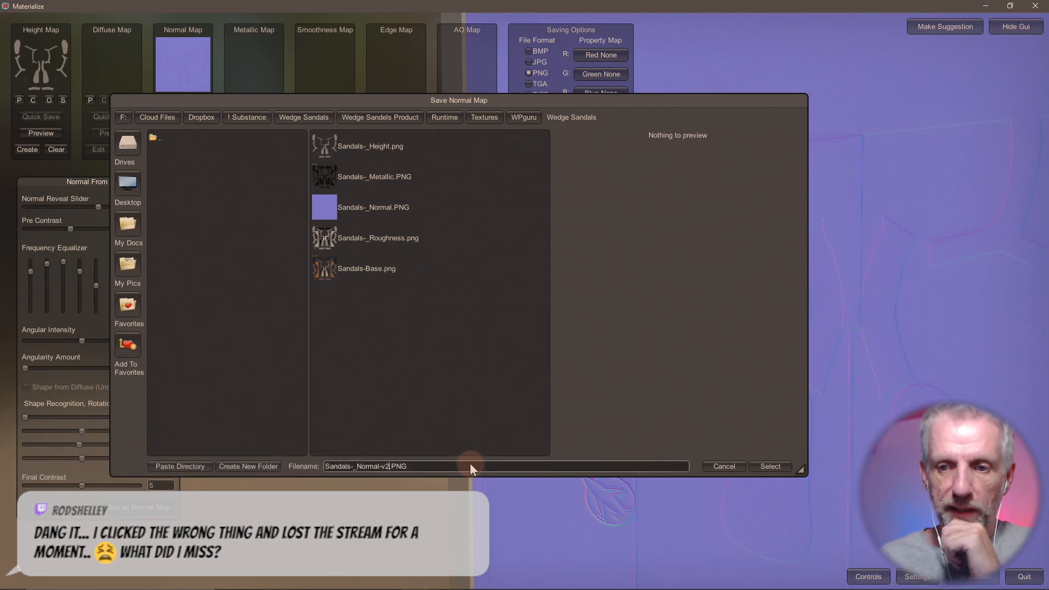
left_click(770, 466)
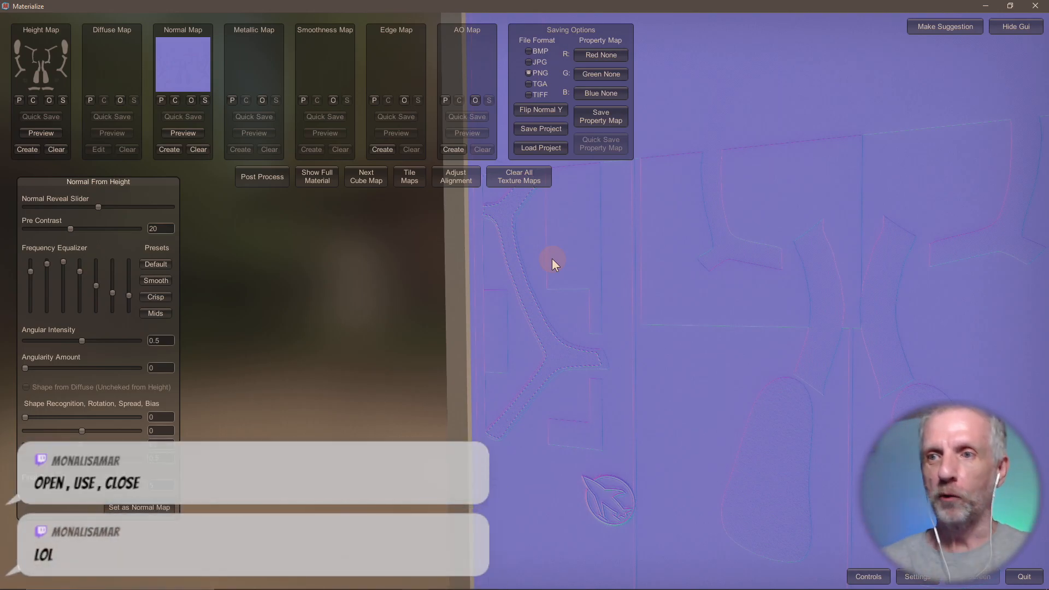
- Hide the interface controls to view the normal map preview unobstructed
key("alt+Tab")
key("alt+Tab")
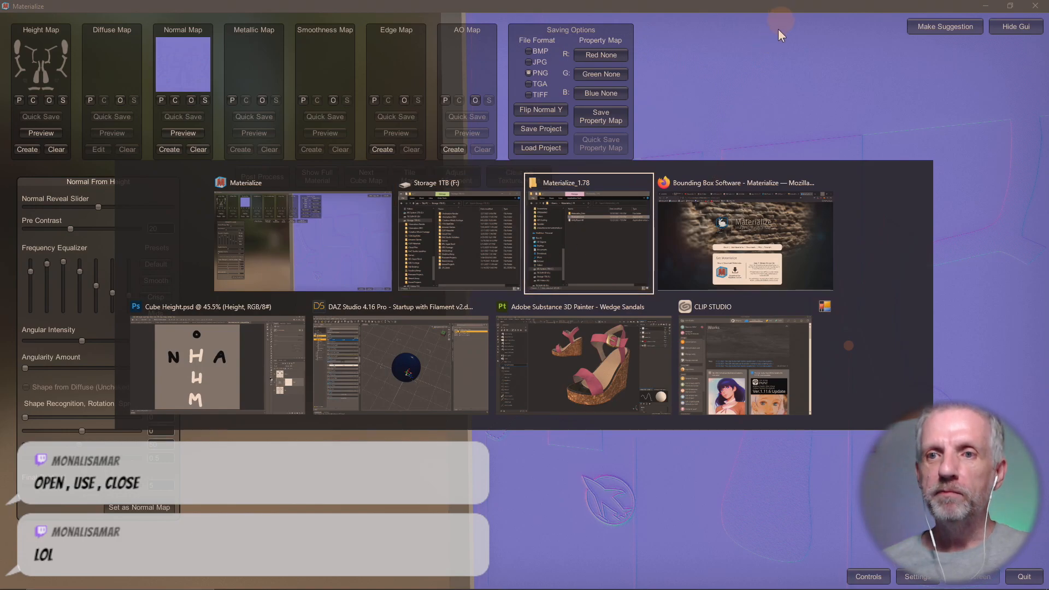
key("Escape")
left_click(1012, 26)
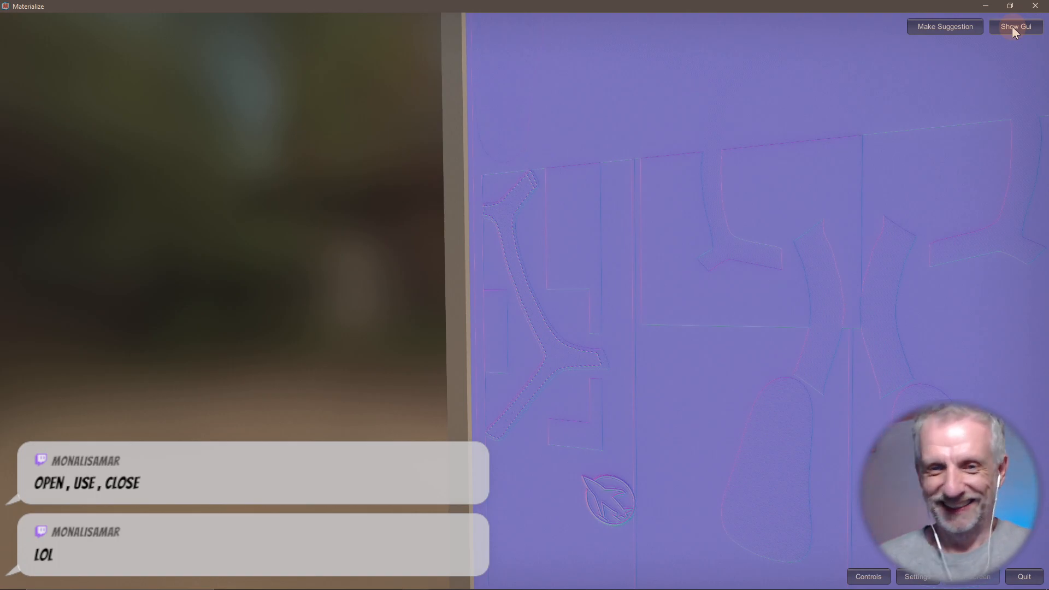
- Show the interface controls again and switch to Photoshop
left_click(1012, 26)
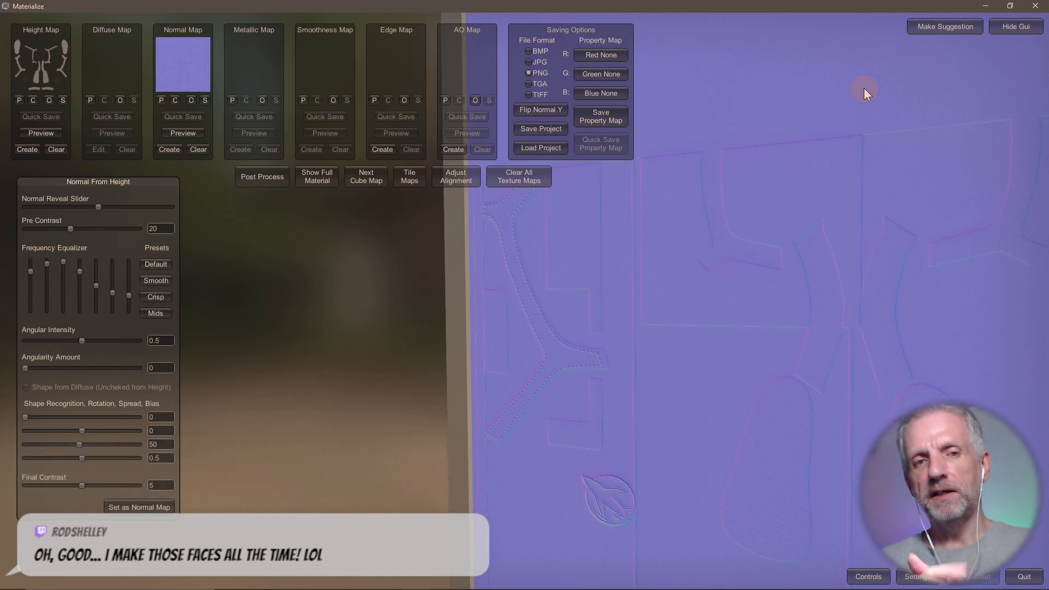
key("alt+Tab")
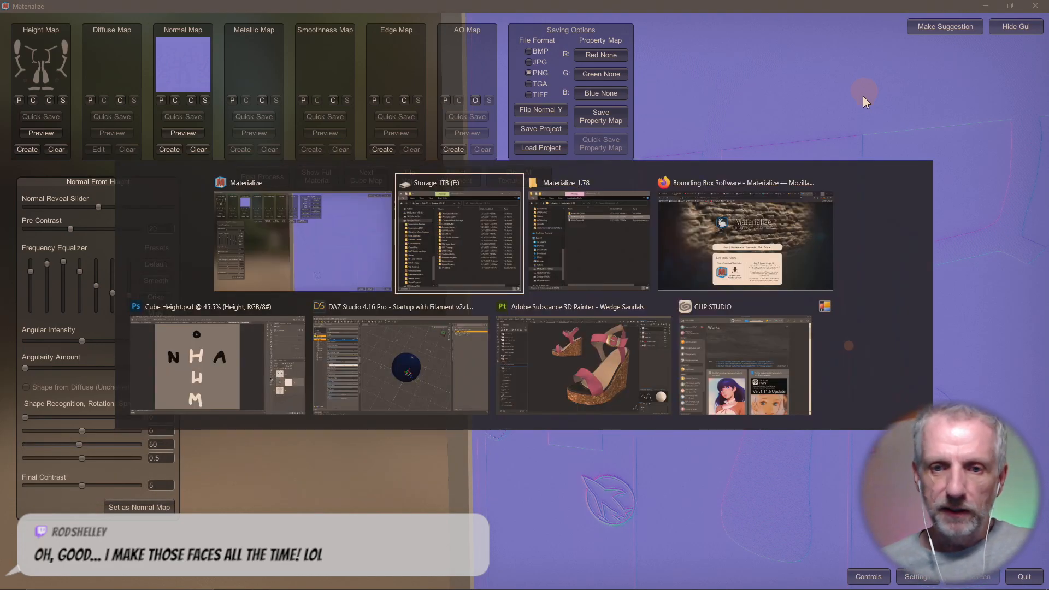
left_click(208, 350)
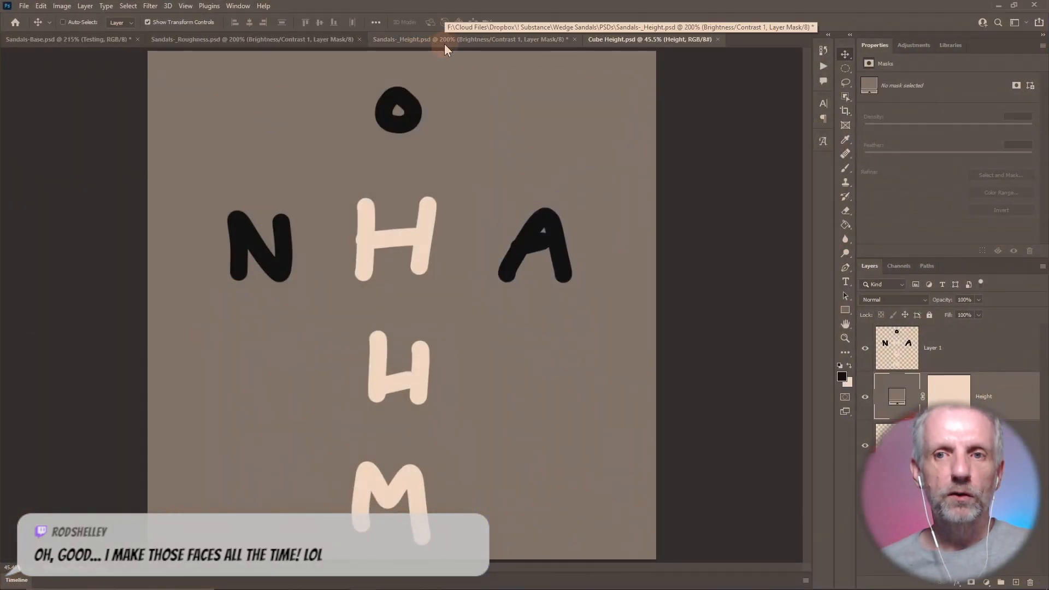
left_click(24, 6)
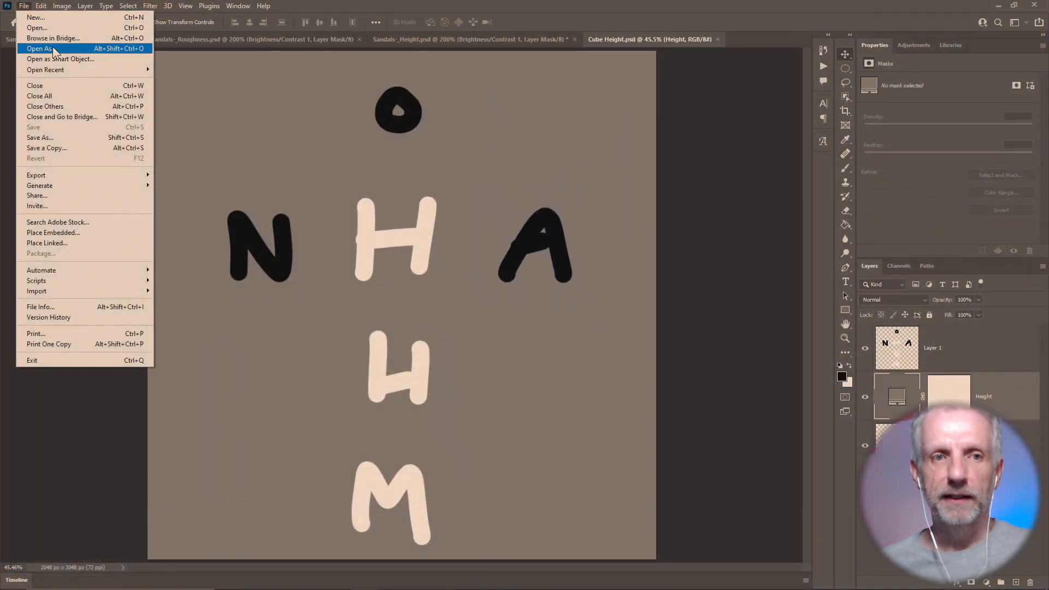
mouse_move(76, 69)
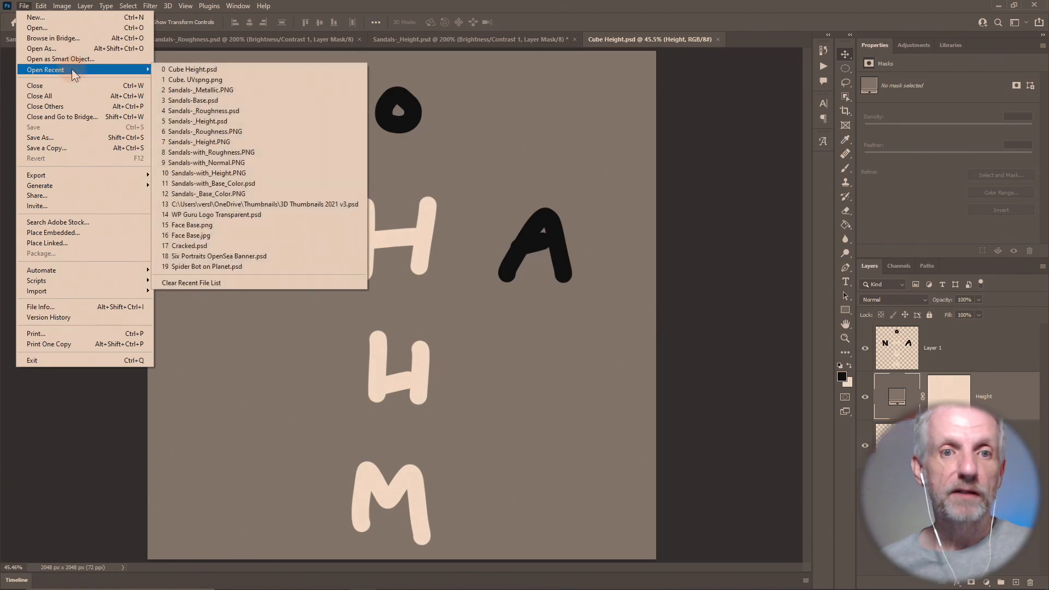
left_click(385, 7)
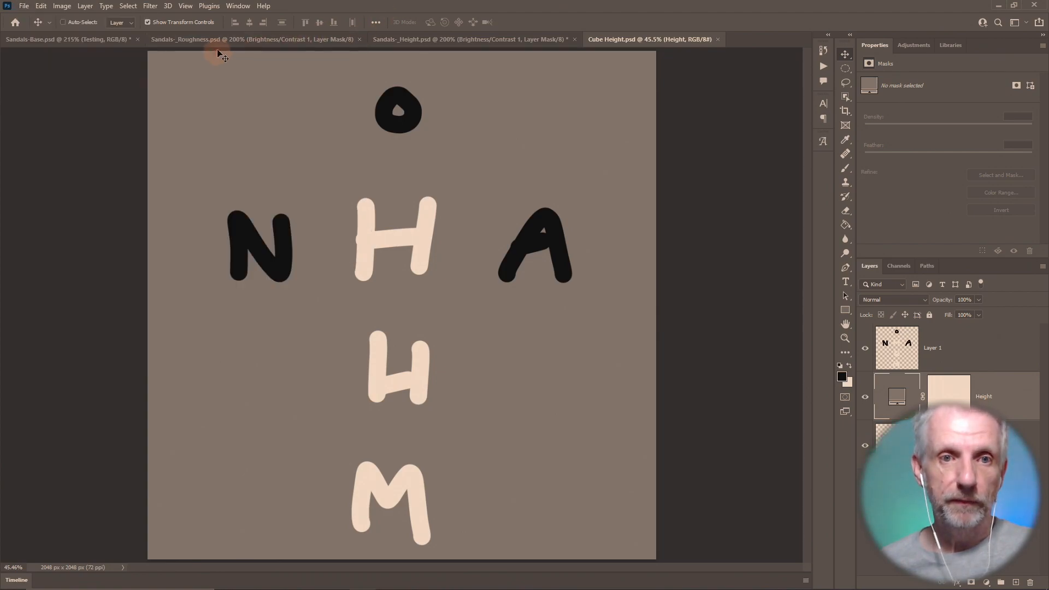
- Bring up Sandals-_Height.psd and put all of its layers into one group
left_click(403, 43)
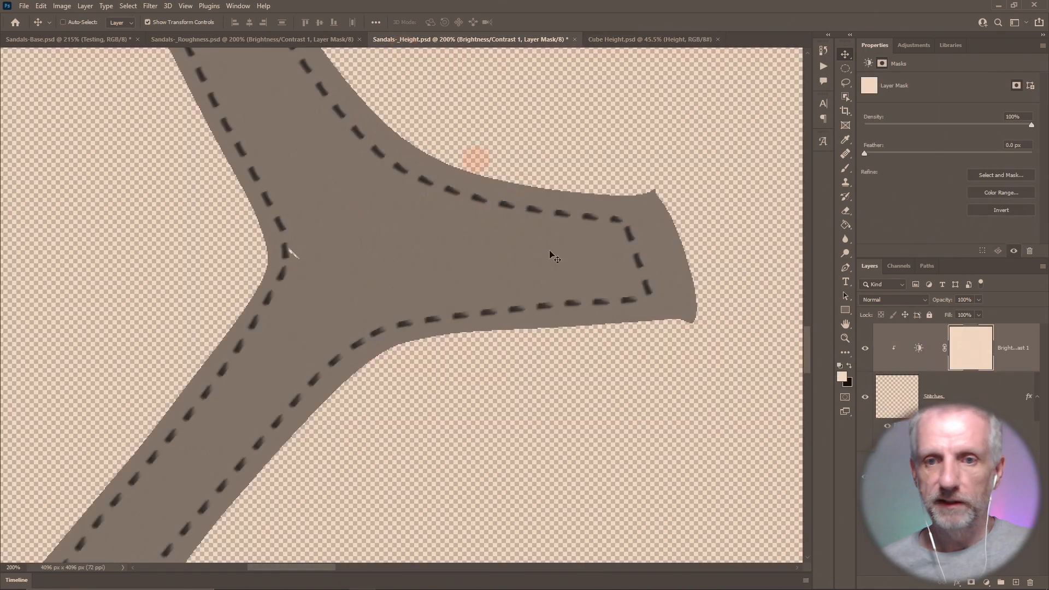
key("ctrl+0")
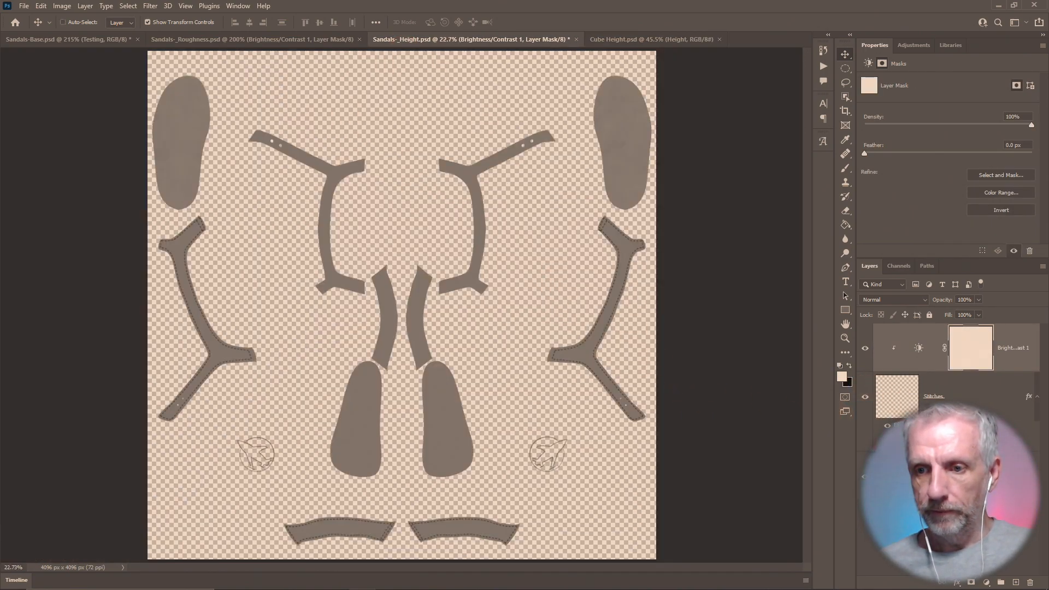
key("ctrl+alt+a")
left_click_drag(938, 416, 1002, 583)
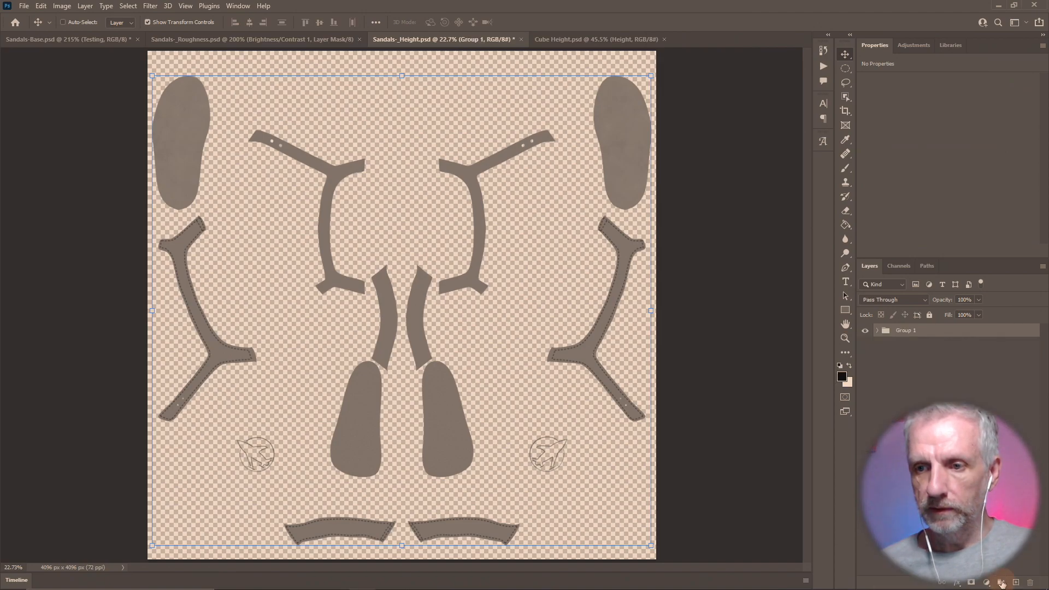
- Duplicate the new layer group into a new, unnamed document
right_click(941, 330)
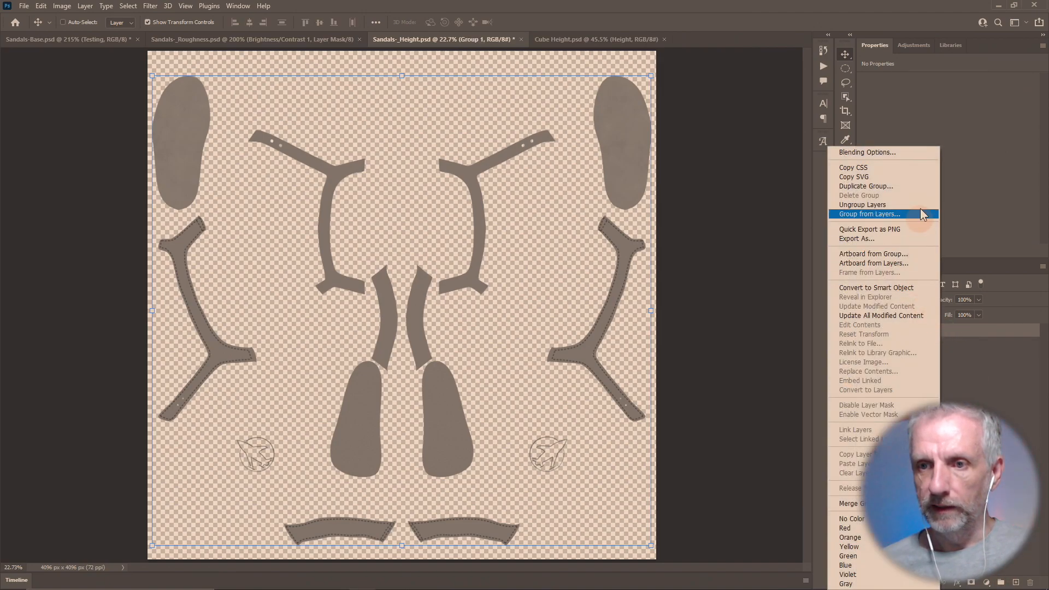
left_click(918, 186)
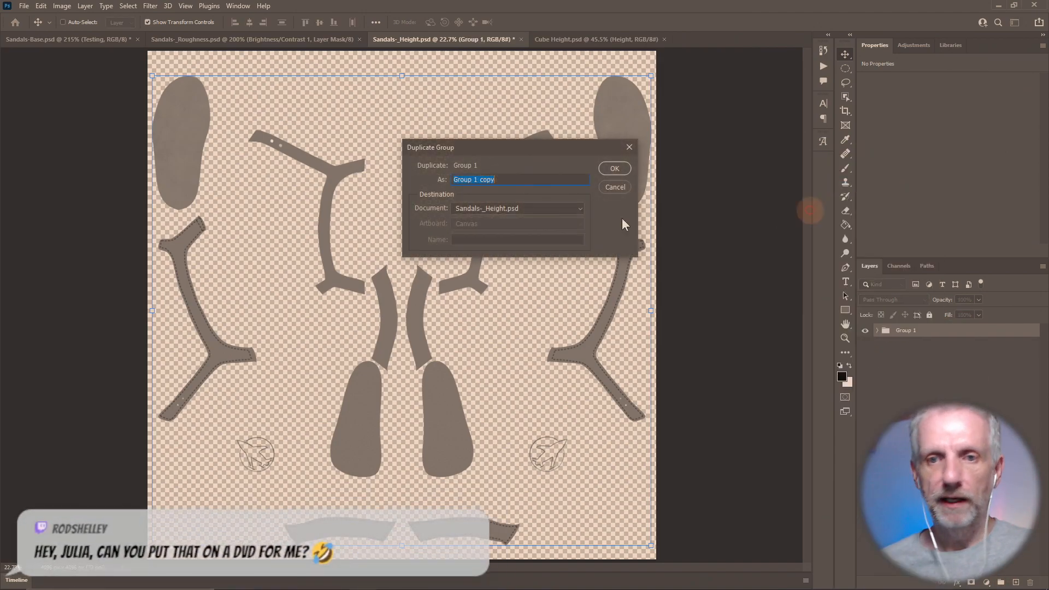
left_click(545, 211)
left_click(518, 252)
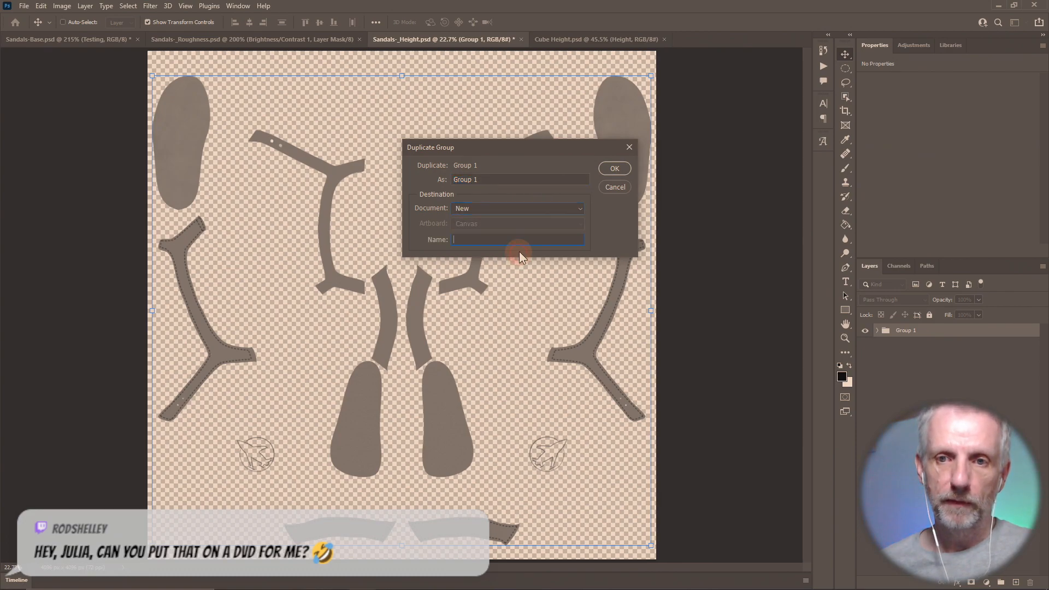
left_click(615, 169)
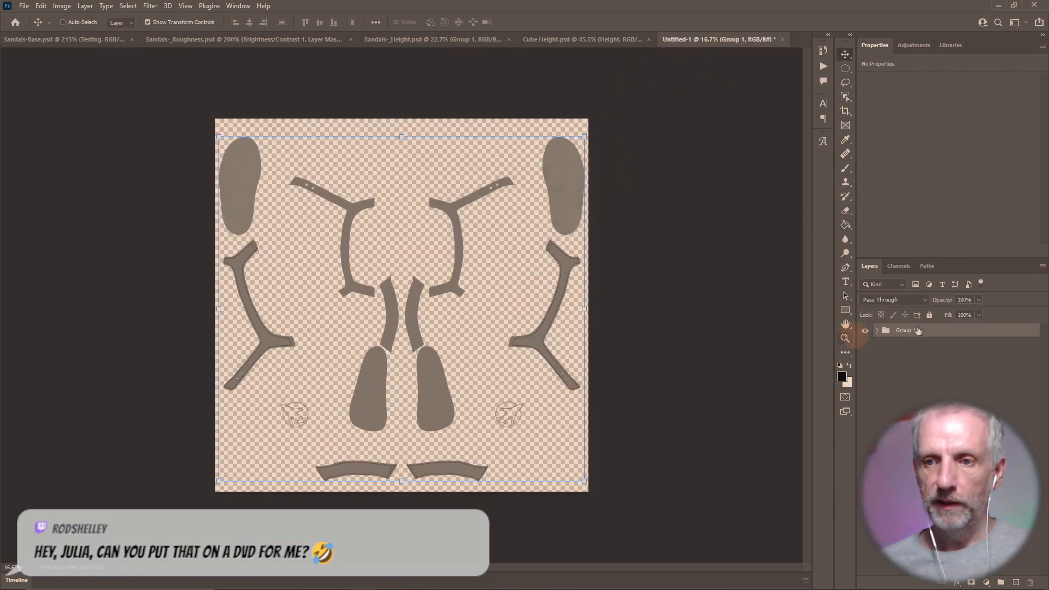
- Merge the layers inside the duplicated group into a single standalone layer and delete the leftover group
left_click(877, 331)
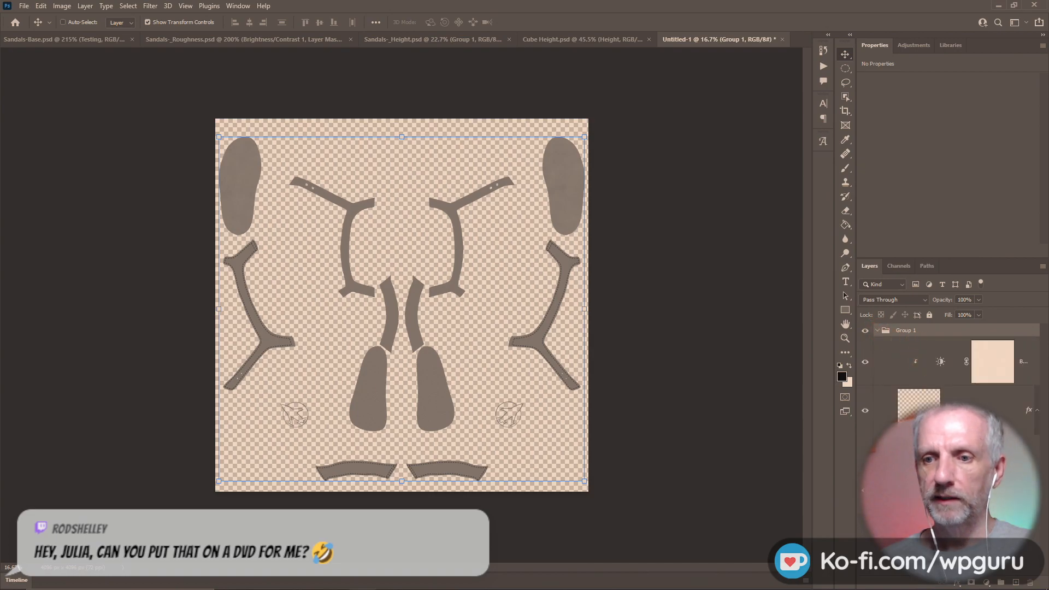
left_click(902, 369)
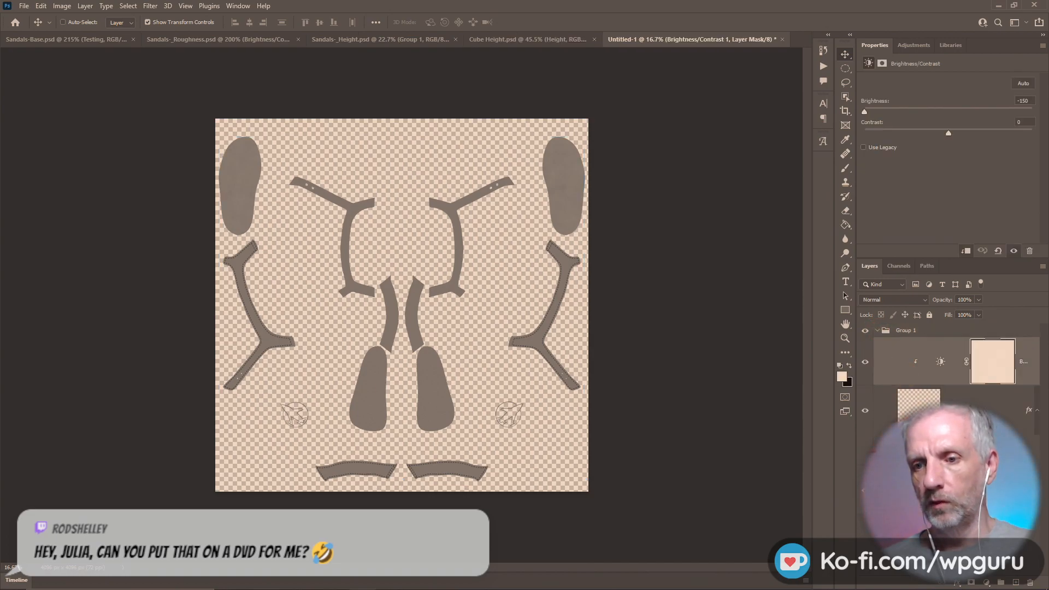
left_click(956, 488, "shift")
right_click(956, 488)
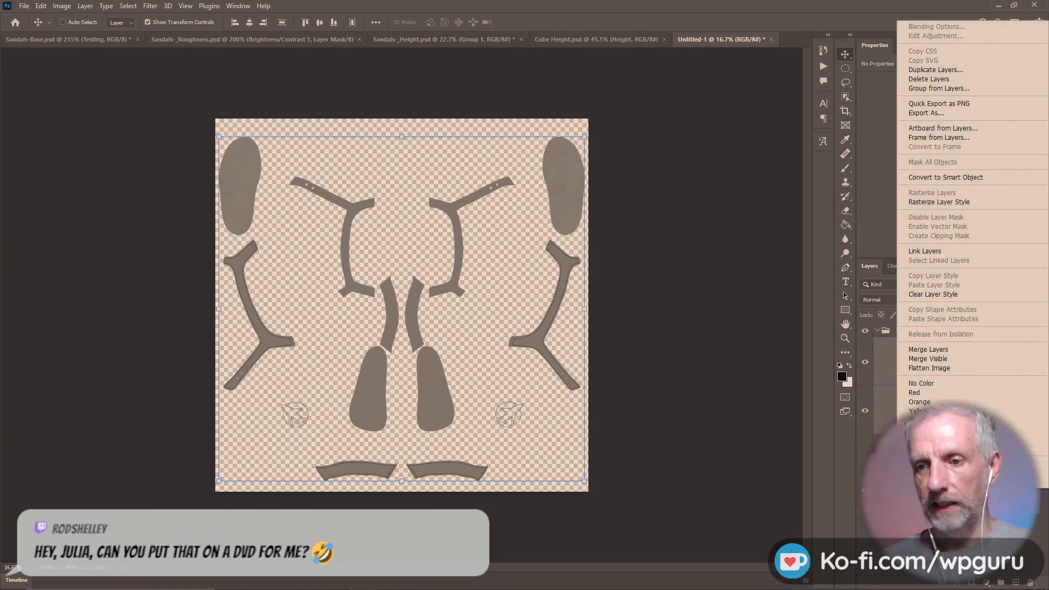
left_click(982, 351)
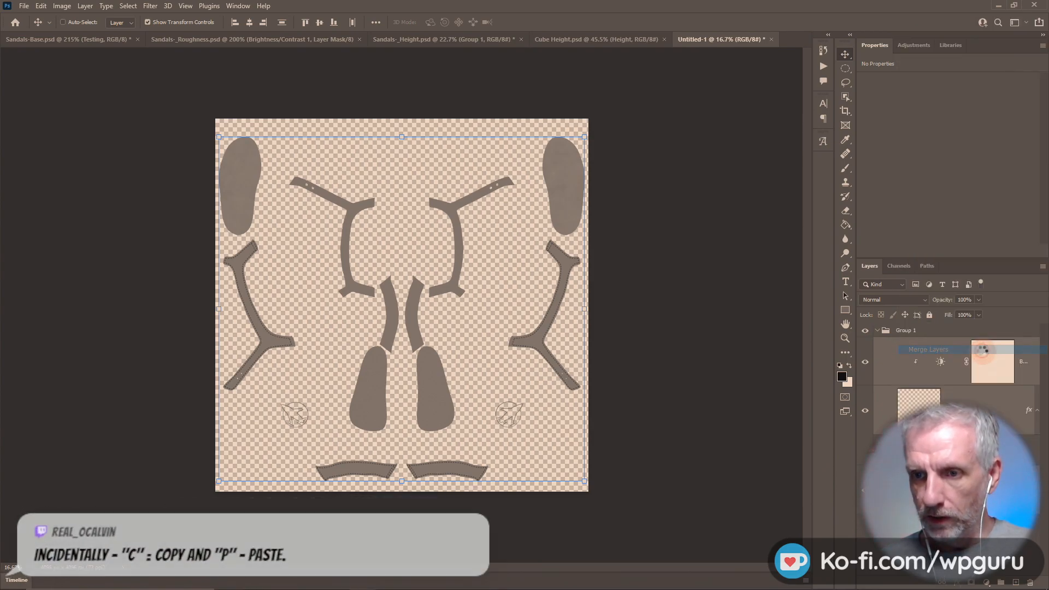
left_click_drag(919, 361, 914, 326)
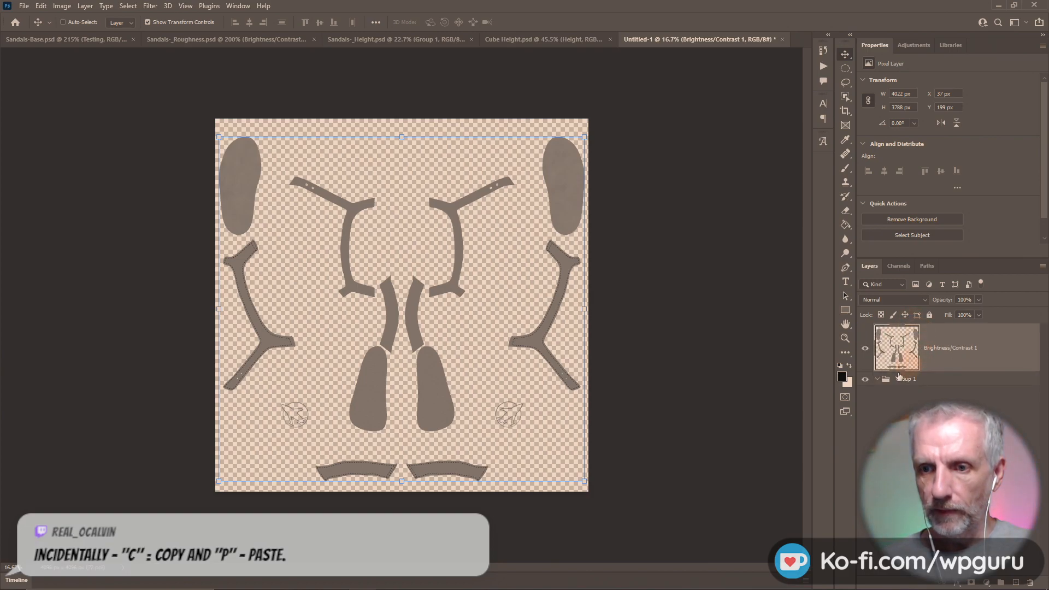
left_click(924, 383)
key("Delete")
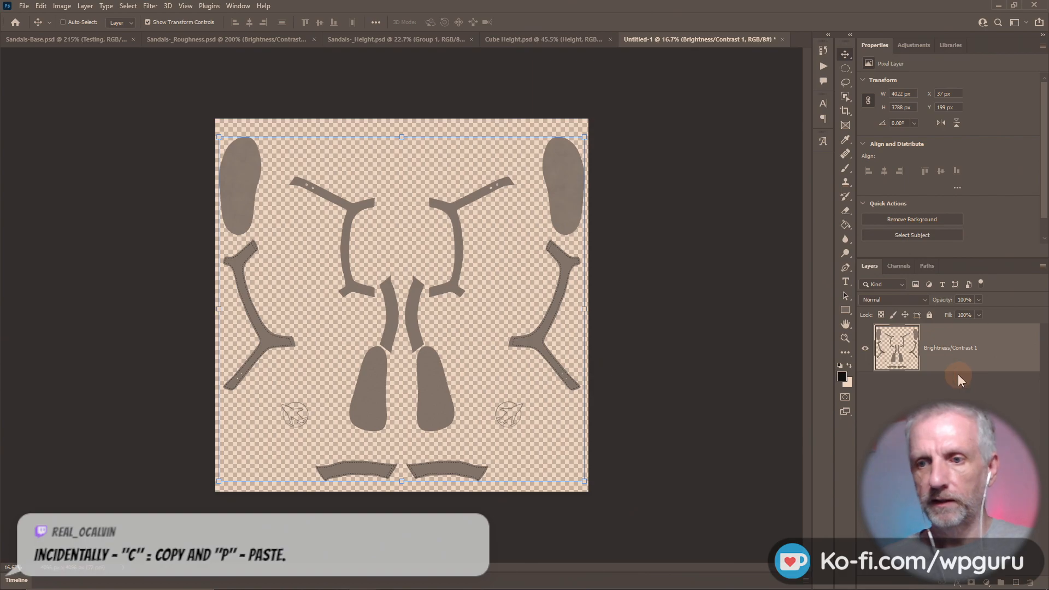
- Duplicate the merged layer with the original hidden, and run the Generate Normal Map filter on the copy
key("ctrl+j")
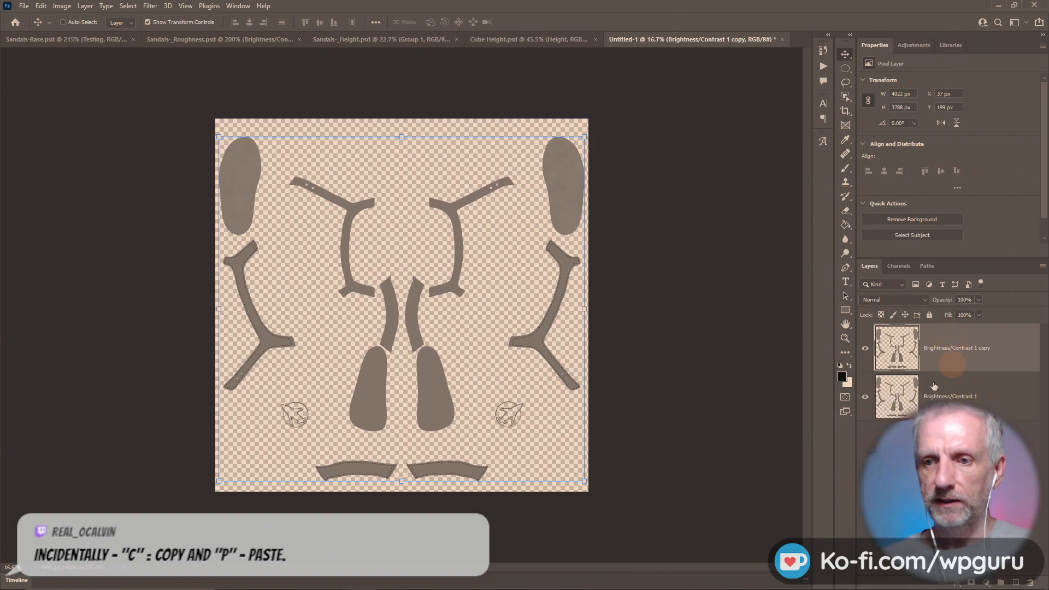
left_click(865, 397)
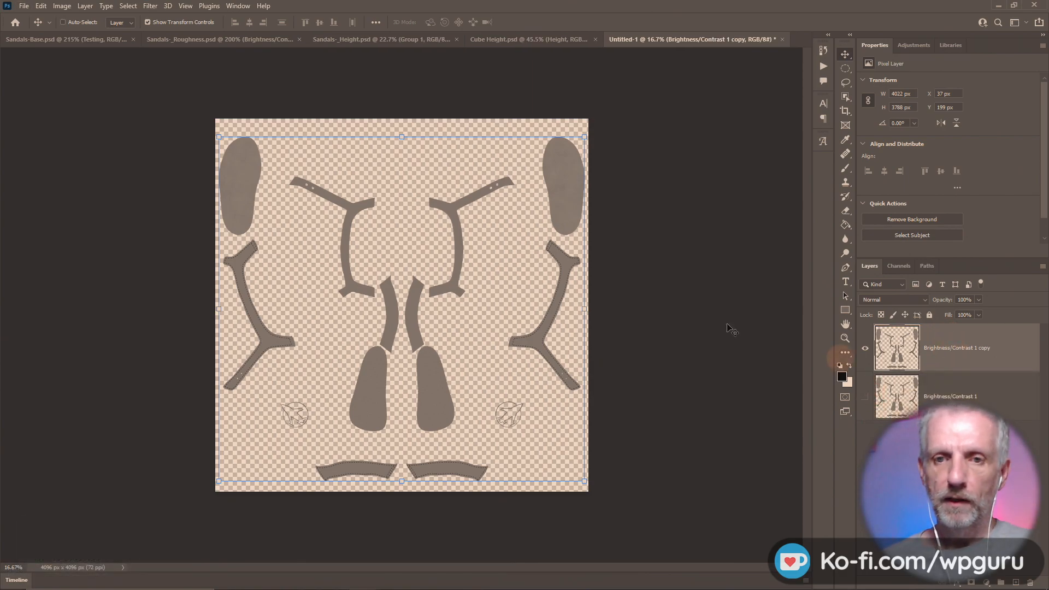
left_click(235, 6)
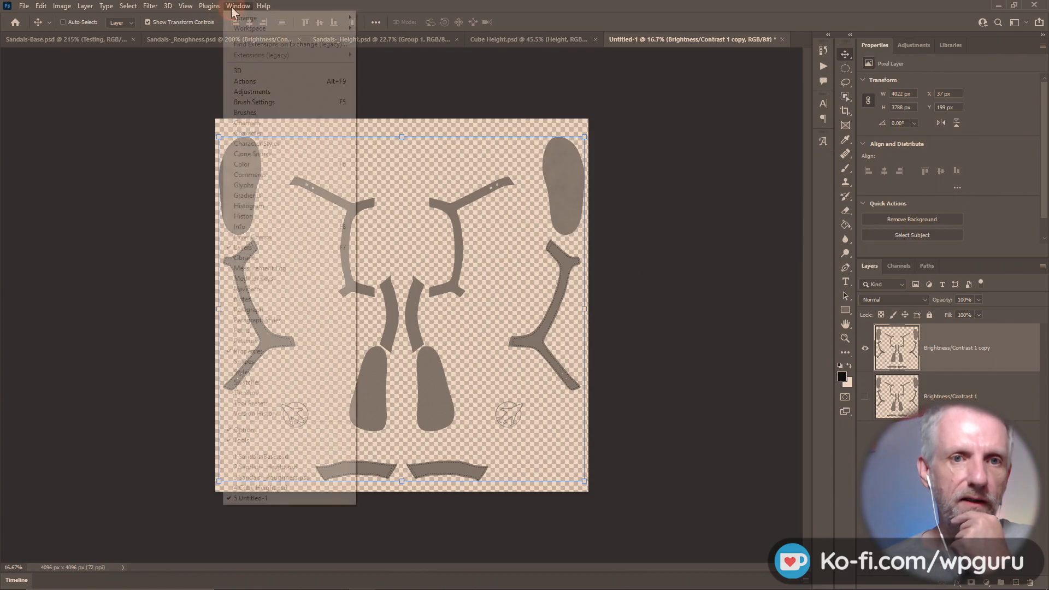
mouse_move(150, 6)
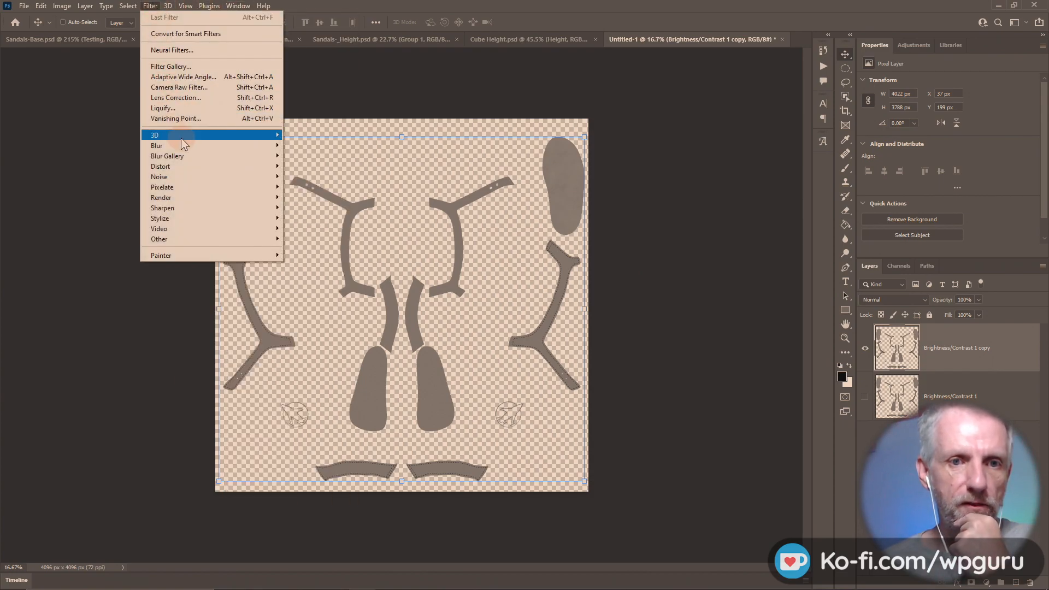
mouse_move(181, 138)
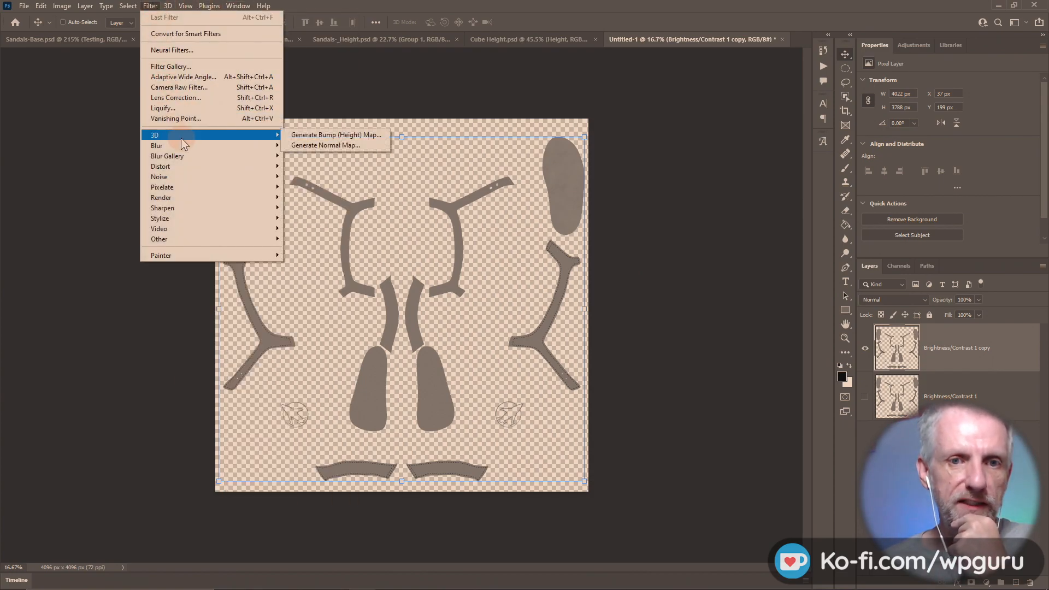
left_click(373, 143)
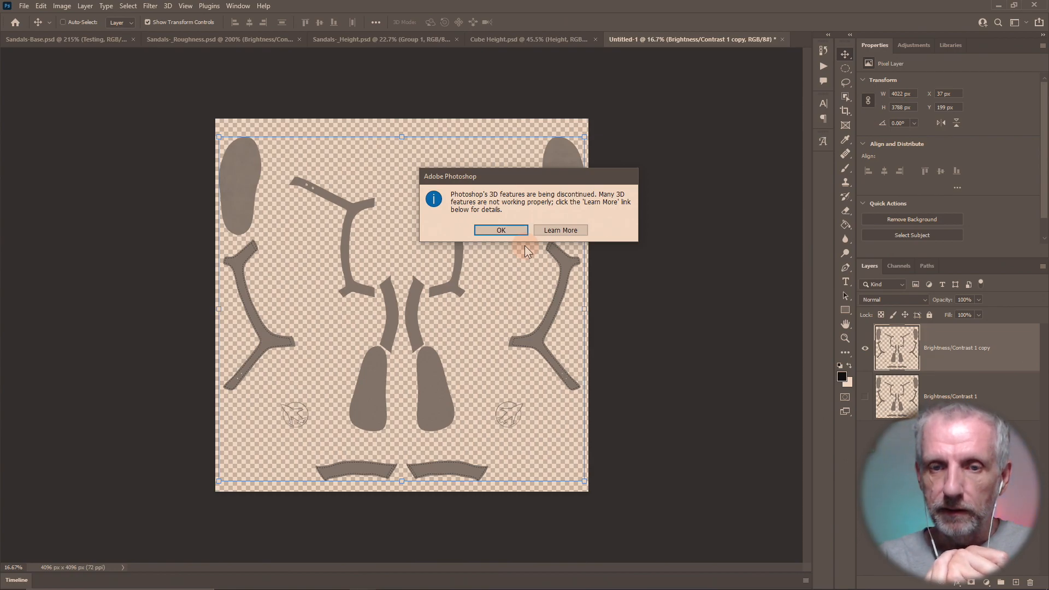
left_click_drag(526, 171, 175, 80)
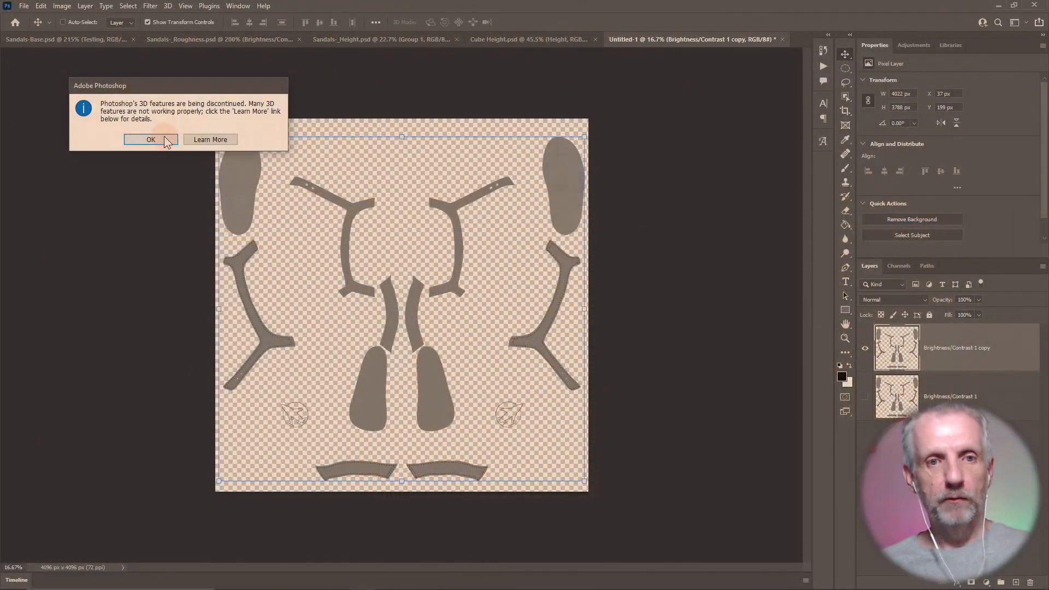
left_click(265, 219)
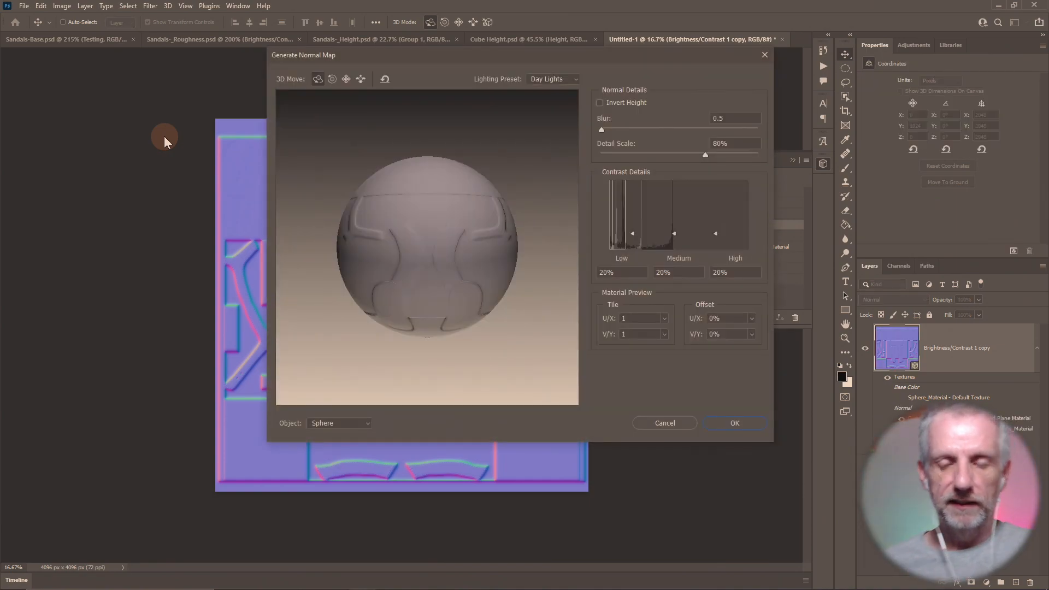
- Examine the normal map on the rotated preview sphere, then discard it together with the unsaved document
left_click_drag(430, 54, 510, 47)
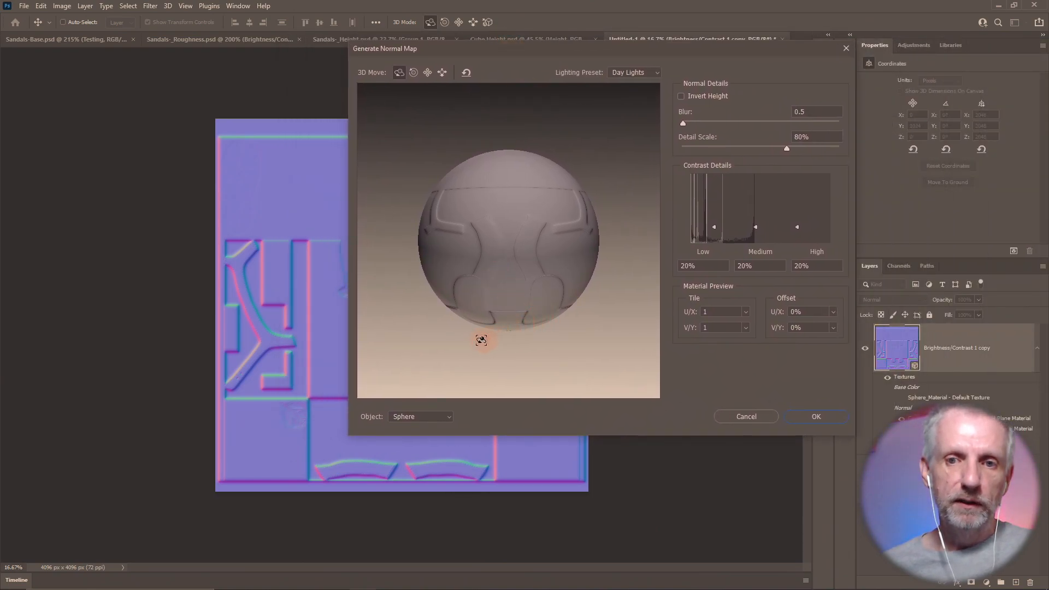
left_click_drag(526, 355, 632, 261)
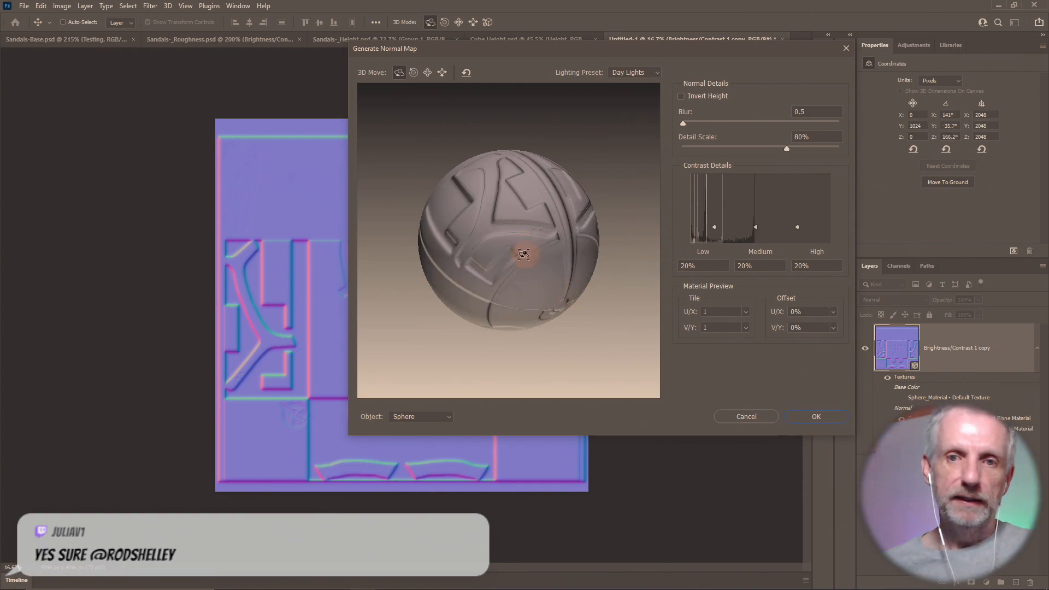
left_click(759, 416)
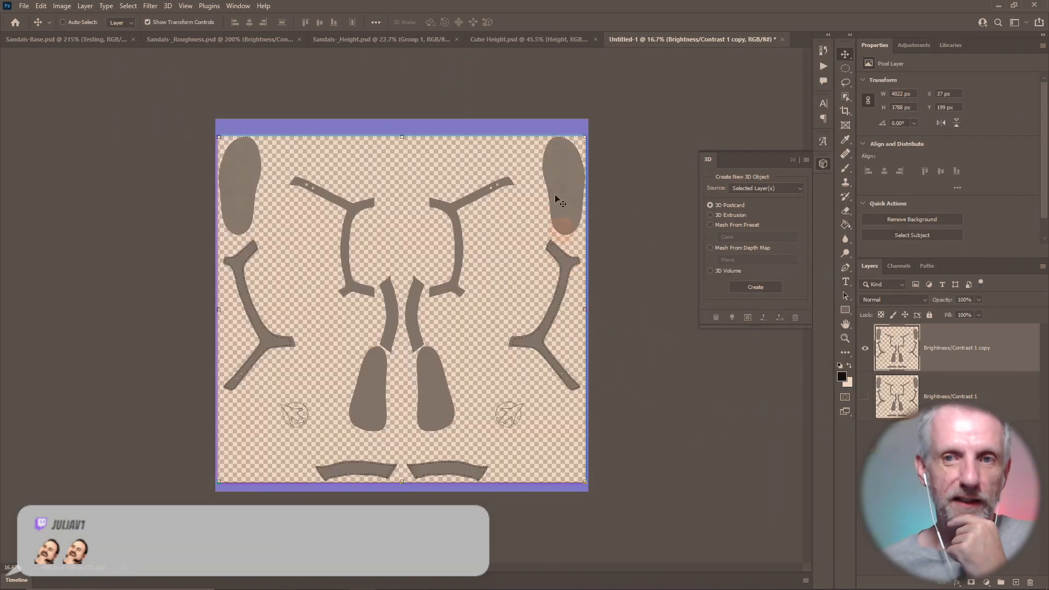
left_click(782, 39)
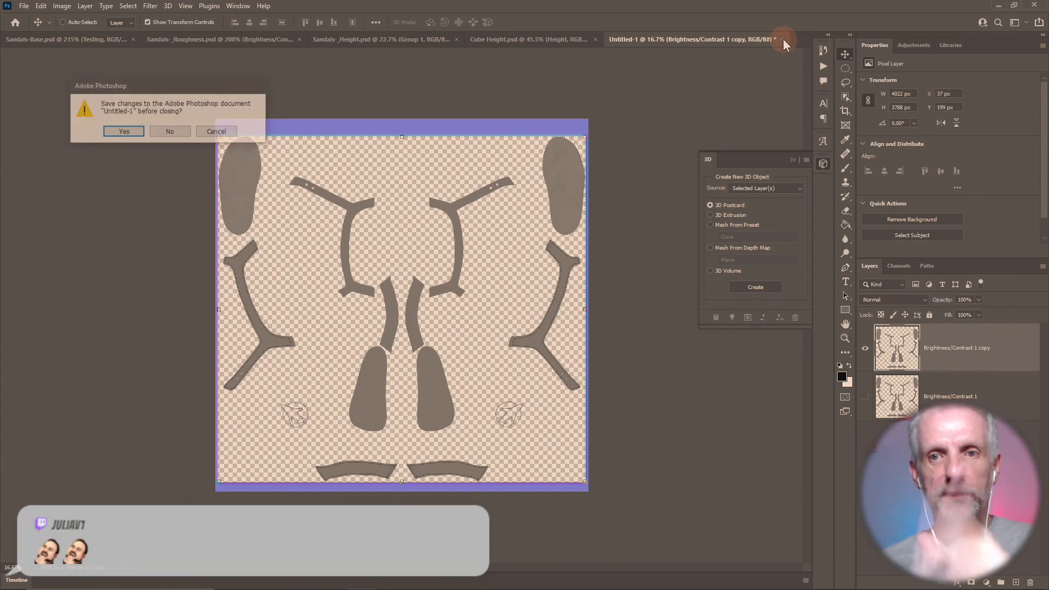
left_click(170, 131)
- Switch to Firefox, copy the Materialize download page's address and post it in the Twitch stream chat
key("alt+Tab")
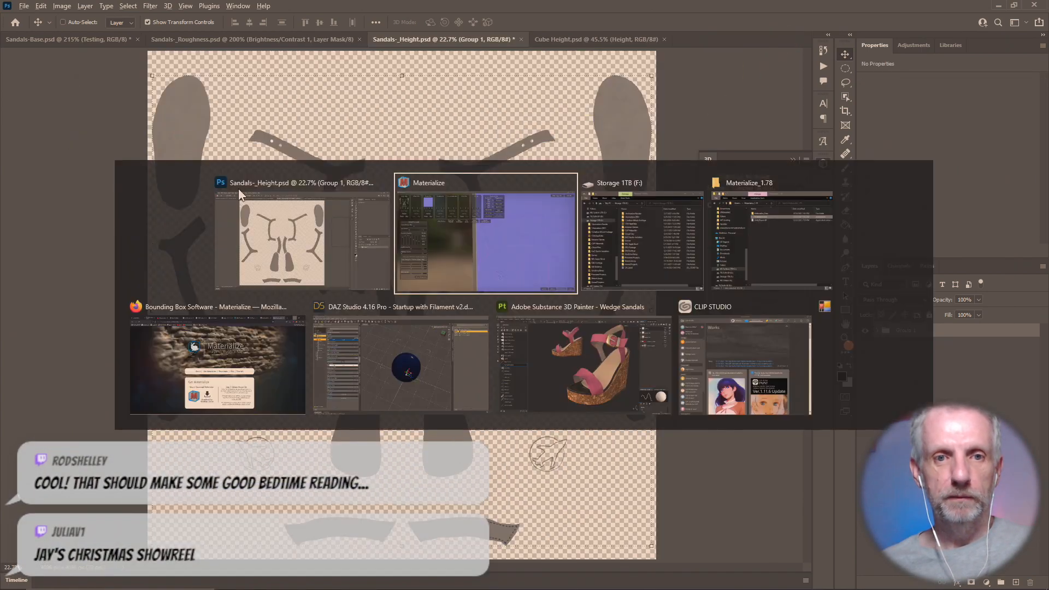
left_click(227, 352)
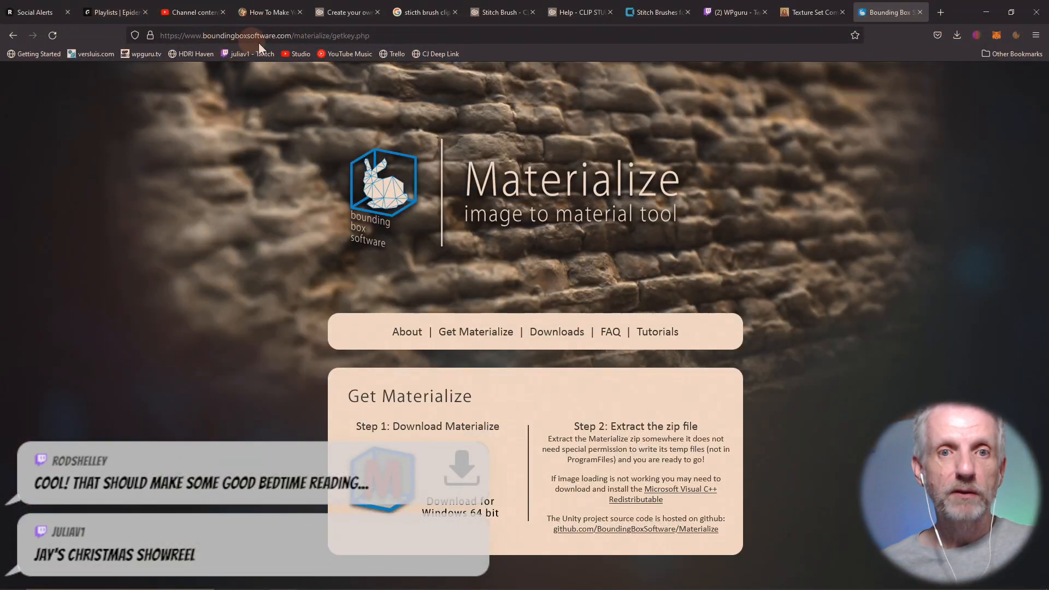
left_click(412, 36)
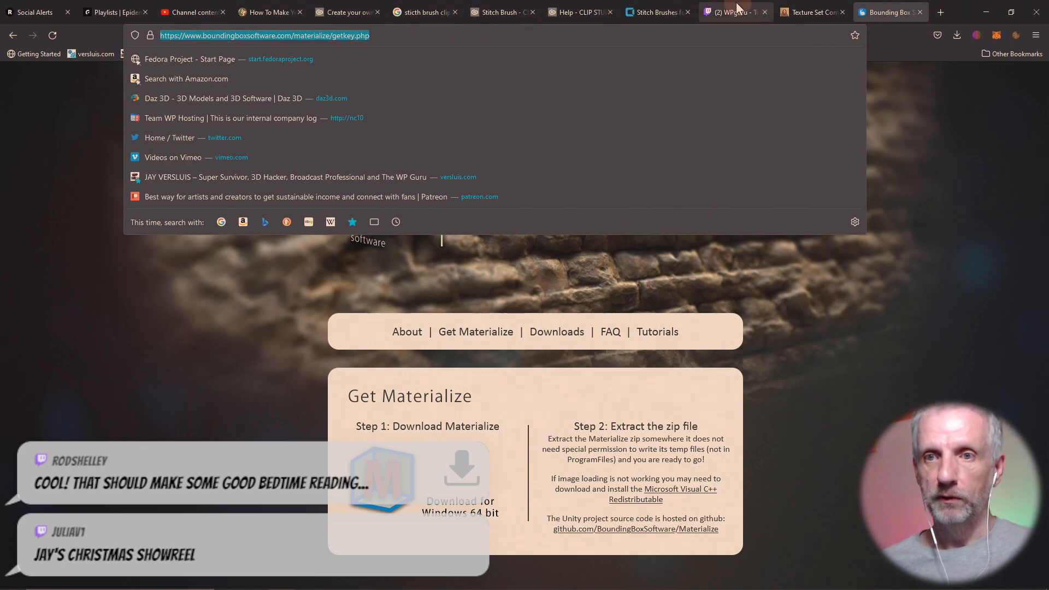
left_click(735, 12)
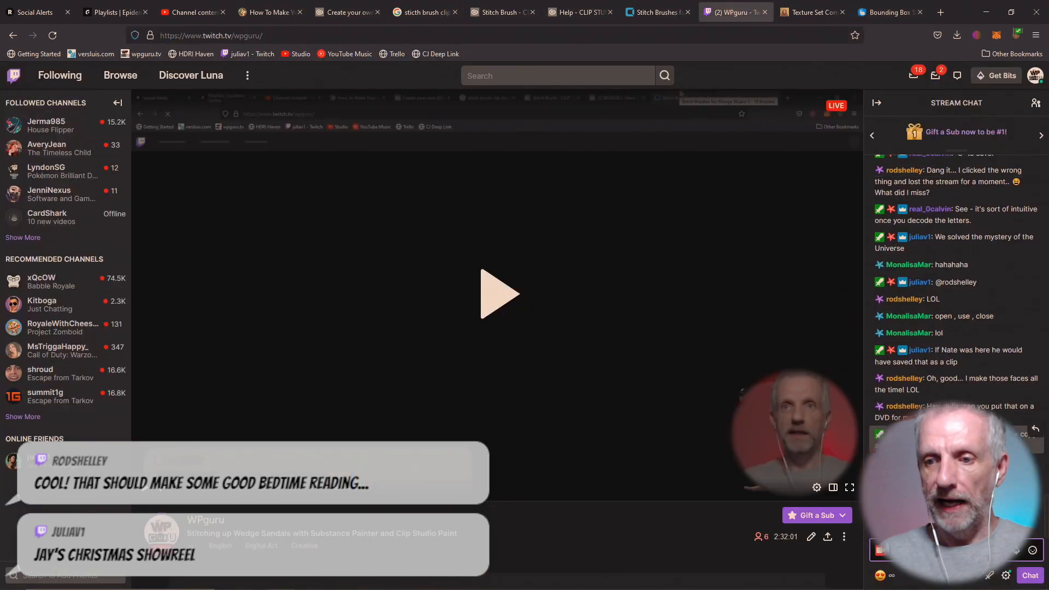
- Play The Bicycle Ride from the LGR Jazz playlist on Epidemic Sound and minimise the browser
left_click(112, 13)
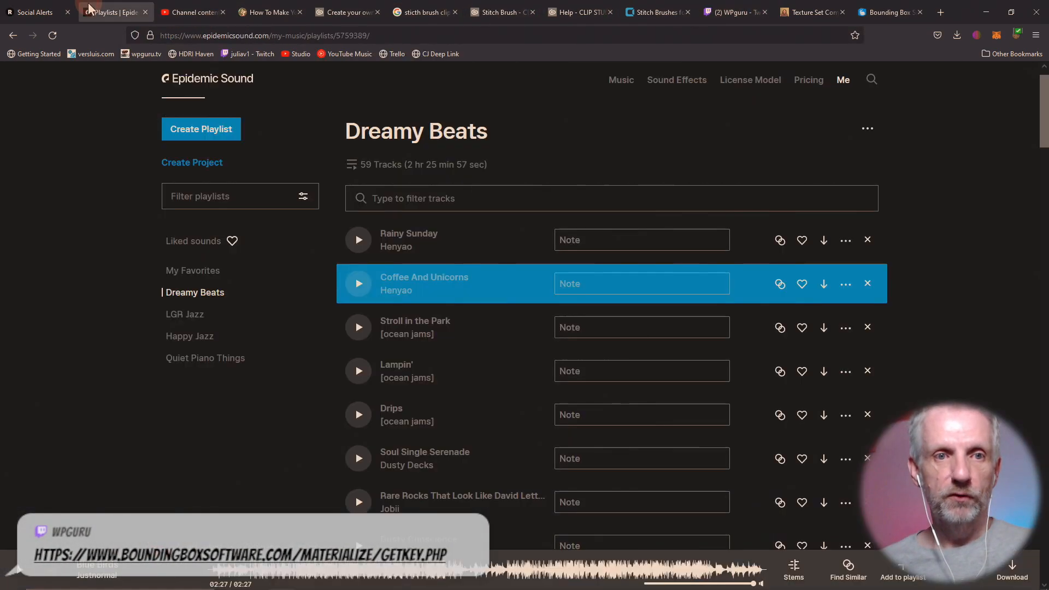
left_click(196, 317)
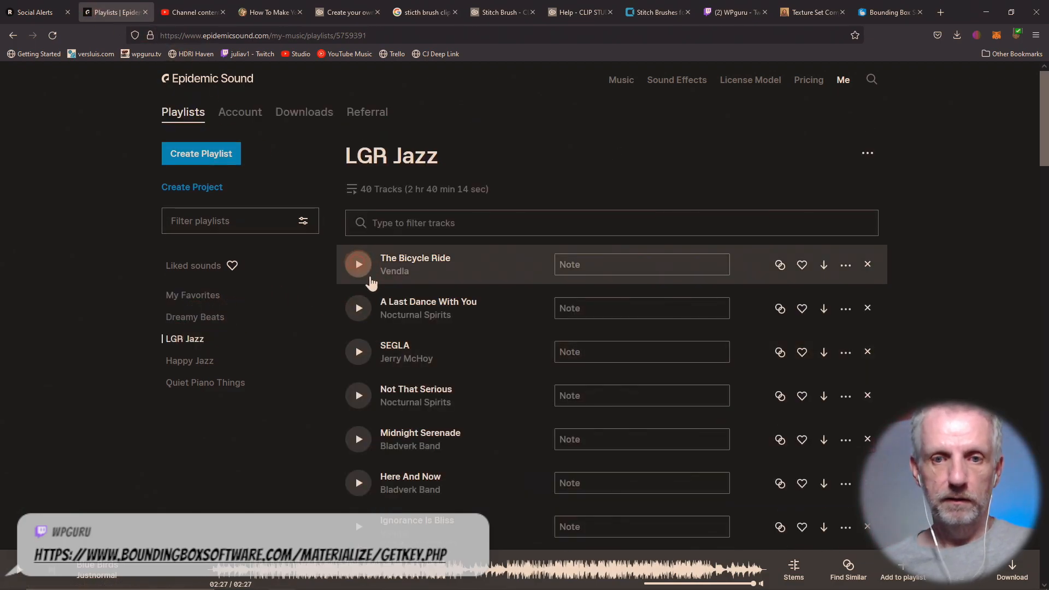
left_click(370, 278)
left_click(986, 12)
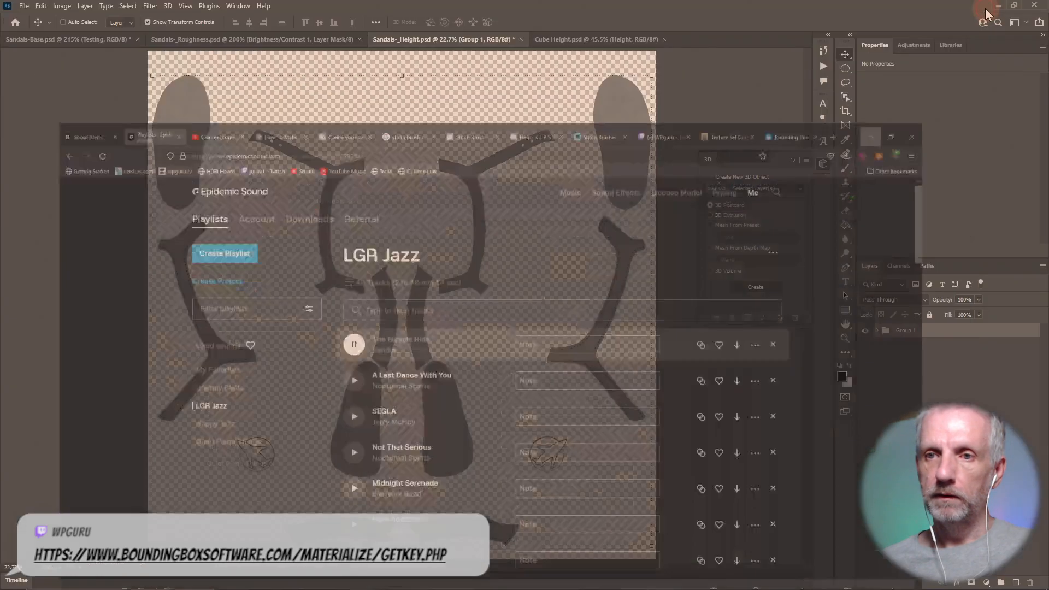
- Collapse Photoshop's 3D panel and switch to DAZ Studio
left_click(823, 165)
key("alt+Tab")
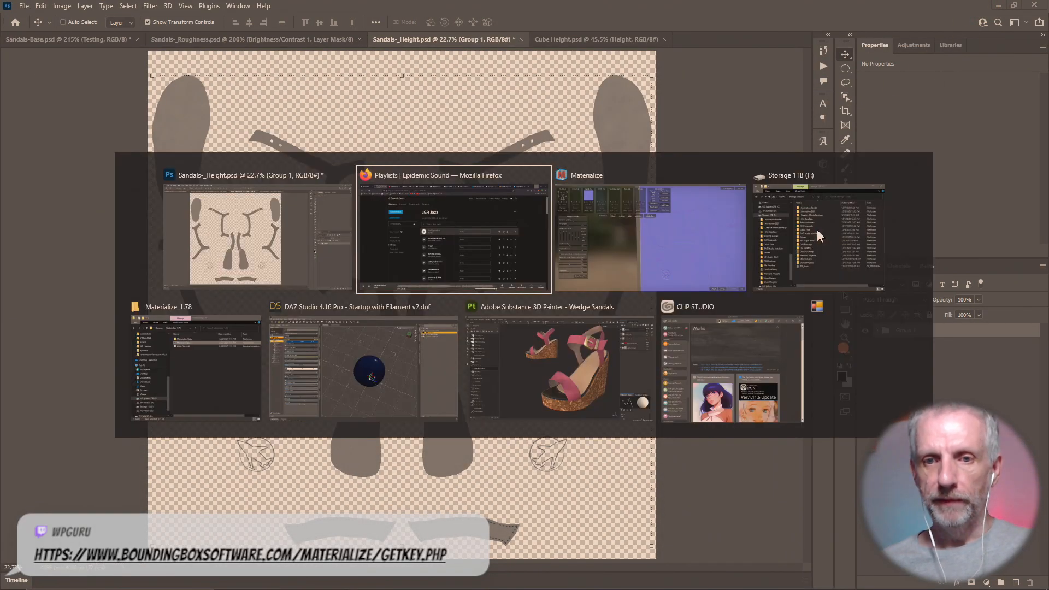
left_click(318, 365)
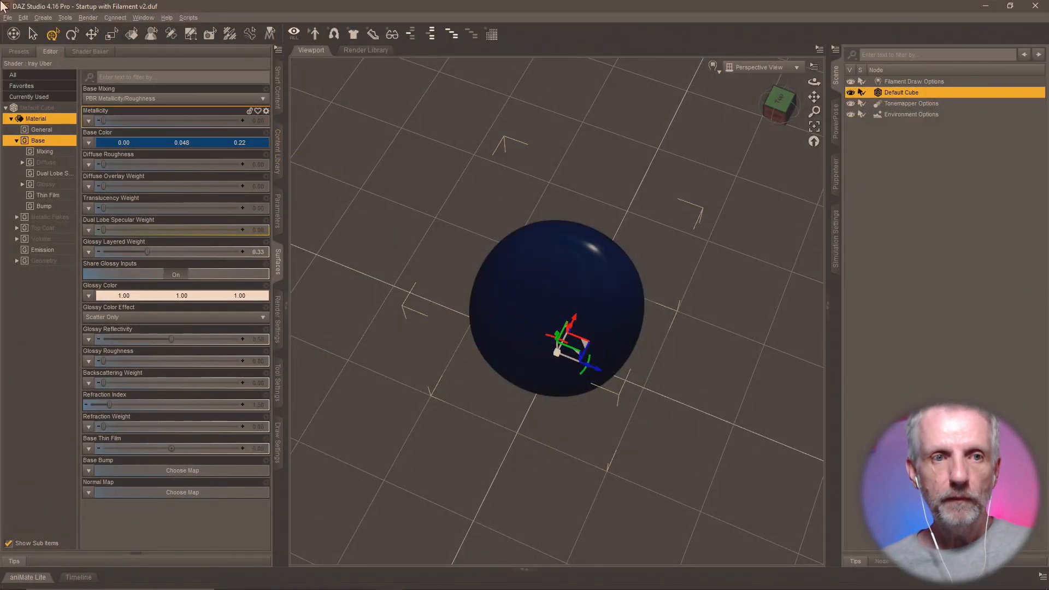
left_click(7, 17)
mouse_move(73, 57)
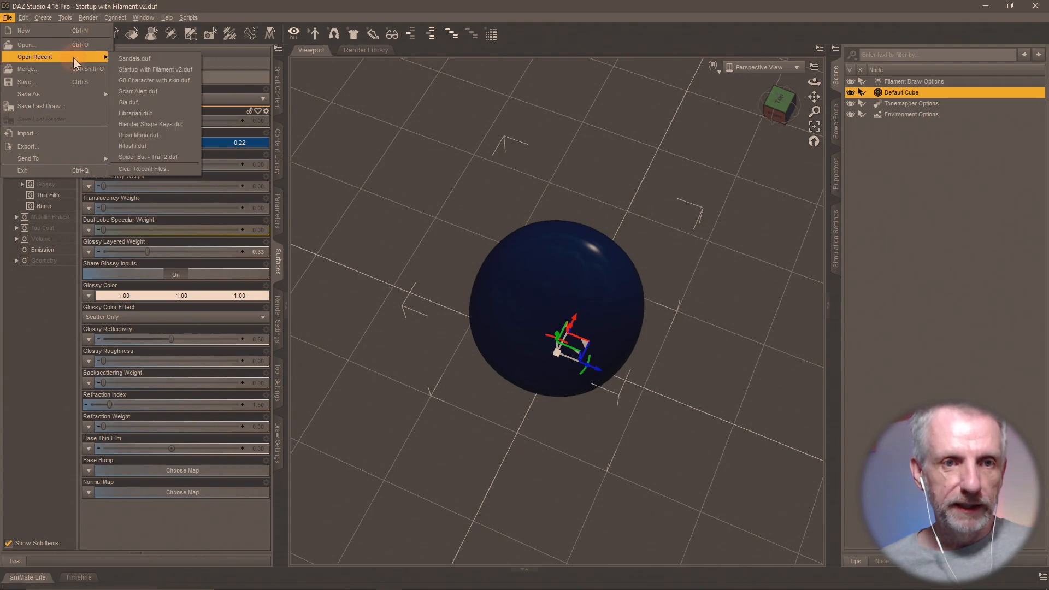
left_click(594, 17)
- Preview the displaced blue sphere in NVIDIA Iray from different angles, and return the viewport to Filament (PBR)
mouse_move(448, 314)
left_mouse_down()
mouse_move(464, 300)
mouse_move(445, 309)
left_mouse_up()
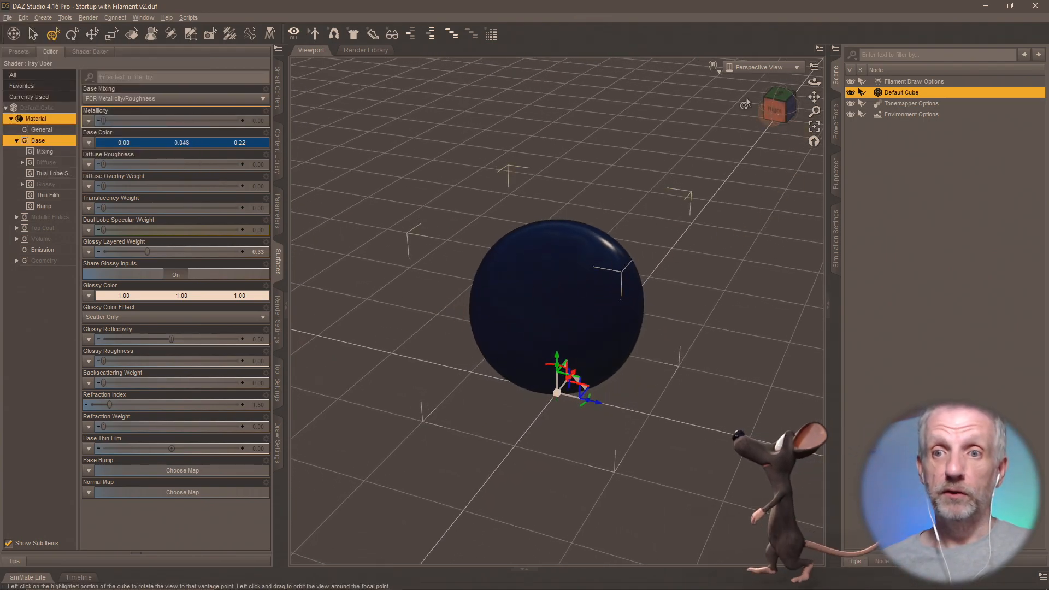
left_click(713, 69)
left_click(716, 208)
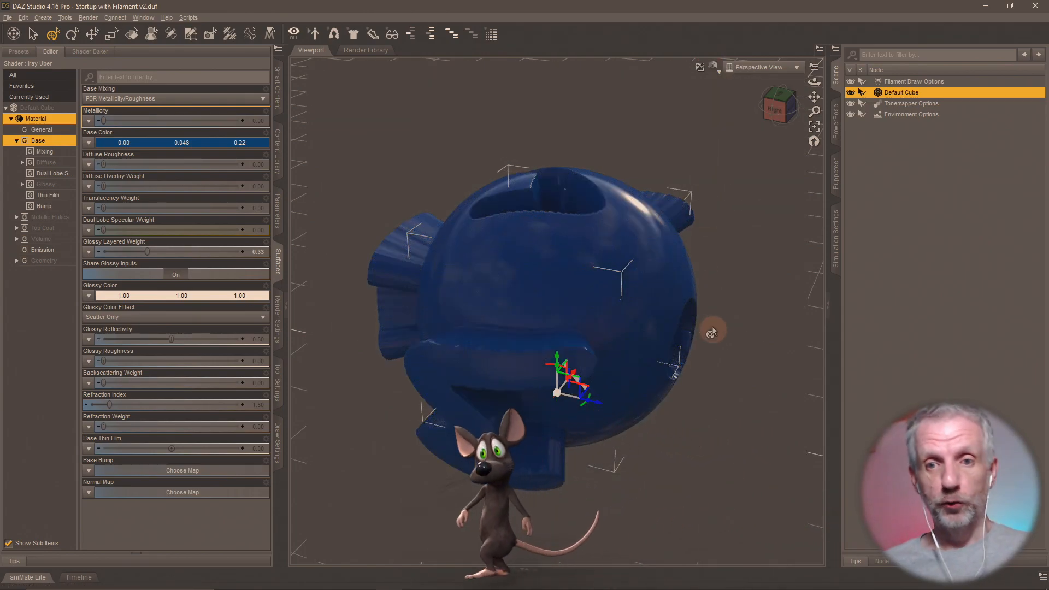
left_click_drag(712, 332, 762, 229)
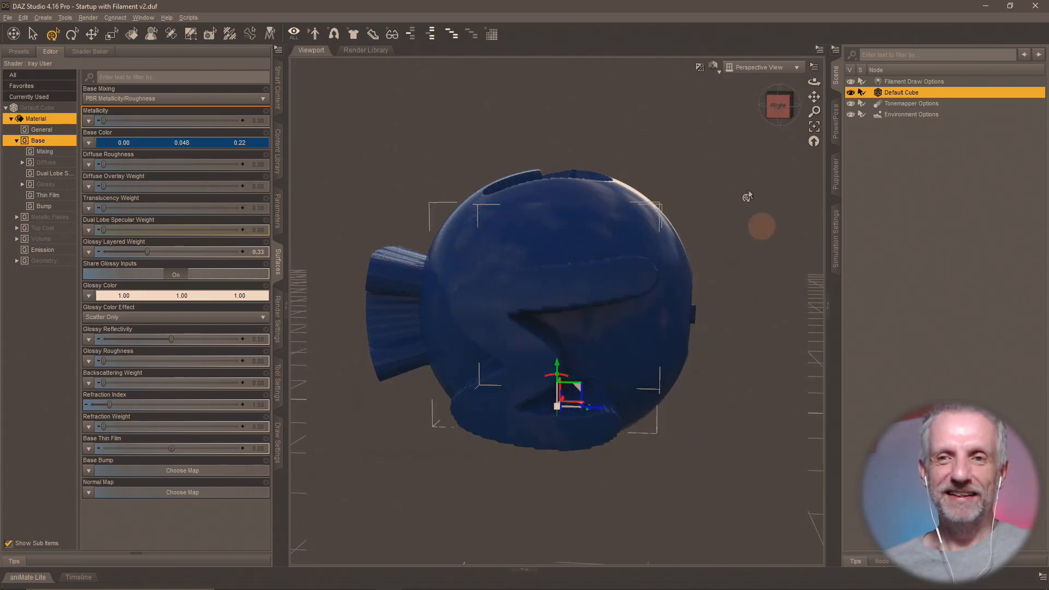
left_click(713, 66)
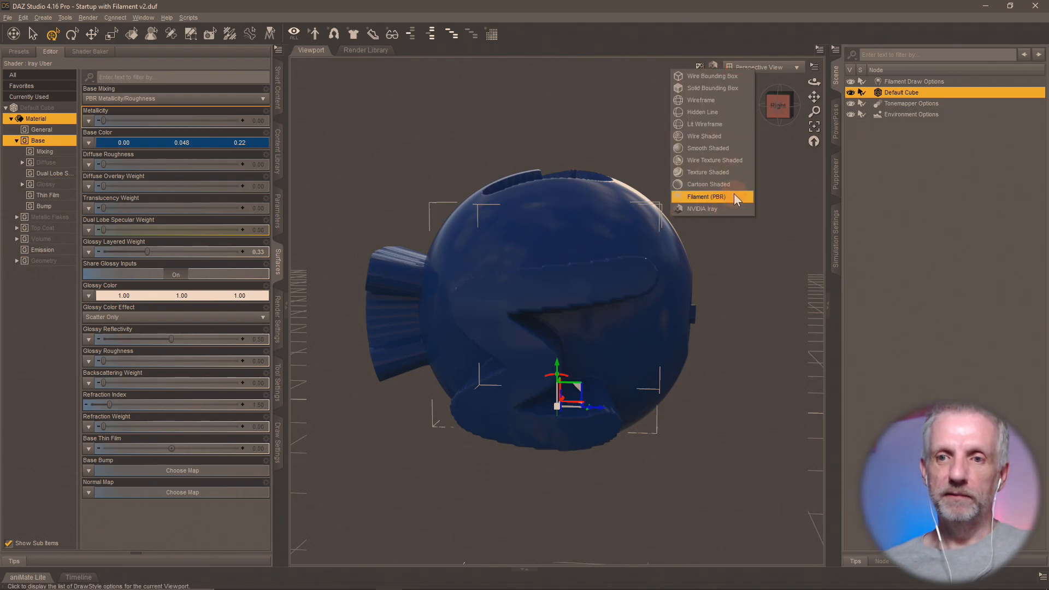
left_click(734, 197)
- Open the recent scene Sandals.duf, discarding the changes to the current scene
left_click(8, 17)
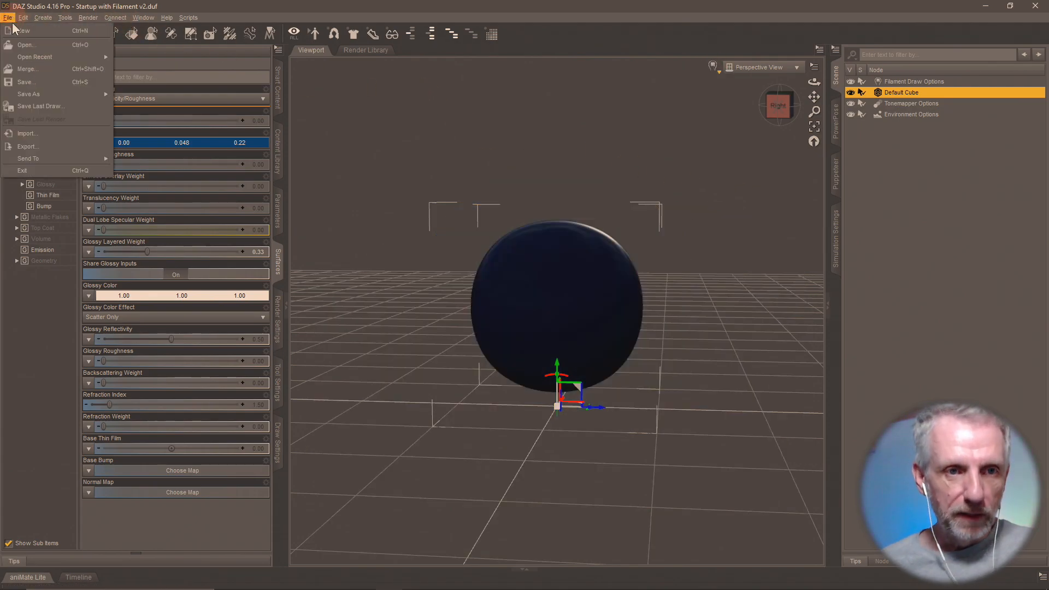
mouse_move(58, 54)
left_click(173, 62)
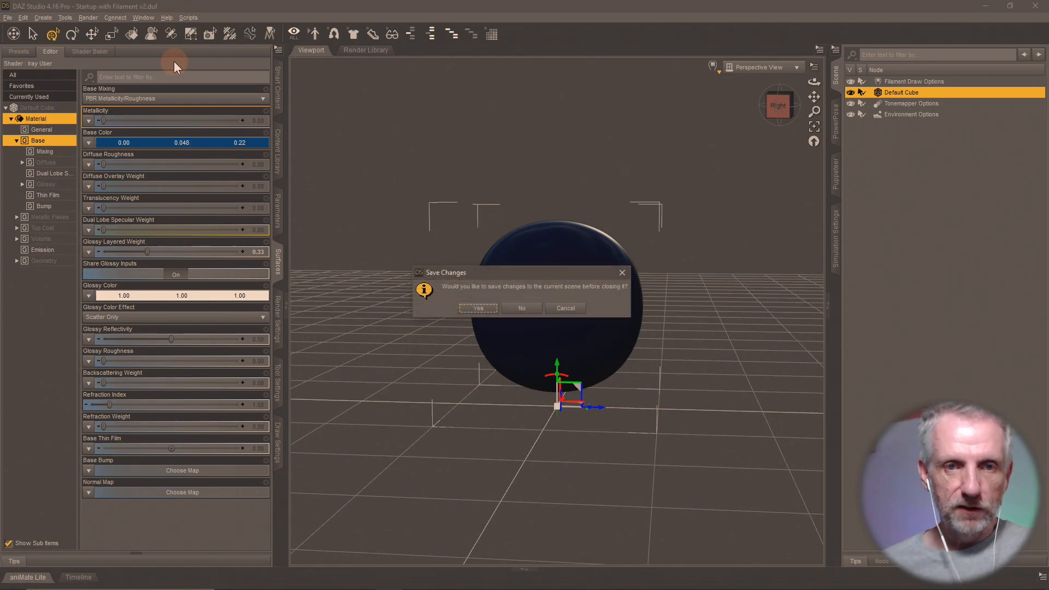
left_click(522, 308)
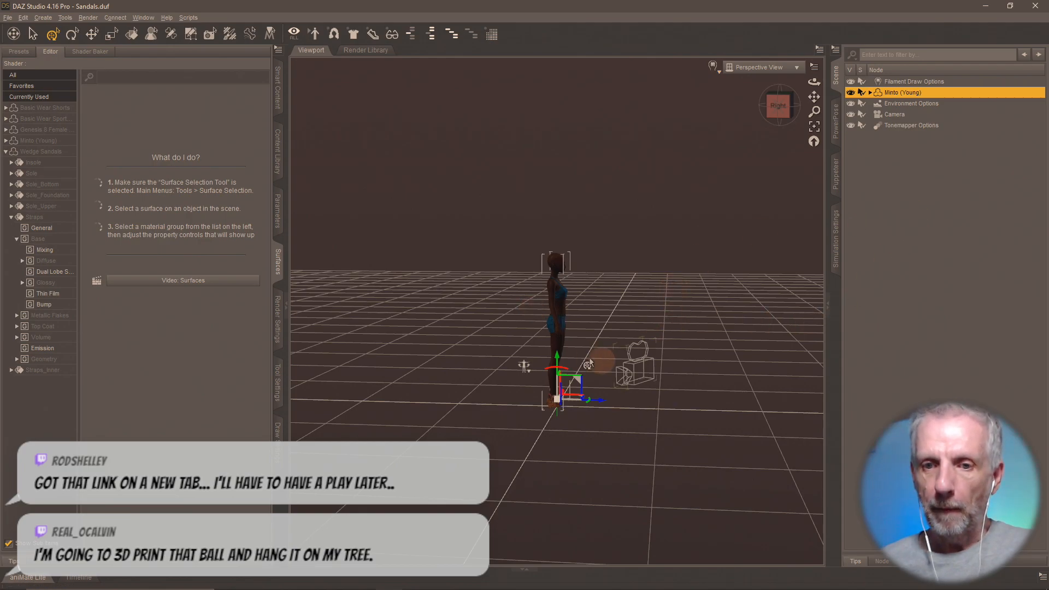
- Frame a close-up of the sandal strap with the Testing lettering and render the viewport in NVIDIA Iray
scroll(587, 362, "up", 3)
left_click_drag(587, 362, 644, 452)
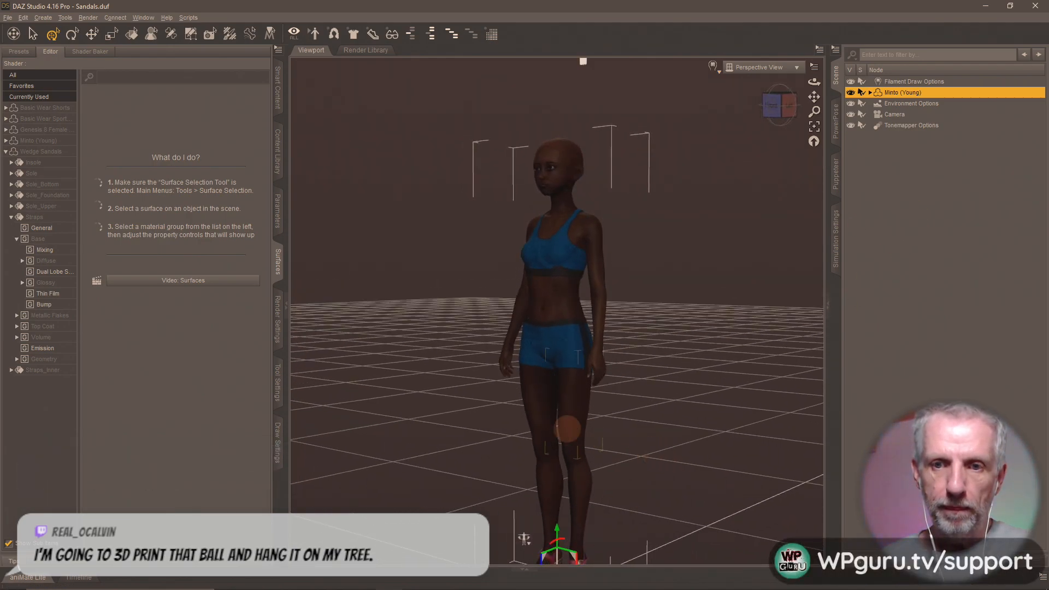
scroll(571, 431, "up", 4)
scroll(566, 434, "up", 5)
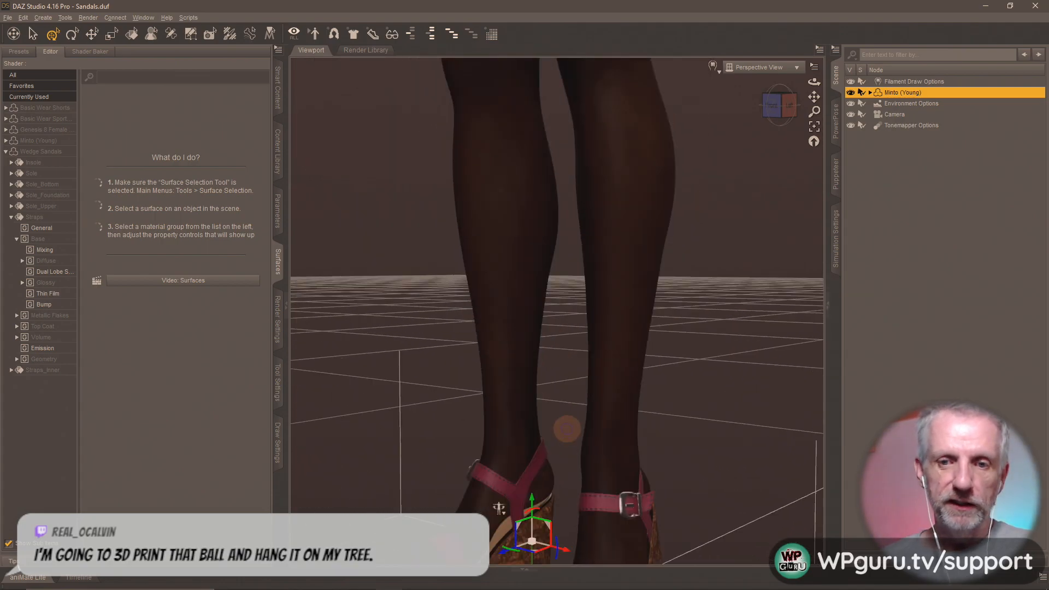
scroll(566, 434, "up", 2)
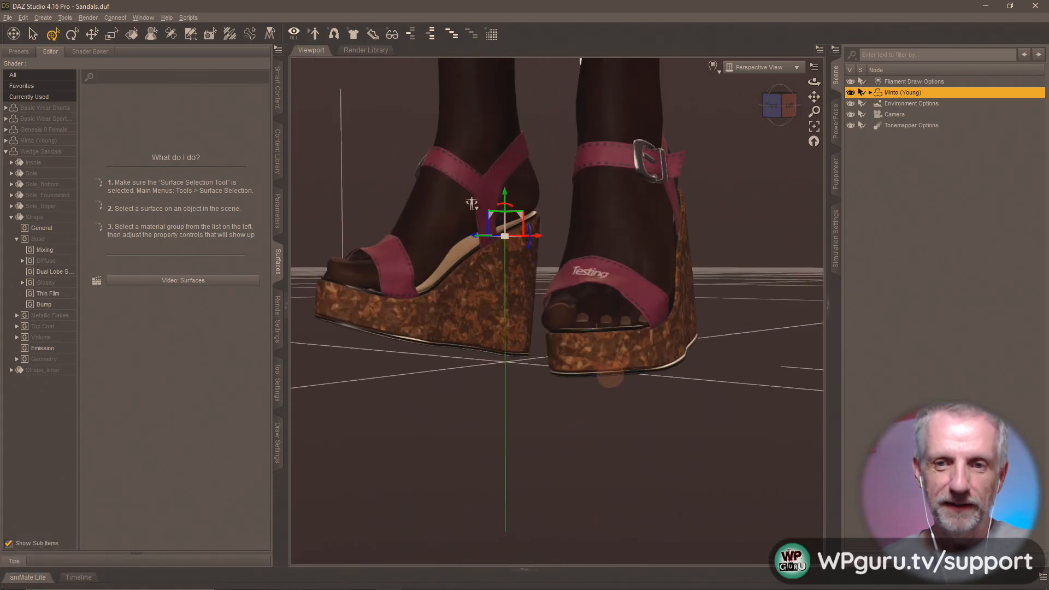
scroll(606, 380, "up", 6)
mouse_move(624, 357)
left_mouse_down()
mouse_move(608, 370)
mouse_move(621, 361)
left_mouse_up()
left_click(741, 321)
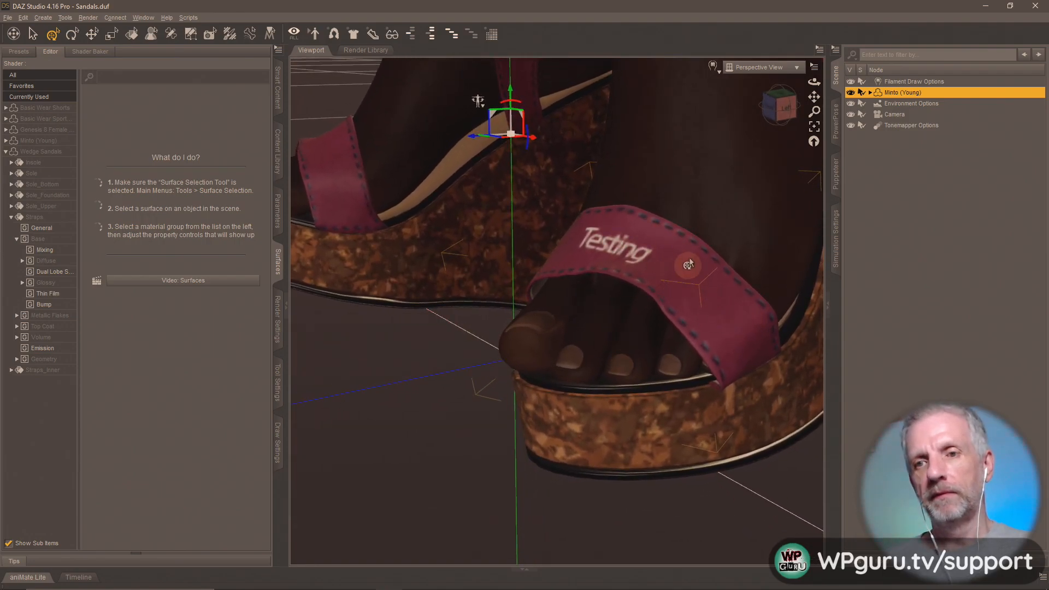
left_click(713, 66)
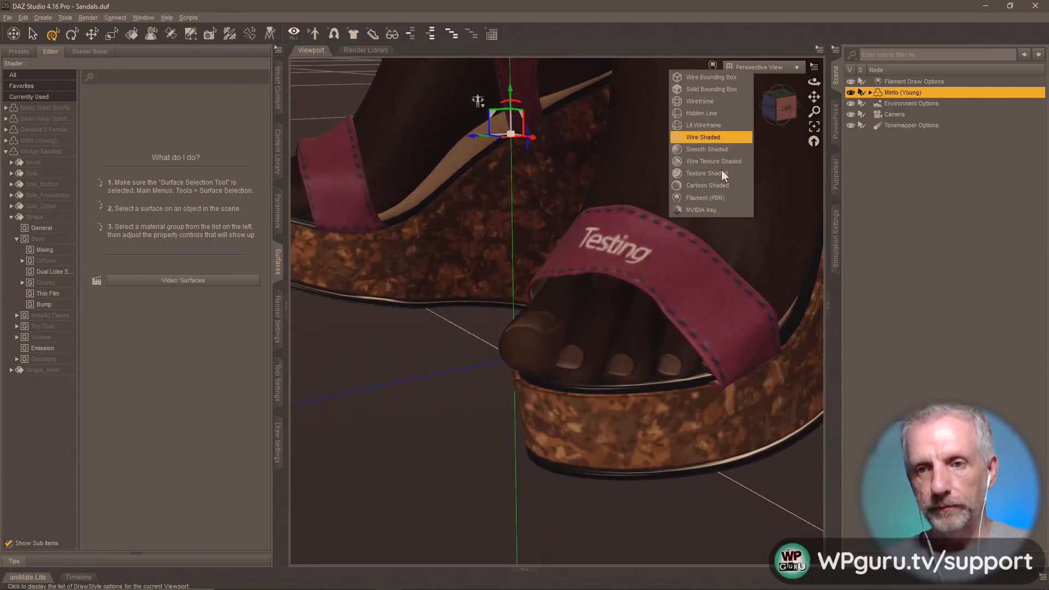
left_click(728, 209)
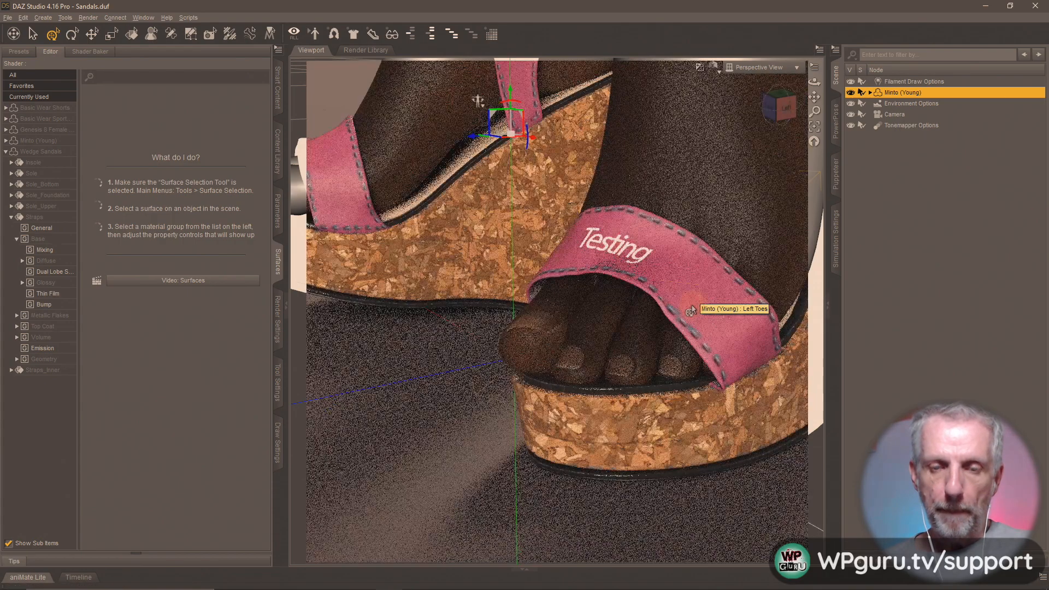
left_click_drag(692, 304, 613, 305)
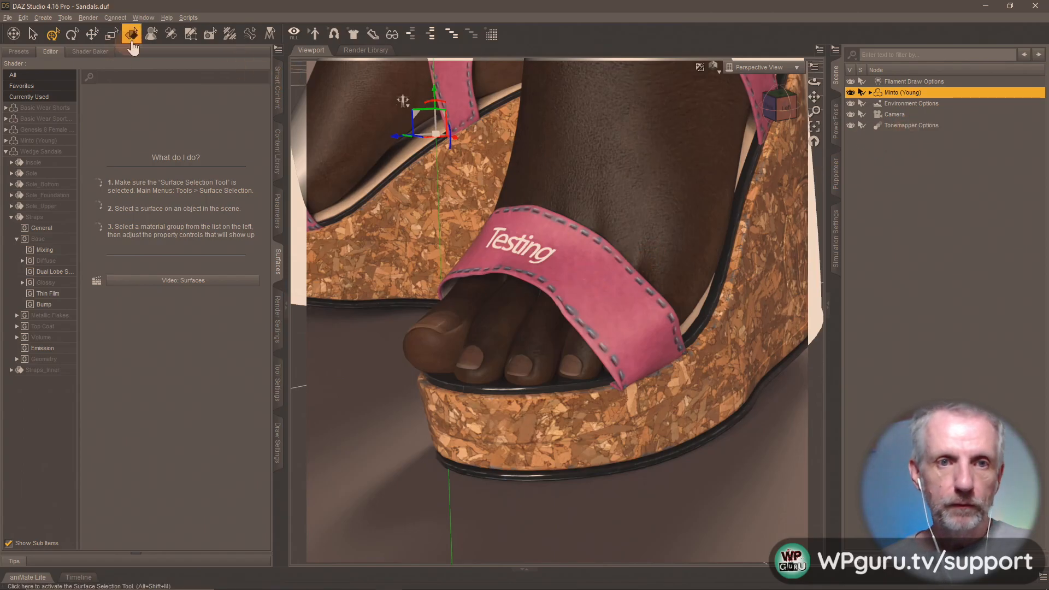
- Select the Straps surface of the Wedge Sandals and remove the height map from its Base Bump
left_click(130, 38)
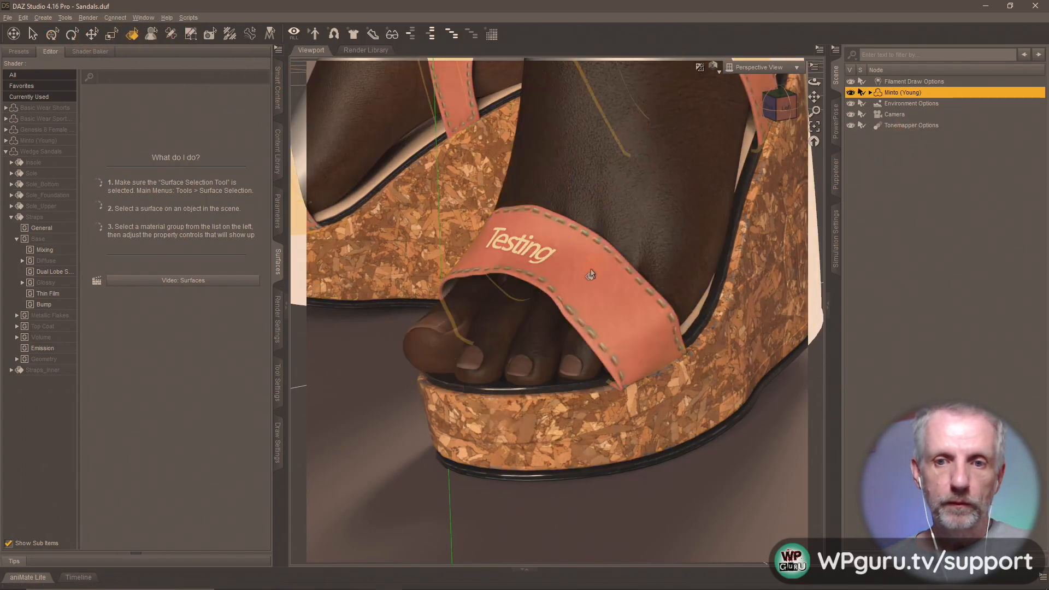
left_click(586, 276)
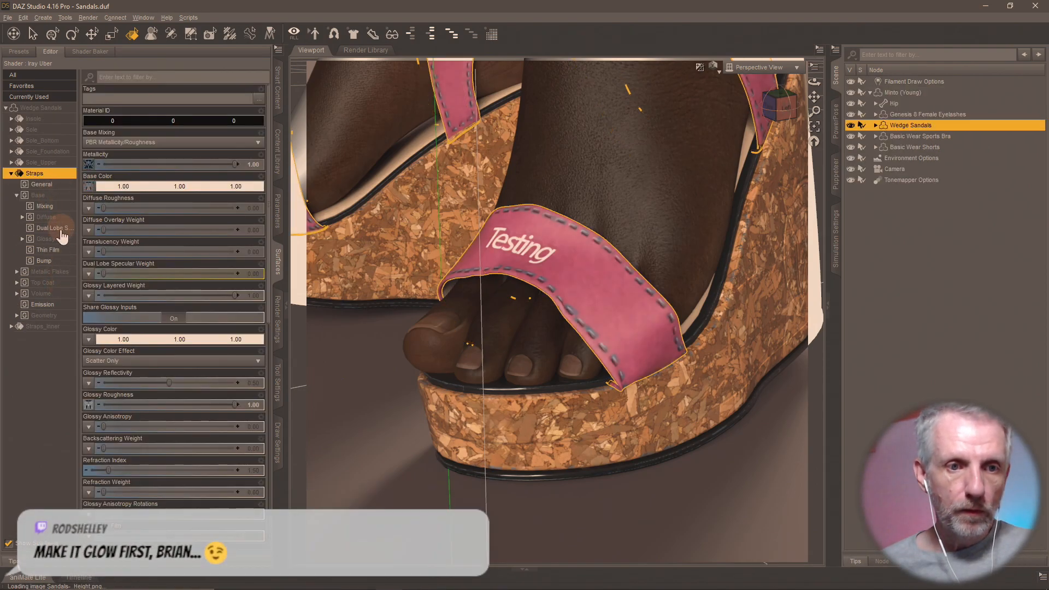
left_click(58, 265)
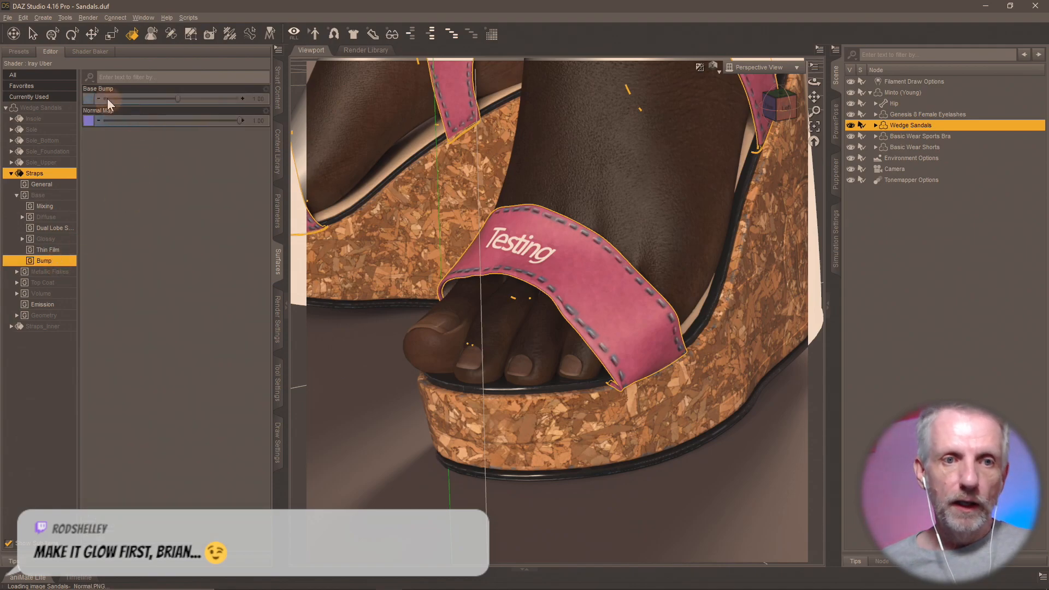
mouse_move(94, 105)
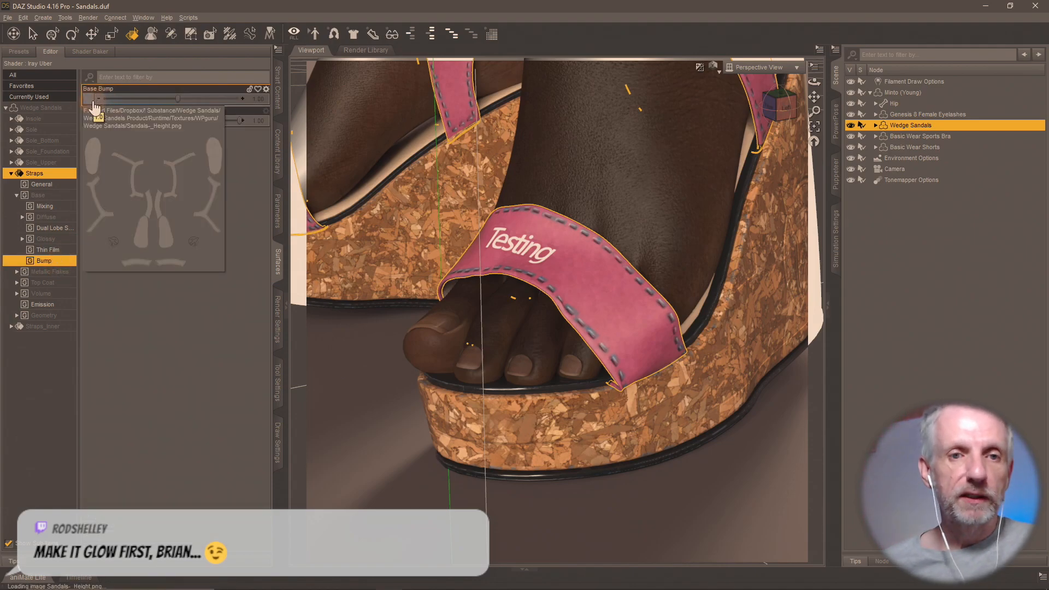
left_click(94, 103)
left_click(112, 88)
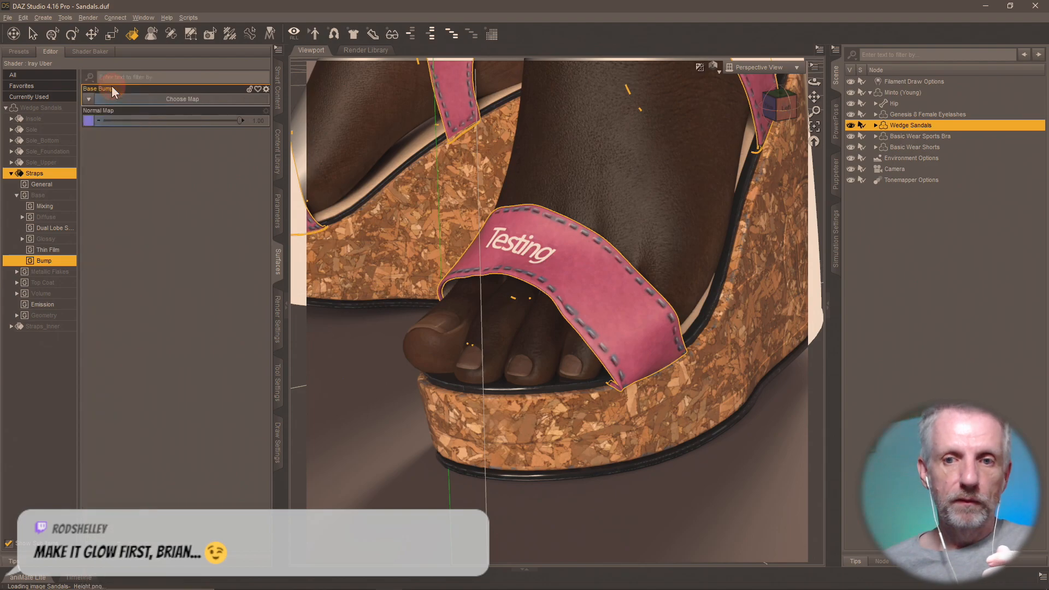
left_click(89, 120)
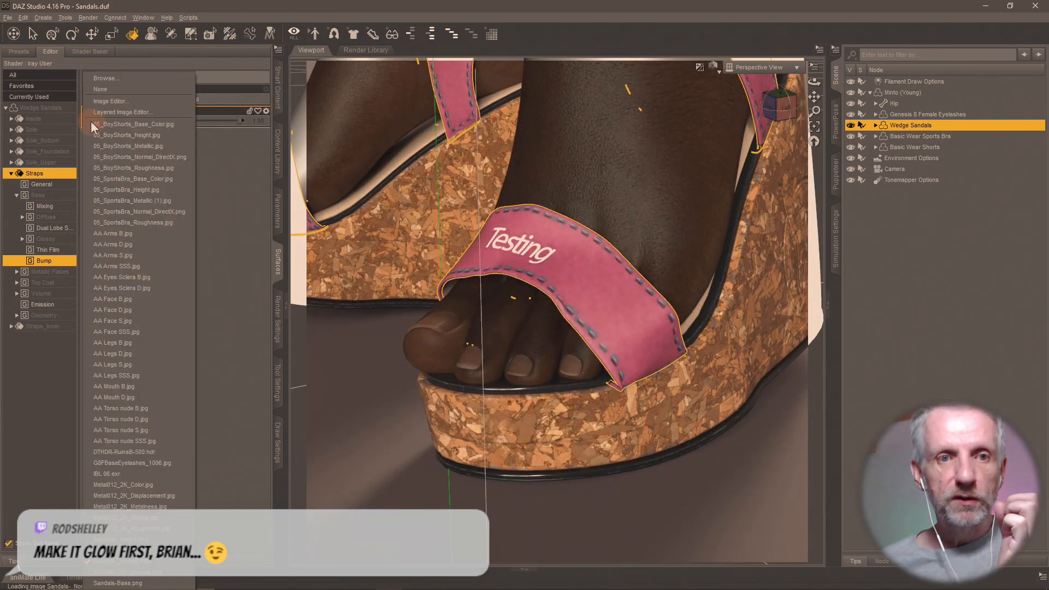
left_click(250, 8)
key("alt+Tab")
left_click(249, 8)
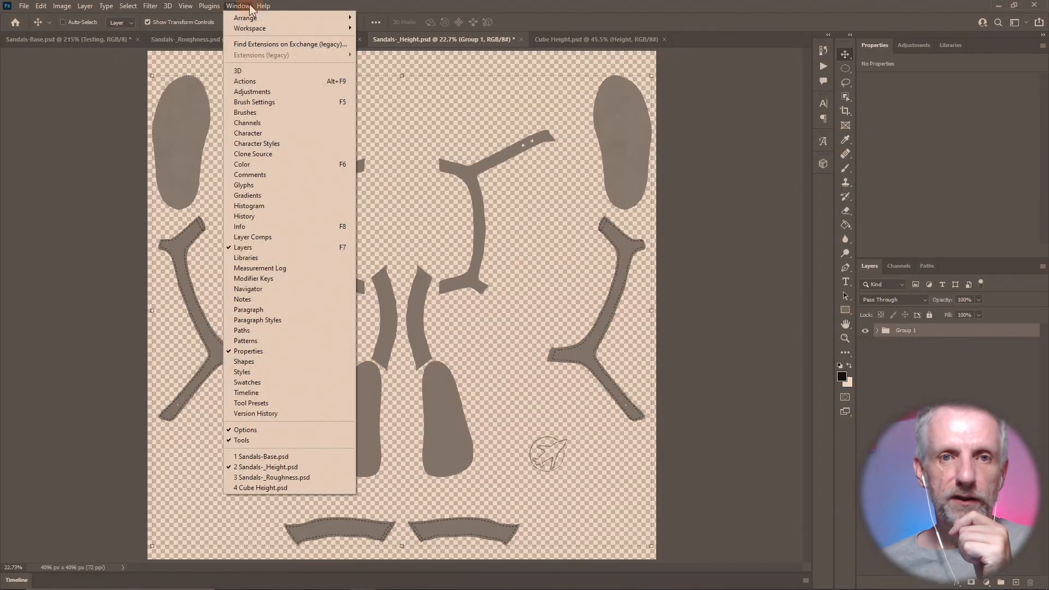
left_click(402, 4)
- Assign Sandals-_Normal-v2.png from the Wedge Sandals texture folder to the Normal Map of the Straps surface in DAZ Studio
key("alt+Tab")
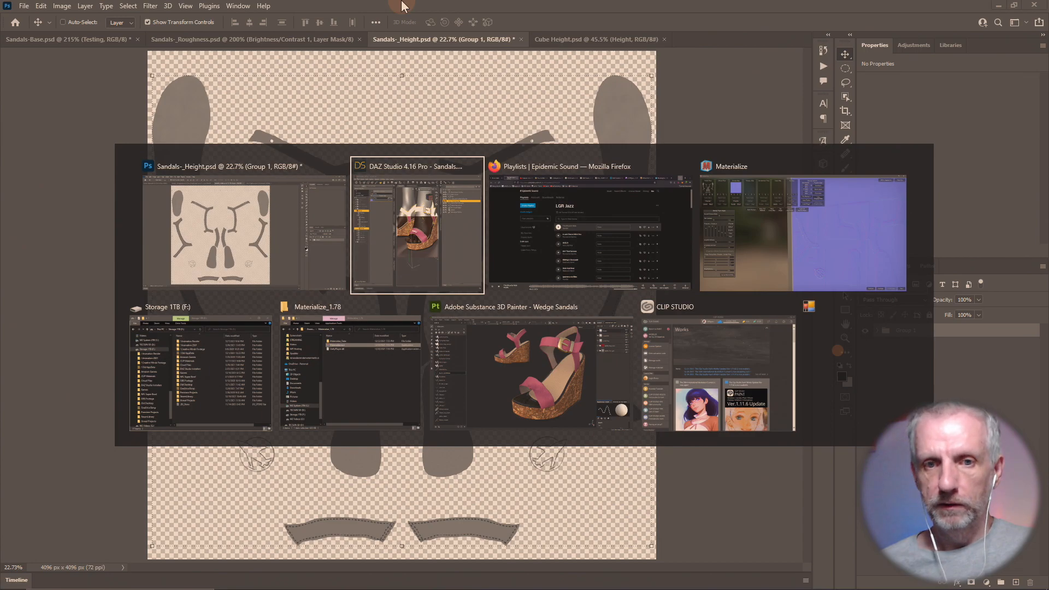
key("alt+Tab")
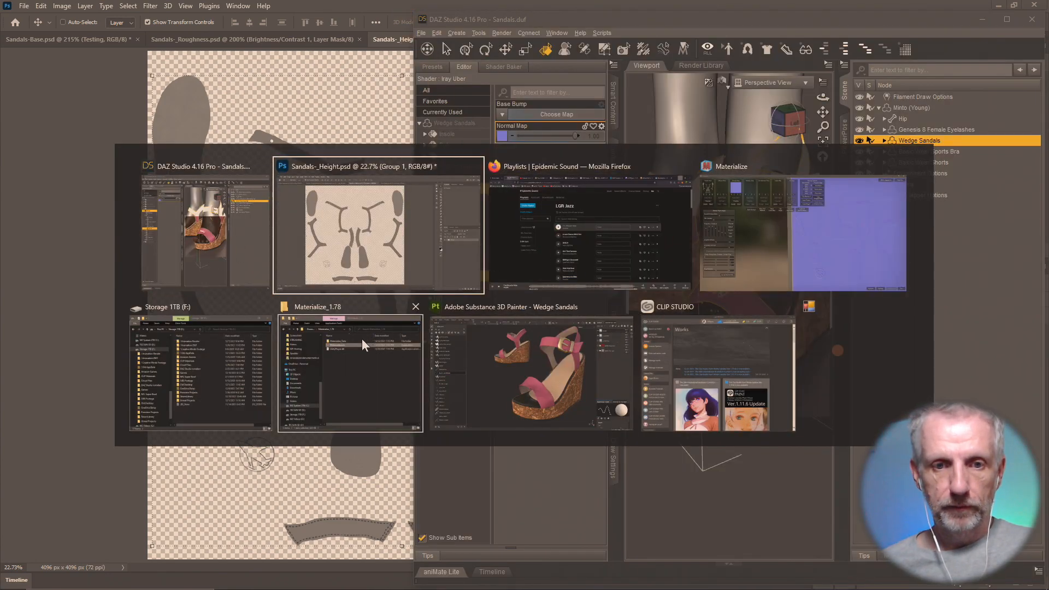
left_click(394, 376)
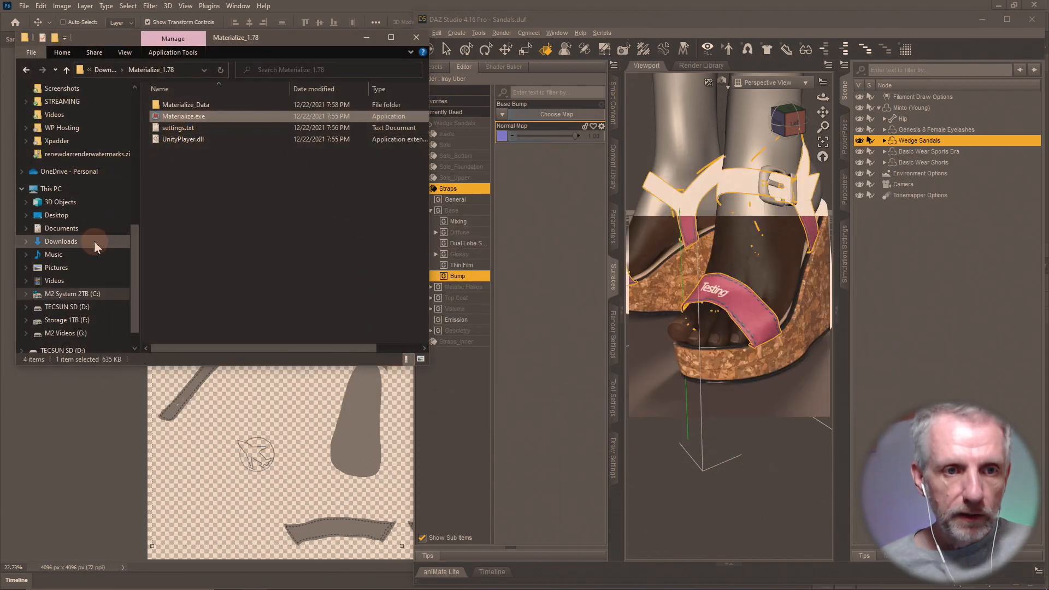
scroll(109, 247, "up", 2)
scroll(109, 247, "up", 6)
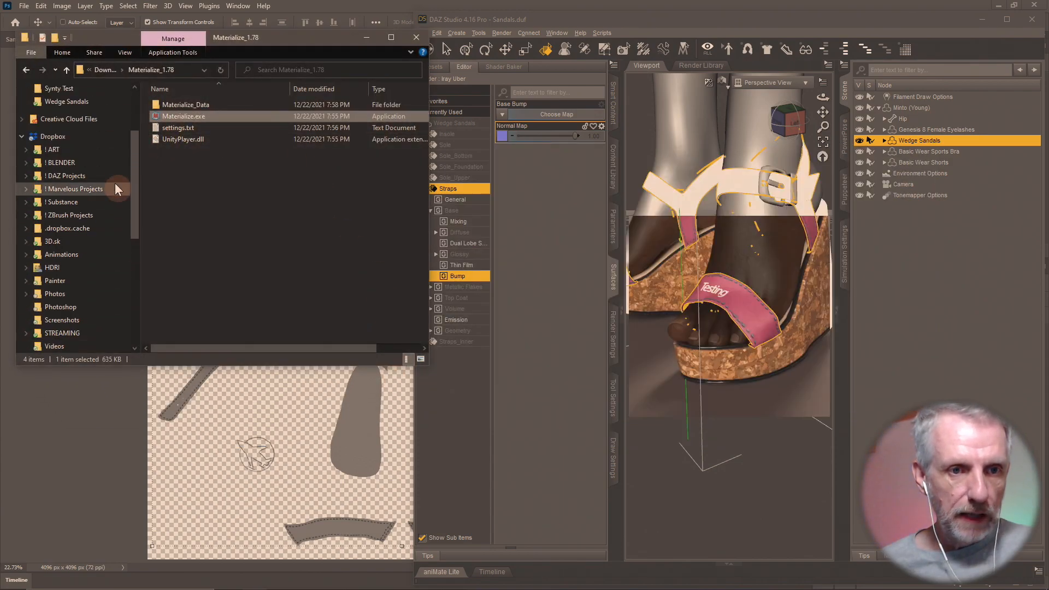
left_click(82, 180)
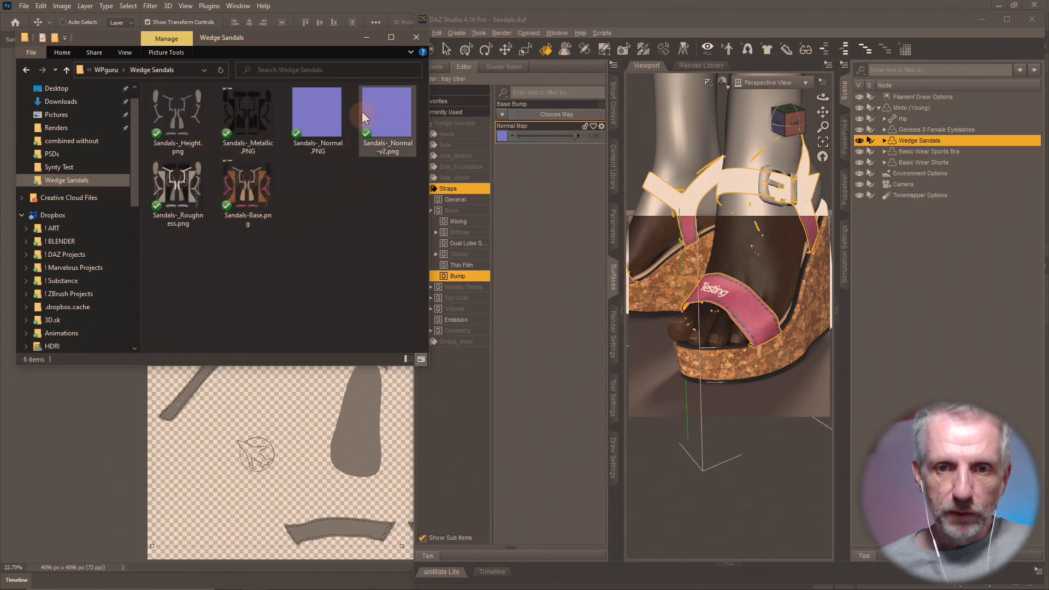
left_click_drag(381, 120, 504, 142)
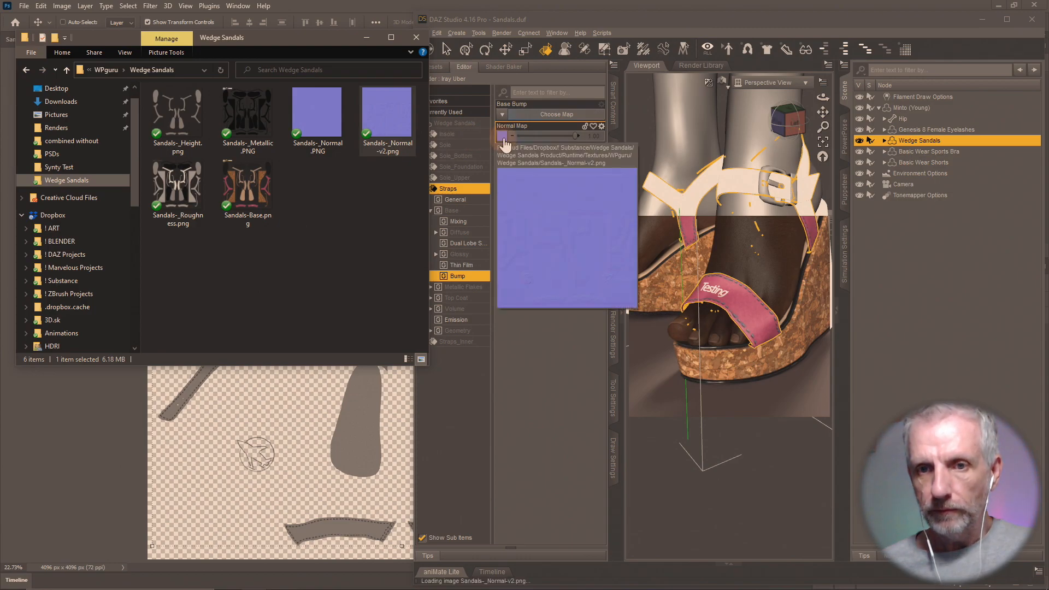
- Maximize DAZ Studio and examine a close-up of the stitching and Testing lettering on the front strap with the normal map applied
double_click(865, 26)
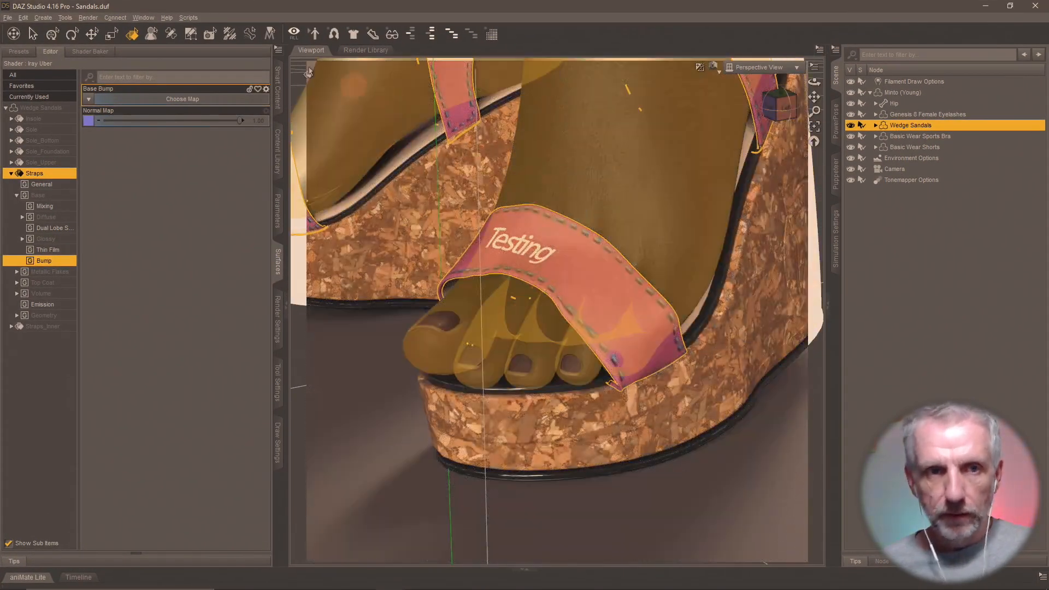
left_click(52, 35)
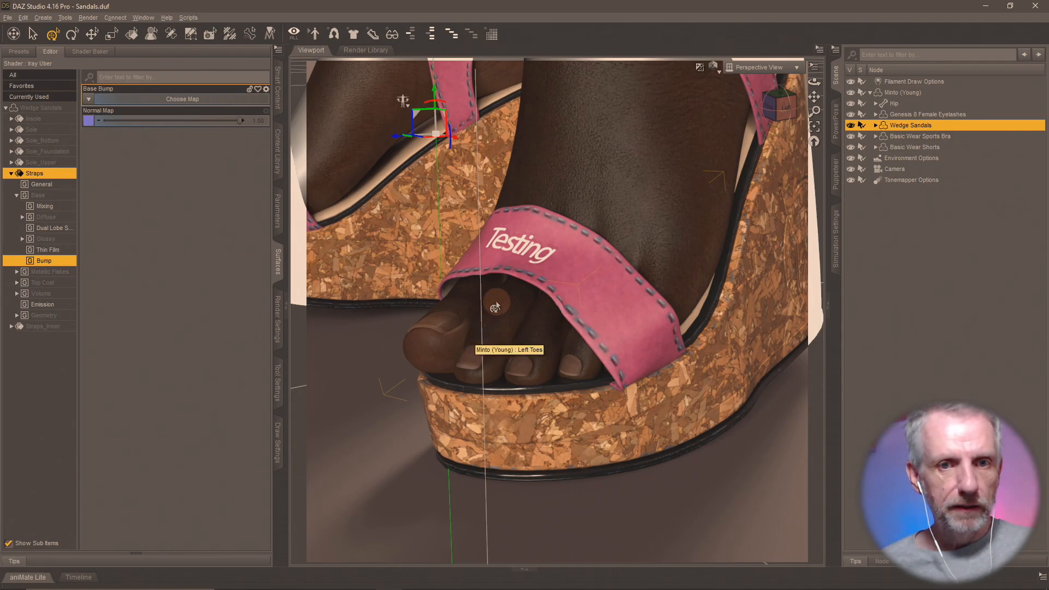
scroll(494, 306, "up", 5)
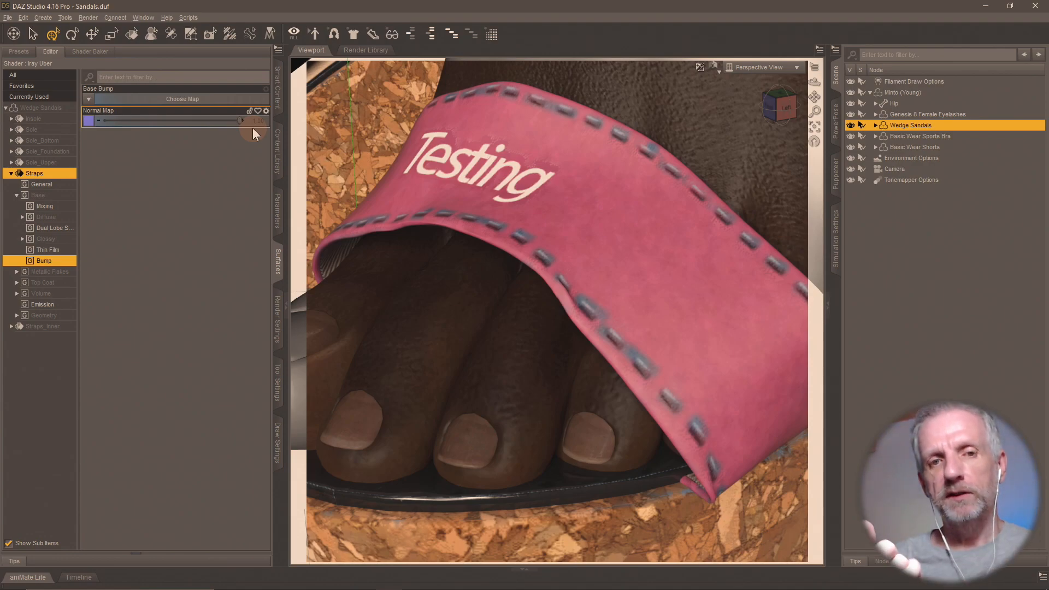
- Switch to Photoshop and, in Group 1 of Sandals-_Height.psd, set the Brightness/Contrast adjustment of the strap stitching to a brightness of 150
key("alt+Tab")
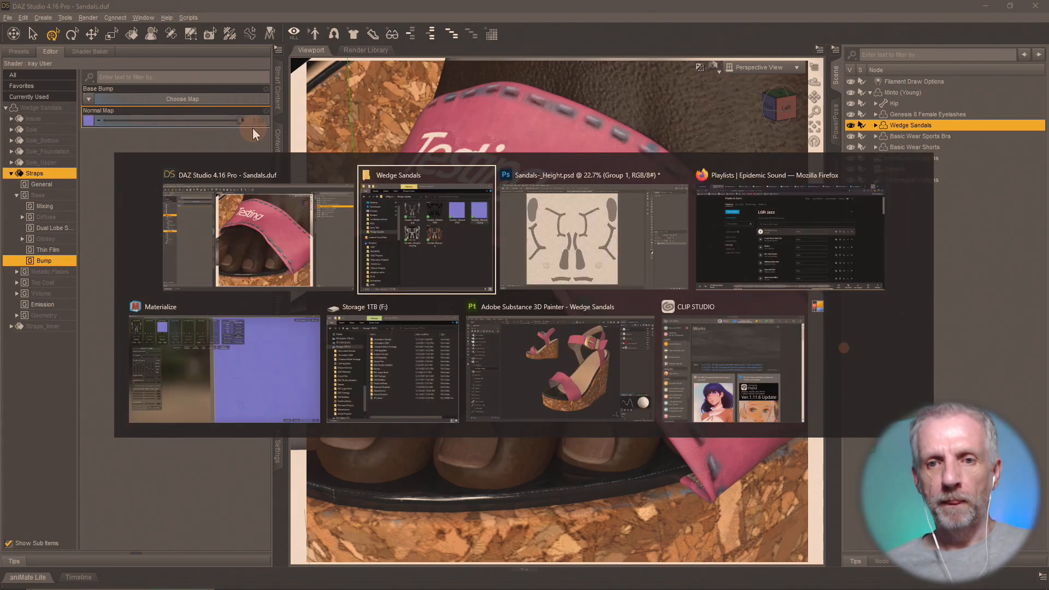
key("alt+Tab")
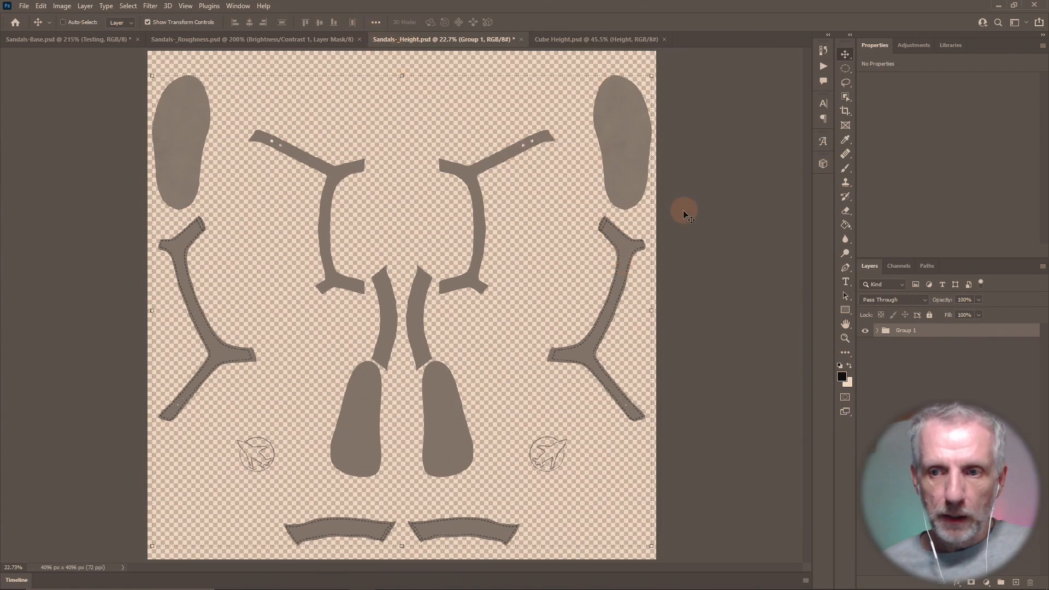
left_click(878, 331)
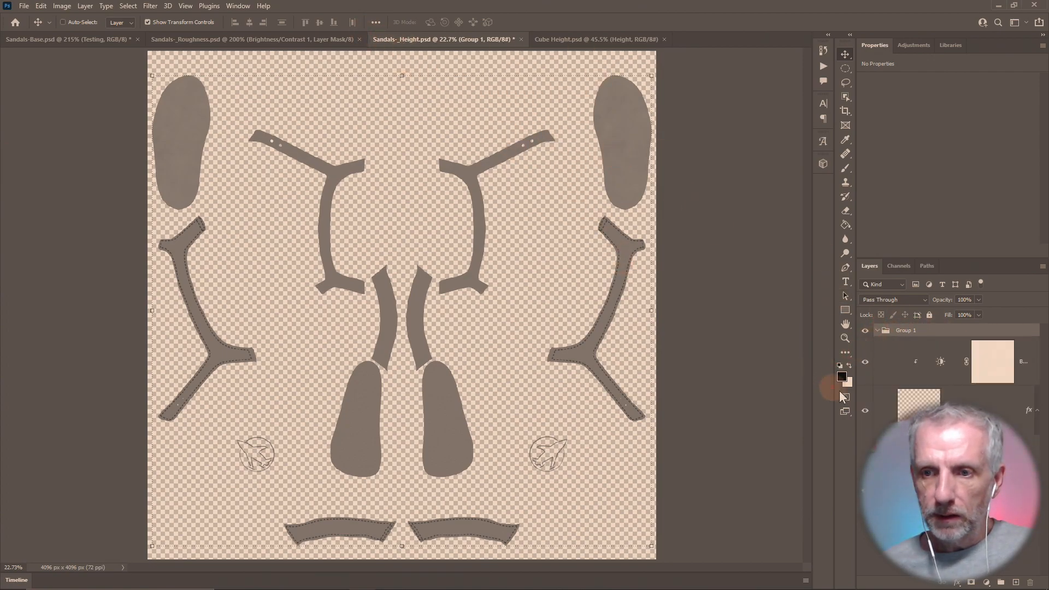
scroll(571, 394, "up", 2)
scroll(569, 392, "up", 6)
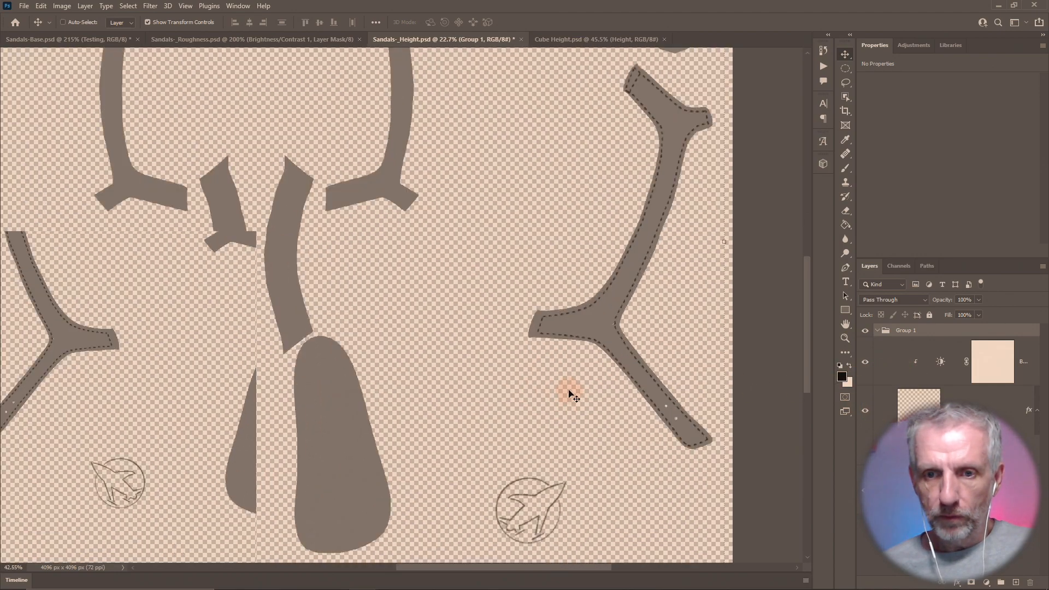
scroll(633, 284, "up", 4)
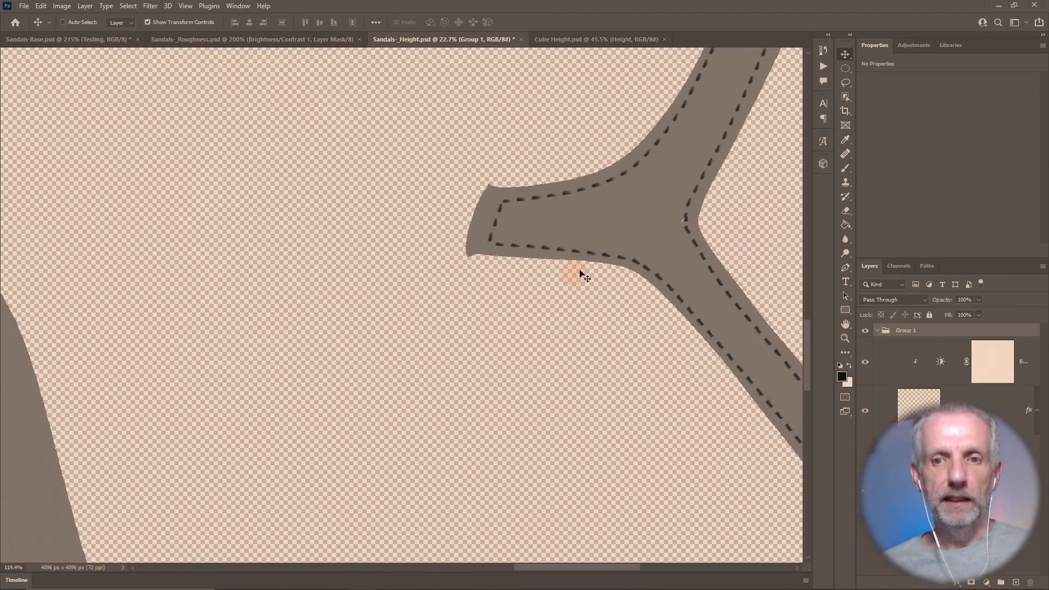
left_click_drag(529, 263, 481, 284)
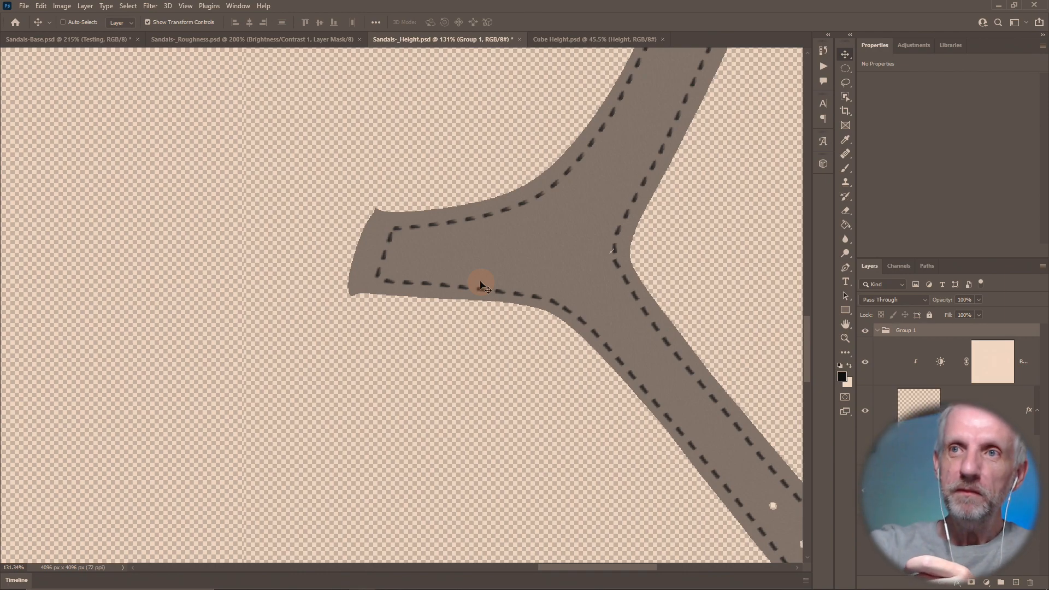
left_click(891, 378)
left_click(866, 110)
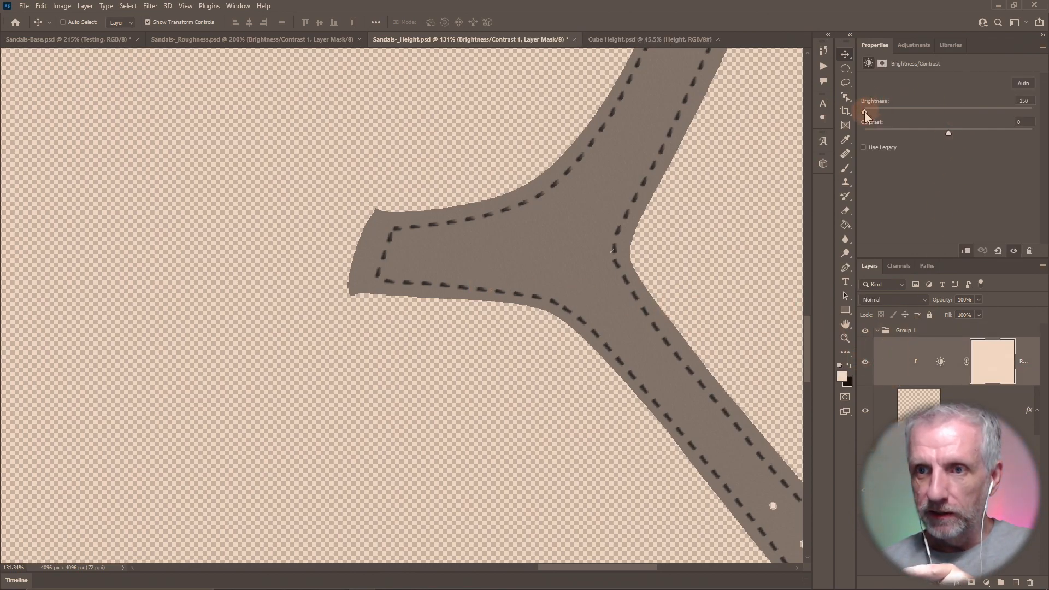
left_click(1013, 109)
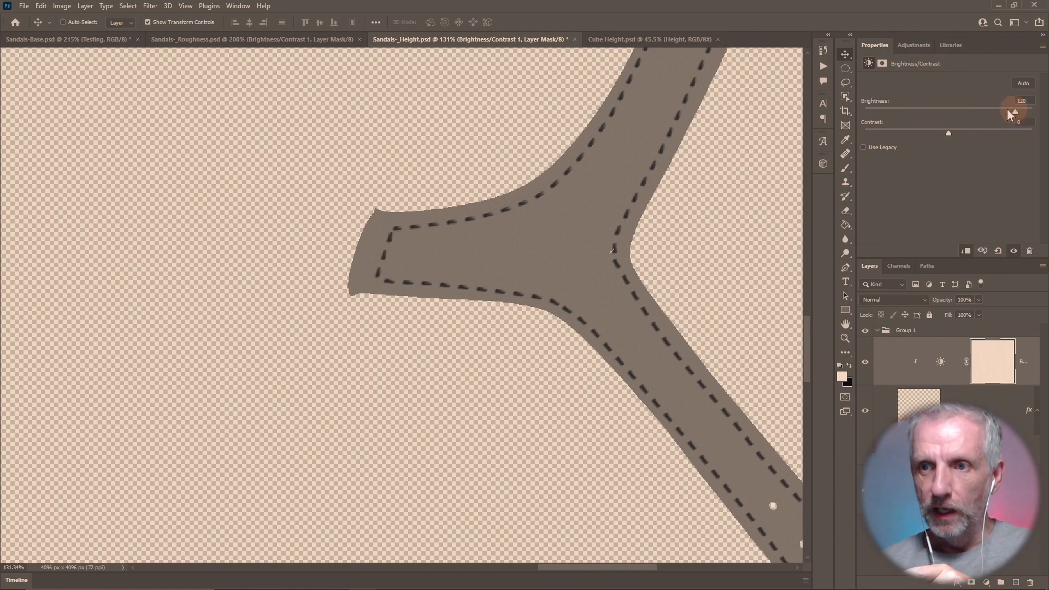
left_click_drag(1012, 112, 1045, 117)
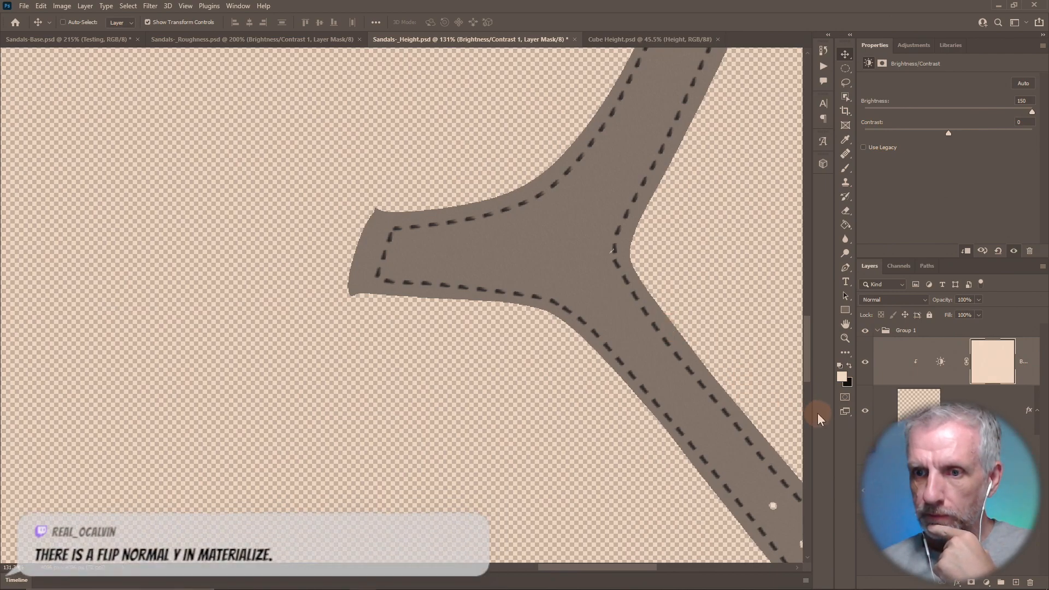
- Toggle the visibility of the Brightness/Contrast adjustment and the layer beneath it to check their effect on the stitching
left_click(866, 363)
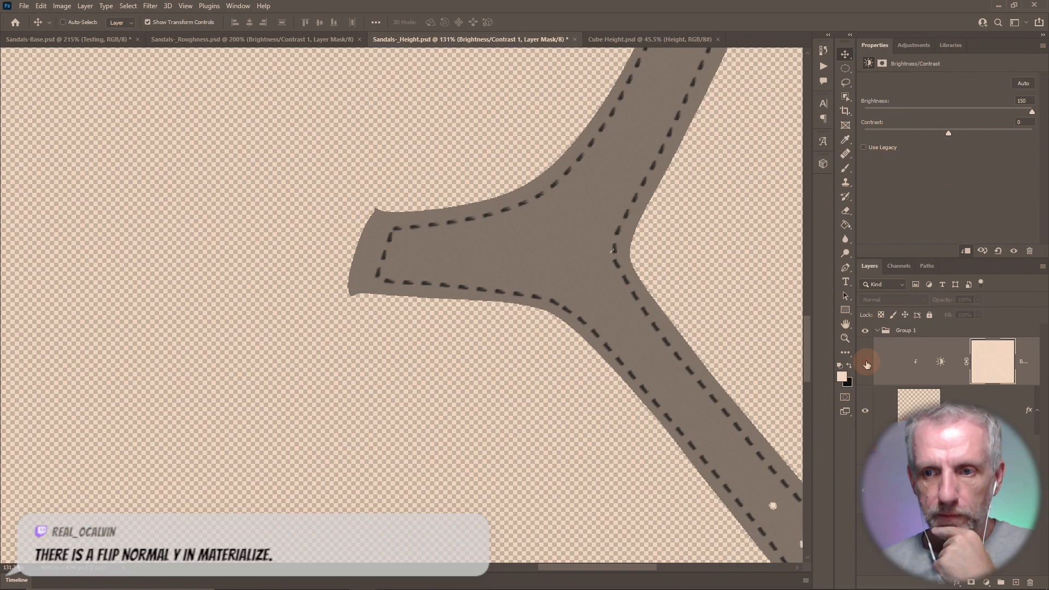
left_click(865, 362)
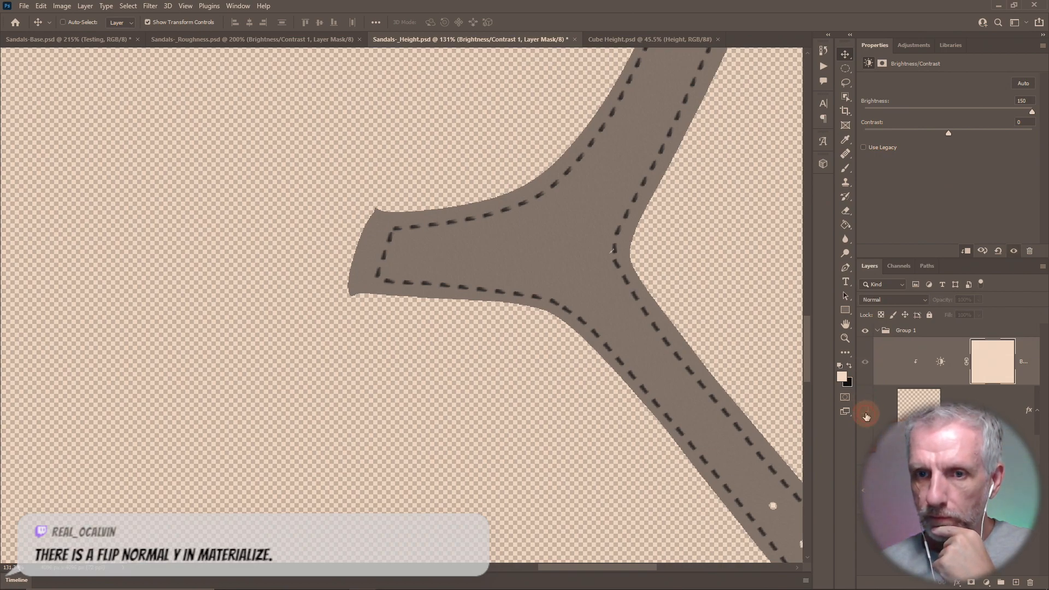
left_click(865, 413)
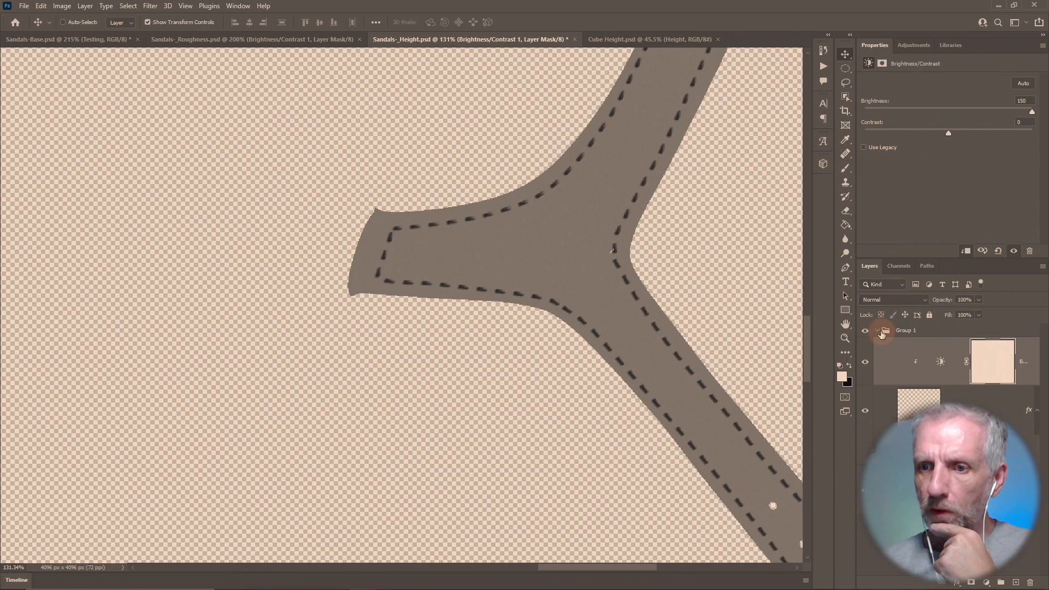
left_click(878, 332)
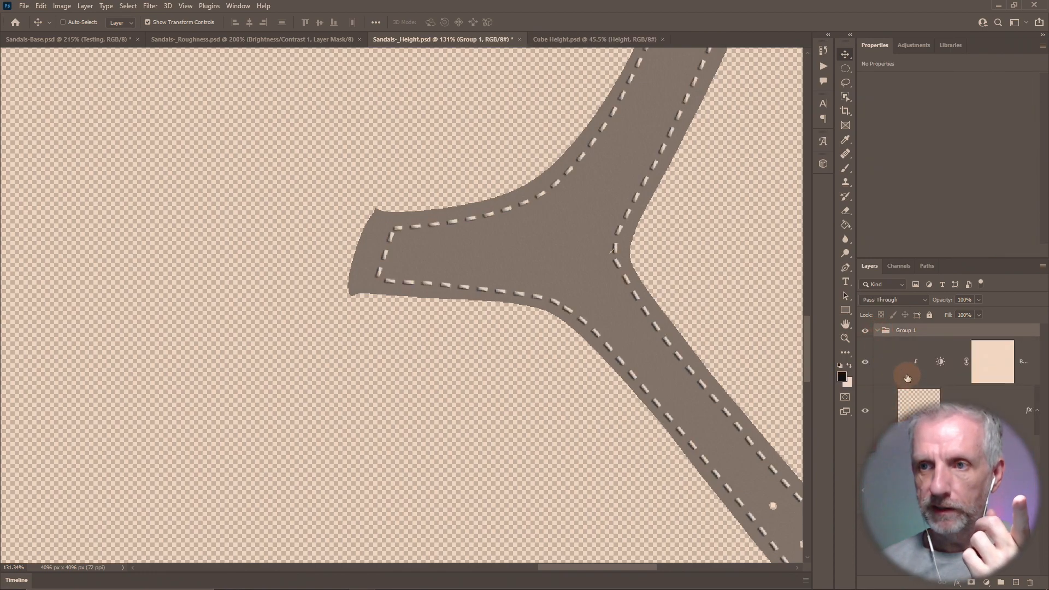
left_click(903, 367)
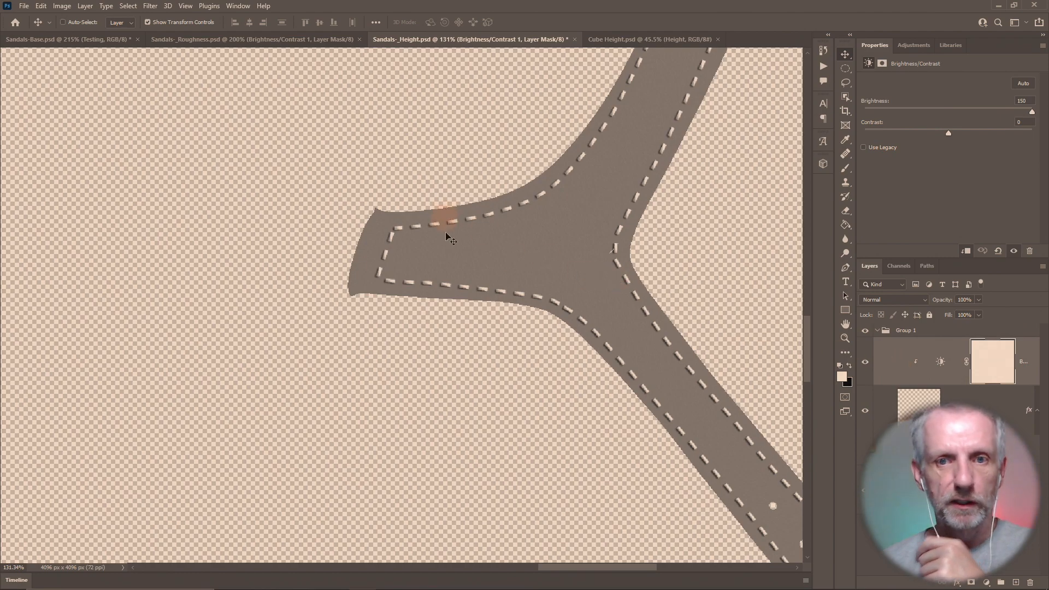
- Save a PNG copy of the height map to the desktop as Sandals-_Height Light.png
key("ctrl+shift+s")
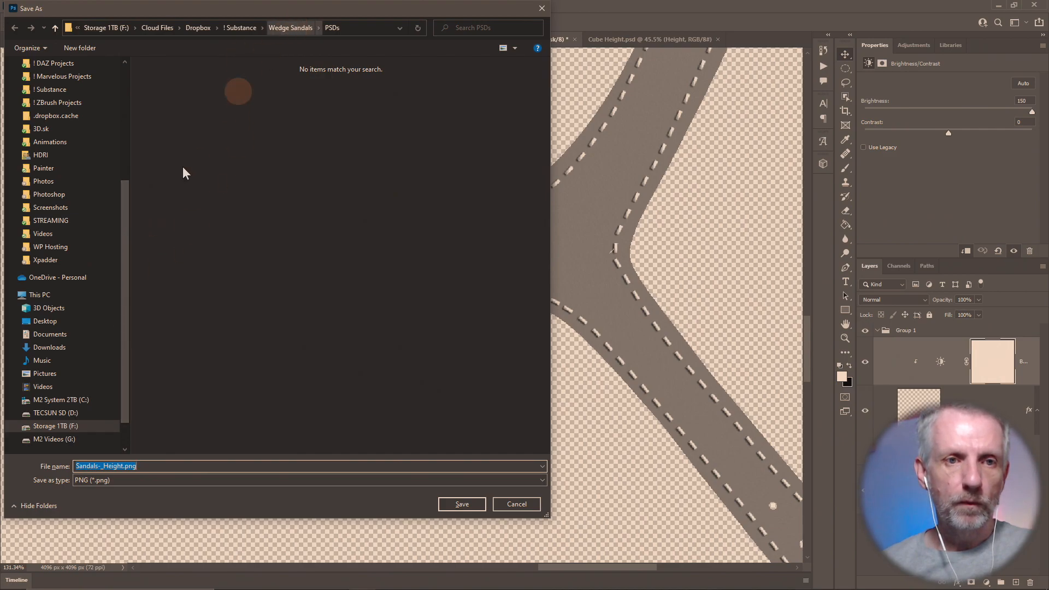
left_click(57, 326)
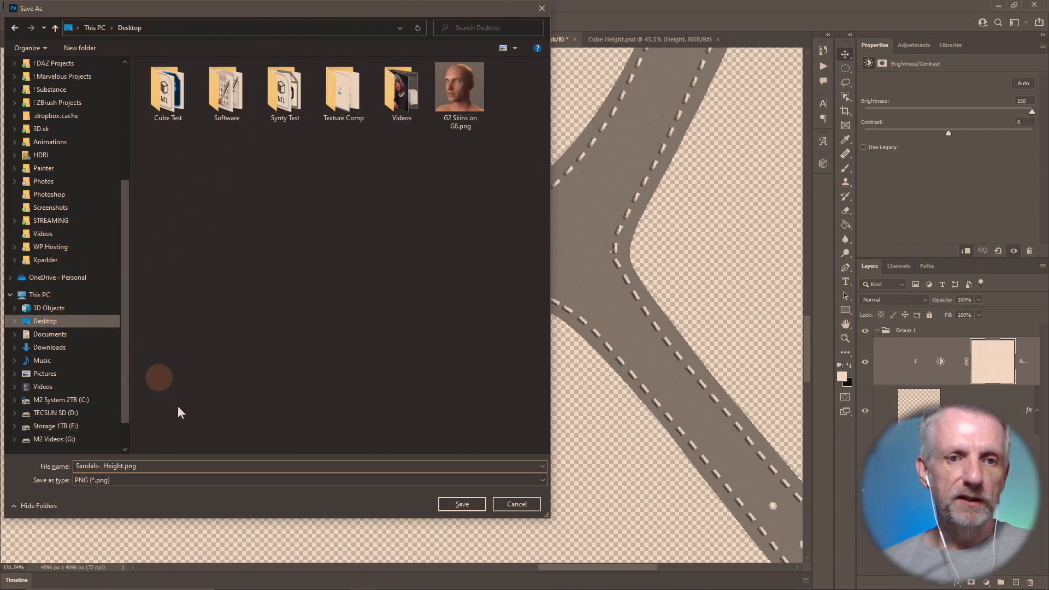
left_click(215, 466)
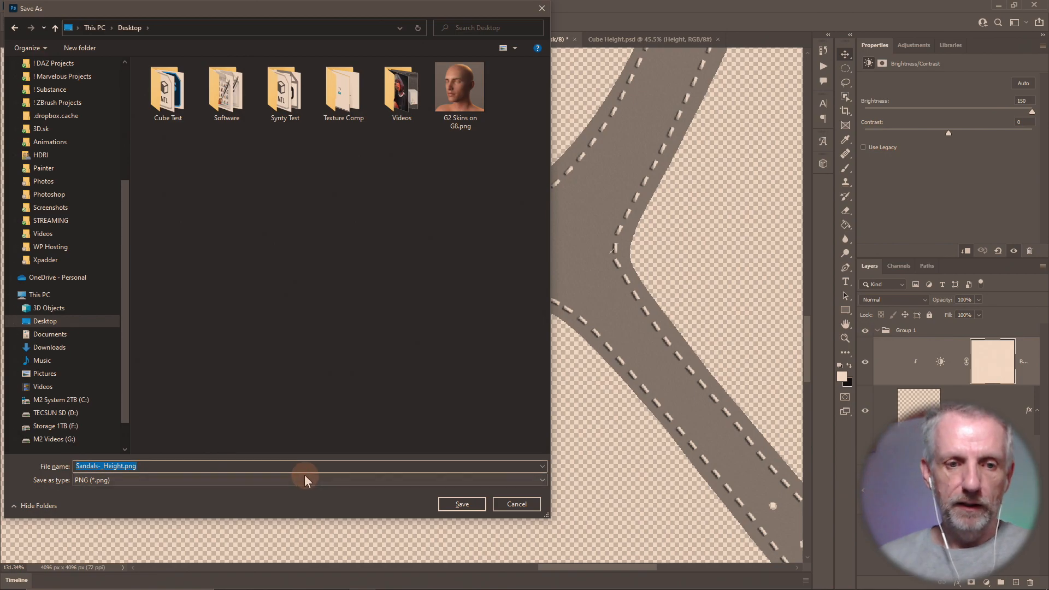
key("Left")
type("2")
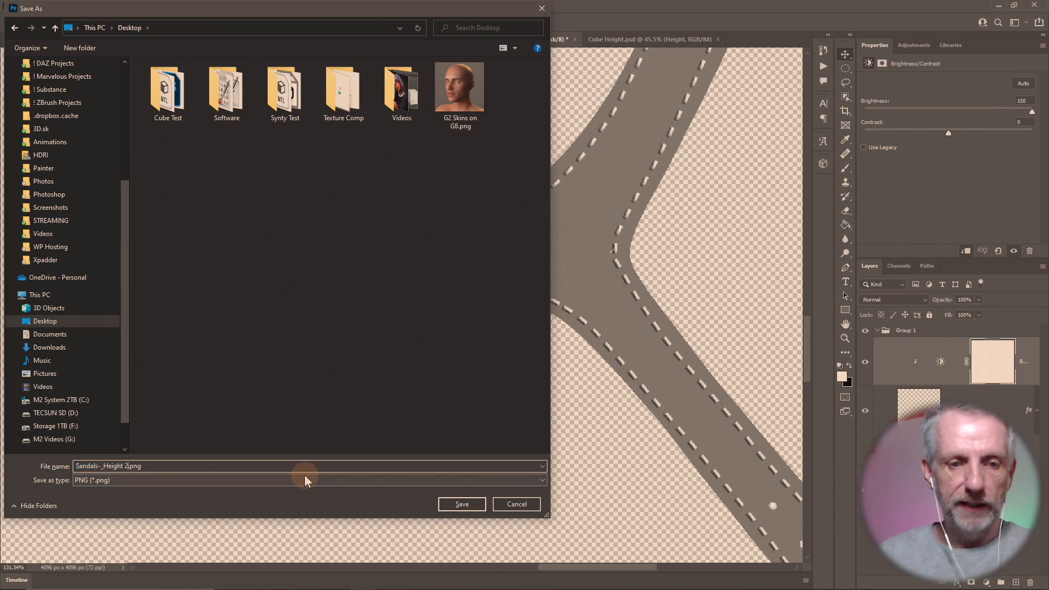
key("BackSpace")
type("Light")
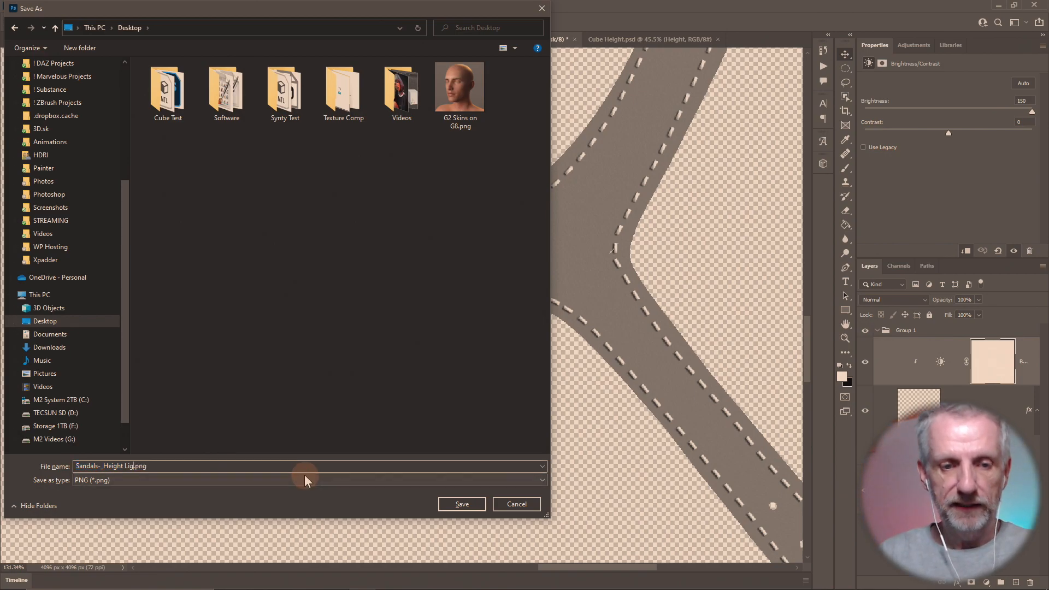
key("Return")
- Switch to Materialize, load Sandals-_Height Light.png from the desktop as the height map, and preview the normal map
key("alt+Tab")
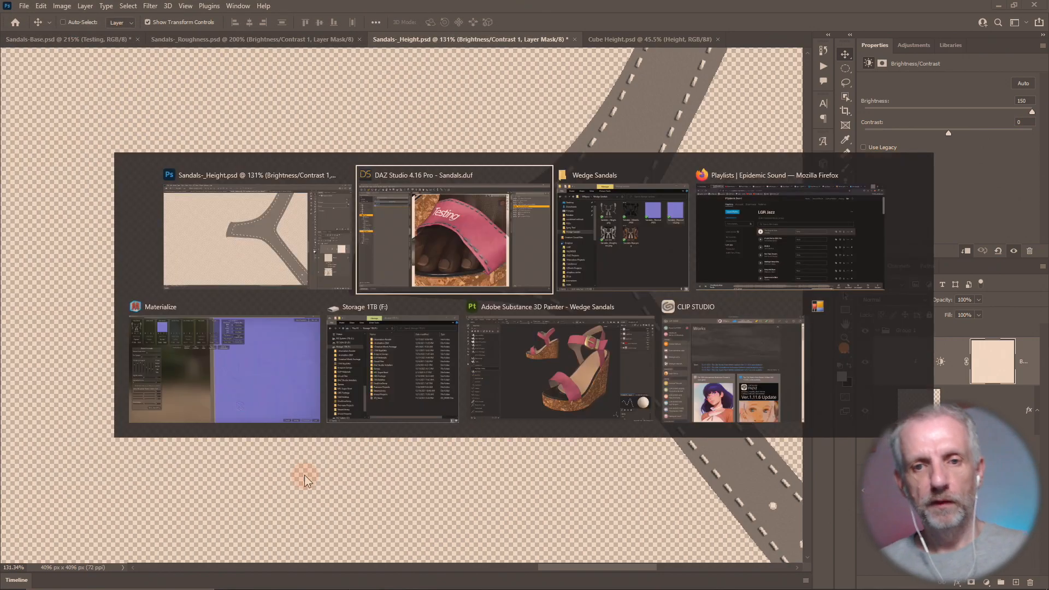
left_click(207, 375)
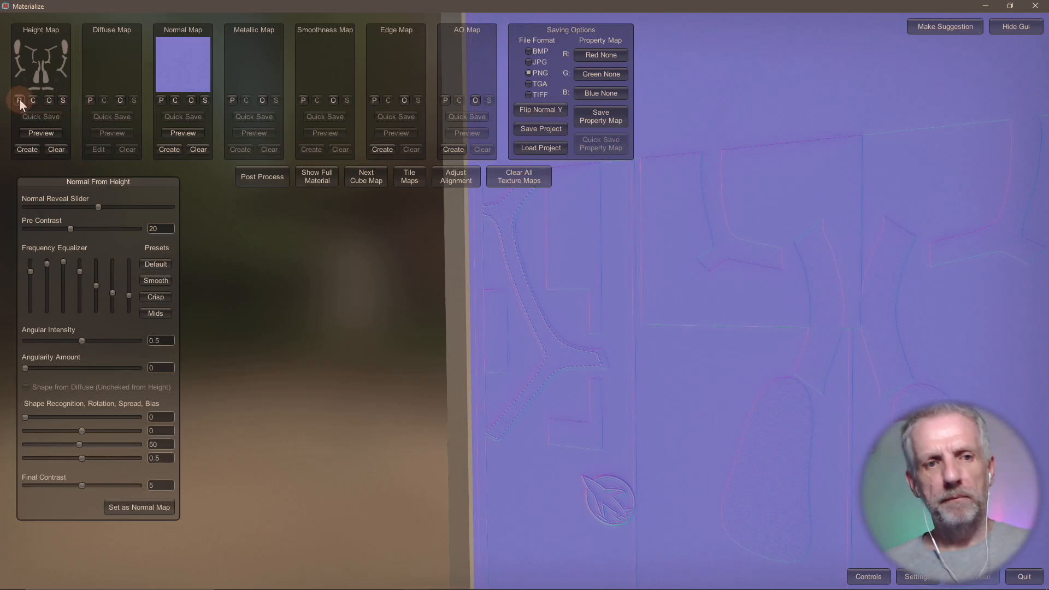
left_click(50, 100)
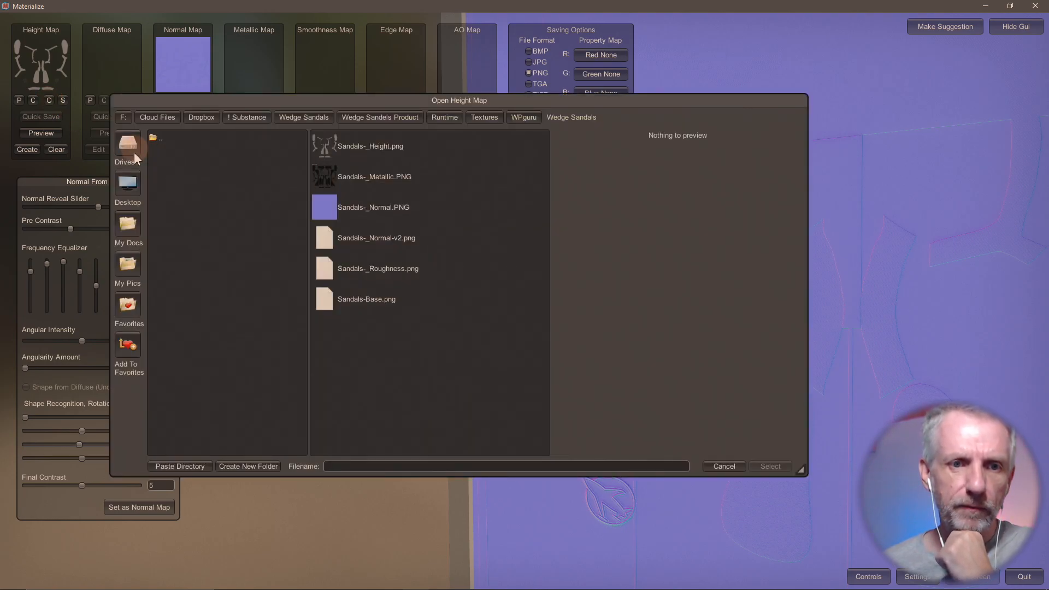
left_click(133, 184)
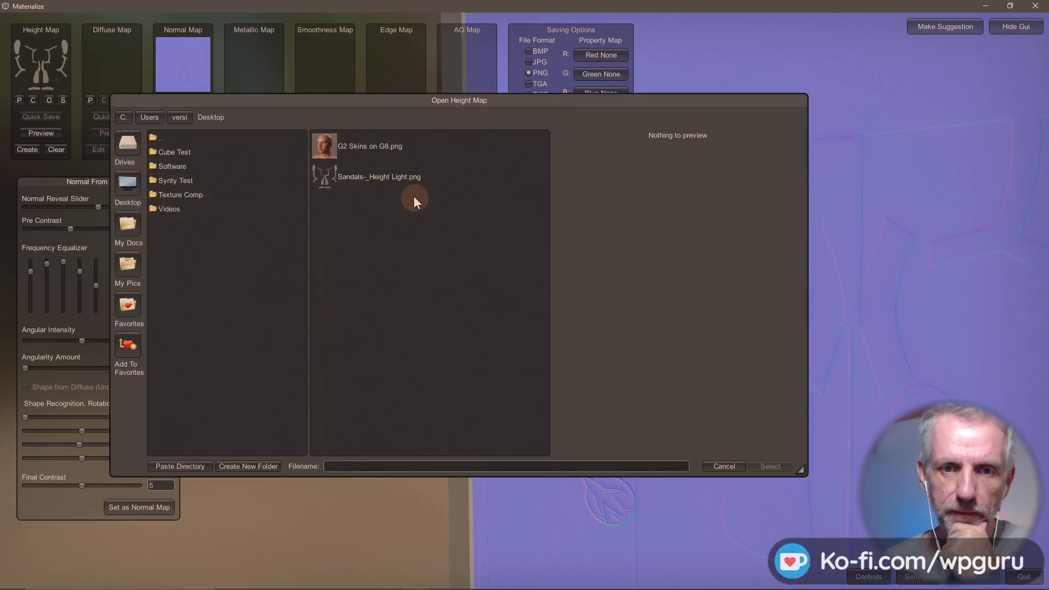
left_click(399, 184)
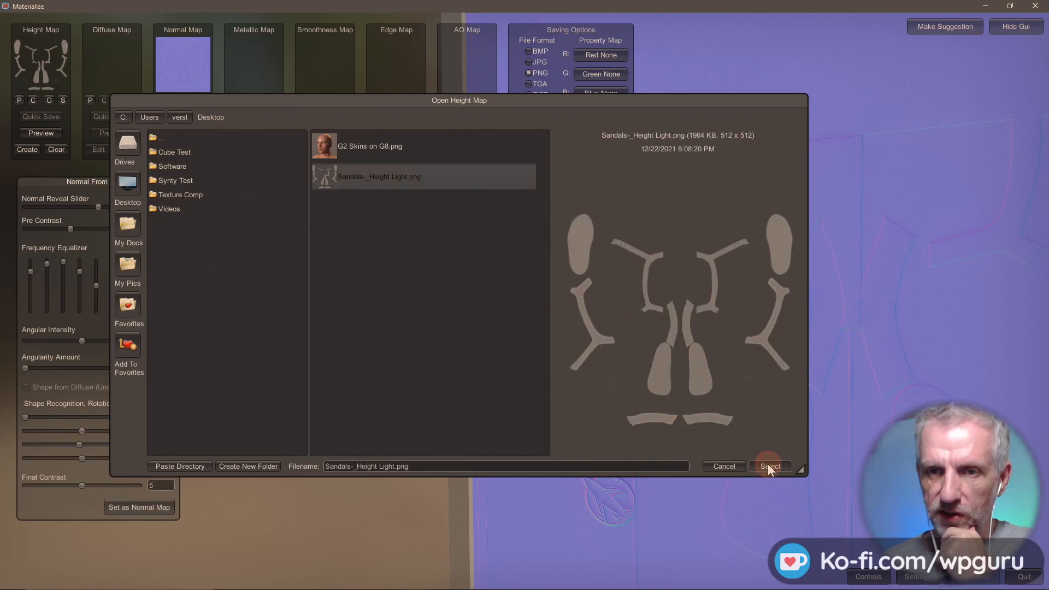
left_click(768, 464)
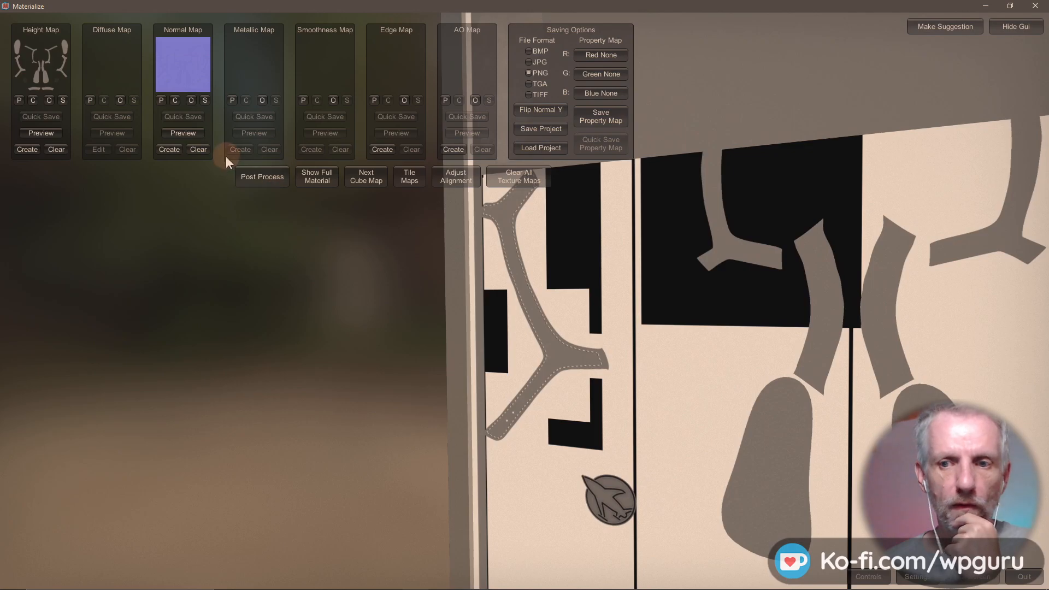
left_click(188, 133)
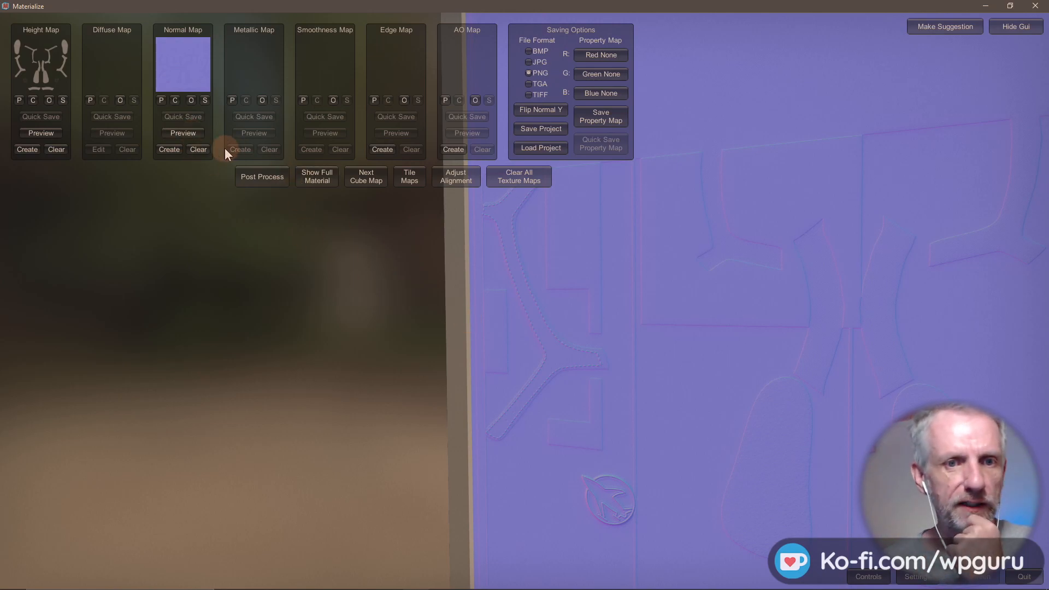
- Generate the normal map from the loaded height map with the current settings and set it as the normal map
left_click(168, 149)
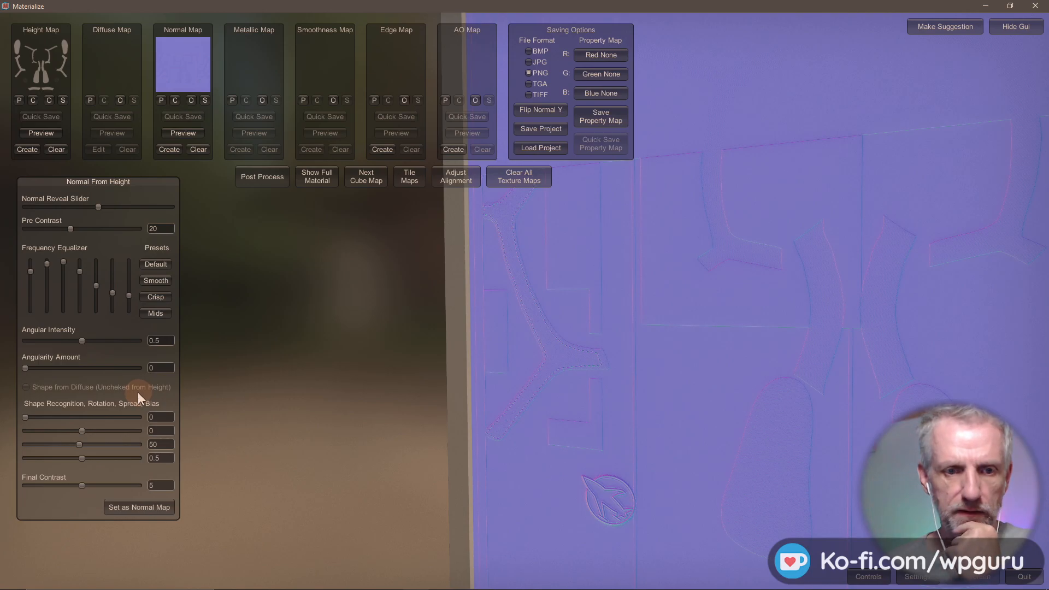
left_click(159, 508)
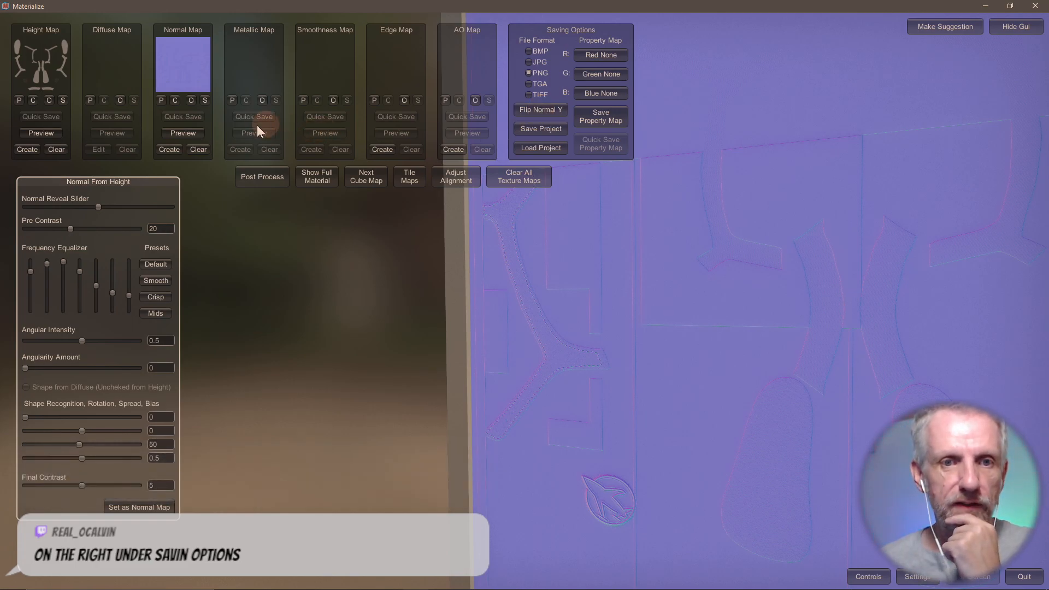
- Start saving the normal map and browse to F:/Cloud Files/Dropbox/! Substance/Wedge Sandals/Wedge Sandels Product/Runtime/Textures/WPguru/Wedge Sandals
left_click(204, 100)
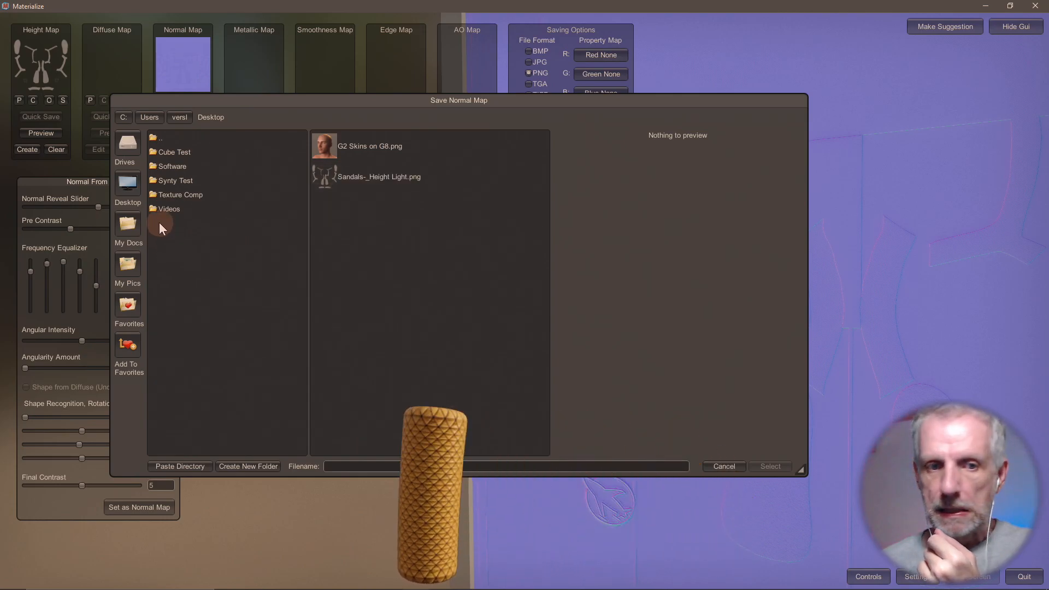
left_click(432, 466)
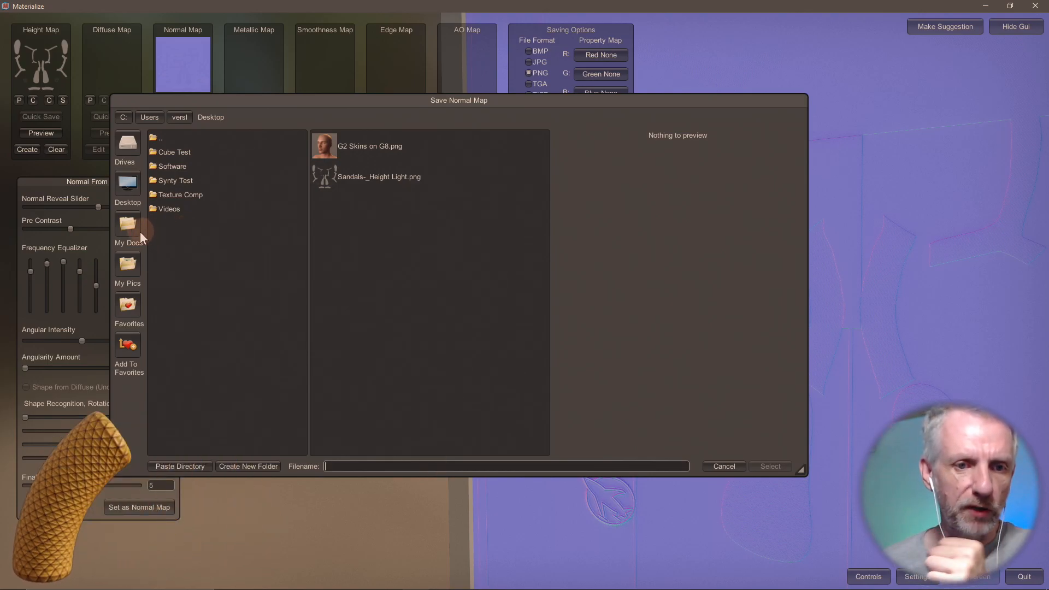
left_click(129, 149)
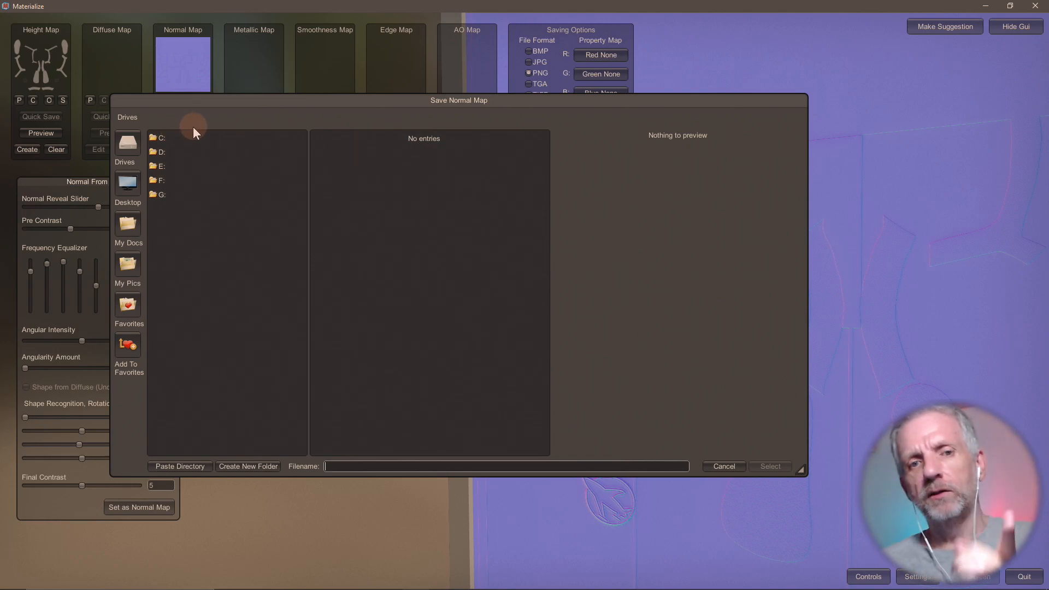
left_click(168, 182)
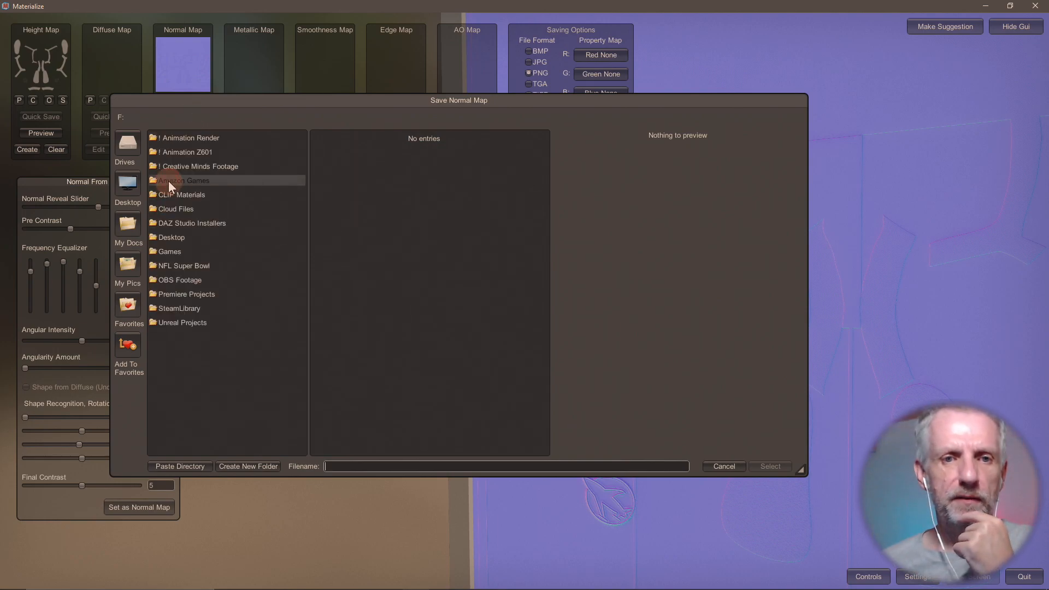
left_click(204, 207)
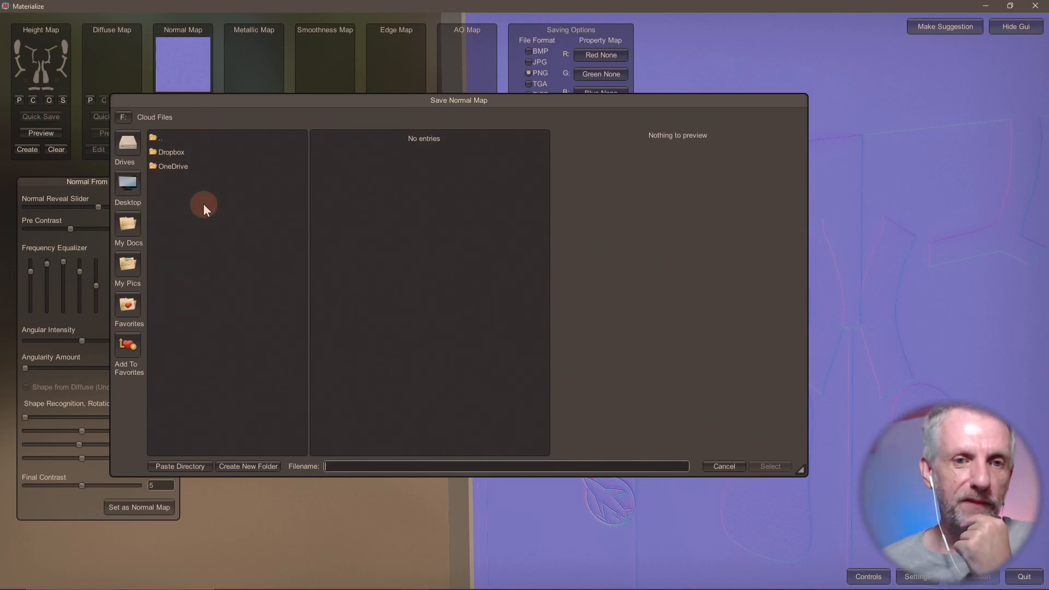
left_click(191, 152)
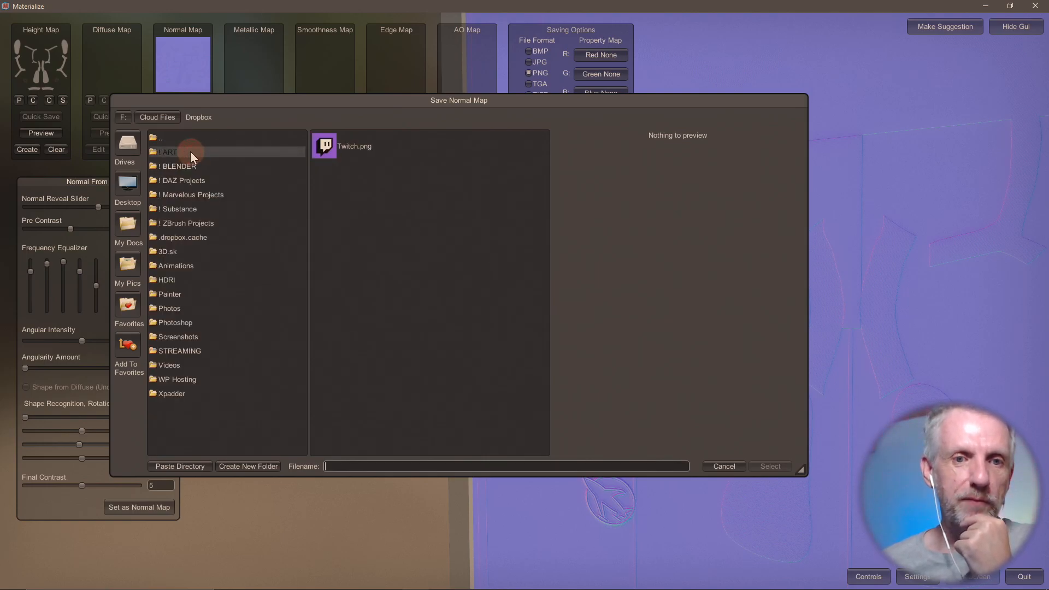
left_click(210, 210)
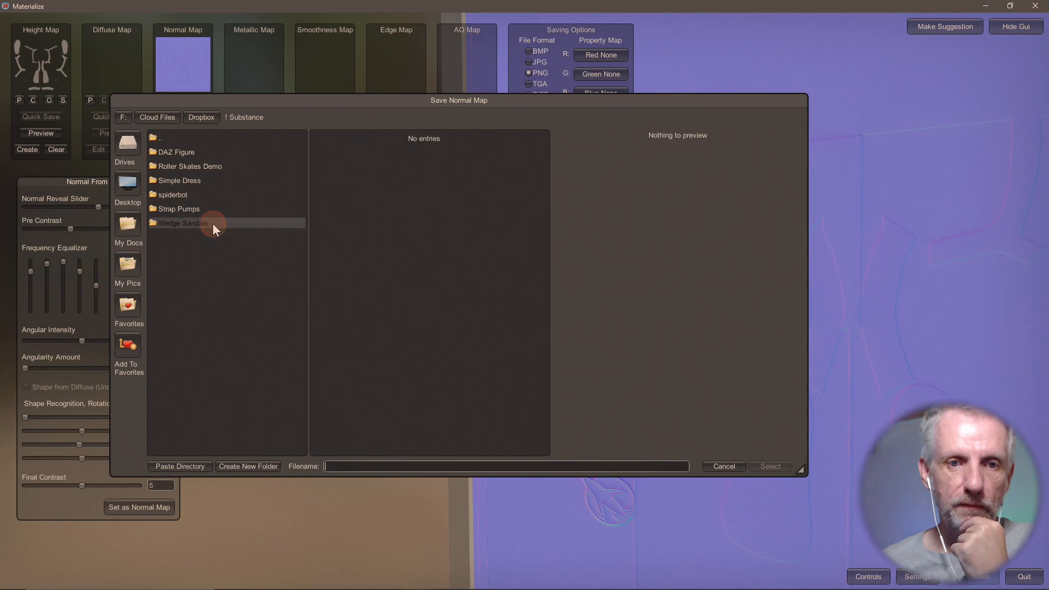
left_click(212, 224)
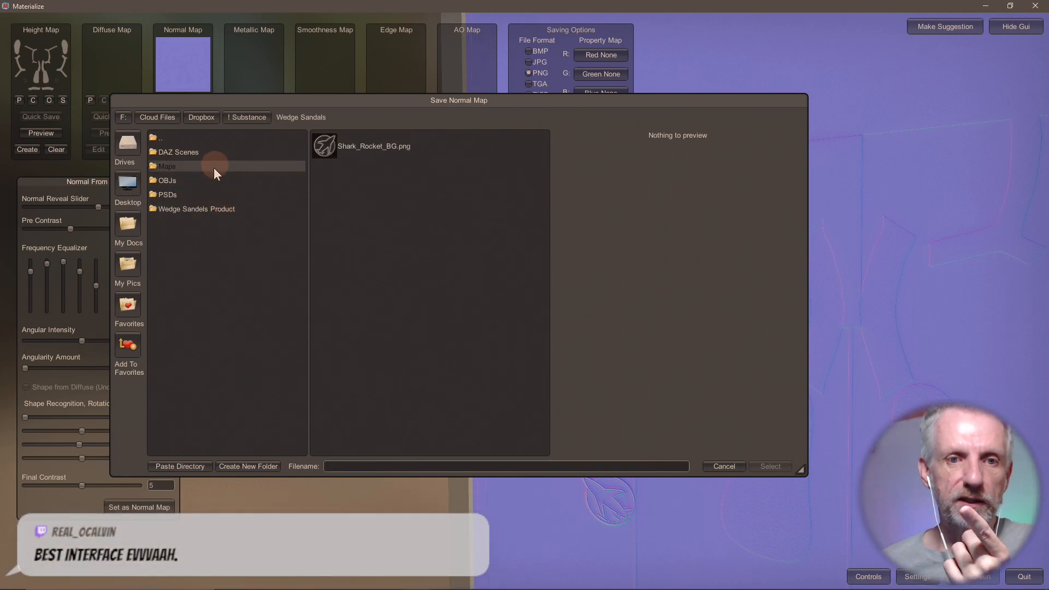
left_click(210, 207)
left_click(212, 195)
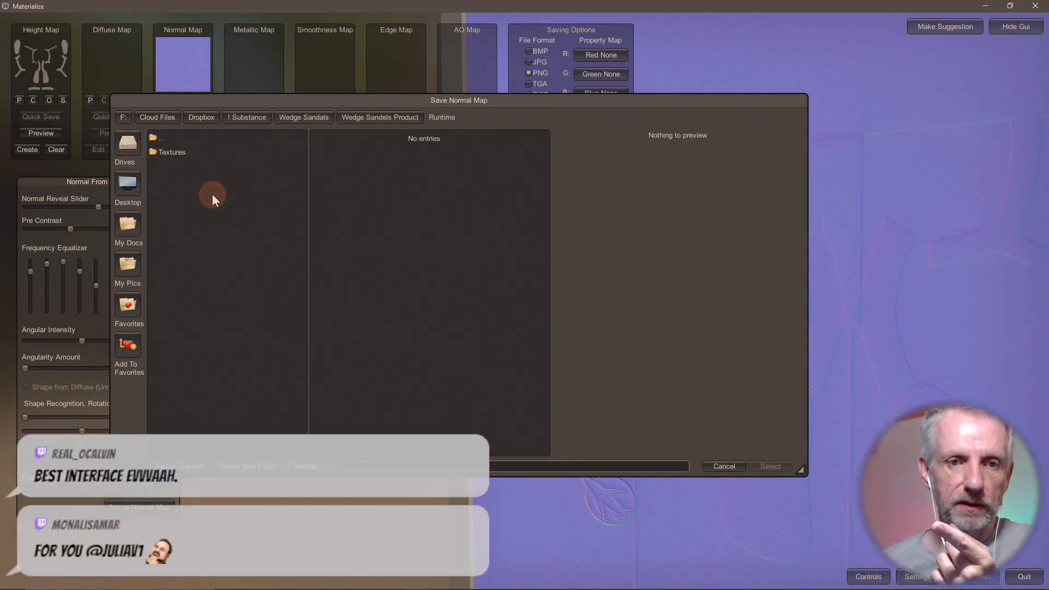
left_click(212, 155)
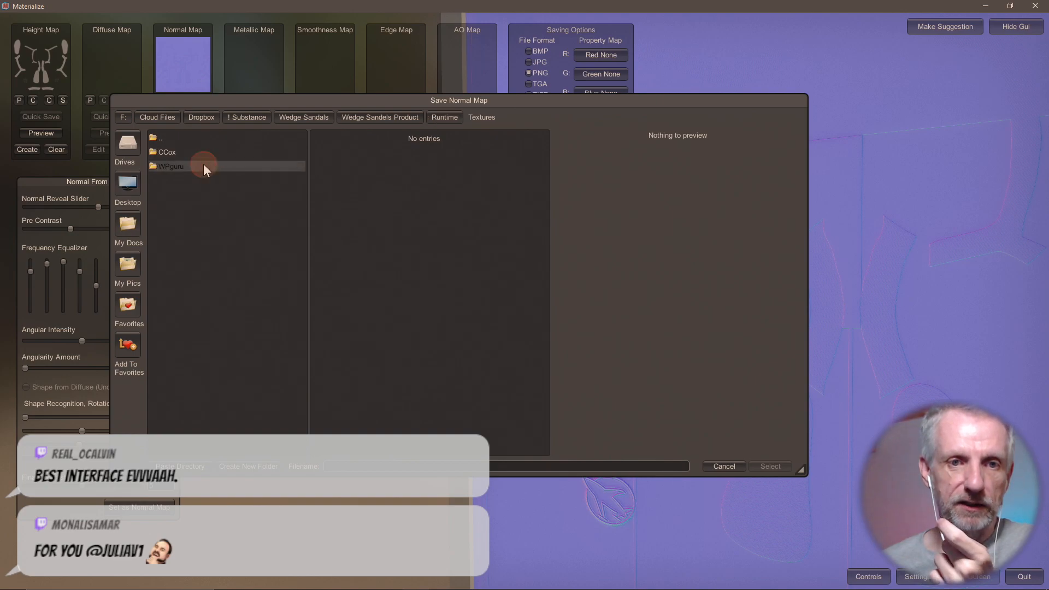
left_click(204, 164)
left_click(218, 155)
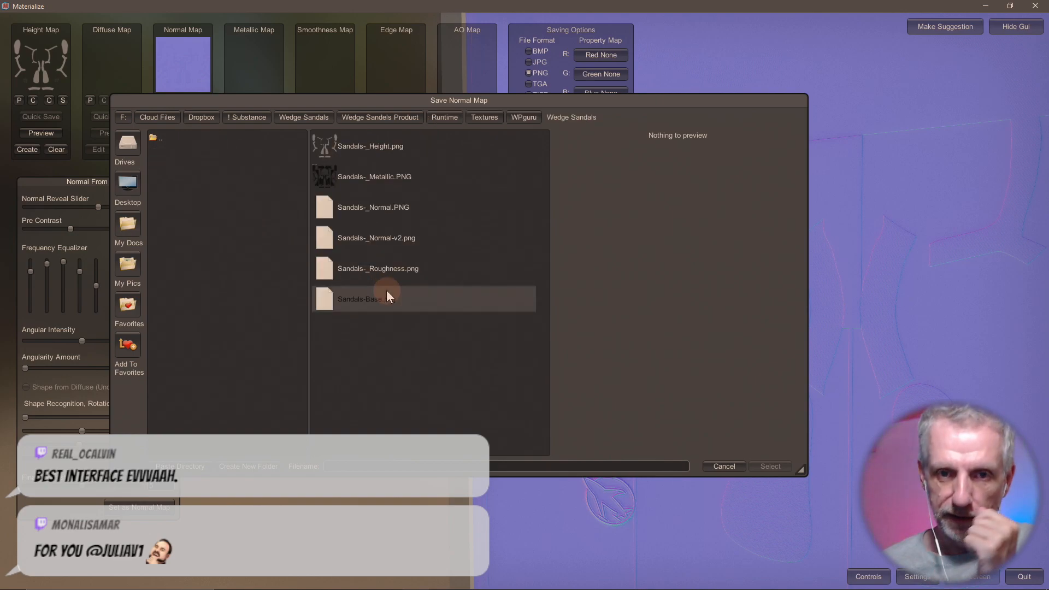
- Save the normal map as Sandals-_Normal v2.PNG, basing the name on the existing Sandals-_Normal.PNG
left_click(382, 197)
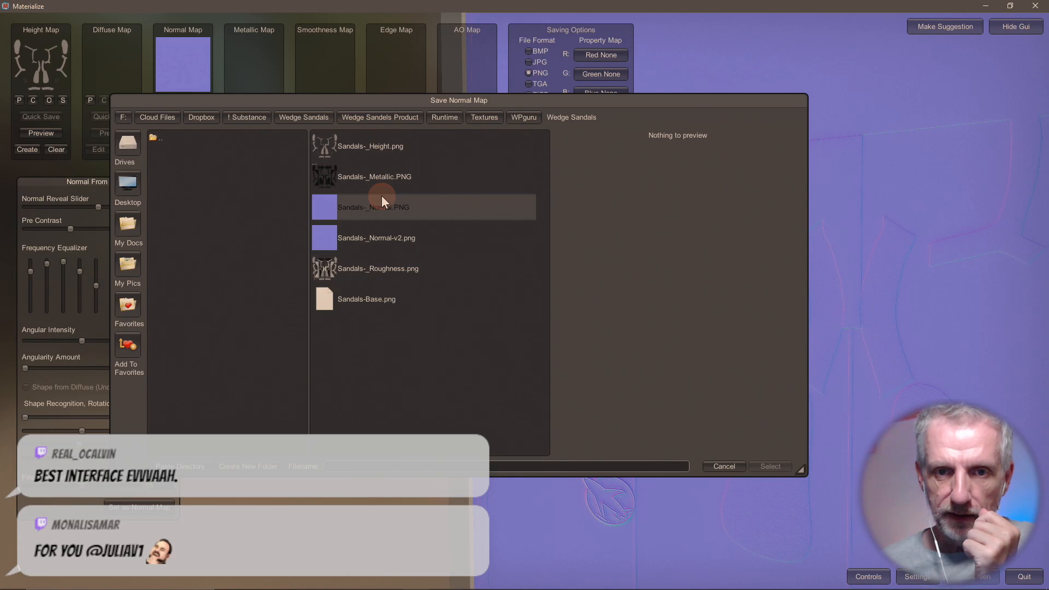
left_click(439, 467)
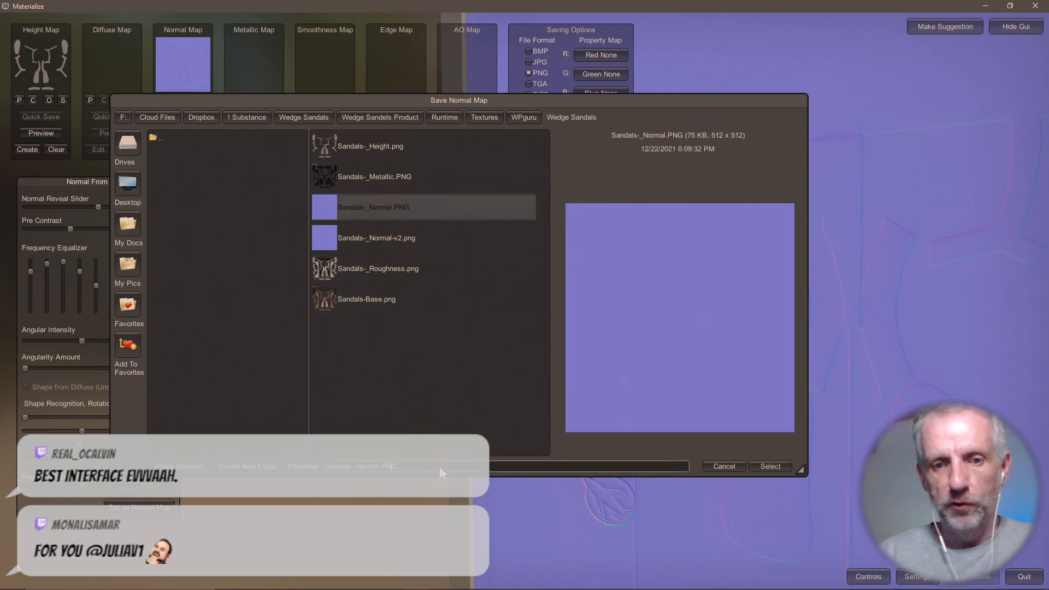
type("v2")
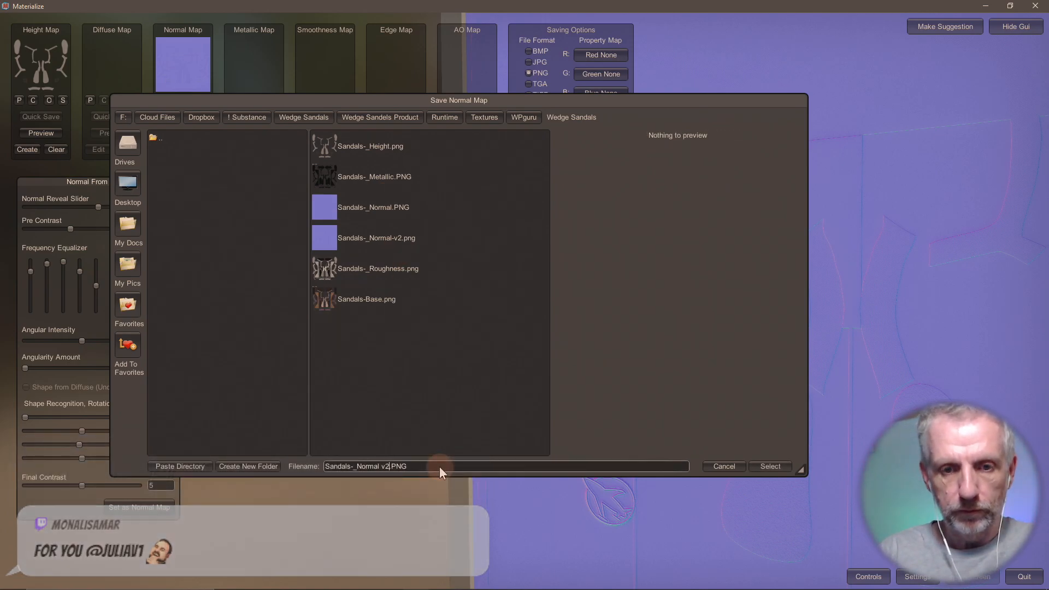
left_click(781, 467)
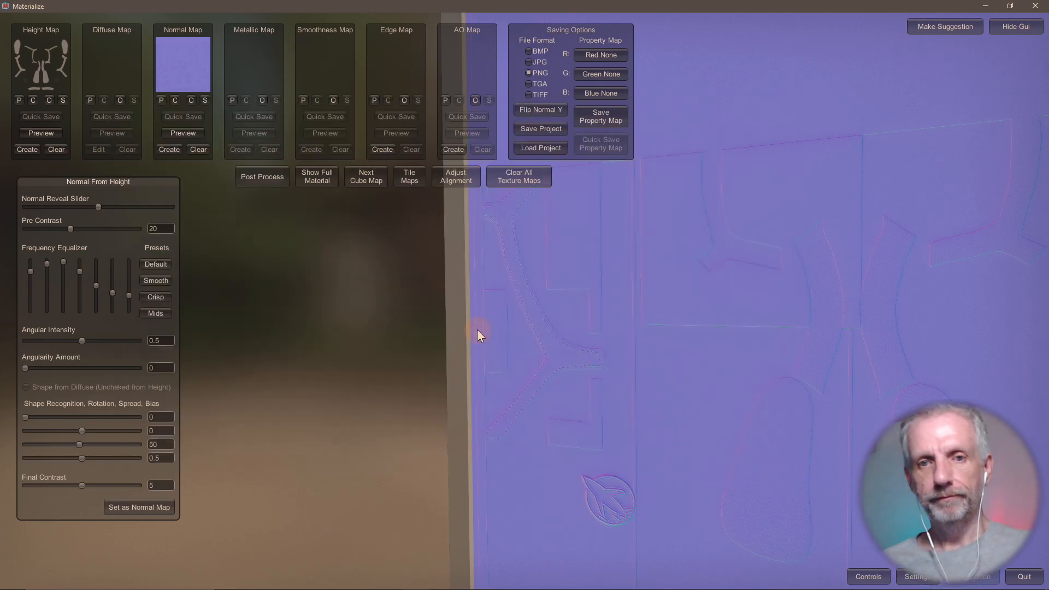
- Switch to DAZ Studio and reduce its window from full screen so that files can be brought in from beside it
key("alt+Tab")
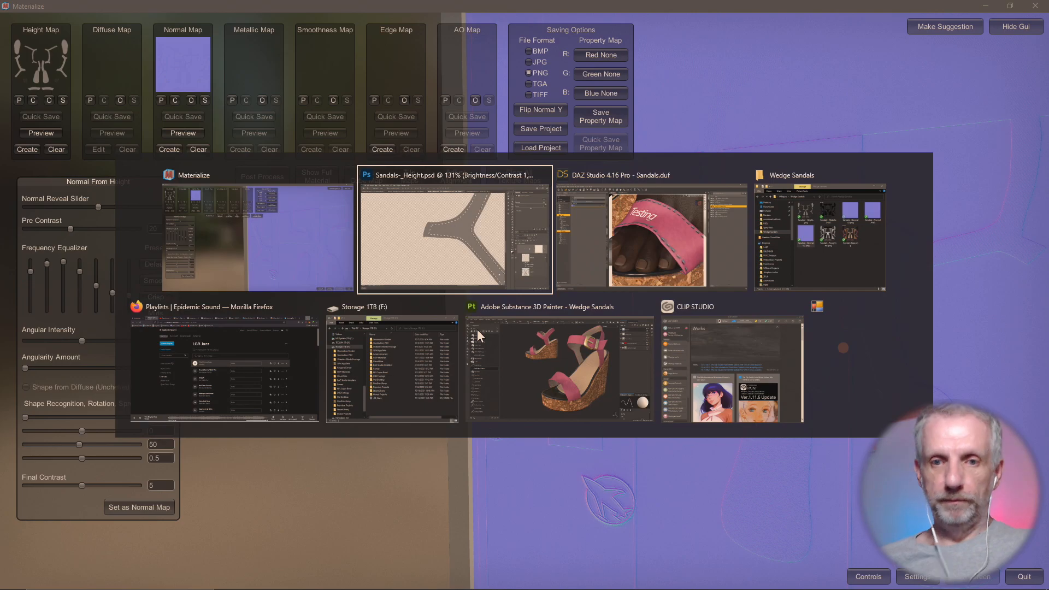
key("alt+Tab")
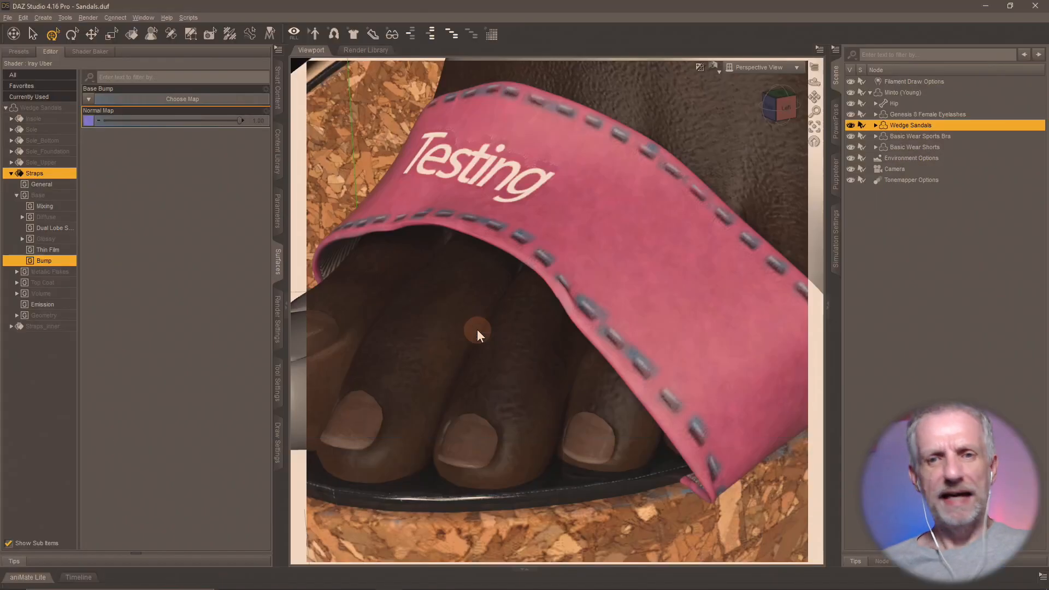
double_click(451, 7)
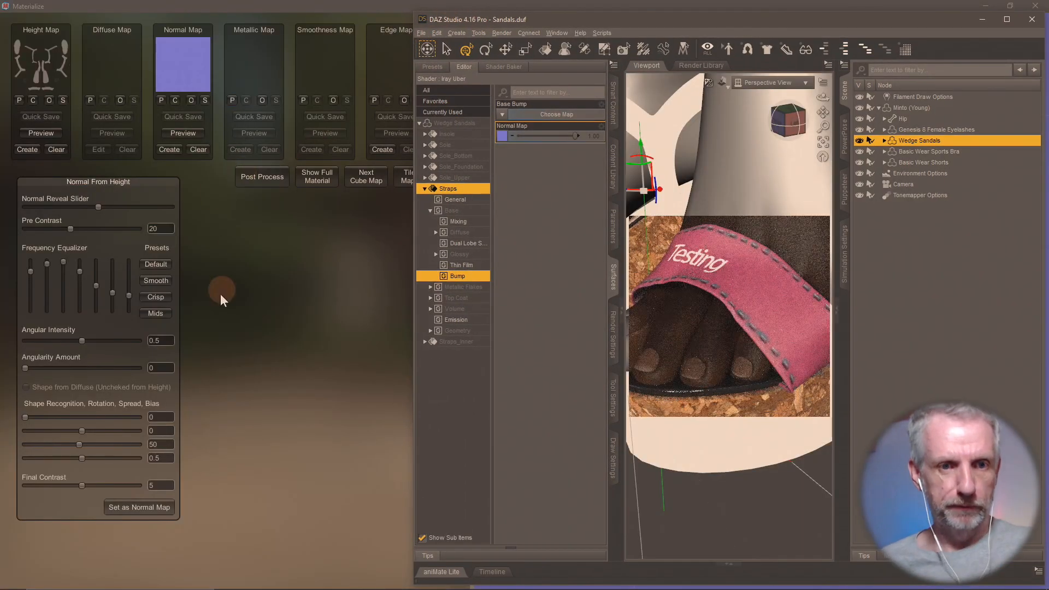
- Switch to the Wedge Sandals folder in File Explorer, check the two v2 normal map files and refresh the file listing
key("alt+Tab")
key("Tab")
key("Tab")
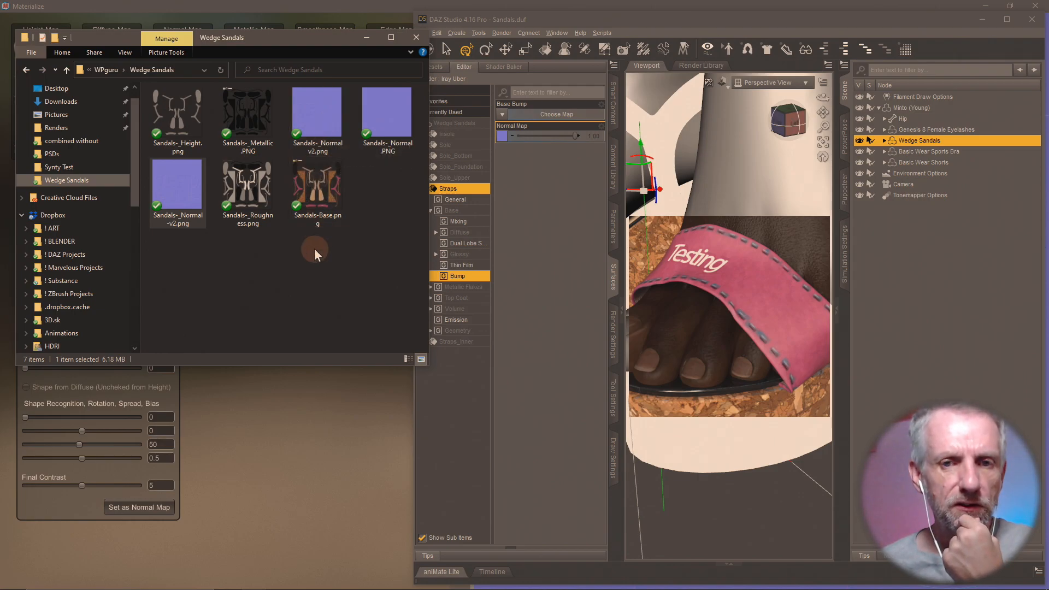
left_click(304, 115)
left_click(207, 183)
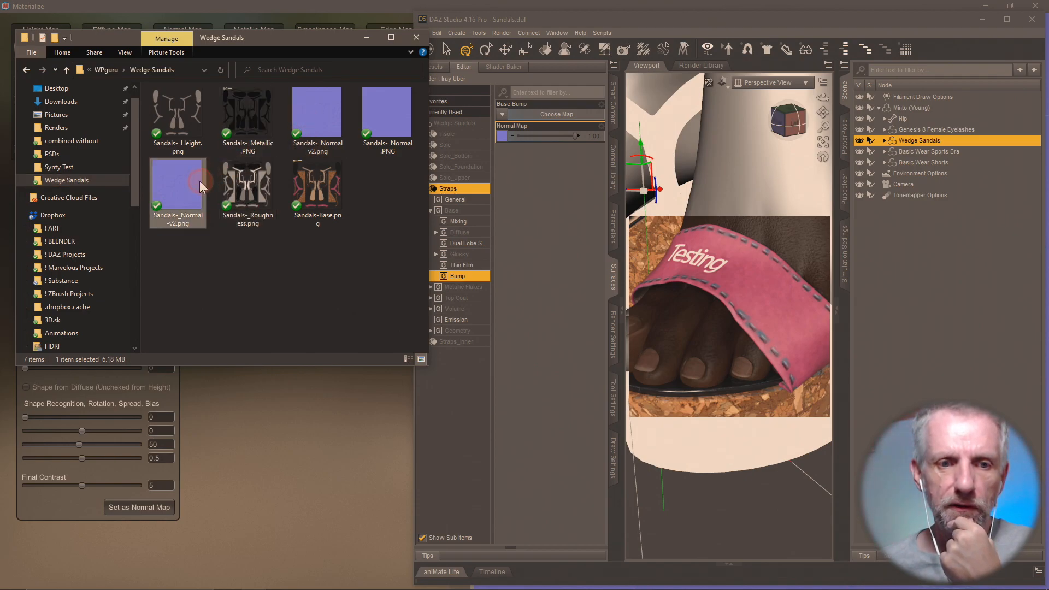
right_click(244, 253)
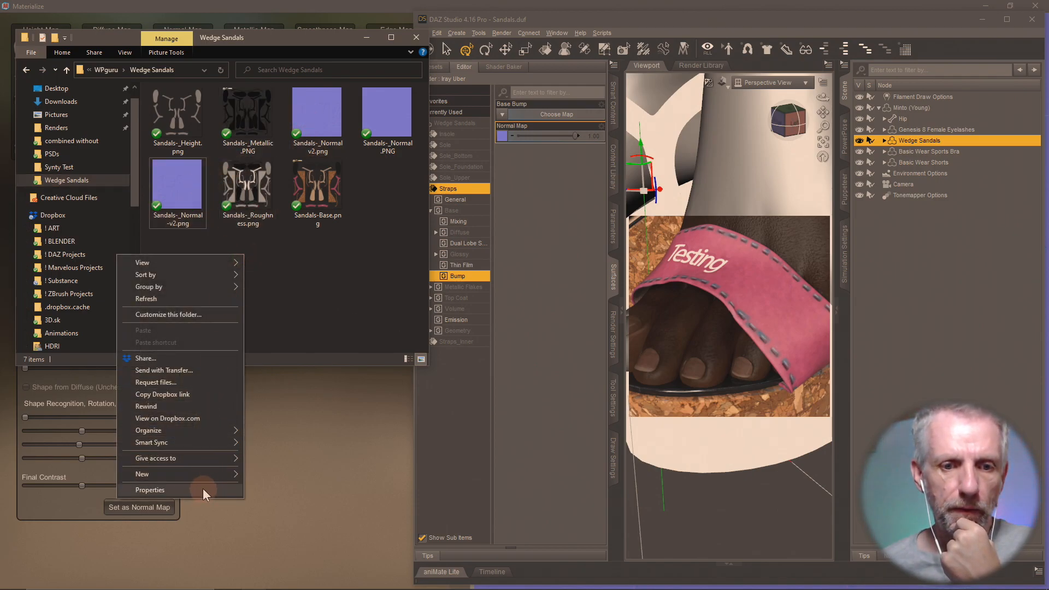
left_click(233, 299)
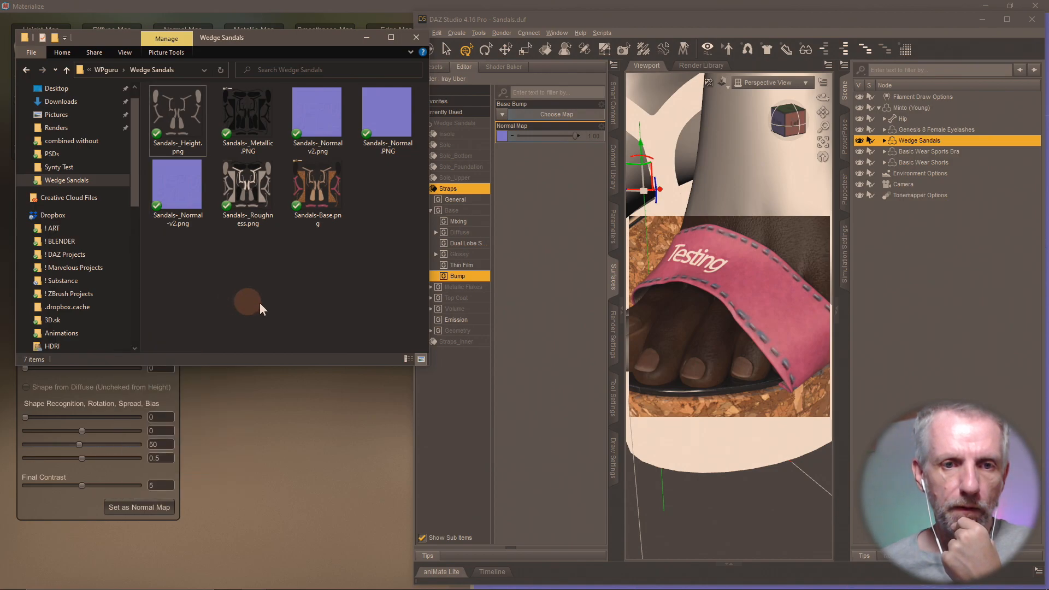
- Switch back to Materialize and save the normal map again in the Wedge Sandals folder as Sandals-_Normal-v3.png
key("alt+Tab")
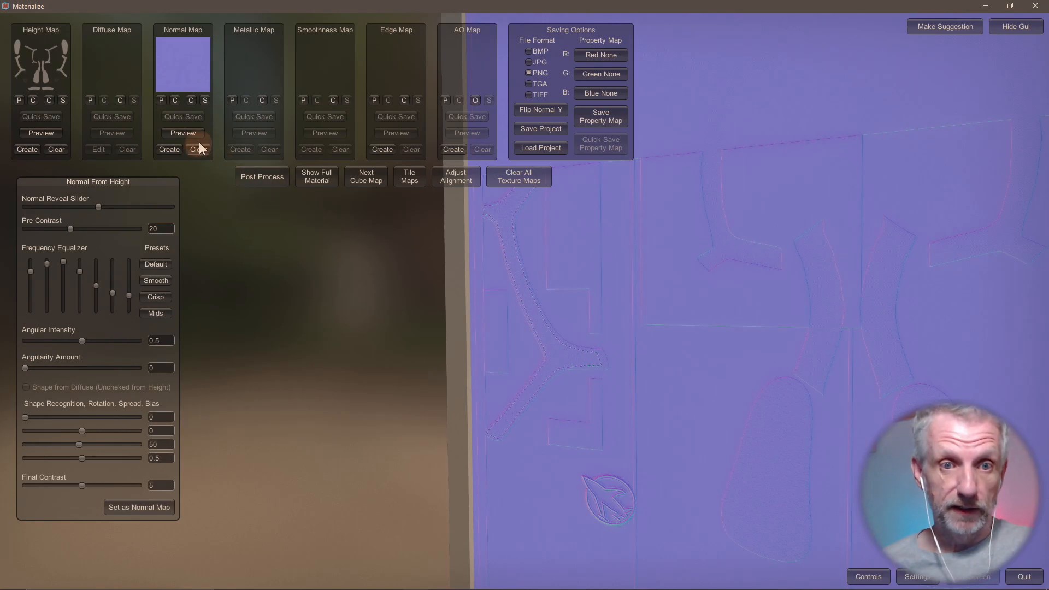
left_click(203, 100)
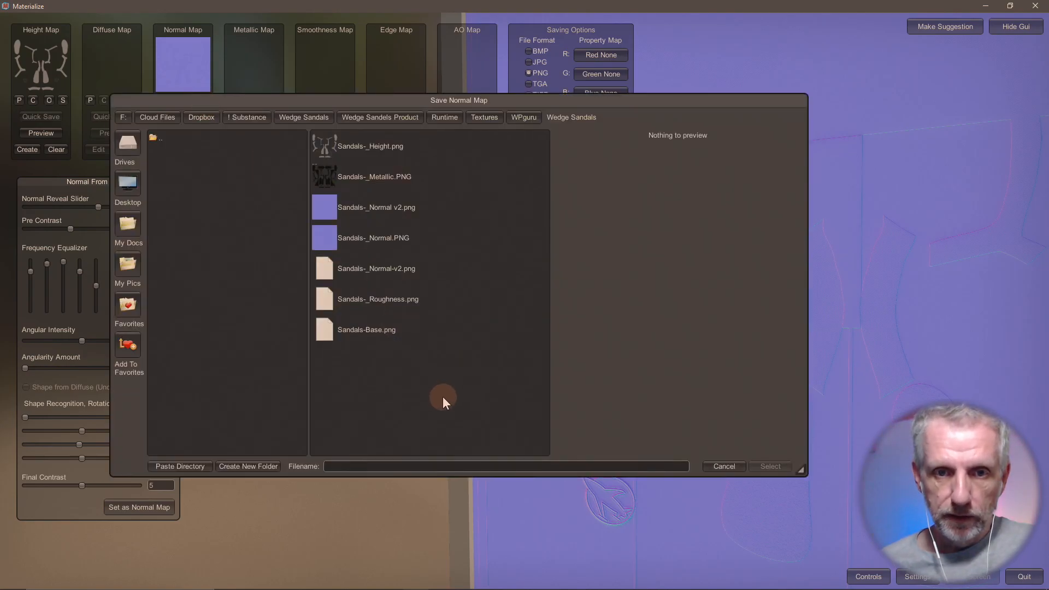
left_click(387, 214)
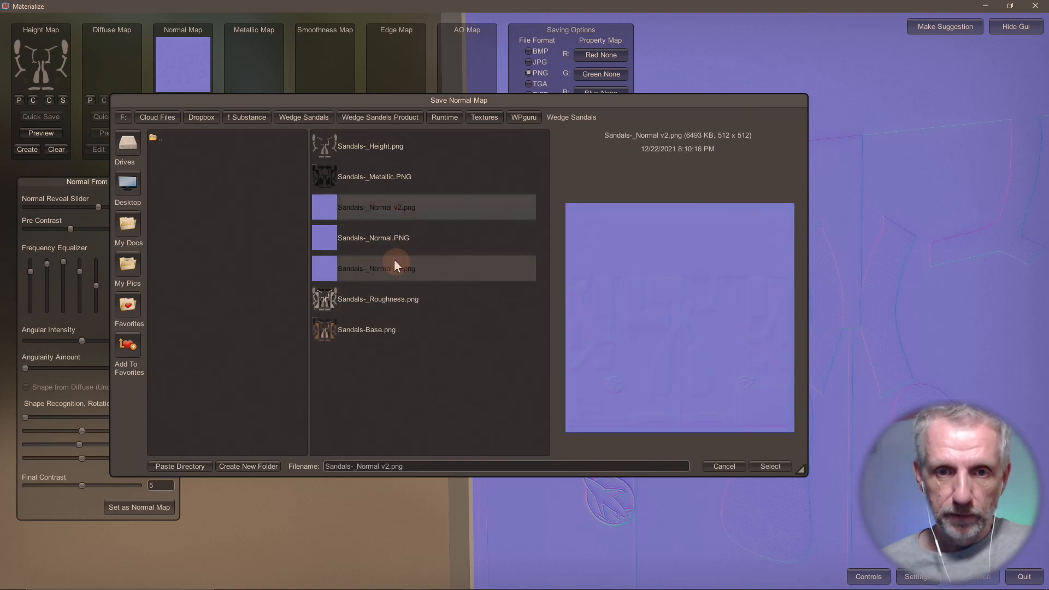
left_click(399, 274)
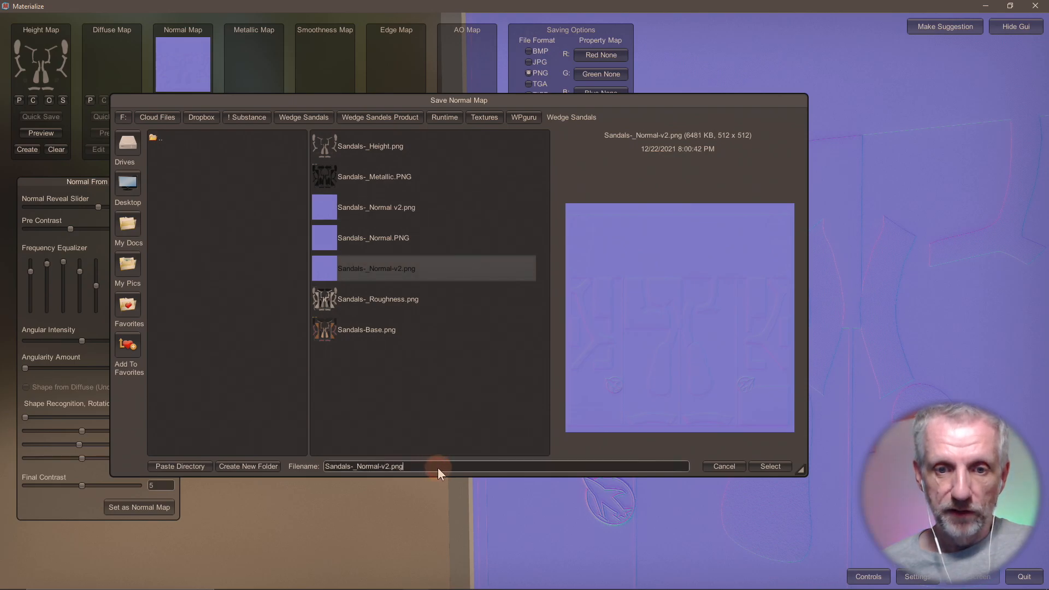
key("BackSpace")
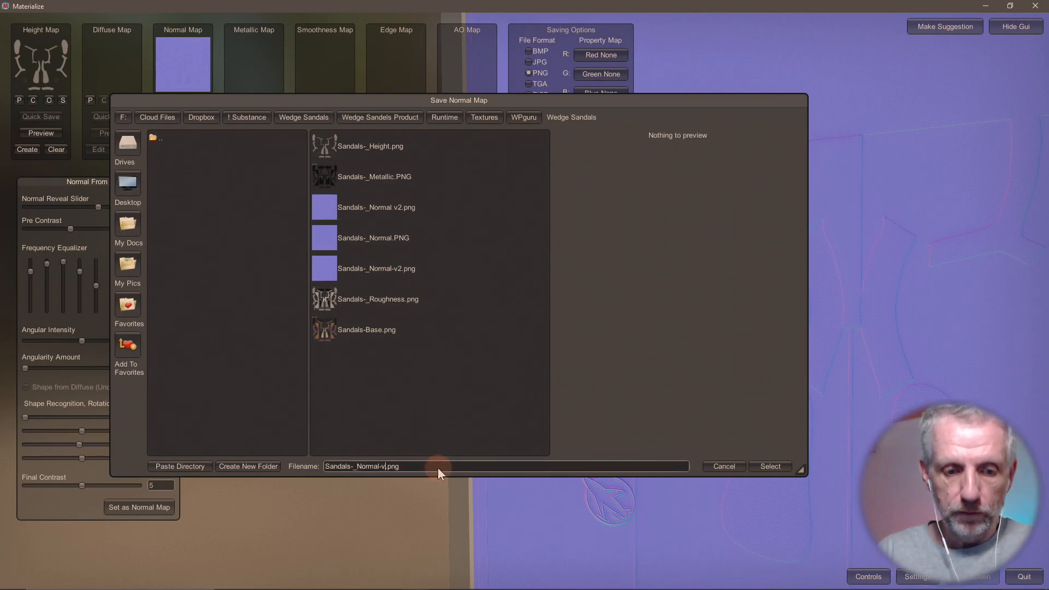
type("3")
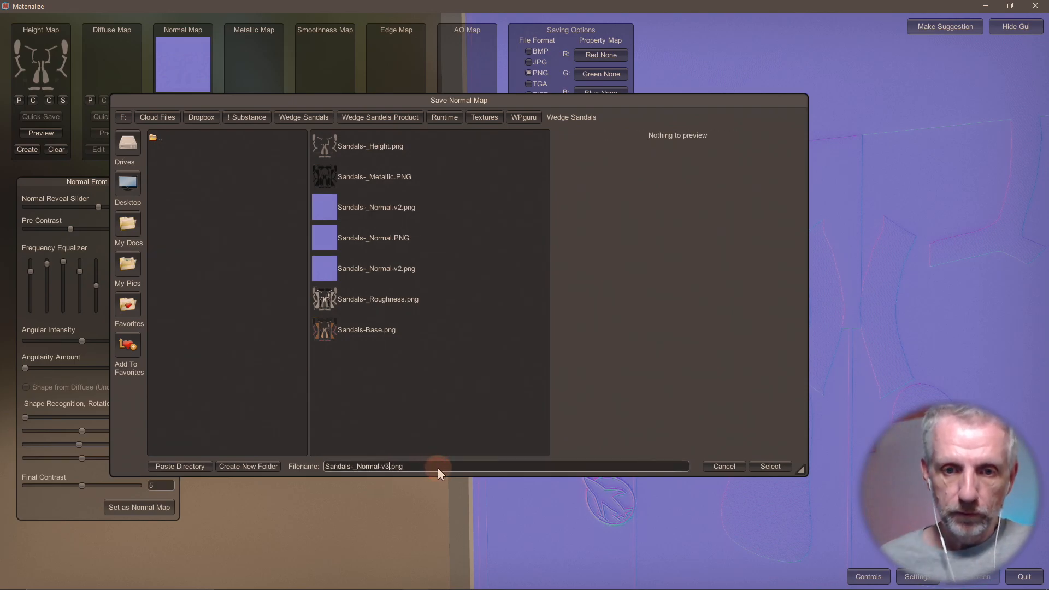
left_click(770, 466)
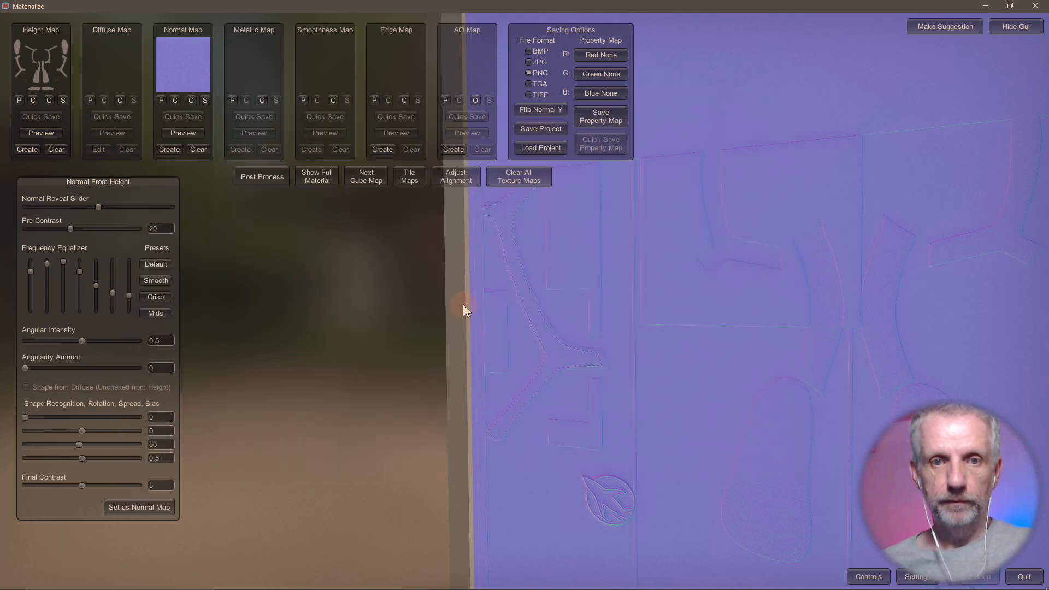
- Assign Sandals-_Normal-v3.png from File Explorer to the Straps' Normal Map in DAZ Studio and maximize the DAZ Studio window
key("alt+Tab")
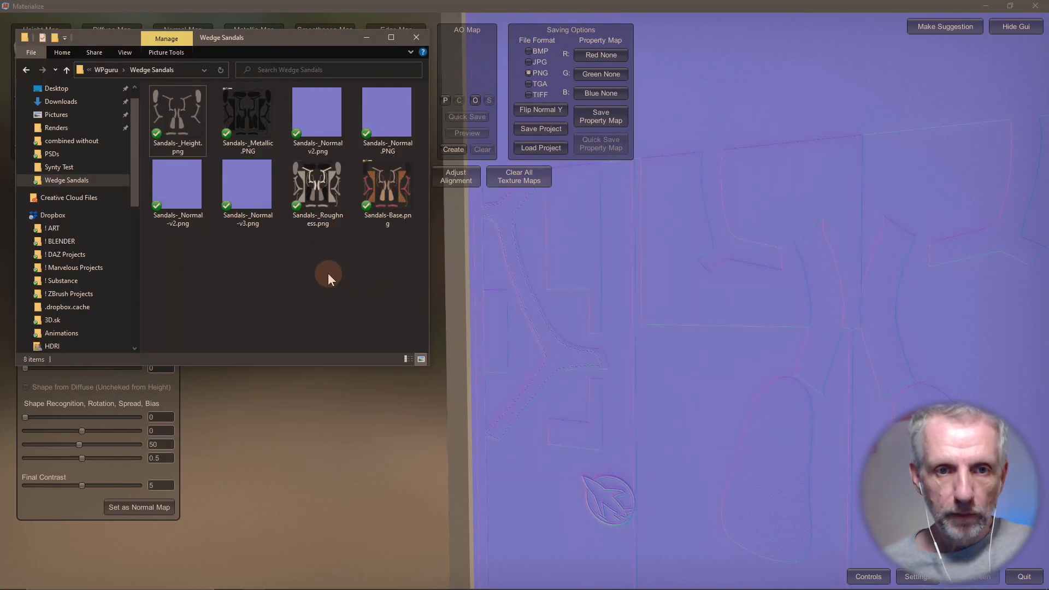
key("alt+Tab")
key("alt+Tab")
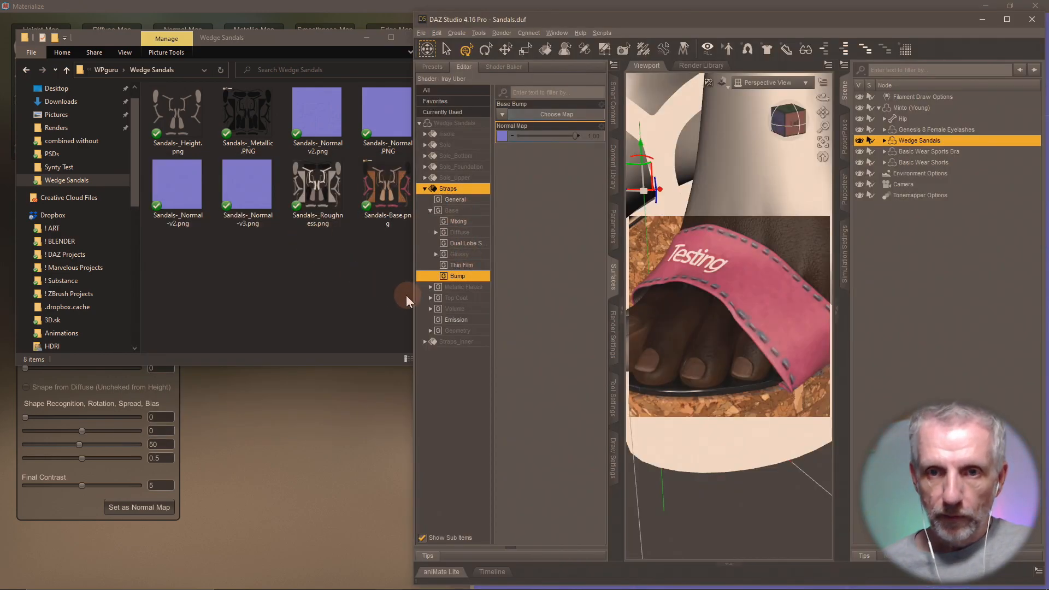
left_click_drag(247, 188, 503, 140)
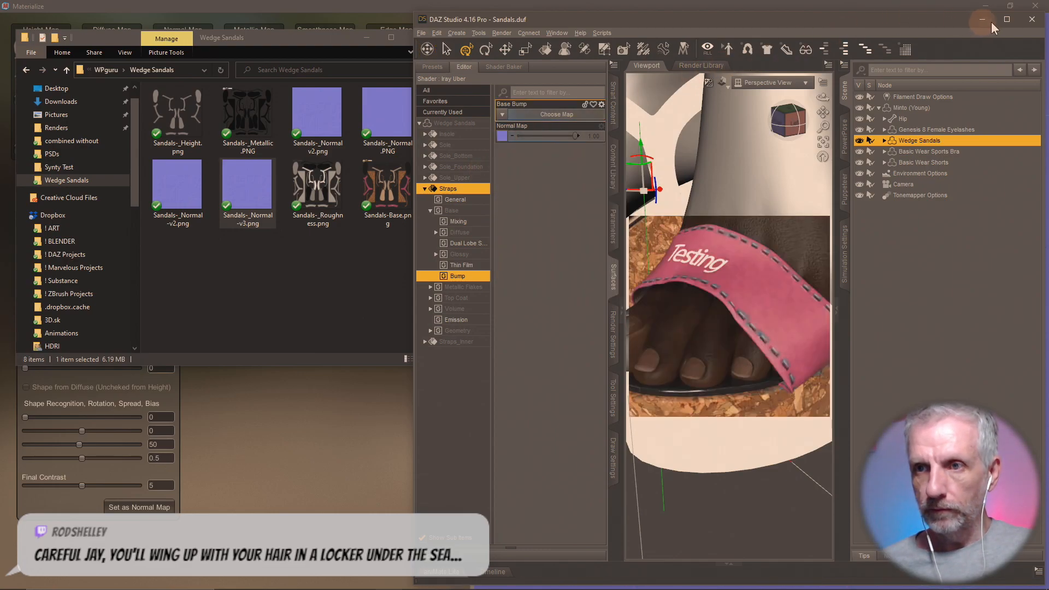
left_click(1005, 21)
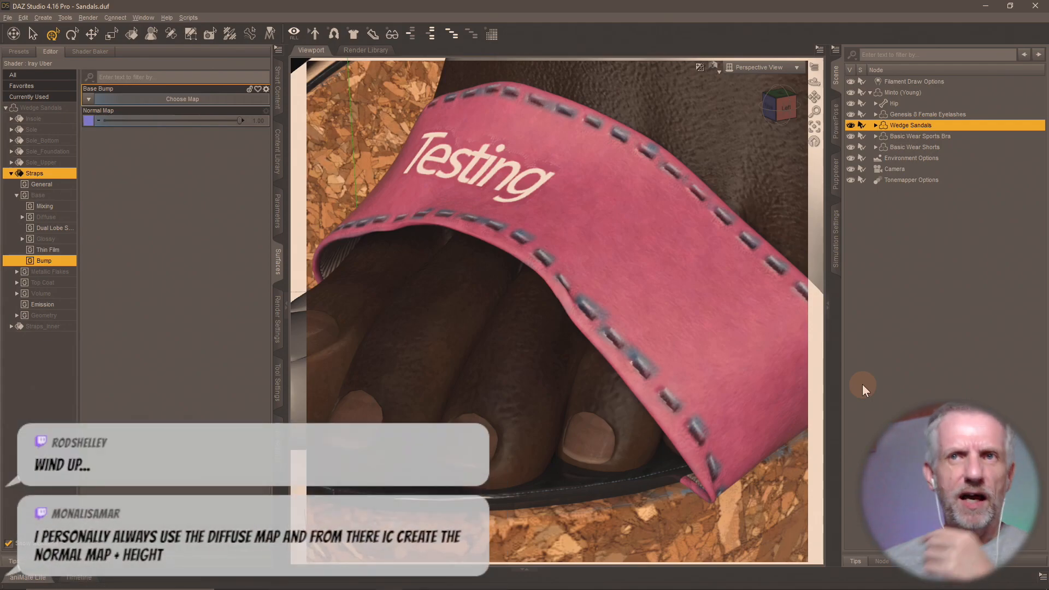
- Refresh the loaded texture images and raise the maximum limit of the Straps' Normal Map parameter to 10
left_click(278, 50)
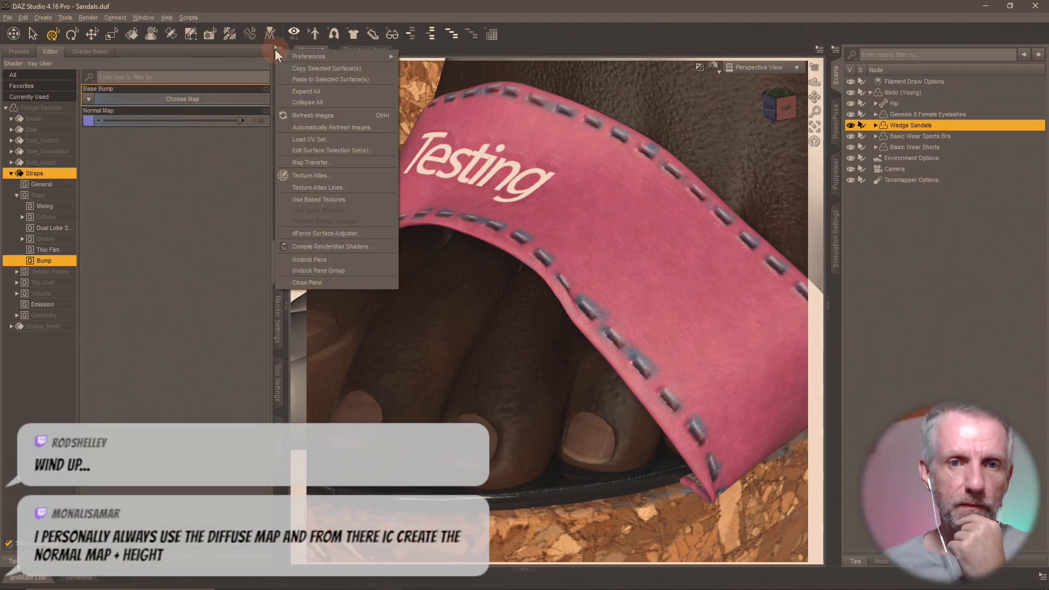
left_click(299, 112)
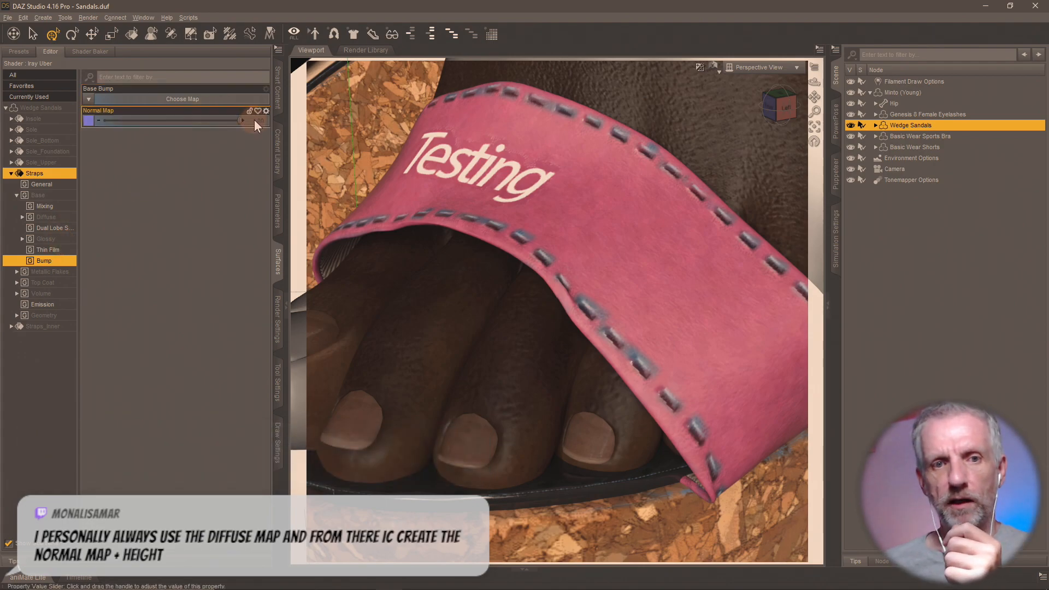
left_click(266, 112)
left_click(279, 120)
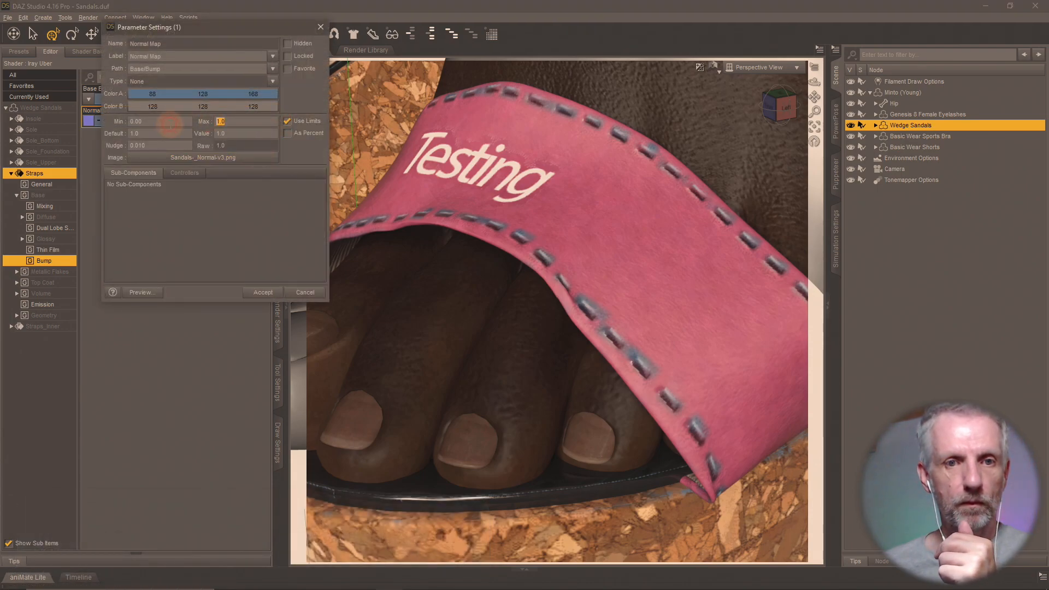
type("10")
key("Return")
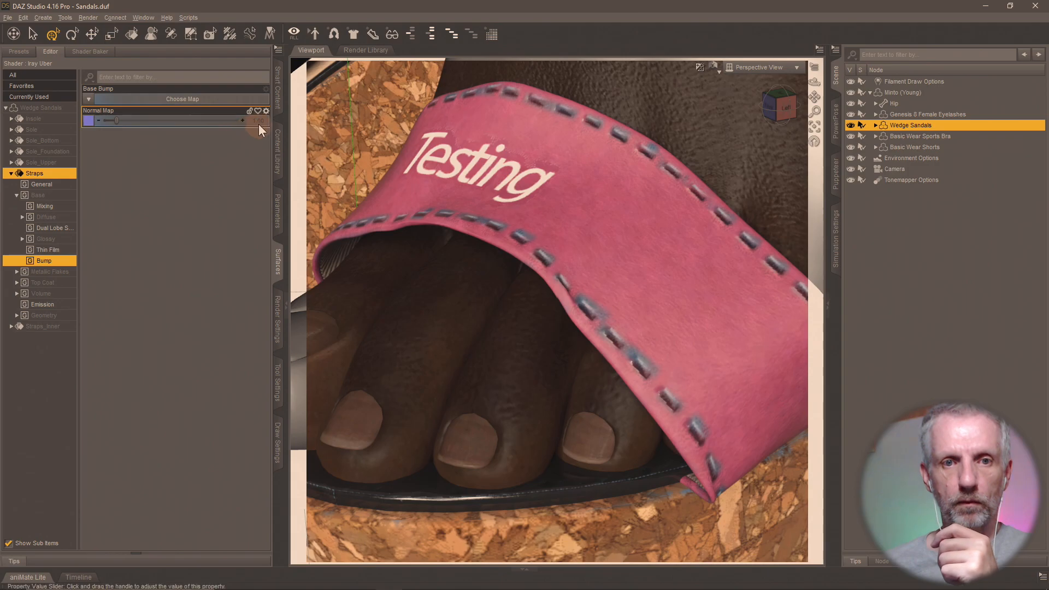
- Set the strength of the Straps' Normal Map to 5
left_click(259, 125)
type("5")
key("Return")
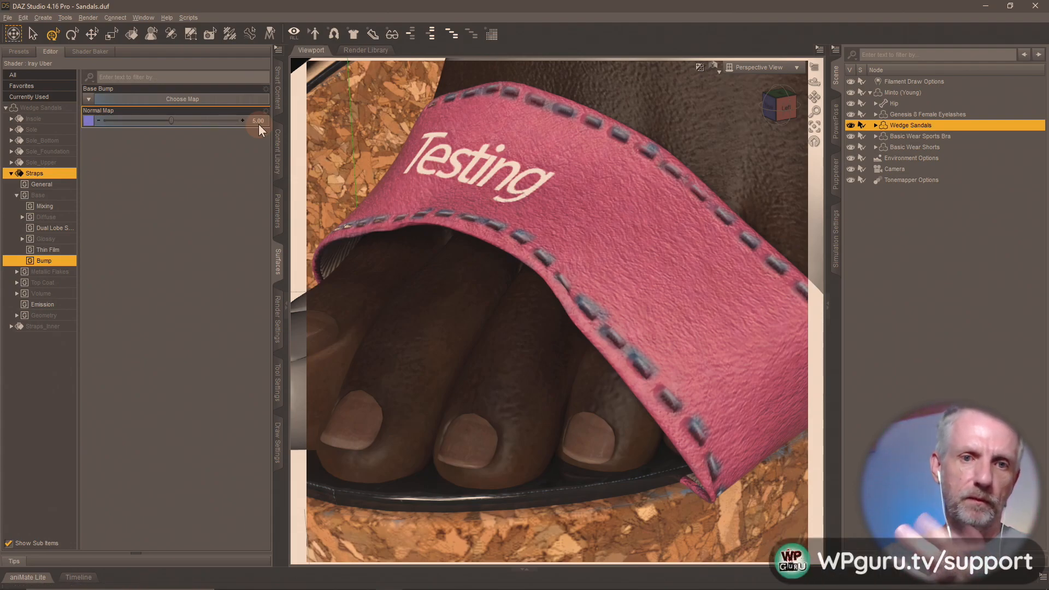
- Replace the Straps' Normal Map image with Sandals-_Normal.PNG from the Wedge Sandals folder for comparison
left_click(87, 120)
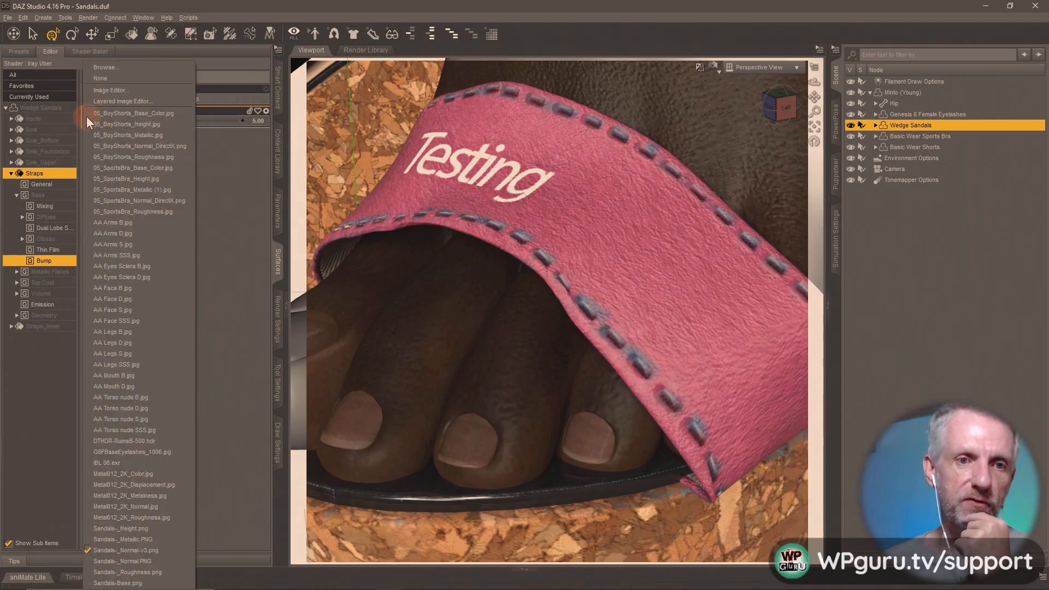
left_click(156, 67)
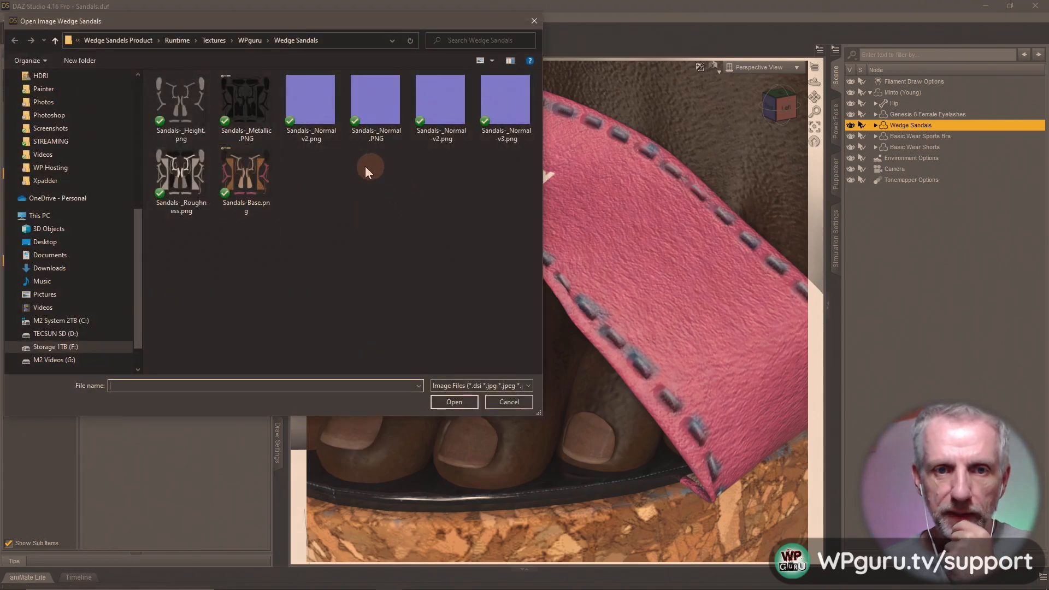
left_click(376, 131)
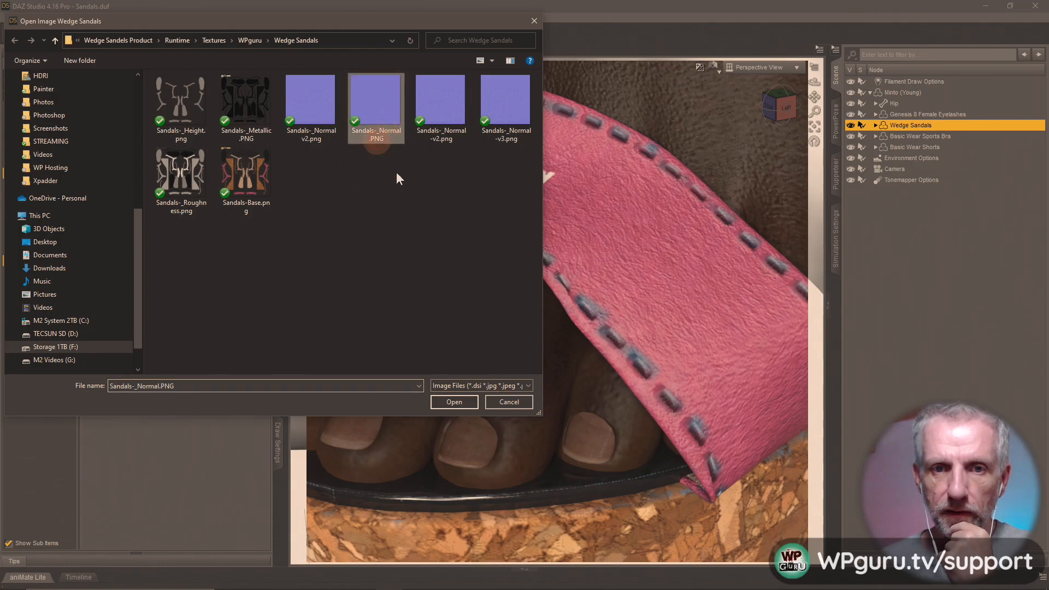
left_click(454, 402)
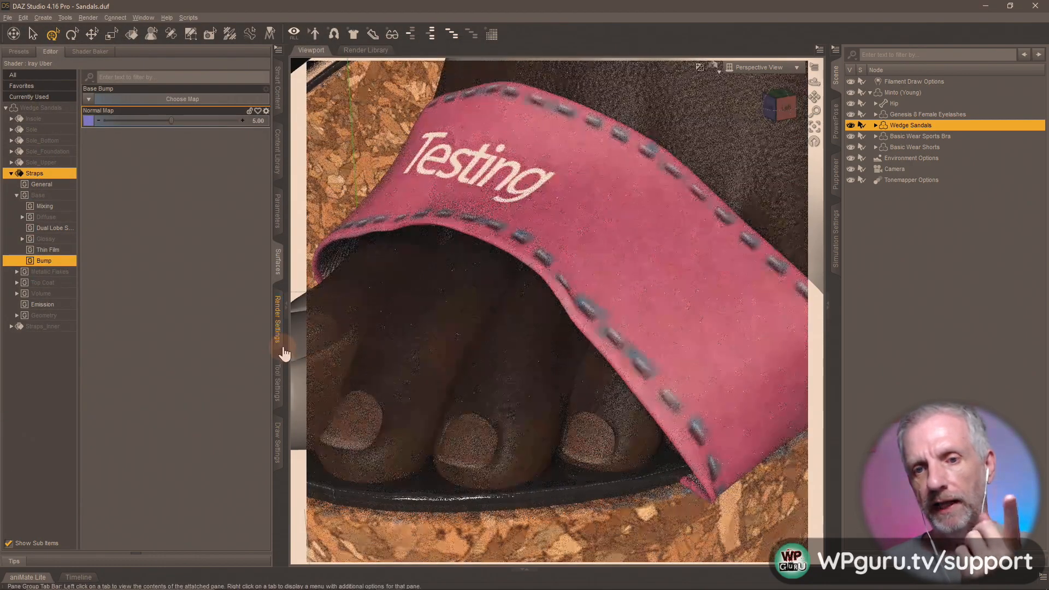
- Replace the Straps' Normal Map image with Sandals-_Normal-v2.png from the Wedge Sandals folder
left_click(92, 121)
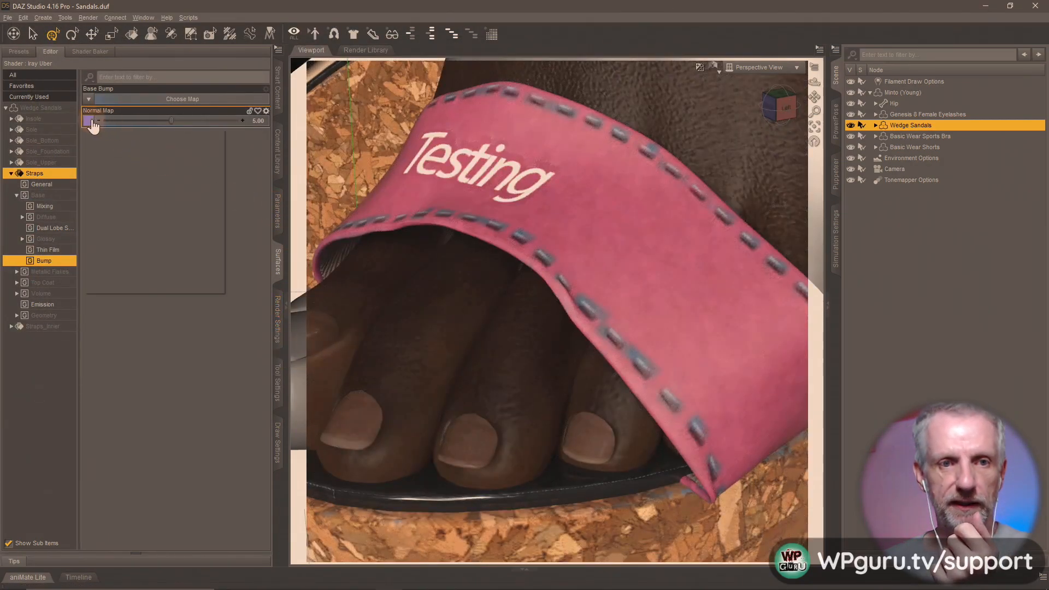
left_click(107, 69)
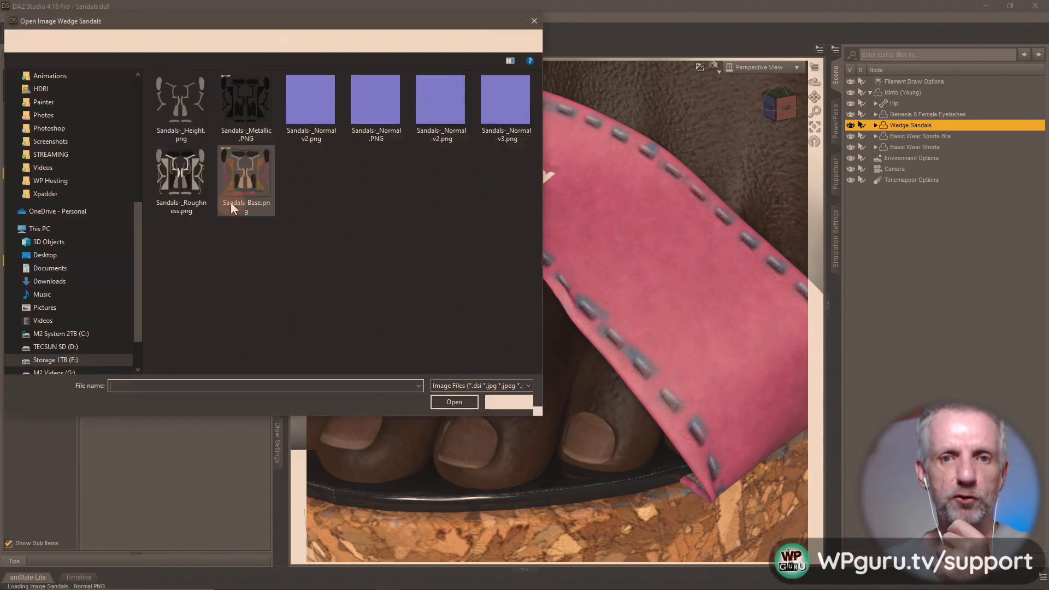
left_click(460, 136)
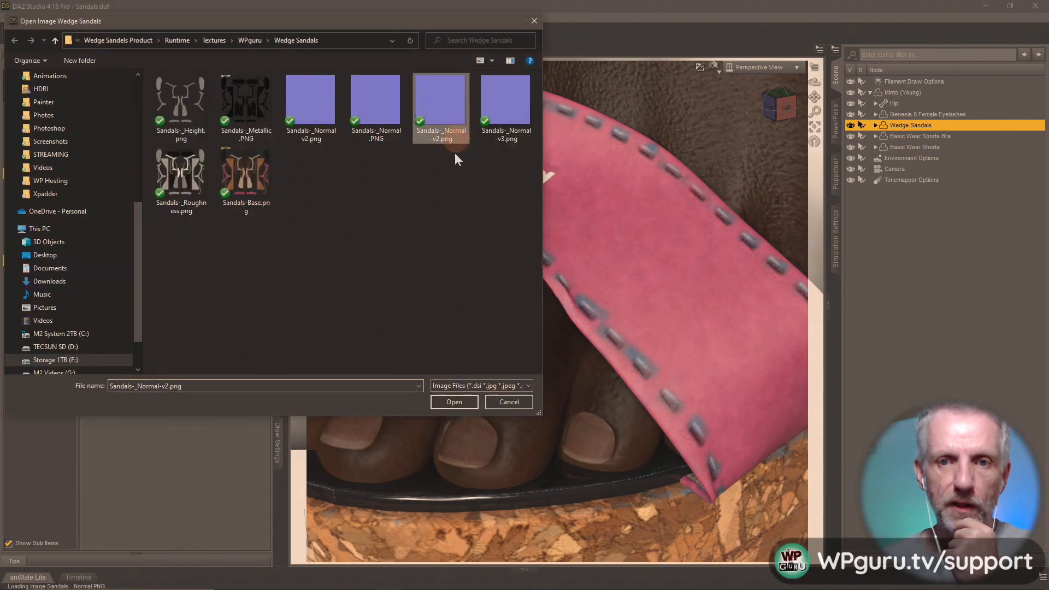
left_click(454, 402)
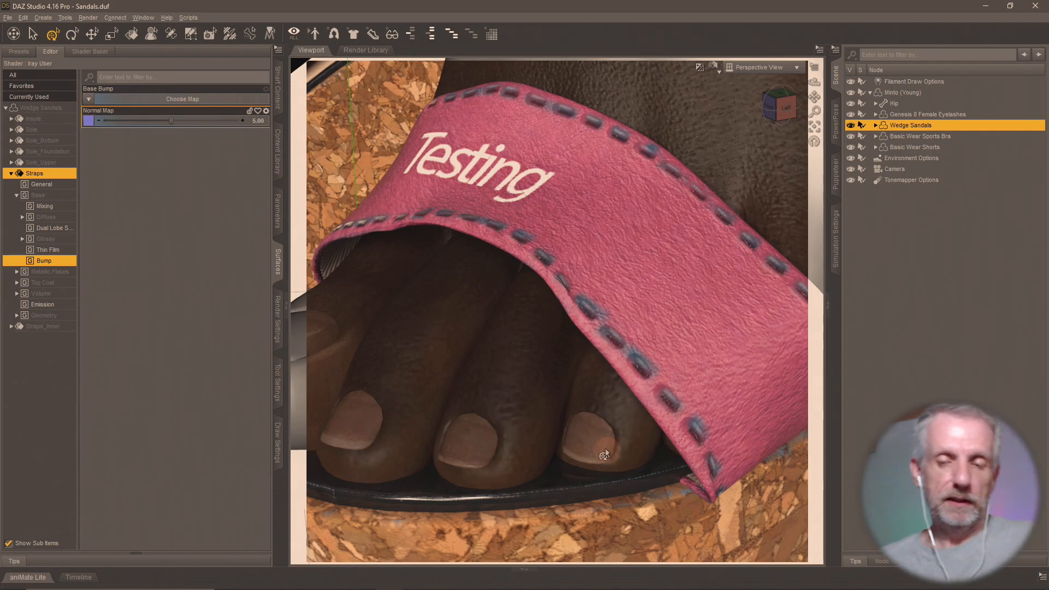
- Switch the perspective viewport's draw style to Filament (PBR)
scroll(564, 427, "down", 10)
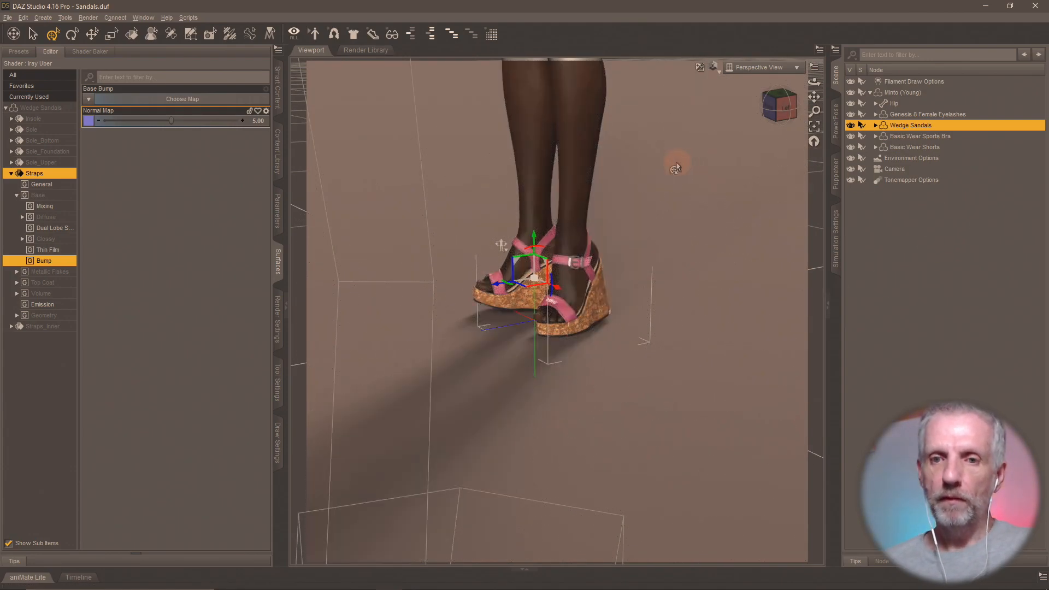
mouse_move(676, 161)
left_mouse_down()
mouse_move(655, 201)
mouse_move(634, 198)
left_mouse_up()
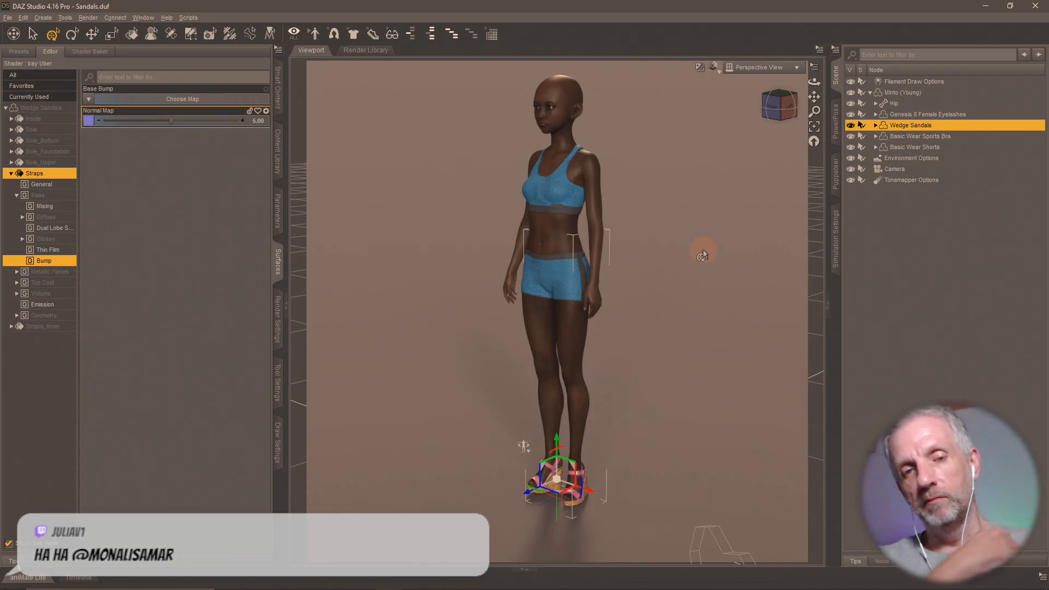
left_click(713, 66)
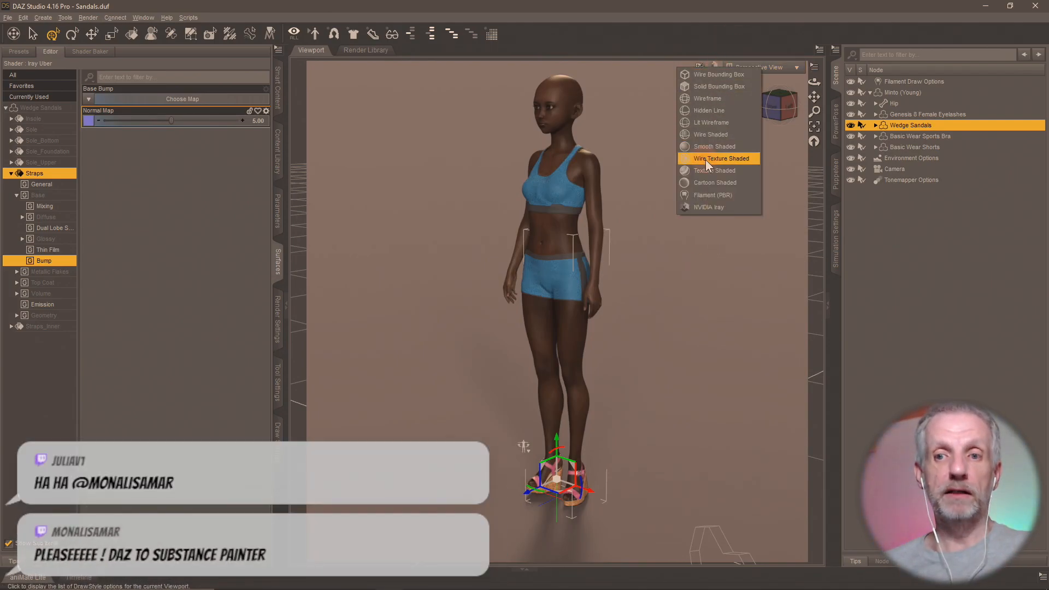
left_click(713, 195)
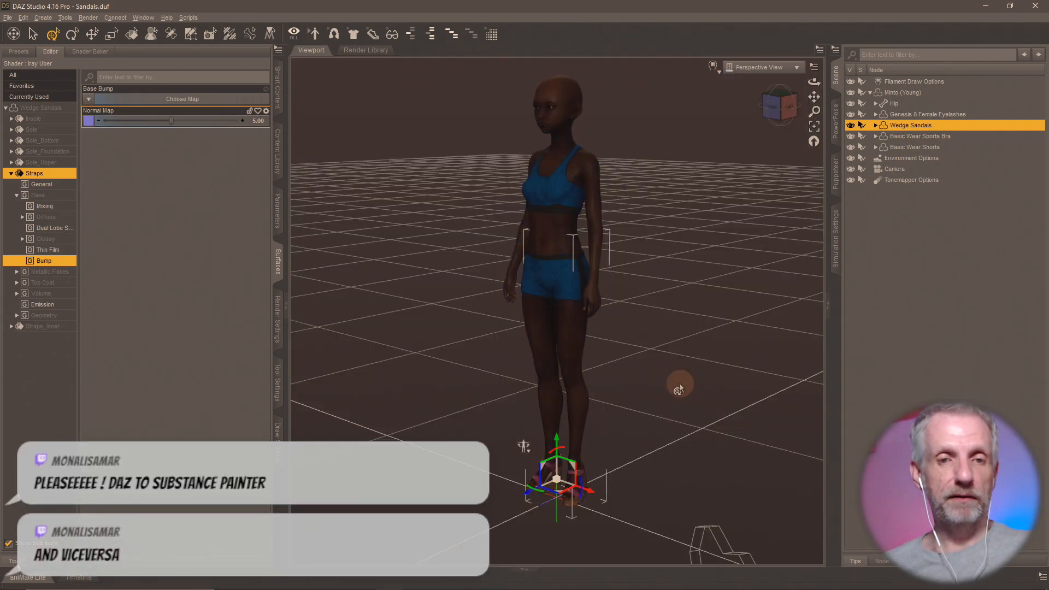
- Close Materialize and switch to Photoshop with the Sandals-_Height.psd document
key("alt+Tab")
key("alt+Tab")
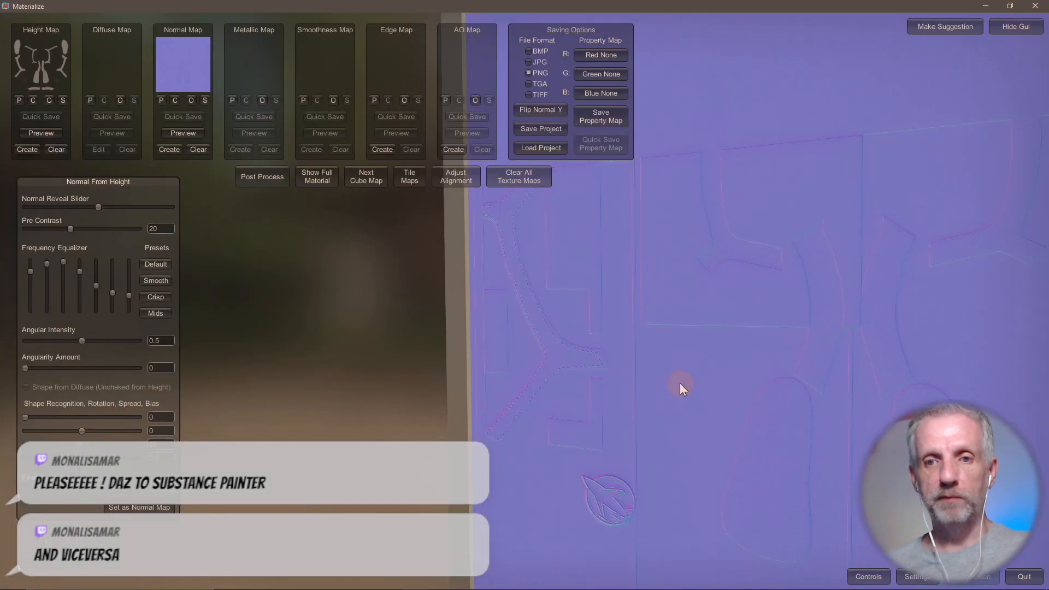
left_click(1035, 6)
key("alt+Tab")
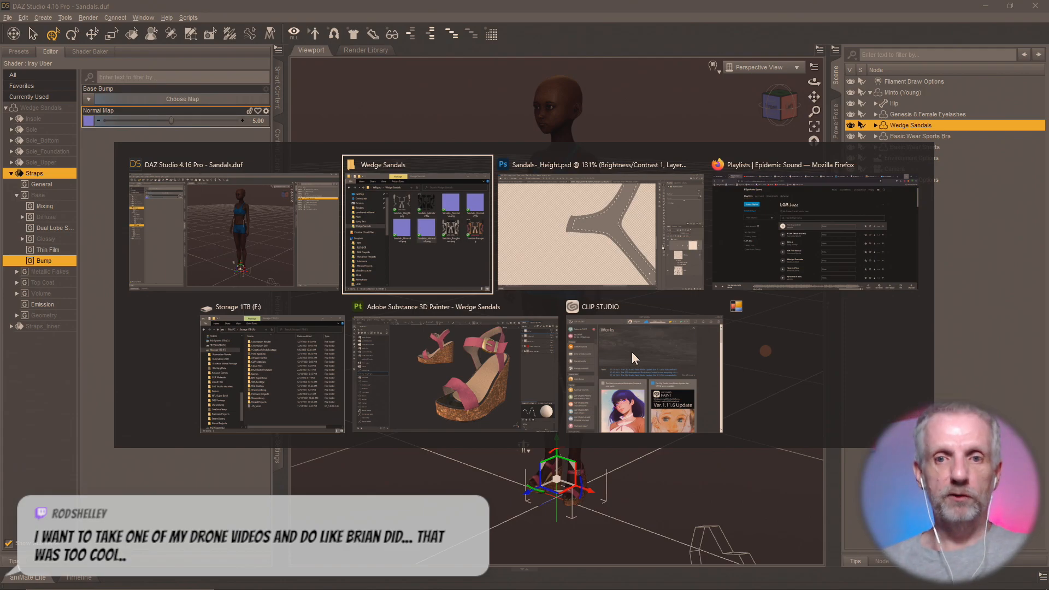
key("alt+Tab")
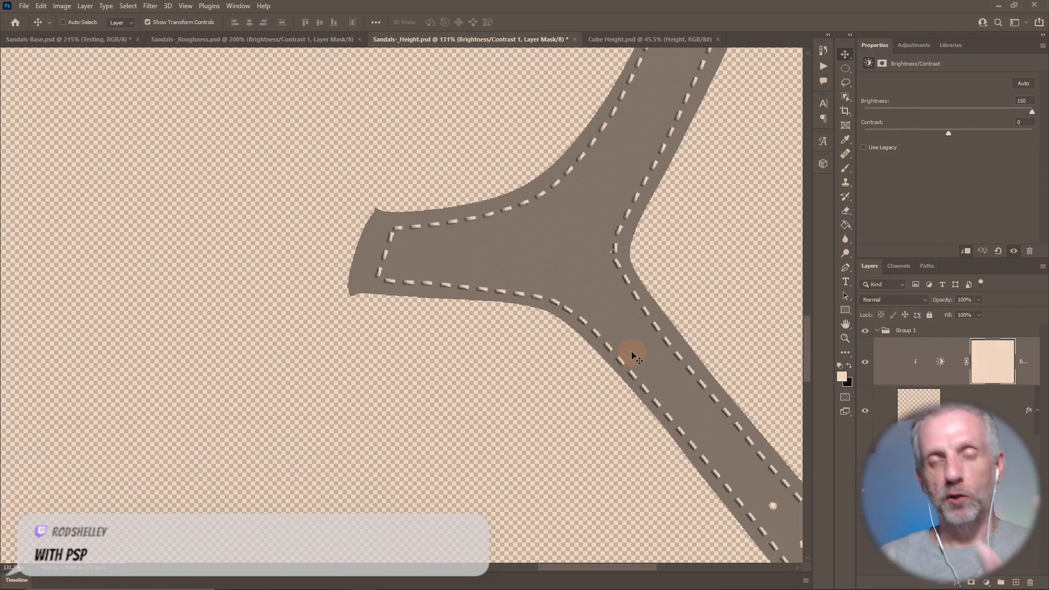
- Switch to Firefox and open the versluis.com website in a new tab
key("alt+Tab")
key("Tab")
key("Tab")
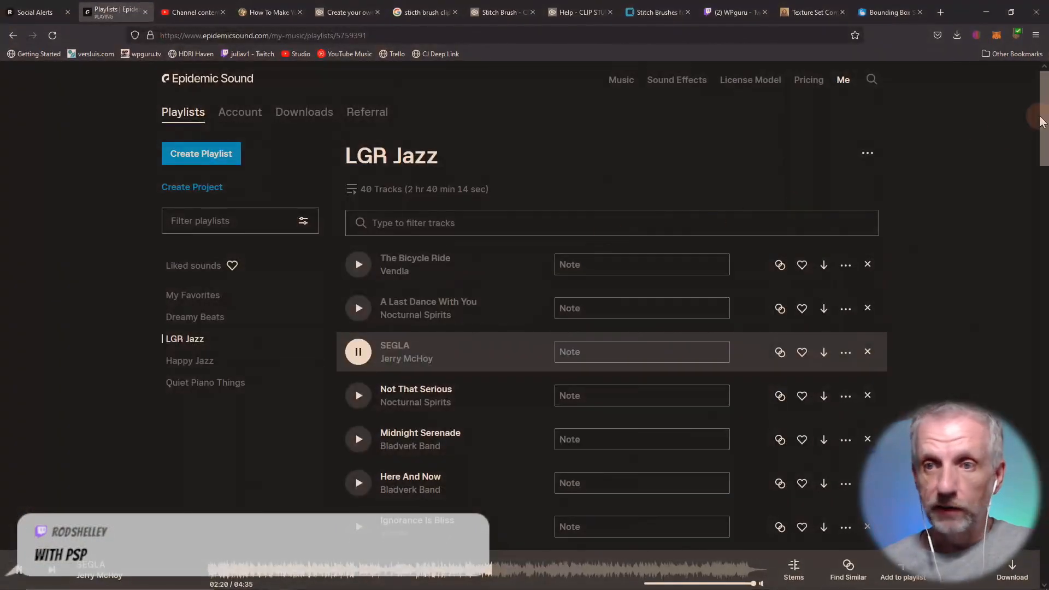
left_click(941, 11)
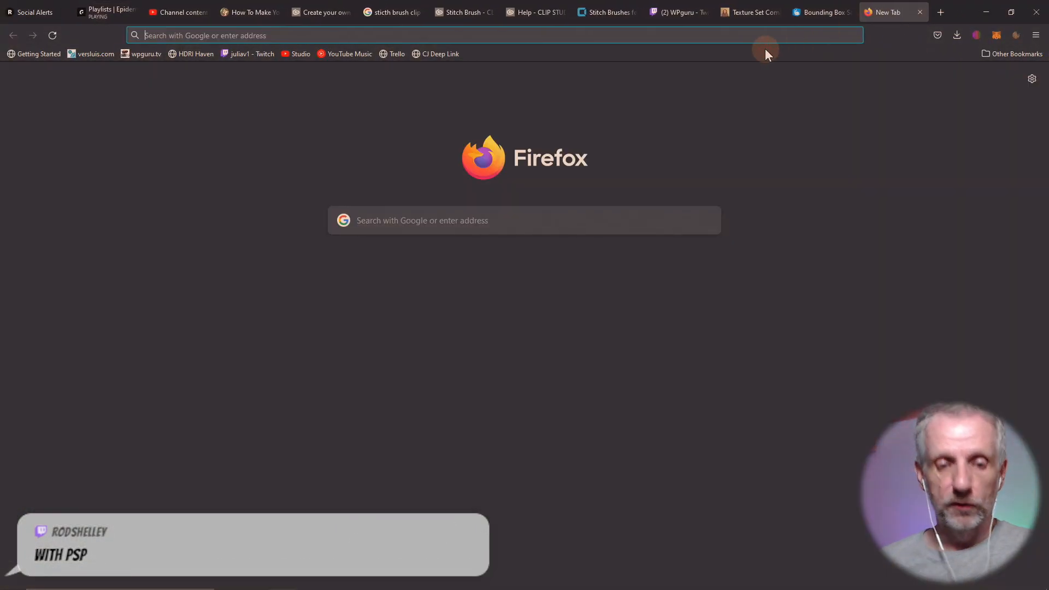
type("versluis.com")
key("Return")
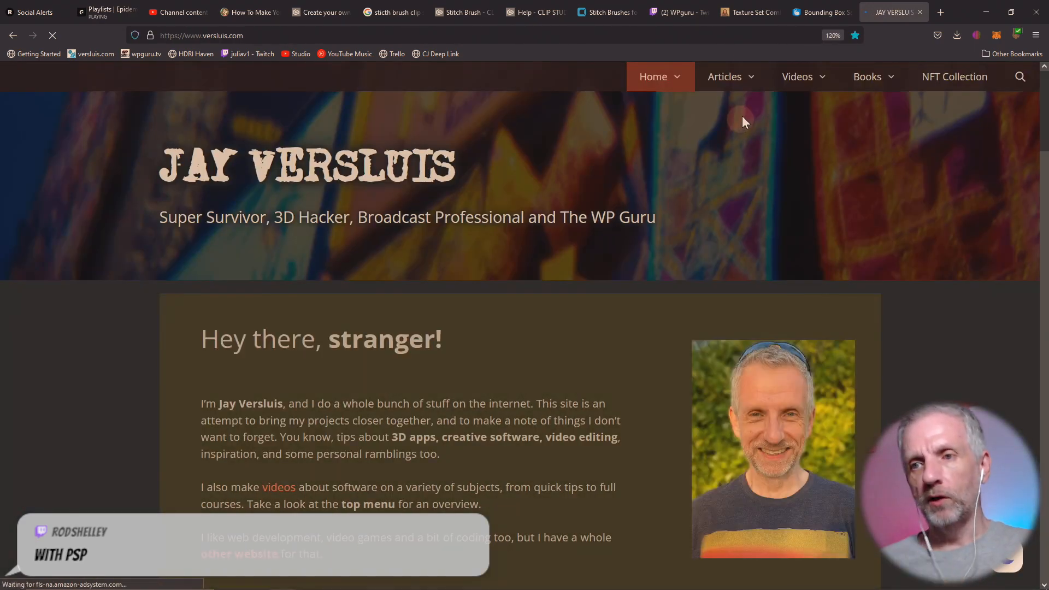
- Search the versluis.com website for "stitch"
left_click(1021, 79)
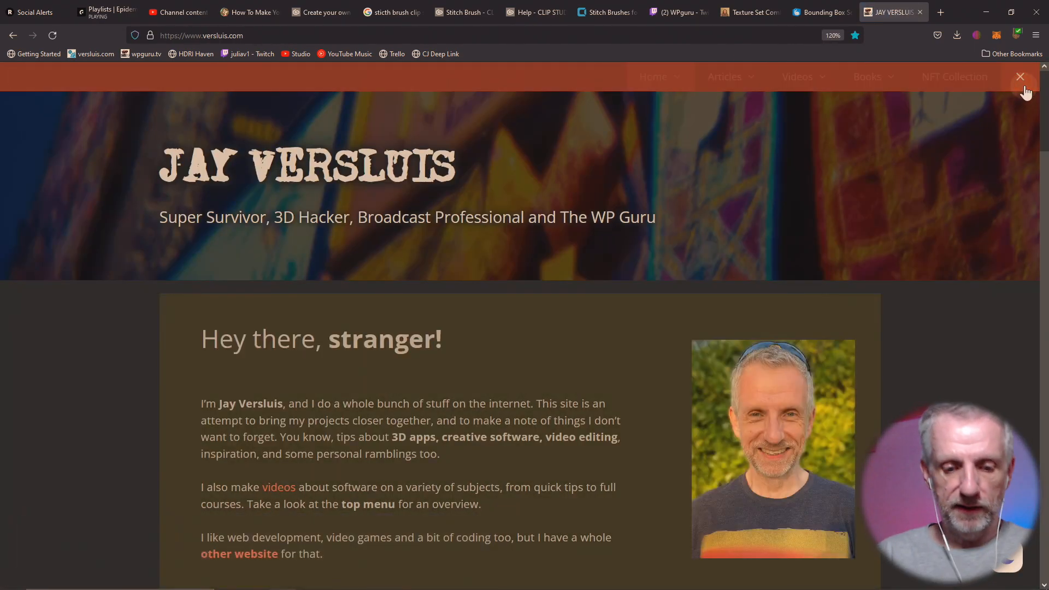
type("stitch")
key("Return")
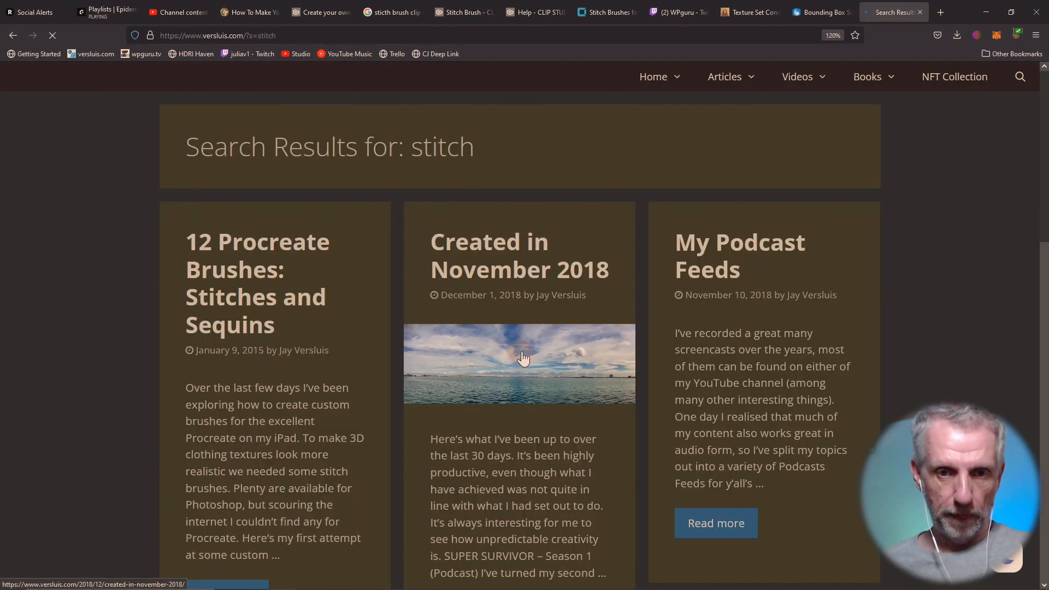
- Open the article "12 Procreate Brushes: Stitches and Sequins" and look over its brush previews, download list and license section
left_click(228, 279)
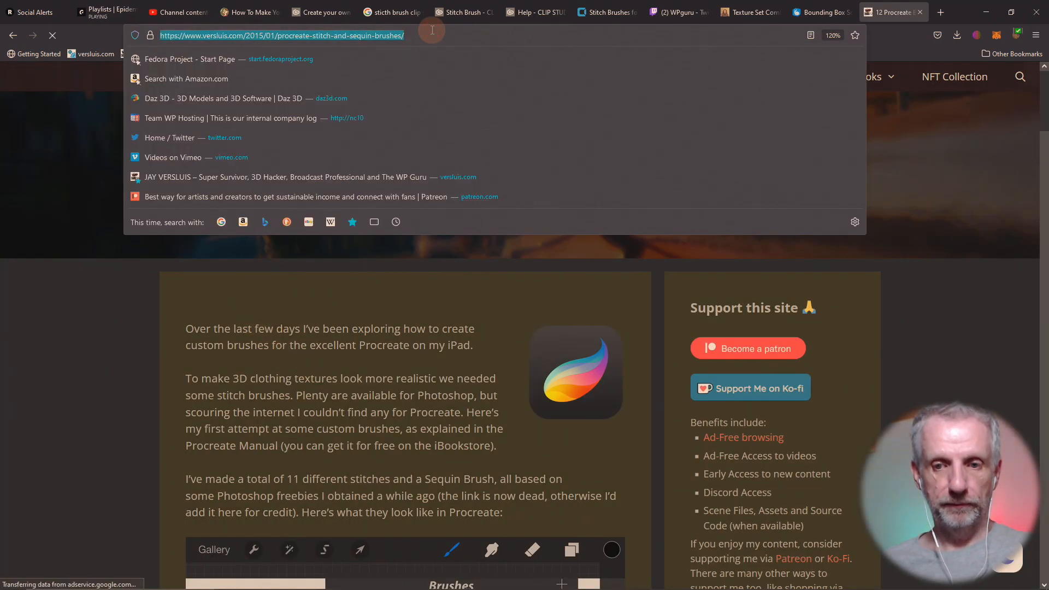
key("Return")
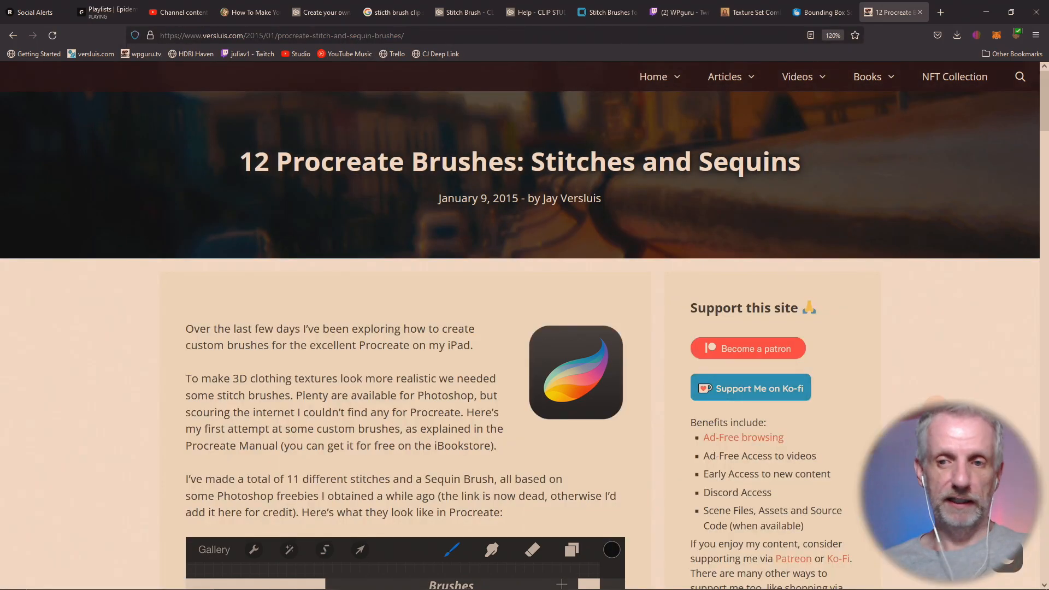
scroll(524, 324, "down", 5)
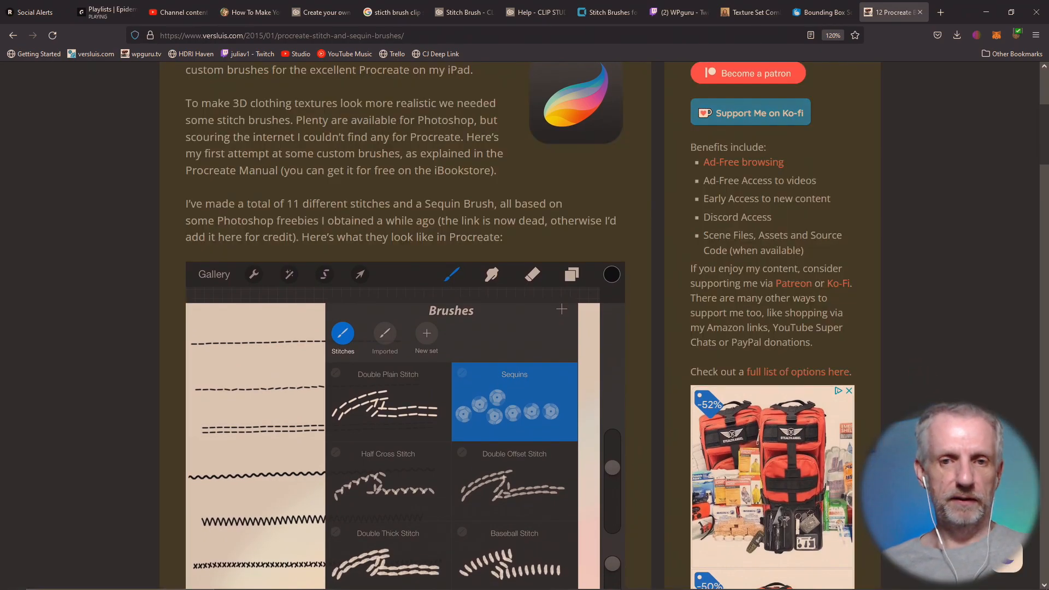
scroll(448, 195, "down", 4)
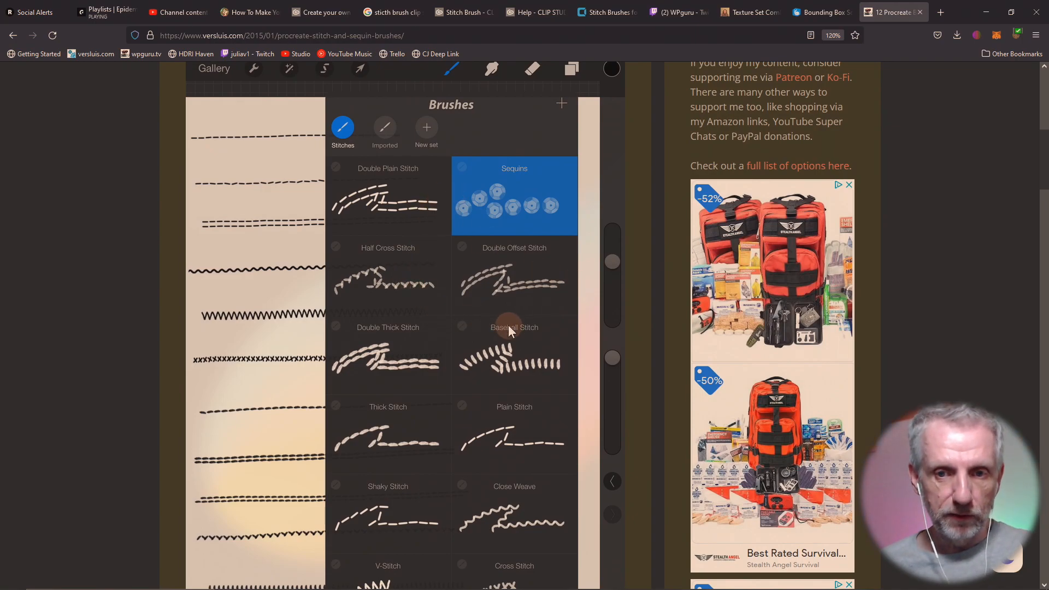
scroll(508, 326, "down", 3)
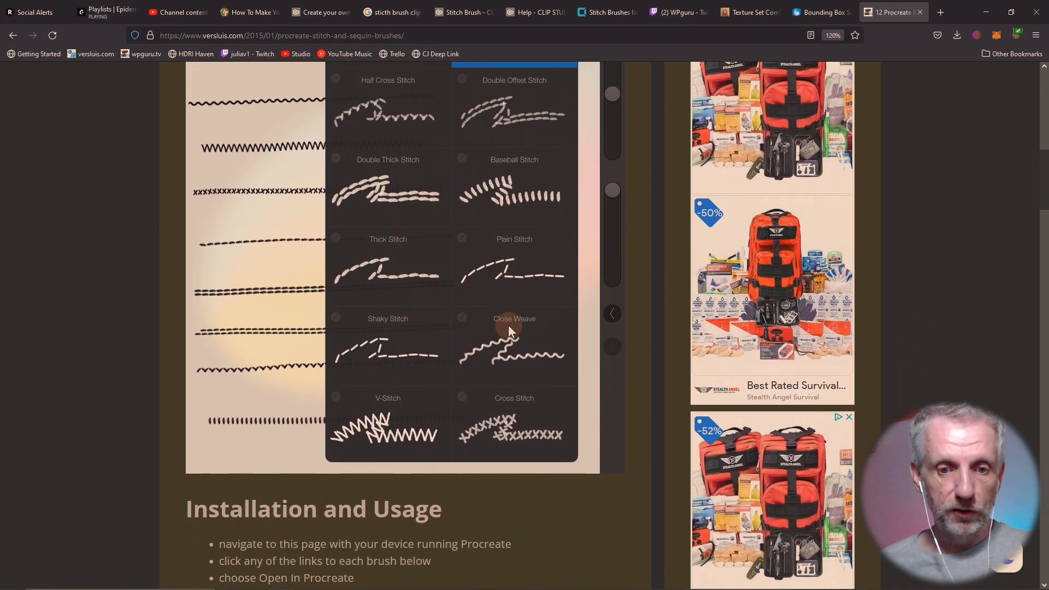
scroll(508, 325, "down", 15)
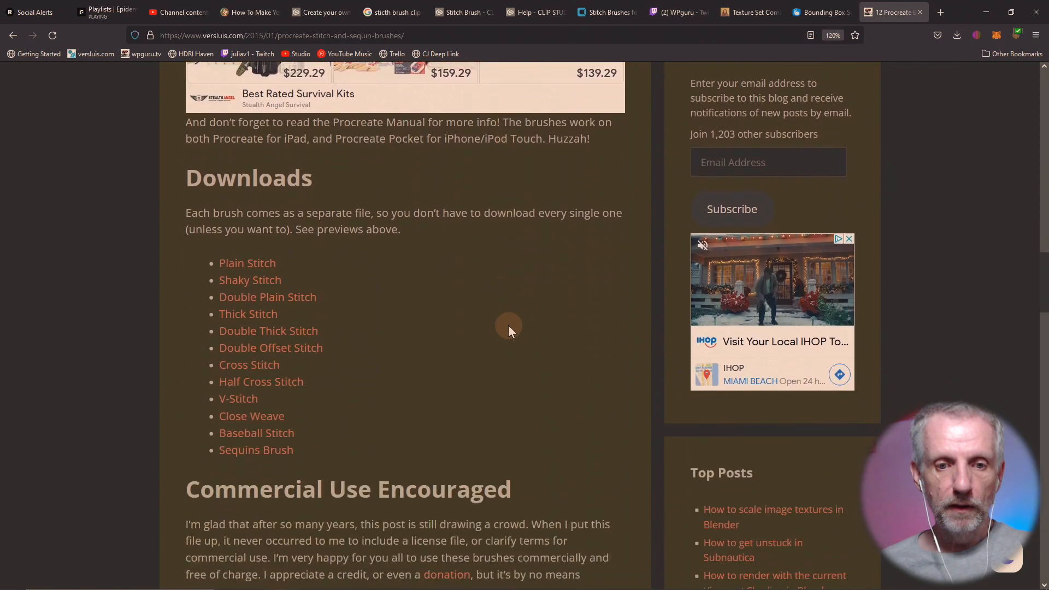
scroll(508, 326, "down", 7)
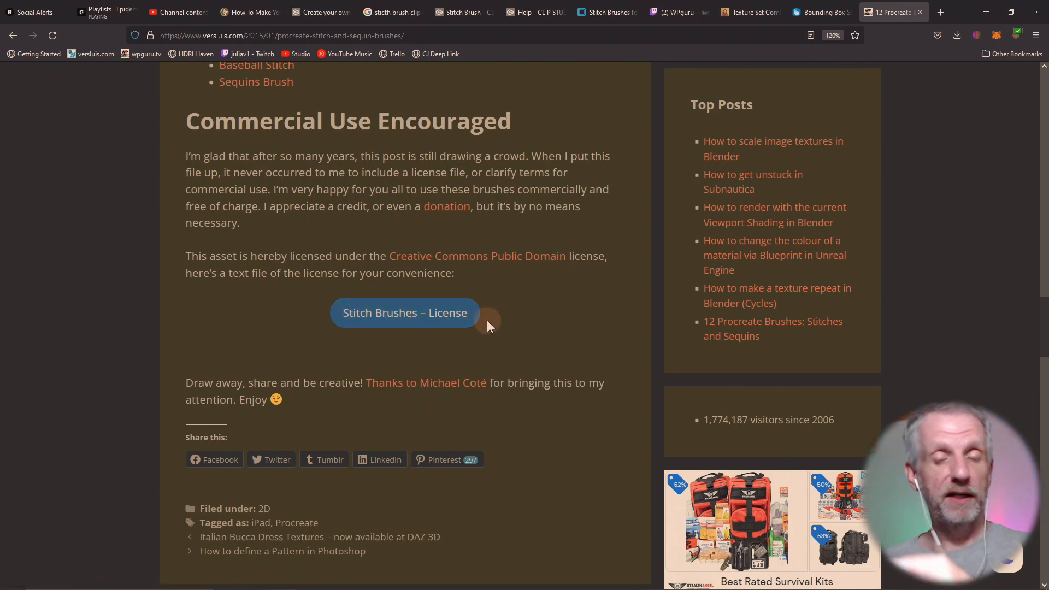
scroll(497, 284, "up", 10)
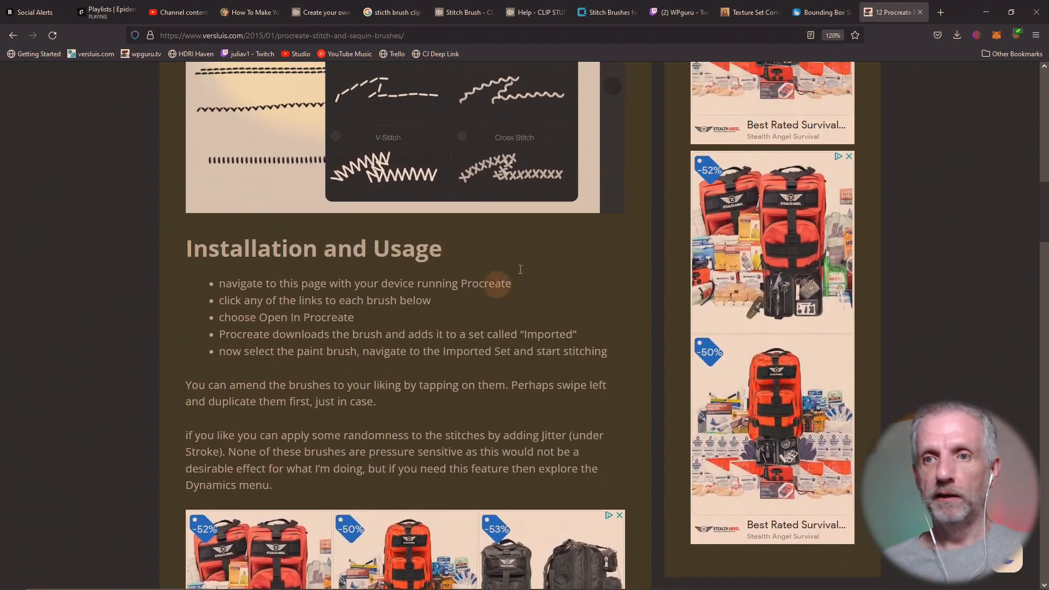
- Post the stitch brushes article's link in the WPguru Twitch stream chat and minimize Firefox to return to Photoshop
left_click(677, 12)
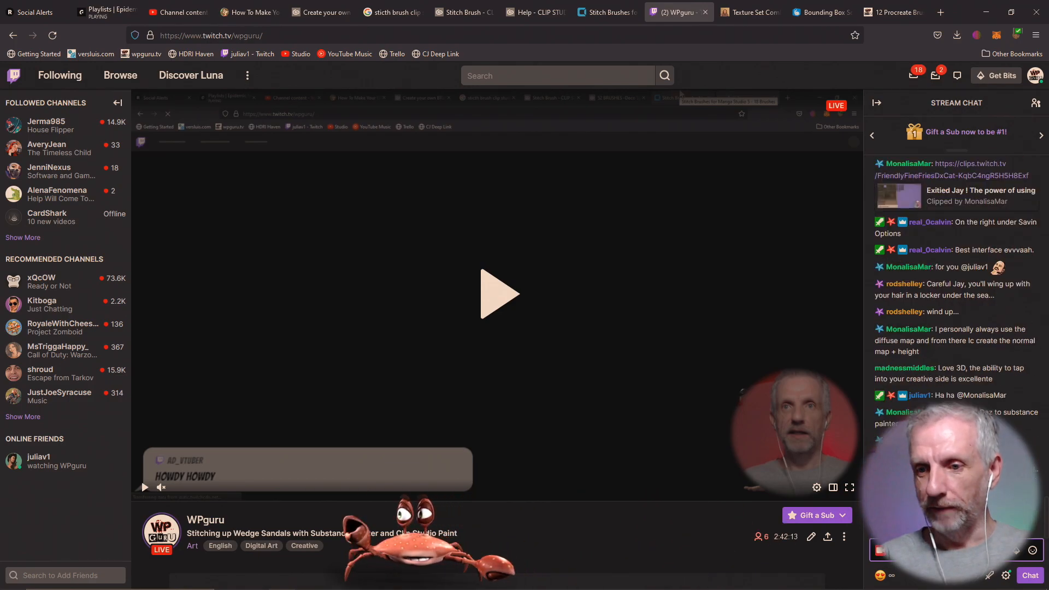
left_click(986, 11)
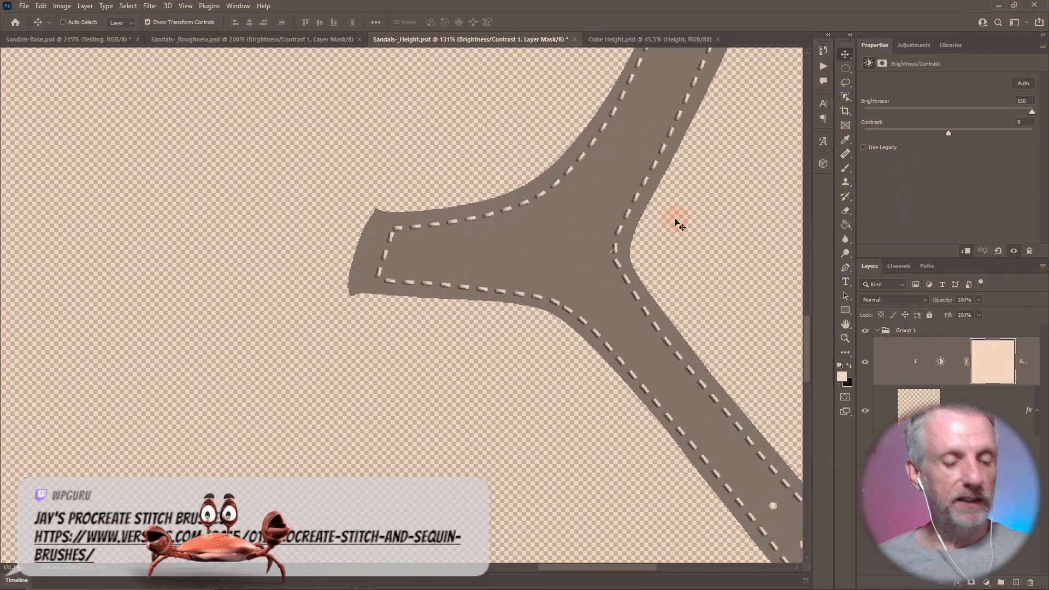